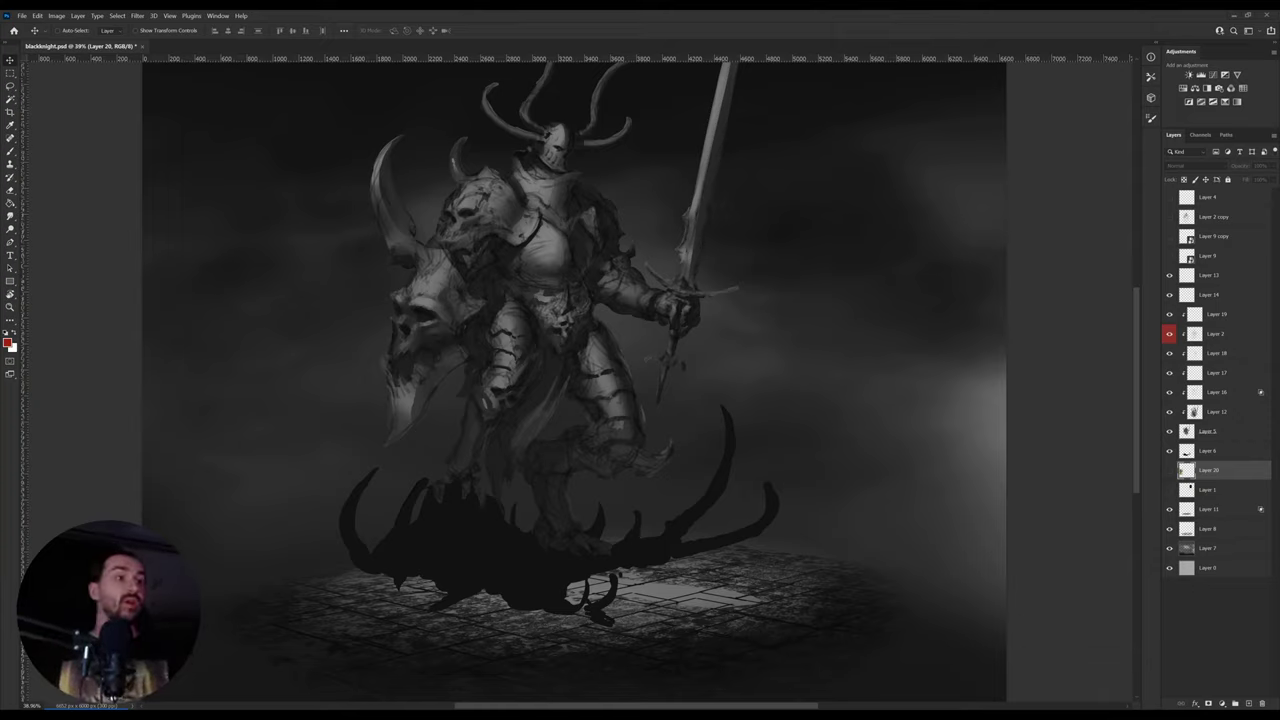
- Lighten the cloudy background on Layer 7 with a tonal adjustment
{"action": "left_click", "coordinate": [1207, 548]}
{"action": "left_click", "coordinate": [1169, 548]}
{"action": "left_click", "coordinate": [1169, 548]}
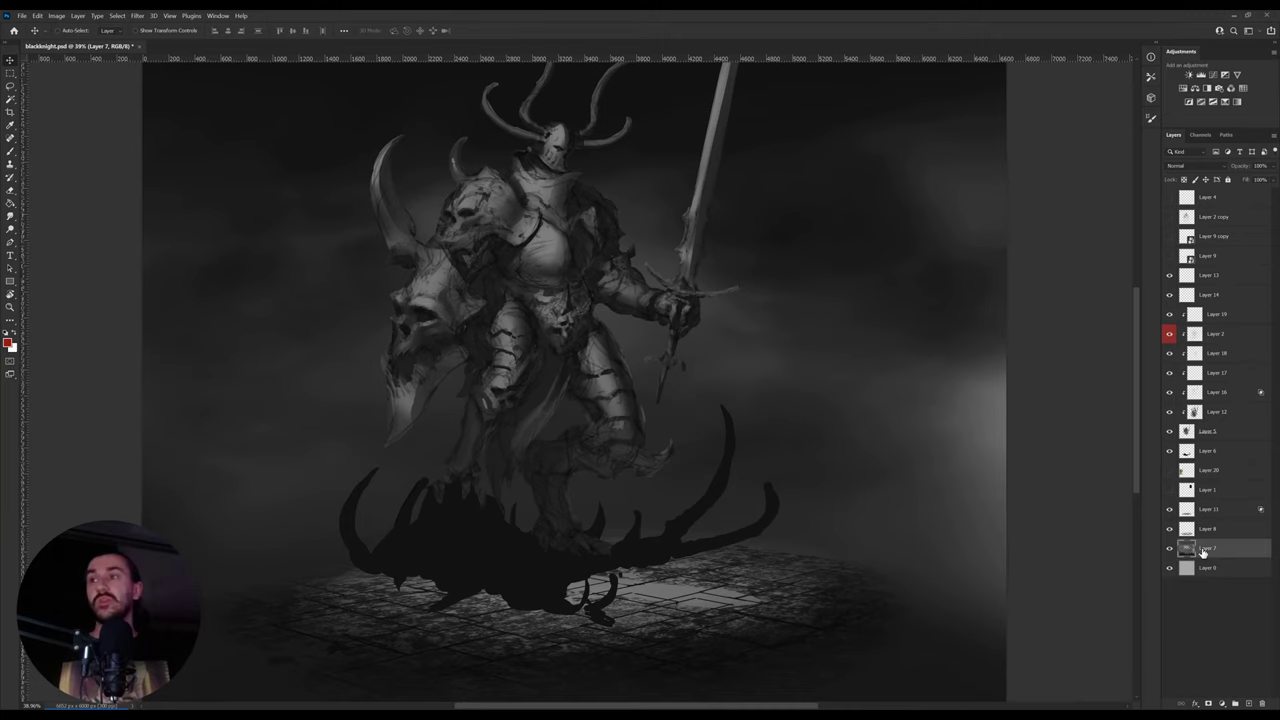
{"action": "key", "text": "i"}
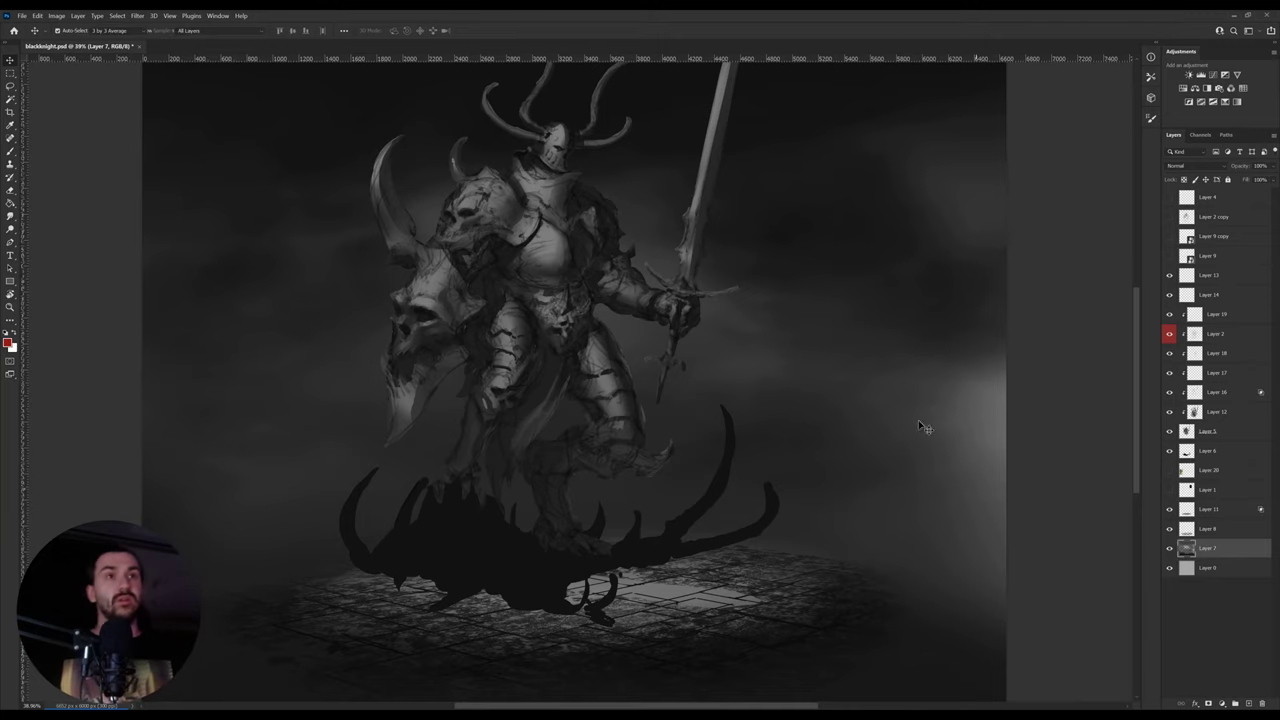
{"action": "left_click_drag", "start_coordinate": [1102, 326], "coordinate": [1112, 324]}
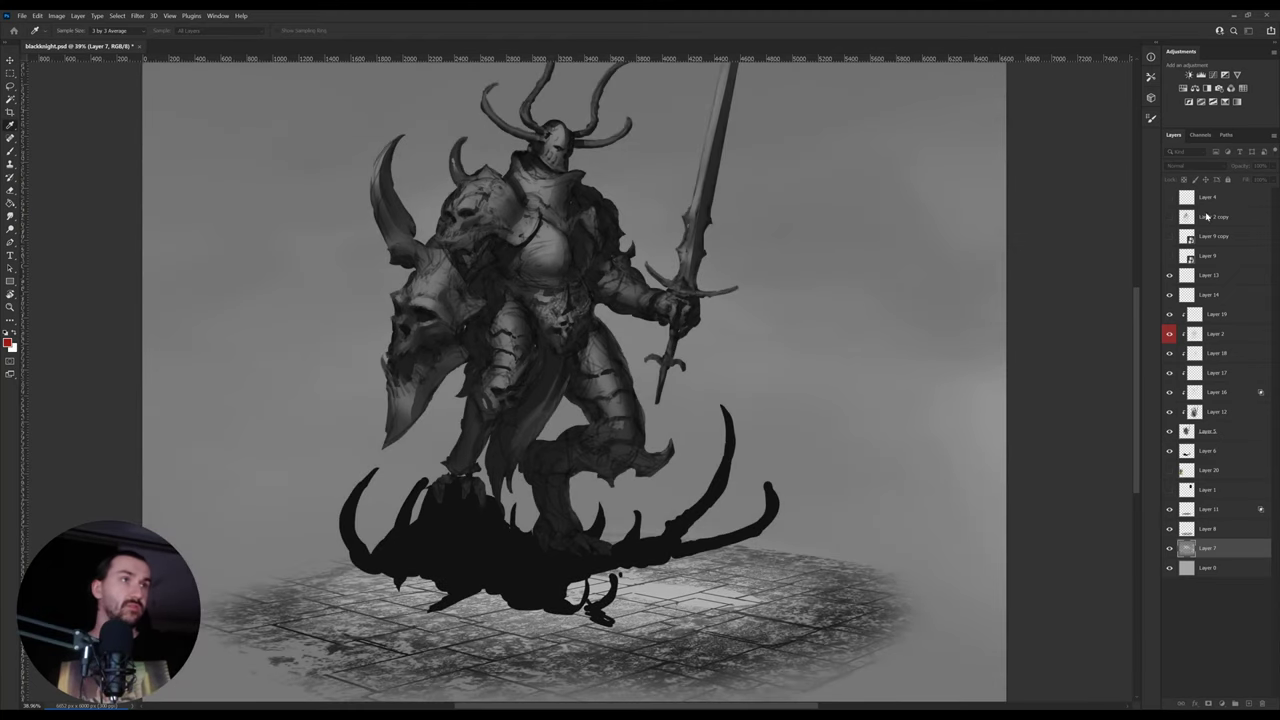
{"action": "key", "text": "v"}
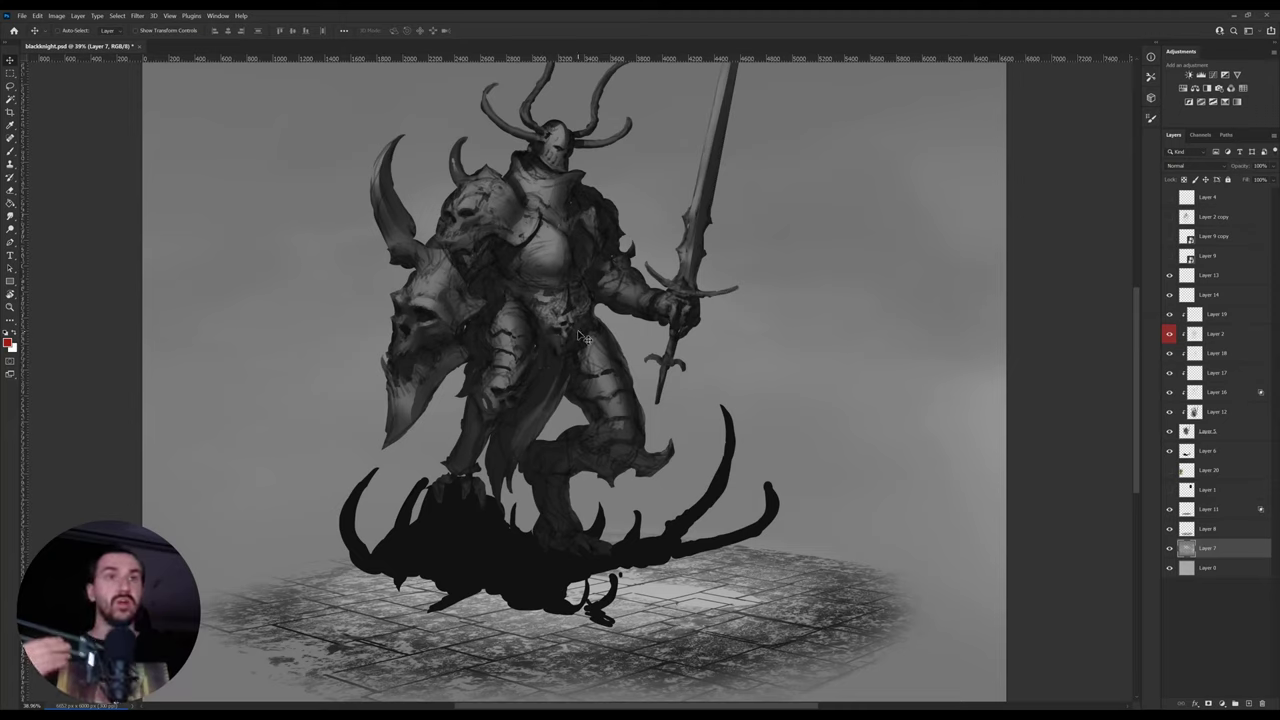
- Show the armoured knight reference photo on Layer 20 and move it slightly upward beside the painted knight
{"action": "left_click", "coordinate": [1170, 470]}
{"action": "left_click", "coordinate": [1190, 478]}
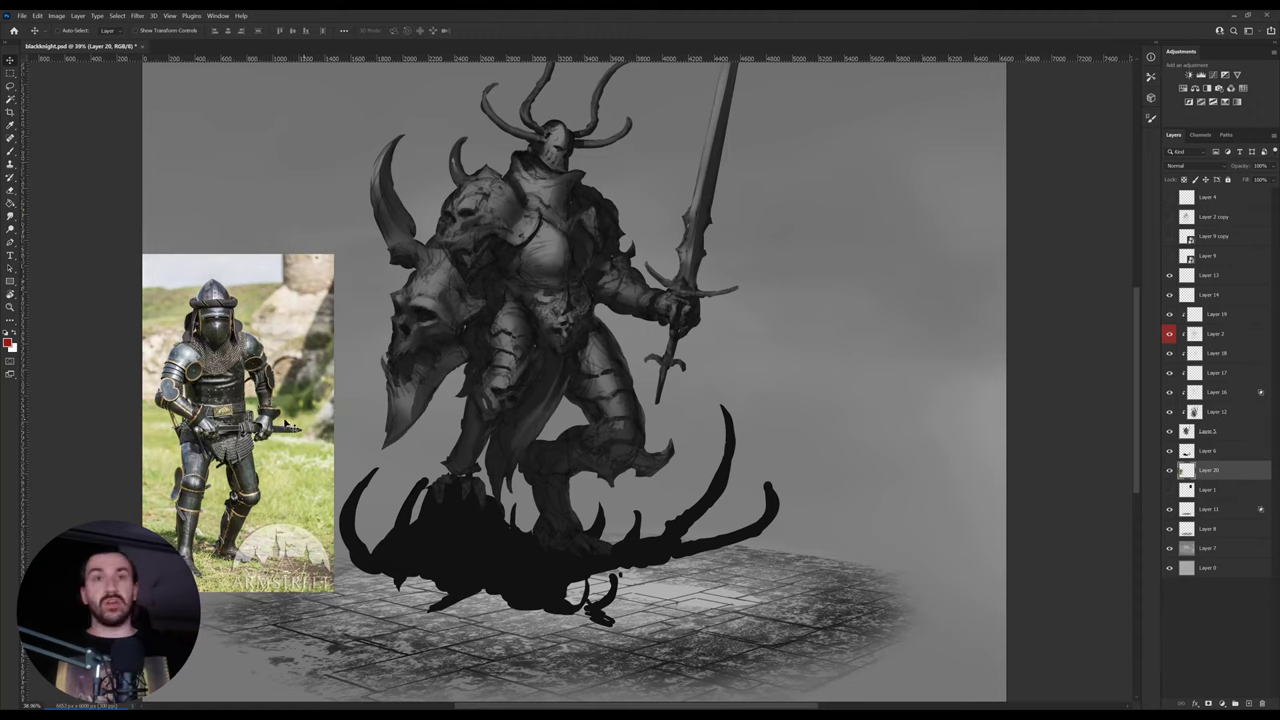
{"action": "left_click_drag", "start_coordinate": [285, 408], "coordinate": [285, 348]}
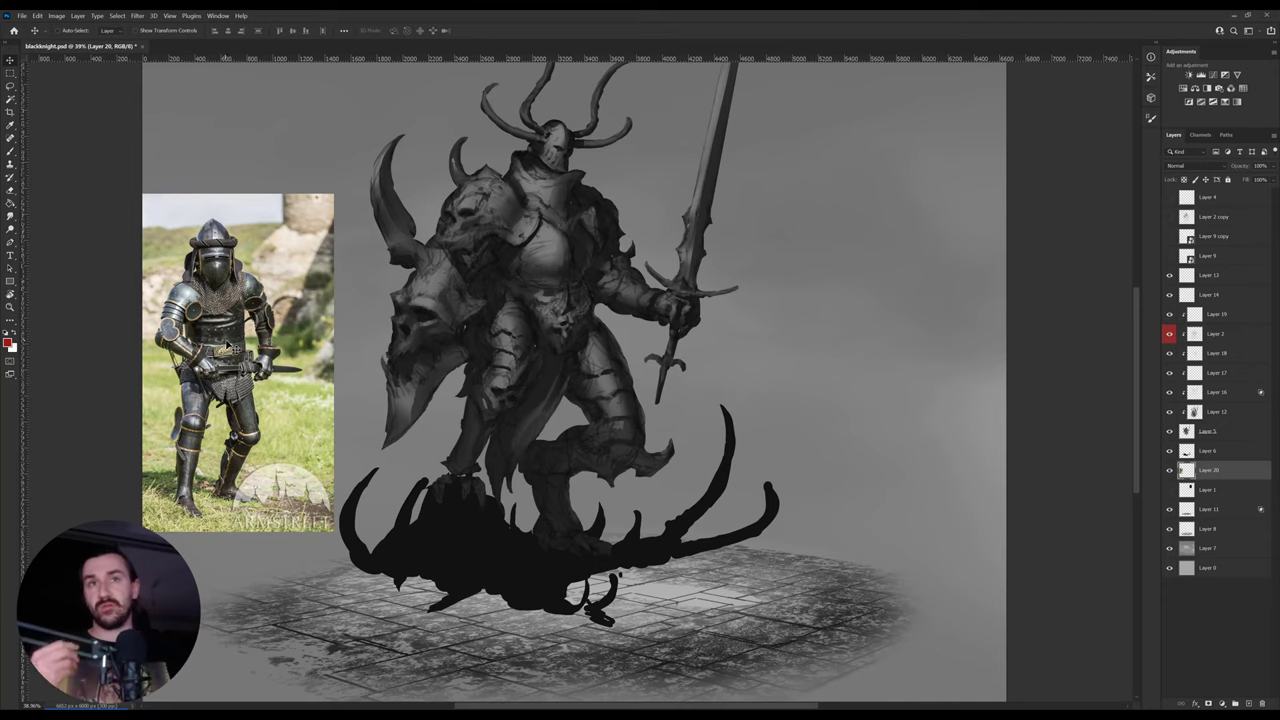
- Show the Black Knight reference card on Layer 1 and move it down into the empty area beside the sword
{"action": "key", "text": "z"}
{"action": "left_click_drag", "start_coordinate": [201, 317], "coordinate": [453, 299]}
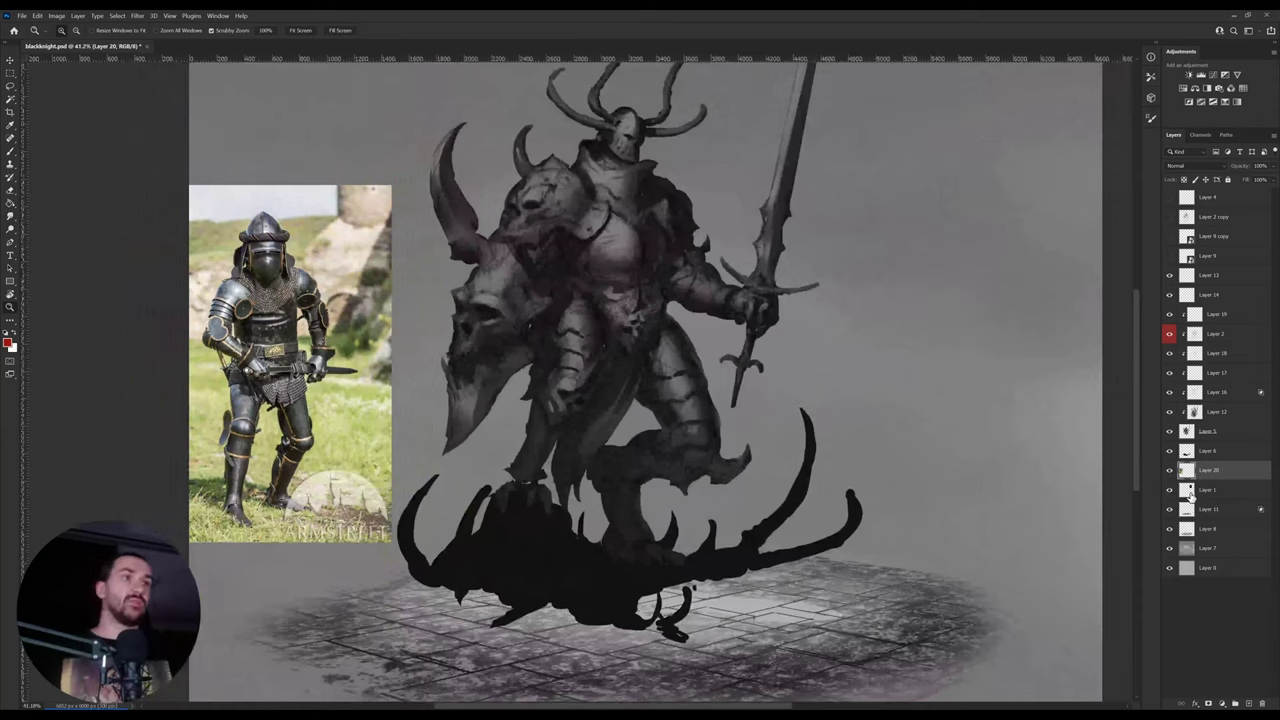
{"action": "left_click", "coordinate": [1169, 489]}
{"action": "left_click", "coordinate": [1188, 489]}
{"action": "key", "text": "v"}
{"action": "left_click_drag", "start_coordinate": [869, 196], "coordinate": [878, 310]}
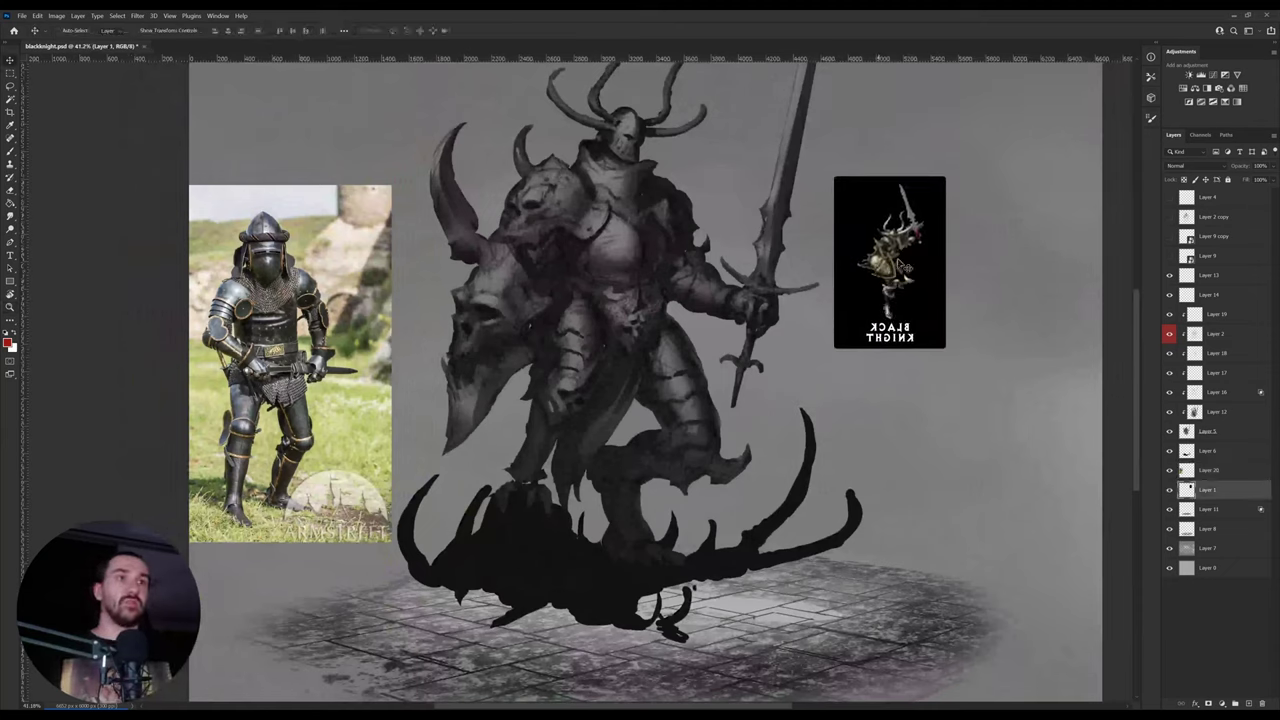
- Flip the Black Knight reference card horizontally and shift it further away from the sword
{"action": "key", "text": "ctrl+t"}
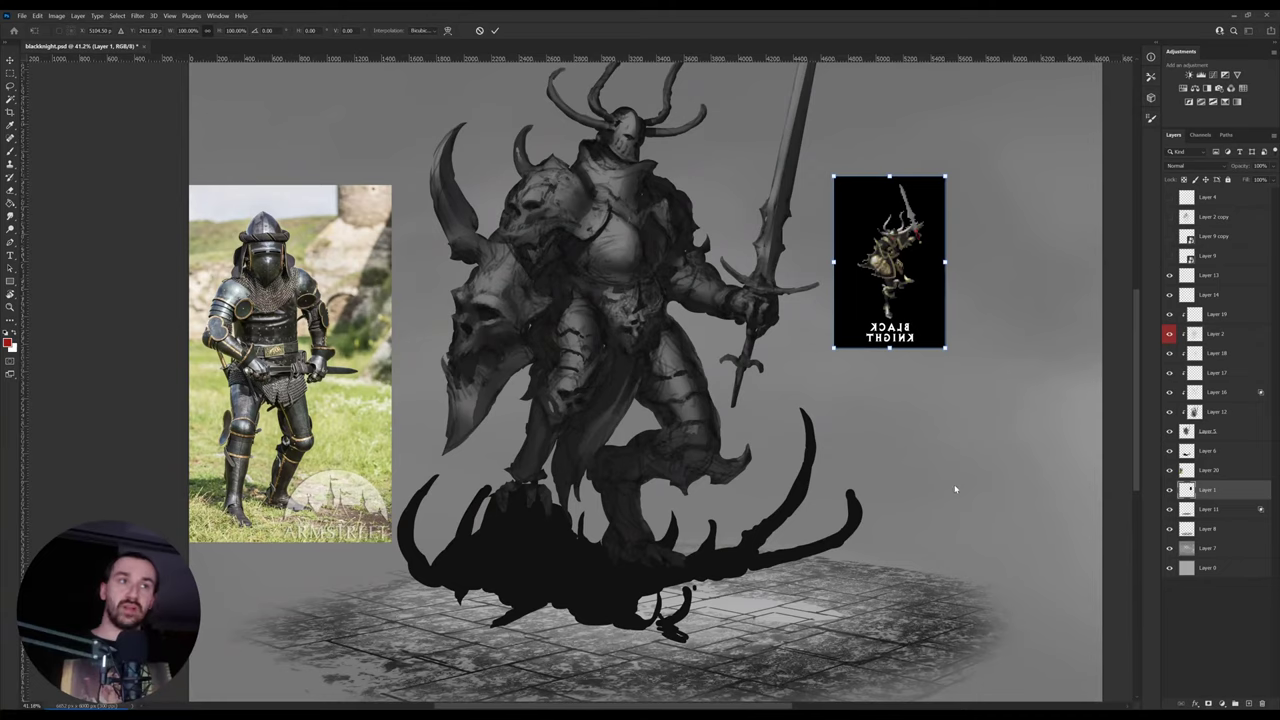
{"action": "key", "text": "ctrl+shift+h"}
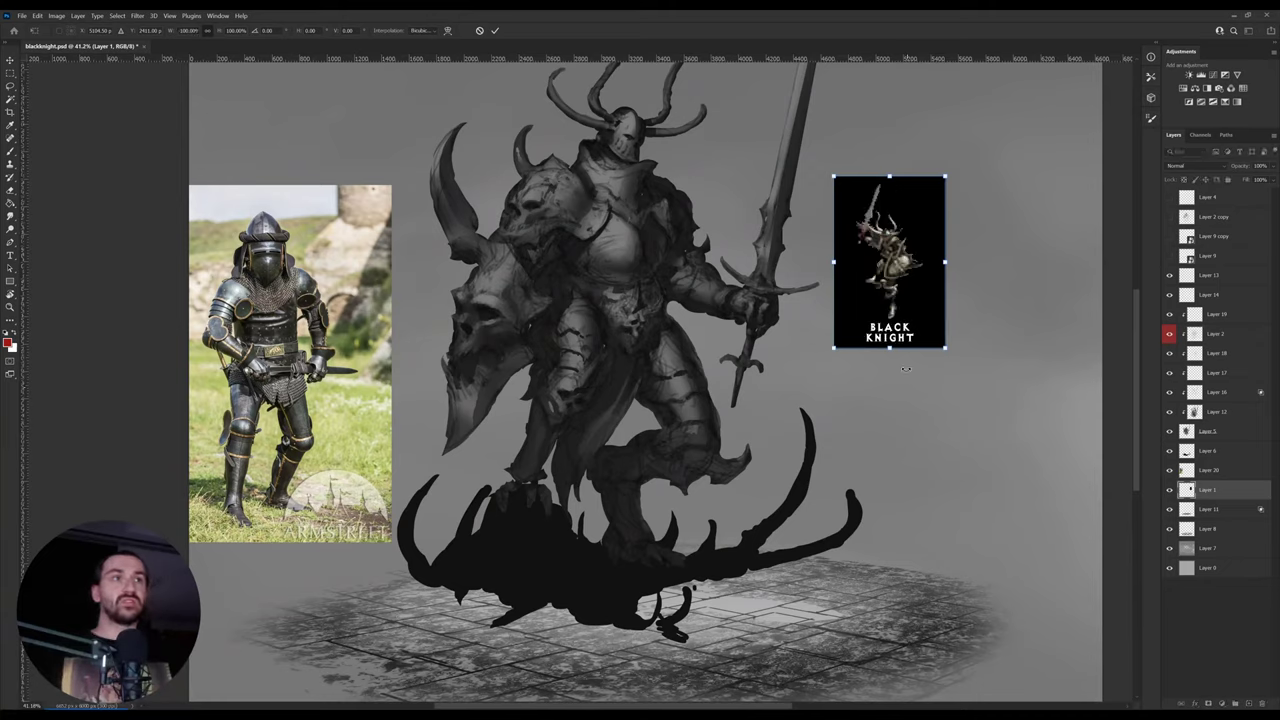
{"action": "key", "text": "Return"}
{"action": "left_click_drag", "start_coordinate": [932, 297], "coordinate": [988, 297]}
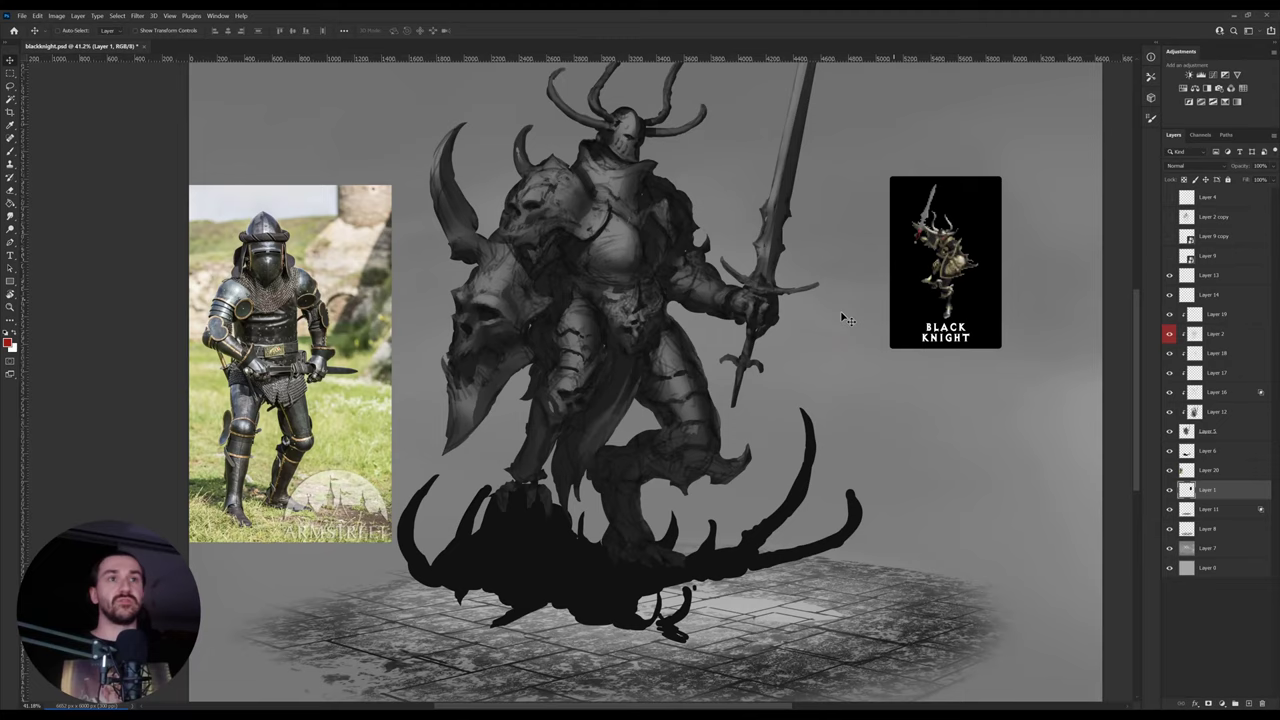
- Compare the knight with and without the shading on Layer 16
{"action": "left_click", "coordinate": [577, 392], "text": "ctrl"}
{"action": "left_click", "coordinate": [1170, 392]}
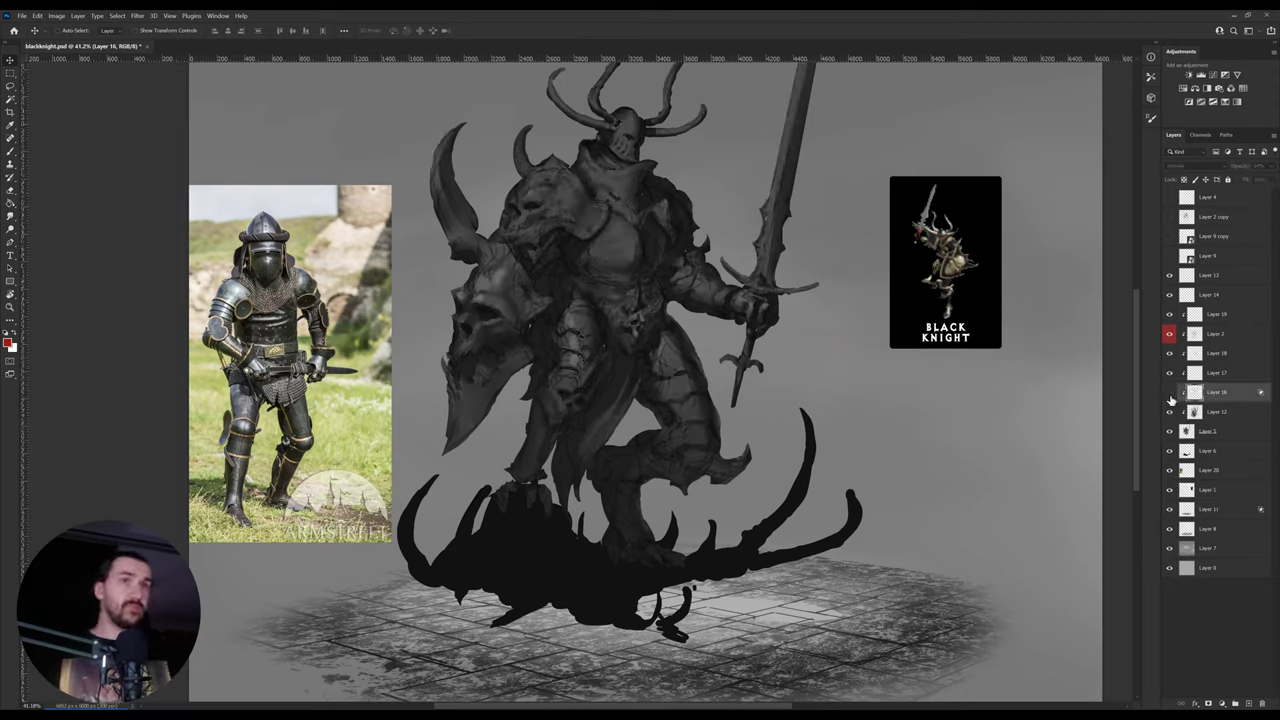
{"action": "left_click", "coordinate": [1170, 392]}
- Merge the knight's base Layer 5 and its clipped layers up to Layer 19, and check the merged result
{"action": "left_click", "coordinate": [1206, 316]}
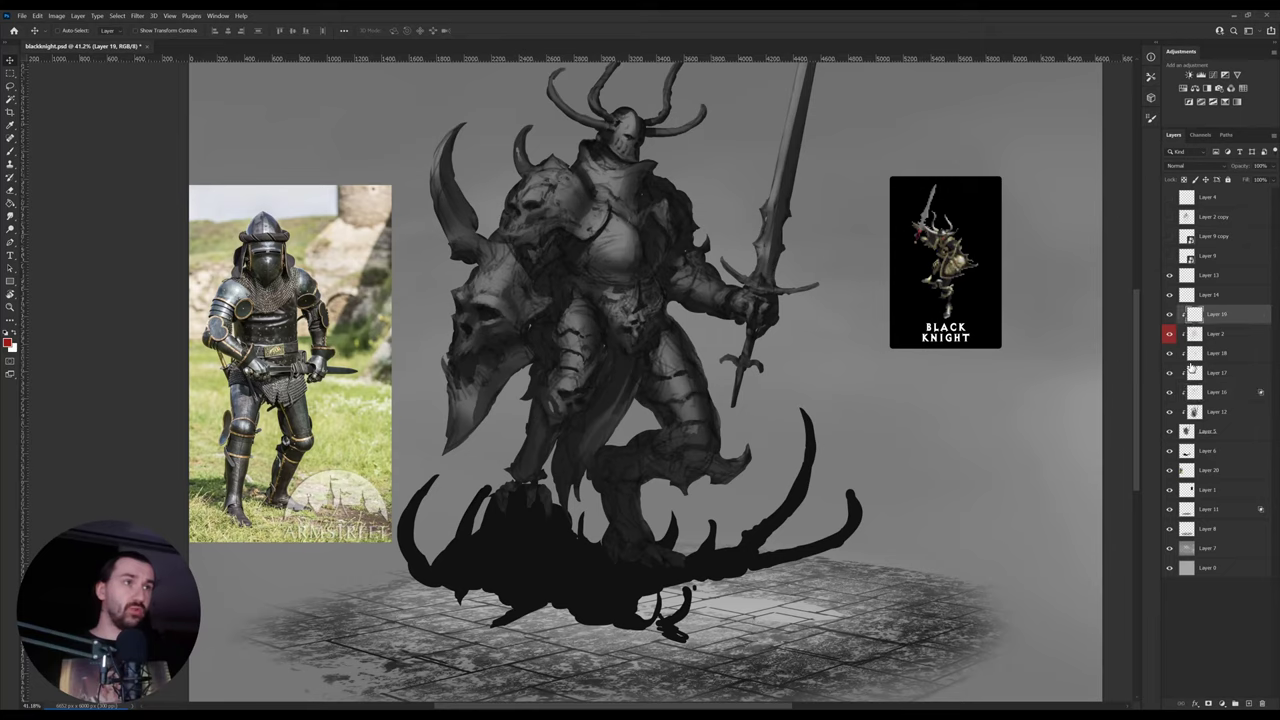
{"action": "left_click", "coordinate": [1191, 429], "text": "shift"}
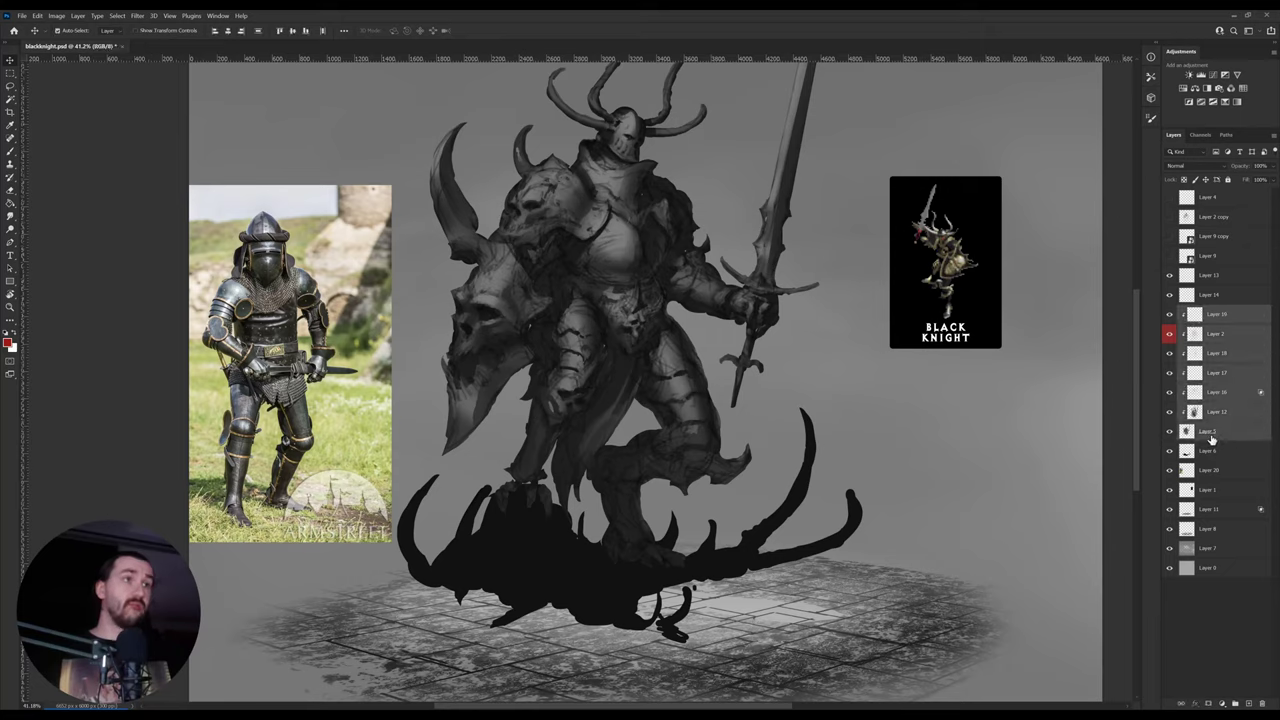
{"action": "key", "text": "ctrl+e"}
{"action": "left_click", "coordinate": [1170, 315]}
{"action": "left_click", "coordinate": [1170, 315]}
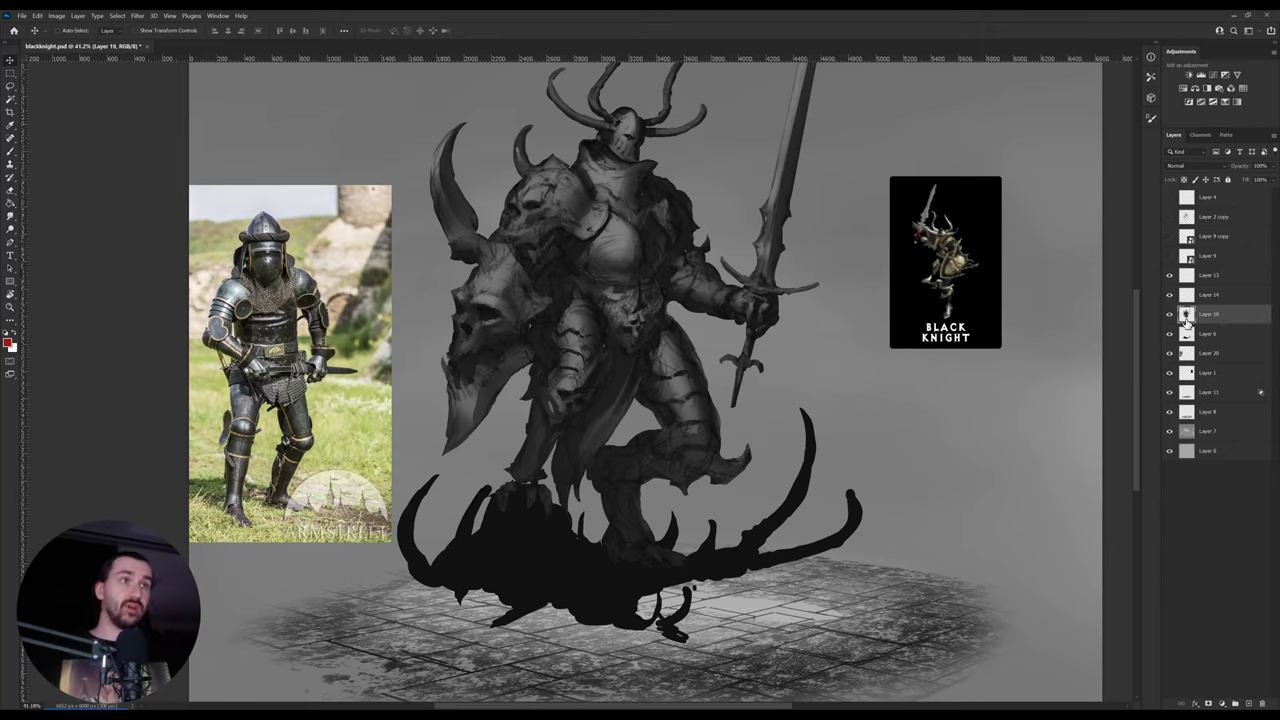
- Briefly show the perspective guide lines on Layer 9 over the knight, and hide them again
{"action": "left_click", "coordinate": [1170, 257]}
{"action": "left_click", "coordinate": [1170, 257]}
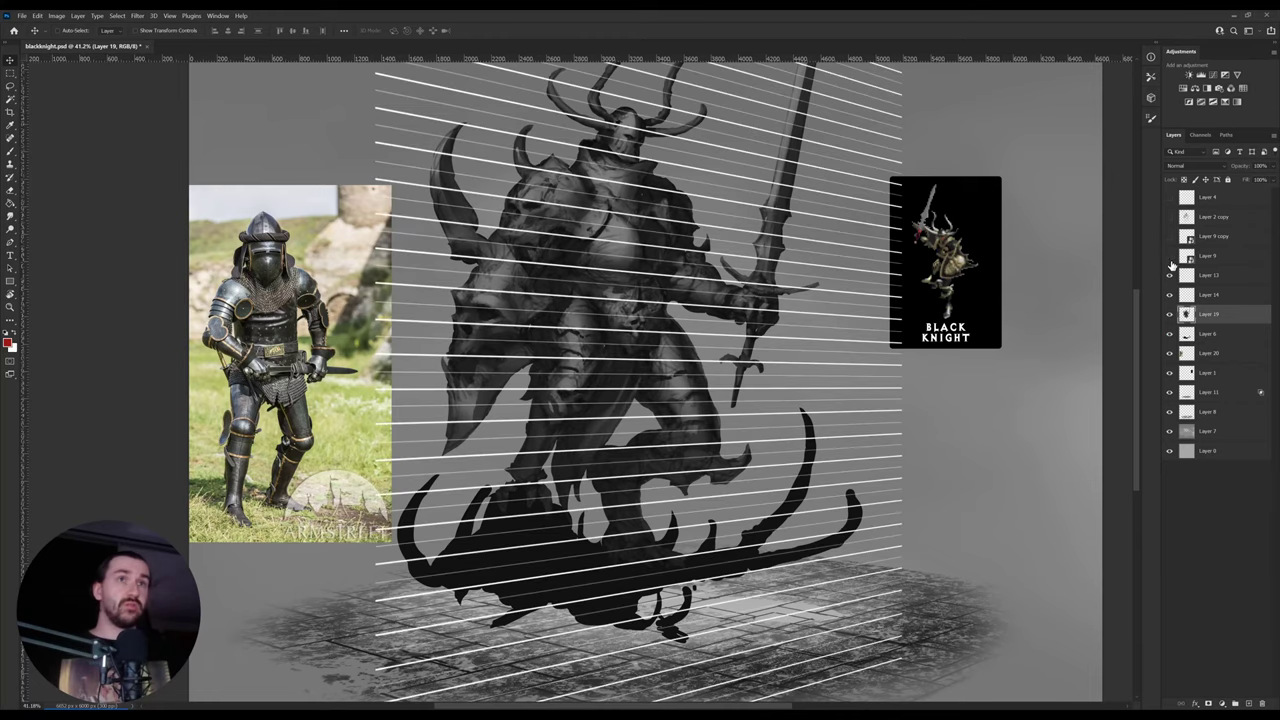
{"action": "left_click", "coordinate": [1170, 257]}
- Undo the merge of the knight layers
{"action": "key", "text": "ctrl+z"}
{"action": "key", "text": "ctrl+z"}
{"action": "key", "text": "ctrl+z"}
{"action": "key", "text": "ctrl+z"}
{"action": "key", "text": "ctrl+z"}
{"action": "key", "text": "ctrl+z"}
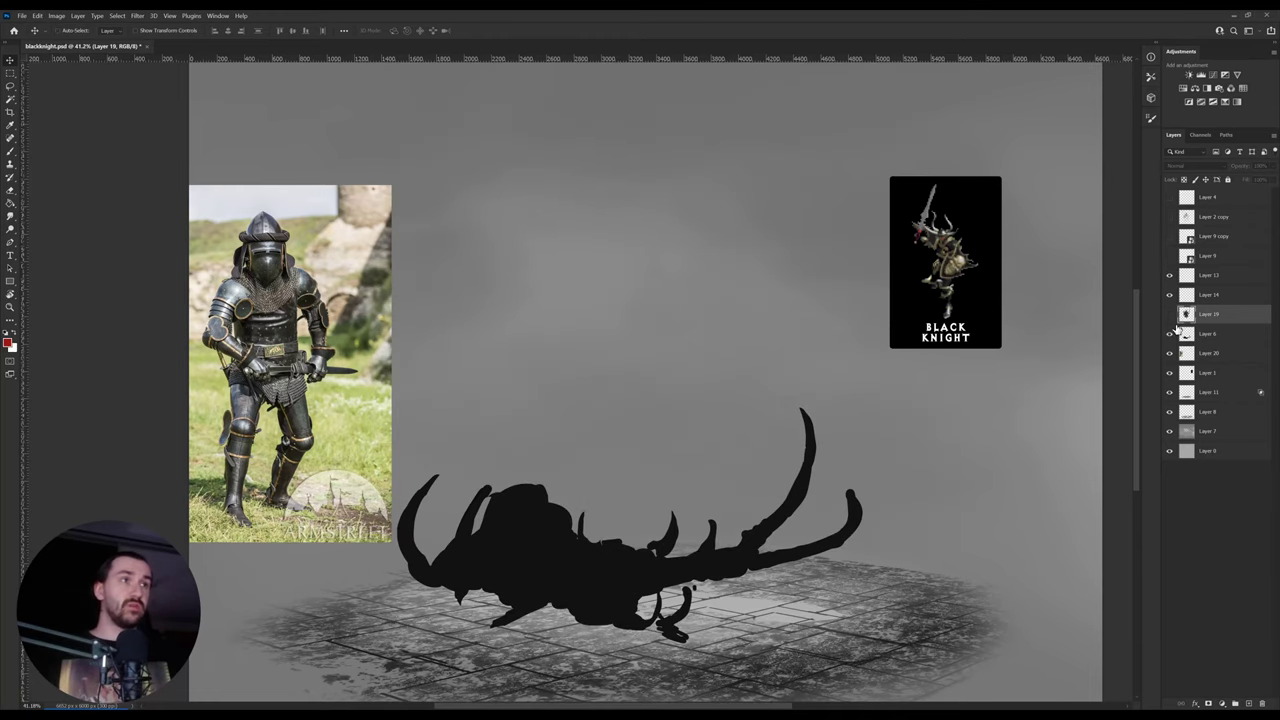
{"action": "left_click", "coordinate": [1170, 314]}
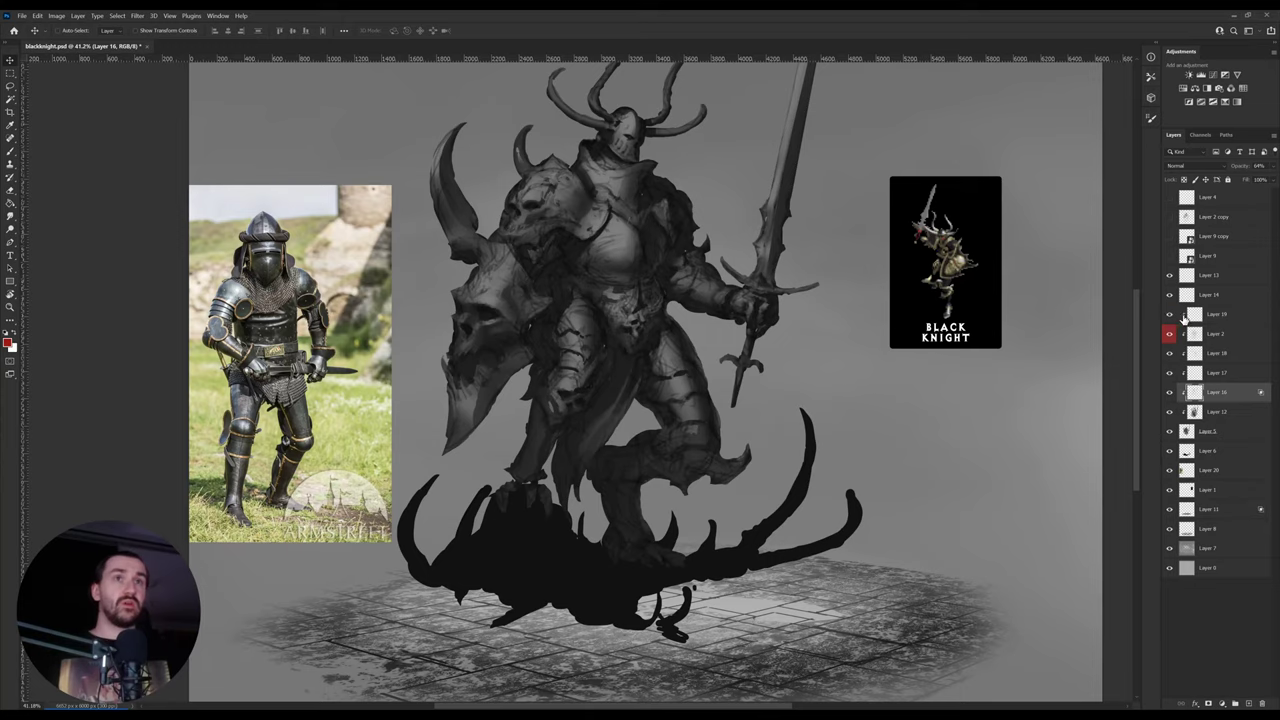
- Duplicate the Layer 2 line sketch to the top of the layer stack and hide the copy
{"action": "left_click", "coordinate": [1170, 314]}
{"action": "left_click", "coordinate": [1170, 334]}
{"action": "left_click", "coordinate": [1170, 334]}
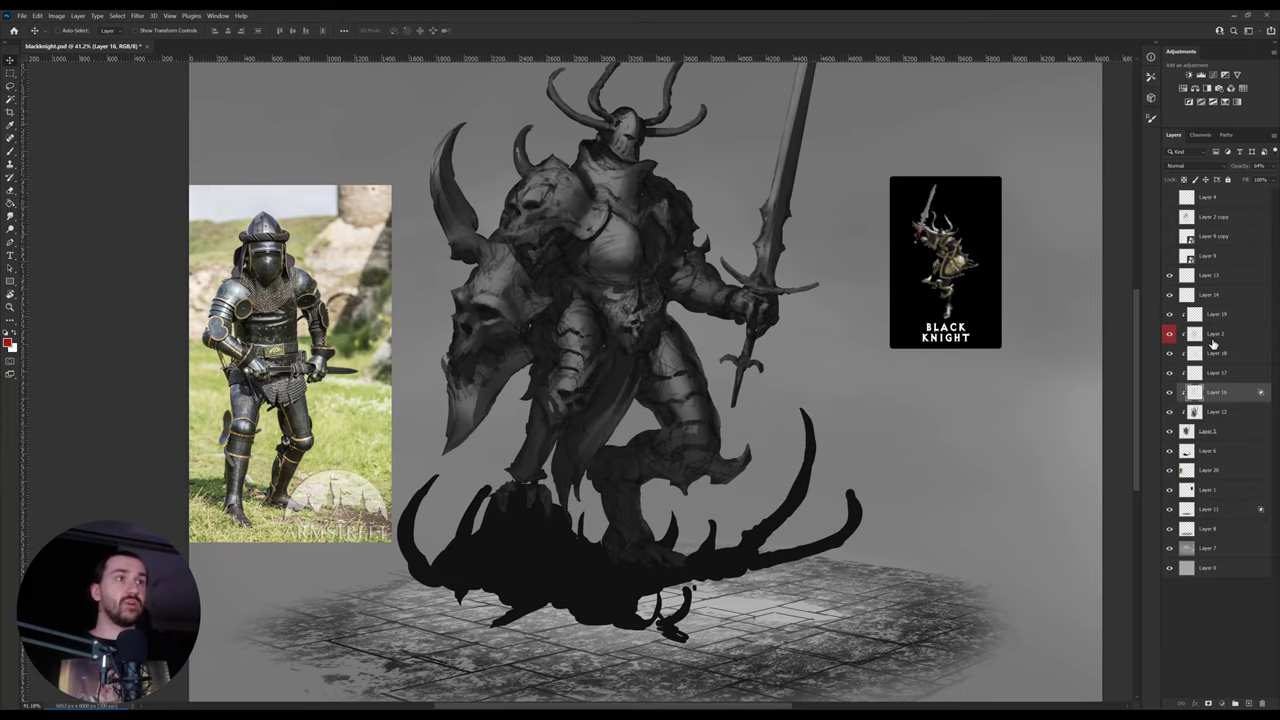
{"action": "left_click", "coordinate": [1182, 334]}
{"action": "key", "text": "ctrl+0"}
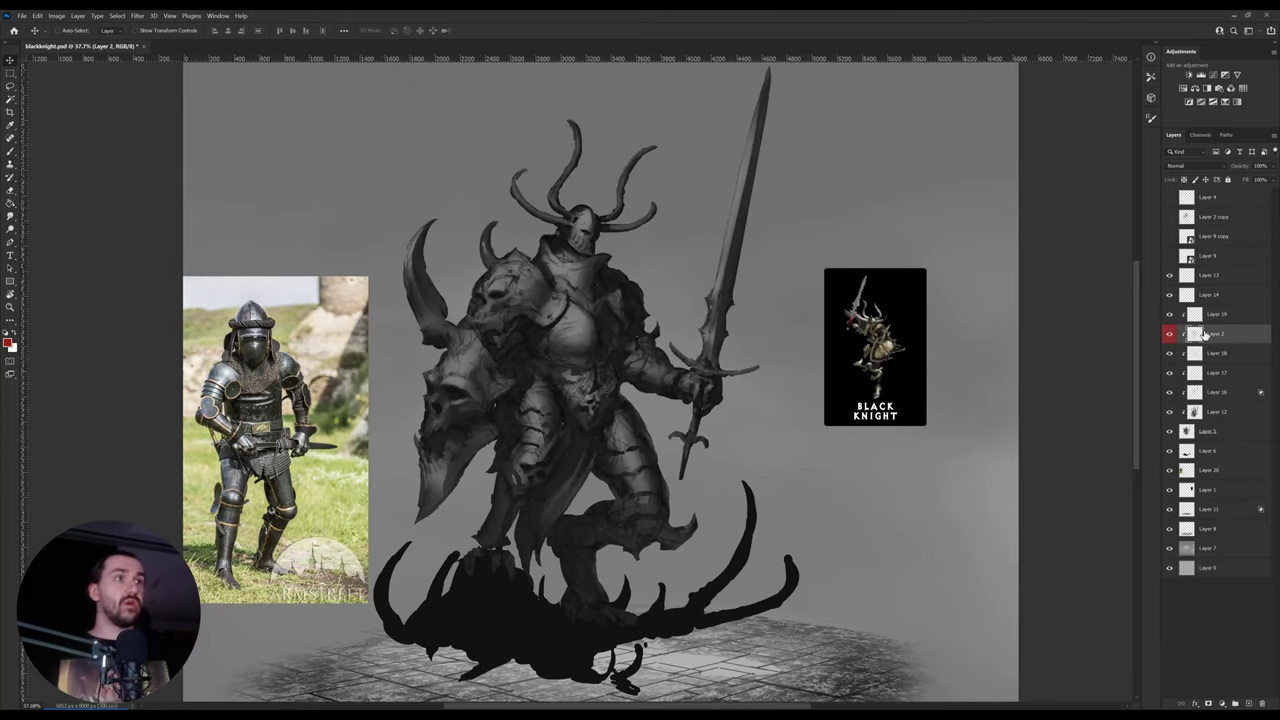
{"action": "left_click_drag", "start_coordinate": [1225, 201], "coordinate": [1226, 199]}
{"action": "left_click", "coordinate": [1169, 200]}
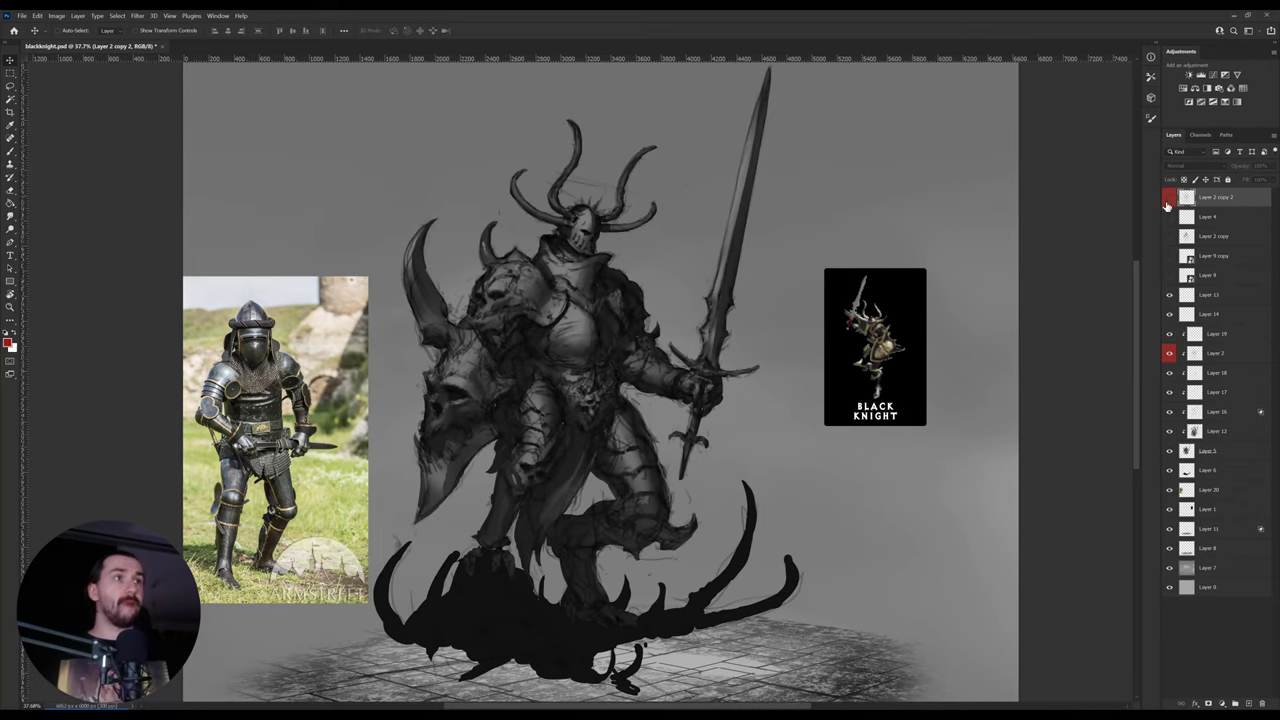
- Merge all knight layers from Layer 19 down to Layer 5 into a single layer
{"action": "left_click", "coordinate": [1214, 354]}
{"action": "left_click", "coordinate": [1216, 340]}
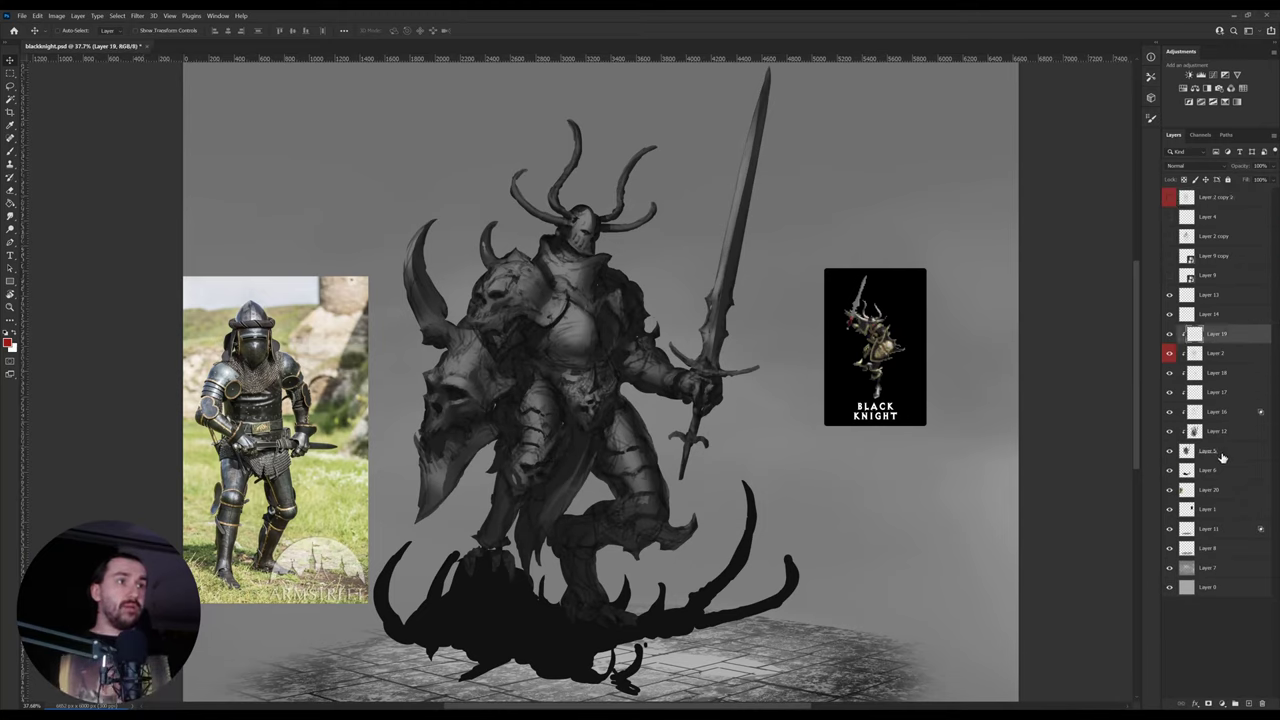
{"action": "left_click", "coordinate": [1219, 452], "text": "shift"}
{"action": "key", "text": "ctrl+e"}
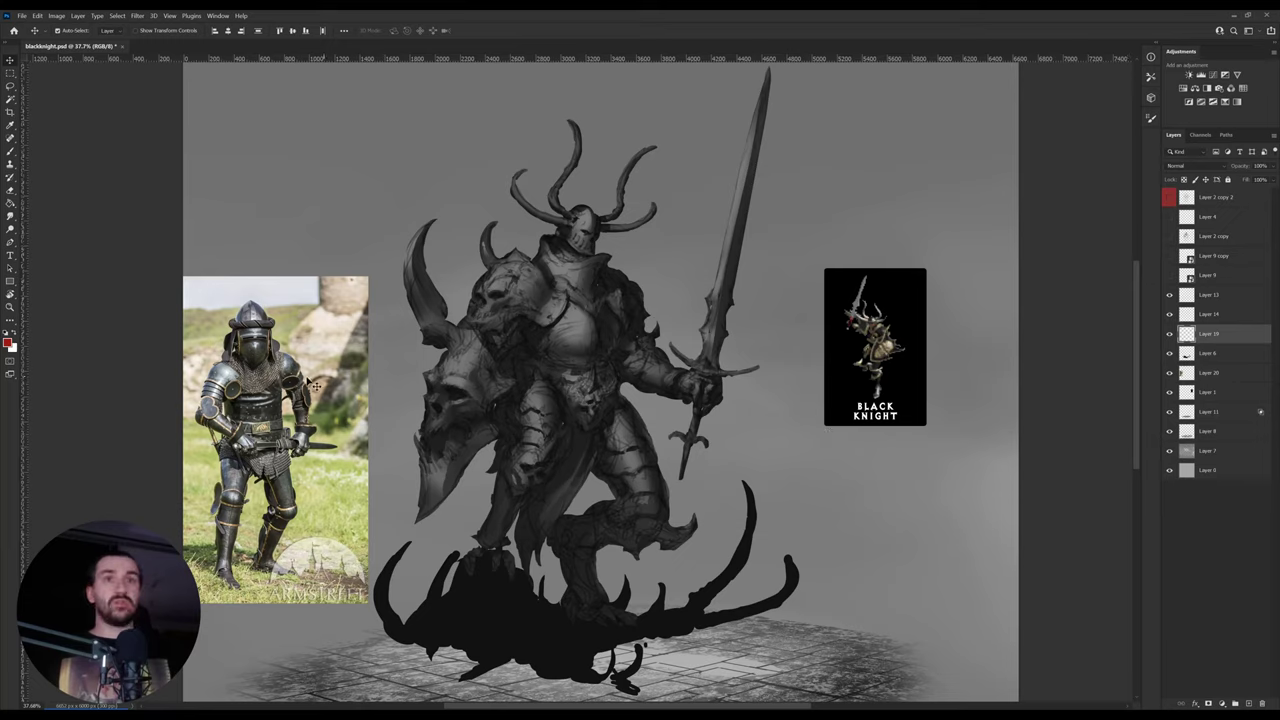
{"action": "left_click", "coordinate": [304, 390], "text": "ctrl"}
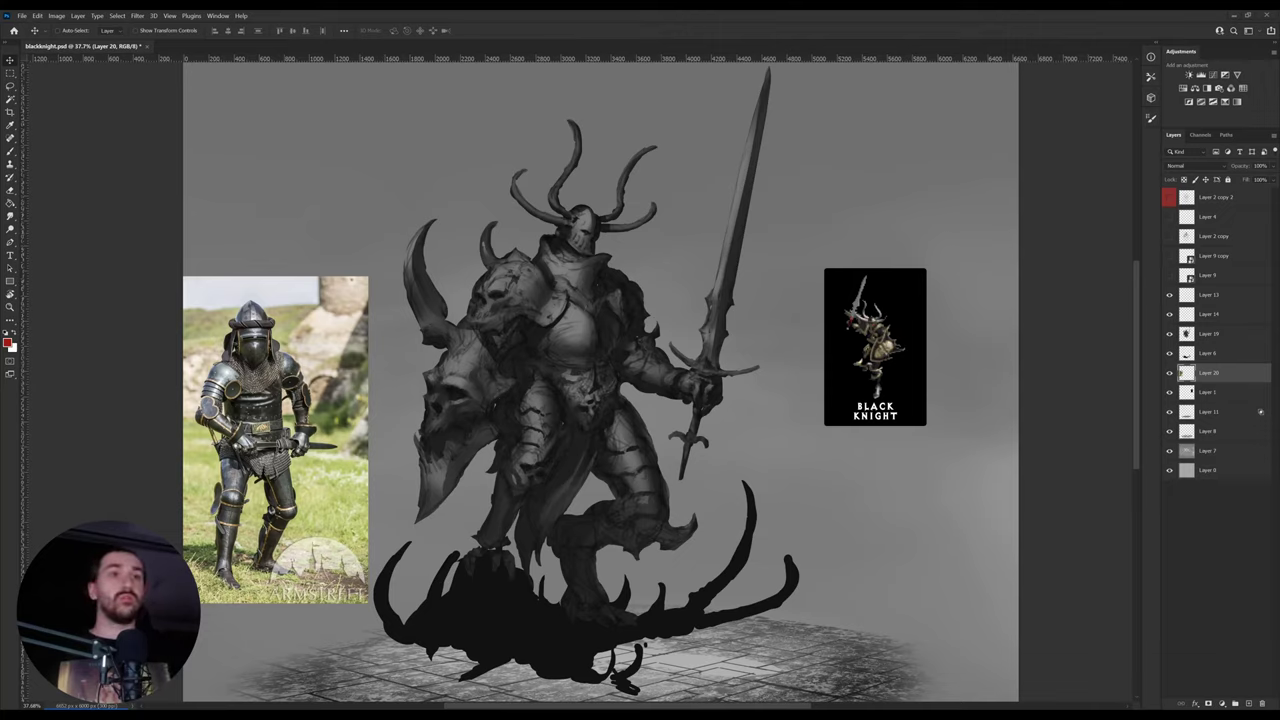
{"action": "left_click", "coordinate": [443, 323], "text": "ctrl"}
{"action": "left_click_drag", "start_coordinate": [495, 341], "coordinate": [509, 343]}
{"action": "key", "text": "ctrl+z"}
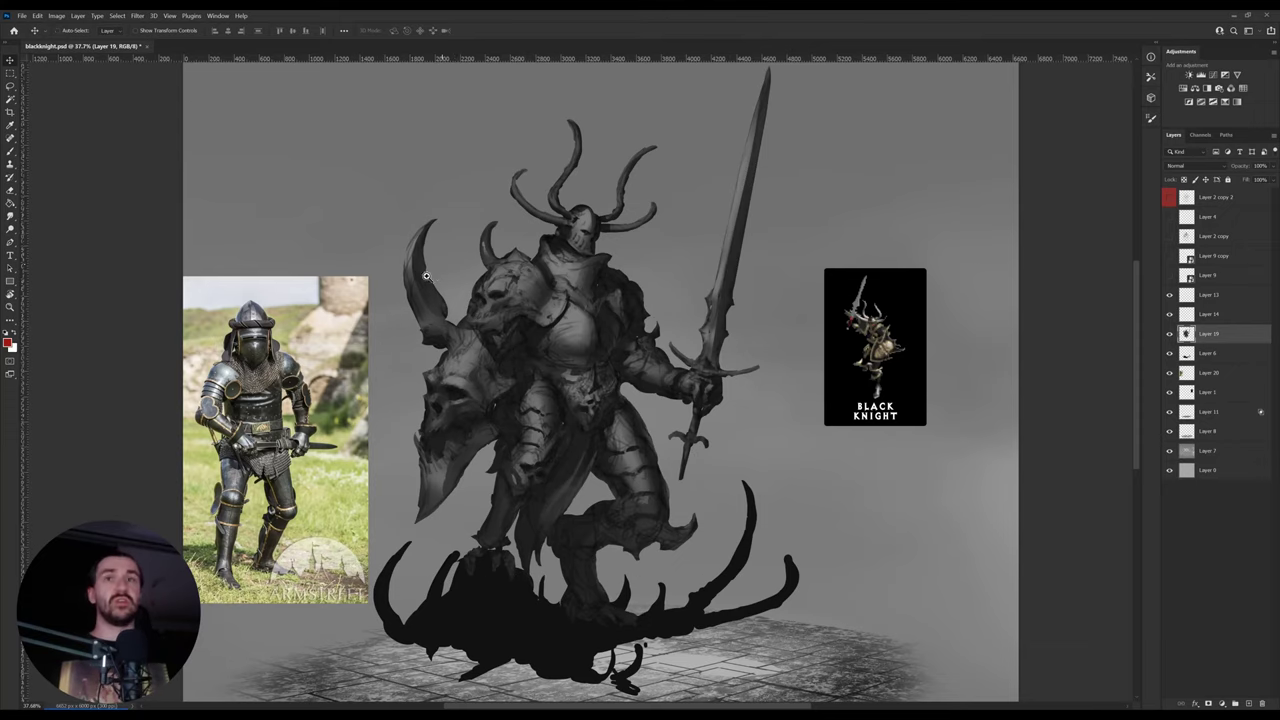
- Paint and erase along the shield's outline where the large horn meets the skull on the merged knight layer
{"action": "key", "text": "z"}
{"action": "left_click_drag", "start_coordinate": [426, 276], "coordinate": [447, 268]}
{"action": "key", "text": "e"}
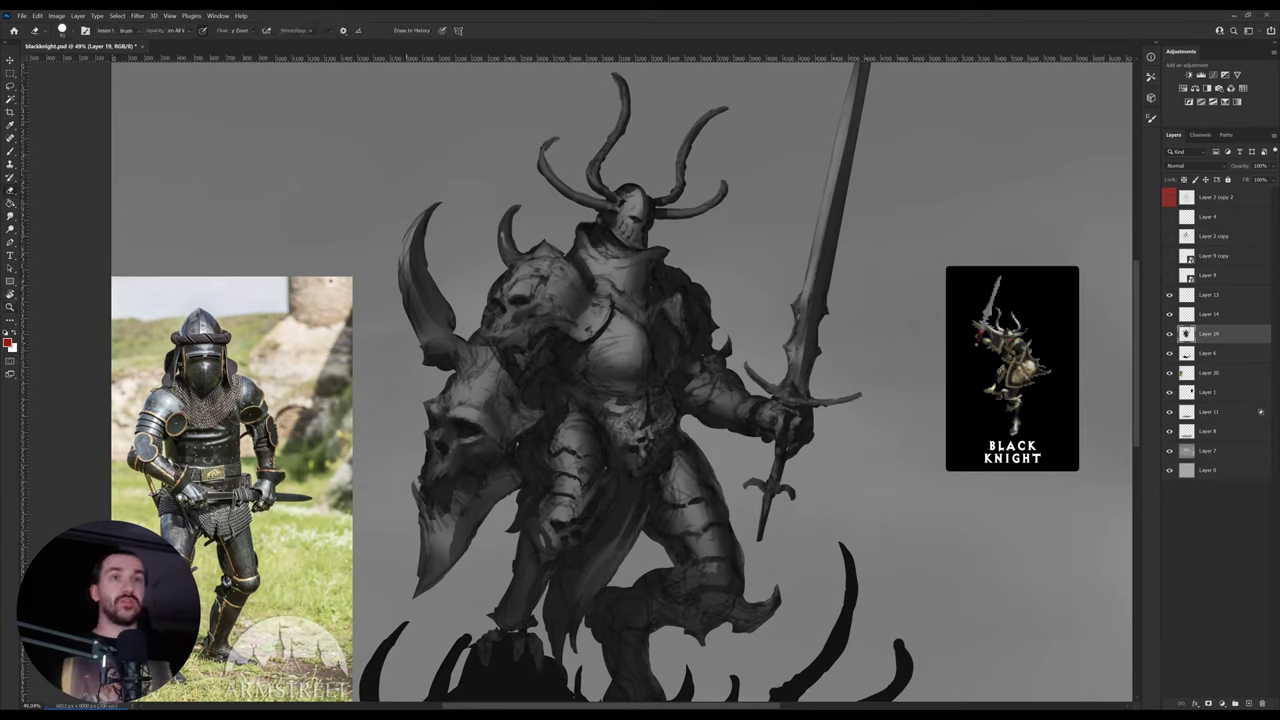
{"action": "key", "text": "b"}
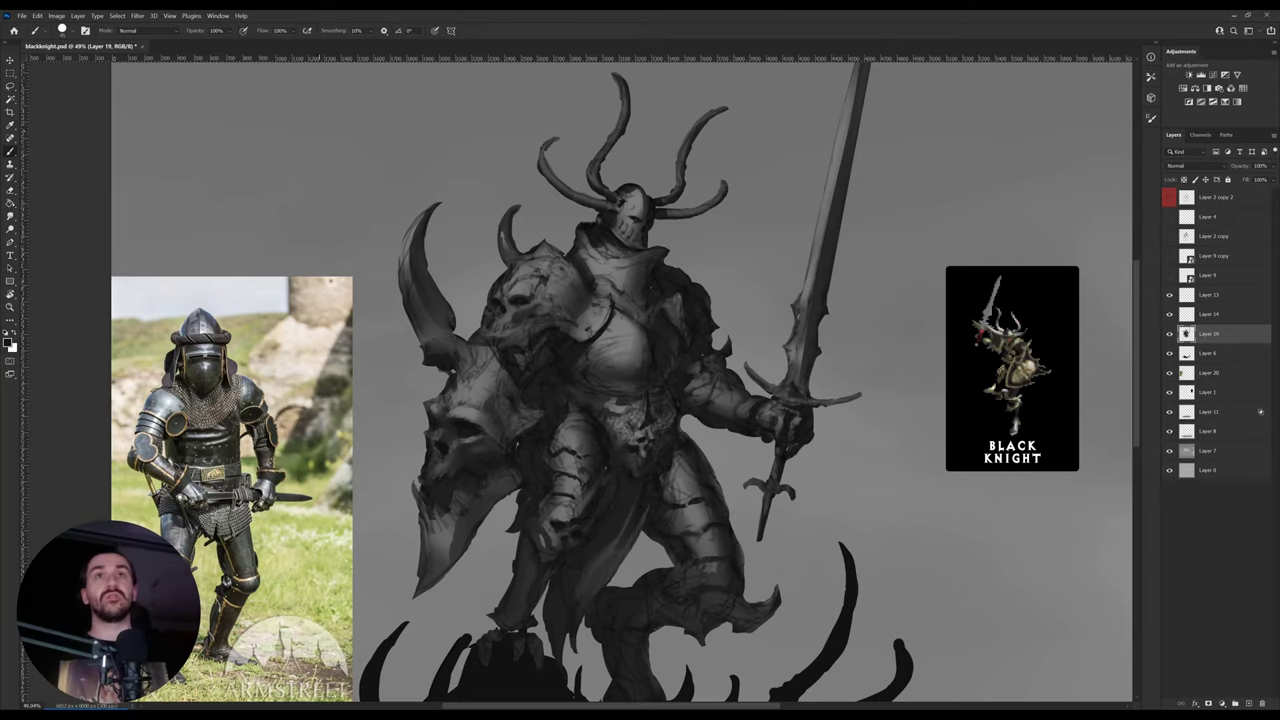
{"action": "left_click_drag", "start_coordinate": [451, 370], "coordinate": [429, 386]}
{"action": "key", "text": "e"}
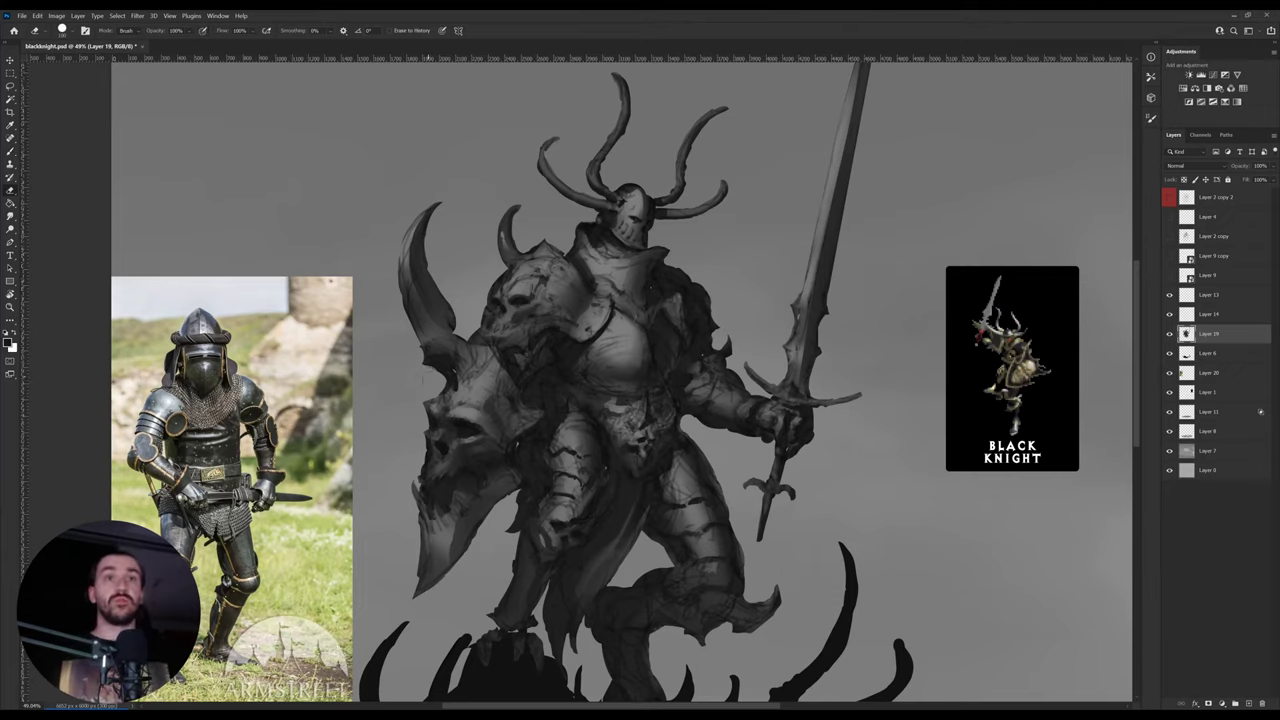
- Clean up the shield's upper edge between the large horn and the shoulder armour with the Brush and Eraser on Layer 19
{"action": "key", "text": "b"}
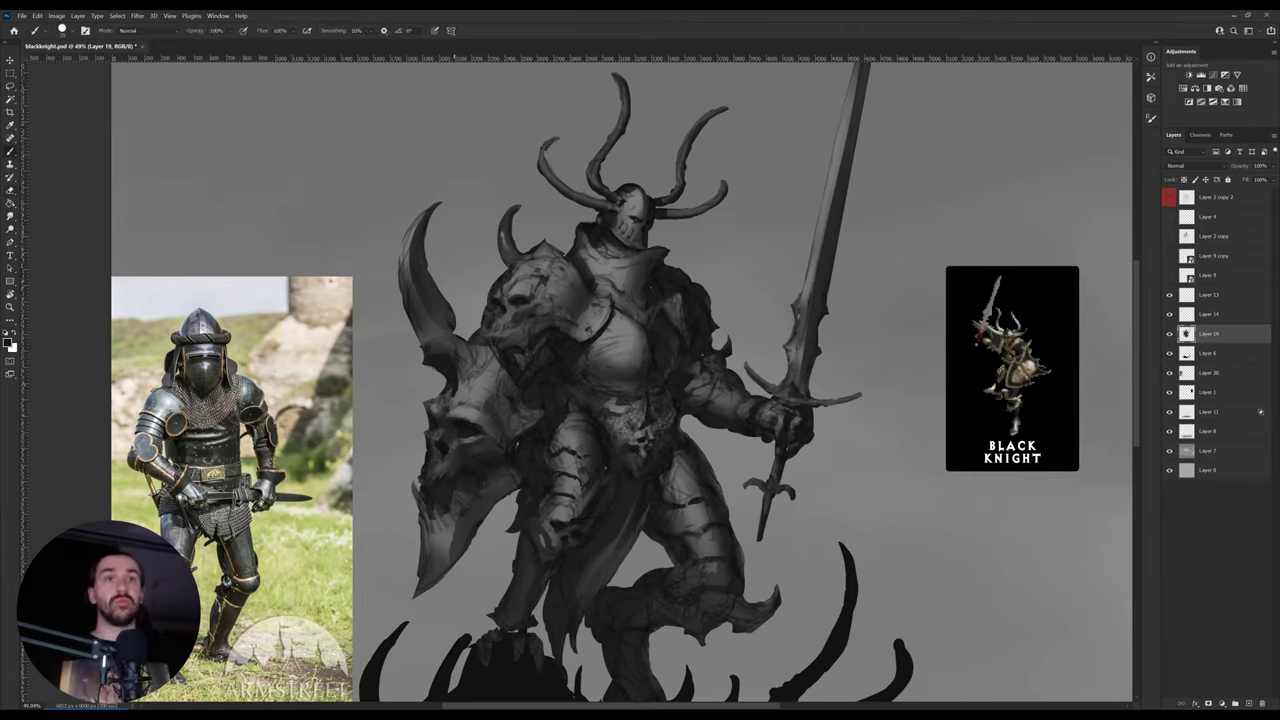
{"action": "key", "text": "i"}
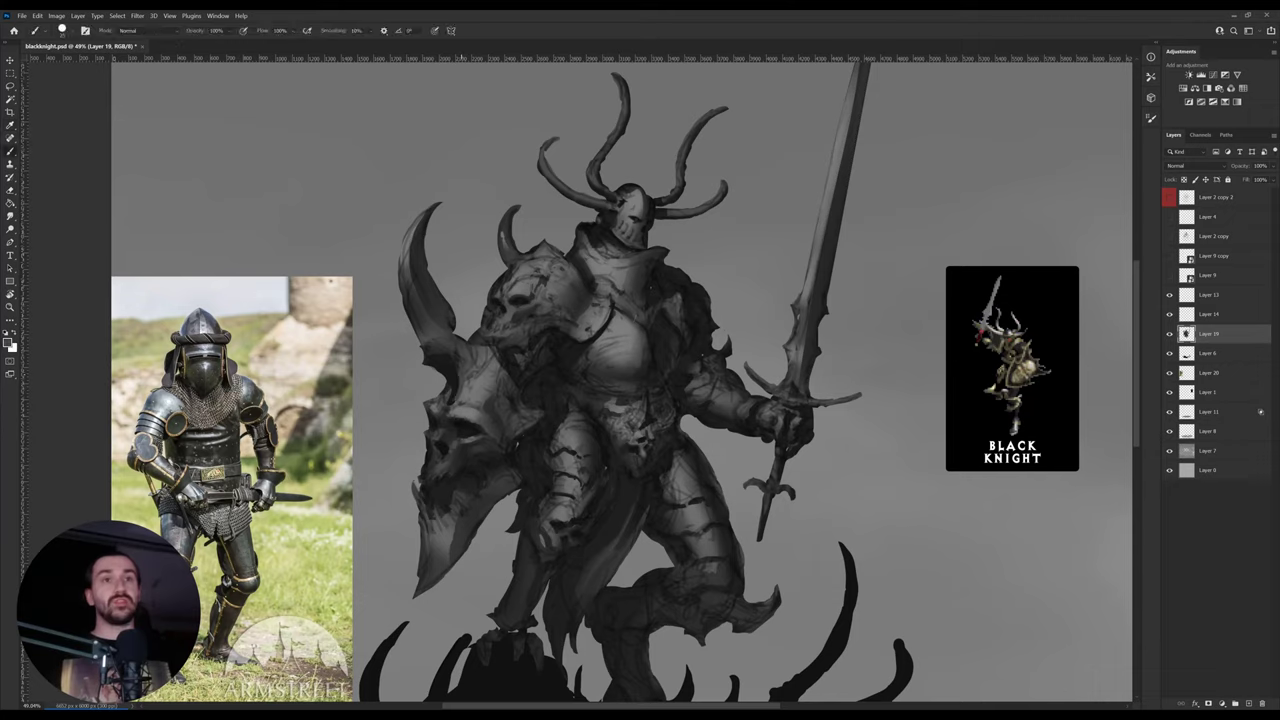
{"action": "key", "text": "e"}
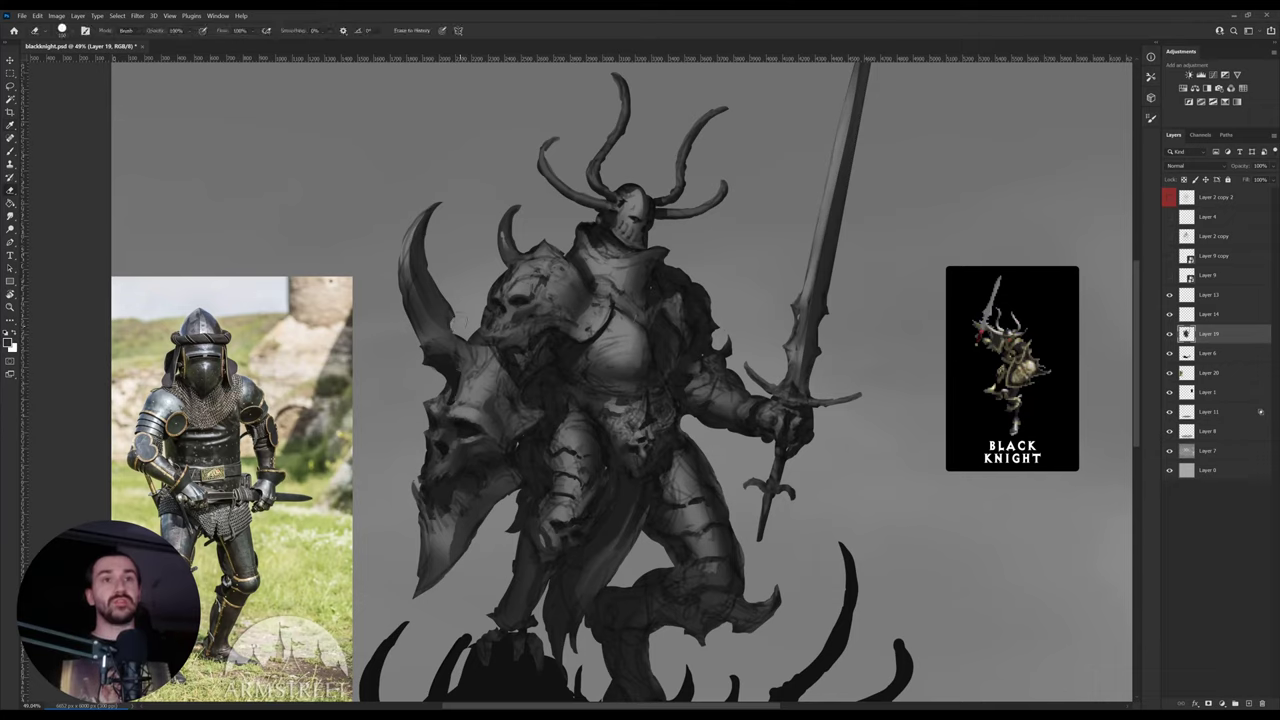
{"action": "key", "text": "b"}
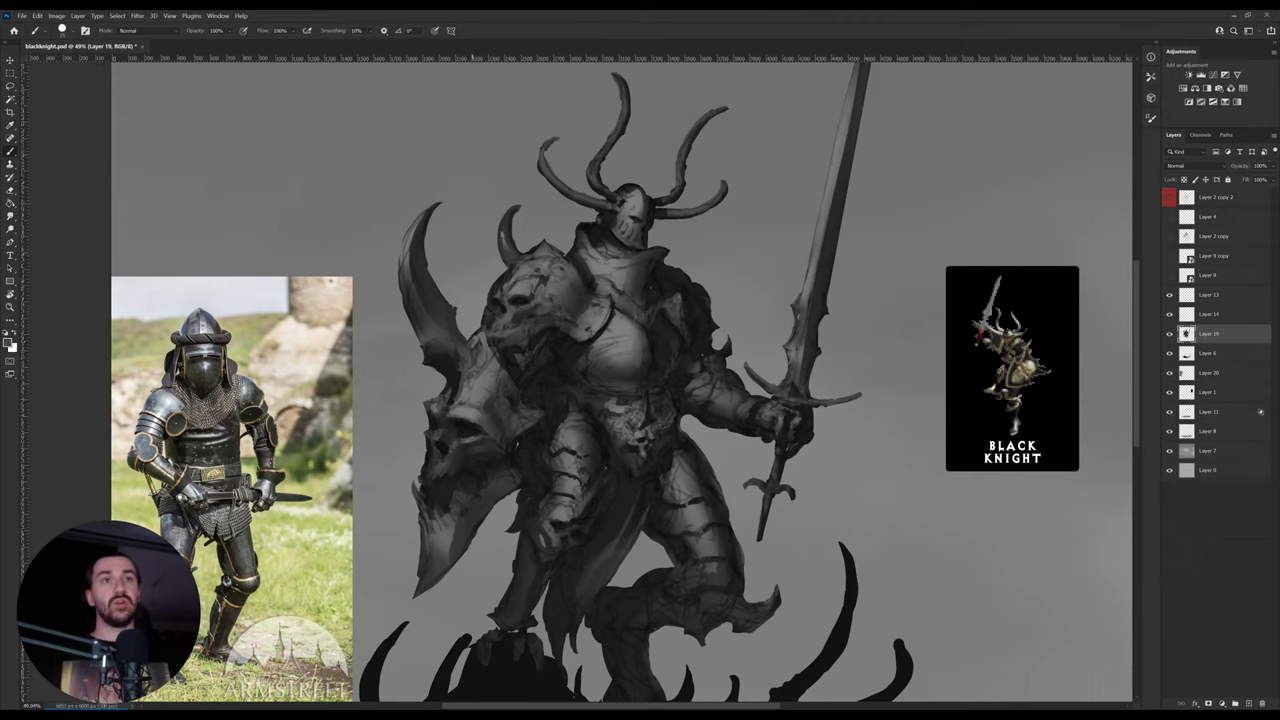
- Paint the forehead and brow of the shield's skull with grey tones sampled from the surrounding shield
{"action": "left_click", "coordinate": [458, 382], "text": "alt"}
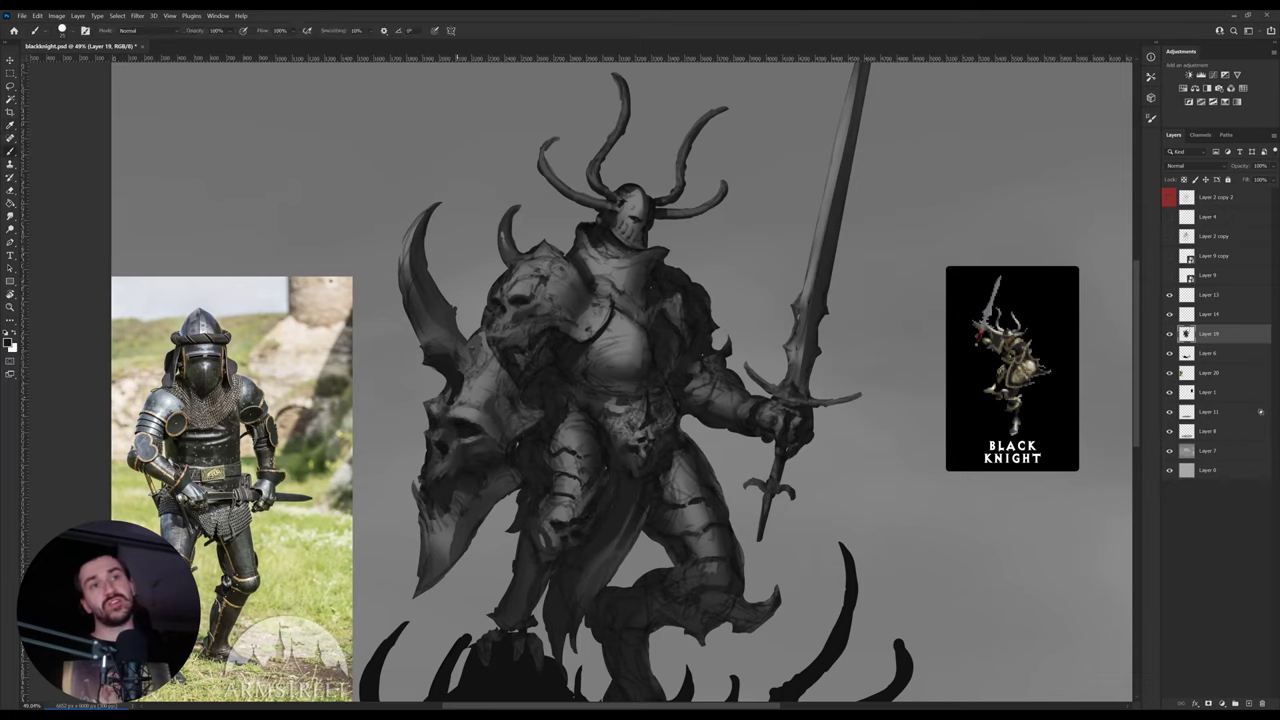
{"action": "left_click", "coordinate": [448, 397], "text": "alt"}
{"action": "left_click", "coordinate": [452, 391], "text": "alt"}
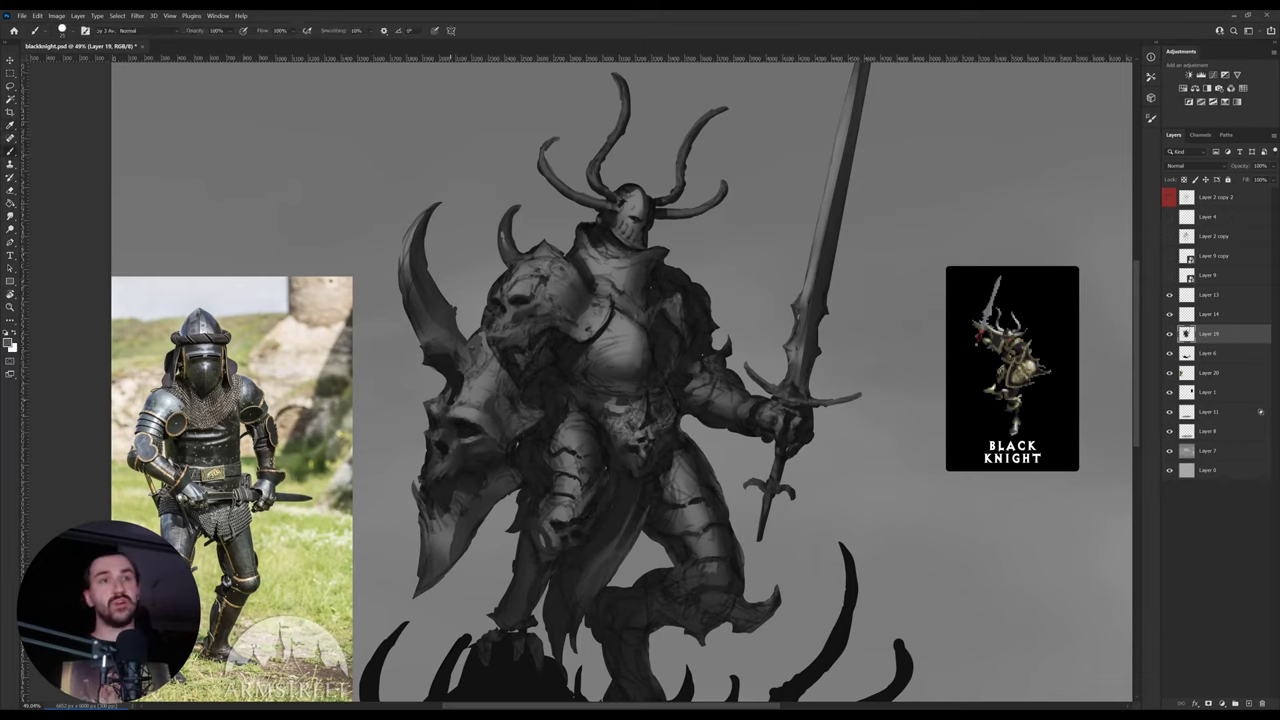
{"action": "left_click", "coordinate": [458, 425], "text": "alt"}
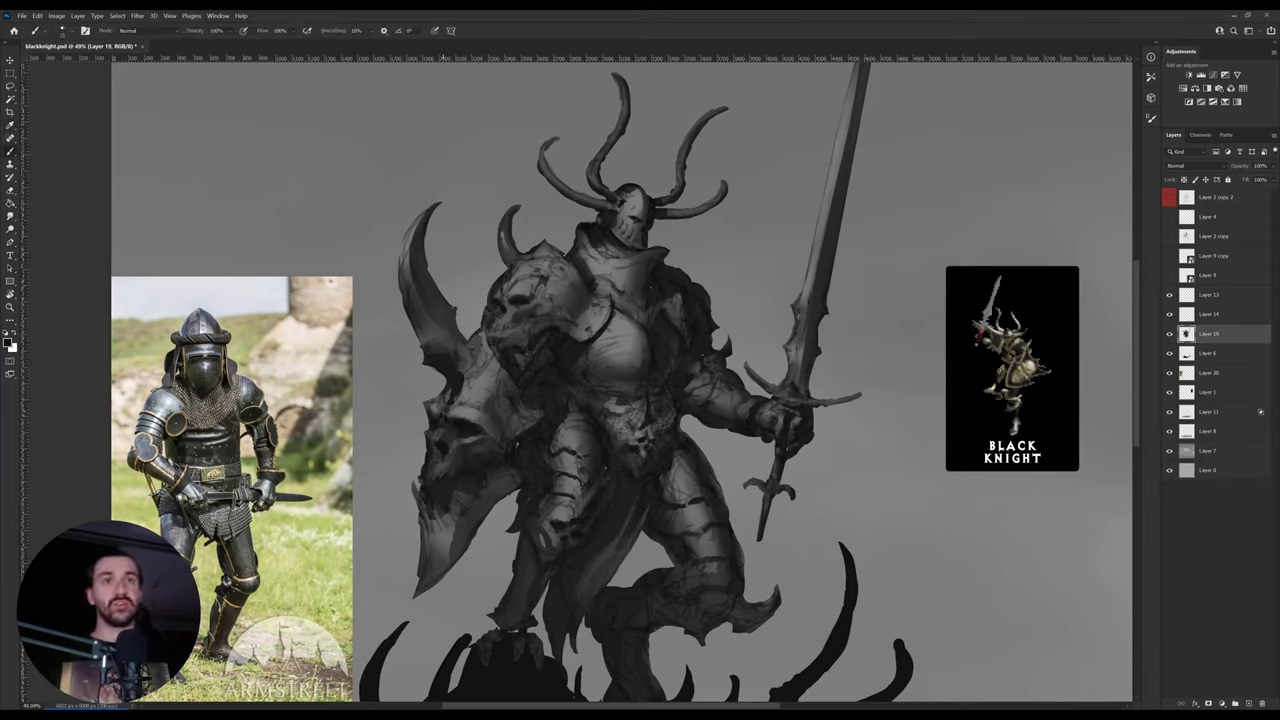
{"action": "key", "text": "alt"}
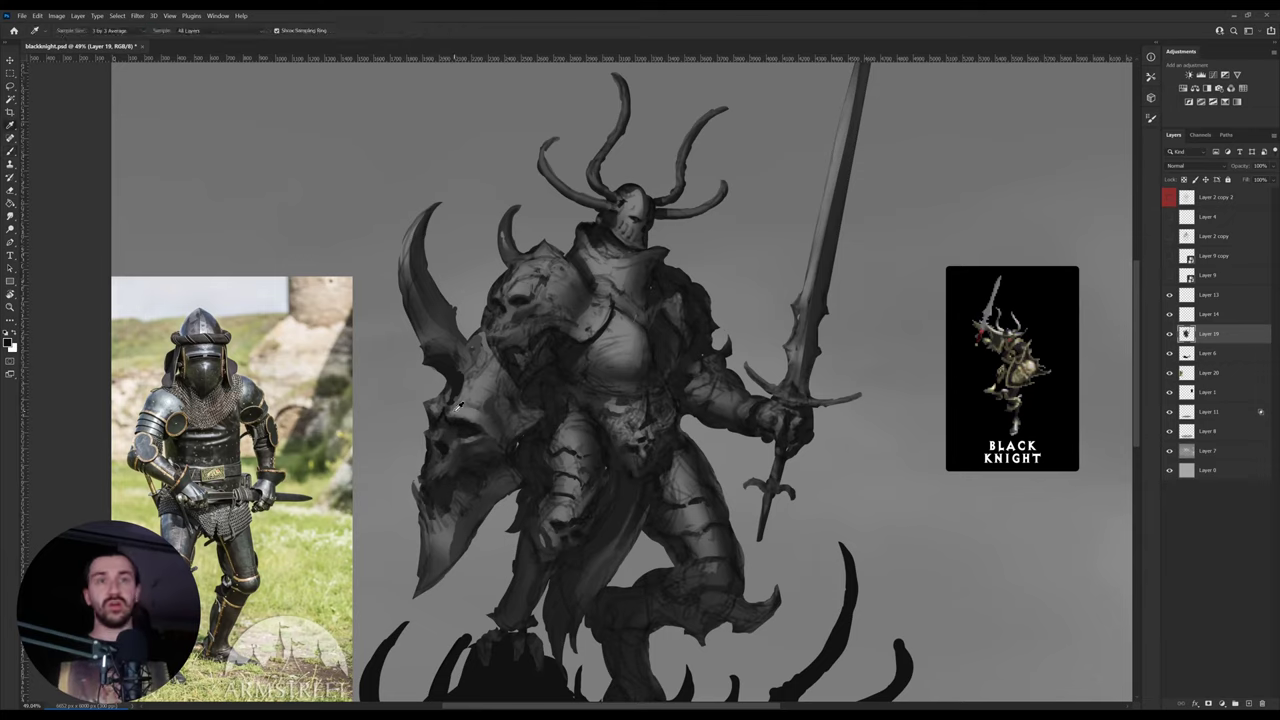
{"action": "left_click", "coordinate": [458, 410], "text": "alt"}
{"action": "left_click", "coordinate": [457, 423], "text": "alt"}
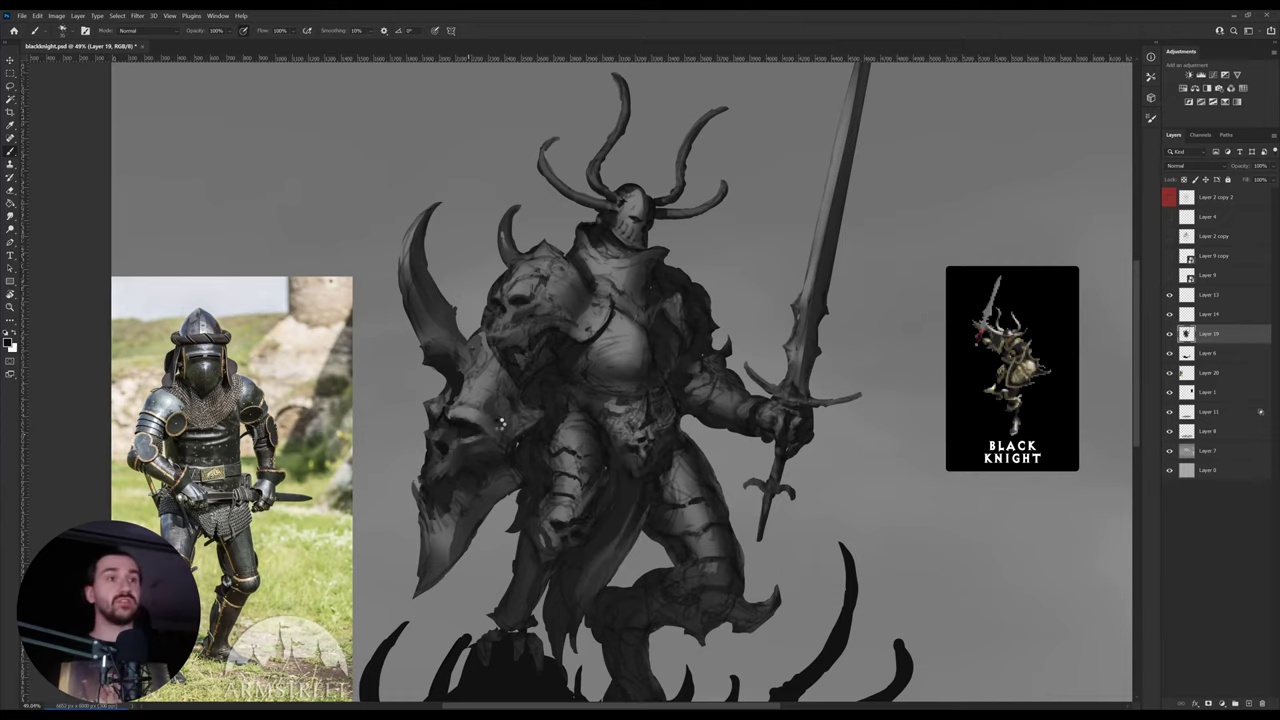
- Flip the canvas horizontally and refine the shading above the shield skull's eye socket with tones sampled nearby
{"action": "key", "text": "ctrl+shift+h"}
{"action": "left_click_drag", "start_coordinate": [675, 398], "coordinate": [546, 378]}
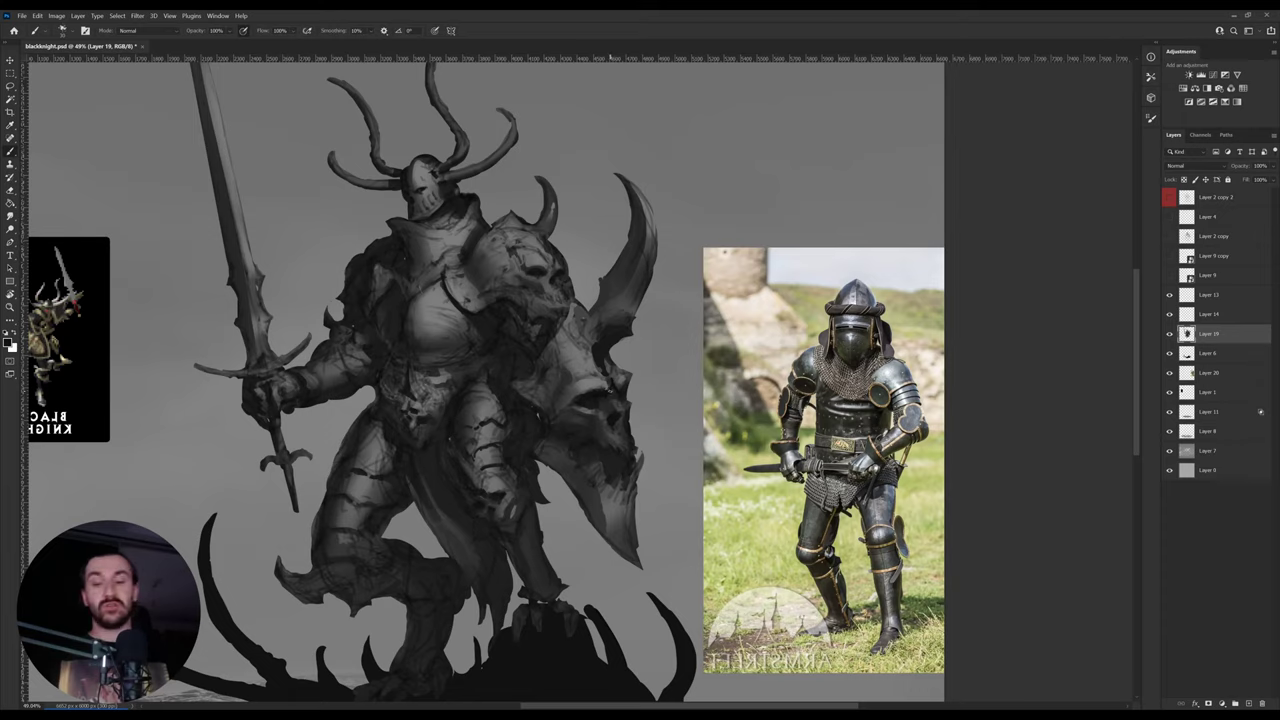
{"action": "key", "text": "alt"}
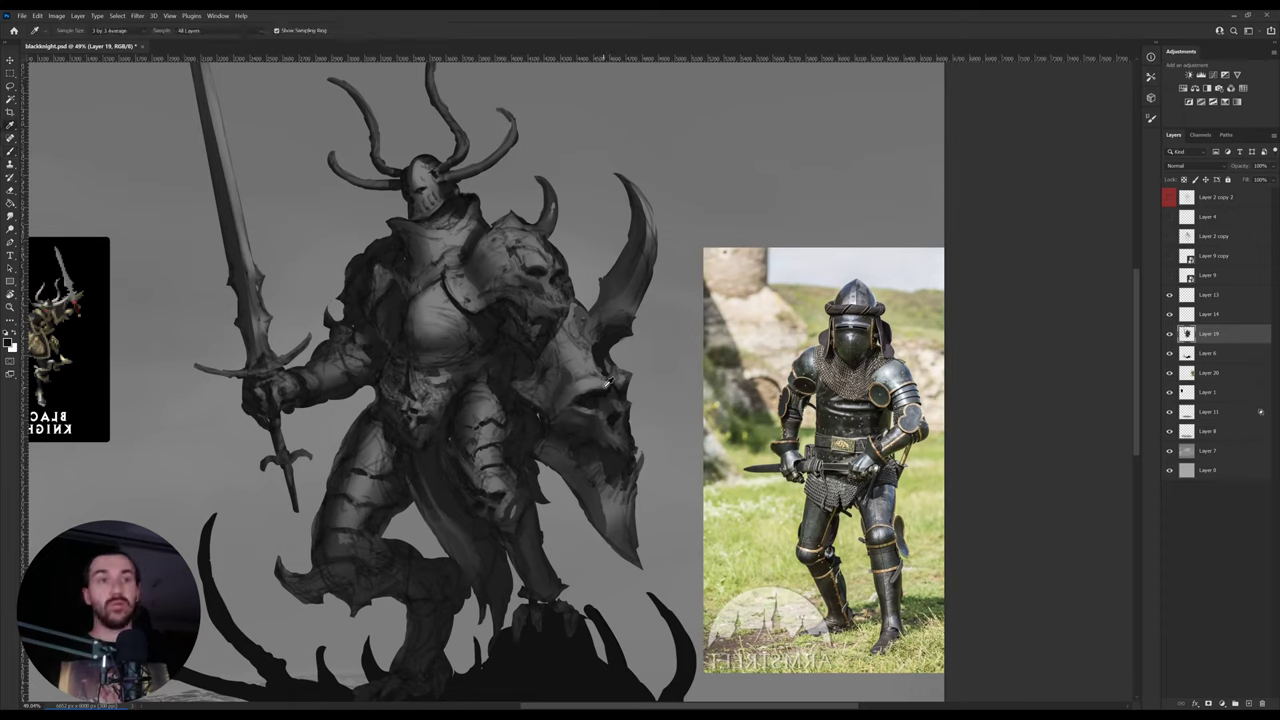
{"action": "left_click", "coordinate": [585, 383], "text": "alt"}
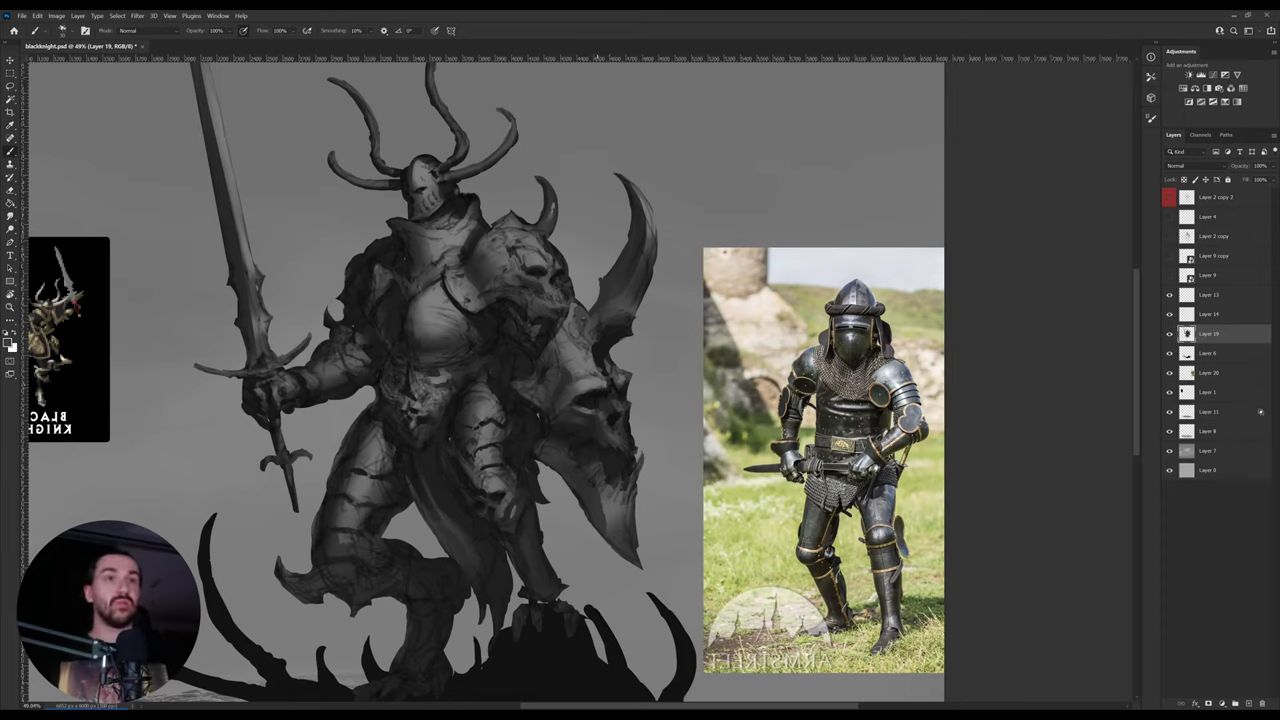
{"action": "left_click", "coordinate": [589, 384], "text": "alt"}
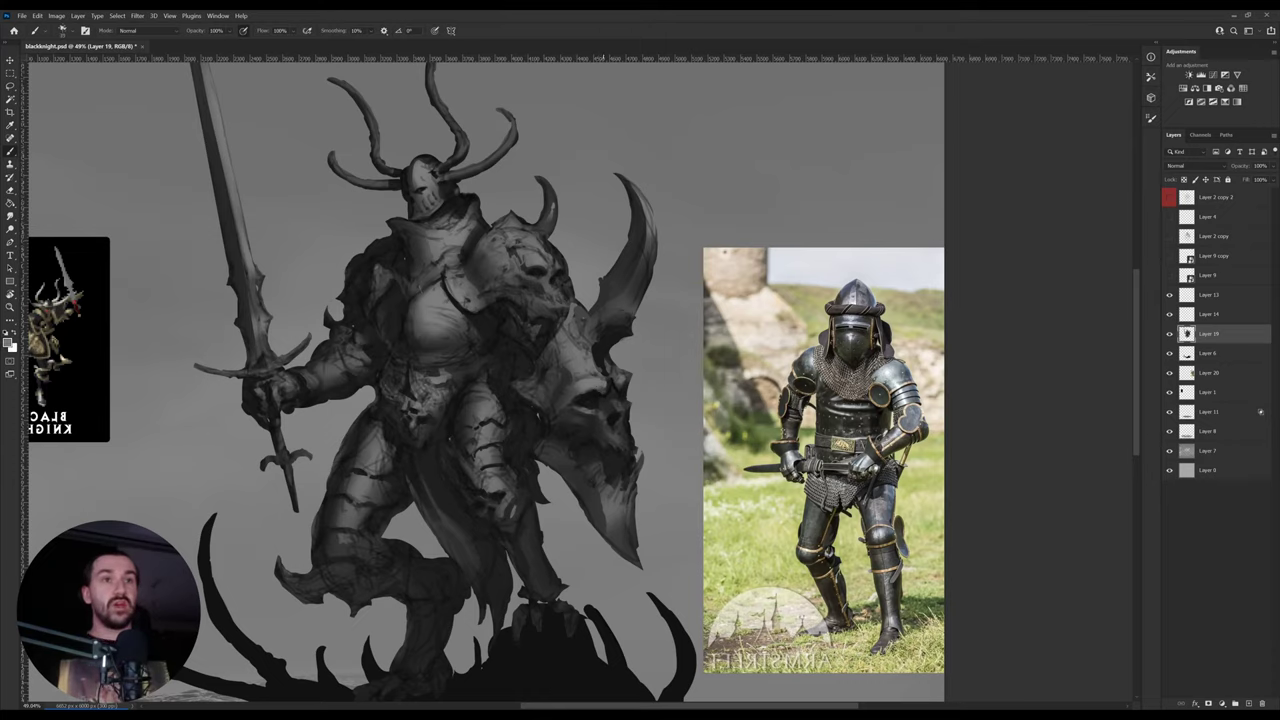
{"action": "left_click", "coordinate": [605, 393], "text": "alt"}
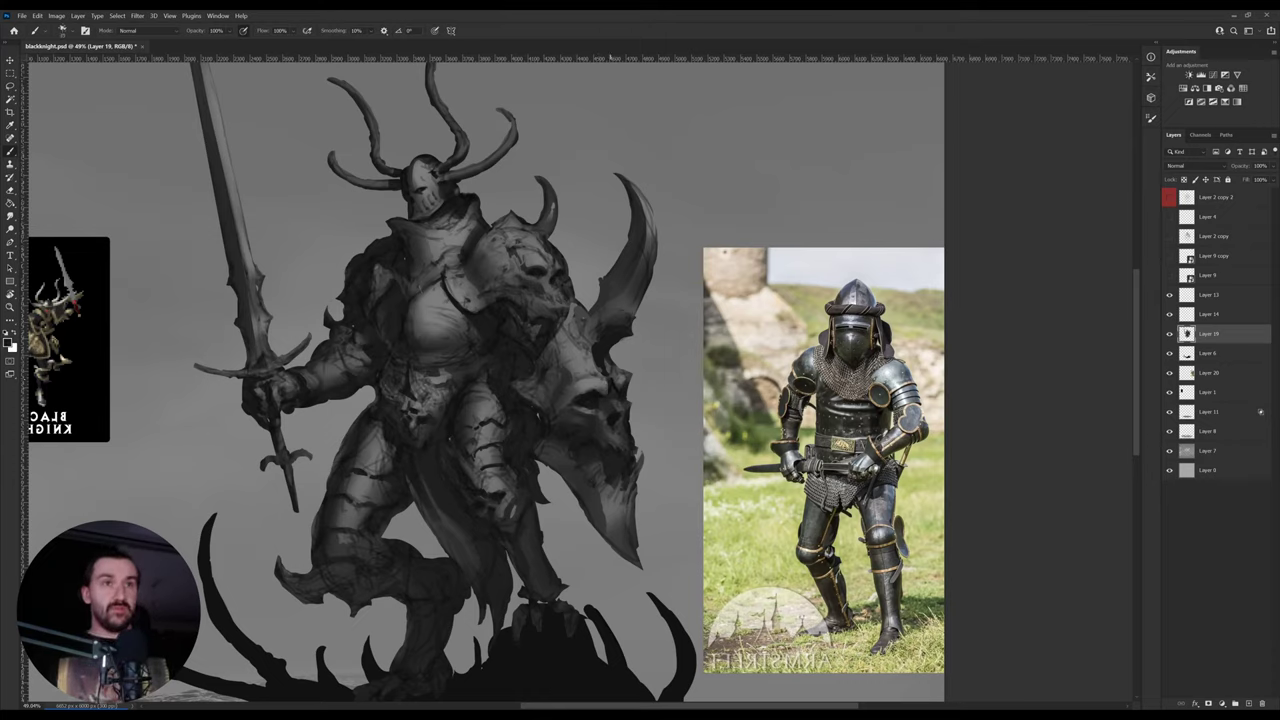
{"action": "left_click", "coordinate": [608, 390], "text": "alt"}
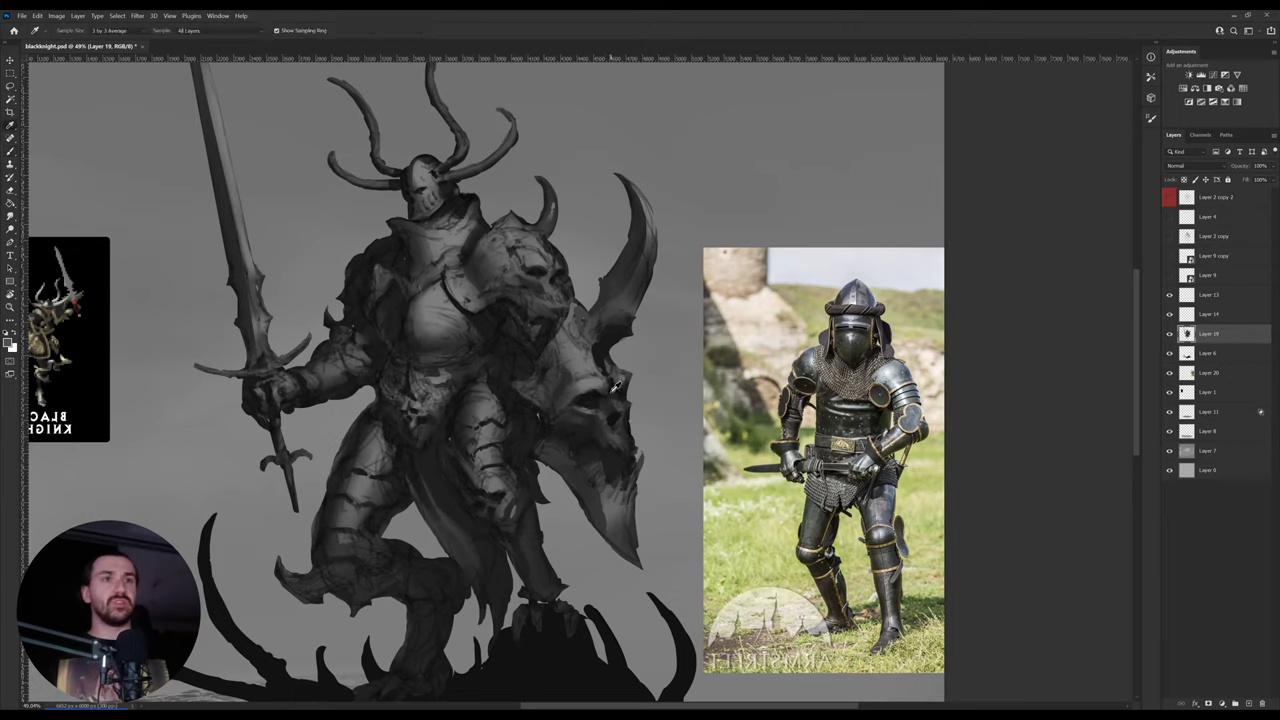
{"action": "left_click", "coordinate": [589, 400], "text": "alt"}
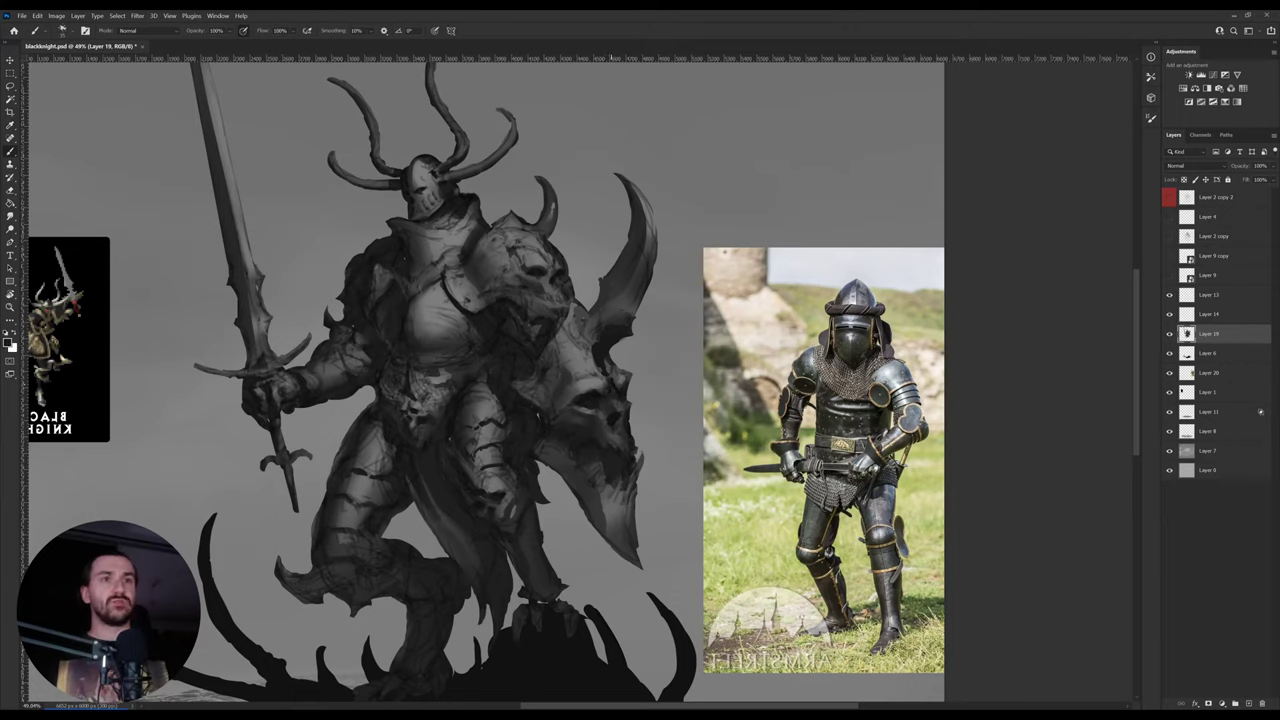
{"action": "key", "text": "alt"}
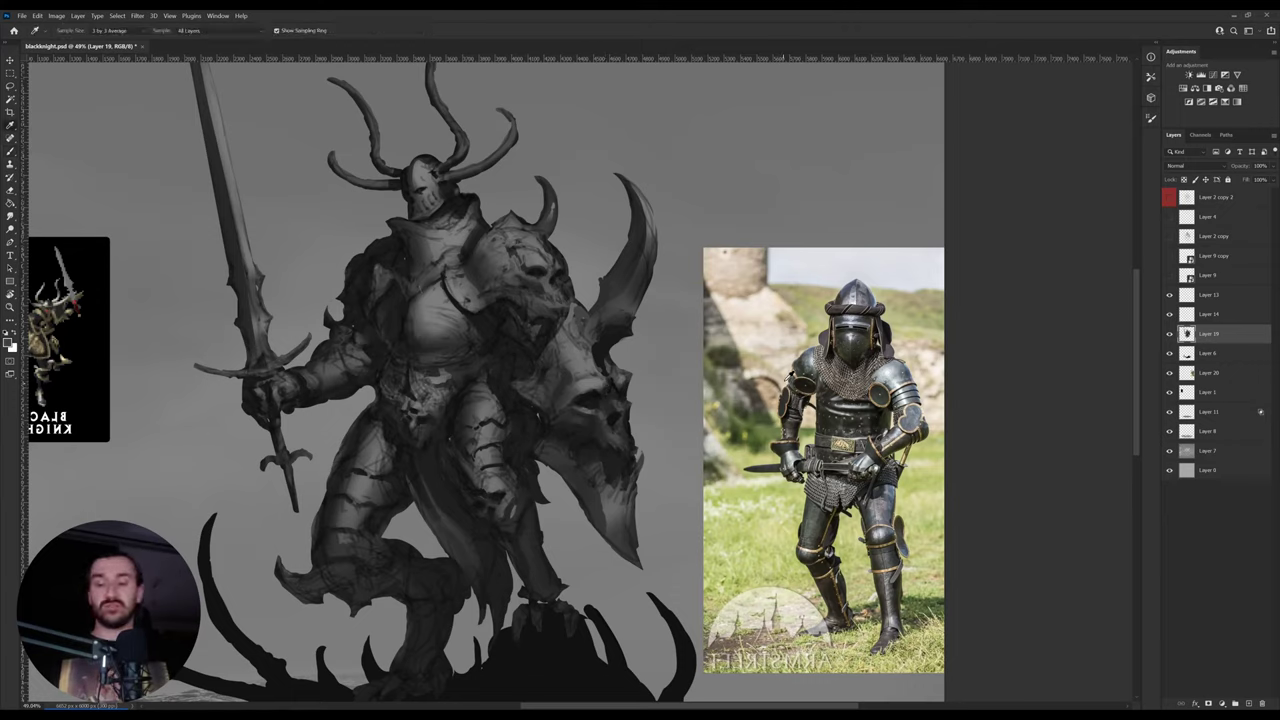
- Turn on the Gray Gamma 2.2 proof view and reselect the knight on Layer 19, toggling its visibility off and on
{"action": "left_click", "coordinate": [788, 381], "text": "ctrl"}
{"action": "key", "text": "ctrl+y"}
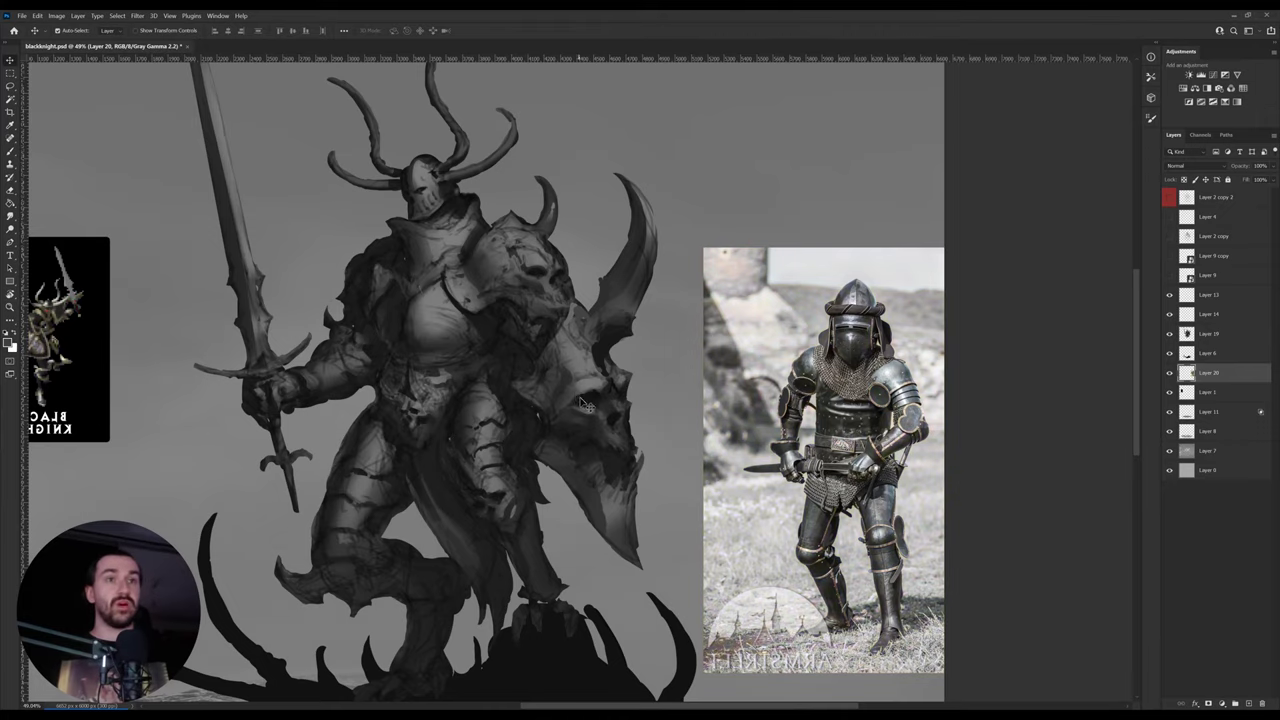
{"action": "left_click", "coordinate": [593, 393], "text": "ctrl"}
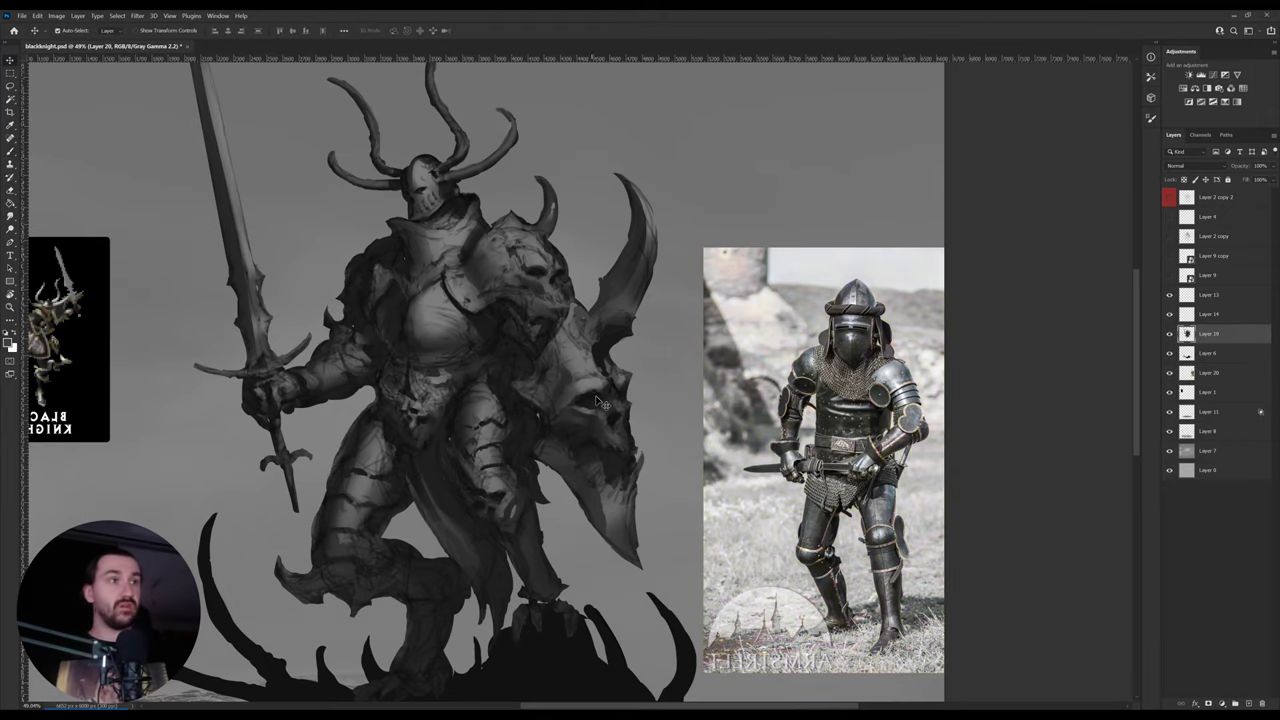
{"action": "left_click", "coordinate": [1170, 335]}
{"action": "left_click", "coordinate": [1171, 335]}
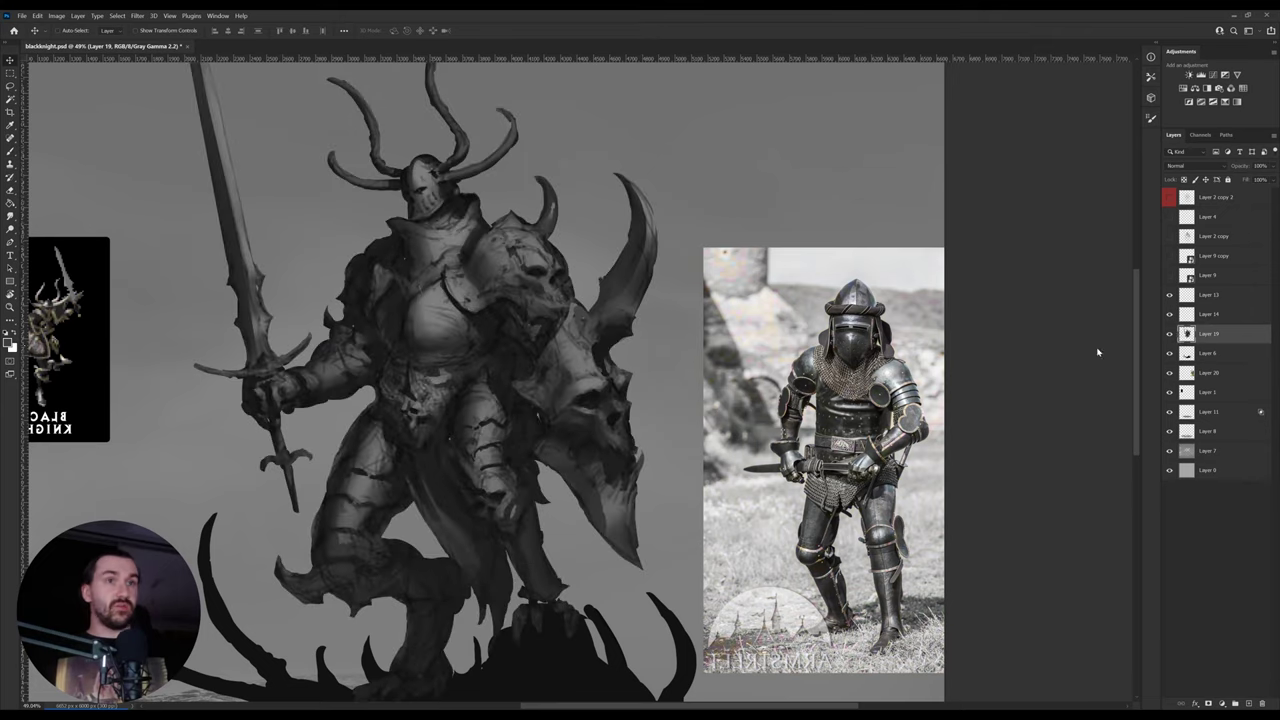
- Paint the knight's rounded breastplate with grey tones sampled from its lit and shaded areas
{"action": "mouse_move", "coordinate": [512, 350]}
{"action": "left_mouse_down"}
{"action": "mouse_move", "coordinate": [528, 346]}
{"action": "mouse_move", "coordinate": [506, 335]}
{"action": "left_mouse_up"}
{"action": "key", "text": "b"}
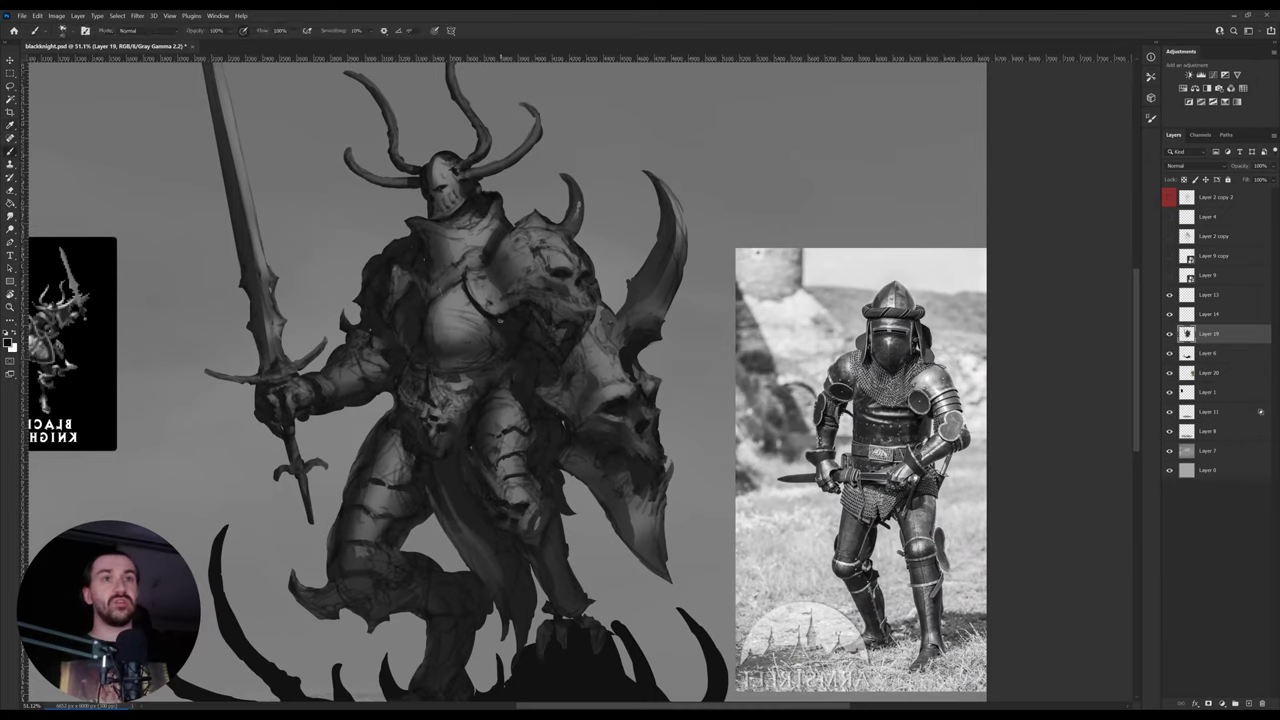
{"action": "key", "text": "alt"}
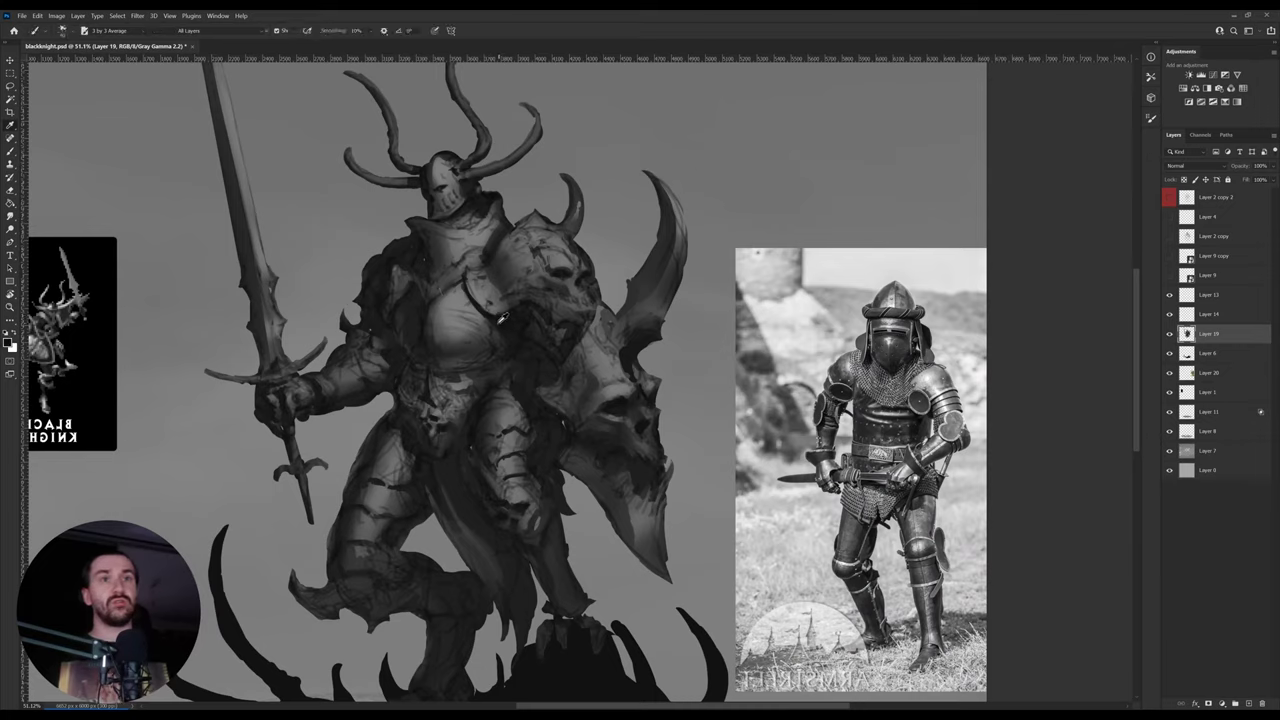
{"action": "left_click", "coordinate": [463, 314]}
{"action": "key", "text": "b"}
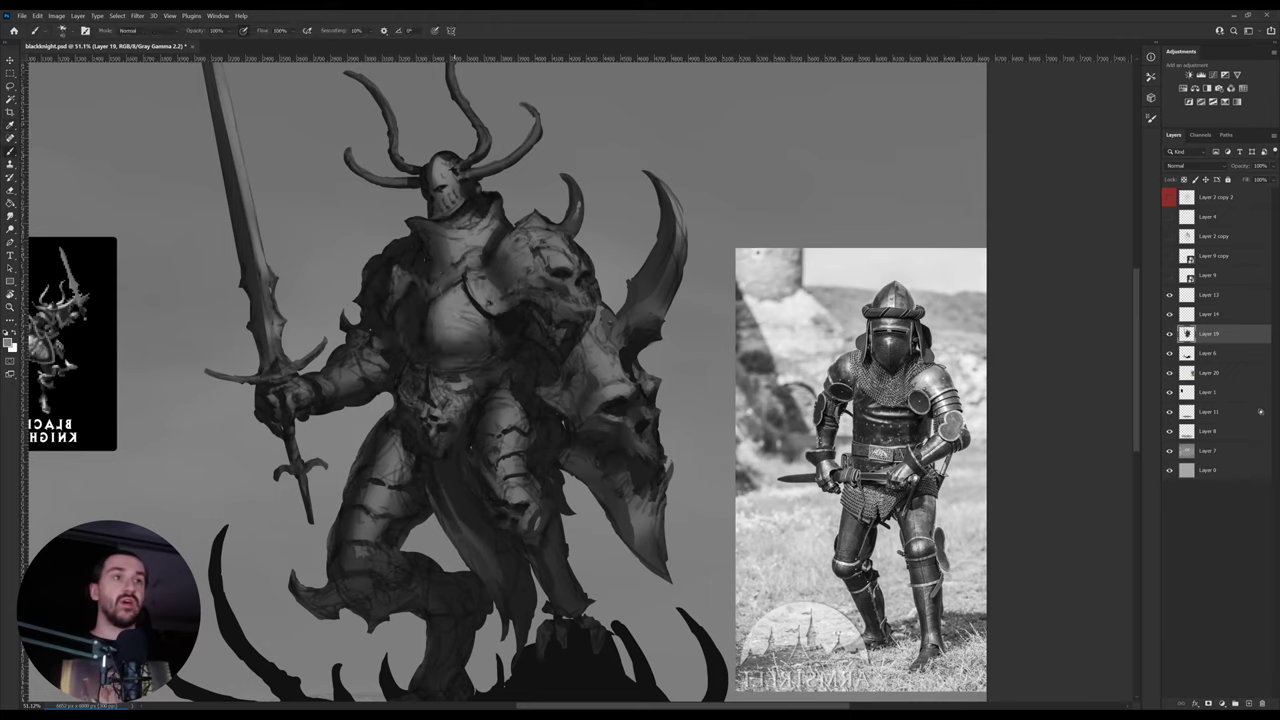
{"action": "left_click", "coordinate": [438, 328], "text": "alt"}
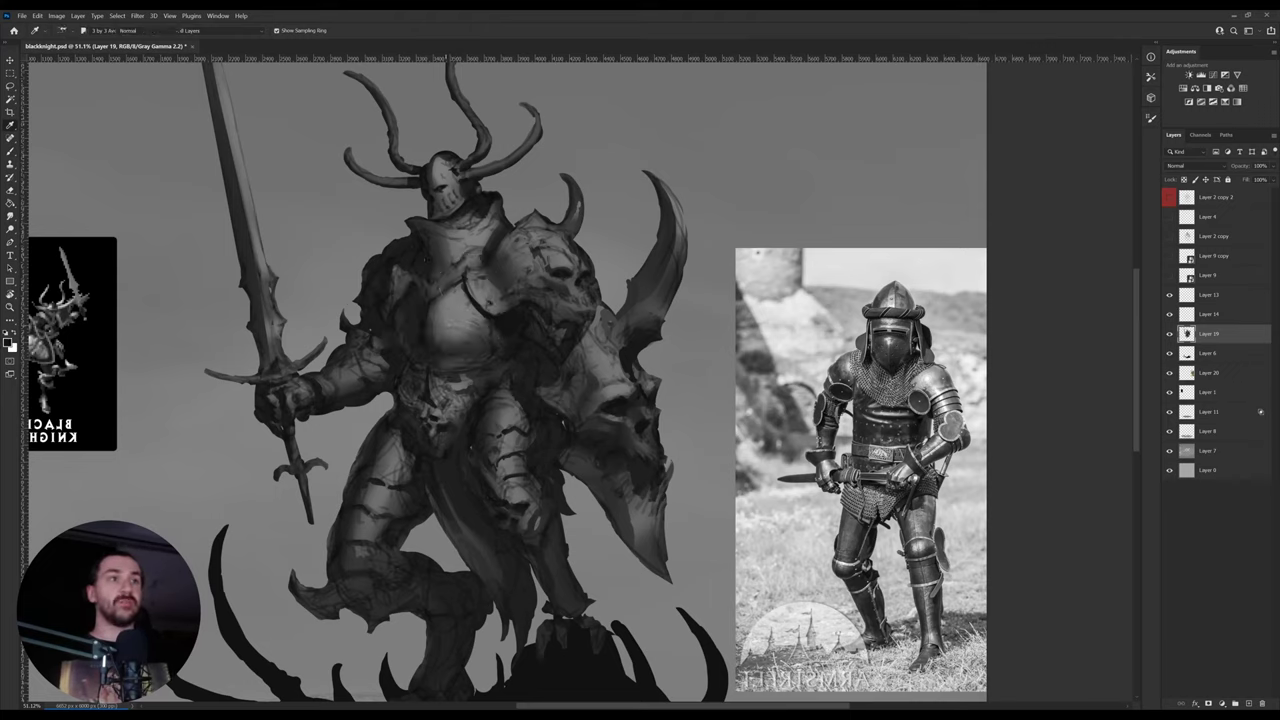
{"action": "left_click", "coordinate": [440, 328], "text": "alt"}
{"action": "left_click", "coordinate": [444, 334], "text": "alt"}
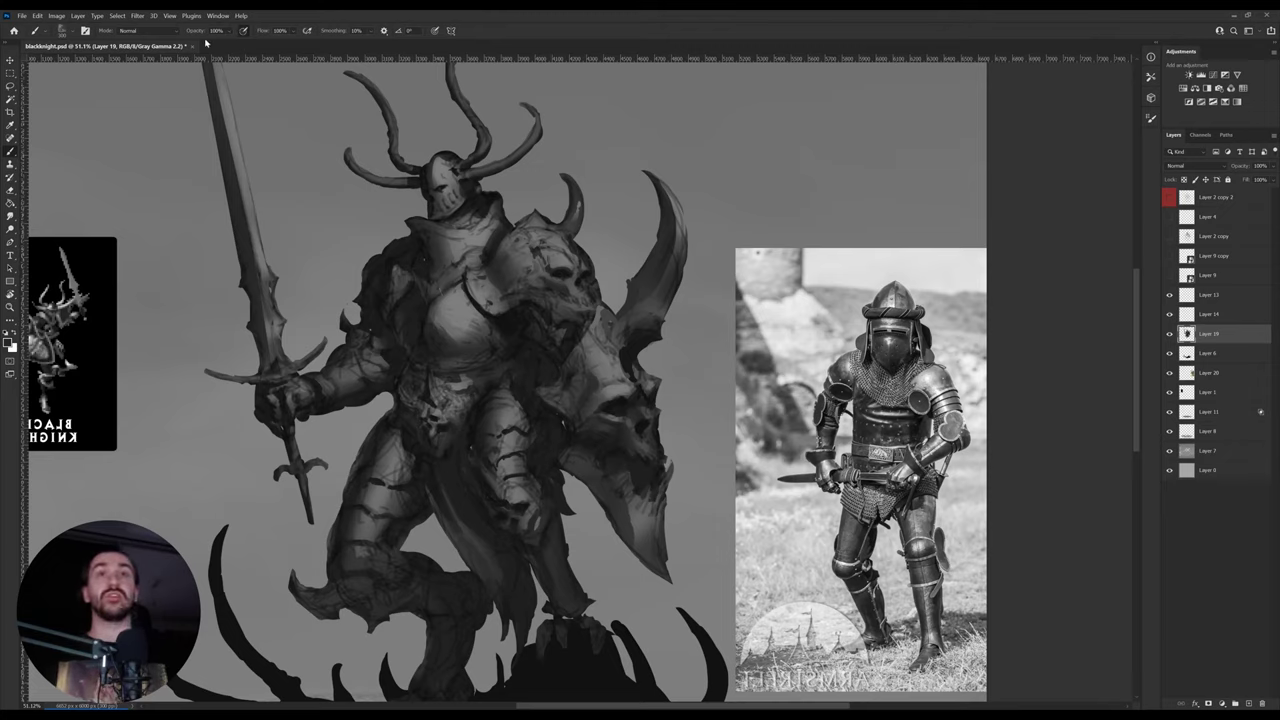
- Set the brush opacity to 64% and blend the breastplate's shading with tones sampled from it
{"action": "left_click_drag", "start_coordinate": [196, 34], "coordinate": [180, 38]}
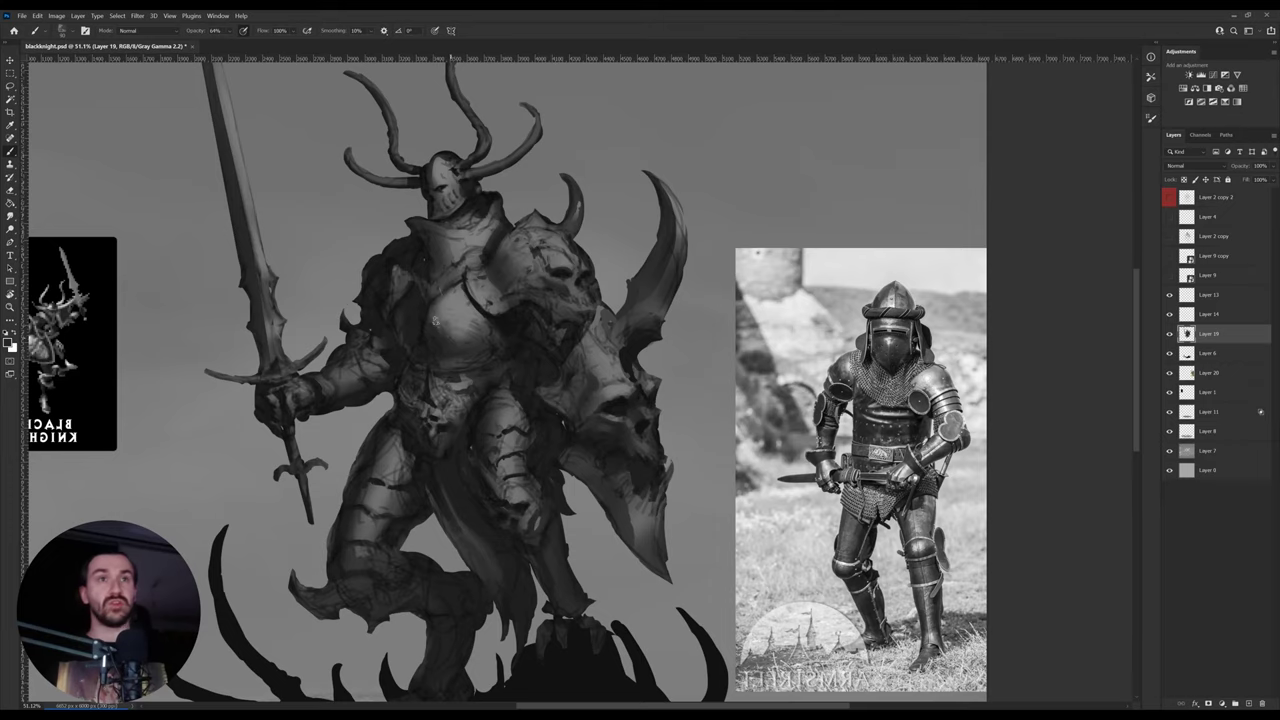
{"action": "left_click", "coordinate": [446, 329], "text": "alt"}
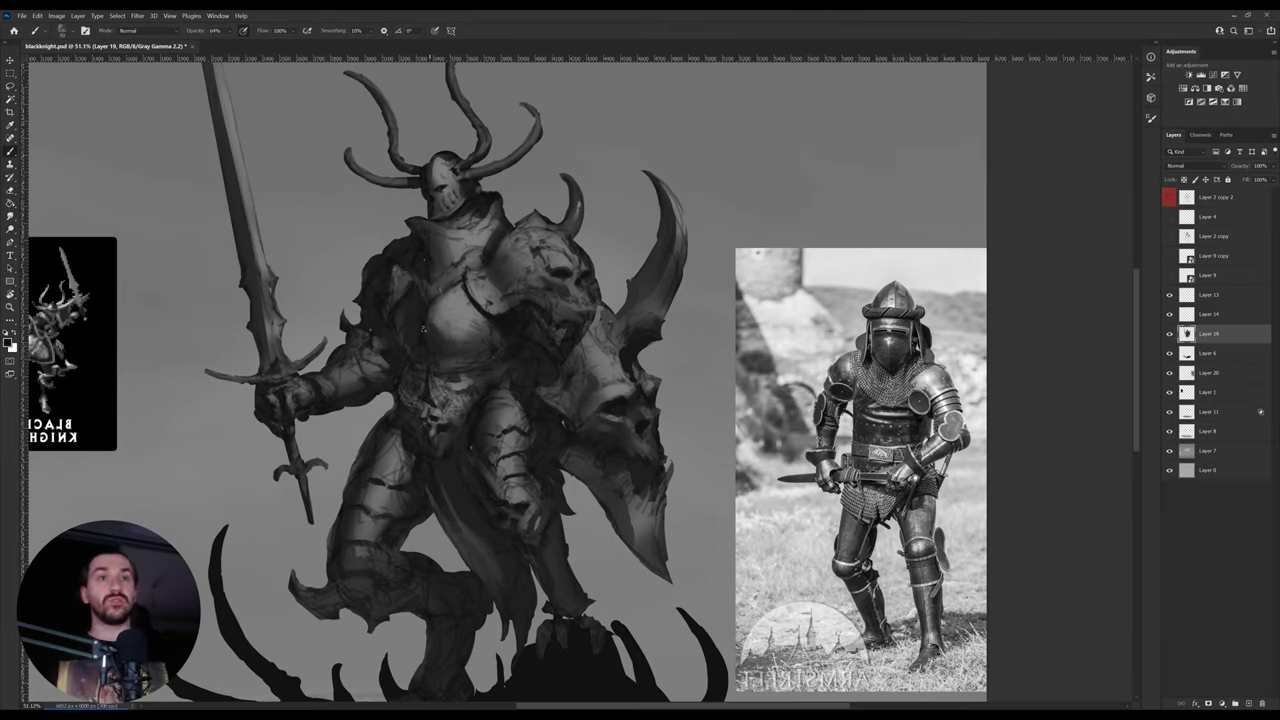
{"action": "left_click", "coordinate": [443, 338], "text": "alt"}
{"action": "left_click", "coordinate": [450, 341], "text": "alt"}
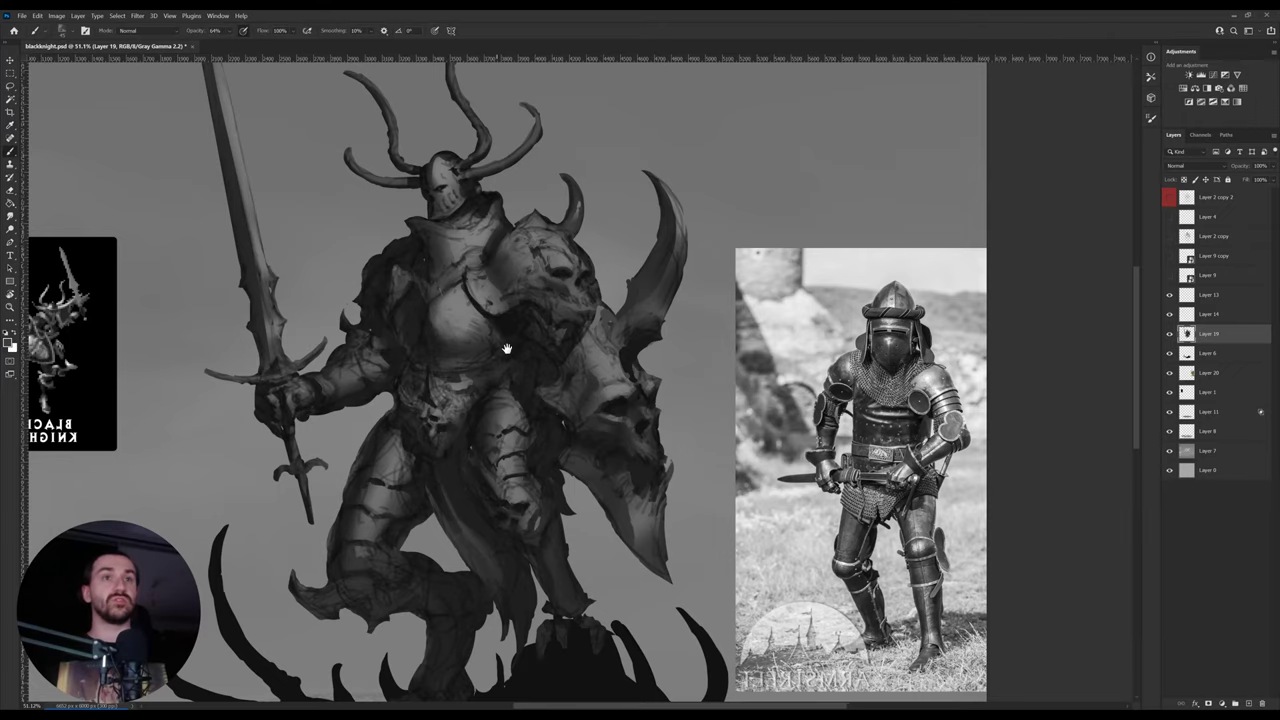
- Move the armour reference photo on Layer 20 up and inward so that it sits behind the shield, close to the knight
{"action": "left_click_drag", "start_coordinate": [506, 348], "coordinate": [526, 370]}
{"action": "left_click", "coordinate": [868, 344], "text": "ctrl"}
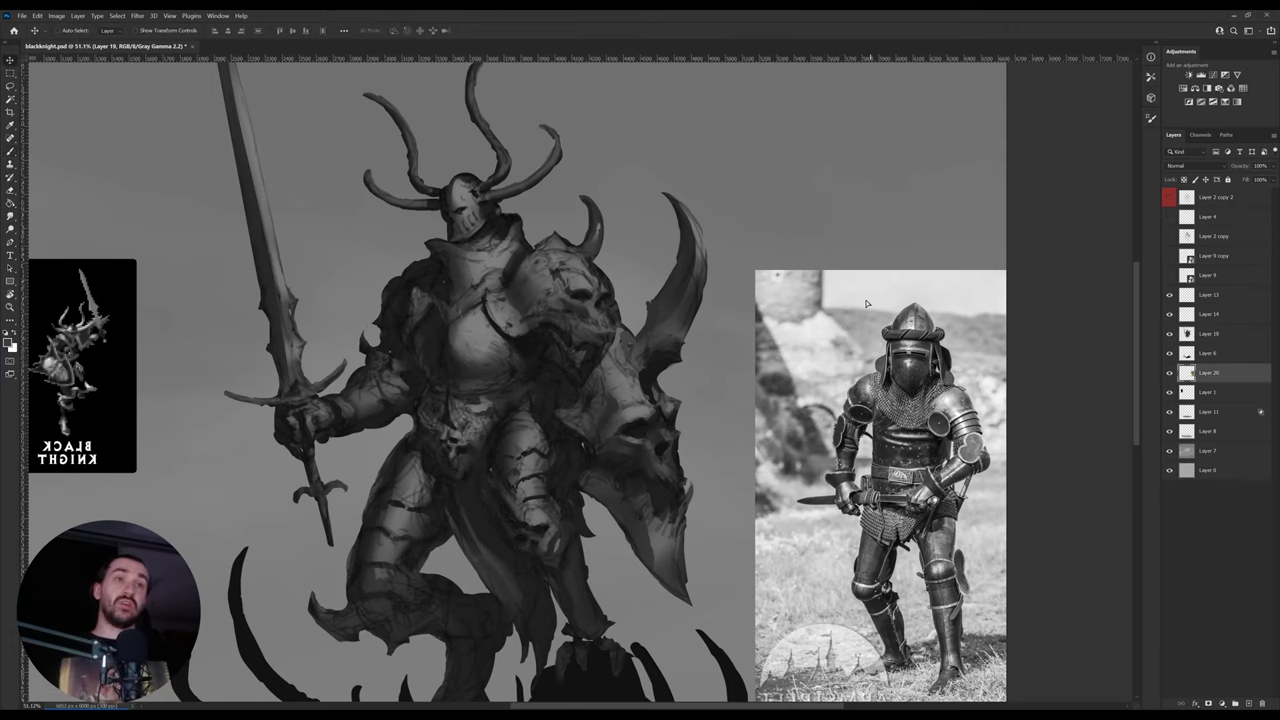
{"action": "left_click_drag", "start_coordinate": [868, 304], "coordinate": [711, 188]}
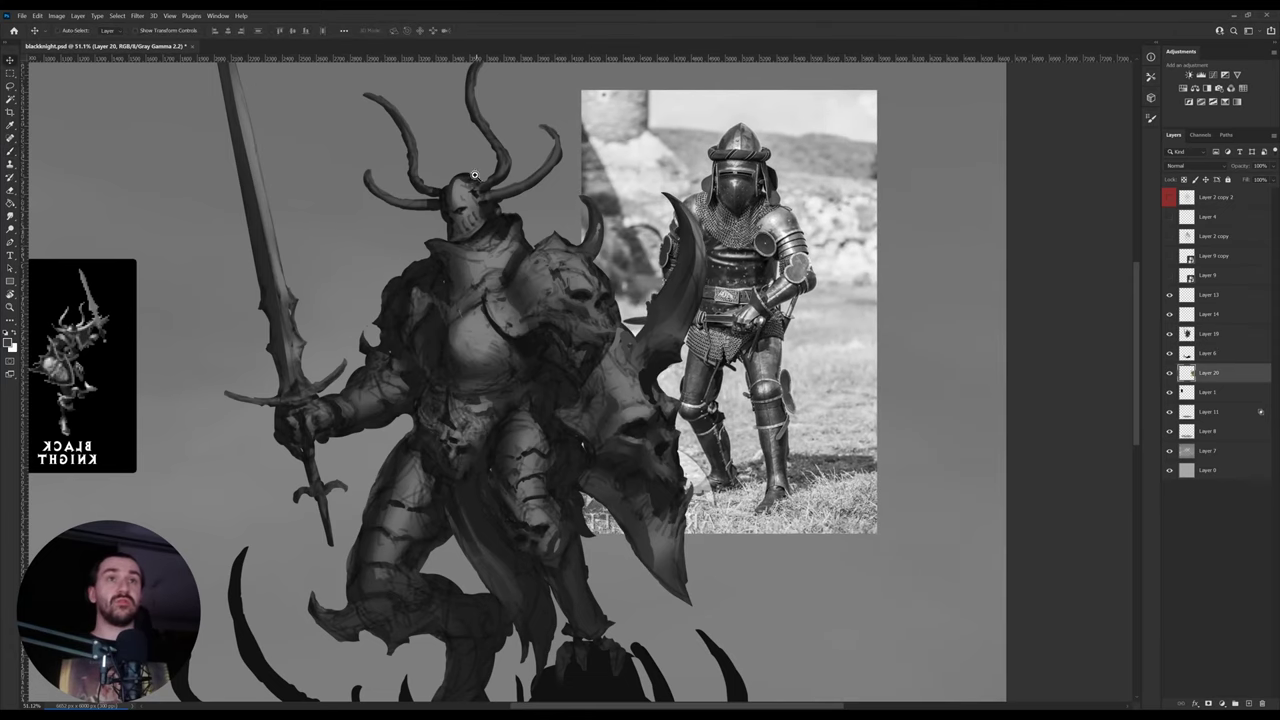
- Select the knight on Layer 19 and sample a dark grey from the reference's chainmail collar for painting the knight's helmet
{"action": "scroll", "coordinate": [475, 175], "scroll_direction": "up", "scroll_amount": 5}
{"action": "left_click", "coordinate": [470, 240], "text": "ctrl"}
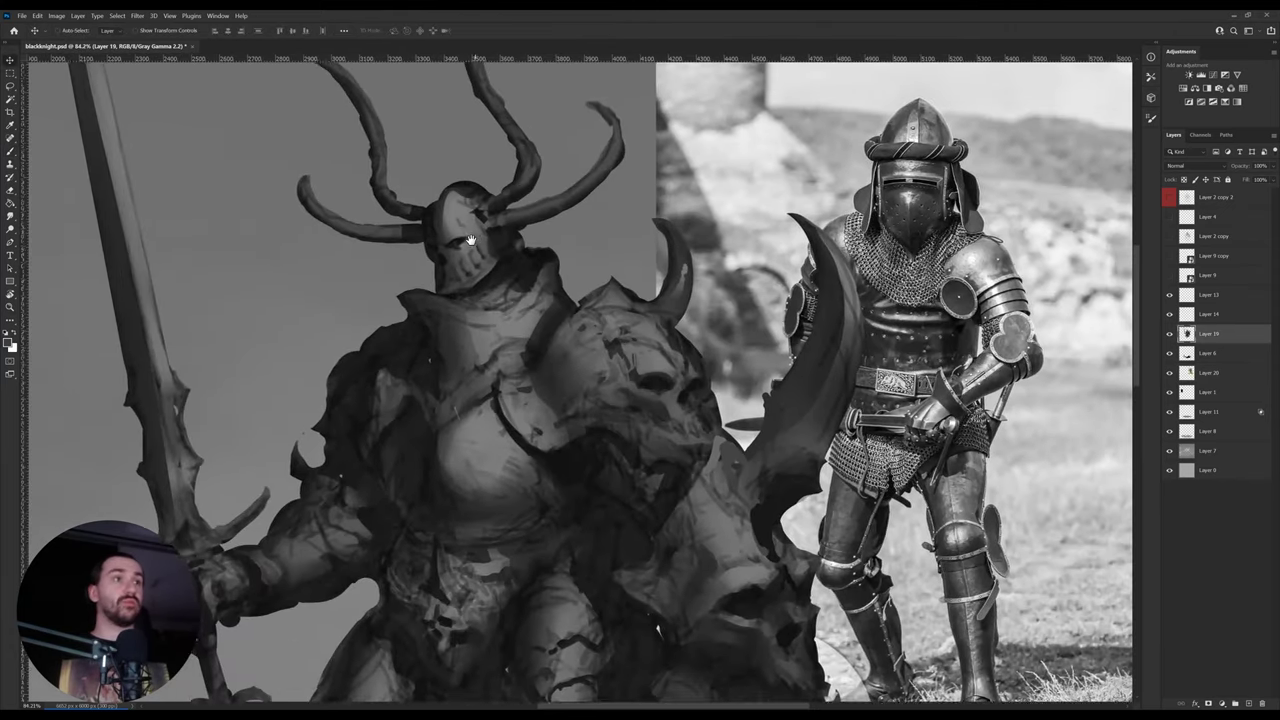
{"action": "left_click_drag", "start_coordinate": [471, 240], "coordinate": [482, 296]}
{"action": "key", "text": "i"}
{"action": "left_click", "coordinate": [905, 300]}
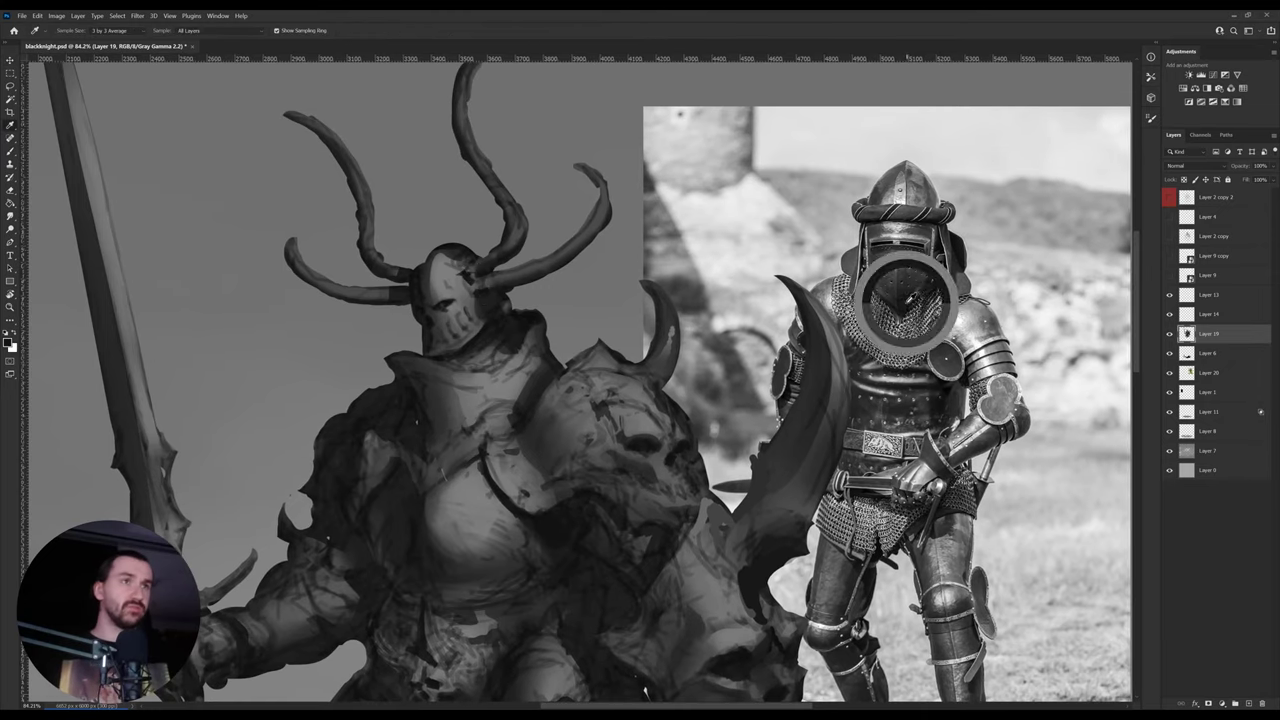
{"action": "key", "text": "b"}
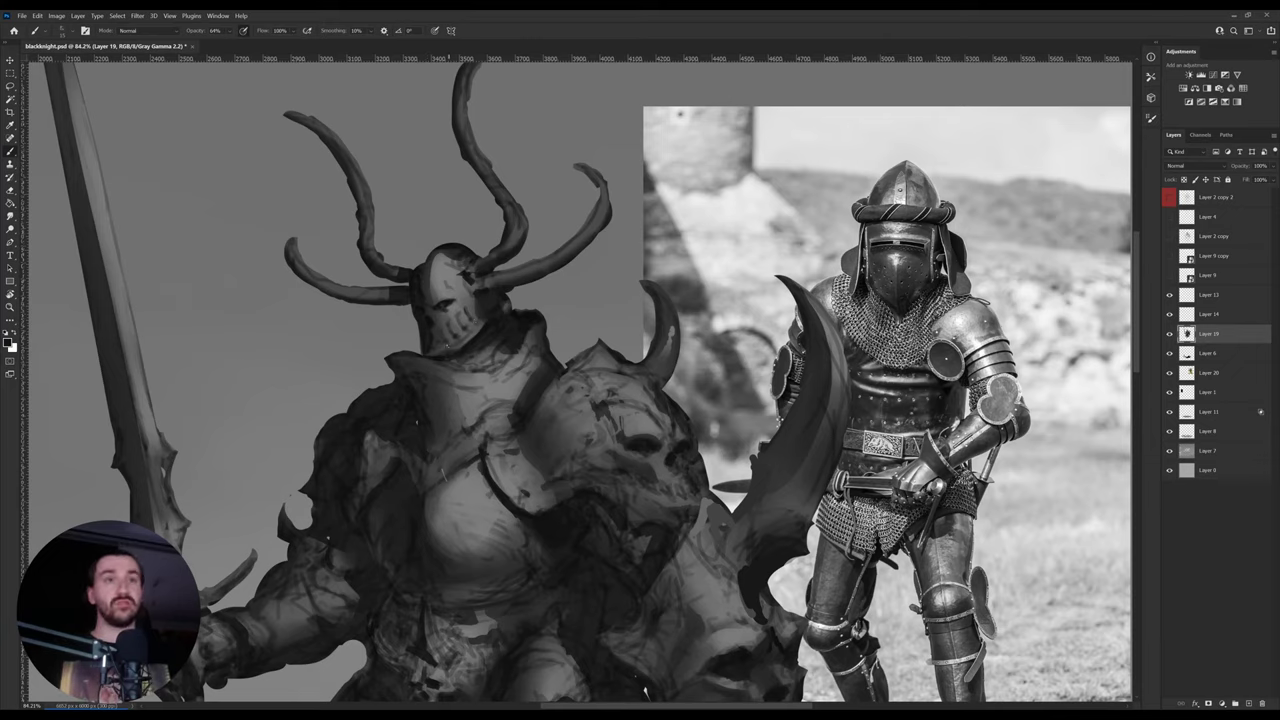
{"action": "key", "text": "i"}
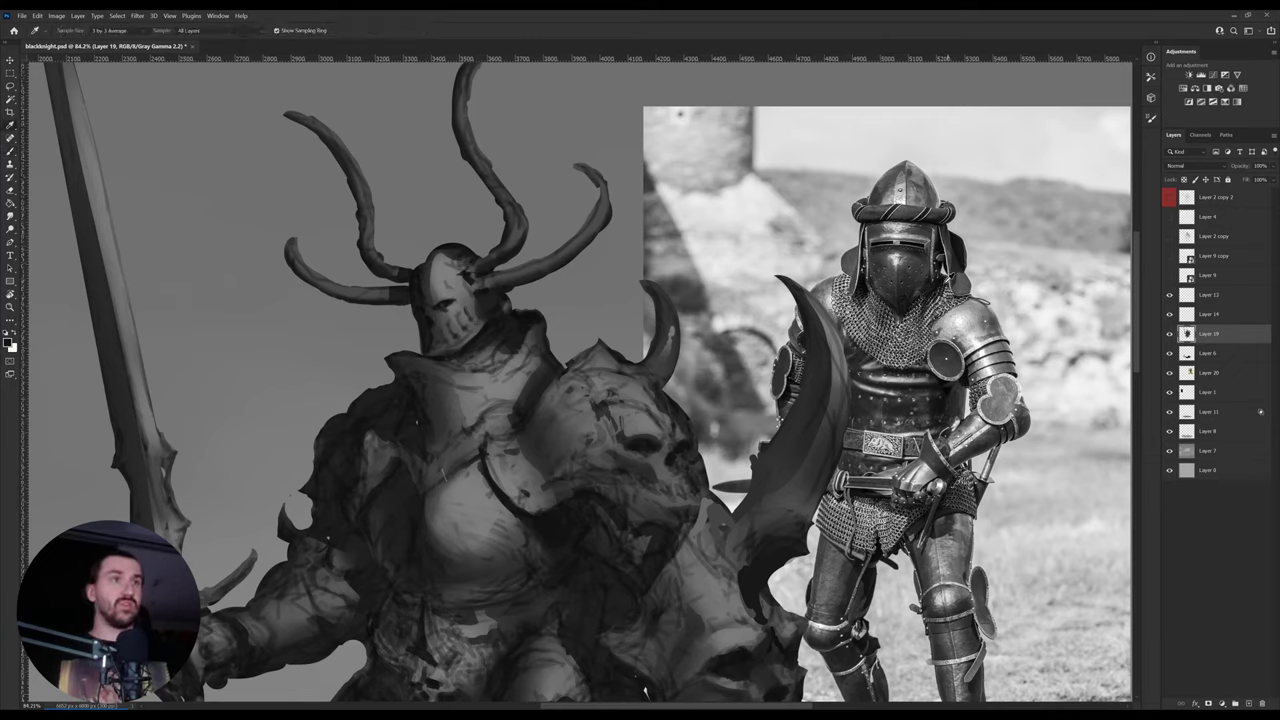
{"action": "key", "text": "b"}
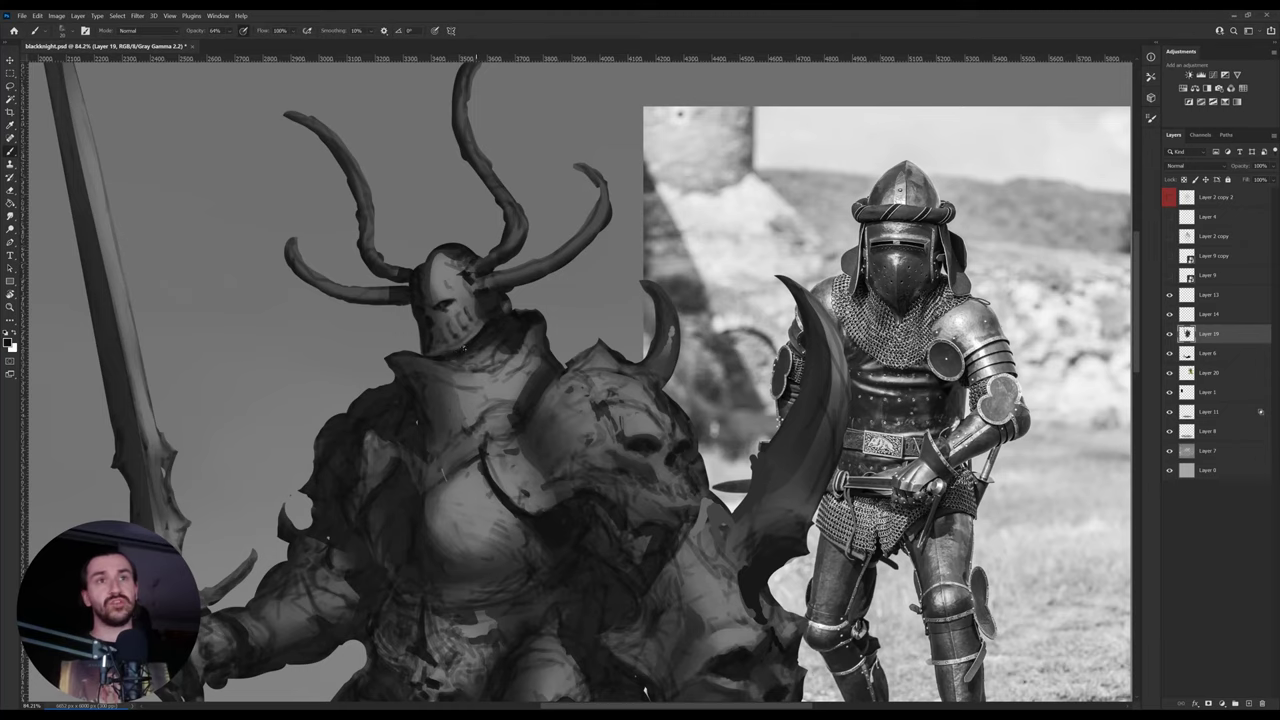
- Paint over the helmet's forehead and faceplate with tones sampled from the knight's helmet and the reference visor
{"action": "key", "text": "i"}
{"action": "left_click", "coordinate": [457, 349]}
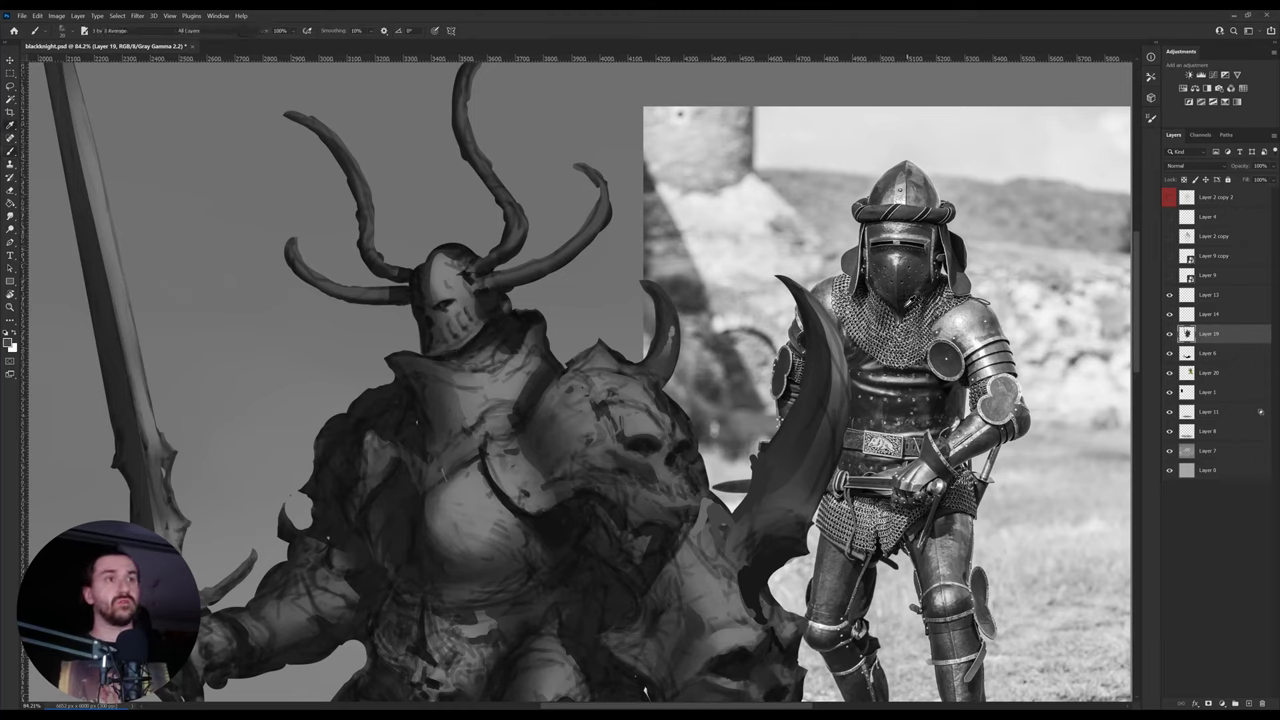
{"action": "left_click", "coordinate": [904, 273]}
{"action": "key", "text": "b"}
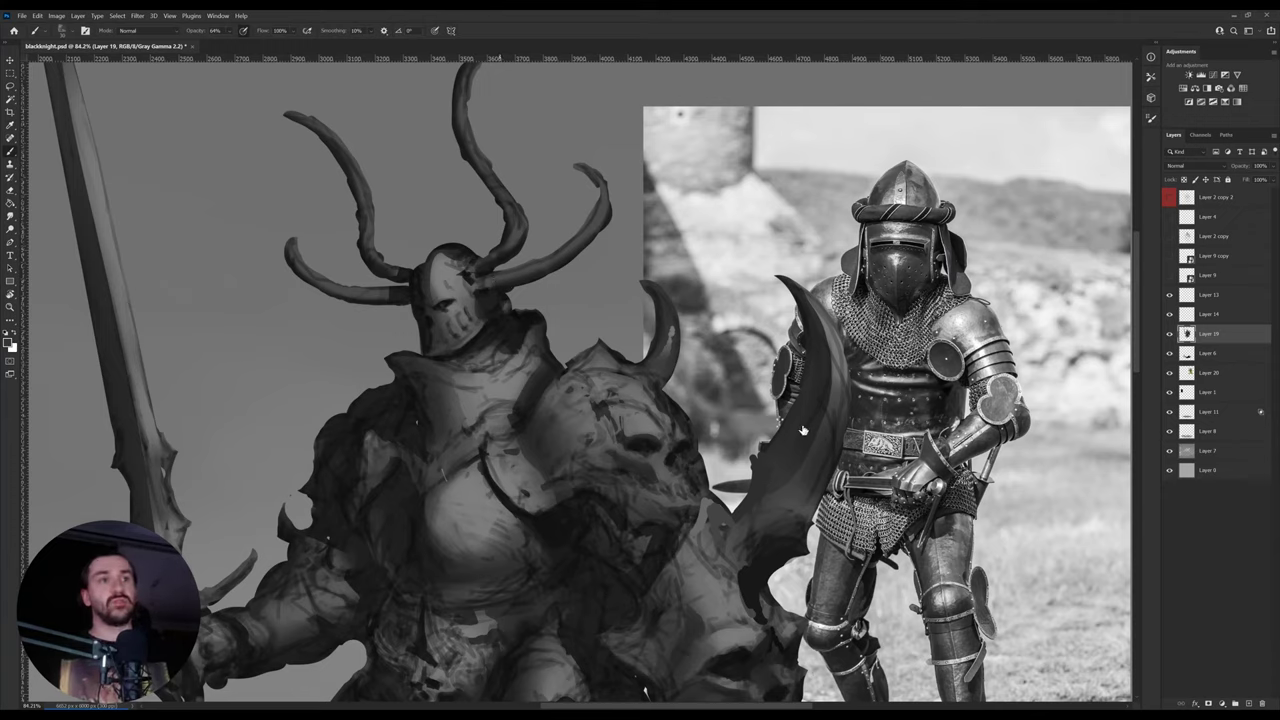
{"action": "key", "text": "i"}
{"action": "left_click", "coordinate": [885, 252]}
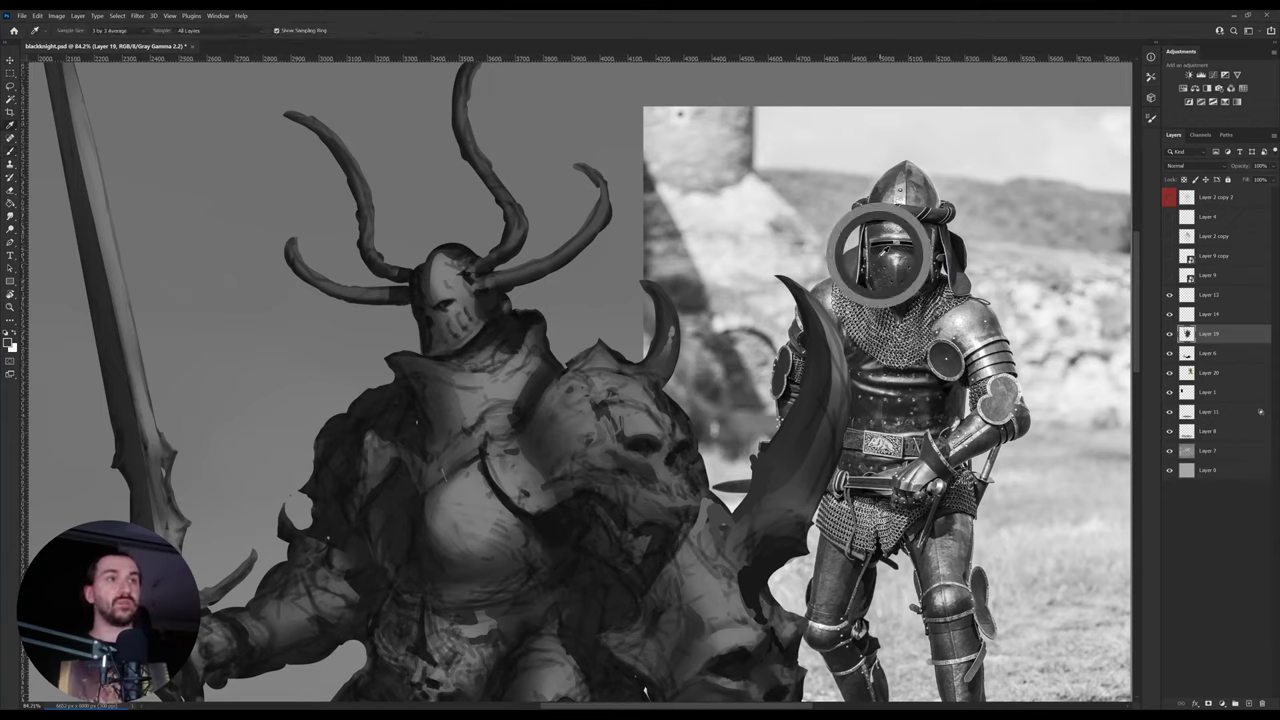
{"action": "key", "text": "b"}
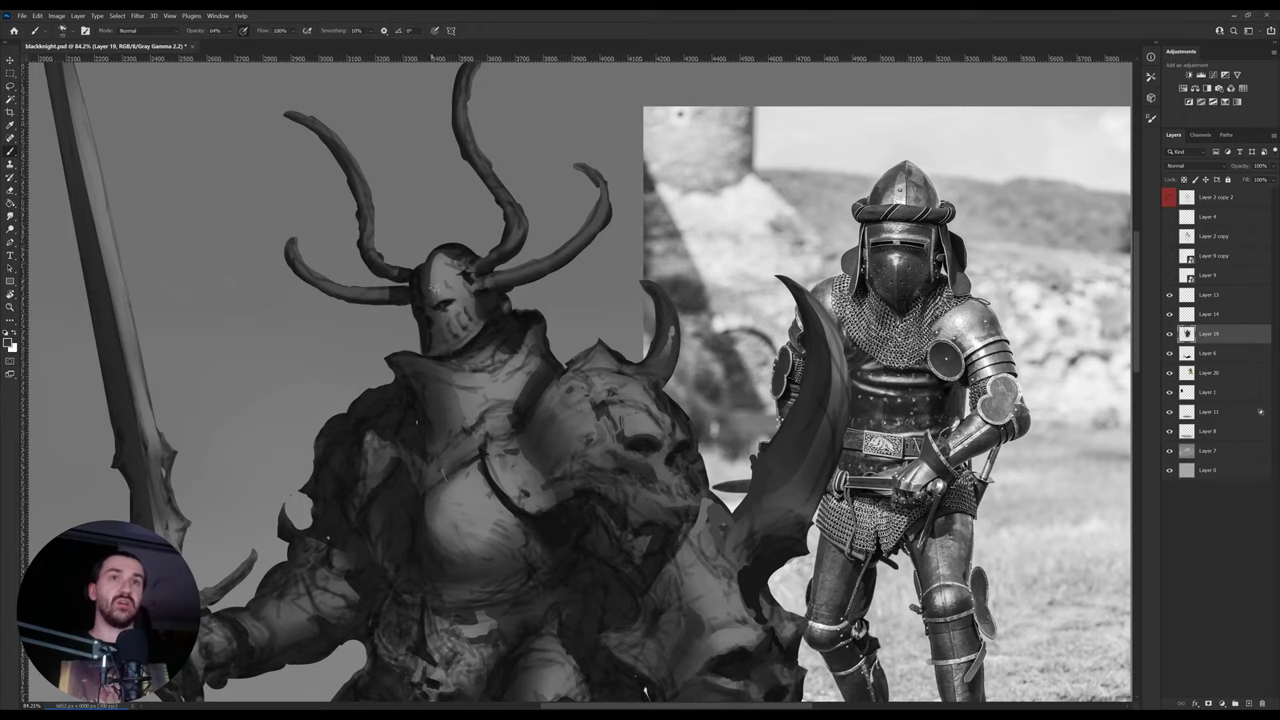
{"action": "mouse_move", "coordinate": [440, 286]}
{"action": "left_mouse_down"}
{"action": "mouse_move", "coordinate": [444, 252]}
{"action": "mouse_move", "coordinate": [449, 296]}
{"action": "mouse_move", "coordinate": [467, 298]}
{"action": "left_mouse_up"}
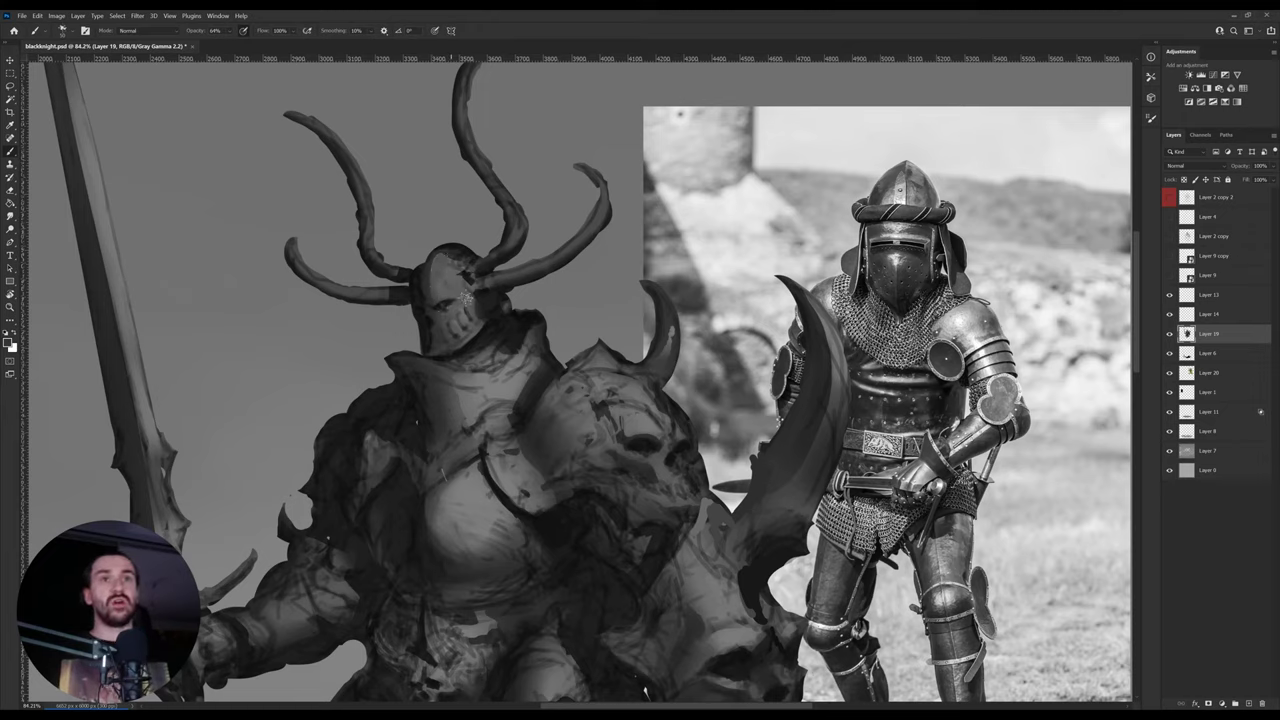
- Touch up the raised collar beside the helmet with tones sampled around it, and sample a light grey from the reference's shoulder armour
{"action": "left_click", "coordinate": [508, 313], "text": "alt"}
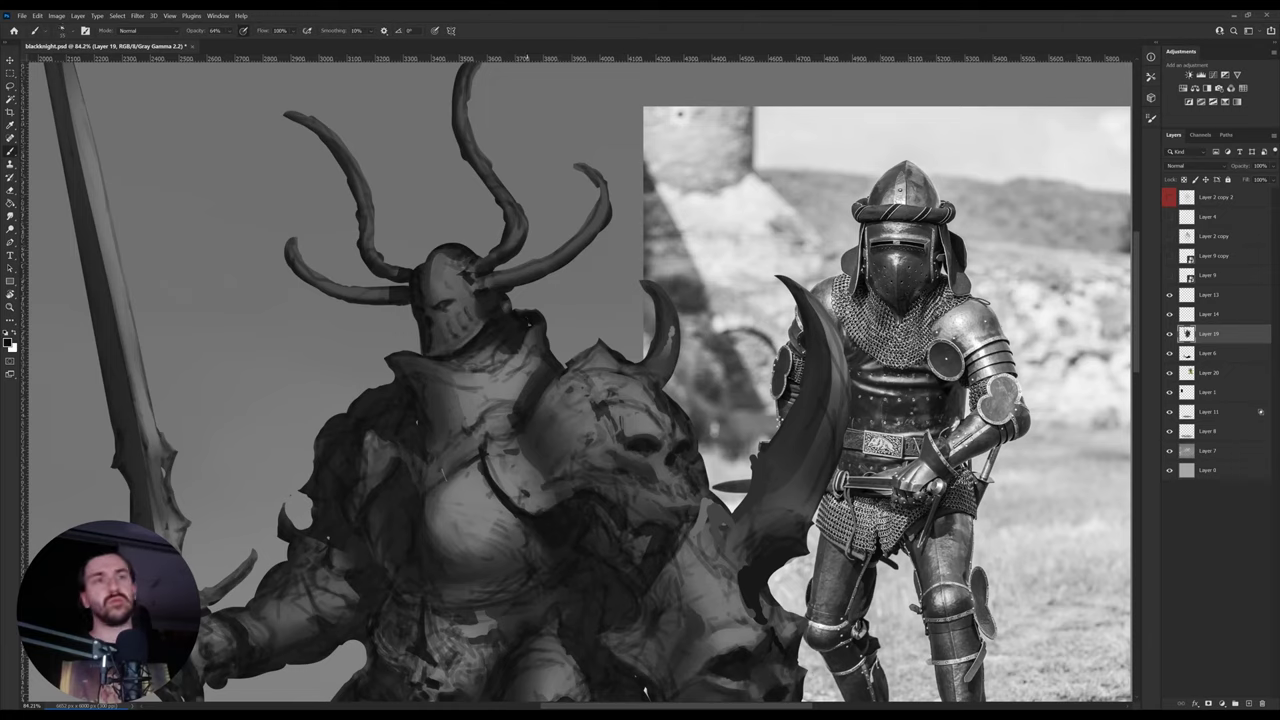
{"action": "left_click", "coordinate": [529, 323], "text": "alt"}
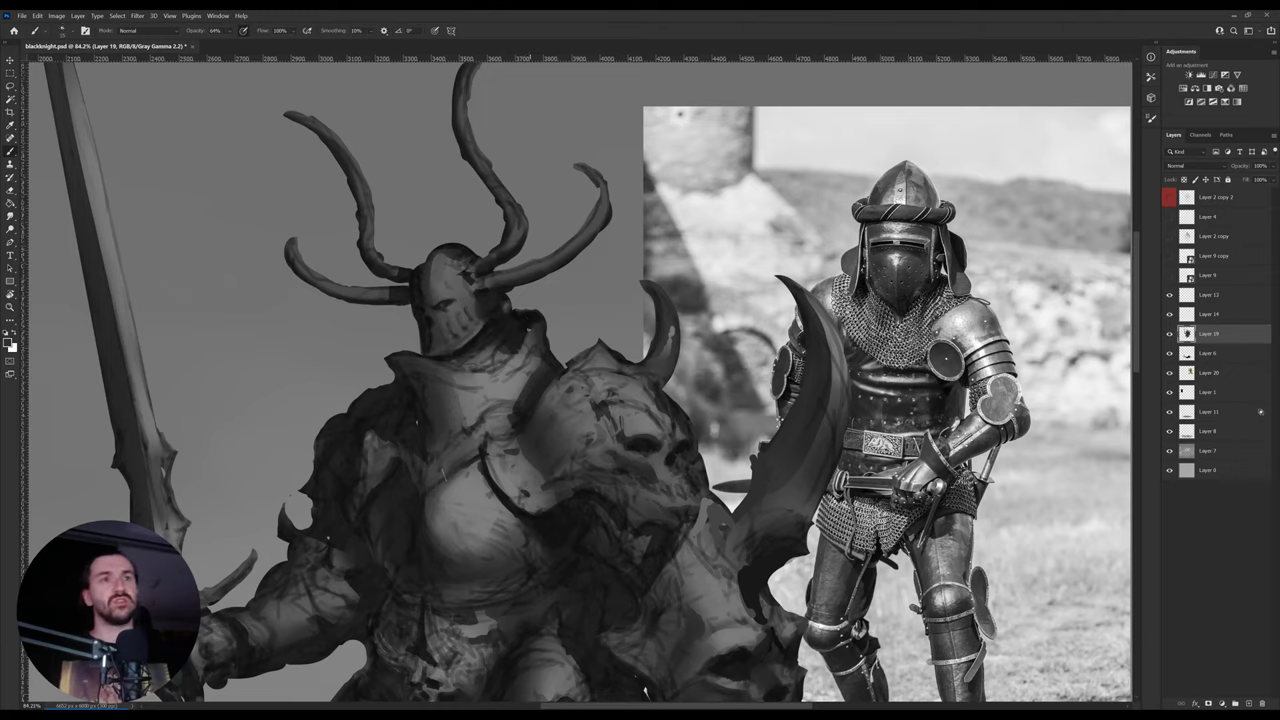
{"action": "left_click", "coordinate": [526, 354], "text": "alt"}
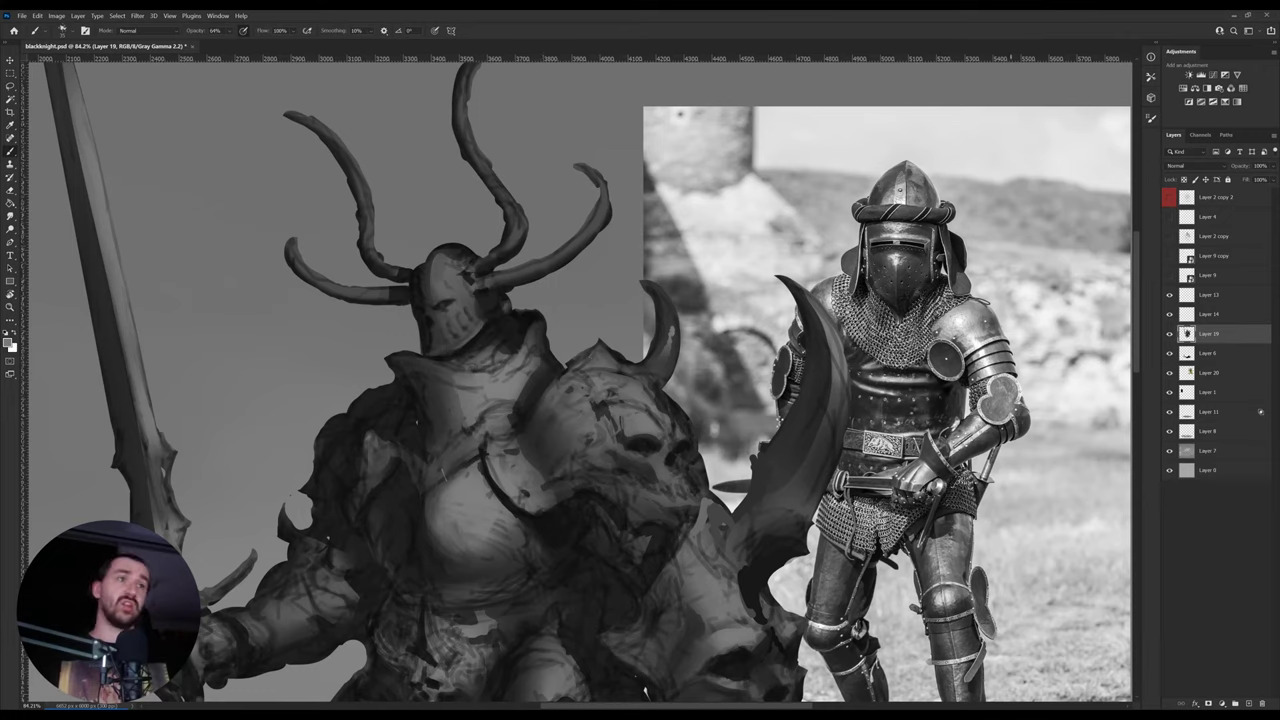
{"action": "left_click", "coordinate": [991, 326], "text": "alt"}
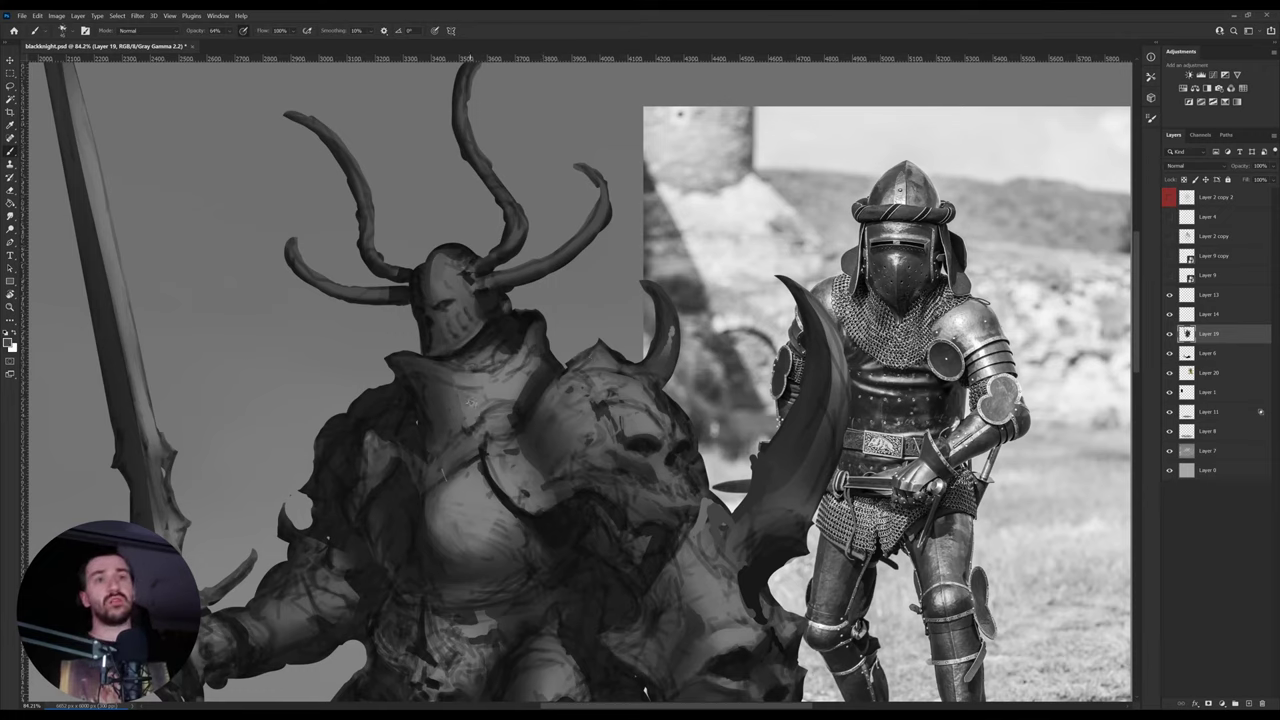
- Block a darker grey over the lit front of the neck guard, sampling tones from the chest and the collar's edge
{"action": "left_click", "coordinate": [488, 471], "text": "alt"}
{"action": "left_click", "coordinate": [490, 468], "text": "alt"}
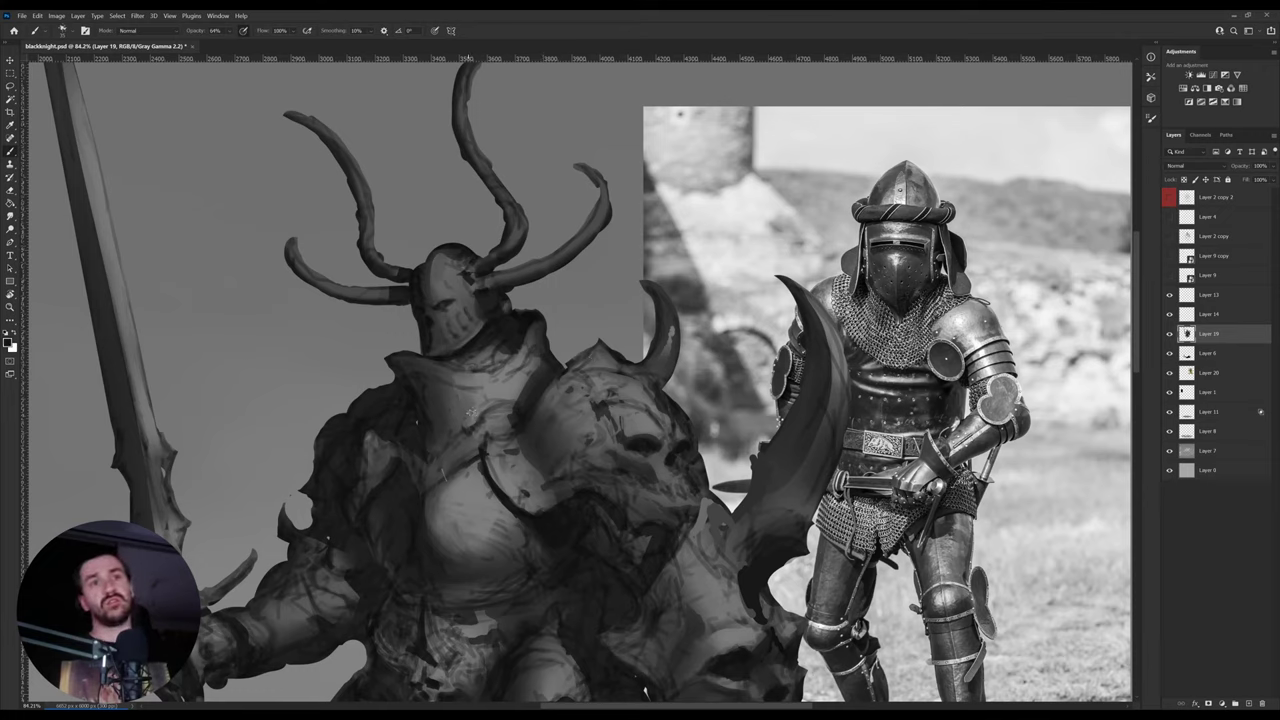
{"action": "mouse_move", "coordinate": [472, 392]}
{"action": "left_mouse_down"}
{"action": "mouse_move", "coordinate": [465, 410]}
{"action": "mouse_move", "coordinate": [420, 398]}
{"action": "left_mouse_up"}
{"action": "left_click", "coordinate": [409, 403], "text": "alt"}
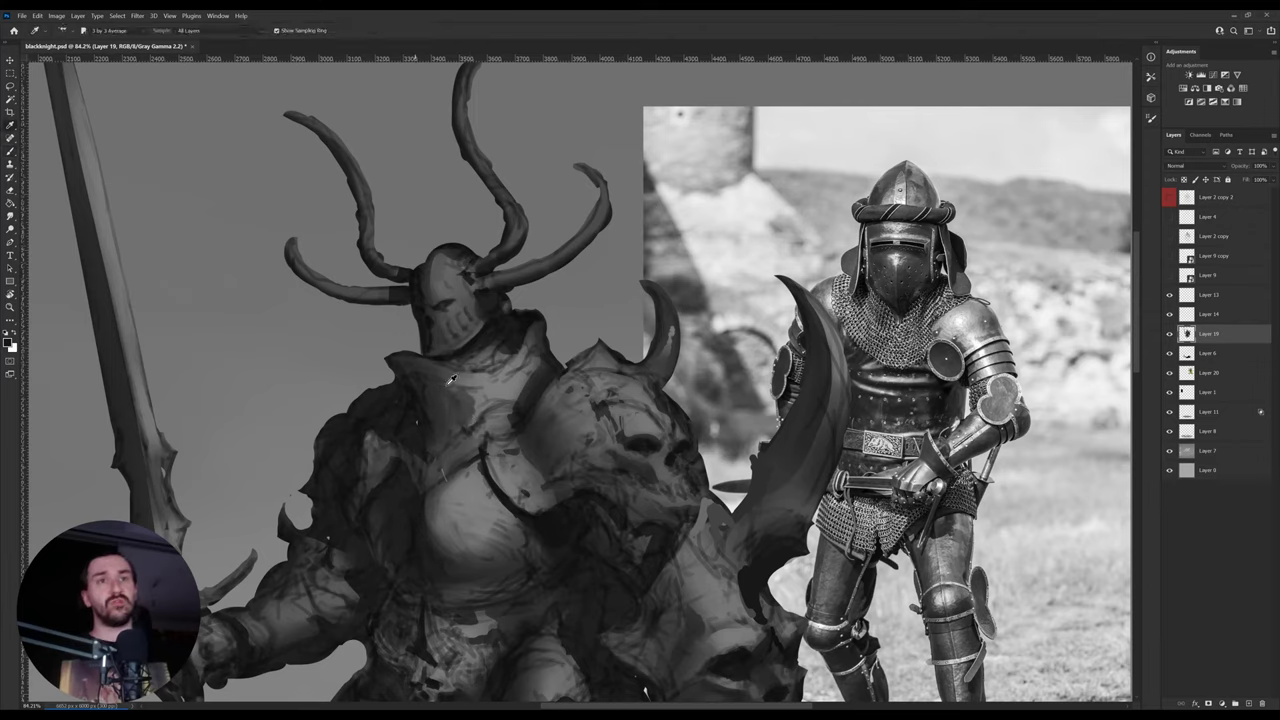
{"action": "left_click", "coordinate": [443, 372], "text": "alt"}
{"action": "left_click", "coordinate": [418, 390], "text": "alt"}
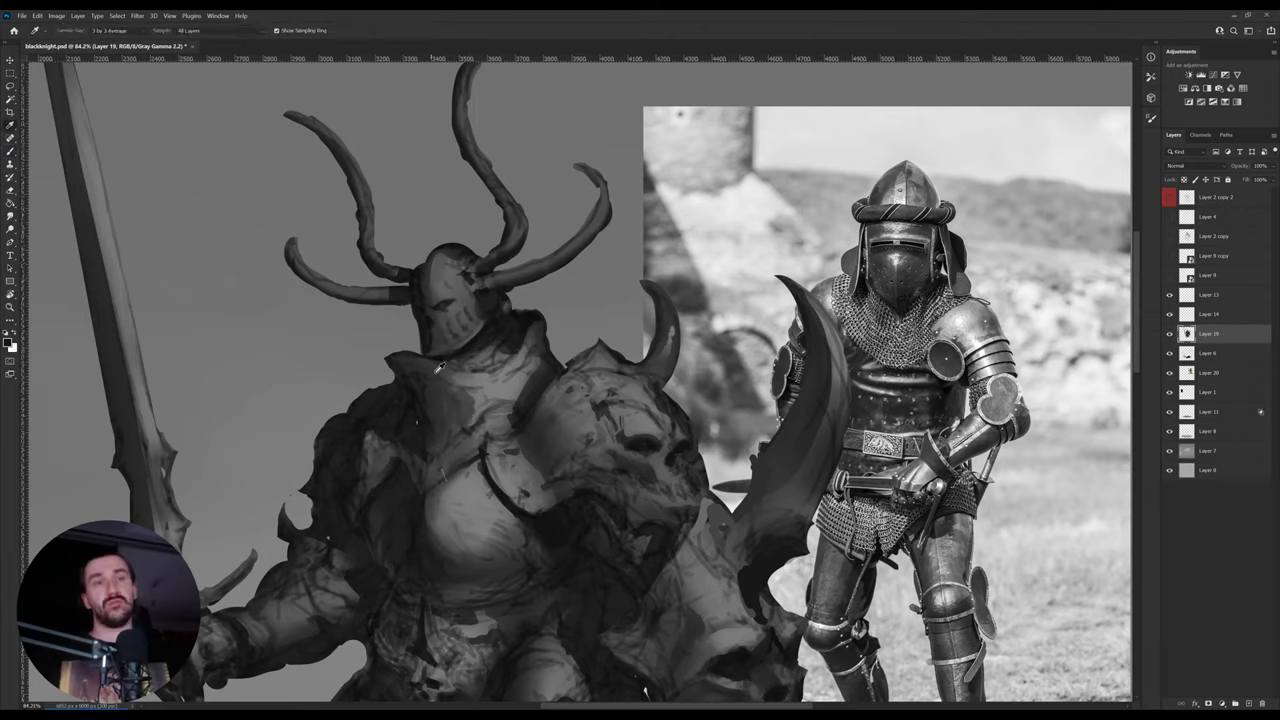
- Darken the rest of the neck guard down to the breastplate with a shadow tone sampled from the raised collar
{"action": "left_click_drag", "start_coordinate": [432, 382], "coordinate": [450, 438]}
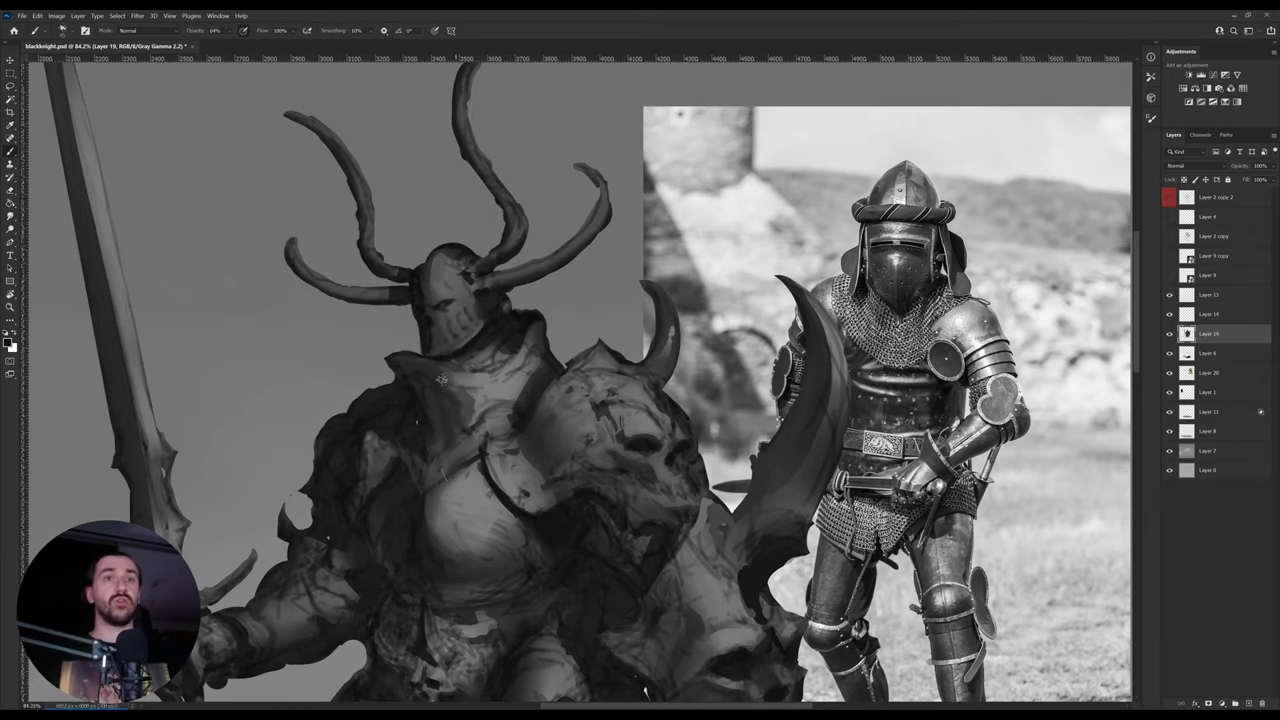
{"action": "mouse_move", "coordinate": [444, 380]}
{"action": "left_mouse_down"}
{"action": "mouse_move", "coordinate": [465, 422]}
{"action": "mouse_move", "coordinate": [461, 382]}
{"action": "mouse_move", "coordinate": [528, 320]}
{"action": "mouse_move", "coordinate": [464, 379]}
{"action": "mouse_move", "coordinate": [479, 412]}
{"action": "left_mouse_up"}
{"action": "left_click", "coordinate": [524, 324], "text": "alt"}
{"action": "mouse_move", "coordinate": [533, 377]}
{"action": "left_mouse_down"}
{"action": "mouse_move", "coordinate": [516, 392]}
{"action": "mouse_move", "coordinate": [482, 382]}
{"action": "mouse_move", "coordinate": [500, 398]}
{"action": "mouse_move", "coordinate": [507, 387]}
{"action": "left_mouse_up"}
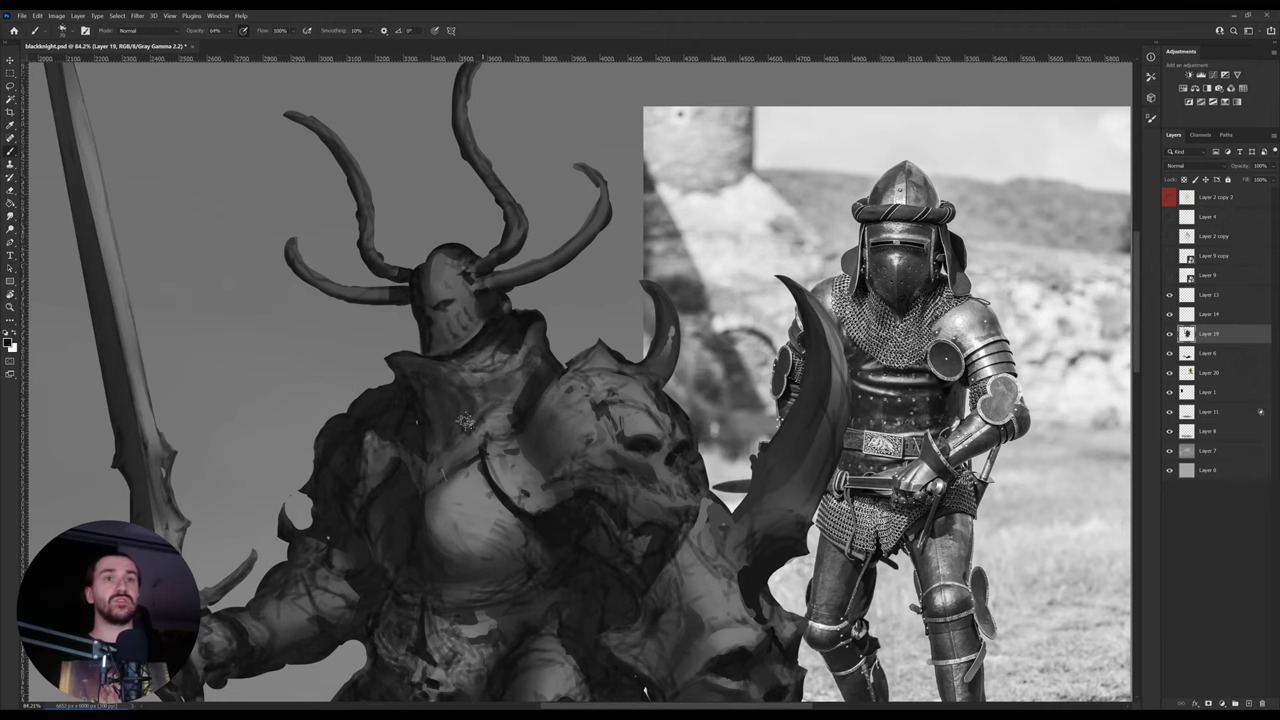
{"action": "left_click_drag", "start_coordinate": [458, 422], "coordinate": [512, 396]}
- Paint a light edge along the collar's rim, rotating the canvas and returning it upright, and blend it with sampled collar tones
{"action": "left_click", "coordinate": [970, 448], "text": "alt"}
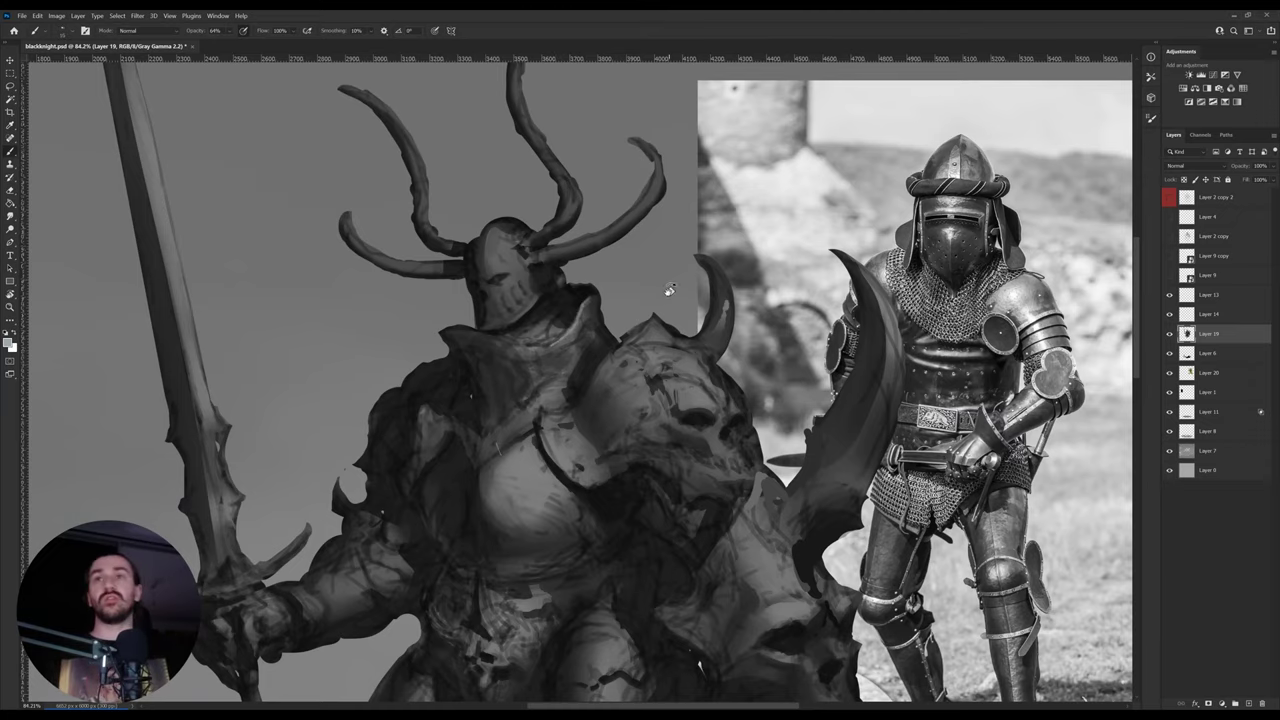
{"action": "key", "text": "r"}
{"action": "left_click_drag", "start_coordinate": [666, 286], "coordinate": [595, 255]}
{"action": "key", "text": "b"}
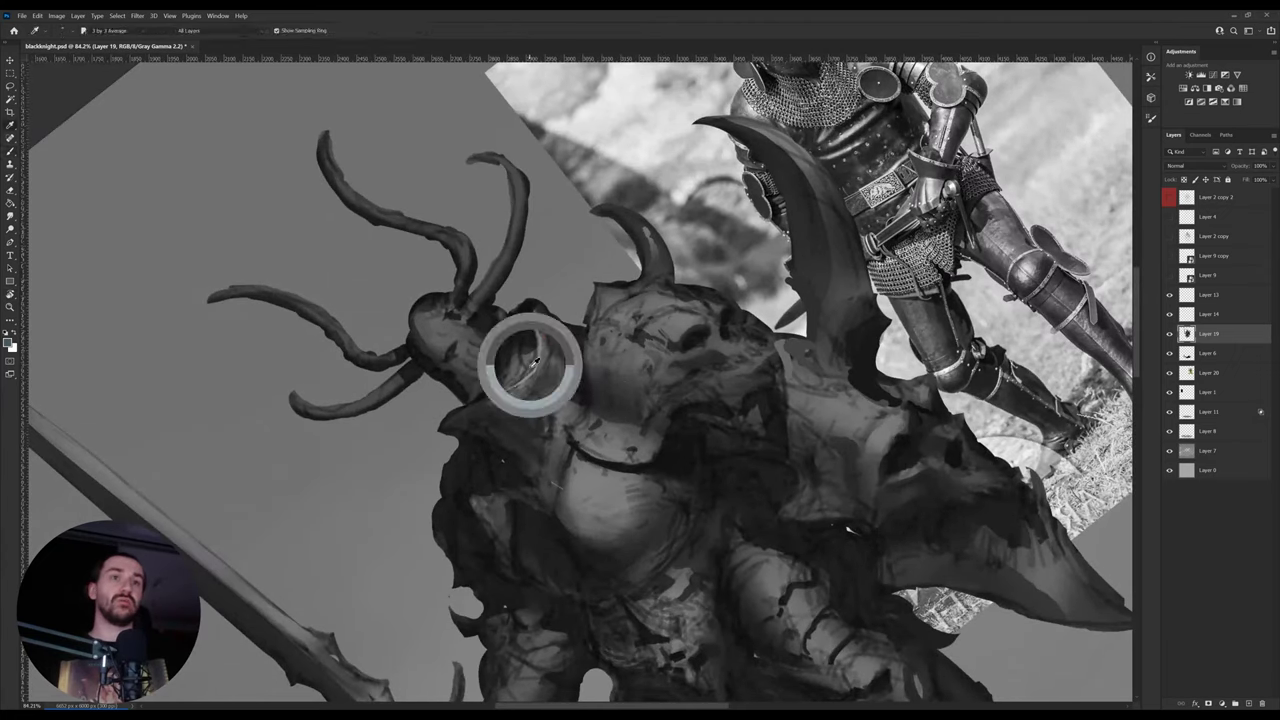
{"action": "key", "text": "r"}
{"action": "left_click_drag", "start_coordinate": [705, 284], "coordinate": [737, 383]}
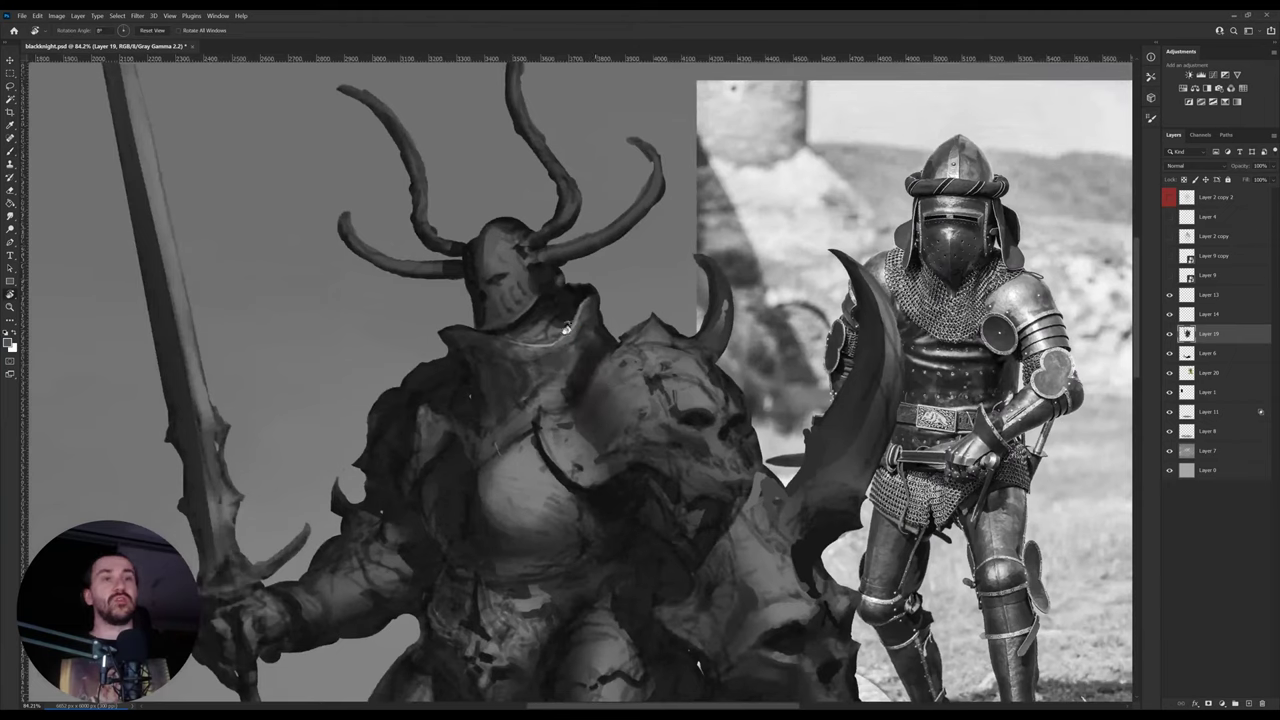
{"action": "key", "text": "b"}
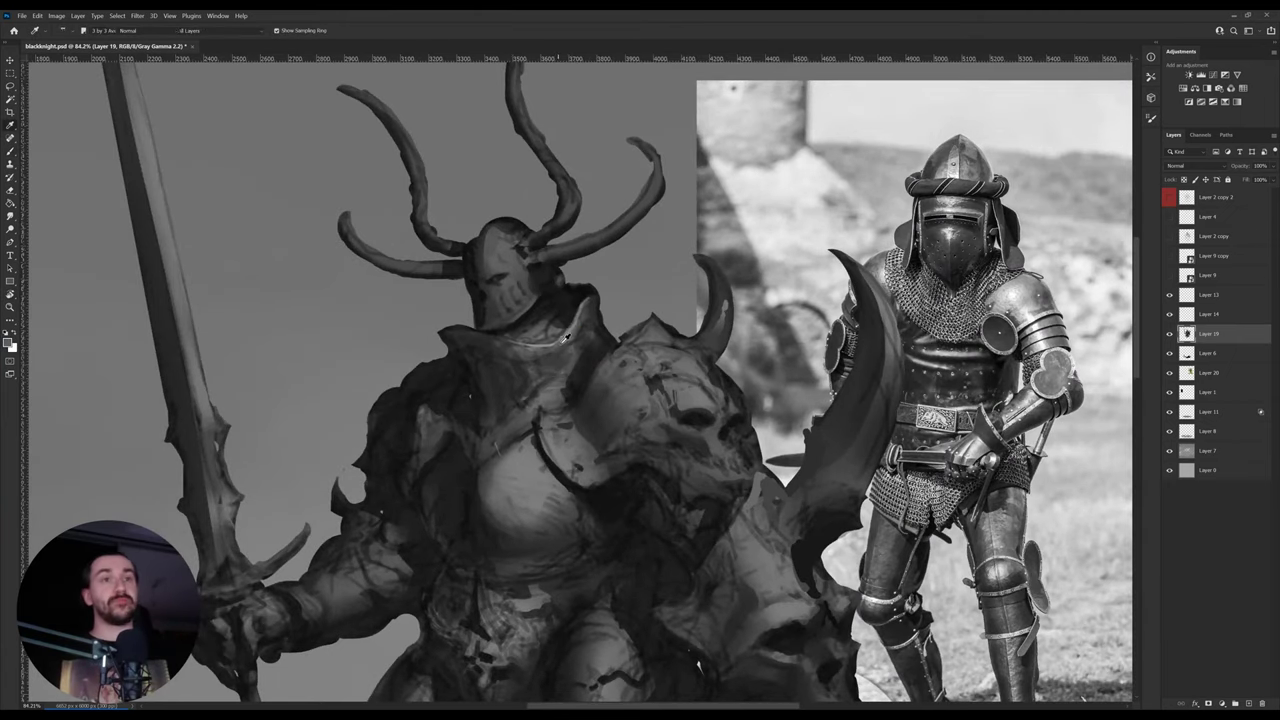
{"action": "left_click", "coordinate": [554, 349], "text": "alt"}
{"action": "left_click_drag", "start_coordinate": [546, 326], "coordinate": [558, 346]}
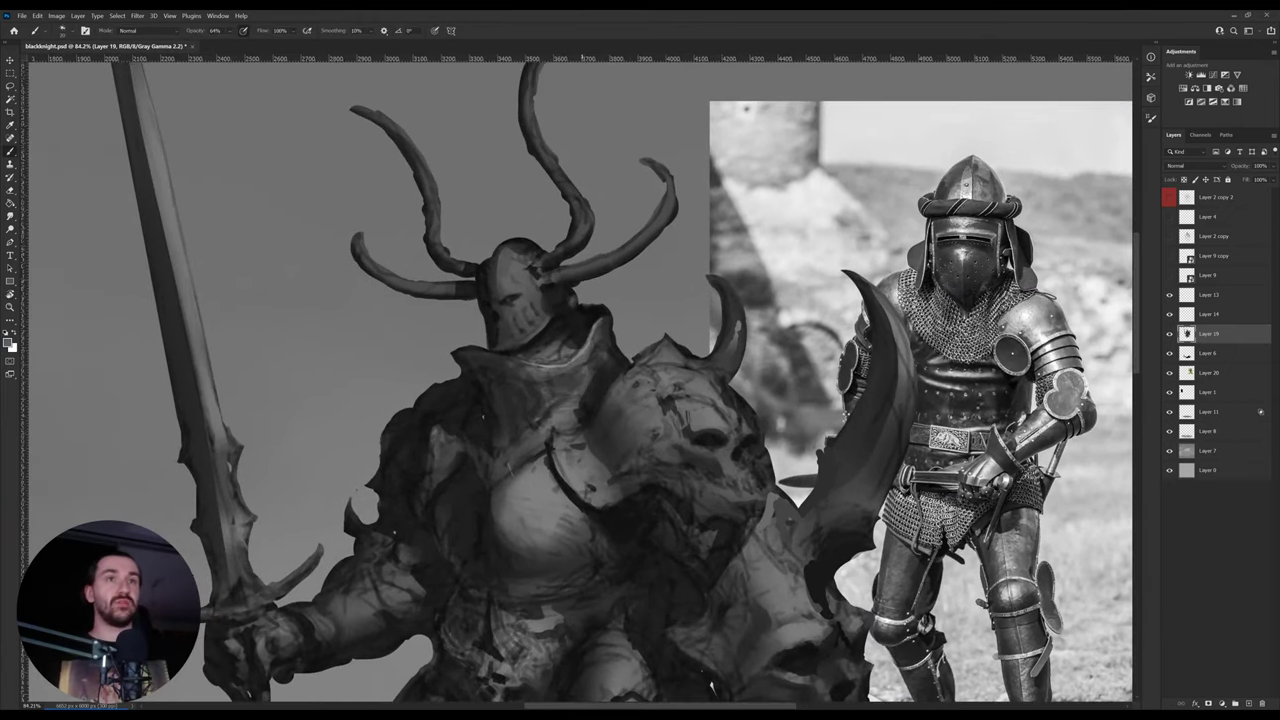
- Add dark details and metallic highlights to the helmet with tones sampled from the reference's armour and visor
{"action": "key", "text": "i"}
{"action": "left_click", "coordinate": [930, 486]}
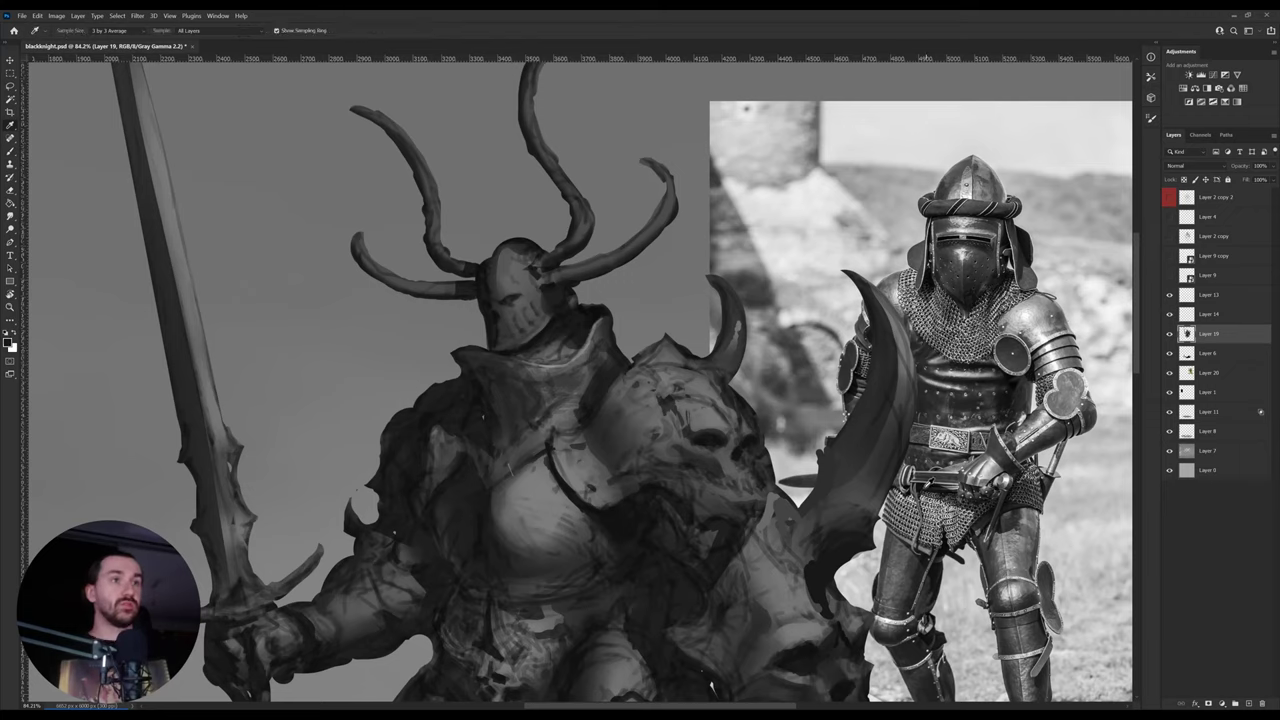
{"action": "key", "text": "b"}
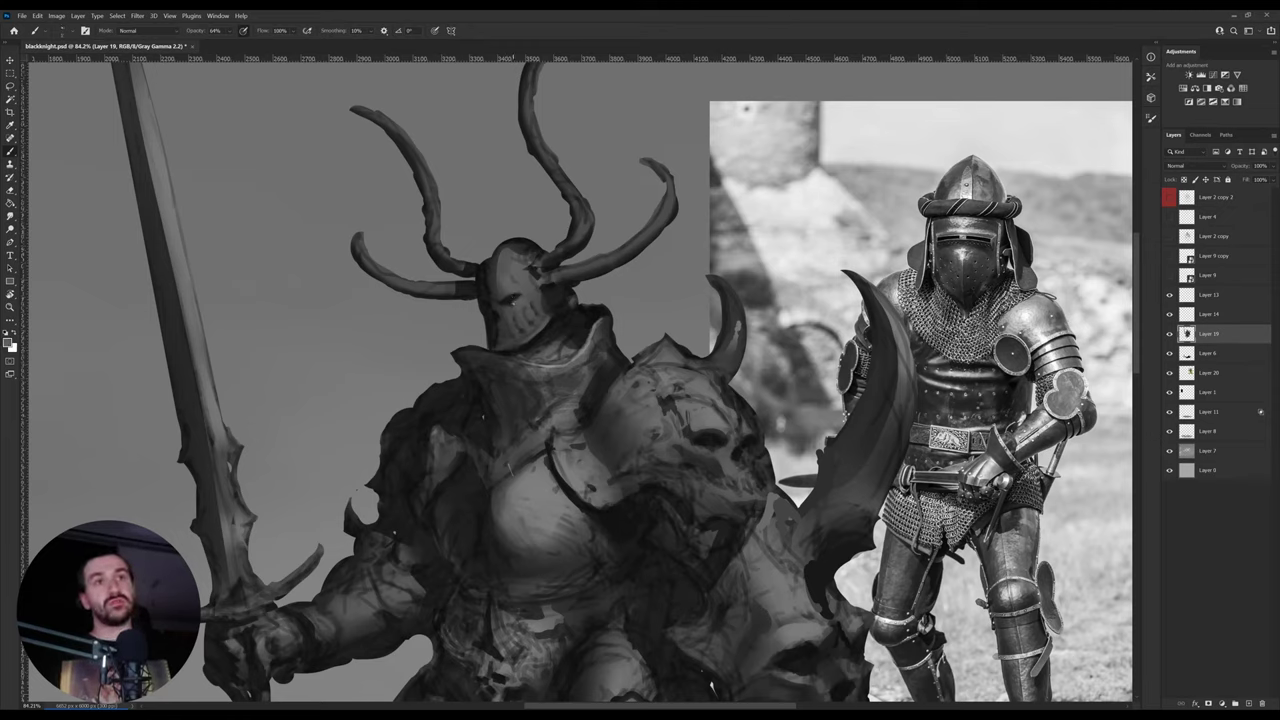
{"action": "key", "text": "i"}
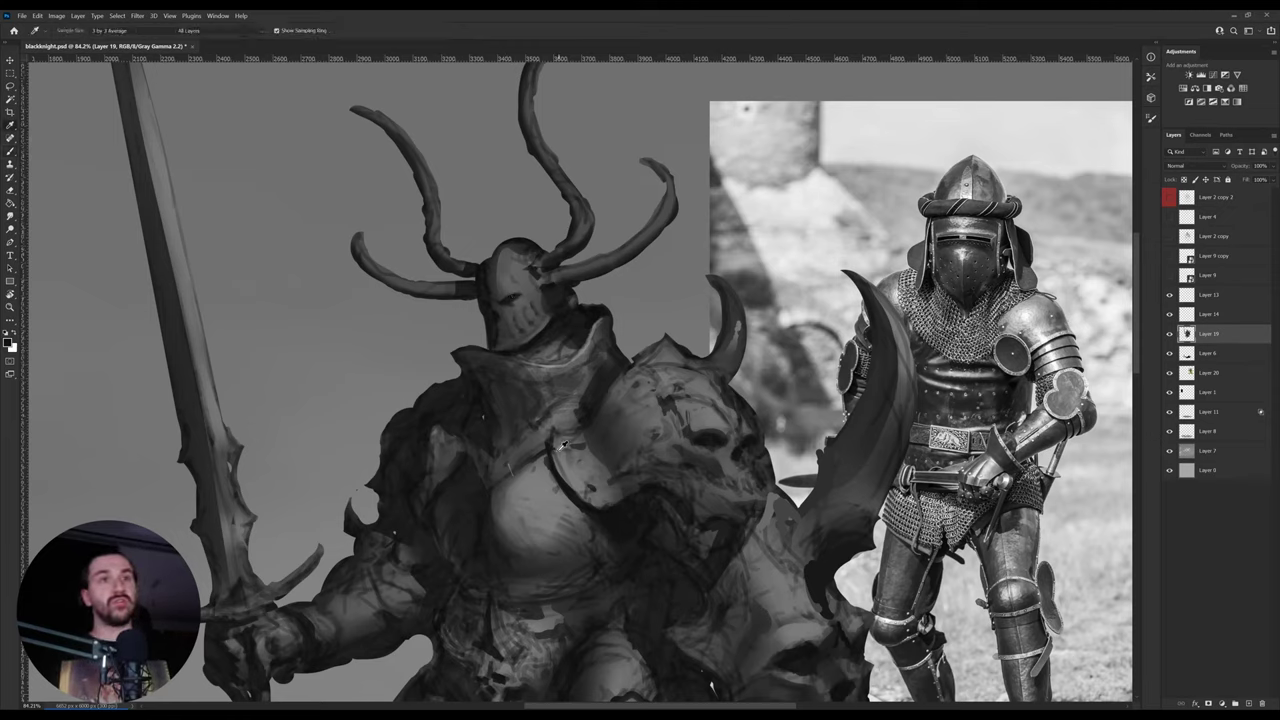
{"action": "left_click", "coordinate": [968, 251]}
{"action": "key", "text": "b"}
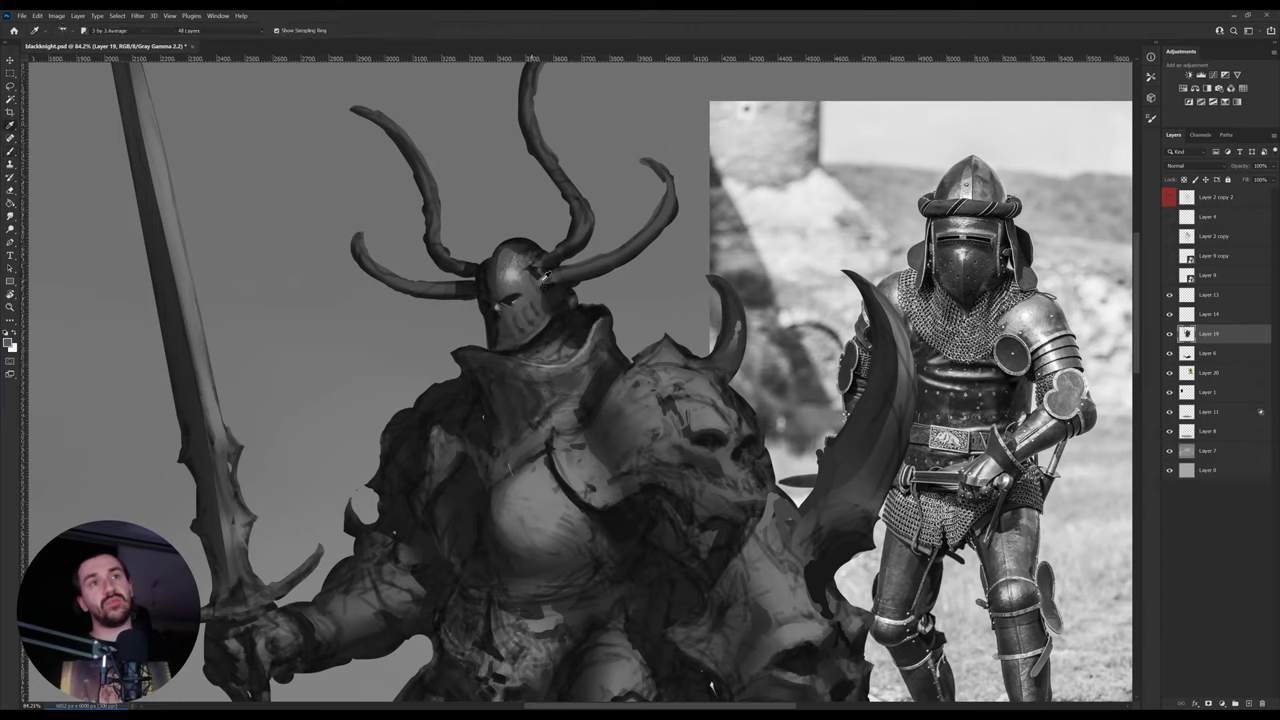
{"action": "left_click", "coordinate": [536, 280], "text": "alt"}
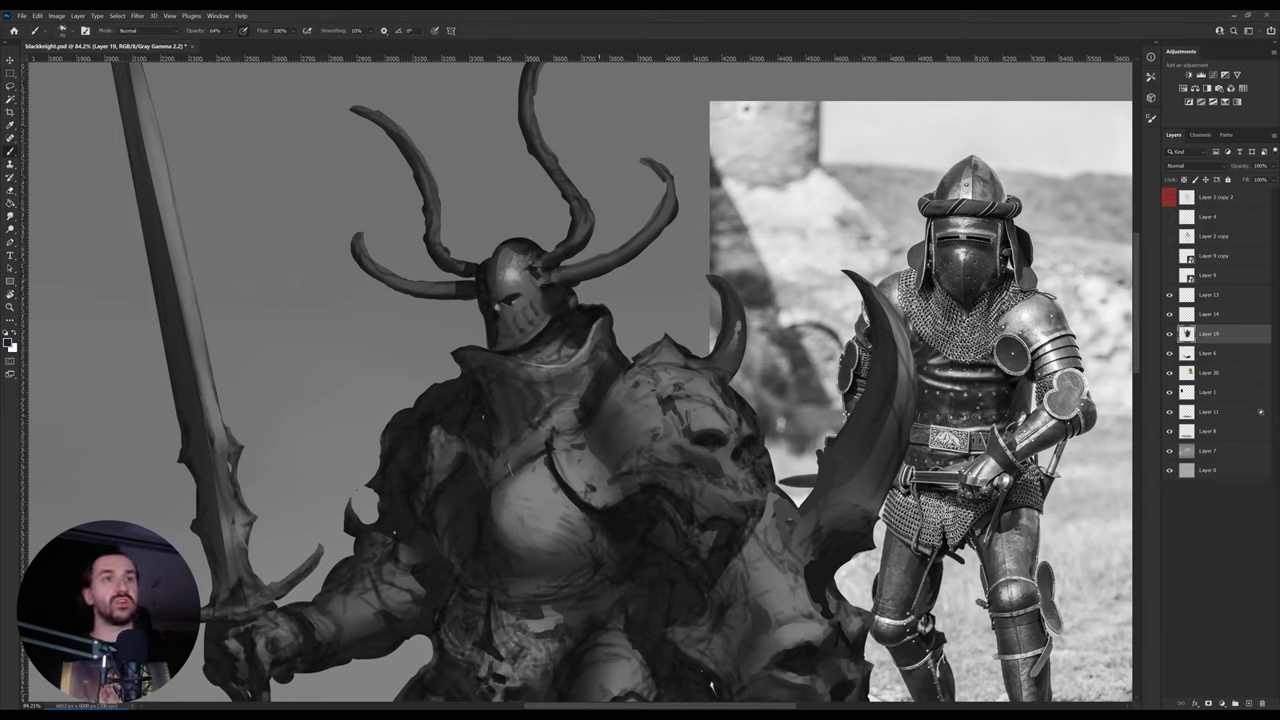
- Paint the lower neck guard and the breastplate's upper edge with tones sampled from the chest, collar and shadowed areas
{"action": "left_click", "coordinate": [555, 470], "text": "alt"}
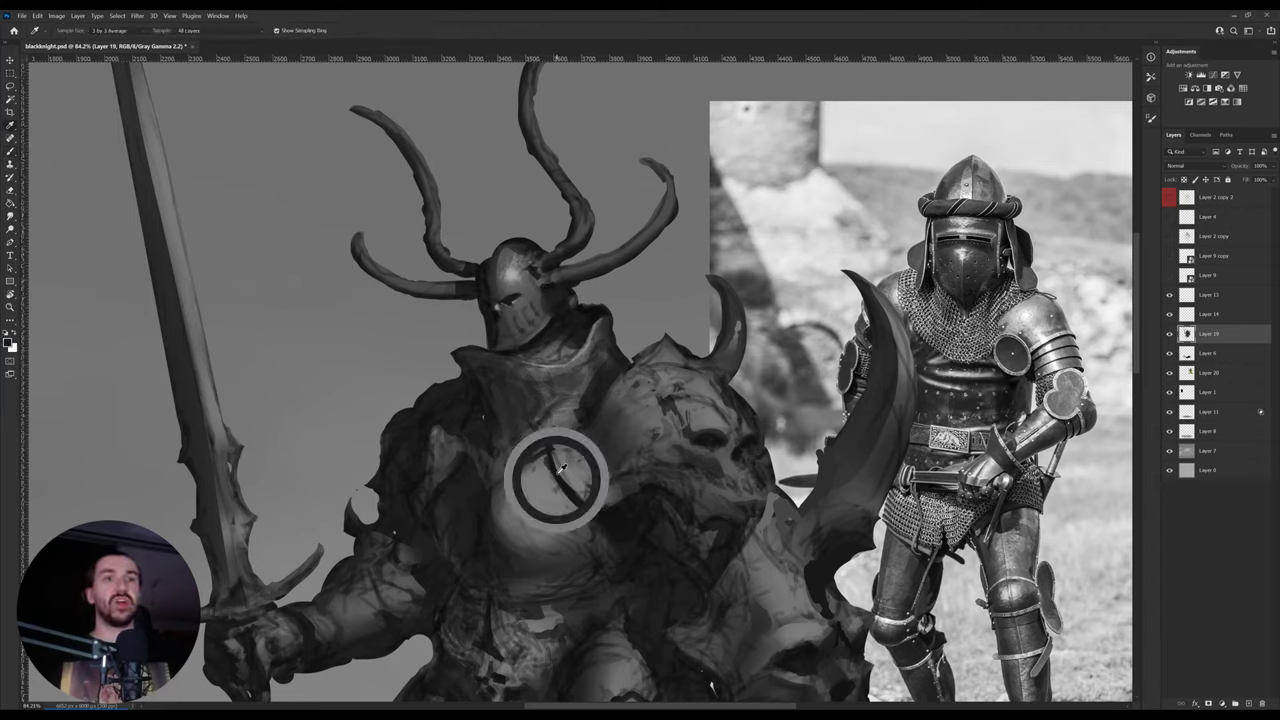
{"action": "left_click", "coordinate": [581, 379], "text": "alt"}
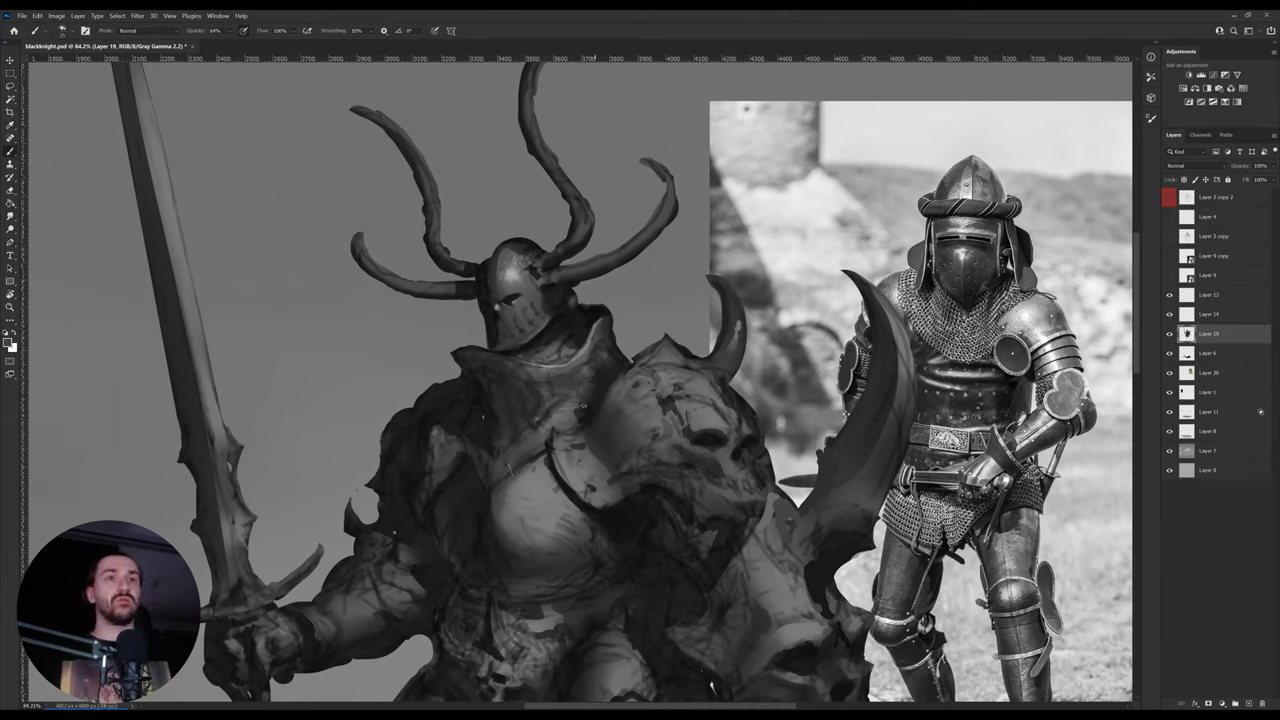
{"action": "left_click", "coordinate": [481, 399], "text": "alt"}
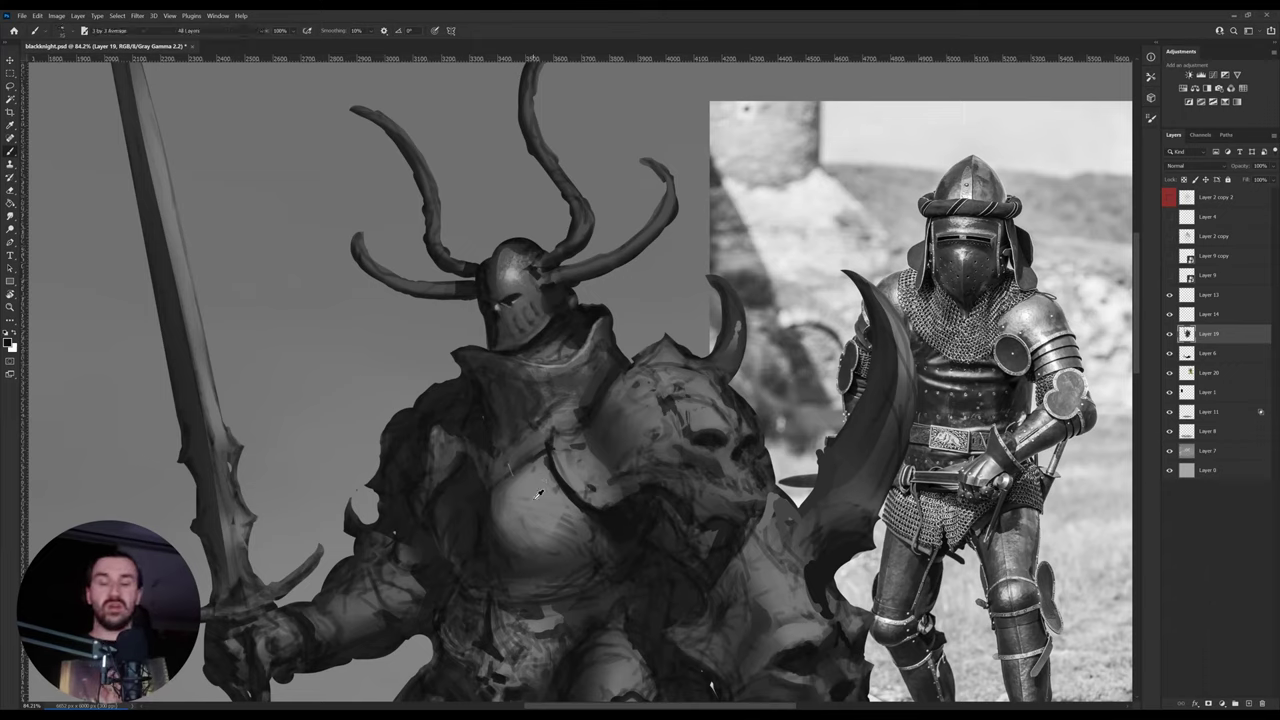
{"action": "left_click", "coordinate": [541, 489], "text": "alt"}
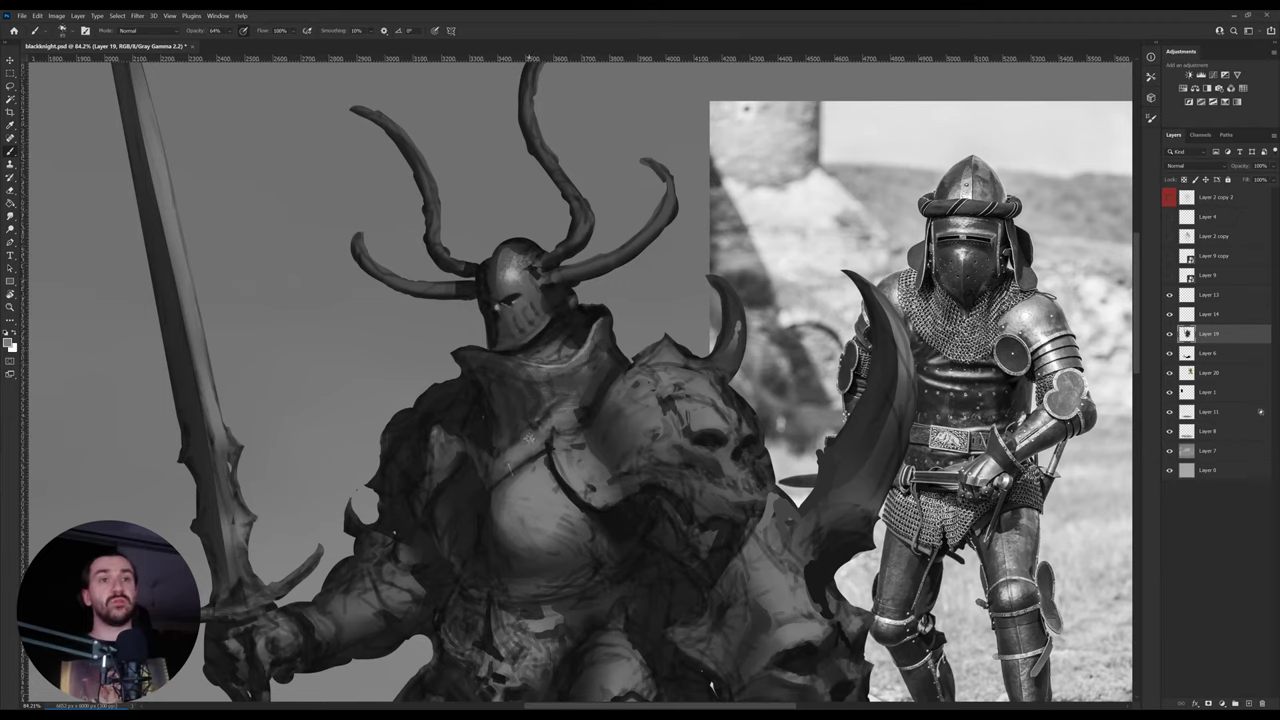
- Blend the lower neck guard into the breastplate's upper edge using a larger brush and tones sampled from both areas
{"action": "key", "text": "bracketright"}
{"action": "key", "text": "bracketright"}
{"action": "key", "text": "bracketright"}
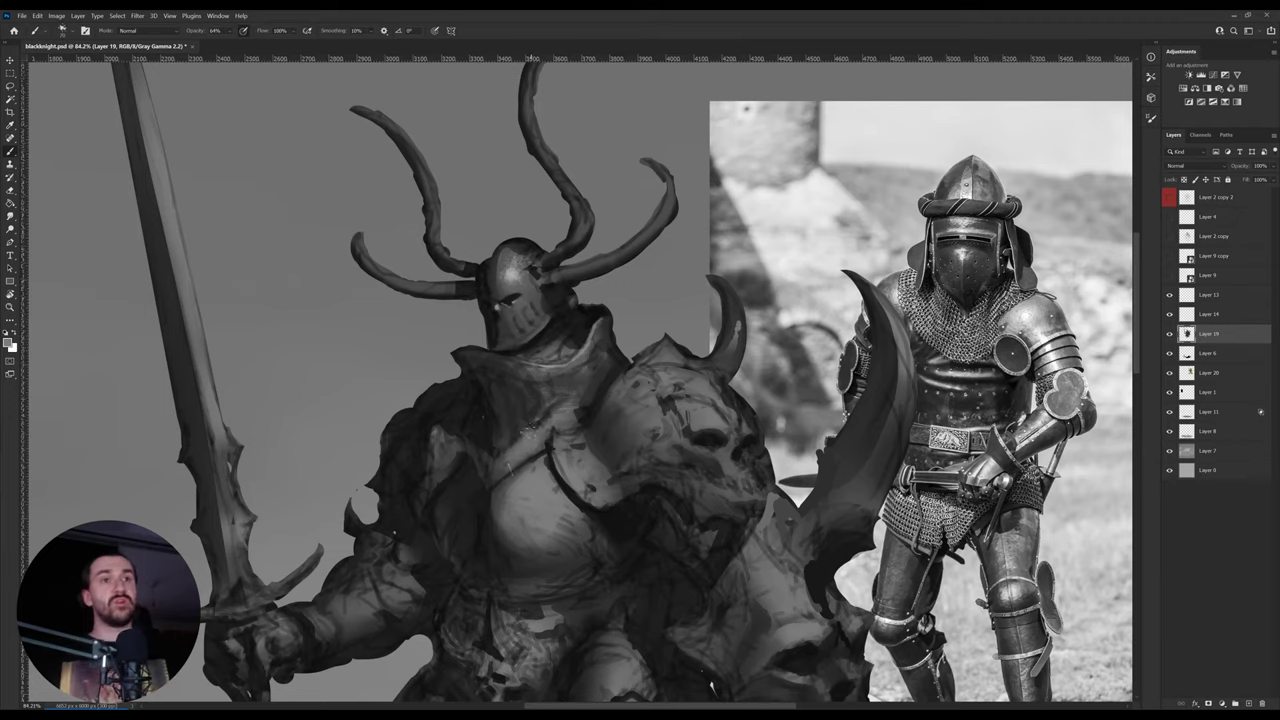
{"action": "left_click", "coordinate": [521, 427], "text": "alt"}
{"action": "left_click", "coordinate": [530, 425], "text": "alt"}
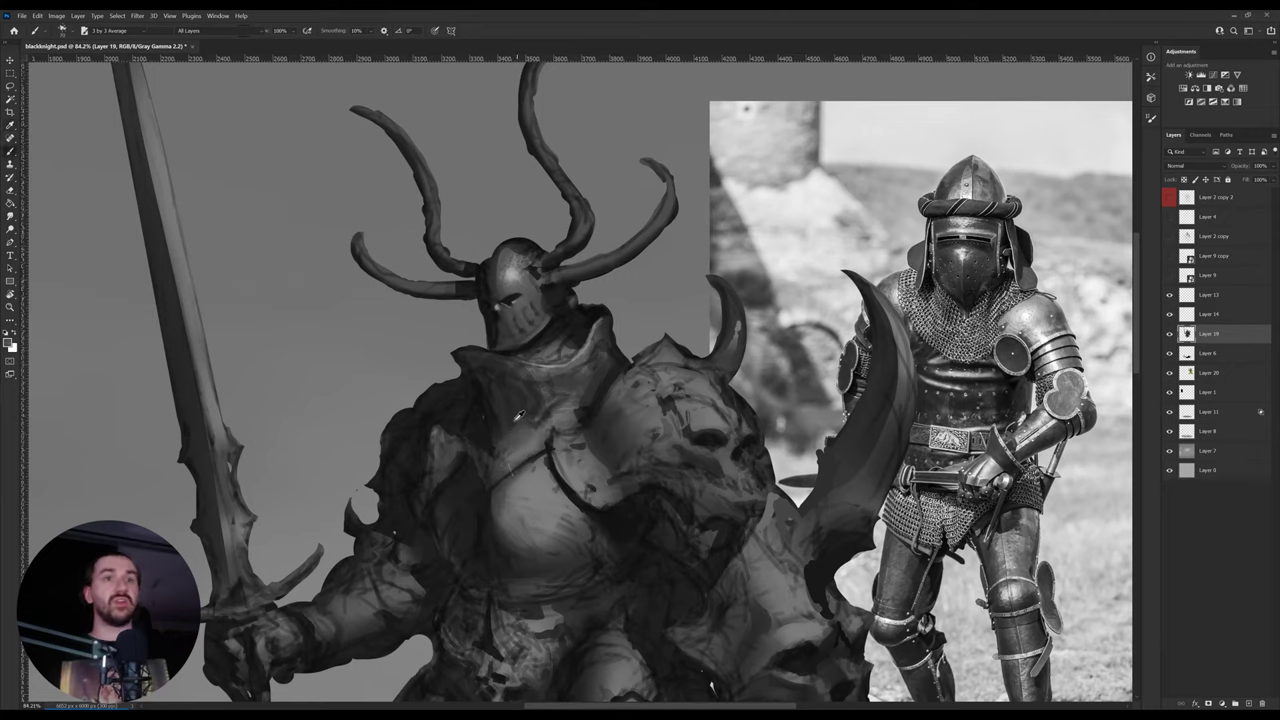
{"action": "left_click", "coordinate": [496, 445], "text": "alt"}
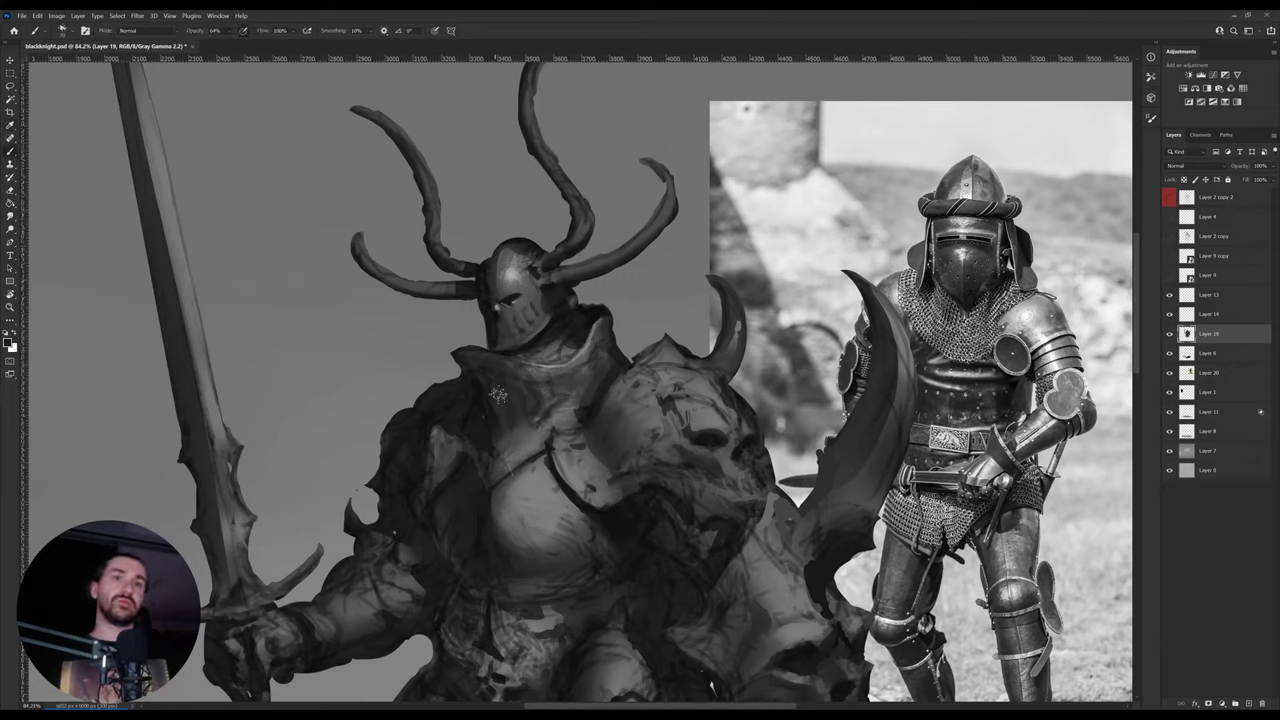
- Refine the helmet's face around the eye slit with black, white and tones sampled from the crown and visor
{"action": "left_click", "coordinate": [506, 282], "text": "alt"}
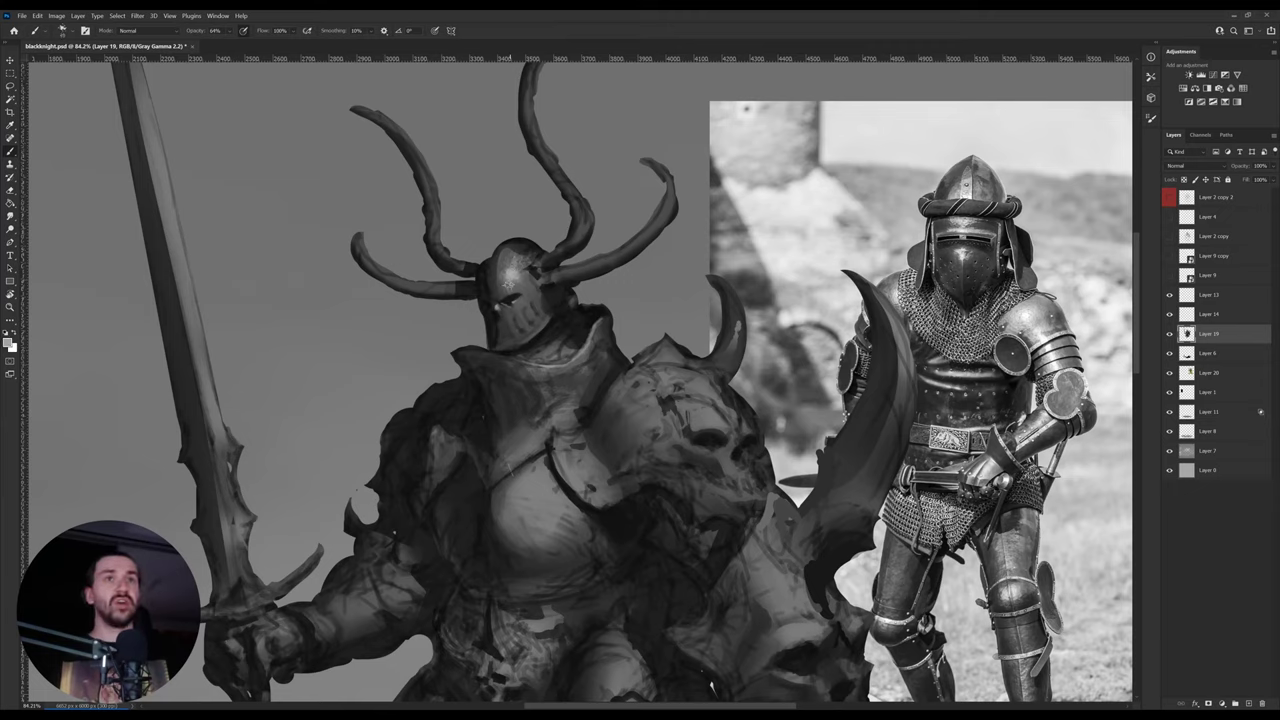
{"action": "key", "text": "d"}
{"action": "key", "text": "x"}
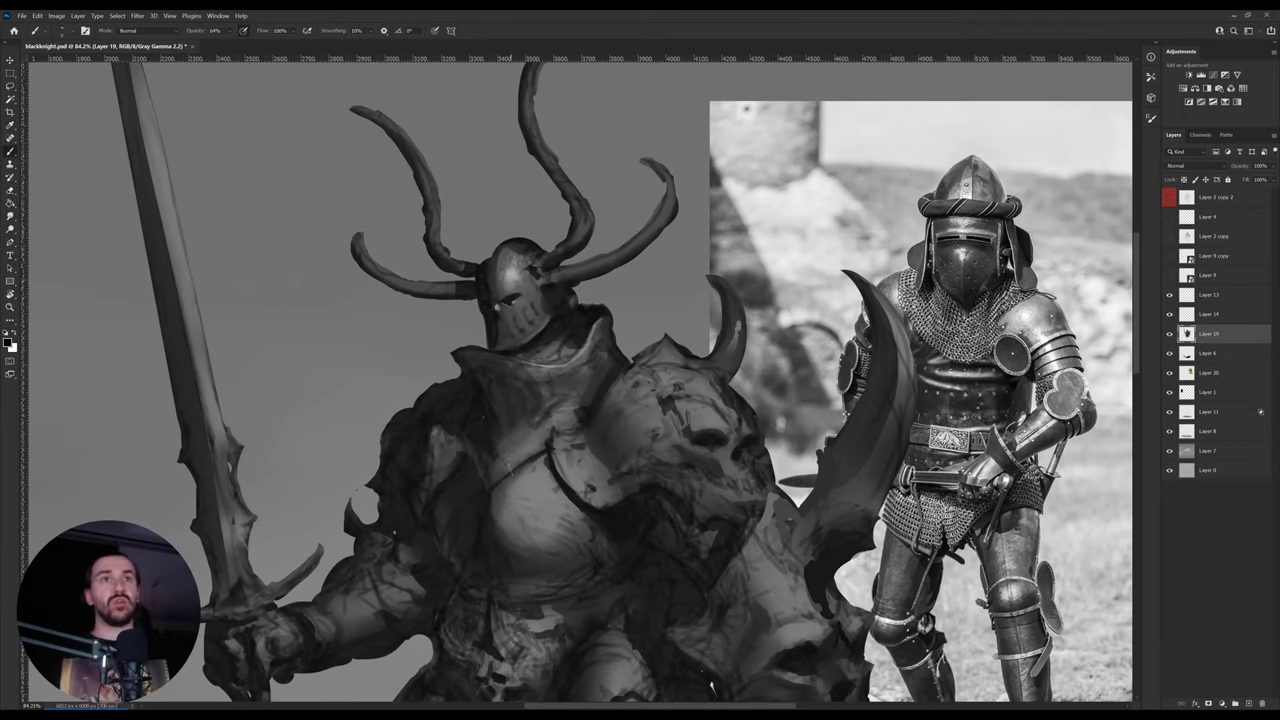
{"action": "key", "text": "x"}
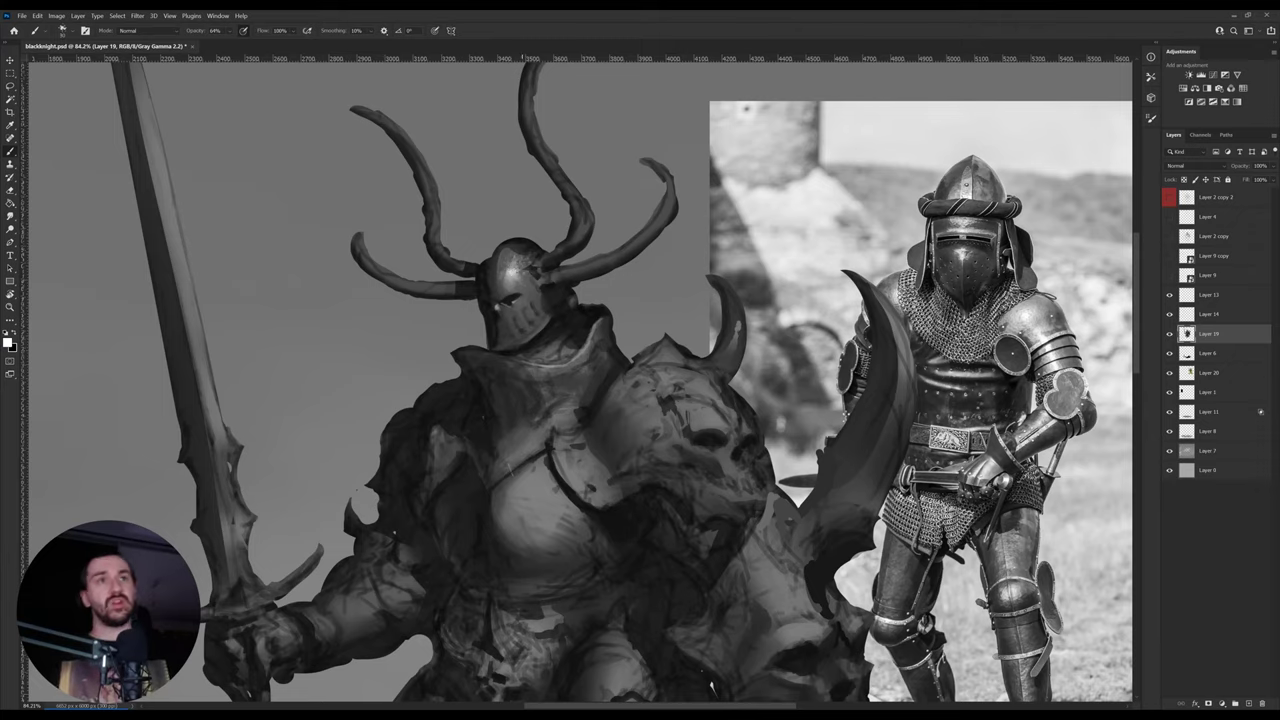
{"action": "key", "text": "i"}
{"action": "left_click", "coordinate": [523, 306]}
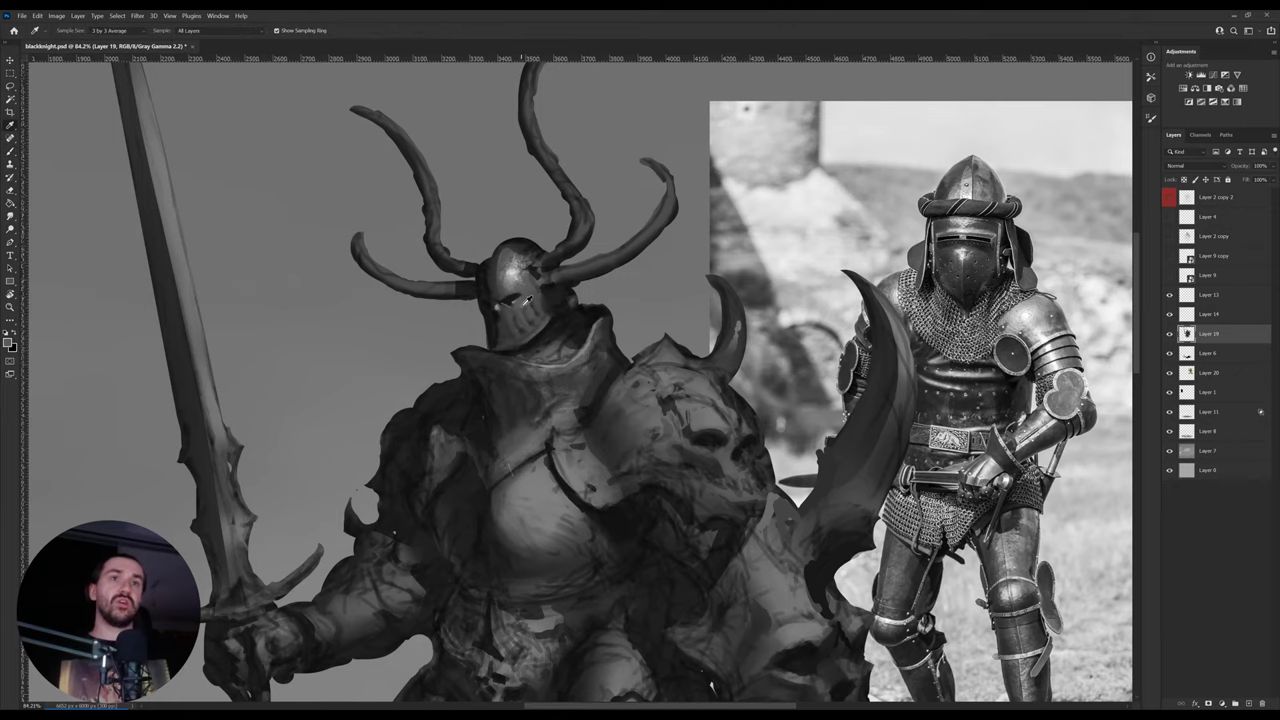
- Paint a thin light rim along the helmet's front crown with a smaller brush and sampled highlight tones, refining it with a dark tone
{"action": "key", "text": "ctrl+space"}
{"action": "left_click_drag", "start_coordinate": [549, 305], "coordinate": [595, 304]}
{"action": "left_click_drag", "start_coordinate": [508, 288], "coordinate": [424, 255]}
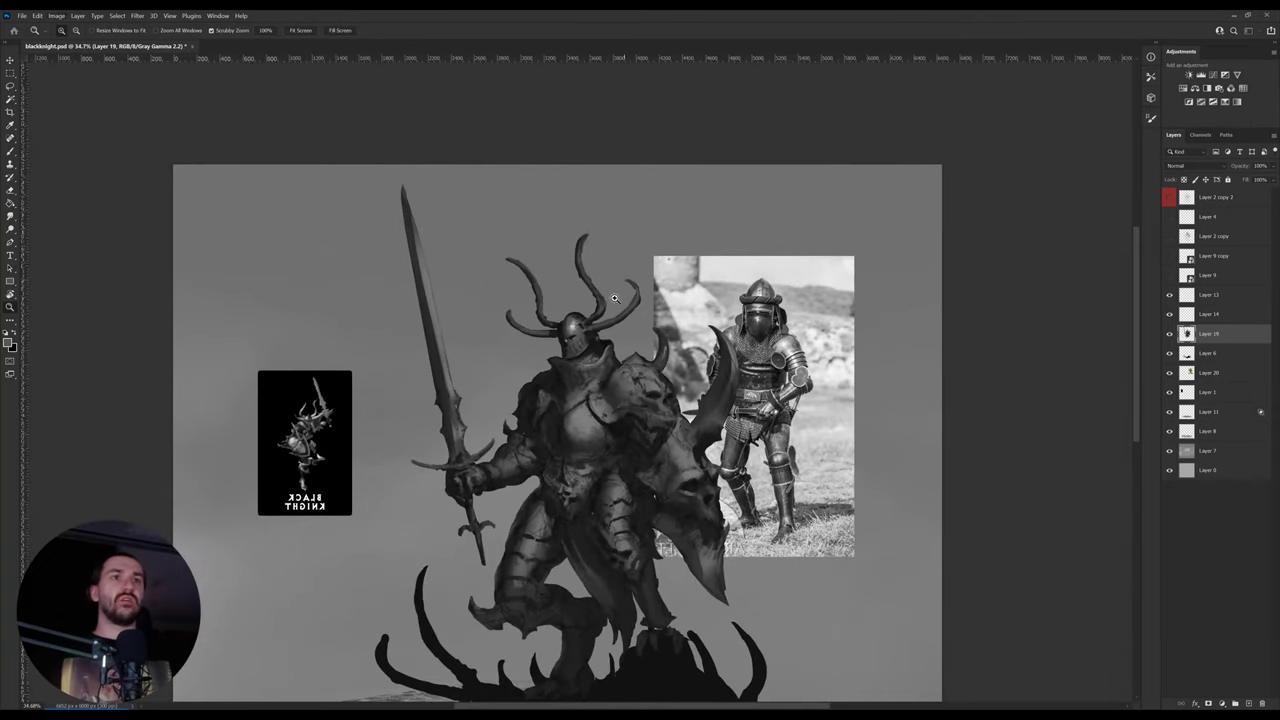
{"action": "mouse_move", "coordinate": [581, 317]}
{"action": "left_mouse_down"}
{"action": "mouse_move", "coordinate": [611, 318]}
{"action": "mouse_move", "coordinate": [551, 314]}
{"action": "mouse_move", "coordinate": [561, 301]}
{"action": "left_mouse_up"}
{"action": "key", "text": "i"}
{"action": "left_click", "coordinate": [576, 288]}
{"action": "left_click", "coordinate": [544, 327], "text": "alt"}
{"action": "key", "text": "bracketleft"}
{"action": "key", "text": "bracketleft"}
{"action": "key", "text": "bracketleft"}
{"action": "key", "text": "bracketleft"}
{"action": "key", "text": "bracketleft"}
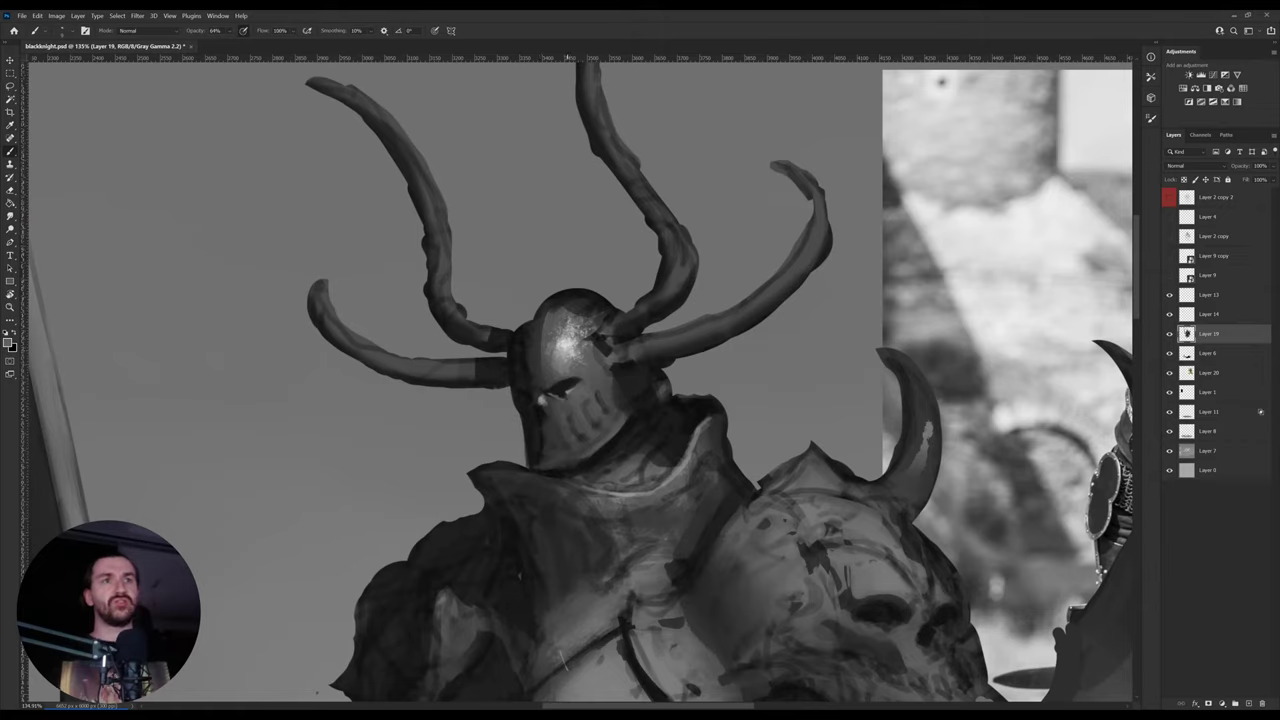
{"action": "left_click", "coordinate": [566, 347], "text": "alt"}
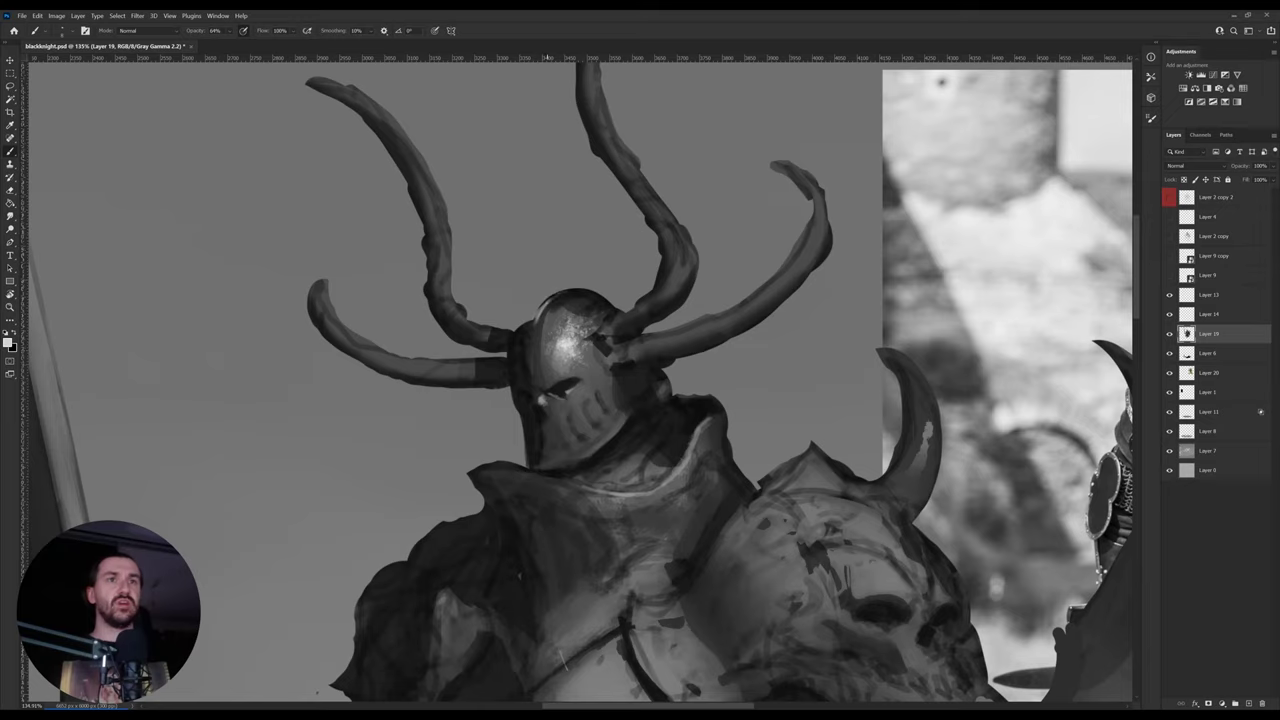
{"action": "left_click", "coordinate": [564, 387], "text": "alt"}
- Duplicate Layer 19 and hide the original layer
{"action": "key", "text": "e"}
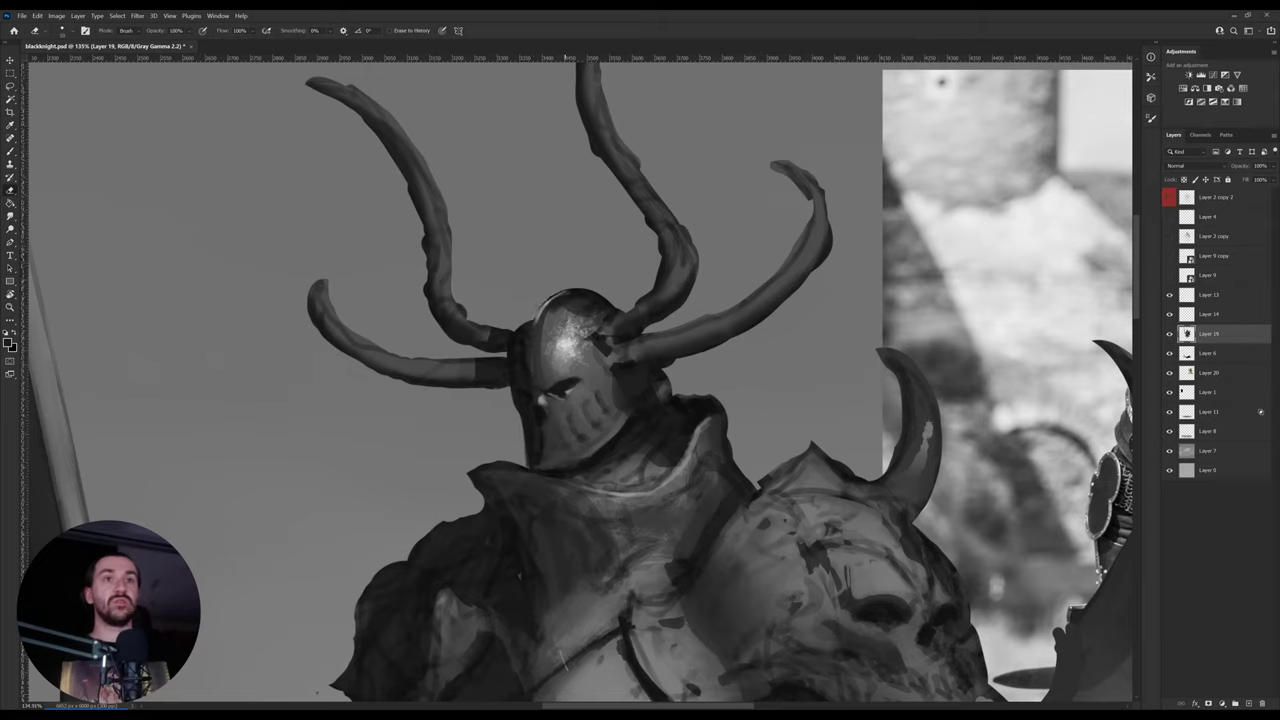
{"action": "key", "text": "ctrl+j"}
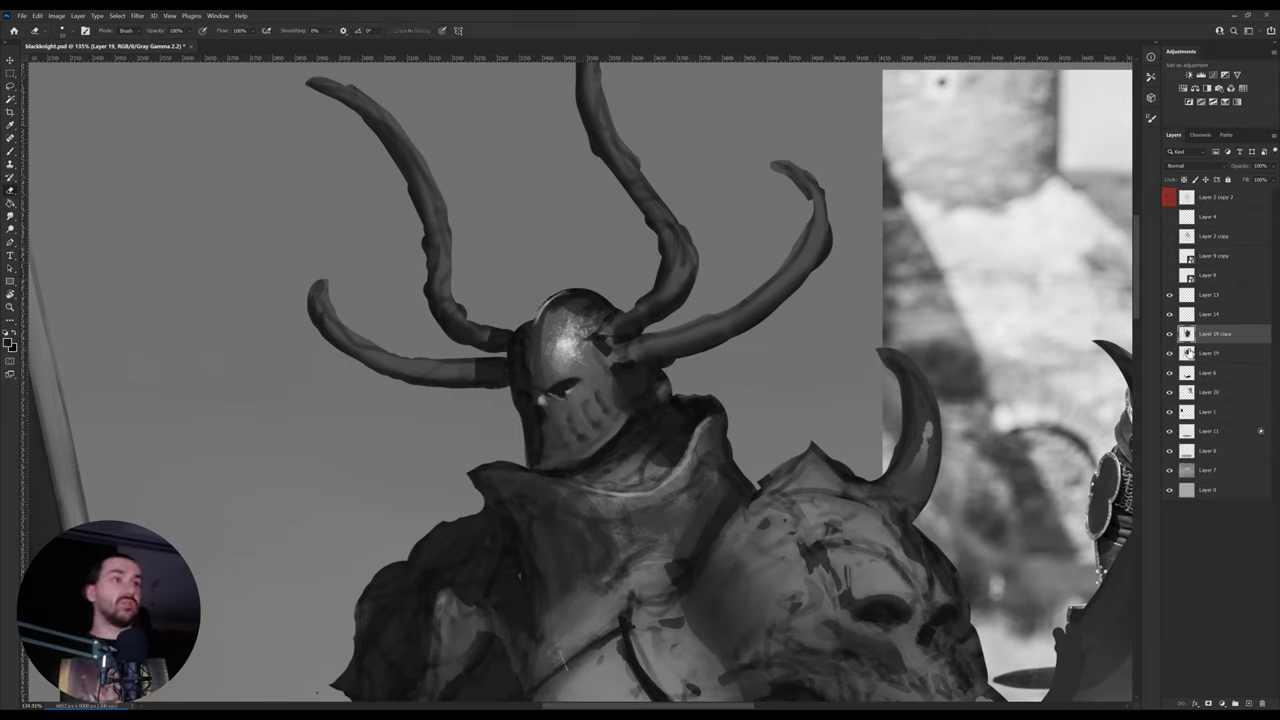
{"action": "left_click", "coordinate": [1170, 353]}
- Refine the helmet's eye slit and brow edge with tones sampled from the crown, the slit and the brow
{"action": "key", "text": "i"}
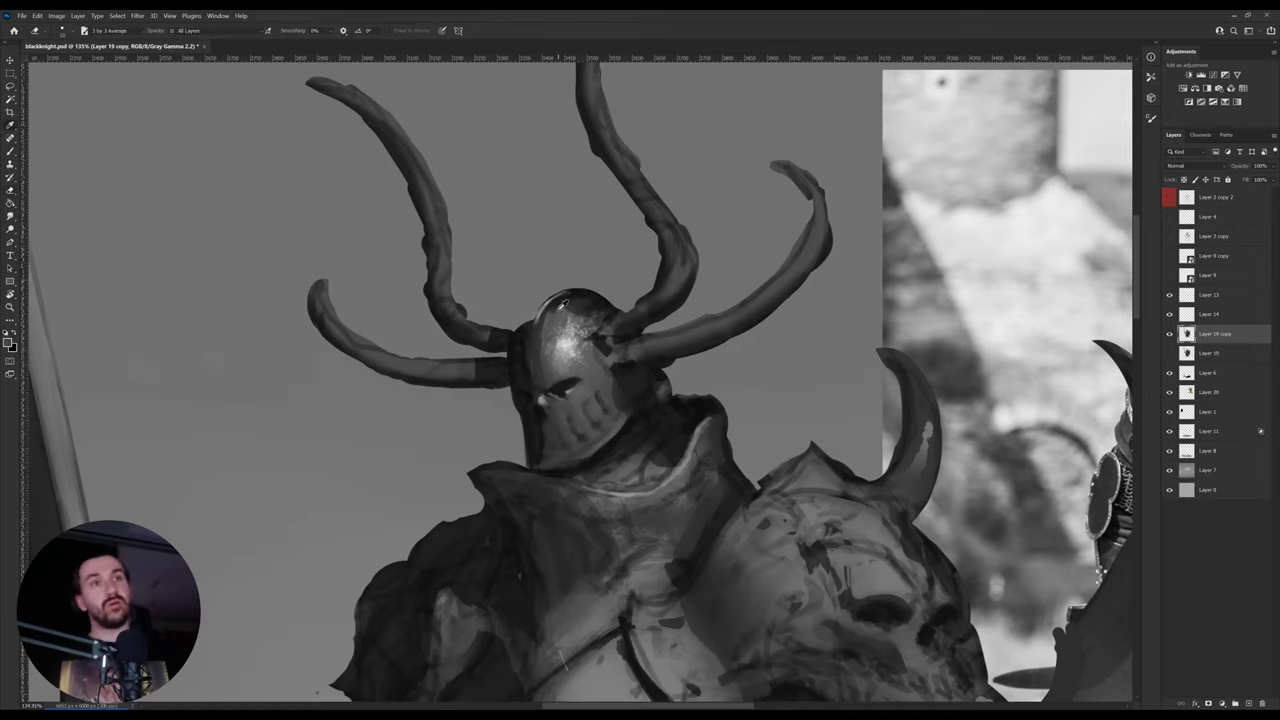
{"action": "left_click", "coordinate": [561, 305]}
{"action": "key", "text": "b"}
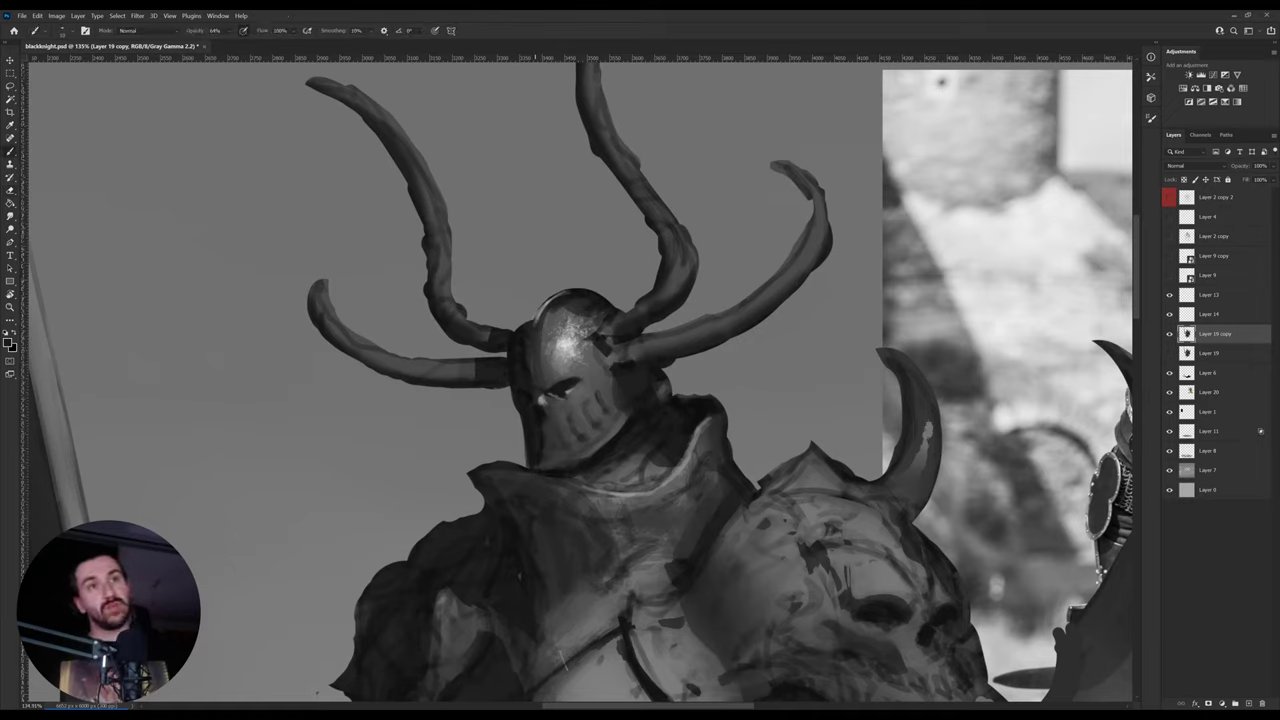
{"action": "left_click", "coordinate": [546, 375], "text": "alt"}
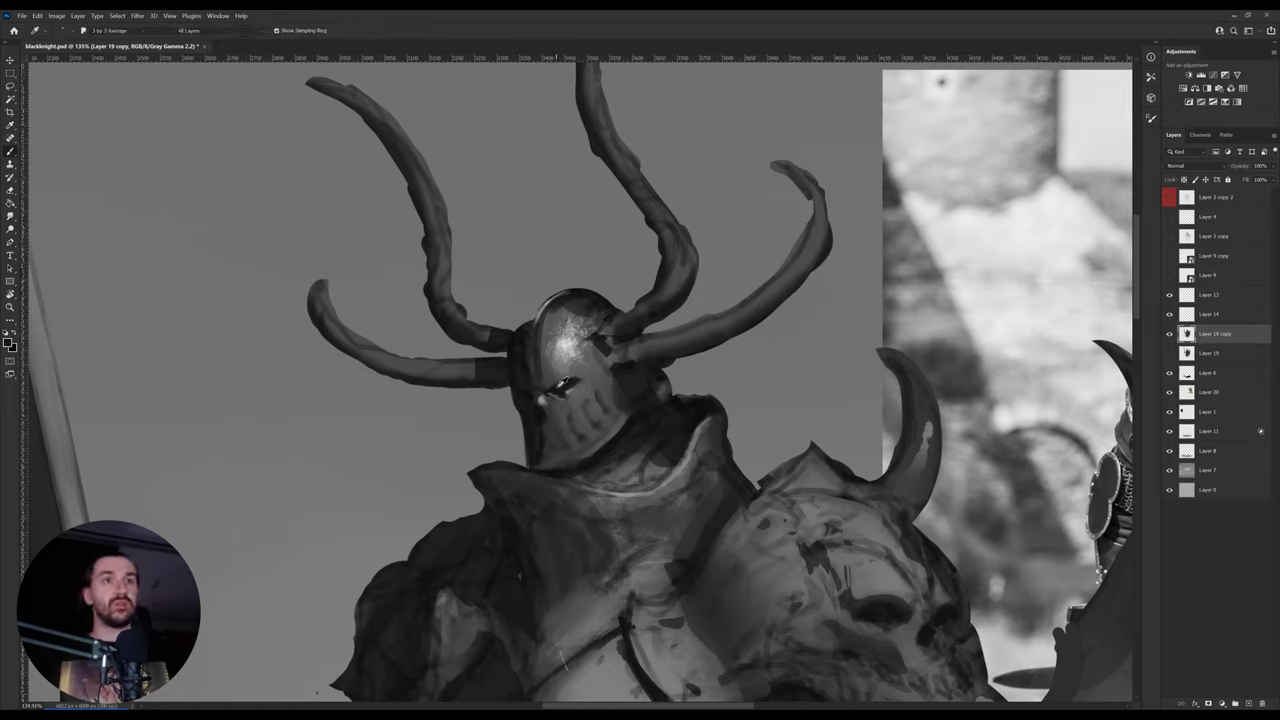
{"action": "left_click", "coordinate": [560, 389], "text": "alt"}
{"action": "left_click", "coordinate": [556, 377], "text": "alt"}
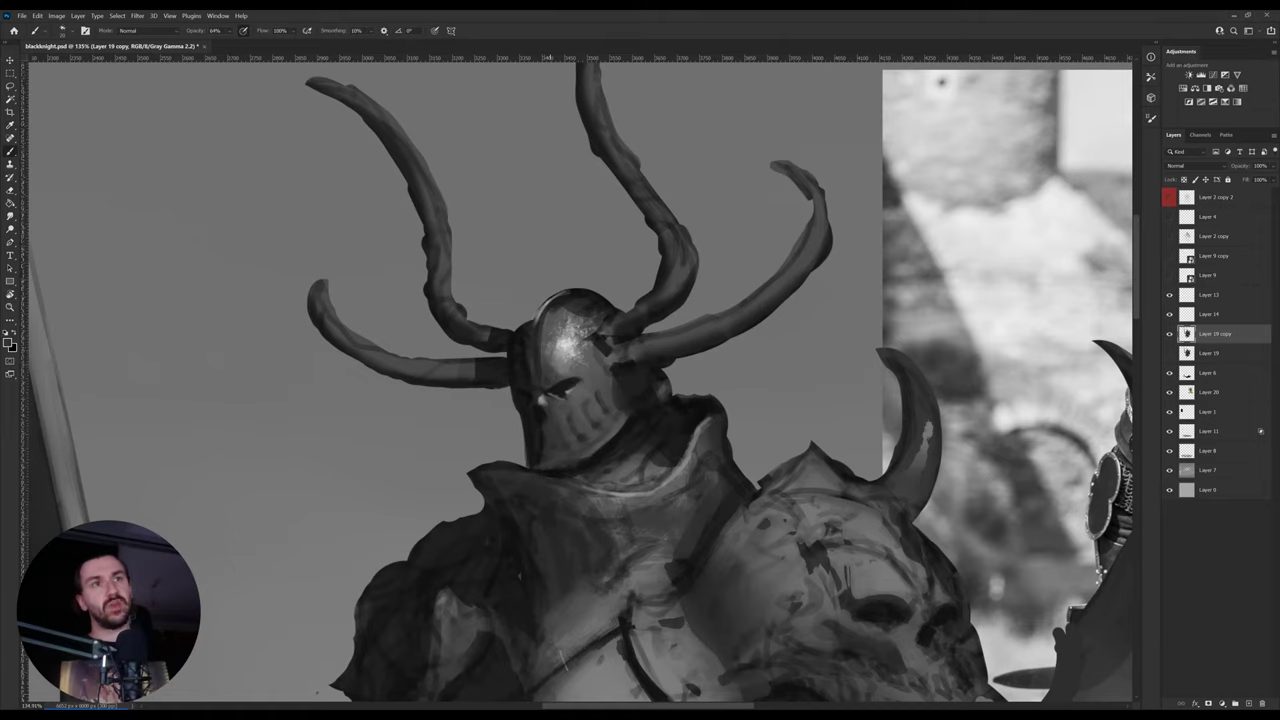
- Blend the shading across the top of the helmet's crown behind the light rim, using nearby sampled tones
{"action": "left_click", "coordinate": [572, 306], "text": "alt"}
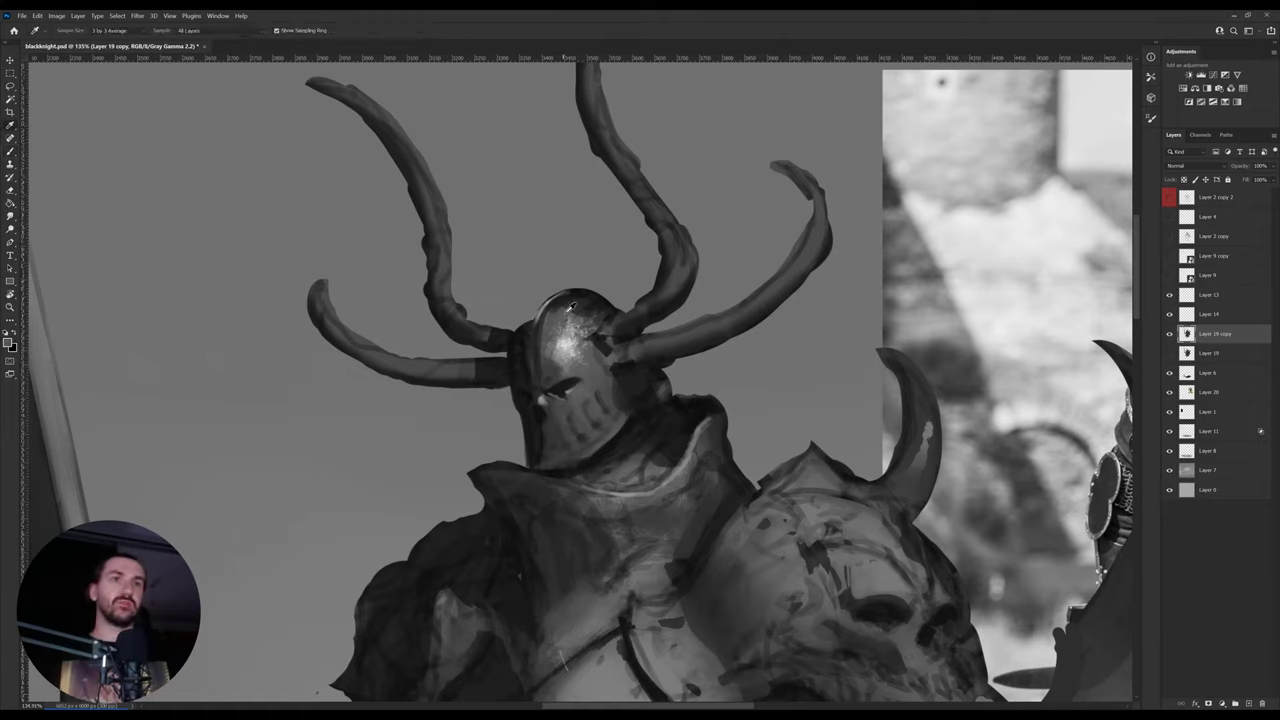
{"action": "left_click_drag", "start_coordinate": [587, 312], "coordinate": [581, 310]}
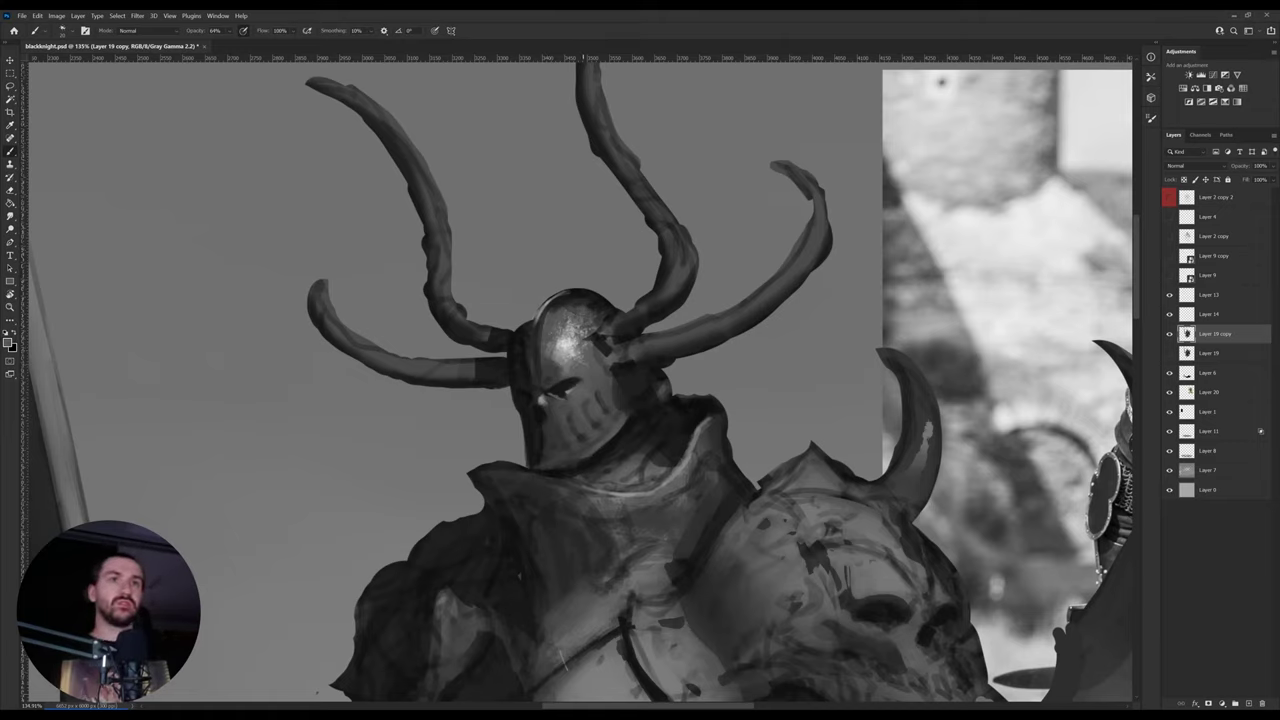
{"action": "left_click", "coordinate": [567, 309], "text": "alt"}
{"action": "left_click", "coordinate": [566, 309], "text": "alt"}
{"action": "left_click", "coordinate": [560, 302], "text": "alt"}
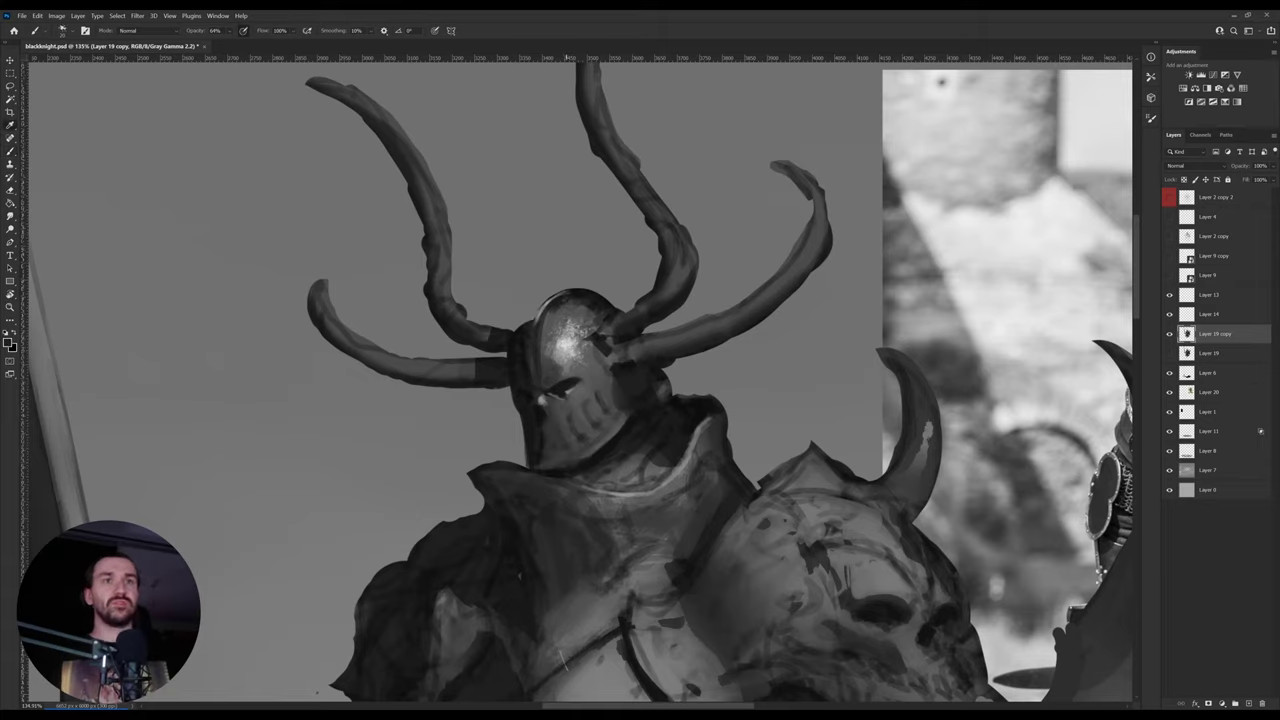
{"action": "left_click", "coordinate": [548, 318], "text": "alt"}
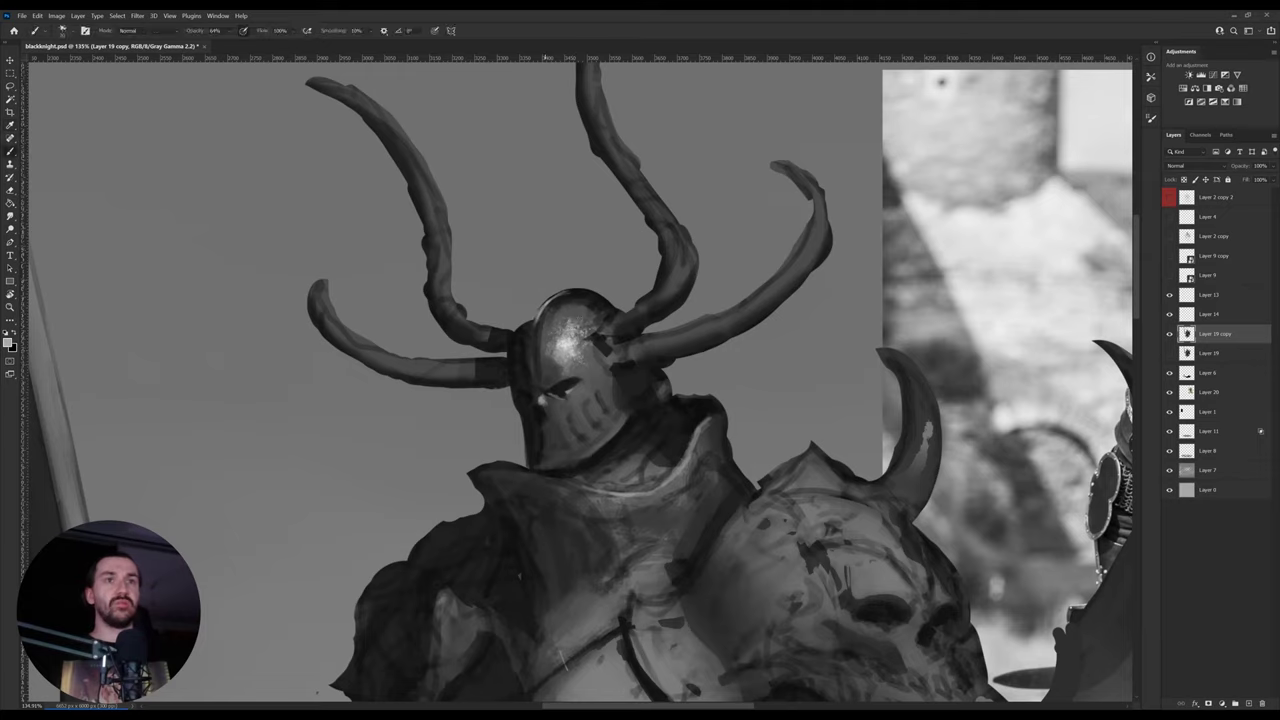
{"action": "left_click", "coordinate": [582, 302], "text": "alt"}
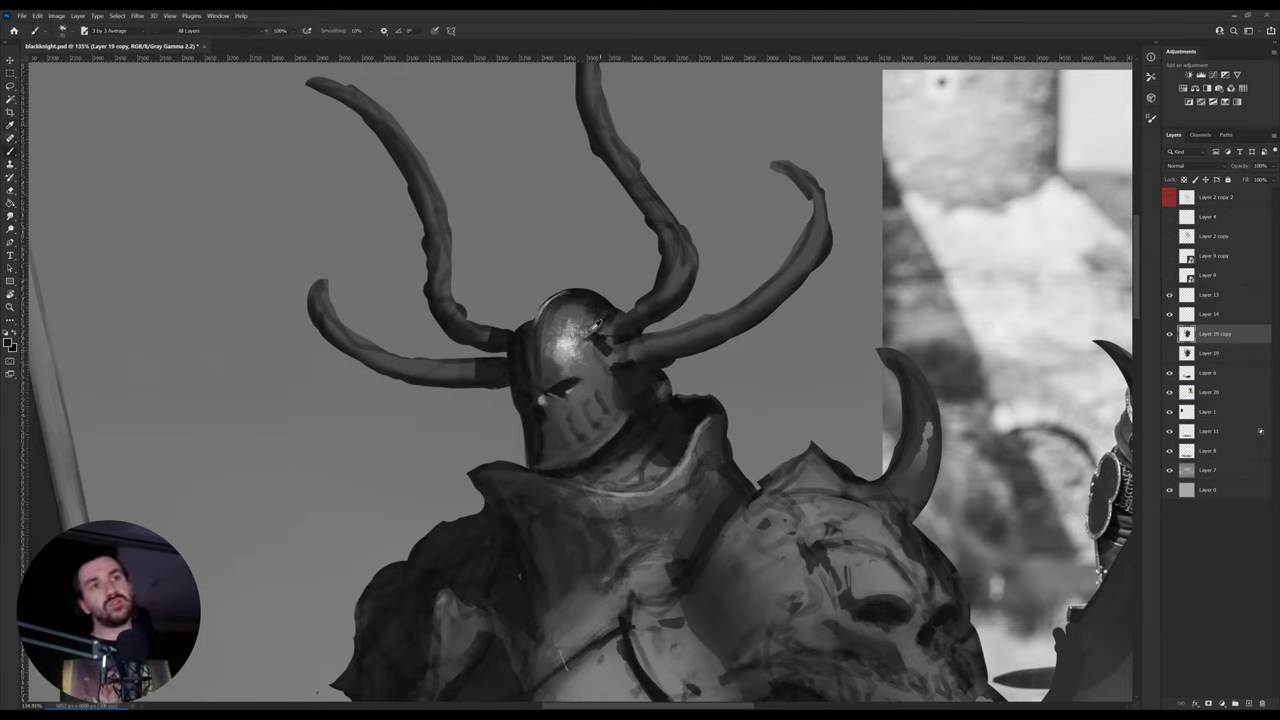
- Shade the joint between the helmet and the shield-side upper horn with dark and mid tones sampled around its base
{"action": "left_click", "coordinate": [590, 331], "text": "alt"}
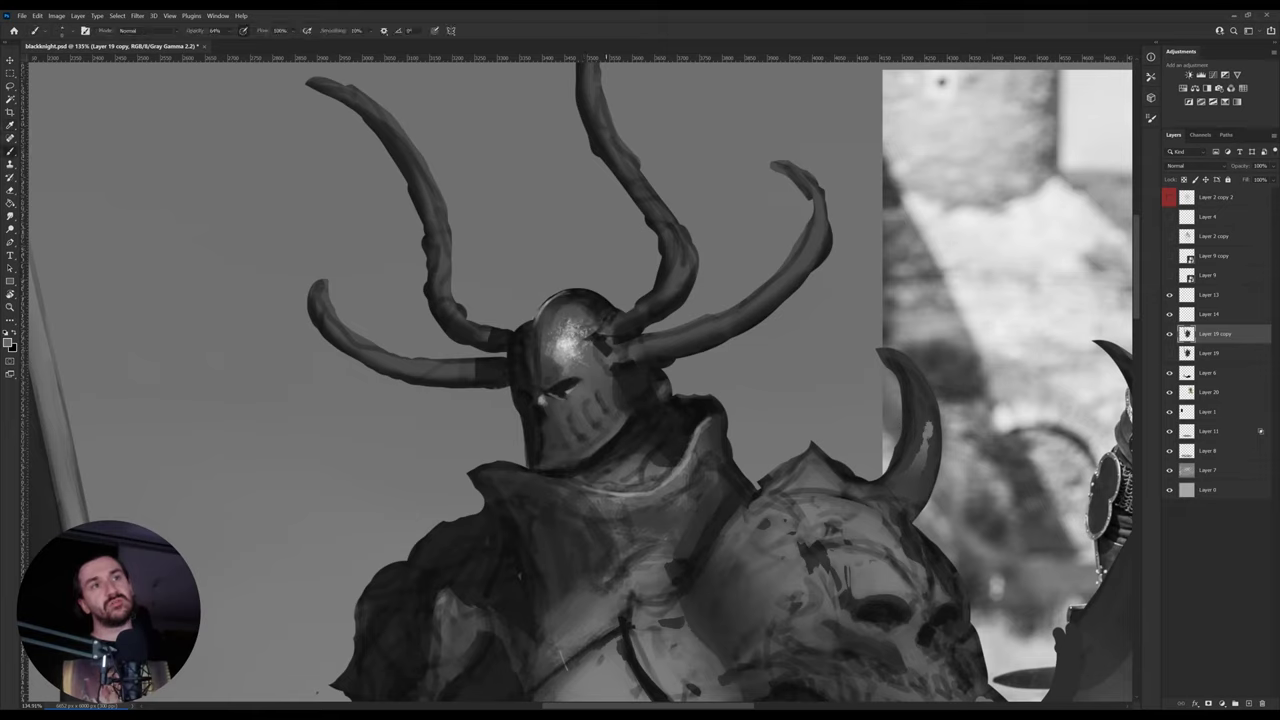
{"action": "left_click", "coordinate": [608, 326], "text": "alt"}
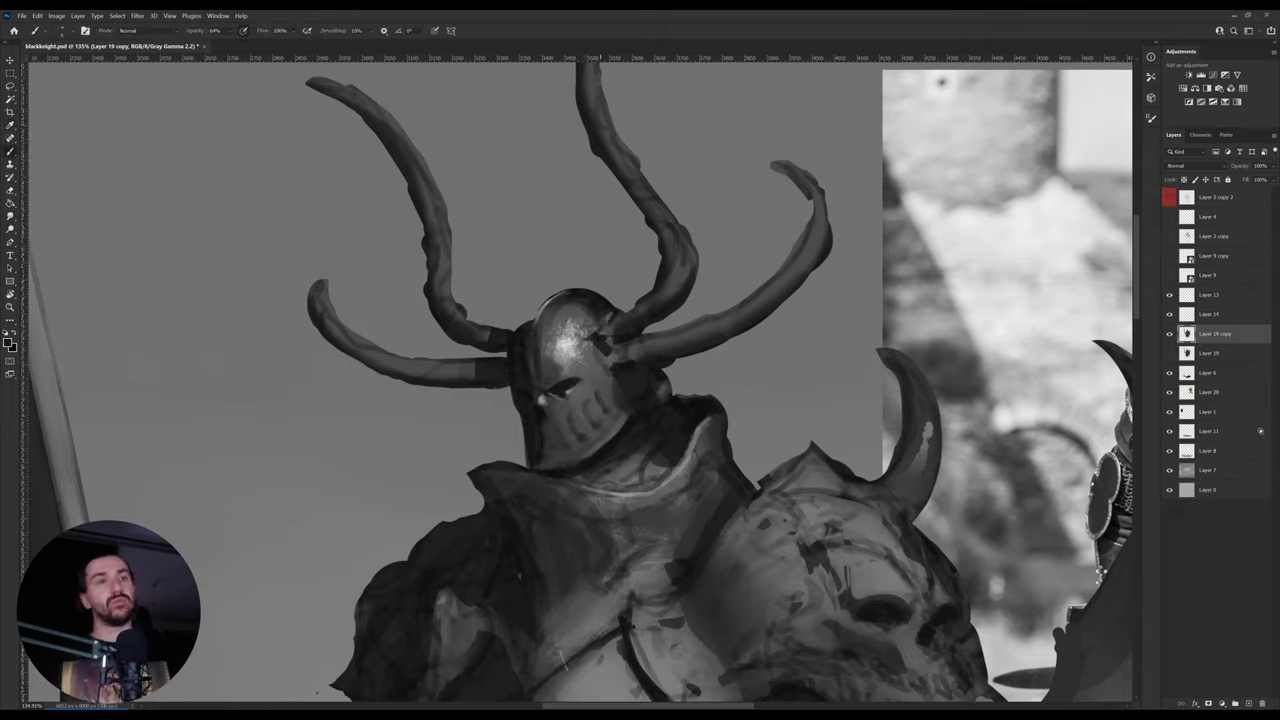
{"action": "left_click", "coordinate": [600, 334], "text": "alt"}
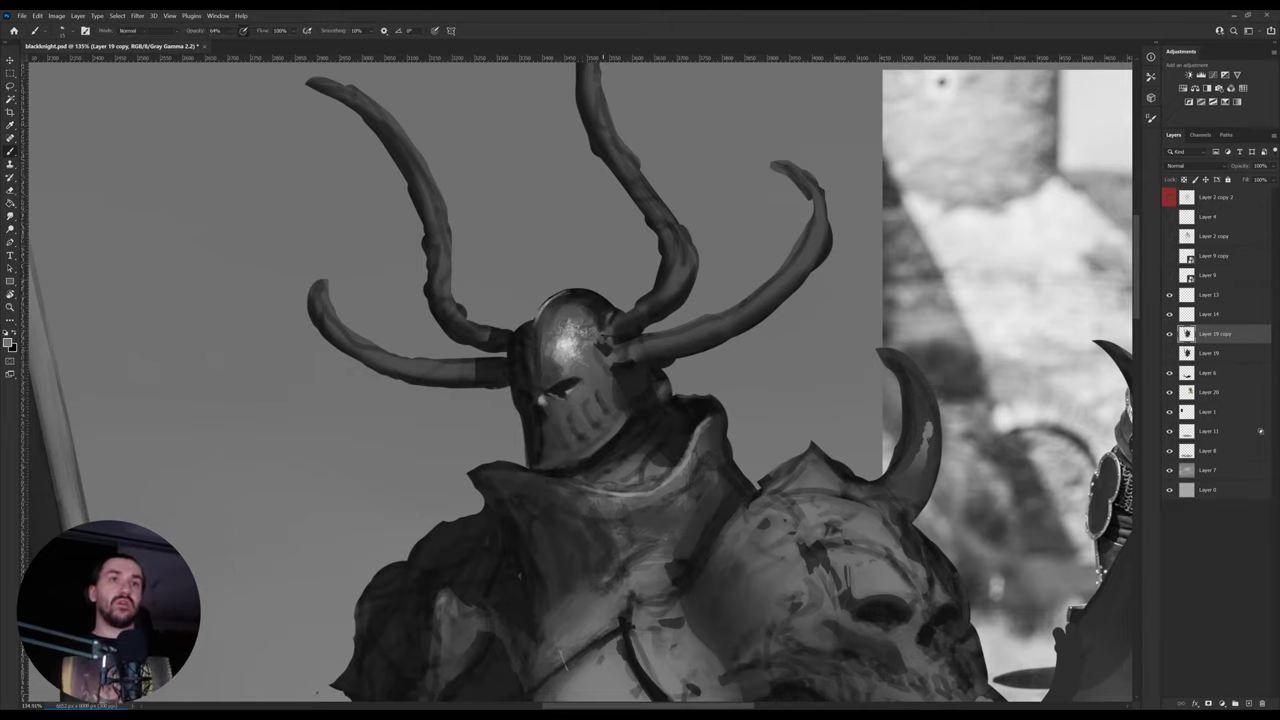
{"action": "left_click", "coordinate": [598, 339], "text": "alt"}
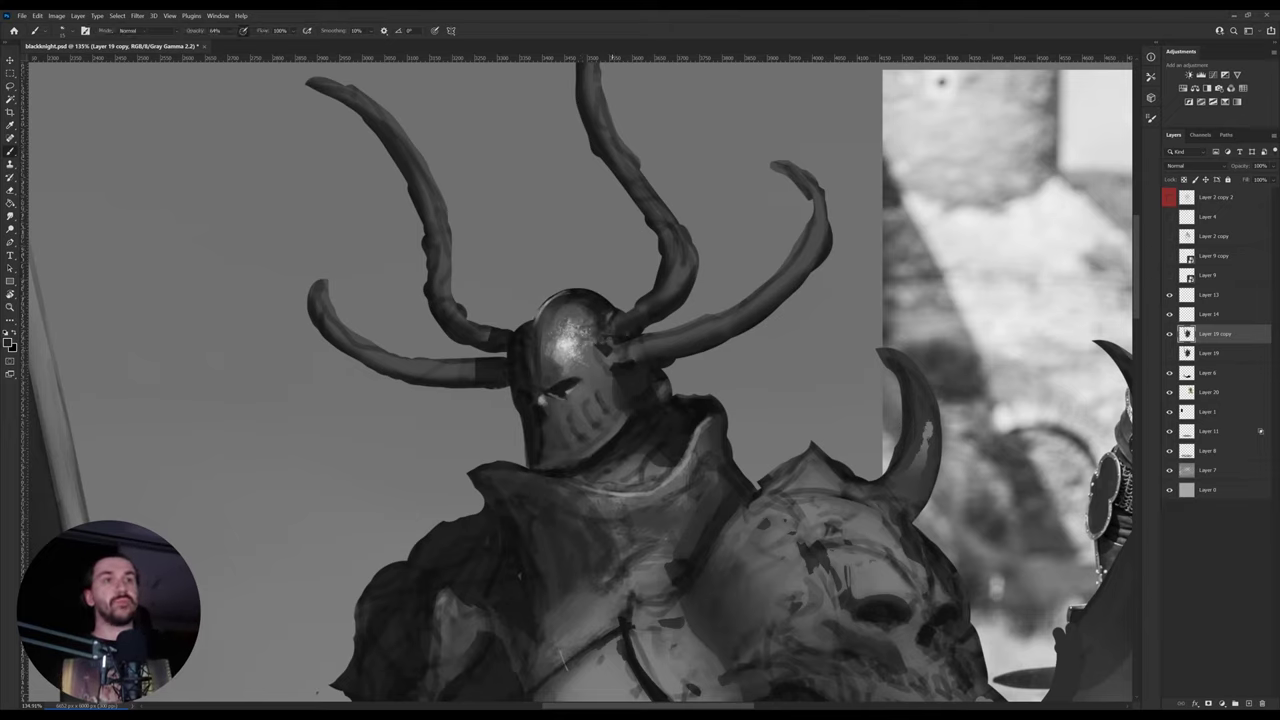
{"action": "left_click", "coordinate": [628, 335], "text": "alt"}
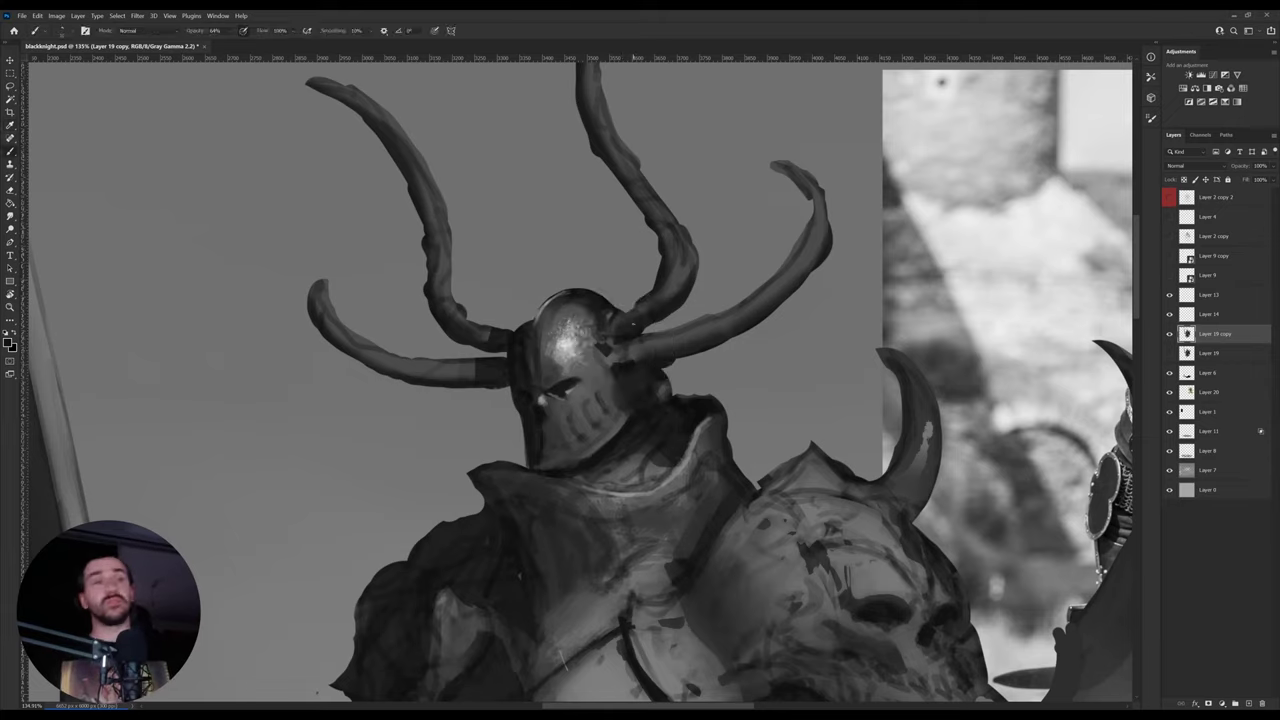
- Paint a small metallic highlight beside the shield-side upper horn's base and blend it with sampled helmet tones
{"action": "left_click", "coordinate": [570, 343], "text": "alt"}
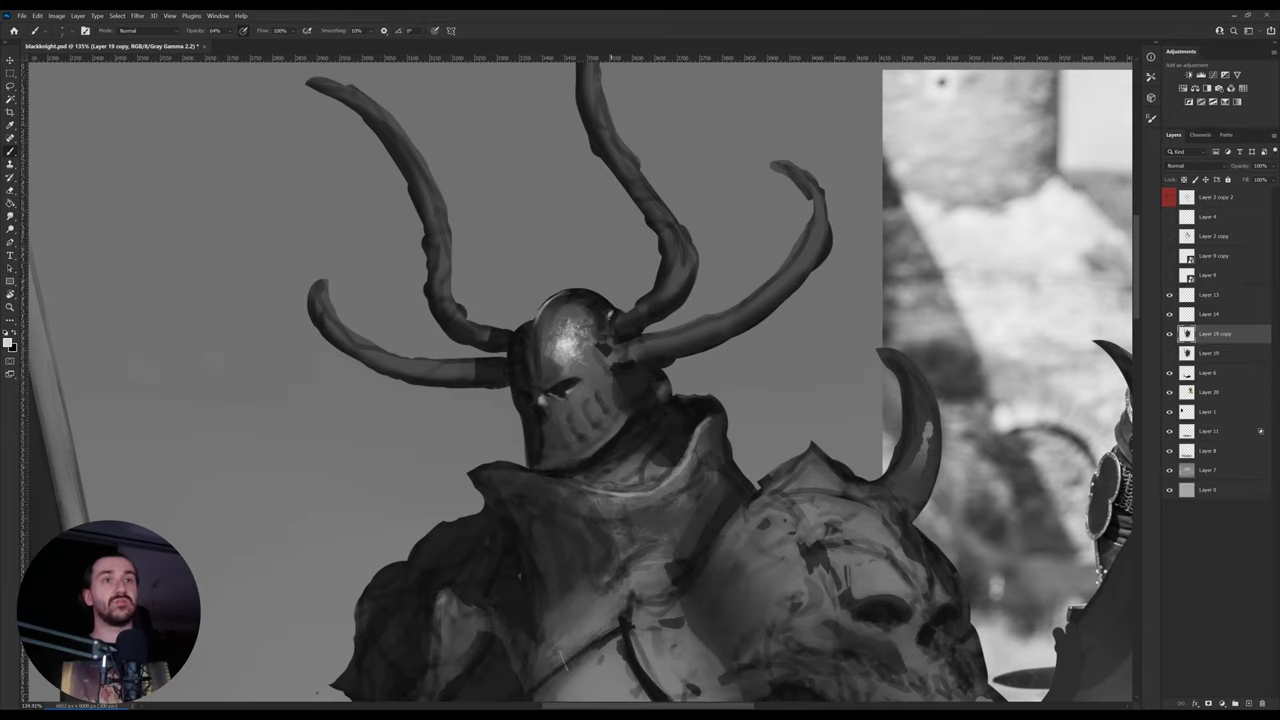
{"action": "left_click", "coordinate": [610, 312], "text": "alt"}
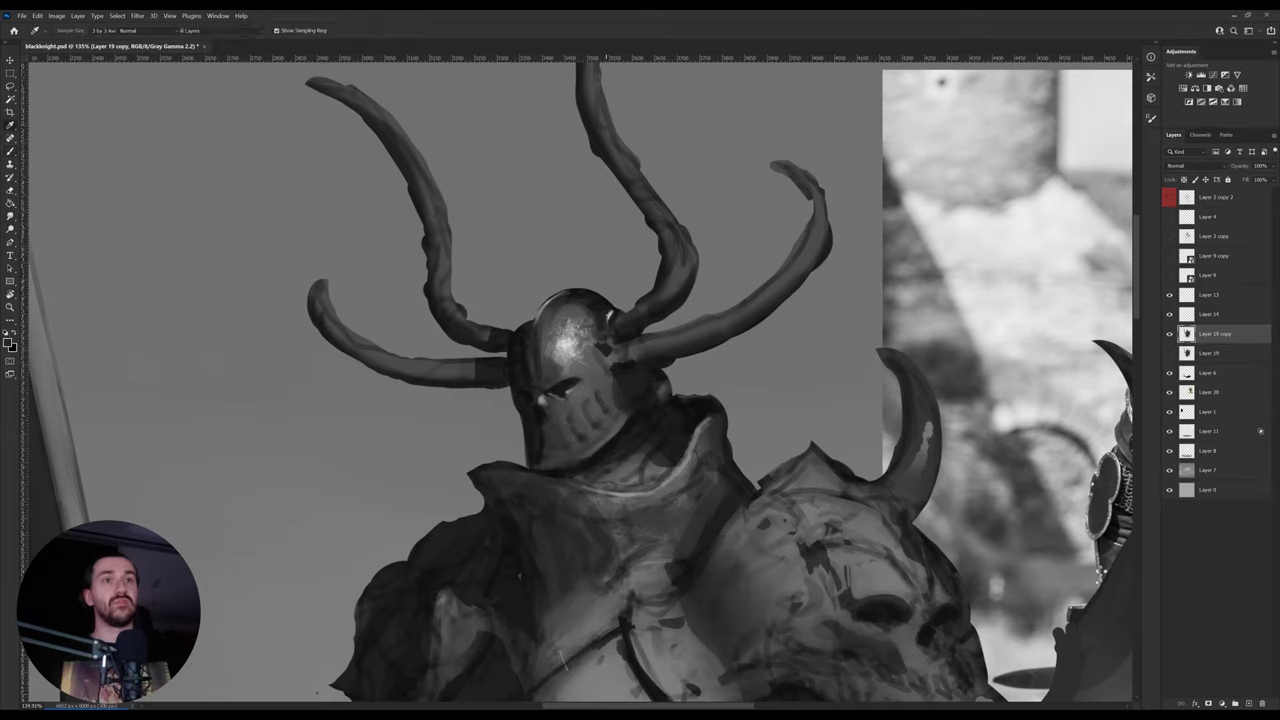
{"action": "left_click", "coordinate": [596, 314], "text": "alt"}
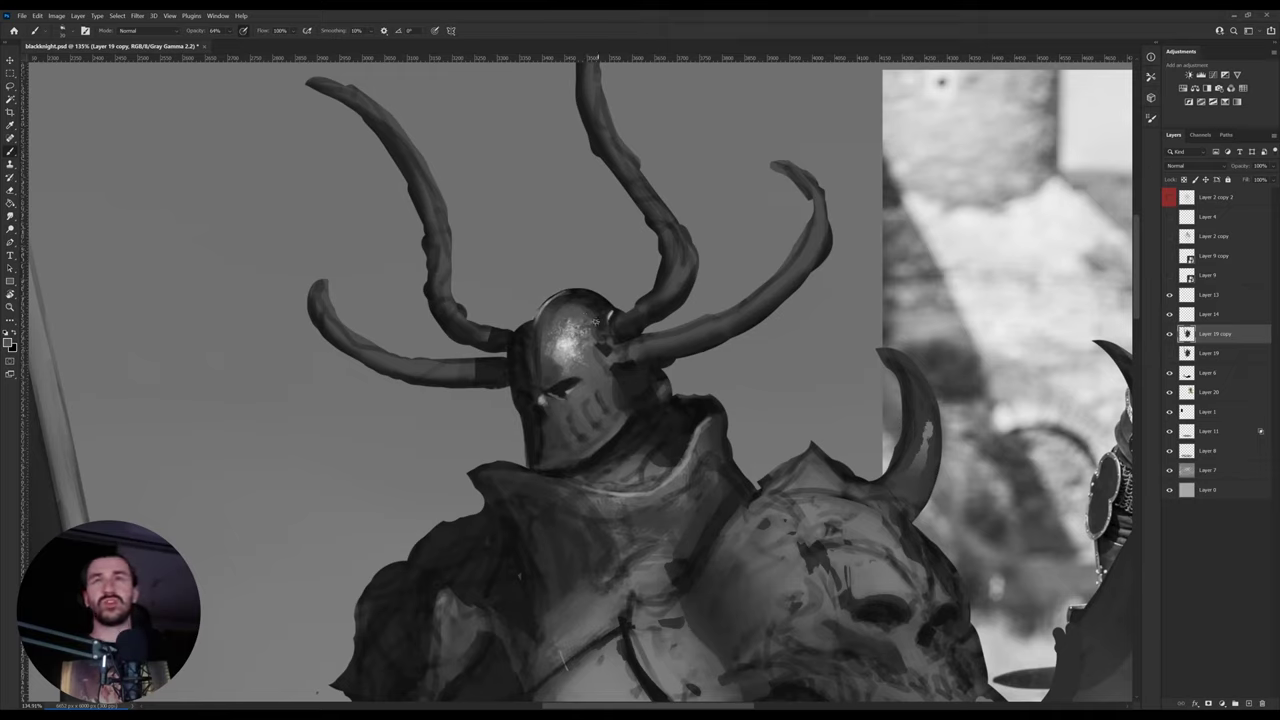
{"action": "left_click", "coordinate": [598, 335], "text": "alt"}
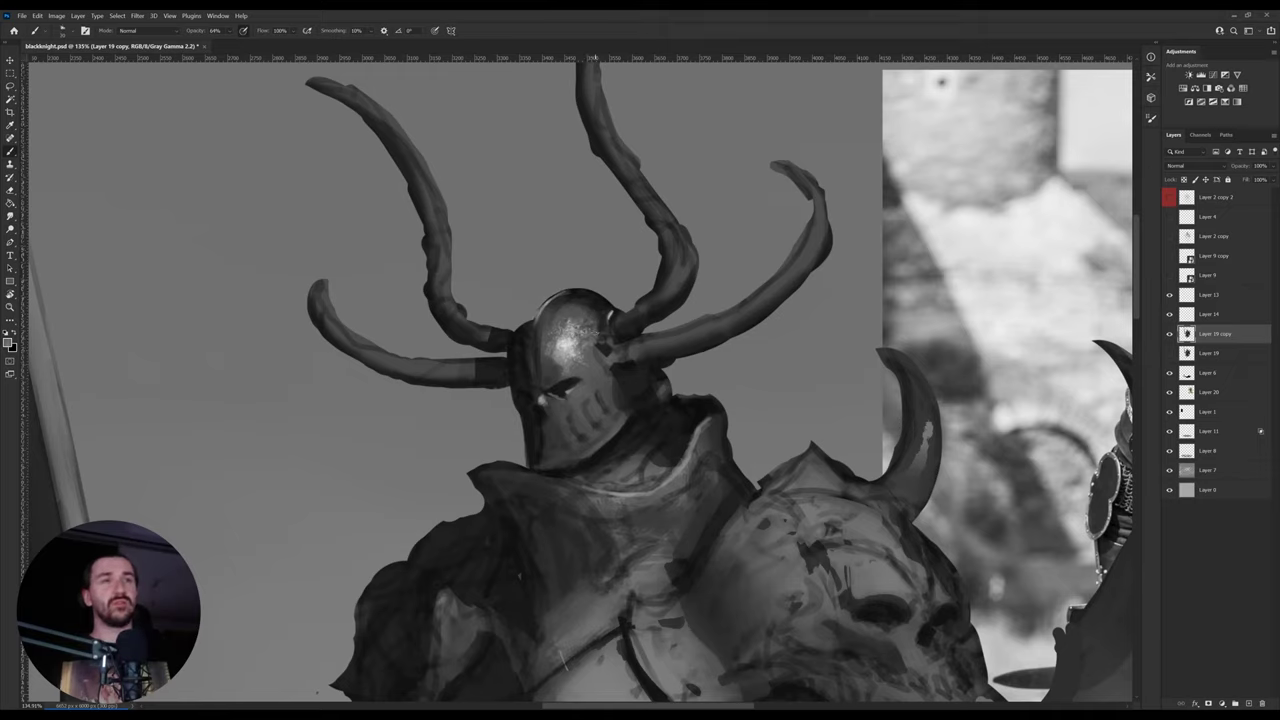
{"action": "left_click", "coordinate": [598, 312], "text": "alt"}
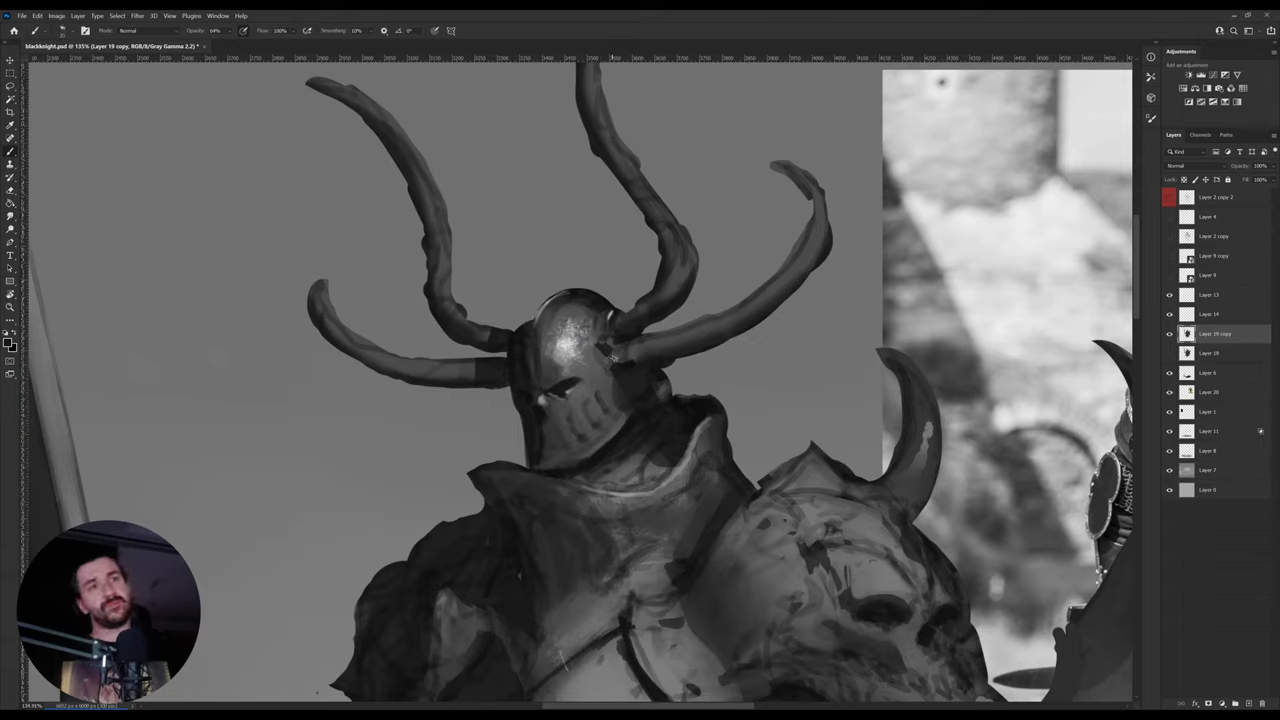
- Paint the base of the shield-side lower horn with light and dark tones sampled from the helmet and the horn
{"action": "left_click", "coordinate": [621, 370], "text": "alt"}
{"action": "mouse_move", "coordinate": [614, 362]}
{"action": "left_mouse_down"}
{"action": "mouse_move", "coordinate": [603, 346]}
{"action": "mouse_move", "coordinate": [604, 368]}
{"action": "mouse_move", "coordinate": [606, 344]}
{"action": "left_mouse_up"}
{"action": "left_click", "coordinate": [585, 349], "text": "alt"}
{"action": "left_click", "coordinate": [623, 373], "text": "alt"}
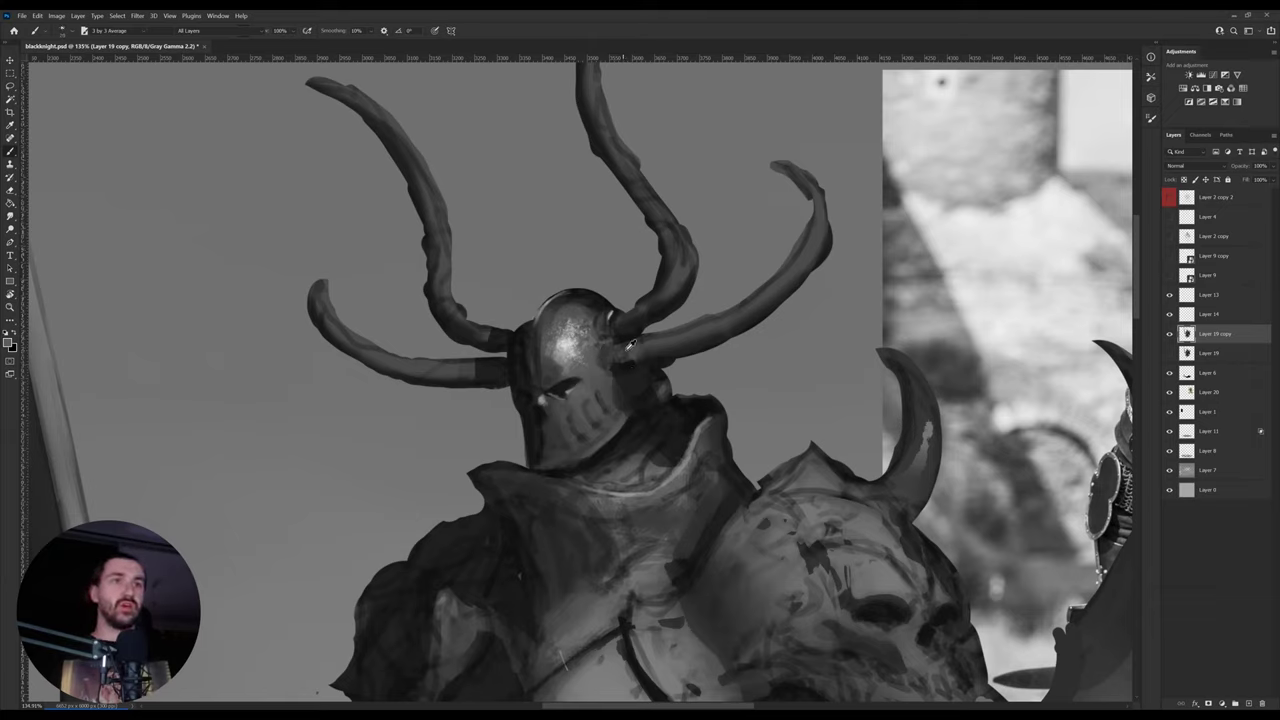
{"action": "left_click", "coordinate": [580, 346], "text": "alt"}
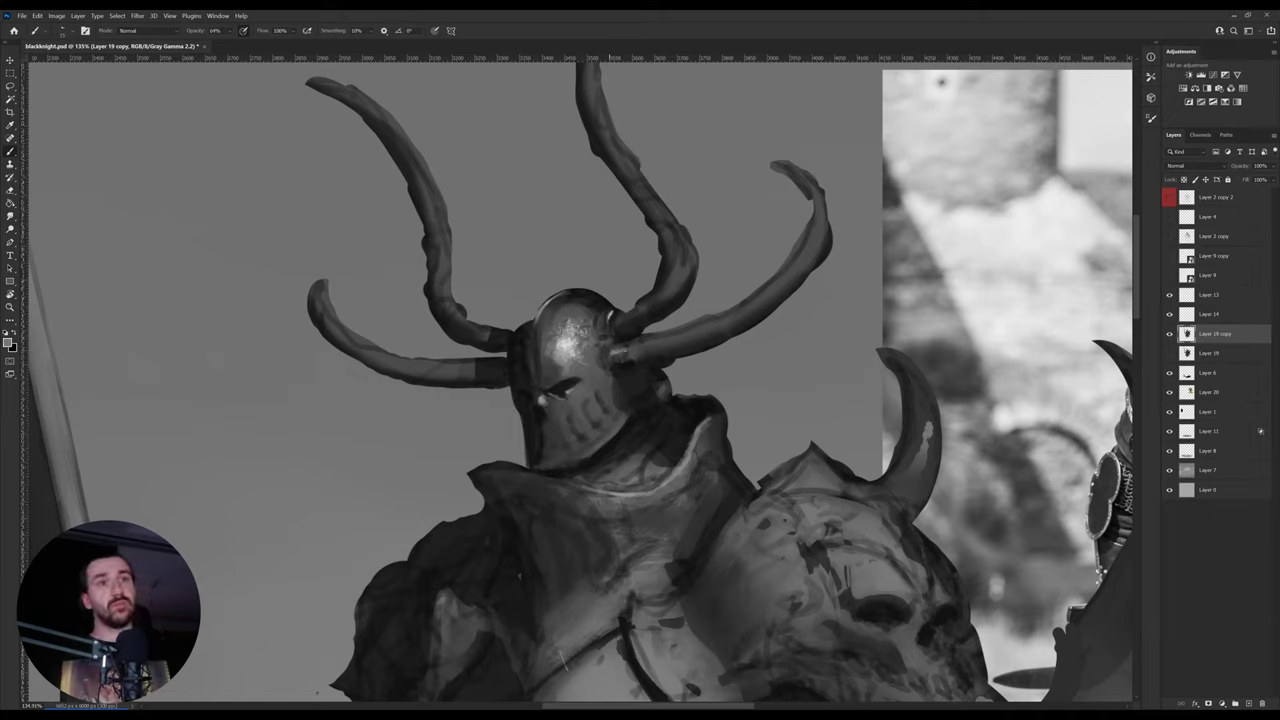
{"action": "left_click", "coordinate": [640, 346], "text": "alt"}
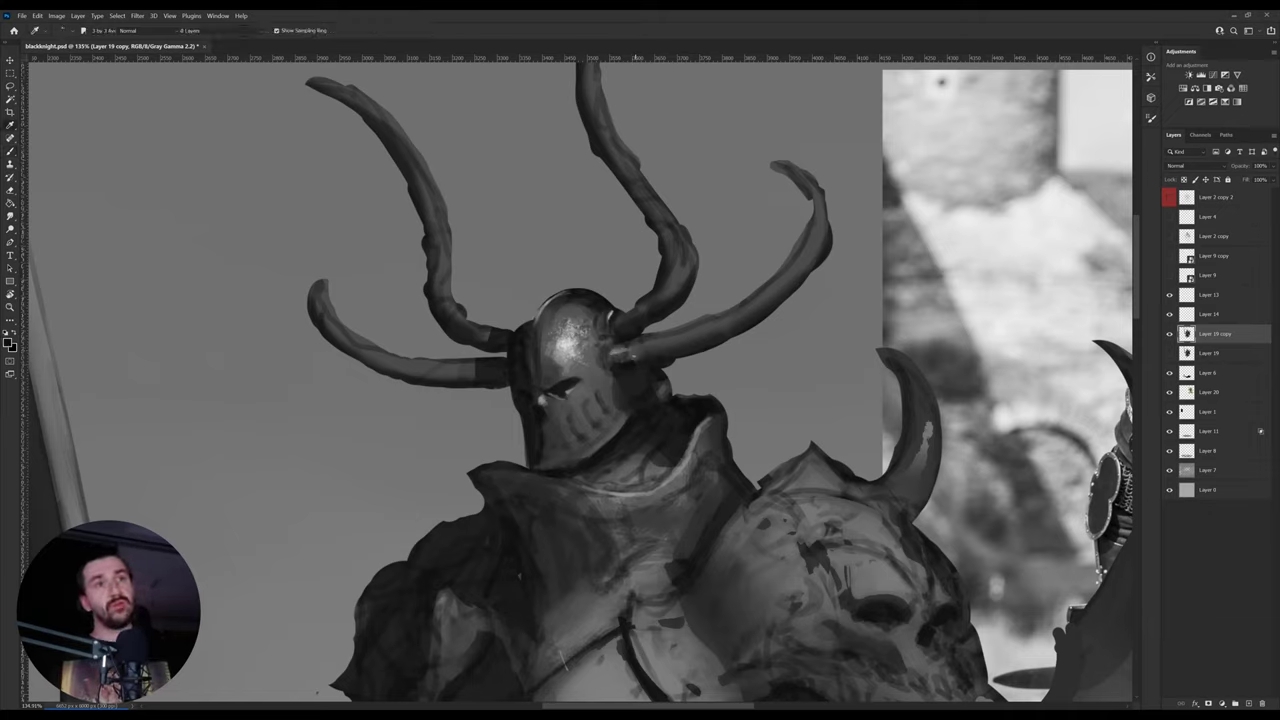
{"action": "left_click_drag", "start_coordinate": [640, 328], "coordinate": [614, 400]}
{"action": "key", "text": "e"}
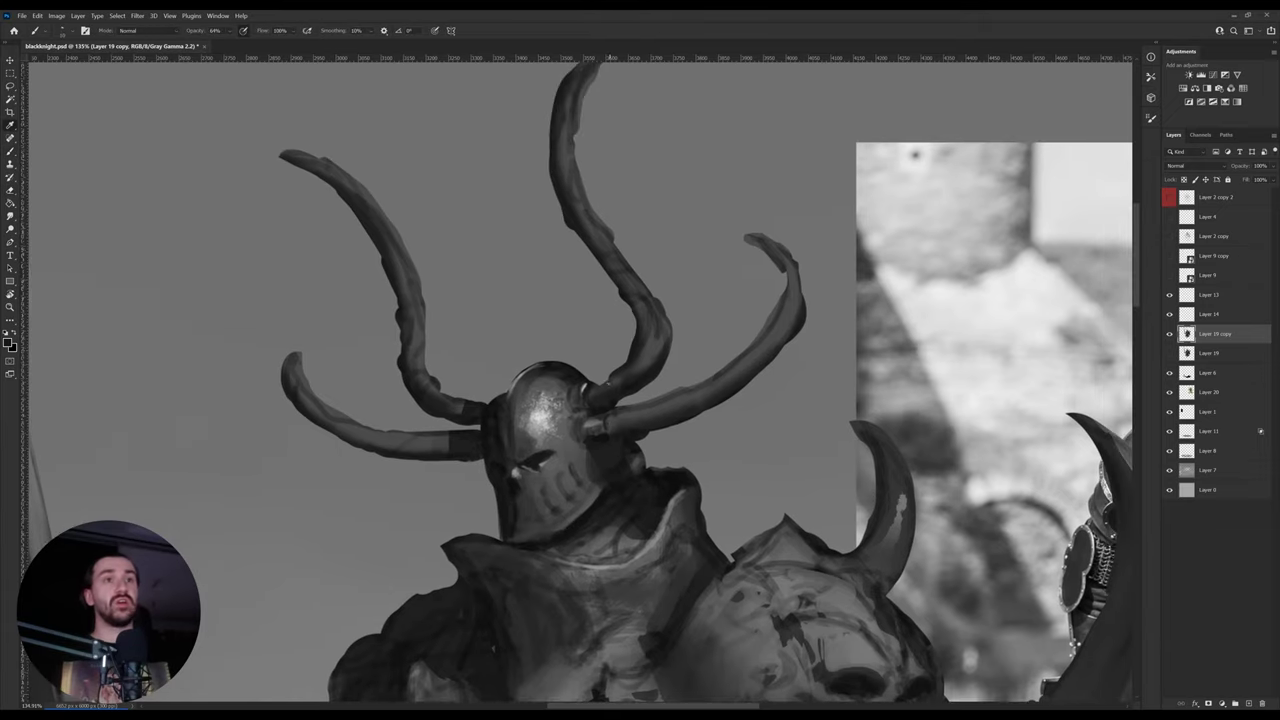
- Touch up the lower bend of the shield-side upper horn, alternating brush strokes with the eraser
{"action": "key", "text": "b"}
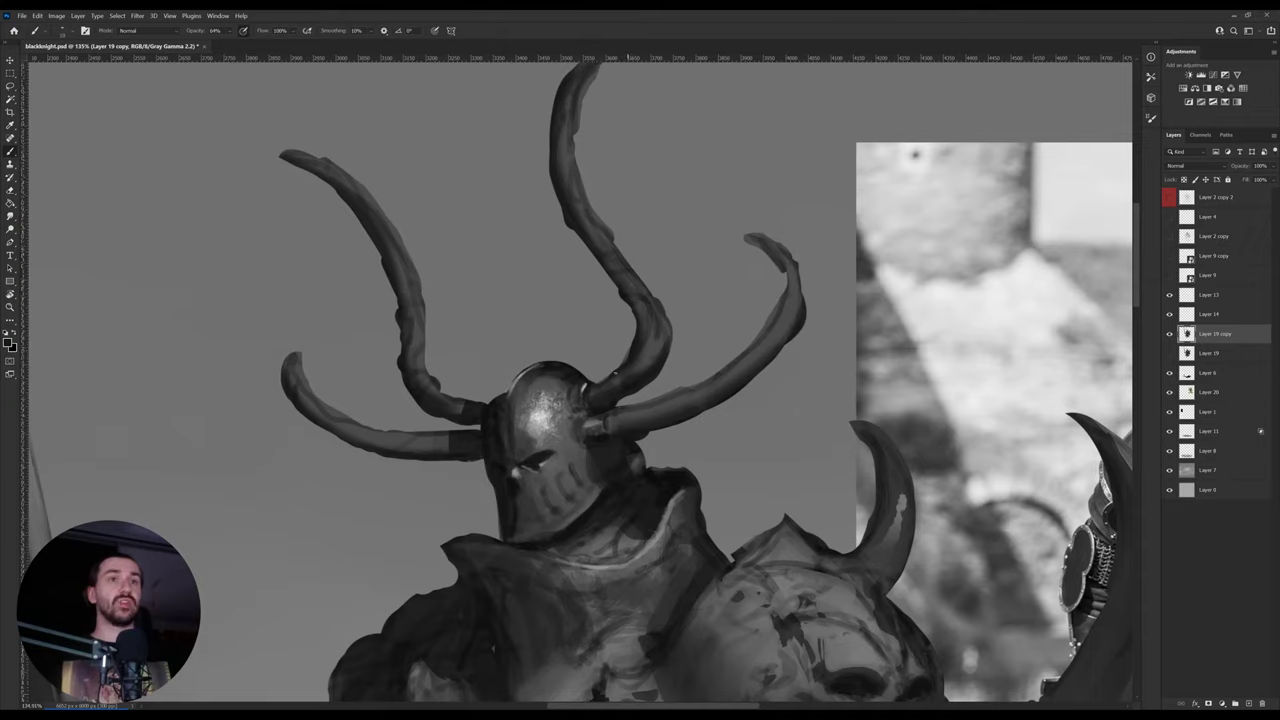
{"action": "key", "text": "e"}
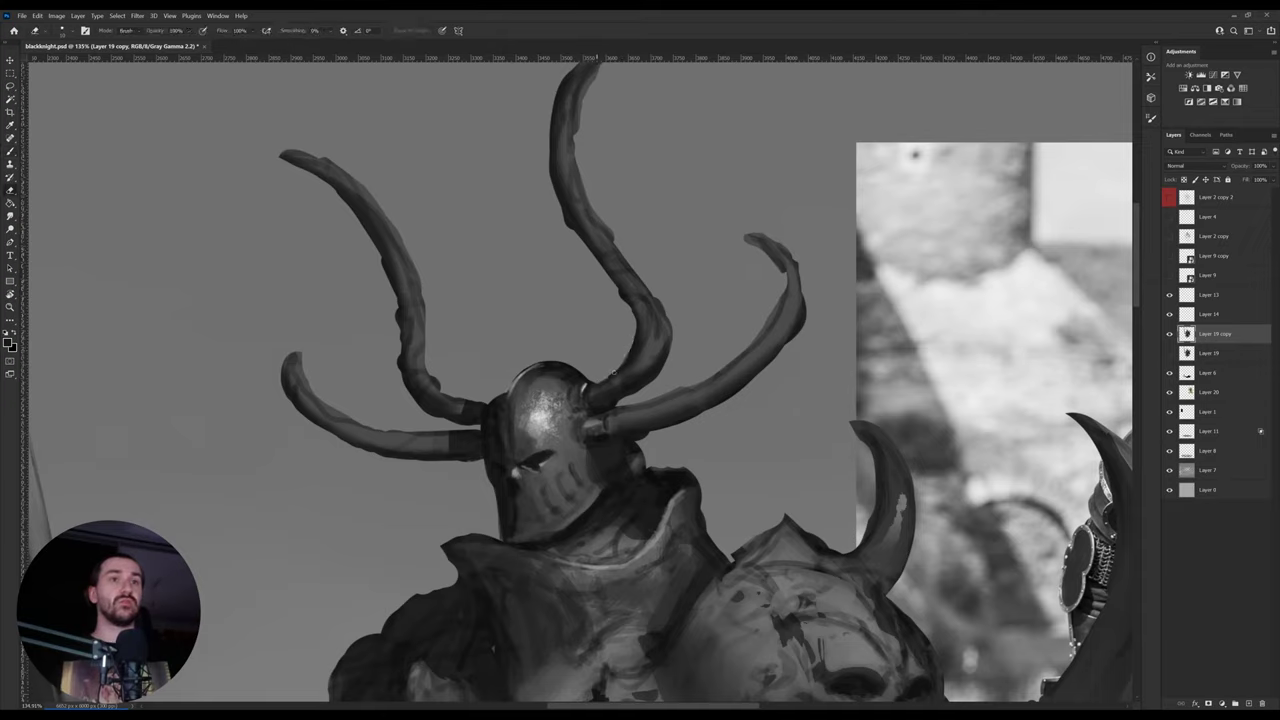
{"action": "key", "text": "b"}
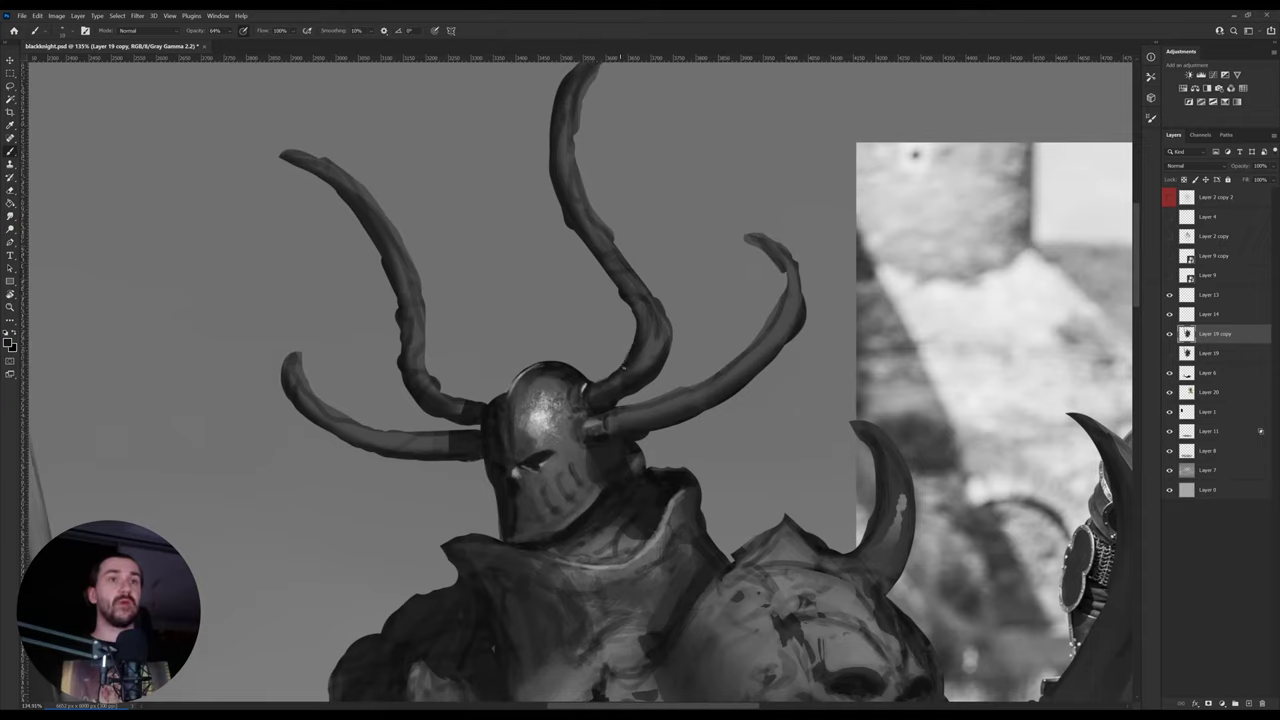
{"action": "mouse_move", "coordinate": [627, 358]}
{"action": "left_mouse_down"}
{"action": "mouse_move", "coordinate": [598, 379]}
{"action": "mouse_move", "coordinate": [636, 398]}
{"action": "left_mouse_up"}
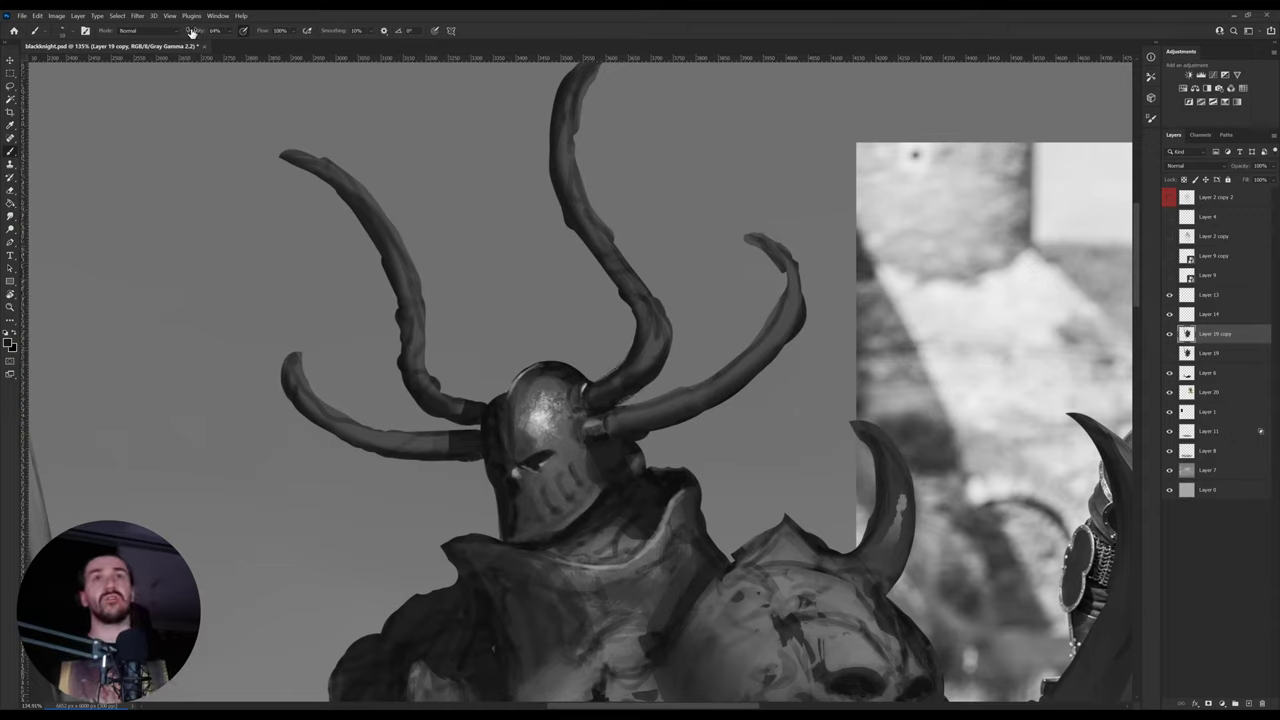
- Set the brush opacity to 100% and smooth the shield-side upper horn's outline, erasing the bumps along its outer edge up to the tip
{"action": "key", "text": "0"}
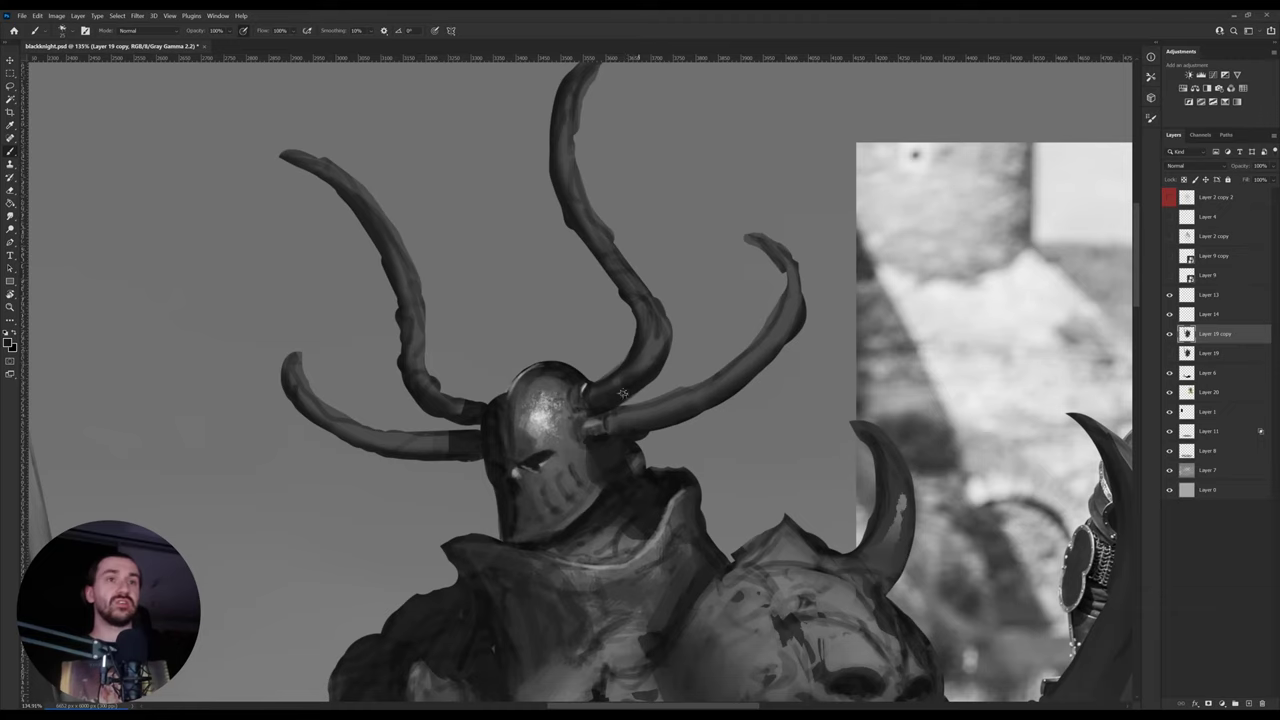
{"action": "key", "text": "r"}
{"action": "left_click_drag", "start_coordinate": [677, 309], "coordinate": [694, 366]}
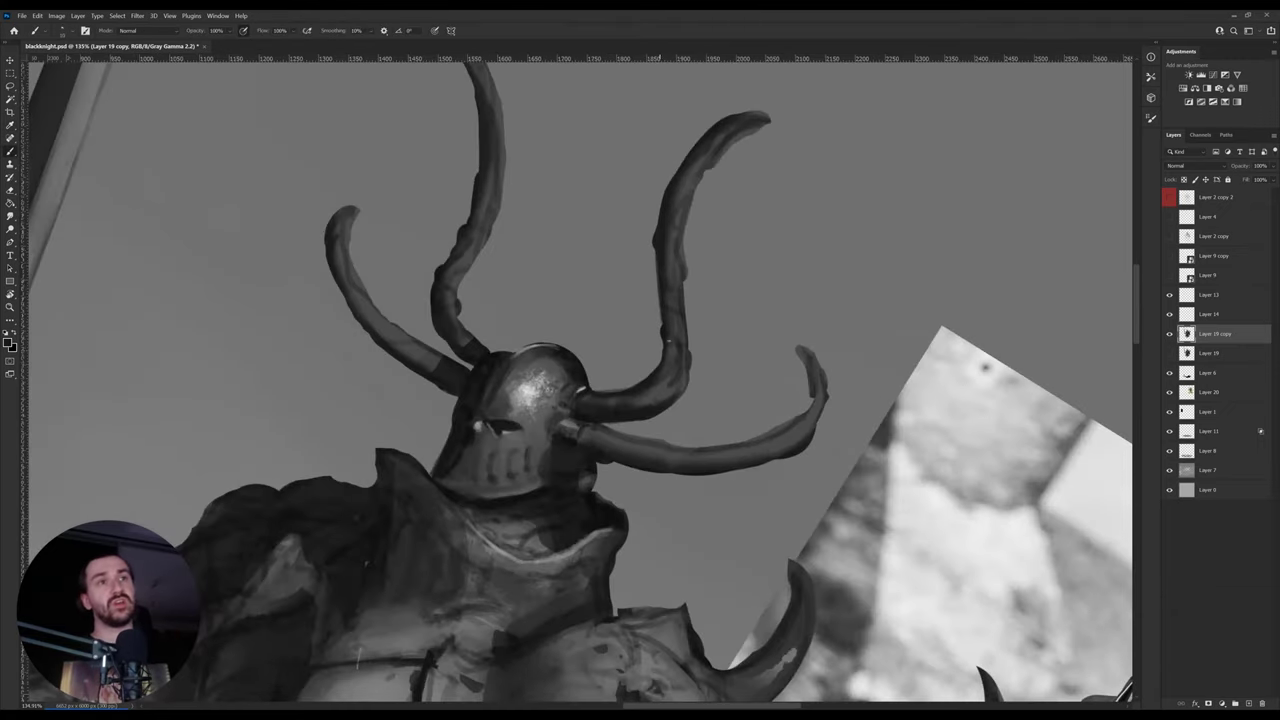
{"action": "key", "text": "e"}
{"action": "key", "text": "i"}
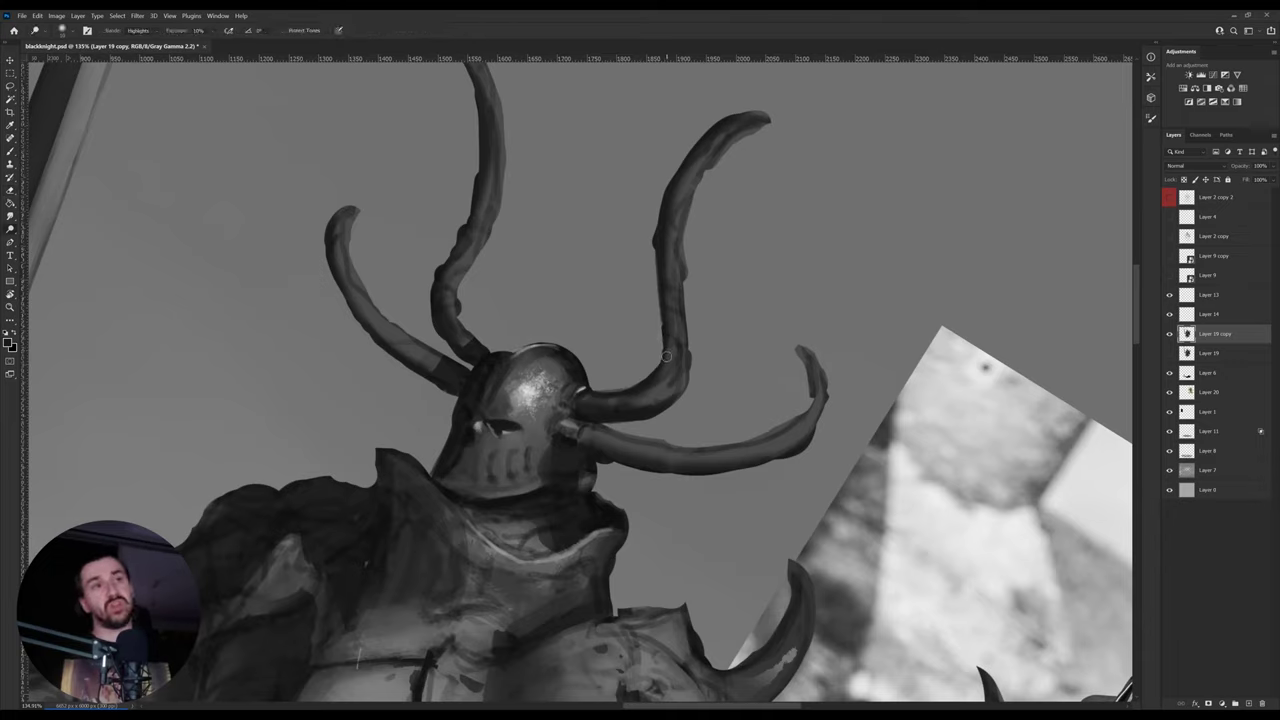
{"action": "key", "text": "b"}
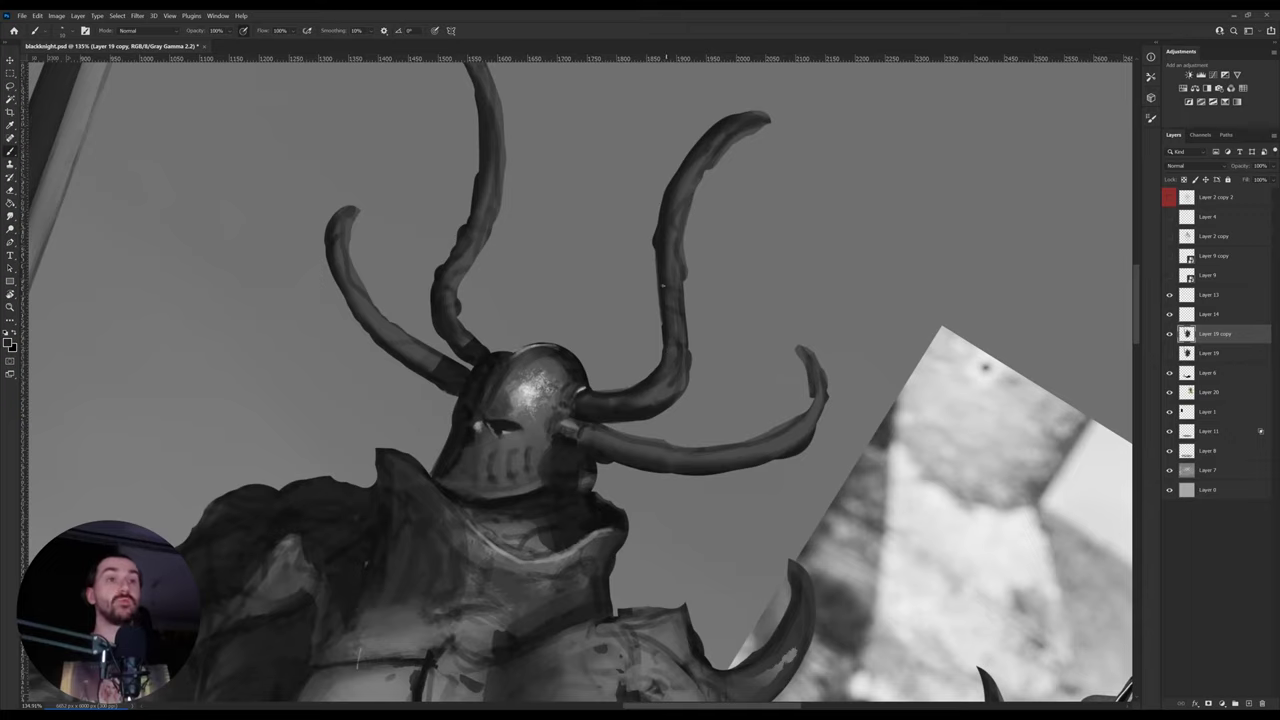
{"action": "key", "text": "e"}
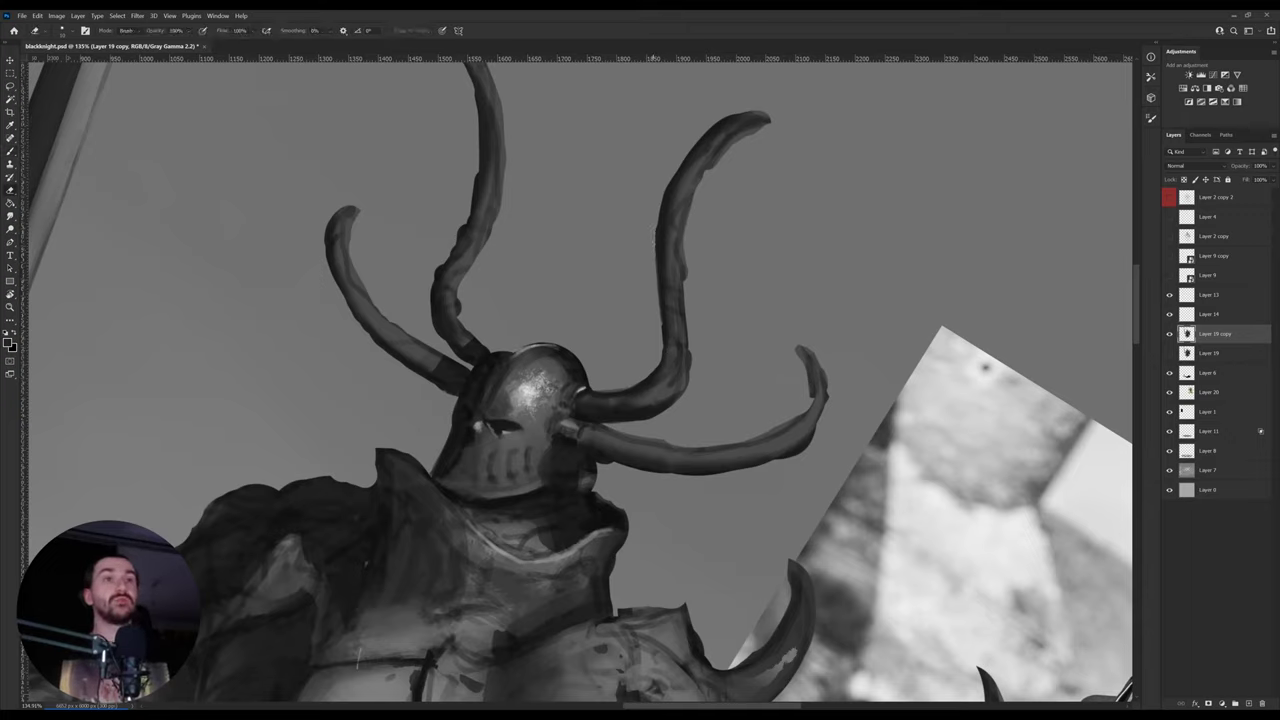
{"action": "left_click_drag", "start_coordinate": [688, 260], "coordinate": [686, 245]}
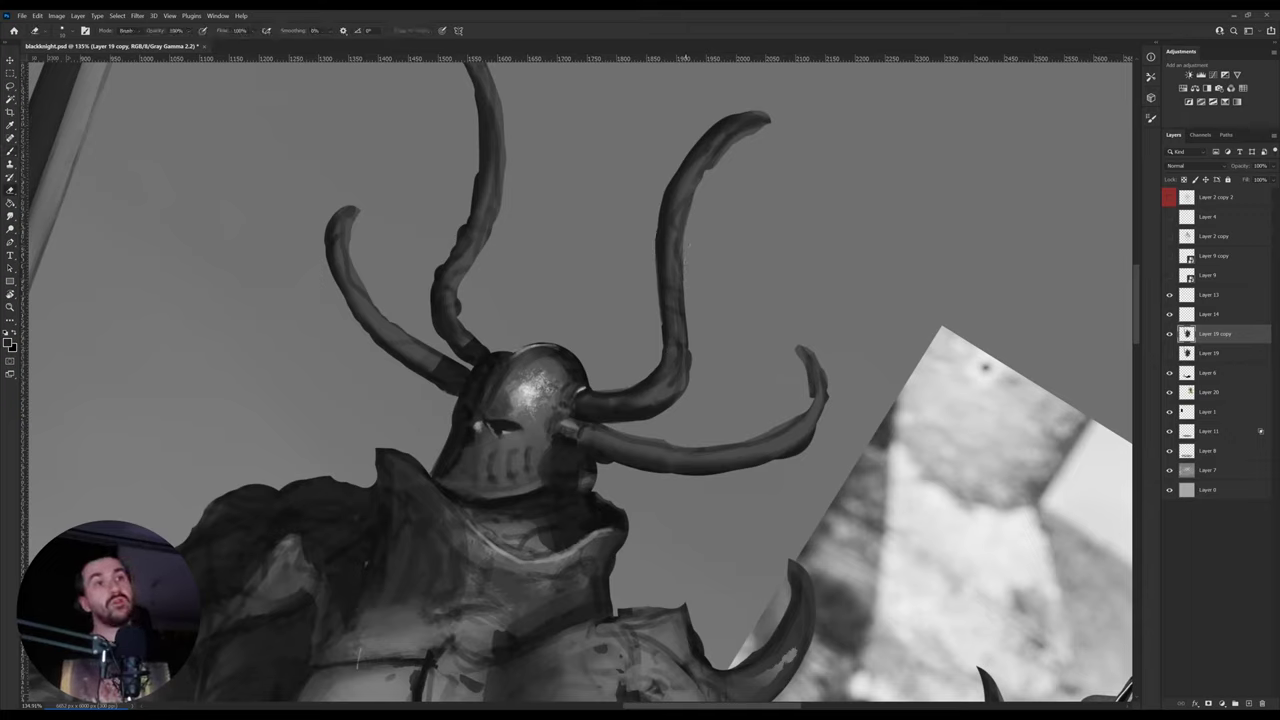
{"action": "left_click_drag", "start_coordinate": [710, 166], "coordinate": [760, 132]}
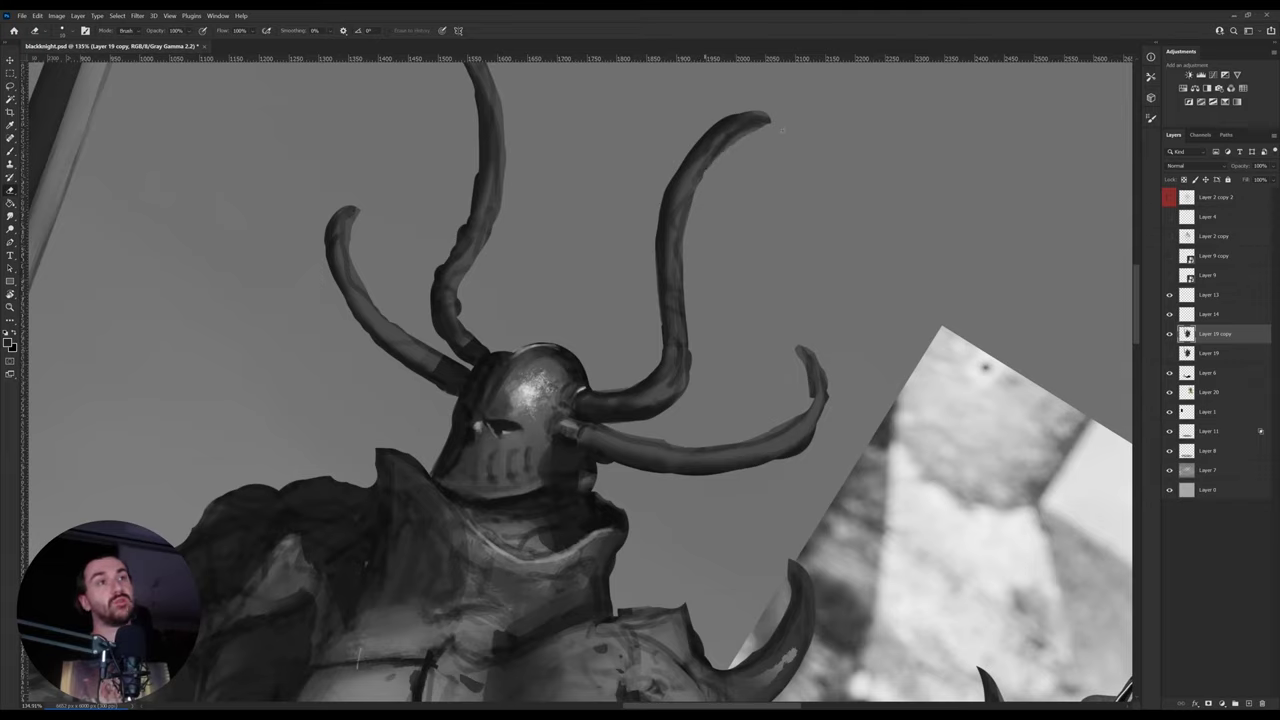
- Enlarge the brush and paint the outer edge of the shield-side upper horn's lower stretch into a smooth contour
{"action": "key", "text": "b"}
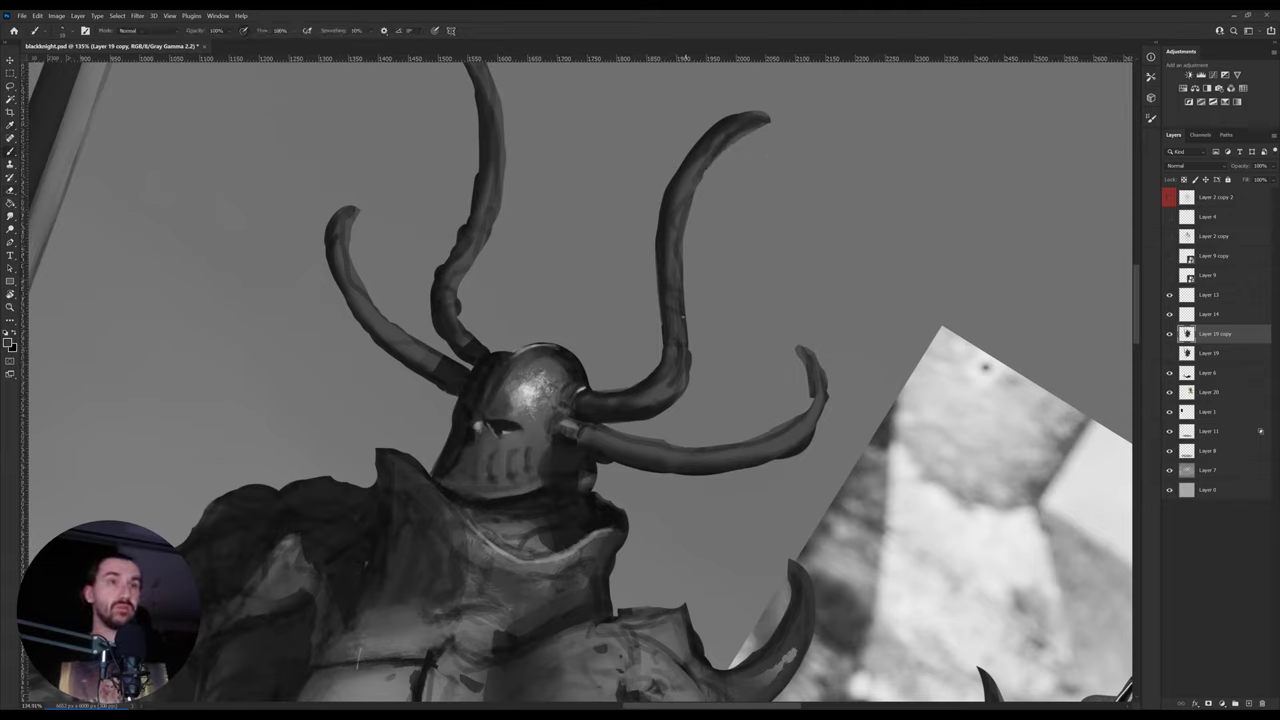
{"action": "key", "text": "]"}
{"action": "key", "text": "]"}
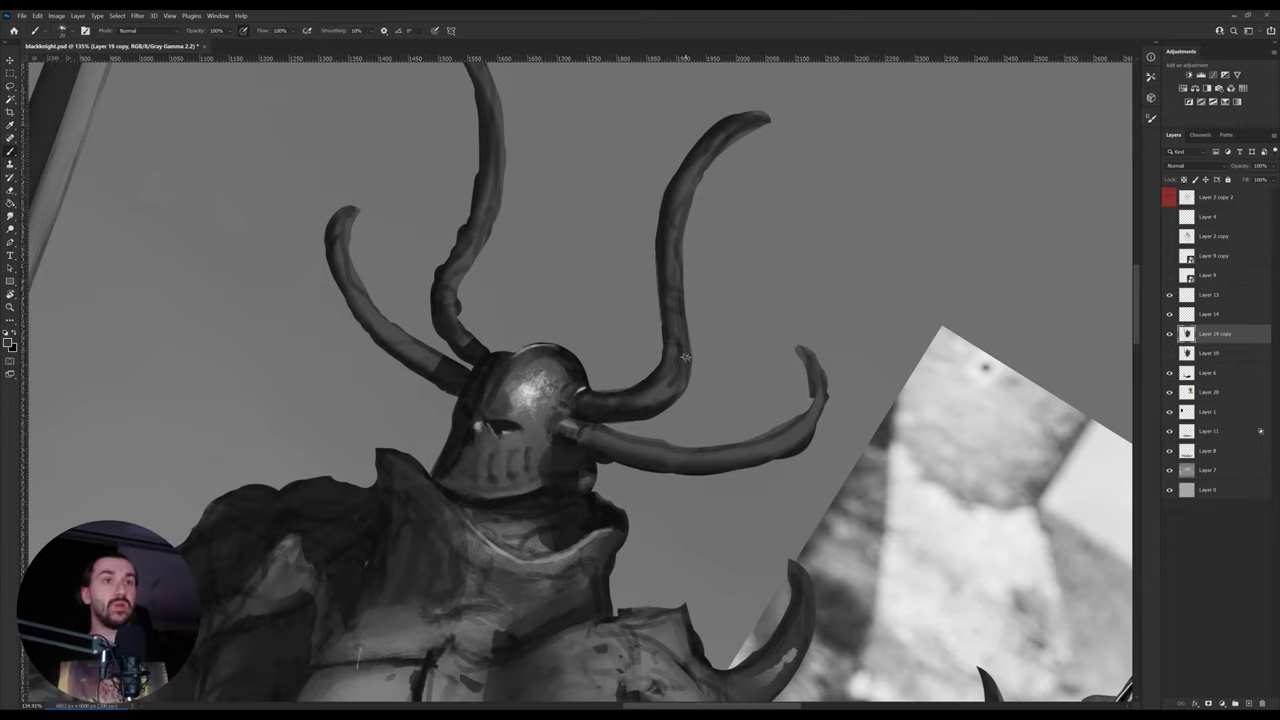
{"action": "left_click_drag", "start_coordinate": [677, 289], "coordinate": [685, 352]}
{"action": "key", "text": "e"}
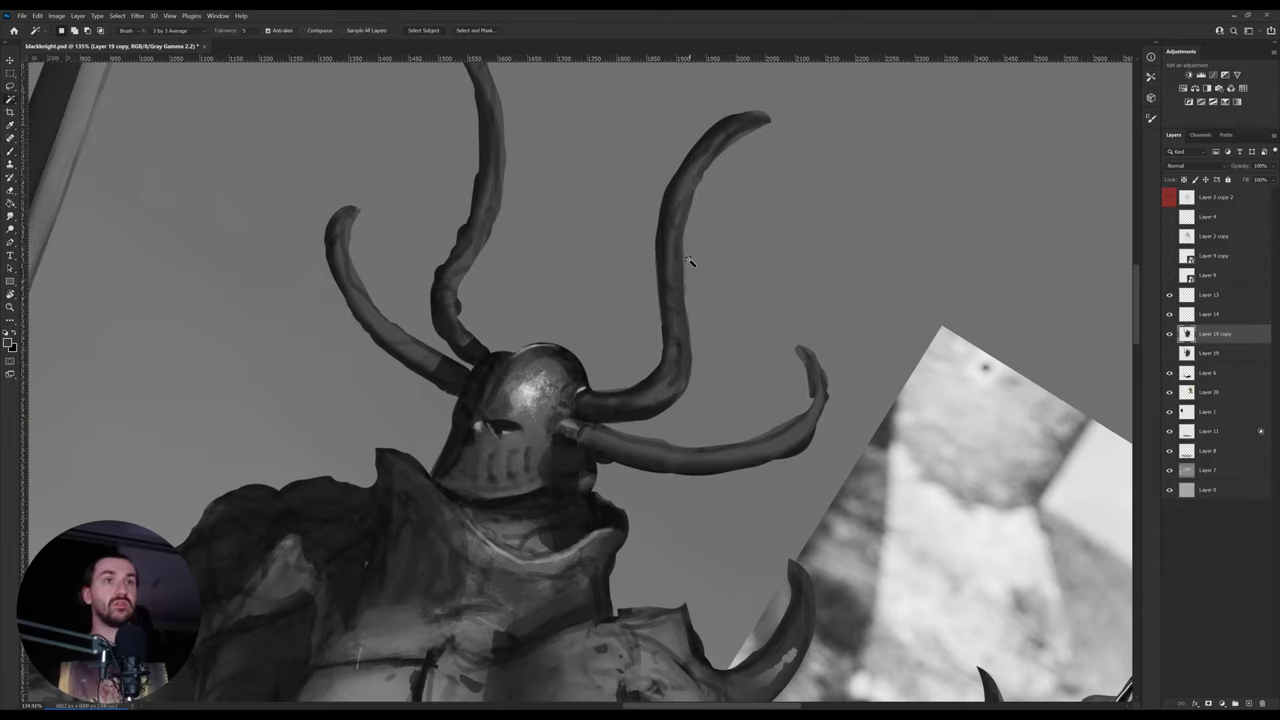
- Darken the helmet's front side below the far upper horn with a sampled dark tone and clean up its outline with the eraser
{"action": "key", "text": "r"}
{"action": "left_click_drag", "start_coordinate": [778, 197], "coordinate": [620, 256]}
{"action": "key", "text": "i"}
{"action": "left_click", "coordinate": [530, 485]}
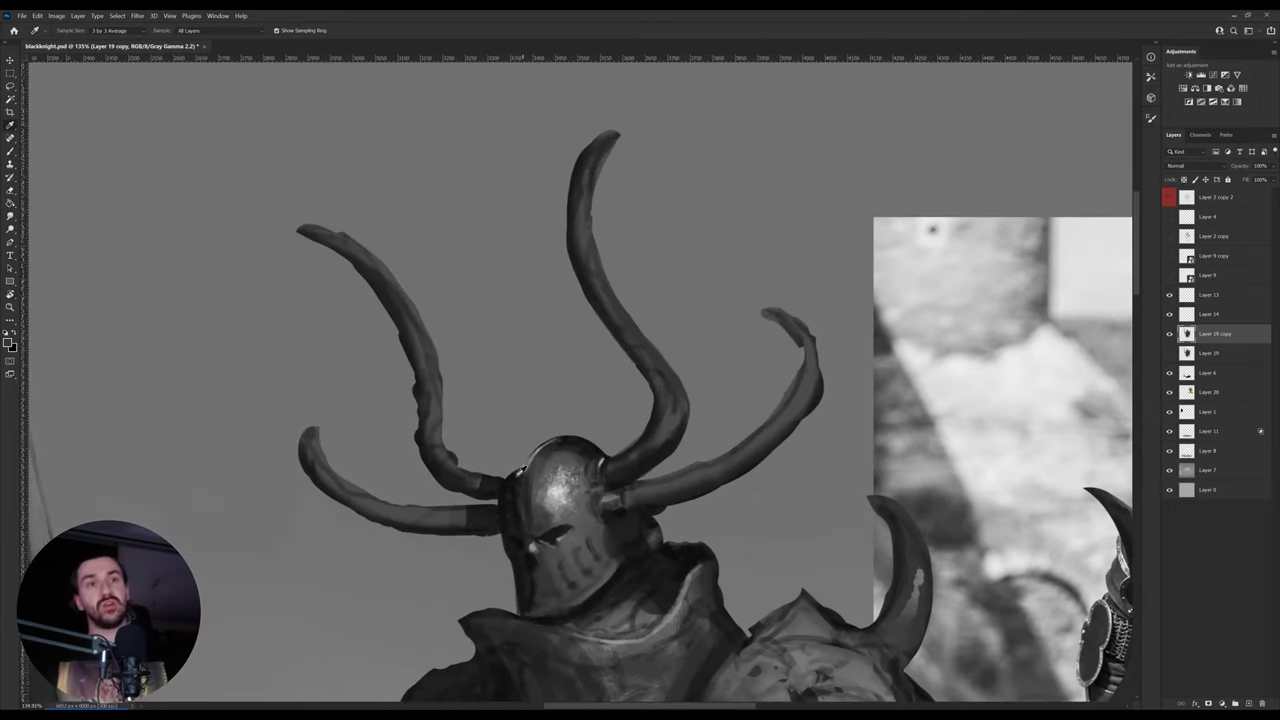
{"action": "key", "text": "b"}
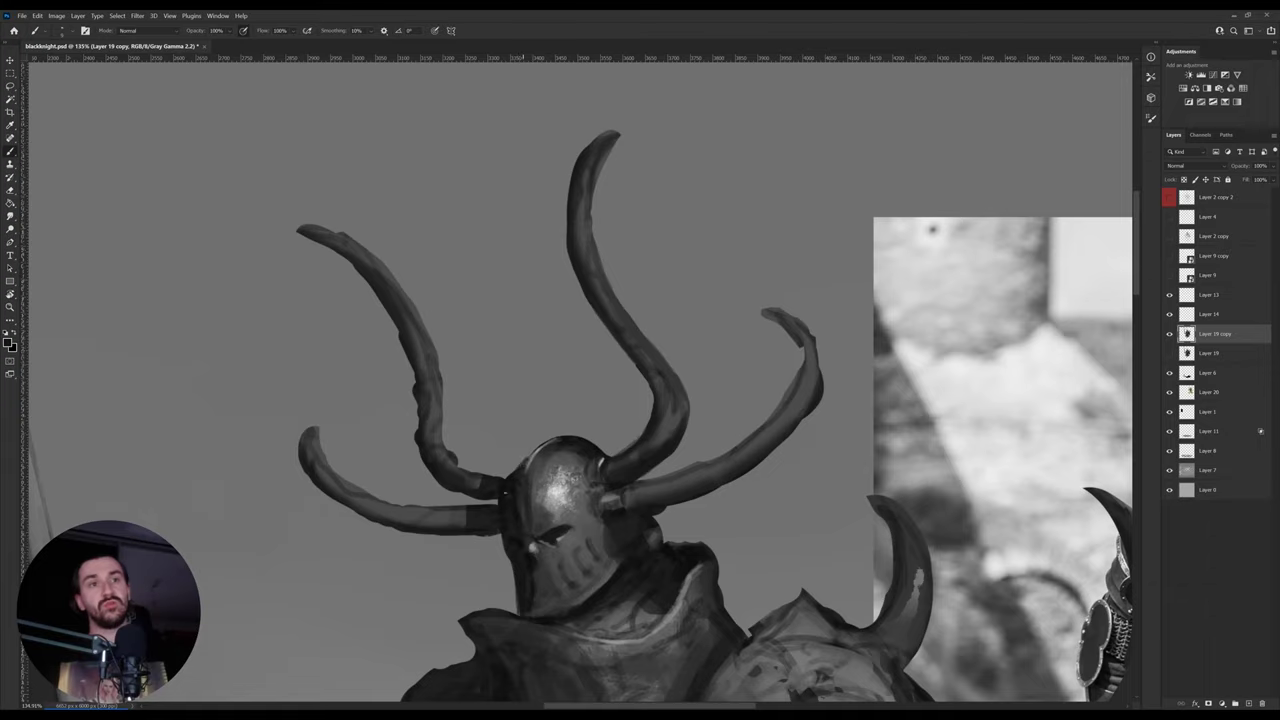
{"action": "key", "text": "e"}
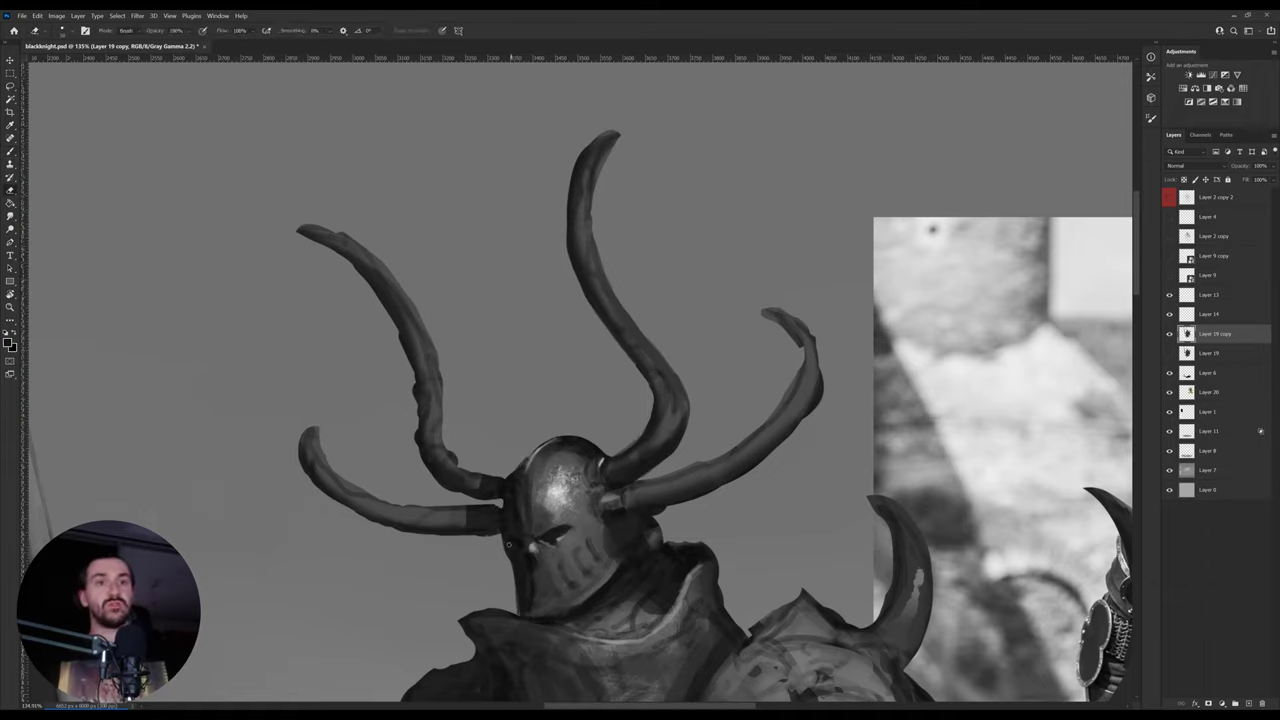
{"action": "key", "text": "b"}
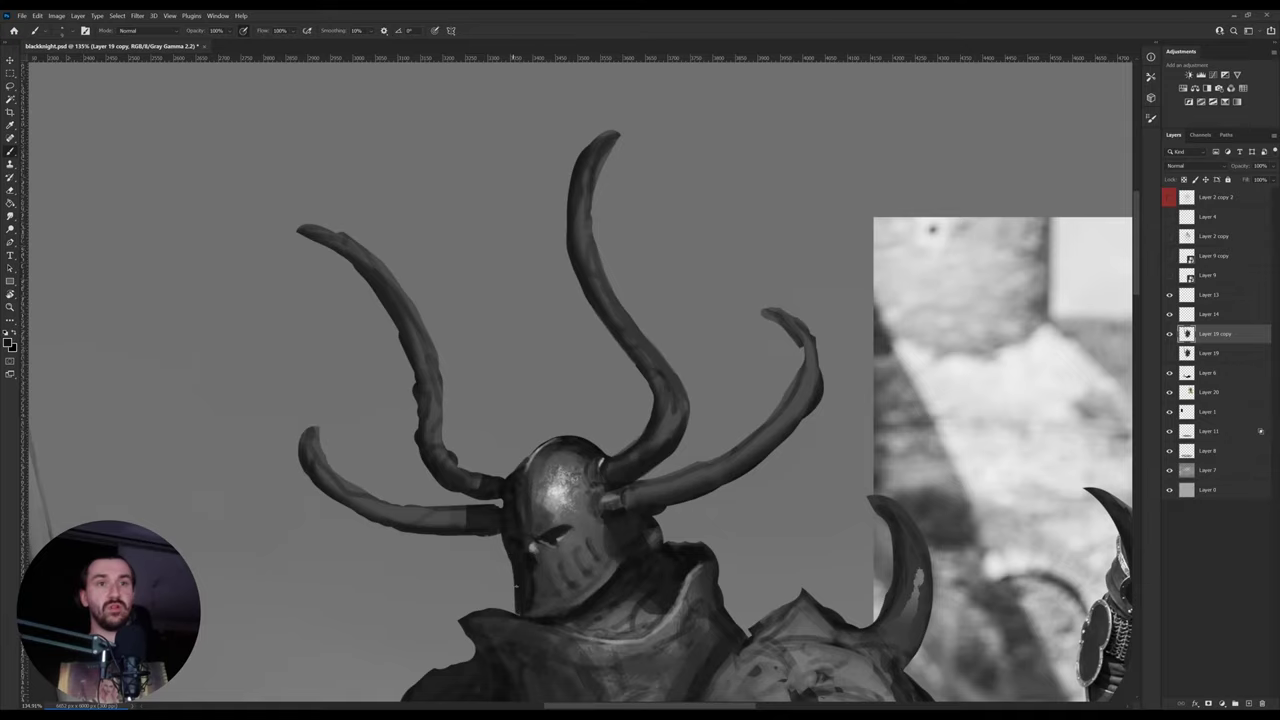
- Paint a small dark opening below the bright spot on the visor's front, using light and dark tones from the helmet
{"action": "key", "text": "i"}
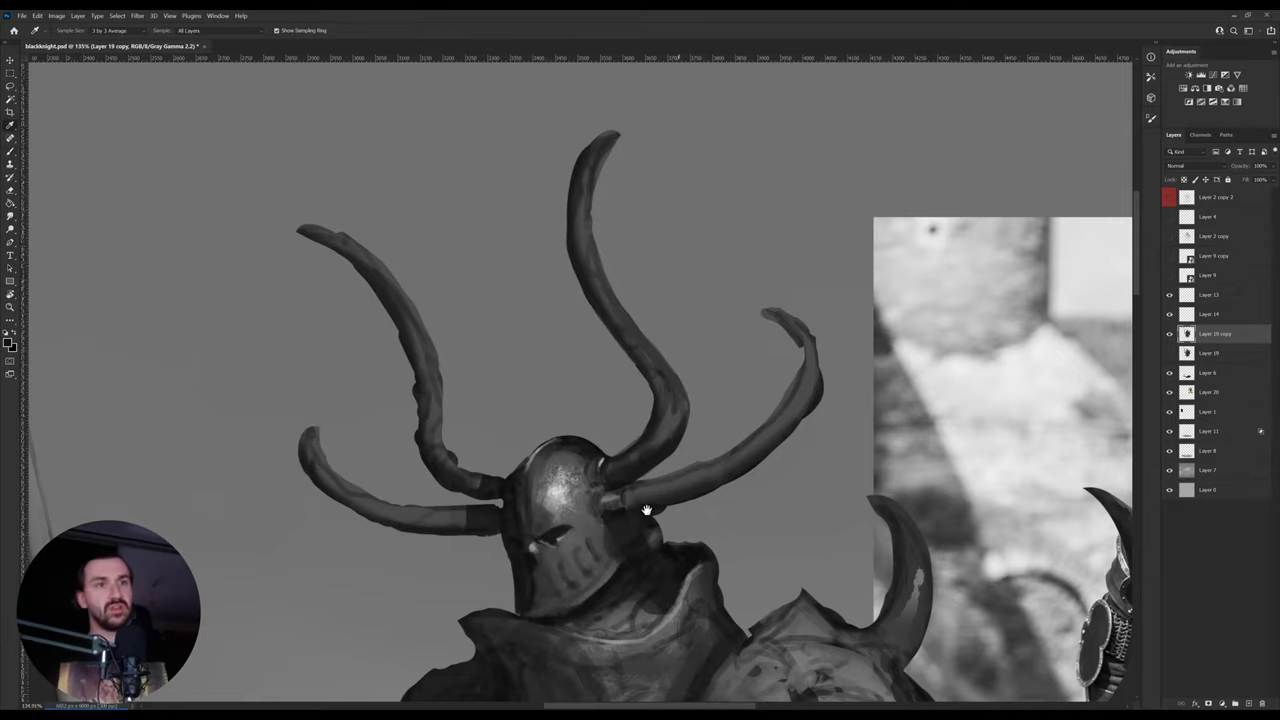
{"action": "mouse_move", "coordinate": [602, 518]}
{"action": "left_mouse_down"}
{"action": "mouse_move", "coordinate": [628, 474]}
{"action": "mouse_move", "coordinate": [598, 432]}
{"action": "left_mouse_up"}
{"action": "left_click", "coordinate": [584, 449]}
{"action": "key", "text": "b"}
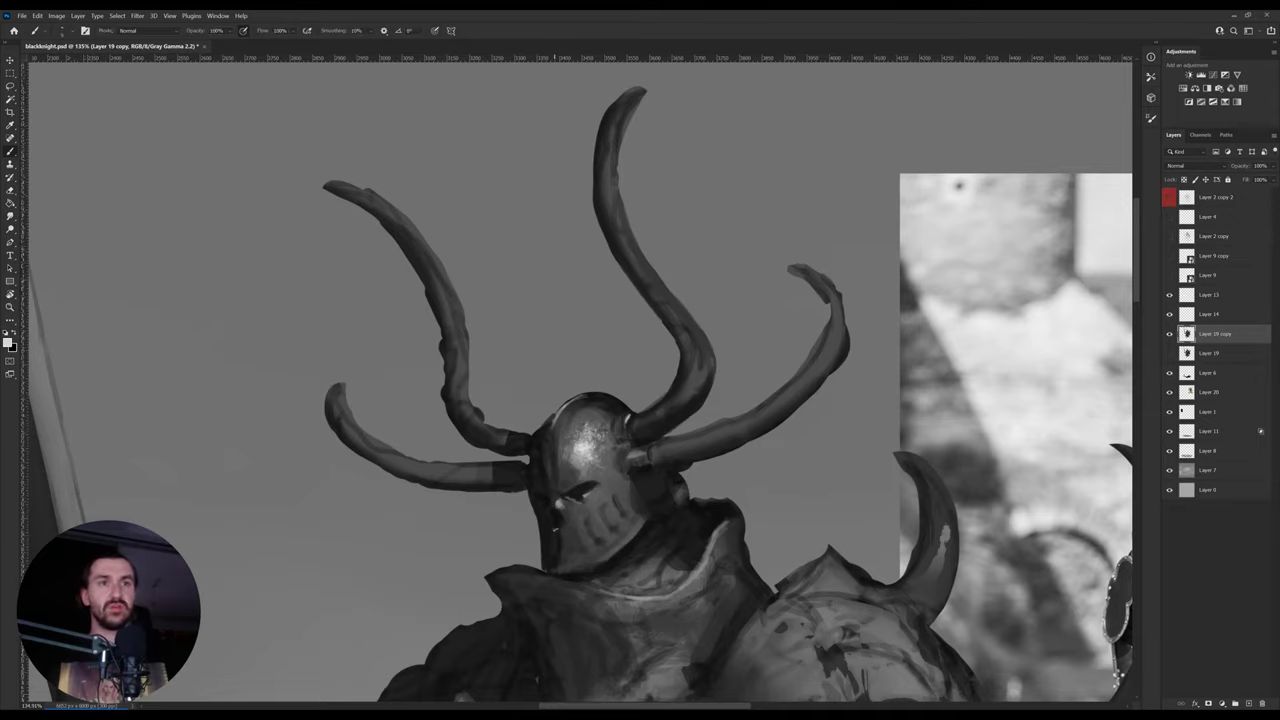
{"action": "key", "text": "x"}
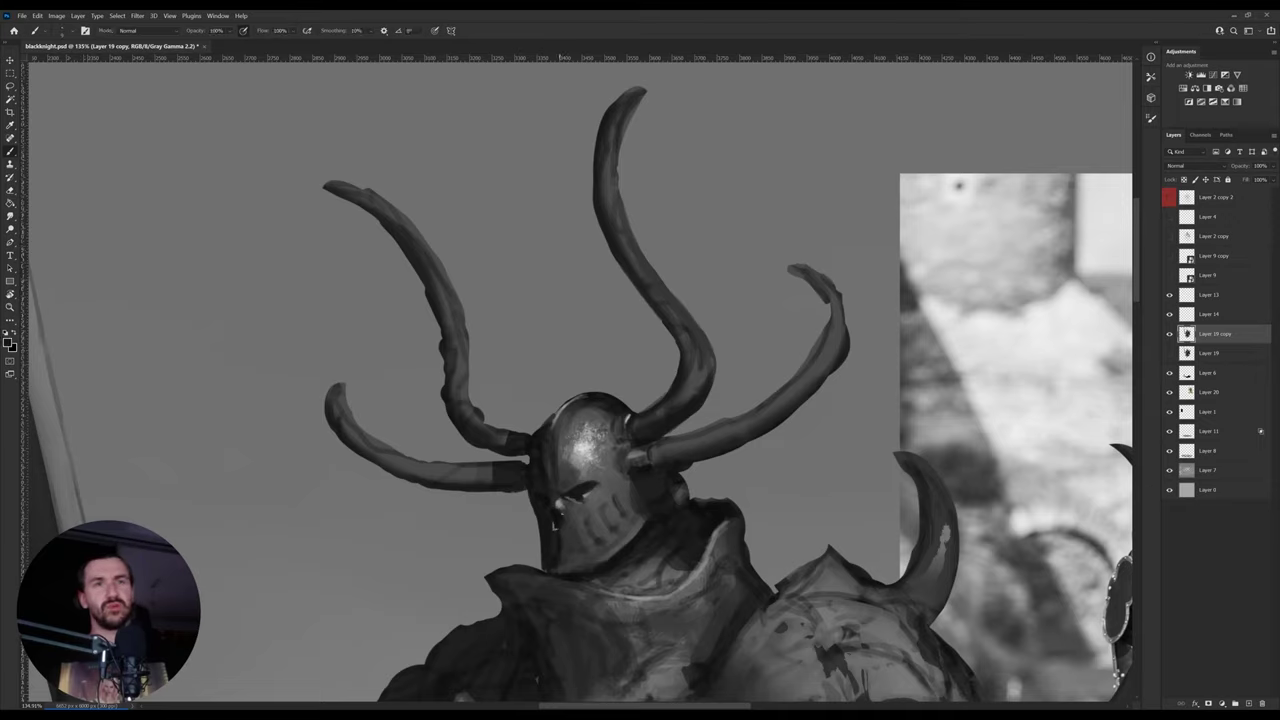
{"action": "left_click_drag", "start_coordinate": [607, 489], "coordinate": [617, 447]}
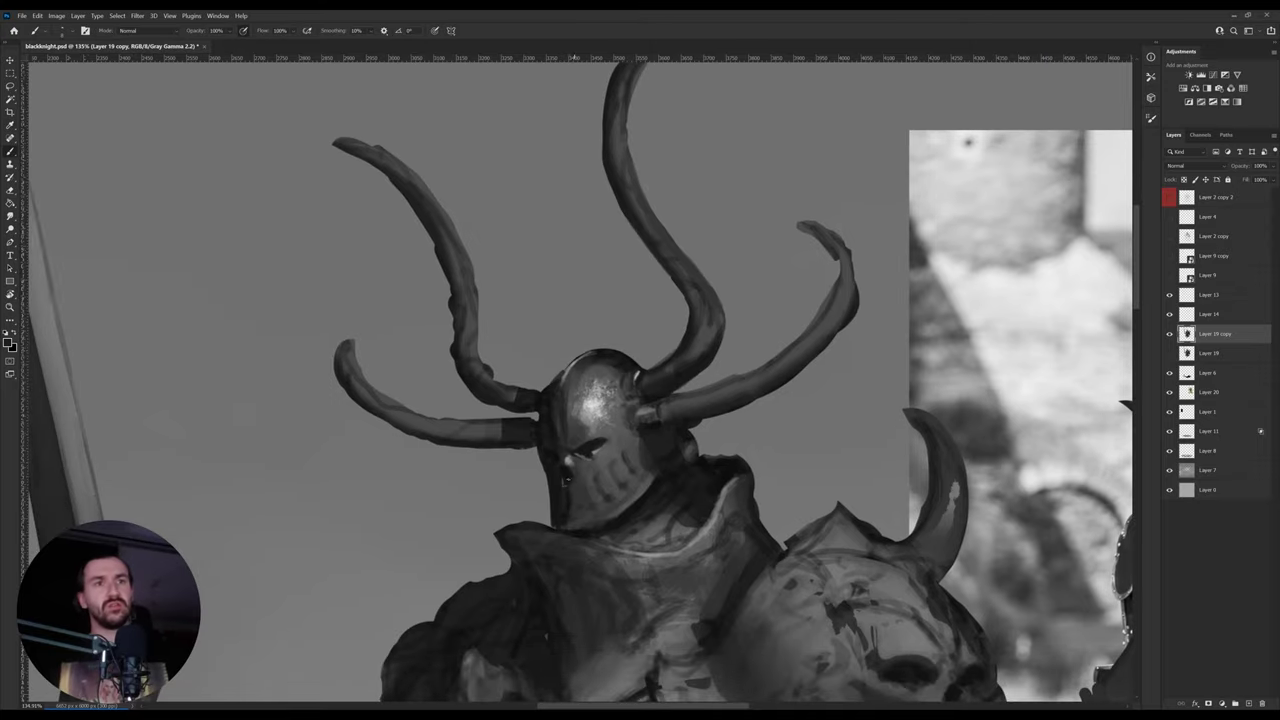
- Deepen and reshape the helmet's eye slit with tones sampled from the neck shadow and the visor
{"action": "key", "text": "i"}
{"action": "left_click", "coordinate": [741, 463]}
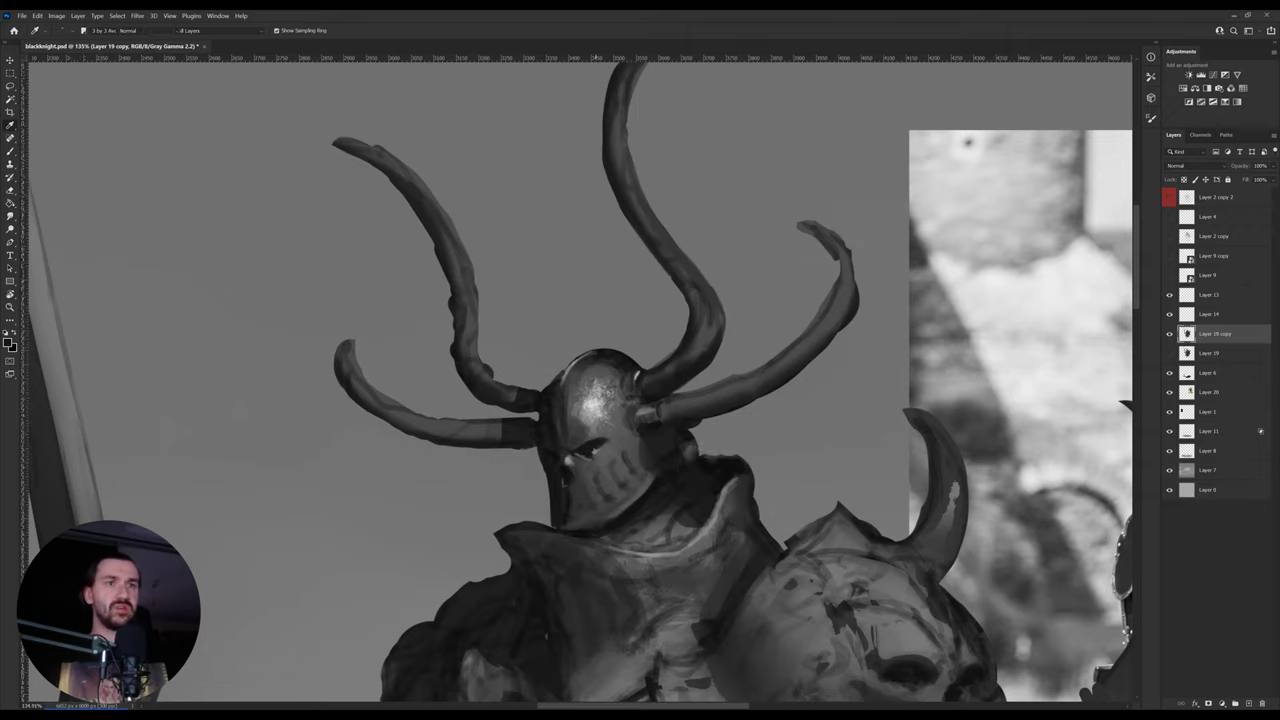
{"action": "key", "text": "b"}
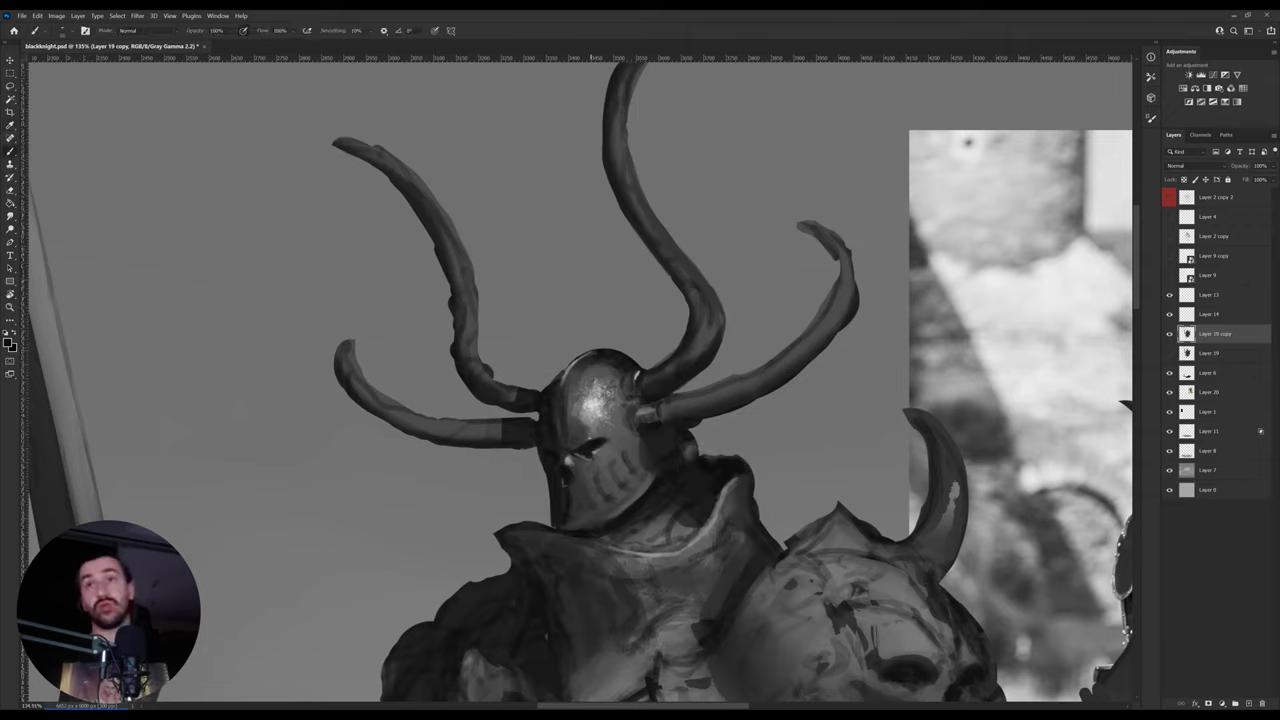
{"action": "key", "text": "i"}
{"action": "left_click", "coordinate": [583, 456]}
{"action": "key", "text": "b"}
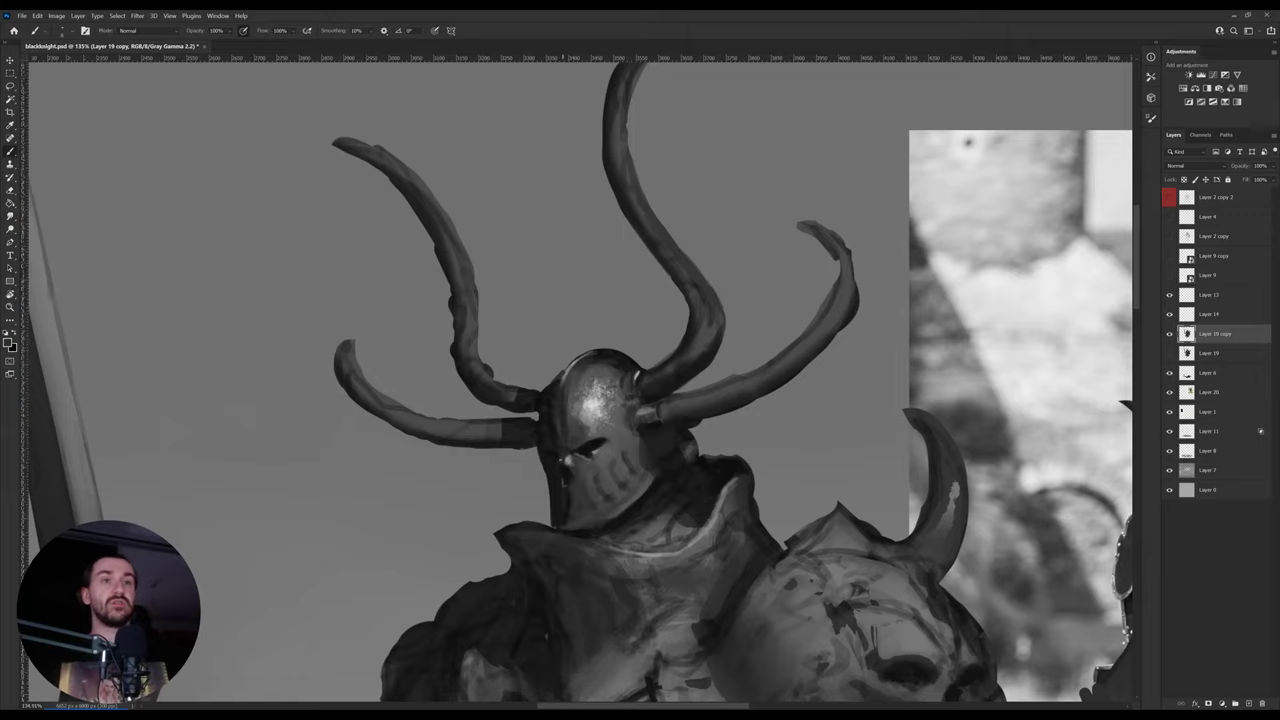
- Refine the nose bridge beside the eye slit with light and dark tones sampled around the slit and the helmet's highlight
{"action": "left_click", "coordinate": [572, 458], "text": "alt"}
{"action": "left_click", "coordinate": [582, 457], "text": "alt"}
{"action": "left_click", "coordinate": [593, 455], "text": "alt"}
{"action": "left_click", "coordinate": [597, 452]}
{"action": "key", "text": "b"}
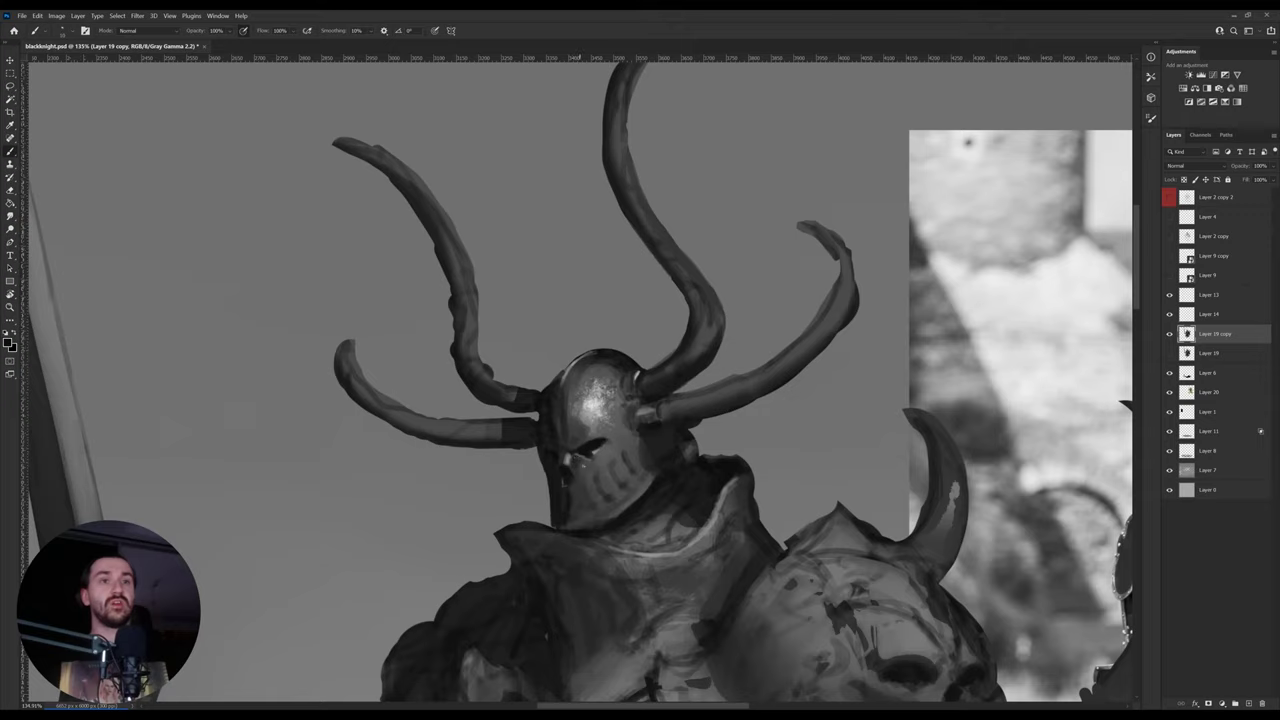
{"action": "left_click", "coordinate": [571, 456], "text": "alt"}
{"action": "left_click", "coordinate": [607, 400], "text": "alt"}
{"action": "left_click", "coordinate": [587, 449], "text": "alt"}
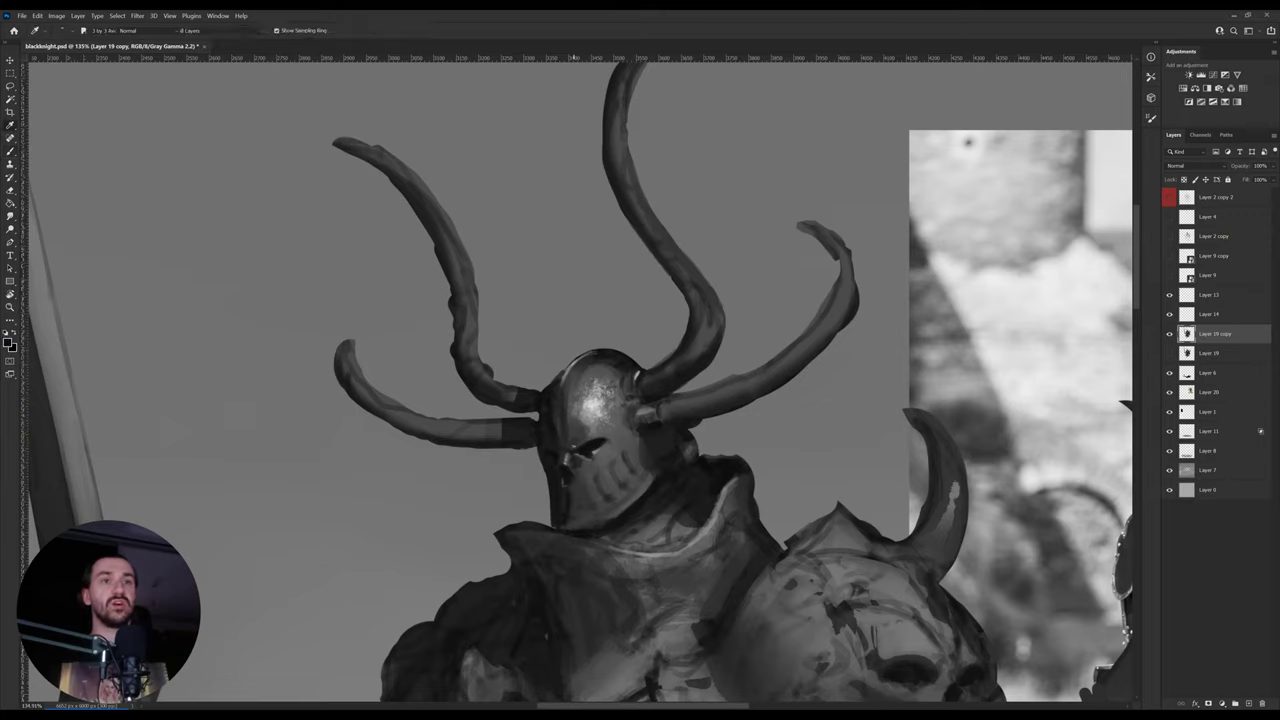
- Extend the light ridge from the crown down the helmet's front to the brow and edge it with sampled dark tones
{"action": "left_click_drag", "start_coordinate": [561, 446], "coordinate": [570, 434]}
{"action": "left_click", "coordinate": [570, 433]}
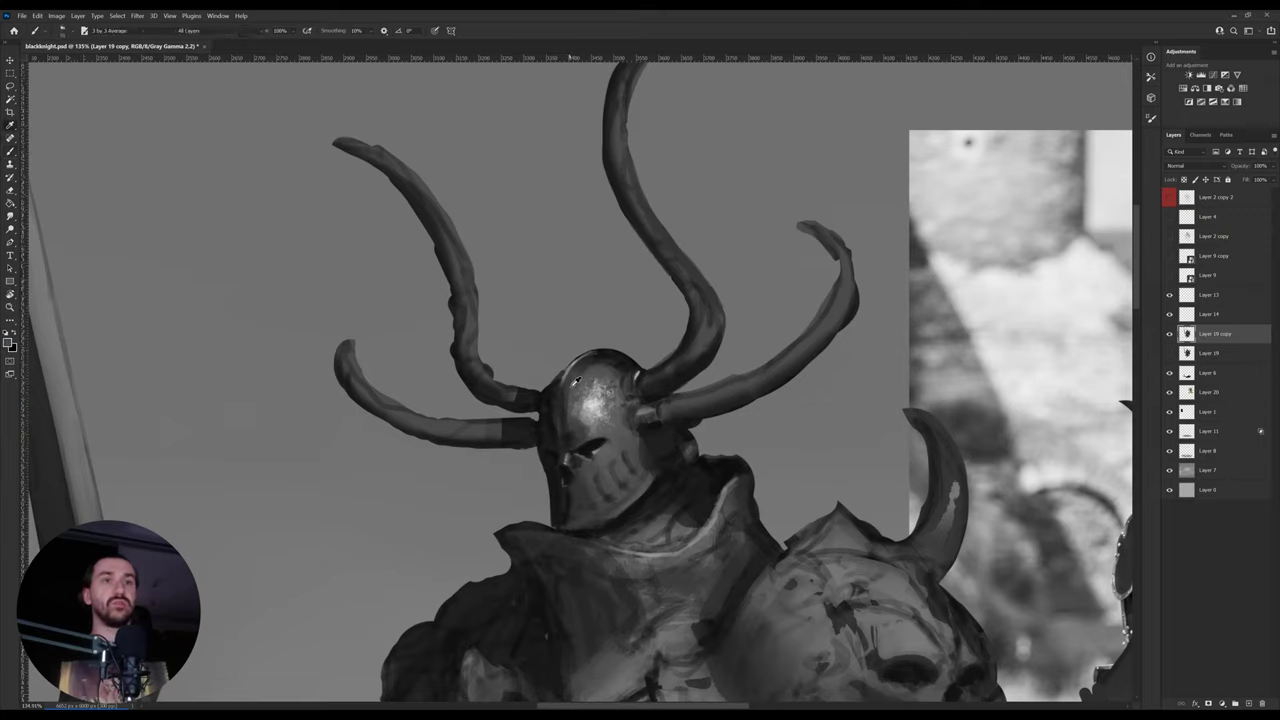
{"action": "left_click", "coordinate": [569, 381]}
{"action": "left_click", "coordinate": [603, 383]}
{"action": "key", "text": "b"}
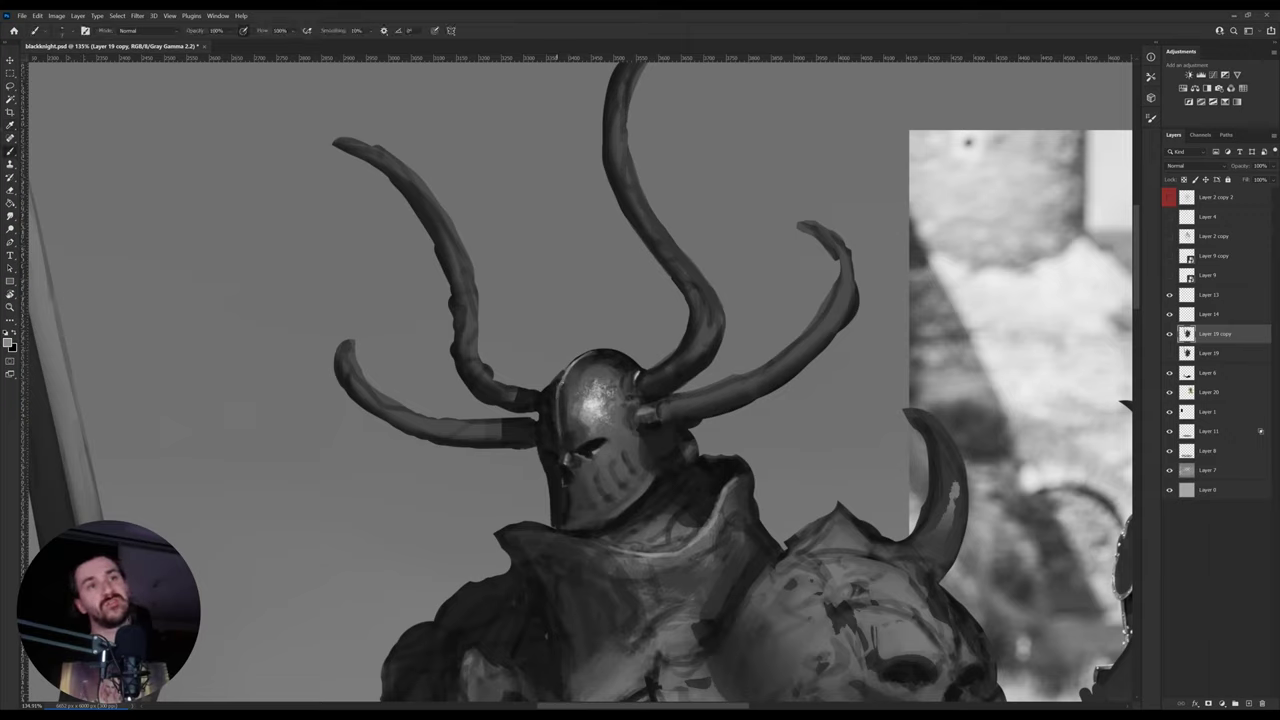
{"action": "left_click", "coordinate": [557, 420], "text": "alt"}
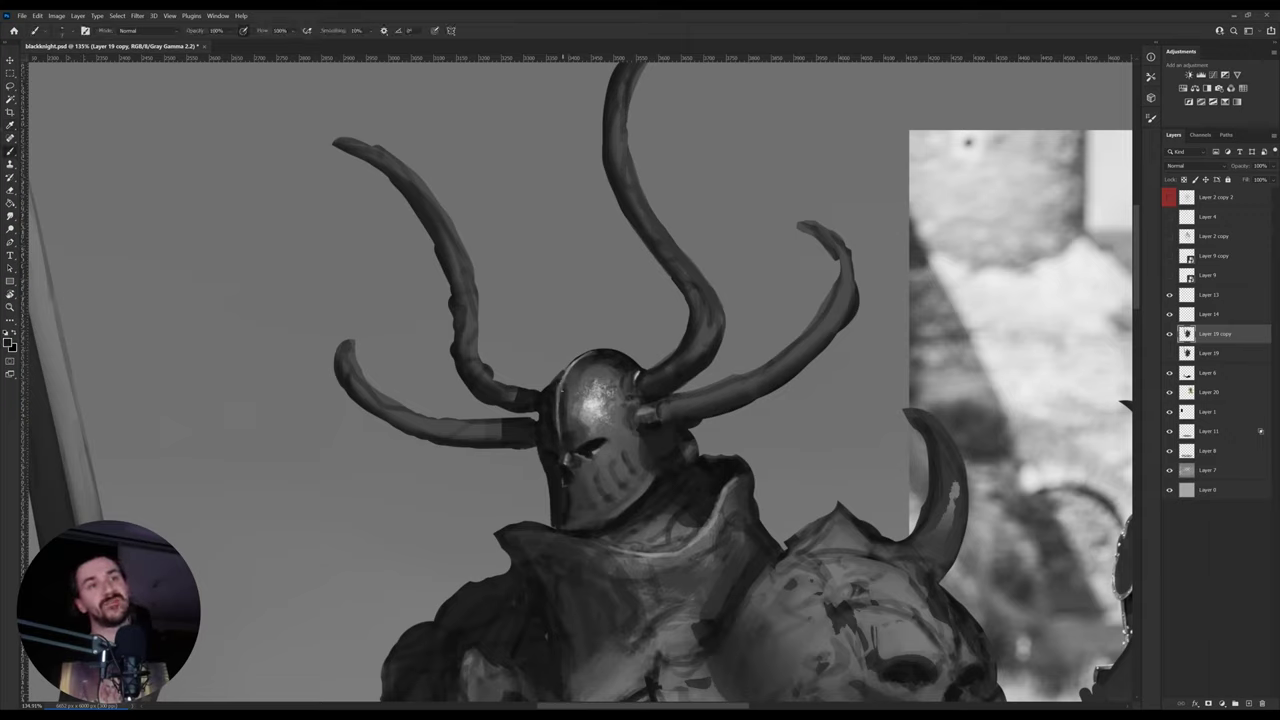
{"action": "left_click_drag", "start_coordinate": [566, 380], "coordinate": [559, 426]}
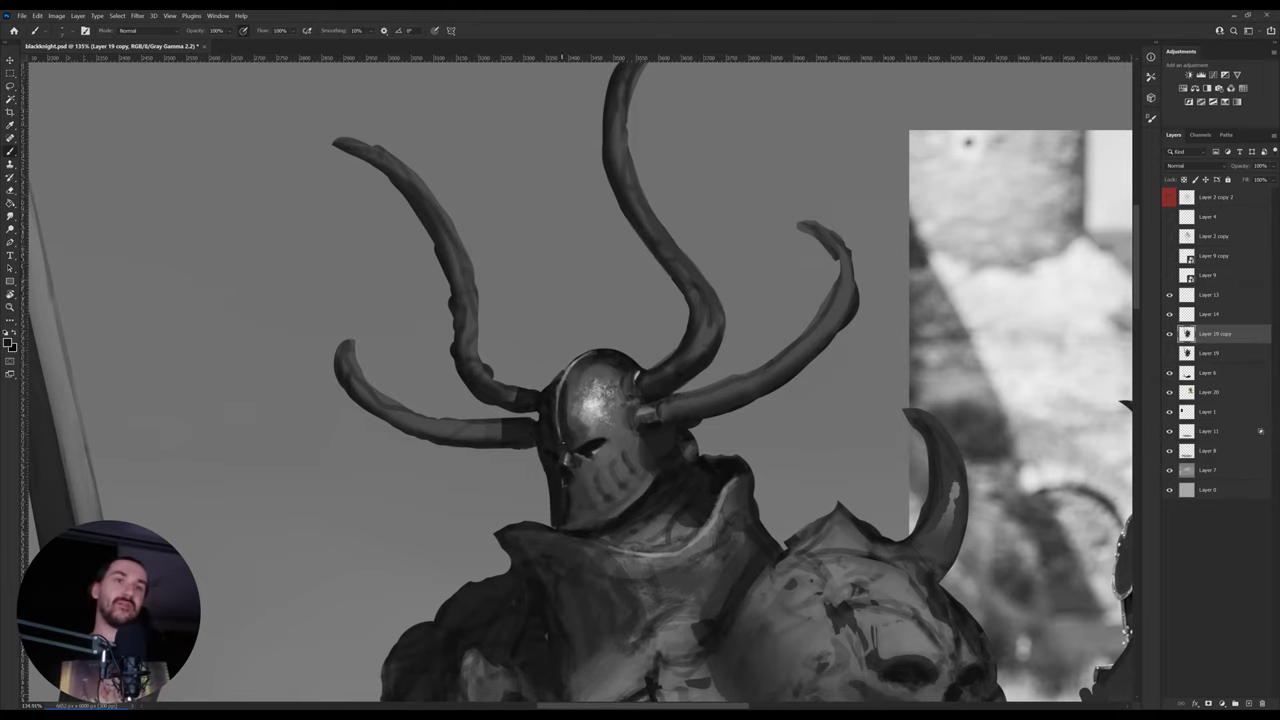
- Paint the visor's breathing slots as sharp dark cuts with light edges, and mirror the canvas horizontally
{"action": "left_click_drag", "start_coordinate": [592, 482], "coordinate": [584, 428]}
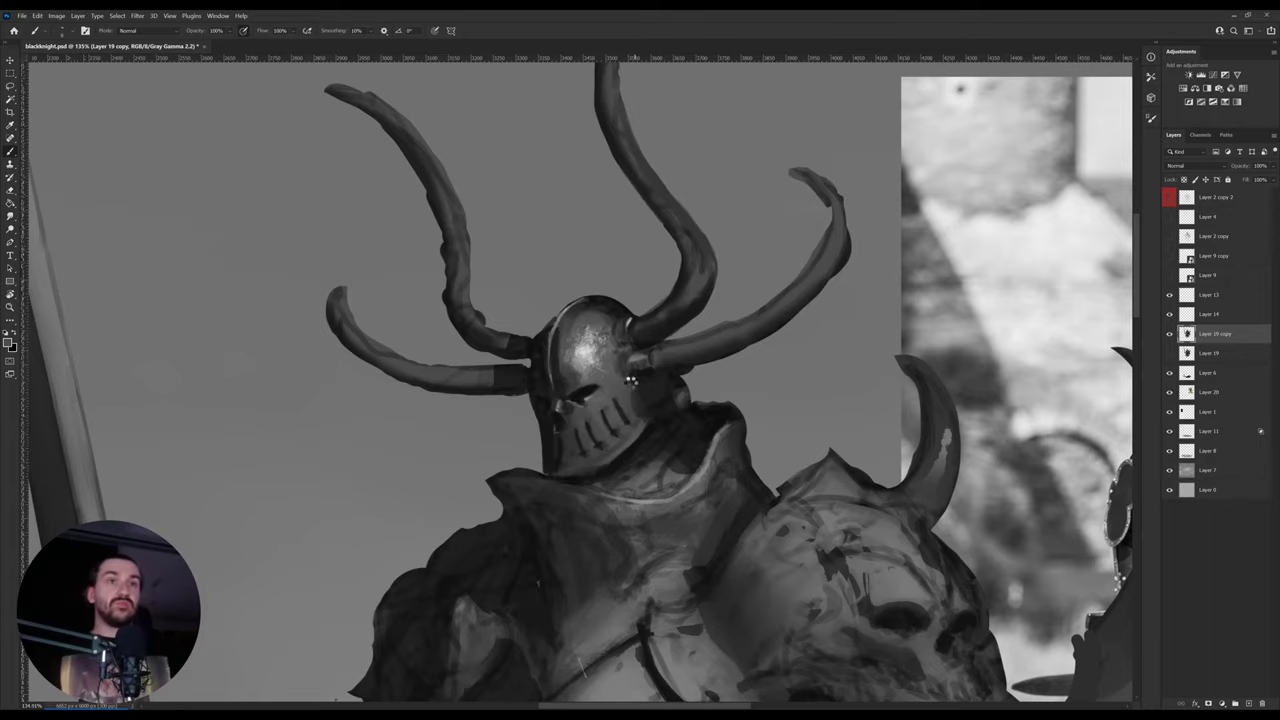
{"action": "key", "text": "ctrl+shift+h"}
{"action": "left_click_drag", "start_coordinate": [447, 396], "coordinate": [654, 387]}
- Refine the light rim along the visor's rear lower edge with tones sampled from the rim and the neck shadow
{"action": "left_click", "coordinate": [688, 338]}
{"action": "key", "text": "b"}
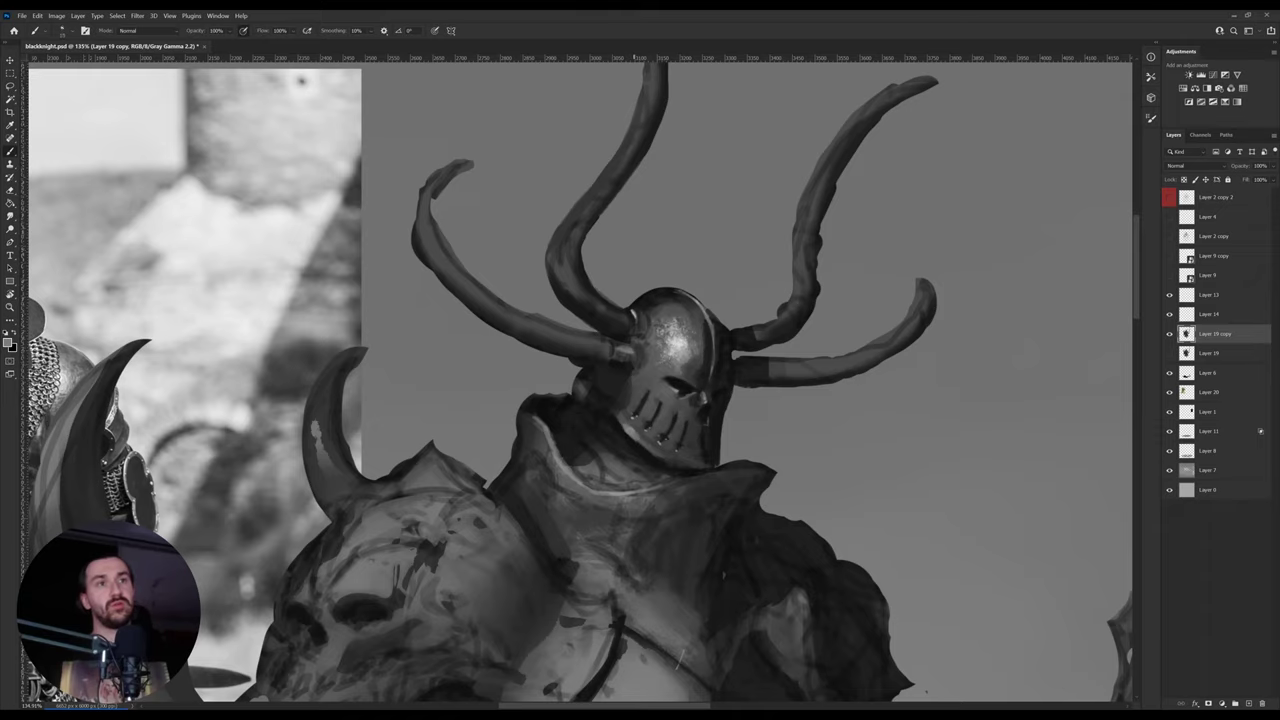
{"action": "key", "text": "r"}
{"action": "left_click_drag", "start_coordinate": [655, 379], "coordinate": [730, 502]}
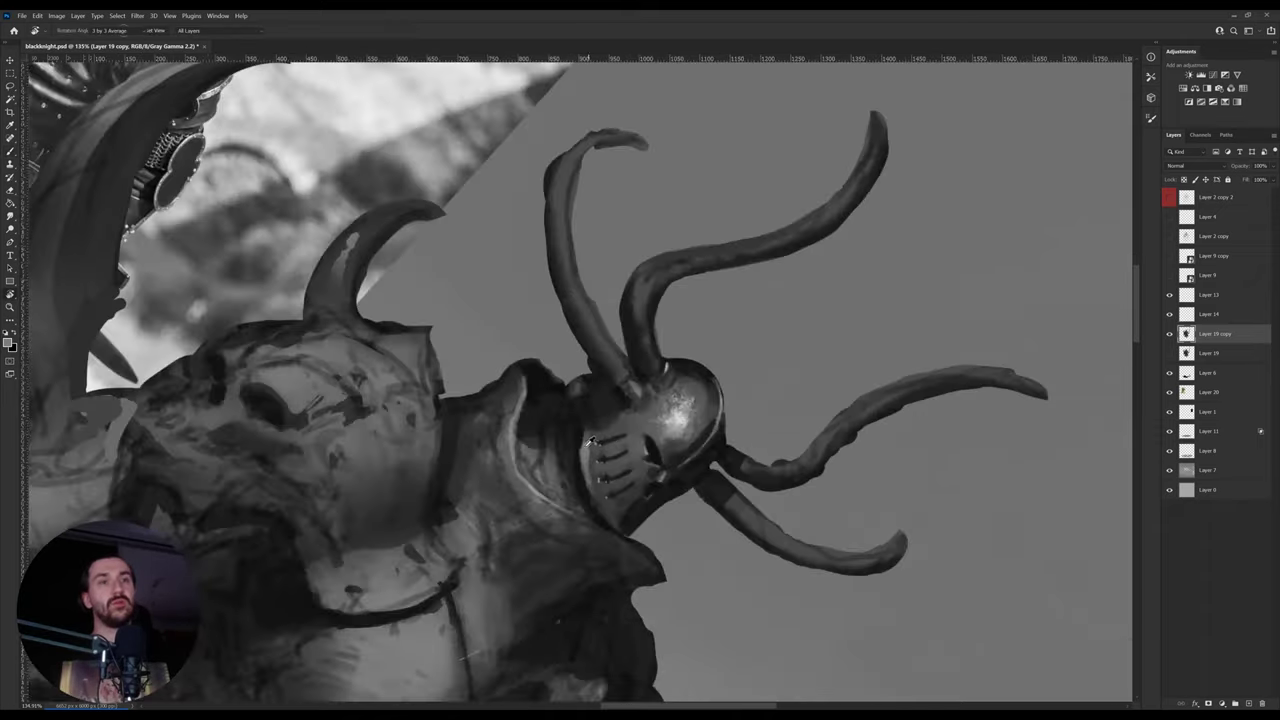
{"action": "left_click", "coordinate": [578, 436], "text": "alt"}
{"action": "left_click", "coordinate": [586, 436], "text": "alt"}
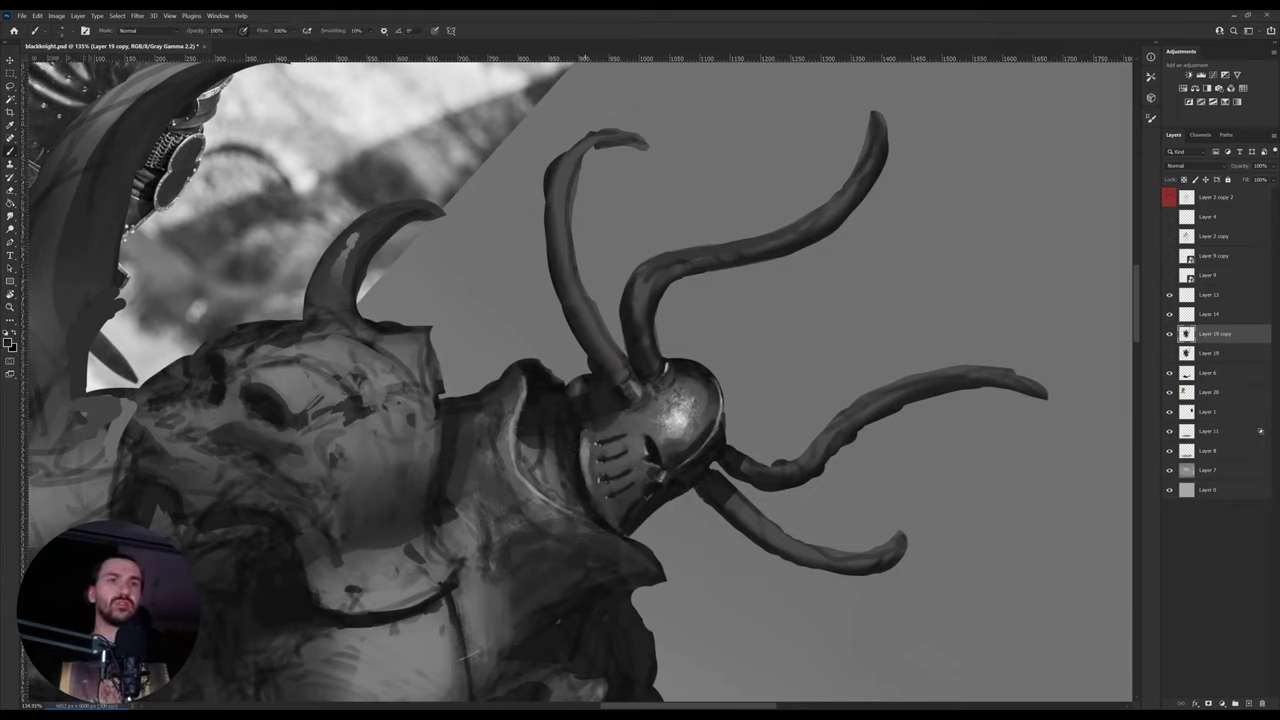
{"action": "left_click", "coordinate": [592, 424], "text": "alt"}
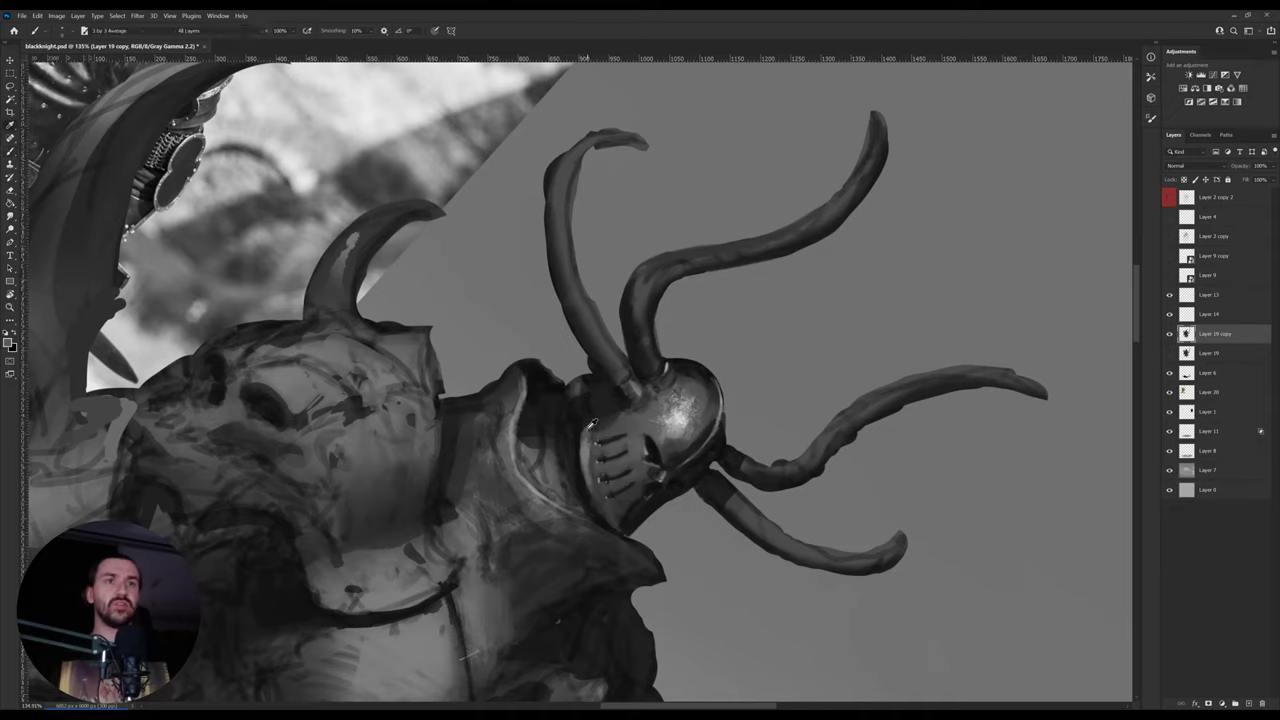
{"action": "left_click", "coordinate": [592, 424], "text": "alt"}
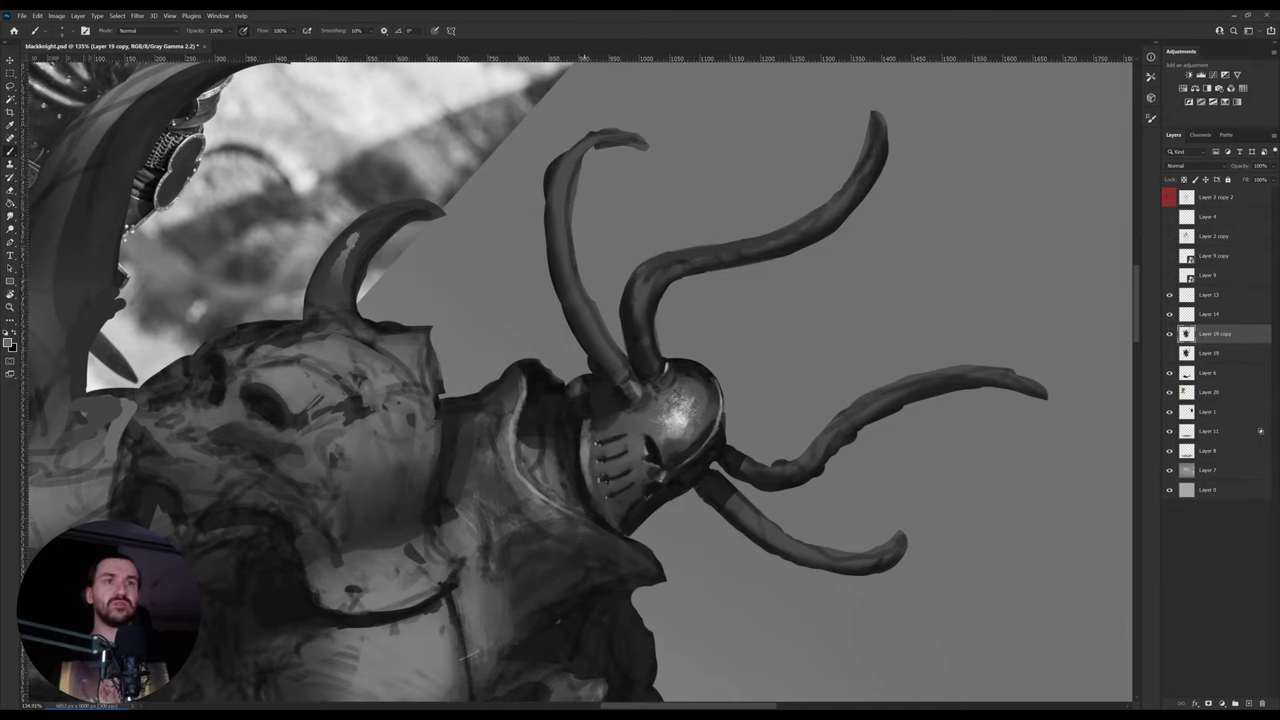
{"action": "left_click", "coordinate": [592, 424], "text": "alt"}
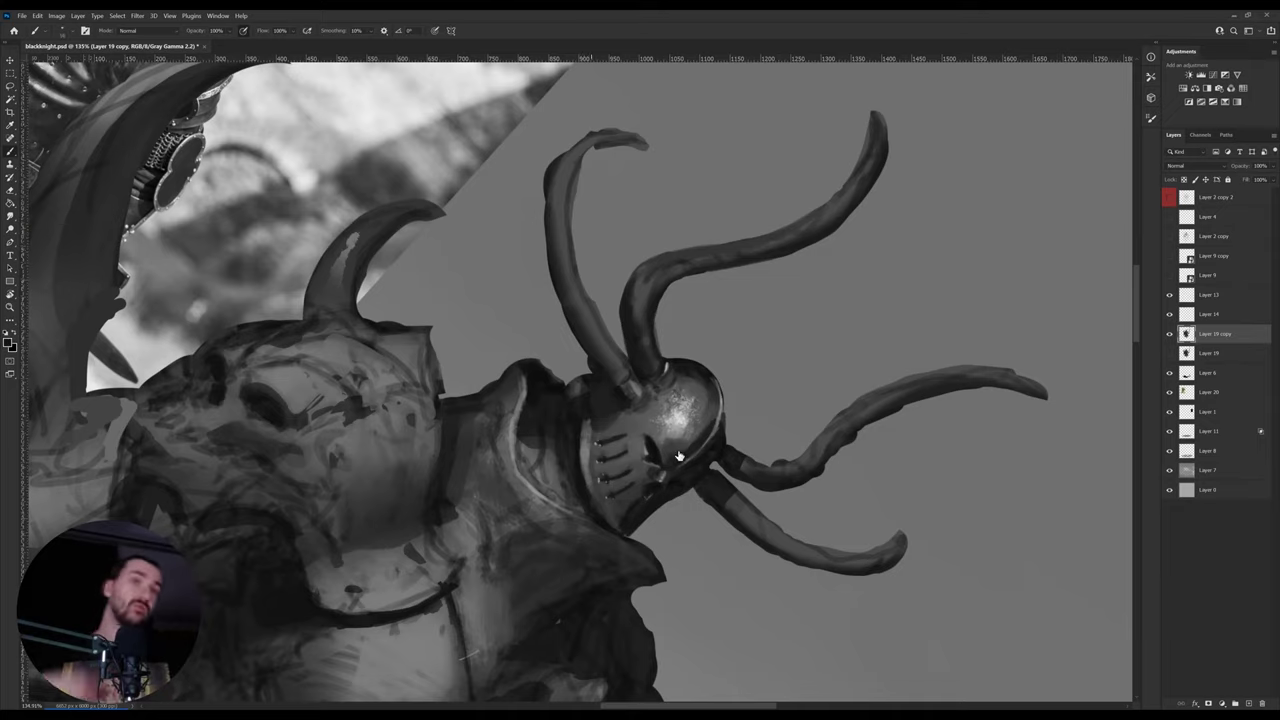
- Darken the visor's rear edge and its lower rim with a smaller textured brush in Multiply mode
{"action": "left_click", "coordinate": [871, 558]}
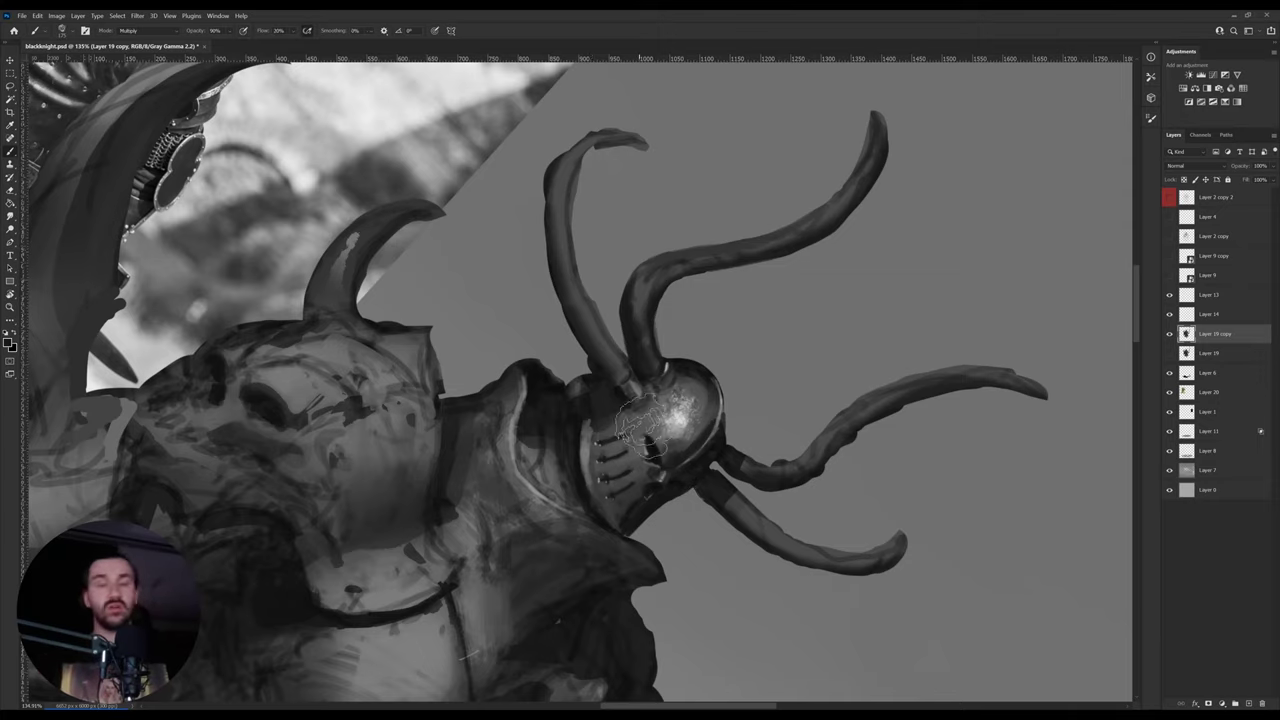
{"action": "key", "text": "["}
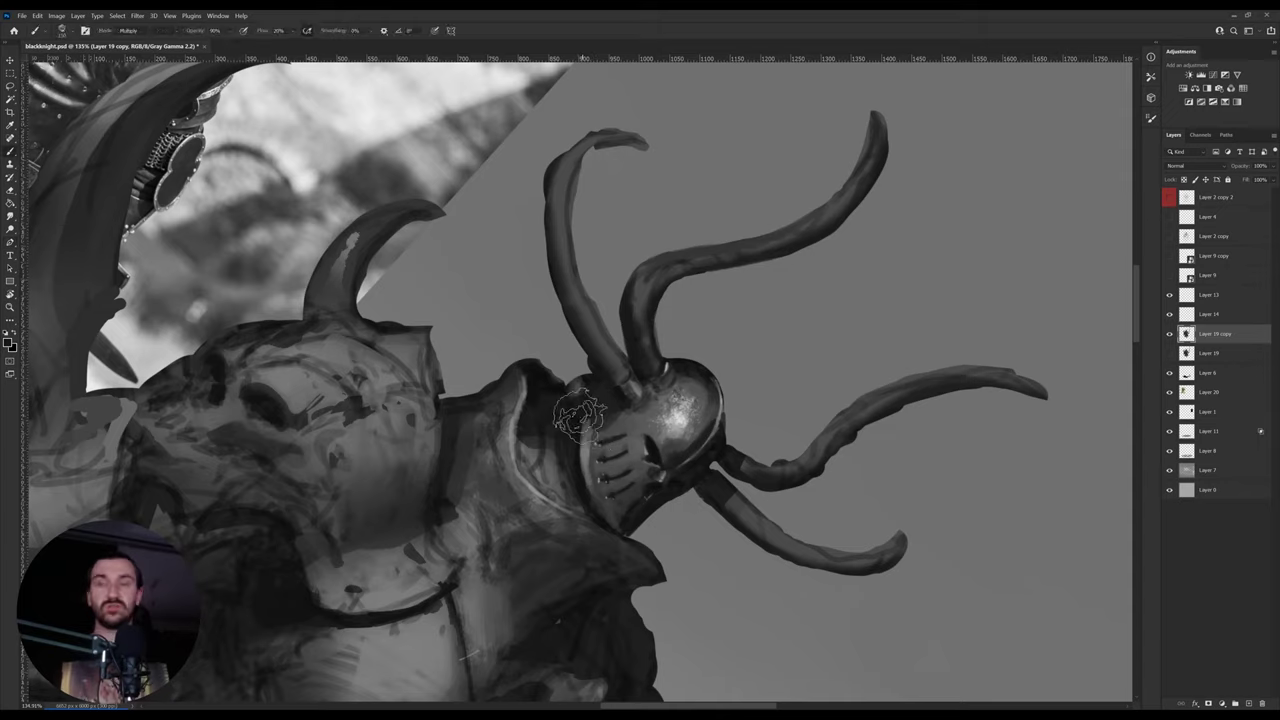
{"action": "key", "text": "bracketleft"}
{"action": "key", "text": "bracketleft"}
{"action": "key", "text": "bracketleft"}
{"action": "left_click_drag", "start_coordinate": [580, 405], "coordinate": [580, 432]}
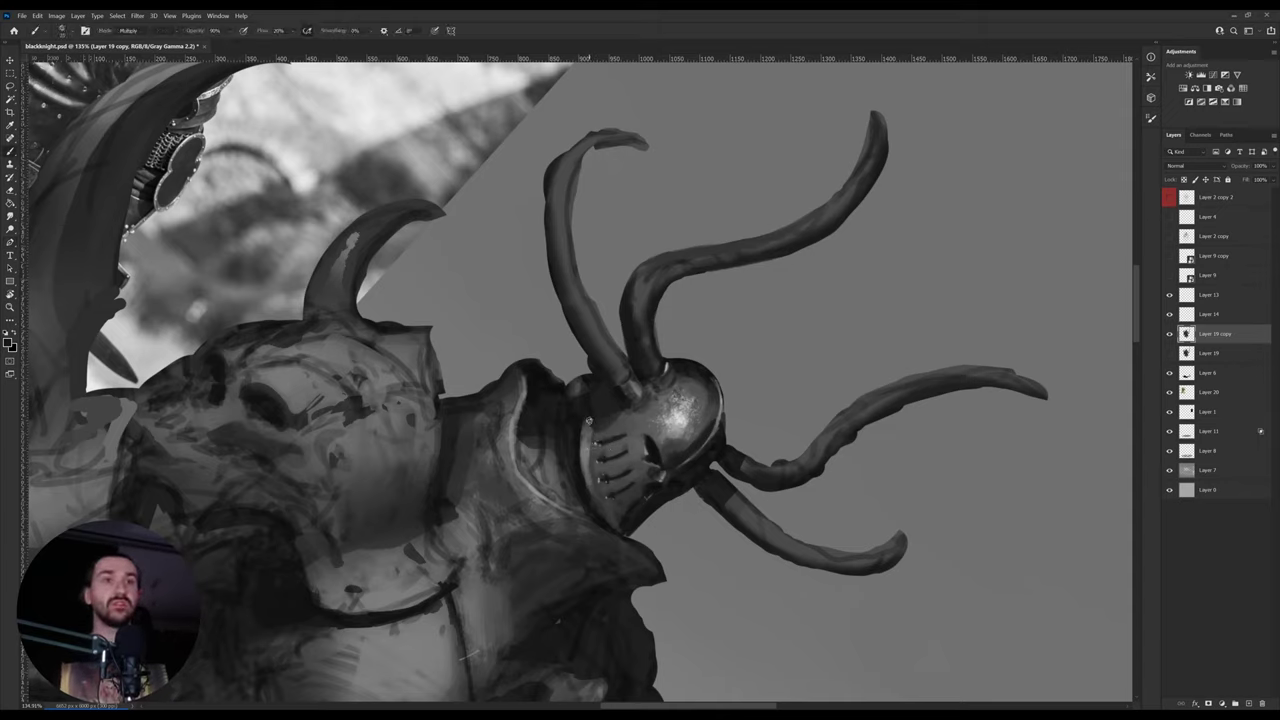
{"action": "left_click", "coordinate": [590, 420], "text": "alt"}
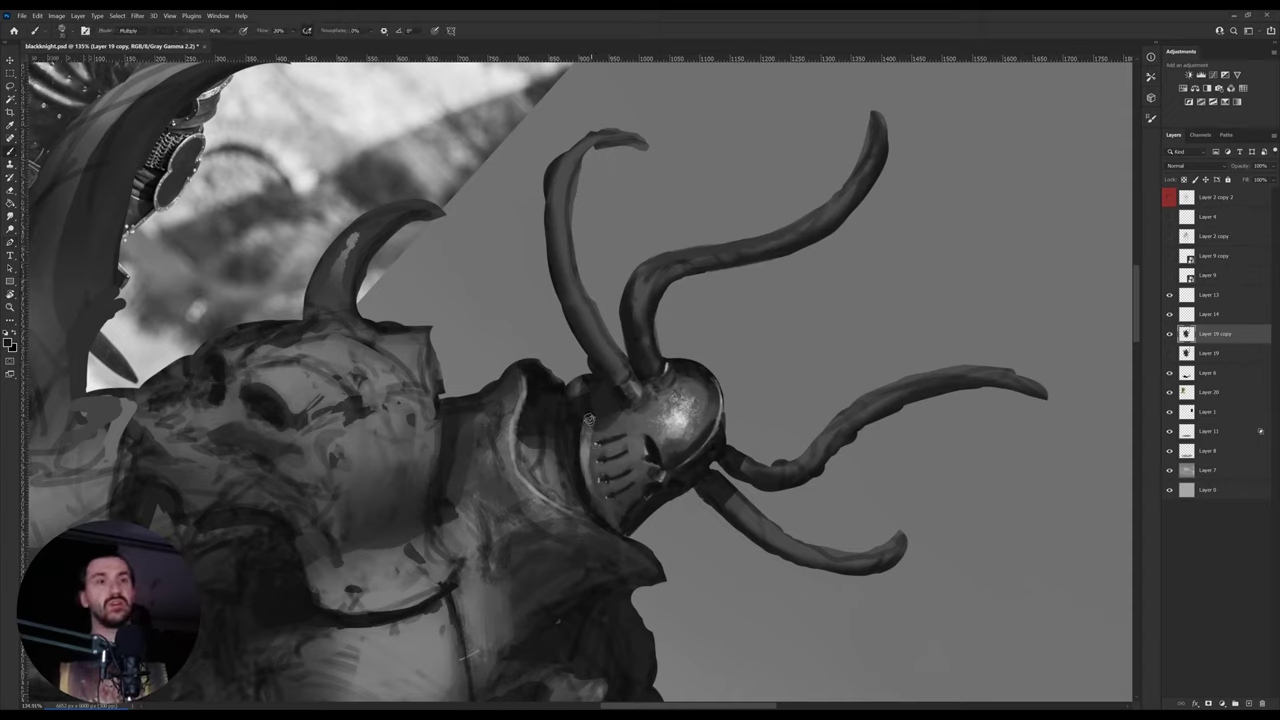
{"action": "left_click_drag", "start_coordinate": [589, 420], "coordinate": [604, 511]}
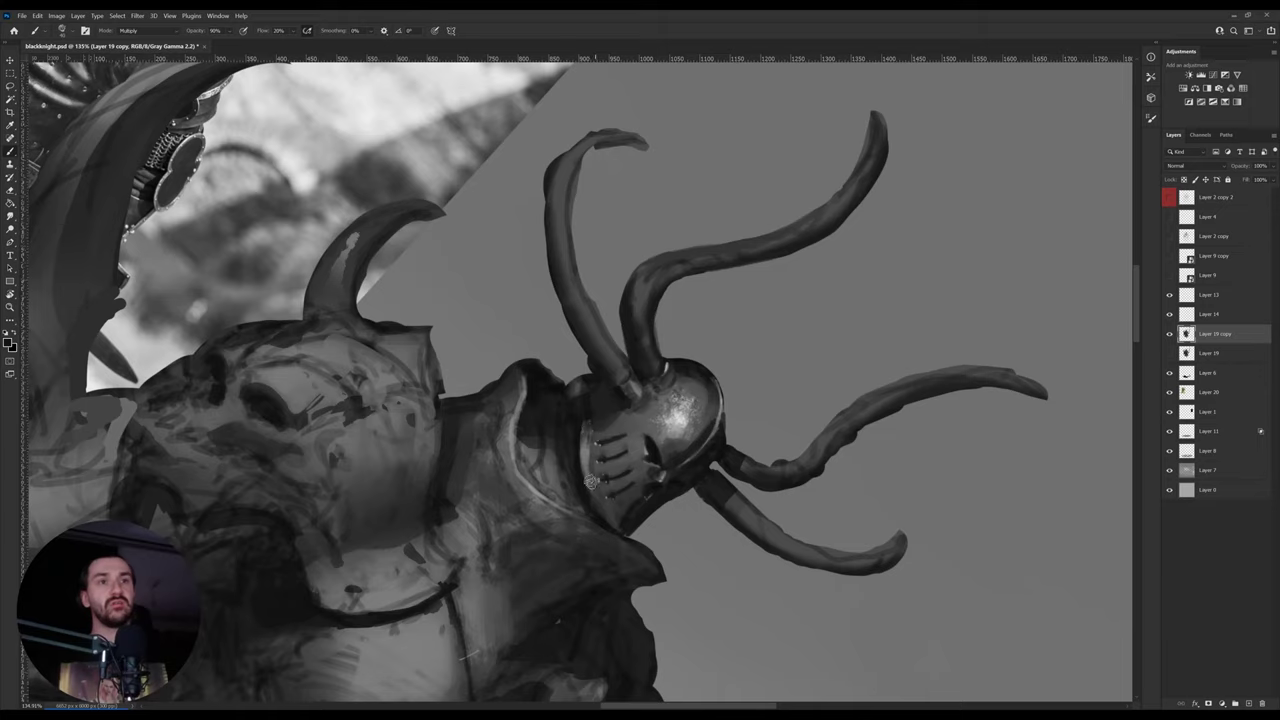
{"action": "left_click", "coordinate": [678, 417], "text": "alt"}
{"action": "key", "text": "bracketright"}
{"action": "key", "text": "bracketright"}
{"action": "key", "text": "bracketright"}
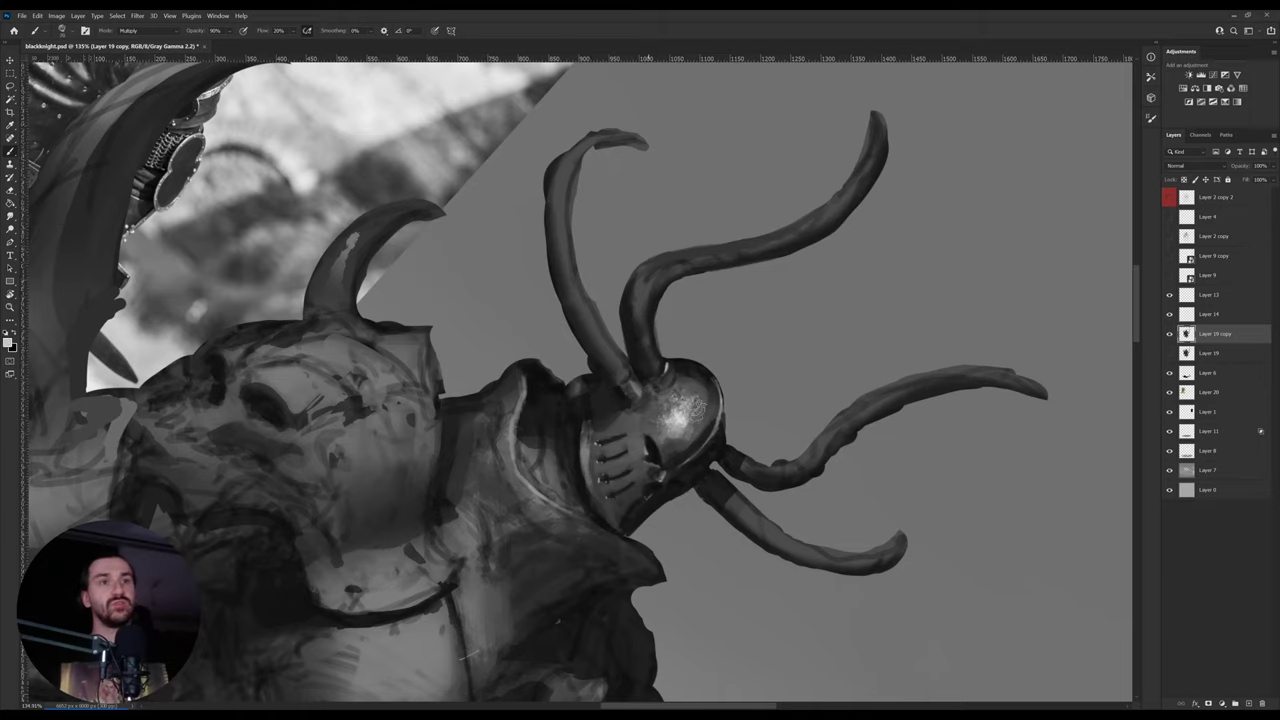
{"action": "mouse_move", "coordinate": [662, 407]}
{"action": "left_mouse_down"}
{"action": "mouse_move", "coordinate": [690, 440]}
{"action": "mouse_move", "coordinate": [680, 416]}
{"action": "left_mouse_up"}
{"action": "key", "text": "ctrl+z"}
{"action": "key", "text": "u"}
{"action": "key", "text": "b"}
{"action": "left_click", "coordinate": [682, 421], "text": "alt"}
{"action": "key", "text": "ctrl+alt+z"}
{"action": "key", "text": "b"}
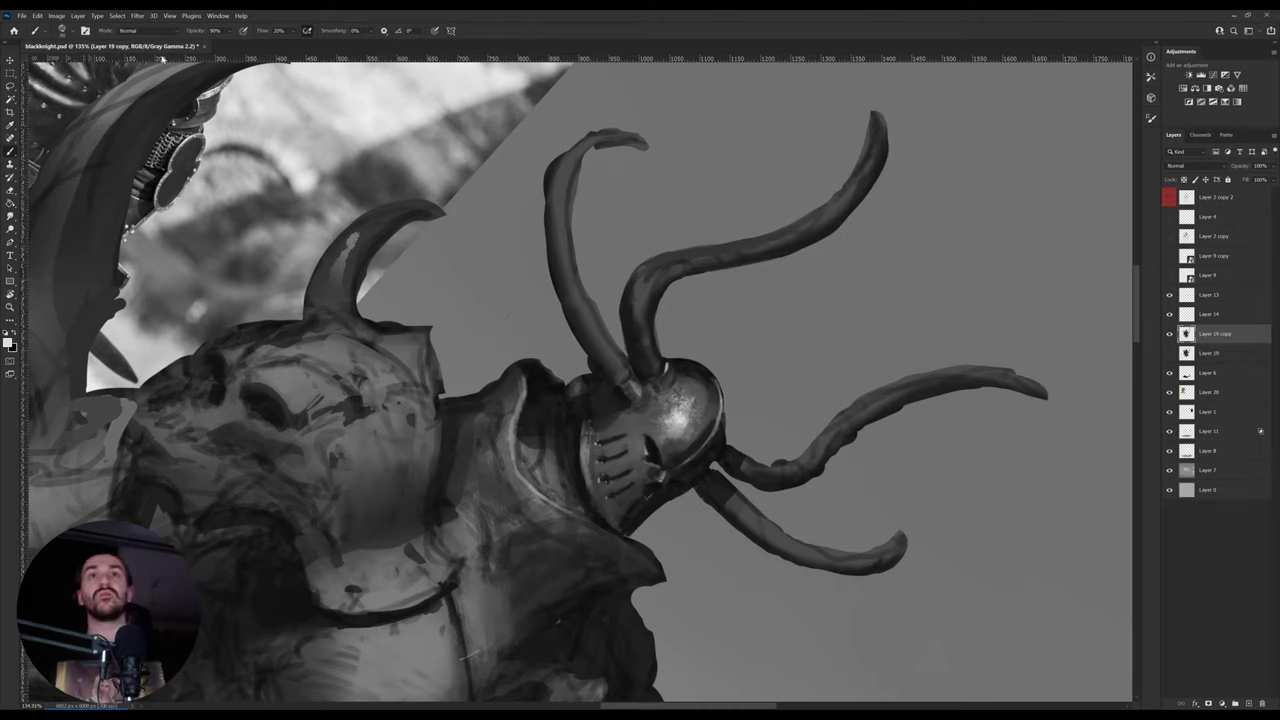
- Brush light texture in Normal mode over the cheek beside the eye slit with tones sampled from the helmet's highlight
{"action": "left_click", "coordinate": [681, 417], "text": "alt"}
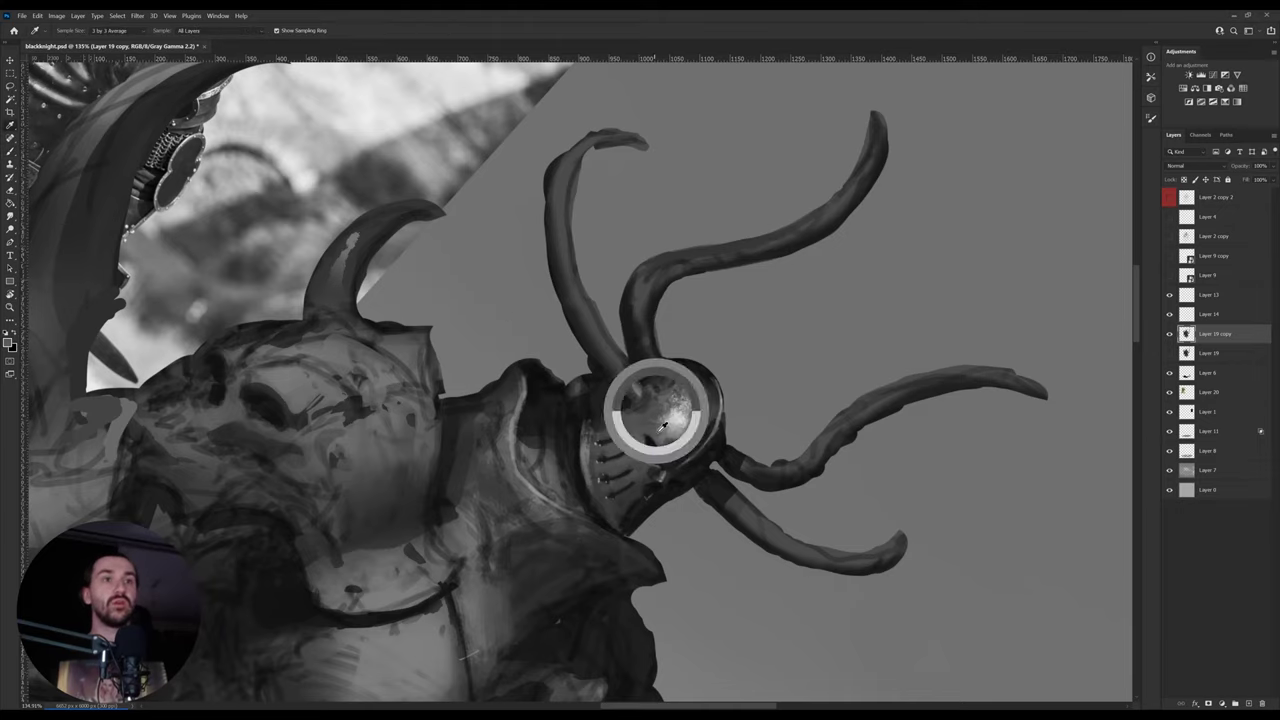
{"action": "left_click", "coordinate": [673, 421], "text": "alt"}
{"action": "left_click_drag", "start_coordinate": [640, 419], "coordinate": [629, 466]}
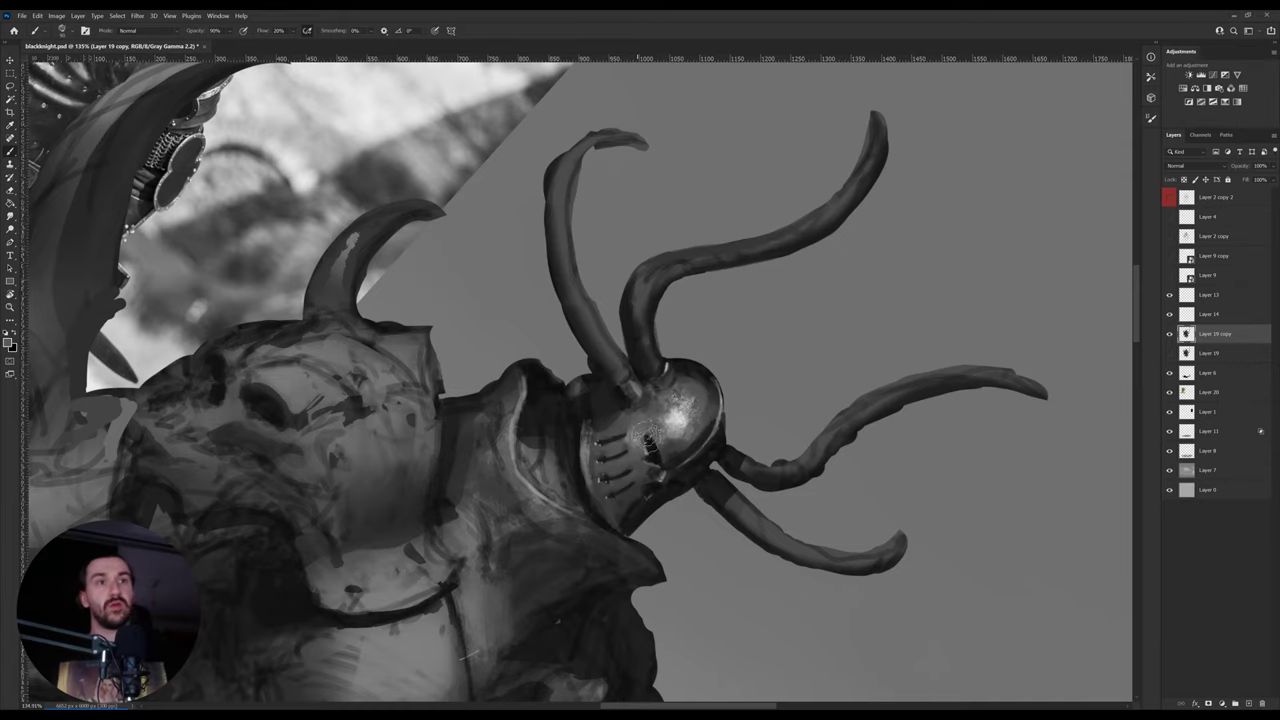
- Clean up the helmet's side behind the breathing slots with sampled tones and a larger brush
{"action": "key", "text": "r"}
{"action": "left_click_drag", "start_coordinate": [780, 392], "coordinate": [710, 264]}
{"action": "key", "text": "b"}
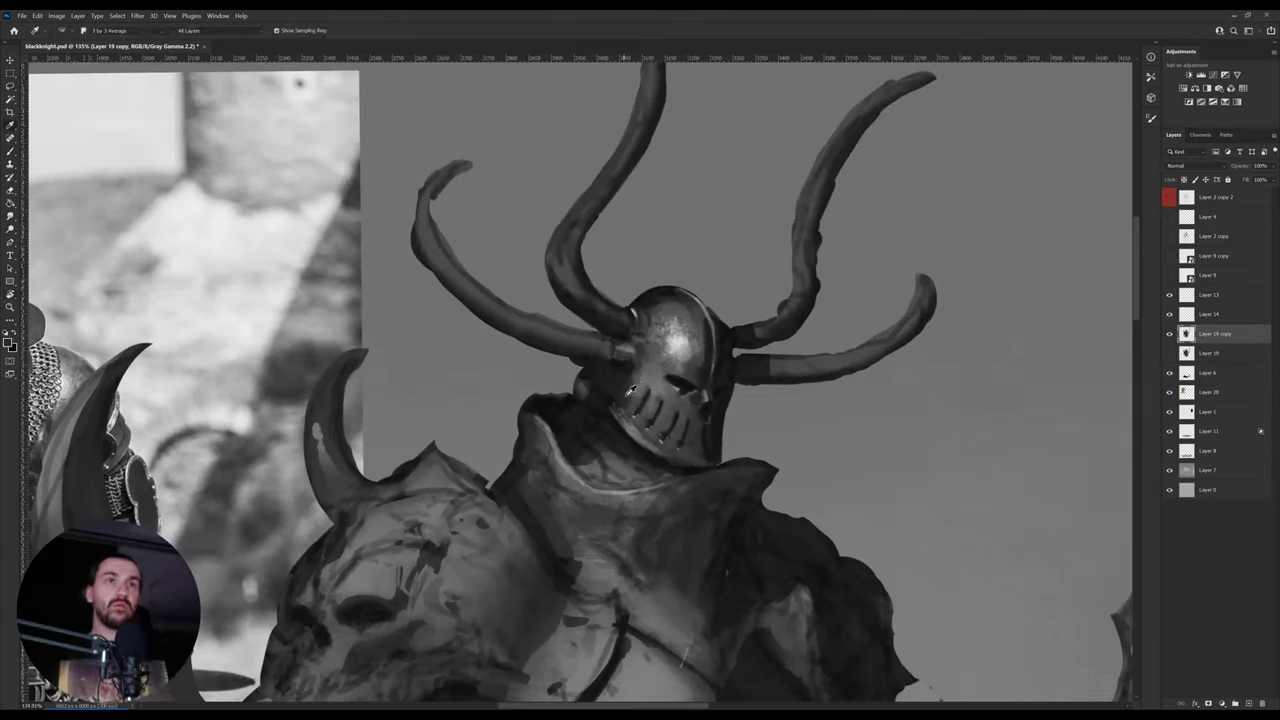
{"action": "left_click", "coordinate": [634, 396], "text": "alt"}
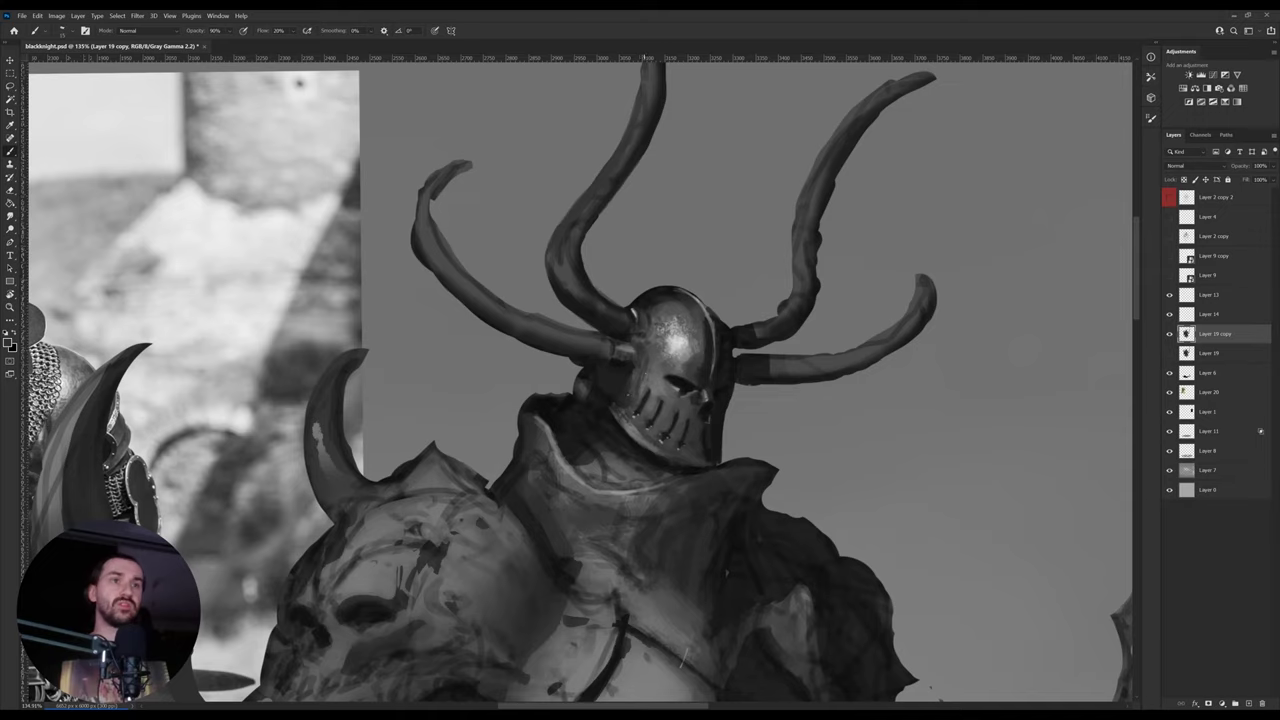
{"action": "left_click", "coordinate": [622, 392], "text": "alt"}
{"action": "key", "text": "]"}
{"action": "key", "text": "]"}
{"action": "key", "text": "]"}
{"action": "key", "text": "]"}
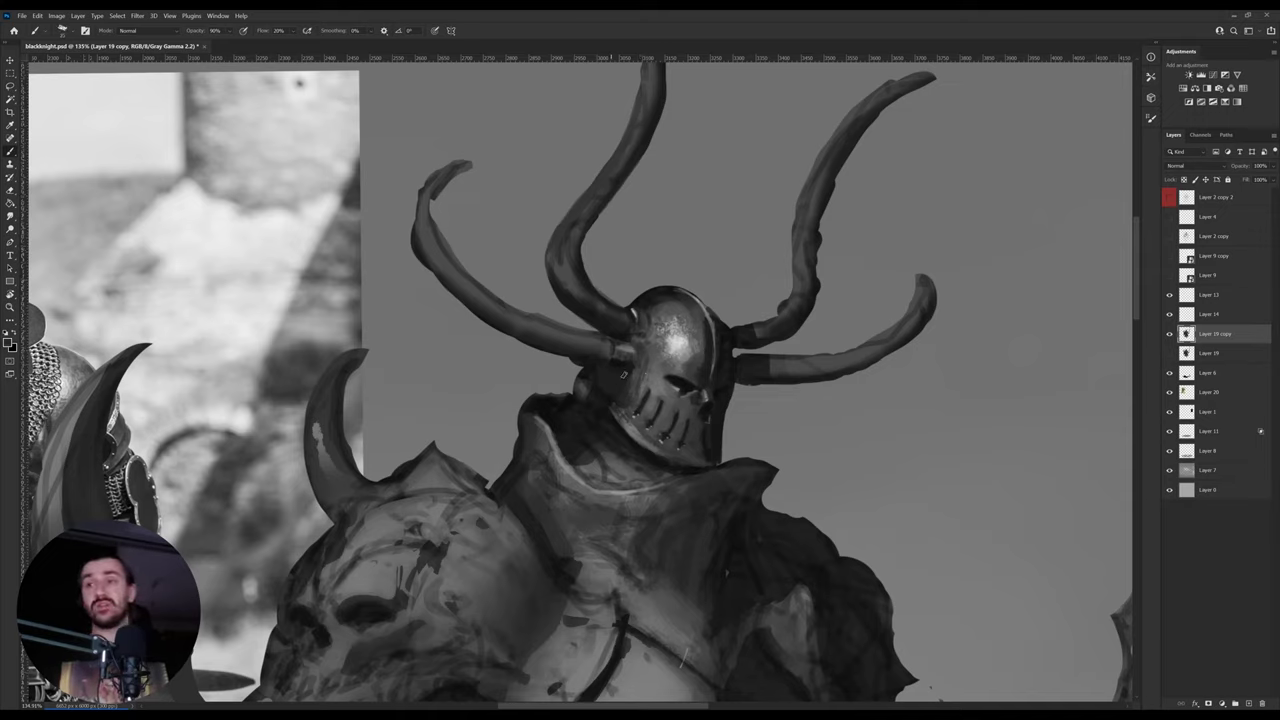
{"action": "key", "text": "alt"}
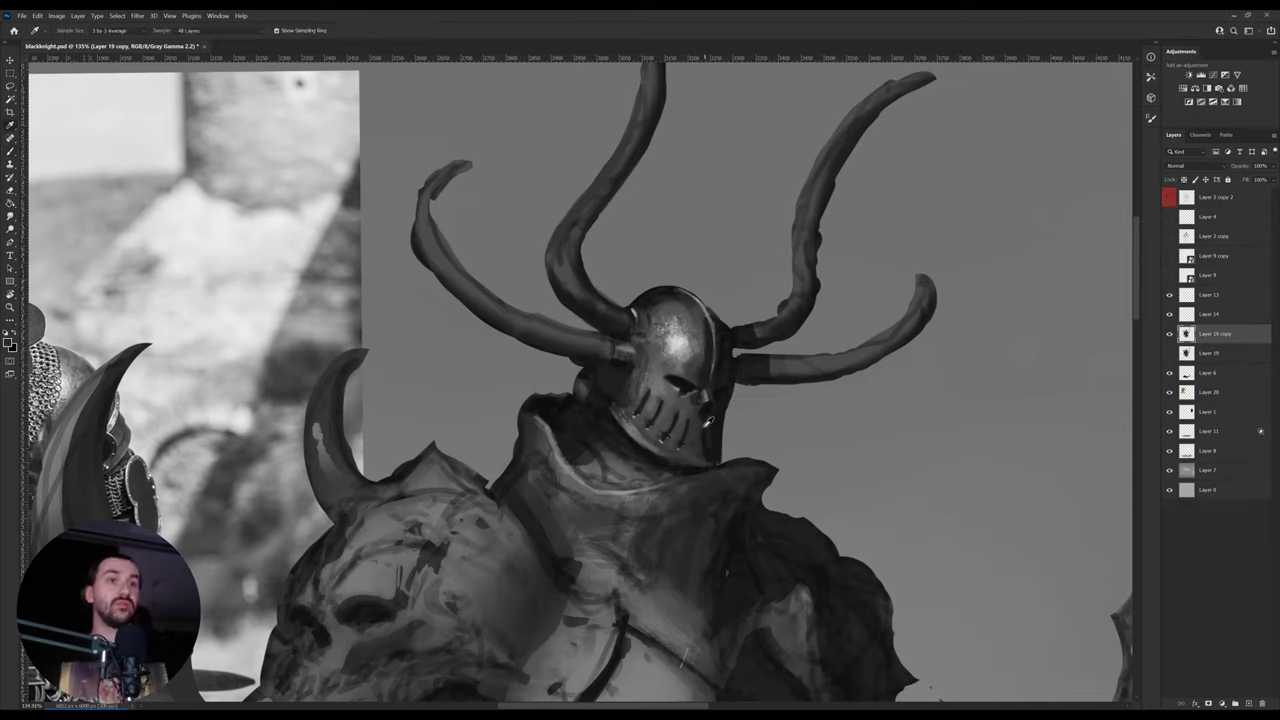
- Select the visor's frontmost breathing slot with the Lasso and shift it slightly toward the front of the helmet
{"action": "key", "text": "l"}
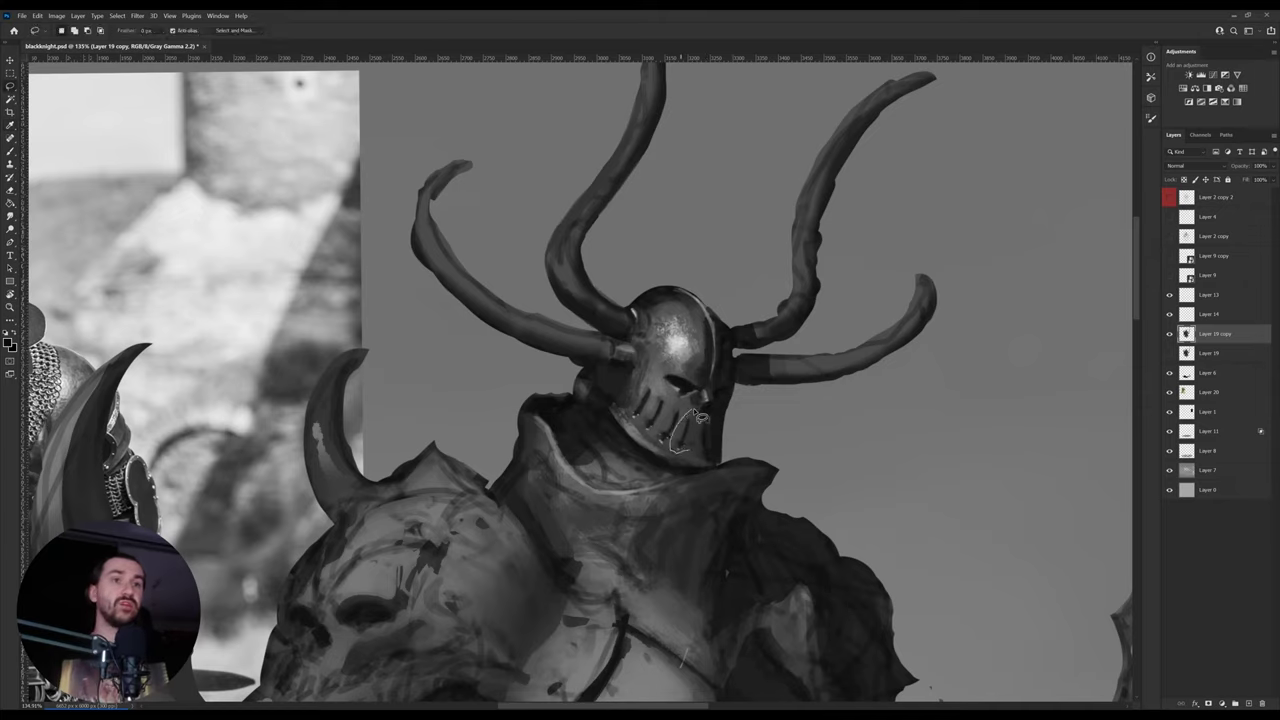
{"action": "mouse_move", "coordinate": [690, 465]}
{"action": "left_mouse_down"}
{"action": "mouse_move", "coordinate": [697, 422]}
{"action": "mouse_move", "coordinate": [699, 457]}
{"action": "mouse_move", "coordinate": [681, 432]}
{"action": "mouse_move", "coordinate": [780, 434]}
{"action": "left_mouse_up"}
{"action": "key", "text": "v"}
{"action": "mouse_move", "coordinate": [706, 461]}
{"action": "left_mouse_down"}
{"action": "mouse_move", "coordinate": [740, 468]}
{"action": "mouse_move", "coordinate": [723, 466]}
{"action": "left_mouse_up"}
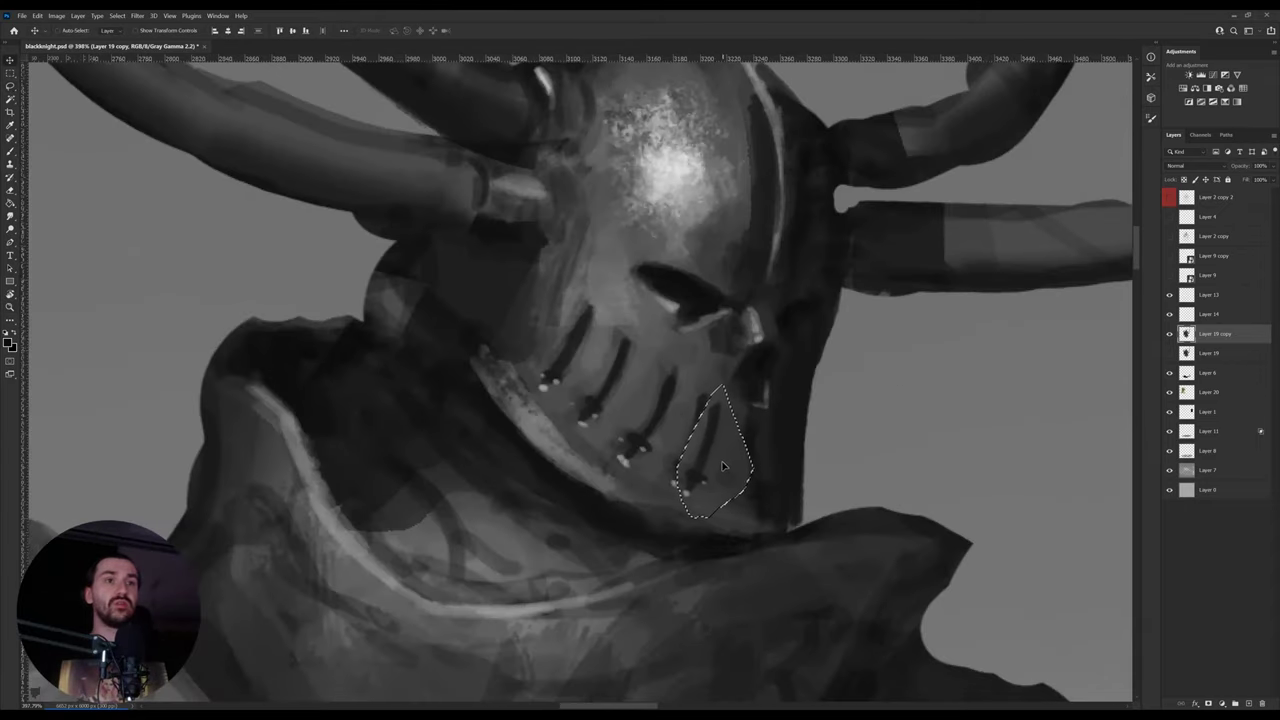
{"action": "key", "text": "ctrl+d"}
- Paint out the leftover mark beside the moved breathing slot with a sampled visor tone and a smaller brush
{"action": "key", "text": "b"}
{"action": "left_click", "coordinate": [693, 386], "text": "alt"}
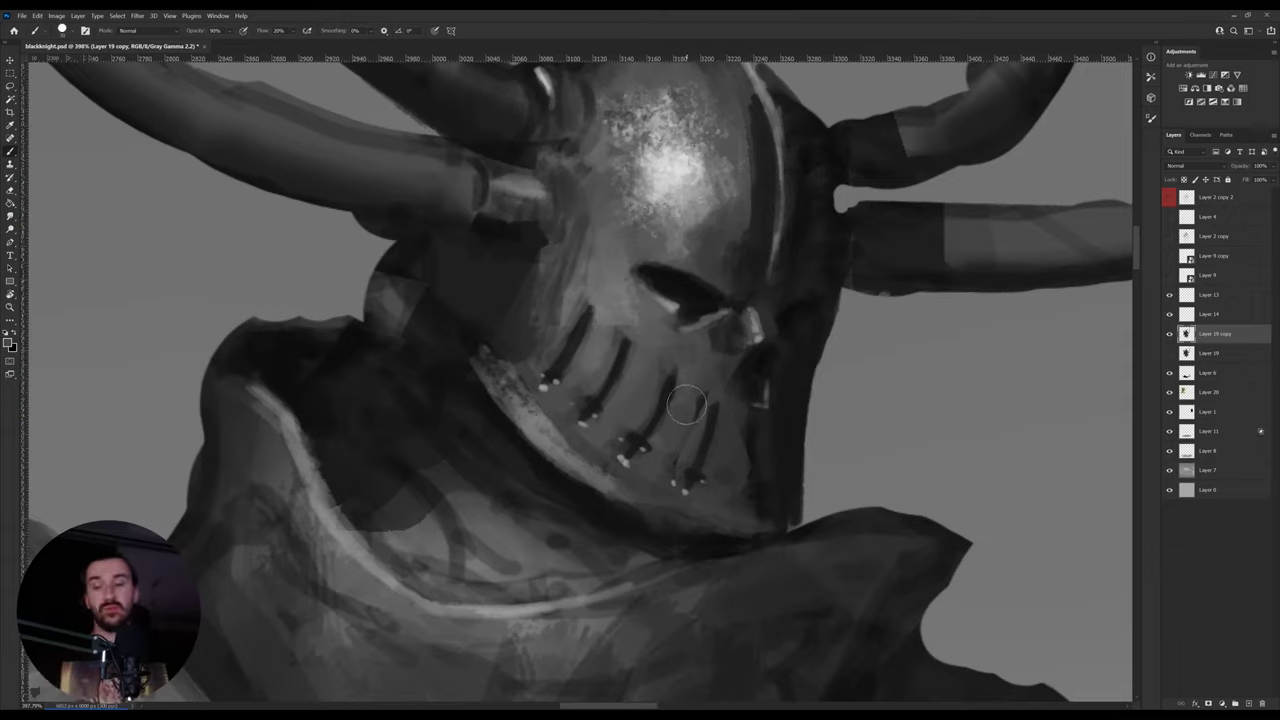
{"action": "key", "text": "bracketleft"}
{"action": "key", "text": "bracketleft"}
{"action": "key", "text": "bracketleft"}
{"action": "key", "text": "bracketleft"}
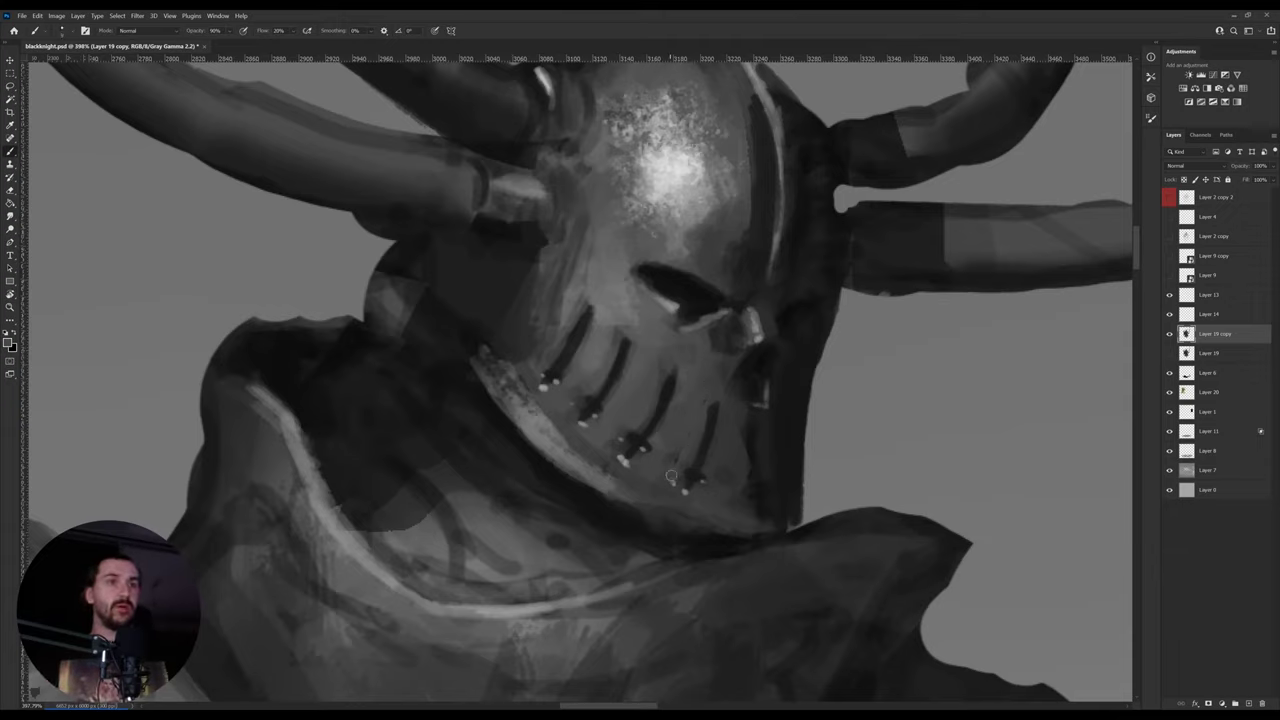
- Rework the neck folds and shadow inside the collar below the visor with sampled mid and dark tones
{"action": "scroll", "coordinate": [724, 476], "scroll_direction": "down", "scroll_amount": 5}
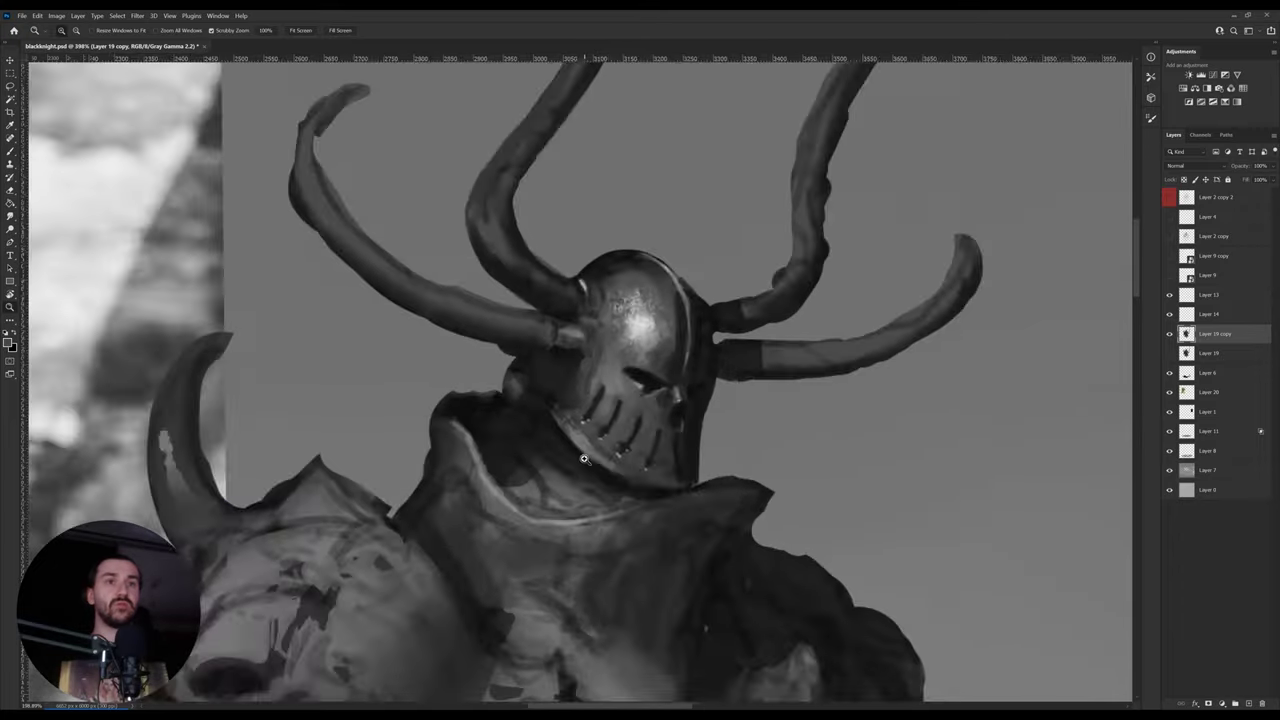
{"action": "scroll", "coordinate": [600, 450], "scroll_direction": "up", "scroll_amount": 2}
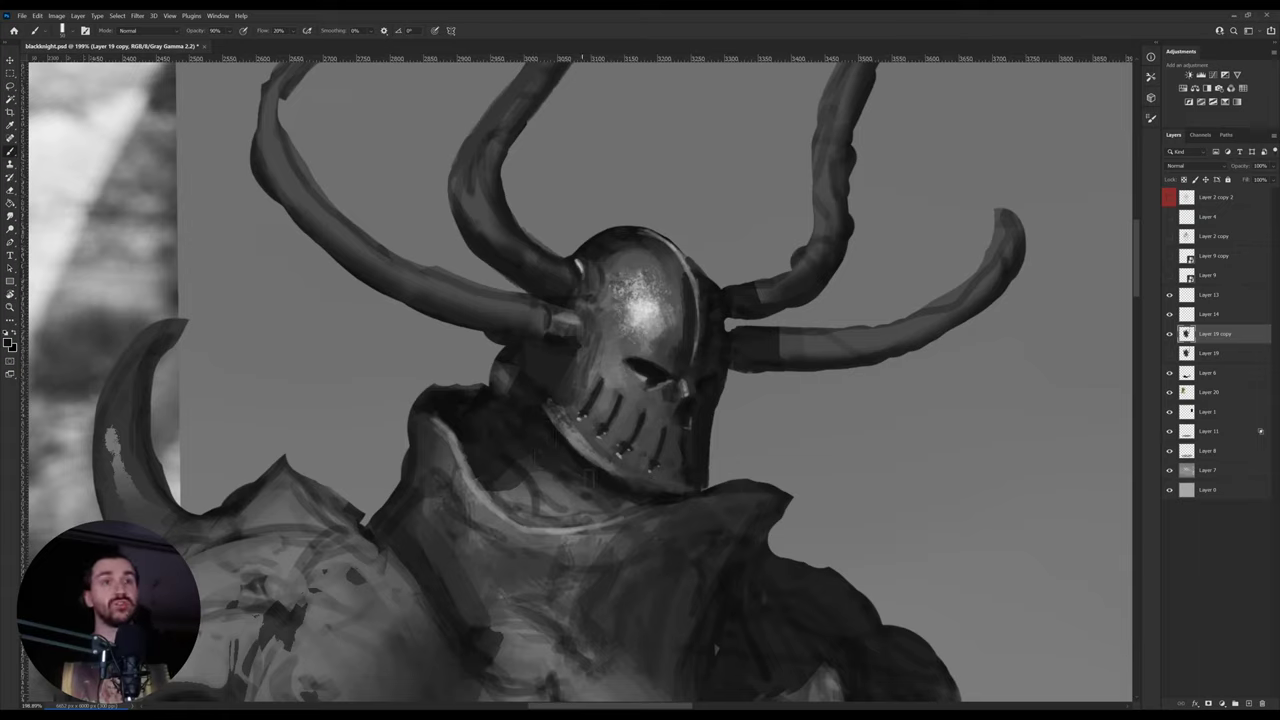
{"action": "left_click", "coordinate": [549, 490], "text": "alt"}
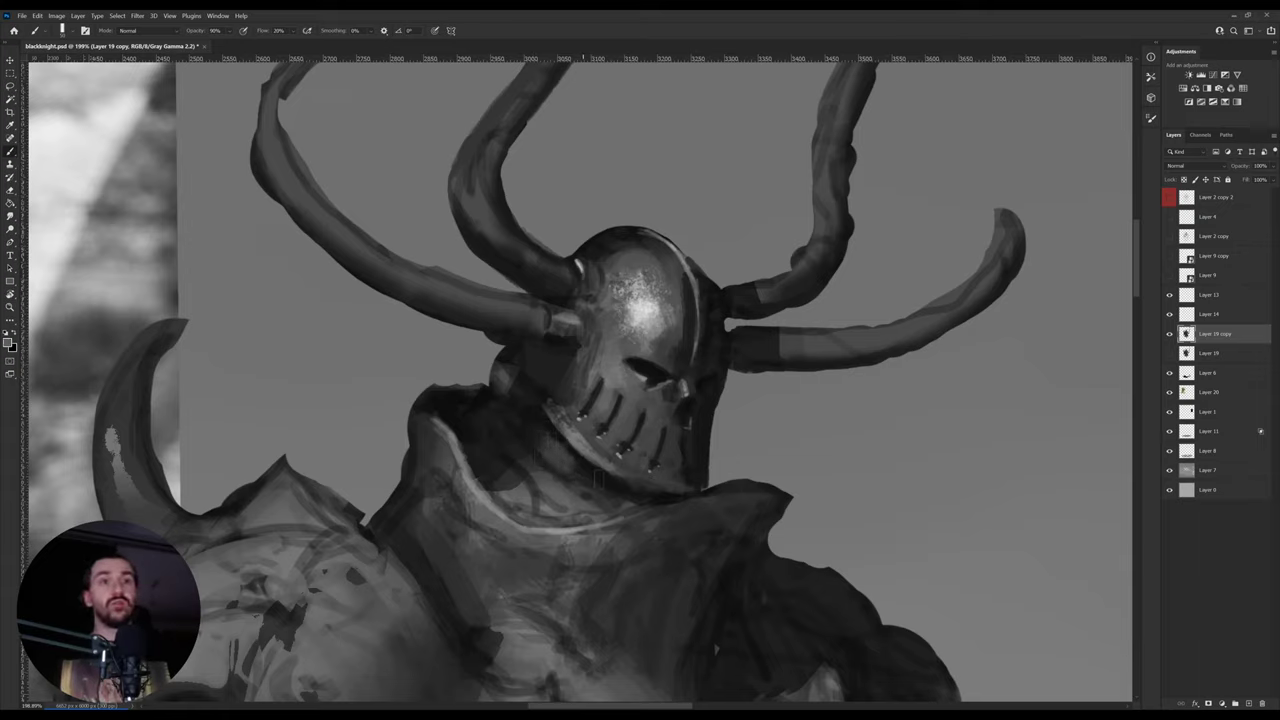
{"action": "mouse_move", "coordinate": [522, 462]}
{"action": "left_mouse_down"}
{"action": "mouse_move", "coordinate": [530, 483]}
{"action": "mouse_move", "coordinate": [511, 492]}
{"action": "left_mouse_up"}
{"action": "left_click", "coordinate": [553, 480], "text": "alt"}
{"action": "left_click", "coordinate": [493, 476], "text": "alt"}
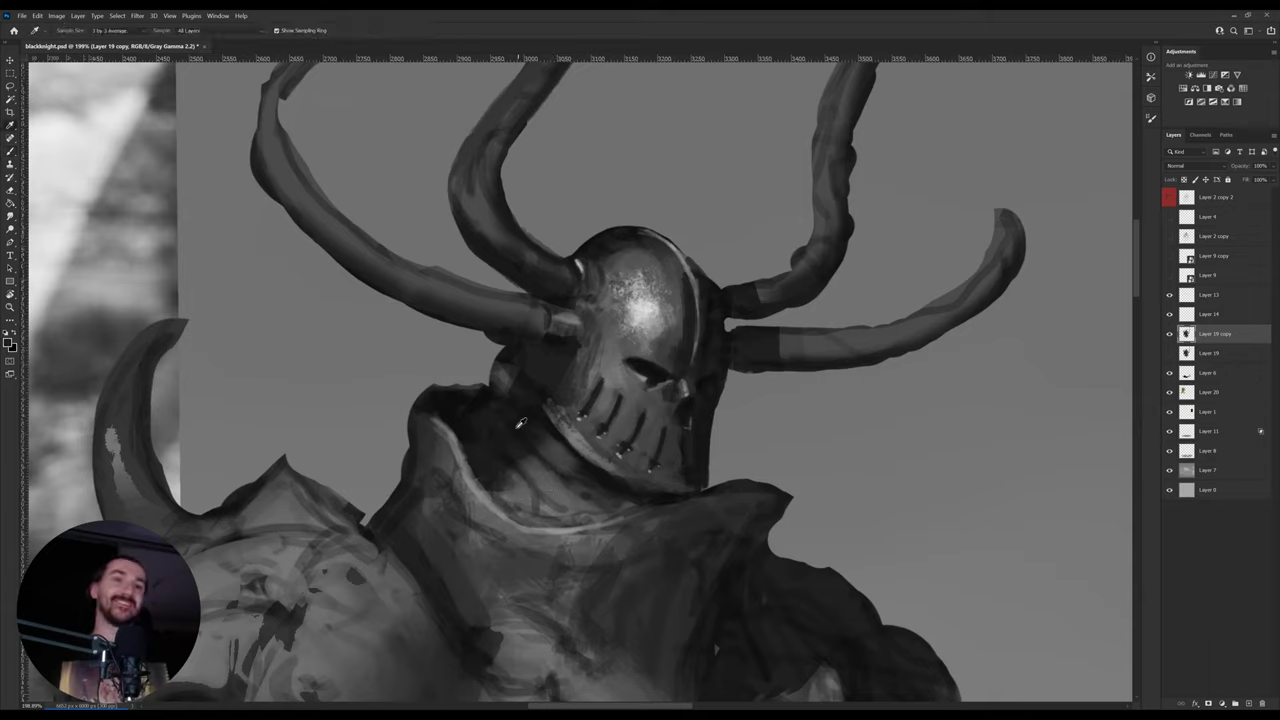
{"action": "left_click", "coordinate": [535, 448], "text": "alt"}
- Erase the bump behind the helmet below the horn and clean up the dark edge down to the collar
{"action": "key", "text": "e"}
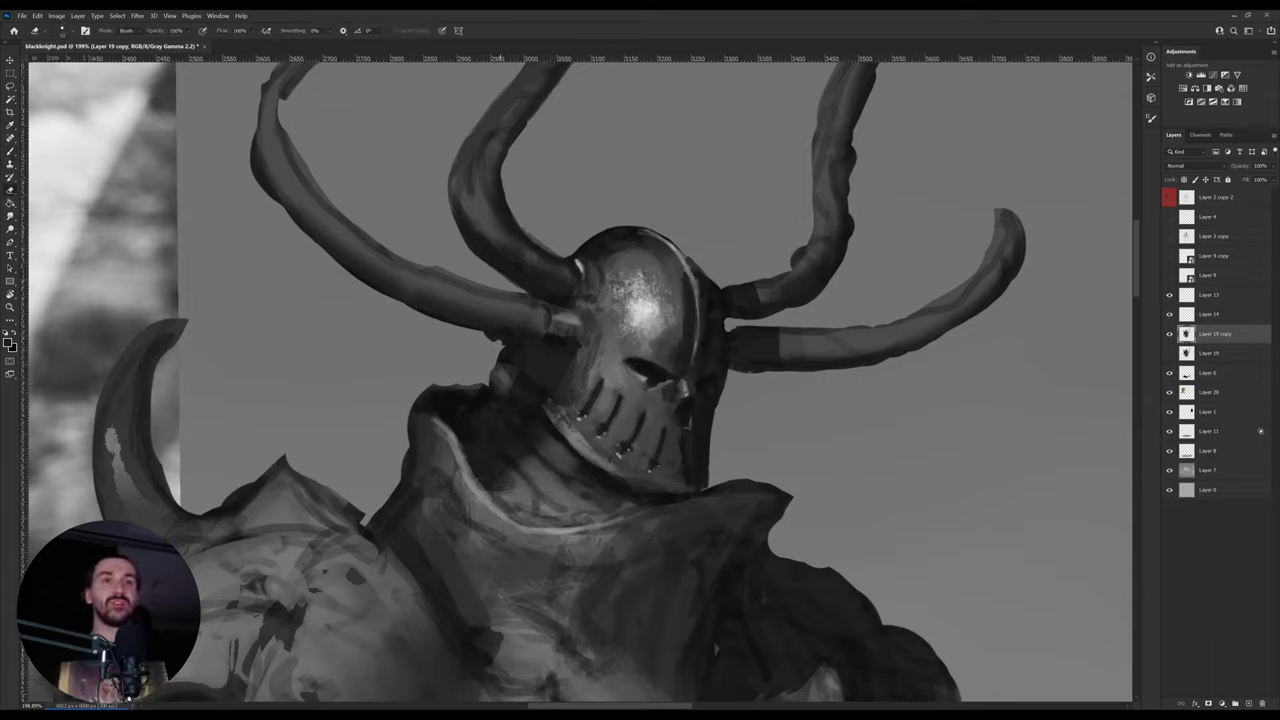
{"action": "left_click_drag", "start_coordinate": [503, 345], "coordinate": [508, 360]}
{"action": "key", "text": "r"}
{"action": "left_click_drag", "start_coordinate": [760, 356], "coordinate": [666, 250]}
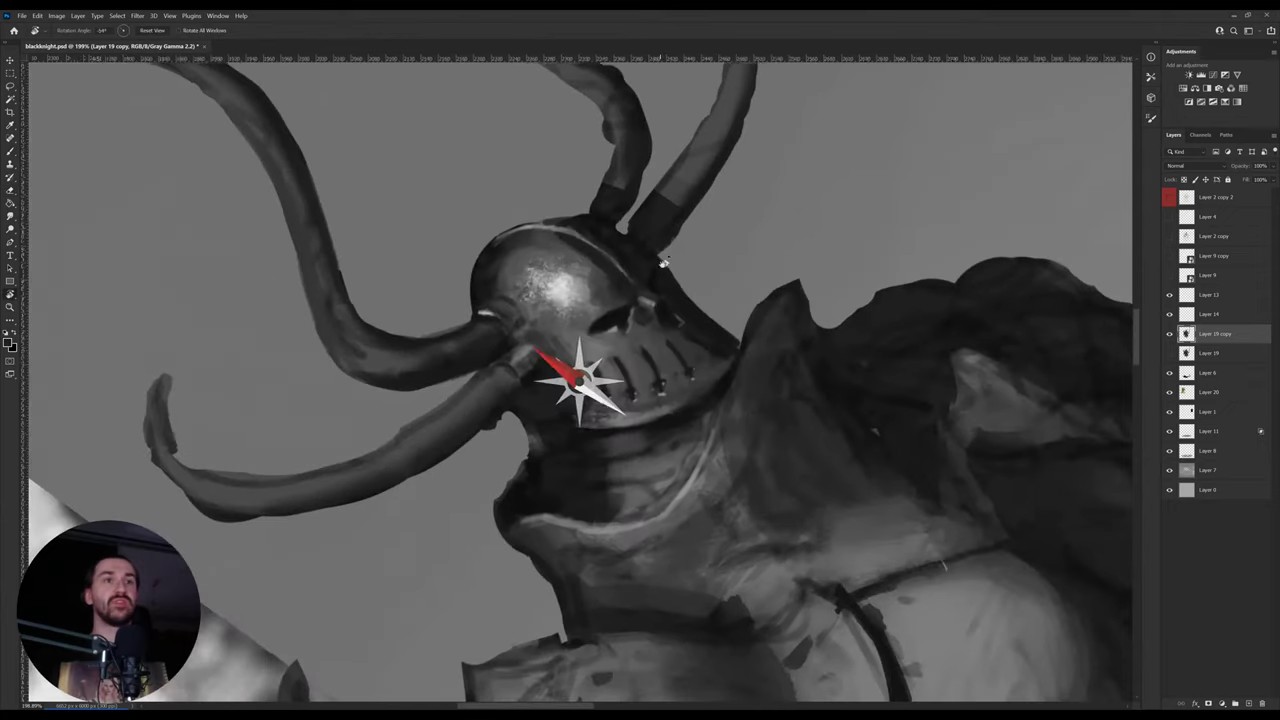
{"action": "key", "text": "b"}
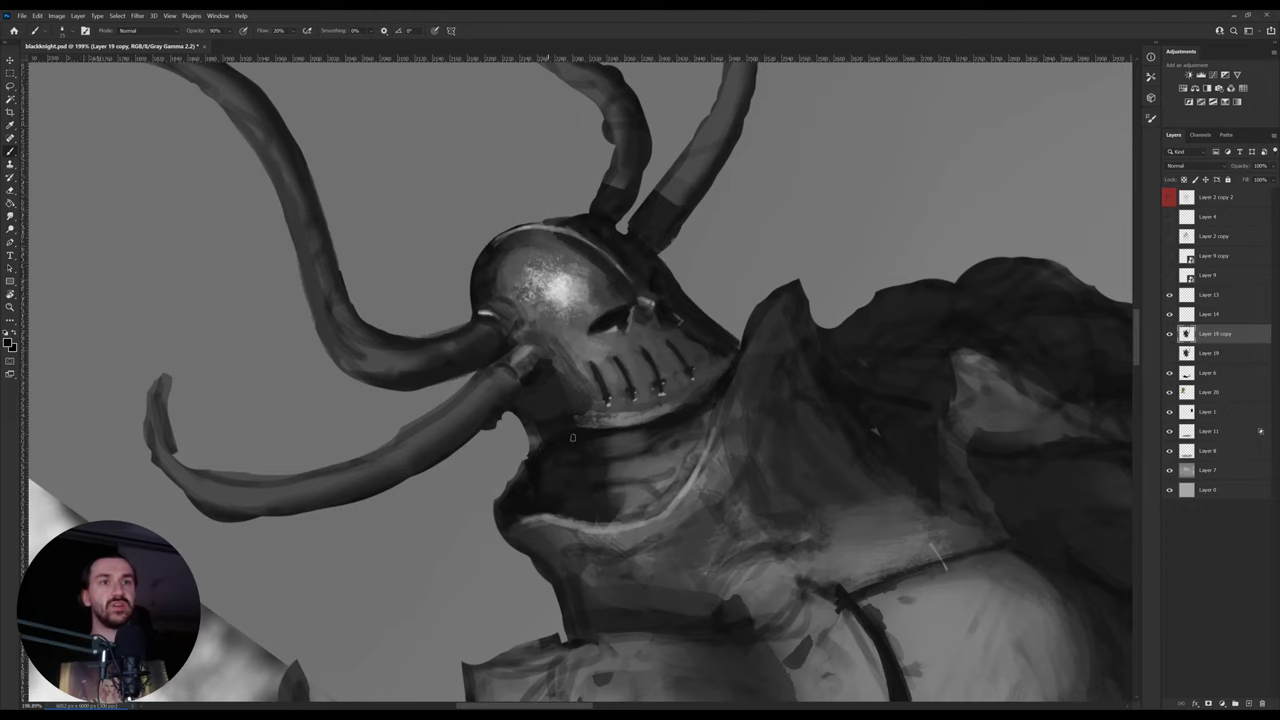
{"action": "key", "text": "r"}
{"action": "left_click_drag", "start_coordinate": [758, 404], "coordinate": [754, 426]}
{"action": "left_click", "coordinate": [145, 31]}
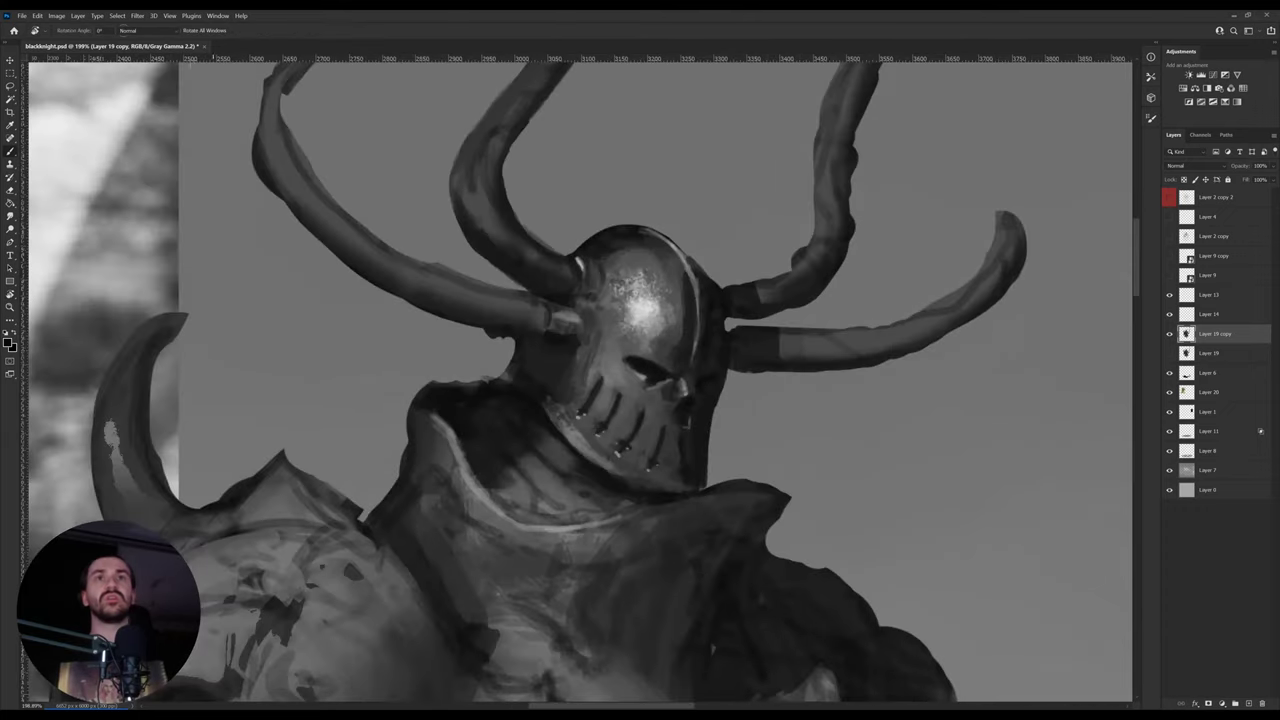
- Repaint the rim along the visor's back and lower edge with sampled visor tones at 60% brush opacity
{"action": "key", "text": "b"}
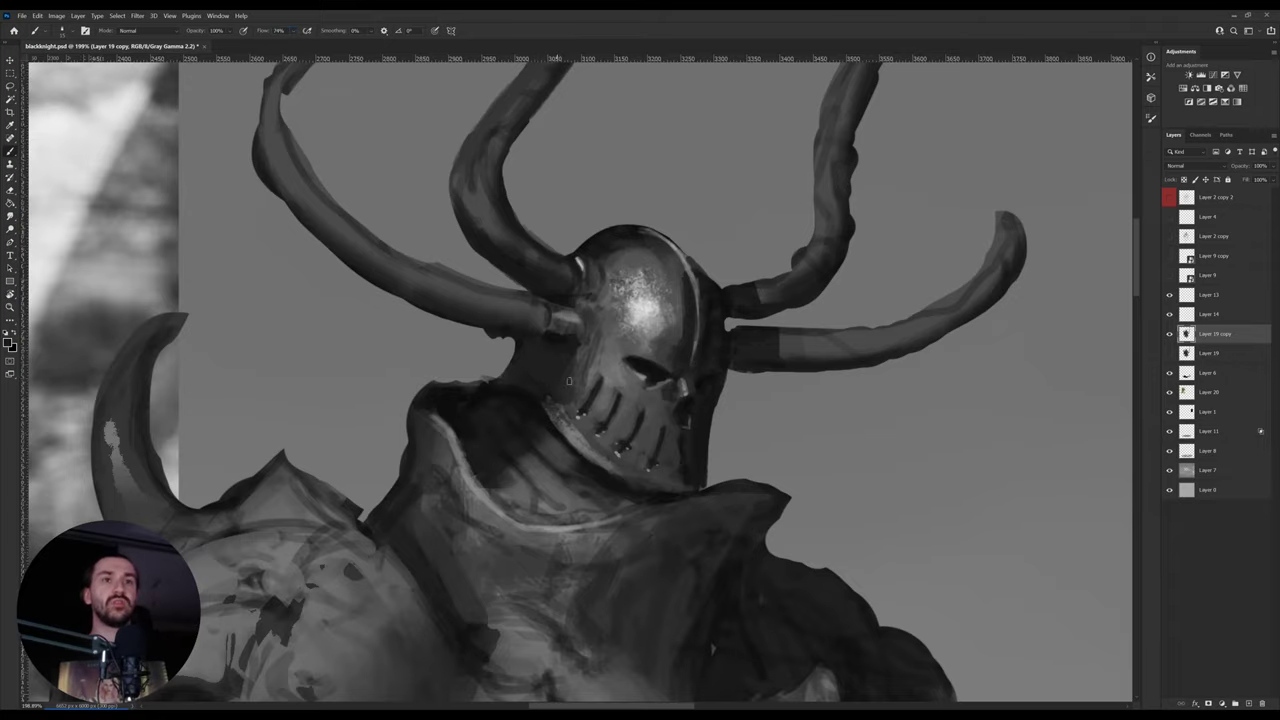
{"action": "key", "text": "r"}
{"action": "left_click_drag", "start_coordinate": [750, 358], "coordinate": [746, 424]}
{"action": "left_click", "coordinate": [555, 428], "text": "alt"}
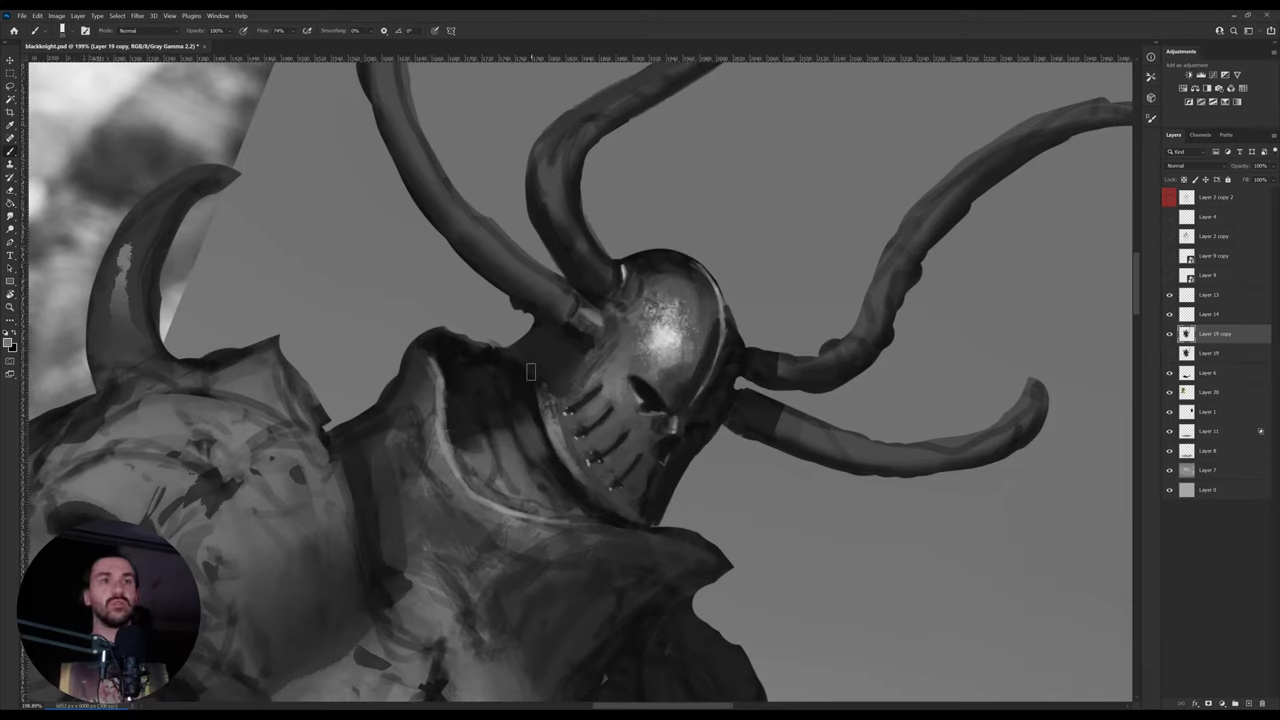
{"action": "key", "text": "i"}
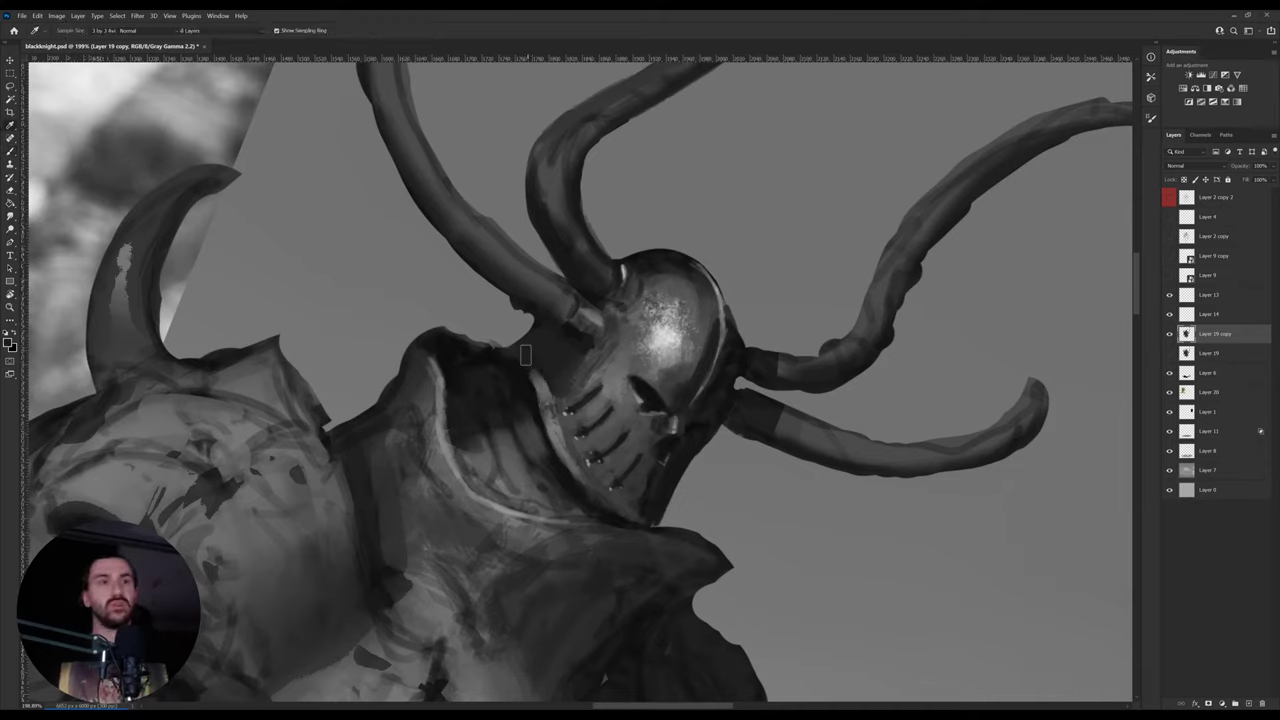
{"action": "key", "text": "b"}
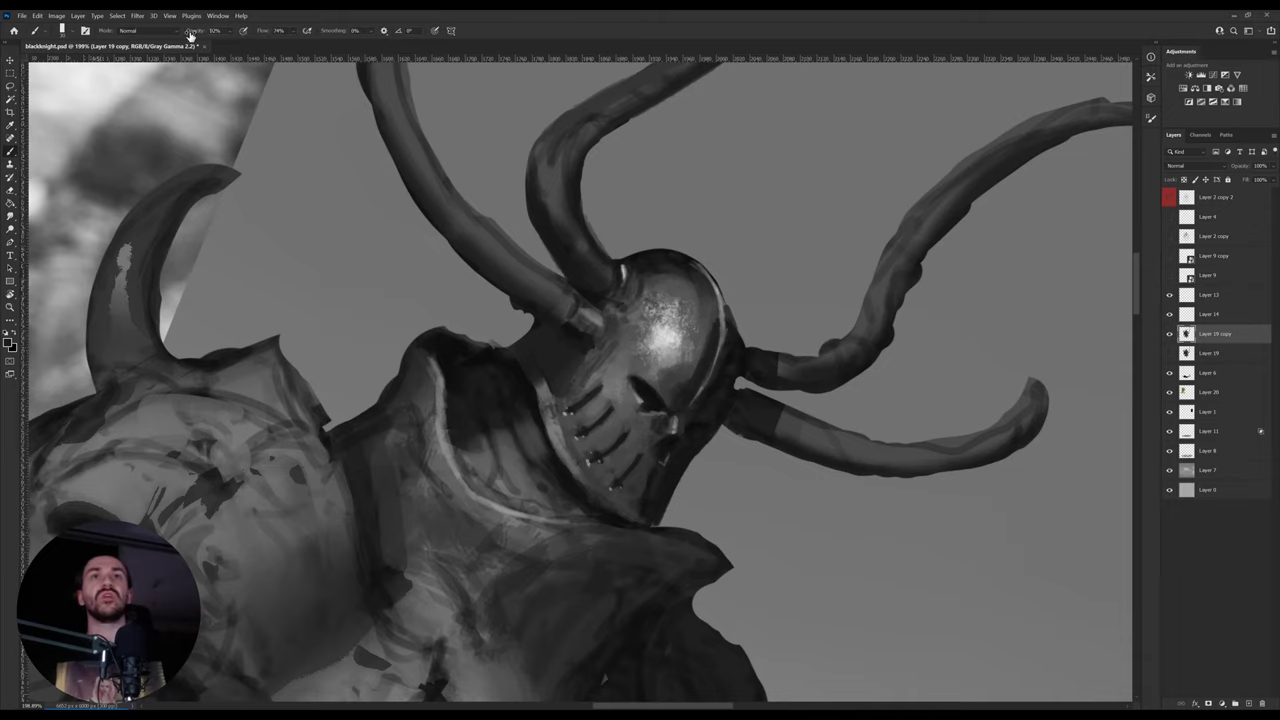
{"action": "key", "text": "6"}
{"action": "left_click", "coordinate": [541, 398], "text": "alt"}
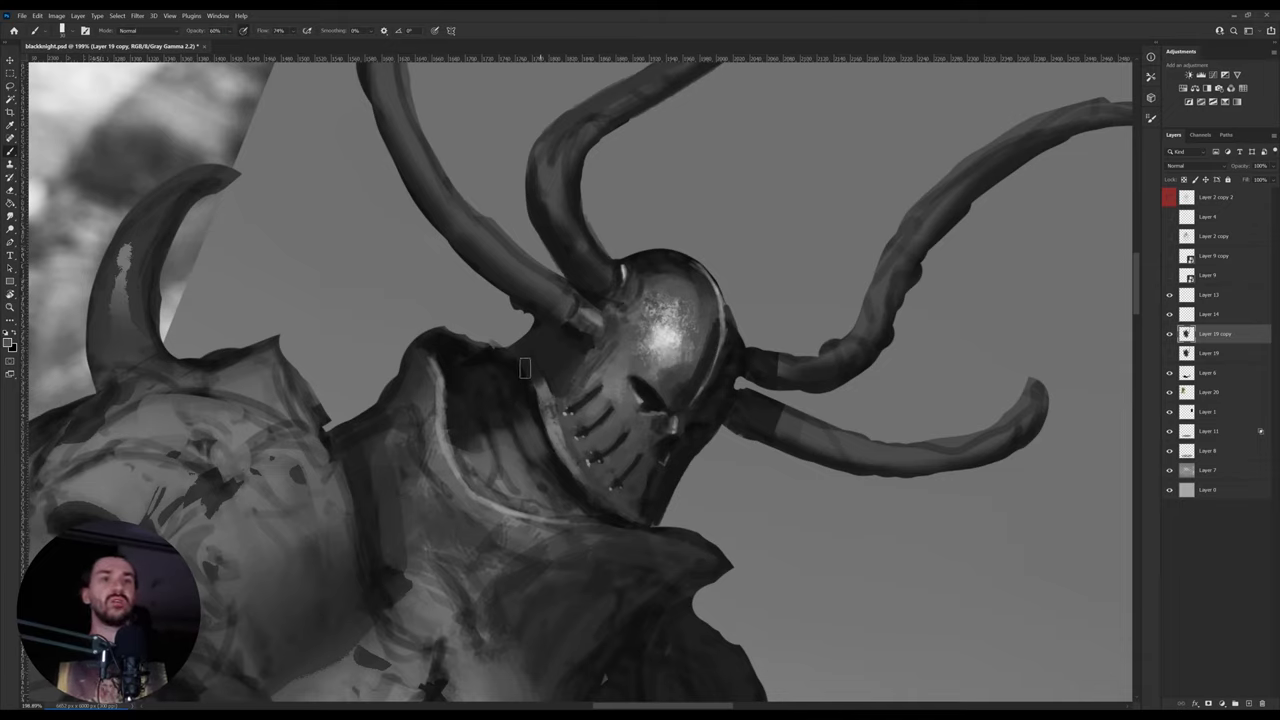
{"action": "left_click_drag", "start_coordinate": [525, 368], "coordinate": [550, 421]}
{"action": "left_click", "coordinate": [558, 432], "text": "alt"}
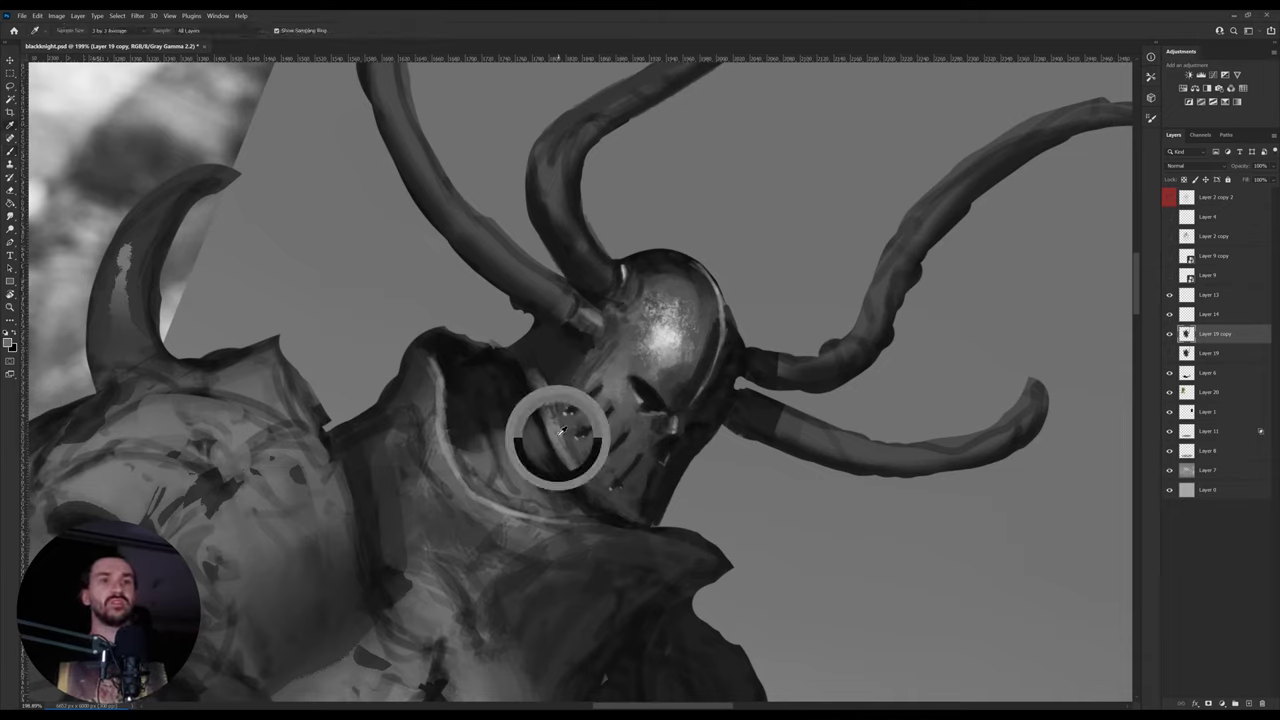
{"action": "left_click", "coordinate": [613, 501], "text": "alt"}
{"action": "left_click_drag", "start_coordinate": [604, 497], "coordinate": [578, 476]}
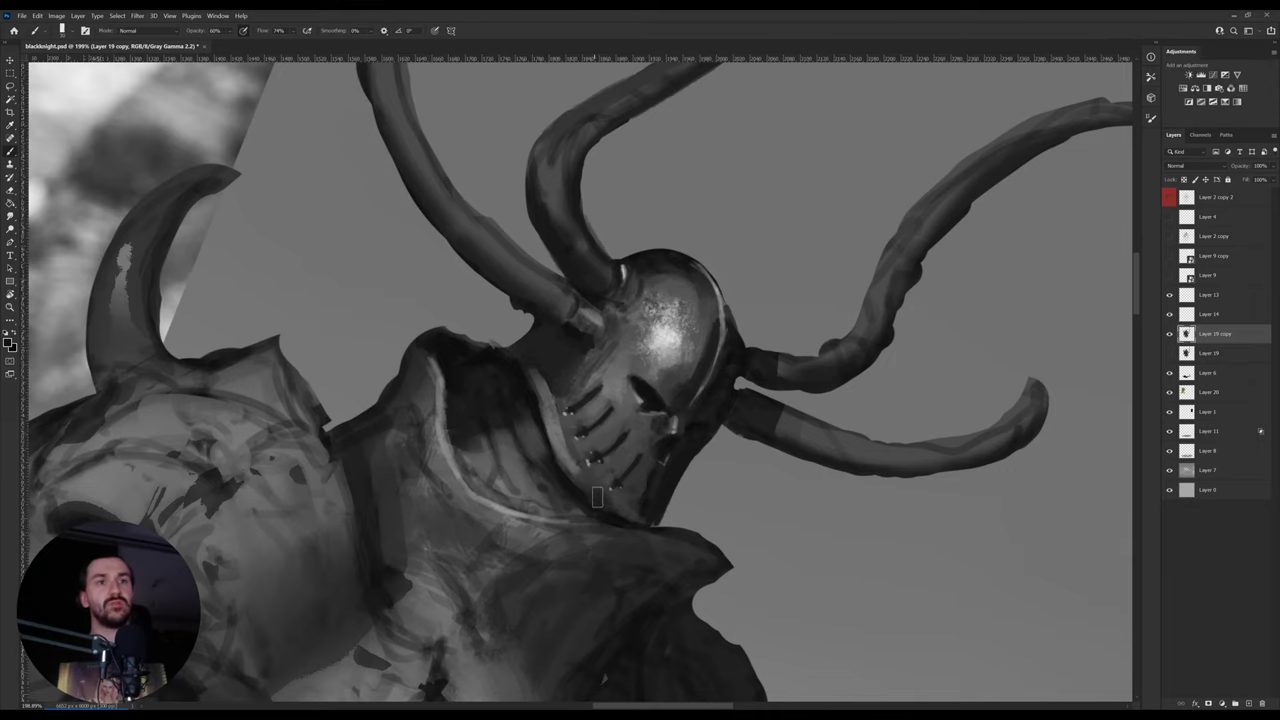
- Touch up the end of the visor rim near the chin with tones sampled from the helmet
{"action": "key", "text": "r"}
{"action": "left_click_drag", "start_coordinate": [731, 346], "coordinate": [575, 296]}
{"action": "key", "text": "b"}
{"action": "left_click", "coordinate": [658, 398], "text": "alt"}
{"action": "mouse_move", "coordinate": [660, 399]}
{"action": "left_mouse_down"}
{"action": "mouse_move", "coordinate": [704, 358]}
{"action": "mouse_move", "coordinate": [660, 396]}
{"action": "left_mouse_up"}
{"action": "left_click", "coordinate": [712, 340], "text": "alt"}
- Darken the neck folds between the visor rim and collar with a larger dark brush
{"action": "key", "text": "r"}
{"action": "mouse_move", "coordinate": [785, 312]}
{"action": "left_mouse_down"}
{"action": "mouse_move", "coordinate": [677, 494]}
{"action": "mouse_move", "coordinate": [612, 508]}
{"action": "left_mouse_up"}
{"action": "key", "text": "b"}
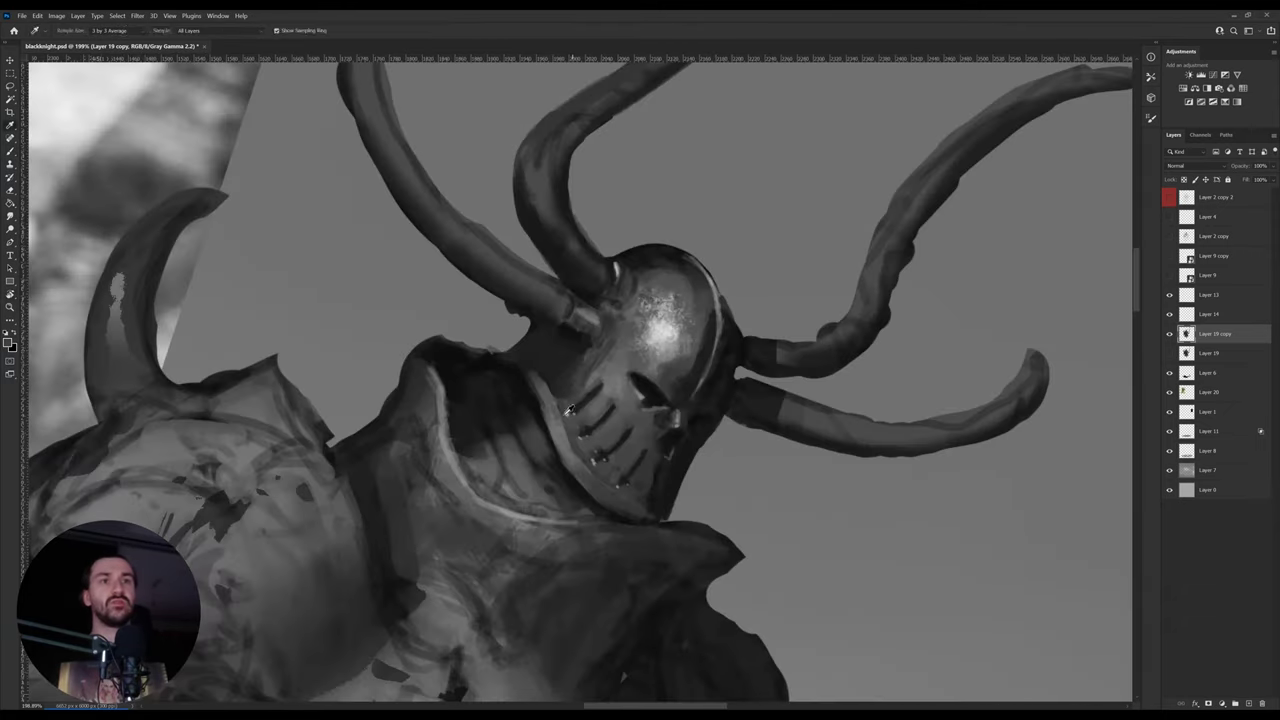
{"action": "left_click", "coordinate": [512, 462]}
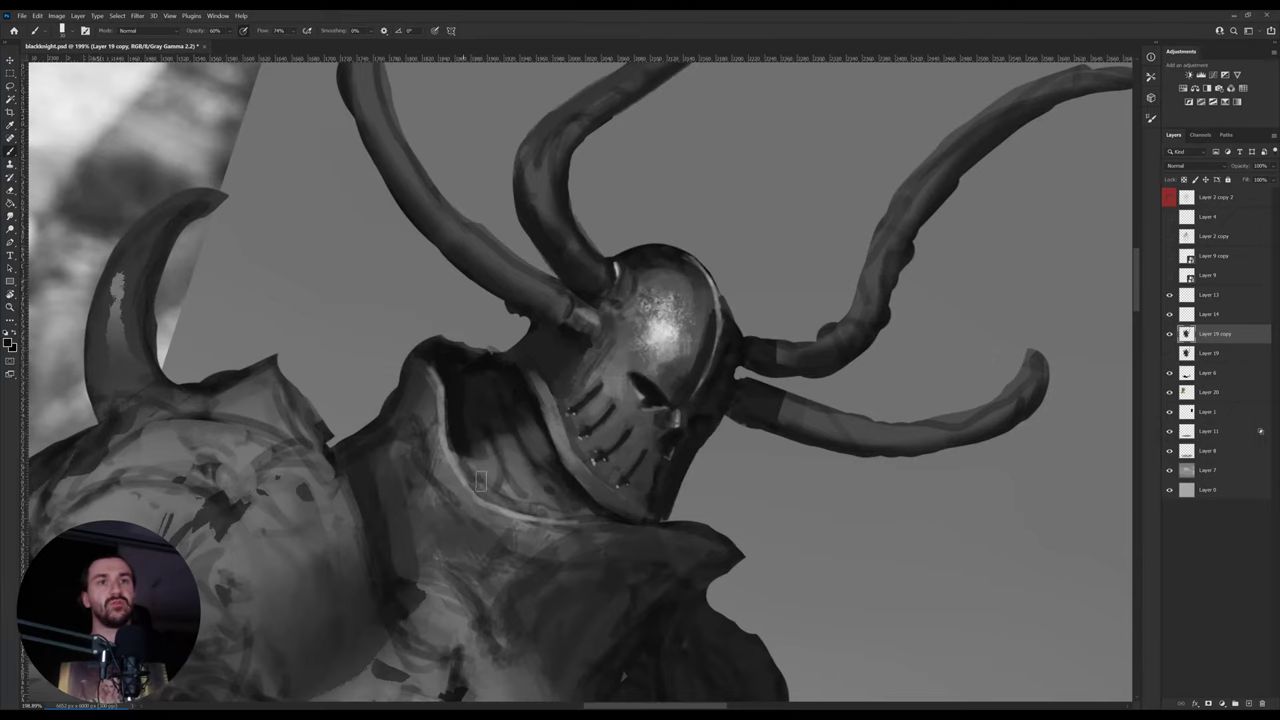
{"action": "key", "text": "r"}
{"action": "left_click_drag", "start_coordinate": [749, 449], "coordinate": [699, 463]}
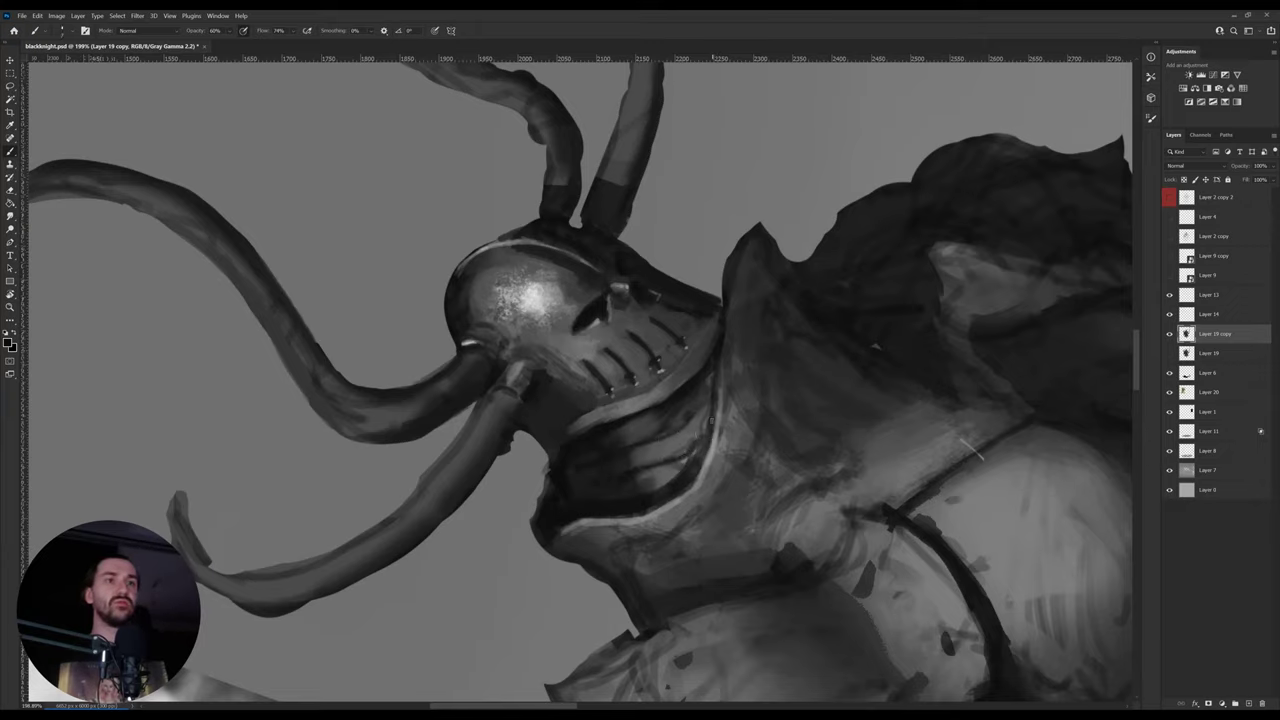
{"action": "key", "text": "bracketright"}
{"action": "key", "text": "bracketright"}
{"action": "key", "text": "bracketright"}
{"action": "key", "text": "bracketright"}
{"action": "key", "text": "bracketright"}
{"action": "key", "text": "bracketright"}
{"action": "left_click_drag", "start_coordinate": [701, 425], "coordinate": [668, 464]}
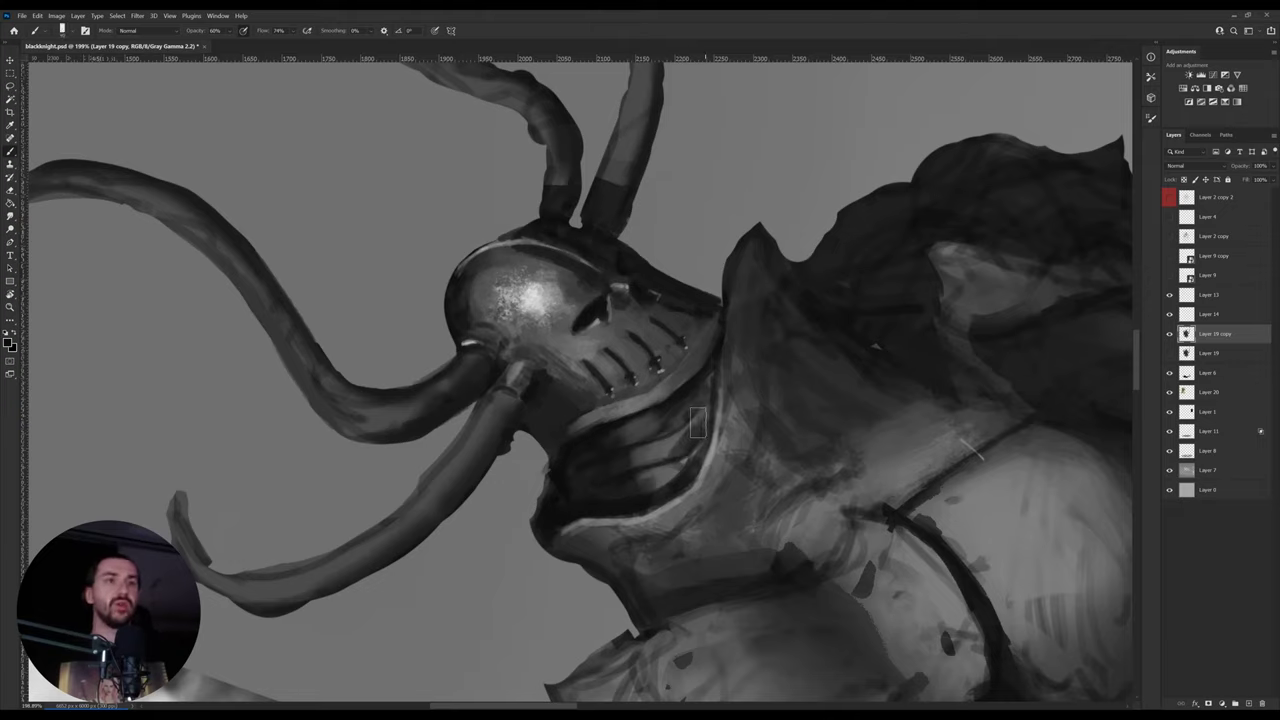
{"action": "left_click_drag", "start_coordinate": [702, 418], "coordinate": [660, 450]}
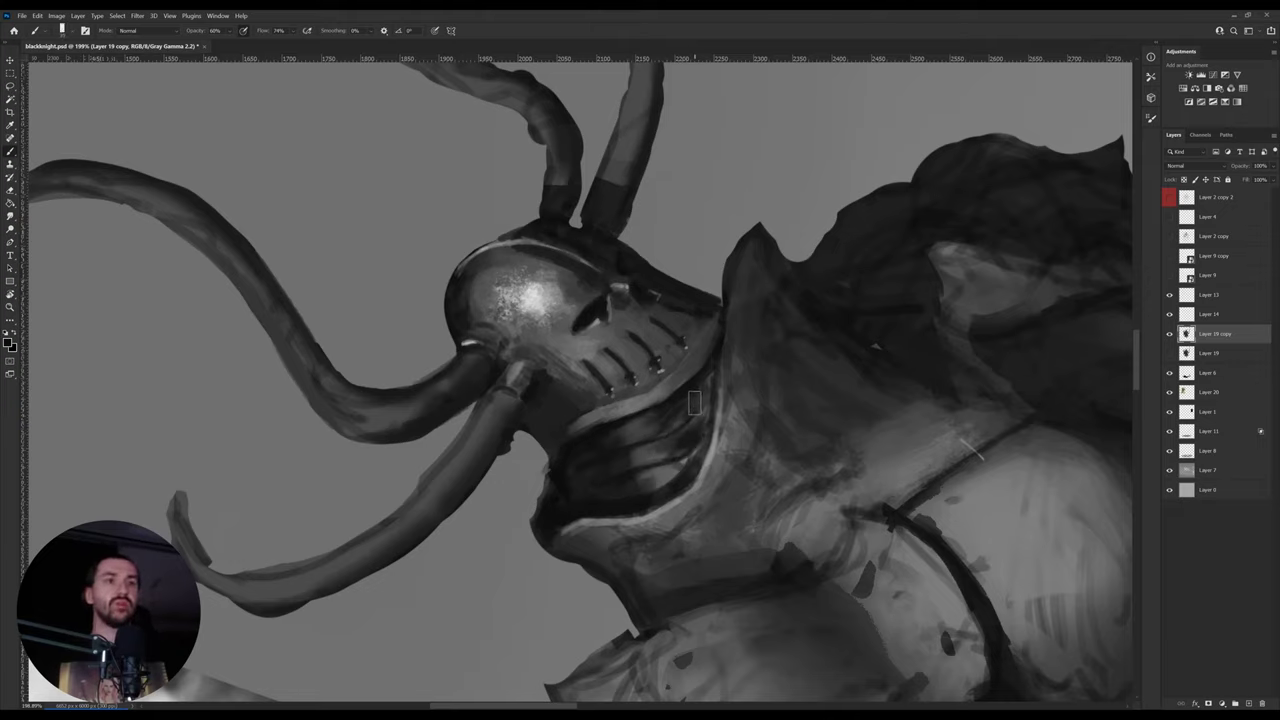
- Refine the lit bands of the neck folds beside the collar rim with a sampled neck tone
{"action": "key", "text": "r"}
{"action": "mouse_move", "coordinate": [763, 326]}
{"action": "left_mouse_down"}
{"action": "mouse_move", "coordinate": [700, 487]}
{"action": "mouse_move", "coordinate": [609, 472]}
{"action": "left_mouse_up"}
{"action": "key", "text": "b"}
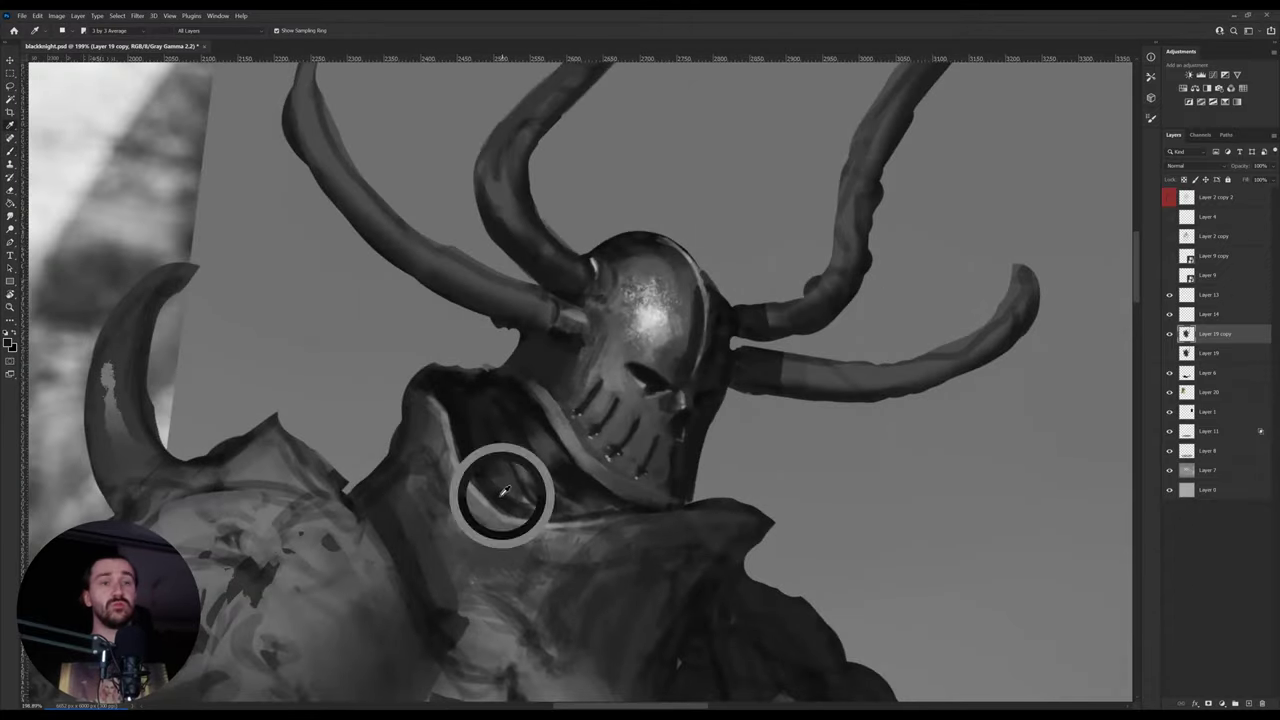
{"action": "key", "text": "i"}
{"action": "left_click", "coordinate": [515, 491]}
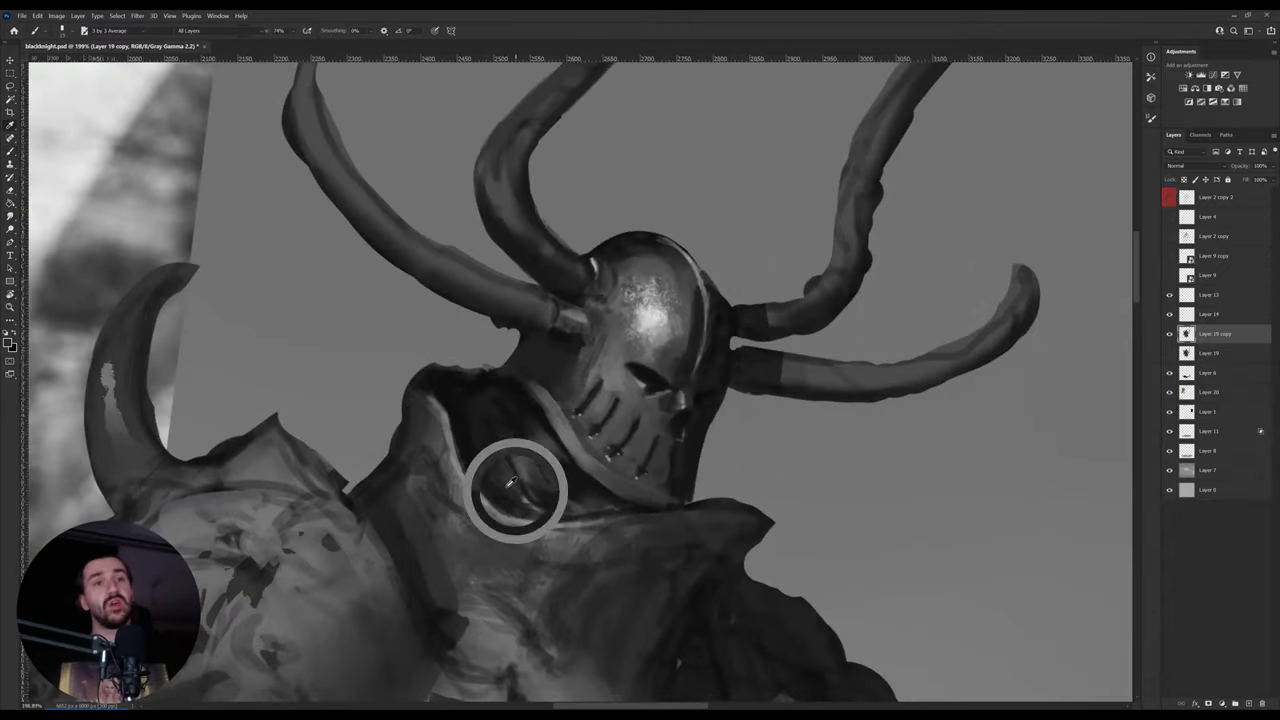
{"action": "left_click_drag", "start_coordinate": [521, 490], "coordinate": [577, 552]}
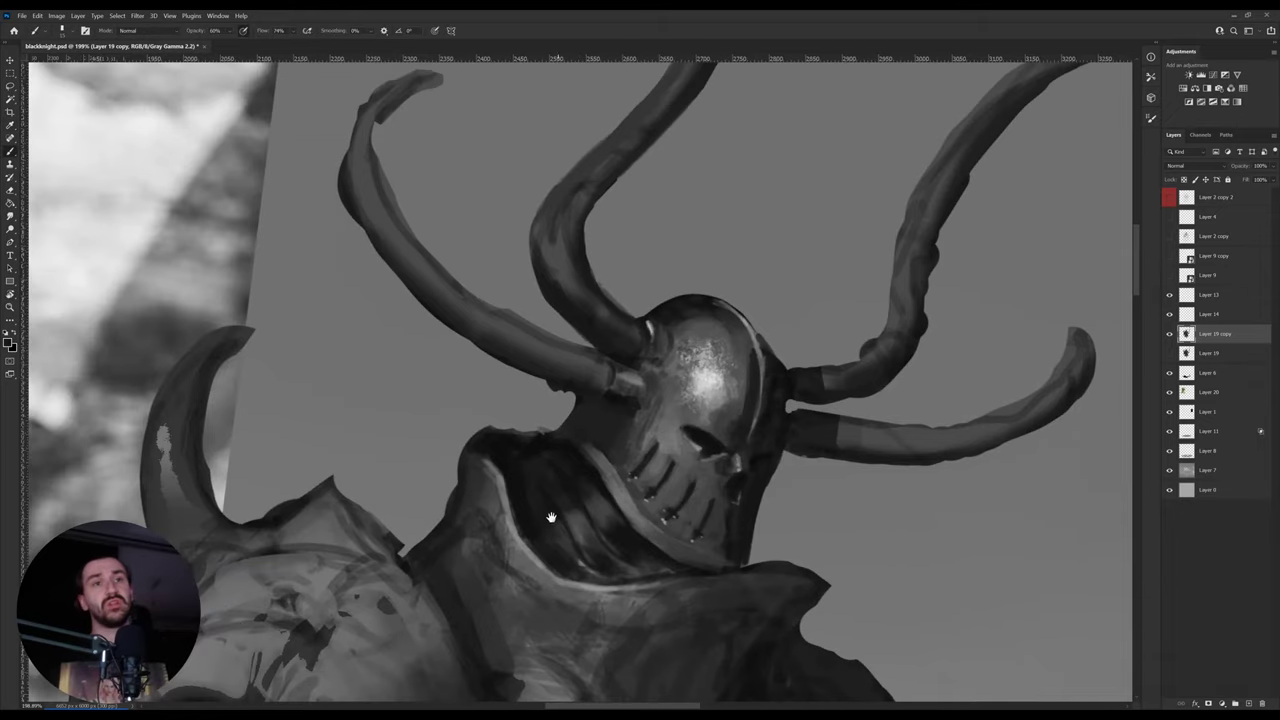
{"action": "mouse_move", "coordinate": [730, 205]}
{"action": "left_mouse_down"}
{"action": "mouse_move", "coordinate": [760, 200]}
{"action": "mouse_move", "coordinate": [707, 188]}
{"action": "mouse_move", "coordinate": [711, 202]}
{"action": "left_mouse_up"}
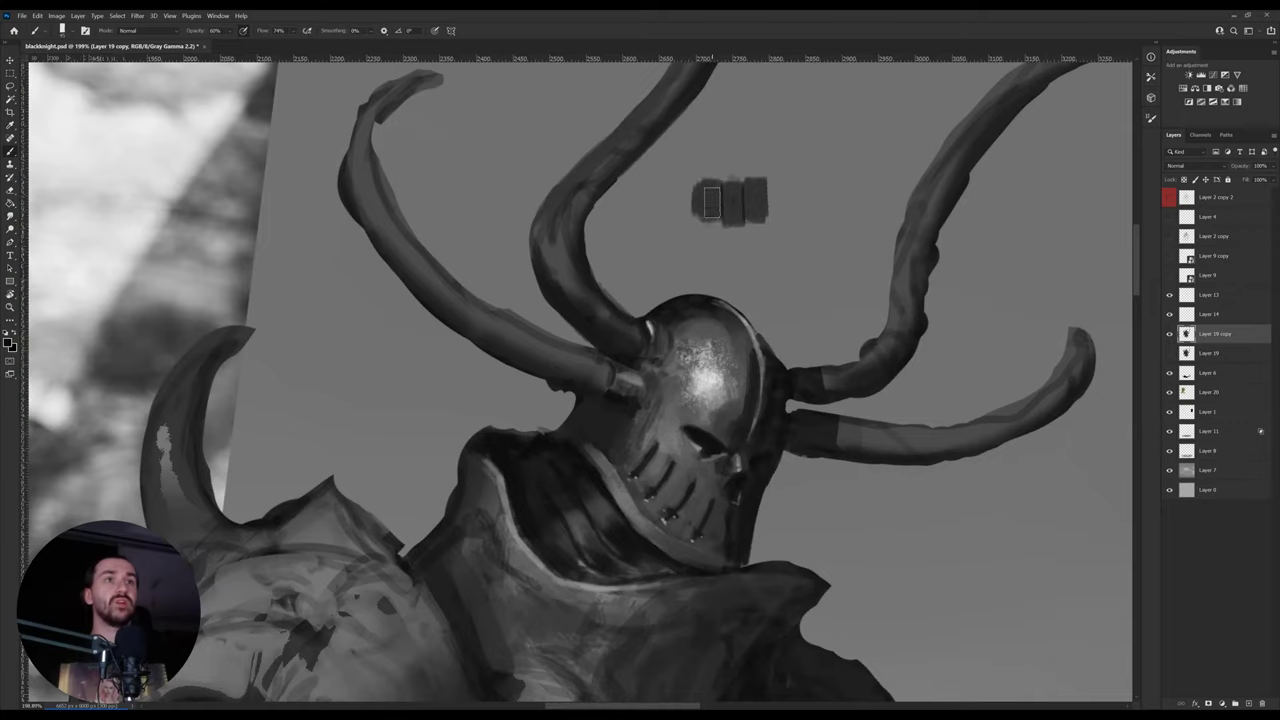
{"action": "mouse_move", "coordinate": [736, 152]}
{"action": "left_mouse_down"}
{"action": "mouse_move", "coordinate": [740, 178]}
{"action": "mouse_move", "coordinate": [705, 165]}
{"action": "mouse_move", "coordinate": [758, 195]}
{"action": "left_mouse_up"}
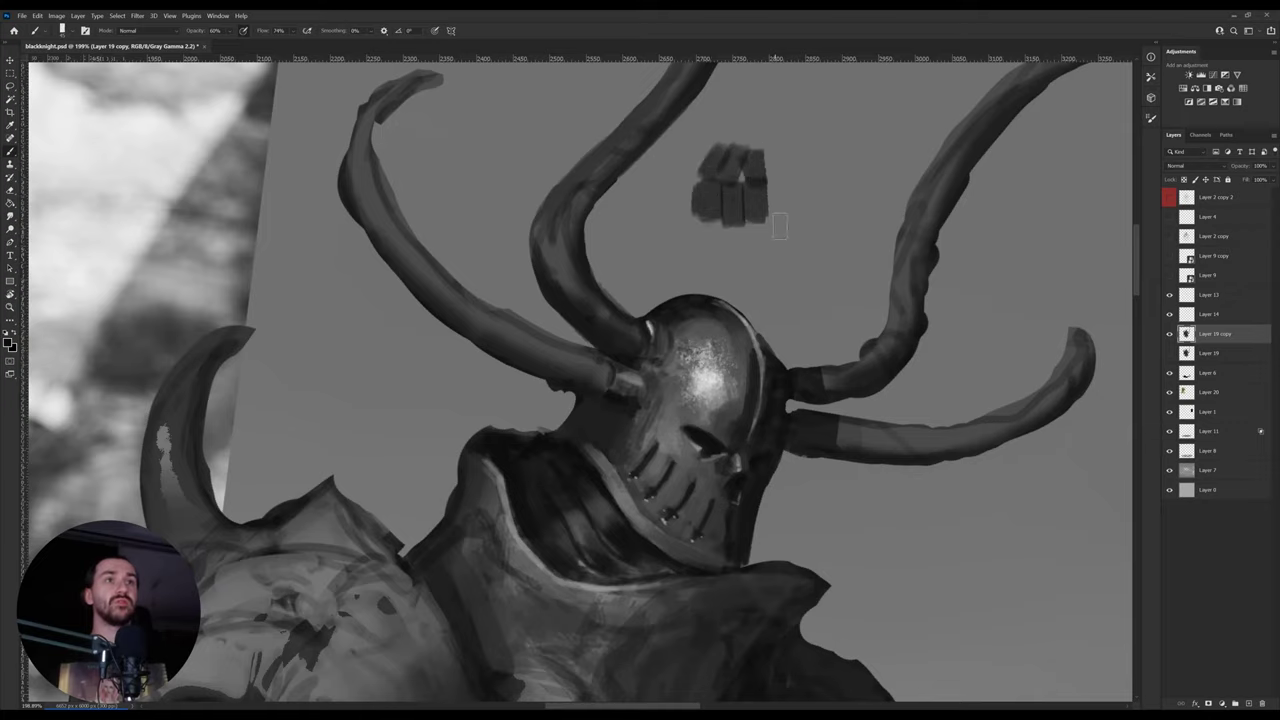
{"action": "key", "text": "l"}
{"action": "left_click_drag", "start_coordinate": [745, 128], "coordinate": [742, 240]}
{"action": "key", "text": "Delete"}
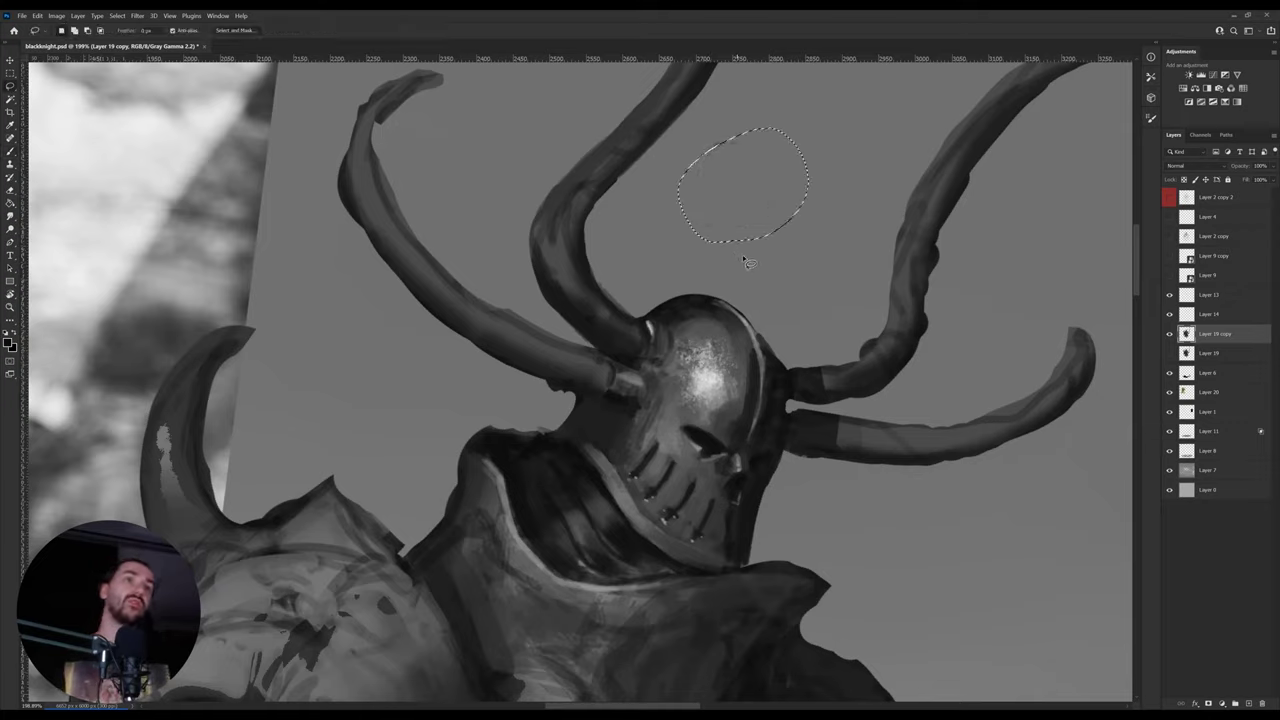
{"action": "key", "text": "ctrl+d"}
- Paint a bright highlight on the bend of the tall near-side horn with a sampled helmet tone and soften its lower end
{"action": "left_click_drag", "start_coordinate": [649, 334], "coordinate": [565, 430]}
{"action": "key", "text": "i"}
{"action": "left_click", "coordinate": [622, 473]}
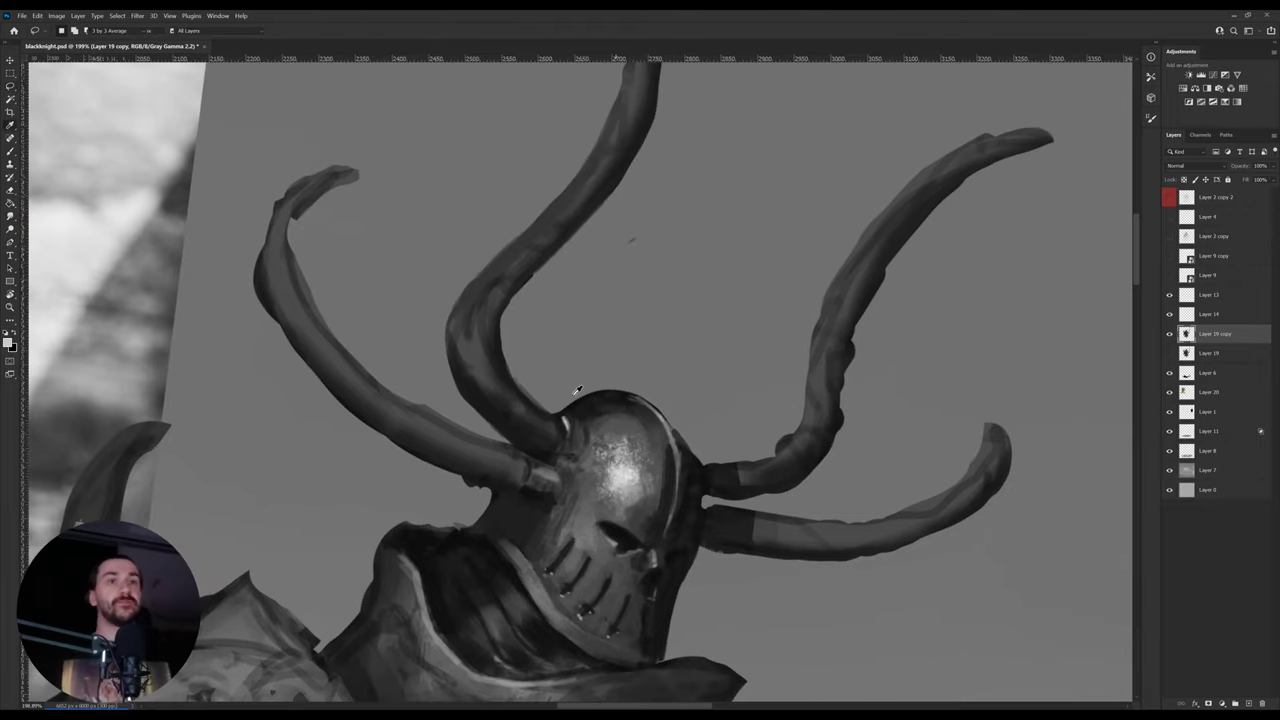
{"action": "key", "text": "b"}
{"action": "left_click_drag", "start_coordinate": [469, 311], "coordinate": [466, 329]}
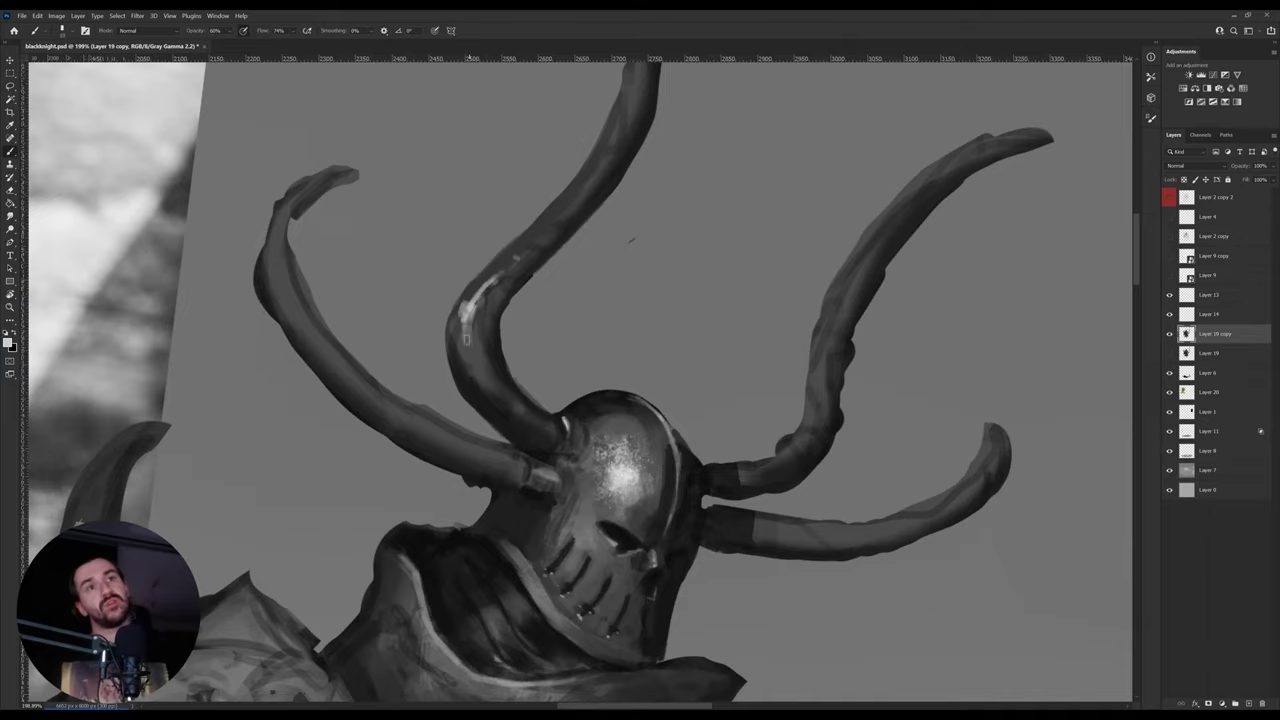
{"action": "left_click_drag", "start_coordinate": [471, 350], "coordinate": [473, 361]}
{"action": "left_click_drag", "start_coordinate": [476, 333], "coordinate": [486, 371]}
{"action": "key", "text": "i"}
{"action": "left_click", "coordinate": [476, 349]}
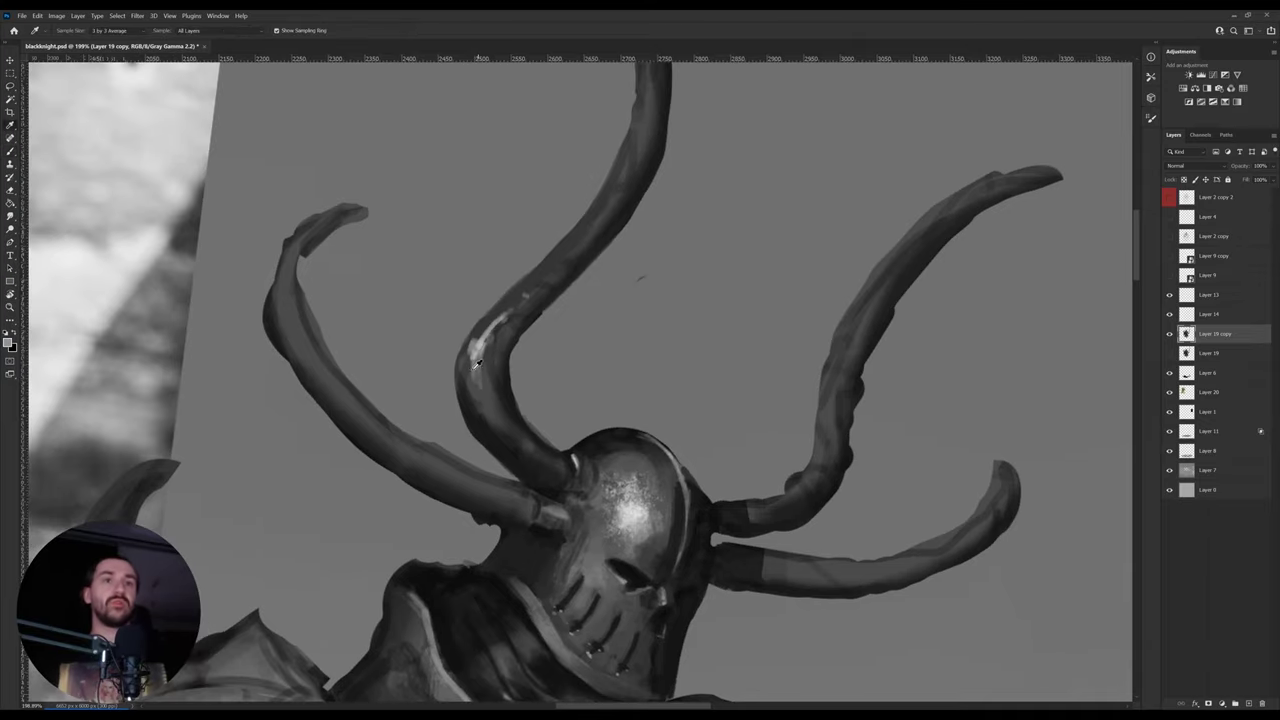
{"action": "left_click", "coordinate": [471, 363]}
{"action": "key", "text": "b"}
- Shade the tall horn from below its bend down to the helmet socket with sampled dark and mid tones
{"action": "key", "text": "i"}
{"action": "left_click", "coordinate": [500, 440]}
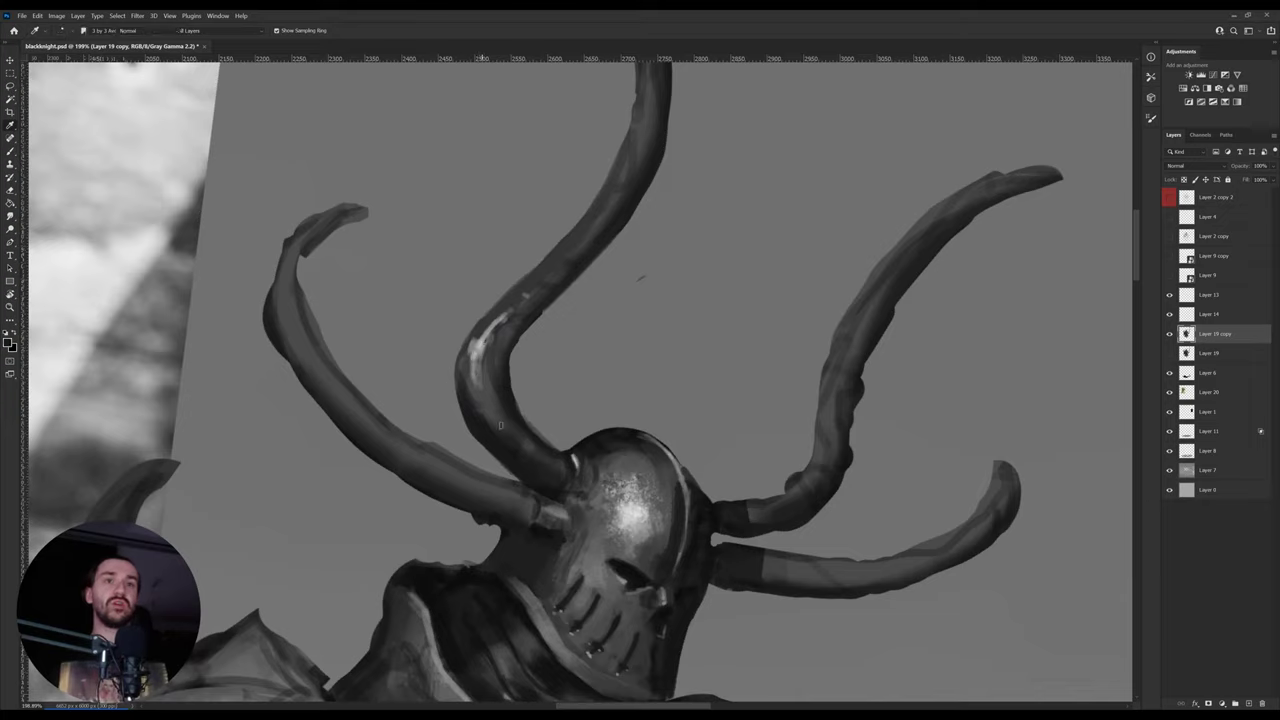
{"action": "key", "text": "b"}
{"action": "key", "text": "bracketright"}
{"action": "key", "text": "bracketright"}
{"action": "left_click_drag", "start_coordinate": [521, 458], "coordinate": [488, 403]}
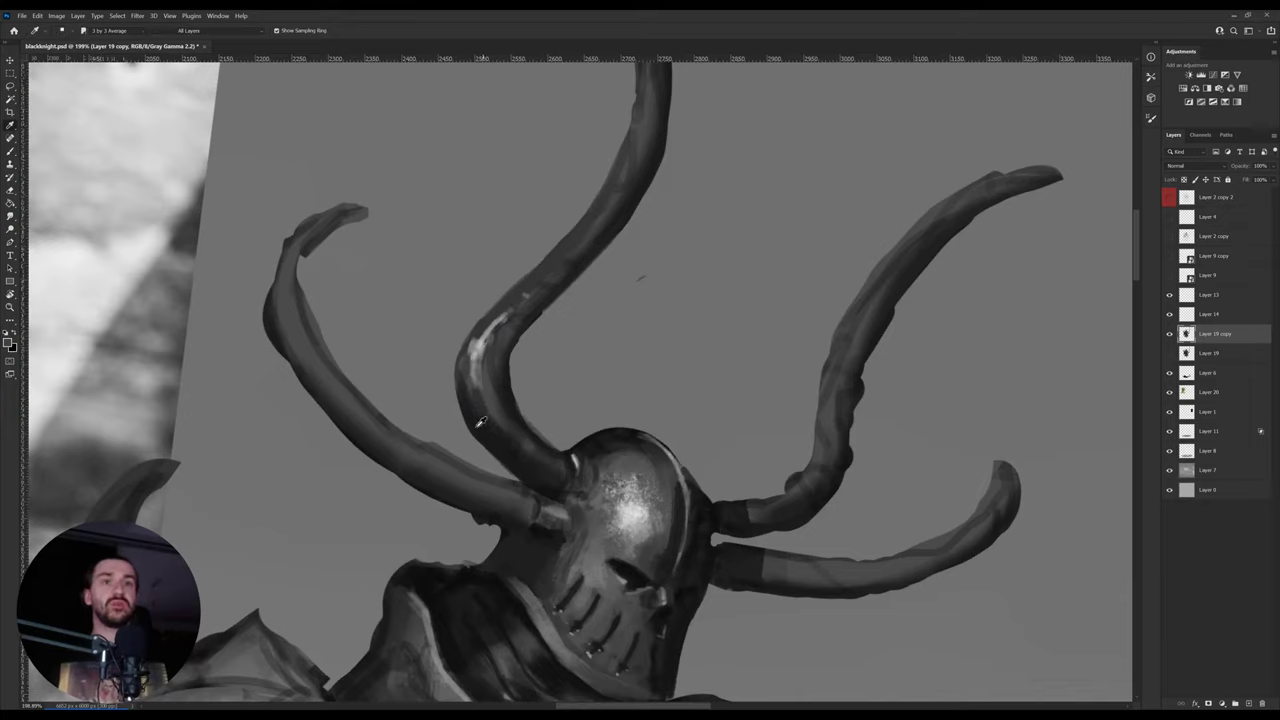
{"action": "key", "text": "i"}
{"action": "left_click", "coordinate": [498, 407]}
{"action": "key", "text": "b"}
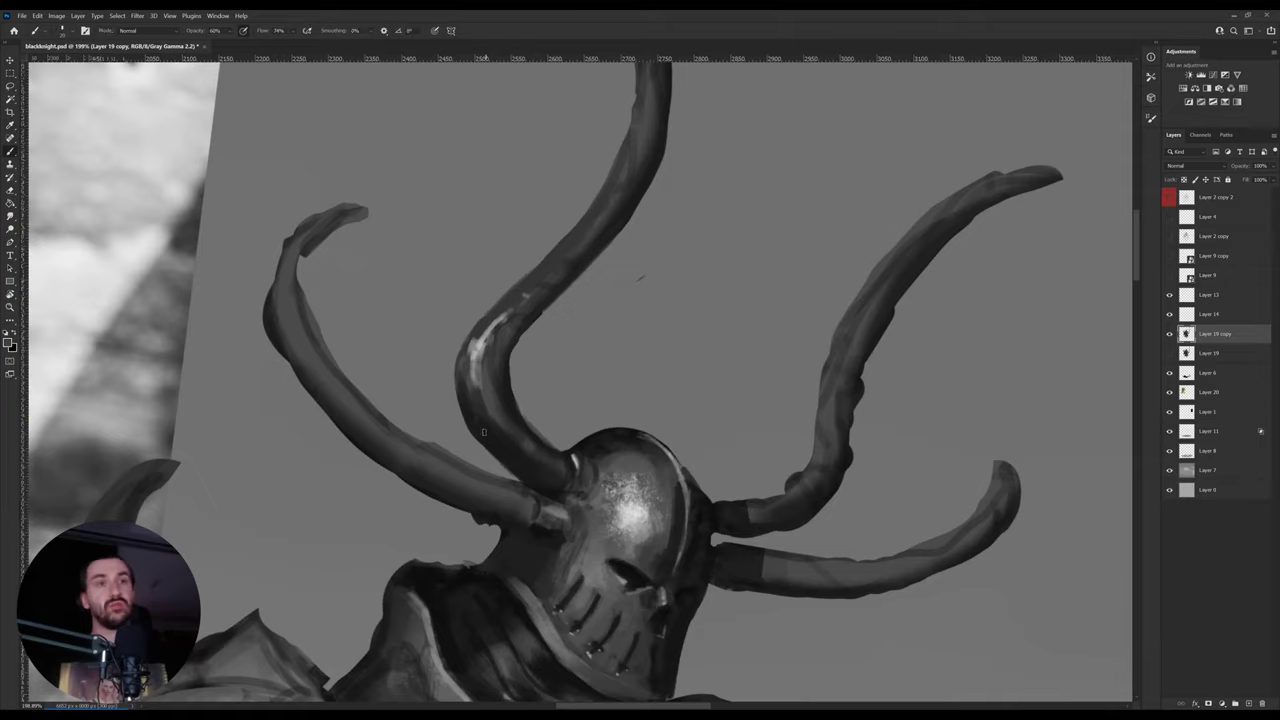
{"action": "left_click", "coordinate": [539, 479], "text": "alt"}
{"action": "left_click_drag", "start_coordinate": [514, 456], "coordinate": [533, 486]}
{"action": "key", "text": "bracketright"}
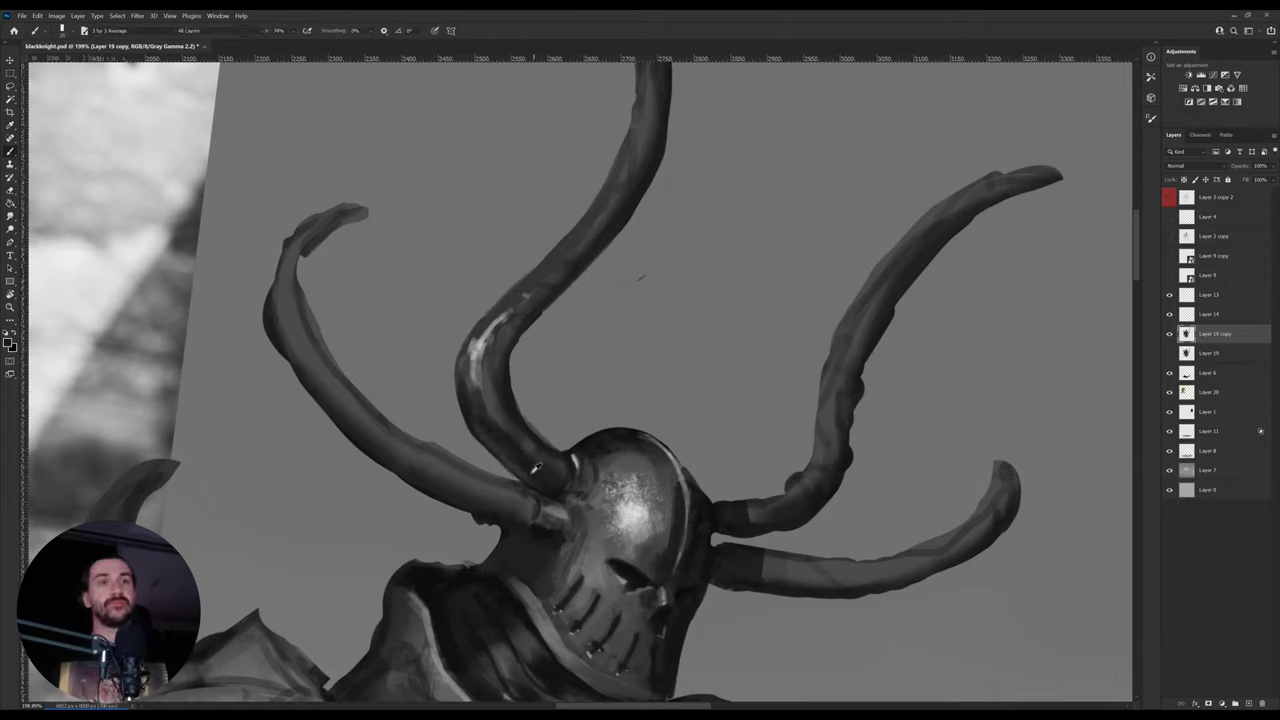
{"action": "left_click", "coordinate": [525, 468], "text": "alt"}
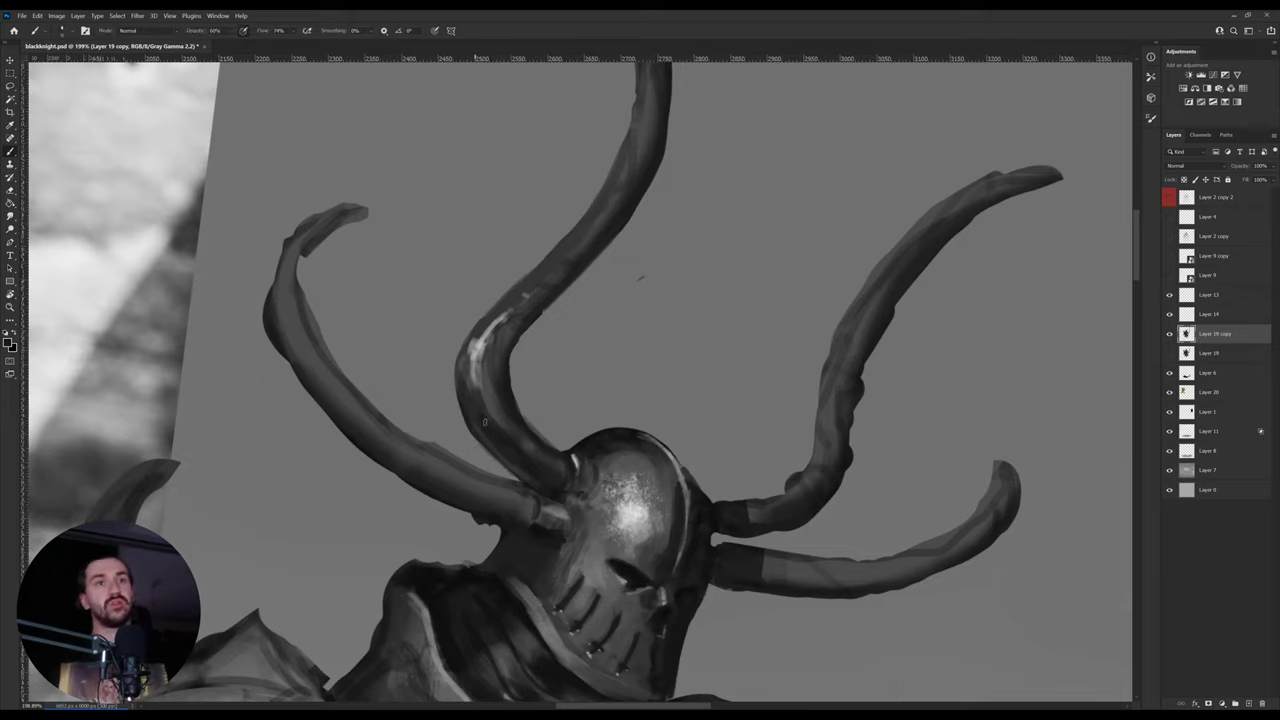
- Blend the tones around the highlight on the tall horn's bend with sampled light and dark grays
{"action": "left_click", "coordinate": [478, 374], "text": "alt"}
{"action": "left_click", "coordinate": [501, 382], "text": "alt"}
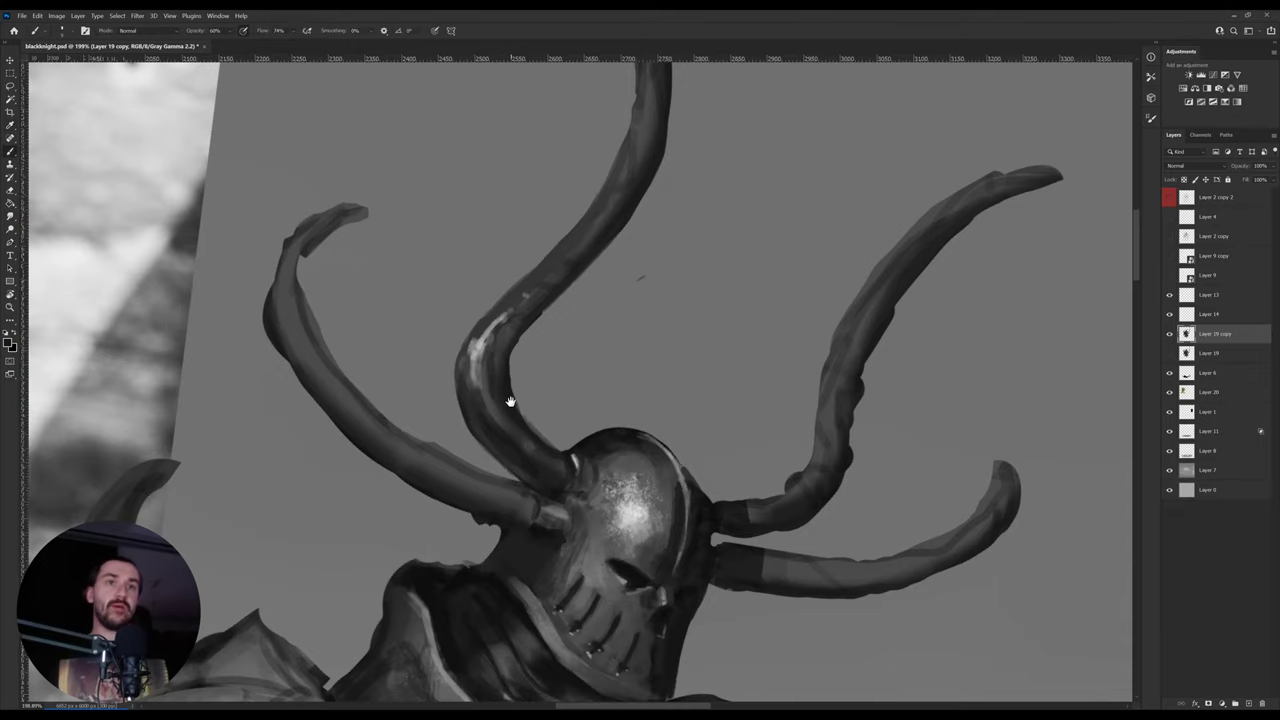
{"action": "mouse_move", "coordinate": [510, 401]}
{"action": "left_mouse_down"}
{"action": "mouse_move", "coordinate": [512, 449]}
{"action": "mouse_move", "coordinate": [481, 392]}
{"action": "mouse_move", "coordinate": [510, 352]}
{"action": "mouse_move", "coordinate": [481, 392]}
{"action": "left_mouse_up"}
{"action": "mouse_move", "coordinate": [478, 394]}
{"action": "left_mouse_down"}
{"action": "mouse_move", "coordinate": [492, 370]}
{"action": "mouse_move", "coordinate": [511, 394]}
{"action": "mouse_move", "coordinate": [480, 434]}
{"action": "mouse_move", "coordinate": [514, 391]}
{"action": "mouse_move", "coordinate": [557, 415]}
{"action": "left_mouse_up"}
{"action": "left_click", "coordinate": [497, 422], "text": "alt"}
{"action": "left_click", "coordinate": [475, 428], "text": "alt"}
- Trim the outline of the tall horn's tip with the Eraser and darken its upper section with sampled tones
{"action": "key", "text": "e"}
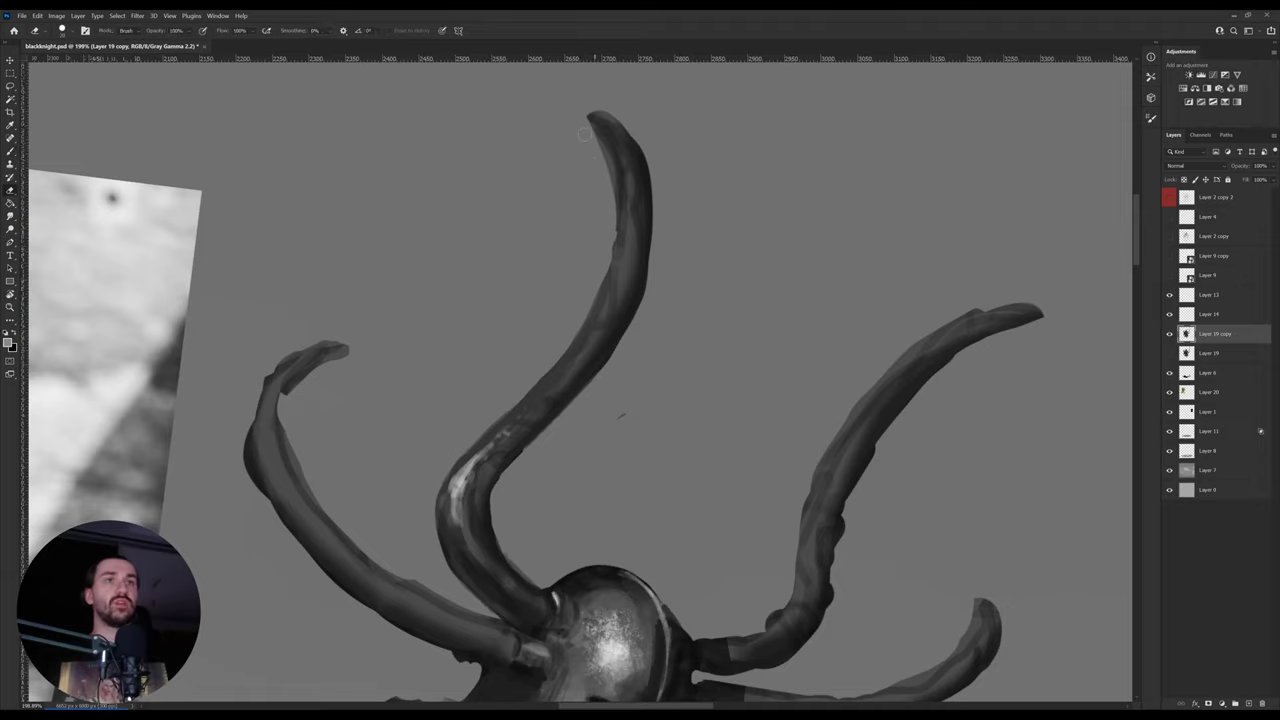
{"action": "left_click_drag", "start_coordinate": [627, 128], "coordinate": [629, 120]}
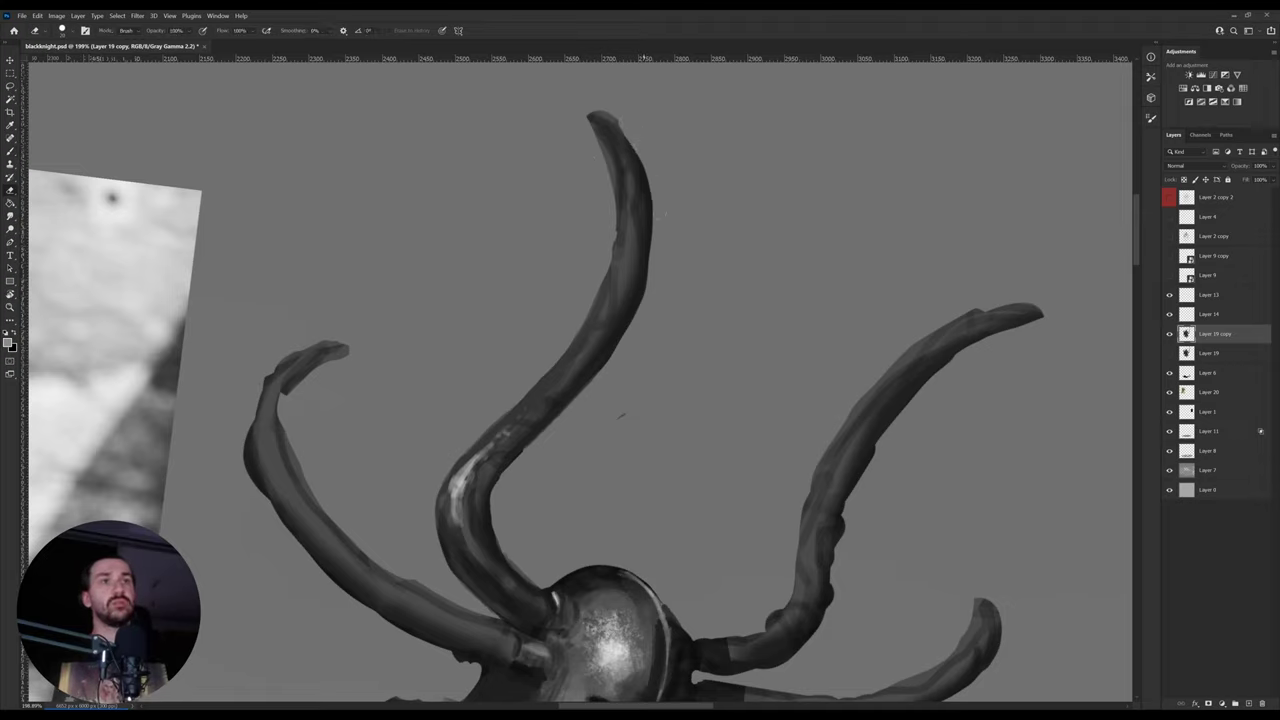
{"action": "key", "text": "i"}
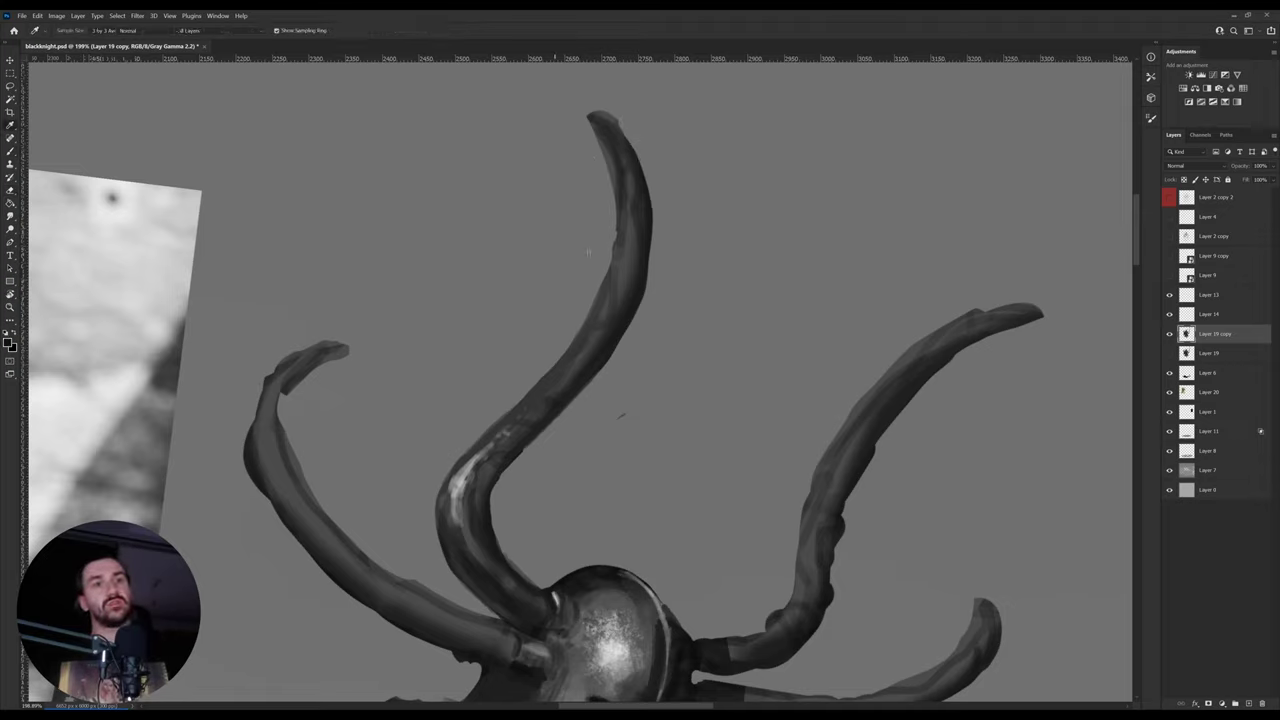
{"action": "key", "text": "b"}
{"action": "left_click_drag", "start_coordinate": [609, 134], "coordinate": [618, 182]}
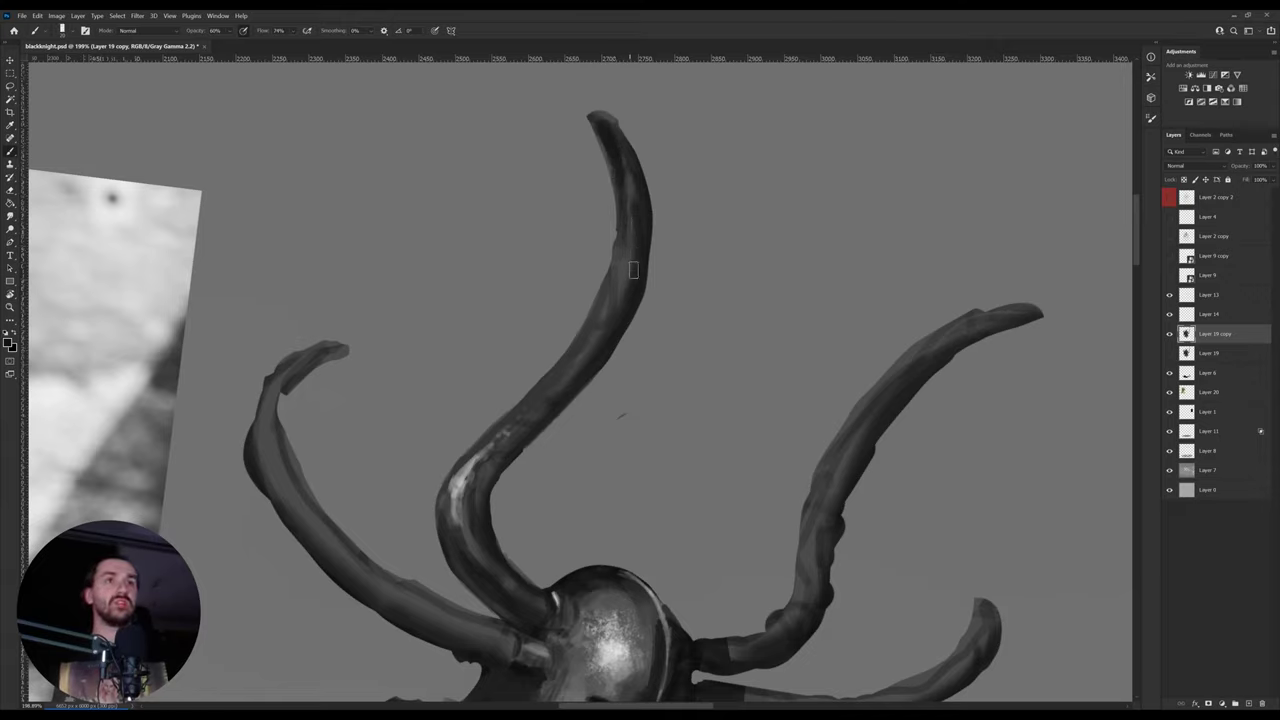
{"action": "key", "text": "i"}
{"action": "left_click", "coordinate": [626, 278], "text": "alt"}
{"action": "left_click_drag", "start_coordinate": [630, 270], "coordinate": [633, 209]}
{"action": "left_click", "coordinate": [604, 127], "text": "alt"}
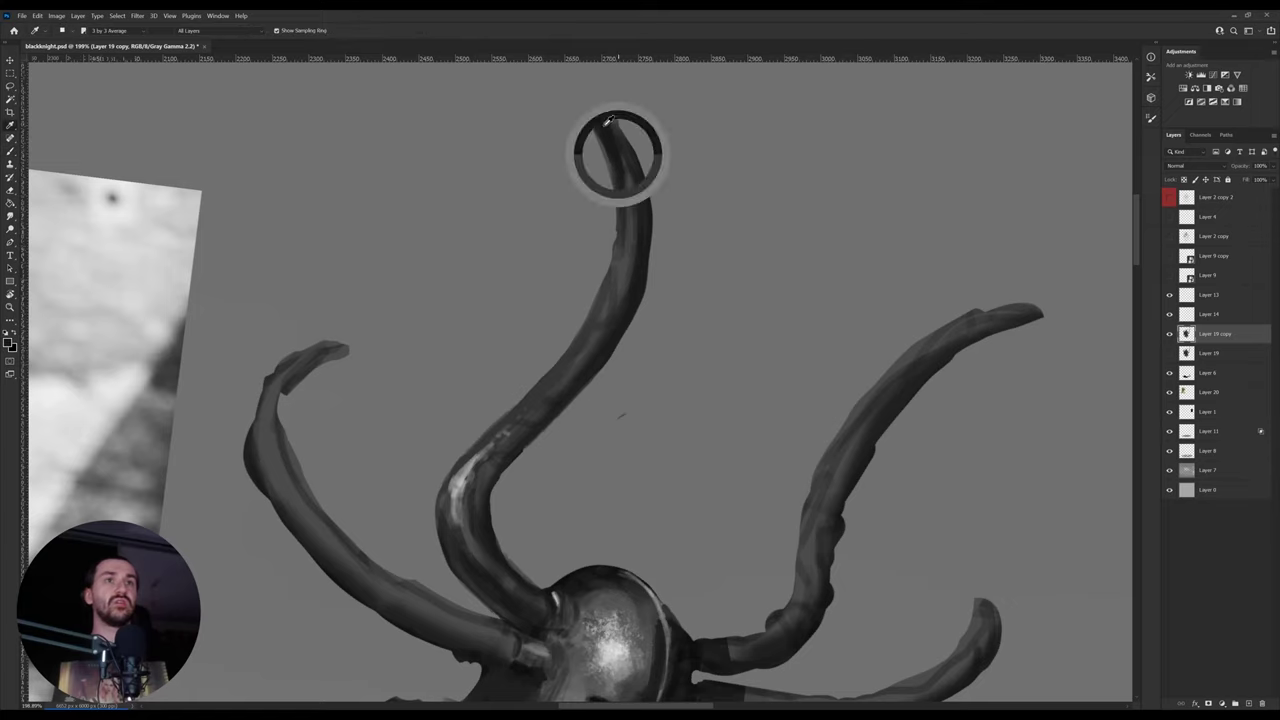
- Erase the rough edges around the tall horn's tip to give it a clean, sharp point
{"action": "key", "text": "r"}
{"action": "mouse_move", "coordinate": [649, 87]}
{"action": "left_mouse_down"}
{"action": "mouse_move", "coordinate": [789, 283]}
{"action": "mouse_move", "coordinate": [788, 218]}
{"action": "left_mouse_up"}
{"action": "key", "text": "b"}
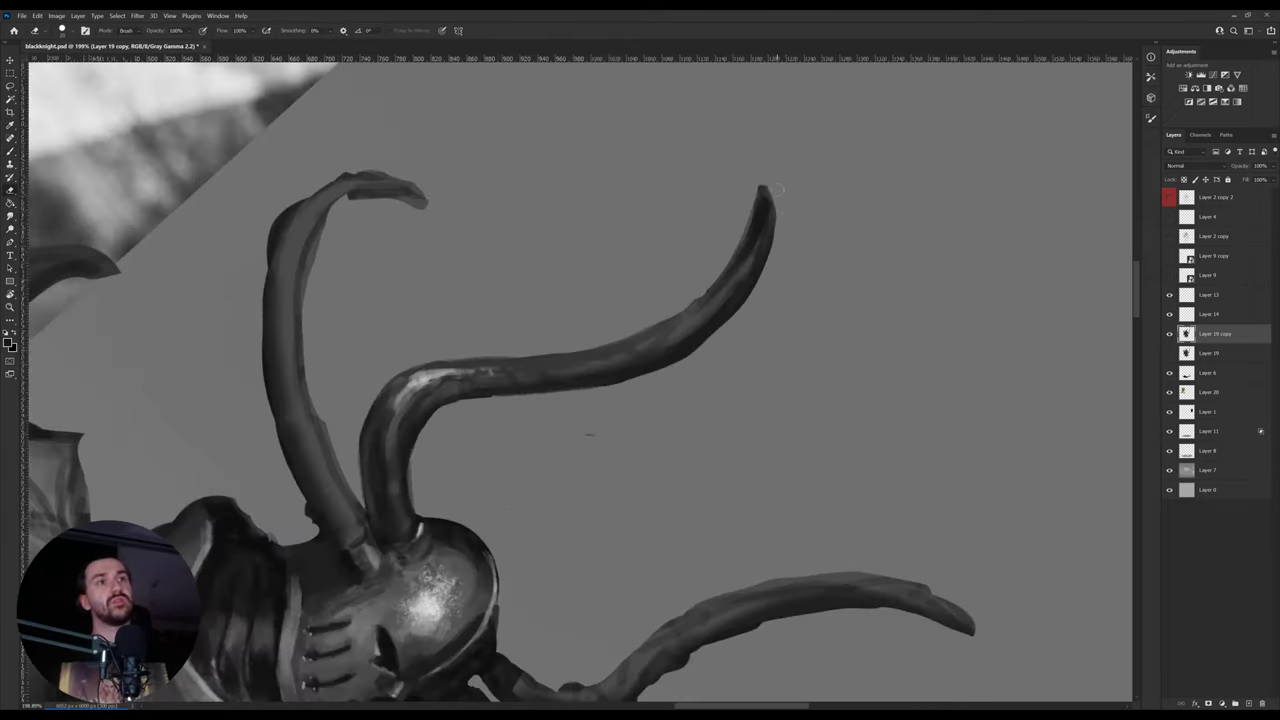
{"action": "key", "text": "r"}
{"action": "left_click_drag", "start_coordinate": [788, 249], "coordinate": [714, 193]}
{"action": "key", "text": "e"}
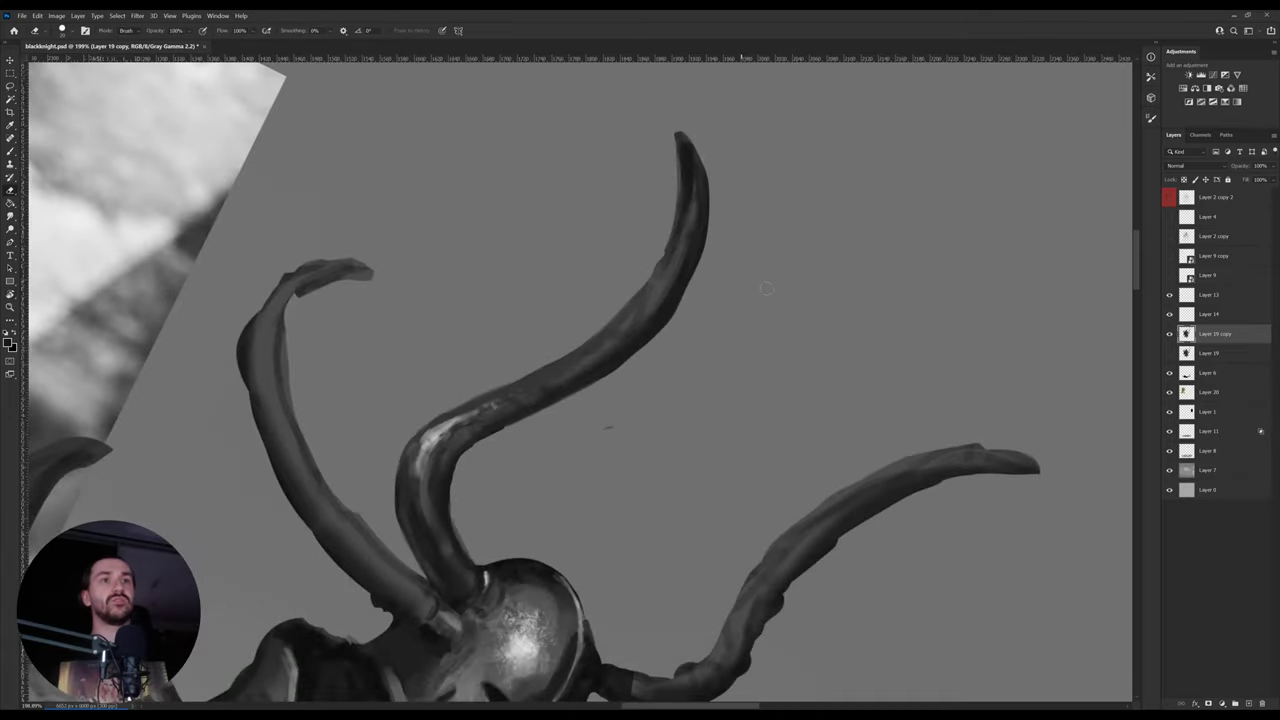
{"action": "key", "text": "r"}
{"action": "left_click_drag", "start_coordinate": [763, 289], "coordinate": [705, 235]}
{"action": "key", "text": "e"}
{"action": "key", "text": "b"}
{"action": "key", "text": "x"}
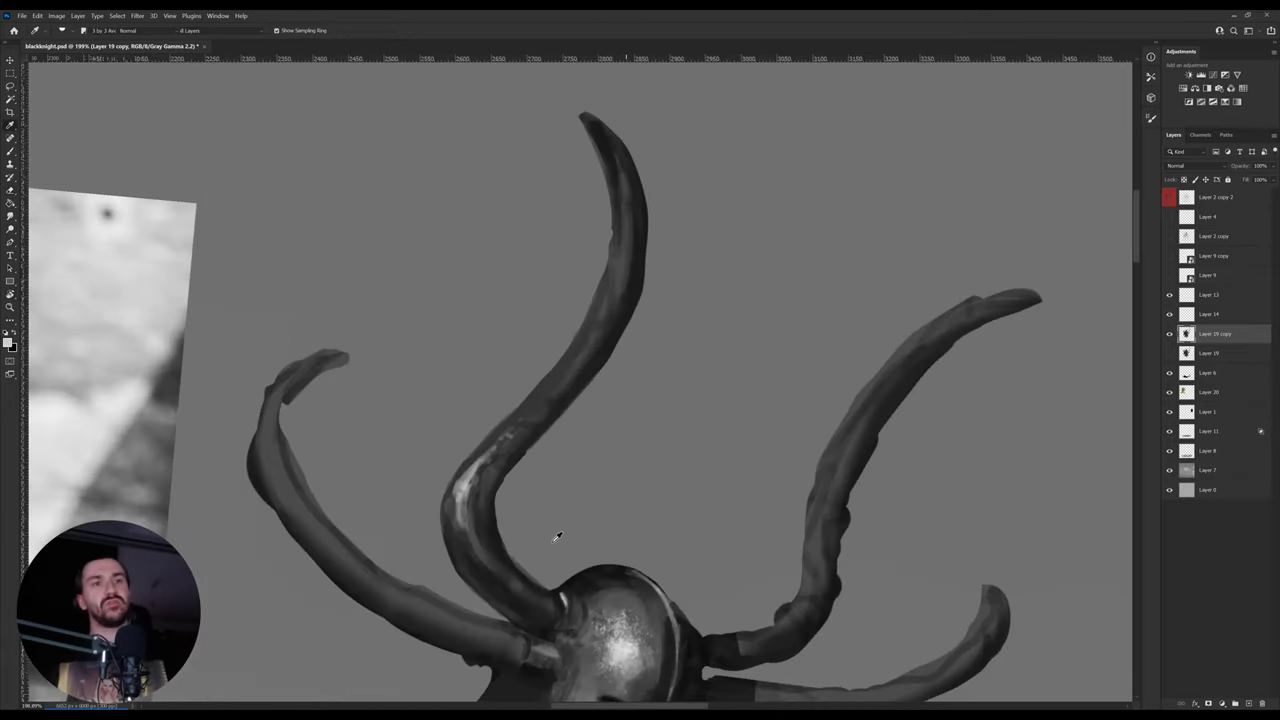
- Soften the edges of the highlight on the tall horn's bend with light and mid grays sampled around it
{"action": "mouse_move", "coordinate": [470, 482]}
{"action": "left_mouse_down"}
{"action": "mouse_move", "coordinate": [464, 514]}
{"action": "mouse_move", "coordinate": [458, 489]}
{"action": "left_mouse_up"}
{"action": "left_click", "coordinate": [447, 509], "text": "alt"}
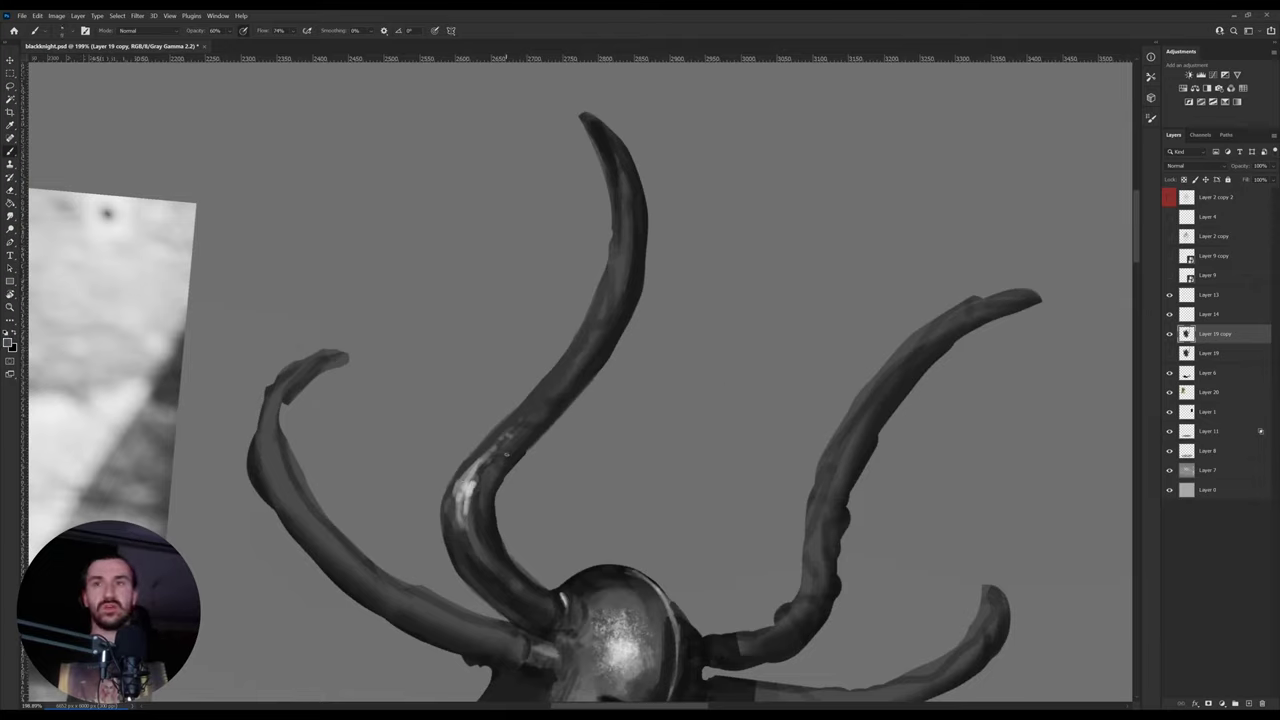
{"action": "left_click", "coordinate": [469, 488], "text": "alt"}
{"action": "mouse_move", "coordinate": [487, 462]}
{"action": "left_mouse_down"}
{"action": "mouse_move", "coordinate": [472, 491]}
{"action": "mouse_move", "coordinate": [480, 511]}
{"action": "left_mouse_up"}
{"action": "left_click", "coordinate": [479, 490], "text": "alt"}
{"action": "left_click", "coordinate": [460, 518], "text": "alt"}
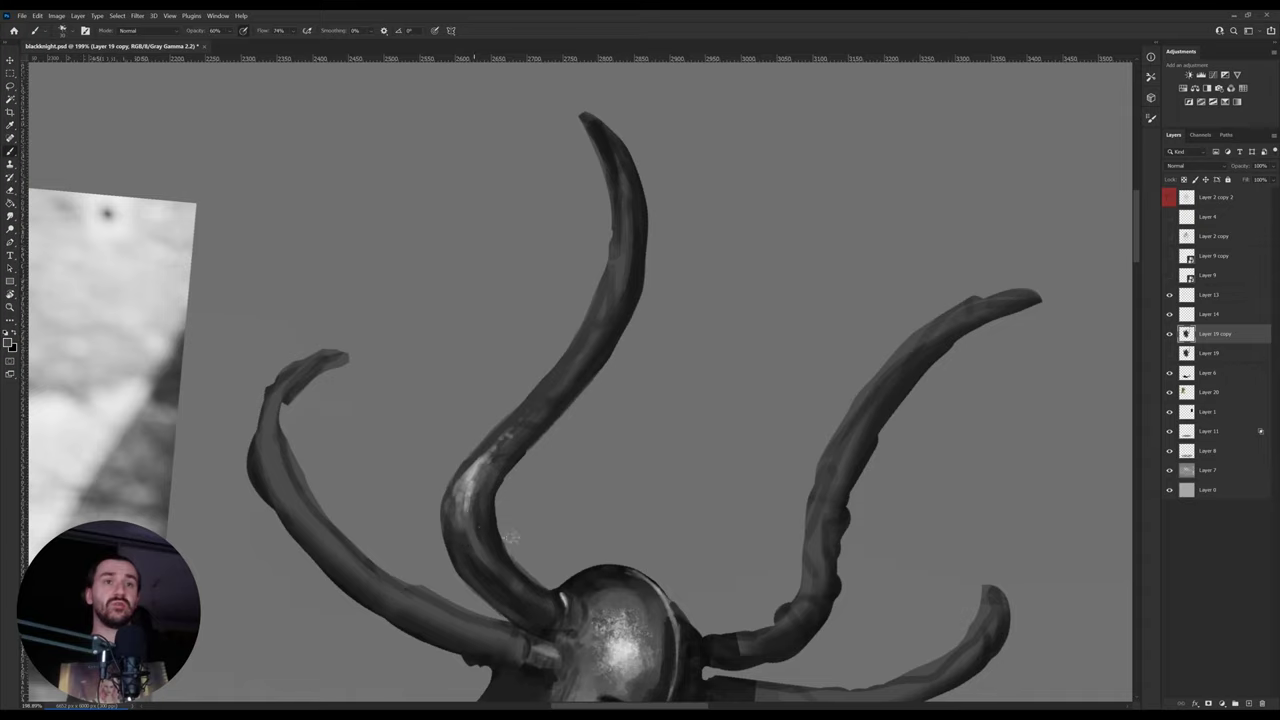
- Brighten the highlight on the tall horn's bend with the helmet's light tone and blend it into the surrounding grays
{"action": "left_click", "coordinate": [626, 648], "text": "alt"}
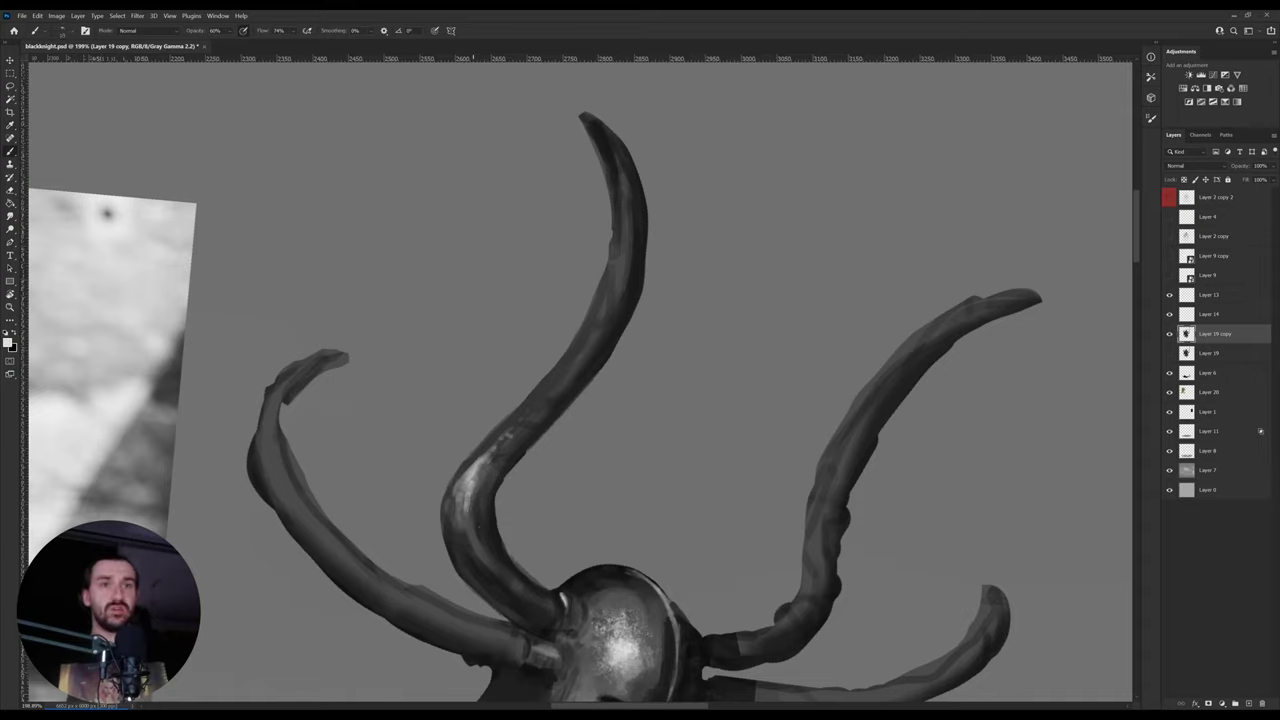
{"action": "left_click_drag", "start_coordinate": [474, 481], "coordinate": [472, 514]}
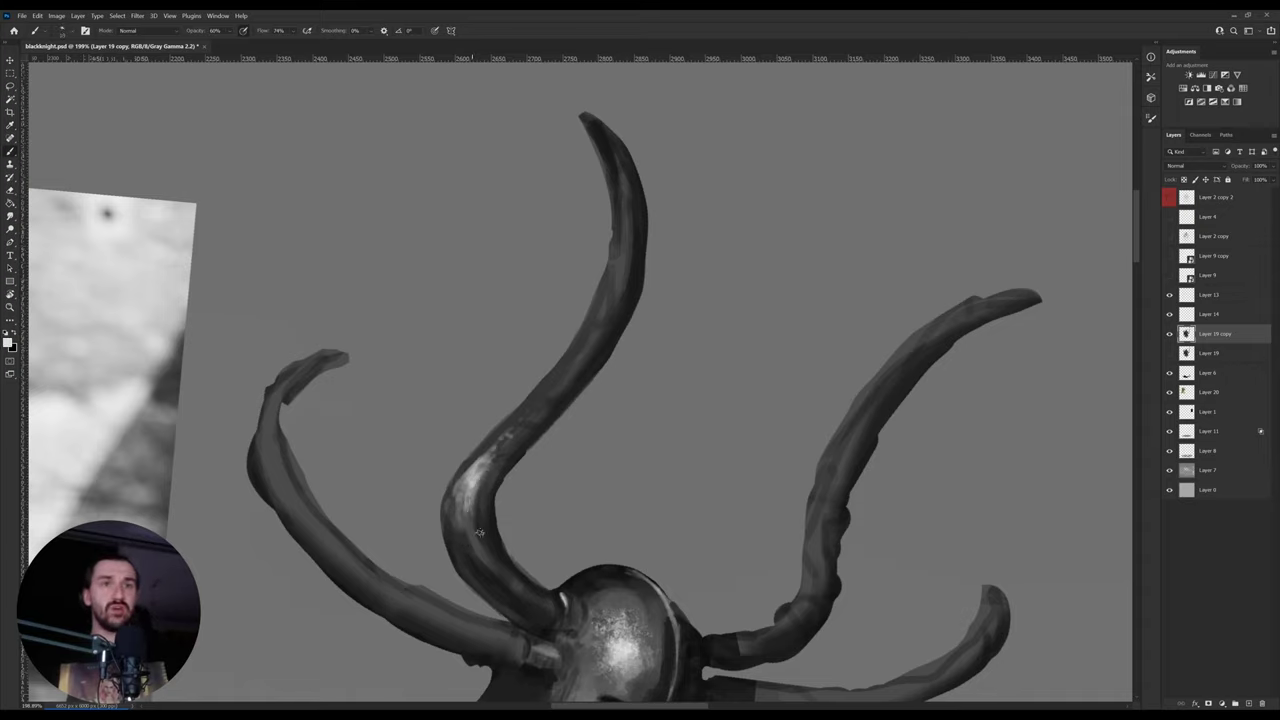
{"action": "left_click", "coordinate": [480, 492], "text": "alt"}
{"action": "left_click_drag", "start_coordinate": [485, 468], "coordinate": [475, 513]}
{"action": "left_click", "coordinate": [479, 488], "text": "alt"}
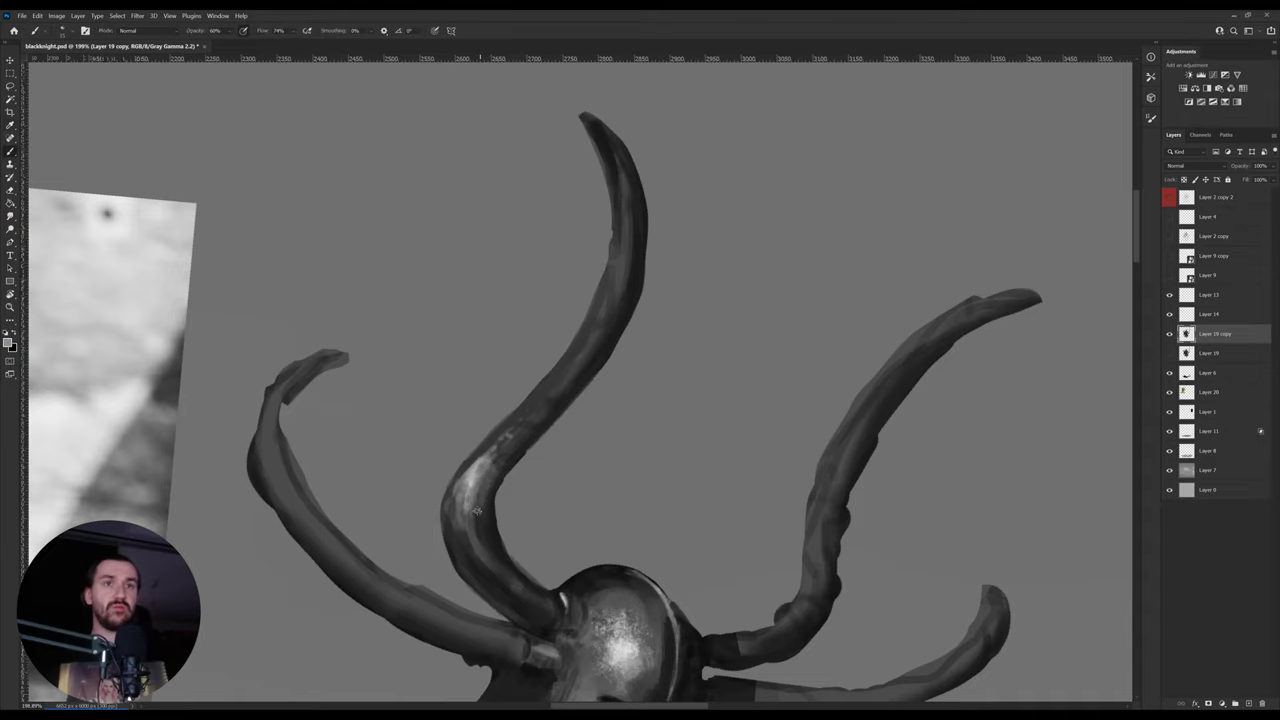
{"action": "left_click", "coordinate": [480, 484], "text": "alt"}
{"action": "left_click", "coordinate": [467, 476], "text": "alt"}
{"action": "left_click_drag", "start_coordinate": [474, 463], "coordinate": [461, 495]}
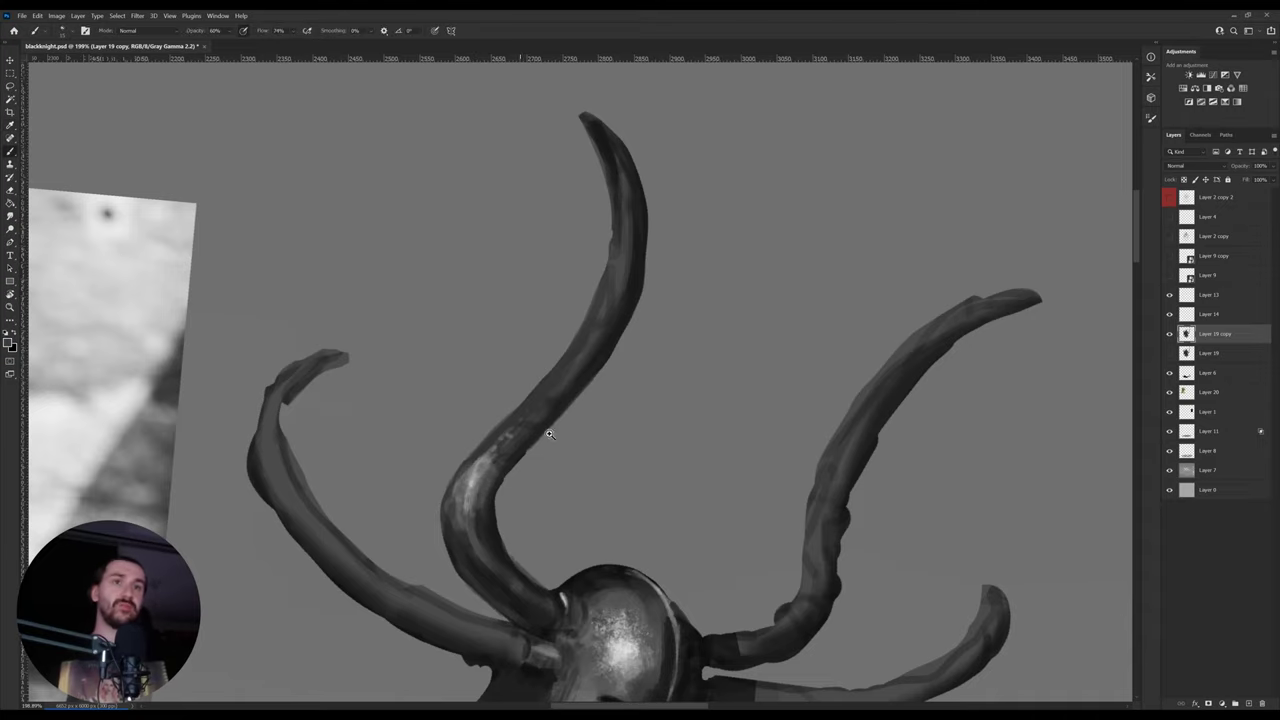
- Review the whole figure zoomed out and straightened, and flip the view horizontally to check the horns
{"action": "key", "text": "z"}
{"action": "left_click_drag", "start_coordinate": [550, 455], "coordinate": [440, 468]}
{"action": "key", "text": "r"}
{"action": "left_click_drag", "start_coordinate": [887, 443], "coordinate": [793, 349]}
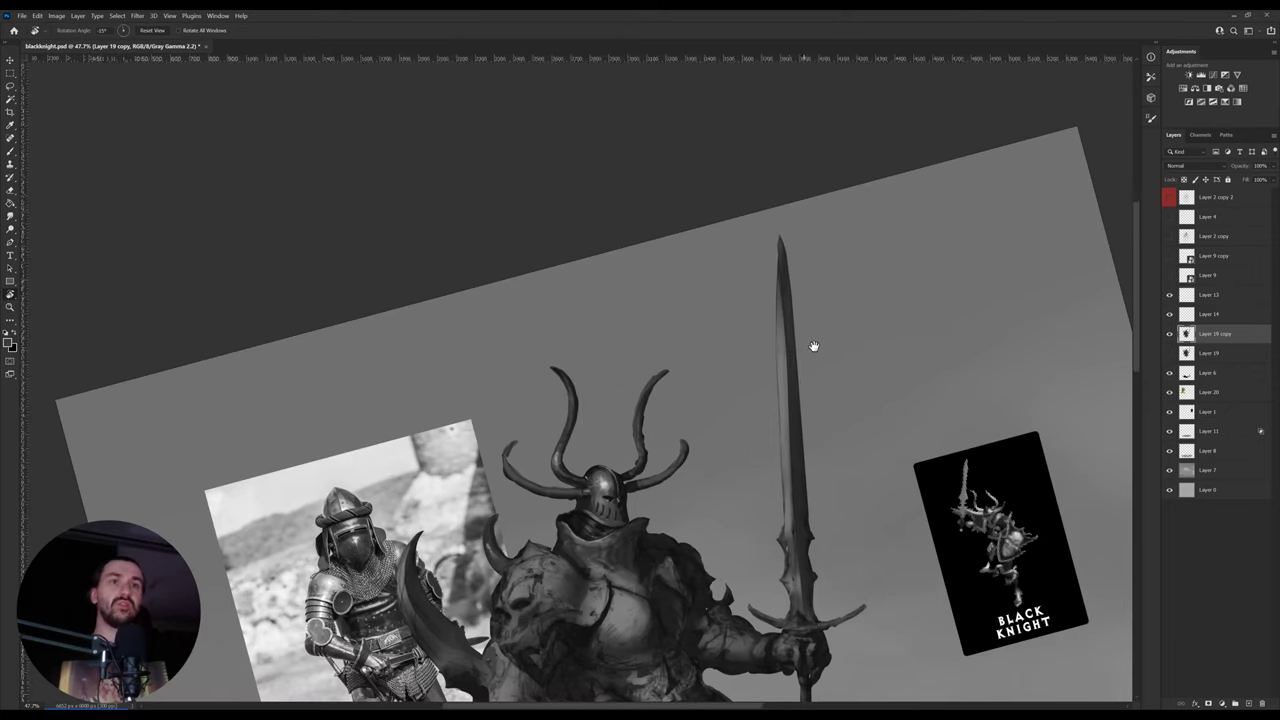
{"action": "left_click_drag", "start_coordinate": [853, 381], "coordinate": [776, 327]}
{"action": "key", "text": "z"}
{"action": "left_click_drag", "start_coordinate": [590, 320], "coordinate": [617, 309]}
{"action": "key", "text": "b"}
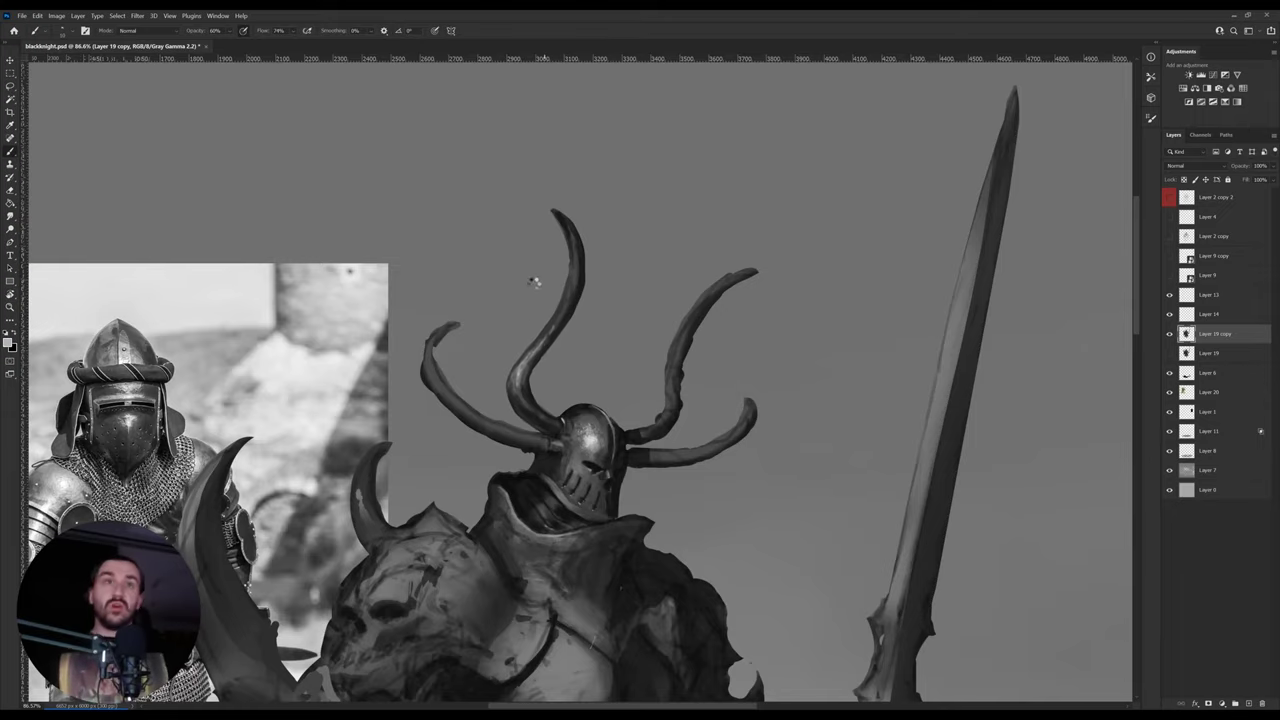
{"action": "key", "text": "ctrl+shift+h"}
{"action": "left_click_drag", "start_coordinate": [736, 334], "coordinate": [630, 315]}
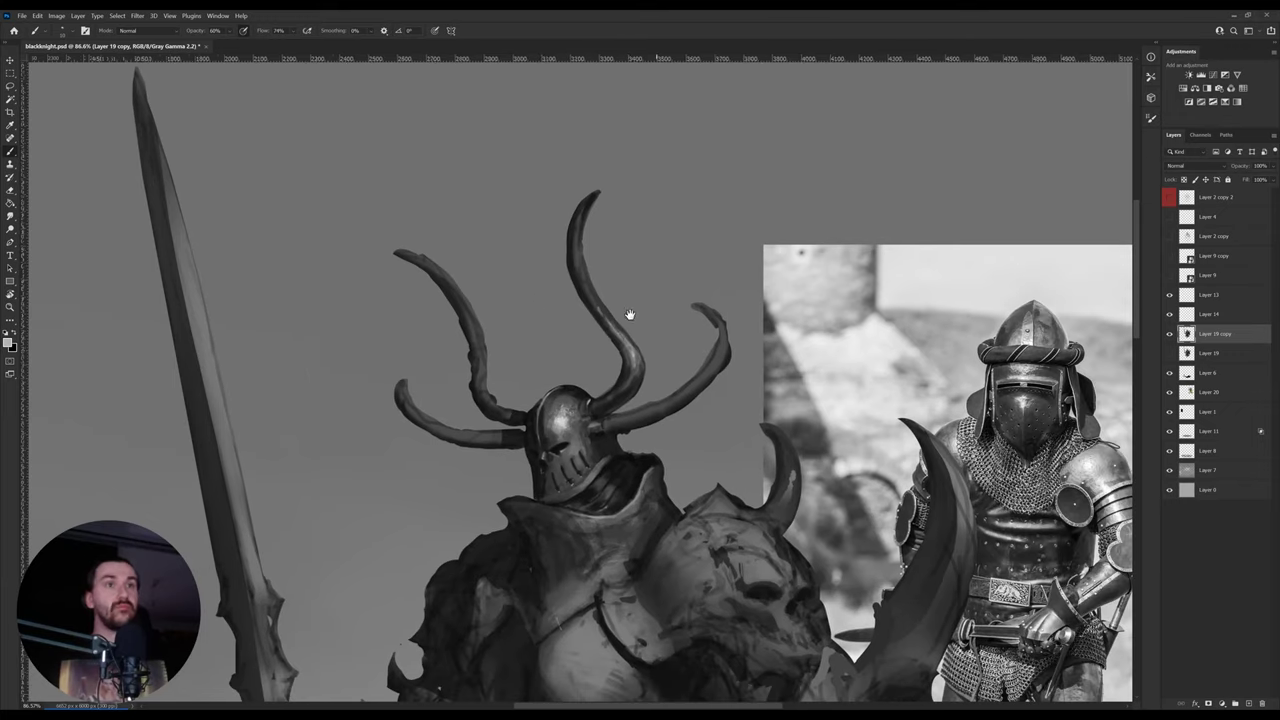
{"action": "key", "text": "b"}
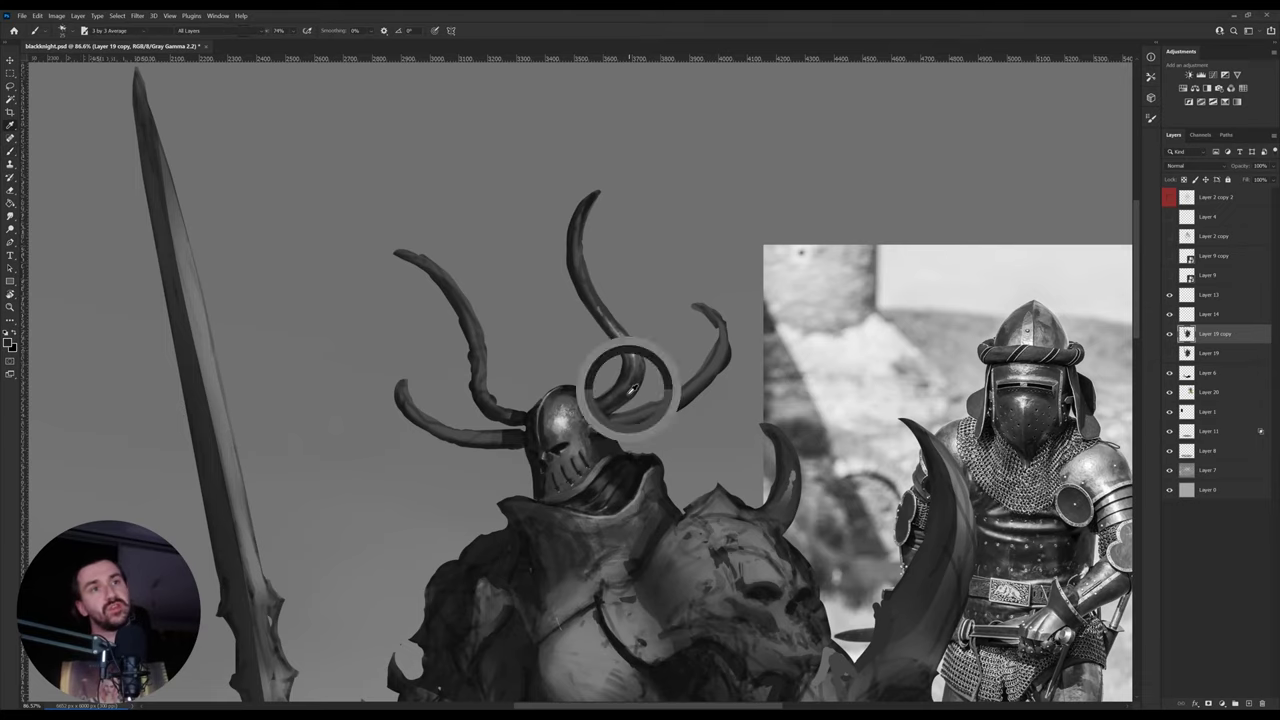
- Touch up the base of the second, unrefined tall horn at the helmet with a sampled dark tone
{"action": "key", "text": "z"}
{"action": "left_click_drag", "start_coordinate": [501, 398], "coordinate": [572, 398]}
{"action": "key", "text": "e"}
{"action": "key", "text": "i"}
{"action": "left_click", "coordinate": [517, 416], "text": "alt"}
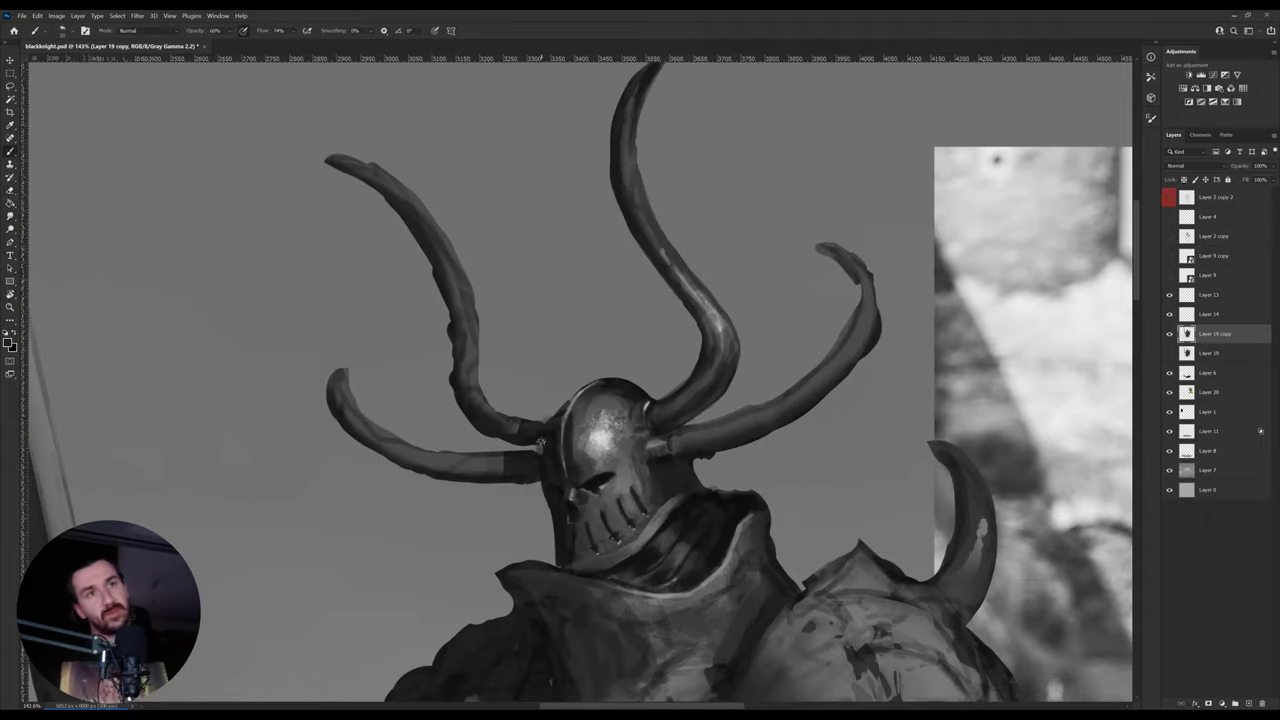
{"action": "key", "text": "r"}
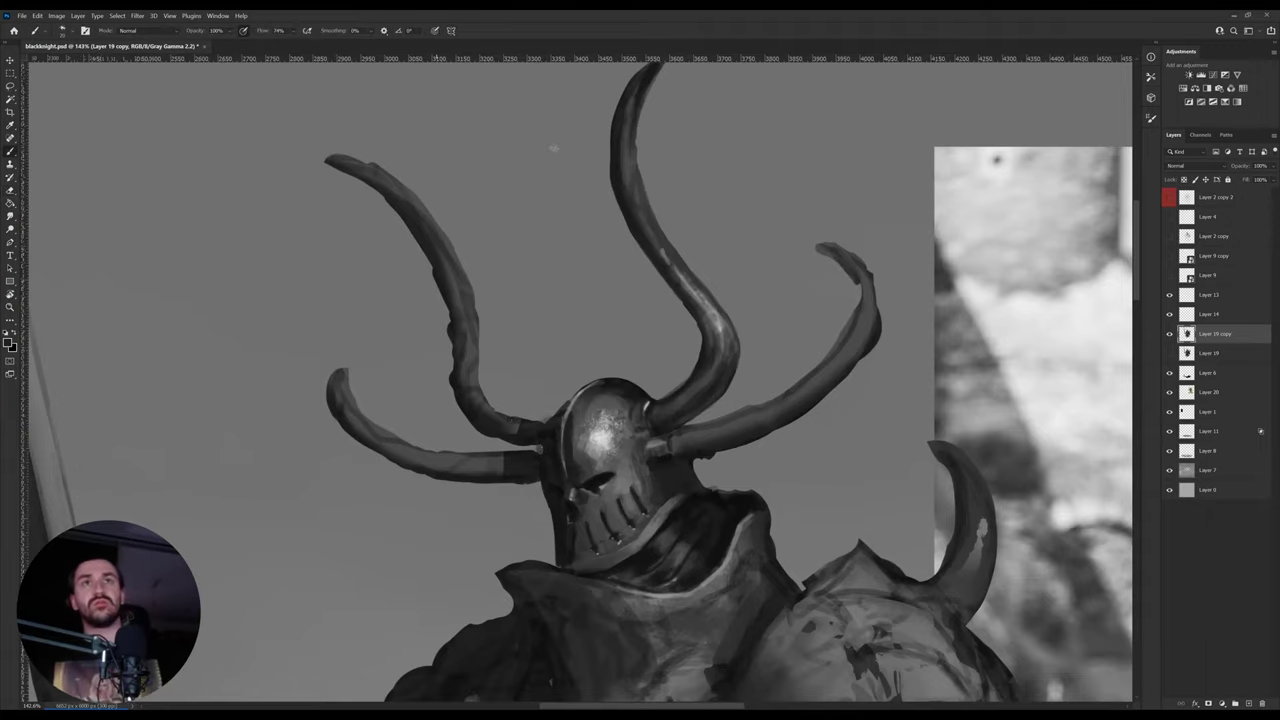
{"action": "left_click_drag", "start_coordinate": [756, 228], "coordinate": [730, 299]}
{"action": "key", "text": "b"}
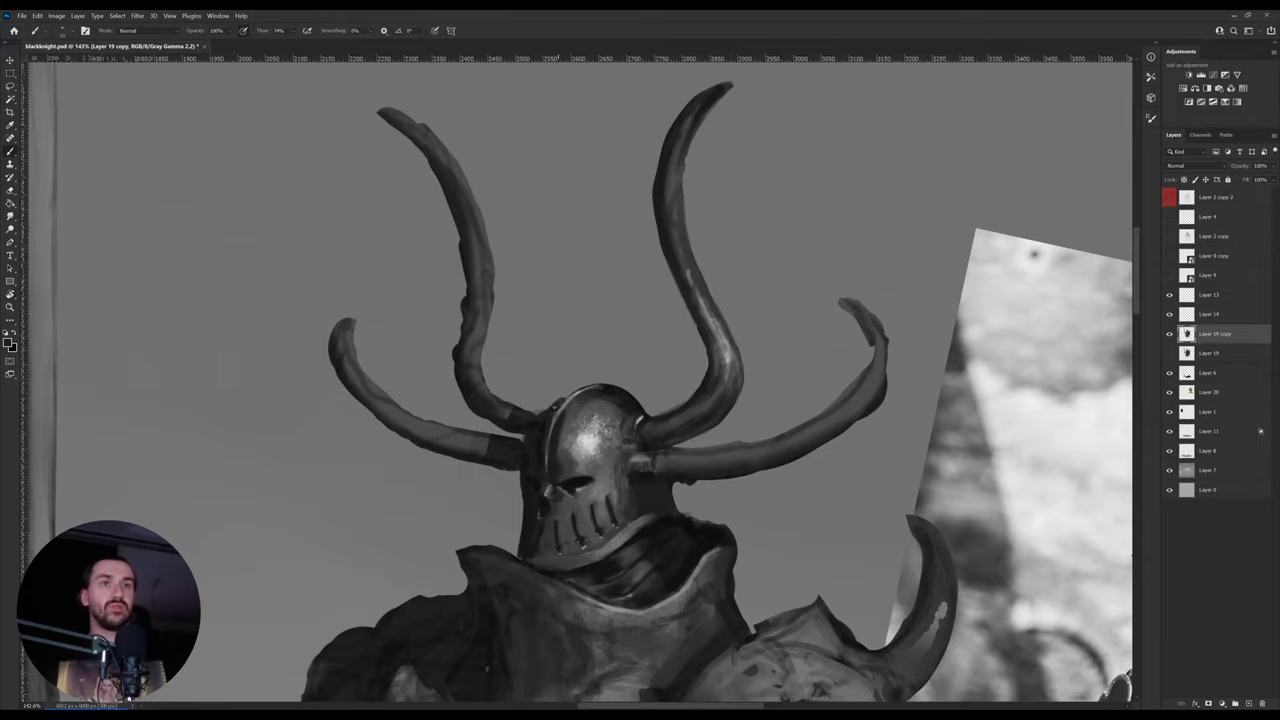
- Shade the second tall horn just above the helmet with sampled dark tones and trim its edge with the Eraser
{"action": "key", "text": "r"}
{"action": "left_click_drag", "start_coordinate": [584, 378], "coordinate": [596, 446]}
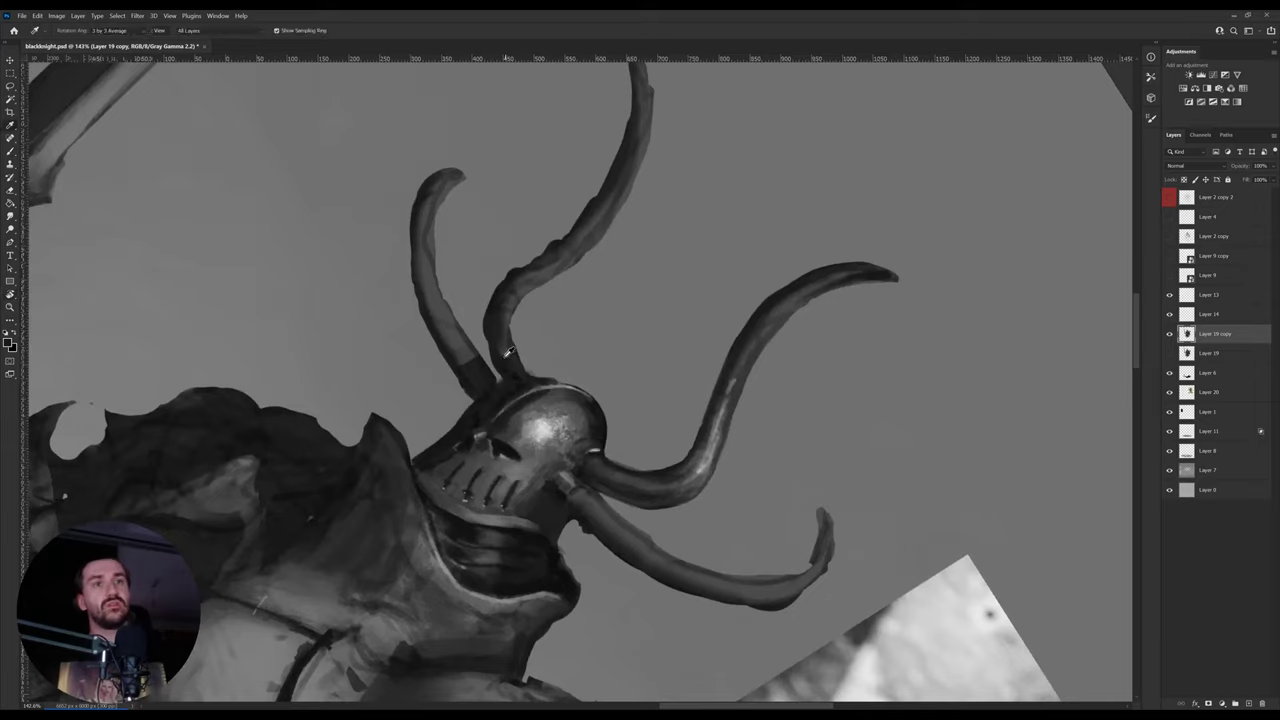
{"action": "left_click", "coordinate": [505, 361], "text": "alt"}
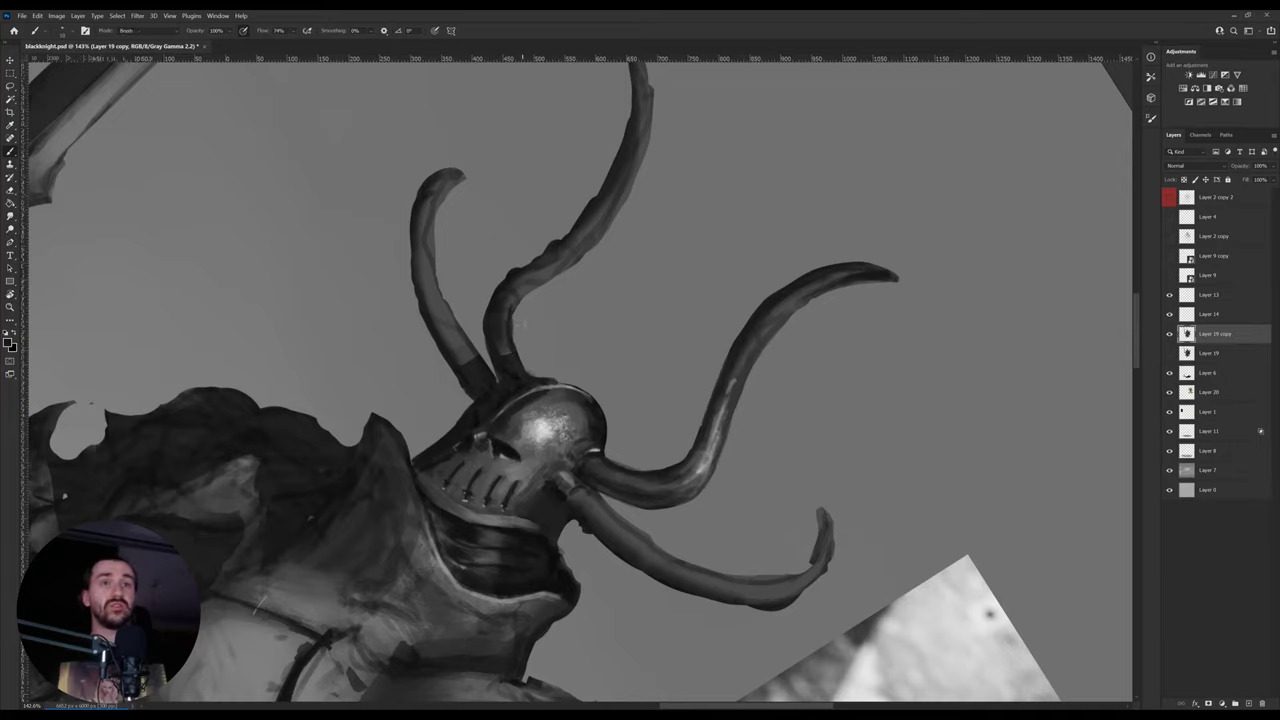
{"action": "key", "text": "e"}
{"action": "key", "text": "b"}
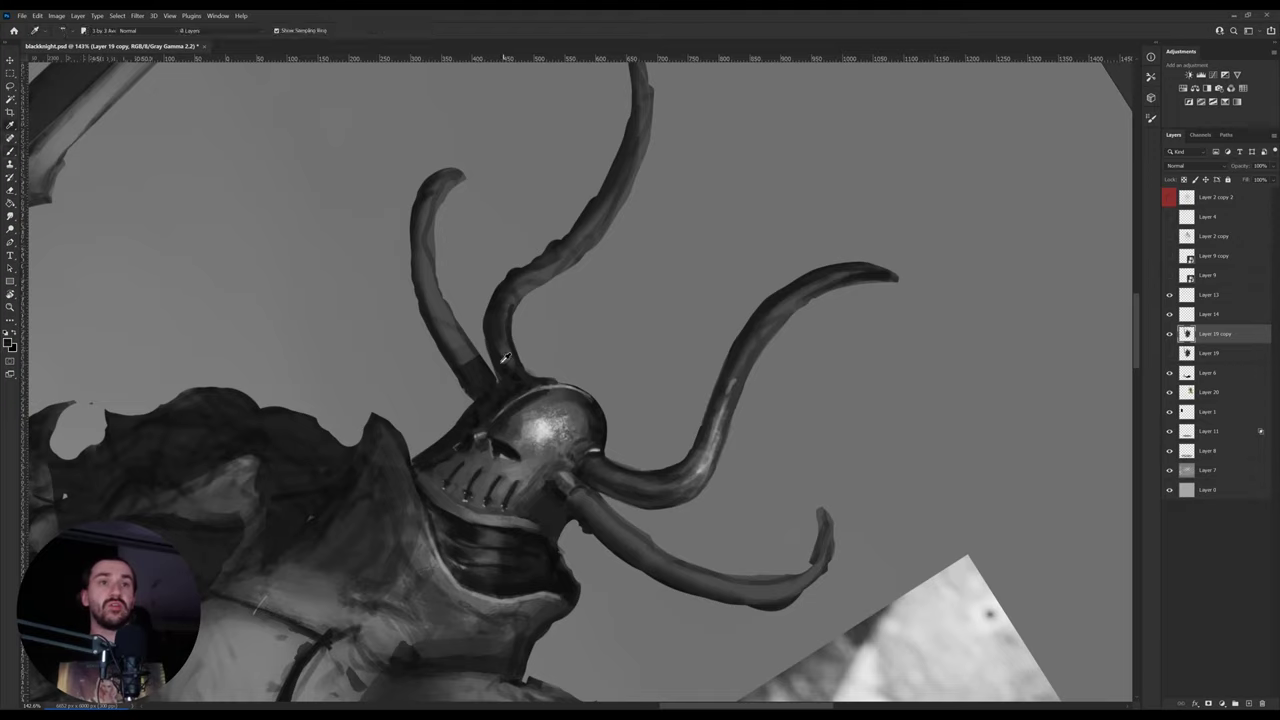
{"action": "left_click", "coordinate": [506, 357], "text": "alt"}
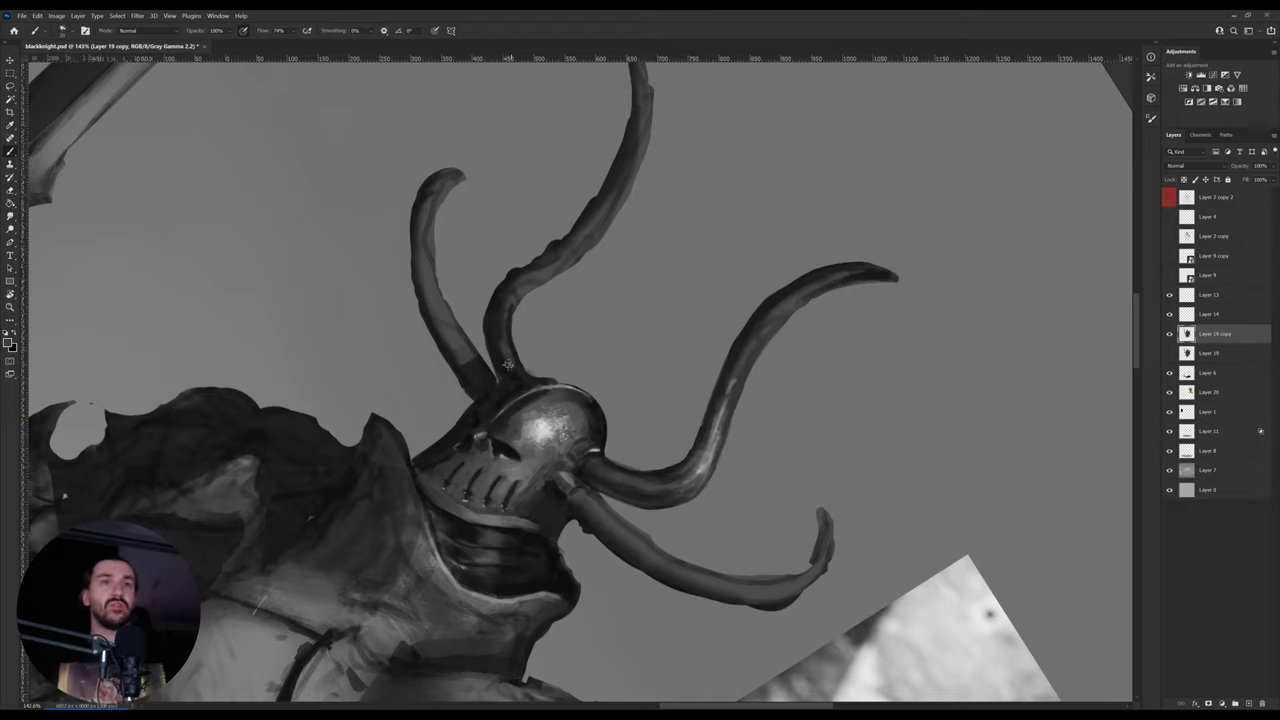
- Smooth the bumpy outline of the second tall horn's lower bend with the Eraser and Brush
{"action": "key", "text": "r"}
{"action": "left_click_drag", "start_coordinate": [699, 226], "coordinate": [497, 327]}
{"action": "key", "text": "b"}
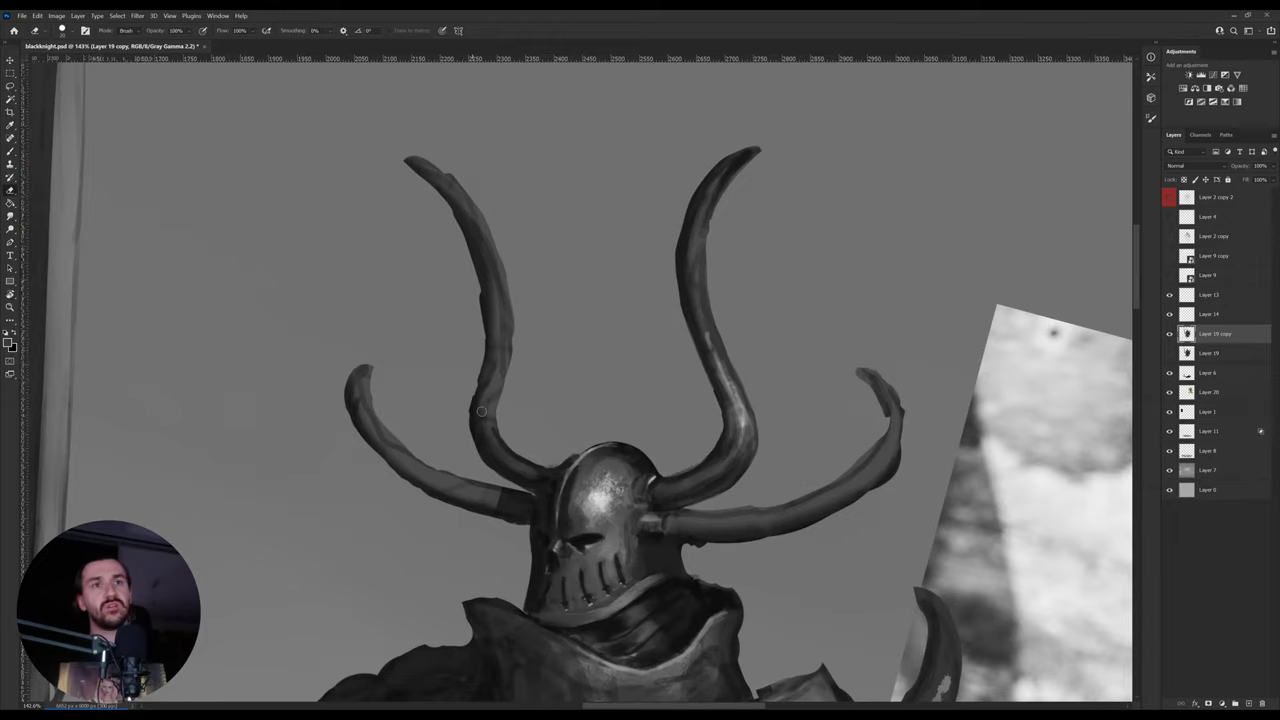
{"action": "key", "text": "b"}
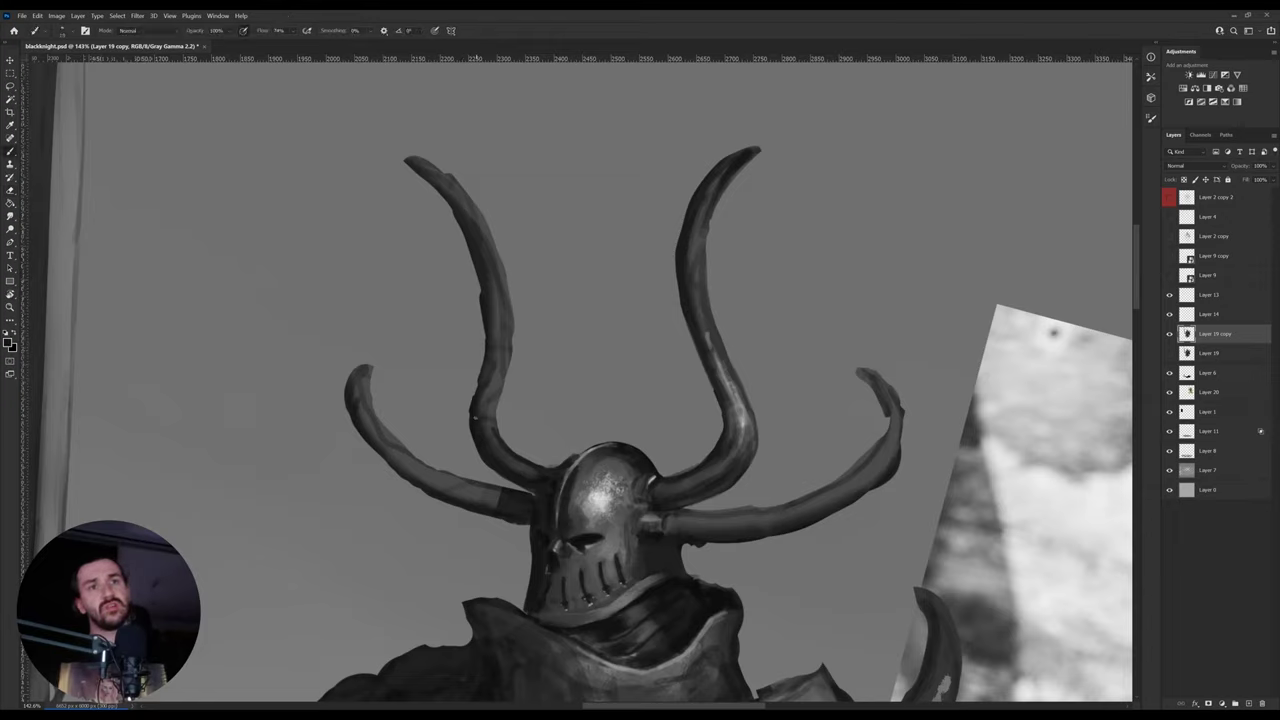
{"action": "key", "text": "e"}
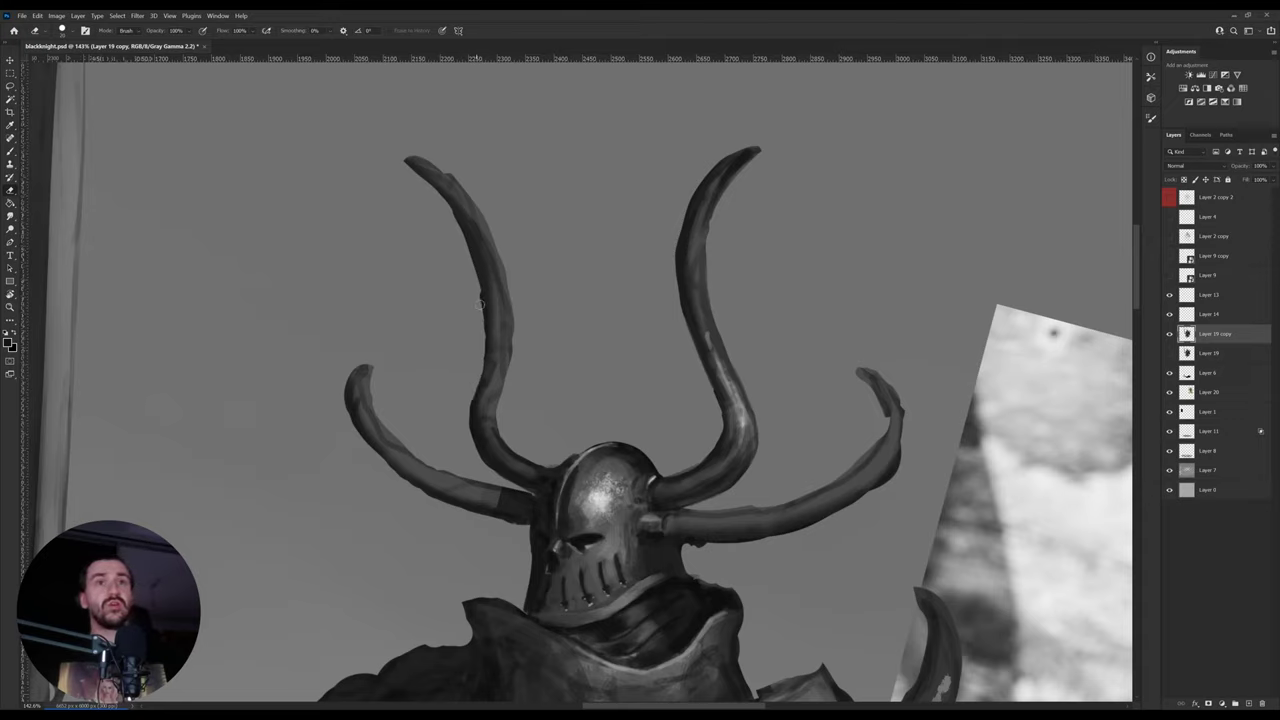
- Even out the second tall horn's middle section with sampled mid grays and erase the bumps along its edges
{"action": "key", "text": "i"}
{"action": "mouse_move", "coordinate": [508, 331]}
{"action": "left_mouse_down"}
{"action": "mouse_move", "coordinate": [512, 347]}
{"action": "mouse_move", "coordinate": [514, 322]}
{"action": "left_mouse_up"}
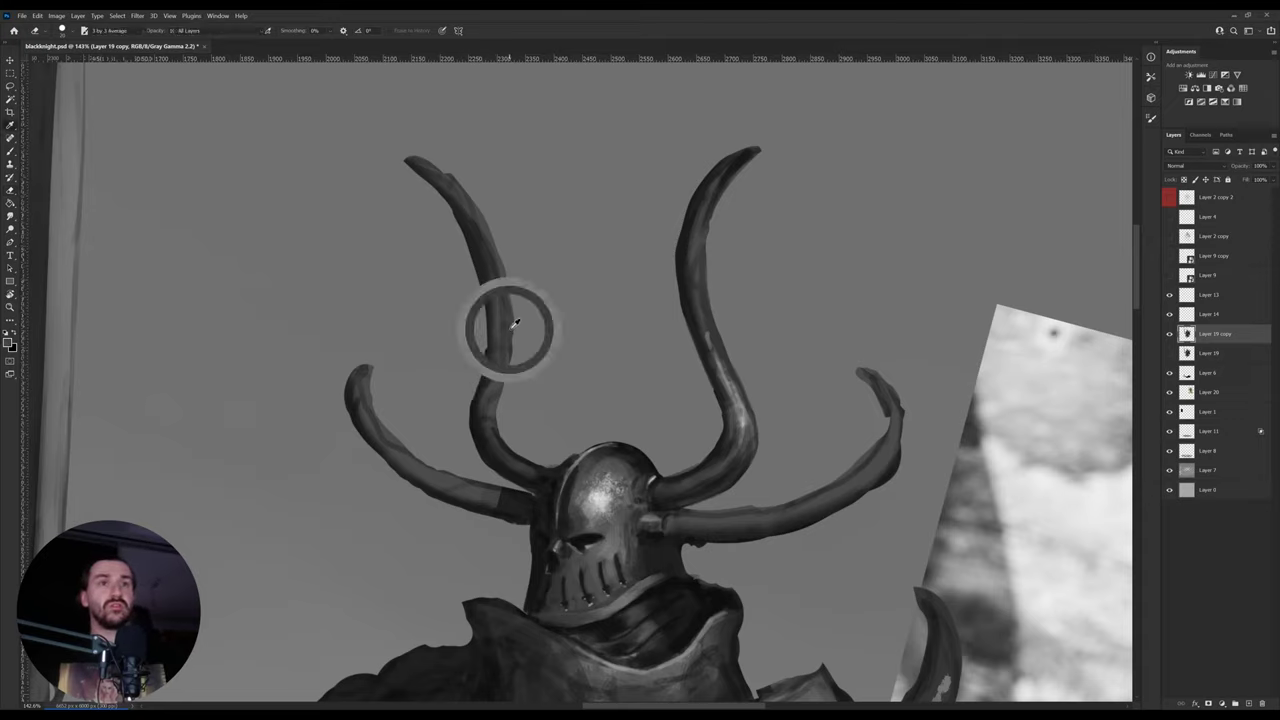
{"action": "key", "text": "b"}
{"action": "left_click", "coordinate": [492, 387], "text": "alt"}
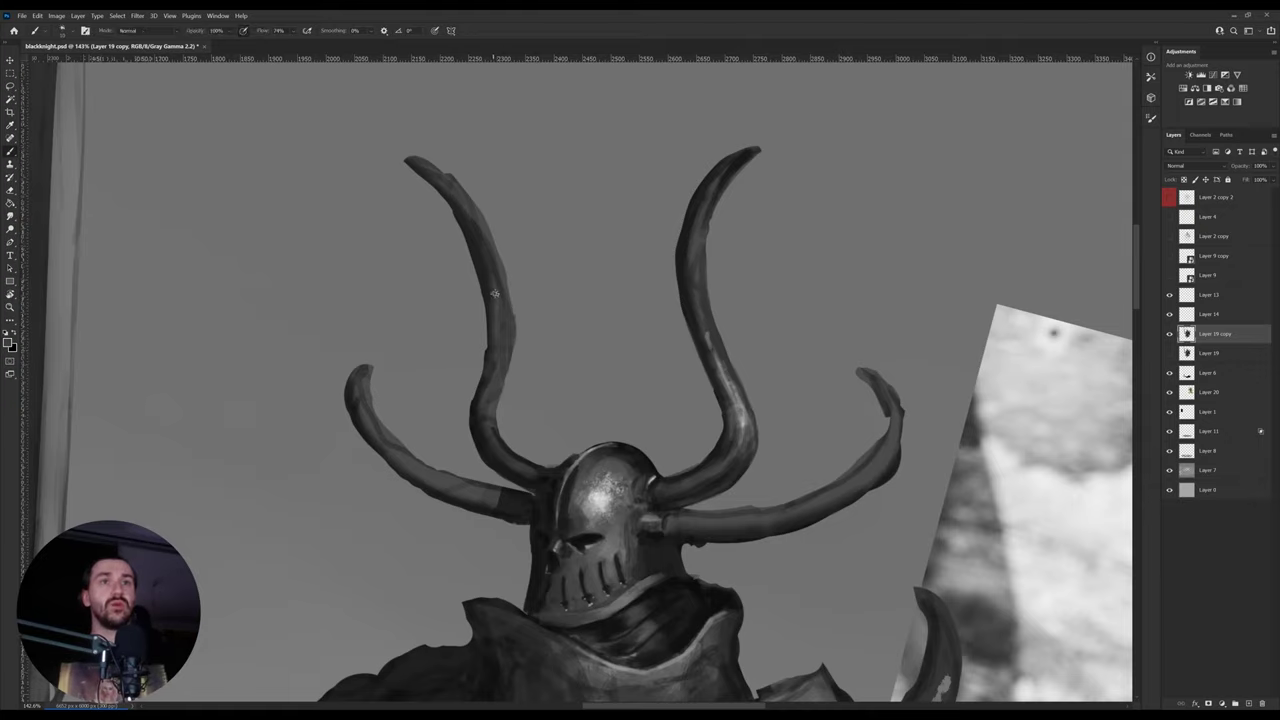
{"action": "key", "text": "e"}
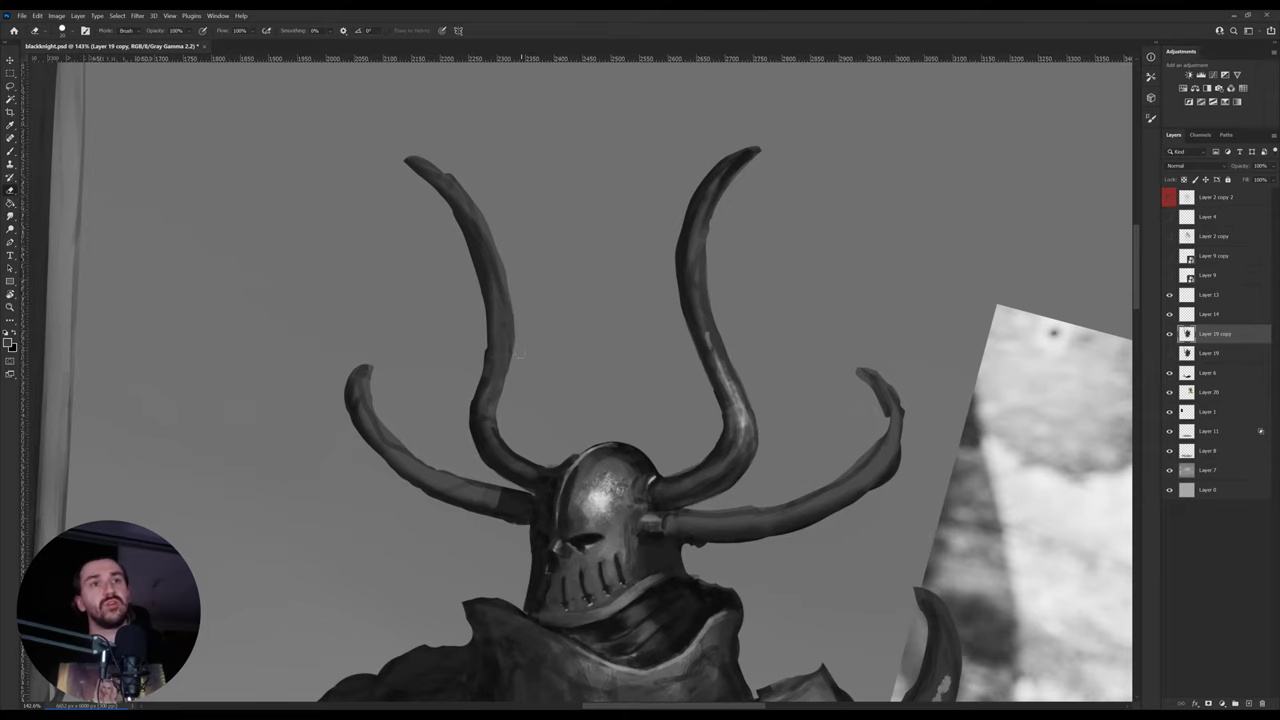
- Trim and repaint the upper section and tip of the second tall horn into a smooth, tapering curve
{"action": "mouse_move", "coordinate": [520, 355]}
{"action": "left_mouse_down"}
{"action": "mouse_move", "coordinate": [666, 289]}
{"action": "mouse_move", "coordinate": [566, 146]}
{"action": "left_mouse_up"}
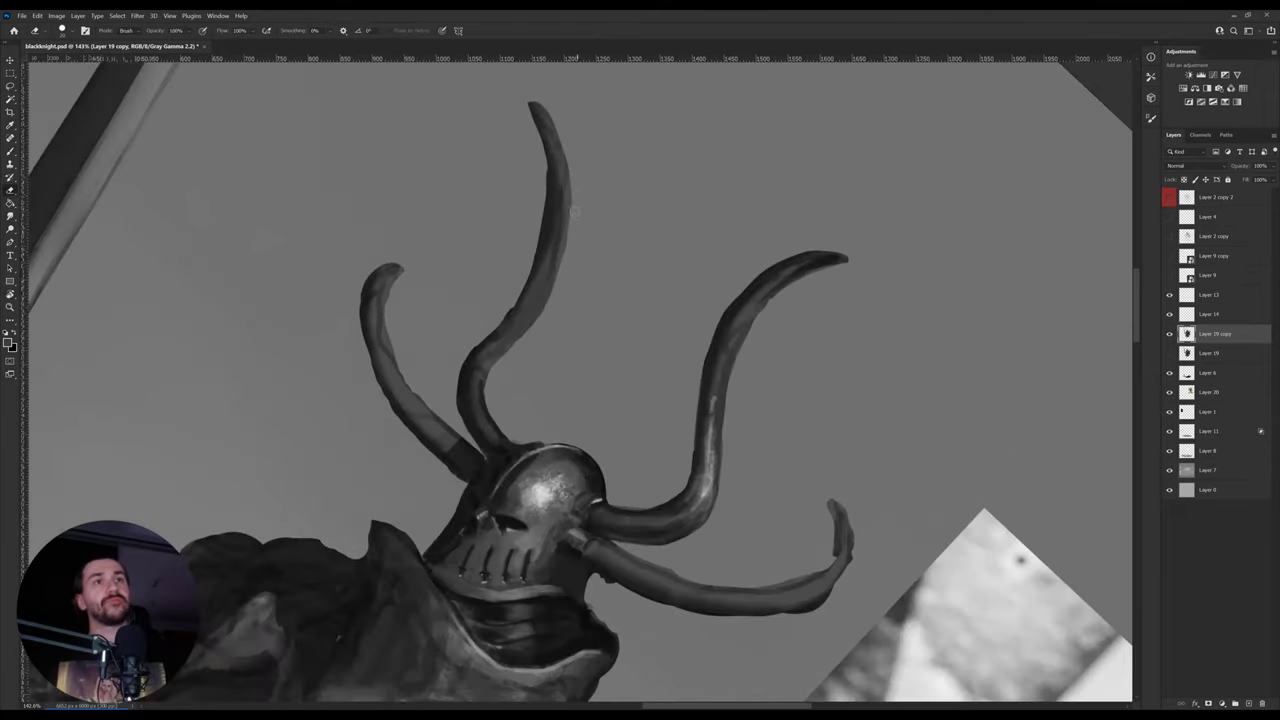
{"action": "key", "text": "b"}
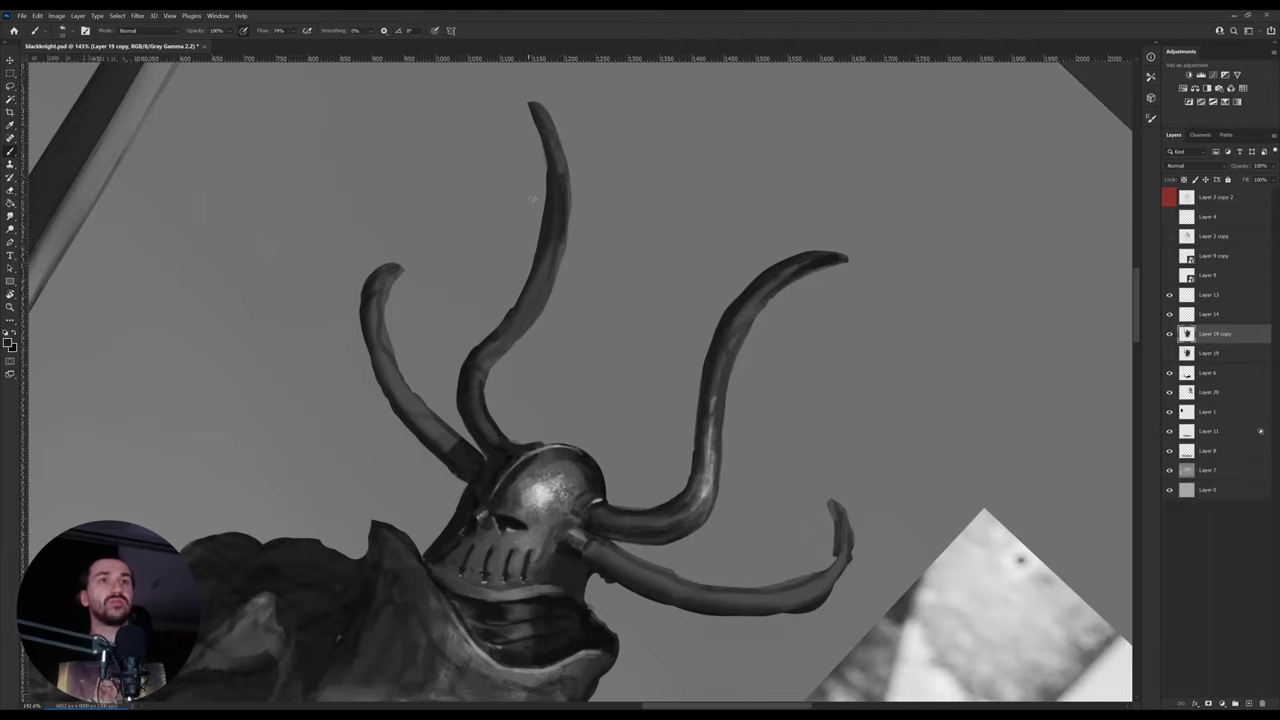
{"action": "key", "text": "e"}
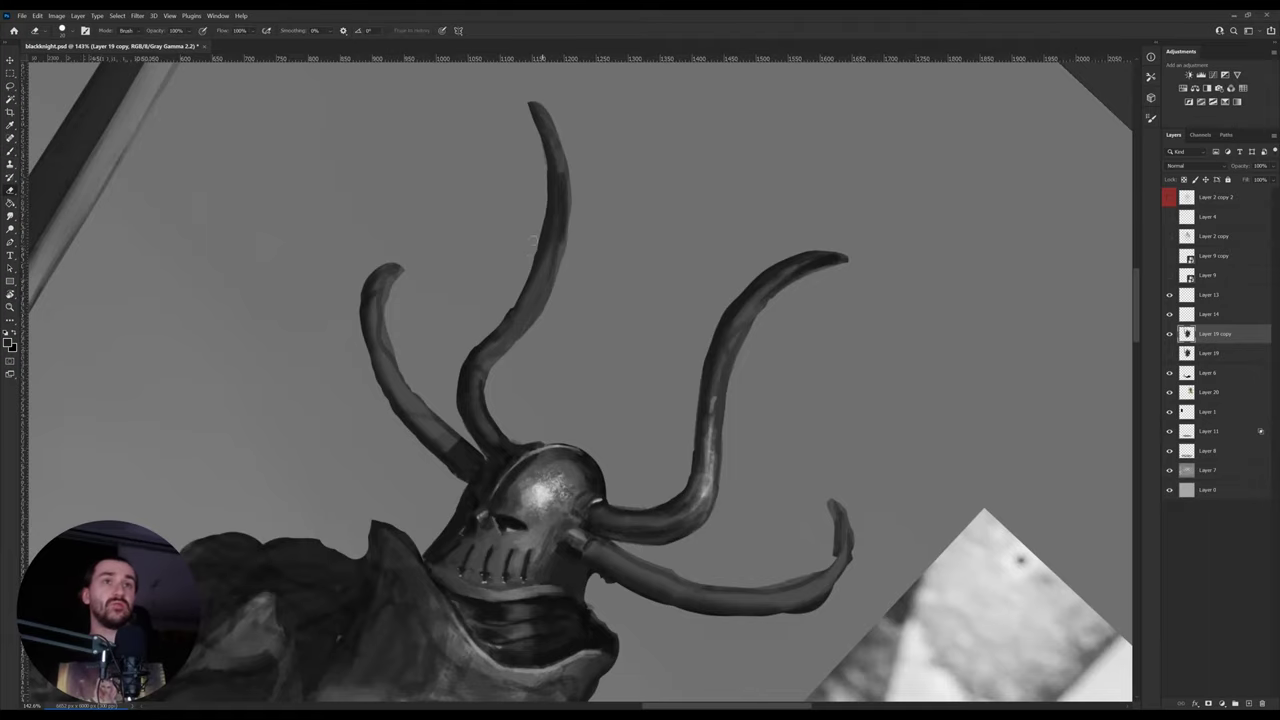
{"action": "key", "text": "r"}
{"action": "left_click_drag", "start_coordinate": [563, 180], "coordinate": [692, 489]}
{"action": "key", "text": "e"}
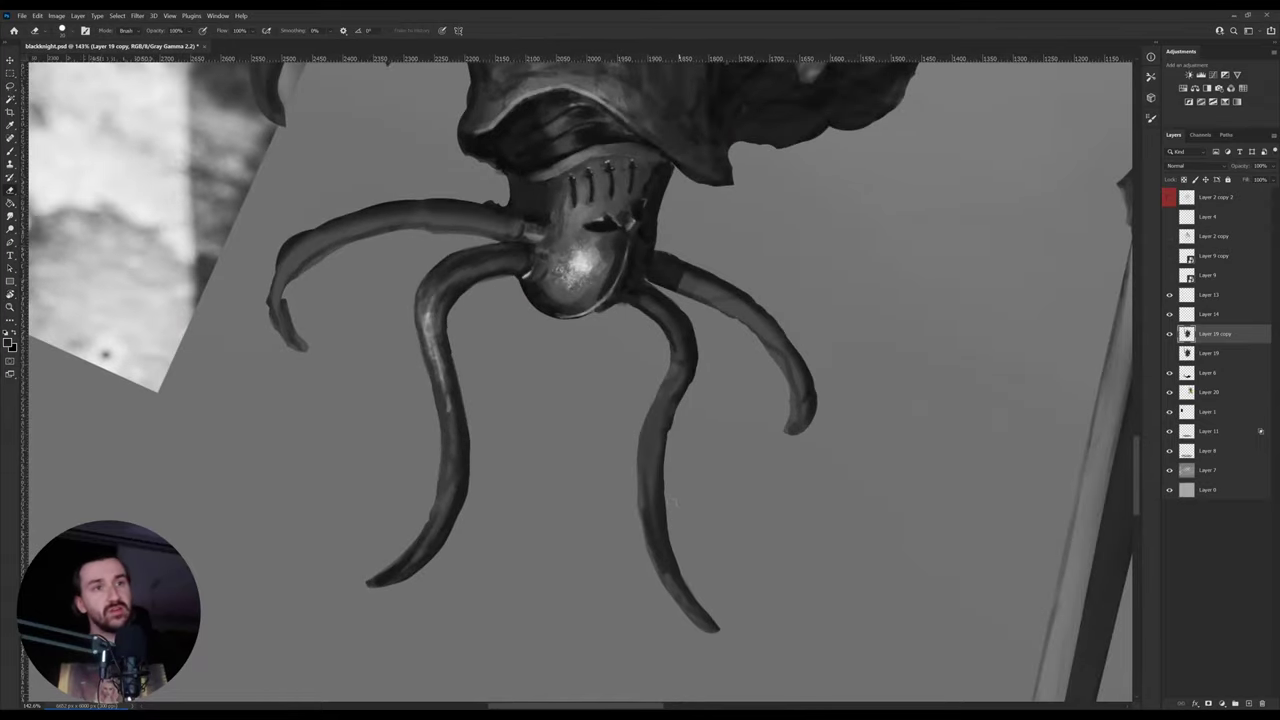
{"action": "key", "text": "b"}
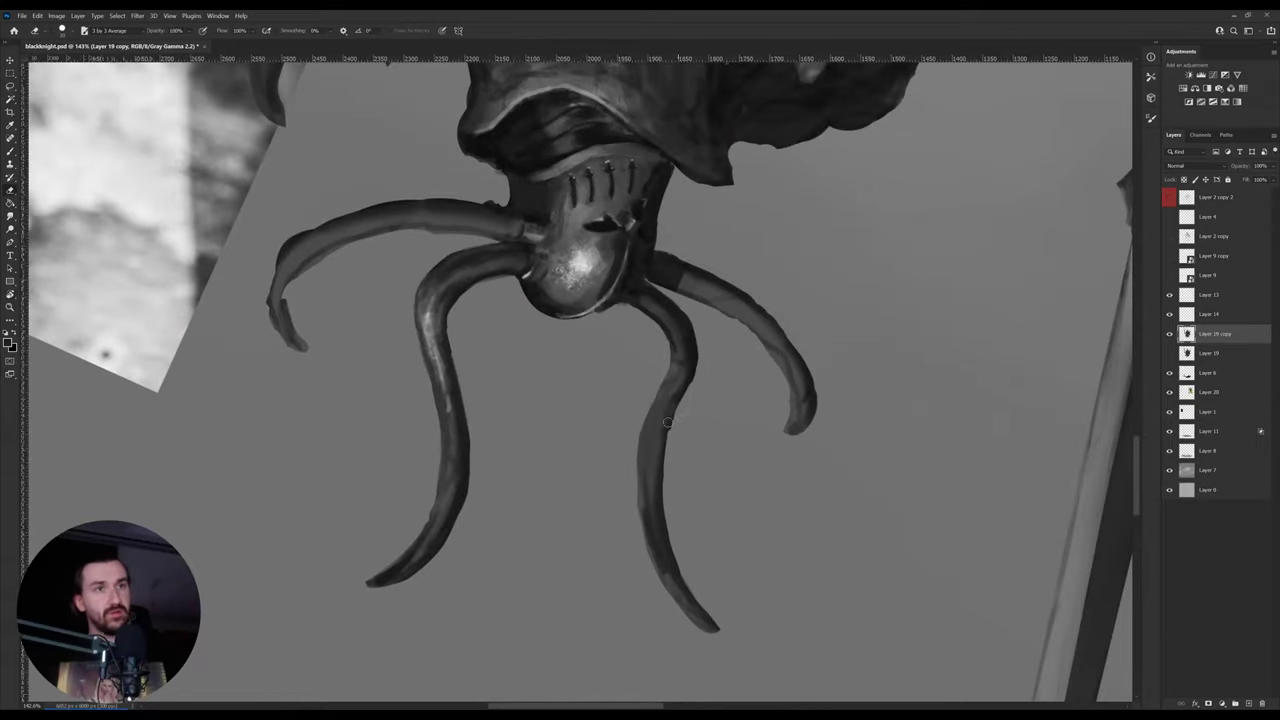
- Paint a thin bright highlight along the second tall horn's upper and middle sections with the helmet's light tone
{"action": "key", "text": "r"}
{"action": "left_click_drag", "start_coordinate": [773, 343], "coordinate": [460, 416]}
{"action": "key", "text": "i"}
{"action": "left_click", "coordinate": [603, 494], "text": "alt"}
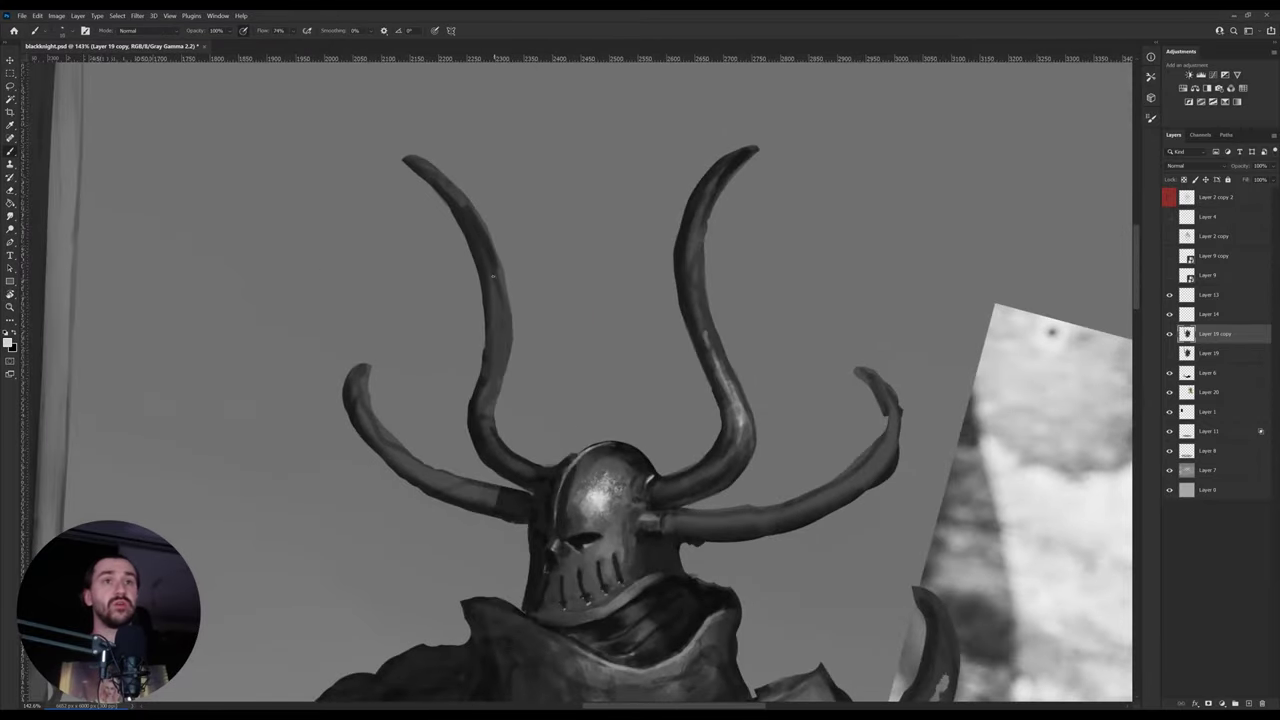
{"action": "mouse_move", "coordinate": [470, 218]}
{"action": "left_mouse_down"}
{"action": "mouse_move", "coordinate": [499, 293]}
{"action": "mouse_move", "coordinate": [475, 225]}
{"action": "mouse_move", "coordinate": [502, 384]}
{"action": "left_mouse_up"}
- Blend the second tall horn's highlight with sampled dark and mid tones and tidy its lower outline
{"action": "left_click", "coordinate": [489, 443], "text": "alt"}
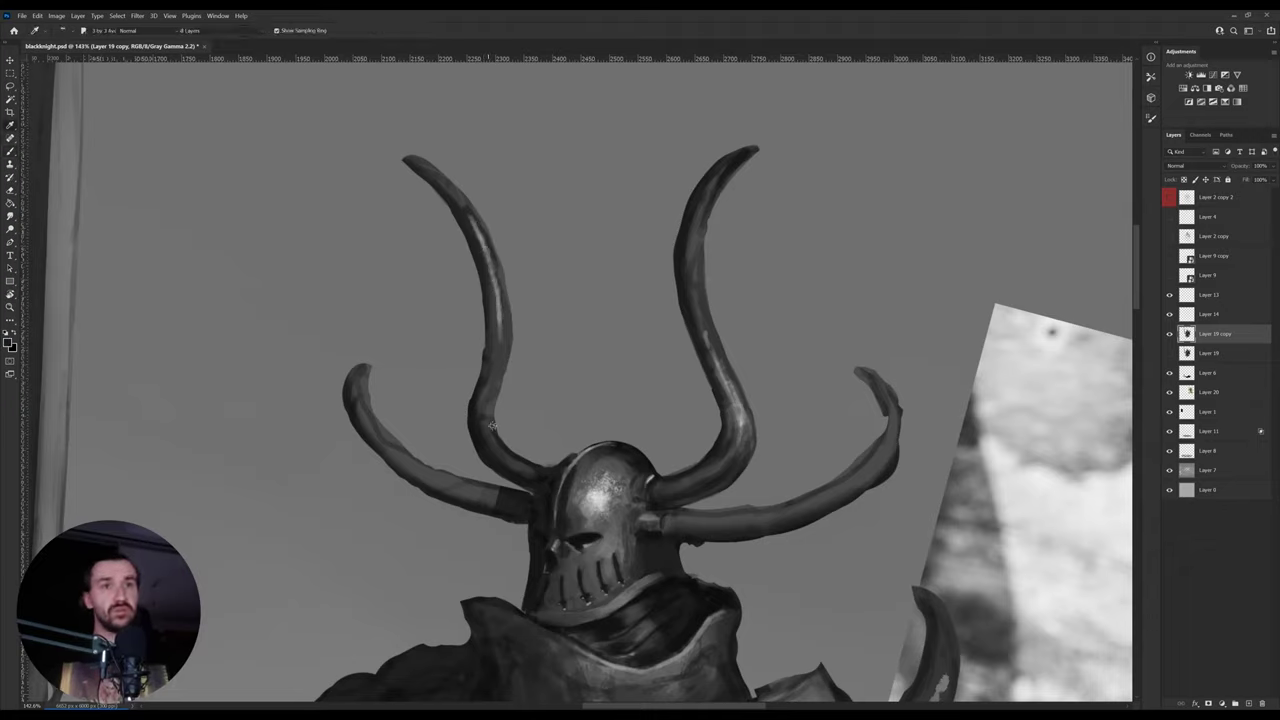
{"action": "left_click_drag", "start_coordinate": [490, 430], "coordinate": [507, 313]}
{"action": "left_click", "coordinate": [503, 317], "text": "alt"}
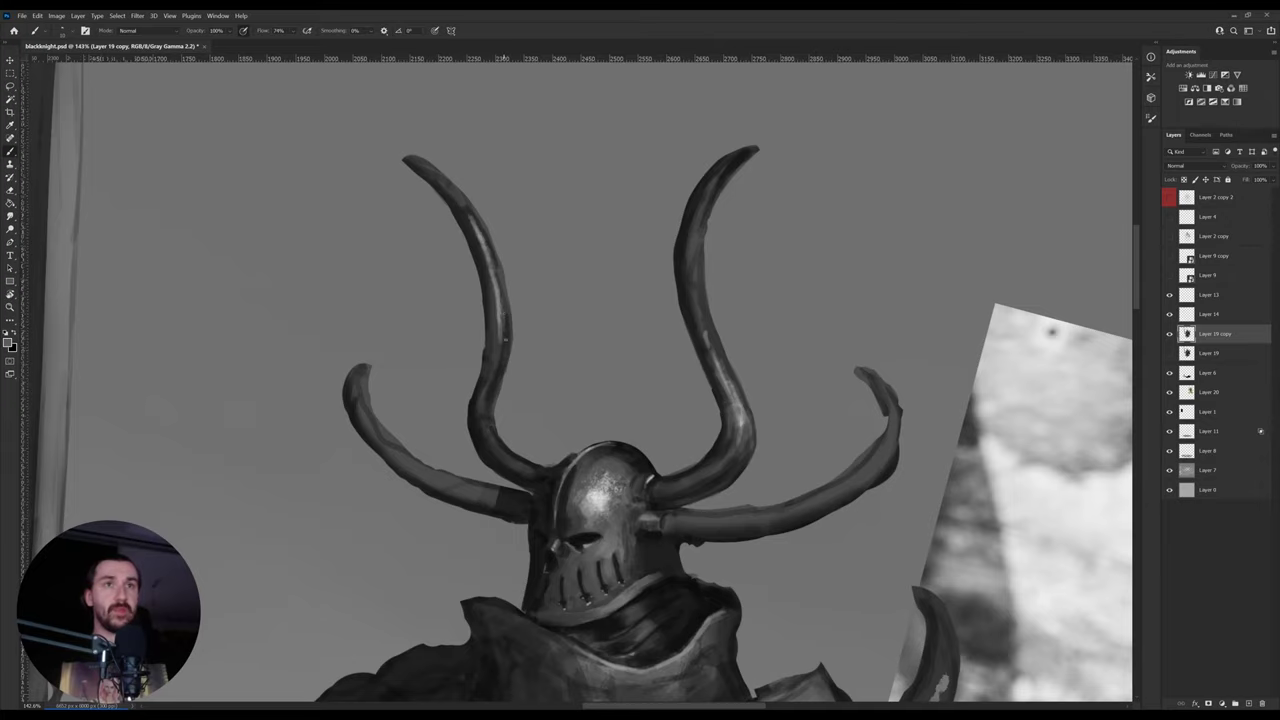
{"action": "left_click", "coordinate": [504, 324], "text": "alt"}
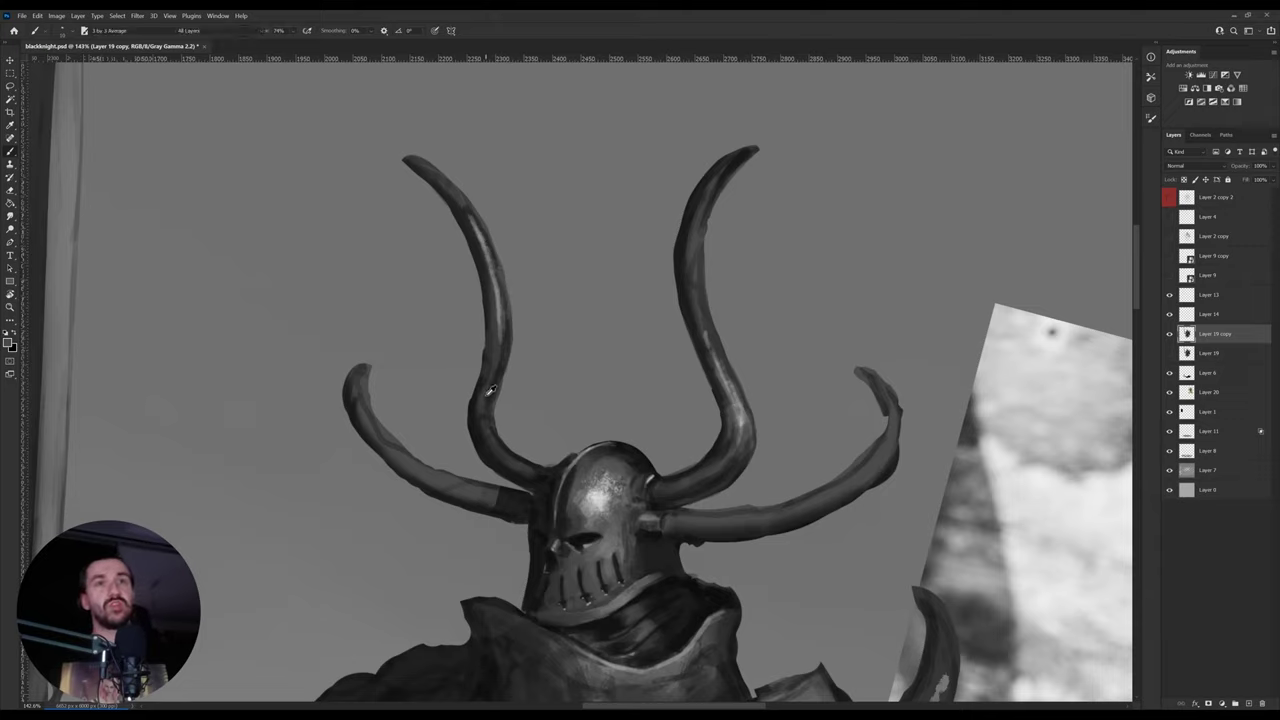
{"action": "left_click", "coordinate": [472, 409], "text": "alt"}
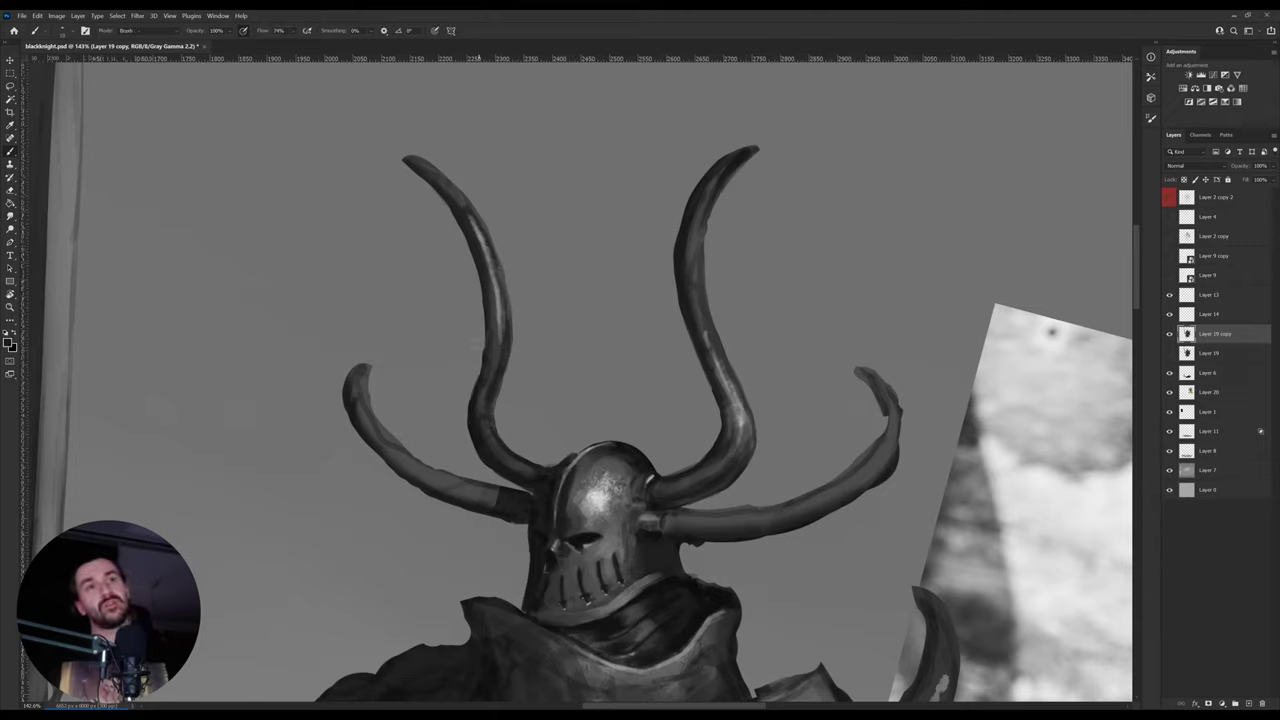
{"action": "key", "text": "e"}
{"action": "key", "text": "b"}
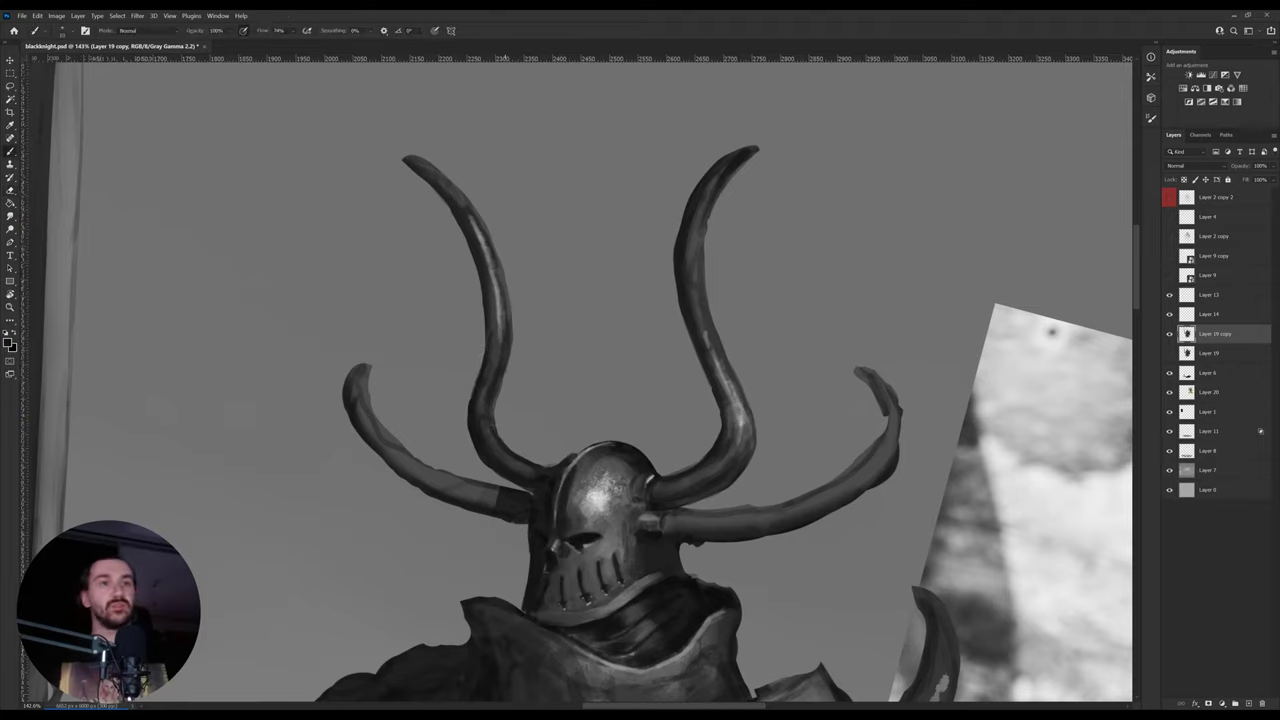
- Extend the thin bright highlight along the second tall horn's middle section with the helmet's light tone and blend it into the bend
{"action": "key", "text": "i"}
{"action": "left_click", "coordinate": [598, 495]}
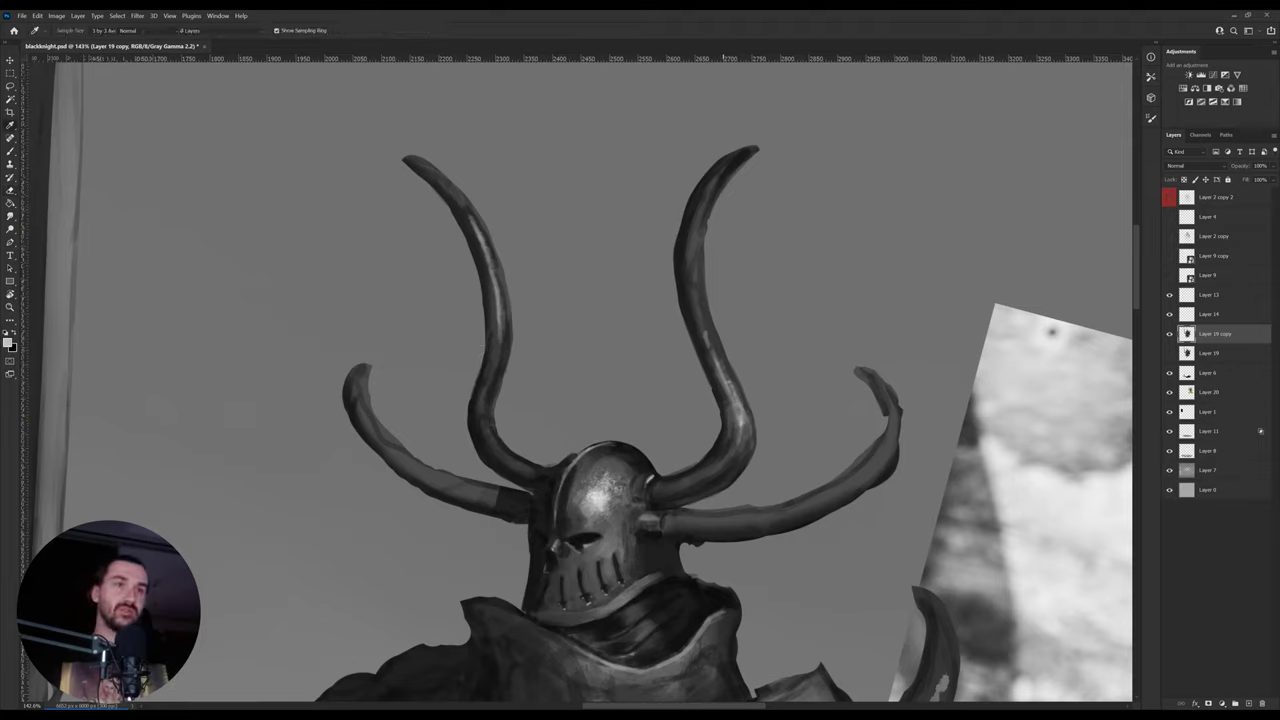
{"action": "key", "text": "b"}
{"action": "key", "text": "["}
{"action": "left_click_drag", "start_coordinate": [705, 332], "coordinate": [696, 291]}
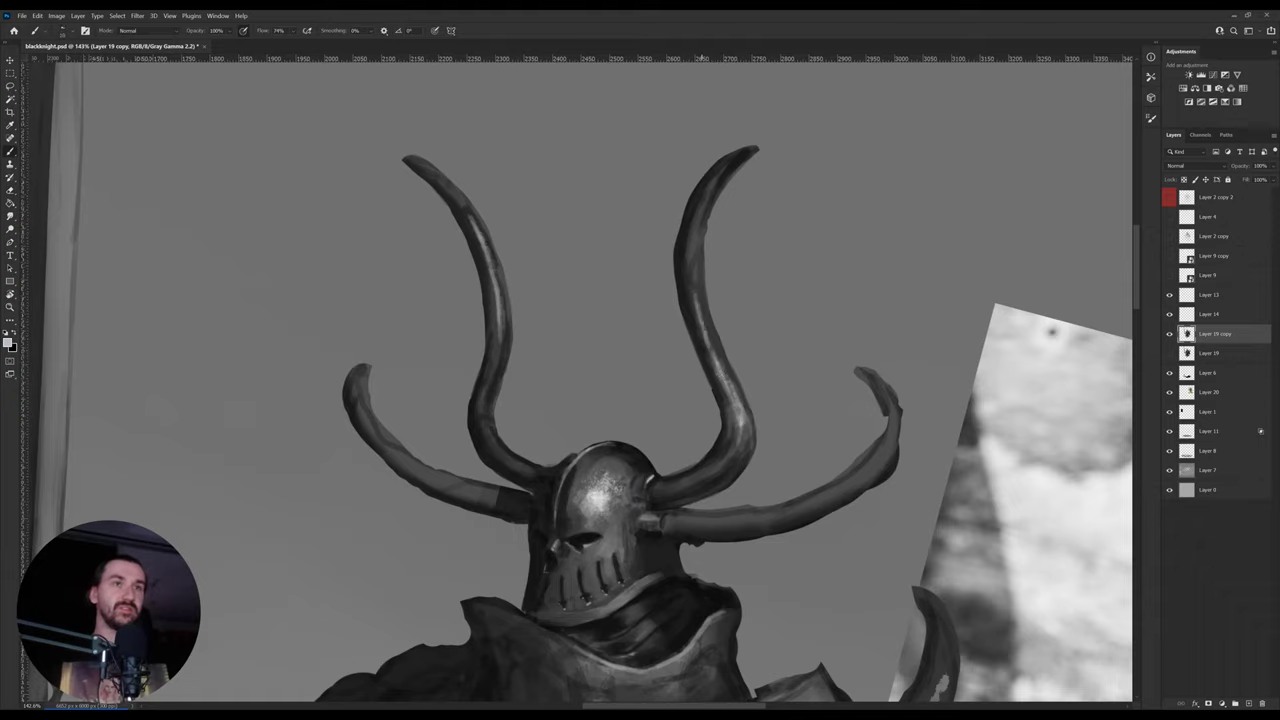
{"action": "mouse_move", "coordinate": [722, 366]}
{"action": "left_mouse_down"}
{"action": "mouse_move", "coordinate": [733, 404]}
{"action": "mouse_move", "coordinate": [740, 393]}
{"action": "left_mouse_up"}
{"action": "left_click", "coordinate": [739, 441], "text": "alt"}
{"action": "key", "text": "]"}
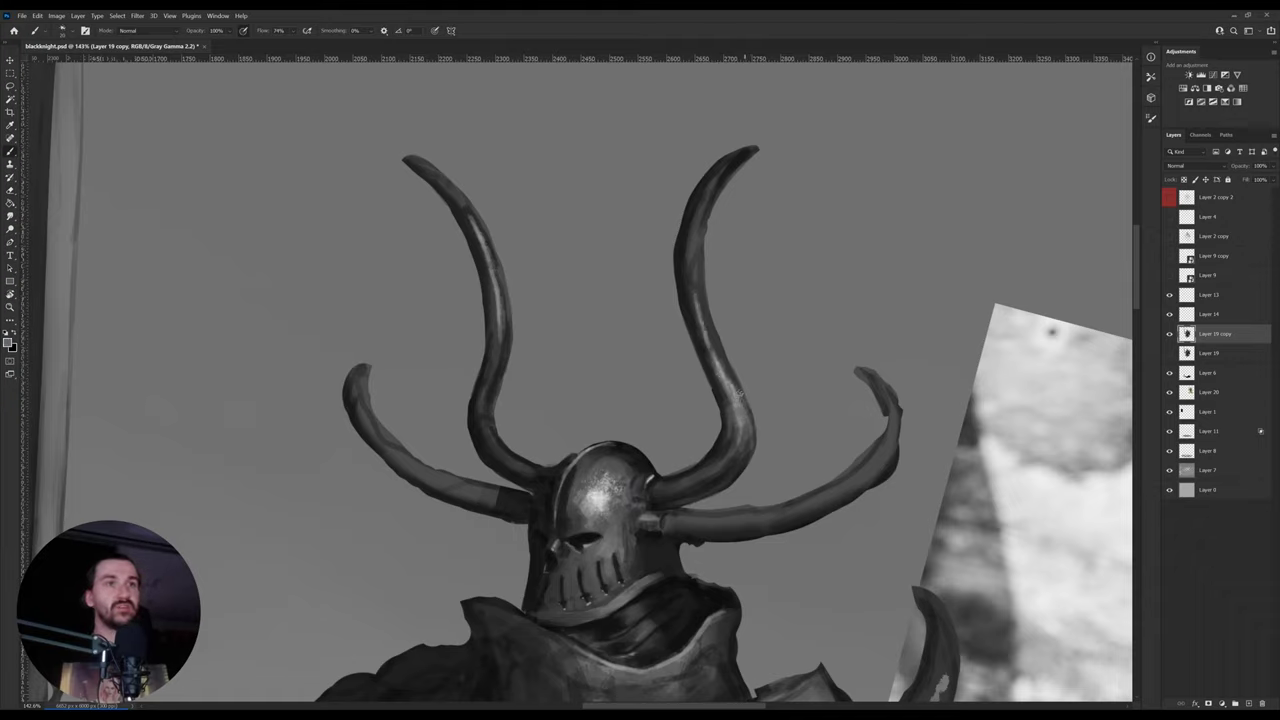
- Refine the shading on the helmet's side around the second tall horn's base with sampled dark and mid tones
{"action": "left_click", "coordinate": [657, 497], "text": "alt"}
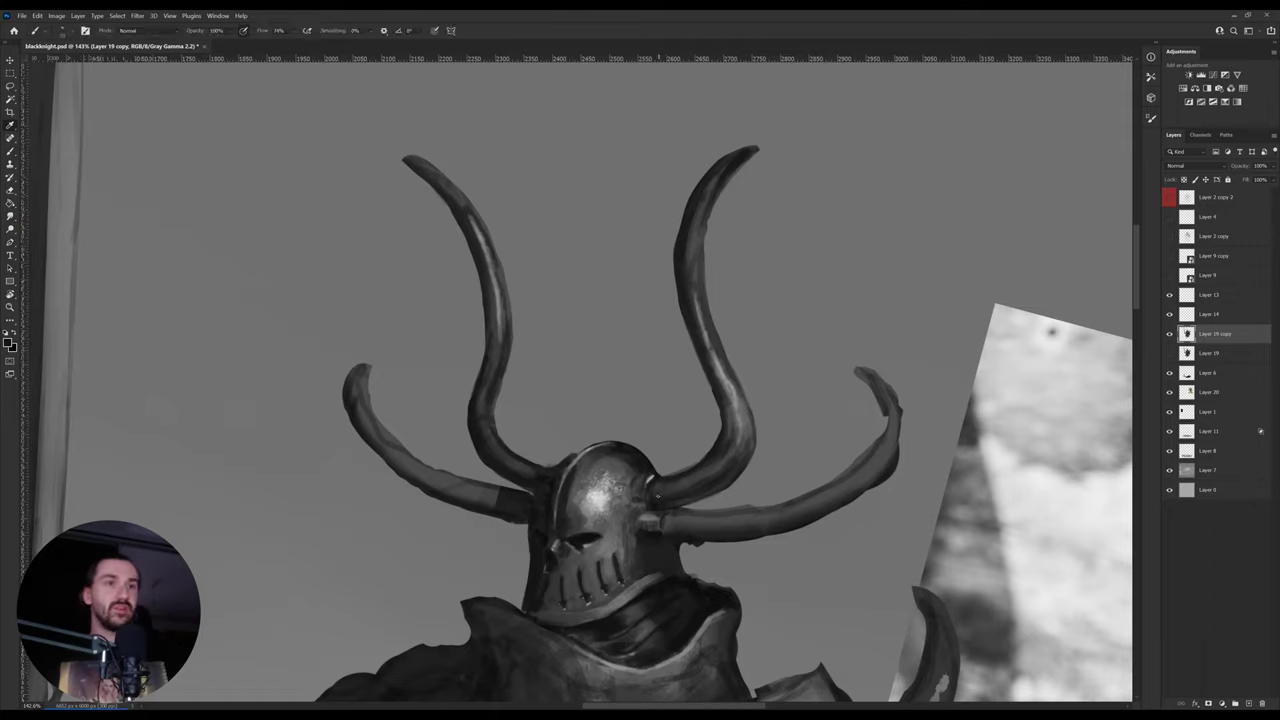
{"action": "left_click", "coordinate": [652, 504], "text": "alt"}
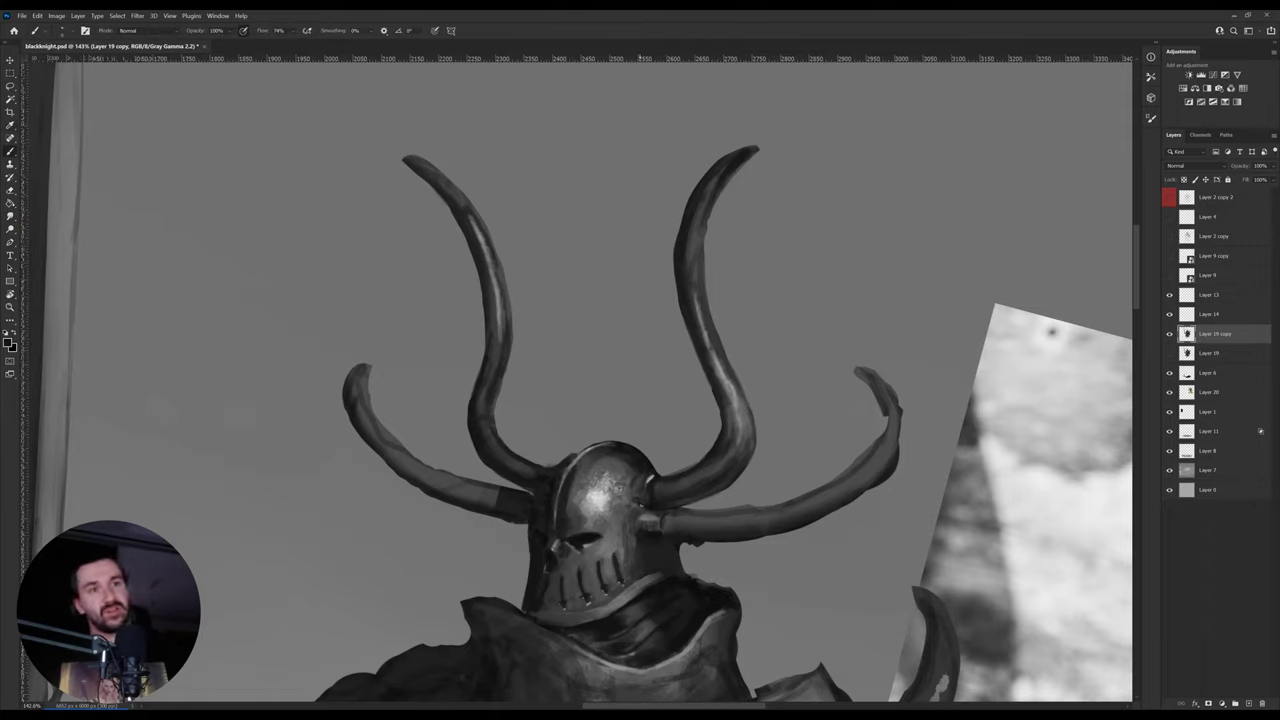
{"action": "left_click", "coordinate": [634, 512], "text": "alt"}
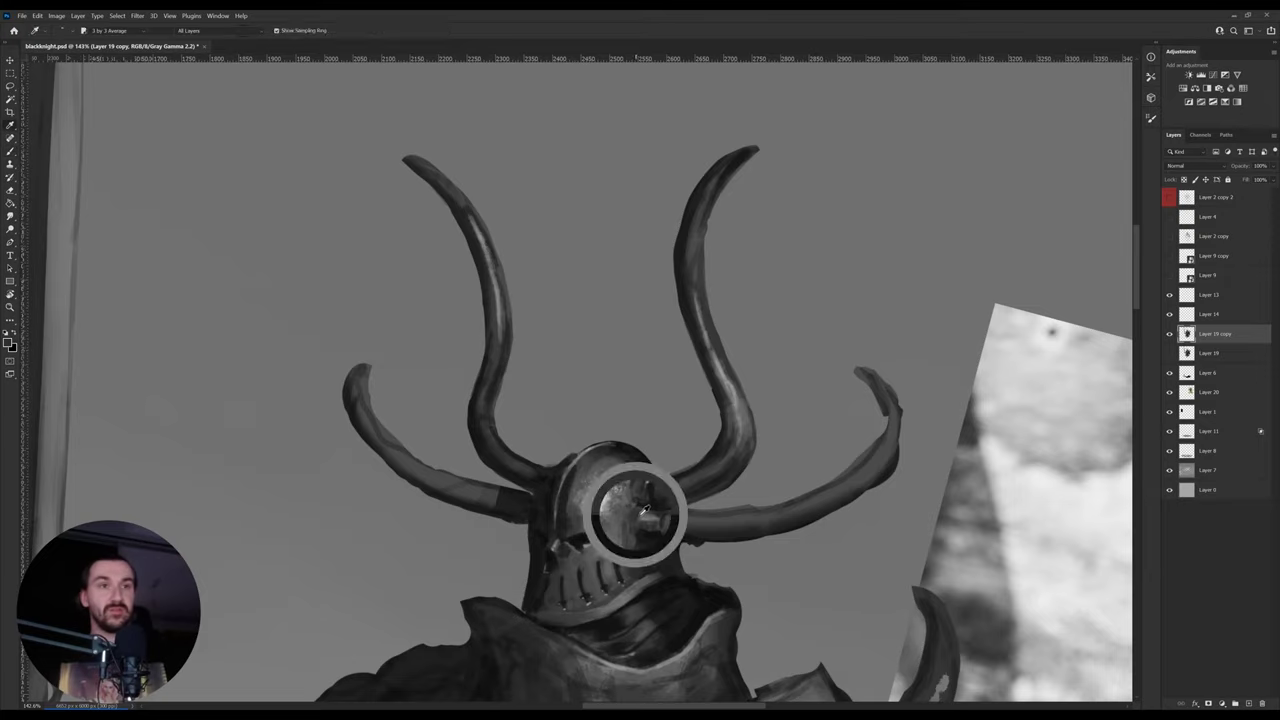
{"action": "left_click", "coordinate": [630, 500], "text": "alt"}
{"action": "left_click_drag", "start_coordinate": [629, 498], "coordinate": [625, 343]}
{"action": "key", "text": "b"}
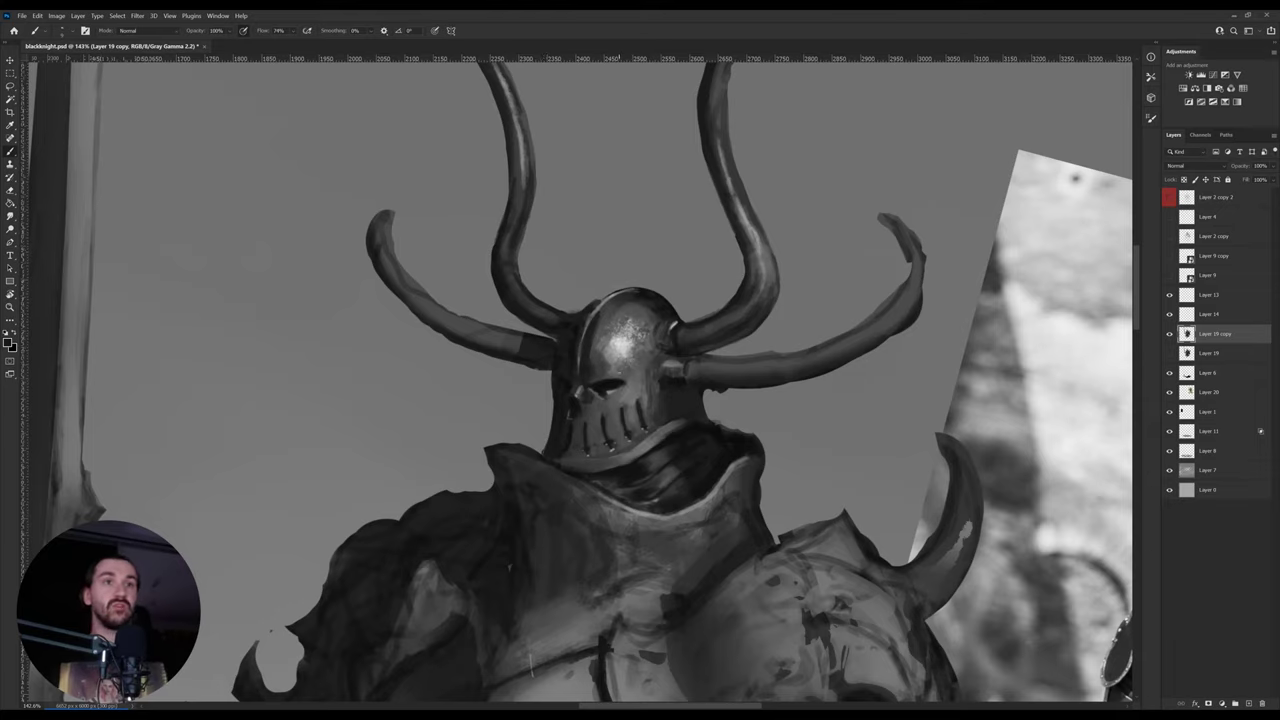
- Add small light accents around the far eye hole and visor slits, and deepen the slits with a sampled dark tone
{"action": "left_click", "coordinate": [623, 342], "text": "alt"}
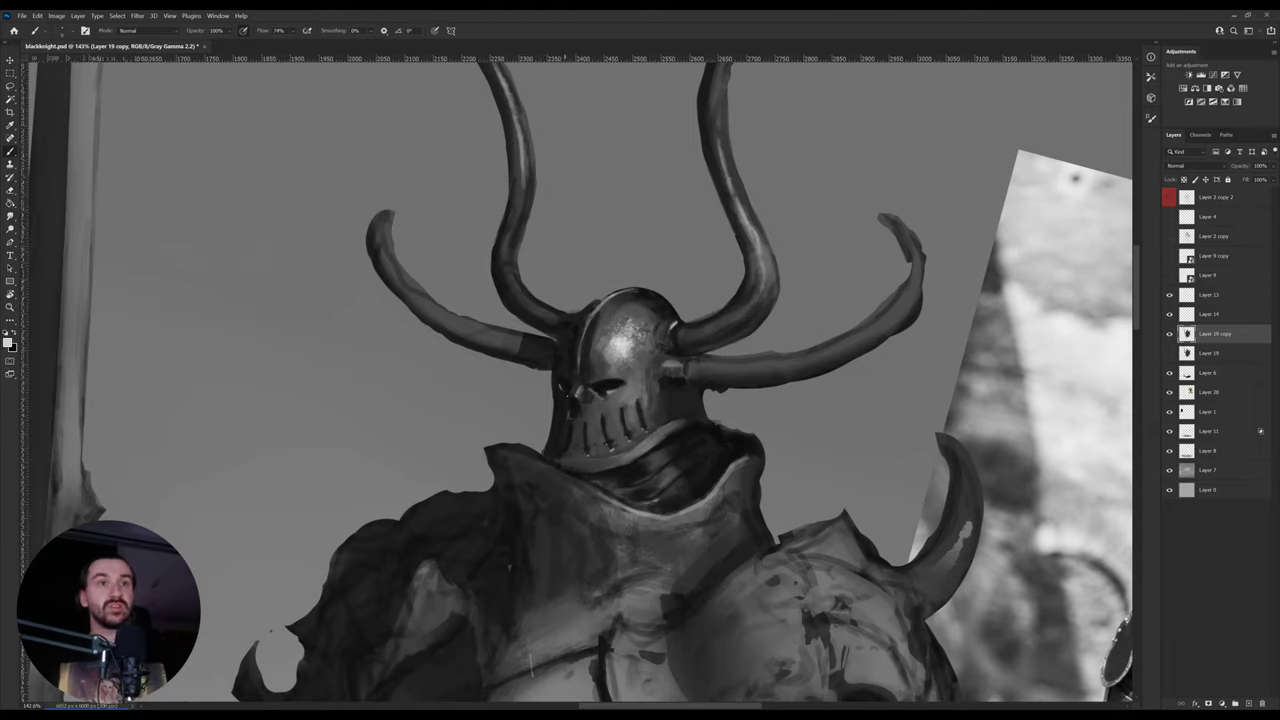
{"action": "left_click", "coordinate": [567, 385], "text": "alt"}
{"action": "key", "text": "r"}
{"action": "left_click_drag", "start_coordinate": [834, 312], "coordinate": [765, 192]}
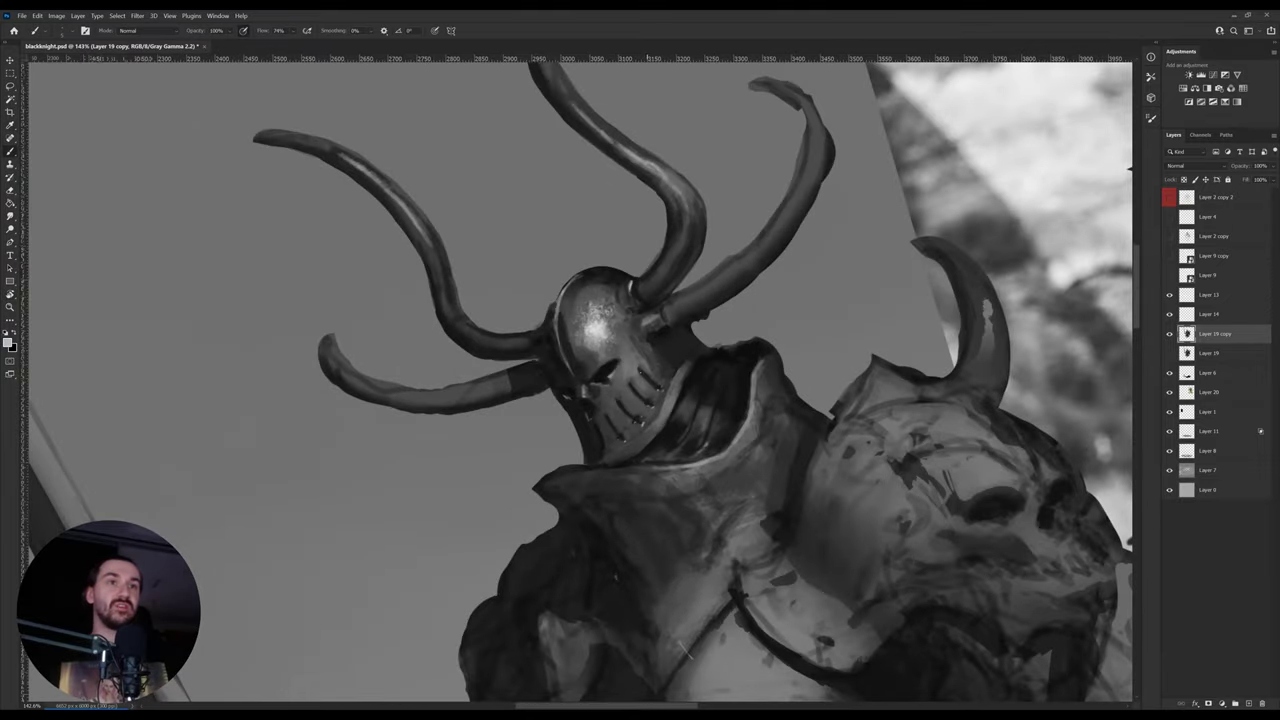
{"action": "left_click", "coordinate": [606, 368], "text": "alt"}
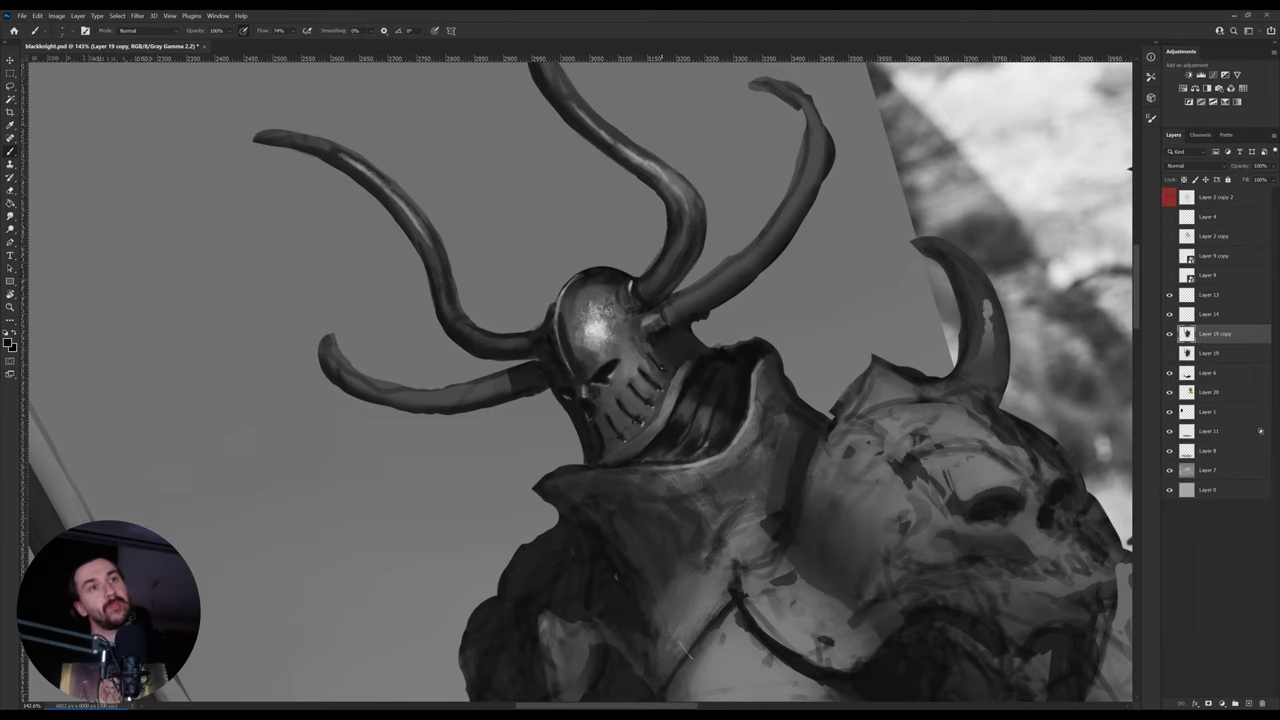
- Paint a brighter edge along the helmet's lower rim with light tones sampled from the helmet
{"action": "key", "text": "r"}
{"action": "left_click_drag", "start_coordinate": [740, 300], "coordinate": [760, 348]}
{"action": "key", "text": "z"}
{"action": "left_click_drag", "start_coordinate": [687, 382], "coordinate": [725, 367]}
{"action": "key", "text": "b"}
{"action": "left_click", "coordinate": [573, 305], "text": "alt"}
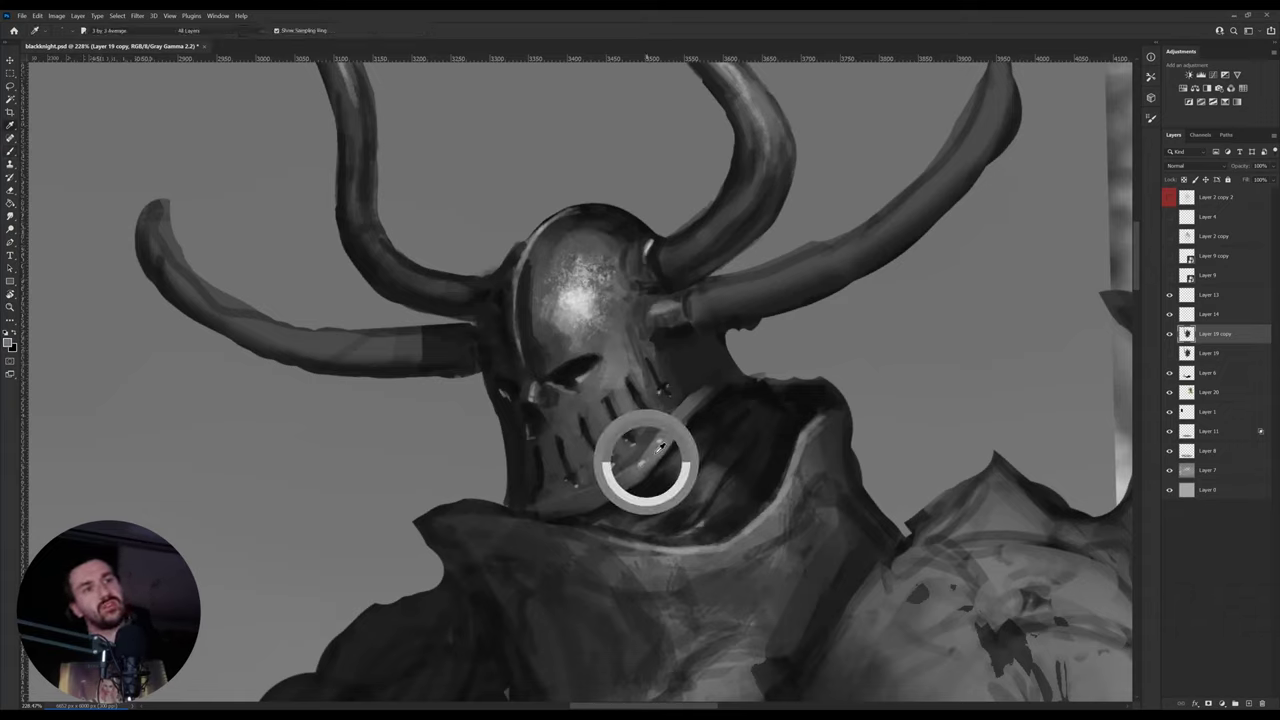
{"action": "left_click_drag", "start_coordinate": [755, 402], "coordinate": [738, 303]}
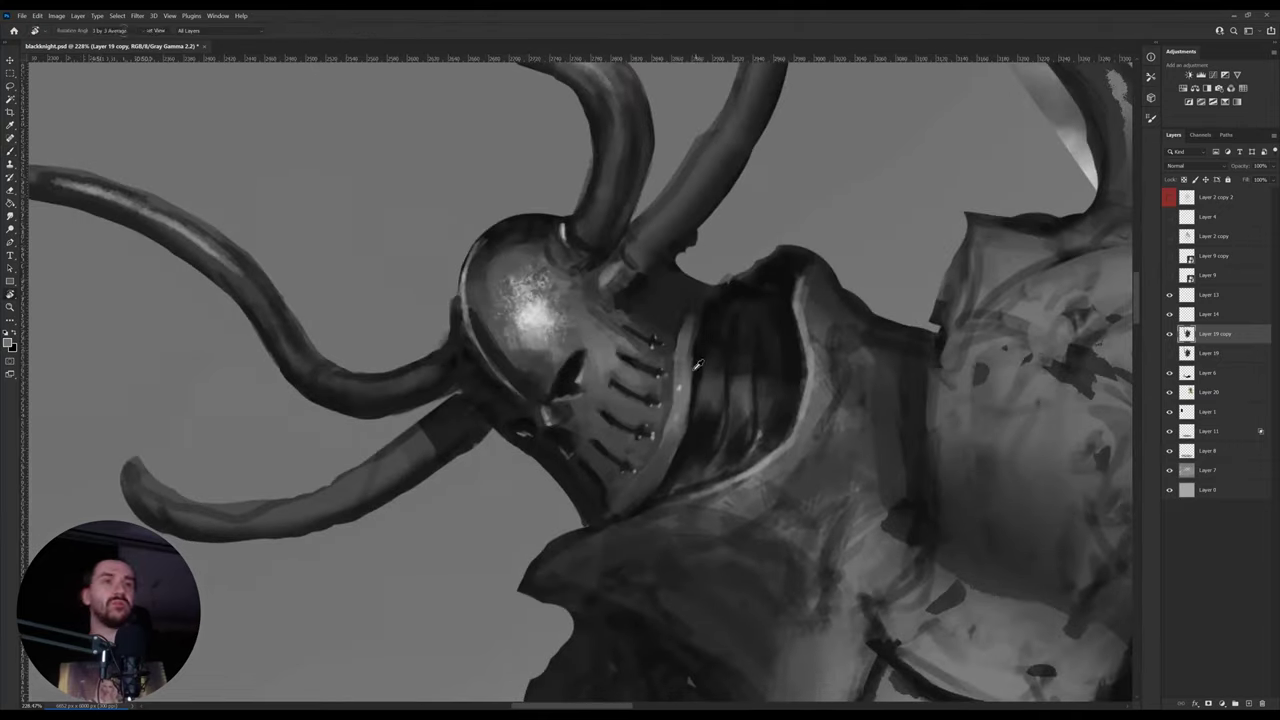
{"action": "left_click", "coordinate": [518, 314], "text": "alt"}
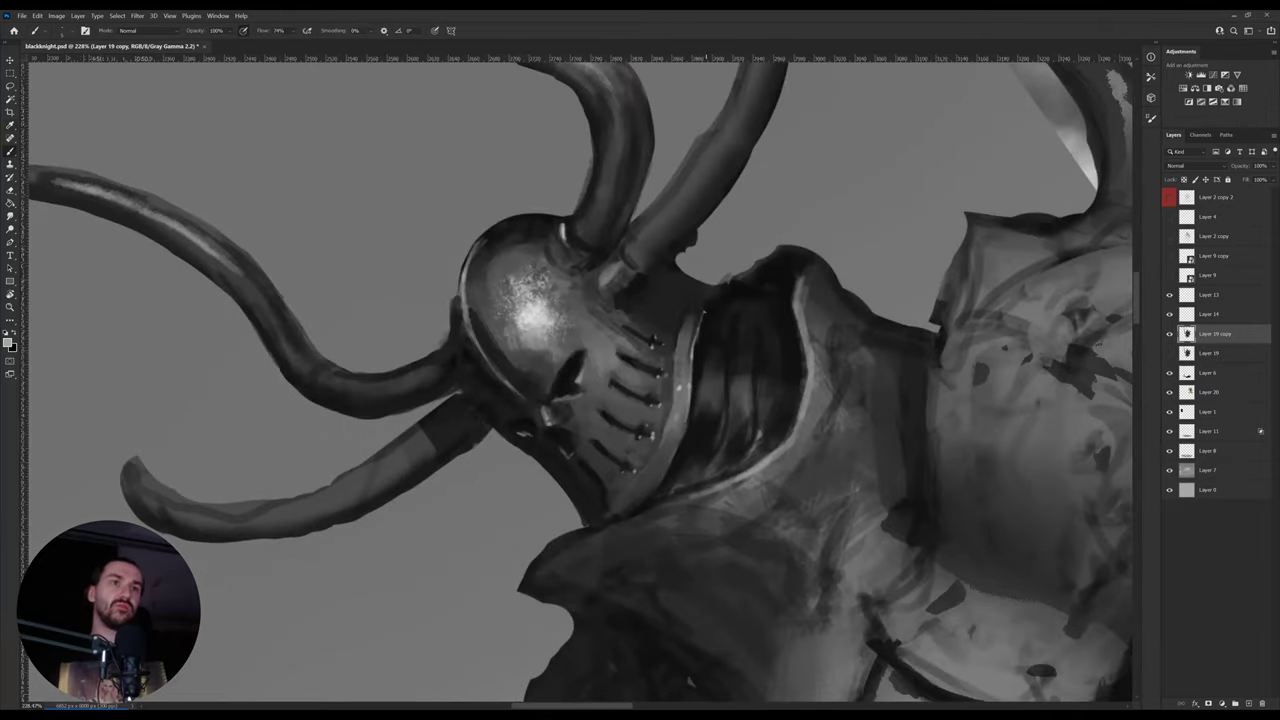
- Paint fine ornament on the dark neck folds and a light zigzag pattern along the helmet's lower rim
{"action": "left_click_drag", "start_coordinate": [781, 297], "coordinate": [675, 450]}
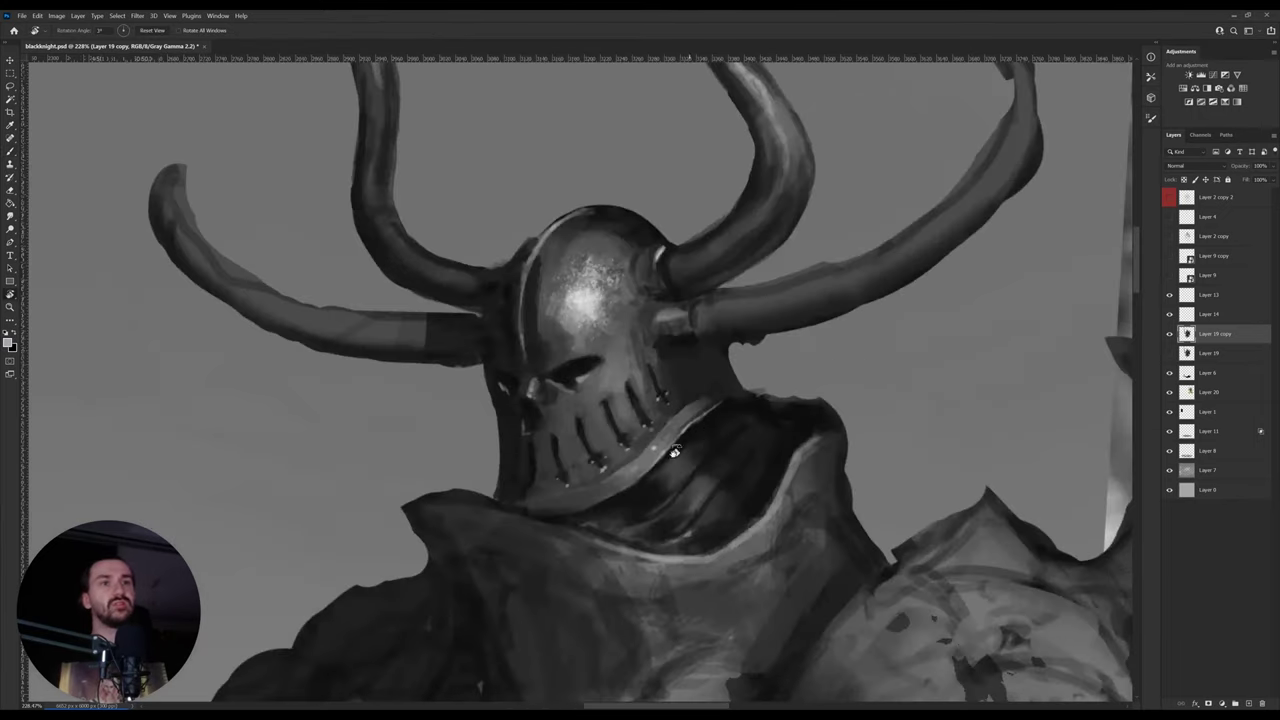
{"action": "left_click", "coordinate": [635, 508], "text": "alt"}
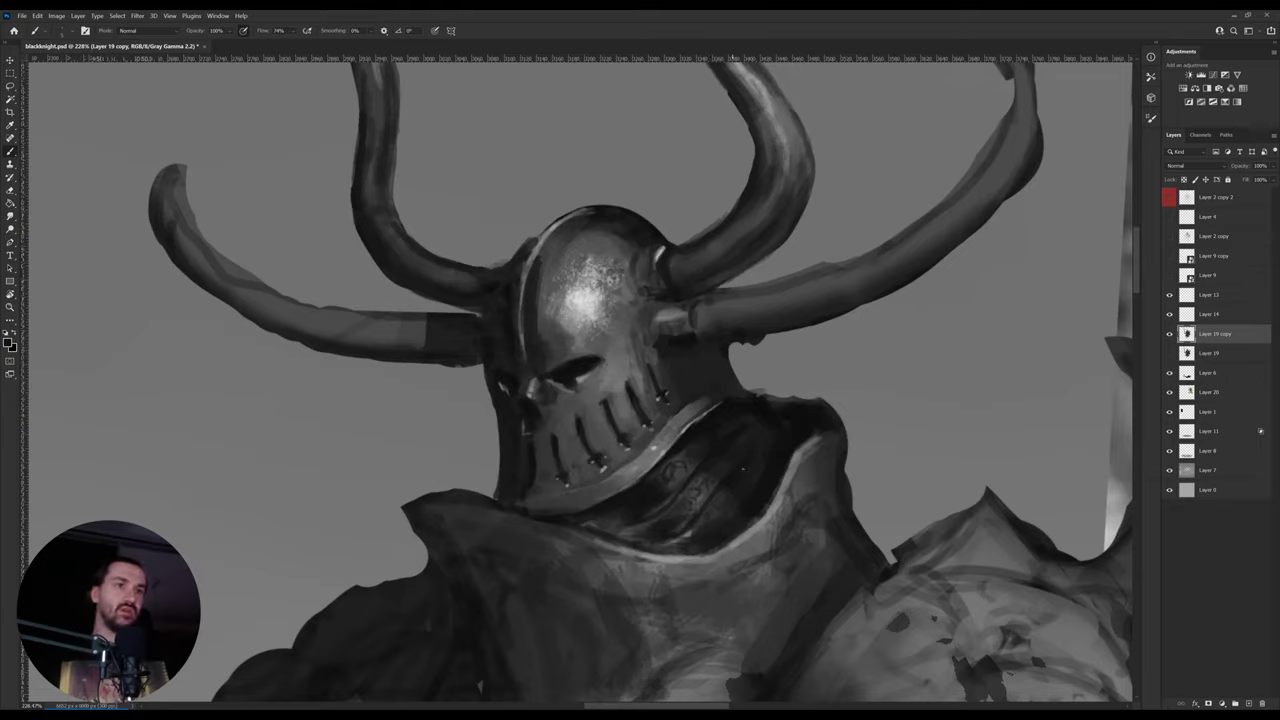
{"action": "key", "text": "x"}
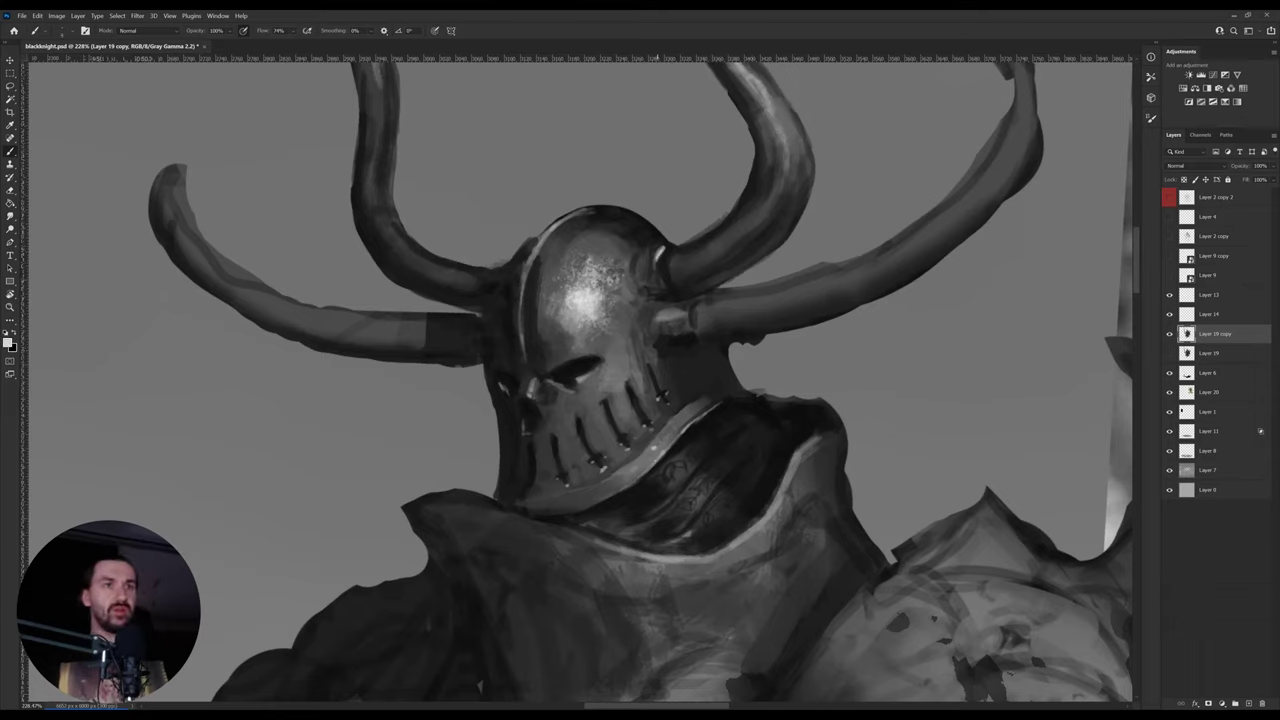
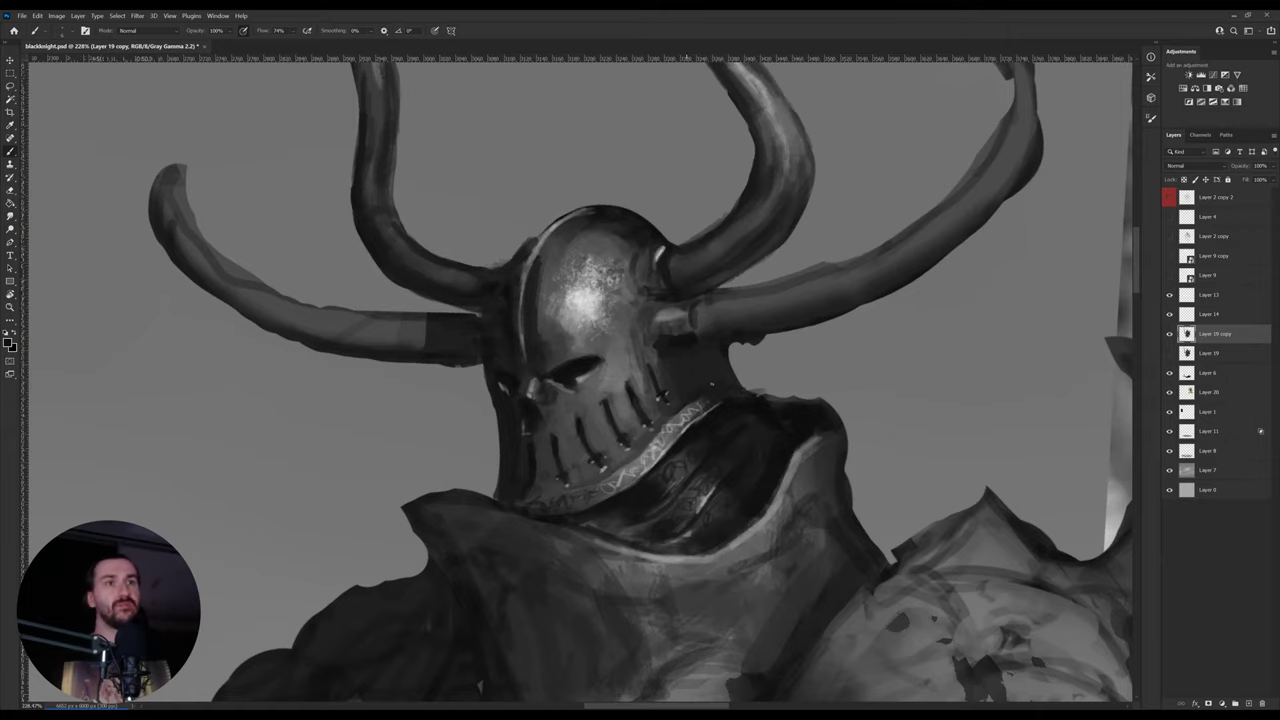
- Detail the near side horn's socket with sampled dark and mid tones where it joins the helmet
{"action": "left_click", "coordinate": [658, 330], "text": "alt"}
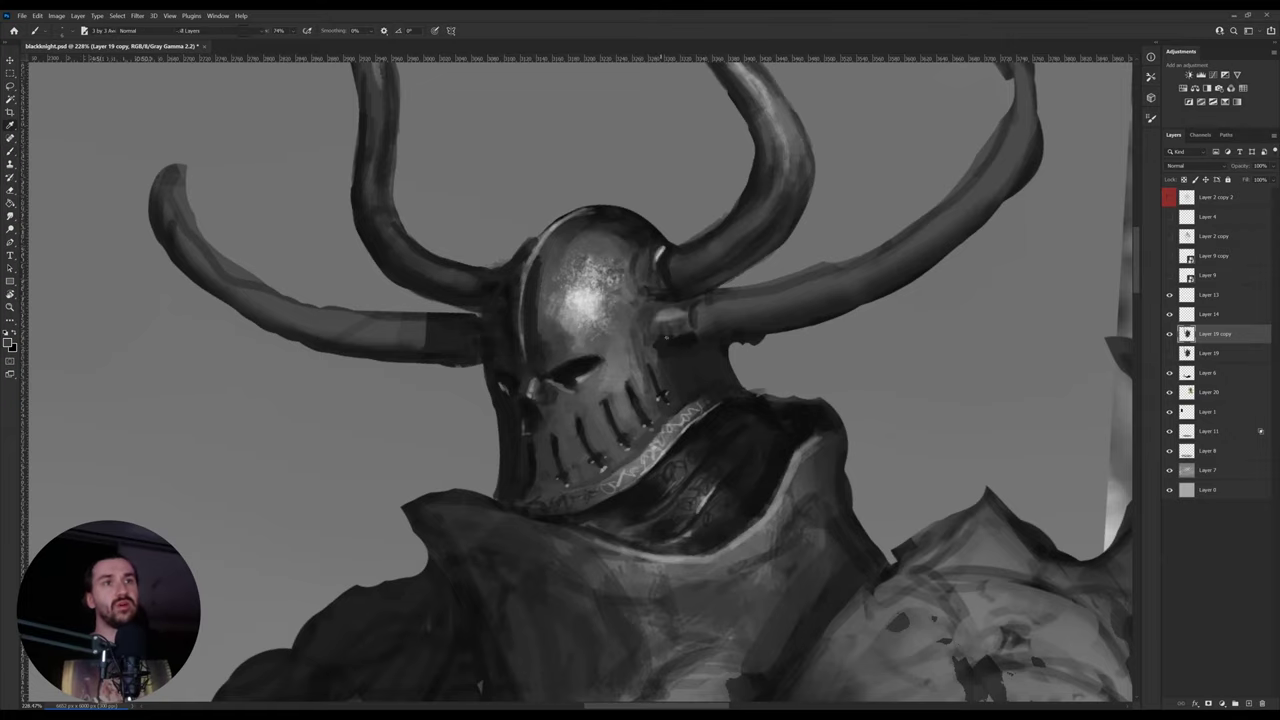
{"action": "key", "text": "r"}
{"action": "left_click_drag", "start_coordinate": [880, 345], "coordinate": [868, 458]}
{"action": "left_click", "coordinate": [730, 480], "text": "alt"}
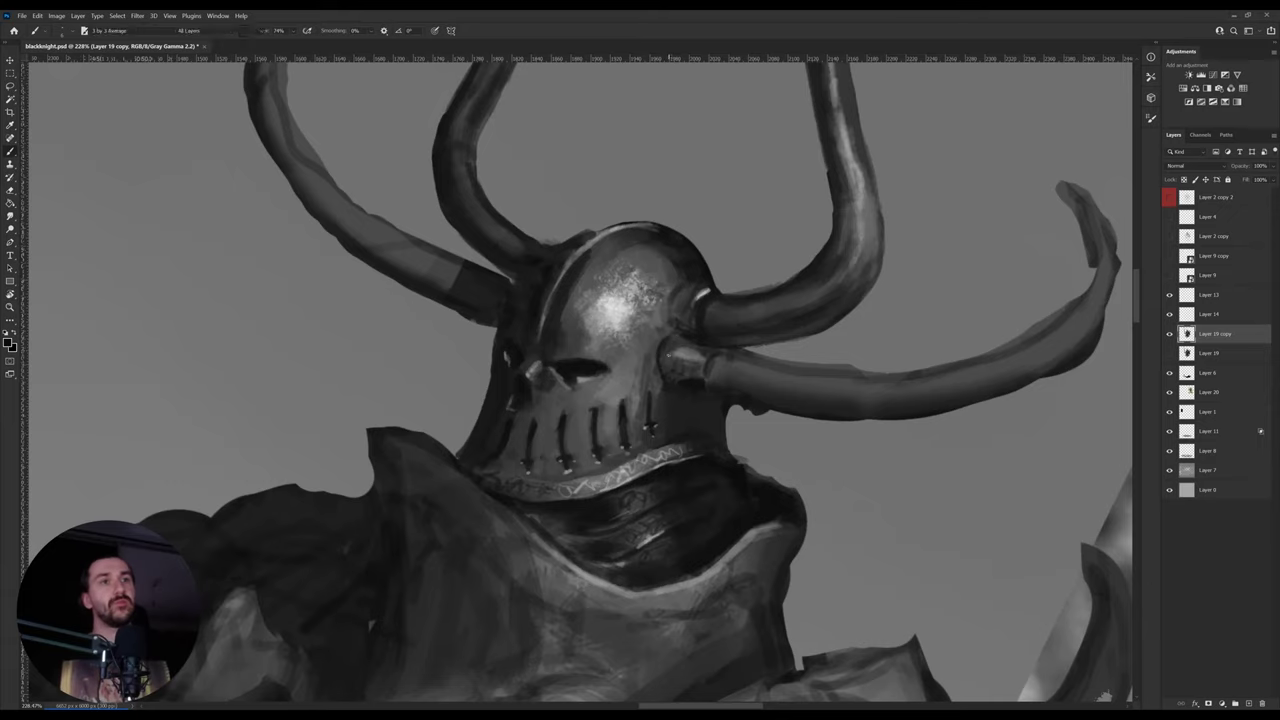
{"action": "left_click", "coordinate": [662, 350], "text": "alt"}
{"action": "key", "text": "r"}
{"action": "left_click_drag", "start_coordinate": [835, 346], "coordinate": [705, 204]}
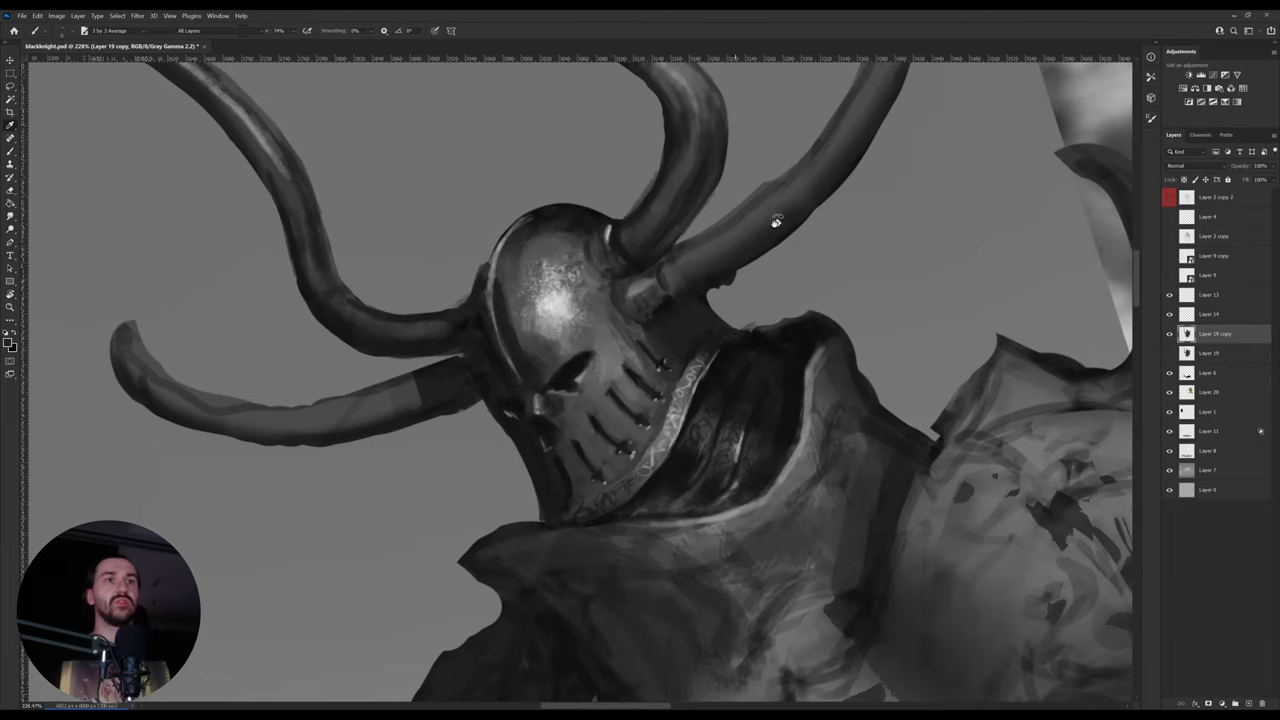
{"action": "left_click_drag", "start_coordinate": [776, 221], "coordinate": [784, 243]}
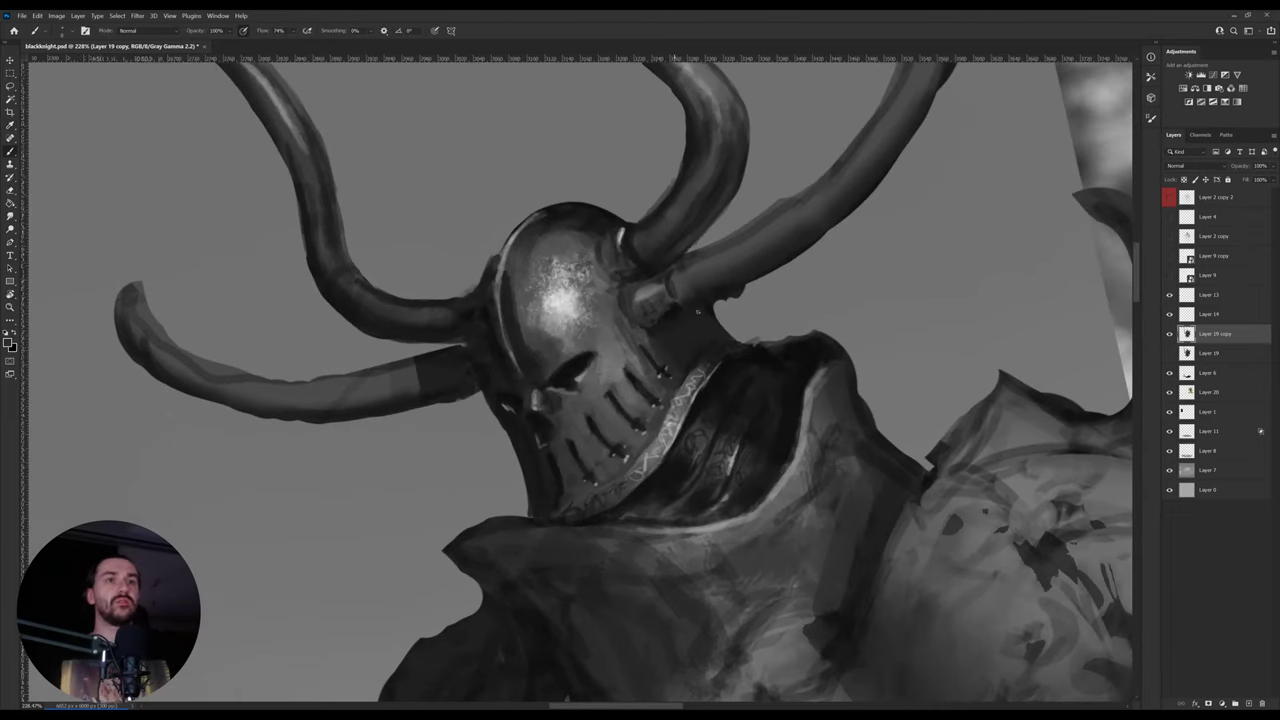
- Sketch a small split helmet with a central ridge and an eye in the empty background above the knight's helmet
{"action": "key", "text": "r"}
{"action": "left_click_drag", "start_coordinate": [780, 320], "coordinate": [774, 367]}
{"action": "key", "text": "space"}
{"action": "mouse_move", "coordinate": [662, 336]}
{"action": "left_mouse_down"}
{"action": "mouse_move", "coordinate": [672, 449]}
{"action": "mouse_move", "coordinate": [685, 445]}
{"action": "left_mouse_up"}
{"action": "key", "text": "b"}
{"action": "left_click_drag", "start_coordinate": [553, 166], "coordinate": [563, 279]}
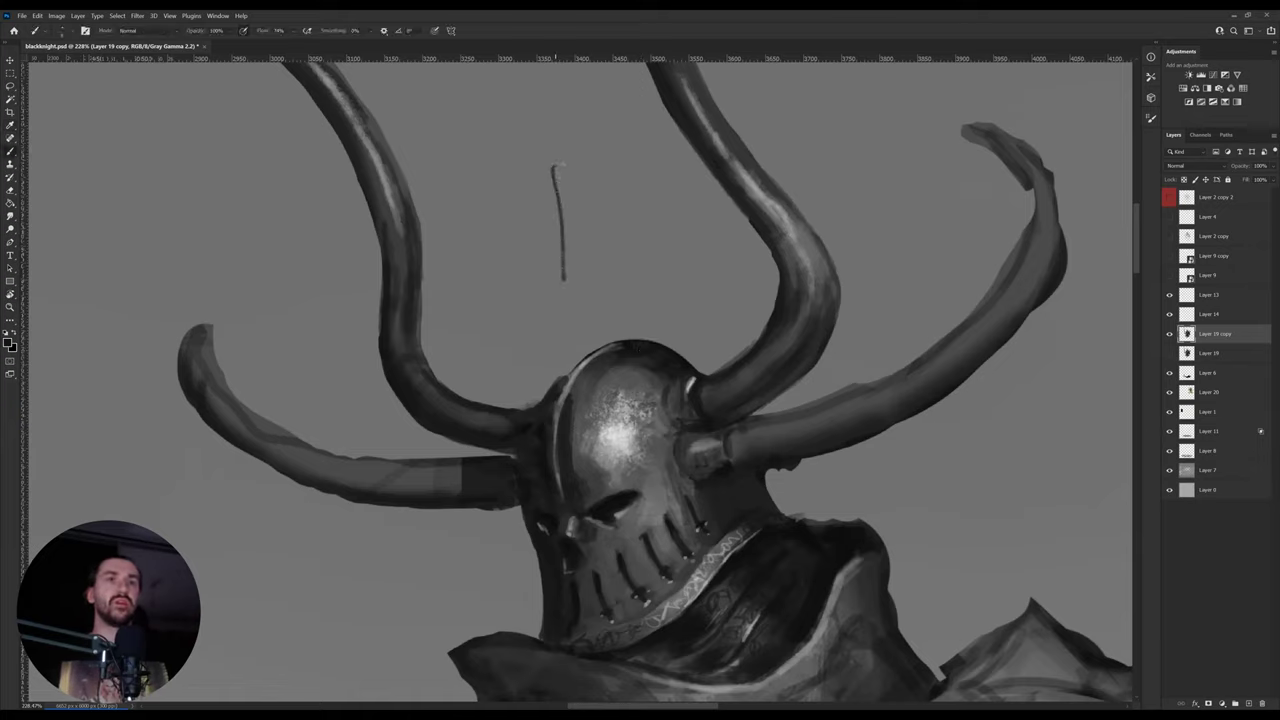
{"action": "left_click_drag", "start_coordinate": [553, 163], "coordinate": [628, 222]}
{"action": "left_click_drag", "start_coordinate": [590, 170], "coordinate": [614, 262]}
{"action": "left_click_drag", "start_coordinate": [563, 306], "coordinate": [621, 254]}
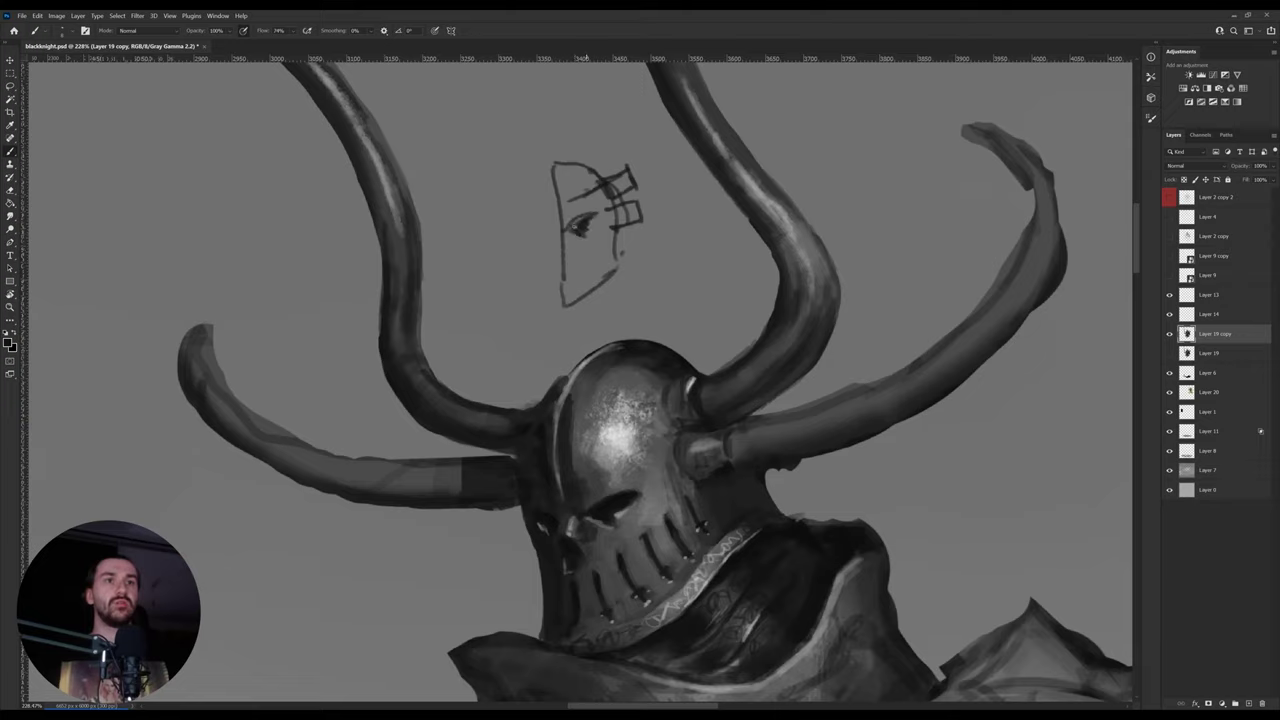
{"action": "mouse_move", "coordinate": [532, 172]}
{"action": "left_mouse_down"}
{"action": "mouse_move", "coordinate": [537, 303]}
{"action": "mouse_move", "coordinate": [542, 172]}
{"action": "mouse_move", "coordinate": [556, 316]}
{"action": "left_mouse_up"}
{"action": "left_click_drag", "start_coordinate": [540, 200], "coordinate": [542, 302]}
{"action": "left_click_drag", "start_coordinate": [542, 150], "coordinate": [546, 282]}
- Select and delete the small helmet sketch above the knight, and clear the selection
{"action": "key", "text": "l"}
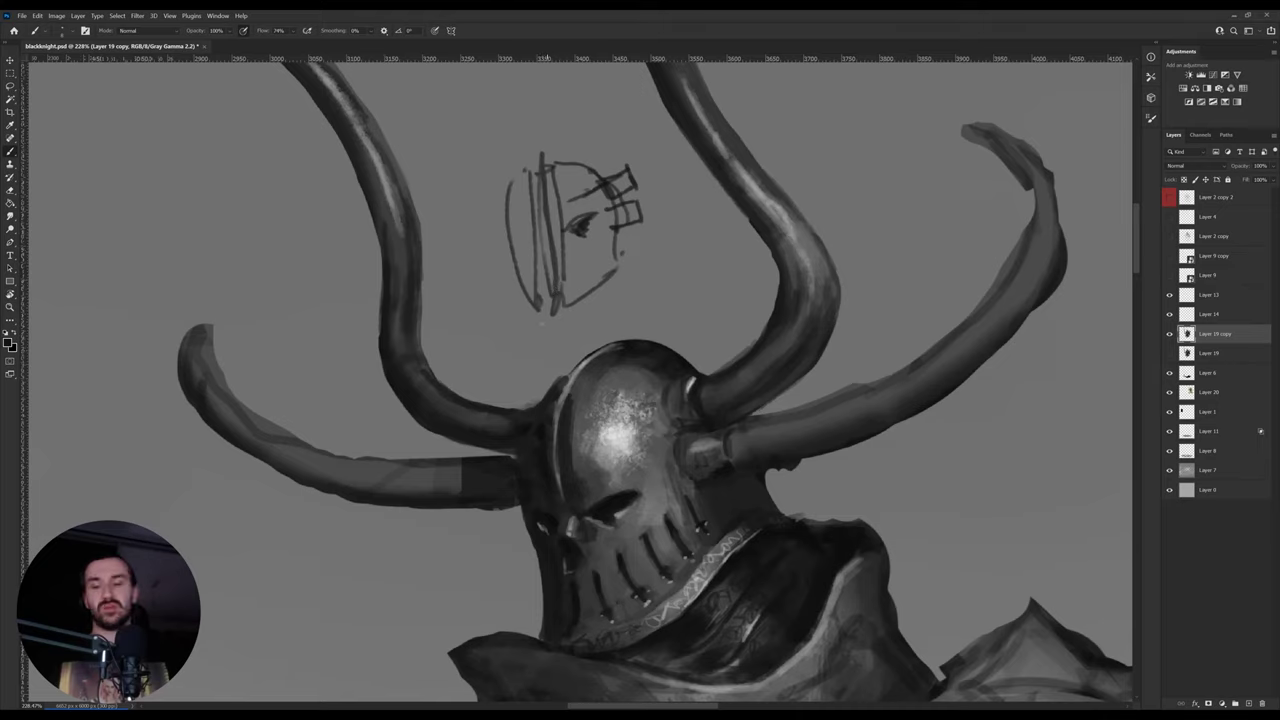
{"action": "mouse_move", "coordinate": [516, 334]}
{"action": "left_mouse_down"}
{"action": "mouse_move", "coordinate": [531, 121]}
{"action": "mouse_move", "coordinate": [658, 153]}
{"action": "mouse_move", "coordinate": [633, 345]}
{"action": "left_mouse_up"}
{"action": "key", "text": "Delete"}
{"action": "key", "text": "ctrl+d"}
- Select the helmet's crest along its top and warp it slightly upward and outward into a fuller curve
{"action": "key", "text": "z"}
{"action": "key", "text": "r"}
{"action": "left_click_drag", "start_coordinate": [823, 275], "coordinate": [691, 345]}
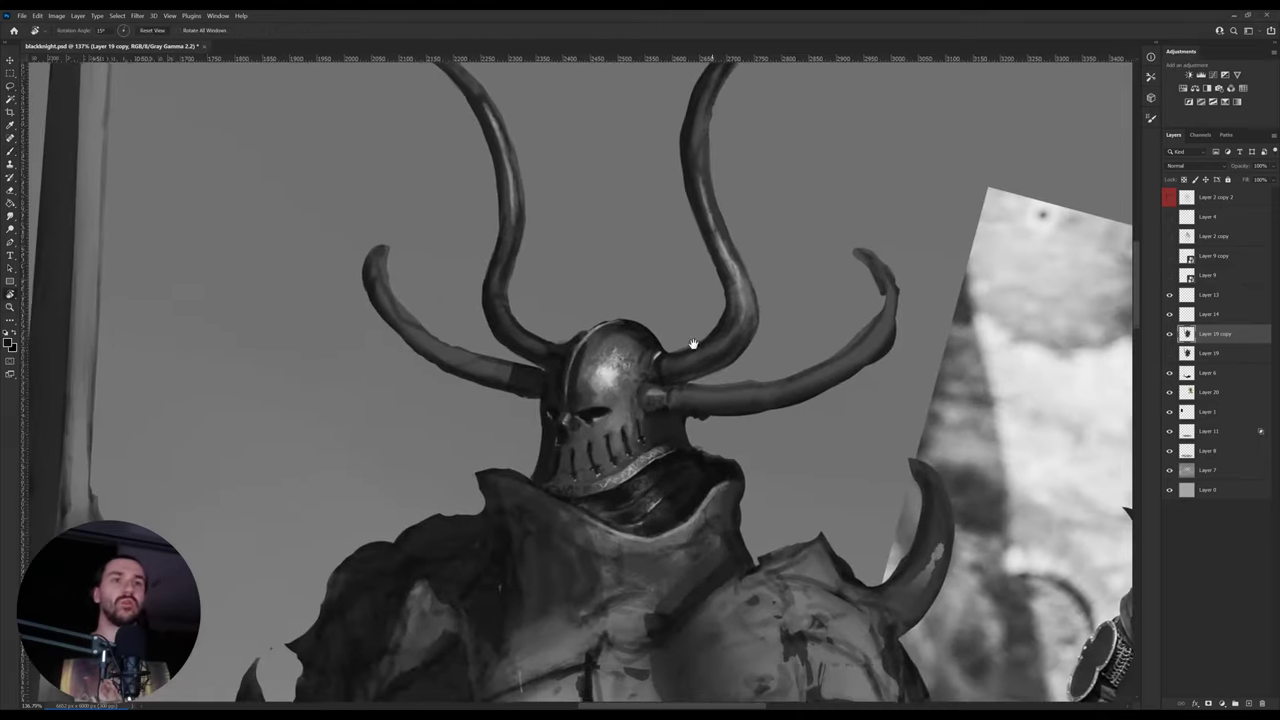
{"action": "key", "text": "l"}
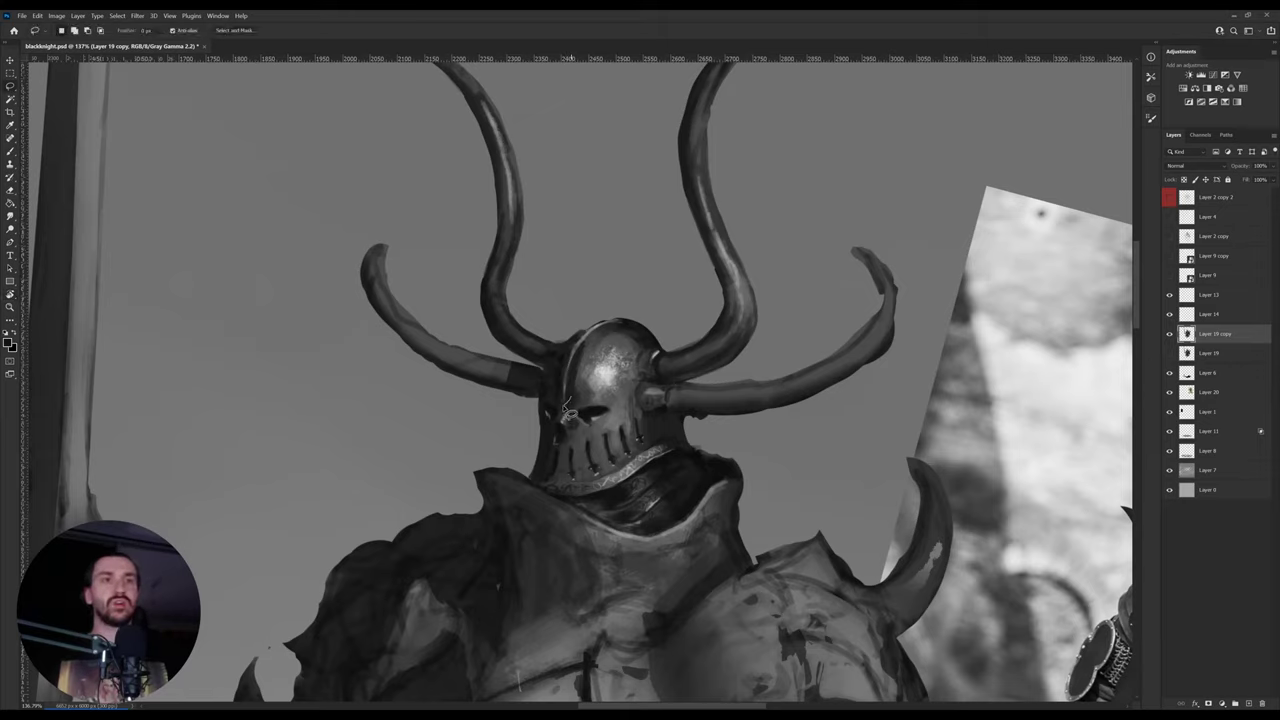
{"action": "mouse_move", "coordinate": [566, 404]}
{"action": "left_mouse_down"}
{"action": "mouse_move", "coordinate": [583, 327]}
{"action": "mouse_move", "coordinate": [672, 344]}
{"action": "mouse_move", "coordinate": [607, 342]}
{"action": "mouse_move", "coordinate": [578, 372]}
{"action": "left_mouse_up"}
{"action": "key", "text": "ctrl+t"}
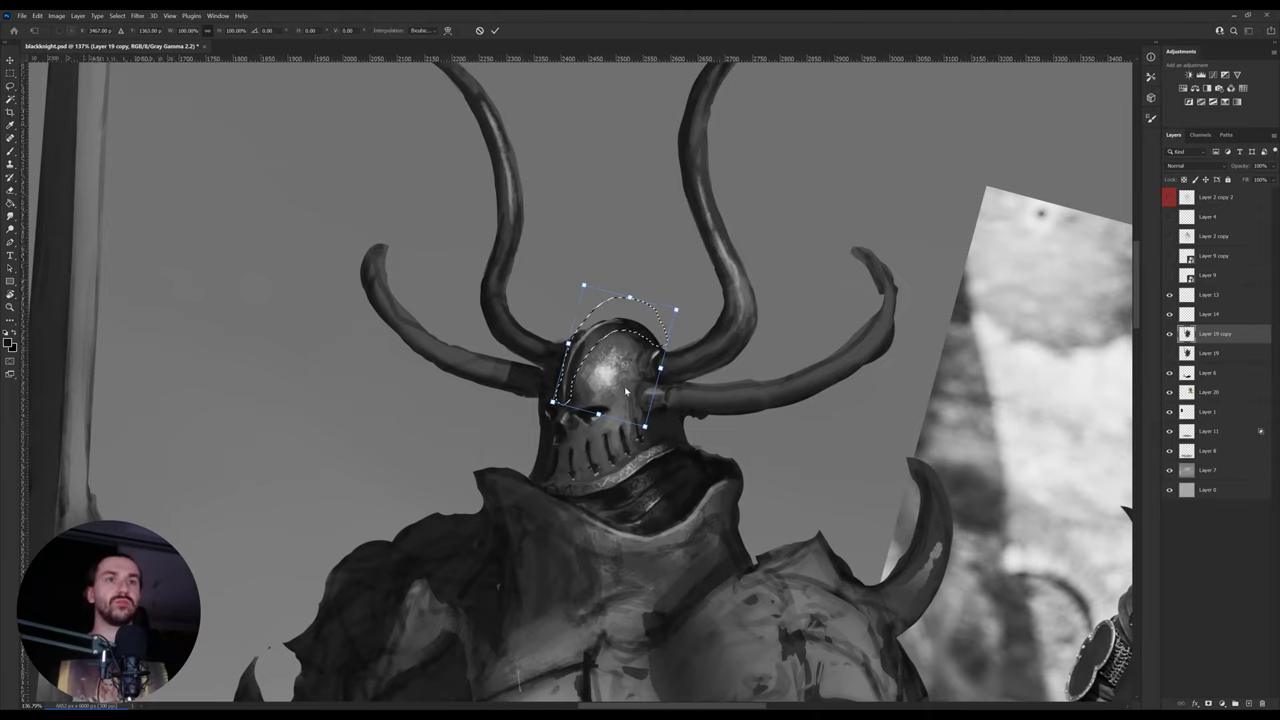
{"action": "left_click_drag", "start_coordinate": [617, 295], "coordinate": [577, 270]}
{"action": "left_click_drag", "start_coordinate": [582, 338], "coordinate": [560, 350]}
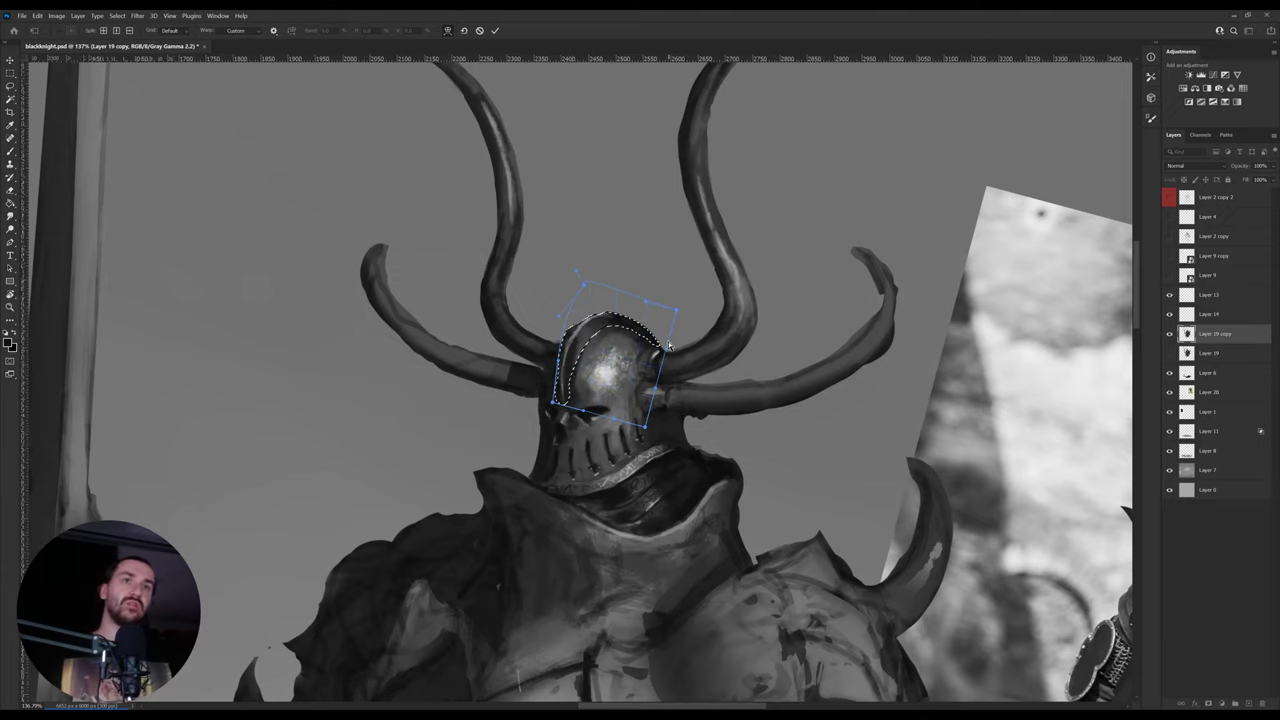
{"action": "key", "text": "Return"}
{"action": "key", "text": "ctrl+d"}
- Soften and reshape the bright highlight on the helmet's dome with sampled light and mid grays
{"action": "key", "text": "r"}
{"action": "left_click", "coordinate": [752, 306]}
{"action": "key", "text": "i"}
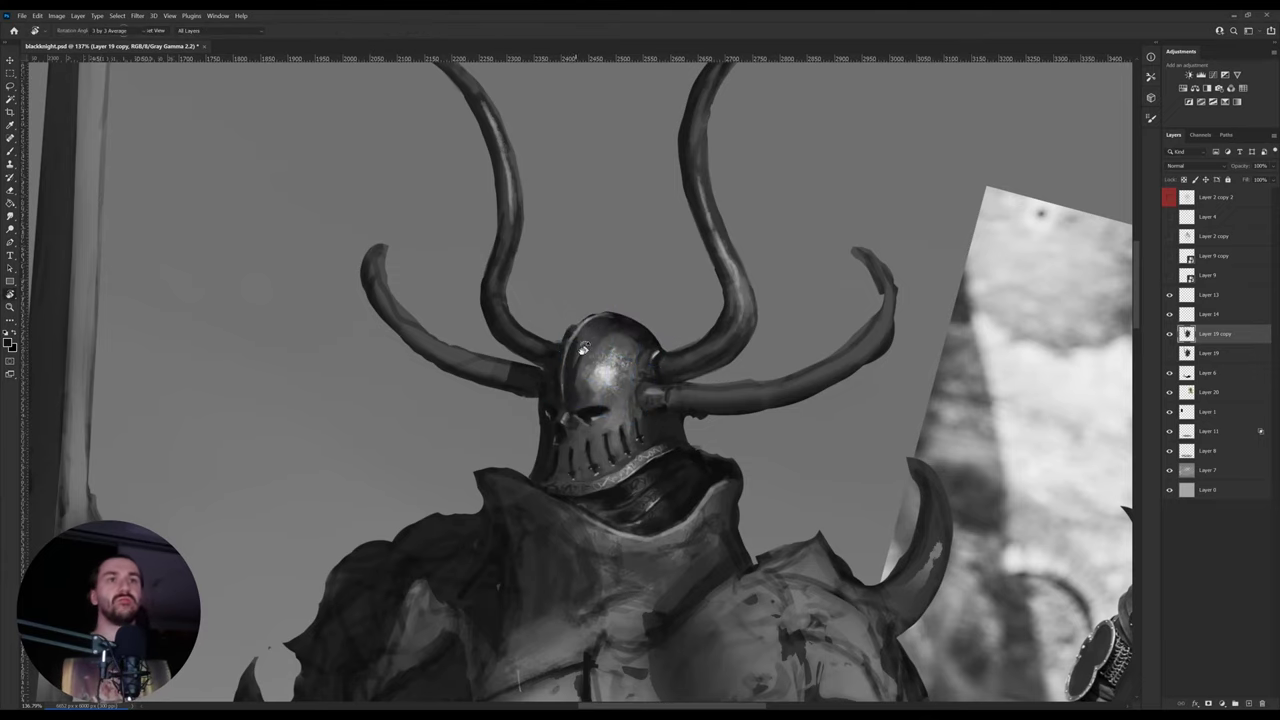
{"action": "key", "text": "b"}
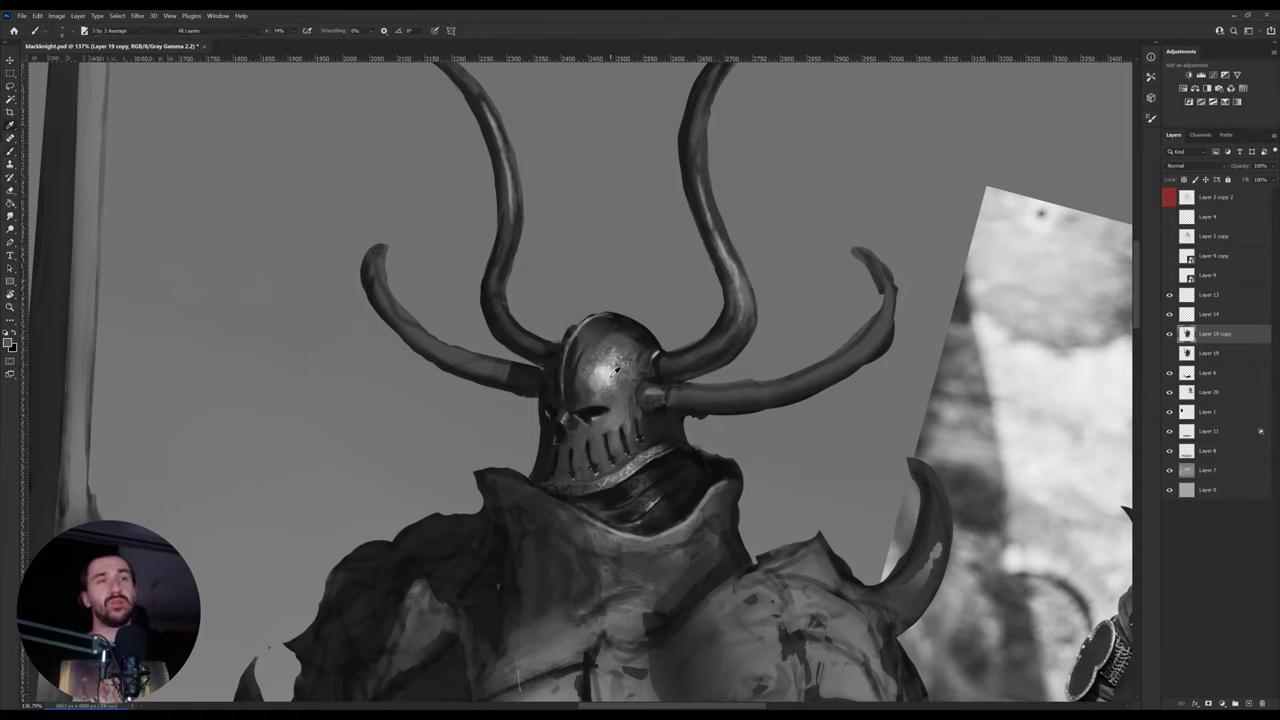
{"action": "left_click", "coordinate": [608, 374], "text": "alt"}
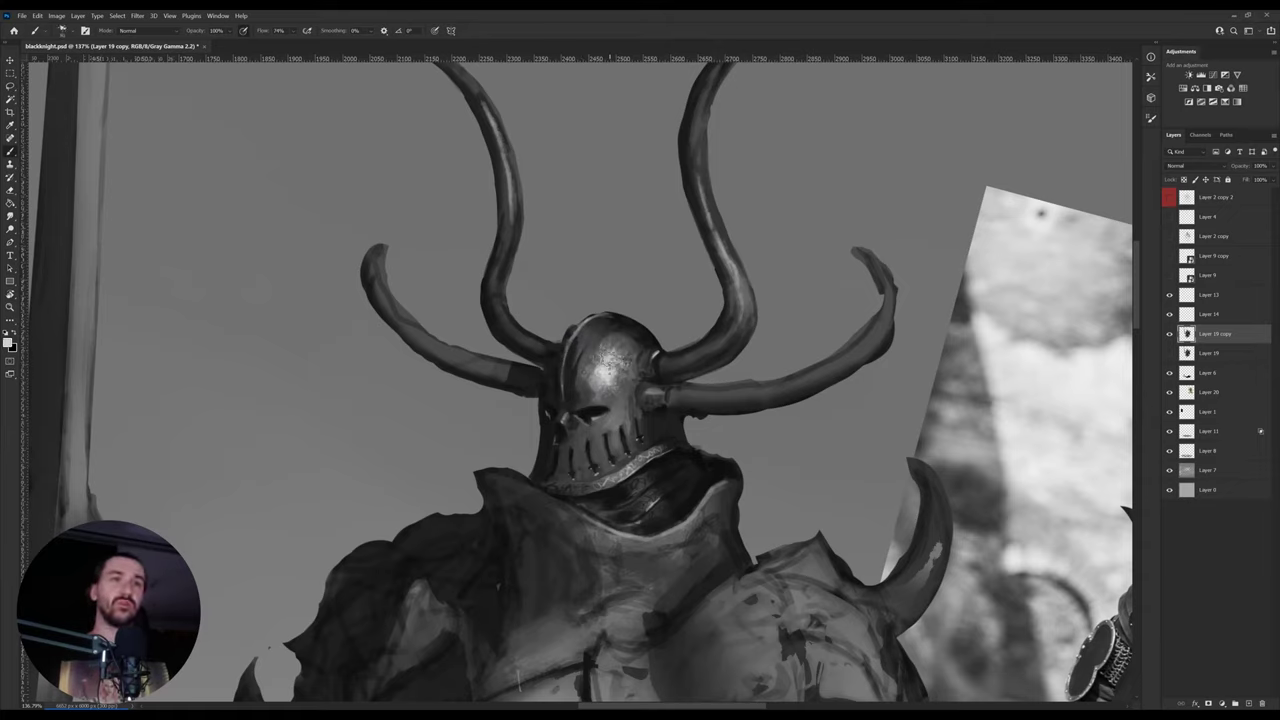
{"action": "left_click", "coordinate": [600, 380], "text": "alt"}
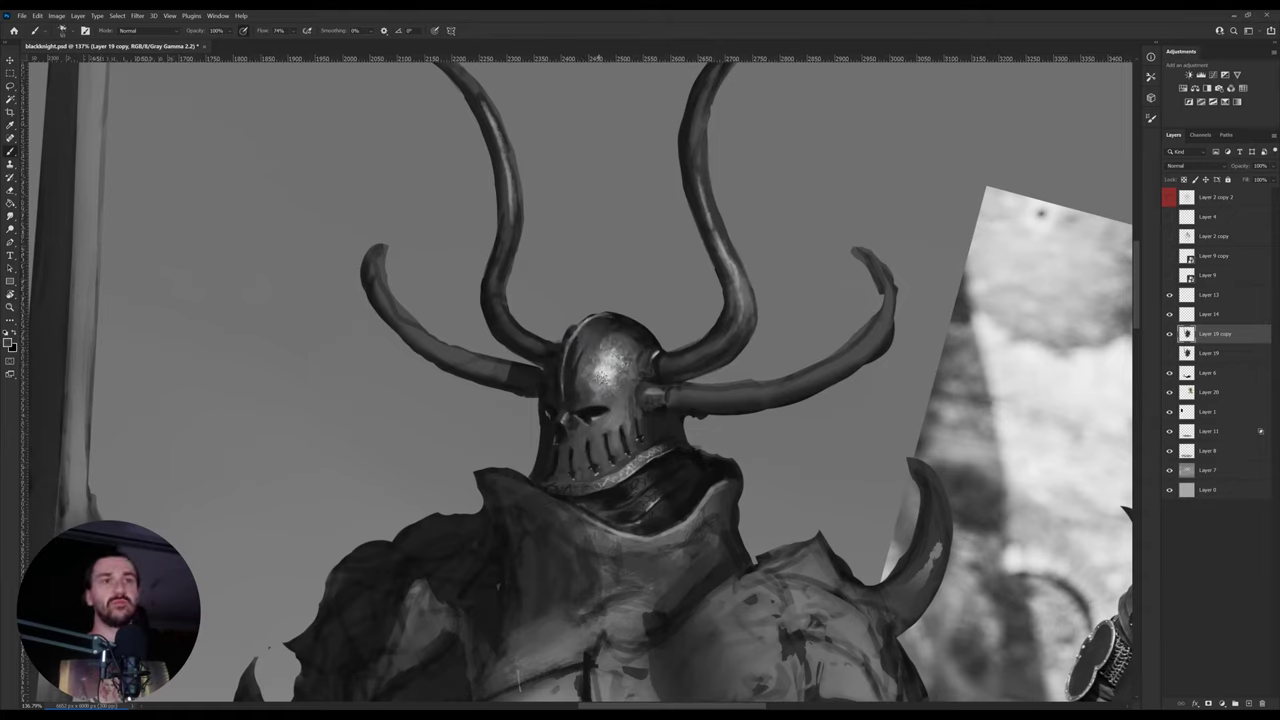
{"action": "left_click", "coordinate": [613, 360], "text": "alt"}
{"action": "left_click", "coordinate": [608, 362], "text": "alt"}
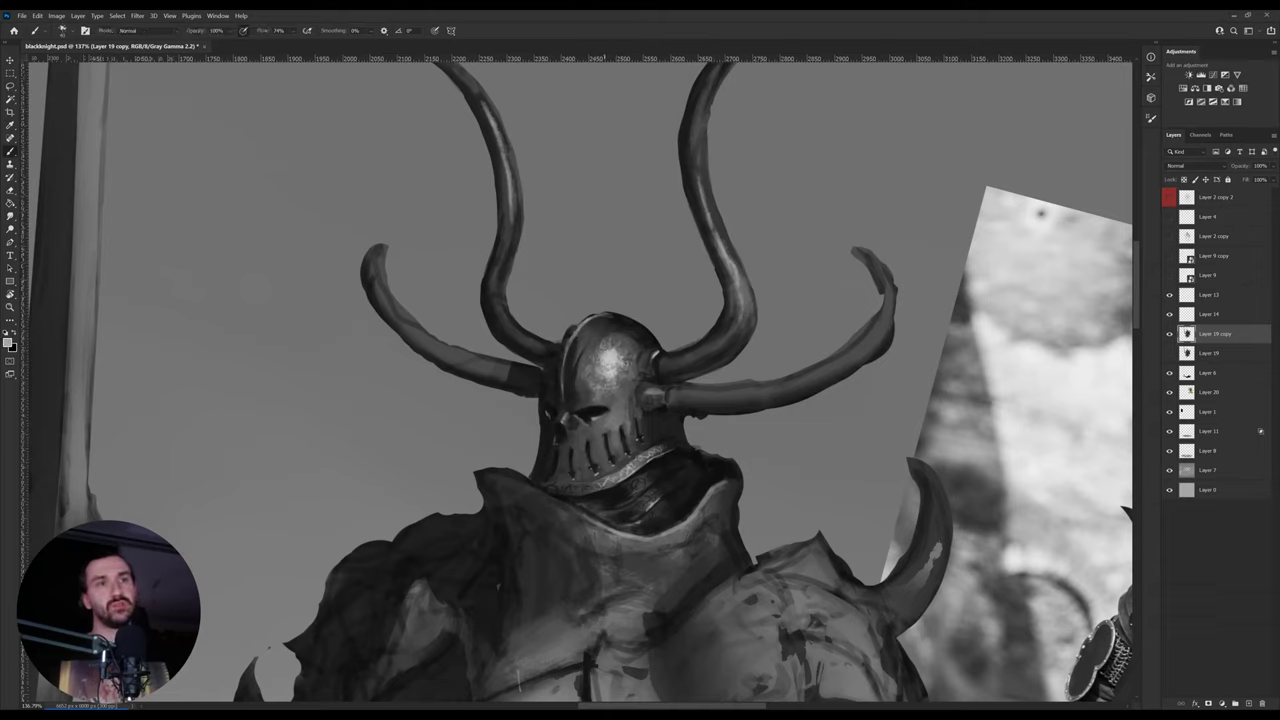
- Refine the helmet's brow and the shaded area at the near lower horn's base with sampled grays
{"action": "left_click", "coordinate": [587, 394], "text": "alt"}
{"action": "left_click", "coordinate": [577, 399], "text": "alt"}
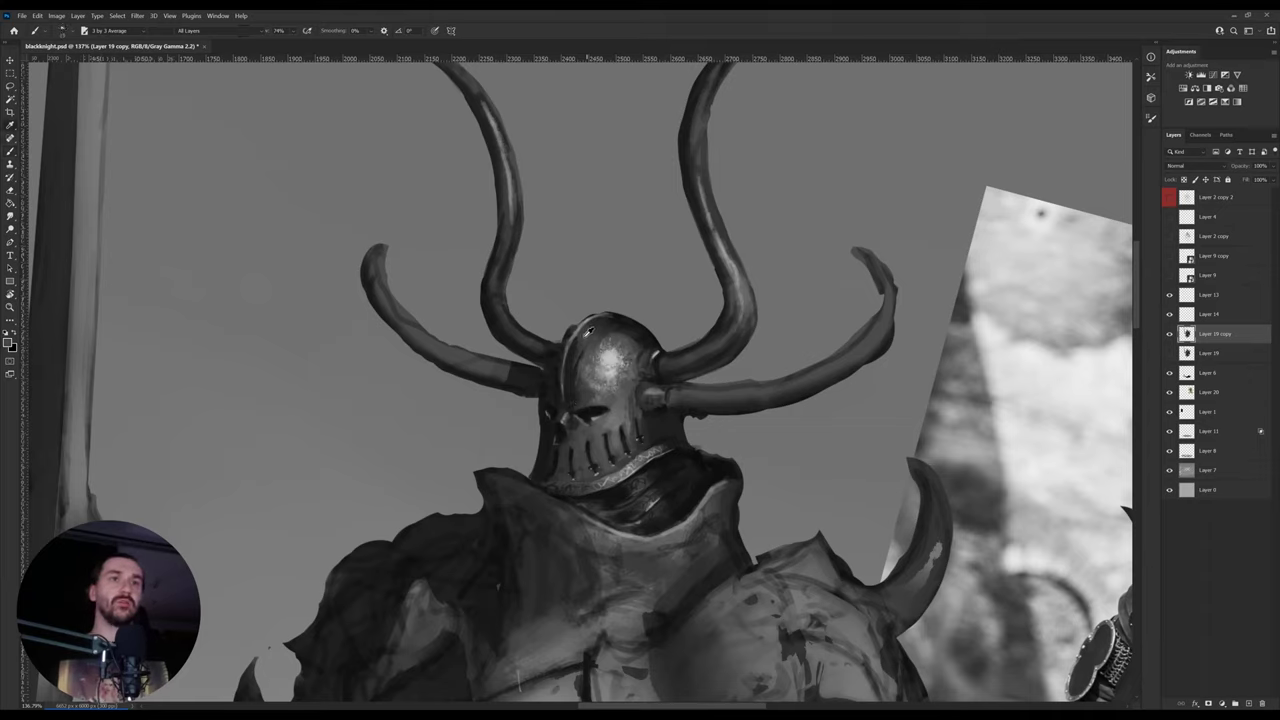
{"action": "left_click", "coordinate": [580, 400], "text": "alt"}
{"action": "left_click", "coordinate": [740, 330], "text": "alt"}
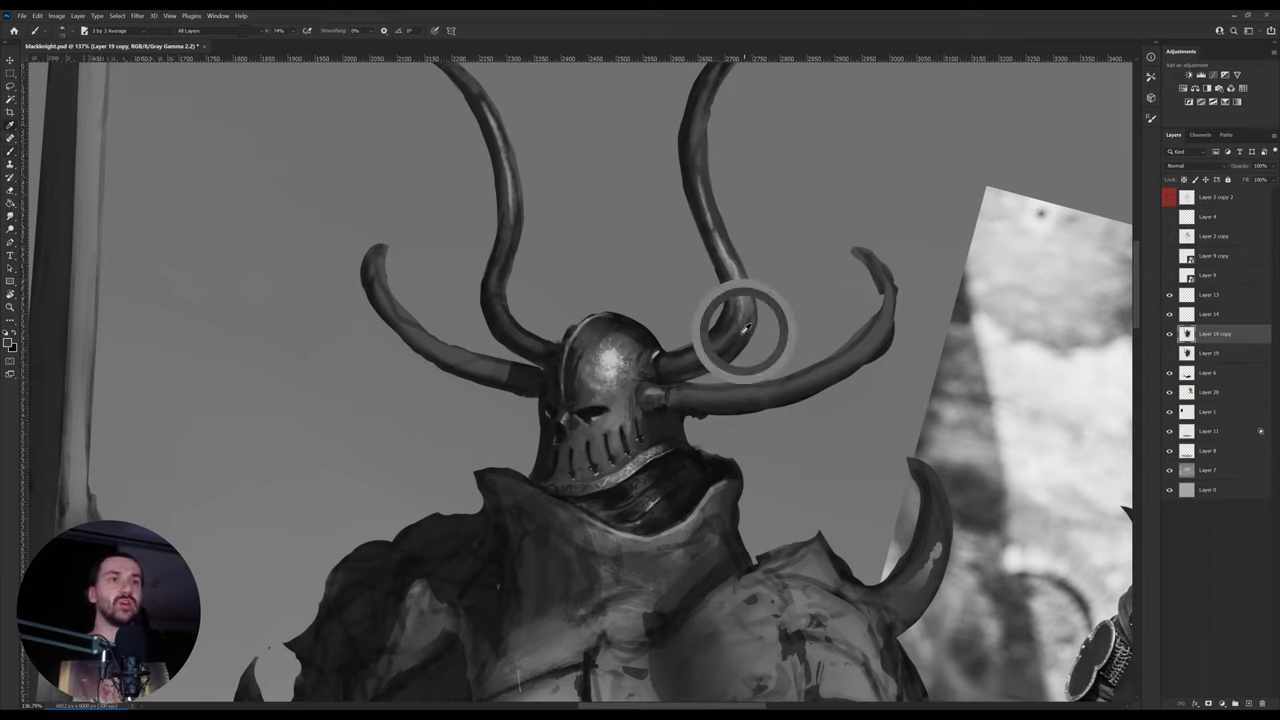
{"action": "key", "text": "r"}
{"action": "left_click_drag", "start_coordinate": [740, 330], "coordinate": [683, 345]}
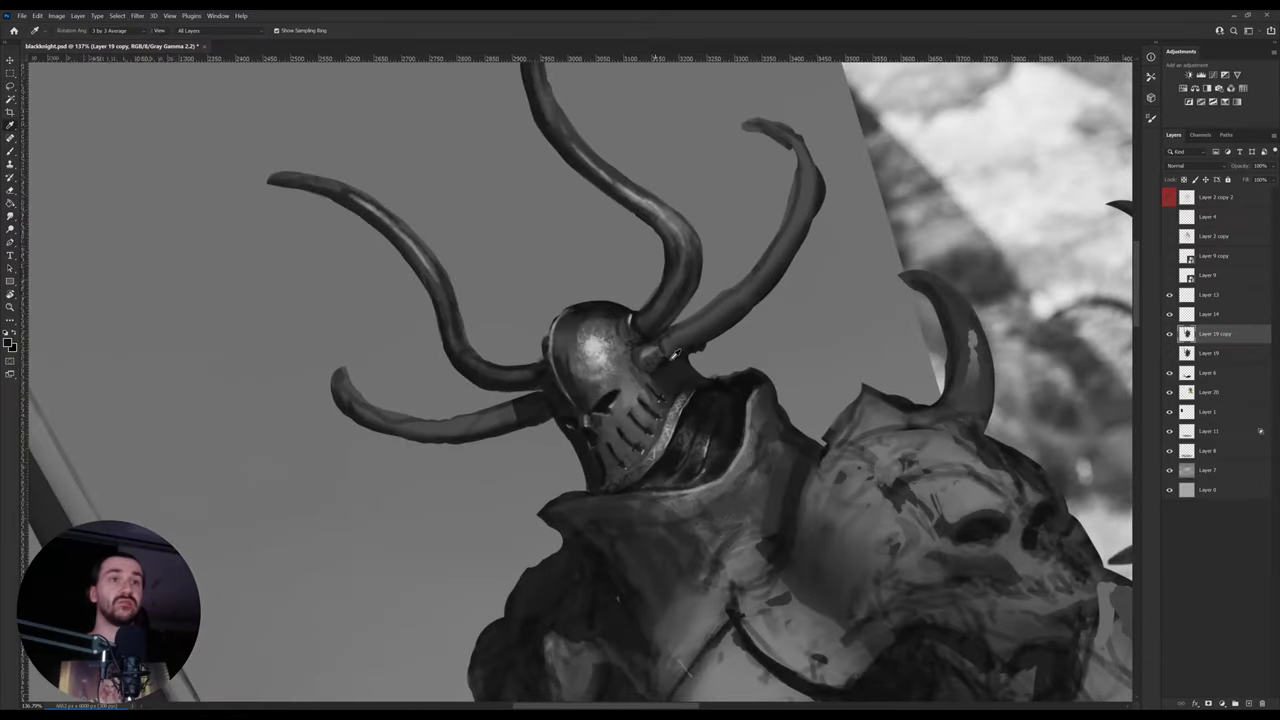
{"action": "left_click", "coordinate": [661, 366], "text": "alt"}
{"action": "key", "text": "r"}
{"action": "left_click_drag", "start_coordinate": [846, 237], "coordinate": [855, 339]}
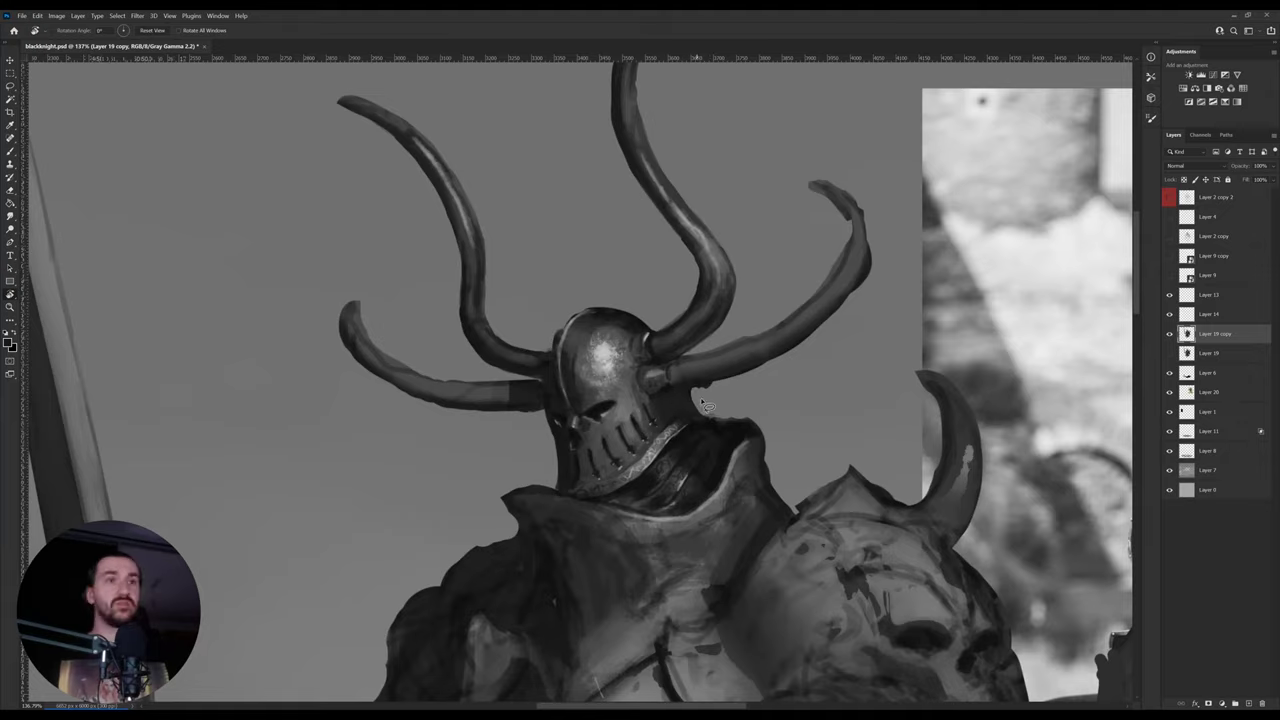
- Select the lower horn beside the reference photo, shift it slightly outward from the helmet, and clear the selection
{"action": "key", "text": "l"}
{"action": "mouse_move", "coordinate": [710, 388]}
{"action": "left_mouse_down"}
{"action": "mouse_move", "coordinate": [657, 396]}
{"action": "mouse_move", "coordinate": [641, 390]}
{"action": "mouse_move", "coordinate": [641, 368]}
{"action": "mouse_move", "coordinate": [696, 354]}
{"action": "mouse_move", "coordinate": [771, 308]}
{"action": "mouse_move", "coordinate": [800, 147]}
{"action": "mouse_move", "coordinate": [896, 270]}
{"action": "mouse_move", "coordinate": [759, 362]}
{"action": "left_mouse_up"}
{"action": "key", "text": "v"}
{"action": "key", "text": "ctrl+d"}
{"action": "key", "text": "b"}
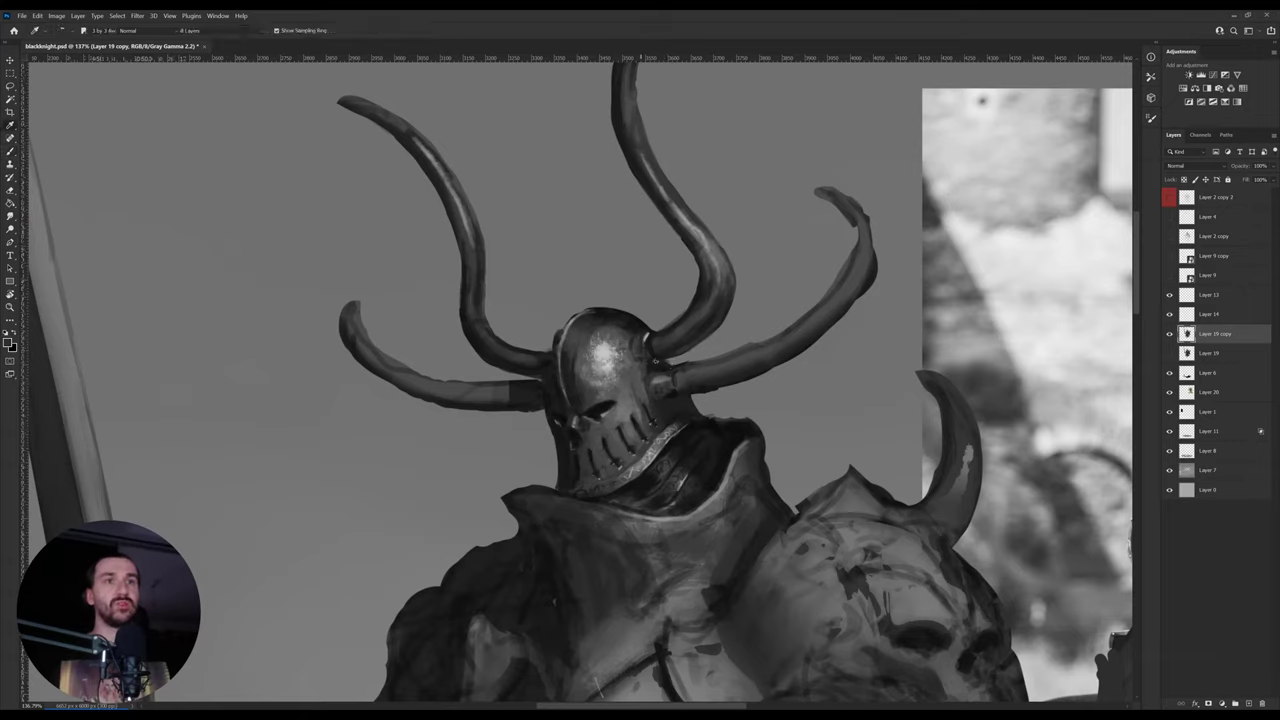
- Shade the joint between the shifted lower horn and the helmet's side with sampled dark grays
{"action": "left_click", "coordinate": [655, 366], "text": "alt"}
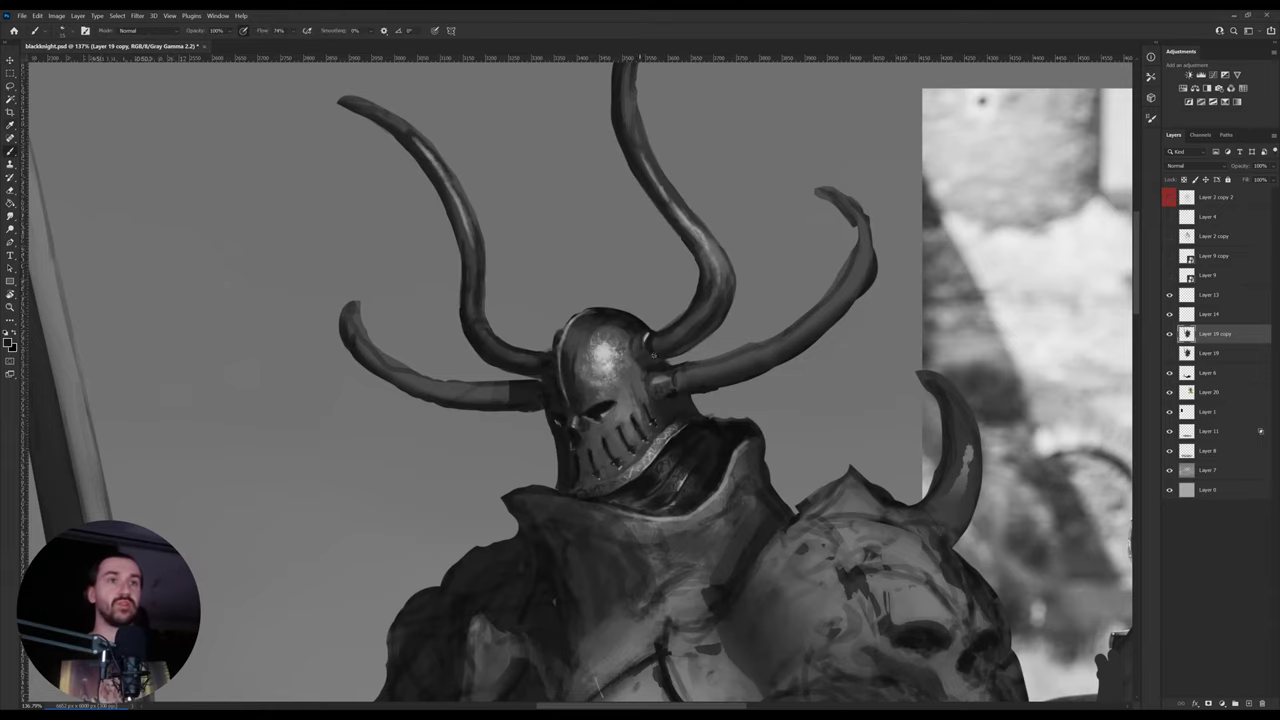
{"action": "key", "text": "r"}
{"action": "left_click_drag", "start_coordinate": [751, 332], "coordinate": [674, 240]}
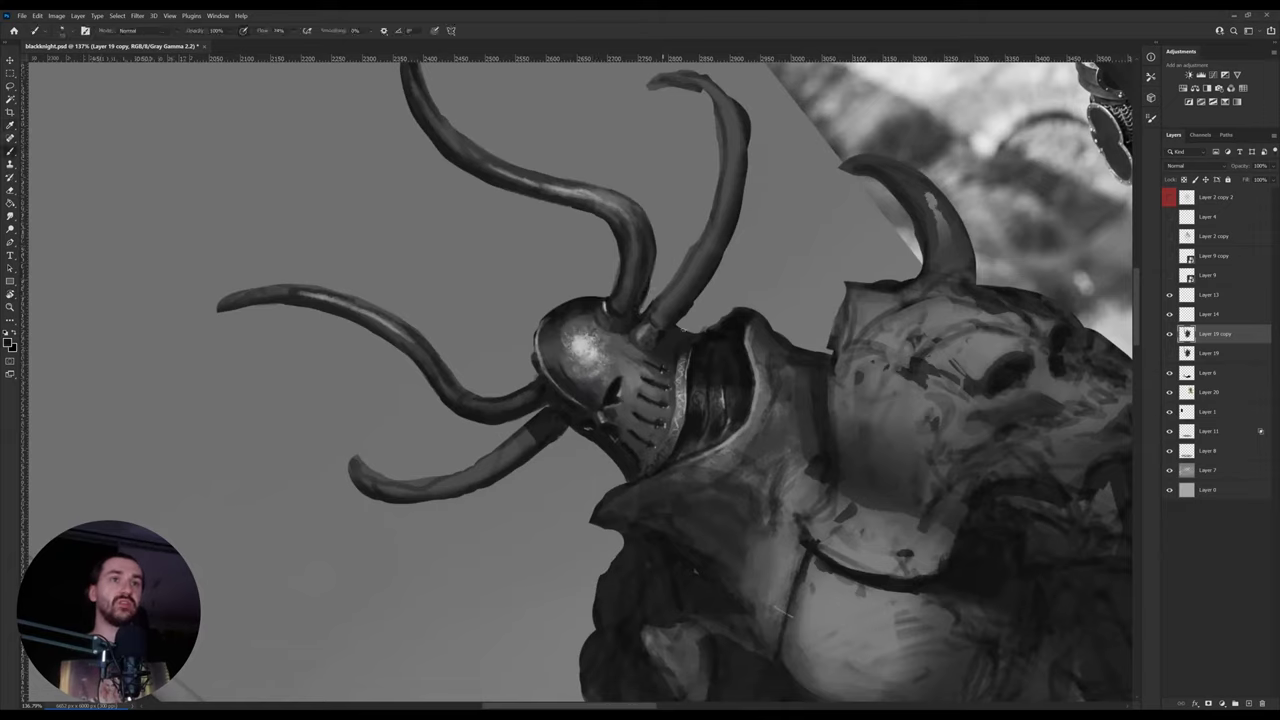
{"action": "left_click", "coordinate": [651, 344], "text": "alt"}
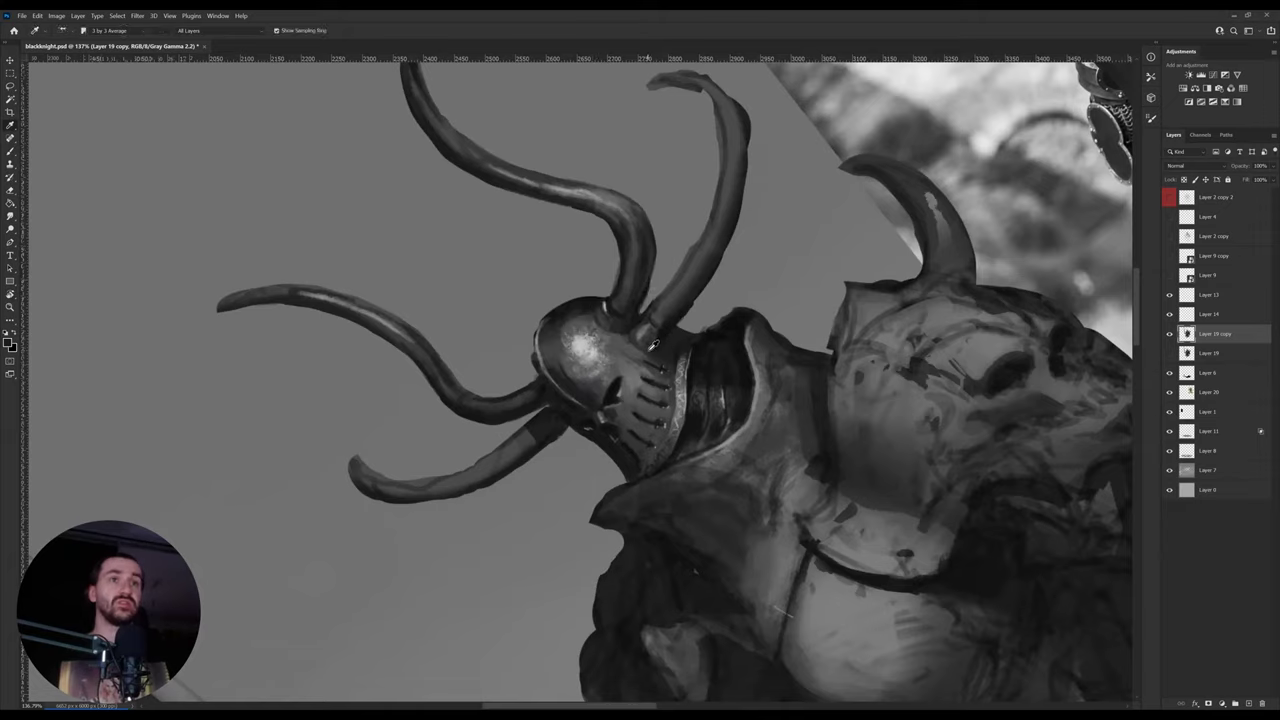
{"action": "mouse_move", "coordinate": [630, 348]}
{"action": "left_mouse_down"}
{"action": "mouse_move", "coordinate": [636, 336]}
{"action": "mouse_move", "coordinate": [684, 412]}
{"action": "mouse_move", "coordinate": [647, 409]}
{"action": "left_mouse_up"}
{"action": "key", "text": "r"}
- Paint lighter metallic tones on the helmet's side around the upper and lower horn sockets
{"action": "left_click", "coordinate": [611, 368], "text": "alt"}
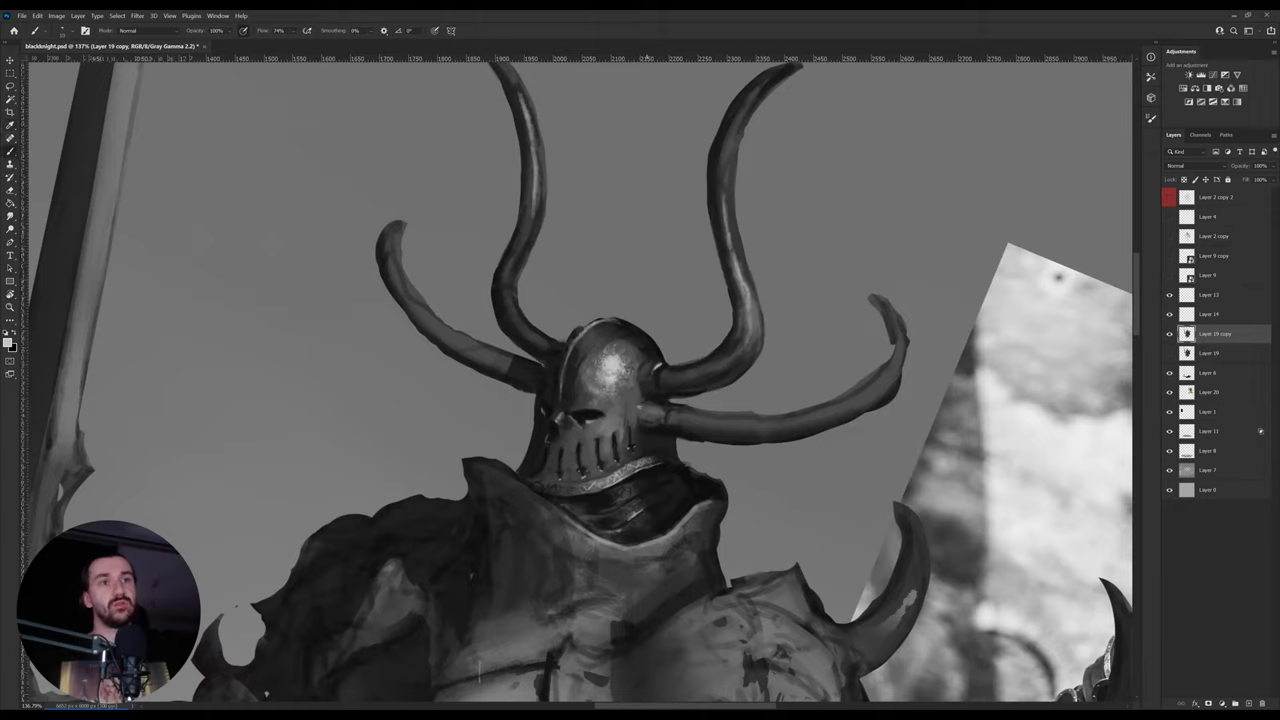
{"action": "left_click", "coordinate": [638, 406], "text": "alt"}
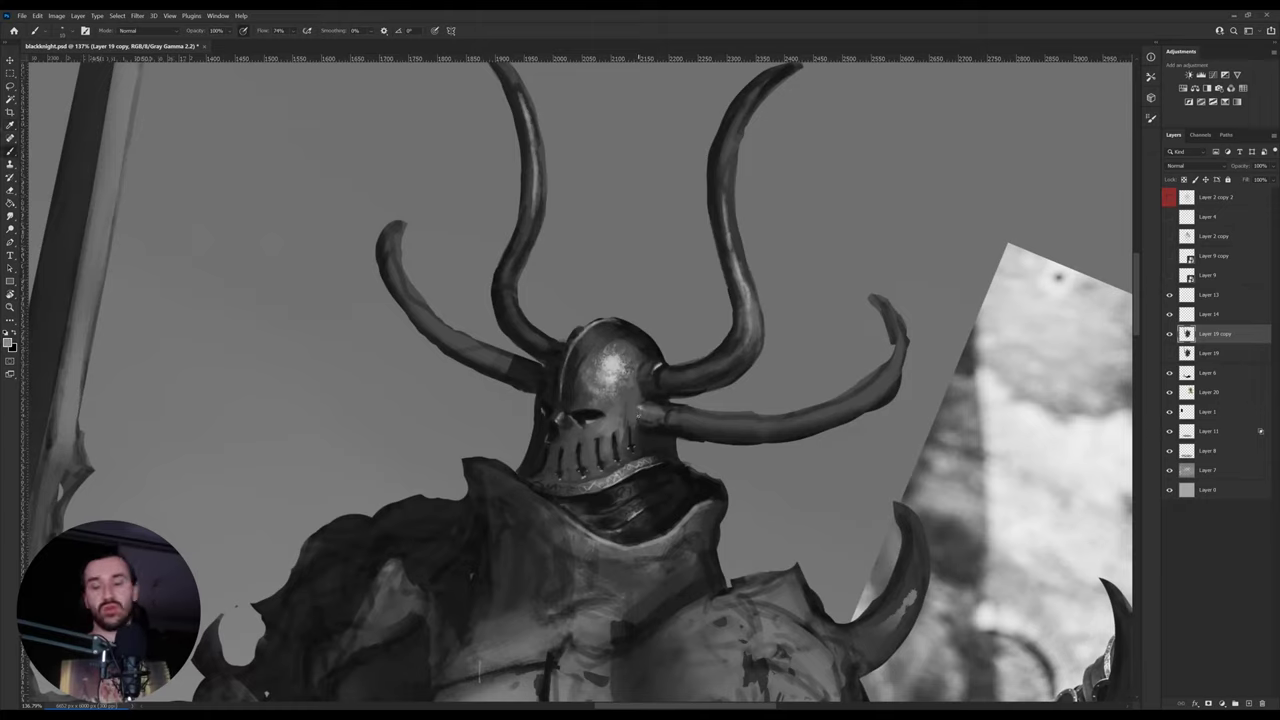
{"action": "left_click", "coordinate": [638, 398], "text": "alt"}
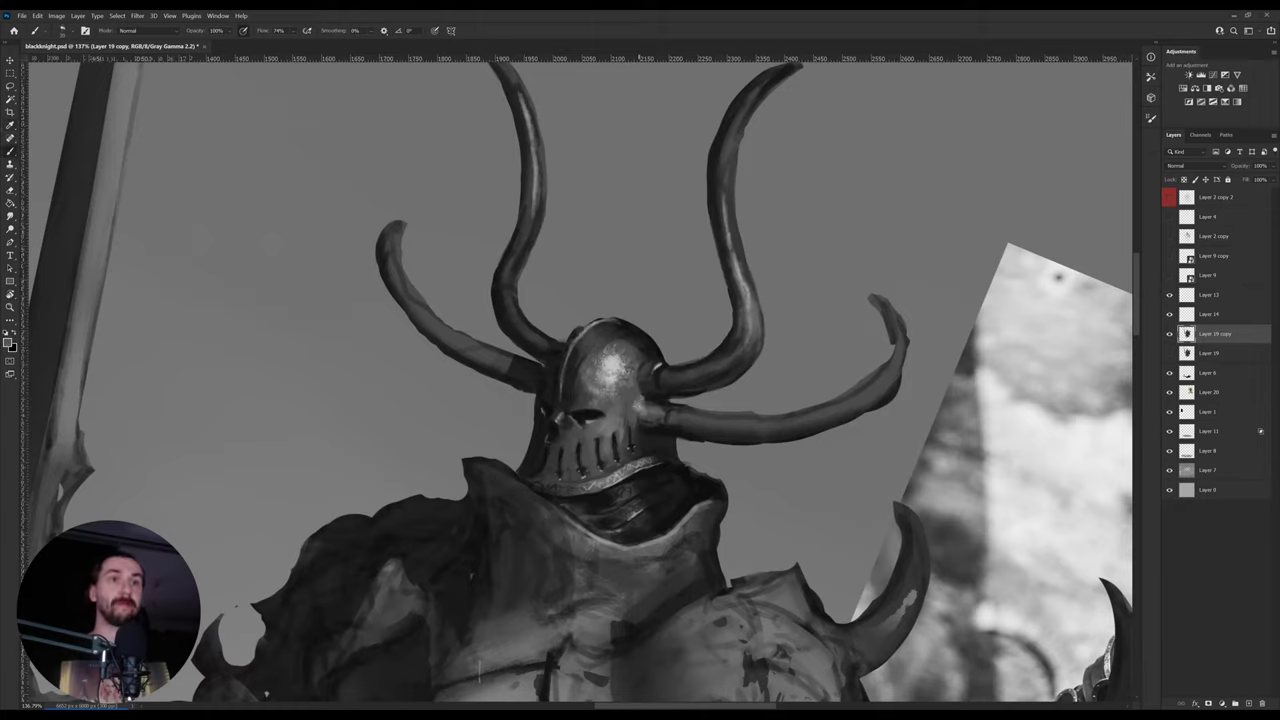
{"action": "left_click", "coordinate": [642, 393], "text": "alt"}
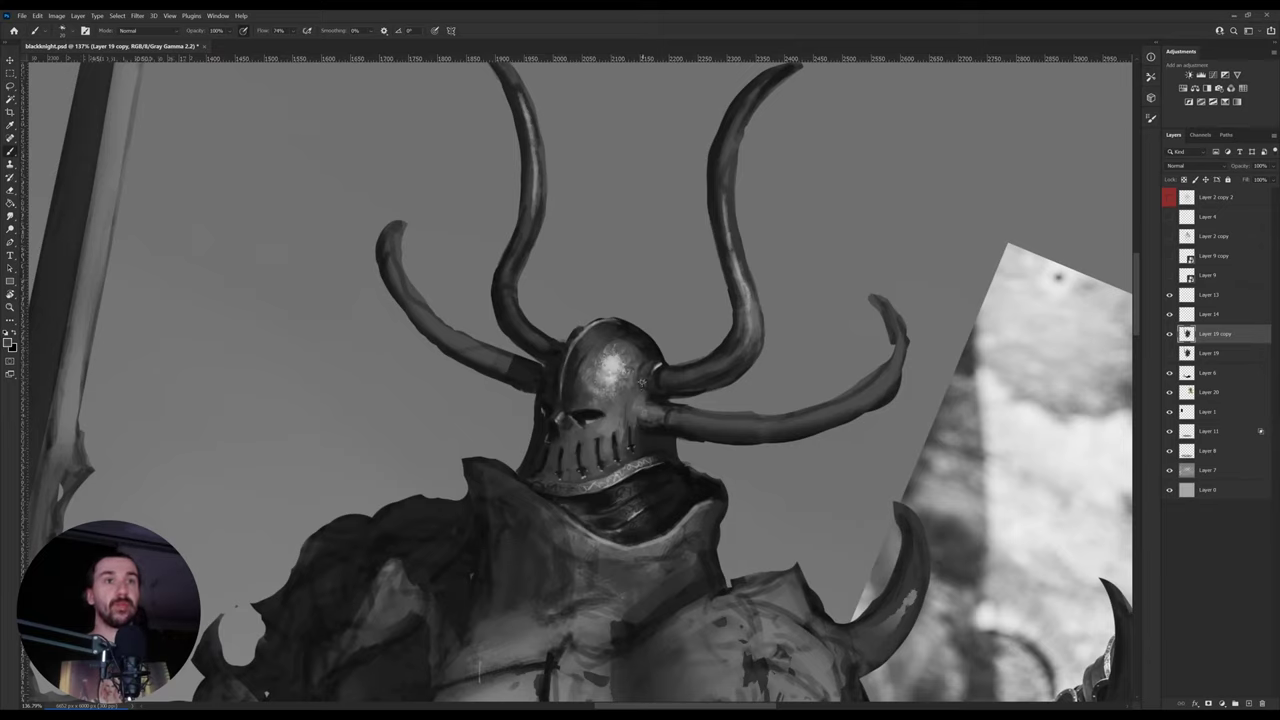
{"action": "left_click", "coordinate": [642, 380], "text": "alt"}
{"action": "left_click", "coordinate": [656, 368], "text": "alt"}
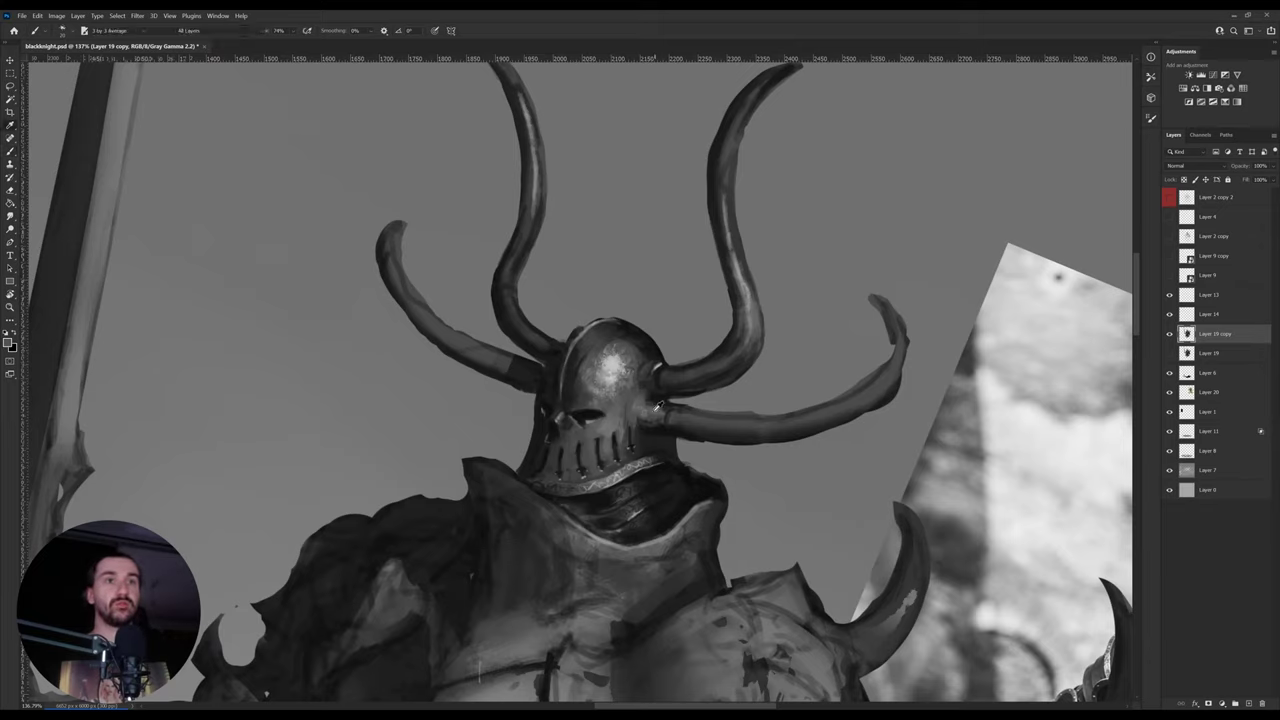
- Blend dark and mid grays around the lower horn's socket on the helmet's side and save the document
{"action": "left_click", "coordinate": [658, 426], "text": "alt"}
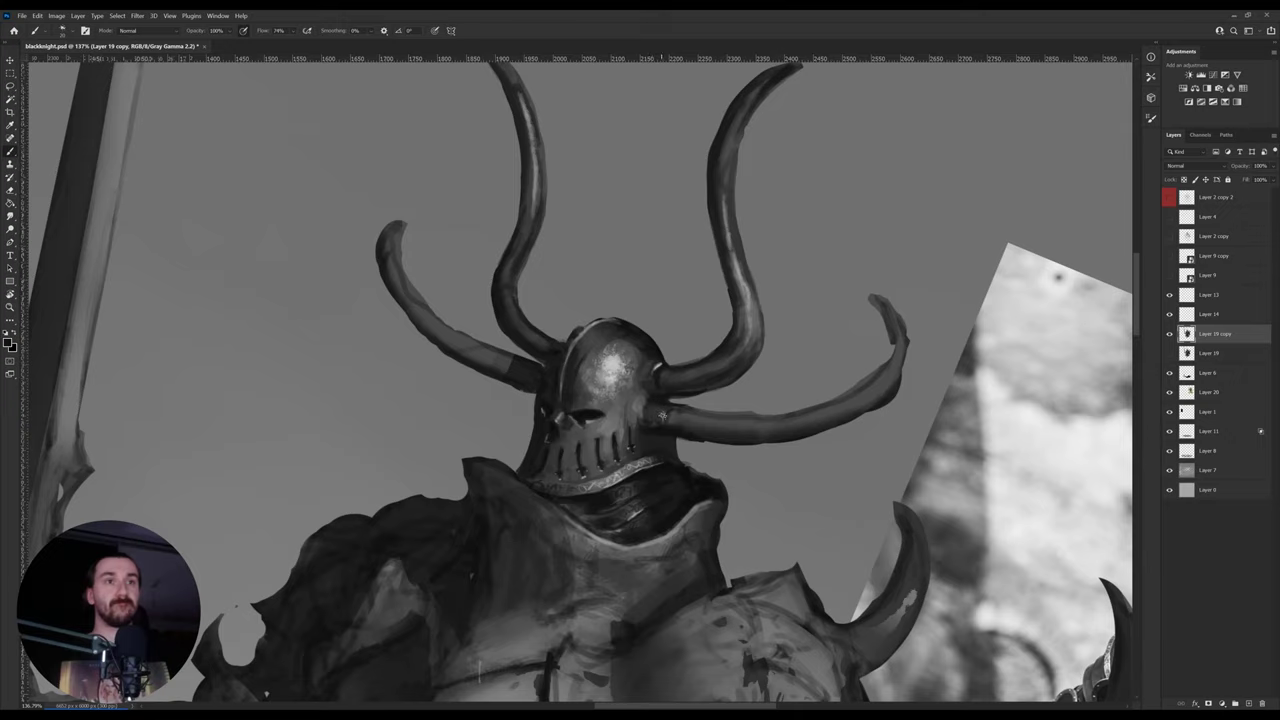
{"action": "left_click", "coordinate": [660, 413], "text": "alt"}
{"action": "left_click", "coordinate": [655, 403], "text": "alt"}
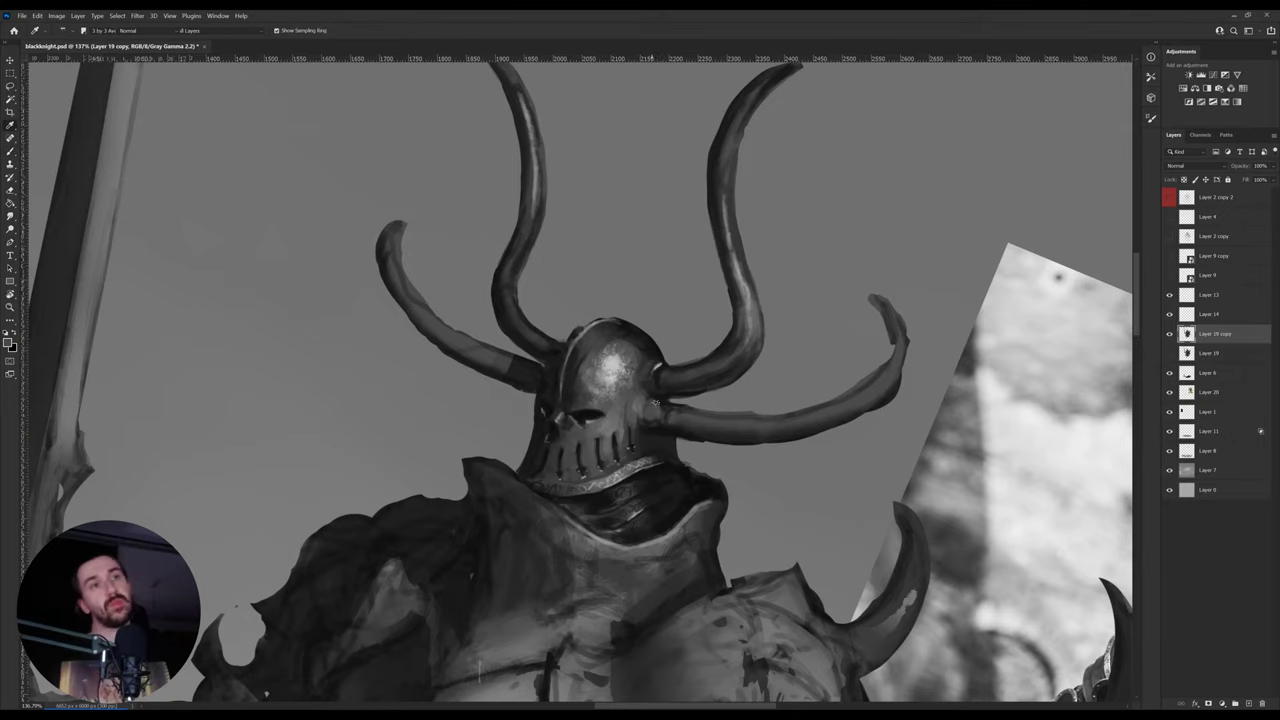
{"action": "left_click_drag", "start_coordinate": [704, 400], "coordinate": [640, 411]}
{"action": "key", "text": "r"}
{"action": "key", "text": "Escape"}
{"action": "left_click_drag", "start_coordinate": [757, 361], "coordinate": [709, 314]}
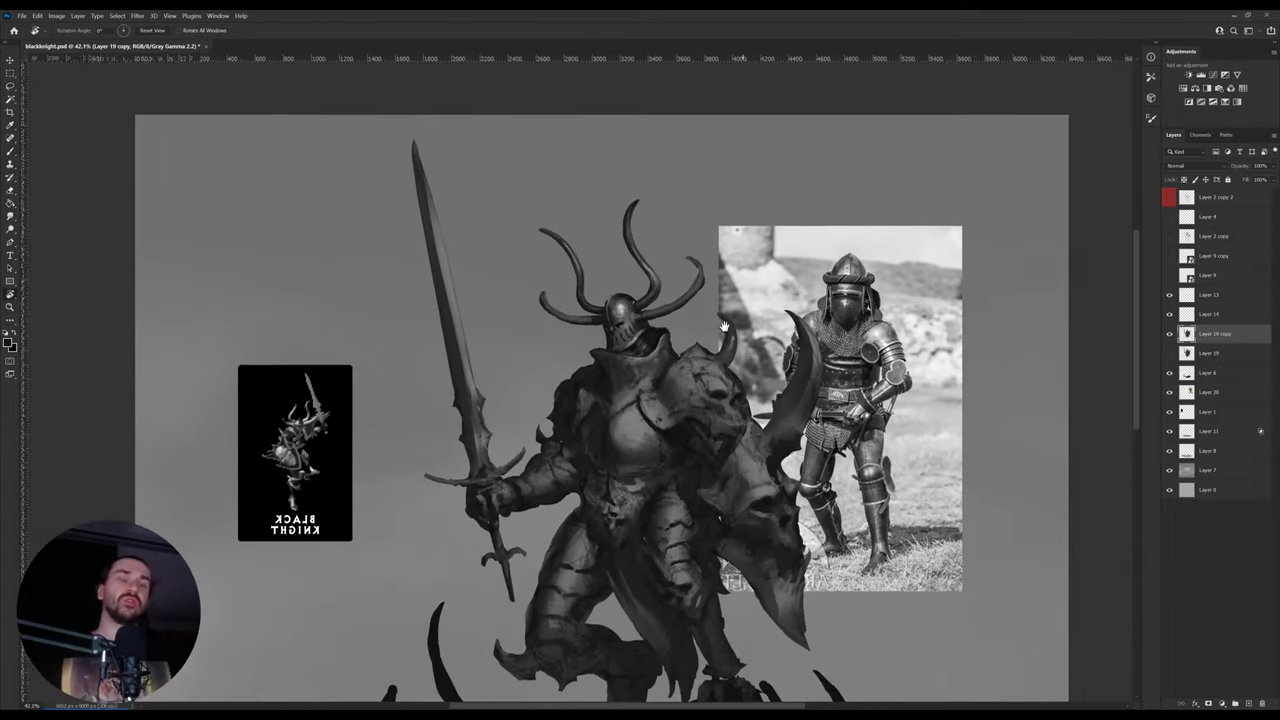
{"action": "key", "text": "ctrl+s"}
- Rework the tones of the helmet's nose area between the eye slits with sampled dark and mid grays
{"action": "left_click_drag", "start_coordinate": [624, 317], "coordinate": [690, 317]}
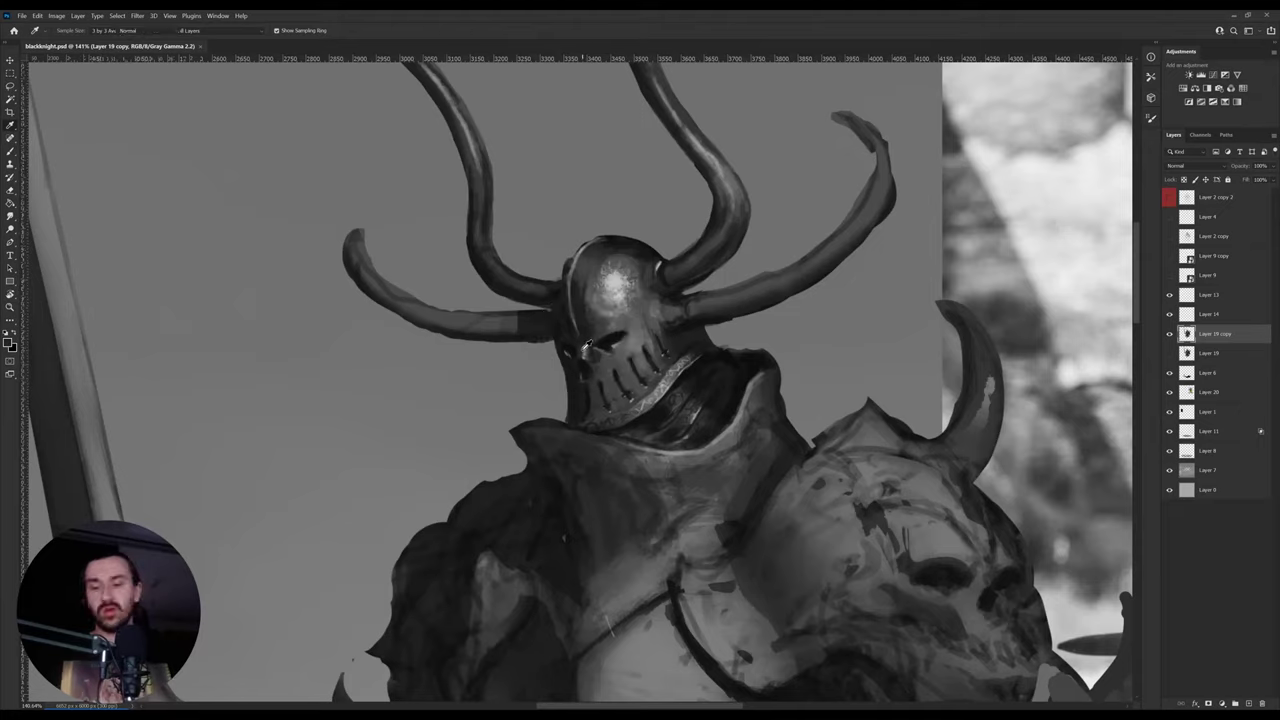
{"action": "key", "text": "b"}
{"action": "left_click", "coordinate": [578, 352], "text": "alt"}
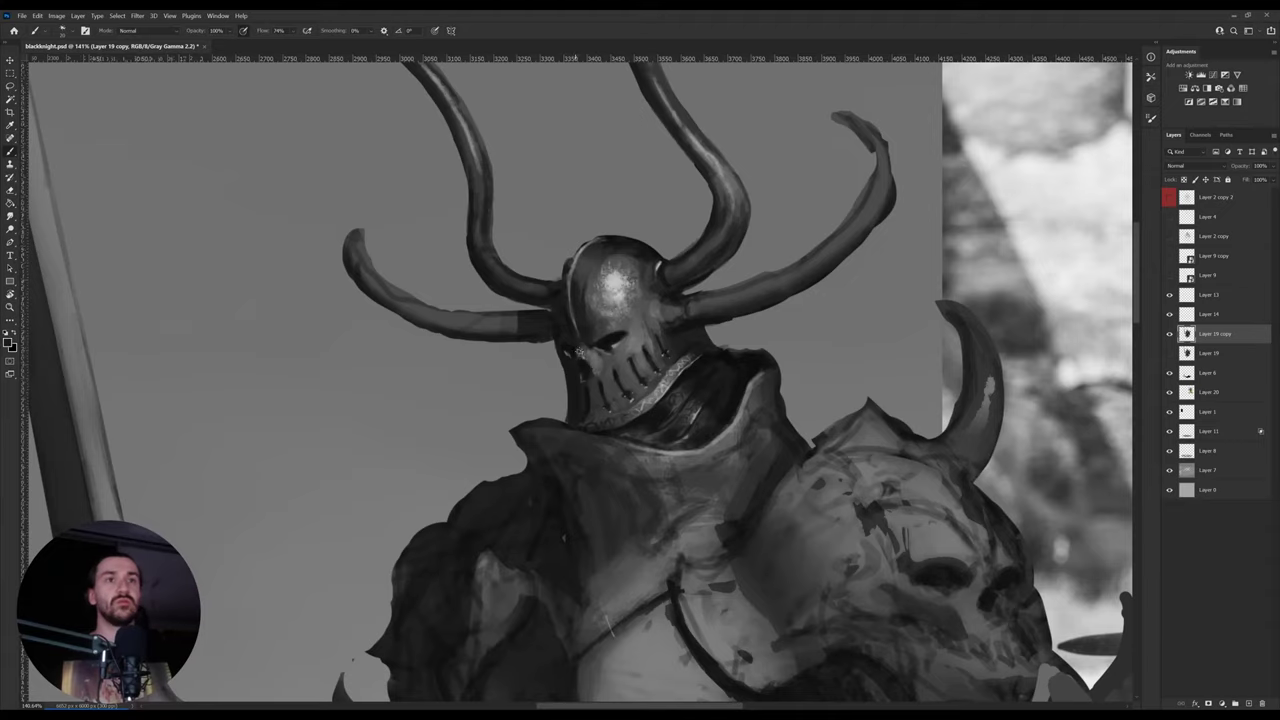
{"action": "left_click", "coordinate": [589, 337], "text": "alt"}
{"action": "left_click", "coordinate": [601, 360], "text": "alt"}
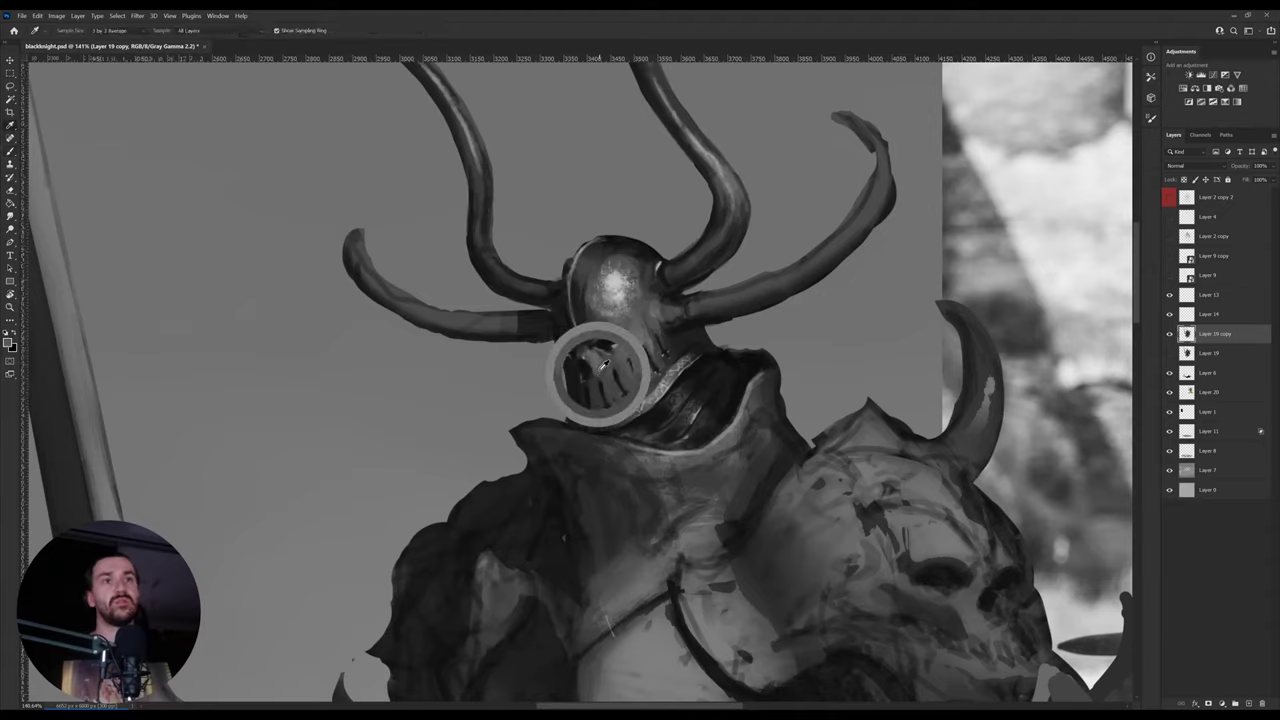
{"action": "left_click", "coordinate": [614, 283], "text": "alt"}
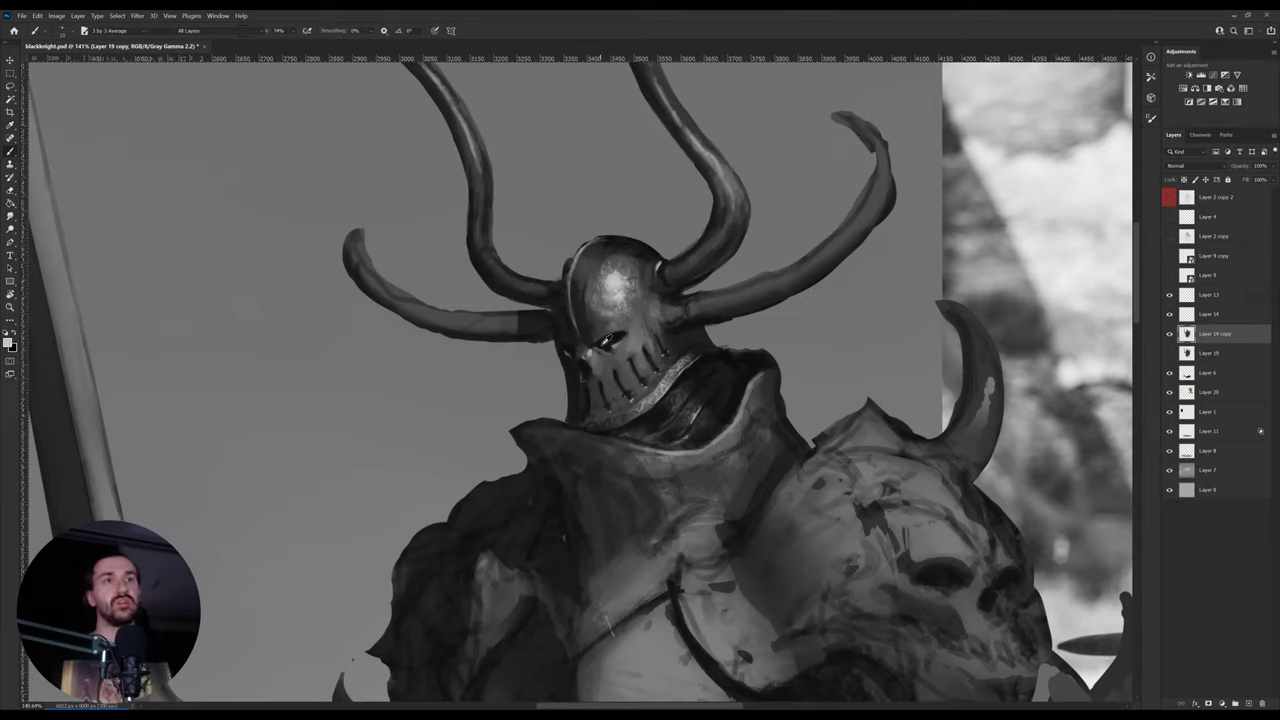
- Add a bright highlight on the helmet's nose bridge beside the eye slit and blend its edges
{"action": "left_click", "coordinate": [601, 347], "text": "alt"}
{"action": "left_click", "coordinate": [586, 349], "text": "alt"}
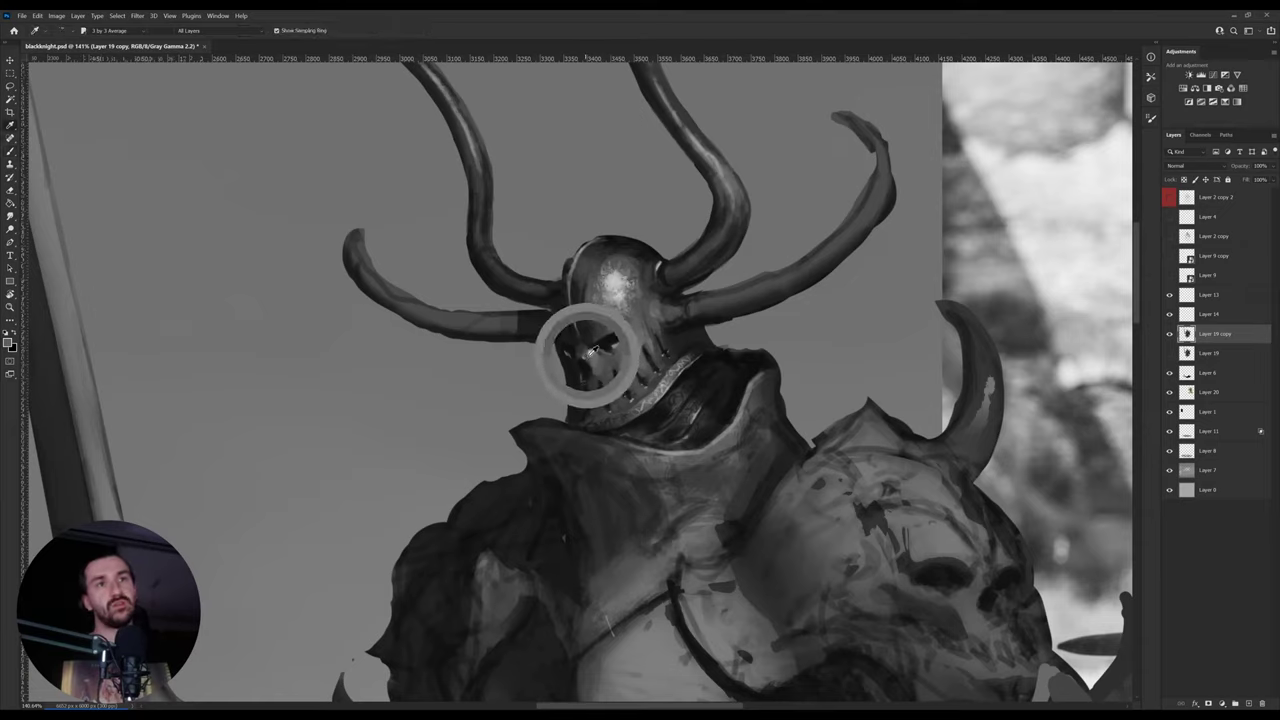
{"action": "left_click", "coordinate": [618, 287], "text": "alt"}
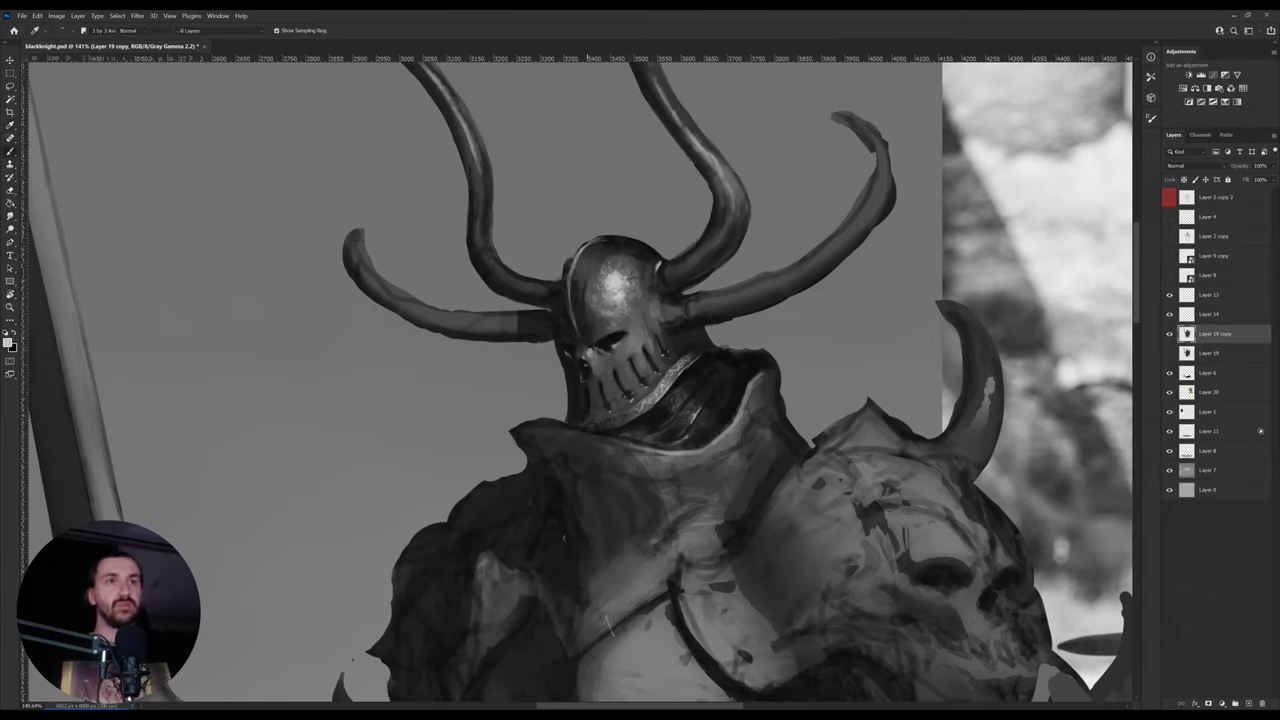
{"action": "left_click", "coordinate": [590, 364], "text": "alt"}
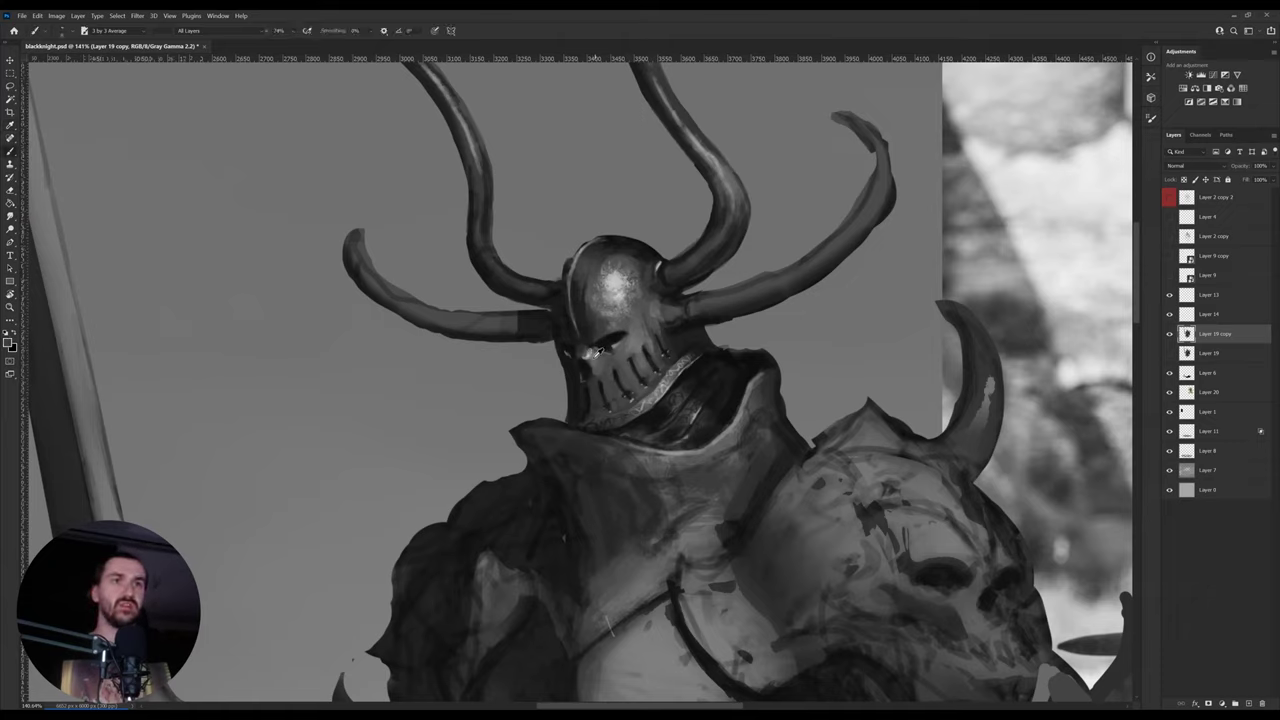
{"action": "left_click", "coordinate": [589, 366], "text": "alt"}
{"action": "left_click", "coordinate": [590, 368], "text": "alt"}
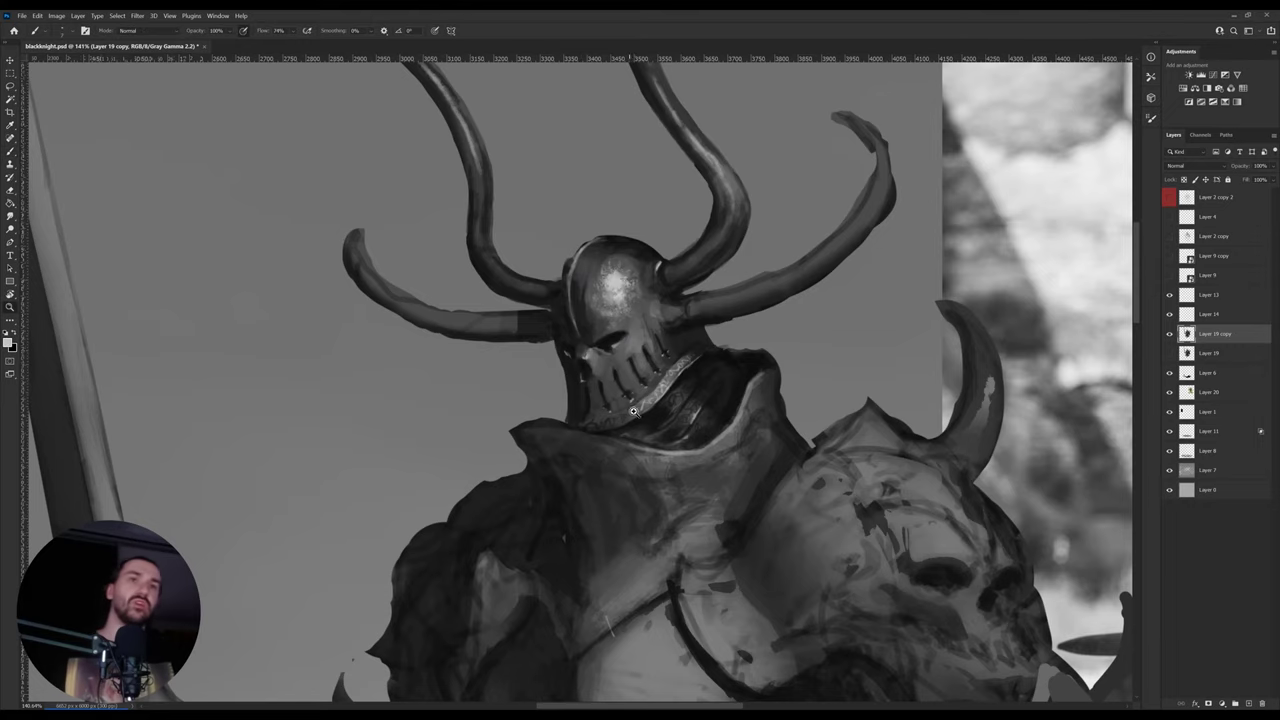
- Extend the light edge of the helmet's central ridge down to the brow with sampled grays
{"action": "key", "text": "z"}
{"action": "left_click_drag", "start_coordinate": [631, 407], "coordinate": [525, 407]}
{"action": "key", "text": "r"}
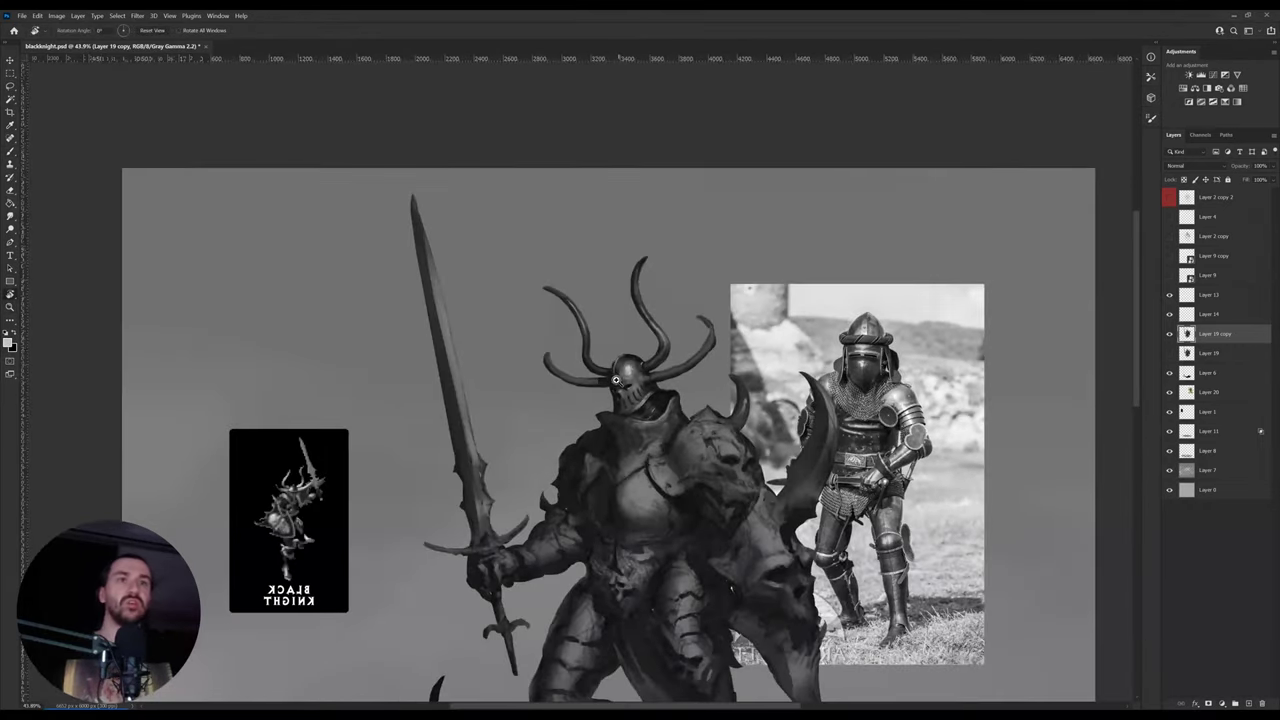
{"action": "scroll", "coordinate": [616, 378], "scroll_direction": "up", "scroll_amount": 5}
{"action": "left_click", "coordinate": [628, 396], "text": "alt"}
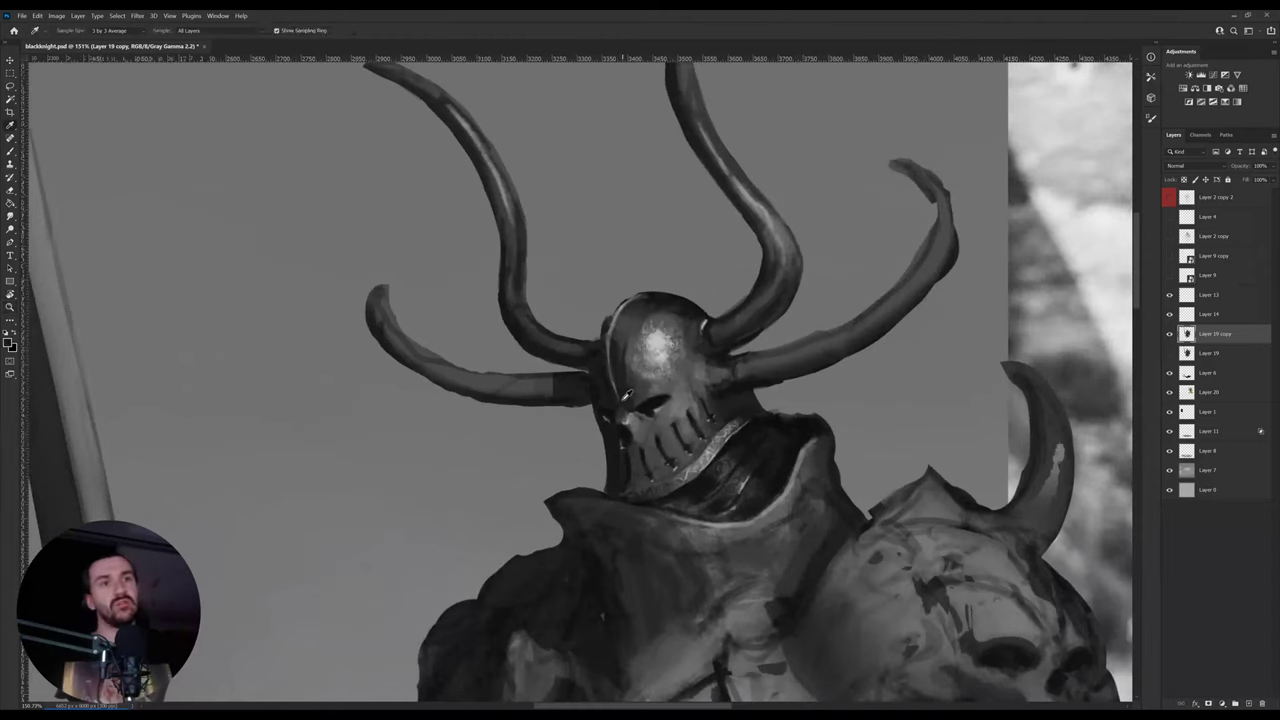
{"action": "left_click", "coordinate": [628, 405], "text": "alt"}
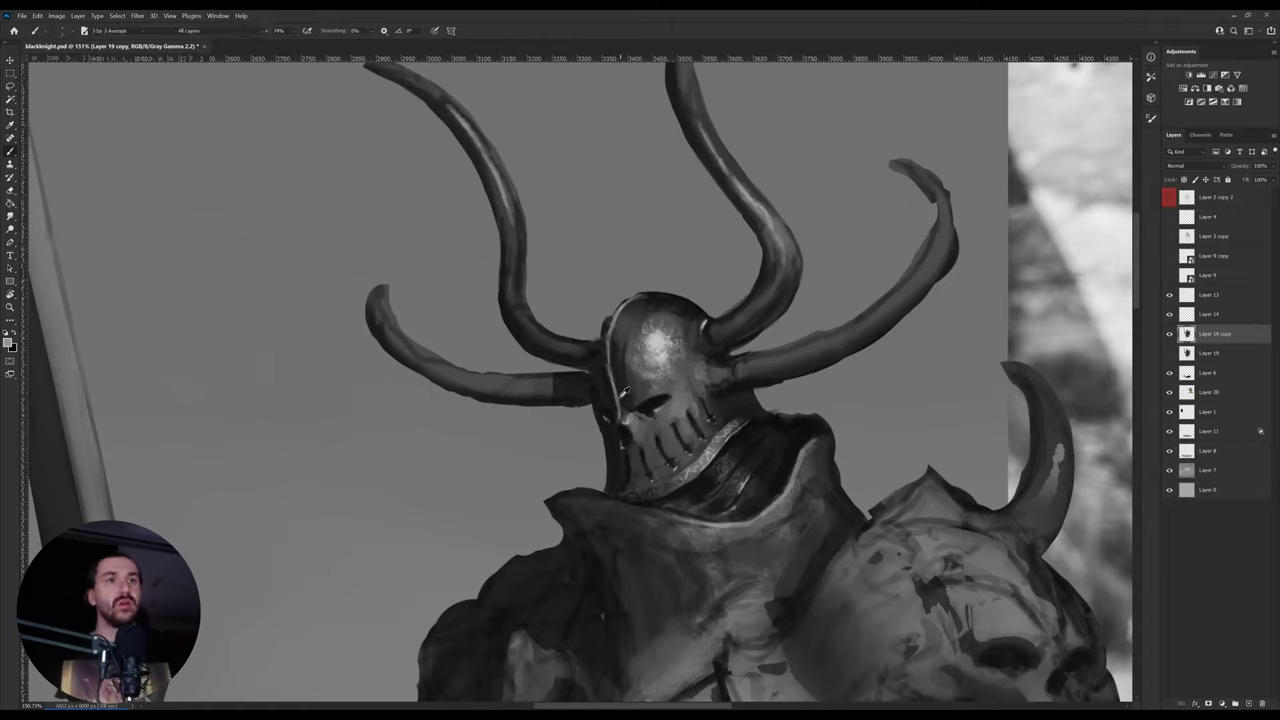
{"action": "left_click", "coordinate": [622, 396], "text": "alt"}
{"action": "left_click", "coordinate": [624, 394], "text": "alt"}
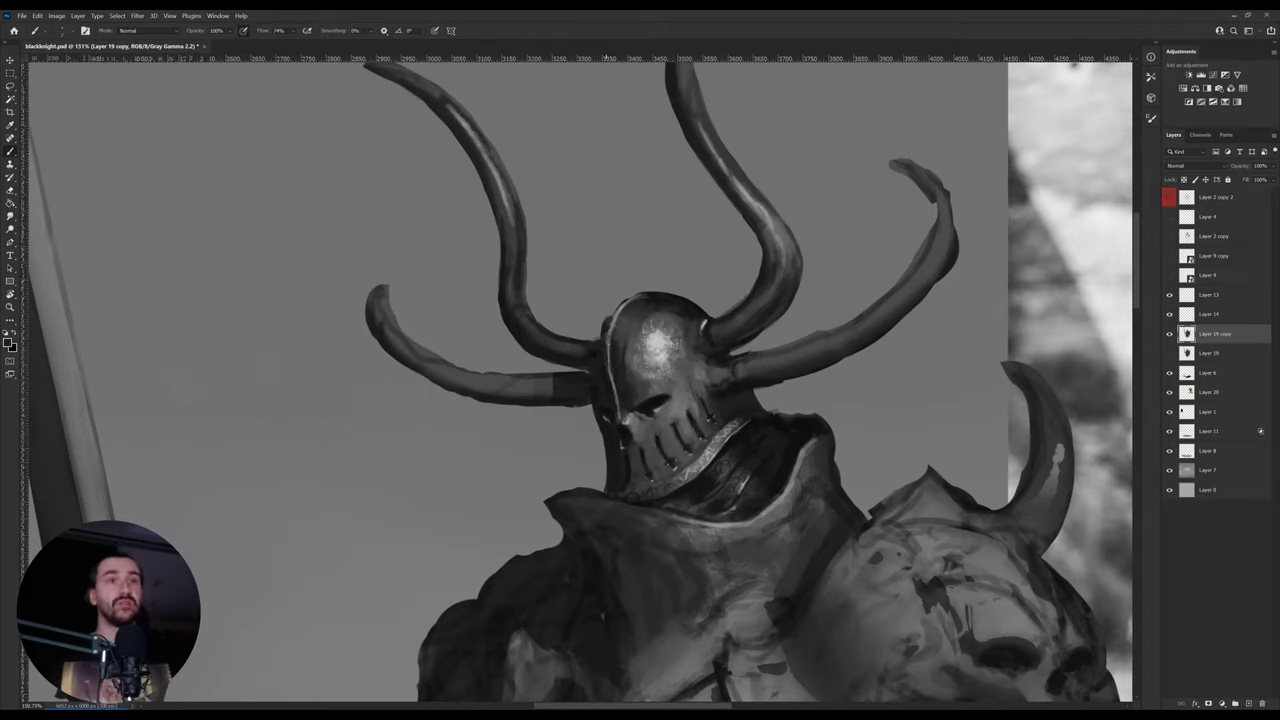
- Blend the plate beside the central ridge and above the eye slit with sampled dark and mid grays
{"action": "left_click", "coordinate": [619, 376], "text": "alt"}
{"action": "left_click", "coordinate": [645, 376], "text": "alt"}
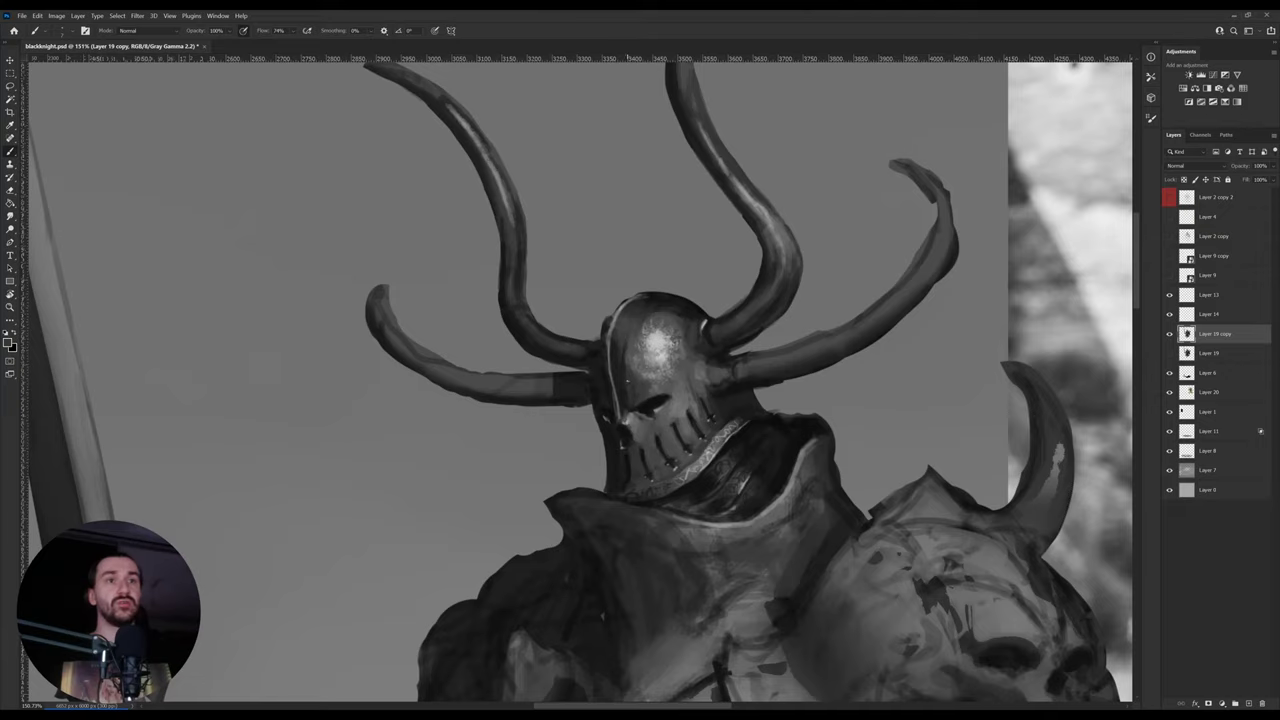
{"action": "left_click", "coordinate": [648, 408], "text": "alt"}
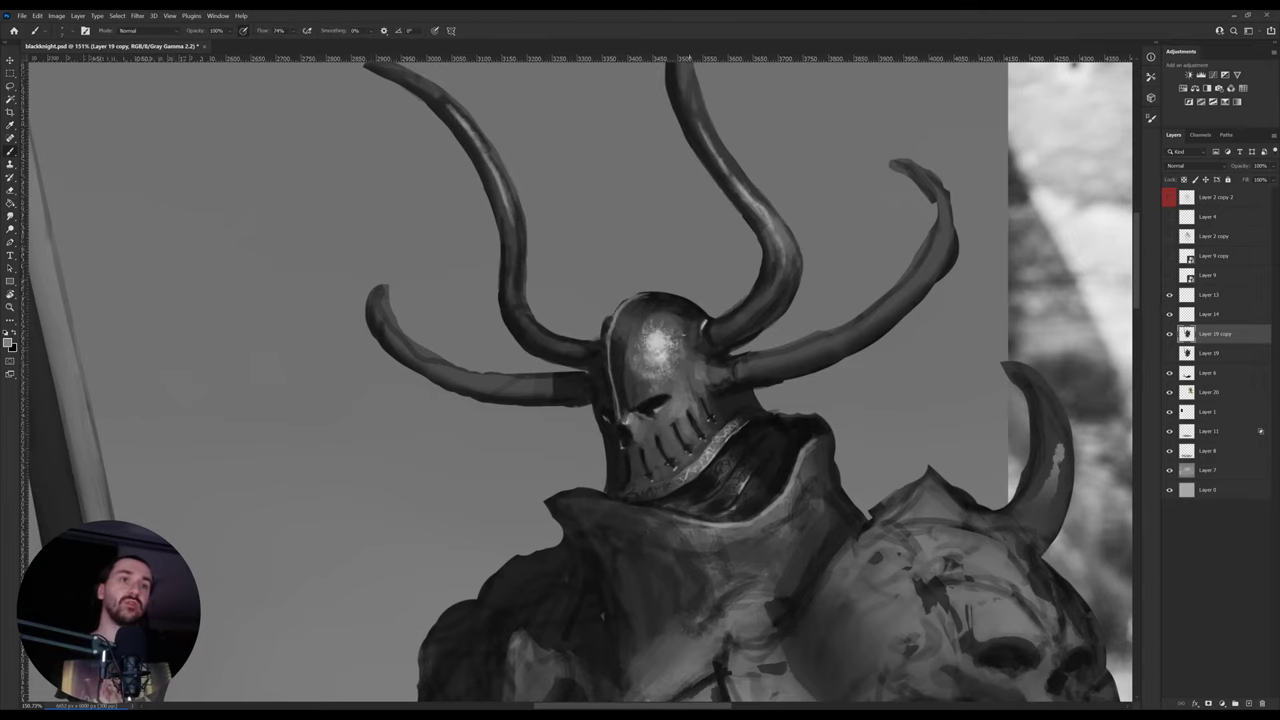
- Flip the whole canvas horizontally
{"action": "key", "text": "z"}
{"action": "left_click_drag", "start_coordinate": [687, 337], "coordinate": [630, 340]}
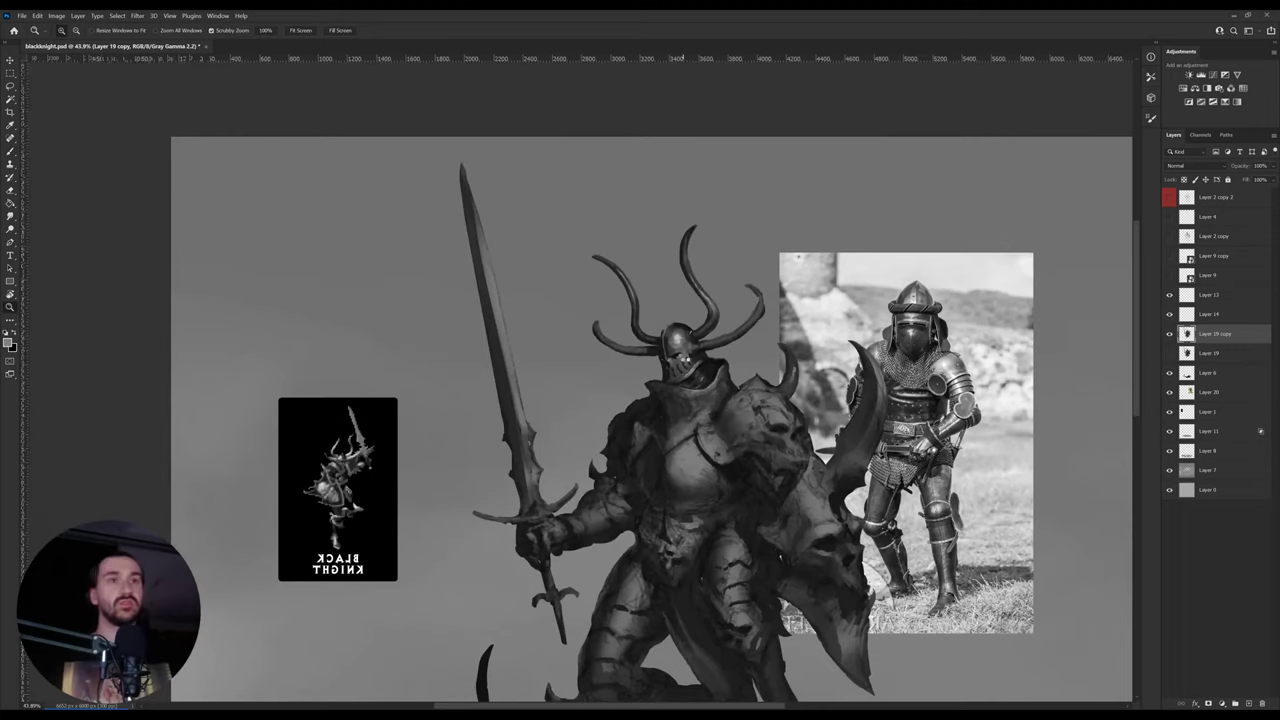
{"action": "key", "text": "ctrl+shift+h"}
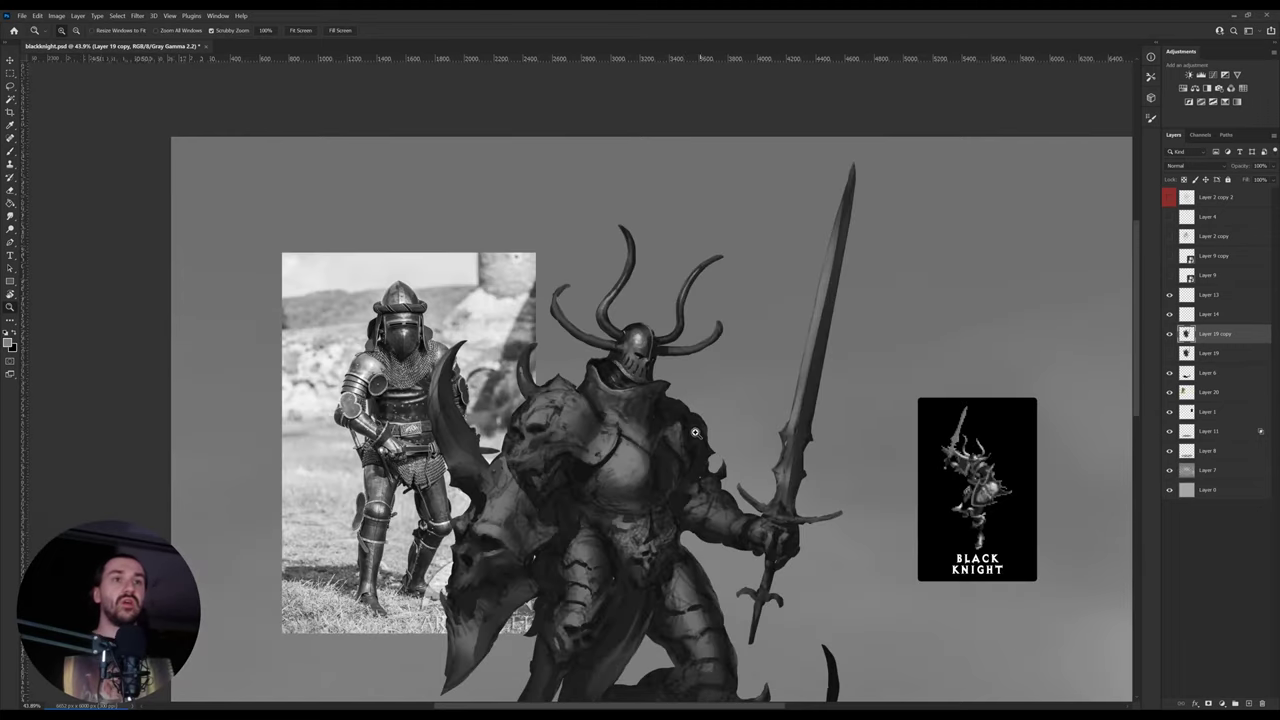
- Refine the shape and edges of the helmet's eye slit with dark and mid grays sampled around it
{"action": "left_click_drag", "start_coordinate": [632, 341], "coordinate": [665, 446]}
{"action": "key", "text": "r"}
{"action": "key", "text": "i"}
{"action": "left_click", "coordinate": [608, 458]}
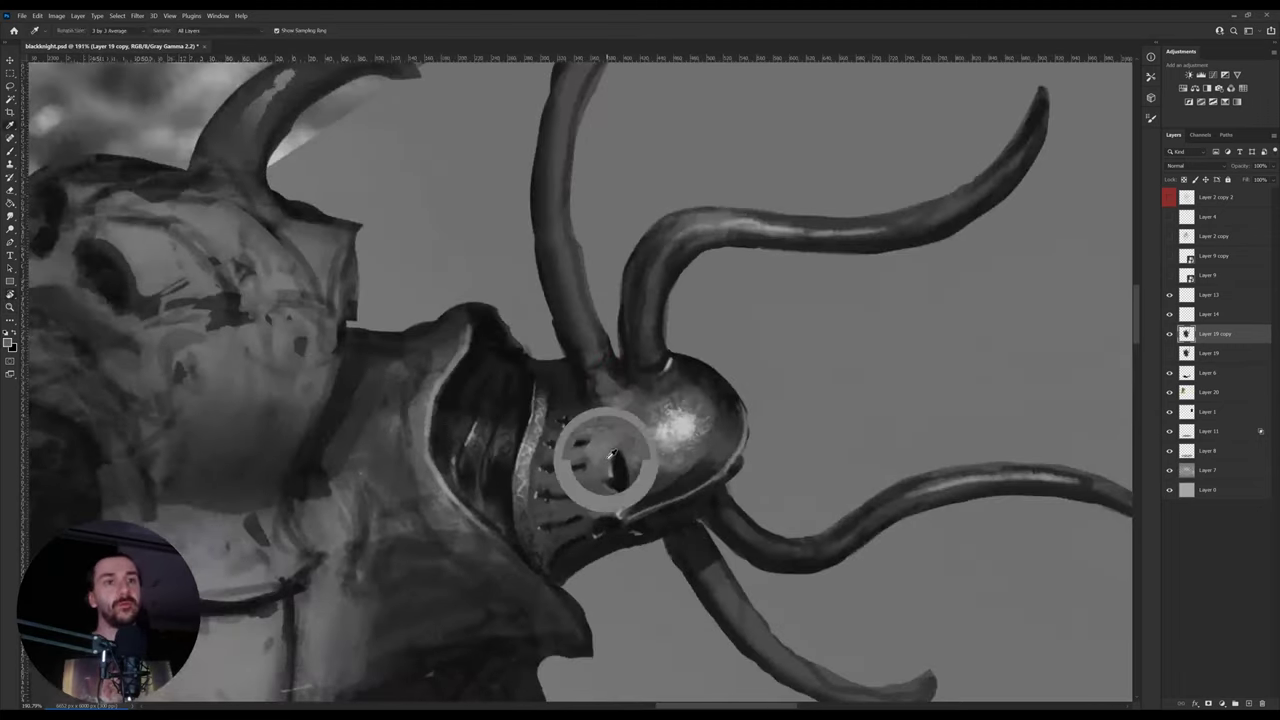
{"action": "left_click", "coordinate": [614, 449], "text": "alt"}
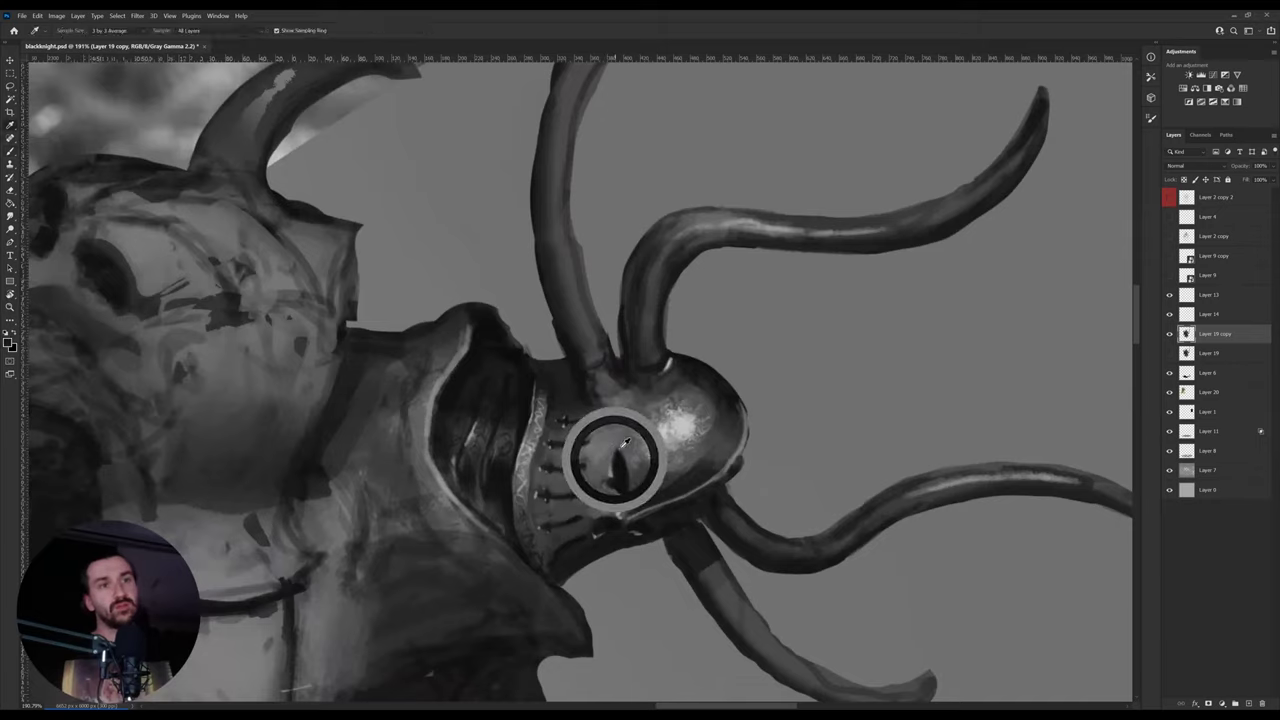
{"action": "left_click", "coordinate": [623, 449], "text": "alt"}
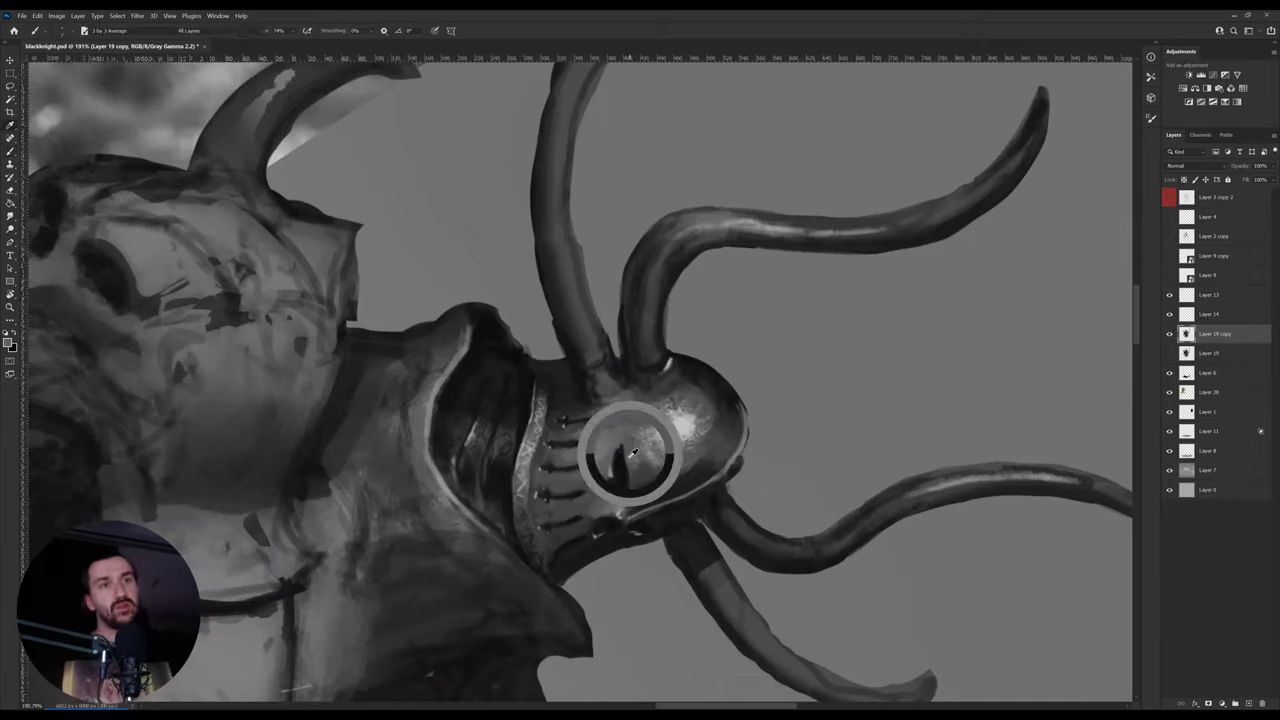
{"action": "left_click", "coordinate": [621, 465], "text": "alt"}
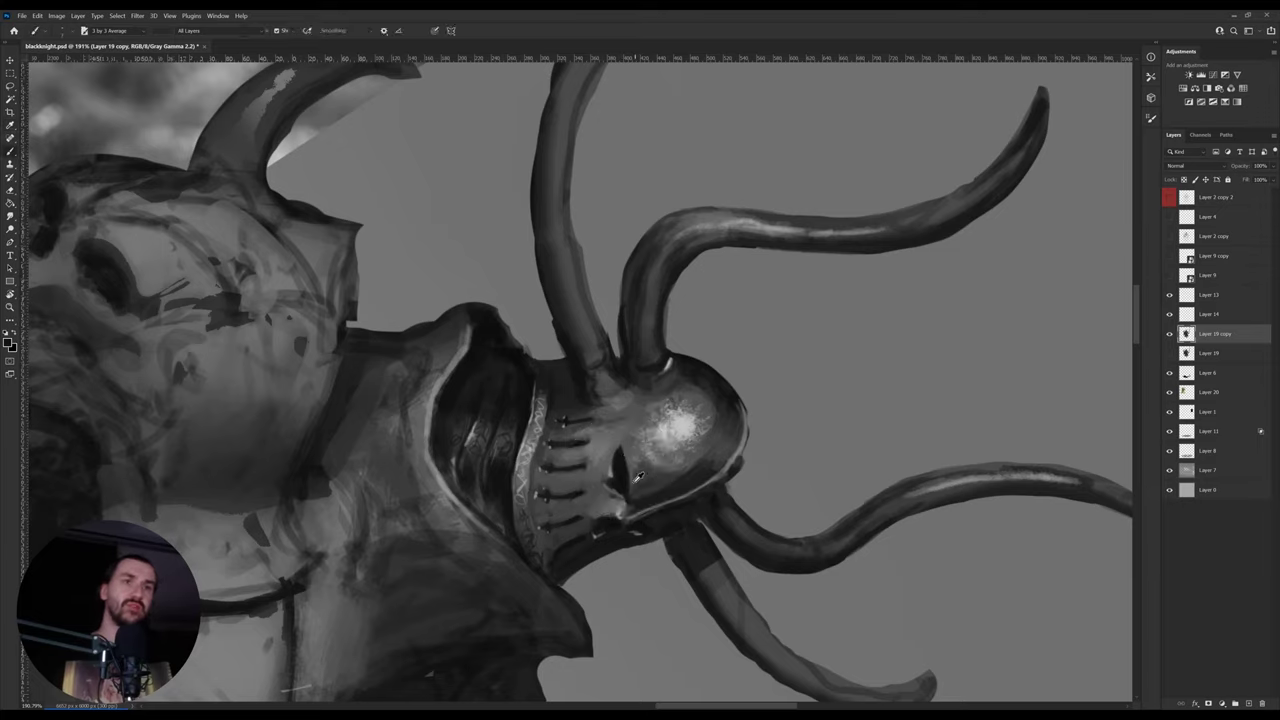
{"action": "left_click", "coordinate": [629, 489], "text": "alt"}
{"action": "left_click_drag", "start_coordinate": [622, 491], "coordinate": [606, 482]}
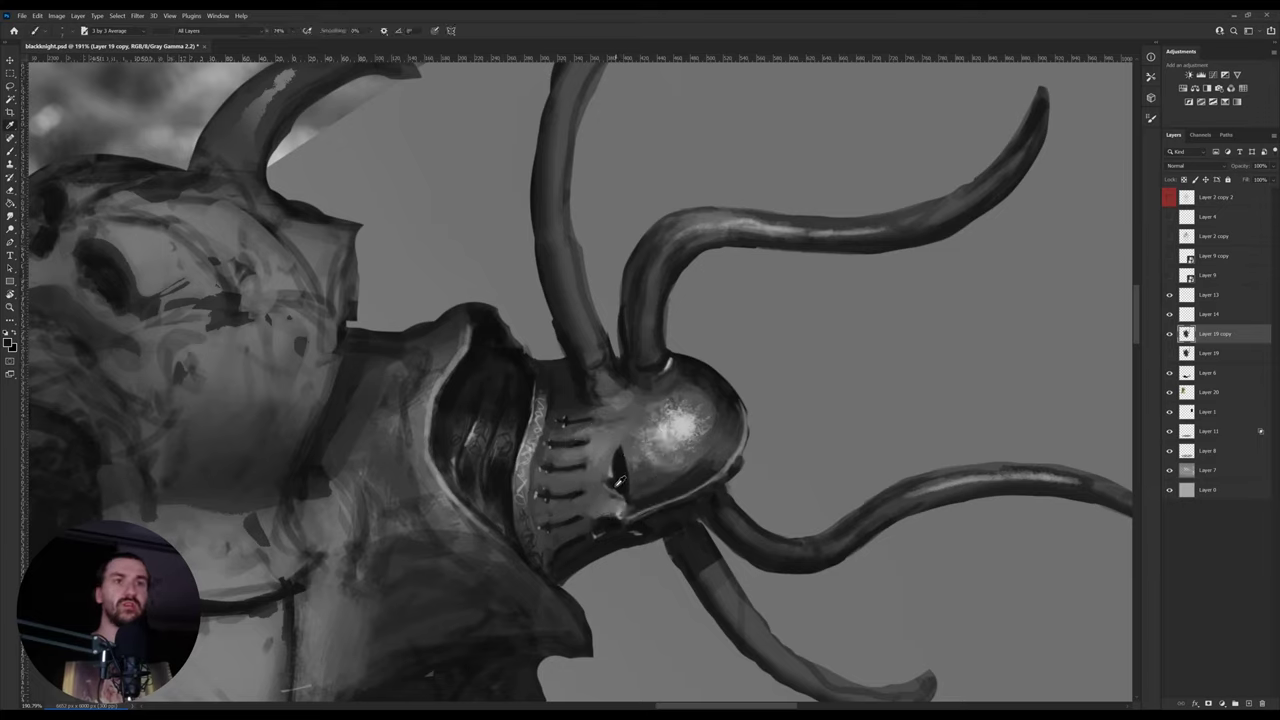
{"action": "left_click", "coordinate": [606, 472], "text": "alt"}
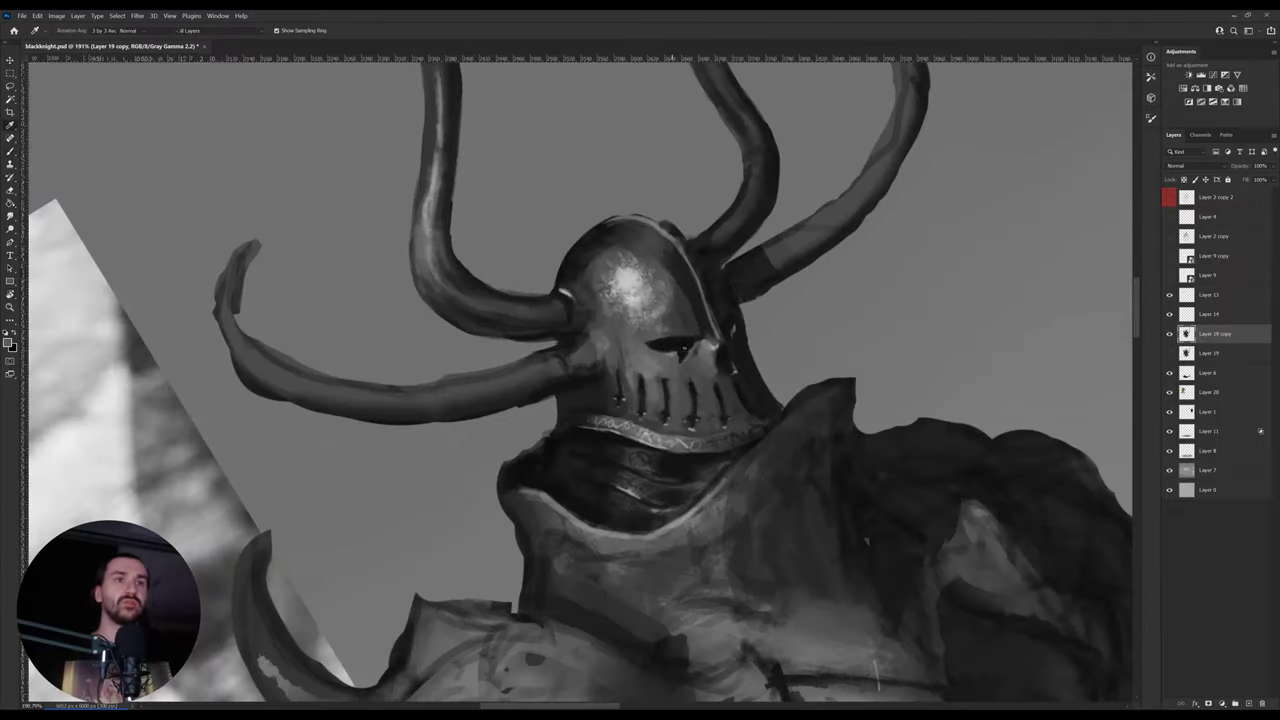
- Paint small bright glints in the eye slits with a light gray sampled from the helmet's highlight
{"action": "left_click_drag", "start_coordinate": [696, 342], "coordinate": [694, 355]}
{"action": "left_click", "coordinate": [630, 279], "text": "alt"}
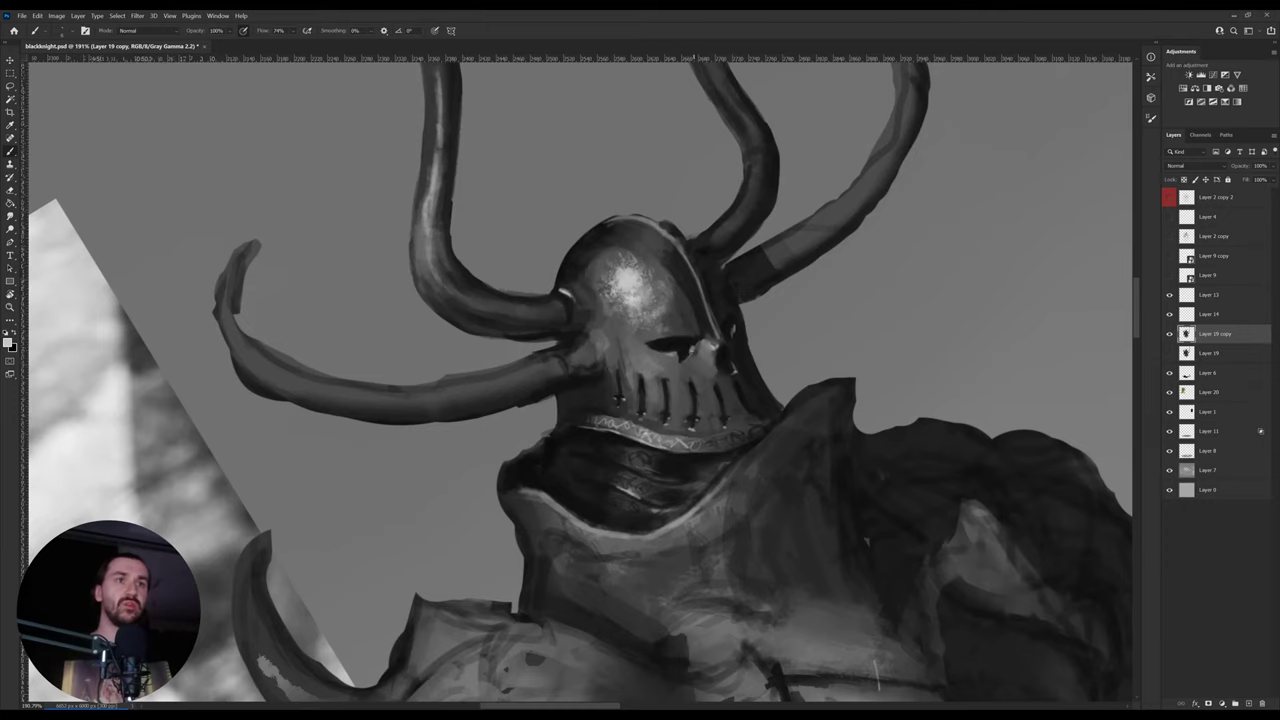
{"action": "left_click_drag", "start_coordinate": [758, 311], "coordinate": [714, 378]}
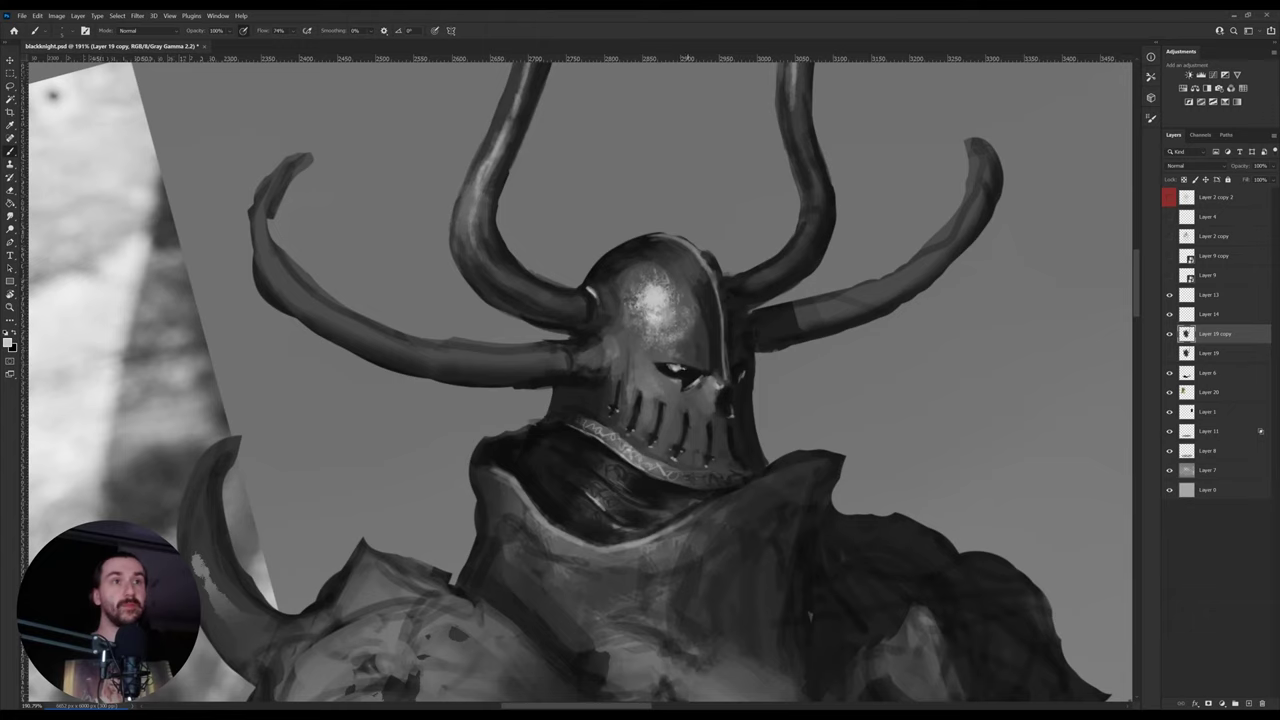
{"action": "key", "text": "r"}
{"action": "left_click", "coordinate": [858, 347]}
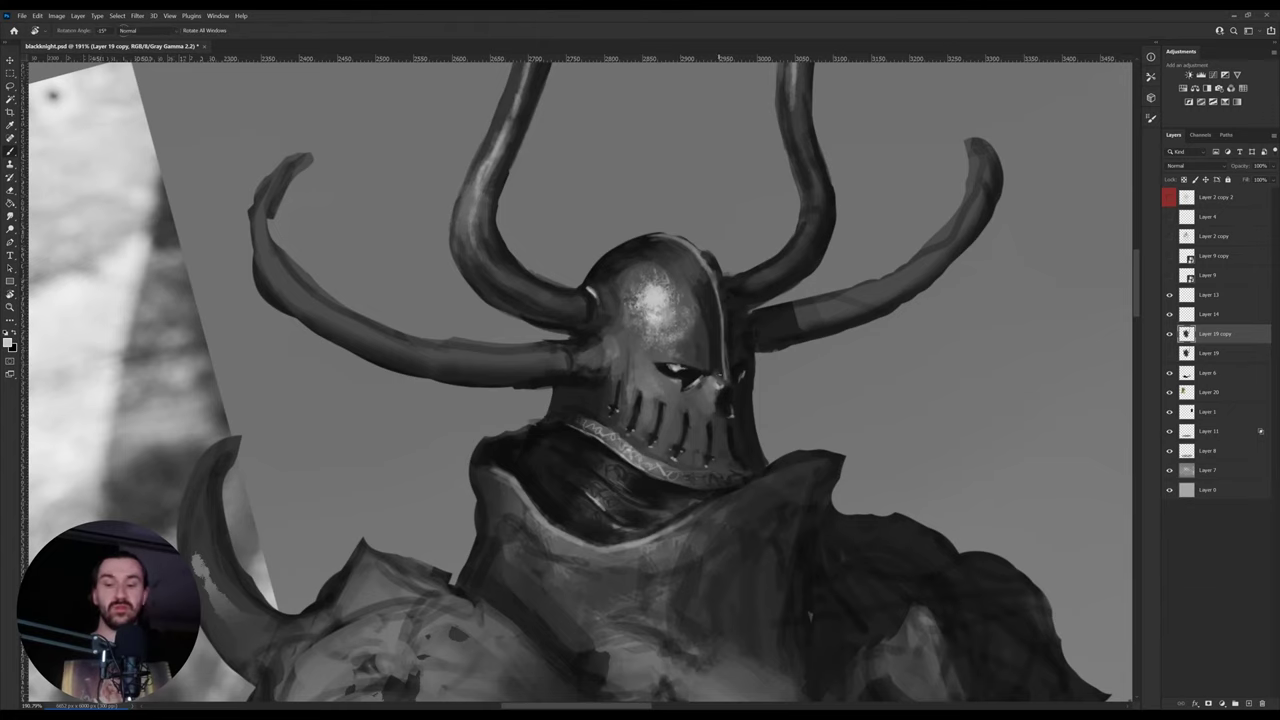
{"action": "key", "text": "b"}
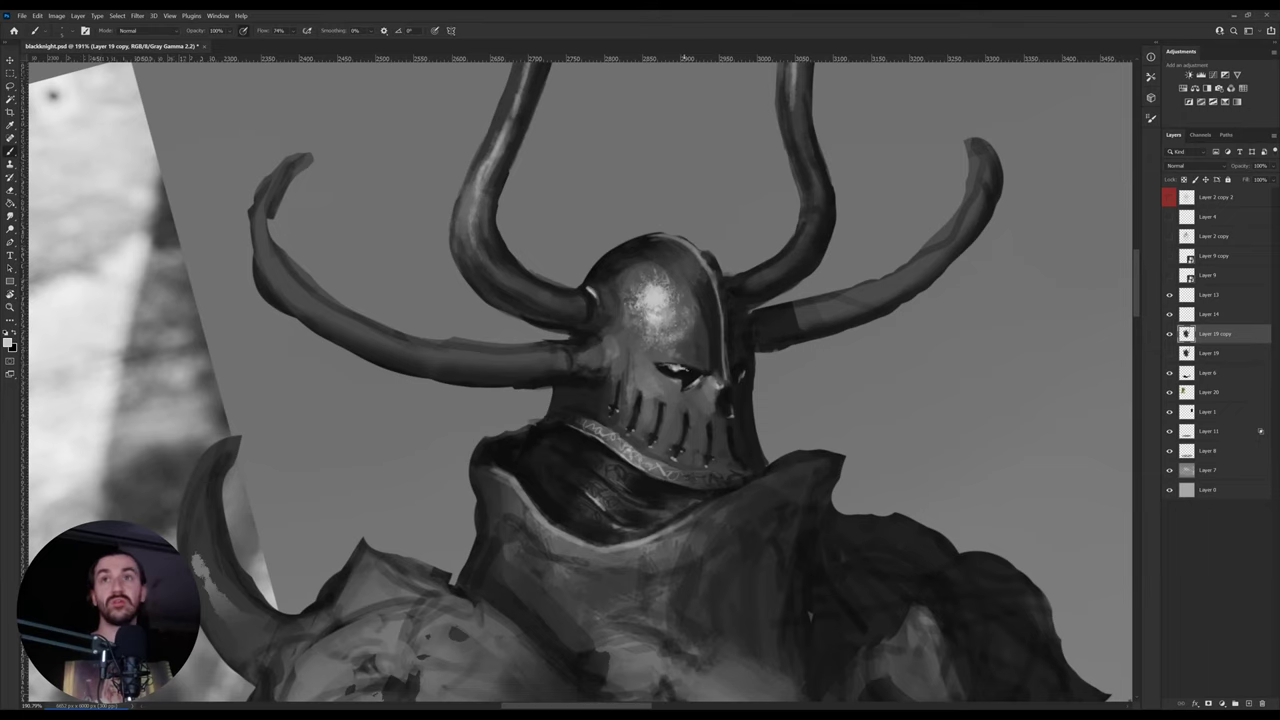
- Darken the face of the skull-shaped shoulder armor with a large textured brush and a dark sampled from its eye socket
{"action": "key", "text": "z"}
{"action": "left_click_drag", "start_coordinate": [735, 363], "coordinate": [605, 366]}
{"action": "key", "text": "r"}
{"action": "left_click_drag", "start_coordinate": [828, 322], "coordinate": [814, 366]}
{"action": "key", "text": "z"}
{"action": "mouse_move", "coordinate": [677, 408]}
{"action": "left_mouse_down"}
{"action": "mouse_move", "coordinate": [709, 398]}
{"action": "mouse_move", "coordinate": [678, 414]}
{"action": "left_mouse_up"}
{"action": "left_click_drag", "start_coordinate": [570, 456], "coordinate": [622, 453]}
{"action": "key", "text": "b"}
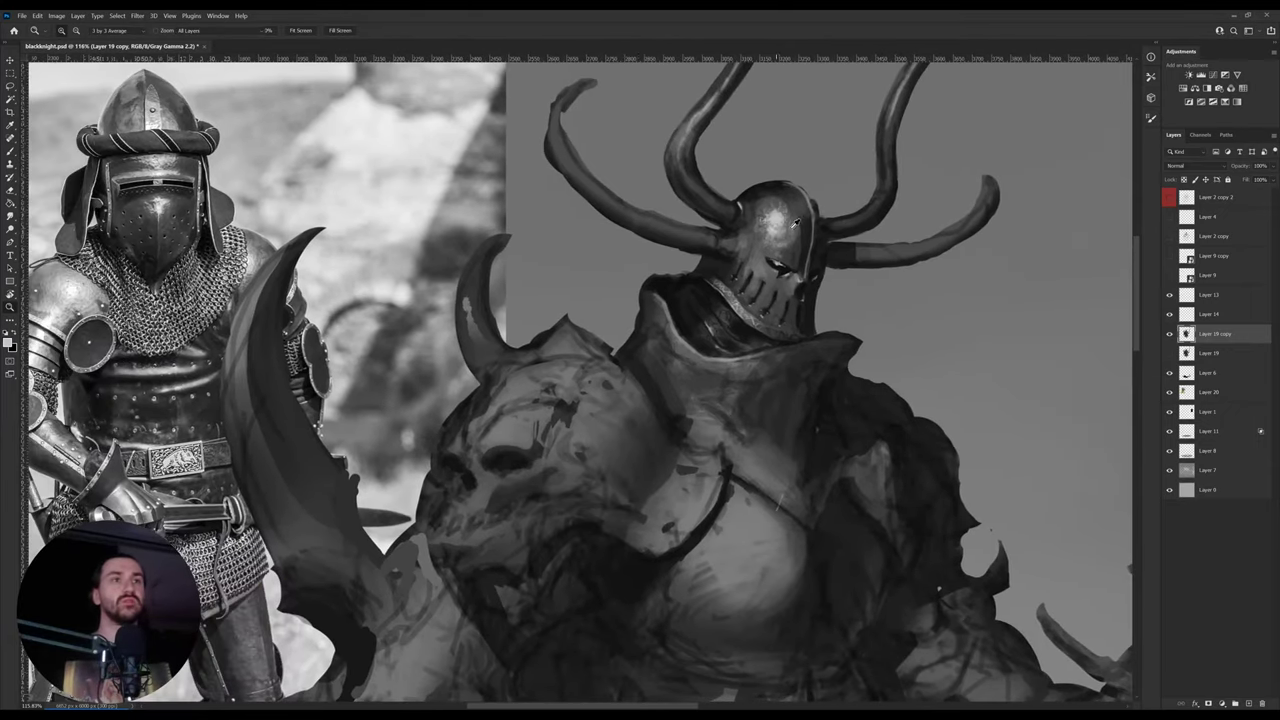
{"action": "key", "text": "b"}
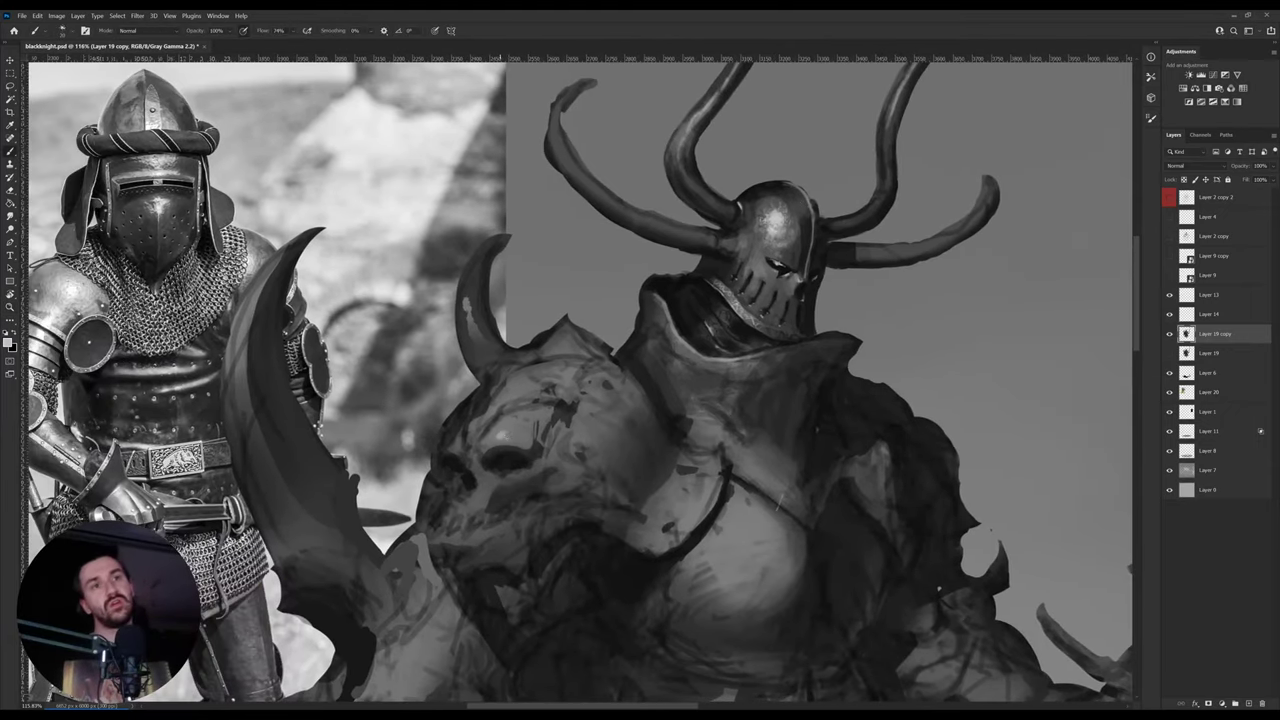
{"action": "key", "text": "i"}
{"action": "left_click", "coordinate": [514, 461]}
{"action": "left_click", "coordinate": [515, 458]}
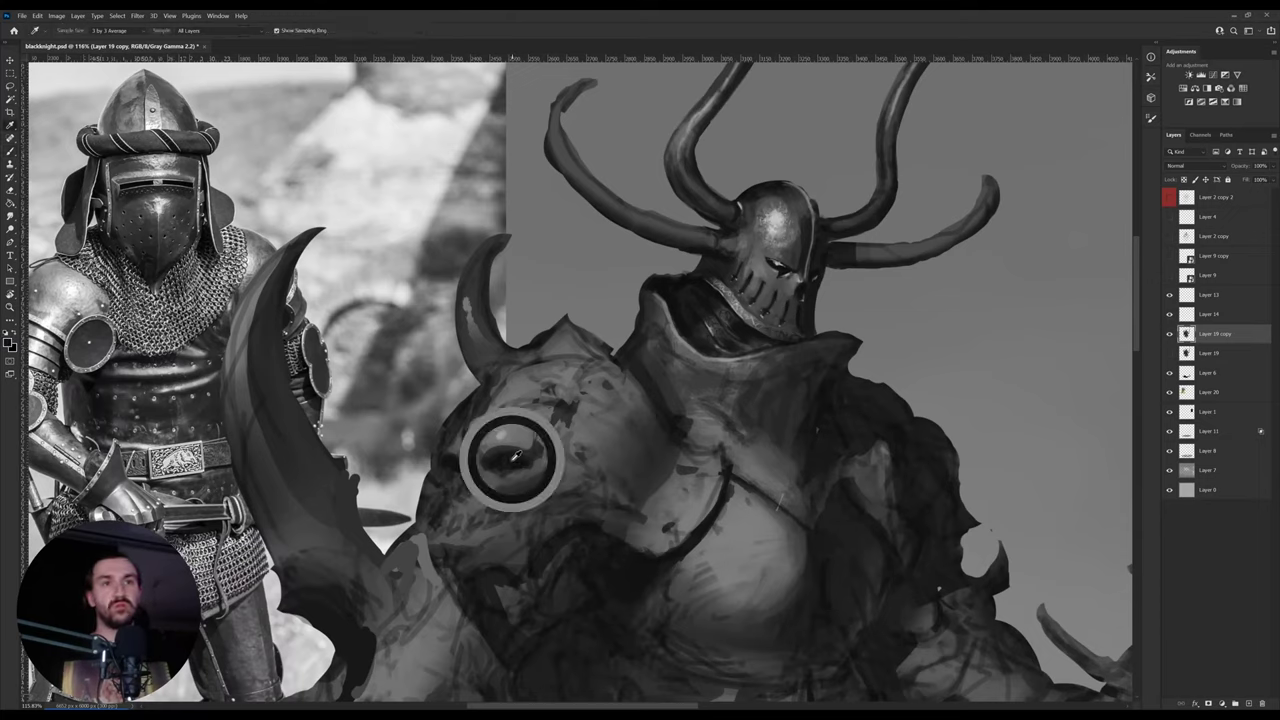
{"action": "key", "text": "b"}
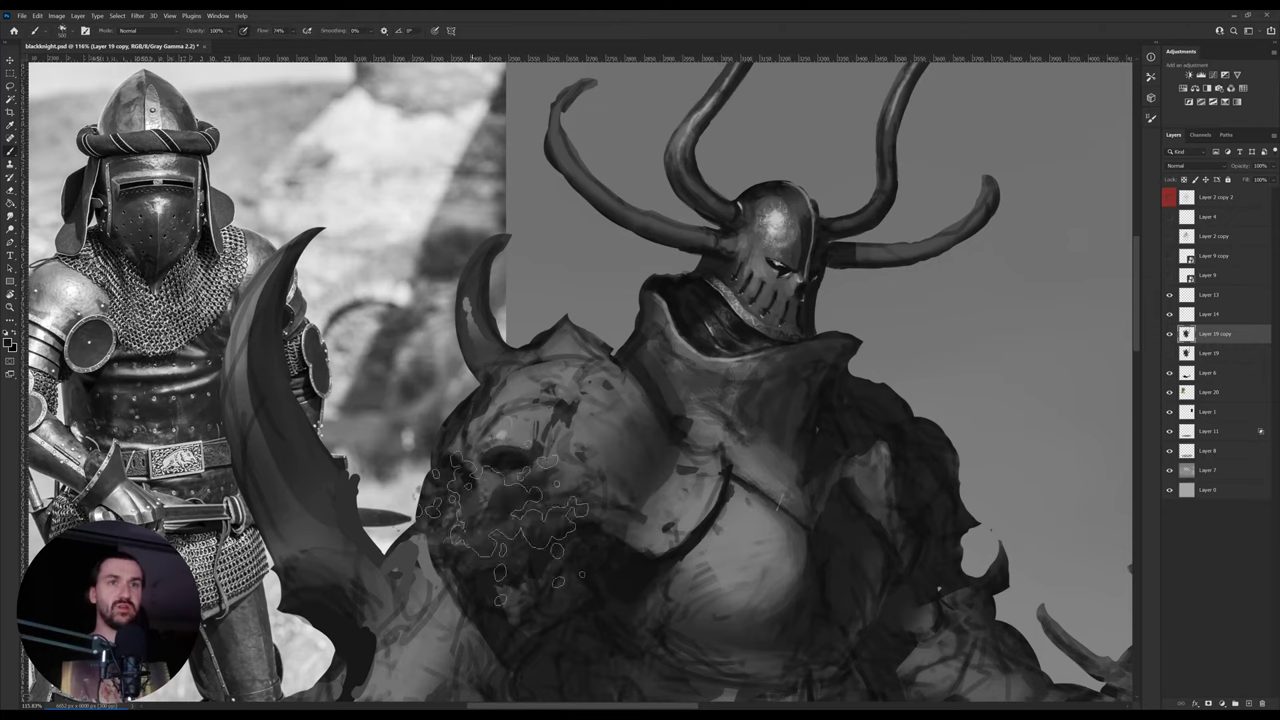
{"action": "mouse_move", "coordinate": [503, 528]}
{"action": "left_mouse_down"}
{"action": "mouse_move", "coordinate": [563, 444]}
{"action": "mouse_move", "coordinate": [550, 501]}
{"action": "mouse_move", "coordinate": [520, 491]}
{"action": "mouse_move", "coordinate": [508, 457]}
{"action": "mouse_move", "coordinate": [563, 389]}
{"action": "mouse_move", "coordinate": [528, 427]}
{"action": "mouse_move", "coordinate": [633, 391]}
{"action": "mouse_move", "coordinate": [593, 506]}
{"action": "mouse_move", "coordinate": [698, 444]}
{"action": "mouse_move", "coordinate": [612, 504]}
{"action": "left_mouse_up"}
- Darken the brow and upper dome of the skull-shaped shoulder armor with a smaller textured brush
{"action": "key", "text": "["}
{"action": "key", "text": "["}
{"action": "key", "text": "["}
{"action": "key", "text": "["}
{"action": "key", "text": "["}
{"action": "key", "text": "["}
{"action": "left_click_drag", "start_coordinate": [568, 371], "coordinate": [541, 435]}
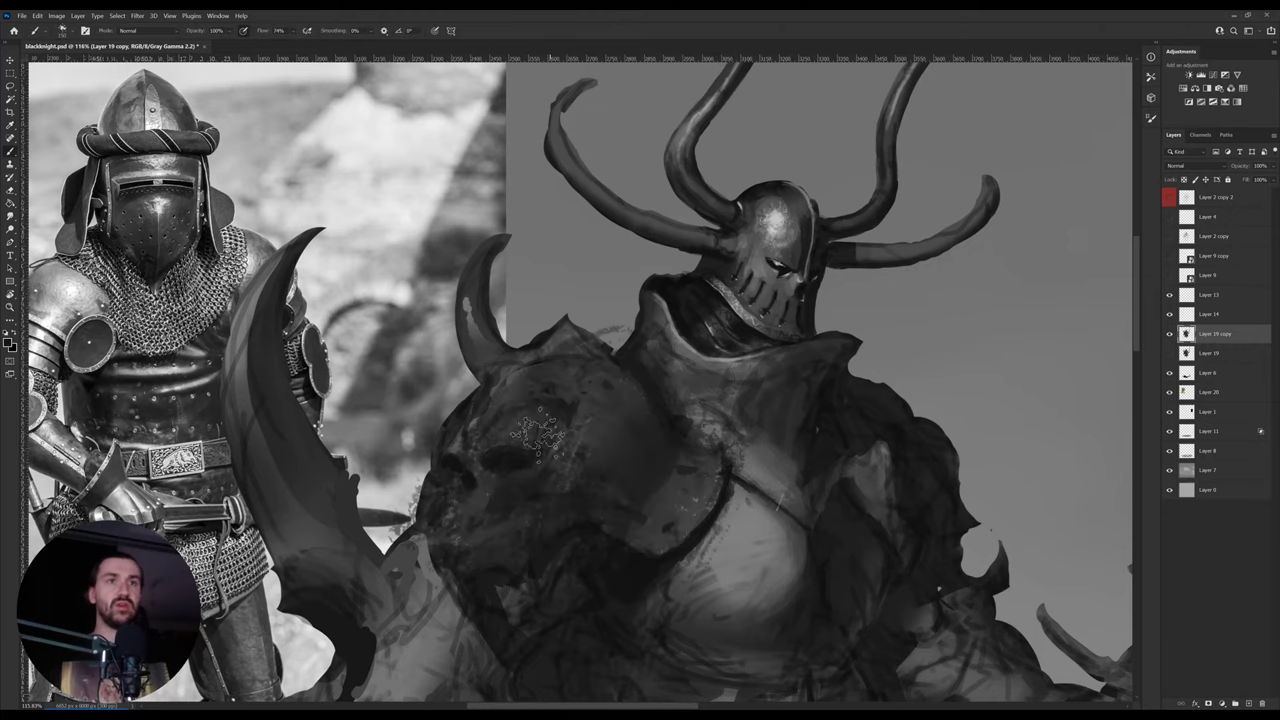
{"action": "key", "text": "e"}
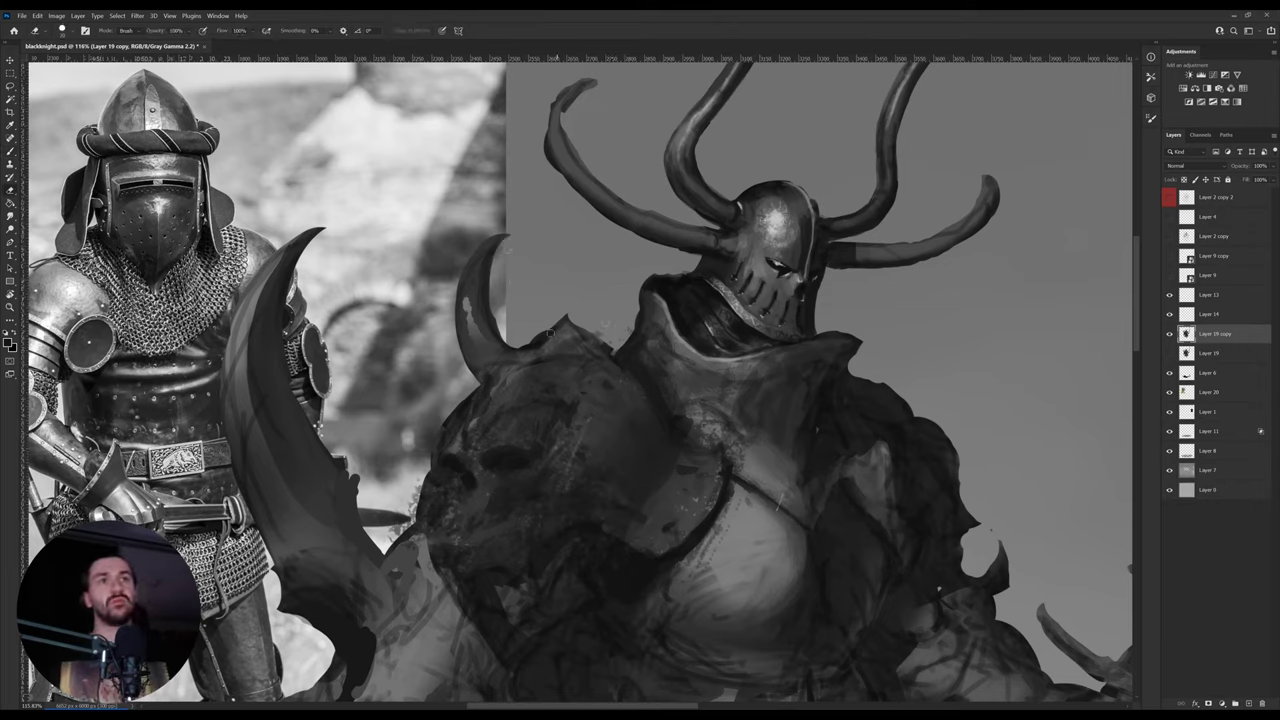
{"action": "key", "text": "o"}
{"action": "key", "text": "b"}
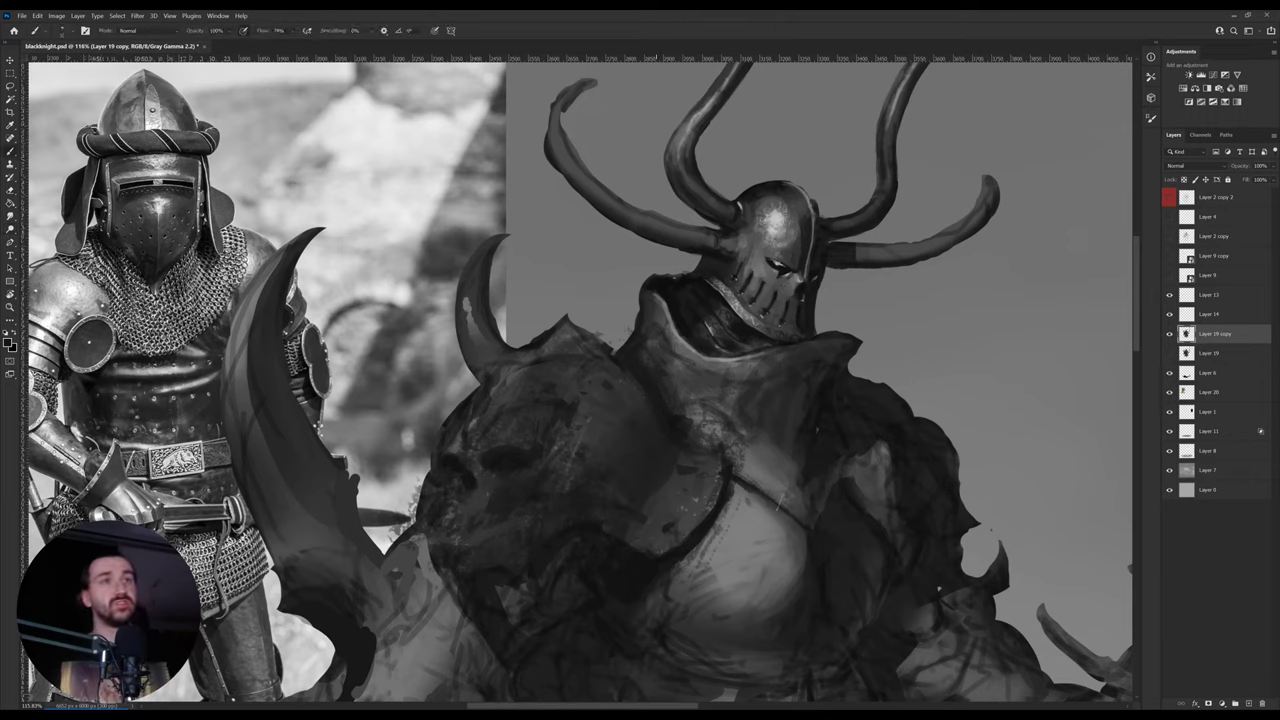
- Refine the collar's back corner and the dark neck opening beside it with sampled grays
{"action": "left_click", "coordinate": [652, 430], "text": "alt"}
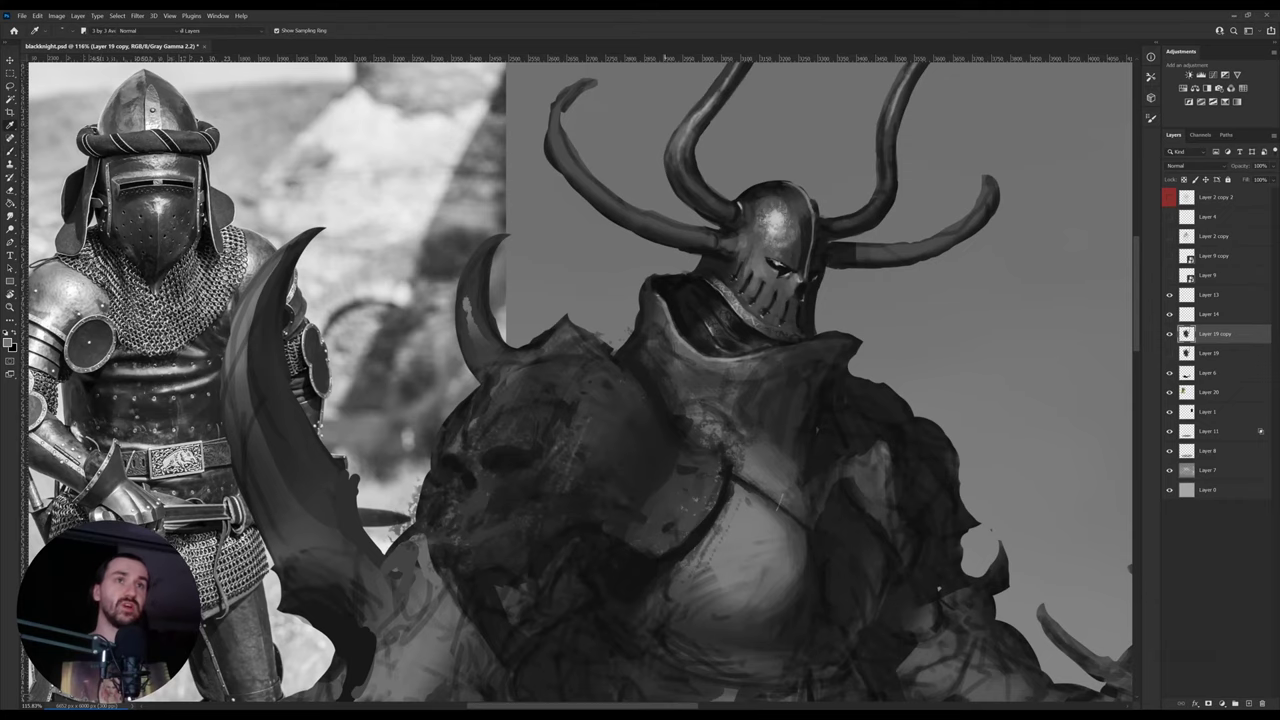
{"action": "key", "text": "r"}
{"action": "left_click_drag", "start_coordinate": [675, 290], "coordinate": [704, 335]}
{"action": "left_click", "coordinate": [696, 332], "text": "alt"}
{"action": "left_click", "coordinate": [666, 339], "text": "alt"}
{"action": "key", "text": "r"}
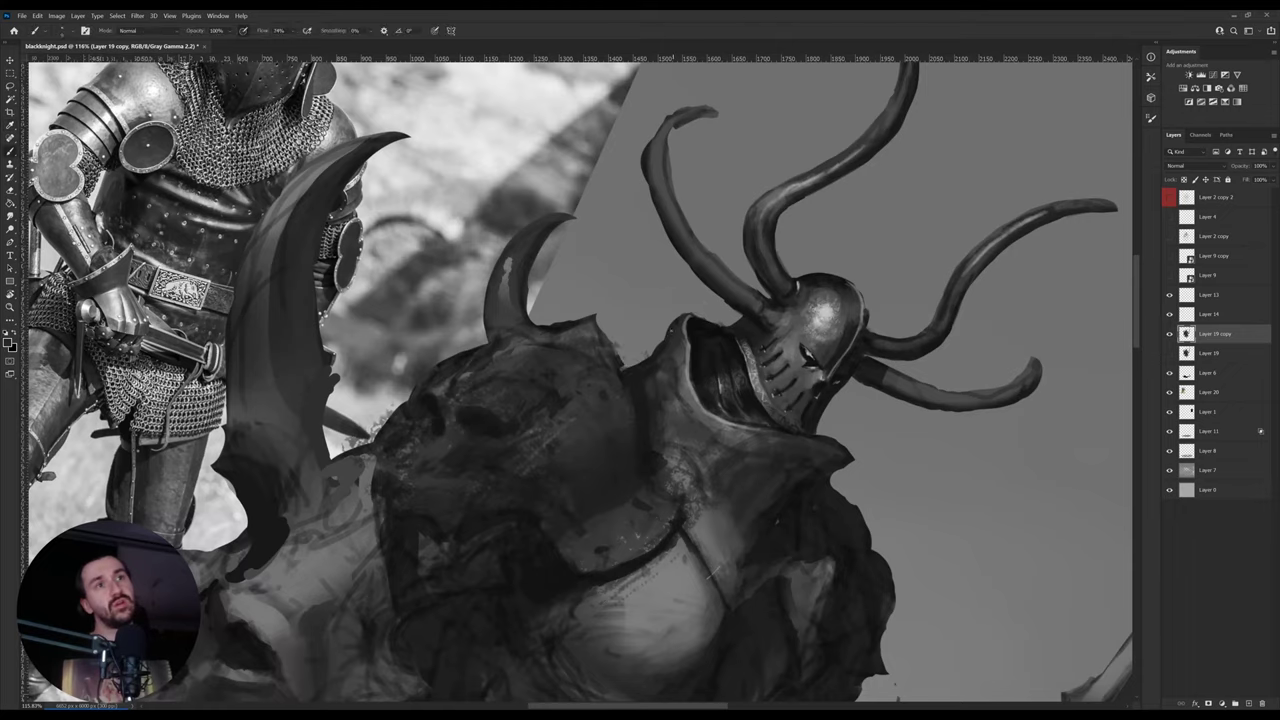
{"action": "left_click_drag", "start_coordinate": [690, 289], "coordinate": [573, 521]}
{"action": "key", "text": "b"}
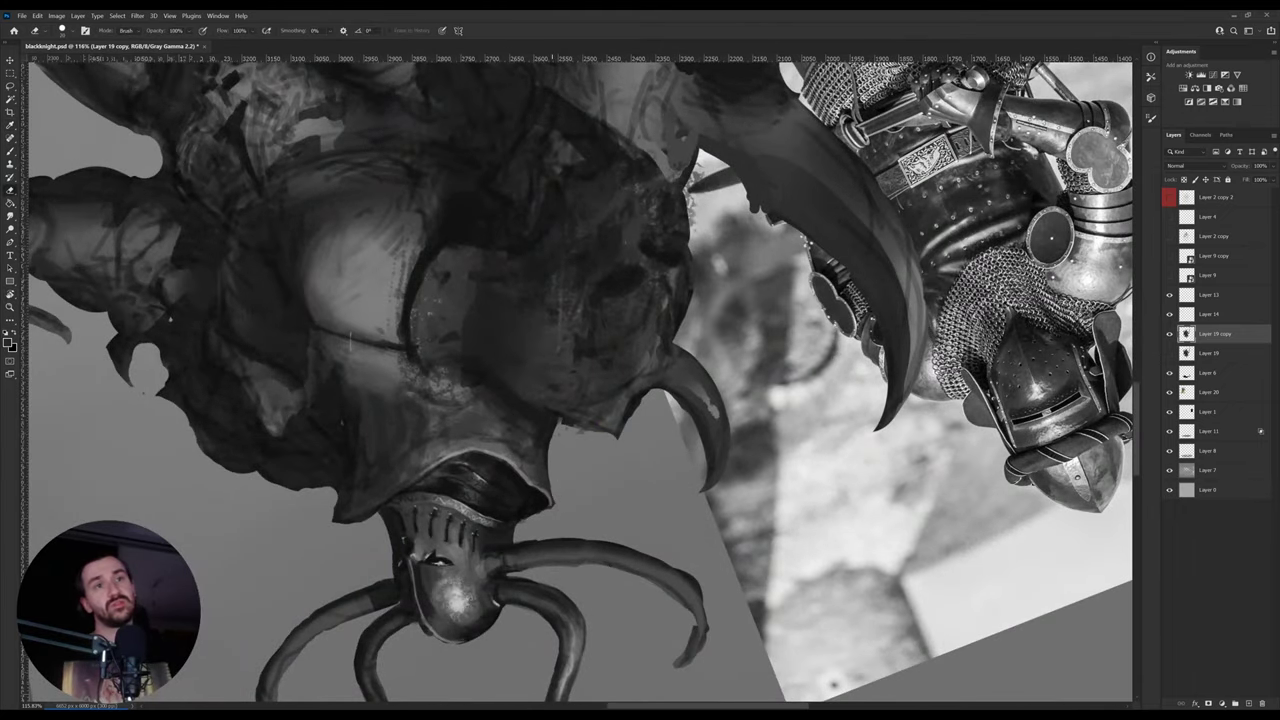
{"action": "key", "text": "r"}
{"action": "left_click_drag", "start_coordinate": [645, 405], "coordinate": [515, 425]}
{"action": "key", "text": "i"}
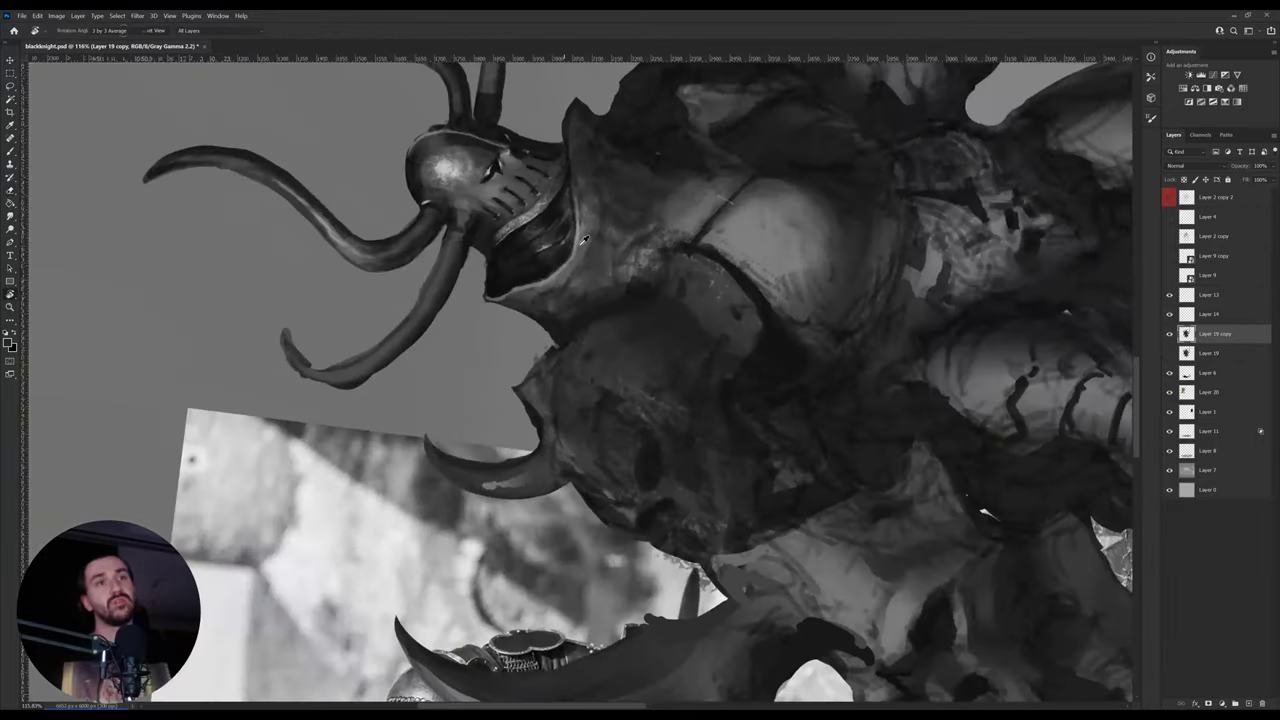
{"action": "key", "text": "space"}
{"action": "mouse_move", "coordinate": [551, 258]}
{"action": "left_mouse_down"}
{"action": "mouse_move", "coordinate": [574, 296]}
{"action": "mouse_move", "coordinate": [648, 356]}
{"action": "left_mouse_up"}
{"action": "key", "text": "b"}
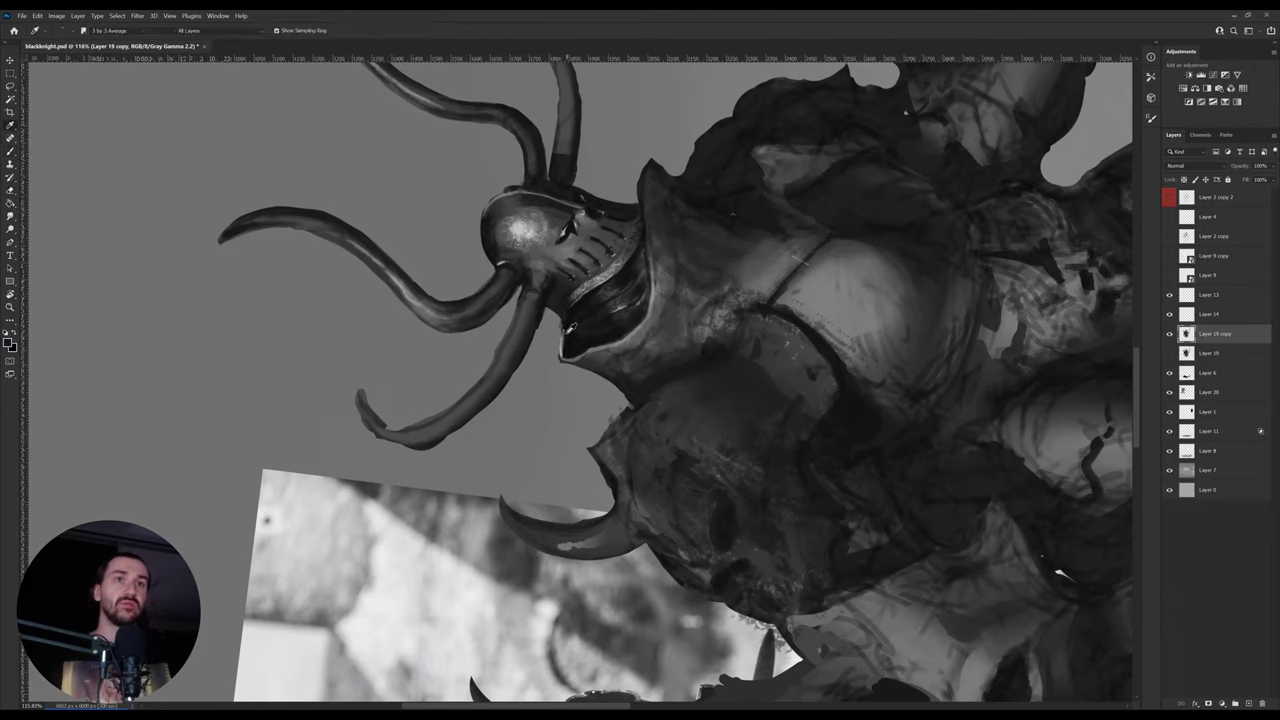
{"action": "key", "text": "r"}
{"action": "left_click_drag", "start_coordinate": [724, 321], "coordinate": [674, 257]}
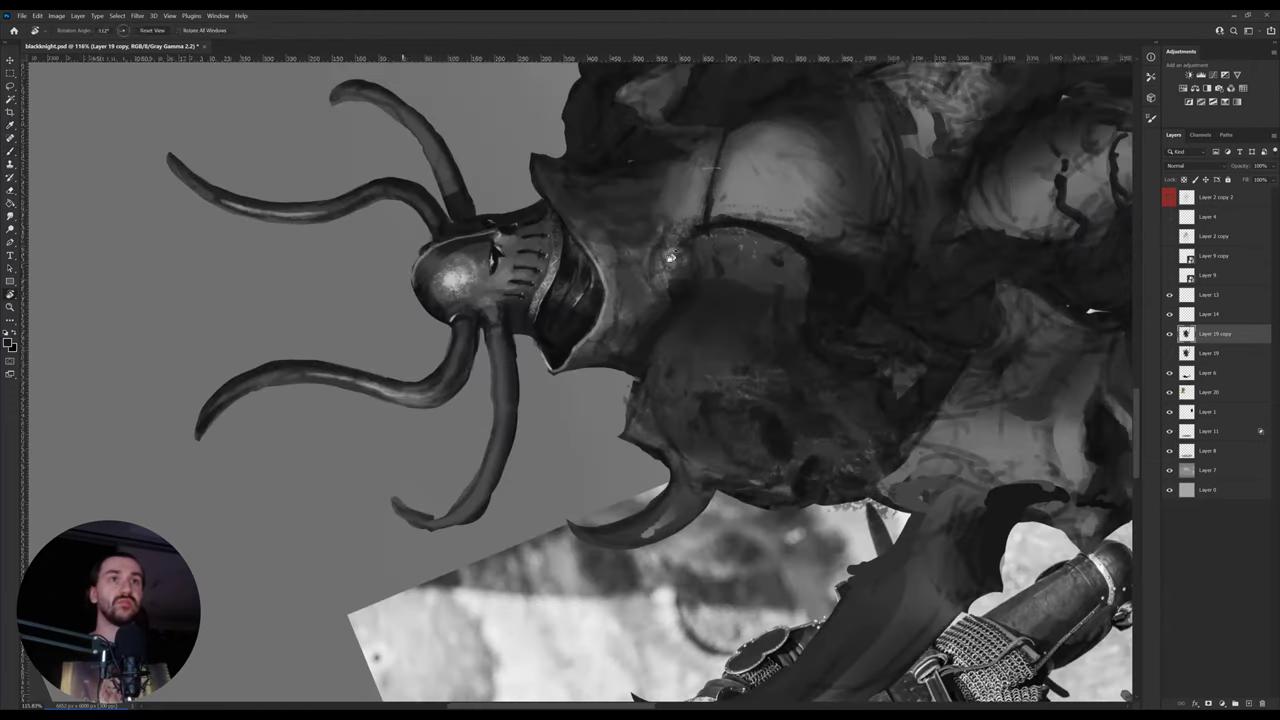
- Extend the light edge along the collar rim to its back corner with grays sampled from the rim
{"action": "left_click", "coordinate": [554, 360], "text": "alt"}
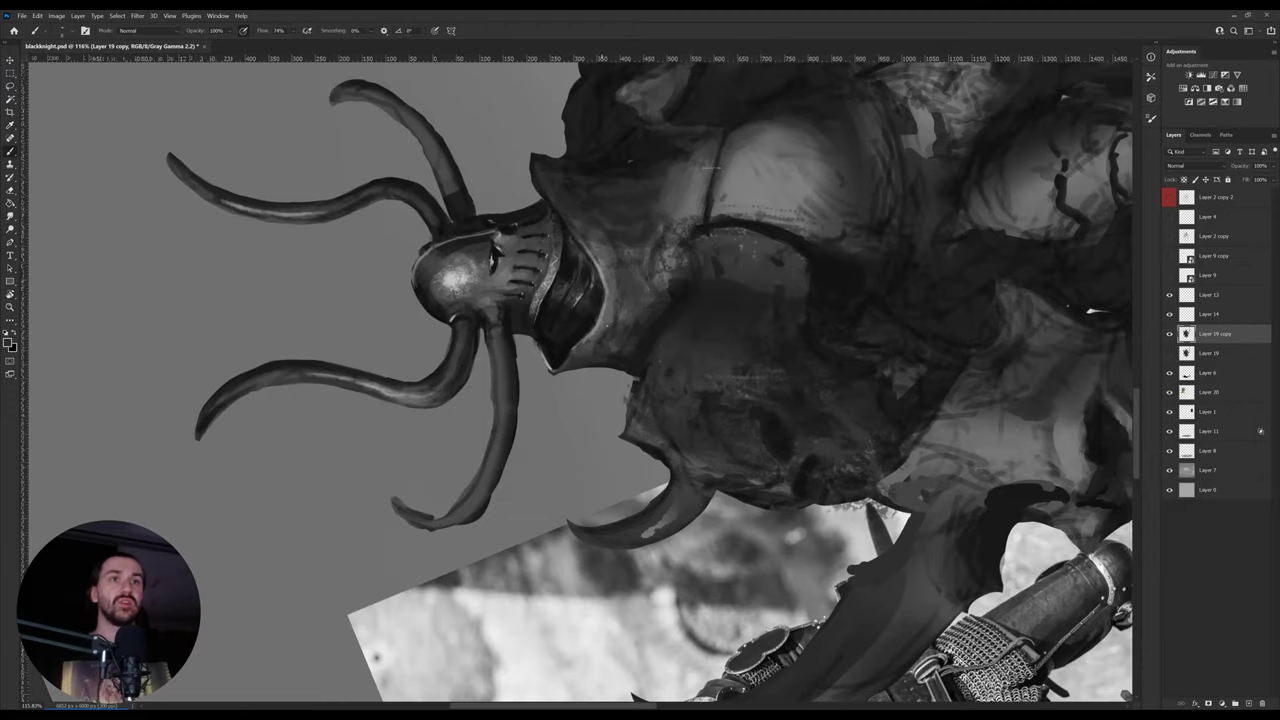
{"action": "left_click", "coordinate": [606, 317], "text": "alt"}
{"action": "left_click", "coordinate": [601, 320], "text": "alt"}
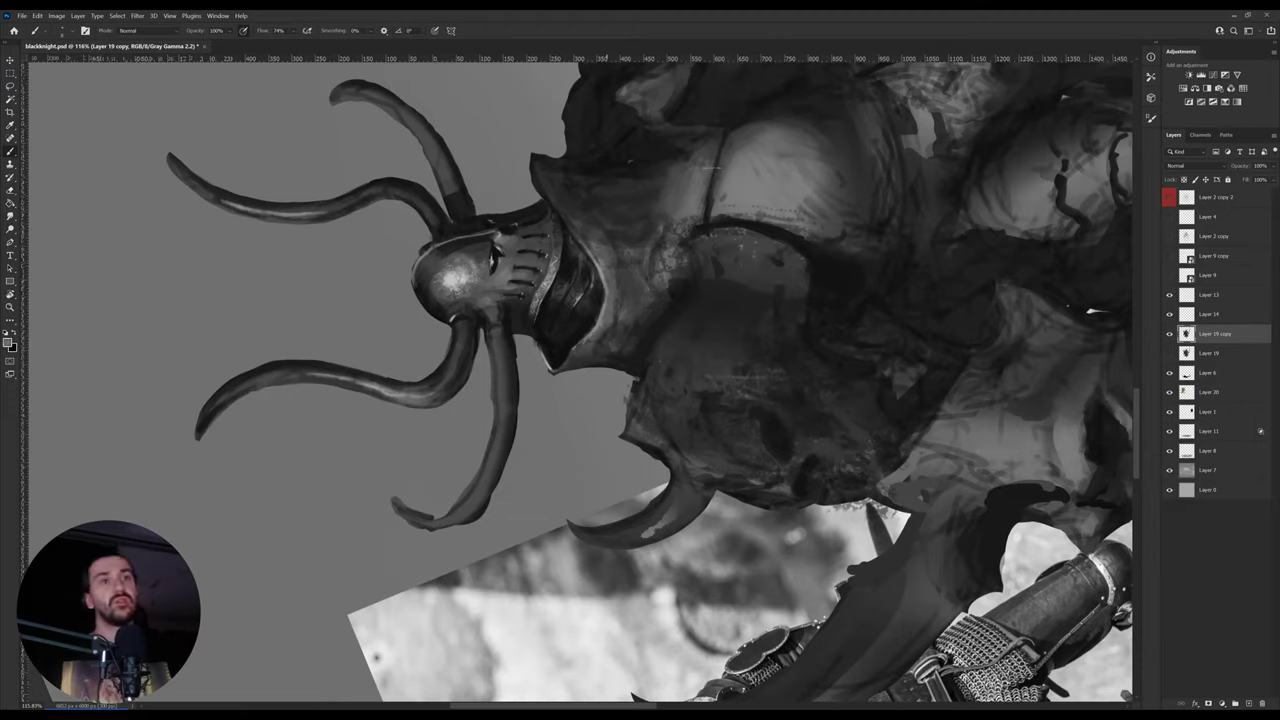
{"action": "left_click", "coordinate": [598, 305], "text": "alt"}
{"action": "key", "text": "r"}
{"action": "mouse_move", "coordinate": [666, 243]}
{"action": "left_mouse_down"}
{"action": "mouse_move", "coordinate": [668, 477]}
{"action": "mouse_move", "coordinate": [712, 444]}
{"action": "left_mouse_up"}
{"action": "key", "text": "z"}
{"action": "left_click", "coordinate": [624, 442], "text": "alt"}
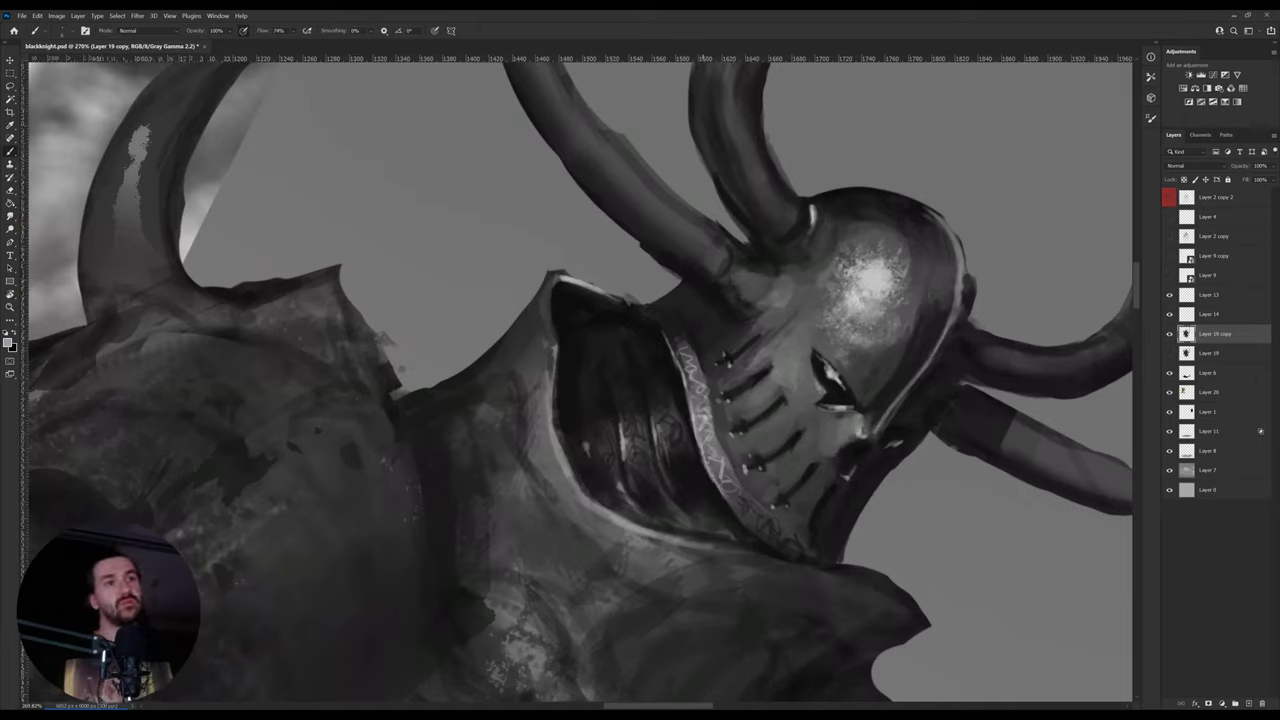
- Touch up the neck plates along the helmet's engraved lower trim with a sampled dark gray
{"action": "left_click_drag", "start_coordinate": [703, 463], "coordinate": [687, 391]}
{"action": "key", "text": "o"}
{"action": "key", "text": "b"}
{"action": "left_click", "coordinate": [710, 488], "text": "alt"}
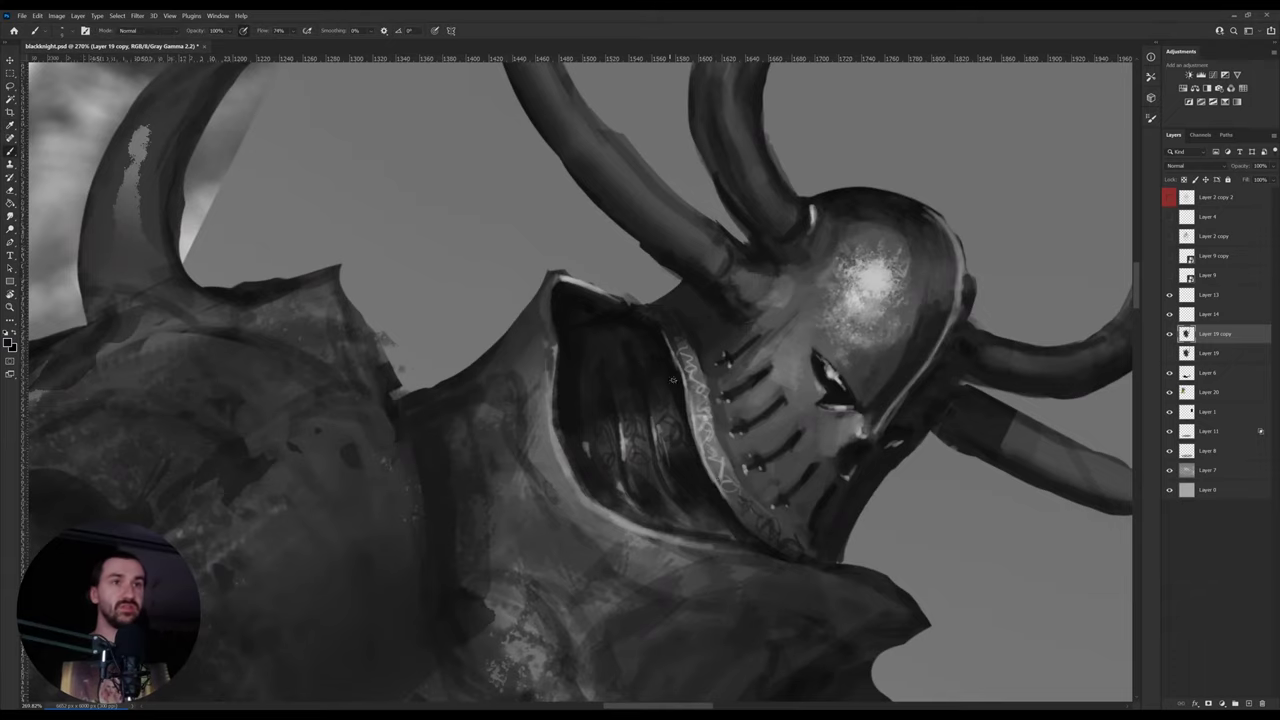
- Deepen the shadow inside the collar opening and tidy the neck's back edge with sampled grays
{"action": "key", "text": "z"}
{"action": "left_click_drag", "start_coordinate": [628, 422], "coordinate": [550, 420]}
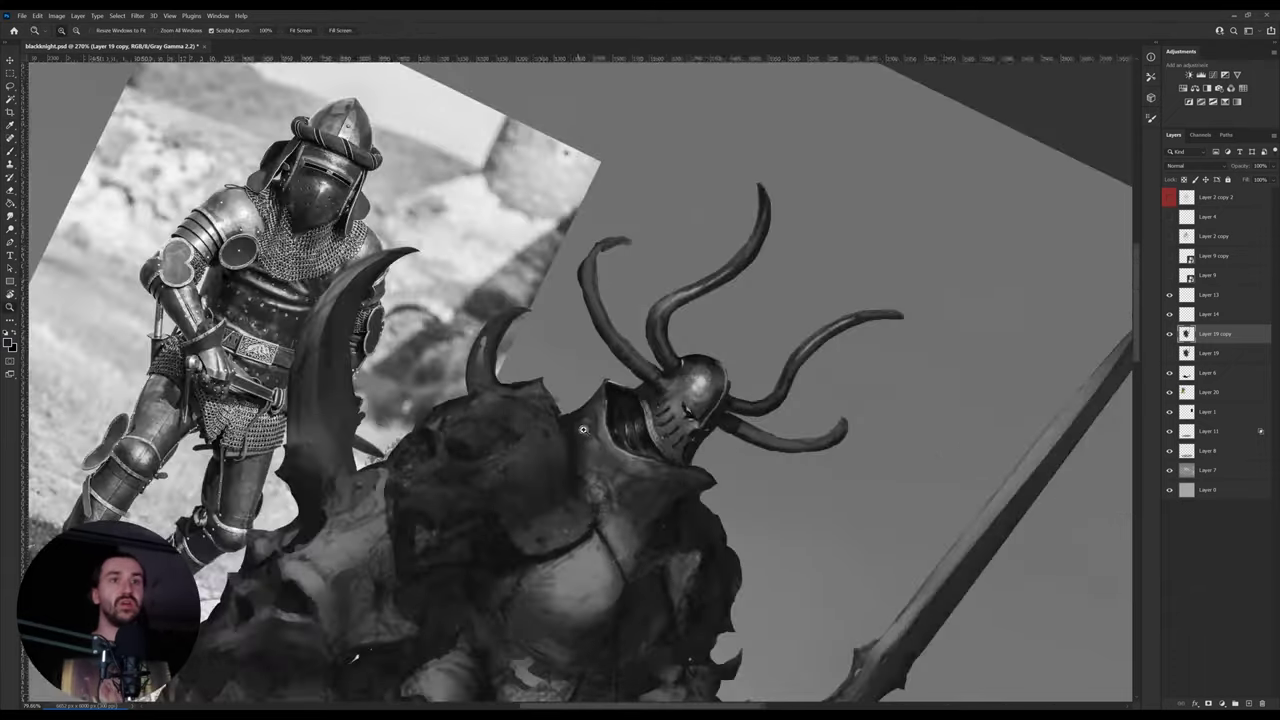
{"action": "key", "text": "r"}
{"action": "mouse_move", "coordinate": [768, 330]}
{"action": "left_mouse_down"}
{"action": "mouse_move", "coordinate": [713, 236]}
{"action": "mouse_move", "coordinate": [625, 253]}
{"action": "left_mouse_up"}
{"action": "key", "text": "z"}
{"action": "left_click_drag", "start_coordinate": [694, 335], "coordinate": [722, 333]}
{"action": "key", "text": "b"}
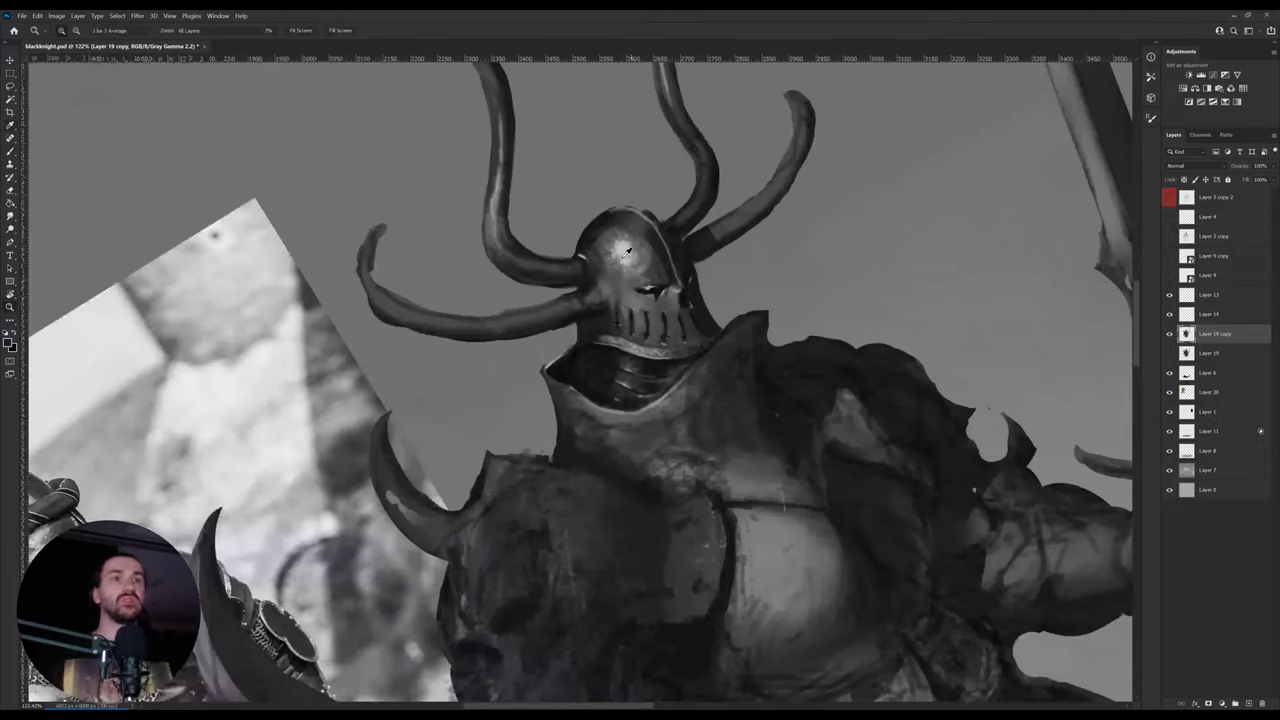
{"action": "left_click", "coordinate": [653, 293], "text": "alt"}
{"action": "key", "text": "b"}
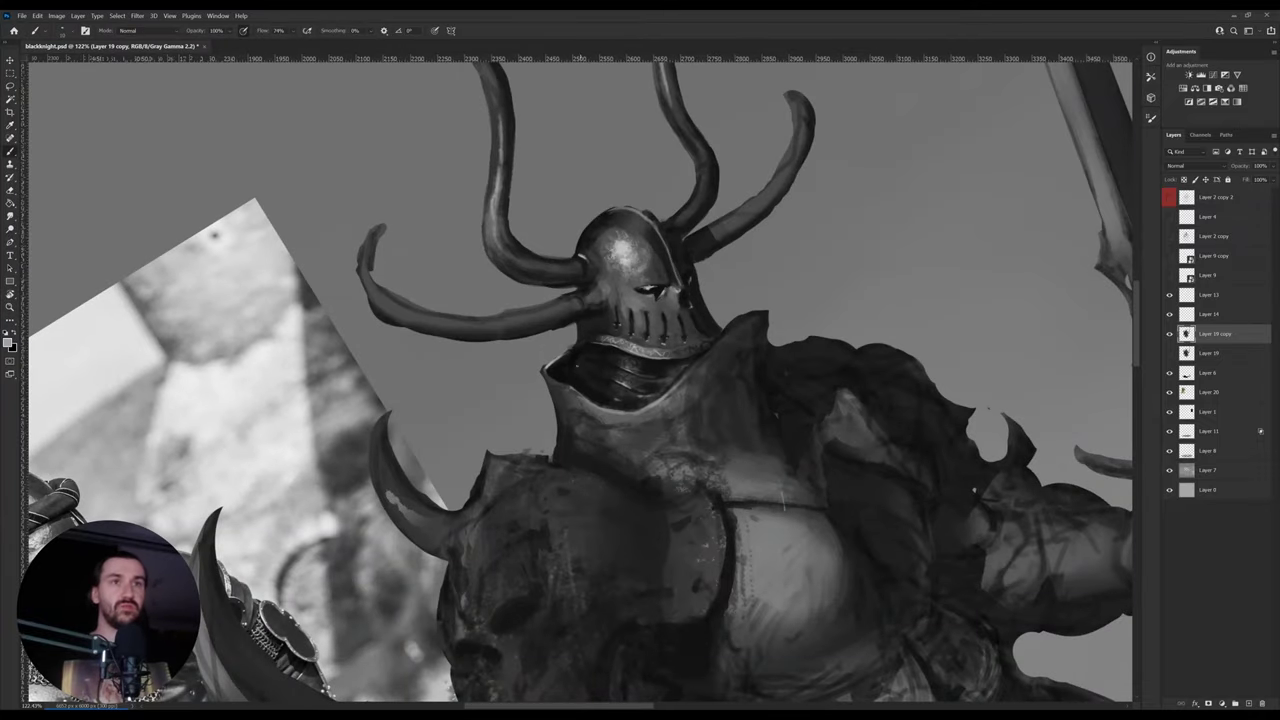
{"action": "left_click", "coordinate": [566, 363], "text": "alt"}
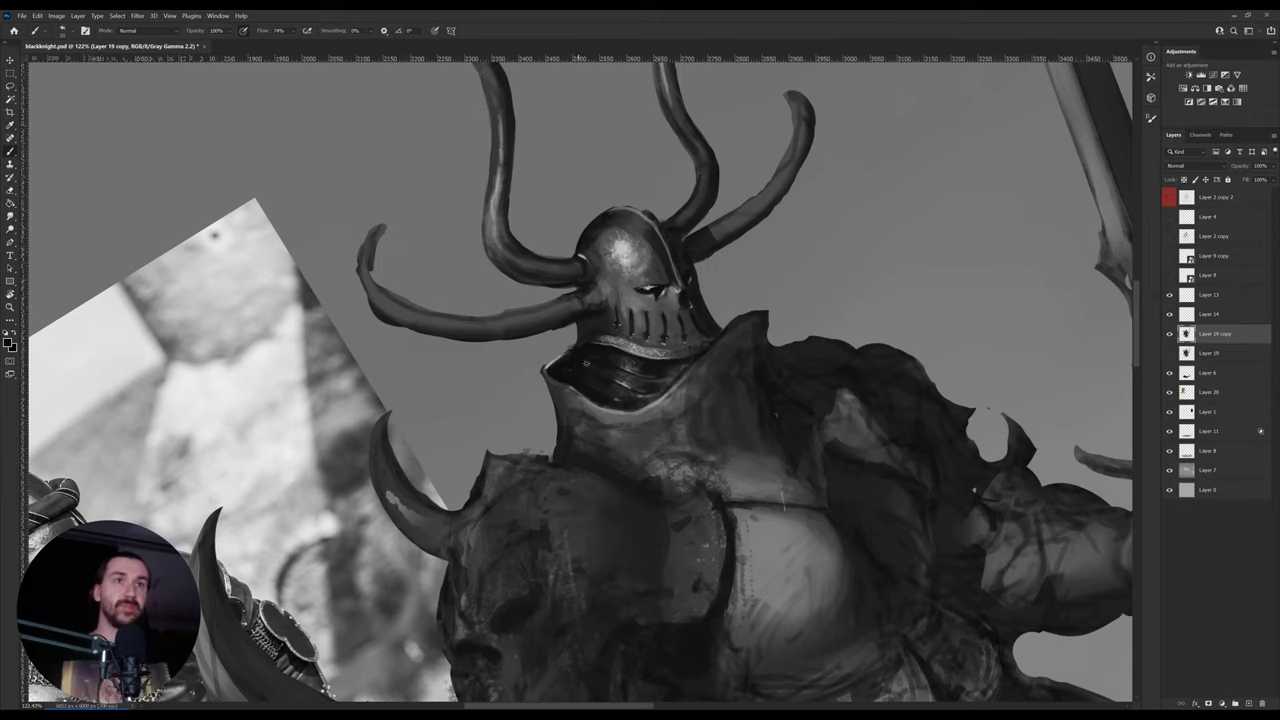
{"action": "key", "text": "i"}
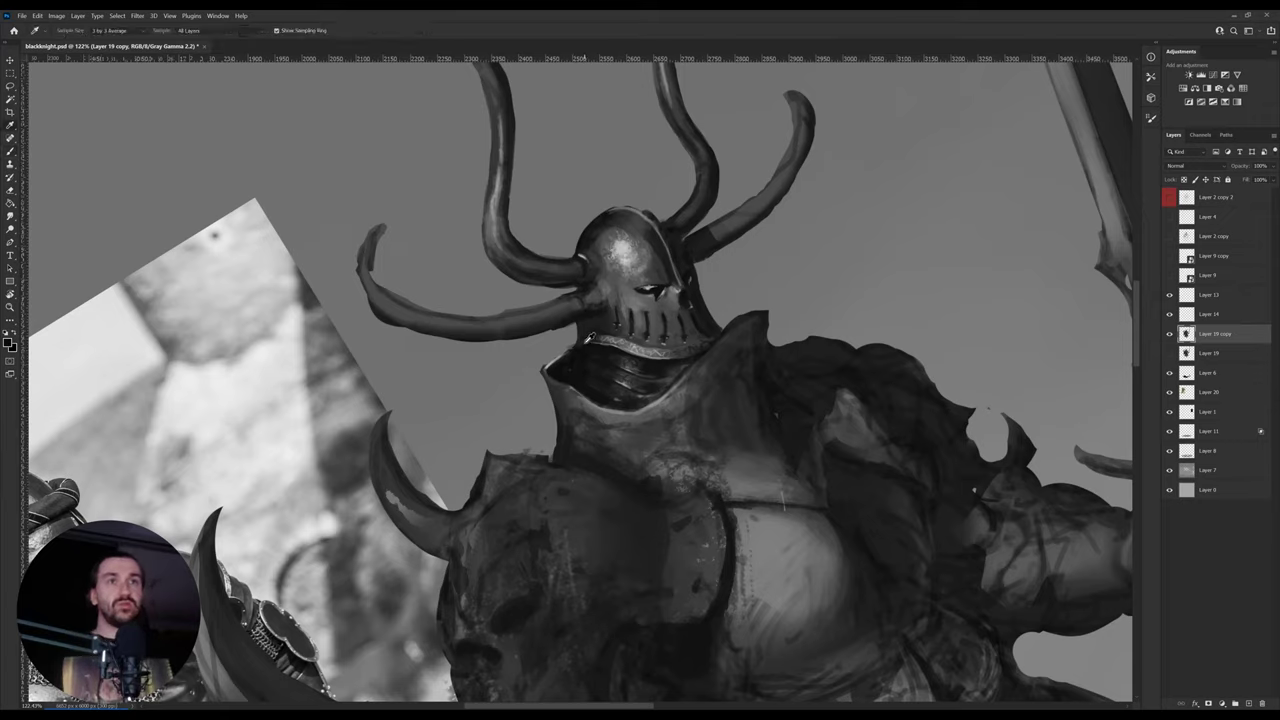
{"action": "key", "text": "b"}
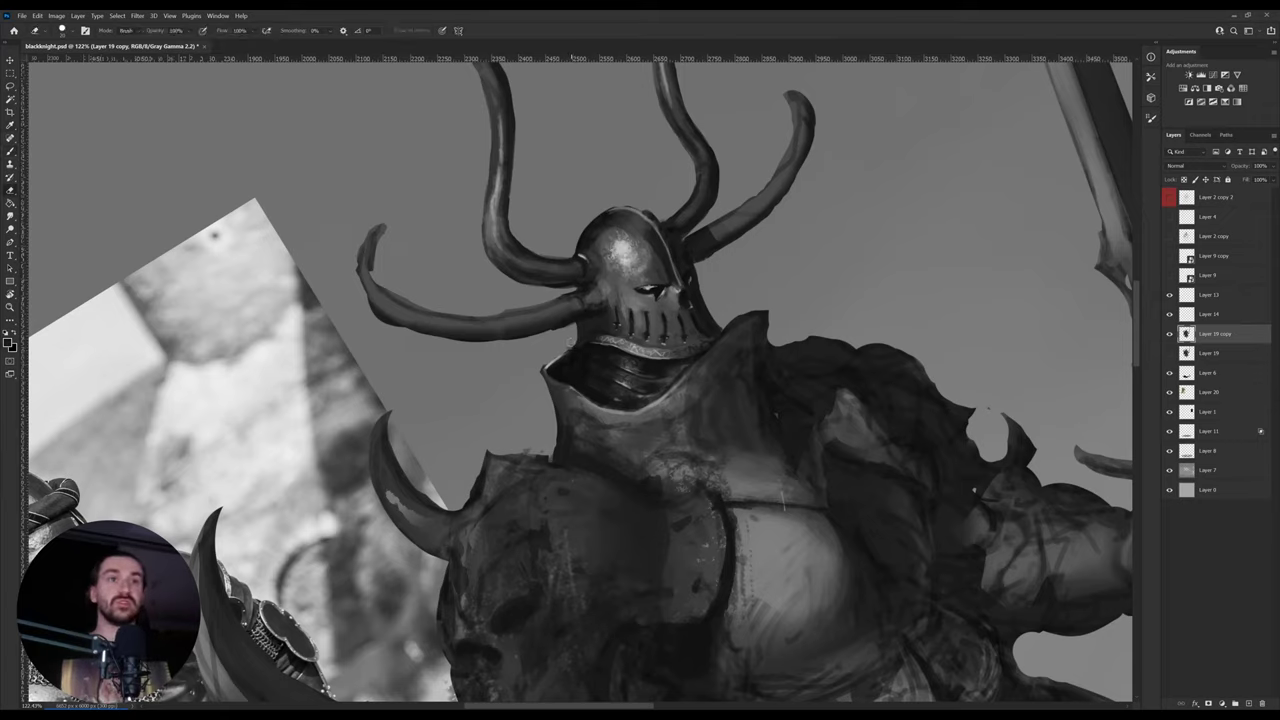
{"action": "key", "text": "b"}
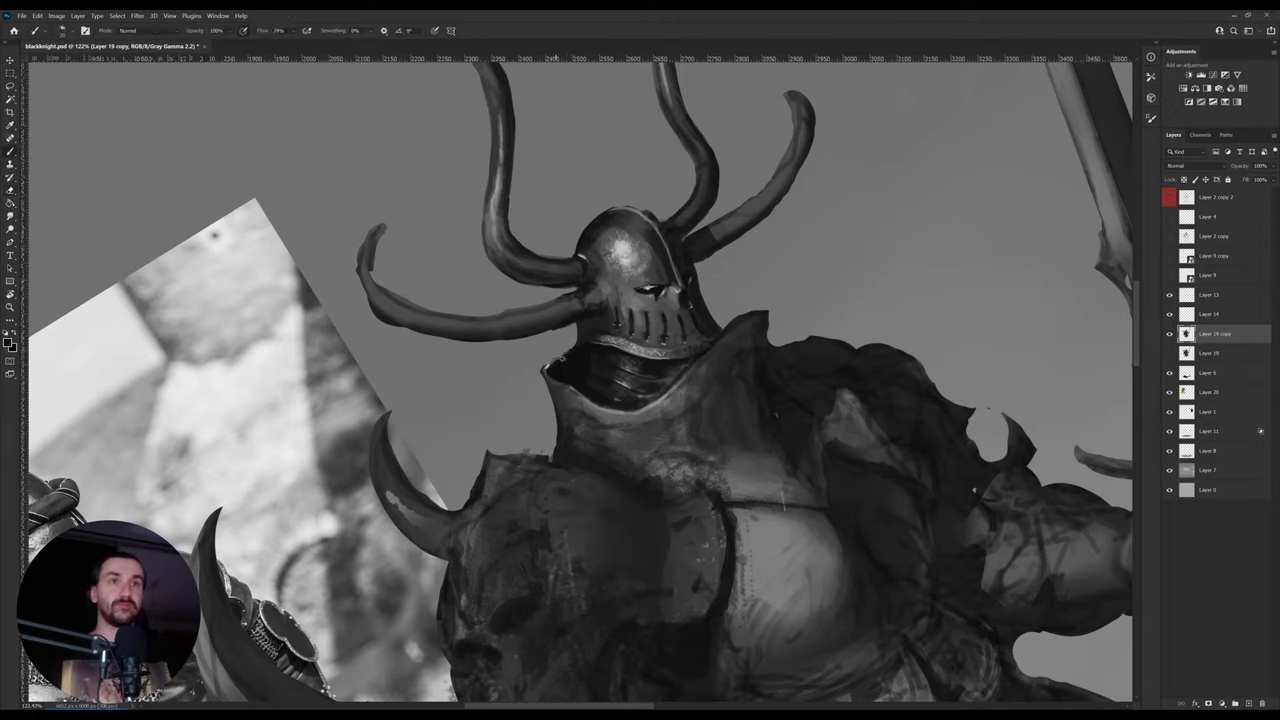
{"action": "key", "text": "i"}
{"action": "left_click", "coordinate": [575, 371]}
{"action": "key", "text": "b"}
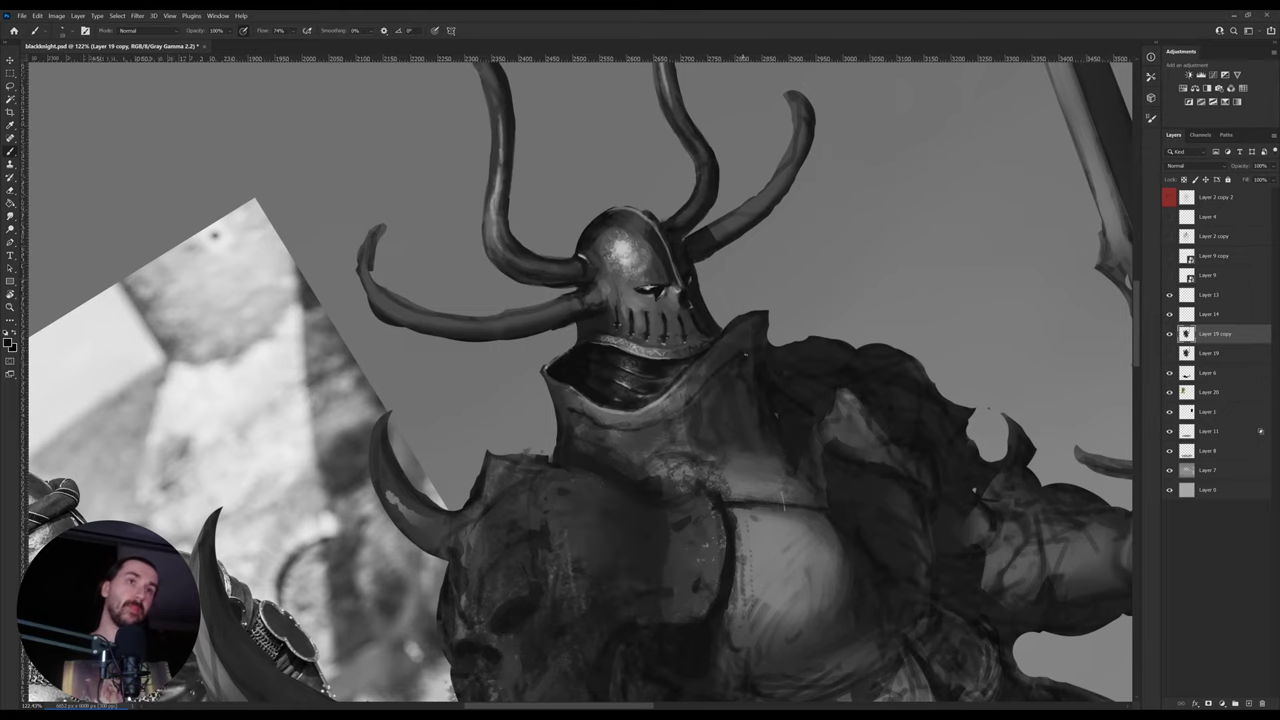
- Paint a light edge along the front rim of the collar near its far corner with sampled grays
{"action": "key", "text": "r"}
{"action": "left_click_drag", "start_coordinate": [815, 315], "coordinate": [823, 386]}
{"action": "key", "text": "b"}
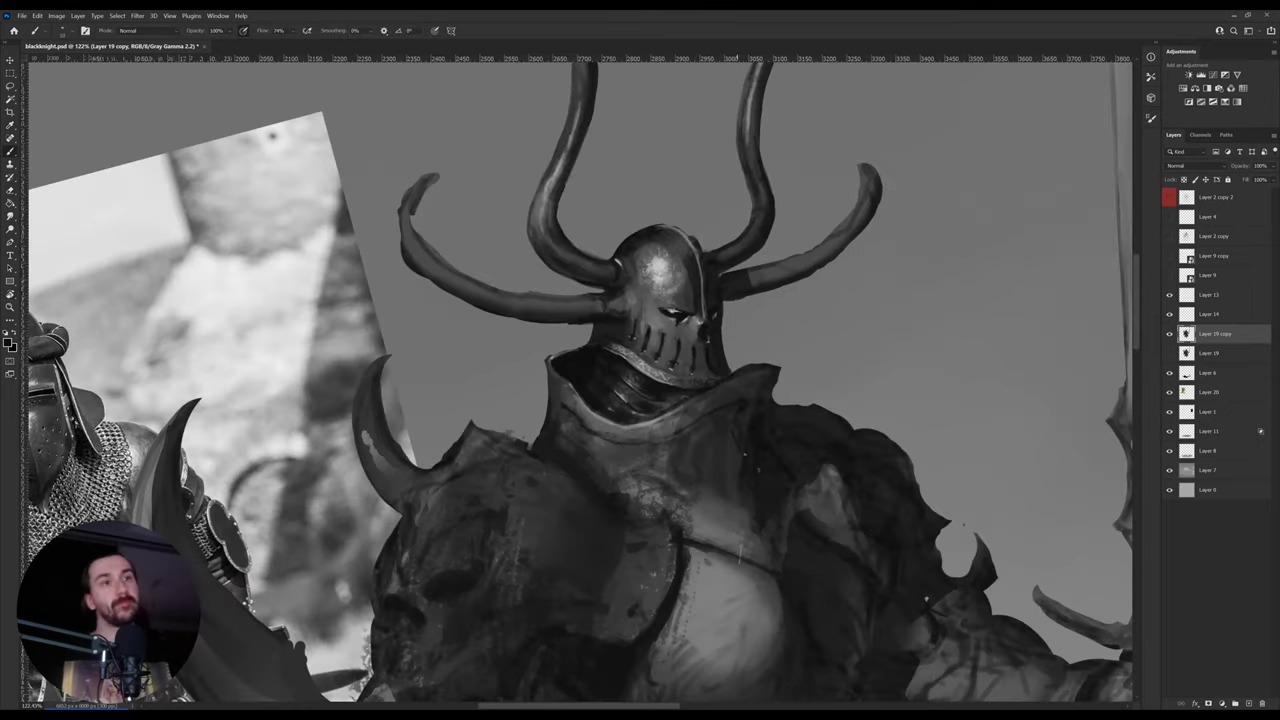
{"action": "left_click", "coordinate": [738, 416], "text": "alt"}
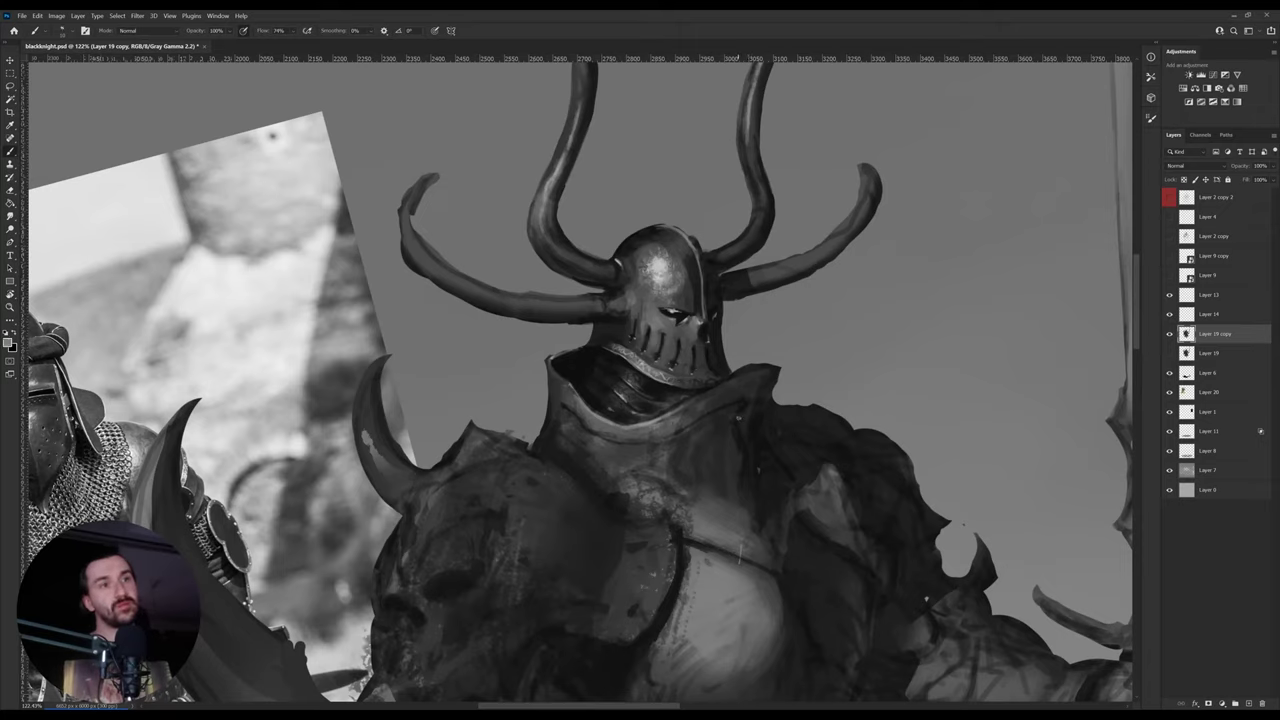
{"action": "left_click", "coordinate": [741, 414], "text": "alt"}
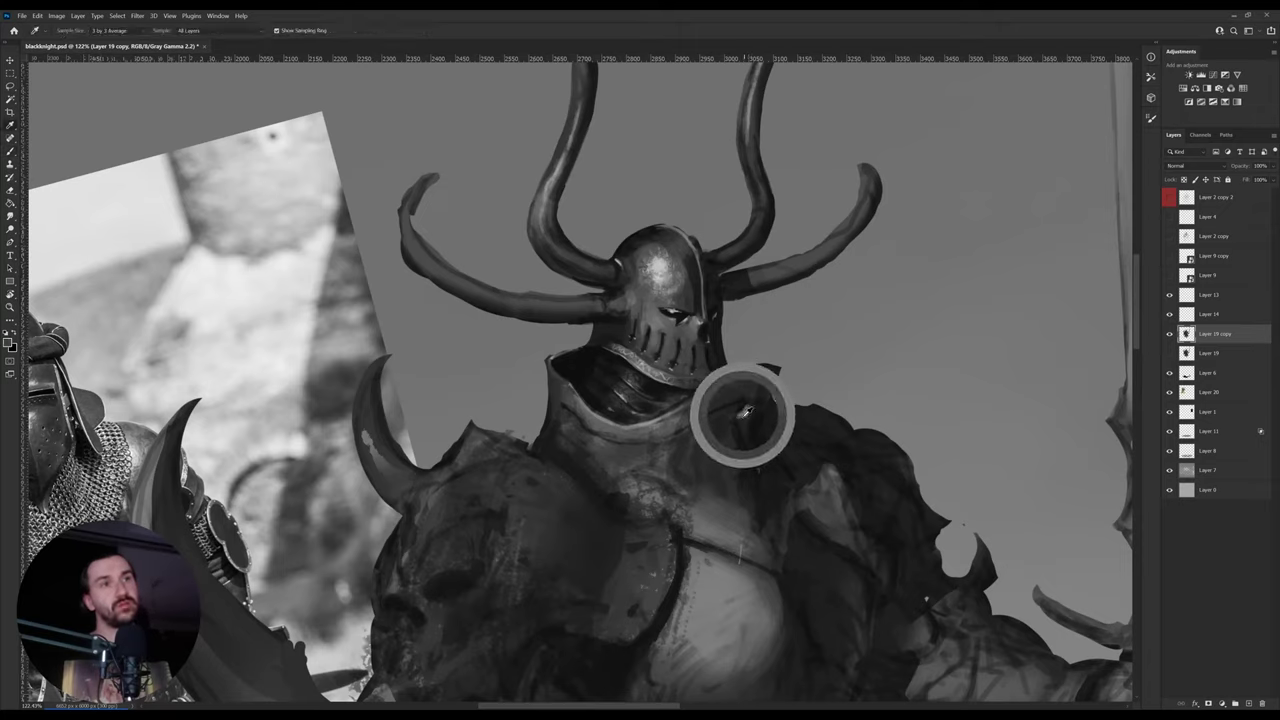
{"action": "left_click", "coordinate": [745, 410], "text": "alt"}
{"action": "left_click", "coordinate": [740, 415], "text": "alt"}
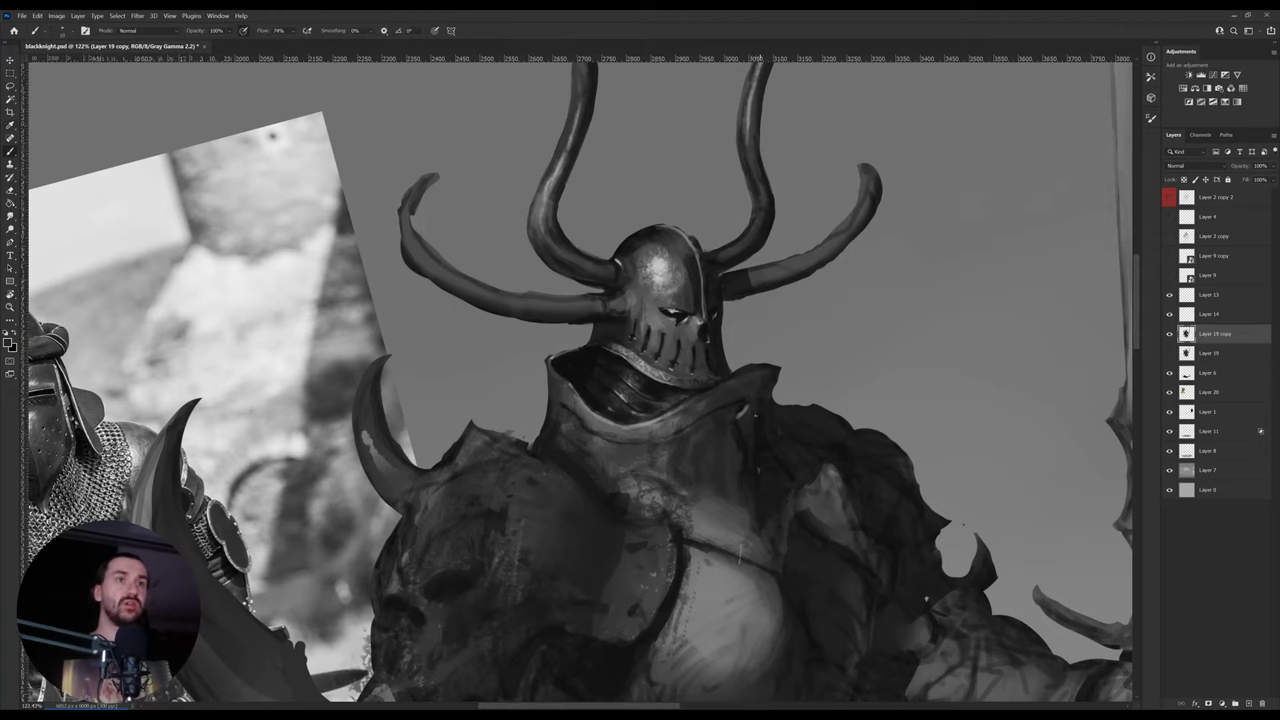
- Paint over the speckled texture patch between the collar and the breastplate strap with greys sampled nearby
{"action": "key", "text": "r"}
{"action": "left_click_drag", "start_coordinate": [839, 348], "coordinate": [841, 385]}
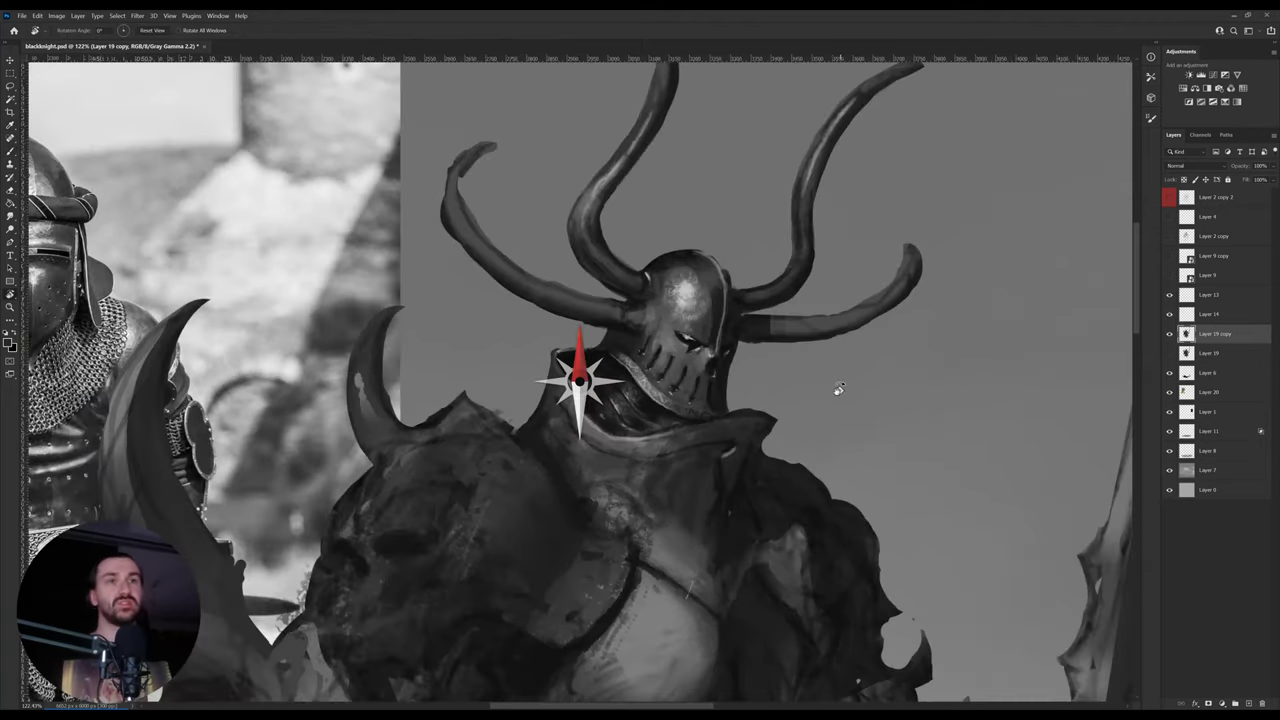
{"action": "left_click", "coordinate": [583, 373], "text": "alt"}
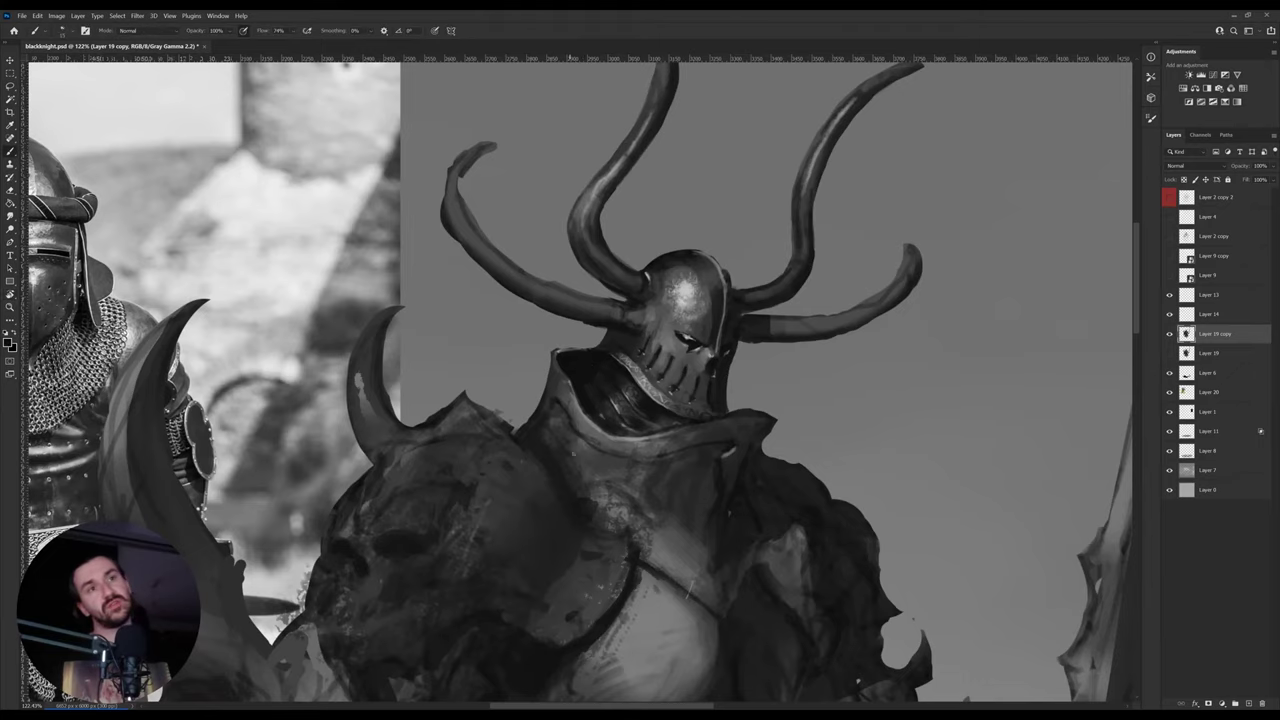
{"action": "left_click_drag", "start_coordinate": [667, 493], "coordinate": [653, 465]}
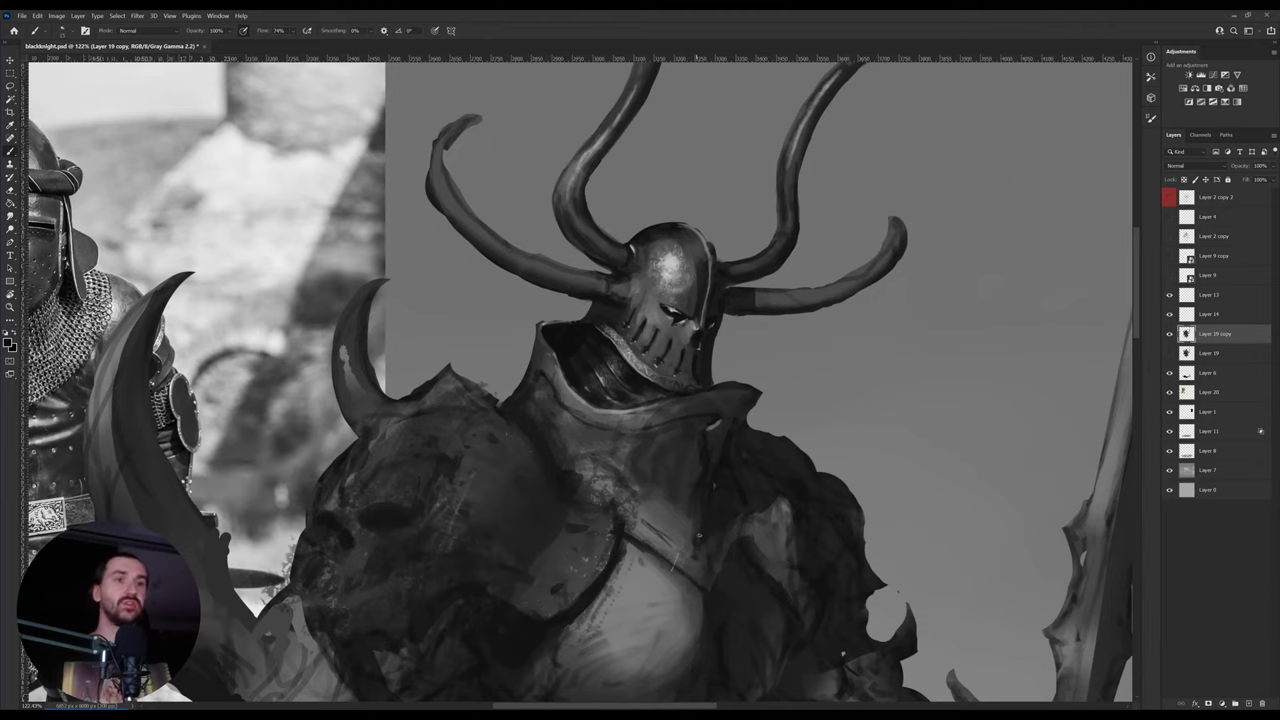
{"action": "key", "text": "r"}
{"action": "left_click_drag", "start_coordinate": [698, 556], "coordinate": [630, 572]}
{"action": "key", "text": "b"}
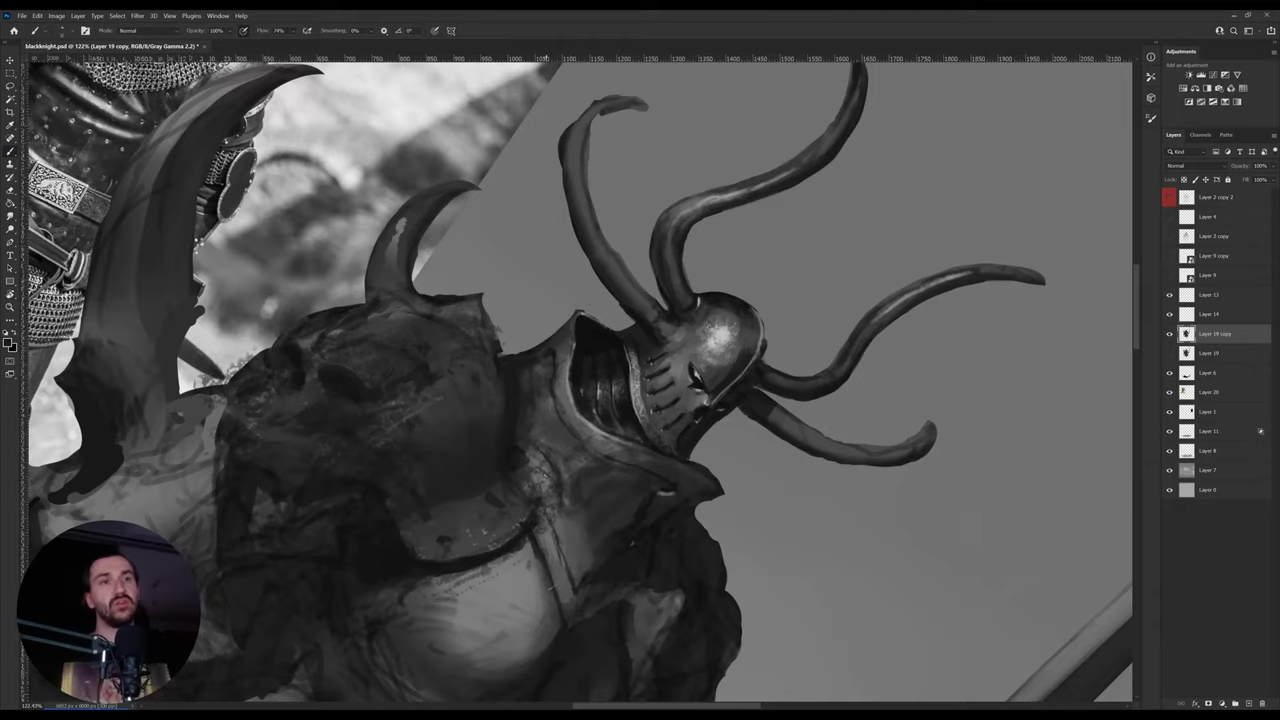
{"action": "left_click", "coordinate": [543, 476], "text": "alt"}
{"action": "left_click", "coordinate": [545, 480], "text": "alt"}
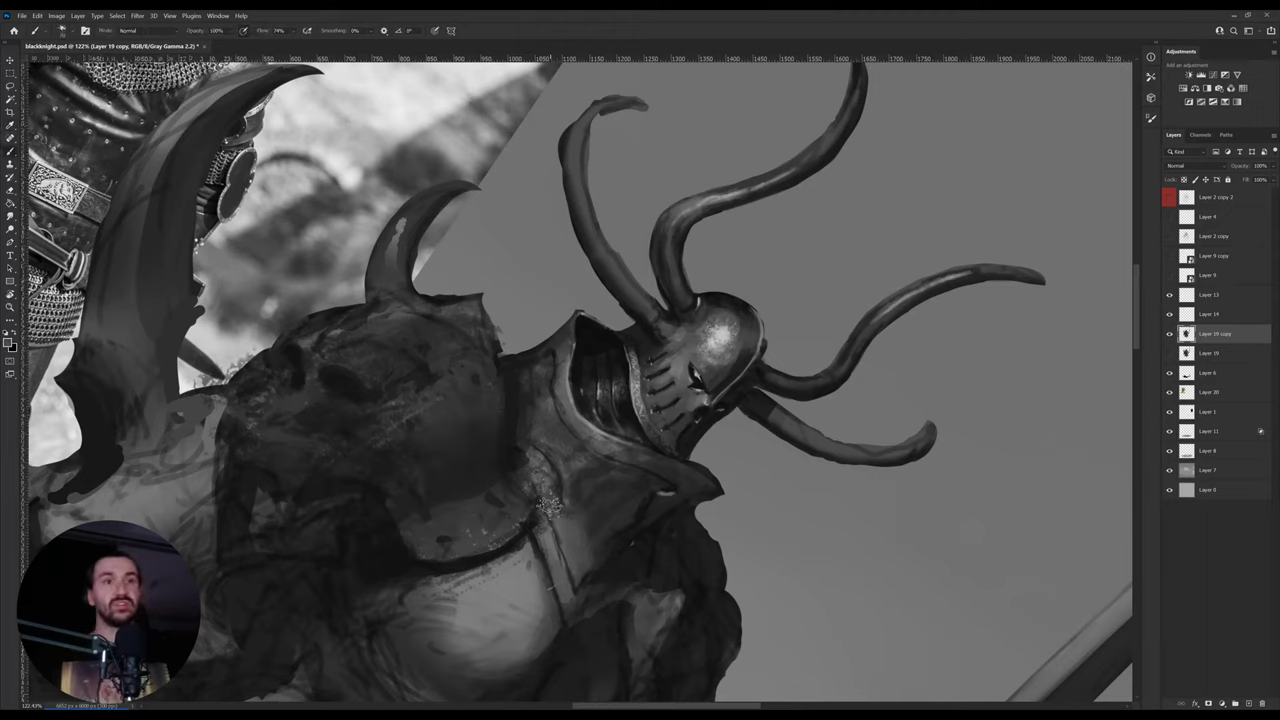
{"action": "left_click", "coordinate": [557, 540], "text": "alt"}
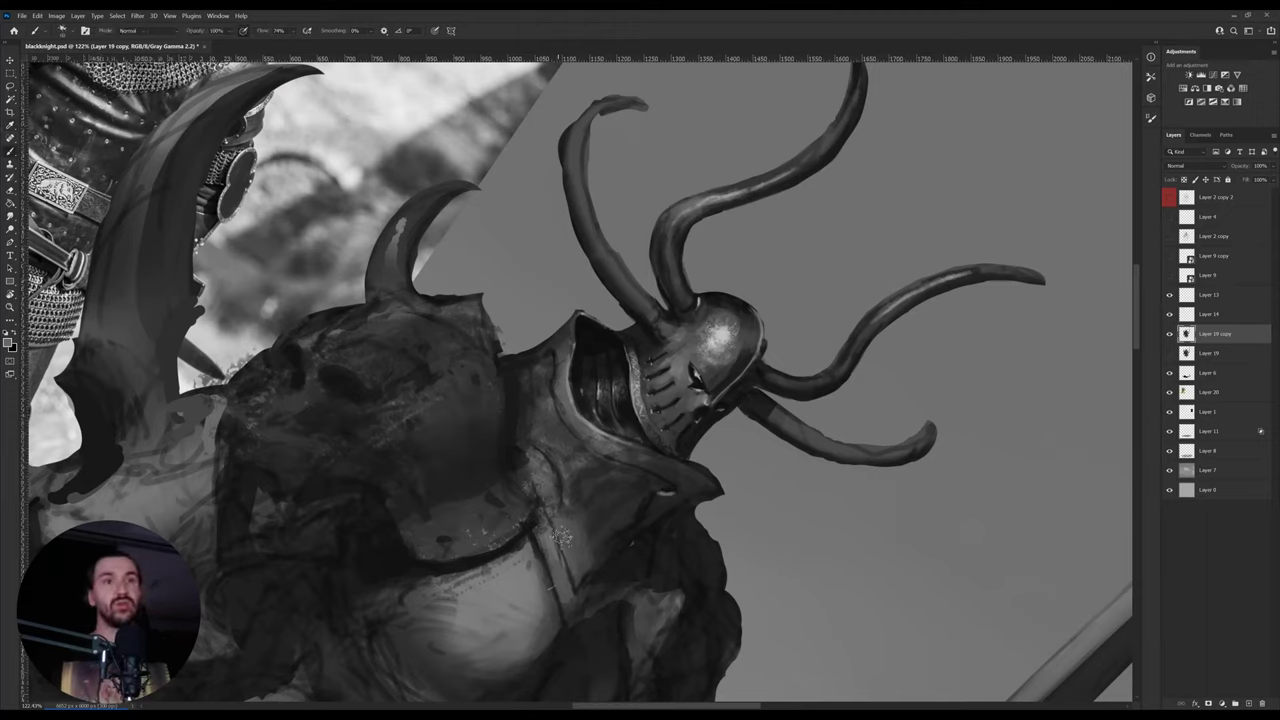
{"action": "left_click_drag", "start_coordinate": [561, 536], "coordinate": [544, 482]}
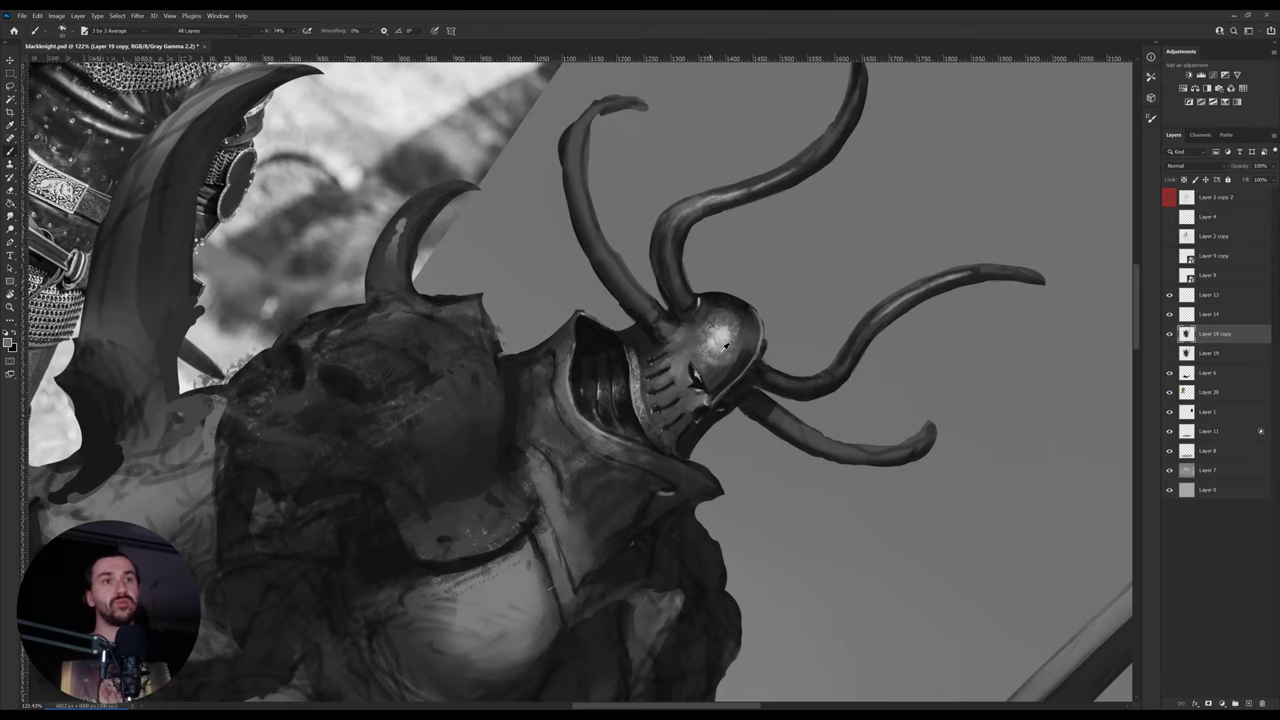
- Paste the armoured portrait painting as a reference, flip it horizontally and place it over the upper part of the sword
{"action": "key", "text": "r"}
{"action": "left_click_drag", "start_coordinate": [725, 347], "coordinate": [635, 366]}
{"action": "key", "text": "ctrl+space"}
{"action": "left_click_drag", "start_coordinate": [790, 260], "coordinate": [789, 297]}
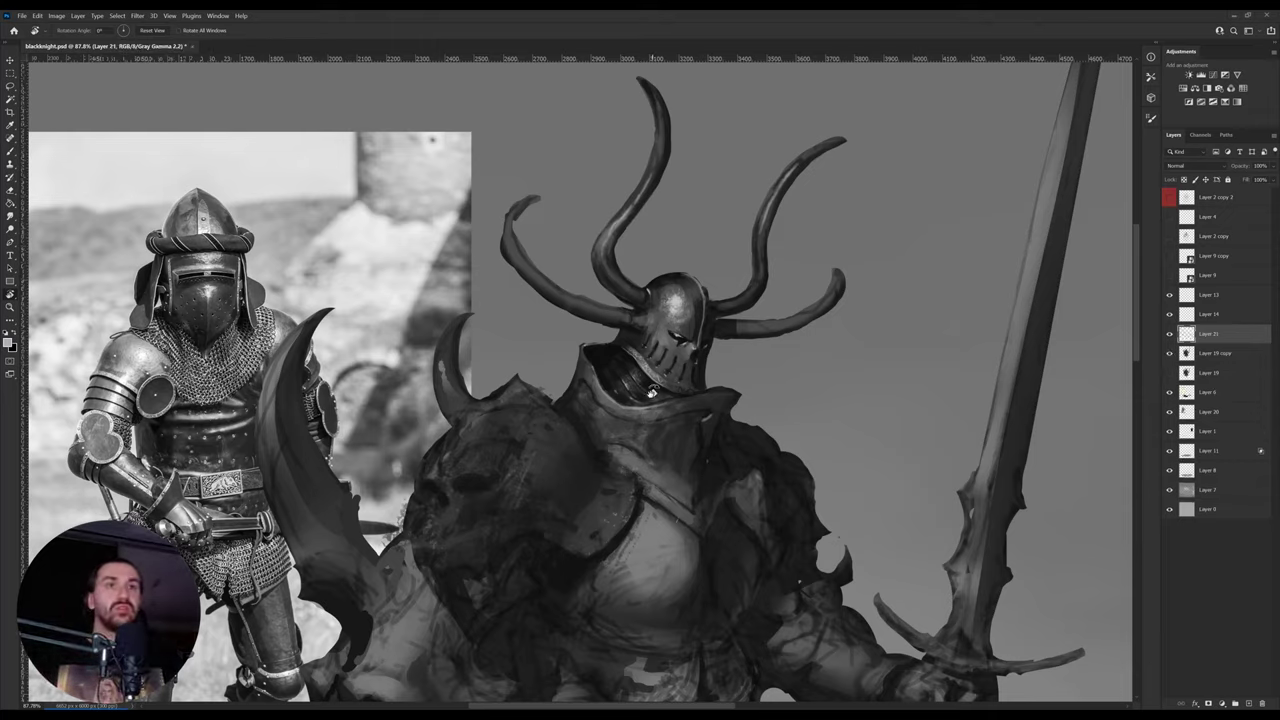
{"action": "key", "text": "ctrl+v"}
{"action": "key", "text": "z"}
{"action": "left_click", "coordinate": [668, 374], "text": "alt"}
{"action": "key", "text": "ctrl+t"}
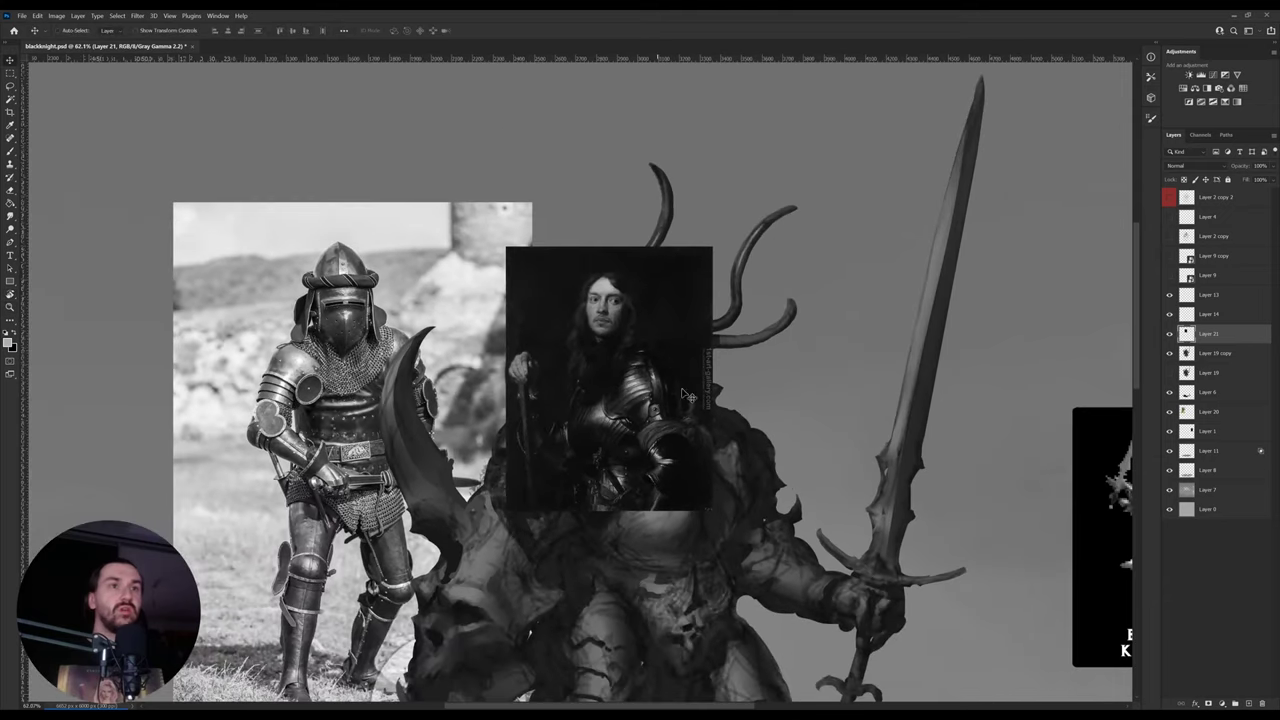
{"action": "left_click_drag", "start_coordinate": [666, 373], "coordinate": [1025, 319]}
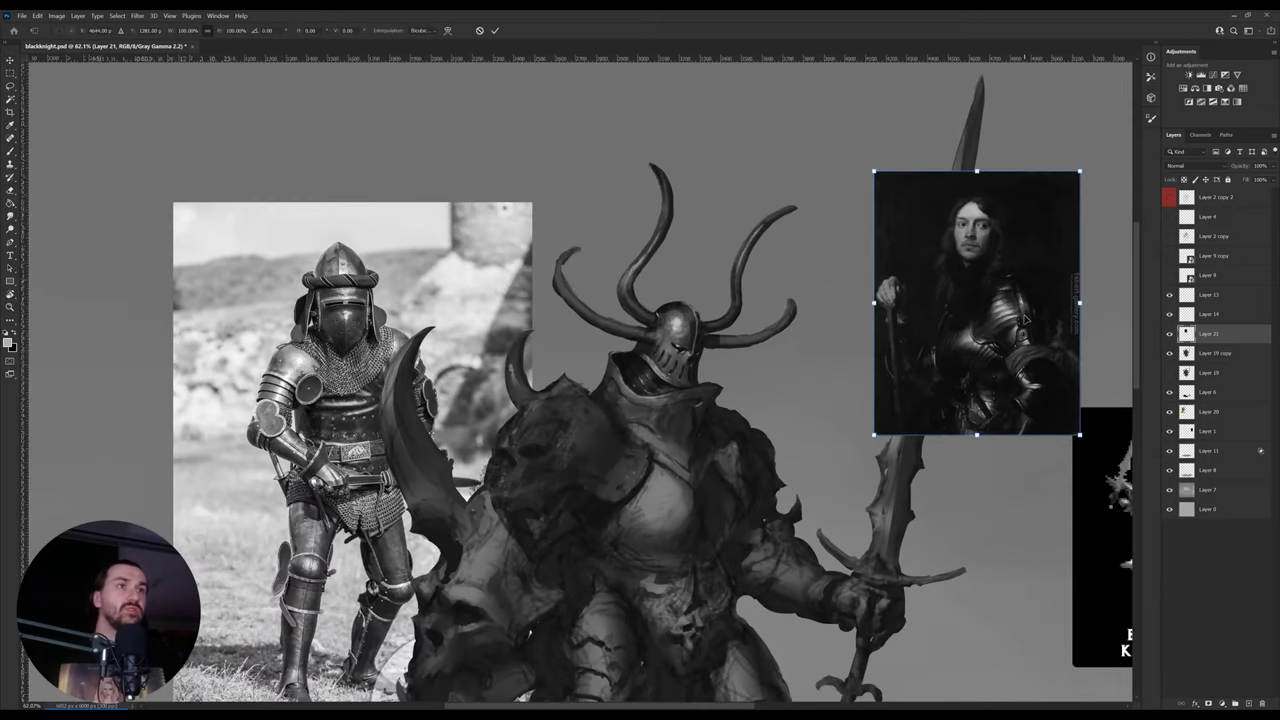
{"action": "left_click", "coordinate": [1060, 517]}
{"action": "key", "text": "Return"}
{"action": "left_click_drag", "start_coordinate": [980, 318], "coordinate": [952, 268]}
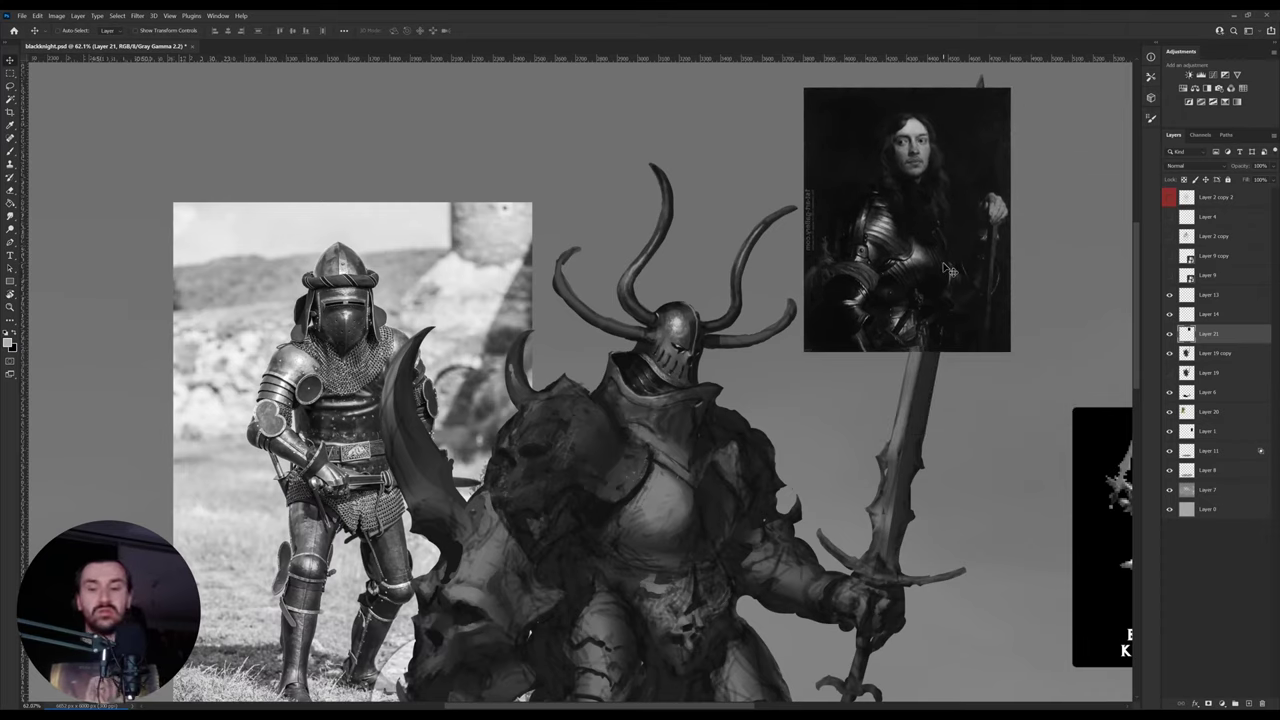
- Select Layer 19 copy and study the portrait reference's armour tones by sampling them and briefly viewing the canvas in colour
{"action": "left_click", "coordinate": [656, 383]}
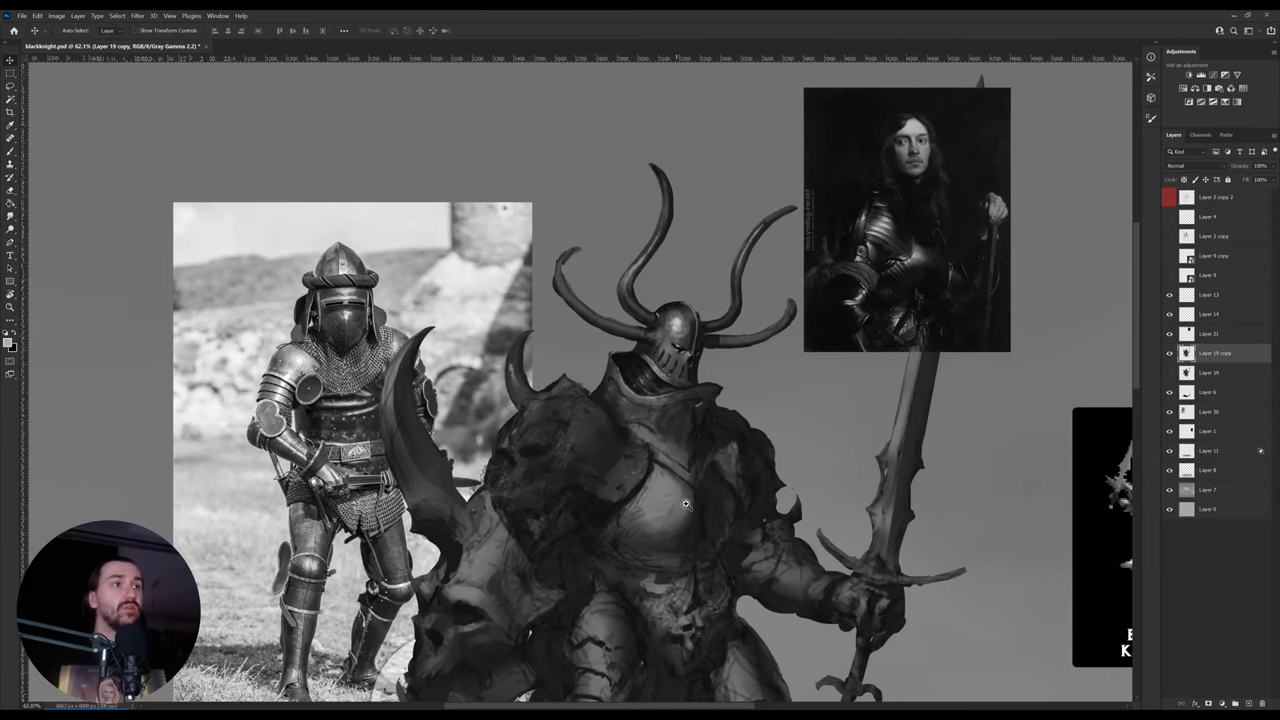
{"action": "left_click_drag", "start_coordinate": [702, 498], "coordinate": [616, 468]}
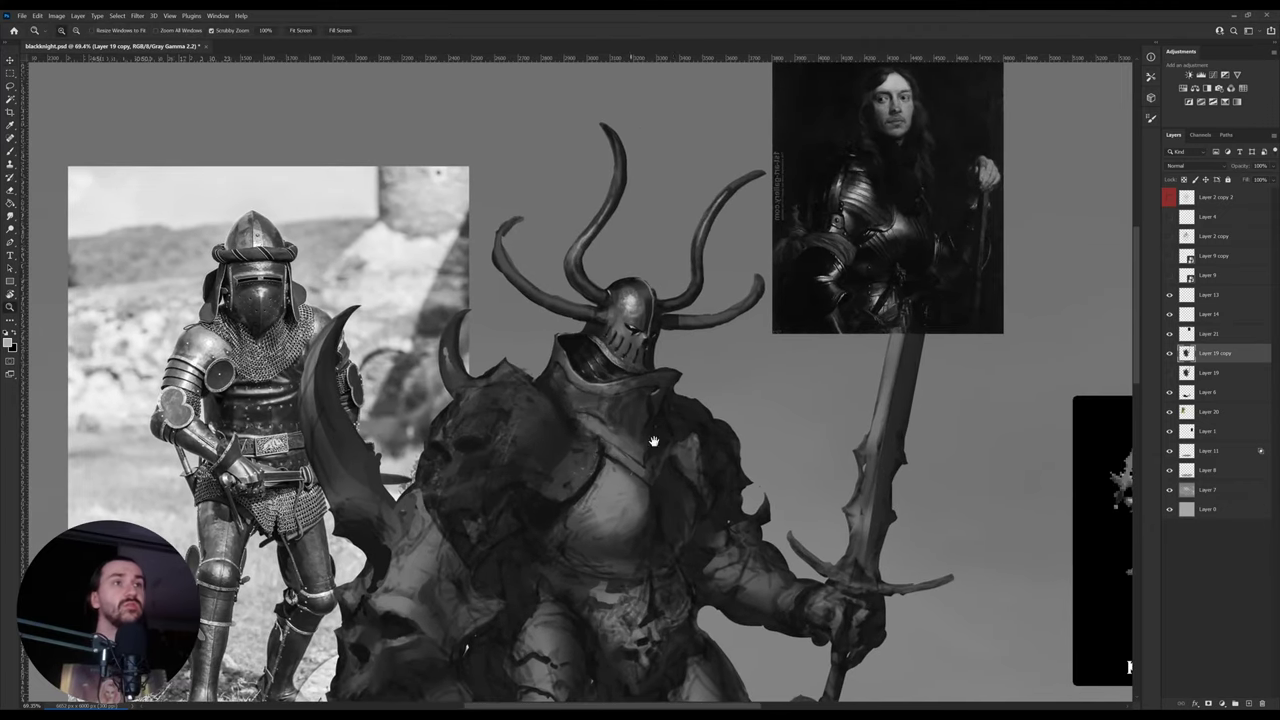
{"action": "key", "text": "i"}
{"action": "left_click", "coordinate": [909, 222]}
{"action": "key", "text": "b"}
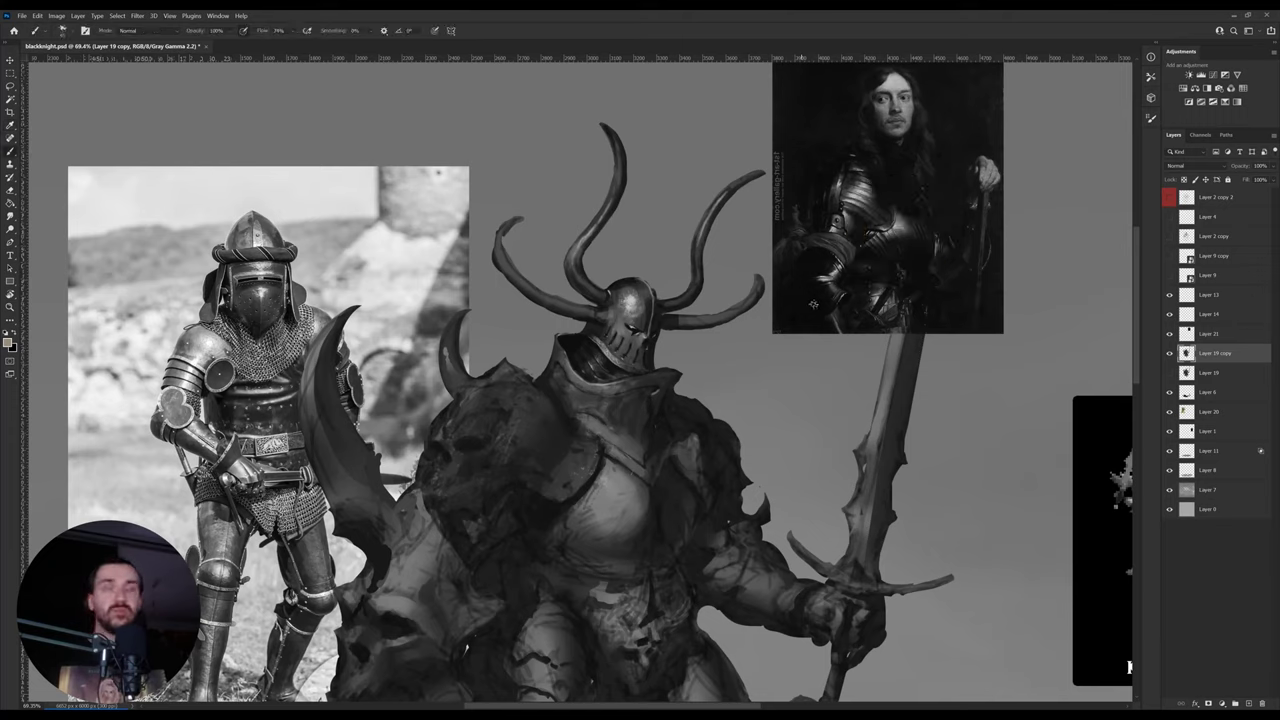
{"action": "key", "text": "i"}
{"action": "left_click", "coordinate": [830, 310]}
{"action": "left_click_drag", "start_coordinate": [864, 260], "coordinate": [858, 218]}
{"action": "key", "text": "ctrl+y"}
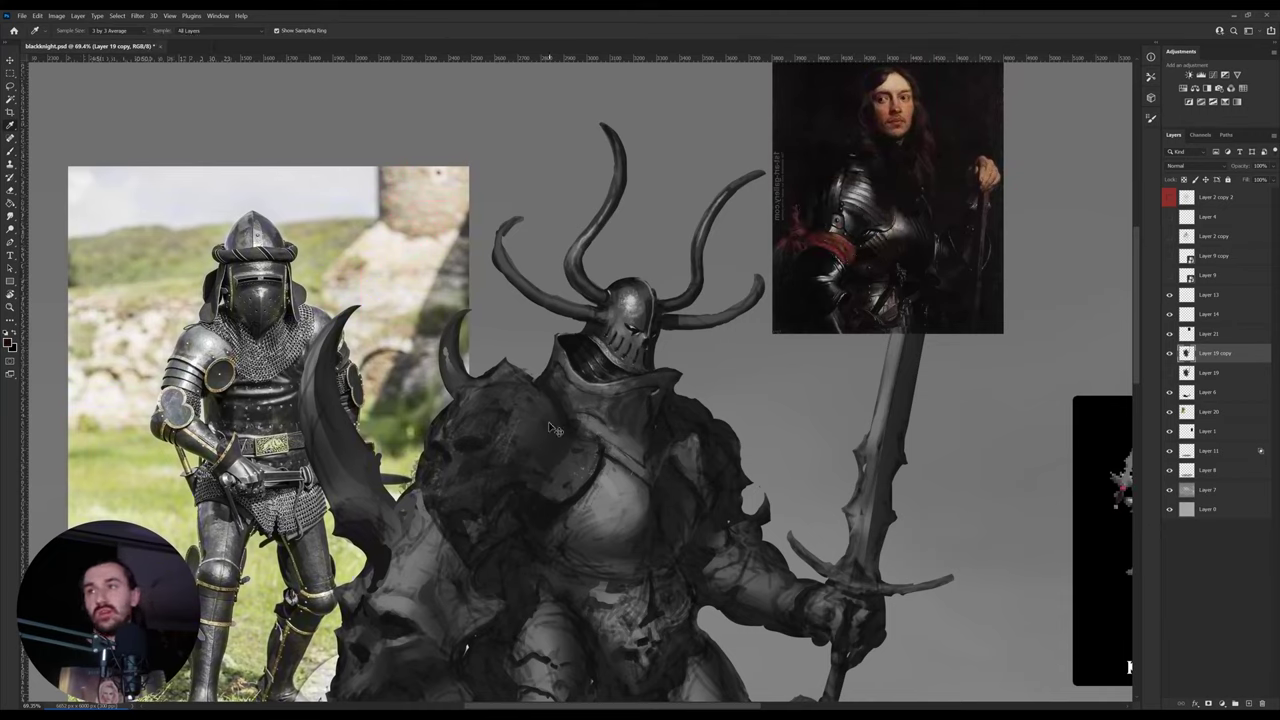
{"action": "key", "text": "ctrl+y"}
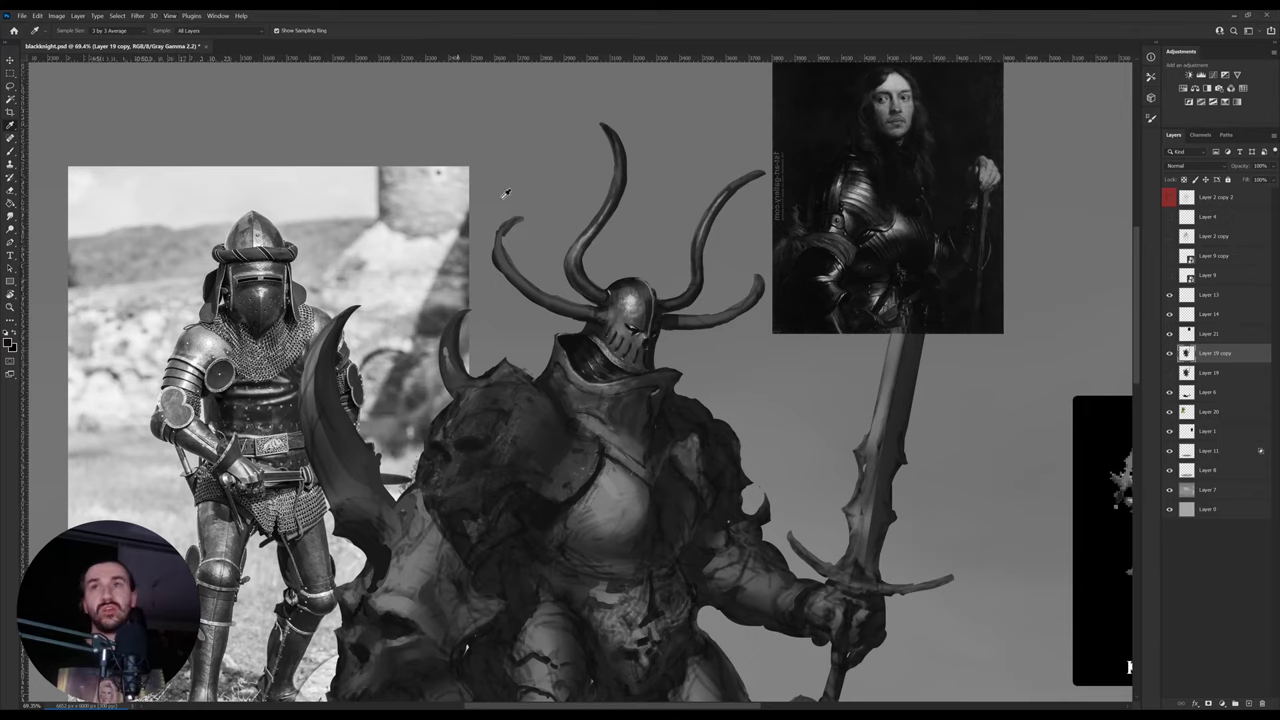
- Sample tones from the horned knight's torso and paint a dark shadow along the breastplate's lower edge
{"action": "left_click", "coordinate": [622, 482]}
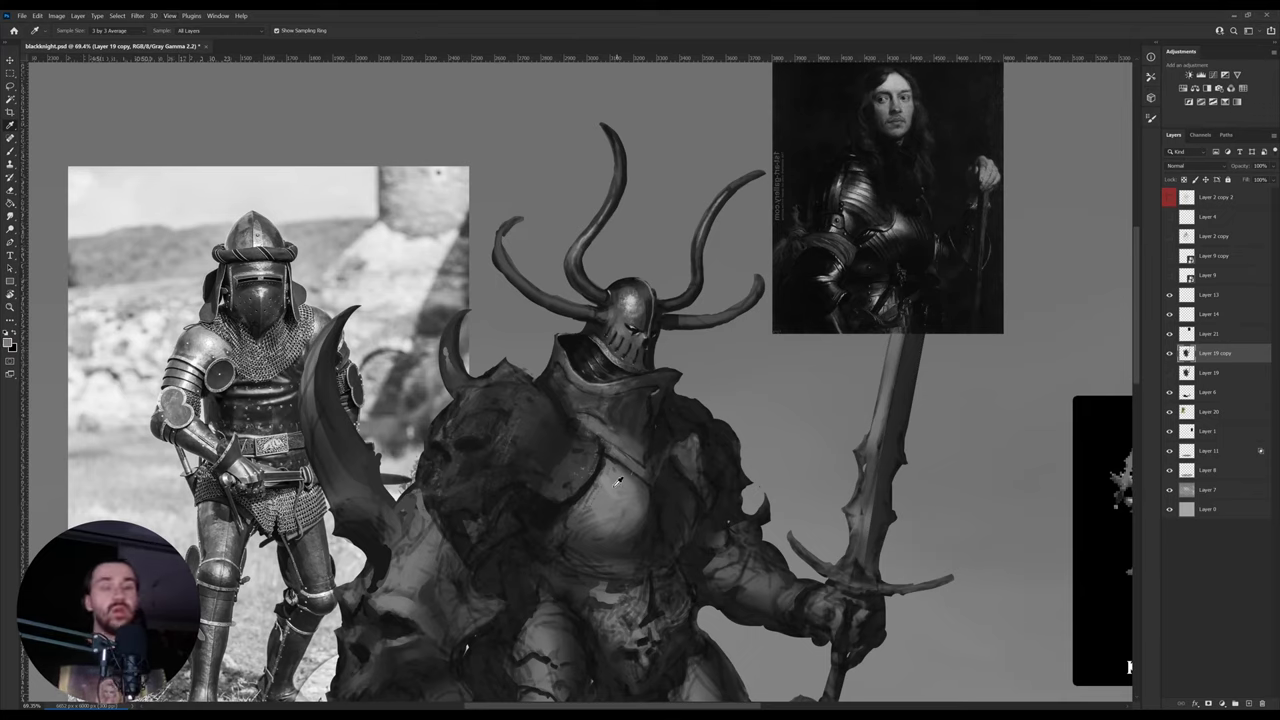
{"action": "left_click", "coordinate": [657, 538]}
{"action": "left_click", "coordinate": [526, 509]}
{"action": "key", "text": "b"}
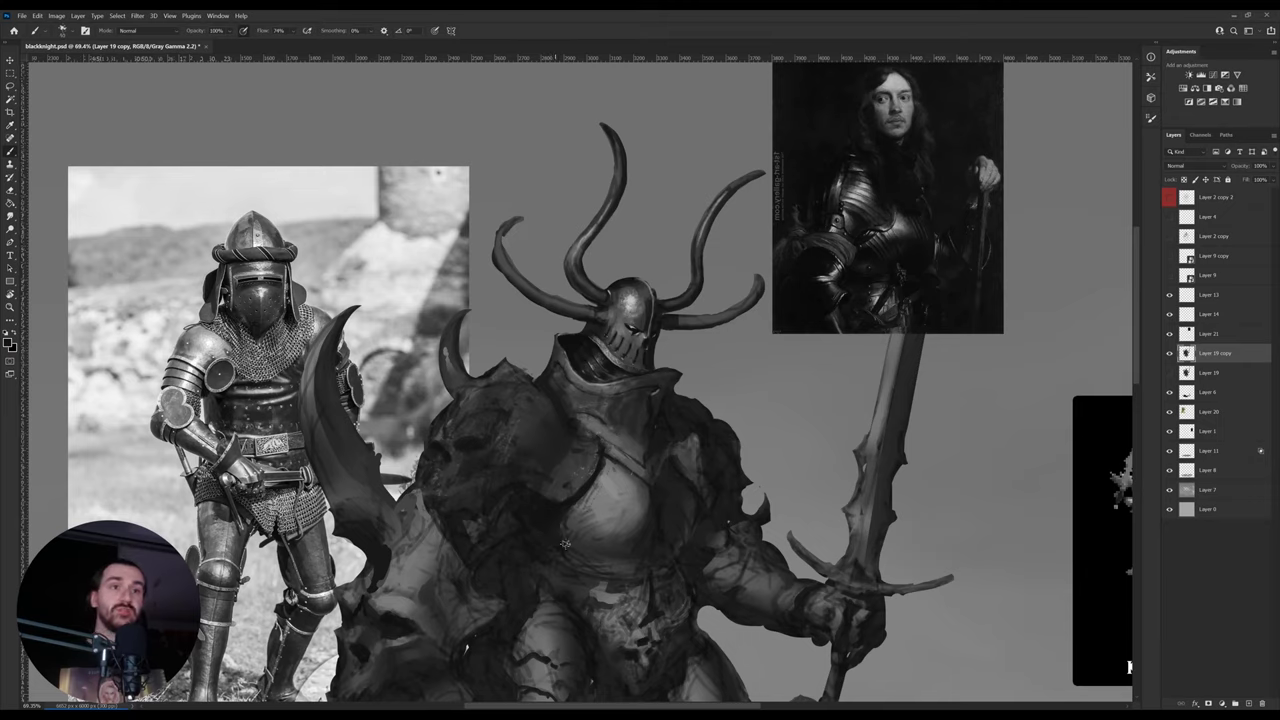
{"action": "left_click", "coordinate": [590, 515], "text": "alt"}
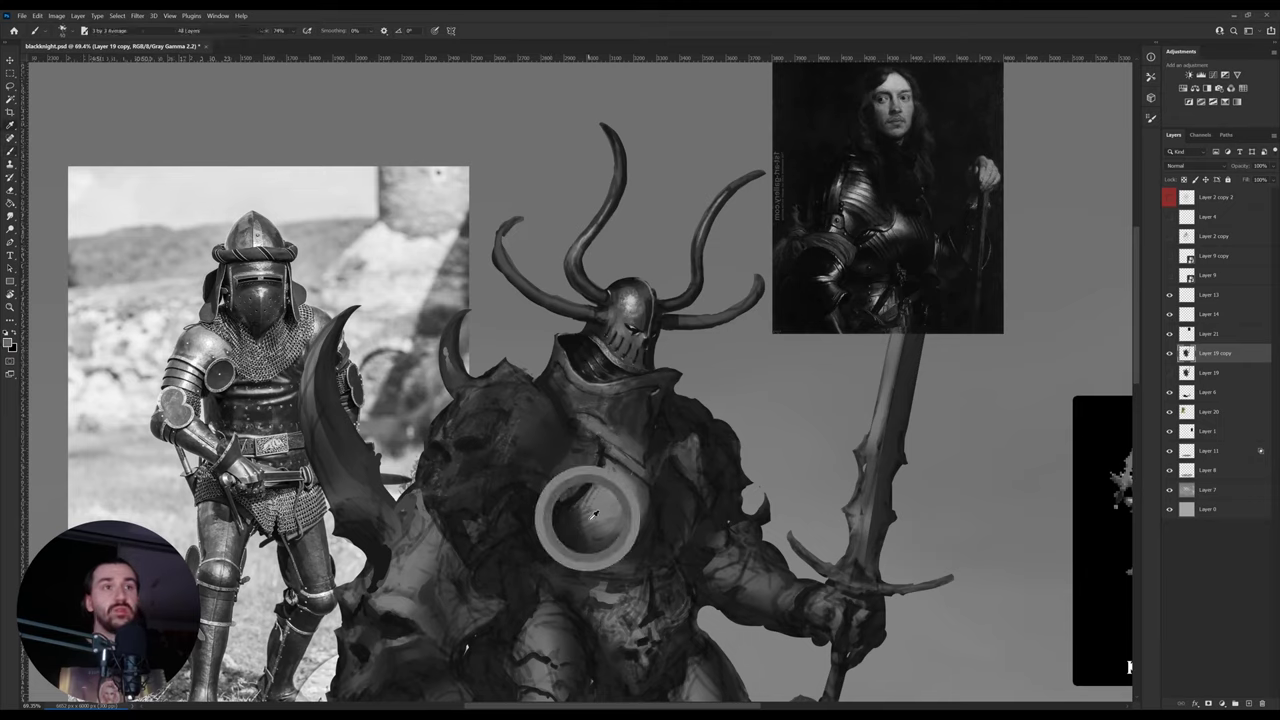
{"action": "key", "text": "i"}
{"action": "key", "text": "b"}
{"action": "mouse_move", "coordinate": [583, 546]}
{"action": "left_mouse_down"}
{"action": "mouse_move", "coordinate": [620, 545]}
{"action": "mouse_move", "coordinate": [612, 557]}
{"action": "mouse_move", "coordinate": [625, 568]}
{"action": "mouse_move", "coordinate": [648, 538]}
{"action": "mouse_move", "coordinate": [602, 560]}
{"action": "left_mouse_up"}
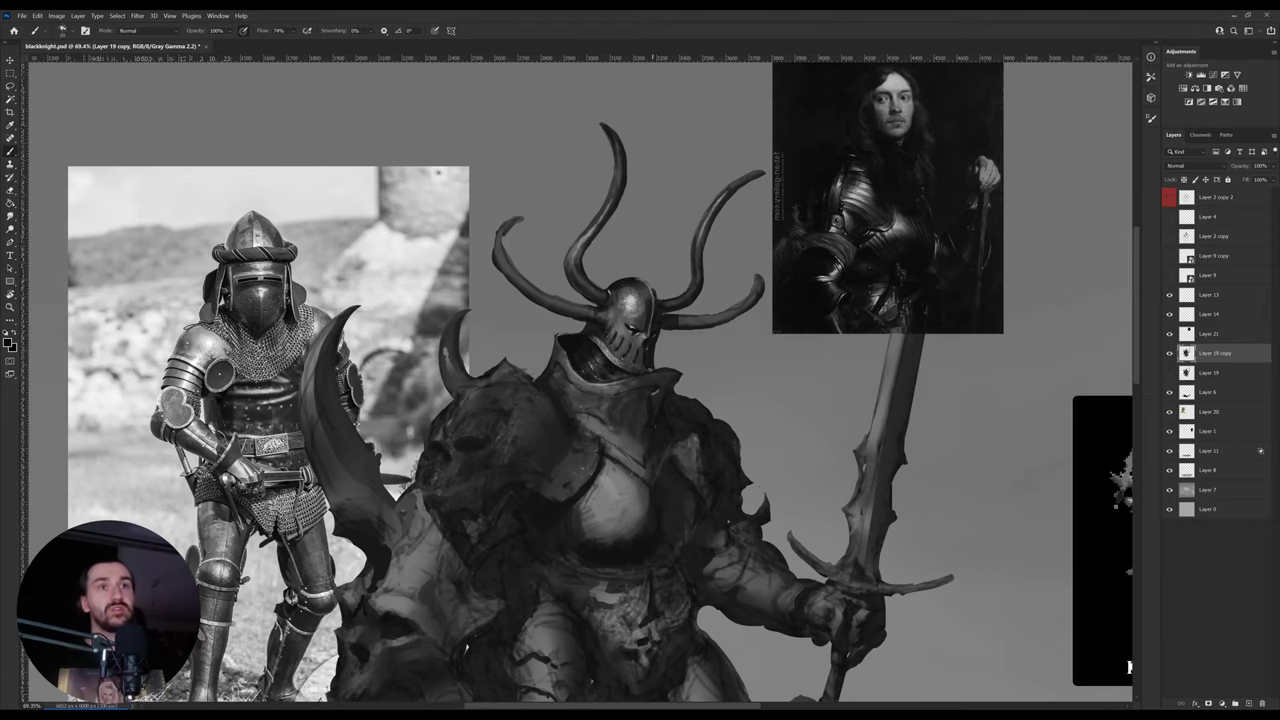
- Select Layer 20 with the standing knight photo and darken its tones
{"action": "key", "text": "v"}
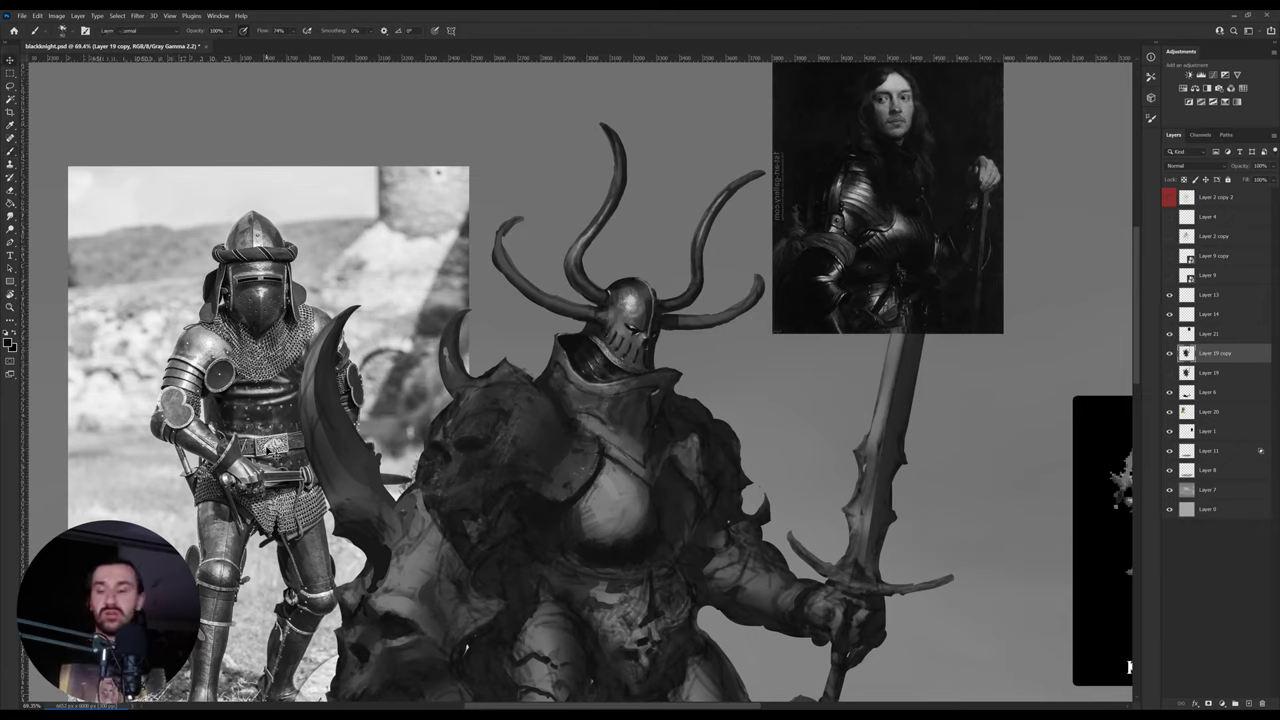
{"action": "left_click", "coordinate": [262, 463], "text": "ctrl"}
{"action": "key", "text": "i"}
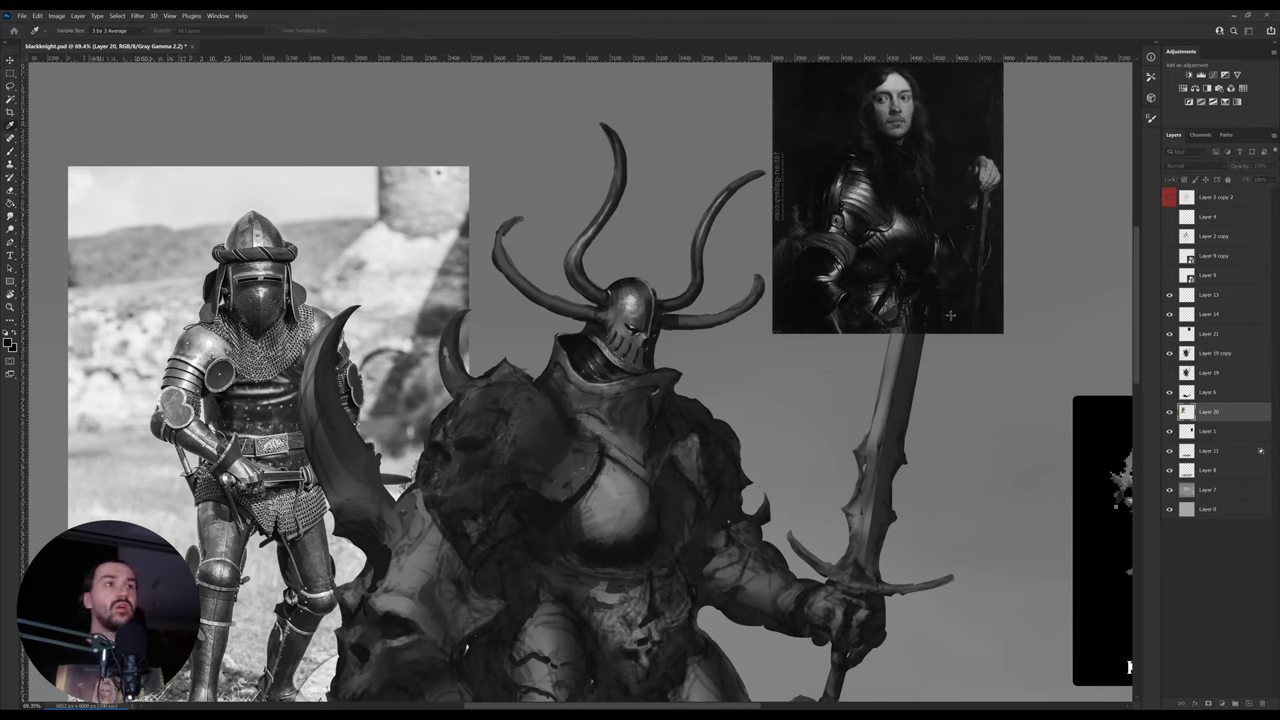
{"action": "left_click_drag", "start_coordinate": [967, 326], "coordinate": [994, 368]}
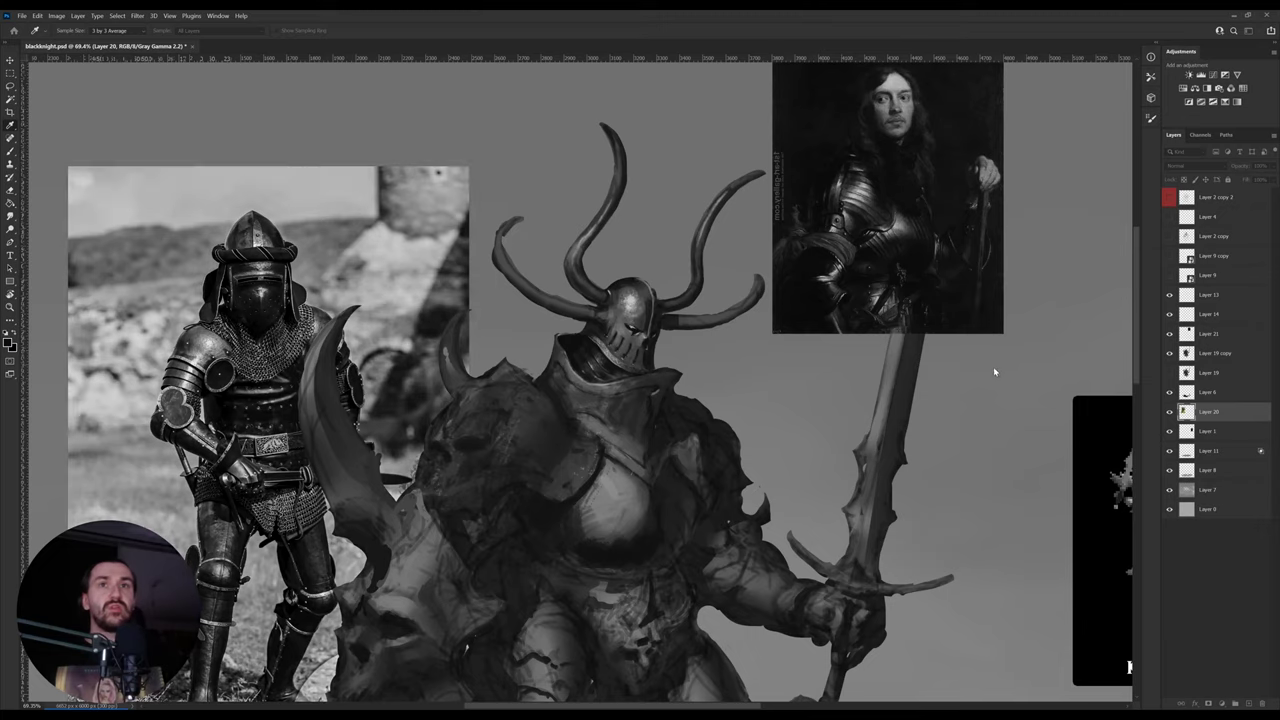
- Reselect Layer 19 copy and paint dark accent strokes on the lower half of the breastplate
{"action": "key", "text": "v"}
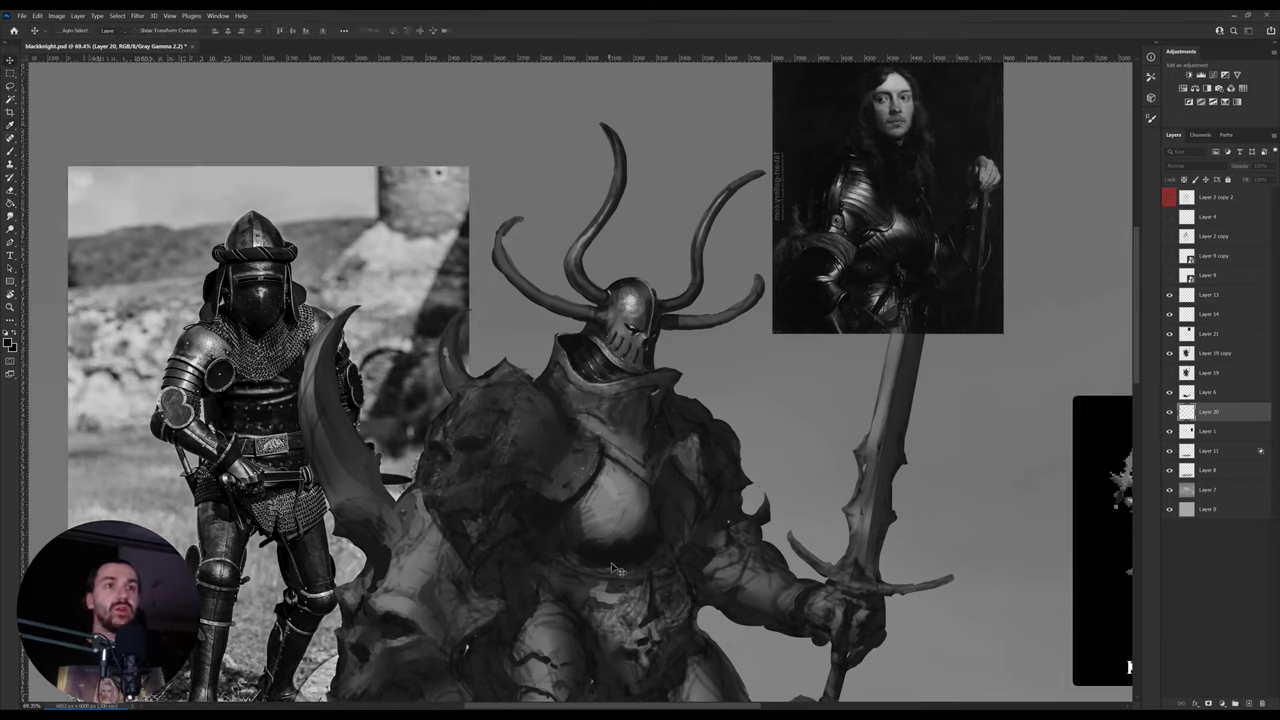
{"action": "left_click", "coordinate": [628, 553], "text": "ctrl"}
{"action": "key", "text": "b"}
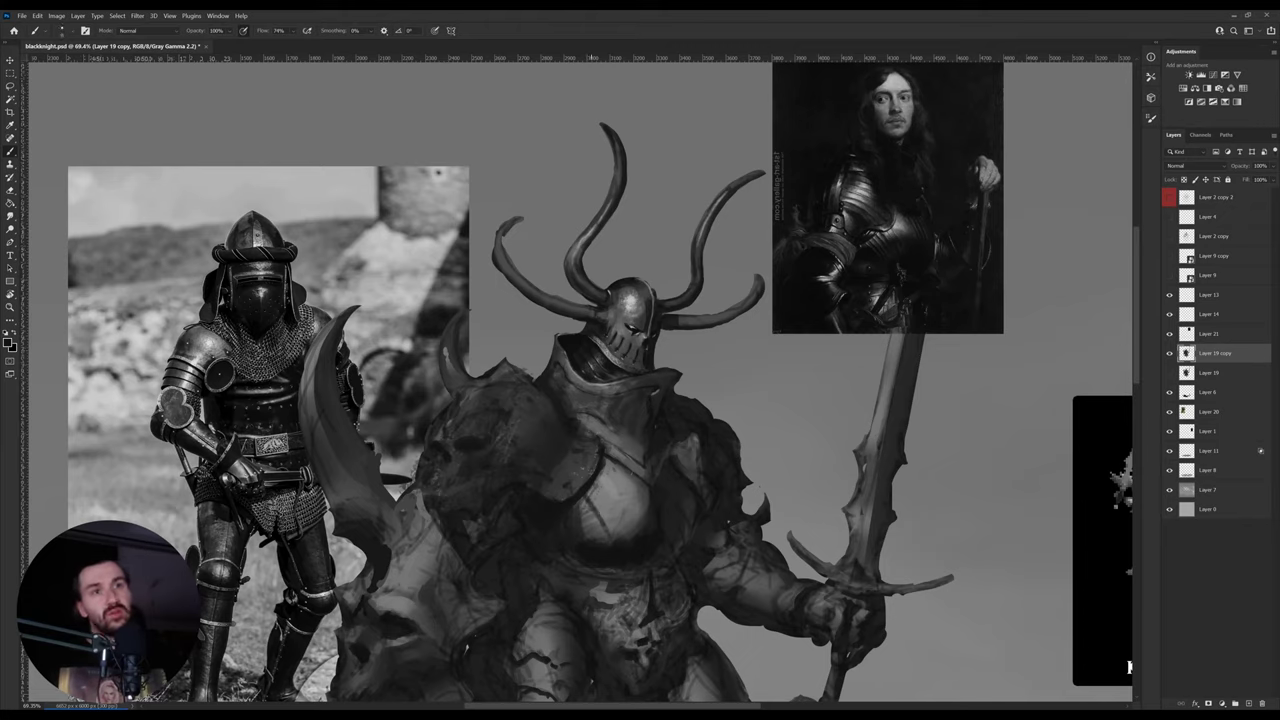
{"action": "key", "text": "alt"}
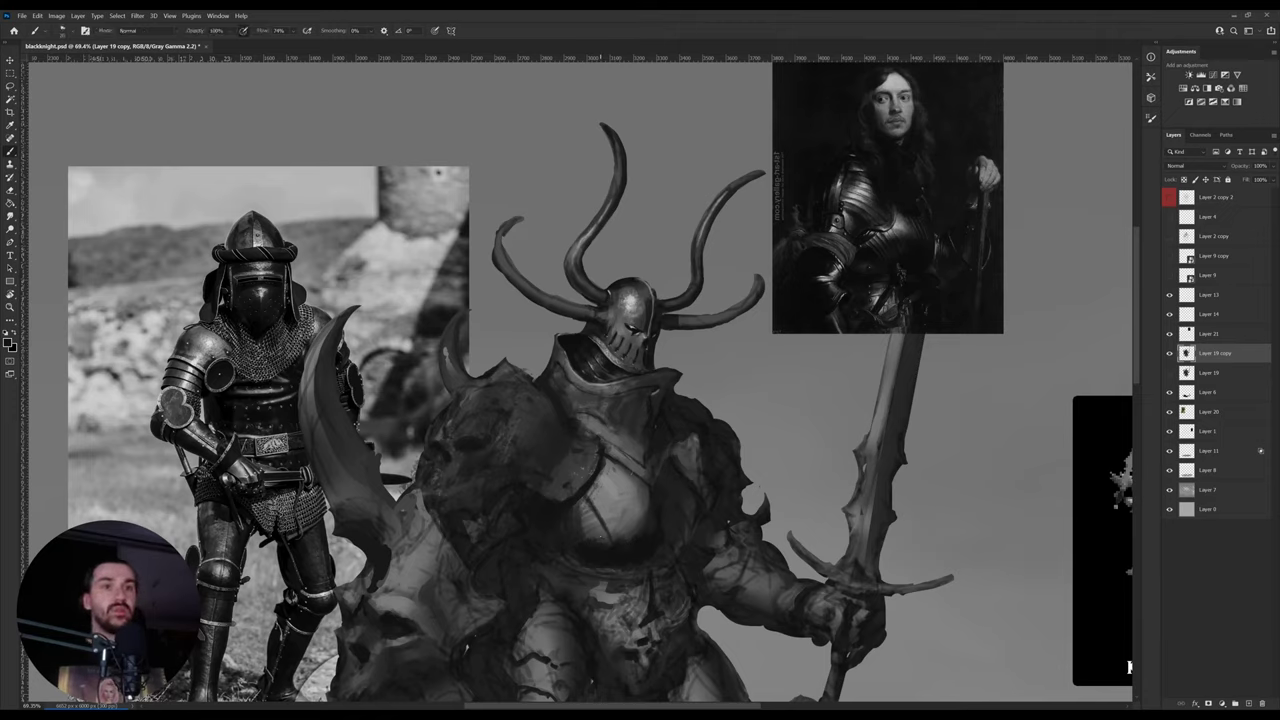
{"action": "key", "text": "alt"}
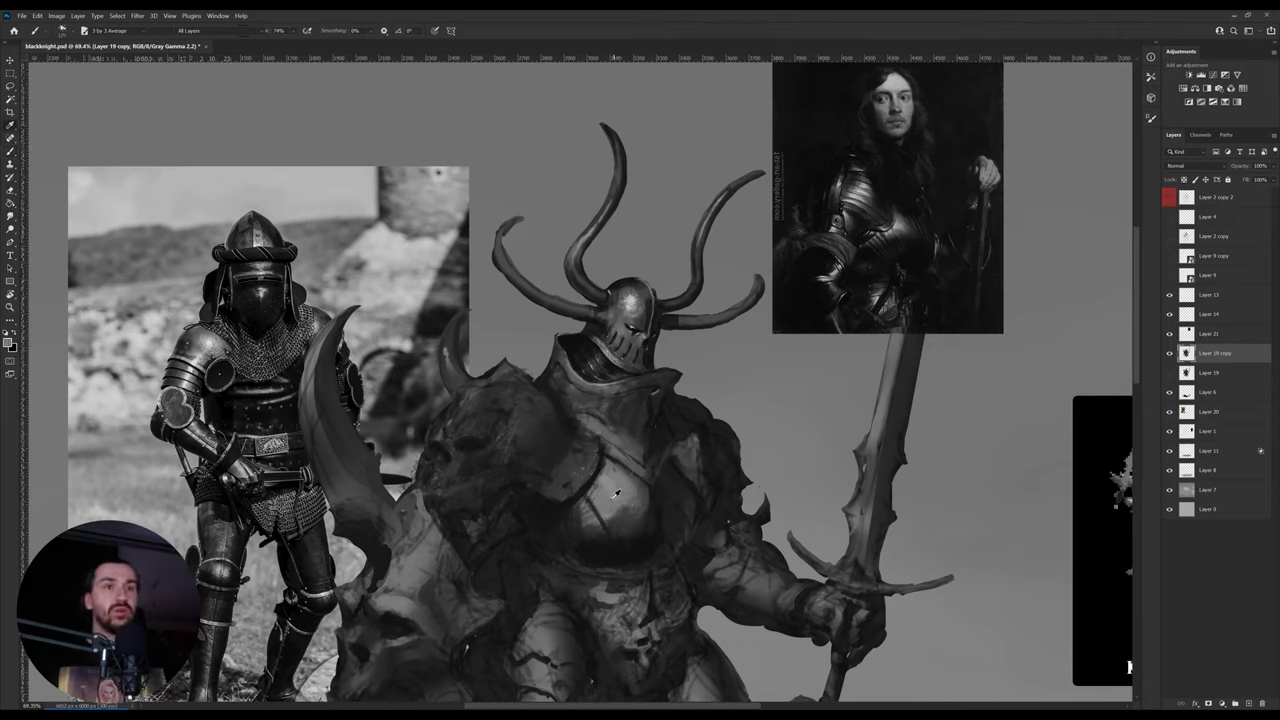
- Blend the breastplate's light and dark areas with sampled greys and the Smudge tool to round the form
{"action": "left_click", "coordinate": [615, 540], "text": "alt"}
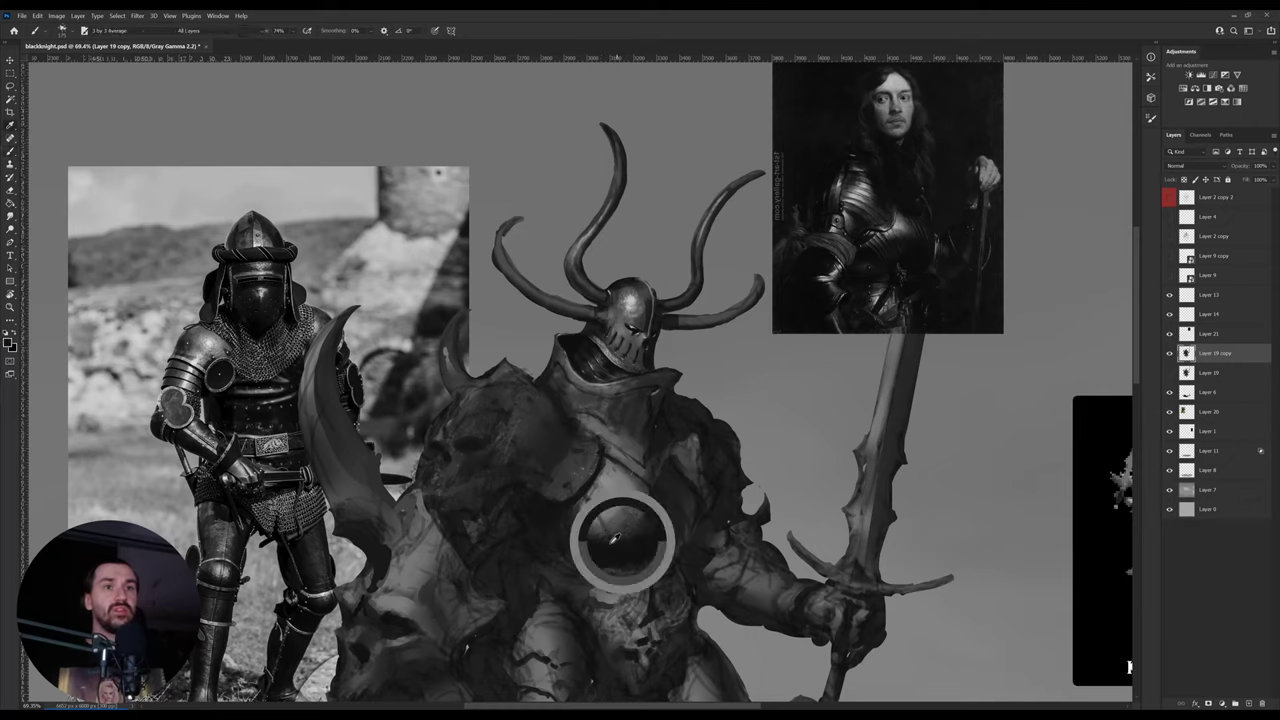
{"action": "mouse_move", "coordinate": [610, 536]}
{"action": "left_mouse_down"}
{"action": "mouse_move", "coordinate": [632, 518]}
{"action": "mouse_move", "coordinate": [612, 530]}
{"action": "mouse_move", "coordinate": [634, 492]}
{"action": "mouse_move", "coordinate": [608, 516]}
{"action": "left_mouse_up"}
{"action": "left_click", "coordinate": [608, 544], "text": "alt"}
{"action": "left_click", "coordinate": [602, 524], "text": "alt"}
{"action": "left_click", "coordinate": [588, 520], "text": "alt"}
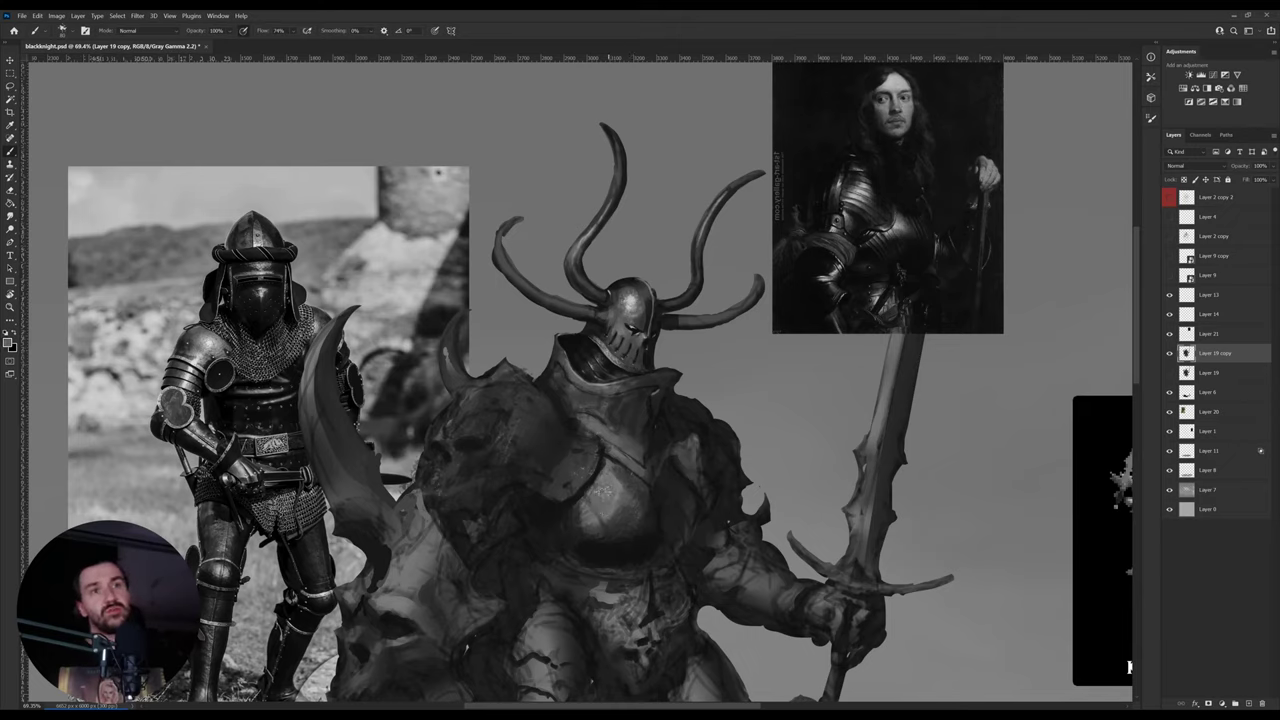
{"action": "key", "text": "r"}
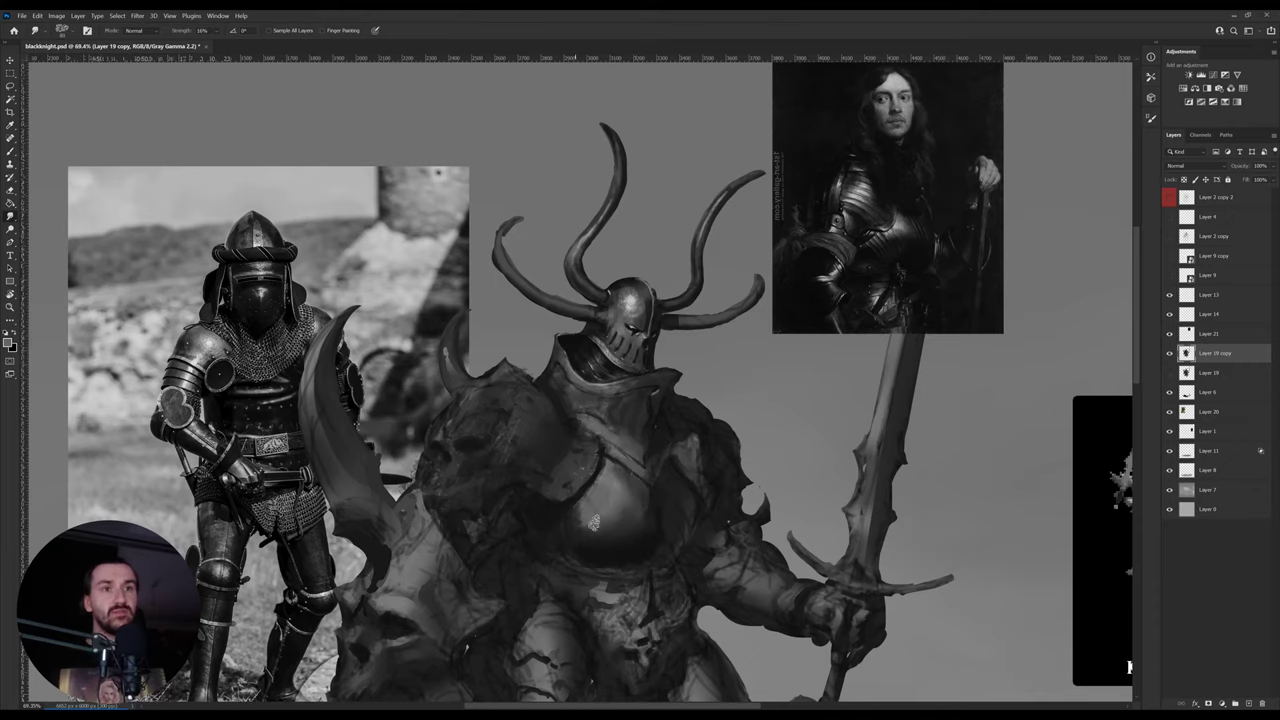
- Refine the shading along the breastplate's upper rim and the torso beside its lower edge with sampled greys
{"action": "key", "text": "b"}
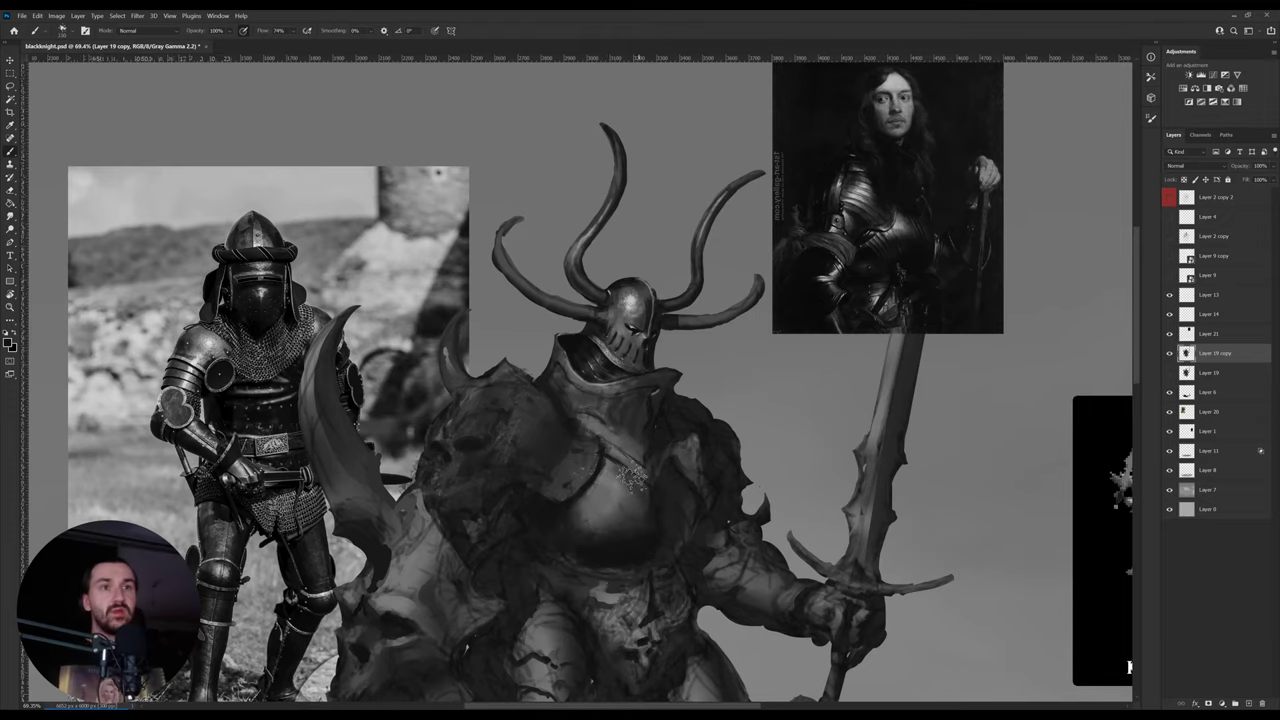
{"action": "key", "text": "i"}
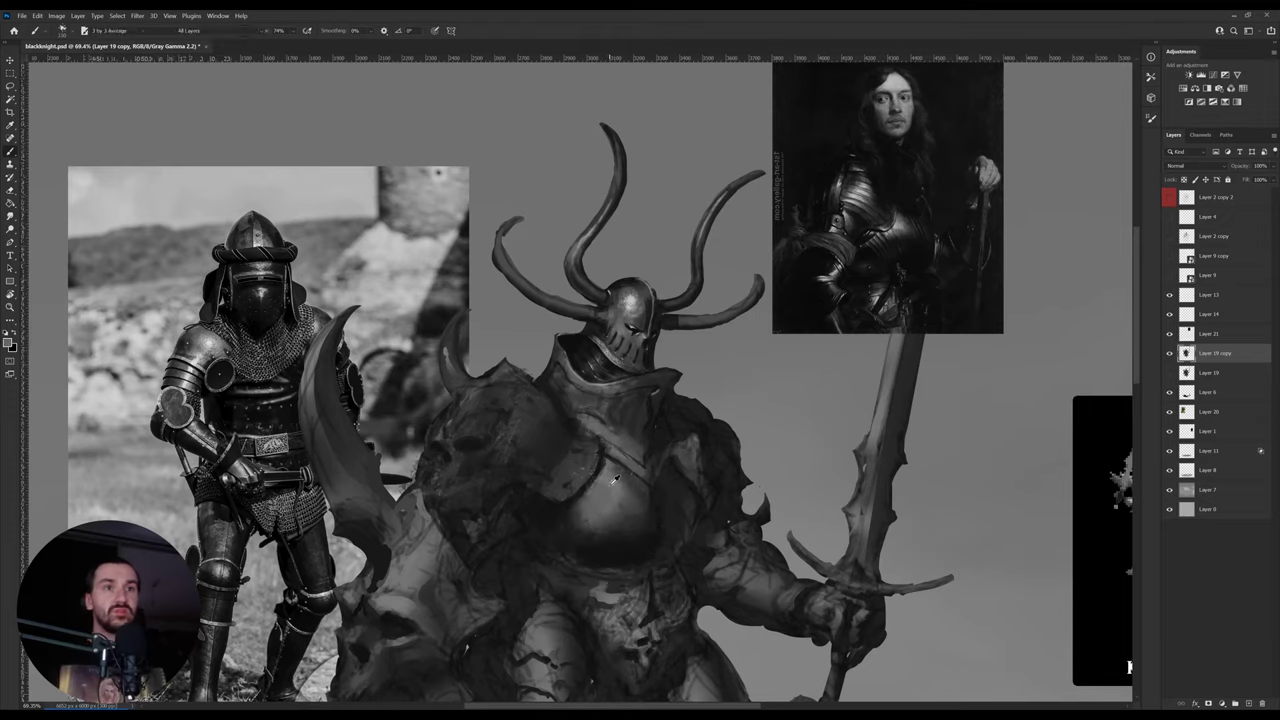
{"action": "left_click", "coordinate": [617, 481]}
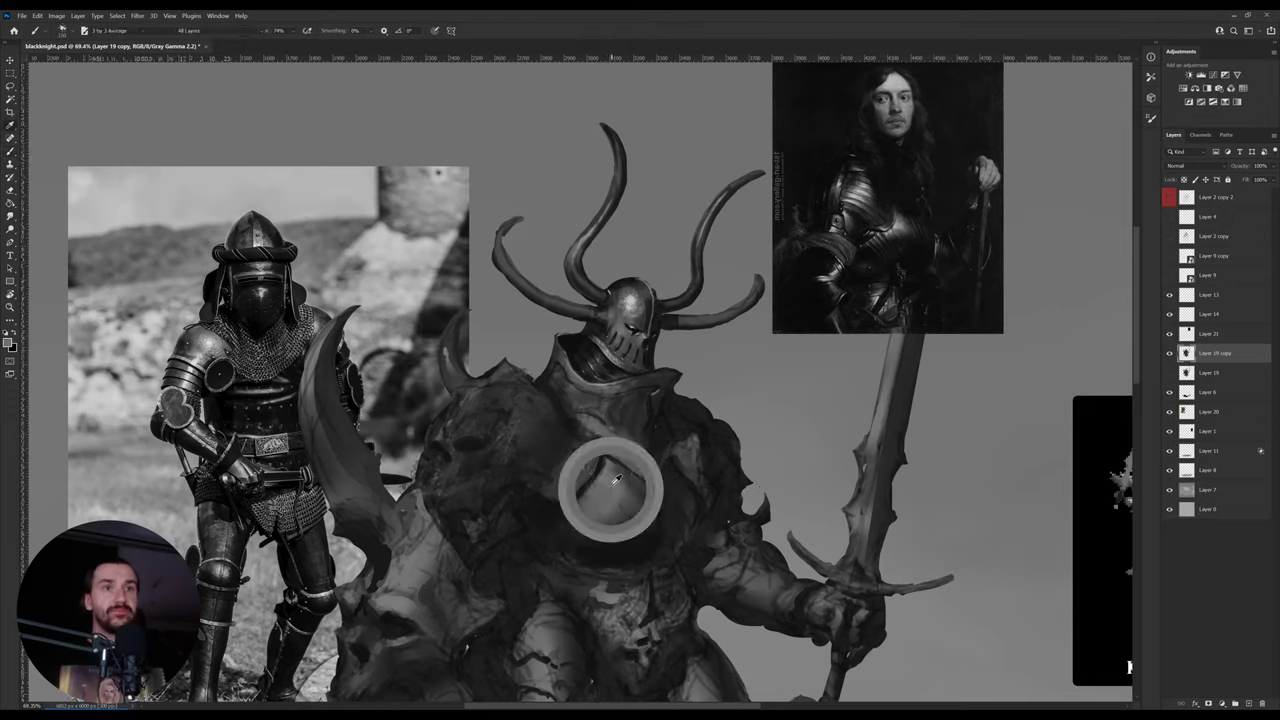
{"action": "left_click", "coordinate": [668, 537]}
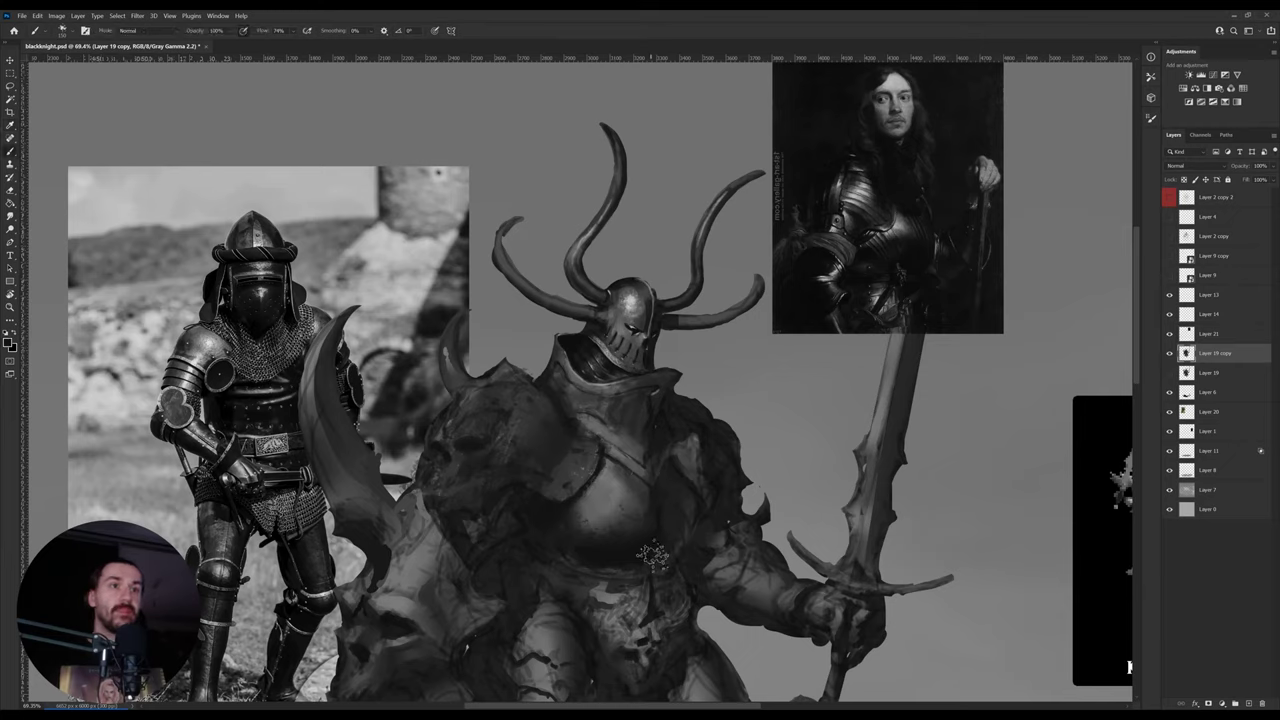
{"action": "left_click", "coordinate": [659, 537]}
{"action": "key", "text": "b"}
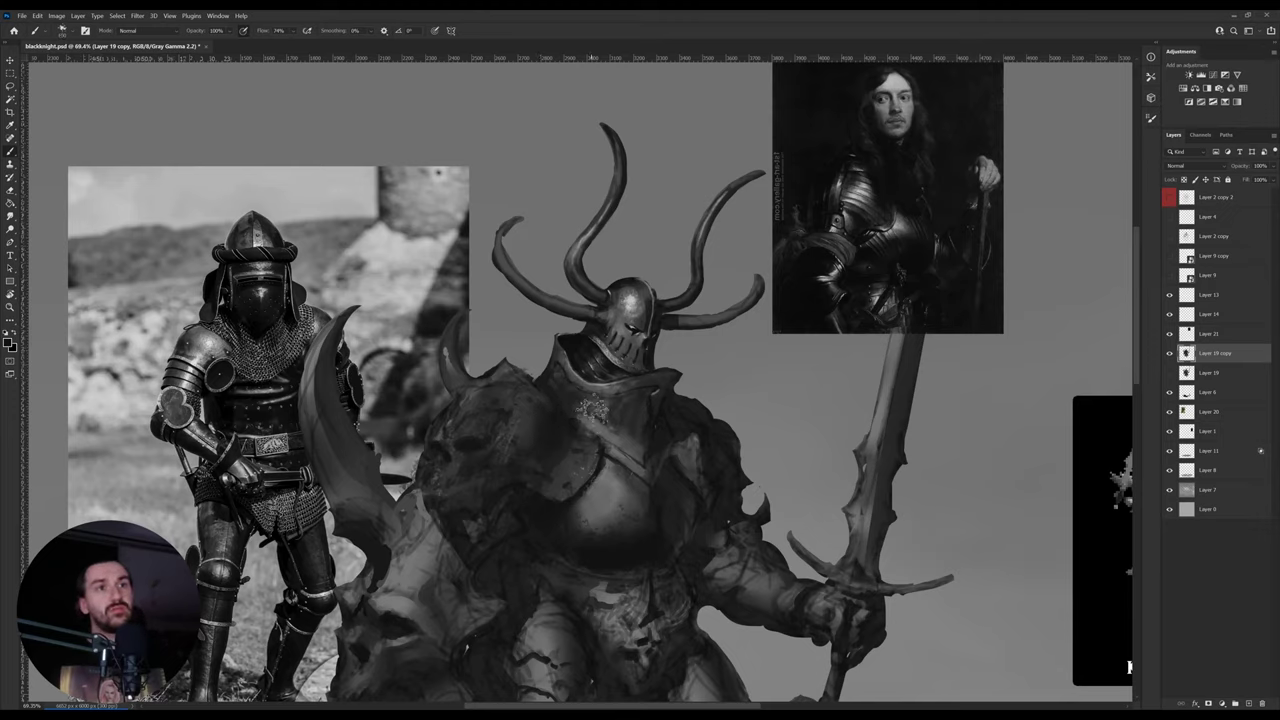
- Smooth the upper chest below the gorget with the Smudge tool and paint the breastplate's midtones with sampled greys
{"action": "key", "text": "r"}
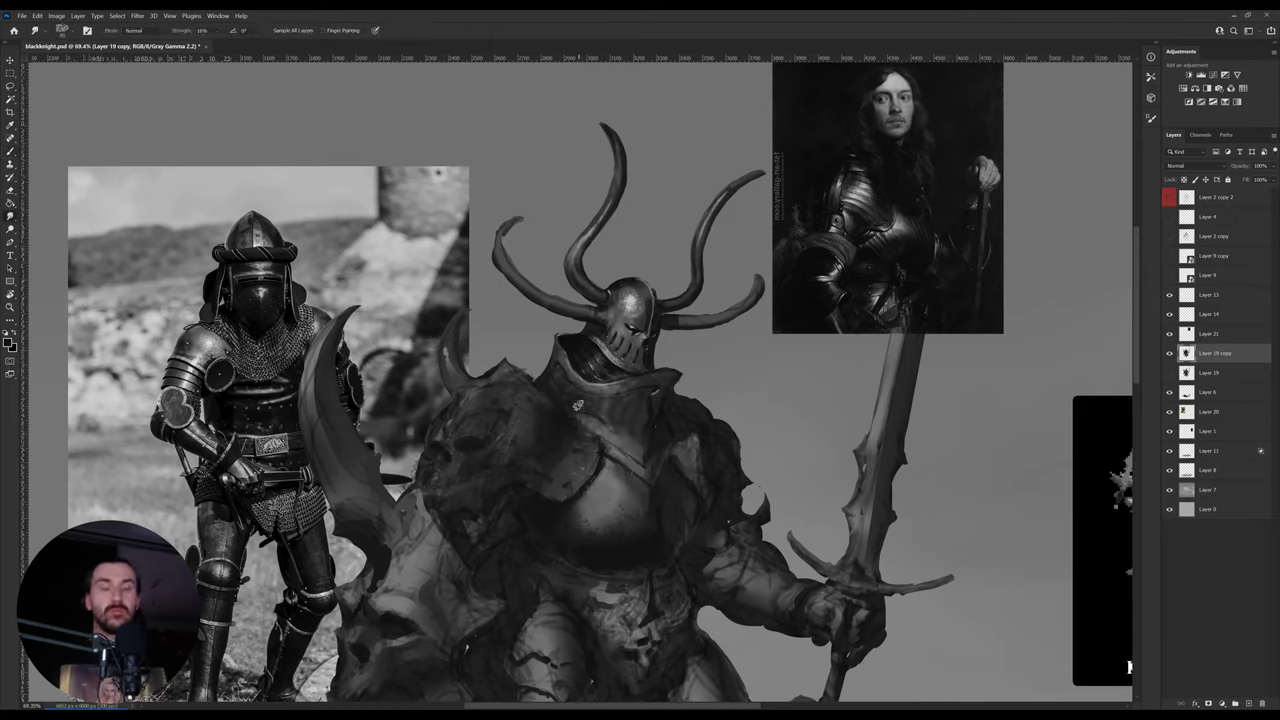
{"action": "key", "text": "b"}
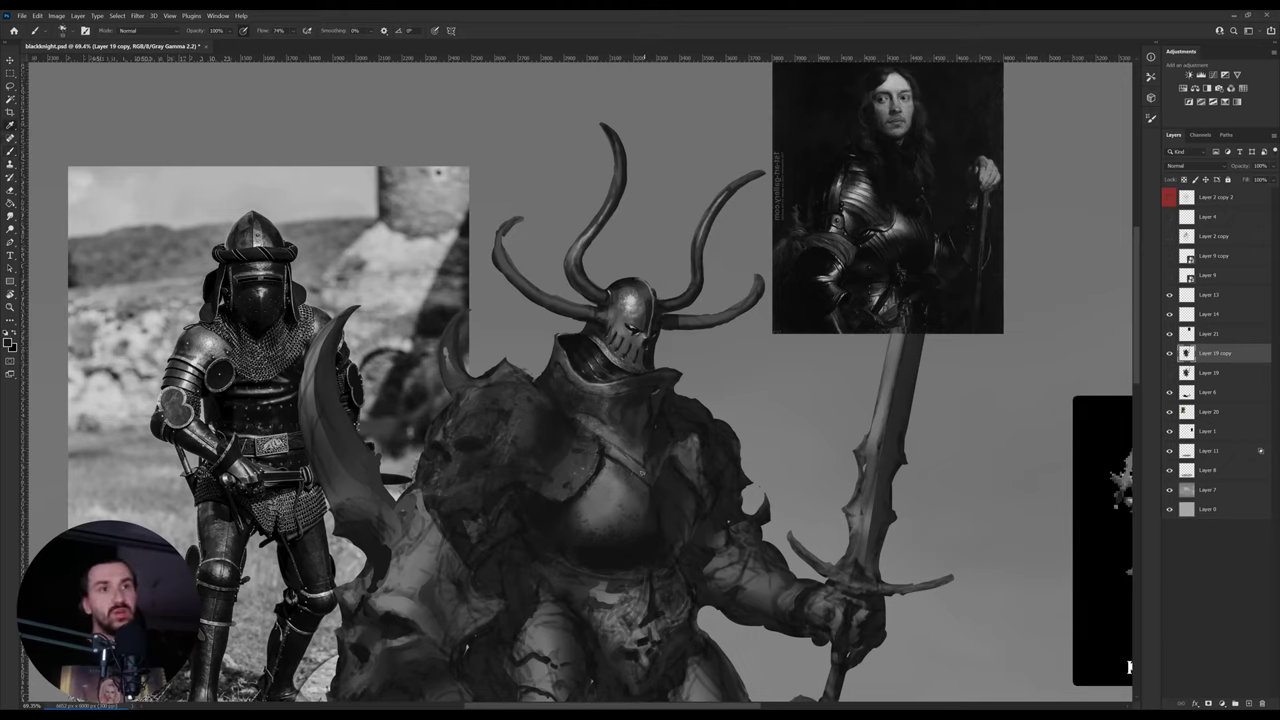
{"action": "key", "text": "b"}
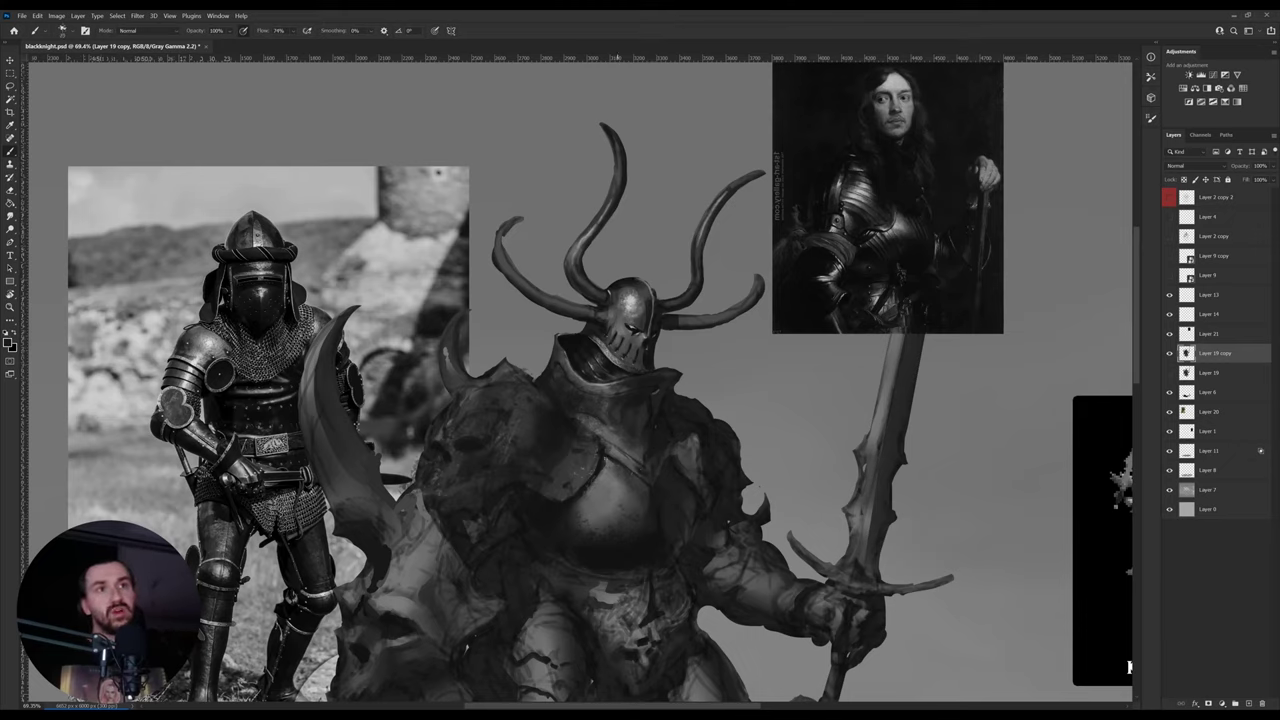
{"action": "left_click", "coordinate": [594, 482], "text": "alt"}
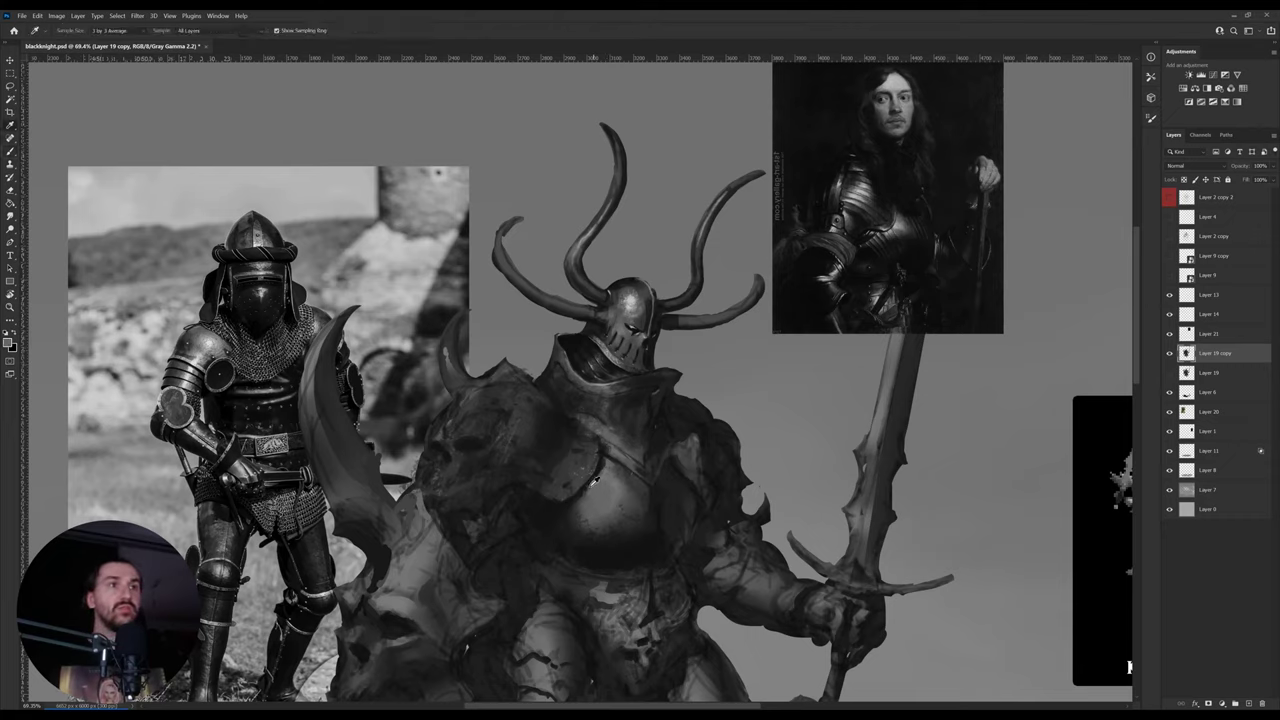
{"action": "left_click", "coordinate": [607, 550], "text": "alt"}
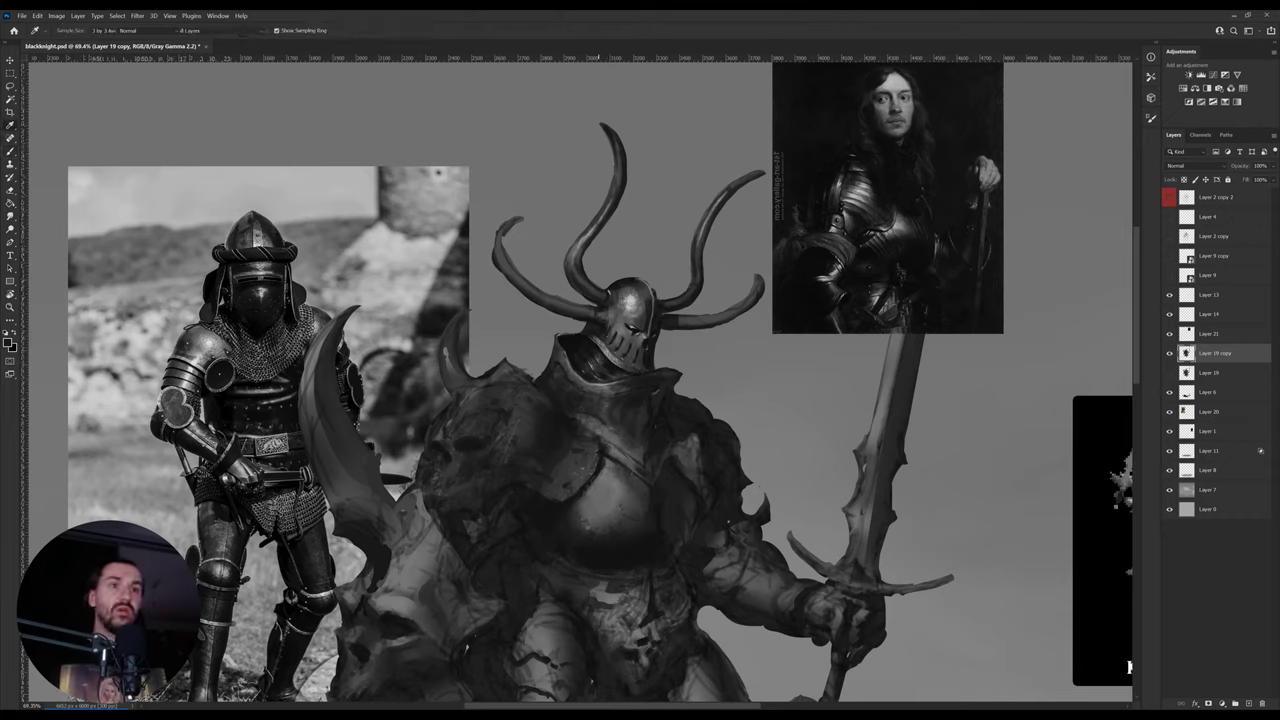
{"action": "left_click", "coordinate": [576, 511]}
{"action": "key", "text": "]"}
{"action": "key", "text": "]"}
{"action": "key", "text": "]"}
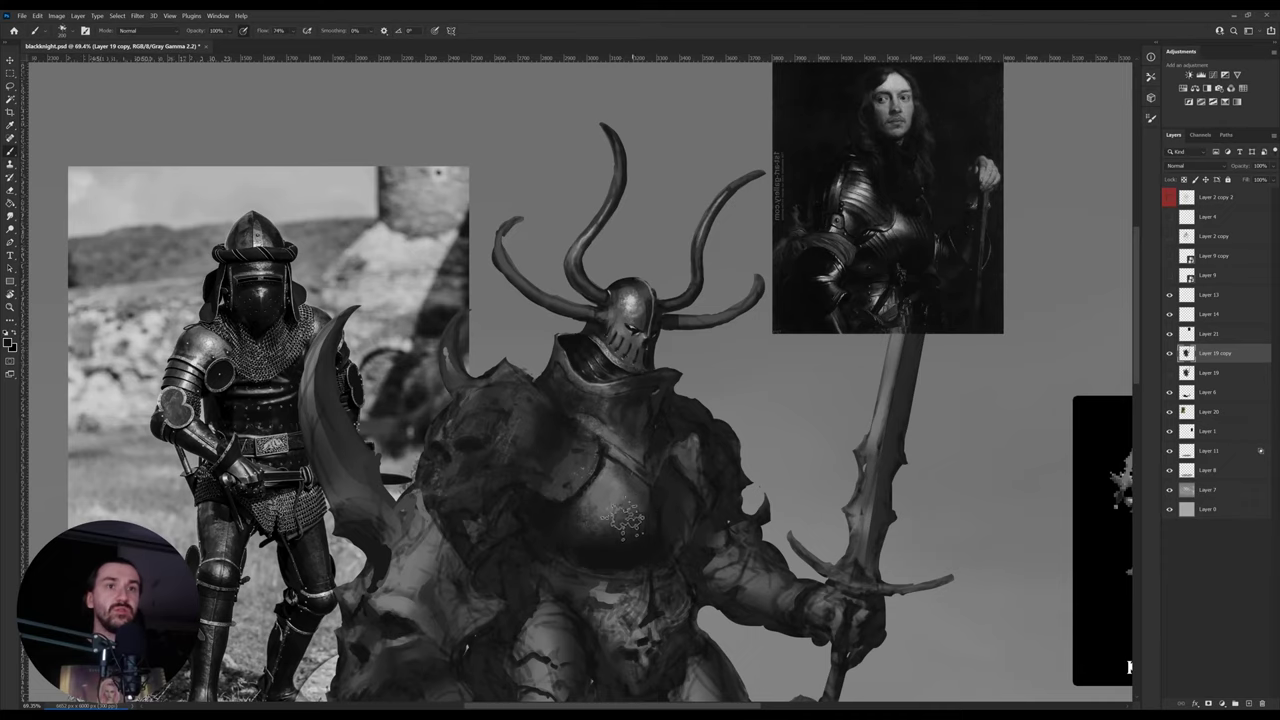
- Brighten the breastplate's central highlight using the Dodge tool on the Highlights range with a progressively larger brush
{"action": "key", "text": "o"}
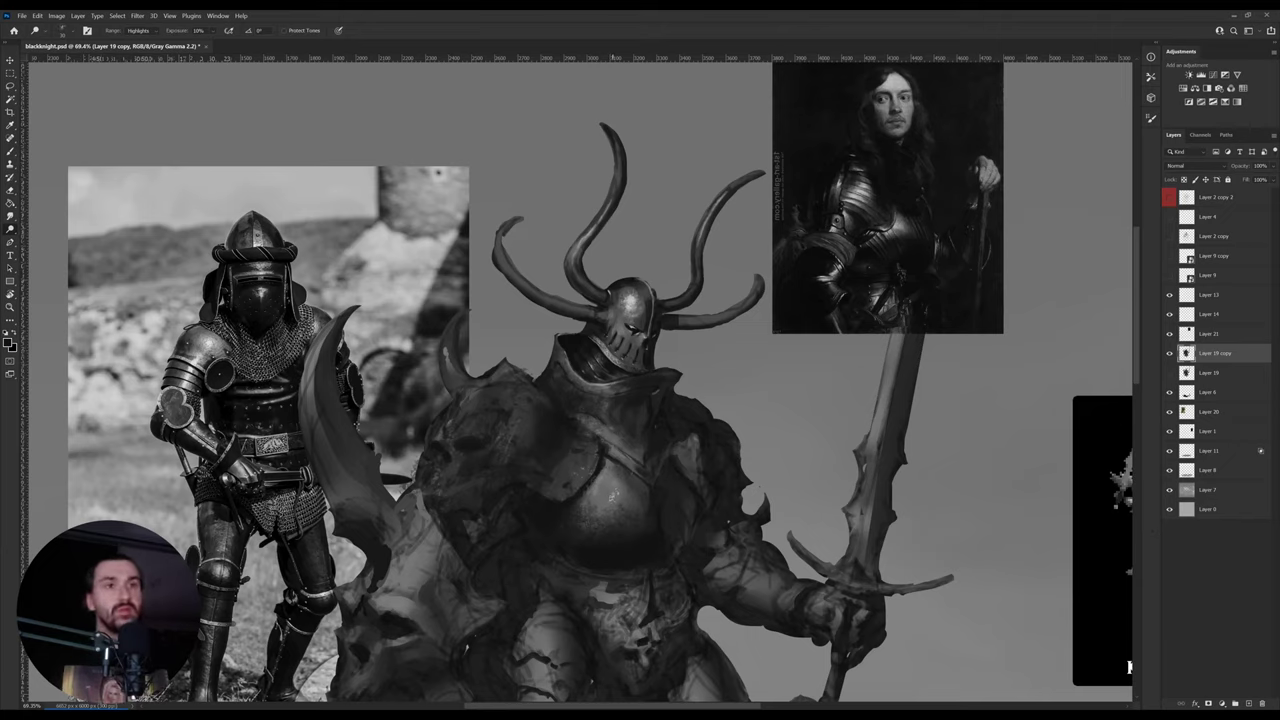
{"action": "mouse_move", "coordinate": [612, 490]}
{"action": "left_mouse_down"}
{"action": "mouse_move", "coordinate": [660, 492]}
{"action": "mouse_move", "coordinate": [640, 469]}
{"action": "mouse_move", "coordinate": [613, 467]}
{"action": "mouse_move", "coordinate": [650, 495]}
{"action": "mouse_move", "coordinate": [632, 475]}
{"action": "mouse_move", "coordinate": [592, 502]}
{"action": "mouse_move", "coordinate": [618, 522]}
{"action": "left_mouse_up"}
{"action": "key", "text": "bracketright"}
{"action": "key", "text": "bracketright"}
{"action": "key", "text": "bracketright"}
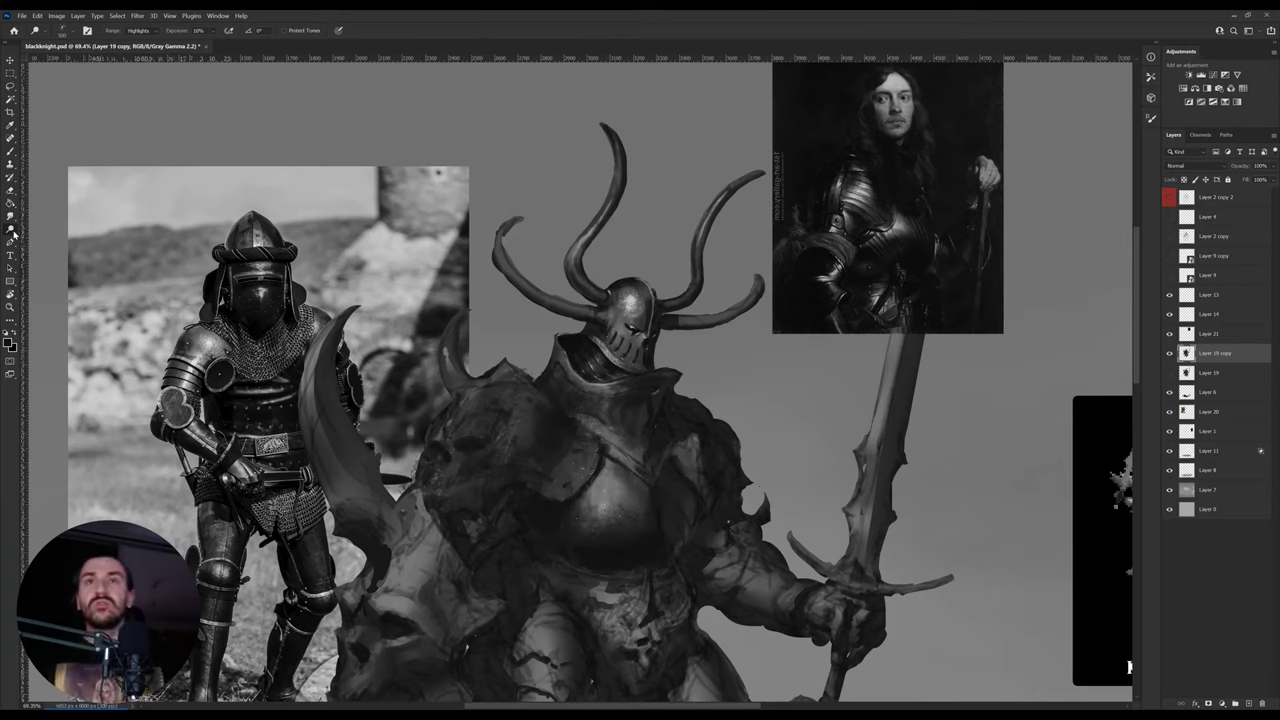
{"action": "mouse_move", "coordinate": [636, 478]}
{"action": "left_mouse_down"}
{"action": "mouse_move", "coordinate": [609, 462]}
{"action": "mouse_move", "coordinate": [664, 457]}
{"action": "mouse_move", "coordinate": [629, 467]}
{"action": "mouse_move", "coordinate": [607, 492]}
{"action": "left_mouse_up"}
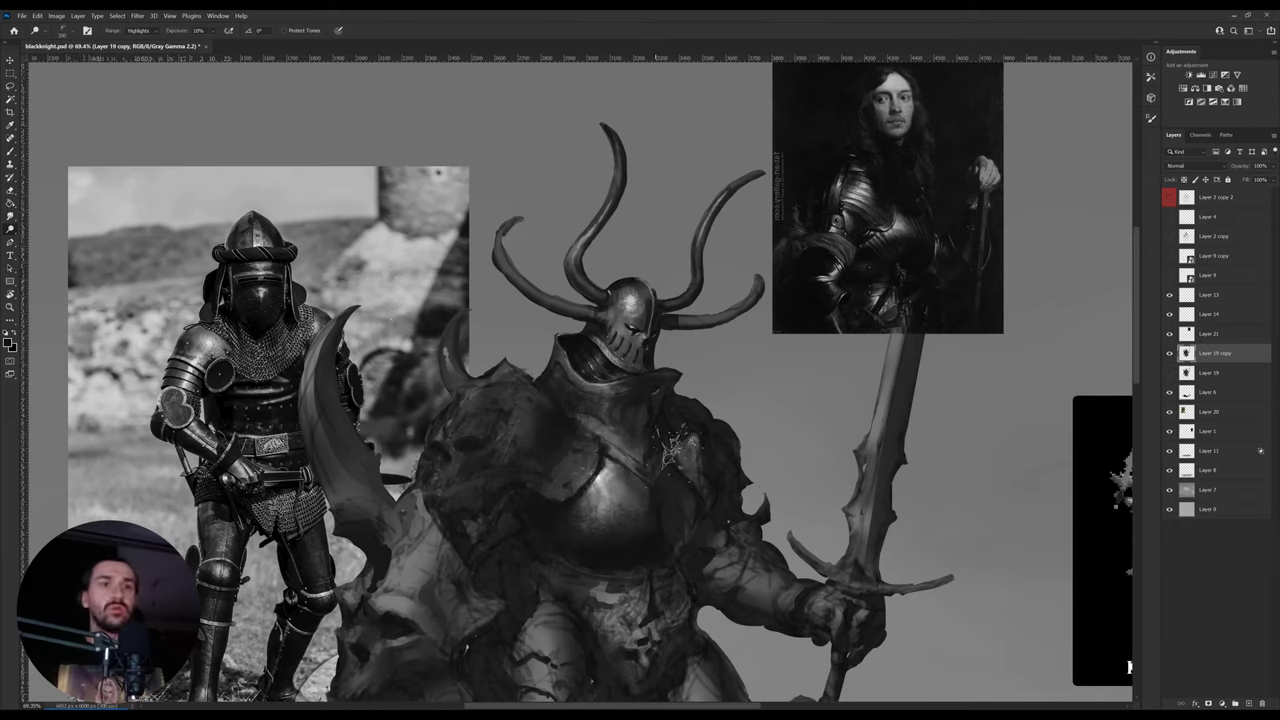
- Dodge the upper chest and the skull-shaped shoulder armour, varying the brush size to lift their highlights
{"action": "key", "text": "bracketright"}
{"action": "key", "text": "bracketright"}
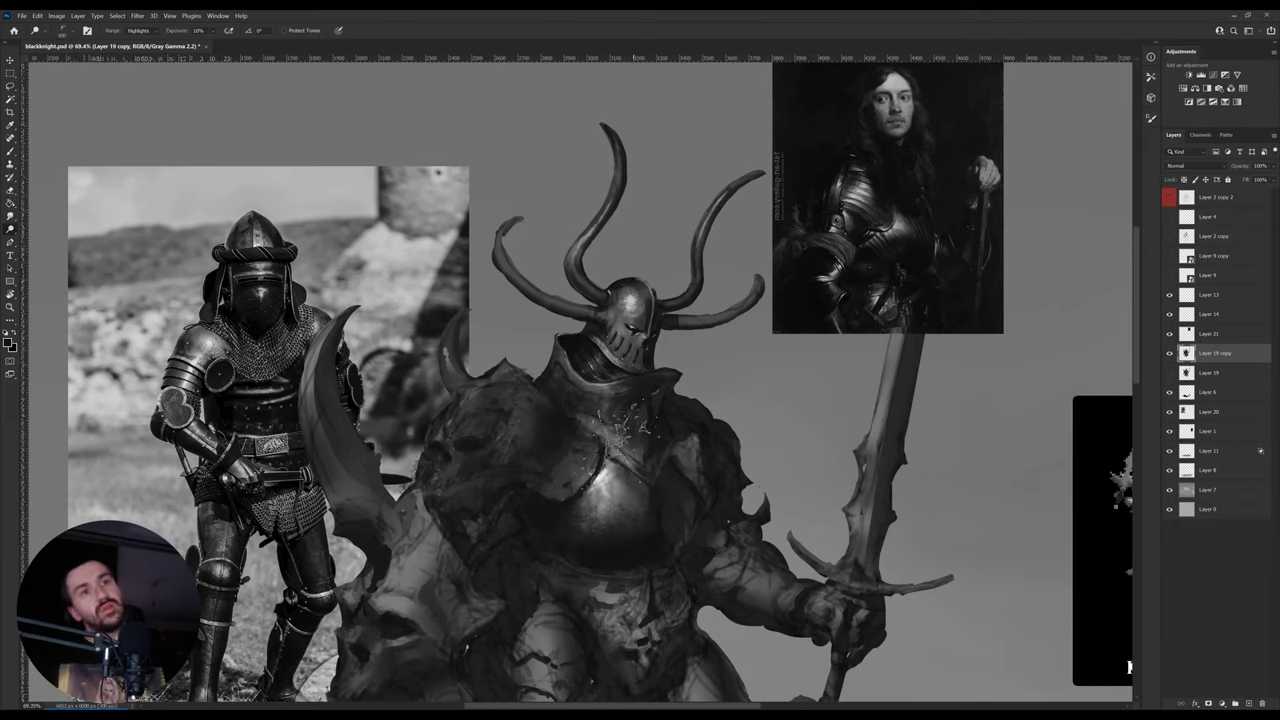
{"action": "key", "text": "bracketright"}
{"action": "key", "text": "bracketleft"}
{"action": "key", "text": "bracketleft"}
{"action": "key", "text": "bracketleft"}
{"action": "key", "text": "bracketleft"}
{"action": "key", "text": "bracketleft"}
{"action": "key", "text": "bracketleft"}
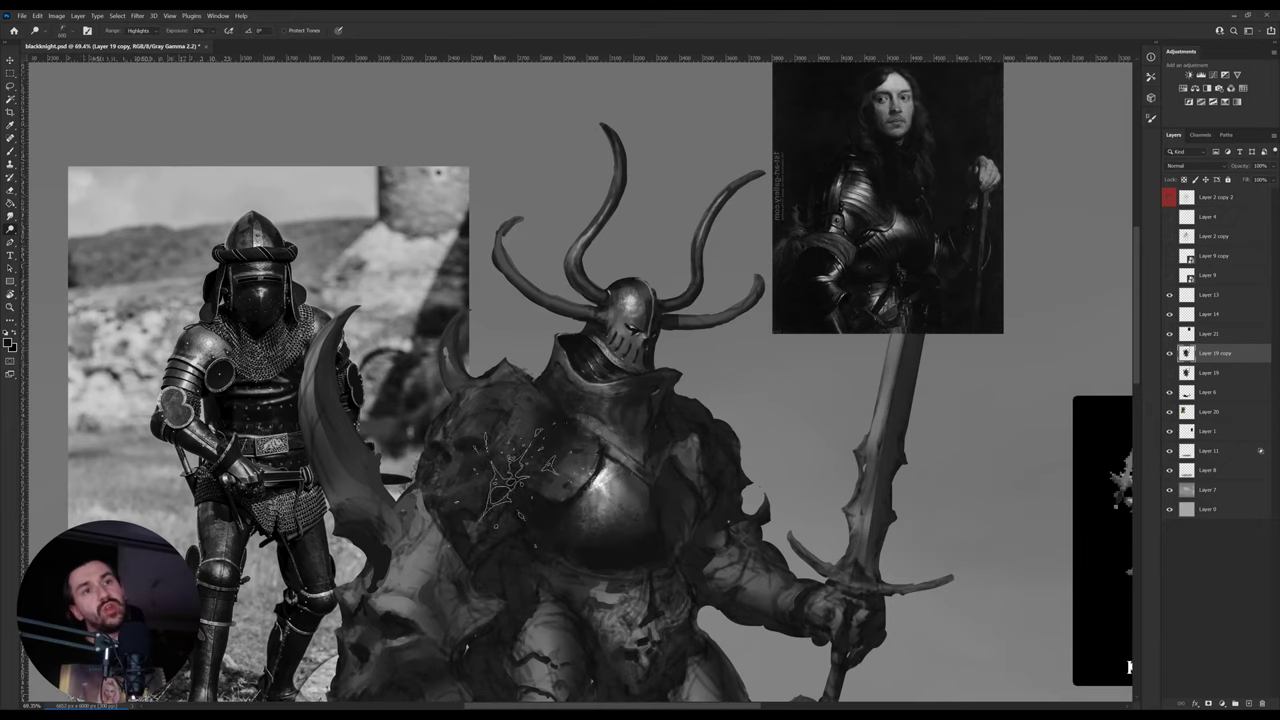
{"action": "key", "text": "bracketright"}
{"action": "key", "text": "bracketright"}
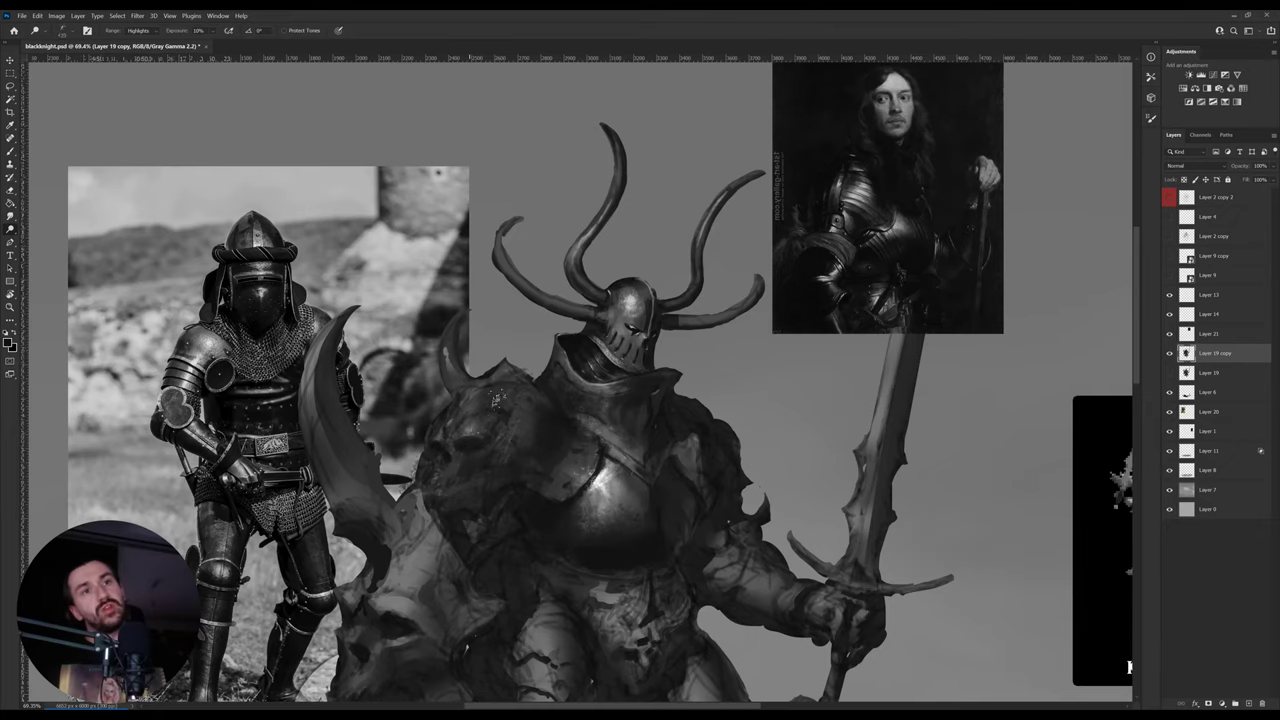
{"action": "key", "text": "bracketleft"}
{"action": "key", "text": "bracketleft"}
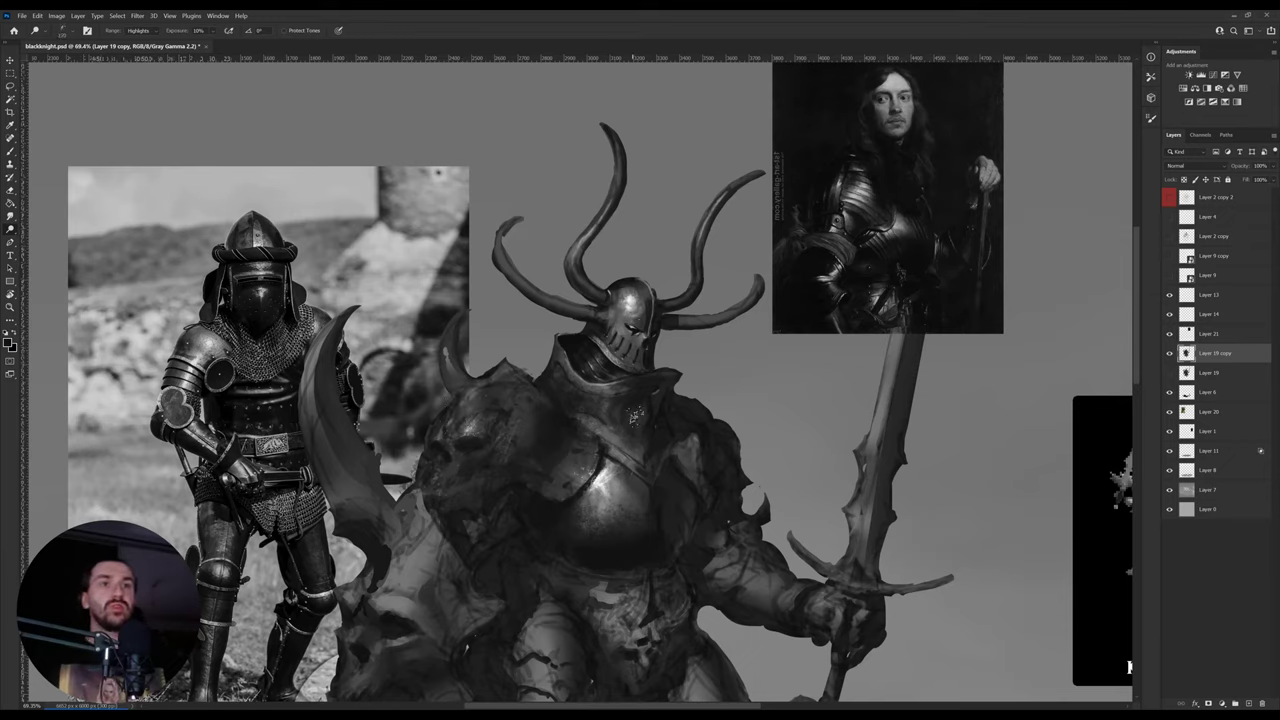
- Touch up the helmet and its lower edge with a much smaller brush, and dodge the highlights
{"action": "key", "text": "b"}
{"action": "left_click_drag", "start_coordinate": [605, 310], "coordinate": [635, 340]}
{"action": "key", "text": "bracketleft"}
{"action": "key", "text": "bracketleft"}
{"action": "key", "text": "bracketleft"}
{"action": "key", "text": "bracketleft"}
{"action": "key", "text": "bracketleft"}
{"action": "key", "text": "bracketleft"}
{"action": "key", "text": "bracketleft"}
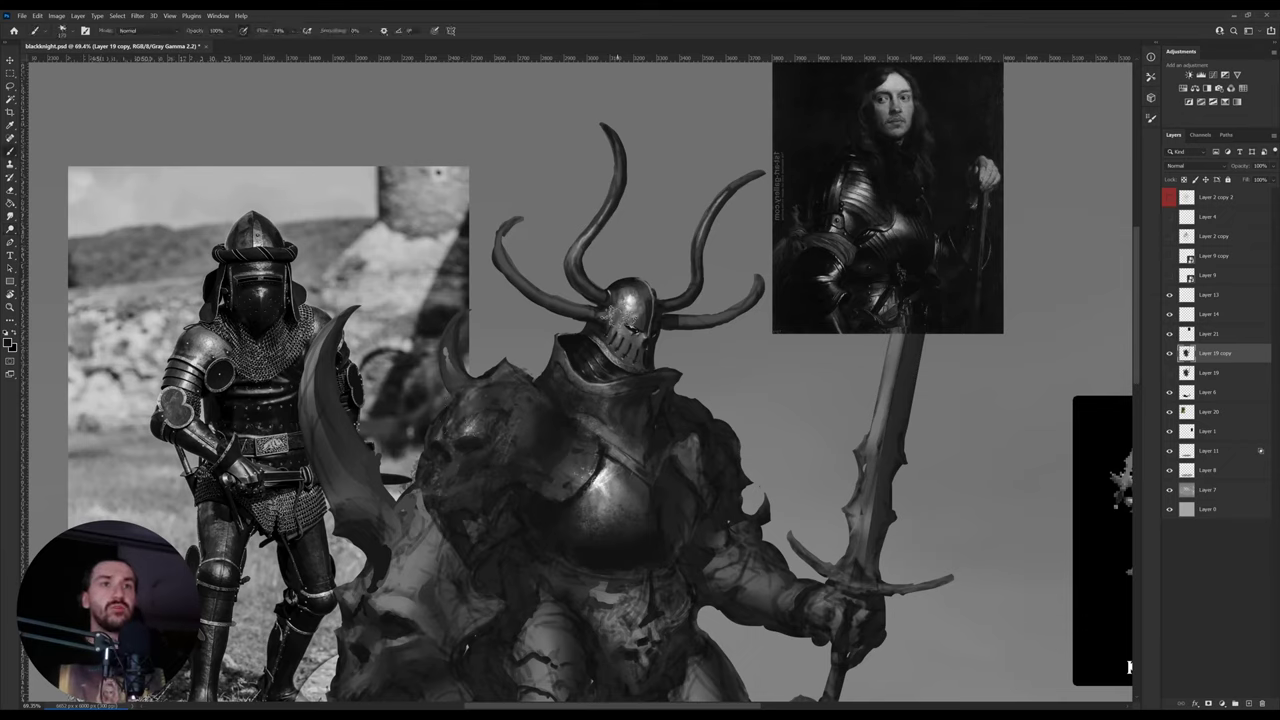
{"action": "key", "text": "bracketleft"}
{"action": "key", "text": "bracketleft"}
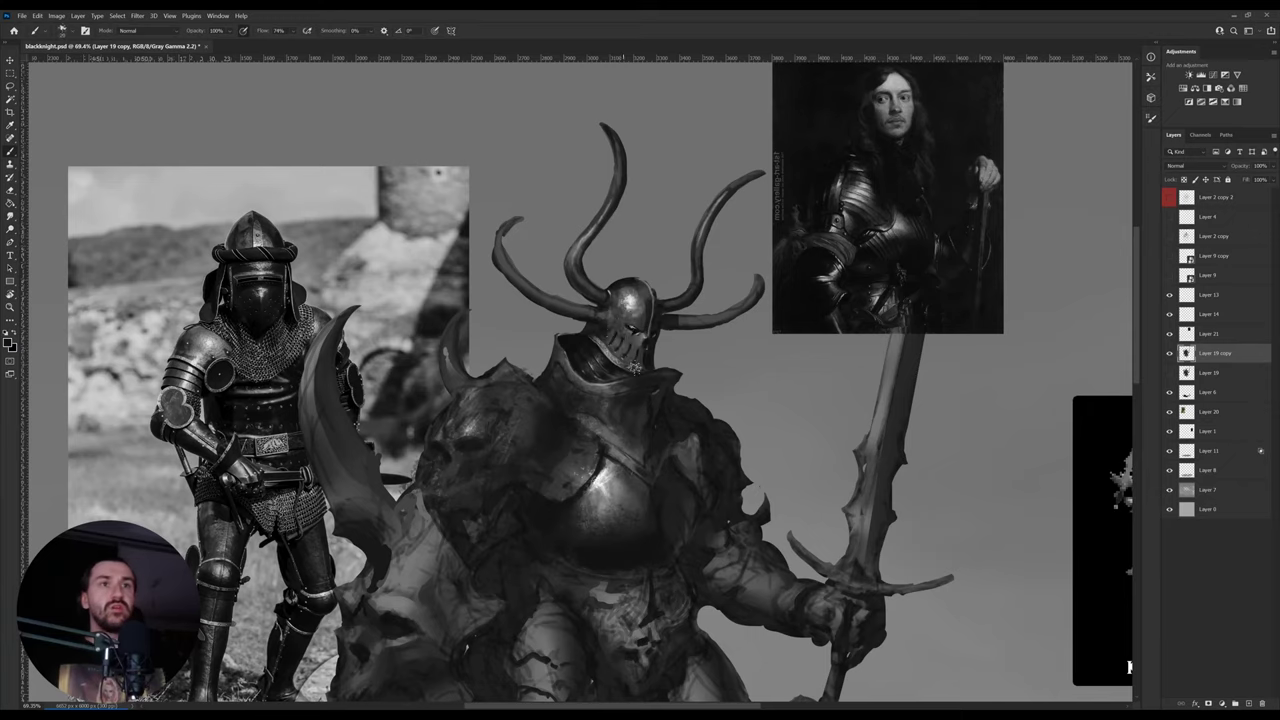
{"action": "key", "text": "o"}
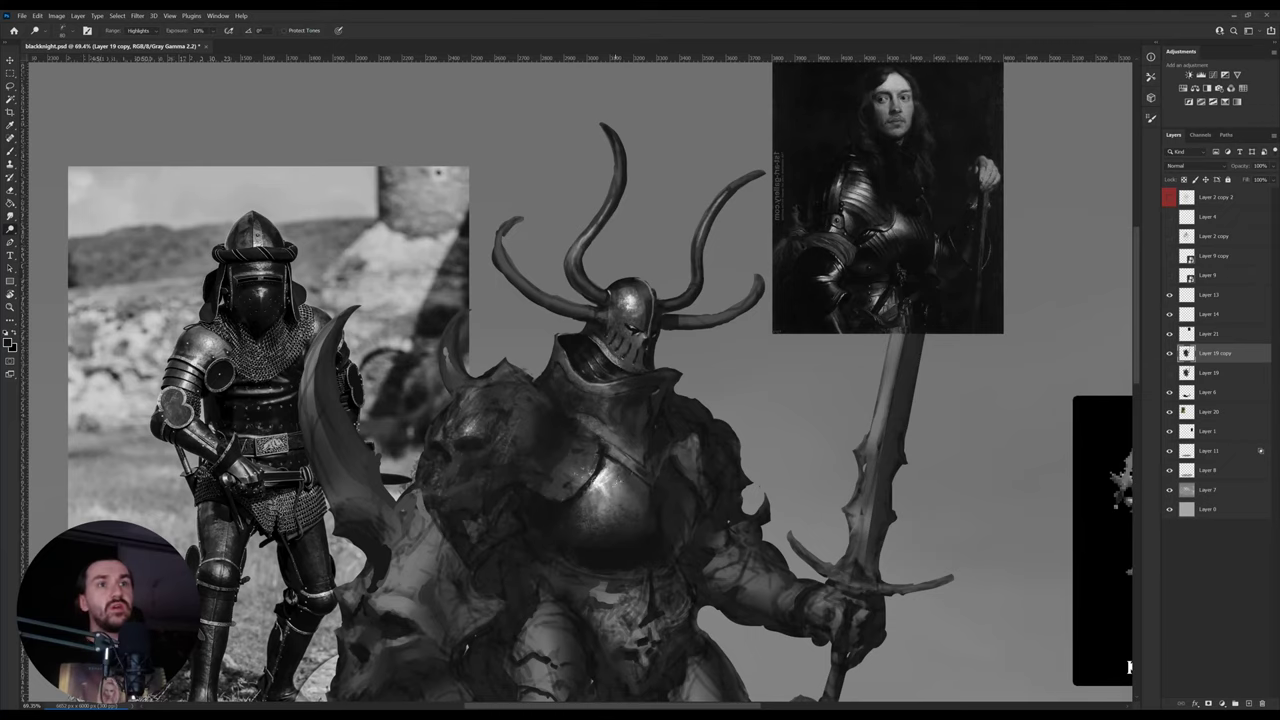
- Paint bright accents beside the breastplate's diagonal seam with light greys sampled from its highlight
{"action": "key", "text": "b"}
{"action": "left_click", "coordinate": [608, 474]}
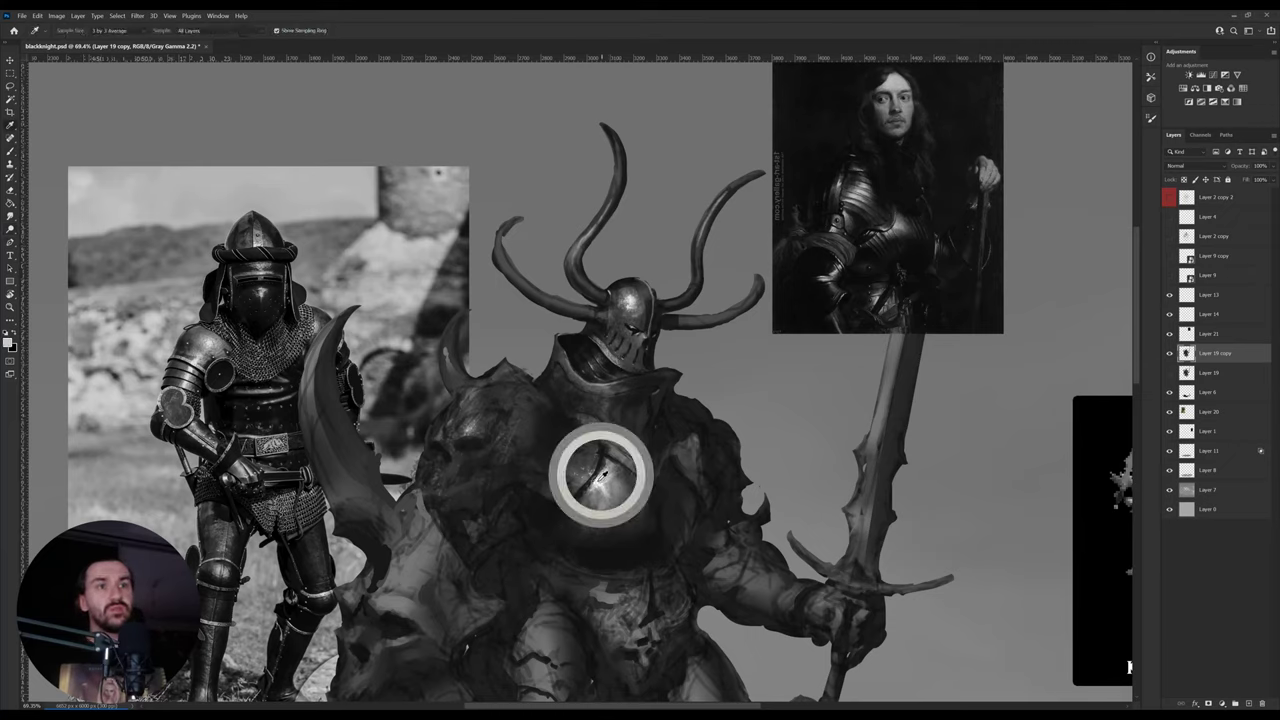
{"action": "key", "text": "b"}
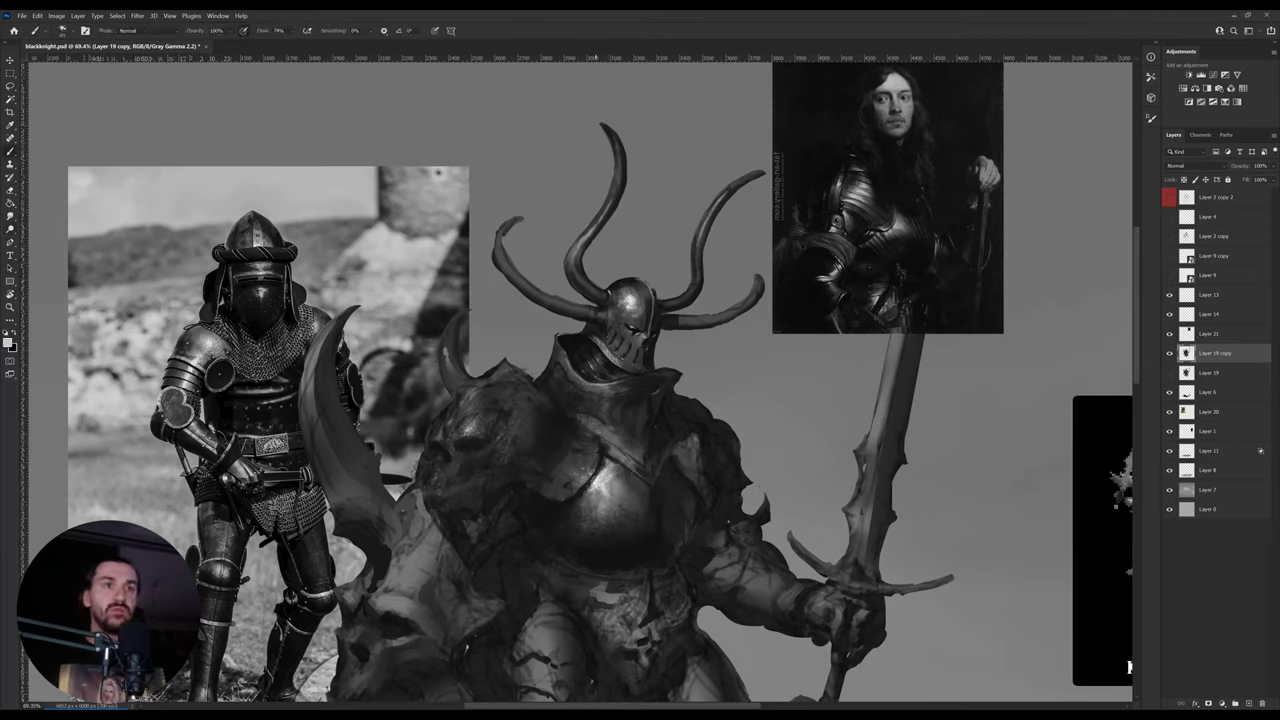
{"action": "left_click", "coordinate": [612, 474], "text": "alt"}
- Dodge the small chest plate across the seam from the main highlight and refine its edges with sampled greys
{"action": "key", "text": "o"}
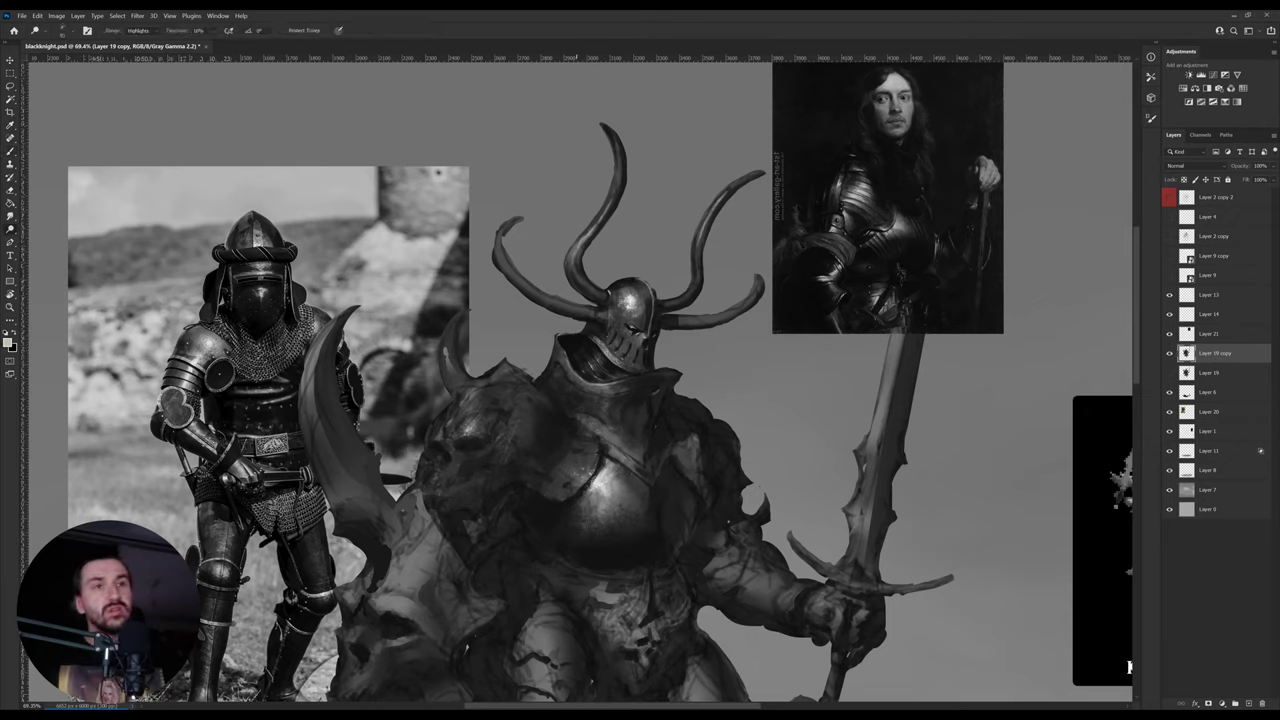
{"action": "mouse_move", "coordinate": [578, 478]}
{"action": "left_mouse_down"}
{"action": "mouse_move", "coordinate": [599, 478]}
{"action": "mouse_move", "coordinate": [587, 470]}
{"action": "left_mouse_up"}
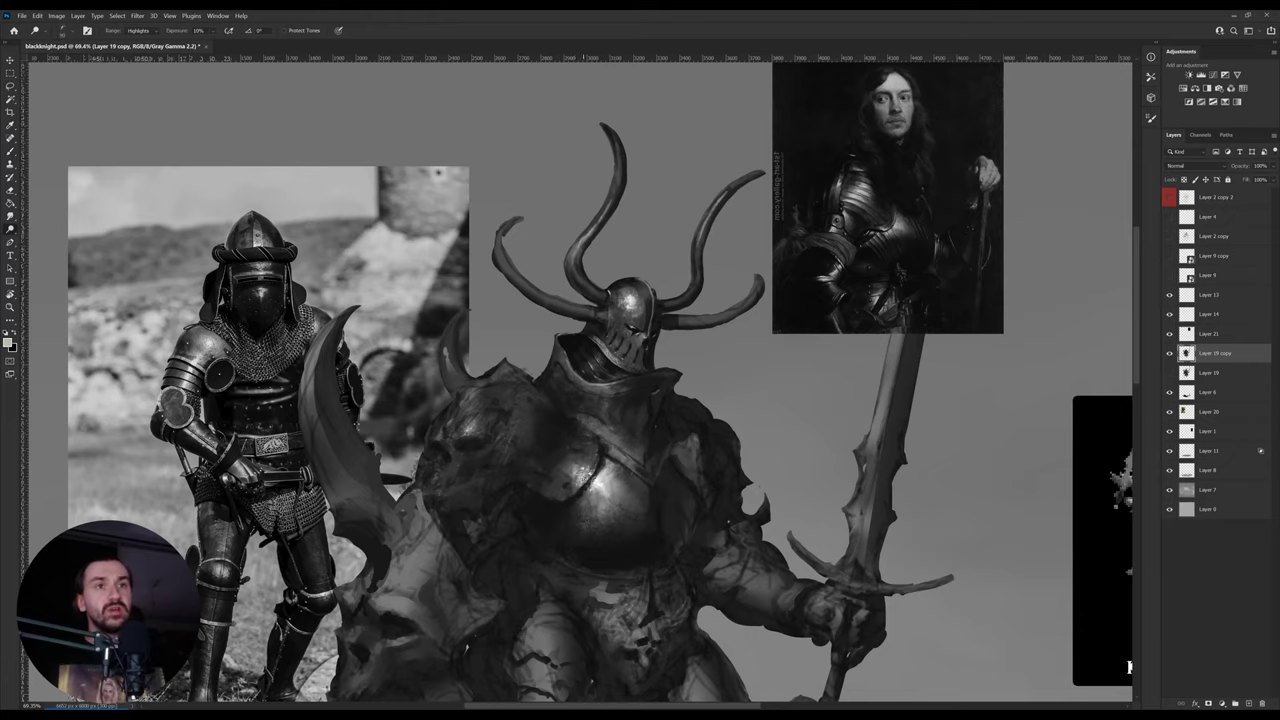
{"action": "key", "text": "b"}
{"action": "left_click", "coordinate": [583, 476], "text": "alt"}
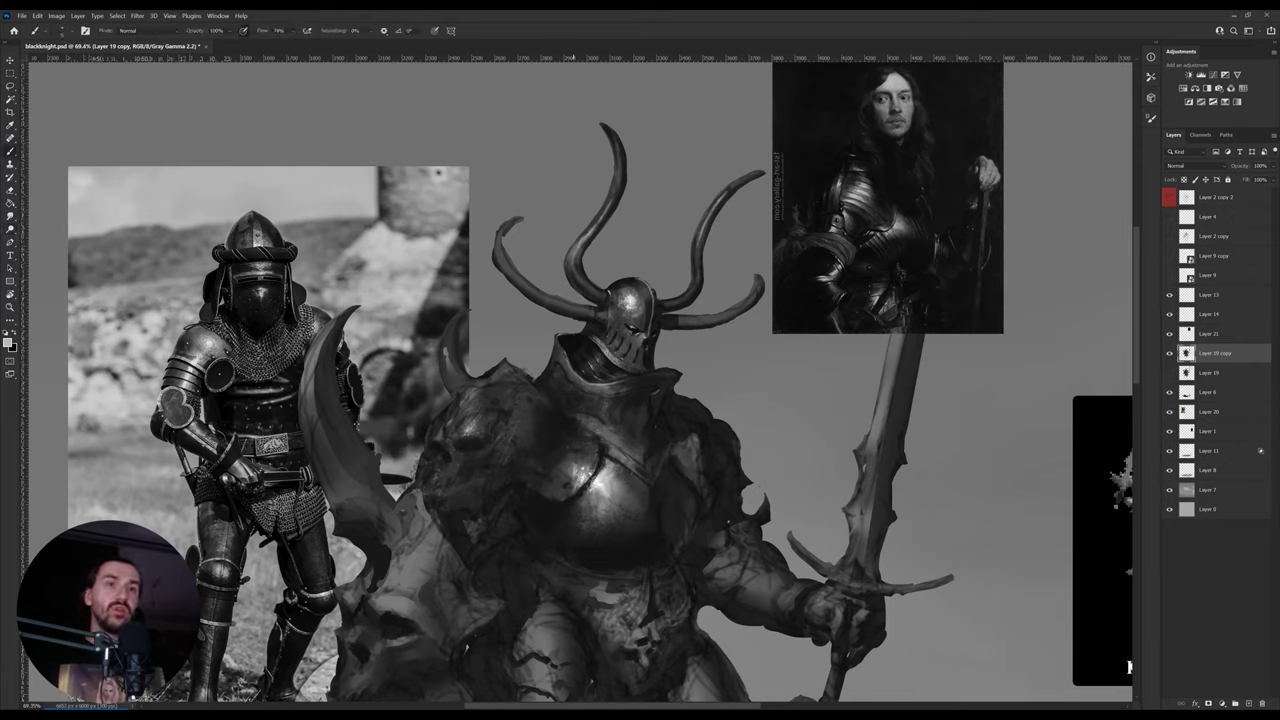
{"action": "left_click", "coordinate": [584, 477], "text": "alt"}
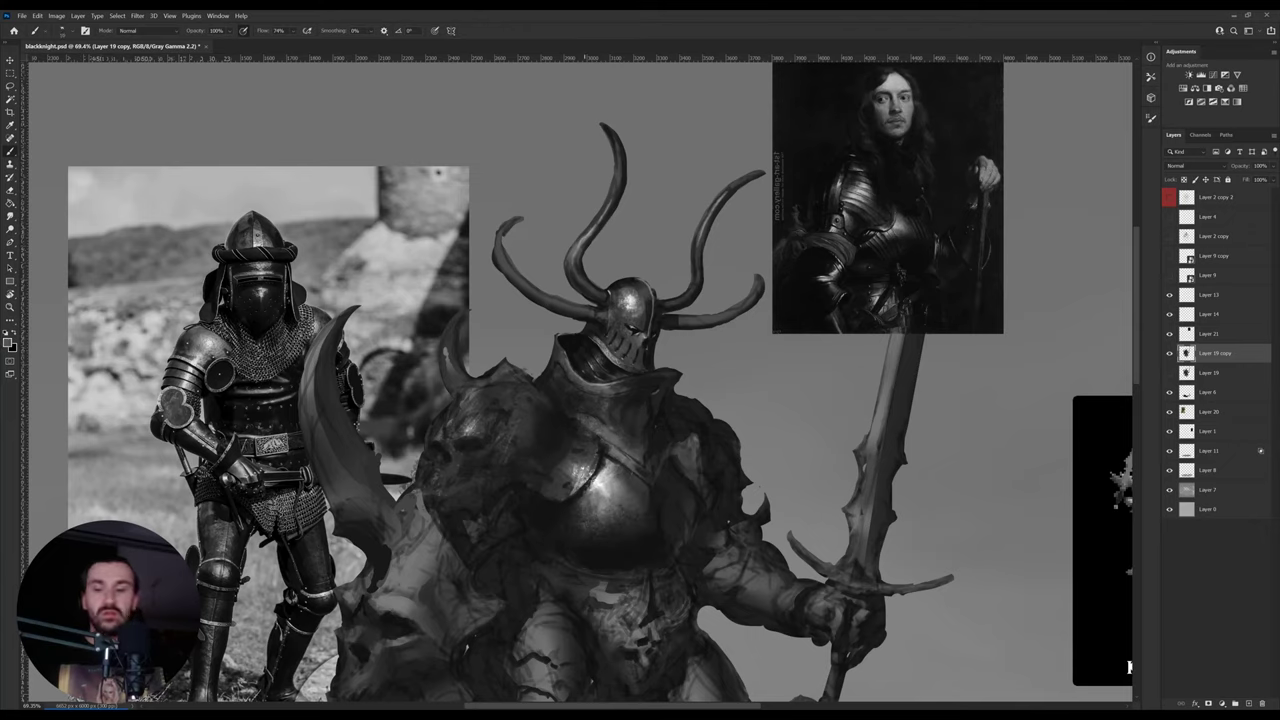
{"action": "left_click", "coordinate": [582, 477], "text": "alt"}
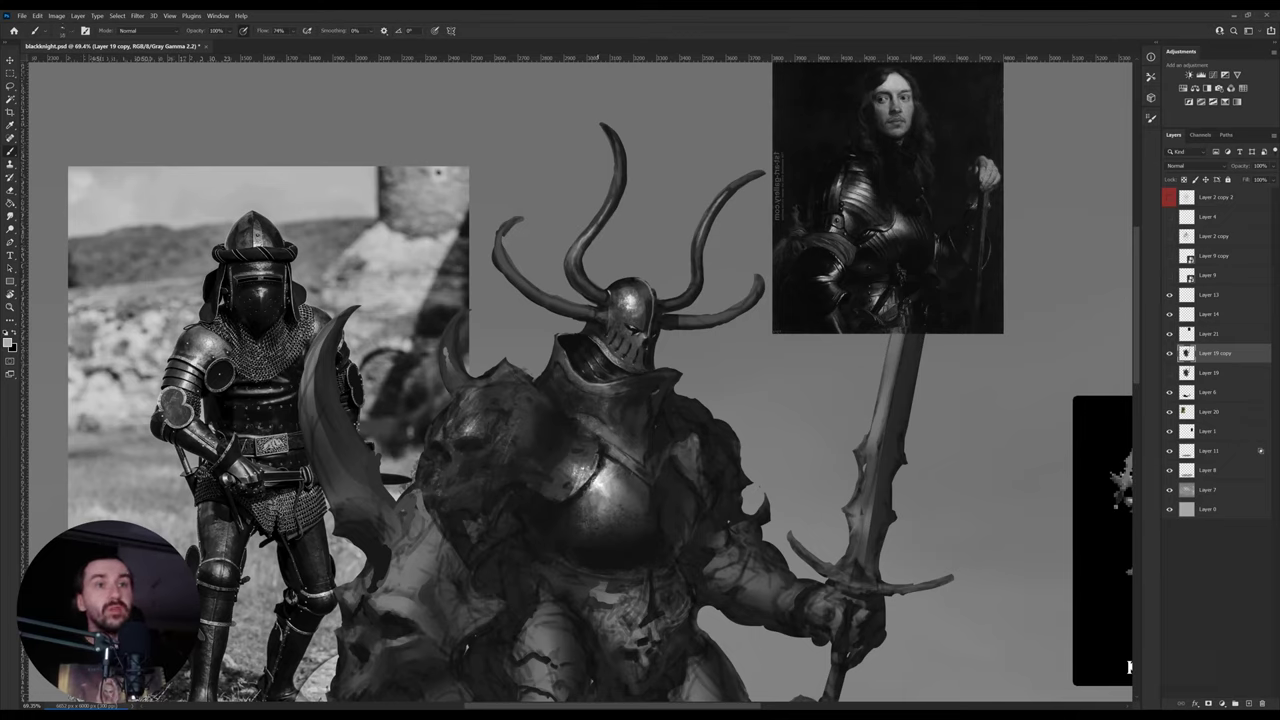
{"action": "left_click", "coordinate": [600, 468], "text": "alt"}
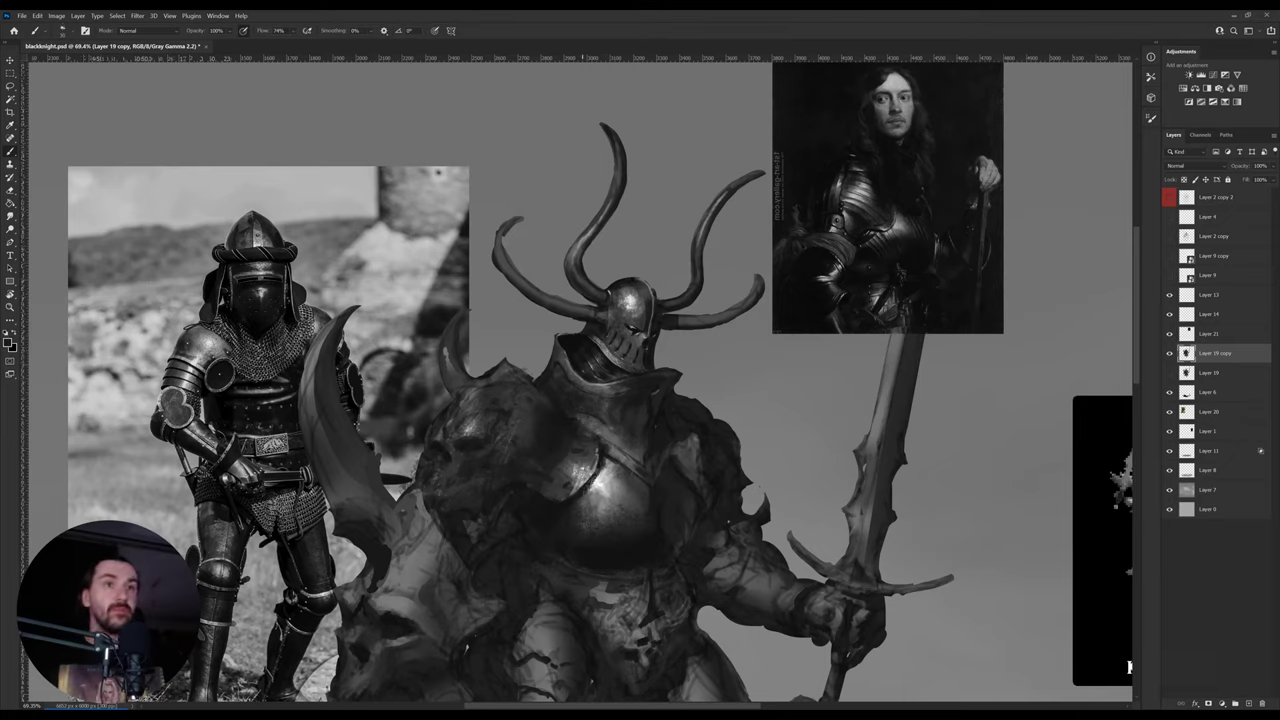
- Darken the breastplate's lower edge and the adjoining torso with brush strokes in a sampled dark grey
{"action": "mouse_move", "coordinate": [554, 559]}
{"action": "left_mouse_down"}
{"action": "mouse_move", "coordinate": [567, 498]}
{"action": "mouse_move", "coordinate": [564, 567]}
{"action": "left_mouse_up"}
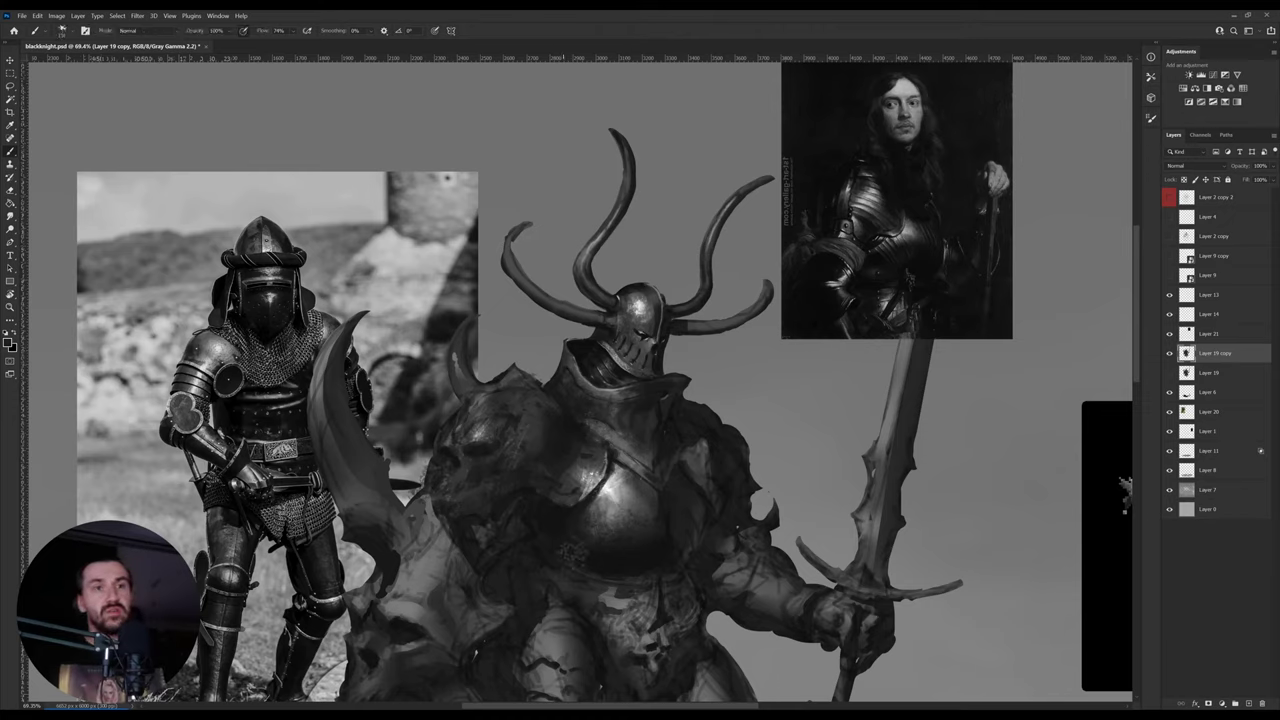
{"action": "key", "text": "i"}
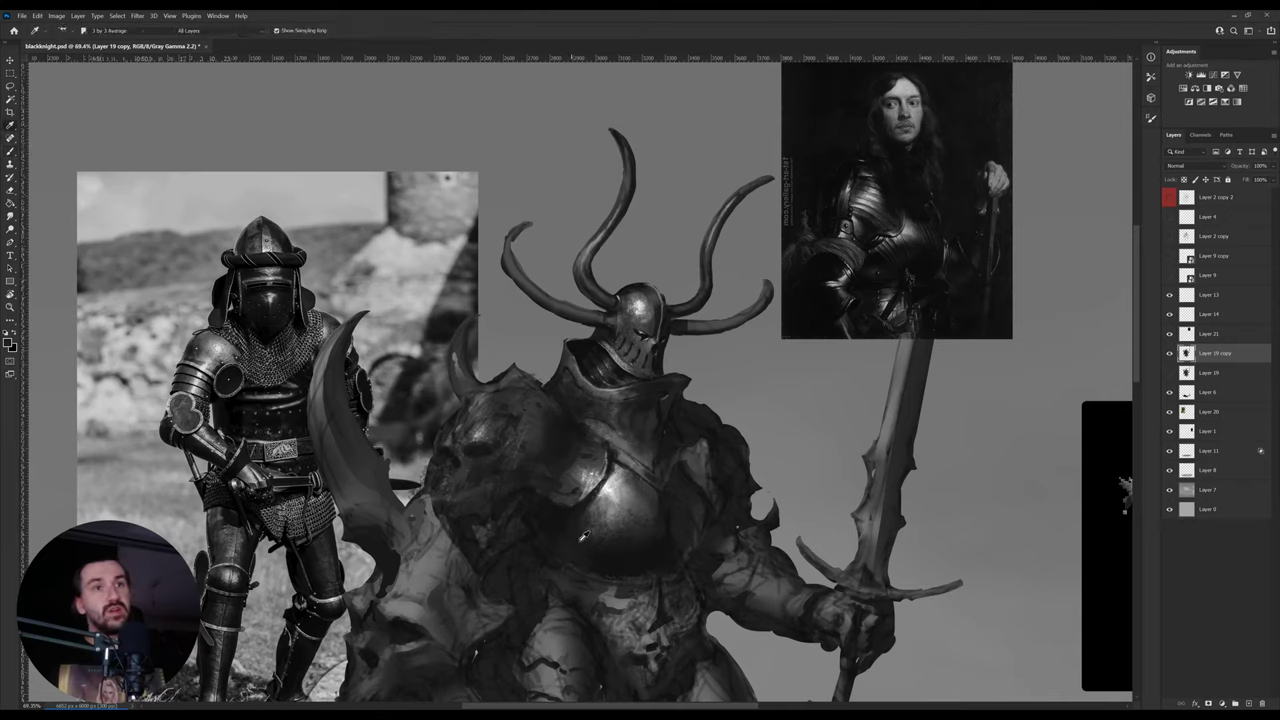
{"action": "left_click", "coordinate": [601, 557]}
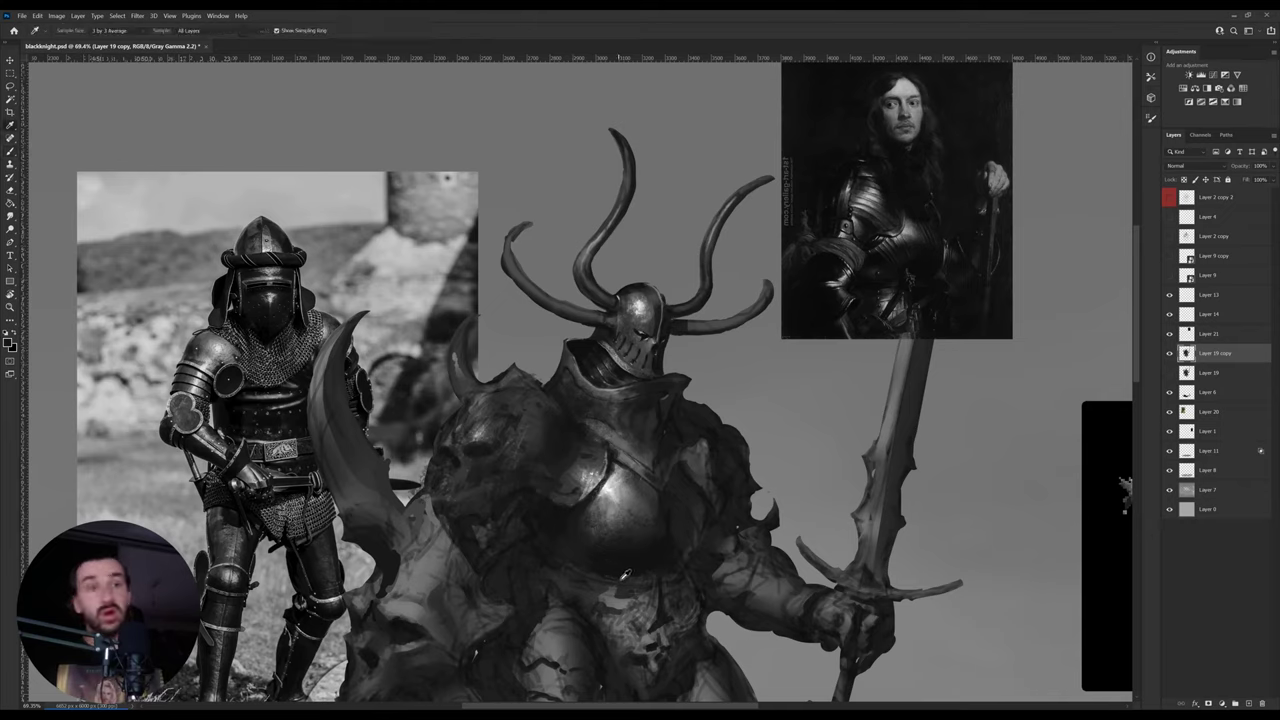
{"action": "key", "text": "b"}
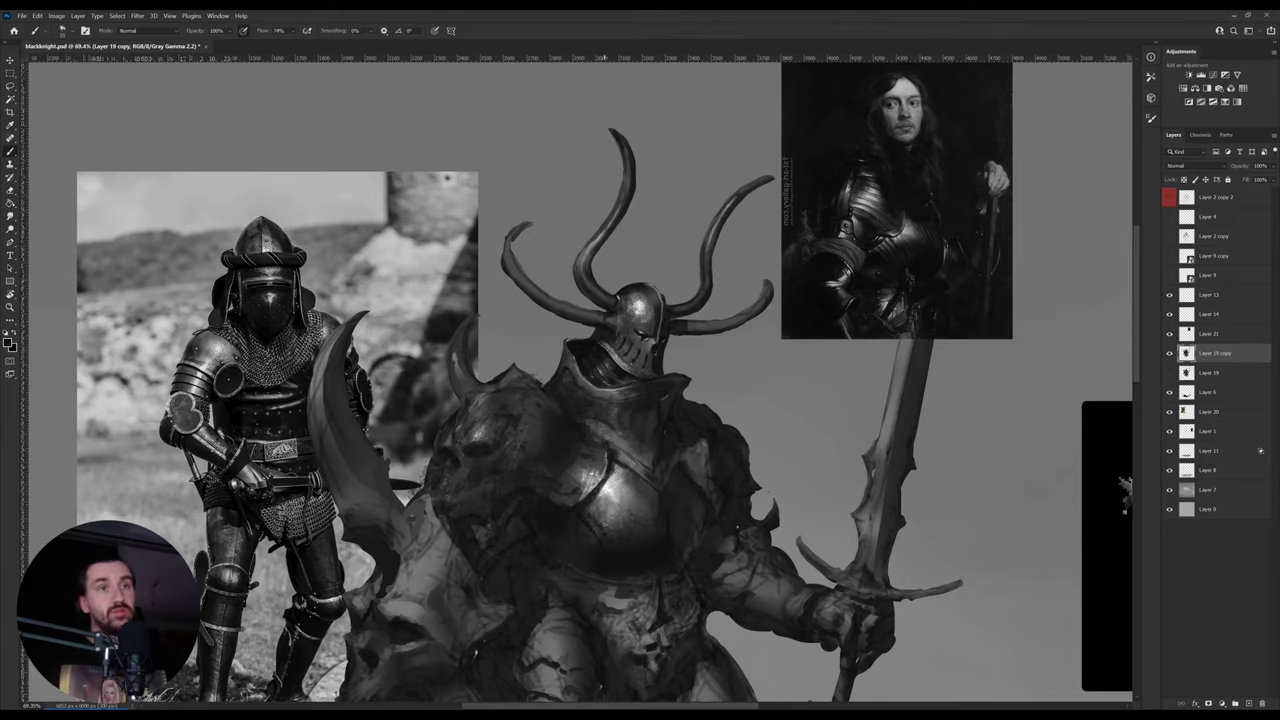
- Refine the breastplate's seam and the plate below it by painting with alternately sampled mid and dark greys
{"action": "left_click", "coordinate": [602, 510], "text": "alt"}
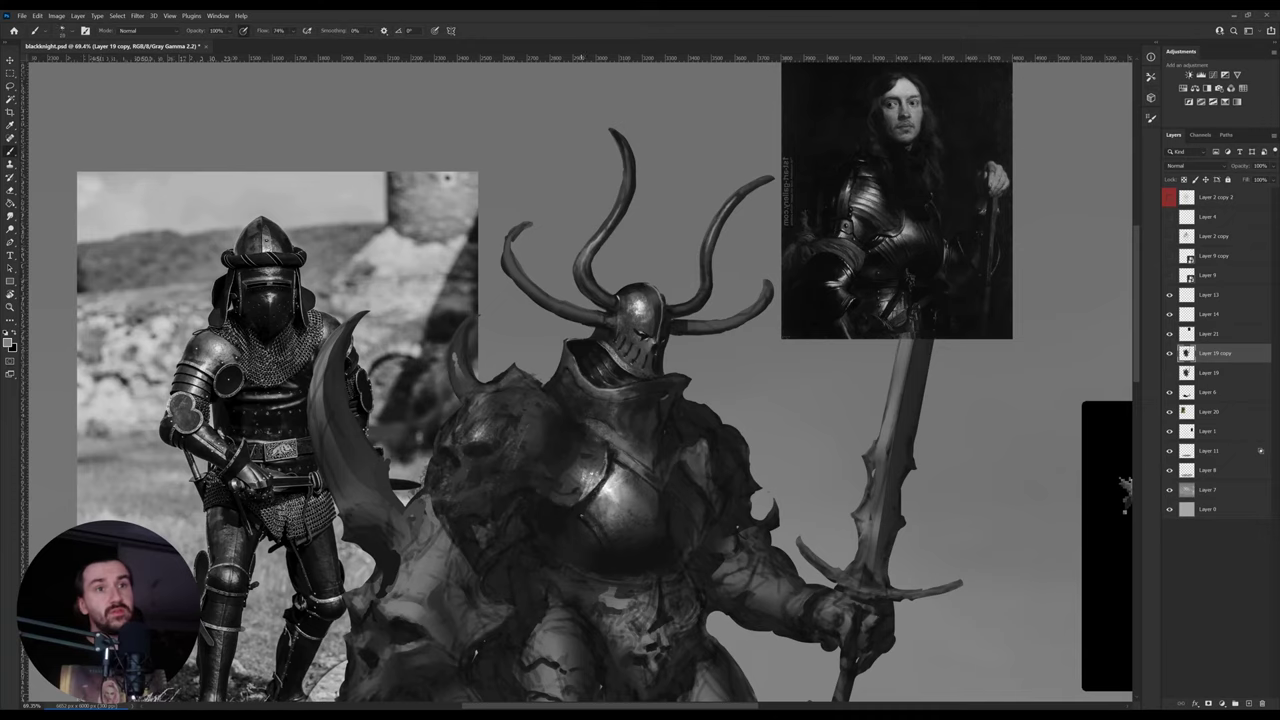
{"action": "left_click", "coordinate": [574, 514], "text": "alt"}
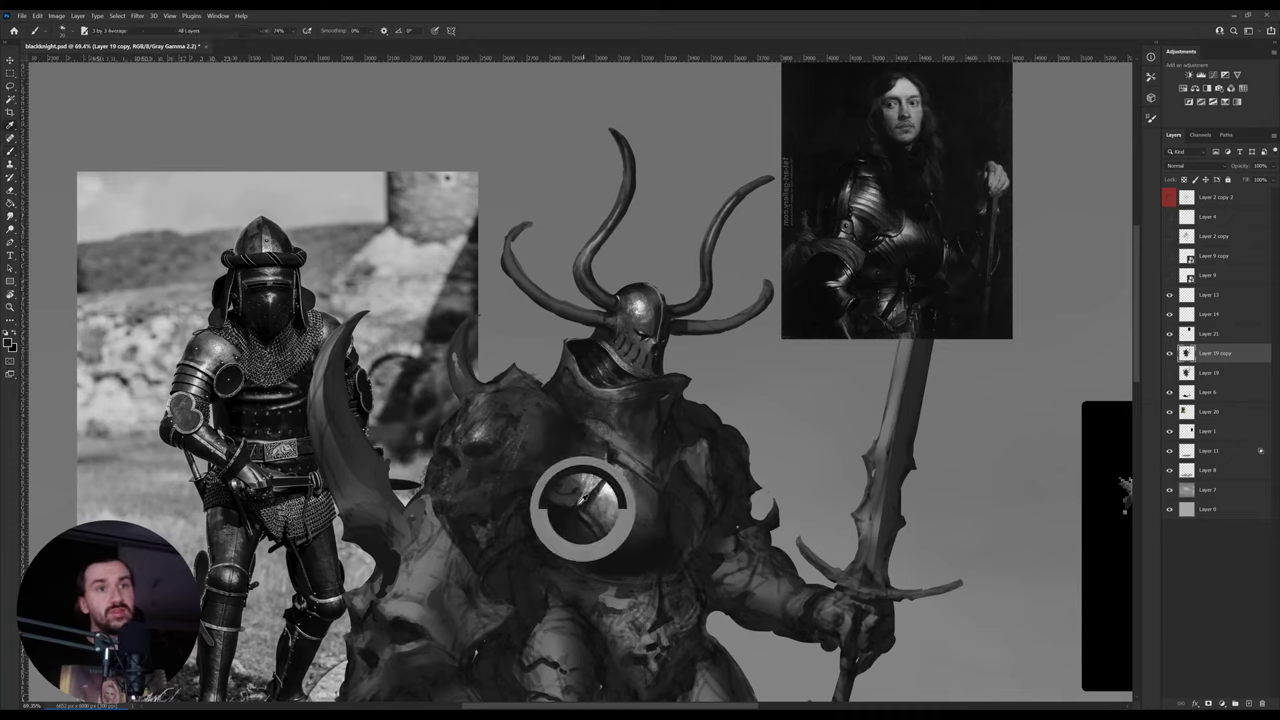
{"action": "left_click", "coordinate": [602, 512], "text": "alt"}
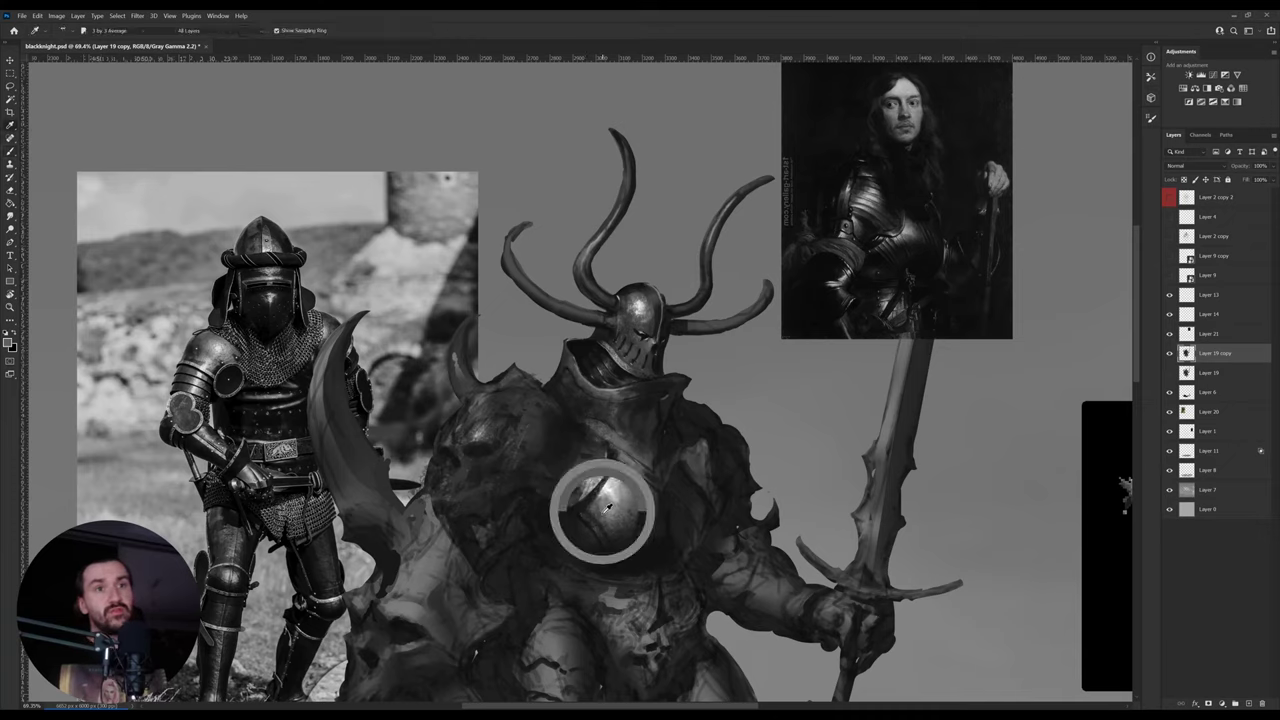
{"action": "left_click", "coordinate": [594, 528], "text": "alt"}
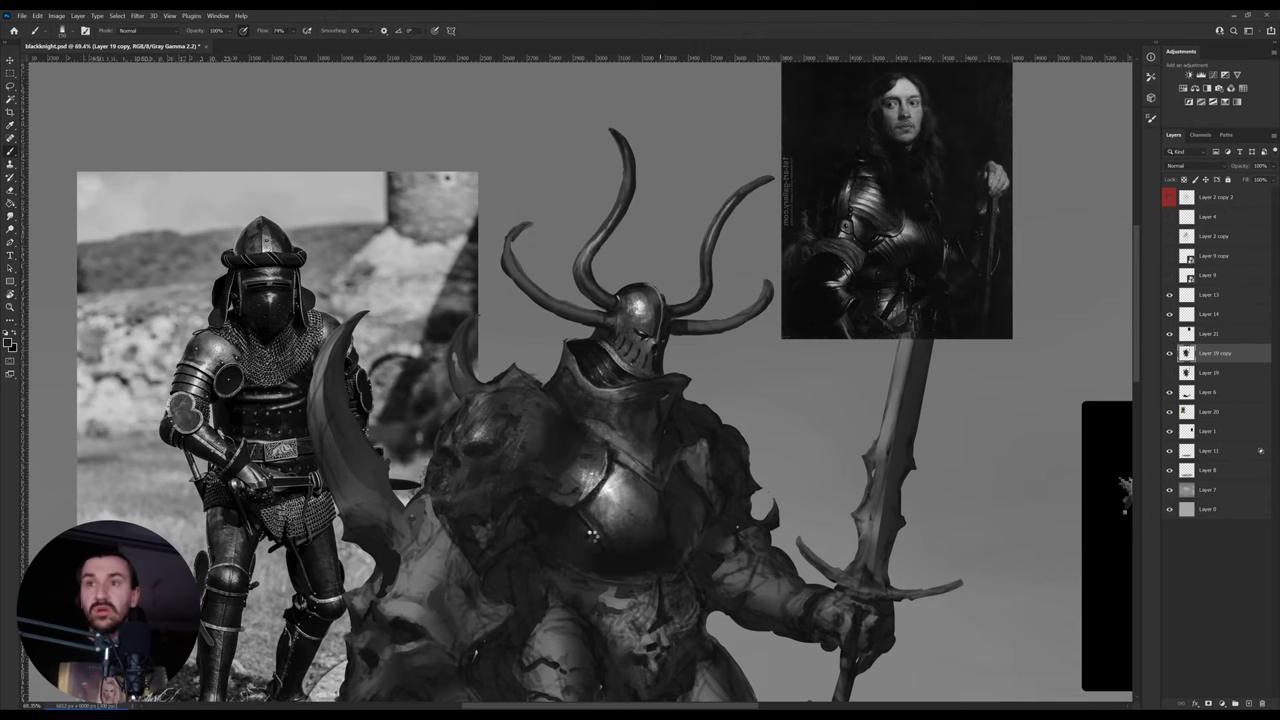
- Mirror the canvas horizontally and refine the tones around the breastplate's diagonal seam with a sampled dark grey
{"action": "key", "text": "ctrl+shift+h"}
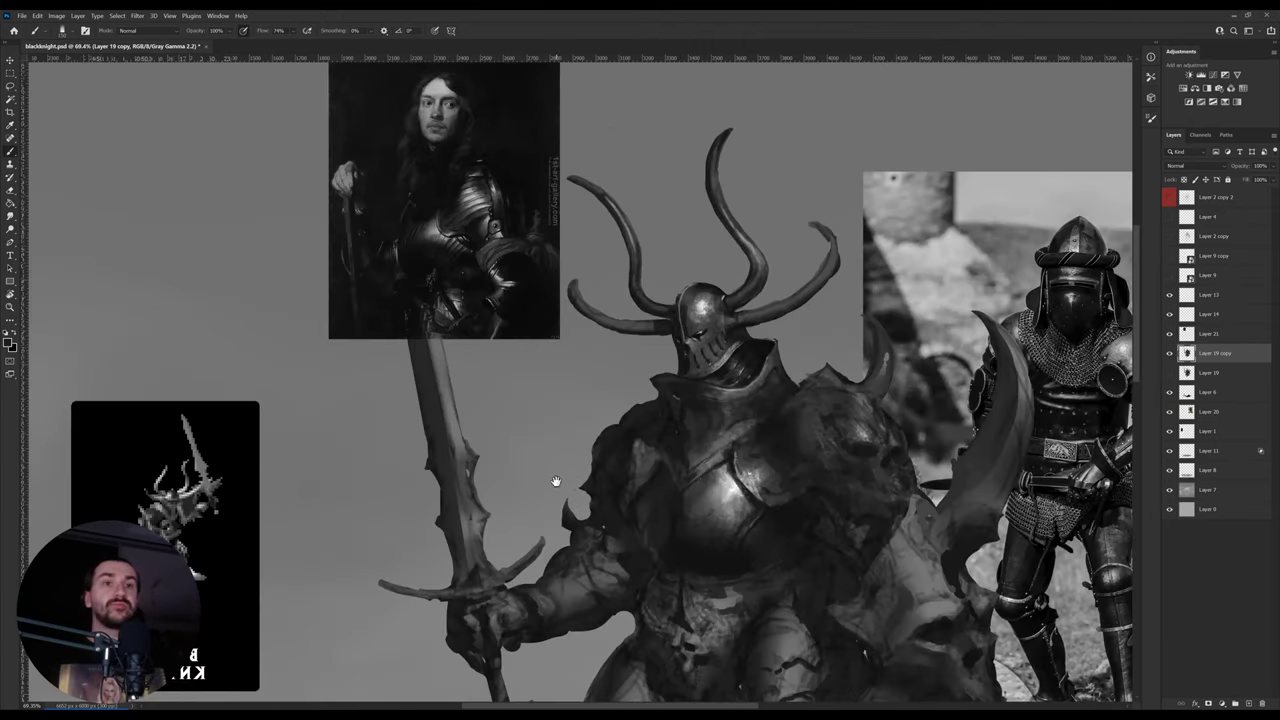
{"action": "left_click", "coordinate": [717, 560], "text": "alt"}
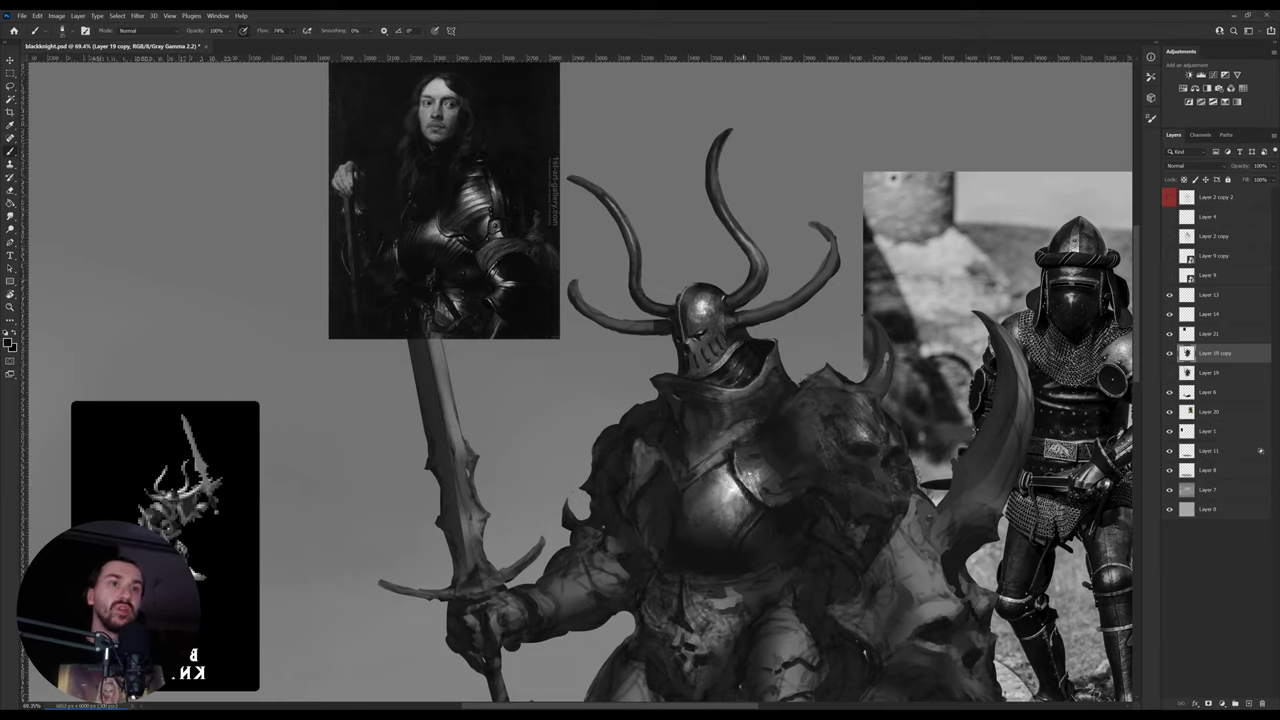
{"action": "left_click_drag", "start_coordinate": [745, 503], "coordinate": [727, 526]}
{"action": "key", "text": "i"}
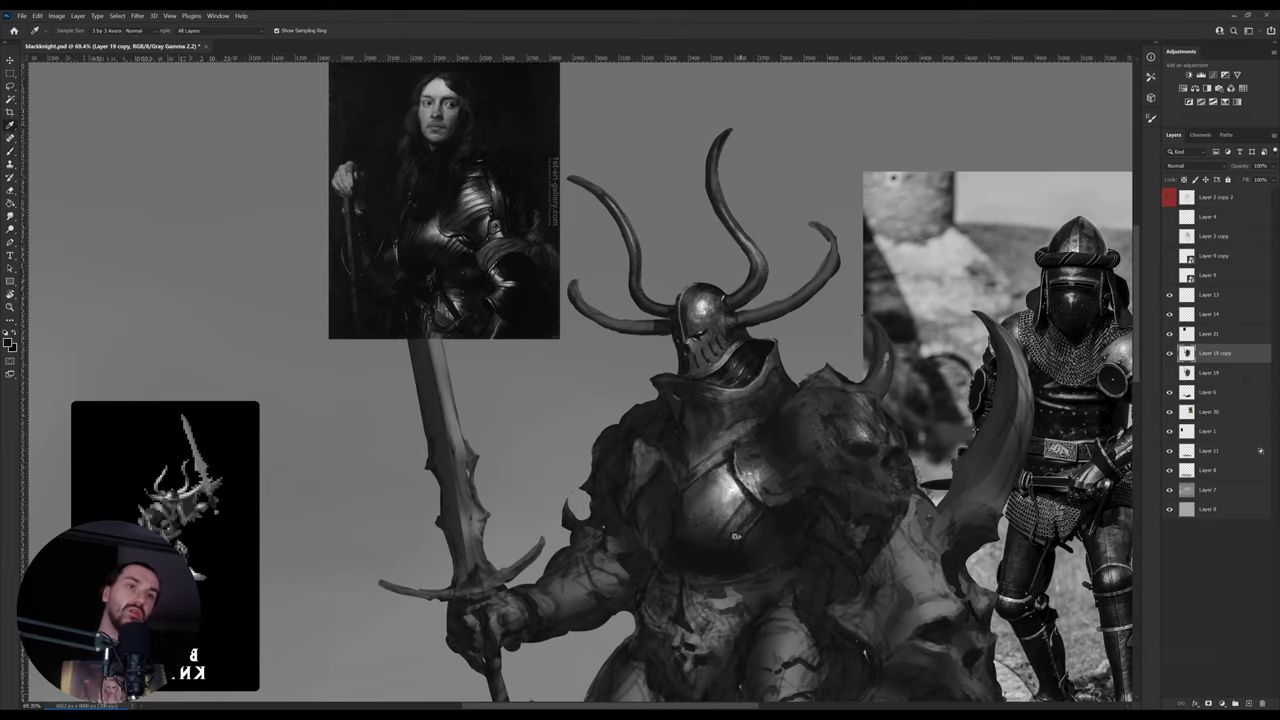
{"action": "key", "text": "r"}
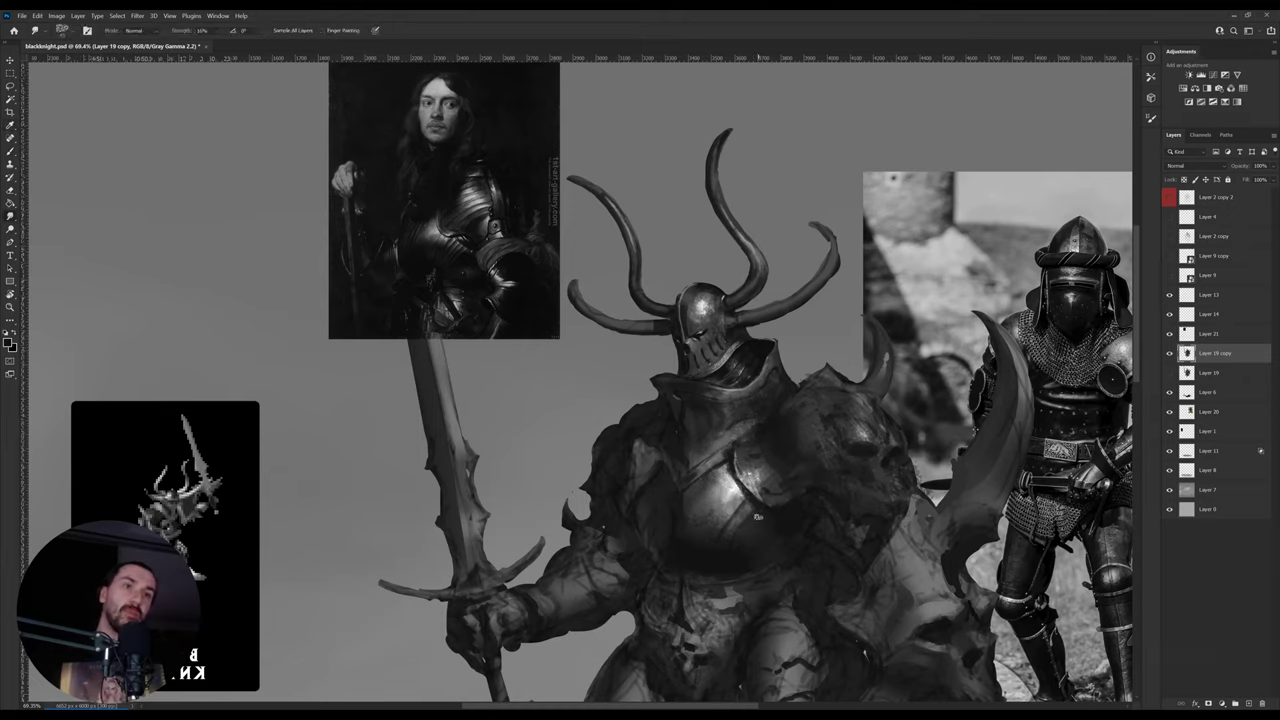
{"action": "key", "text": "i"}
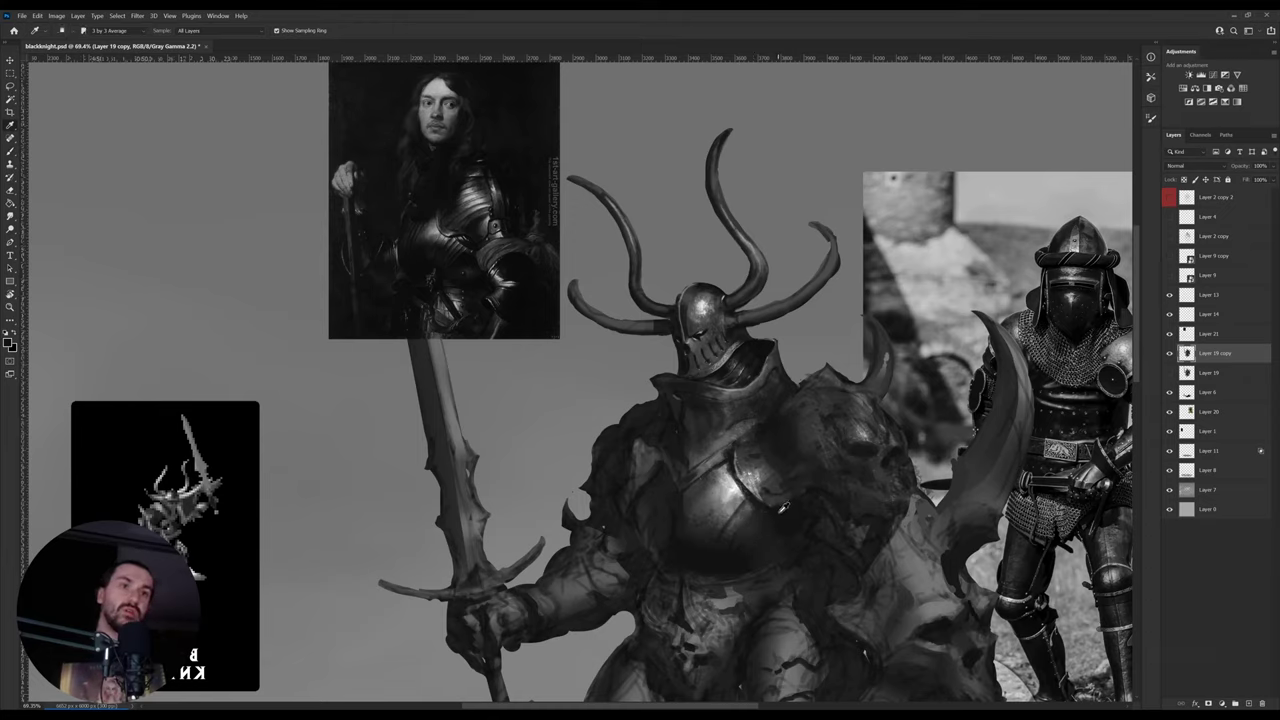
{"action": "key", "text": "b"}
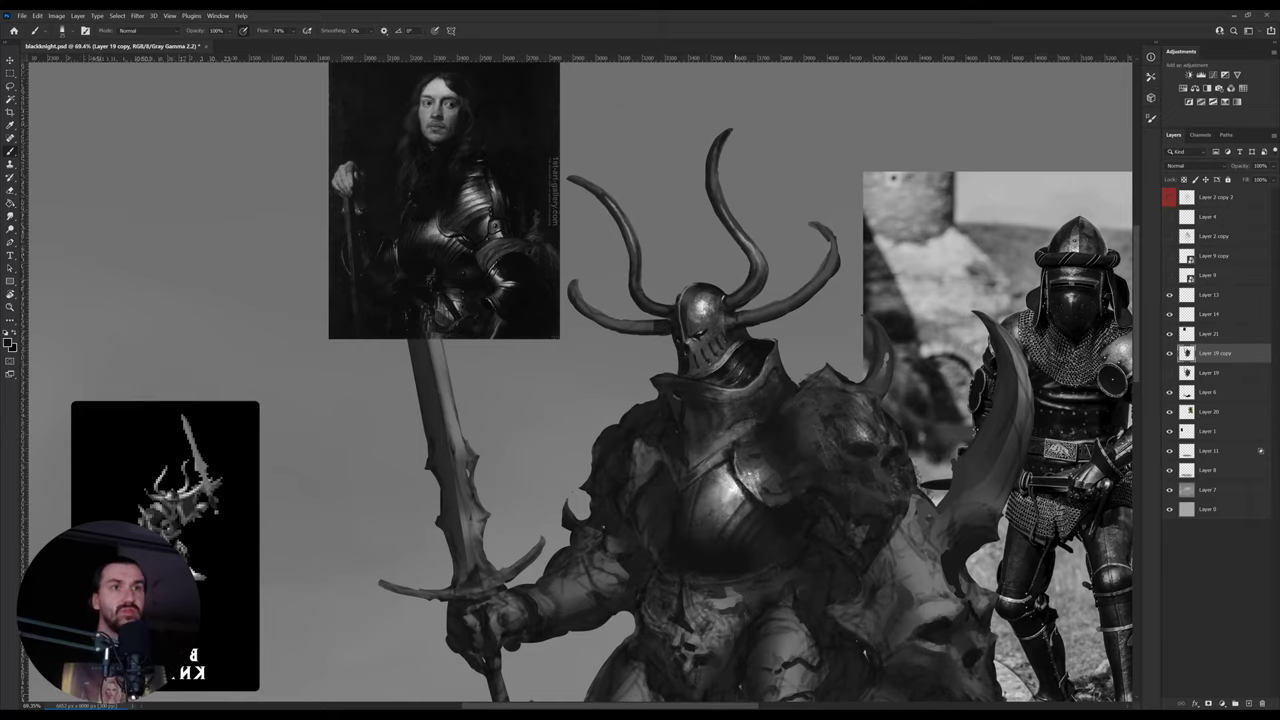
- Paint fine light and dark accents along the breastplate's main highlight and seam, using greys sampled around them
{"action": "left_click_drag", "start_coordinate": [723, 489], "coordinate": [733, 492]}
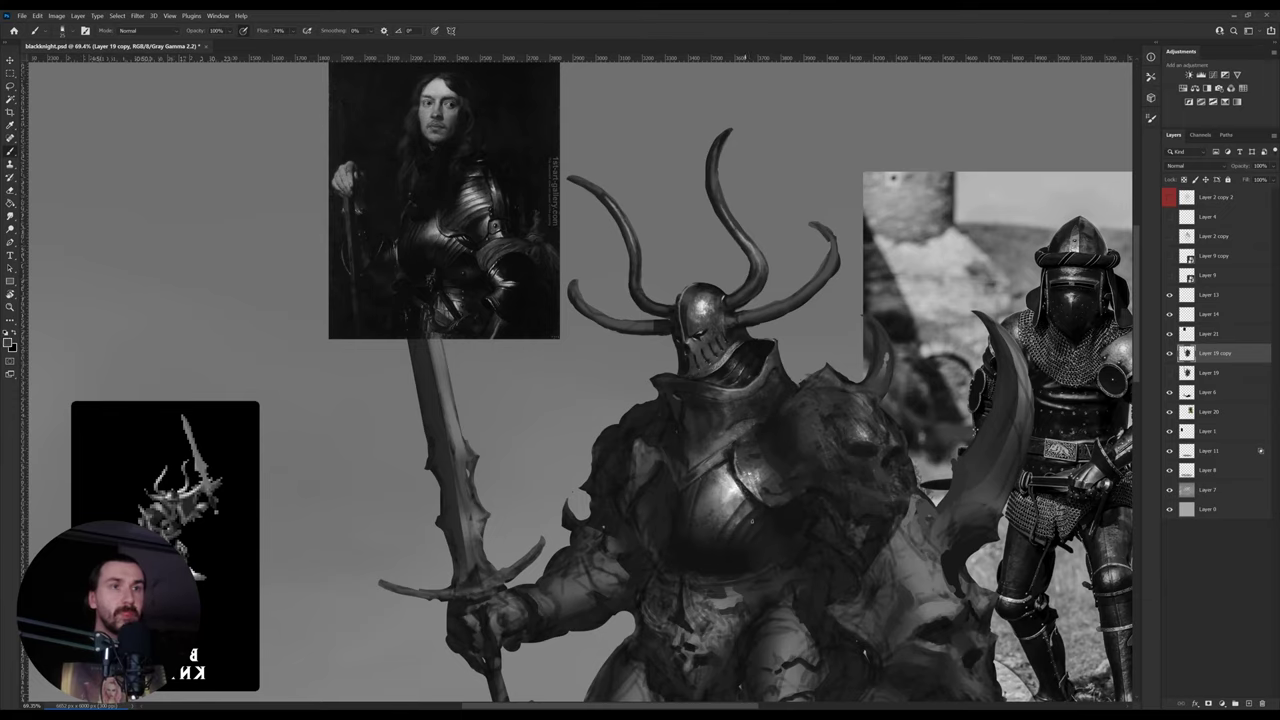
{"action": "left_click", "coordinate": [752, 516], "text": "alt"}
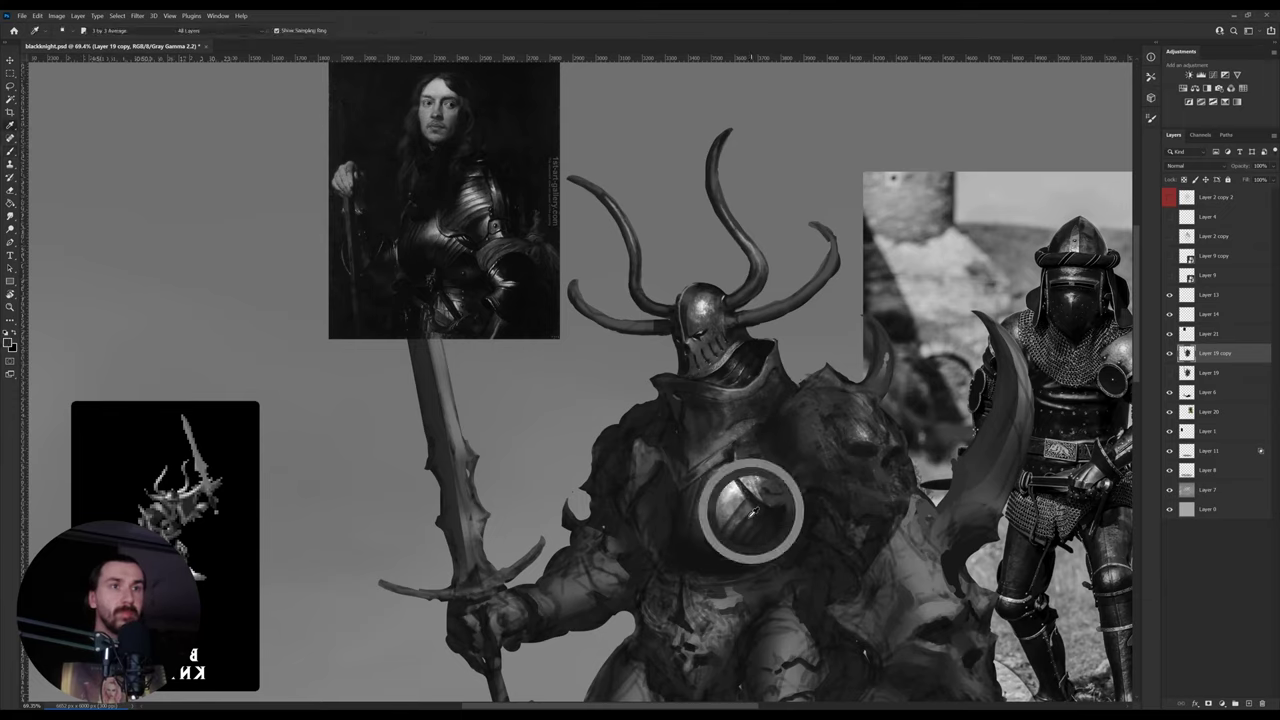
{"action": "left_click", "coordinate": [733, 490], "text": "alt"}
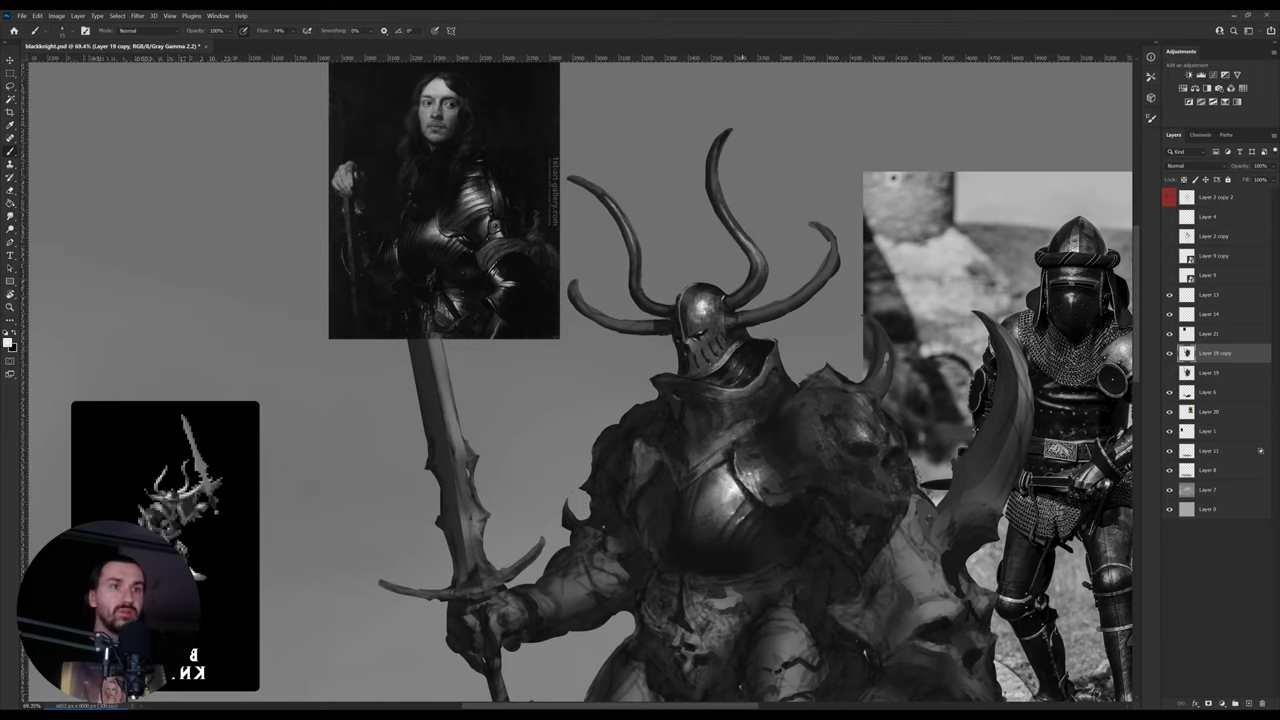
{"action": "left_click", "coordinate": [742, 488], "text": "alt"}
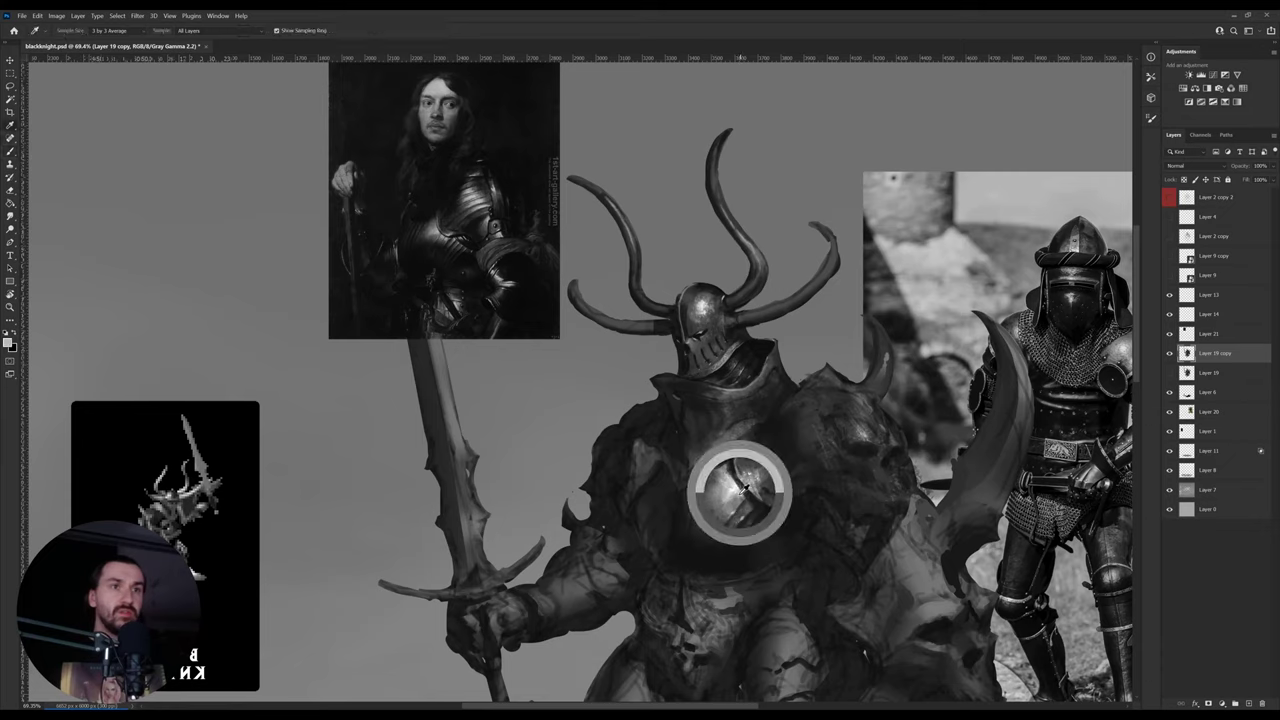
{"action": "left_click", "coordinate": [742, 488], "text": "alt"}
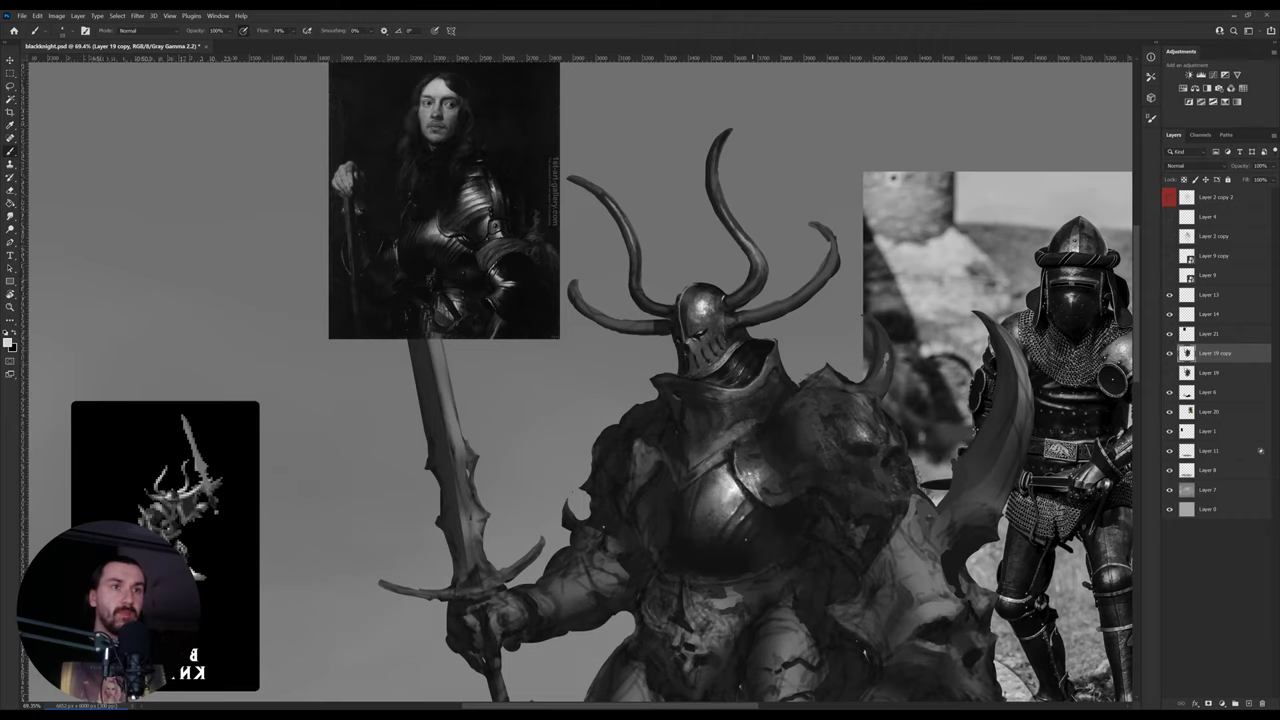
{"action": "left_click", "coordinate": [748, 530], "text": "alt"}
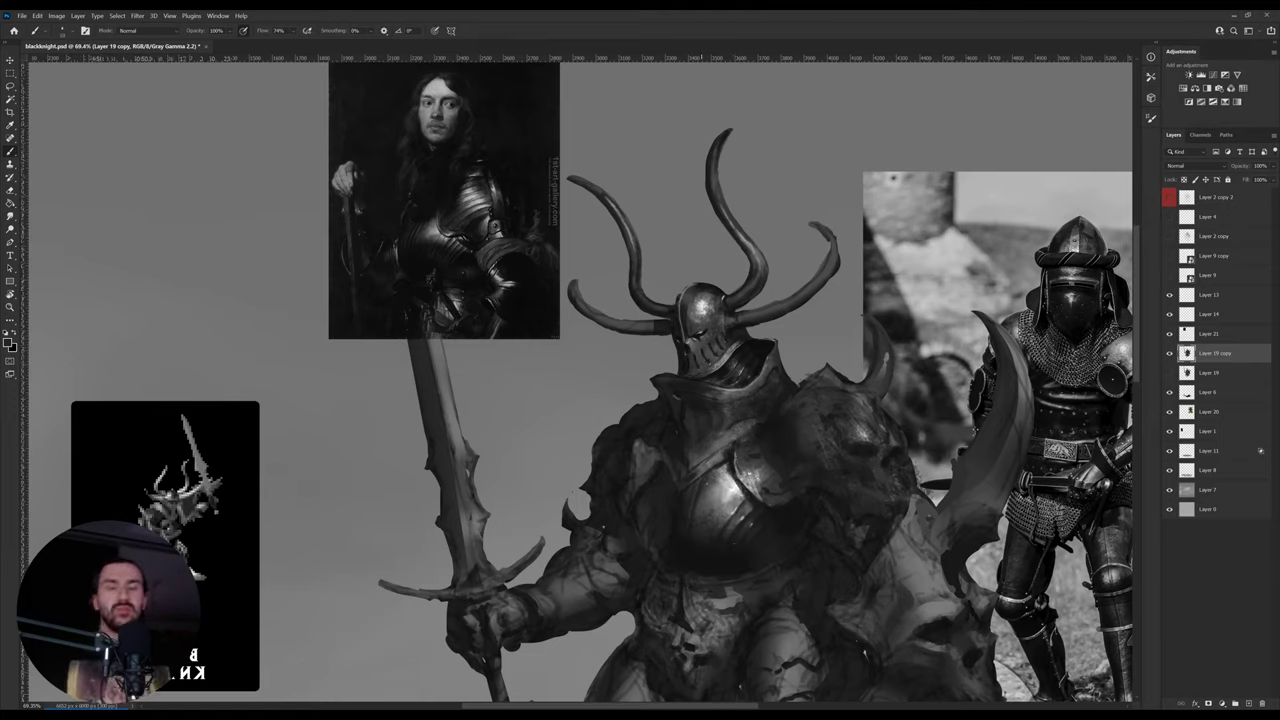
{"action": "key", "text": "alt"}
{"action": "left_click", "coordinate": [783, 517], "text": "alt"}
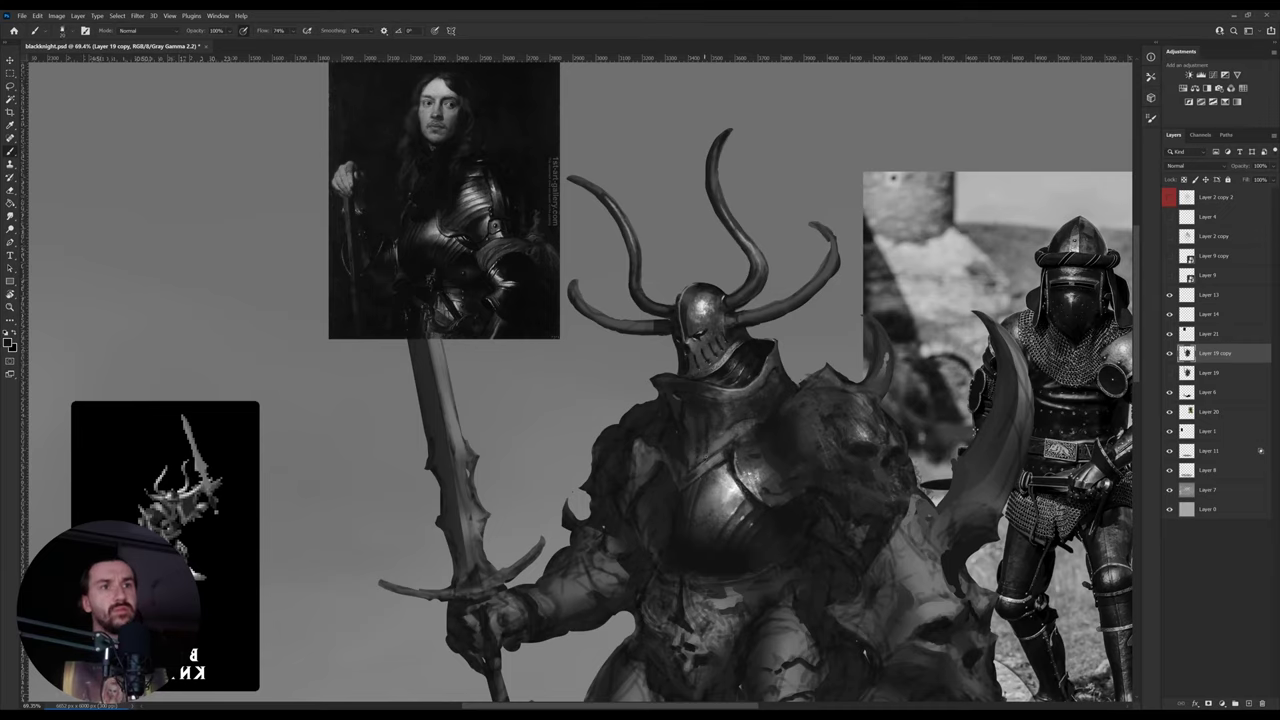
- Paint curved ridges on the upper chest between collar and breastplate with alternately sampled dark and mid greys
{"action": "left_click", "coordinate": [702, 450], "text": "alt"}
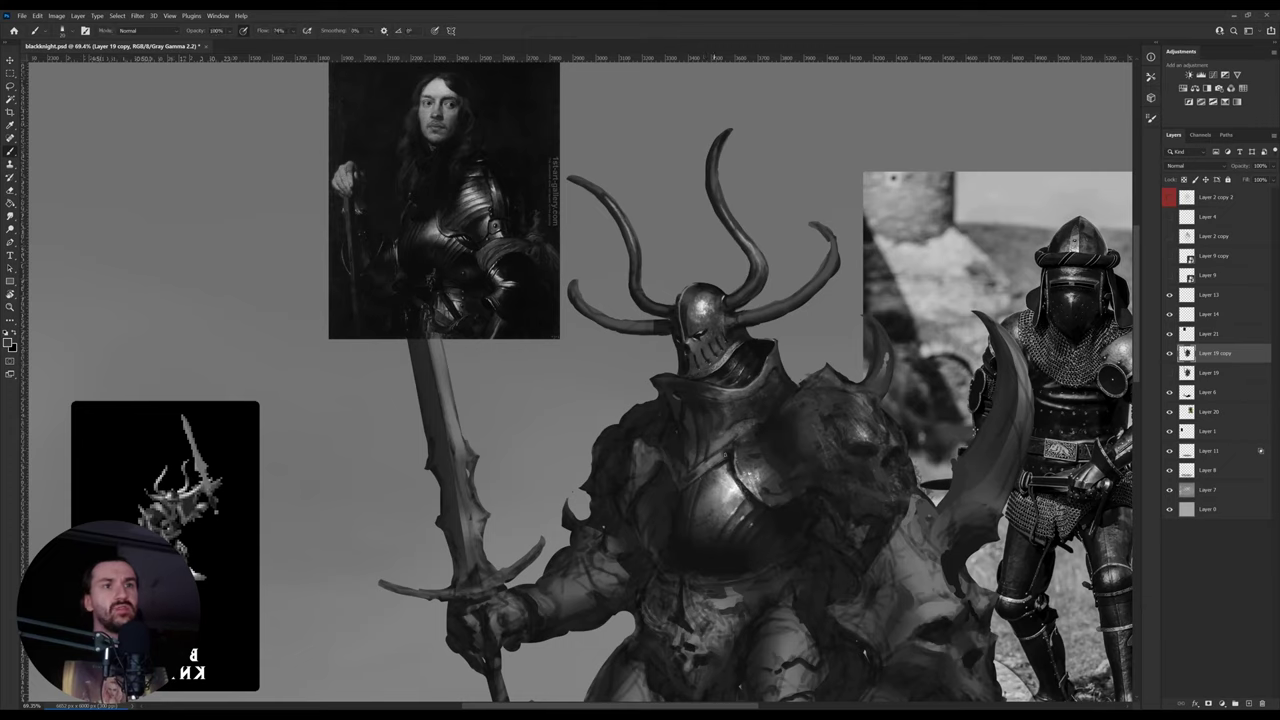
{"action": "left_click", "coordinate": [736, 456], "text": "alt"}
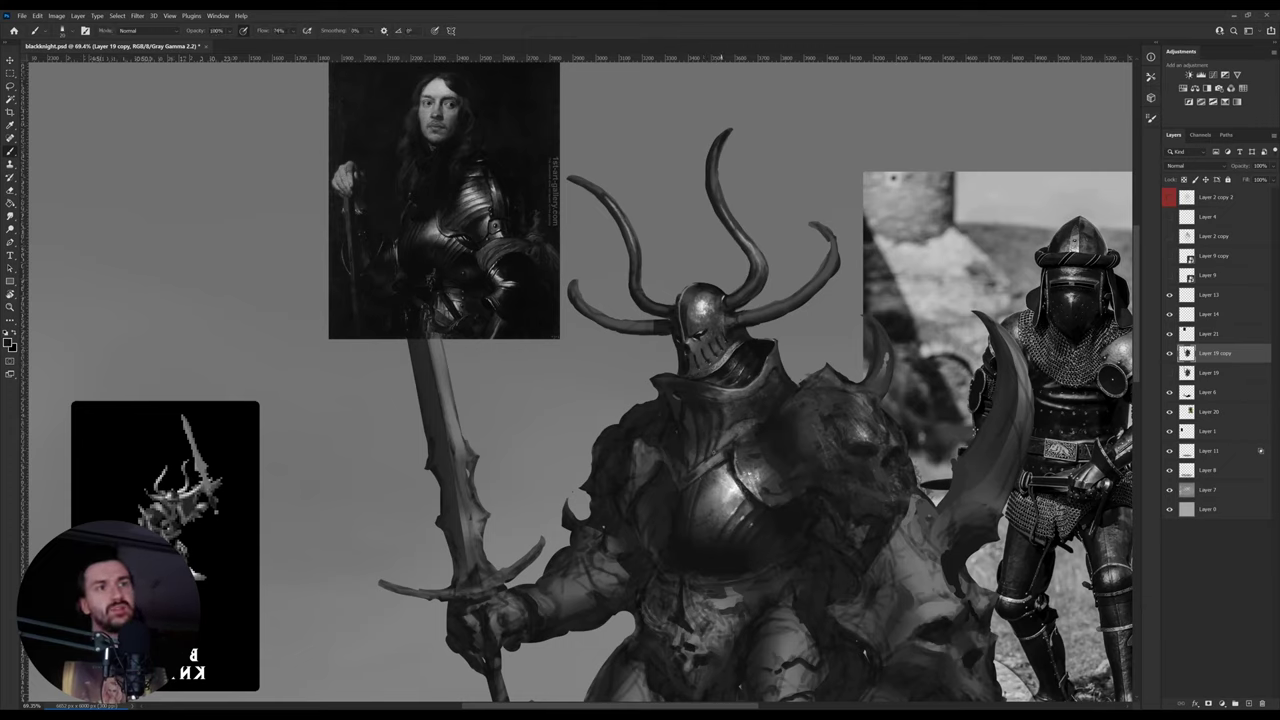
{"action": "left_click", "coordinate": [716, 420], "text": "alt"}
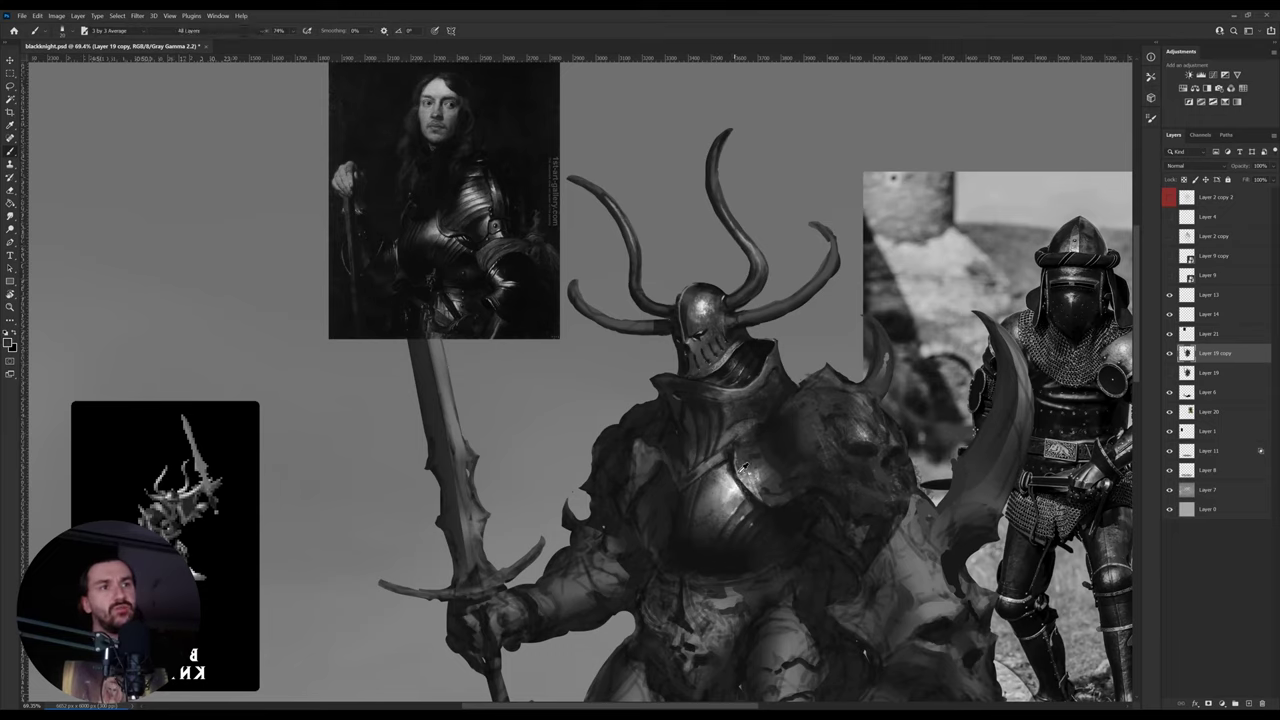
{"action": "left_click", "coordinate": [718, 432], "text": "alt"}
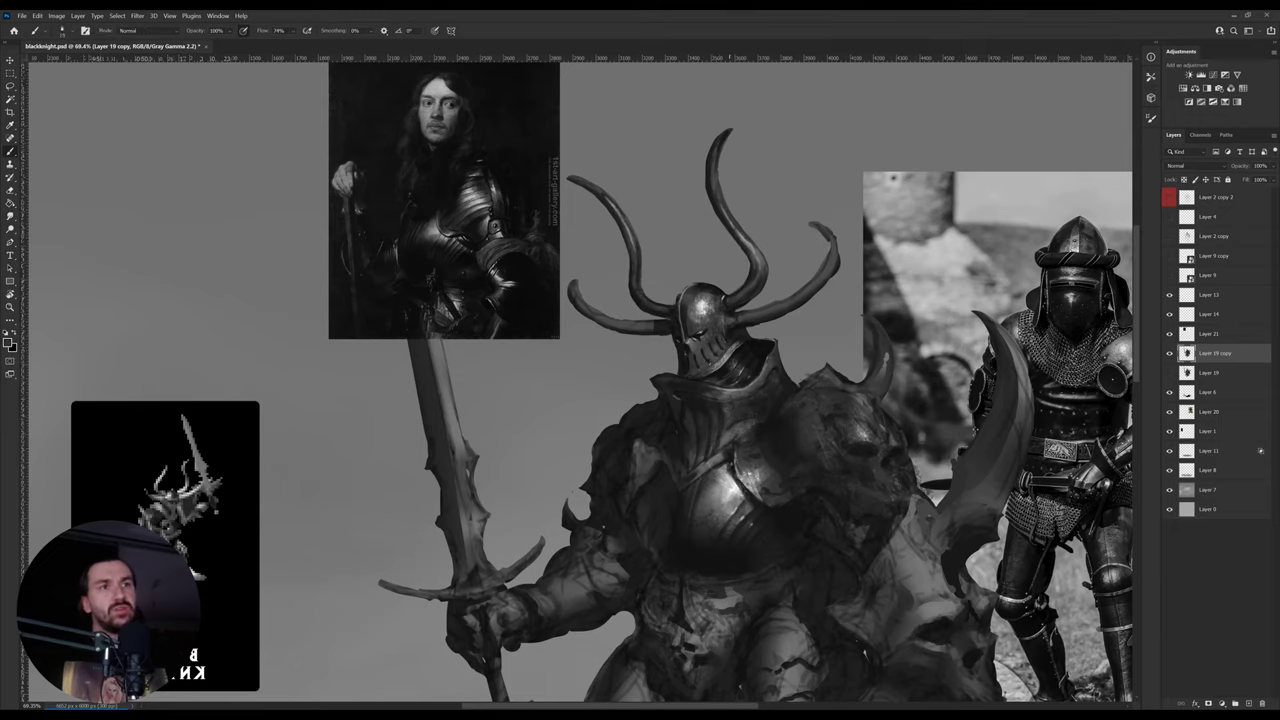
{"action": "left_click", "coordinate": [731, 460], "text": "alt"}
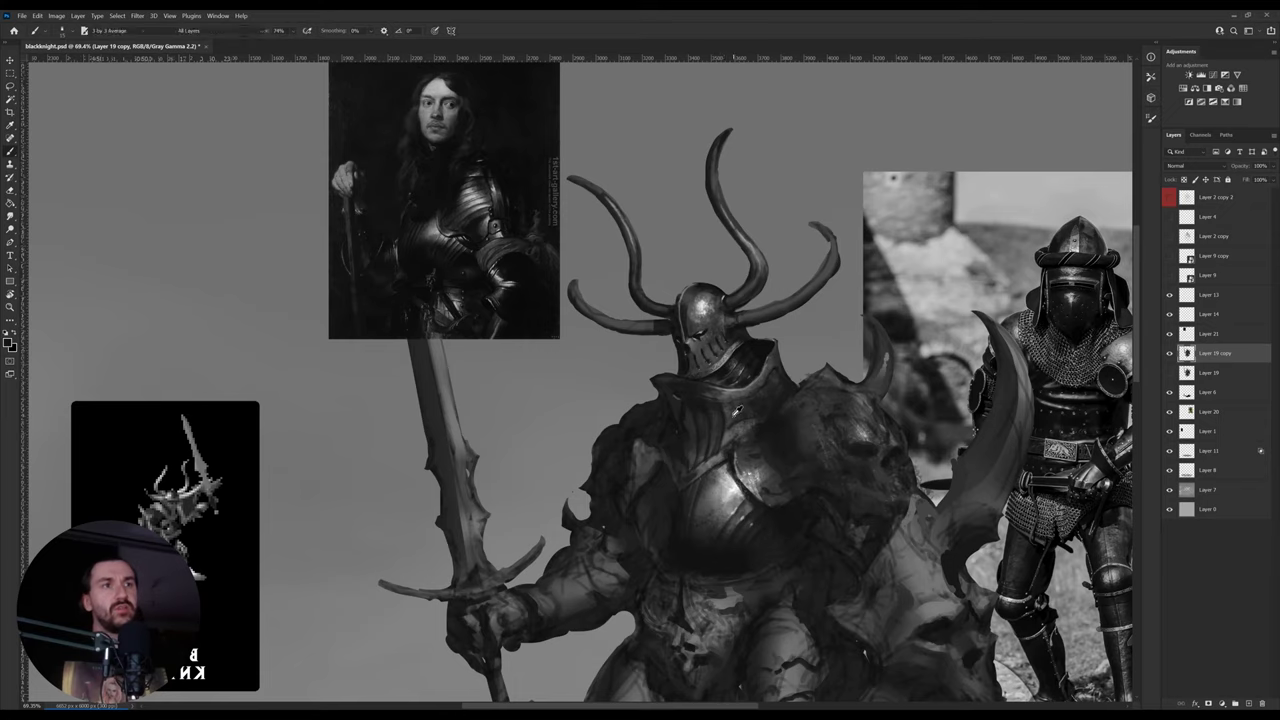
{"action": "left_click", "coordinate": [731, 420], "text": "alt"}
{"action": "left_click", "coordinate": [731, 423], "text": "alt"}
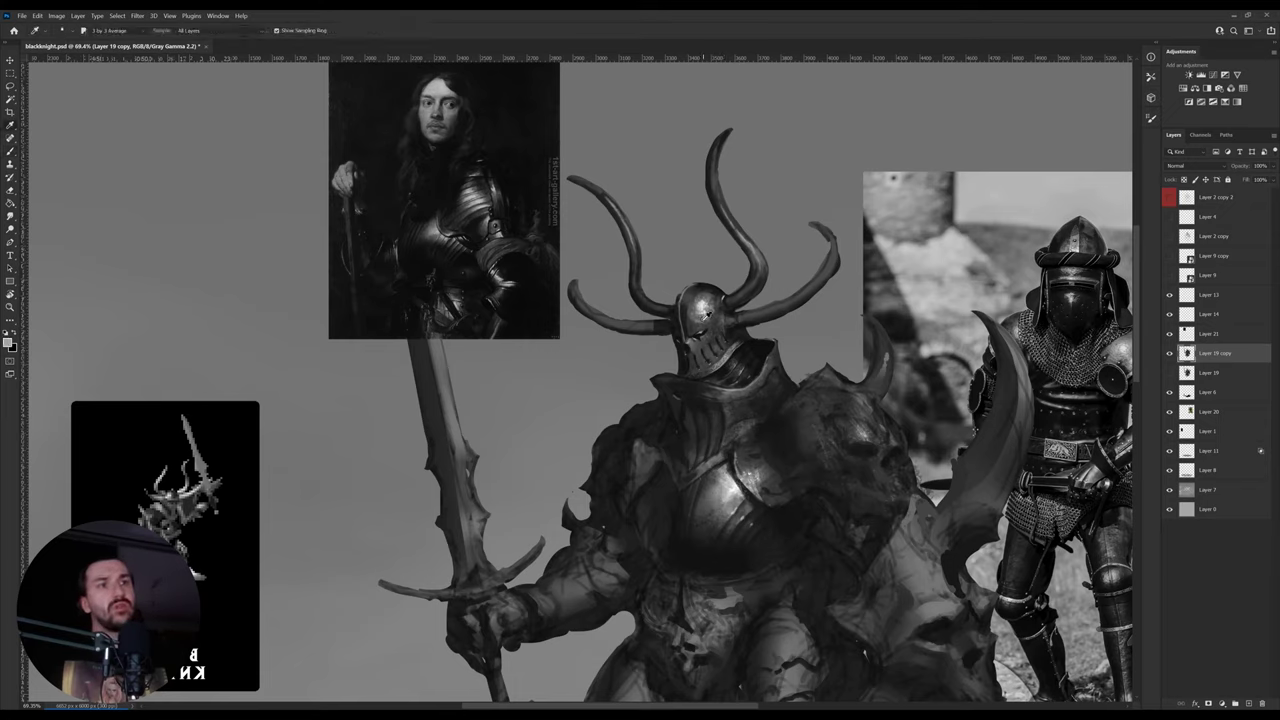
- Sharpen the breastplate's upper rim and the ridges above it with light greys sampled from the highlights
{"action": "left_click", "coordinate": [706, 452], "text": "alt"}
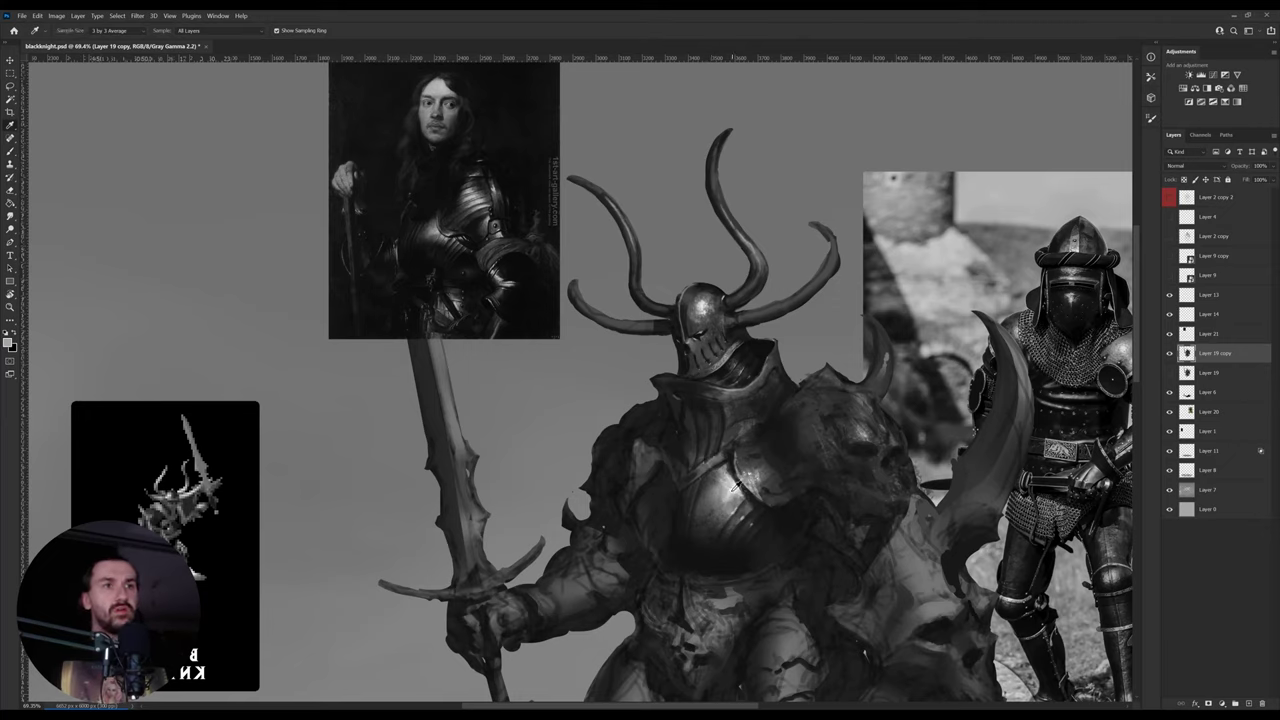
{"action": "left_click", "coordinate": [735, 487], "text": "alt"}
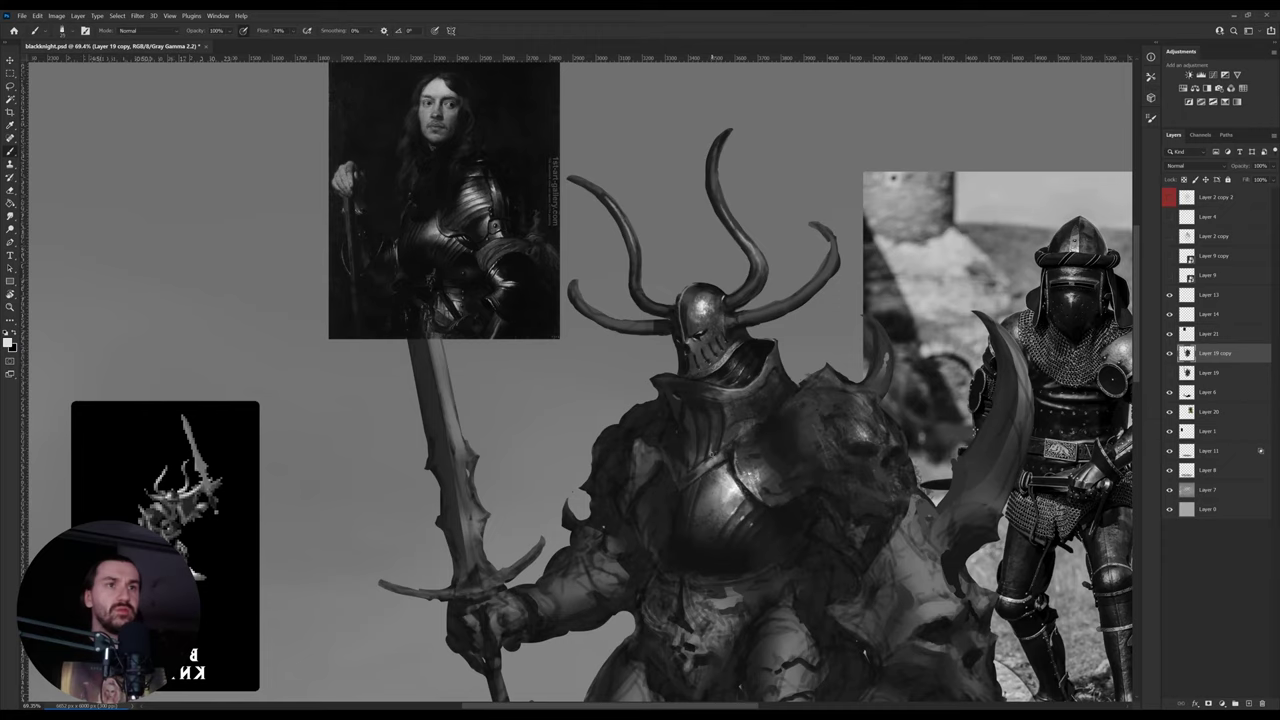
{"action": "left_click", "coordinate": [711, 448], "text": "alt"}
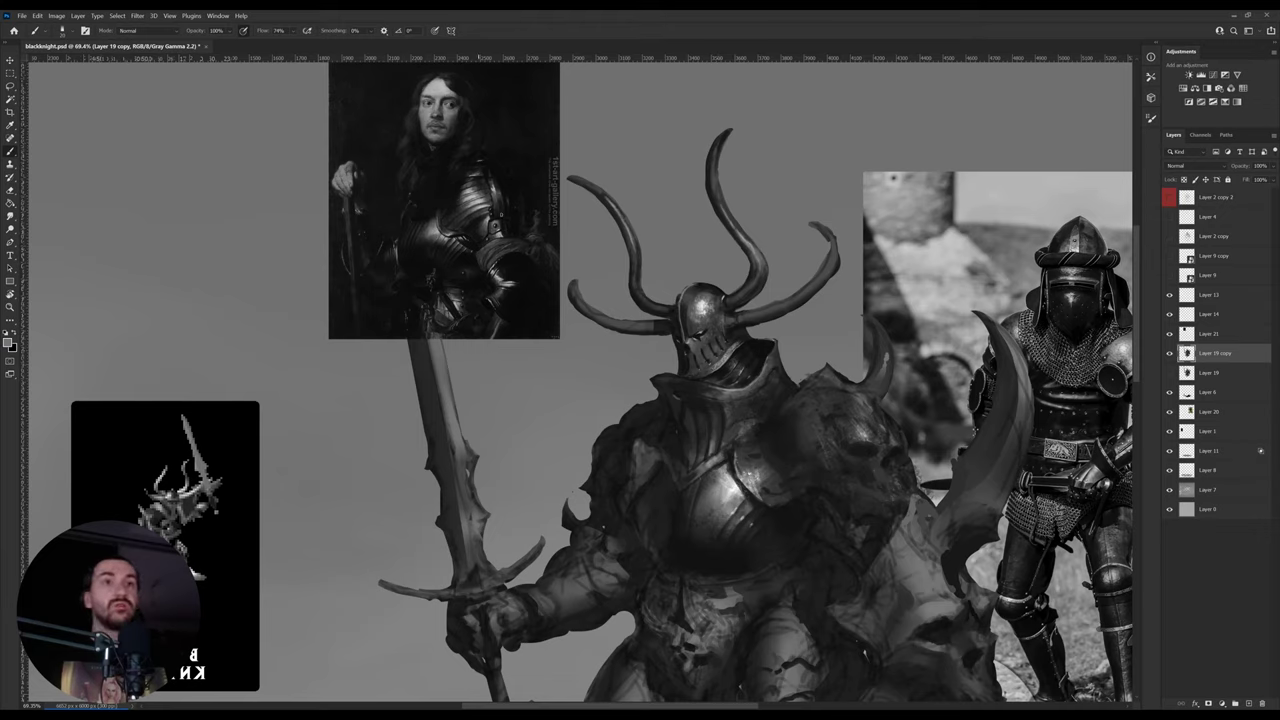
{"action": "left_click", "coordinate": [722, 437], "text": "alt"}
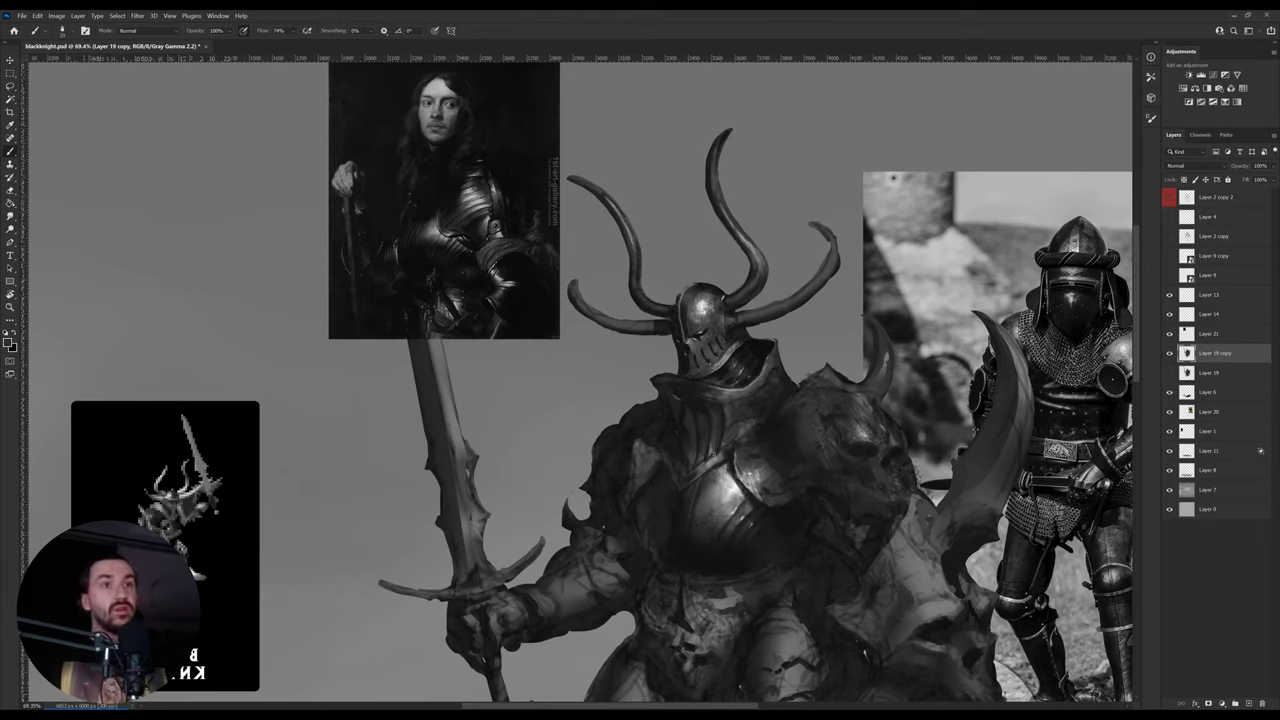
{"action": "left_click", "coordinate": [712, 451], "text": "alt"}
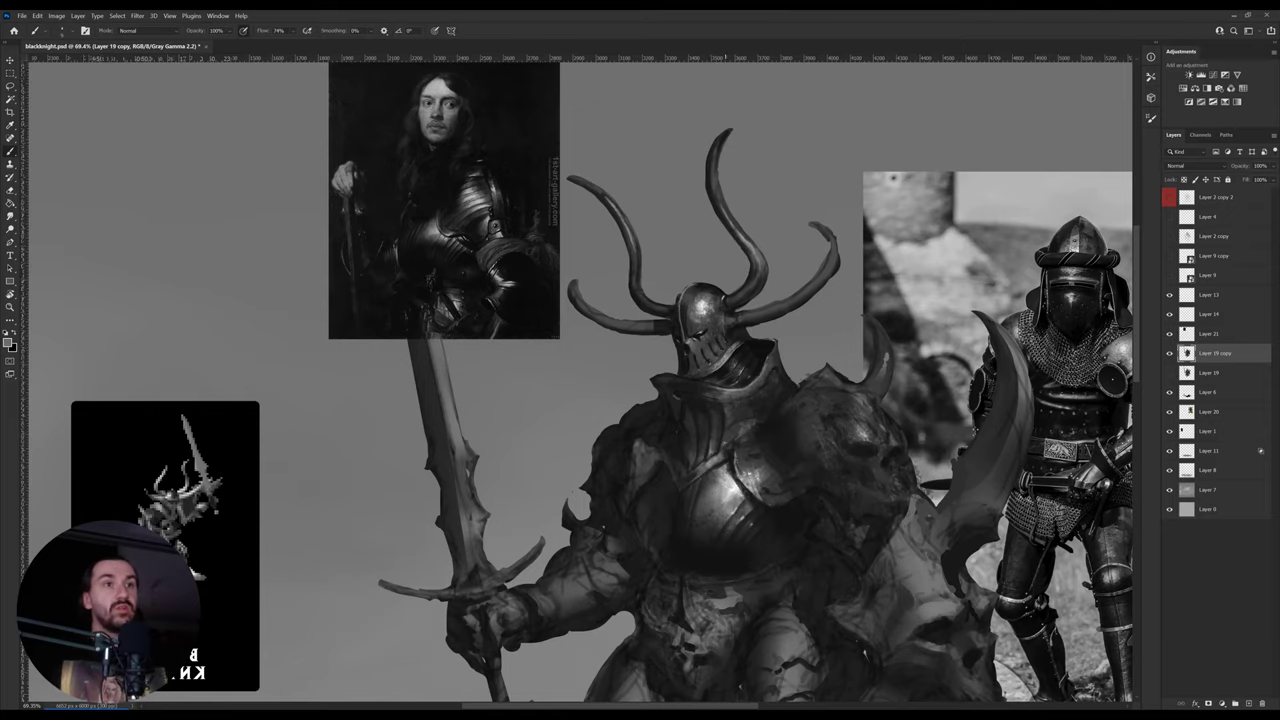
- Refine the outer edge of the upper chest beside the sword arm's shoulder with sampled dark greys
{"action": "left_click", "coordinate": [694, 410], "text": "alt"}
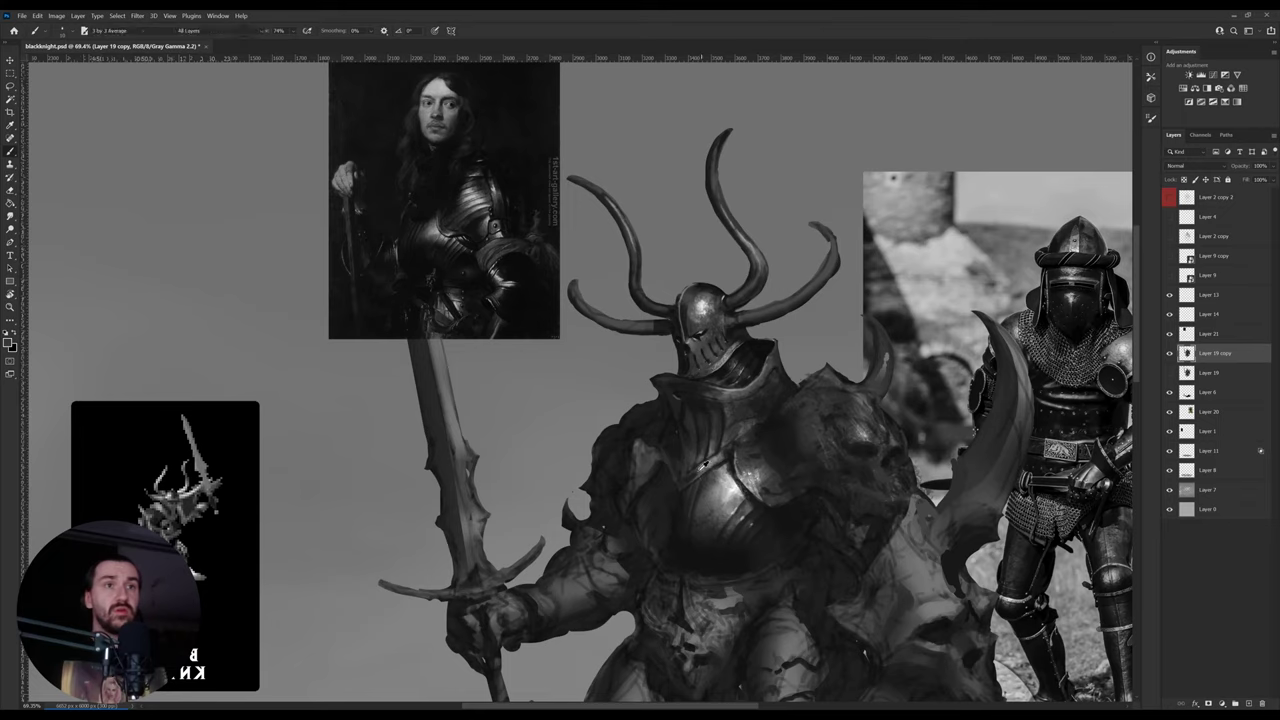
{"action": "left_click", "coordinate": [679, 482], "text": "alt"}
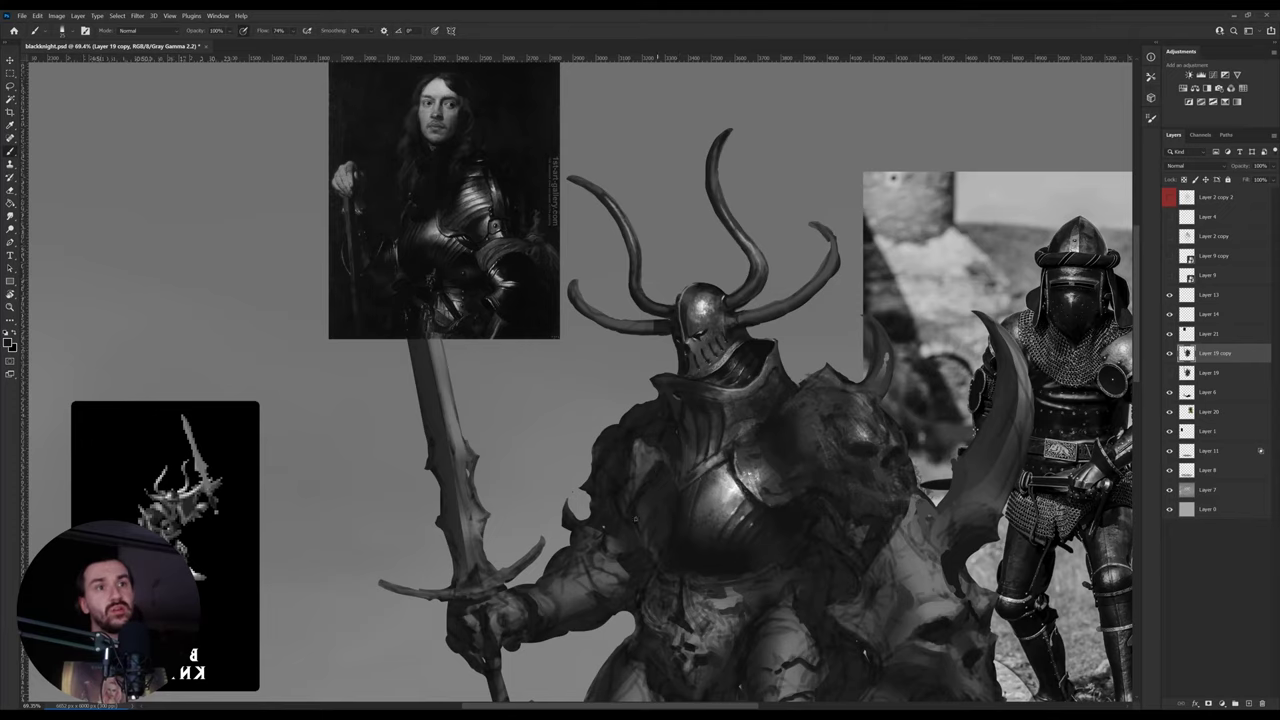
{"action": "left_click", "coordinate": [661, 426], "text": "alt"}
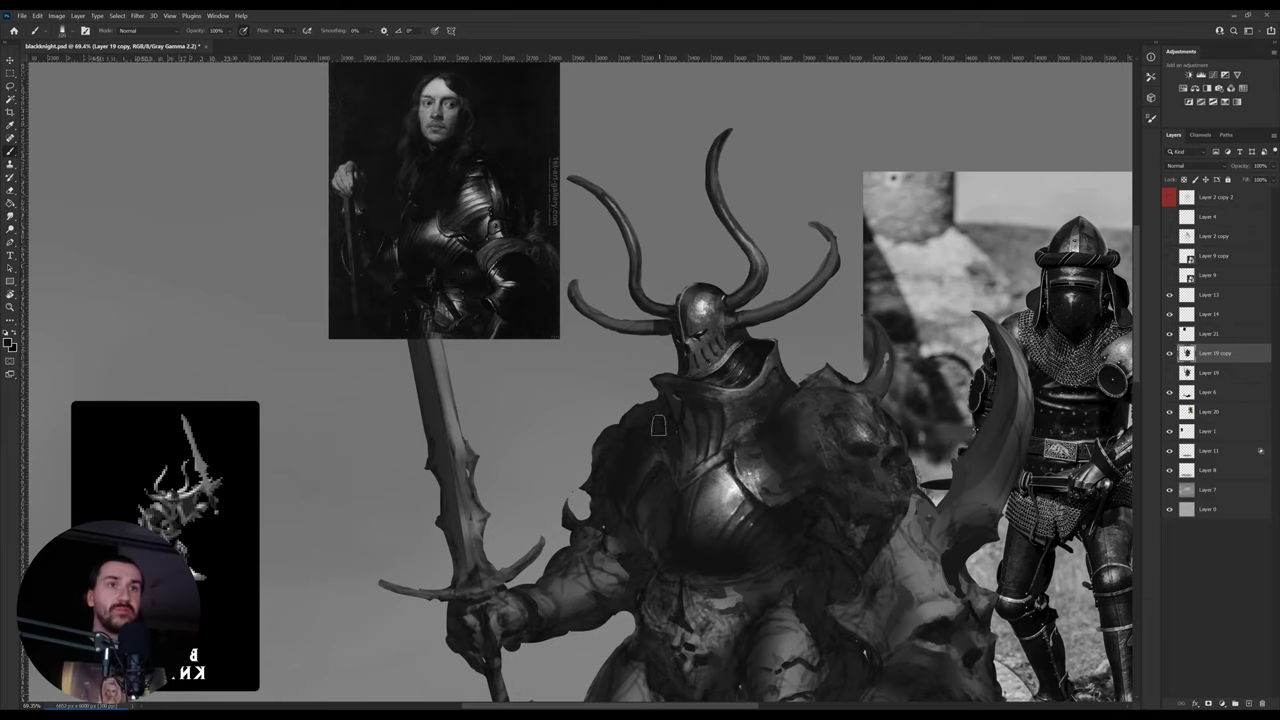
- Start defining the skull pauldron's brow and eye socket with brush strokes in sampled mid and dark greys
{"action": "left_click_drag", "start_coordinate": [840, 478], "coordinate": [797, 437]}
{"action": "left_click", "coordinate": [736, 386], "text": "alt"}
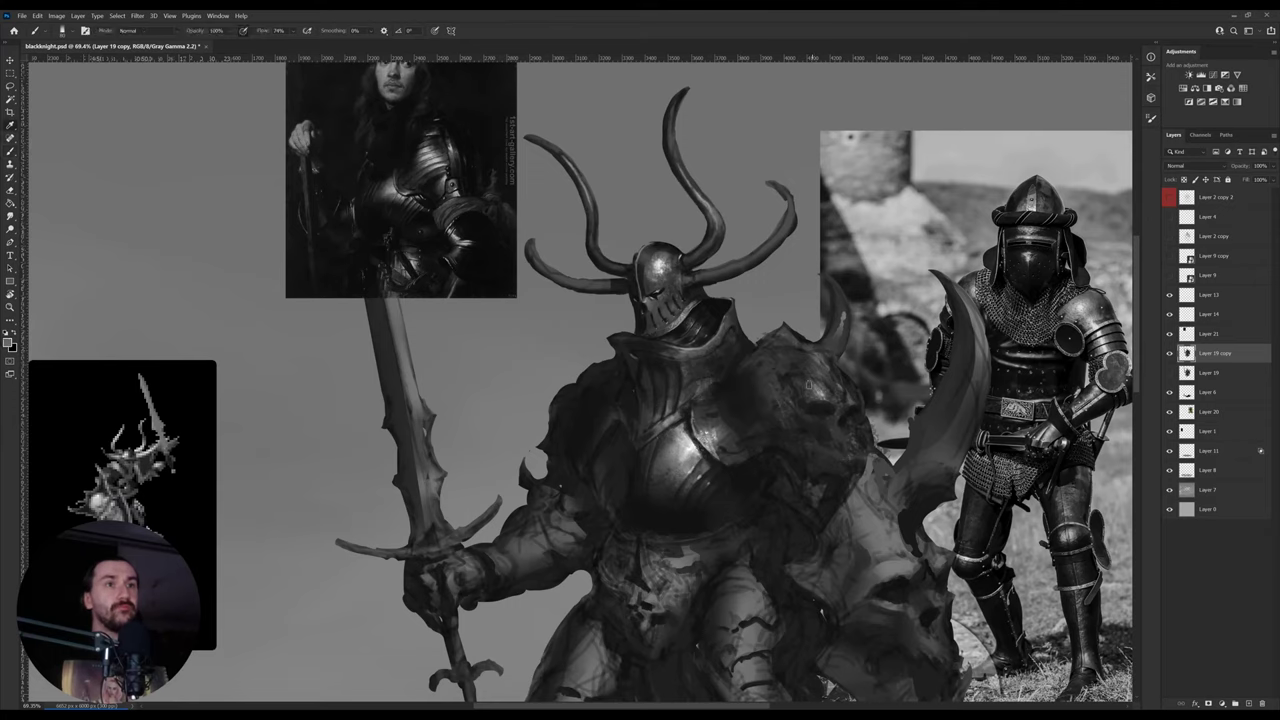
{"action": "left_click_drag", "start_coordinate": [809, 384], "coordinate": [800, 387]}
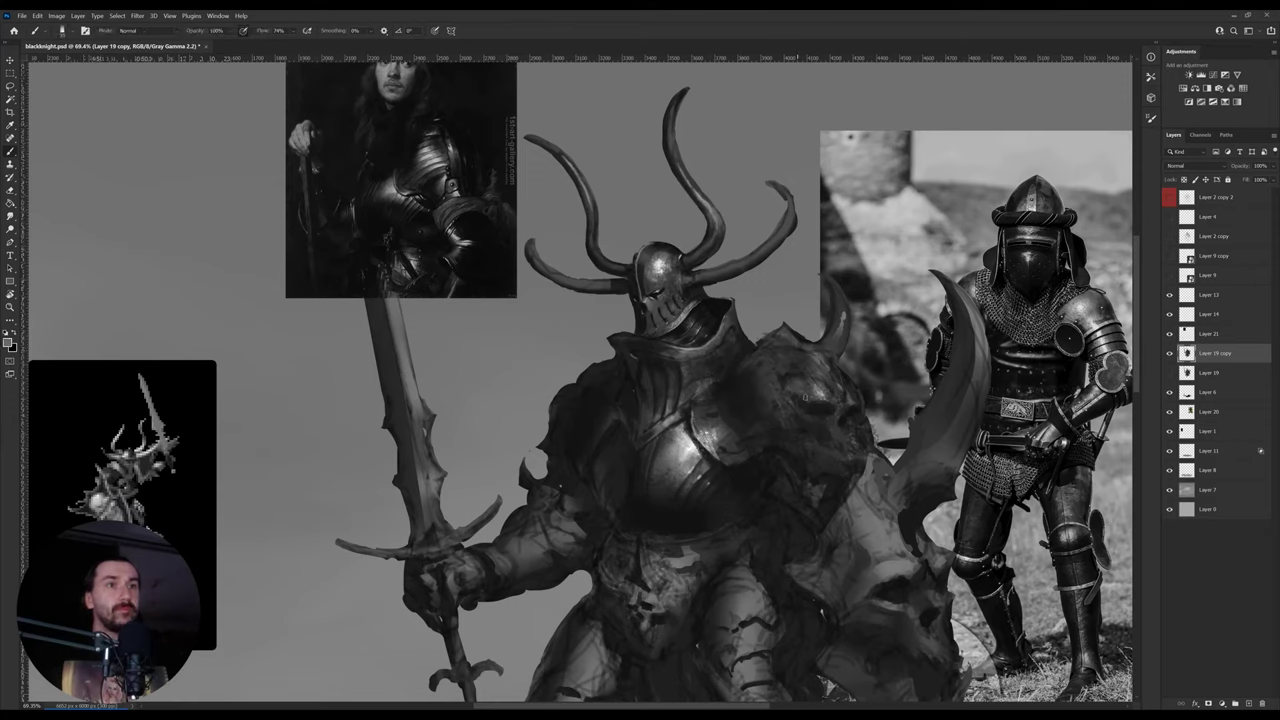
{"action": "key", "text": "o"}
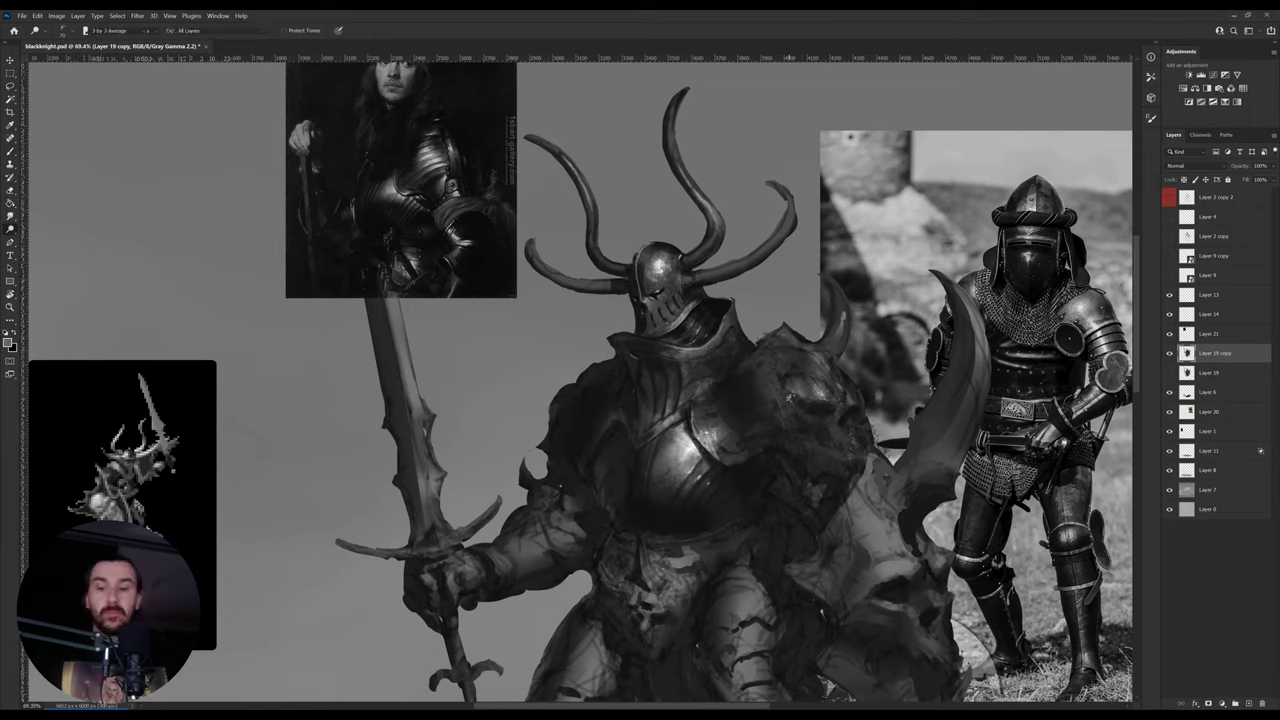
{"action": "key", "text": "b"}
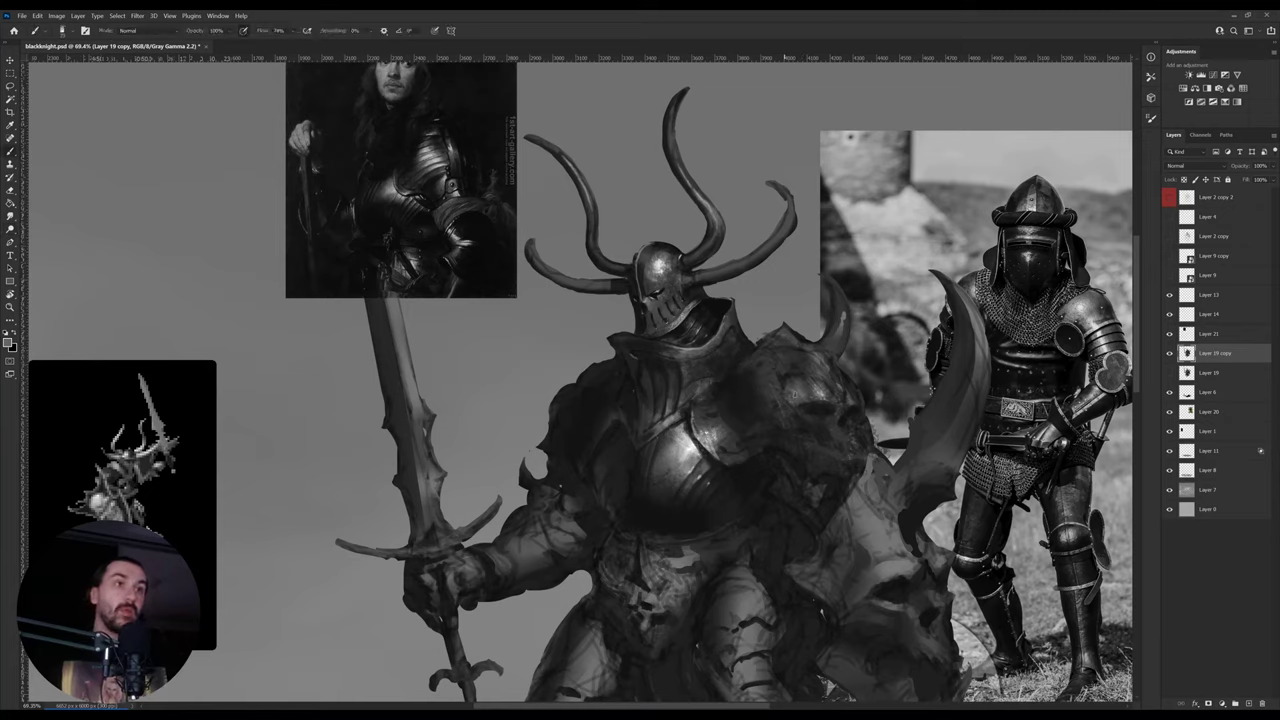
{"action": "key", "text": "i"}
{"action": "left_click", "coordinate": [825, 403]}
{"action": "key", "text": "b"}
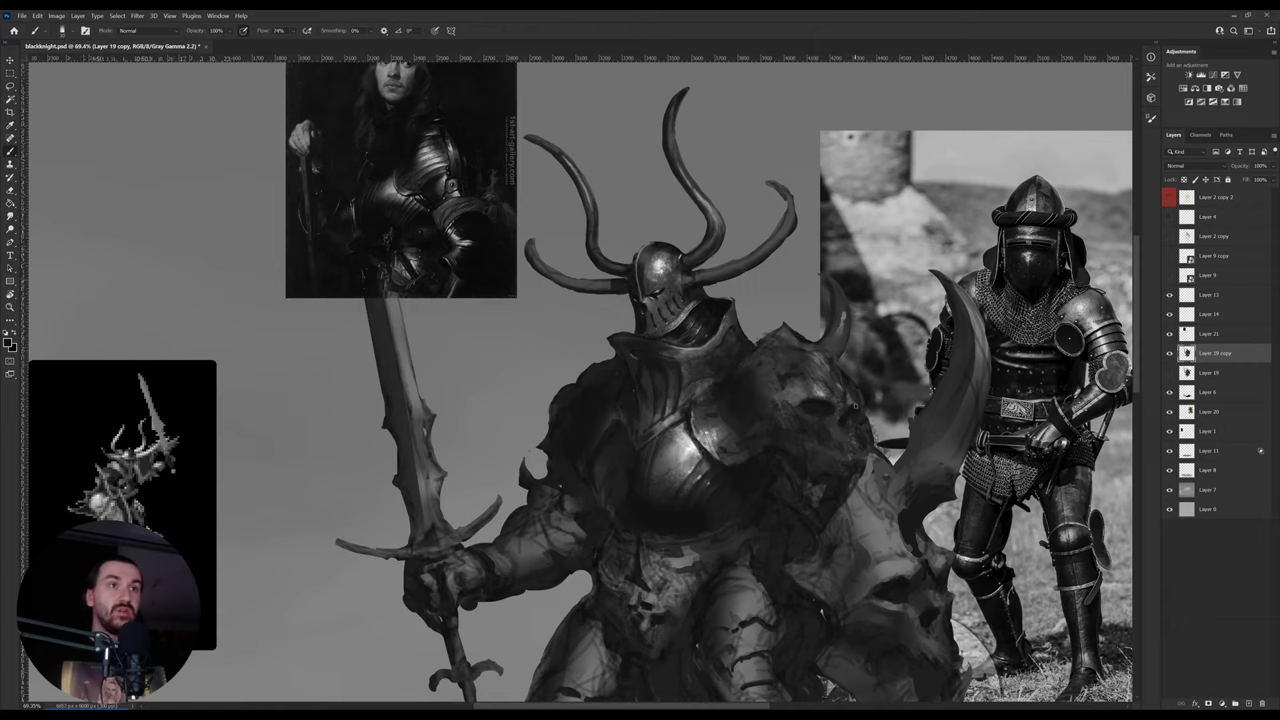
- Refine the skull pauldron's eye socket and surrounding bone using a smaller brush and alternately sampled greys
{"action": "left_click", "coordinate": [846, 407], "text": "alt"}
{"action": "key", "text": "bracketleft"}
{"action": "left_click", "coordinate": [832, 404], "text": "alt"}
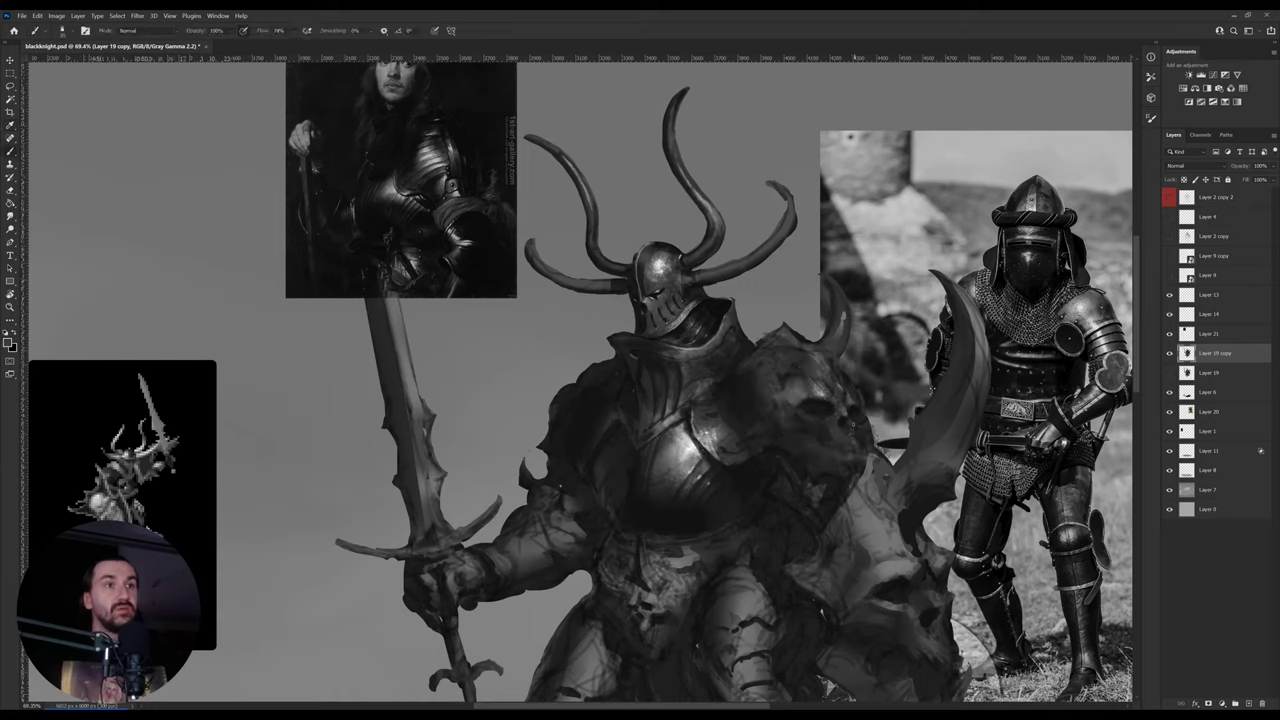
{"action": "left_click", "coordinate": [829, 414], "text": "alt"}
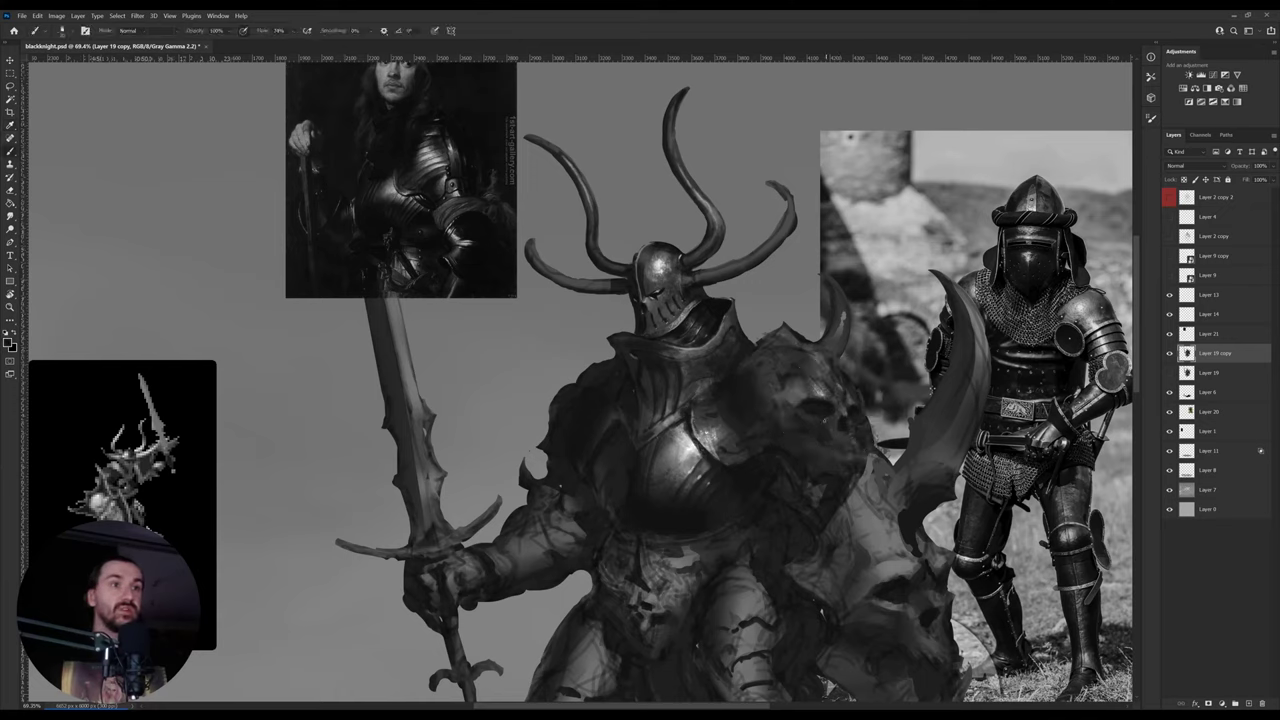
{"action": "left_click", "coordinate": [820, 402], "text": "alt"}
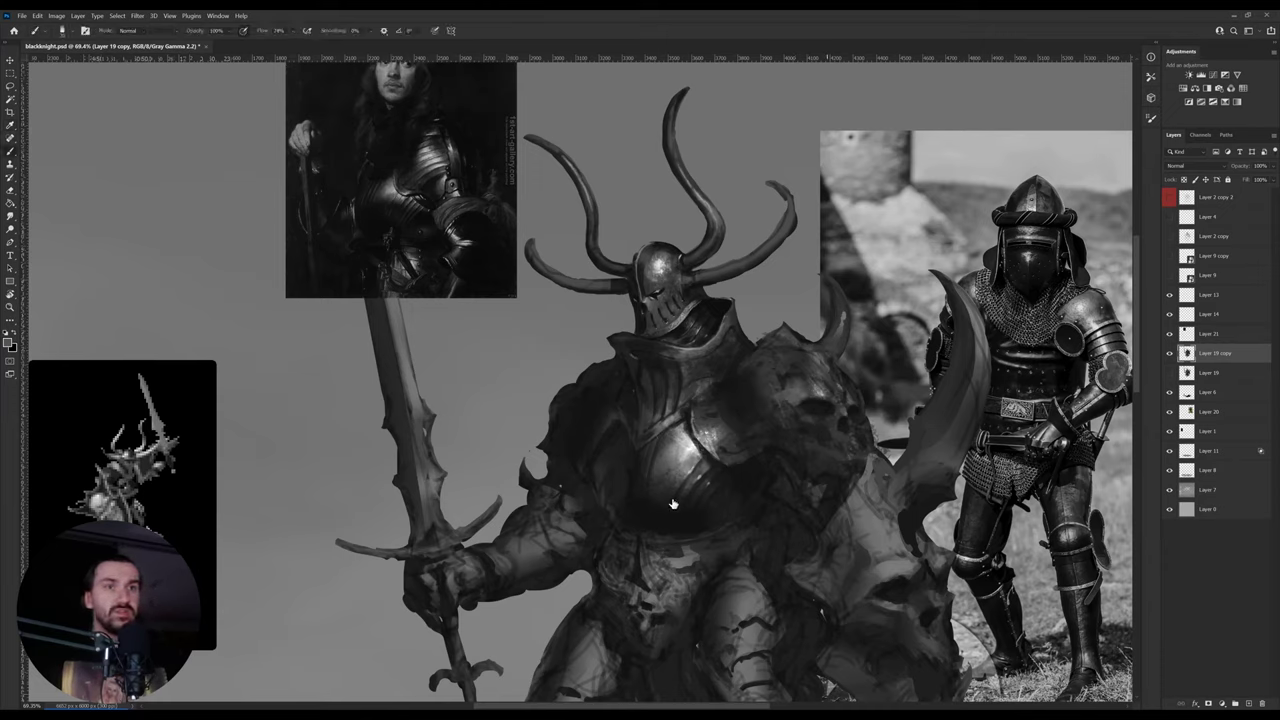
- Set the brush flow to 74% and flip the canvas view horizontally to check the figure mirrored
{"action": "key", "text": "shift+7"}
{"action": "key", "text": "shift+4"}
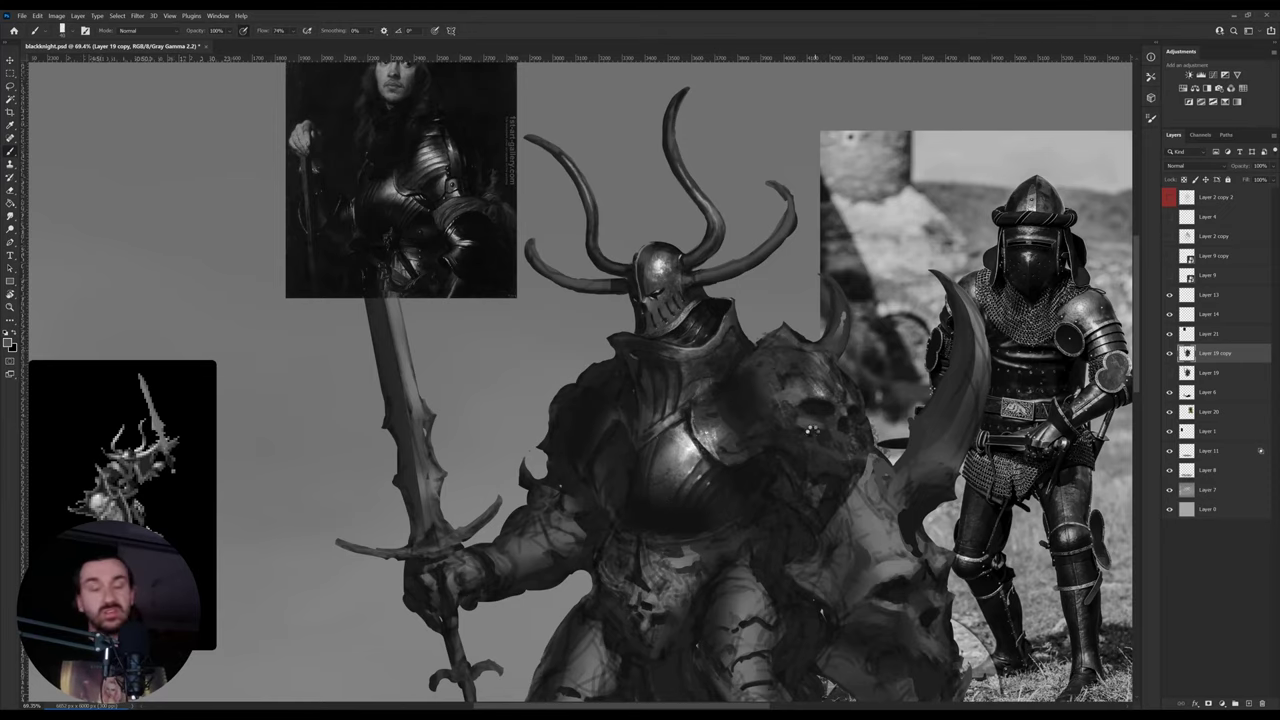
{"action": "key", "text": "ctrl+shift+h"}
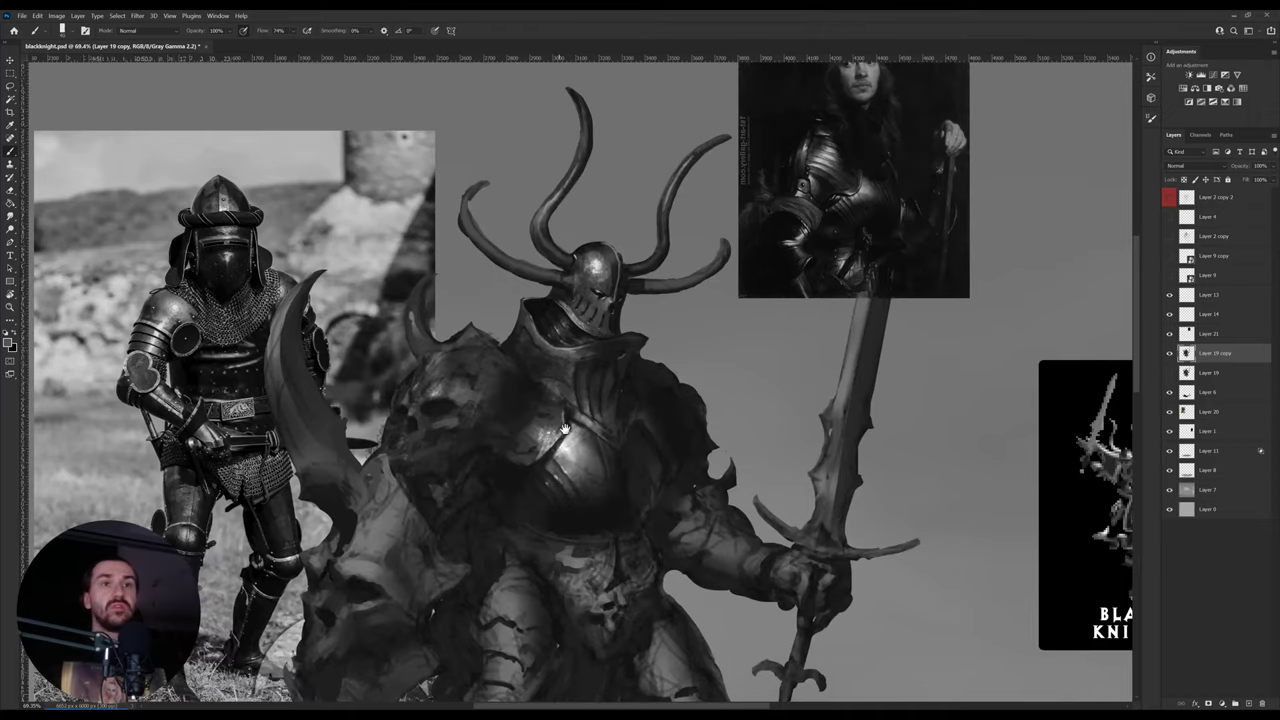
{"action": "left_click_drag", "start_coordinate": [565, 428], "coordinate": [614, 434]}
- Reshape the bone around the skull pauldron's eye socket and cheek with alternately sampled dark and mid greys
{"action": "left_click", "coordinate": [571, 421], "text": "alt"}
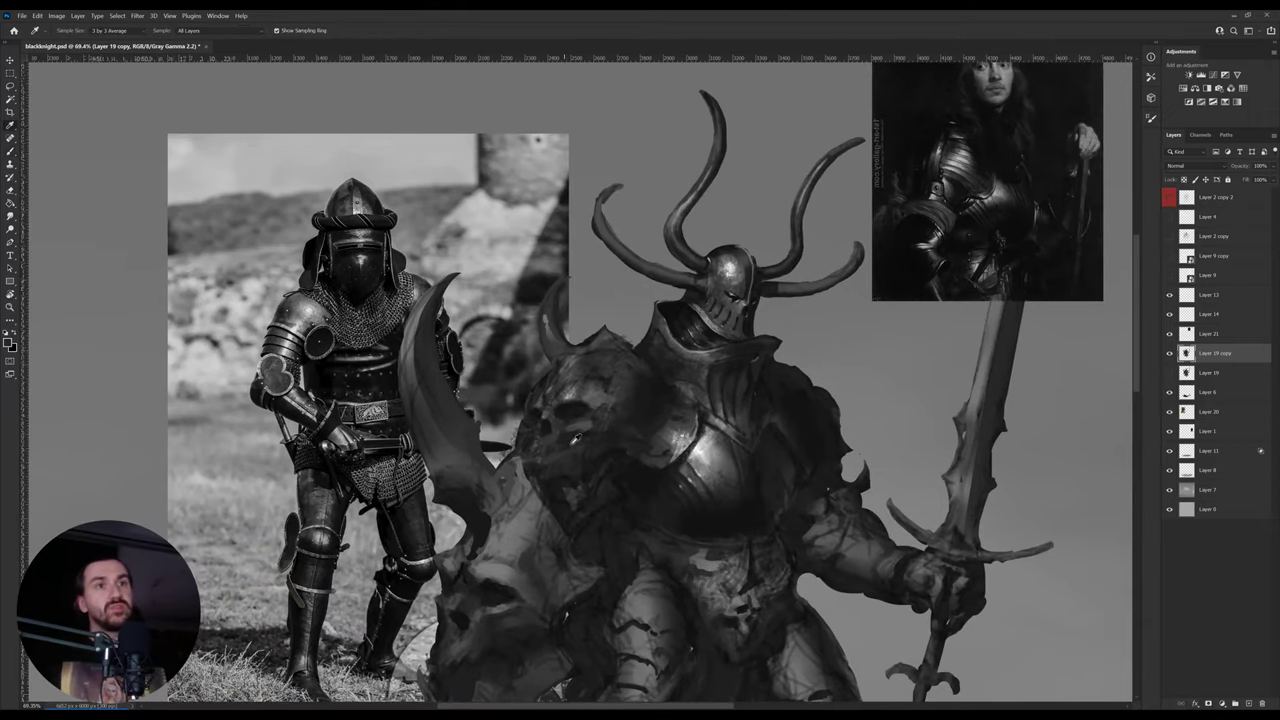
{"action": "key", "text": "b"}
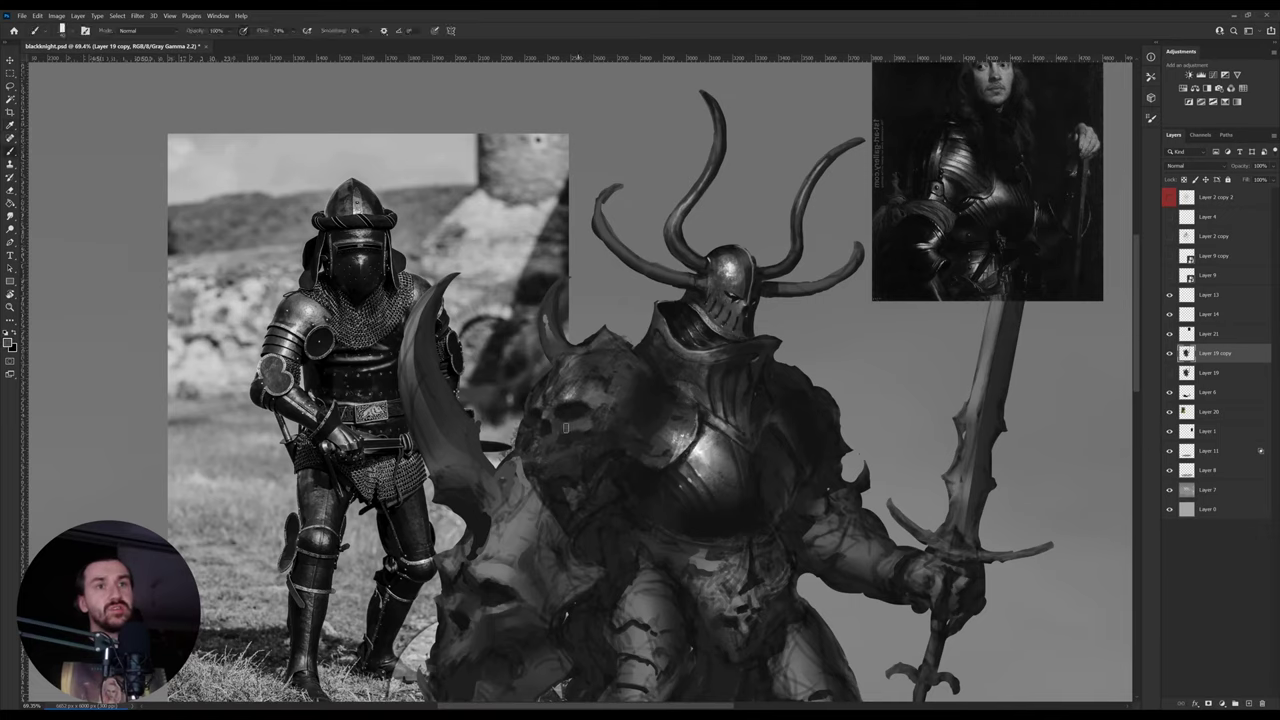
{"action": "left_click", "coordinate": [593, 424], "text": "alt"}
{"action": "left_click", "coordinate": [577, 411], "text": "alt"}
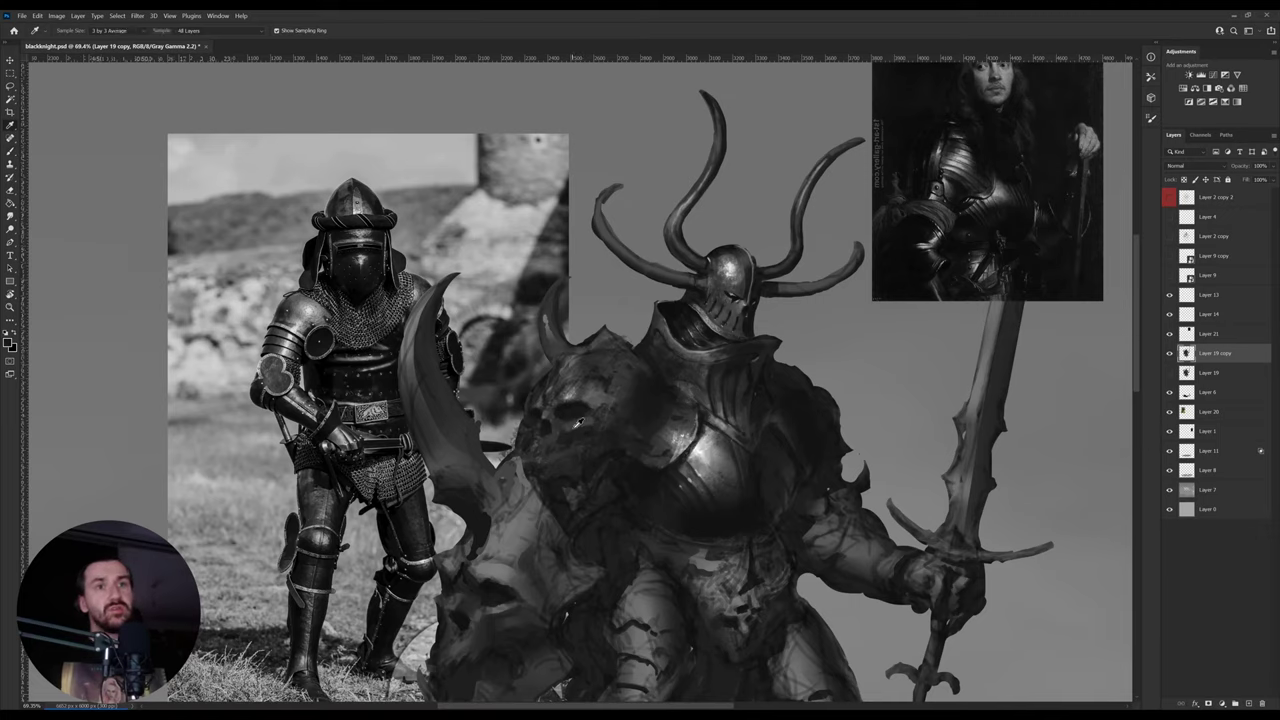
{"action": "left_click", "coordinate": [557, 409], "text": "alt"}
{"action": "left_click", "coordinate": [557, 409], "text": "alt"}
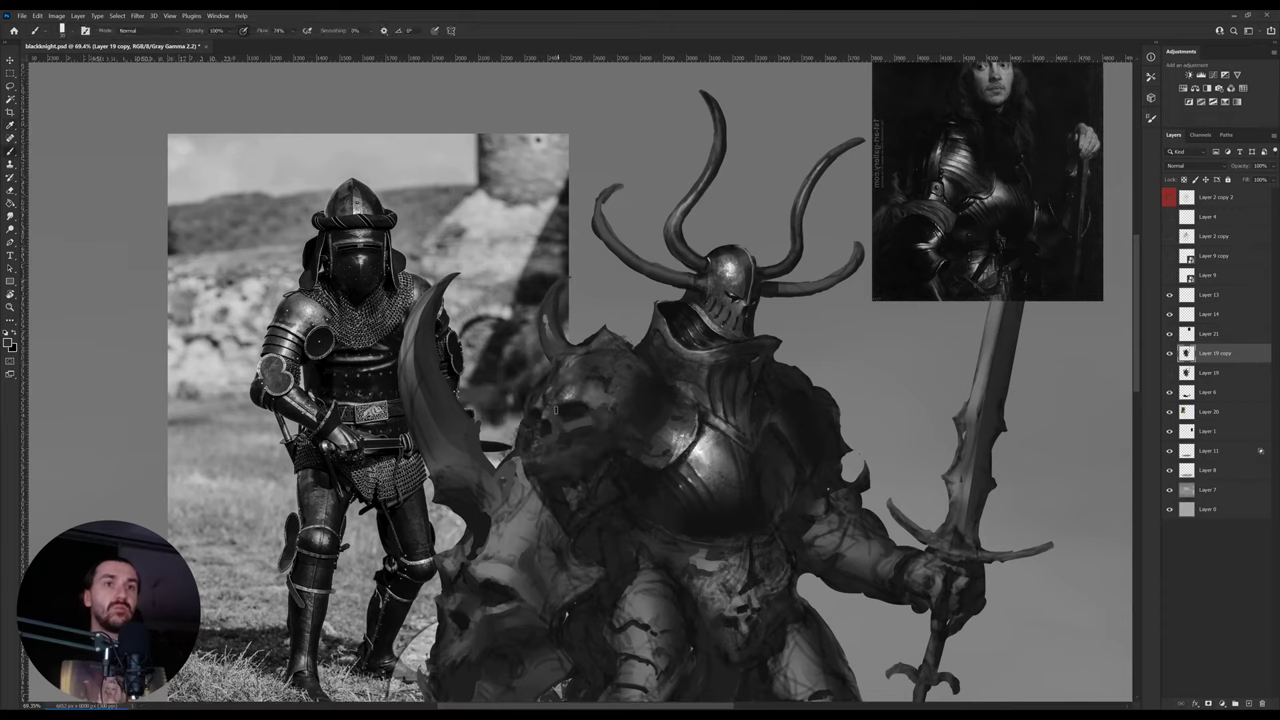
{"action": "left_click", "coordinate": [558, 409], "text": "alt"}
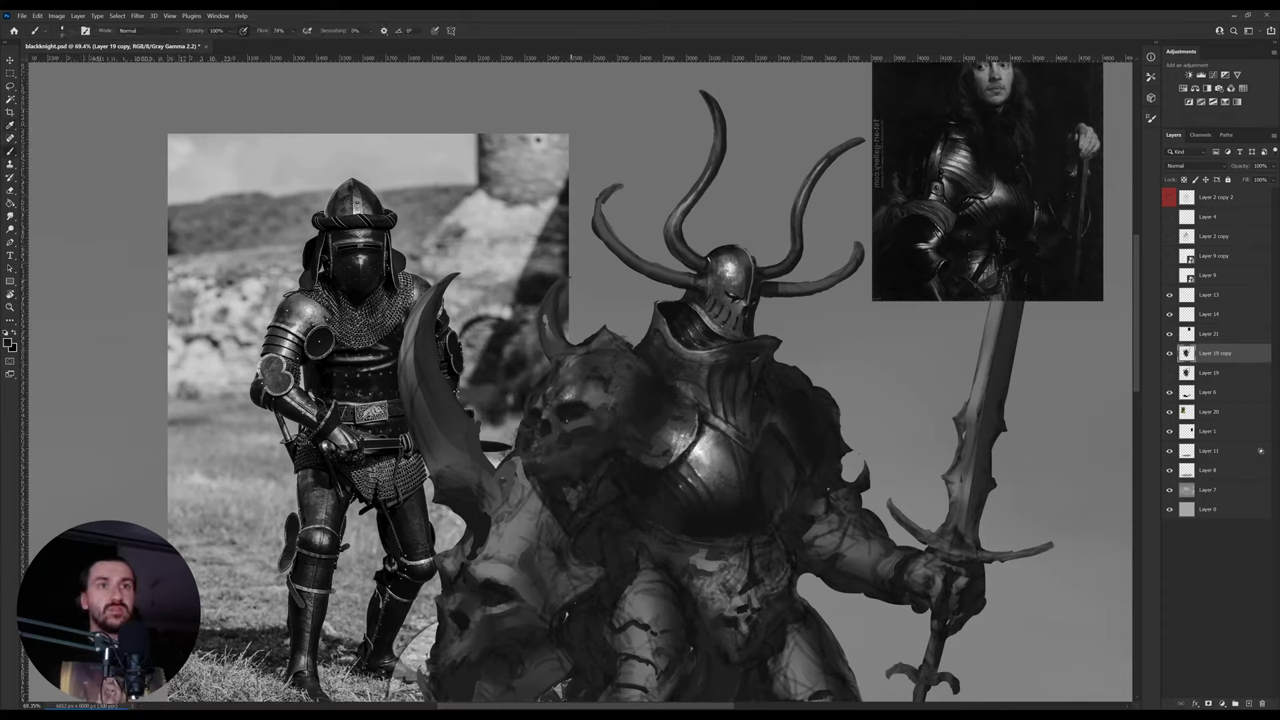
- Refine the eye inside the helmet's eye opening with tiny brush strokes in sampled light and dark greys
{"action": "key", "text": "ctrl+space"}
{"action": "left_click_drag", "start_coordinate": [736, 290], "coordinate": [850, 280]}
{"action": "key", "text": "r"}
{"action": "left_click_drag", "start_coordinate": [850, 240], "coordinate": [760, 520]}
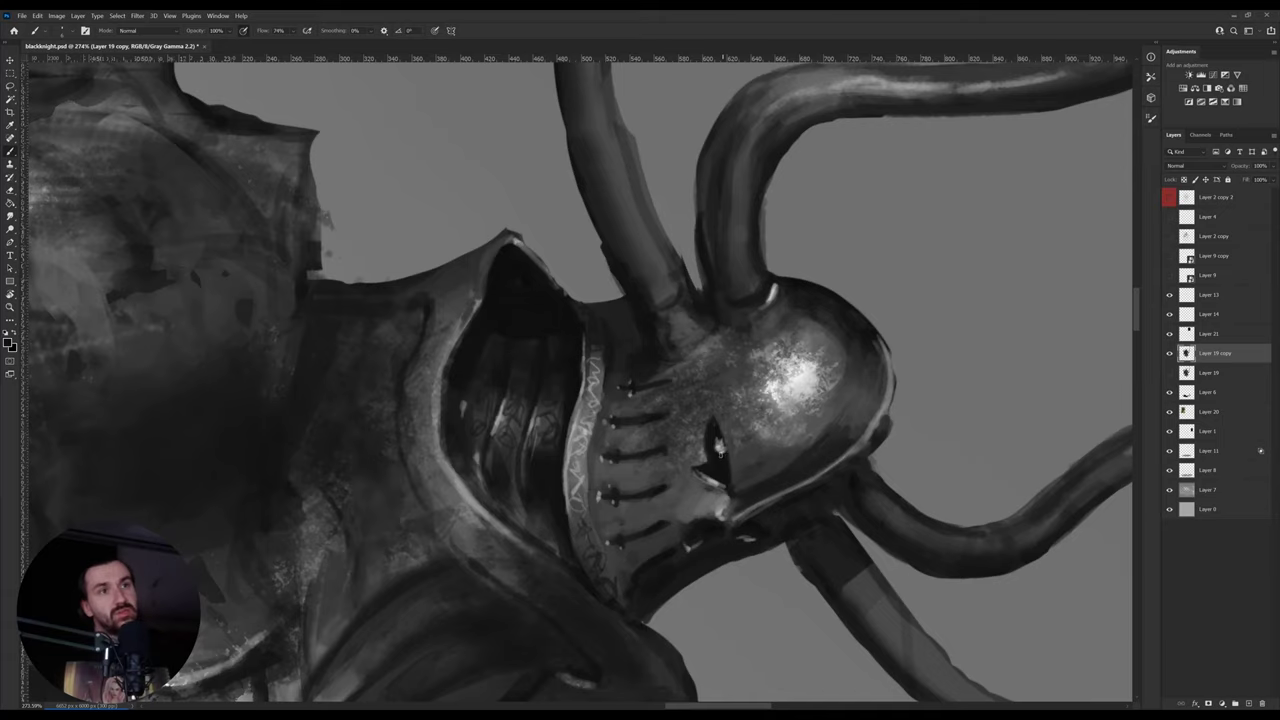
{"action": "left_click", "coordinate": [719, 448], "text": "alt"}
{"action": "left_click", "coordinate": [726, 449], "text": "alt"}
{"action": "left_click_drag", "start_coordinate": [725, 446], "coordinate": [722, 449]}
{"action": "left_click", "coordinate": [720, 446], "text": "alt"}
{"action": "left_click", "coordinate": [724, 455], "text": "alt"}
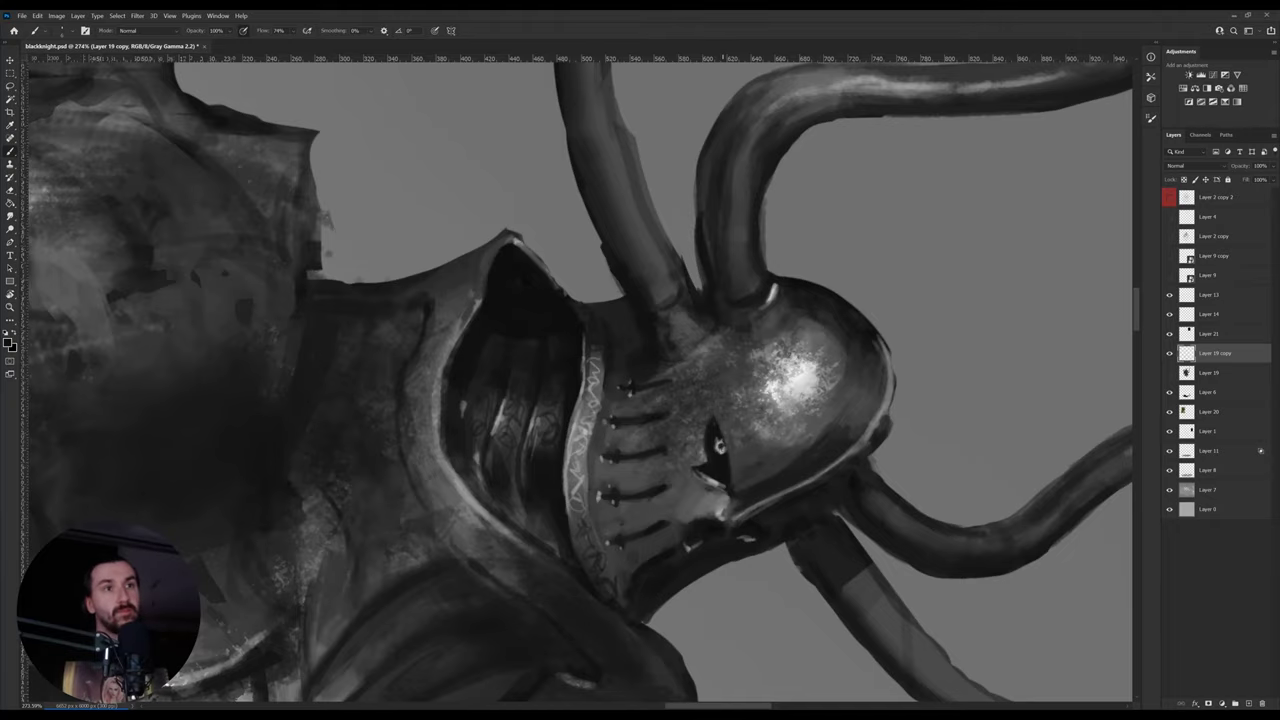
- Brush sampled mid grey over the skull pauldron's forehead to build up its lit surface
{"action": "key", "text": "z"}
{"action": "left_click_drag", "start_coordinate": [734, 440], "coordinate": [505, 470]}
{"action": "key", "text": "r"}
{"action": "left_click_drag", "start_coordinate": [875, 363], "coordinate": [848, 231]}
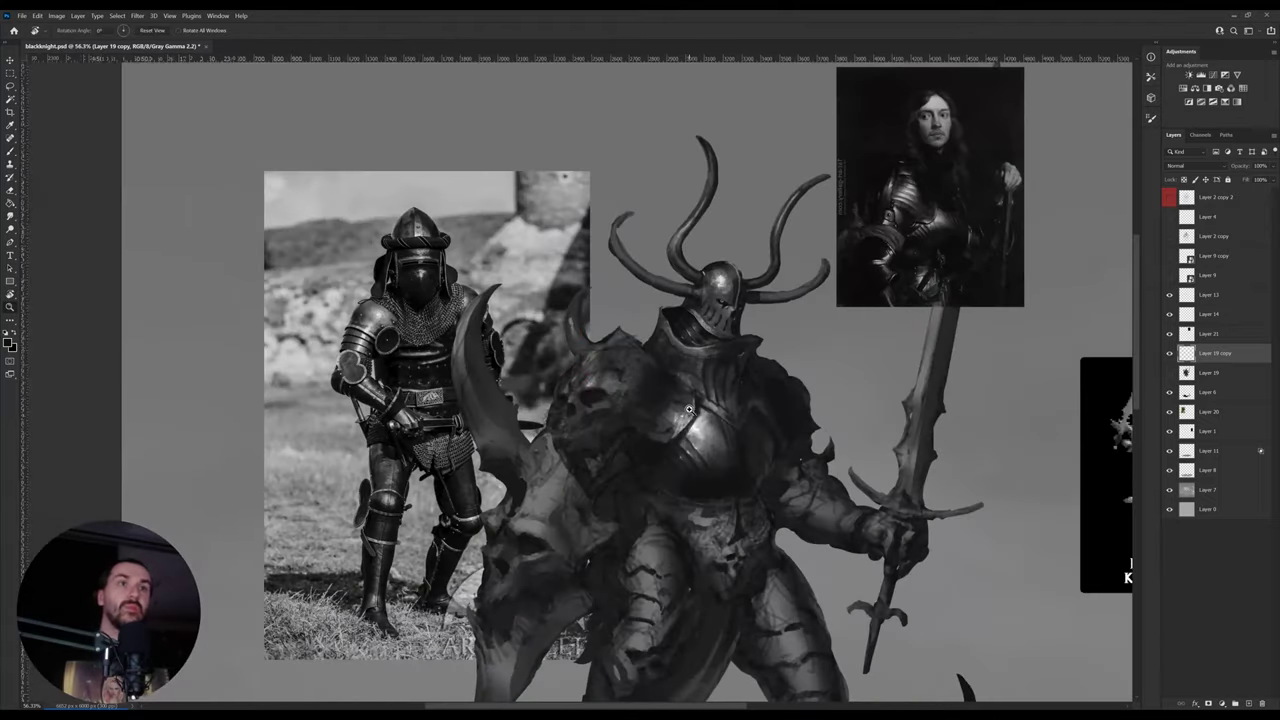
{"action": "key", "text": "z"}
{"action": "left_click_drag", "start_coordinate": [698, 424], "coordinate": [685, 399]}
{"action": "scroll", "coordinate": [565, 370], "scroll_direction": "up", "scroll_amount": 3}
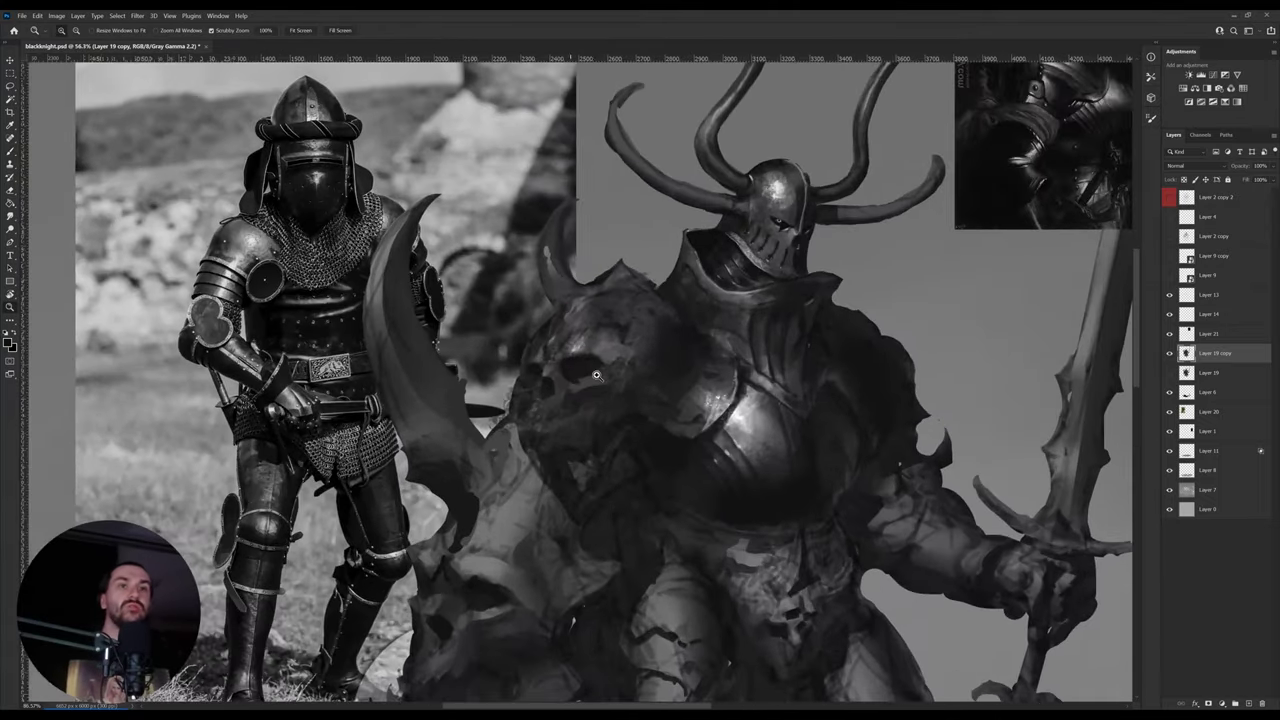
{"action": "left_click", "coordinate": [598, 346], "text": "alt"}
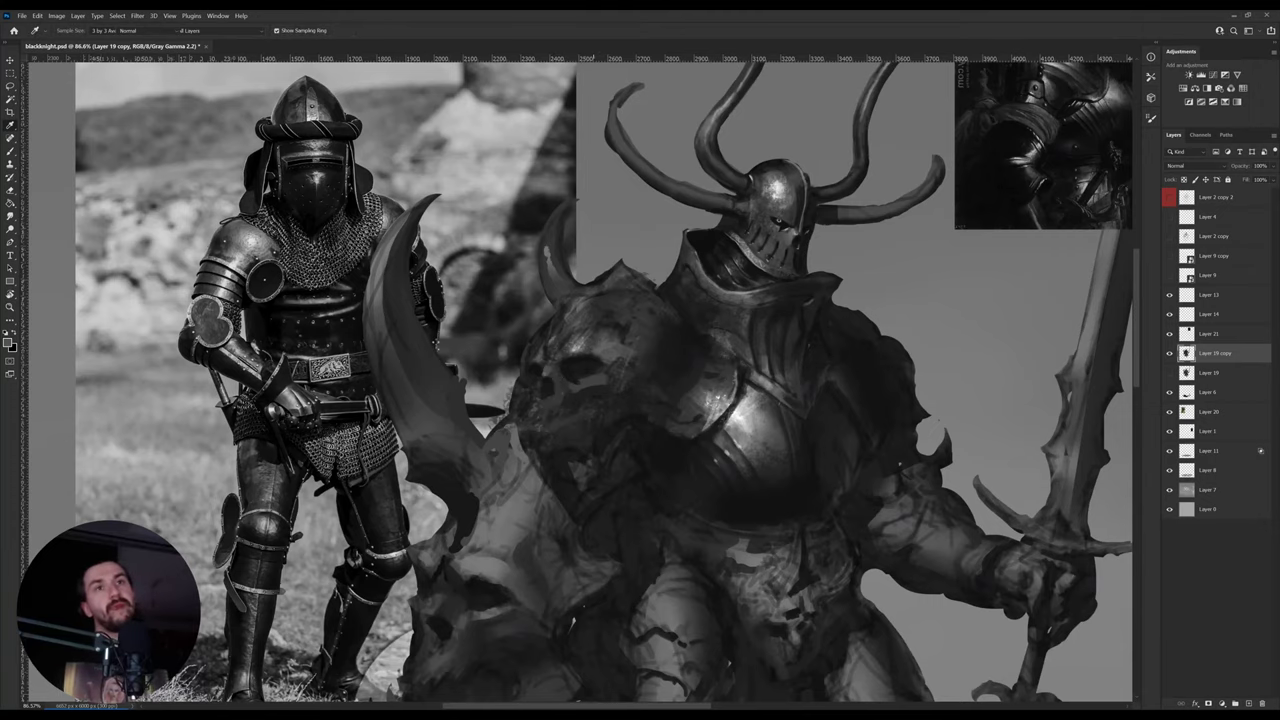
{"action": "left_click_drag", "start_coordinate": [580, 332], "coordinate": [567, 372]}
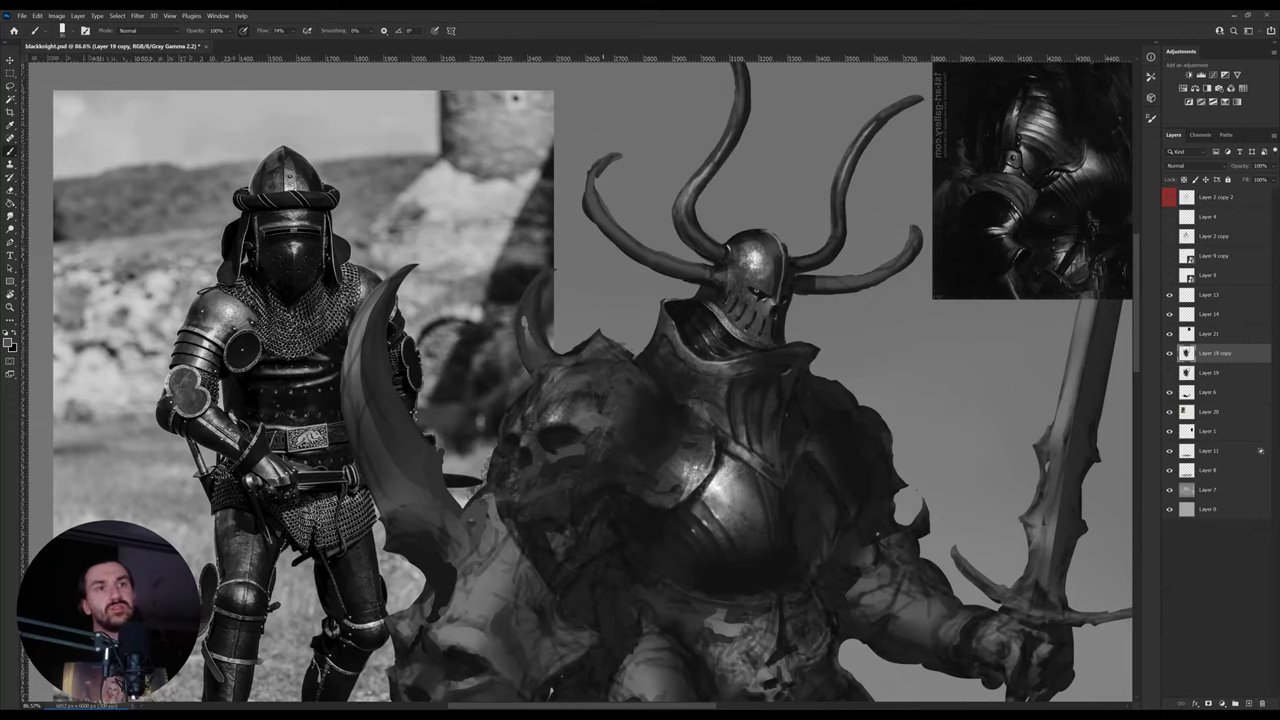
- Brighten the skull pauldron's forehead with the Dodge tool on highlights at 10% exposure and sample a grey there
{"action": "key", "text": "o"}
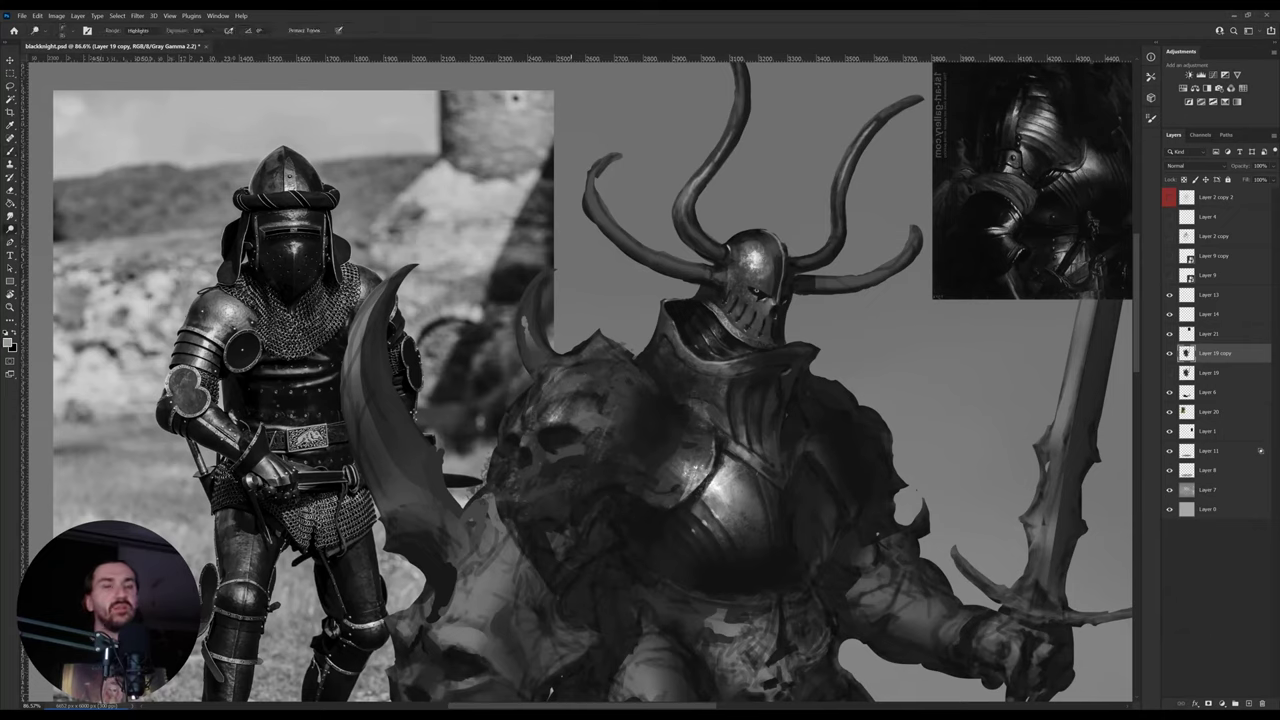
{"action": "mouse_move", "coordinate": [552, 390]}
{"action": "left_mouse_down"}
{"action": "mouse_move", "coordinate": [587, 373]}
{"action": "mouse_move", "coordinate": [598, 390]}
{"action": "left_mouse_up"}
{"action": "key", "text": "i"}
{"action": "left_click", "coordinate": [578, 391]}
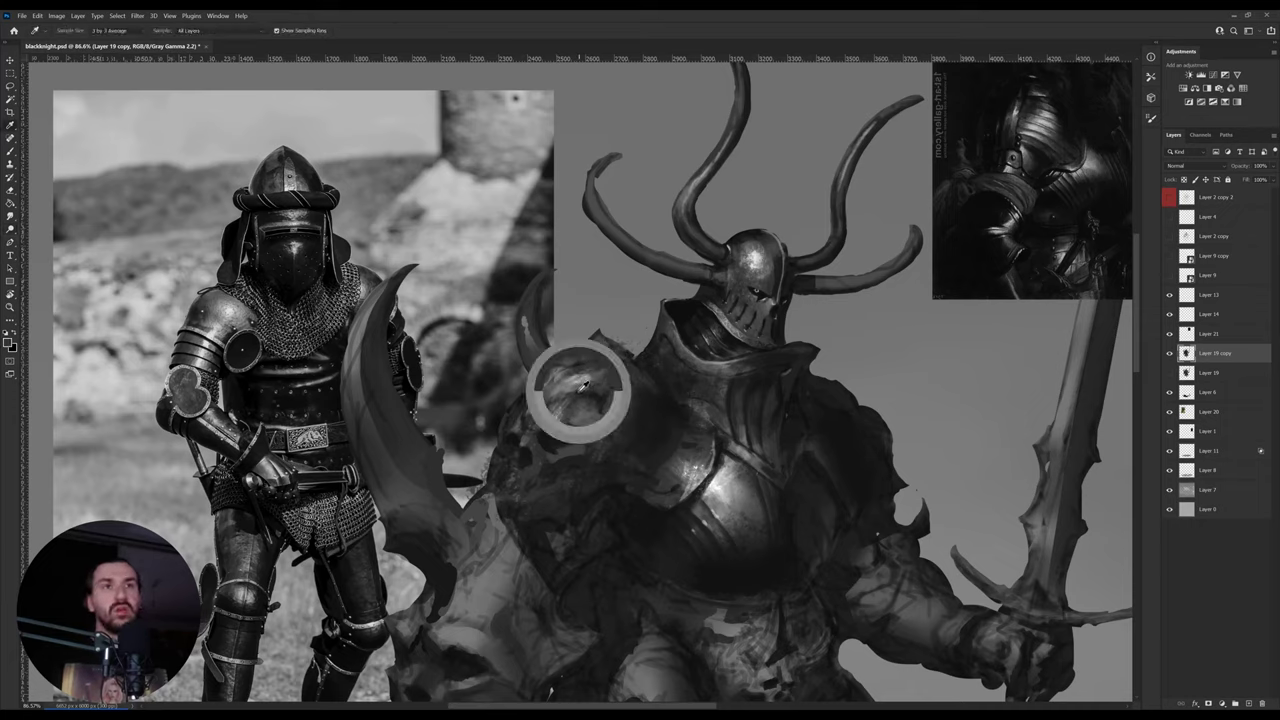
- Paint finer forehead highlights on the skull pauldron using a smaller brush and a sampled lighter grey
{"action": "key", "text": "b"}
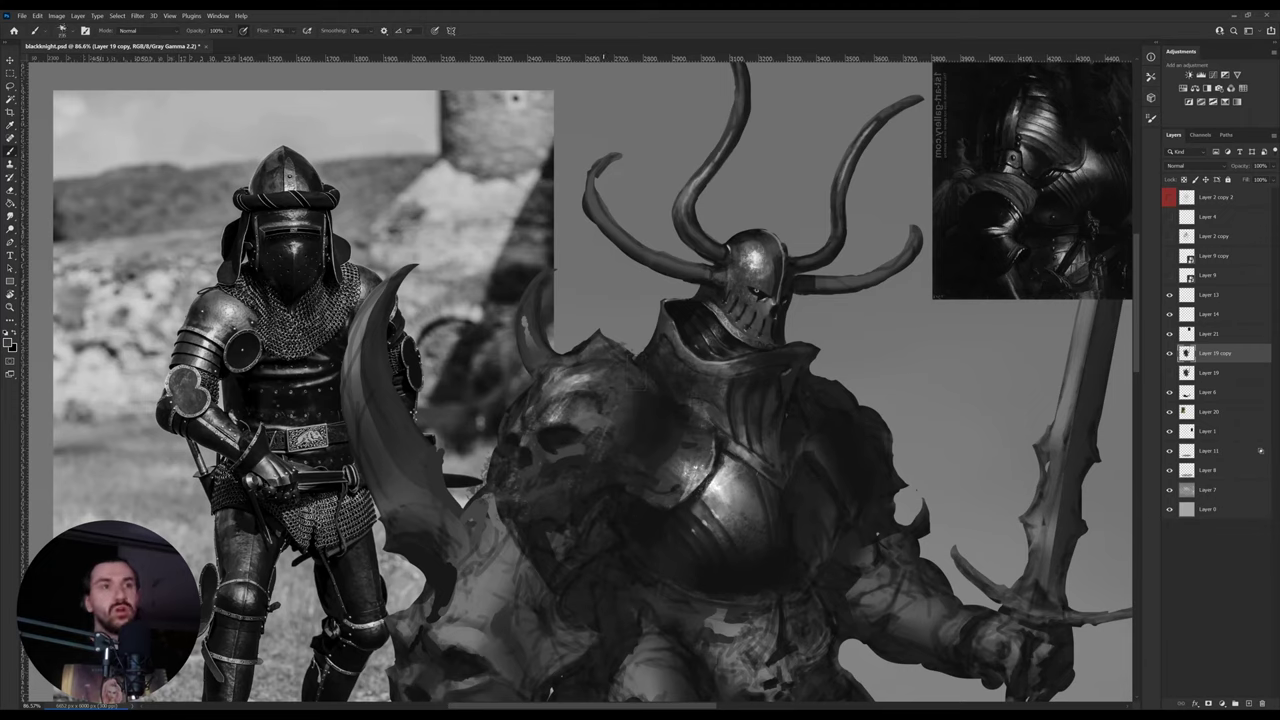
{"action": "key", "text": "bracketleft"}
{"action": "key", "text": "bracketleft"}
{"action": "key", "text": "bracketleft"}
{"action": "key", "text": "bracketleft"}
{"action": "key", "text": "bracketleft"}
{"action": "key", "text": "bracketleft"}
{"action": "left_click", "coordinate": [584, 375], "text": "alt"}
{"action": "left_click_drag", "start_coordinate": [578, 377], "coordinate": [596, 382]}
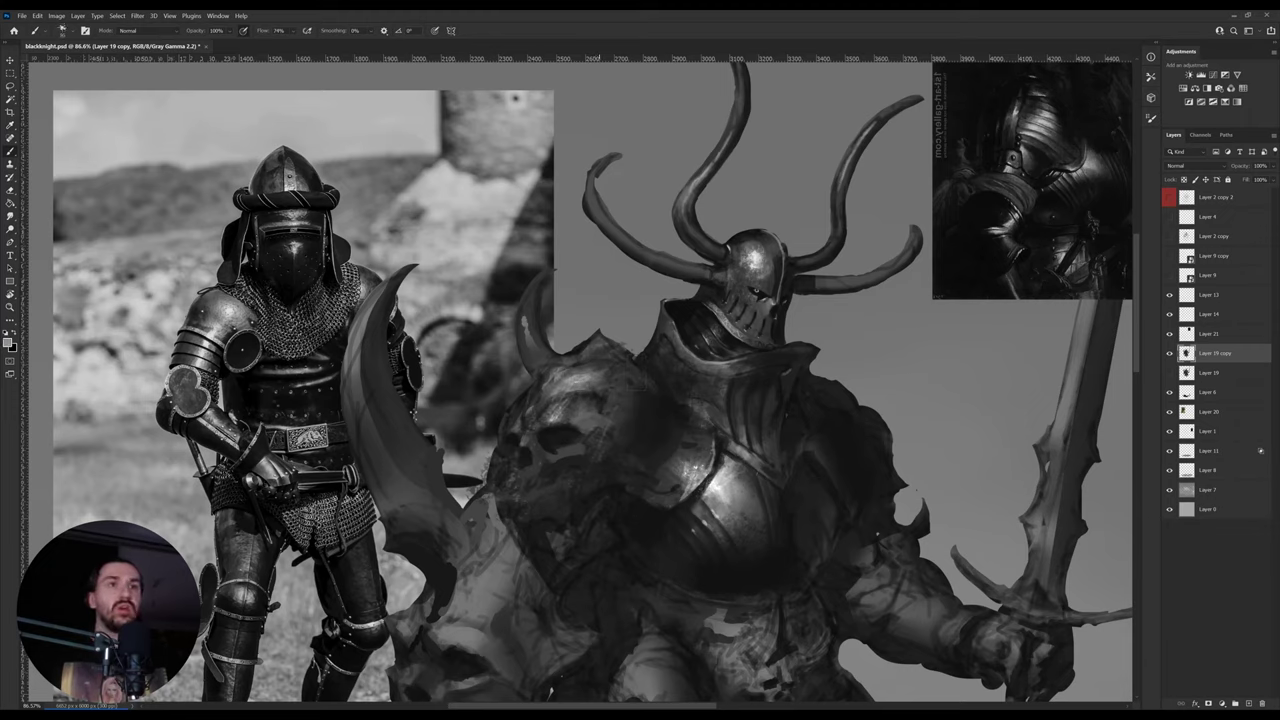
- Deepen the skull pauldron's eye socket with sampled dark grey and refine the brow above it
{"action": "left_click", "coordinate": [606, 384], "text": "alt"}
{"action": "left_click", "coordinate": [562, 428]}
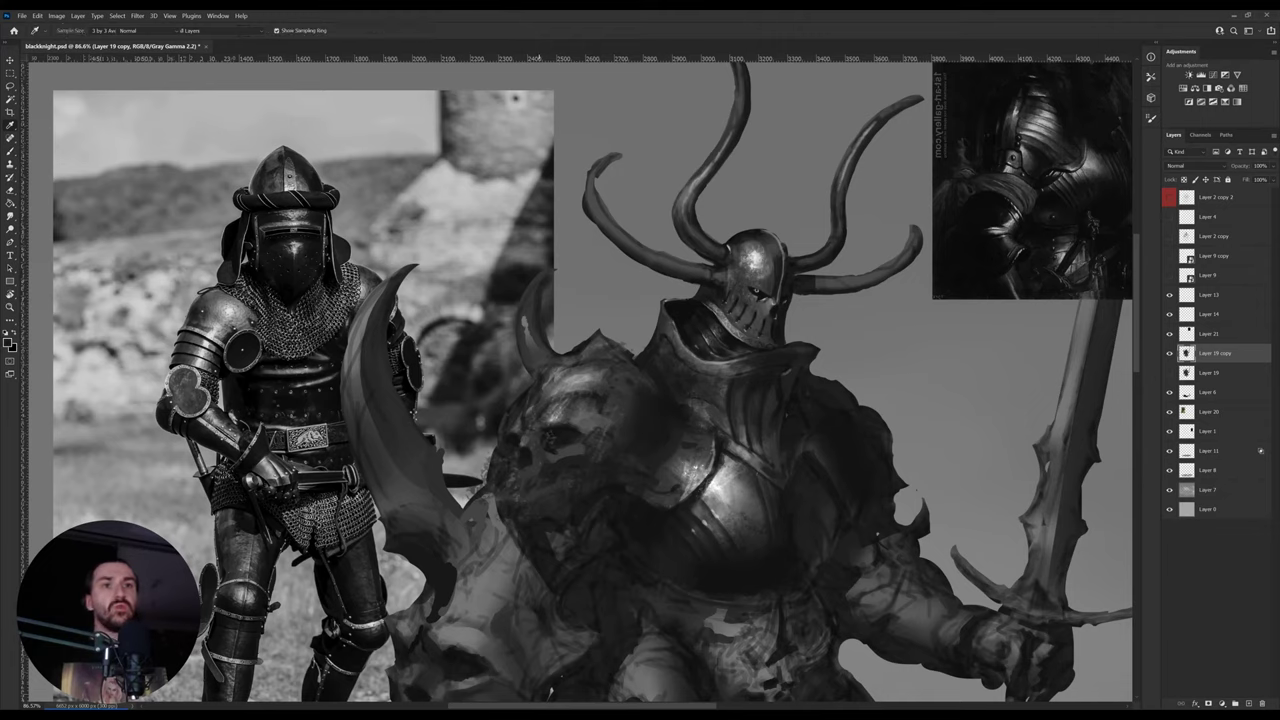
{"action": "key", "text": "b"}
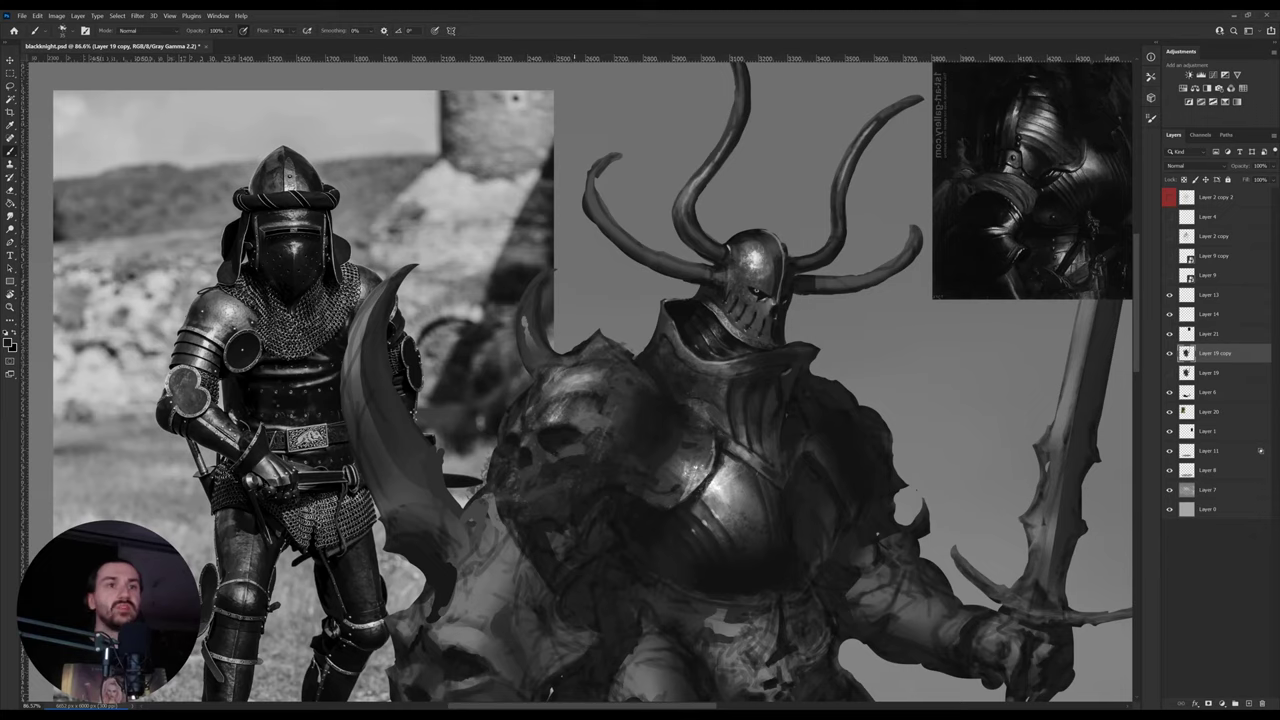
{"action": "key", "text": "o"}
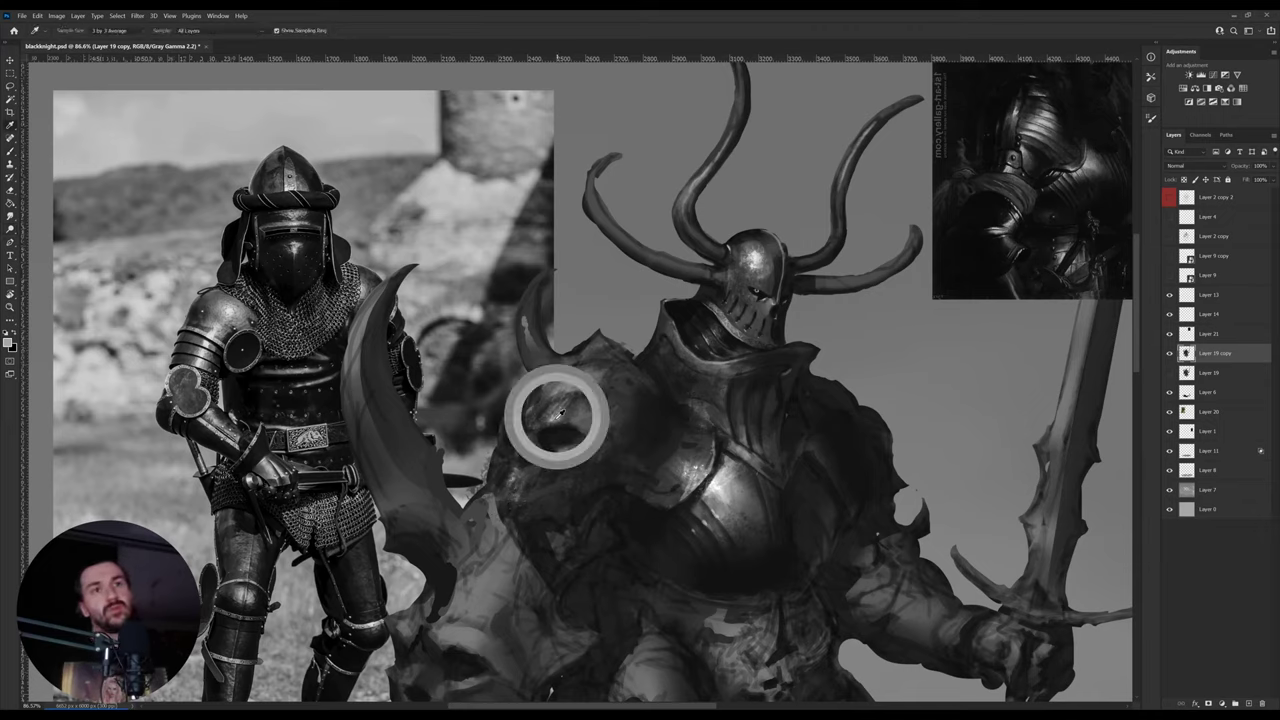
{"action": "key", "text": "b"}
- Define the skull pauldron's upper jaw and teeth with short strokes in sampled light and dark greys
{"action": "left_click_drag", "start_coordinate": [503, 510], "coordinate": [521, 475]}
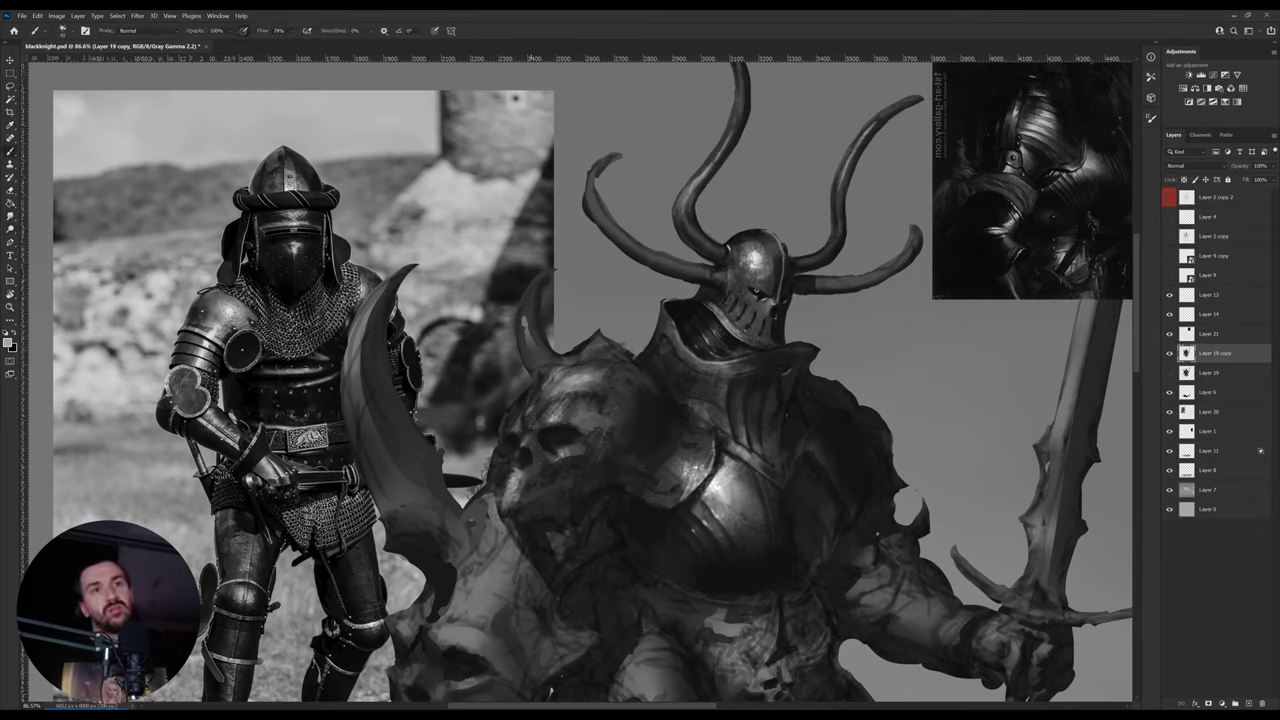
{"action": "left_click", "coordinate": [510, 467], "text": "alt"}
{"action": "left_click", "coordinate": [502, 494], "text": "alt"}
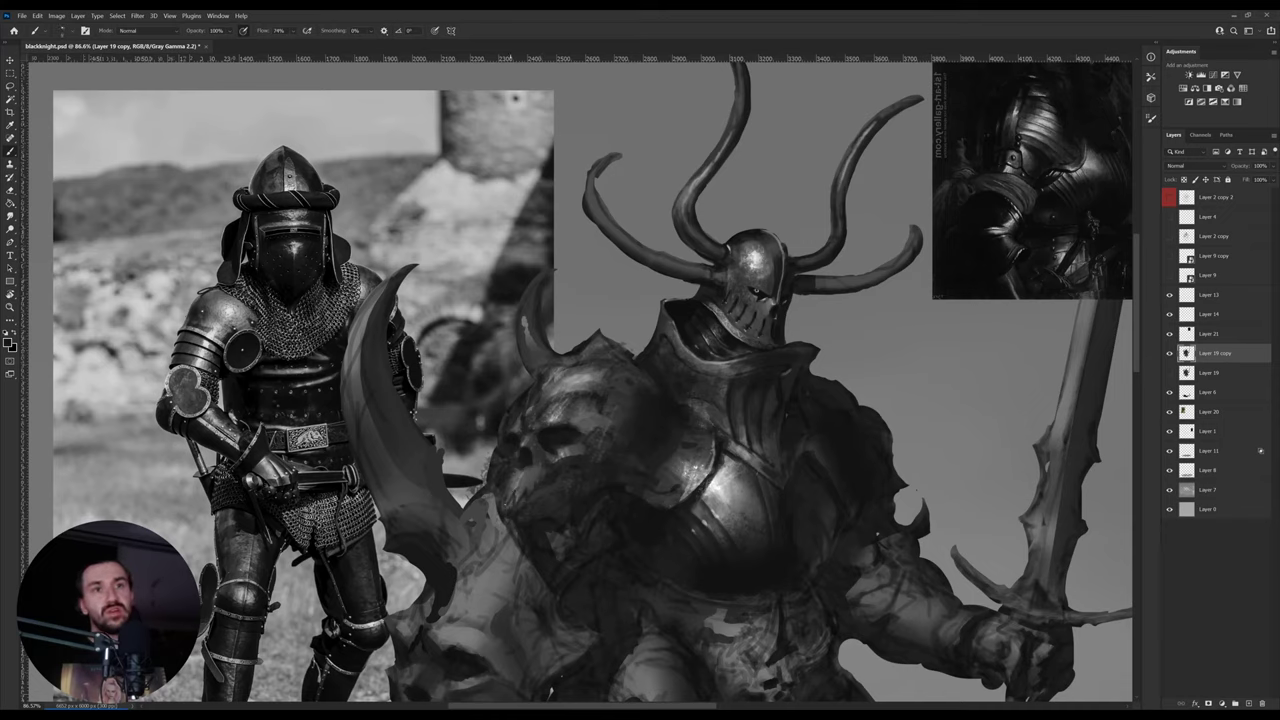
{"action": "key", "text": "o"}
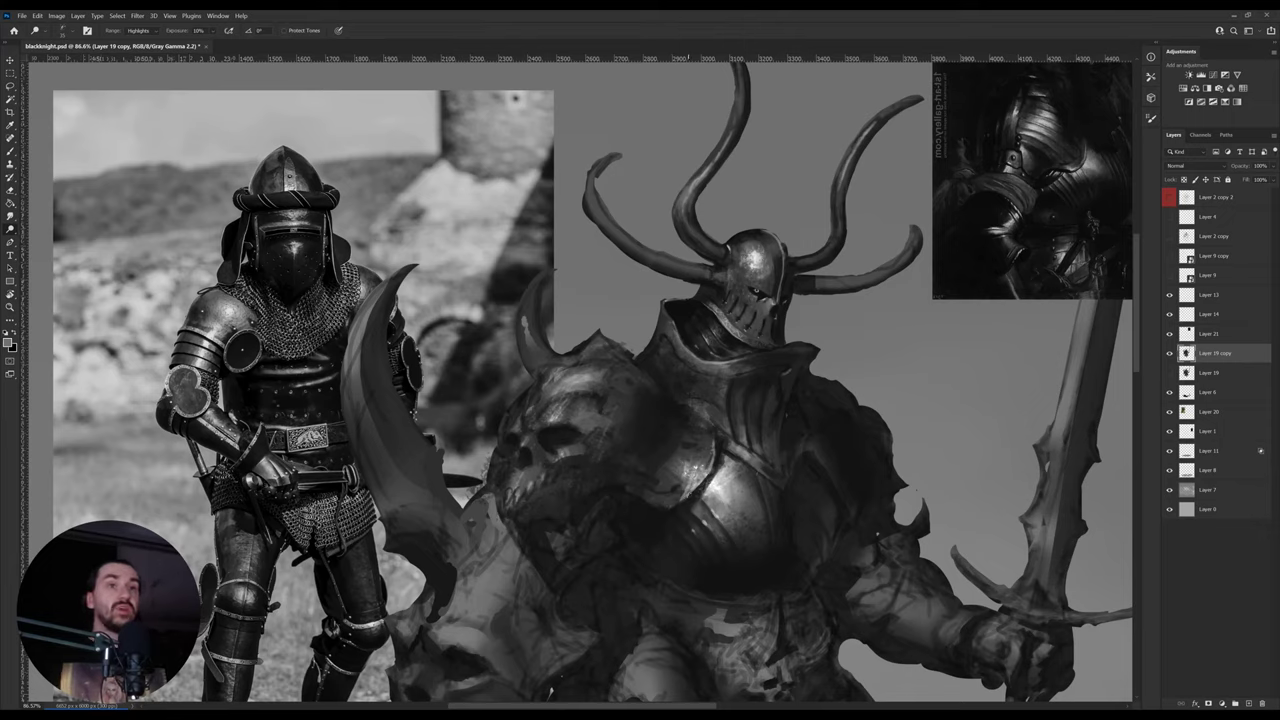
- Sharpen the rounded plate between breastplate and skull pauldron with sampled highlight greys and darken the shadow beside it
{"action": "key", "text": "b"}
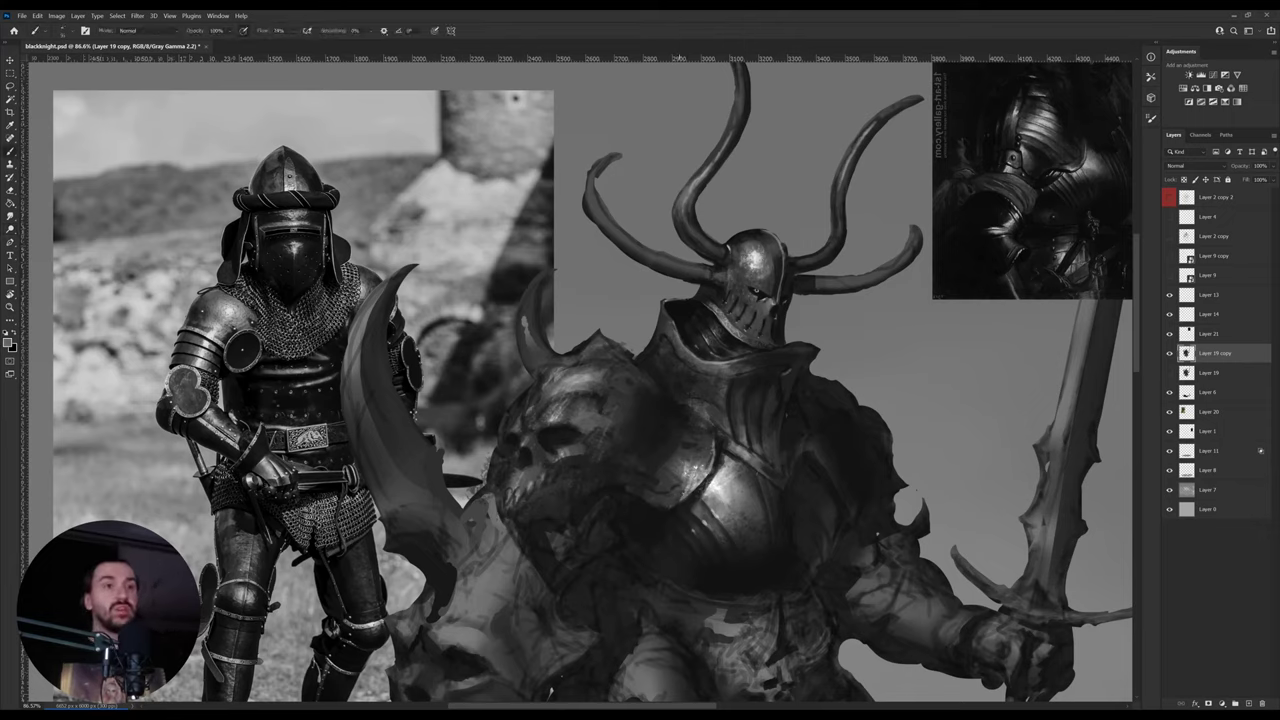
{"action": "left_click", "coordinate": [687, 475], "text": "alt"}
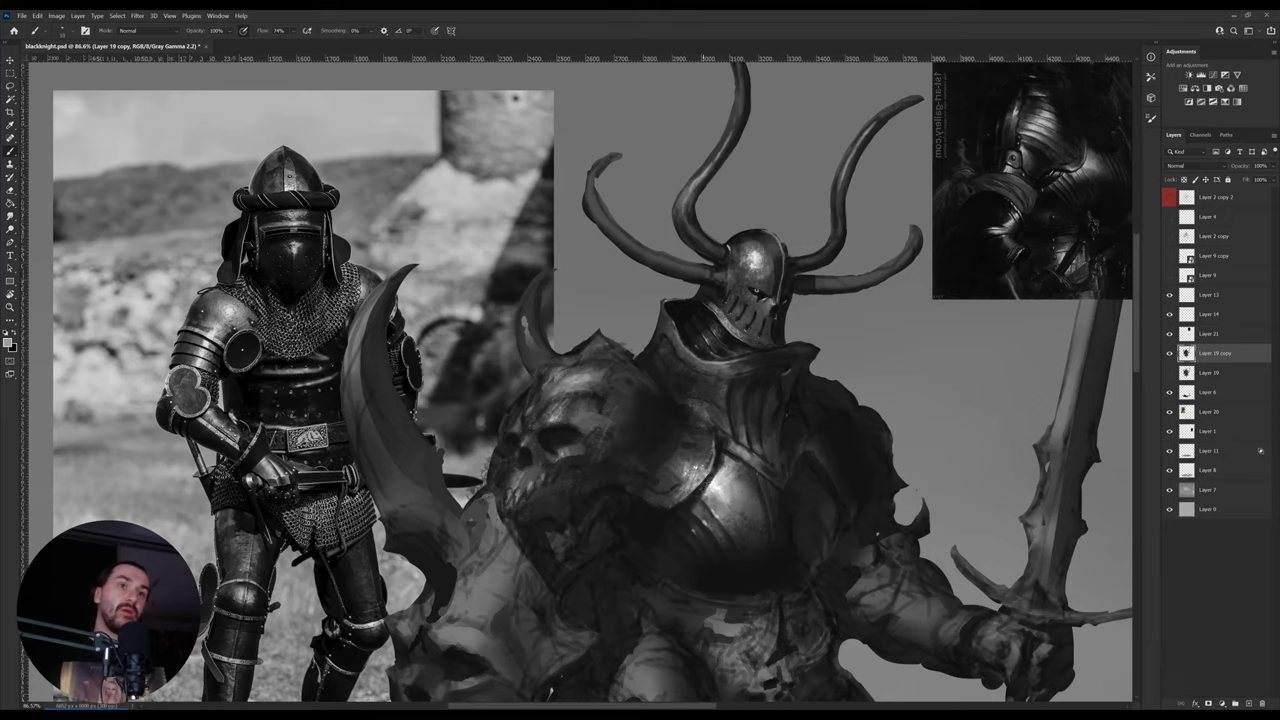
{"action": "left_click", "coordinate": [698, 470], "text": "alt"}
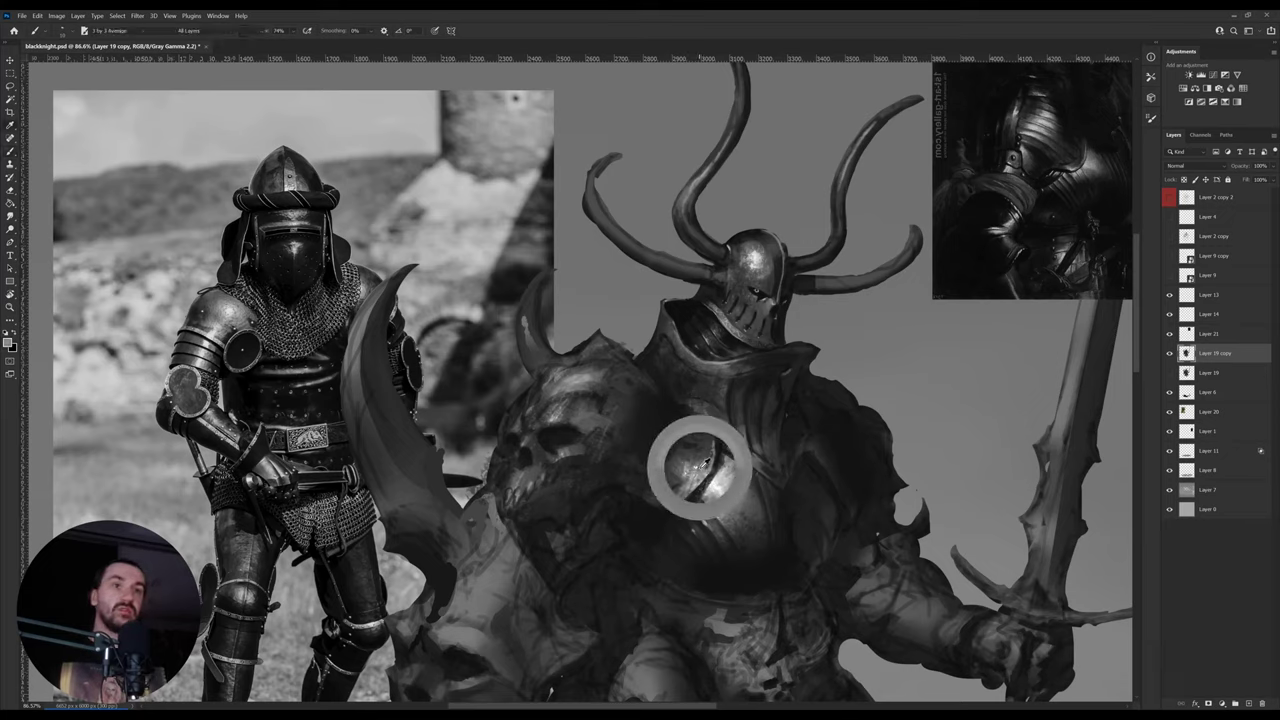
{"action": "left_click", "coordinate": [706, 440], "text": "alt"}
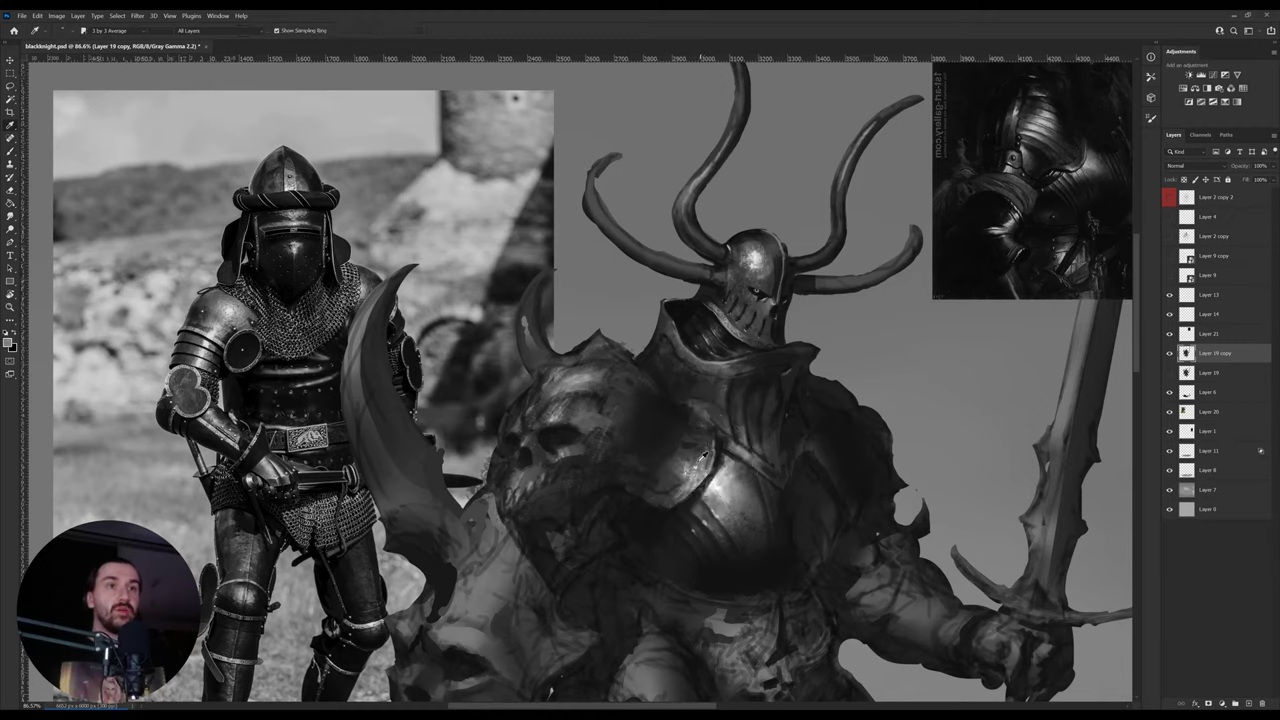
{"action": "left_click", "coordinate": [683, 453], "text": "alt"}
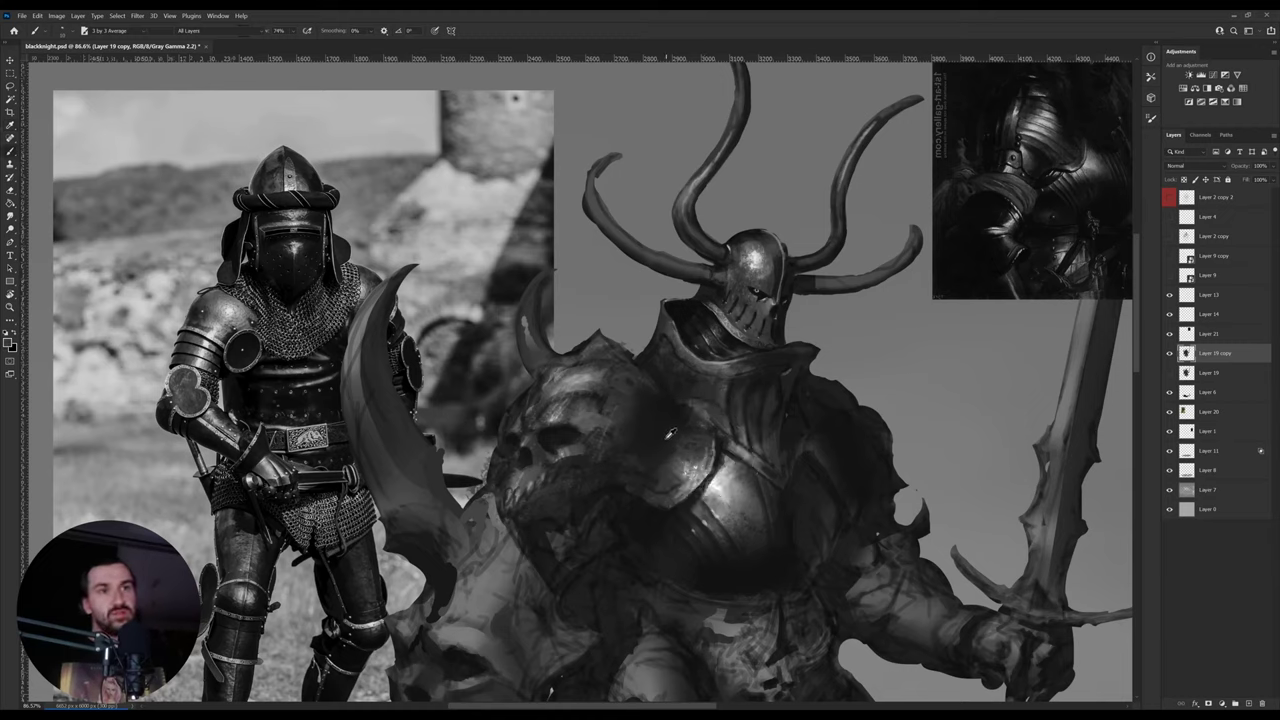
{"action": "left_click", "coordinate": [668, 433], "text": "alt"}
{"action": "left_click", "coordinate": [630, 458], "text": "alt"}
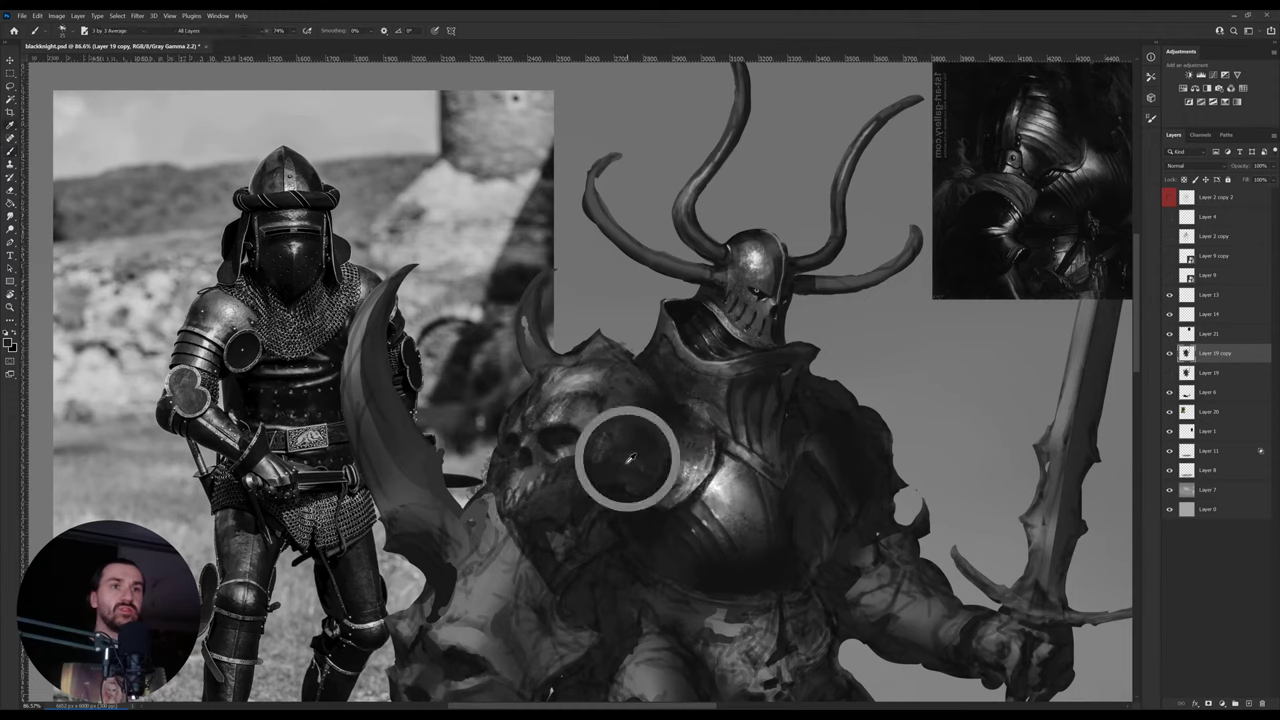
{"action": "left_click_drag", "start_coordinate": [656, 480], "coordinate": [614, 458]}
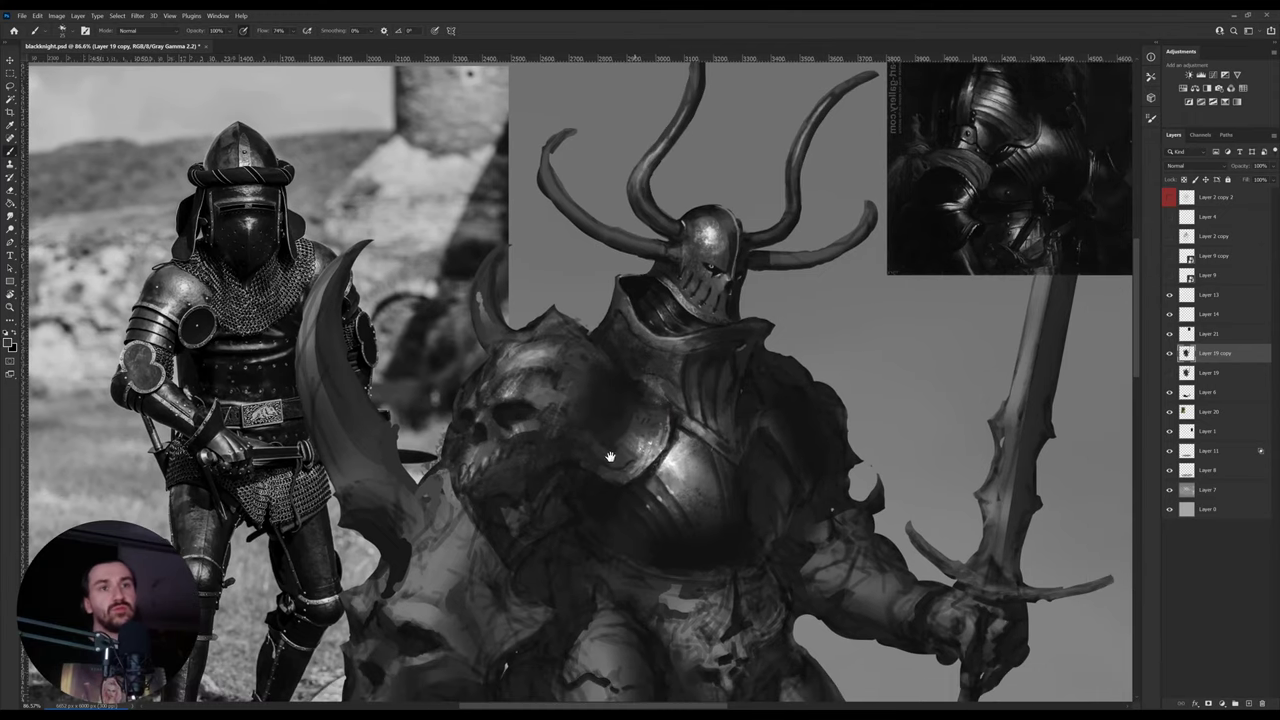
- Refine the skull pauldron's nose bridge, nasal cavity and cheekbone with alternately sampled light and dark greys
{"action": "left_click", "coordinate": [508, 404], "text": "alt"}
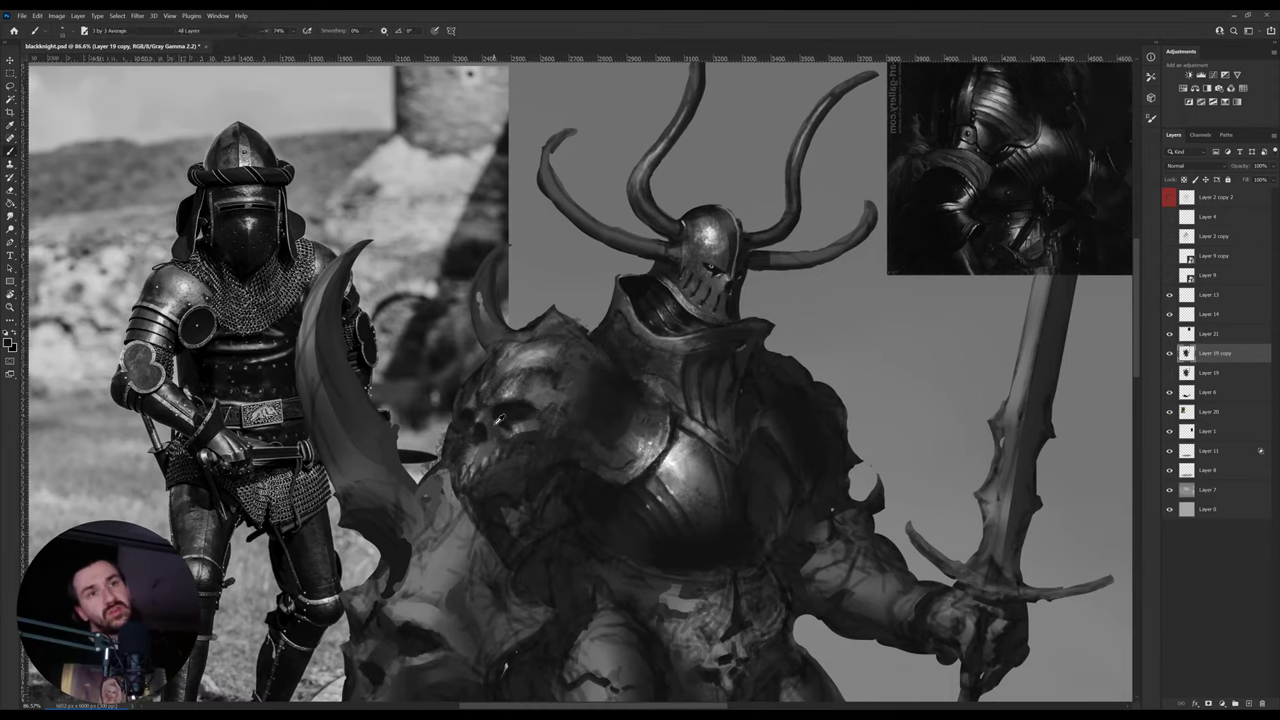
{"action": "left_click", "coordinate": [493, 401], "text": "alt"}
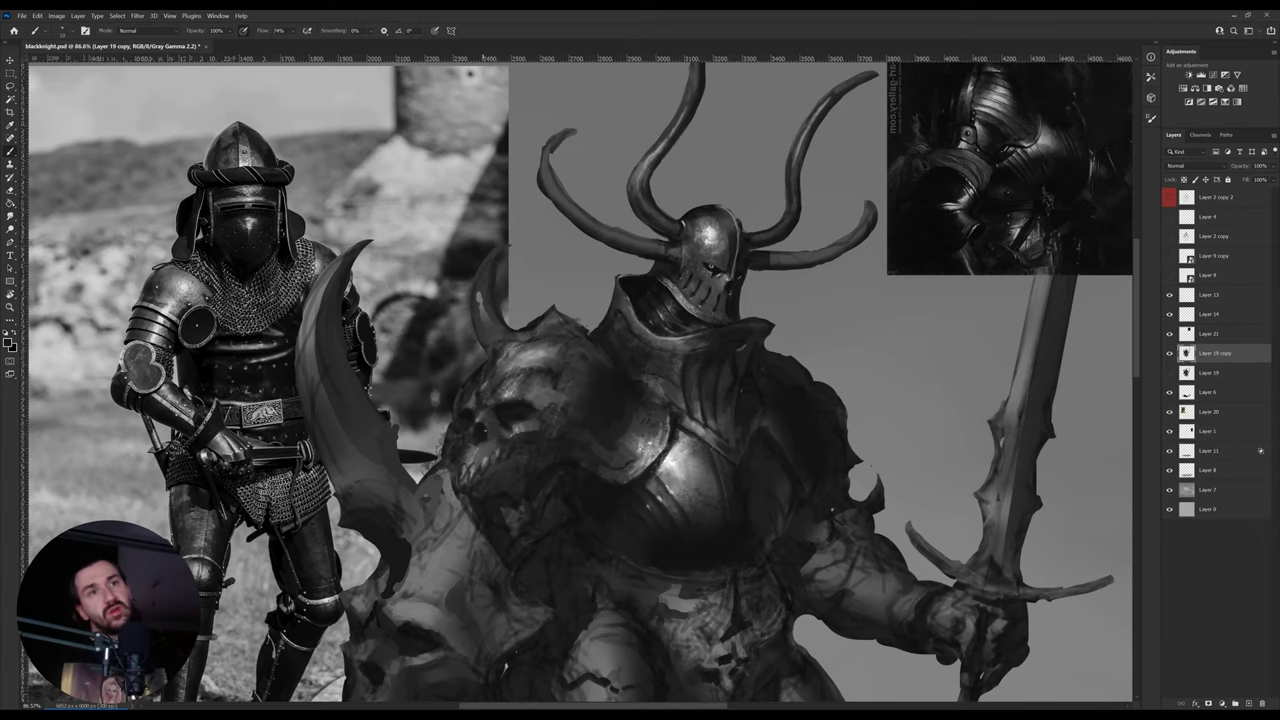
{"action": "left_click", "coordinate": [486, 423], "text": "alt"}
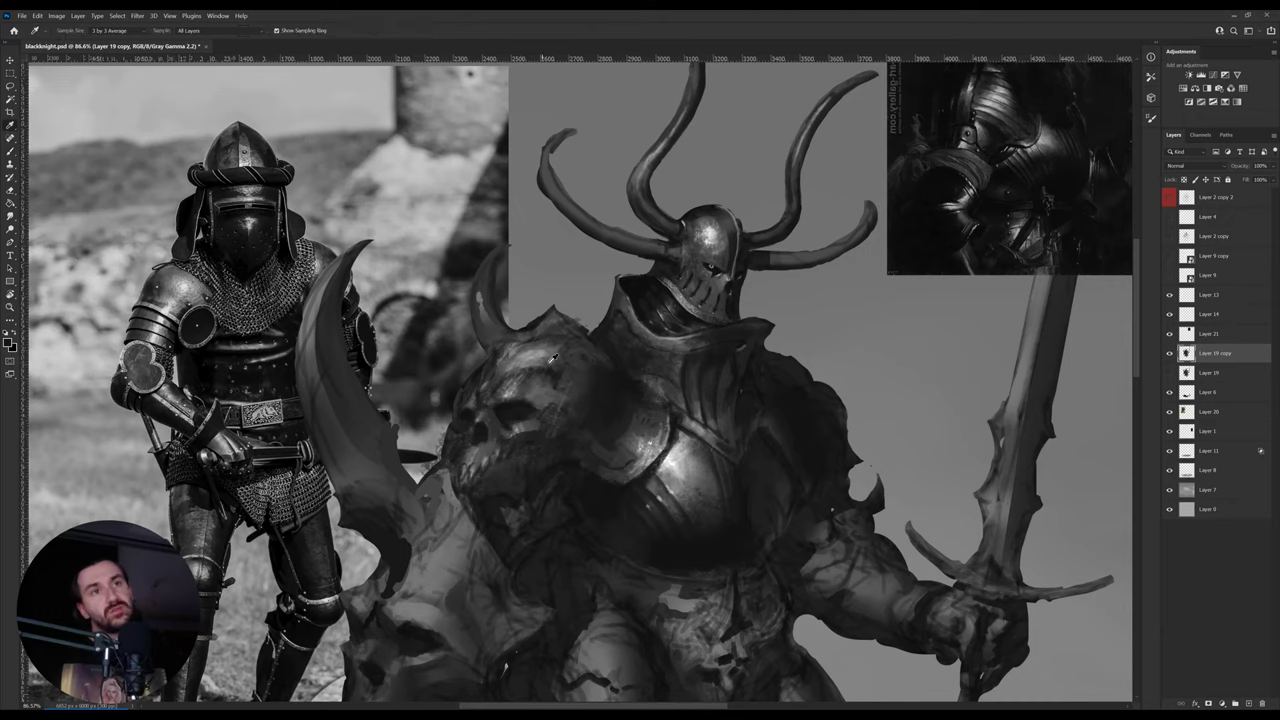
{"action": "left_click", "coordinate": [667, 468], "text": "alt"}
{"action": "key", "text": "b"}
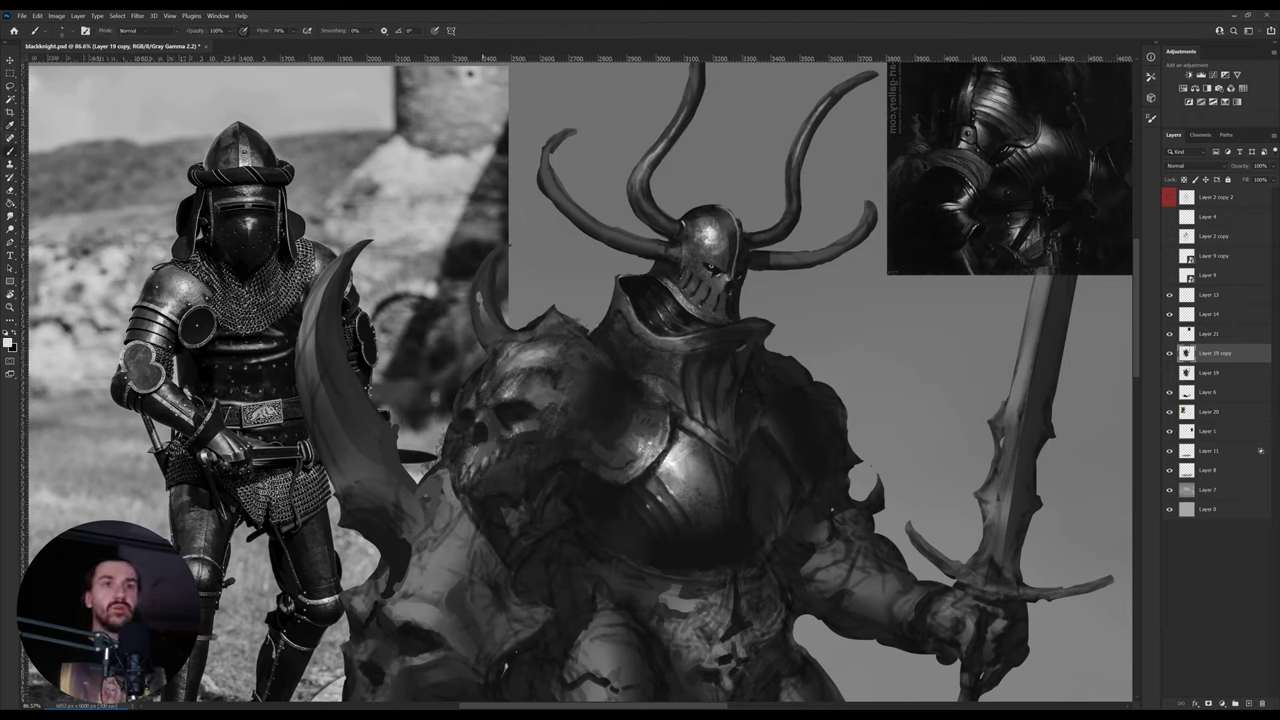
{"action": "left_click", "coordinate": [484, 437], "text": "alt"}
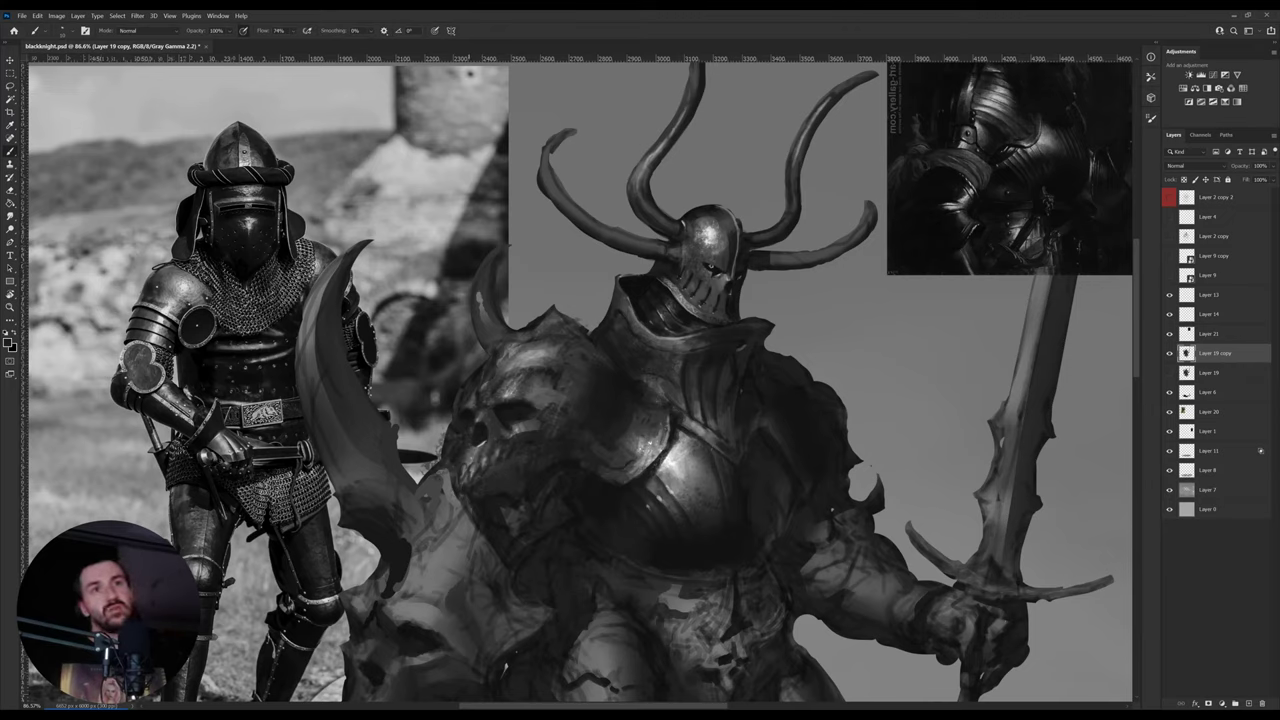
{"action": "key", "text": "o"}
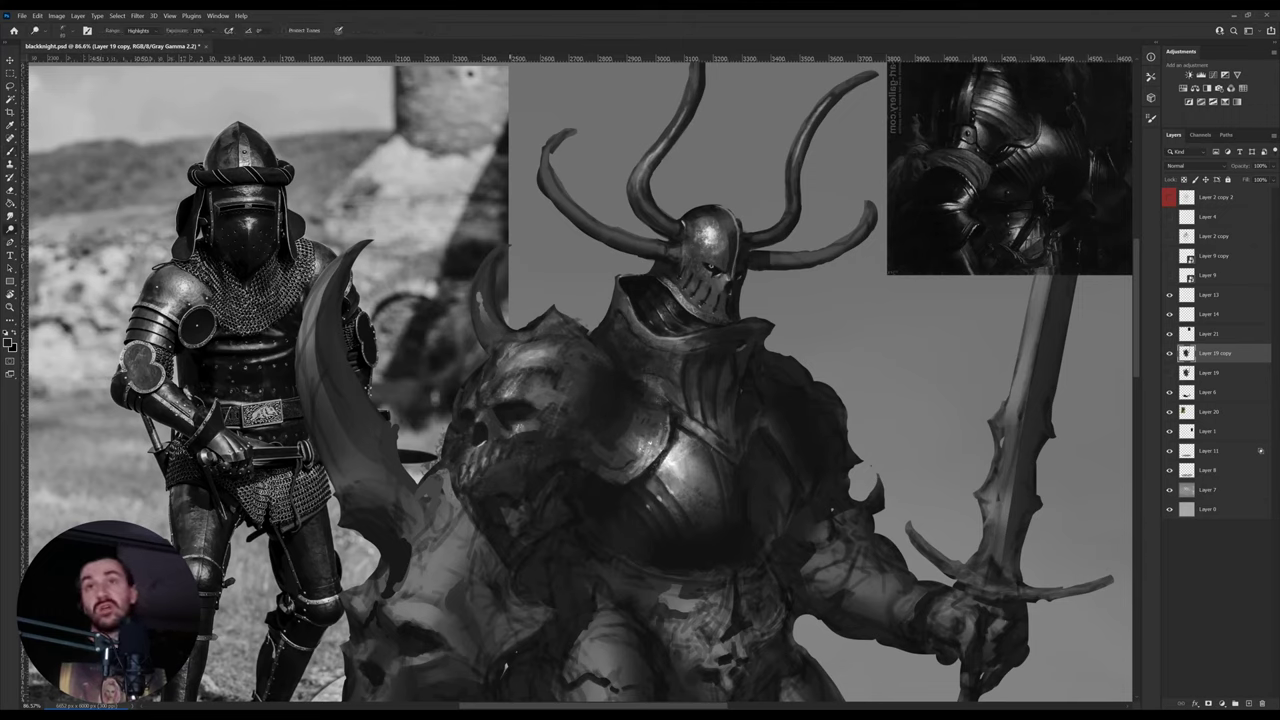
{"action": "key", "text": "bracketright"}
{"action": "key", "text": "bracketright"}
{"action": "key", "text": "bracketright"}
{"action": "key", "text": "bracketright"}
{"action": "key", "text": "bracketright"}
{"action": "key", "text": "bracketright"}
{"action": "key", "text": "bracketright"}
{"action": "key", "text": "bracketright"}
{"action": "key", "text": "b"}
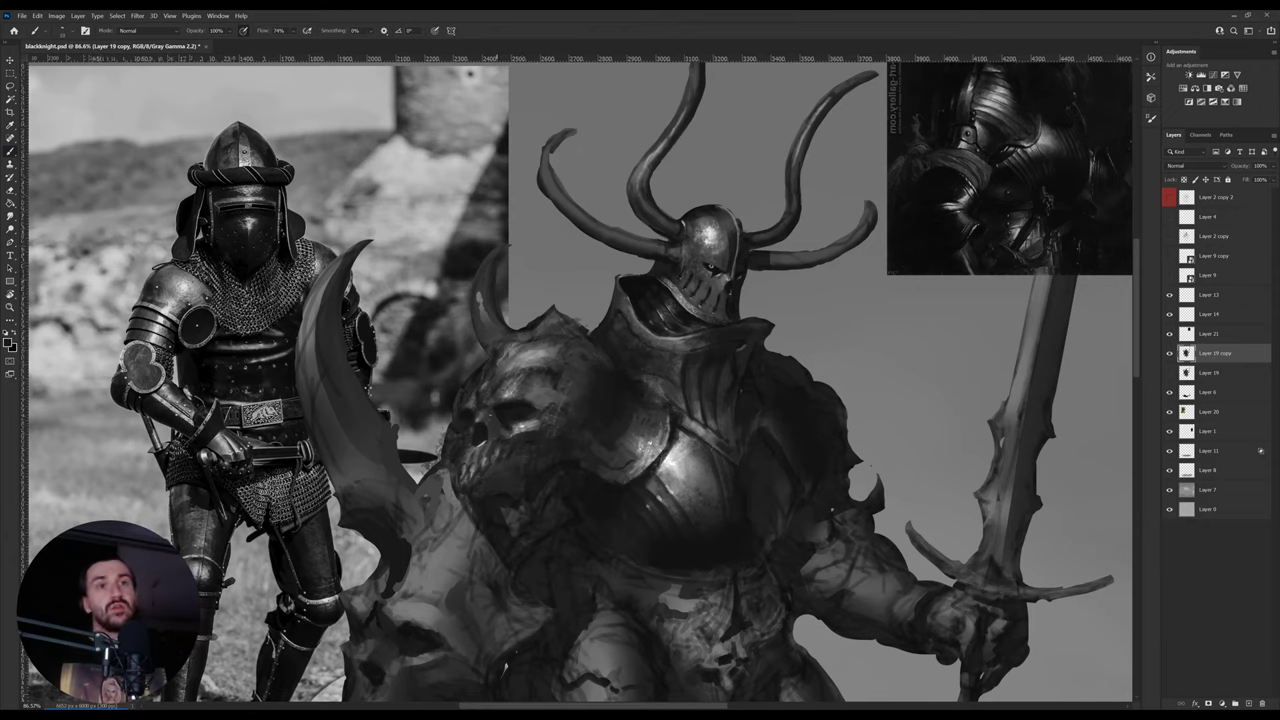
- Darken the shadow between the skull pauldron and the upper chest with sampled dark greys
{"action": "left_click", "coordinate": [472, 417], "text": "alt"}
{"action": "left_click", "coordinate": [476, 395], "text": "alt"}
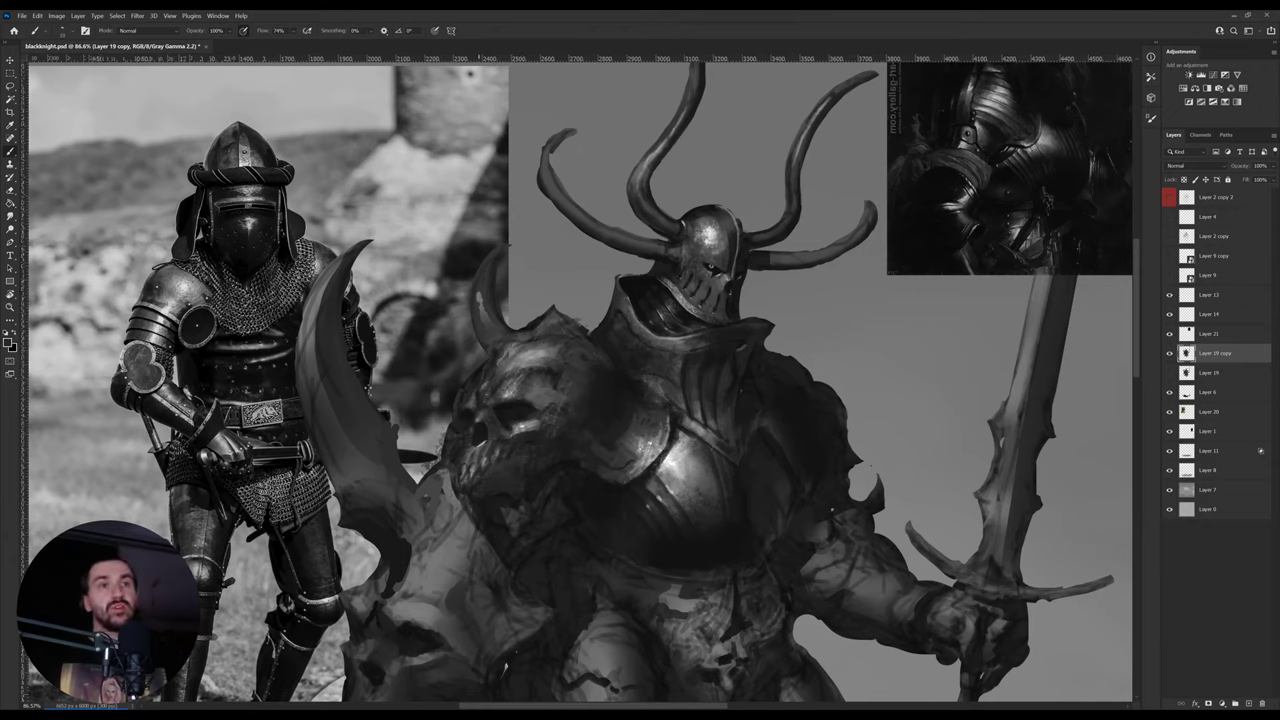
{"action": "left_click_drag", "start_coordinate": [637, 387], "coordinate": [635, 447]}
{"action": "left_click", "coordinate": [637, 408], "text": "alt"}
{"action": "key", "text": "r"}
{"action": "left_click_drag", "start_coordinate": [851, 343], "coordinate": [860, 410]}
{"action": "left_click", "coordinate": [647, 364], "text": "alt"}
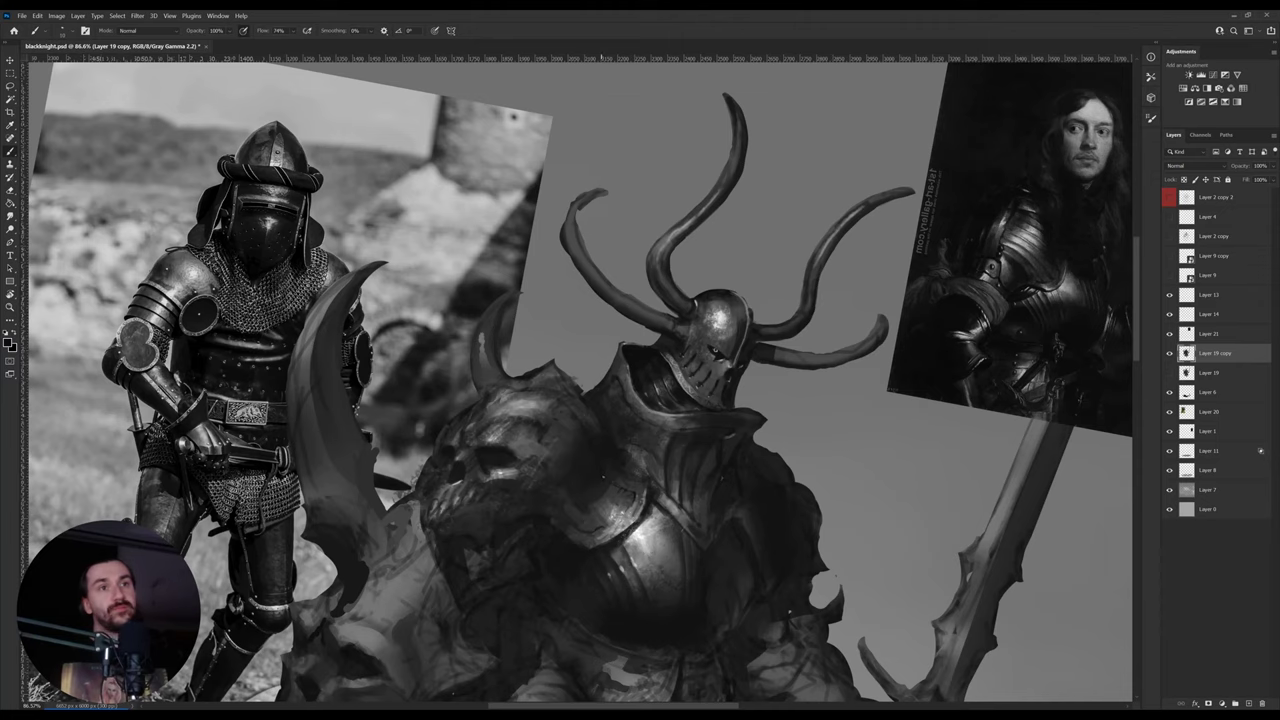
- Paint dark furrows across the skull pauldron's forehead with curved near-black strokes
{"action": "key", "text": "r"}
{"action": "left_click_drag", "start_coordinate": [808, 408], "coordinate": [702, 236]}
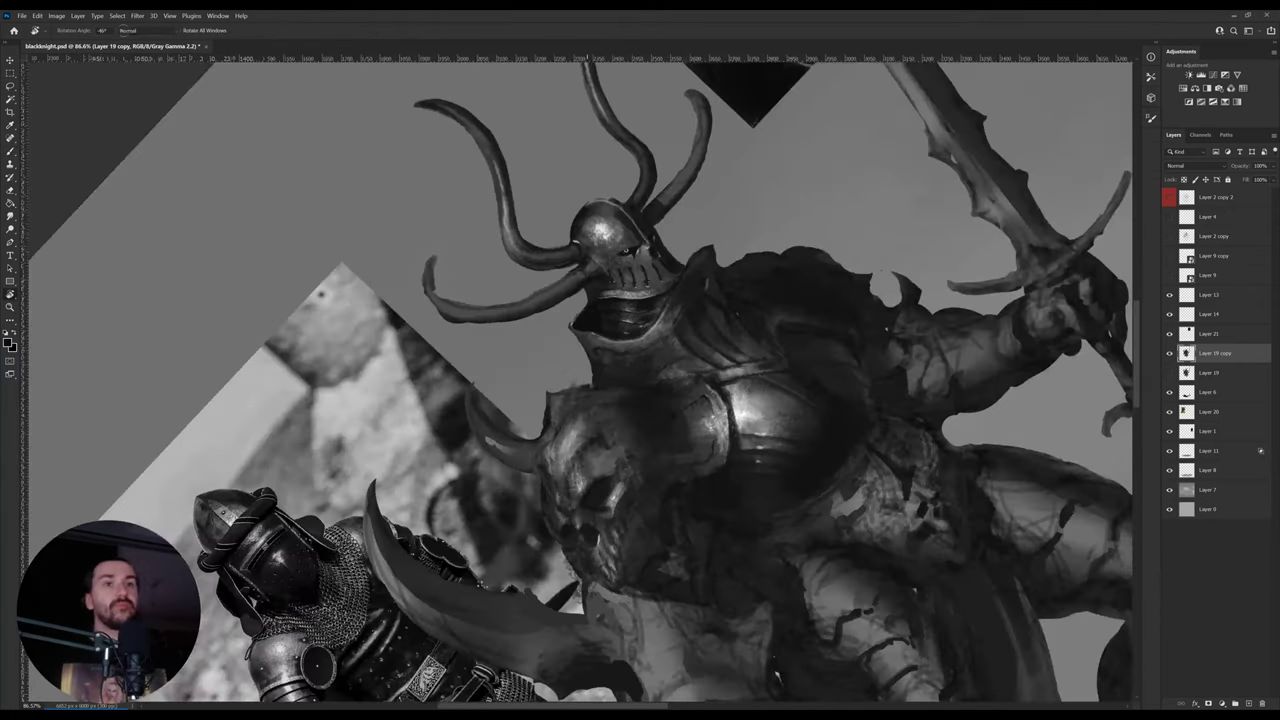
{"action": "key", "text": "b"}
{"action": "left_click_drag", "start_coordinate": [578, 420], "coordinate": [569, 474]}
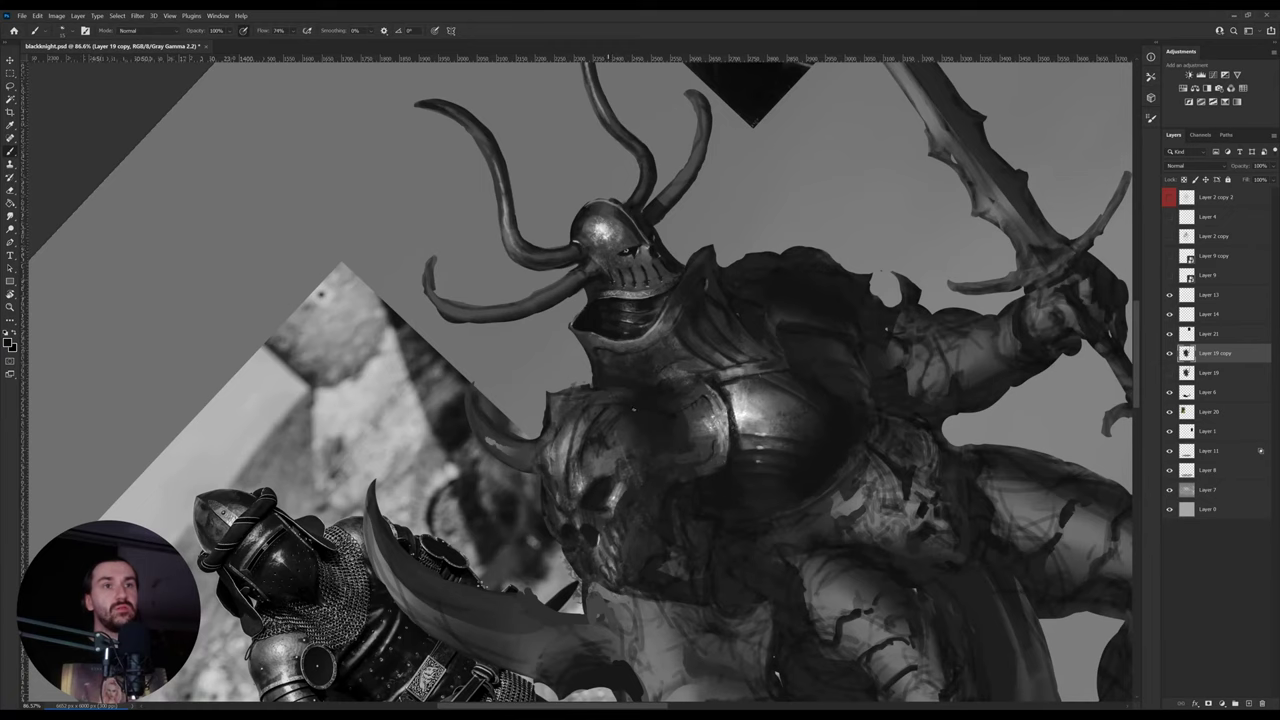
{"action": "key", "text": "r"}
{"action": "mouse_move", "coordinate": [752, 326]}
{"action": "left_mouse_down"}
{"action": "mouse_move", "coordinate": [823, 460]}
{"action": "mouse_move", "coordinate": [755, 498]}
{"action": "mouse_move", "coordinate": [776, 534]}
{"action": "mouse_move", "coordinate": [663, 616]}
{"action": "left_mouse_up"}
{"action": "key", "text": "b"}
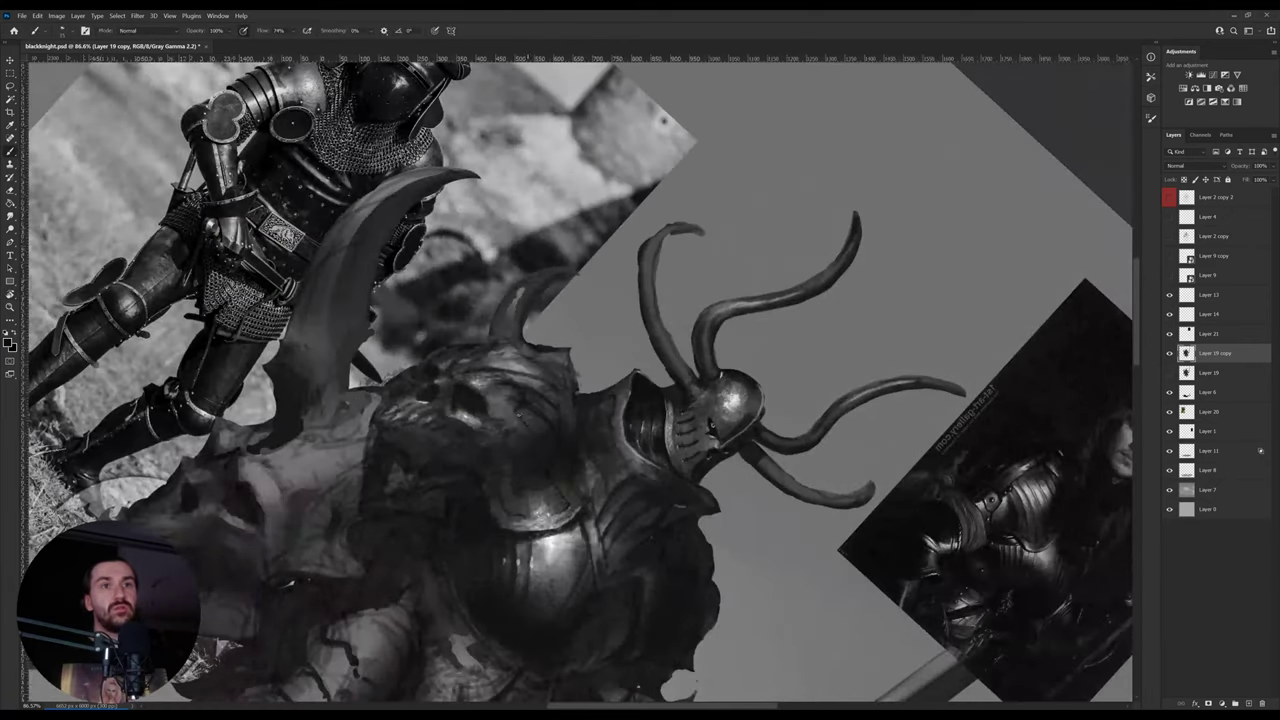
- Shape raised ridges between the skull pauldron's forehead furrows, alternating light and dark greys sampled from the forehead
{"action": "key", "text": "r"}
{"action": "left_click_drag", "start_coordinate": [712, 428], "coordinate": [717, 391]}
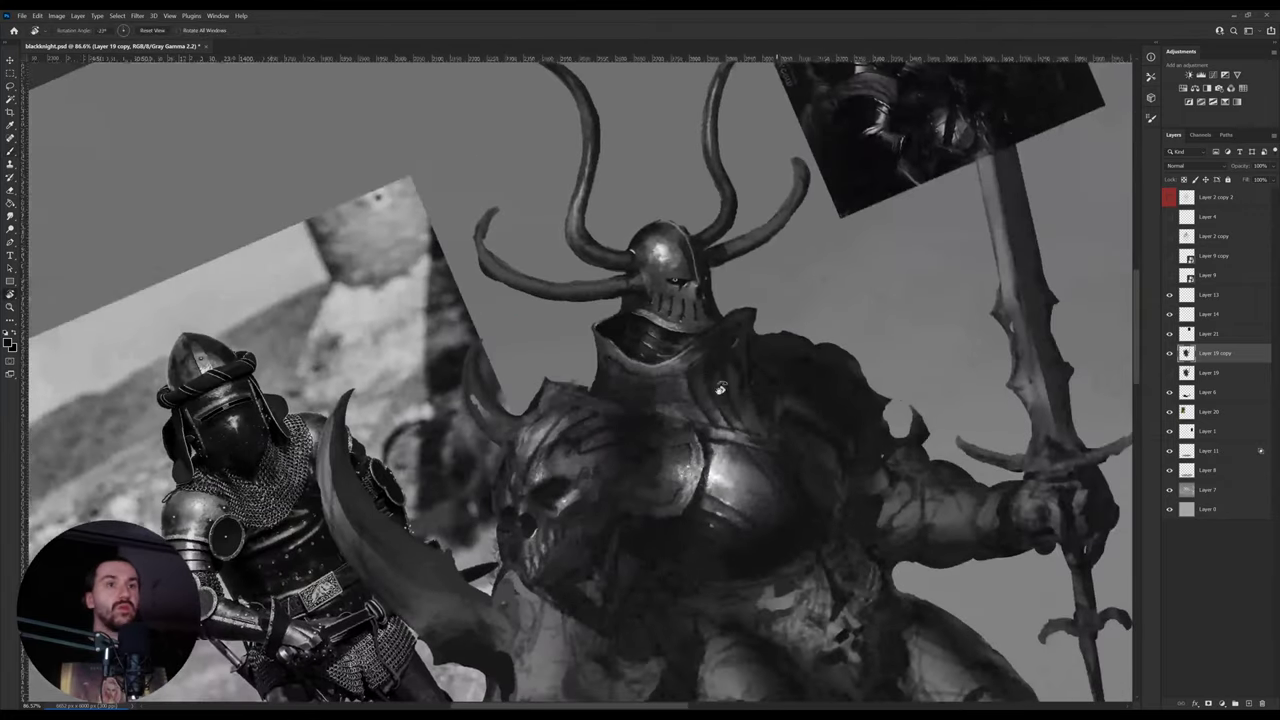
{"action": "key", "text": "b"}
{"action": "left_click", "coordinate": [540, 474], "text": "alt"}
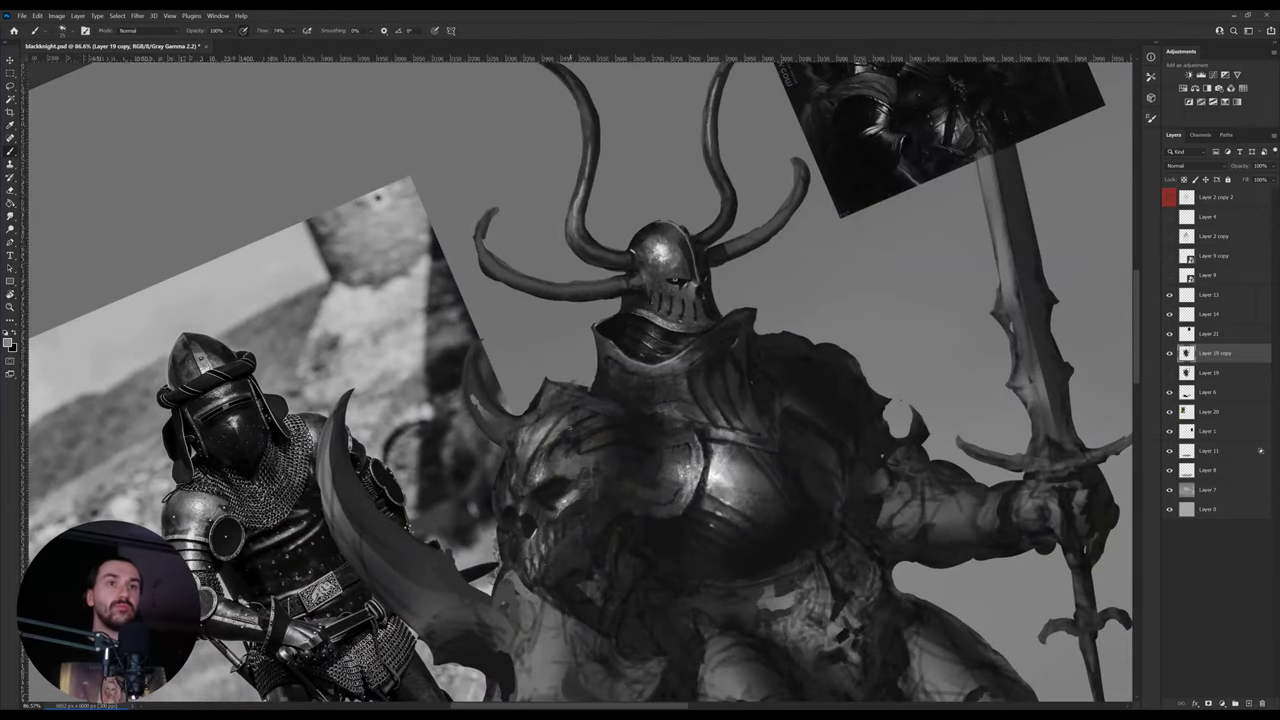
{"action": "left_click", "coordinate": [580, 415], "text": "alt"}
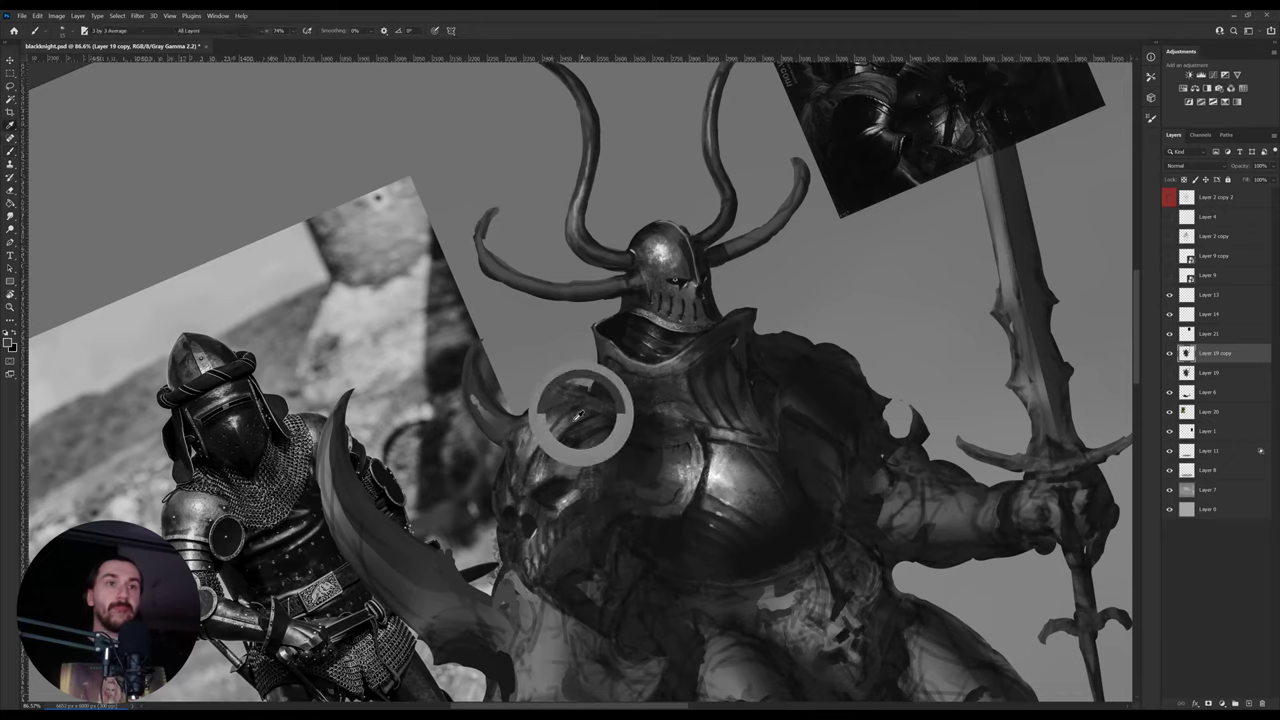
{"action": "left_click", "coordinate": [561, 427], "text": "alt"}
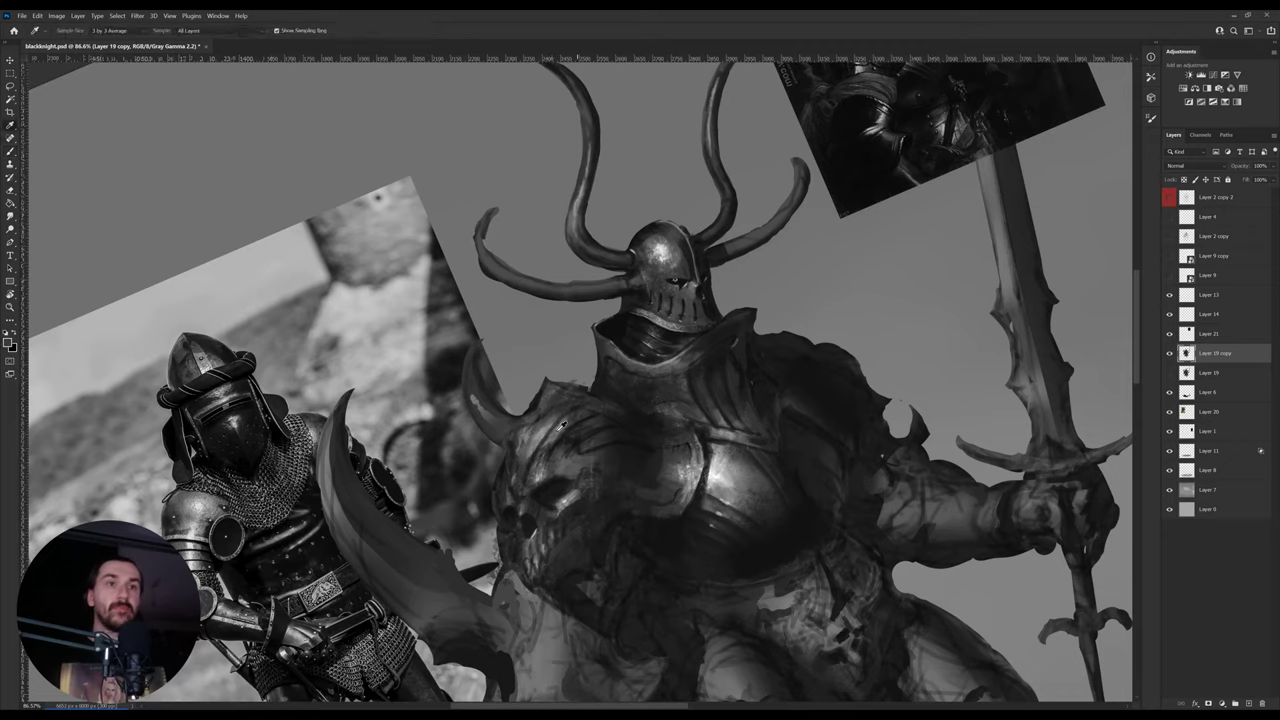
{"action": "left_click", "coordinate": [578, 416], "text": "alt"}
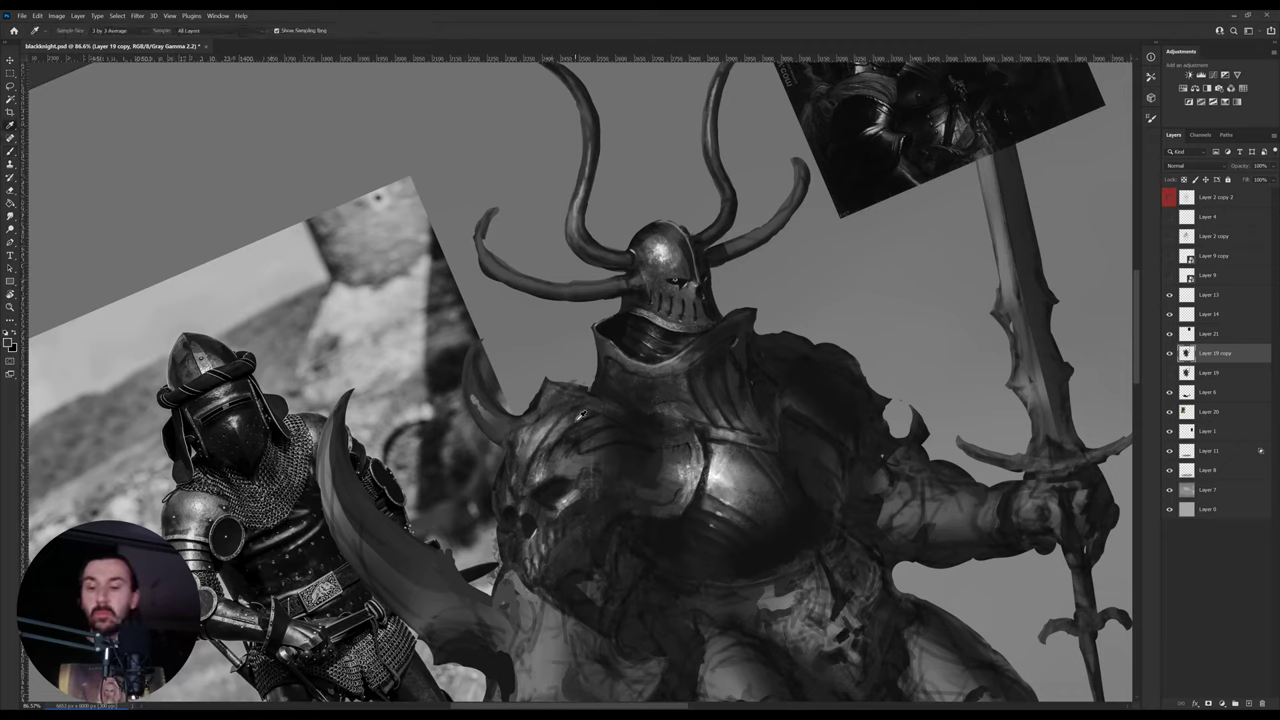
{"action": "left_click", "coordinate": [551, 437], "text": "alt"}
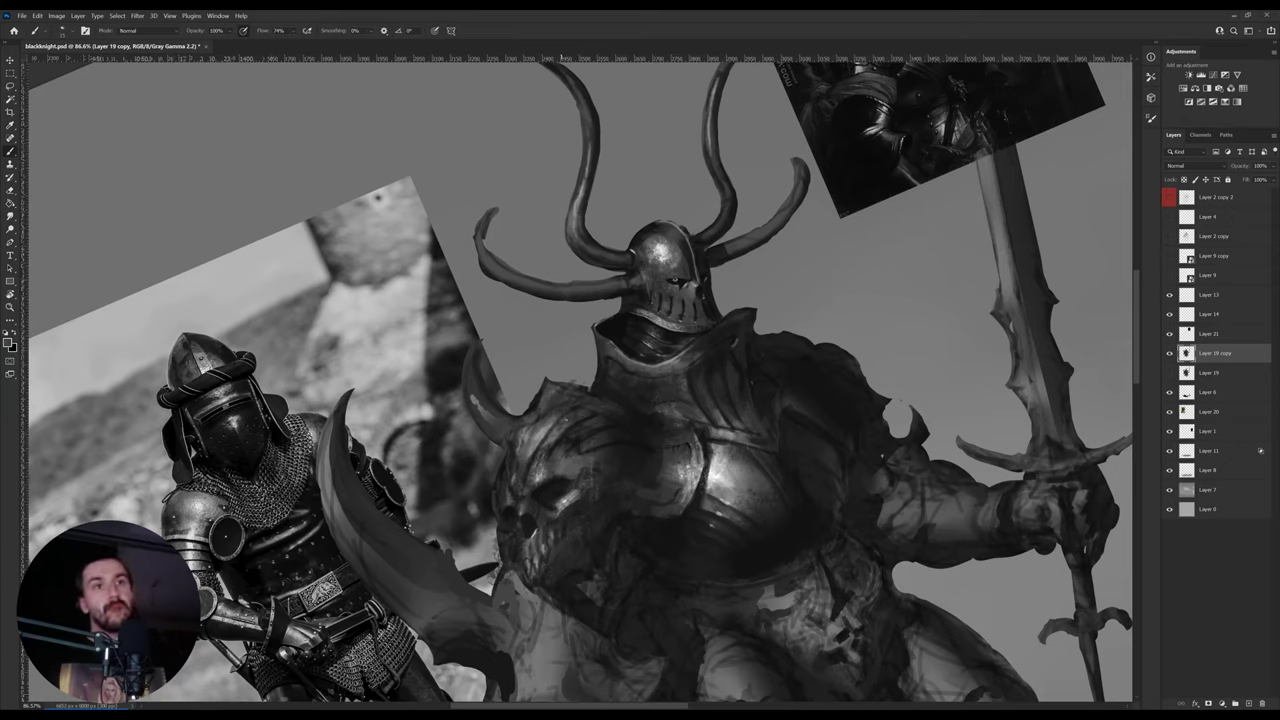
{"action": "left_click", "coordinate": [566, 437], "text": "alt"}
{"action": "left_click", "coordinate": [559, 427], "text": "alt"}
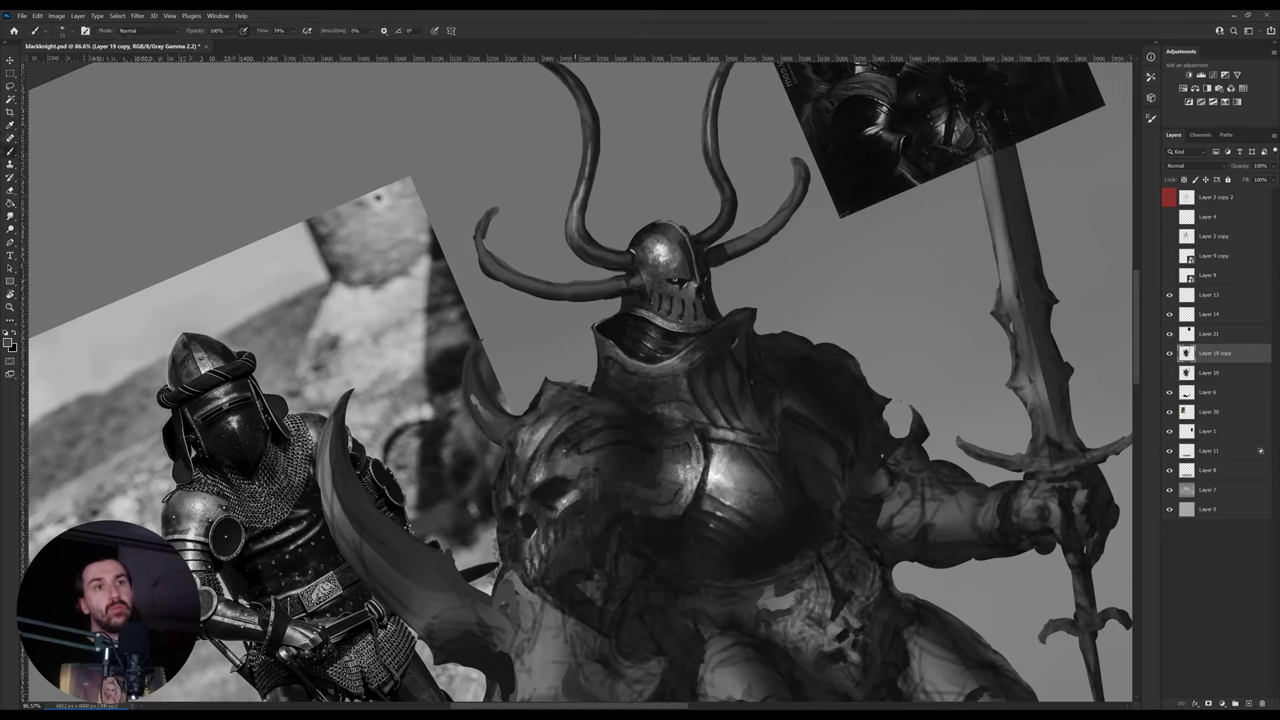
{"action": "left_click", "coordinate": [571, 450], "text": "alt"}
- Extend the furrows over the skull pauldron's upper forehead and refine their edges with greys sampled nearby
{"action": "key", "text": "r"}
{"action": "left_click_drag", "start_coordinate": [342, 457], "coordinate": [604, 80]}
{"action": "left_click", "coordinate": [529, 361], "text": "alt"}
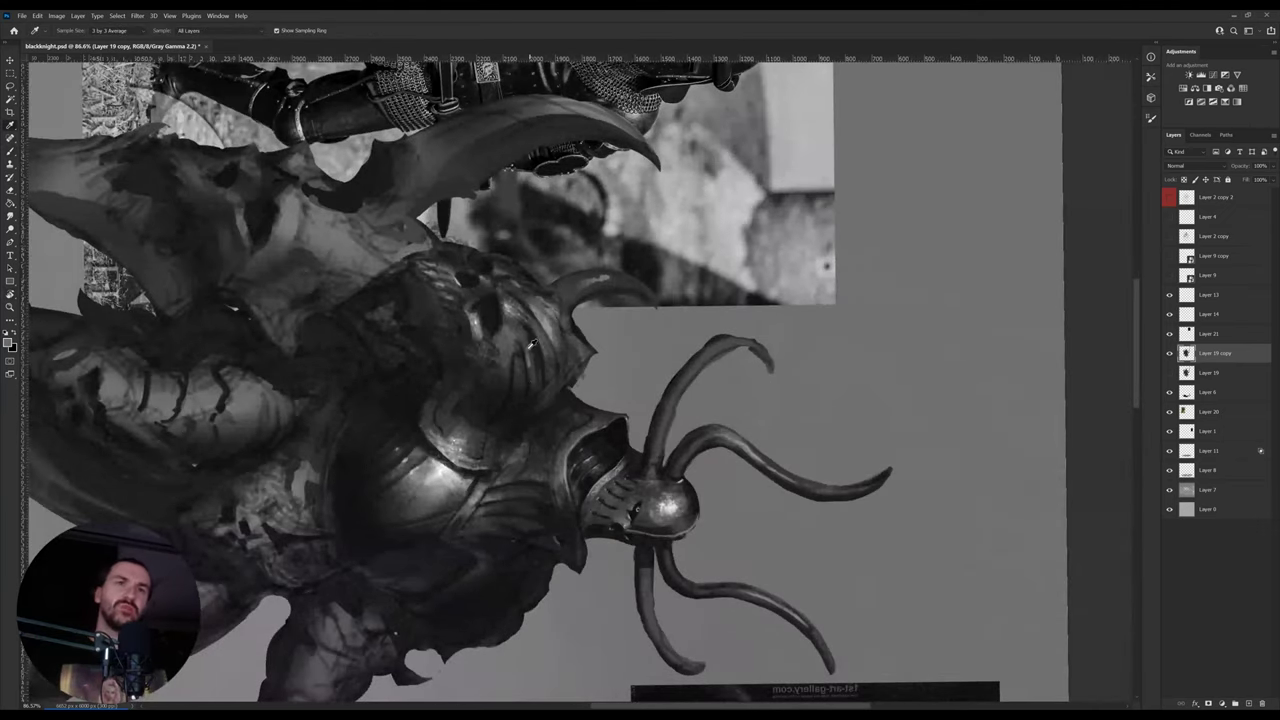
{"action": "left_click", "coordinate": [530, 340], "text": "alt"}
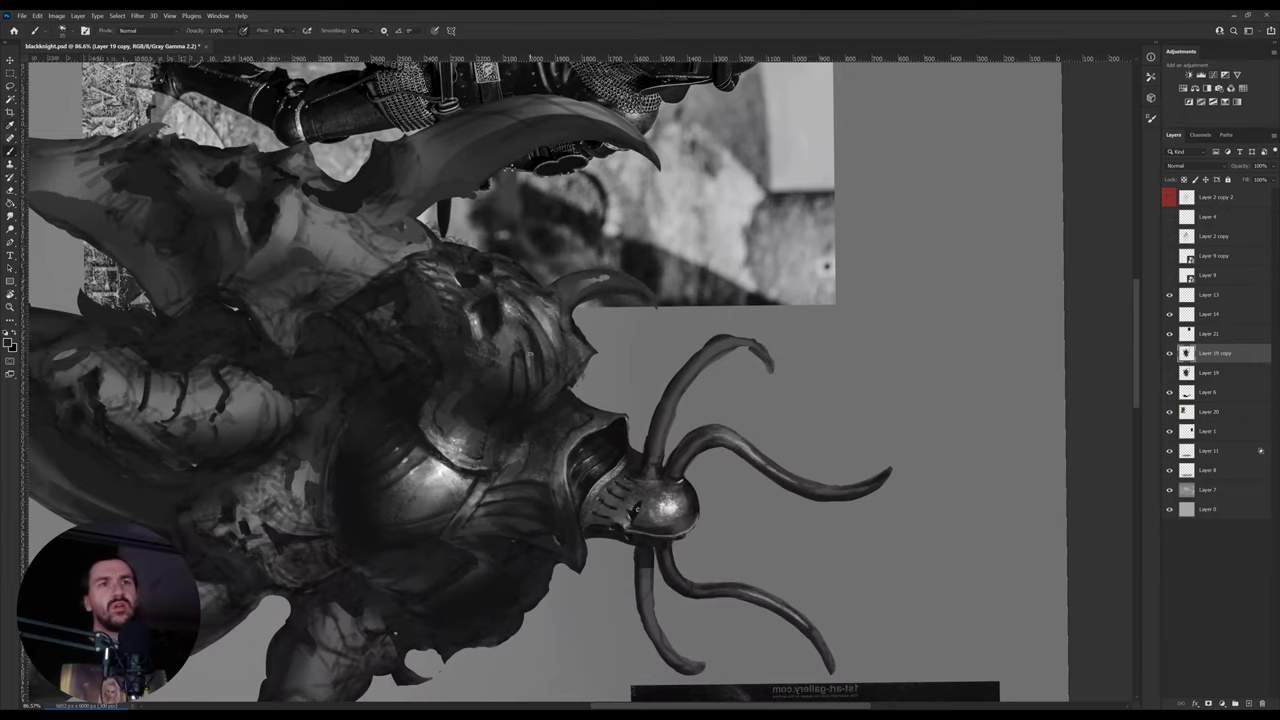
{"action": "left_click", "coordinate": [534, 345], "text": "alt"}
{"action": "left_click", "coordinate": [537, 343], "text": "alt"}
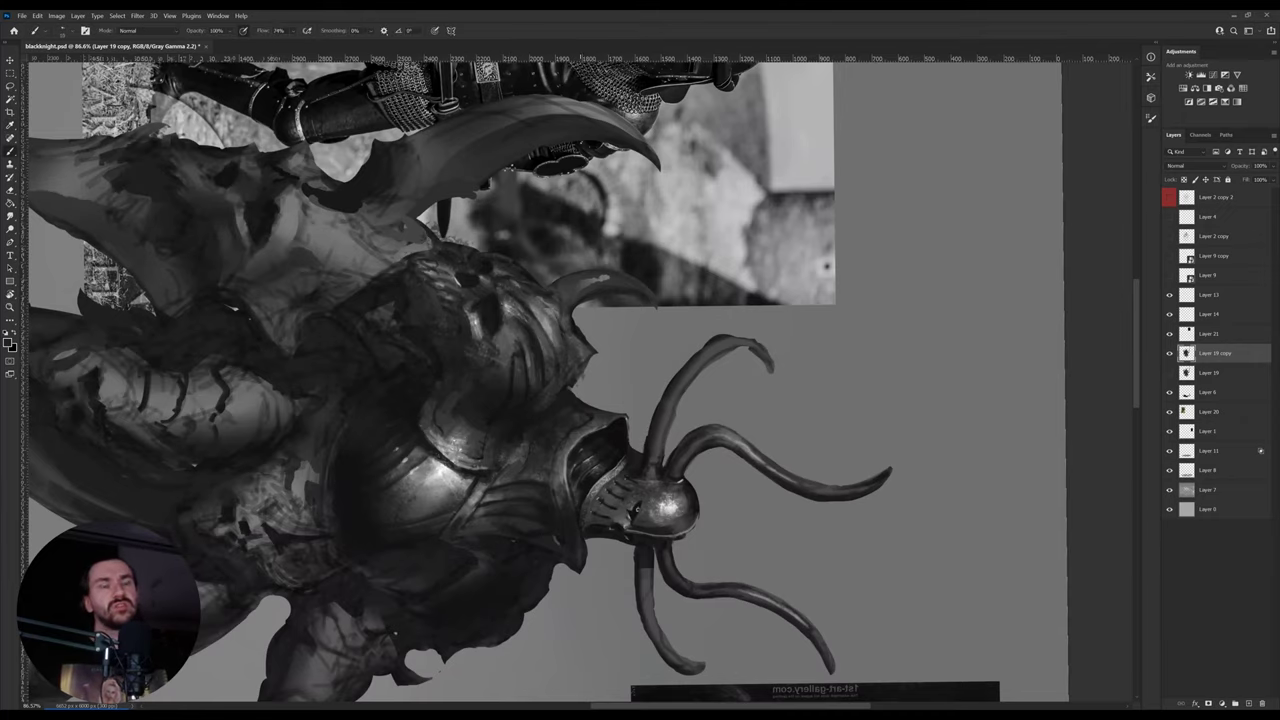
- Refine the ridges just above the skull pauldron's eye socket with sampled greys, blending them down into the brow
{"action": "key", "text": "r"}
{"action": "left_click_drag", "start_coordinate": [718, 322], "coordinate": [525, 243]}
{"action": "key", "text": "b"}
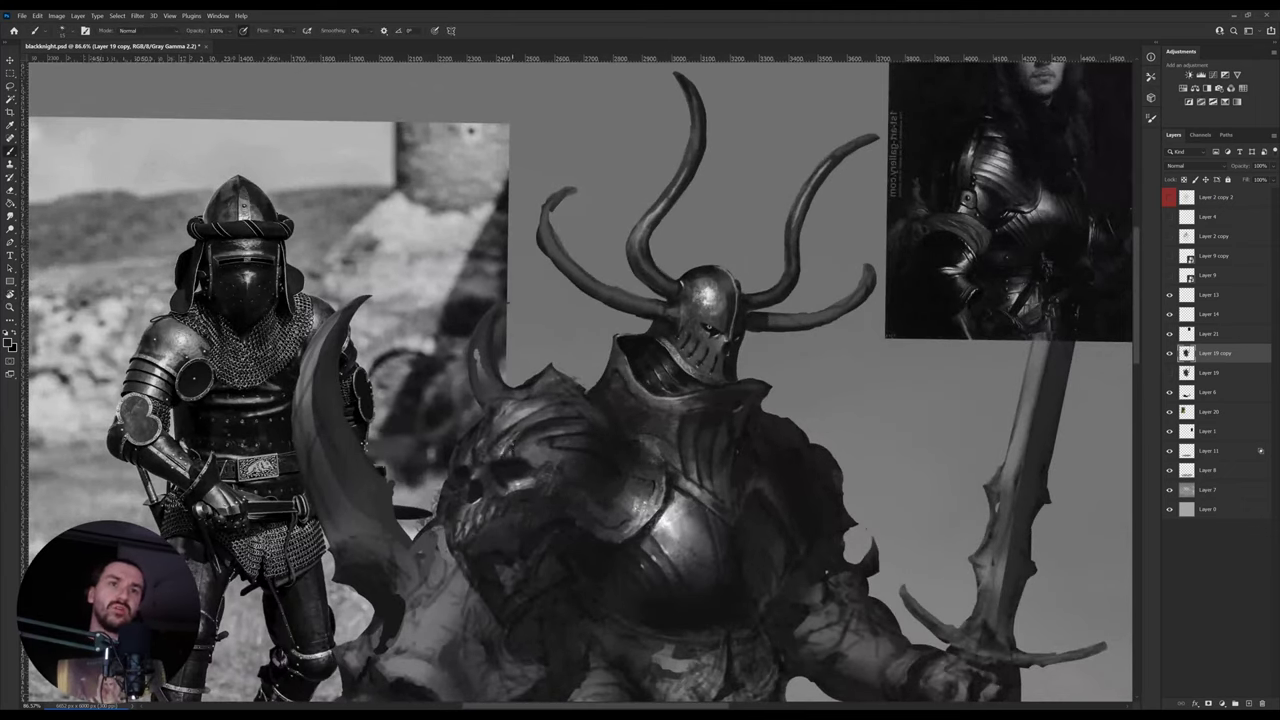
{"action": "left_click", "coordinate": [507, 449], "text": "alt"}
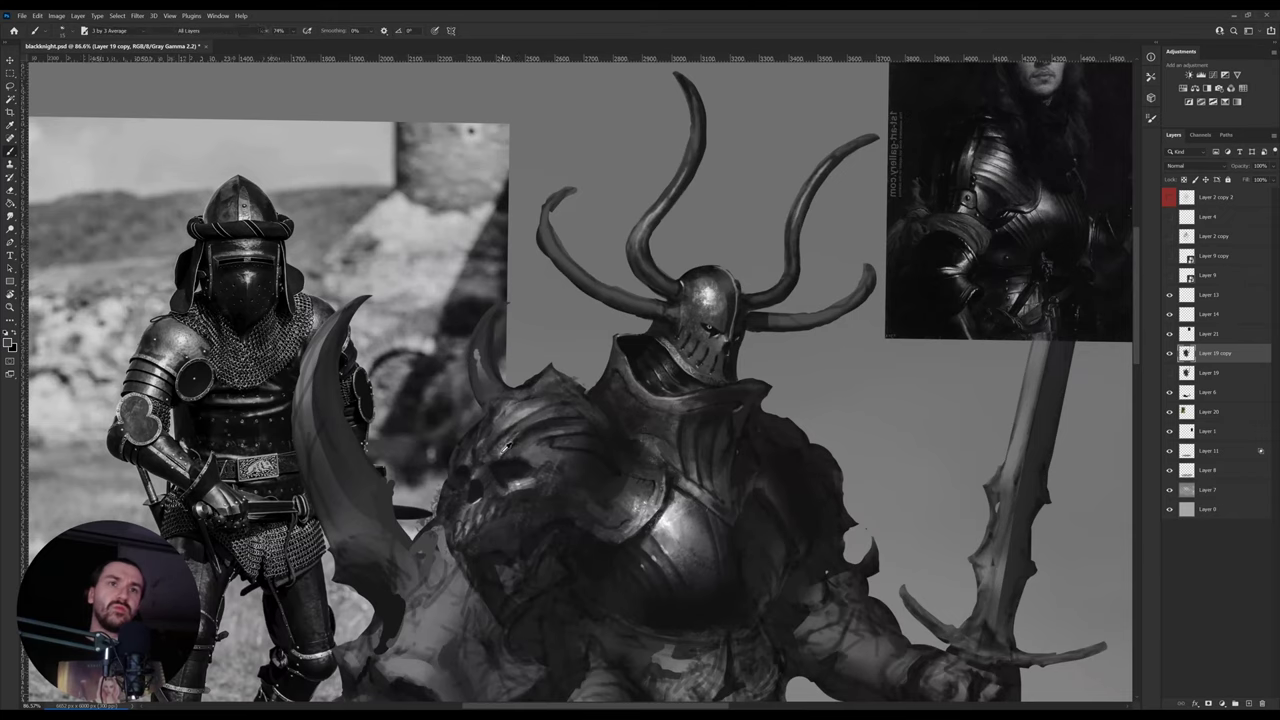
{"action": "key", "text": "r"}
{"action": "left_click_drag", "start_coordinate": [810, 408], "coordinate": [798, 335]}
{"action": "key", "text": "b"}
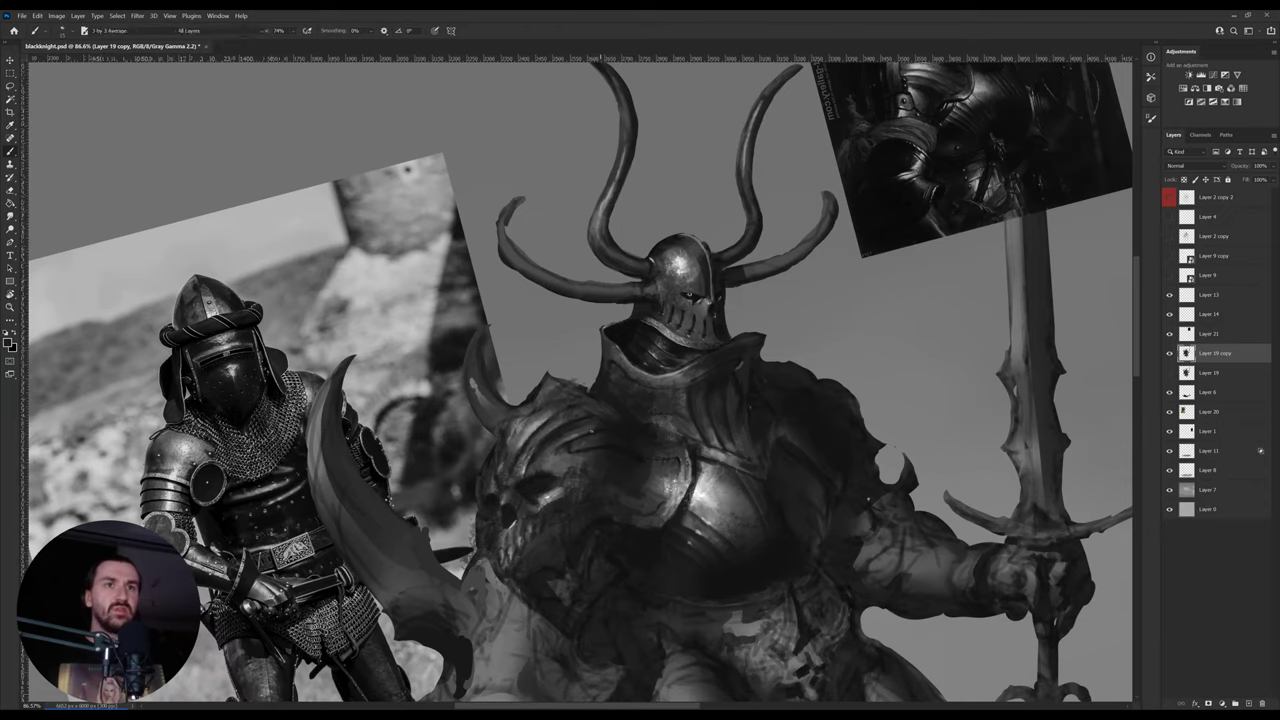
{"action": "left_click", "coordinate": [553, 446], "text": "alt"}
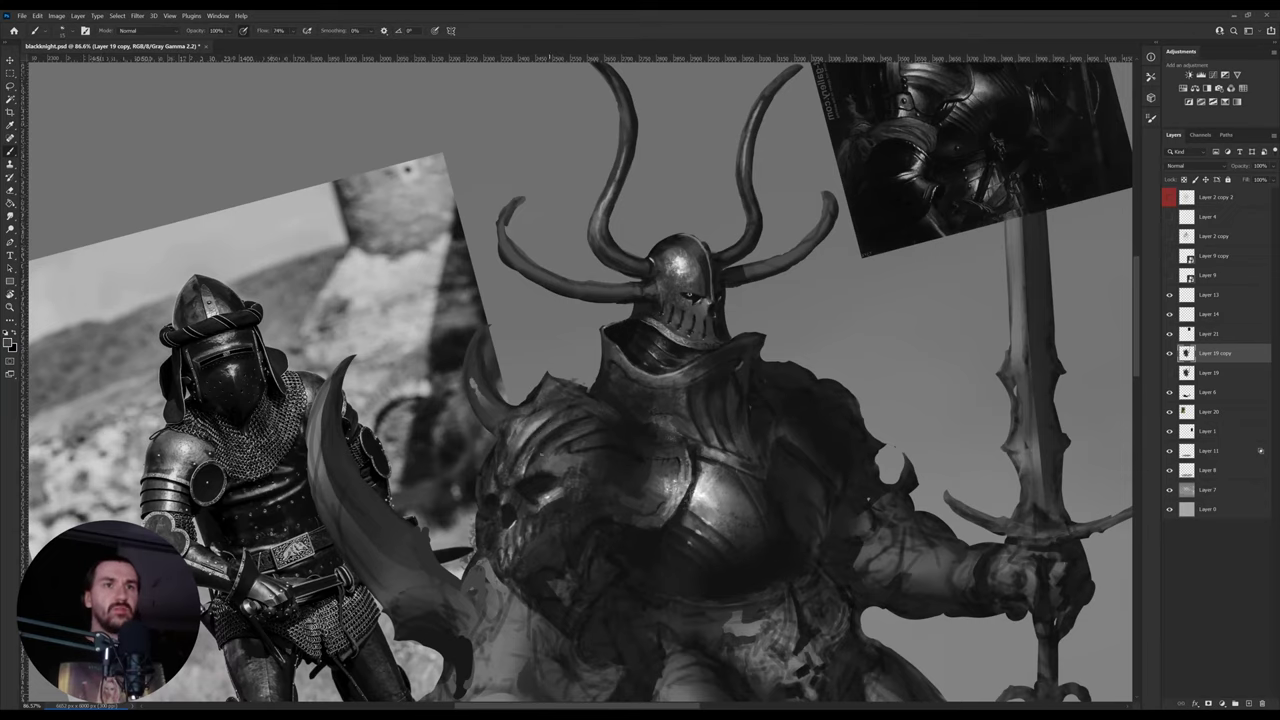
{"action": "left_click_drag", "start_coordinate": [548, 452], "coordinate": [533, 488]}
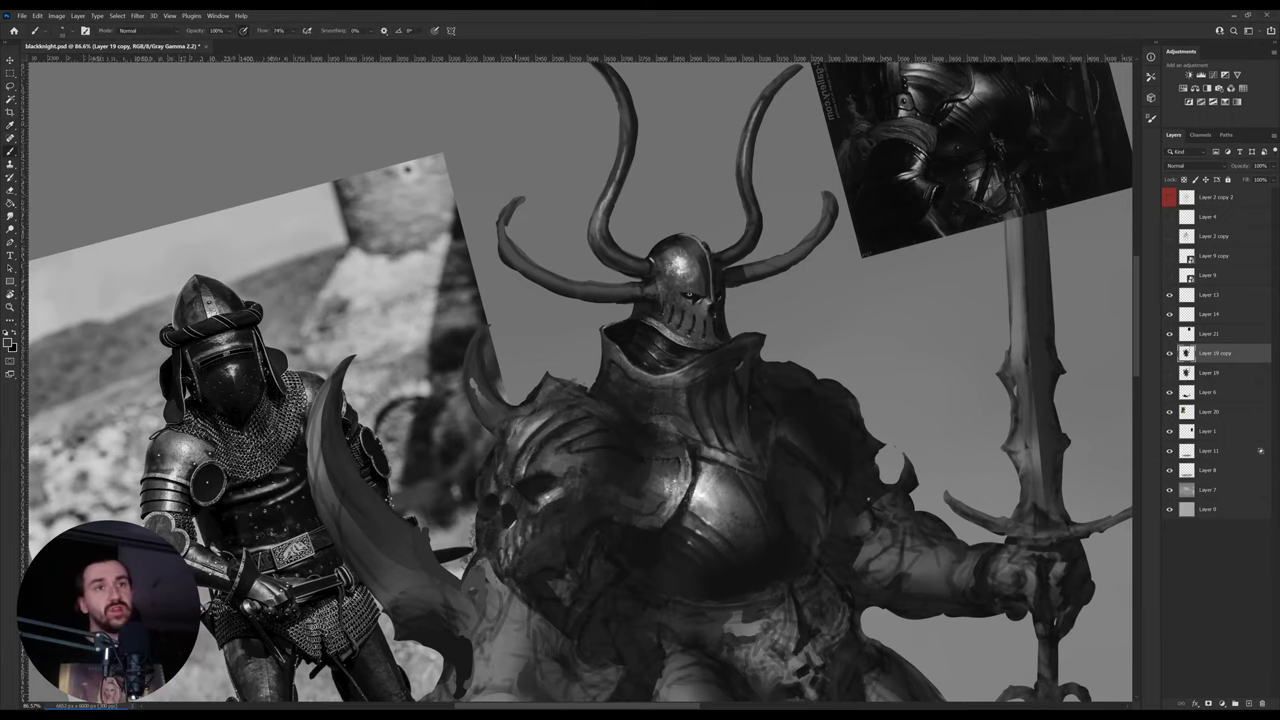
- Deepen the gaps between the skull pauldron's forehead ridges and add lighter grey along their crests
{"action": "key", "text": "r"}
{"action": "left_click_drag", "start_coordinate": [530, 480], "coordinate": [494, 421]}
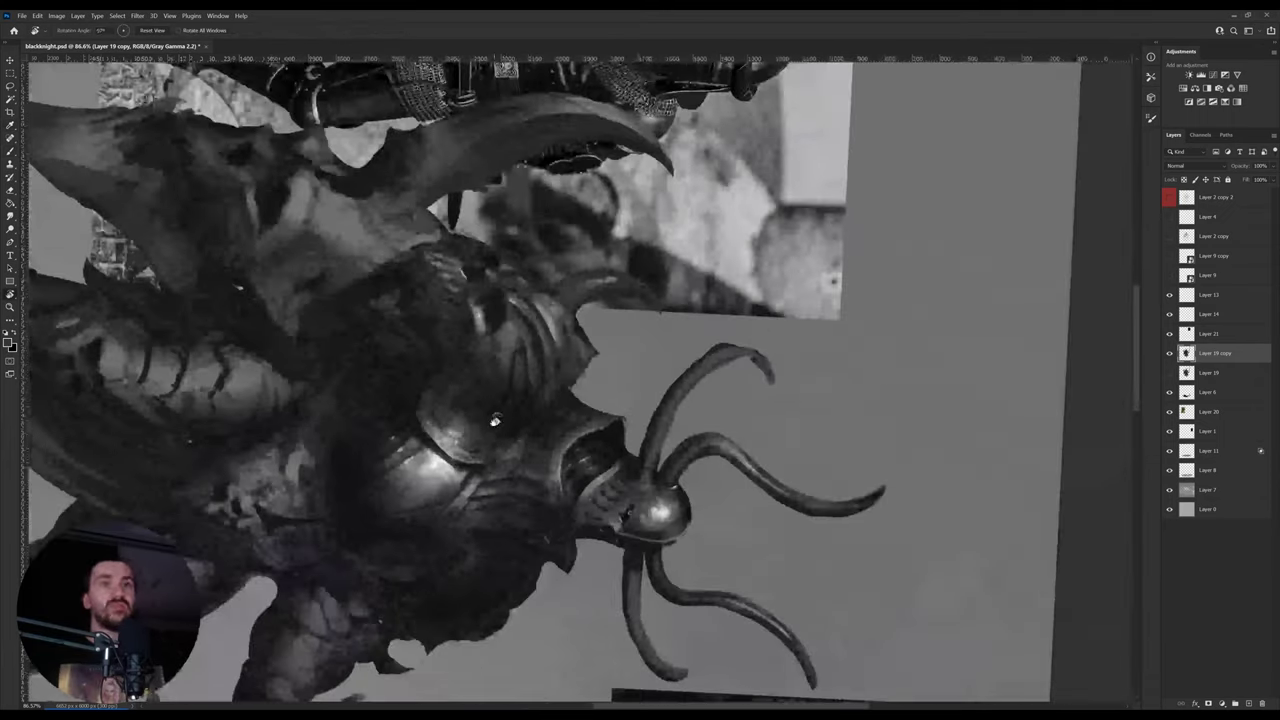
{"action": "left_click", "coordinate": [600, 434], "text": "alt"}
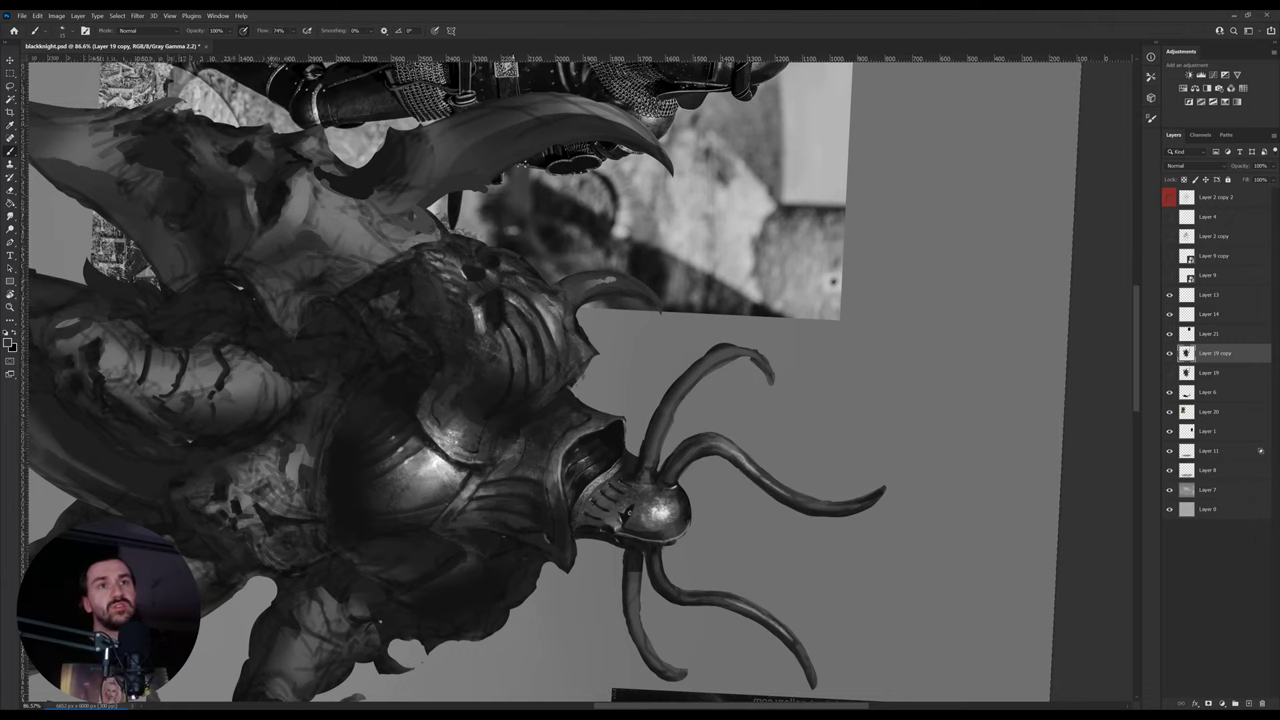
{"action": "key", "text": "r"}
{"action": "mouse_move", "coordinate": [520, 341]}
{"action": "left_mouse_down"}
{"action": "mouse_move", "coordinate": [510, 392]}
{"action": "mouse_move", "coordinate": [556, 466]}
{"action": "mouse_move", "coordinate": [592, 470]}
{"action": "mouse_move", "coordinate": [551, 460]}
{"action": "left_mouse_up"}
{"action": "left_click", "coordinate": [559, 435], "text": "alt"}
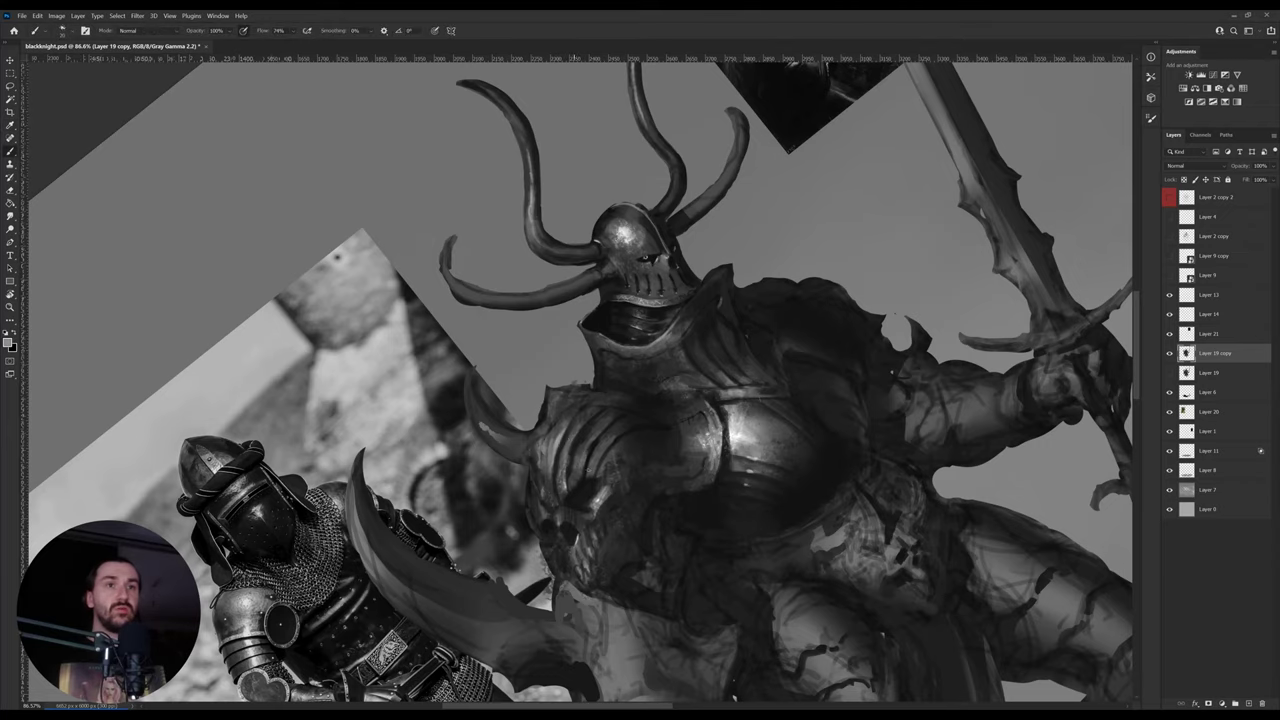
- Sharpen the skull pauldron's forehead ridges toward the crown with sampled dark grey in the furrows
{"action": "key", "text": "r"}
{"action": "left_click_drag", "start_coordinate": [726, 462], "coordinate": [514, 430]}
{"action": "left_click", "coordinate": [514, 424], "text": "alt"}
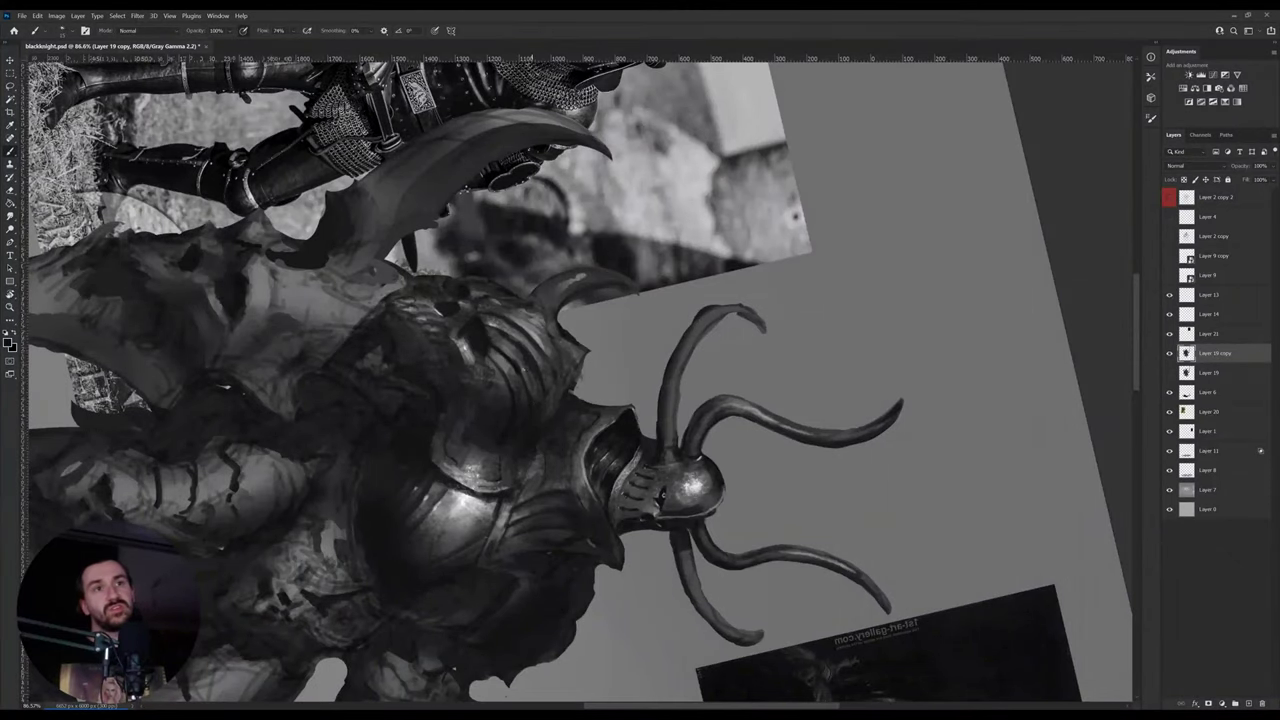
{"action": "key", "text": "r"}
{"action": "left_click_drag", "start_coordinate": [707, 312], "coordinate": [676, 312]}
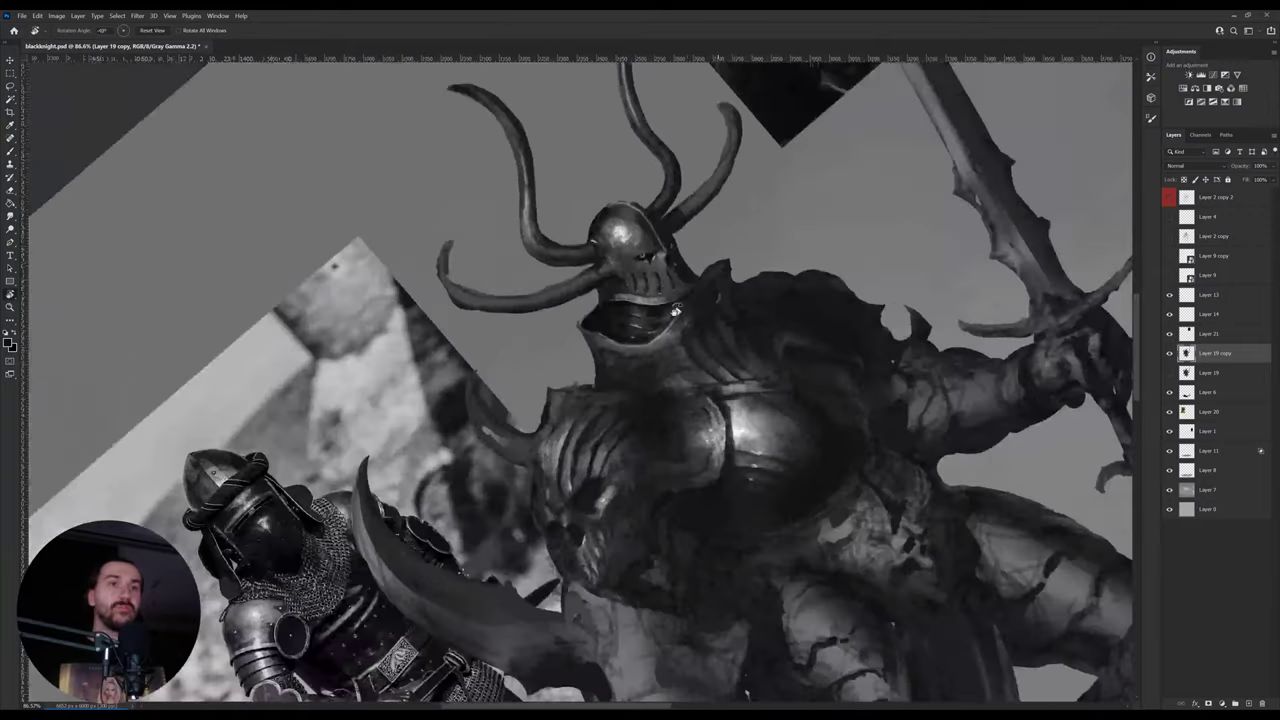
{"action": "mouse_move", "coordinate": [753, 400]}
{"action": "left_mouse_down"}
{"action": "mouse_move", "coordinate": [671, 361]}
{"action": "mouse_move", "coordinate": [811, 349]}
{"action": "mouse_move", "coordinate": [640, 510]}
{"action": "mouse_move", "coordinate": [610, 494]}
{"action": "left_mouse_up"}
{"action": "key", "text": "r"}
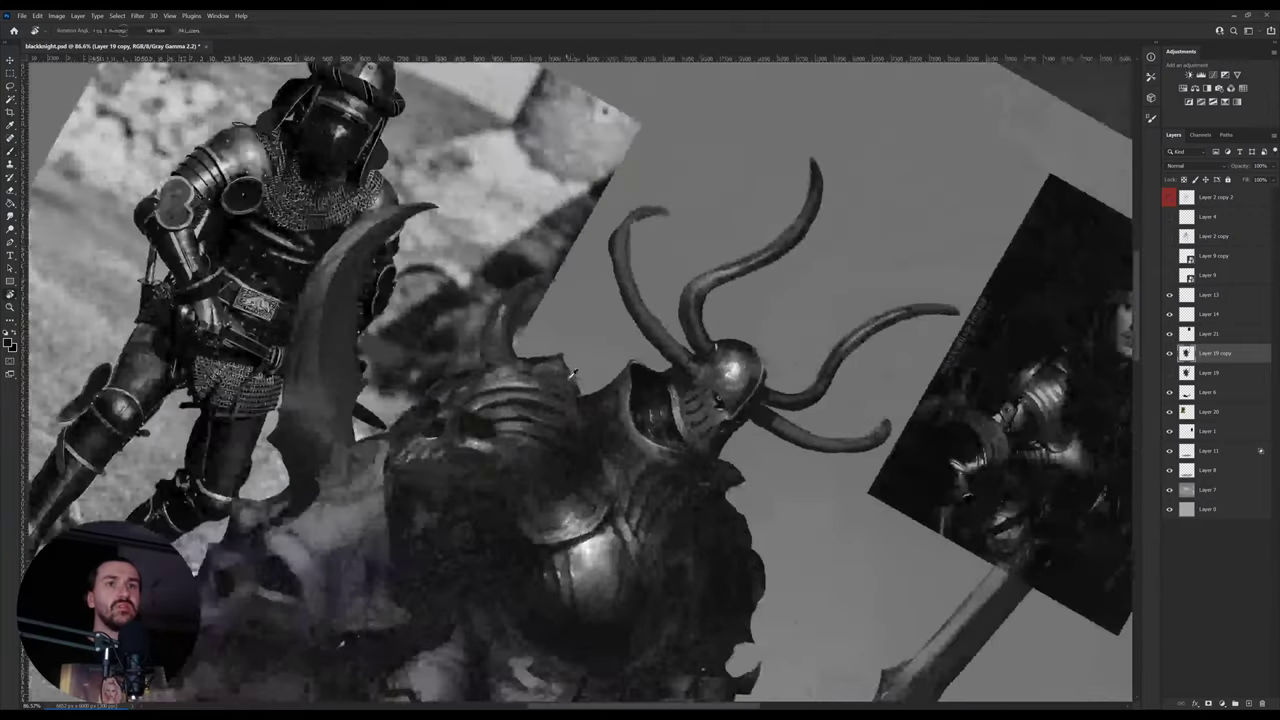
{"action": "left_click_drag", "start_coordinate": [649, 344], "coordinate": [683, 297]}
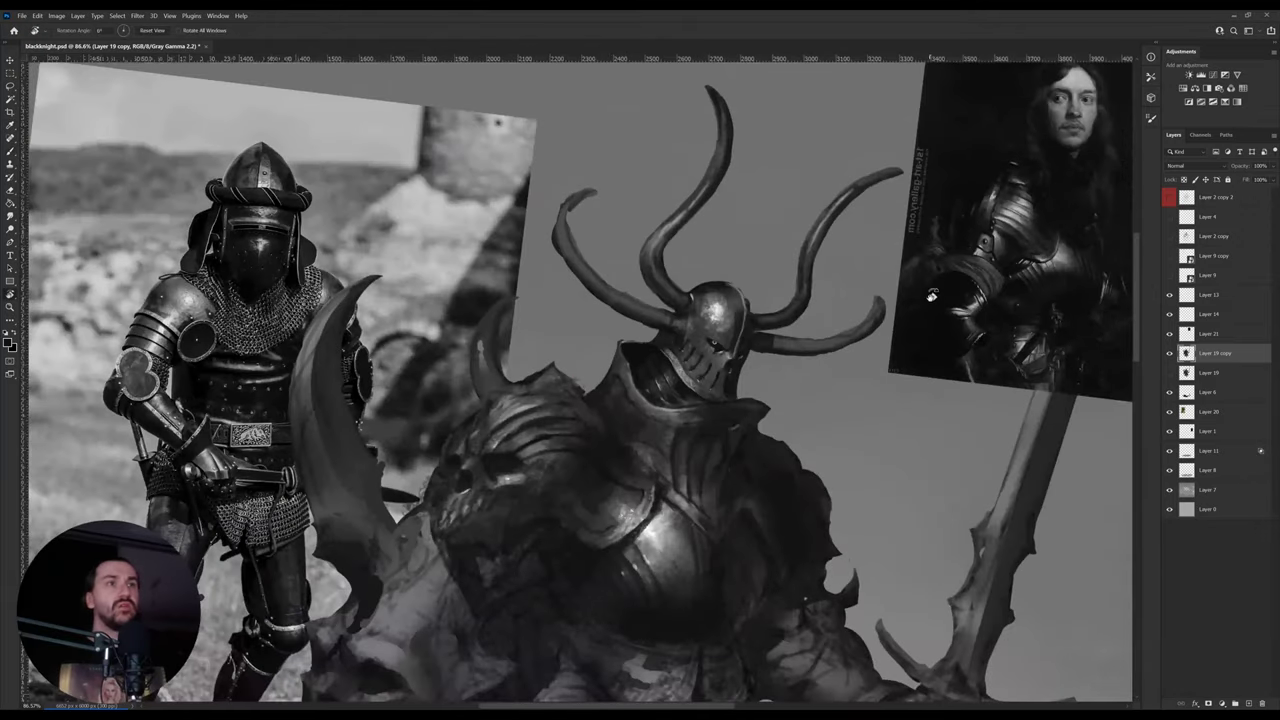
- Block in a light grey patch beneath the skull pauldron's jaw, using grey sampled from the breastplate highlight
{"action": "left_click_drag", "start_coordinate": [933, 295], "coordinate": [893, 257]}
{"action": "left_click_drag", "start_coordinate": [654, 434], "coordinate": [593, 366]}
{"action": "left_click_drag", "start_coordinate": [513, 502], "coordinate": [515, 492]}
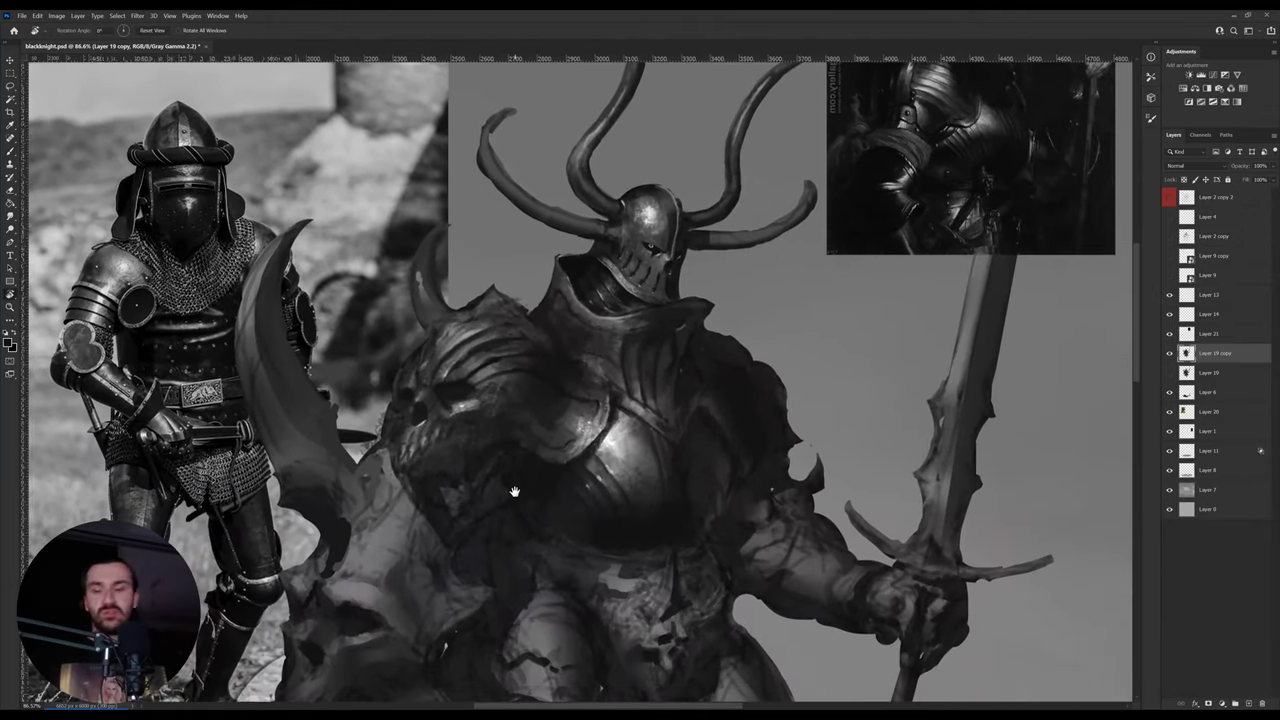
{"action": "key", "text": "b"}
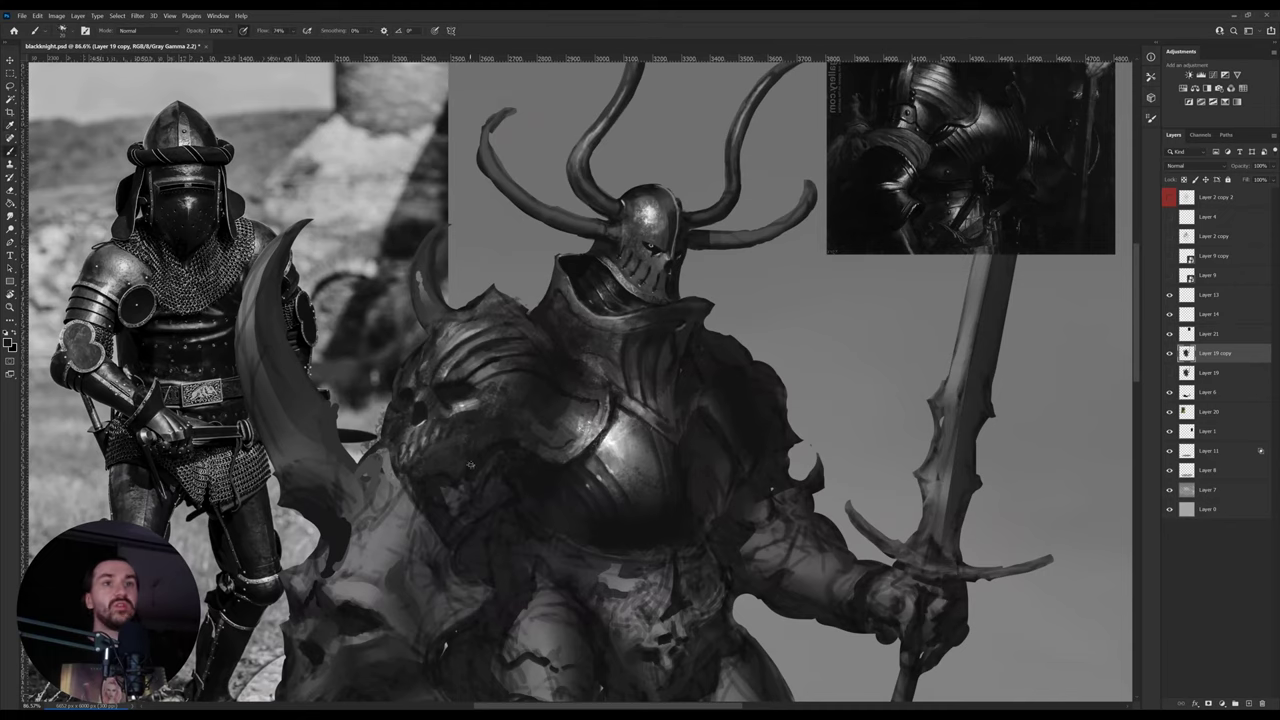
{"action": "left_click", "coordinate": [618, 445], "text": "alt"}
{"action": "left_click", "coordinate": [470, 468], "text": "alt"}
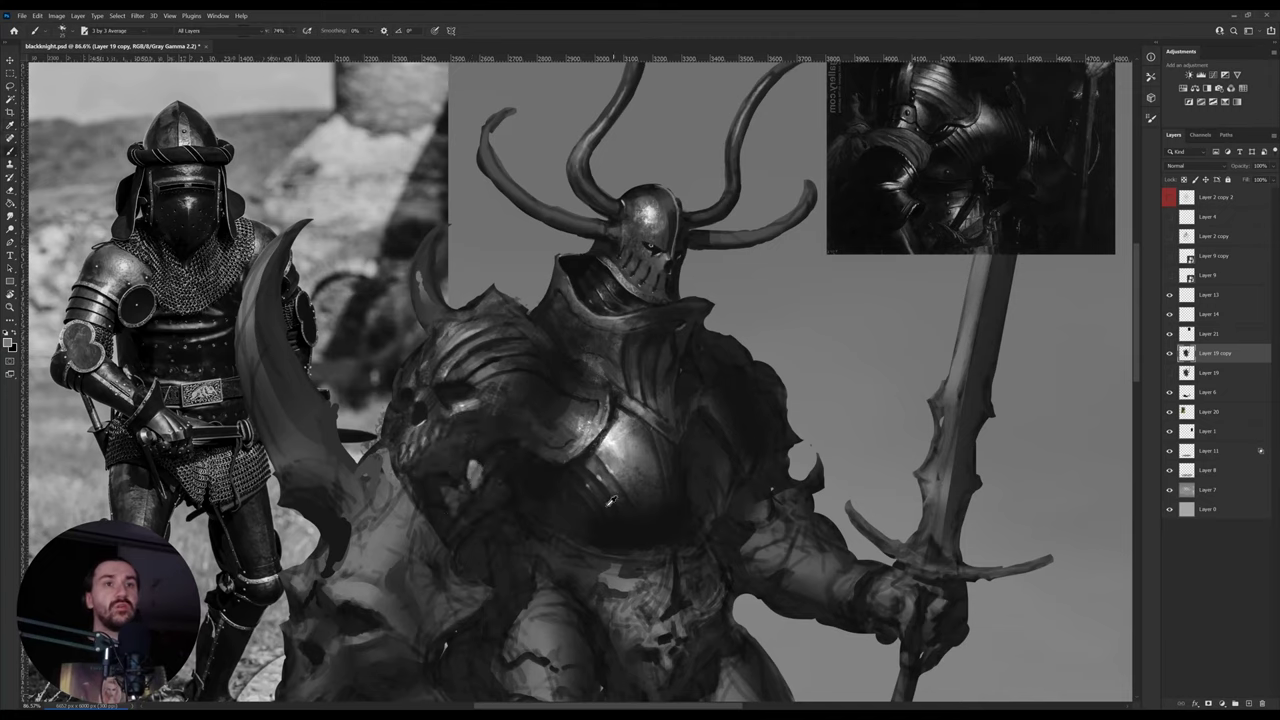
- Shape the light patch beneath the skull pauldron's teeth into a curved metal surface with sampled light and dark greys
{"action": "left_click", "coordinate": [476, 488], "text": "alt"}
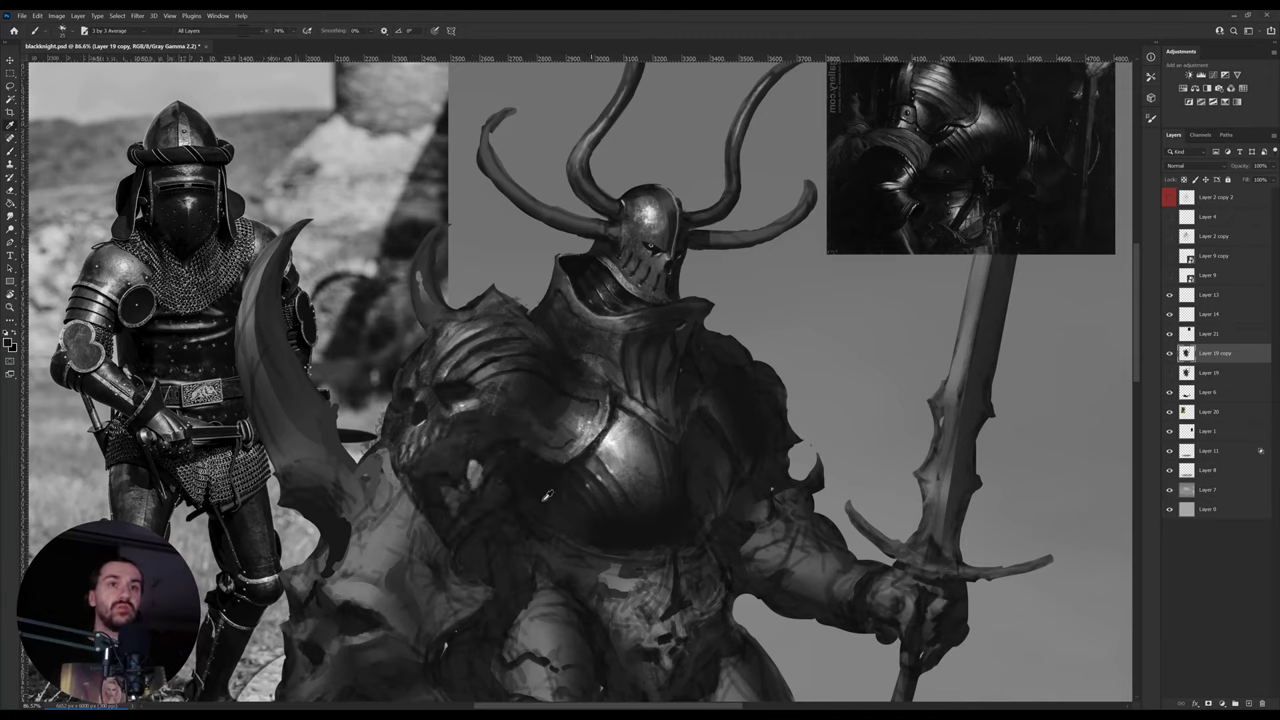
{"action": "left_click", "coordinate": [477, 478], "text": "alt"}
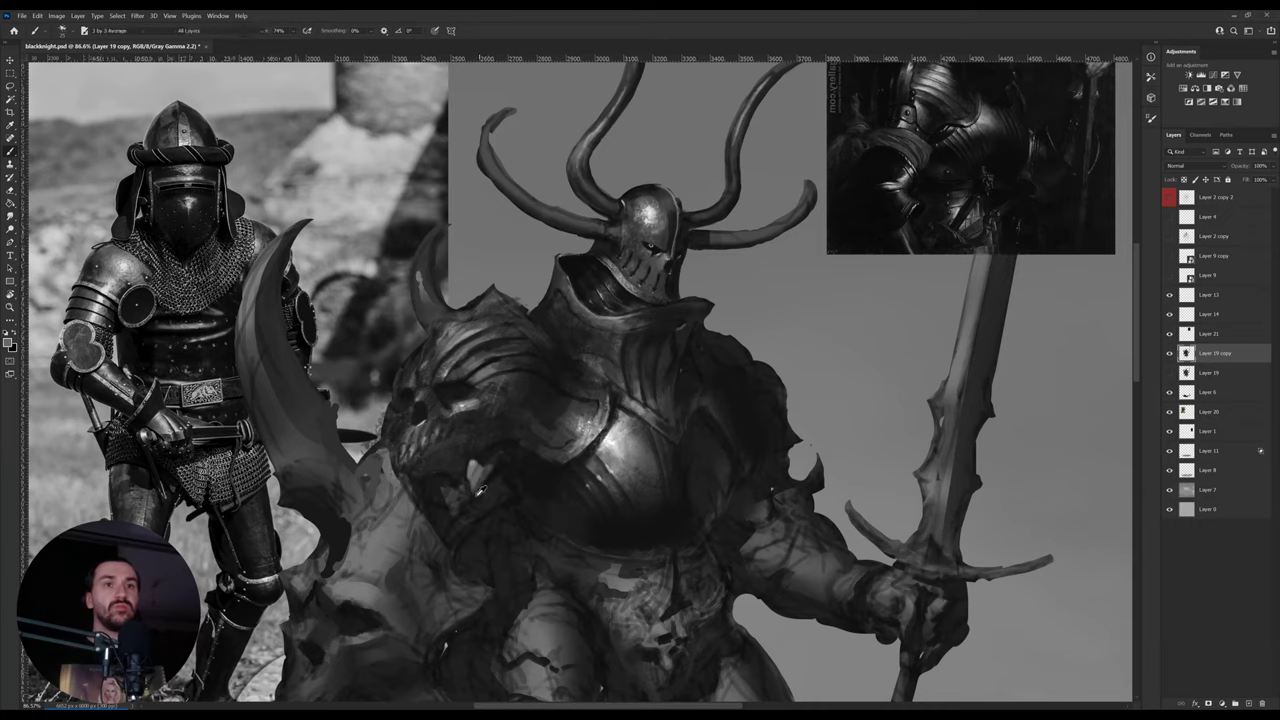
{"action": "left_click", "coordinate": [478, 476], "text": "alt"}
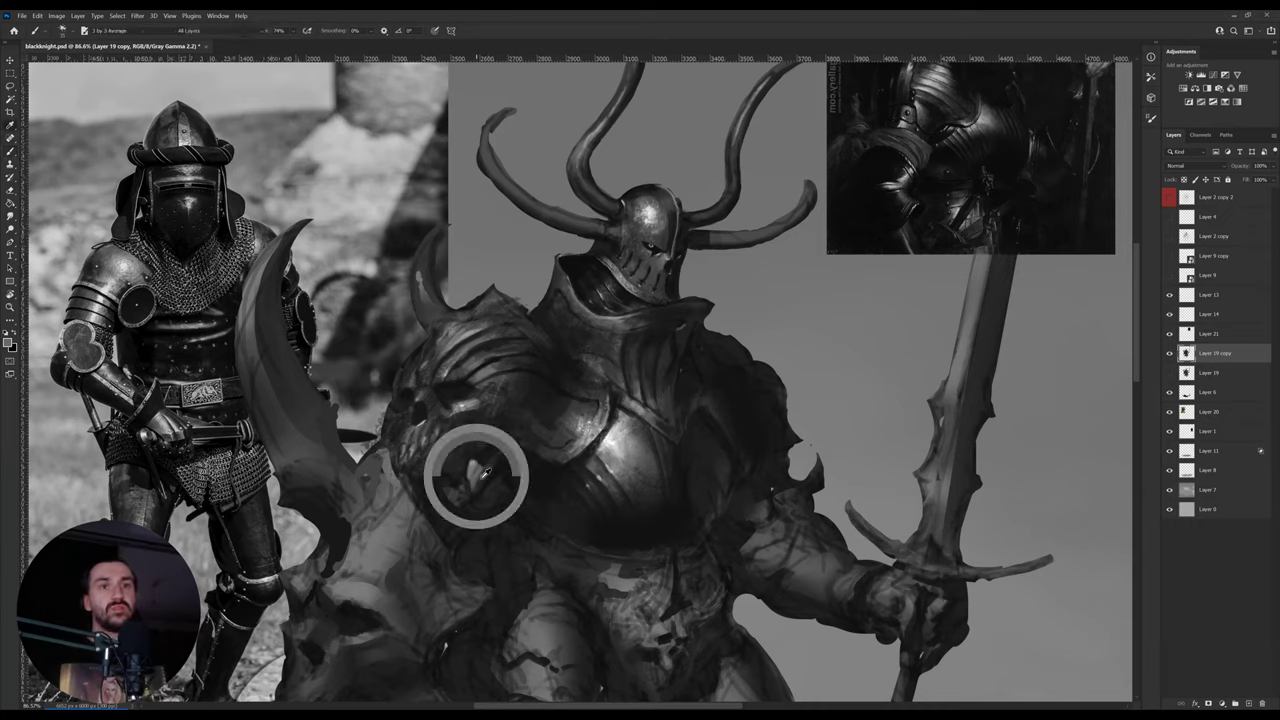
{"action": "left_click", "coordinate": [653, 519], "text": "alt"}
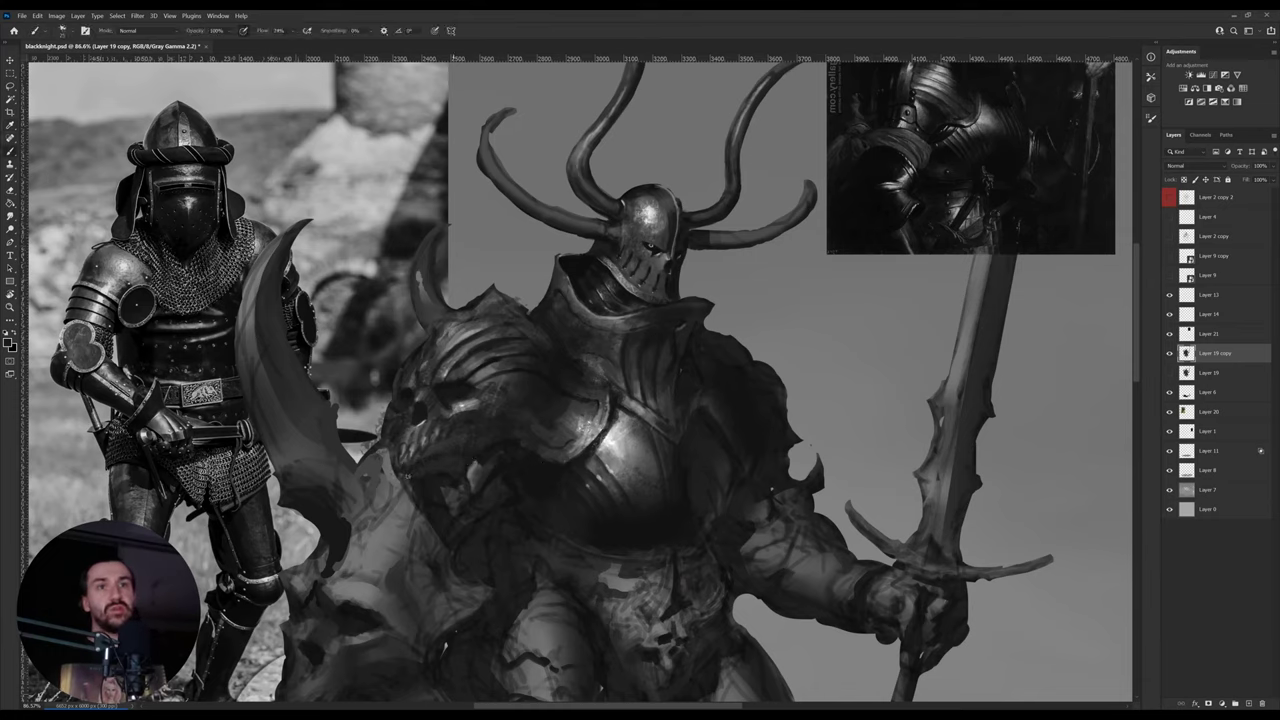
{"action": "left_click", "coordinate": [468, 460], "text": "alt"}
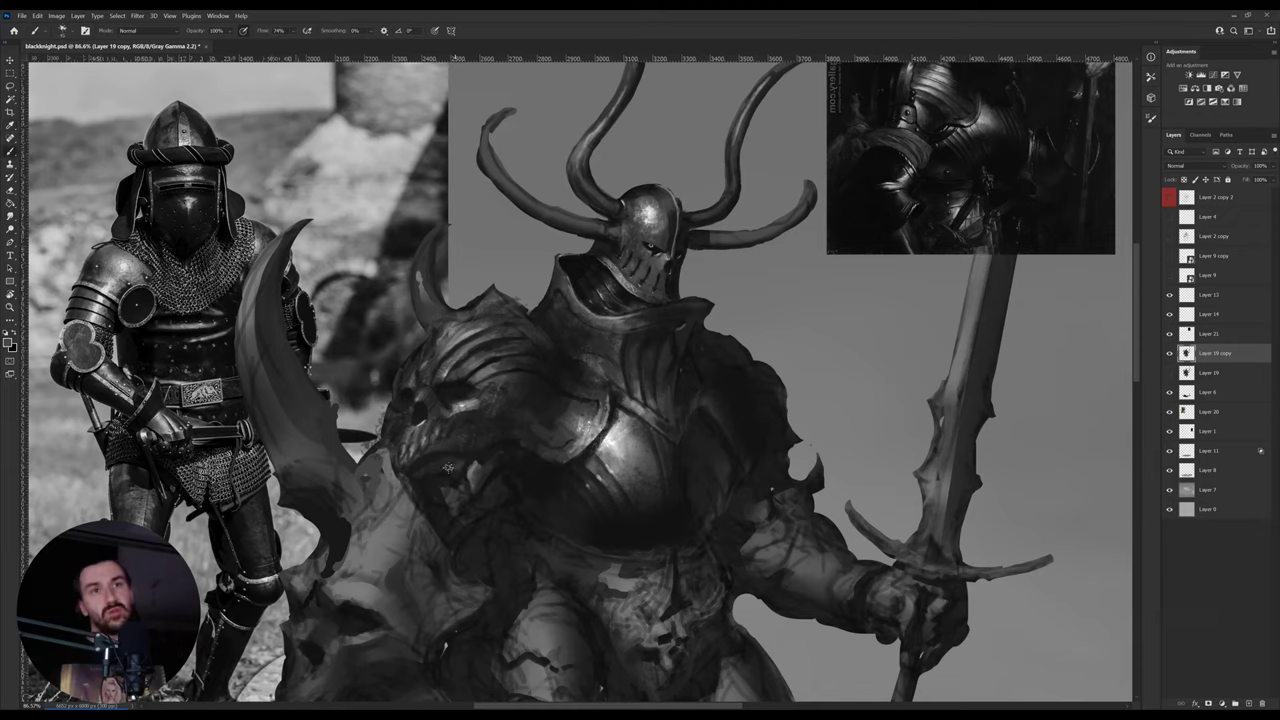
{"action": "left_click", "coordinate": [510, 467], "text": "alt"}
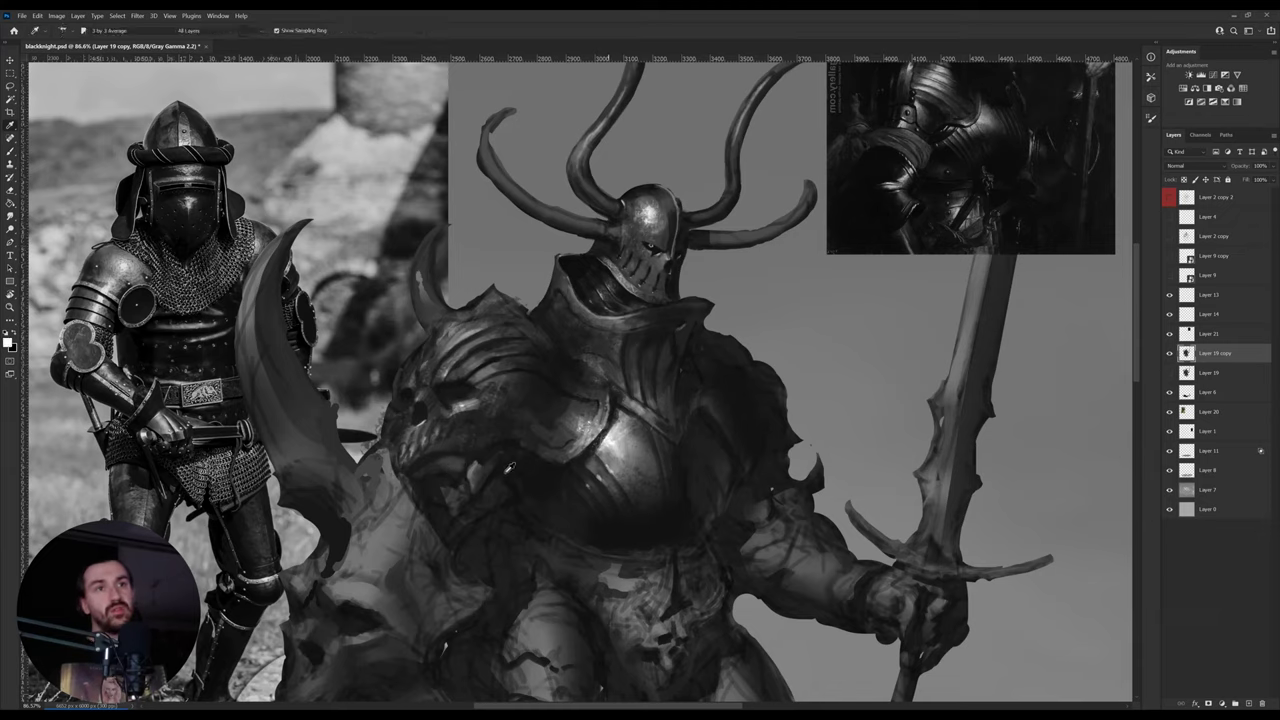
- Dodge a bright metallic highlight onto the form below the skull pauldron's teeth and blend its edges with sampled greys
{"action": "key", "text": "o"}
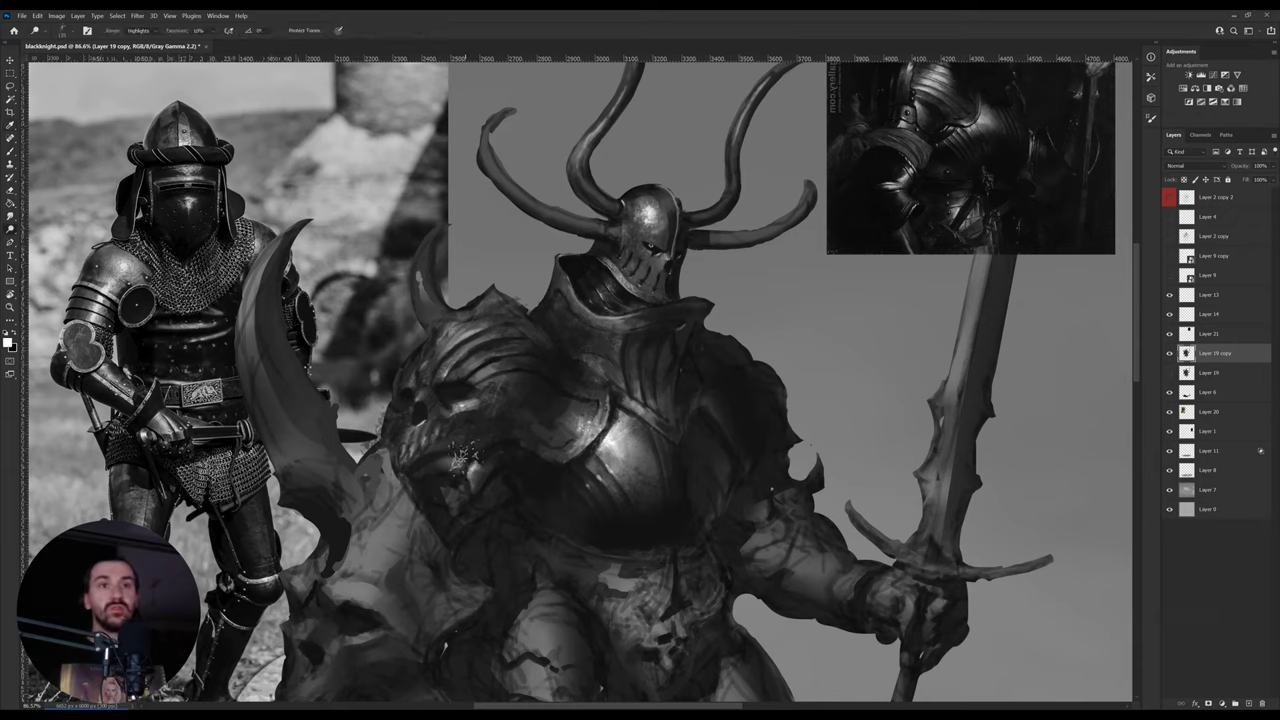
{"action": "key", "text": "i"}
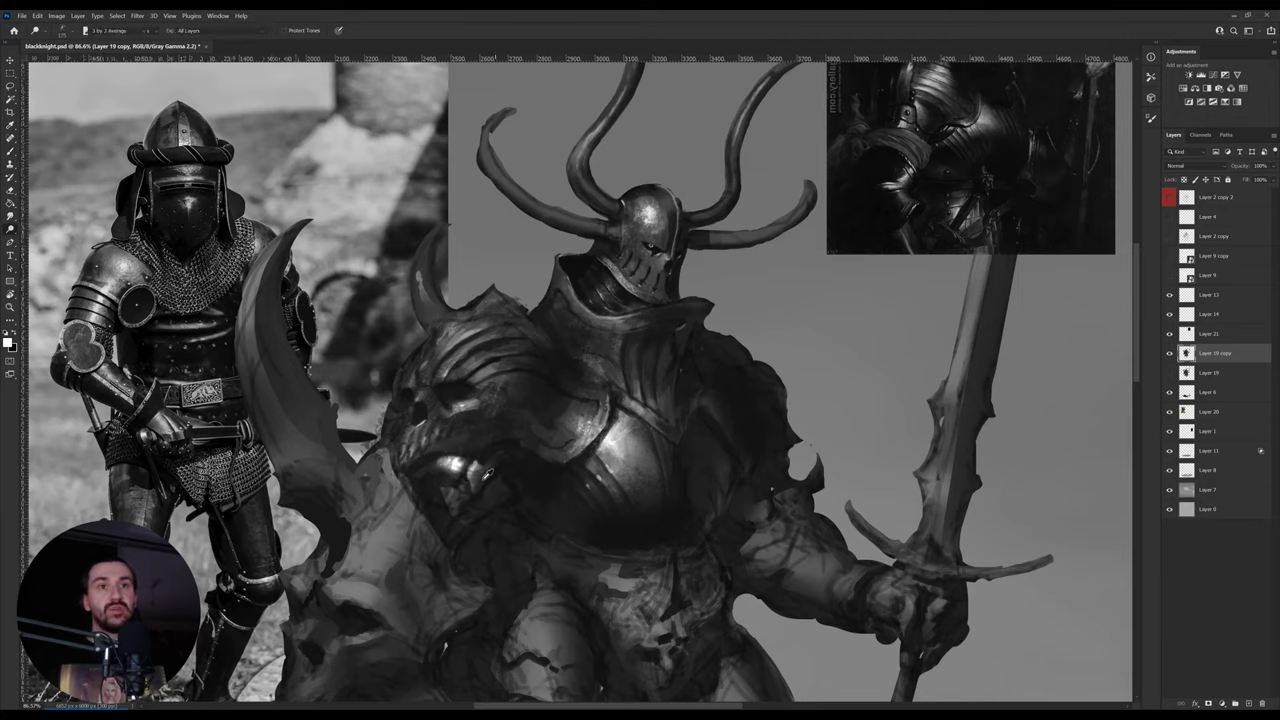
{"action": "left_click", "coordinate": [482, 470]}
{"action": "key", "text": "b"}
{"action": "left_click", "coordinate": [462, 466], "text": "alt"}
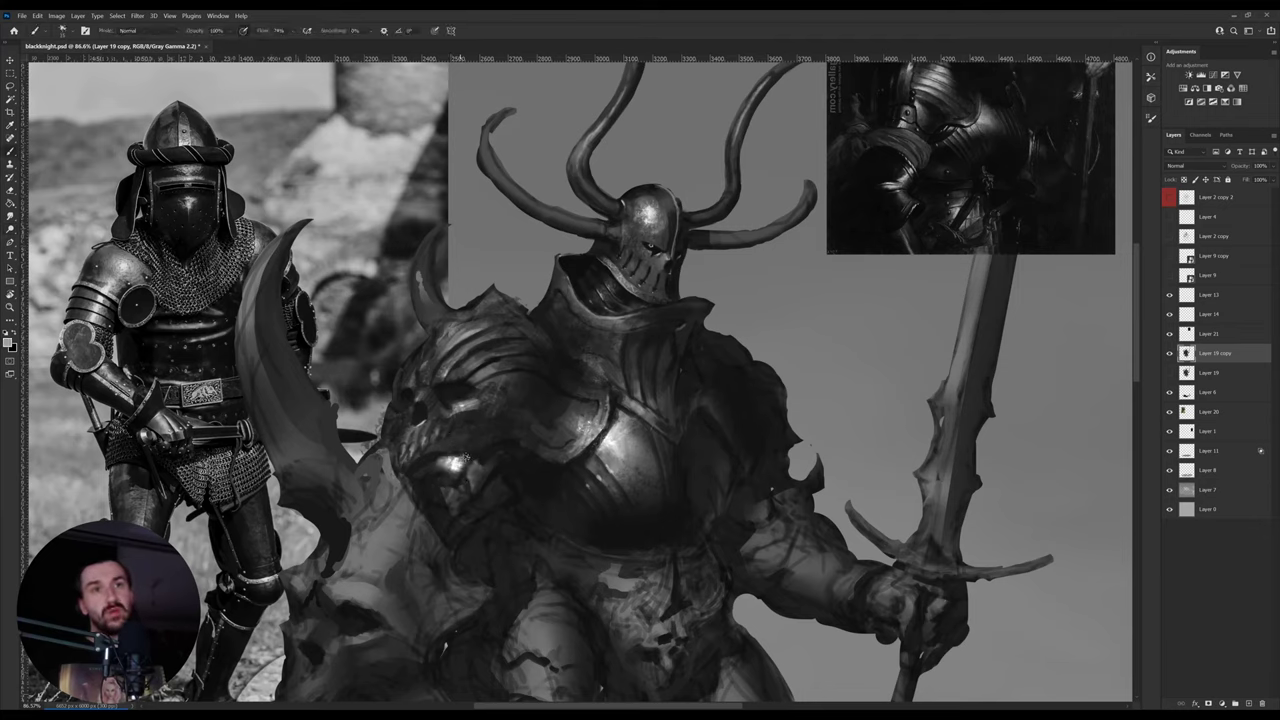
{"action": "left_click", "coordinate": [450, 459], "text": "alt"}
{"action": "left_click", "coordinate": [448, 462], "text": "alt"}
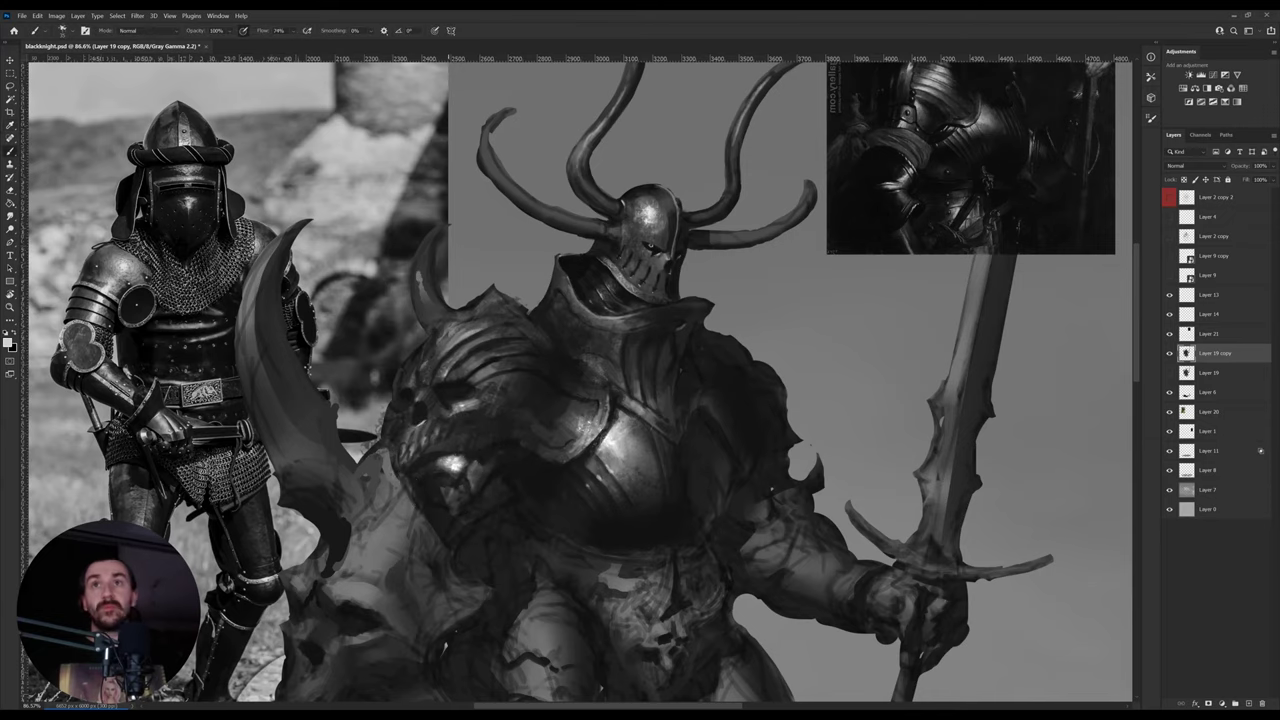
{"action": "left_click", "coordinate": [436, 463], "text": "alt"}
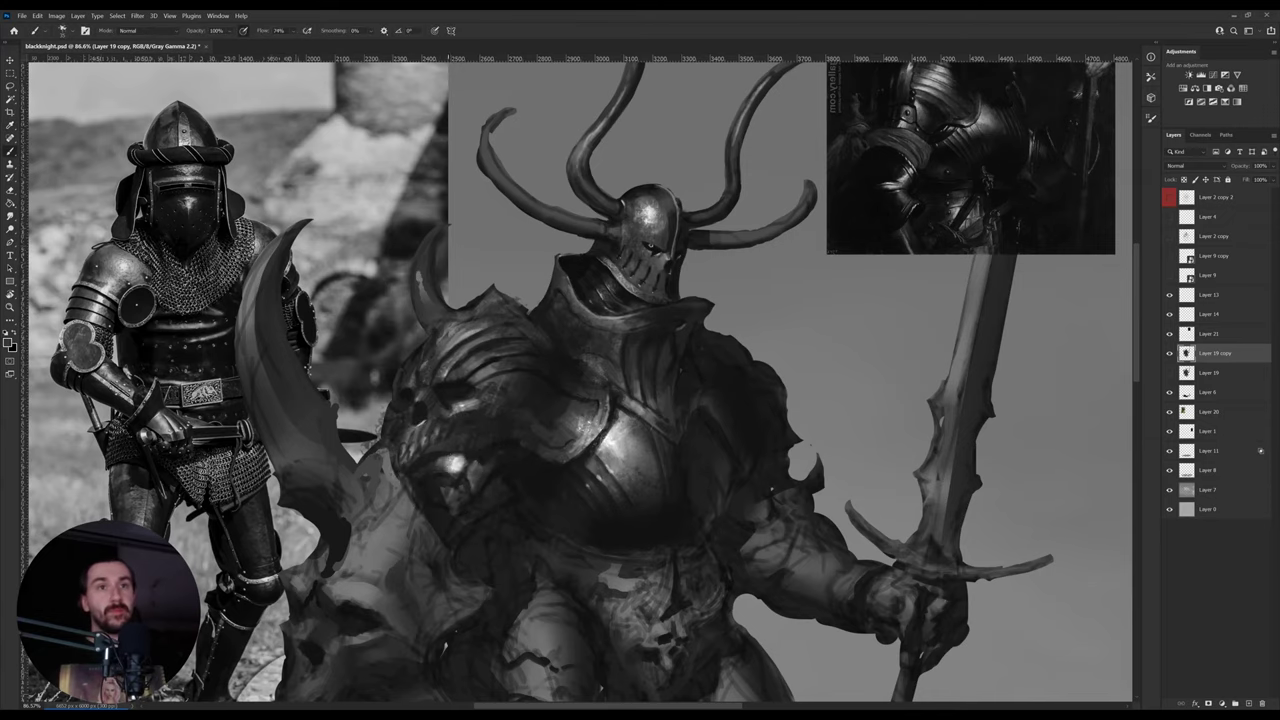
- Refine the skull pauldron's cheek between the eye socket and the teeth with grey sampled from it
{"action": "key", "text": "r"}
{"action": "mouse_move", "coordinate": [725, 329]}
{"action": "left_mouse_down"}
{"action": "mouse_move", "coordinate": [629, 249]}
{"action": "mouse_move", "coordinate": [562, 262]}
{"action": "left_mouse_up"}
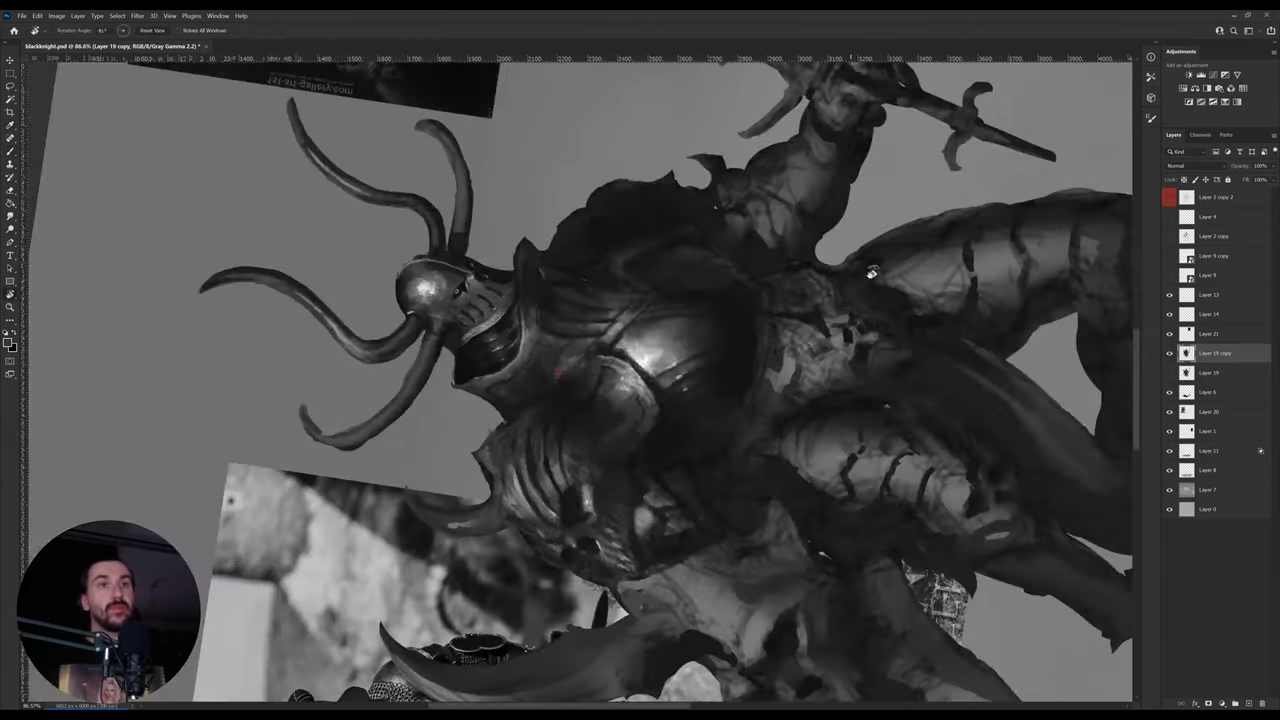
{"action": "mouse_move", "coordinate": [873, 272]}
{"action": "left_mouse_down"}
{"action": "mouse_move", "coordinate": [820, 409]}
{"action": "mouse_move", "coordinate": [770, 460]}
{"action": "left_mouse_up"}
{"action": "key", "text": "b"}
{"action": "left_click", "coordinate": [497, 460], "text": "alt"}
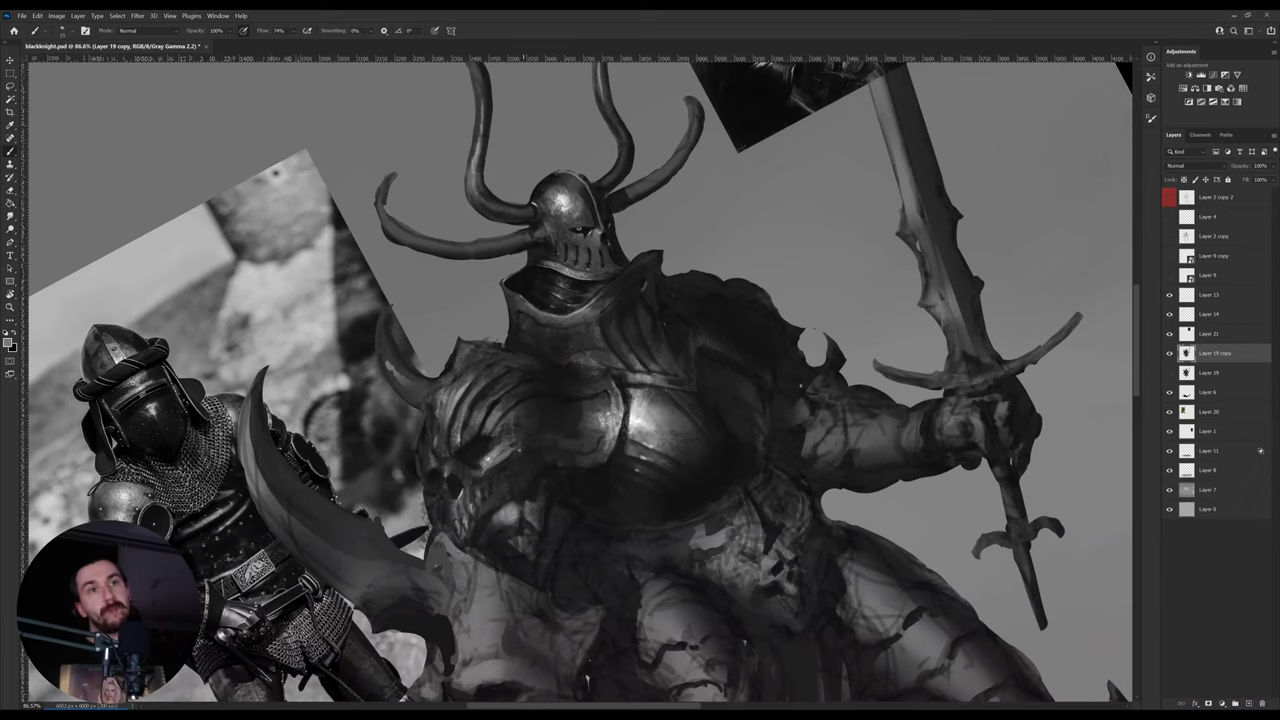
- Rework the lower edge of the skull pauldron's eye socket with dark grey sampled beside it
{"action": "key", "text": "r"}
{"action": "left_click_drag", "start_coordinate": [743, 418], "coordinate": [540, 532]}
{"action": "left_click_drag", "start_coordinate": [571, 416], "coordinate": [603, 490]}
{"action": "key", "text": "b"}
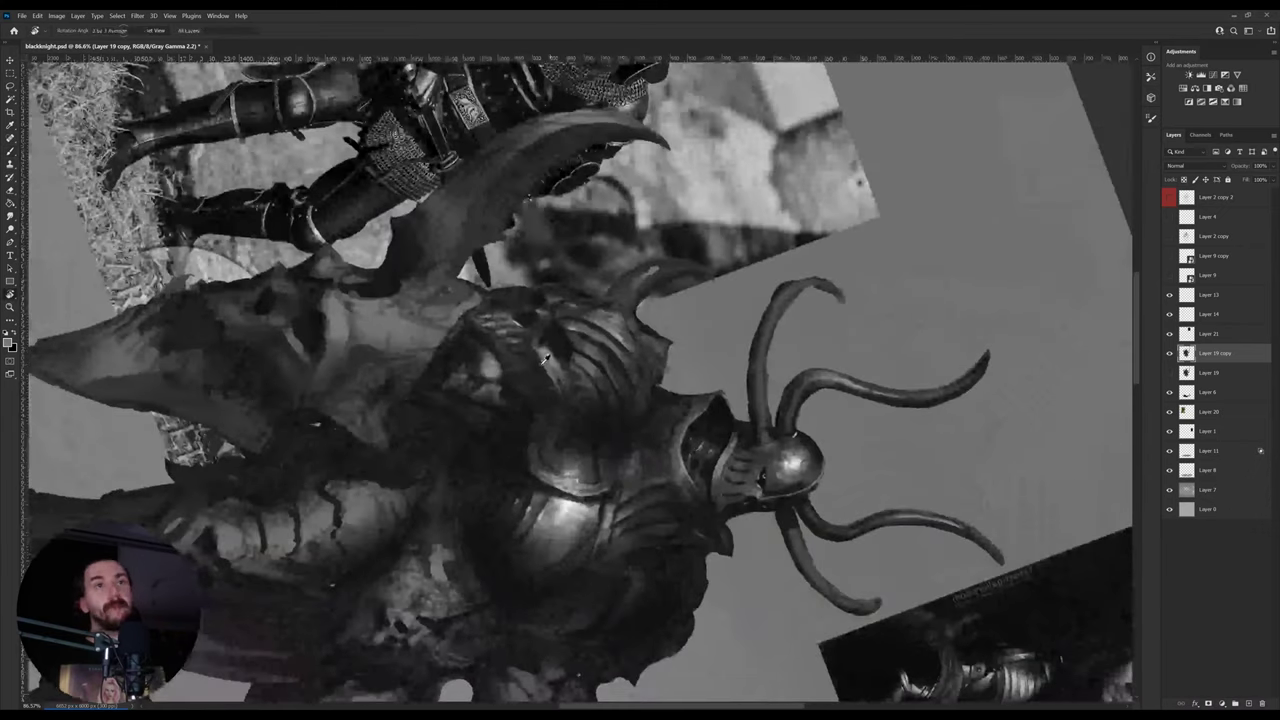
{"action": "left_click", "coordinate": [536, 362], "text": "alt"}
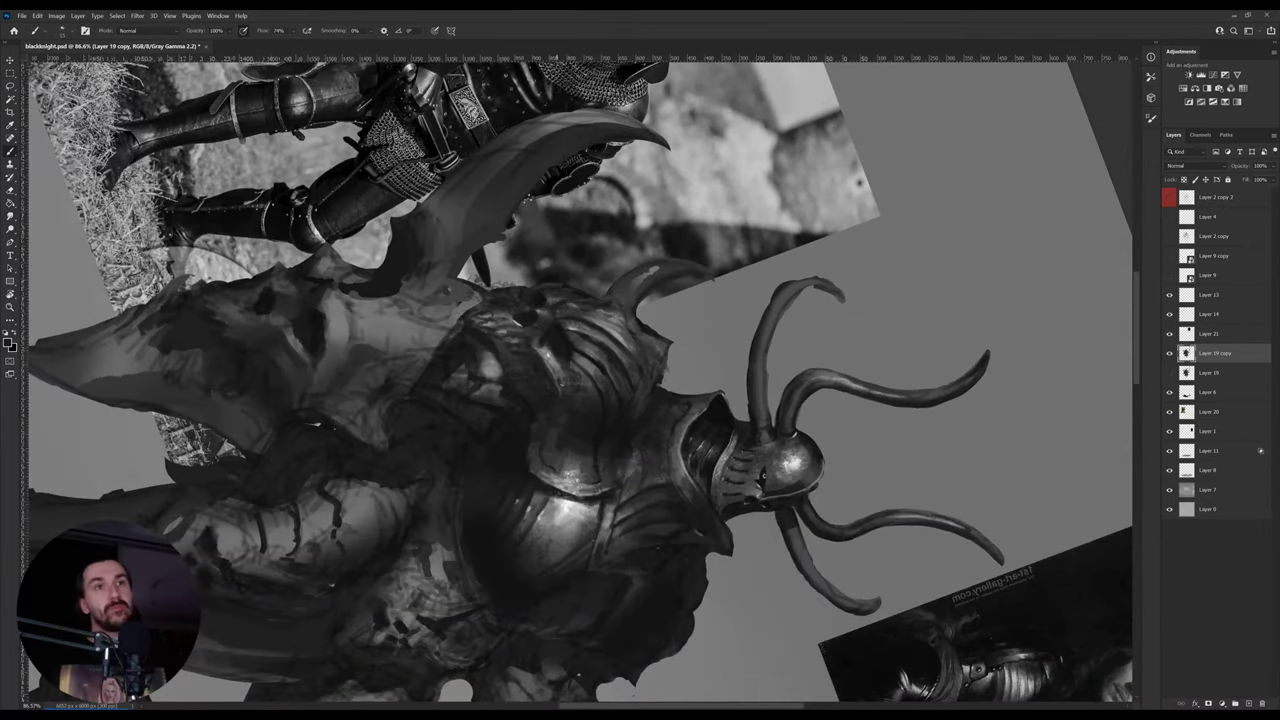
{"action": "key", "text": "r"}
{"action": "left_click_drag", "start_coordinate": [772, 330], "coordinate": [674, 323]}
{"action": "key", "text": "b"}
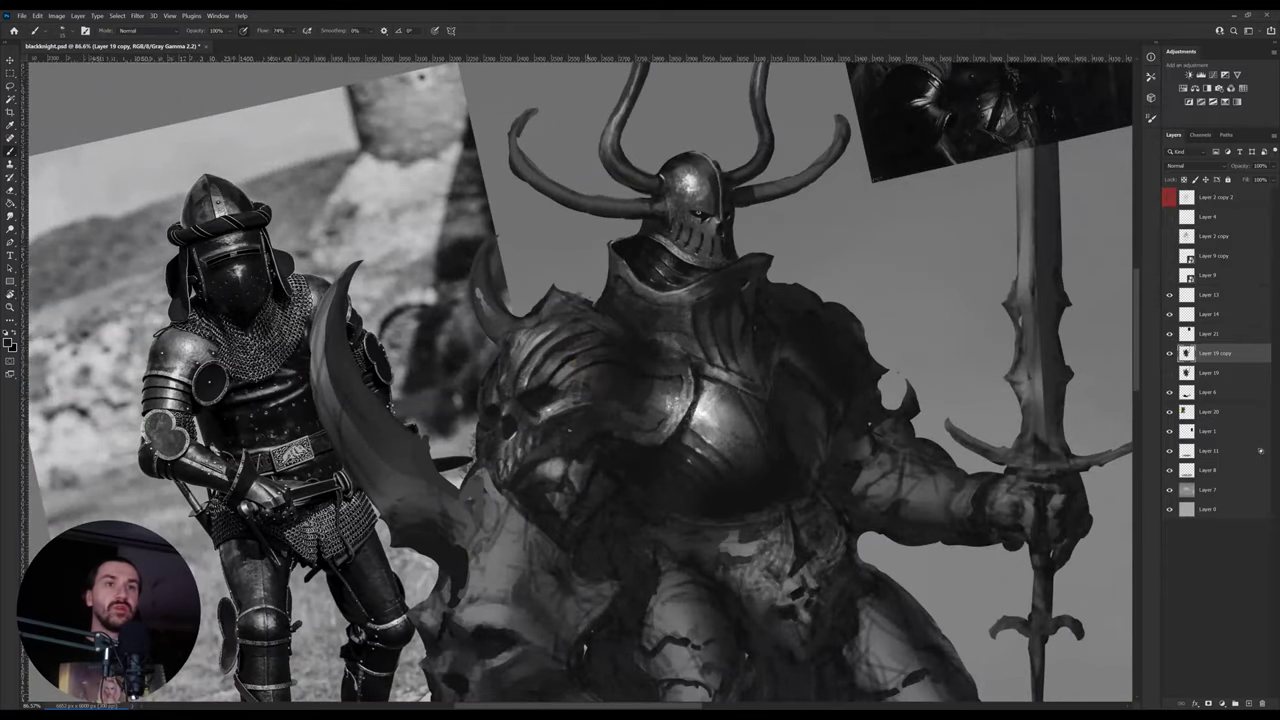
- Define the skull pauldron's brow along the upper rim of the eye socket with sampled greys
{"action": "key", "text": "r"}
{"action": "left_click_drag", "start_coordinate": [855, 349], "coordinate": [848, 416]}
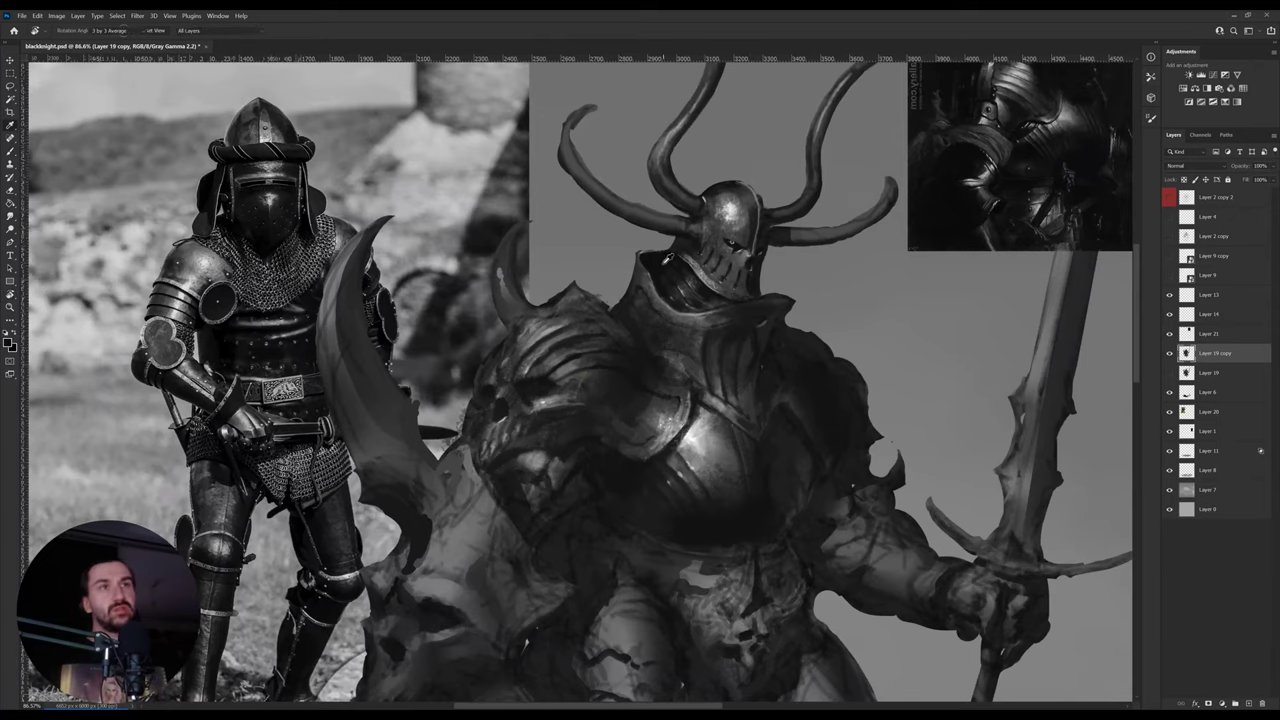
{"action": "key", "text": "r"}
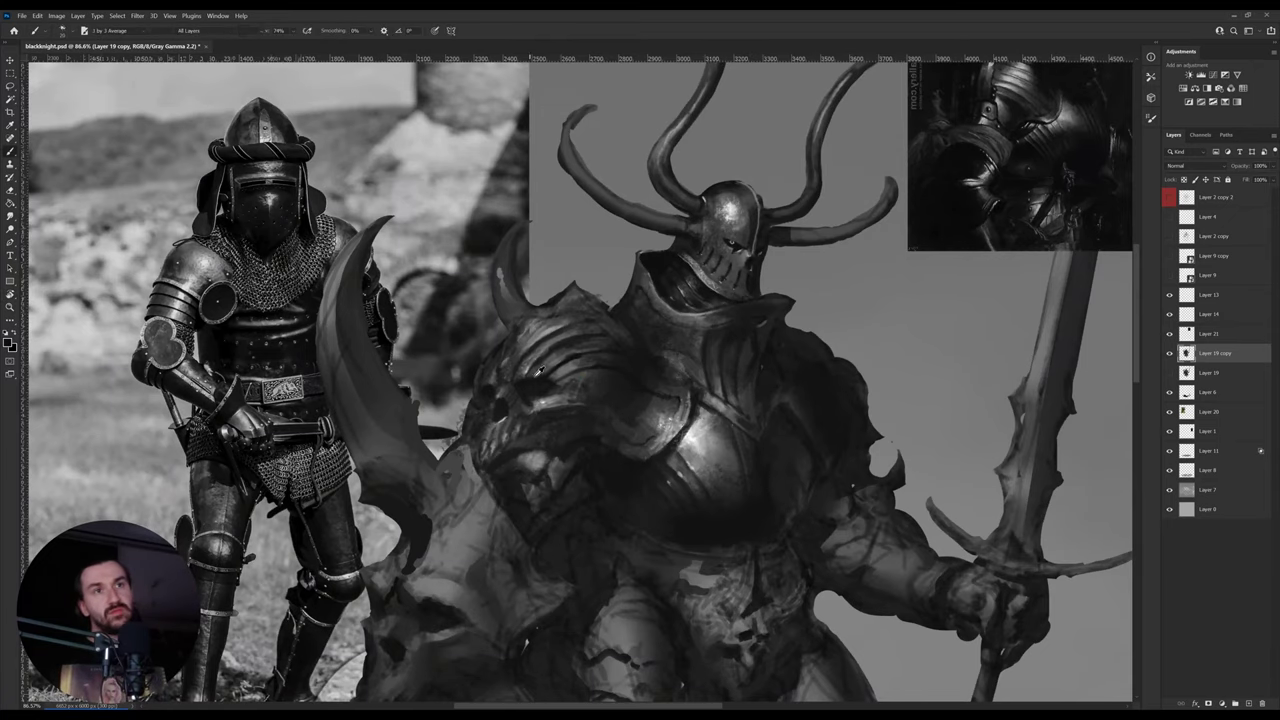
{"action": "left_click_drag", "start_coordinate": [545, 370], "coordinate": [569, 385]}
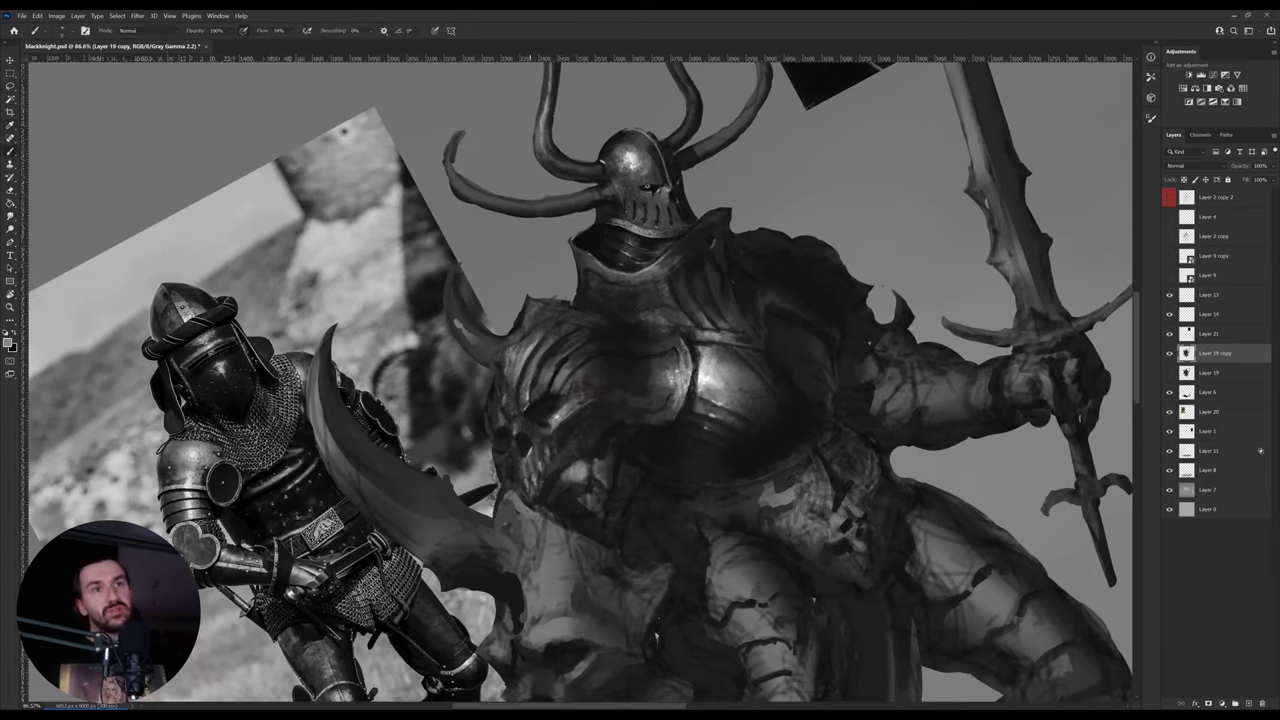
{"action": "left_click", "coordinate": [527, 400], "text": "alt"}
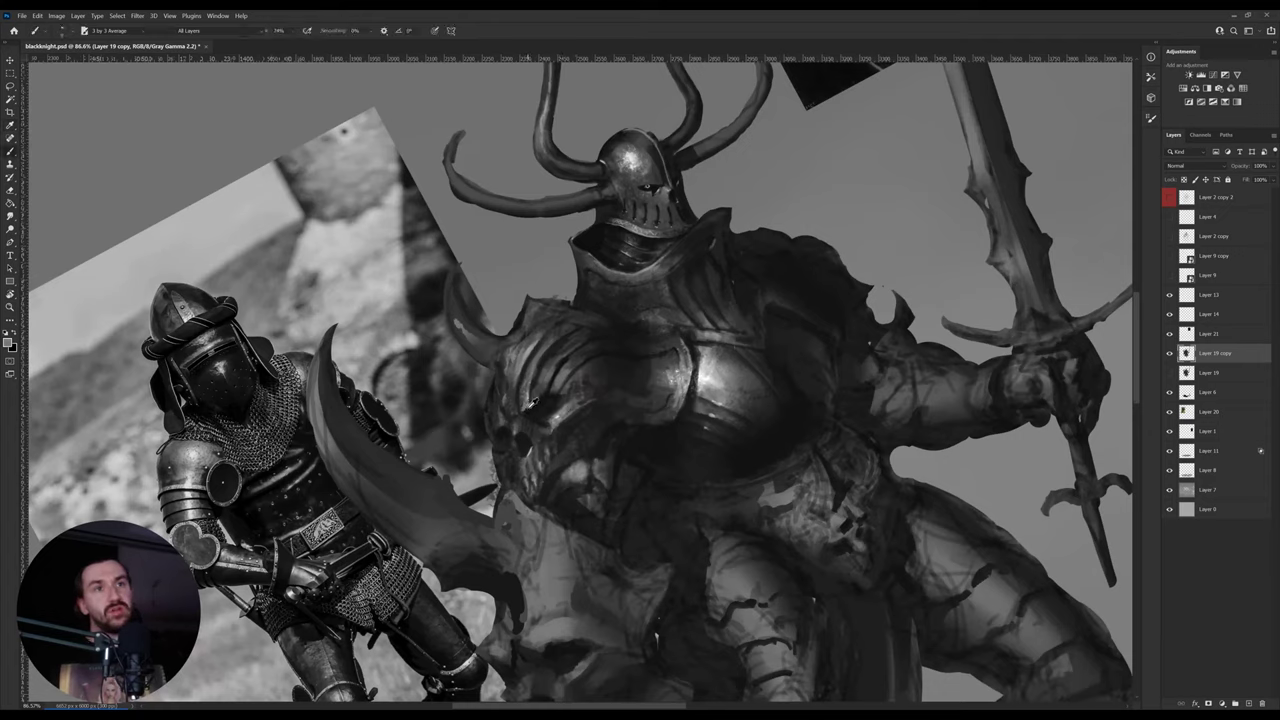
{"action": "left_click", "coordinate": [541, 397], "text": "alt"}
{"action": "left_click", "coordinate": [539, 398], "text": "alt"}
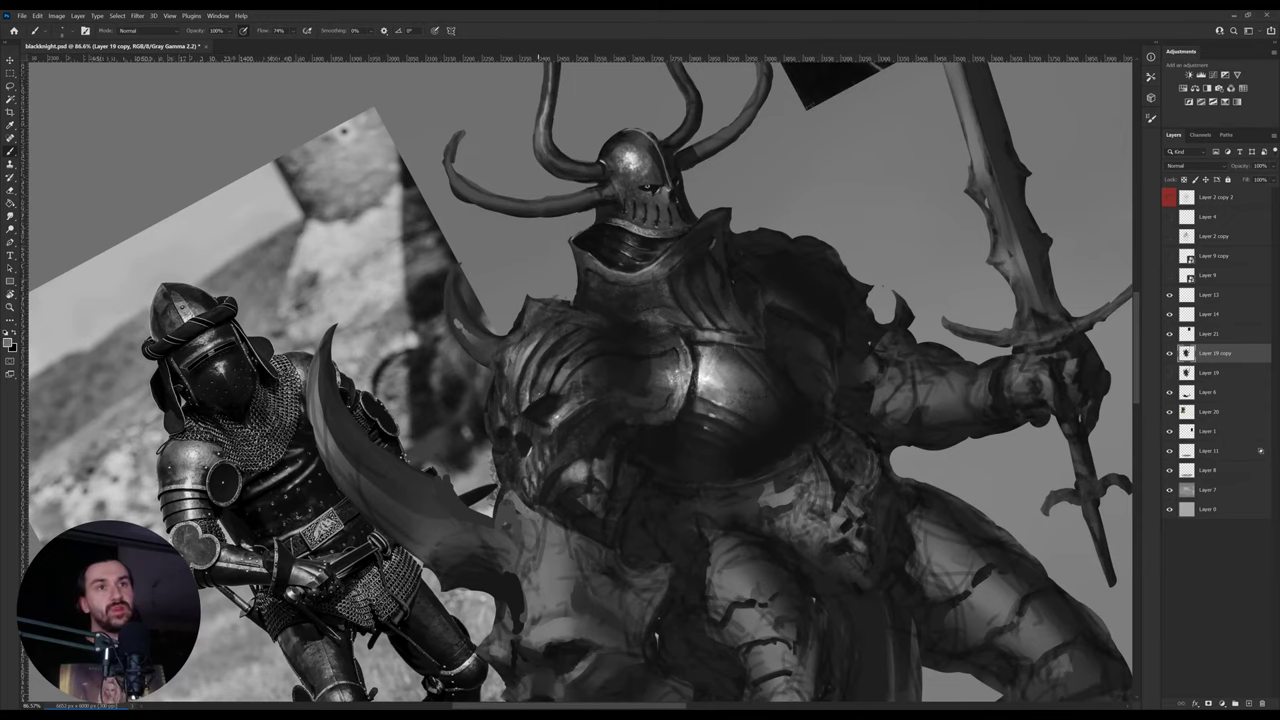
- Model the narrow ridges directly above the skull pauldron's eye socket, alternating sampled crest and furrow greys
{"action": "left_click", "coordinate": [537, 382], "text": "alt"}
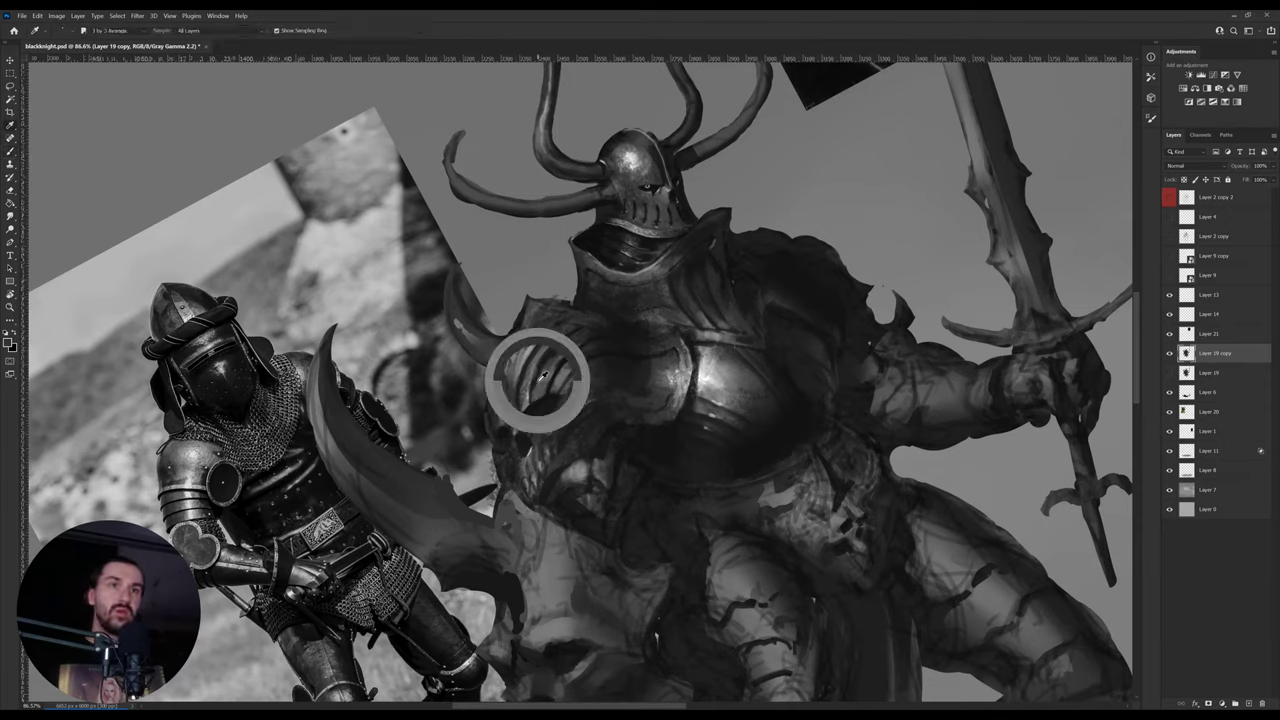
{"action": "left_click", "coordinate": [538, 364], "text": "alt"}
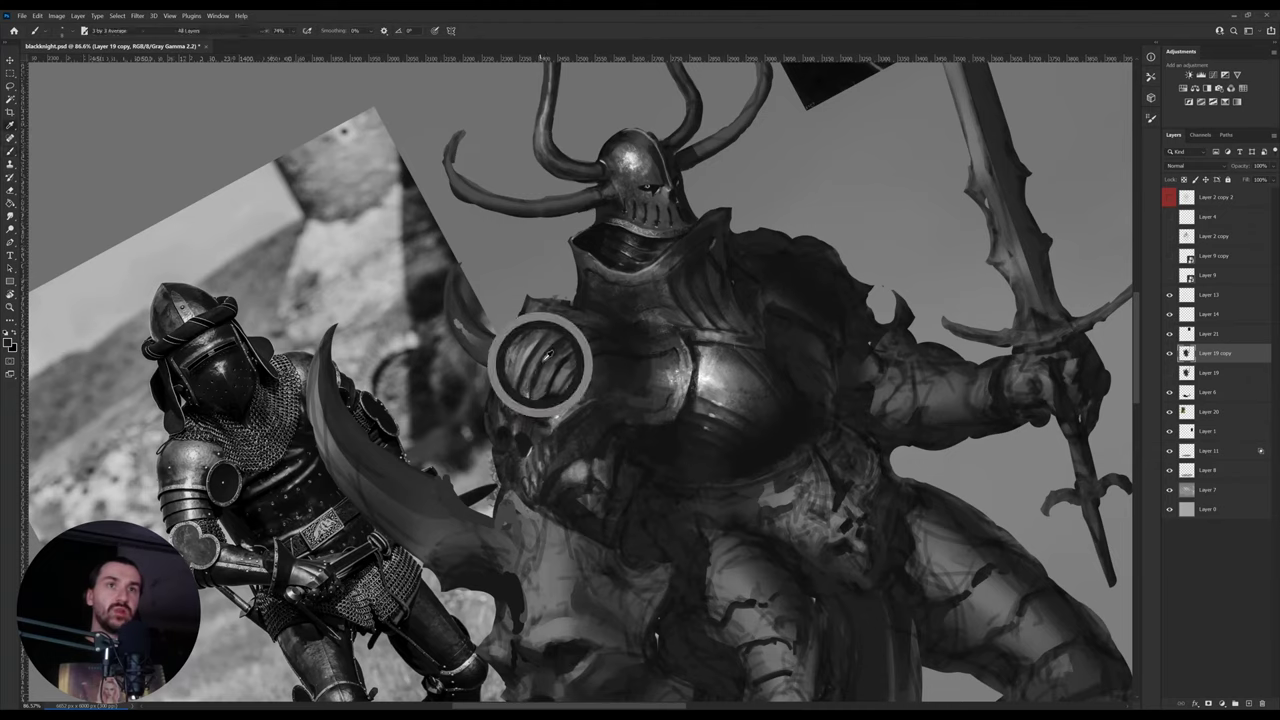
{"action": "left_click", "coordinate": [537, 383], "text": "alt"}
{"action": "left_click", "coordinate": [540, 372], "text": "alt"}
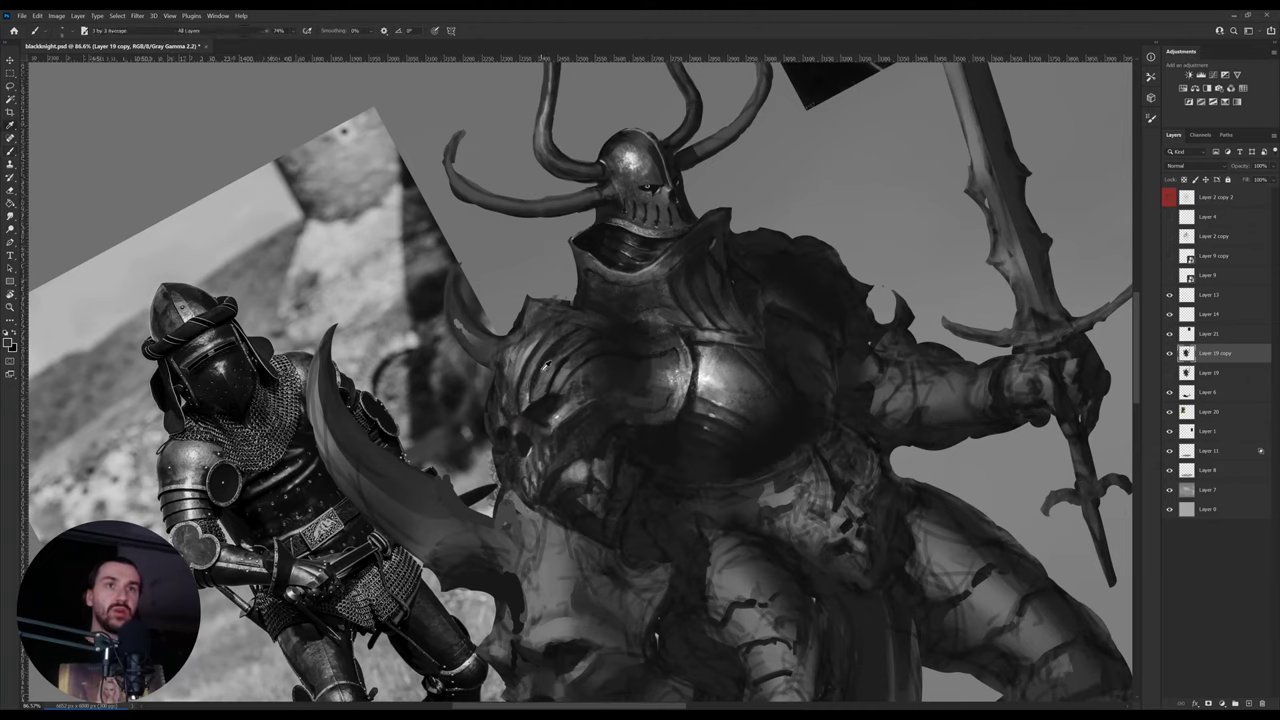
{"action": "left_click", "coordinate": [541, 366], "text": "alt"}
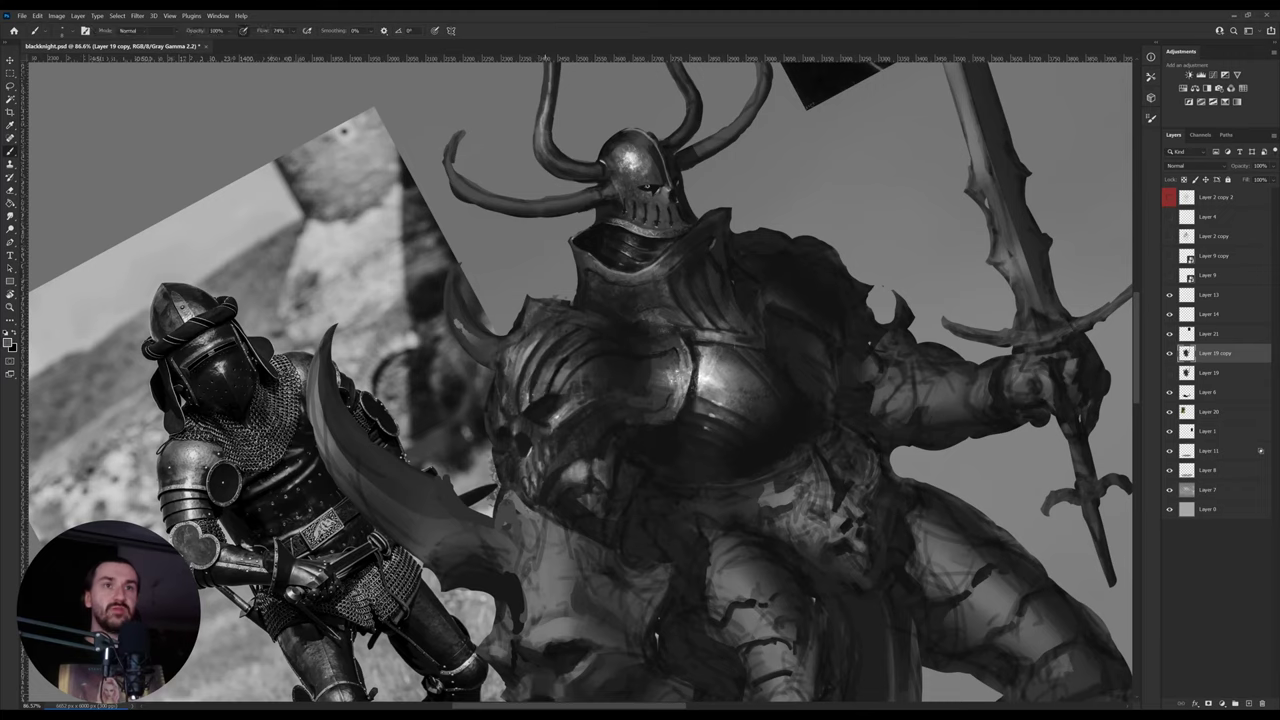
{"action": "left_click", "coordinate": [543, 366], "text": "alt"}
{"action": "left_click", "coordinate": [536, 375], "text": "alt"}
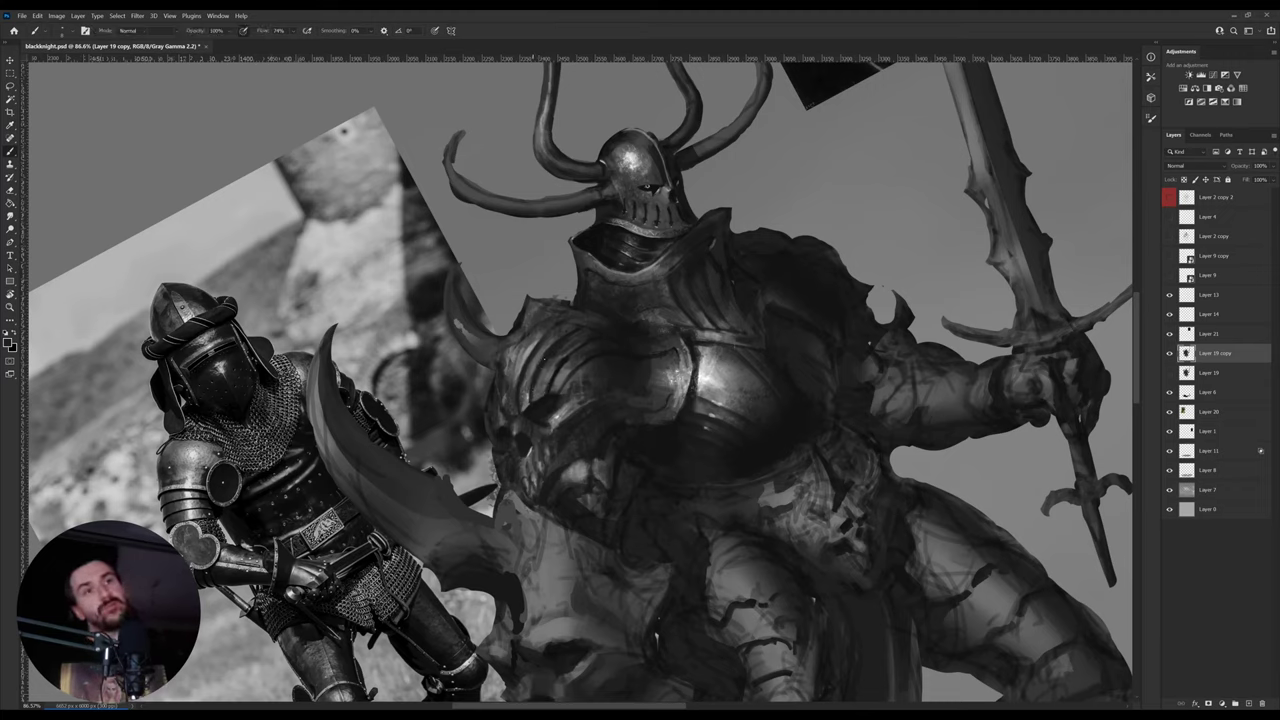
- Smooth the skull pauldron's mid-forehead ridges with sampled greys and darken the furrows between them
{"action": "left_click", "coordinate": [552, 350], "text": "alt"}
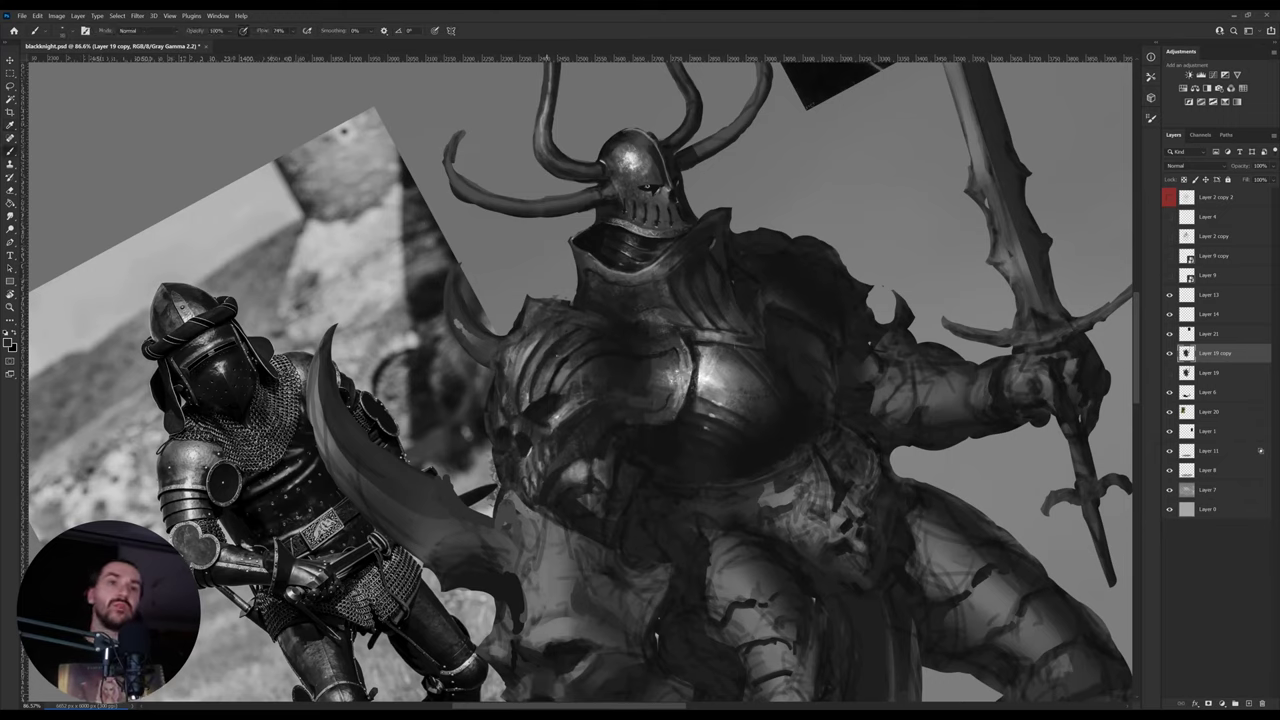
{"action": "left_click", "coordinate": [563, 358], "text": "alt"}
{"action": "left_click", "coordinate": [547, 379], "text": "alt"}
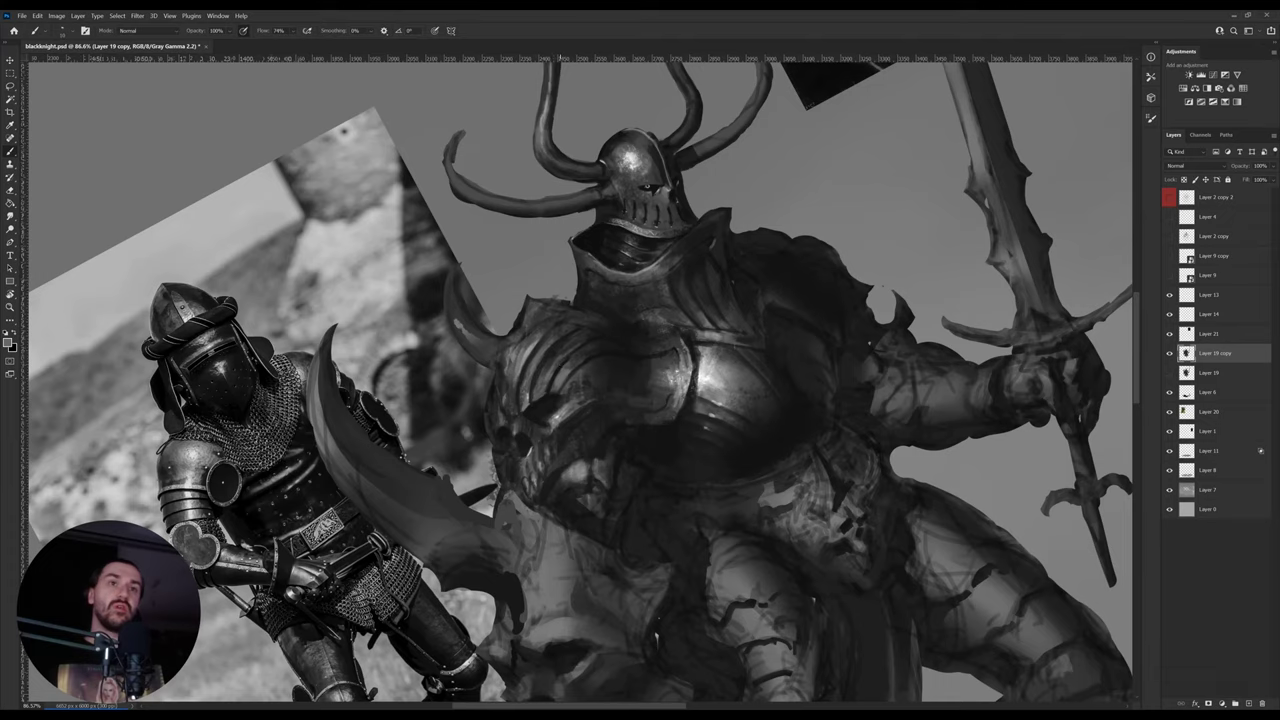
{"action": "left_click", "coordinate": [550, 363], "text": "alt"}
{"action": "left_click", "coordinate": [564, 335], "text": "alt"}
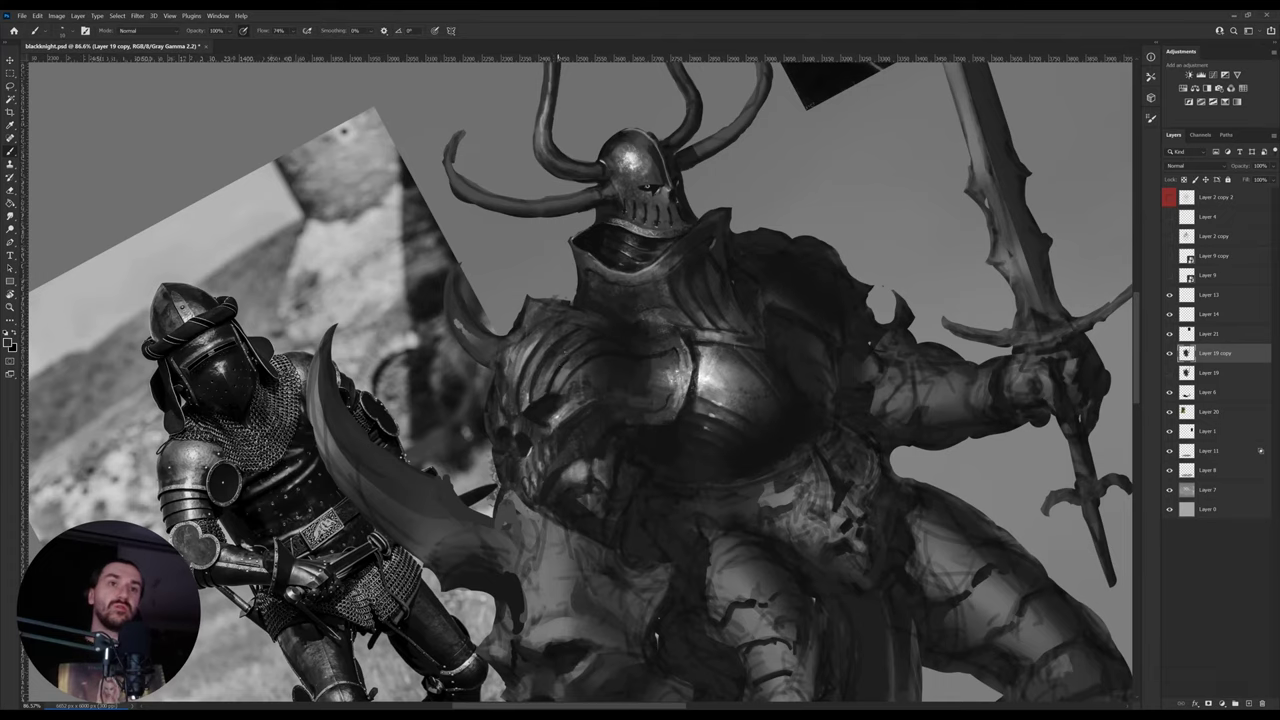
{"action": "left_click", "coordinate": [639, 358], "text": "alt"}
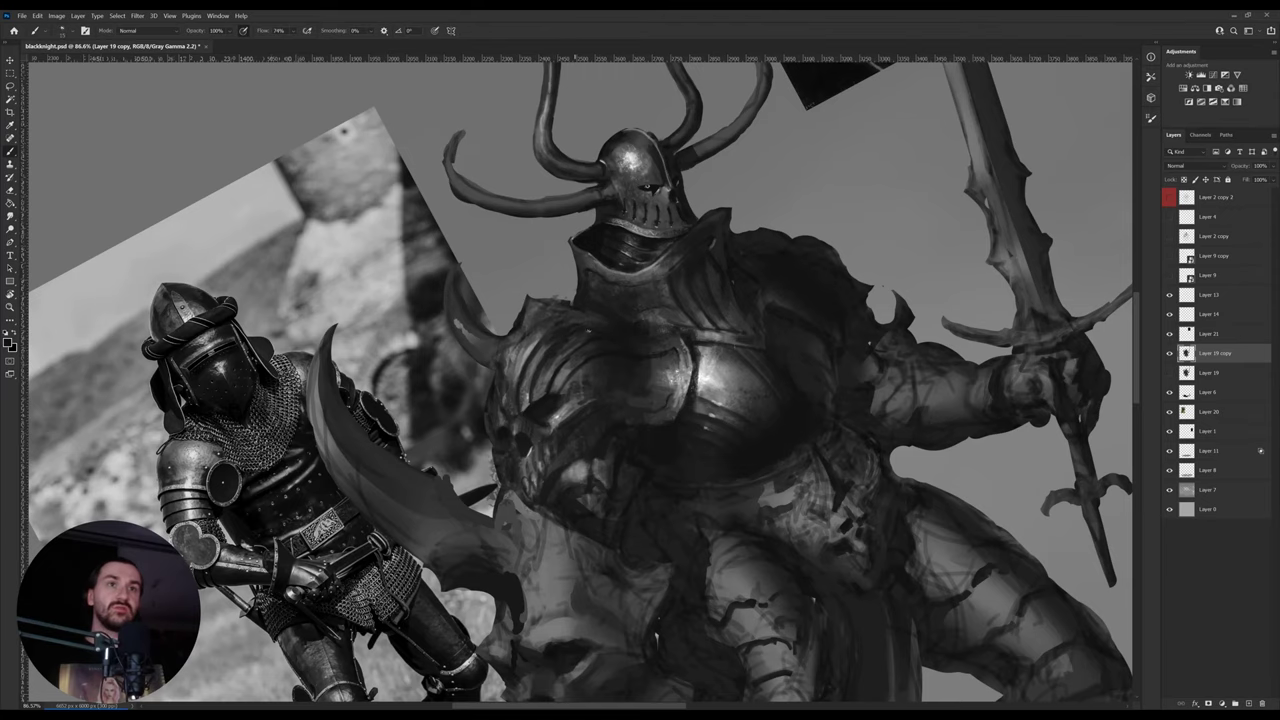
- Touch up the highlights on the skull pauldron's forehead ridges with greys sampled from the pauldron and the breastplate
{"action": "key", "text": "r"}
{"action": "mouse_move", "coordinate": [785, 305]}
{"action": "left_mouse_down"}
{"action": "mouse_move", "coordinate": [797, 423]}
{"action": "mouse_move", "coordinate": [605, 543]}
{"action": "left_mouse_up"}
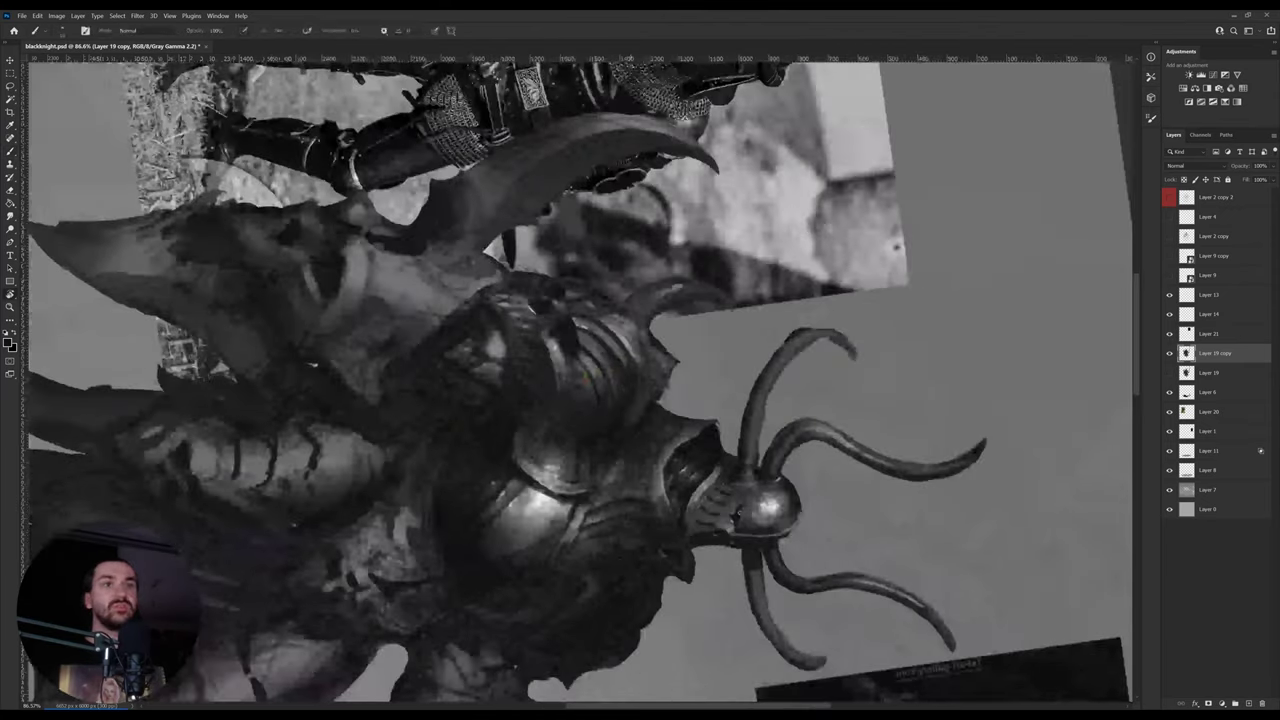
{"action": "key", "text": "r"}
{"action": "left_click_drag", "start_coordinate": [735, 378], "coordinate": [708, 446]}
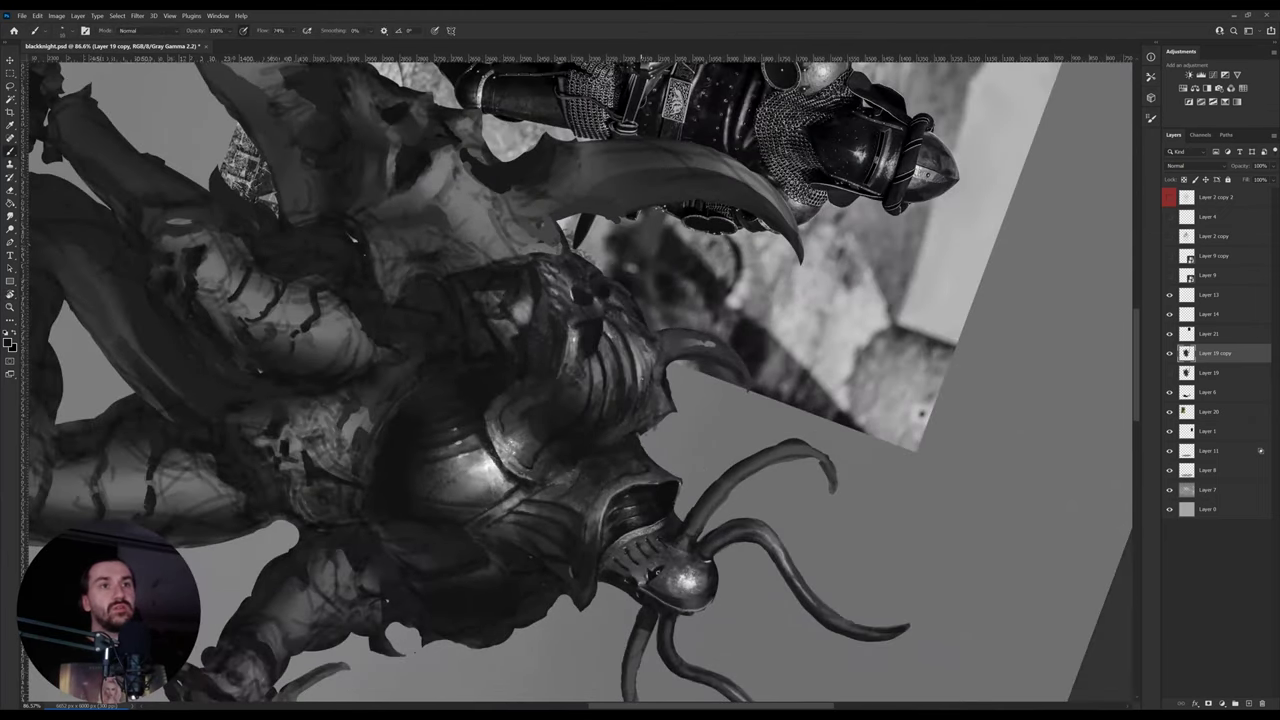
{"action": "left_click", "coordinate": [643, 368], "text": "alt"}
{"action": "left_click", "coordinate": [491, 465], "text": "alt"}
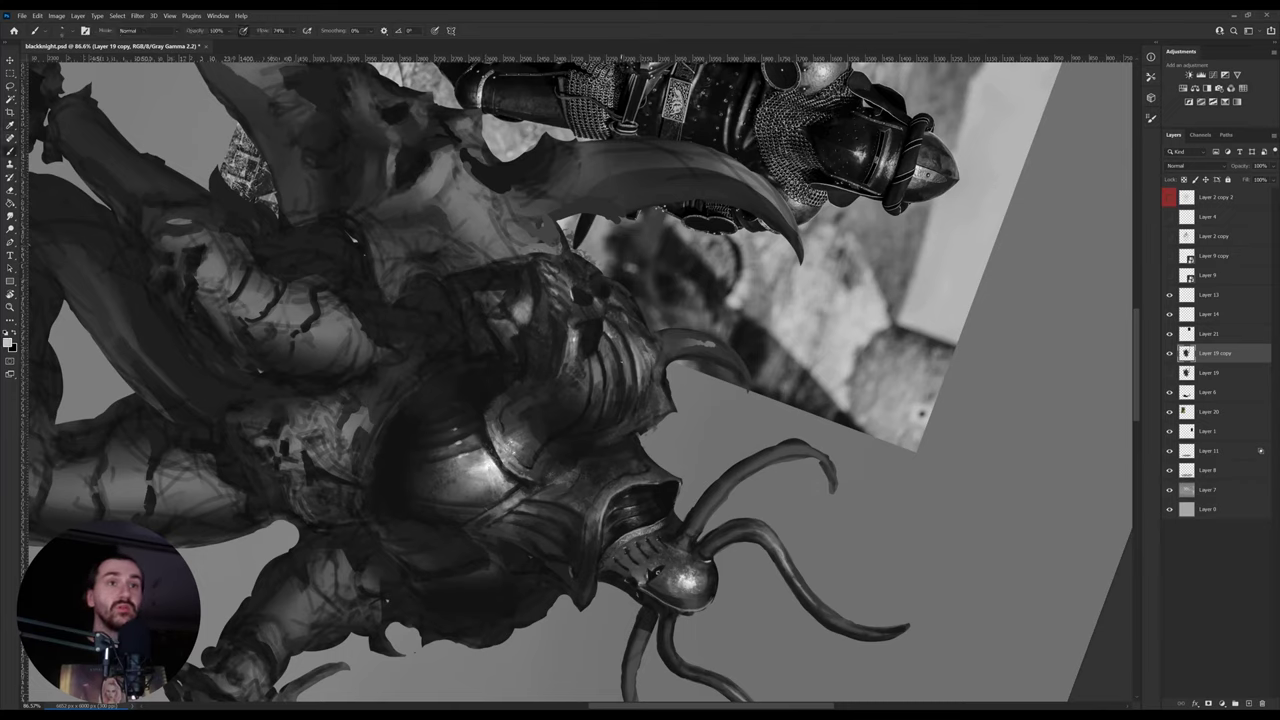
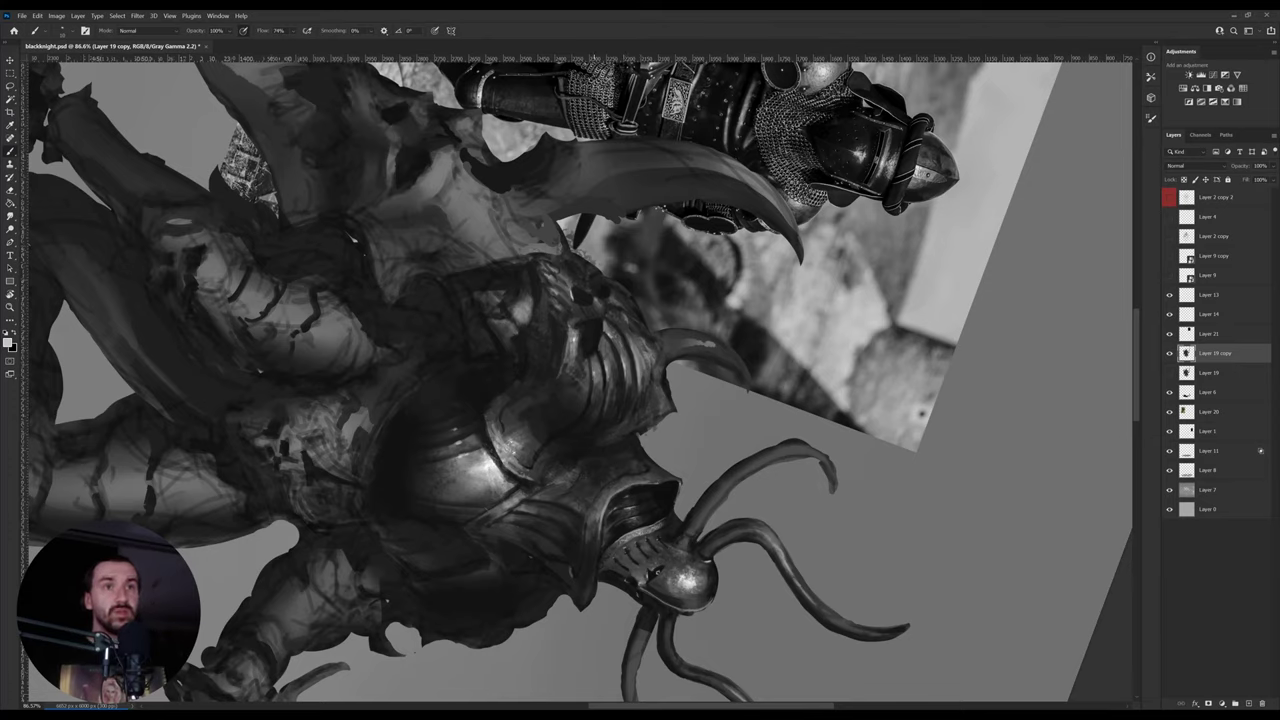
- Deepen the skull pauldron's eye socket and its inner corner with near-black sampled from the socket
{"action": "key", "text": "r"}
{"action": "left_click_drag", "start_coordinate": [749, 366], "coordinate": [484, 254]}
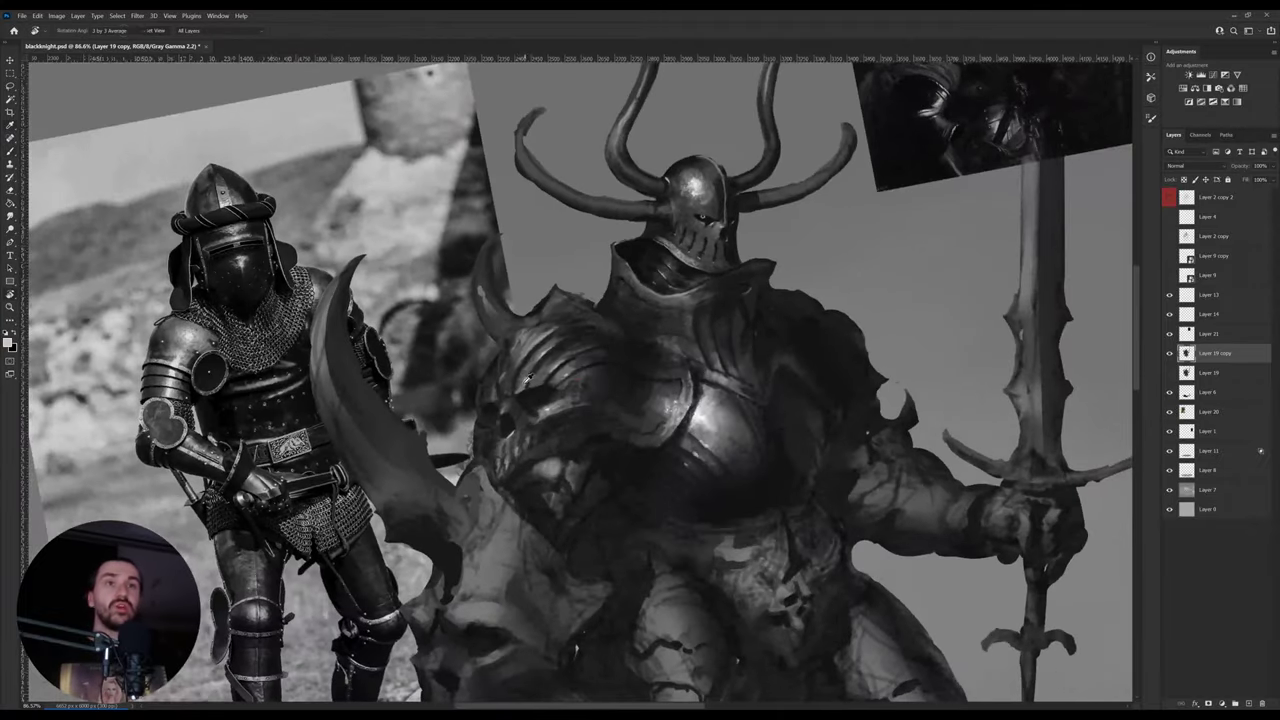
{"action": "key", "text": "b"}
{"action": "left_click", "coordinate": [542, 398], "text": "alt"}
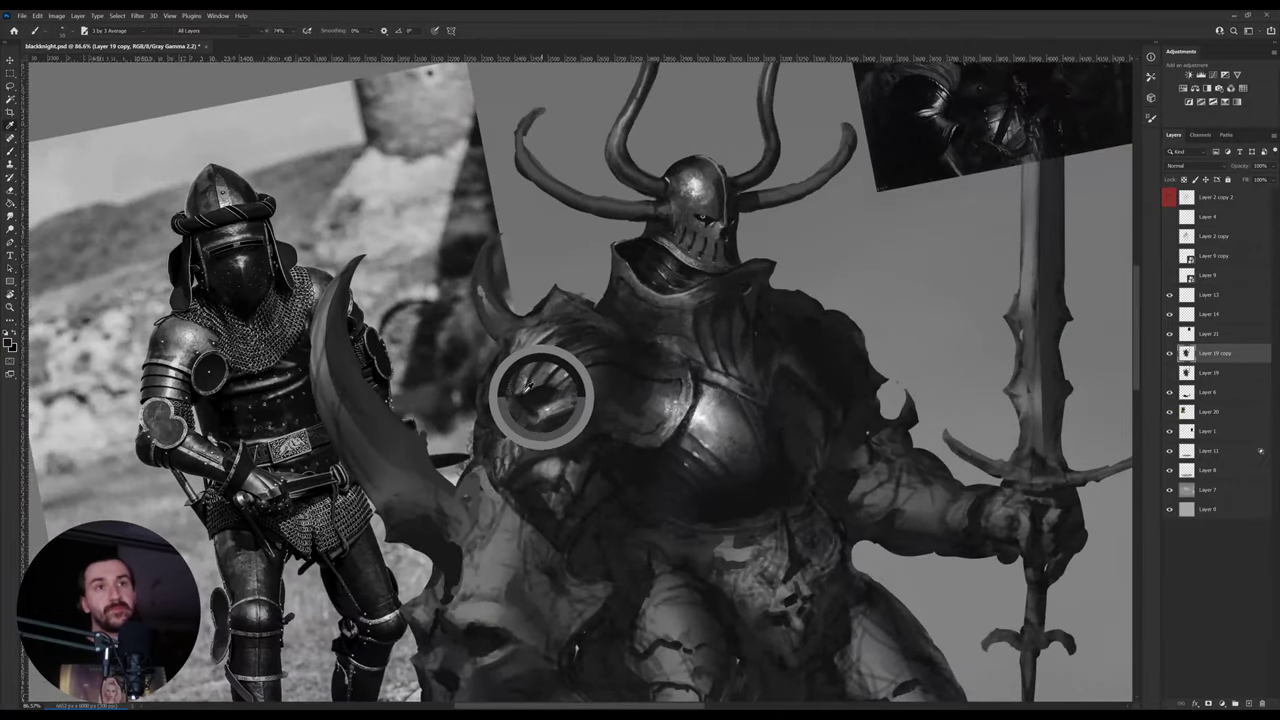
{"action": "left_click_drag", "start_coordinate": [502, 390], "coordinate": [536, 398]}
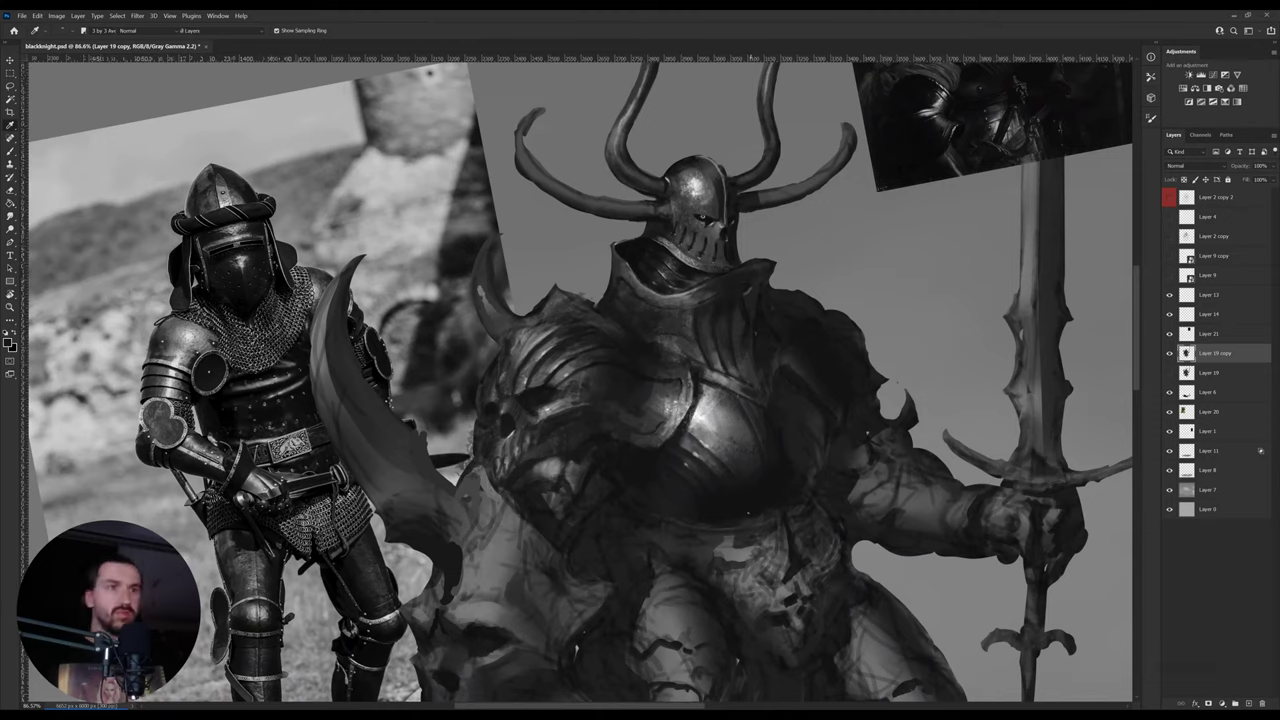
{"action": "left_click", "coordinate": [520, 401], "text": "alt"}
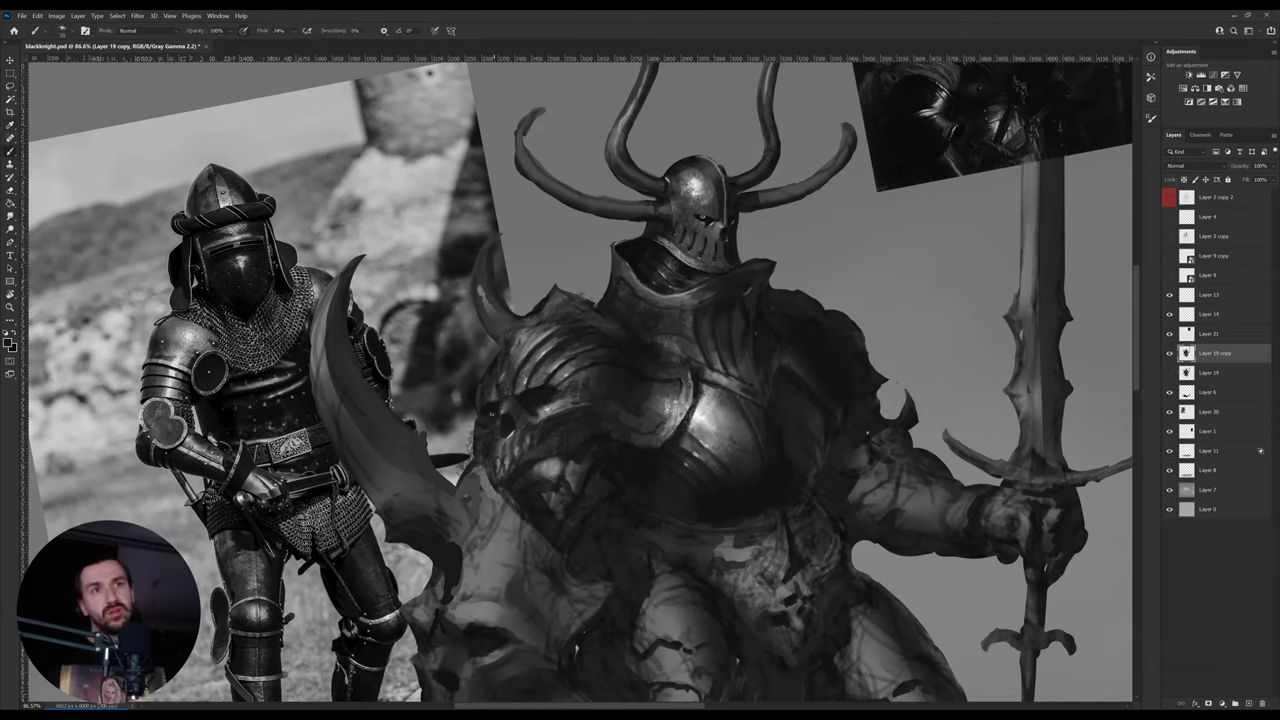
- Brighten the cheekbone beneath the skull pauldron's eye socket with sampled light grey and tidy its edge with sampled dark grey
{"action": "key", "text": "r"}
{"action": "left_click_drag", "start_coordinate": [789, 335], "coordinate": [797, 374]}
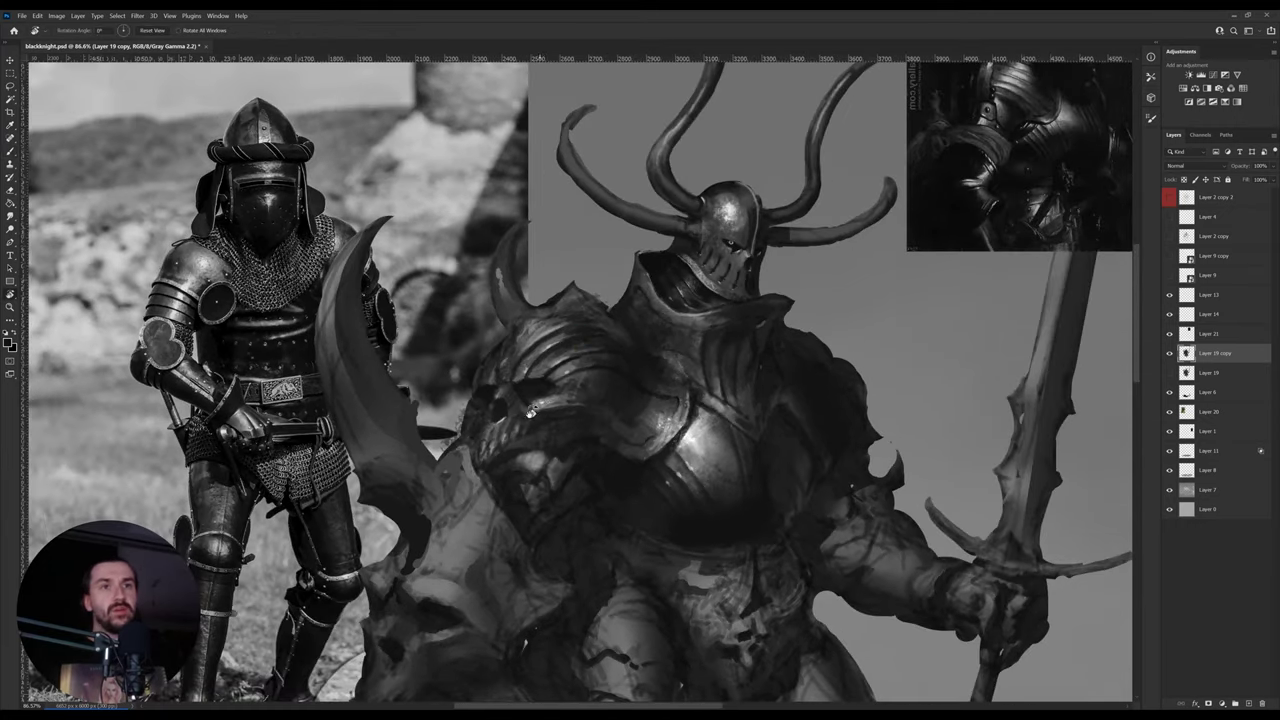
{"action": "left_click", "coordinate": [550, 397], "text": "alt"}
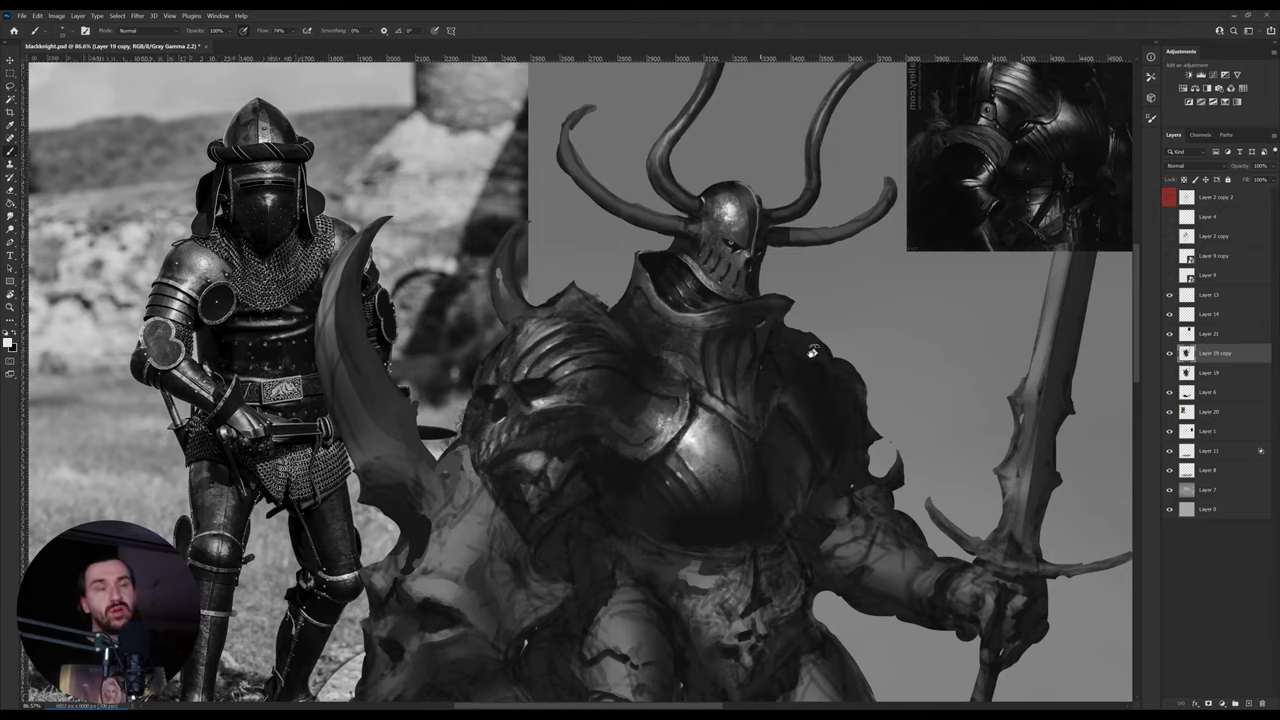
{"action": "left_click_drag", "start_coordinate": [812, 352], "coordinate": [603, 372]}
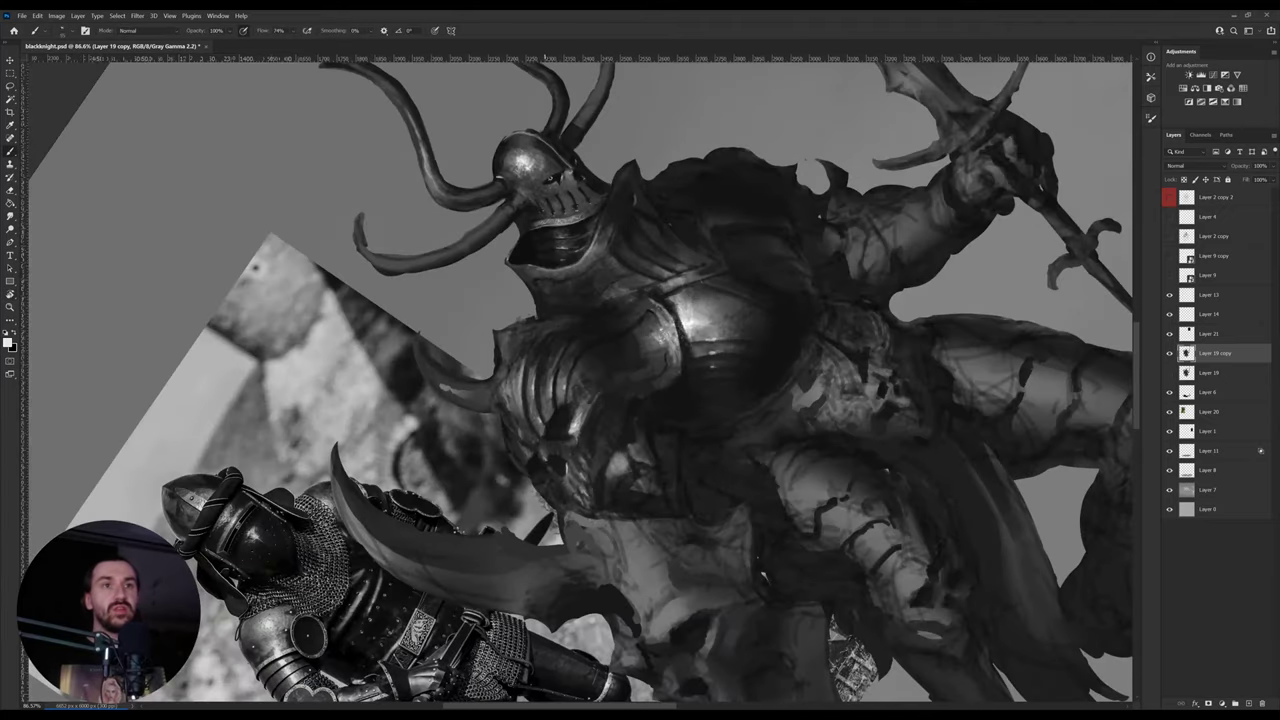
{"action": "left_click", "coordinate": [552, 442], "text": "alt"}
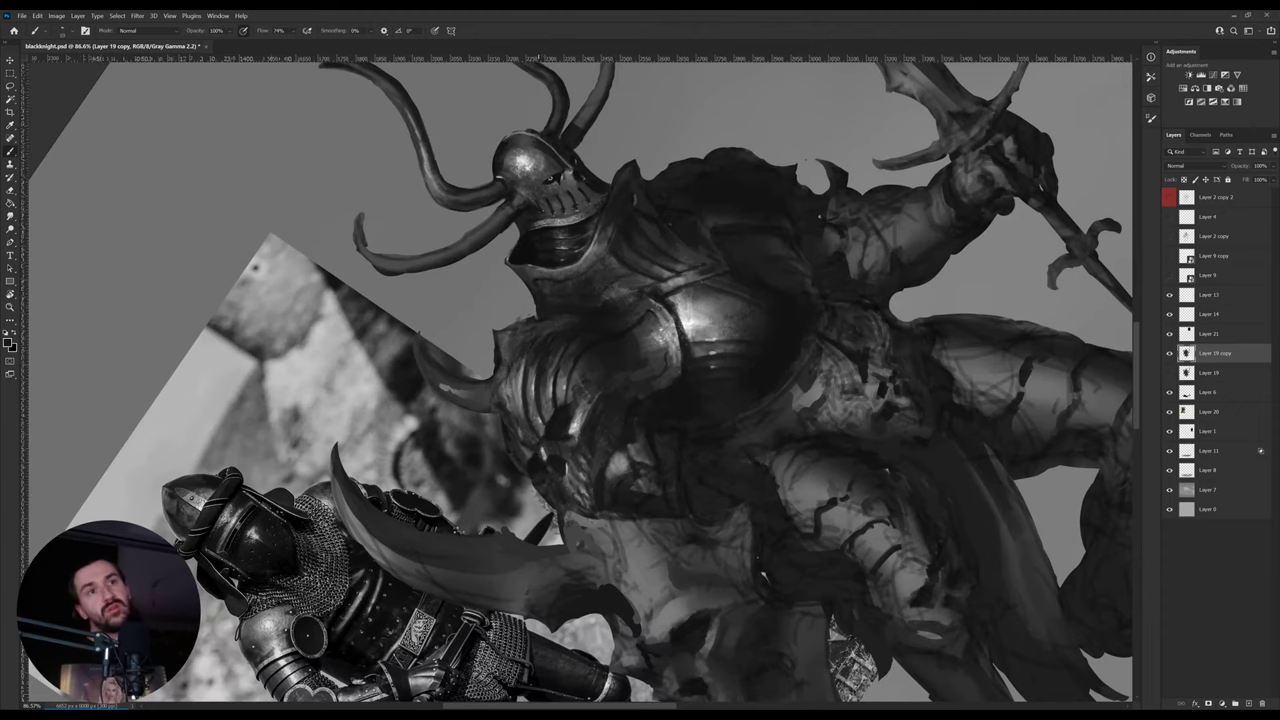
- Refine the shadowed plate edge between the skull pauldron's cheek and the lower breastplate with sampled dark greys
{"action": "left_click_drag", "start_coordinate": [775, 320], "coordinate": [773, 488]}
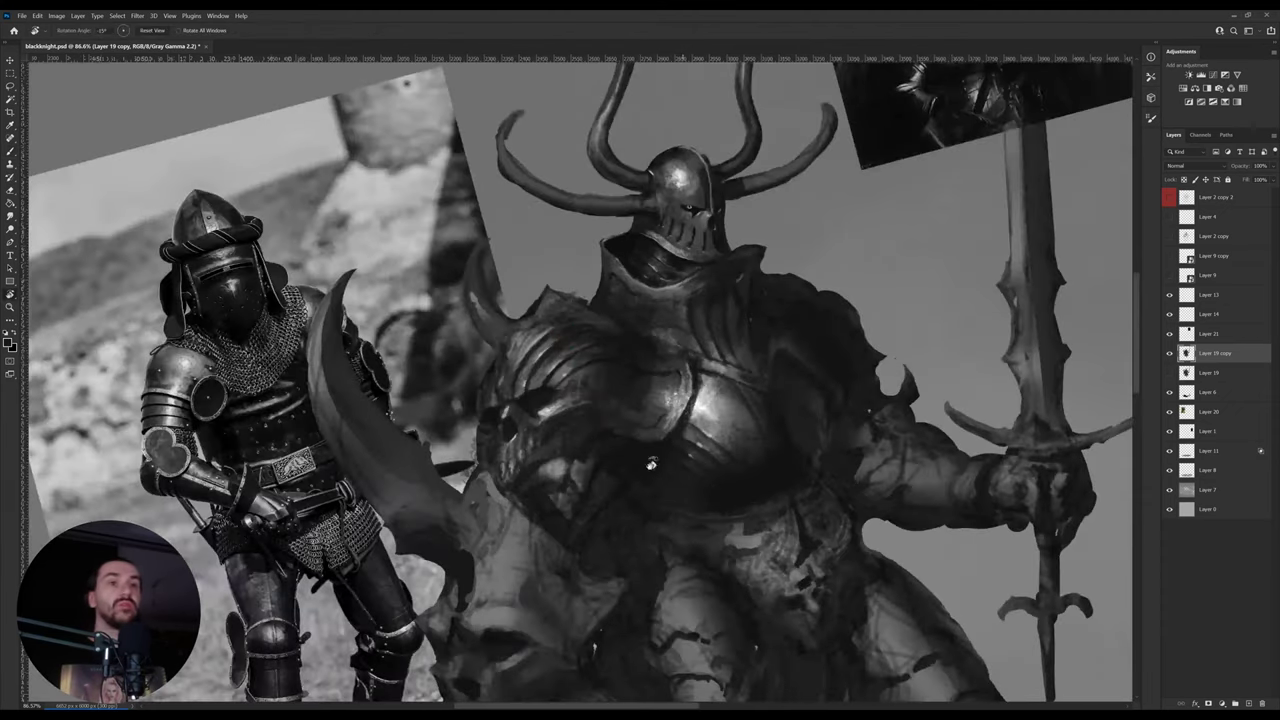
{"action": "left_click", "coordinate": [612, 434], "text": "alt"}
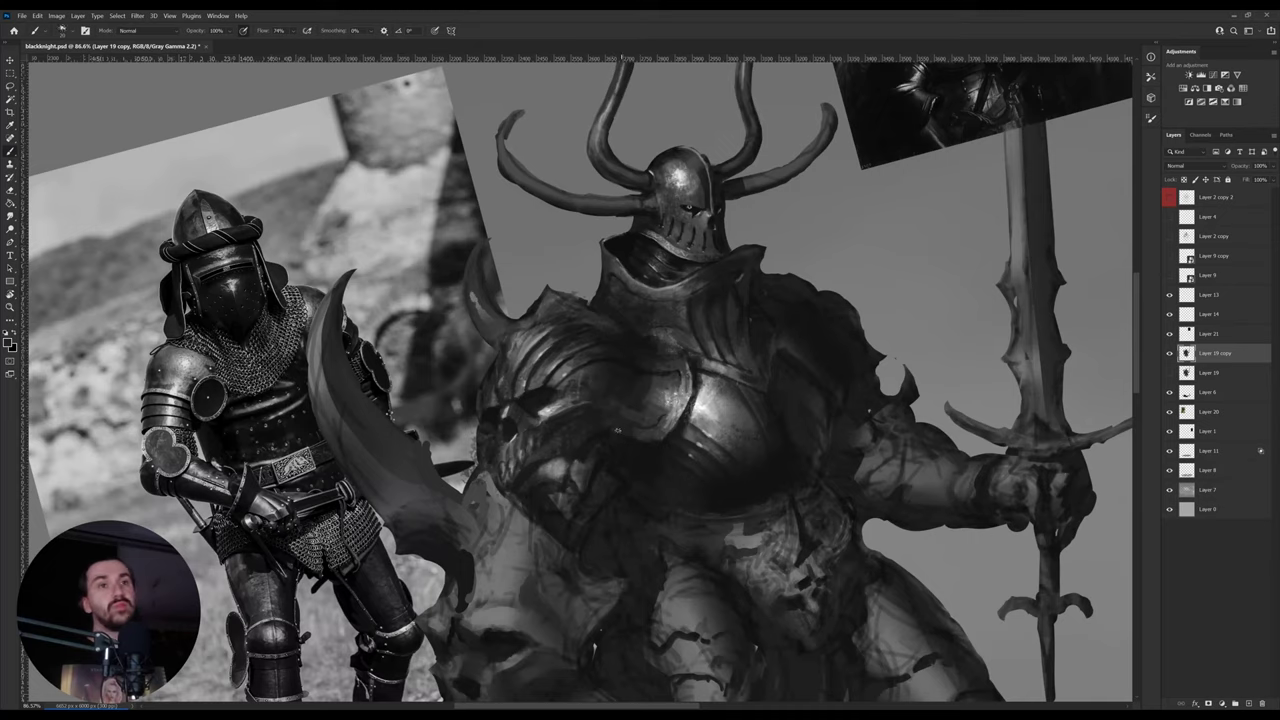
{"action": "left_click", "coordinate": [619, 479], "text": "alt"}
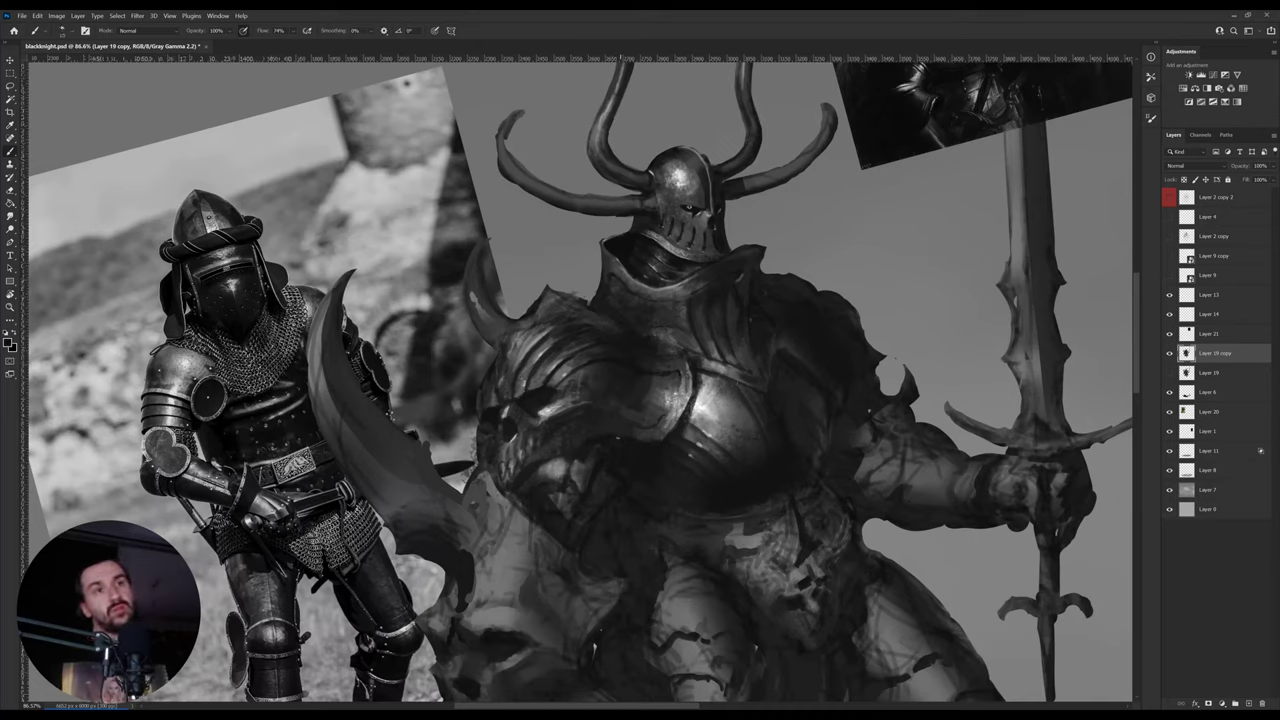
{"action": "left_click_drag", "start_coordinate": [867, 370], "coordinate": [764, 440]}
{"action": "key", "text": "]"}
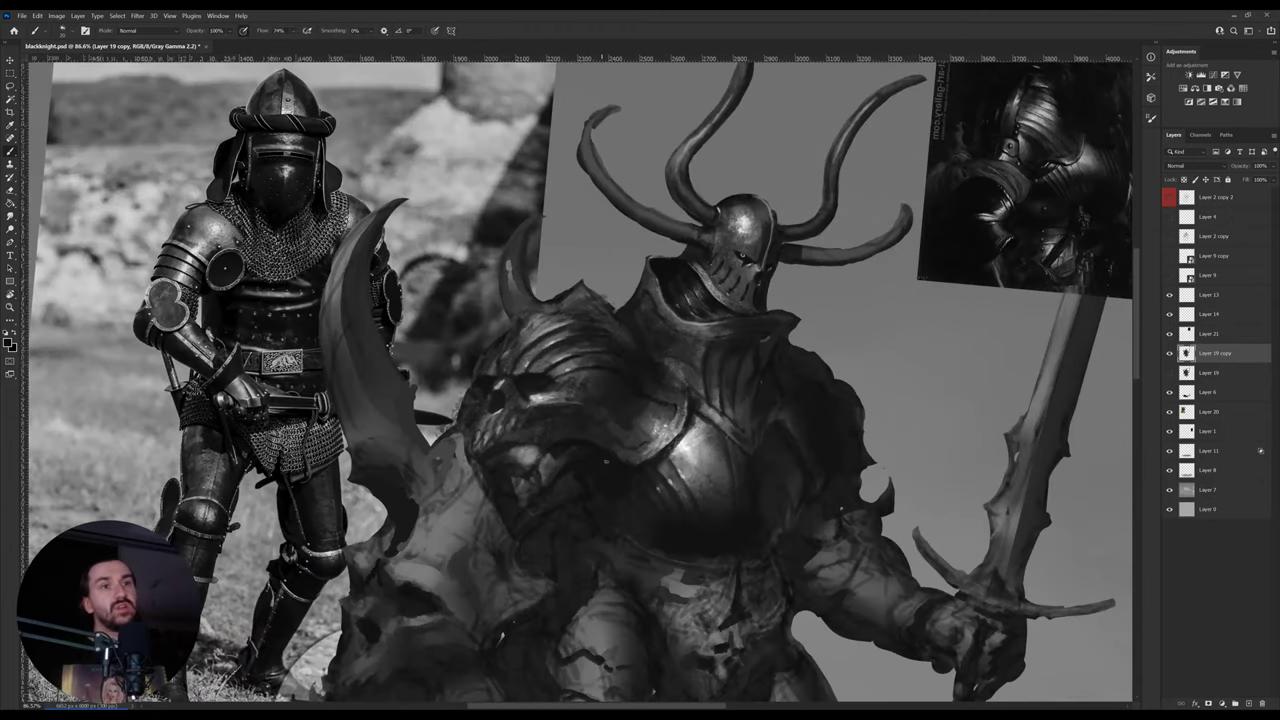
{"action": "left_click_drag", "start_coordinate": [842, 418], "coordinate": [761, 390]}
{"action": "left_click", "coordinate": [646, 443], "text": "alt"}
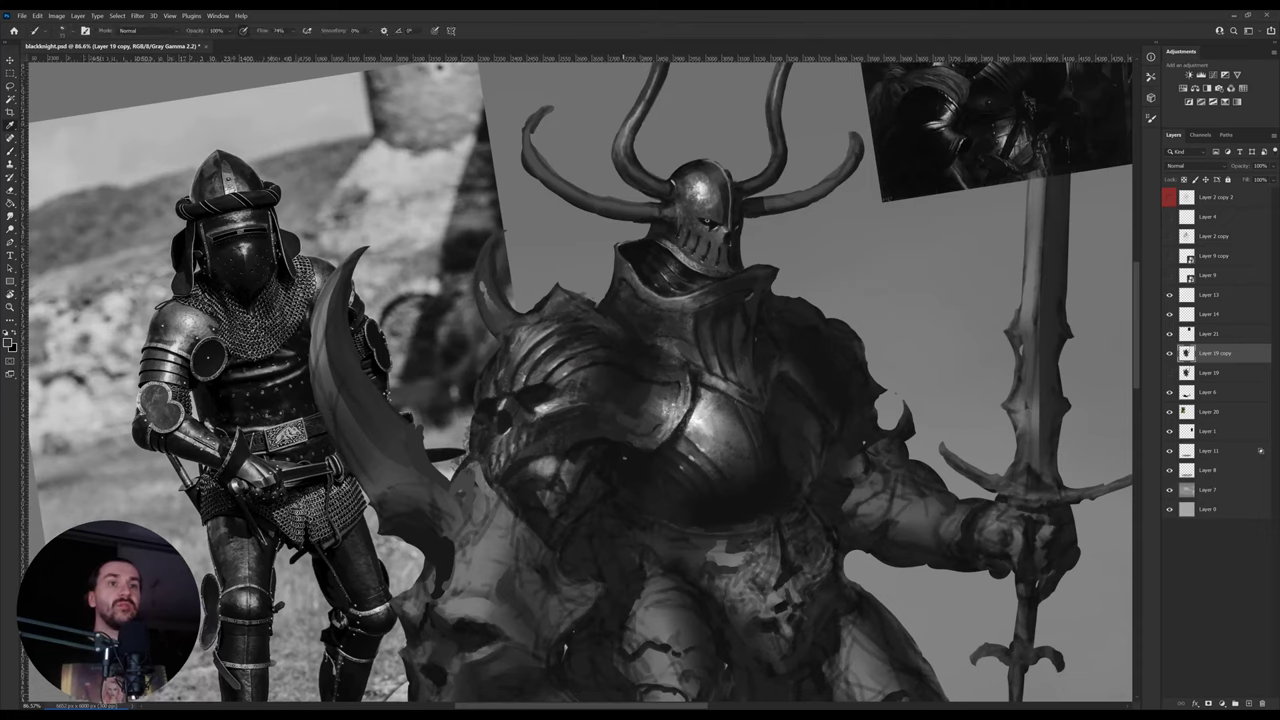
{"action": "left_click", "coordinate": [627, 456], "text": "alt"}
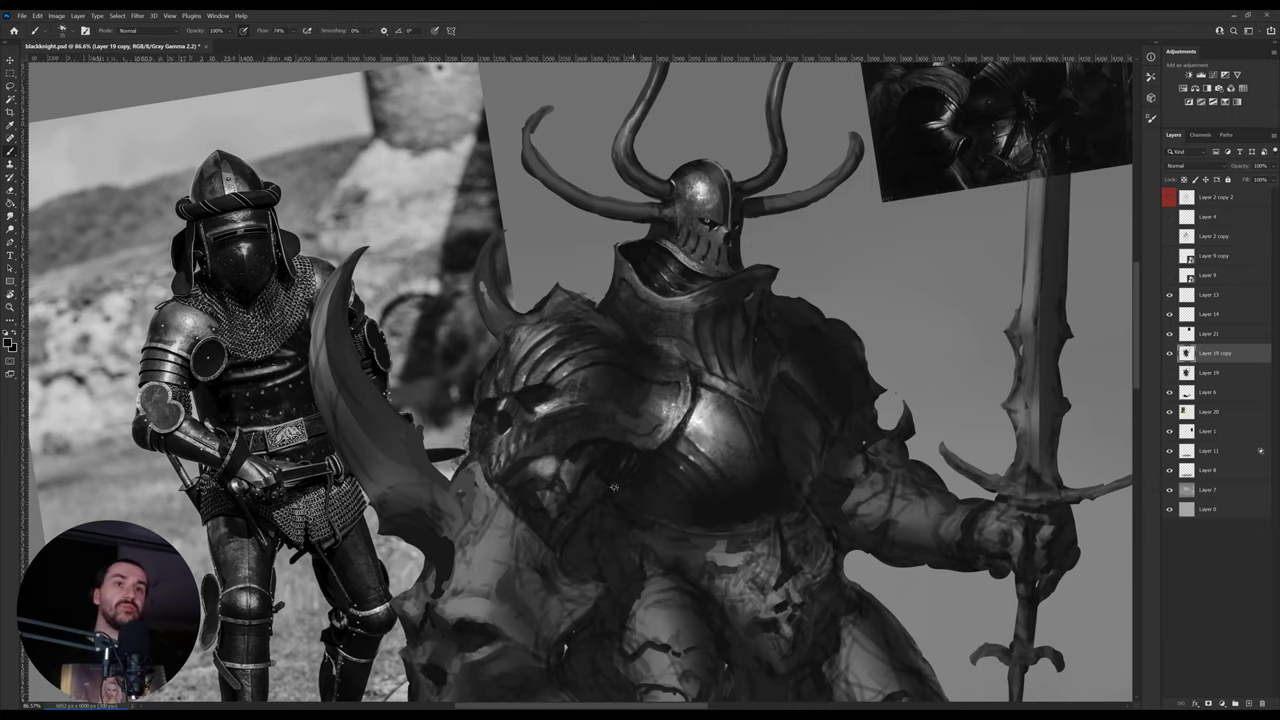
{"action": "left_click", "coordinate": [622, 463], "text": "alt"}
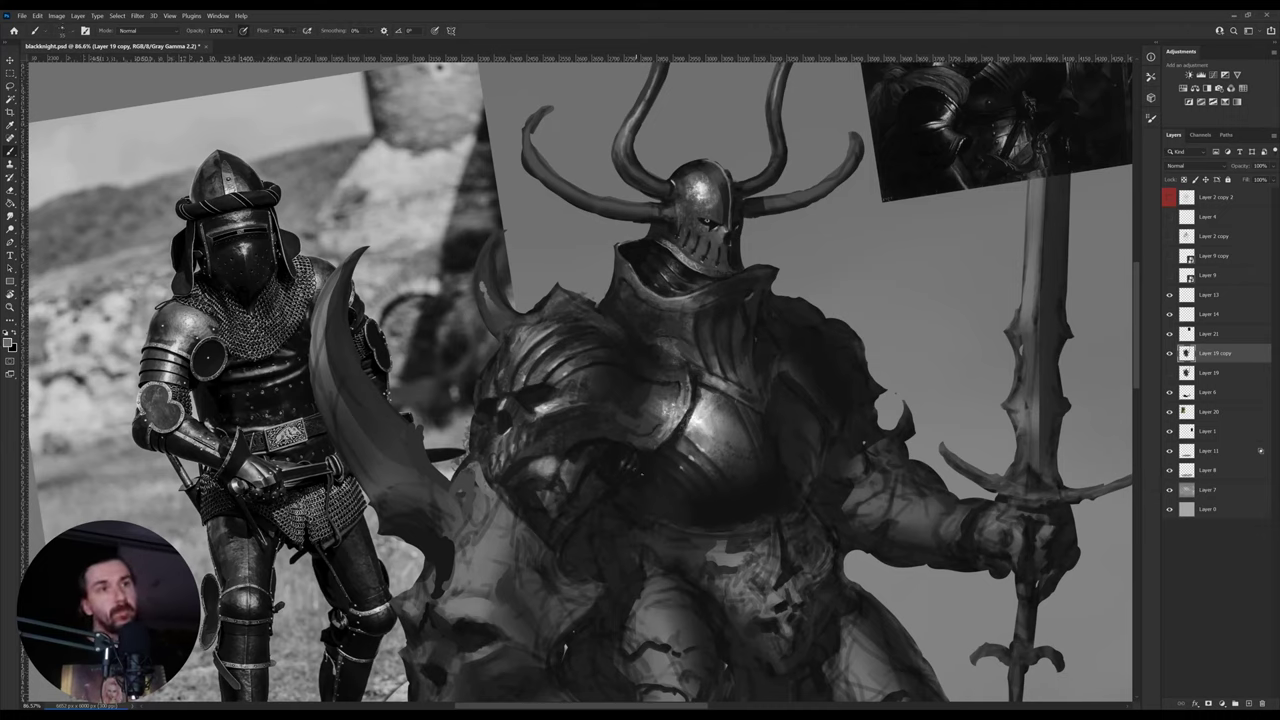
- Check the whole figure on the upright canvas and save the document
{"action": "key", "text": "ctrl+space"}
{"action": "left_click_drag", "start_coordinate": [692, 453], "coordinate": [610, 450]}
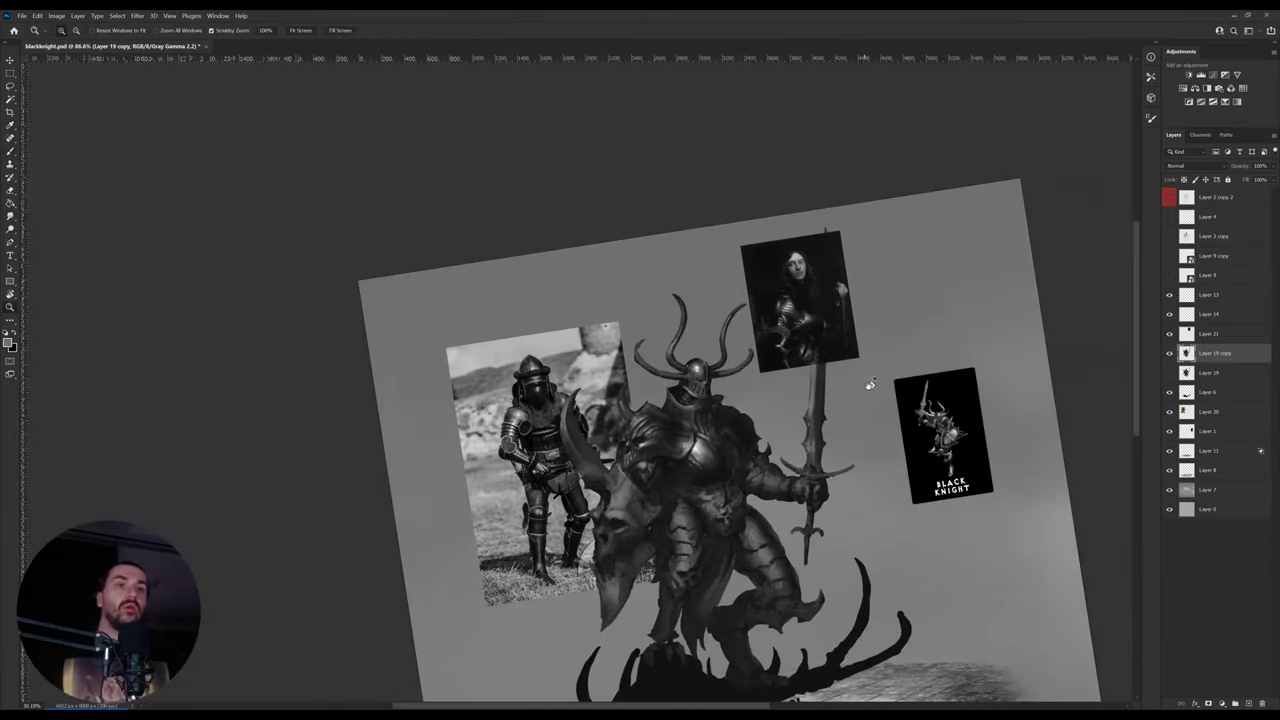
{"action": "key", "text": "r"}
{"action": "left_click_drag", "start_coordinate": [870, 384], "coordinate": [845, 431]}
{"action": "key", "text": "ctrl+s"}
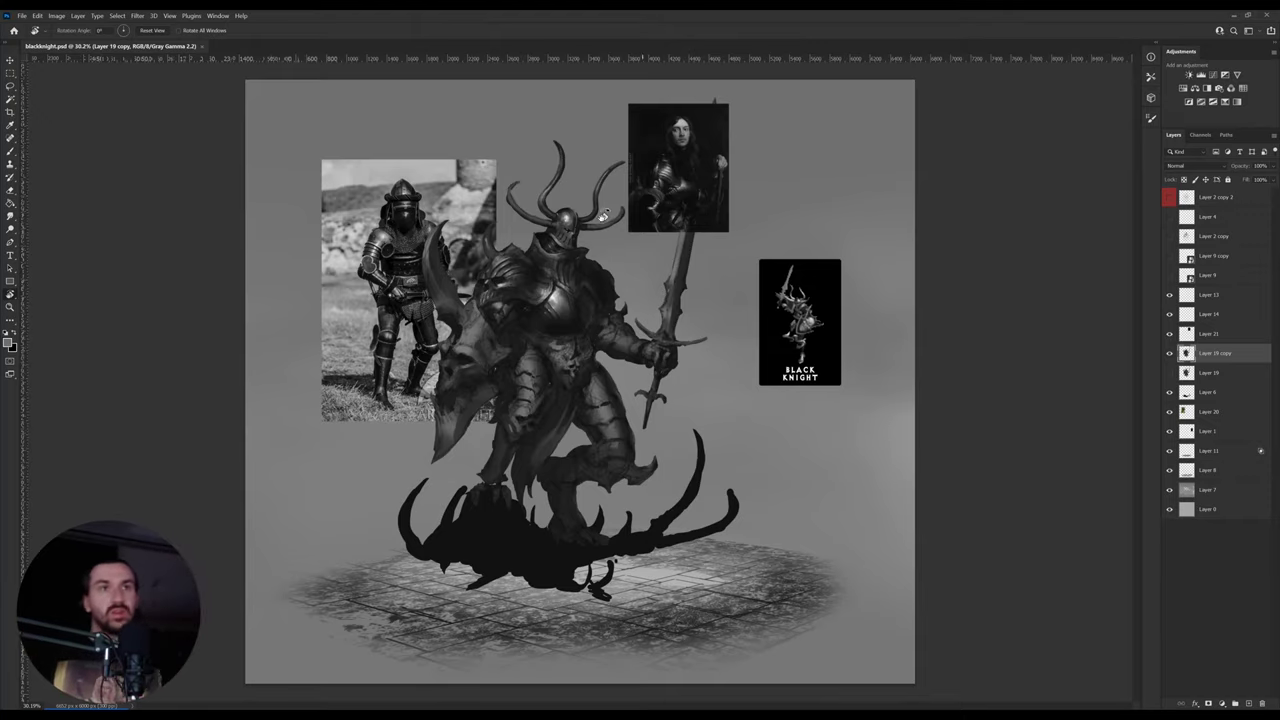
- Retouch the skull pauldron's eye socket and the brow area beside it with dark greys sampled there
{"action": "key", "text": "z"}
{"action": "left_click_drag", "start_coordinate": [557, 204], "coordinate": [608, 200]}
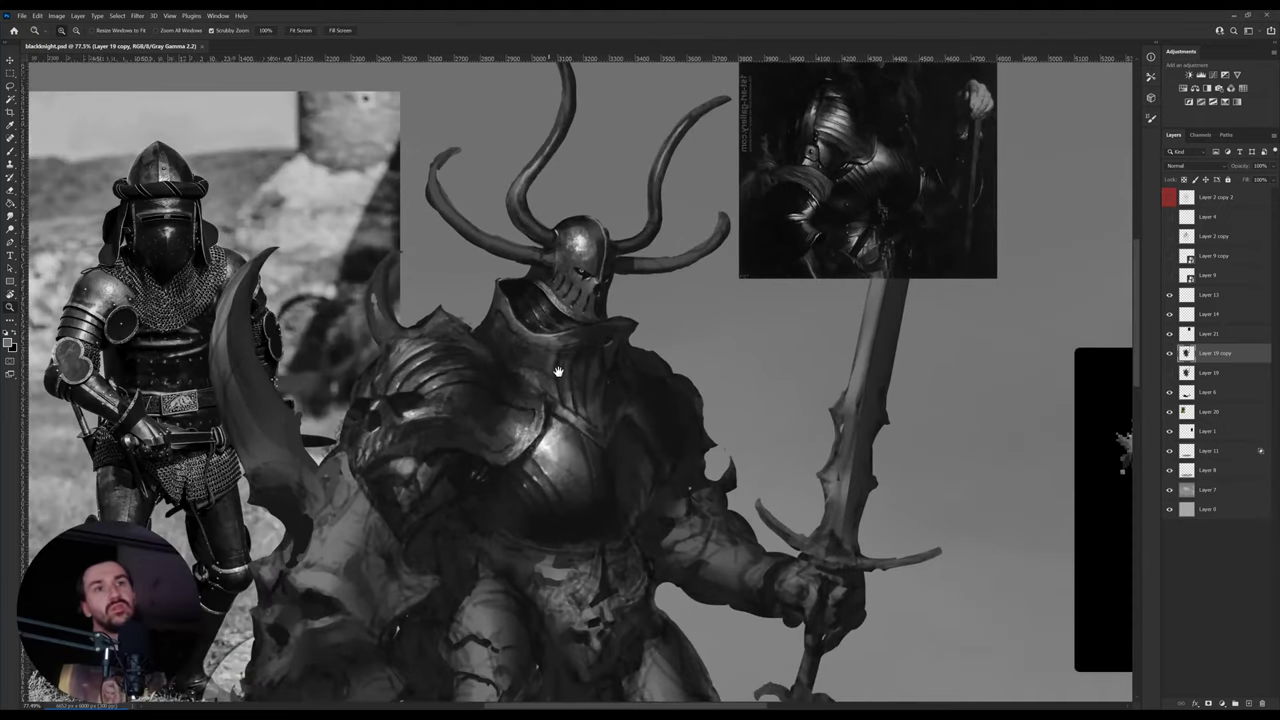
{"action": "left_click_drag", "start_coordinate": [558, 371], "coordinate": [564, 376]}
{"action": "key", "text": "b"}
{"action": "left_click", "coordinate": [424, 421], "text": "alt"}
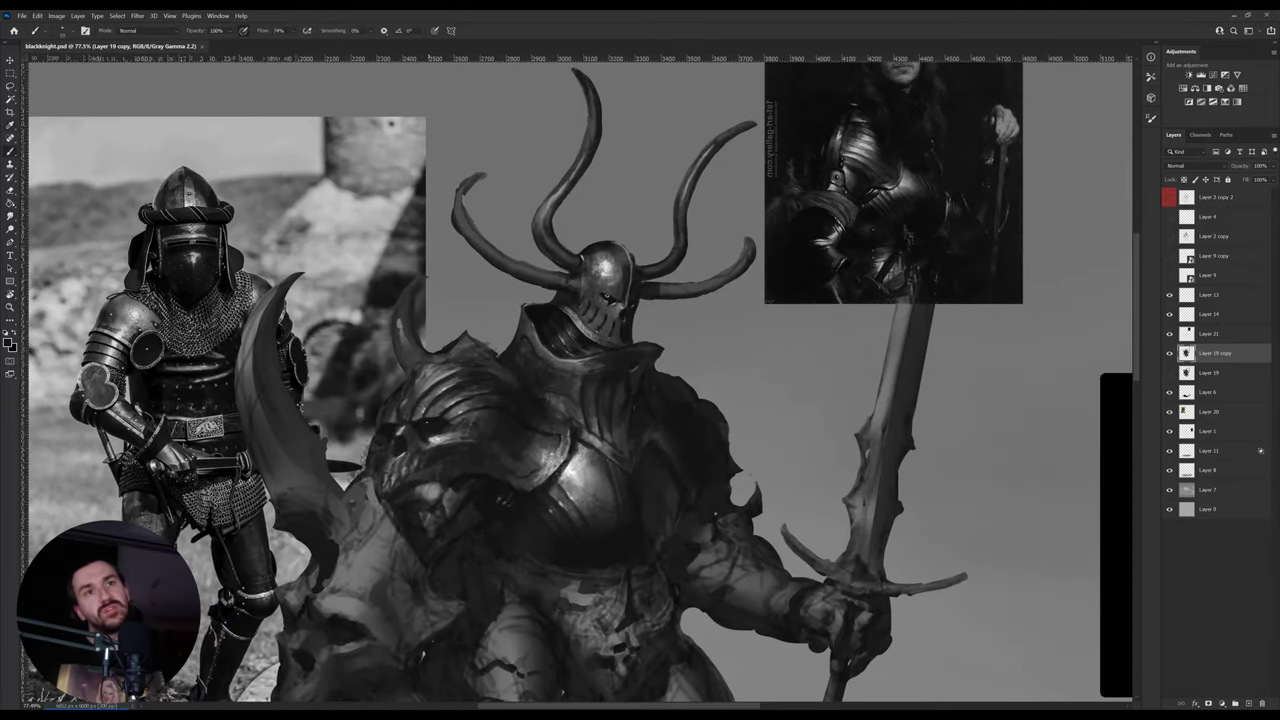
{"action": "left_click", "coordinate": [417, 418], "text": "alt"}
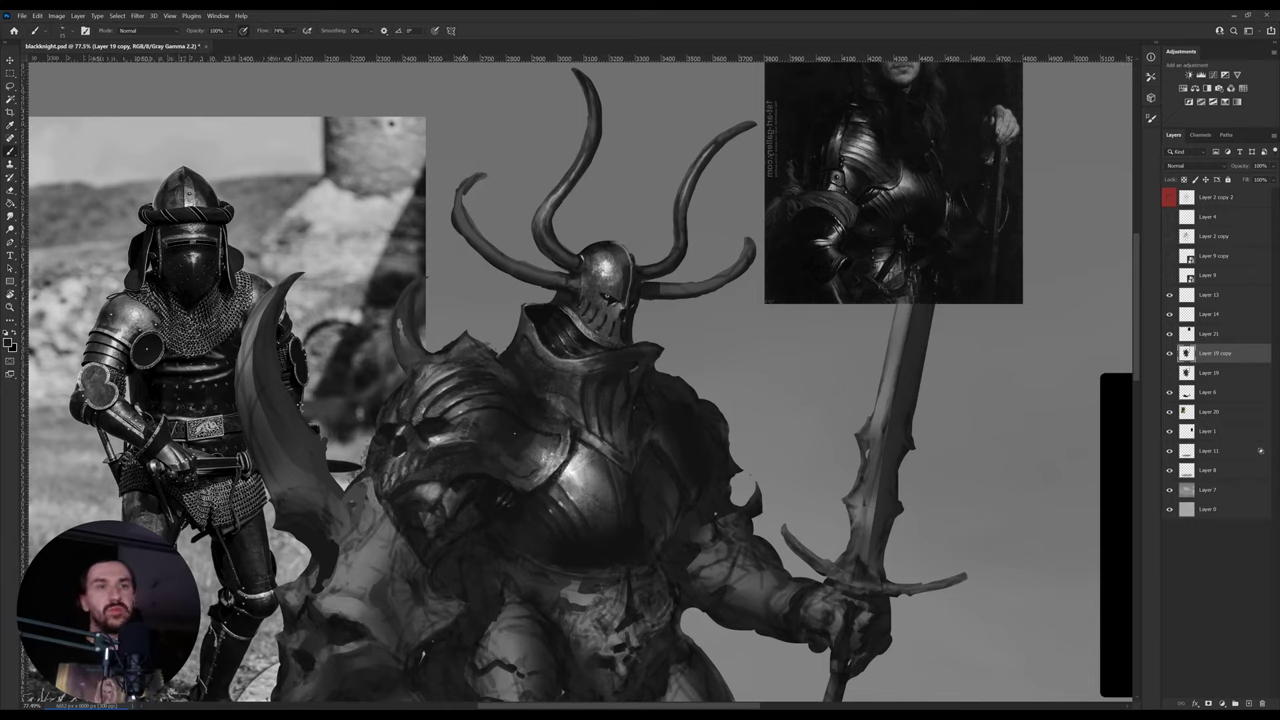
- Paint a small dark round recess at the skull pauldron's temple, behind the eye socket, using sampled greys
{"action": "key", "text": "r"}
{"action": "left_click_drag", "start_coordinate": [755, 384], "coordinate": [634, 346]}
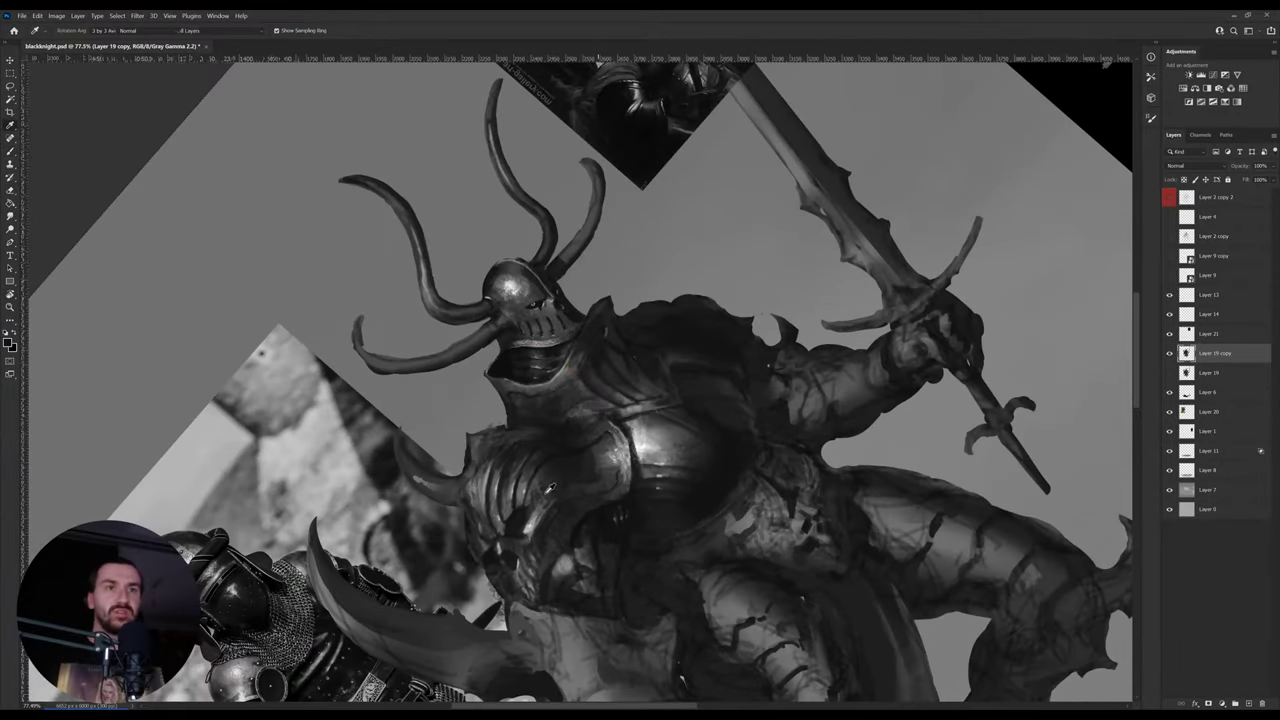
{"action": "key", "text": "b"}
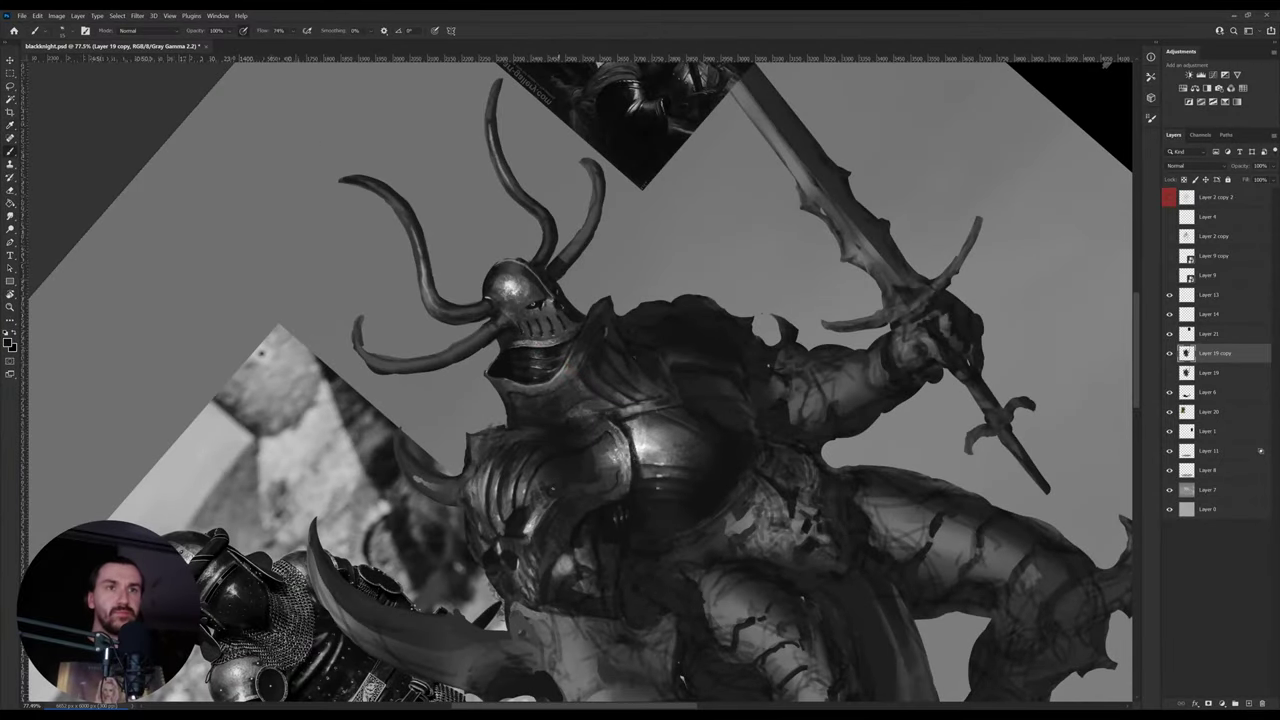
{"action": "key", "text": "r"}
{"action": "left_click_drag", "start_coordinate": [718, 437], "coordinate": [521, 516]}
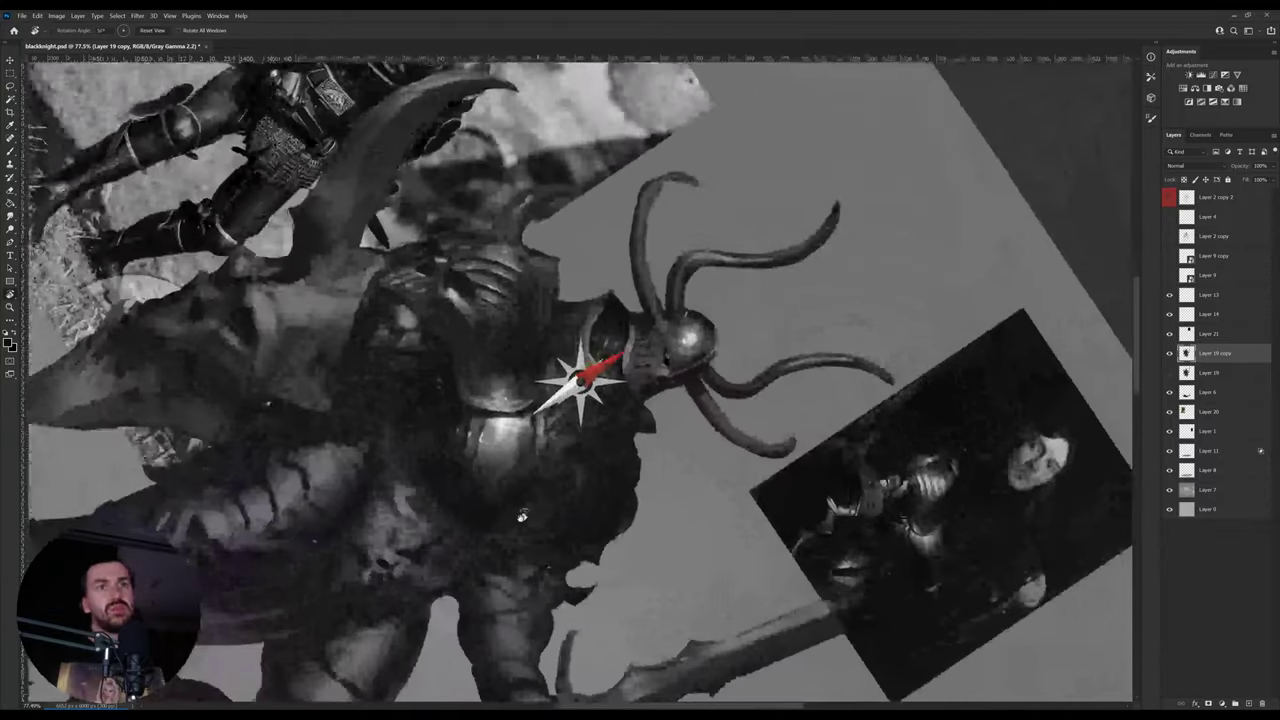
{"action": "key", "text": "b"}
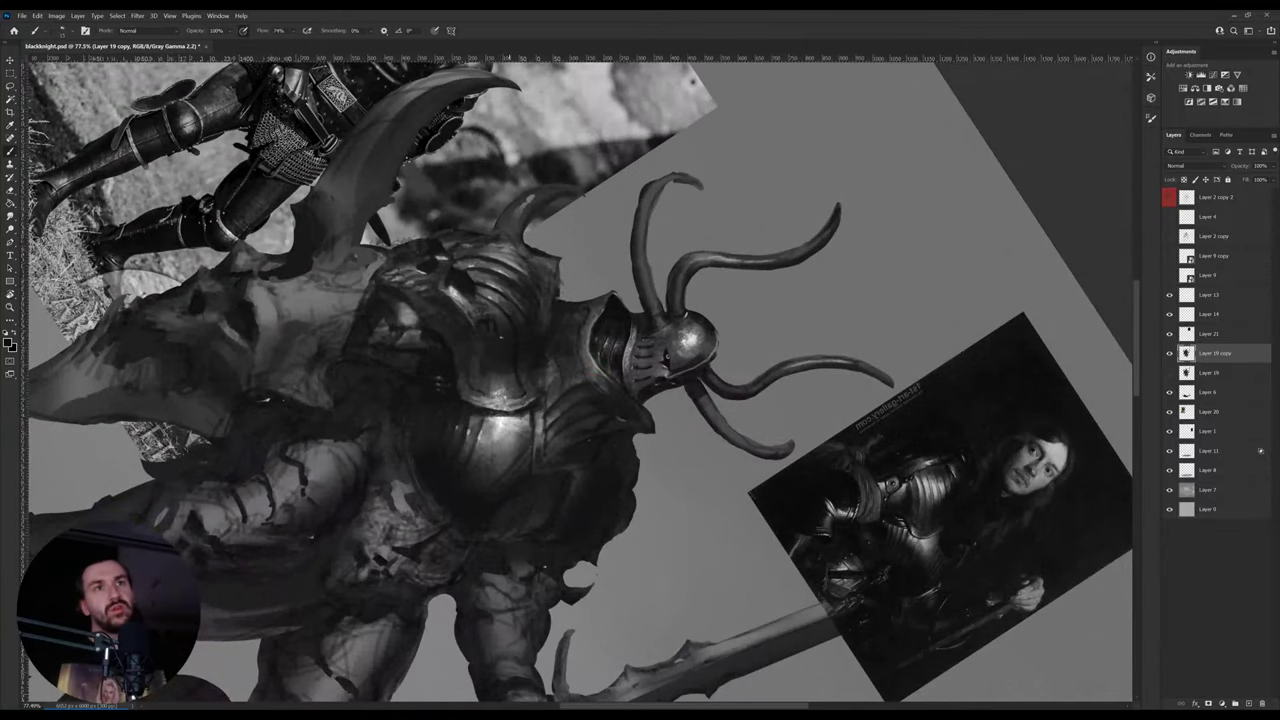
{"action": "left_click", "coordinate": [480, 322], "text": "alt"}
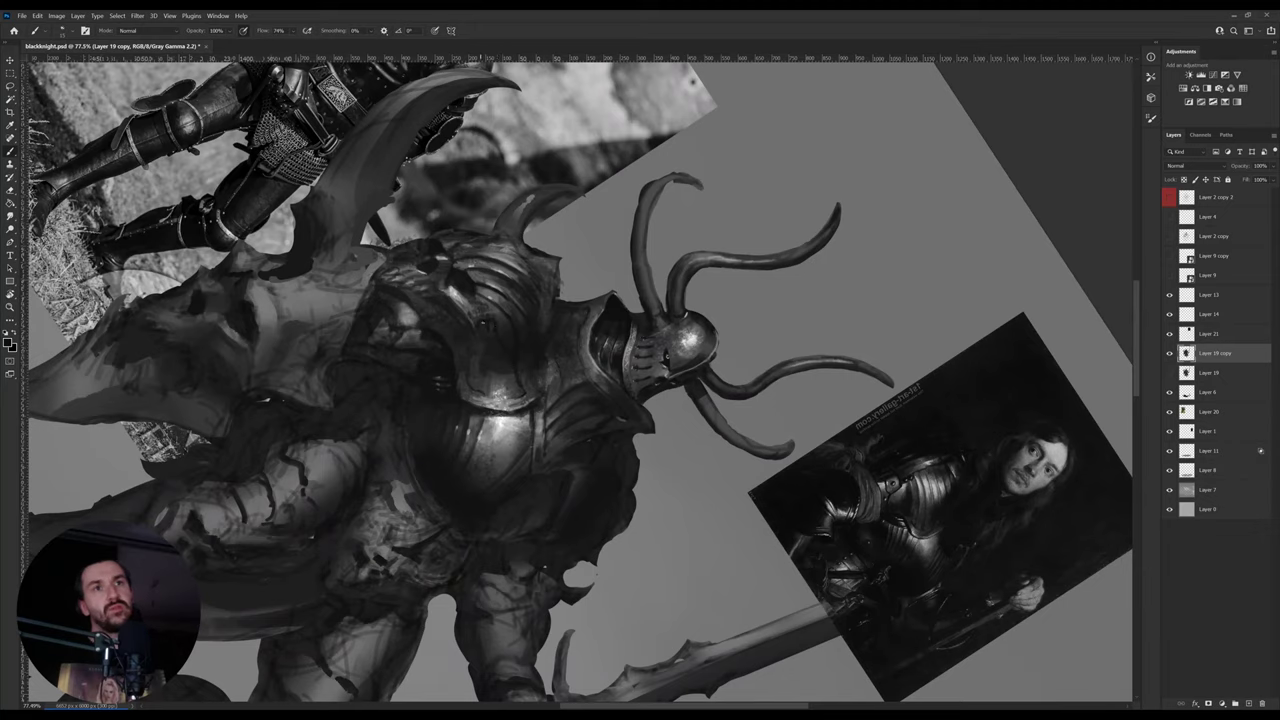
{"action": "left_click", "coordinate": [468, 293], "text": "alt"}
{"action": "left_click", "coordinate": [615, 308], "text": "alt"}
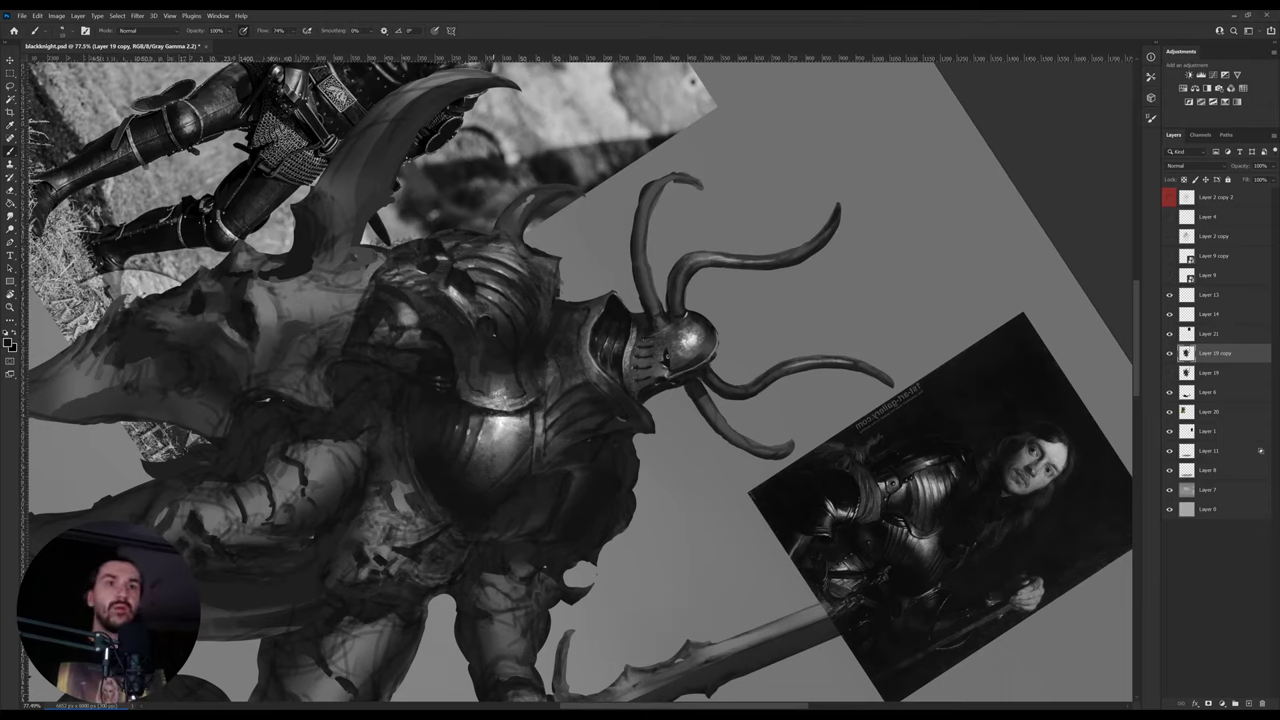
- Paint small rounded notches into the skull pauldron's brow ridges above the eye socket using greys sampled there
{"action": "left_click_drag", "start_coordinate": [510, 342], "coordinate": [521, 382]}
{"action": "key", "text": "r"}
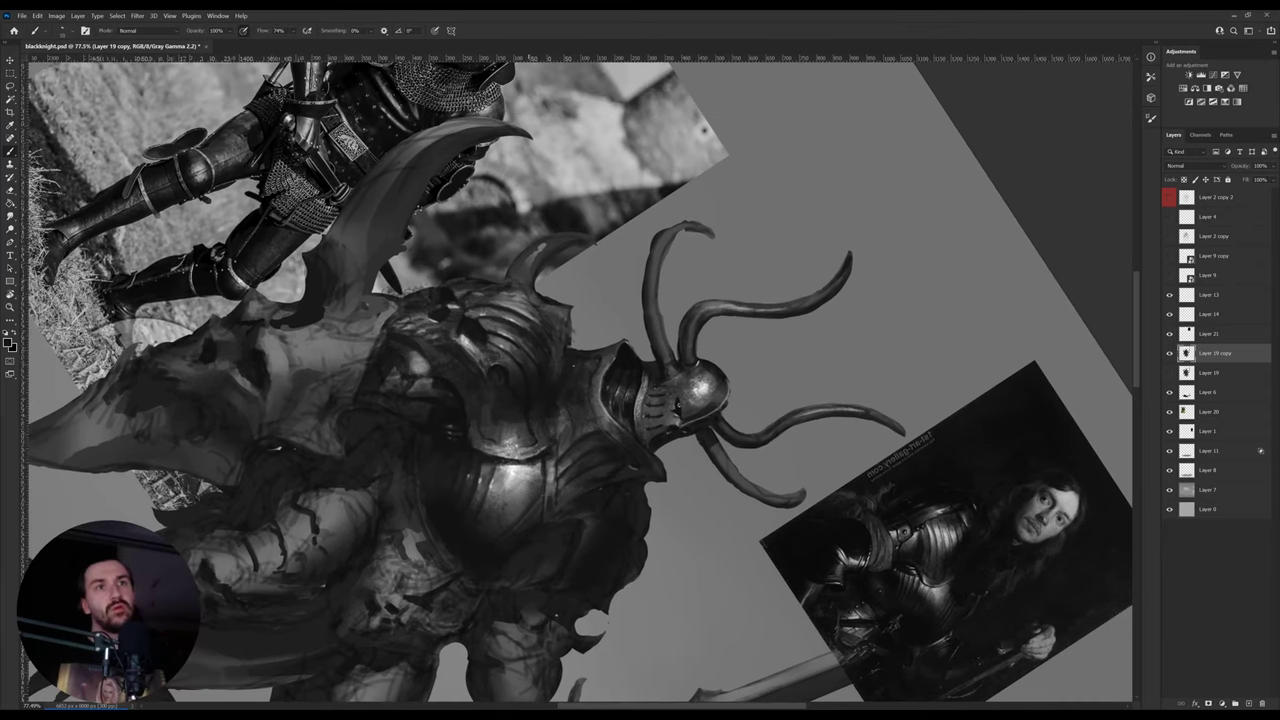
{"action": "left_click_drag", "start_coordinate": [690, 352], "coordinate": [623, 250]}
{"action": "key", "text": "z"}
{"action": "left_click_drag", "start_coordinate": [482, 438], "coordinate": [562, 453]}
{"action": "left_click", "coordinate": [561, 453], "text": "alt"}
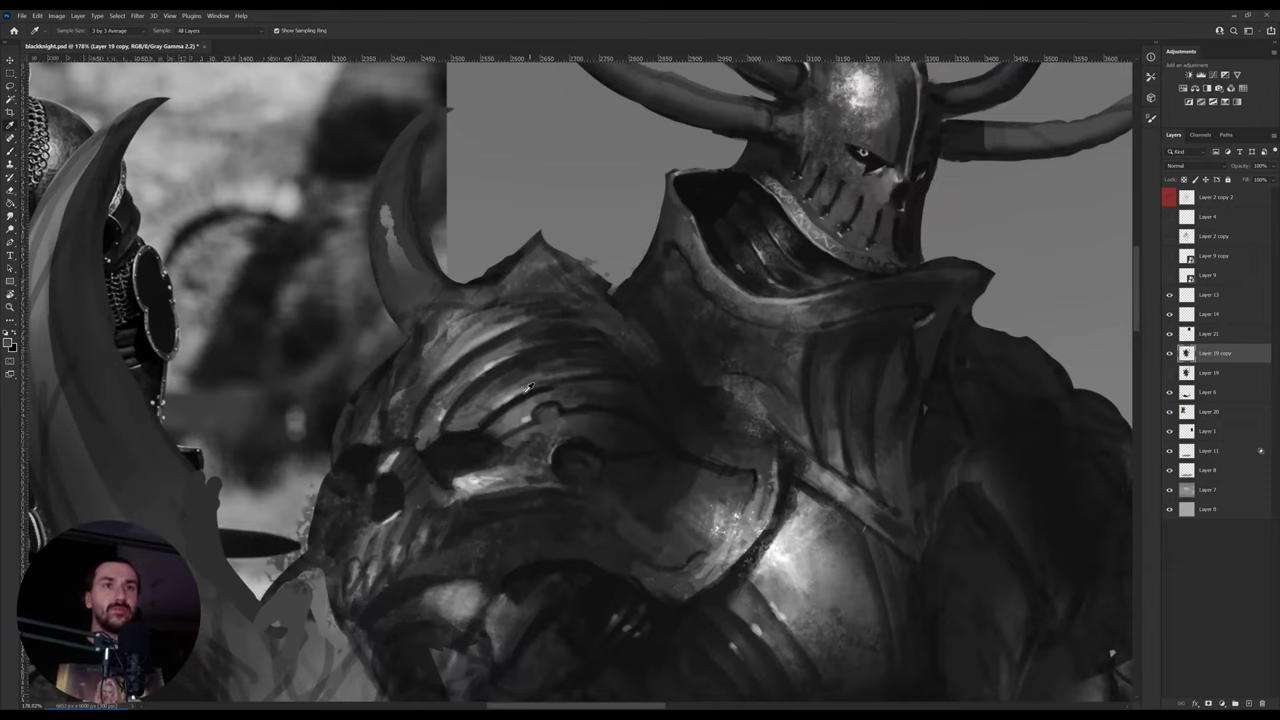
{"action": "left_click", "coordinate": [528, 391], "text": "alt"}
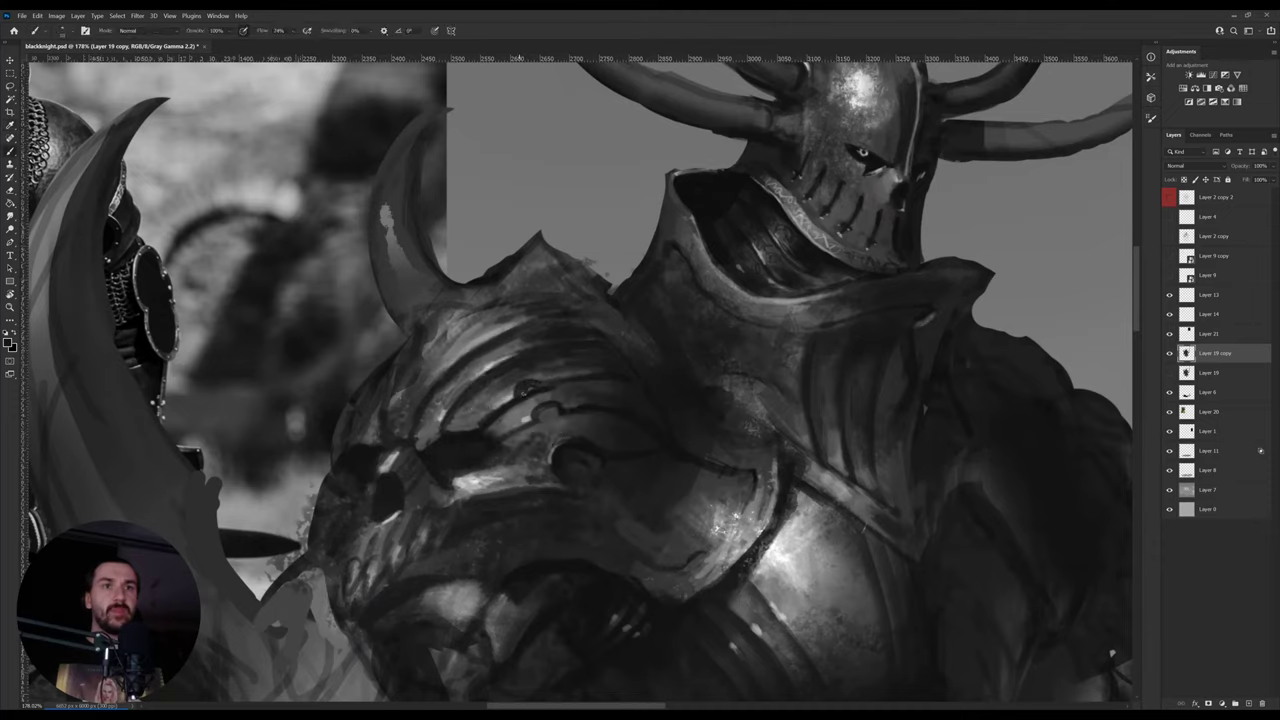
{"action": "left_click", "coordinate": [535, 390], "text": "alt"}
{"action": "left_click", "coordinate": [514, 400], "text": "alt"}
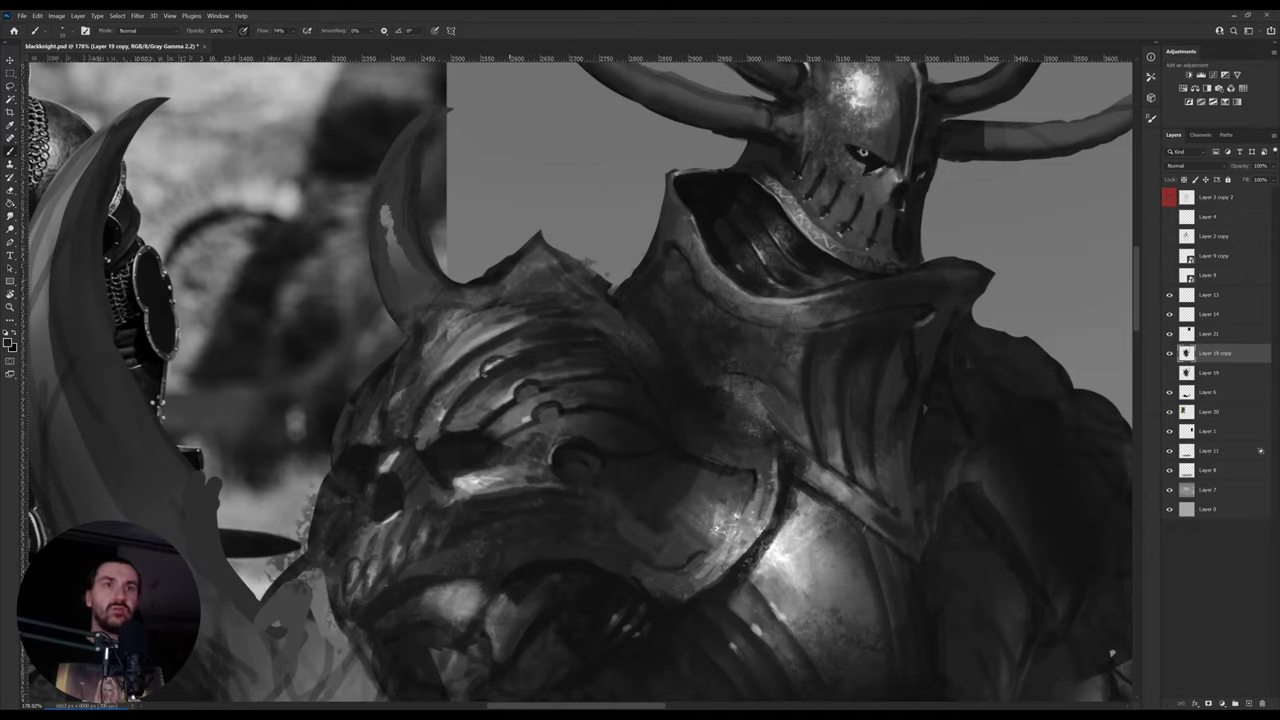
- Darken and shape the uppermost rounded notch on the pauldron's brow ridges with sampled dark greys
{"action": "left_click", "coordinate": [512, 392], "text": "alt"}
{"action": "left_click", "coordinate": [512, 392], "text": "alt"}
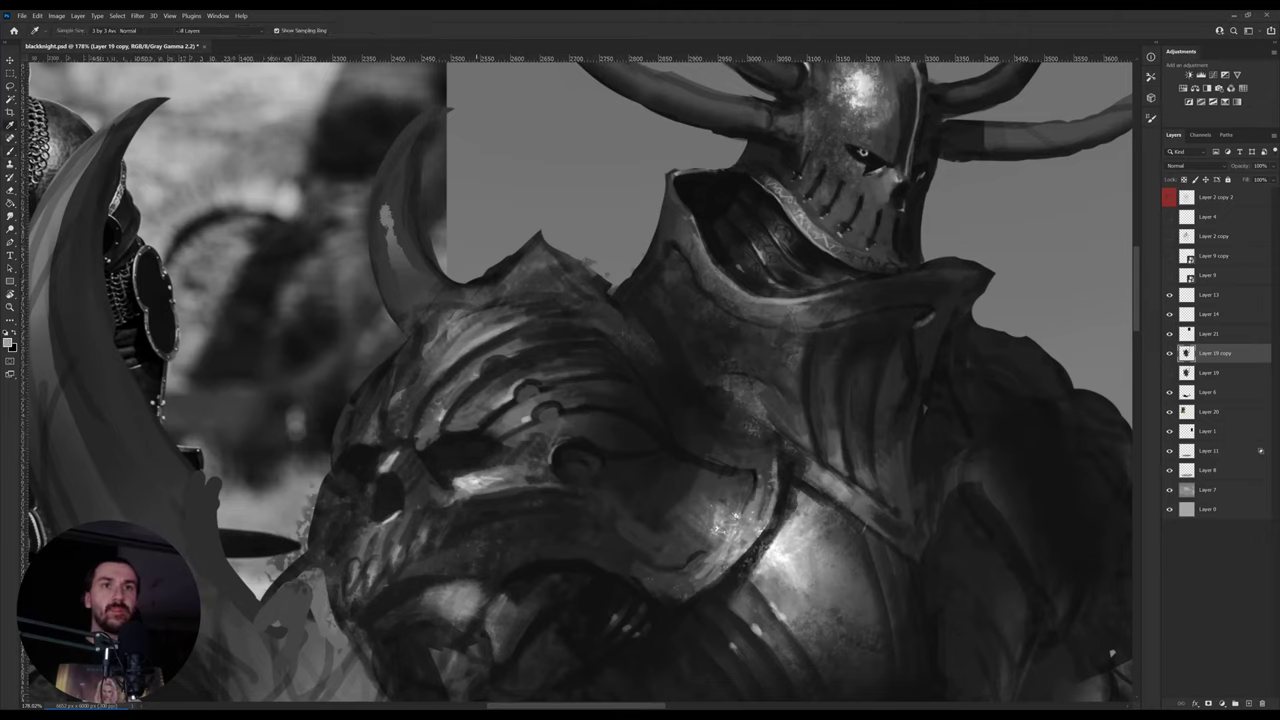
{"action": "left_click", "coordinate": [569, 445], "text": "alt"}
{"action": "left_click_drag", "start_coordinate": [540, 408], "coordinate": [556, 404]}
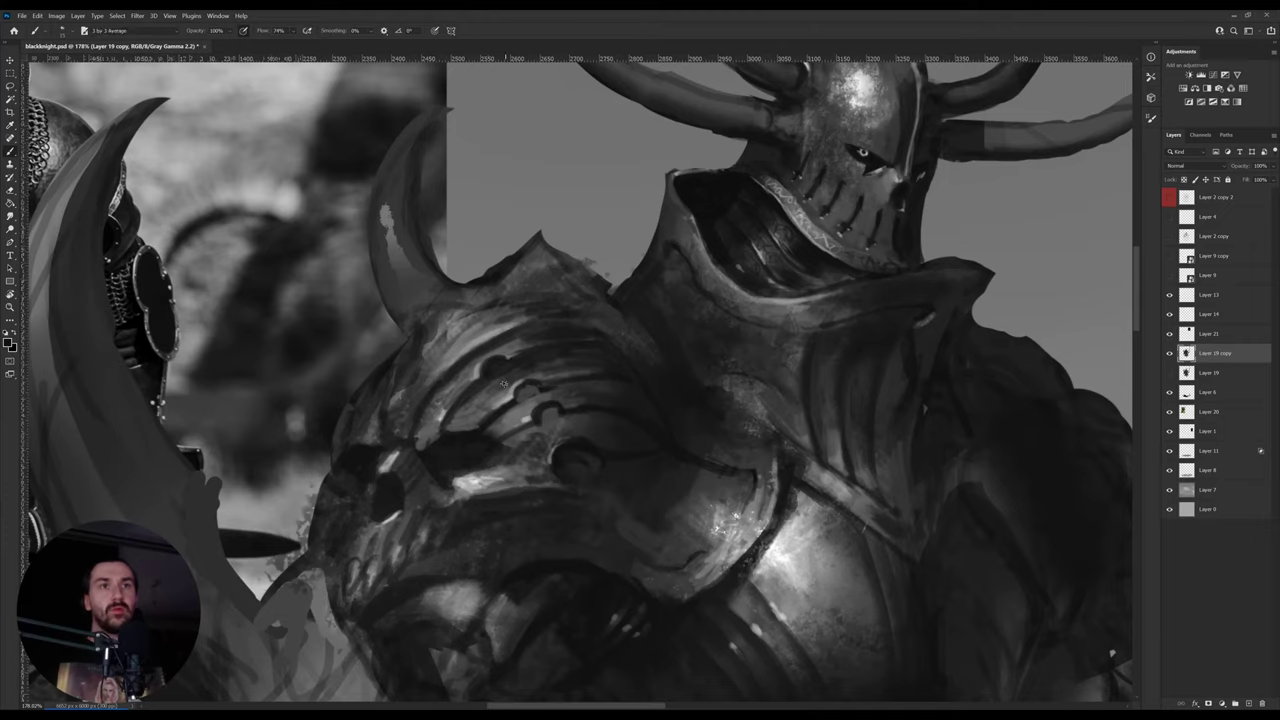
{"action": "left_click", "coordinate": [495, 368], "text": "alt"}
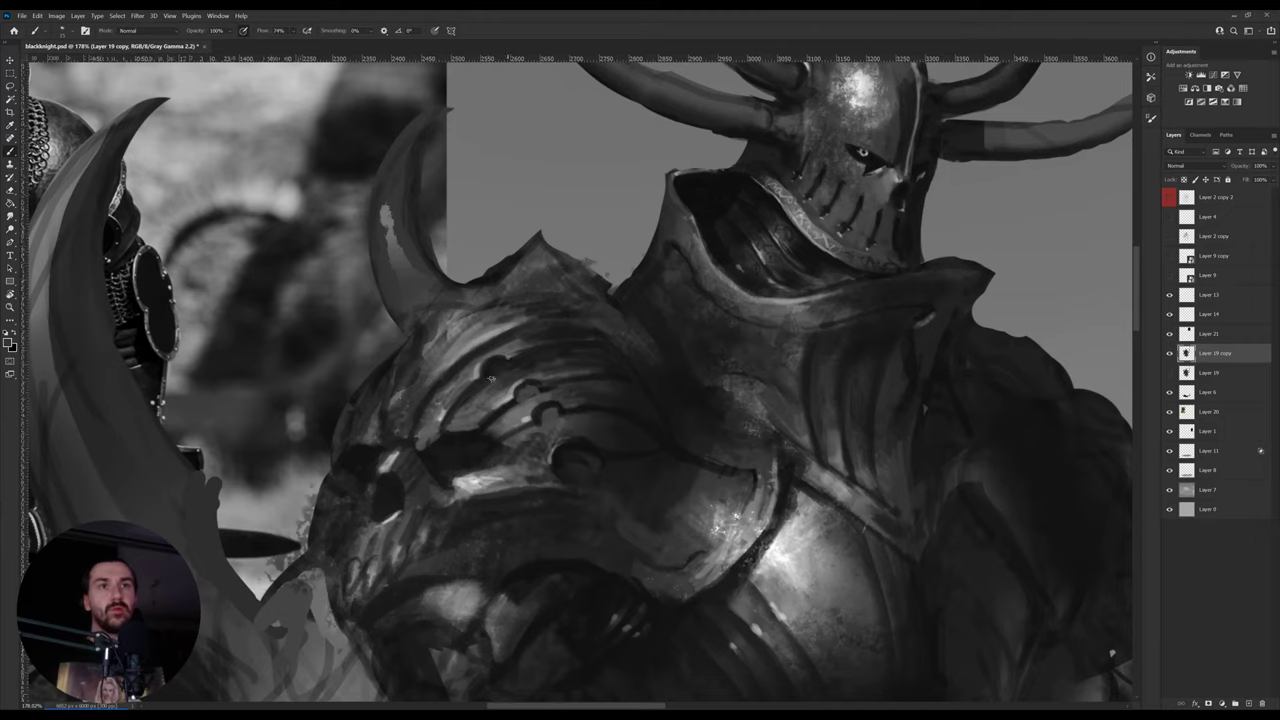
- Refine the upper rim of the skull pauldron's eye socket with light and dark greys sampled around it
{"action": "left_click", "coordinate": [458, 432], "text": "alt"}
{"action": "left_click", "coordinate": [459, 432], "text": "alt"}
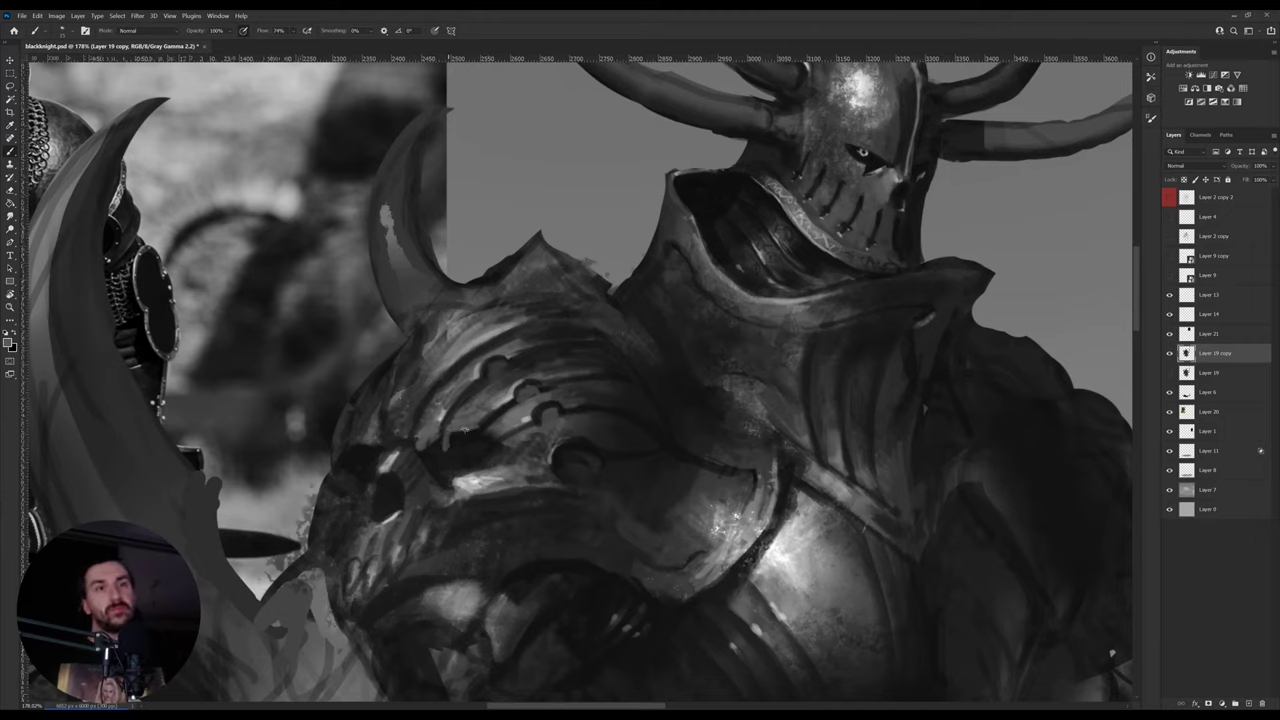
{"action": "left_click", "coordinate": [466, 437], "text": "alt"}
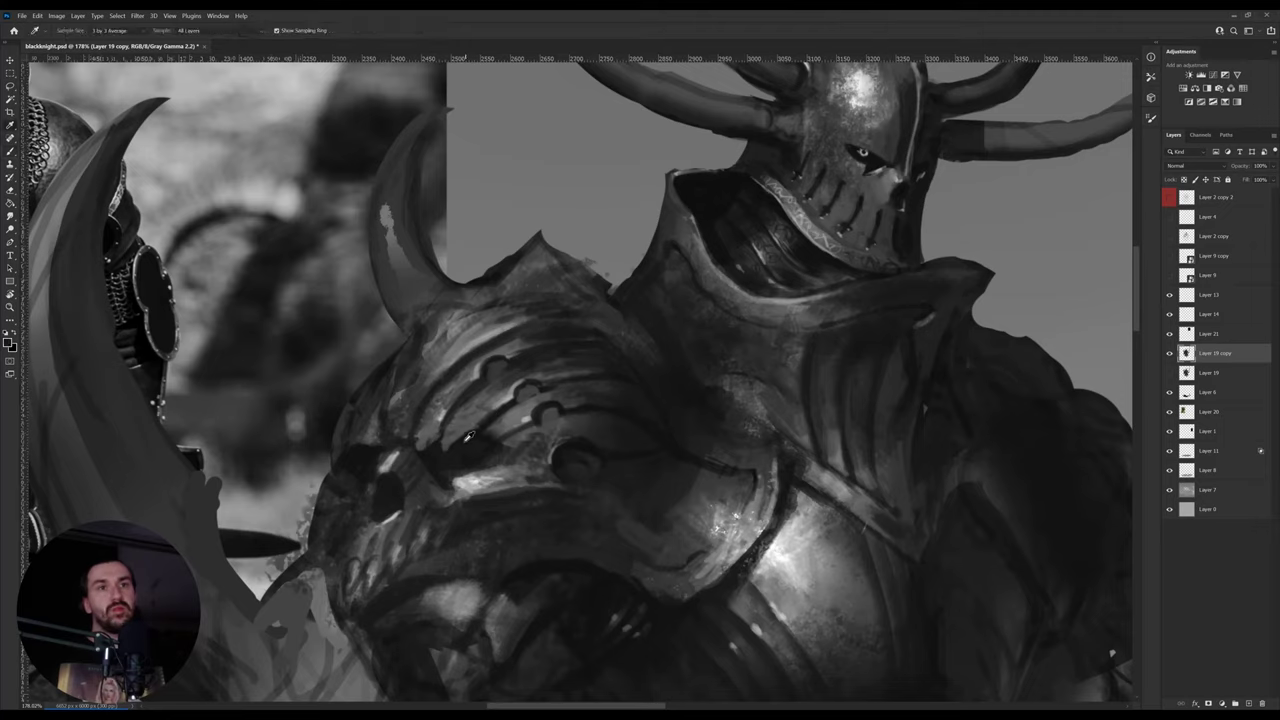
{"action": "left_click", "coordinate": [454, 430], "text": "alt"}
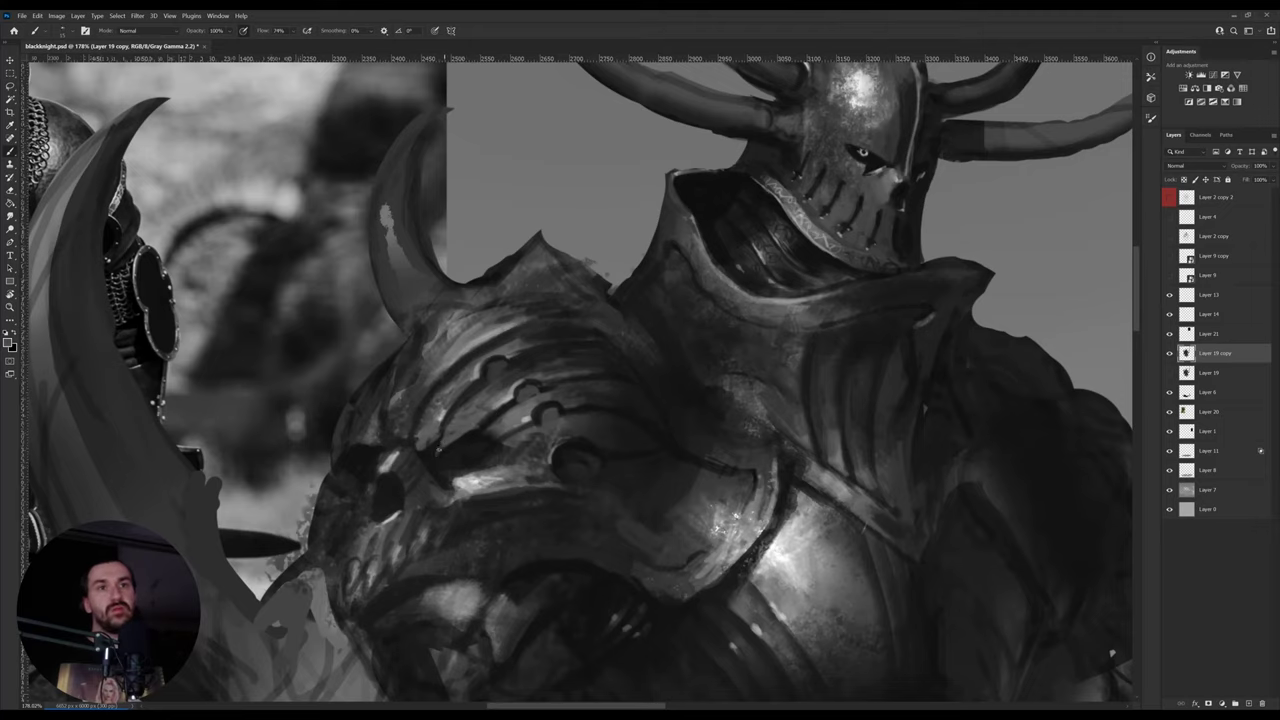
- Check the whole figure, and retouch the ridge just above the skull pauldron's eye socket with a sampled lighter grey
{"action": "key", "text": "z"}
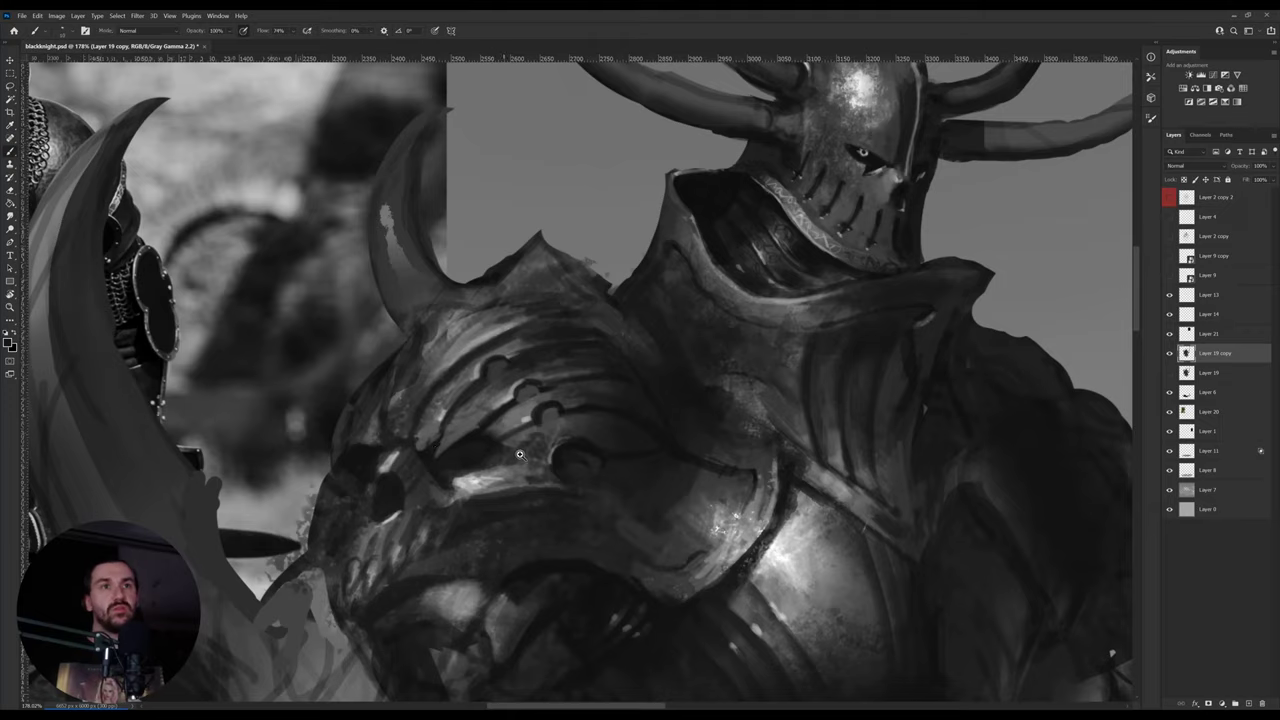
{"action": "key", "text": "ctrl+0"}
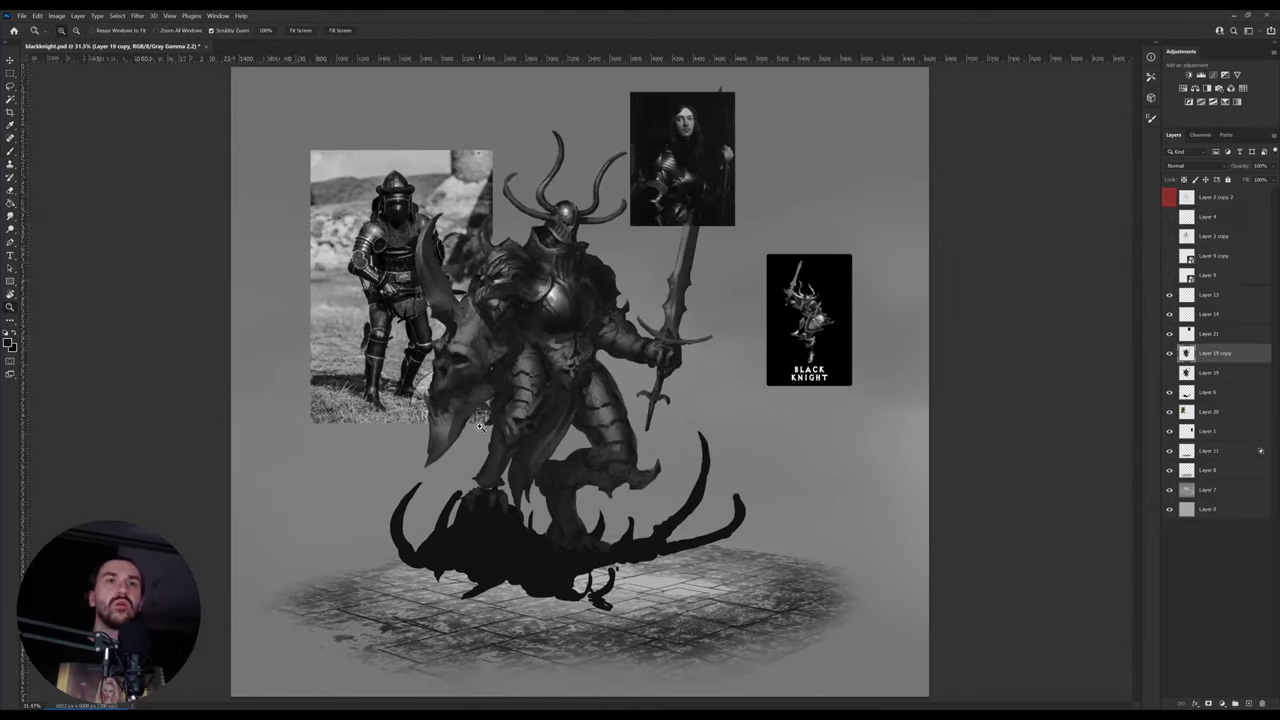
{"action": "left_click_drag", "start_coordinate": [485, 265], "coordinate": [578, 300]}
{"action": "key", "text": "b"}
{"action": "left_click", "coordinate": [566, 303], "text": "alt"}
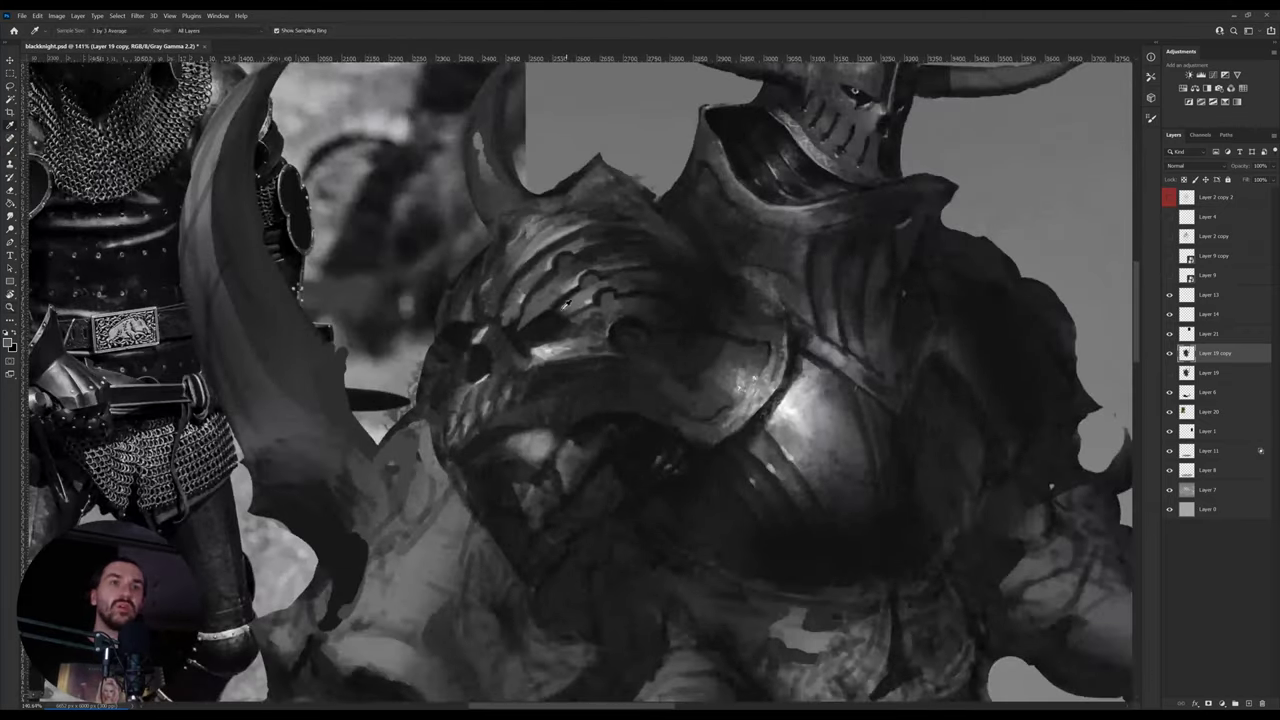
{"action": "key", "text": "b"}
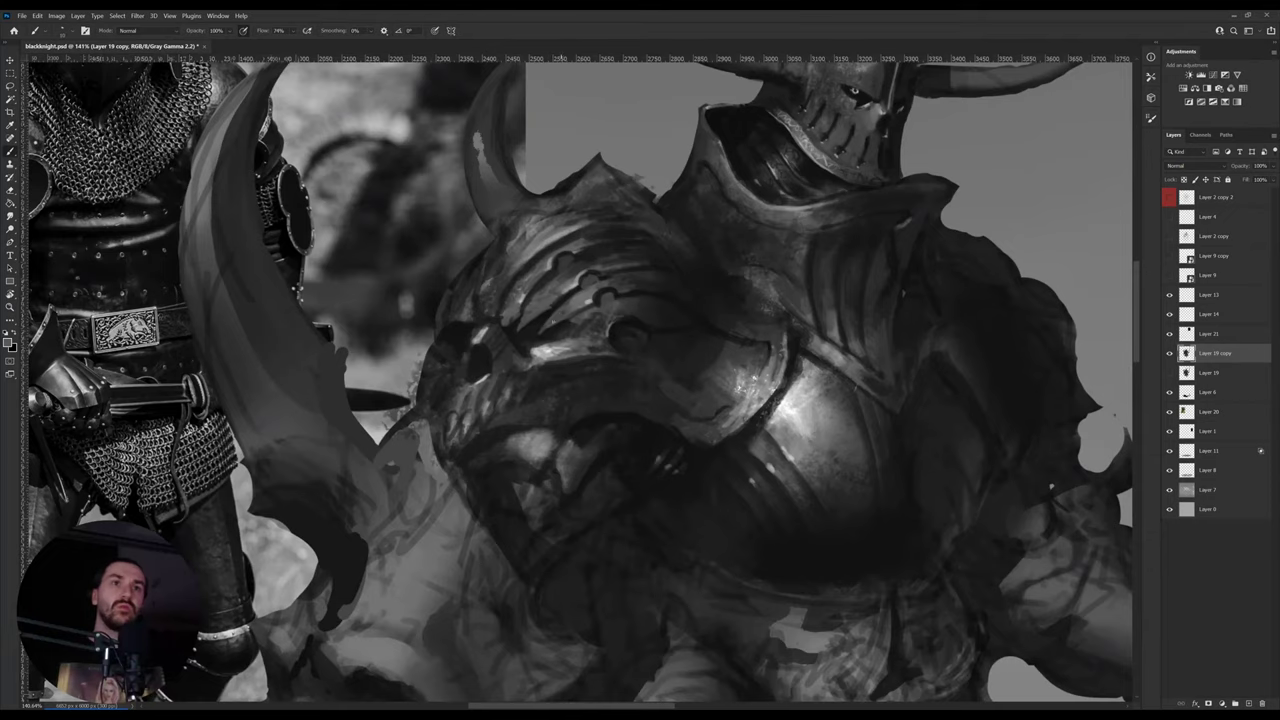
- Retouch the skull pauldron's nose bridge and inner brow with sampled greys, and save the document
{"action": "left_click_drag", "start_coordinate": [550, 310], "coordinate": [565, 364]}
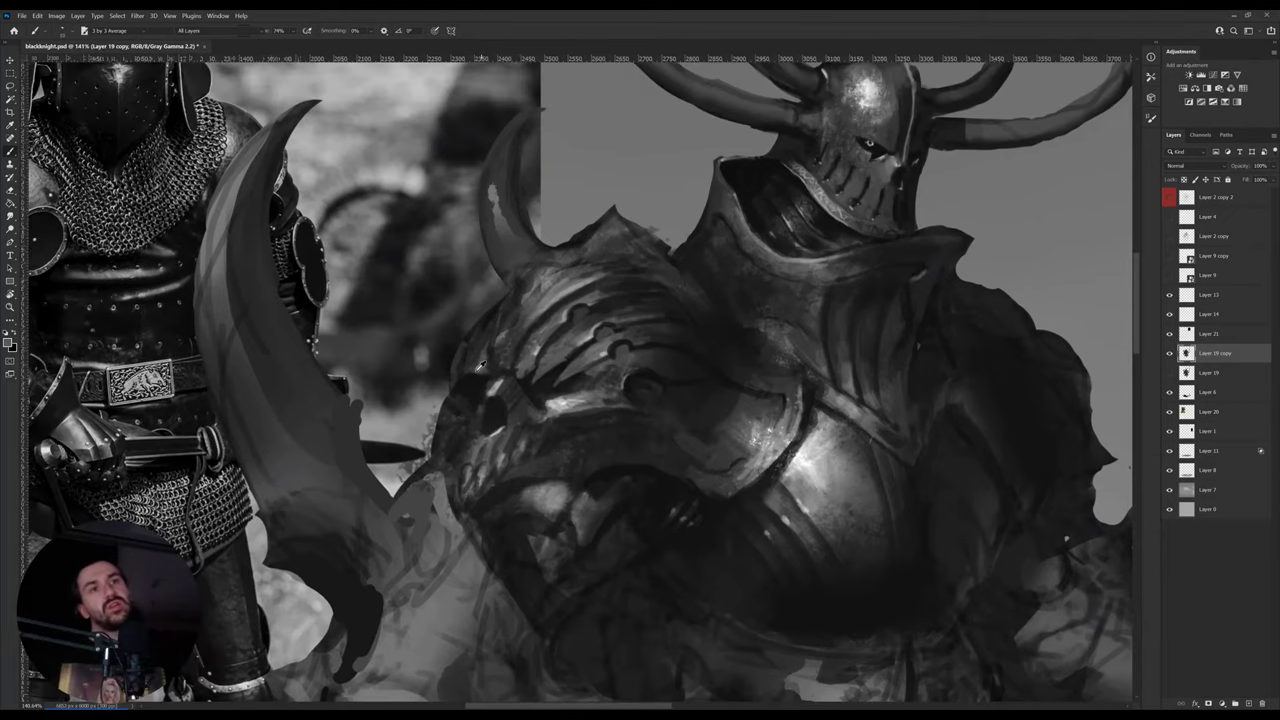
{"action": "left_click", "coordinate": [479, 367], "text": "alt"}
{"action": "key", "text": "b"}
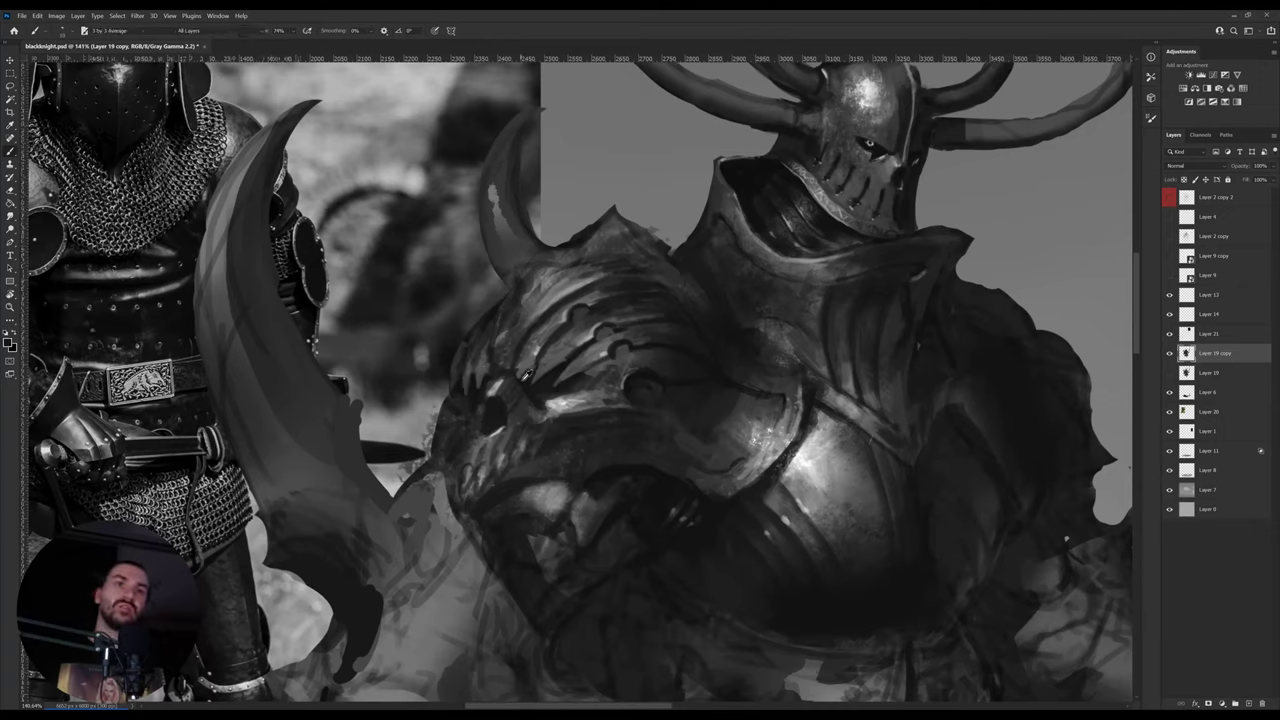
{"action": "left_click", "coordinate": [523, 372], "text": "alt"}
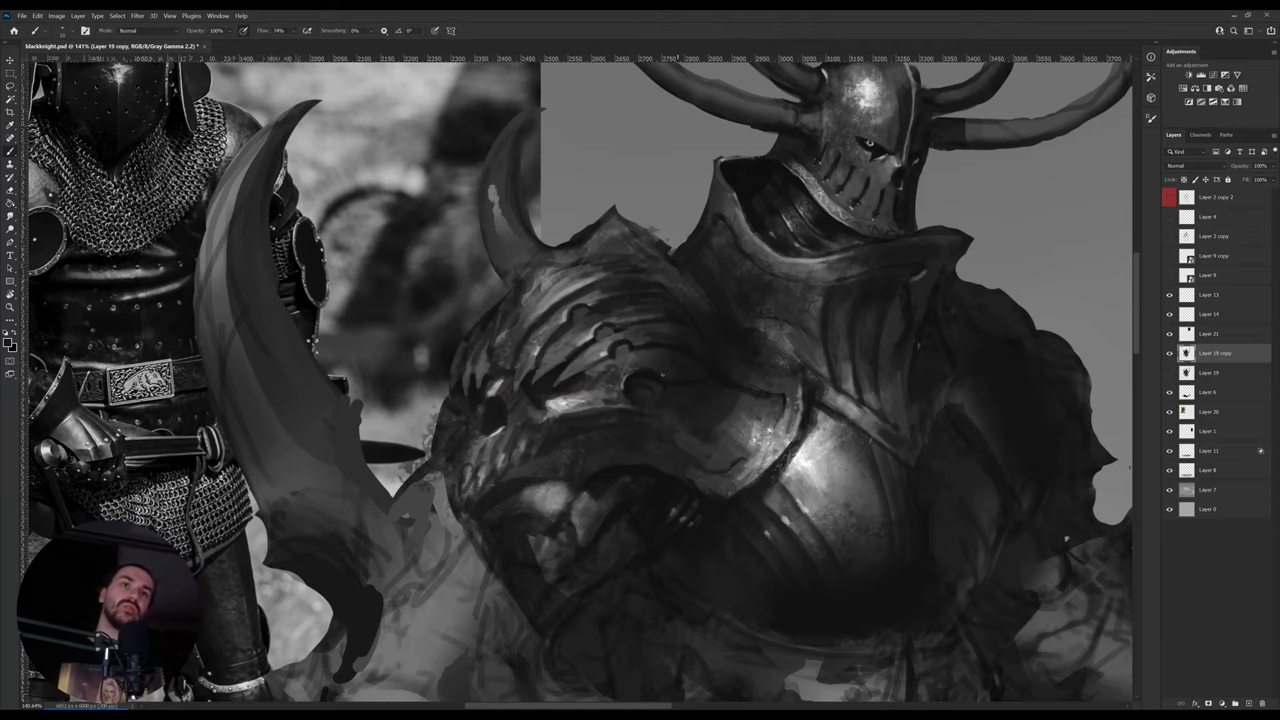
{"action": "key", "text": "z"}
{"action": "mouse_move", "coordinate": [643, 380]}
{"action": "left_mouse_down"}
{"action": "mouse_move", "coordinate": [605, 406]}
{"action": "mouse_move", "coordinate": [668, 378]}
{"action": "left_mouse_up"}
{"action": "key", "text": "ctrl+s"}
- Blend the ridges above the skull pauldron's eye socket with greys sampled from them
{"action": "key", "text": "b"}
{"action": "left_click", "coordinate": [612, 386], "text": "alt"}
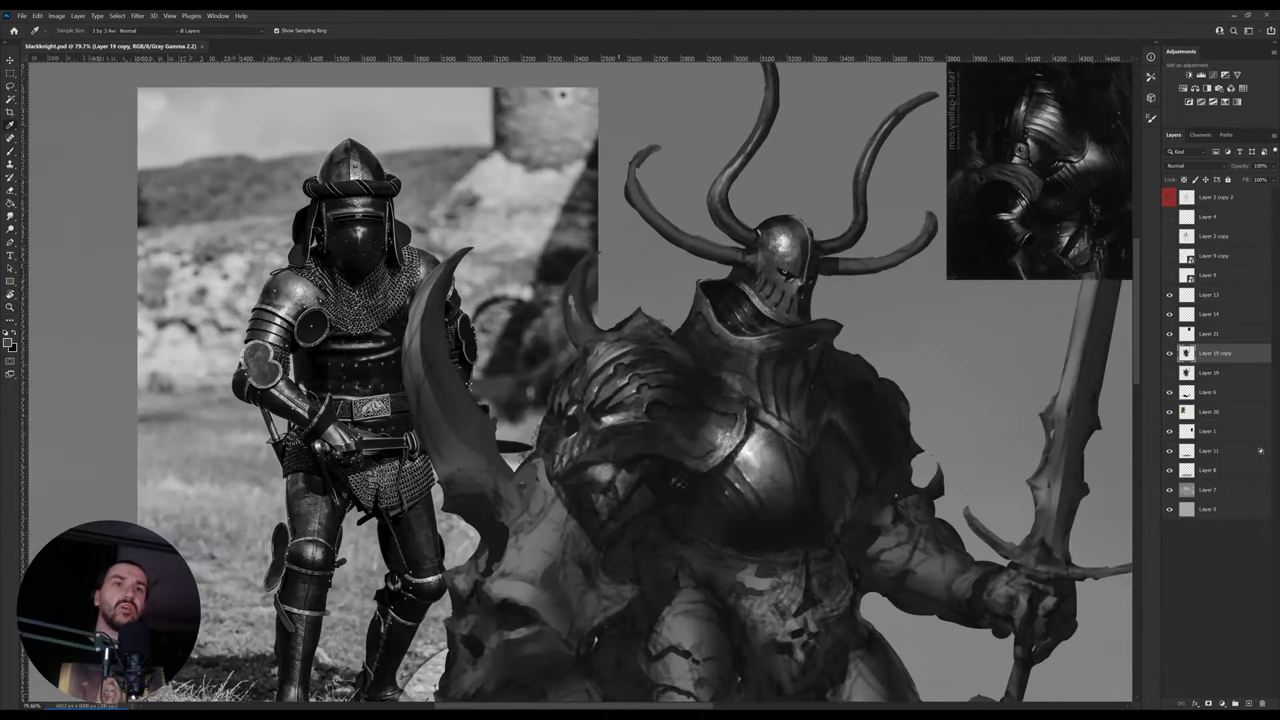
{"action": "key", "text": "b"}
{"action": "left_click", "coordinate": [608, 396], "text": "alt"}
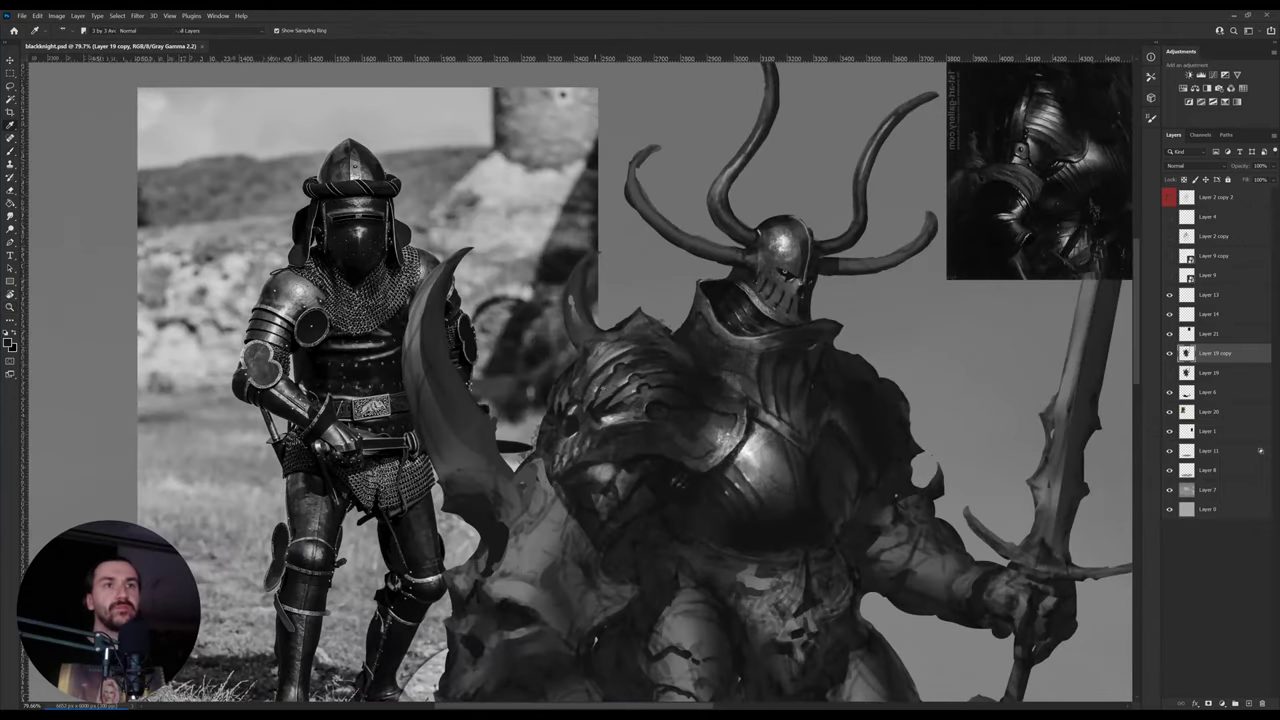
{"action": "left_click_drag", "start_coordinate": [608, 389], "coordinate": [603, 400]}
{"action": "left_click", "coordinate": [613, 383]}
{"action": "key", "text": "b"}
- Brighten the notched brow ridges of the skull pauldron with a near-white tone and a grey sampled on them
{"action": "left_click", "coordinate": [746, 454], "text": "alt"}
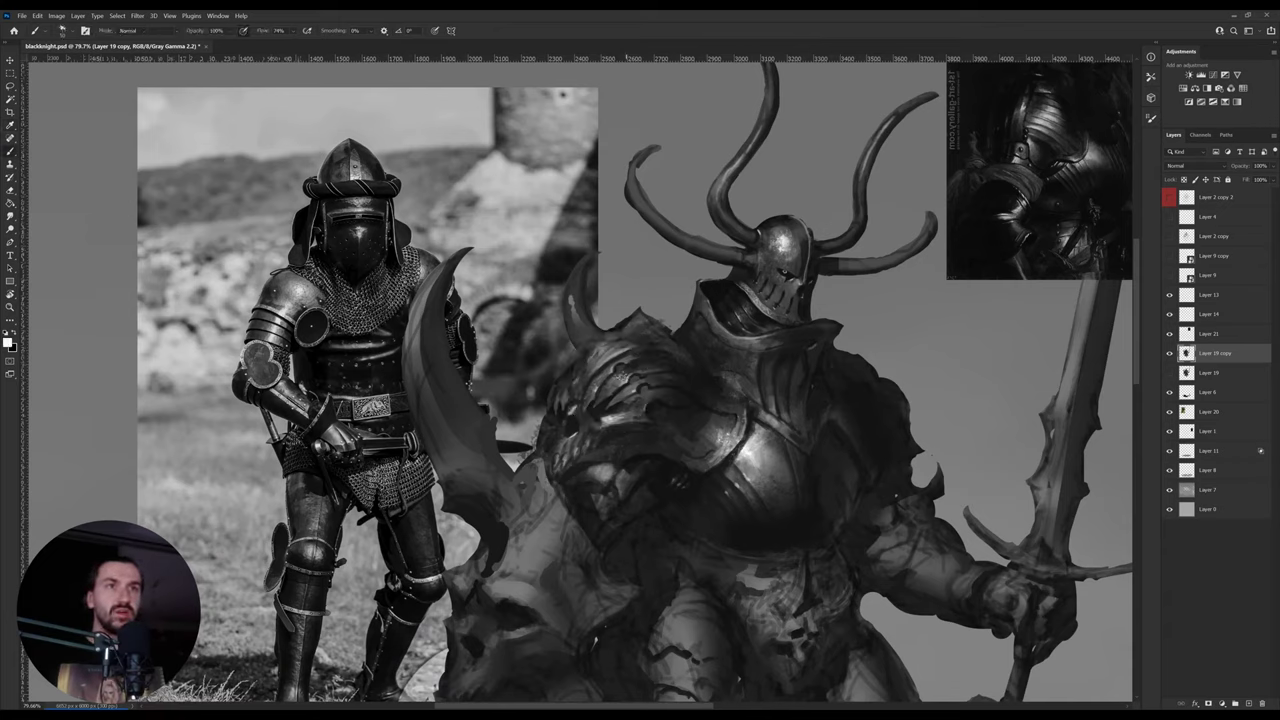
{"action": "key", "text": "i"}
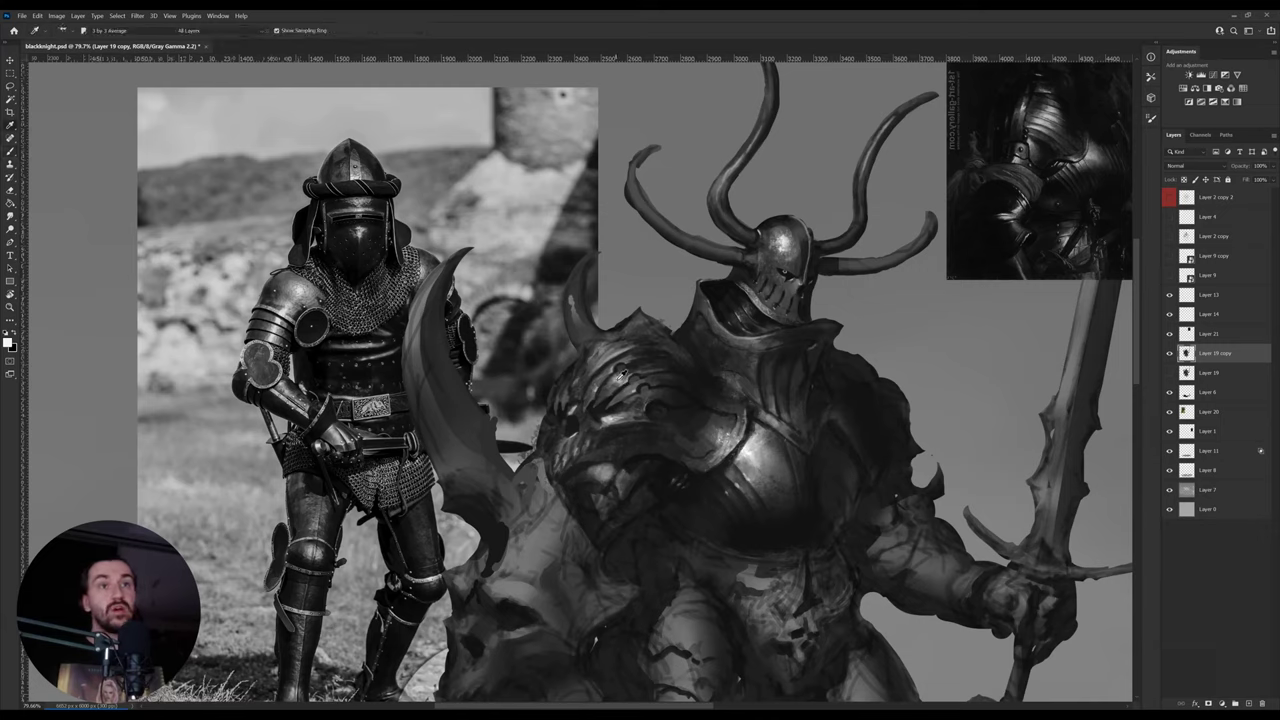
{"action": "left_click", "coordinate": [618, 381]}
{"action": "key", "text": "b"}
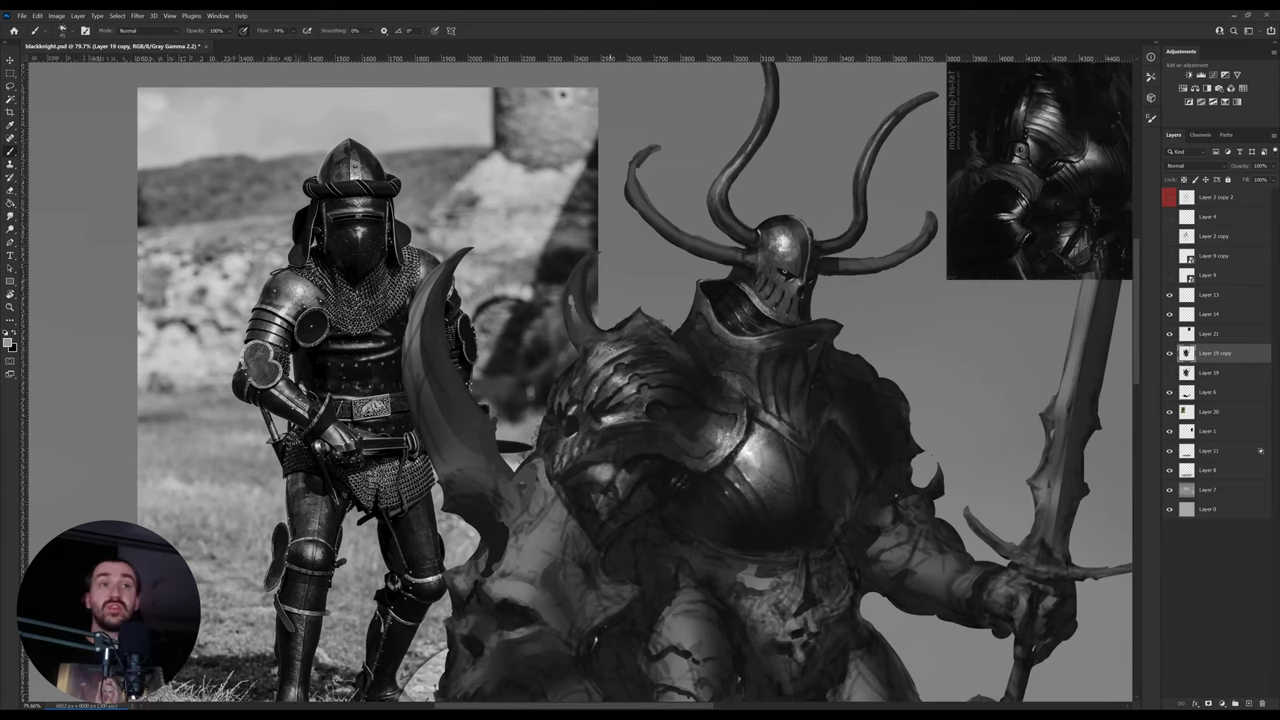
- Paint a thin bright edge highlight along the skull pauldron's outer forehead plate with a light tone sampled from the helmet
{"action": "key", "text": "ctrl+space"}
{"action": "left_click_drag", "start_coordinate": [609, 344], "coordinate": [635, 330]}
{"action": "key", "text": "b"}
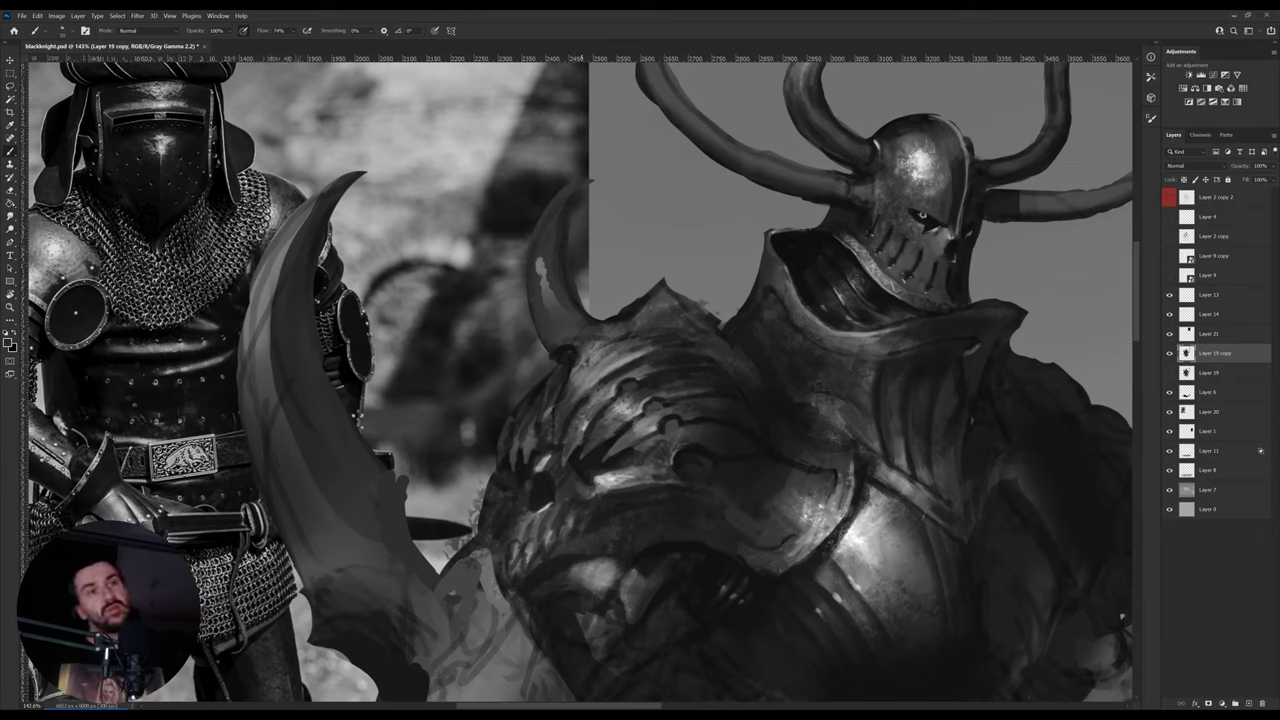
{"action": "left_click", "coordinate": [928, 158], "text": "alt"}
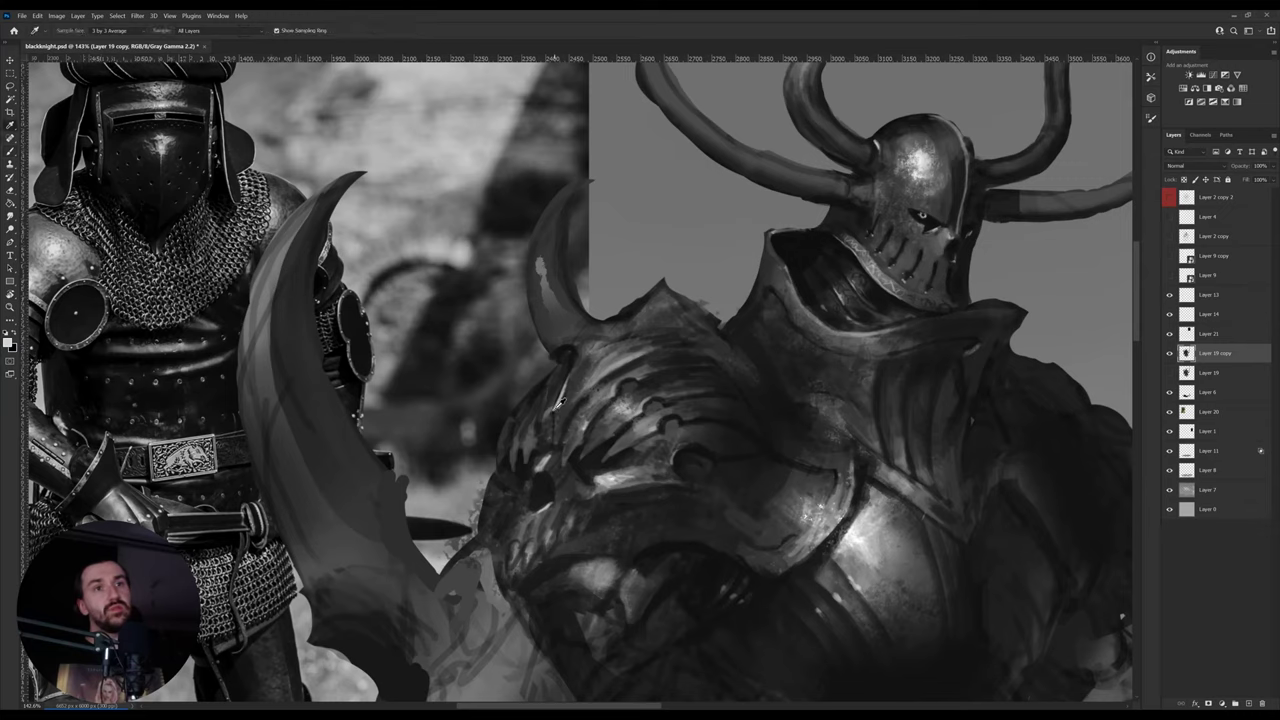
{"action": "left_click", "coordinate": [545, 481], "text": "alt"}
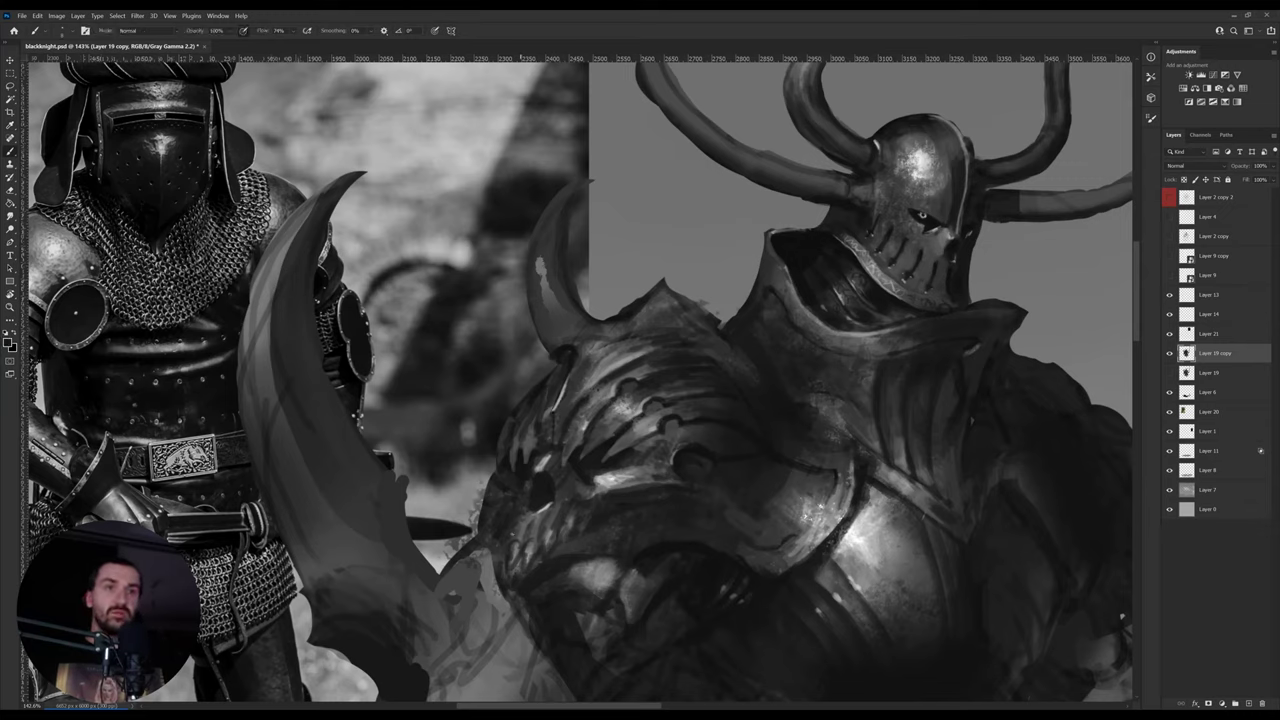
- Tone down the bright highlight on the cheekbone below the skull pauldron's eye socket with sampled greys on the tilted canvas
{"action": "left_click_drag", "start_coordinate": [574, 509], "coordinate": [472, 511]}
{"action": "left_click_drag", "start_coordinate": [763, 487], "coordinate": [748, 420]}
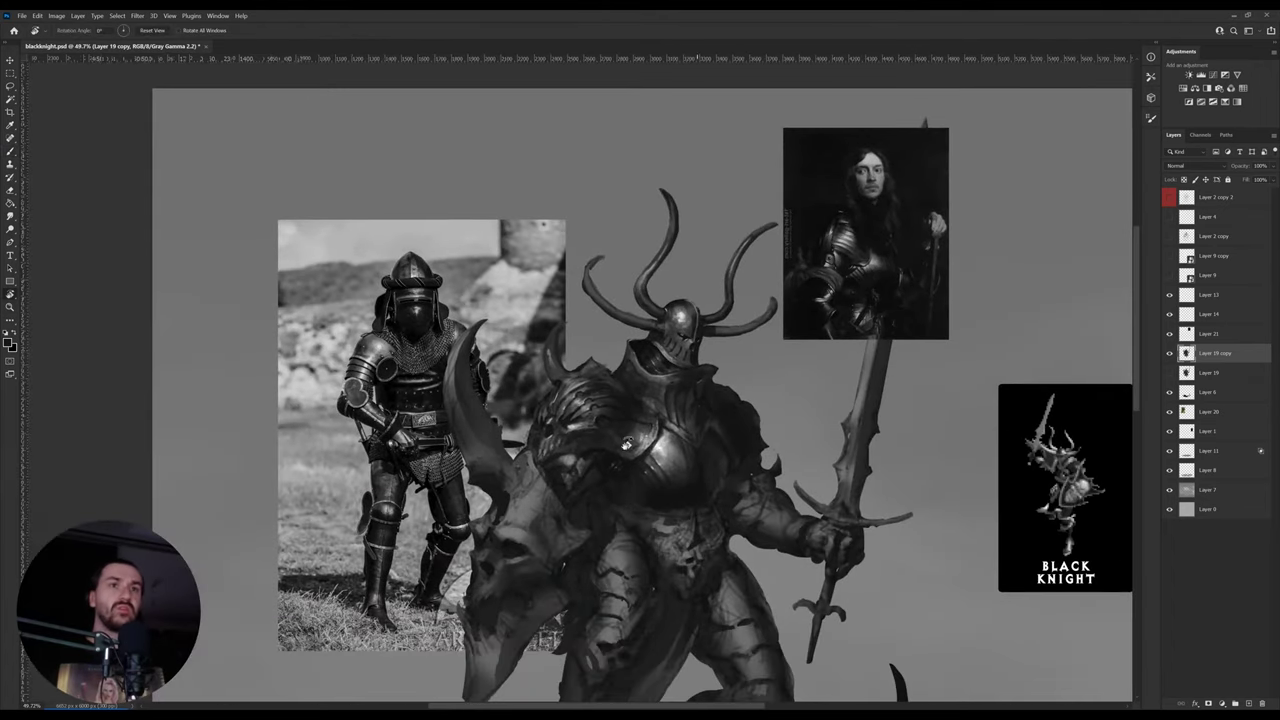
{"action": "left_click_drag", "start_coordinate": [557, 433], "coordinate": [641, 433]}
{"action": "left_click_drag", "start_coordinate": [765, 341], "coordinate": [722, 254]}
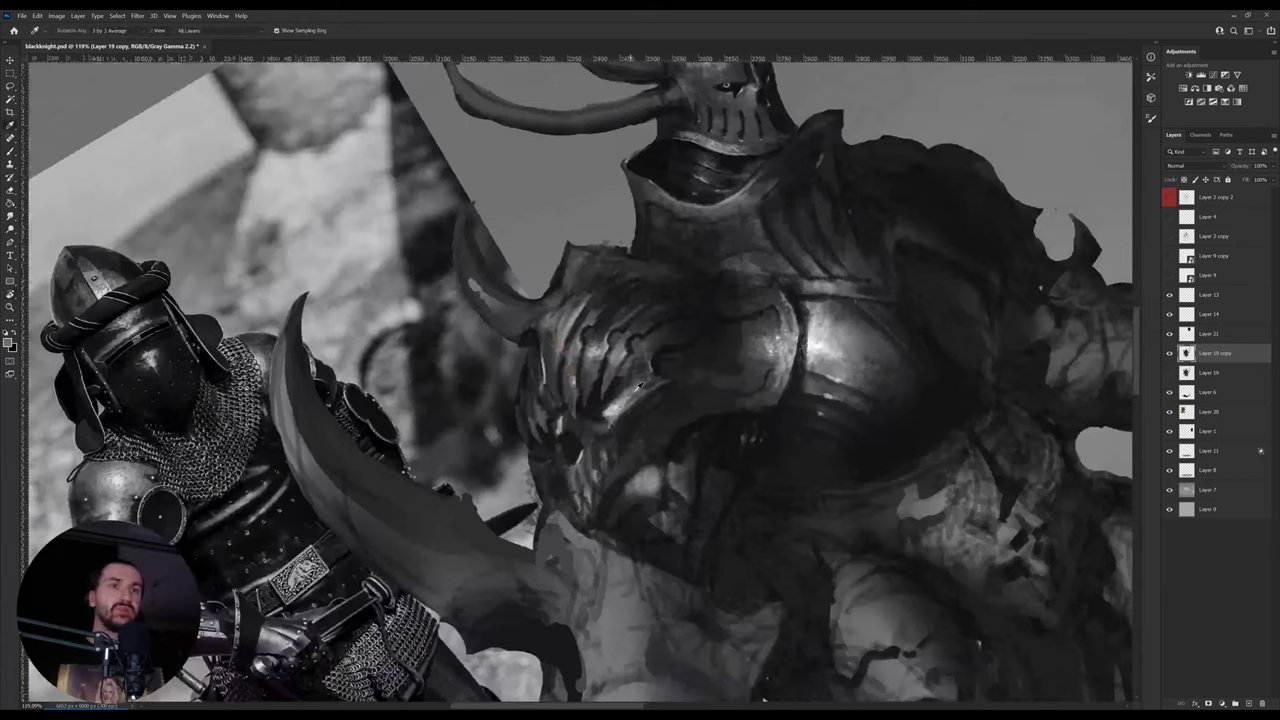
{"action": "left_click", "coordinate": [636, 388], "text": "alt"}
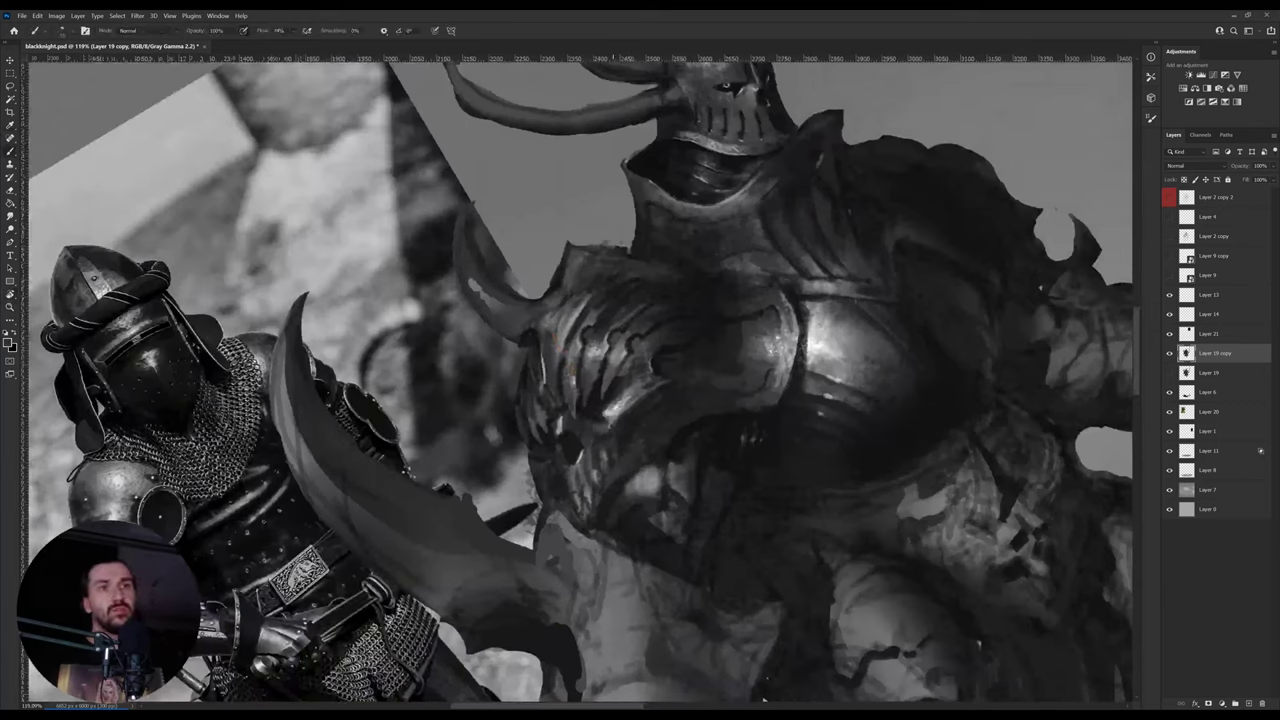
{"action": "left_click", "coordinate": [622, 389], "text": "alt"}
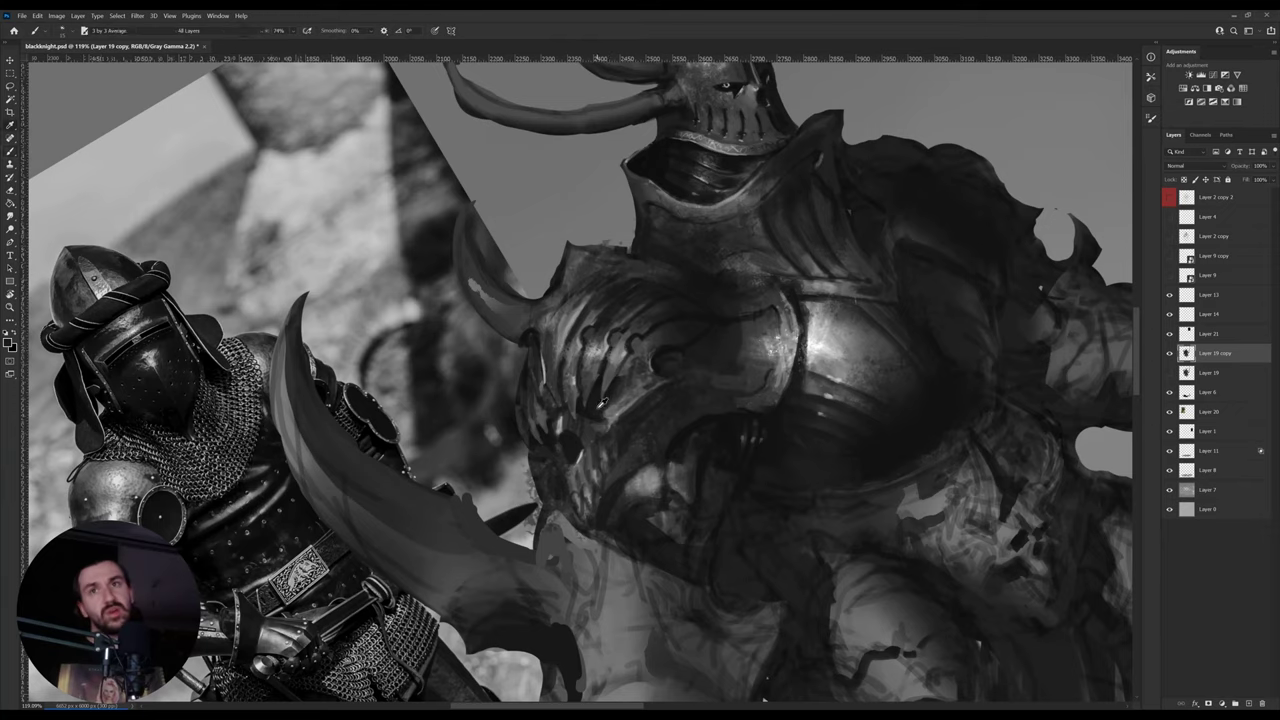
- Define the plate edges and grooves beneath the collar on the upper chest with sampled dark greys on the upright canvas
{"action": "key", "text": "r"}
{"action": "left_click_drag", "start_coordinate": [803, 350], "coordinate": [785, 490]}
{"action": "key", "text": "space"}
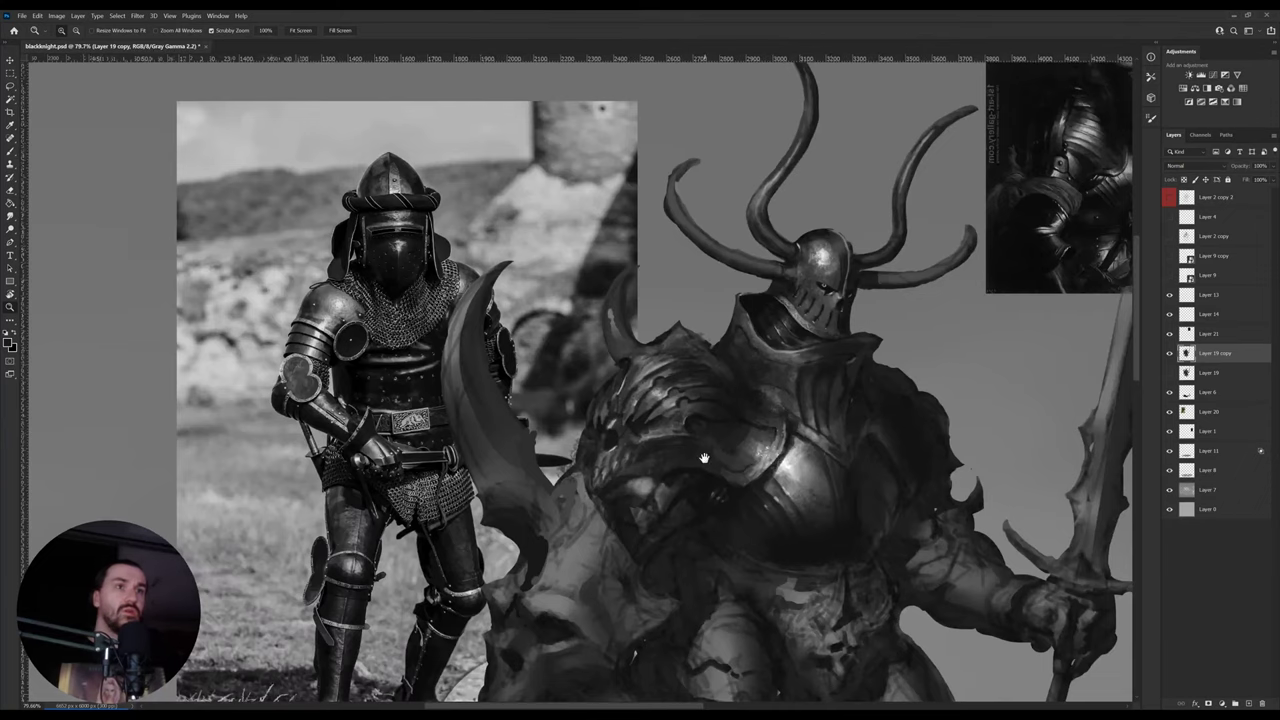
{"action": "left_click_drag", "start_coordinate": [841, 381], "coordinate": [862, 376]}
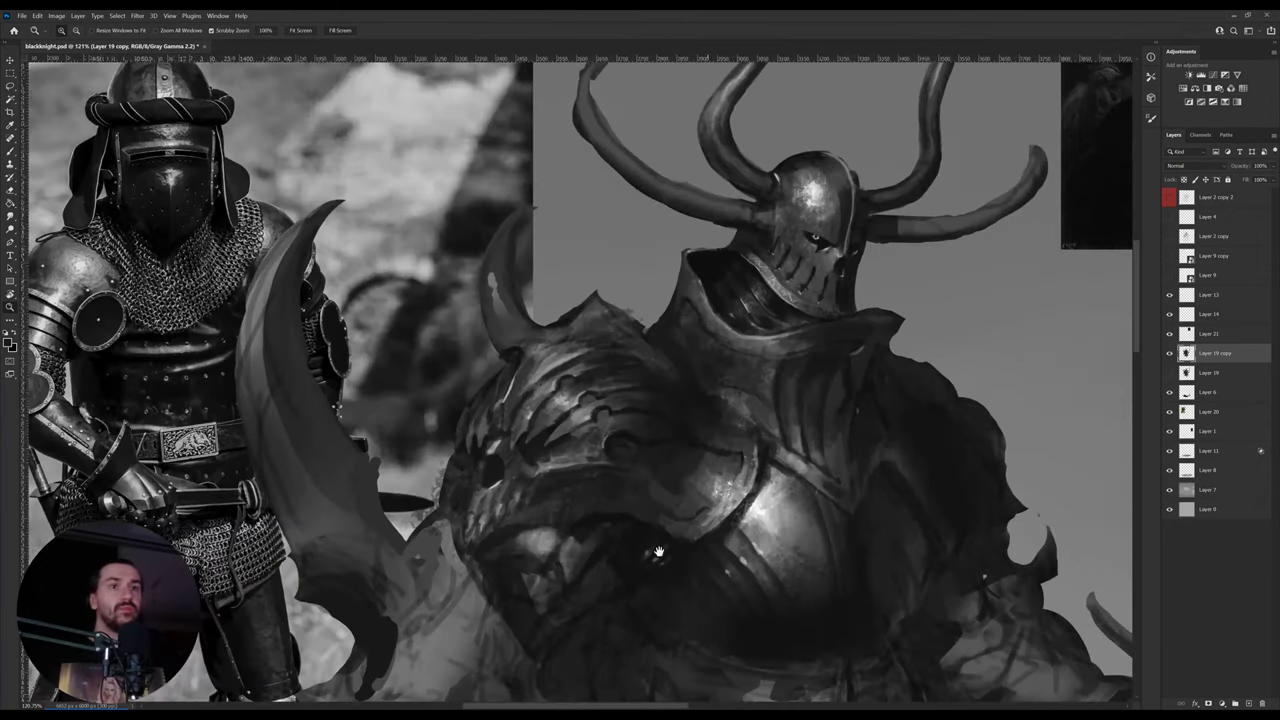
{"action": "key", "text": "alt"}
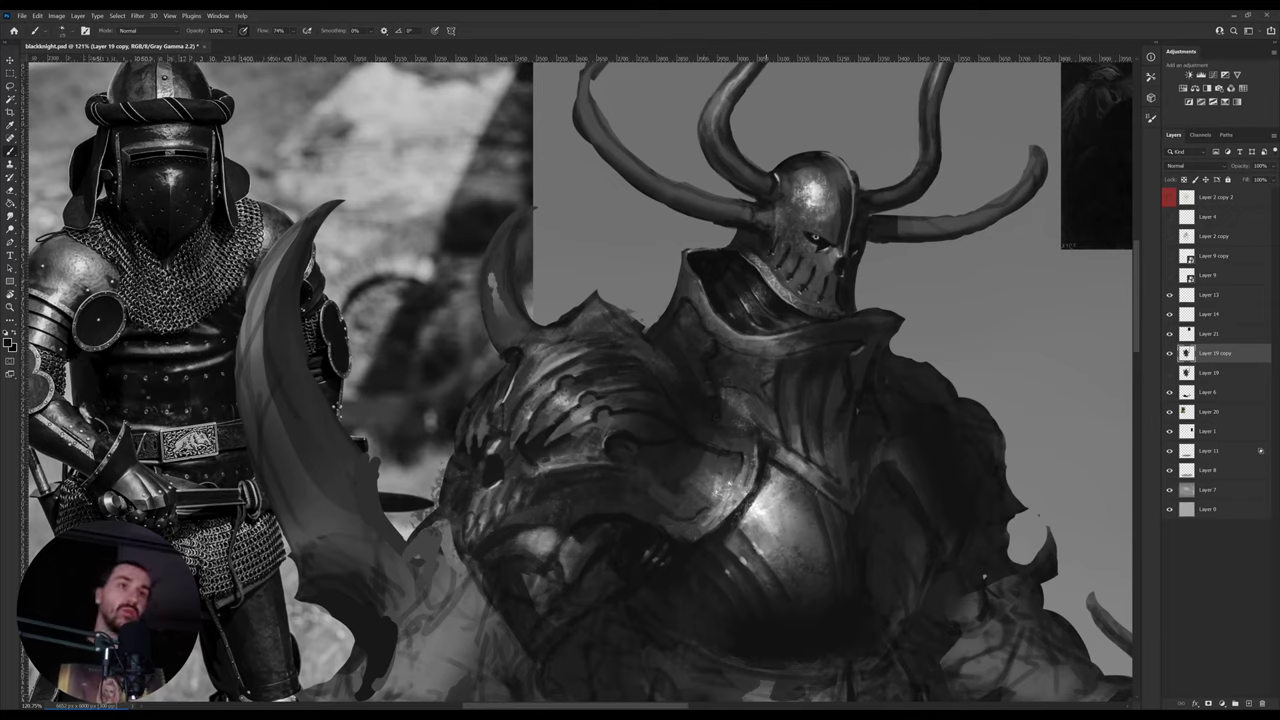
{"action": "left_click", "coordinate": [780, 395], "text": "alt"}
{"action": "left_click", "coordinate": [780, 390], "text": "alt"}
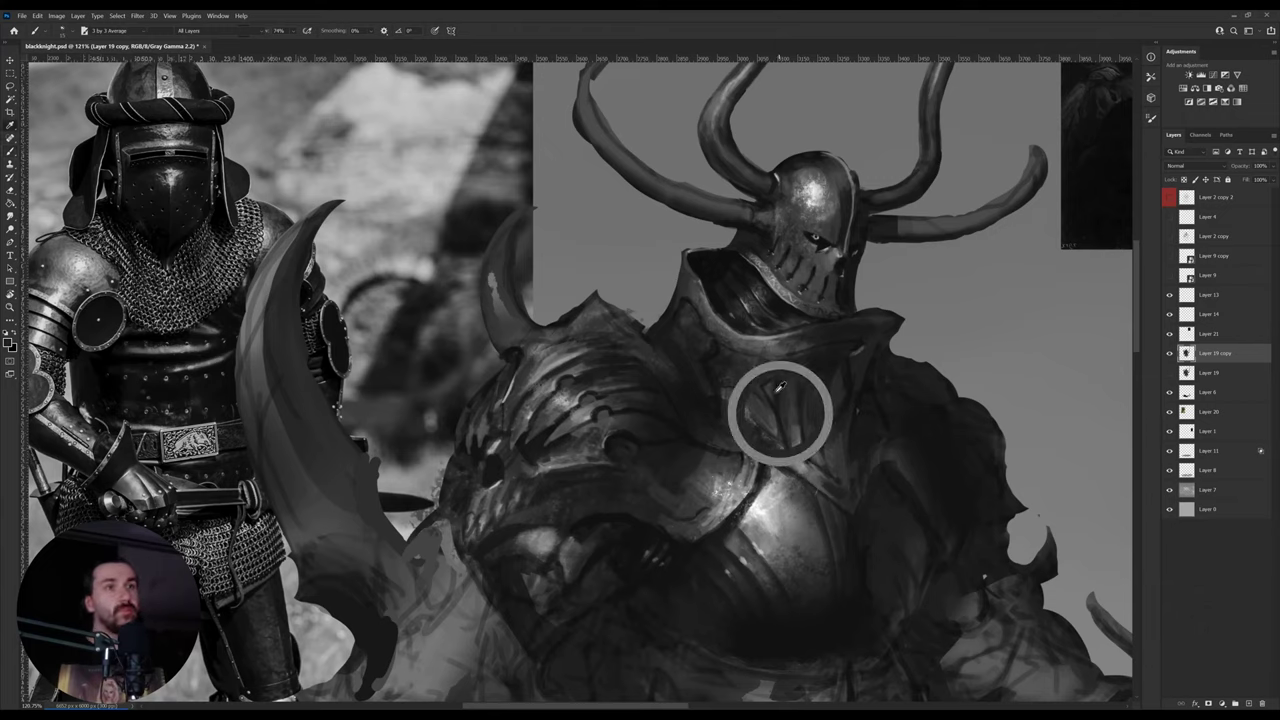
{"action": "left_click", "coordinate": [781, 392], "text": "alt"}
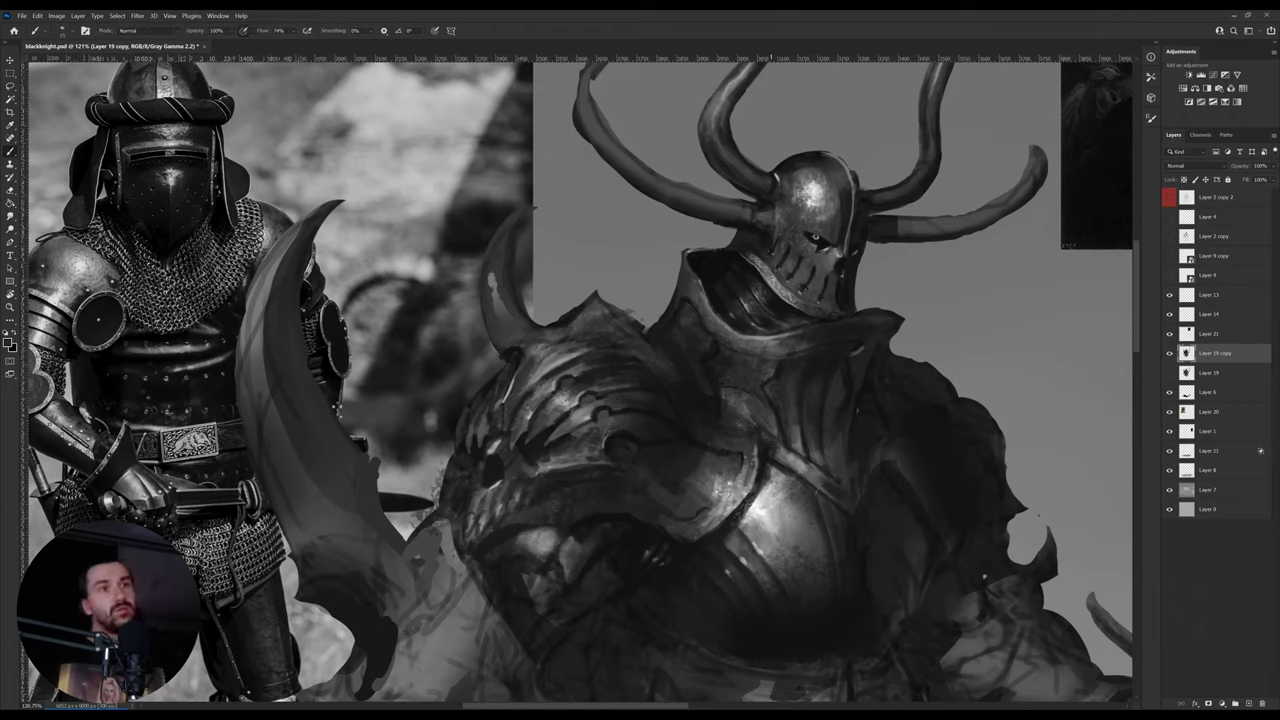
{"action": "key", "text": "alt"}
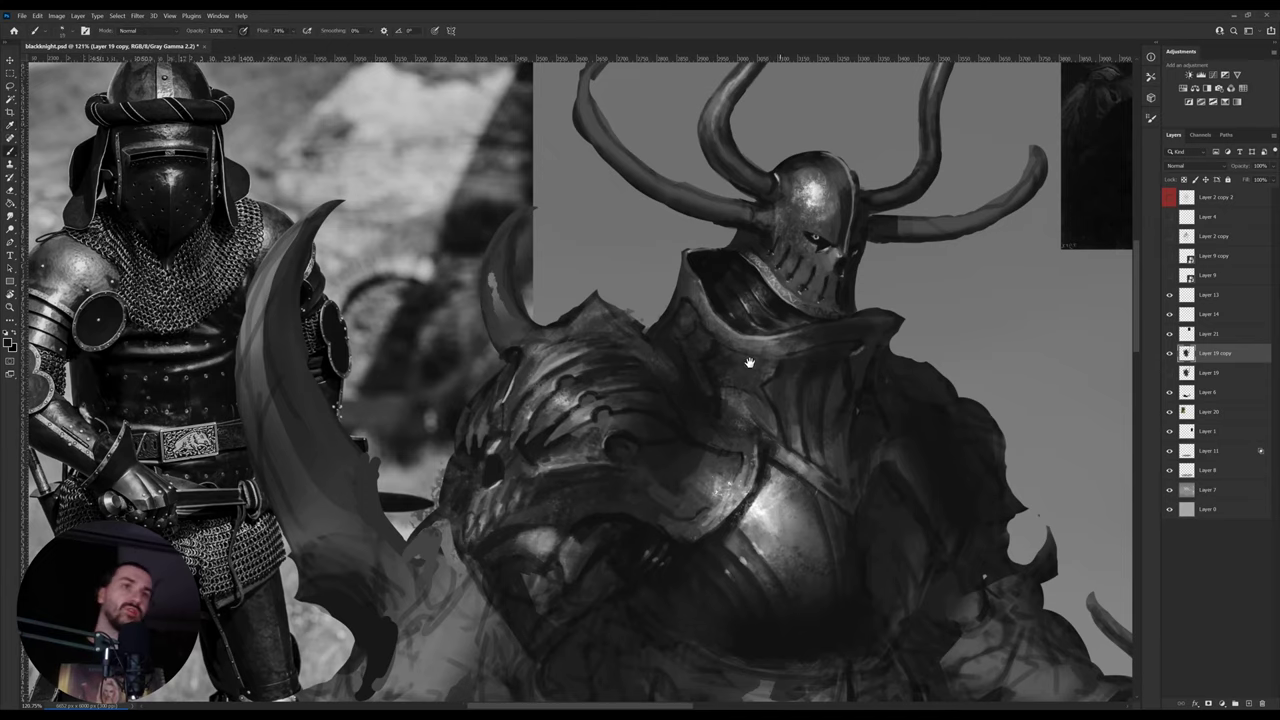
- Refine the shading where the skull pauldron's rim meets the breastplate with a sampled grey on the tilted canvas
{"action": "scroll", "coordinate": [749, 362], "scroll_direction": "right", "scroll_amount": 2}
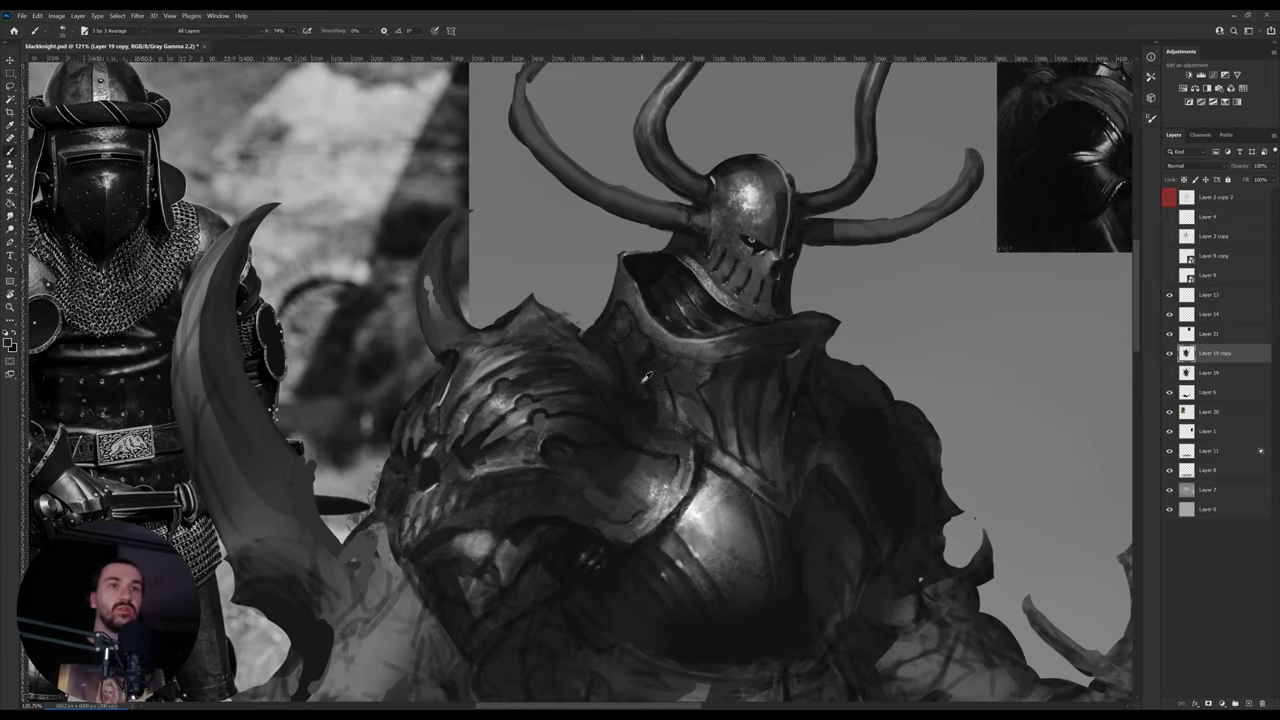
{"action": "key", "text": "r"}
{"action": "left_click_drag", "start_coordinate": [816, 353], "coordinate": [802, 463]}
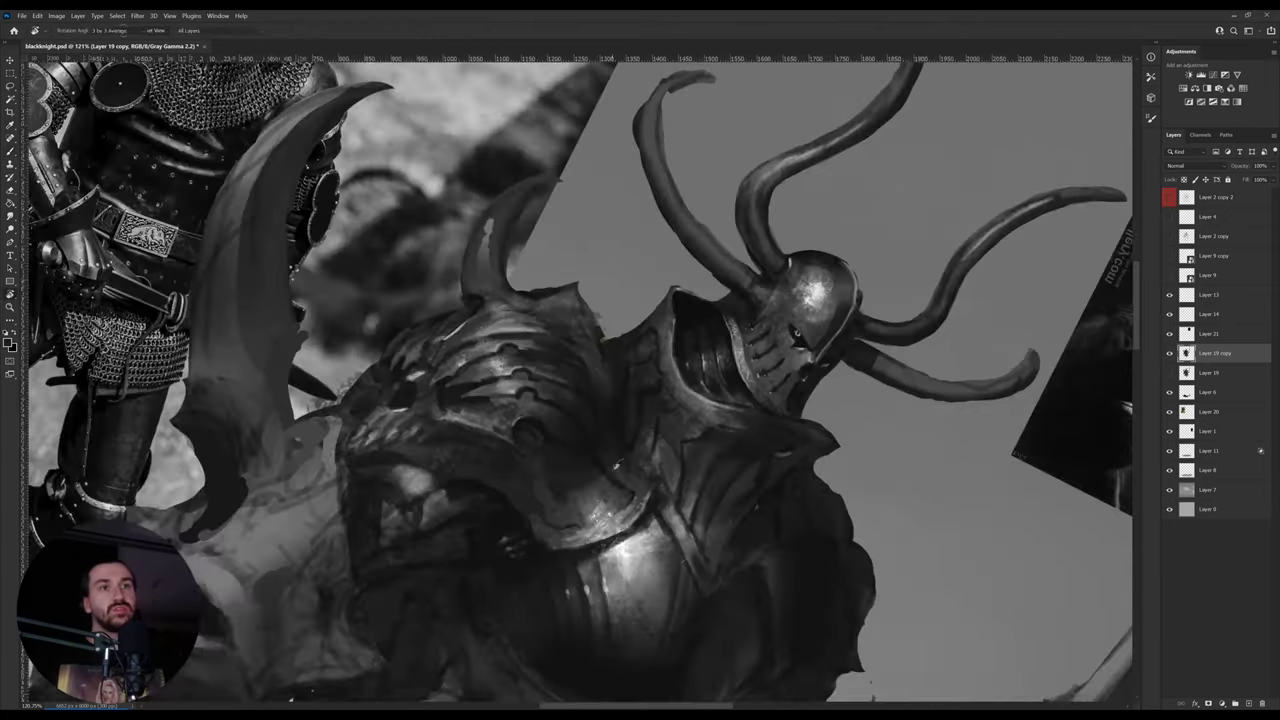
{"action": "left_click", "coordinate": [622, 546], "text": "alt"}
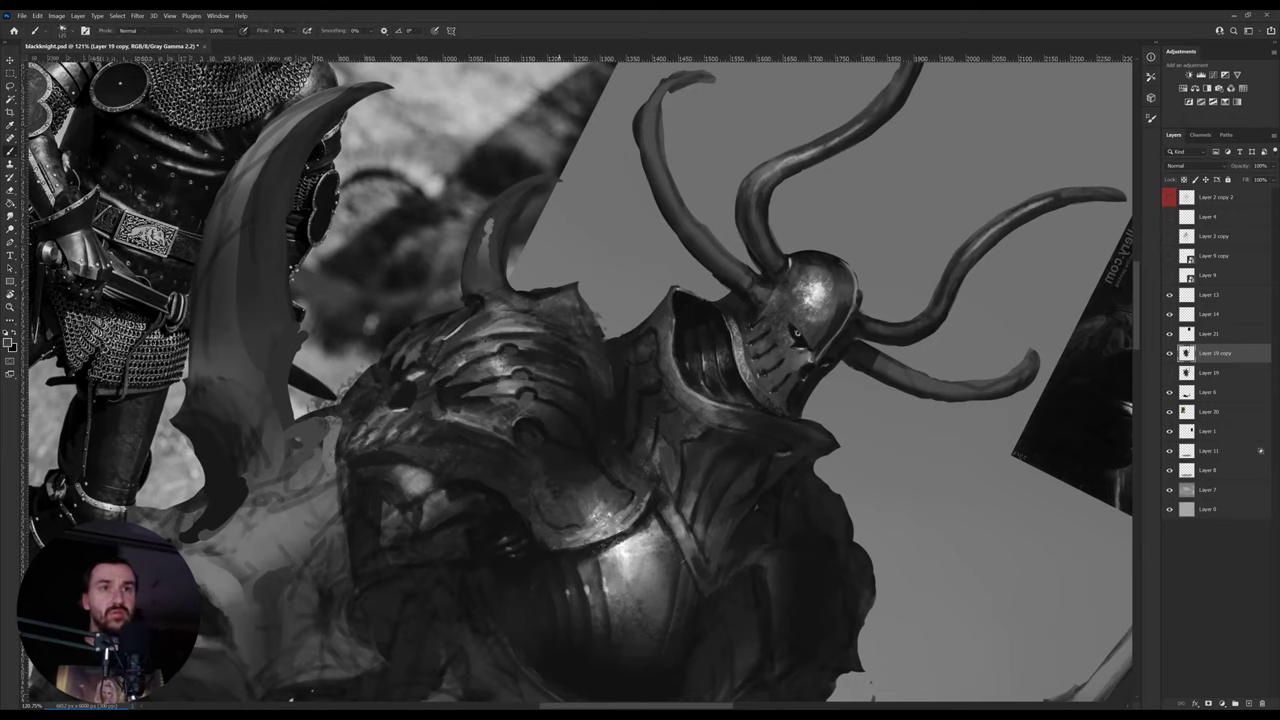
{"action": "key", "text": "r"}
{"action": "left_click_drag", "start_coordinate": [785, 443], "coordinate": [715, 276]}
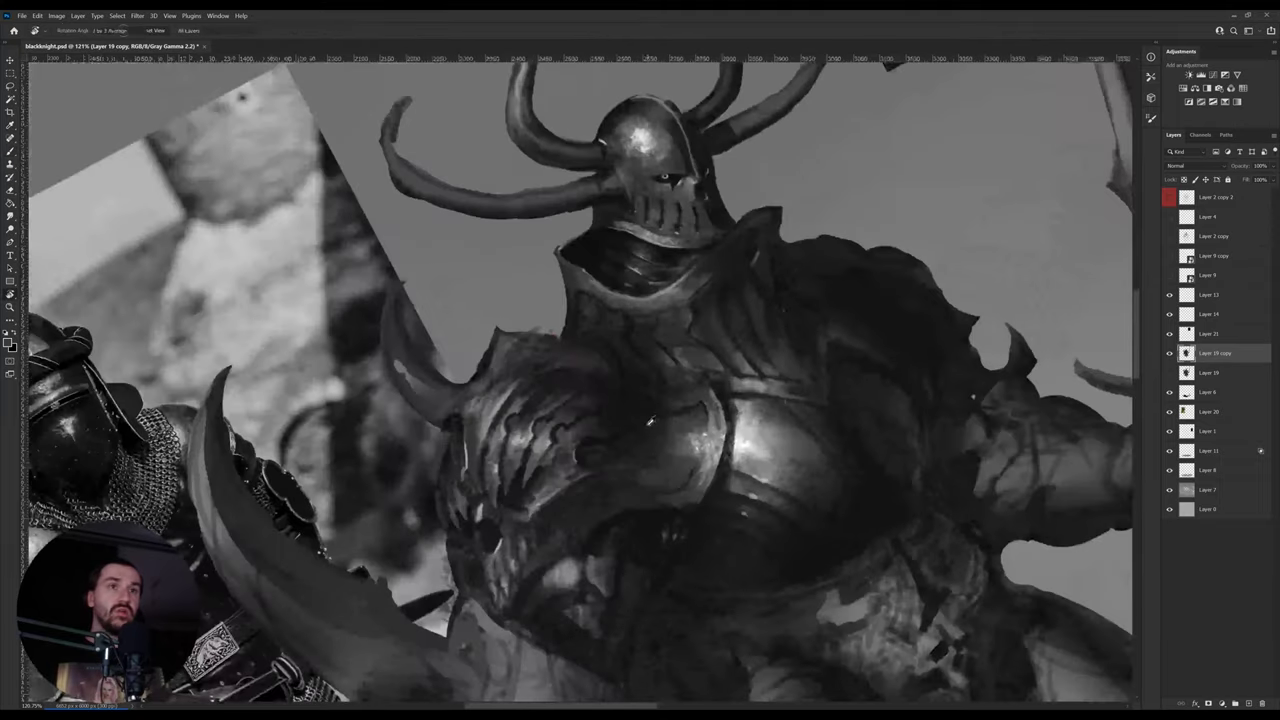
{"action": "key", "text": "b"}
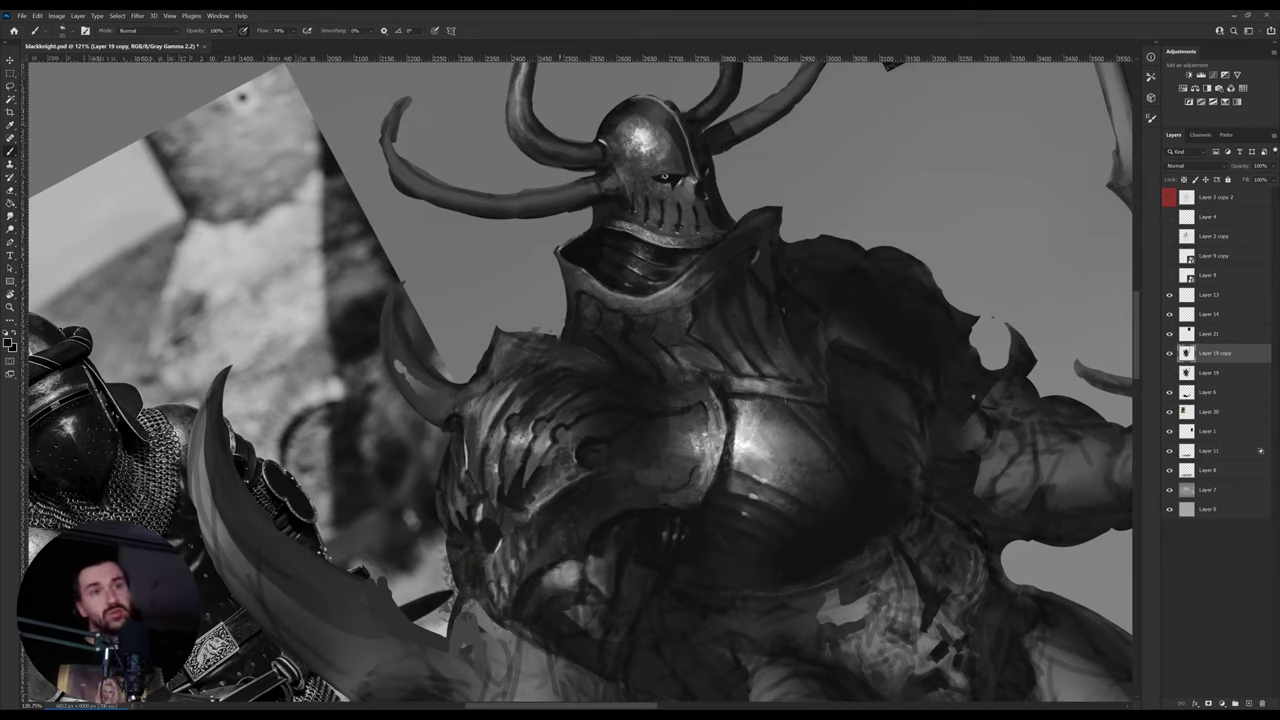
- Tone down the light patch under the skull pauldron's jaw with a light grey and a dark grey sampled nearby
{"action": "left_click", "coordinate": [578, 567], "text": "alt"}
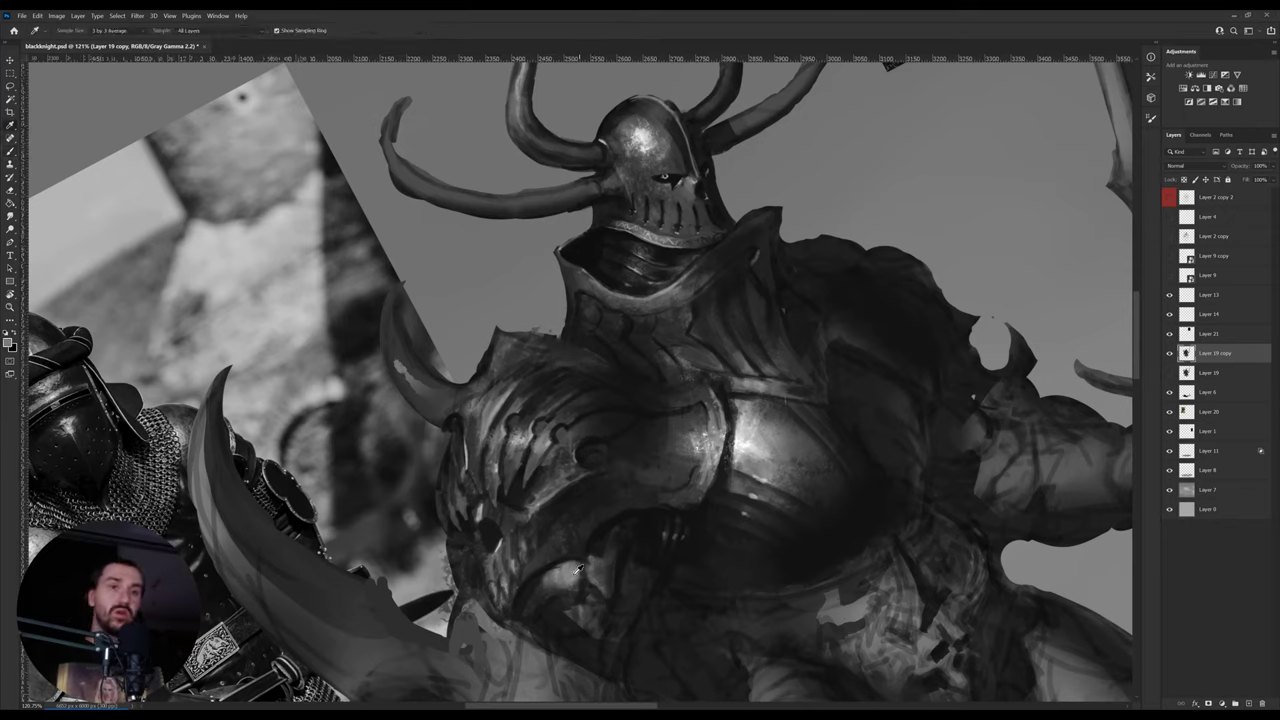
{"action": "left_click", "coordinate": [578, 574], "text": "alt"}
{"action": "left_click_drag", "start_coordinate": [578, 575], "coordinate": [595, 579]}
{"action": "left_click_drag", "start_coordinate": [760, 527], "coordinate": [766, 426]}
{"action": "left_click", "coordinate": [665, 431], "text": "alt"}
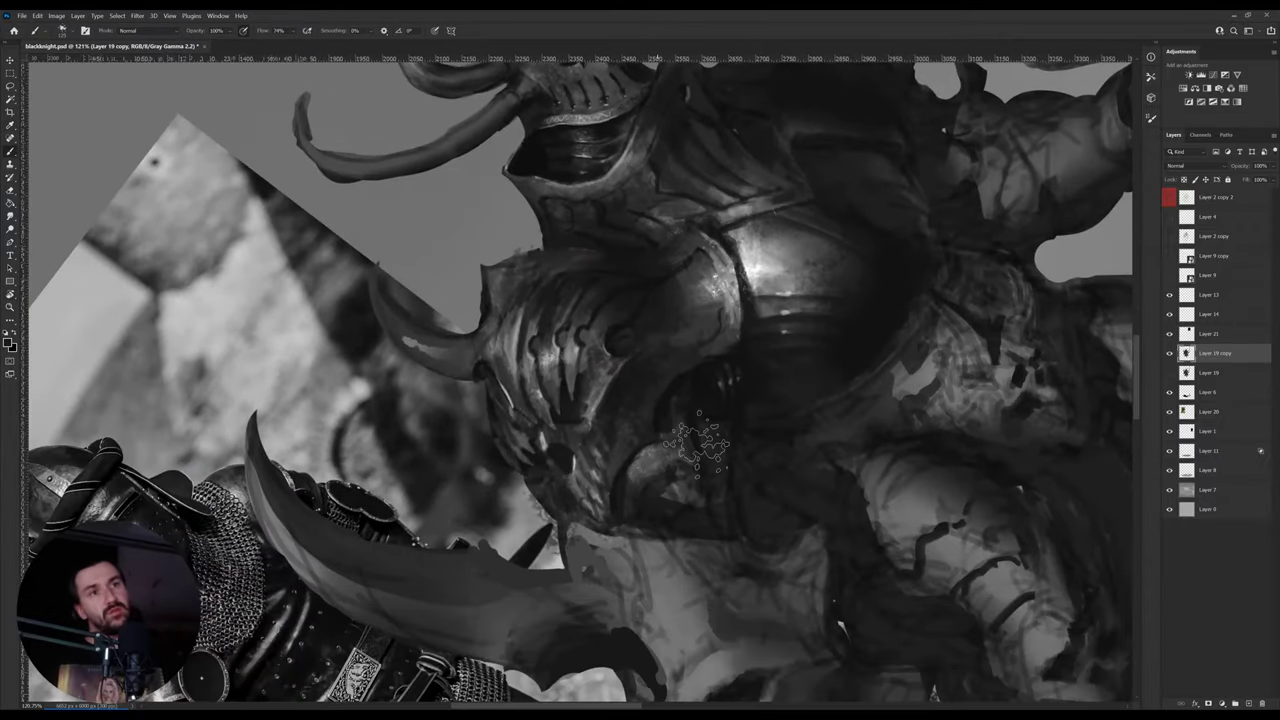
{"action": "left_click_drag", "start_coordinate": [765, 425], "coordinate": [625, 432]}
- Return the canvas to its upright rotation and flip the whole image horizontally
{"action": "key", "text": "r"}
{"action": "left_click_drag", "start_coordinate": [895, 338], "coordinate": [723, 531]}
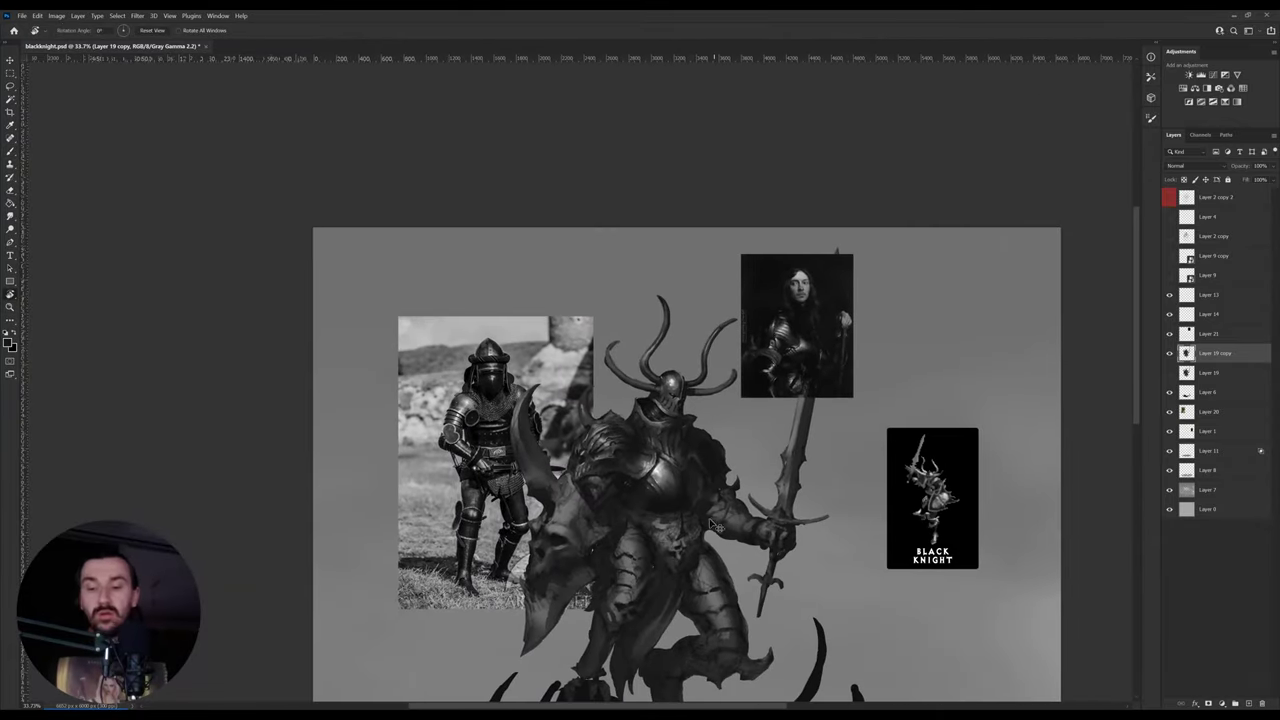
{"action": "key", "text": "ctrl+shift+h"}
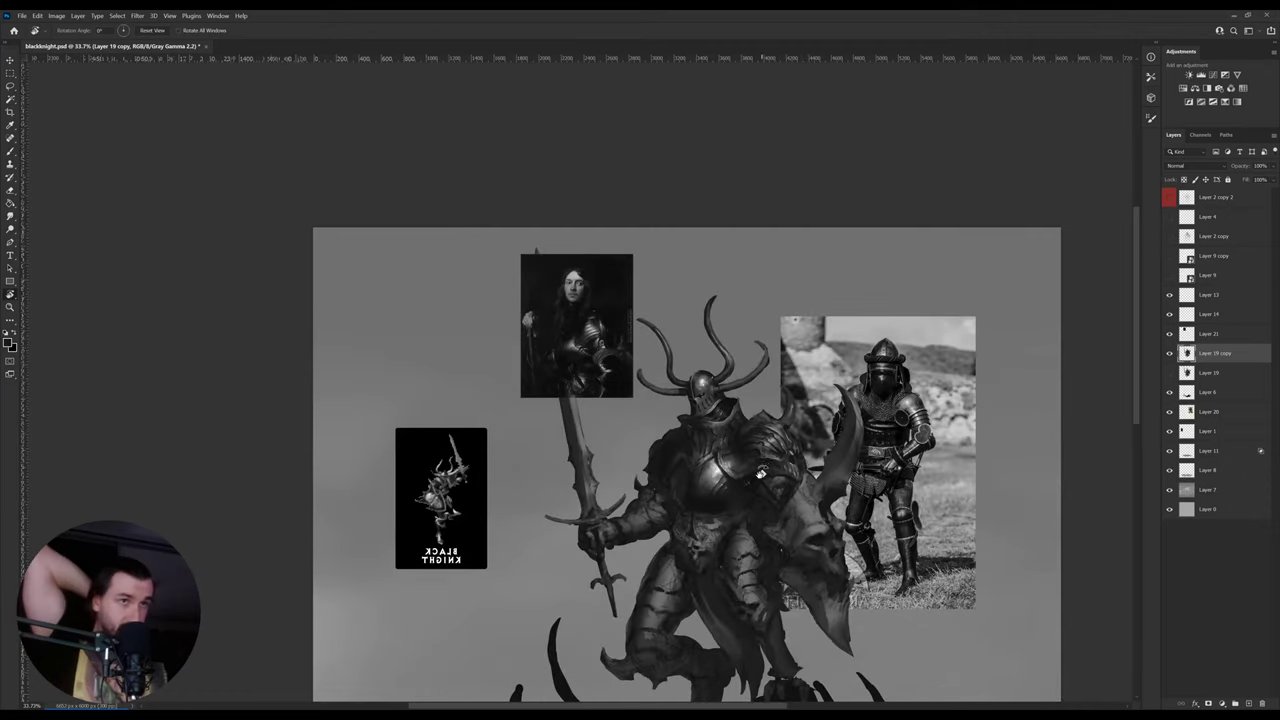
{"action": "key", "text": "z"}
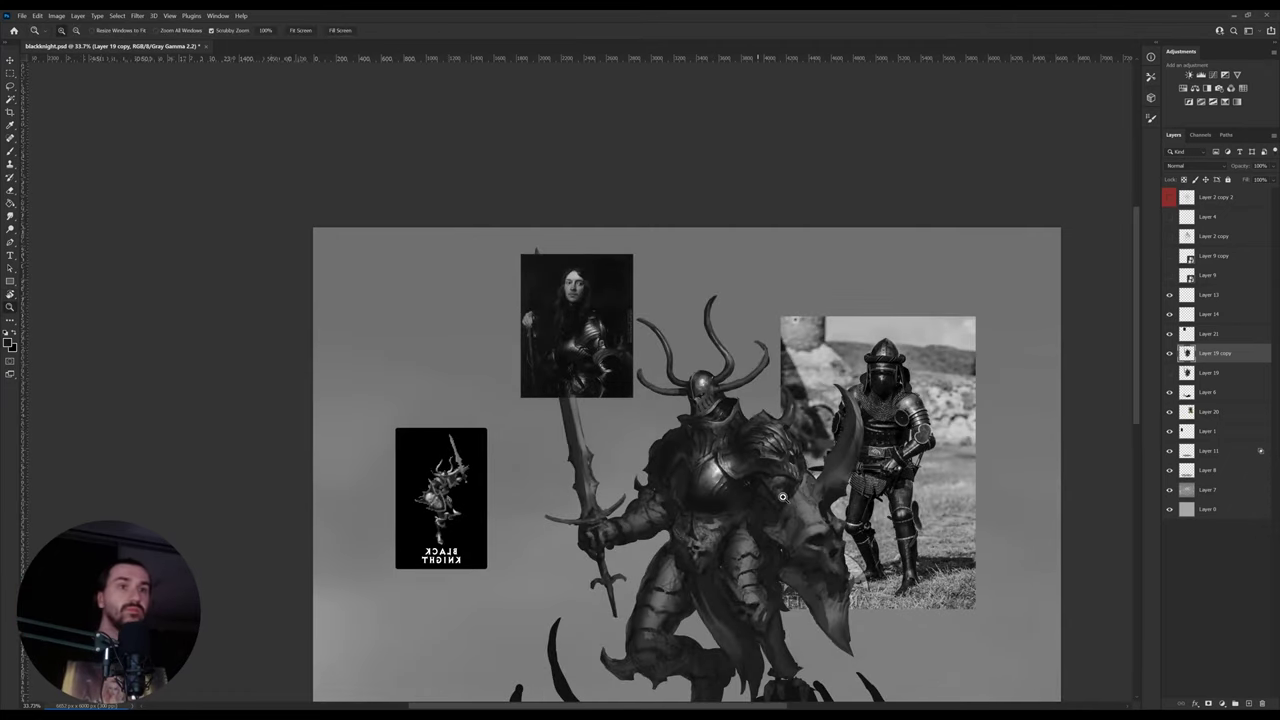
{"action": "left_click", "coordinate": [761, 489]}
{"action": "key", "text": "b"}
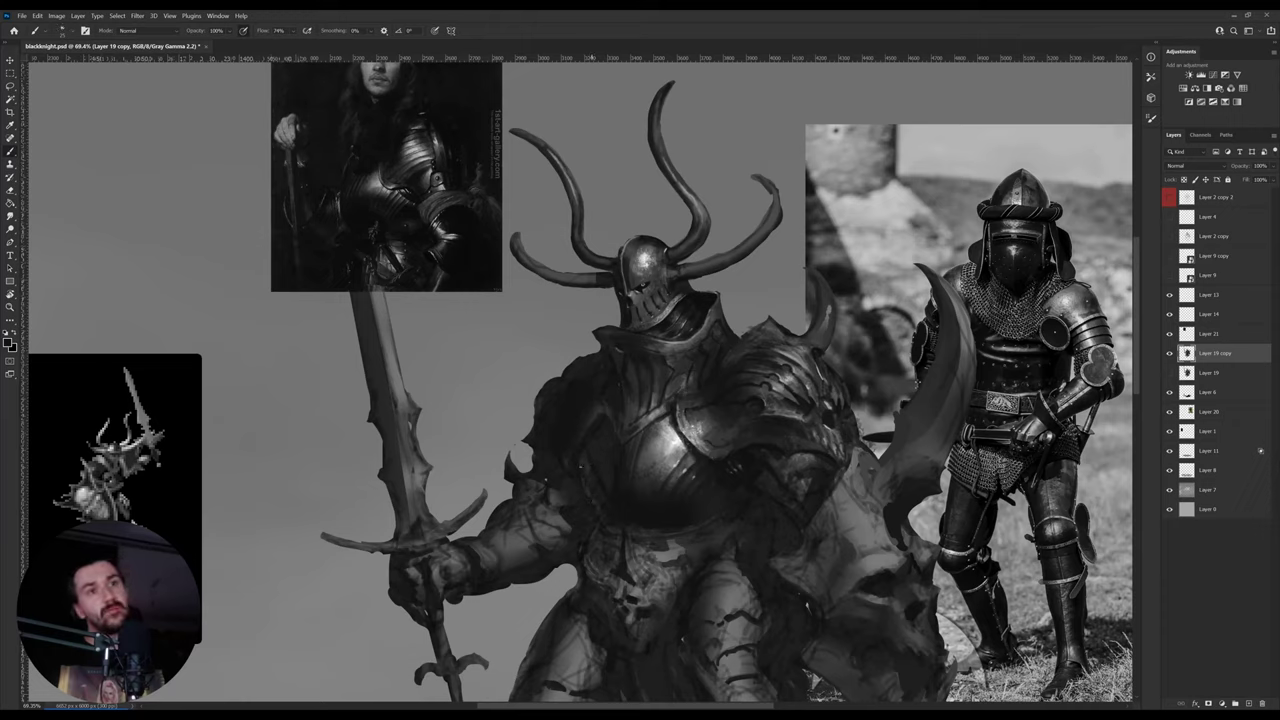
- Deepen the shadows along the breastplate's dark side and lower edge with sampled dark greys
{"action": "left_click", "coordinate": [587, 464], "text": "alt"}
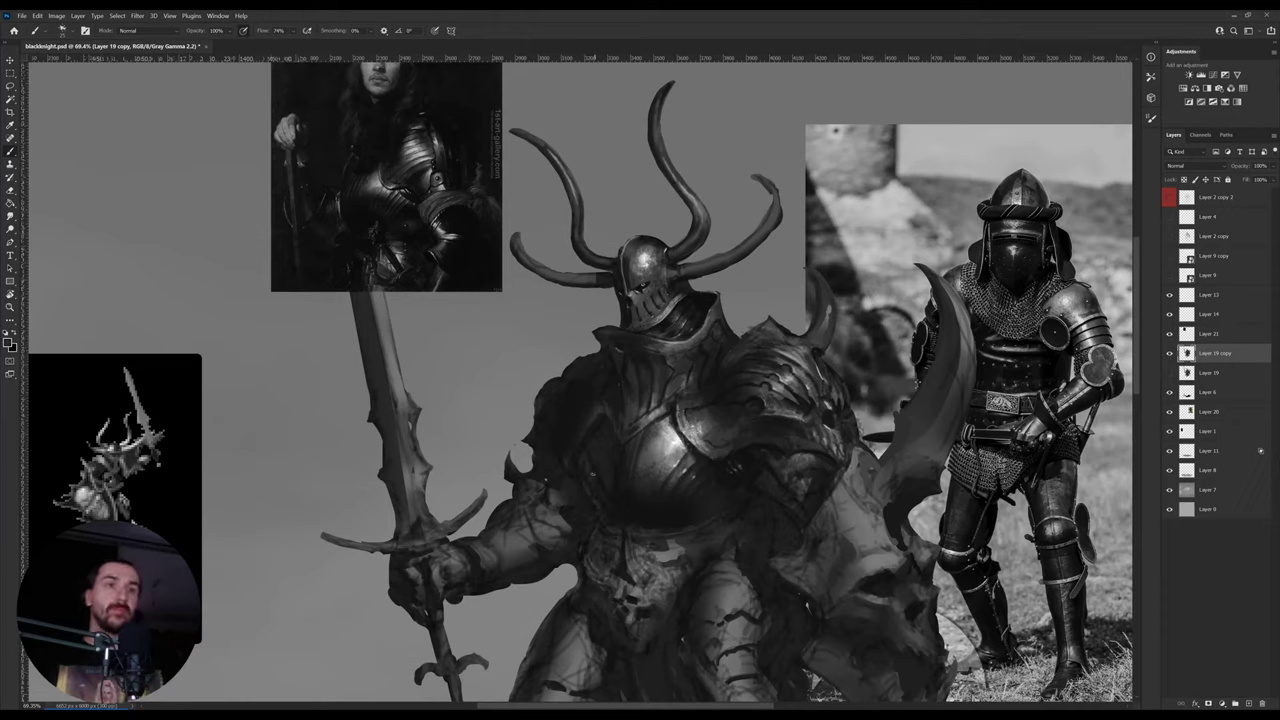
{"action": "left_click", "coordinate": [617, 508], "text": "alt"}
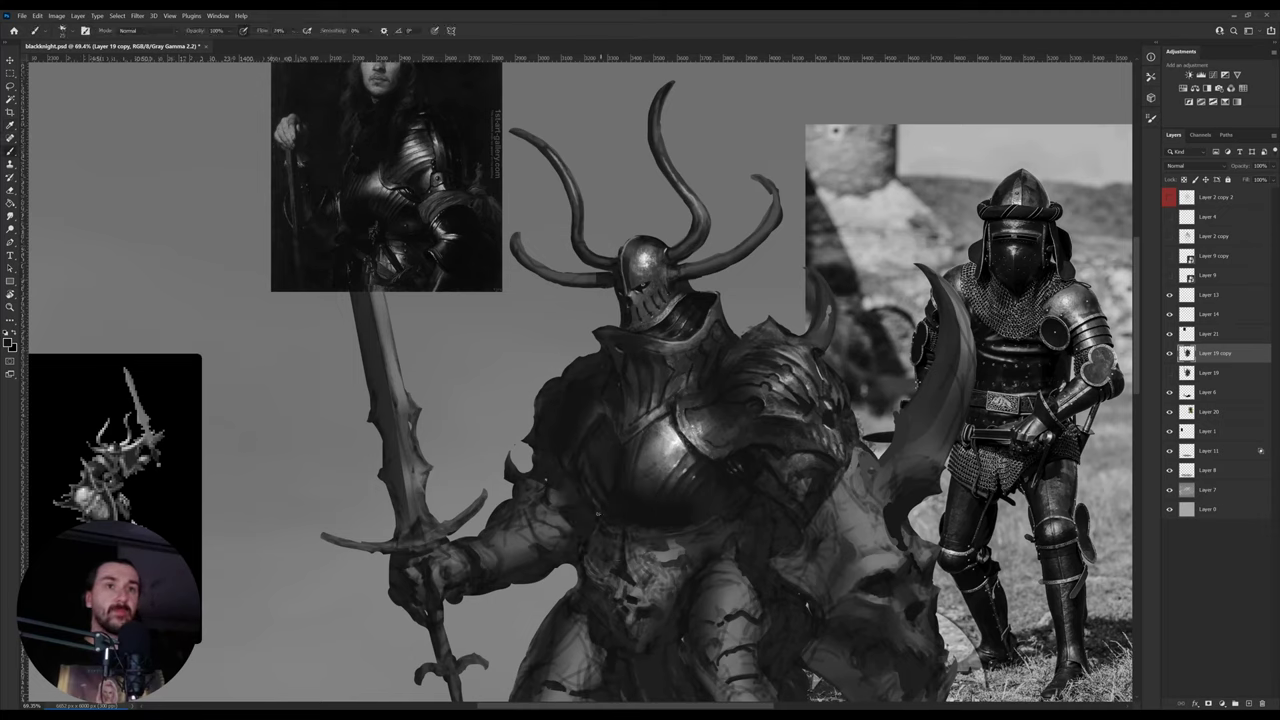
{"action": "left_click", "coordinate": [611, 512], "text": "alt"}
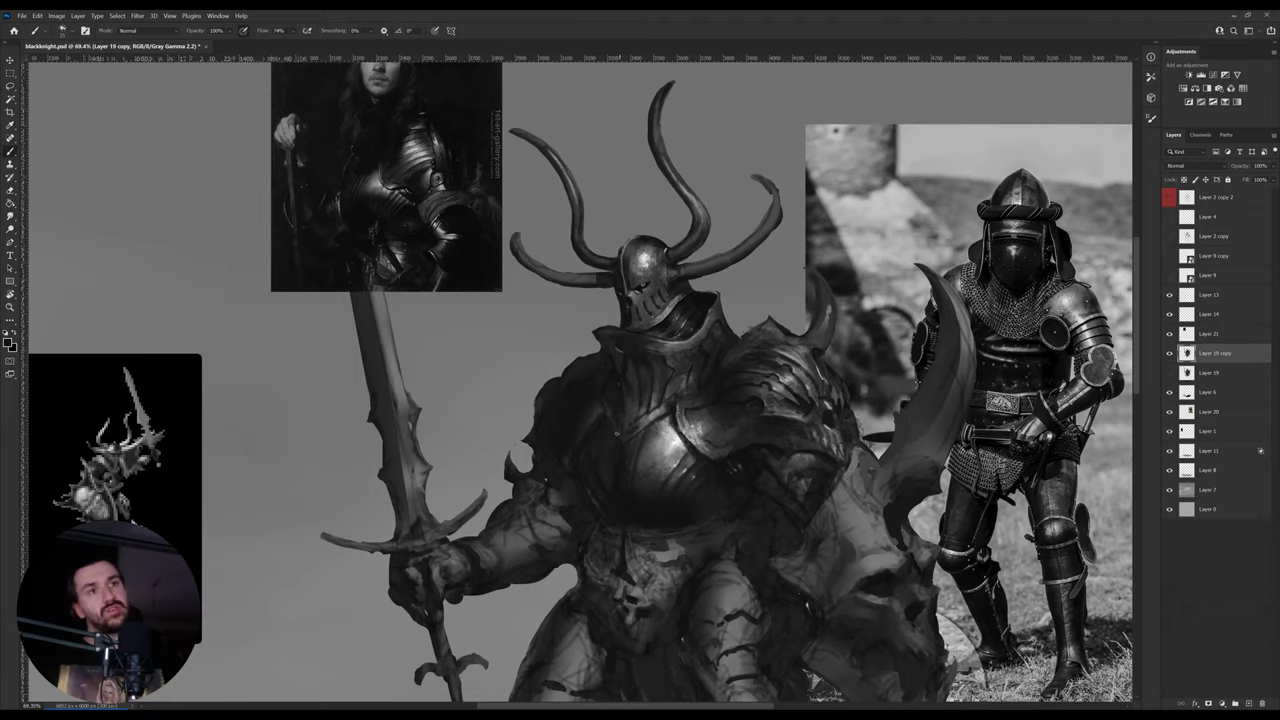
- Paint a sharp bright tip on the pointed lower corner of the upper-chest plate with near-white and sampled greys
{"action": "left_click", "coordinate": [622, 435], "text": "alt"}
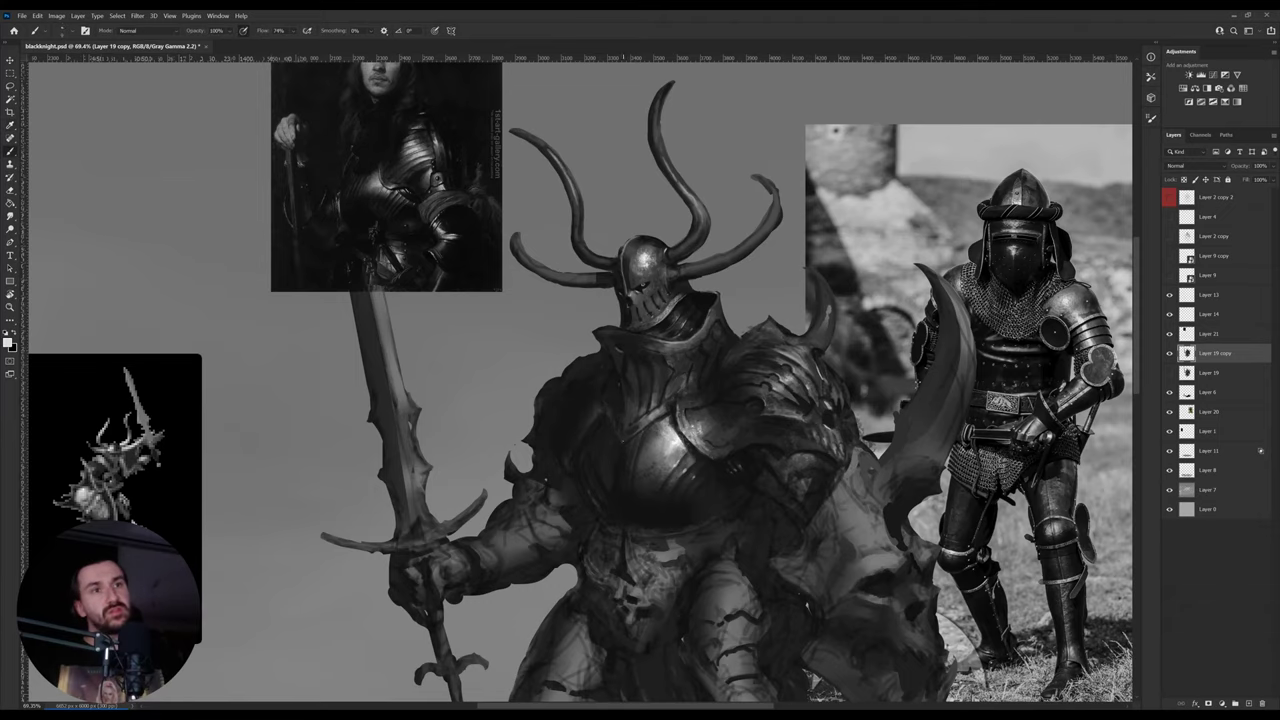
{"action": "scroll", "coordinate": [614, 435], "scroll_direction": "up", "scroll_amount": 4}
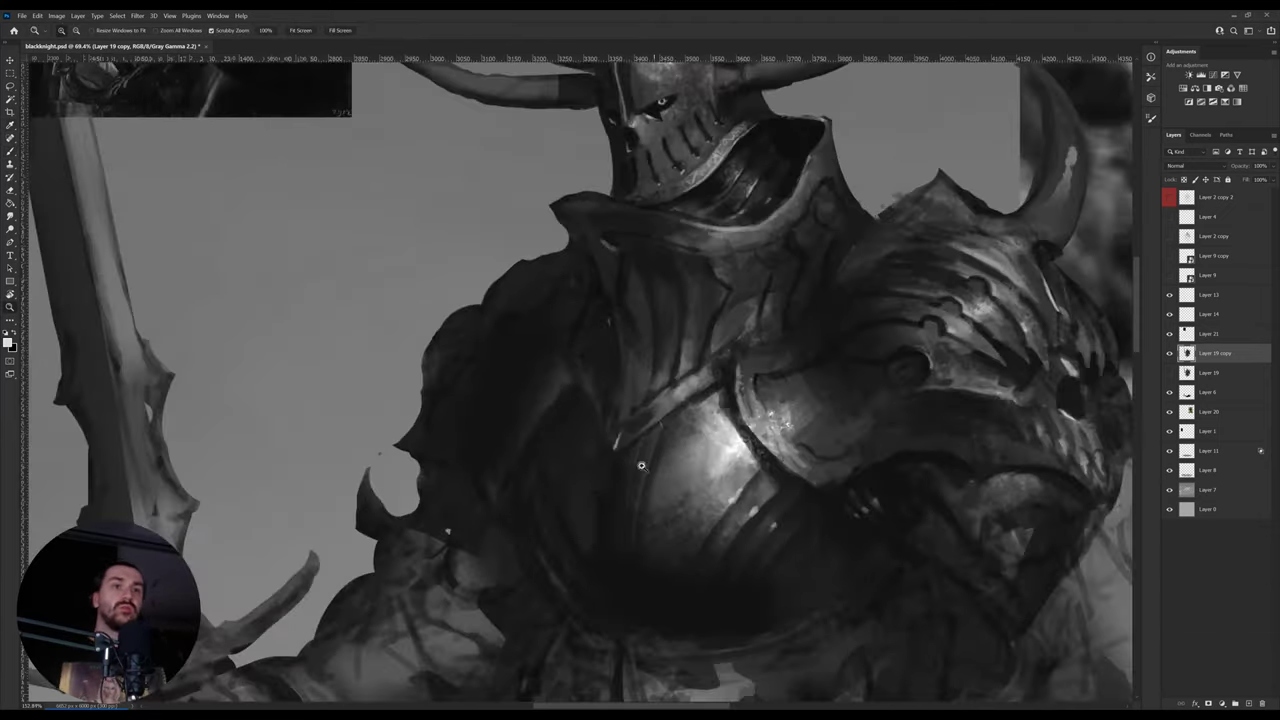
{"action": "left_click", "coordinate": [612, 441], "text": "alt"}
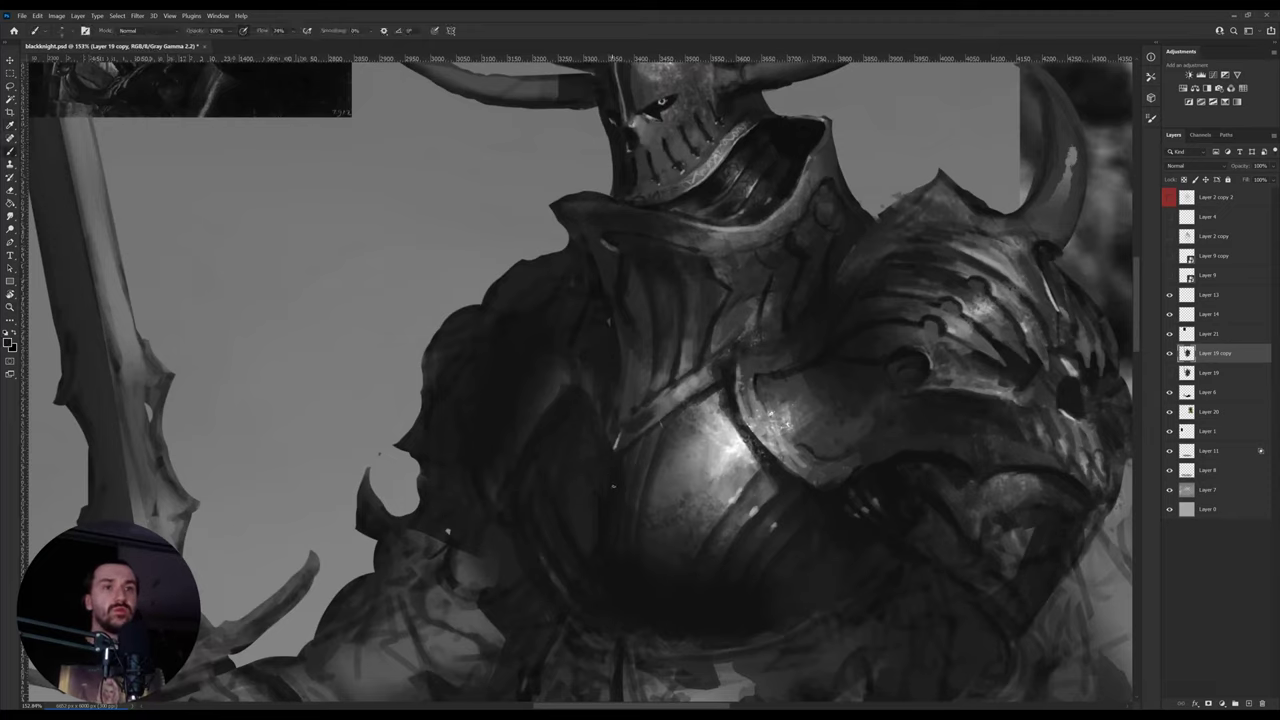
{"action": "left_click", "coordinate": [629, 453], "text": "alt"}
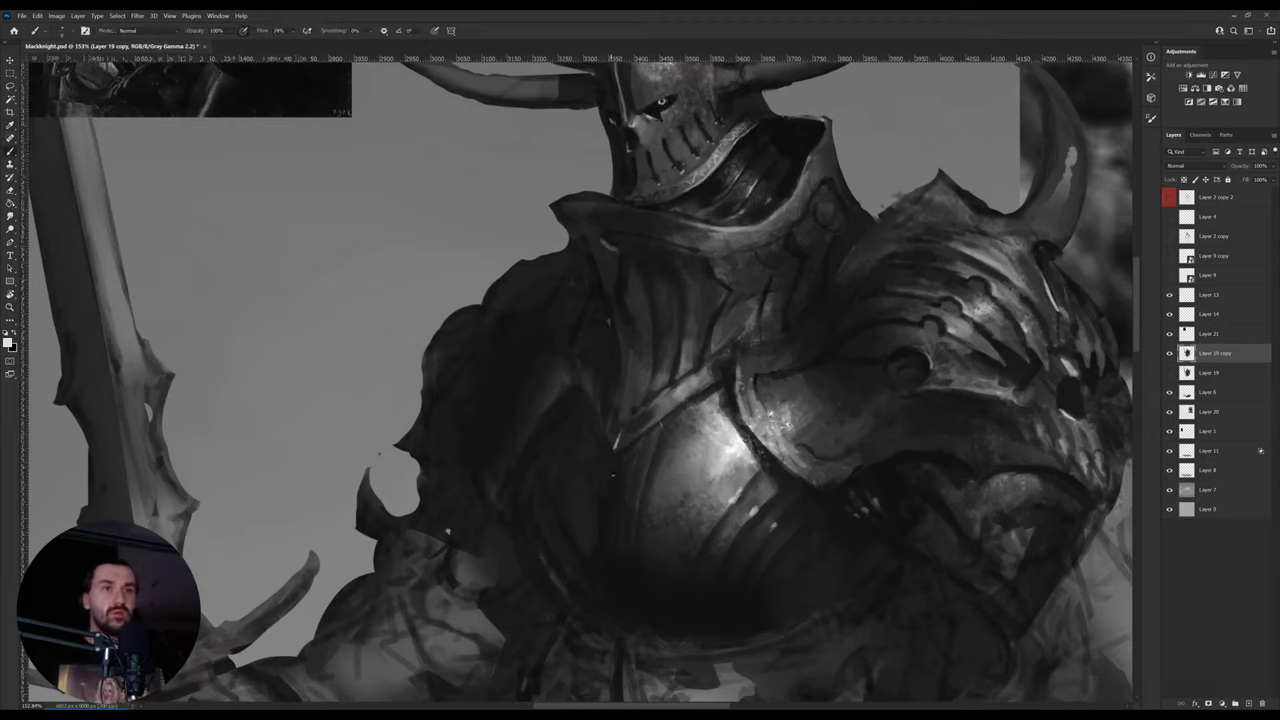
{"action": "left_click", "coordinate": [626, 443], "text": "alt"}
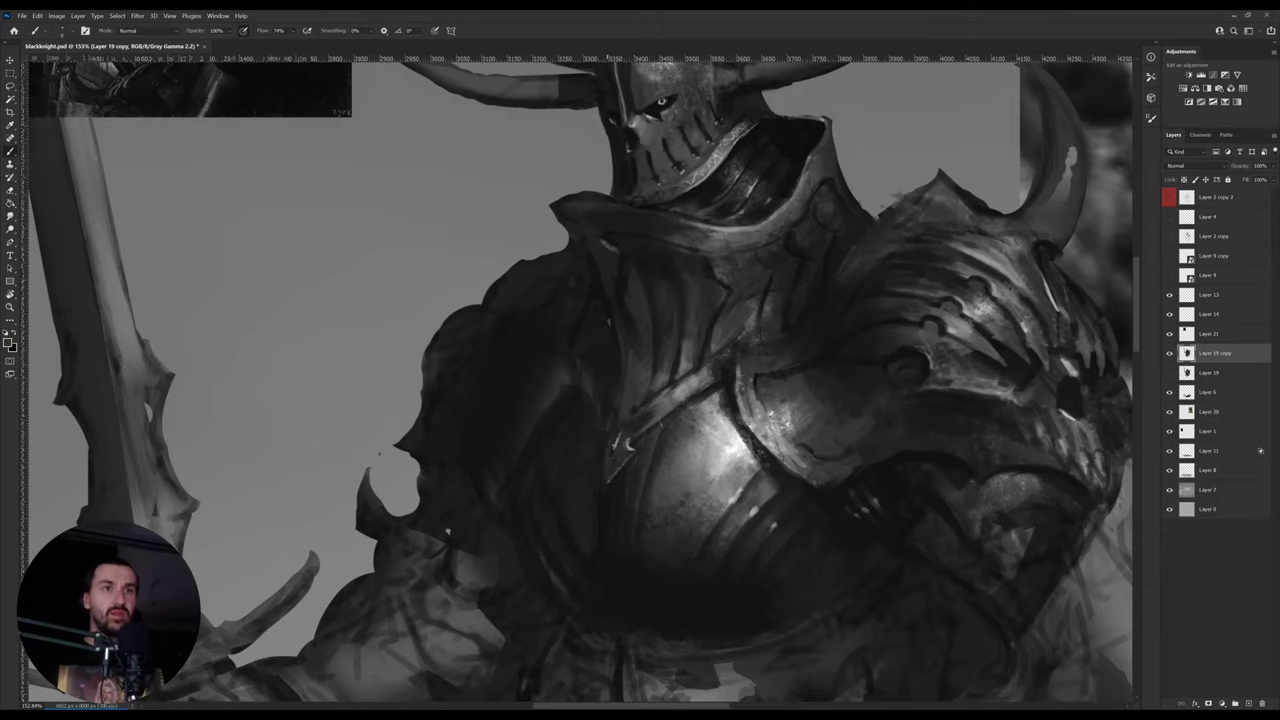
- Clean up the plate's pointed corner with a sampled dark tone and add a small light accent beside it
{"action": "left_click", "coordinate": [607, 521], "text": "alt"}
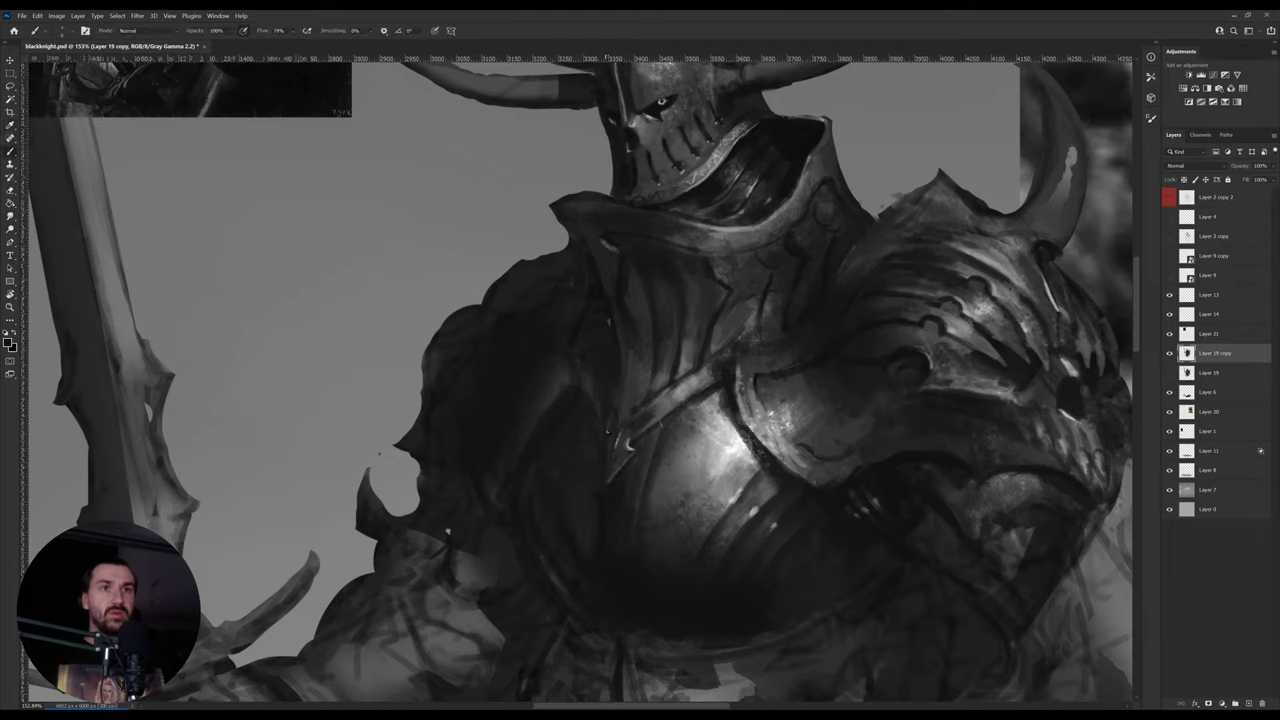
{"action": "left_click", "coordinate": [622, 447], "text": "alt"}
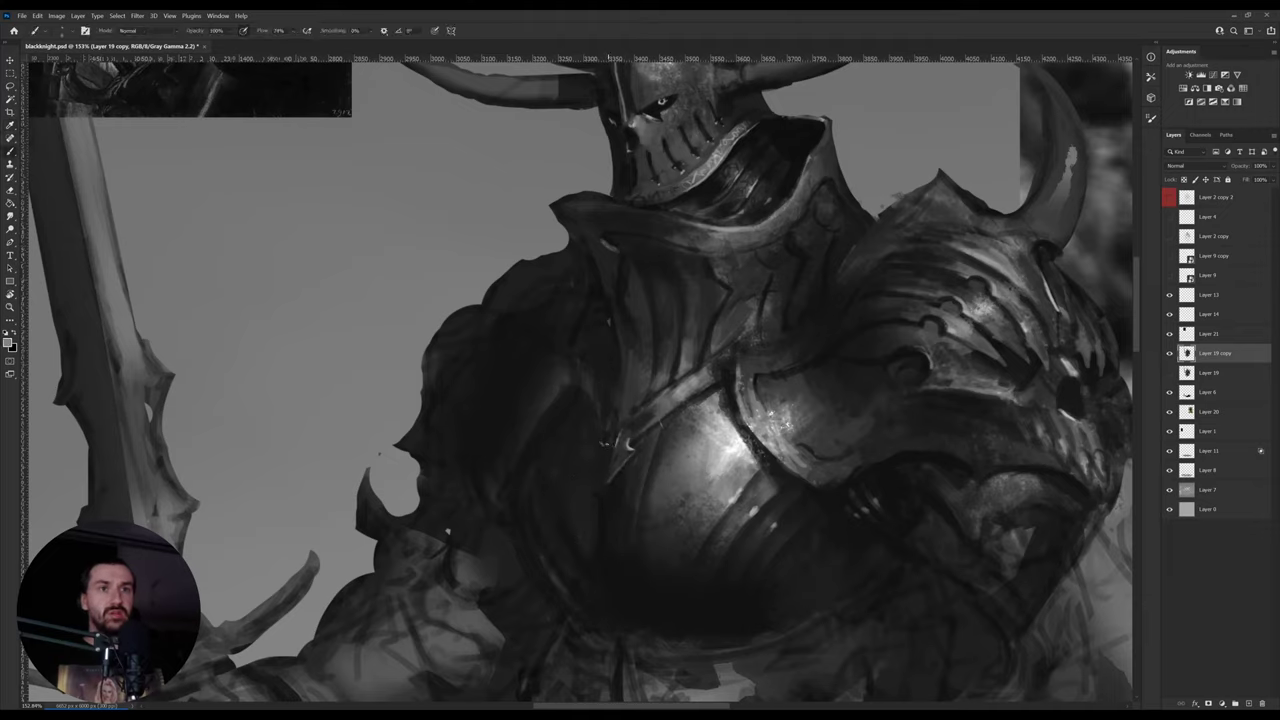
{"action": "left_click", "coordinate": [622, 442], "text": "alt"}
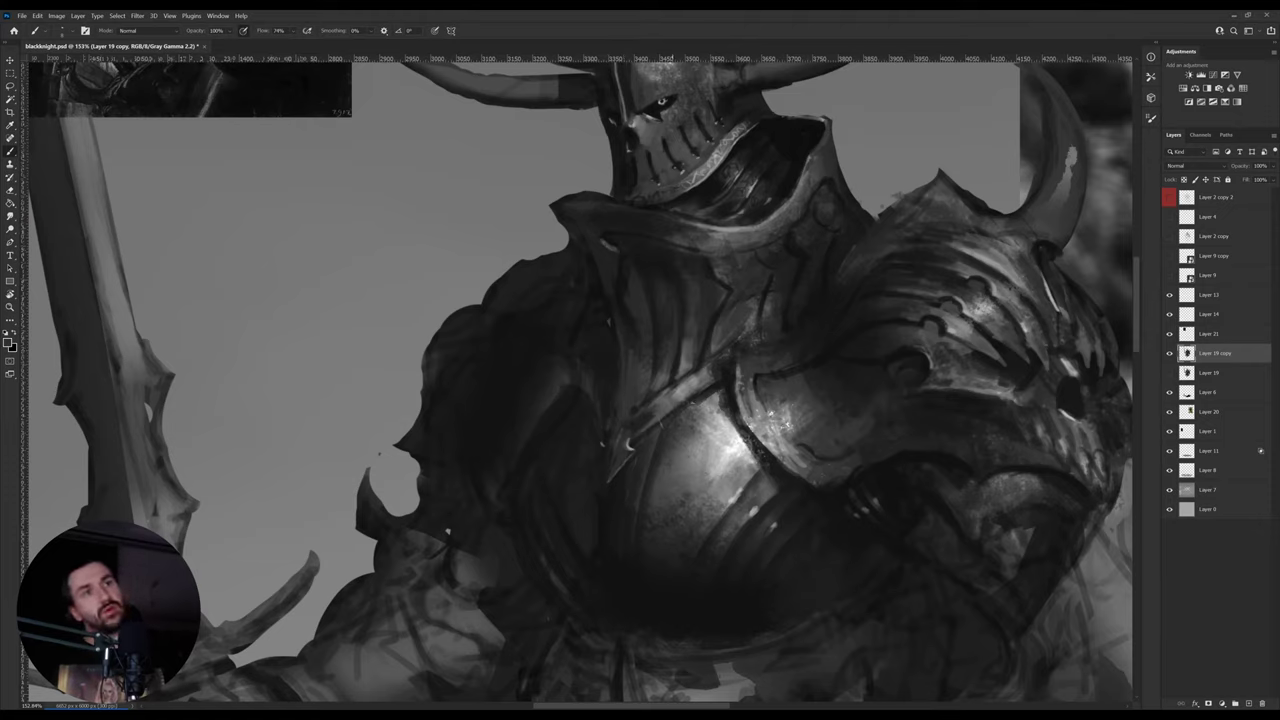
- Paint a thin bright highlight down the upper-chest plate's outer edge with a light tone sampled from the breastplate
{"action": "left_click", "coordinate": [731, 453], "text": "alt"}
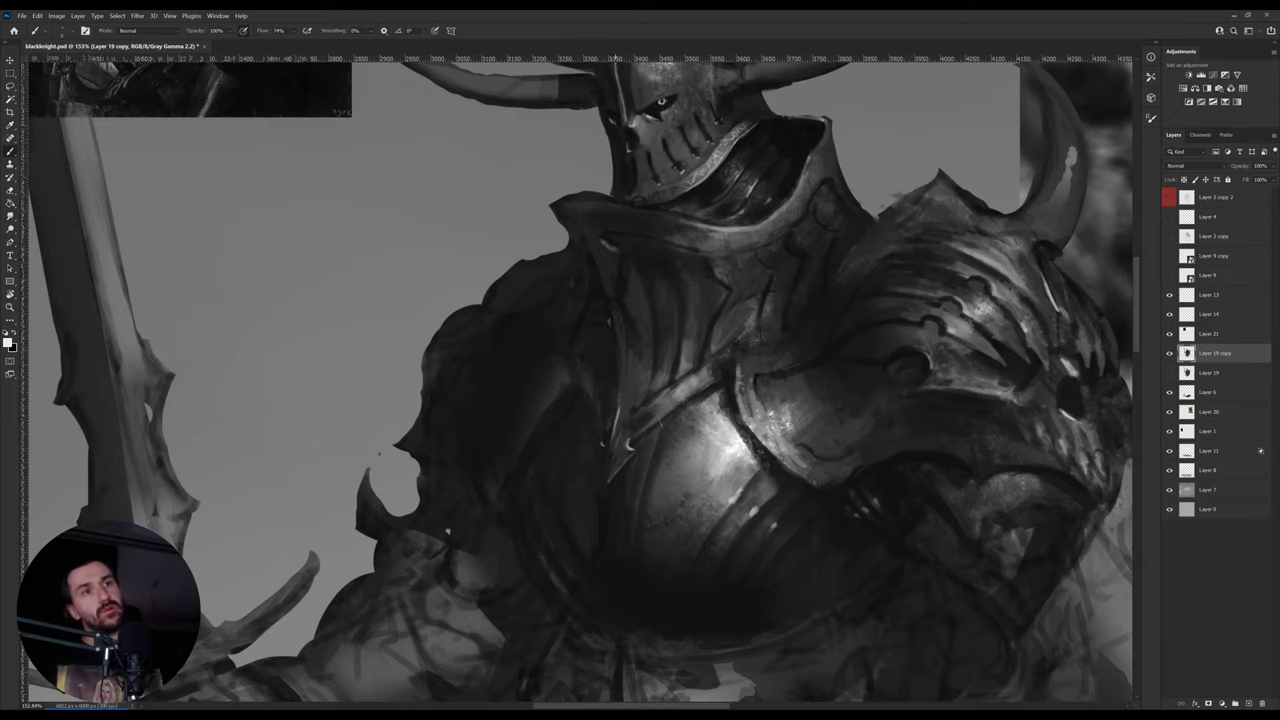
{"action": "left_click", "coordinate": [622, 400], "text": "alt"}
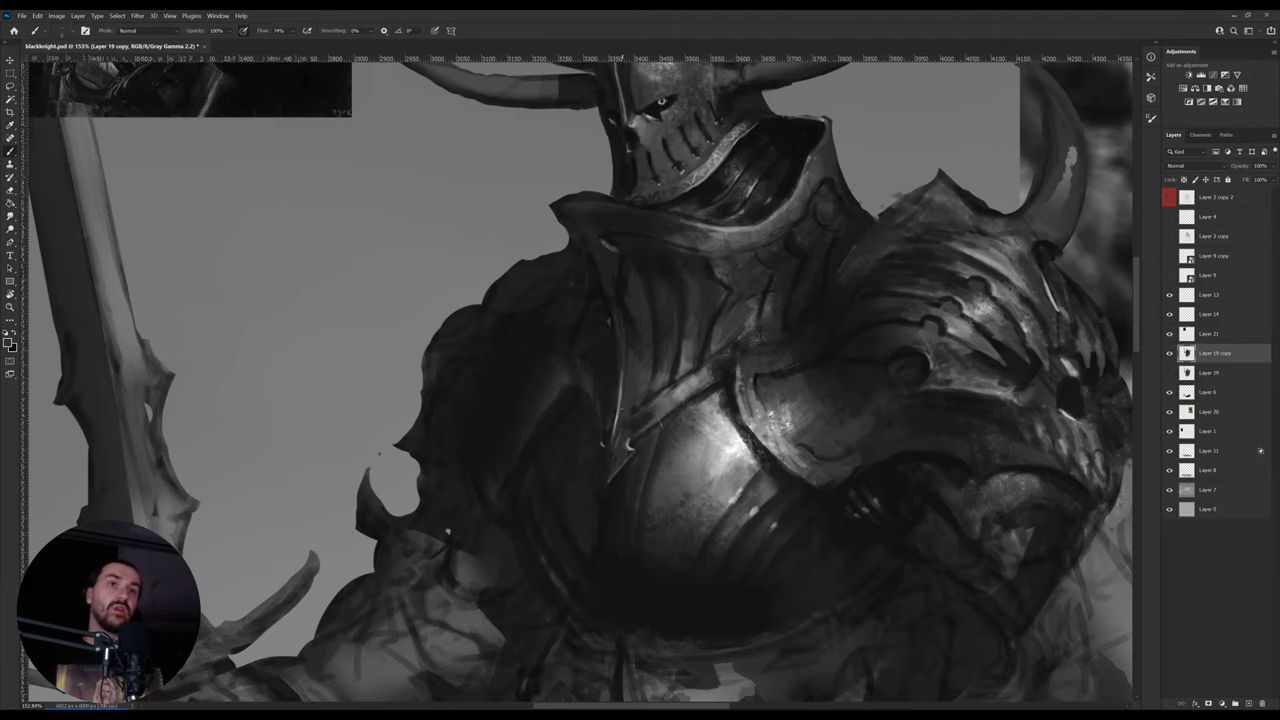
{"action": "left_click_drag", "start_coordinate": [623, 400], "coordinate": [621, 456]}
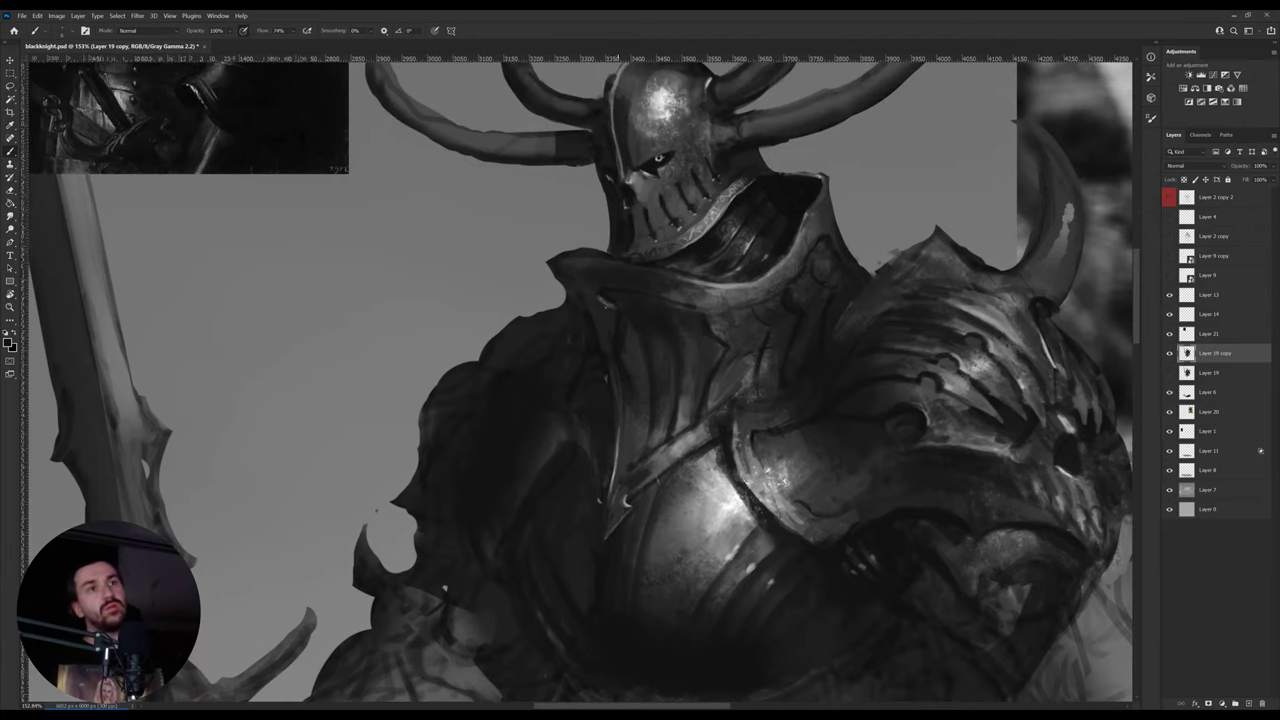
- Refine the shading on the collar's outer corner and the plate beneath it with sampled dark greys on the rotated canvas
{"action": "key", "text": "r"}
{"action": "left_click_drag", "start_coordinate": [853, 246], "coordinate": [798, 344]}
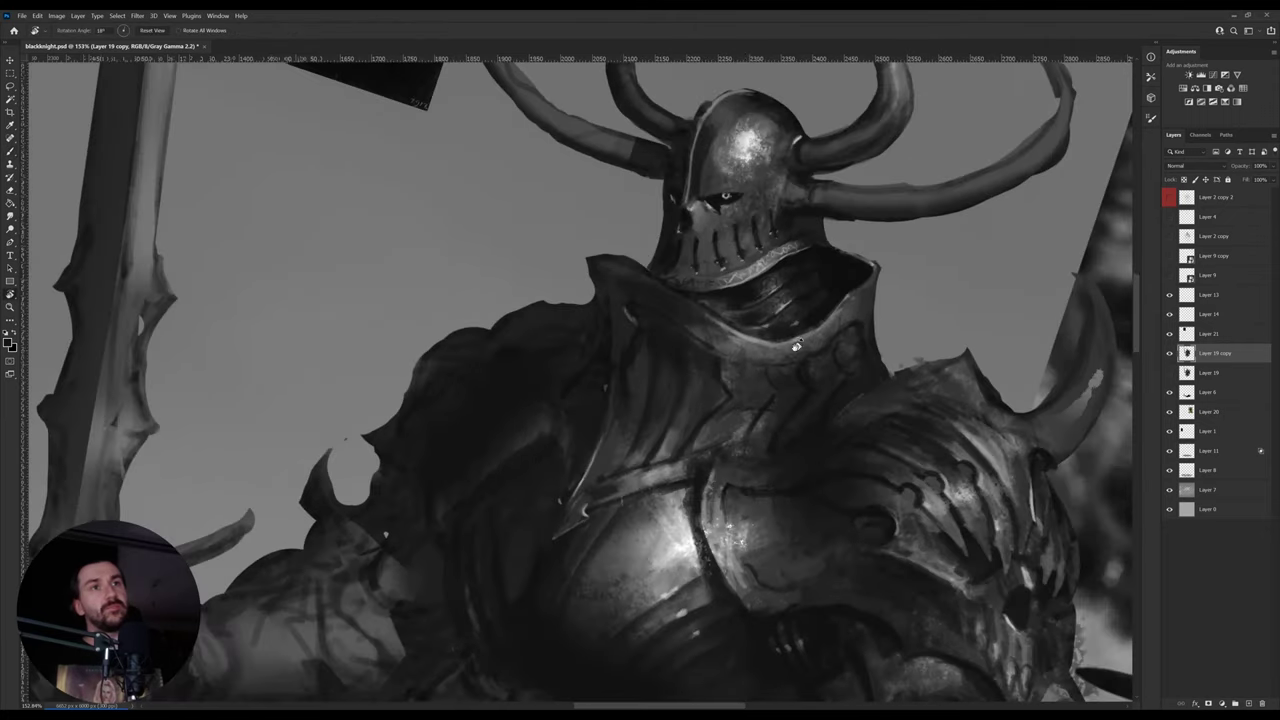
{"action": "left_click_drag", "start_coordinate": [754, 292], "coordinate": [757, 354]}
{"action": "left_click_drag", "start_coordinate": [847, 292], "coordinate": [790, 500]}
{"action": "key", "text": "b"}
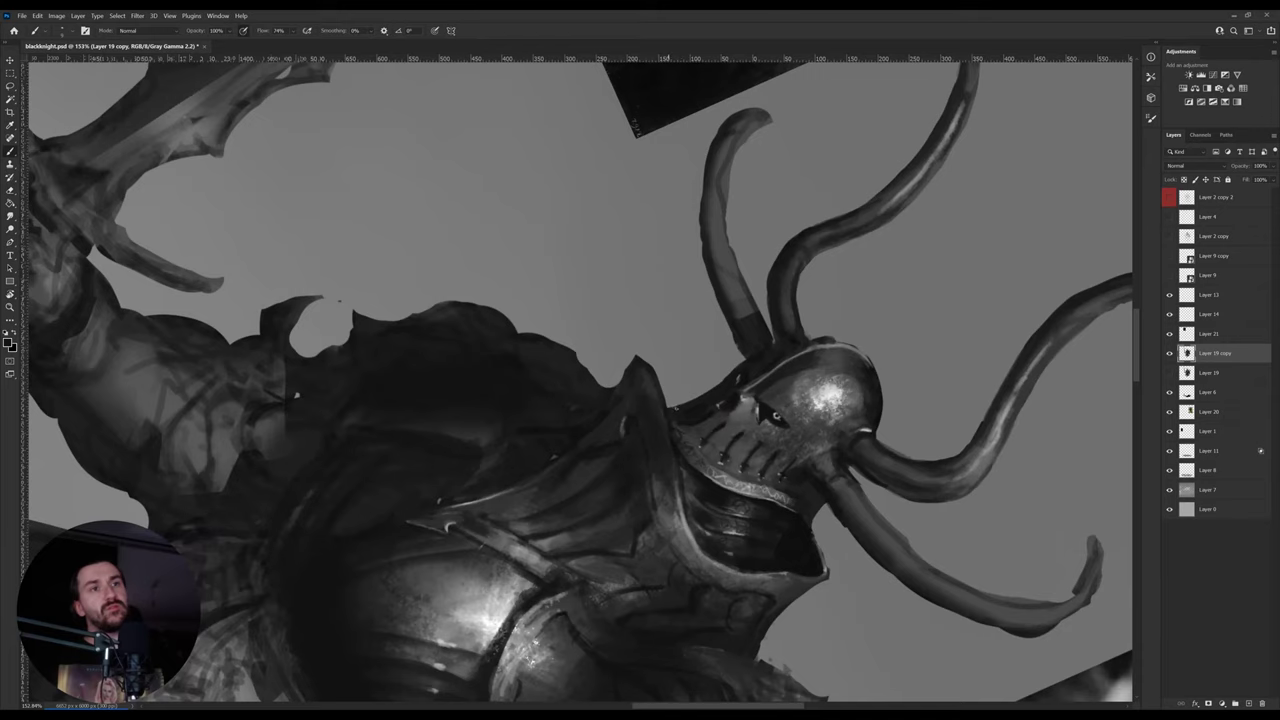
{"action": "left_click", "coordinate": [653, 398], "text": "alt"}
{"action": "key", "text": "r"}
{"action": "left_click_drag", "start_coordinate": [626, 430], "coordinate": [643, 401]}
{"action": "key", "text": "b"}
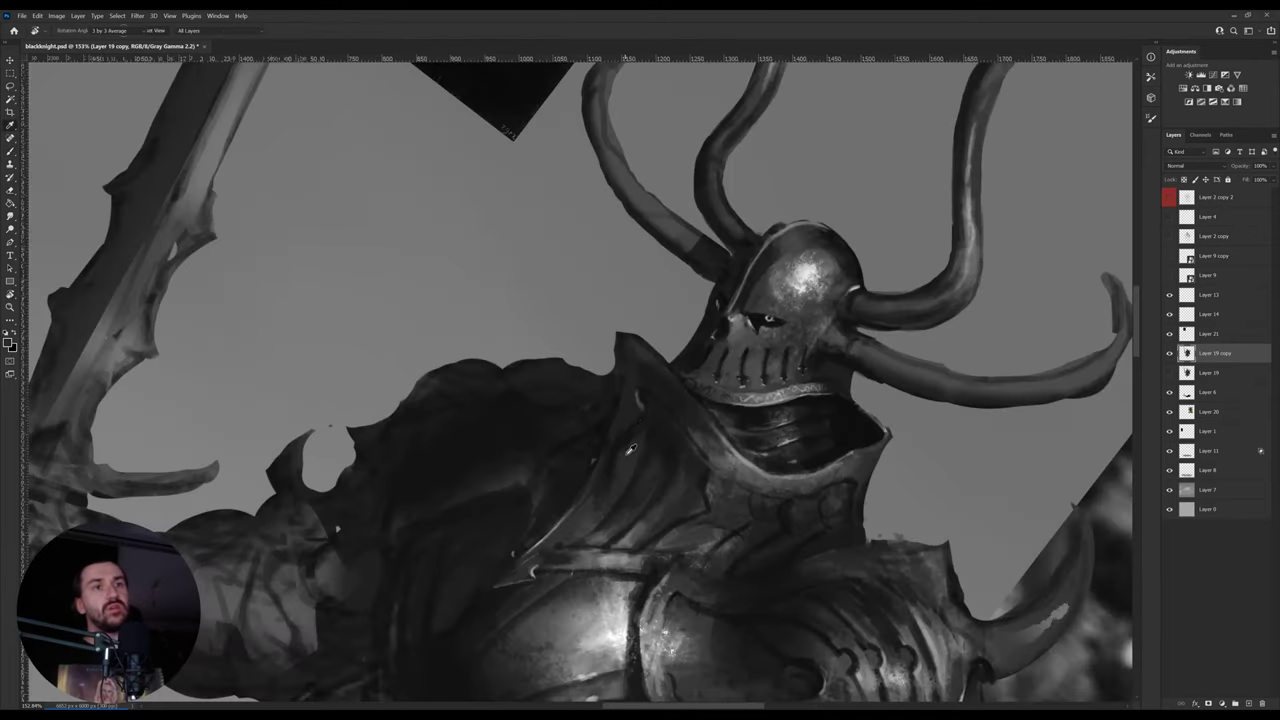
{"action": "key", "text": "b"}
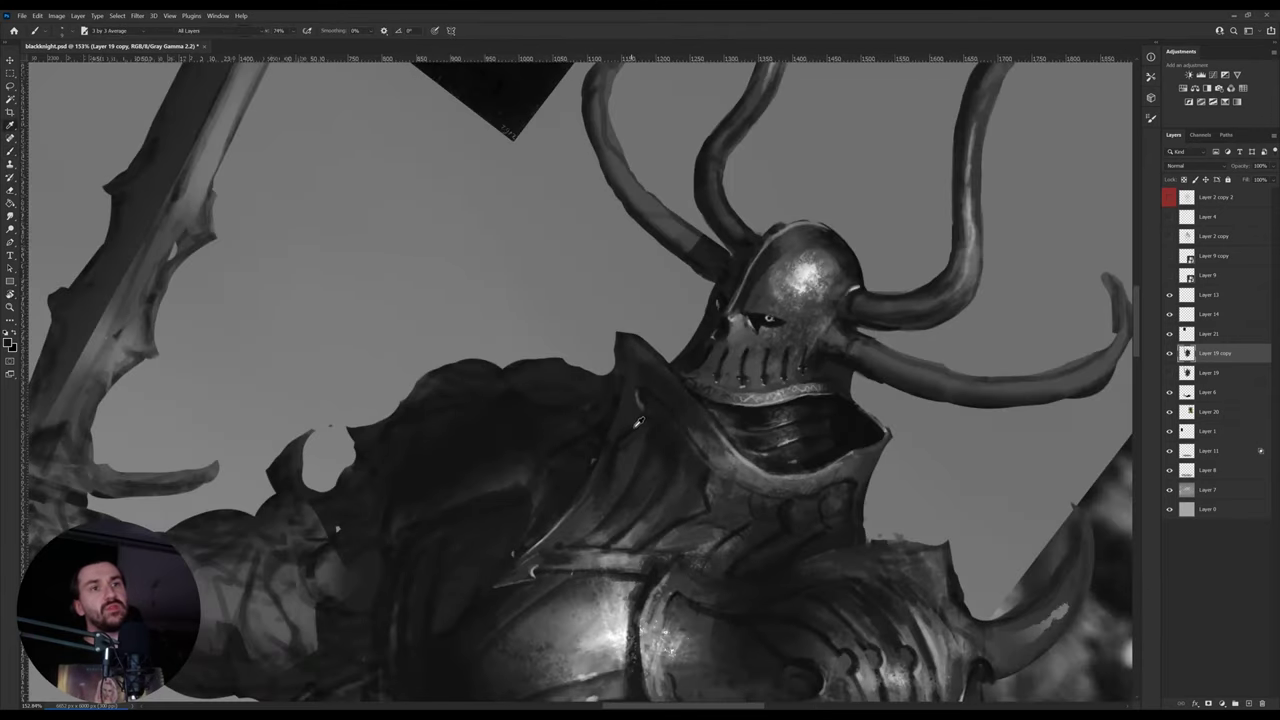
{"action": "left_click", "coordinate": [635, 426], "text": "alt"}
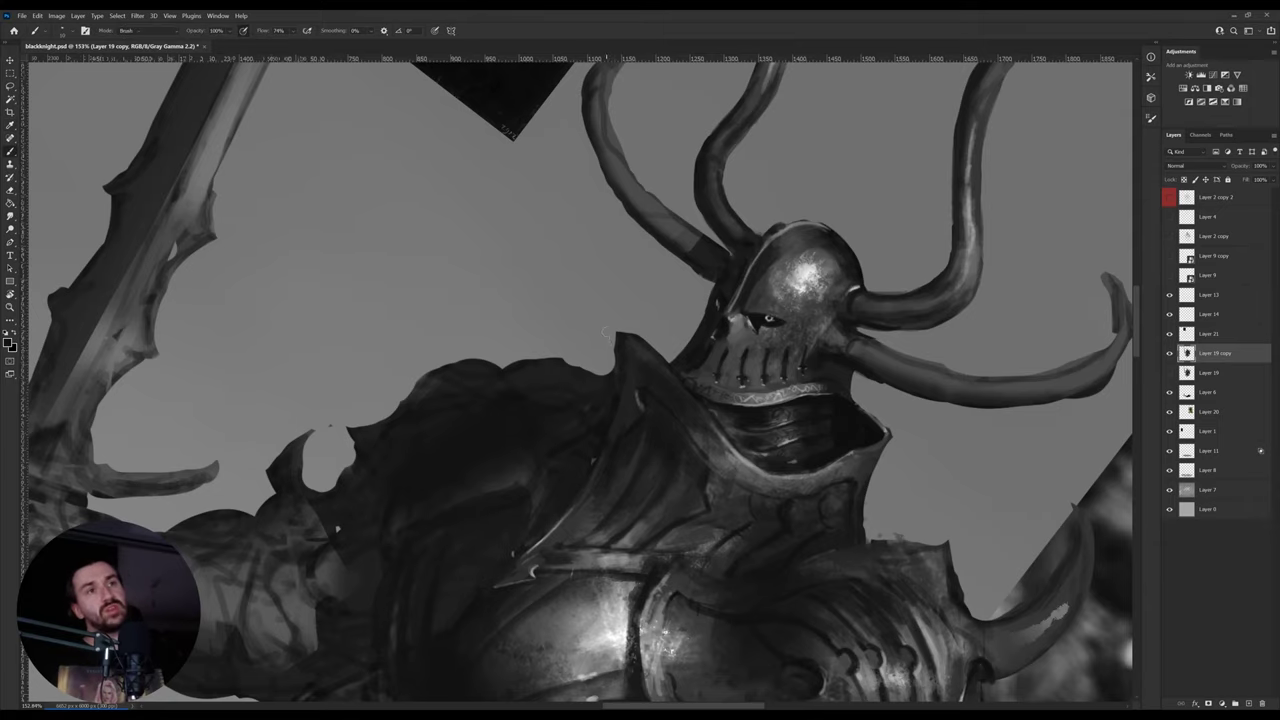
- Tidy the outline of the collar's pointed corner and shade its rim with a sampled dark grey on the rotated canvas
{"action": "key", "text": "e"}
{"action": "key", "text": "r"}
{"action": "mouse_move", "coordinate": [614, 342]}
{"action": "left_mouse_down"}
{"action": "mouse_move", "coordinate": [529, 329]}
{"action": "mouse_move", "coordinate": [549, 312]}
{"action": "mouse_move", "coordinate": [546, 374]}
{"action": "left_mouse_up"}
{"action": "key", "text": "i"}
{"action": "key", "text": "b"}
{"action": "key", "text": "r"}
{"action": "left_click_drag", "start_coordinate": [735, 320], "coordinate": [700, 262]}
{"action": "key", "text": "i"}
{"action": "left_click", "coordinate": [566, 281]}
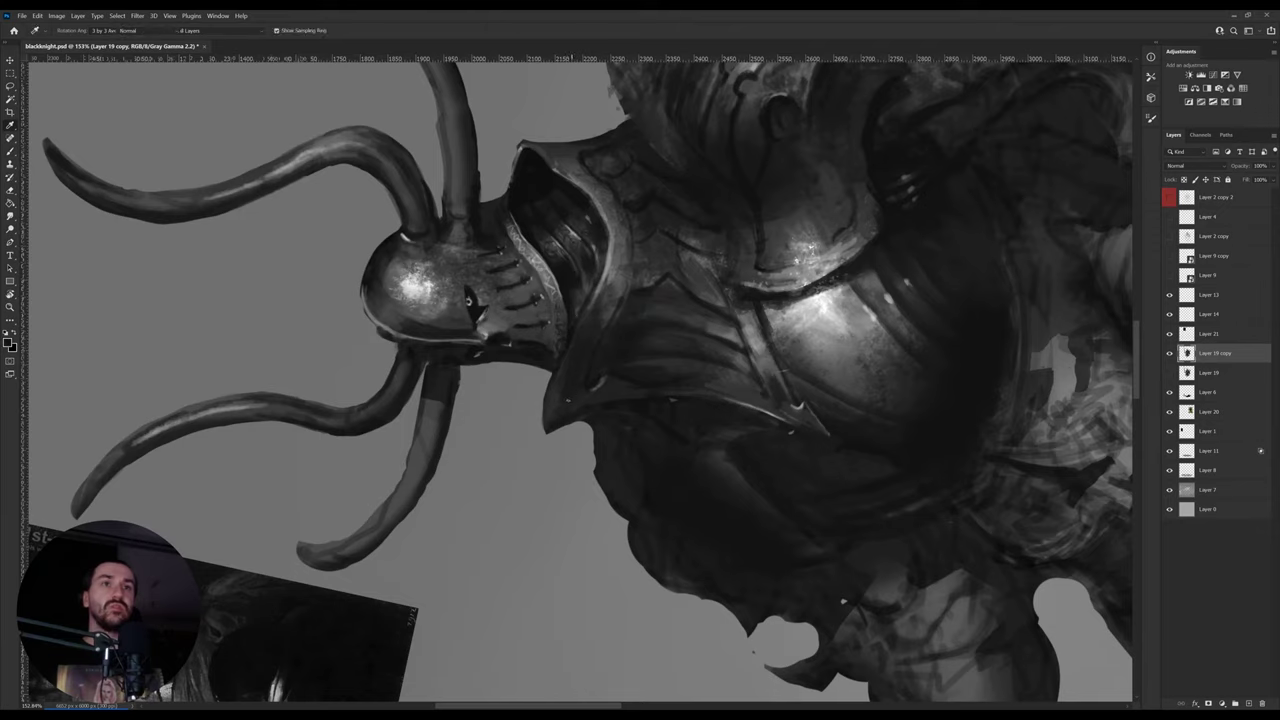
{"action": "key", "text": "b"}
{"action": "mouse_move", "coordinate": [569, 357]}
{"action": "left_mouse_down"}
{"action": "mouse_move", "coordinate": [558, 405]}
{"action": "mouse_move", "coordinate": [568, 400]}
{"action": "left_mouse_up"}
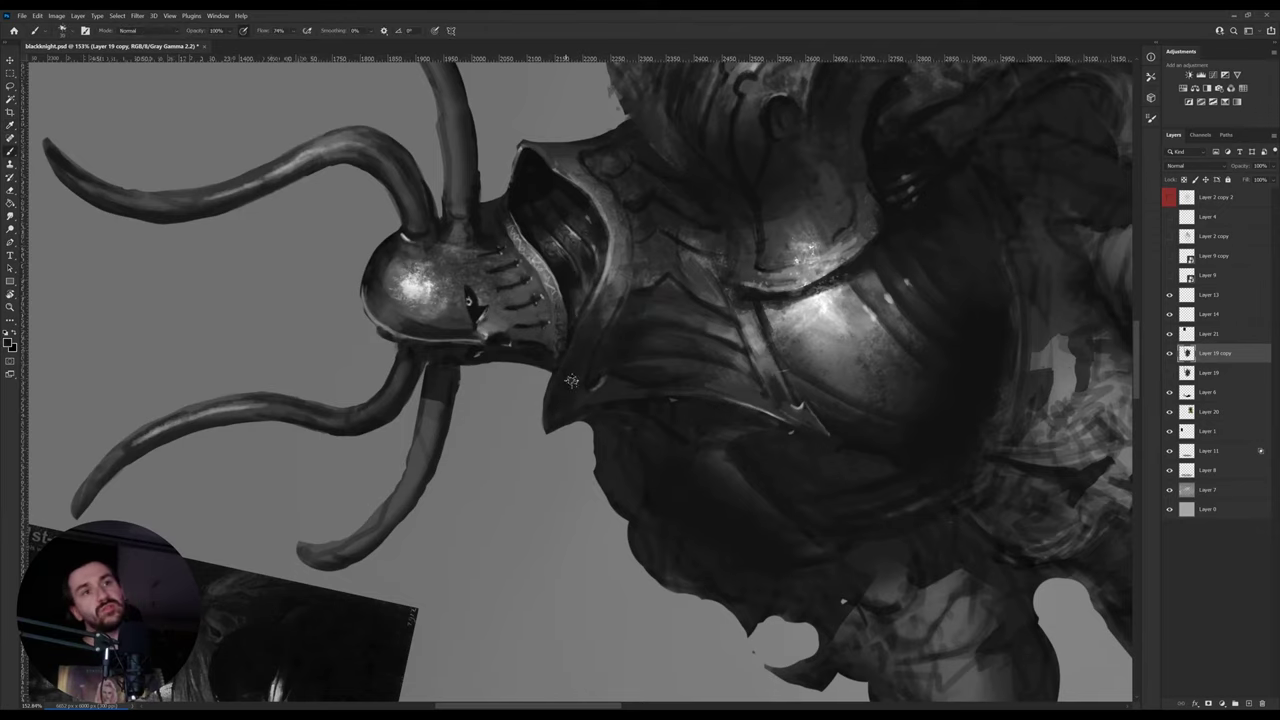
- Paint a thin light highlight along the outer edge of the collar rim with a bright tone sampled from the helmet
{"action": "key", "text": "r"}
{"action": "mouse_move", "coordinate": [719, 204]}
{"action": "left_mouse_down"}
{"action": "mouse_move", "coordinate": [627, 573]}
{"action": "mouse_move", "coordinate": [573, 578]}
{"action": "left_mouse_up"}
{"action": "key", "text": "i"}
{"action": "left_click", "coordinate": [777, 387]}
{"action": "key", "text": "b"}
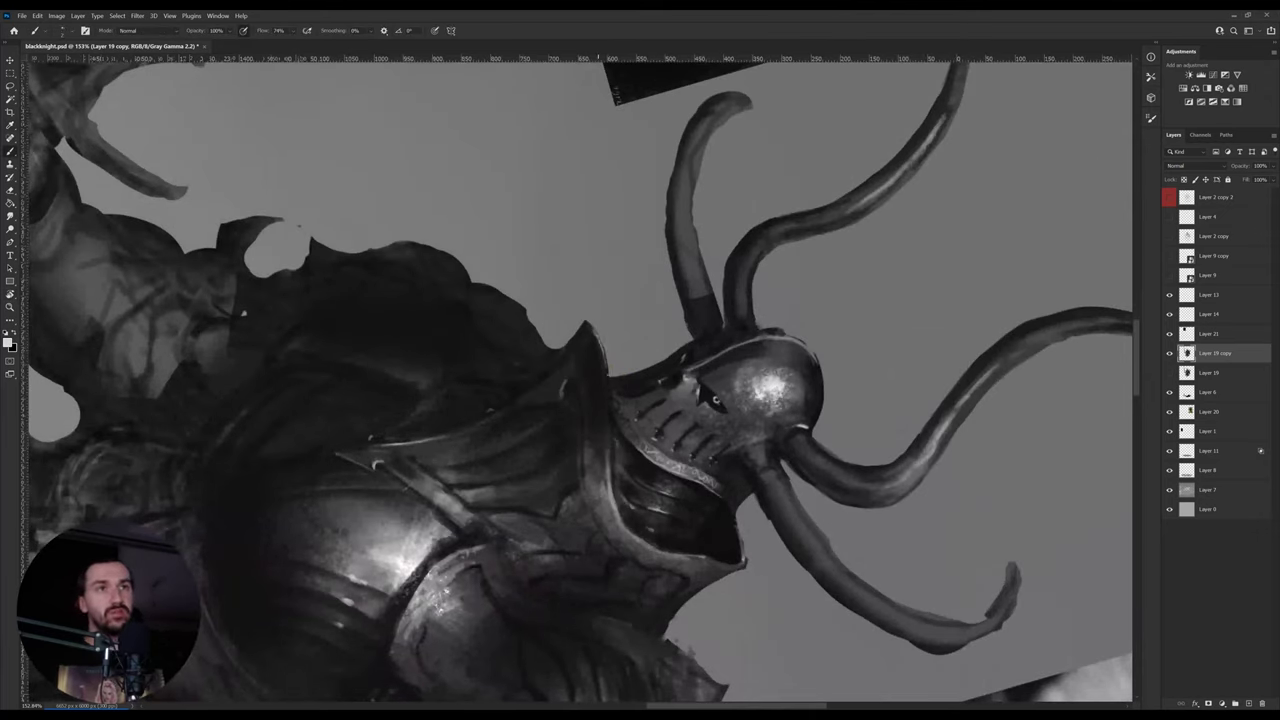
{"action": "left_click_drag", "start_coordinate": [608, 378], "coordinate": [610, 470]}
- Blend the new rim highlight into the collar's curve using greys sampled along the rim and the adjoining plate
{"action": "left_click", "coordinate": [609, 451], "text": "alt"}
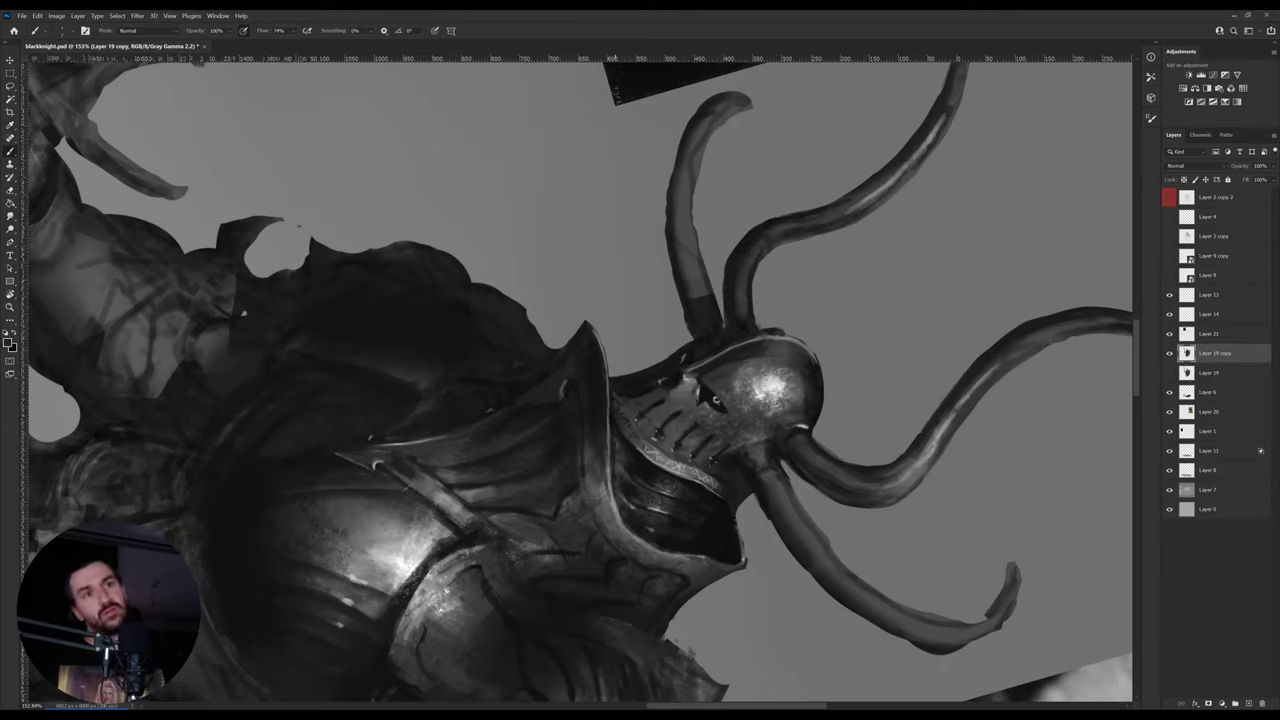
{"action": "left_click", "coordinate": [616, 522], "text": "alt"}
{"action": "left_click", "coordinate": [606, 498], "text": "alt"}
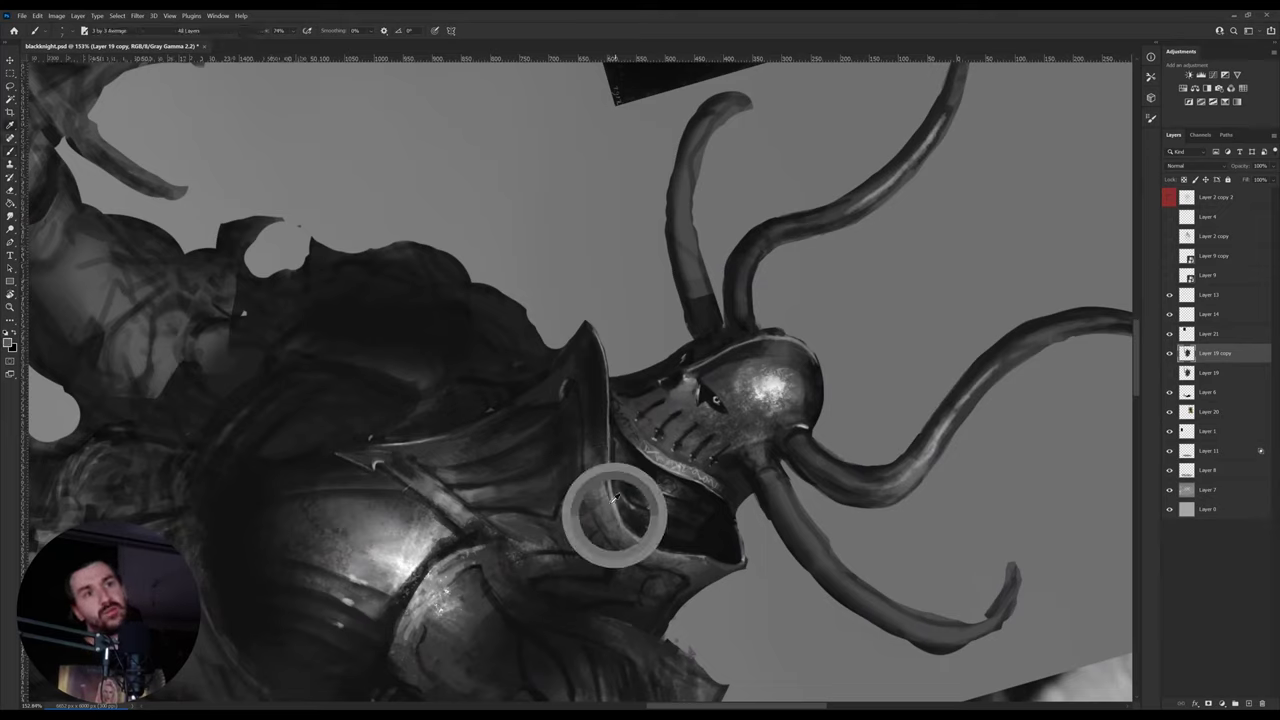
{"action": "mouse_move", "coordinate": [613, 512]}
{"action": "left_mouse_down"}
{"action": "mouse_move", "coordinate": [797, 213]}
{"action": "mouse_move", "coordinate": [706, 140]}
{"action": "mouse_move", "coordinate": [550, 130]}
{"action": "left_mouse_up"}
{"action": "left_click", "coordinate": [607, 473], "text": "alt"}
{"action": "key", "text": "r"}
{"action": "key", "text": "b"}
{"action": "left_click", "coordinate": [550, 411], "text": "alt"}
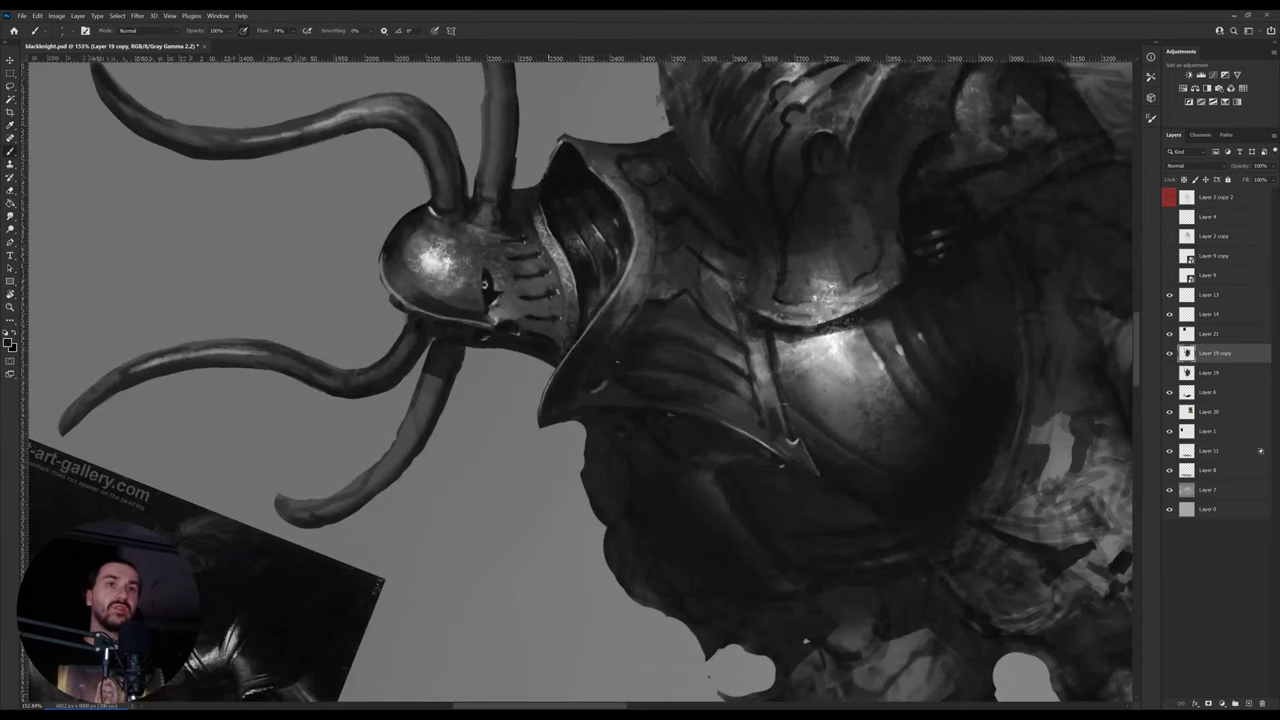
- Brighten the small accent beneath the collar's pointed corner with the helmet's highlight tone, and trim it with a sampled dark grey
{"action": "key", "text": "r"}
{"action": "left_click_drag", "start_coordinate": [788, 330], "coordinate": [793, 409]}
{"action": "key", "text": "b"}
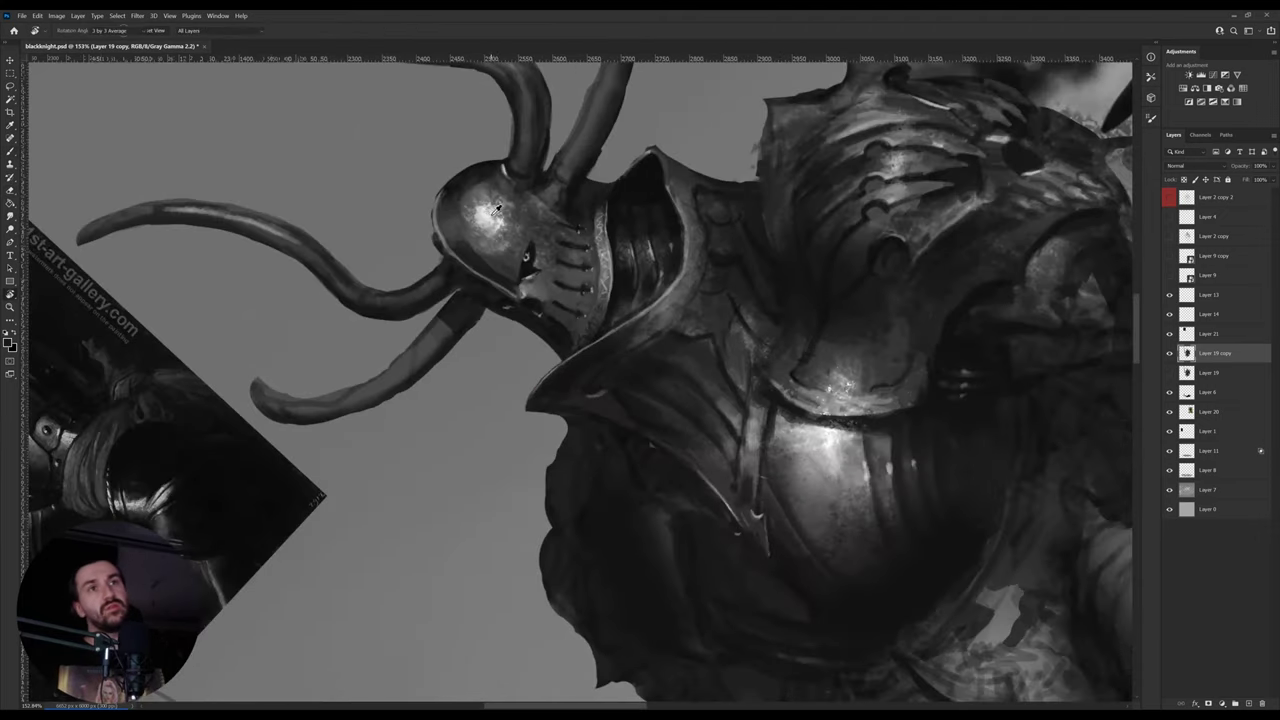
{"action": "left_click", "coordinate": [500, 214], "text": "alt"}
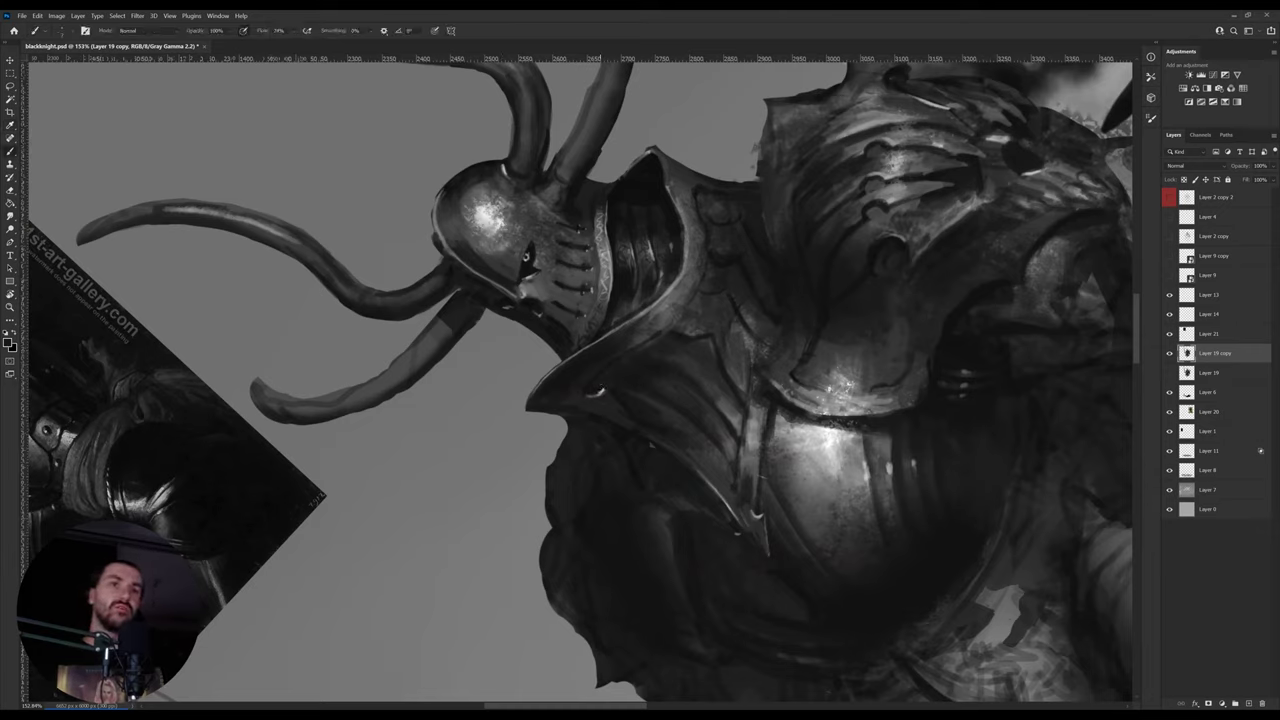
{"action": "left_click", "coordinate": [560, 392], "text": "alt"}
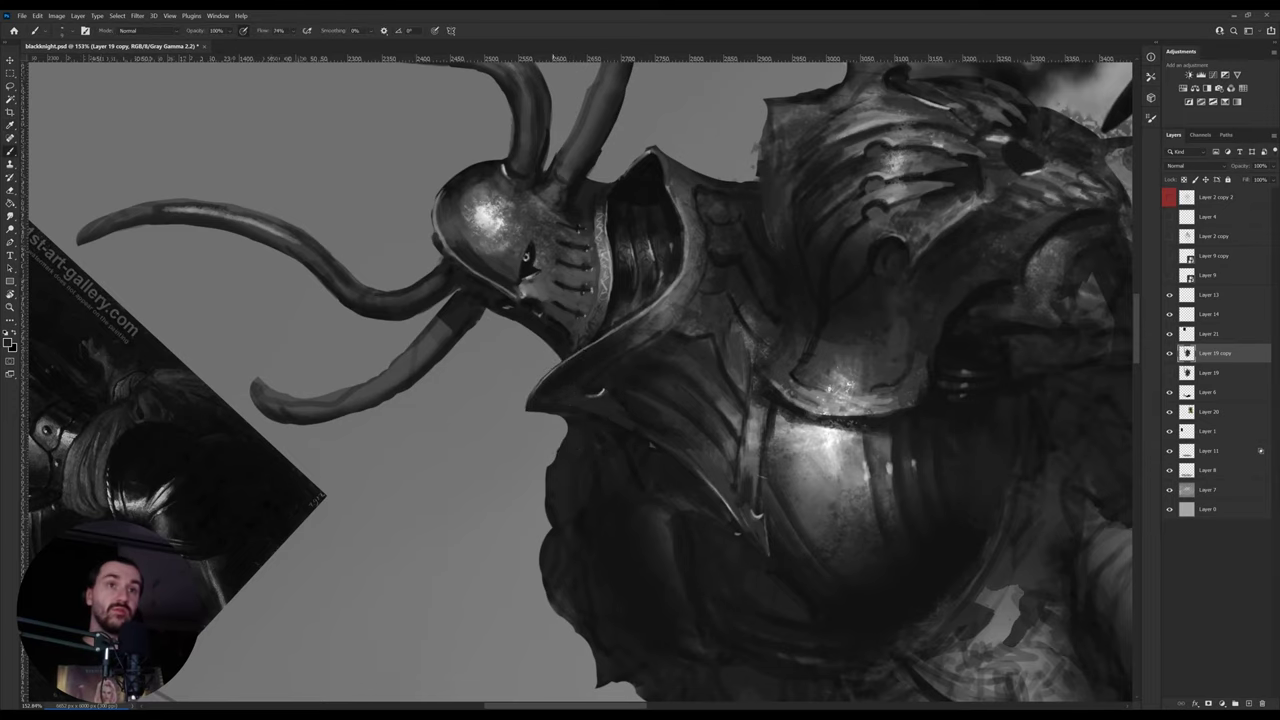
- Shade the underside of the collar's pointed corner and the top of the plate beneath it with sampled dark greys
{"action": "key", "text": "r"}
{"action": "left_click_drag", "start_coordinate": [690, 293], "coordinate": [700, 428]}
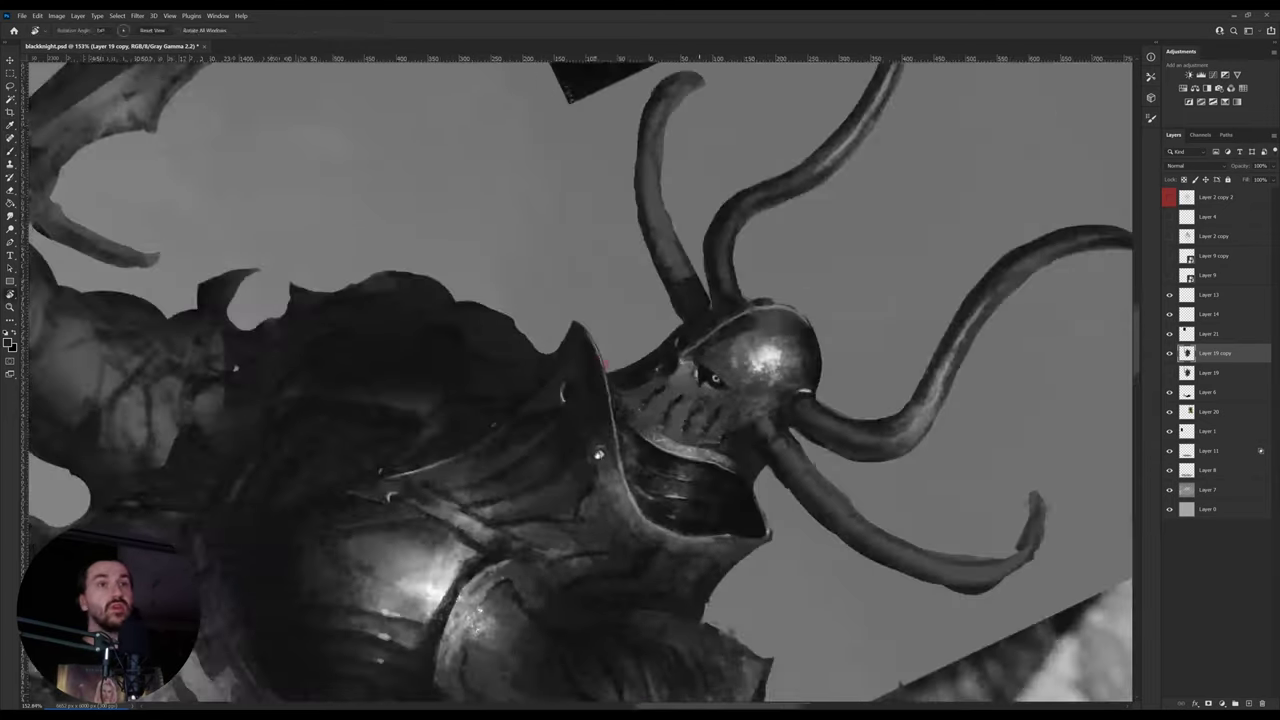
{"action": "left_click", "coordinate": [576, 370], "text": "alt"}
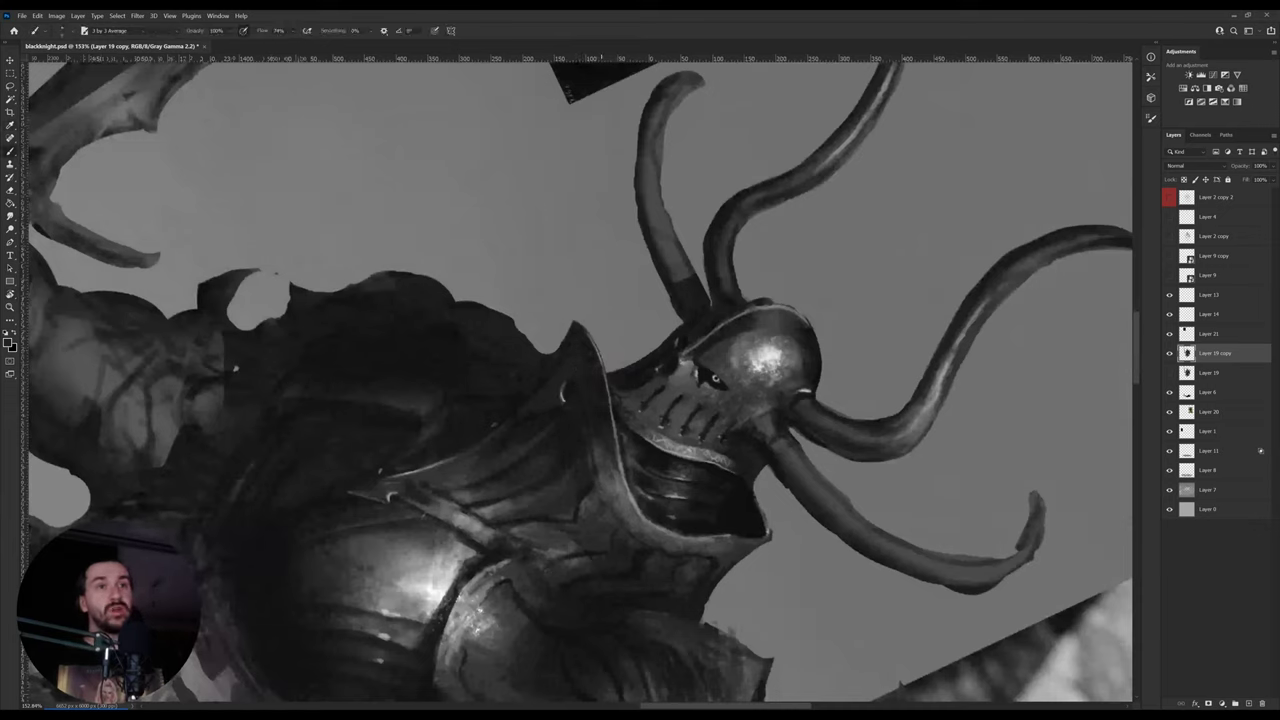
{"action": "left_click", "coordinate": [597, 423], "text": "alt"}
{"action": "left_click", "coordinate": [594, 435], "text": "alt"}
{"action": "left_click", "coordinate": [737, 518], "text": "alt"}
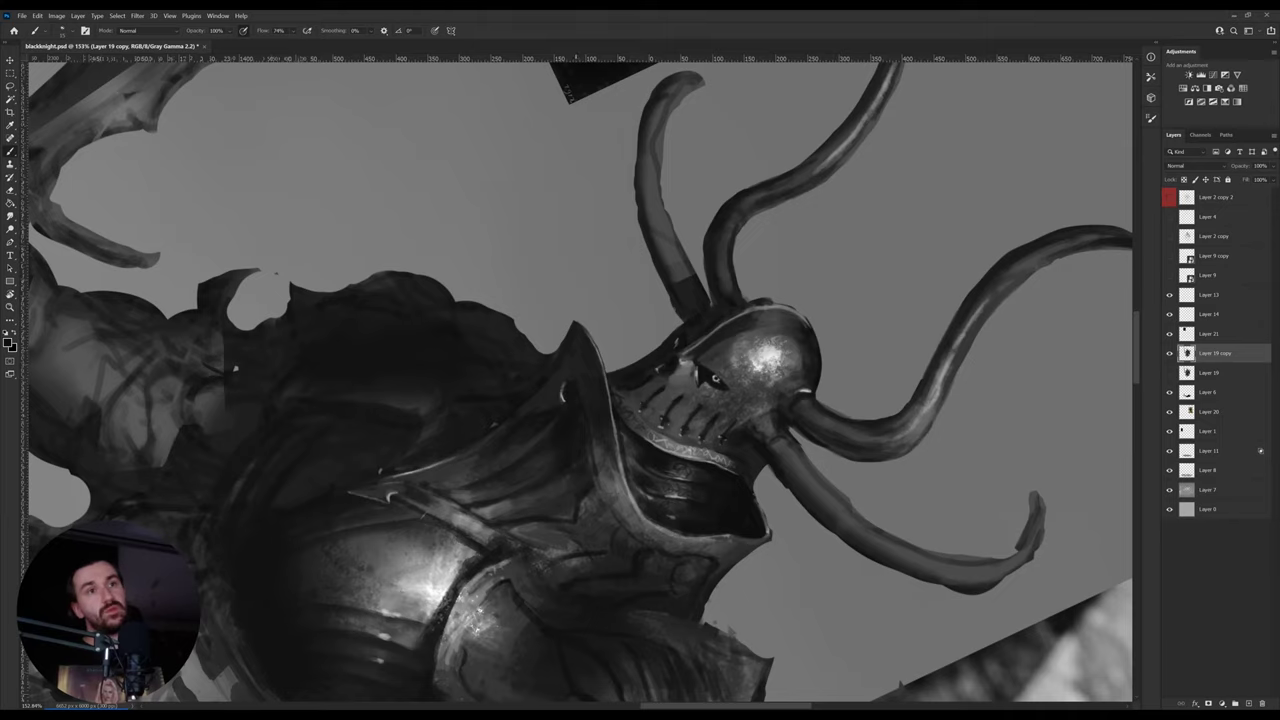
{"action": "left_click", "coordinate": [566, 457], "text": "alt"}
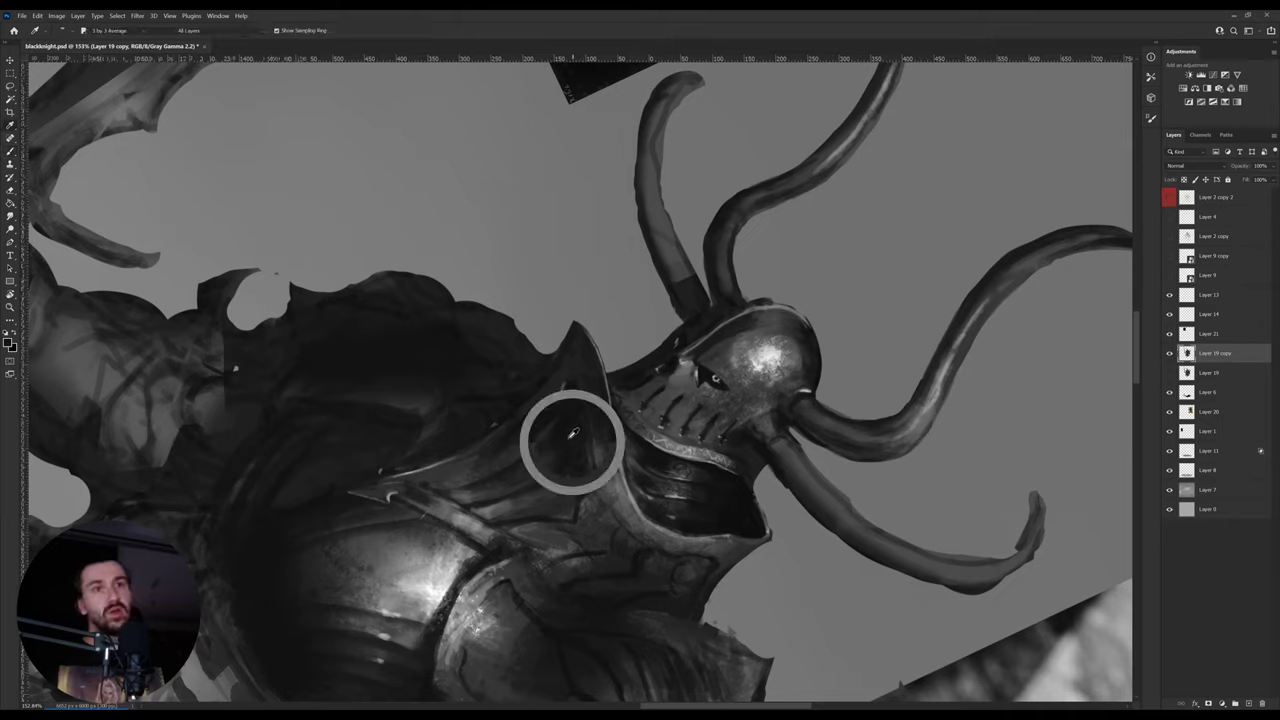
{"action": "left_click", "coordinate": [541, 458], "text": "alt"}
- Deepen the shadow under the collar rim and smooth the folds of the upper-chest plate with nearby sampled dark tones
{"action": "key", "text": "r"}
{"action": "left_click_drag", "start_coordinate": [551, 453], "coordinate": [606, 467]}
{"action": "left_click", "coordinate": [606, 464], "text": "alt"}
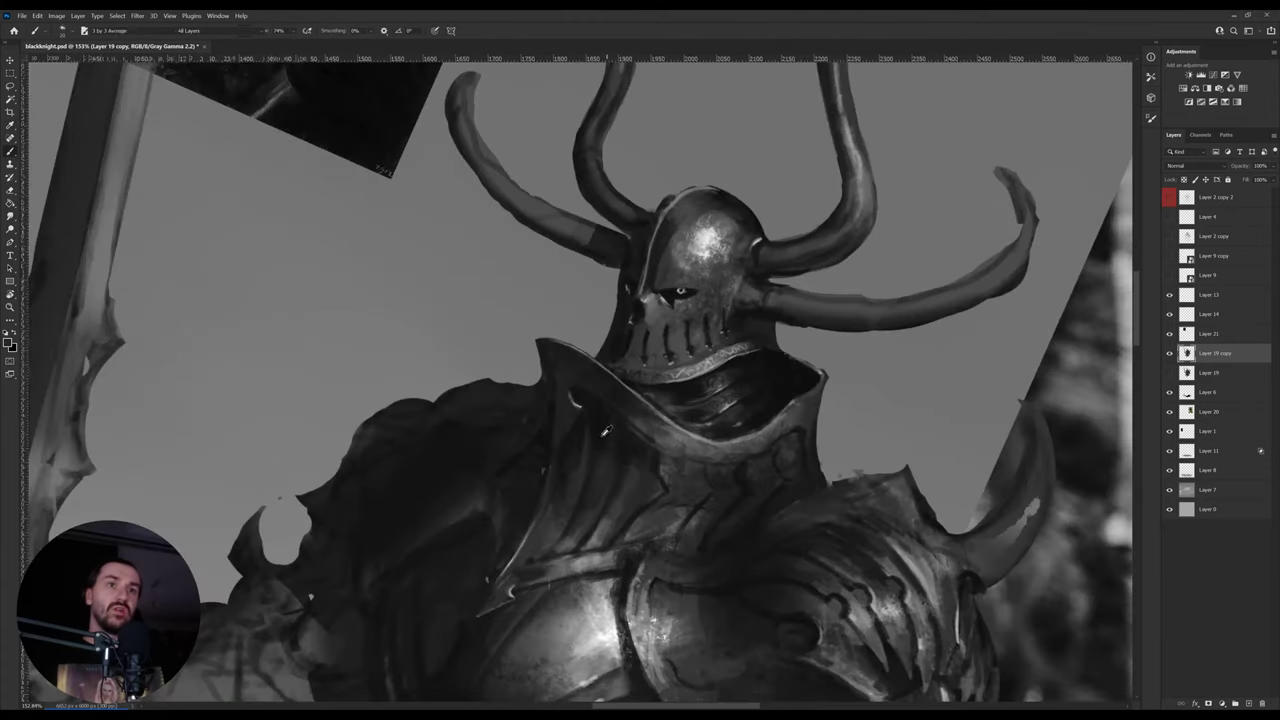
{"action": "left_click", "coordinate": [602, 431], "text": "alt"}
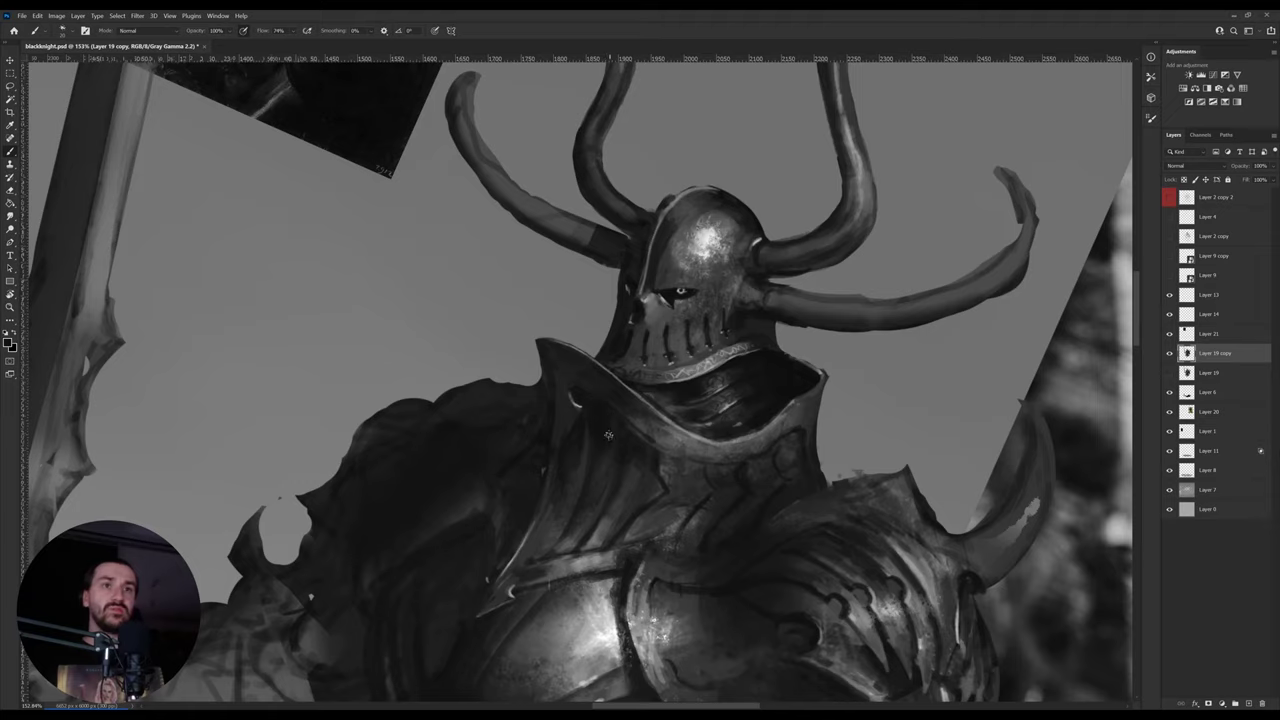
{"action": "left_click", "coordinate": [587, 414], "text": "alt"}
{"action": "left_click", "coordinate": [586, 450], "text": "alt"}
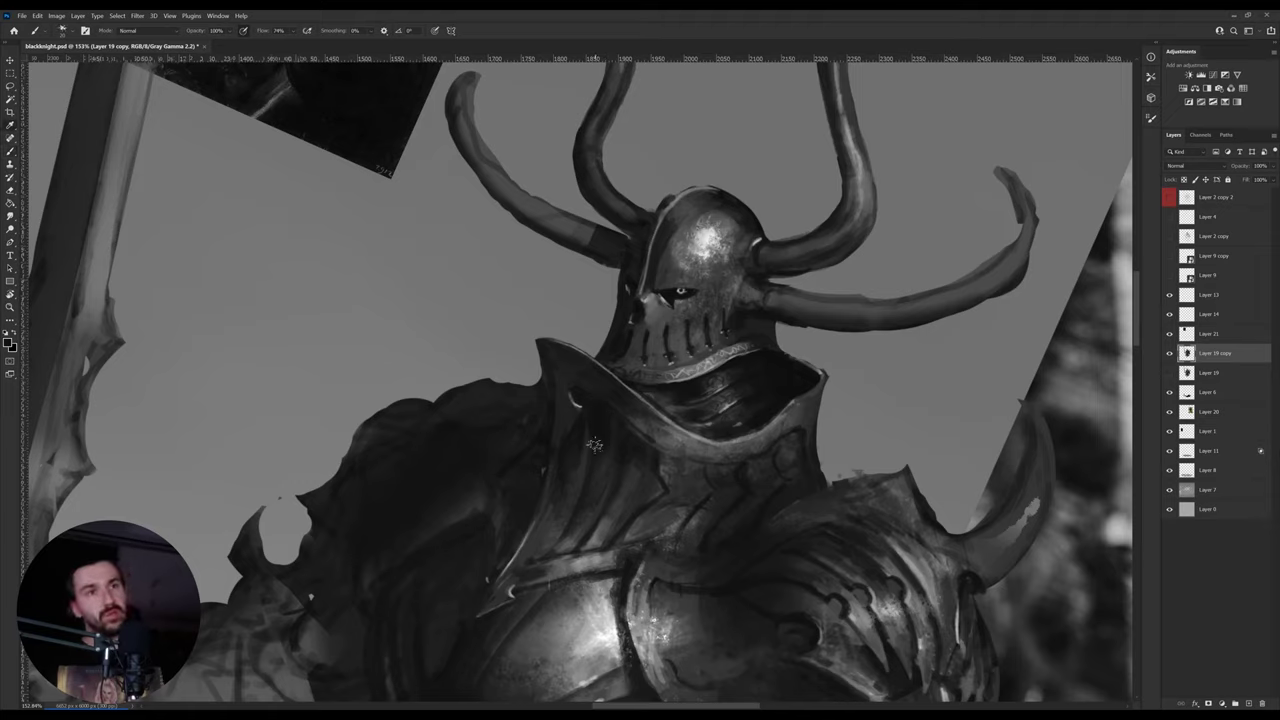
{"action": "left_click", "coordinate": [575, 428], "text": "alt"}
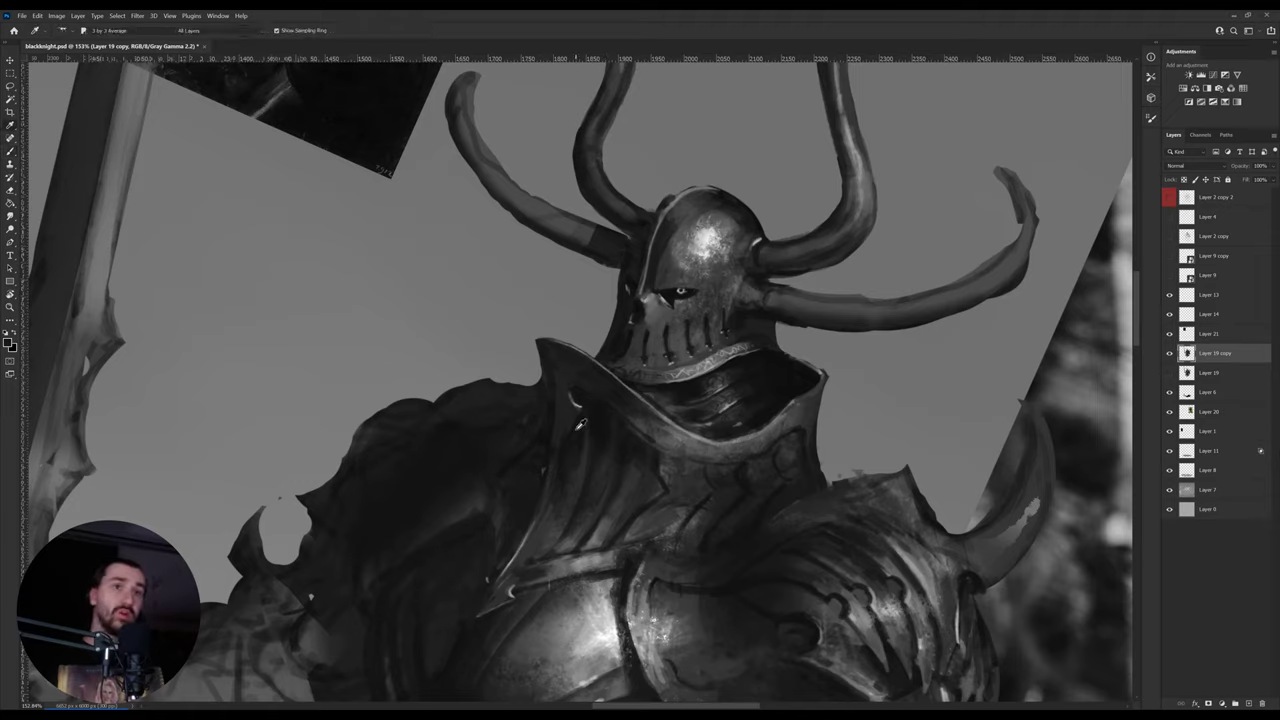
{"action": "left_click", "coordinate": [595, 414], "text": "alt"}
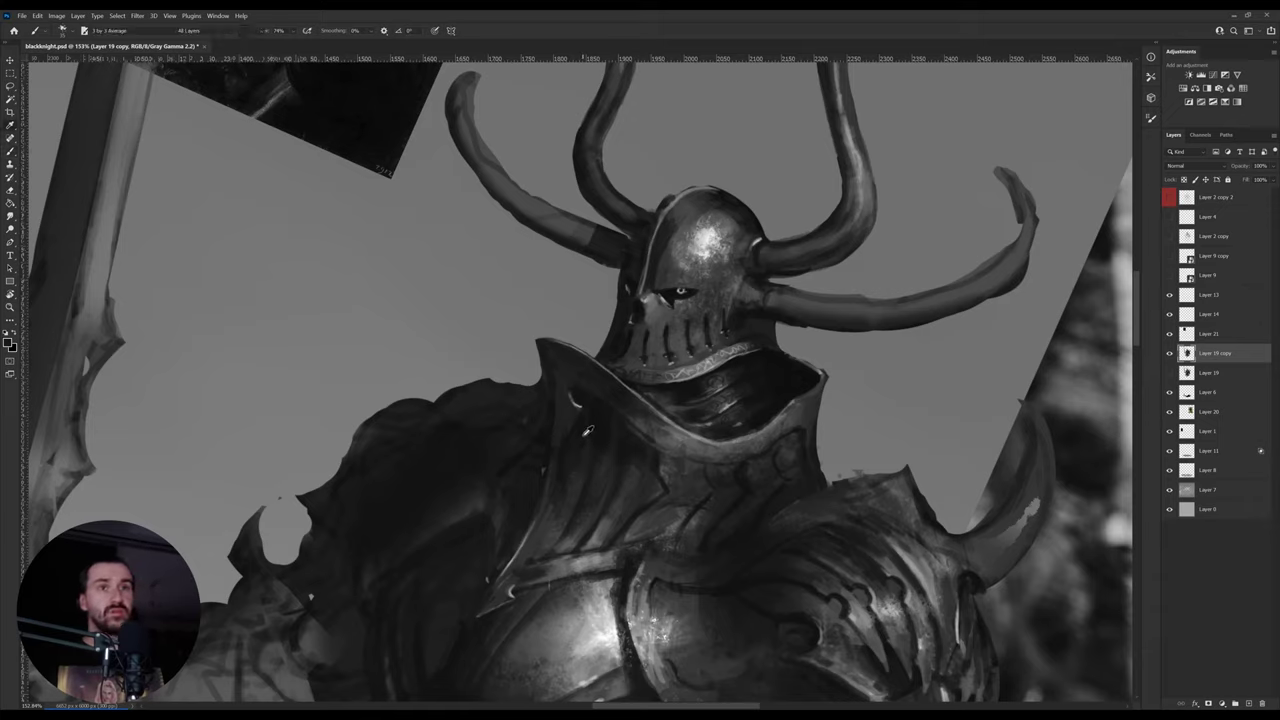
{"action": "left_click", "coordinate": [601, 428], "text": "alt"}
{"action": "left_click", "coordinate": [604, 428], "text": "alt"}
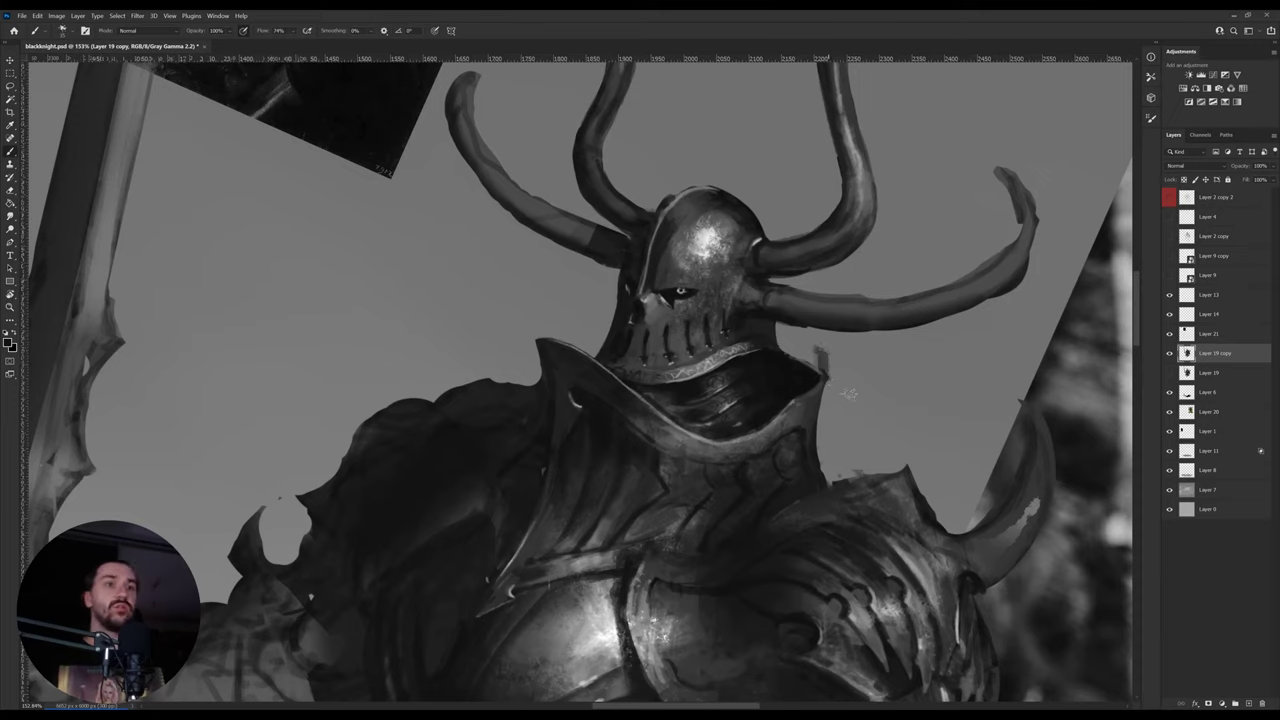
- Refine the collar rim near its corner on the skull-pauldron side with a tone sampled at the inner edge
{"action": "key", "text": "r"}
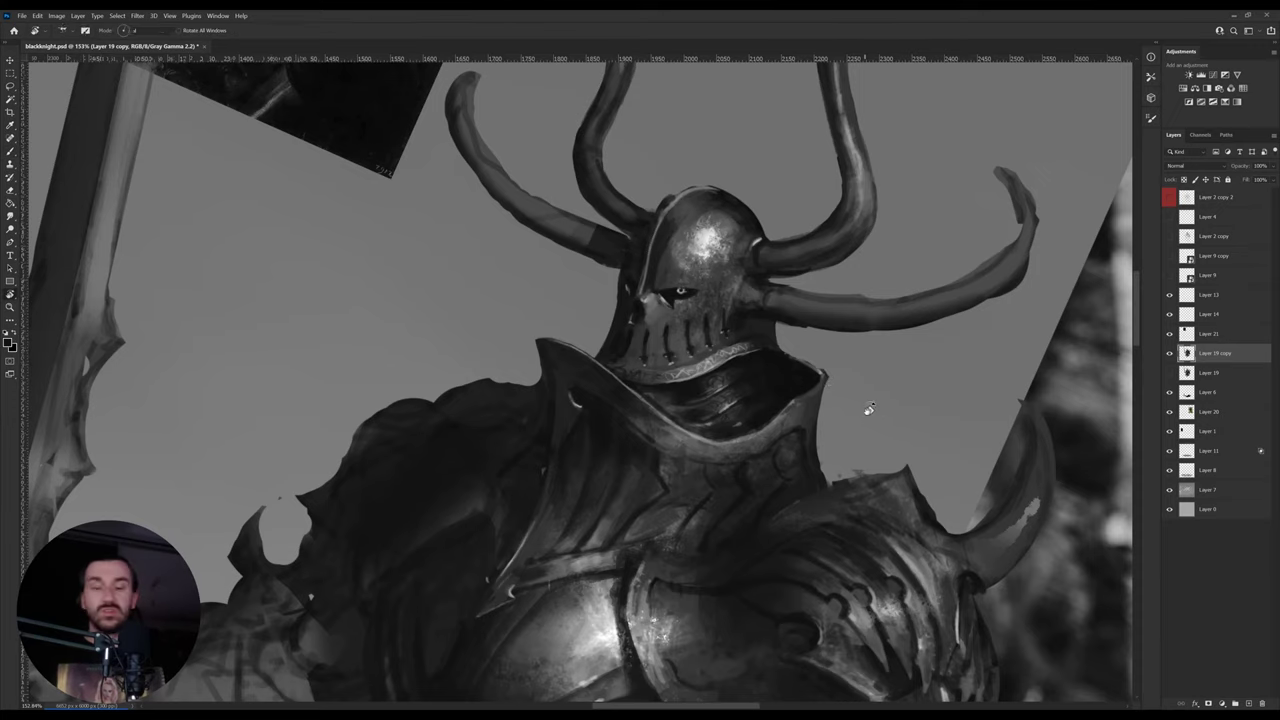
{"action": "left_click_drag", "start_coordinate": [866, 408], "coordinate": [652, 265]}
{"action": "key", "text": "b"}
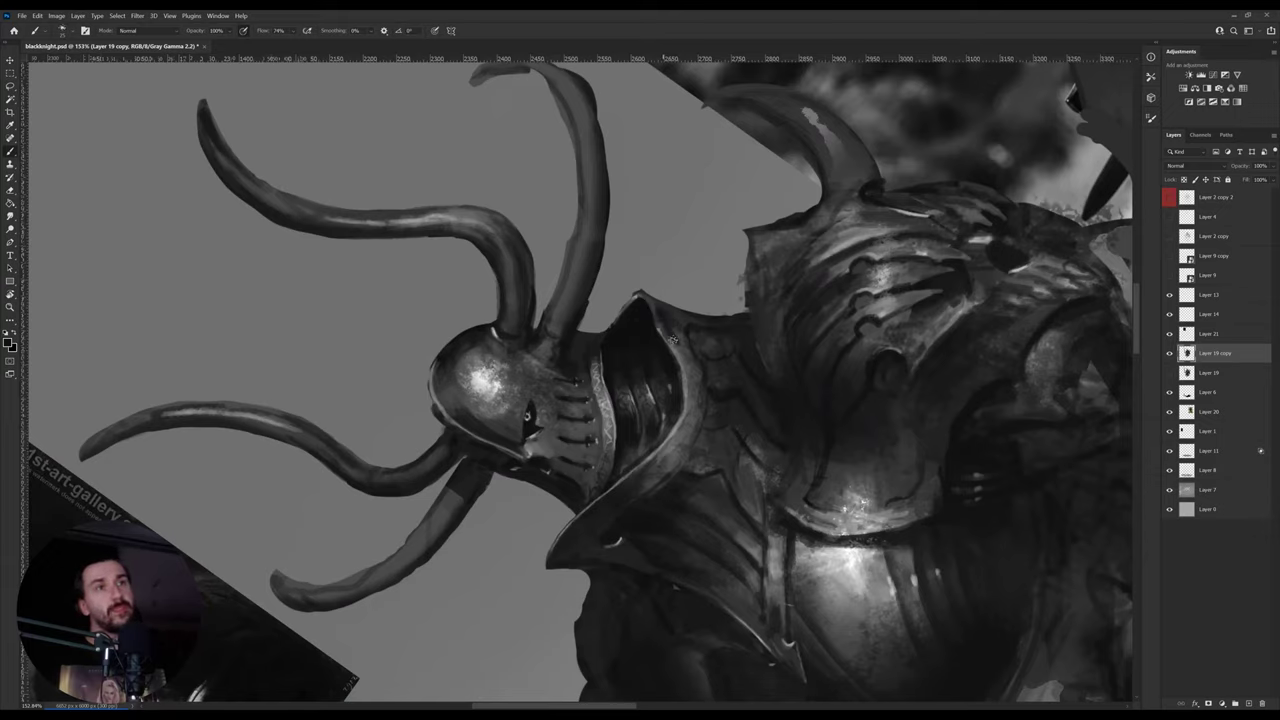
{"action": "key", "text": "r"}
{"action": "left_click_drag", "start_coordinate": [682, 347], "coordinate": [500, 415]}
{"action": "key", "text": "i"}
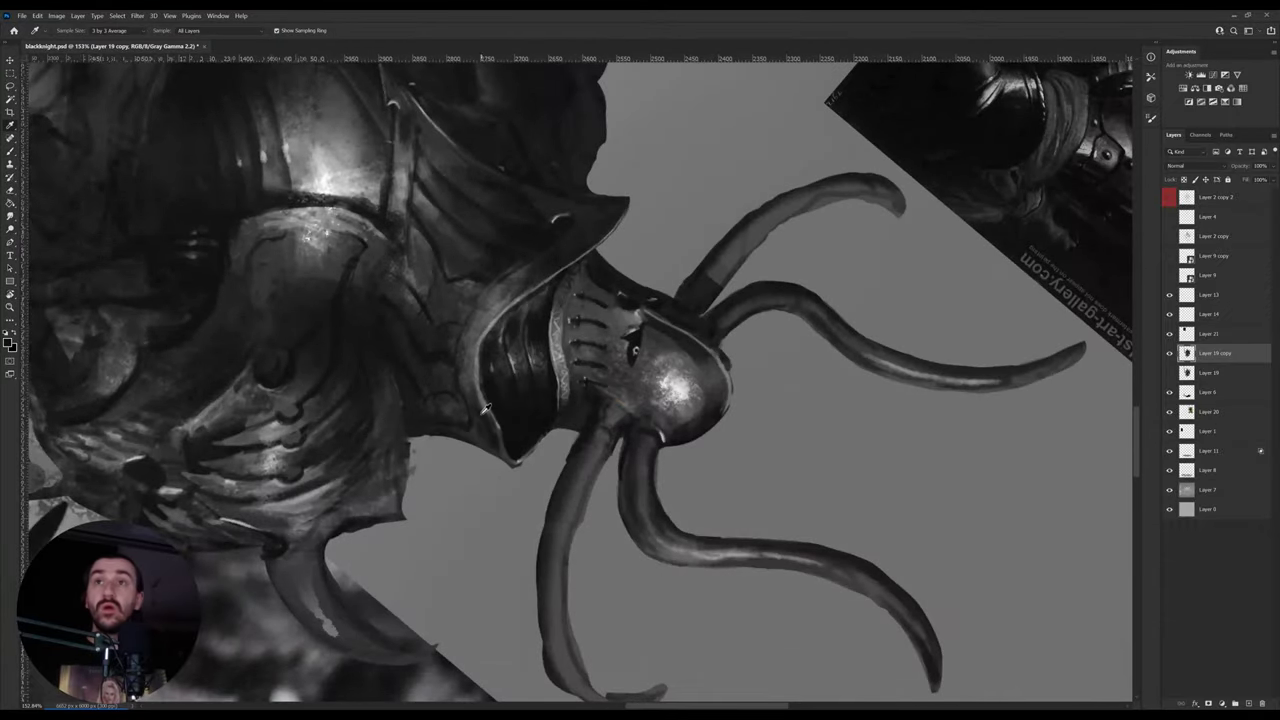
{"action": "left_click", "coordinate": [490, 427]}
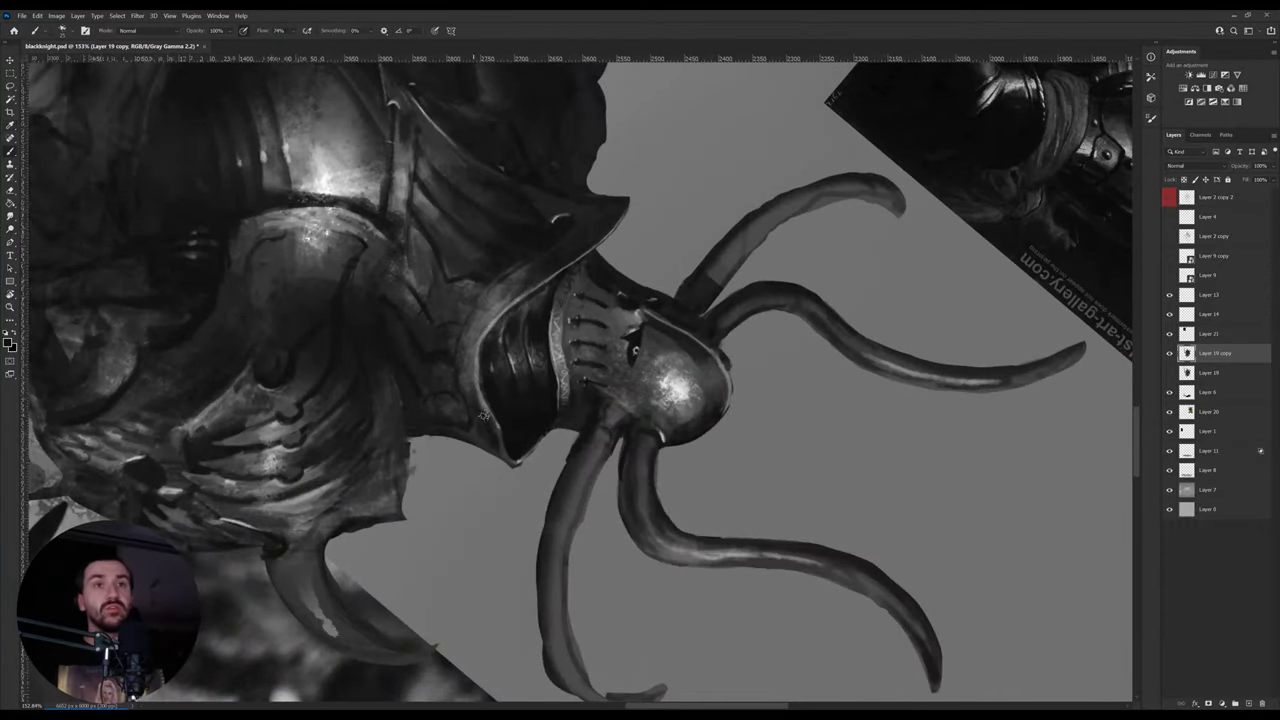
{"action": "left_click_drag", "start_coordinate": [467, 386], "coordinate": [488, 417]}
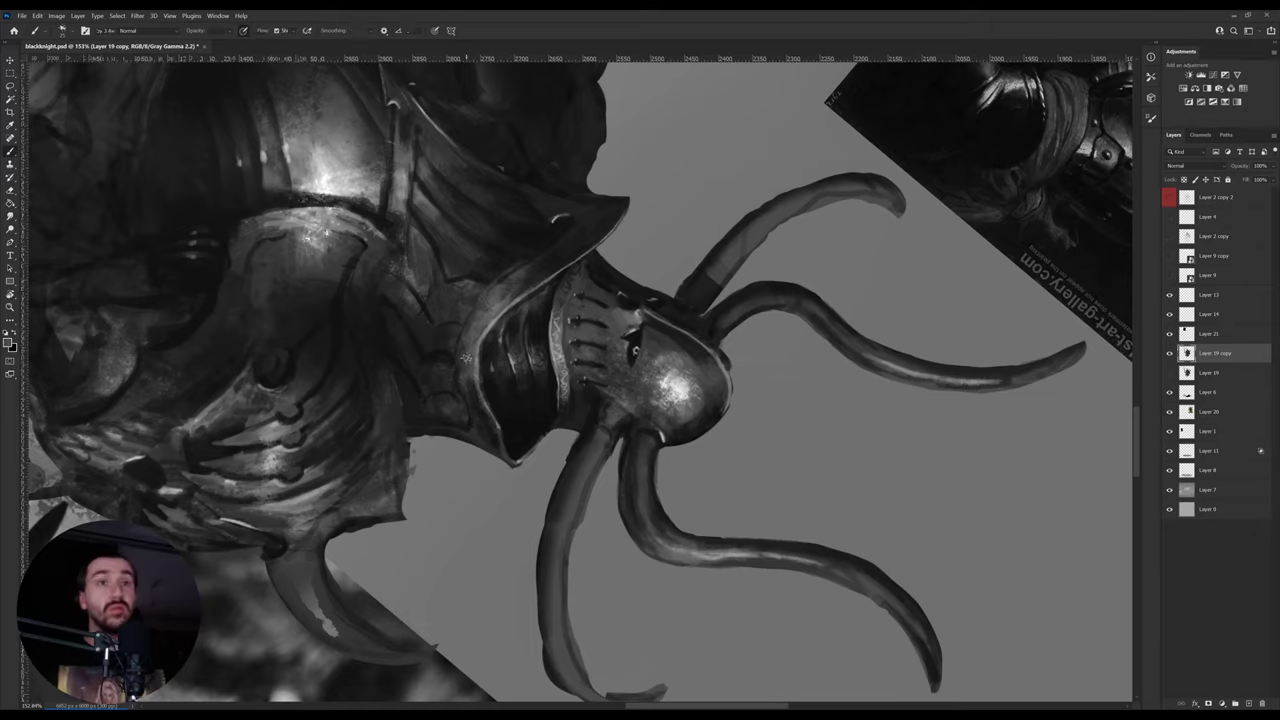
- Sharpen the collar opening's inner edge with alternating rim greys and dark interior tones sampled beside it
{"action": "key", "text": "p"}
{"action": "key", "text": "i"}
{"action": "left_click", "coordinate": [464, 361]}
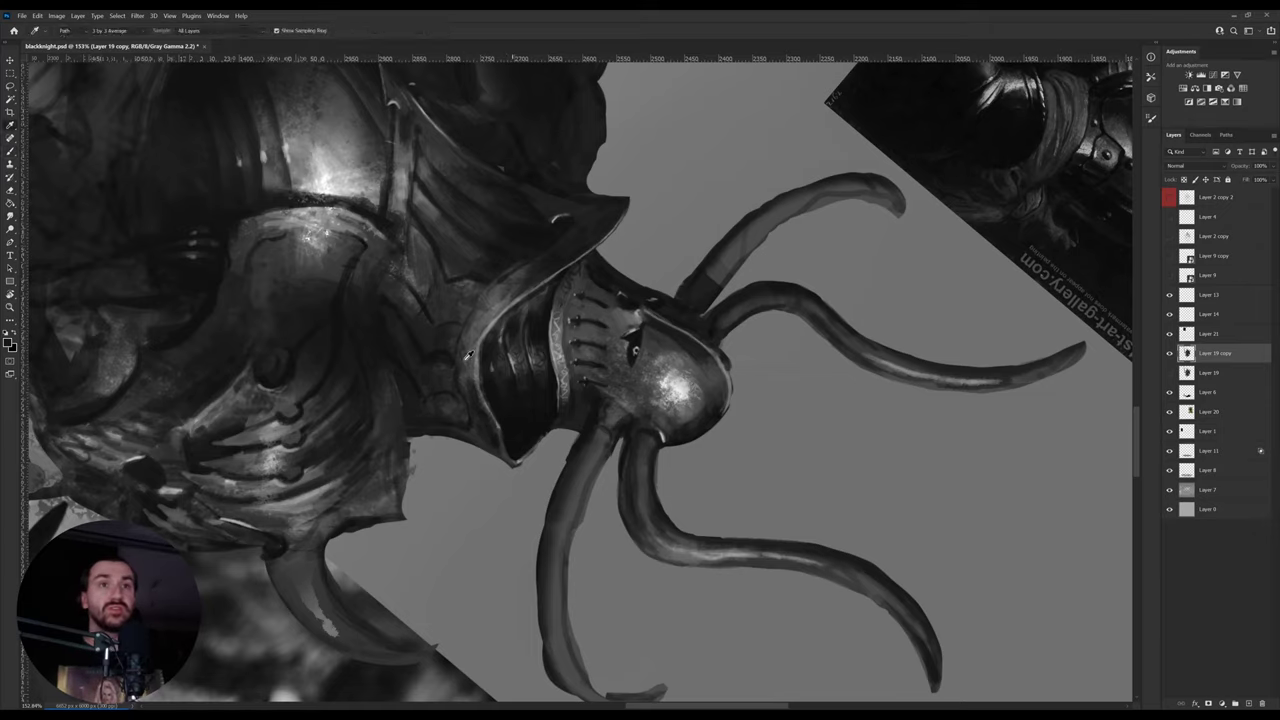
{"action": "key", "text": "b"}
{"action": "key", "text": "i"}
{"action": "key", "text": "b"}
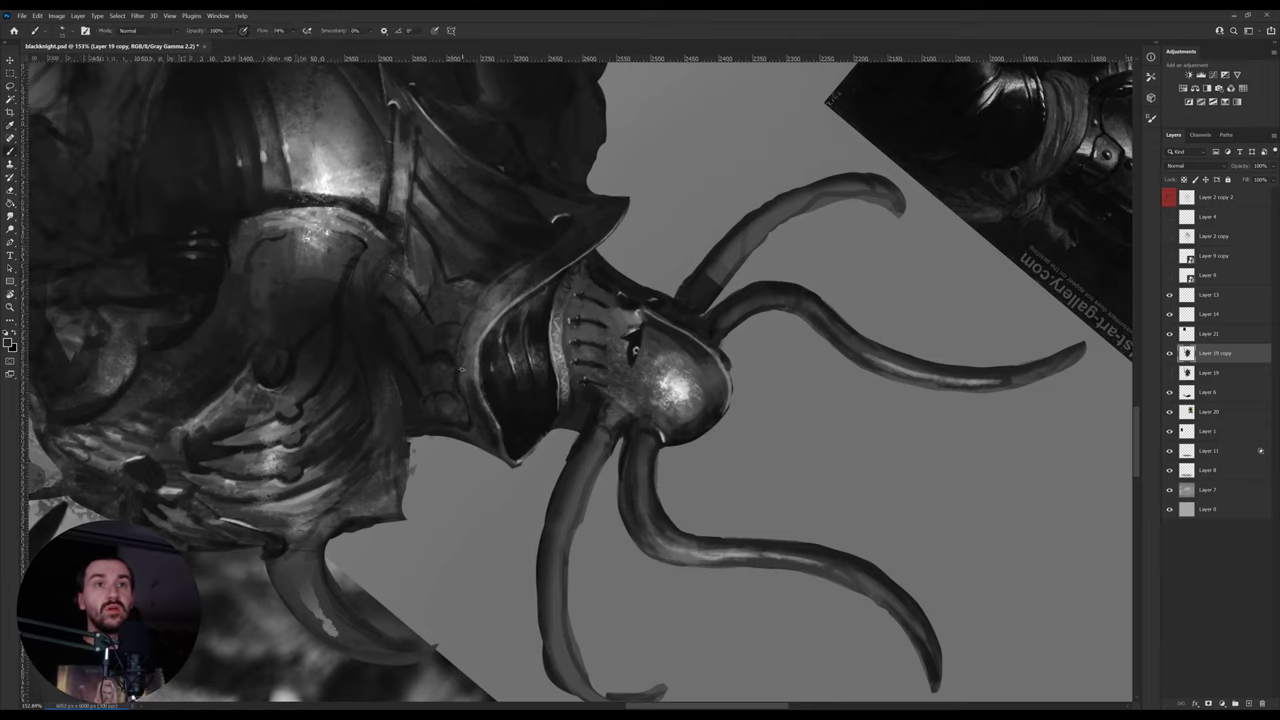
{"action": "left_click", "coordinate": [494, 398], "text": "alt"}
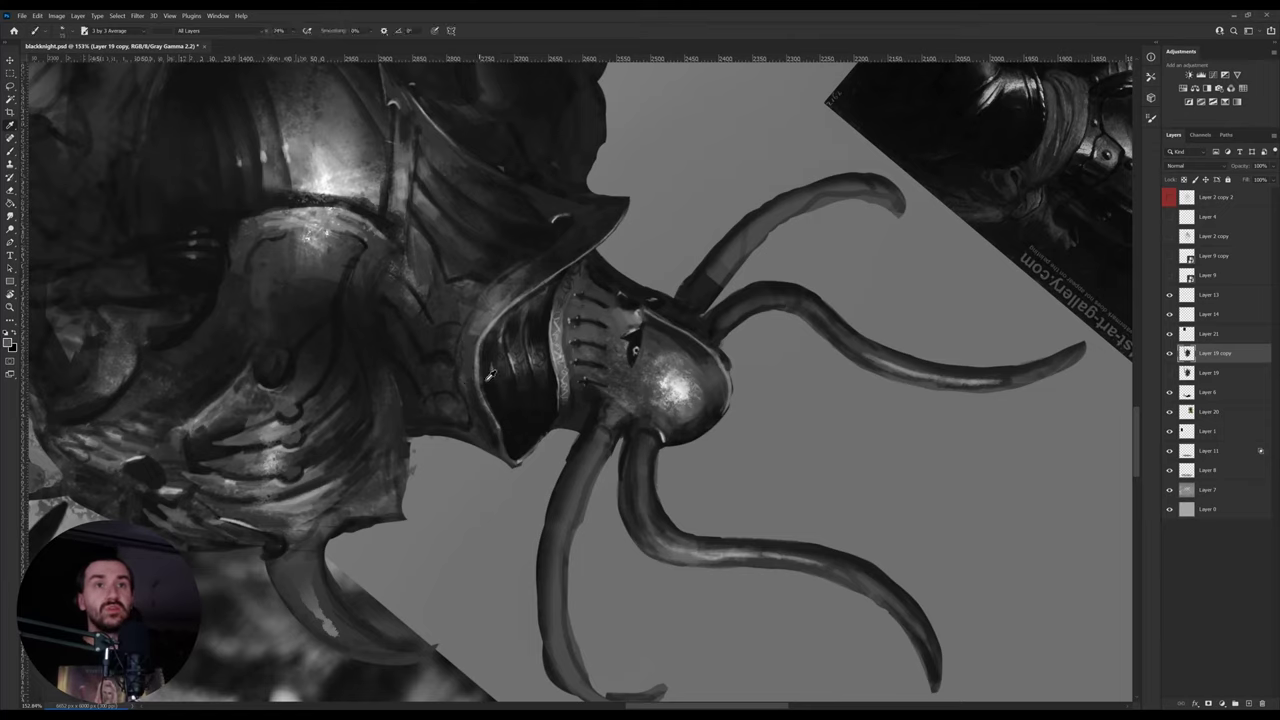
{"action": "left_click", "coordinate": [486, 391], "text": "alt"}
{"action": "key", "text": "i"}
{"action": "key", "text": "b"}
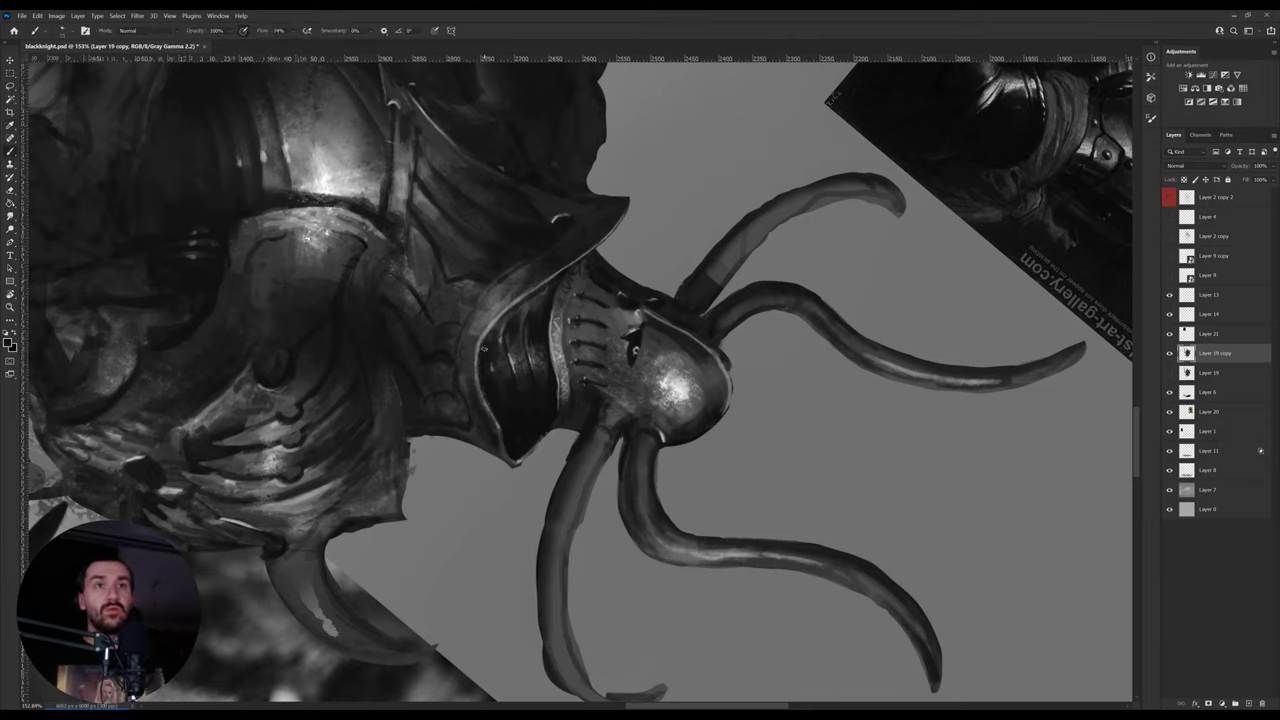
{"action": "left_click_drag", "start_coordinate": [491, 371], "coordinate": [509, 425]}
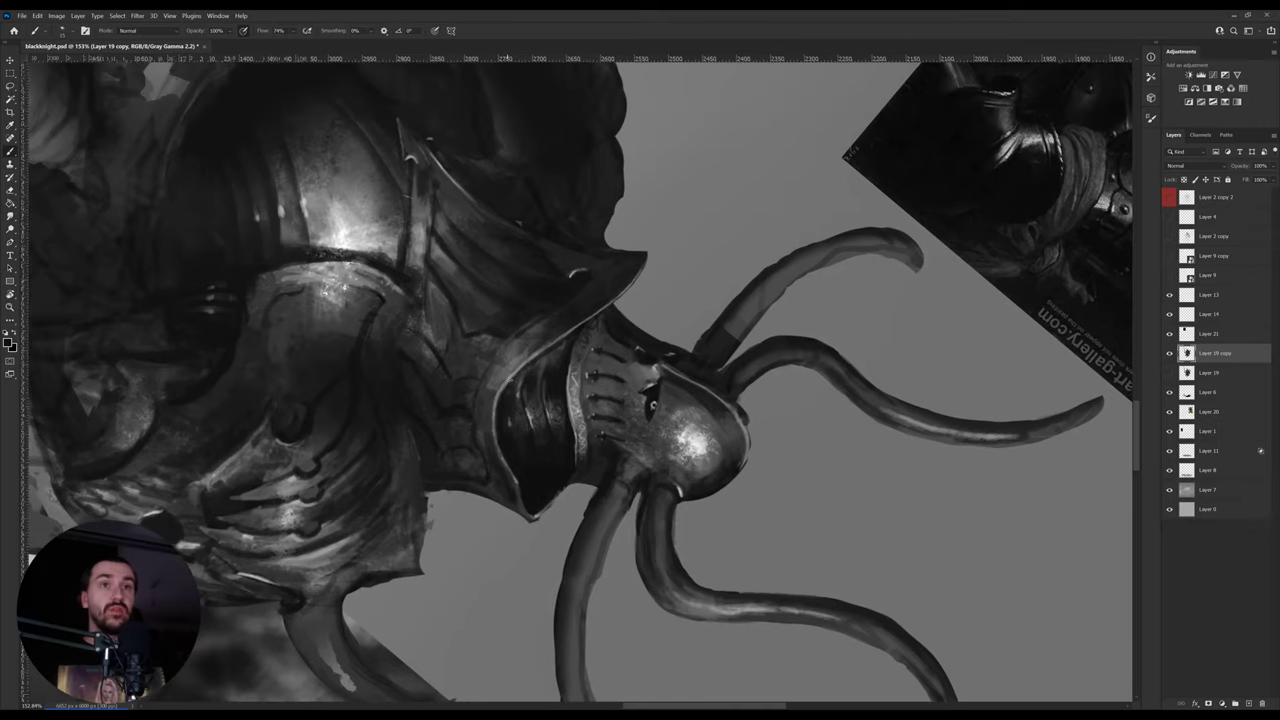
- Even out the shading across the front curve of the collar rim with sampled mid and dark greys
{"action": "left_click", "coordinate": [494, 391], "text": "alt"}
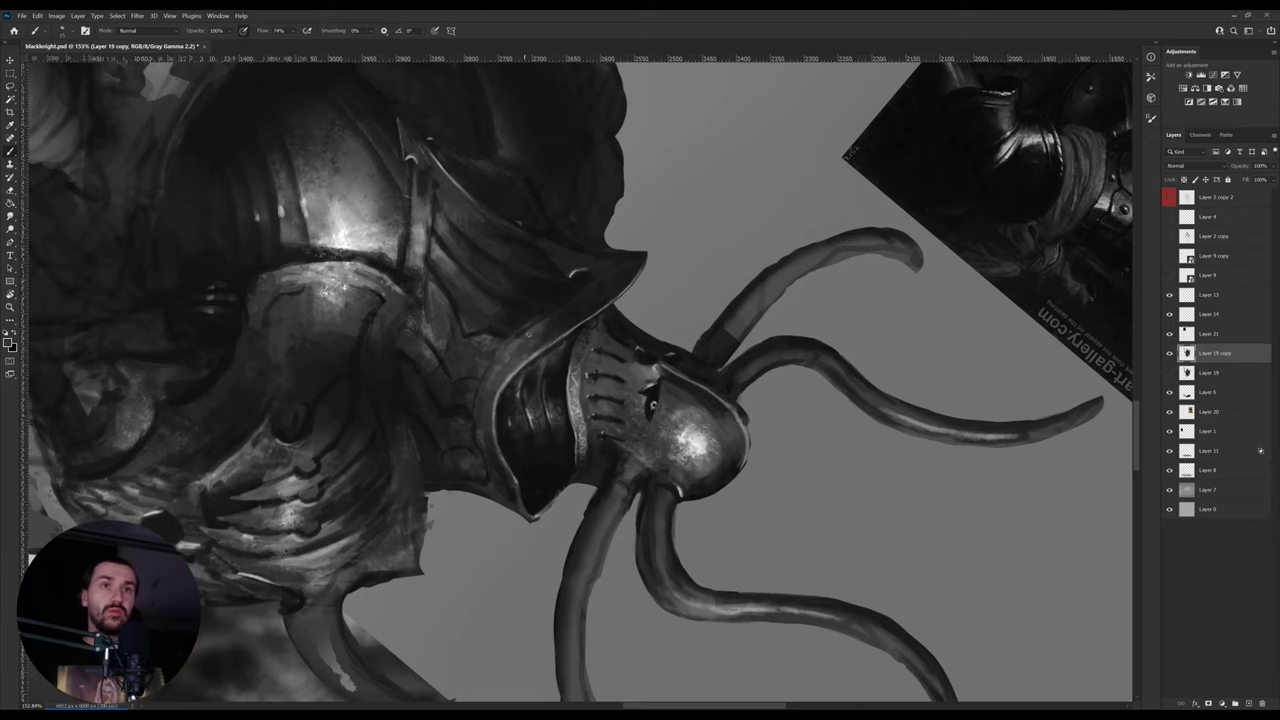
{"action": "key", "text": "r"}
{"action": "mouse_move", "coordinate": [558, 331]}
{"action": "left_mouse_down"}
{"action": "mouse_move", "coordinate": [635, 388]}
{"action": "mouse_move", "coordinate": [630, 407]}
{"action": "mouse_move", "coordinate": [643, 348]}
{"action": "left_mouse_up"}
{"action": "left_click", "coordinate": [631, 412], "text": "alt"}
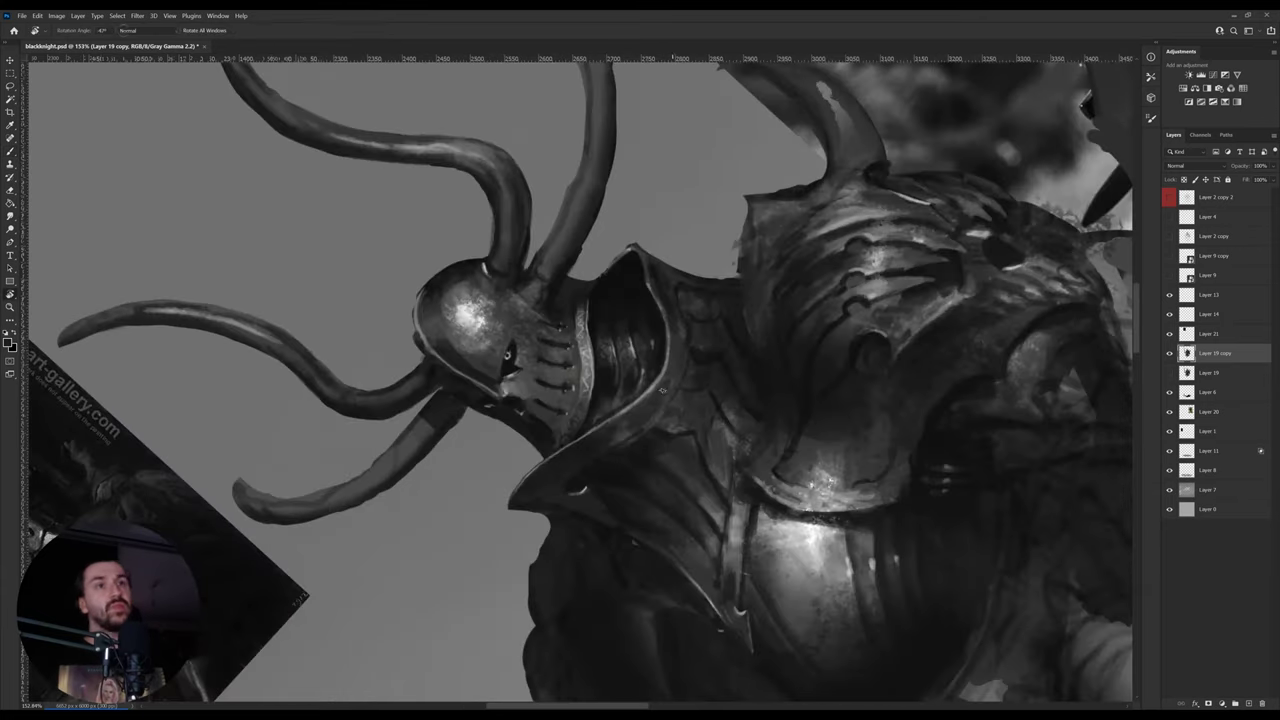
- Define the carved ornament grooves on the collar panel beside the skull pauldron with sampled dark and mid greys
{"action": "key", "text": "r"}
{"action": "left_click_drag", "start_coordinate": [835, 348], "coordinate": [660, 467]}
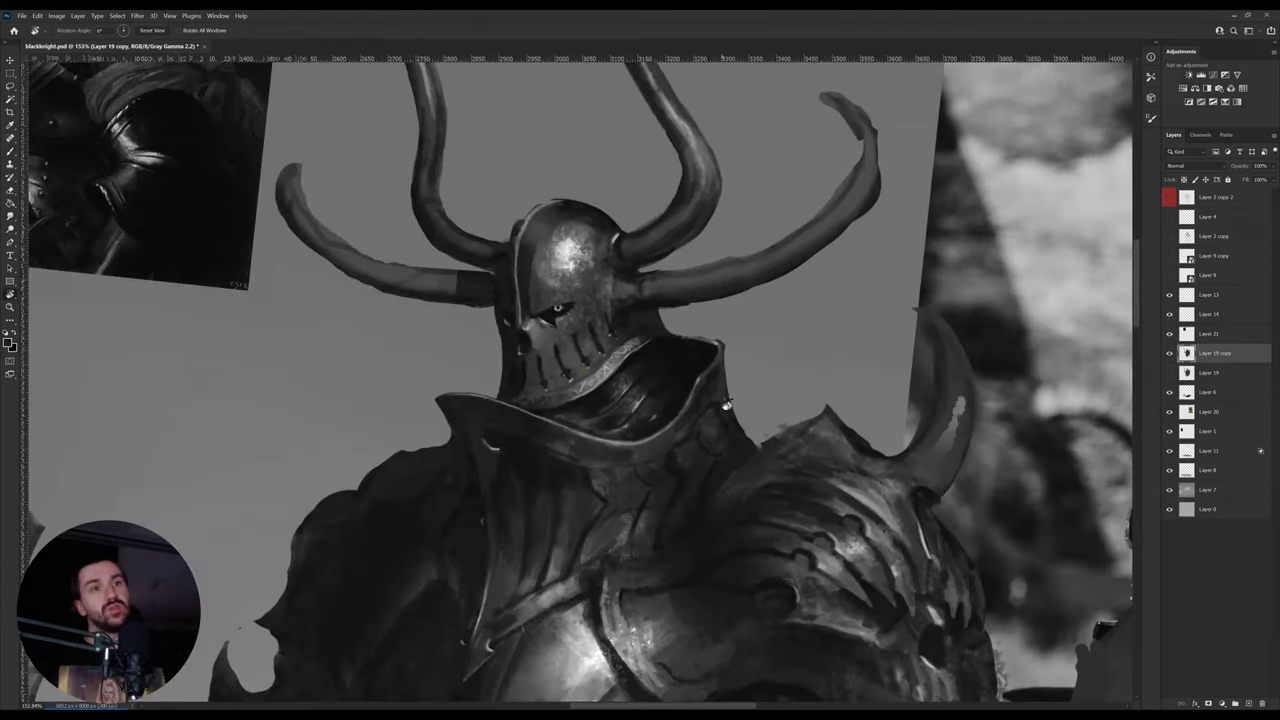
{"action": "left_click_drag", "start_coordinate": [727, 404], "coordinate": [713, 398]}
{"action": "left_click_drag", "start_coordinate": [830, 538], "coordinate": [838, 452]}
{"action": "key", "text": "b"}
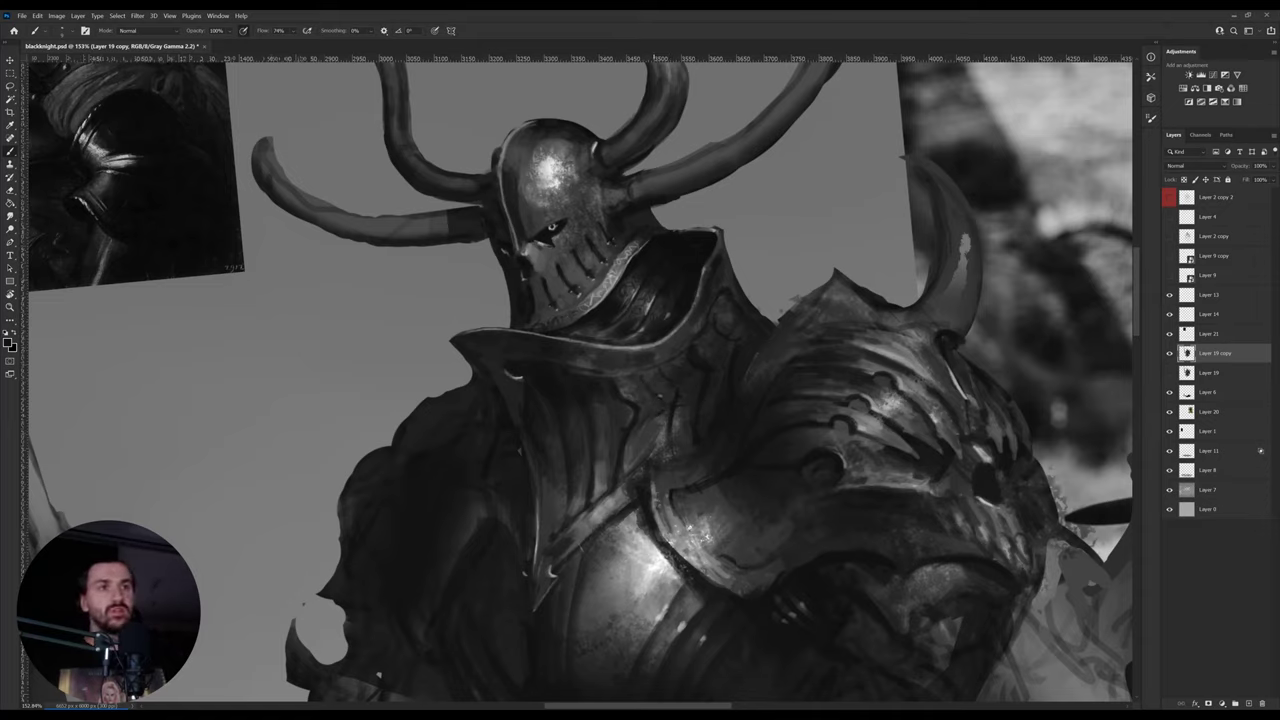
{"action": "left_click", "coordinate": [682, 420], "text": "alt"}
{"action": "left_click_drag", "start_coordinate": [685, 411], "coordinate": [672, 433]}
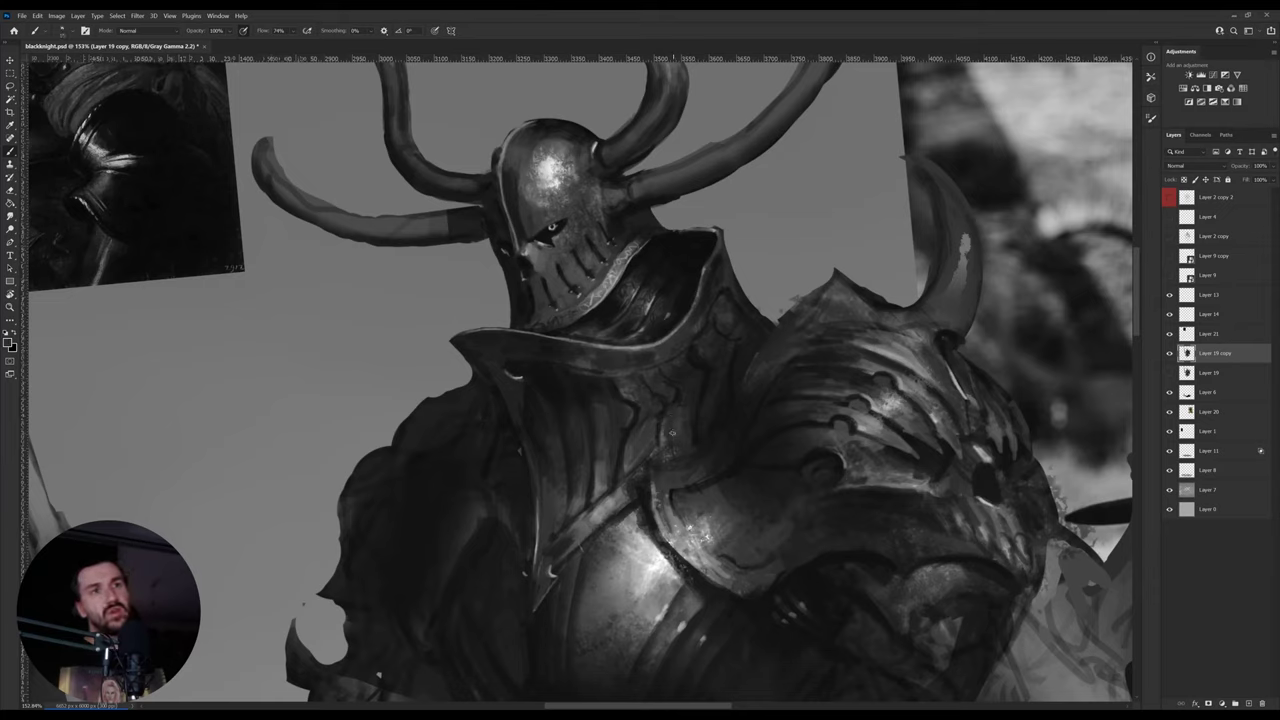
{"action": "left_click", "coordinate": [695, 364], "text": "alt"}
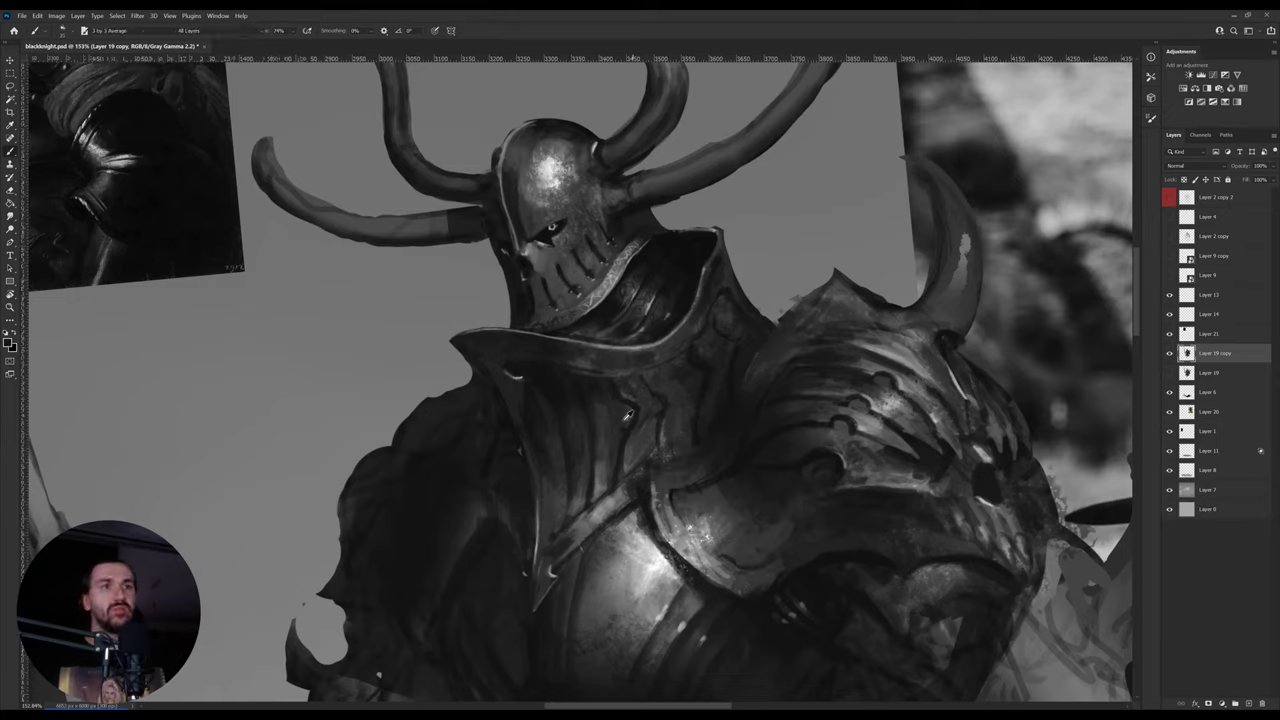
{"action": "left_click", "coordinate": [778, 449], "text": "alt"}
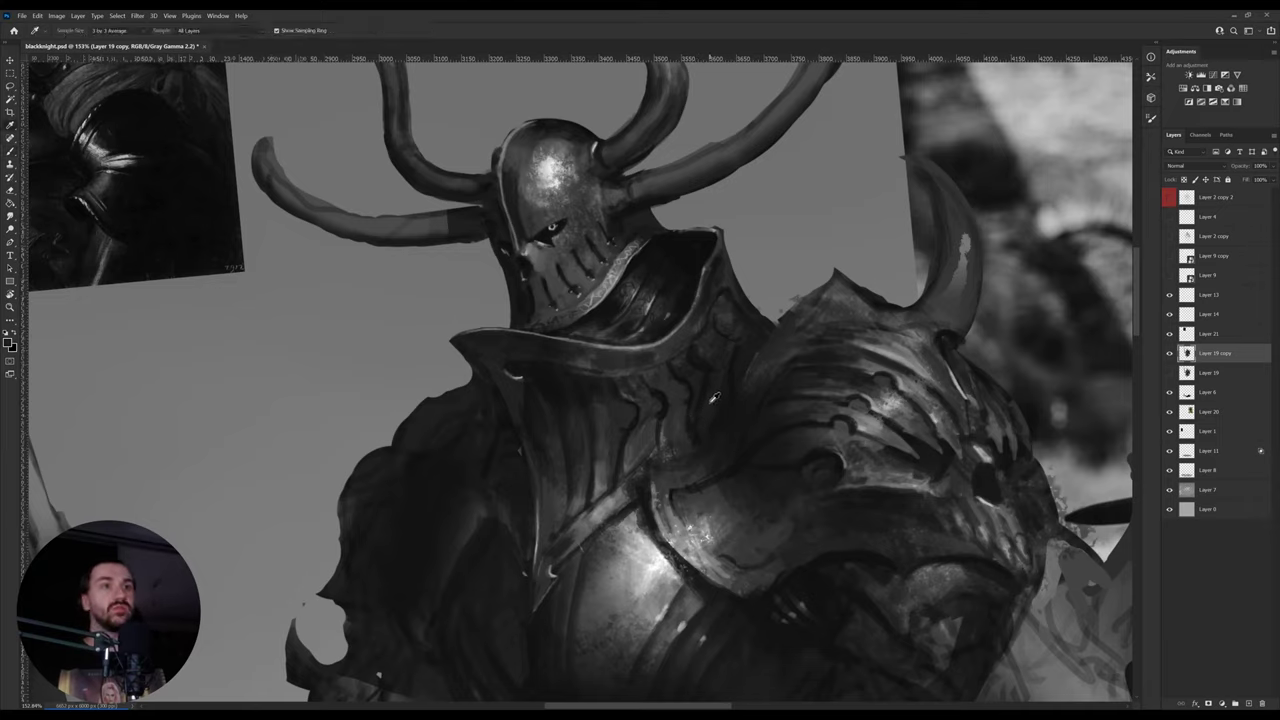
{"action": "left_click", "coordinate": [704, 352], "text": "alt"}
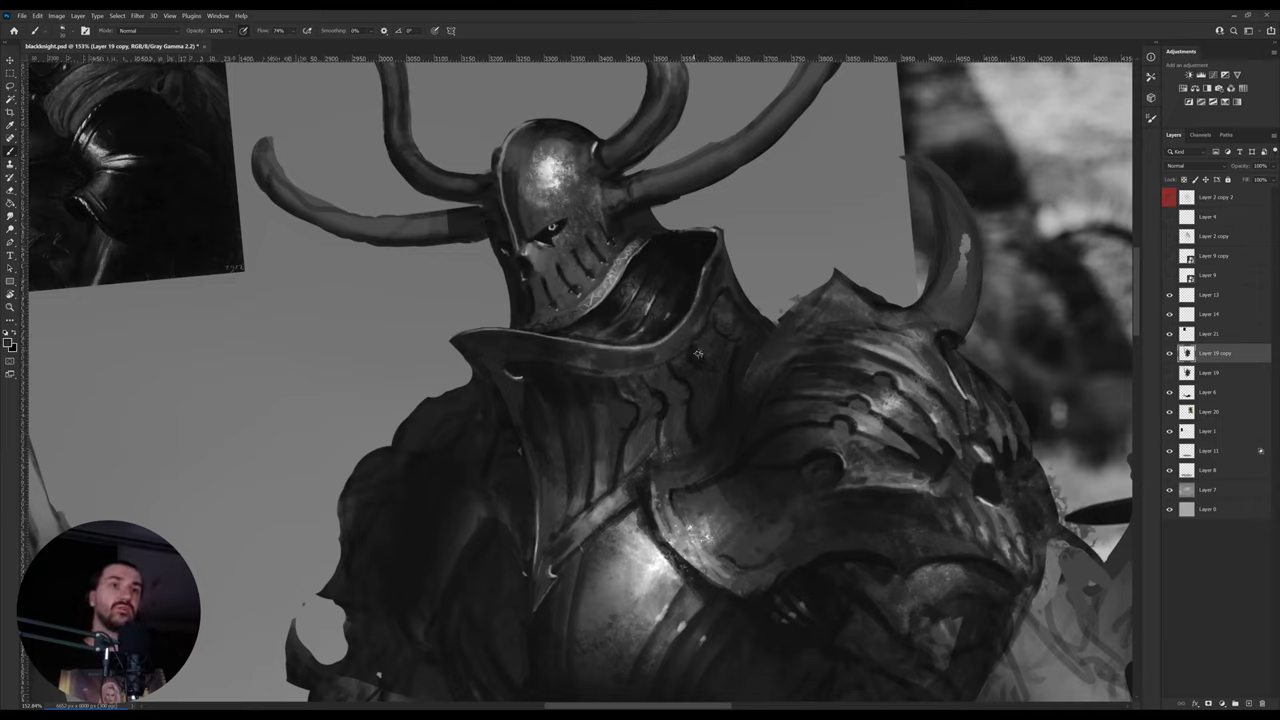
- Deepen the hooked ornament groove nearest the skull pauldron on the collar panel with dark tones sampled around it
{"action": "left_click", "coordinate": [689, 377], "text": "alt"}
{"action": "left_click", "coordinate": [686, 377], "text": "alt"}
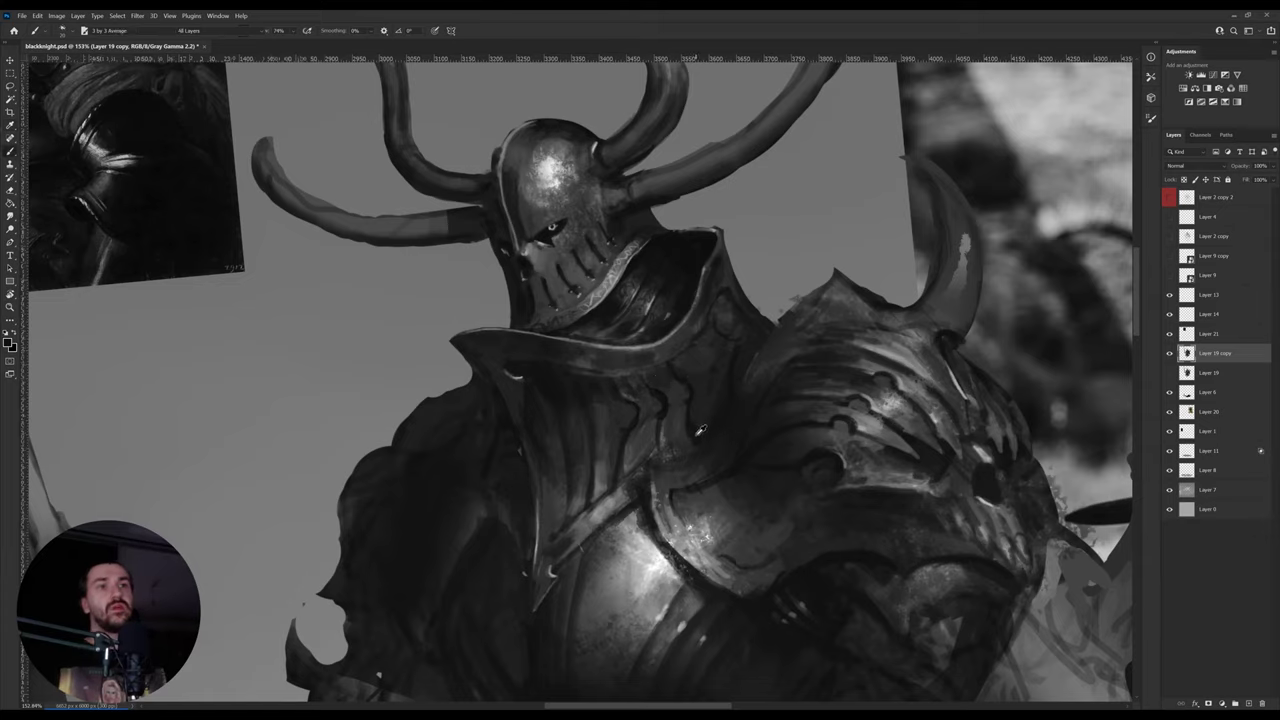
{"action": "left_click", "coordinate": [695, 439], "text": "alt"}
{"action": "left_click", "coordinate": [695, 439], "text": "alt"}
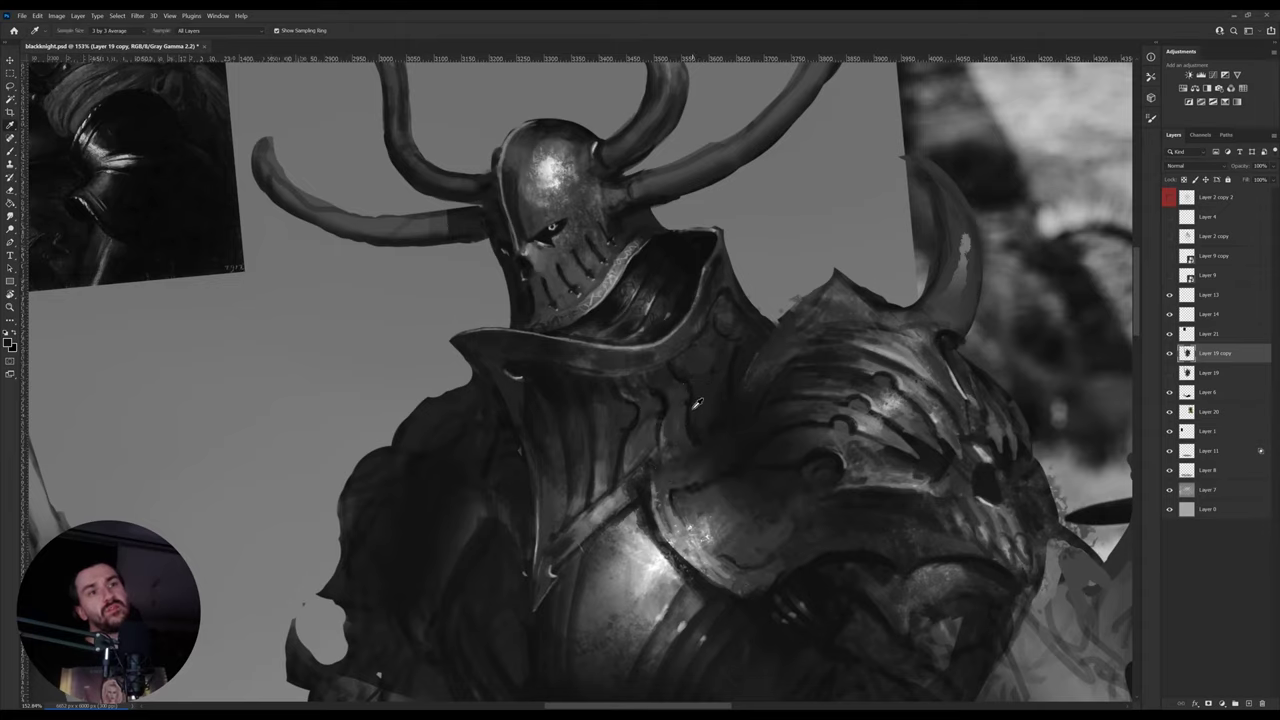
{"action": "left_click", "coordinate": [695, 439], "text": "alt"}
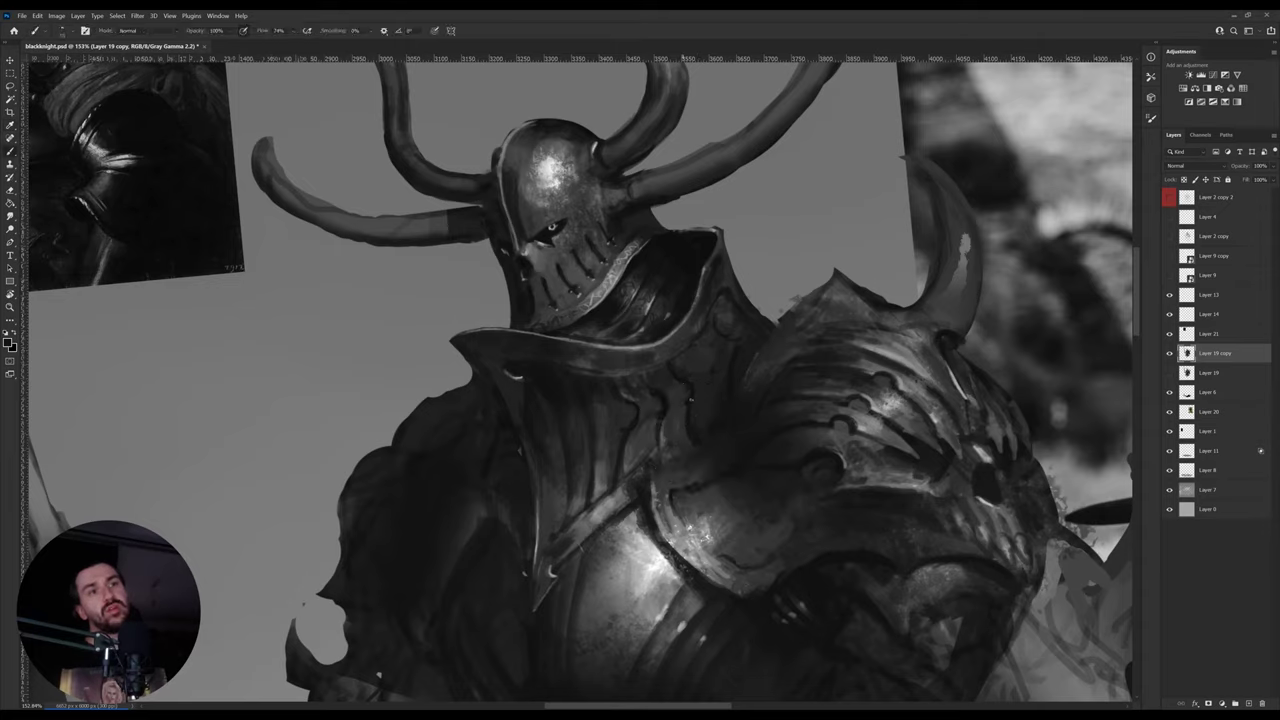
- Refine the edges of the two outer collar grooves with thin strokes in greys sampled beside them
{"action": "left_click", "coordinate": [669, 386], "text": "alt"}
{"action": "left_click", "coordinate": [668, 392], "text": "alt"}
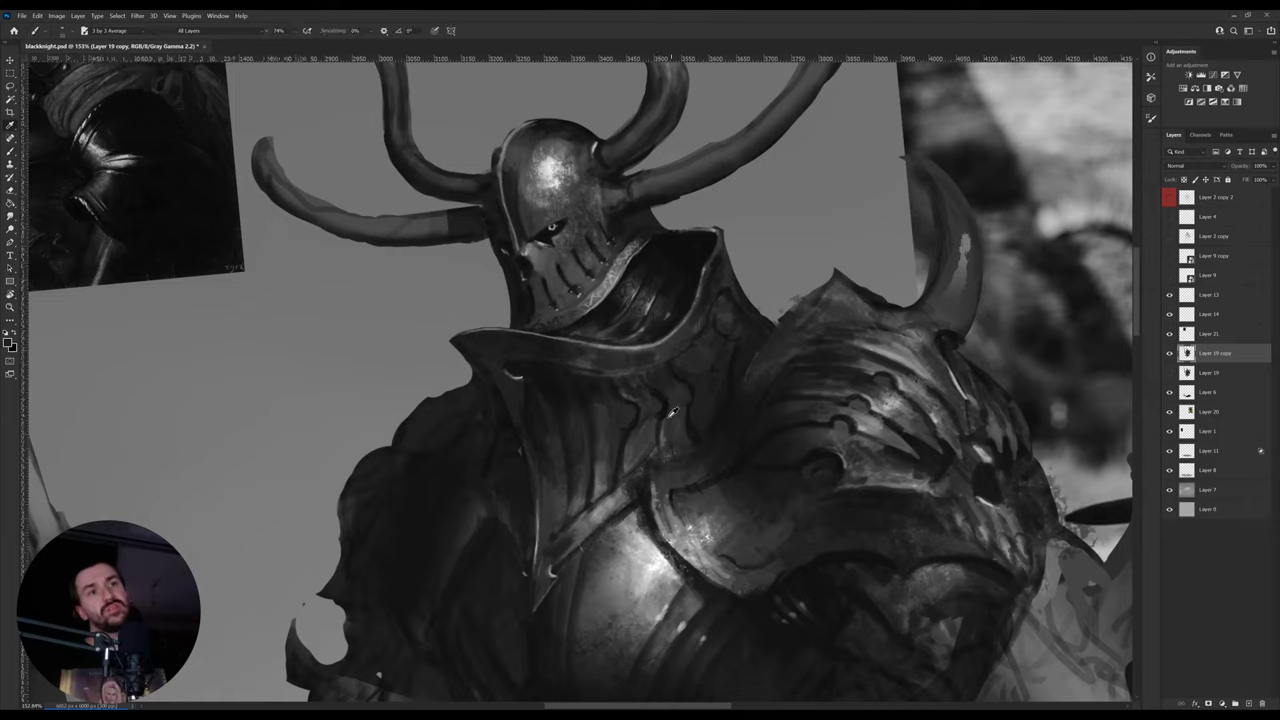
{"action": "left_click", "coordinate": [667, 413], "text": "alt"}
{"action": "left_click", "coordinate": [658, 421], "text": "alt"}
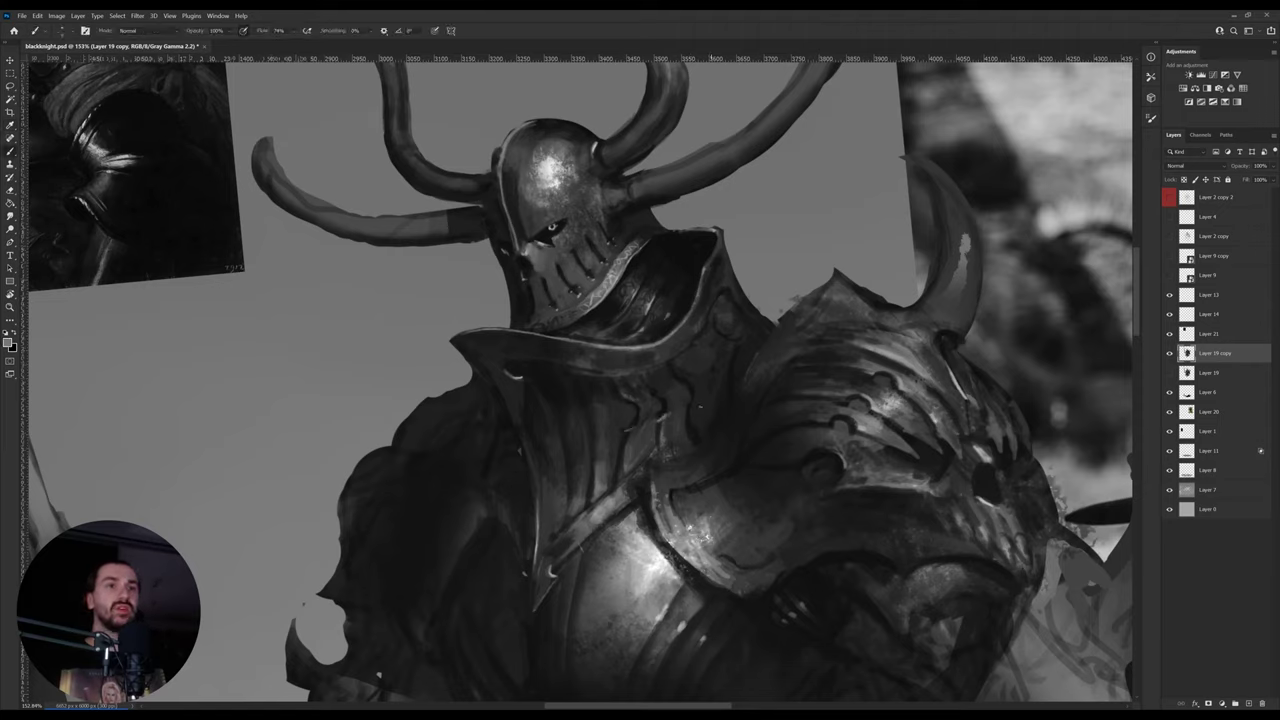
{"action": "left_click", "coordinate": [698, 417], "text": "alt"}
{"action": "left_click", "coordinate": [697, 417], "text": "alt"}
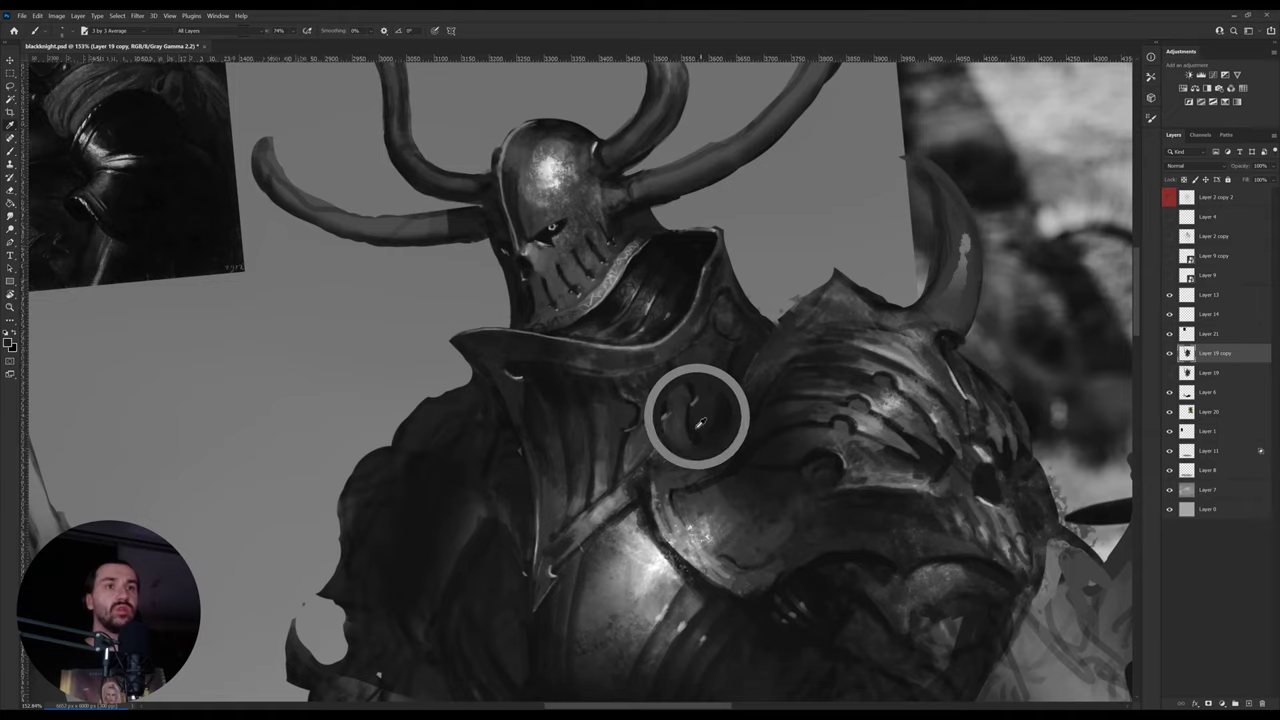
- Blend the metal around the lower ends of the outer collar grooves with dark and light greys sampled from the armour
{"action": "left_click", "coordinate": [698, 428], "text": "alt"}
{"action": "left_click", "coordinate": [699, 440], "text": "alt"}
{"action": "left_click", "coordinate": [699, 406], "text": "alt"}
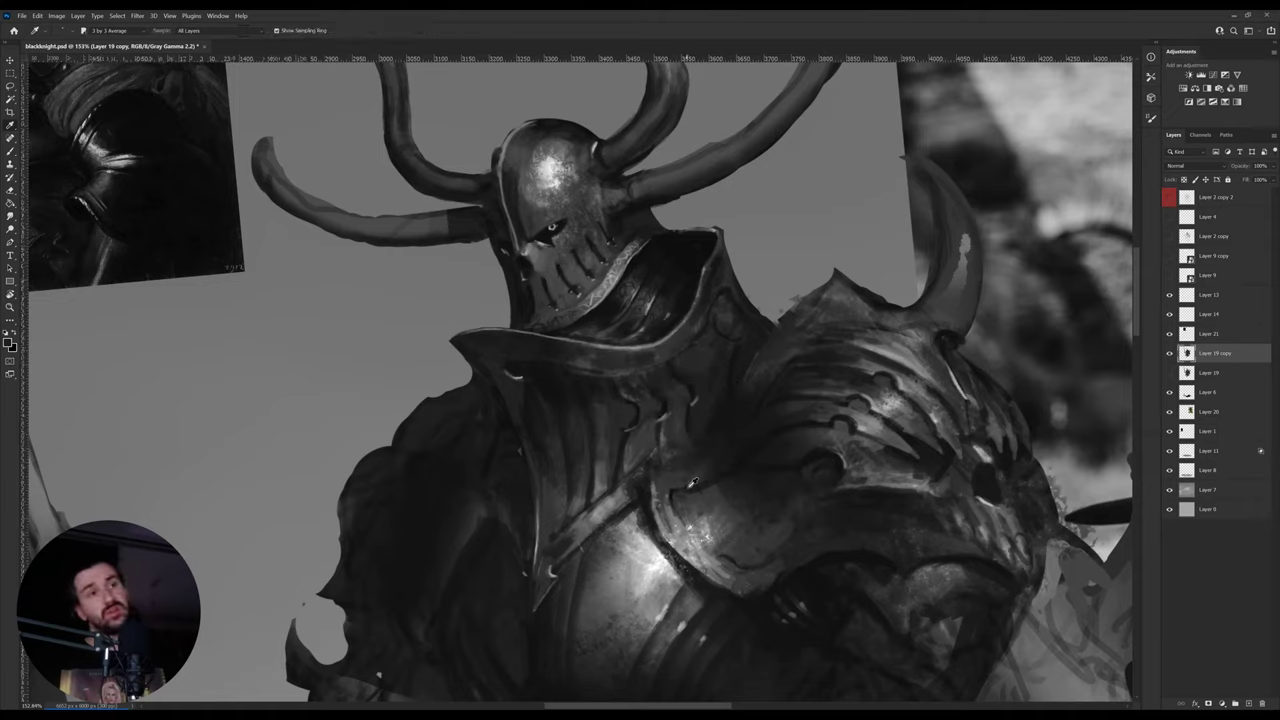
{"action": "left_click", "coordinate": [690, 546], "text": "alt"}
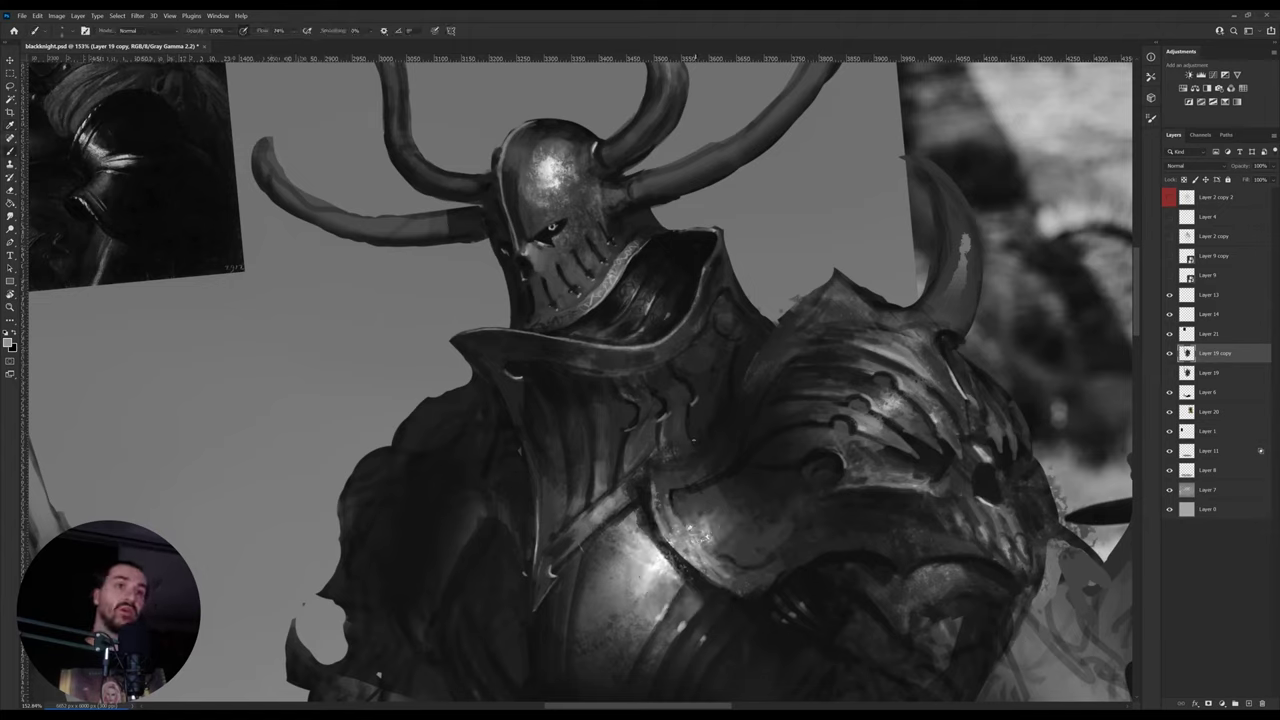
{"action": "left_click", "coordinate": [676, 430], "text": "alt"}
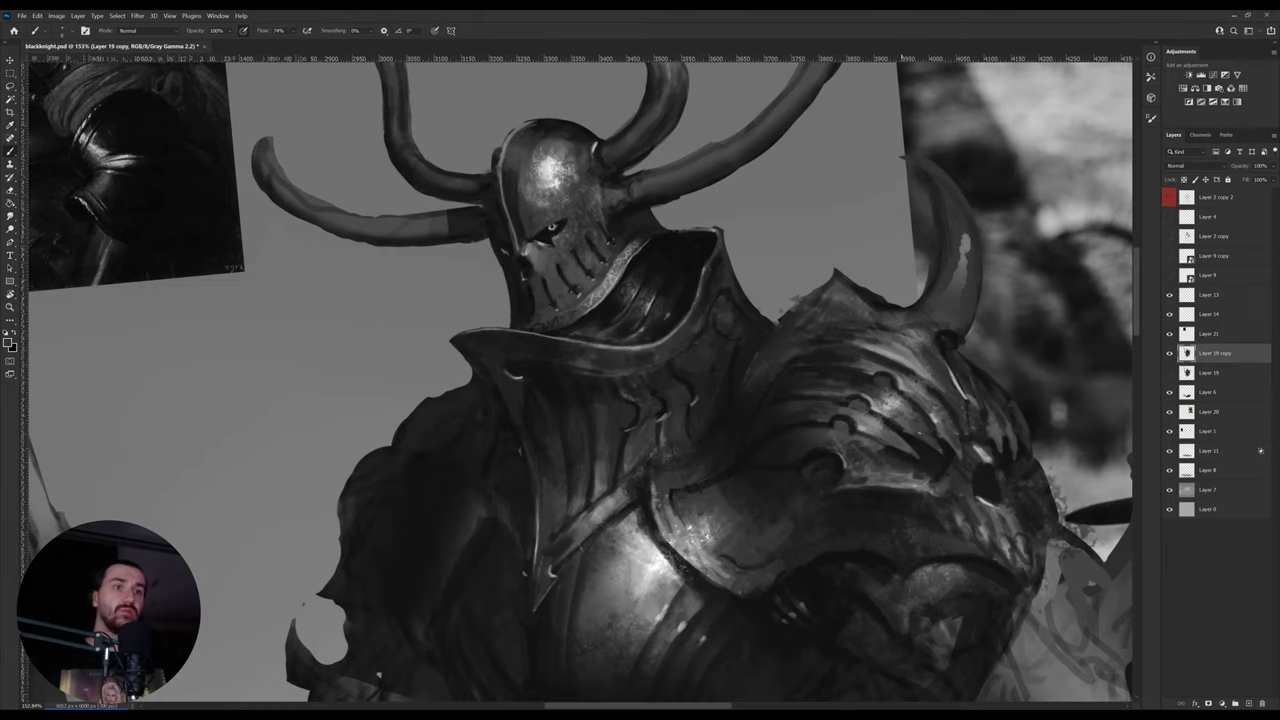
- Define the hooked grooves on the front of the collar panel with sampled tones and small edge highlights
{"action": "key", "text": "r"}
{"action": "left_click_drag", "start_coordinate": [899, 305], "coordinate": [905, 324]}
{"action": "left_click_drag", "start_coordinate": [643, 420], "coordinate": [655, 393]}
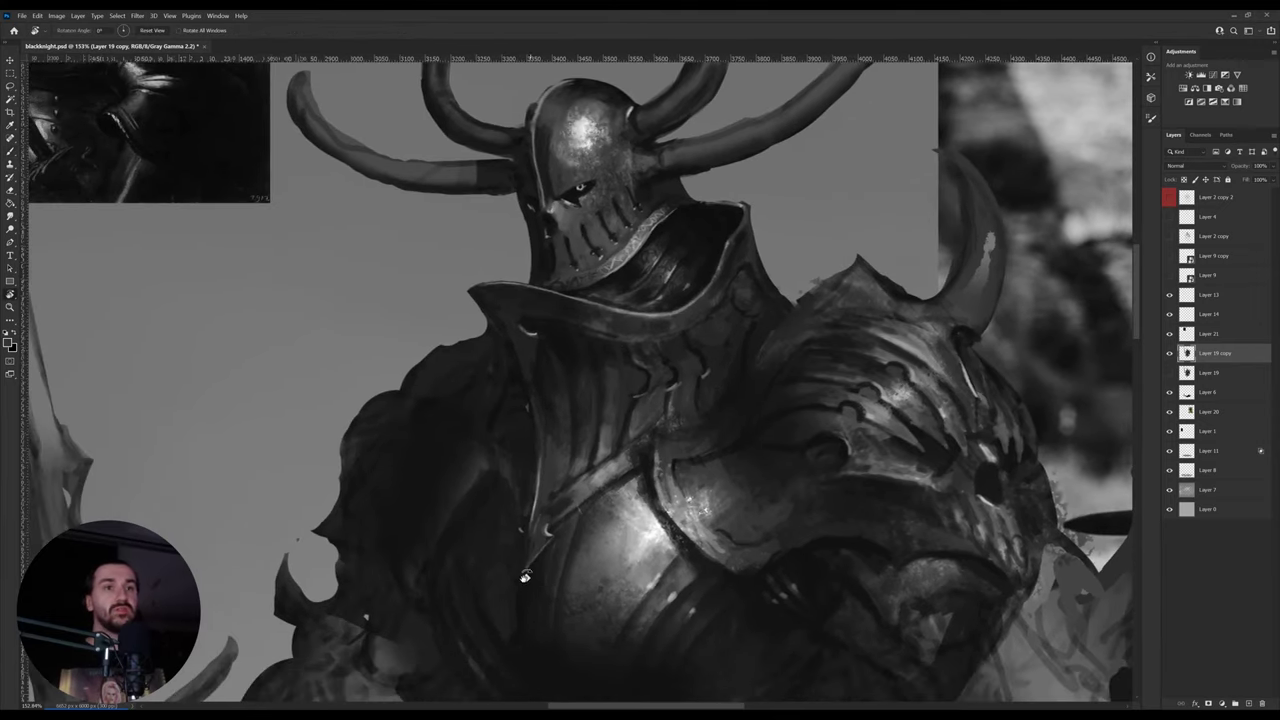
{"action": "key", "text": "b"}
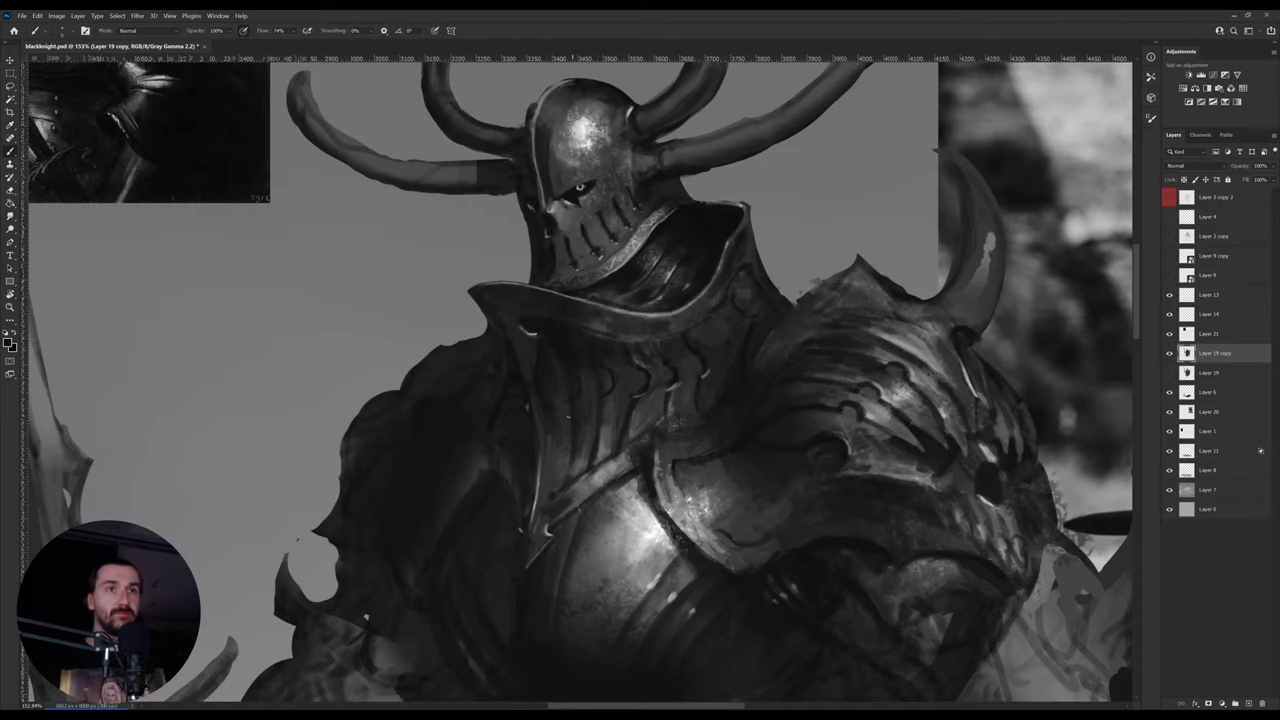
{"action": "left_click", "coordinate": [643, 514], "text": "alt"}
{"action": "left_click", "coordinate": [608, 400], "text": "alt"}
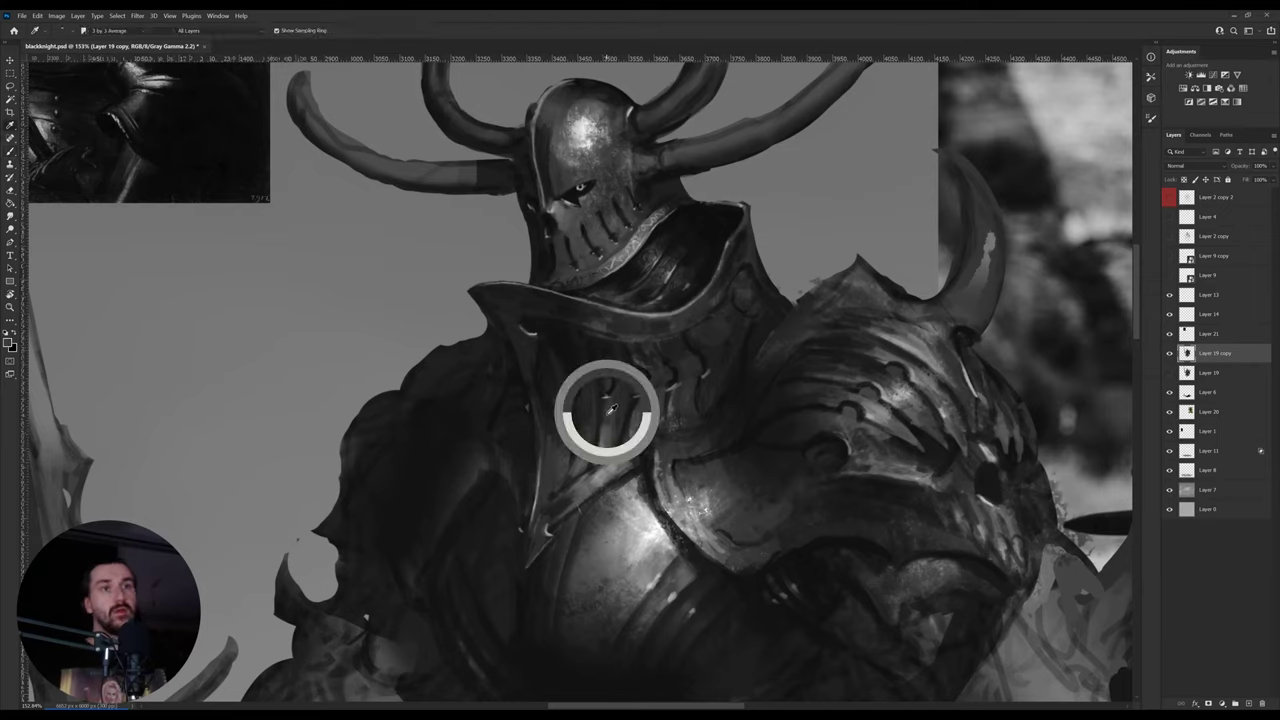
{"action": "key", "text": "i"}
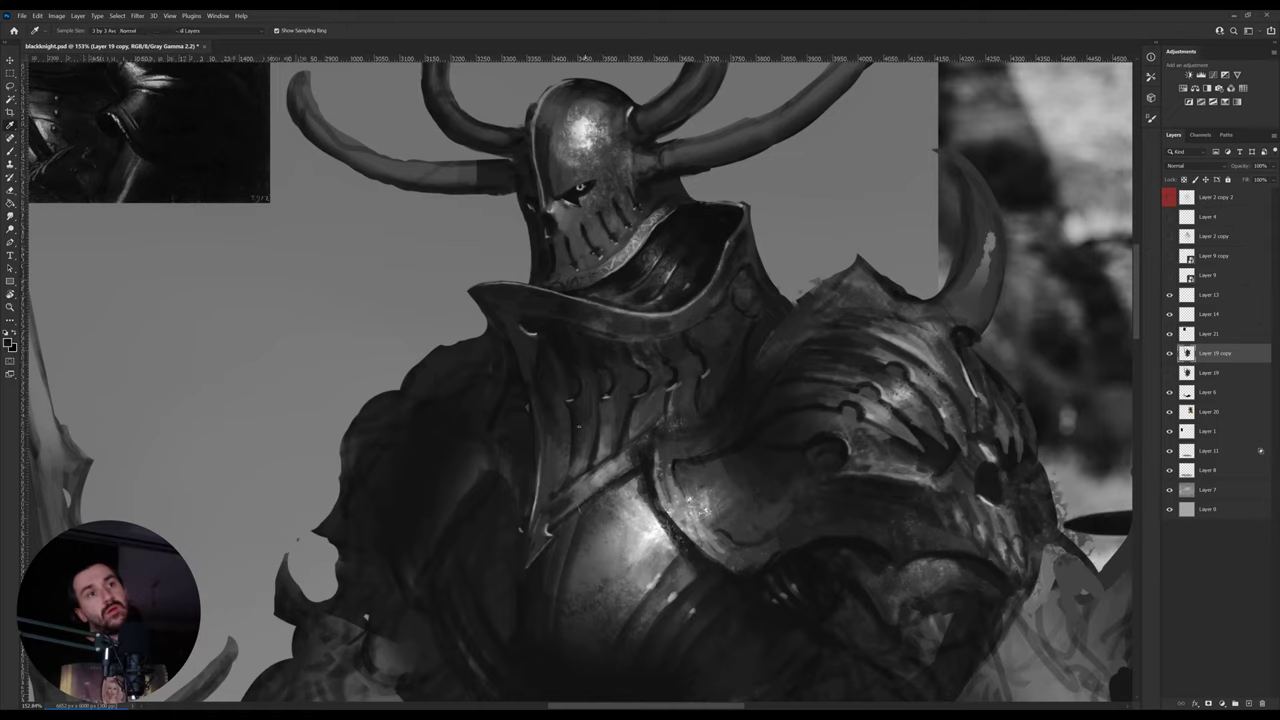
{"action": "key", "text": "b"}
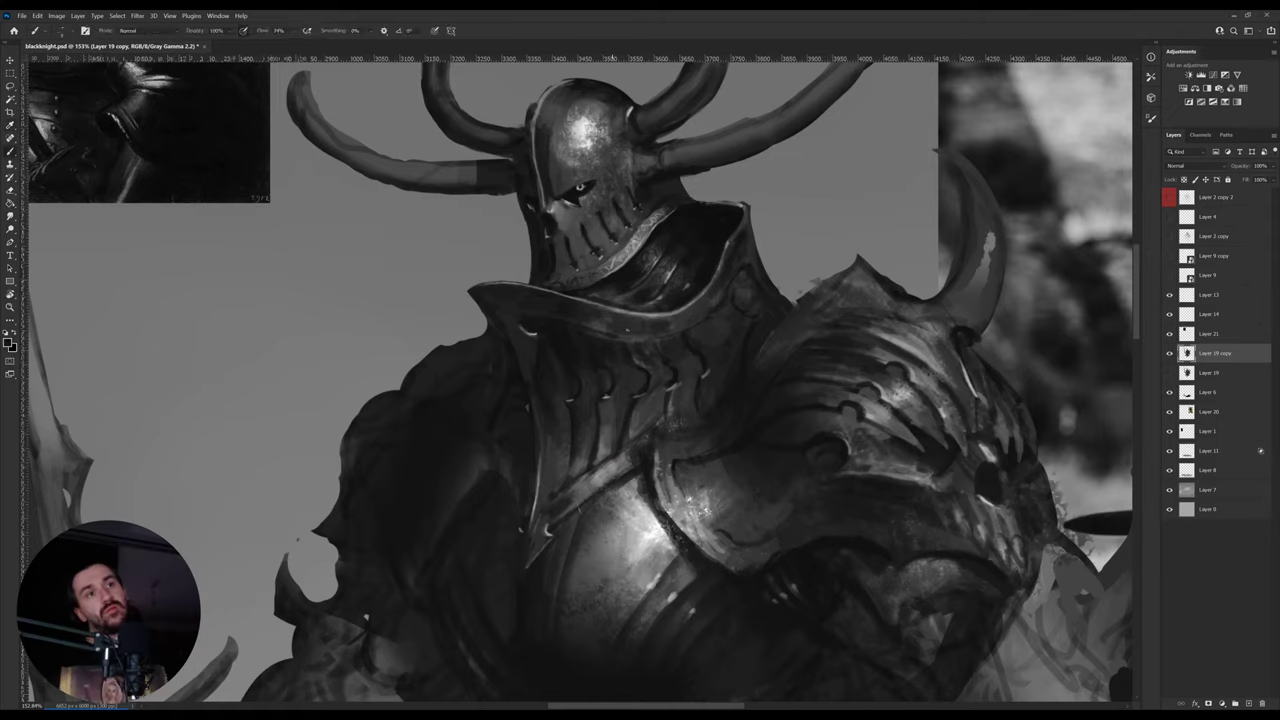
- Touch up the middle collar grooves and the panel surface below the rim with greys sampled nearby
{"action": "left_click", "coordinate": [684, 384], "text": "alt"}
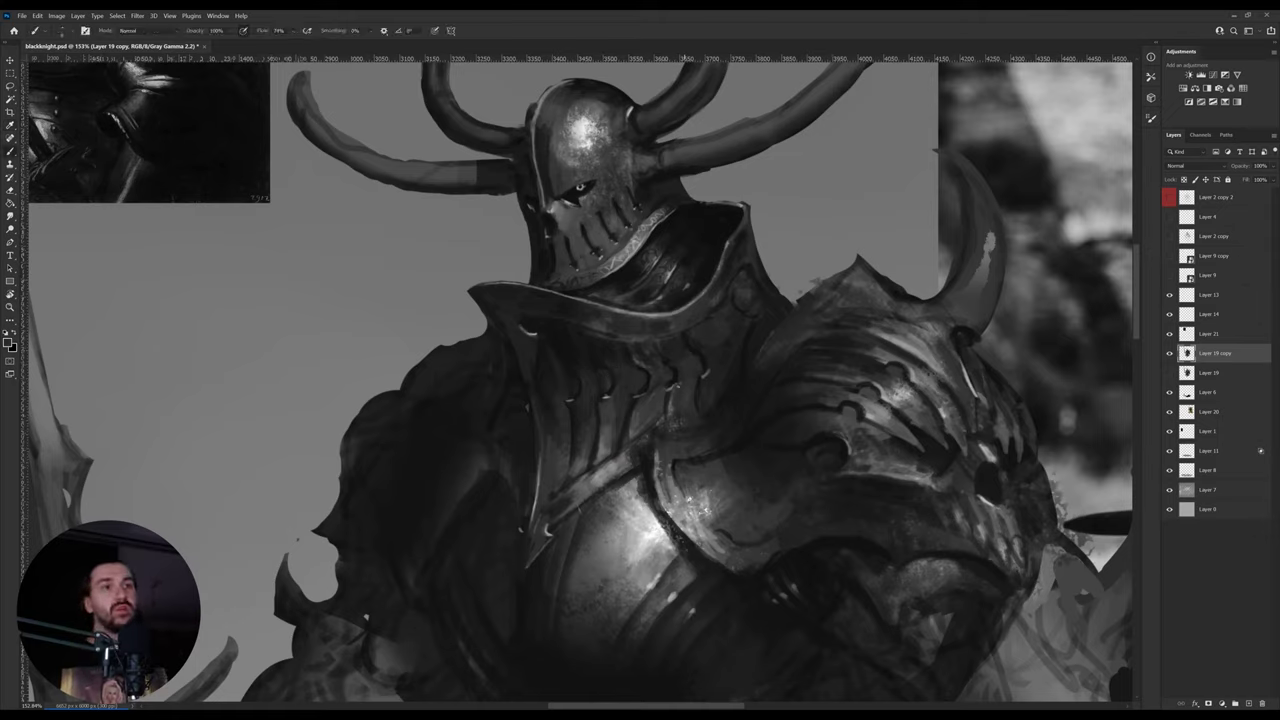
{"action": "left_click", "coordinate": [648, 372], "text": "alt"}
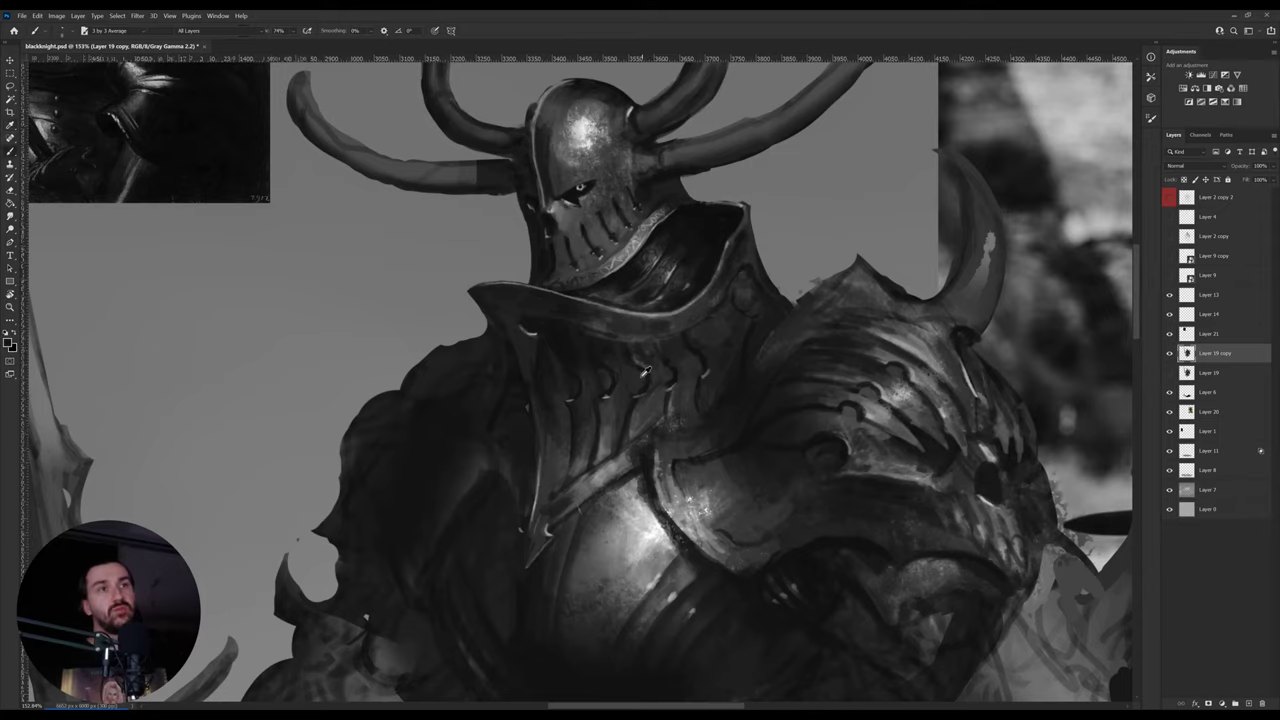
{"action": "left_click", "coordinate": [648, 372], "text": "alt"}
{"action": "left_click", "coordinate": [698, 352], "text": "alt"}
{"action": "left_click", "coordinate": [686, 343], "text": "alt"}
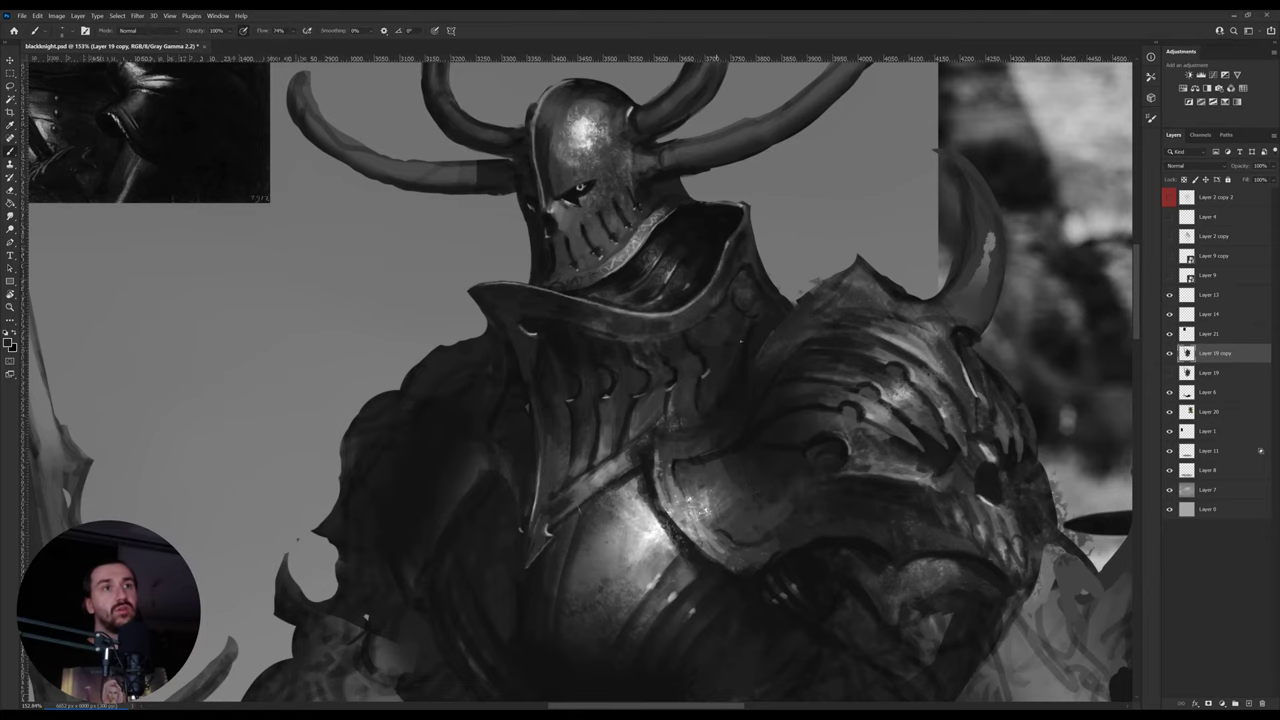
- Sharpen the central hooked grooves of the collar with alternating sampled dark lines and light edges
{"action": "key", "text": "r"}
{"action": "left_click_drag", "start_coordinate": [686, 343], "coordinate": [651, 317]}
{"action": "left_click", "coordinate": [649, 381], "text": "alt"}
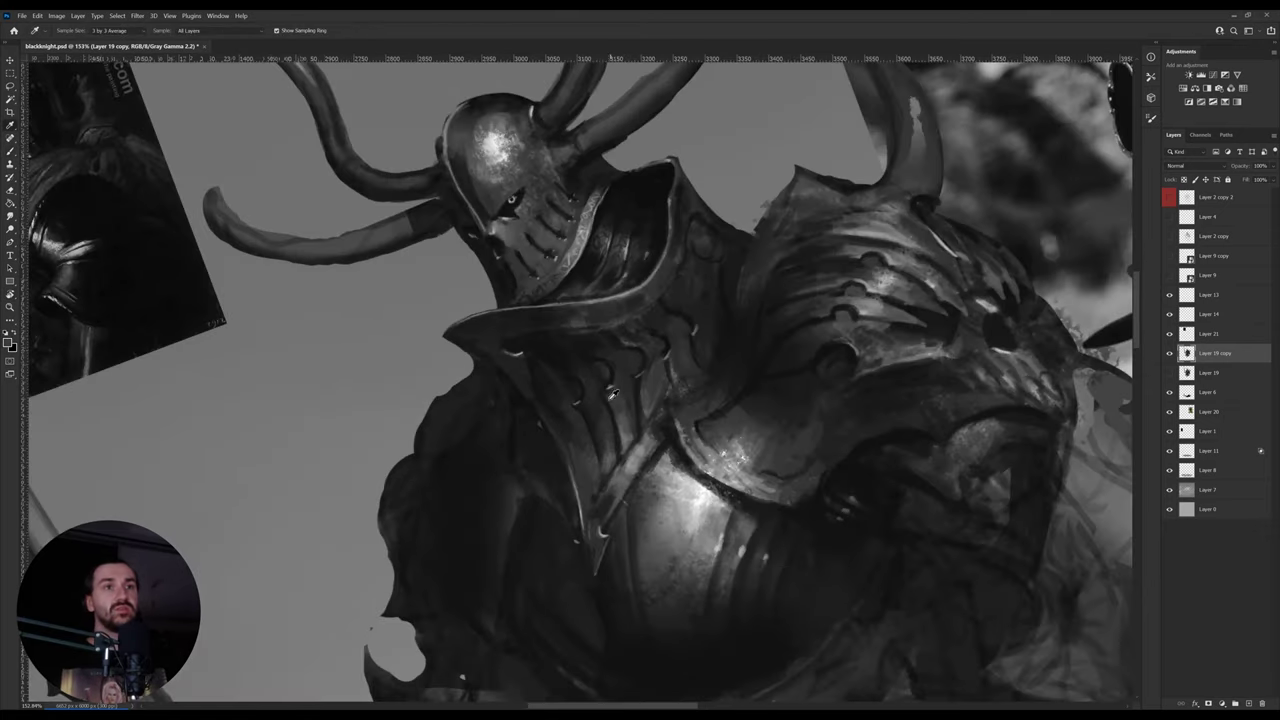
{"action": "left_click", "coordinate": [618, 368], "text": "alt"}
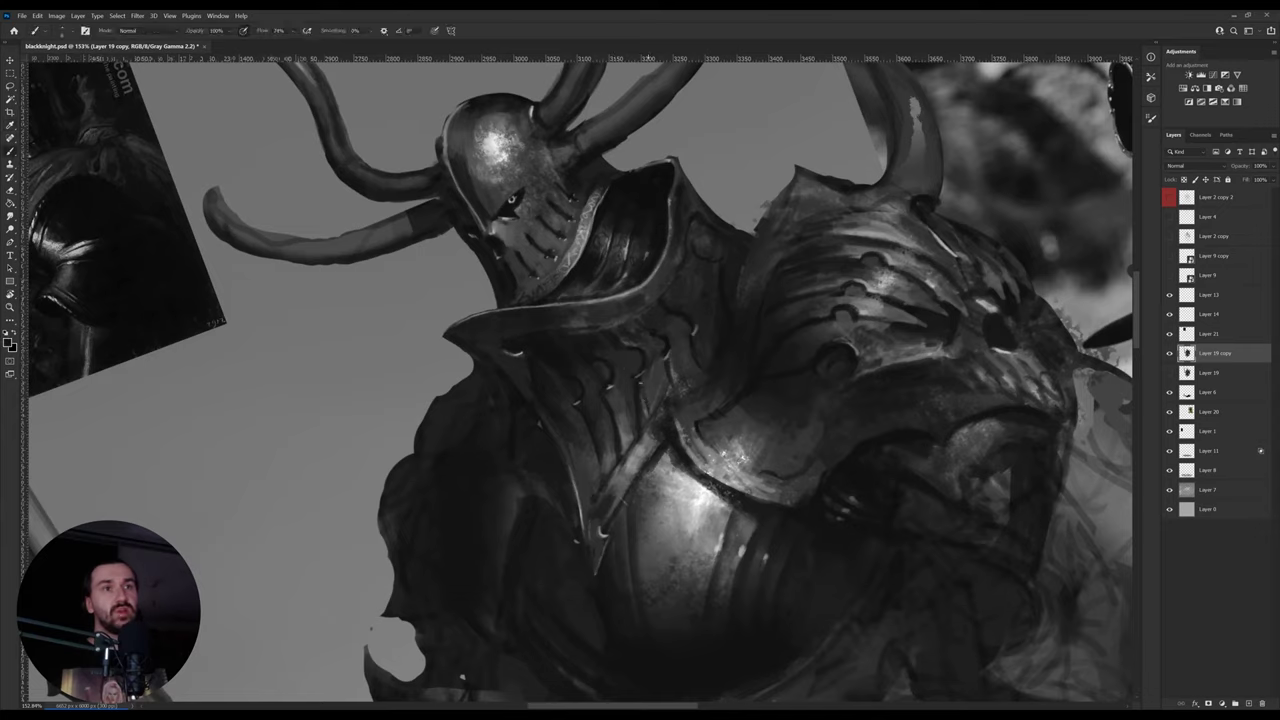
{"action": "left_click", "coordinate": [628, 398], "text": "alt"}
{"action": "left_click", "coordinate": [636, 432], "text": "alt"}
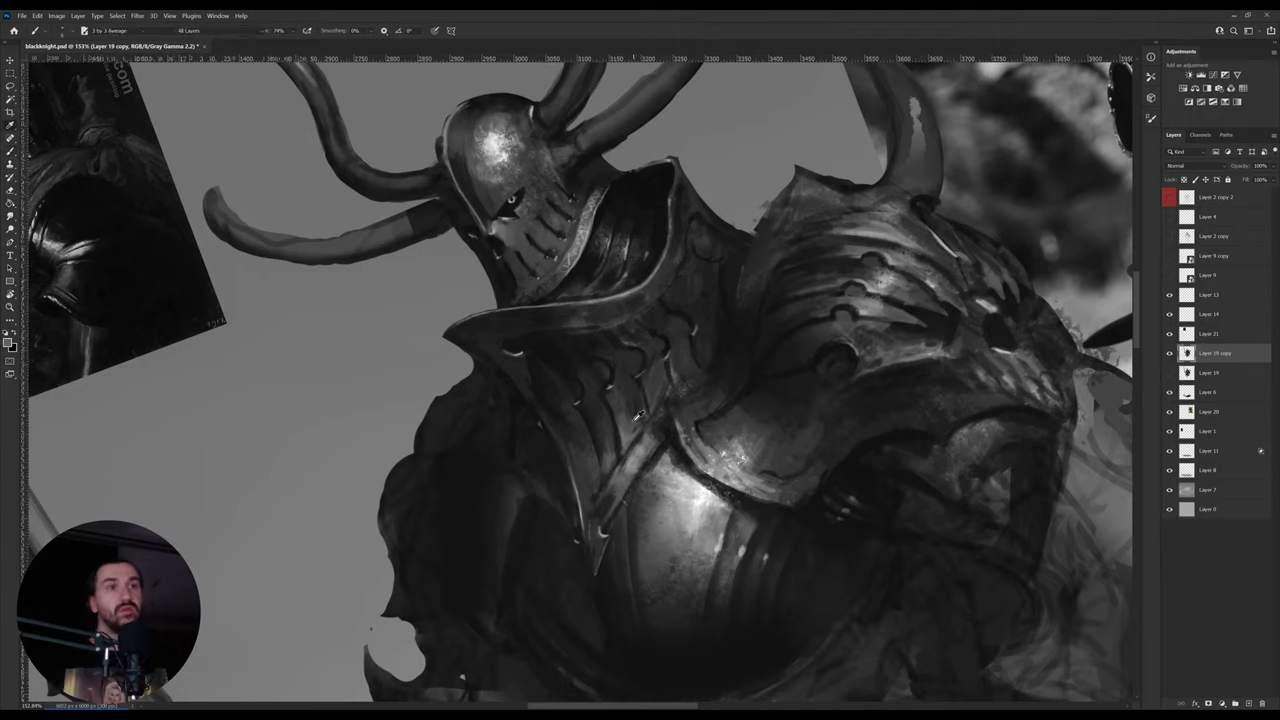
- Even out the metal strips between the grooves above the collar's lower trim with sampled mid greys
{"action": "left_click", "coordinate": [628, 434], "text": "alt"}
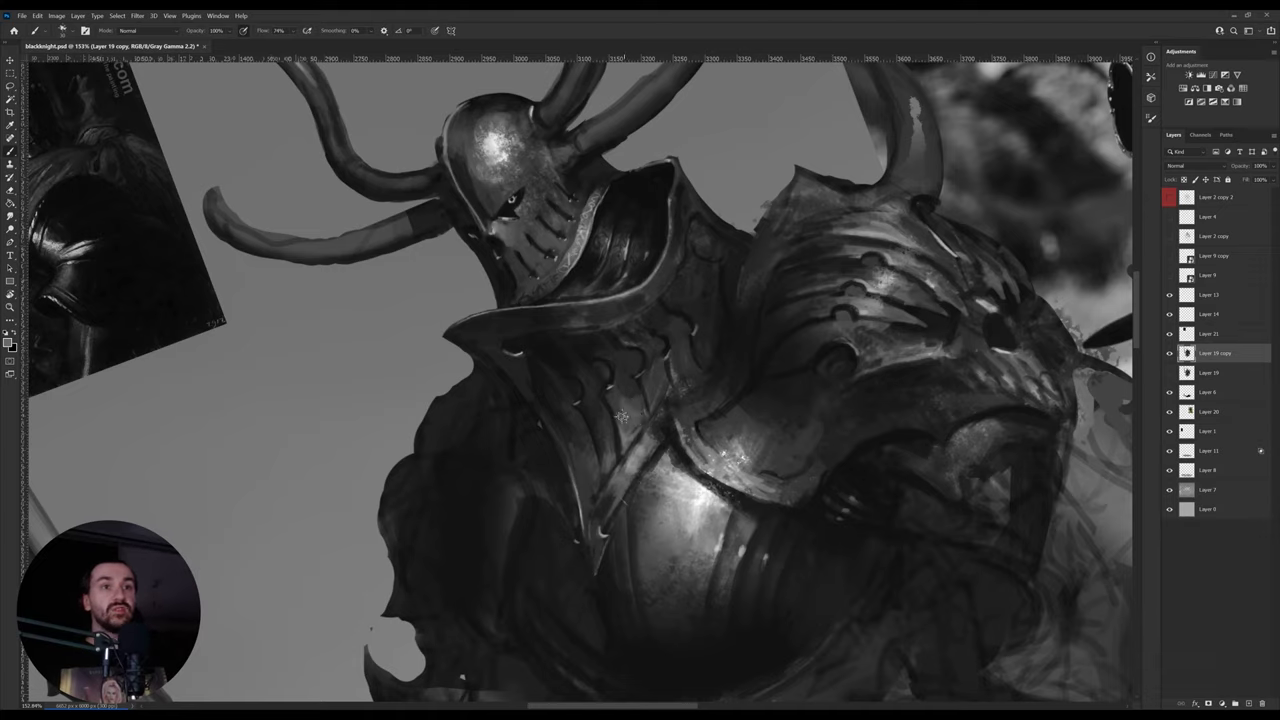
{"action": "left_click", "coordinate": [626, 390], "text": "alt"}
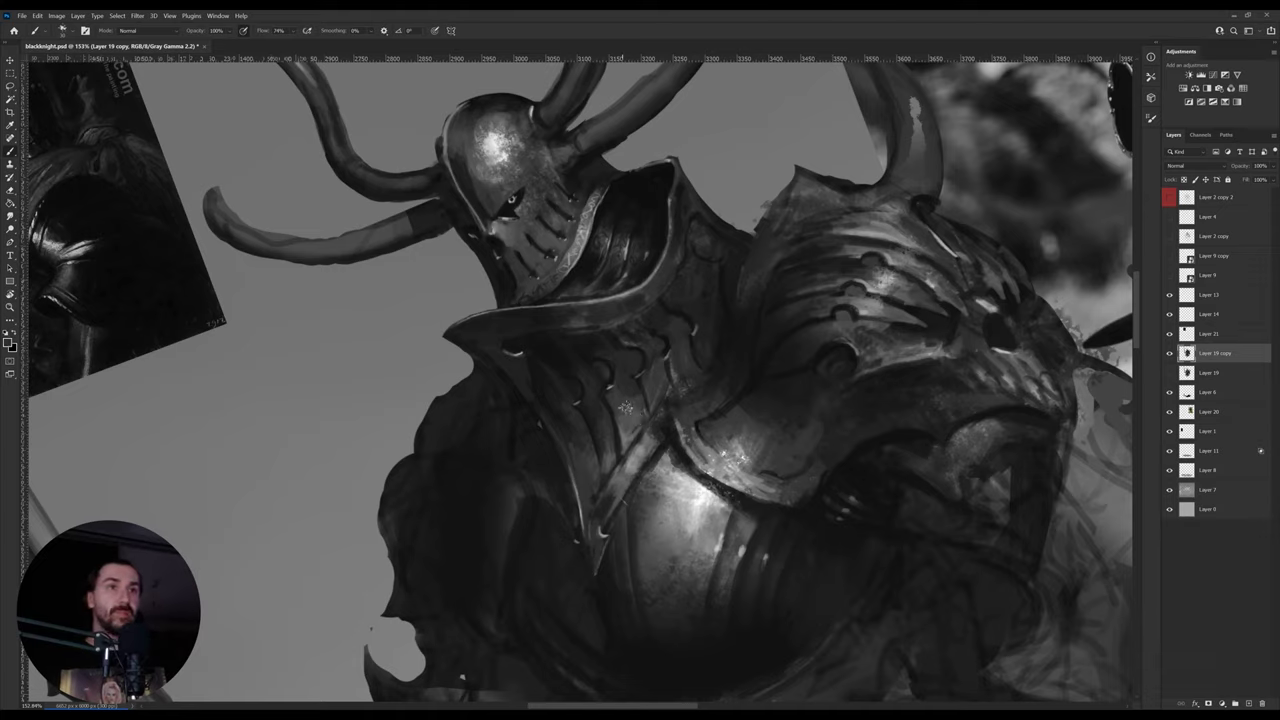
{"action": "left_click", "coordinate": [608, 452], "text": "alt"}
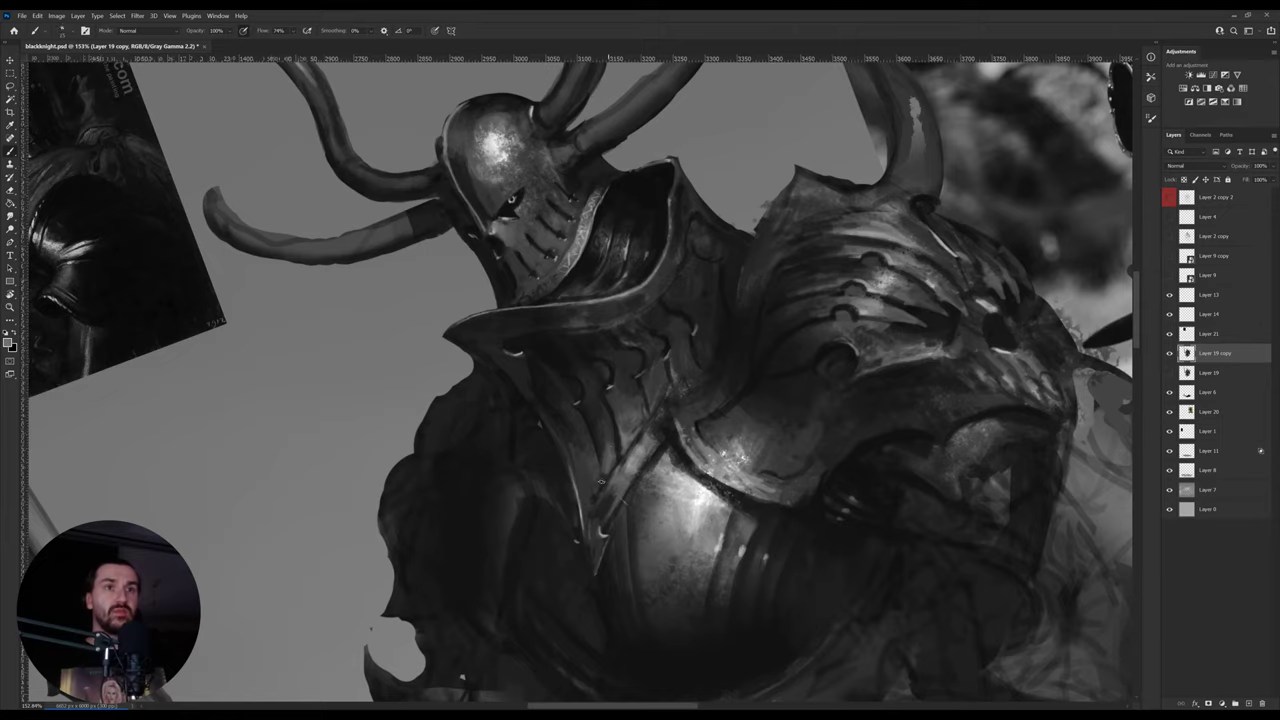
{"action": "left_click", "coordinate": [603, 446], "text": "alt"}
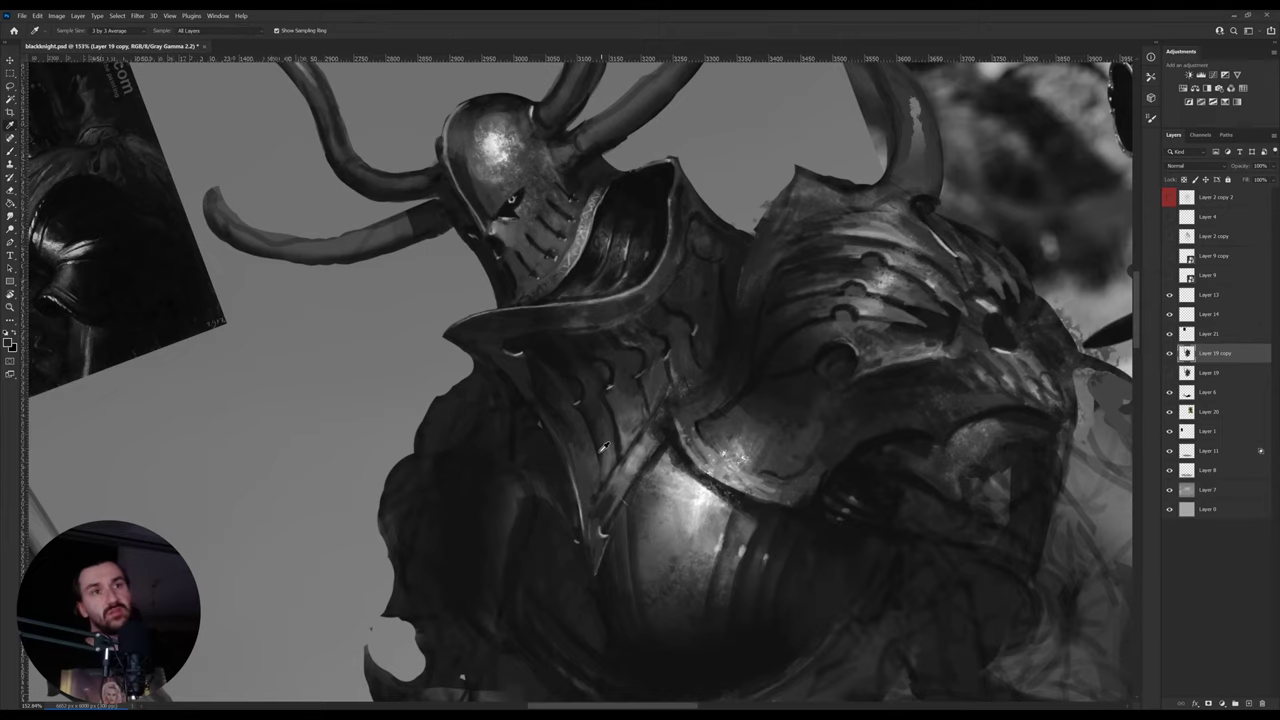
- Bring the whole painting upright into view and flip it horizontally to check the composition
{"action": "key", "text": "r"}
{"action": "left_click_drag", "start_coordinate": [830, 360], "coordinate": [813, 468]}
{"action": "key", "text": "z"}
{"action": "left_click_drag", "start_coordinate": [716, 474], "coordinate": [692, 482]}
{"action": "left_click_drag", "start_coordinate": [775, 474], "coordinate": [756, 477]}
{"action": "scroll", "coordinate": [606, 332], "scroll_direction": "up", "scroll_amount": 2}
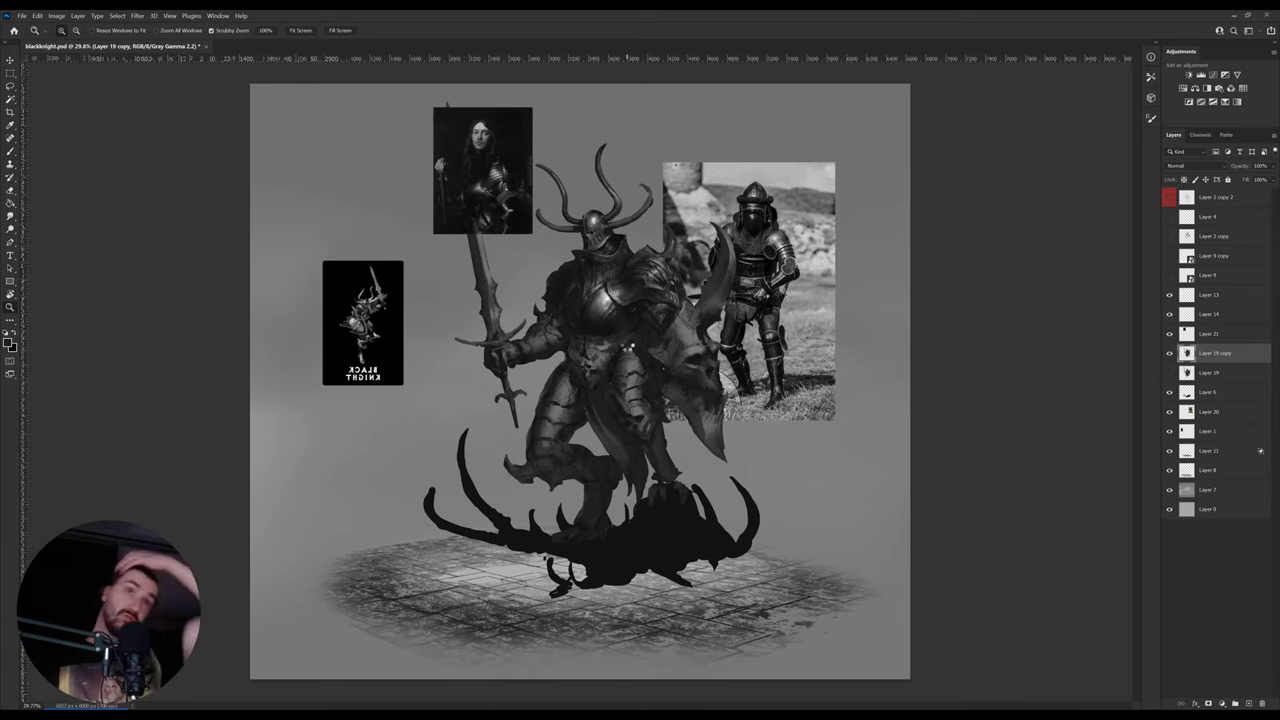
{"action": "key", "text": "ctrl+shift+h"}
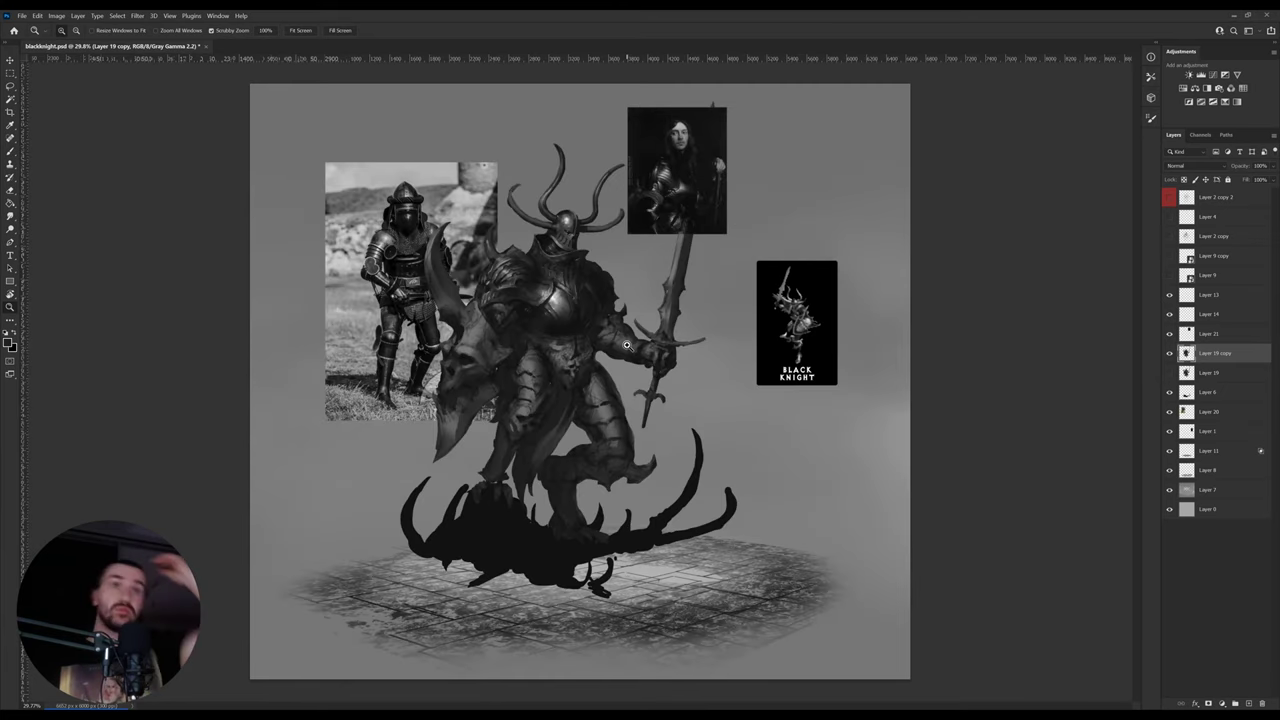
- Shade the helmet horn nearest the skull pauldron with the Brush and clean its lower outline with the Eraser
{"action": "scroll", "coordinate": [525, 236], "scroll_direction": "up", "scroll_amount": 2}
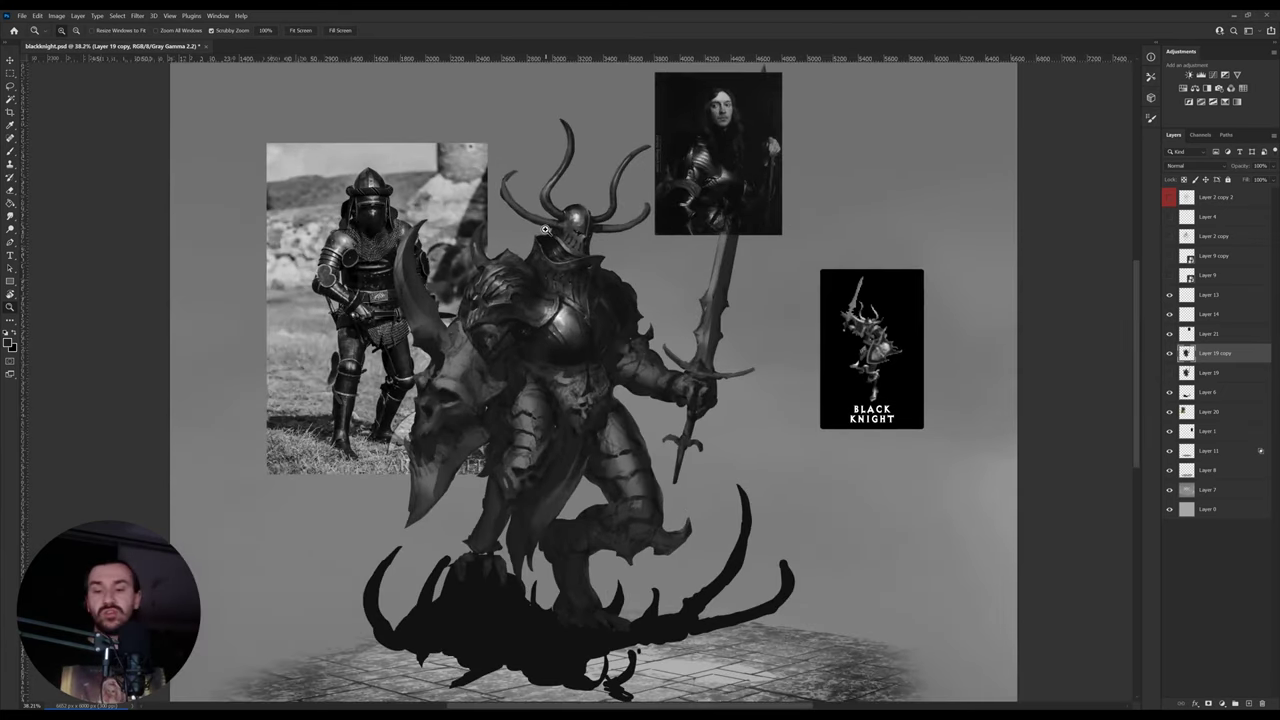
{"action": "left_click_drag", "start_coordinate": [525, 185], "coordinate": [672, 432]}
{"action": "key", "text": "r"}
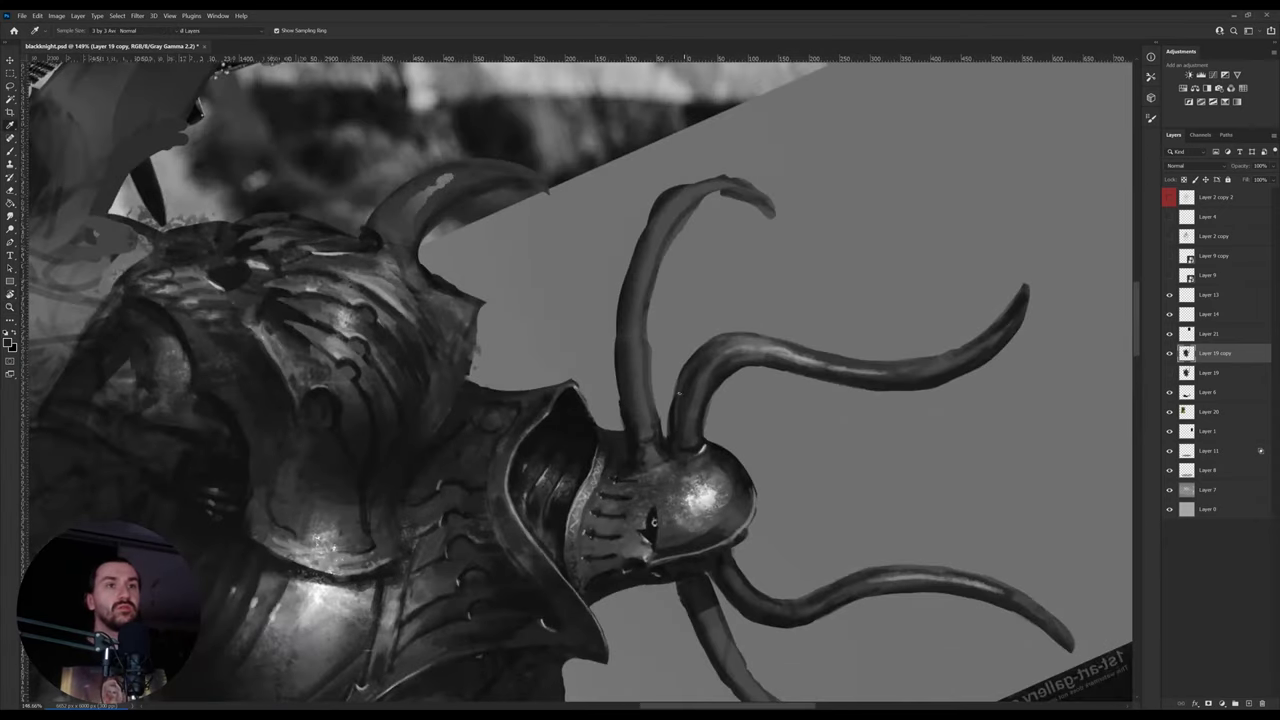
{"action": "key", "text": "b"}
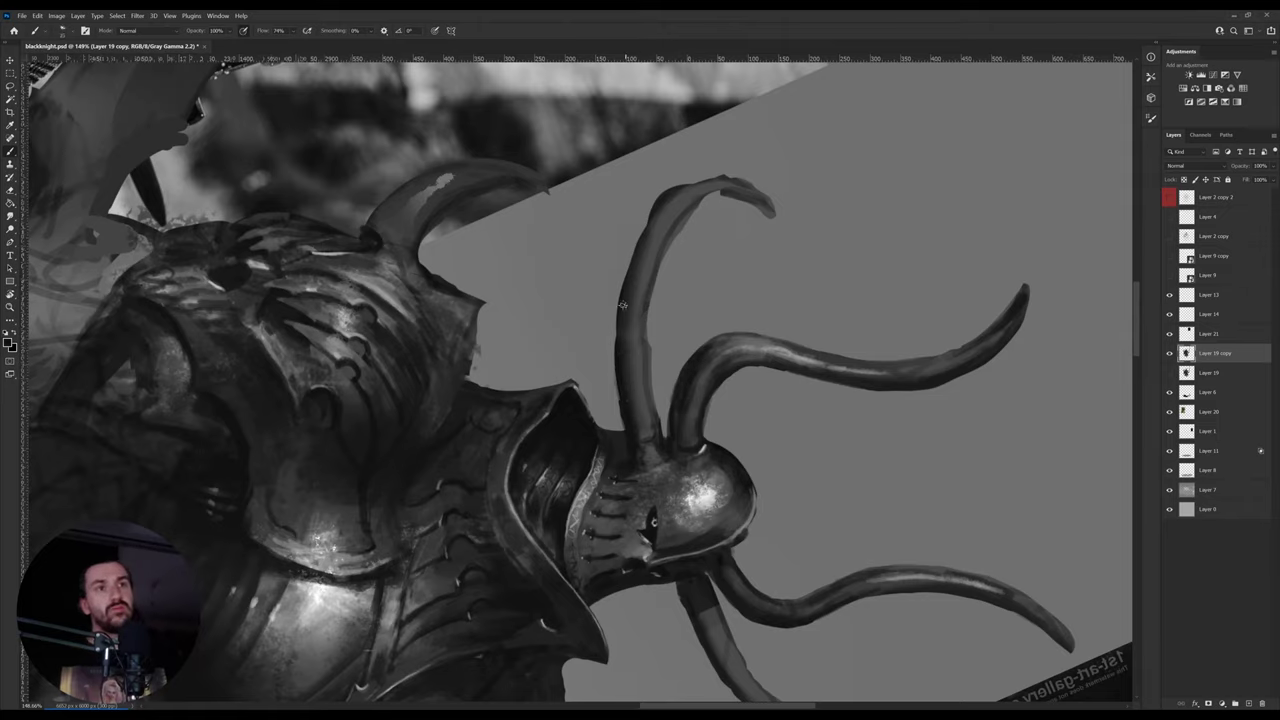
{"action": "mouse_move", "coordinate": [648, 414]}
{"action": "left_mouse_down"}
{"action": "mouse_move", "coordinate": [644, 336]}
{"action": "mouse_move", "coordinate": [648, 397]}
{"action": "left_mouse_up"}
{"action": "key", "text": "e"}
{"action": "left_click_drag", "start_coordinate": [650, 340], "coordinate": [658, 406]}
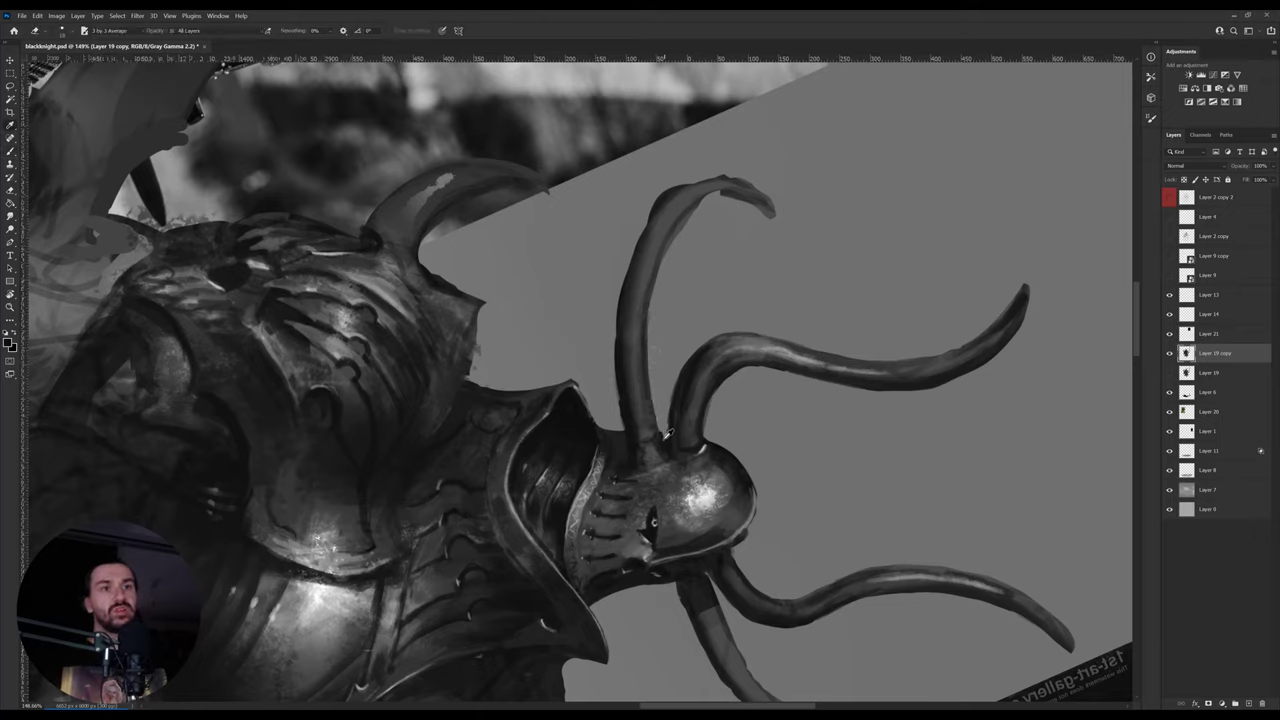
{"action": "key", "text": "p"}
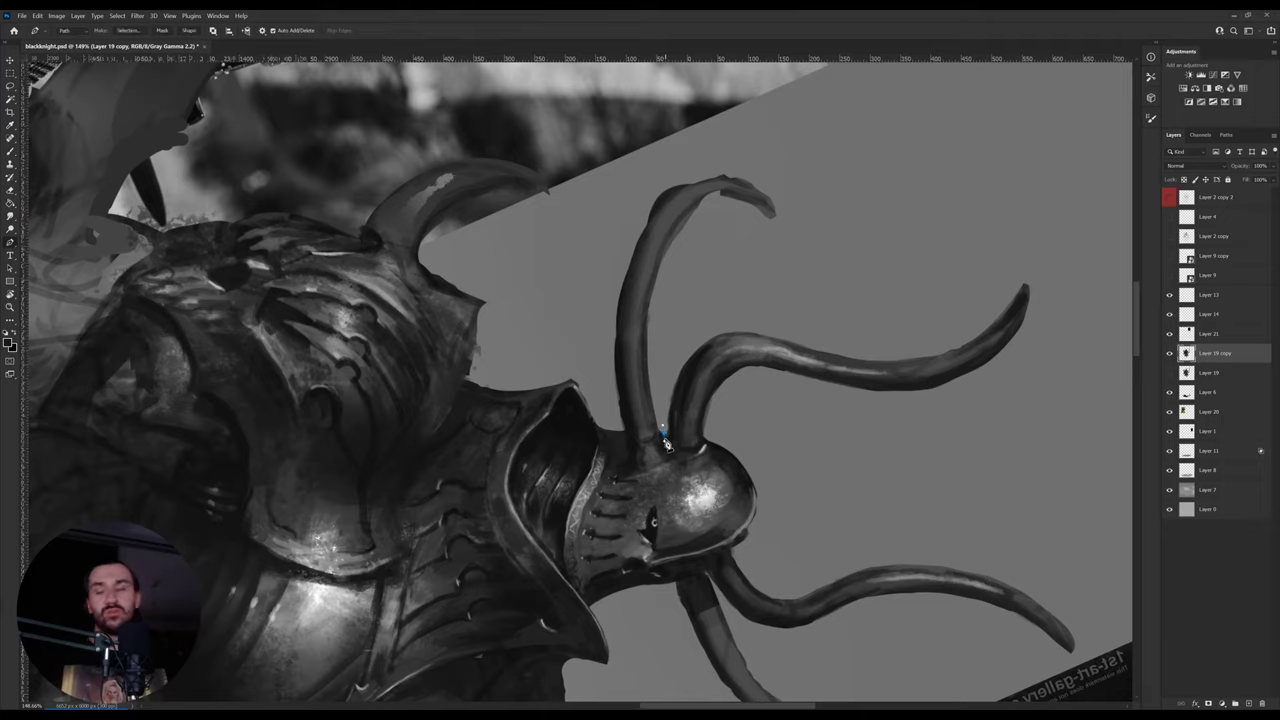
{"action": "key", "text": "b"}
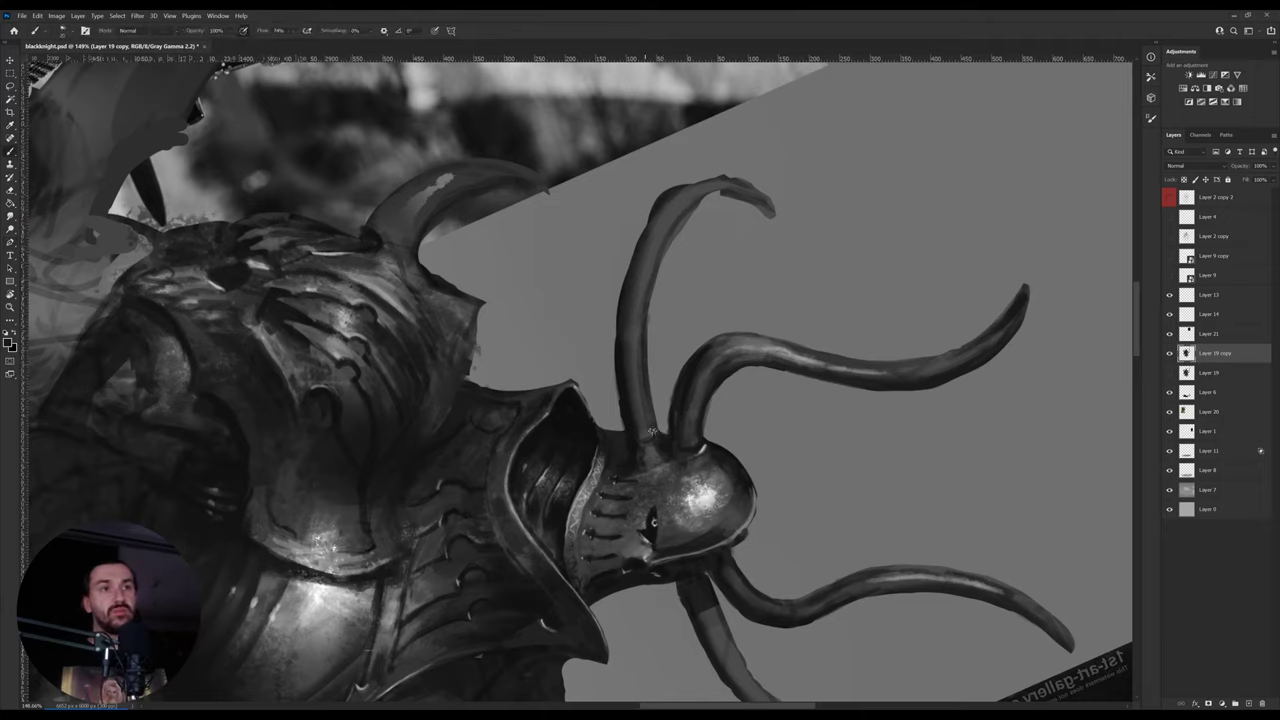
- Sample the bright highlight on the helmet dome and paint it onto the lower-left horn near its base
{"action": "left_click", "coordinate": [700, 486], "text": "alt"}
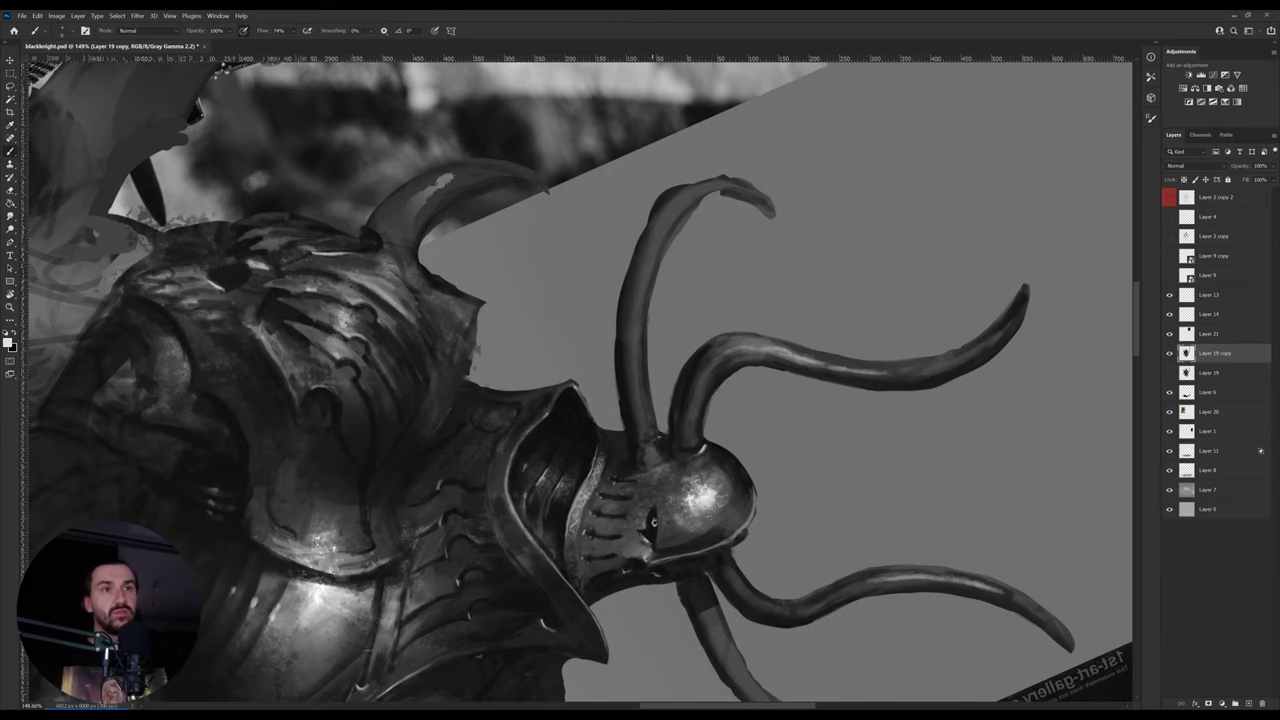
{"action": "key", "text": "r"}
{"action": "mouse_move", "coordinate": [868, 340]}
{"action": "left_mouse_down"}
{"action": "mouse_move", "coordinate": [772, 215]}
{"action": "mouse_move", "coordinate": [765, 175]}
{"action": "left_mouse_up"}
{"action": "key", "text": "b"}
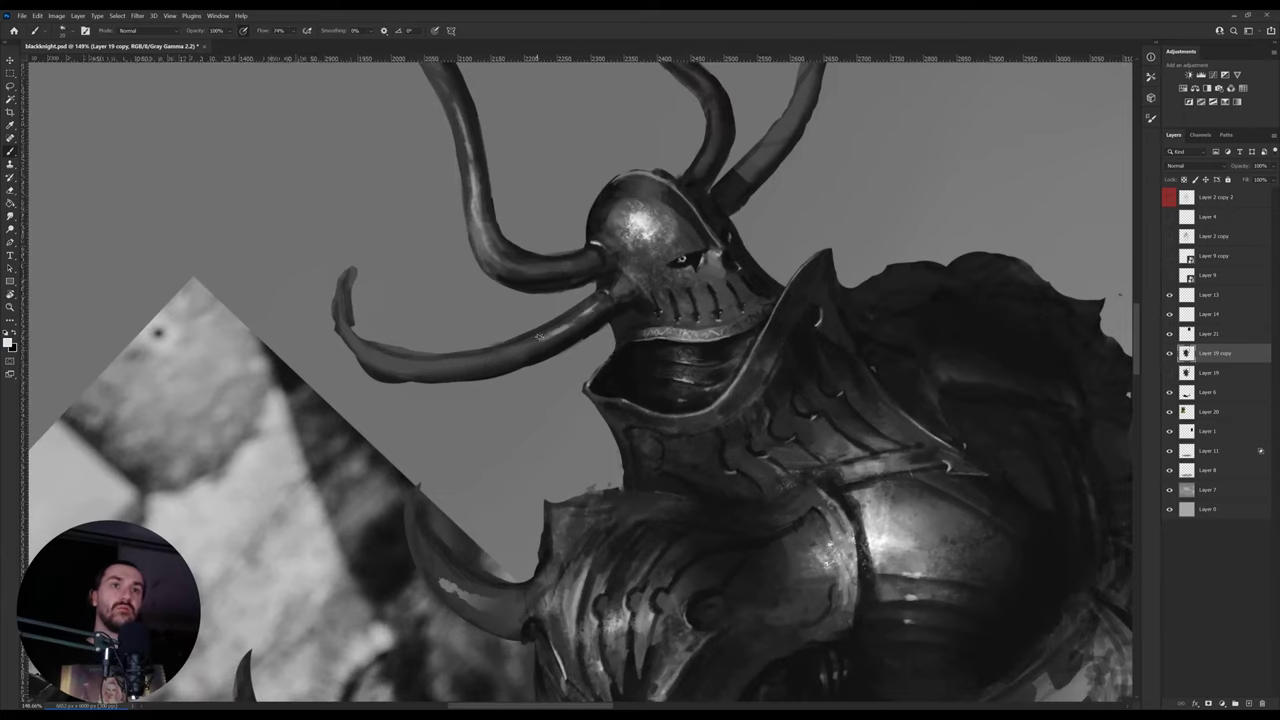
{"action": "key", "text": "r"}
{"action": "mouse_move", "coordinate": [723, 243]}
{"action": "left_mouse_down"}
{"action": "mouse_move", "coordinate": [869, 363]}
{"action": "mouse_move", "coordinate": [735, 512]}
{"action": "mouse_move", "coordinate": [619, 484]}
{"action": "left_mouse_up"}
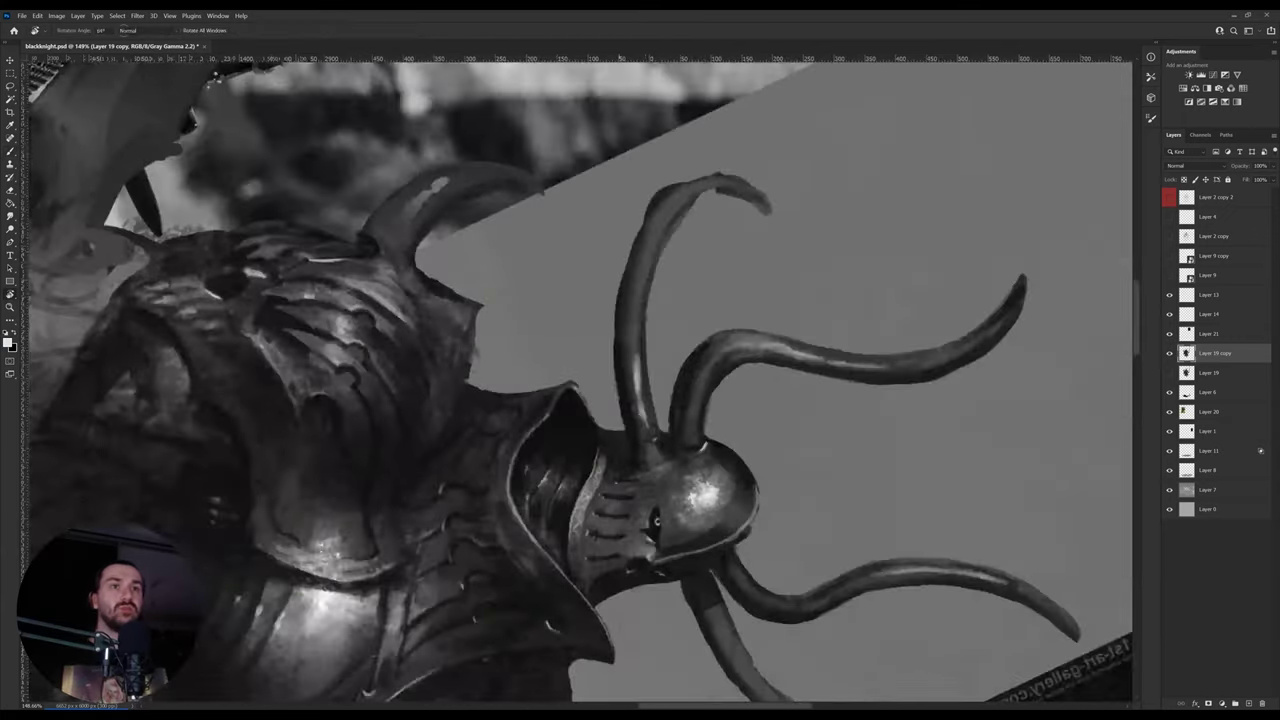
- Blend the highlight streak along the lower shaft of the lower-left horn using tones sampled from the horn
{"action": "key", "text": "b"}
{"action": "left_click", "coordinate": [633, 380], "text": "alt"}
{"action": "left_click_drag", "start_coordinate": [642, 417], "coordinate": [639, 397]}
{"action": "left_click", "coordinate": [637, 347], "text": "alt"}
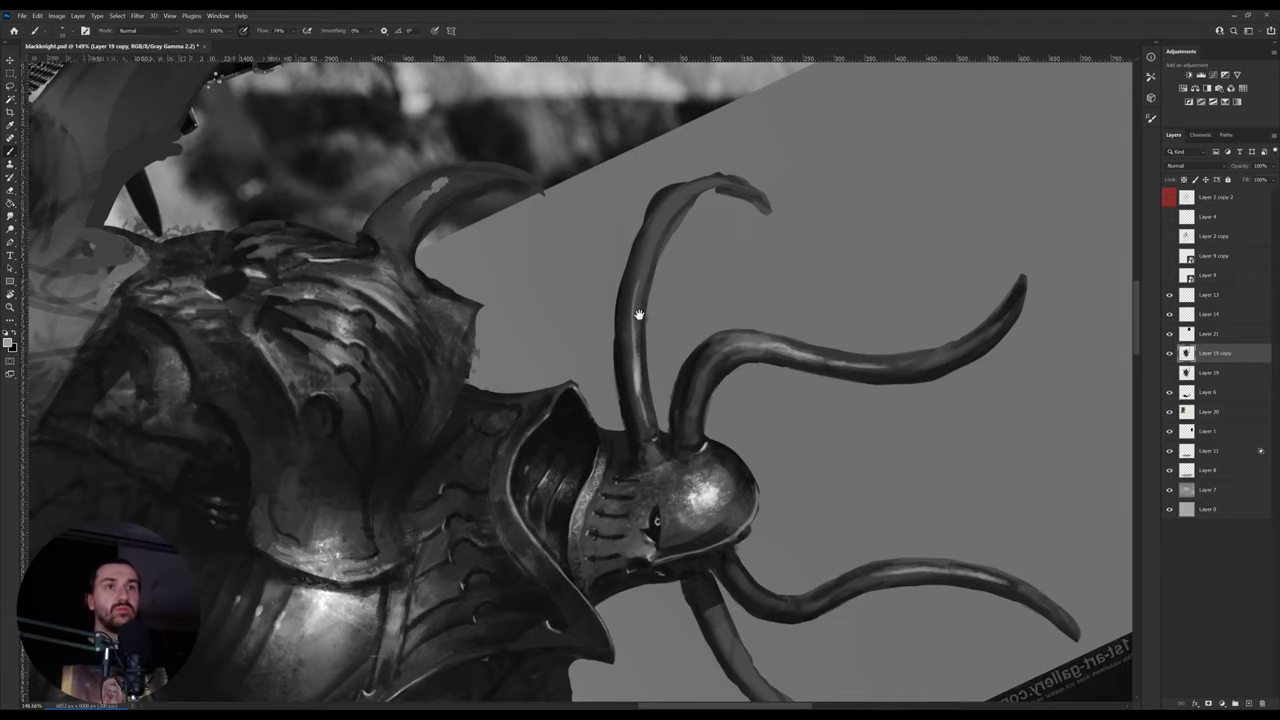
{"action": "left_click_drag", "start_coordinate": [640, 314], "coordinate": [632, 362]}
- Darken the outer edge of the lower-left horn's shaft with a sampled dark tone and trim its outline with the Eraser
{"action": "left_click", "coordinate": [610, 404], "text": "alt"}
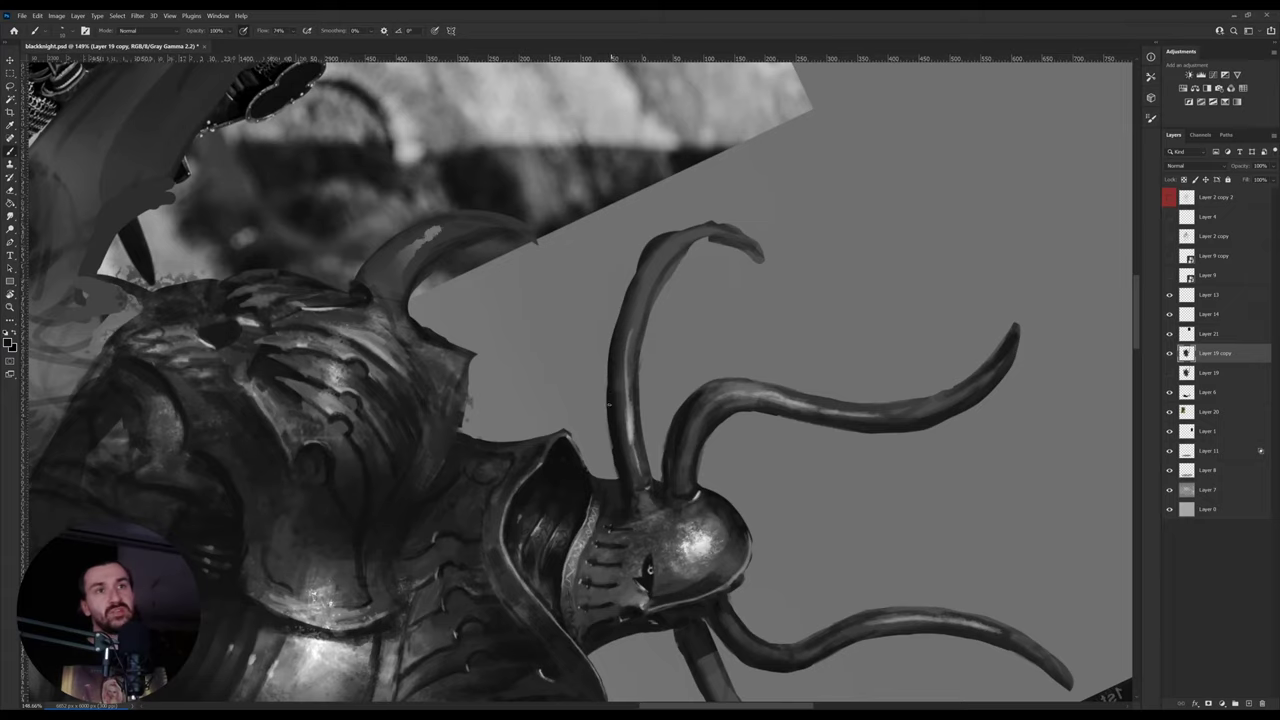
{"action": "key", "text": "e"}
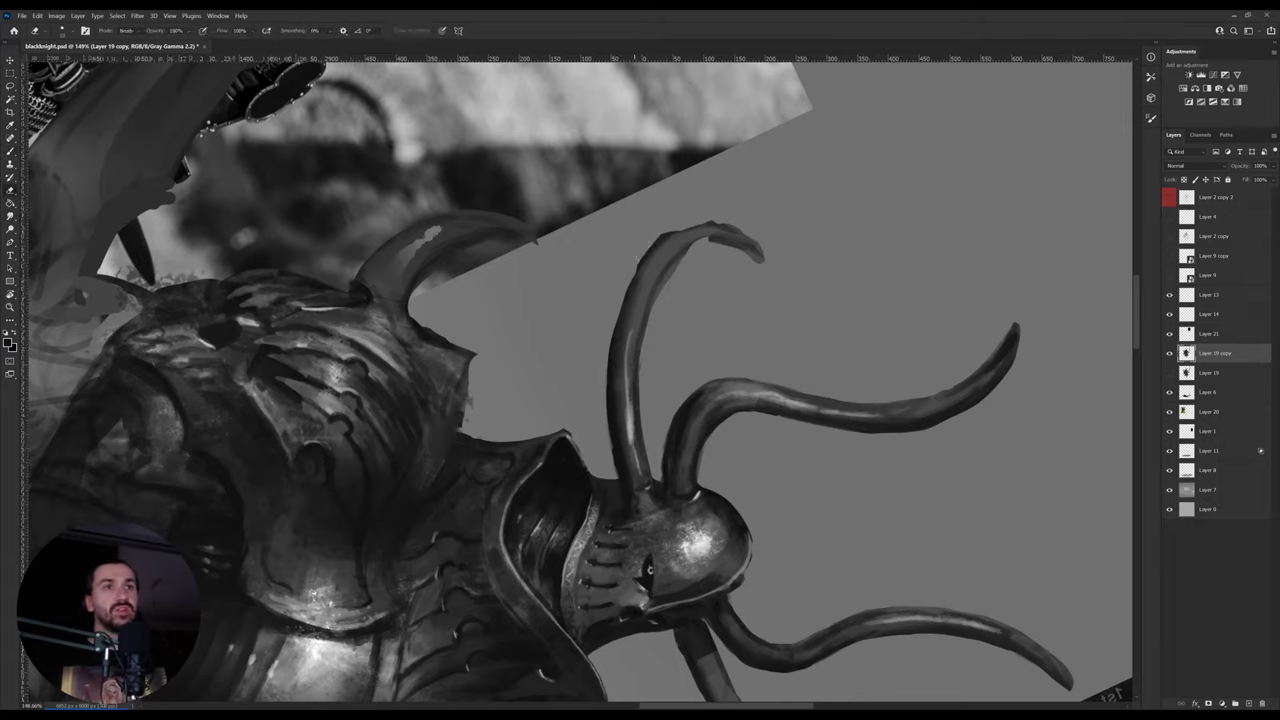
{"action": "key", "text": "b"}
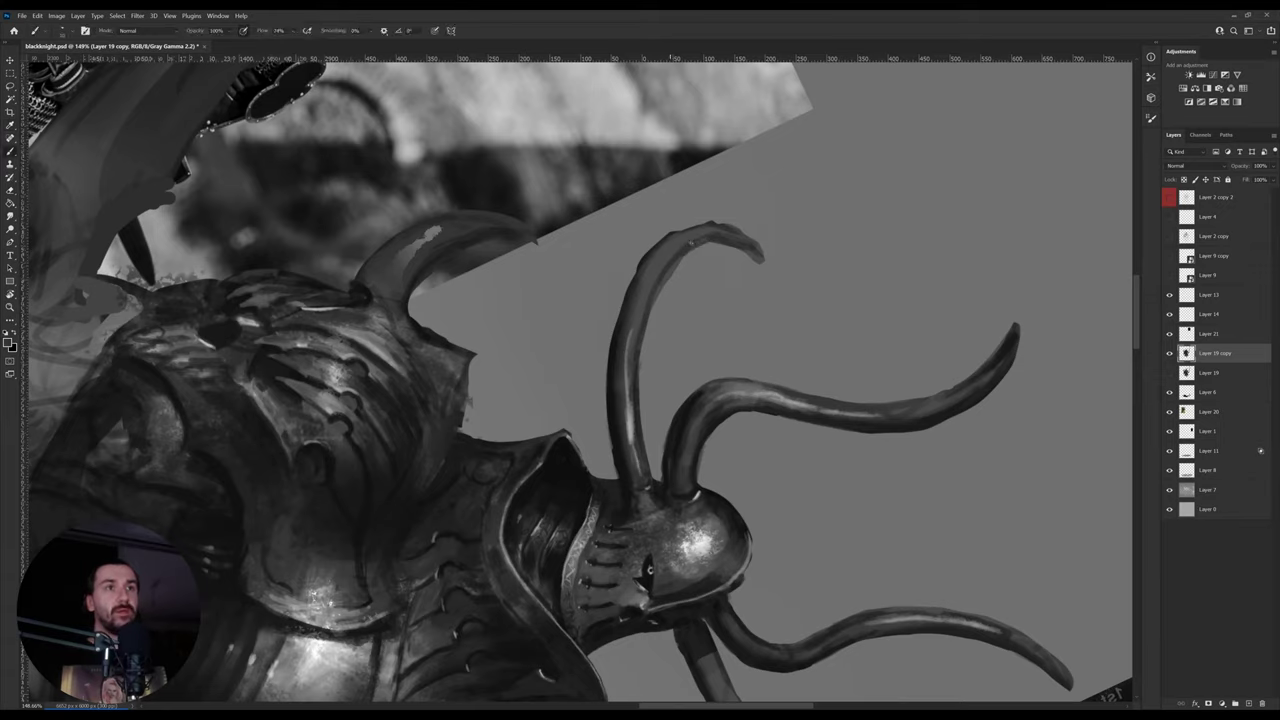
{"action": "key", "text": "e"}
{"action": "key", "text": "b"}
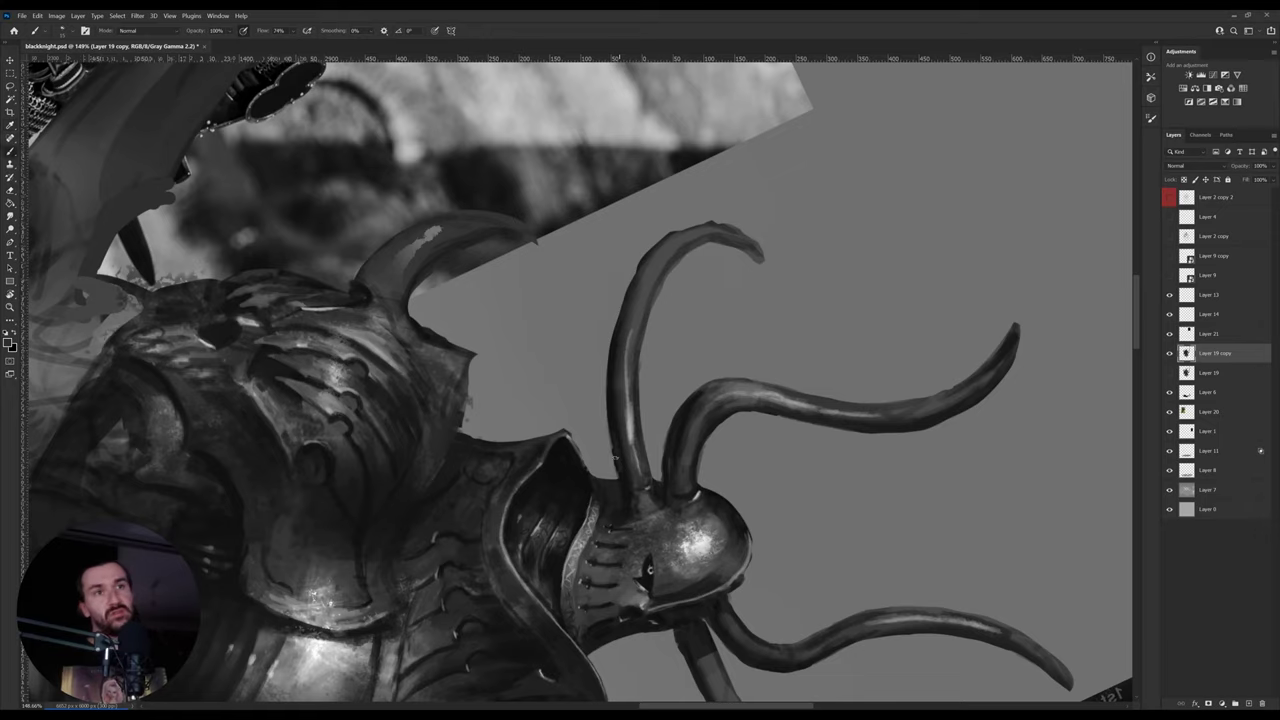
- Extend dark shading up the lower-left horn's edge toward its bend and clean the outer contour with the Eraser
{"action": "left_click", "coordinate": [614, 363], "text": "alt"}
{"action": "left_click", "coordinate": [612, 368], "text": "alt"}
{"action": "left_click", "coordinate": [614, 360], "text": "alt"}
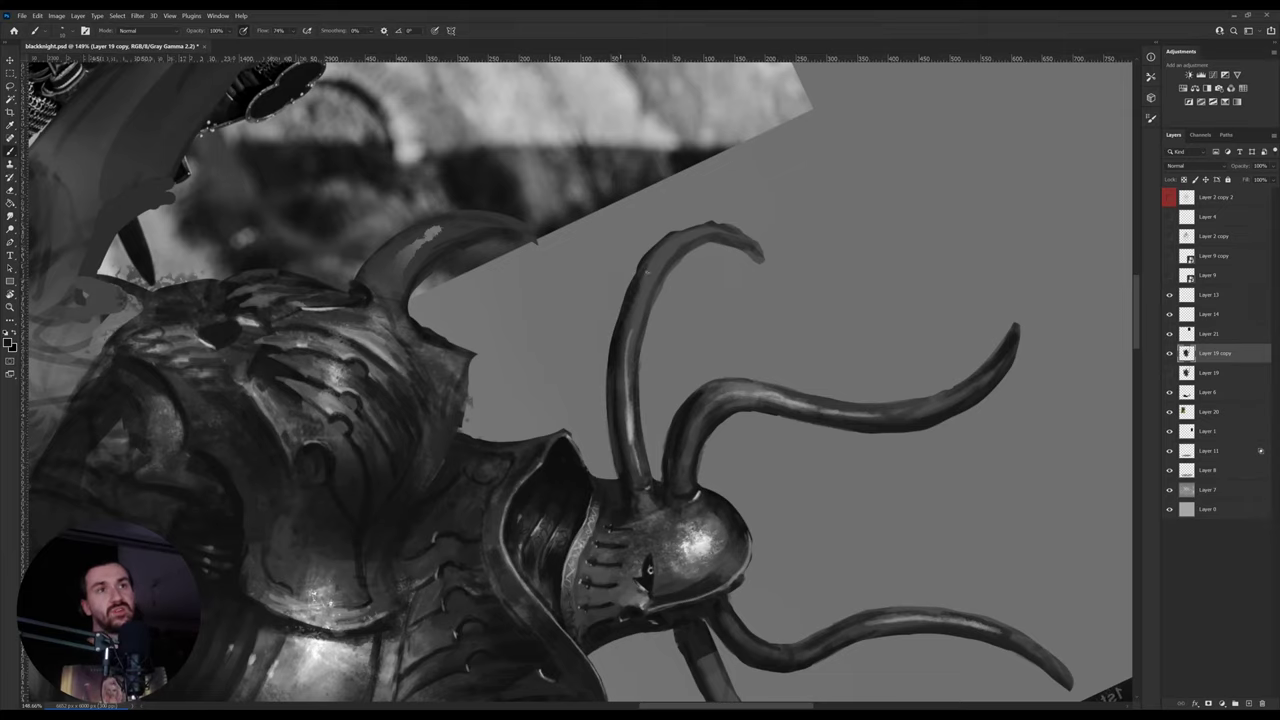
{"action": "left_click_drag", "start_coordinate": [647, 271], "coordinate": [635, 300]}
{"action": "left_click", "coordinate": [615, 410], "text": "alt"}
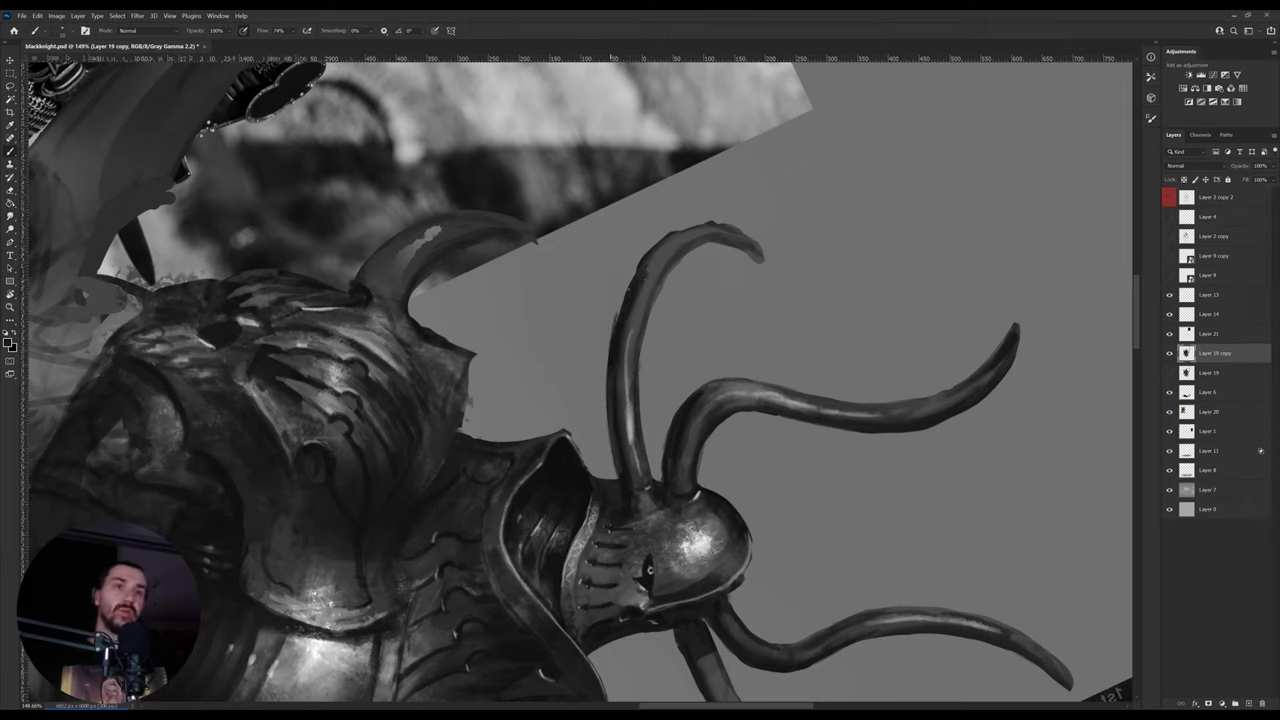
{"action": "key", "text": "e"}
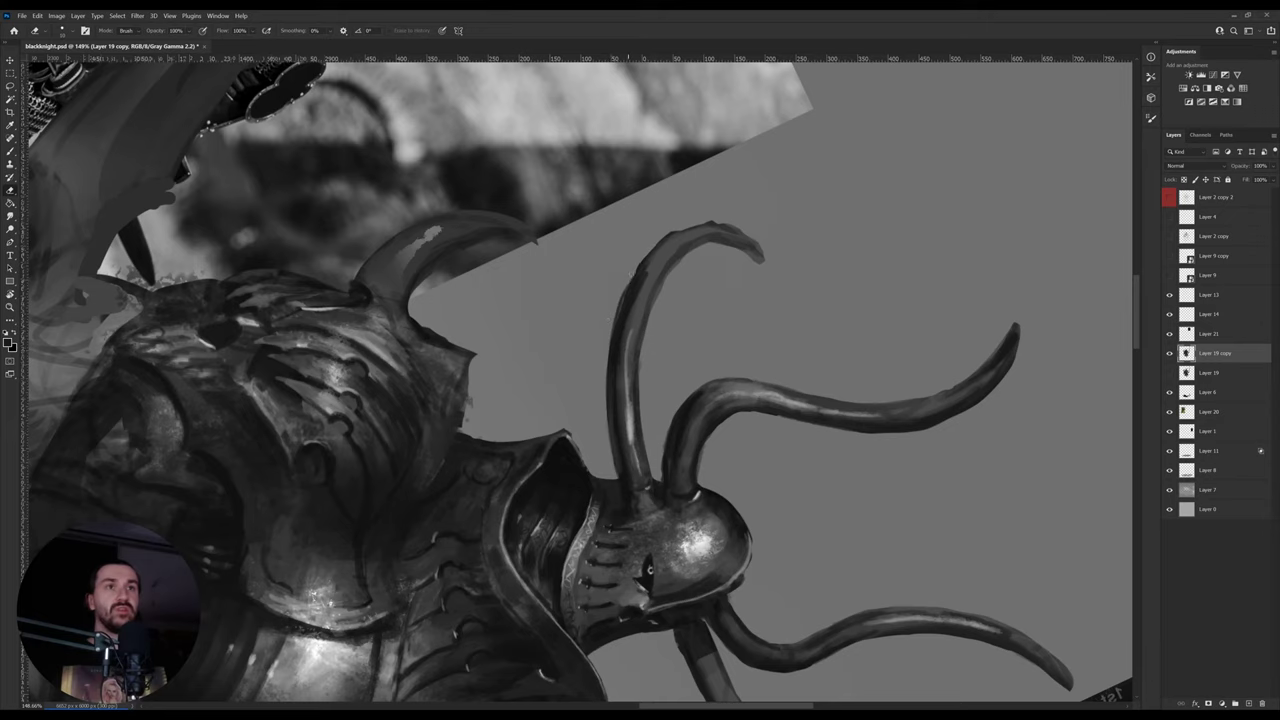
- Paint sampled dark and mid greys over the lower-left horn's middle section to smooth its transition into the upper bend
{"action": "key", "text": "r"}
{"action": "left_click_drag", "start_coordinate": [784, 294], "coordinate": [589, 416]}
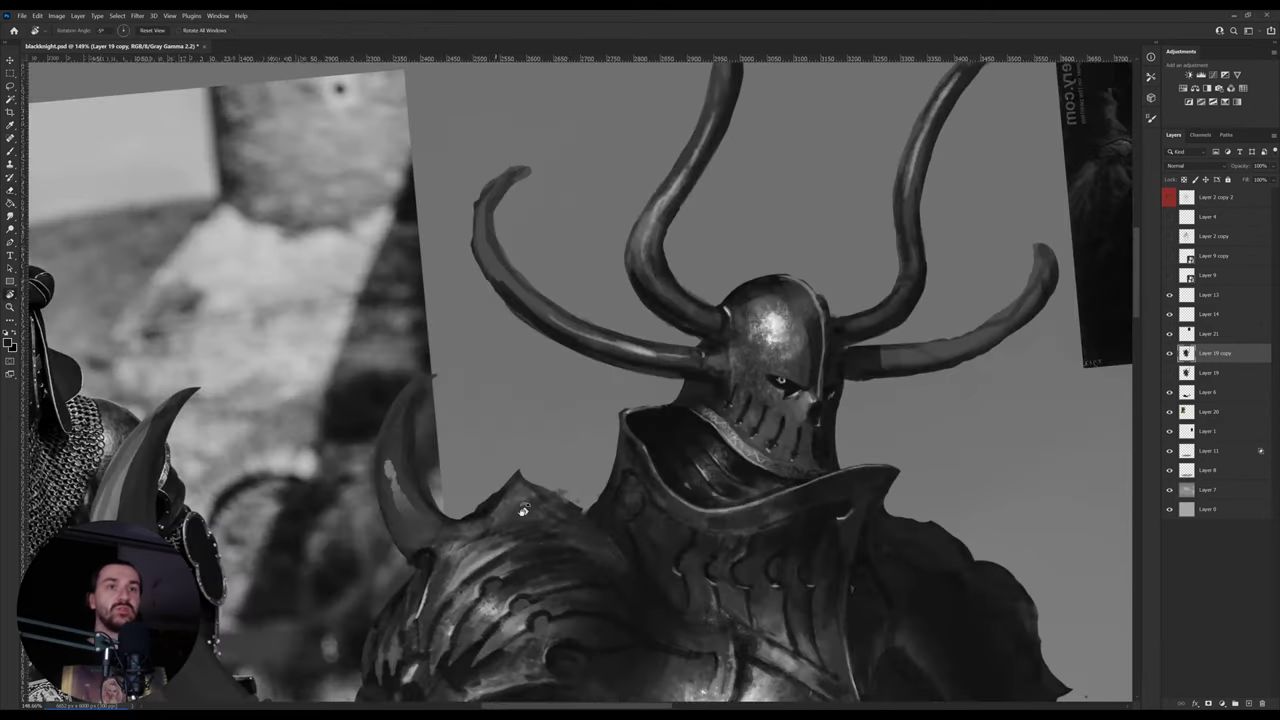
{"action": "left_click_drag", "start_coordinate": [639, 360], "coordinate": [567, 312]}
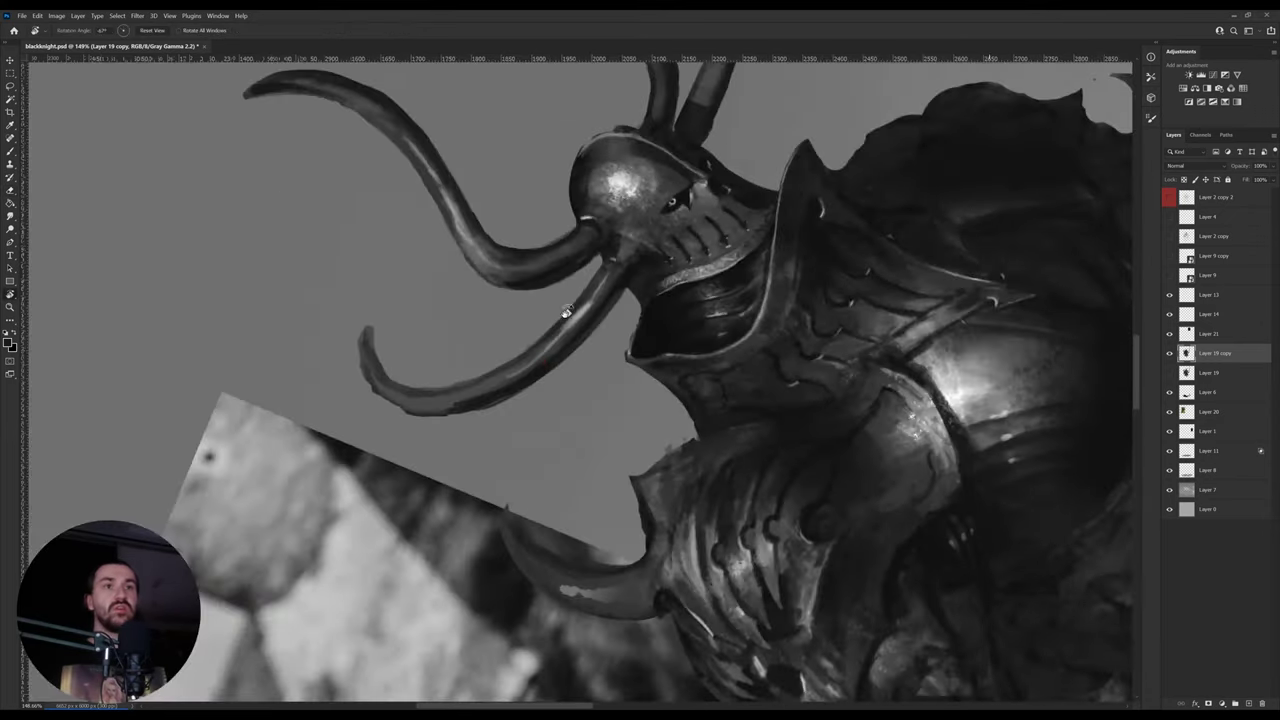
{"action": "left_click_drag", "start_coordinate": [464, 394], "coordinate": [529, 337]}
{"action": "key", "text": "i"}
{"action": "key", "text": "b"}
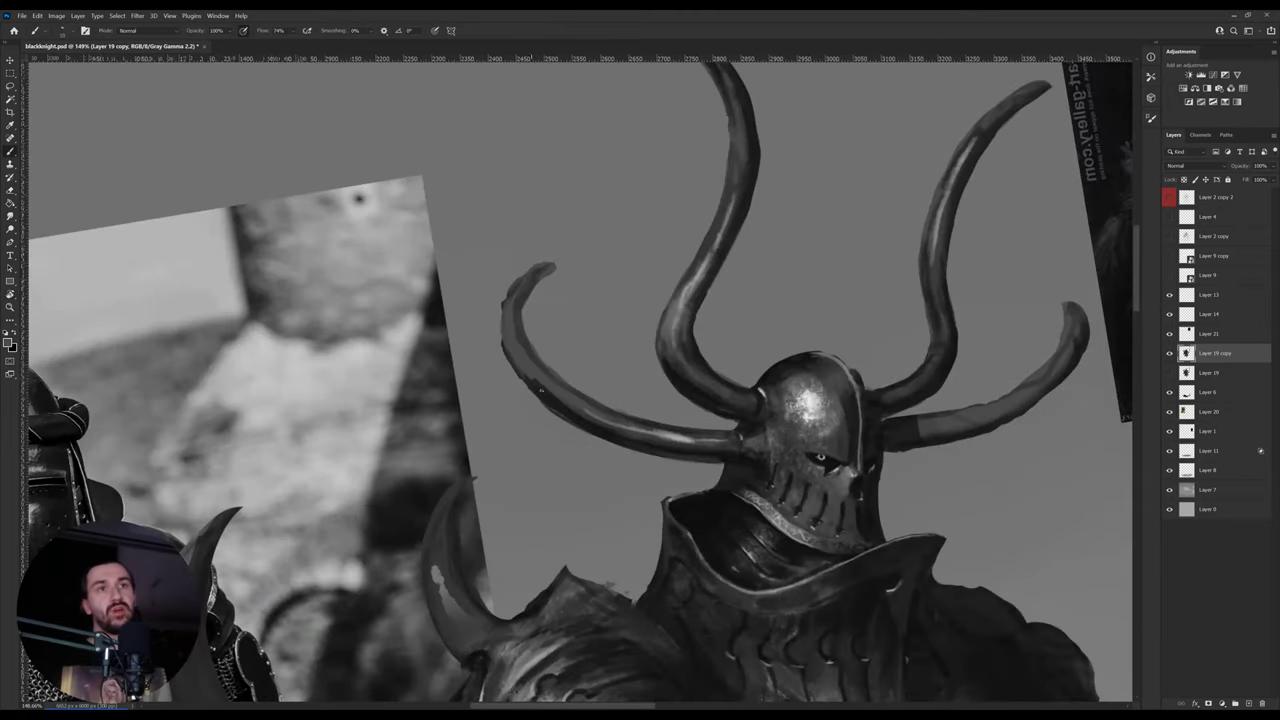
{"action": "key", "text": "i"}
{"action": "mouse_move", "coordinate": [540, 388]}
{"action": "left_mouse_down"}
{"action": "mouse_move", "coordinate": [503, 346]}
{"action": "mouse_move", "coordinate": [550, 396]}
{"action": "left_mouse_up"}
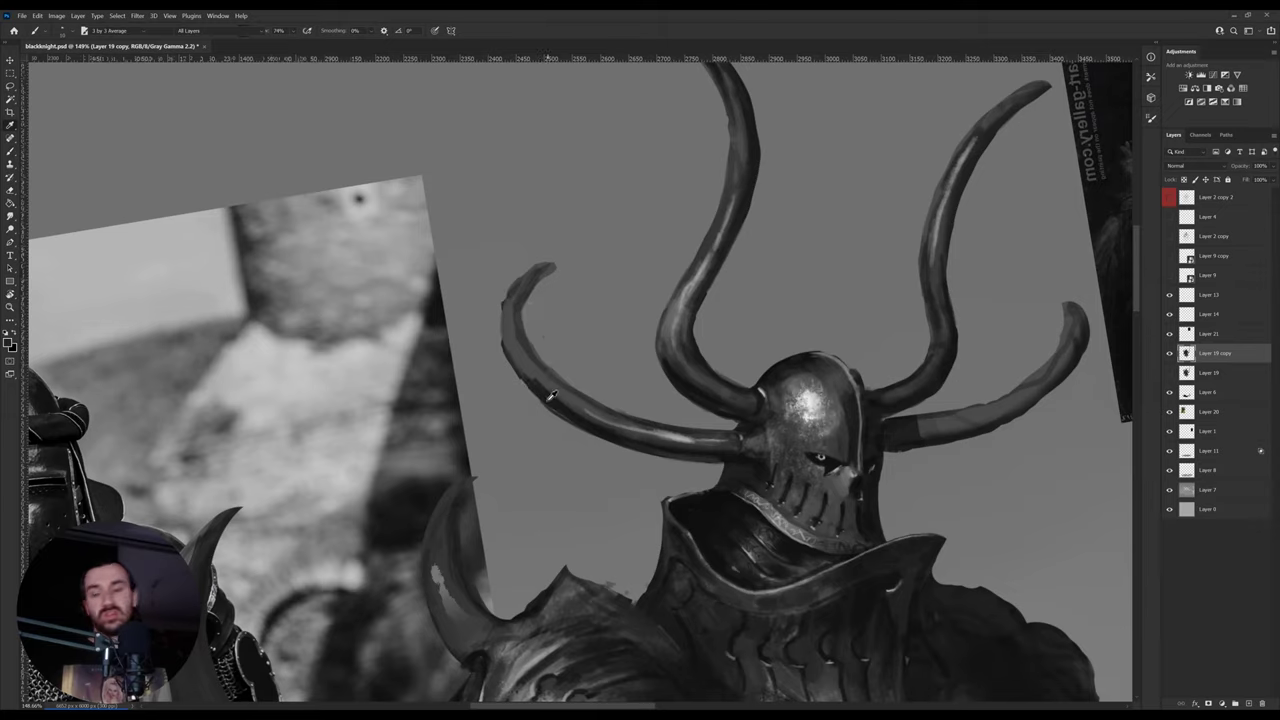
{"action": "key", "text": "b"}
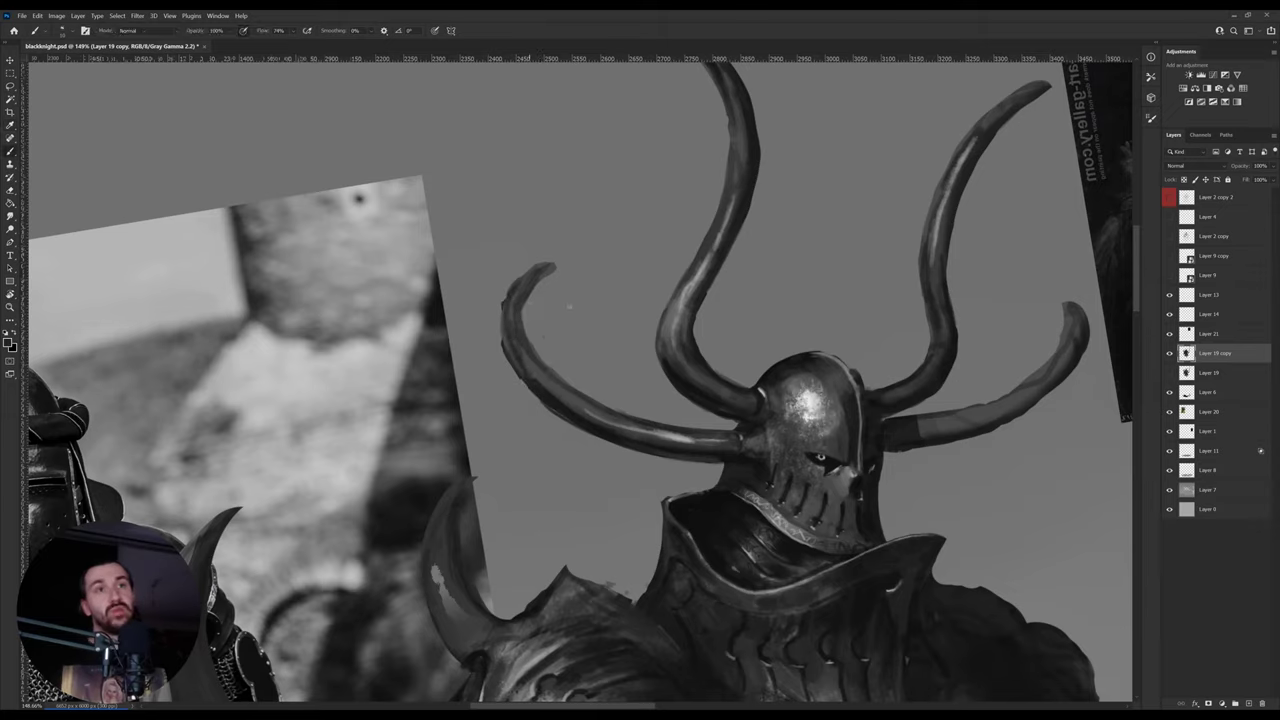
- Paint a sampled light grey highlight along the lower-left horn's tip and erase the tip to a sharp point
{"action": "key", "text": "i"}
{"action": "left_click", "coordinate": [685, 434]}
{"action": "key", "text": "b"}
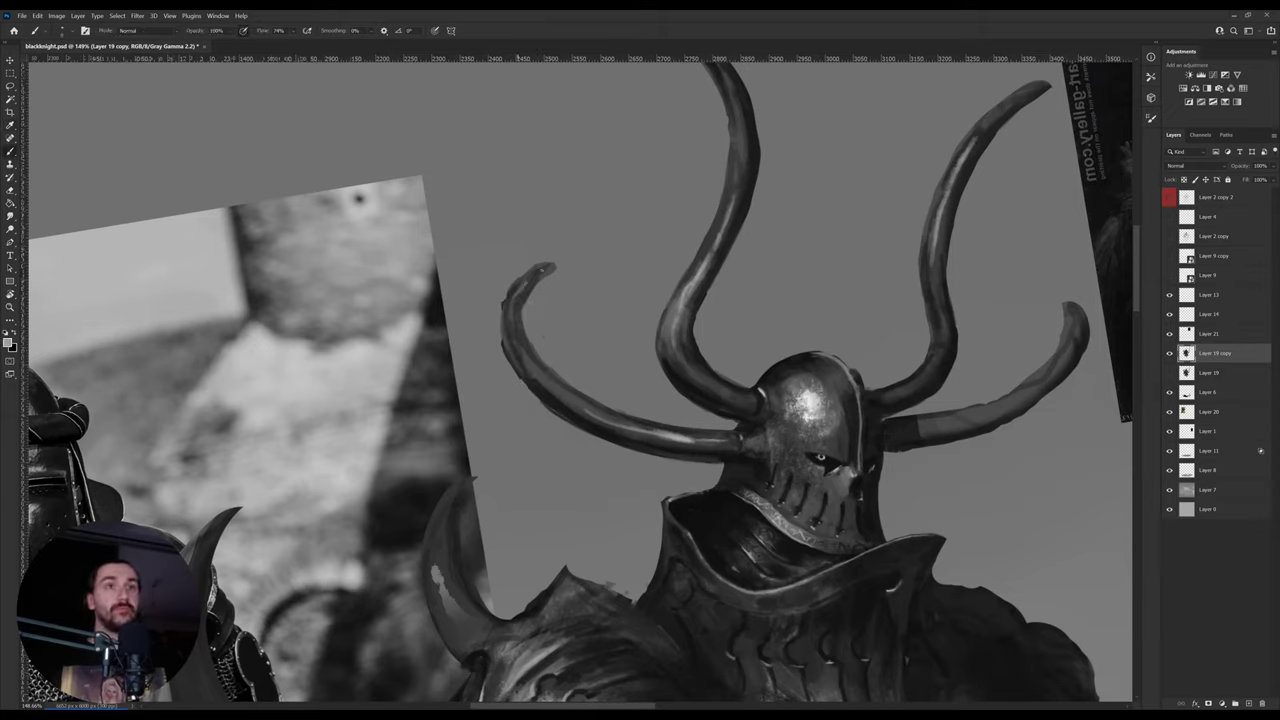
{"action": "key", "text": "e"}
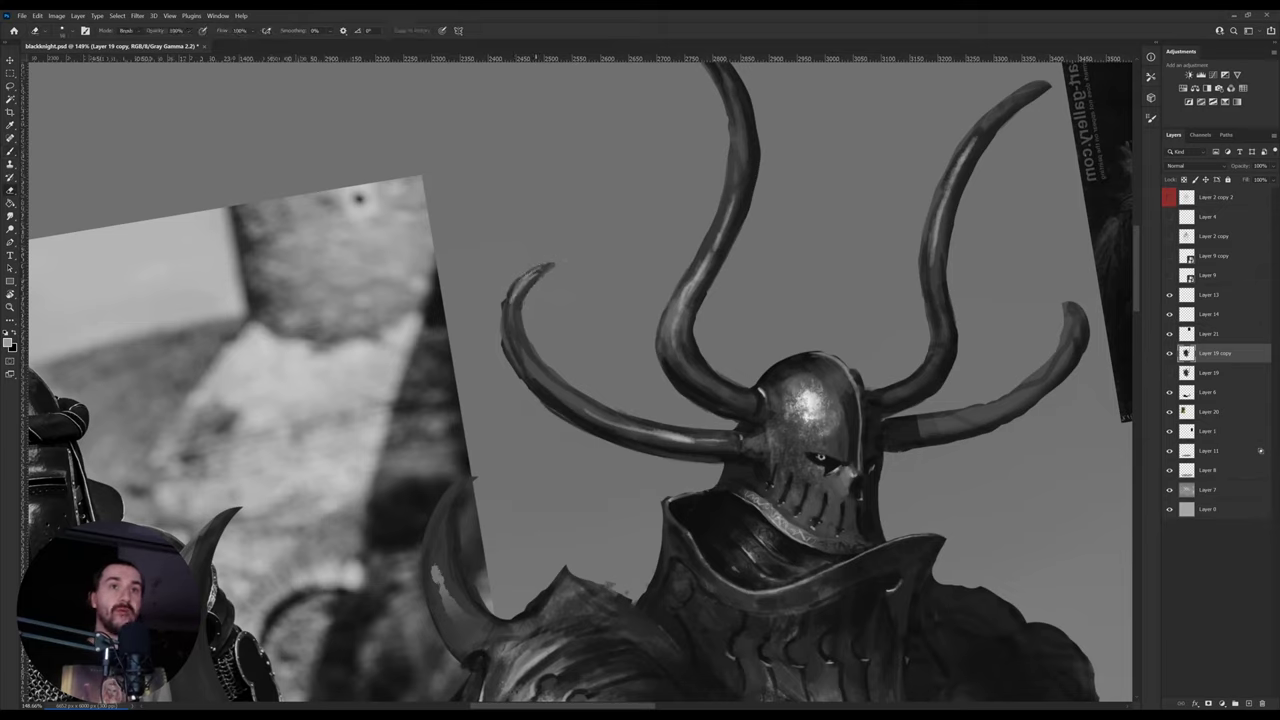
- Sample the horn's own grey and shade the outer edge of the lower-left horn's upper bend
{"action": "key", "text": "i"}
{"action": "left_click", "coordinate": [510, 318]}
{"action": "key", "text": "b"}
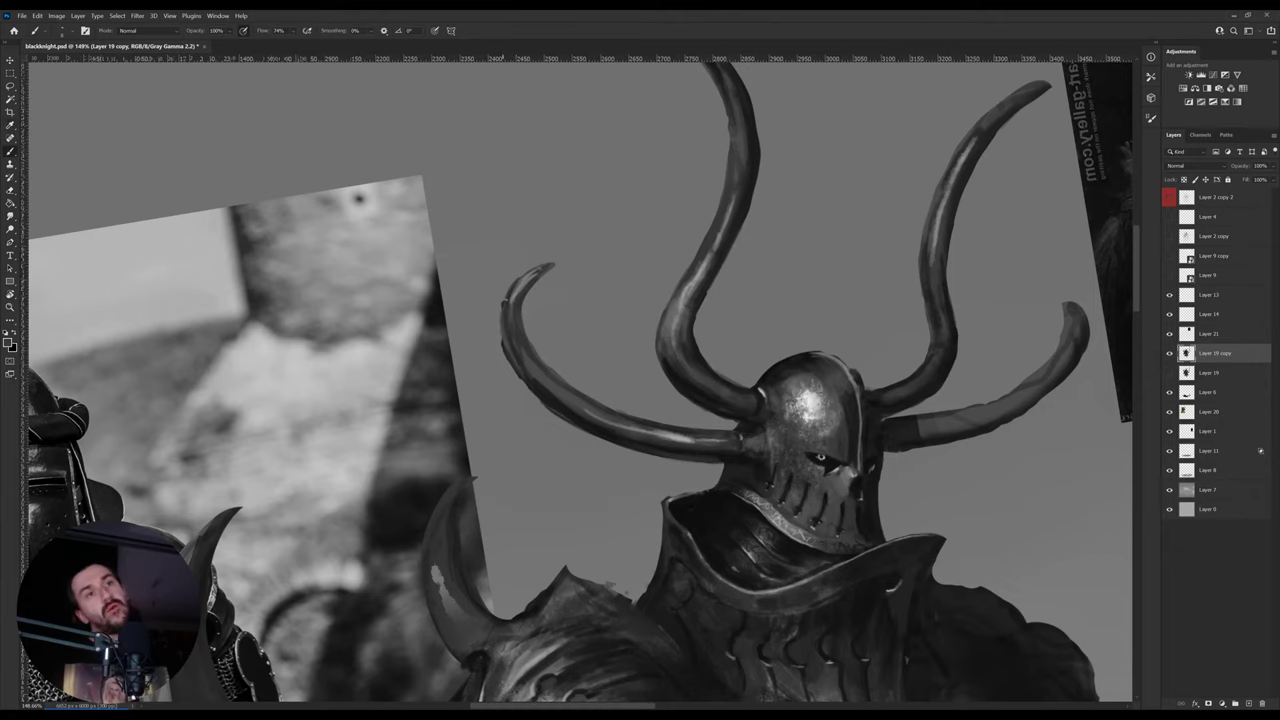
- Refine the lower-left horn's curve with a sampled horn grey and a highlight tone picked from the helmet dome
{"action": "key", "text": "r"}
{"action": "left_click_drag", "start_coordinate": [612, 262], "coordinate": [646, 277]}
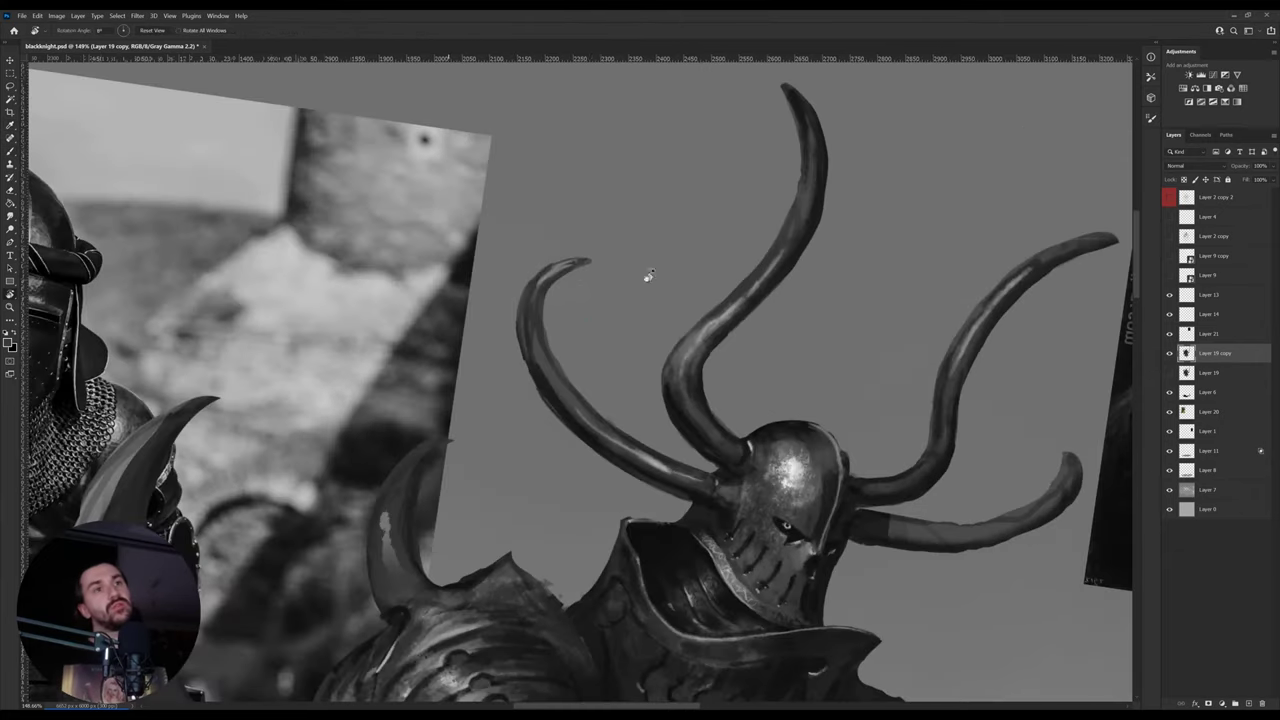
{"action": "key", "text": "i"}
{"action": "left_click", "coordinate": [557, 381]}
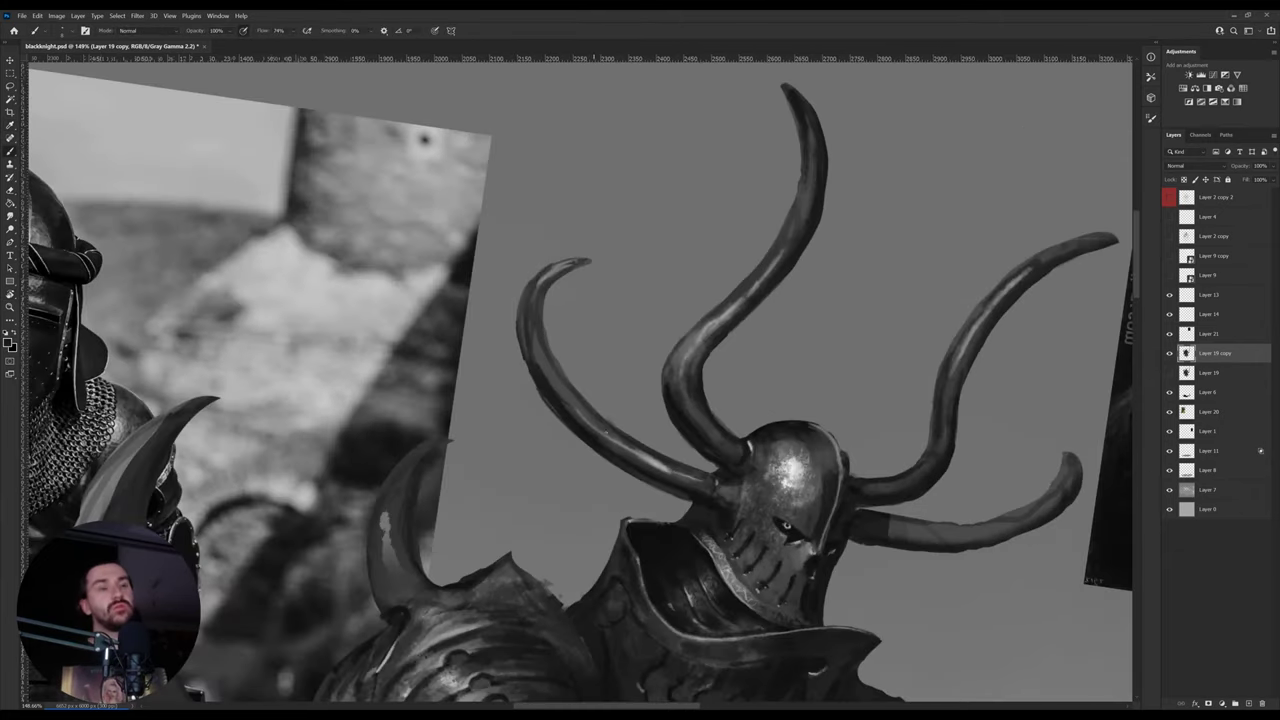
{"action": "left_click", "coordinate": [798, 473]}
{"action": "key", "text": "b"}
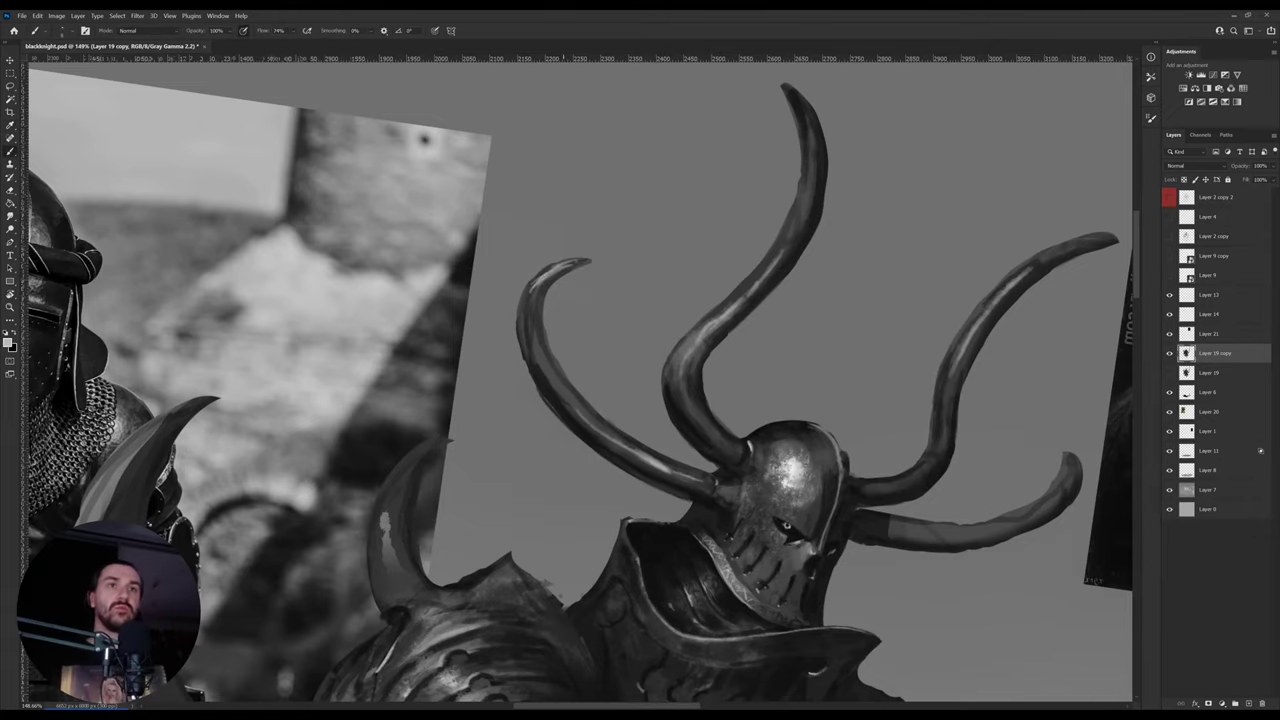
- Sample a horn tone and blend the highlight where the lower-left horn curves into its tip
{"action": "key", "text": "r"}
{"action": "left_click_drag", "start_coordinate": [612, 248], "coordinate": [714, 482]}
{"action": "key", "text": "i"}
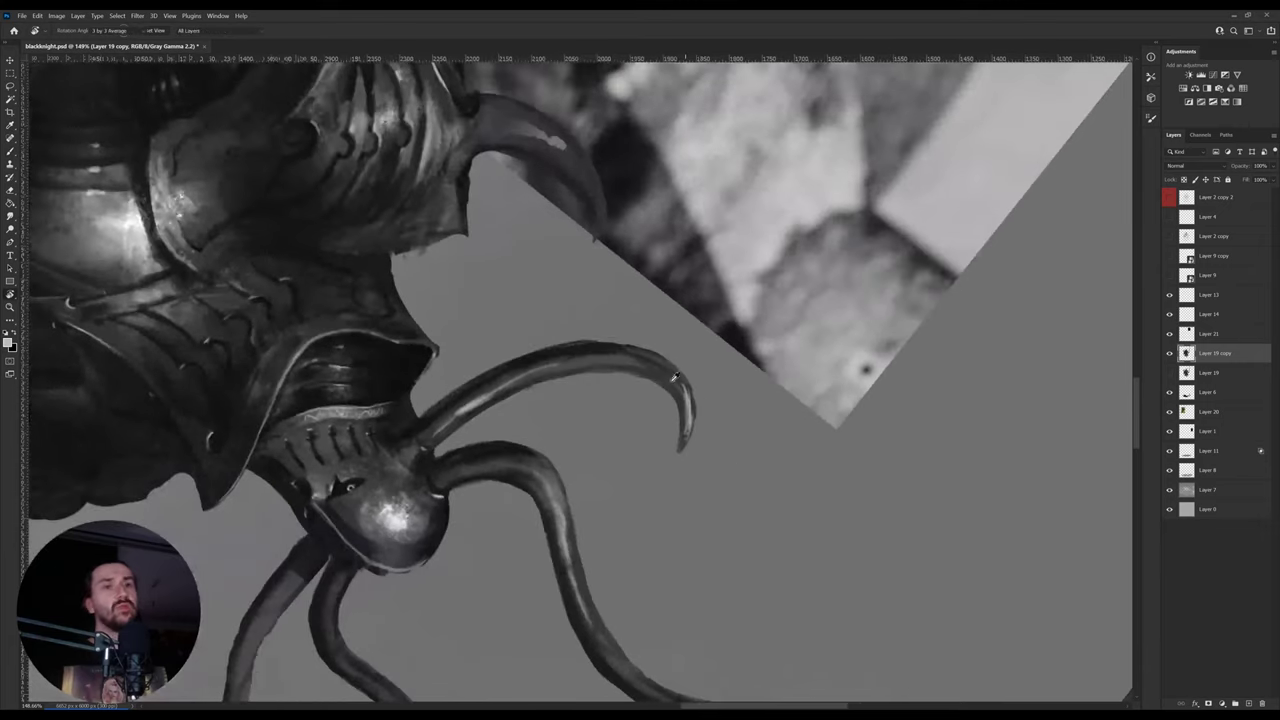
{"action": "key", "text": "b"}
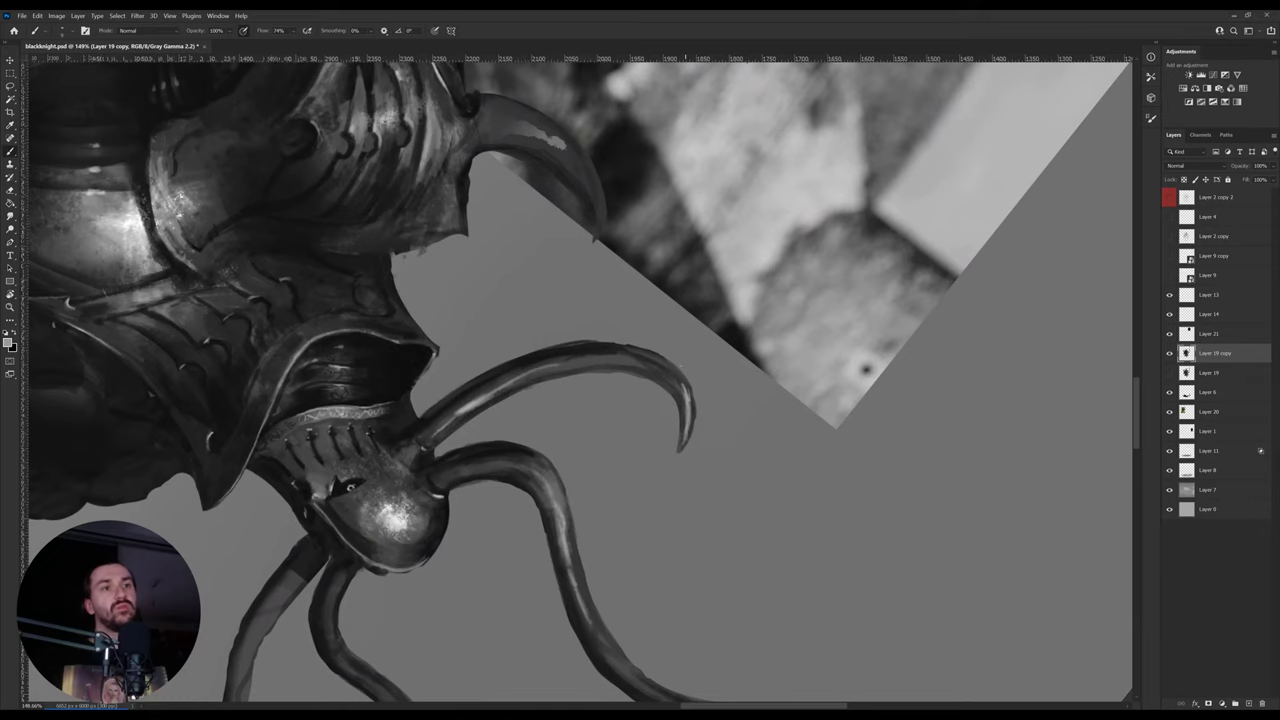
- Model the lower-left horn's outer bend with light and dark greys sampled from the horn
{"action": "key", "text": "r"}
{"action": "left_click_drag", "start_coordinate": [747, 370], "coordinate": [656, 471]}
{"action": "key", "text": "i"}
{"action": "left_click", "coordinate": [631, 476]}
{"action": "key", "text": "b"}
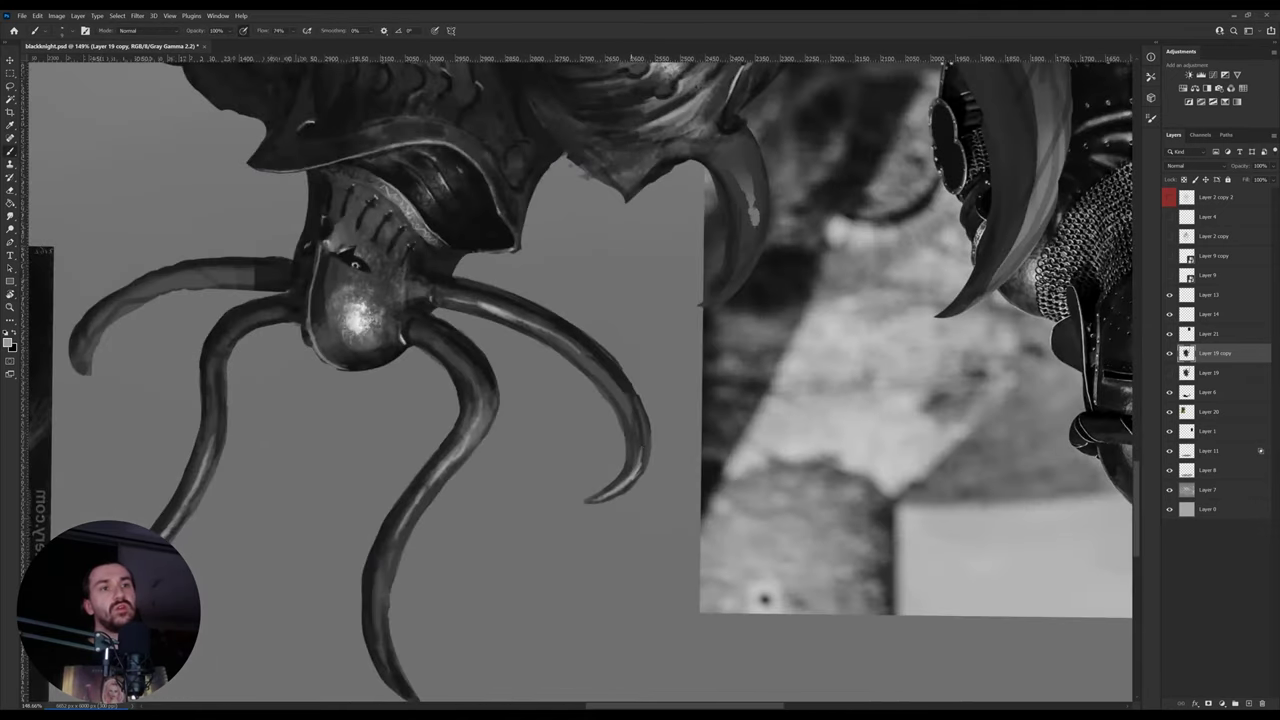
{"action": "key", "text": "i"}
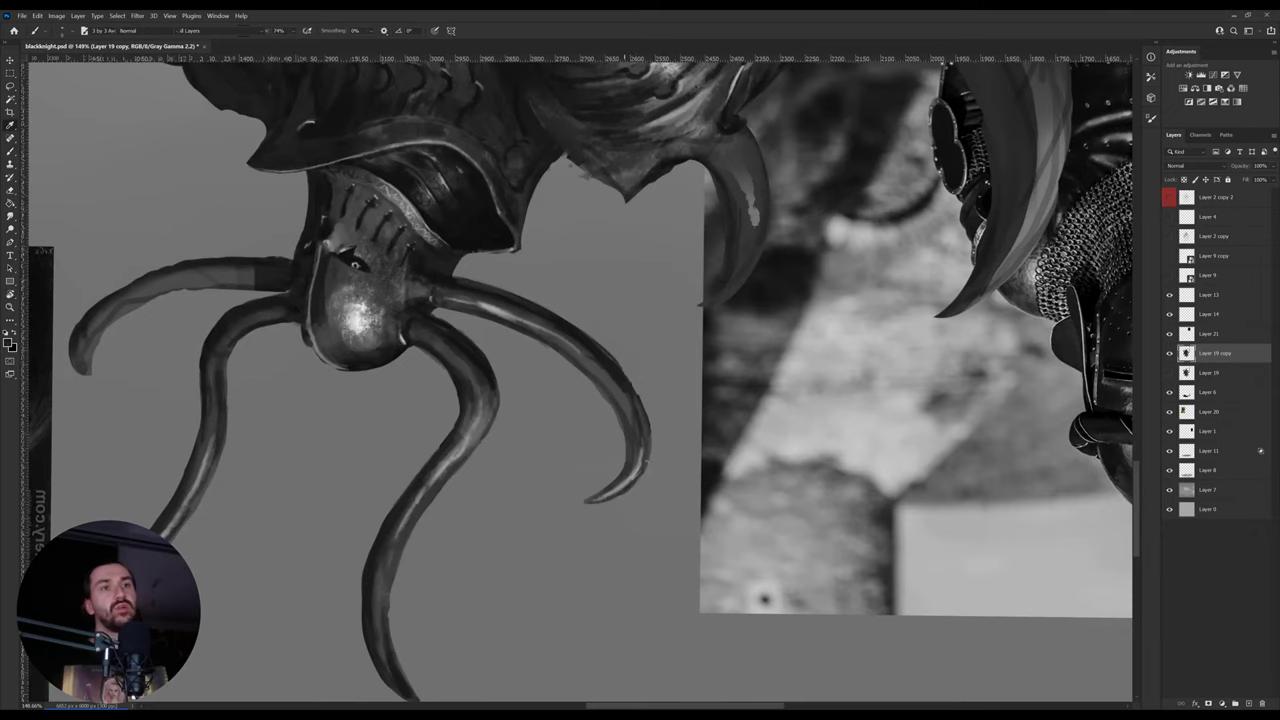
{"action": "key", "text": "b"}
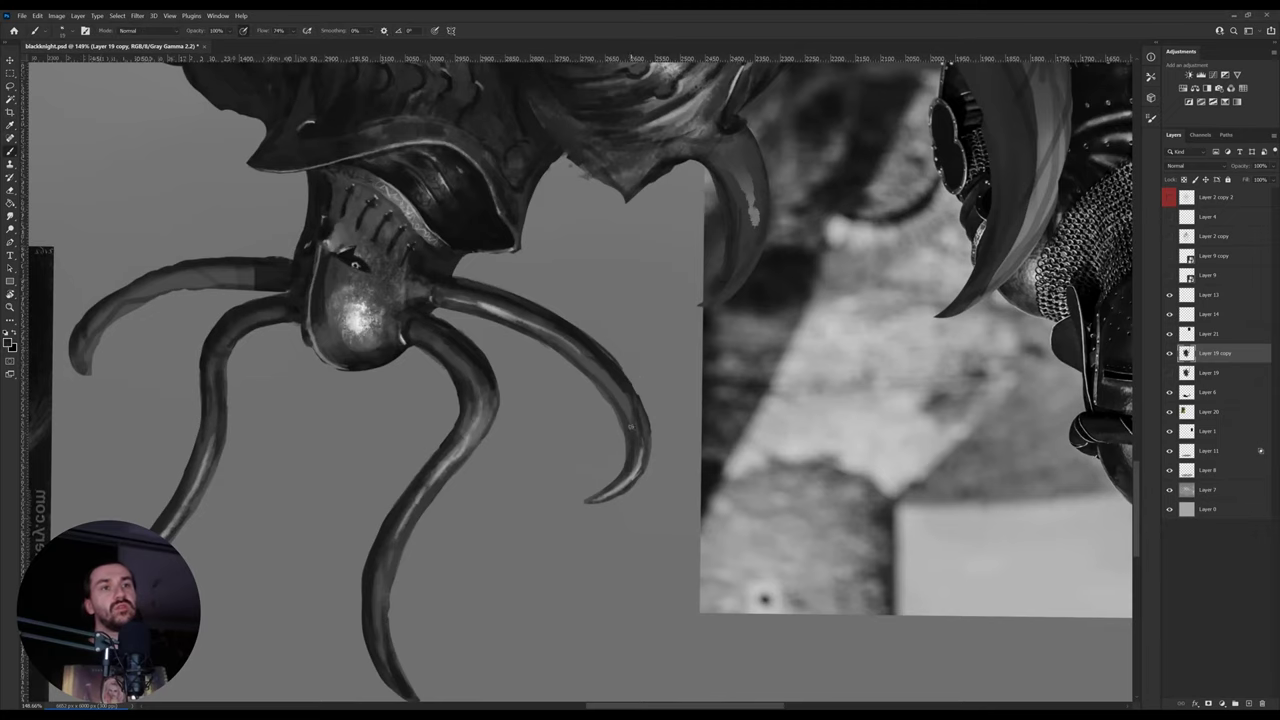
- Smooth the shading and central highlight along the middle of the lower-left horn with sampled greys
{"action": "left_click_drag", "start_coordinate": [630, 425], "coordinate": [576, 455]}
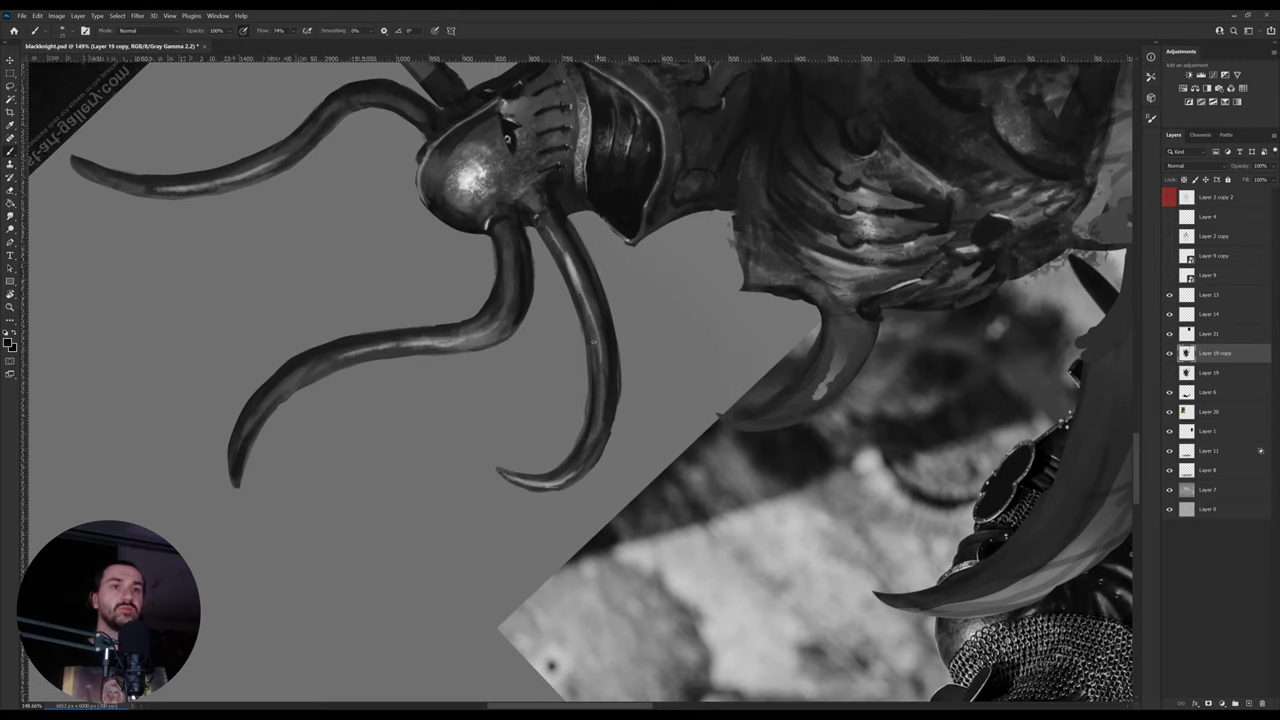
{"action": "left_click_drag", "start_coordinate": [600, 395], "coordinate": [680, 381]}
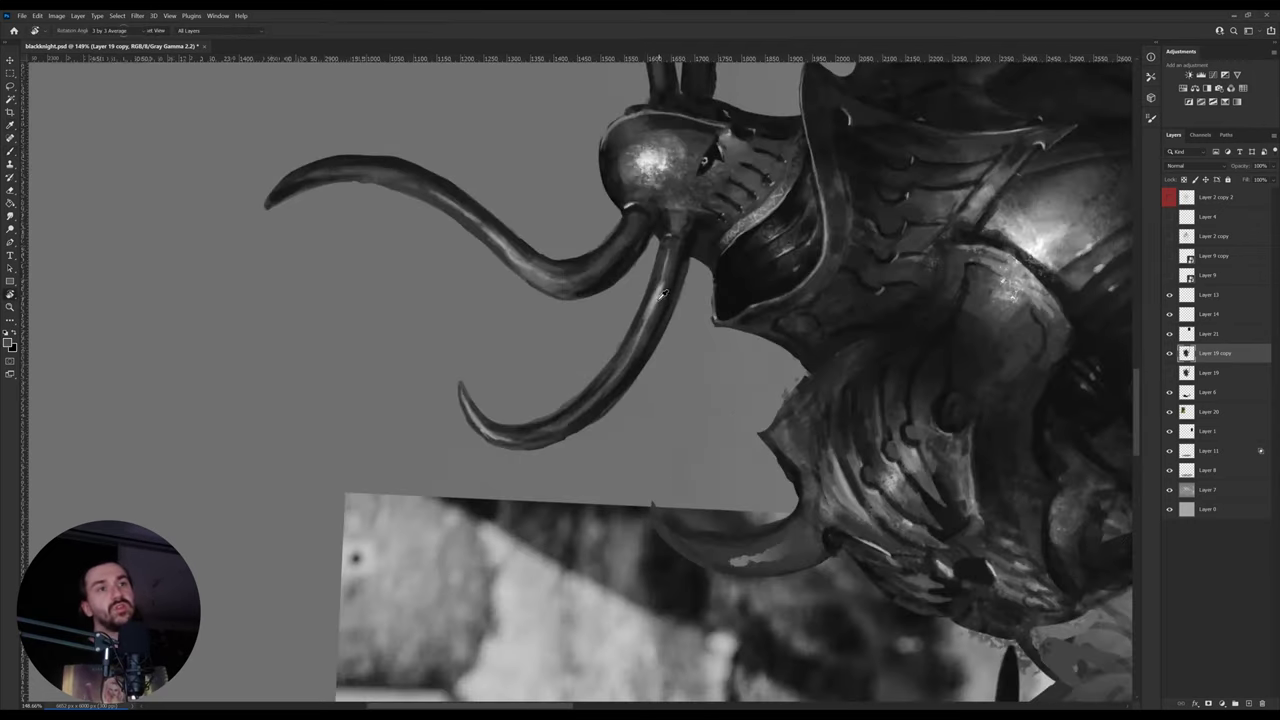
{"action": "left_click", "coordinate": [620, 362], "text": "alt"}
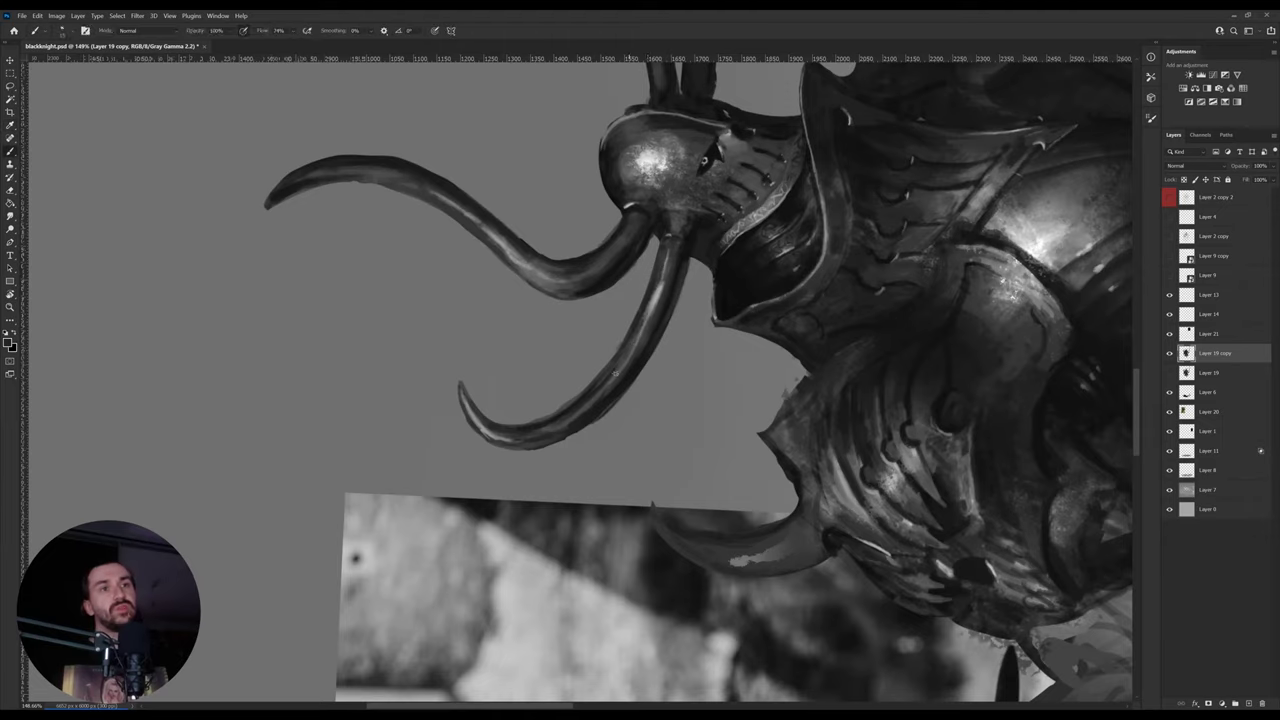
{"action": "left_click", "coordinate": [628, 355], "text": "alt"}
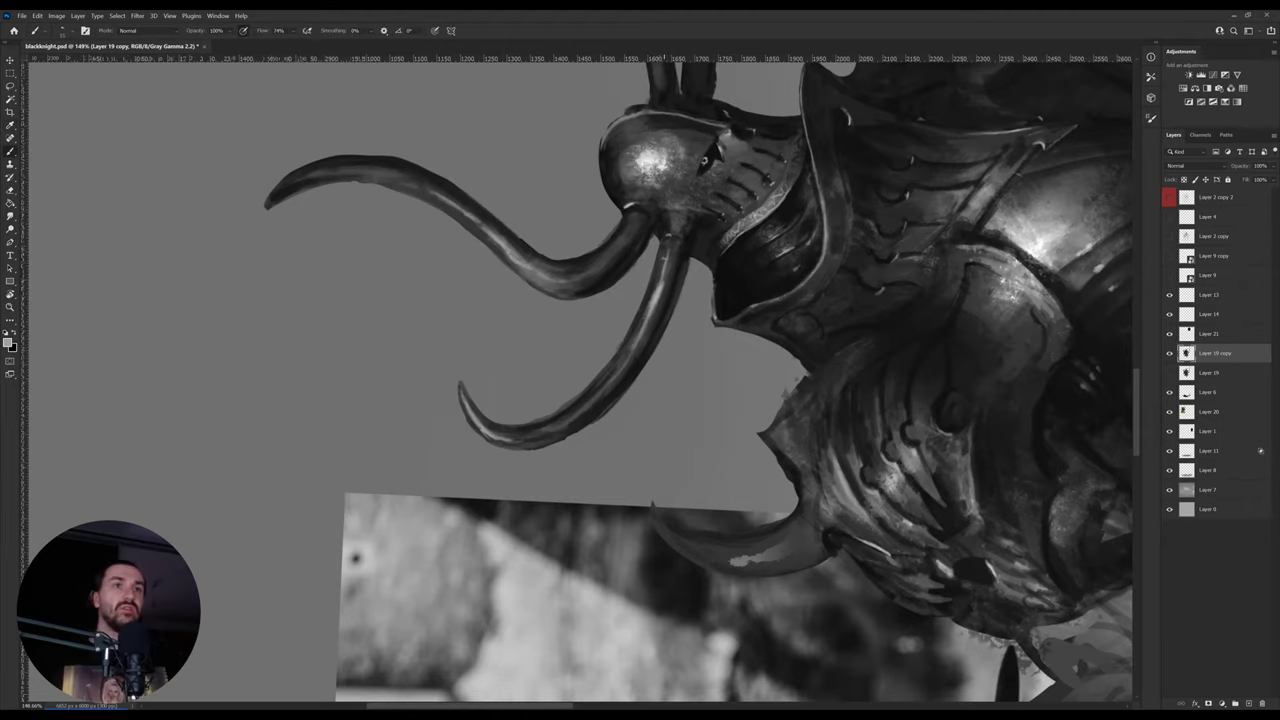
- Lasso the lower-right horn, move it slightly down against the helmet, and deselect it
{"action": "key", "text": "r"}
{"action": "mouse_move", "coordinate": [651, 343]}
{"action": "left_mouse_down"}
{"action": "mouse_move", "coordinate": [814, 271]}
{"action": "mouse_move", "coordinate": [469, 488]}
{"action": "left_mouse_up"}
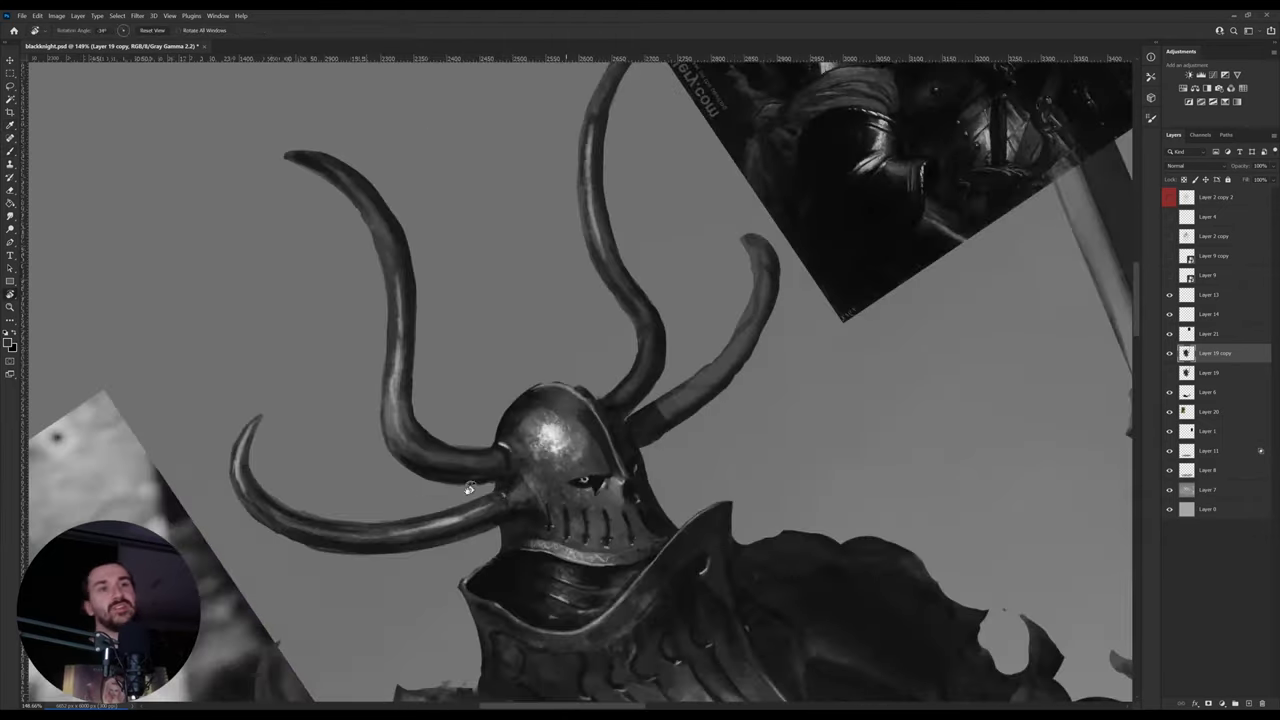
{"action": "mouse_move", "coordinate": [707, 384]}
{"action": "left_mouse_down"}
{"action": "mouse_move", "coordinate": [843, 420]}
{"action": "mouse_move", "coordinate": [689, 380]}
{"action": "left_mouse_up"}
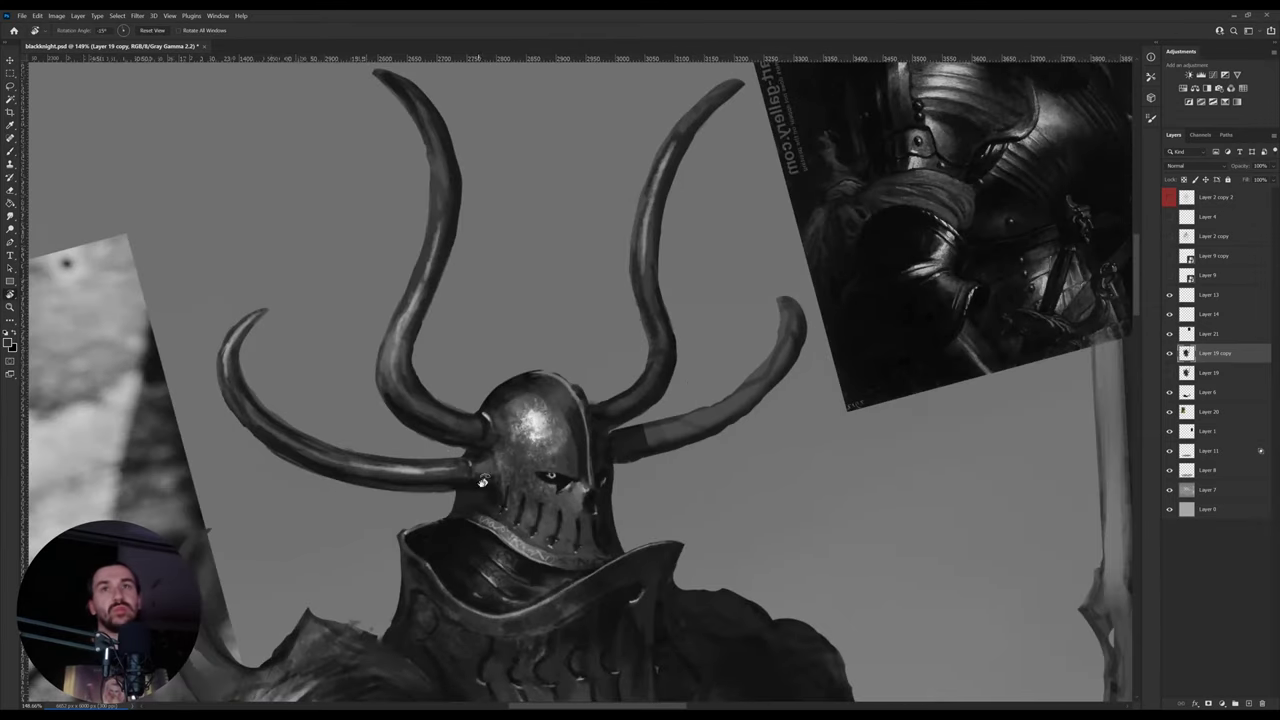
{"action": "left_click_drag", "start_coordinate": [793, 263], "coordinate": [830, 466]}
{"action": "key", "text": "l"}
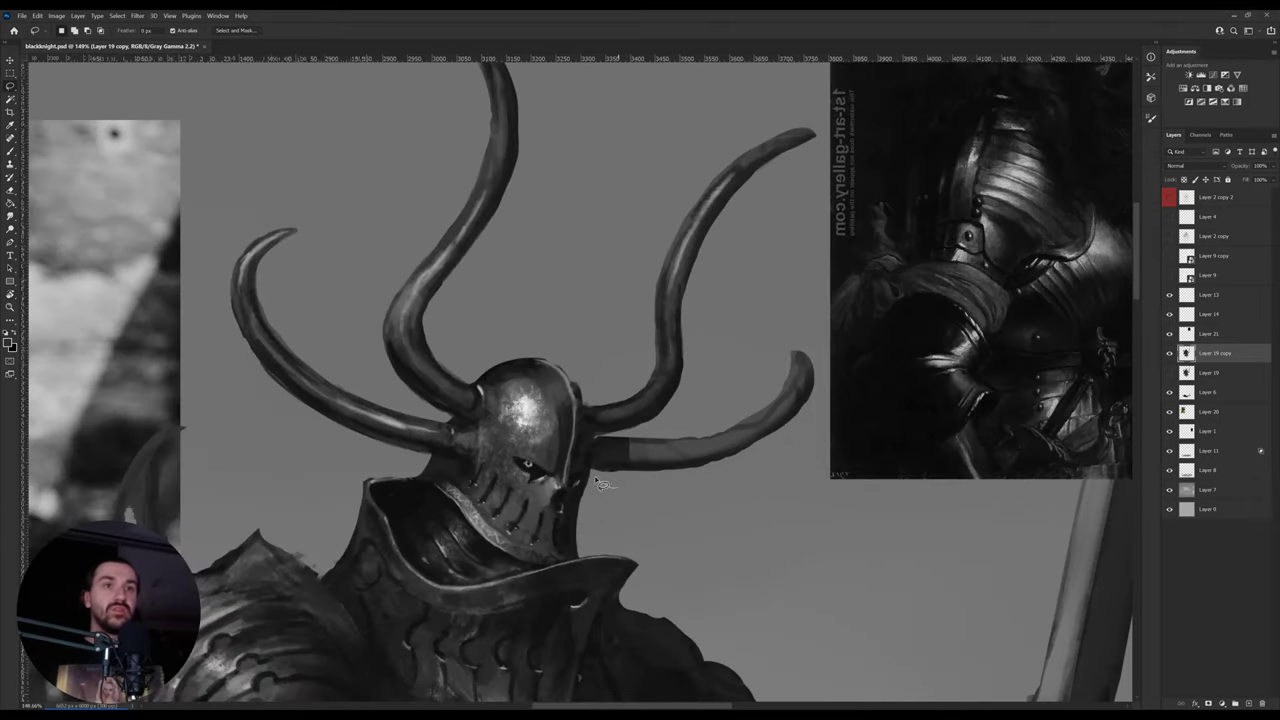
{"action": "mouse_move", "coordinate": [614, 488]}
{"action": "left_mouse_down"}
{"action": "mouse_move", "coordinate": [597, 438]}
{"action": "mouse_move", "coordinate": [644, 436]}
{"action": "mouse_move", "coordinate": [733, 394]}
{"action": "mouse_move", "coordinate": [861, 377]}
{"action": "mouse_move", "coordinate": [722, 467]}
{"action": "left_mouse_up"}
{"action": "key", "text": "v"}
{"action": "key", "text": "ctrl+d"}
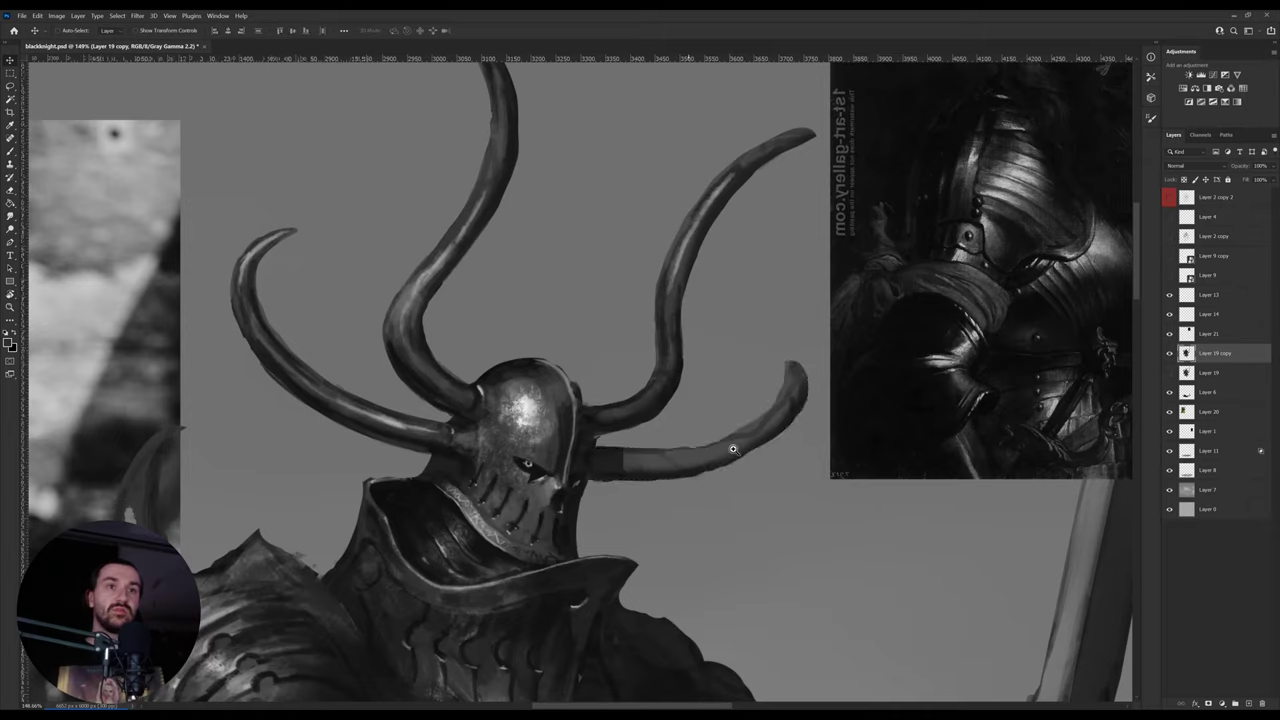
- Erase stray paint along the lower-right horn's tip to clean its silhouette
{"action": "key", "text": "z"}
{"action": "key", "text": "e"}
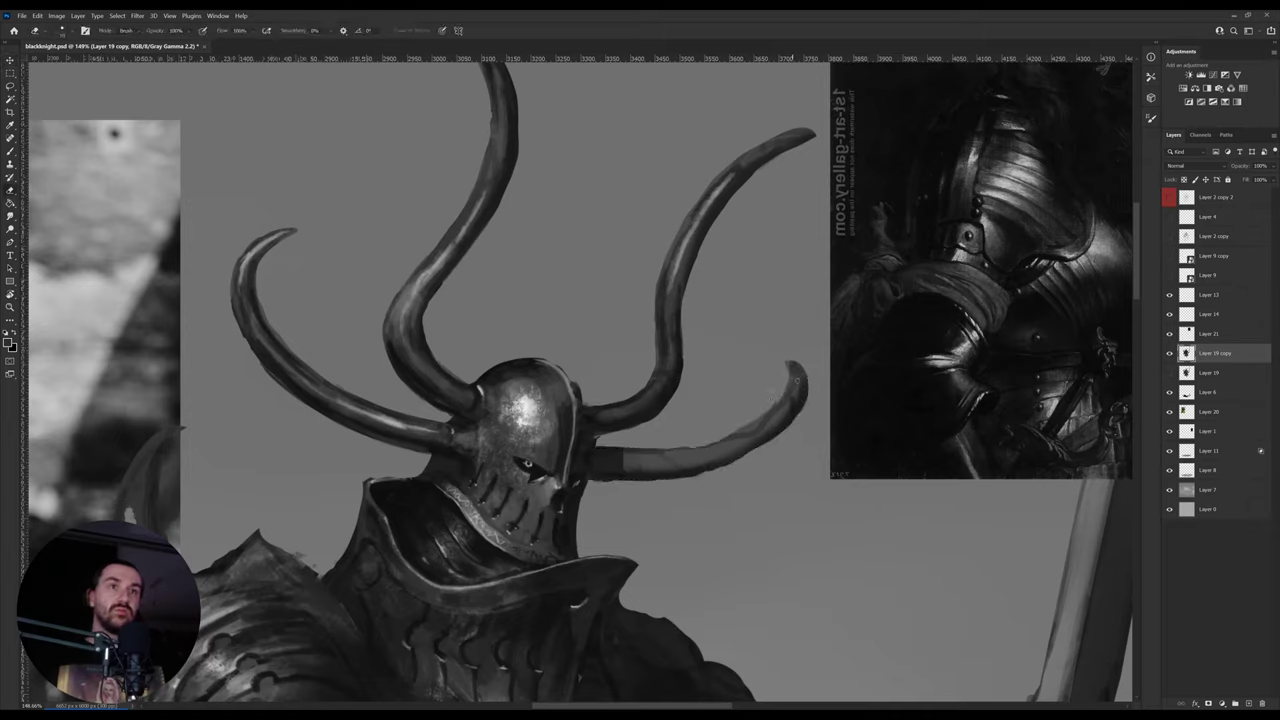
{"action": "left_click_drag", "start_coordinate": [848, 384], "coordinate": [823, 267]}
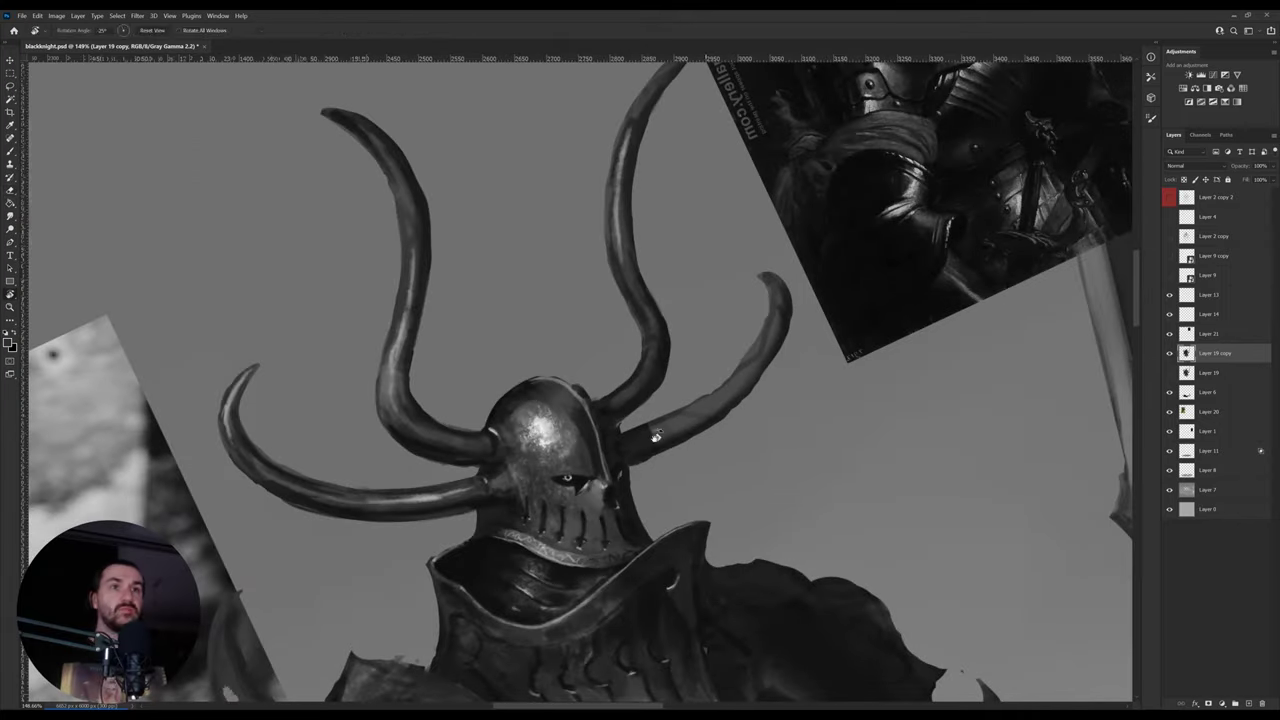
- Touch up the dark tones on the helmet's side near the lower-right horn's base with sampled greys
{"action": "key", "text": "i"}
{"action": "key", "text": "b"}
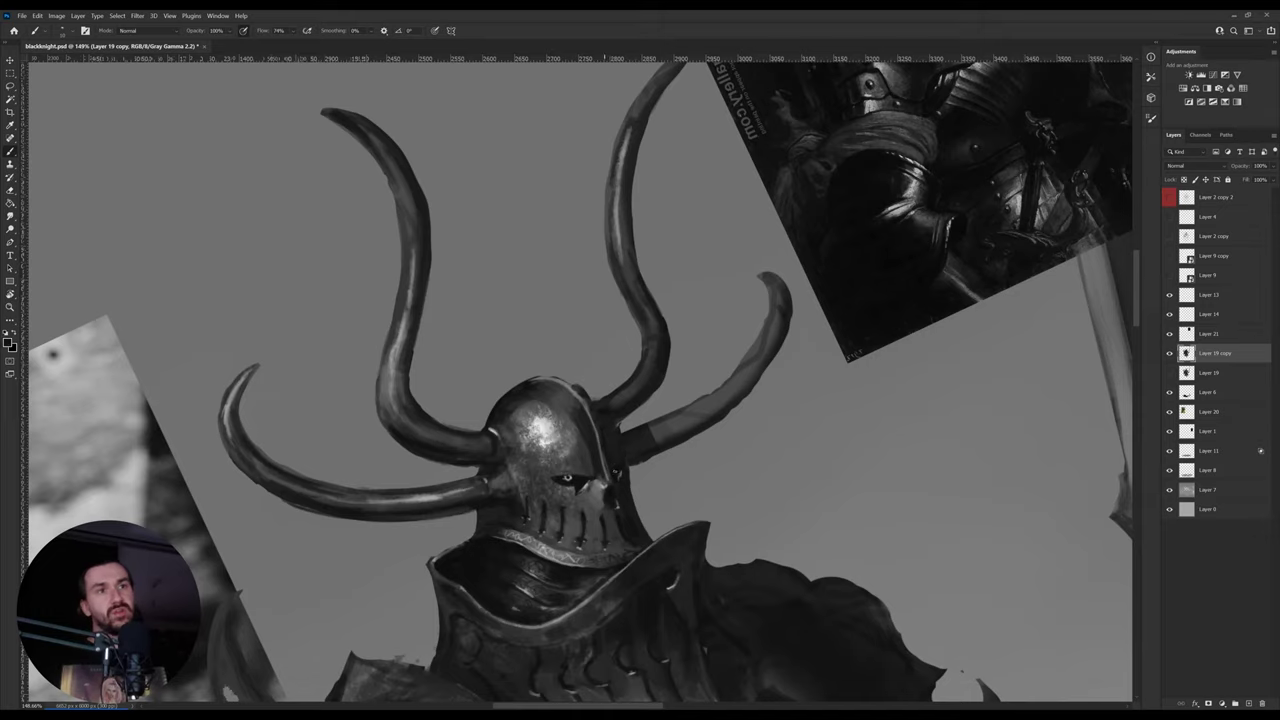
{"action": "left_click", "coordinate": [624, 498], "text": "alt"}
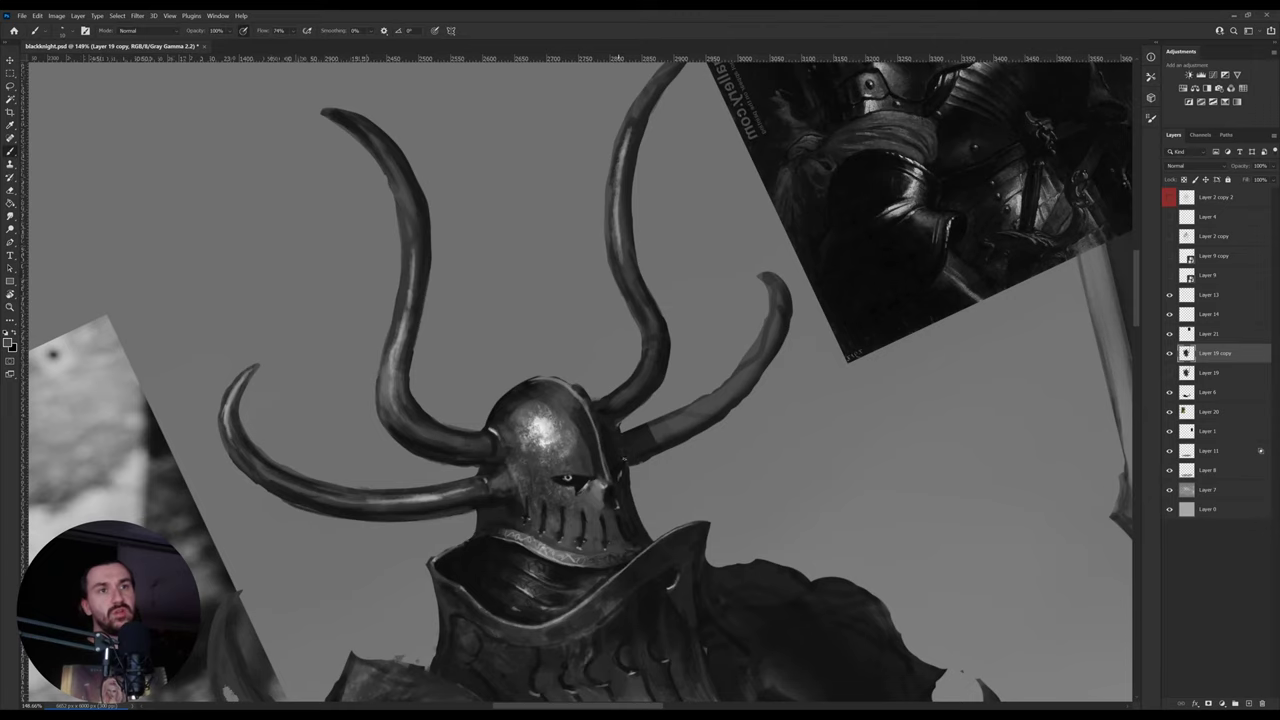
{"action": "key", "text": "r"}
{"action": "left_click_drag", "start_coordinate": [808, 383], "coordinate": [786, 418]}
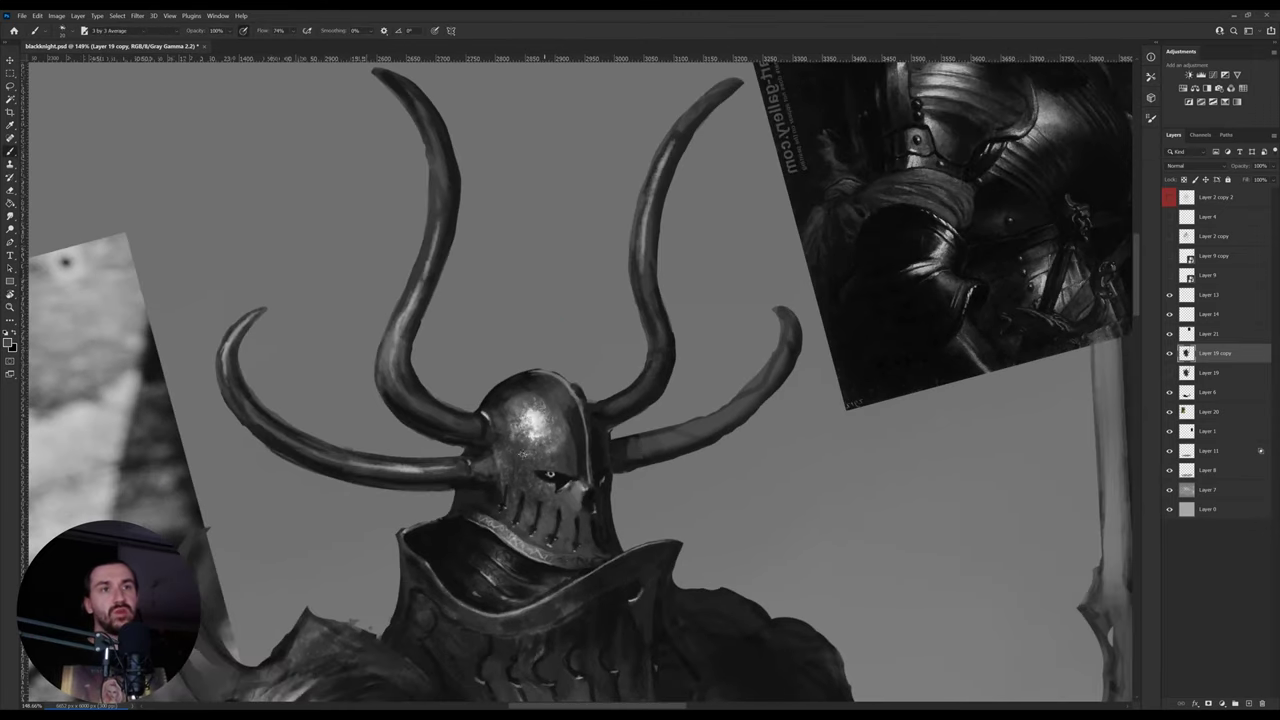
- Paint a dark edge and a bright rim highlight where the upper-left horn meets the helmet, using sampled tones
{"action": "left_click", "coordinate": [478, 448], "text": "alt"}
{"action": "left_click_drag", "start_coordinate": [465, 445], "coordinate": [462, 455]}
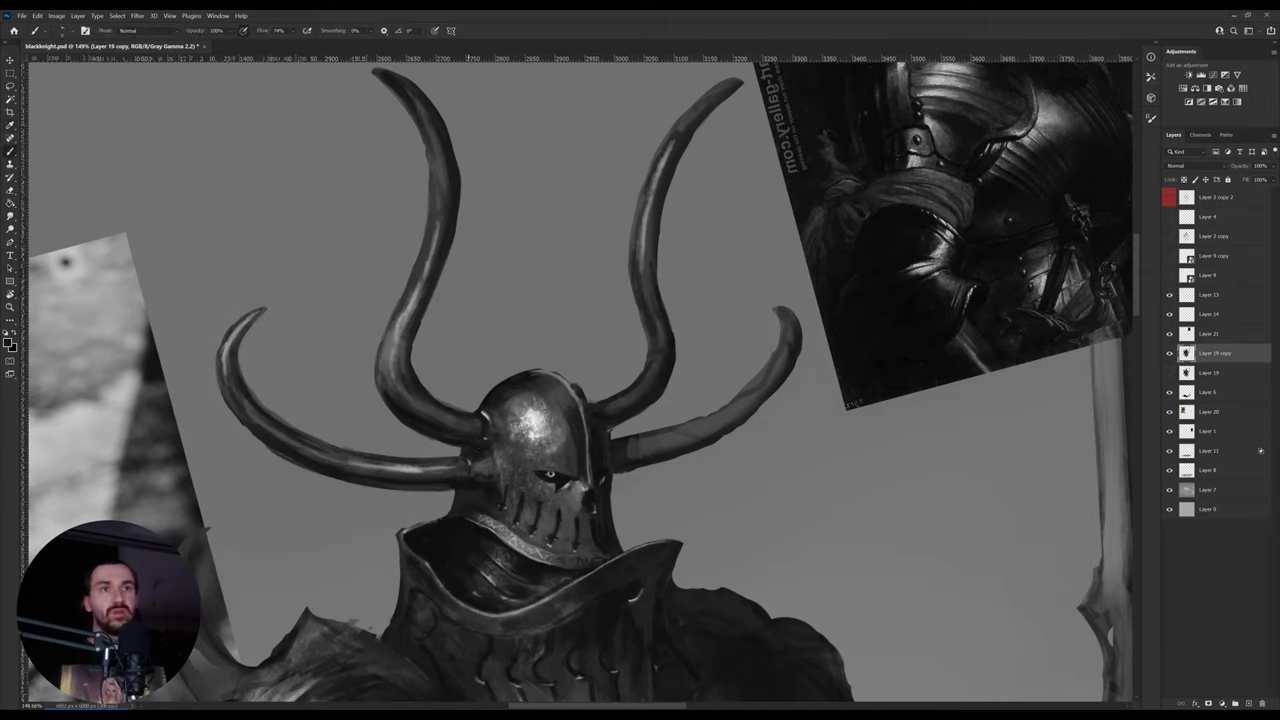
{"action": "key", "text": "alt"}
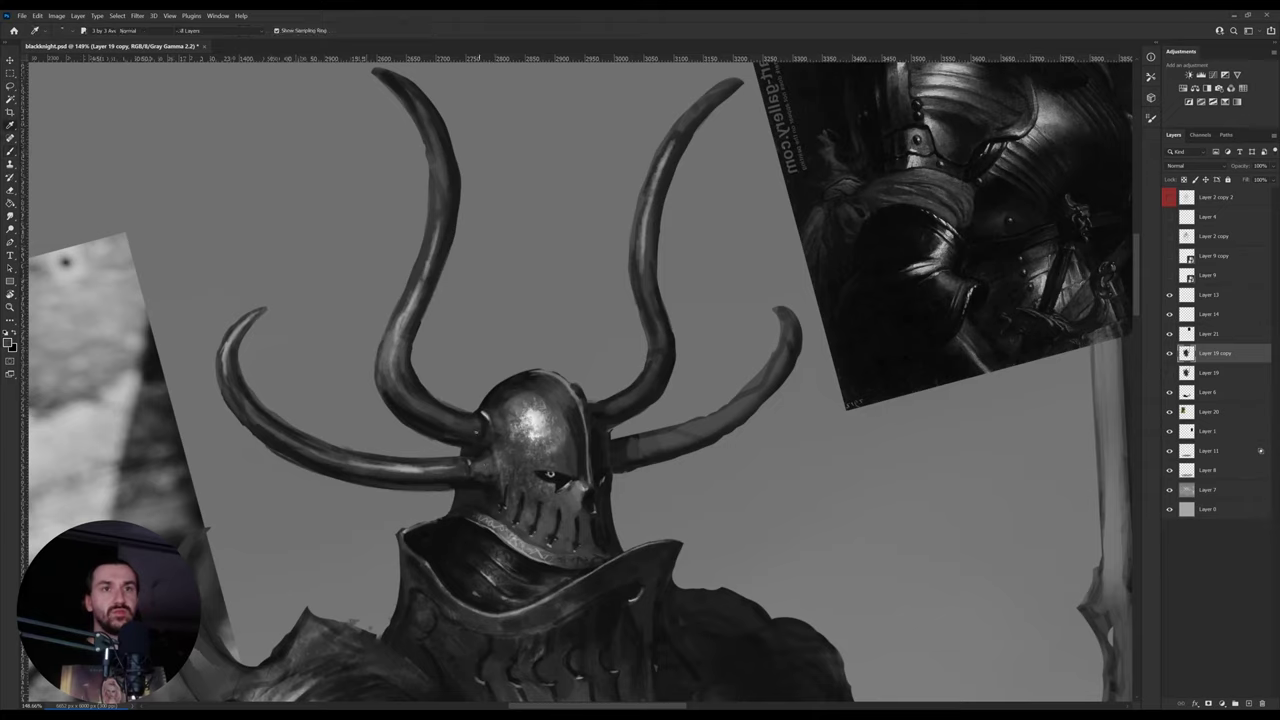
{"action": "left_click", "coordinate": [468, 442], "text": "alt"}
{"action": "left_click", "coordinate": [535, 427], "text": "alt"}
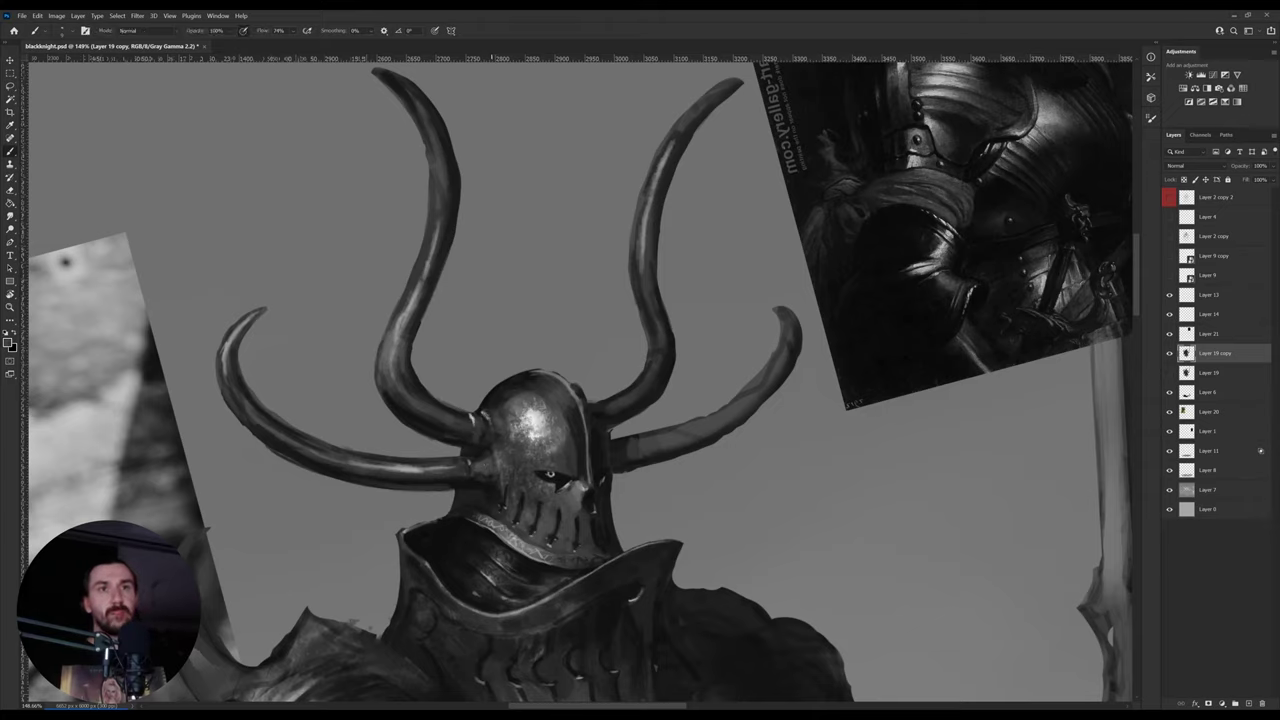
{"action": "left_click", "coordinate": [531, 426], "text": "alt"}
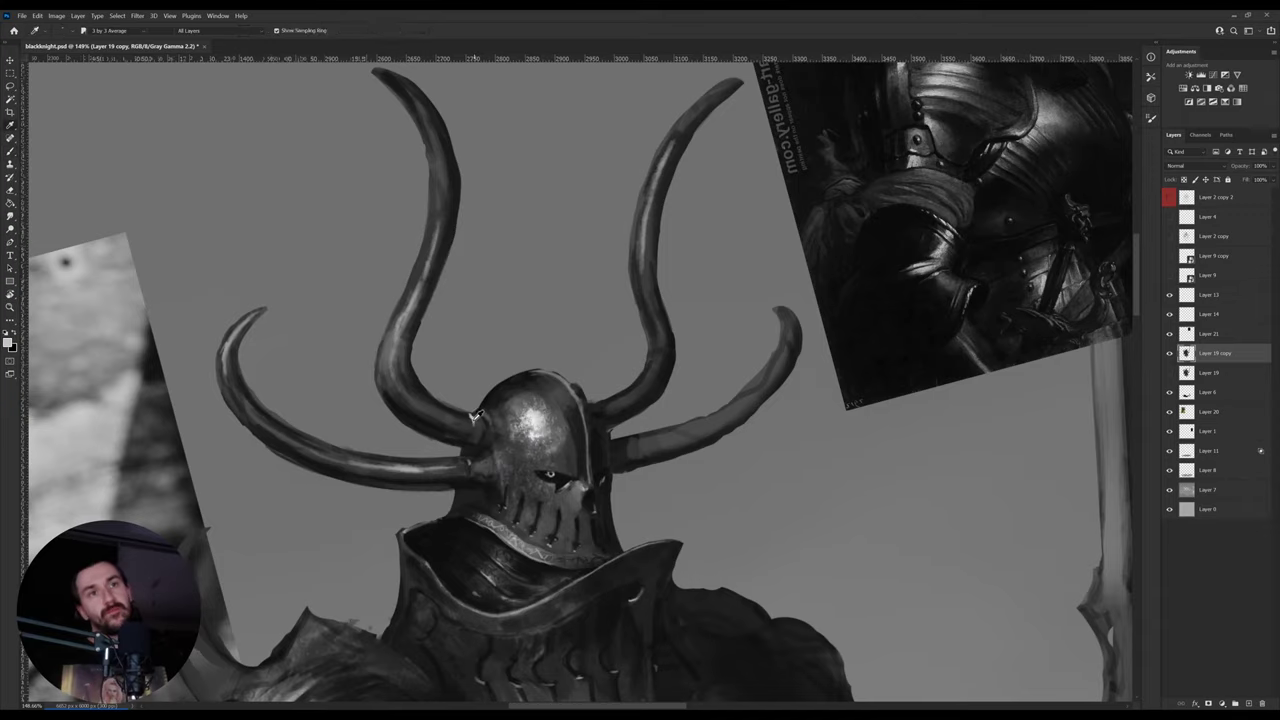
{"action": "left_click", "coordinate": [444, 433], "text": "alt"}
- Refine the upper-left horn's socket rim with sampled dark and light greys, then erase stray paint around its edge
{"action": "key", "text": "r"}
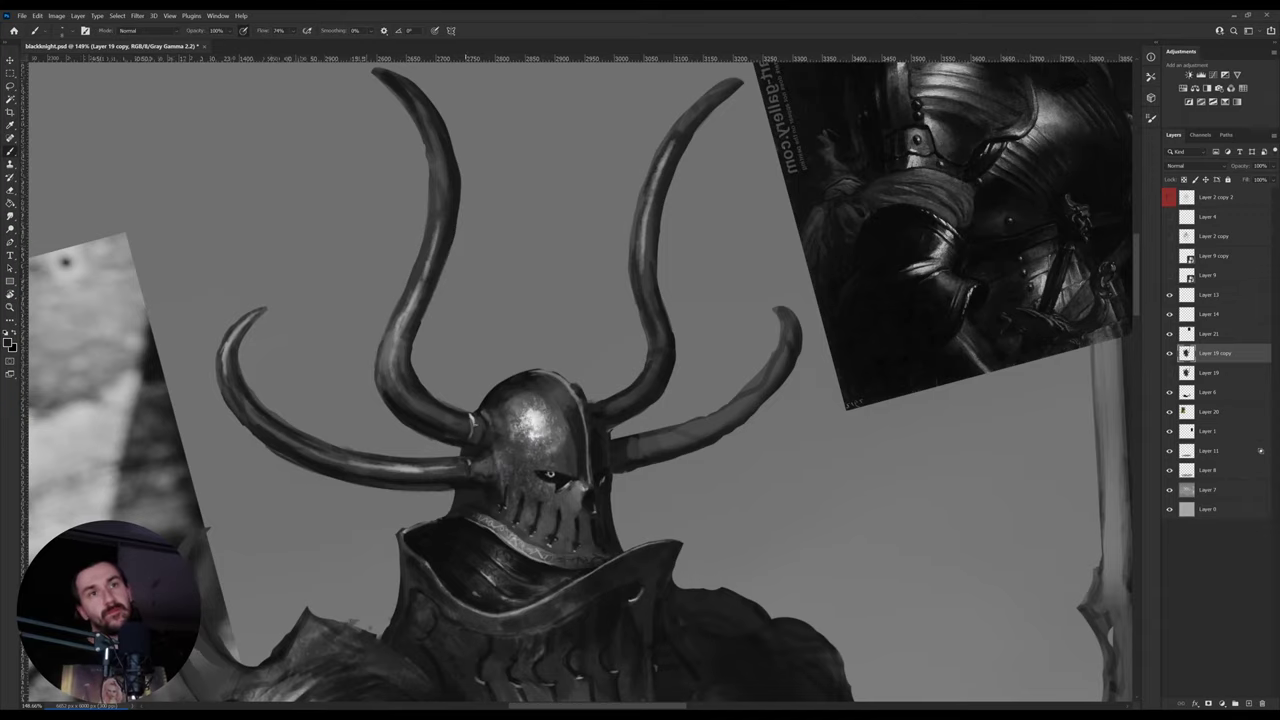
{"action": "mouse_move", "coordinate": [641, 348]}
{"action": "left_mouse_down"}
{"action": "mouse_move", "coordinate": [605, 500]}
{"action": "mouse_move", "coordinate": [561, 500]}
{"action": "left_mouse_up"}
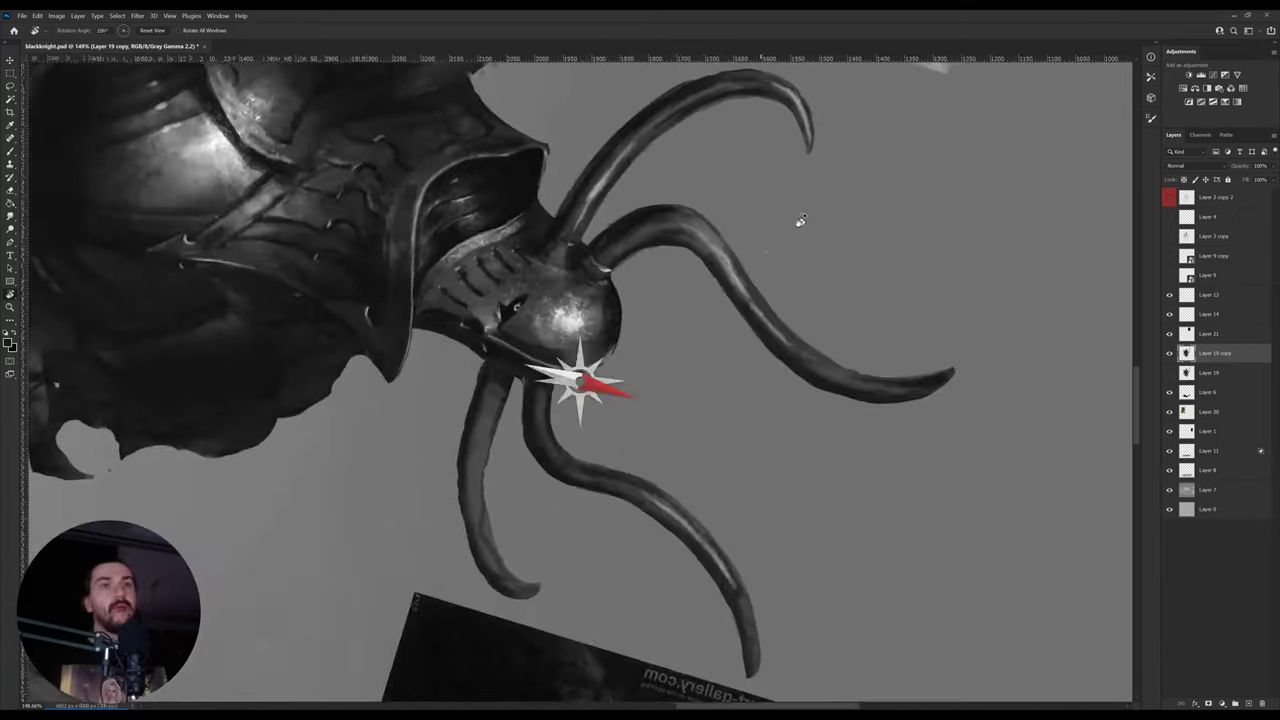
{"action": "left_click_drag", "start_coordinate": [800, 220], "coordinate": [716, 145]}
{"action": "key", "text": "b"}
{"action": "left_click", "coordinate": [566, 282], "text": "alt"}
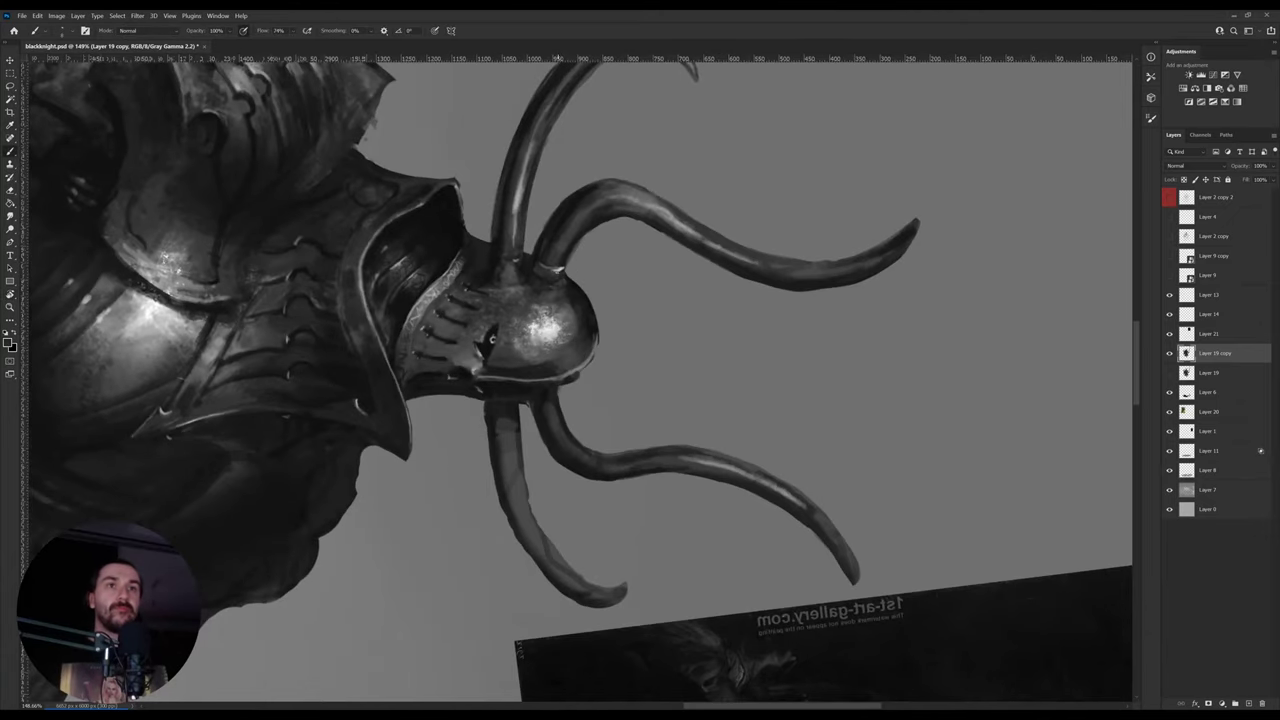
{"action": "left_click", "coordinate": [549, 274], "text": "alt"}
{"action": "left_click", "coordinate": [542, 245], "text": "alt"}
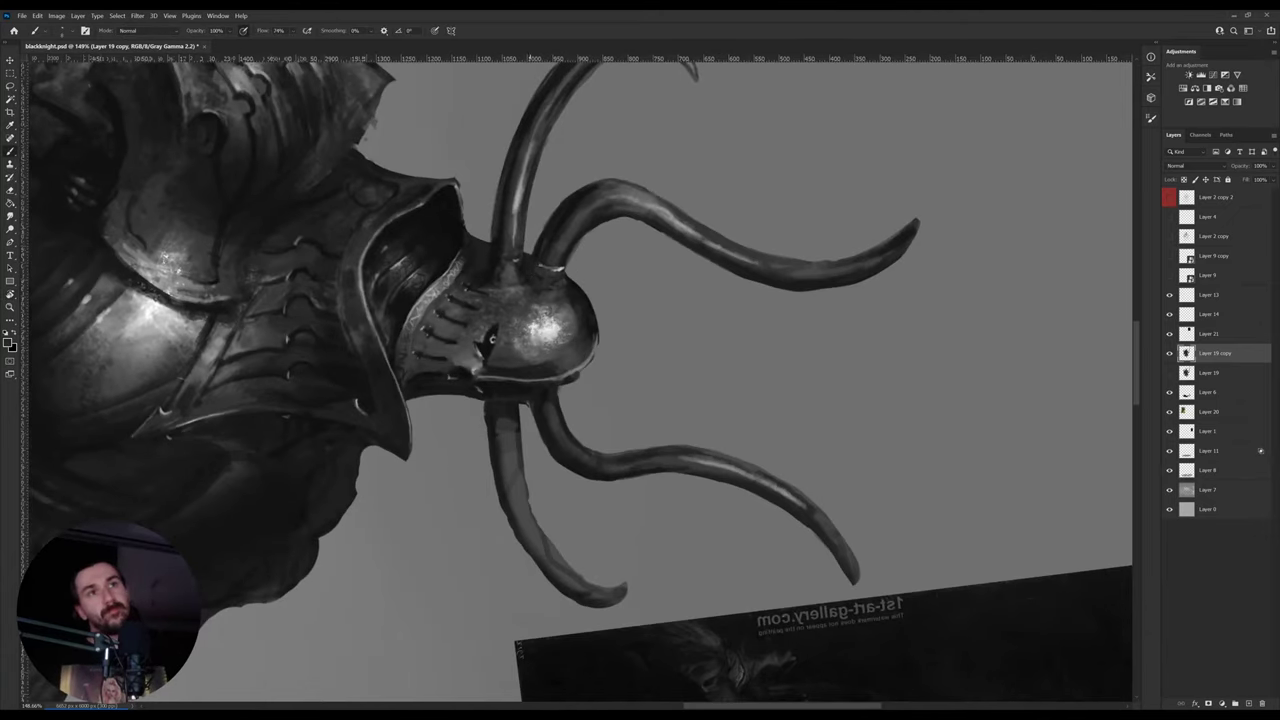
{"action": "left_click", "coordinate": [553, 228], "text": "alt"}
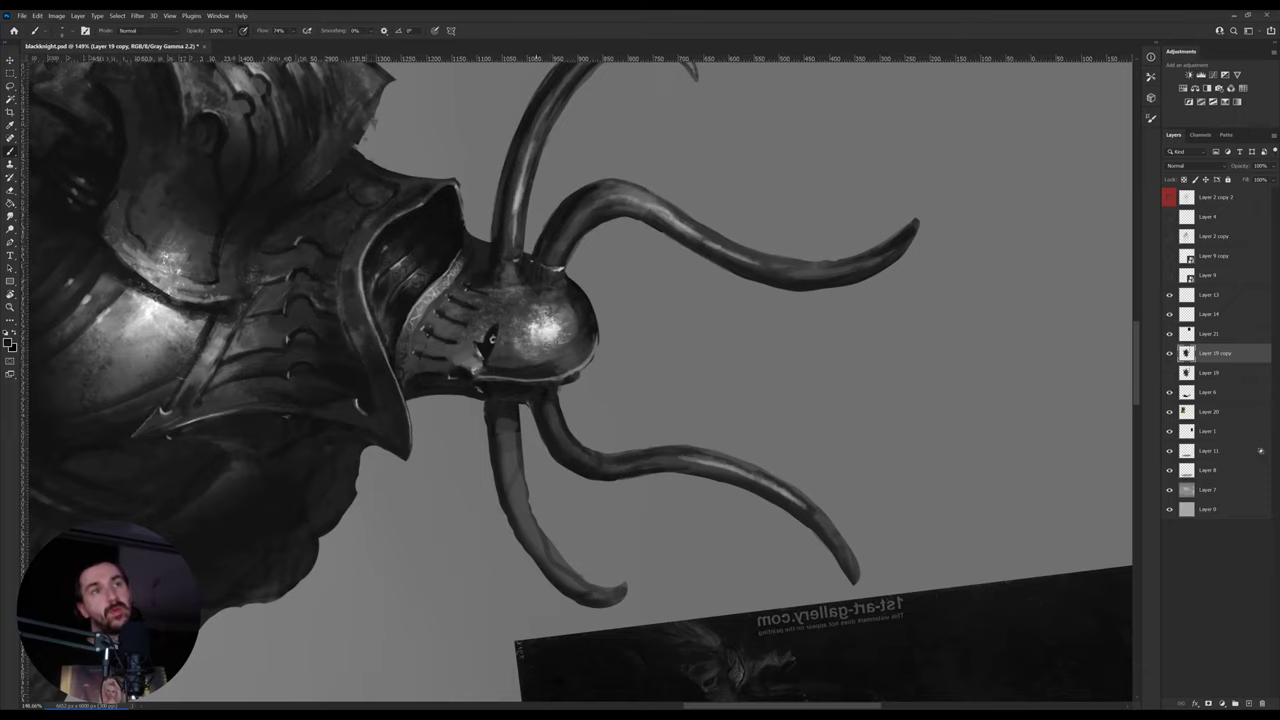
{"action": "key", "text": "r"}
{"action": "left_click_drag", "start_coordinate": [750, 268], "coordinate": [811, 306]}
{"action": "key", "text": "Escape"}
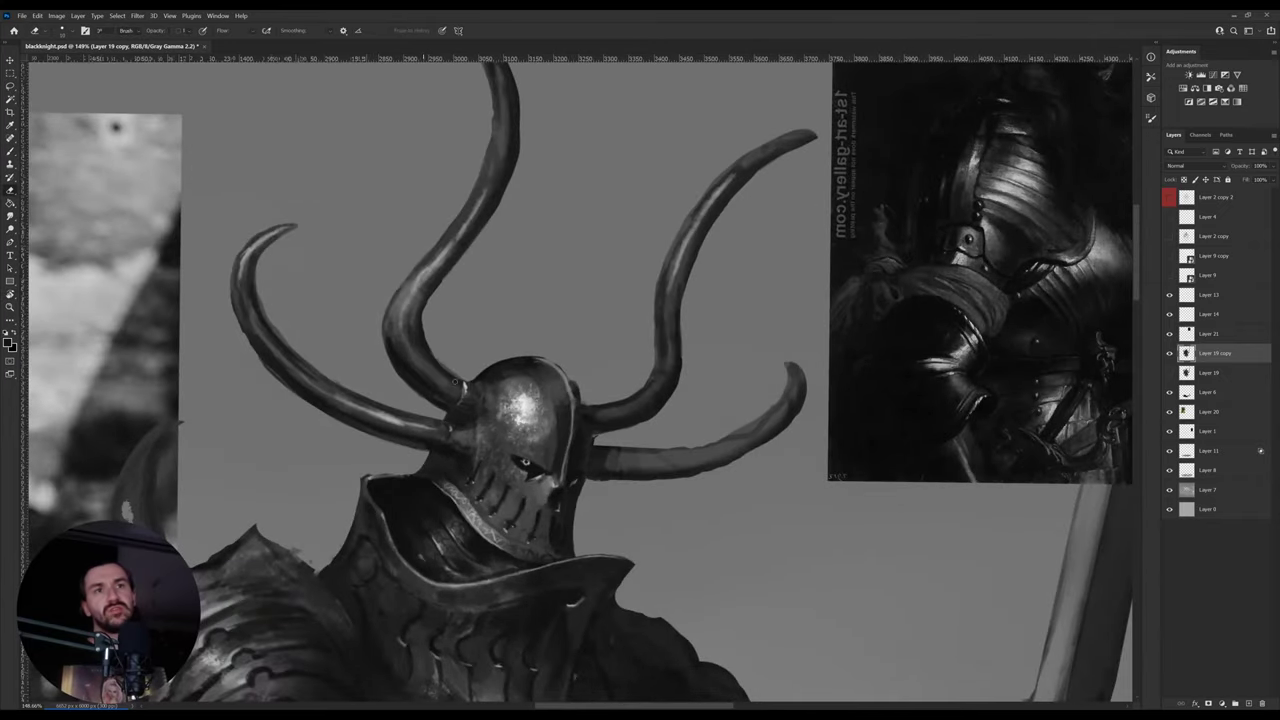
- Define the lower-left horn's socket on the helmet with sampled dark greys and a light tone from the helmet's highlight
{"action": "left_click_drag", "start_coordinate": [758, 368], "coordinate": [688, 371]}
{"action": "left_click", "coordinate": [474, 485], "text": "alt"}
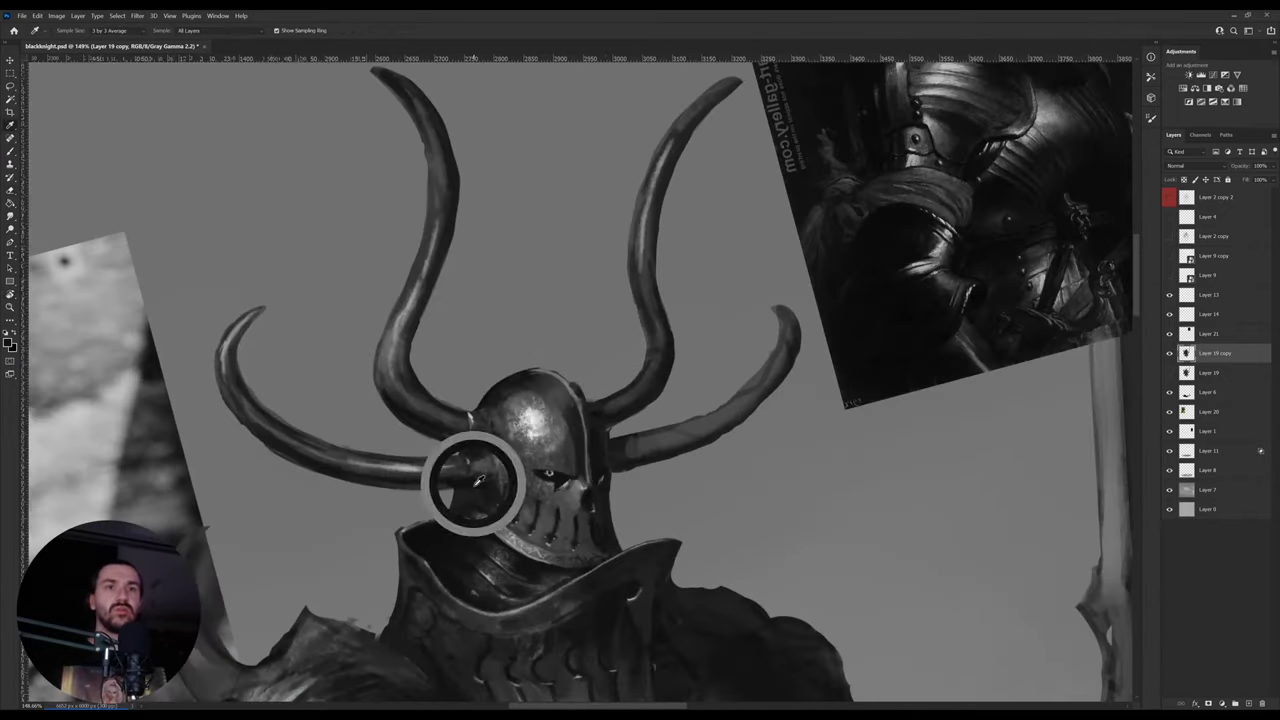
{"action": "key", "text": "r"}
{"action": "left_click_drag", "start_coordinate": [817, 371], "coordinate": [757, 258]}
{"action": "left_click_drag", "start_coordinate": [696, 369], "coordinate": [707, 289]}
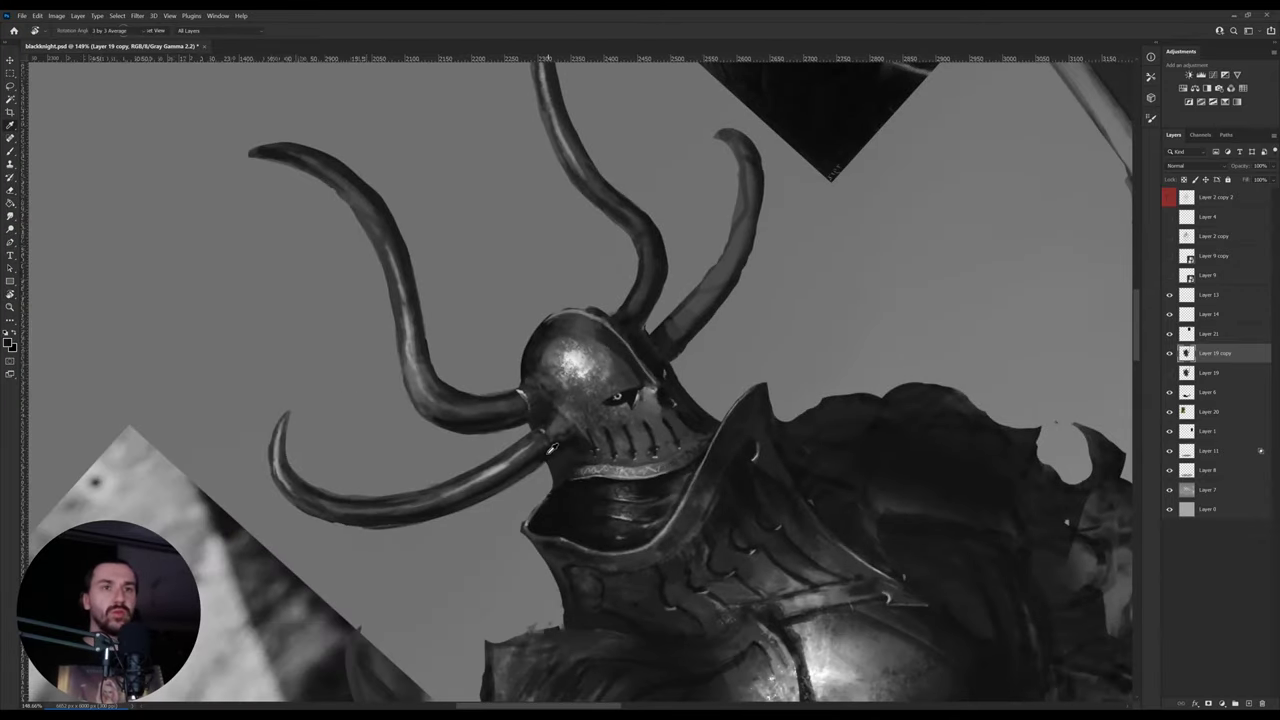
{"action": "key", "text": "i"}
{"action": "left_click", "coordinate": [547, 458]}
{"action": "key", "text": "b"}
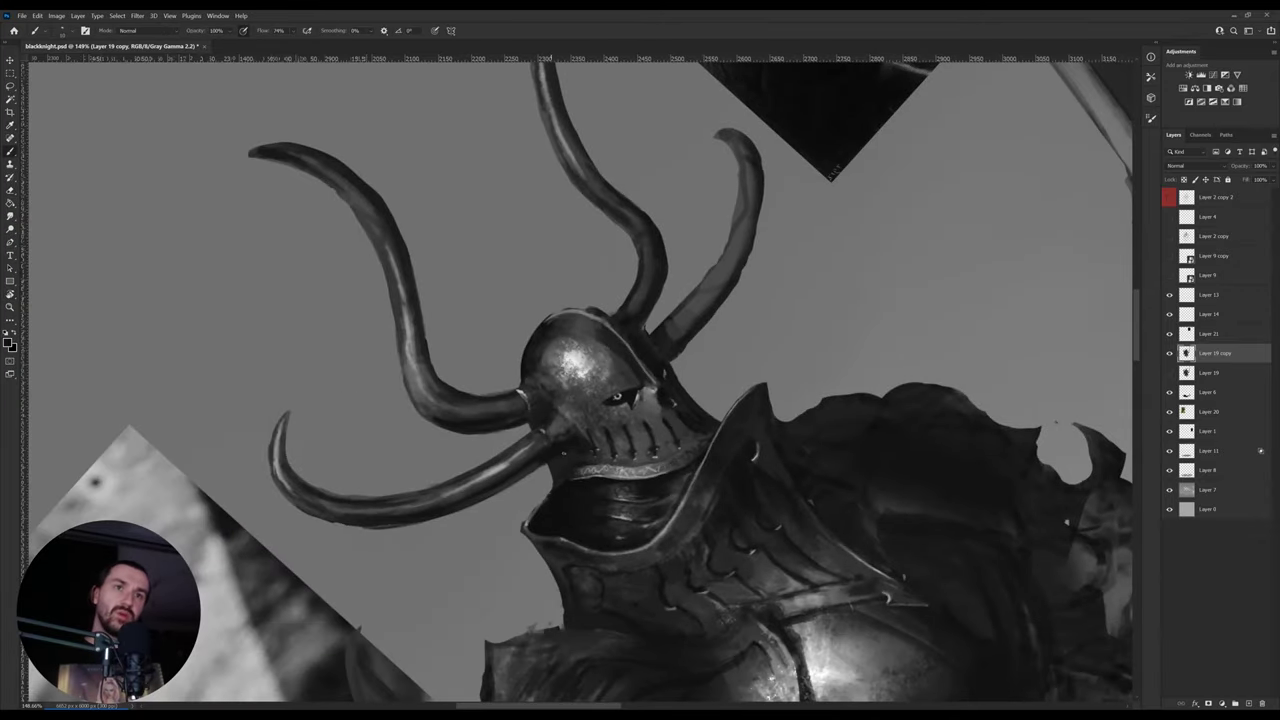
{"action": "left_click", "coordinate": [559, 448], "text": "alt"}
{"action": "left_click", "coordinate": [574, 361], "text": "alt"}
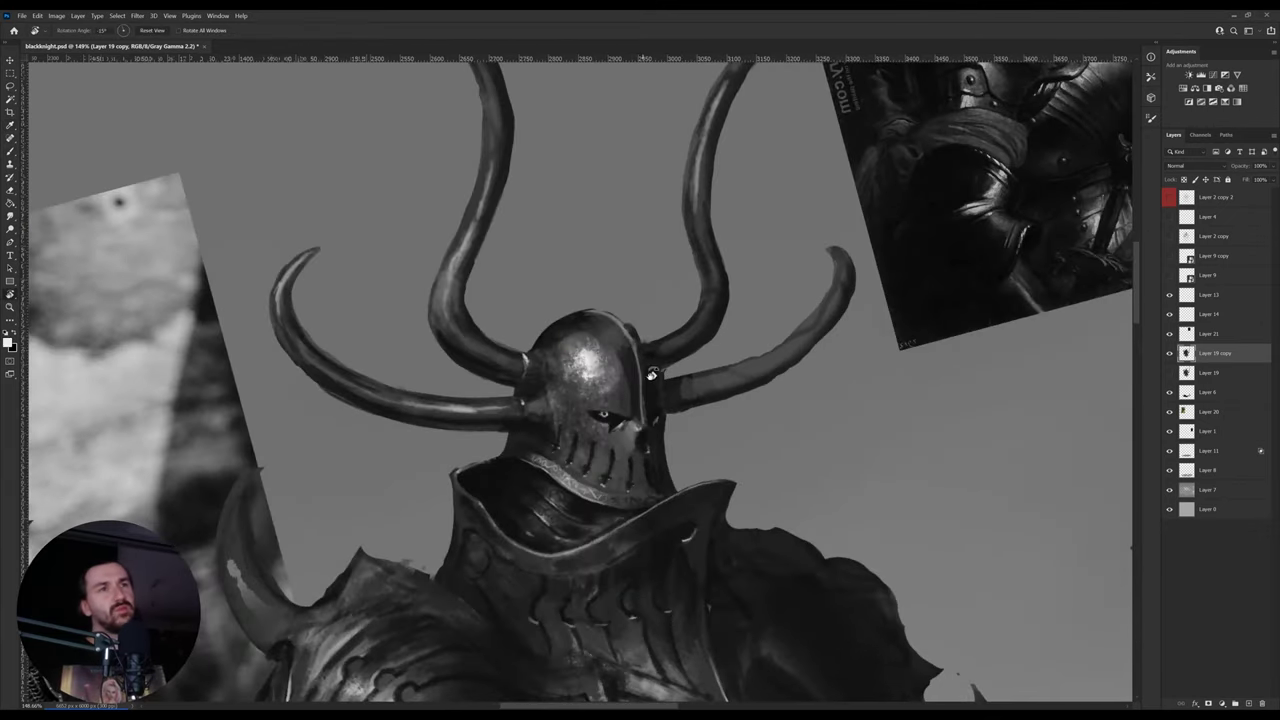
- Paint and clean up the joint where the upper-right horn meets the helmet with sampled tones and the eraser
{"action": "left_click", "coordinate": [654, 373], "text": "alt"}
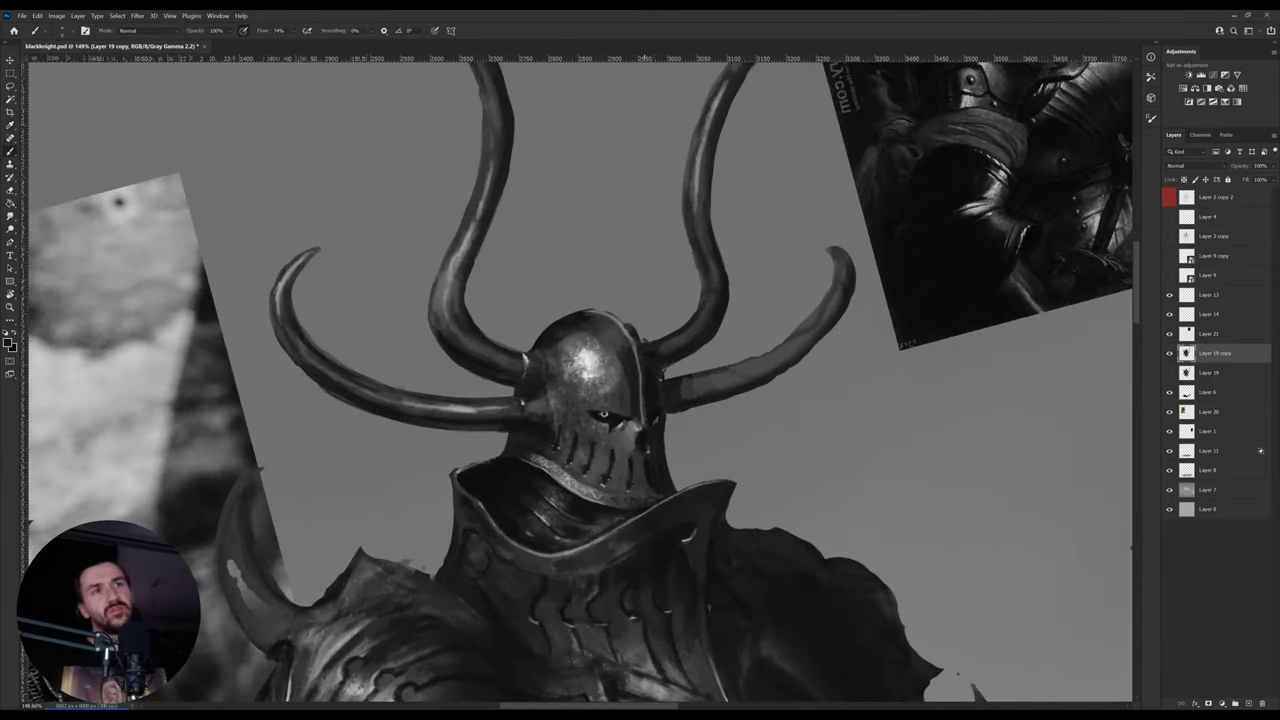
{"action": "key", "text": "r"}
{"action": "left_click_drag", "start_coordinate": [705, 312], "coordinate": [688, 377]}
{"action": "key", "text": "e"}
{"action": "key", "text": "b"}
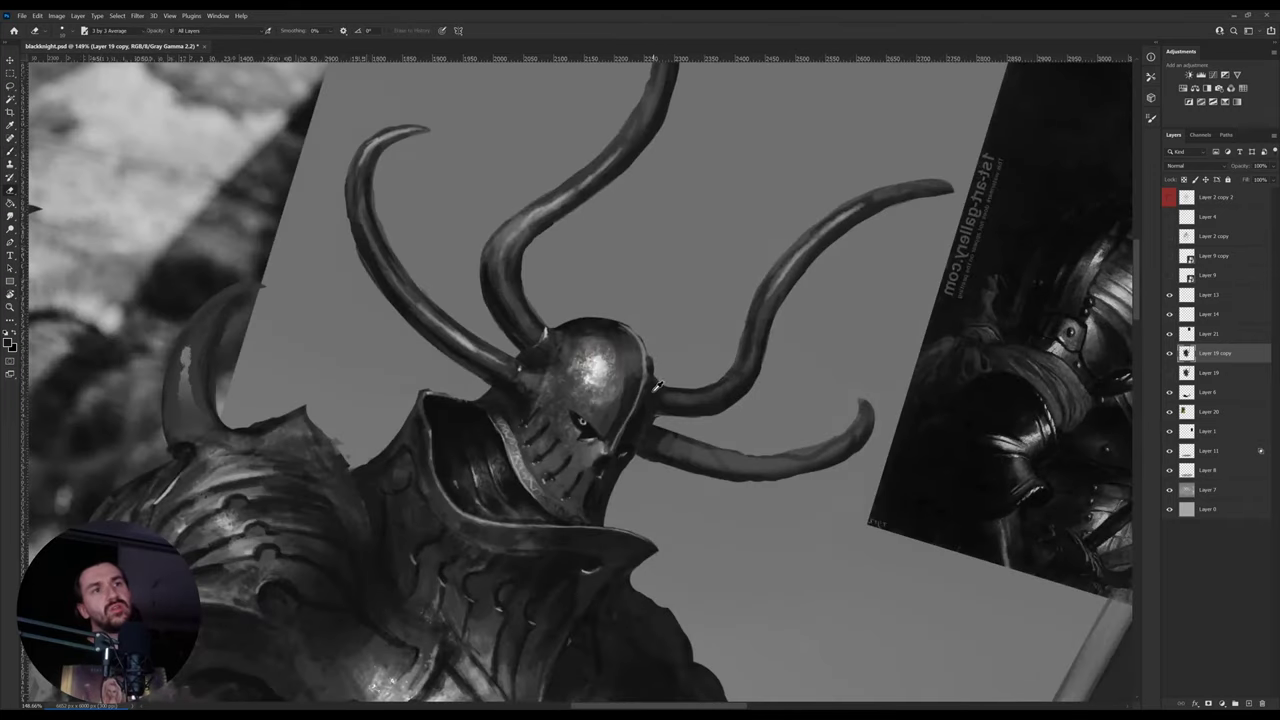
{"action": "left_click", "coordinate": [653, 389], "text": "alt"}
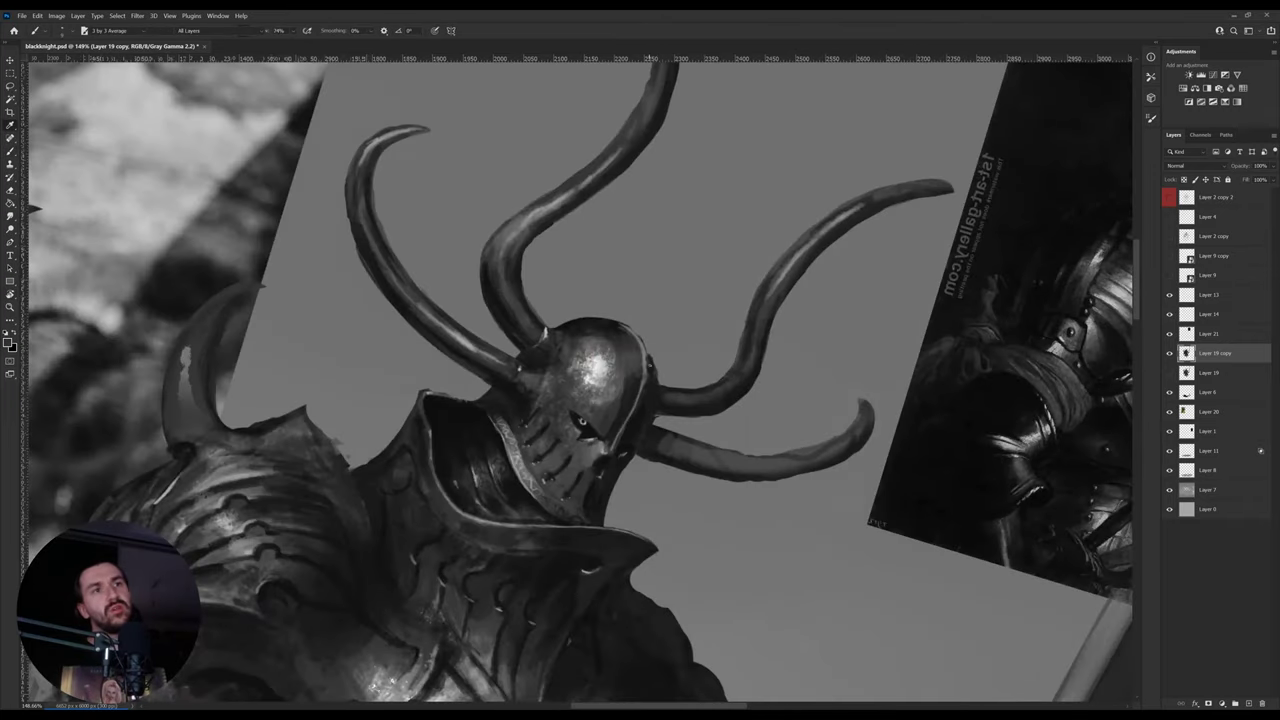
{"action": "left_click", "coordinate": [650, 369], "text": "alt"}
{"action": "left_click", "coordinate": [639, 355], "text": "alt"}
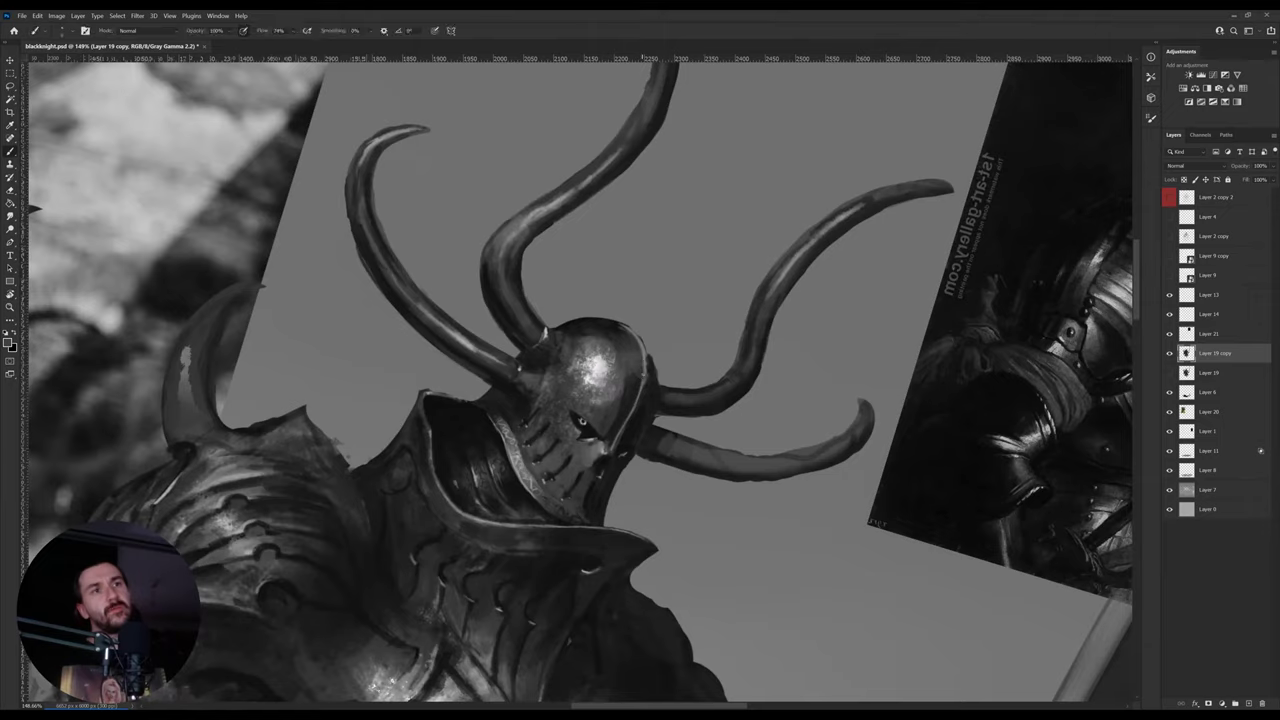
{"action": "key", "text": "e"}
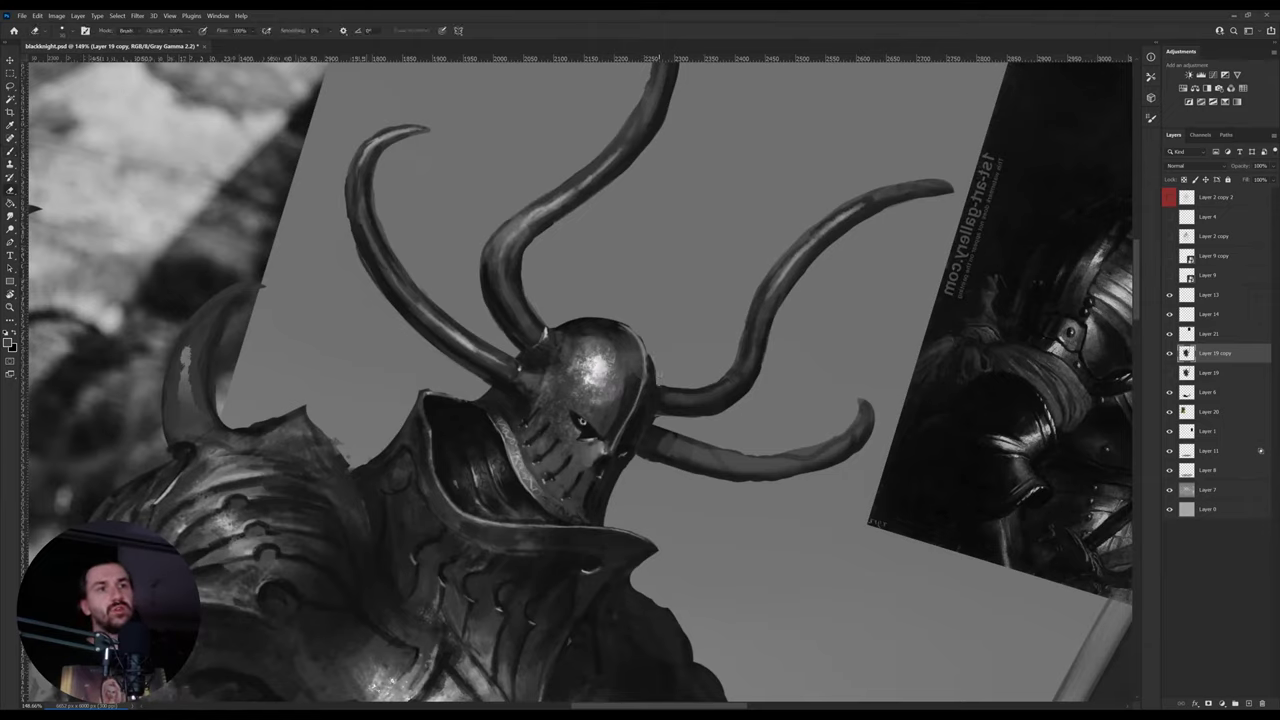
- Sharpen the light rim along the helmet's upper crest and darken the surface beside it with sampled greys
{"action": "left_click", "coordinate": [652, 358], "text": "alt"}
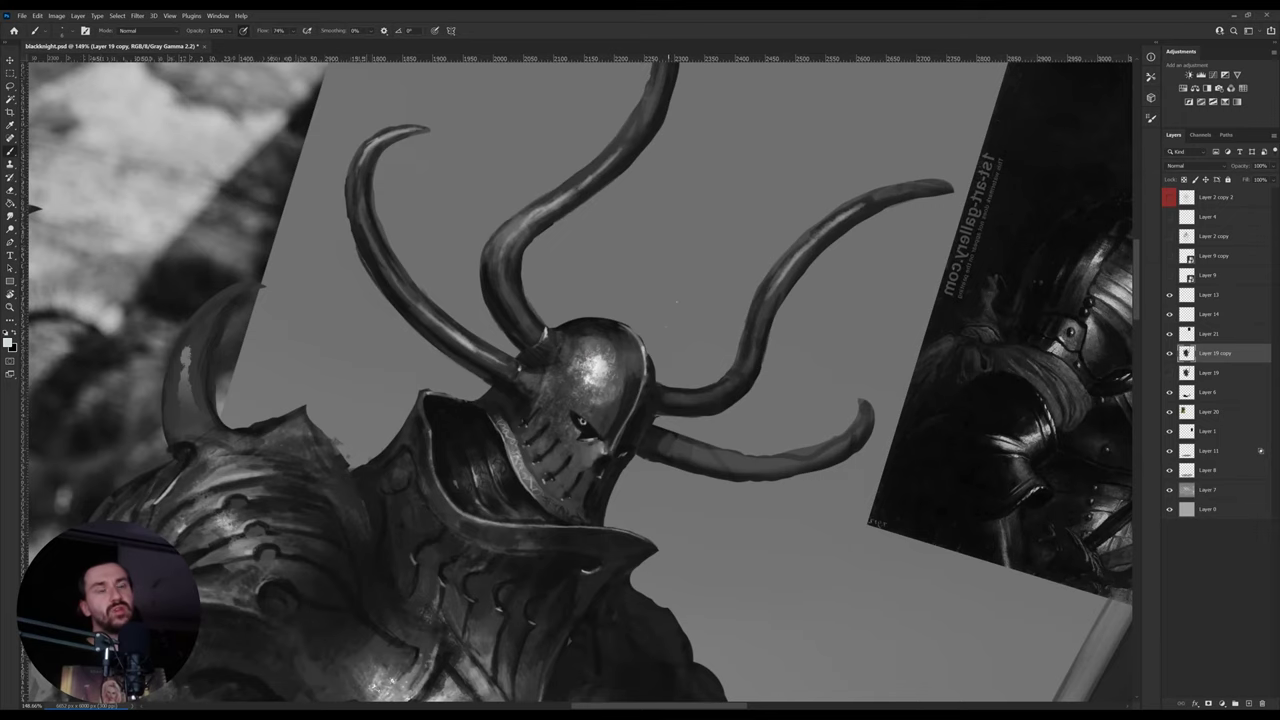
{"action": "key", "text": "r"}
{"action": "left_click_drag", "start_coordinate": [677, 301], "coordinate": [714, 383]}
{"action": "left_click", "coordinate": [648, 368], "text": "alt"}
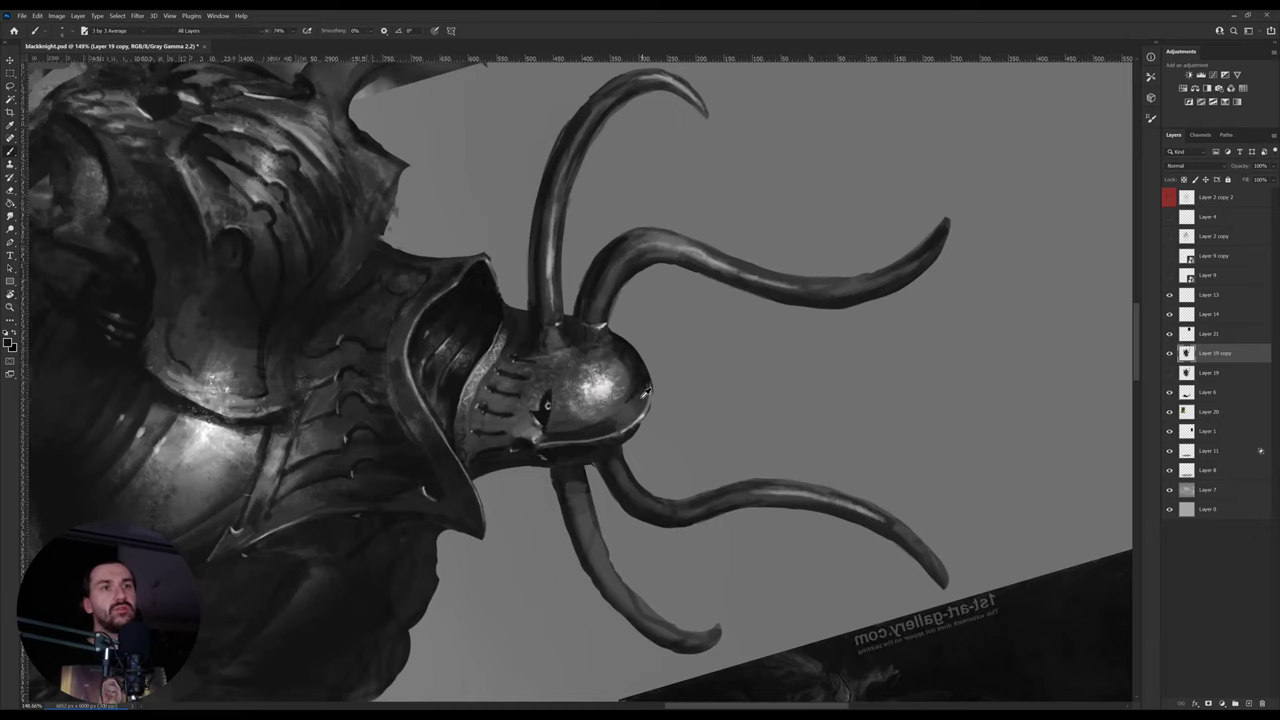
{"action": "left_click", "coordinate": [634, 400], "text": "alt"}
{"action": "key", "text": "r"}
{"action": "mouse_move", "coordinate": [723, 337]}
{"action": "left_mouse_down"}
{"action": "mouse_move", "coordinate": [600, 247]}
{"action": "mouse_move", "coordinate": [562, 248]}
{"action": "left_mouse_up"}
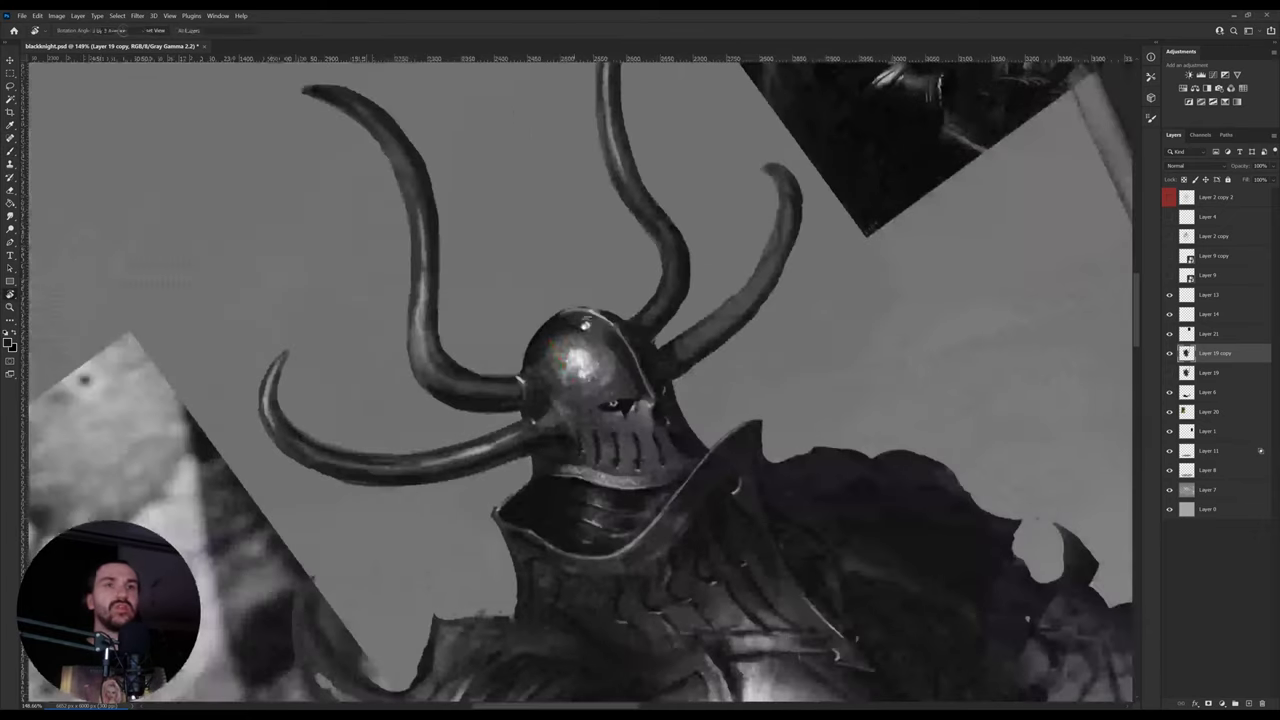
- Blend the shading on the helmet's dome between the central highlight and the crest with sampled greys
{"action": "left_click", "coordinate": [586, 323], "text": "alt"}
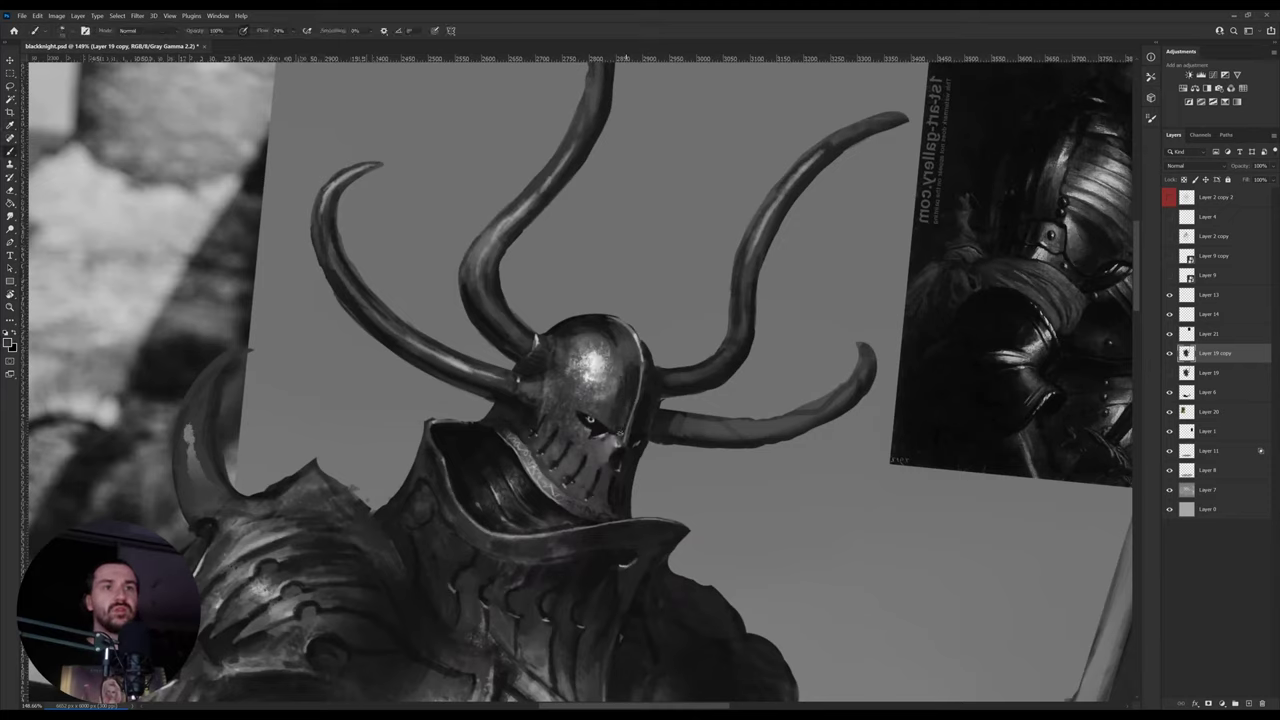
{"action": "left_click", "coordinate": [600, 332], "text": "alt"}
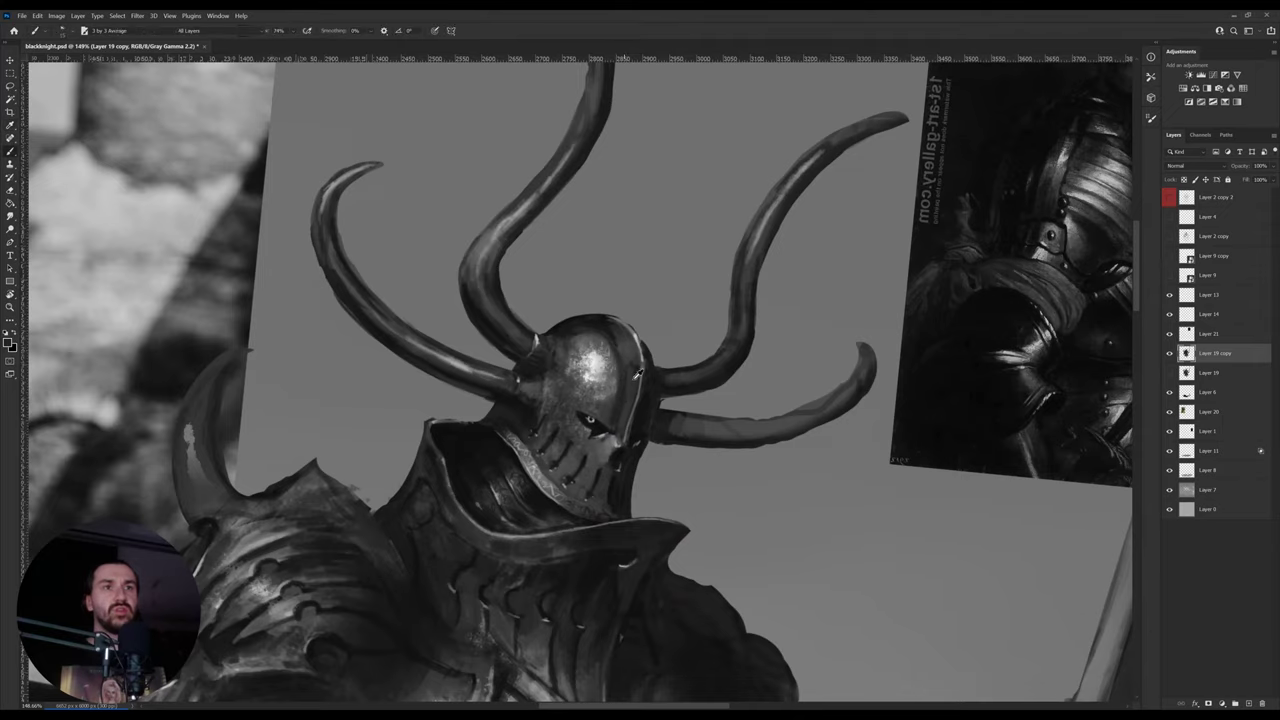
{"action": "left_click", "coordinate": [629, 389], "text": "alt"}
{"action": "key", "text": "r"}
{"action": "left_click_drag", "start_coordinate": [707, 302], "coordinate": [695, 472]}
{"action": "left_click", "coordinate": [627, 399], "text": "alt"}
{"action": "left_click", "coordinate": [622, 348], "text": "alt"}
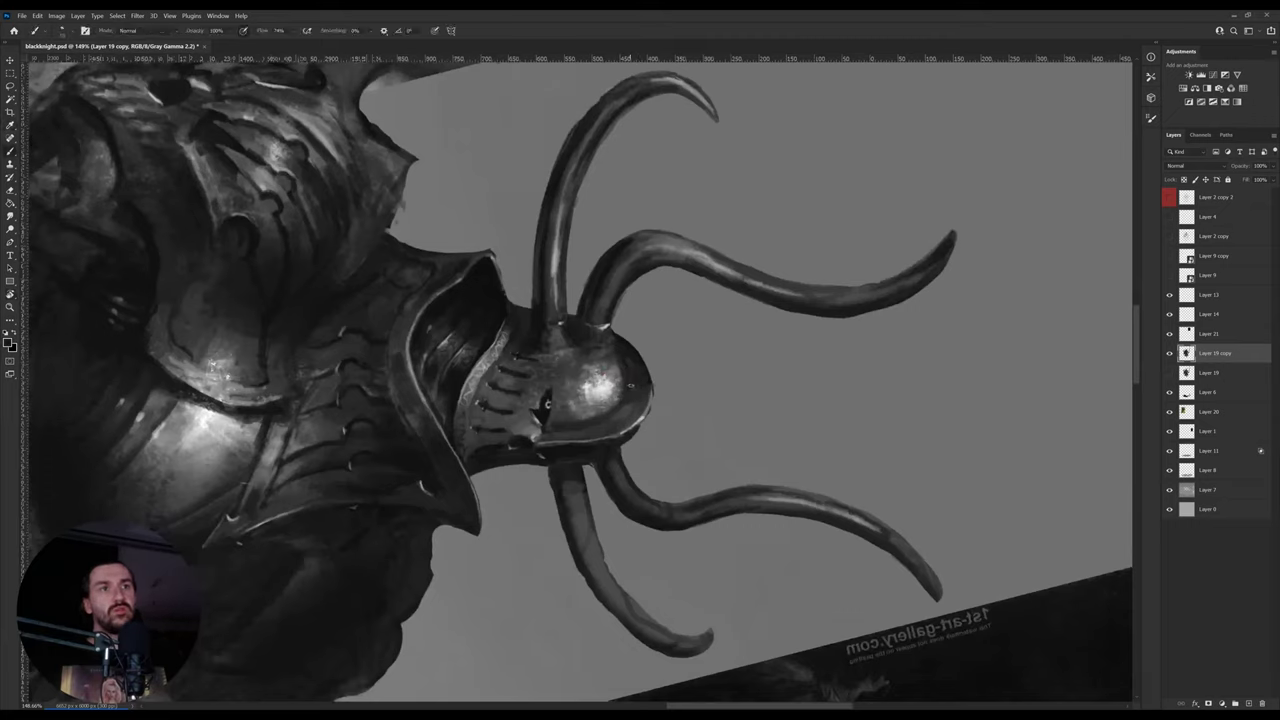
{"action": "left_click", "coordinate": [621, 404], "text": "alt"}
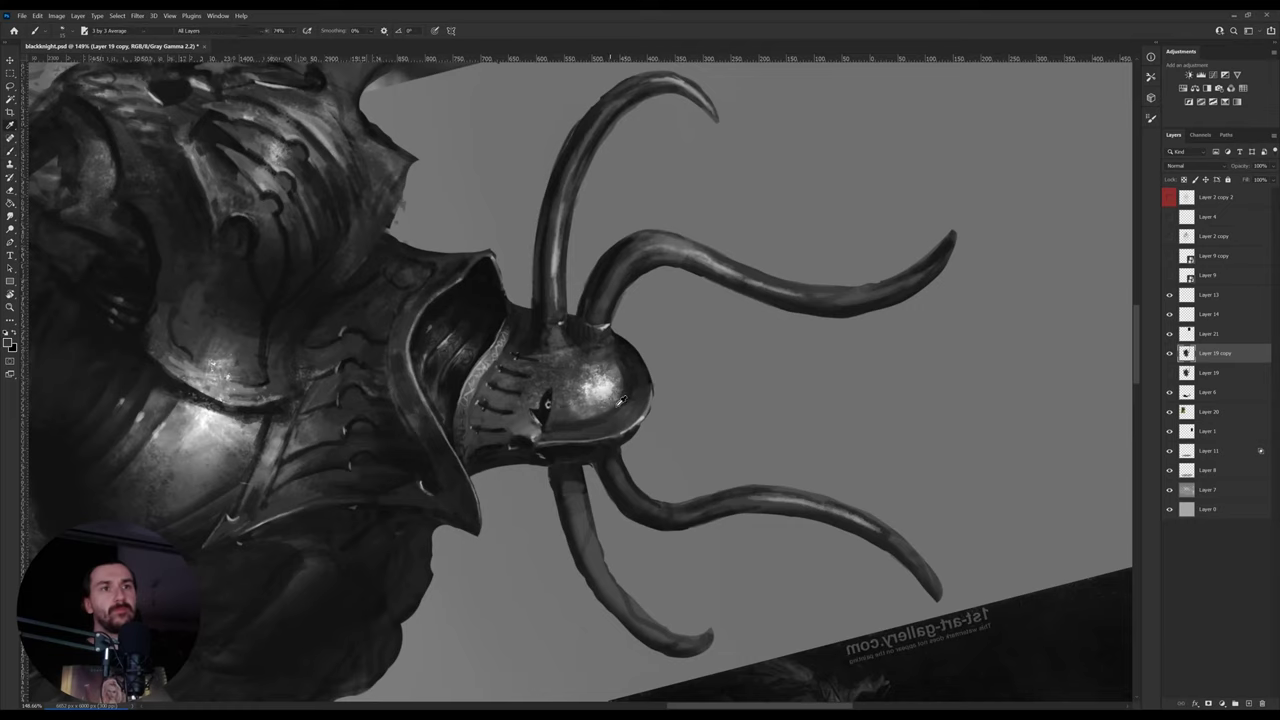
{"action": "left_click", "coordinate": [633, 403], "text": "alt"}
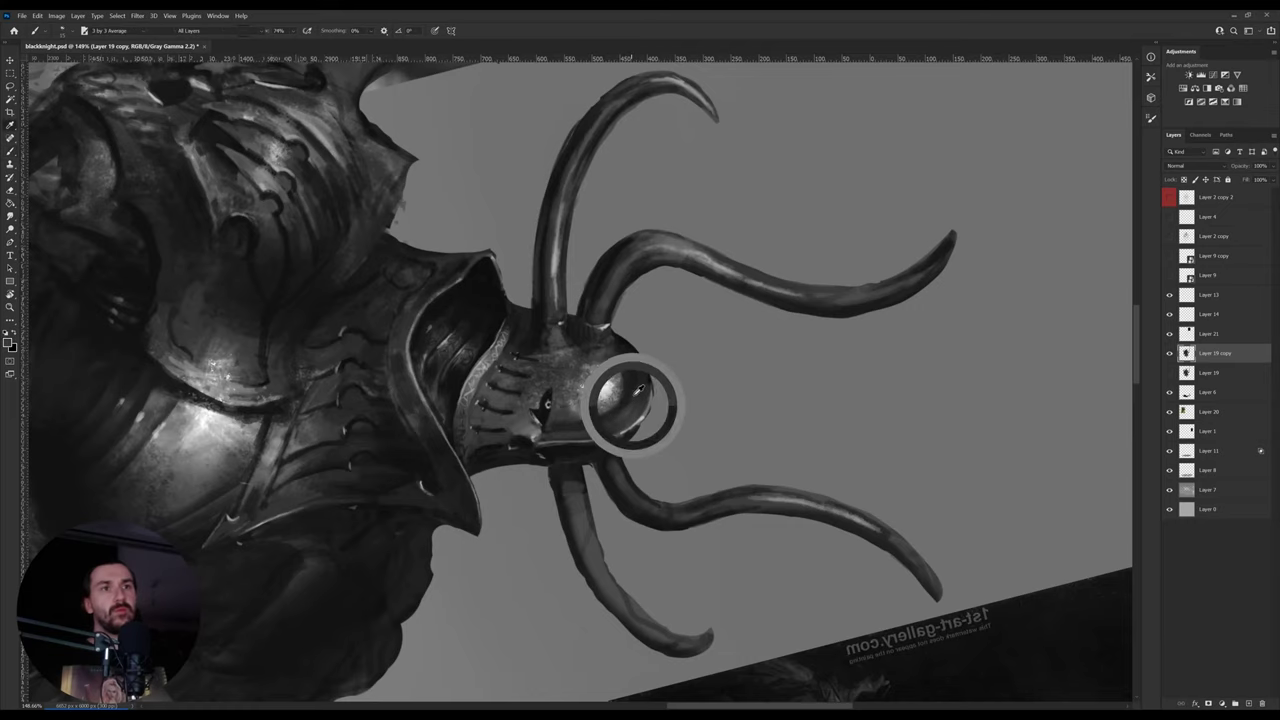
- Touch up the visor around the knight's eye with a grey sampled from the faceplate
{"action": "left_click_drag", "start_coordinate": [683, 378], "coordinate": [677, 208]}
{"action": "key", "text": "r"}
{"action": "left_click_drag", "start_coordinate": [637, 284], "coordinate": [690, 278]}
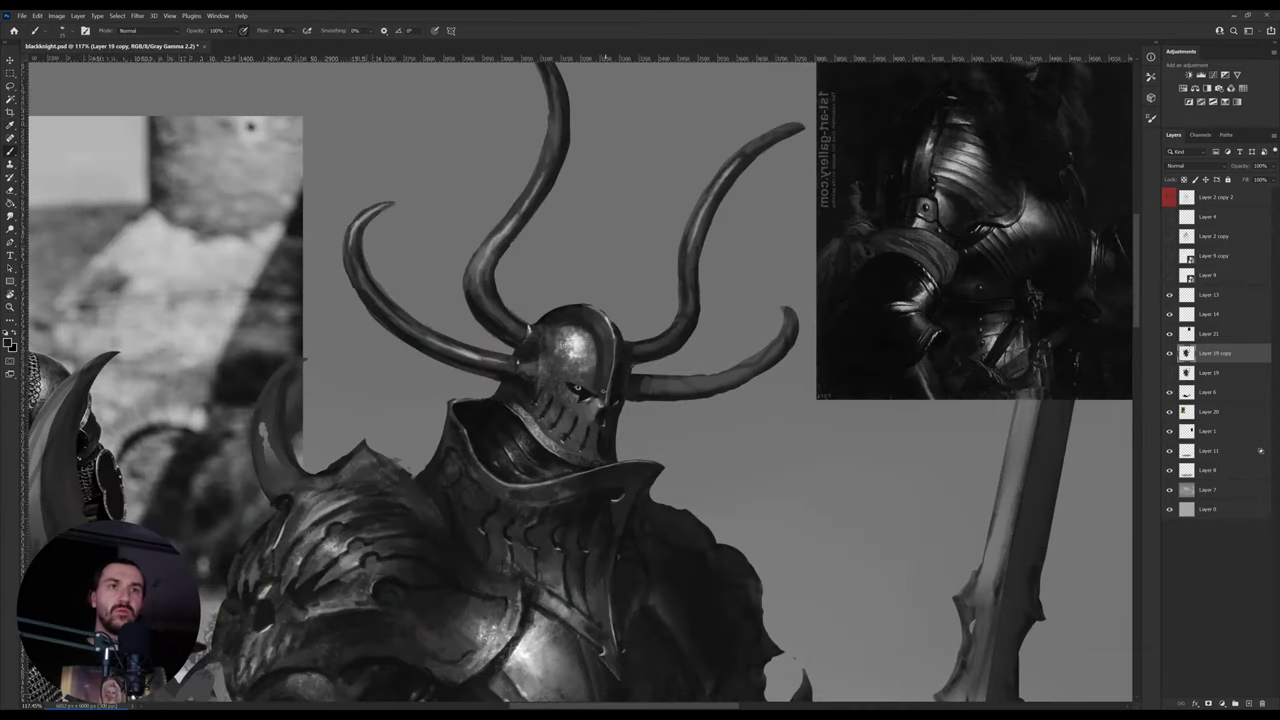
{"action": "left_click", "coordinate": [595, 404], "text": "alt"}
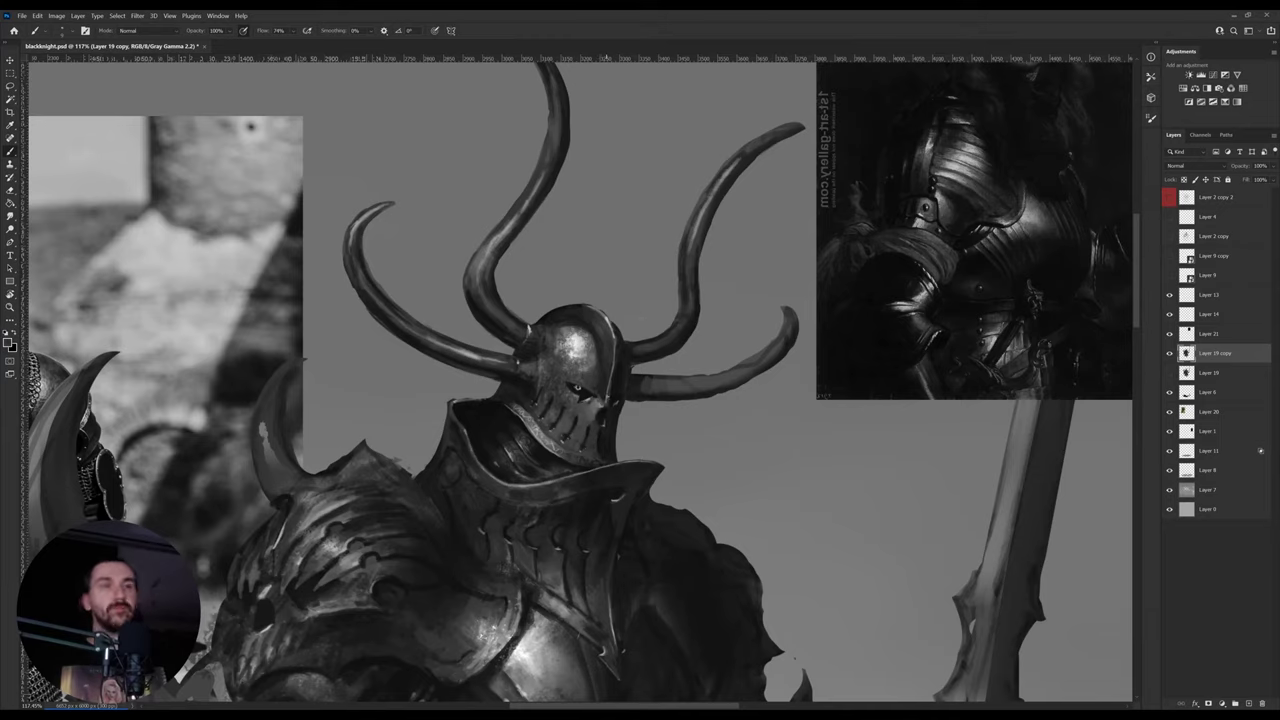
{"action": "key", "text": "i"}
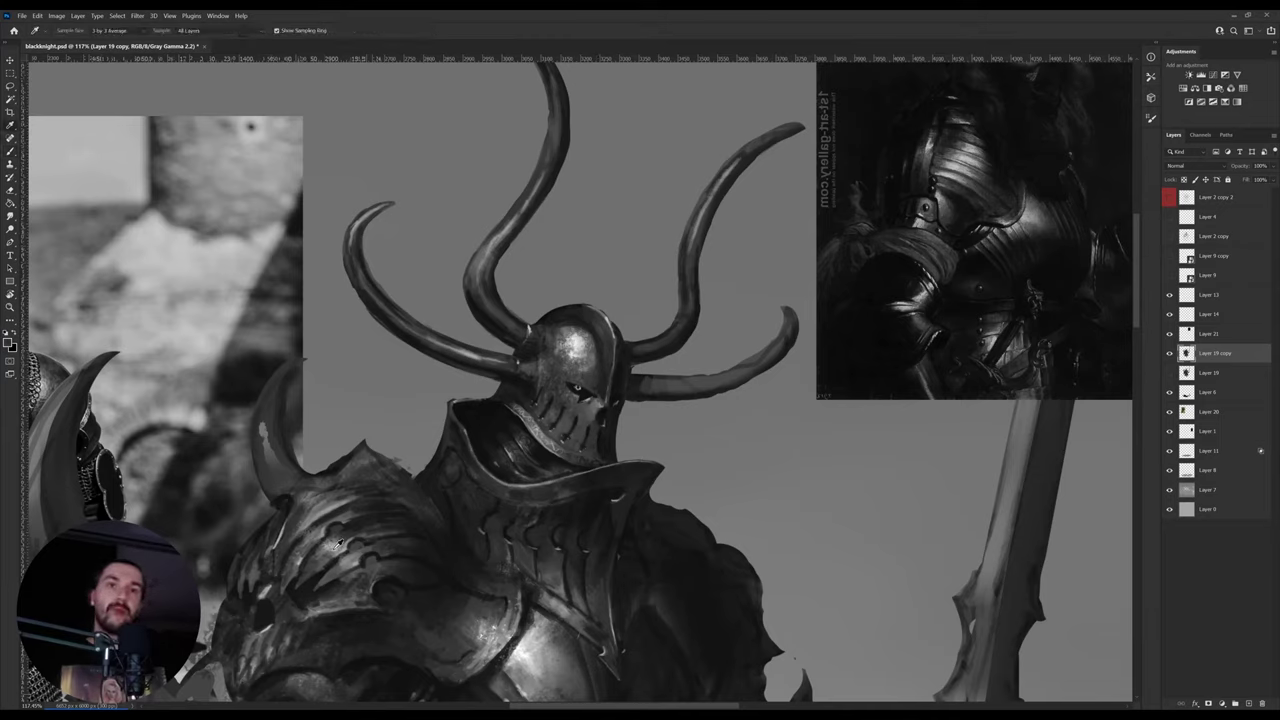
- Refine the rim and front edge of the helmet's crest with light and dark greys sampled from the armour
{"action": "left_click", "coordinate": [337, 531]}
{"action": "key", "text": "b"}
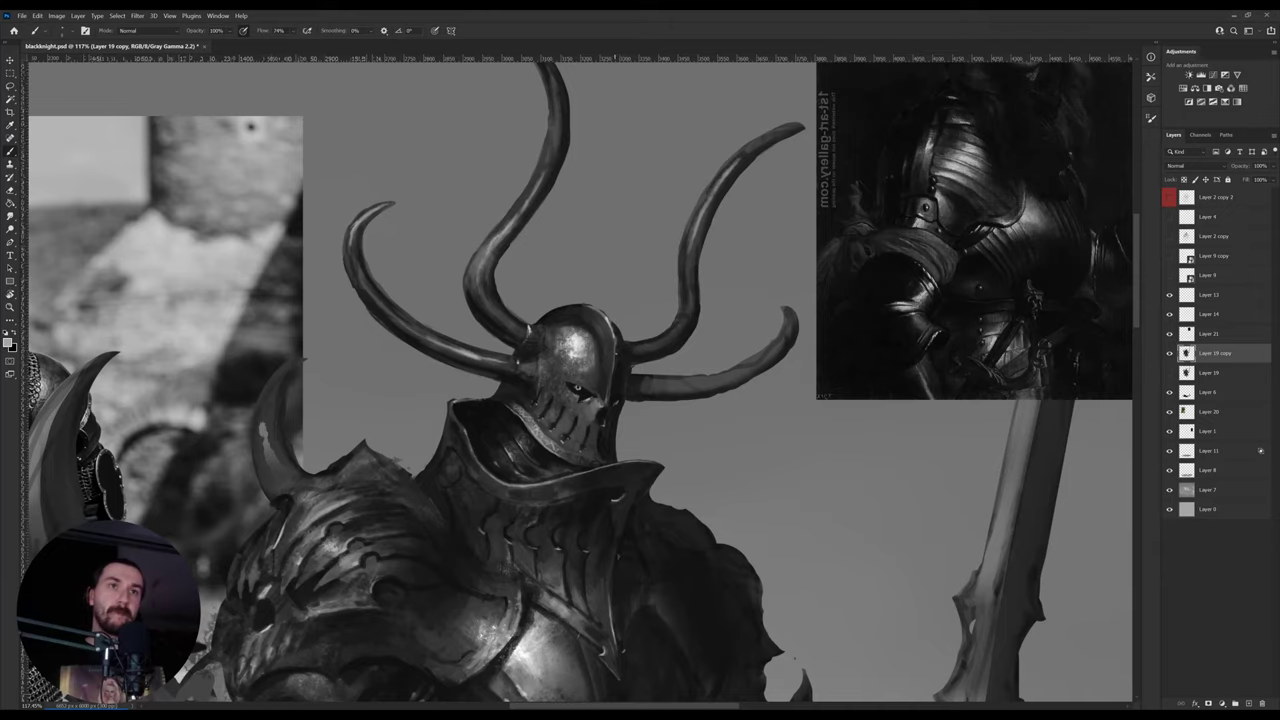
{"action": "key", "text": "i"}
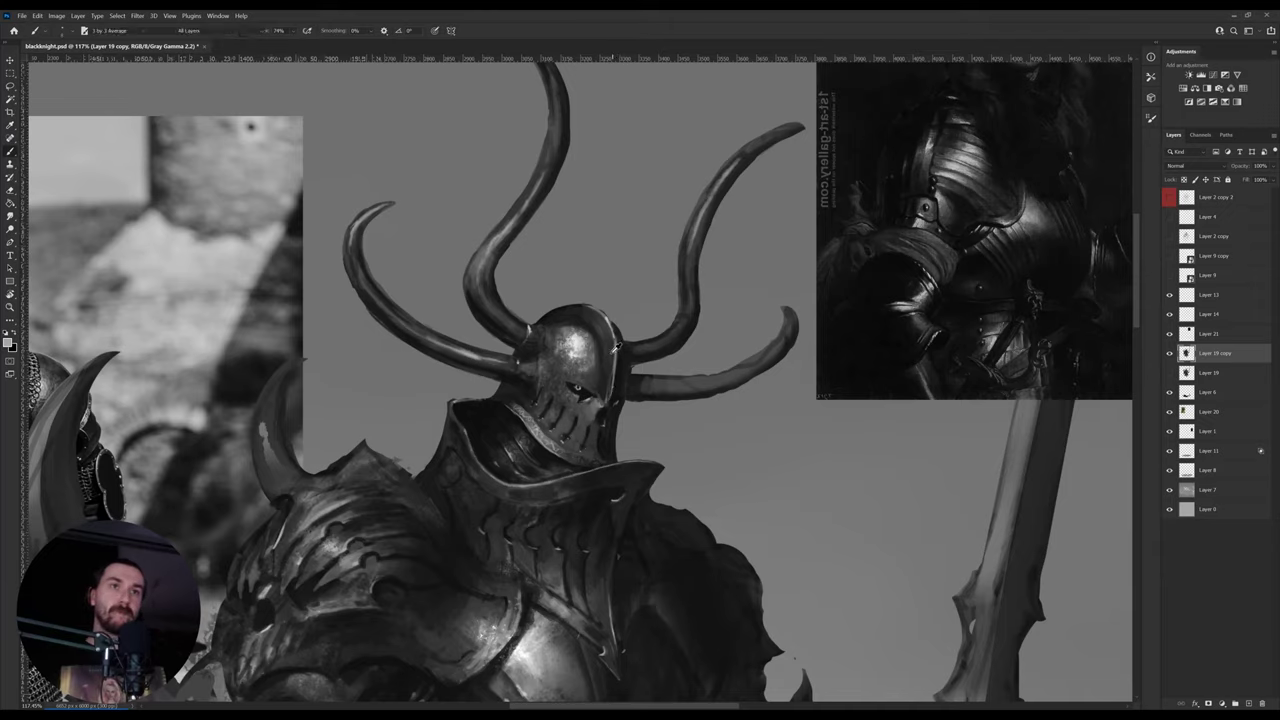
{"action": "left_click", "coordinate": [610, 351]}
{"action": "left_click", "coordinate": [616, 398]}
{"action": "key", "text": "b"}
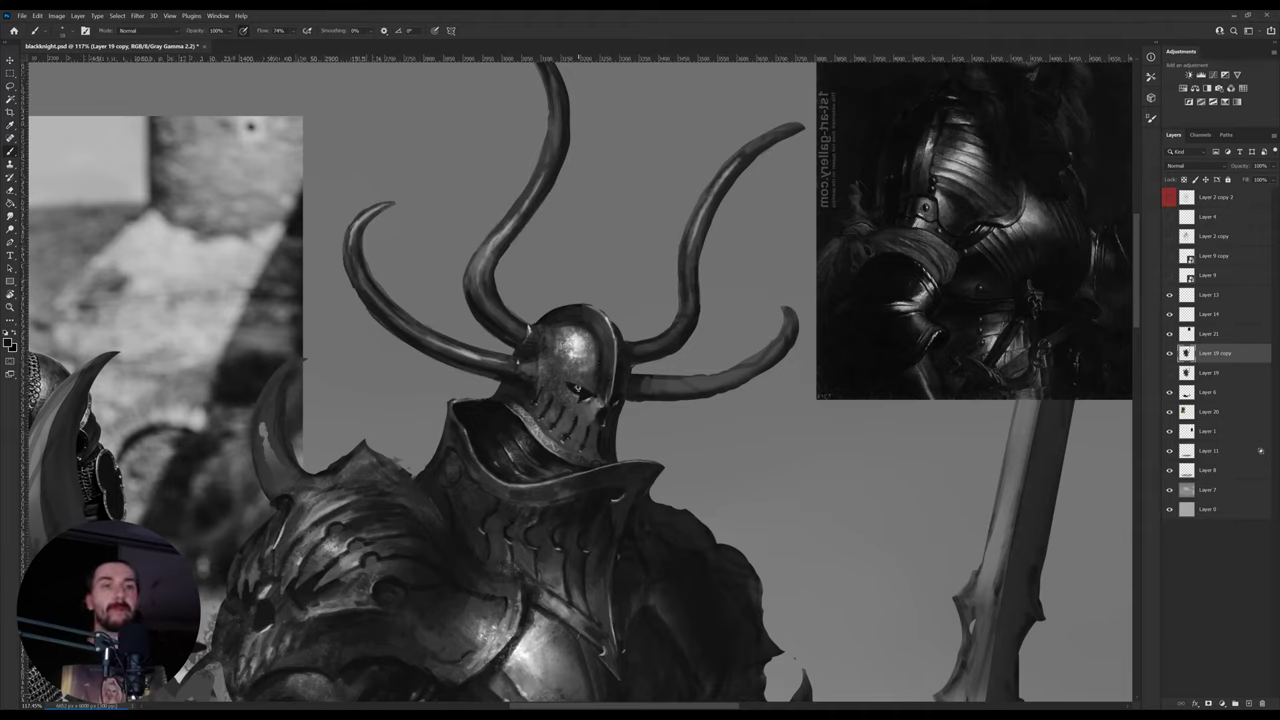
- Brighten the glint in the knight's visible eye with a smaller Dodge brush set to Highlights
{"action": "key", "text": "o"}
{"action": "key", "text": "["}
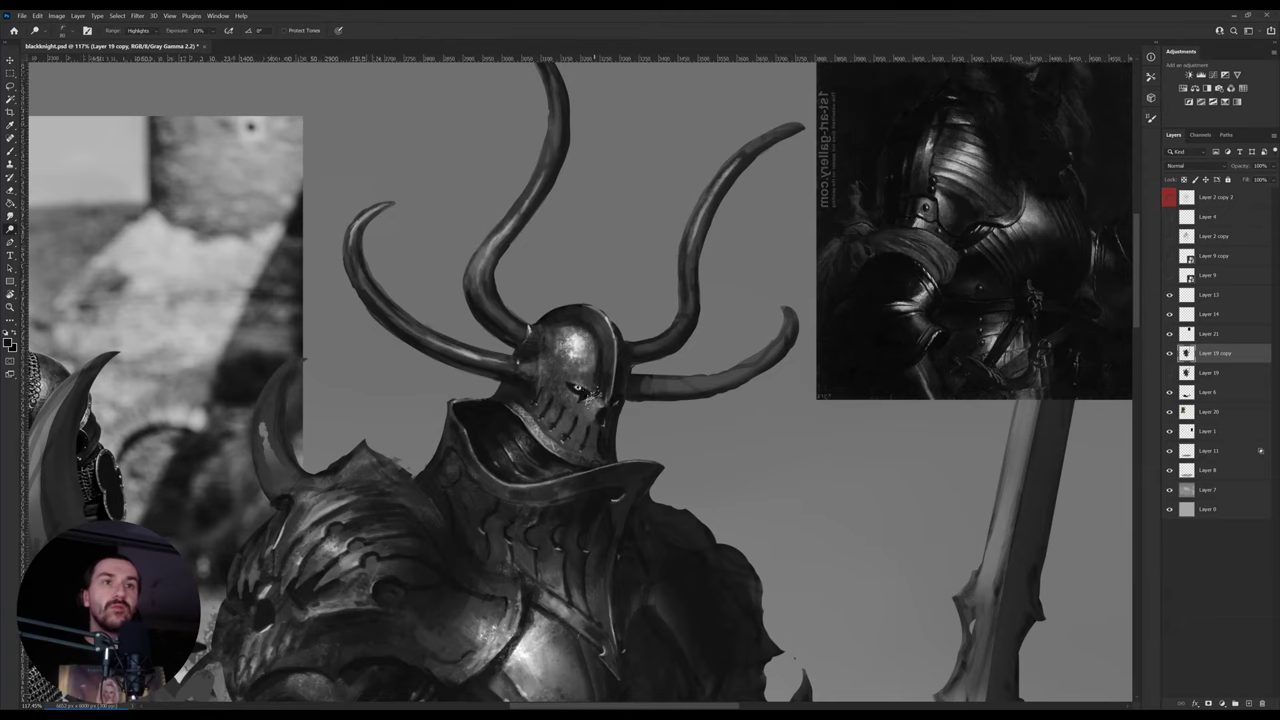
{"action": "left_click", "coordinate": [578, 387]}
{"action": "key", "text": "b"}
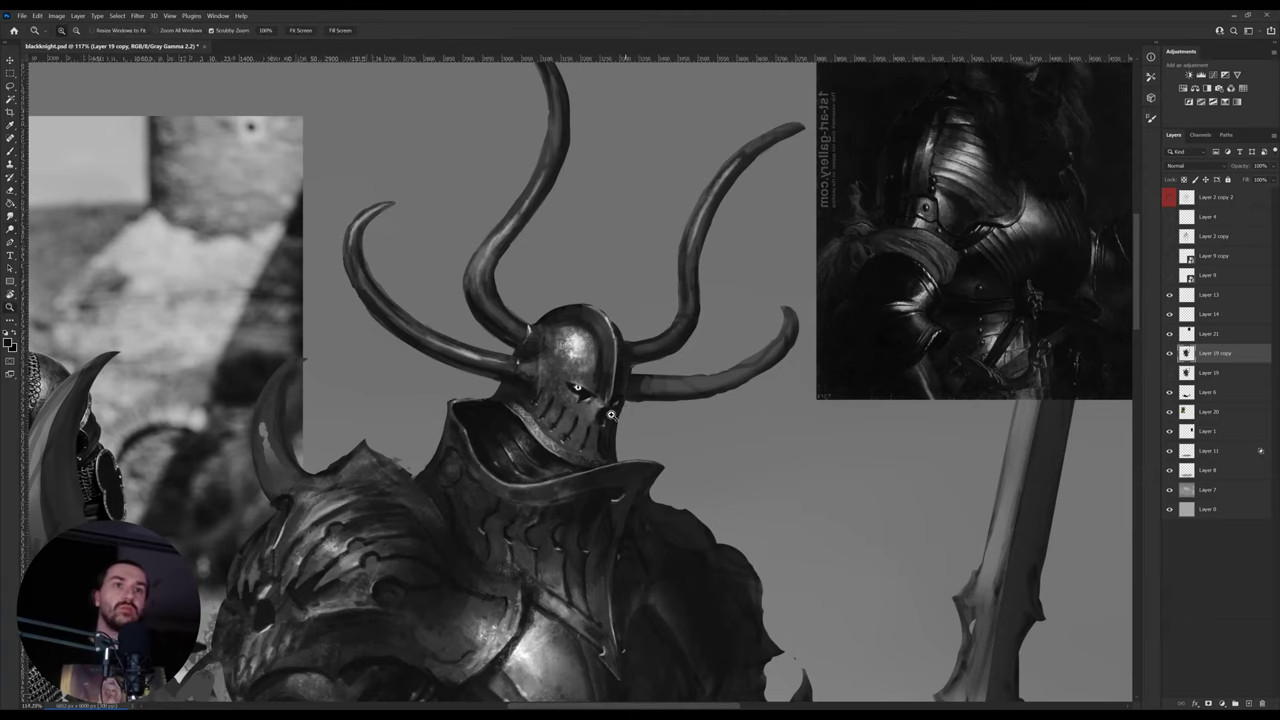
- Shade the front of the faceplate beside the breathing slits with greys sampled from the helmet
{"action": "scroll", "coordinate": [628, 410], "scroll_direction": "up", "scroll_amount": 2}
{"action": "key", "text": "i"}
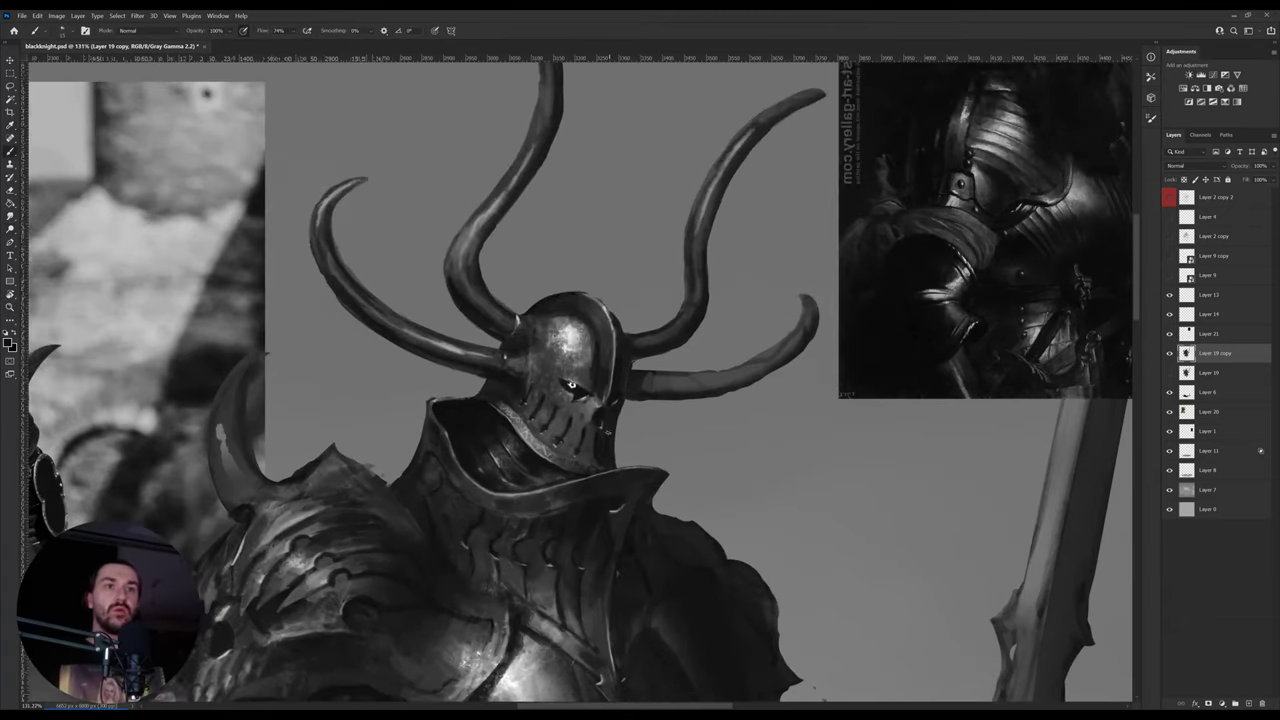
{"action": "left_click", "coordinate": [592, 404]}
{"action": "left_click", "coordinate": [600, 429]}
{"action": "key", "text": "b"}
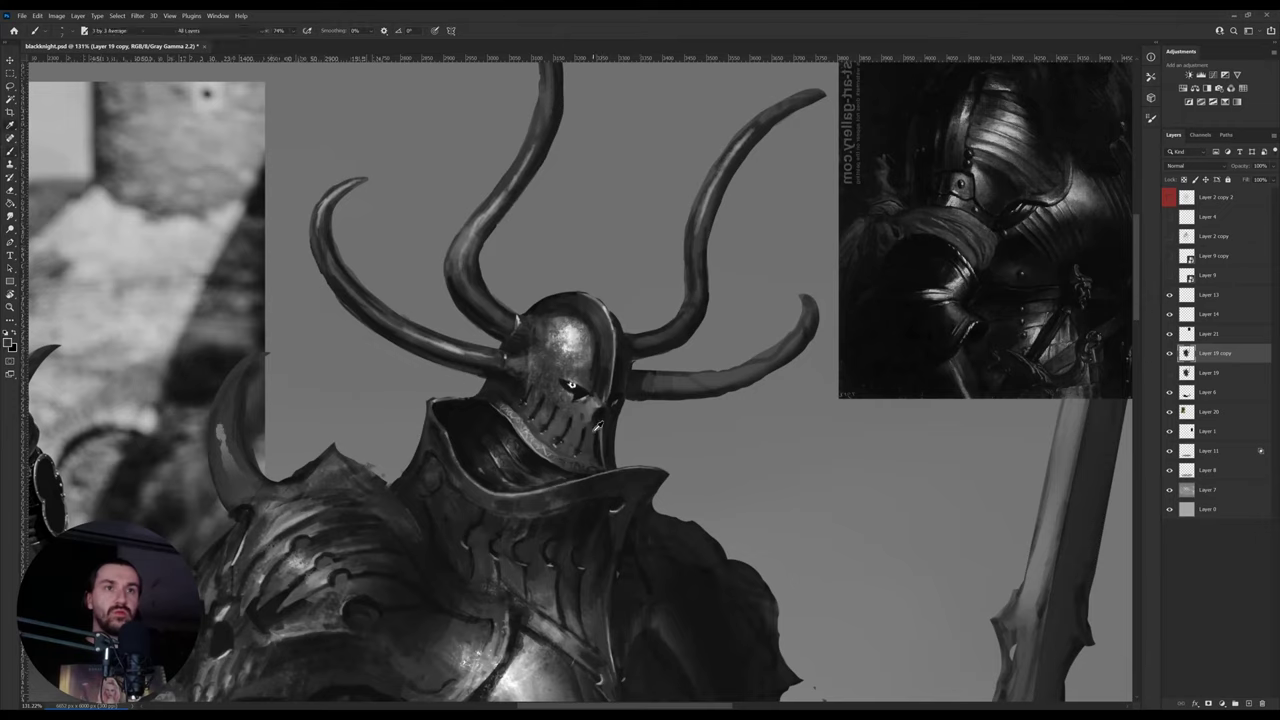
{"action": "left_click", "coordinate": [572, 385], "text": "alt"}
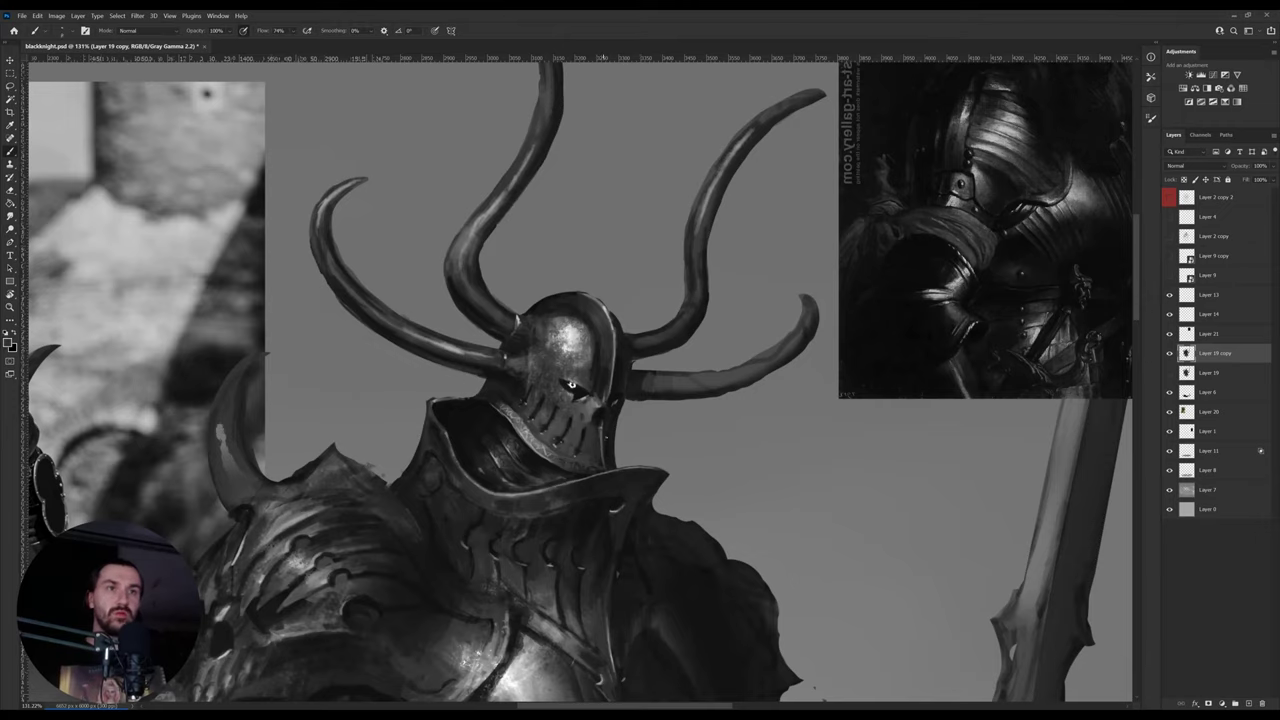
{"action": "left_click", "coordinate": [605, 438], "text": "alt"}
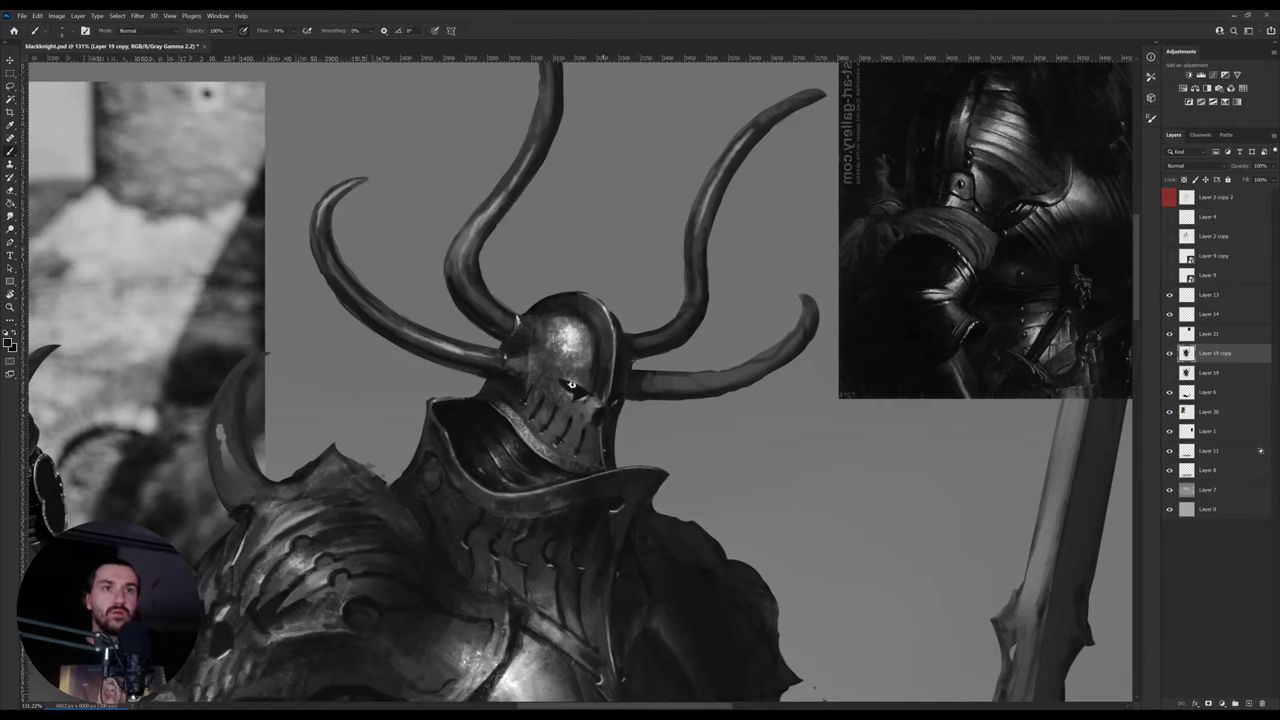
{"action": "left_click", "coordinate": [604, 428], "text": "alt"}
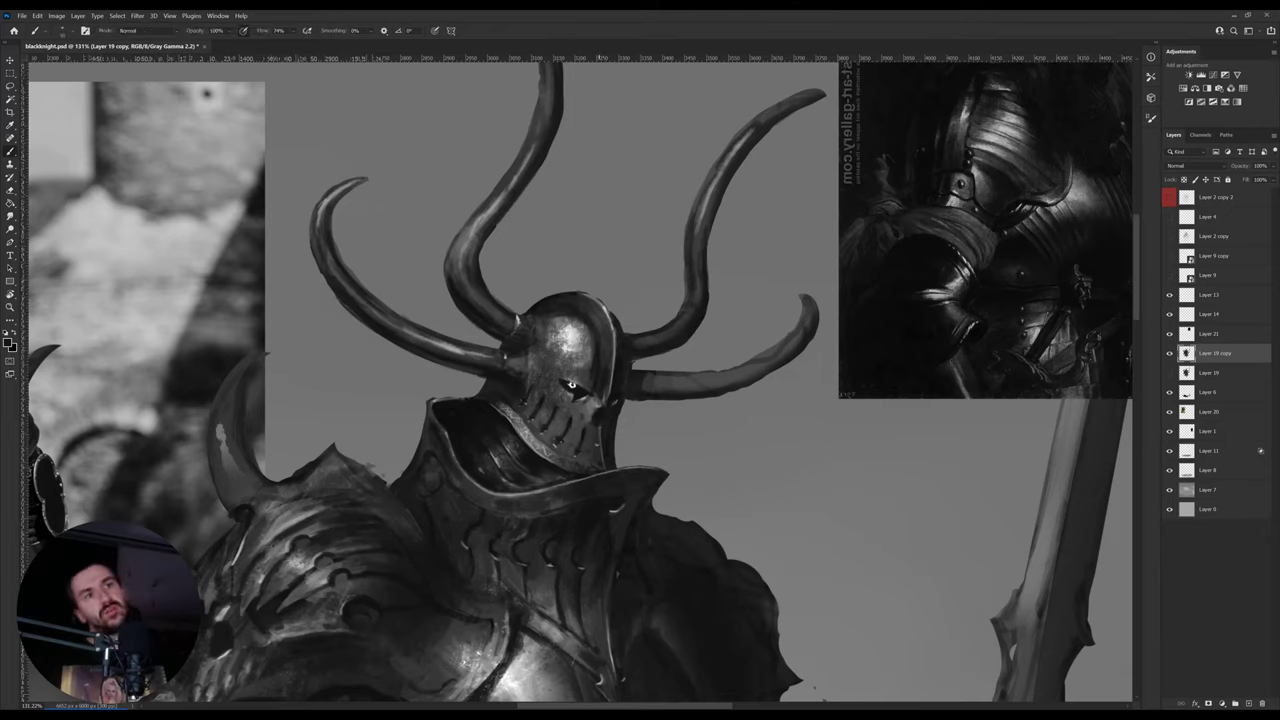
- Repaint the faceplate between the visible eye and the crest's front edge with sampled light and dark greys
{"action": "left_click", "coordinate": [572, 385], "text": "alt"}
{"action": "left_click", "coordinate": [572, 385], "text": "alt"}
{"action": "left_click", "coordinate": [572, 385], "text": "alt"}
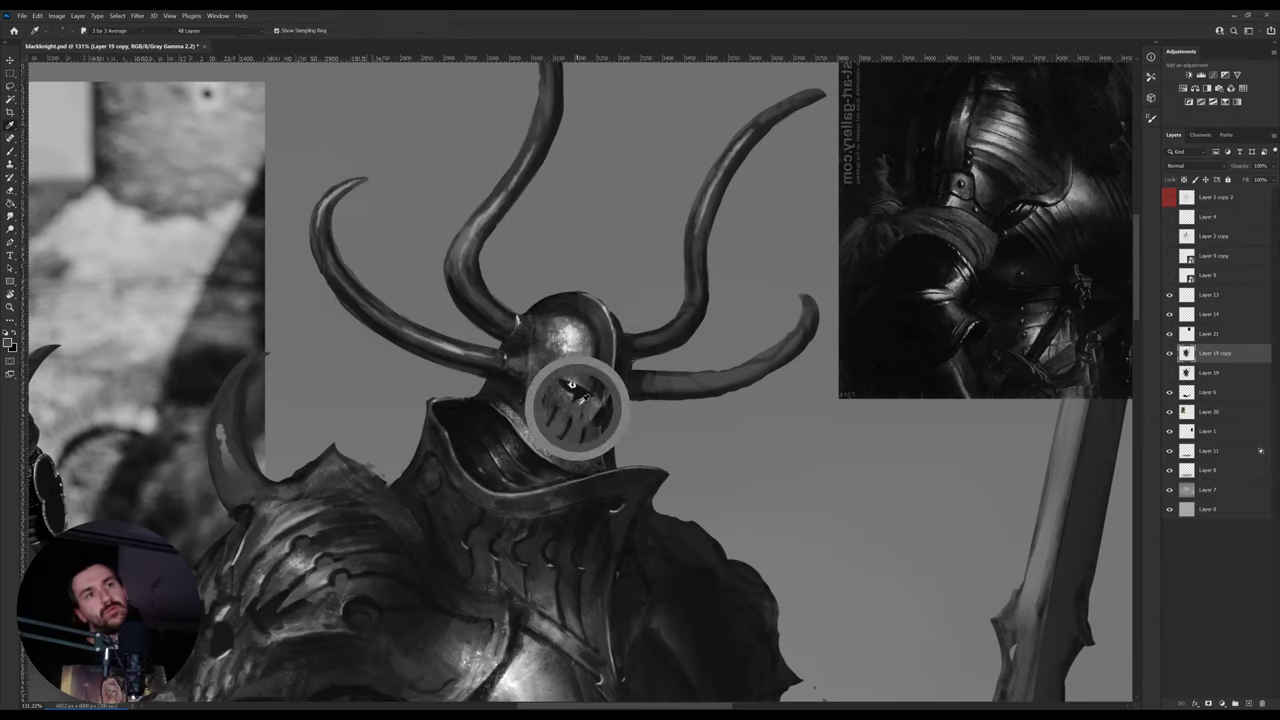
{"action": "left_click", "coordinate": [605, 386], "text": "alt"}
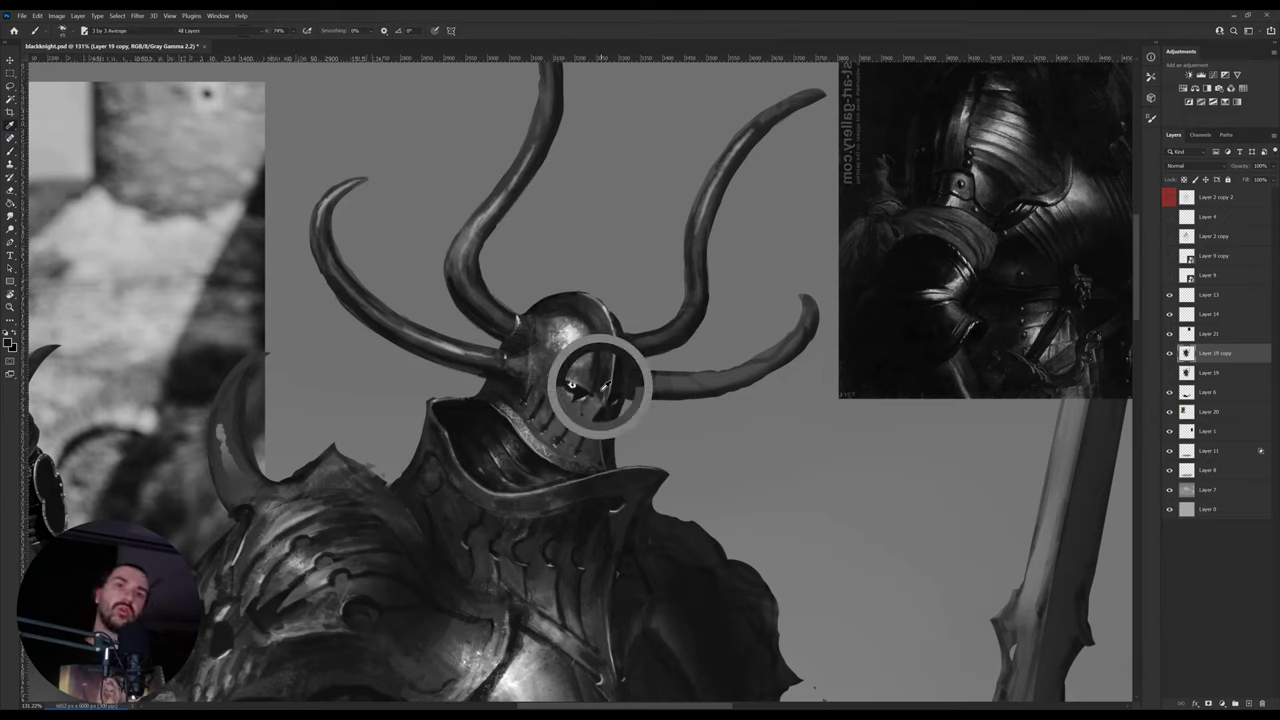
{"action": "left_click", "coordinate": [605, 386], "text": "alt"}
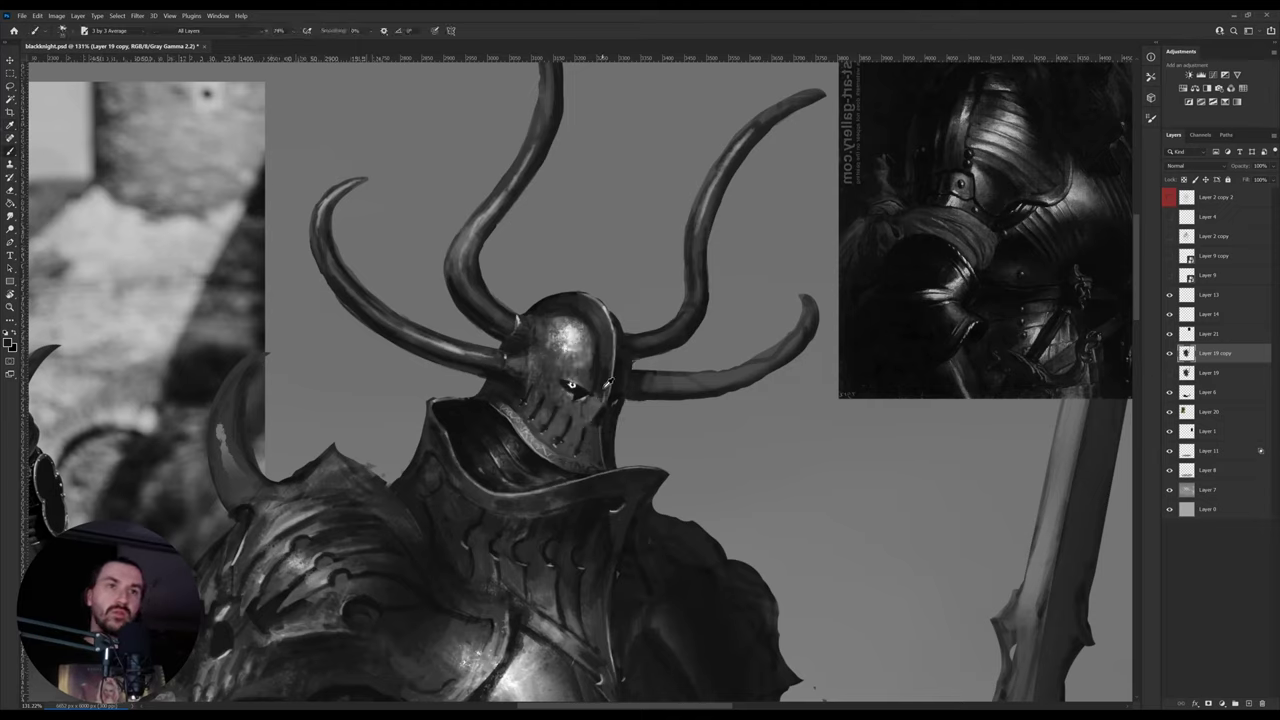
{"action": "left_click", "coordinate": [602, 388], "text": "alt"}
{"action": "left_click", "coordinate": [590, 409], "text": "alt"}
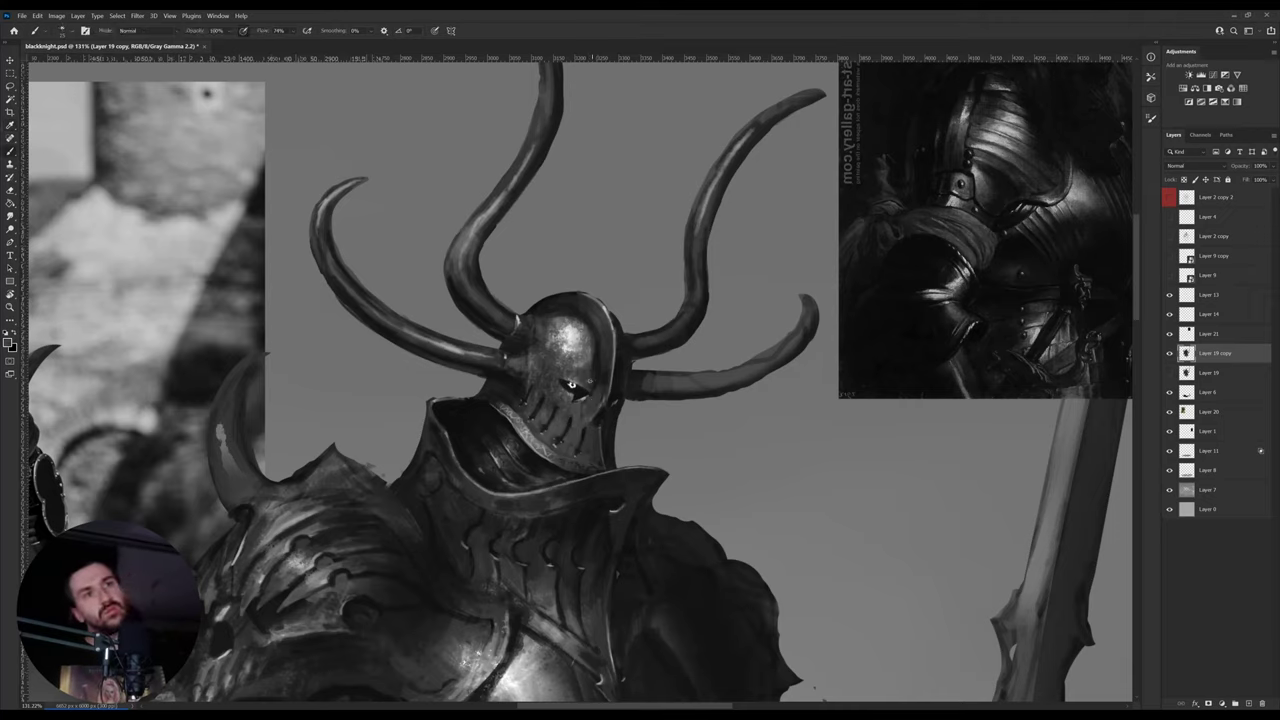
- Touch up the glint of the visible eye with Dodge and paint light strokes on the visor's nose ridge
{"action": "key", "text": "alt"}
{"action": "key", "text": "o"}
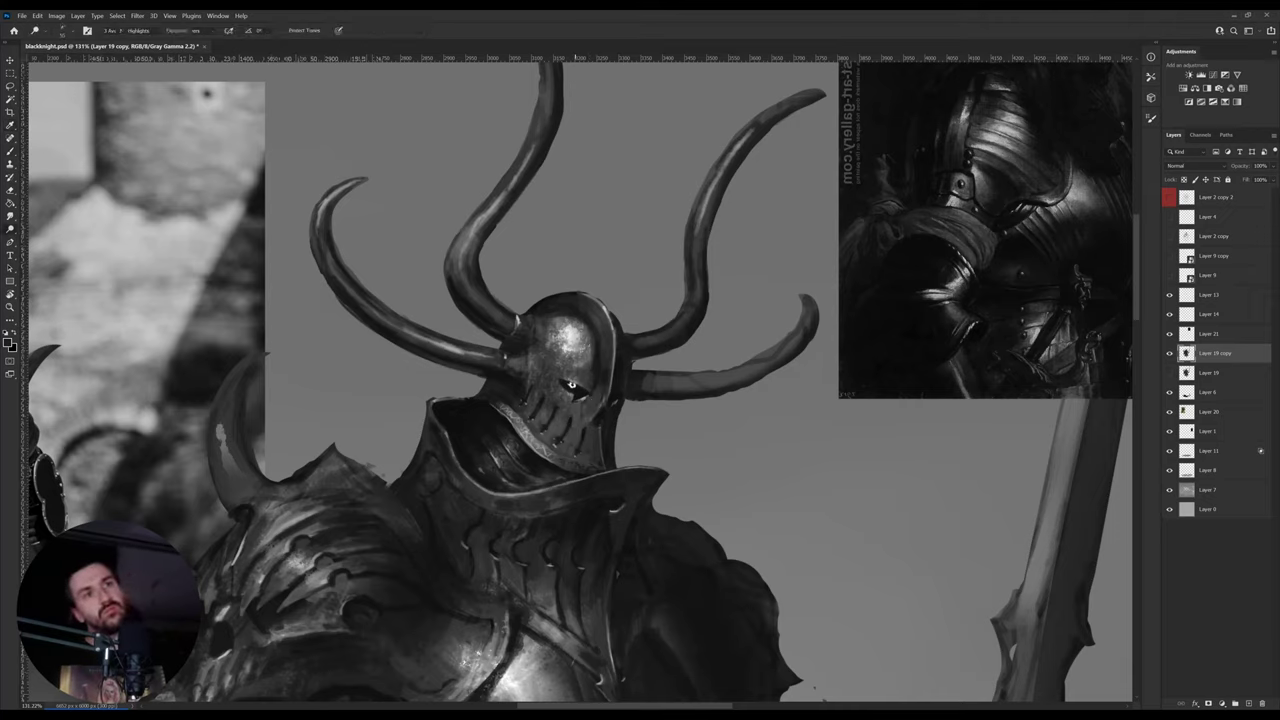
{"action": "key", "text": "b"}
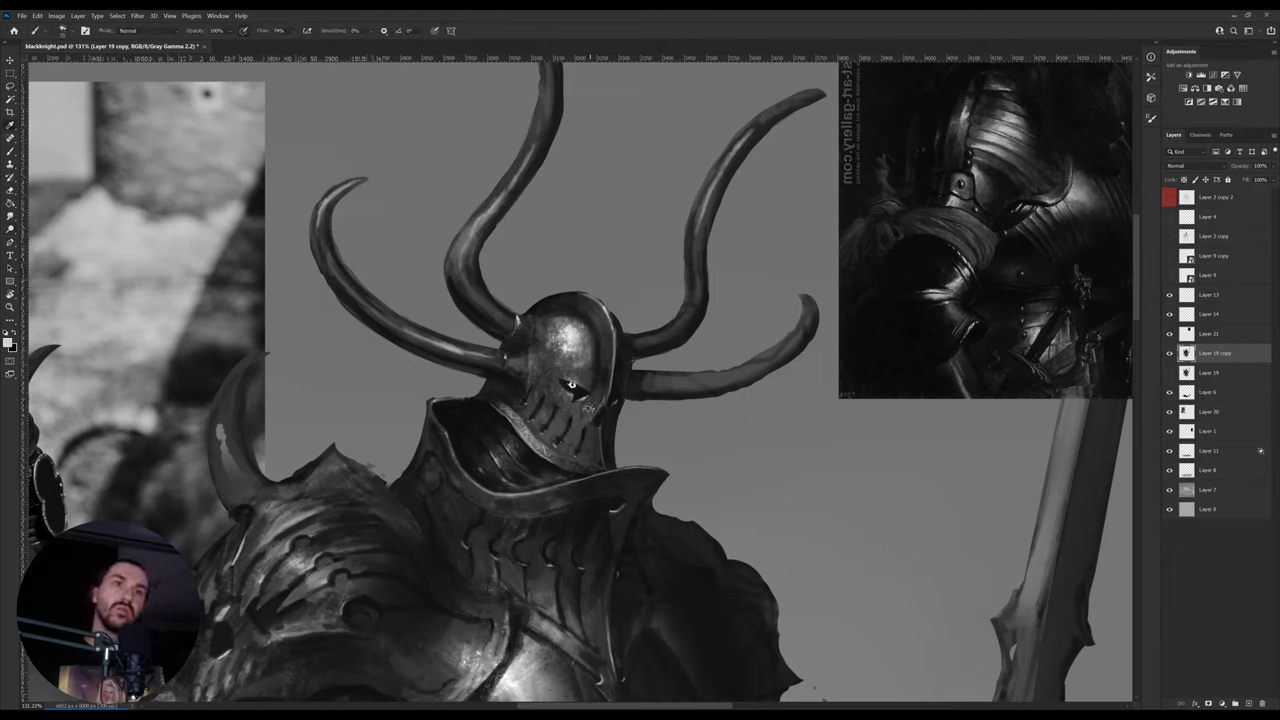
{"action": "left_click_drag", "start_coordinate": [600, 399], "coordinate": [592, 409]}
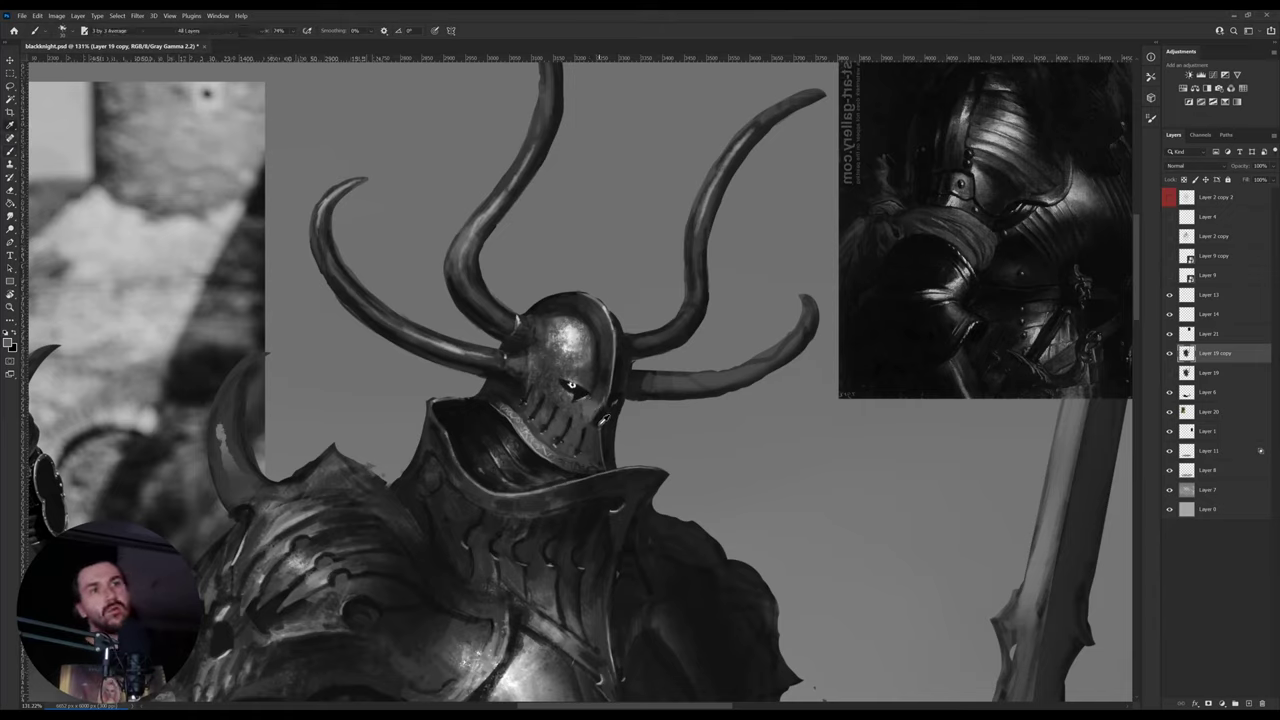
- Define the nose ridge and the dark far eye opening of the visor with greys sampled around the eye
{"action": "key", "text": "i"}
{"action": "left_click", "coordinate": [579, 393], "text": "alt"}
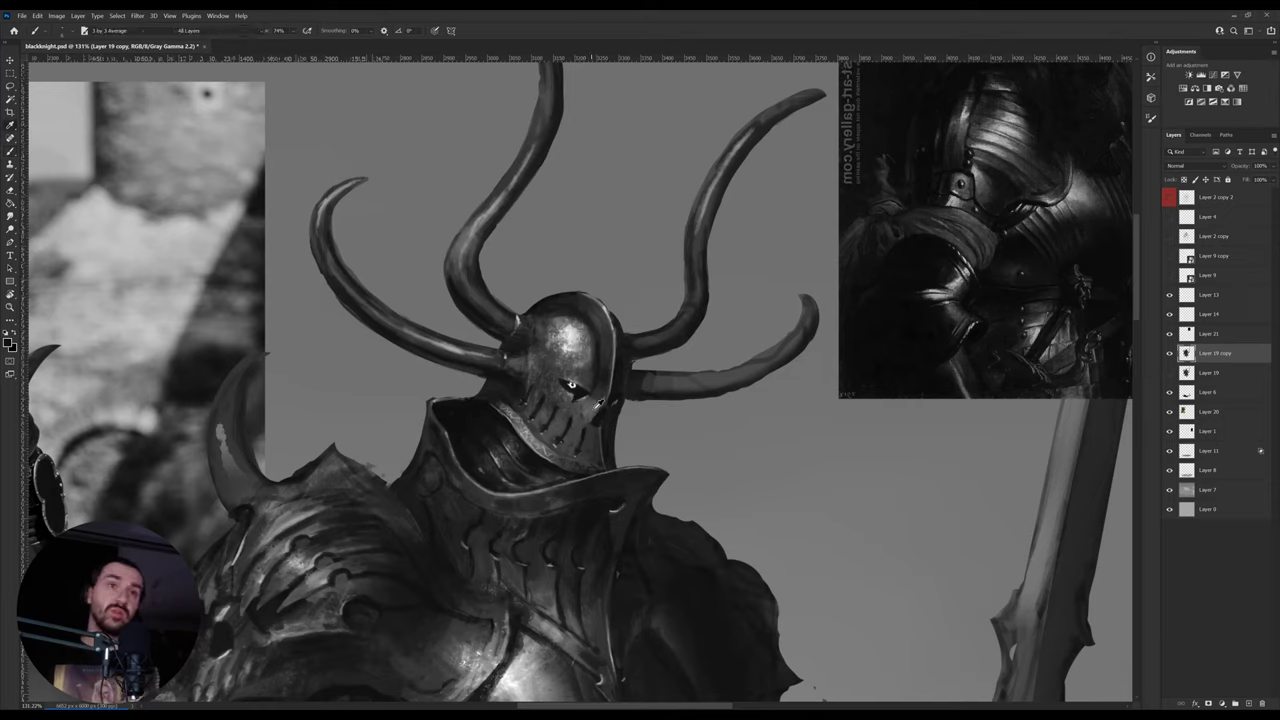
{"action": "left_click", "coordinate": [572, 386], "text": "alt"}
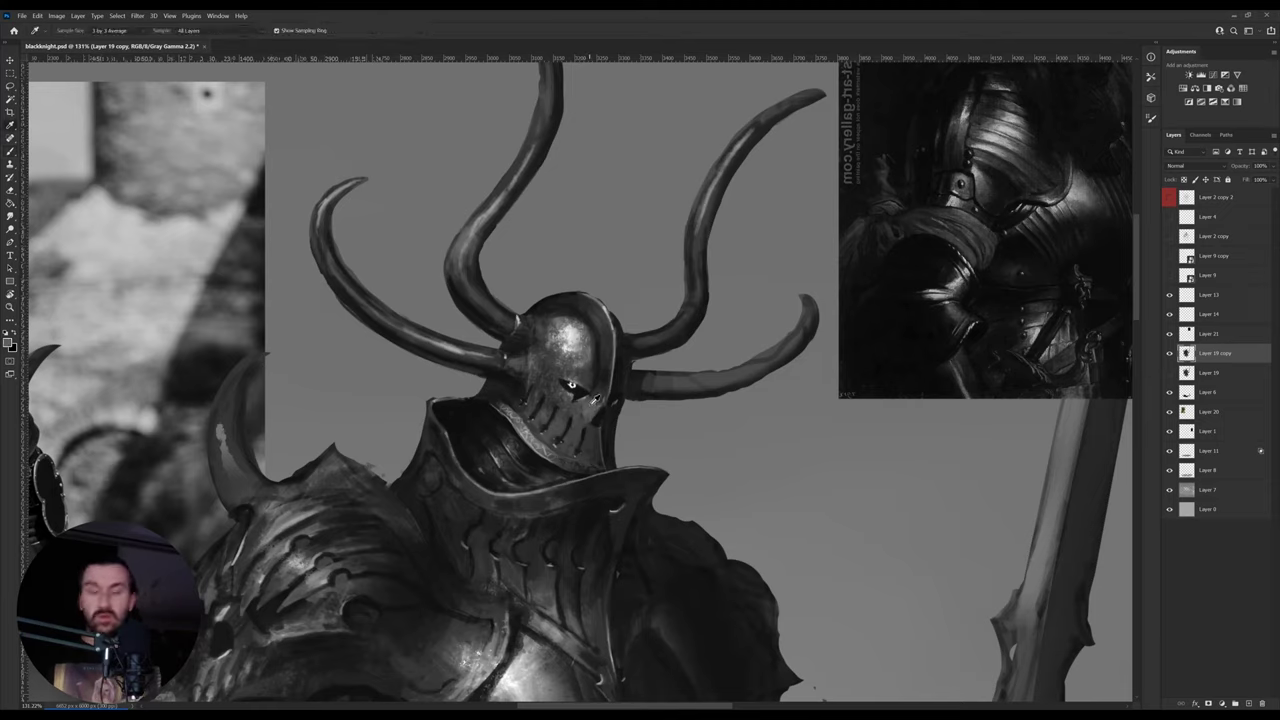
{"action": "left_click", "coordinate": [572, 386], "text": "alt"}
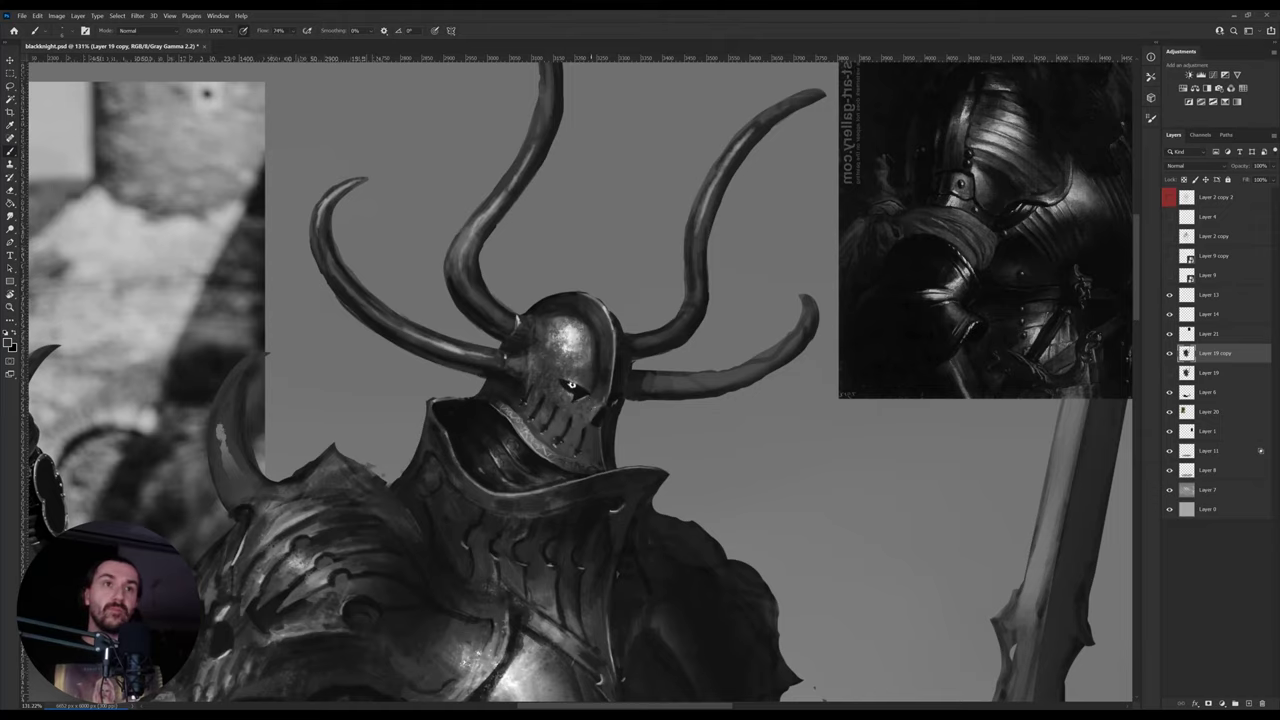
{"action": "left_click", "coordinate": [572, 386], "text": "alt"}
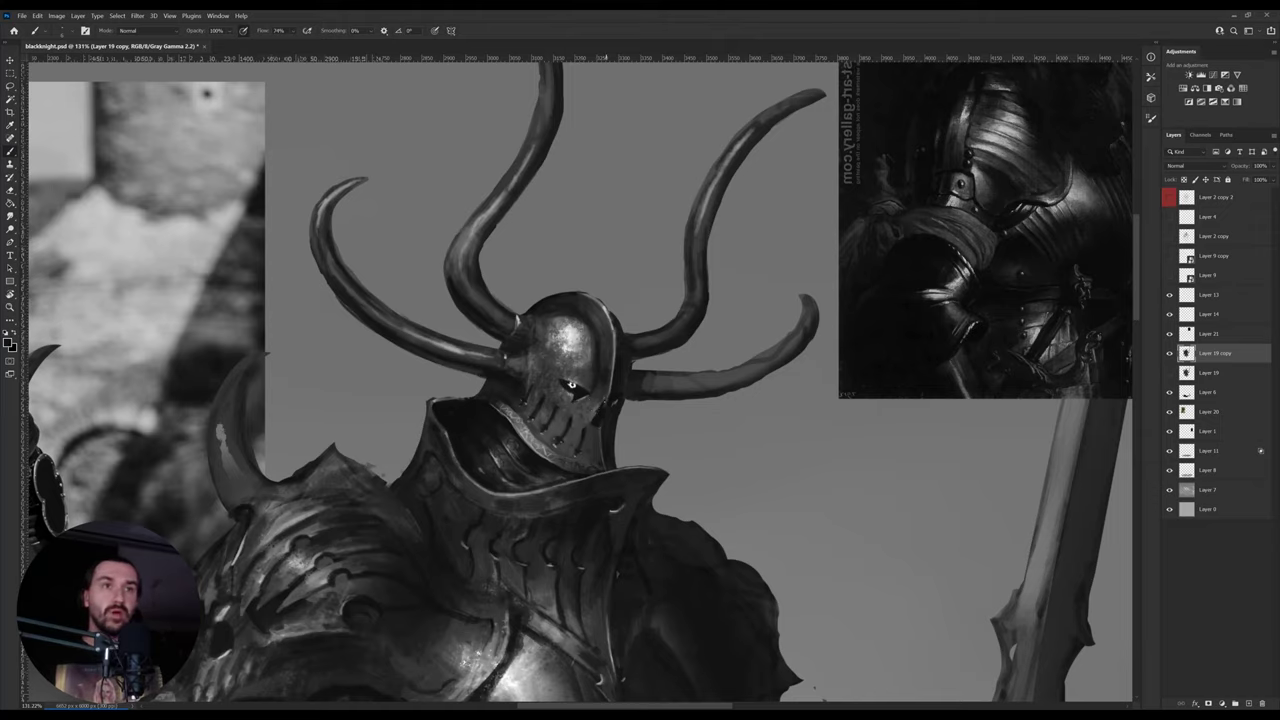
{"action": "left_click", "coordinate": [572, 386], "text": "alt"}
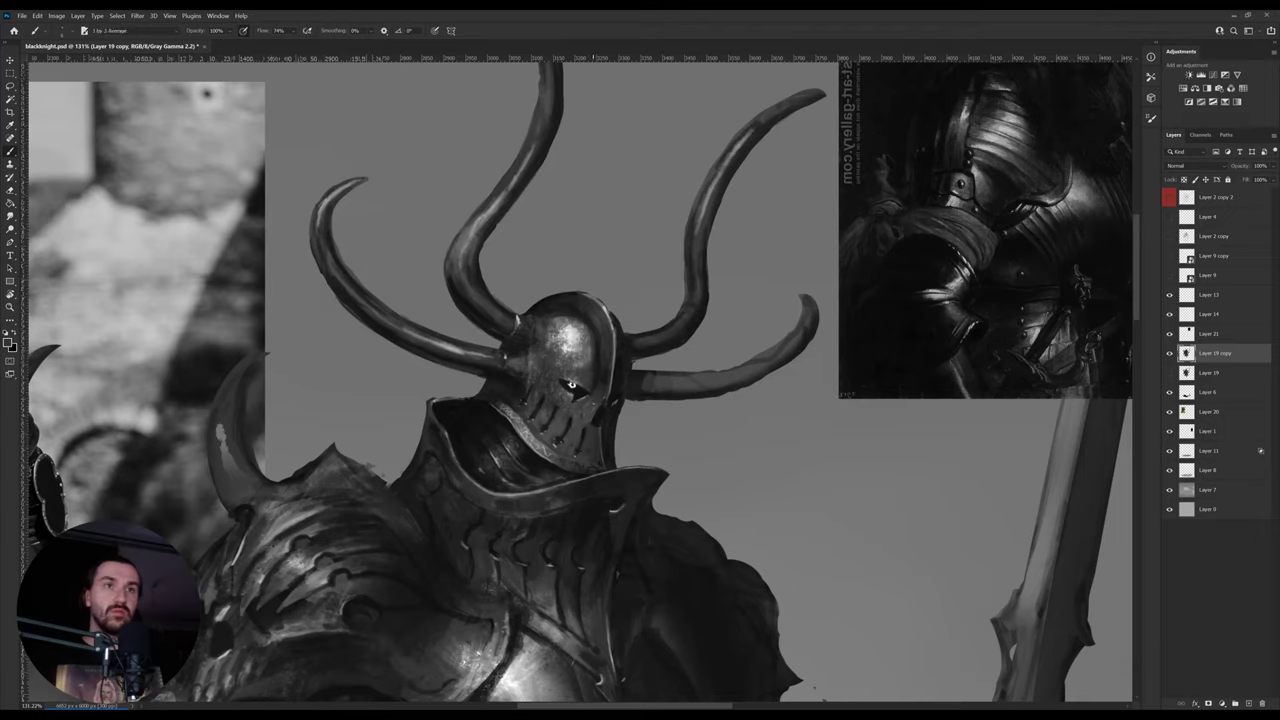
{"action": "left_click", "coordinate": [572, 385], "text": "alt"}
{"action": "left_click", "coordinate": [572, 386], "text": "alt"}
{"action": "left_click", "coordinate": [572, 386], "text": "alt"}
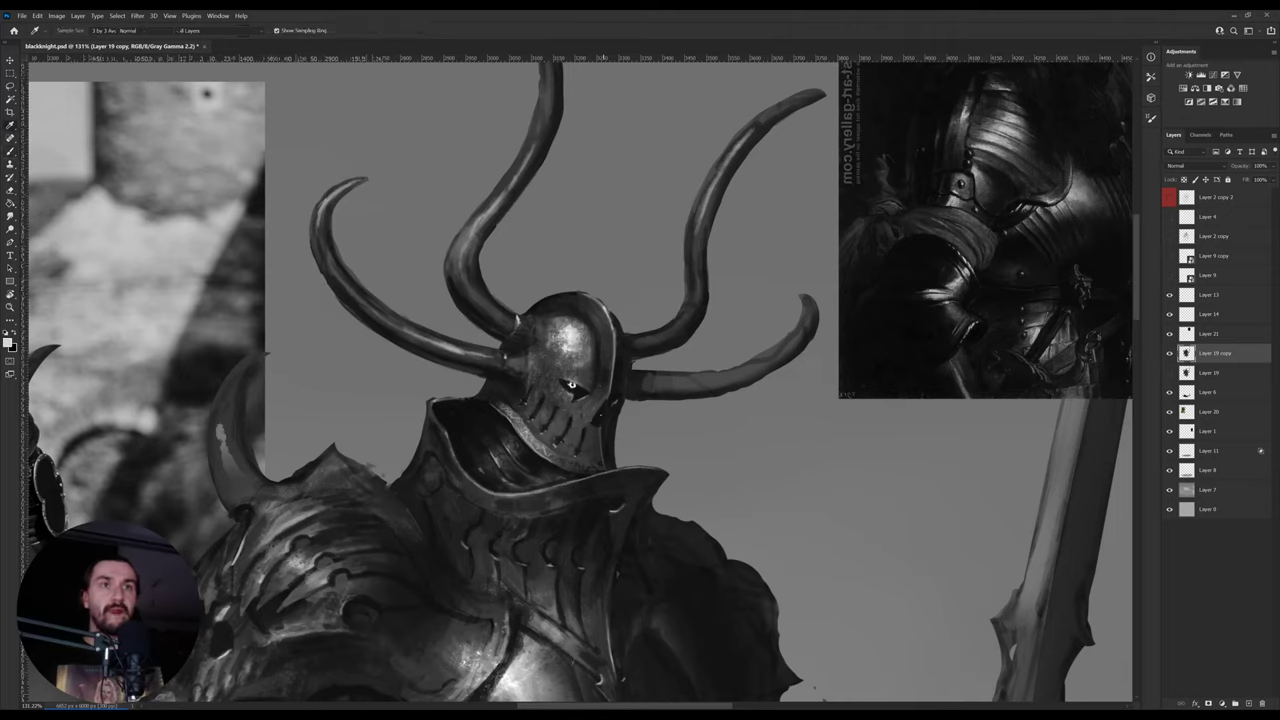
- Darken and sharpen the breathing slits beneath the knight's eye with a sampled dark grey
{"action": "left_click", "coordinate": [593, 399], "text": "alt"}
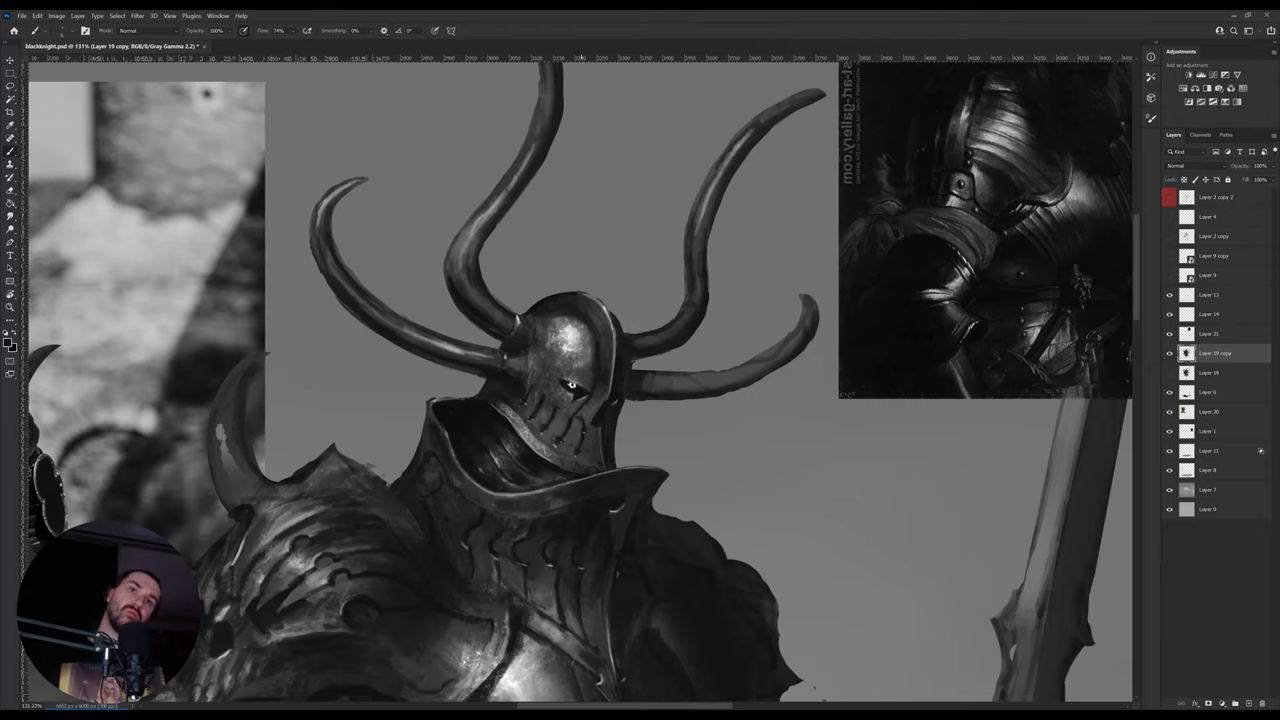
{"action": "key", "text": "z"}
{"action": "mouse_move", "coordinate": [644, 420]}
{"action": "left_mouse_down"}
{"action": "mouse_move", "coordinate": [623, 442]}
{"action": "mouse_move", "coordinate": [690, 423]}
{"action": "left_mouse_up"}
{"action": "key", "text": "b"}
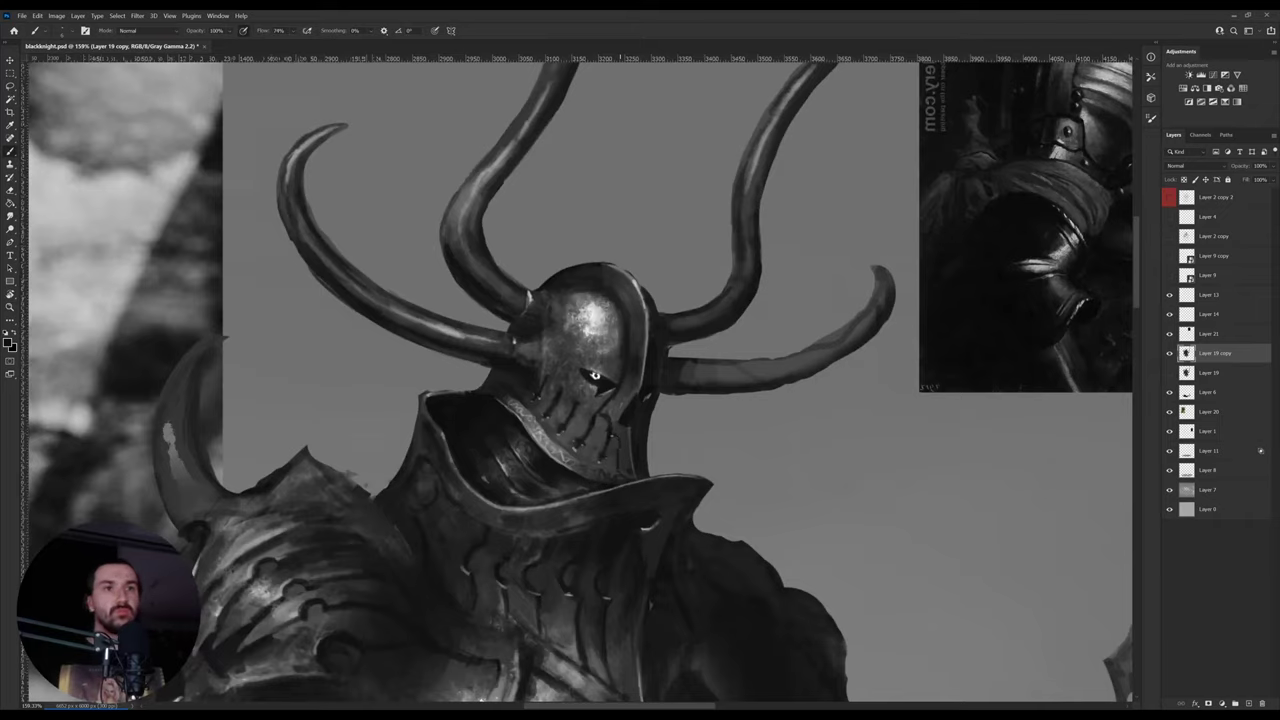
- Erase the curved horn rising behind the outer side of the knight's large shoulder pauldron
{"action": "key", "text": "z"}
{"action": "left_click", "coordinate": [679, 419], "text": "alt"}
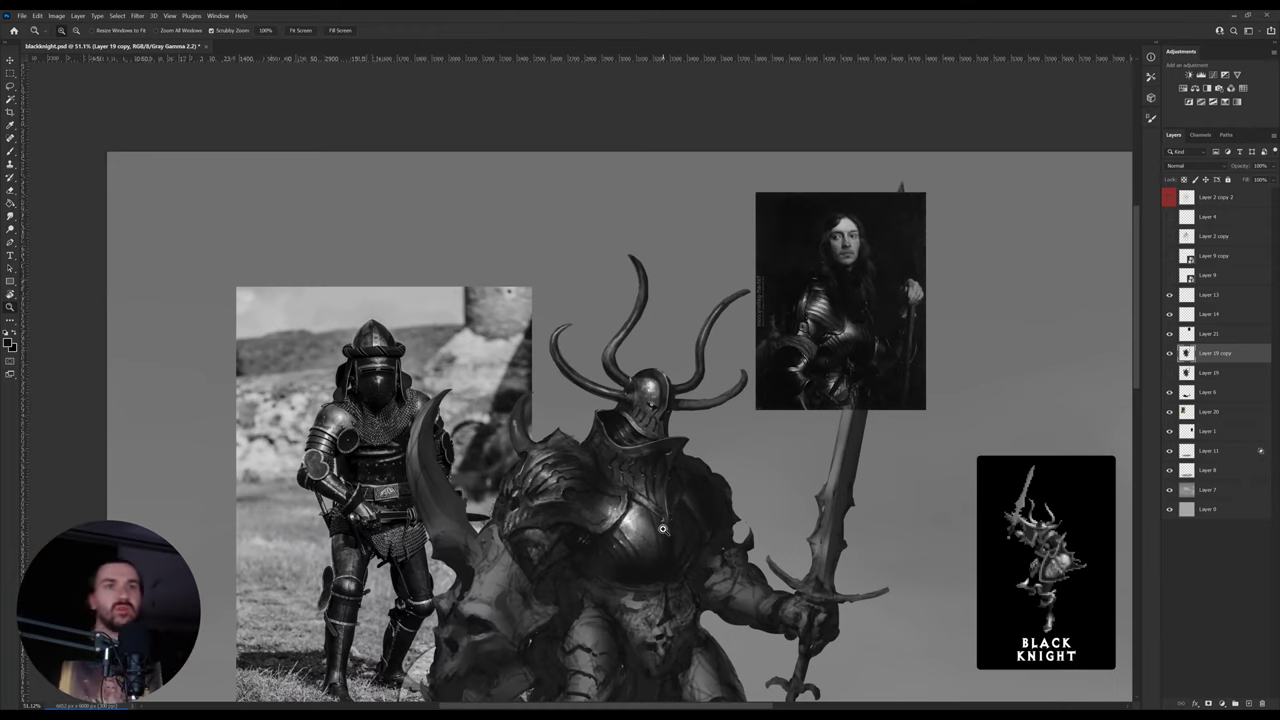
{"action": "left_click_drag", "start_coordinate": [569, 551], "coordinate": [555, 494]}
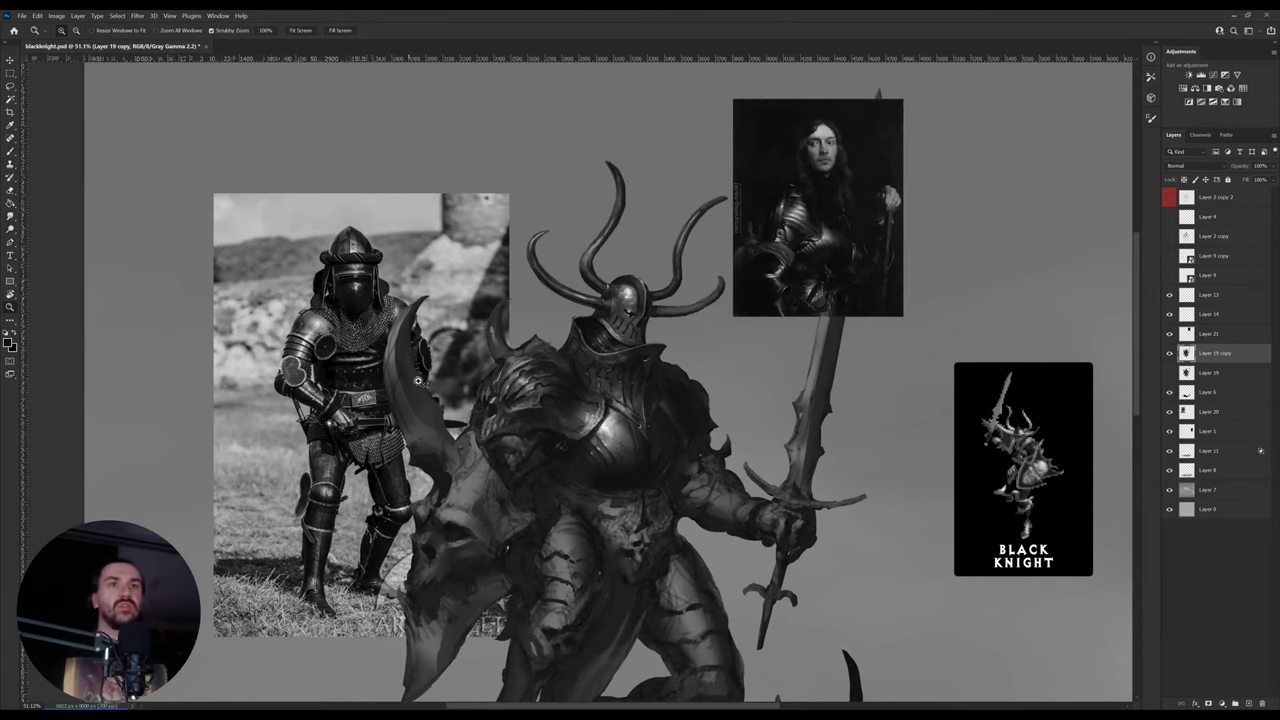
{"action": "left_click_drag", "start_coordinate": [486, 347], "coordinate": [518, 338]}
{"action": "key", "text": "e"}
{"action": "key", "text": "b"}
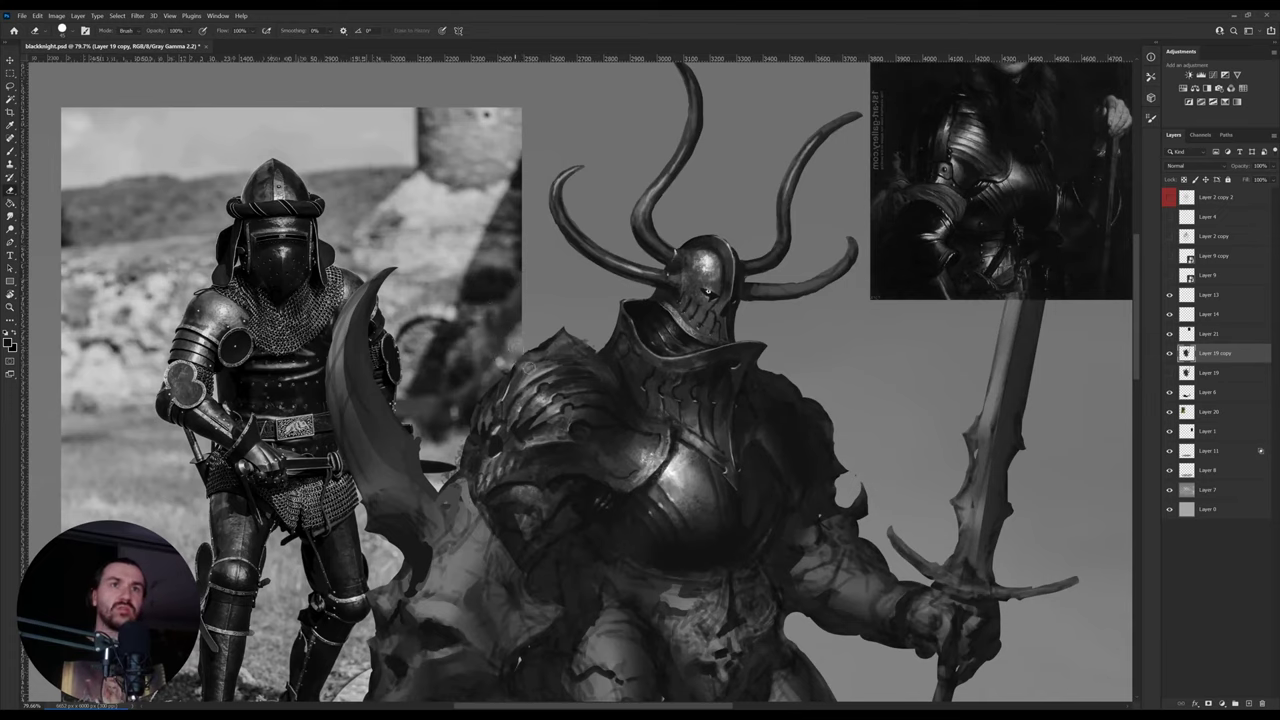
- Touch up the upper plates of the large shoulder pauldron with sampled greys and the eraser
{"action": "left_click", "coordinate": [514, 372], "text": "alt"}
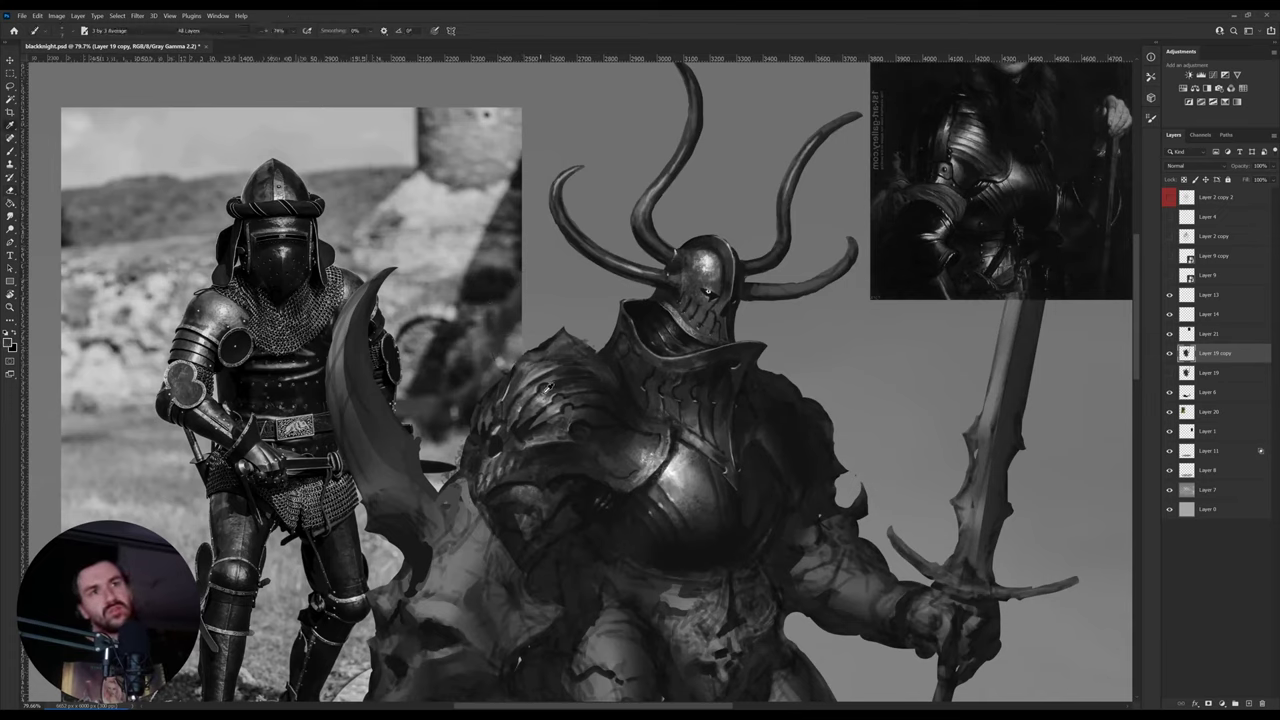
{"action": "left_click", "coordinate": [546, 394], "text": "alt"}
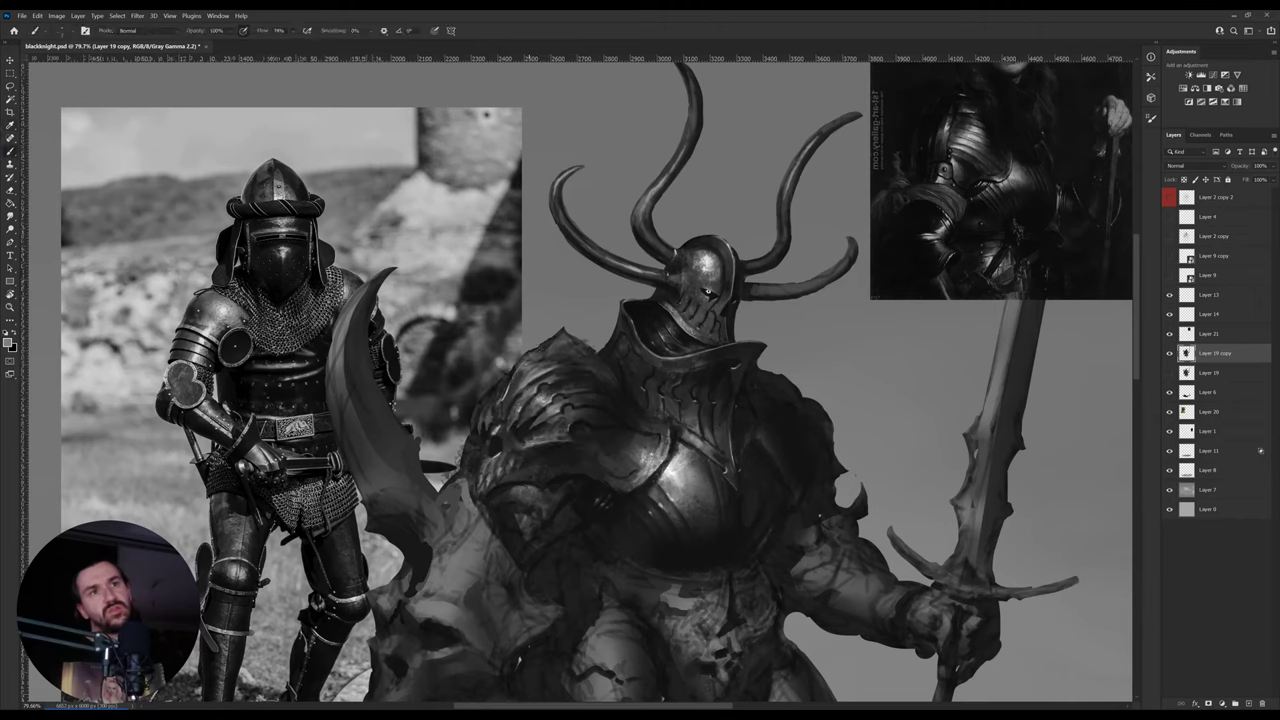
{"action": "key", "text": "e"}
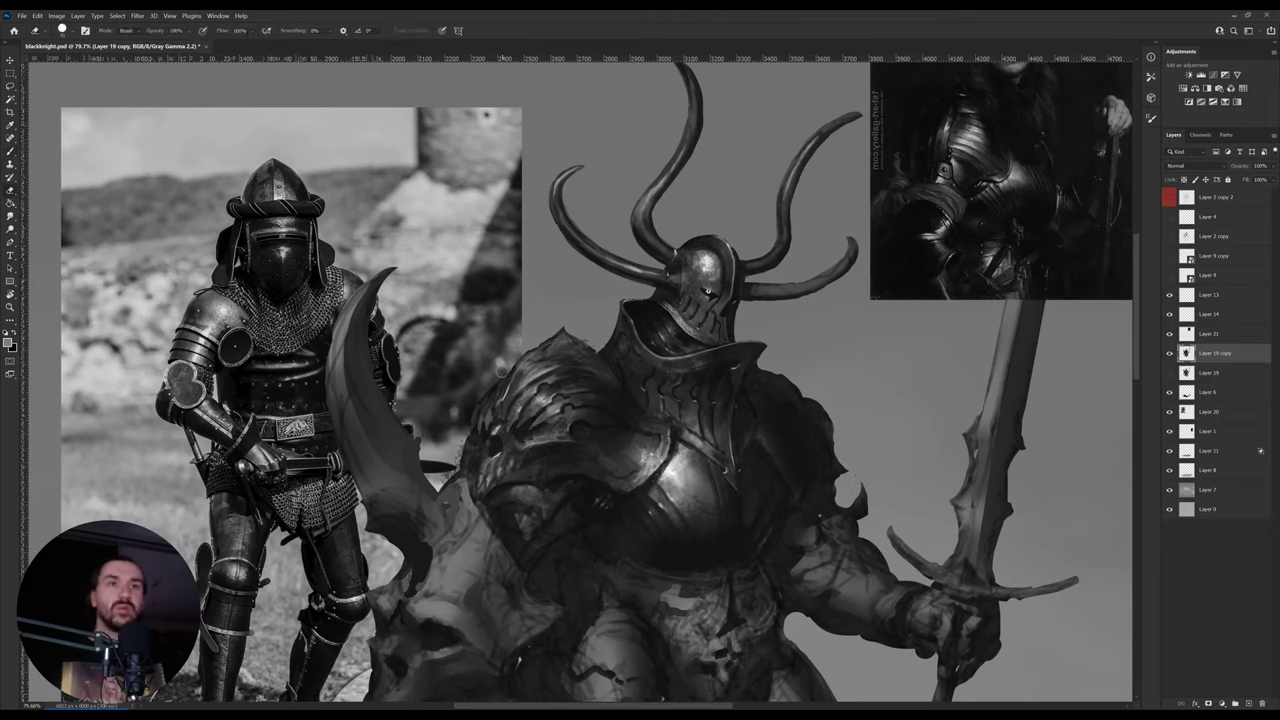
{"action": "left_click", "coordinate": [514, 384], "text": "alt"}
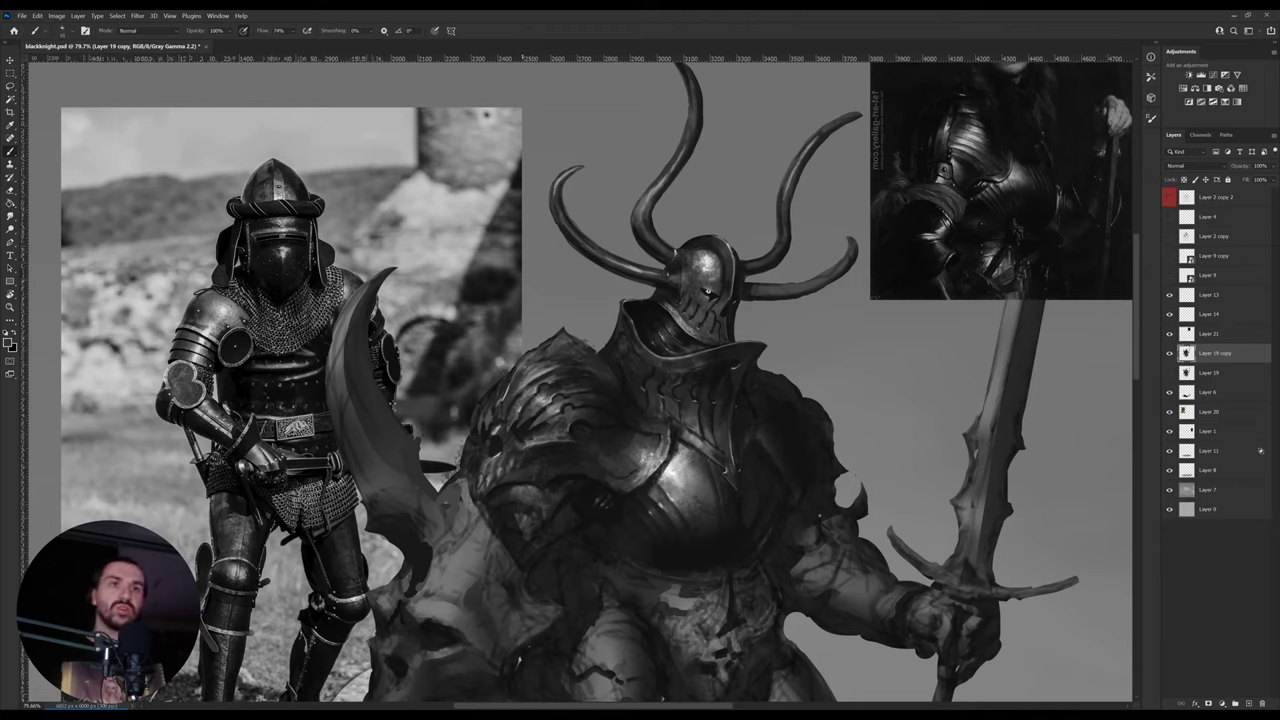
{"action": "key", "text": "b"}
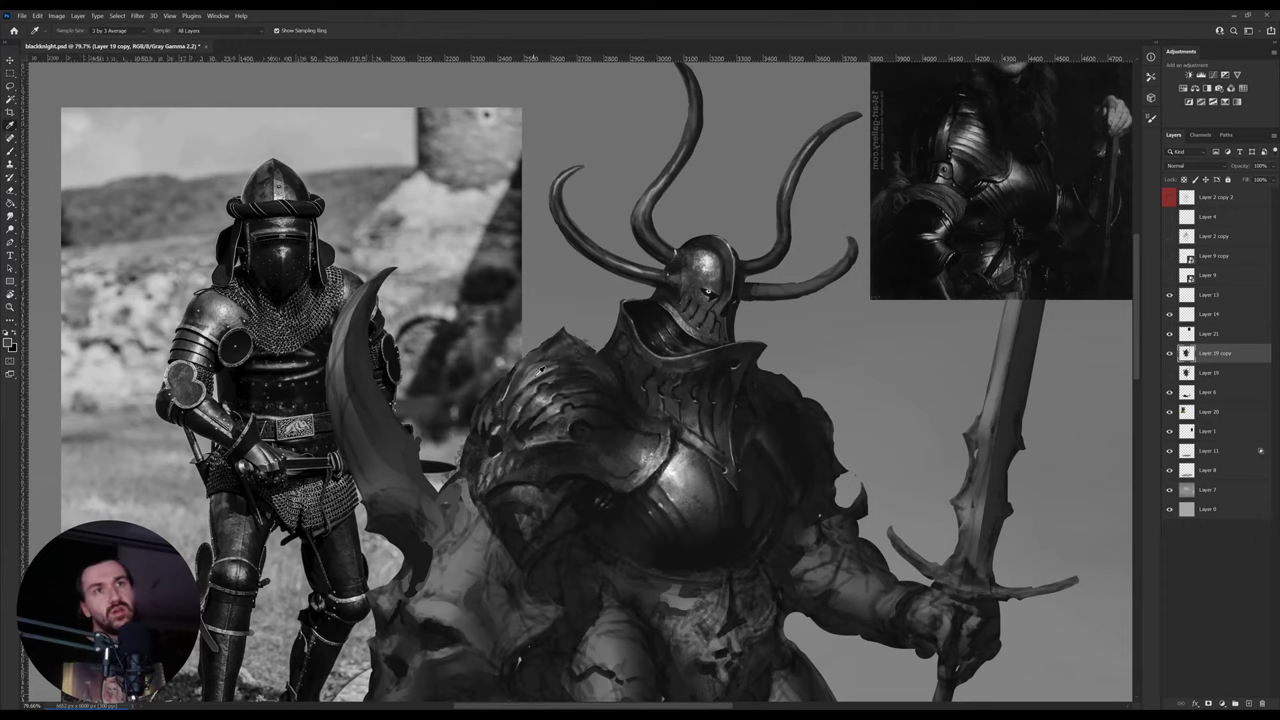
{"action": "key", "text": "b"}
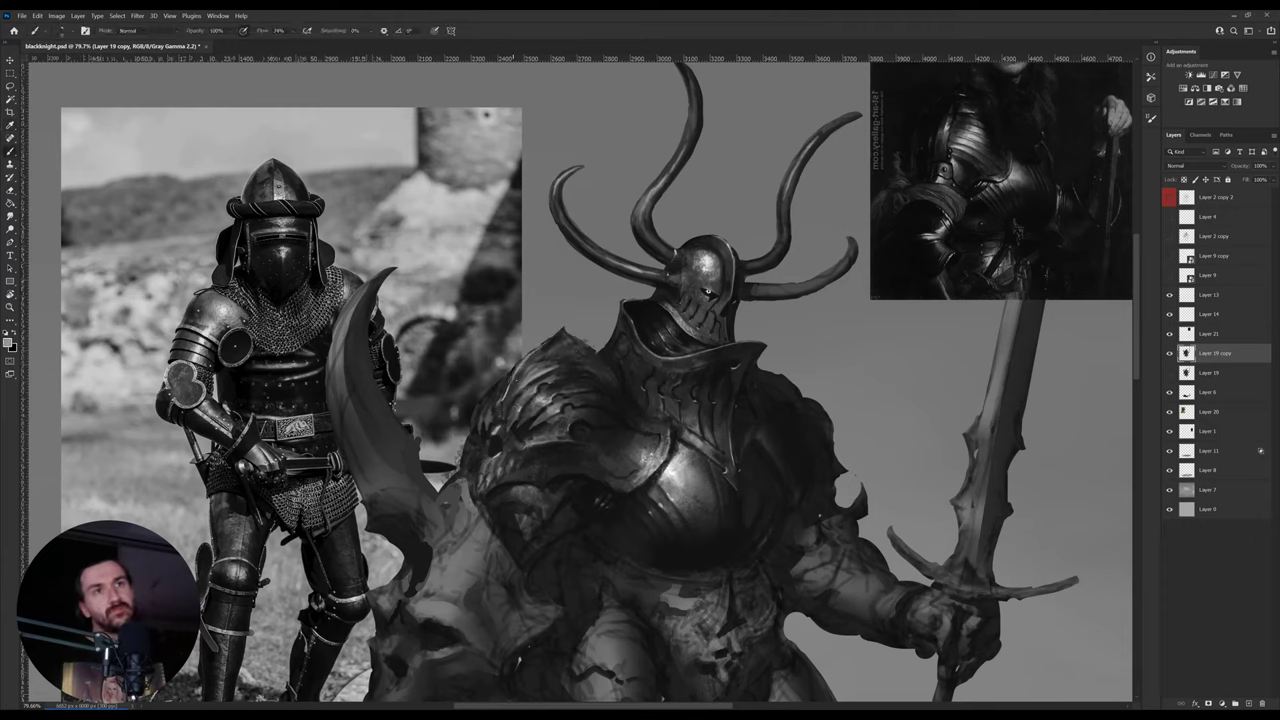
- Try to paint over the glint in the helmet's eye opening with a sampled dark grey
{"action": "key", "text": "z"}
{"action": "left_click_drag", "start_coordinate": [533, 416], "coordinate": [540, 422]}
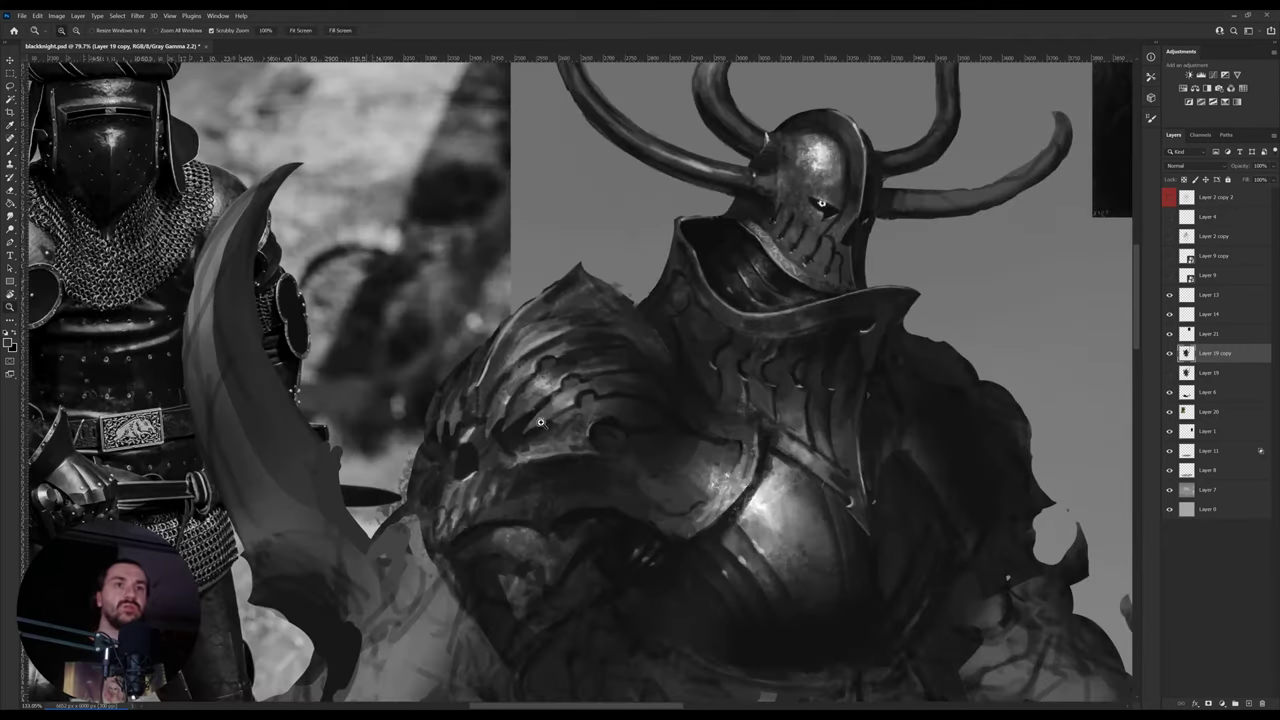
{"action": "left_click_drag", "start_coordinate": [692, 304], "coordinate": [629, 404]}
{"action": "left_click", "coordinate": [629, 404]}
{"action": "key", "text": "b"}
{"action": "left_click", "coordinate": [828, 265], "text": "alt"}
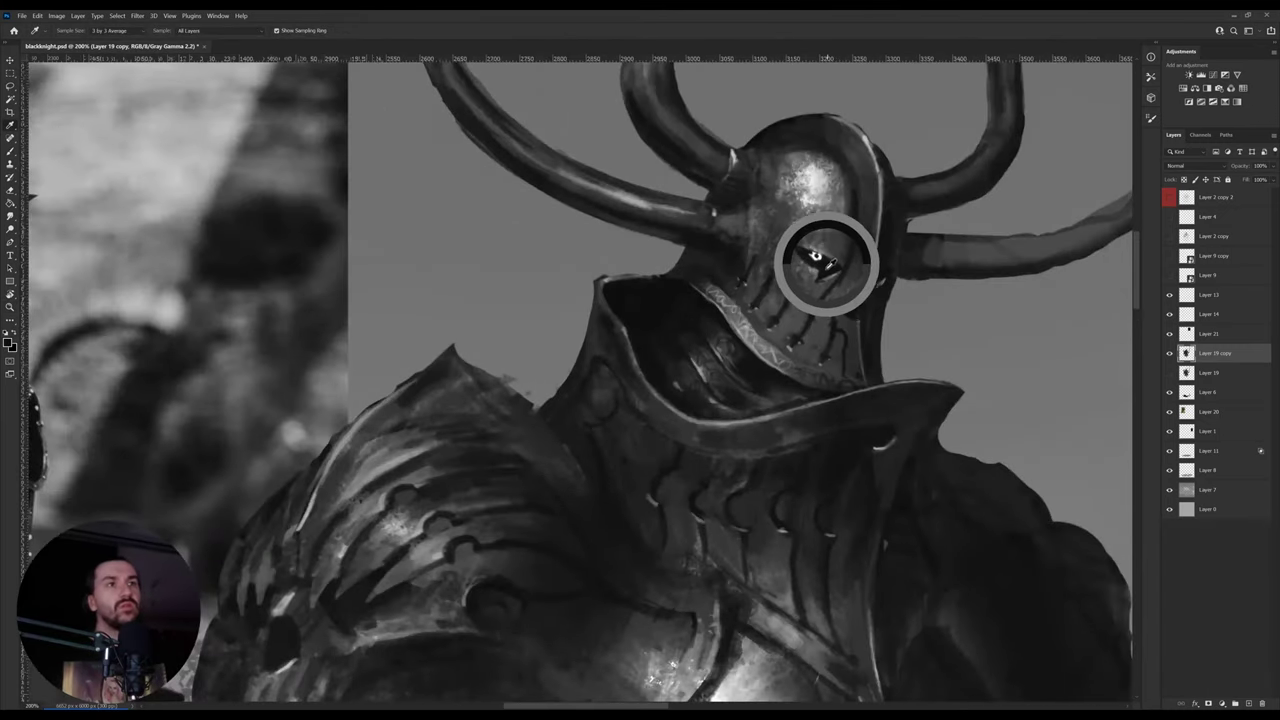
{"action": "key", "text": "b"}
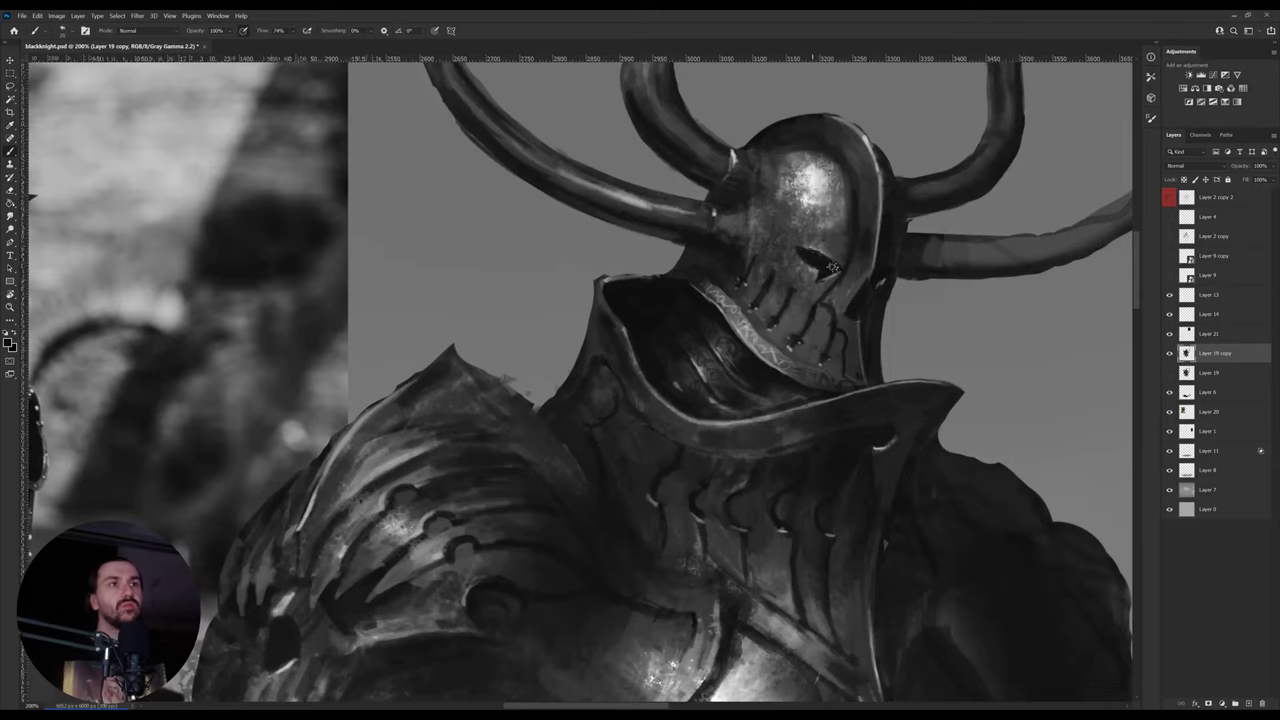
{"action": "left_click", "coordinate": [815, 256]}
- Add a new layer and fill the visor's eye opening with a dark tone, covering the glint
{"action": "key", "text": "z"}
{"action": "left_click_drag", "start_coordinate": [811, 313], "coordinate": [790, 323]}
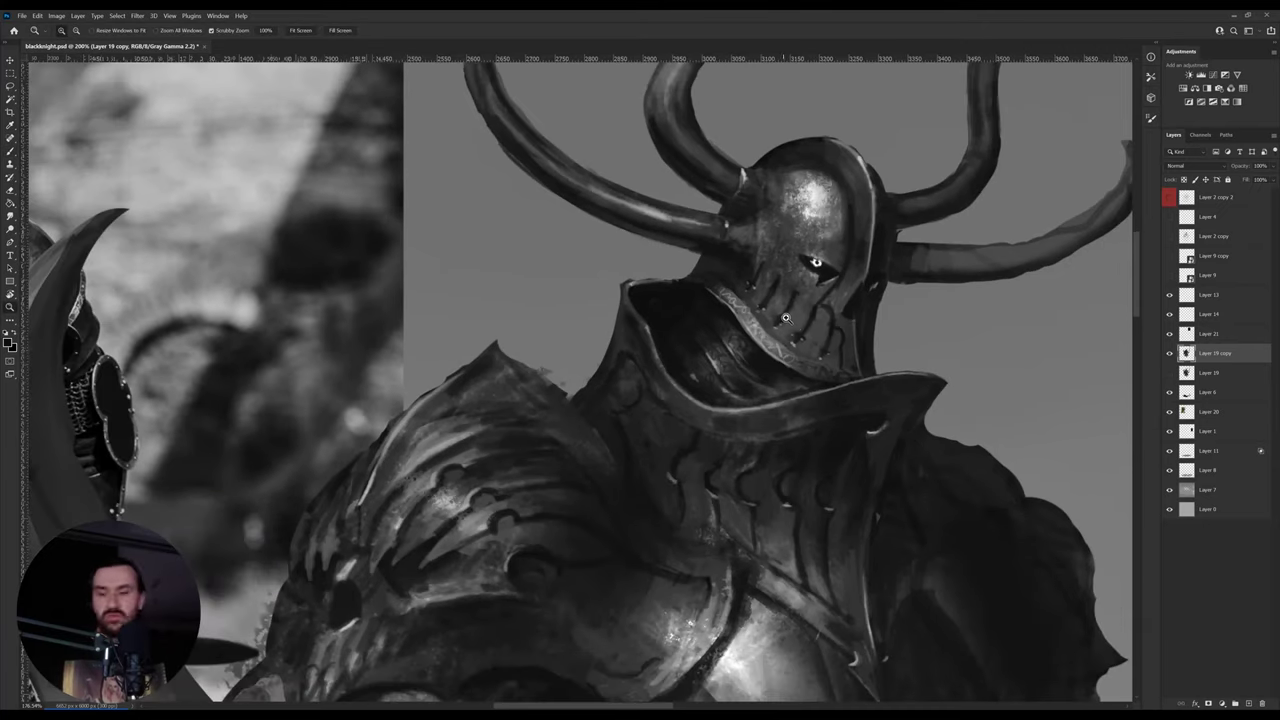
{"action": "key", "text": "ctrl+alt+shift+n"}
{"action": "key", "text": "b"}
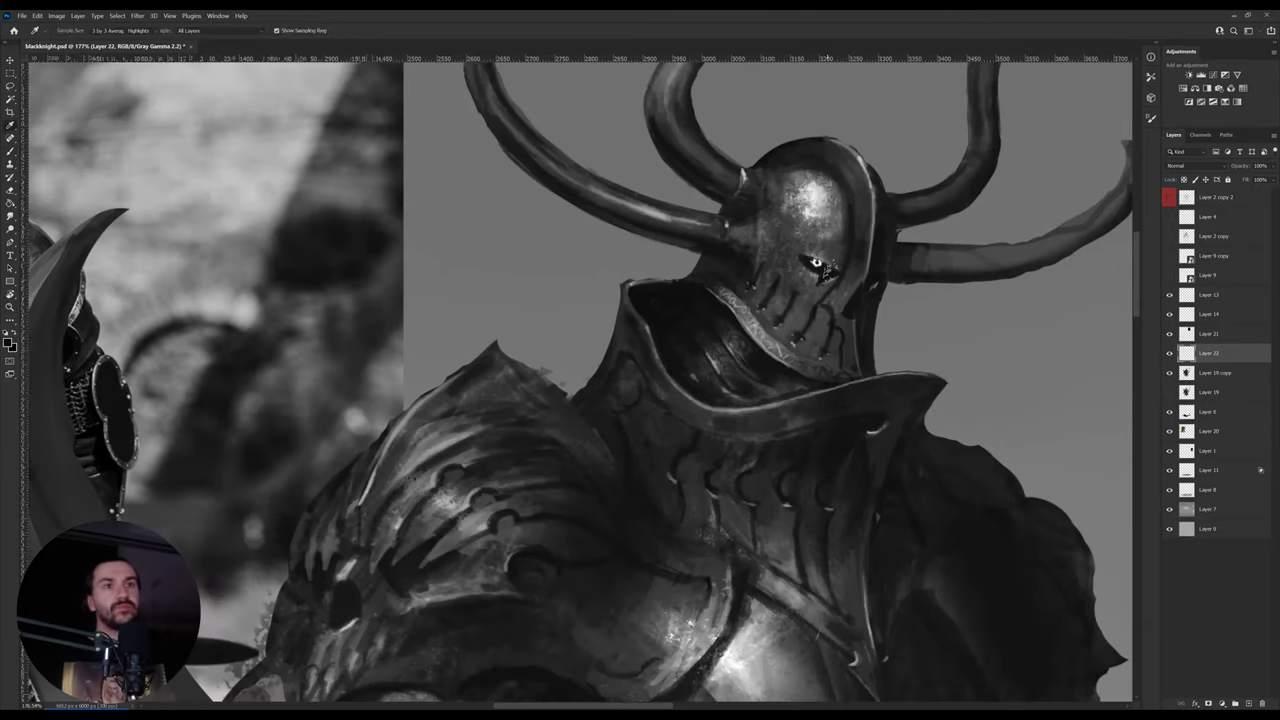
{"action": "key", "text": "bracketleft"}
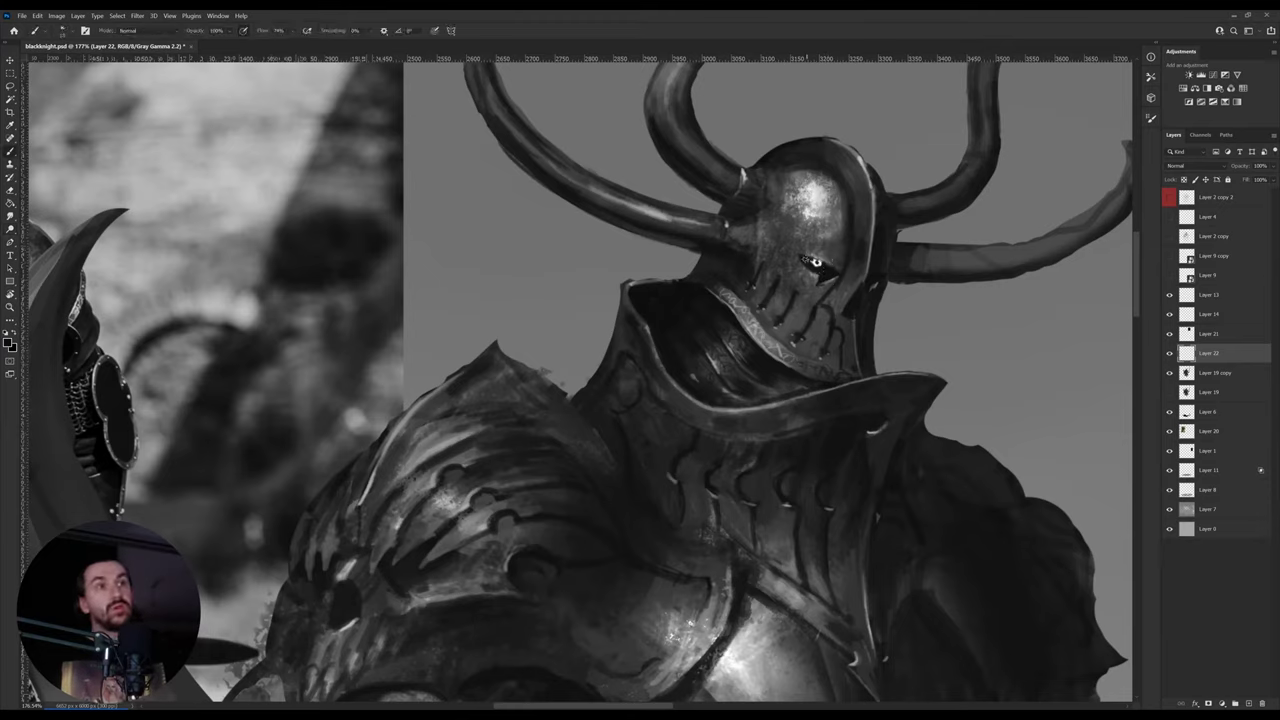
{"action": "mouse_move", "coordinate": [808, 261]}
{"action": "left_mouse_down"}
{"action": "mouse_move", "coordinate": [798, 256]}
{"action": "mouse_move", "coordinate": [810, 257]}
{"action": "left_mouse_up"}
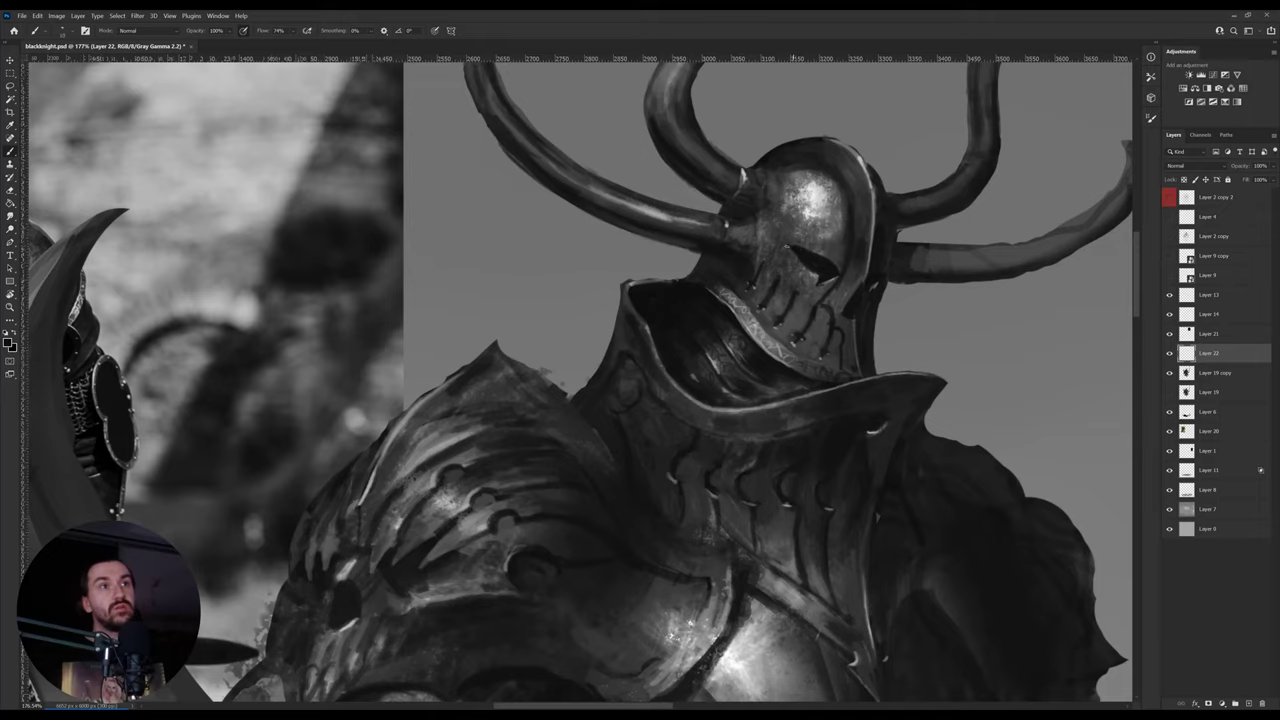
- Extend the eye opening into a slanted dark slit and paint thin curved lines above it on the forehead
{"action": "left_click_drag", "start_coordinate": [787, 246], "coordinate": [828, 257]}
{"action": "left_click", "coordinate": [791, 243], "text": "alt"}
{"action": "left_click", "coordinate": [794, 262], "text": "alt"}
{"action": "left_click", "coordinate": [817, 262], "text": "alt"}
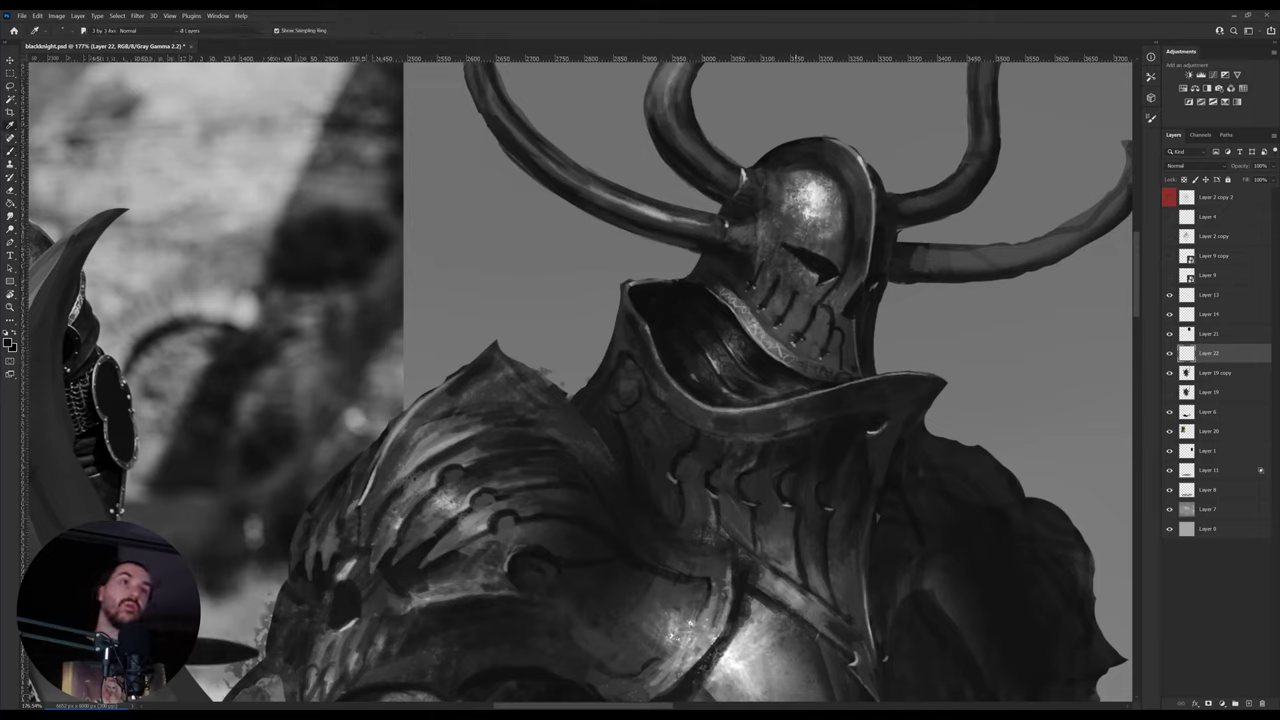
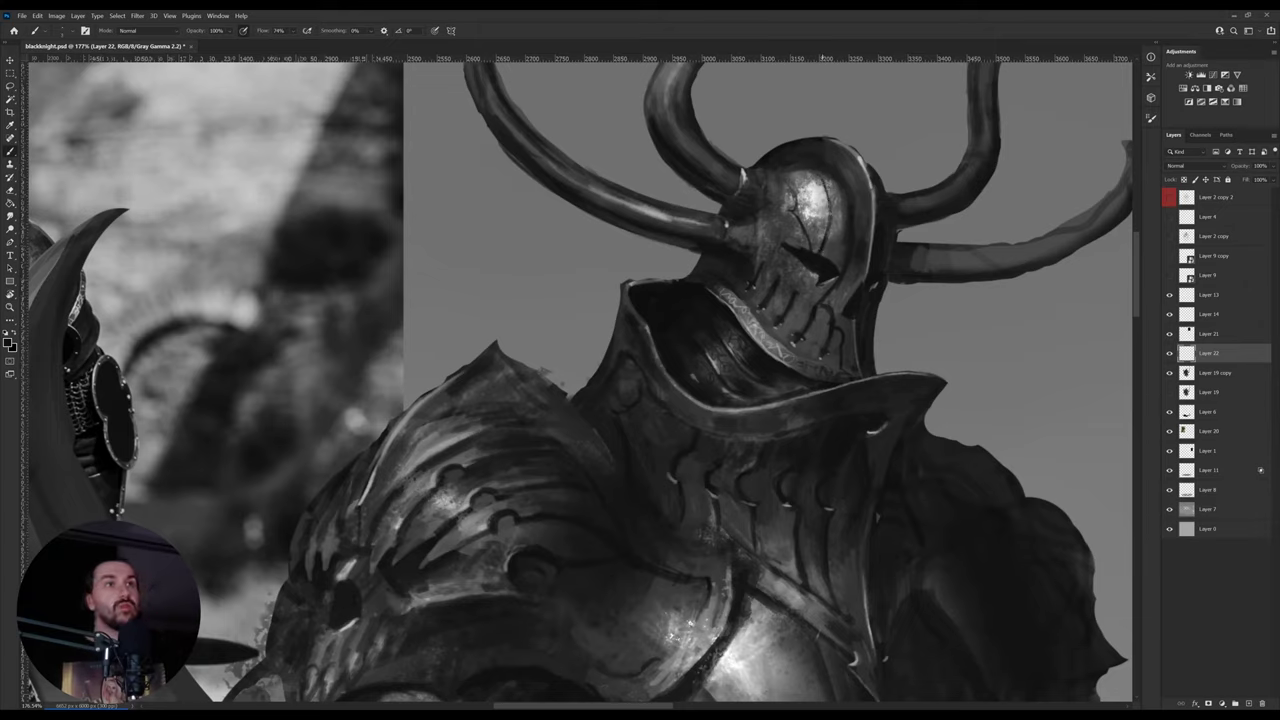
- Shape a curved metal spike from the brow down across the eye slit using sampled highlight and dark greys
{"action": "left_click", "coordinate": [808, 208], "text": "alt"}
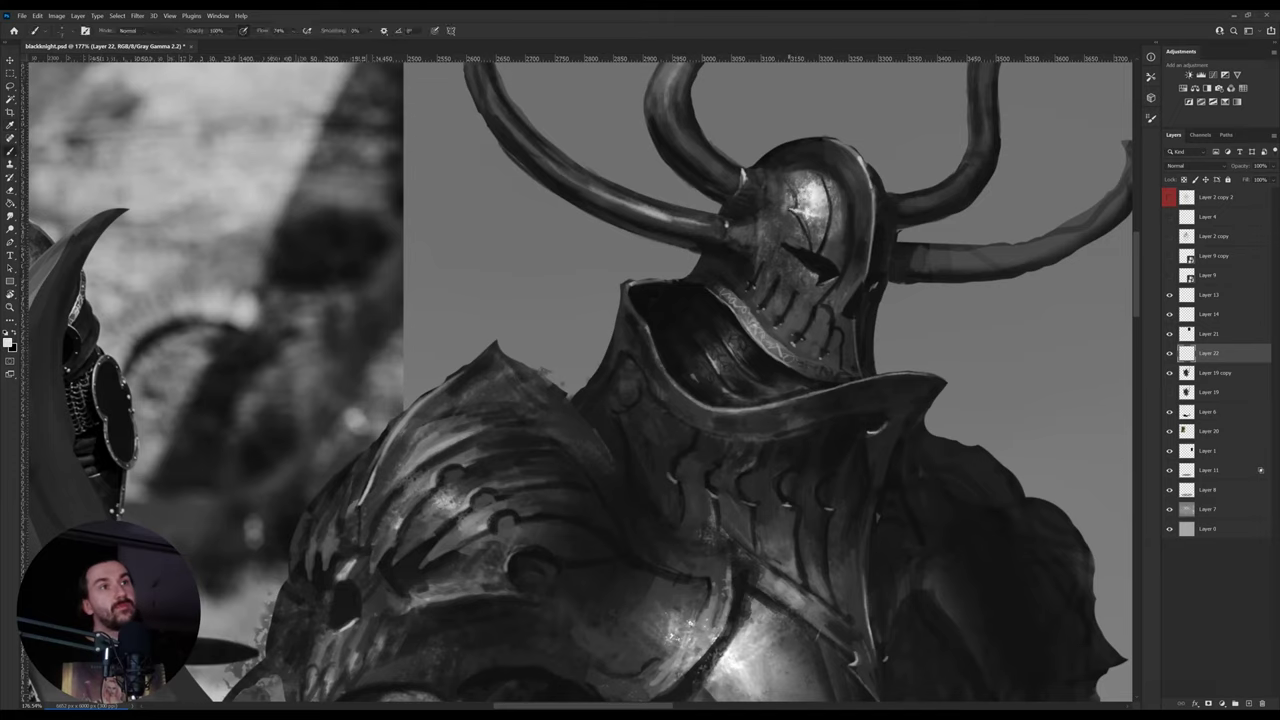
{"action": "left_click", "coordinate": [818, 240], "text": "alt"}
{"action": "left_click", "coordinate": [815, 240], "text": "alt"}
{"action": "left_click", "coordinate": [824, 262], "text": "alt"}
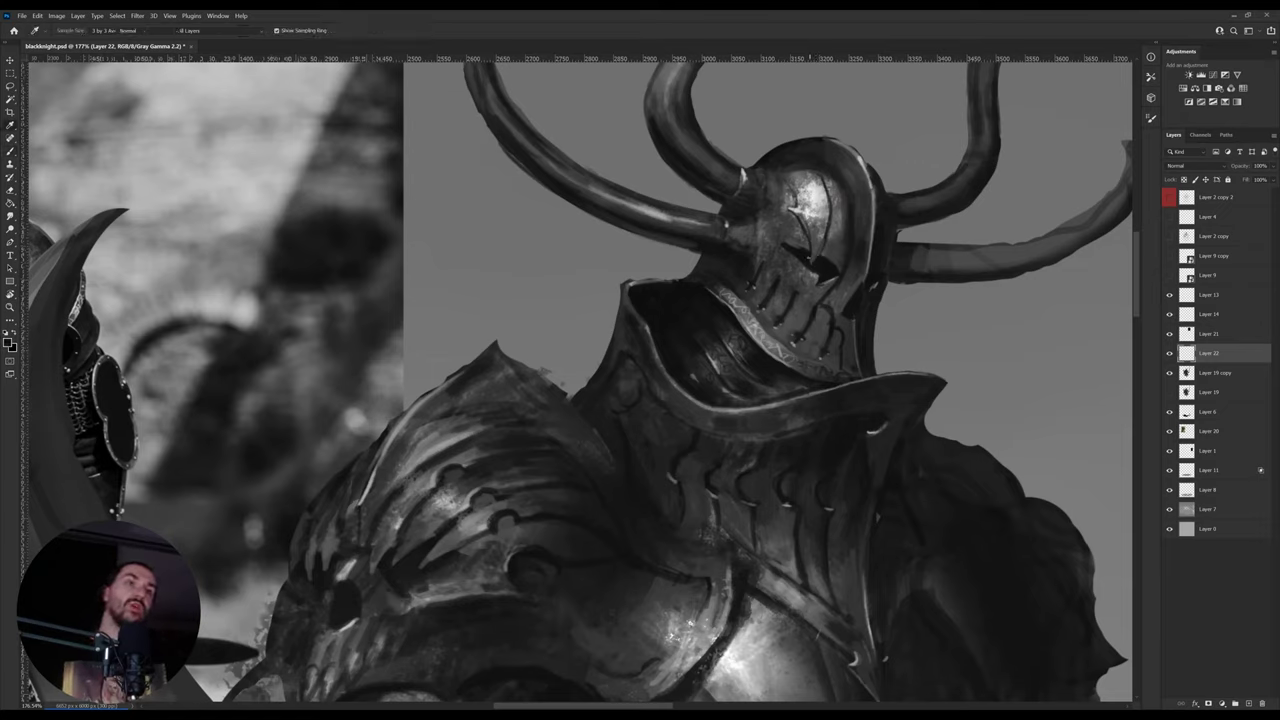
{"action": "left_click", "coordinate": [819, 249], "text": "alt"}
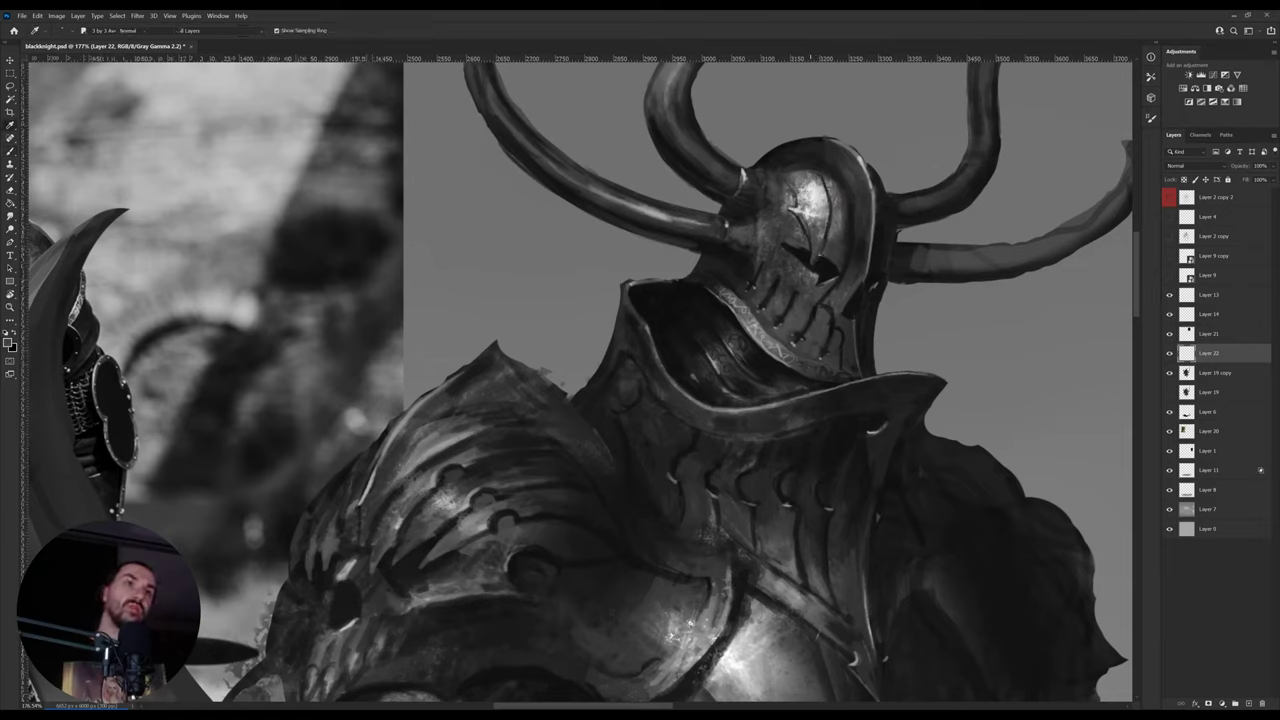
{"action": "left_click", "coordinate": [815, 257], "text": "alt"}
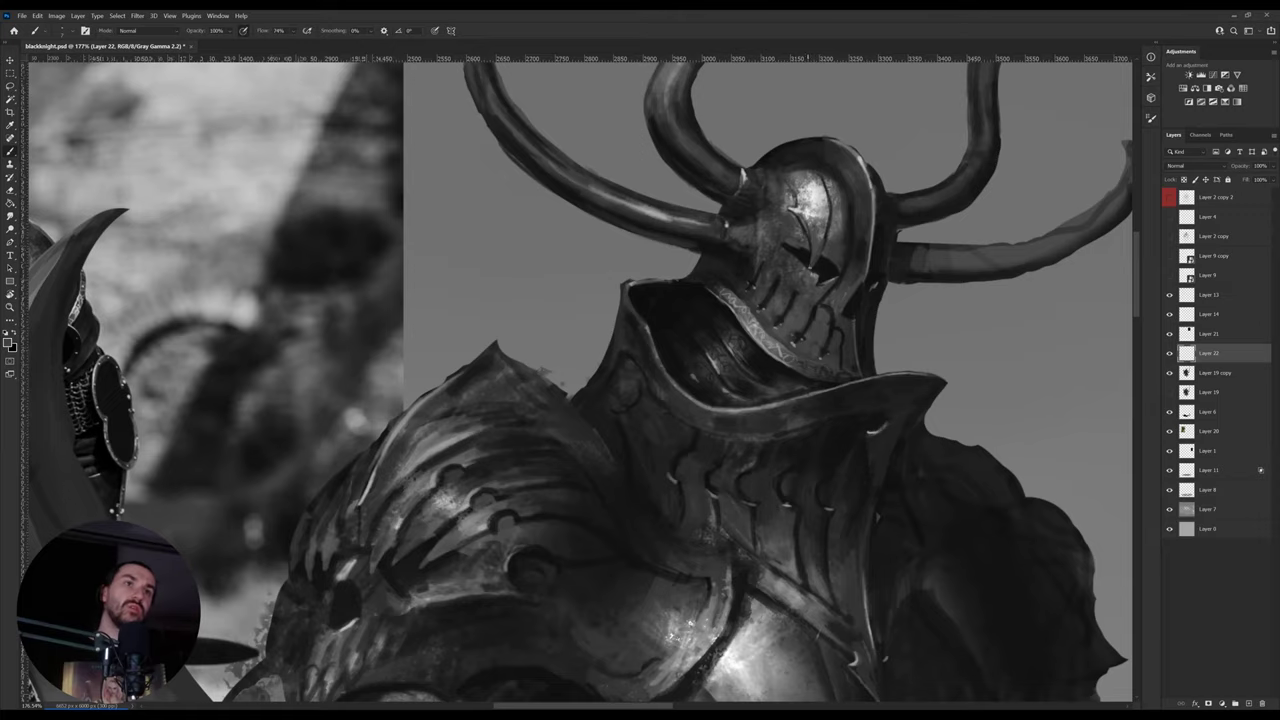
{"action": "left_click", "coordinate": [821, 265], "text": "alt"}
- Refine the outer part of the eye slit beside the brow spike with greys sampled from the visor
{"action": "key", "text": "z"}
{"action": "left_click_drag", "start_coordinate": [858, 301], "coordinate": [818, 379]}
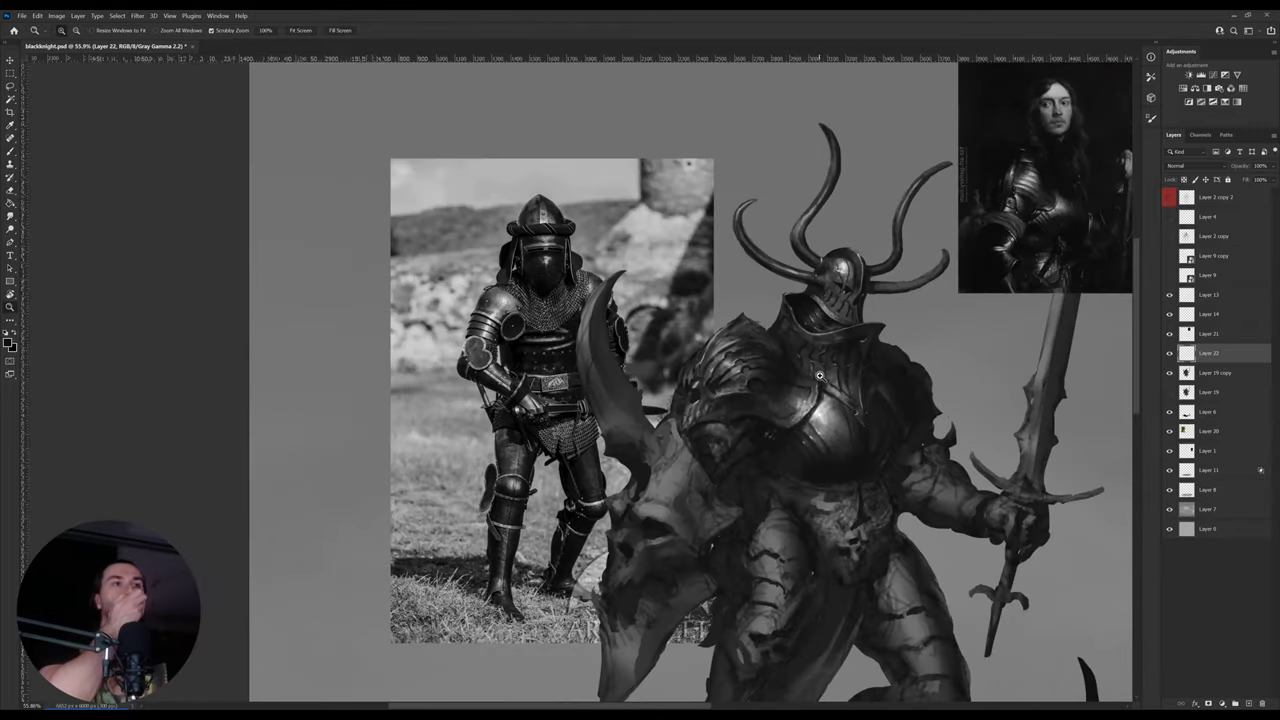
{"action": "left_click_drag", "start_coordinate": [870, 427], "coordinate": [757, 377]}
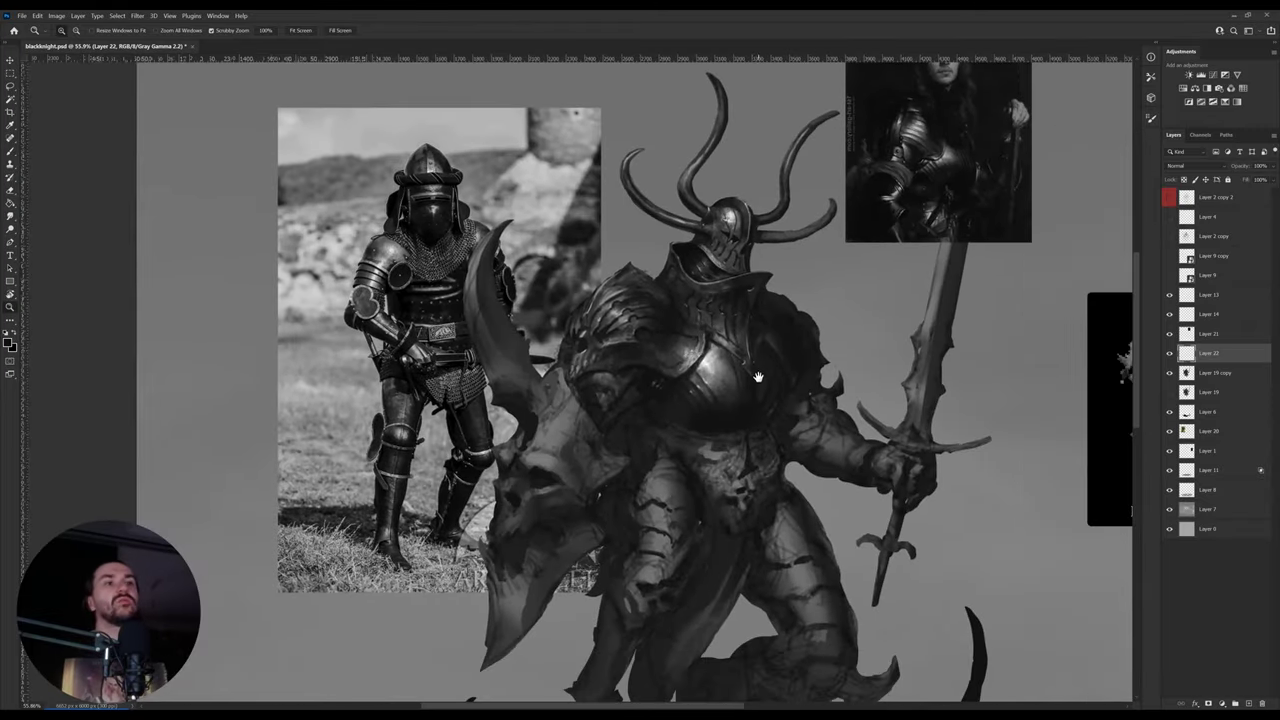
{"action": "left_click_drag", "start_coordinate": [742, 217], "coordinate": [835, 222]}
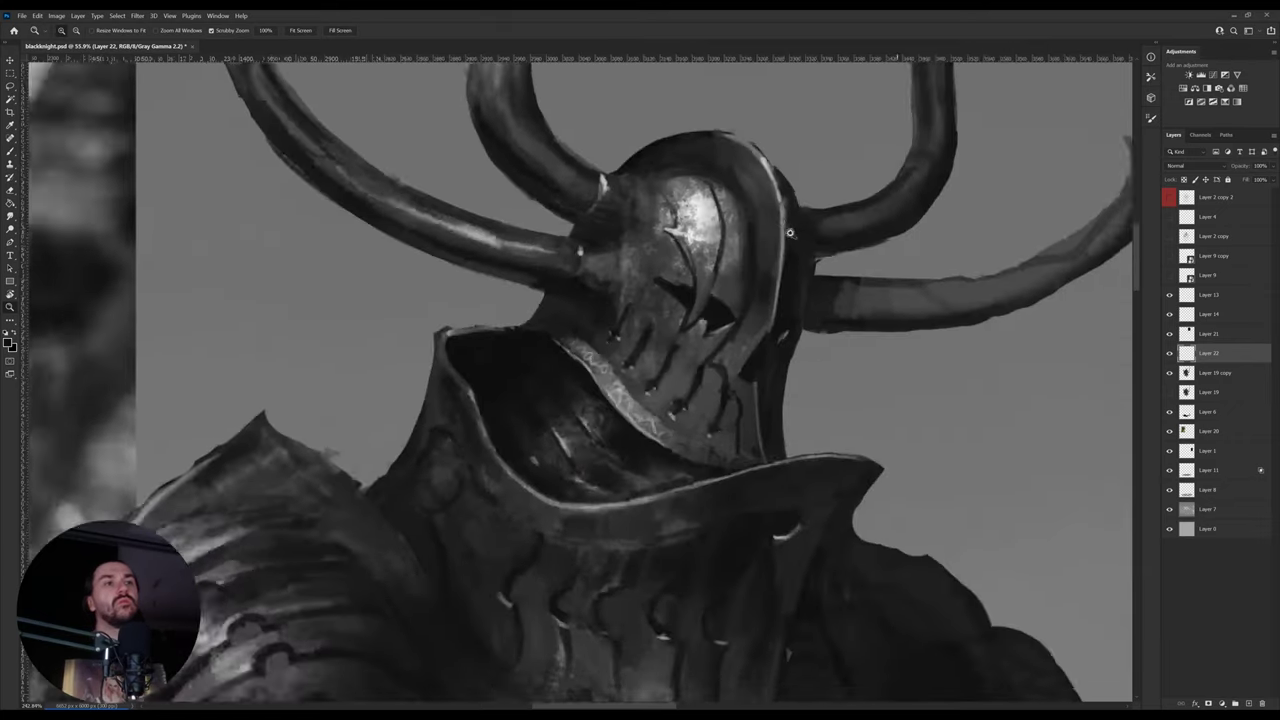
{"action": "key", "text": "r"}
{"action": "left_click_drag", "start_coordinate": [684, 258], "coordinate": [718, 297]}
{"action": "left_click", "coordinate": [746, 346], "text": "alt"}
{"action": "left_click", "coordinate": [727, 341], "text": "alt"}
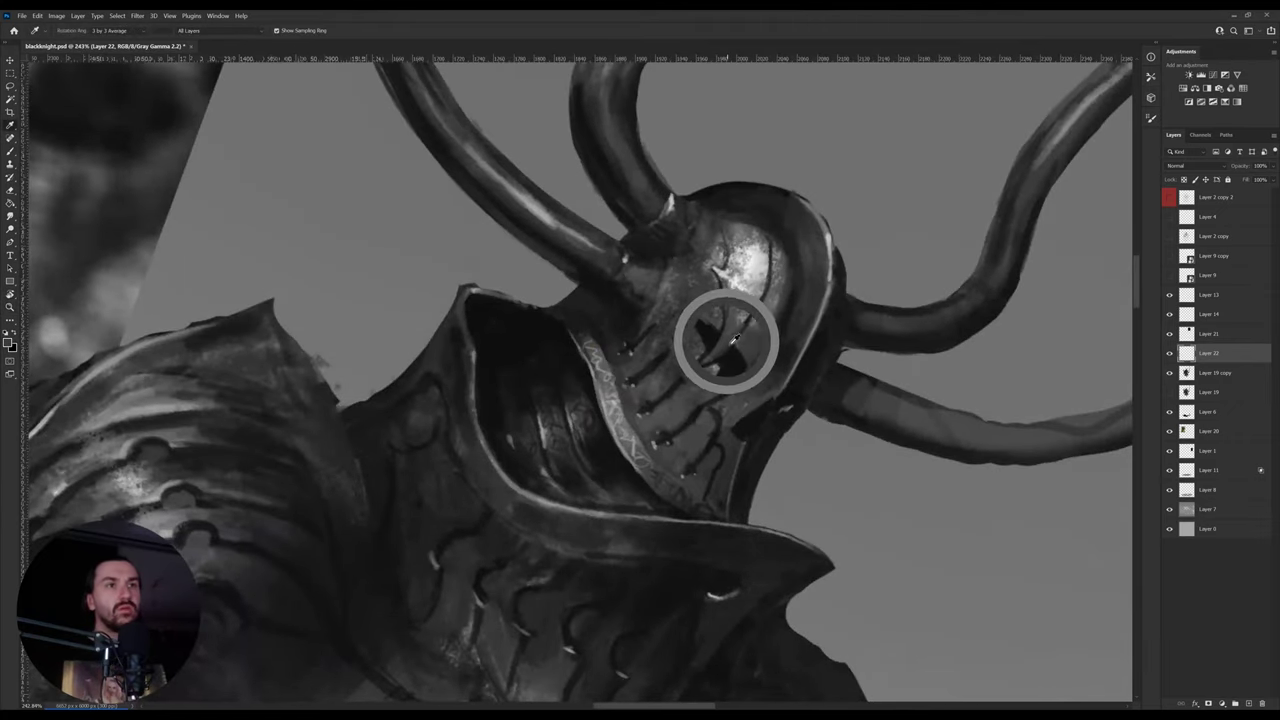
{"action": "key", "text": "r"}
{"action": "left_click_drag", "start_coordinate": [833, 355], "coordinate": [826, 445]}
{"action": "left_click", "coordinate": [745, 411], "text": "alt"}
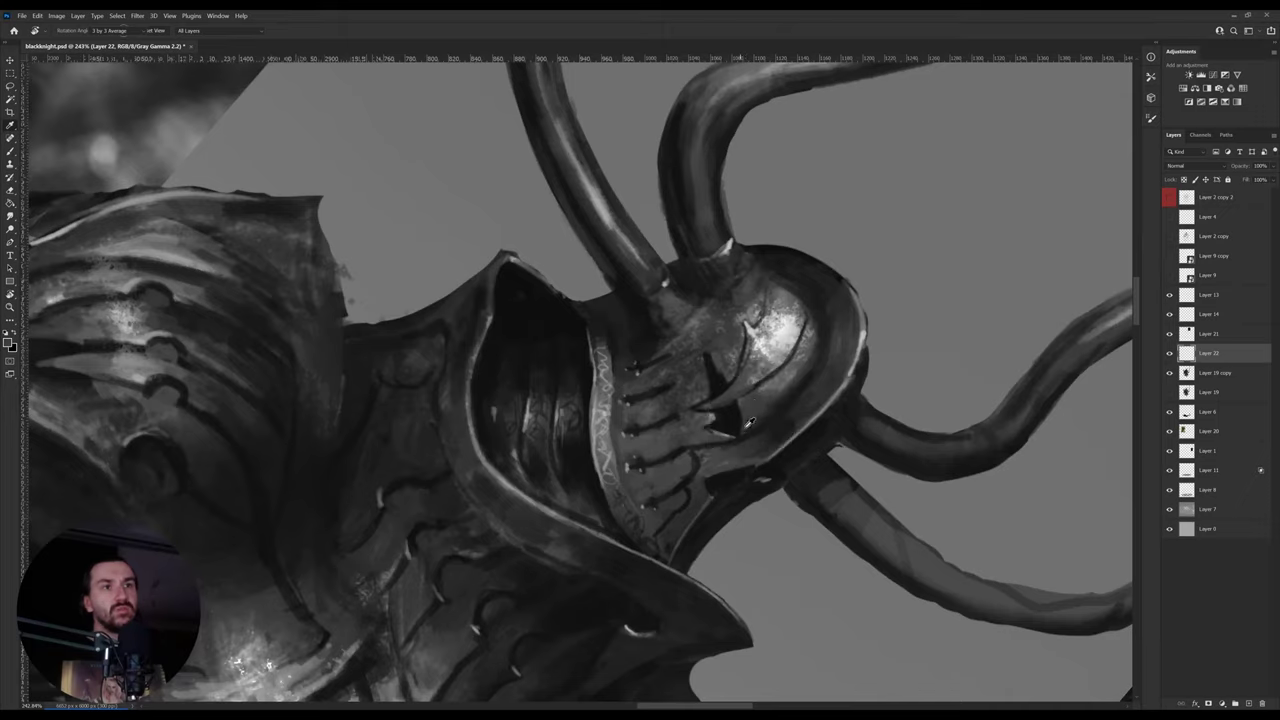
{"action": "left_click", "coordinate": [750, 406]}
{"action": "key", "text": "b"}
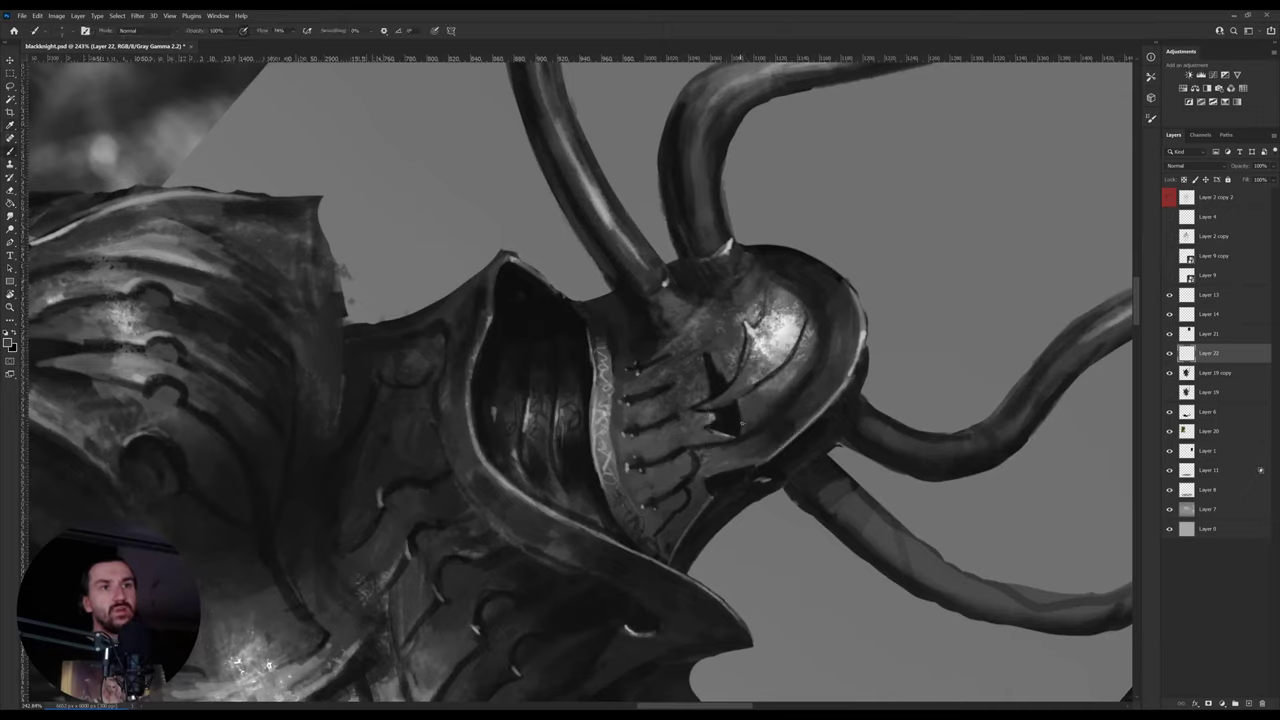
- Sharpen the inner corner of the eye slit with dark and lighter greys sampled around it
{"action": "left_click", "coordinate": [721, 376], "text": "alt"}
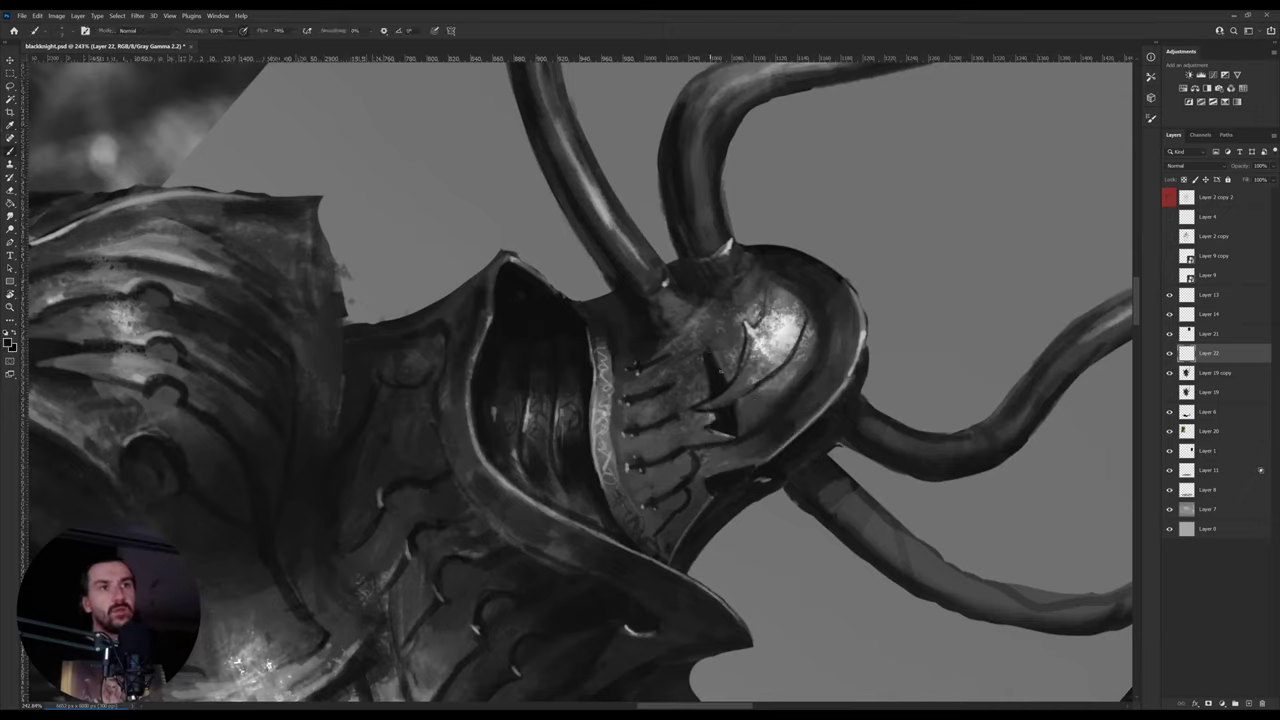
{"action": "key", "text": "i"}
{"action": "left_click", "coordinate": [706, 347]}
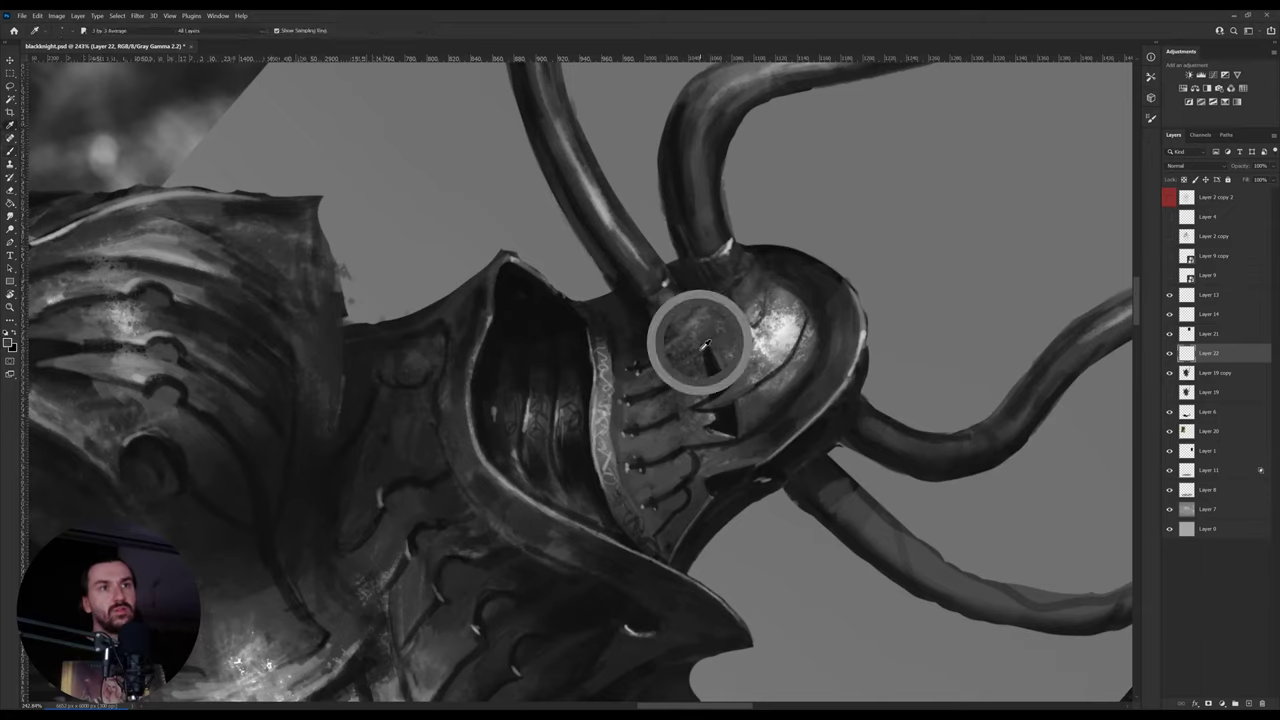
{"action": "left_click", "coordinate": [702, 349]}
{"action": "left_click", "coordinate": [776, 341]}
{"action": "key", "text": "b"}
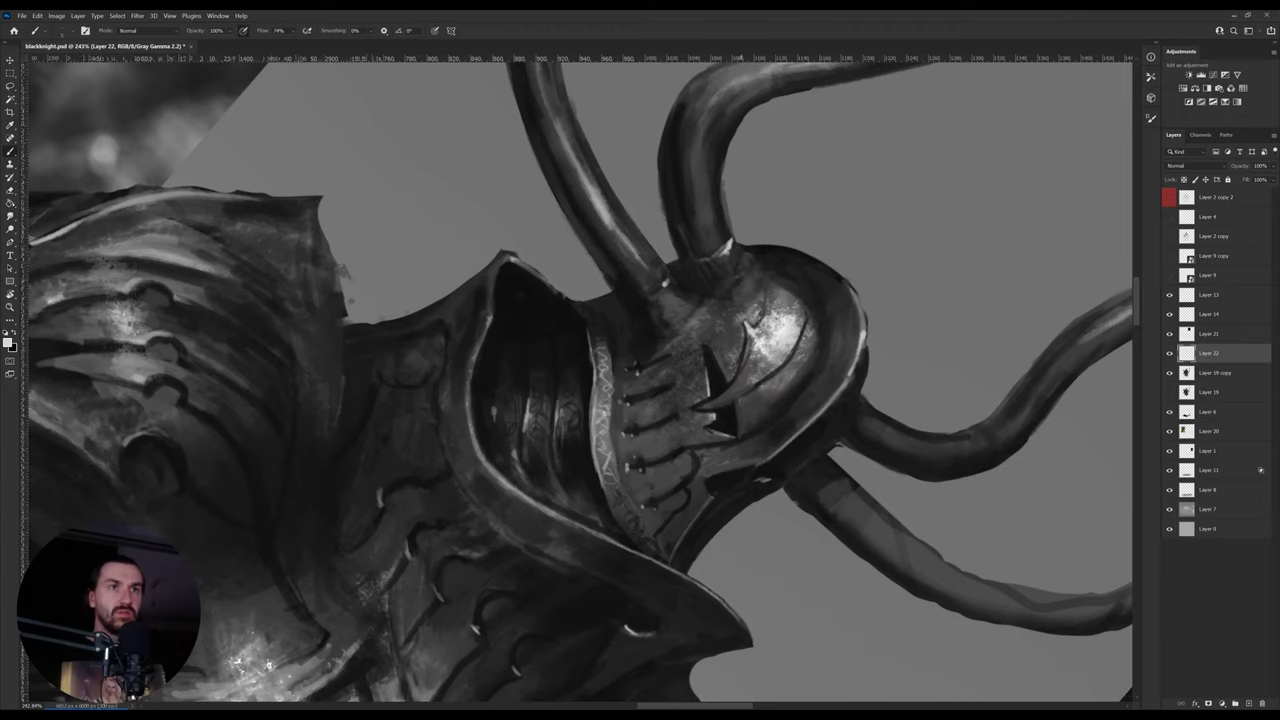
- Clean up the brow spike's tip and the jagged edge of the eye slit with sampled light and dark greys
{"action": "key", "text": "r"}
{"action": "left_click_drag", "start_coordinate": [741, 396], "coordinate": [716, 296]}
{"action": "key", "text": "i"}
{"action": "left_click", "coordinate": [715, 295]}
{"action": "key", "text": "b"}
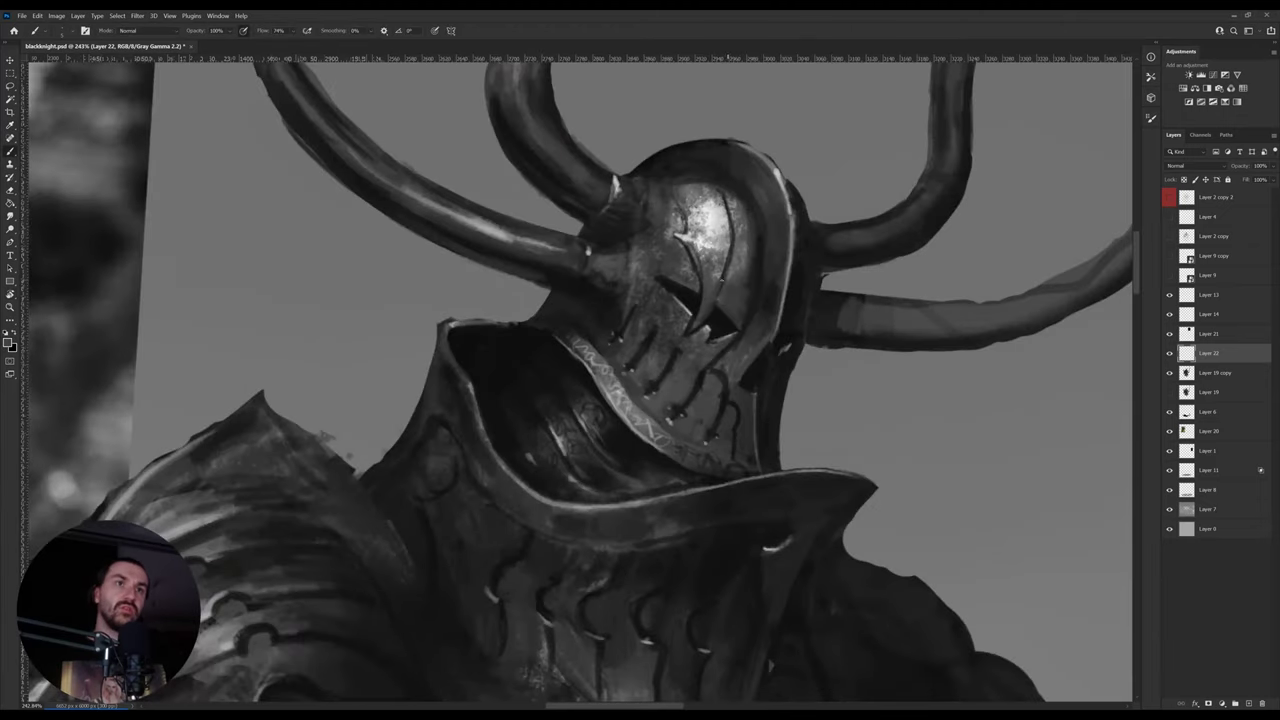
{"action": "left_click", "coordinate": [716, 325], "text": "alt"}
{"action": "left_click", "coordinate": [717, 313], "text": "alt"}
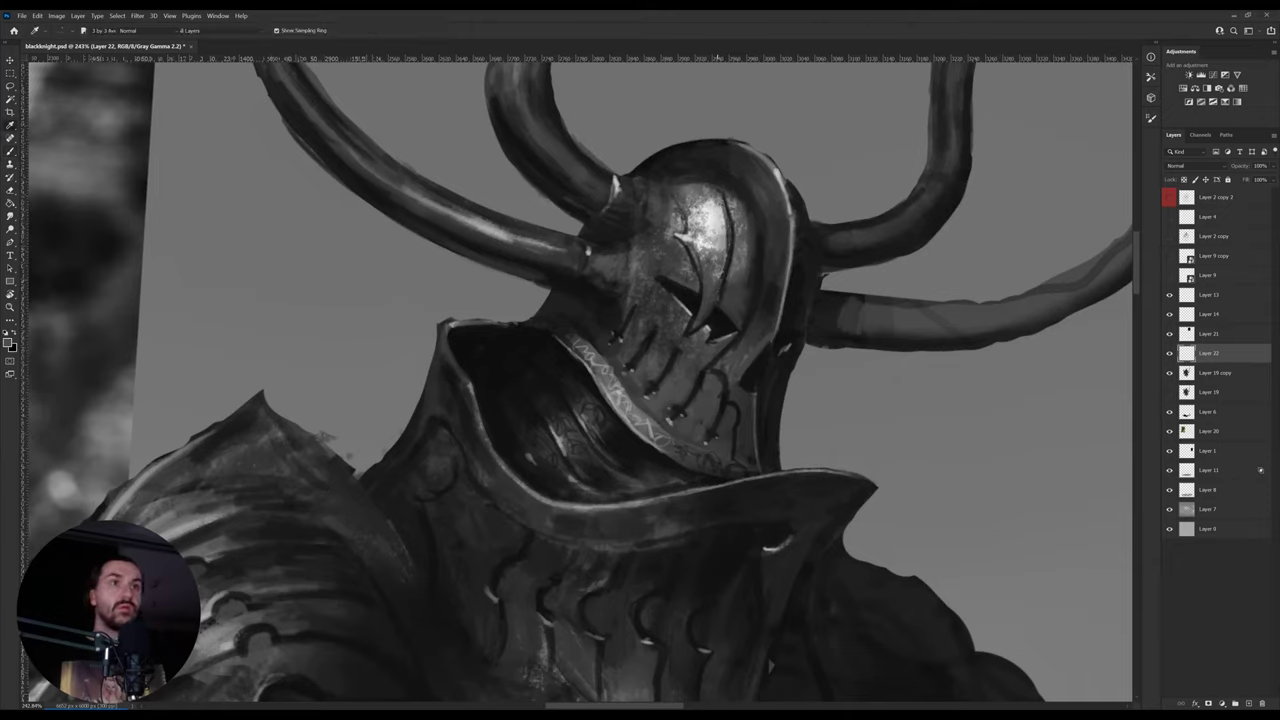
{"action": "left_click", "coordinate": [716, 319], "text": "alt"}
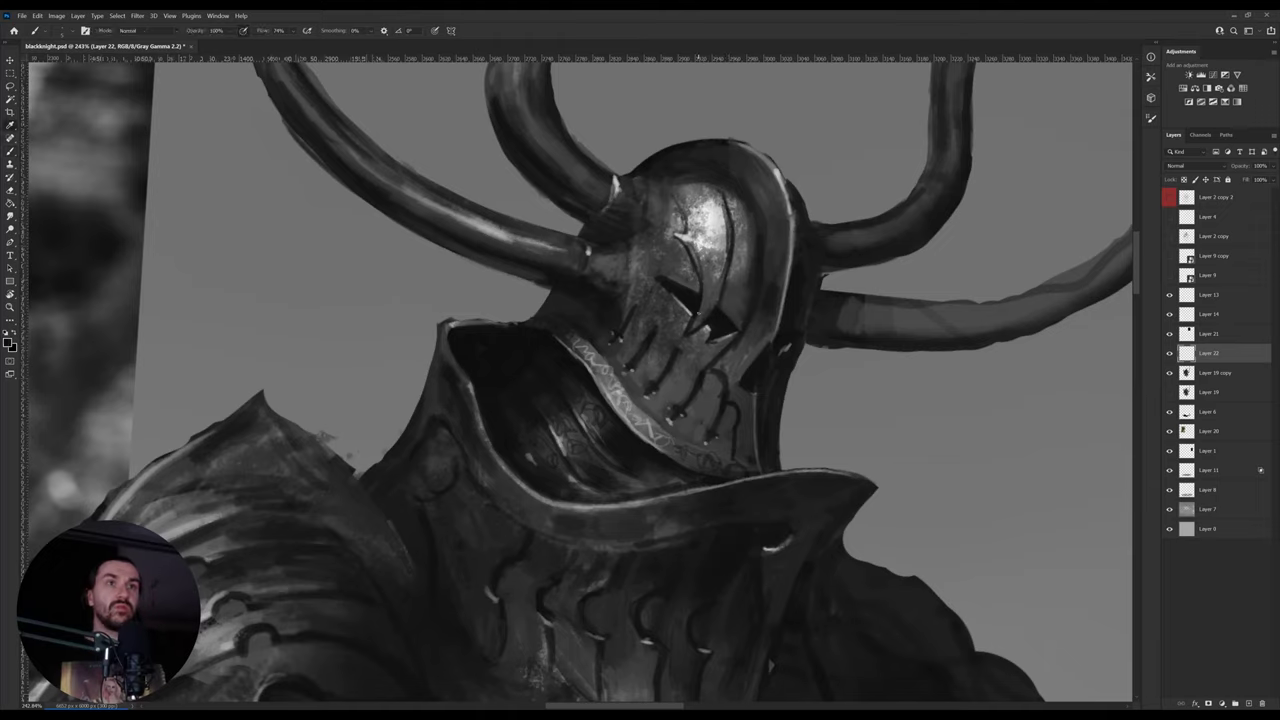
{"action": "left_click", "coordinate": [706, 306], "text": "alt"}
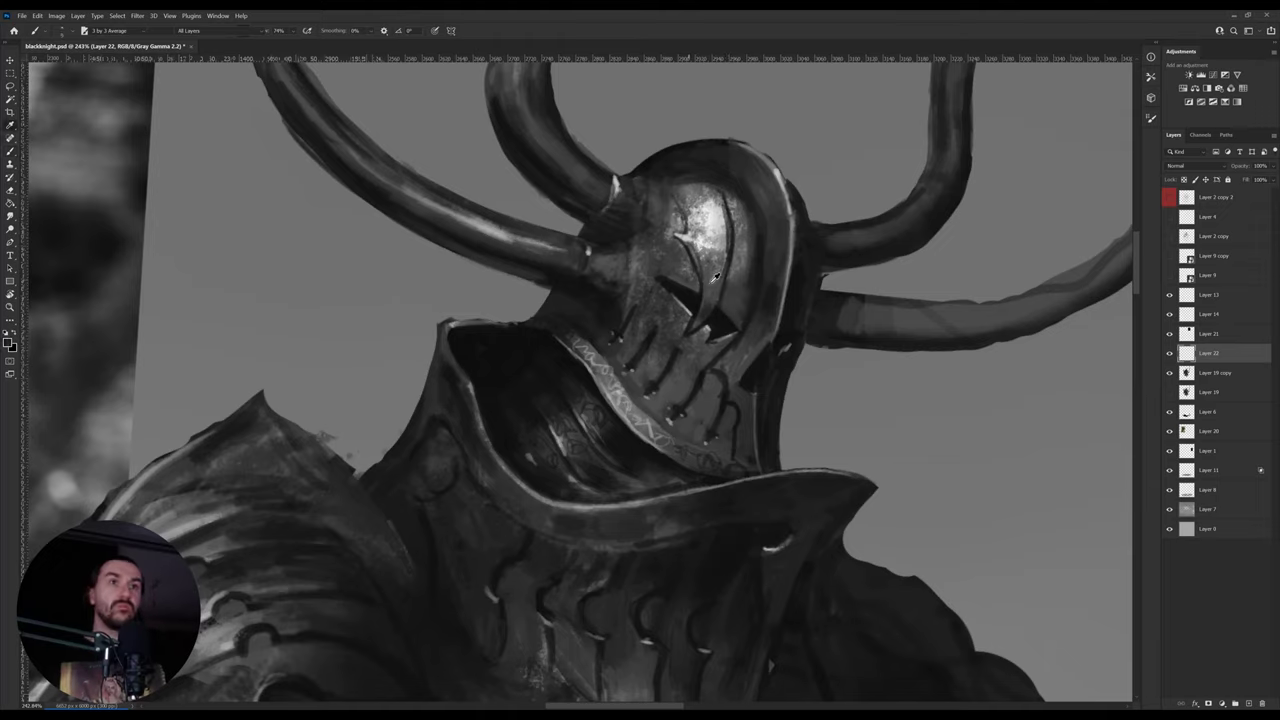
{"action": "left_click", "coordinate": [699, 309], "text": "alt"}
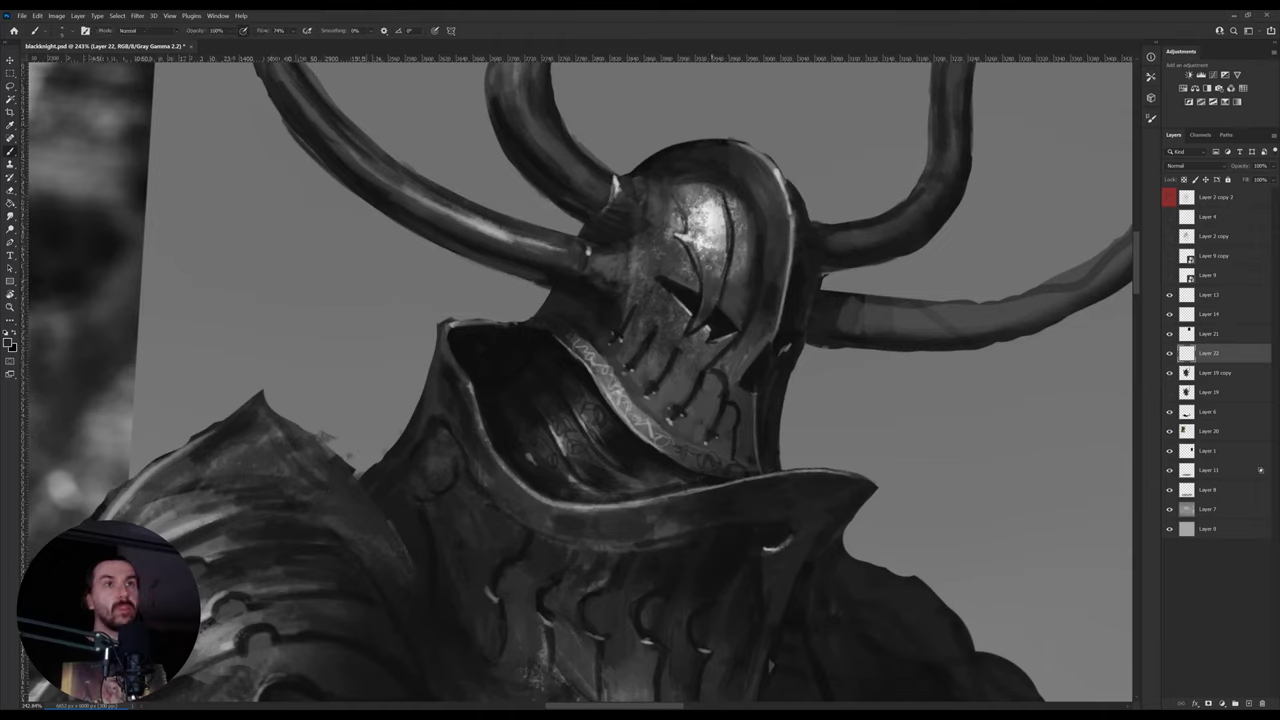
{"action": "left_click", "coordinate": [700, 252], "text": "alt"}
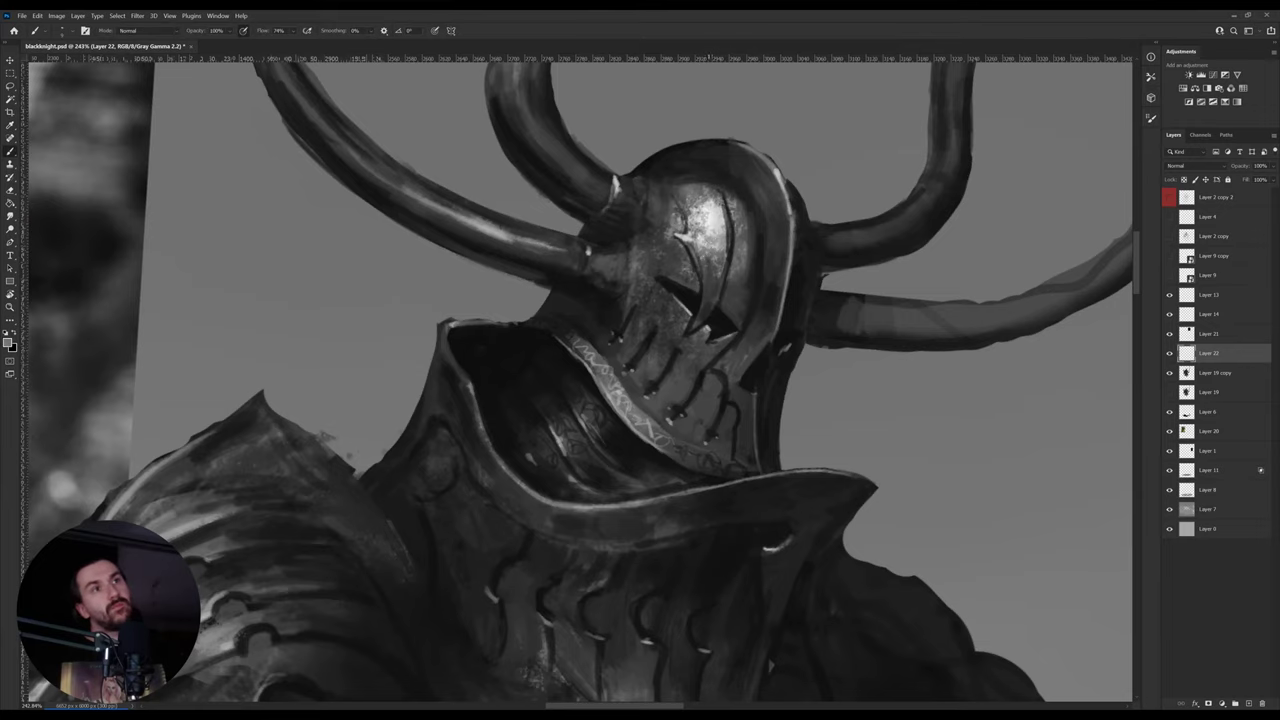
{"action": "key", "text": "z"}
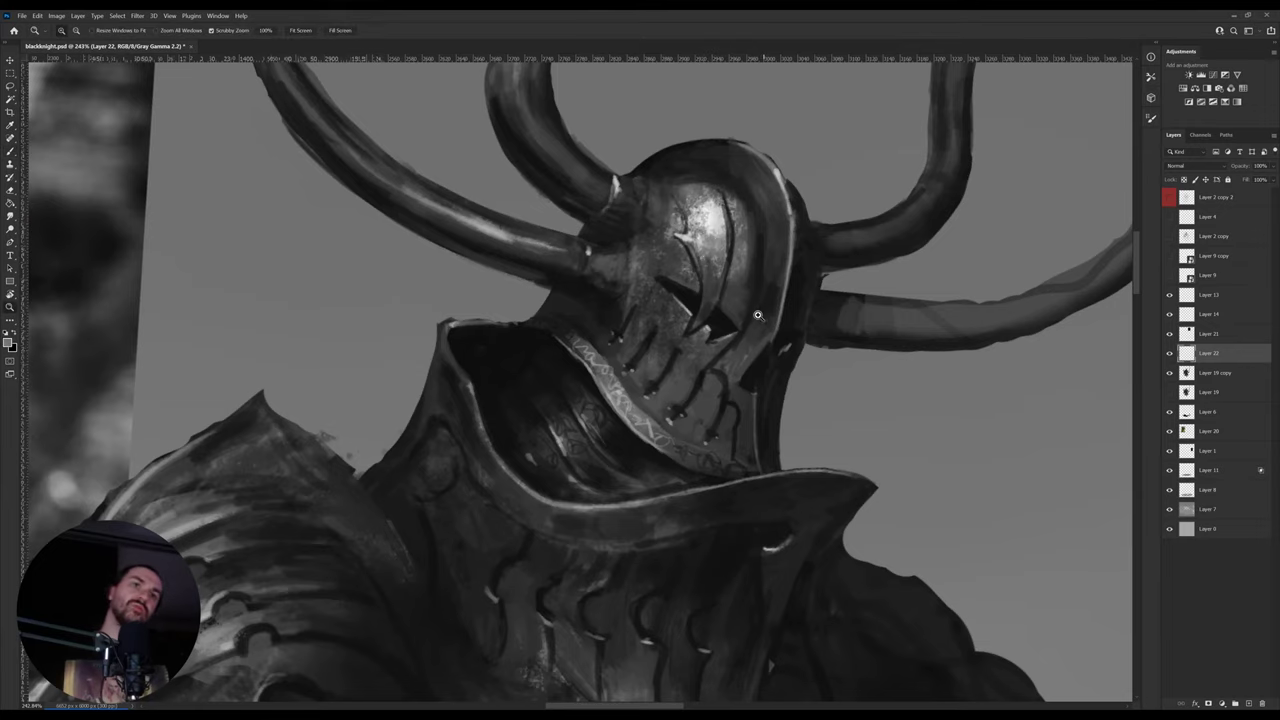
- Save the document, then straighten the canvas view and mirror it horizontally
{"action": "left_click_drag", "start_coordinate": [760, 315], "coordinate": [703, 377]}
{"action": "left_click_drag", "start_coordinate": [762, 430], "coordinate": [698, 358]}
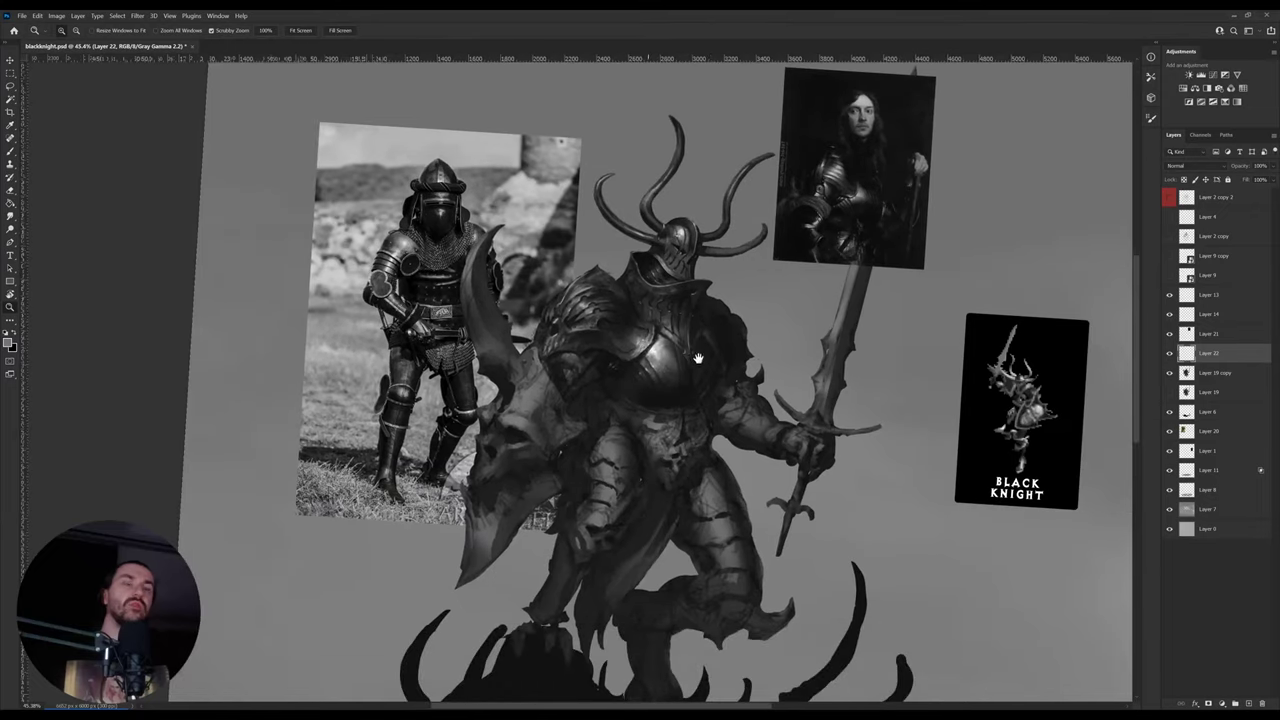
{"action": "key", "text": "ctrl+s"}
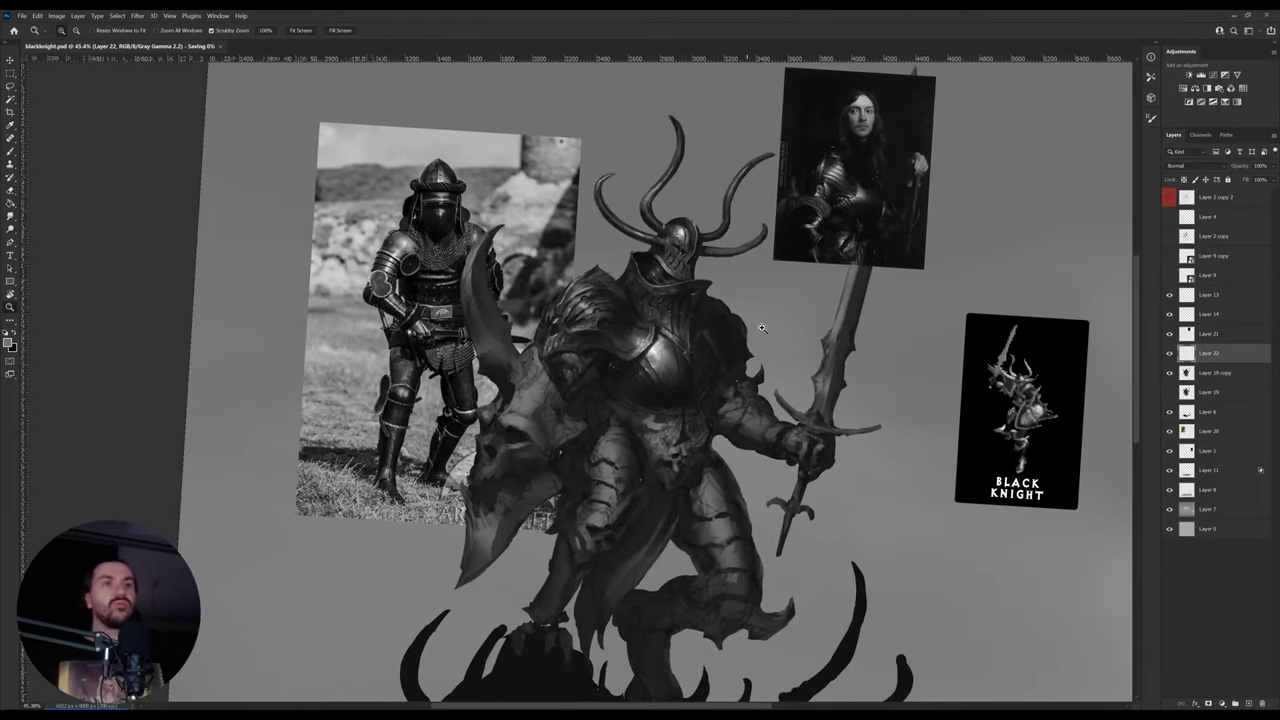
{"action": "key", "text": "r"}
{"action": "left_click_drag", "start_coordinate": [974, 260], "coordinate": [975, 244]}
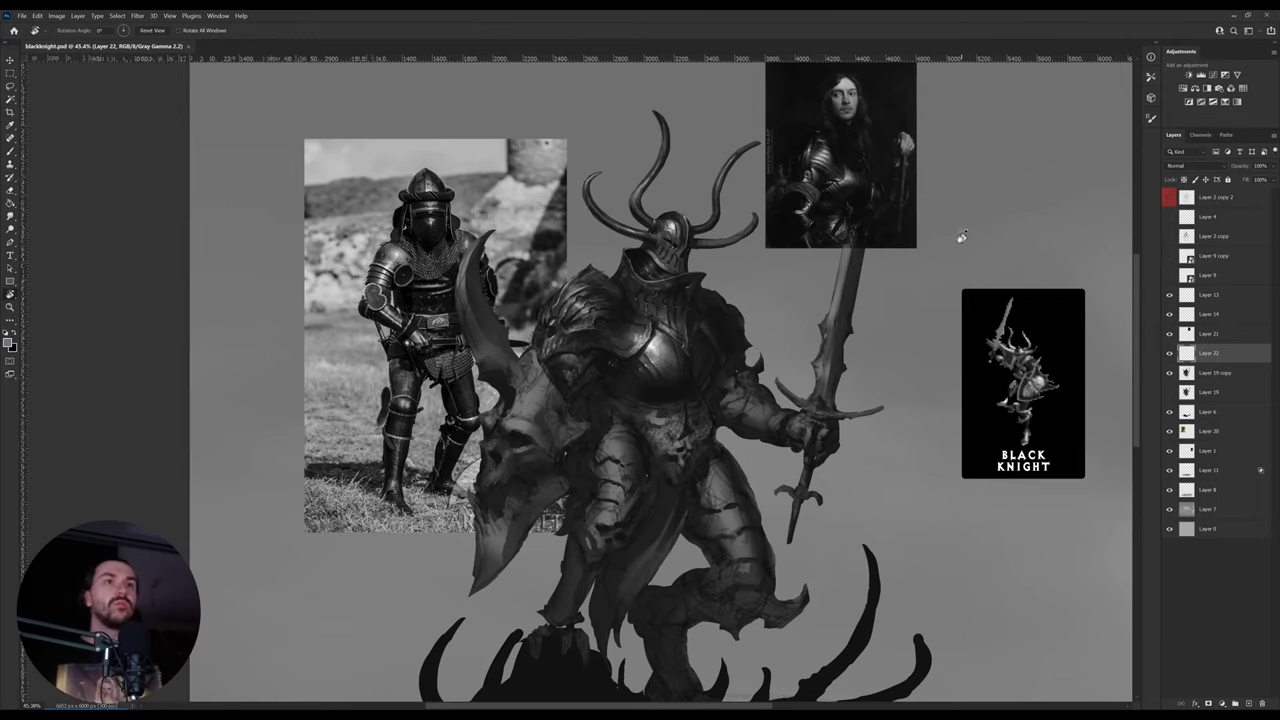
{"action": "key", "text": "h"}
- Edge the helmet's eye slit with a sampled bright highlight, clean it up with sampled dark greys, and save the document
{"action": "scroll", "coordinate": [724, 239], "scroll_direction": "up", "scroll_amount": 8}
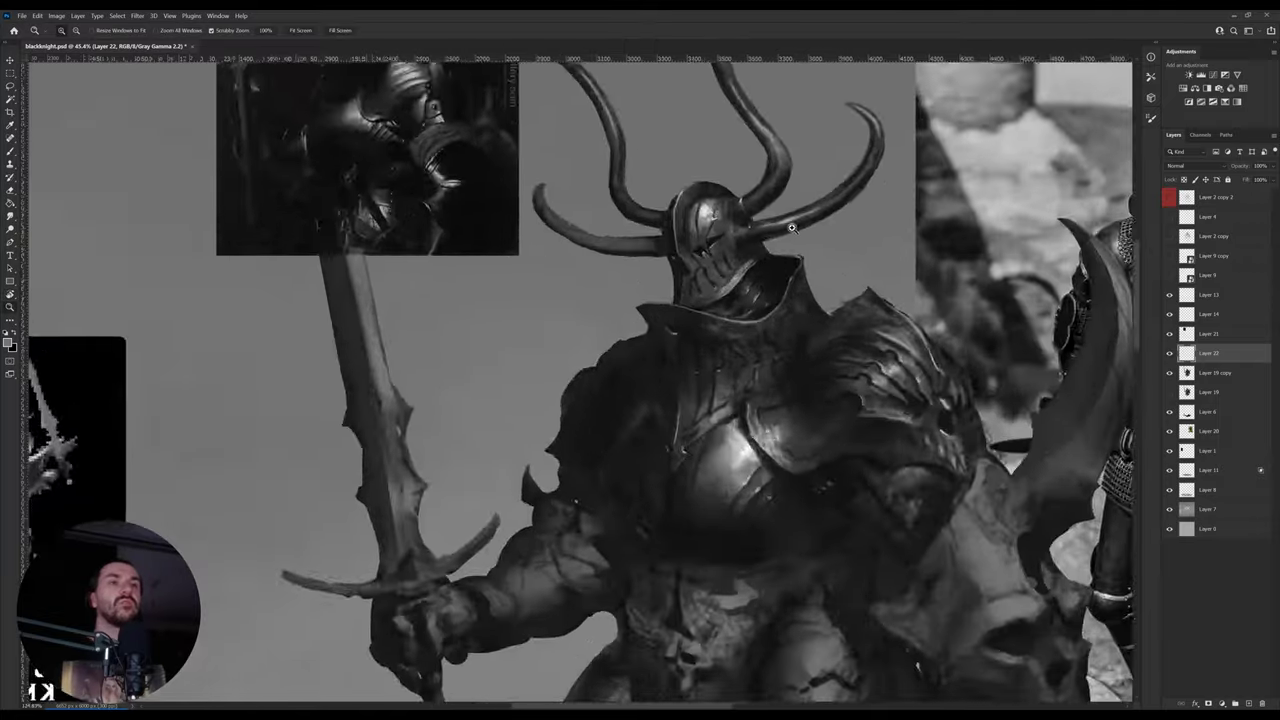
{"action": "left_click", "coordinate": [724, 239], "text": "alt"}
{"action": "key", "text": "b"}
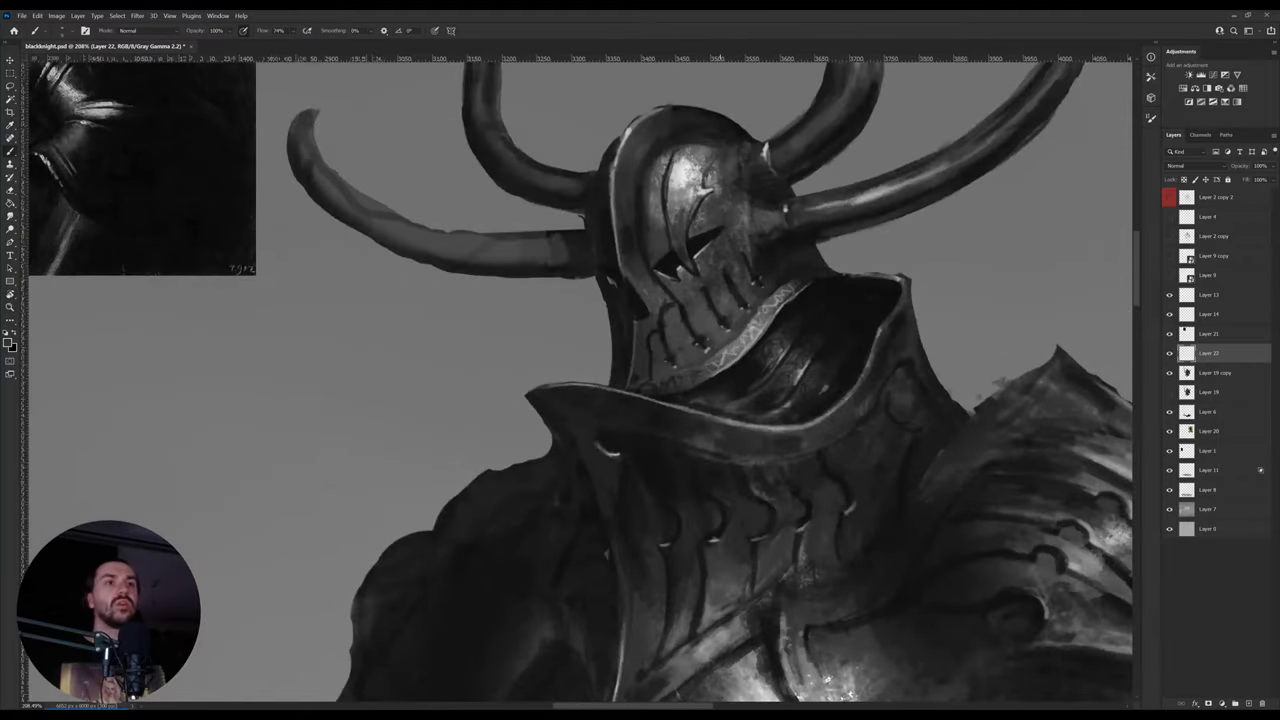
{"action": "left_click", "coordinate": [688, 174], "text": "alt"}
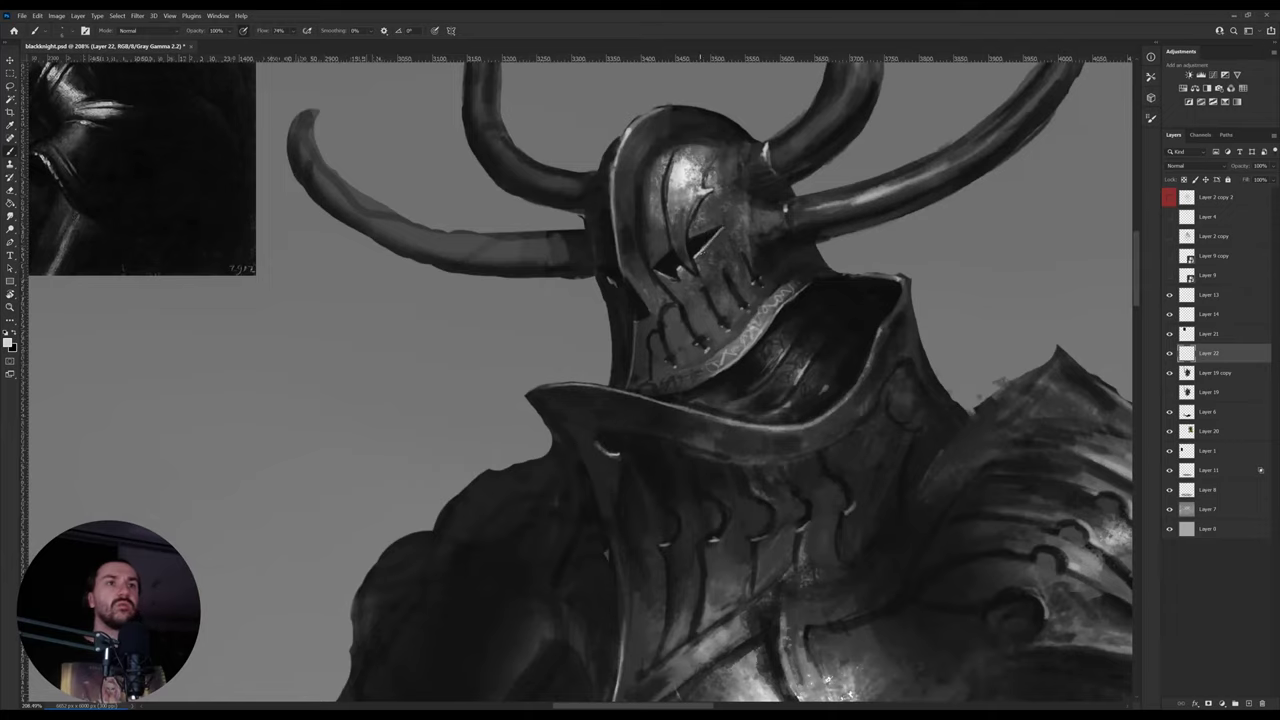
{"action": "left_click", "coordinate": [669, 273], "text": "alt"}
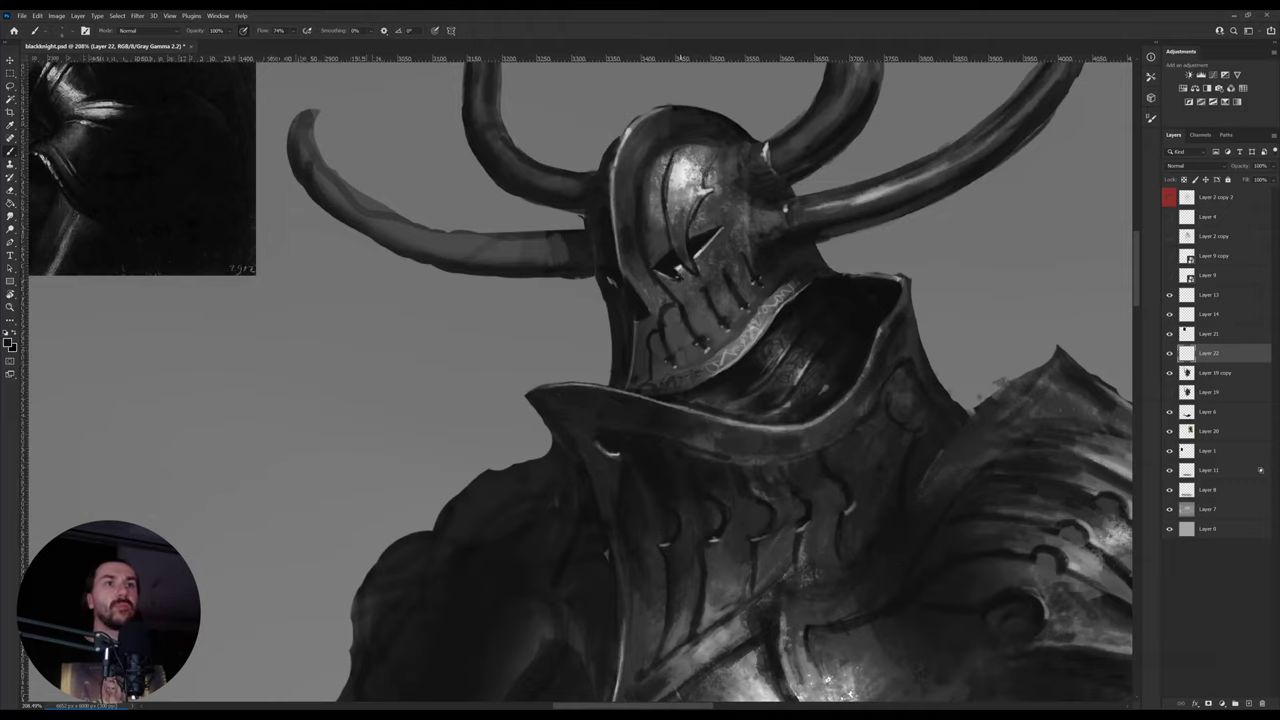
{"action": "left_click", "coordinate": [656, 267], "text": "alt"}
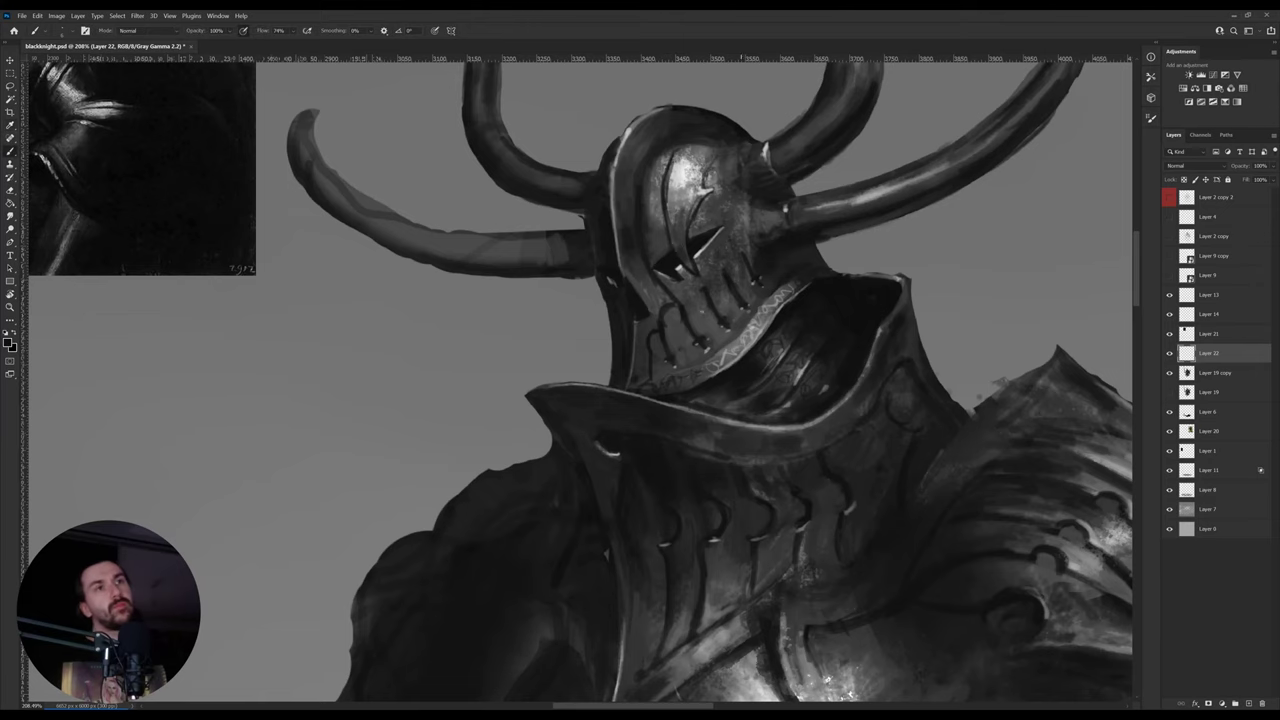
{"action": "key", "text": "z"}
{"action": "left_click_drag", "start_coordinate": [701, 330], "coordinate": [680, 369]}
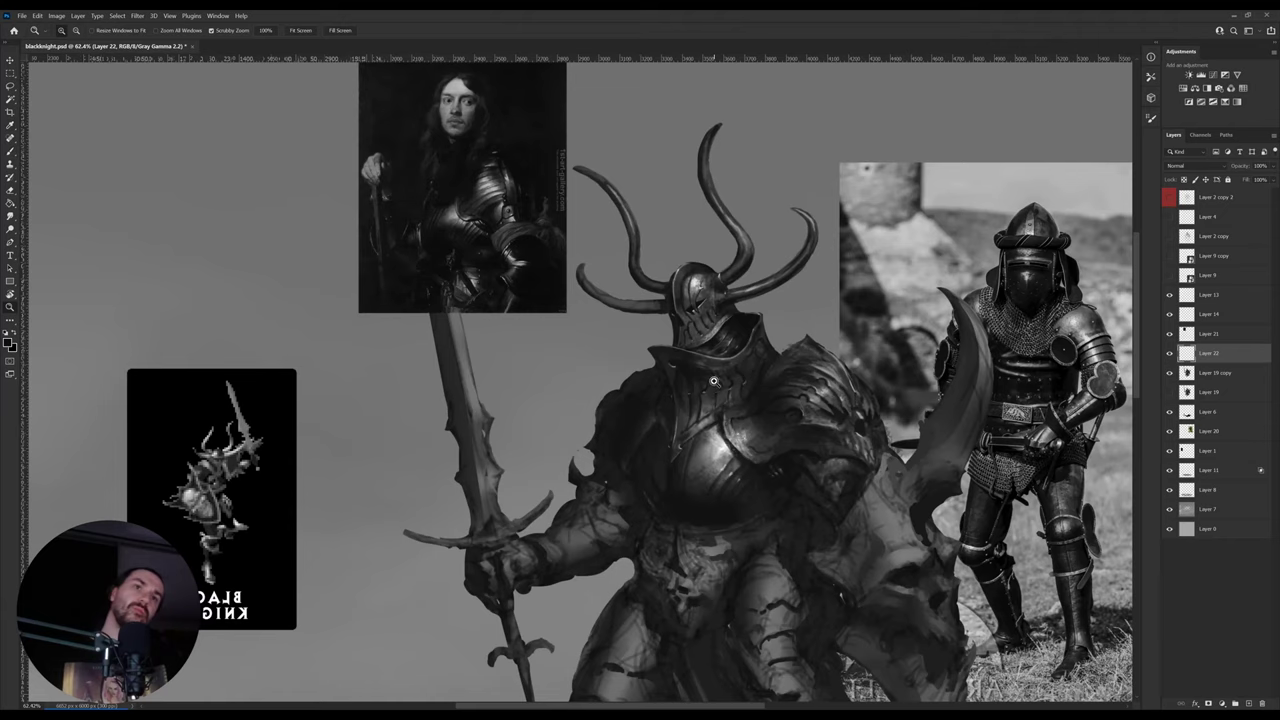
{"action": "left_click_drag", "start_coordinate": [719, 377], "coordinate": [706, 382]}
{"action": "left_click_drag", "start_coordinate": [861, 404], "coordinate": [846, 503]}
{"action": "key", "text": "ctrl+s"}
- Touch up the inner edge of the shoulder plate beside the collar with sampled dark and light greys
{"action": "key", "text": "r"}
{"action": "key", "text": "r"}
{"action": "mouse_move", "coordinate": [790, 358]}
{"action": "left_mouse_down"}
{"action": "mouse_move", "coordinate": [780, 322]}
{"action": "mouse_move", "coordinate": [778, 340]}
{"action": "left_mouse_up"}
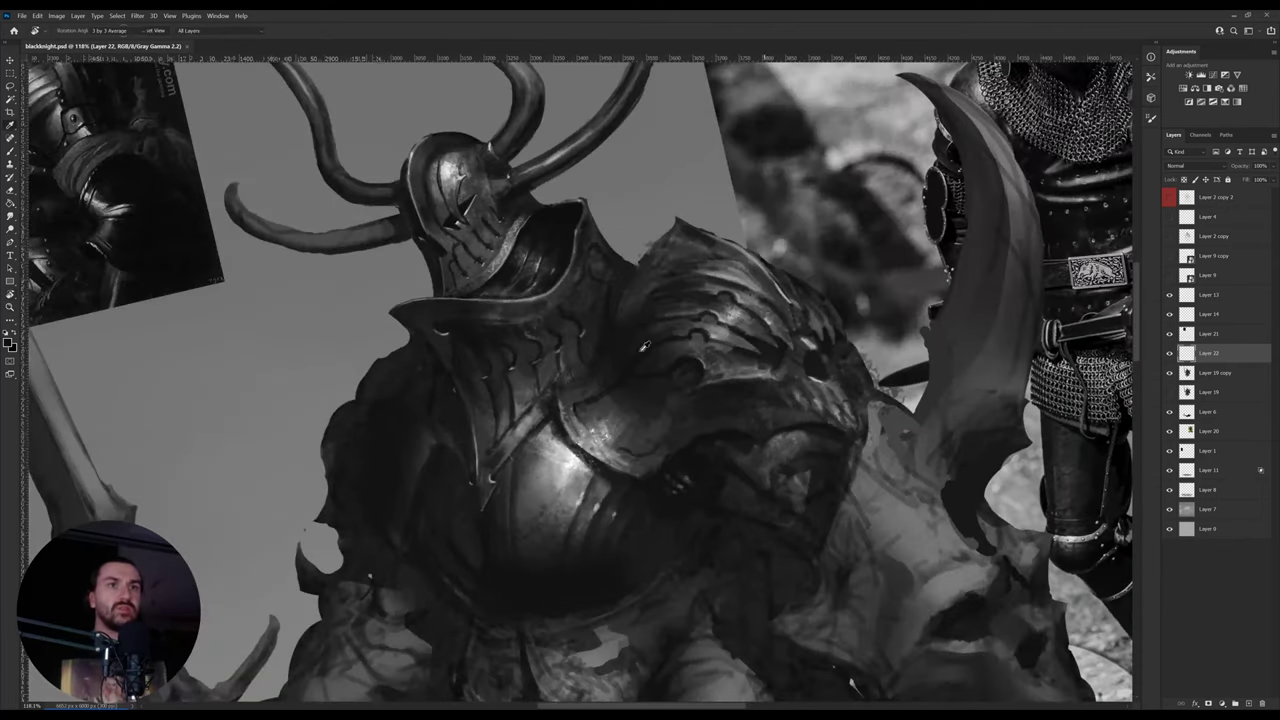
{"action": "key", "text": "b"}
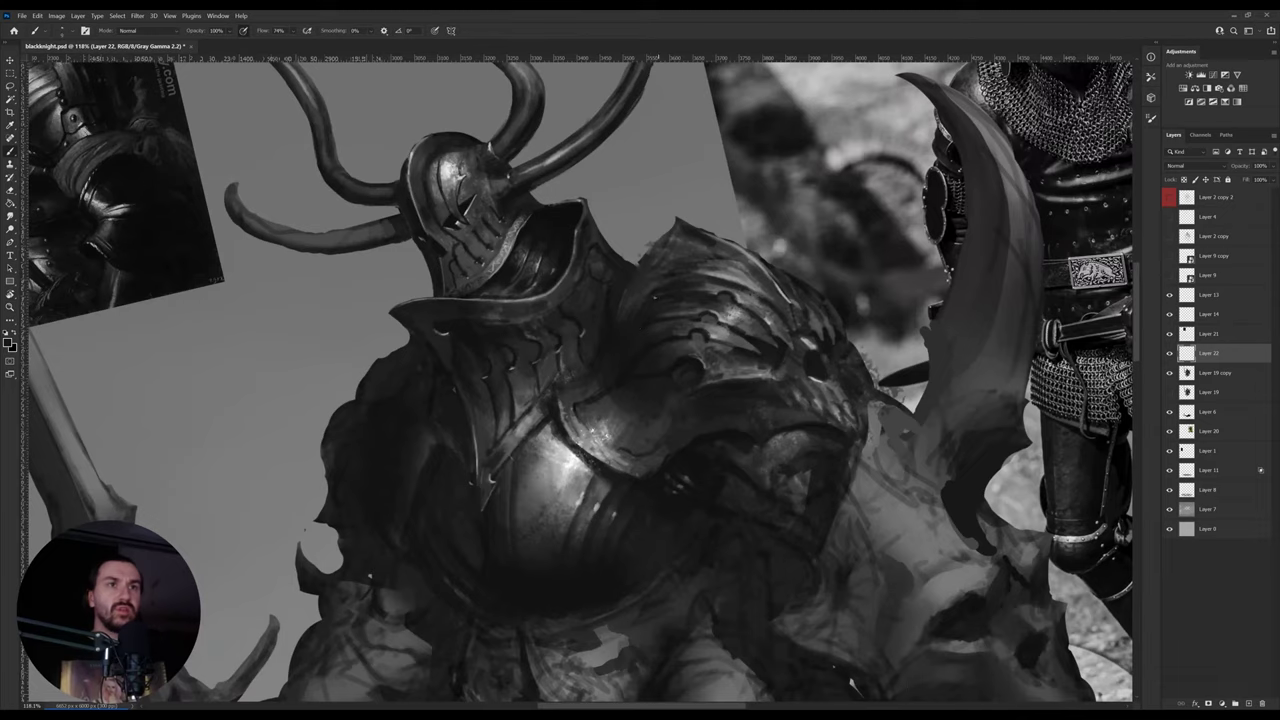
{"action": "key", "text": "i"}
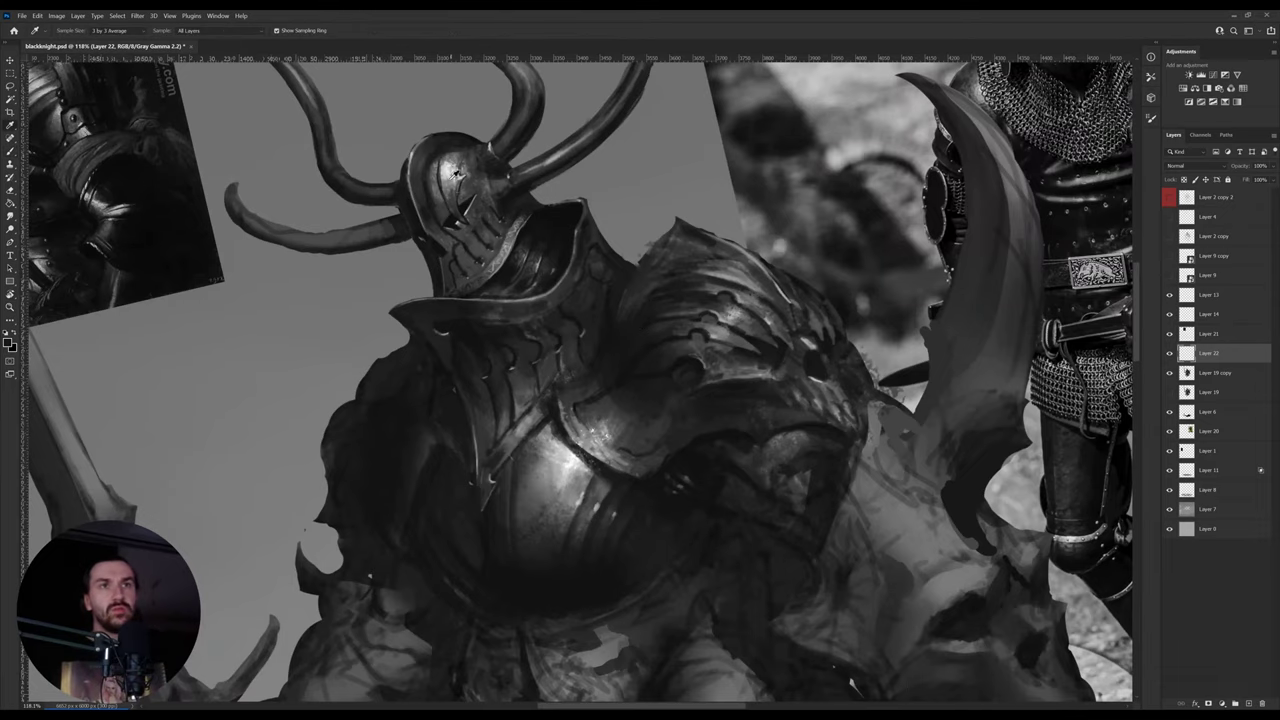
{"action": "key", "text": "b"}
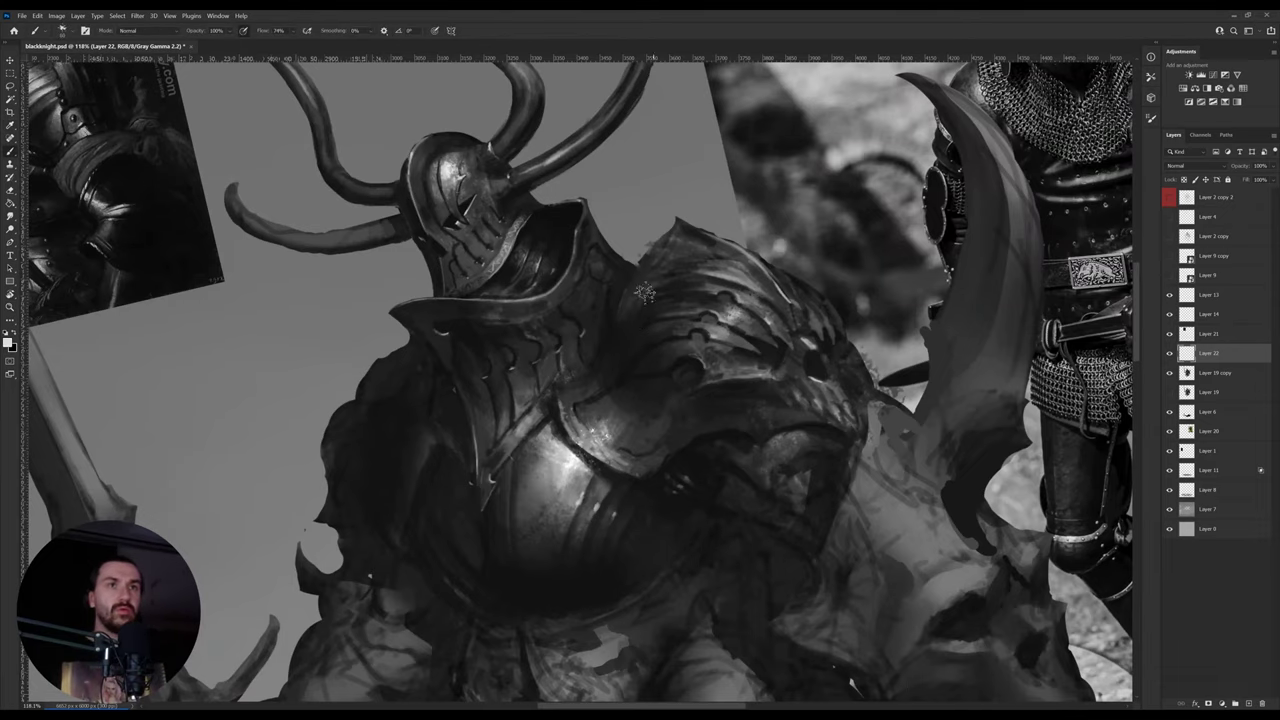
- Merge Layer 22 into Layer 19 copy and lighten the shoulder plate's inner side with an enlarged Dodge tip set to Highlights
{"action": "left_click_drag", "start_coordinate": [650, 274], "coordinate": [640, 310]}
{"action": "key", "text": "o"}
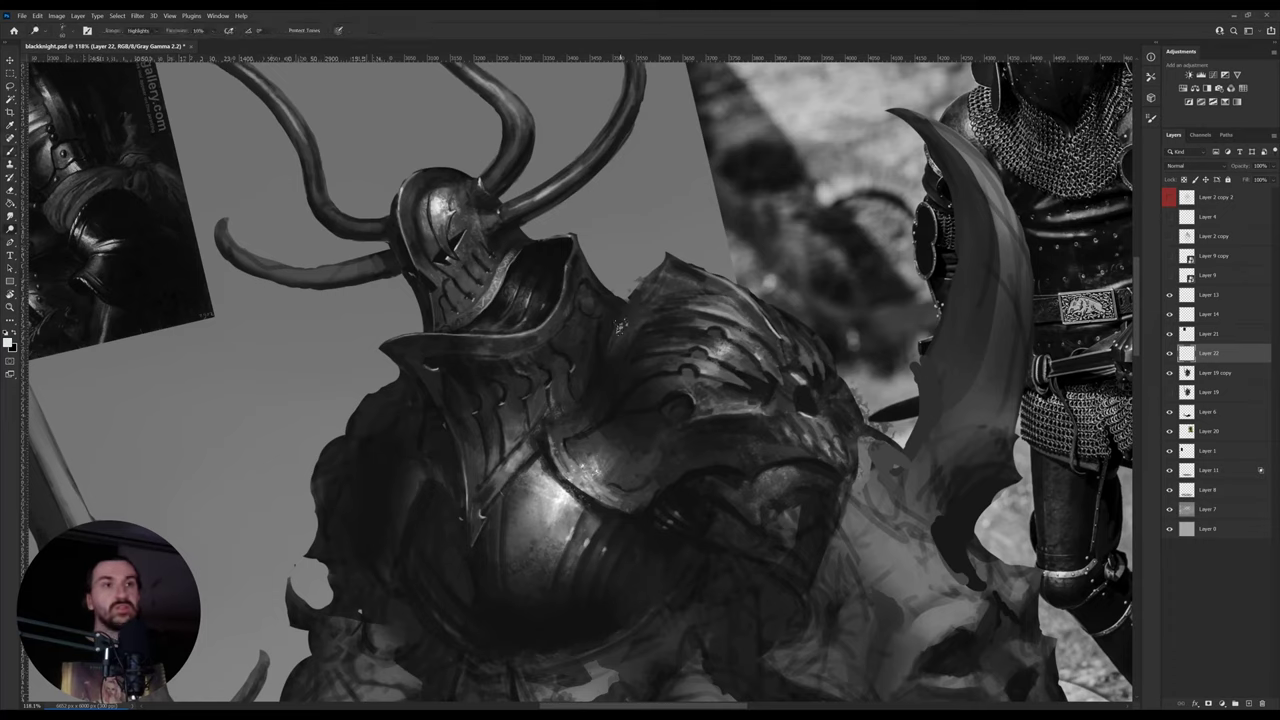
{"action": "key", "text": "]"}
{"action": "key", "text": "]"}
{"action": "key", "text": "]"}
{"action": "key", "text": "]"}
{"action": "key", "text": "]"}
{"action": "key", "text": "]"}
{"action": "key", "text": "]"}
{"action": "key", "text": "]"}
{"action": "key", "text": "]"}
{"action": "key", "text": "]"}
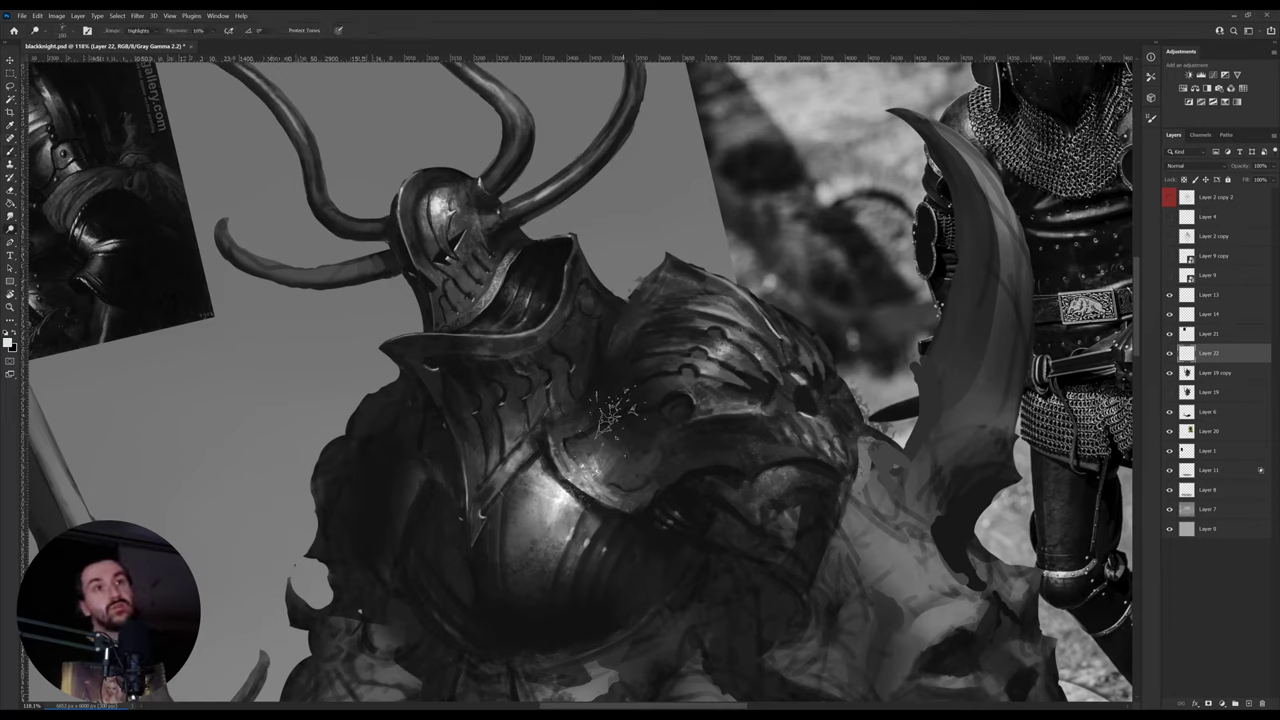
{"action": "left_click", "coordinate": [1169, 354]}
{"action": "left_click", "coordinate": [1169, 356]}
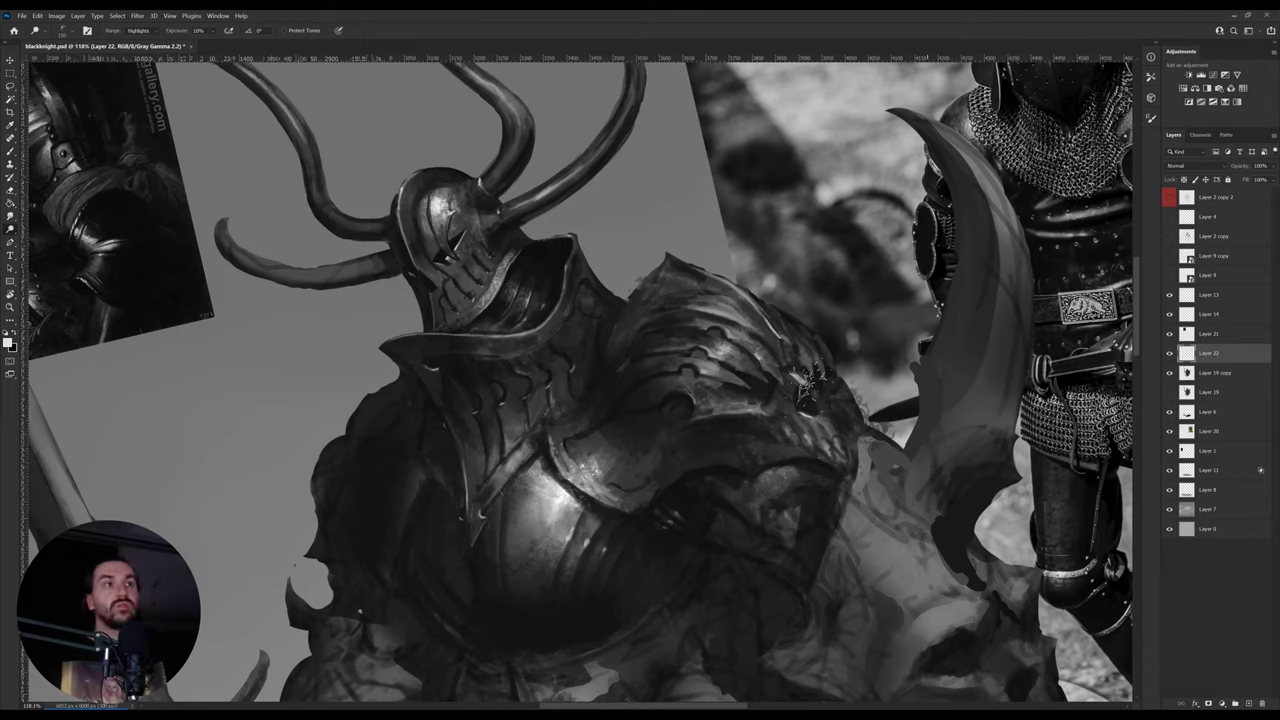
{"action": "key", "text": "ctrl+e"}
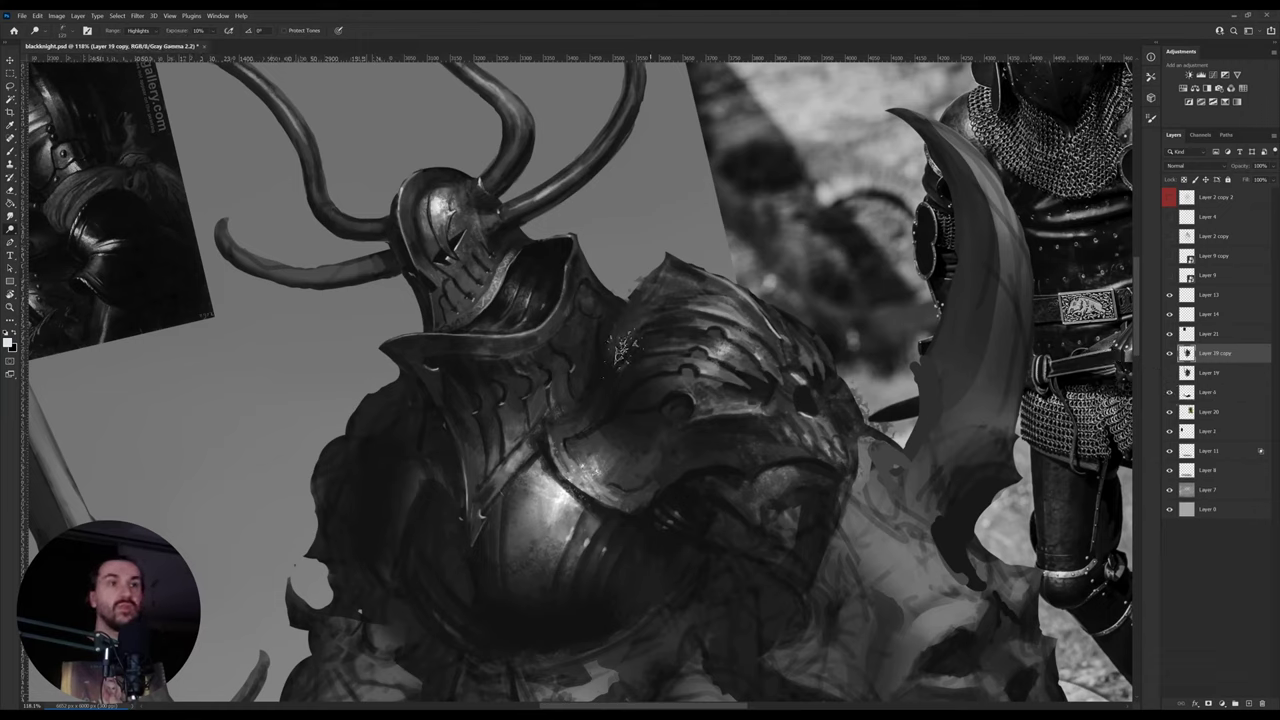
- Build up a lighter patch on the shoulder plate's inner upper edge with a sampled grey and trim its outline with the Eraser
{"action": "key", "text": "z"}
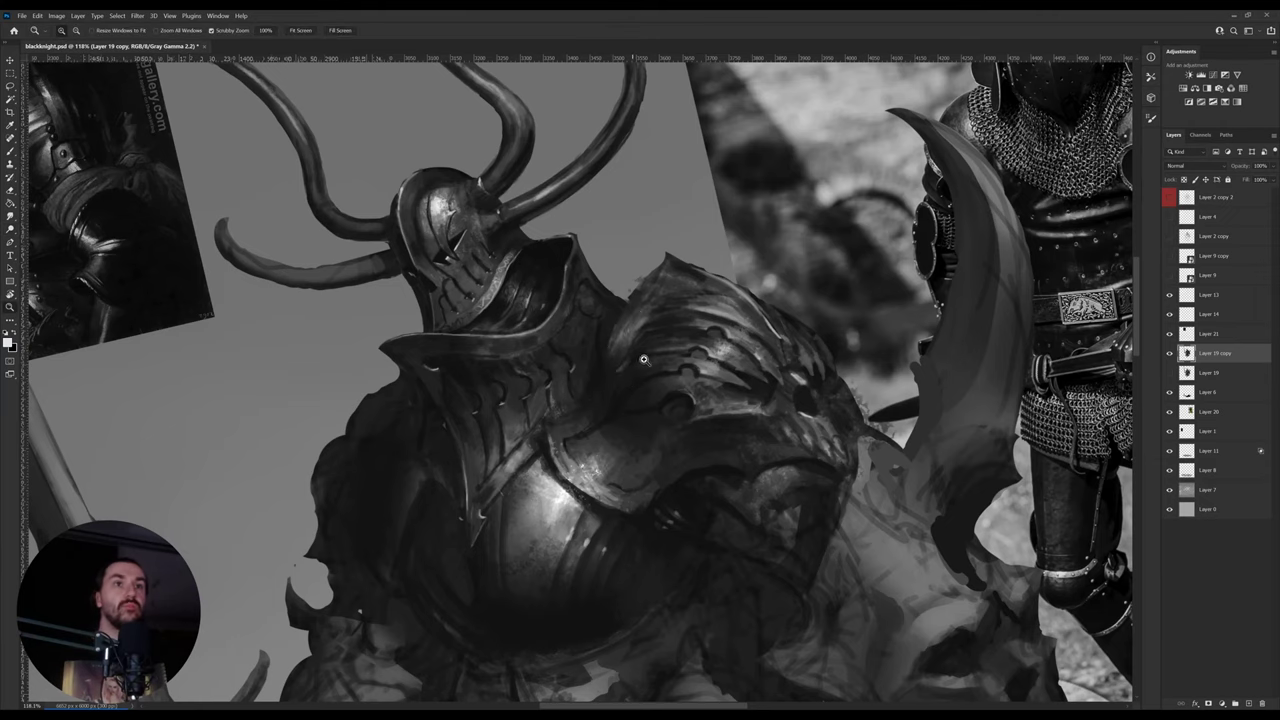
{"action": "left_click_drag", "start_coordinate": [644, 359], "coordinate": [586, 364]}
{"action": "key", "text": "r"}
{"action": "left_click_drag", "start_coordinate": [783, 288], "coordinate": [796, 333]}
{"action": "key", "text": "z"}
{"action": "left_click_drag", "start_coordinate": [641, 386], "coordinate": [656, 381]}
{"action": "key", "text": "o"}
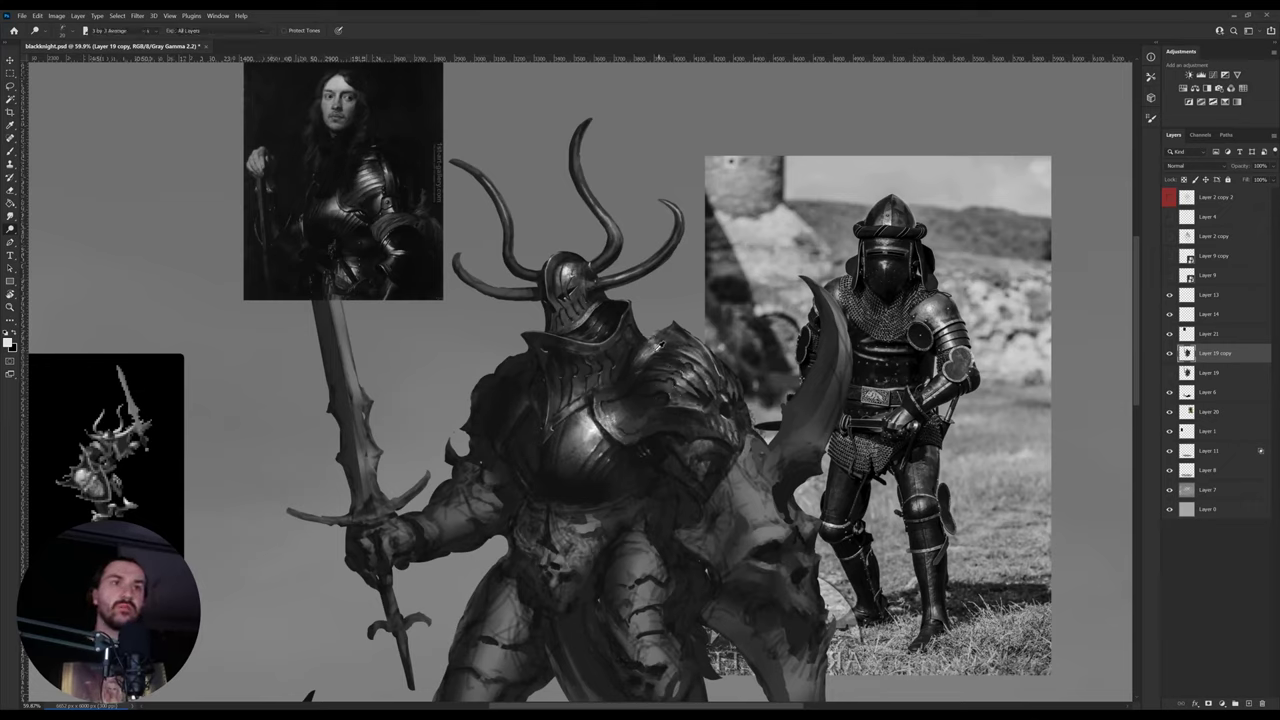
{"action": "key", "text": "b"}
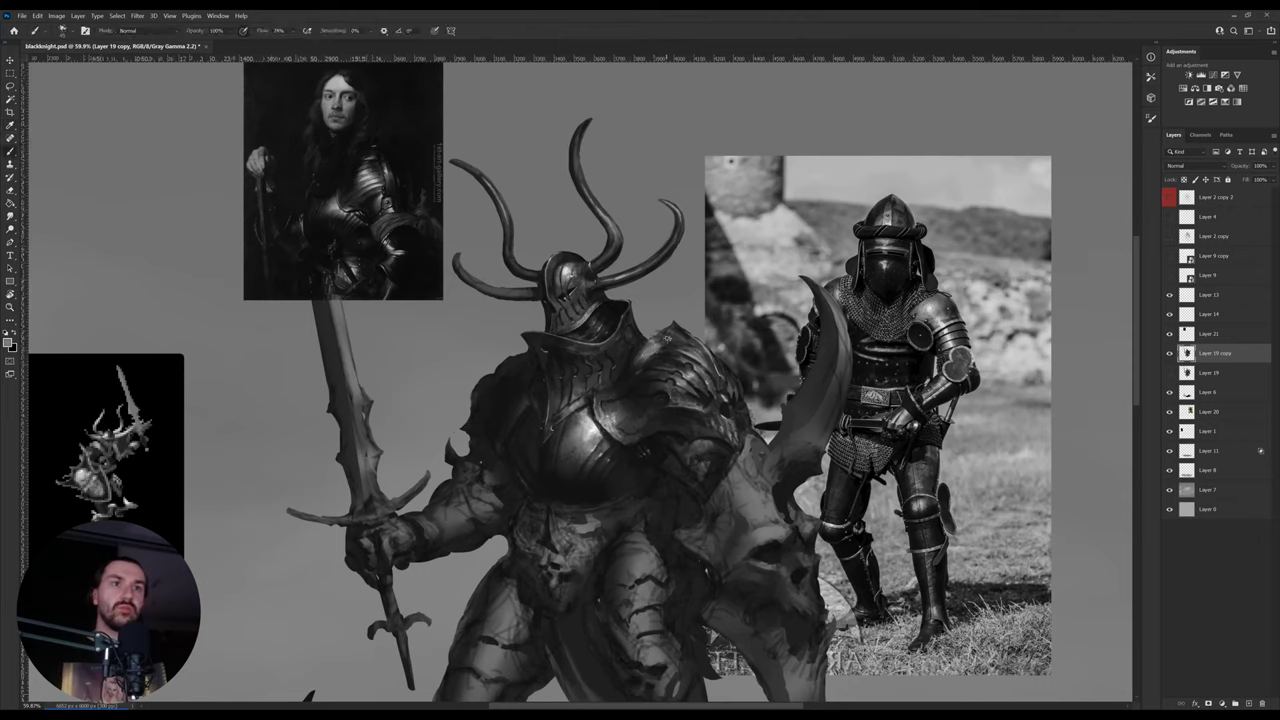
{"action": "left_click", "coordinate": [660, 339], "text": "alt"}
{"action": "key", "text": "e"}
{"action": "scroll", "coordinate": [665, 319], "scroll_direction": "up", "scroll_amount": 5}
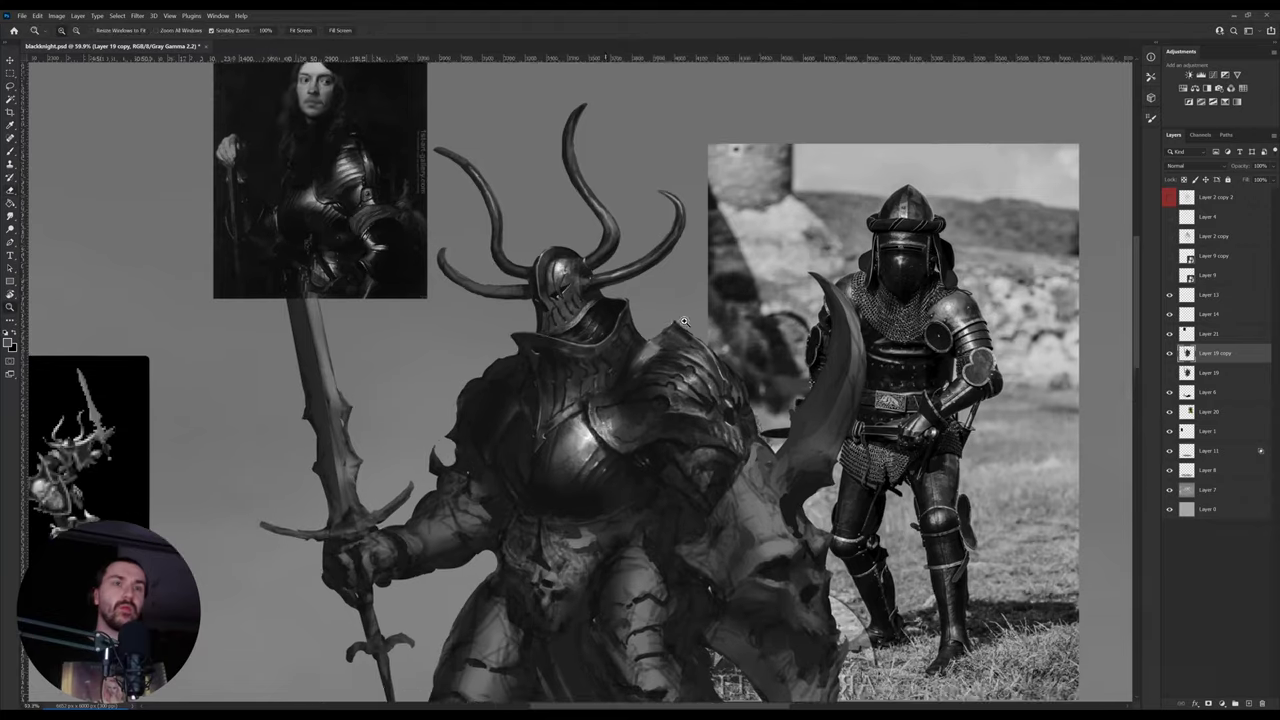
- Extend the shoulder plate's peak into a tall pointed spike in sampled dark grey and carve its inner base with the Eraser
{"action": "key", "text": "r"}
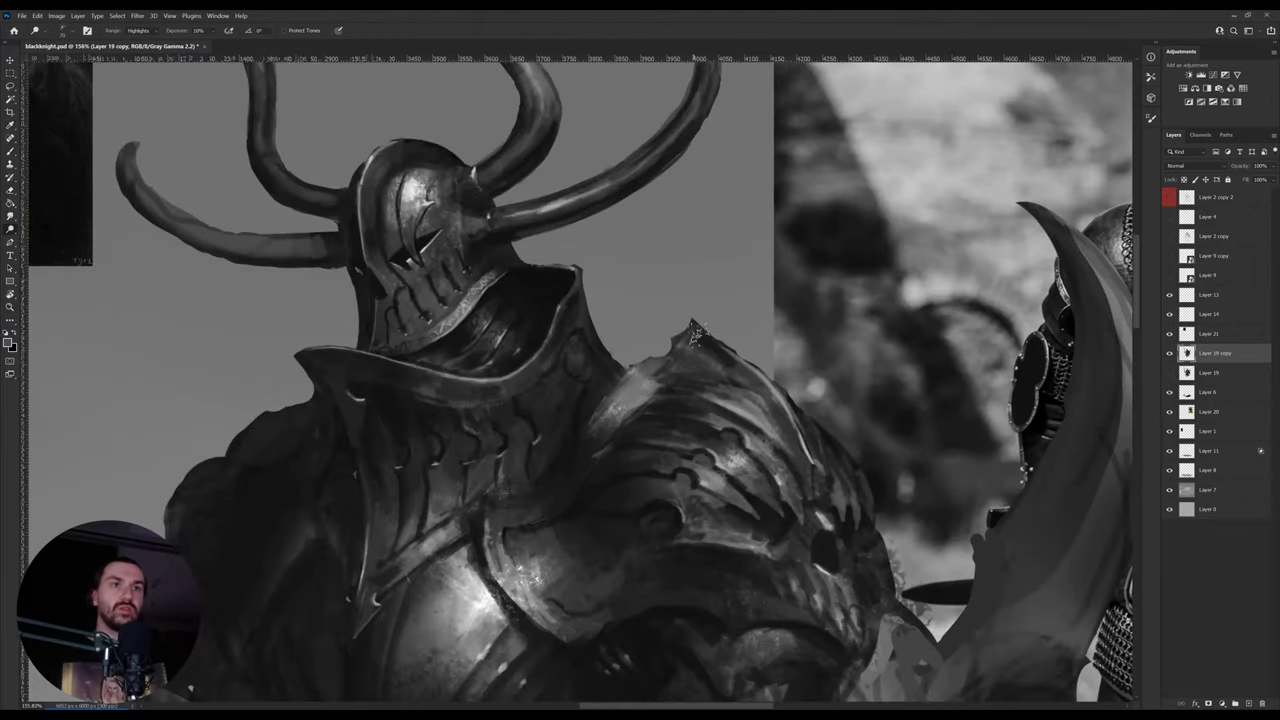
{"action": "left_click_drag", "start_coordinate": [700, 335], "coordinate": [708, 405]}
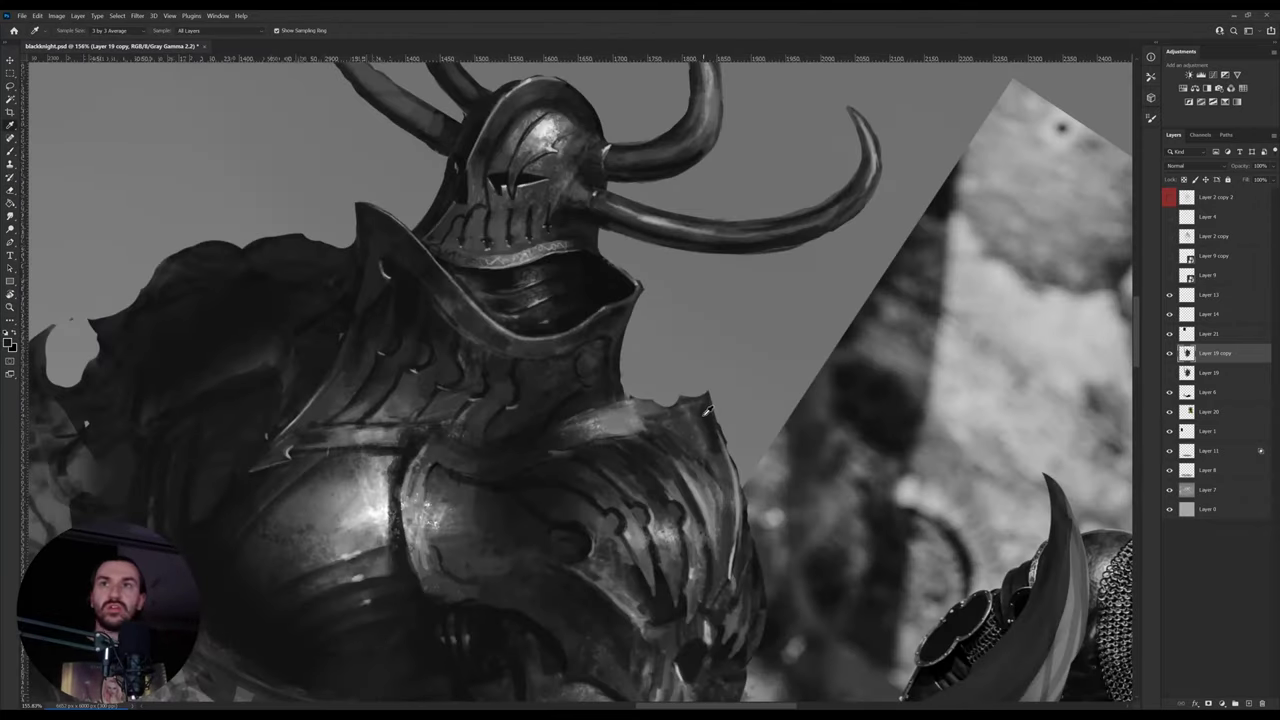
{"action": "key", "text": "b"}
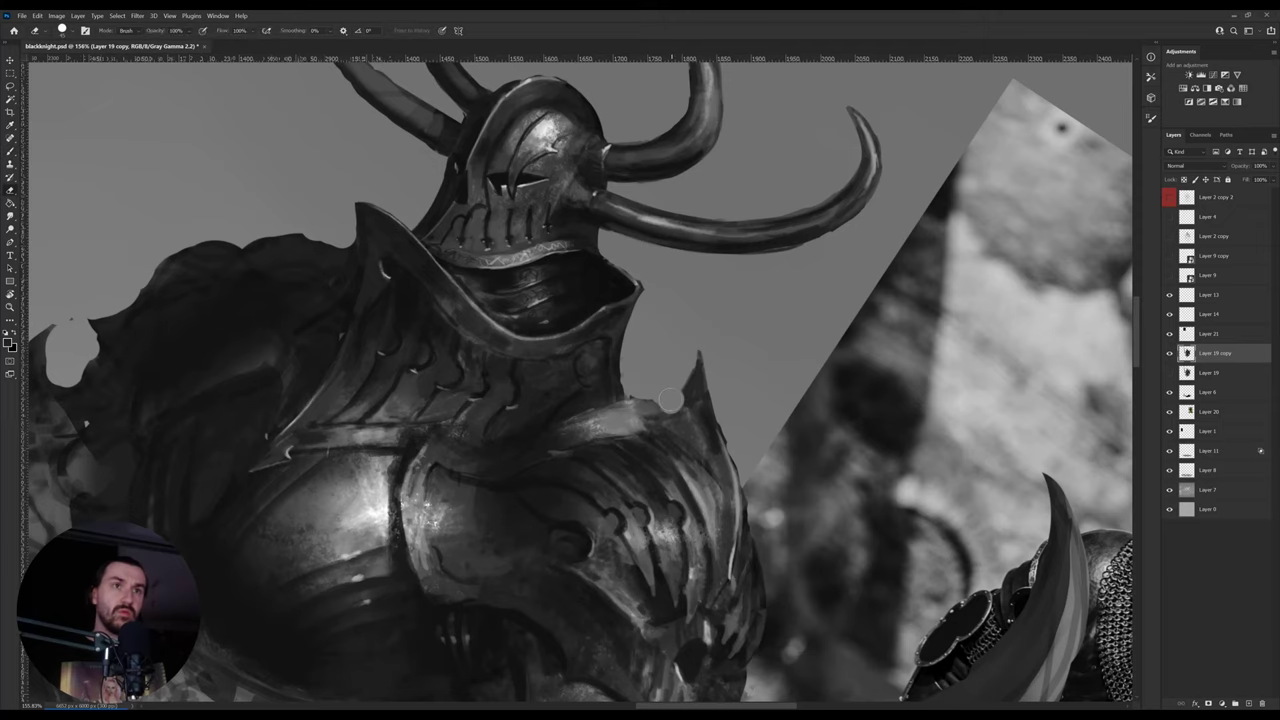
{"action": "key", "text": "r"}
{"action": "left_click_drag", "start_coordinate": [766, 400], "coordinate": [676, 360]}
- Deepen the shading on the shoulder plate below the spike with a sampled dark grey
{"action": "key", "text": "b"}
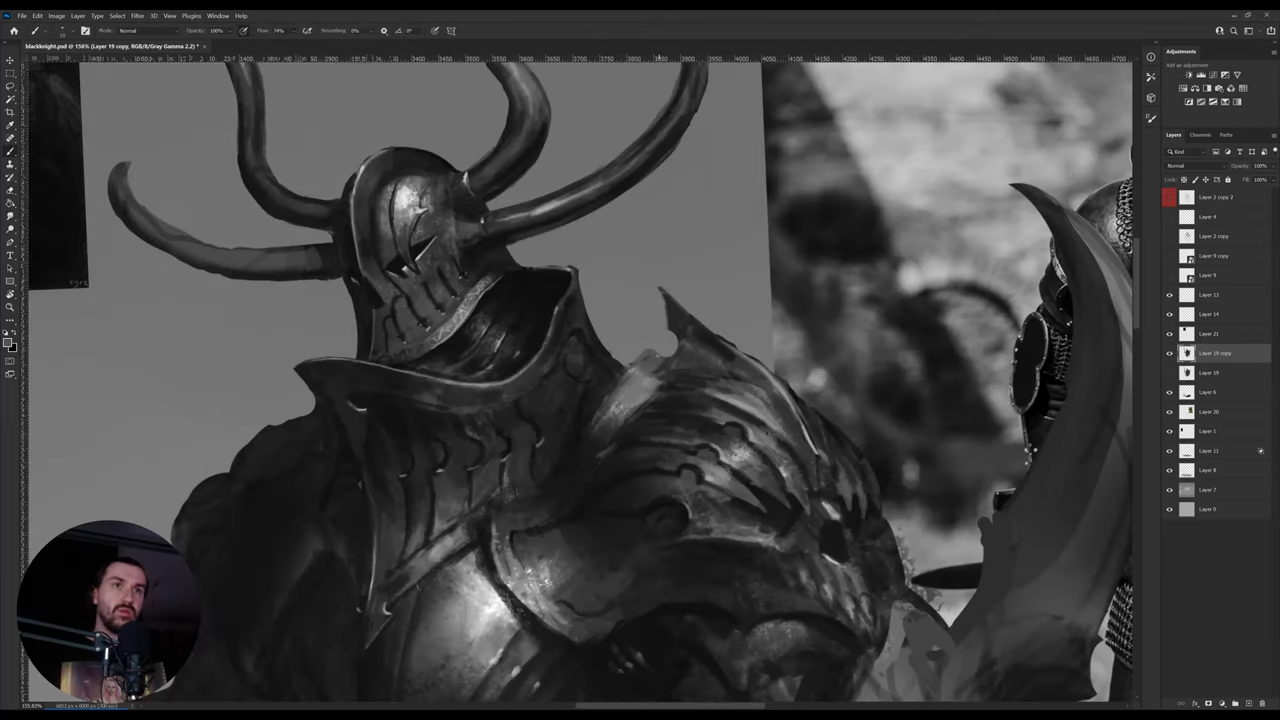
{"action": "key", "text": "i"}
{"action": "left_click", "coordinate": [648, 388]}
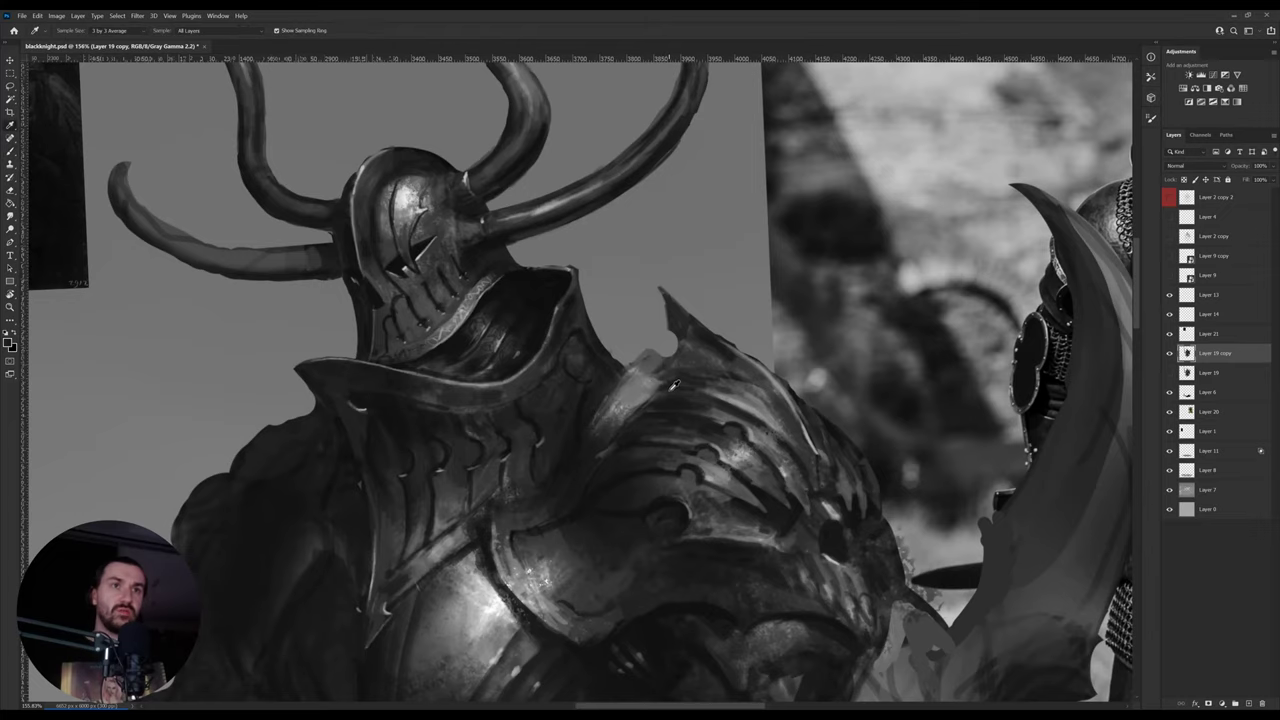
{"action": "key", "text": "b"}
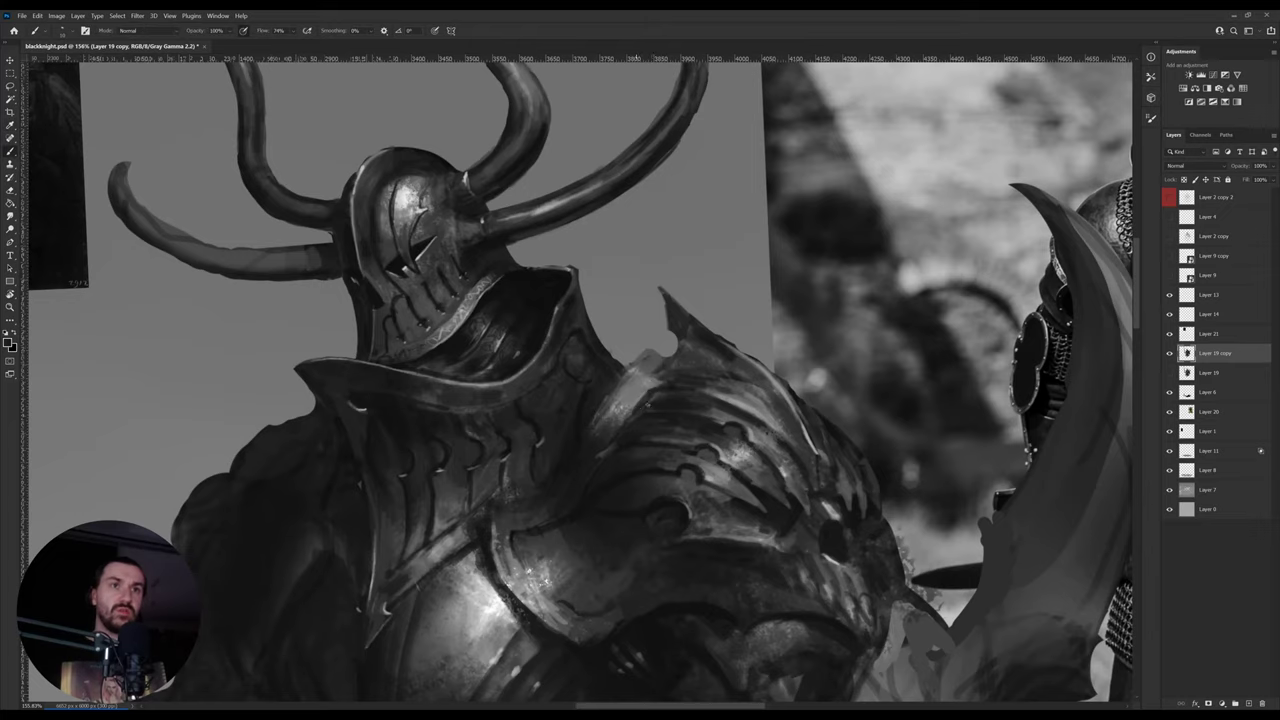
- Sharpen the shoulder spike's tip with a sampled dark grey and clean its outer contour with the Eraser
{"action": "key", "text": "r"}
{"action": "left_click_drag", "start_coordinate": [686, 345], "coordinate": [703, 413]}
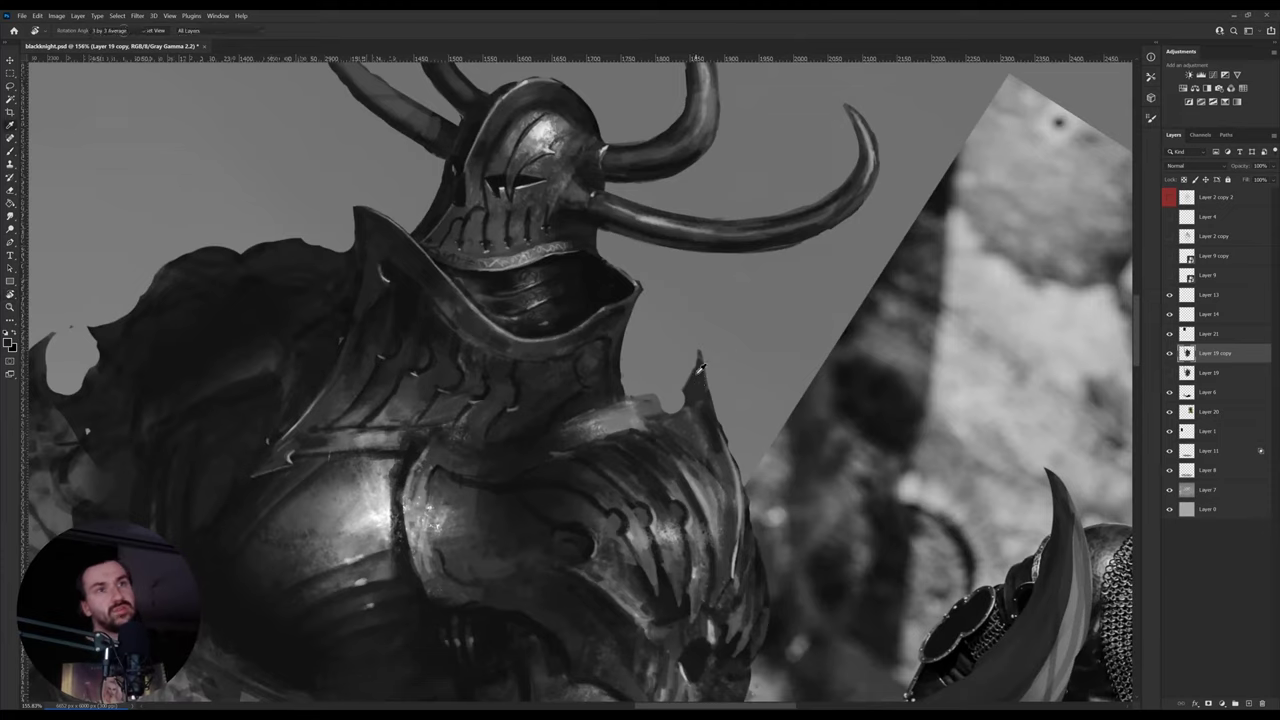
{"action": "key", "text": "i"}
{"action": "left_click", "coordinate": [689, 386]}
{"action": "key", "text": "b"}
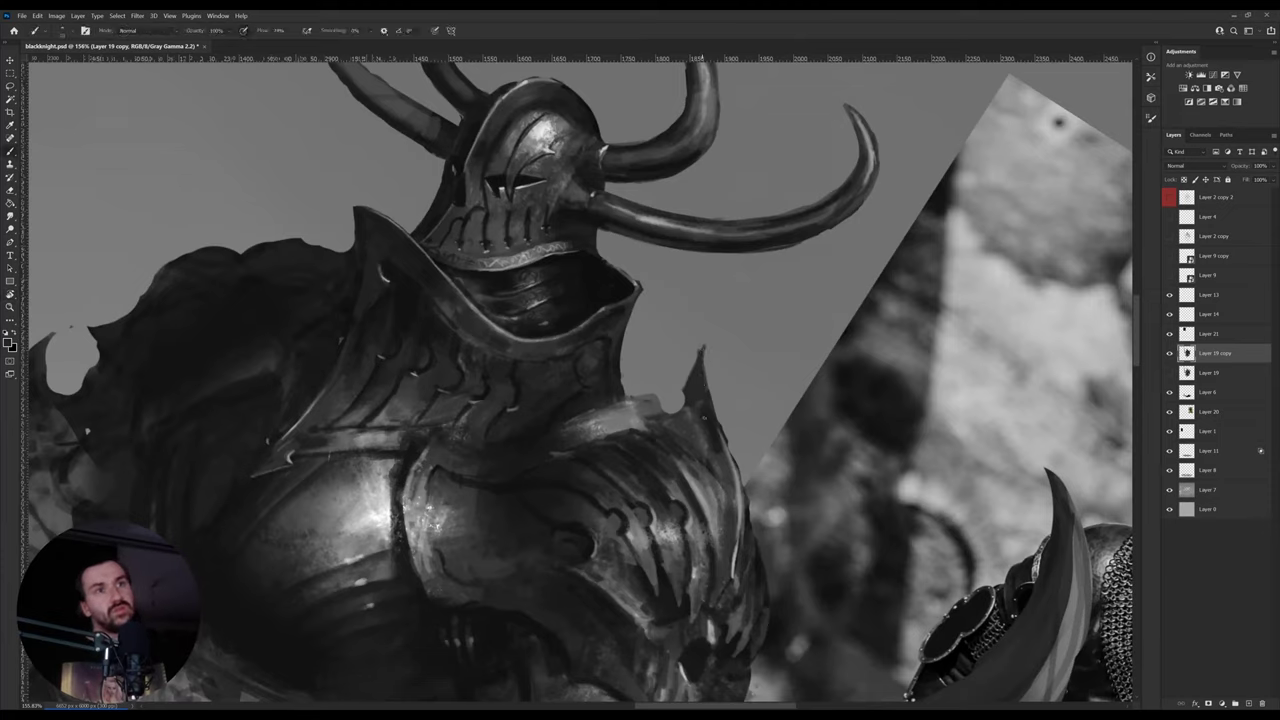
{"action": "key", "text": "e"}
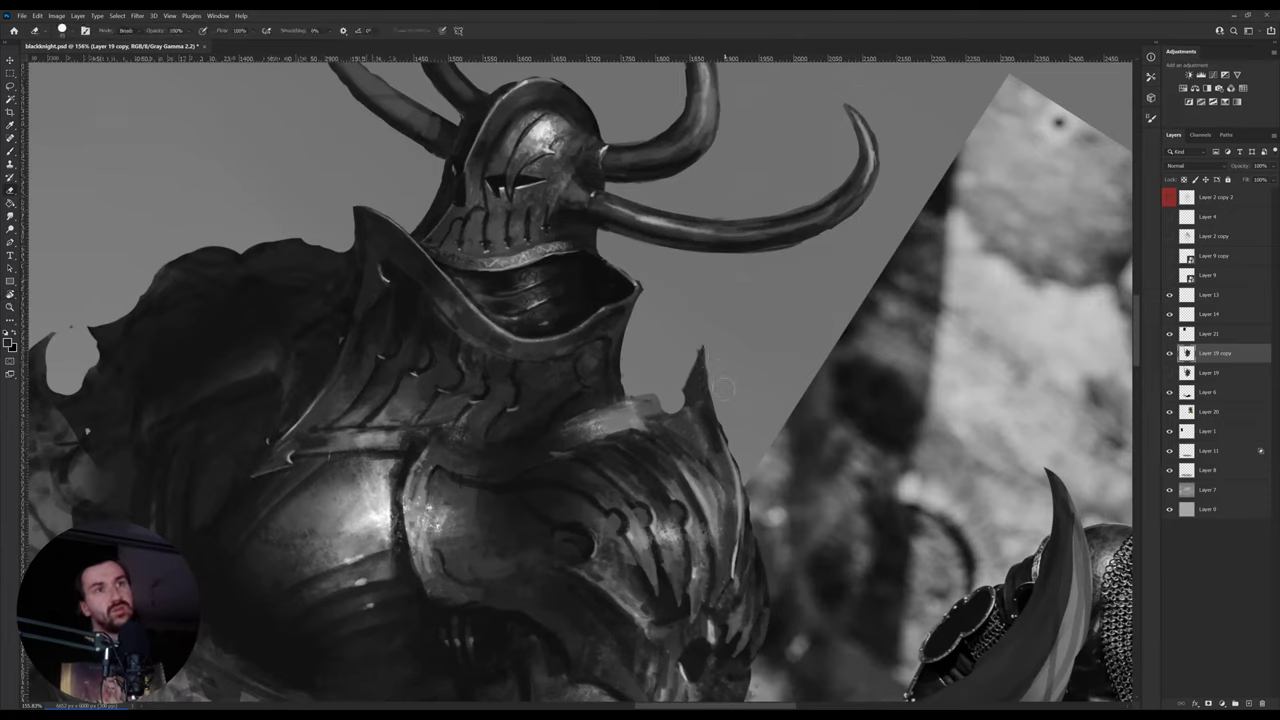
- Paint light rim highlights along the shoulder spike's inner edge and base using greys sampled from the plate
{"action": "key", "text": "b"}
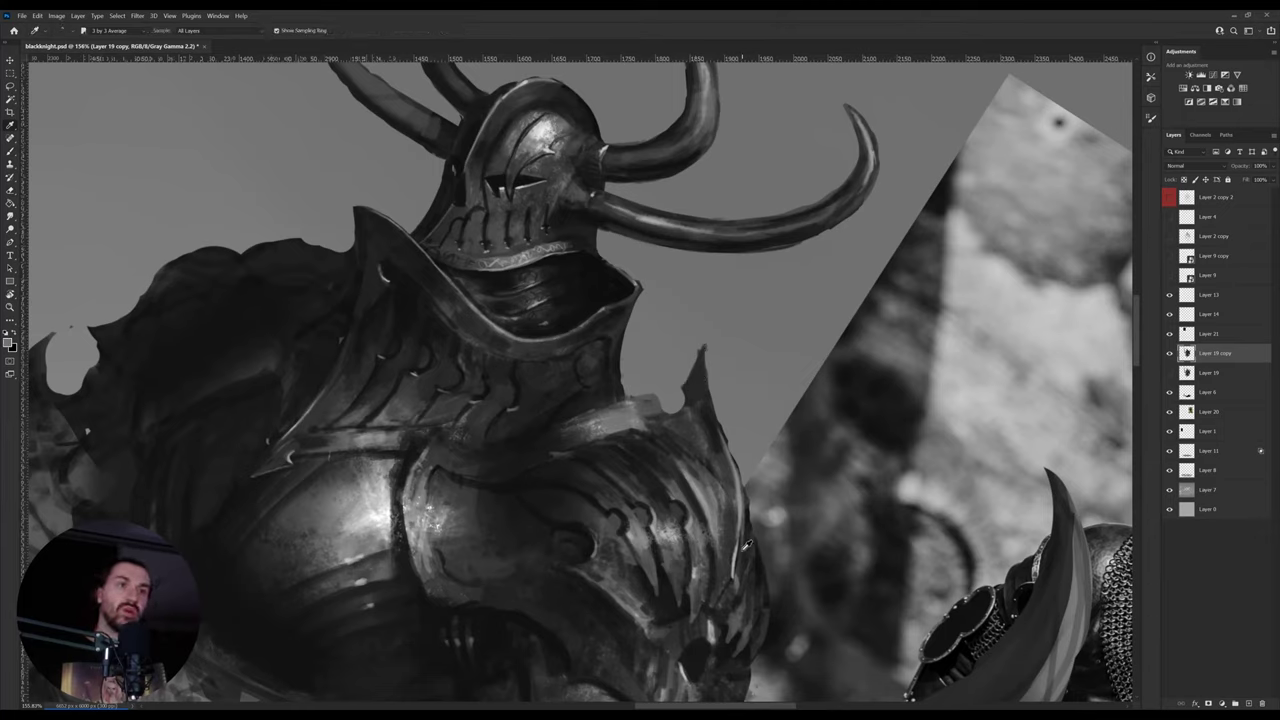
{"action": "key", "text": "i"}
{"action": "left_click", "coordinate": [740, 556]}
{"action": "key", "text": "b"}
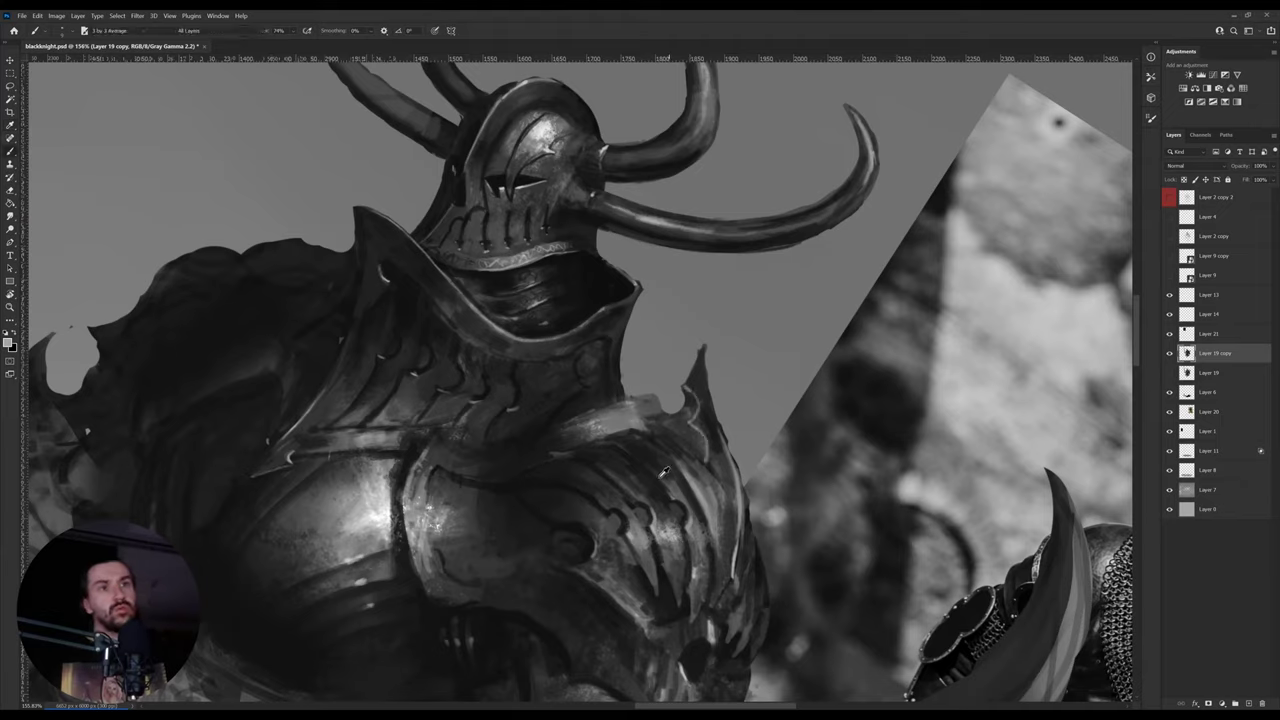
- Refine the ridges and shadows of the shoulder plate below the spike with greys sampled around its grooves
{"action": "key", "text": "i"}
{"action": "left_click", "coordinate": [621, 509]}
{"action": "key", "text": "b"}
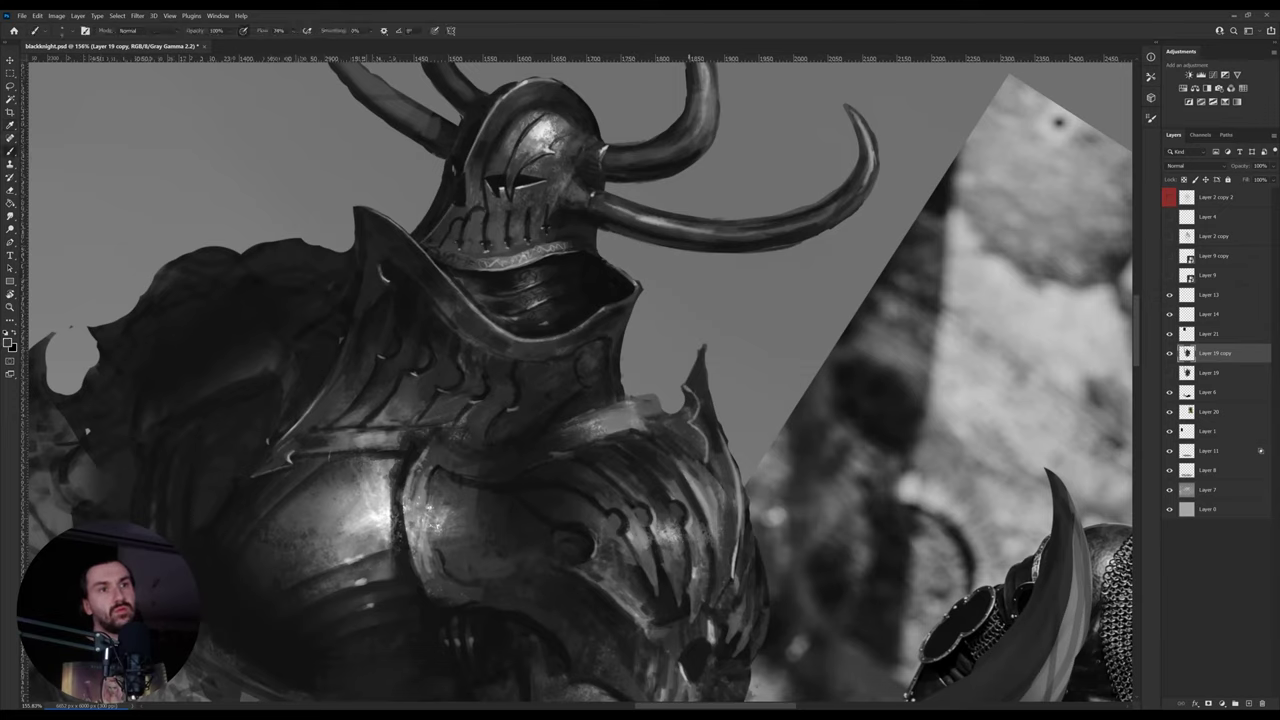
{"action": "key", "text": "i"}
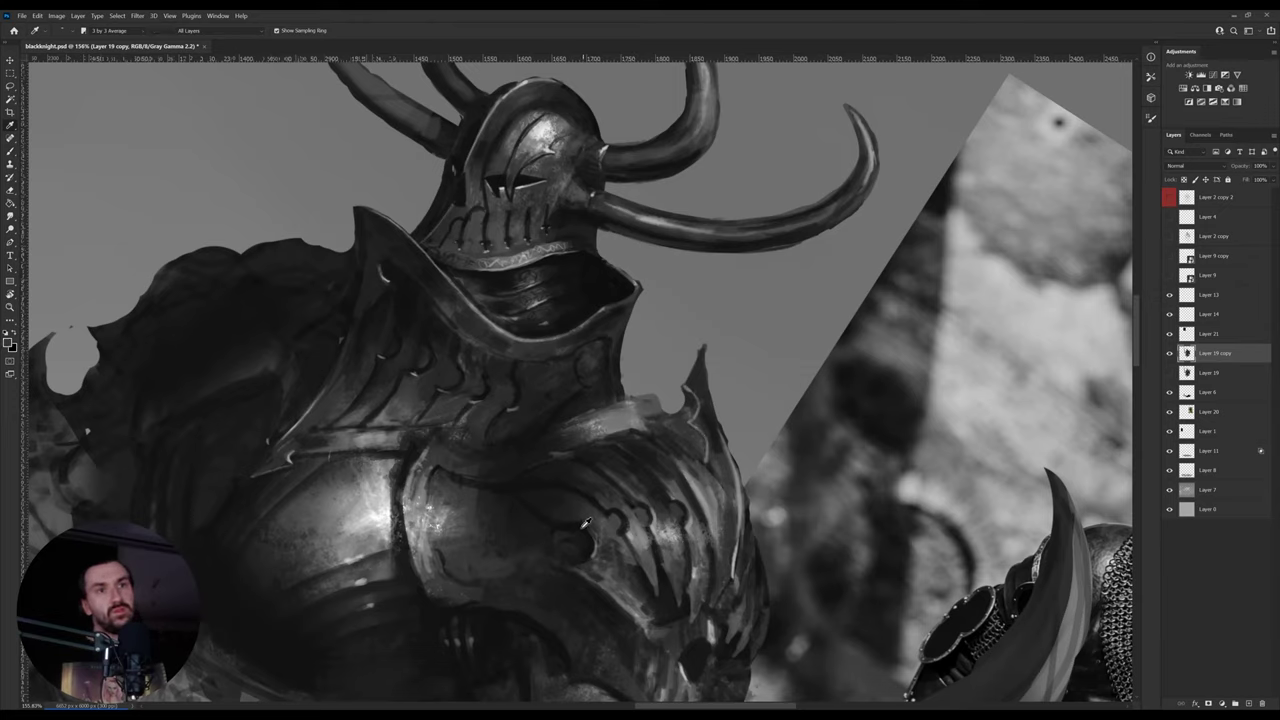
{"action": "left_click", "coordinate": [578, 527]}
{"action": "key", "text": "b"}
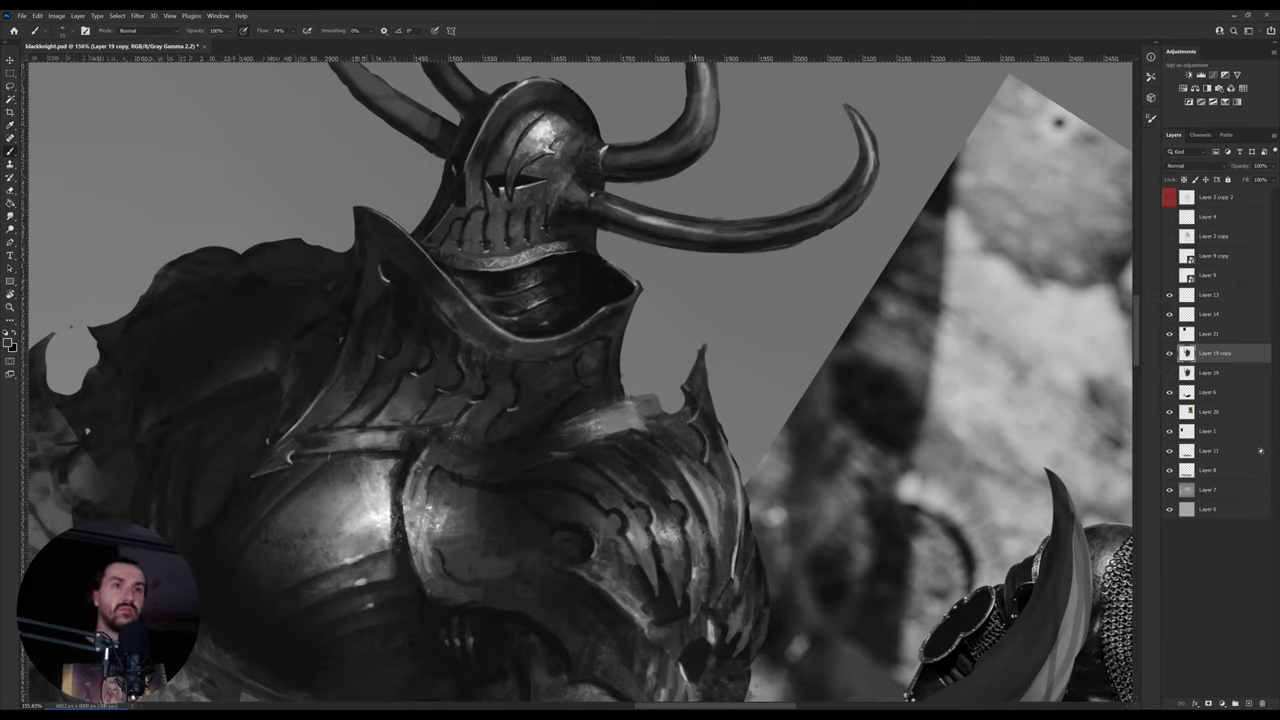
- Reshape the light rim between the collar and the shoulder spike with greys sampled along that rim
{"action": "key", "text": "e"}
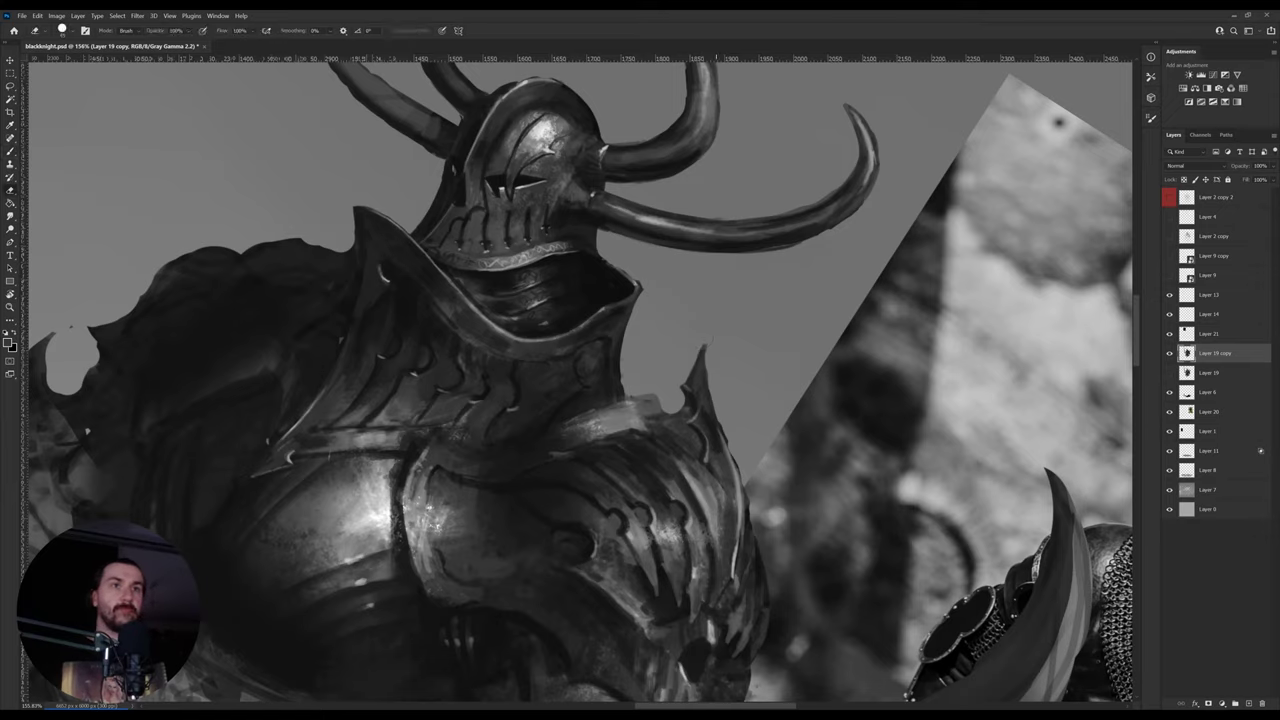
{"action": "key", "text": "r"}
{"action": "left_click_drag", "start_coordinate": [766, 318], "coordinate": [620, 540]}
{"action": "key", "text": "b"}
{"action": "left_click", "coordinate": [547, 446], "text": "alt"}
{"action": "key", "text": "b"}
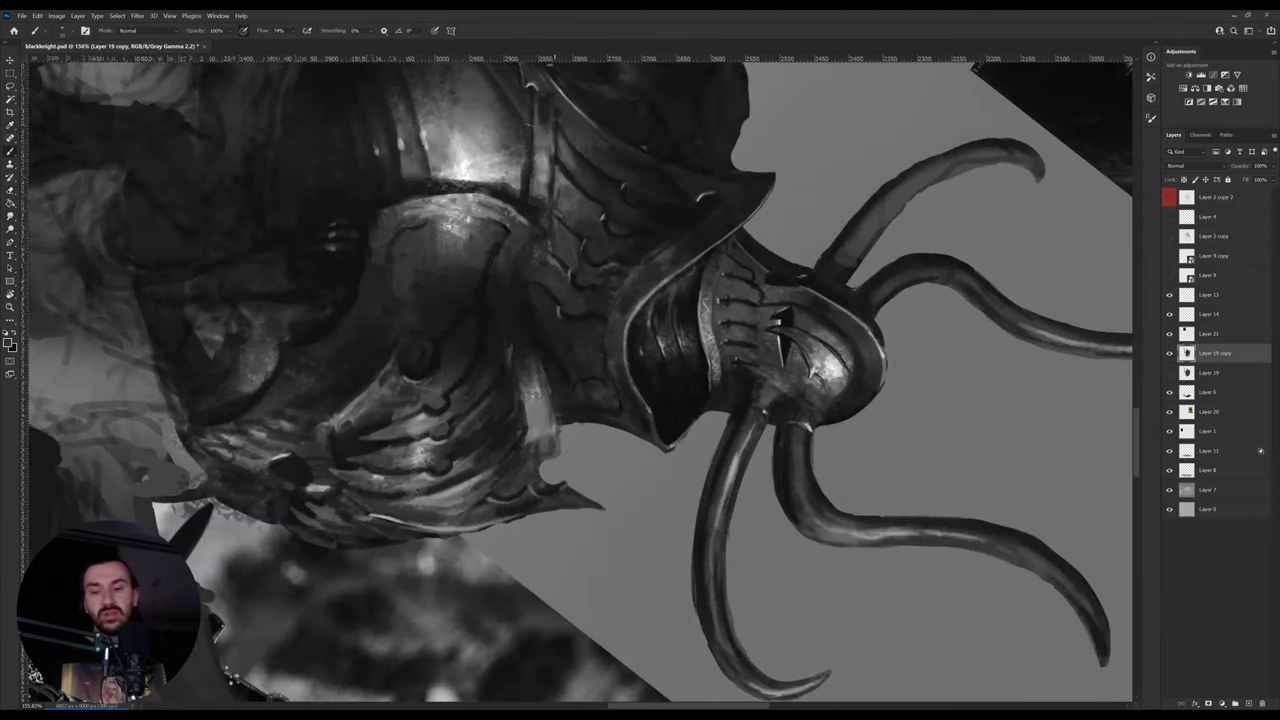
{"action": "key", "text": "i"}
{"action": "left_click", "coordinate": [522, 457]}
{"action": "key", "text": "b"}
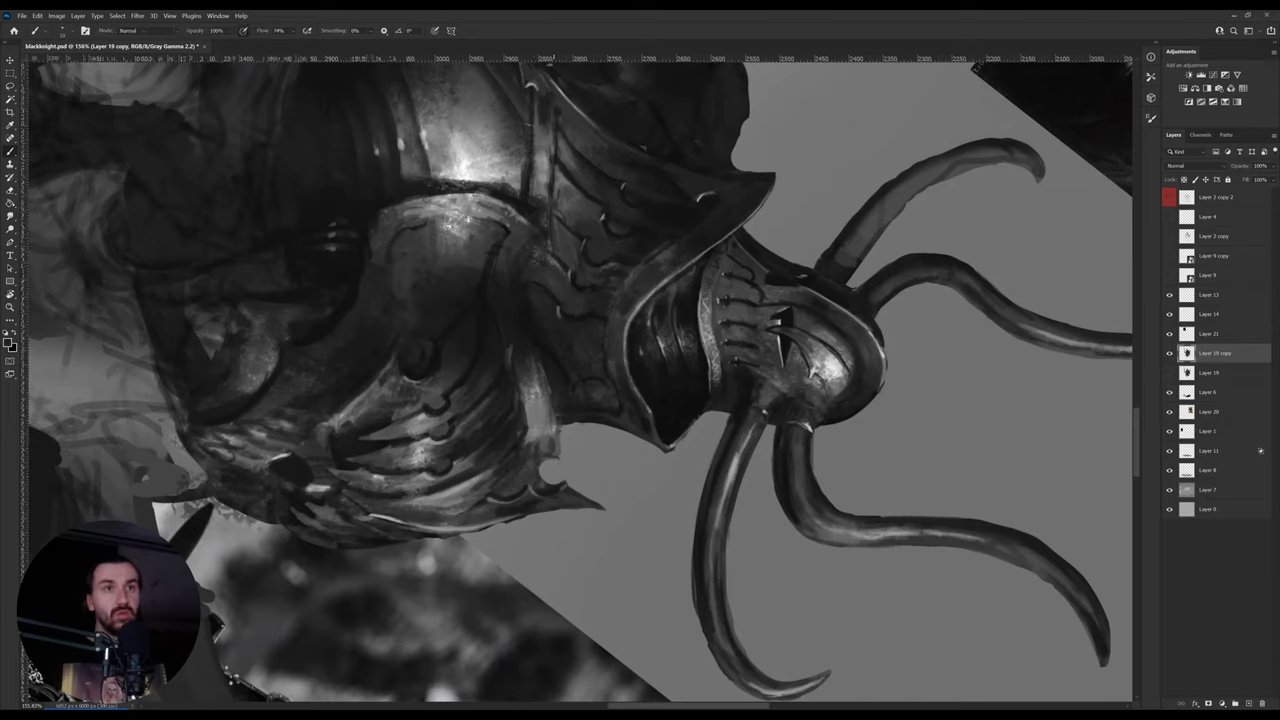
{"action": "key", "text": "i"}
{"action": "left_click", "coordinate": [542, 446]}
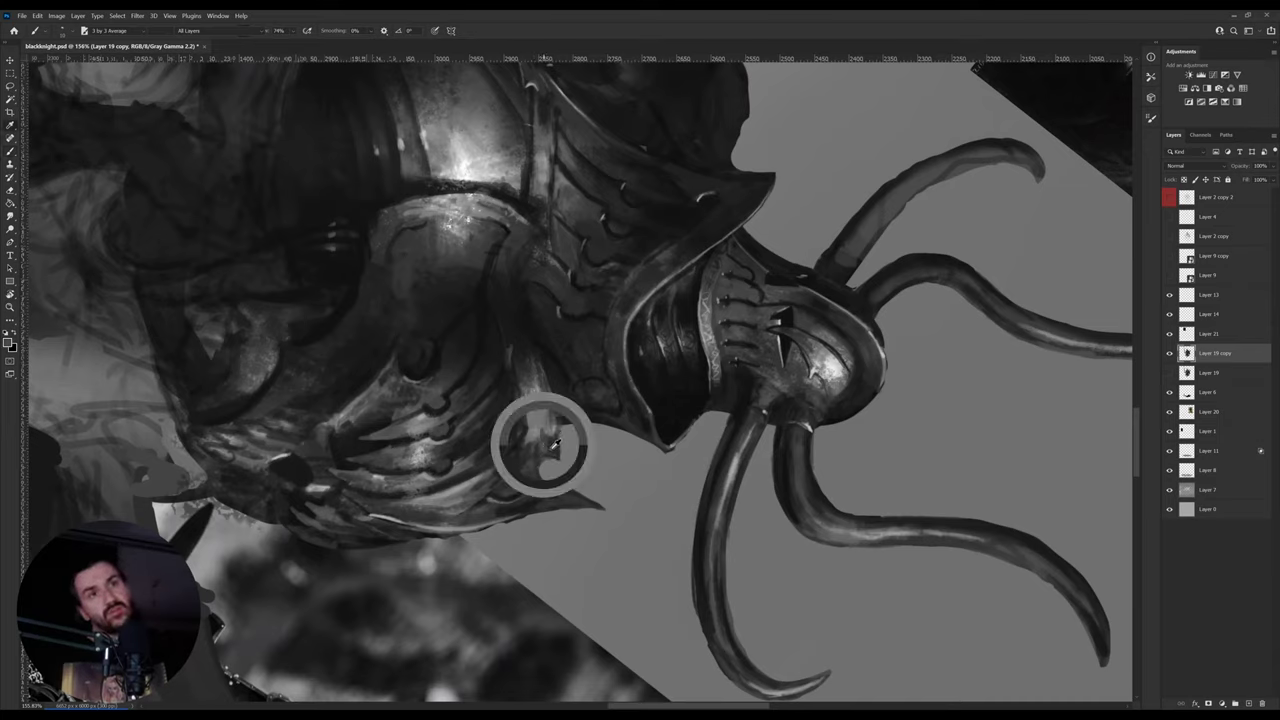
- Define both sides of the light rim beside the shoulder spike with dark and light greys sampled from the surrounding armour
{"action": "key", "text": "i"}
{"action": "left_click", "coordinate": [560, 363]}
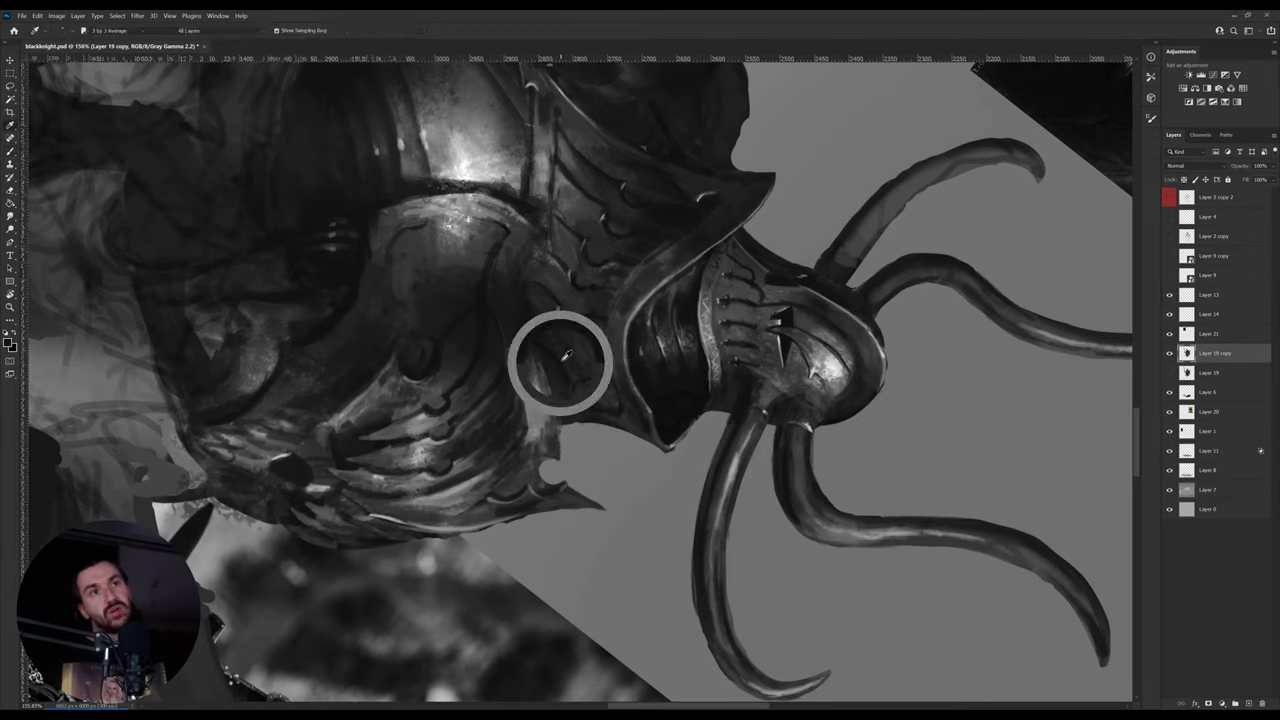
{"action": "key", "text": "b"}
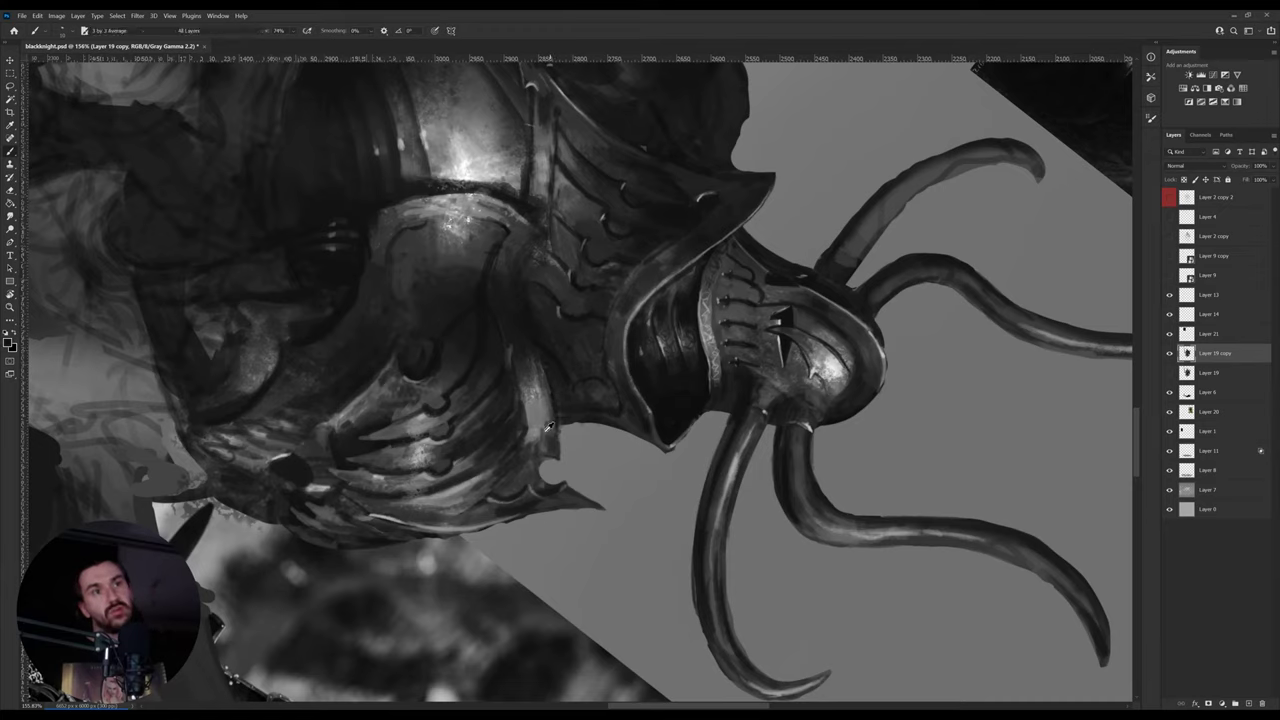
{"action": "key", "text": "i"}
{"action": "left_click", "coordinate": [505, 413]}
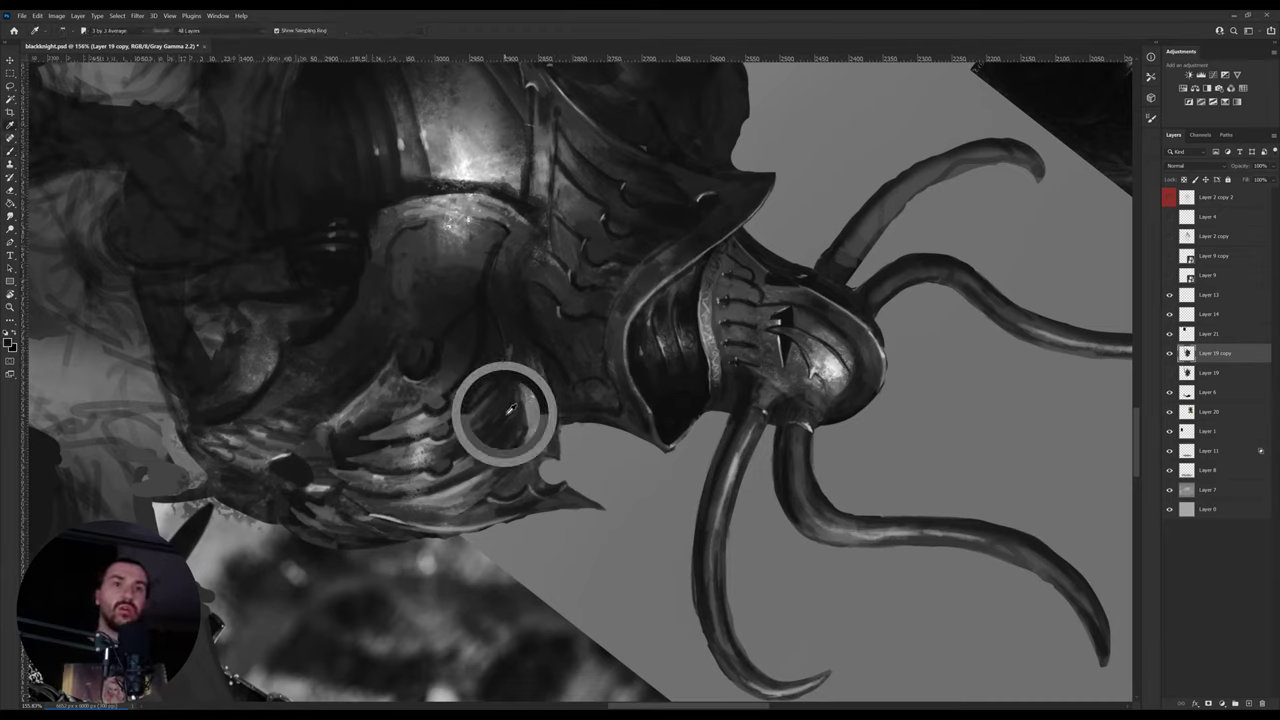
{"action": "key", "text": "b"}
{"action": "key", "text": "i"}
{"action": "left_click", "coordinate": [542, 415]}
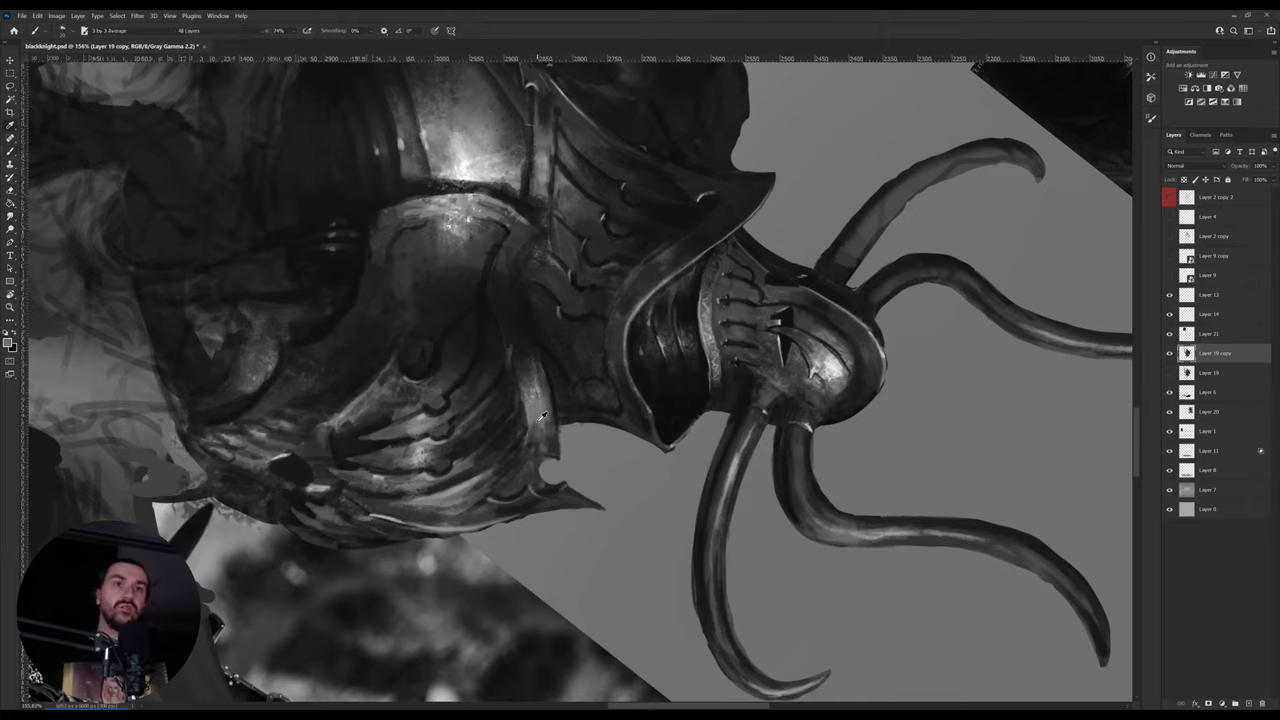
{"action": "key", "text": "b"}
{"action": "left_click", "coordinate": [550, 443], "text": "alt"}
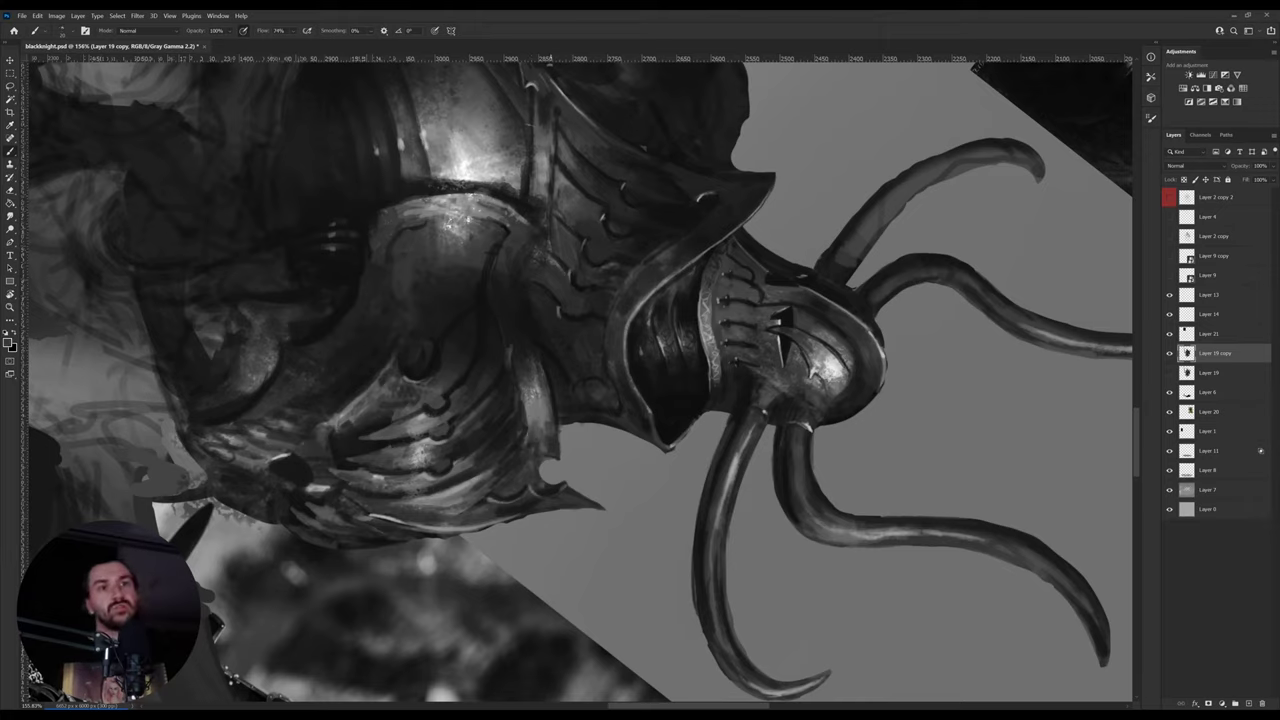
- Darken the rim's outer edge beside the shoulder spike with near-black sampled from the collar opening
{"action": "key", "text": "i"}
{"action": "left_click", "coordinate": [551, 443]}
{"action": "left_click", "coordinate": [672, 408]}
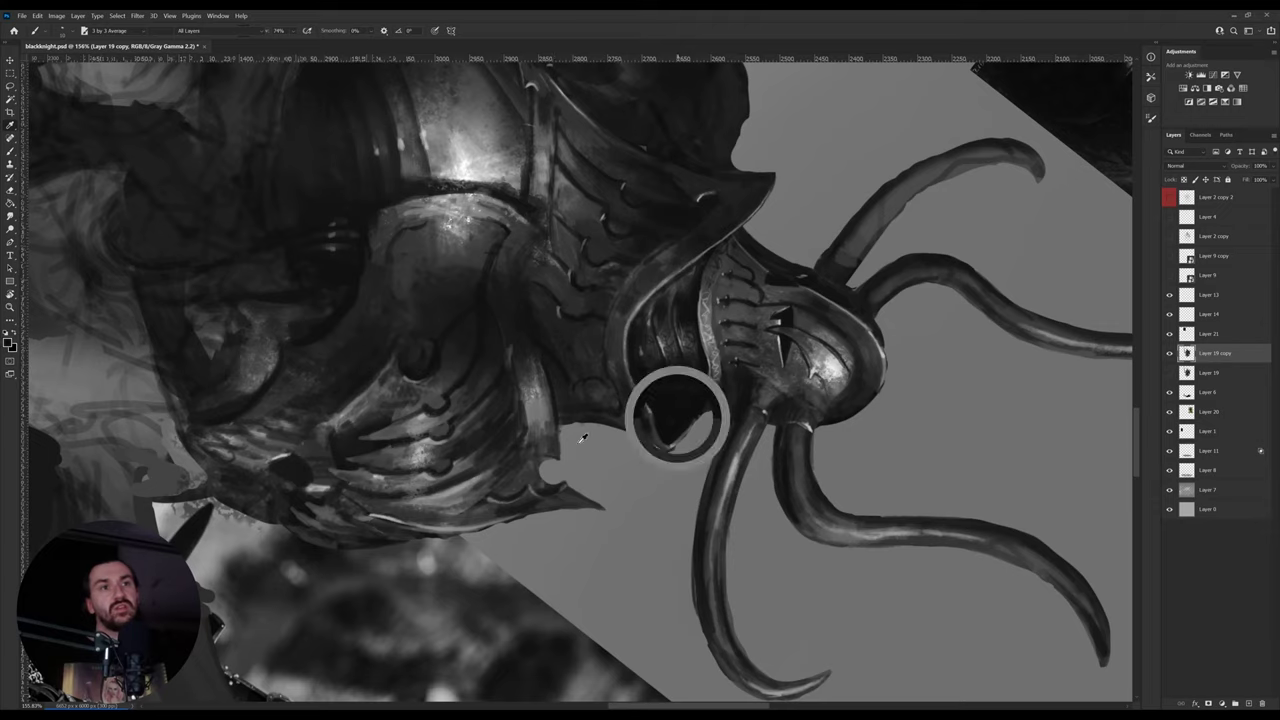
{"action": "left_click", "coordinate": [540, 440]}
{"action": "left_click", "coordinate": [675, 422]}
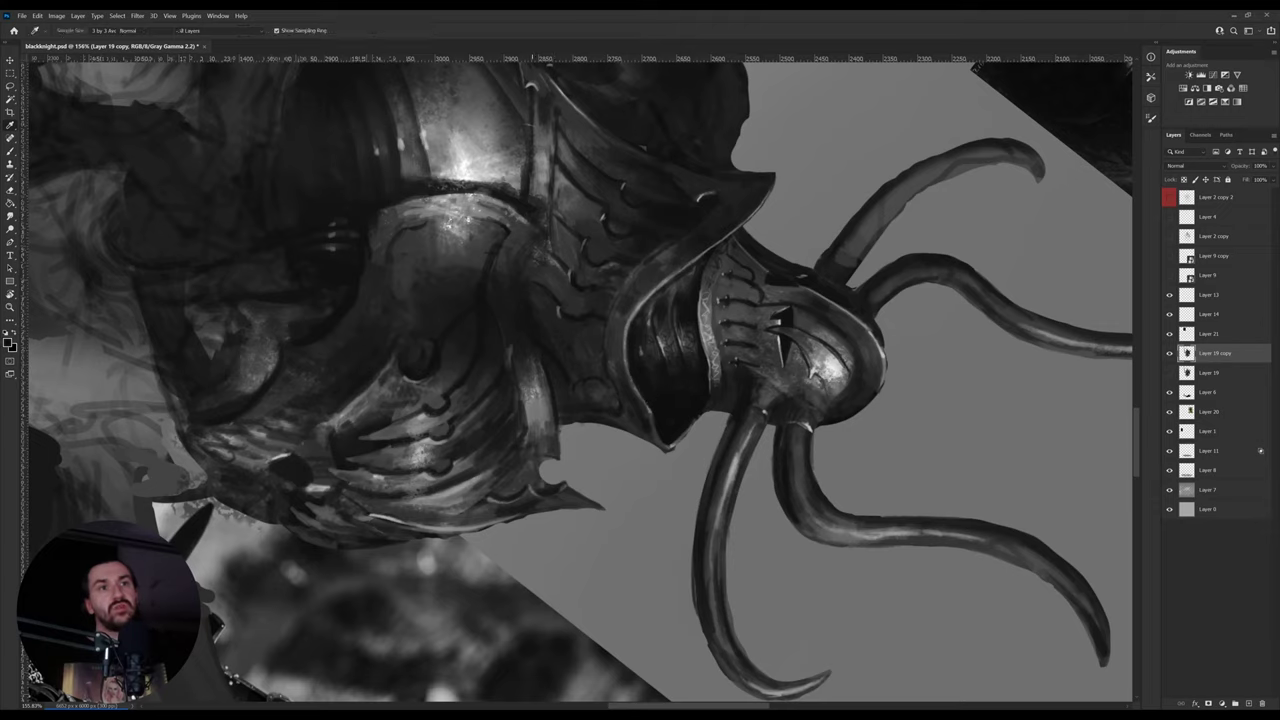
{"action": "key", "text": "b"}
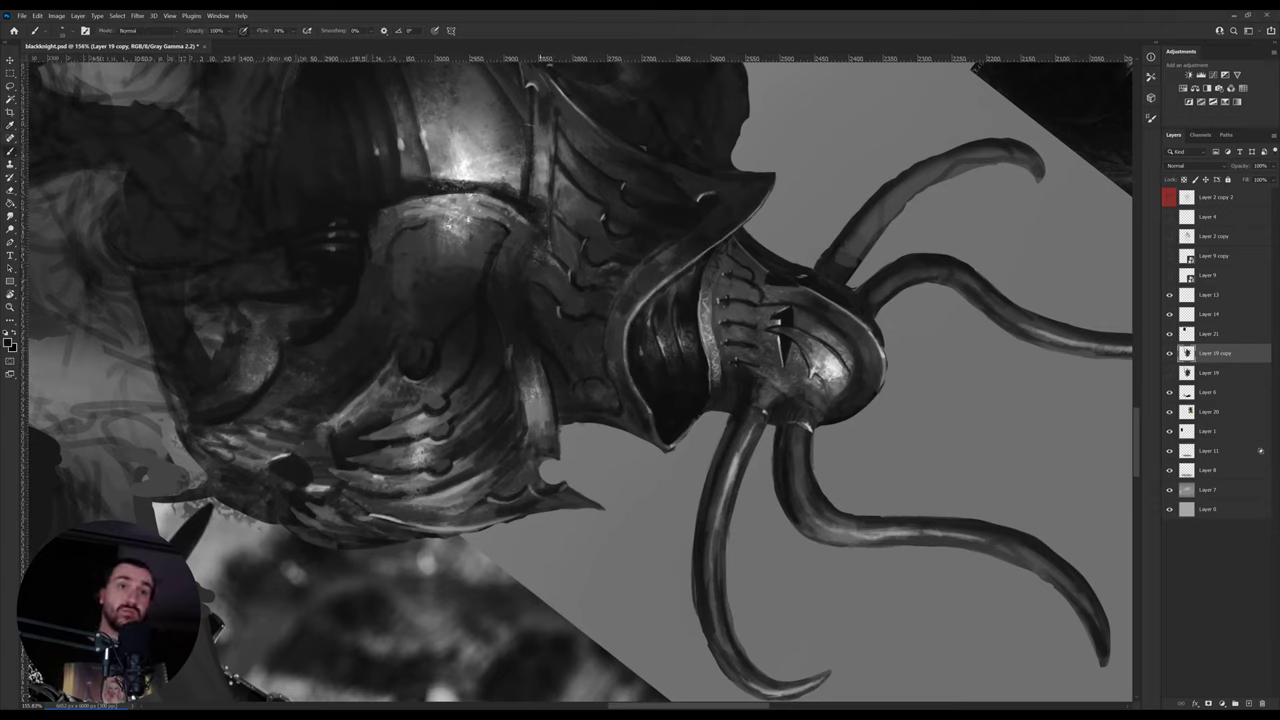
- Blend the shading where the collar base meets the shoulder plate with greys sampled around that joint
{"action": "key", "text": "z"}
{"action": "left_click_drag", "start_coordinate": [641, 446], "coordinate": [480, 452]}
{"action": "key", "text": "r"}
{"action": "left_click_drag", "start_coordinate": [712, 428], "coordinate": [729, 268]}
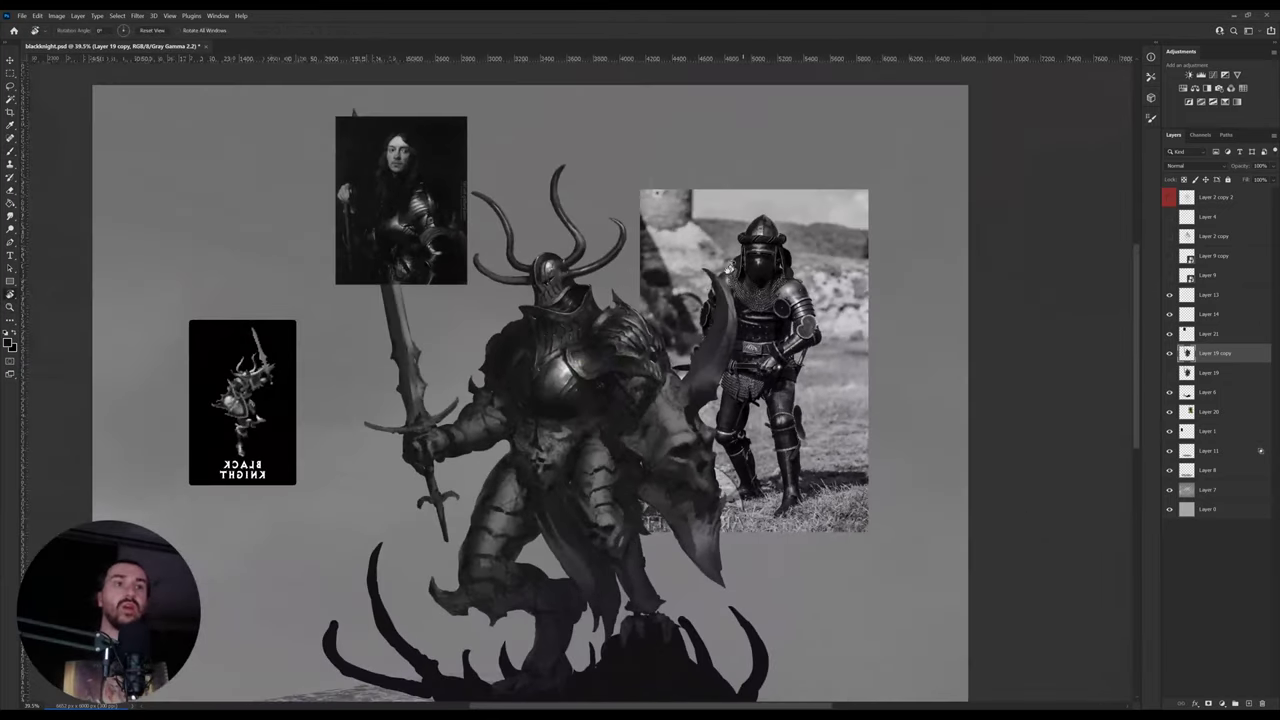
{"action": "key", "text": "z"}
{"action": "scroll", "coordinate": [637, 325], "scroll_direction": "up", "scroll_amount": 1}
{"action": "key", "text": "o"}
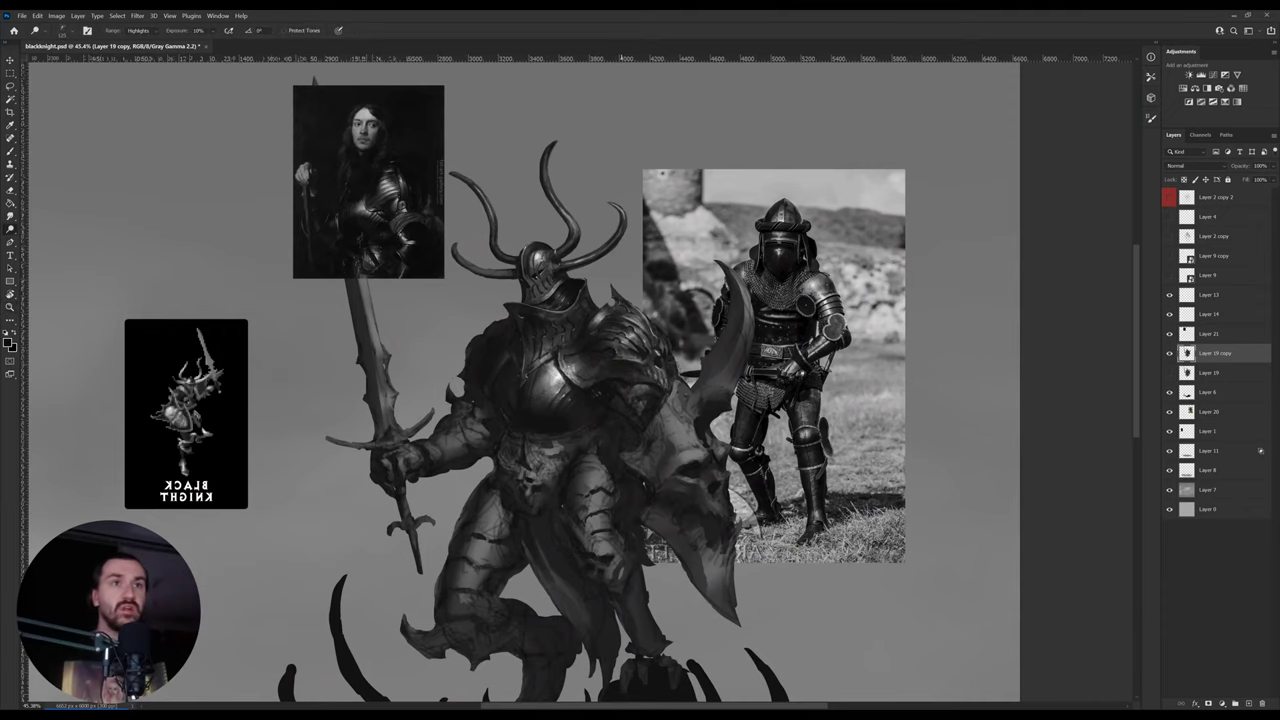
{"action": "left_click_drag", "start_coordinate": [589, 327], "coordinate": [640, 327]}
{"action": "key", "text": "b"}
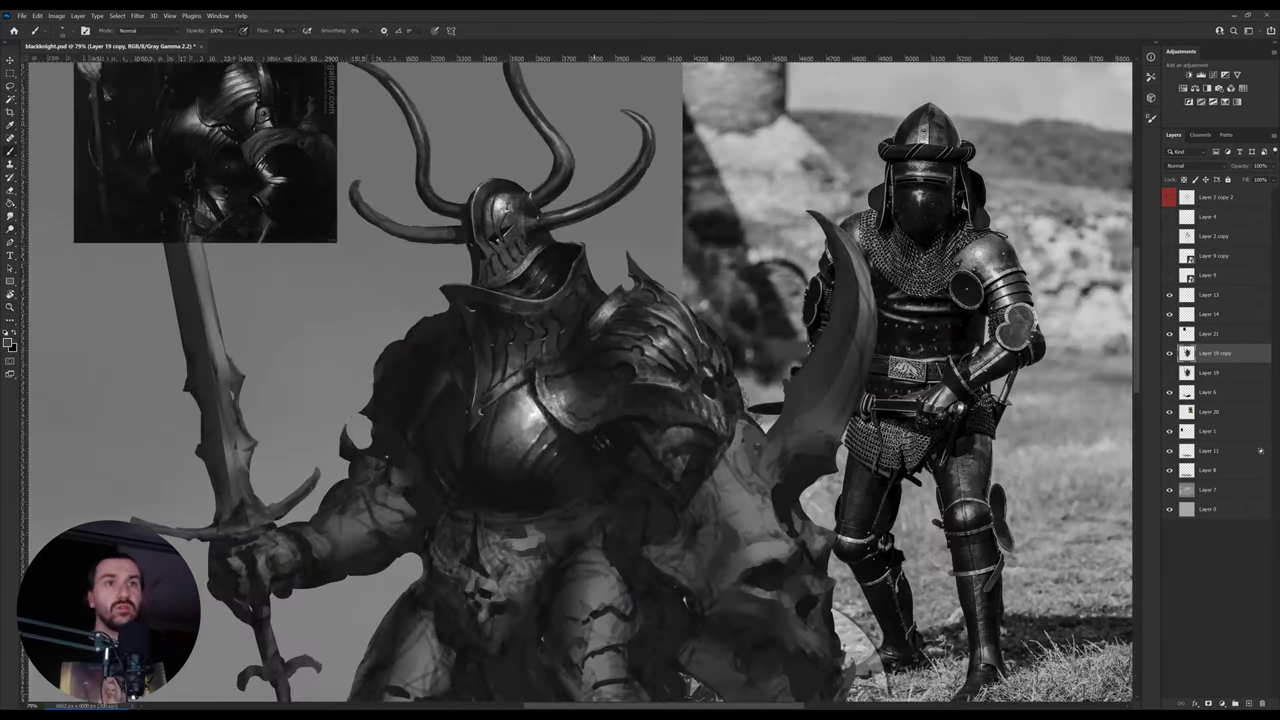
{"action": "left_click", "coordinate": [595, 320], "text": "alt"}
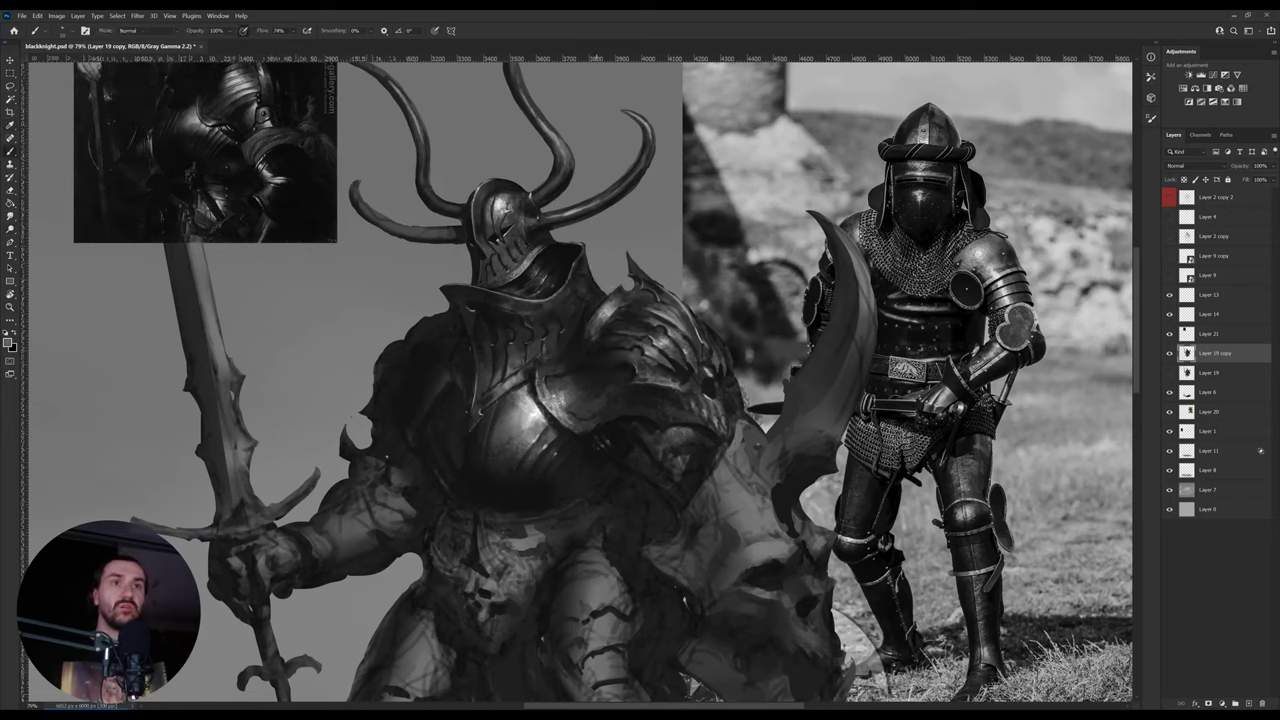
{"action": "left_click", "coordinate": [591, 346], "text": "alt"}
{"action": "left_click", "coordinate": [578, 341], "text": "alt"}
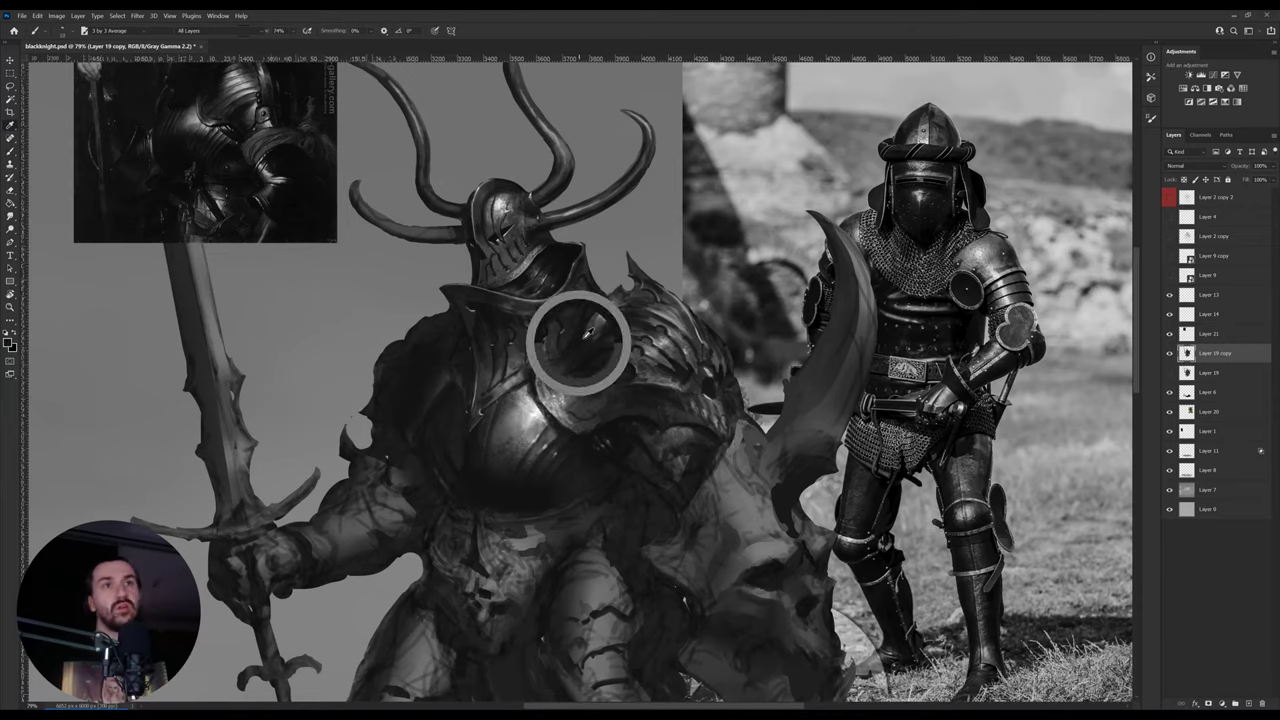
- Paint a thin light rim along the curved plate edge below the collar and deepen its shadow with sampled dark greys
{"action": "left_click_drag", "start_coordinate": [577, 323], "coordinate": [650, 323]}
{"action": "key", "text": "r"}
{"action": "mouse_move", "coordinate": [680, 377]}
{"action": "left_mouse_down"}
{"action": "mouse_move", "coordinate": [598, 498]}
{"action": "mouse_move", "coordinate": [495, 478]}
{"action": "left_mouse_up"}
{"action": "left_click", "coordinate": [578, 486], "text": "alt"}
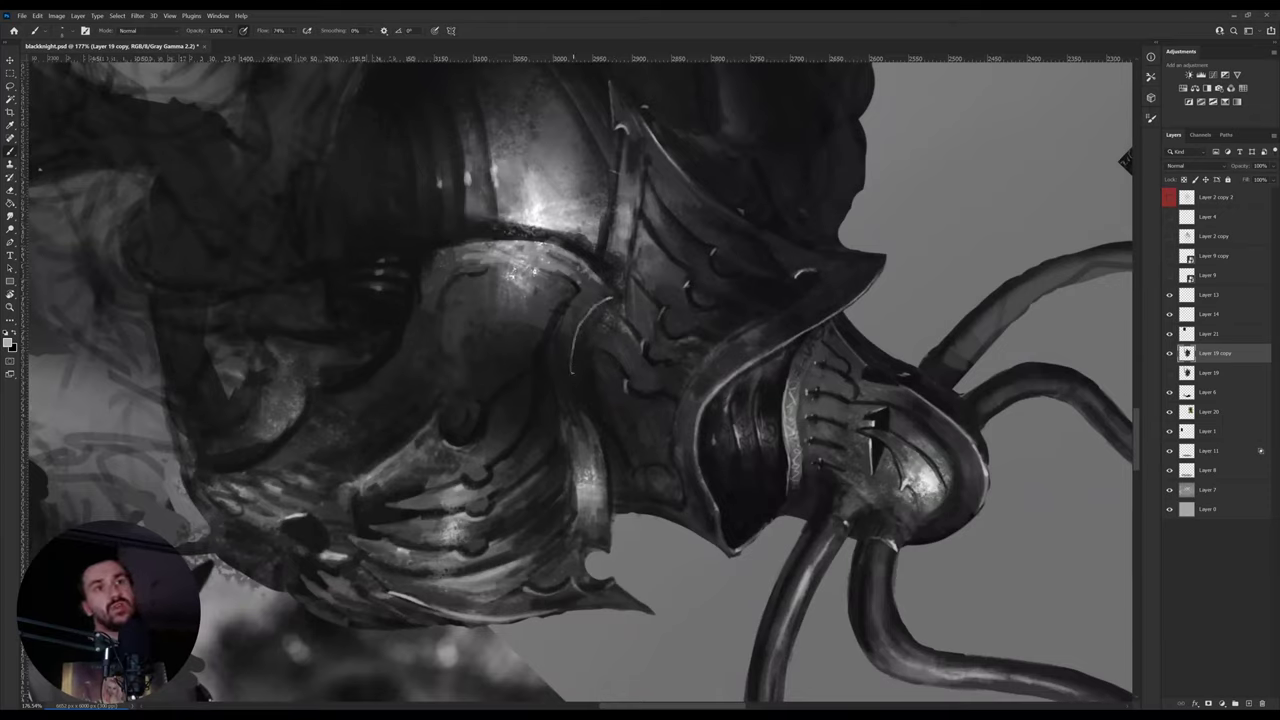
{"action": "left_click", "coordinate": [571, 316], "text": "alt"}
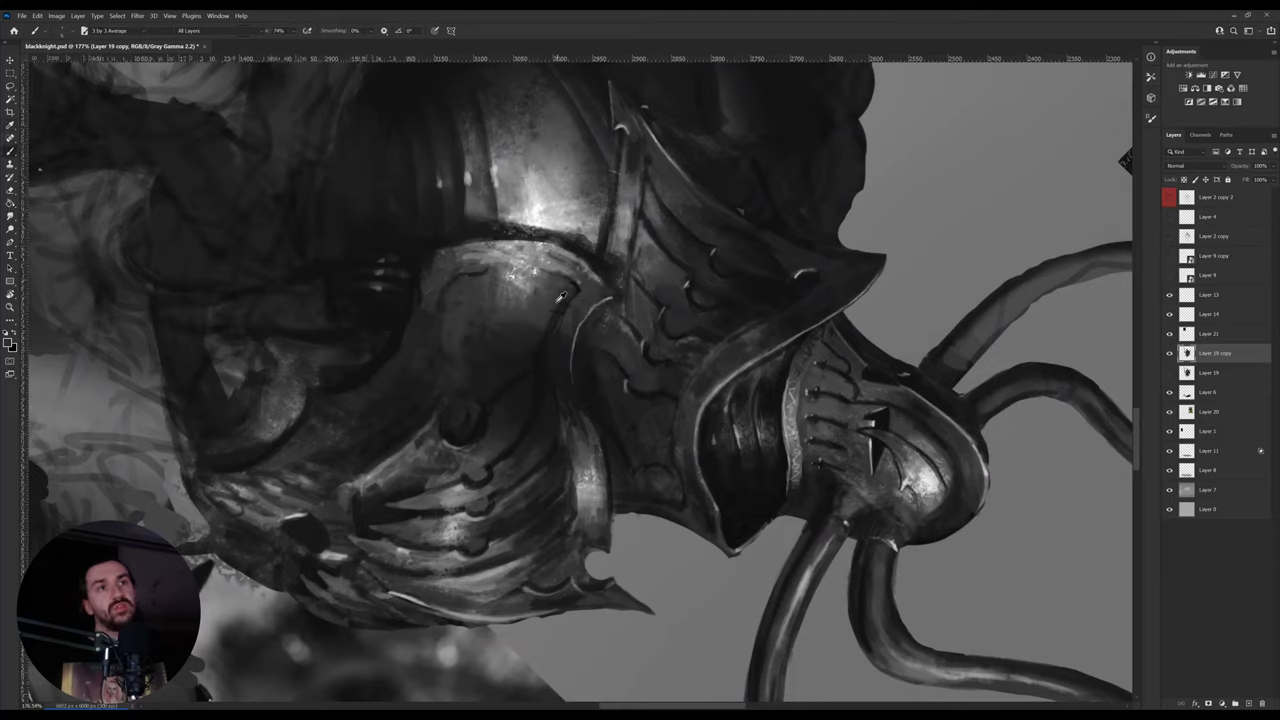
{"action": "left_click", "coordinate": [564, 328], "text": "alt"}
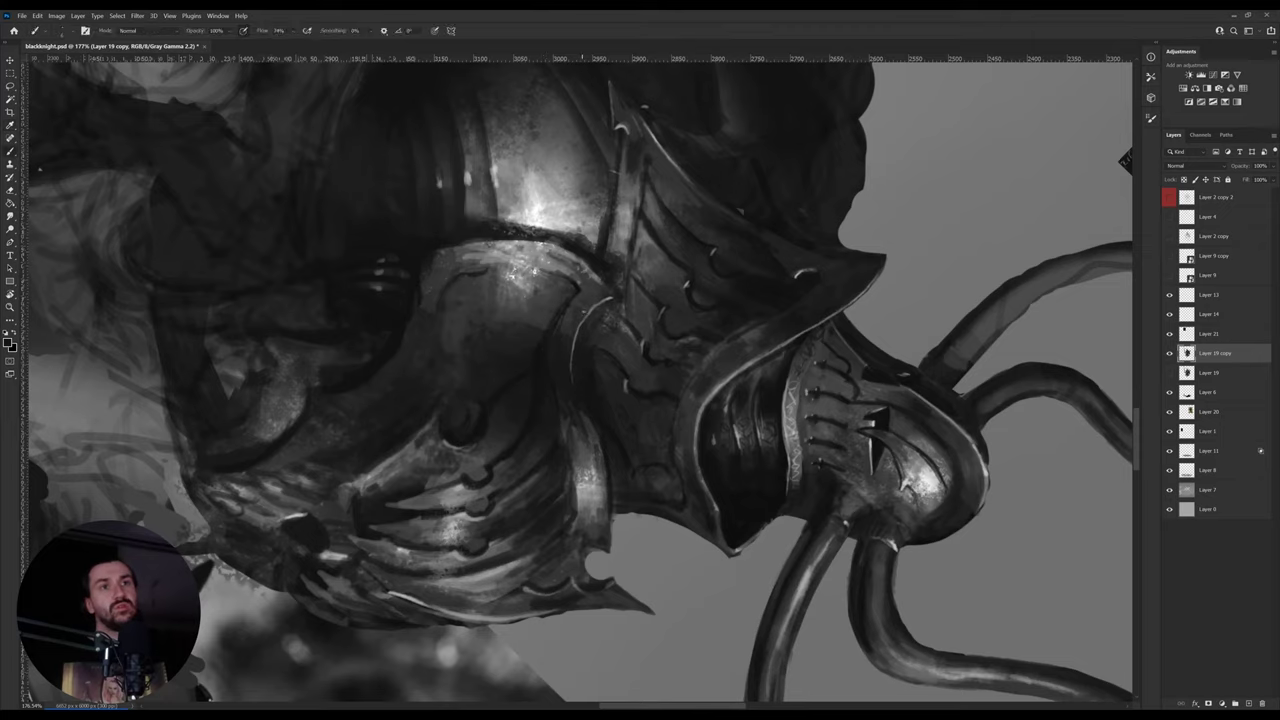
{"action": "left_click", "coordinate": [547, 340], "text": "alt"}
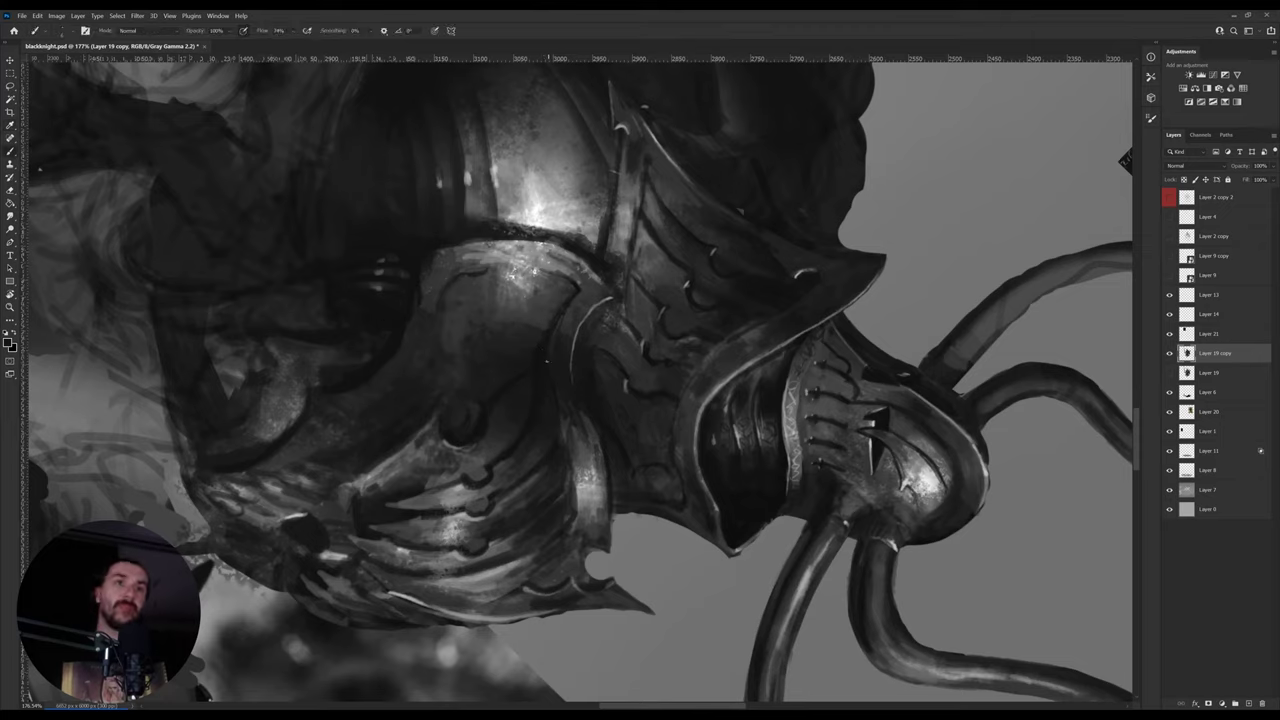
{"action": "left_click", "coordinate": [540, 357], "text": "alt"}
{"action": "left_click", "coordinate": [568, 302], "text": "alt"}
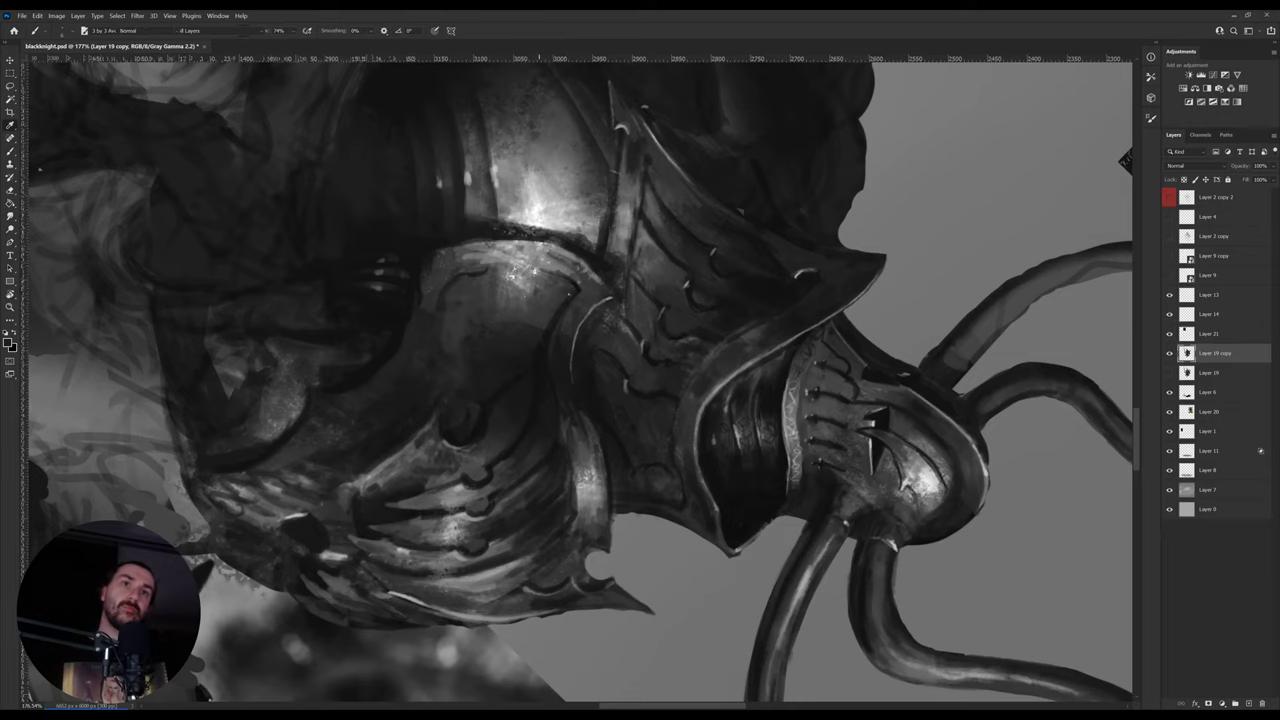
- Return to an upright view of the whole knight and save the document
{"action": "key", "text": "z"}
{"action": "left_click_drag", "start_coordinate": [608, 330], "coordinate": [520, 338]}
{"action": "key", "text": "r"}
{"action": "left_click_drag", "start_coordinate": [688, 388], "coordinate": [462, 136]}
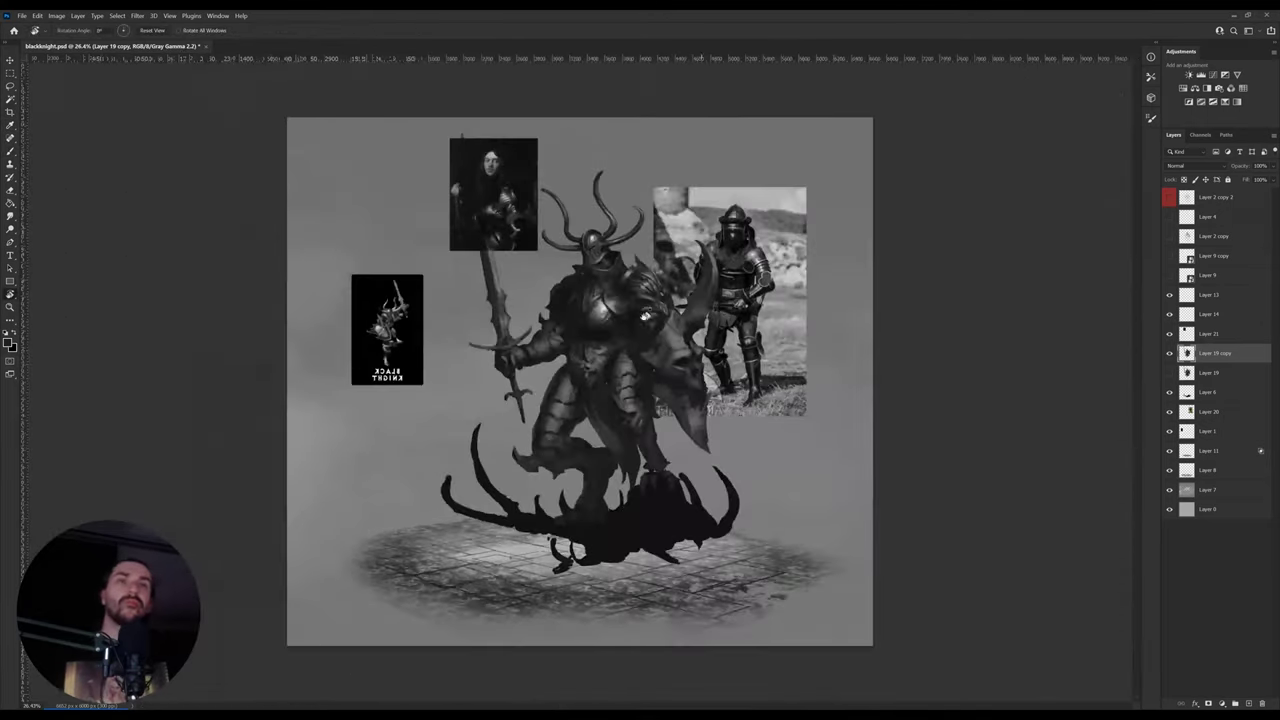
{"action": "key", "text": "z"}
{"action": "left_click_drag", "start_coordinate": [623, 299], "coordinate": [647, 300]}
{"action": "key", "text": "ctrl+s"}
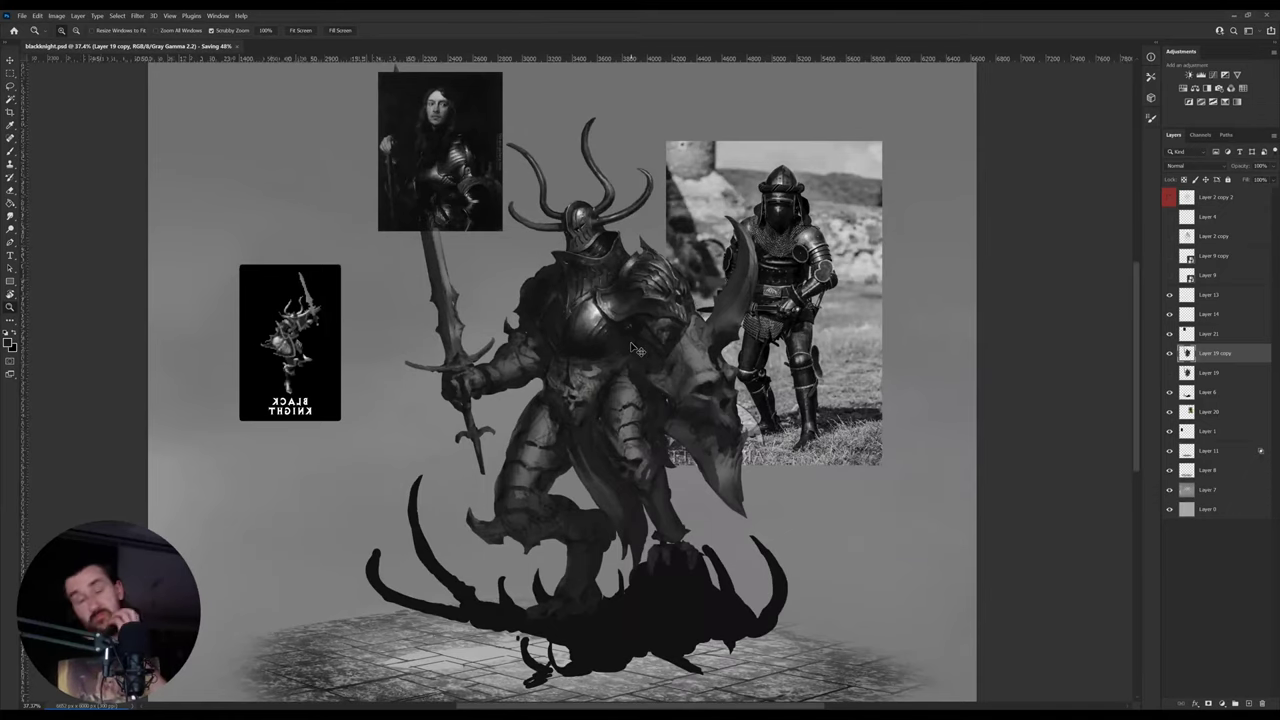
- Flip the canvas horizontally and erase the tall curved horn at the top of the shield
{"action": "key", "text": "ctrl+shift+h"}
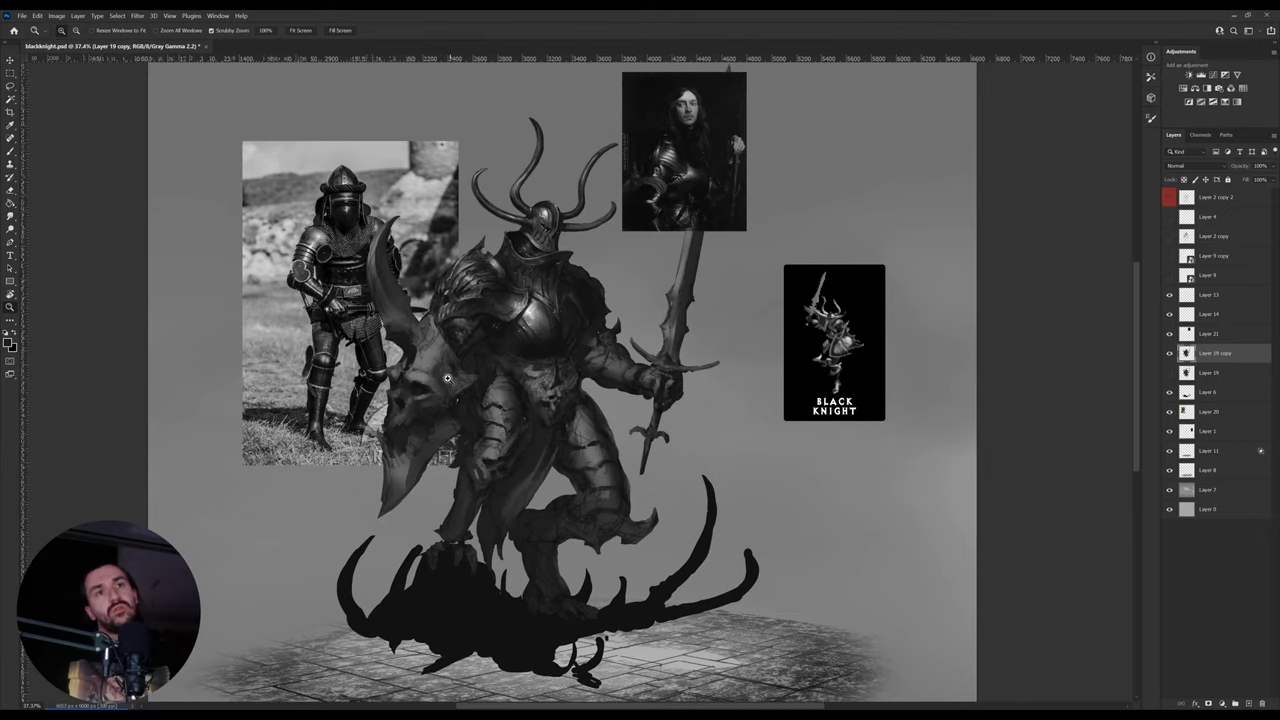
{"action": "mouse_move", "coordinate": [420, 336]}
{"action": "left_mouse_down"}
{"action": "mouse_move", "coordinate": [474, 351]}
{"action": "mouse_move", "coordinate": [460, 305]}
{"action": "mouse_move", "coordinate": [456, 332]}
{"action": "mouse_move", "coordinate": [462, 300]}
{"action": "mouse_move", "coordinate": [445, 270]}
{"action": "left_mouse_up"}
{"action": "key", "text": "e"}
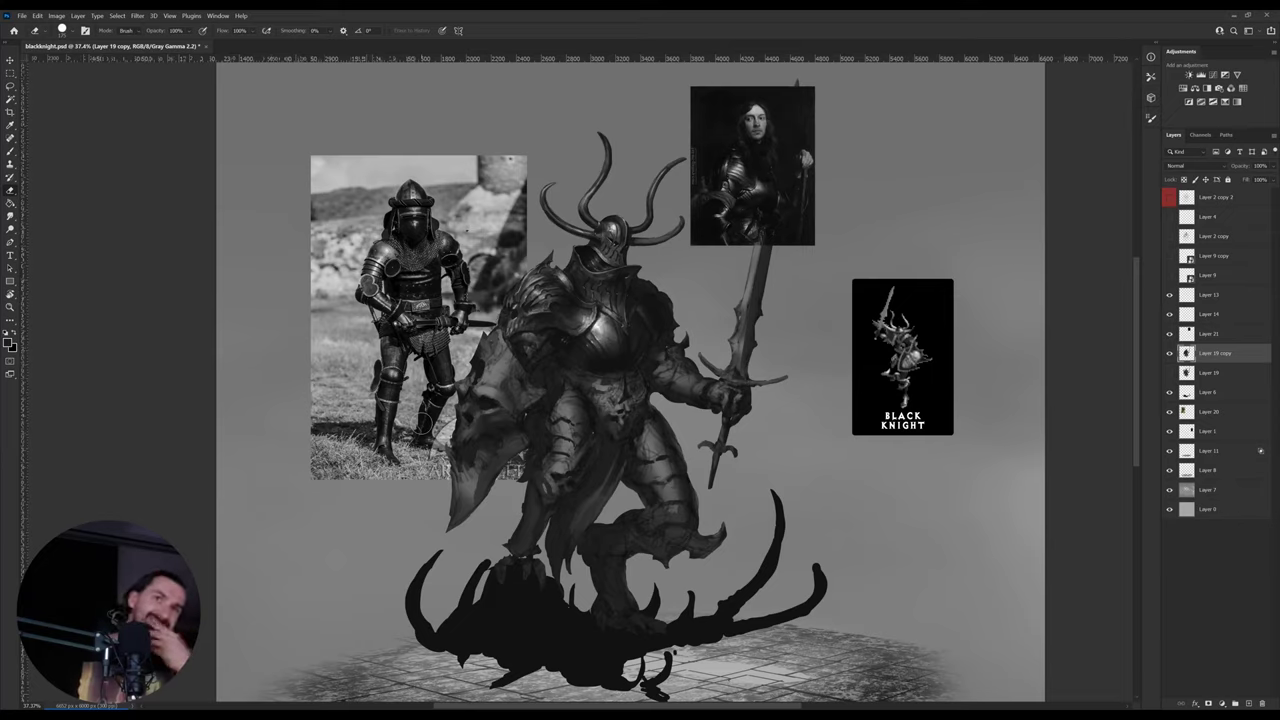
- Move the standing armour reference photo to the canvas's upper-left area and erase leftover marks above the shield on the knight layer
{"action": "key", "text": "v"}
{"action": "left_click_drag", "start_coordinate": [396, 346], "coordinate": [296, 273]}
{"action": "left_click", "coordinate": [527, 358], "text": "ctrl"}
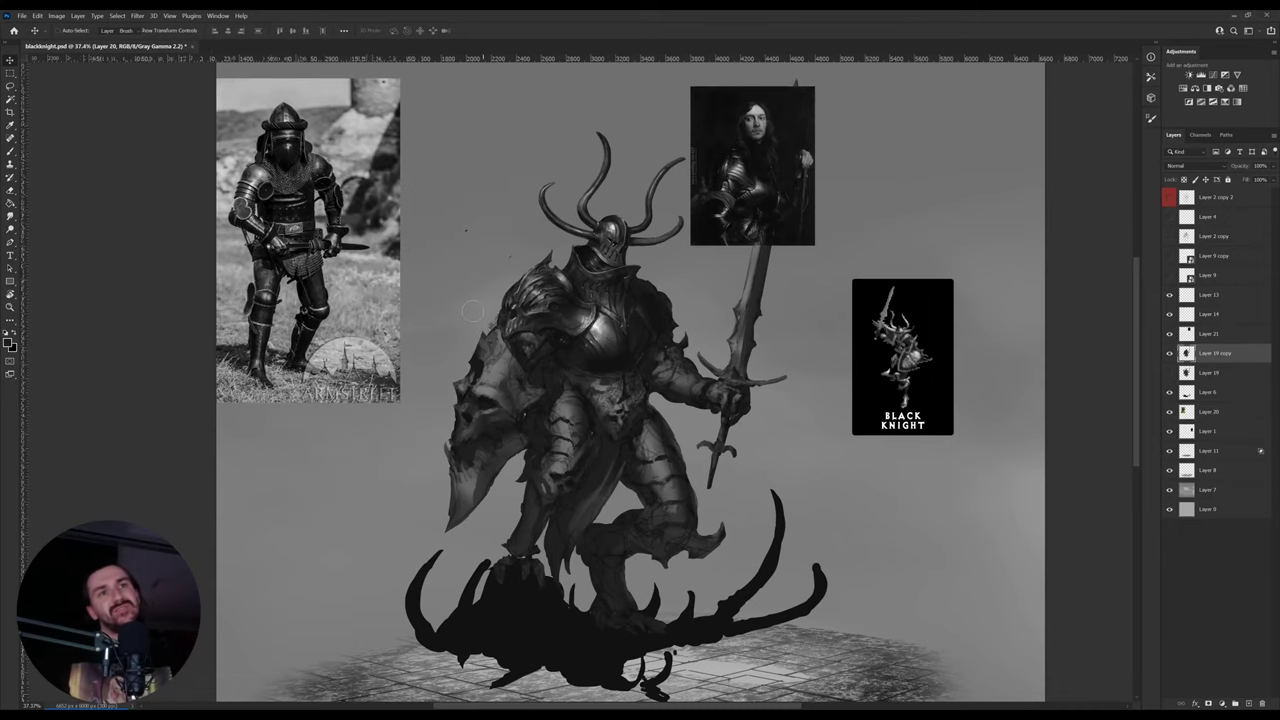
{"action": "key", "text": "e"}
{"action": "left_click_drag", "start_coordinate": [476, 309], "coordinate": [476, 288]}
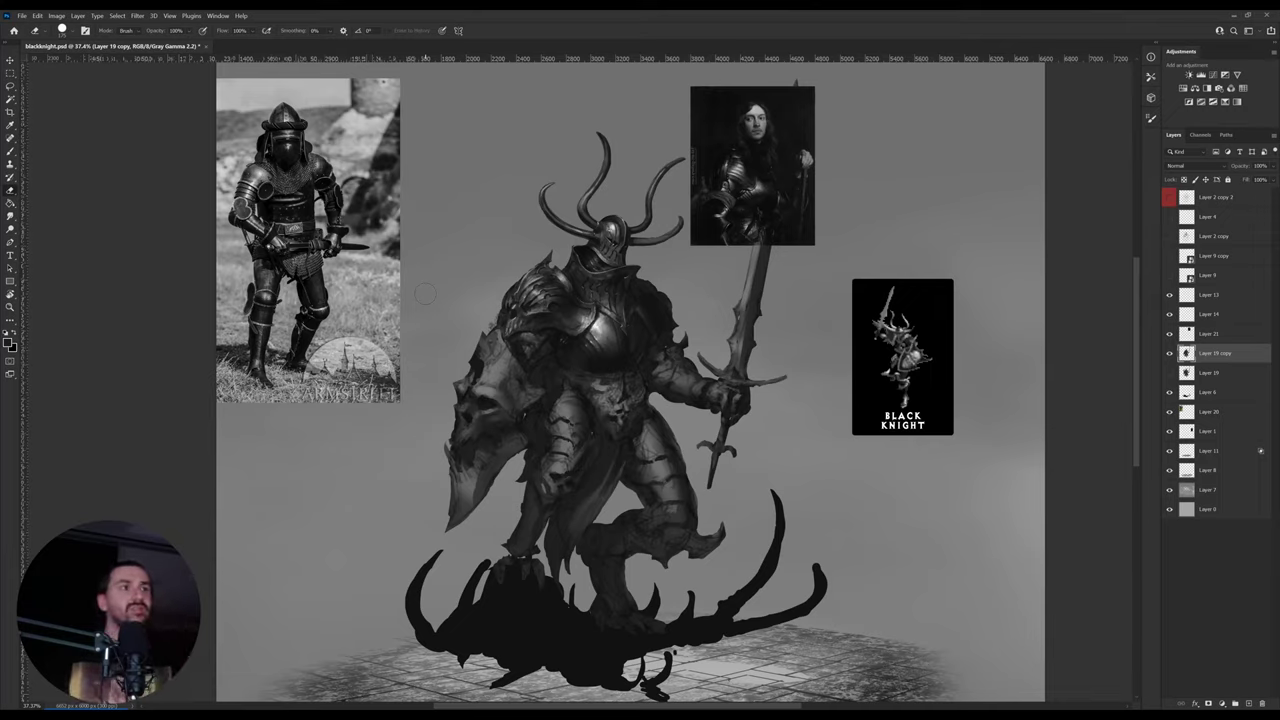
- Add a new layer above the knight and set a vertical paint symmetry axis through the Black Knight reference beside the sword
{"action": "left_click", "coordinate": [1249, 704]}
{"action": "left_click_drag", "start_coordinate": [776, 400], "coordinate": [736, 401]}
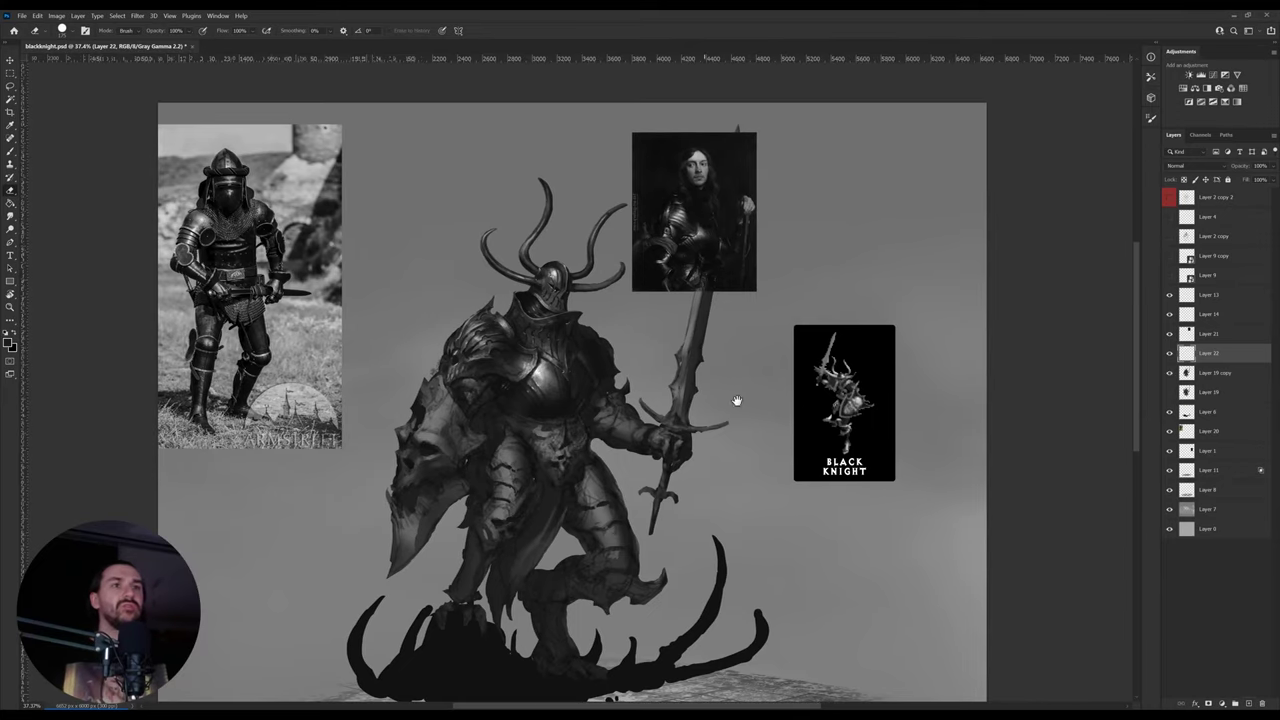
{"action": "key", "text": "b"}
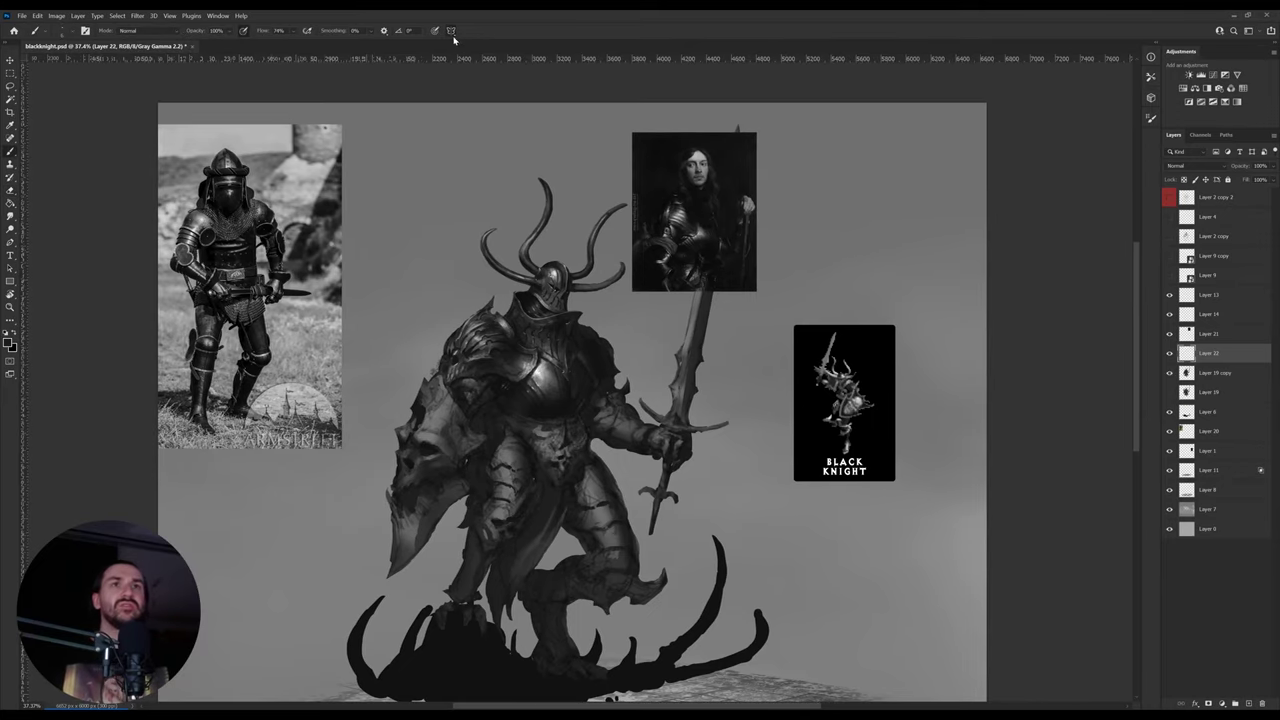
{"action": "left_click", "coordinate": [479, 64]}
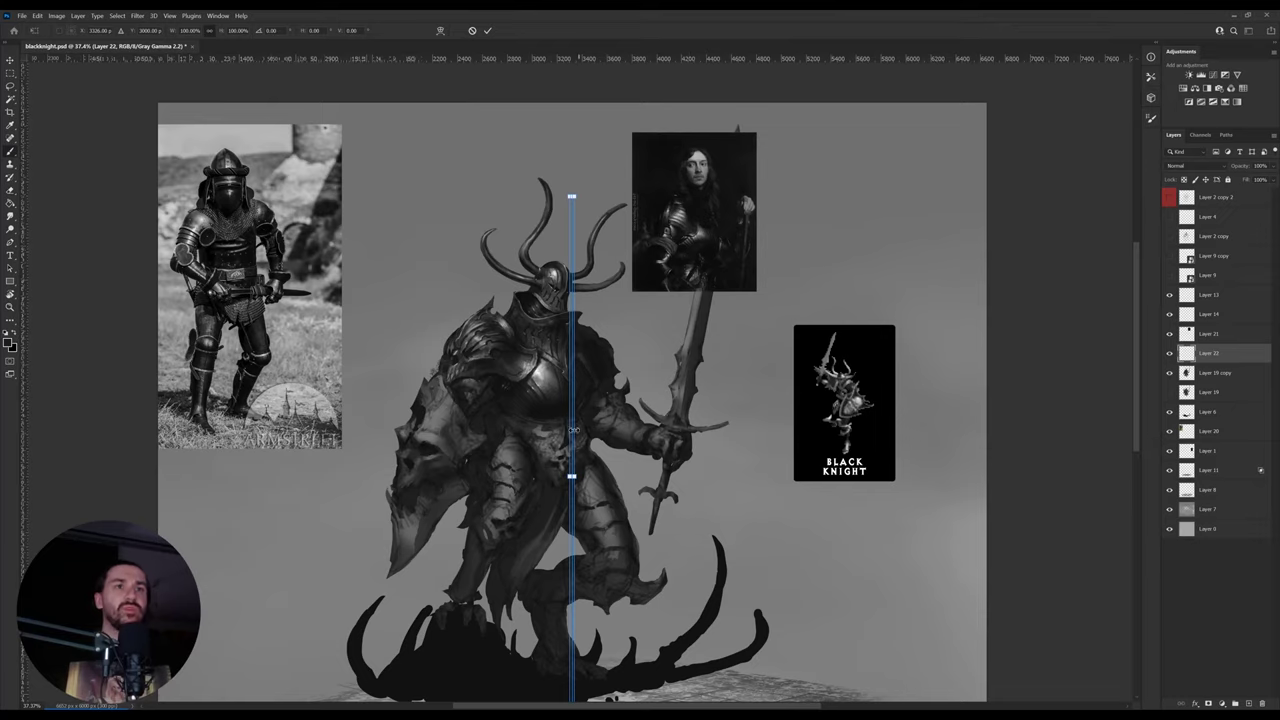
{"action": "left_click_drag", "start_coordinate": [577, 430], "coordinate": [860, 430]}
{"action": "key", "text": "Return"}
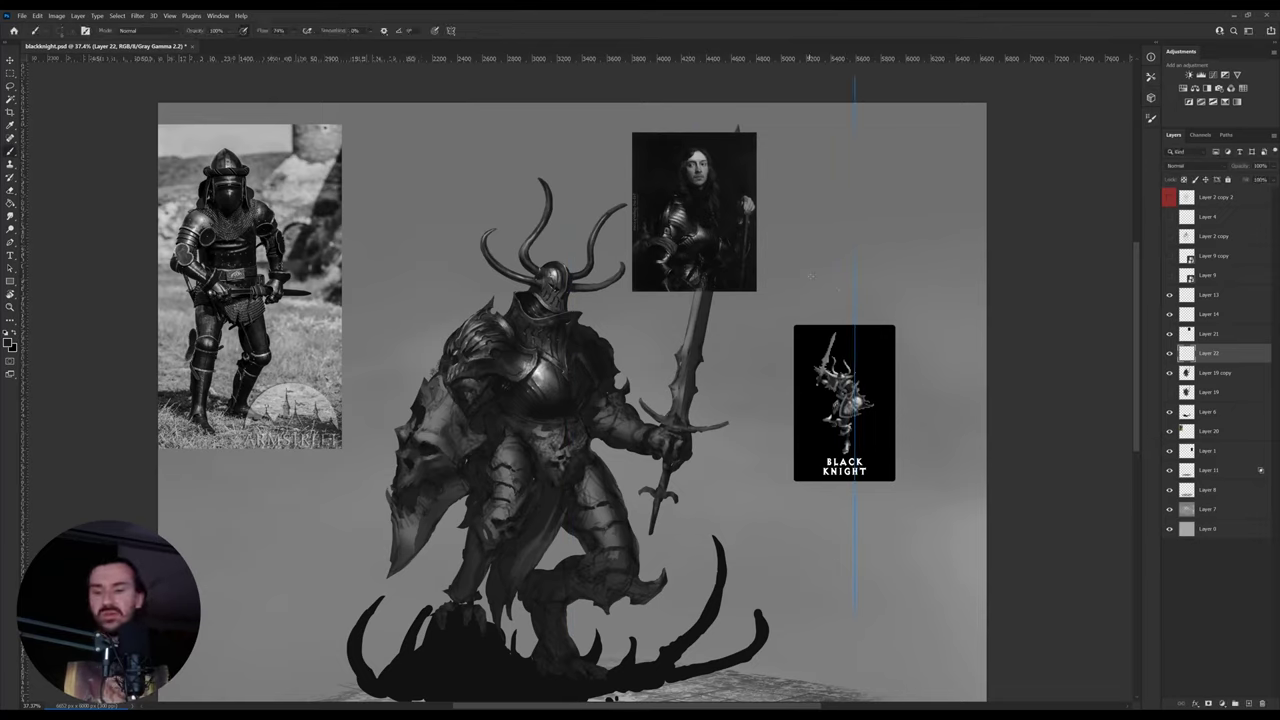
- Sketch a mirrored, pointed shield outline in black above the Black Knight reference and turn paint symmetry off
{"action": "key", "text": "d"}
{"action": "key", "text": "x"}
{"action": "key", "text": "x"}
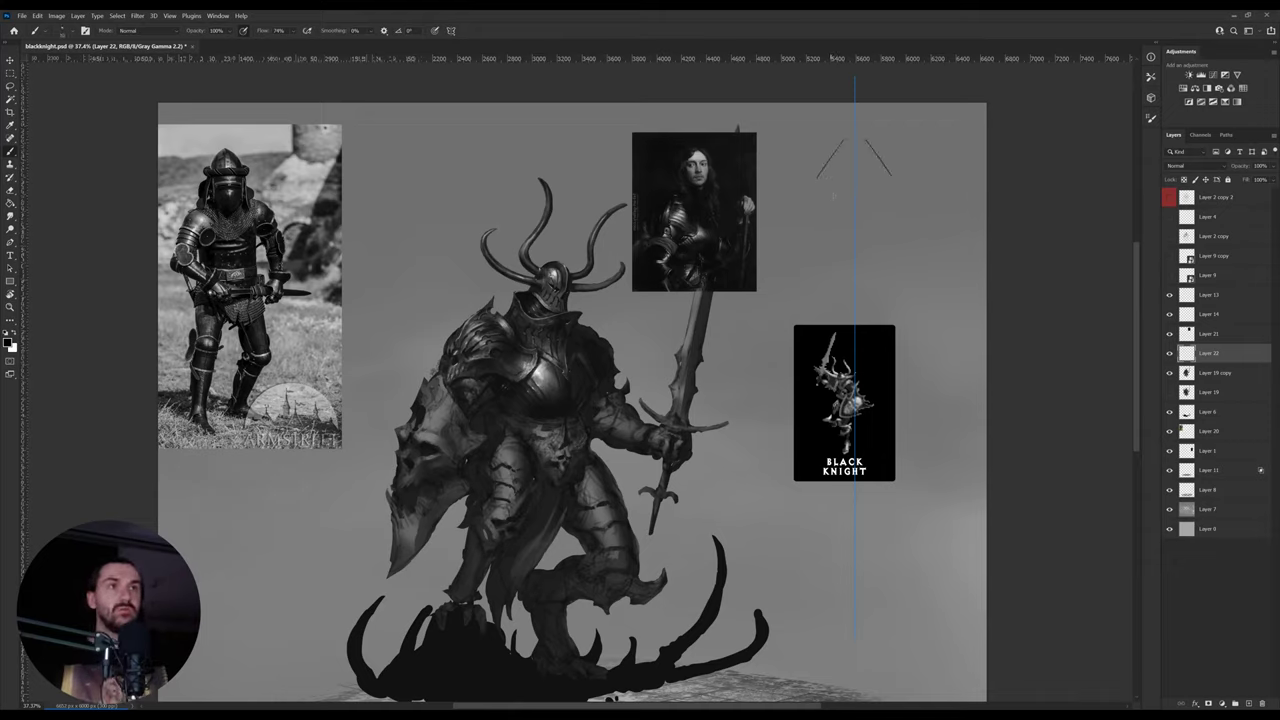
{"action": "left_click_drag", "start_coordinate": [845, 138], "coordinate": [810, 182]}
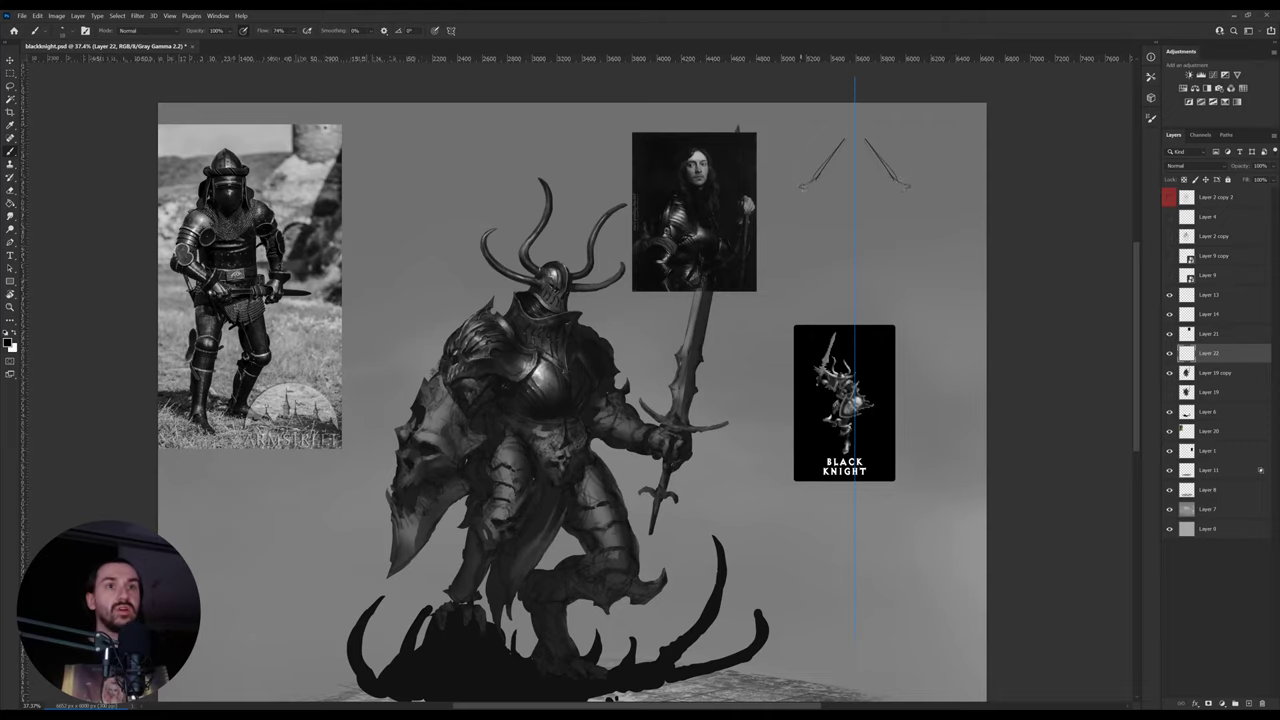
{"action": "left_click_drag", "start_coordinate": [822, 242], "coordinate": [846, 286]}
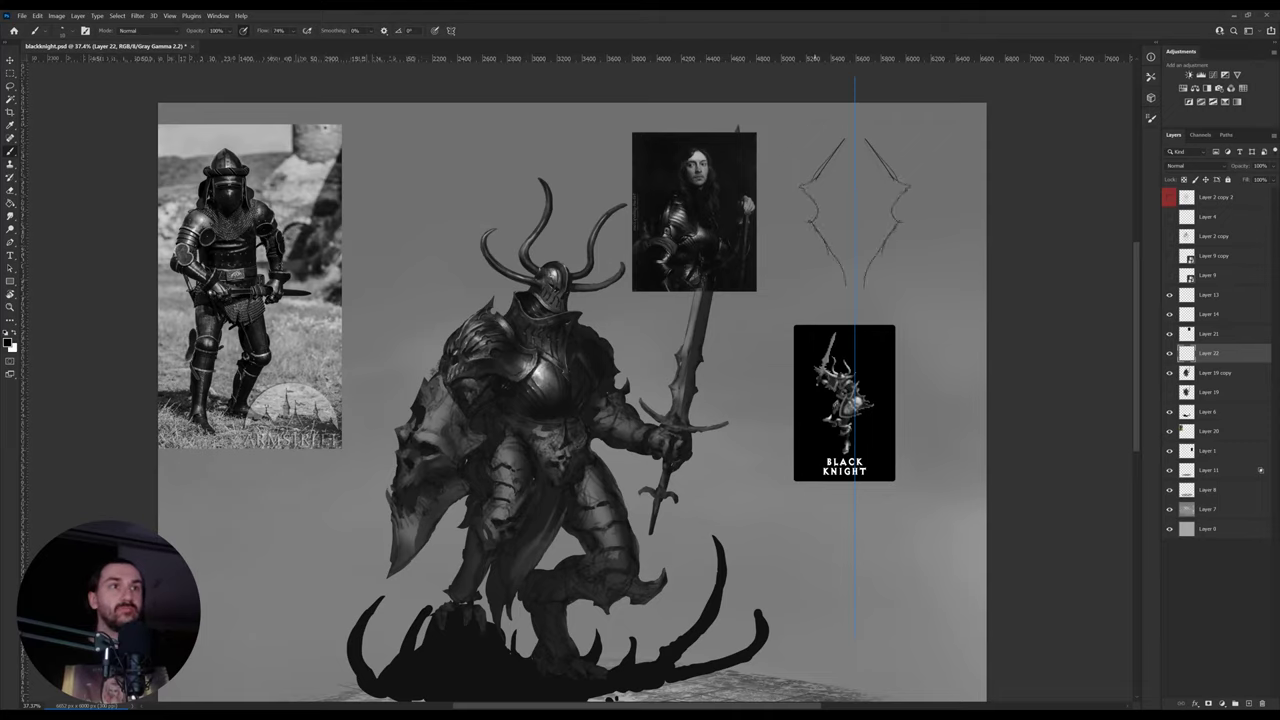
{"action": "left_click_drag", "start_coordinate": [821, 240], "coordinate": [855, 316]}
{"action": "left_click_drag", "start_coordinate": [833, 265], "coordinate": [853, 311]}
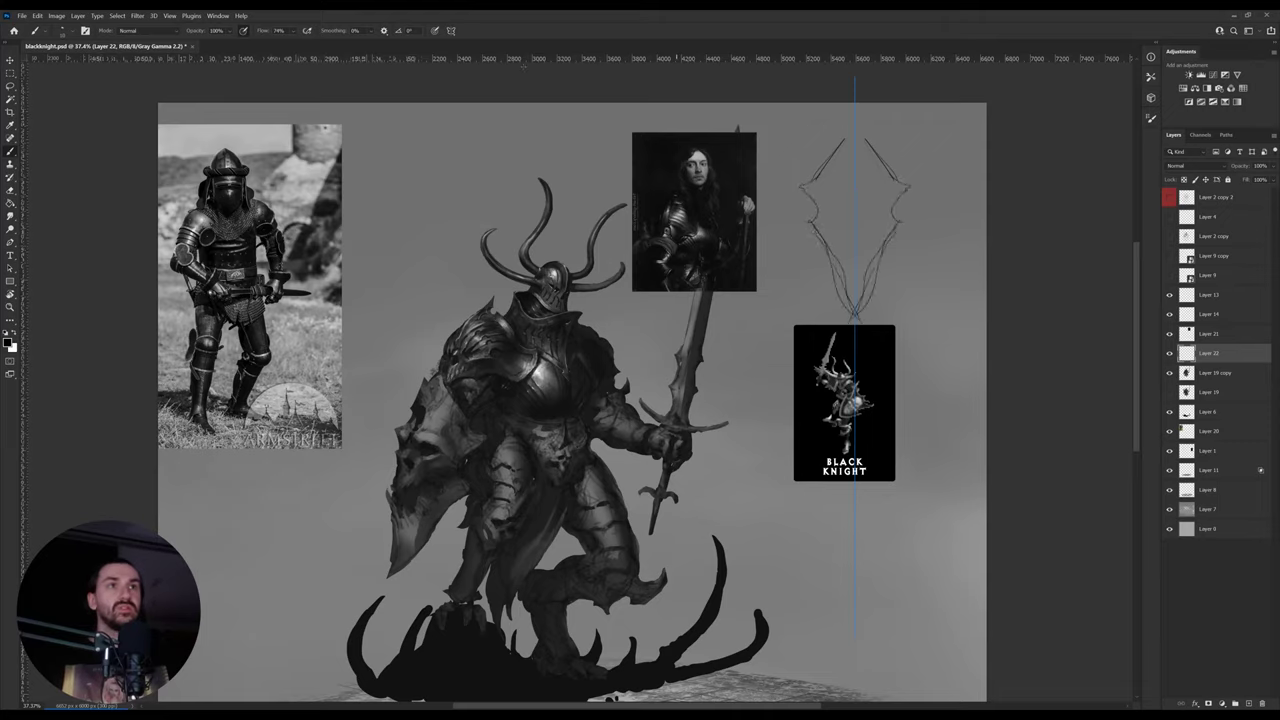
{"action": "left_click", "coordinate": [466, 45]}
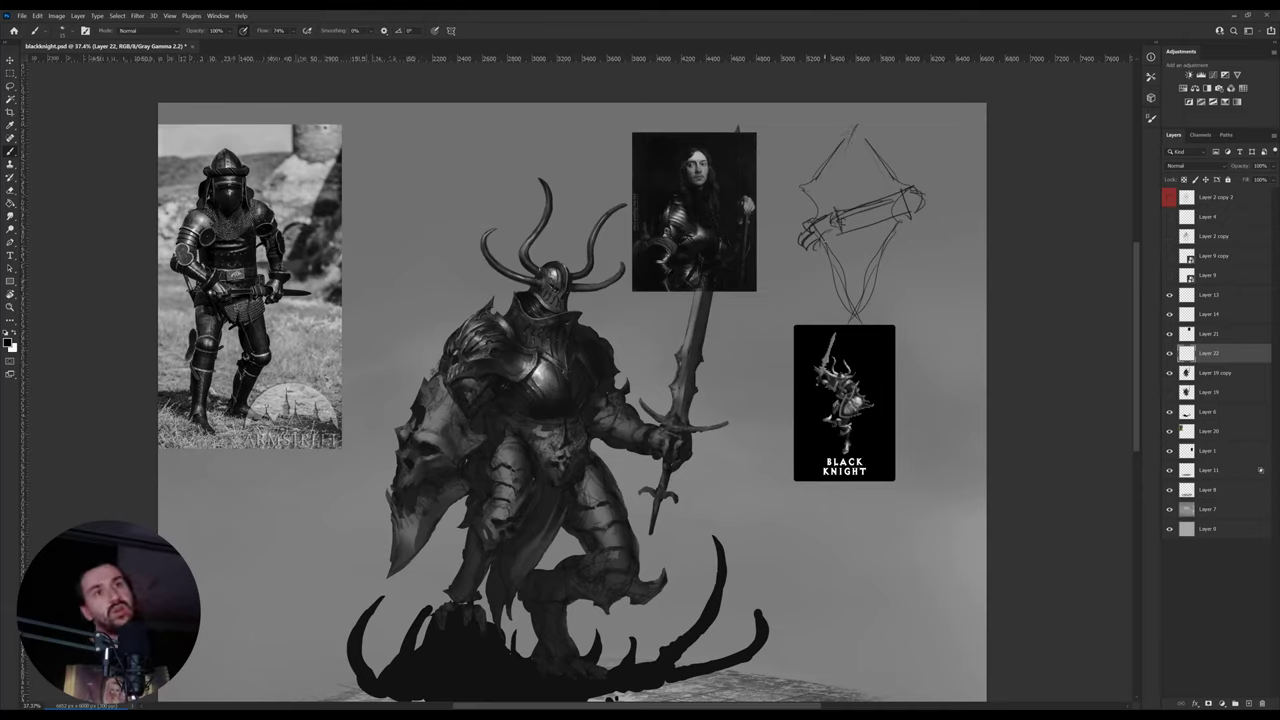
- Erase the diagonal bar across the shield sketch and draw a rough face design inside the outline
{"action": "key", "text": "e"}
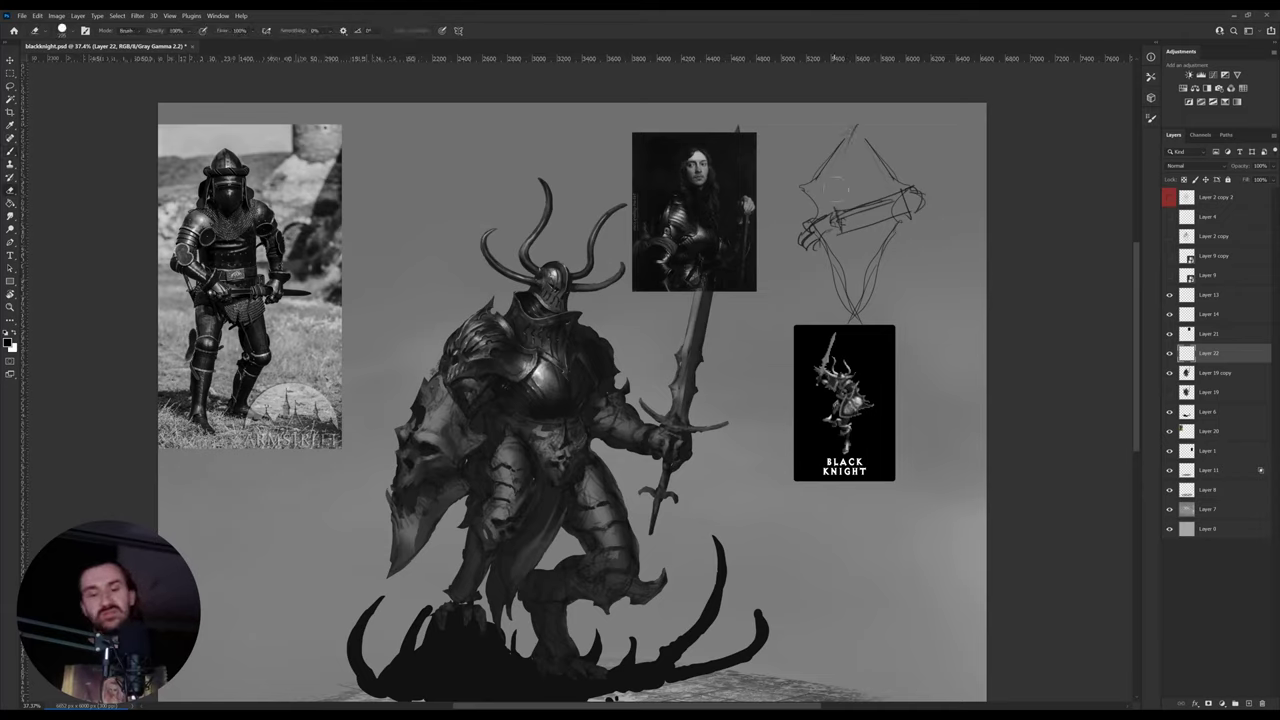
{"action": "left_click_drag", "start_coordinate": [850, 229], "coordinate": [867, 222]}
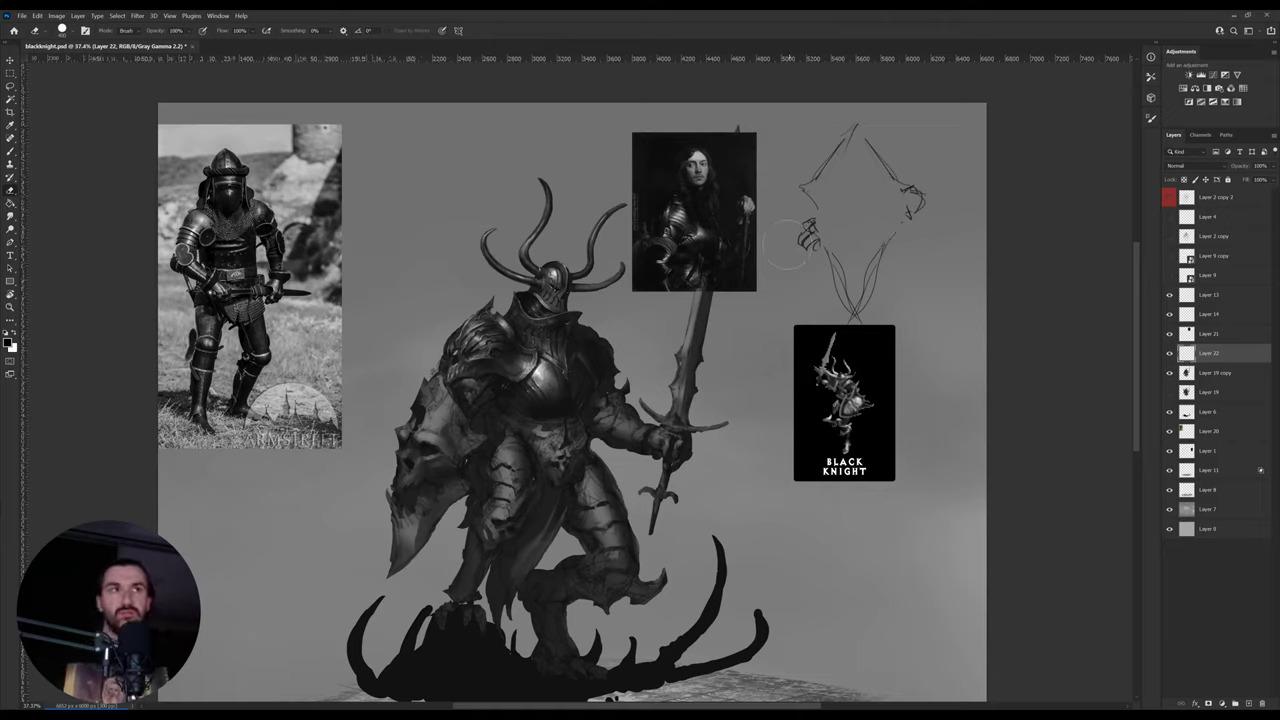
{"action": "key", "text": "b"}
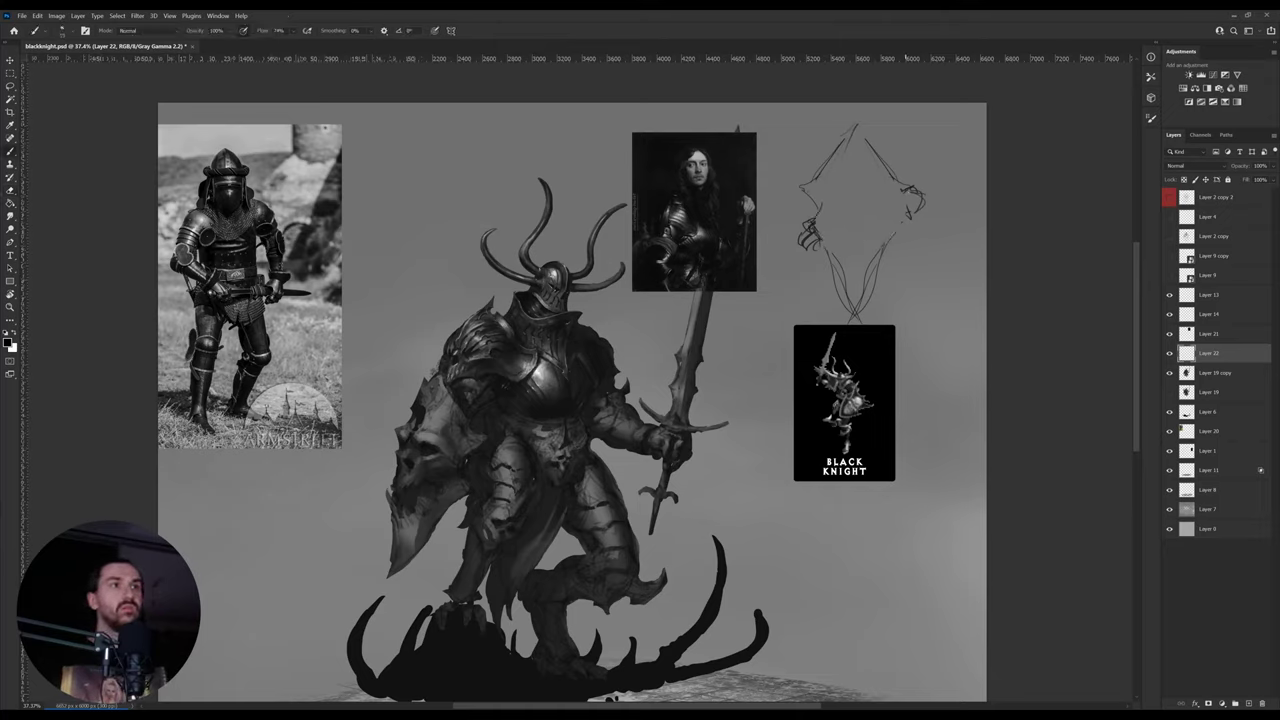
{"action": "left_click_drag", "start_coordinate": [898, 192], "coordinate": [906, 216]}
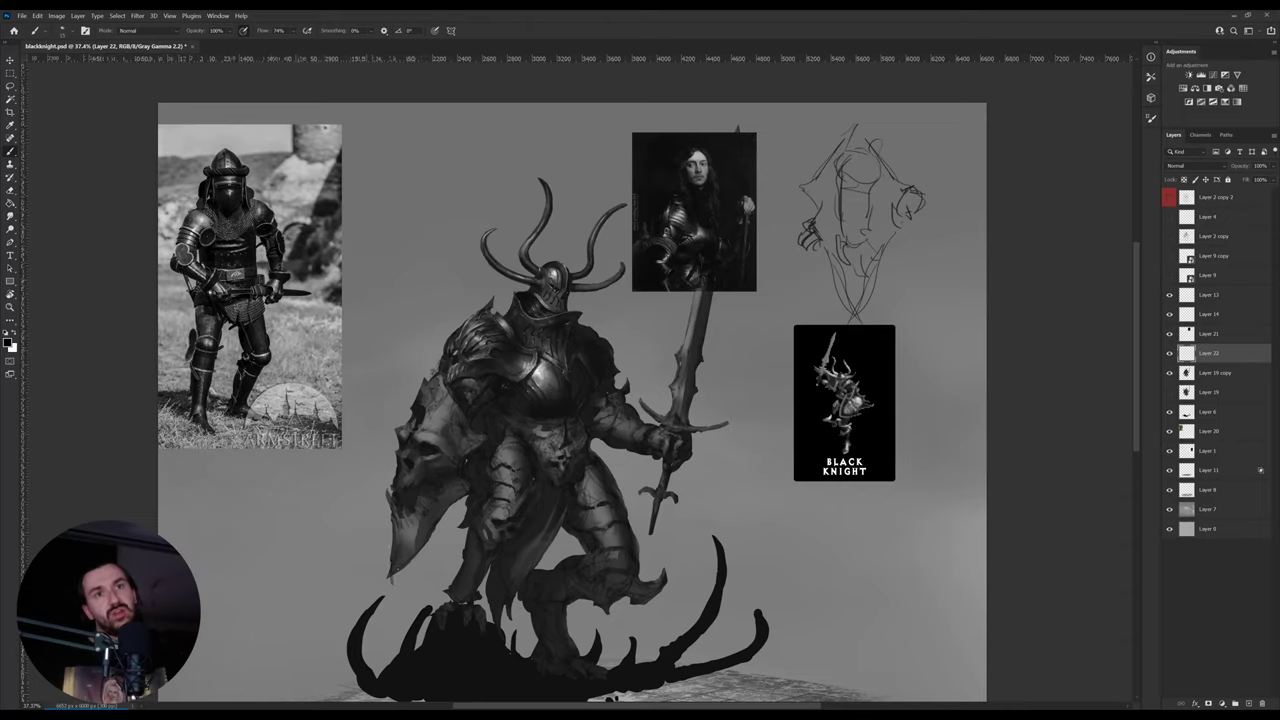
{"action": "key", "text": "l"}
{"action": "mouse_move", "coordinate": [425, 560]}
{"action": "left_mouse_down"}
{"action": "mouse_move", "coordinate": [406, 586]}
{"action": "mouse_move", "coordinate": [360, 537]}
{"action": "mouse_move", "coordinate": [384, 401]}
{"action": "mouse_move", "coordinate": [417, 370]}
{"action": "mouse_move", "coordinate": [444, 375]}
{"action": "mouse_move", "coordinate": [474, 442]}
{"action": "mouse_move", "coordinate": [490, 440]}
{"action": "mouse_move", "coordinate": [472, 476]}
{"action": "mouse_move", "coordinate": [459, 510]}
{"action": "left_mouse_up"}
{"action": "key", "text": "ctrl+t"}
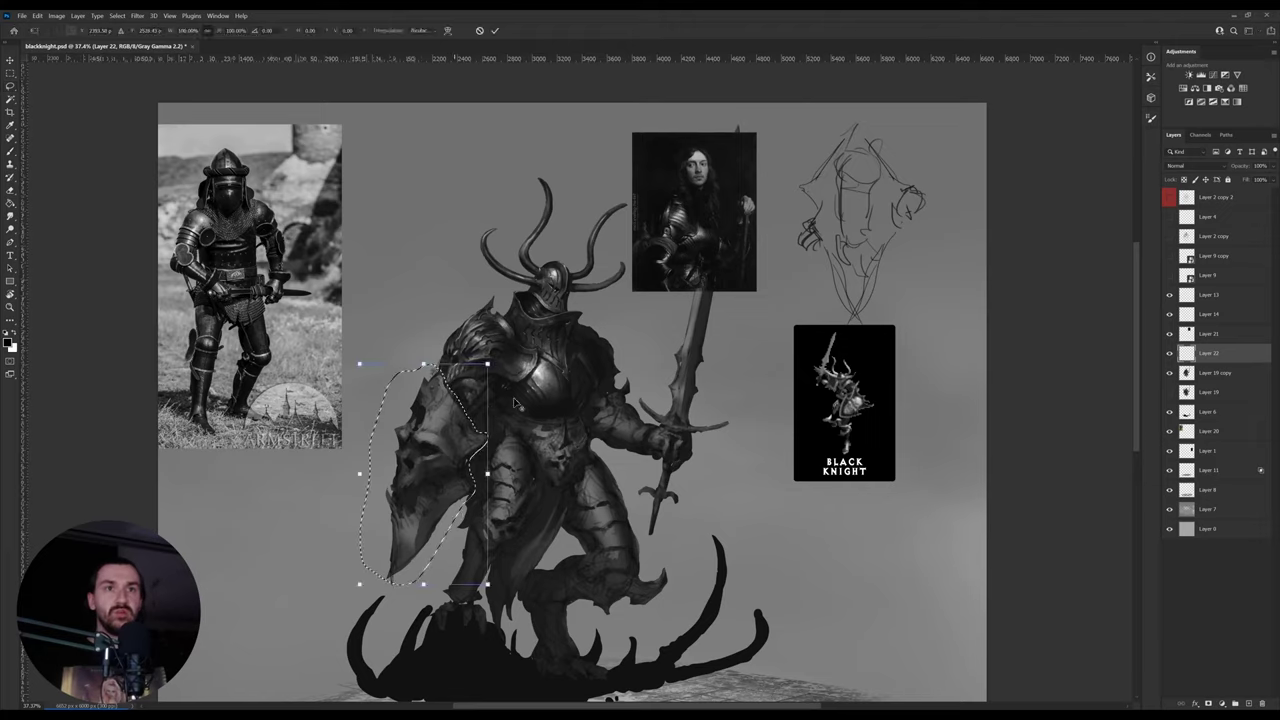
{"action": "left_click_drag", "start_coordinate": [452, 424], "coordinate": [458, 427]}
{"action": "left_click_drag", "start_coordinate": [570, 402], "coordinate": [562, 386]}
{"action": "key", "text": "Return"}
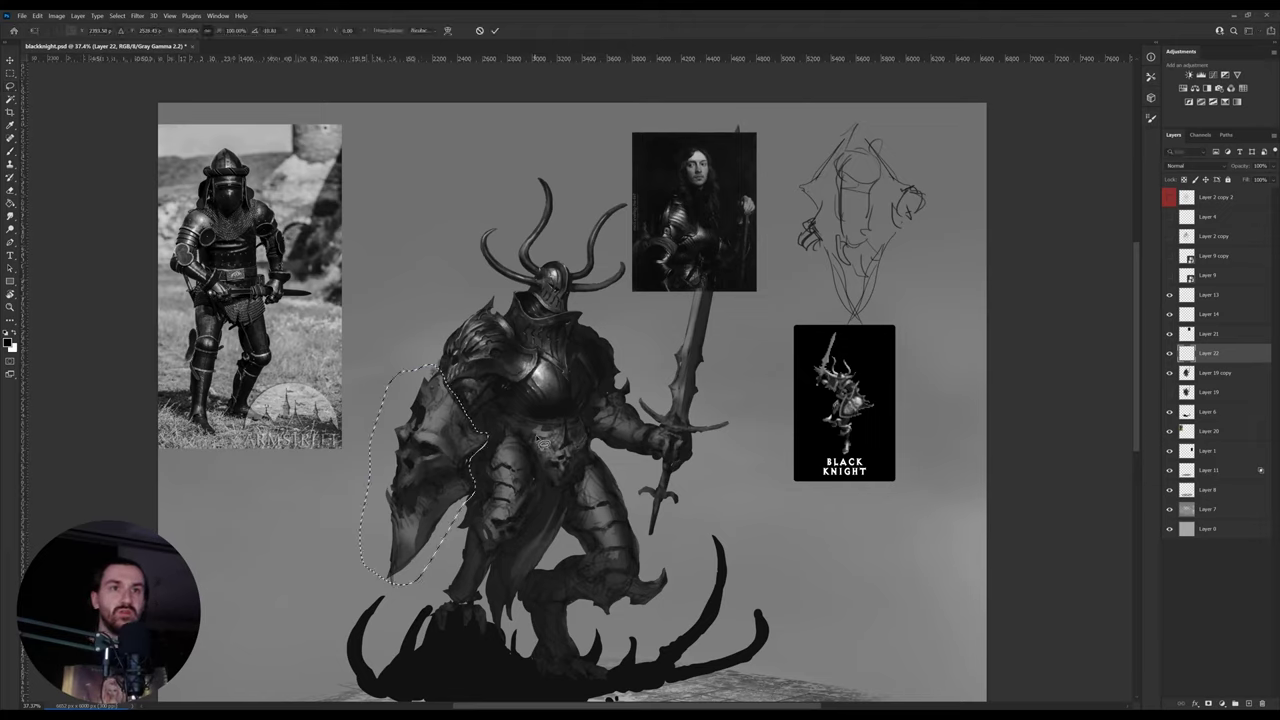
{"action": "mouse_move", "coordinate": [405, 607]}
{"action": "left_mouse_down"}
{"action": "mouse_move", "coordinate": [364, 526]}
{"action": "mouse_move", "coordinate": [414, 354]}
{"action": "mouse_move", "coordinate": [475, 545]}
{"action": "left_mouse_up"}
{"action": "key", "text": "ctrl+d"}
- Cut the painted shield out of the Layer 19 copy layer and paste it in place on its own layer
{"action": "key", "text": "v"}
{"action": "left_click", "coordinate": [447, 480], "text": "ctrl"}
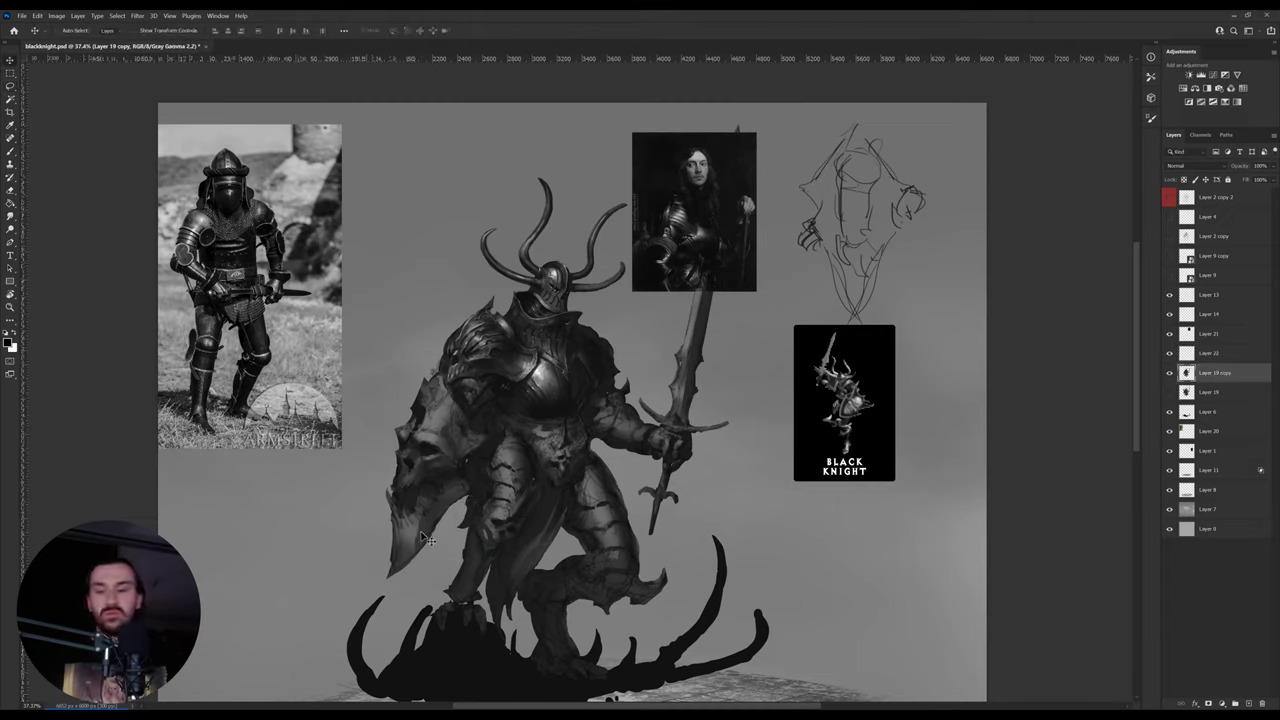
{"action": "key", "text": "l"}
{"action": "mouse_move", "coordinate": [415, 585]}
{"action": "left_mouse_down"}
{"action": "mouse_move", "coordinate": [347, 517]}
{"action": "mouse_move", "coordinate": [387, 356]}
{"action": "mouse_move", "coordinate": [427, 360]}
{"action": "mouse_move", "coordinate": [487, 442]}
{"action": "mouse_move", "coordinate": [456, 528]}
{"action": "left_mouse_up"}
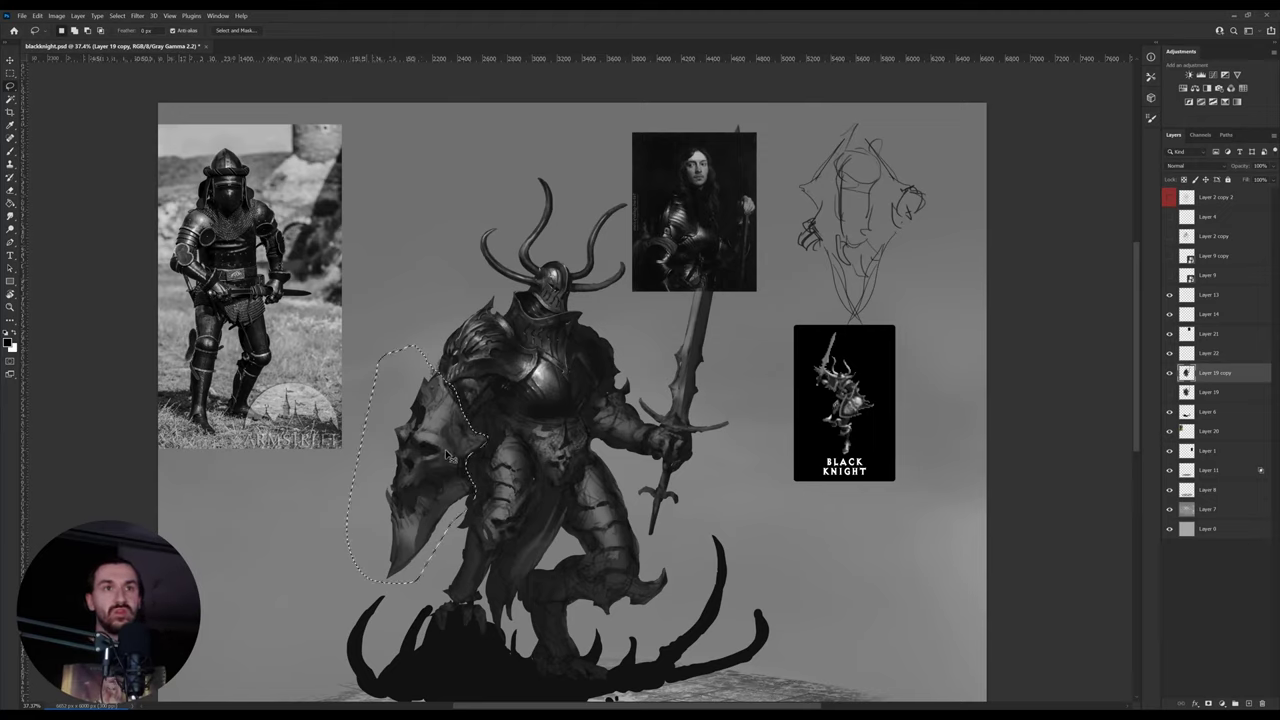
{"action": "key", "text": "ctrl+t"}
{"action": "key", "text": "Escape"}
{"action": "key", "text": "ctrl+x"}
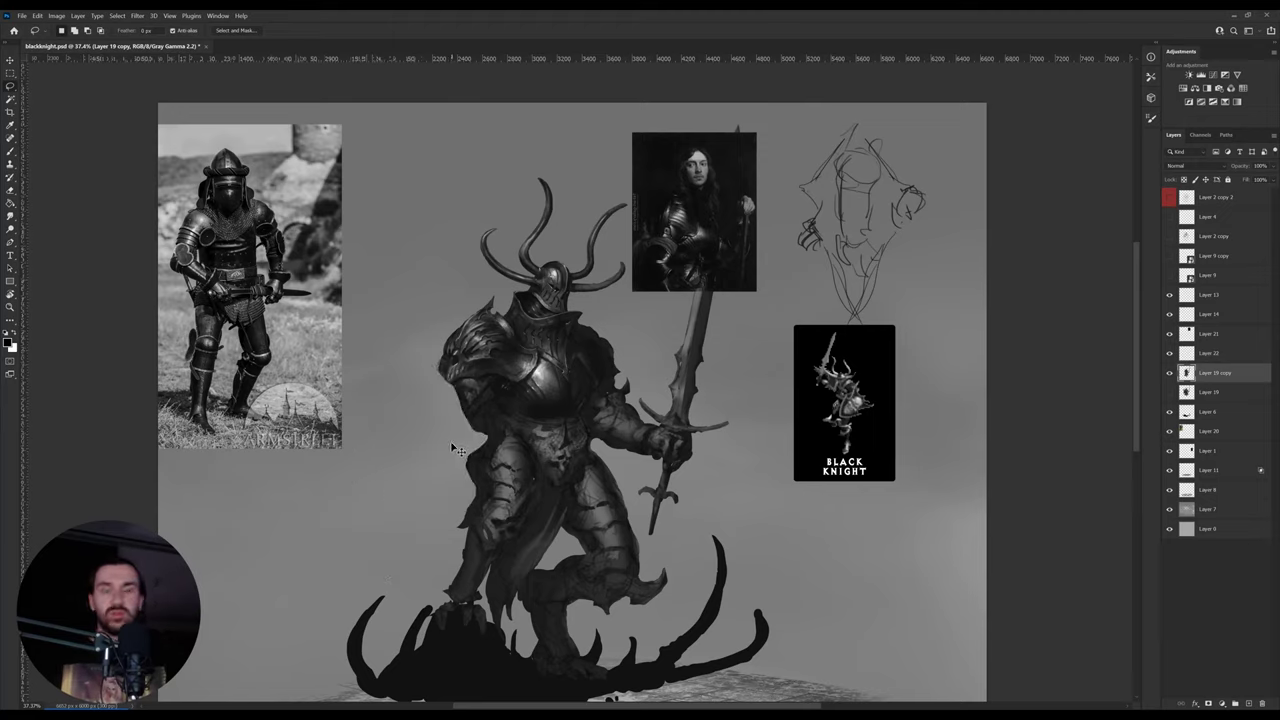
{"action": "key", "text": "ctrl+v"}
{"action": "key", "text": "ctrl+v"}
- Rotate the separated shield about 11° counterclockwise and nudge it up against the knight's arm
{"action": "key", "text": "ctrl+t"}
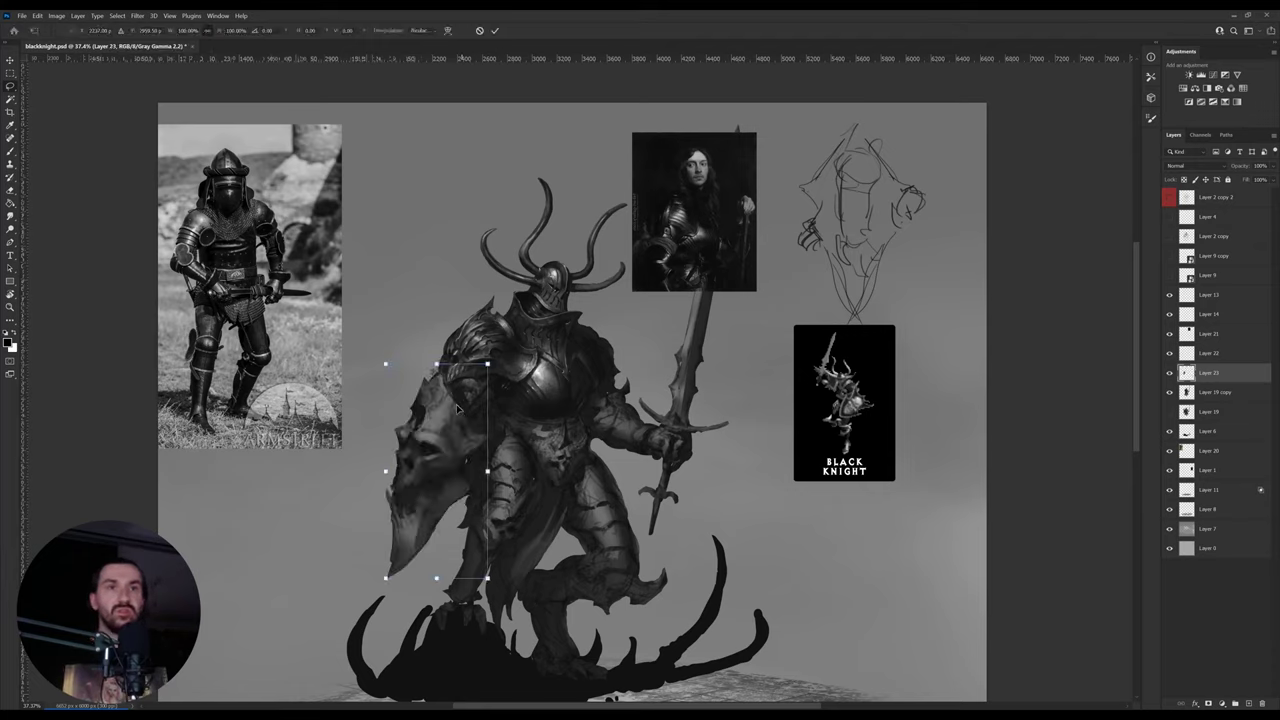
{"action": "left_click_drag", "start_coordinate": [540, 372], "coordinate": [535, 343]}
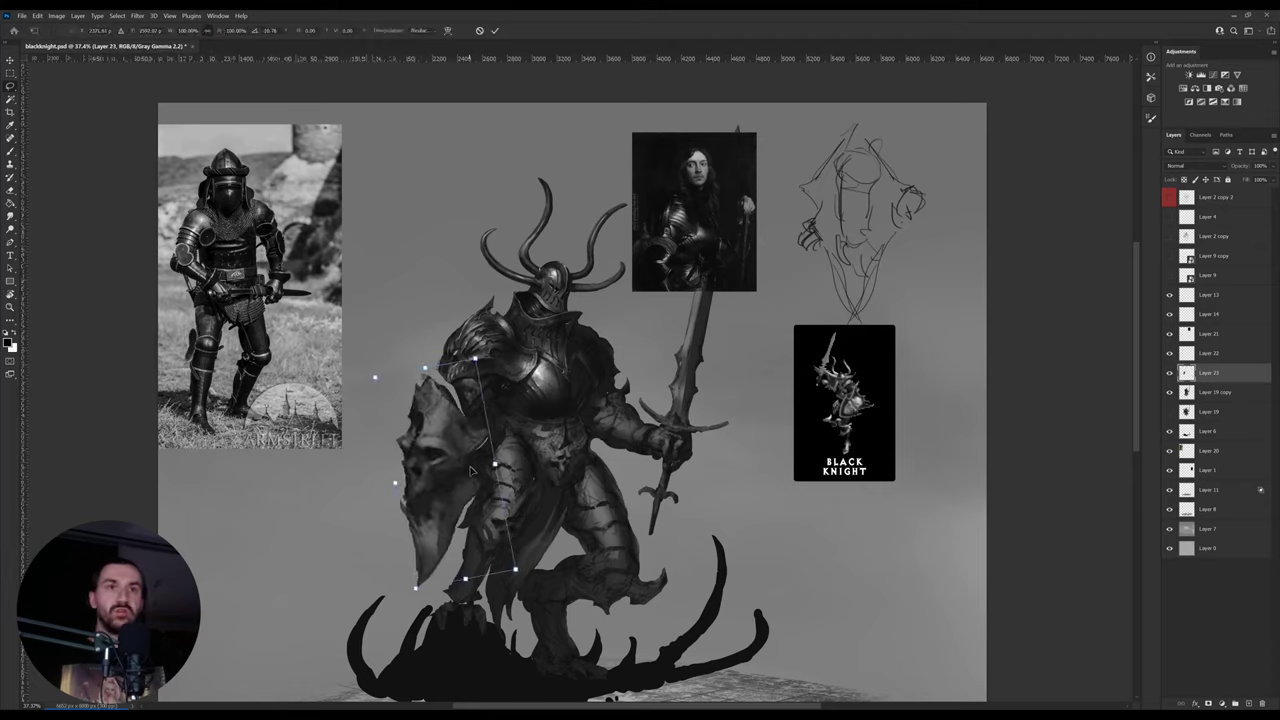
{"action": "left_click_drag", "start_coordinate": [466, 471], "coordinate": [467, 461]}
{"action": "key", "text": "Return"}
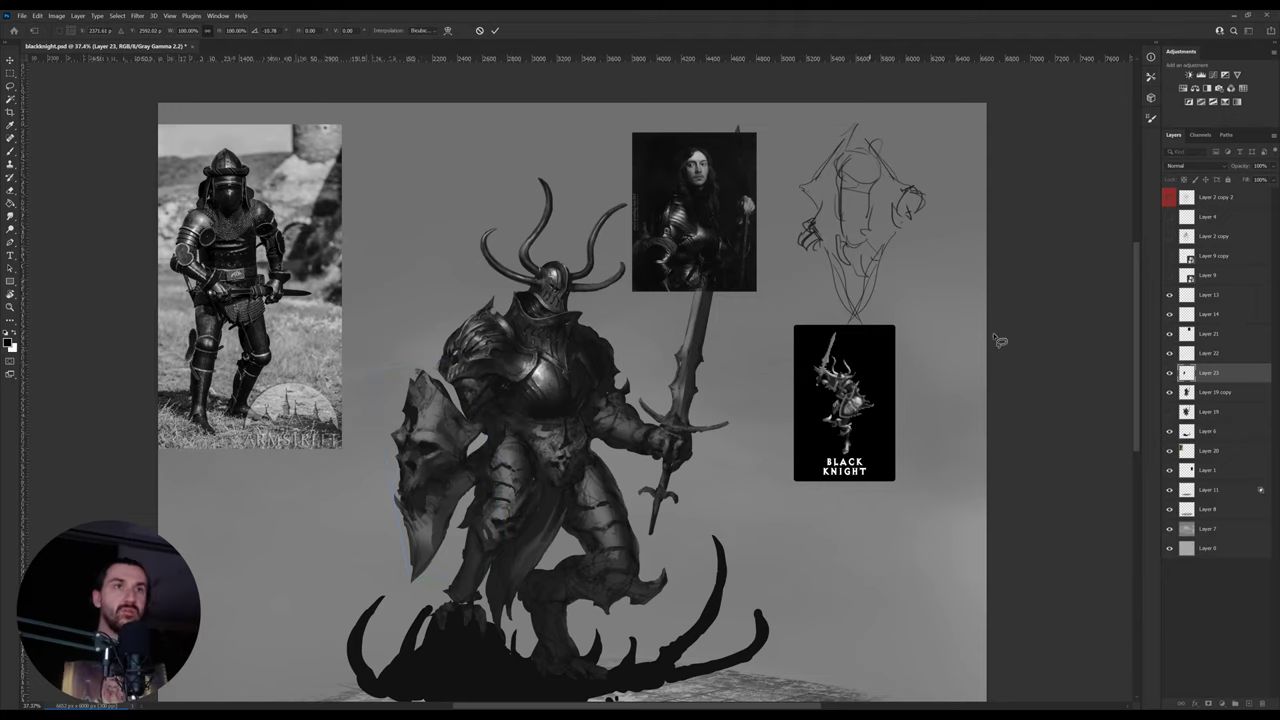
- Add a layer above the knight, circle both shoulder joints in white on it, and move it above Layer 13
{"action": "key", "text": "ctrl+shift+alt+n"}
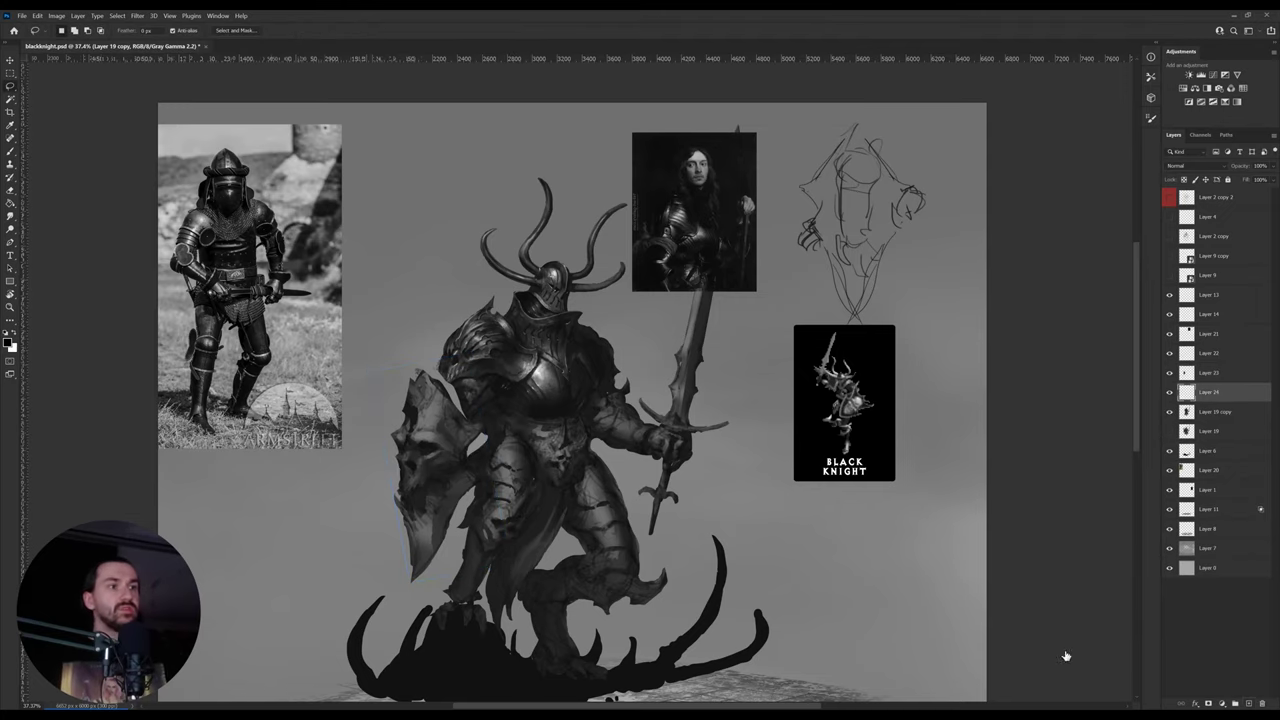
{"action": "left_click_drag", "start_coordinate": [622, 488], "coordinate": [637, 472]}
{"action": "left_click", "coordinate": [8, 343]}
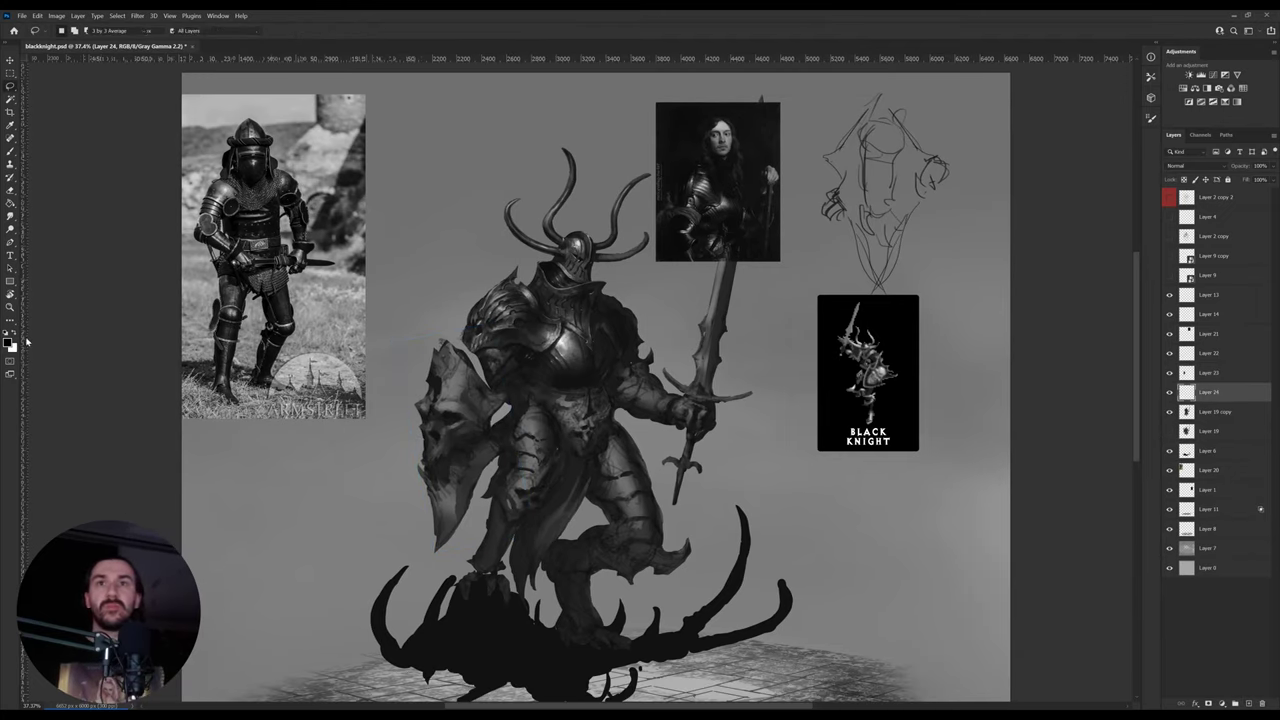
{"action": "key", "text": "b"}
{"action": "key", "text": "x"}
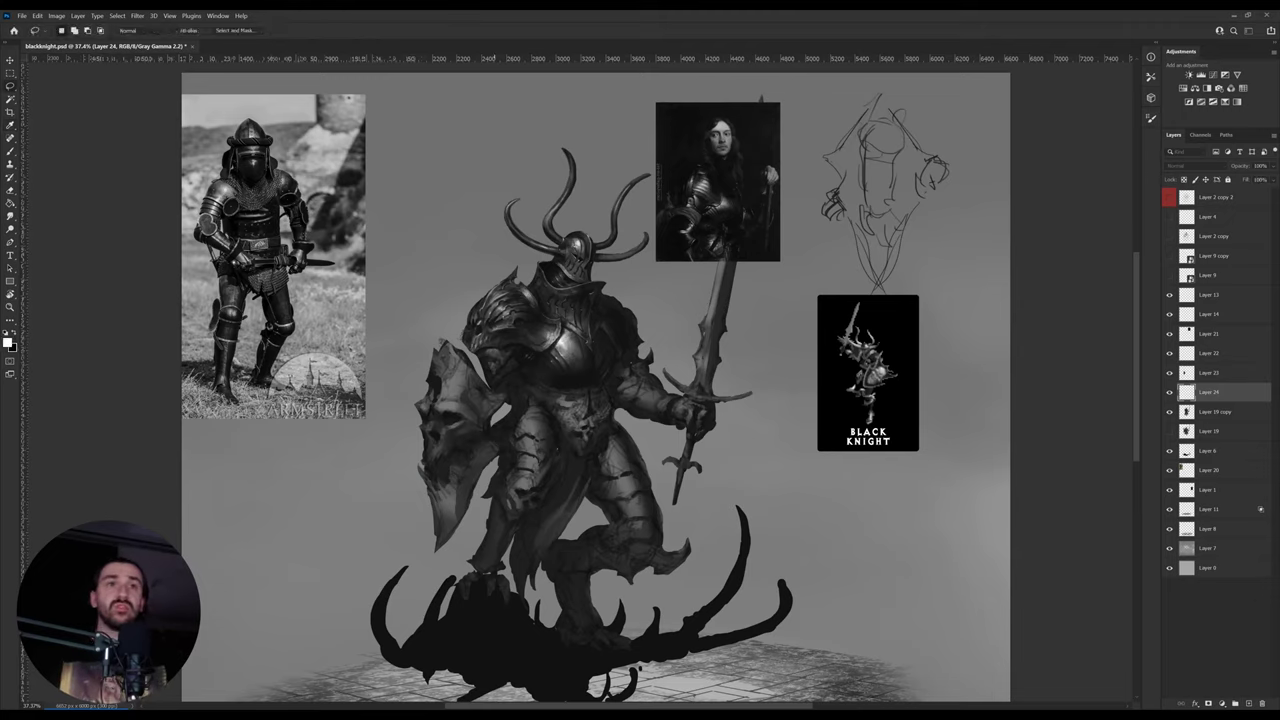
{"action": "mouse_move", "coordinate": [509, 313]}
{"action": "left_mouse_down"}
{"action": "mouse_move", "coordinate": [519, 330]}
{"action": "mouse_move", "coordinate": [513, 320]}
{"action": "left_mouse_up"}
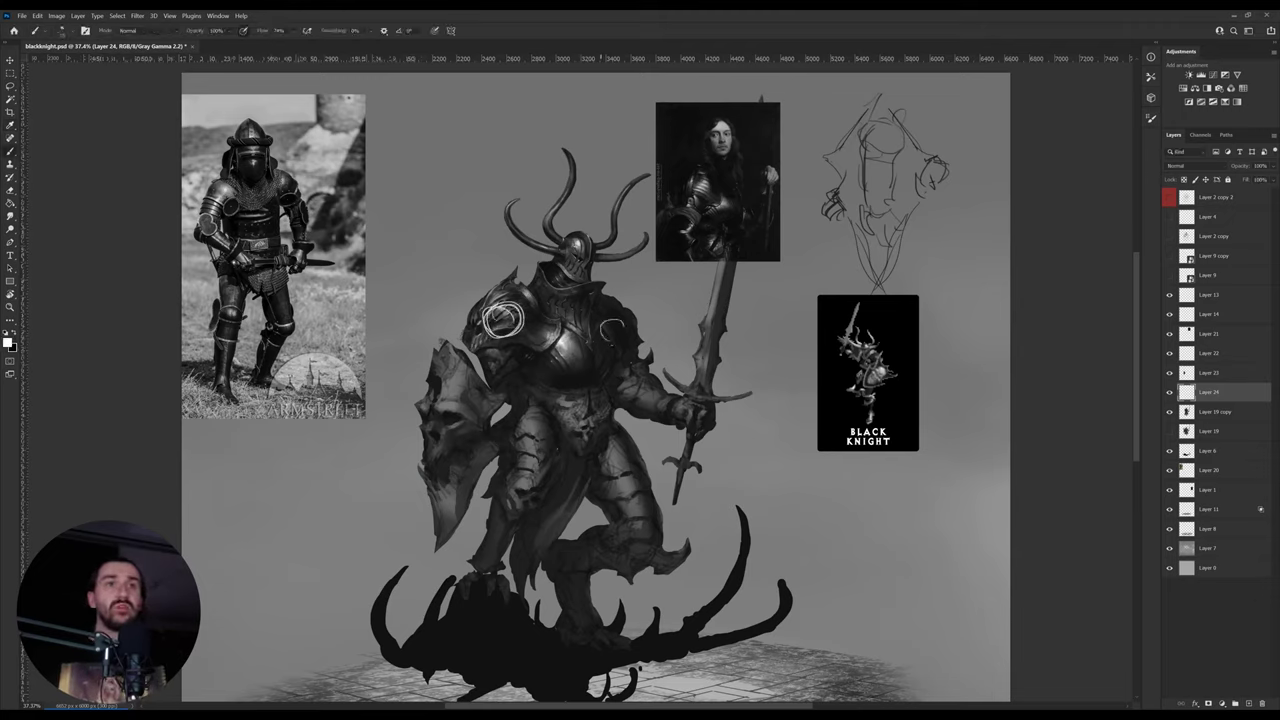
{"action": "left_click_drag", "start_coordinate": [612, 318], "coordinate": [598, 325]}
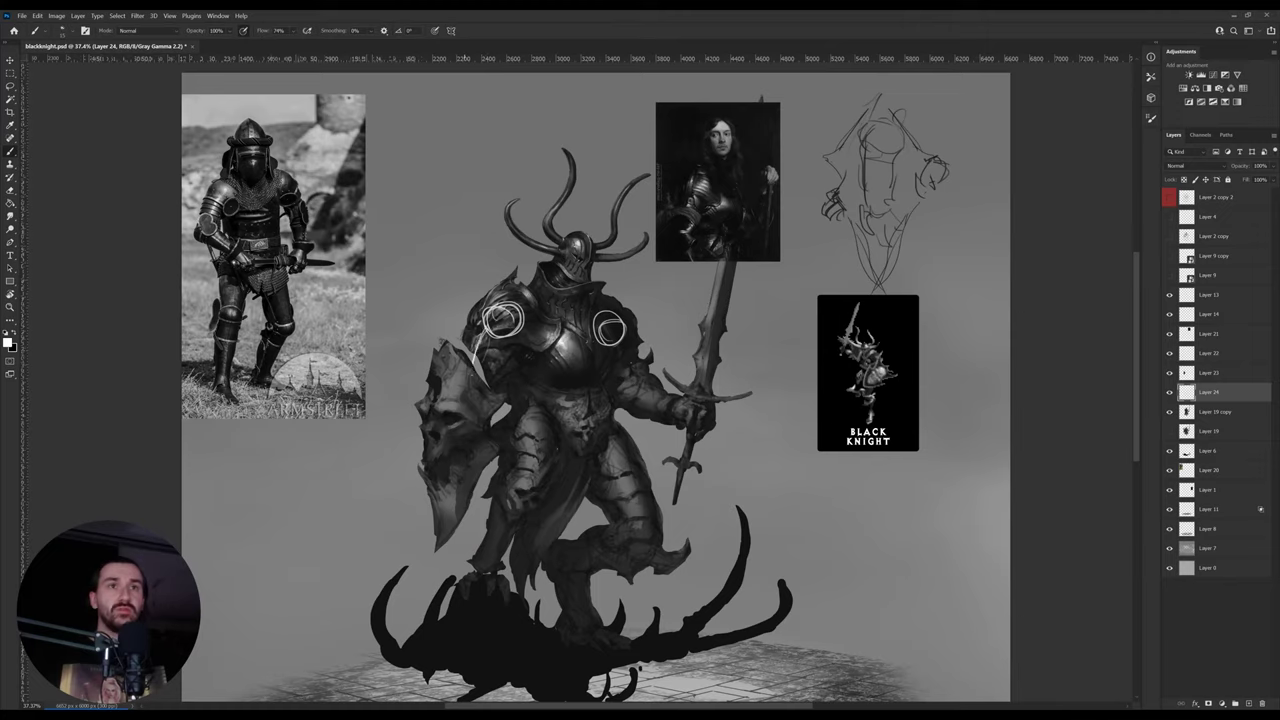
{"action": "left_click_drag", "start_coordinate": [1226, 395], "coordinate": [1221, 288]}
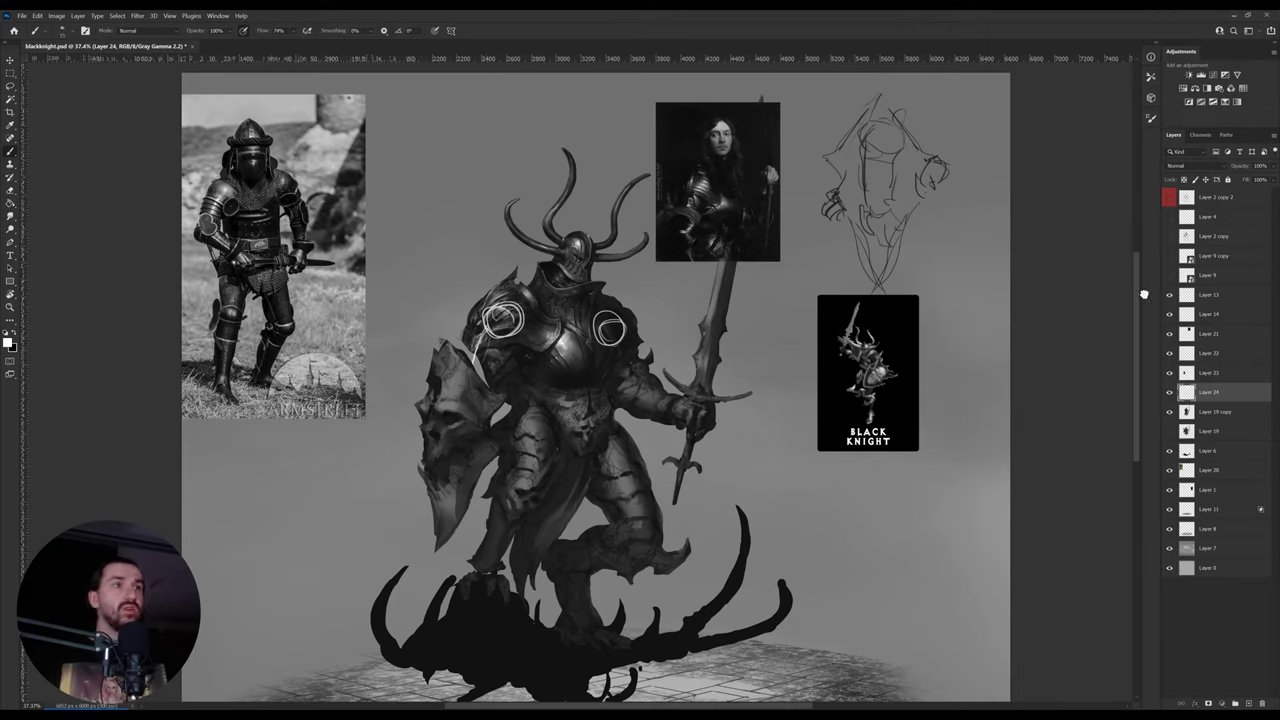
- Sketch tapered white cylinders from both shoulder circles down to the elbows to mark the upper arms
{"action": "mouse_move", "coordinate": [455, 384]}
{"action": "left_mouse_down"}
{"action": "mouse_move", "coordinate": [484, 396]}
{"action": "mouse_move", "coordinate": [505, 352]}
{"action": "mouse_move", "coordinate": [496, 388]}
{"action": "left_mouse_up"}
{"action": "left_click_drag", "start_coordinate": [485, 328], "coordinate": [456, 386]}
{"action": "left_click_drag", "start_coordinate": [598, 346], "coordinate": [612, 388]}
{"action": "left_click_drag", "start_coordinate": [620, 332], "coordinate": [643, 372]}
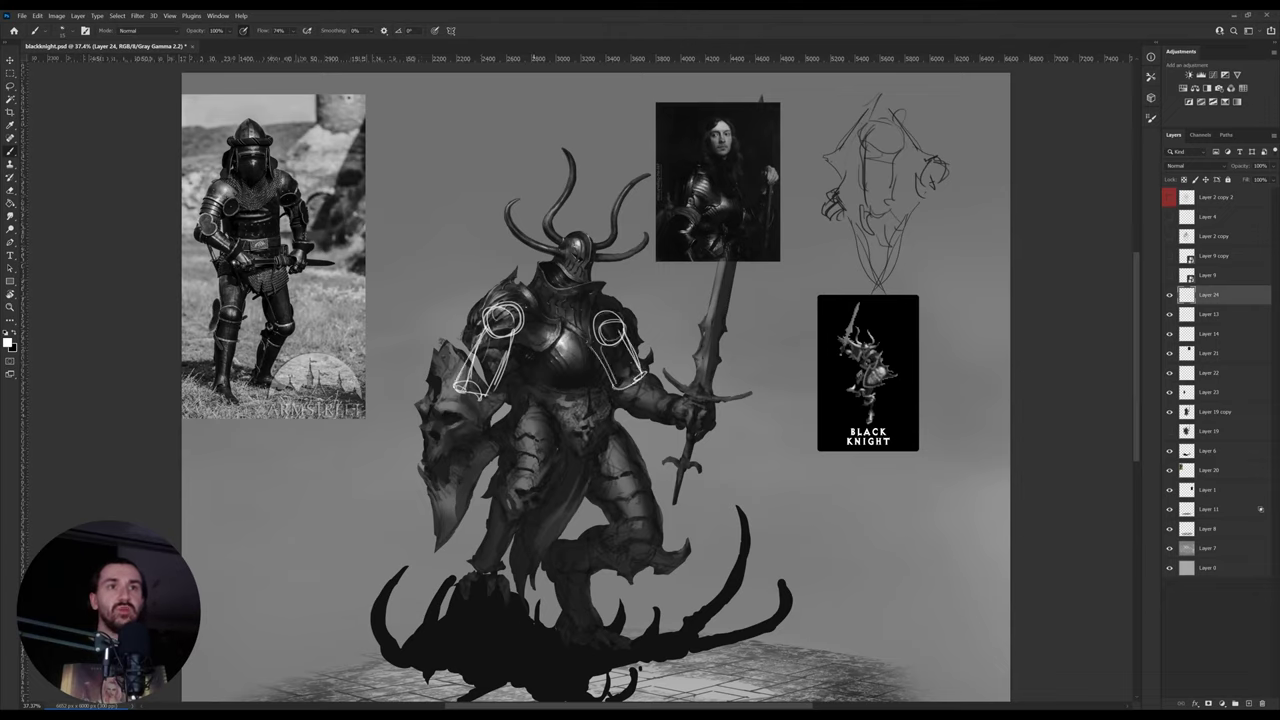
- Redraw the shield arm's shoulder circle closer to the chest, correct its upper arm, and sketch the elbow and forearm over the shield
{"action": "mouse_move", "coordinate": [519, 310]}
{"action": "left_mouse_down"}
{"action": "mouse_move", "coordinate": [516, 334]}
{"action": "mouse_move", "coordinate": [530, 341]}
{"action": "mouse_move", "coordinate": [496, 322]}
{"action": "mouse_move", "coordinate": [508, 338]}
{"action": "left_mouse_up"}
{"action": "key", "text": "e"}
{"action": "key", "text": "b"}
{"action": "key", "text": "e"}
{"action": "left_click_drag", "start_coordinate": [460, 386], "coordinate": [486, 392]}
{"action": "mouse_move", "coordinate": [486, 392]}
{"action": "left_mouse_down"}
{"action": "mouse_move", "coordinate": [518, 337]}
{"action": "mouse_move", "coordinate": [468, 377]}
{"action": "mouse_move", "coordinate": [493, 332]}
{"action": "mouse_move", "coordinate": [473, 377]}
{"action": "mouse_move", "coordinate": [493, 387]}
{"action": "mouse_move", "coordinate": [524, 343]}
{"action": "left_mouse_up"}
{"action": "key", "text": "b"}
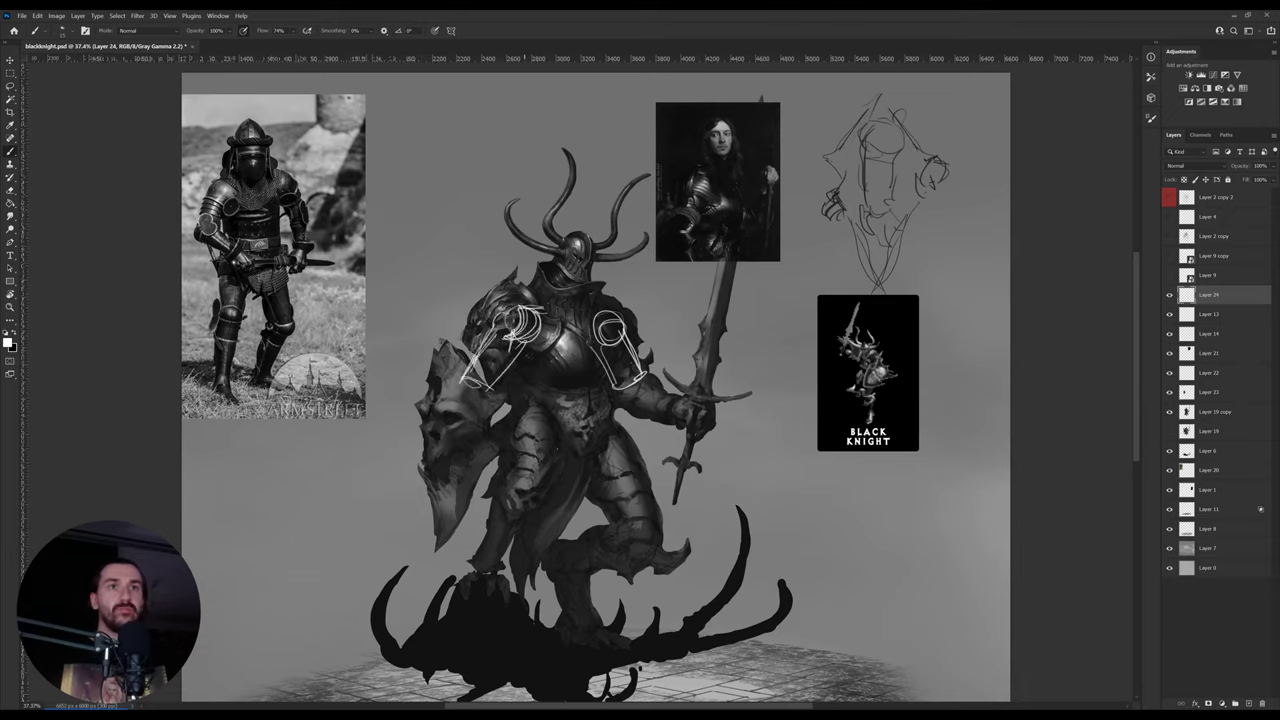
{"action": "mouse_move", "coordinate": [476, 384]}
{"action": "left_mouse_down"}
{"action": "mouse_move", "coordinate": [458, 404]}
{"action": "mouse_move", "coordinate": [462, 466]}
{"action": "left_mouse_up"}
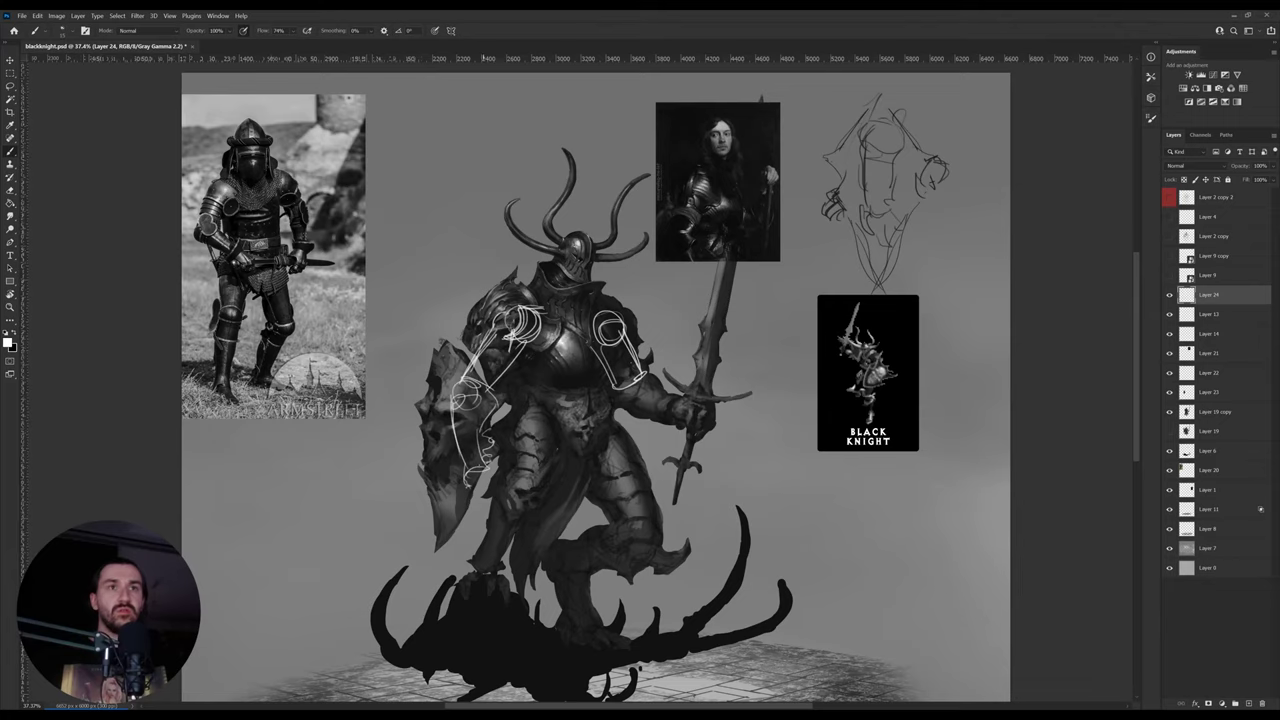
- Rotate the whole shield-arm sketch slightly clockwise and draw a rough hand at the end of its forearm
{"action": "key", "text": "l"}
{"action": "left_click_drag", "start_coordinate": [465, 495], "coordinate": [563, 456]}
{"action": "key", "text": "ctrl+t"}
{"action": "left_click_drag", "start_coordinate": [596, 256], "coordinate": [614, 252]}
{"action": "key", "text": "Return"}
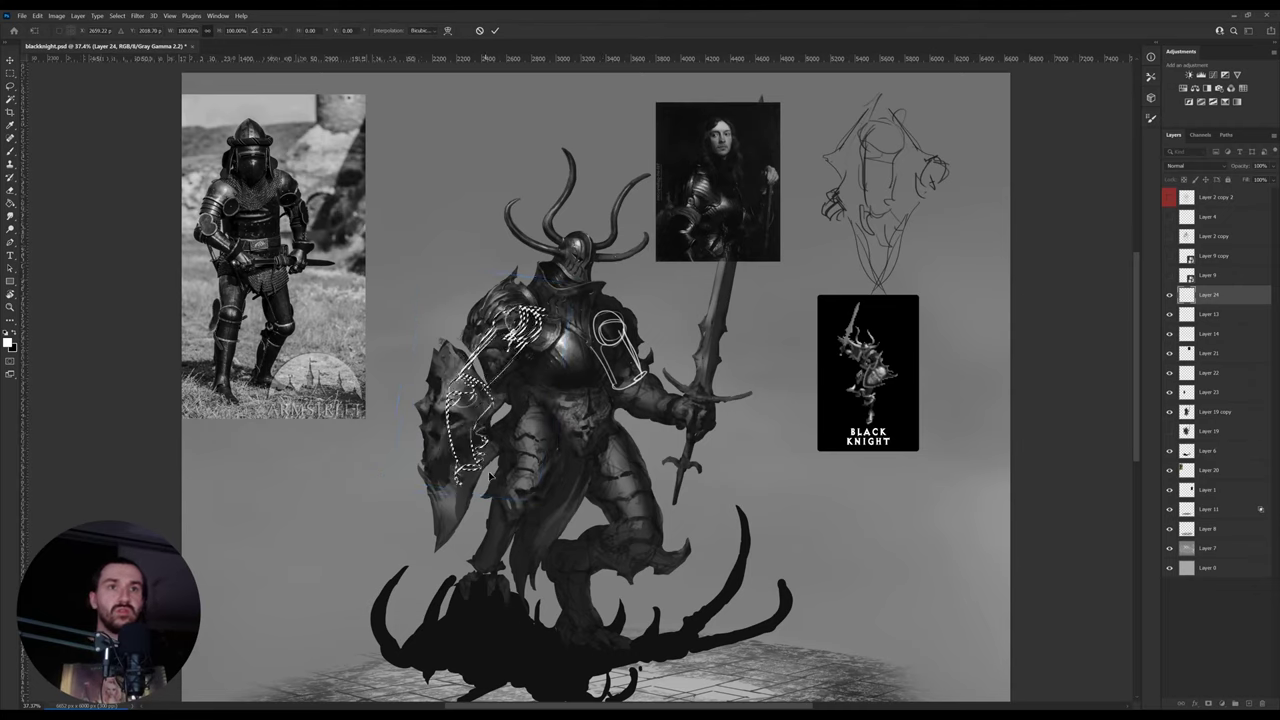
{"action": "key", "text": "Return"}
{"action": "key", "text": "ctrl+d"}
{"action": "key", "text": "b"}
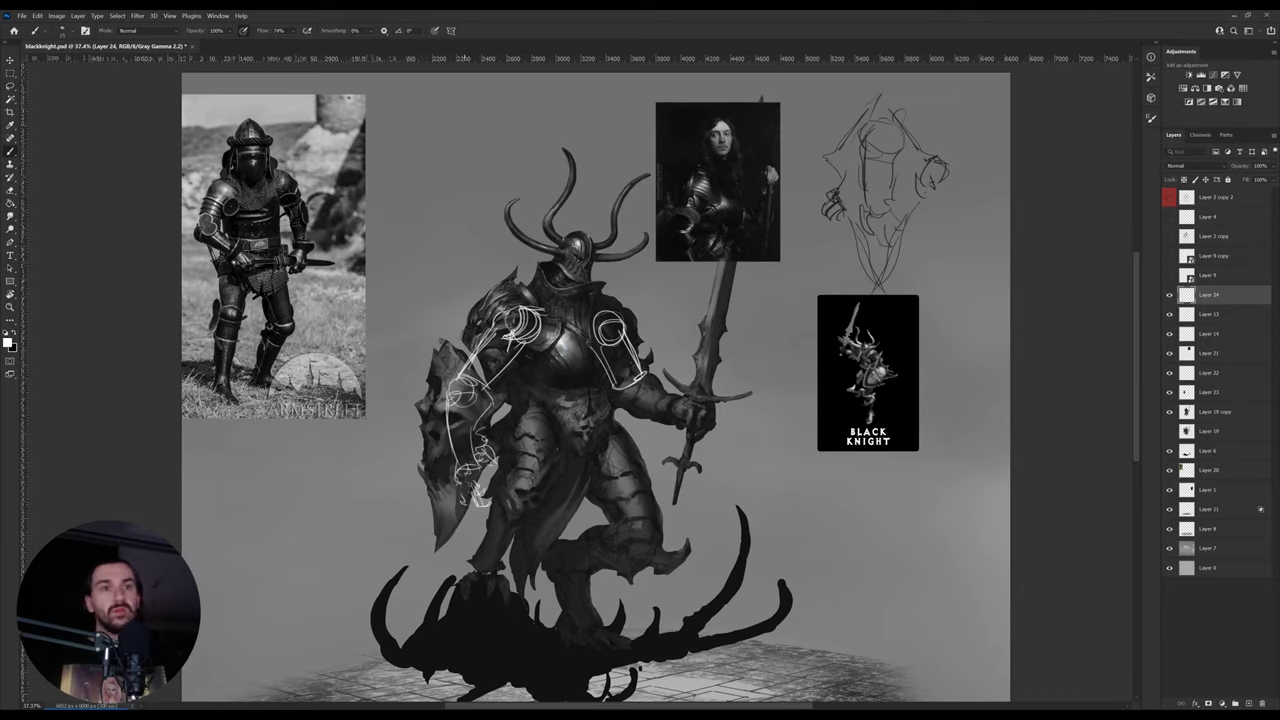
- Rotate the shield arm's sketched shoulder and upper arm counterclockwise, shifting the shoulder joint outward from the chest
{"action": "key", "text": "v"}
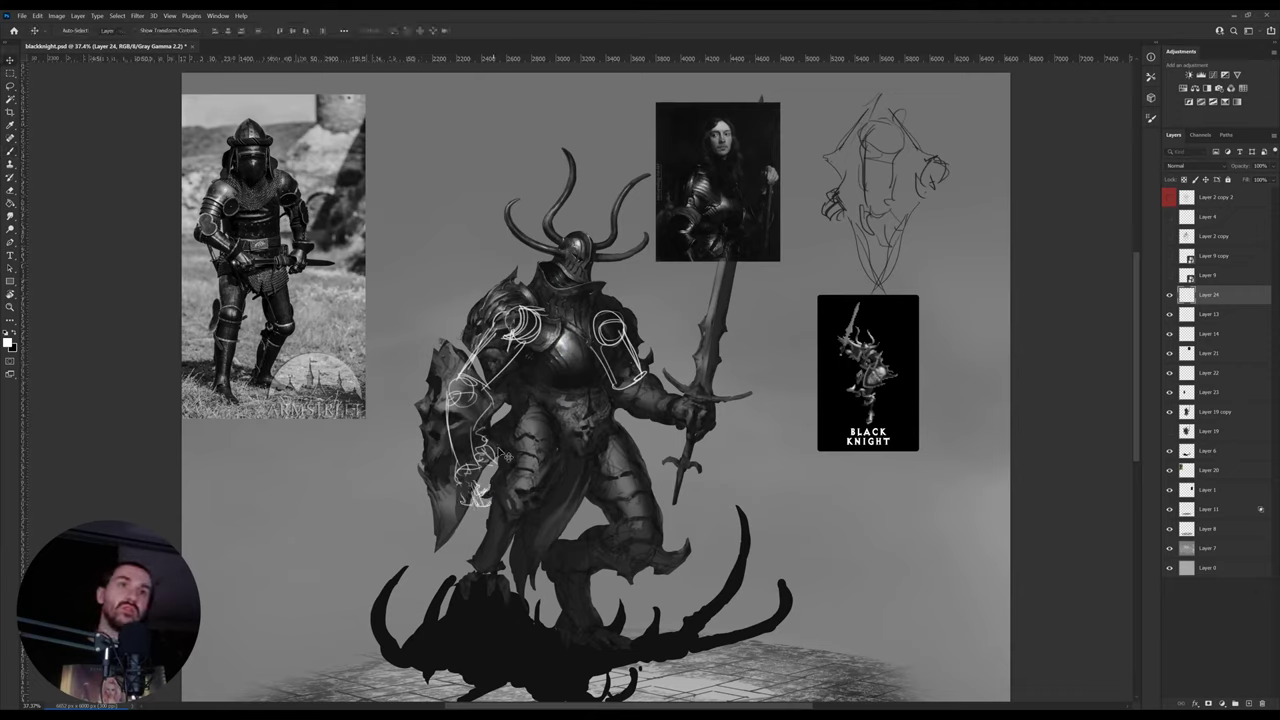
{"action": "key", "text": "l"}
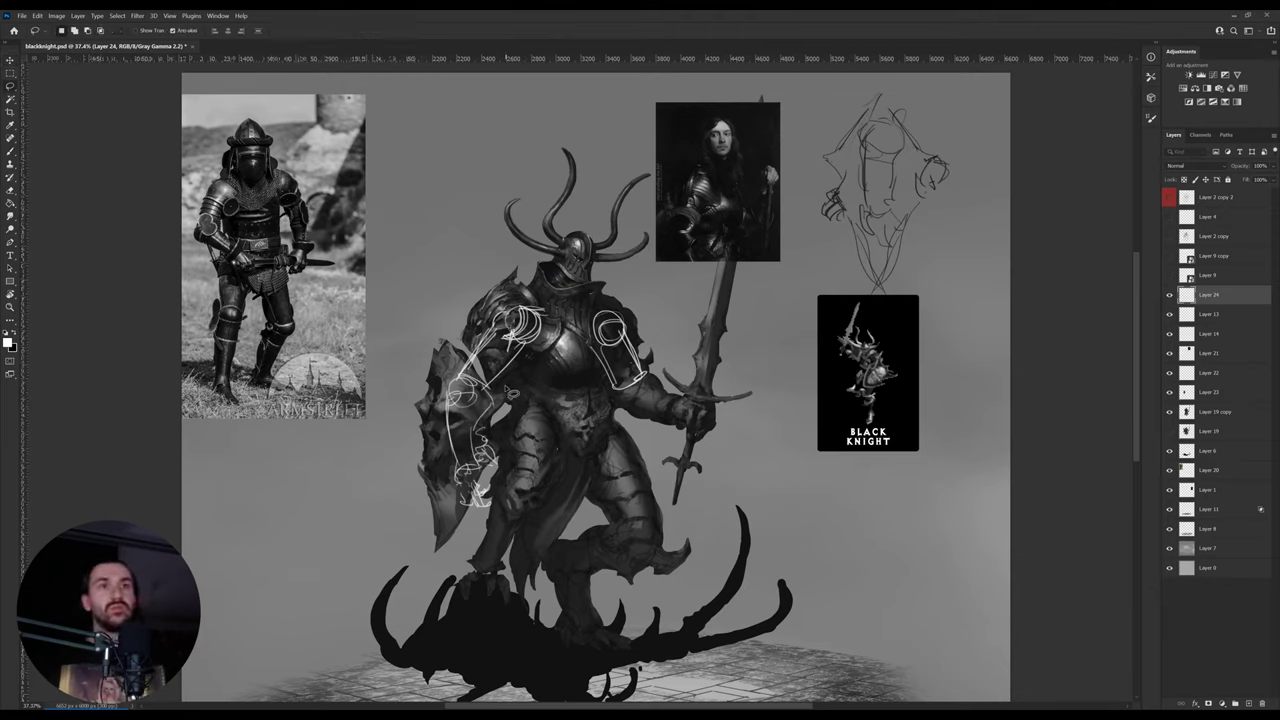
{"action": "left_click_drag", "start_coordinate": [470, 402], "coordinate": [466, 398]}
{"action": "left_click_drag", "start_coordinate": [534, 350], "coordinate": [526, 352]}
{"action": "key", "text": "ctrl+t"}
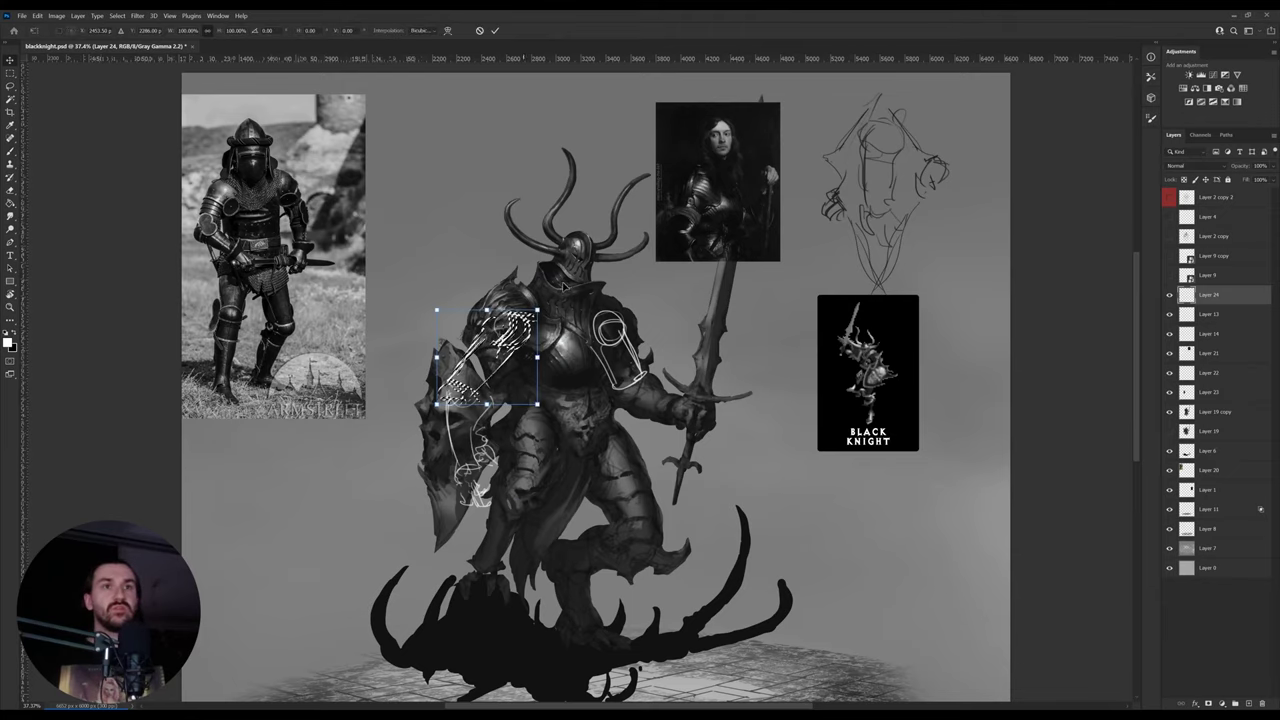
{"action": "left_click_drag", "start_coordinate": [567, 261], "coordinate": [561, 255]}
{"action": "key", "text": "Return"}
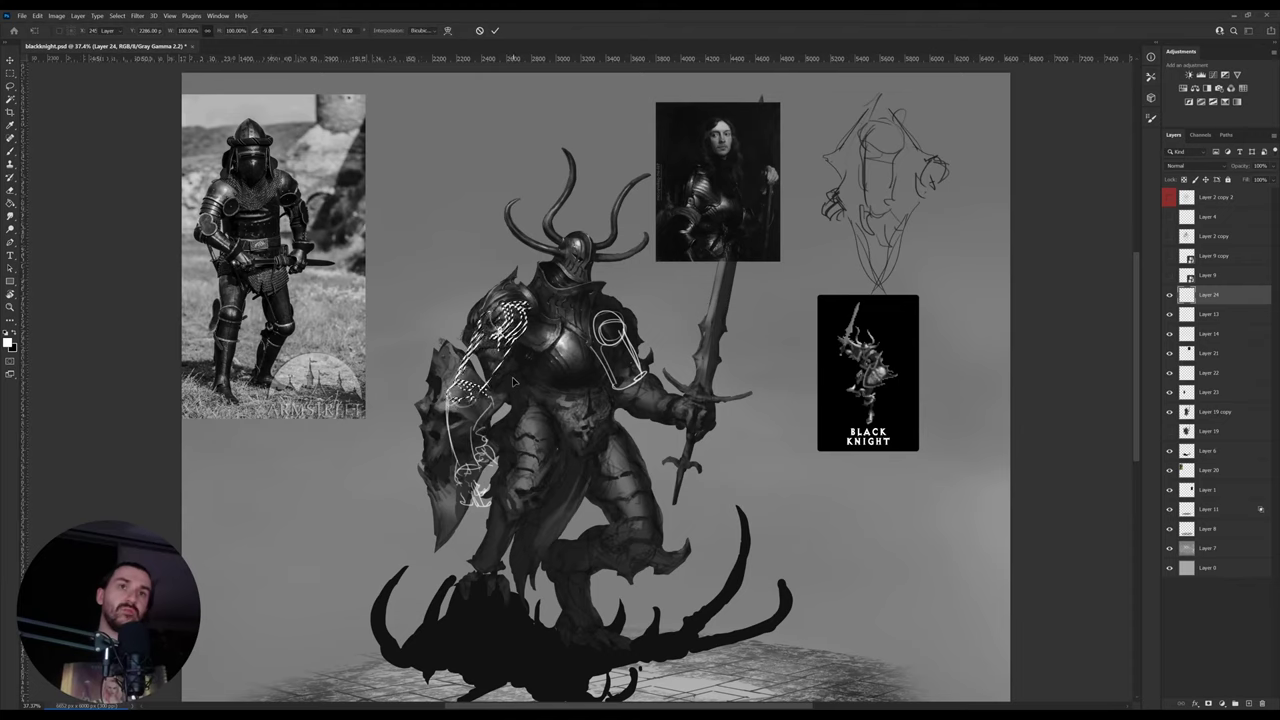
{"action": "key", "text": "Return"}
{"action": "key", "text": "ctrl+d"}
- Erase the sword-arm shoulder circle and inner arm line, and sketch the shoulder line, neck and head in white
{"action": "key", "text": "e"}
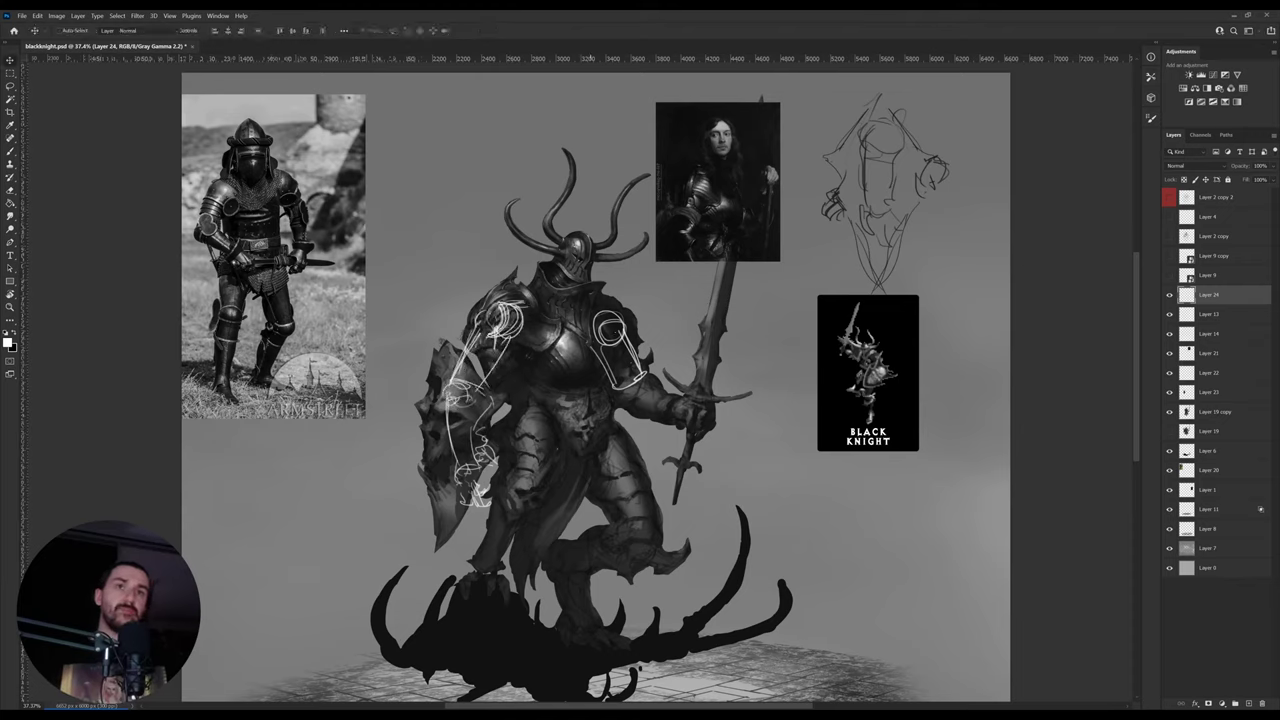
{"action": "left_click_drag", "start_coordinate": [592, 328], "coordinate": [592, 358]}
{"action": "key", "text": "b"}
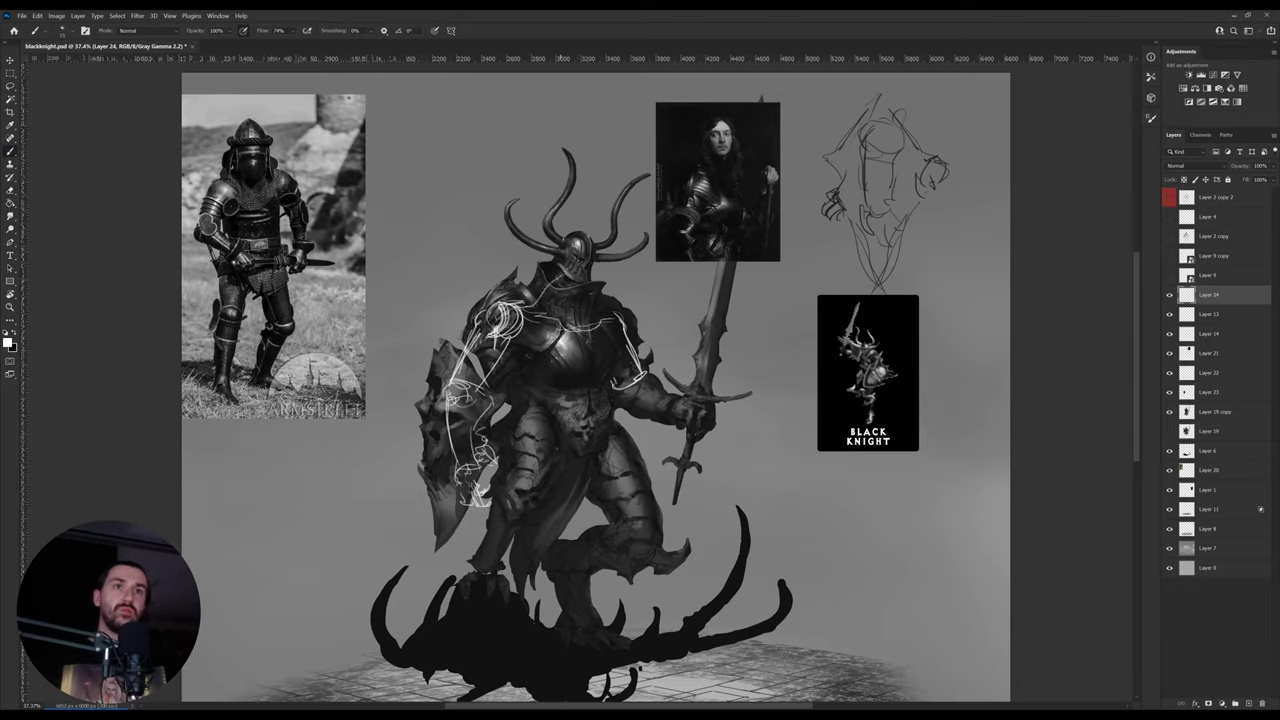
{"action": "mouse_move", "coordinate": [566, 250]}
{"action": "left_mouse_down"}
{"action": "mouse_move", "coordinate": [586, 320]}
{"action": "mouse_move", "coordinate": [525, 303]}
{"action": "left_mouse_up"}
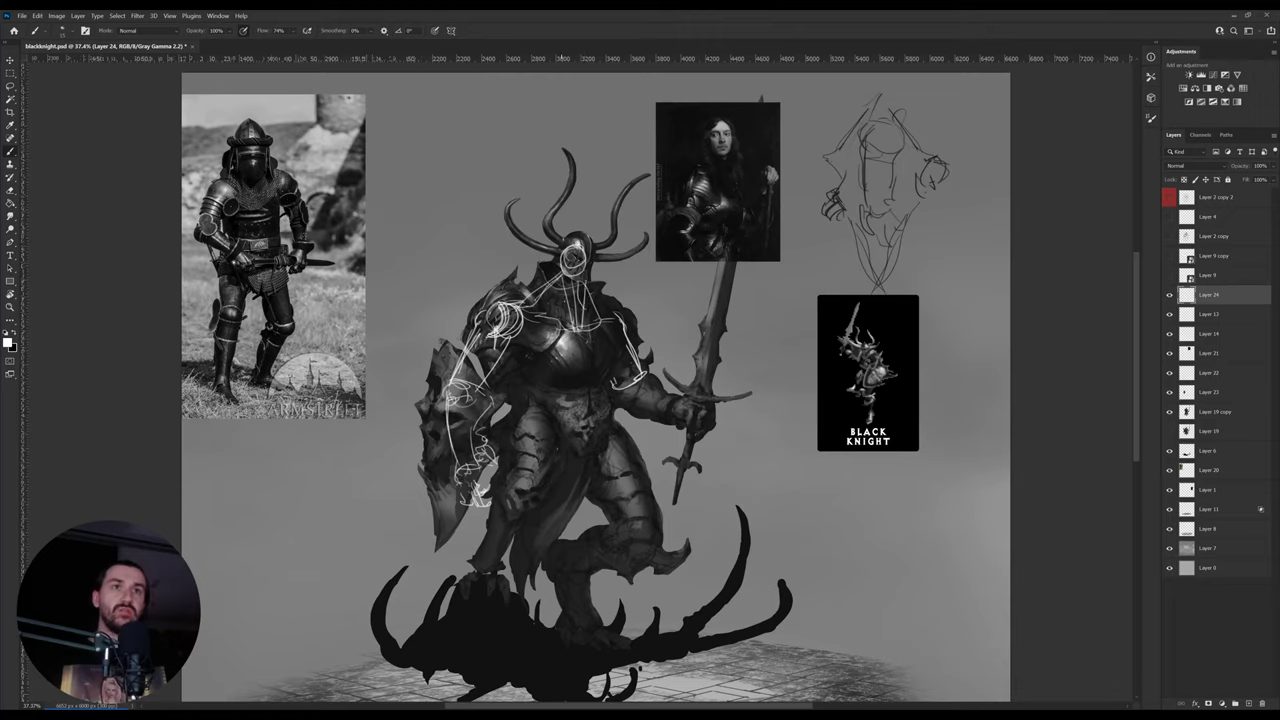
- Sketch the ribcage oval with its lower contour lines, the waist and the pelvis in white over the knight's torso
{"action": "mouse_move", "coordinate": [592, 333]}
{"action": "left_mouse_down"}
{"action": "mouse_move", "coordinate": [594, 348]}
{"action": "mouse_move", "coordinate": [535, 310]}
{"action": "mouse_move", "coordinate": [607, 345]}
{"action": "mouse_move", "coordinate": [602, 376]}
{"action": "left_mouse_up"}
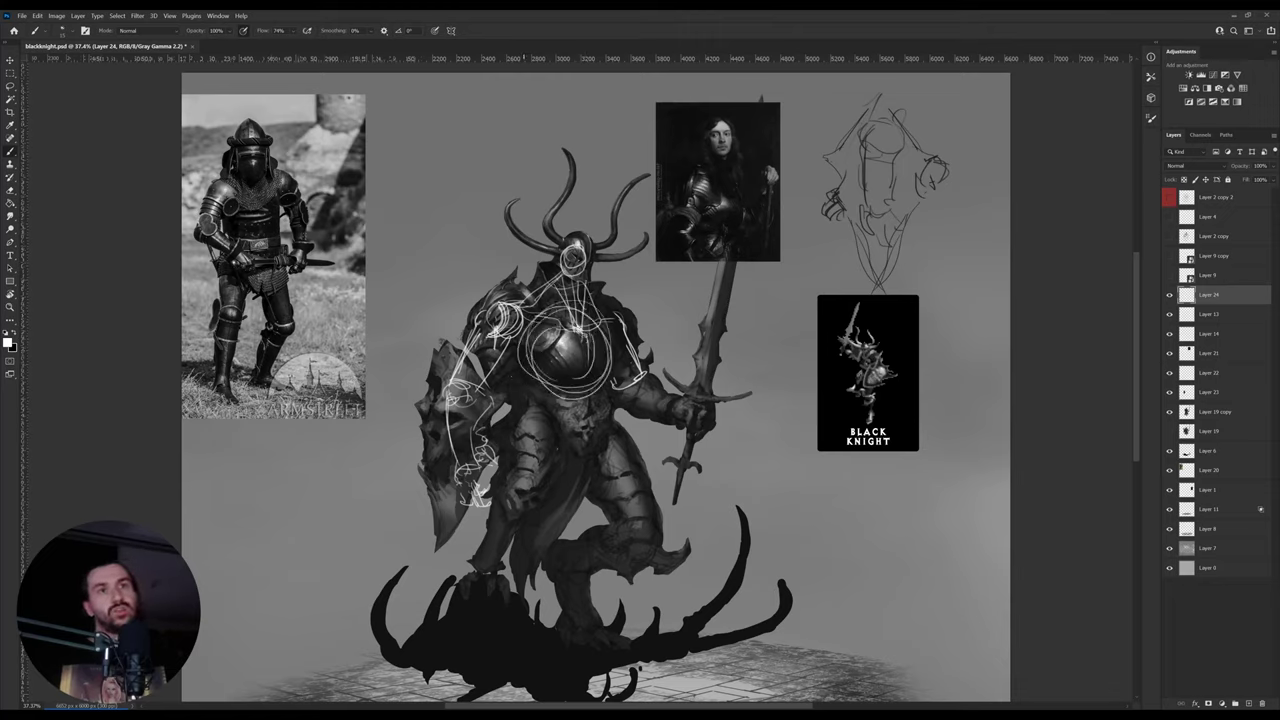
{"action": "mouse_move", "coordinate": [515, 374]}
{"action": "left_mouse_down"}
{"action": "mouse_move", "coordinate": [540, 418]}
{"action": "mouse_move", "coordinate": [585, 411]}
{"action": "mouse_move", "coordinate": [602, 382]}
{"action": "mouse_move", "coordinate": [542, 414]}
{"action": "left_mouse_up"}
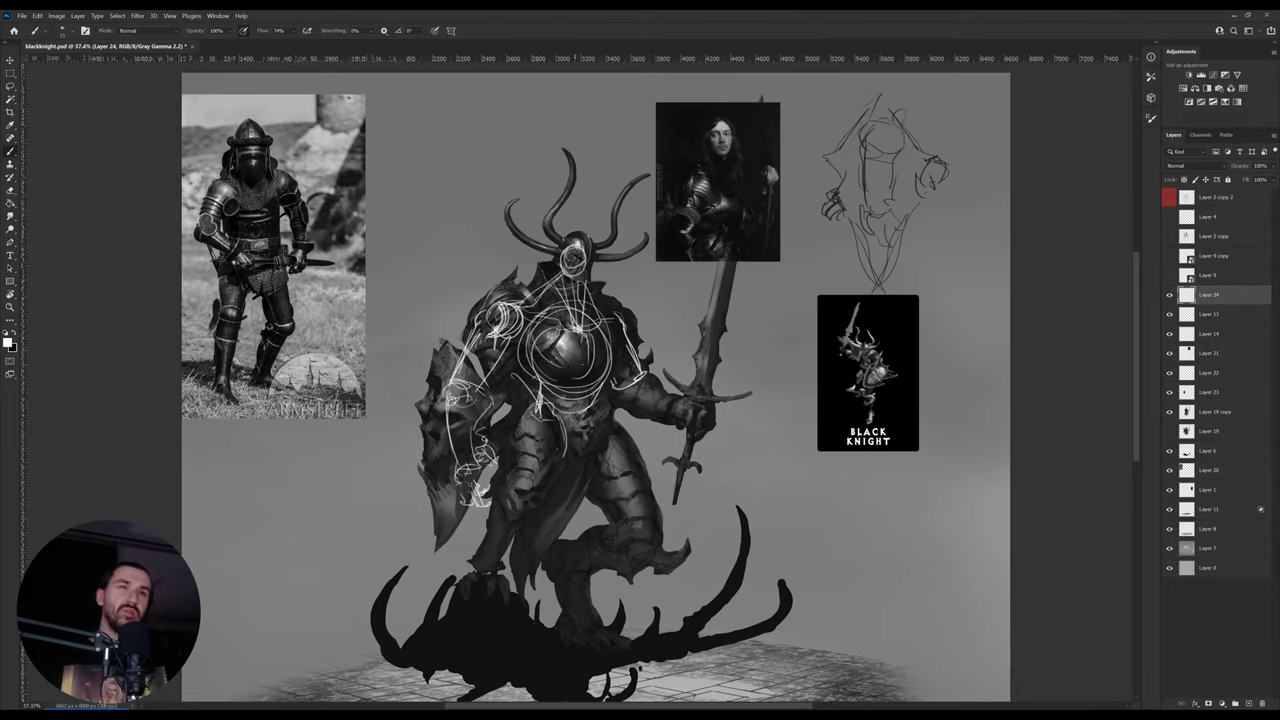
{"action": "left_click_drag", "start_coordinate": [570, 371], "coordinate": [596, 365]}
{"action": "mouse_move", "coordinate": [576, 366]}
{"action": "left_mouse_down"}
{"action": "mouse_move", "coordinate": [602, 359]}
{"action": "mouse_move", "coordinate": [541, 373]}
{"action": "mouse_move", "coordinate": [514, 348]}
{"action": "mouse_move", "coordinate": [612, 356]}
{"action": "left_mouse_up"}
{"action": "key", "text": "e"}
{"action": "key", "text": "b"}
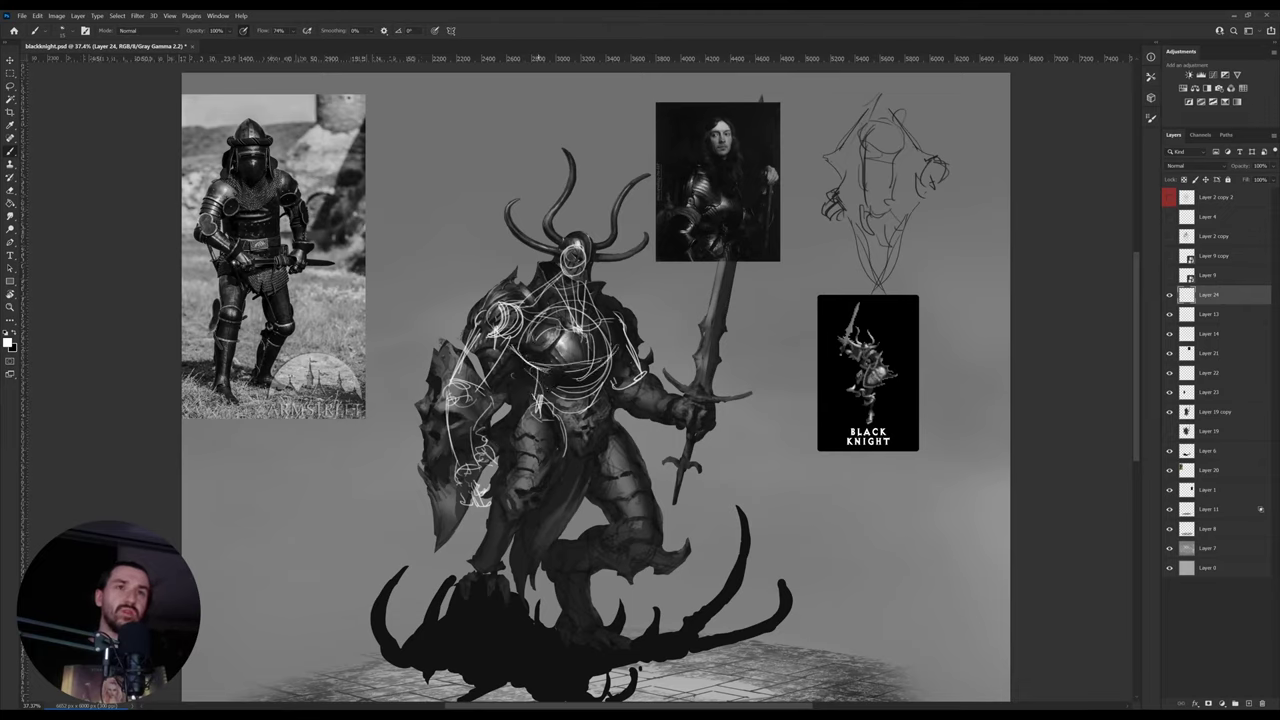
{"action": "mouse_move", "coordinate": [599, 410]}
{"action": "left_mouse_down"}
{"action": "mouse_move", "coordinate": [557, 461]}
{"action": "mouse_move", "coordinate": [569, 451]}
{"action": "left_mouse_up"}
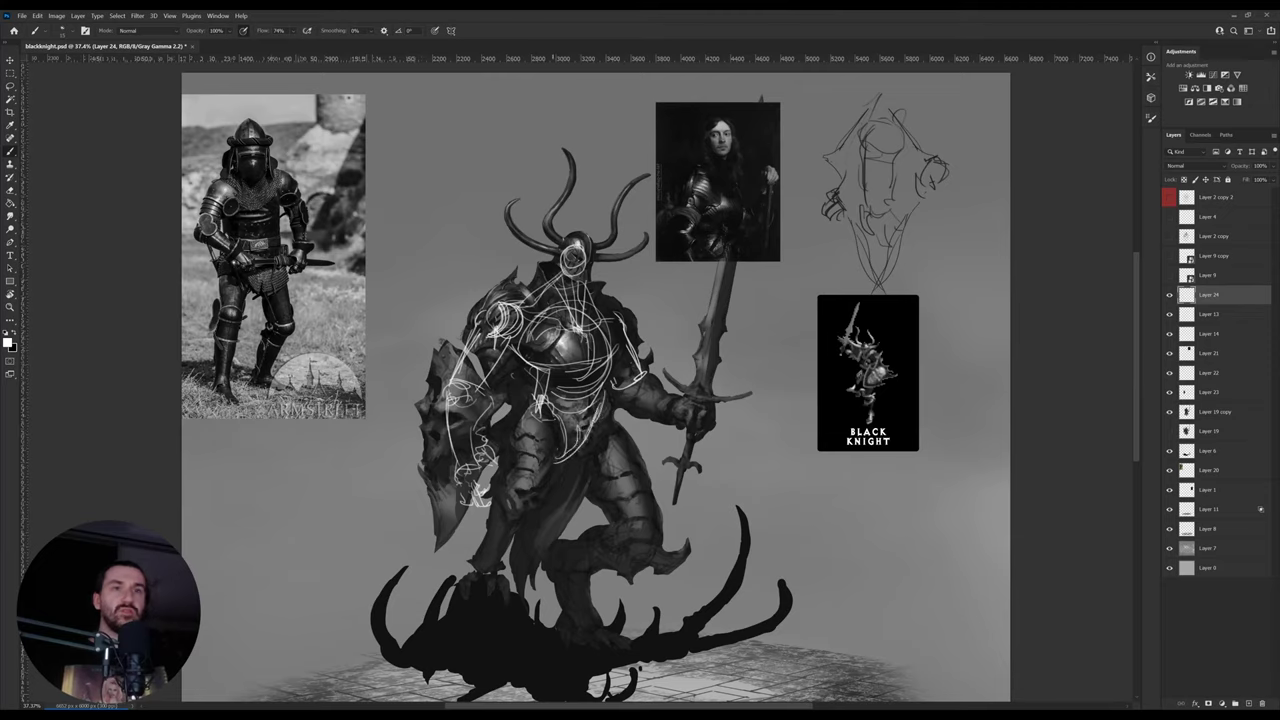
- Sketch the hip joint and both thighs in white over the armoured legs, from the pelvis down to the knees
{"action": "mouse_move", "coordinate": [503, 396]}
{"action": "left_mouse_down"}
{"action": "mouse_move", "coordinate": [632, 404]}
{"action": "mouse_move", "coordinate": [610, 418]}
{"action": "mouse_move", "coordinate": [619, 441]}
{"action": "mouse_move", "coordinate": [578, 446]}
{"action": "left_mouse_up"}
{"action": "key", "text": "ctrl+z"}
{"action": "mouse_move", "coordinate": [602, 417]}
{"action": "left_mouse_down"}
{"action": "mouse_move", "coordinate": [635, 470]}
{"action": "mouse_move", "coordinate": [626, 530]}
{"action": "left_mouse_up"}
{"action": "left_click_drag", "start_coordinate": [570, 458], "coordinate": [630, 540]}
{"action": "mouse_move", "coordinate": [520, 408]}
{"action": "left_mouse_down"}
{"action": "mouse_move", "coordinate": [538, 478]}
{"action": "mouse_move", "coordinate": [558, 496]}
{"action": "left_mouse_up"}
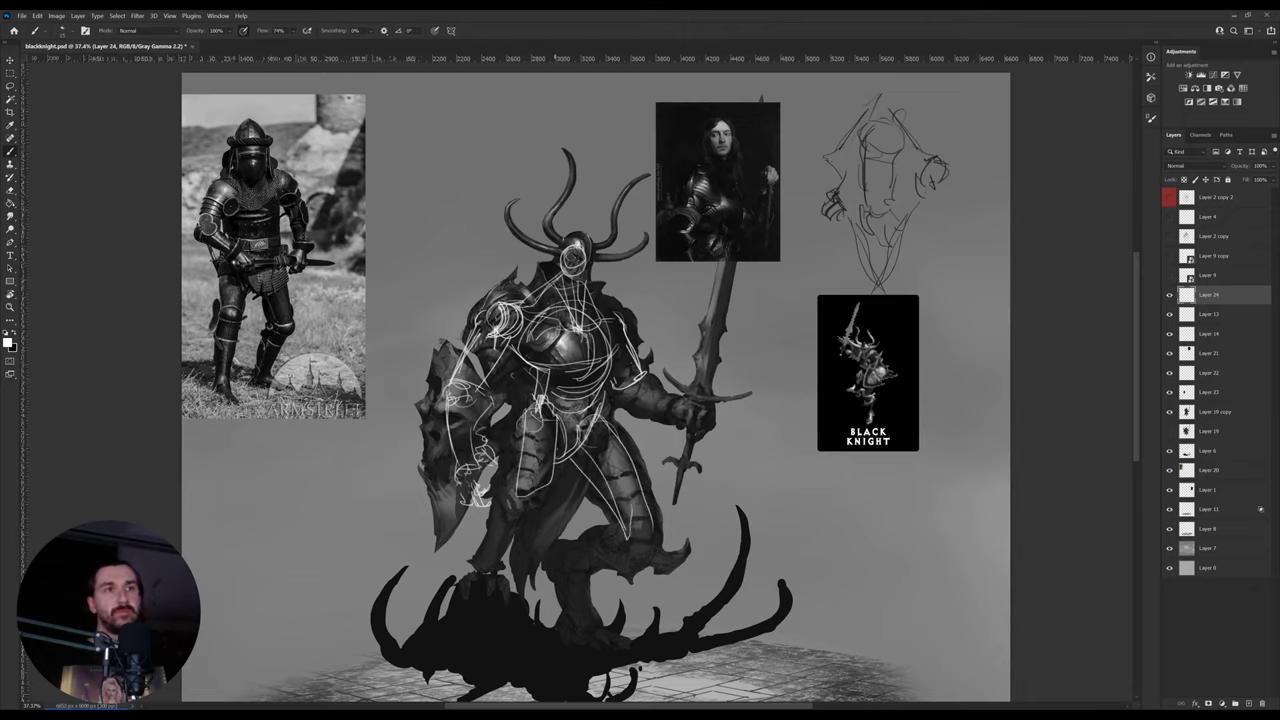
{"action": "left_click_drag", "start_coordinate": [556, 416], "coordinate": [558, 460]}
{"action": "left_click_drag", "start_coordinate": [512, 408], "coordinate": [556, 508]}
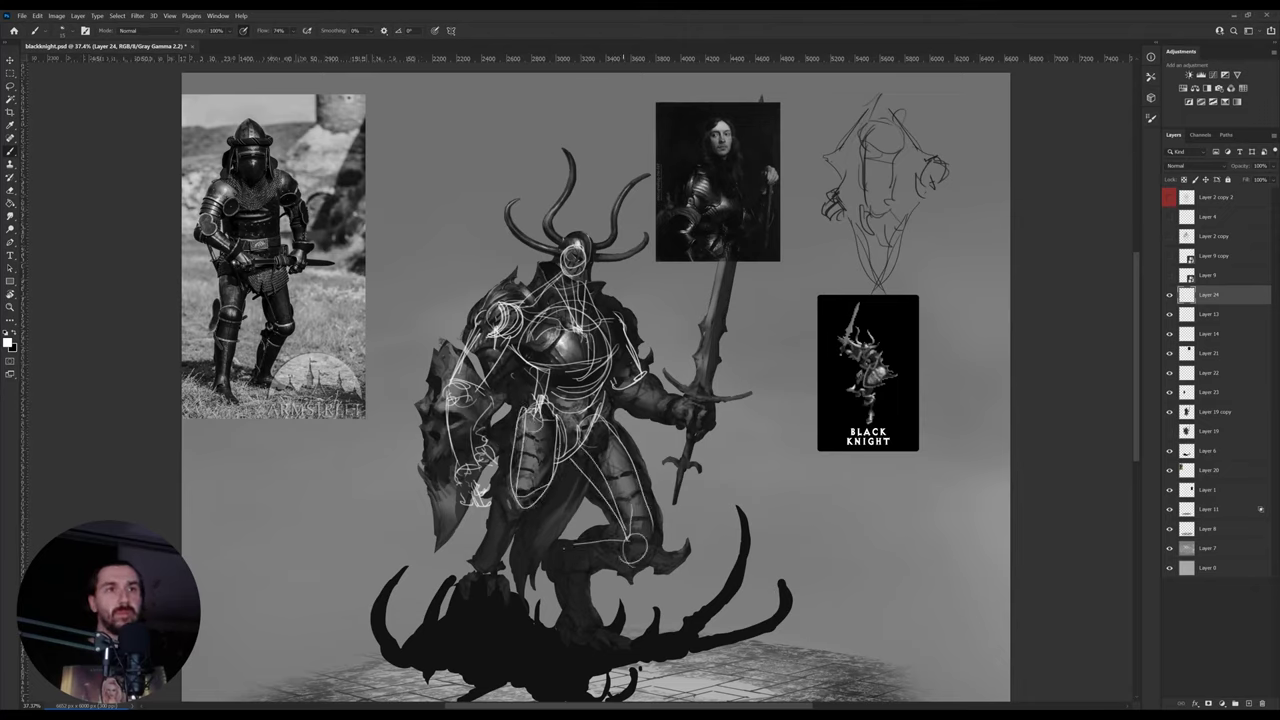
- Sketch the knee circles and both lower legs in white, following the bent rear leg and the leg behind the shield
{"action": "mouse_move", "coordinate": [648, 556]}
{"action": "left_mouse_down"}
{"action": "mouse_move", "coordinate": [566, 572]}
{"action": "mouse_move", "coordinate": [578, 624]}
{"action": "left_mouse_up"}
{"action": "left_click_drag", "start_coordinate": [582, 550], "coordinate": [578, 630]}
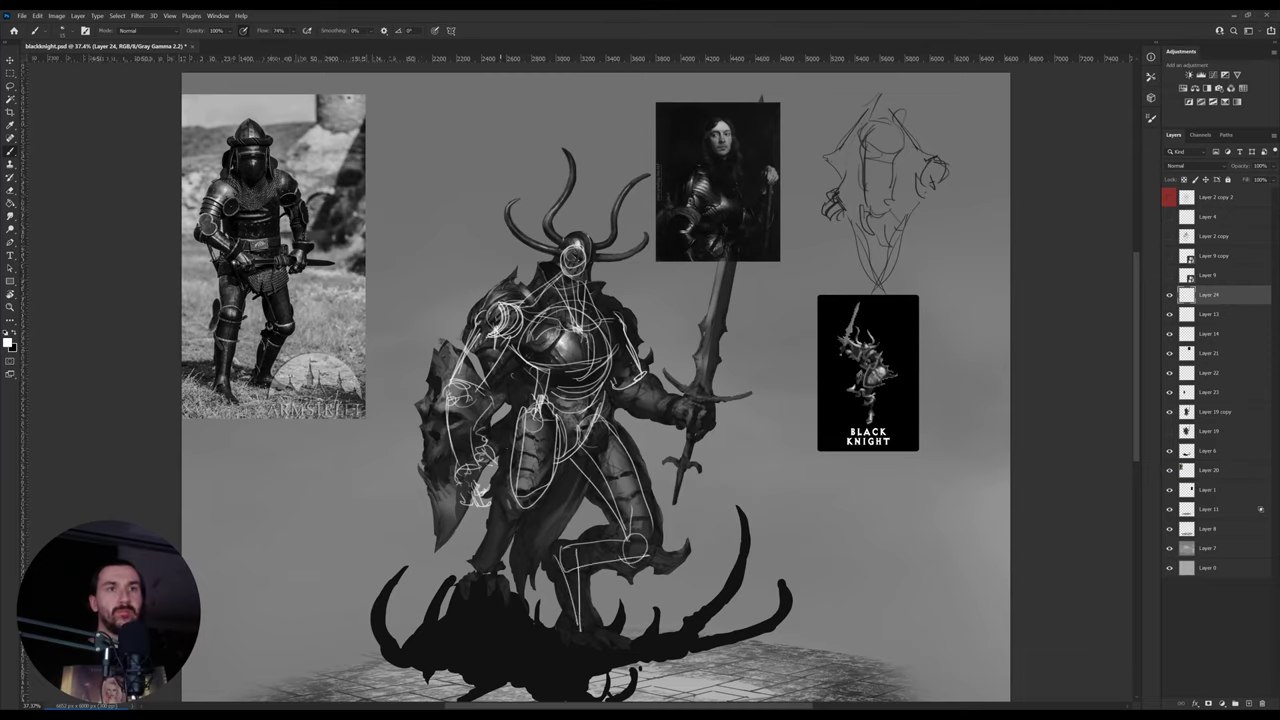
{"action": "left_click_drag", "start_coordinate": [518, 482], "coordinate": [500, 502]}
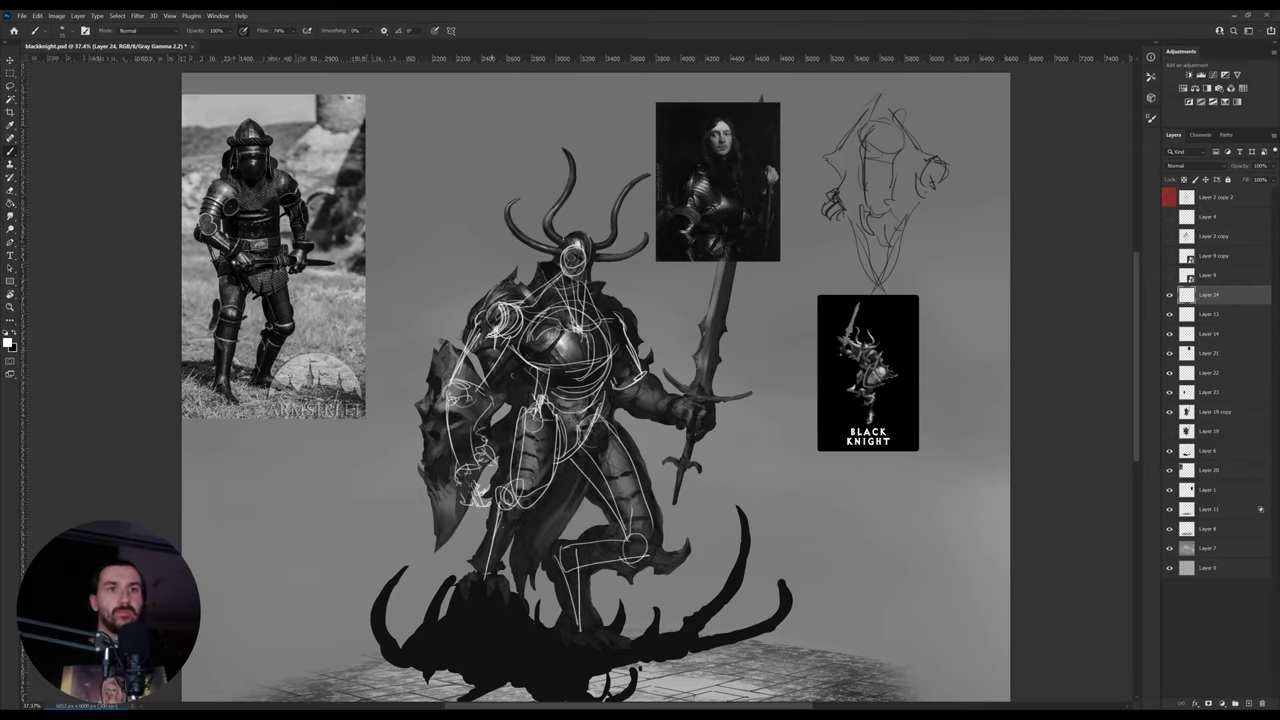
{"action": "key", "text": "v"}
{"action": "left_click_drag", "start_coordinate": [630, 487], "coordinate": [843, 488]}
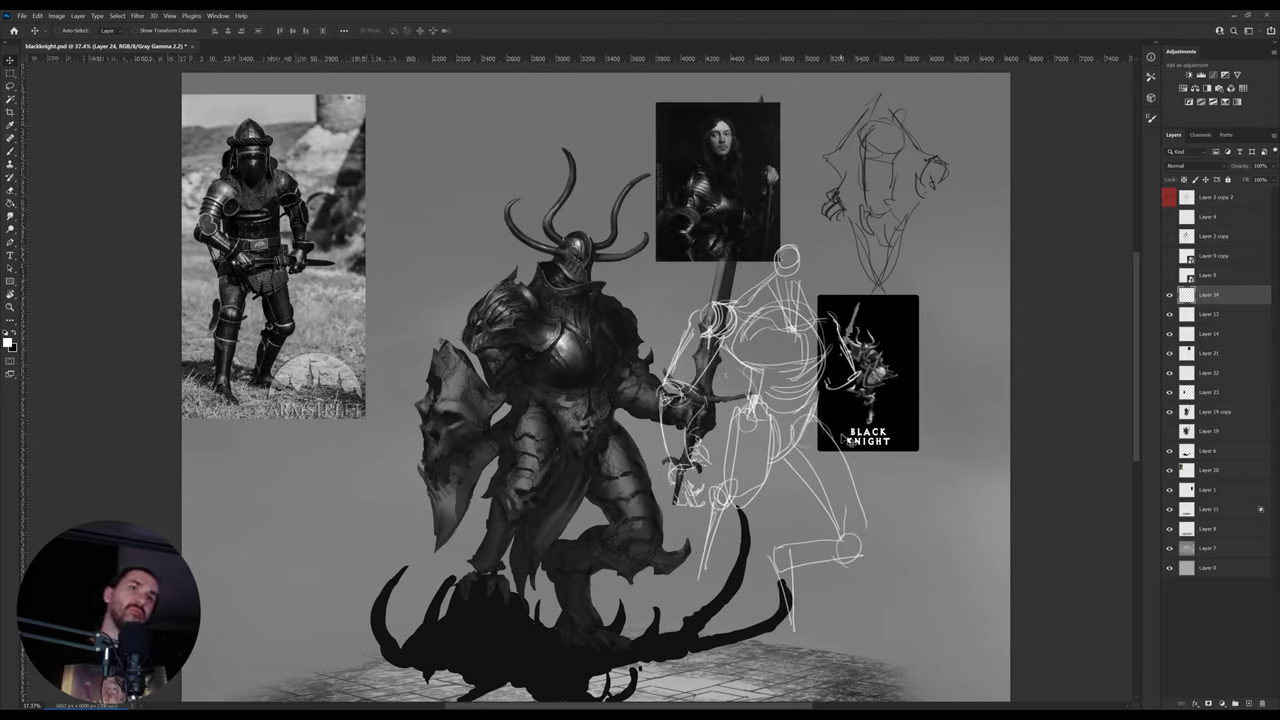
{"action": "left_click", "coordinate": [1169, 295]}
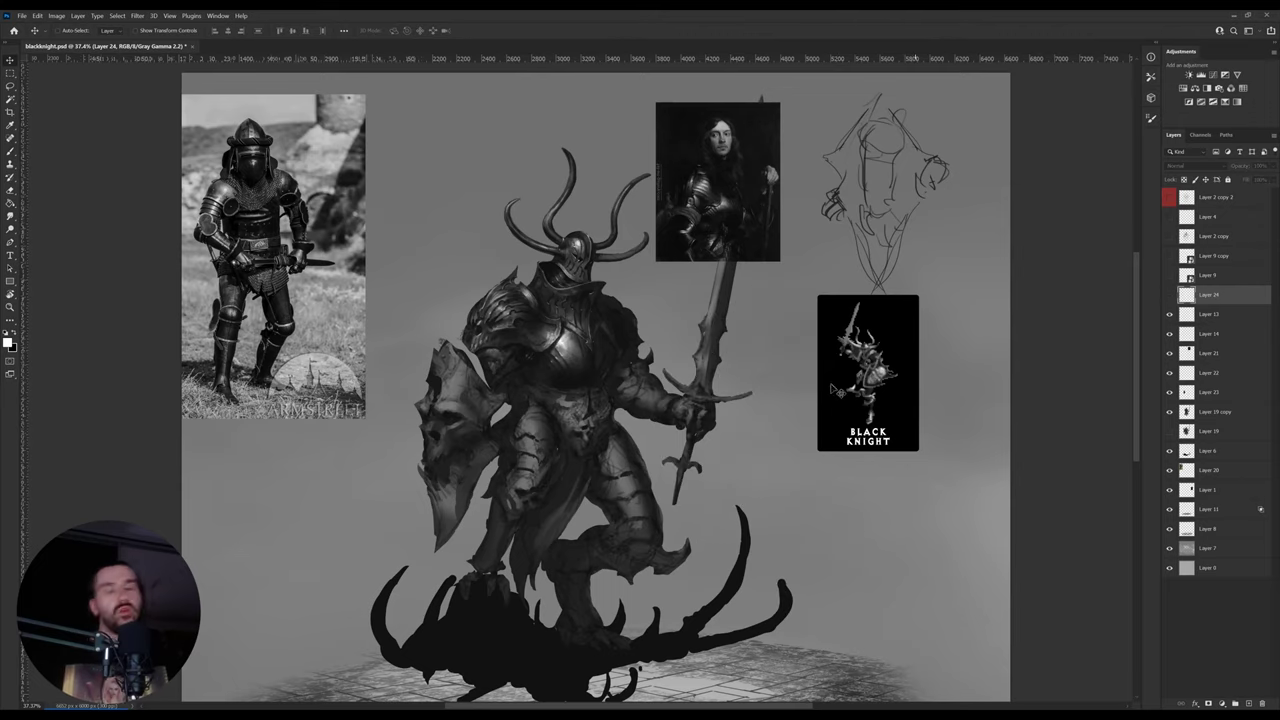
{"action": "key", "text": "ctrl+z"}
{"action": "key", "text": "ctrl+z"}
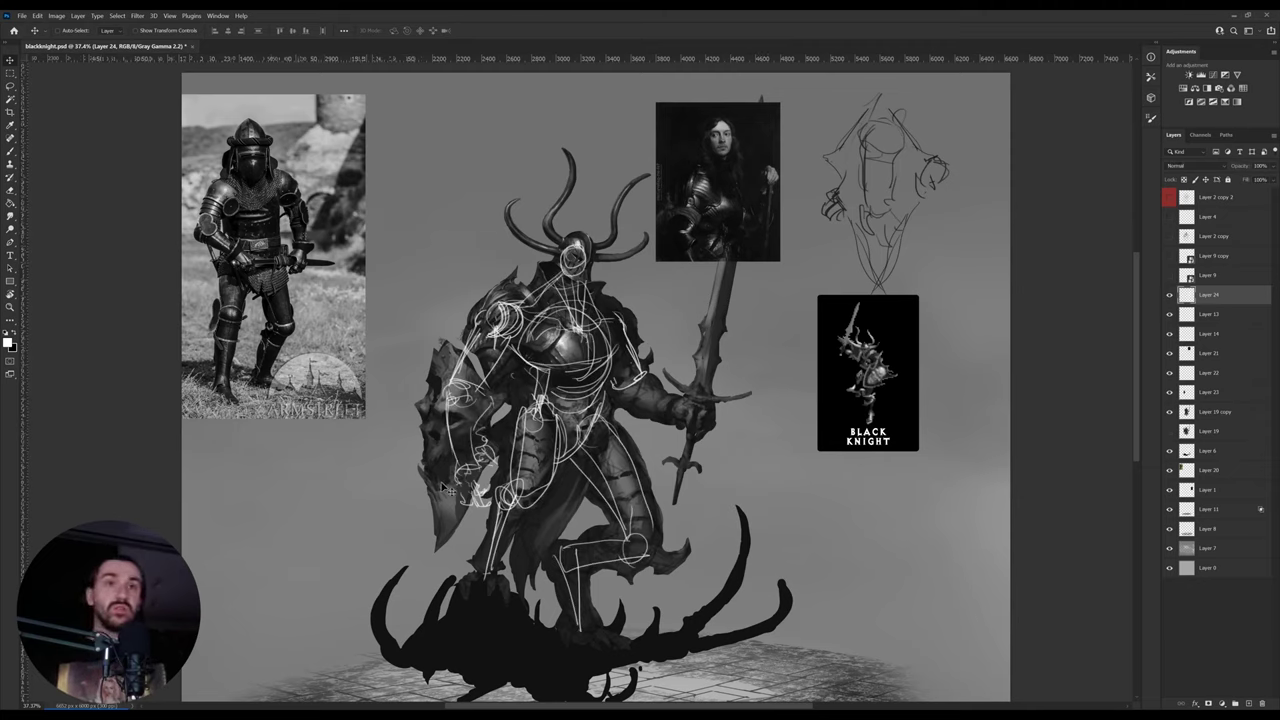
- Bring the shield layer to the front of the layer stack, rotate it slightly counterclockwise and nudge it outward from the body
{"action": "mouse_move", "coordinate": [449, 488]}
{"action": "left_mouse_down"}
{"action": "mouse_move", "coordinate": [437, 476]}
{"action": "mouse_move", "coordinate": [457, 482]}
{"action": "left_mouse_up"}
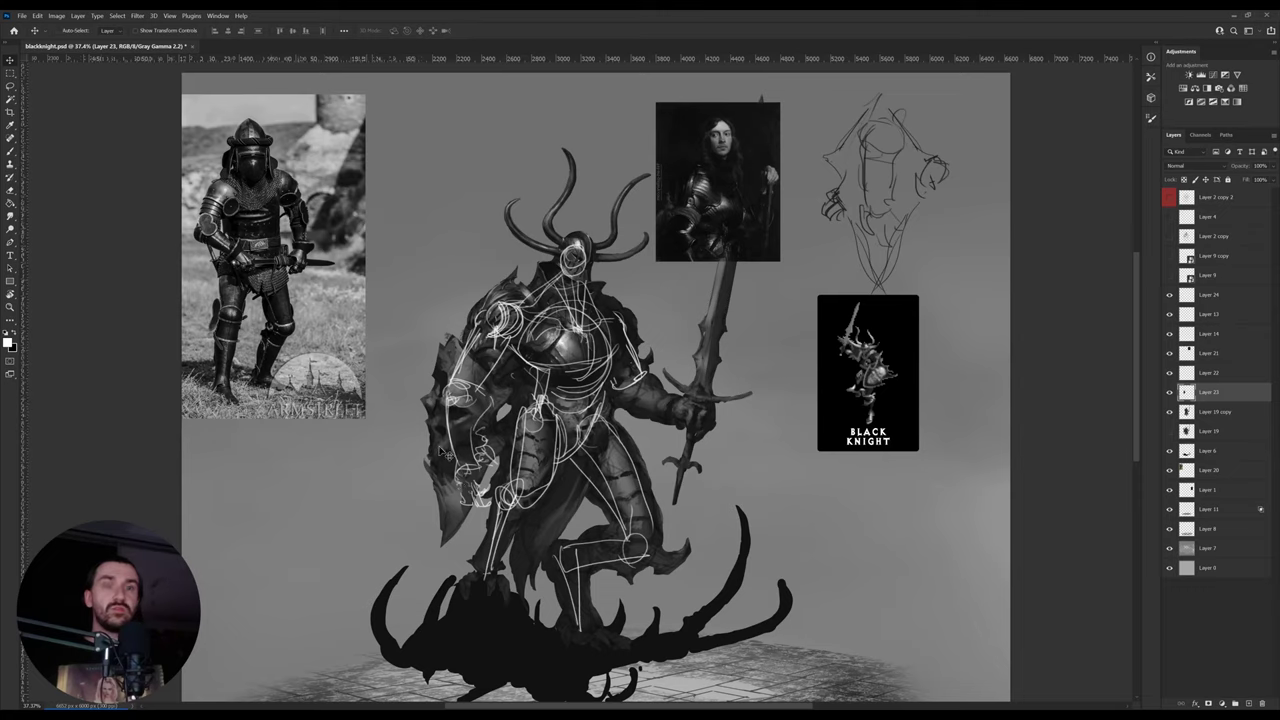
{"action": "key", "text": "ctrl+shift+bracketright"}
{"action": "key", "text": "ctrl+t"}
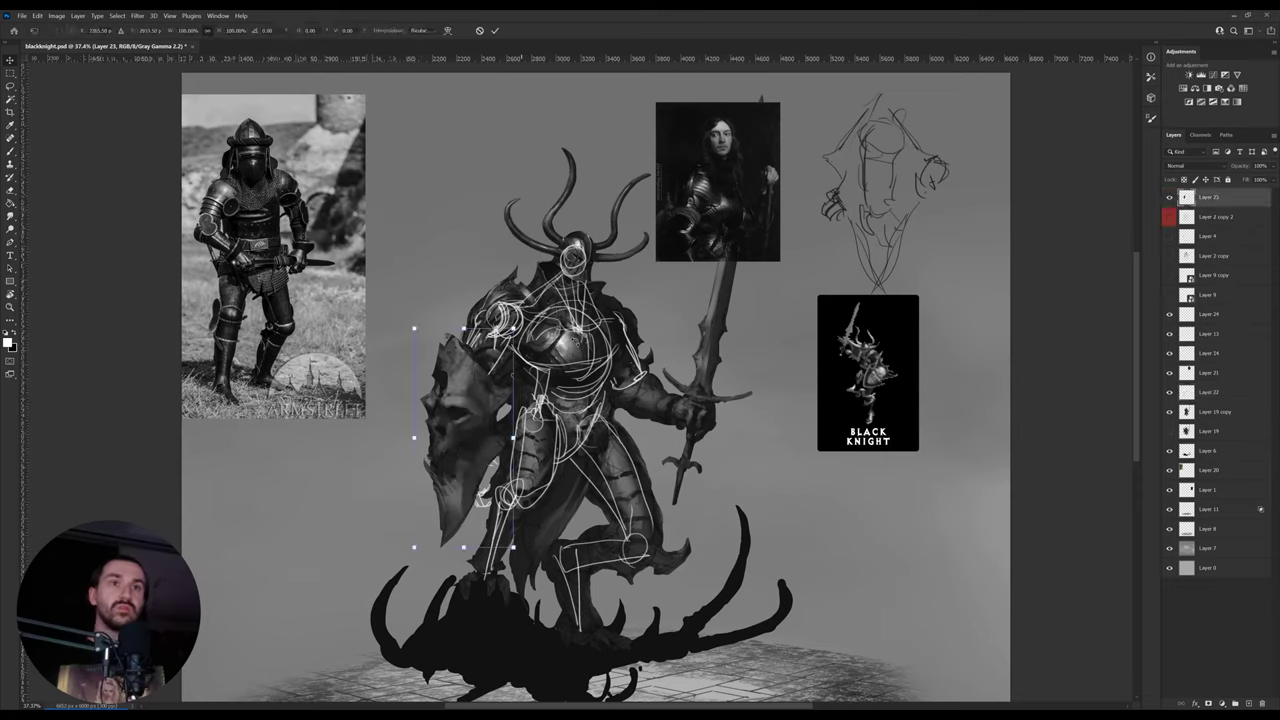
{"action": "left_click_drag", "start_coordinate": [575, 343], "coordinate": [577, 314]}
{"action": "left_click_drag", "start_coordinate": [443, 574], "coordinate": [432, 566]}
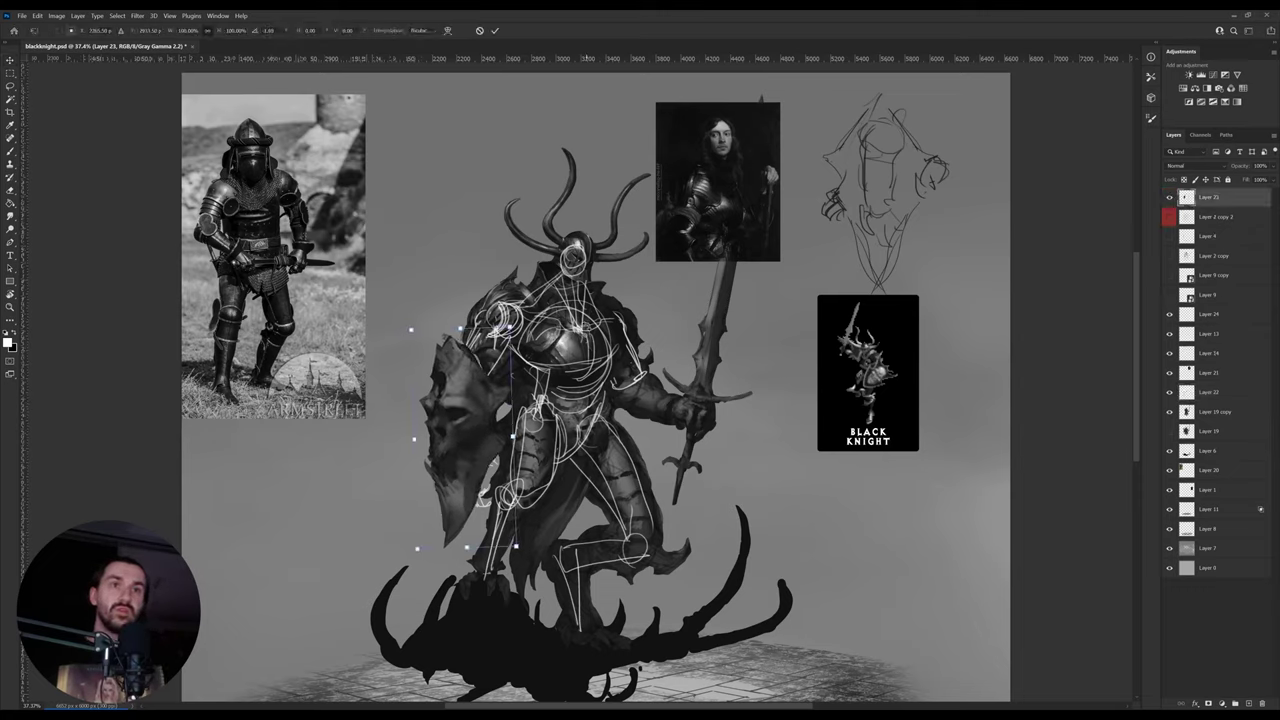
{"action": "left_click_drag", "start_coordinate": [484, 450], "coordinate": [473, 452]}
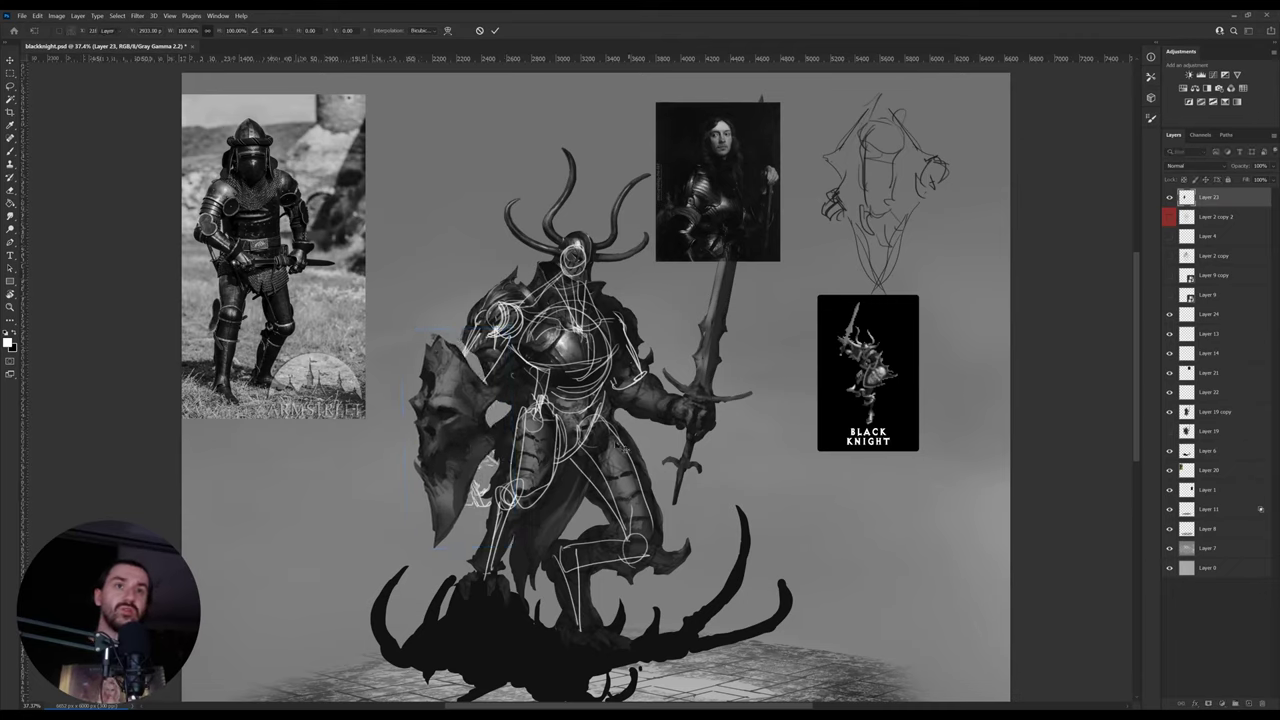
{"action": "key", "text": "Return"}
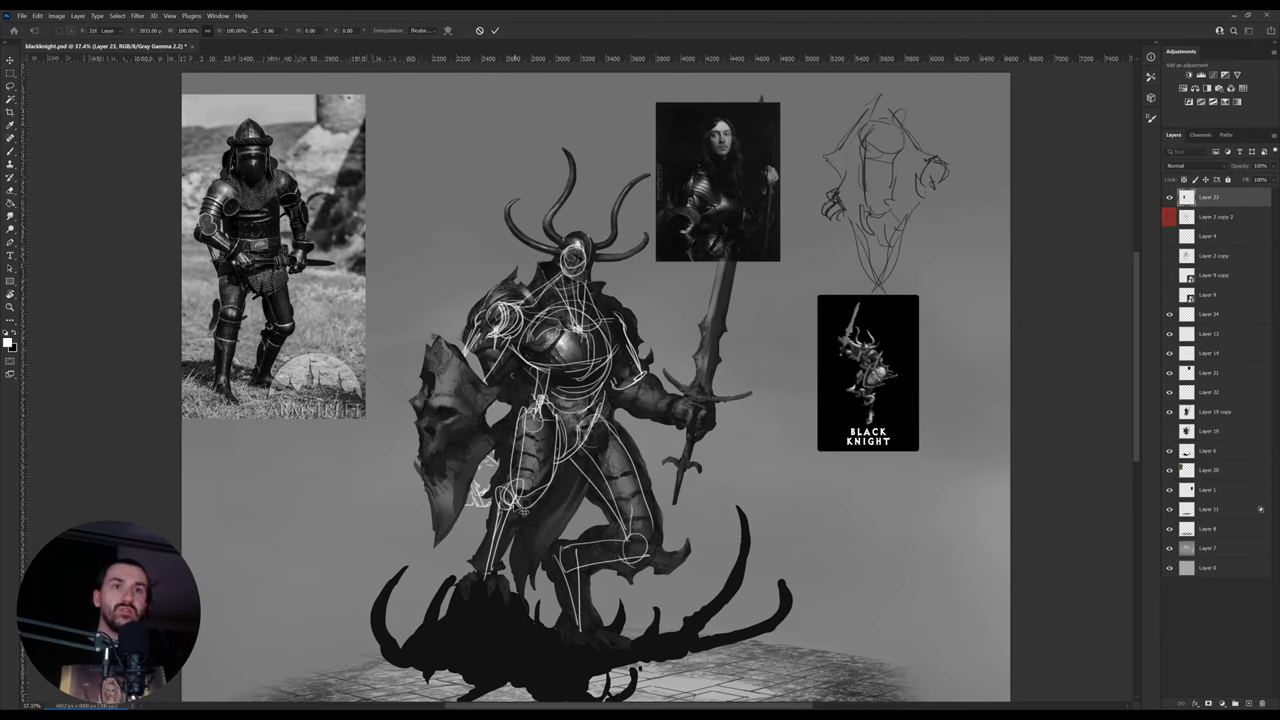
- Hide the white construction sketch on Layer 24
{"action": "left_click", "coordinate": [519, 505]}
{"action": "left_click_drag", "start_coordinate": [520, 508], "coordinate": [548, 501]}
{"action": "key", "text": "ctrl+z"}
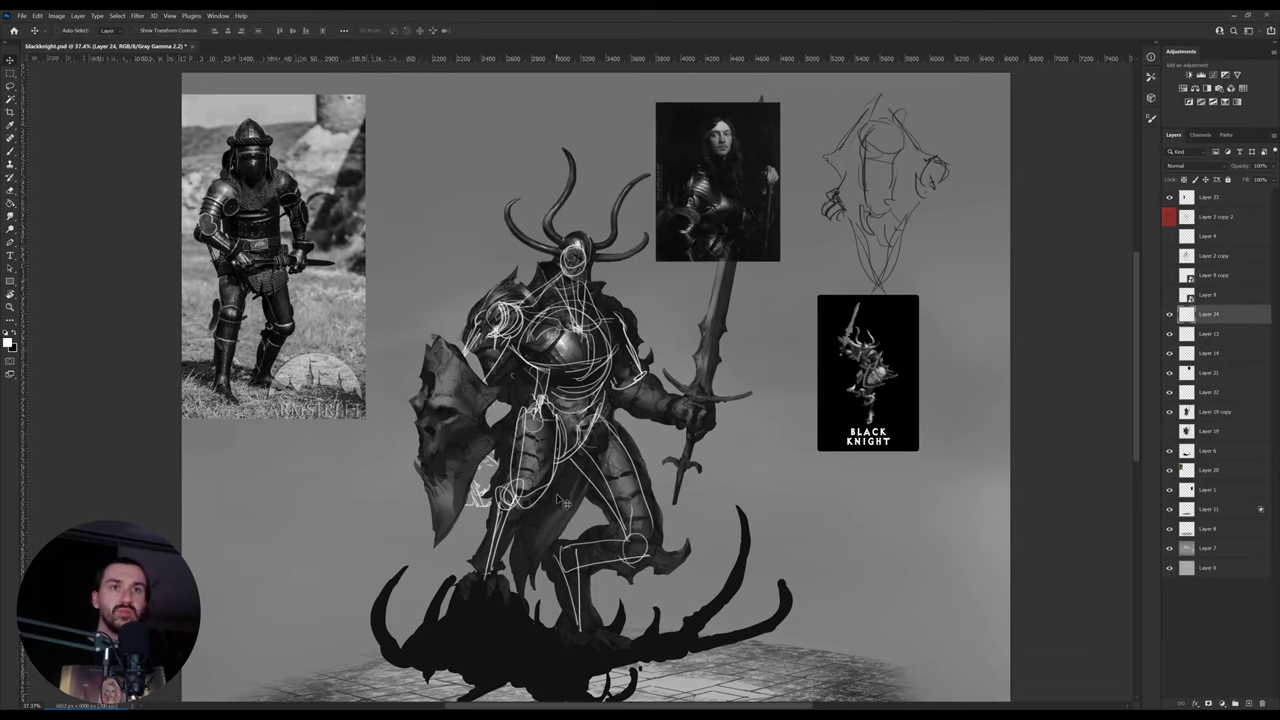
{"action": "left_click", "coordinate": [1169, 317]}
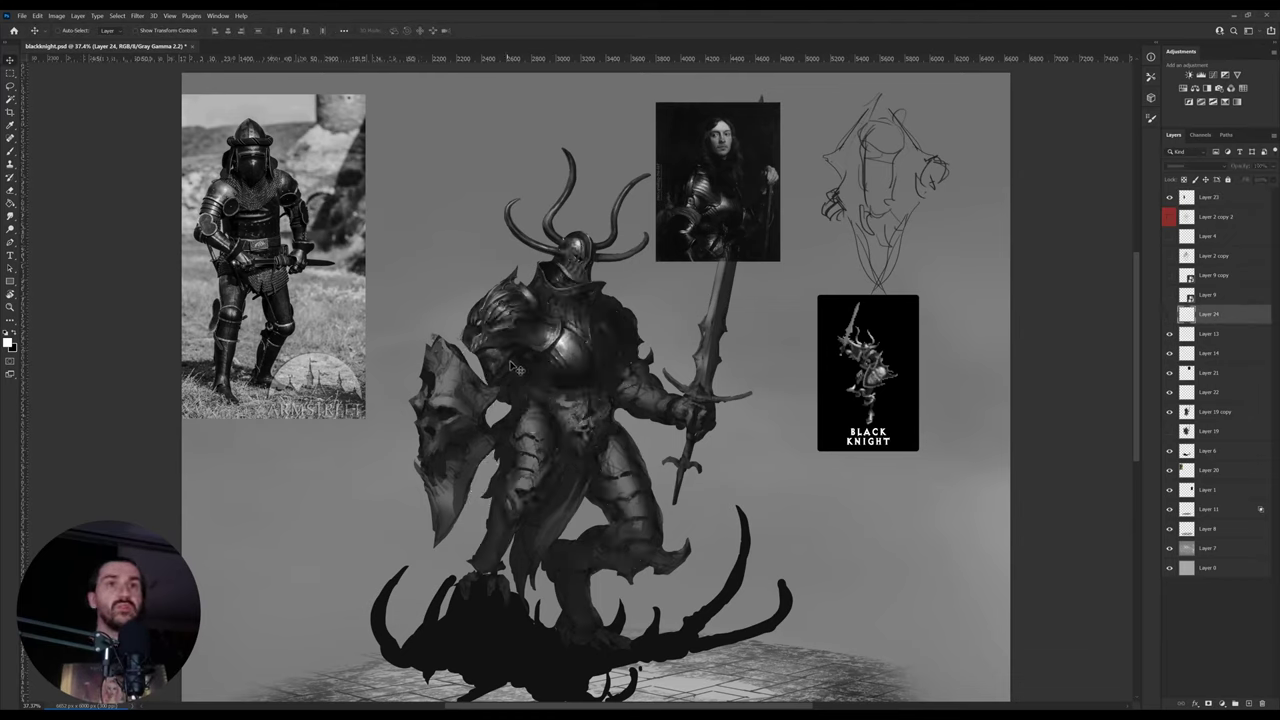
- Paint the shield arm's dark elbow area between the shoulder armour and the shield's upper edge on Layer 19 copy
{"action": "left_click", "coordinate": [514, 366], "text": "ctrl"}
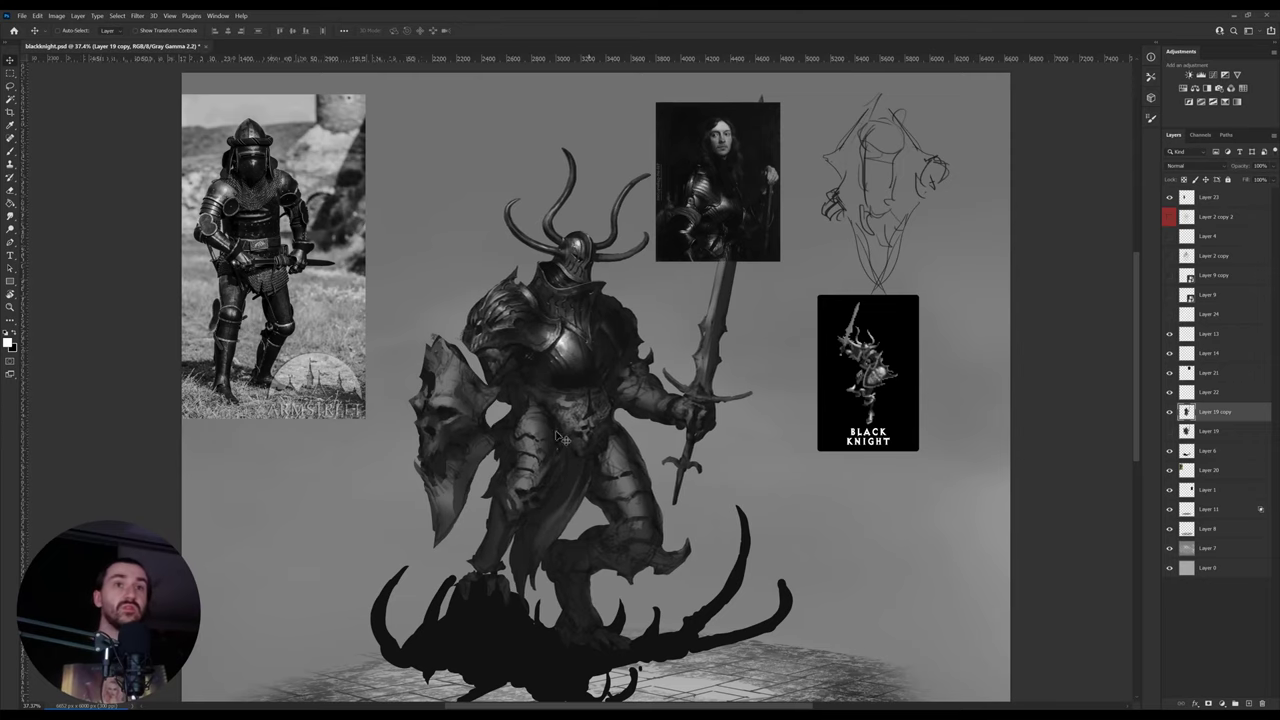
{"action": "key", "text": "z"}
{"action": "left_click_drag", "start_coordinate": [530, 358], "coordinate": [552, 358]}
{"action": "key", "text": "b"}
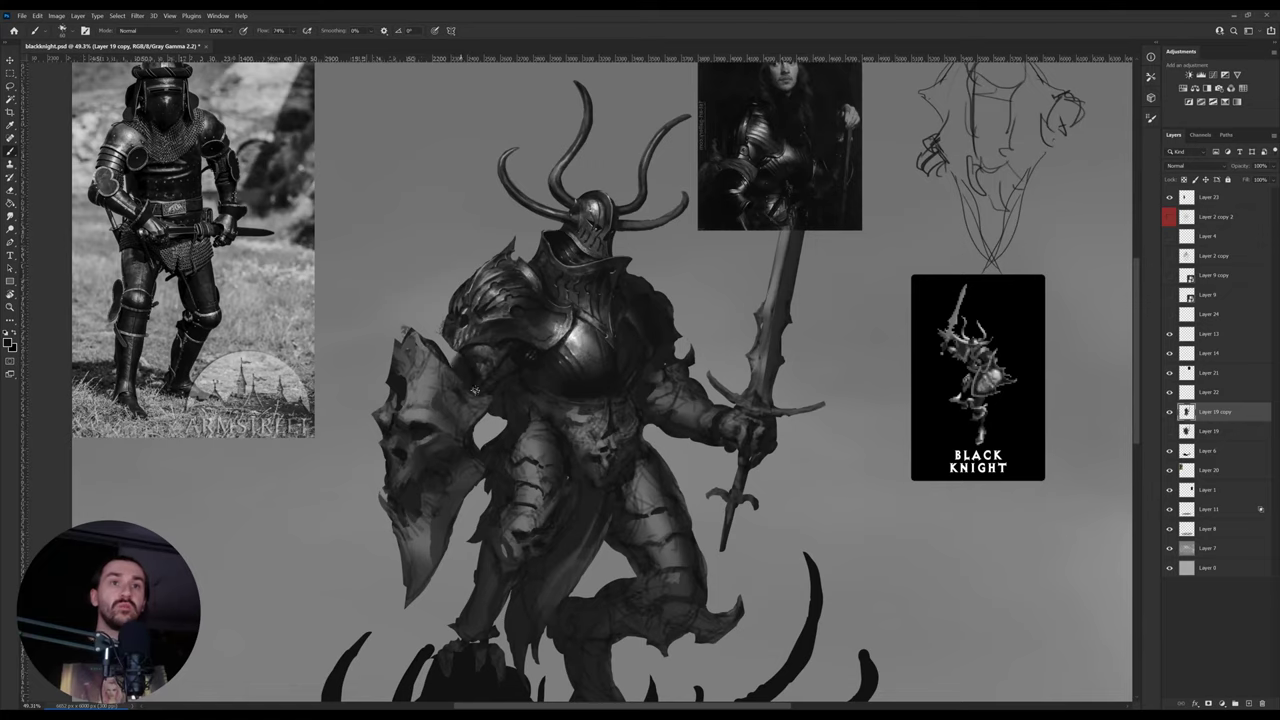
{"action": "left_click_drag", "start_coordinate": [445, 372], "coordinate": [446, 371]}
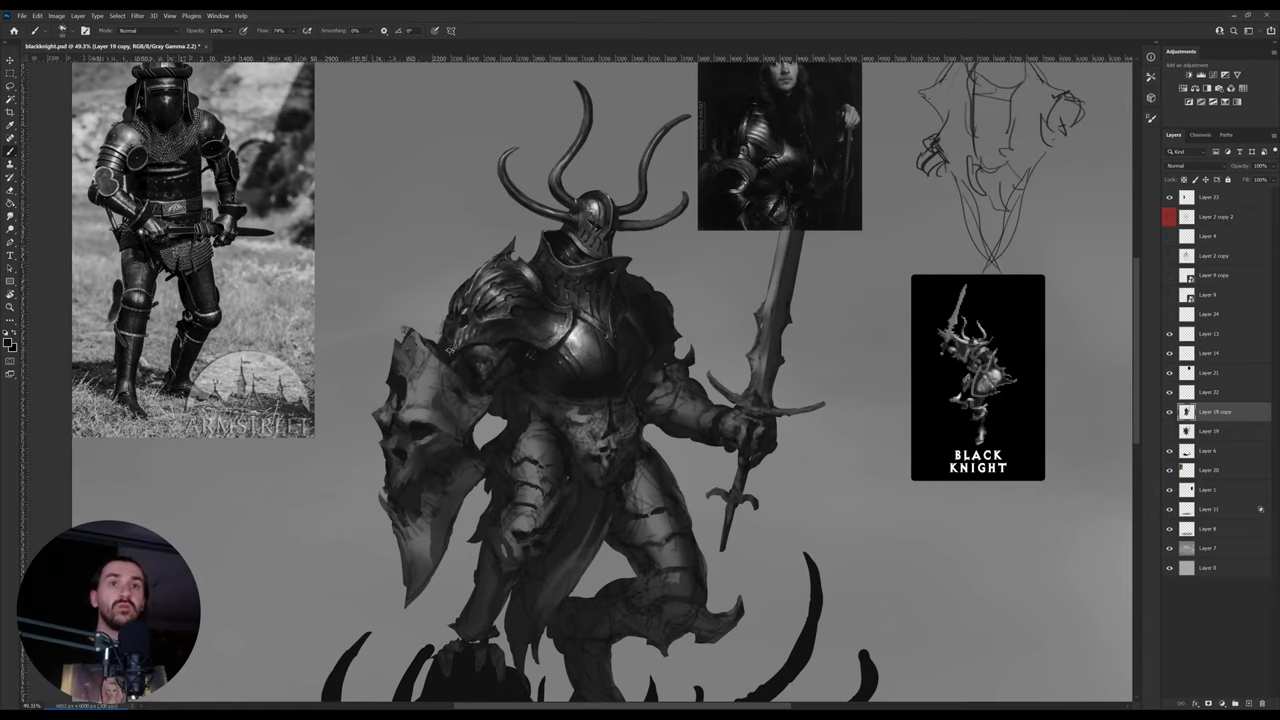
- Paint dark fingers beside the shield's lower inner edge, briefly showing the construction sketch as a guide
{"action": "left_click", "coordinate": [1170, 316]}
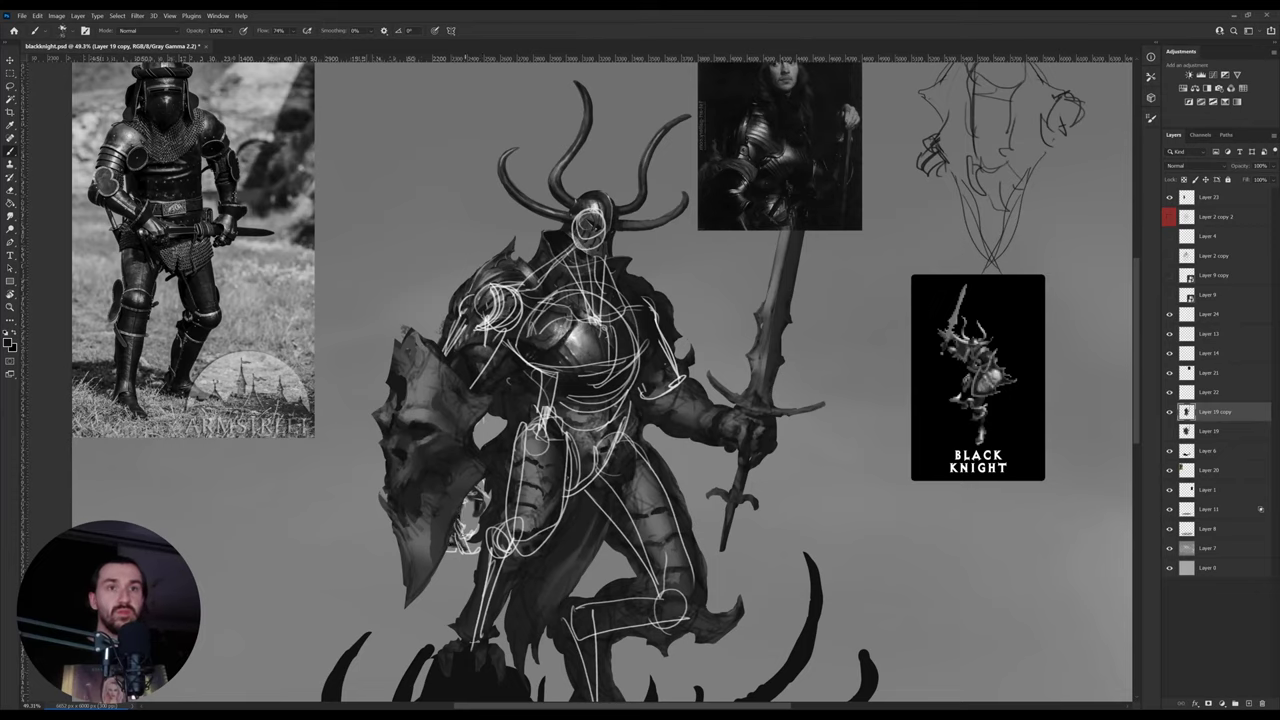
{"action": "left_click", "coordinate": [1169, 314]}
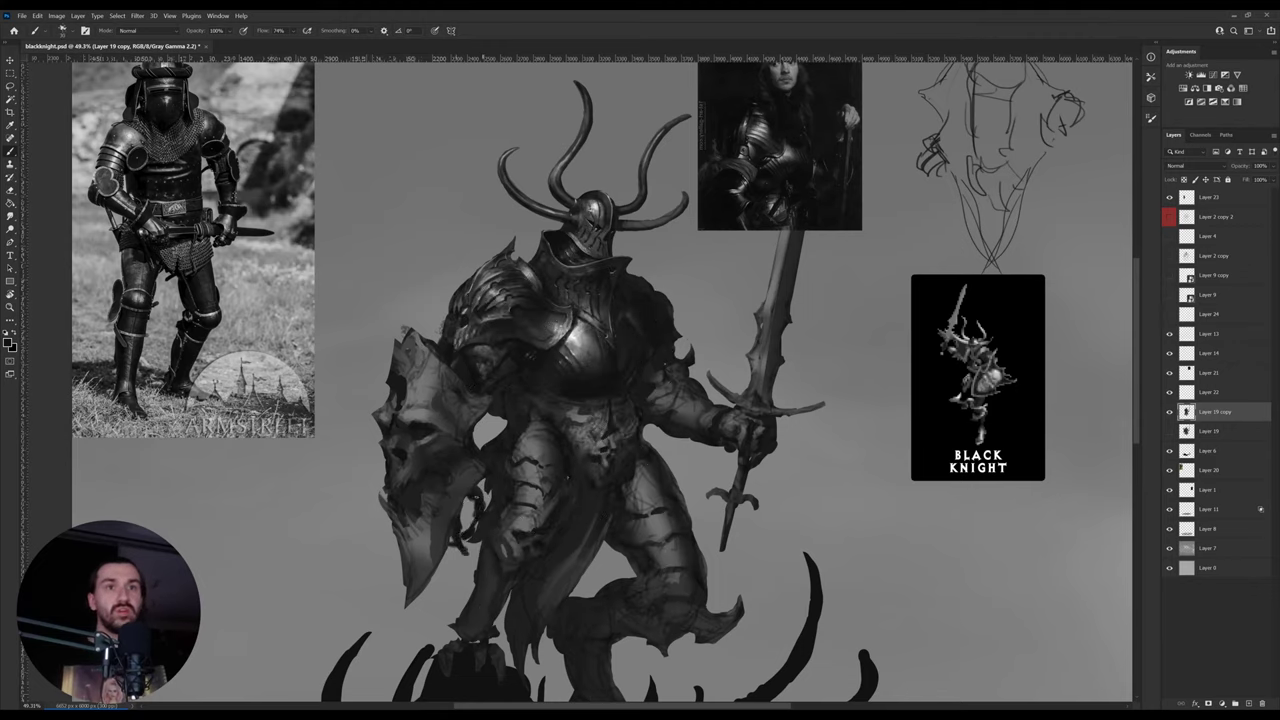
{"action": "left_click_drag", "start_coordinate": [474, 540], "coordinate": [495, 501]}
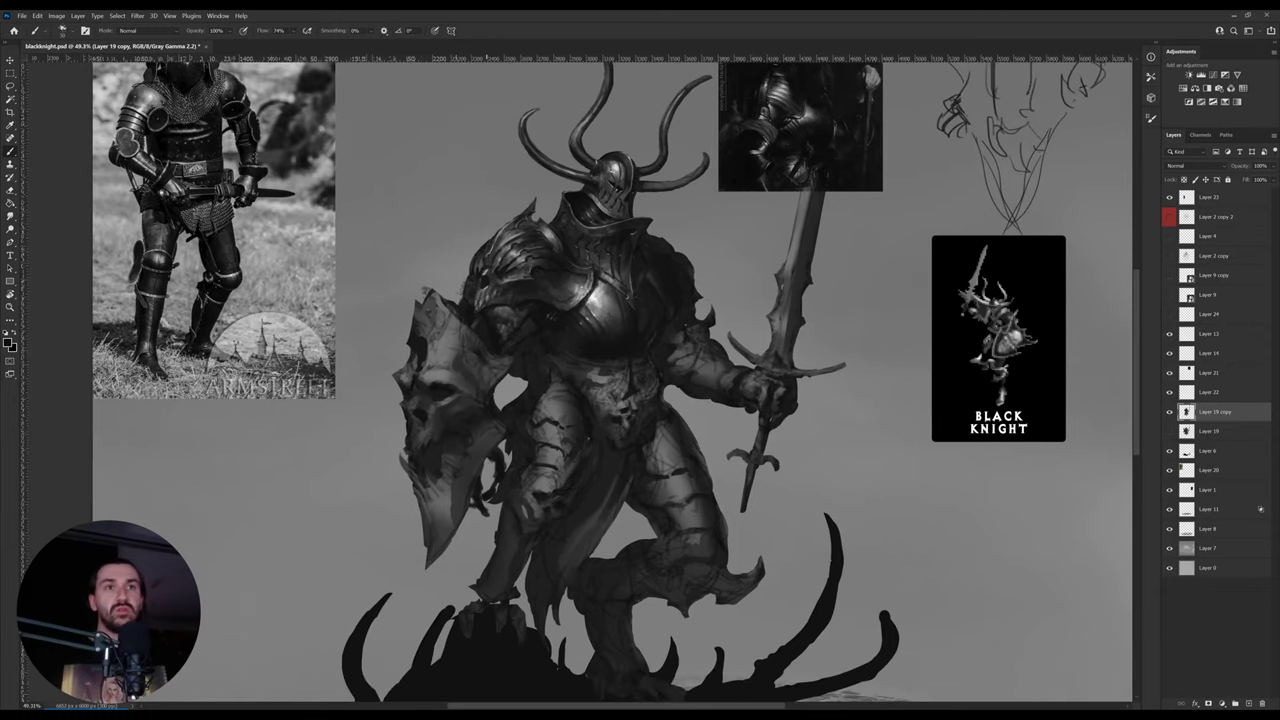
- Flip the canvas view horizontally to check the figure in mirror image
{"action": "key", "text": "z"}
{"action": "left_click", "coordinate": [504, 468]}
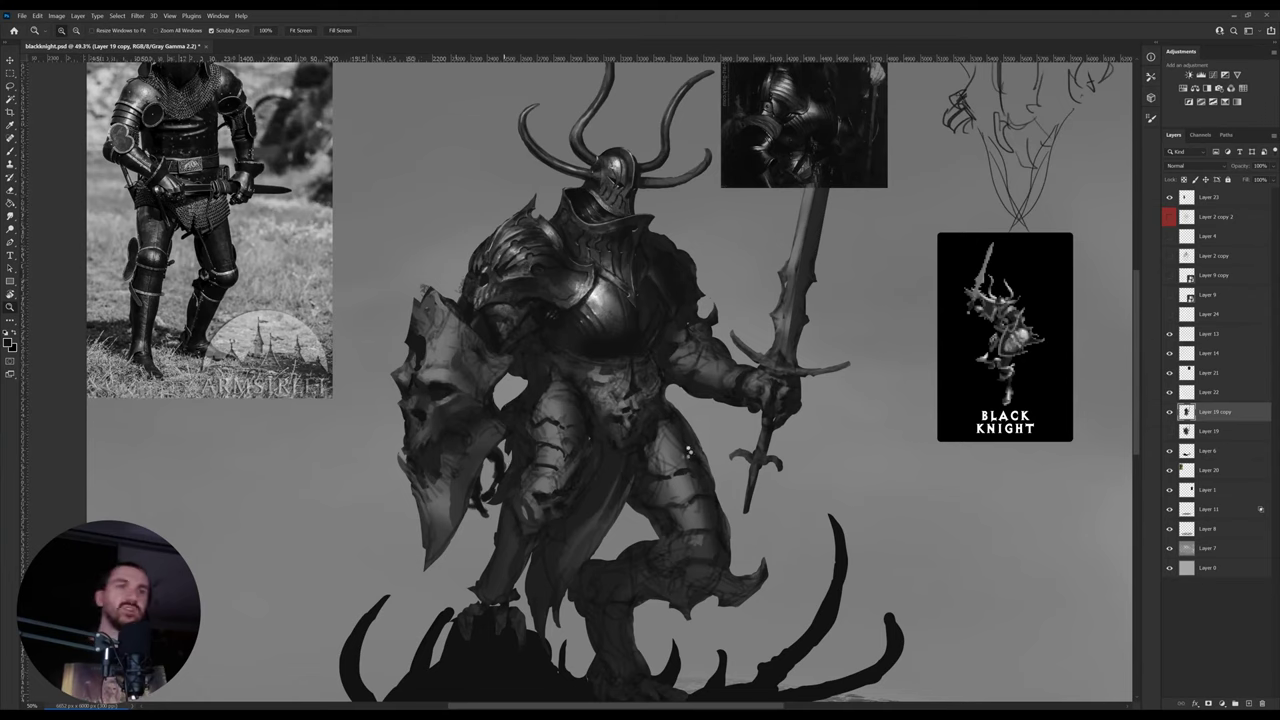
{"action": "key", "text": "ctrl+shift+h"}
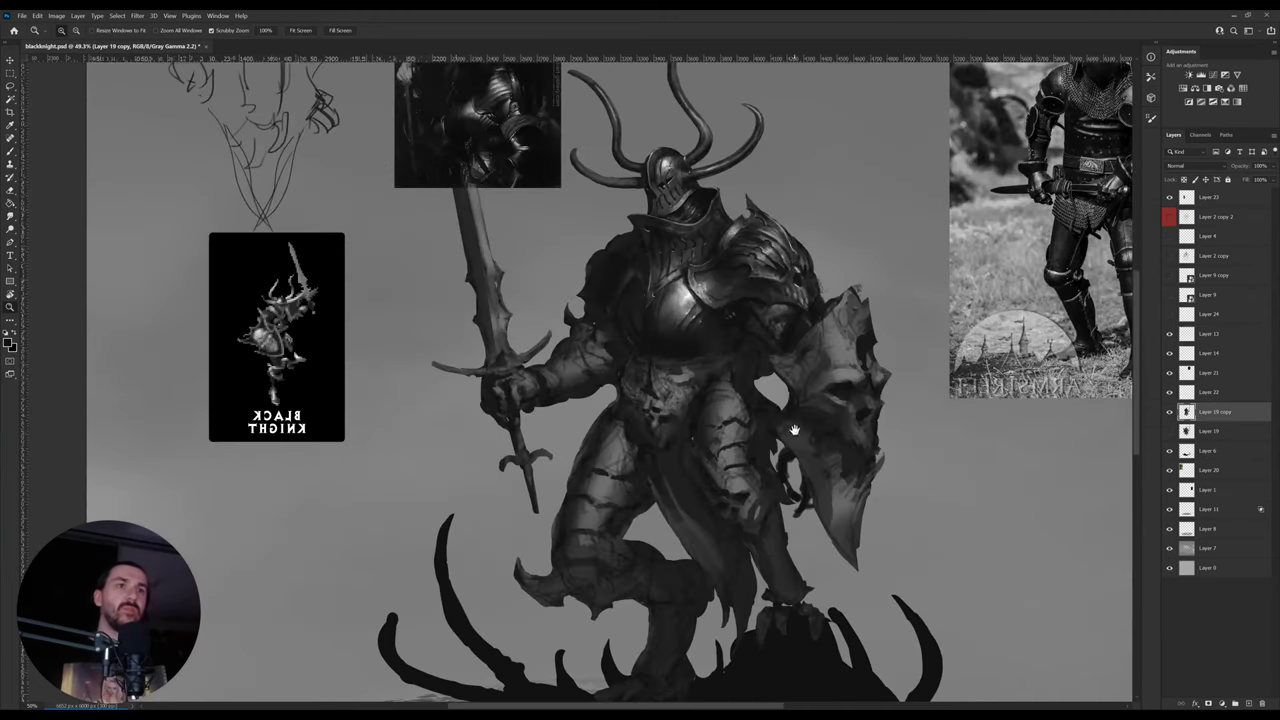
{"action": "mouse_move", "coordinate": [809, 435]}
{"action": "left_mouse_down"}
{"action": "mouse_move", "coordinate": [775, 421]}
{"action": "mouse_move", "coordinate": [790, 474]}
{"action": "left_mouse_up"}
{"action": "key", "text": "v"}
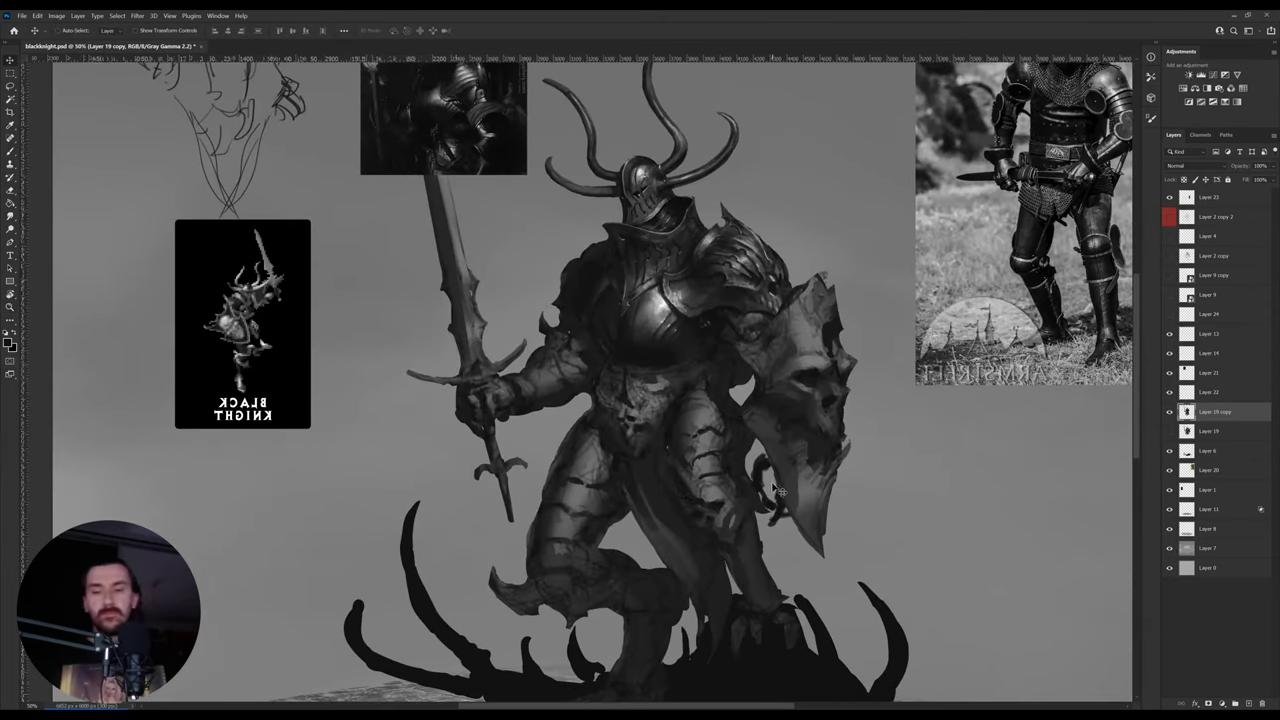
- Move the painted shield hand outward from the leg, and rotate and shift the shield layer outward to match
{"action": "key", "text": "l"}
{"action": "mouse_move", "coordinate": [790, 525]}
{"action": "left_mouse_down"}
{"action": "mouse_move", "coordinate": [765, 505]}
{"action": "mouse_move", "coordinate": [748, 400]}
{"action": "mouse_move", "coordinate": [795, 447]}
{"action": "mouse_move", "coordinate": [834, 428]}
{"action": "mouse_move", "coordinate": [826, 420]}
{"action": "mouse_move", "coordinate": [849, 421]}
{"action": "left_mouse_up"}
{"action": "key", "text": "v"}
{"action": "left_click", "coordinate": [826, 417], "text": "ctrl"}
{"action": "key", "text": "ctrl+t"}
{"action": "left_click_drag", "start_coordinate": [939, 350], "coordinate": [935, 343]}
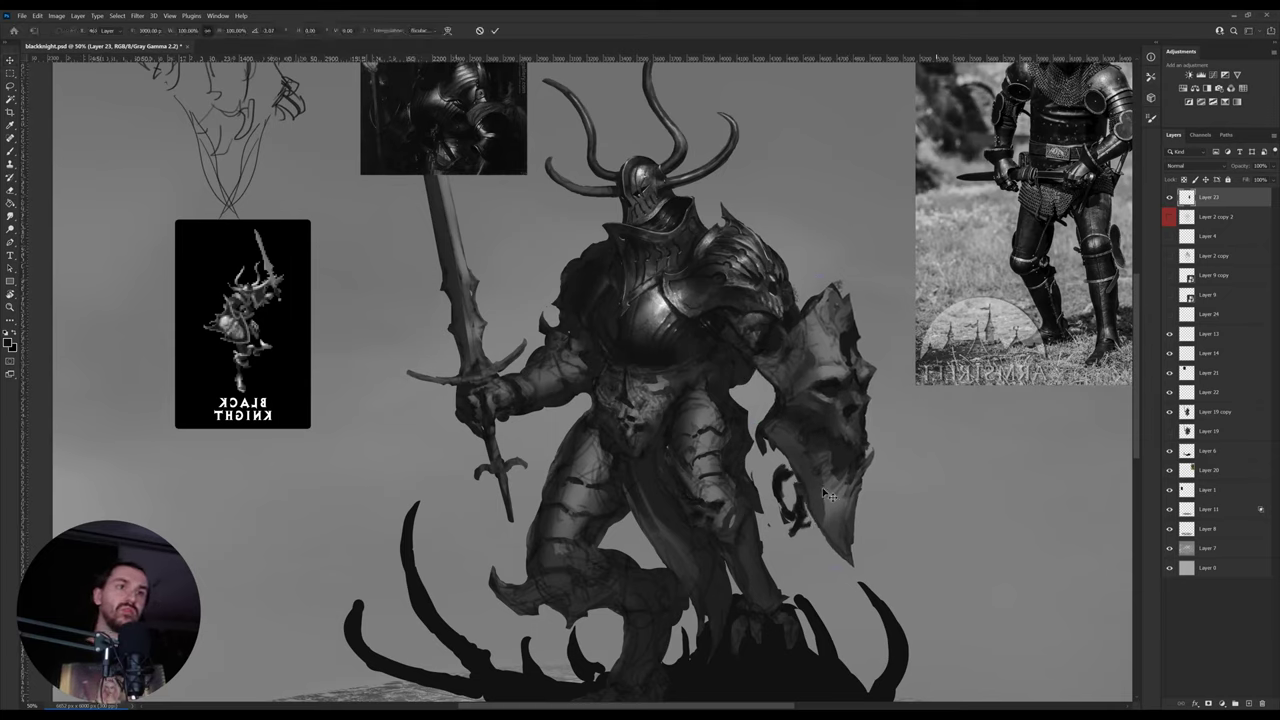
{"action": "left_click", "coordinate": [785, 484], "text": "ctrl"}
{"action": "key", "text": "Return"}
- Erase the inner part of the shield hand on Layer 19 copy and repaint its dark fingers beside the shield's lower edge
{"action": "key", "text": "b"}
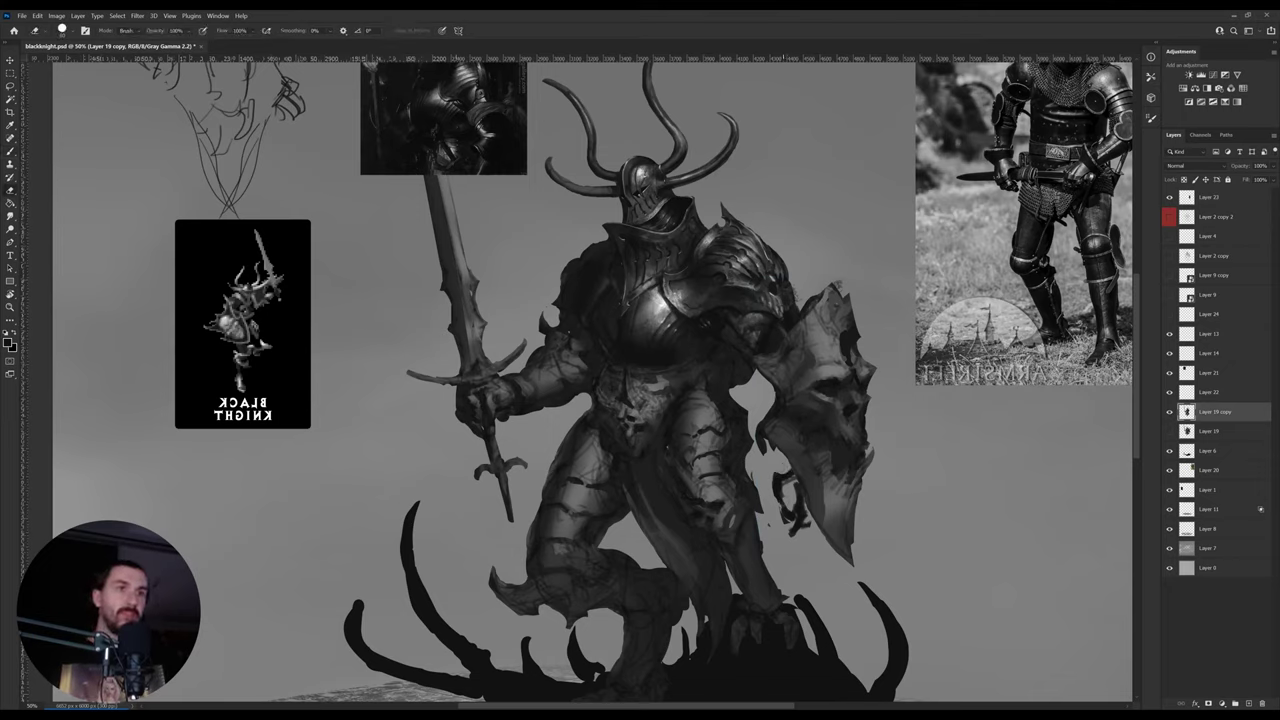
{"action": "key", "text": "b"}
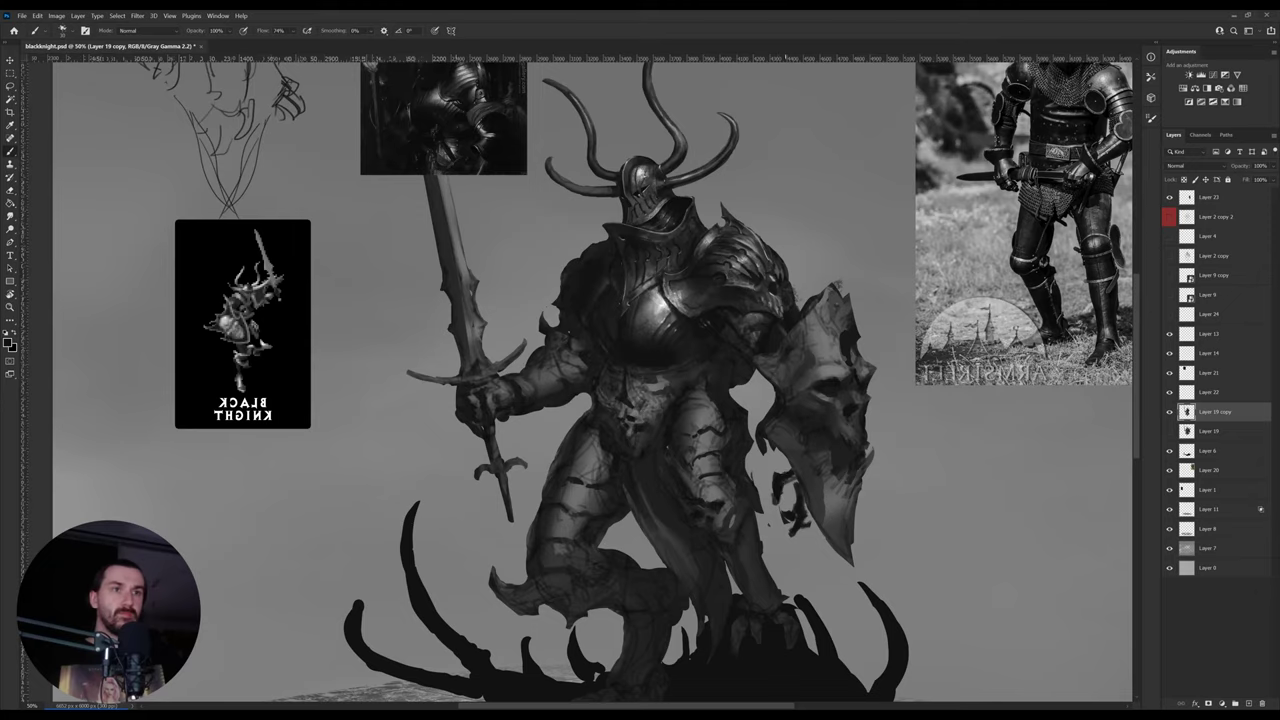
{"action": "key", "text": "e"}
{"action": "mouse_move", "coordinate": [780, 469]}
{"action": "left_mouse_down"}
{"action": "mouse_move", "coordinate": [777, 502]}
{"action": "mouse_move", "coordinate": [791, 474]}
{"action": "mouse_move", "coordinate": [794, 487]}
{"action": "mouse_move", "coordinate": [782, 504]}
{"action": "left_mouse_up"}
{"action": "key", "text": "b"}
{"action": "key", "text": "e"}
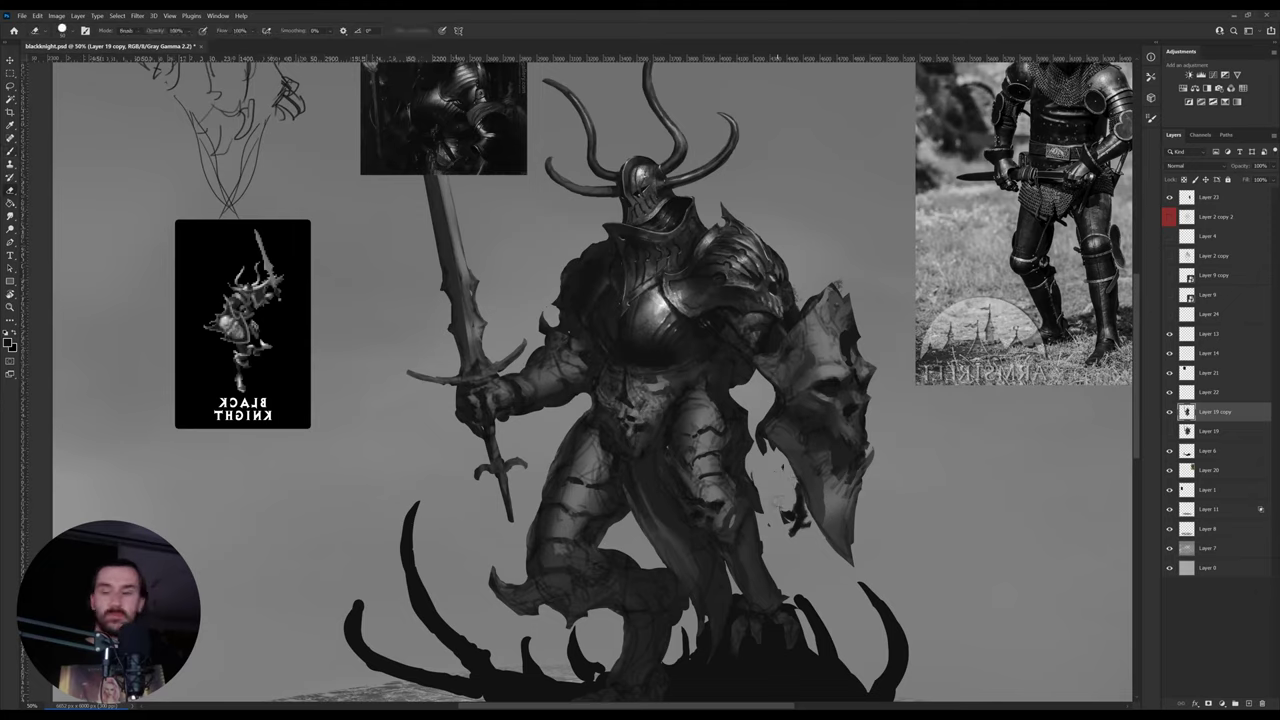
{"action": "key", "text": "b"}
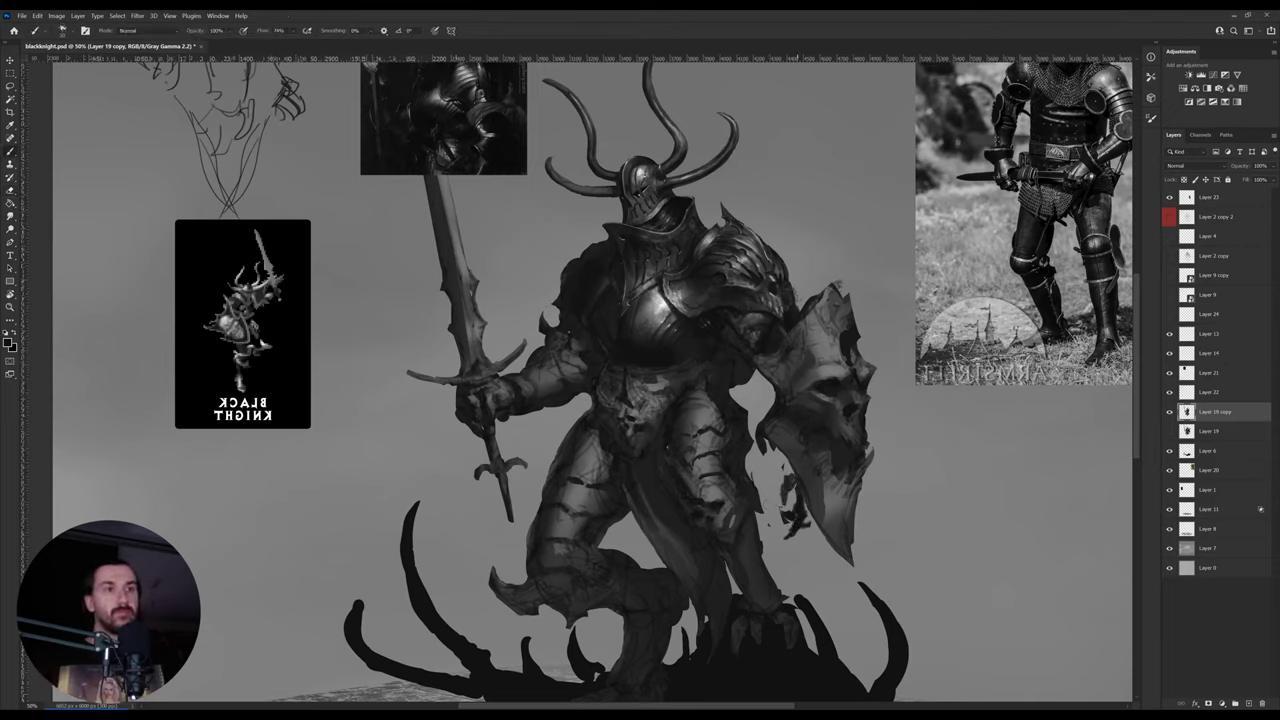
{"action": "key", "text": "e"}
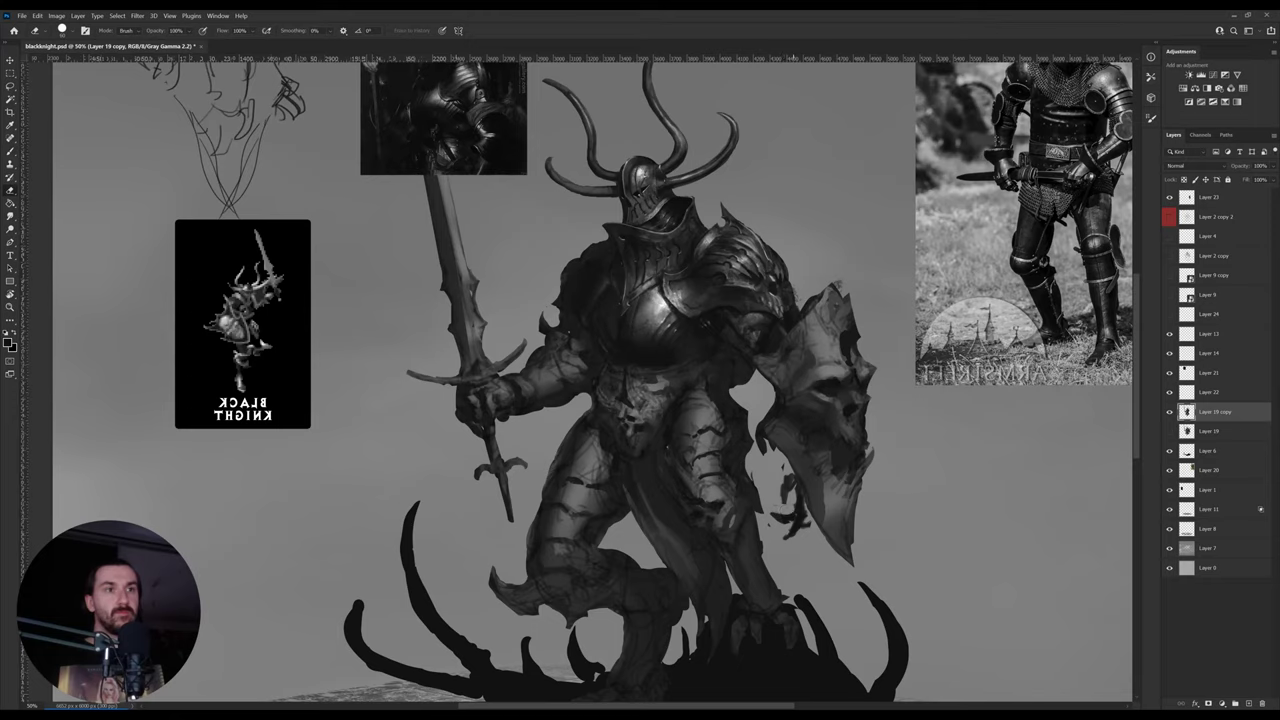
{"action": "key", "text": "b"}
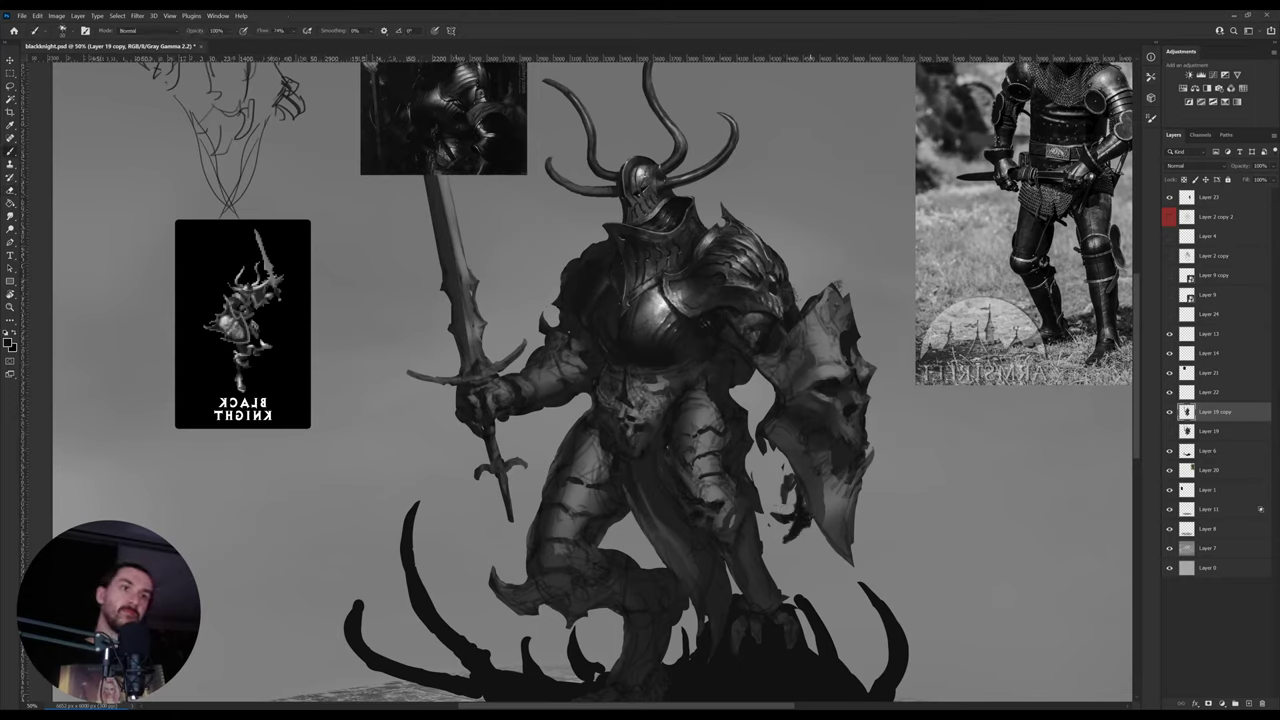
{"action": "key", "text": "e"}
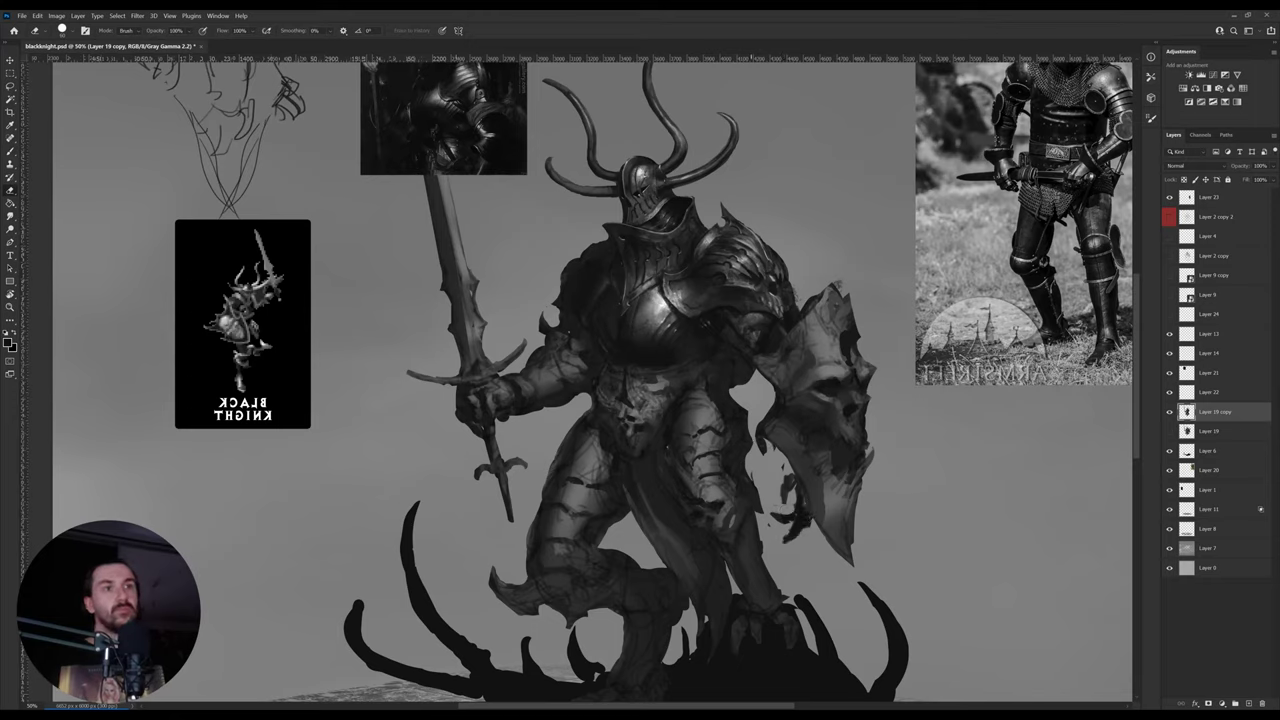
- Carve a background gap between the waist, shield arm and shield, and refine the waist and hip edge beside it
{"action": "key", "text": "b"}
{"action": "mouse_move", "coordinate": [733, 387]}
{"action": "left_mouse_down"}
{"action": "mouse_move", "coordinate": [732, 401]}
{"action": "mouse_move", "coordinate": [724, 372]}
{"action": "mouse_move", "coordinate": [738, 362]}
{"action": "mouse_move", "coordinate": [722, 370]}
{"action": "left_mouse_up"}
{"action": "key", "text": "e"}
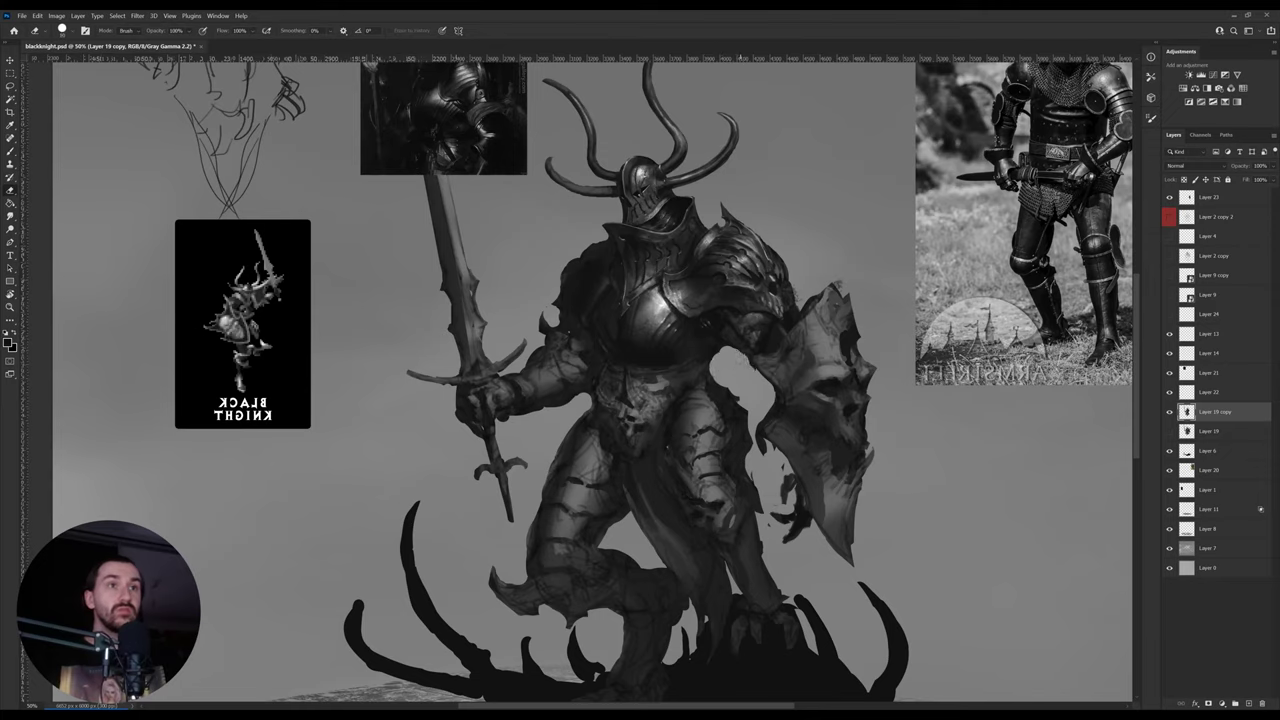
{"action": "key", "text": "b"}
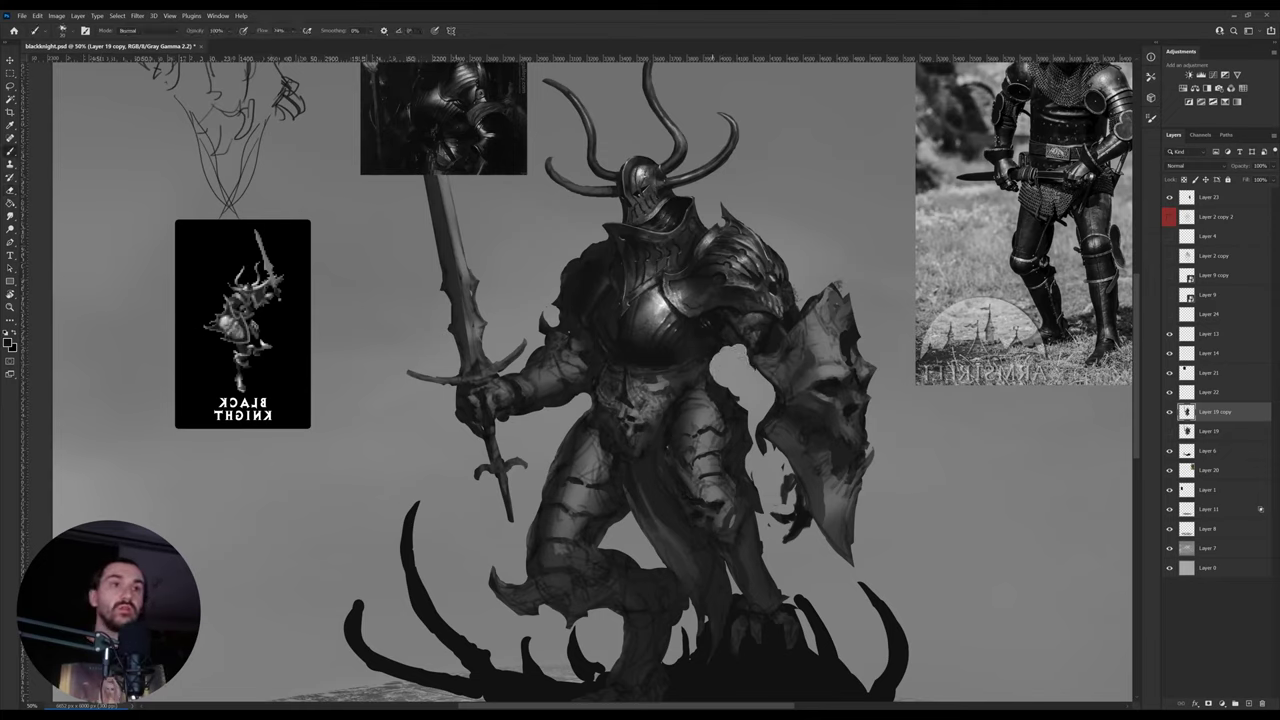
{"action": "left_click_drag", "start_coordinate": [714, 361], "coordinate": [740, 416]}
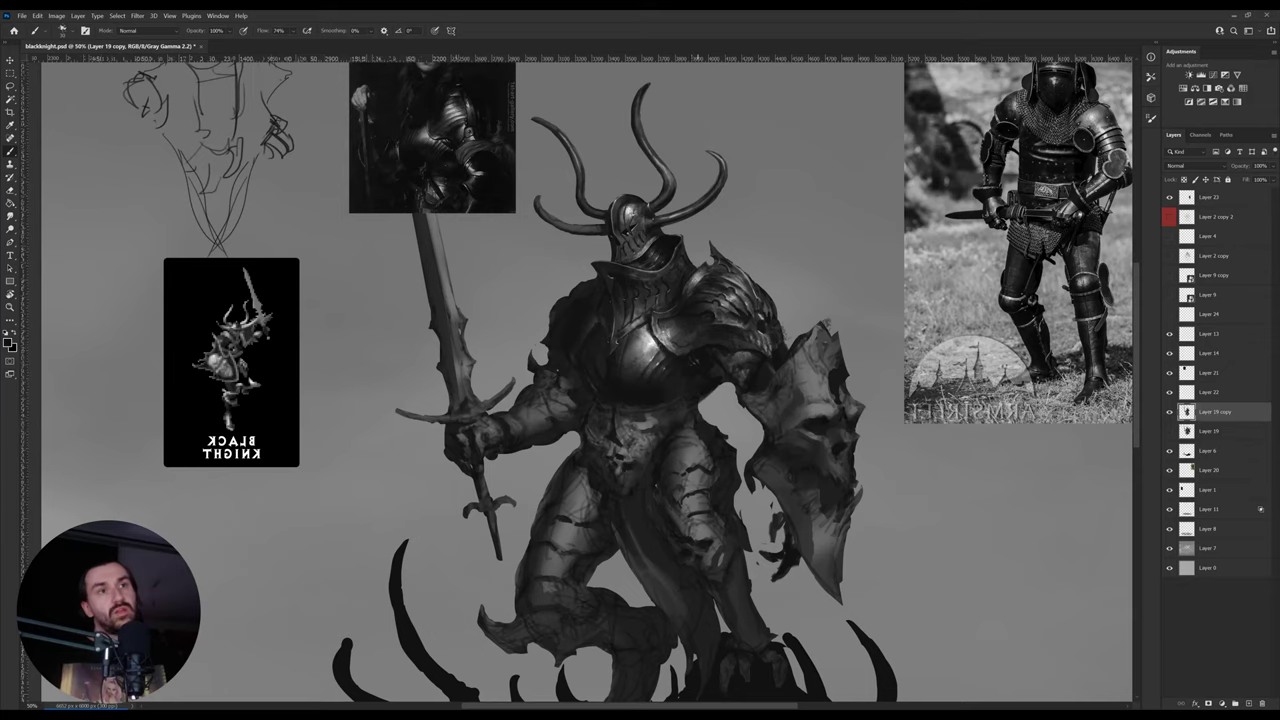
- Examine the knight's silhouette and stance across the whole composition, including with the canvas view rotated
{"action": "key", "text": "z"}
{"action": "left_click_drag", "start_coordinate": [695, 420], "coordinate": [657, 421]}
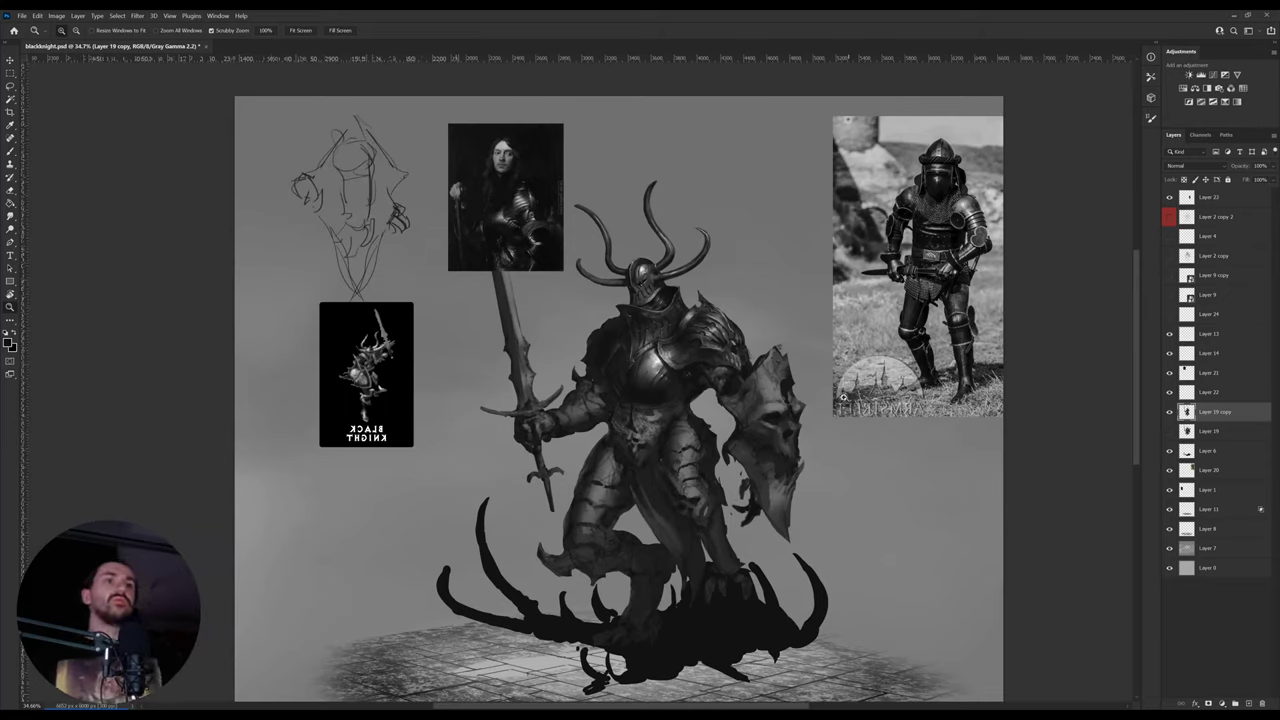
{"action": "key", "text": "v"}
{"action": "mouse_move", "coordinate": [774, 436]}
{"action": "left_mouse_down"}
{"action": "mouse_move", "coordinate": [716, 474]}
{"action": "mouse_move", "coordinate": [731, 429]}
{"action": "mouse_move", "coordinate": [752, 437]}
{"action": "mouse_move", "coordinate": [716, 441]}
{"action": "mouse_move", "coordinate": [735, 445]}
{"action": "left_mouse_up"}
{"action": "left_click", "coordinate": [716, 473]}
{"action": "key", "text": "e"}
{"action": "key", "text": "z"}
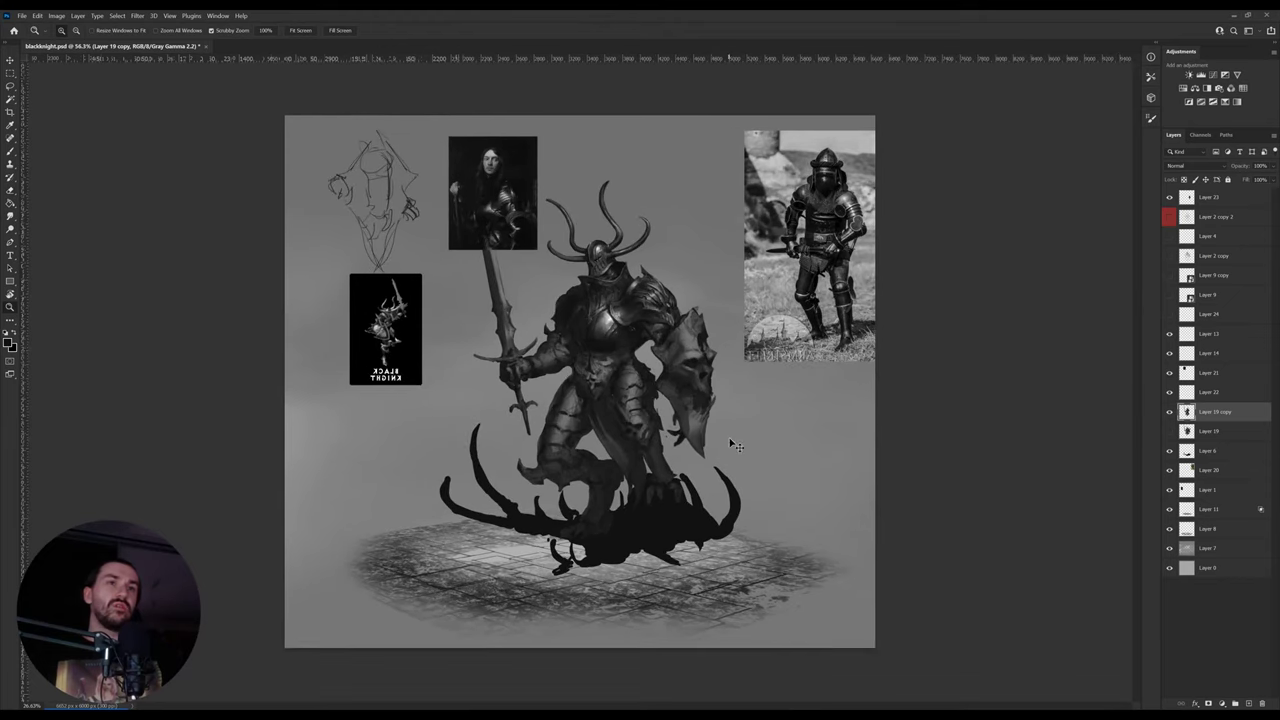
{"action": "key", "text": "ctrl+z"}
{"action": "mouse_move", "coordinate": [655, 363]}
{"action": "left_mouse_down"}
{"action": "mouse_move", "coordinate": [675, 364]}
{"action": "mouse_move", "coordinate": [630, 372]}
{"action": "left_mouse_up"}
{"action": "key", "text": "b"}
{"action": "key", "text": "r"}
{"action": "key", "text": "v"}
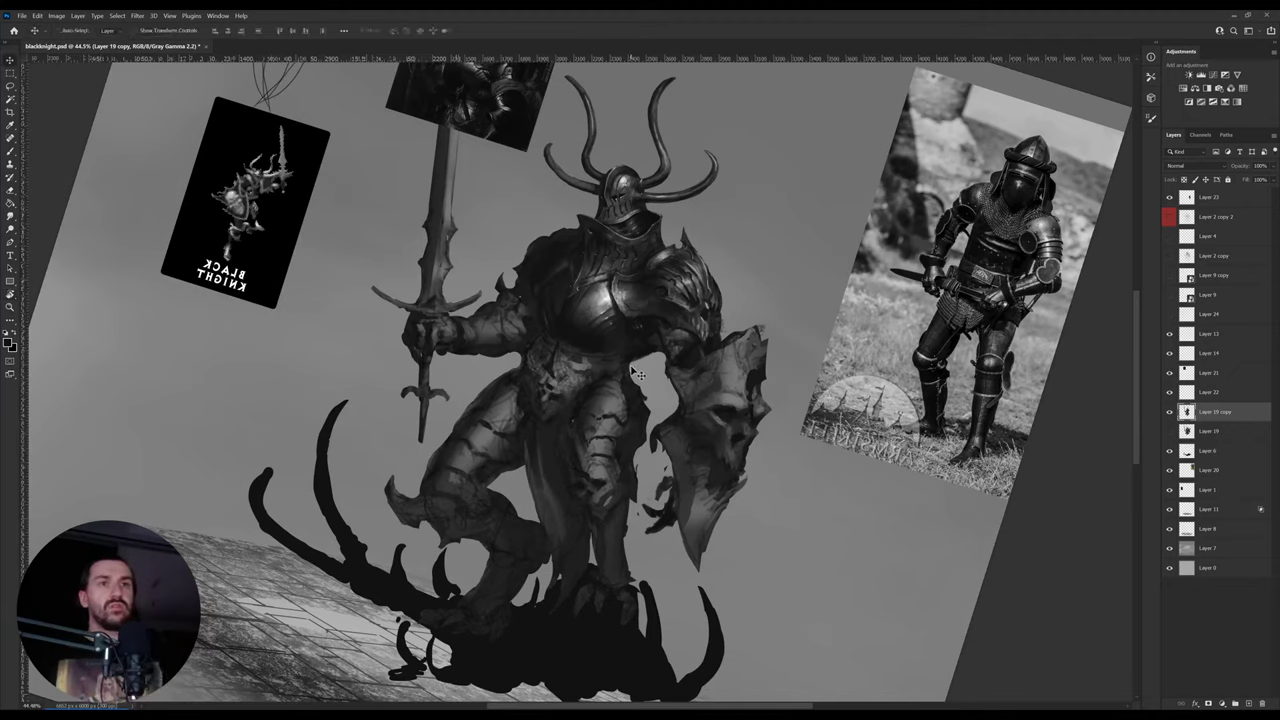
- Trim the outer hip and upper thigh edge on the shield side with the canvas view upright
{"action": "key", "text": "b"}
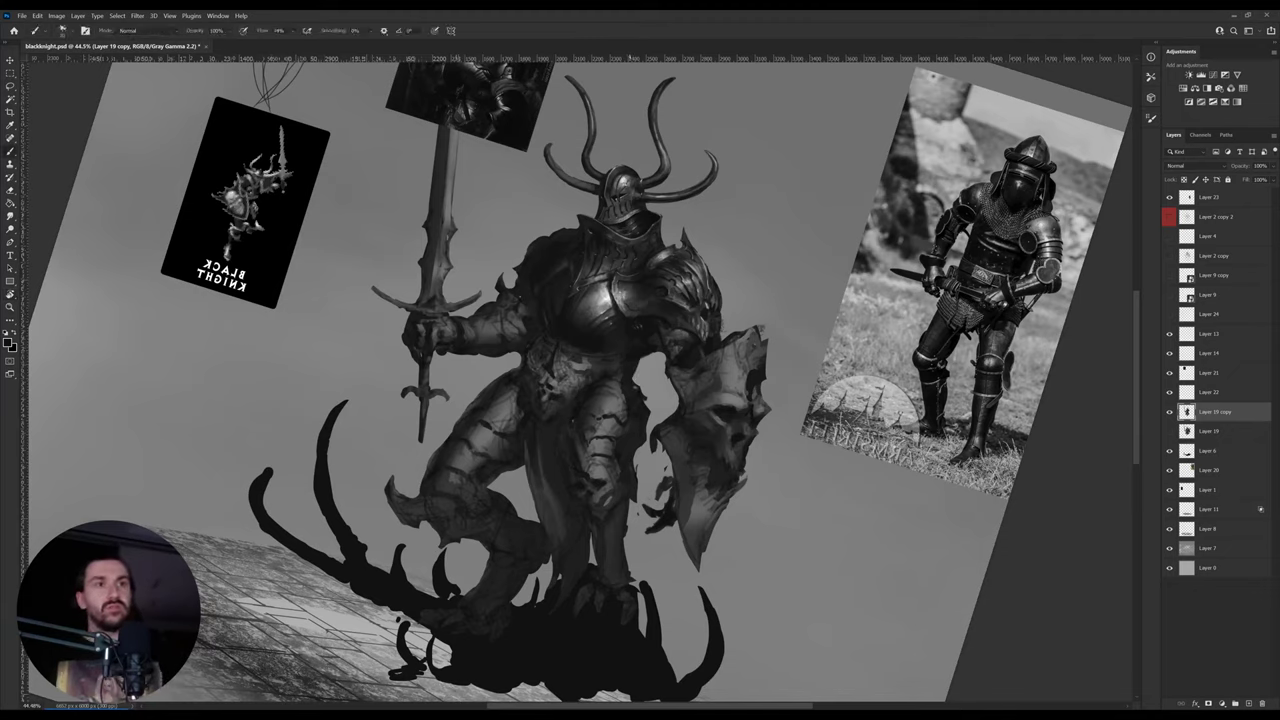
{"action": "key", "text": "e"}
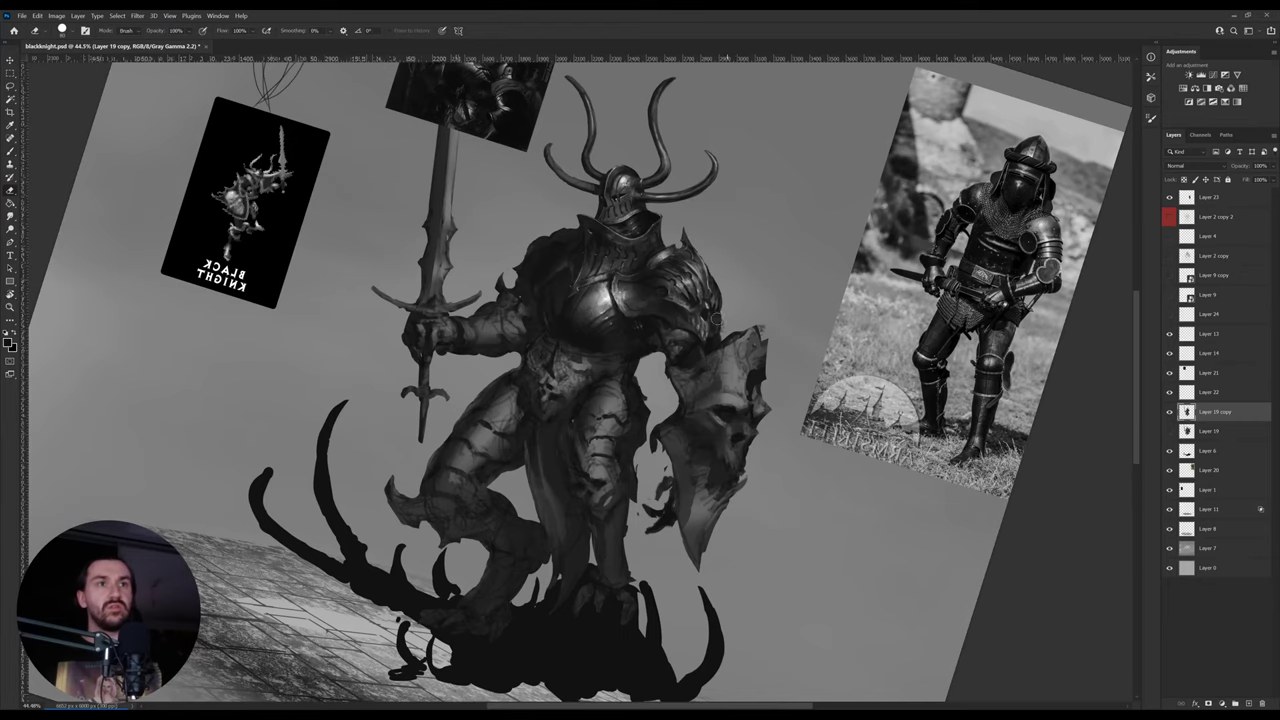
{"action": "key", "text": "r"}
{"action": "key", "text": "Escape"}
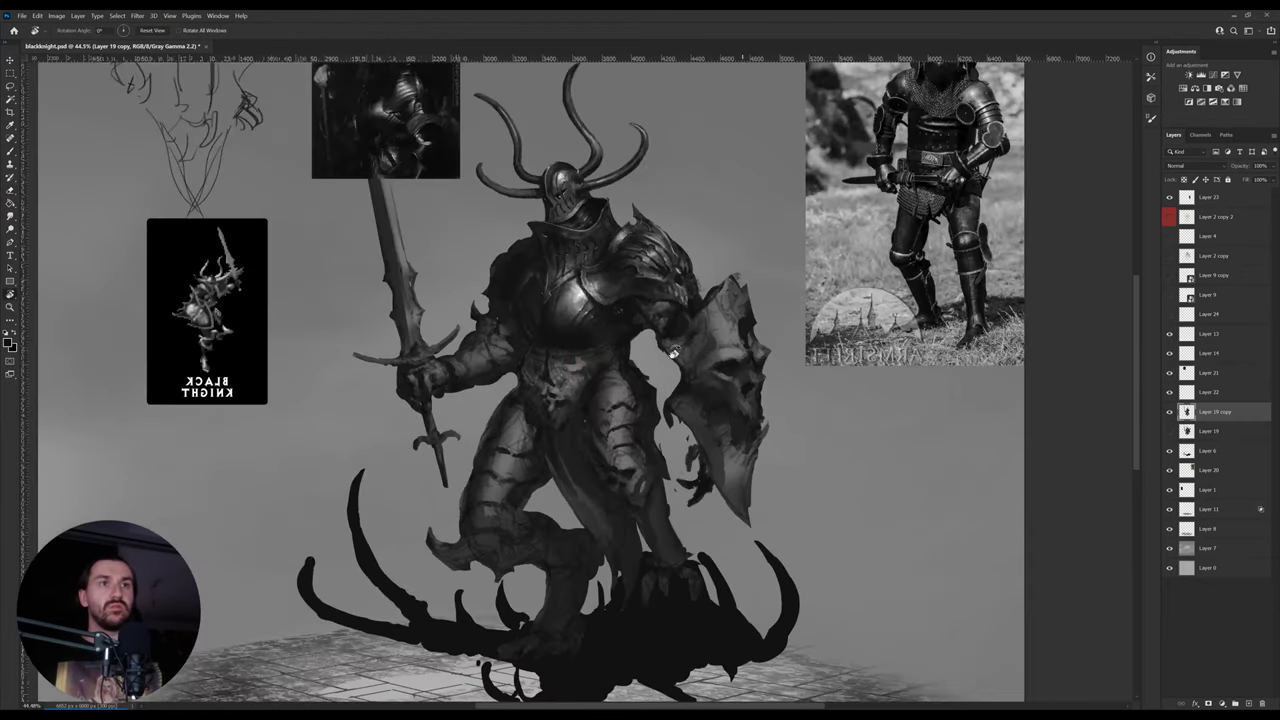
{"action": "key", "text": "e"}
{"action": "left_click_drag", "start_coordinate": [650, 378], "coordinate": [661, 410]}
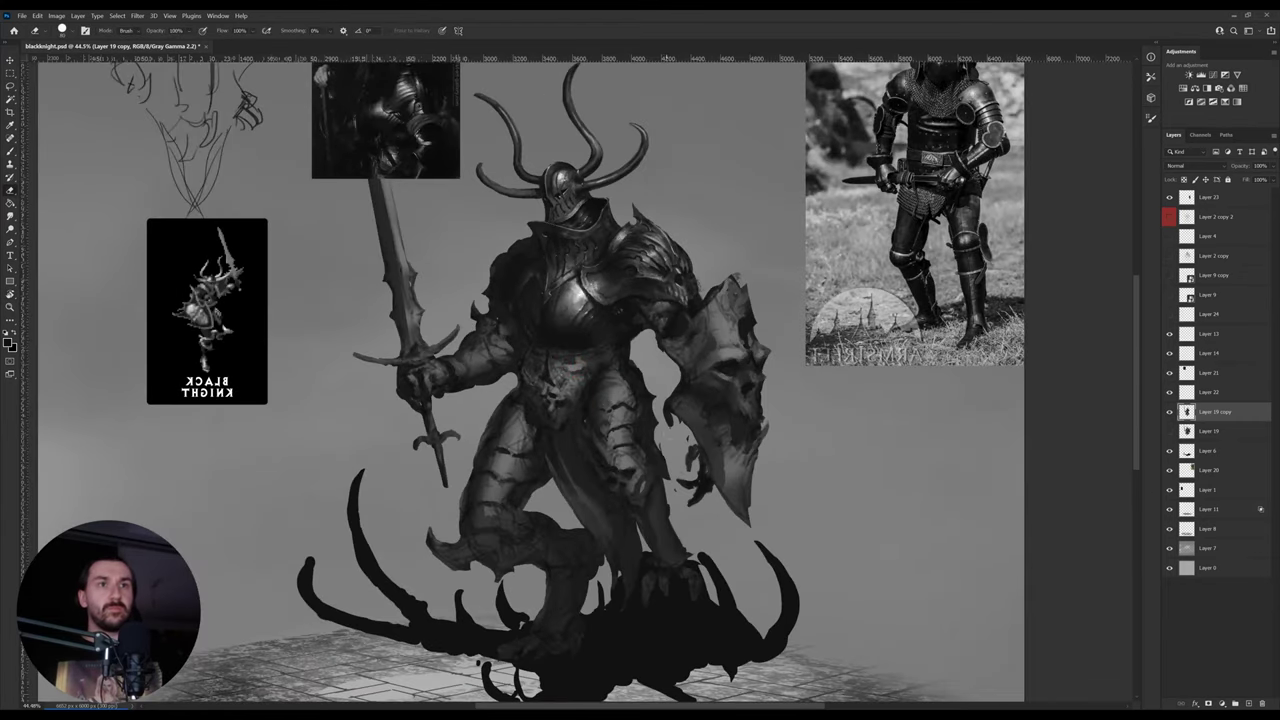
{"action": "key", "text": "b"}
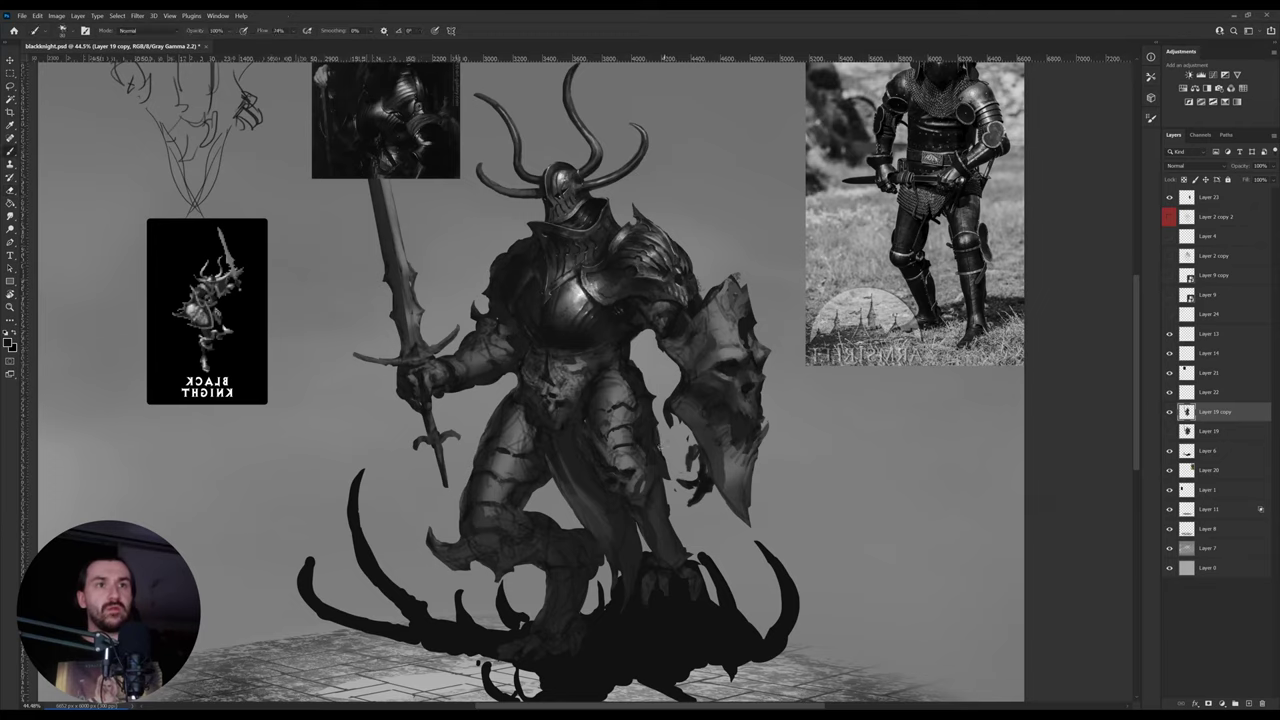
- Lasso the knee and inner thigh area of the shield-side leg and rotate it slightly to adjust the leg's shape
{"action": "key", "text": "l"}
{"action": "mouse_move", "coordinate": [652, 480]}
{"action": "left_mouse_down"}
{"action": "mouse_move", "coordinate": [630, 503]}
{"action": "mouse_move", "coordinate": [595, 477]}
{"action": "mouse_move", "coordinate": [579, 412]}
{"action": "left_mouse_up"}
{"action": "key", "text": "ctrl+t"}
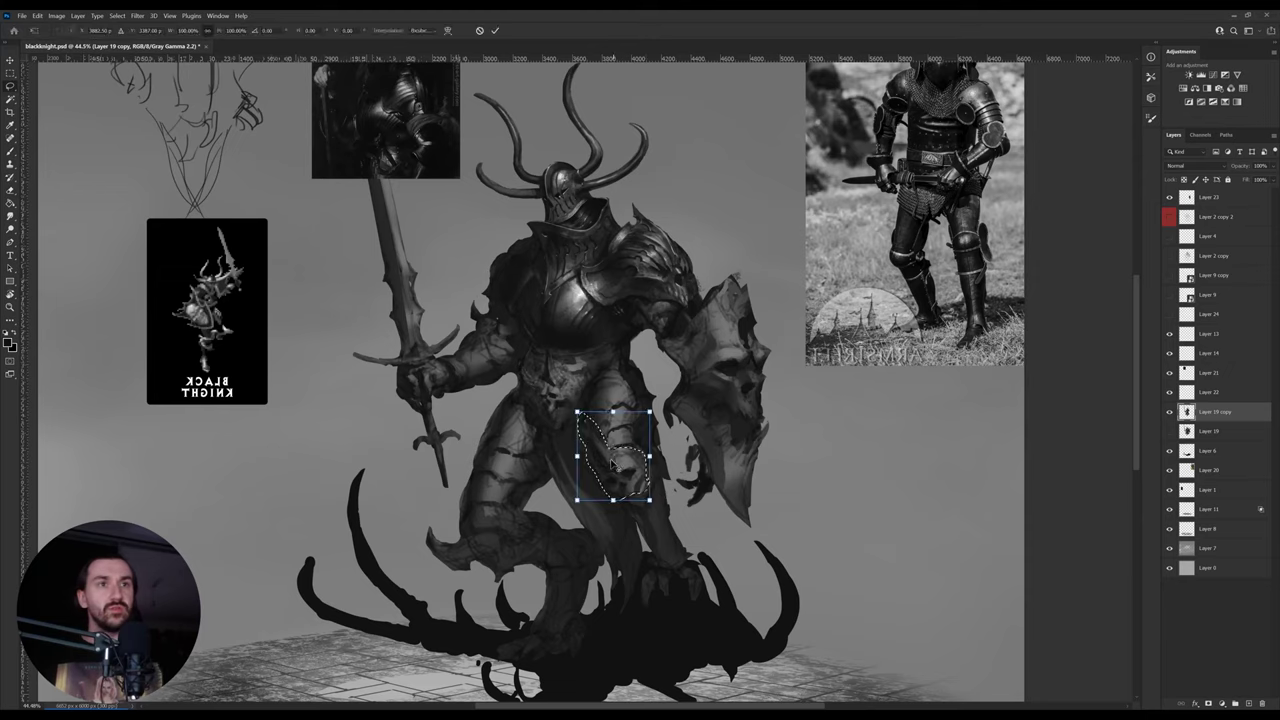
{"action": "mouse_move", "coordinate": [672, 369]}
{"action": "left_mouse_down"}
{"action": "mouse_move", "coordinate": [701, 379]}
{"action": "mouse_move", "coordinate": [691, 371]}
{"action": "left_mouse_up"}
{"action": "key", "text": "Return"}
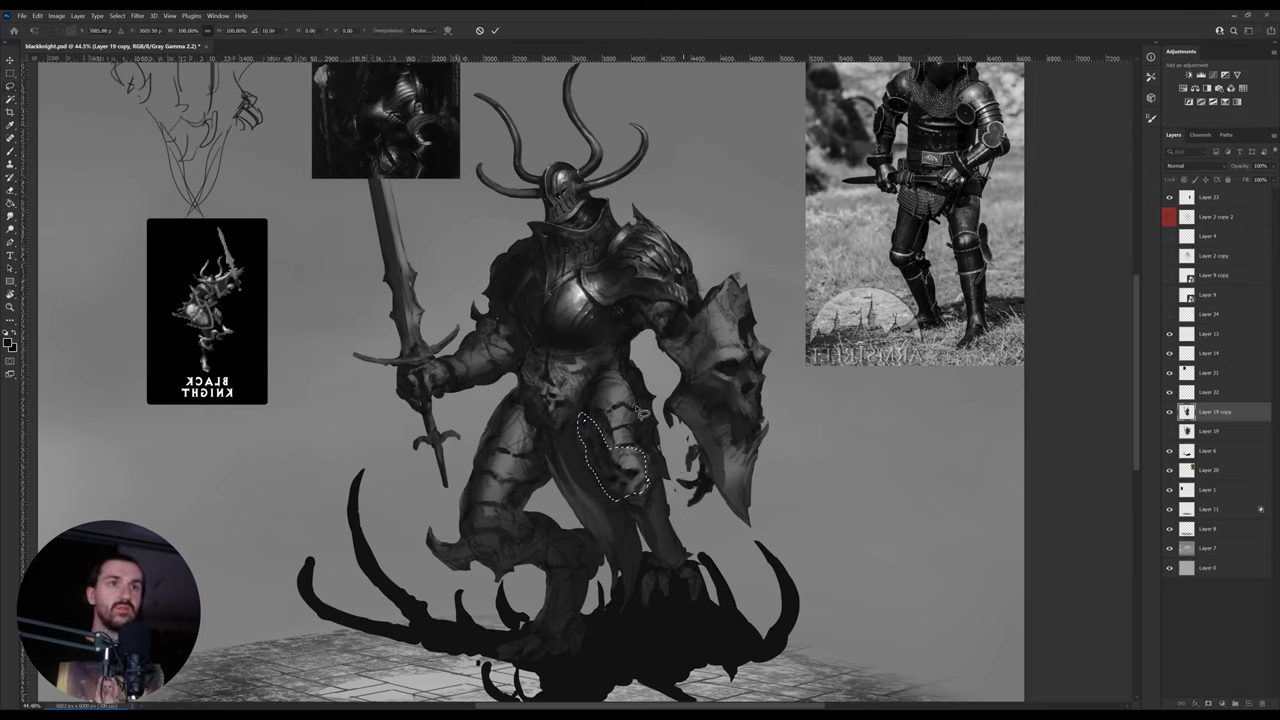
{"action": "key", "text": "ctrl+d"}
{"action": "key", "text": "Return"}
- Reshape the shield-side lower leg and erase the hanging cloth to open up the background between the legs
{"action": "key", "text": "b"}
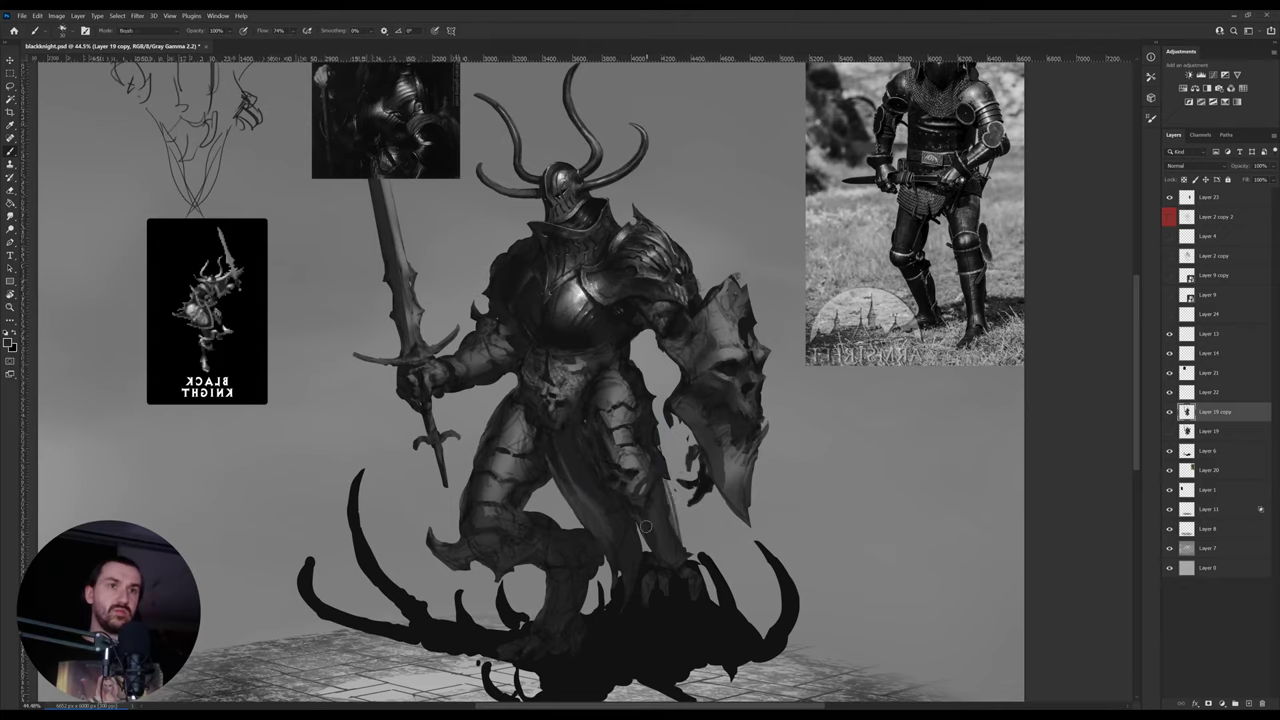
{"action": "key", "text": "e"}
{"action": "key", "text": "i"}
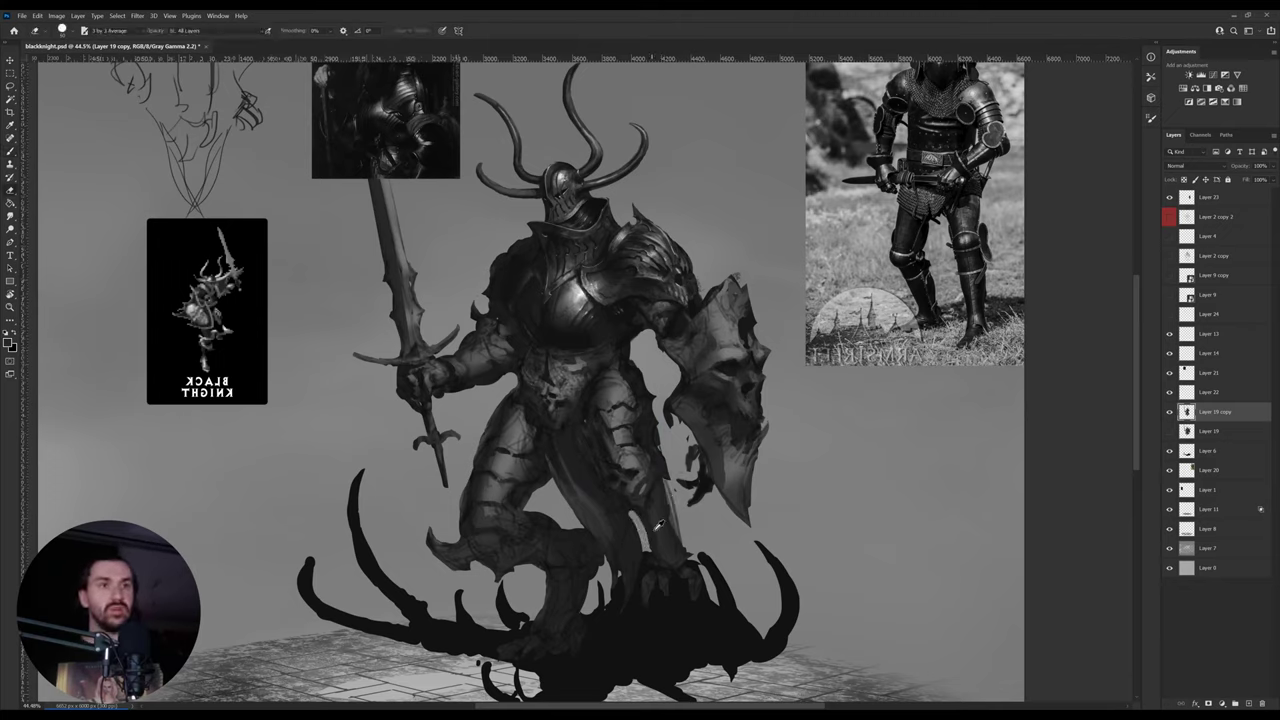
{"action": "left_click_drag", "start_coordinate": [648, 522], "coordinate": [656, 543]}
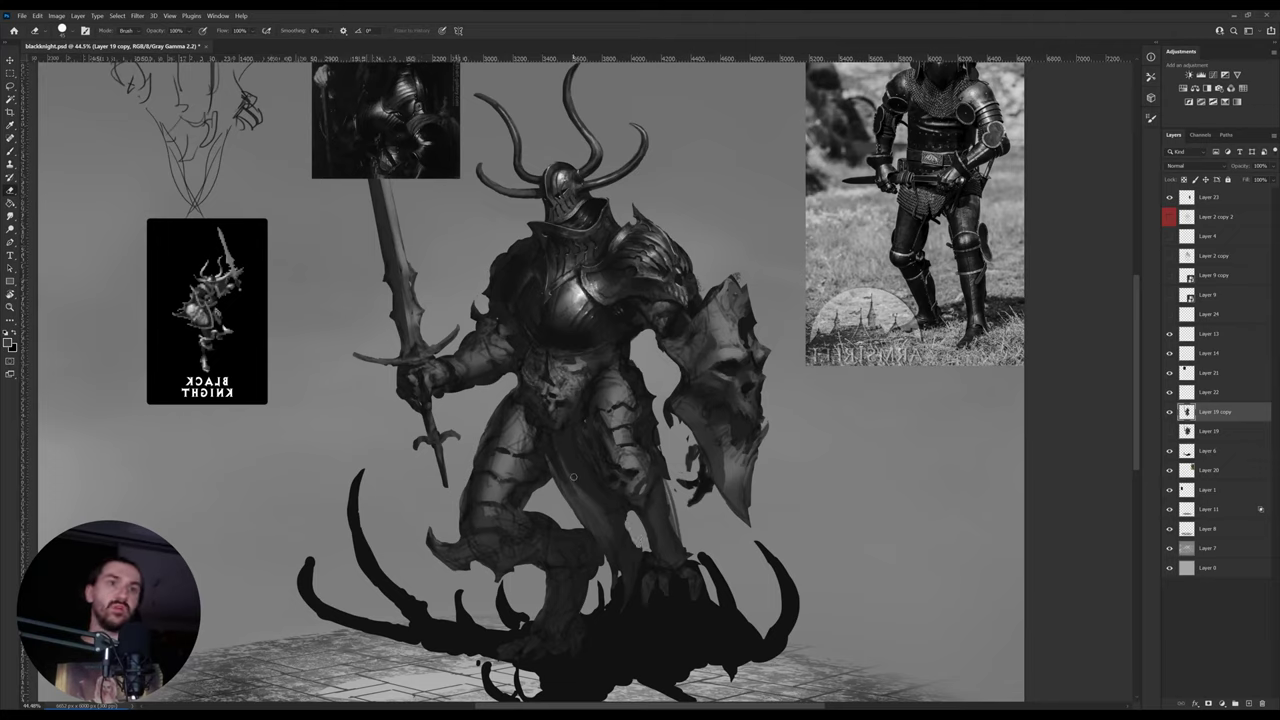
{"action": "mouse_move", "coordinate": [632, 545]}
{"action": "left_mouse_down"}
{"action": "mouse_move", "coordinate": [634, 561]}
{"action": "mouse_move", "coordinate": [620, 514]}
{"action": "mouse_move", "coordinate": [566, 440]}
{"action": "mouse_move", "coordinate": [558, 482]}
{"action": "mouse_move", "coordinate": [610, 532]}
{"action": "mouse_move", "coordinate": [606, 560]}
{"action": "mouse_move", "coordinate": [598, 505]}
{"action": "left_mouse_up"}
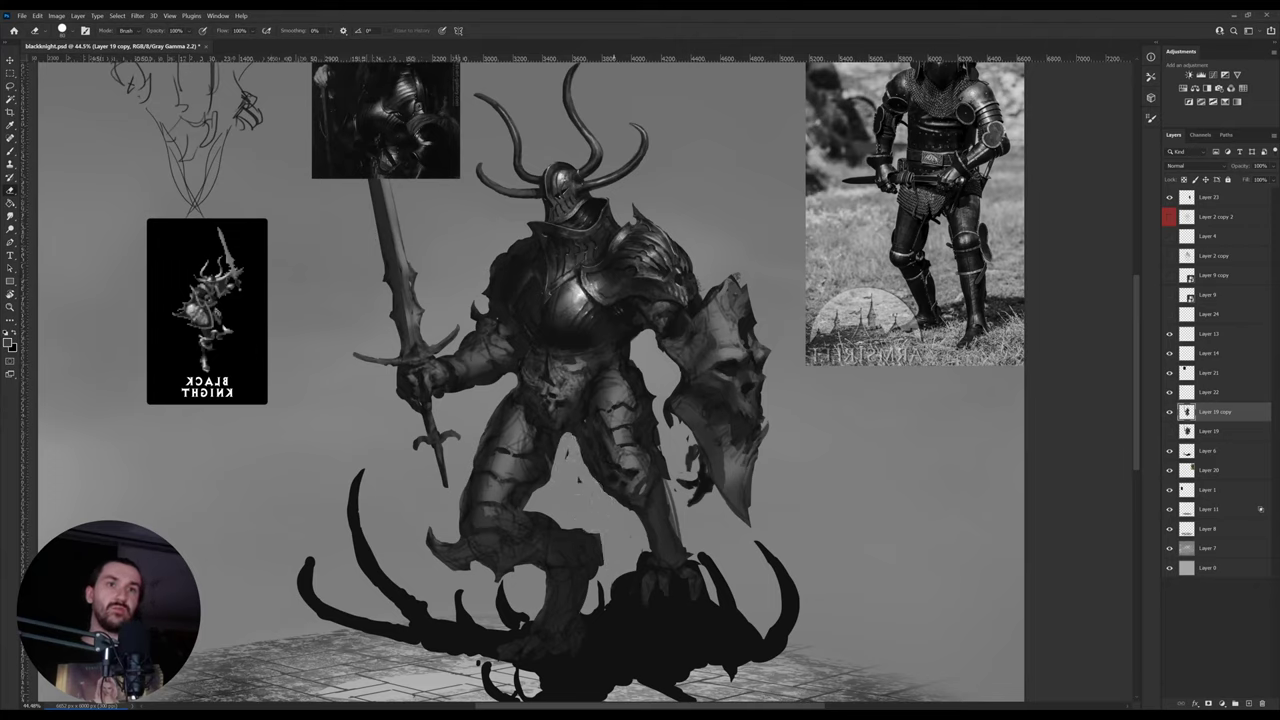
- Repaint the groin armour's lower tip and inner thigh with sampled greys, and flip the canvas view horizontally
{"action": "key", "text": "b"}
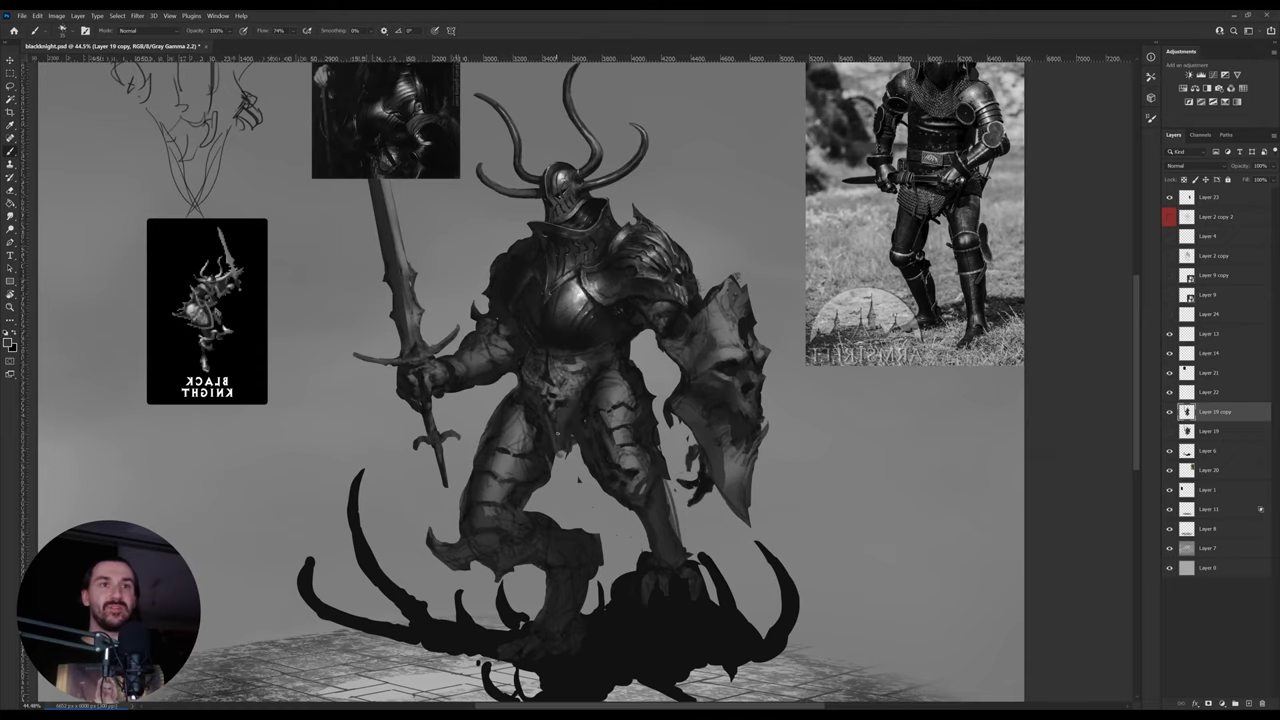
{"action": "left_click", "coordinate": [582, 420], "text": "alt"}
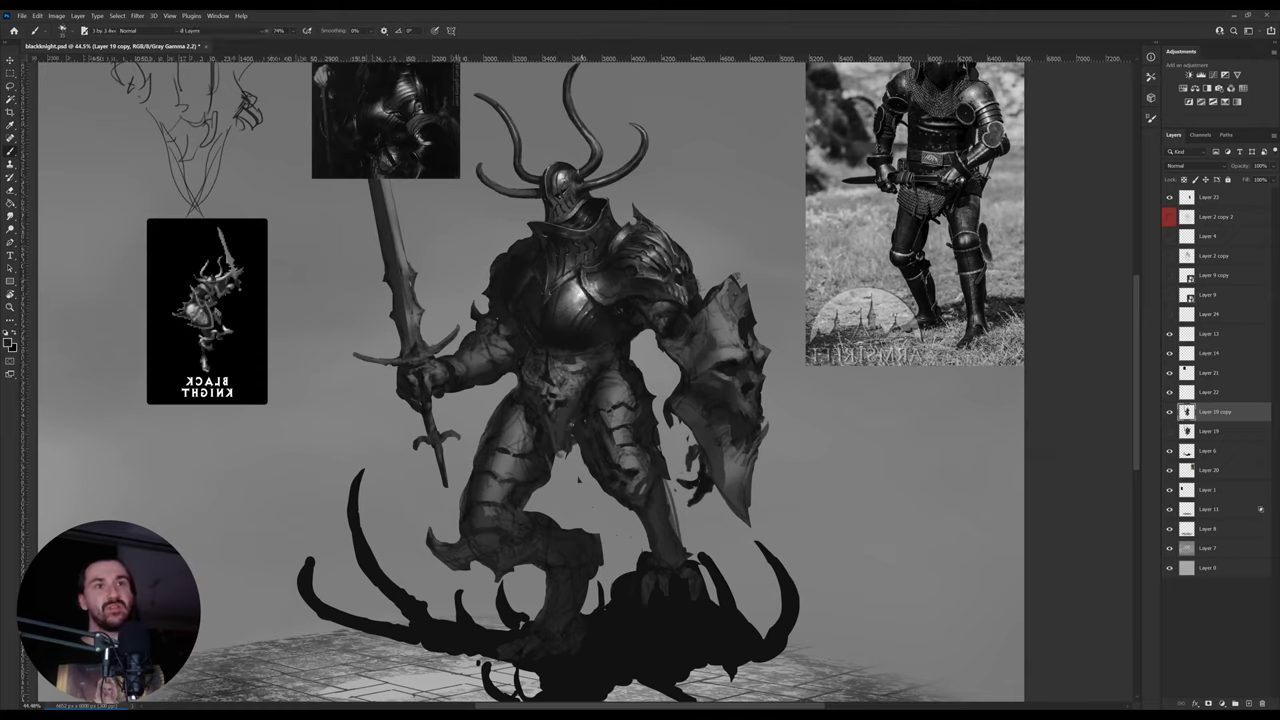
{"action": "left_click", "coordinate": [590, 399], "text": "alt"}
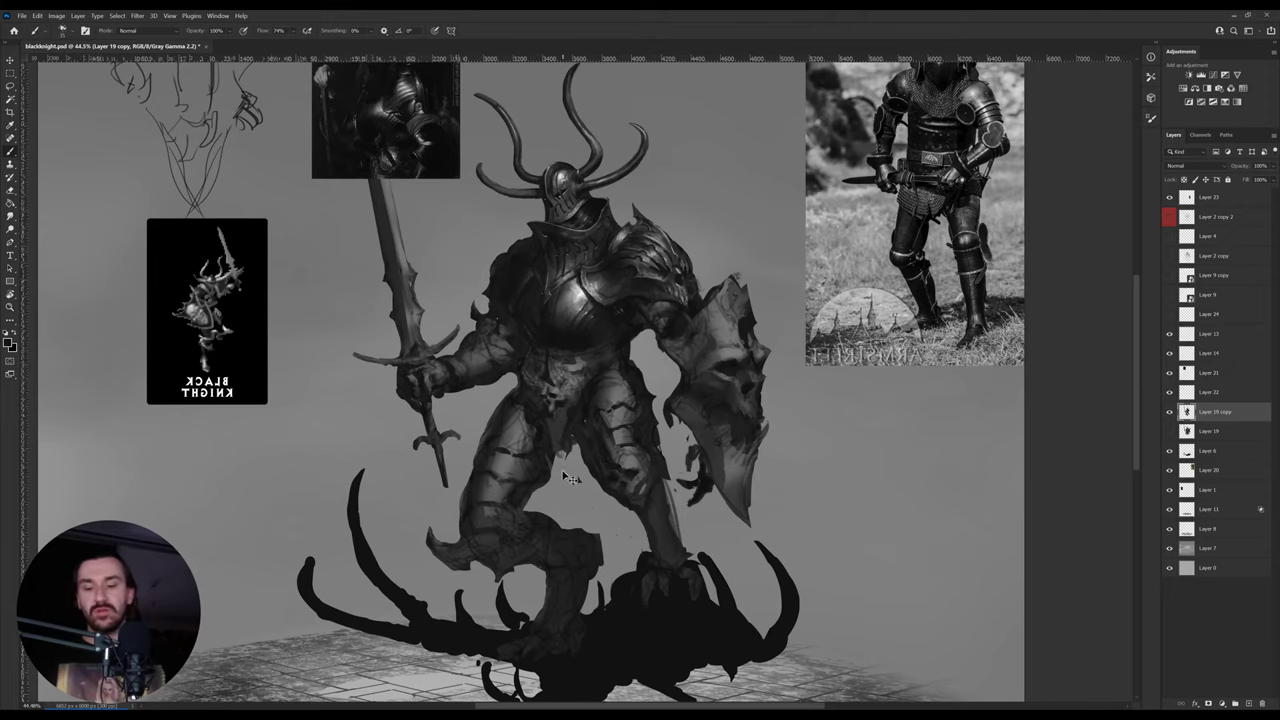
{"action": "key", "text": "ctrl+shift+h"}
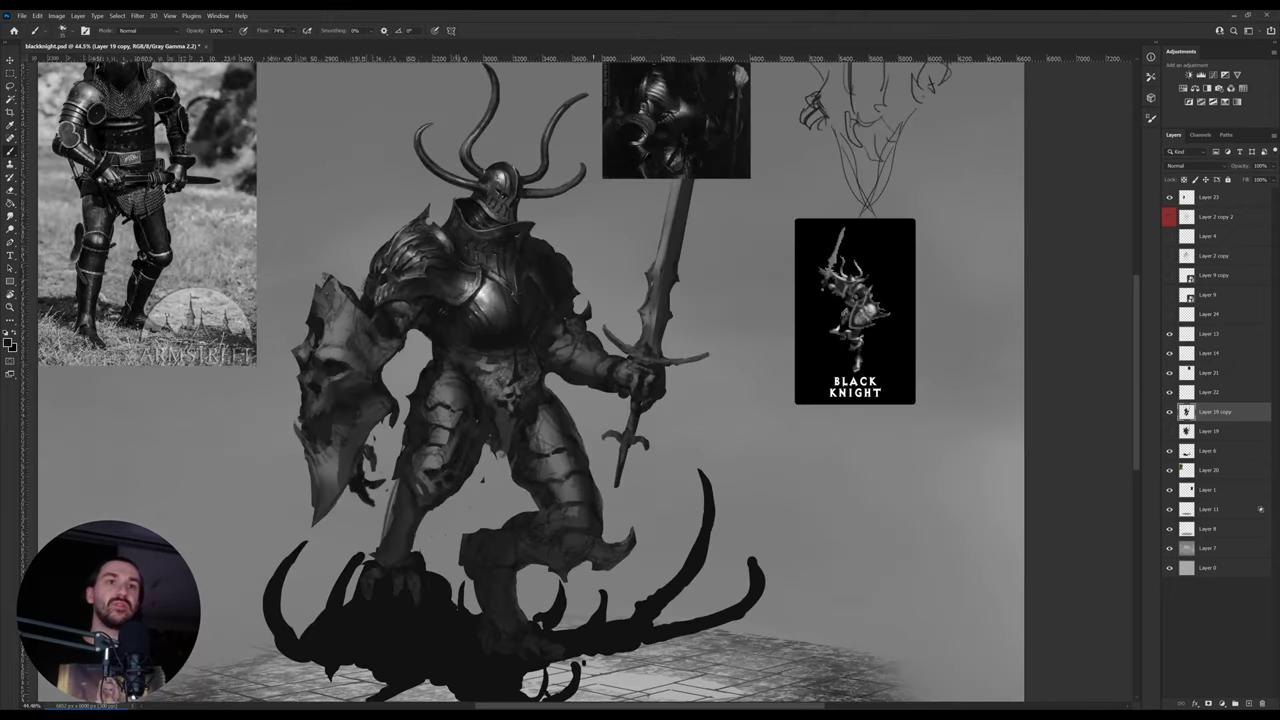
{"action": "left_click_drag", "start_coordinate": [509, 418], "coordinate": [533, 432]}
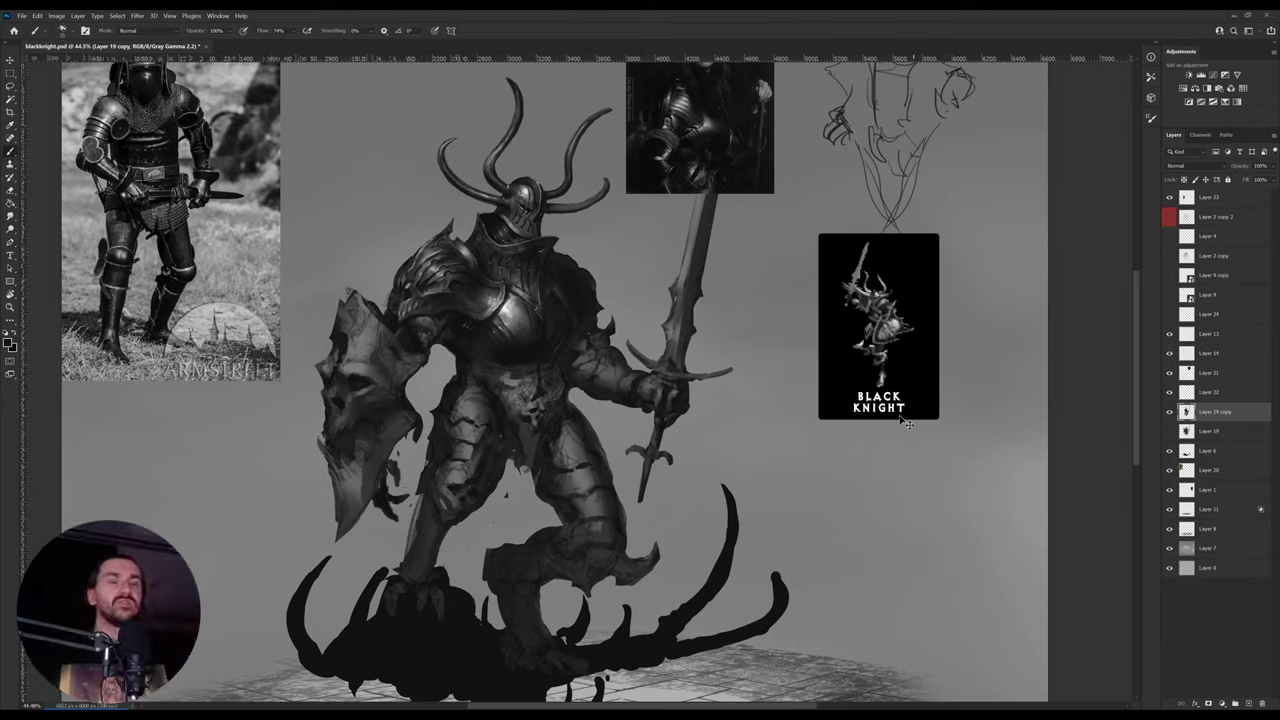
- Paste the armoured diver drawing as a reference and enlarge it to about 429% over the knight
{"action": "key", "text": "ctrl+v"}
{"action": "key", "text": "ctrl+t"}
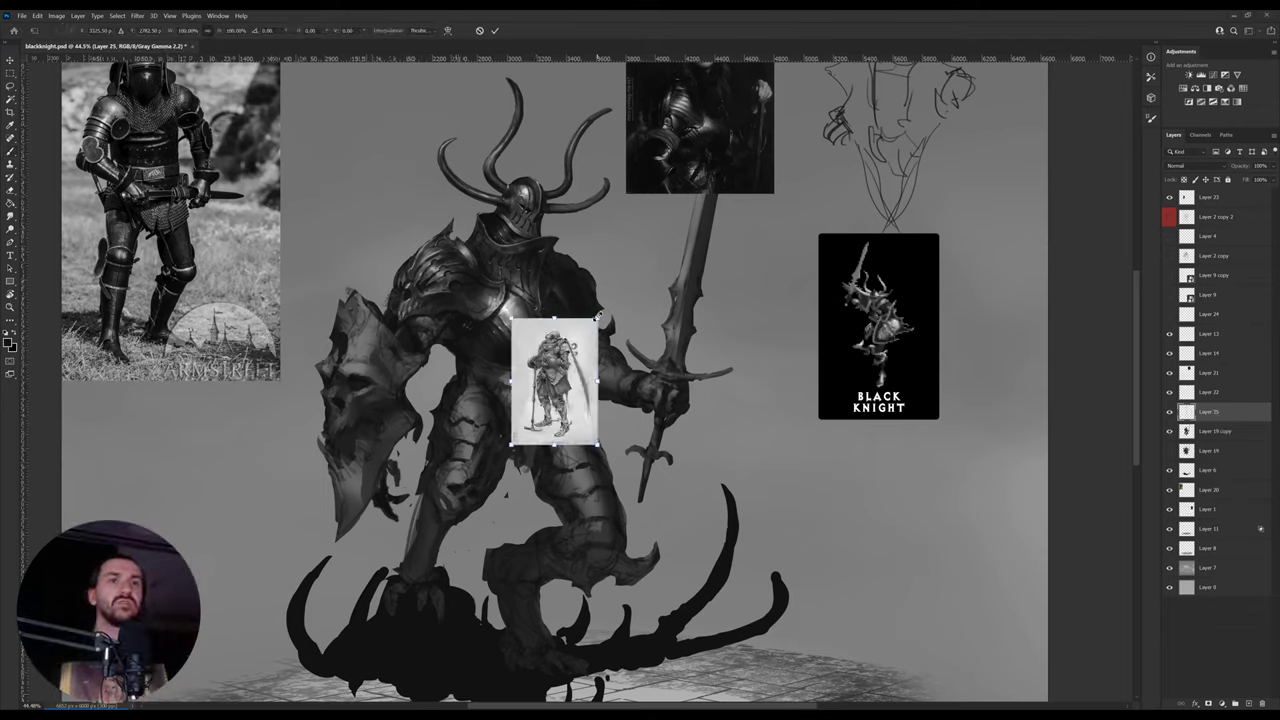
{"action": "left_click_drag", "start_coordinate": [598, 317], "coordinate": [744, 106]}
{"action": "key", "text": "Return"}
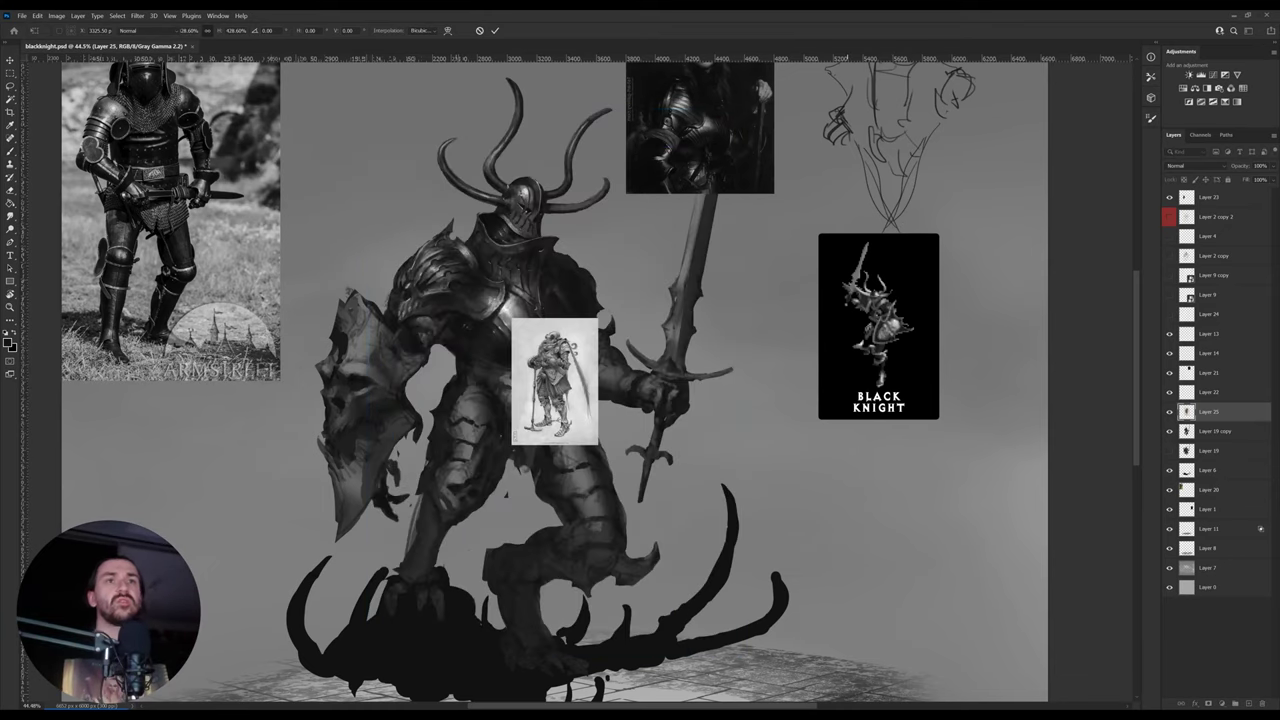
{"action": "key", "text": "Return"}
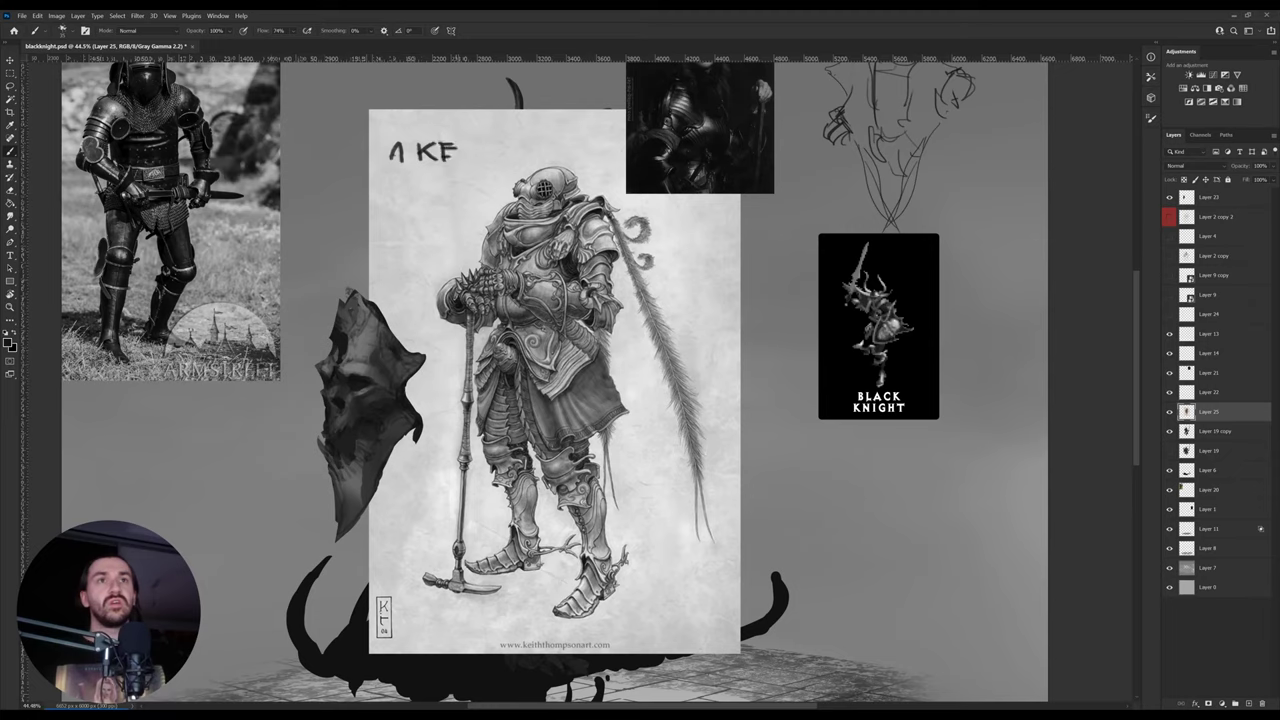
- Handwrite the artist's name in the upper part of the pasted reference drawing, and delete the reference layer
{"action": "left_click_drag", "start_coordinate": [449, 157], "coordinate": [460, 157]}
{"action": "left_click_drag", "start_coordinate": [464, 141], "coordinate": [464, 156]}
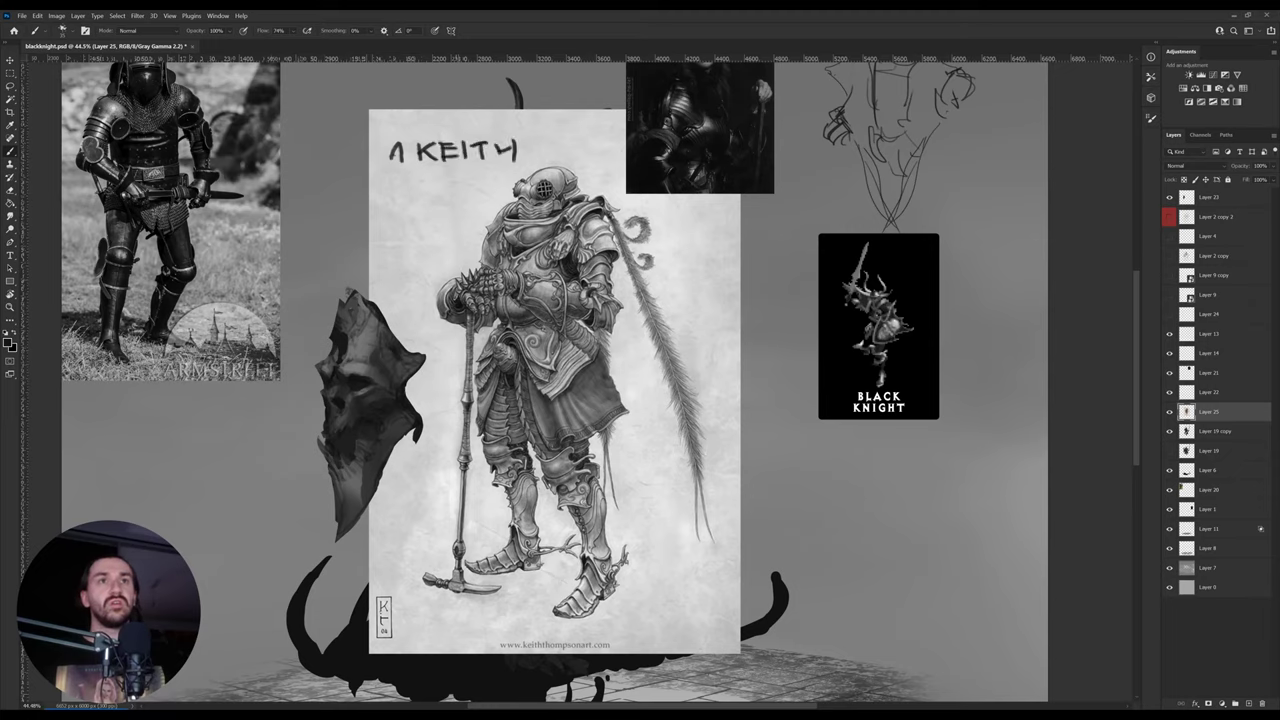
{"action": "left_click_drag", "start_coordinate": [420, 183], "coordinate": [434, 183]}
{"action": "mouse_move", "coordinate": [434, 175]}
{"action": "left_mouse_down"}
{"action": "mouse_move", "coordinate": [434, 193]}
{"action": "mouse_move", "coordinate": [445, 178]}
{"action": "mouse_move", "coordinate": [472, 191]}
{"action": "left_mouse_up"}
{"action": "mouse_move", "coordinate": [478, 177]}
{"action": "left_mouse_down"}
{"action": "mouse_move", "coordinate": [478, 191]}
{"action": "mouse_move", "coordinate": [522, 160]}
{"action": "left_mouse_up"}
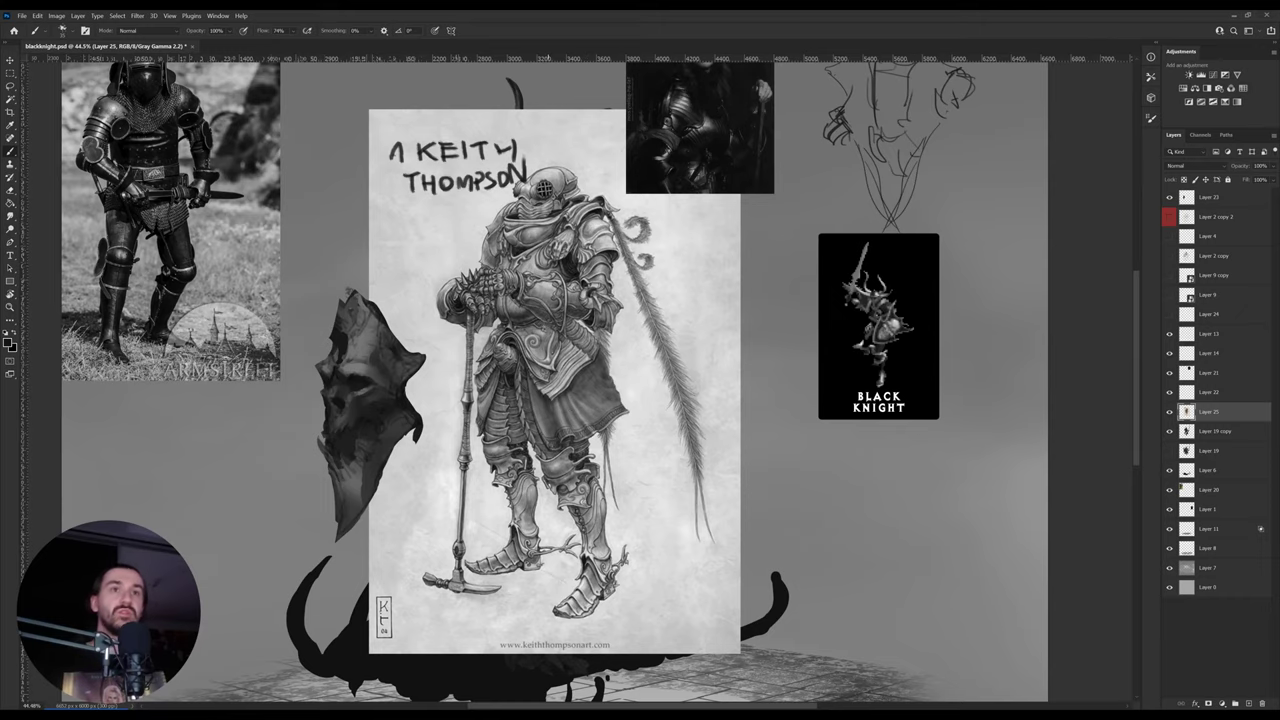
{"action": "key", "text": "Delete"}
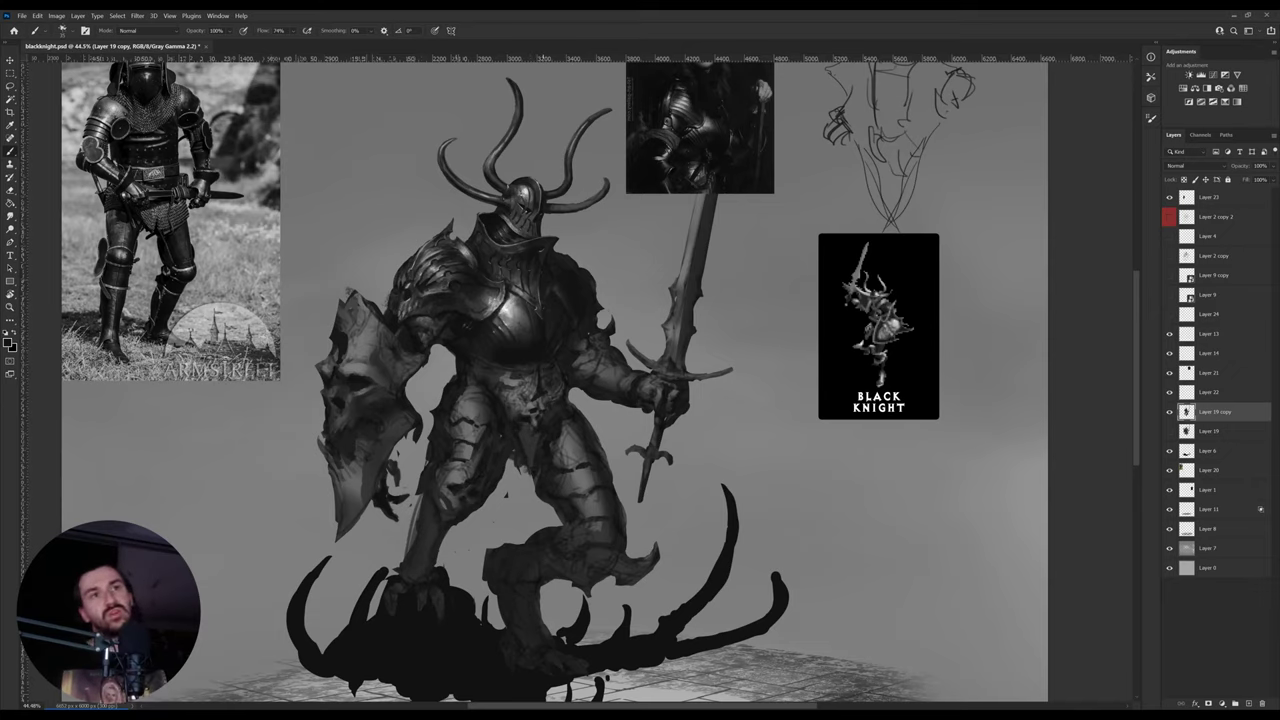
- Select the knight's helmet and horns with a freehand outline, scale them down to about 93%, and clear the selection
{"action": "scroll", "coordinate": [540, 459], "scroll_direction": "left", "scroll_amount": 2}
{"action": "key", "text": "v"}
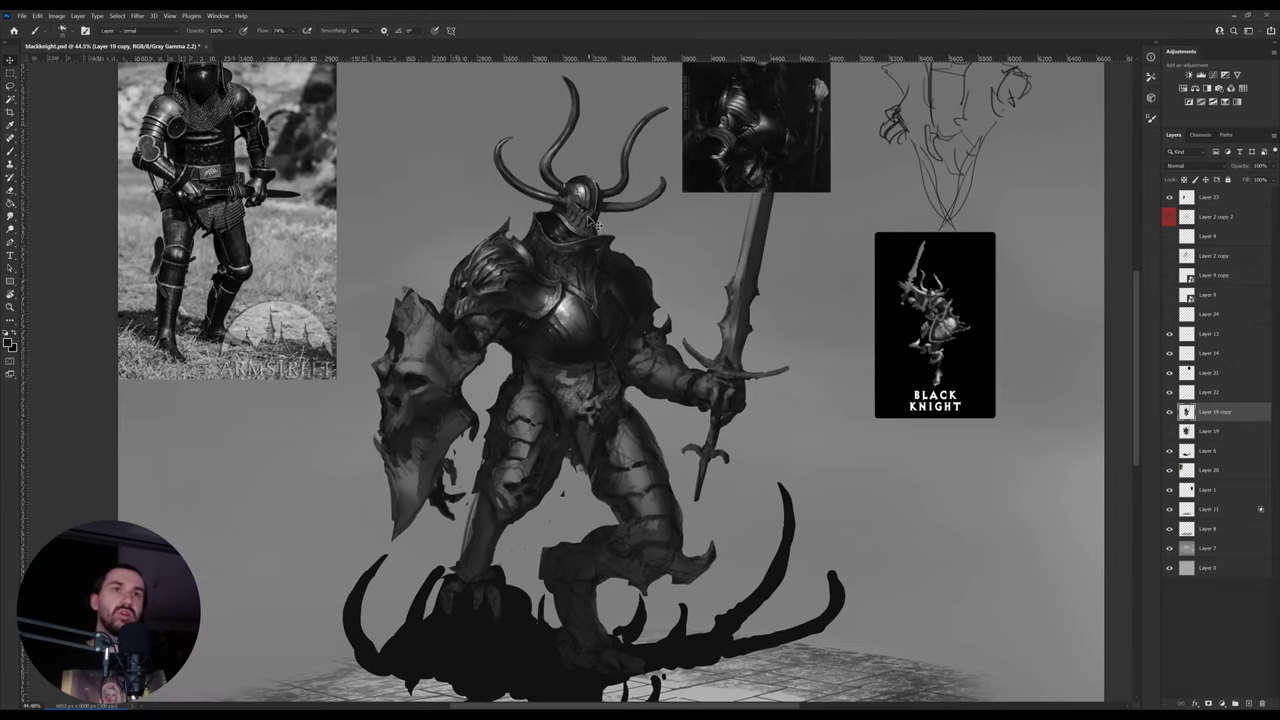
{"action": "key", "text": "l"}
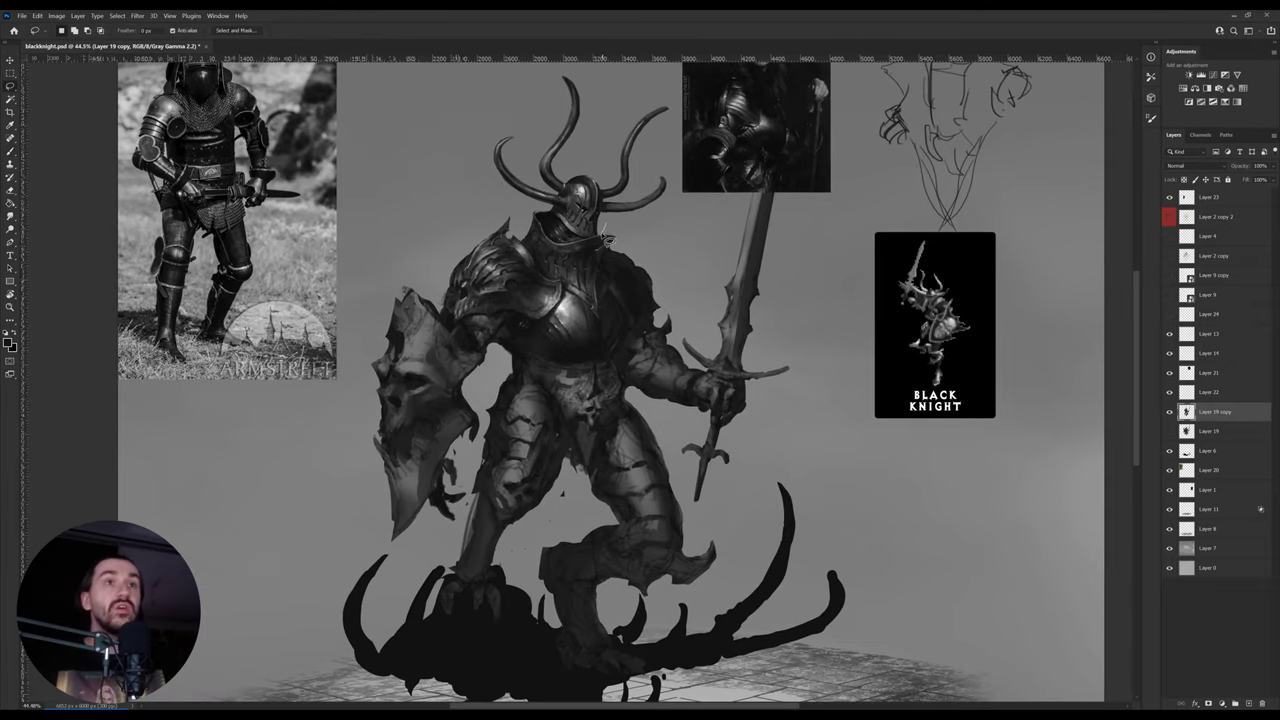
{"action": "mouse_move", "coordinate": [594, 246]}
{"action": "left_mouse_down"}
{"action": "mouse_move", "coordinate": [479, 157]}
{"action": "mouse_move", "coordinate": [612, 68]}
{"action": "mouse_move", "coordinate": [703, 135]}
{"action": "mouse_move", "coordinate": [677, 230]}
{"action": "mouse_move", "coordinate": [627, 253]}
{"action": "left_mouse_up"}
{"action": "scroll", "coordinate": [627, 253], "scroll_direction": "up", "scroll_amount": 2}
{"action": "key", "text": "ctrl+t"}
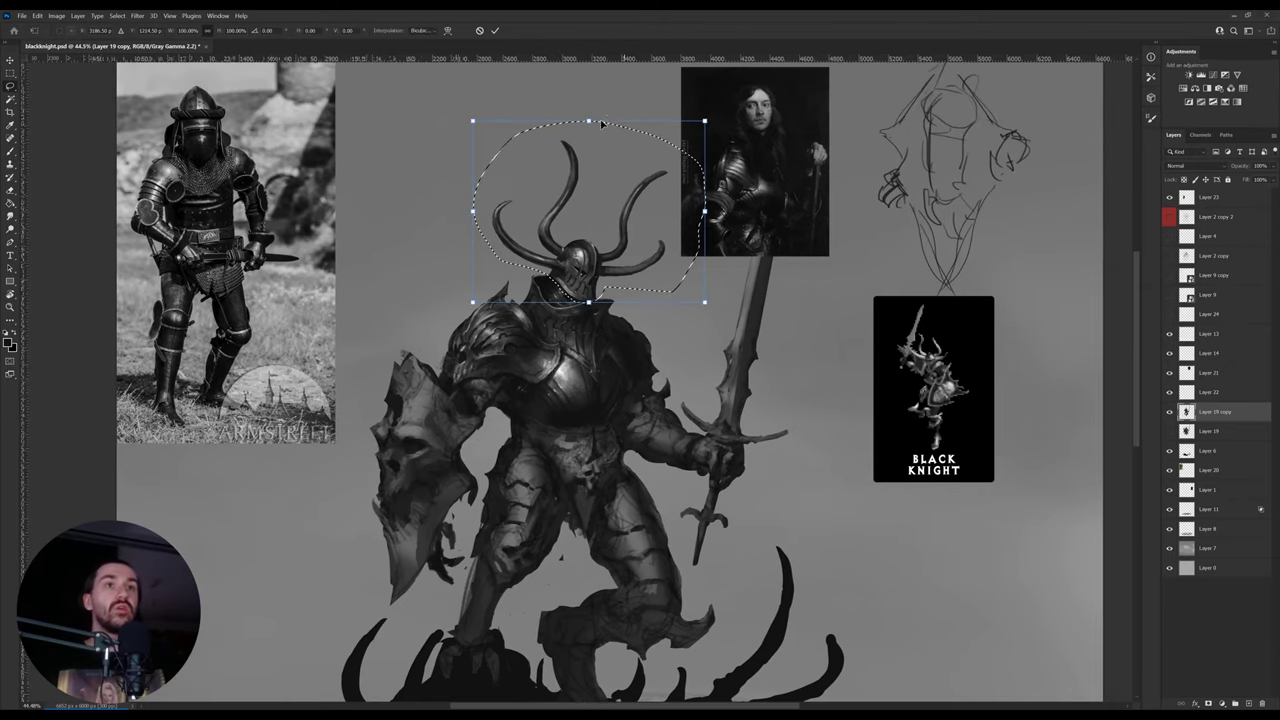
{"action": "left_click_drag", "start_coordinate": [591, 127], "coordinate": [589, 137]}
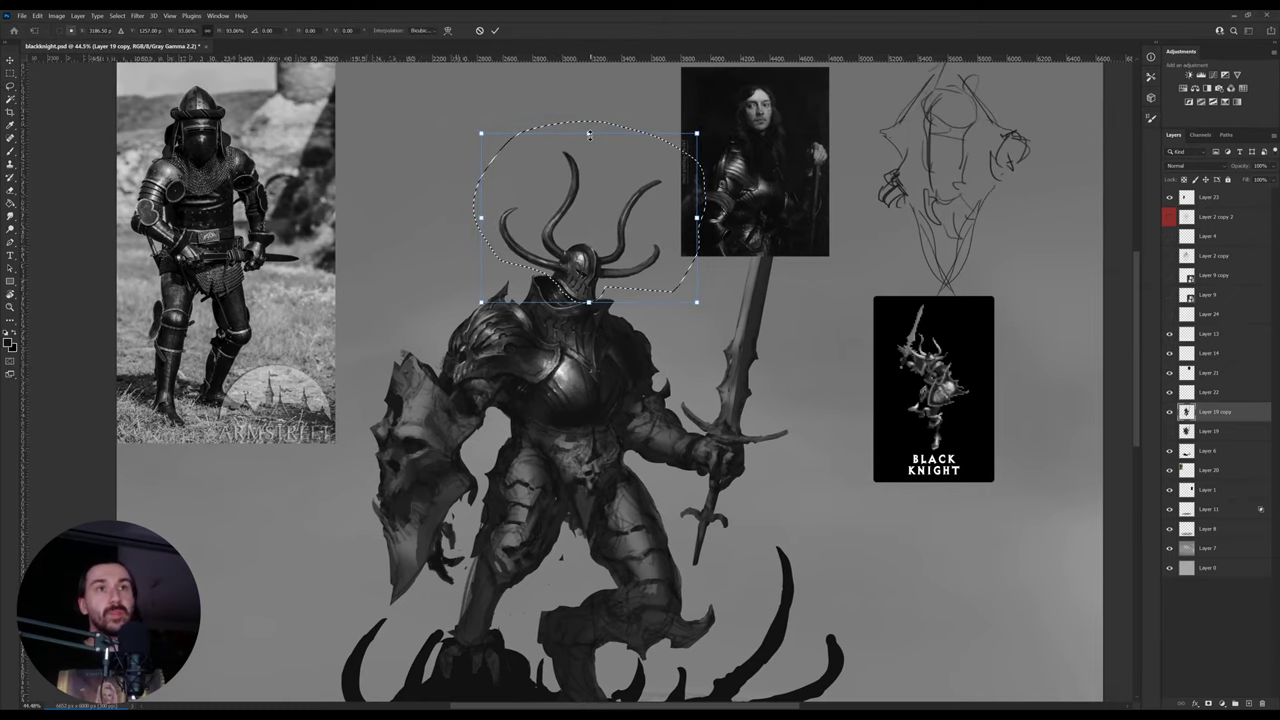
{"action": "key", "text": "Return"}
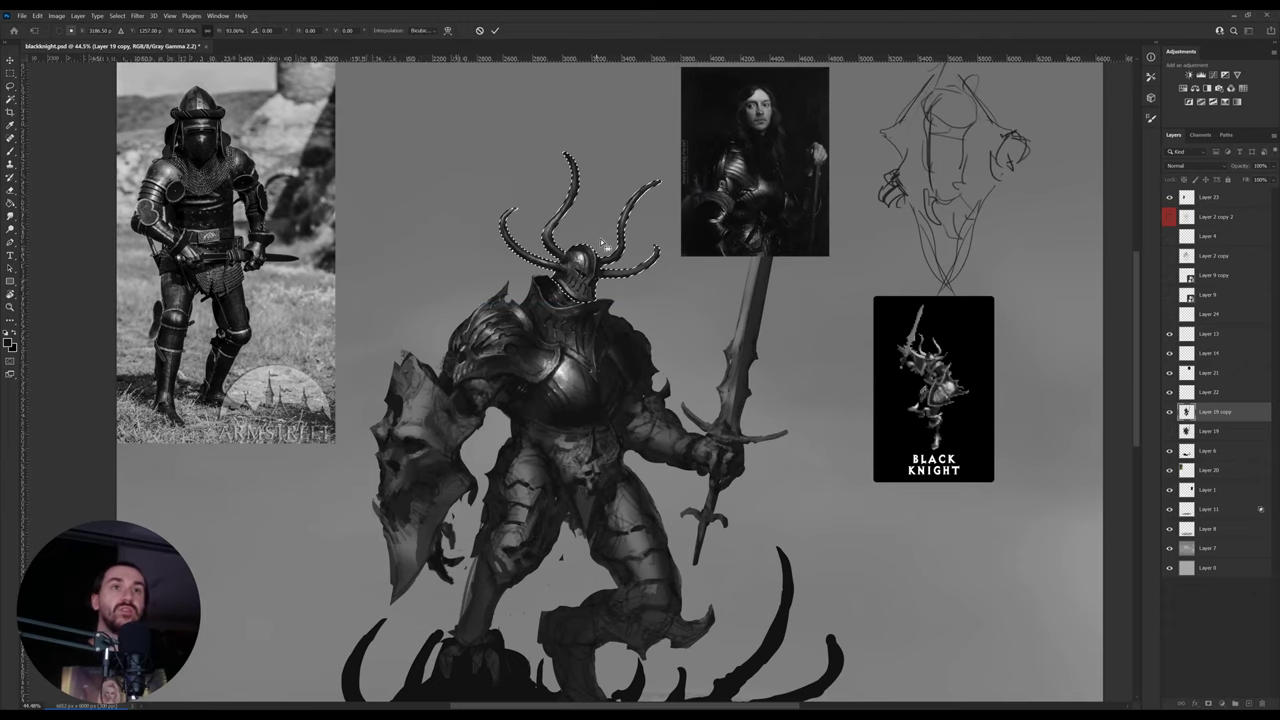
{"action": "key", "text": "z"}
{"action": "left_click_drag", "start_coordinate": [589, 280], "coordinate": [605, 331]}
{"action": "key", "text": "v"}
{"action": "key", "text": "z"}
{"action": "key", "text": "ctrl+d"}
{"action": "key", "text": "ctrl+0"}
{"action": "key", "text": "v"}
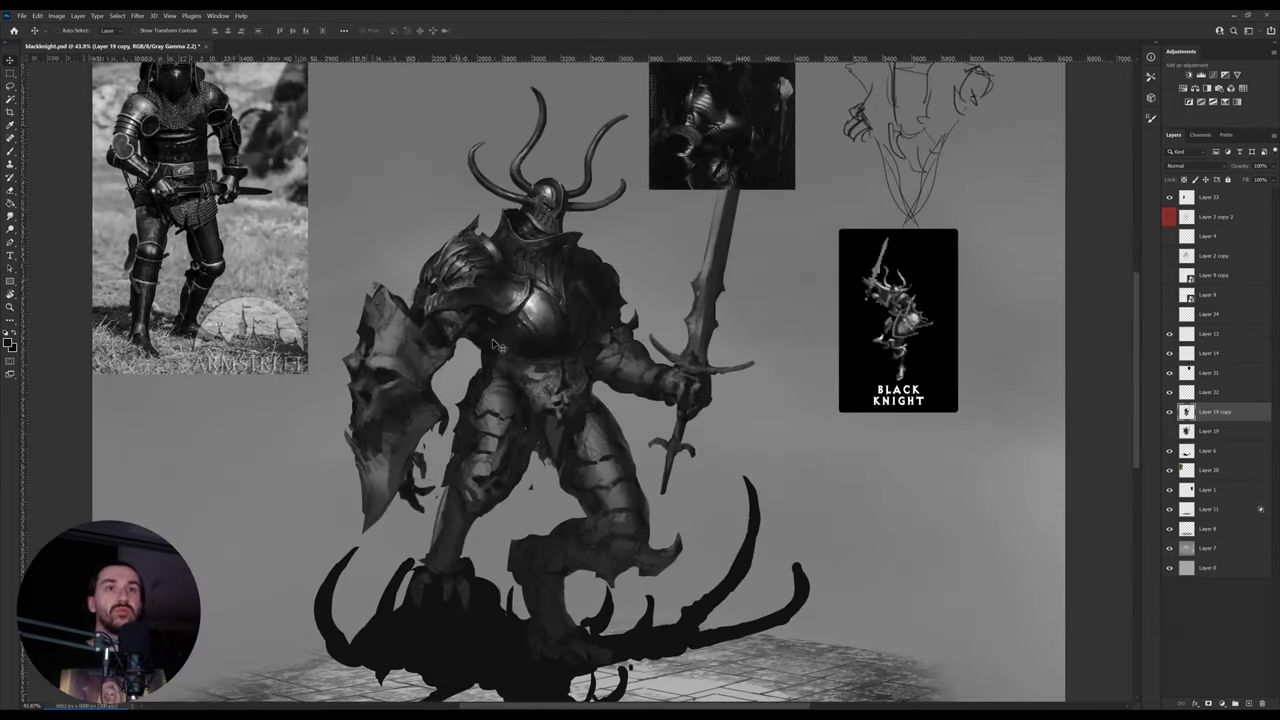
- Paint shading on the upper shield arm beneath the shoulder armour with a sampled grey
{"action": "key", "text": "b"}
{"action": "mouse_move", "coordinate": [468, 347]}
{"action": "left_mouse_down"}
{"action": "mouse_move", "coordinate": [507, 378]}
{"action": "mouse_move", "coordinate": [469, 445]}
{"action": "mouse_move", "coordinate": [418, 474]}
{"action": "left_mouse_up"}
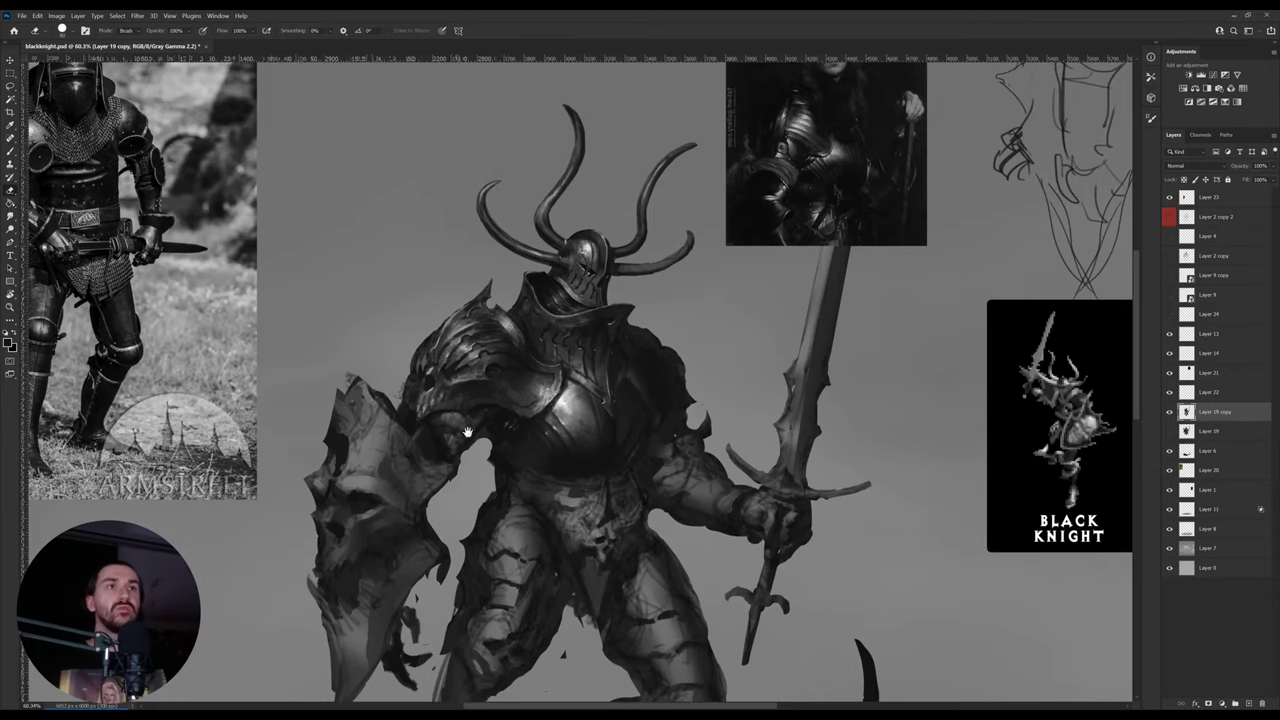
{"action": "key", "text": "b"}
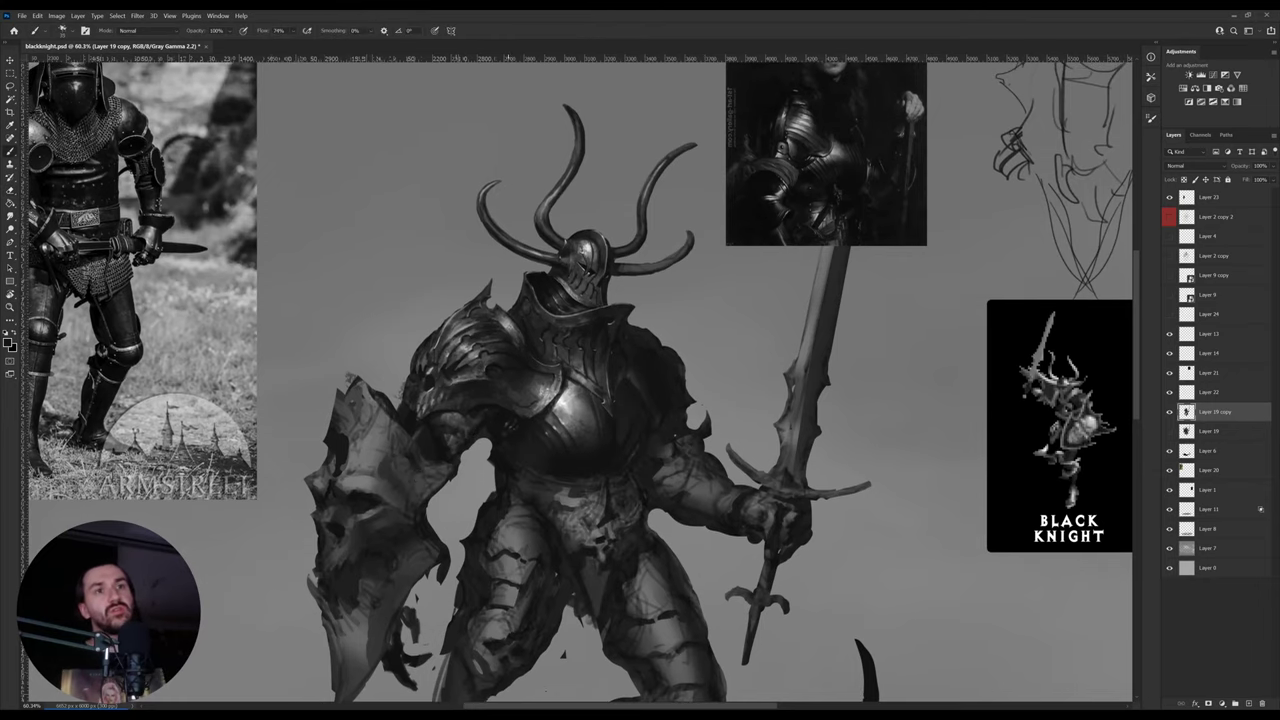
{"action": "key", "text": "i"}
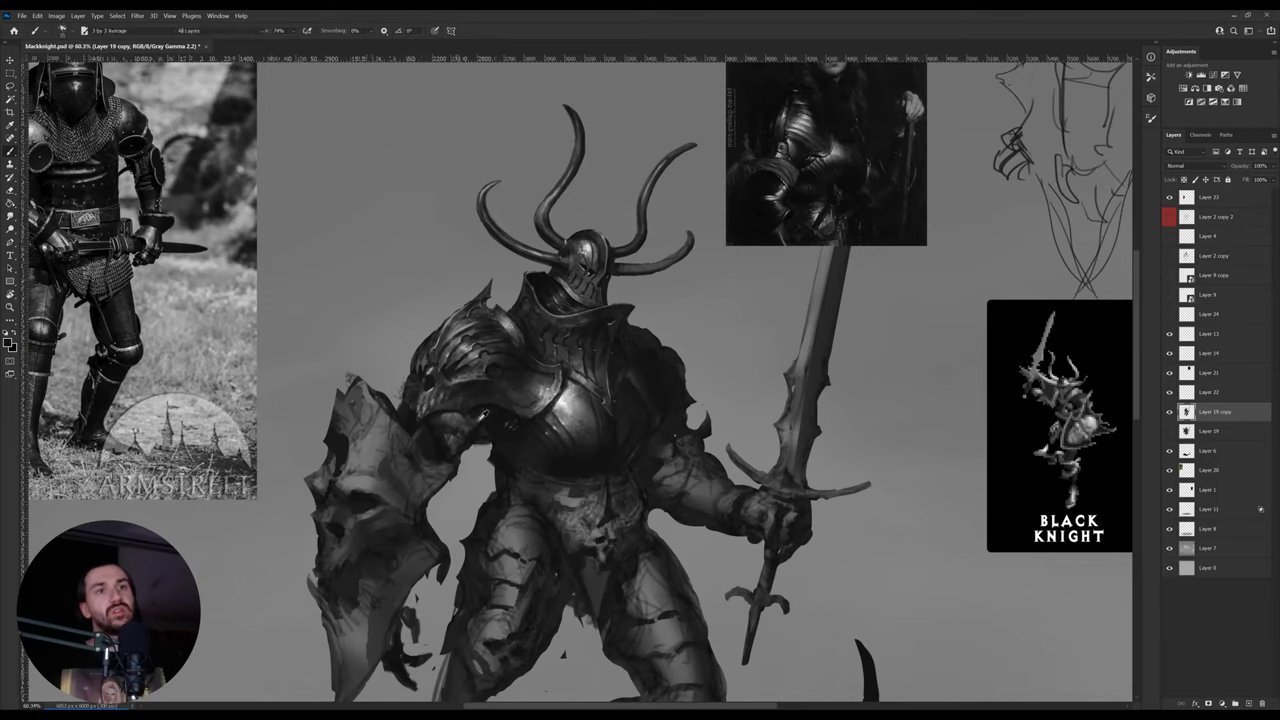
{"action": "key", "text": "b"}
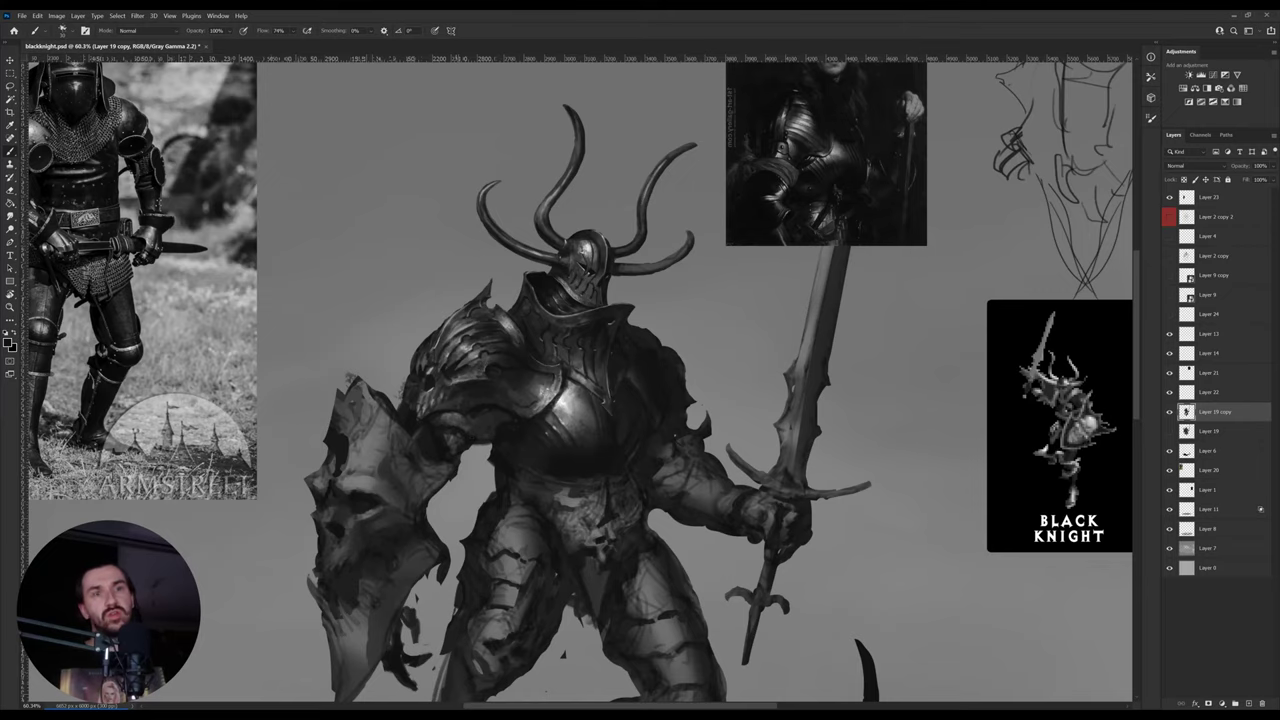
{"action": "key", "text": "."}
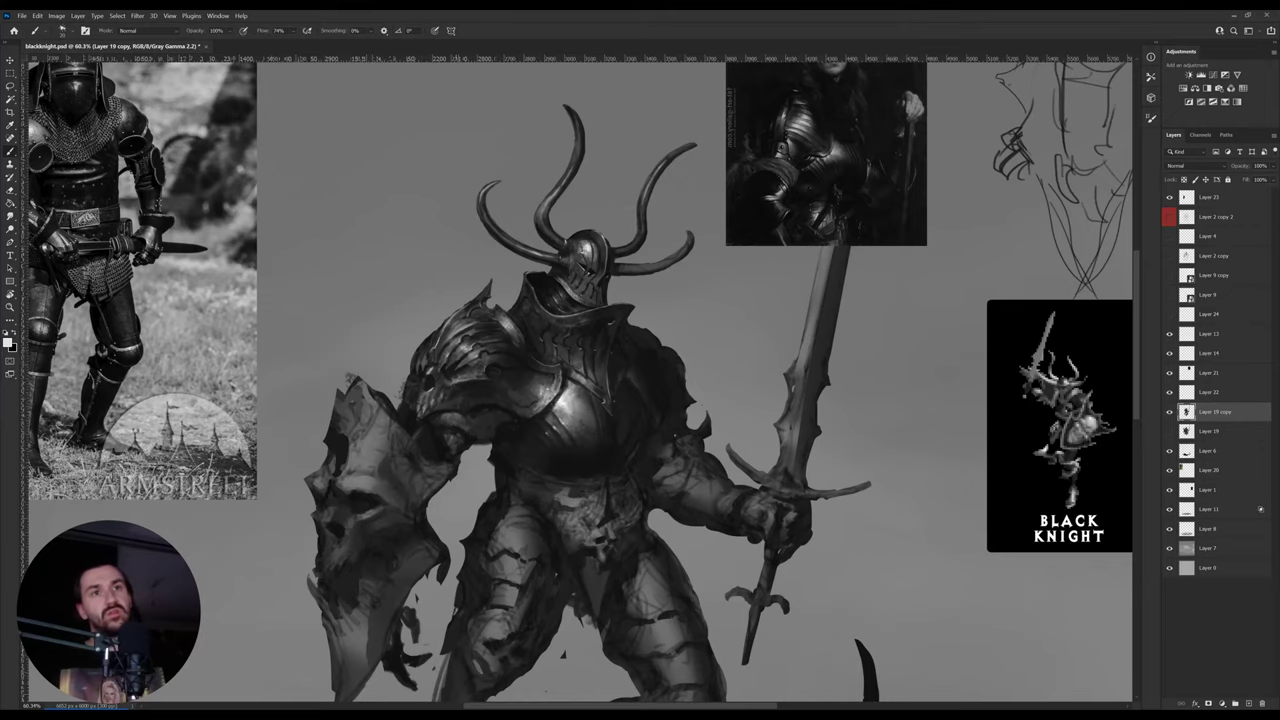
- Rotate the canvas view and brighten the lower plates of the shield-side shoulder armour with the Dodge tool
{"action": "key", "text": "r"}
{"action": "left_click_drag", "start_coordinate": [757, 371], "coordinate": [666, 251]}
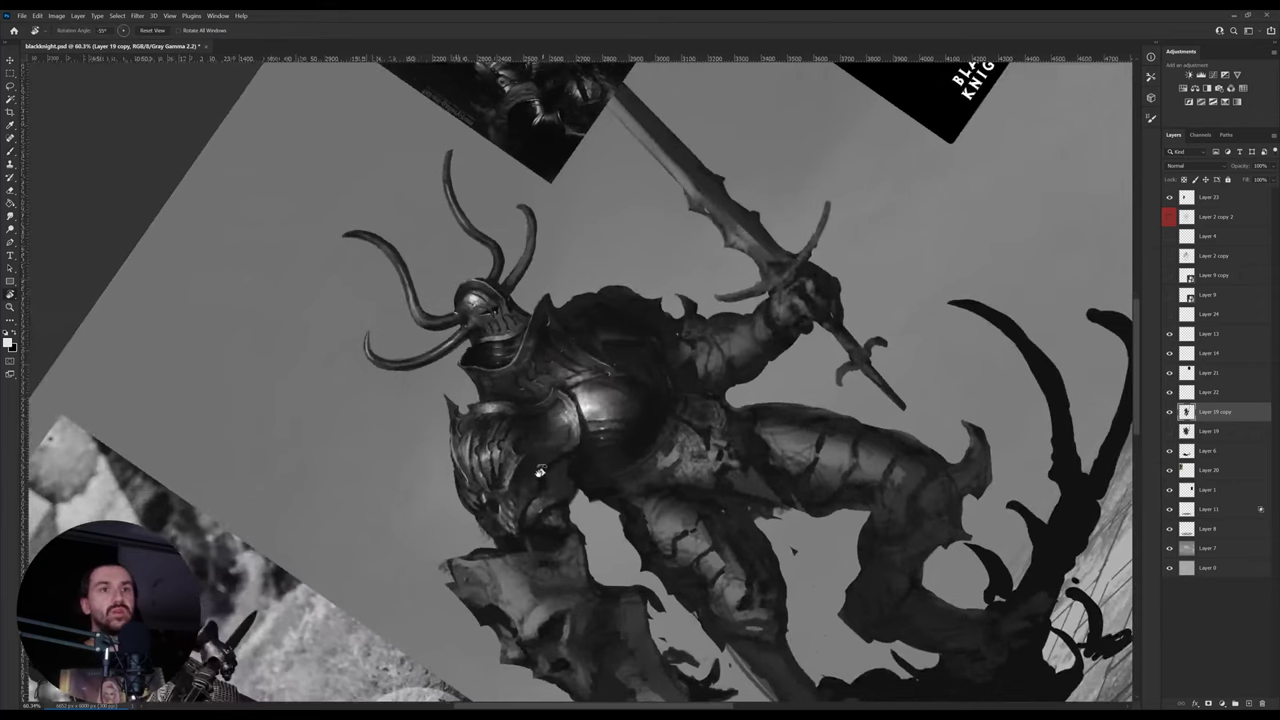
{"action": "key", "text": "o"}
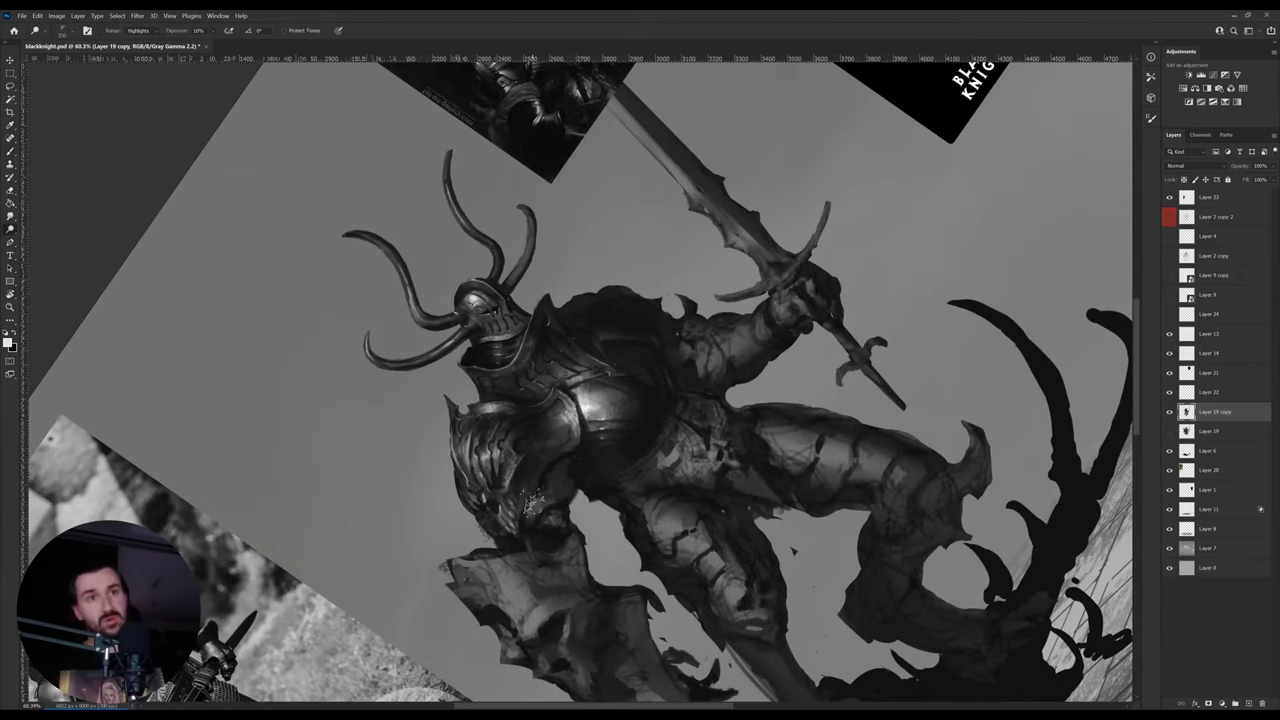
{"action": "key", "text": "r"}
{"action": "left_click_drag", "start_coordinate": [540, 520], "coordinate": [551, 453]}
{"action": "key", "text": "b"}
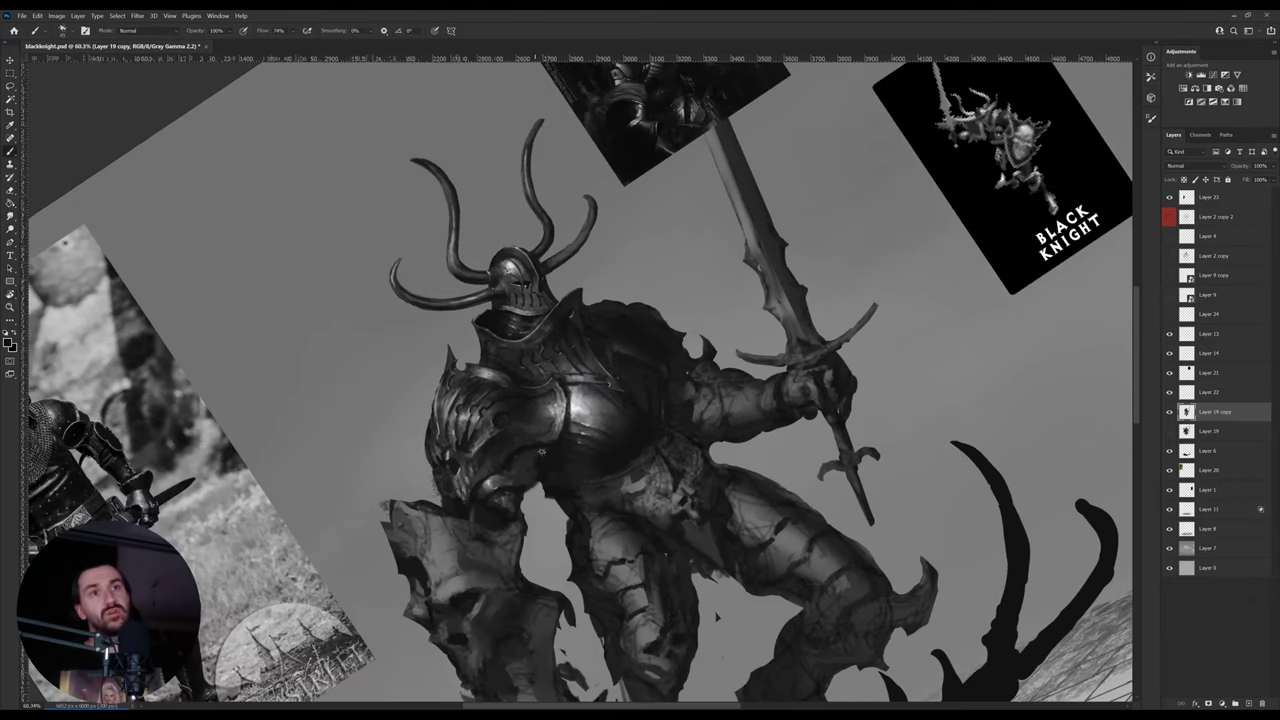
{"action": "key", "text": "r"}
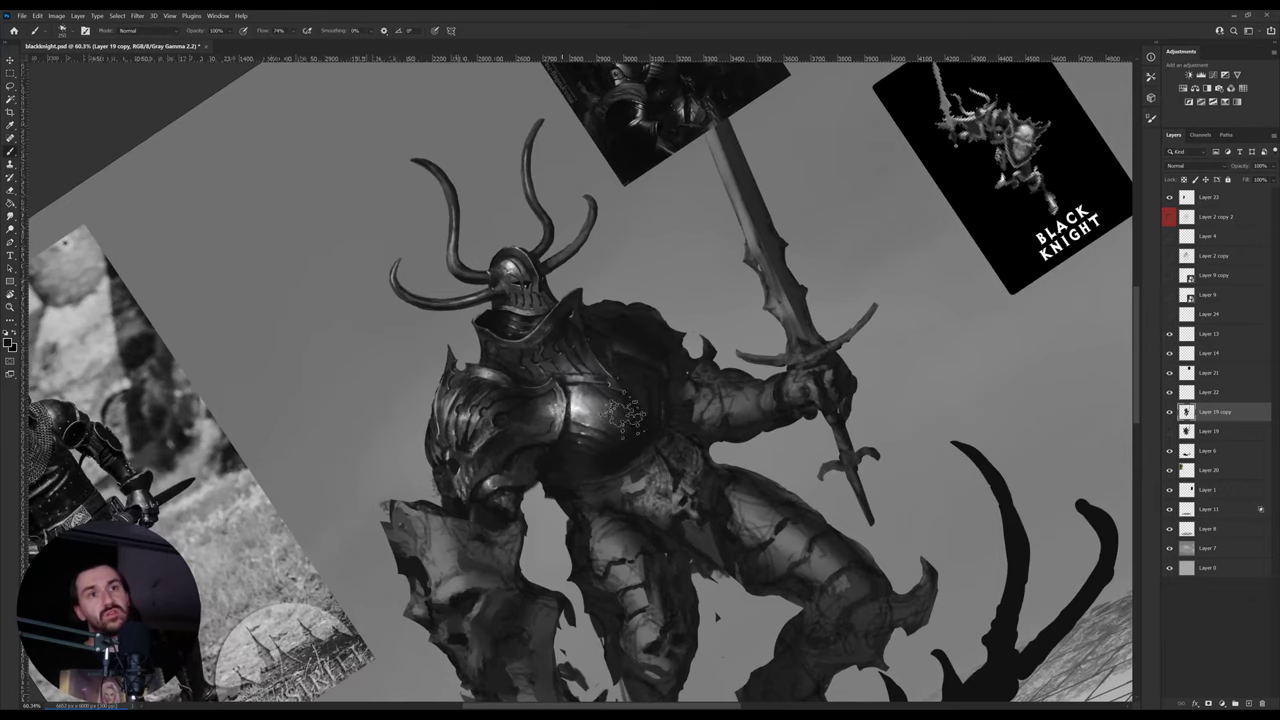
{"action": "mouse_move", "coordinate": [727, 338]}
{"action": "left_mouse_down"}
{"action": "mouse_move", "coordinate": [748, 400]}
{"action": "mouse_move", "coordinate": [715, 475]}
{"action": "left_mouse_up"}
- Refine the shading around the shoulder armour and breastplate with a sampled grey, and return the canvas view upright
{"action": "key", "text": "b"}
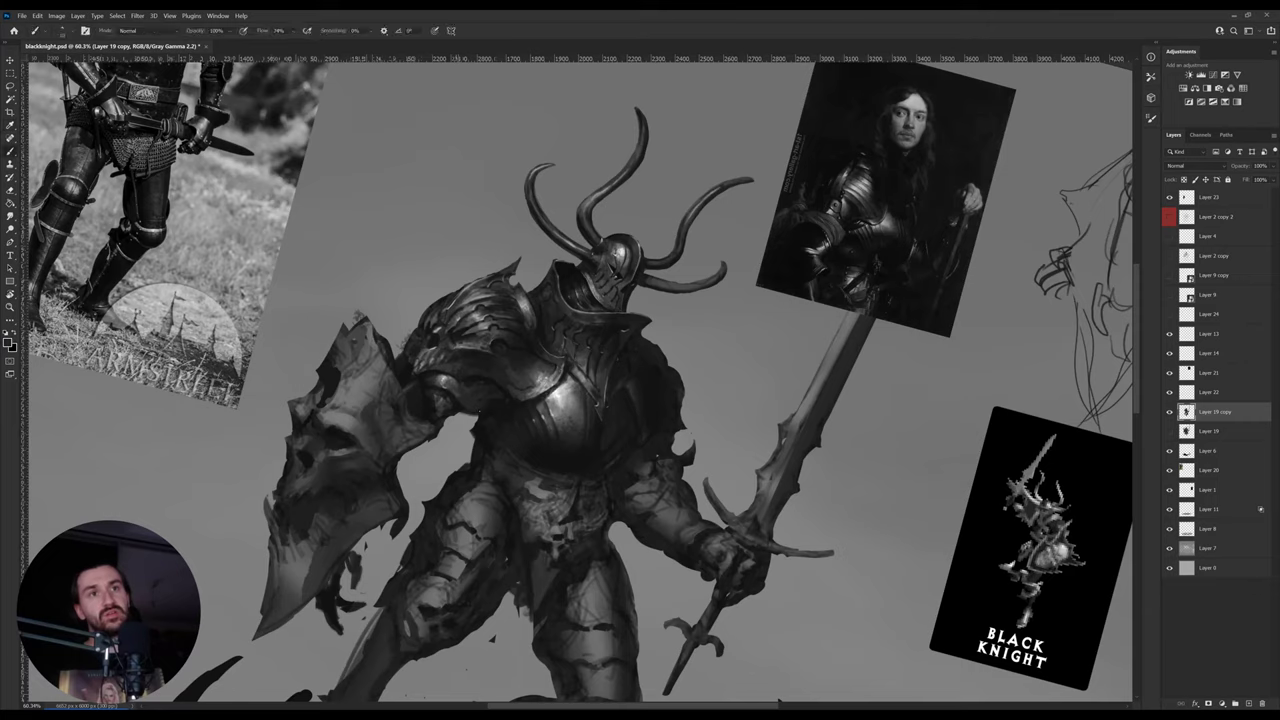
{"action": "key", "text": "i"}
{"action": "left_click", "coordinate": [487, 389]}
{"action": "key", "text": "b"}
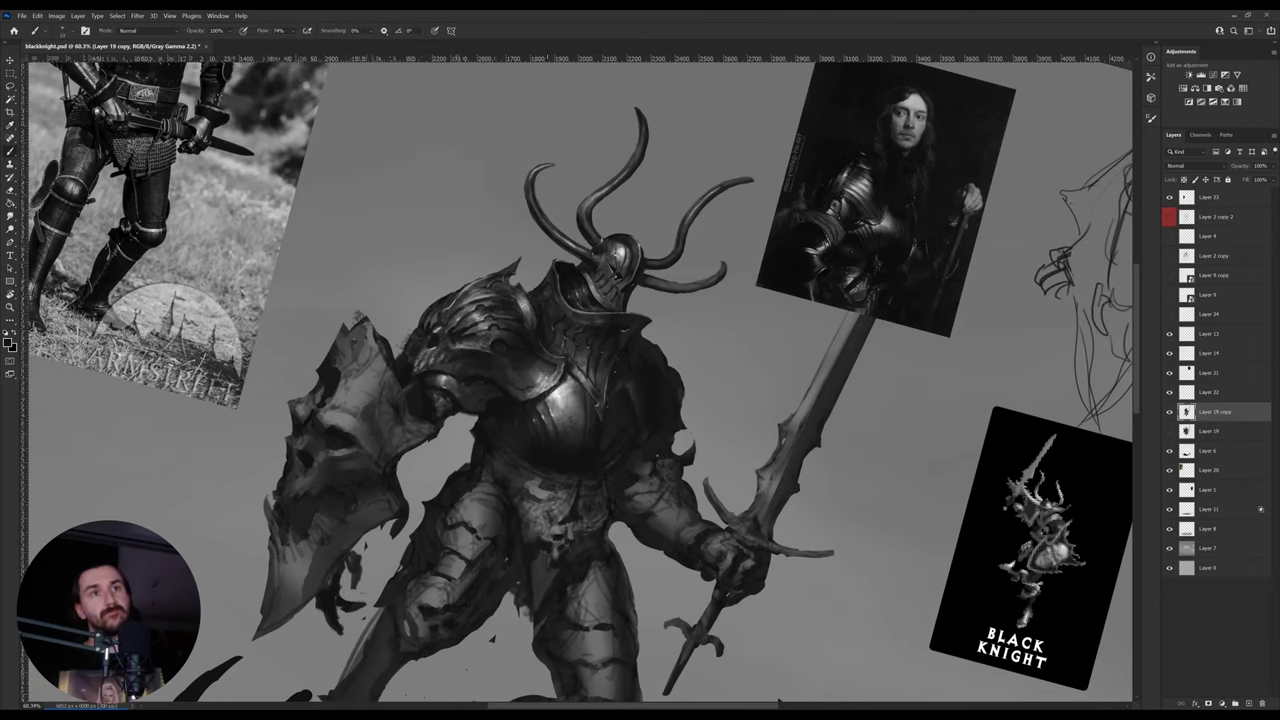
{"action": "key", "text": "r"}
{"action": "left_click_drag", "start_coordinate": [767, 312], "coordinate": [743, 266]}
{"action": "key", "text": "b"}
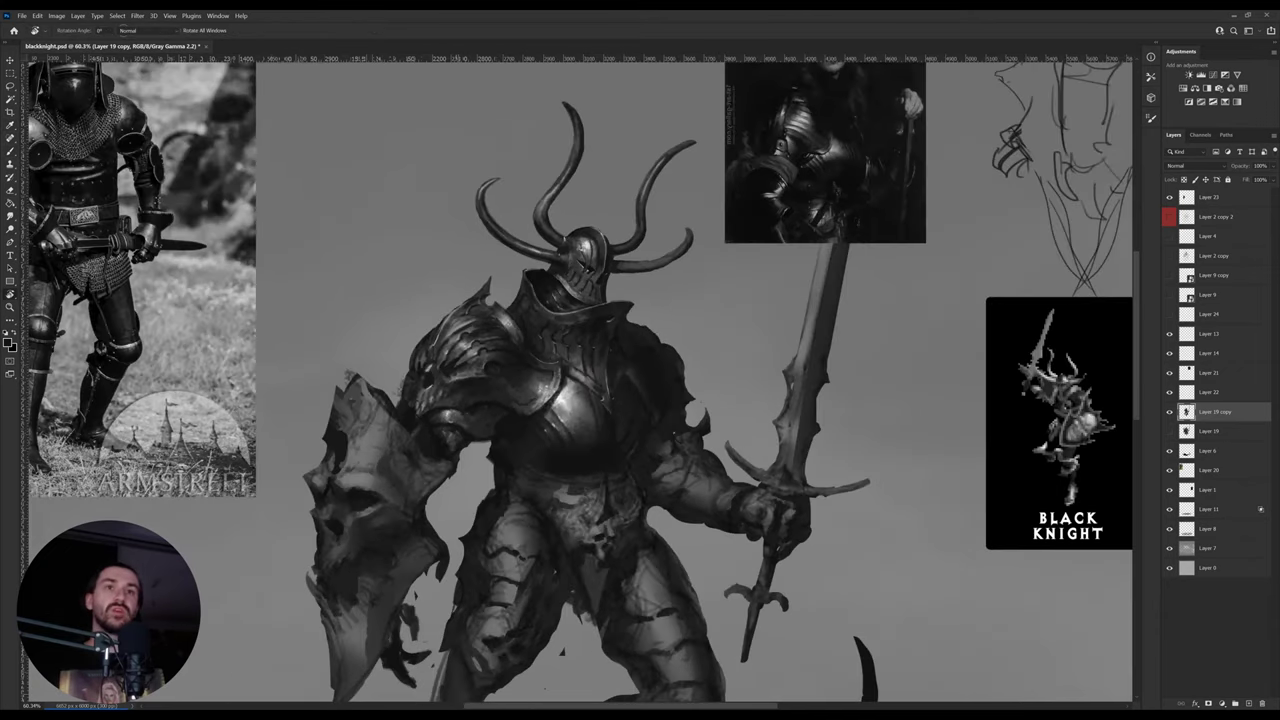
- Sketch a curved contour line on the empty background above the shield and delete it
{"action": "key", "text": "b"}
{"action": "left_click_drag", "start_coordinate": [308, 290], "coordinate": [350, 291]}
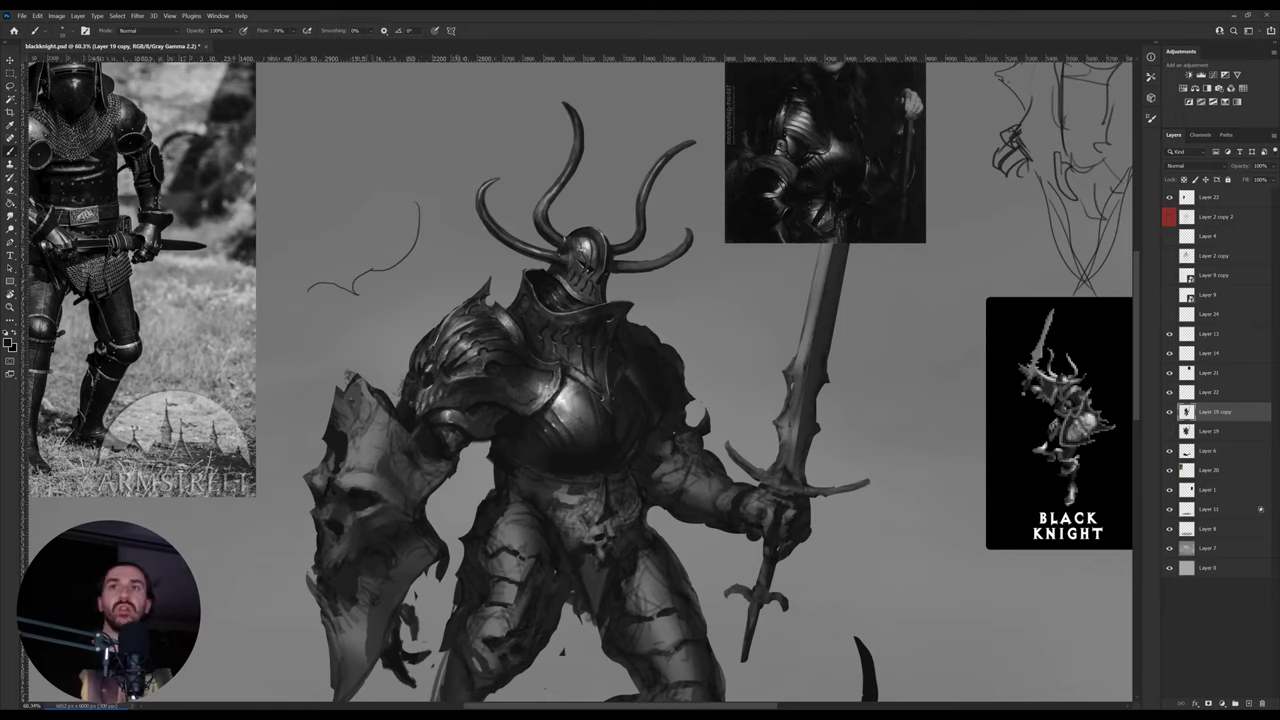
{"action": "key", "text": "l"}
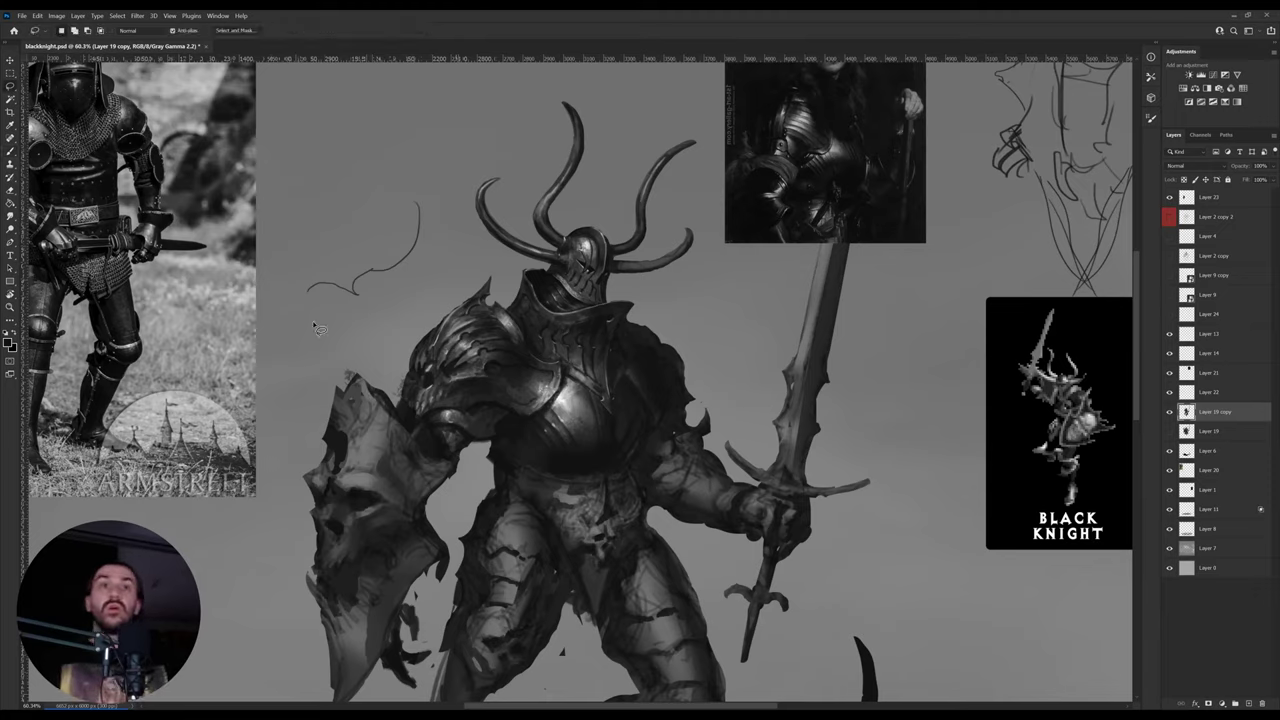
{"action": "mouse_move", "coordinate": [292, 300]}
{"action": "left_mouse_down"}
{"action": "mouse_move", "coordinate": [406, 172]}
{"action": "mouse_move", "coordinate": [415, 312]}
{"action": "left_mouse_up"}
{"action": "key", "text": "Delete"}
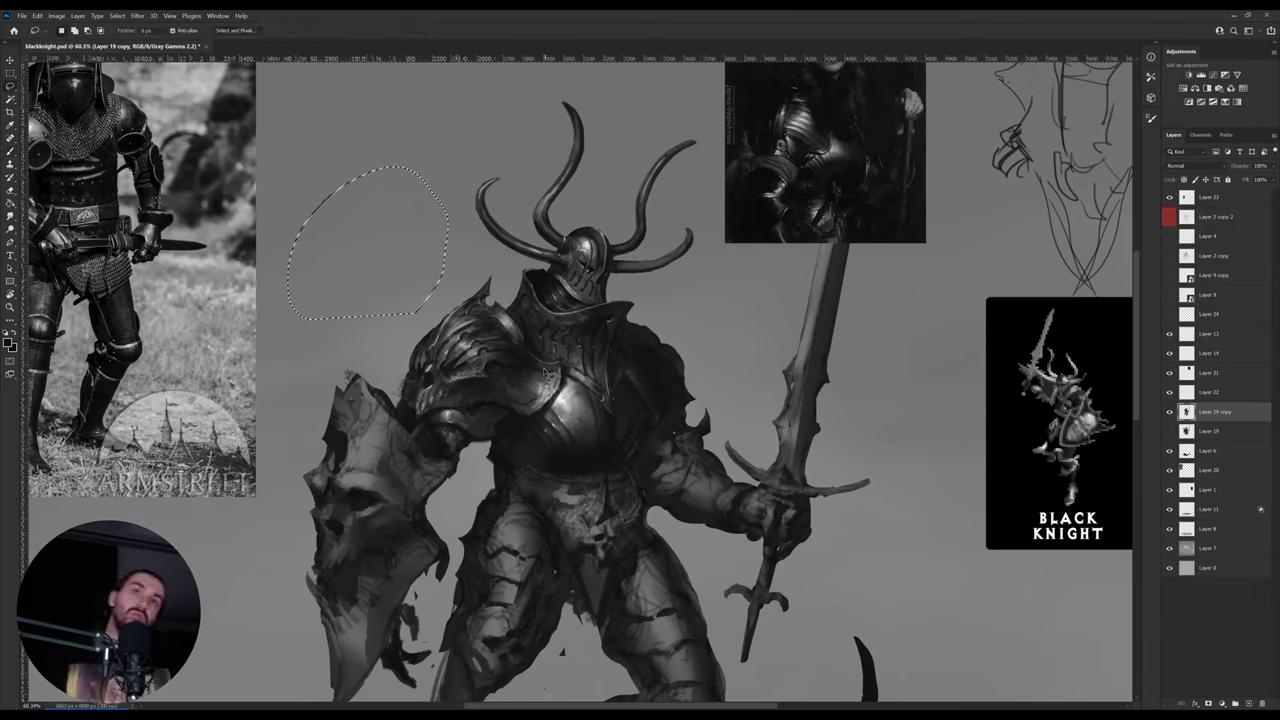
{"action": "key", "text": "ctrl+d"}
- Select the shield's layer and paint a spike on its inner edge beside the elbow with a sampled grey
{"action": "left_click_drag", "start_coordinate": [477, 434], "coordinate": [535, 394]}
{"action": "left_click", "coordinate": [431, 448], "text": "ctrl"}
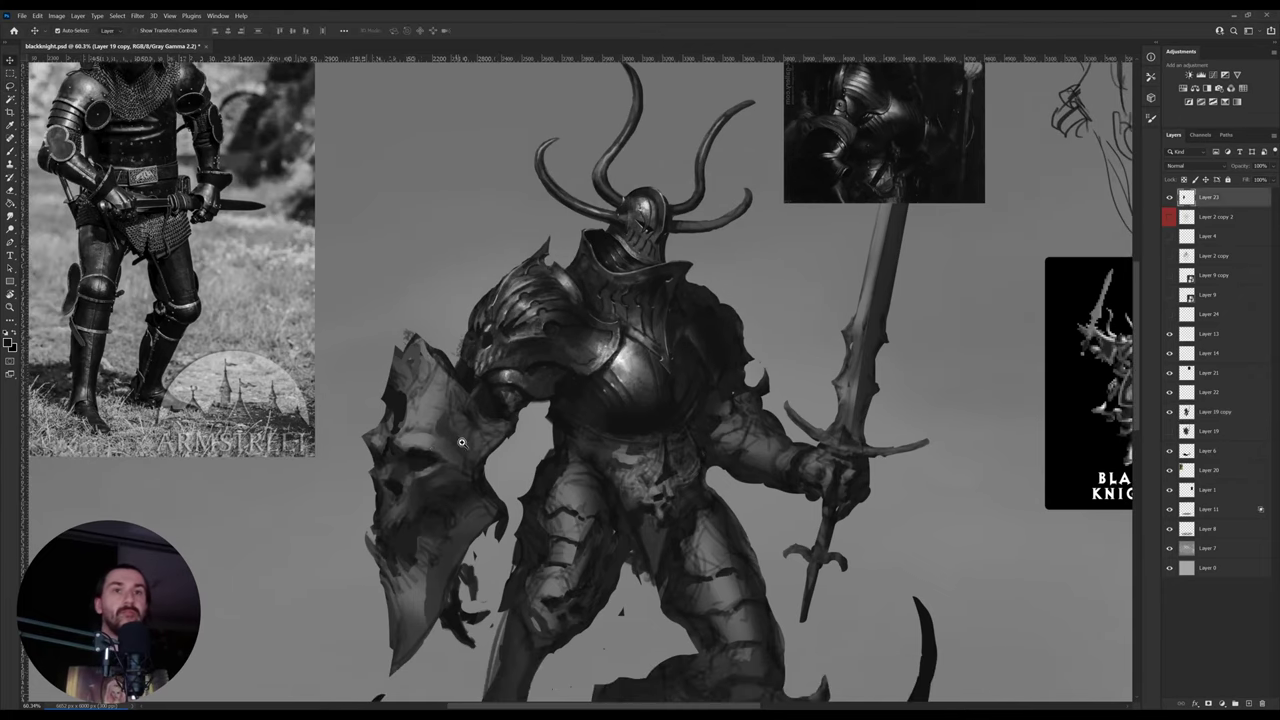
{"action": "key", "text": "ctrl+space"}
{"action": "mouse_move", "coordinate": [463, 443]}
{"action": "left_mouse_down"}
{"action": "mouse_move", "coordinate": [426, 451]}
{"action": "mouse_move", "coordinate": [489, 446]}
{"action": "mouse_move", "coordinate": [489, 416]}
{"action": "mouse_move", "coordinate": [472, 453]}
{"action": "mouse_move", "coordinate": [480, 467]}
{"action": "mouse_move", "coordinate": [521, 421]}
{"action": "mouse_move", "coordinate": [490, 446]}
{"action": "left_mouse_up"}
{"action": "left_click", "coordinate": [490, 445]}
{"action": "key", "text": "i"}
{"action": "key", "text": "b"}
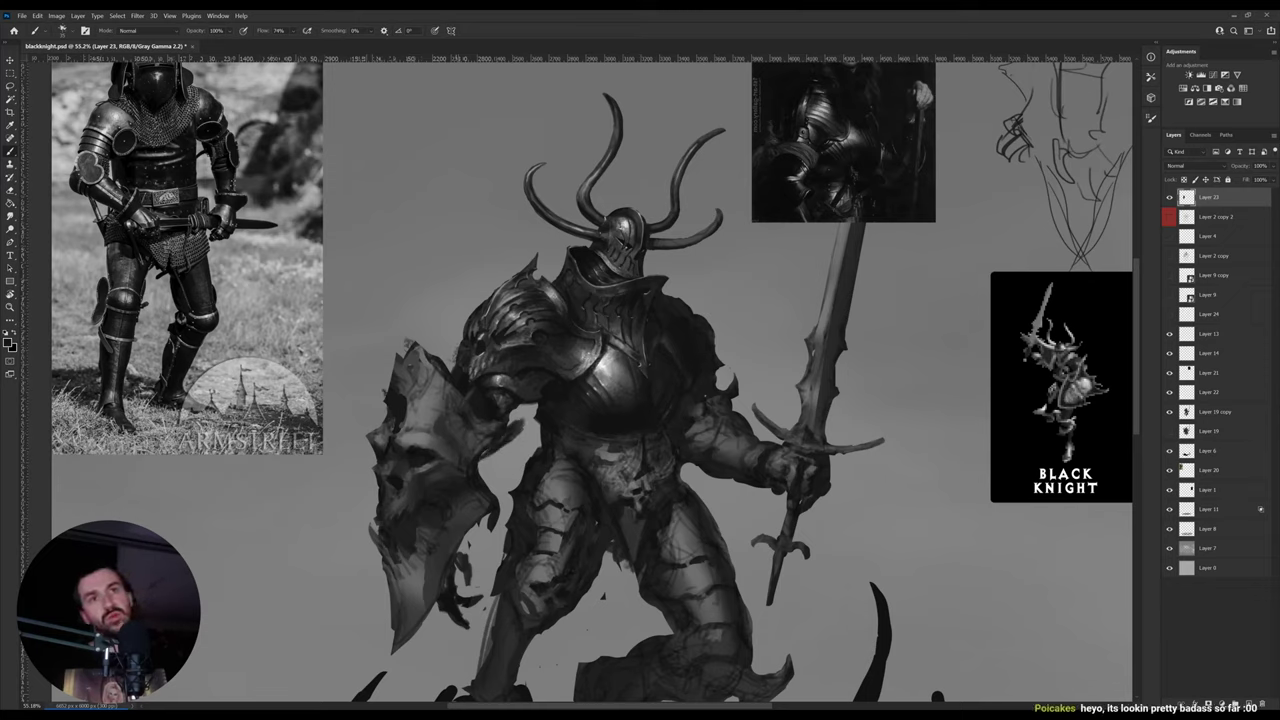
- Paint a tall curved horn on the shield's outer upper corner and a small spike on its upper tip
{"action": "mouse_move", "coordinate": [386, 398]}
{"action": "left_mouse_down"}
{"action": "mouse_move", "coordinate": [380, 326]}
{"action": "mouse_move", "coordinate": [406, 344]}
{"action": "left_mouse_up"}
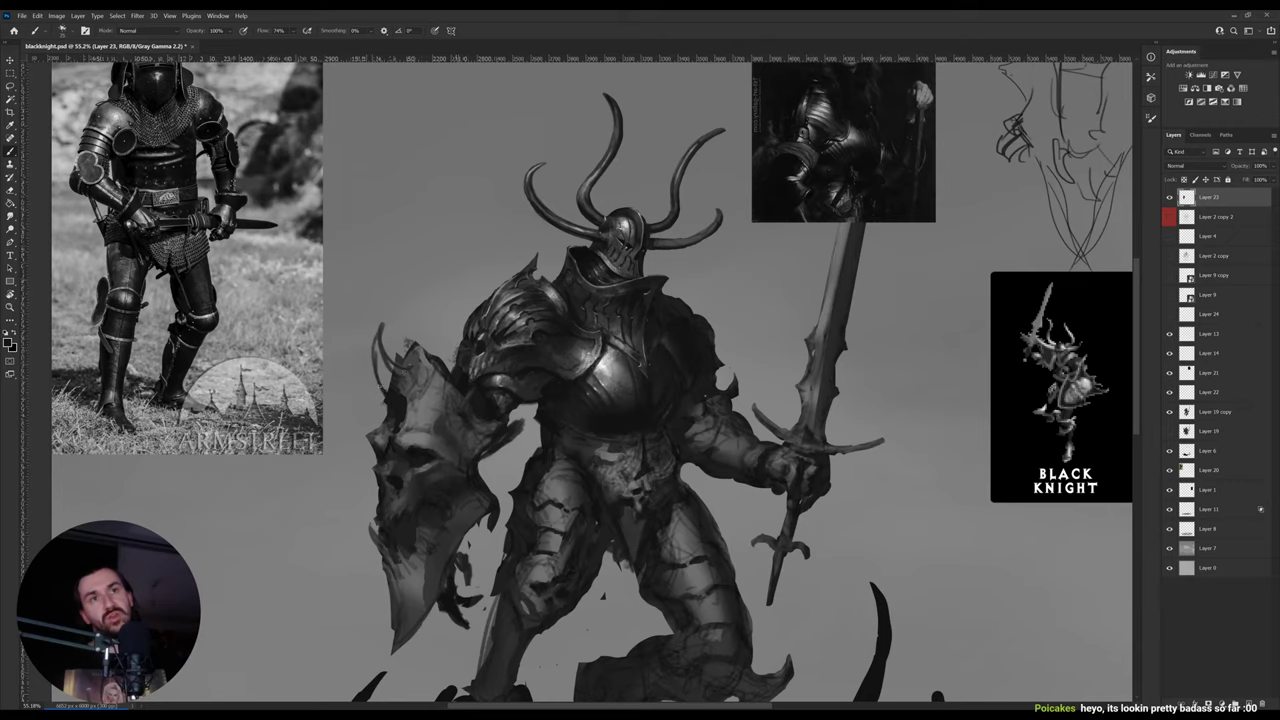
{"action": "mouse_move", "coordinate": [386, 392]}
{"action": "left_mouse_down"}
{"action": "mouse_move", "coordinate": [368, 345]}
{"action": "mouse_move", "coordinate": [396, 290]}
{"action": "left_mouse_up"}
{"action": "mouse_move", "coordinate": [398, 372]}
{"action": "left_mouse_down"}
{"action": "mouse_move", "coordinate": [386, 294]}
{"action": "mouse_move", "coordinate": [404, 280]}
{"action": "mouse_move", "coordinate": [368, 350]}
{"action": "mouse_move", "coordinate": [378, 384]}
{"action": "mouse_move", "coordinate": [400, 390]}
{"action": "left_mouse_up"}
{"action": "left_click_drag", "start_coordinate": [386, 312], "coordinate": [385, 350]}
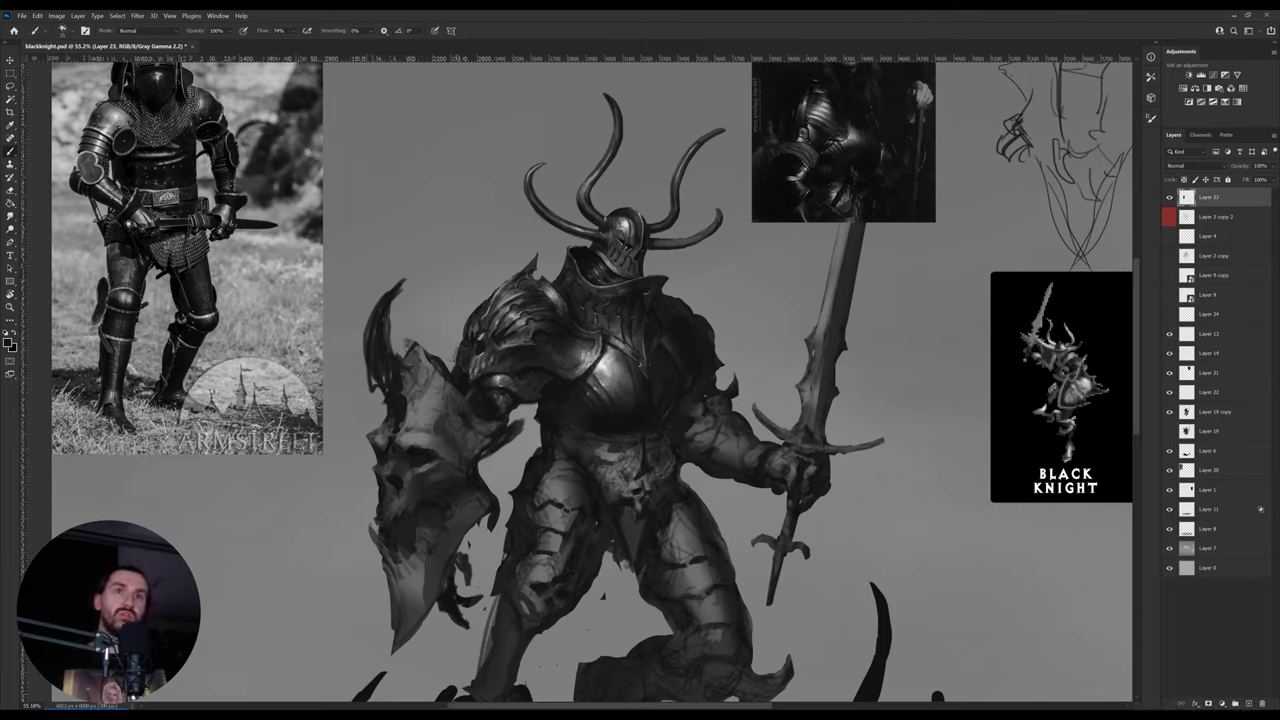
{"action": "left_click_drag", "start_coordinate": [390, 294], "coordinate": [398, 256]}
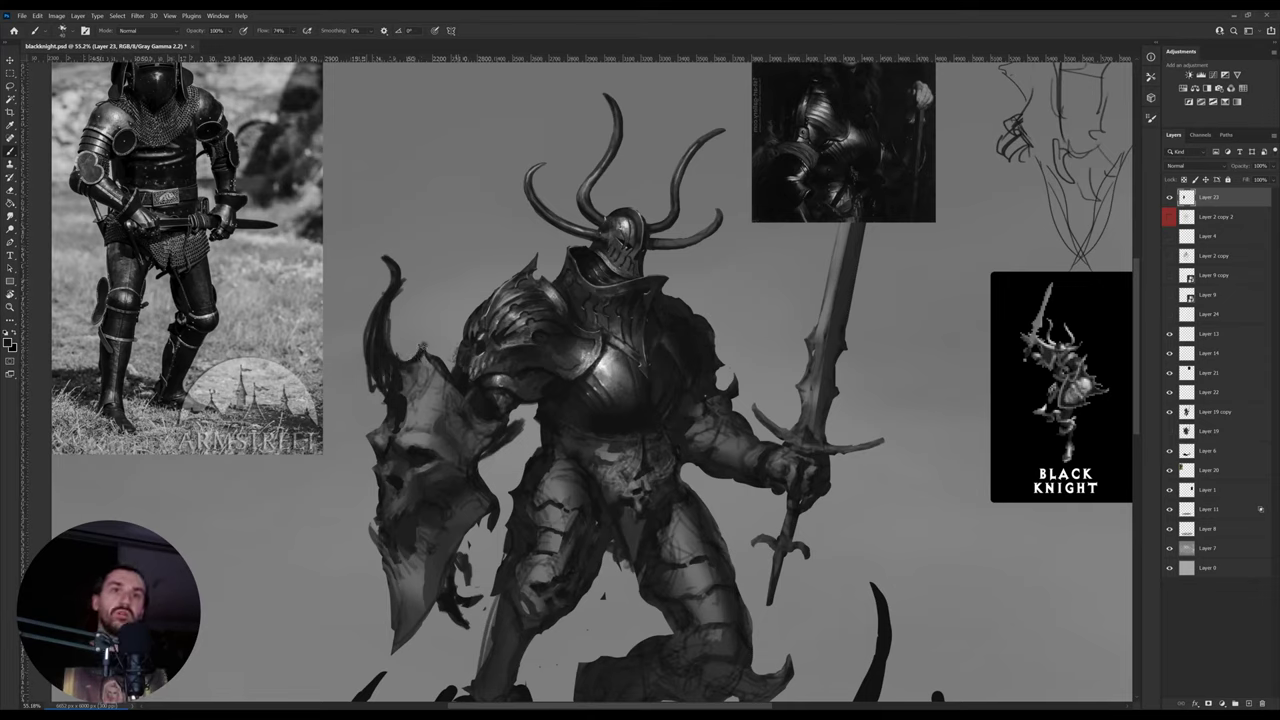
{"action": "mouse_move", "coordinate": [385, 314]}
{"action": "left_mouse_down"}
{"action": "mouse_move", "coordinate": [398, 322]}
{"action": "mouse_move", "coordinate": [386, 330]}
{"action": "left_mouse_up"}
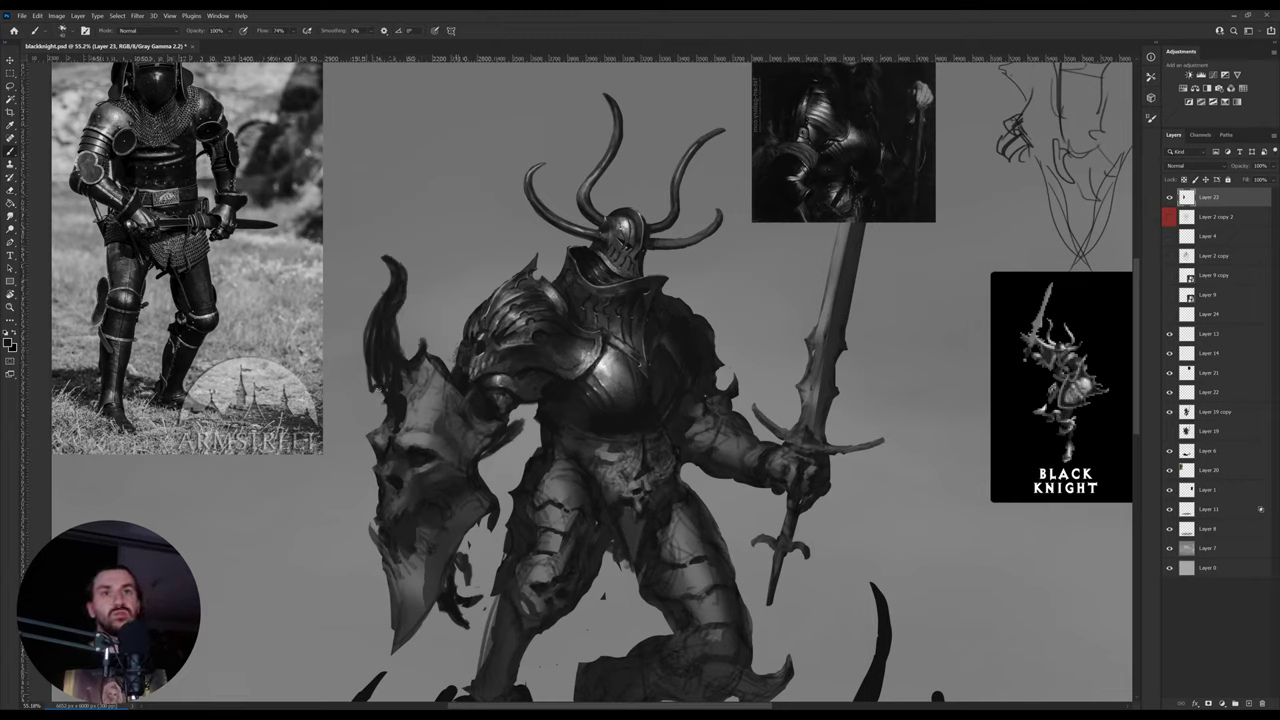
- Flip the canvas horizontally and erase the tall curved horn from the shield's outer corner
{"action": "key", "text": "e"}
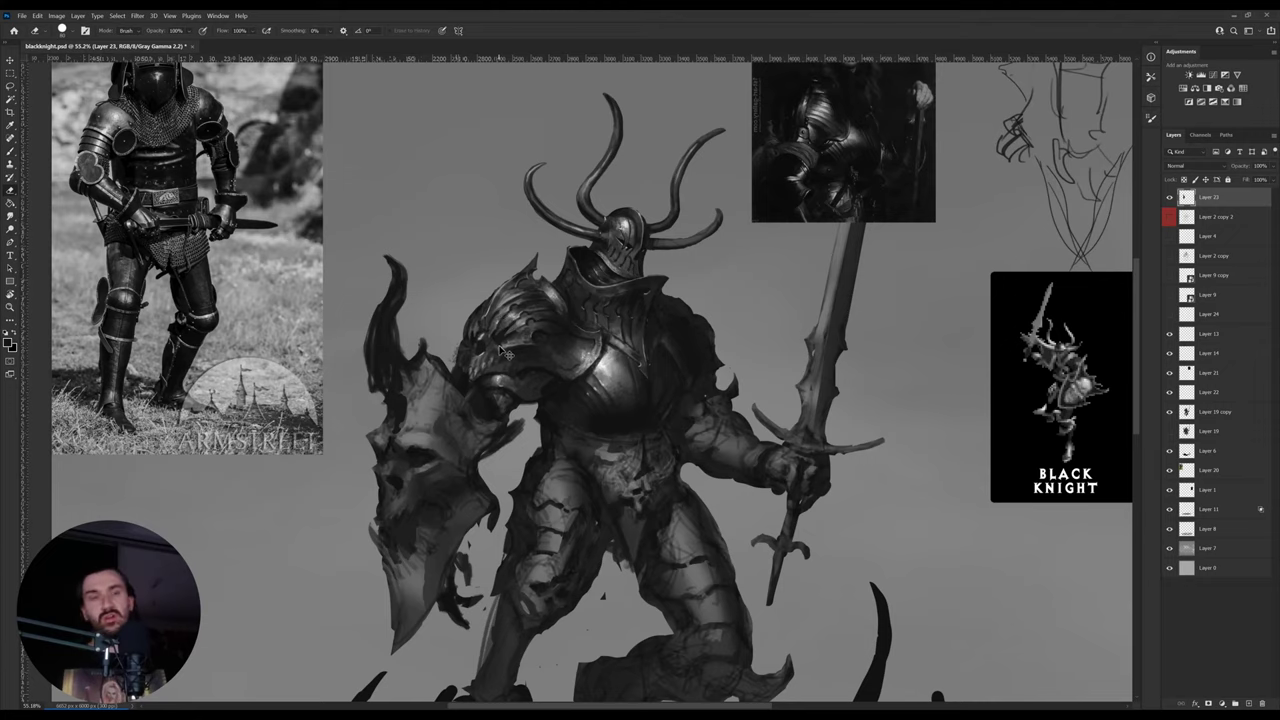
{"action": "key", "text": "ctrl+shift+h"}
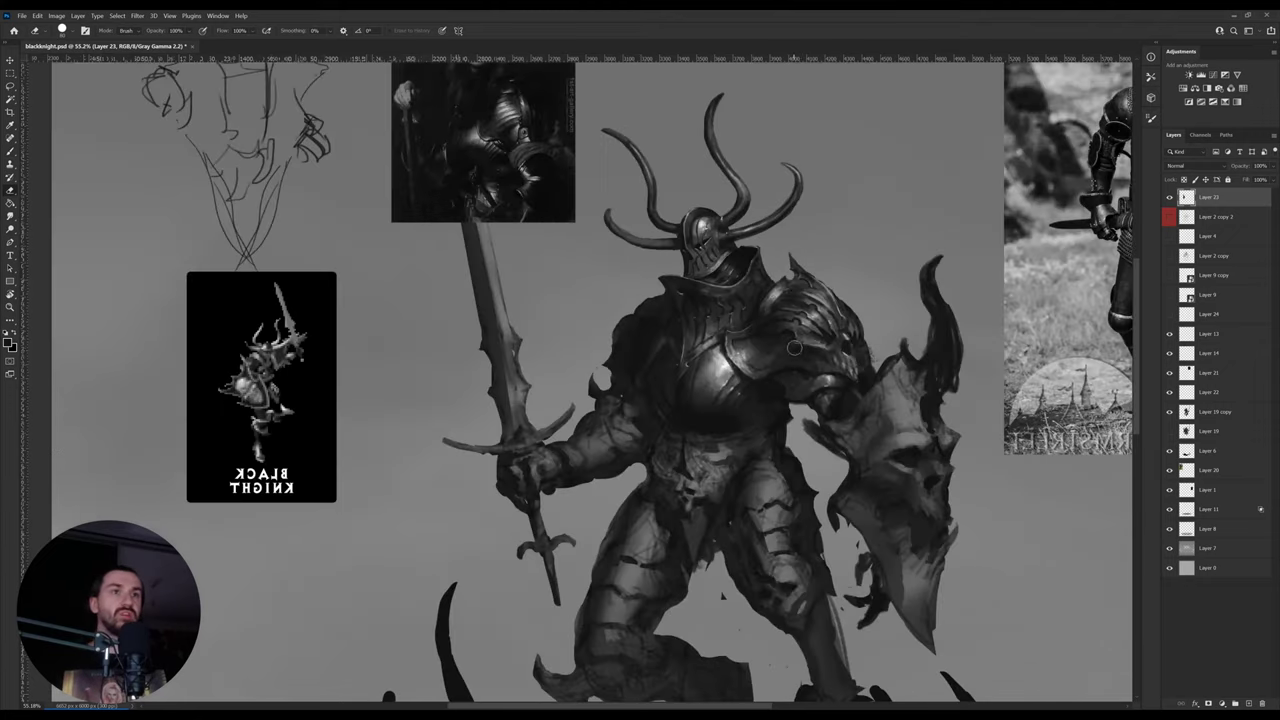
{"action": "mouse_move", "coordinate": [840, 345]}
{"action": "left_mouse_down"}
{"action": "mouse_move", "coordinate": [801, 340]}
{"action": "mouse_move", "coordinate": [866, 380]}
{"action": "mouse_move", "coordinate": [871, 244]}
{"action": "left_mouse_up"}
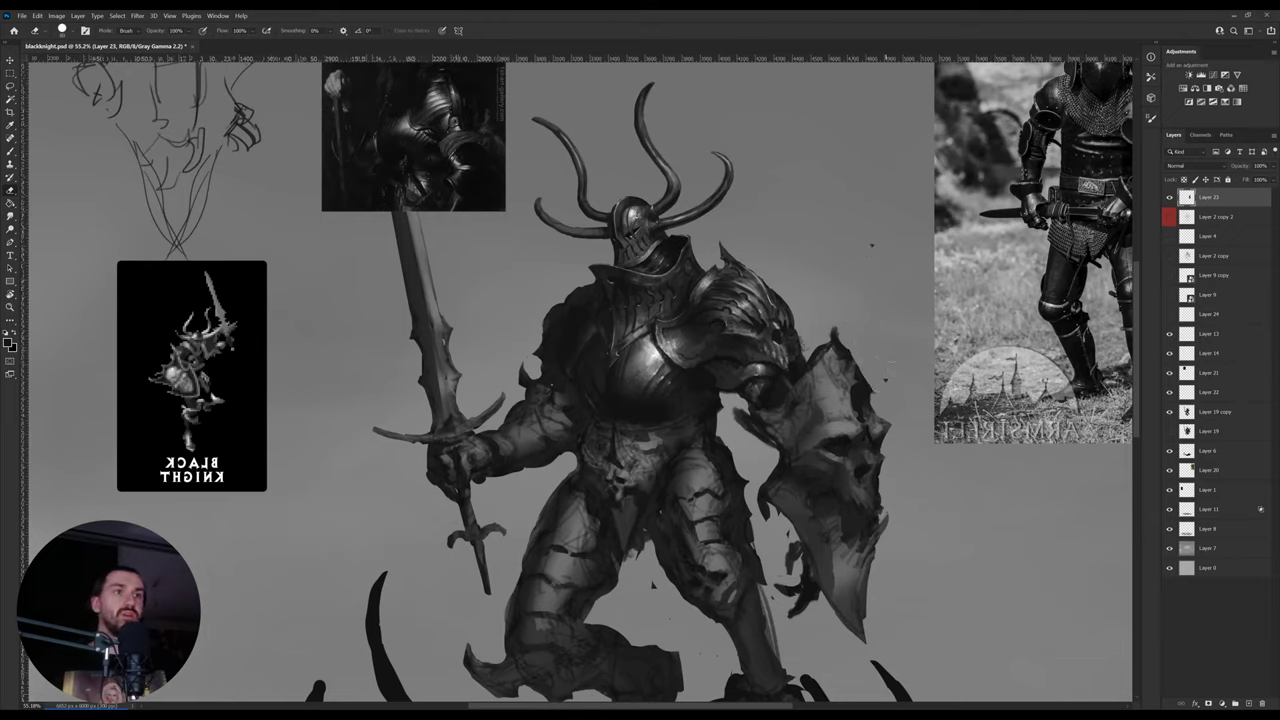
- Paint a straight spike on the shield's inner upper corner and a thick curved horn on its outer upper corner, refining the horn's tip
{"action": "key", "text": "b"}
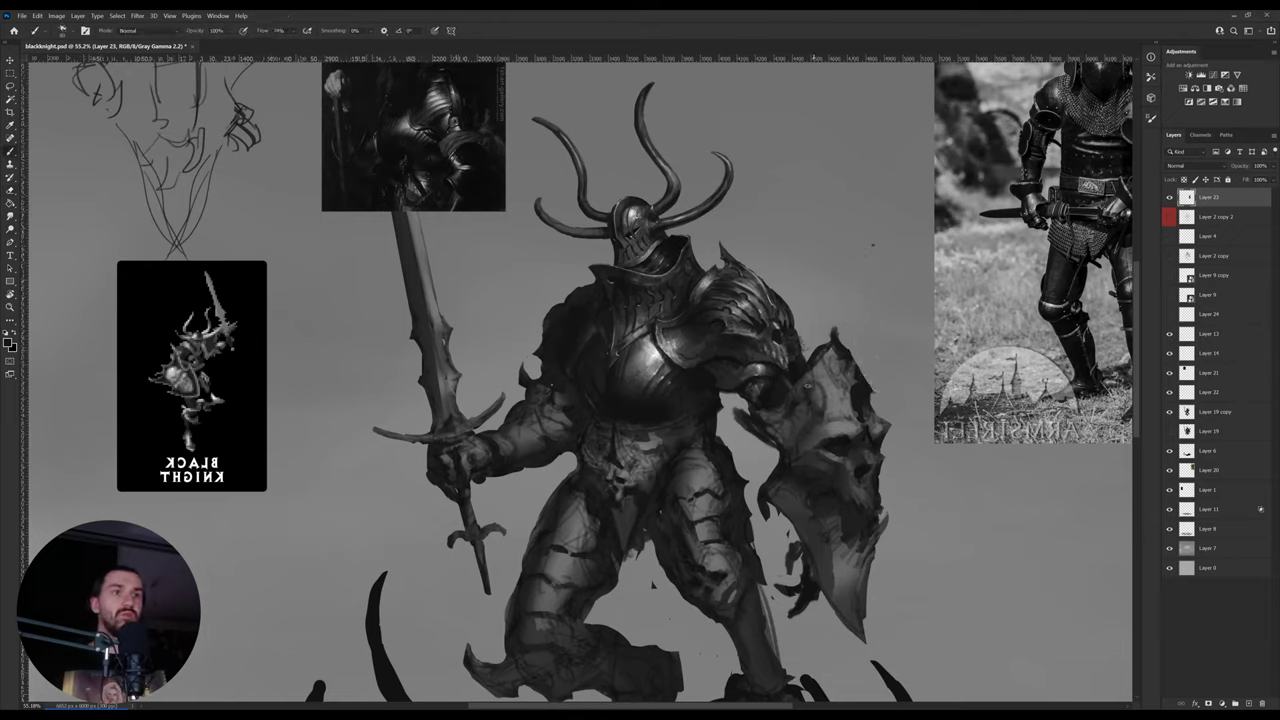
{"action": "left_click_drag", "start_coordinate": [809, 382], "coordinate": [828, 418]}
{"action": "mouse_move", "coordinate": [808, 340]}
{"action": "left_mouse_down"}
{"action": "mouse_move", "coordinate": [800, 245]}
{"action": "mouse_move", "coordinate": [812, 350]}
{"action": "mouse_move", "coordinate": [888, 340]}
{"action": "mouse_move", "coordinate": [900, 296]}
{"action": "mouse_move", "coordinate": [886, 382]}
{"action": "left_mouse_up"}
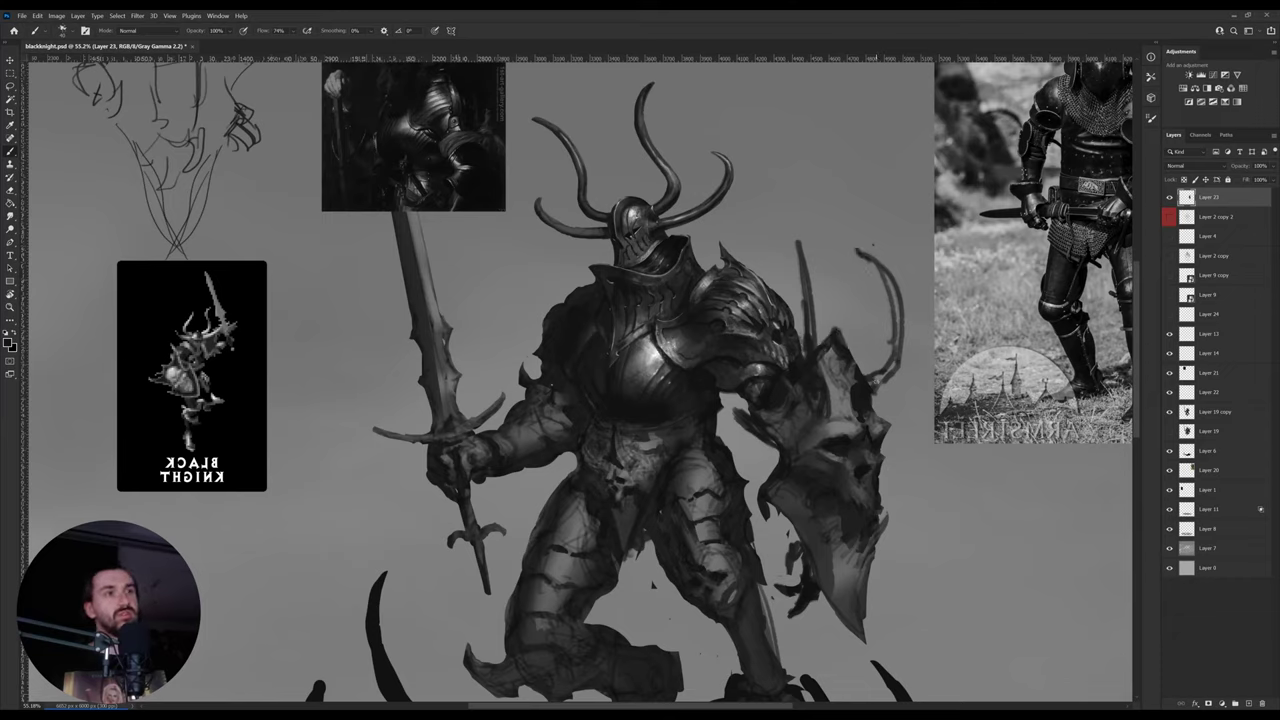
{"action": "mouse_move", "coordinate": [907, 347]}
{"action": "left_mouse_down"}
{"action": "mouse_move", "coordinate": [876, 374]}
{"action": "mouse_move", "coordinate": [880, 292]}
{"action": "mouse_move", "coordinate": [898, 340]}
{"action": "mouse_move", "coordinate": [906, 300]}
{"action": "mouse_move", "coordinate": [902, 323]}
{"action": "left_mouse_up"}
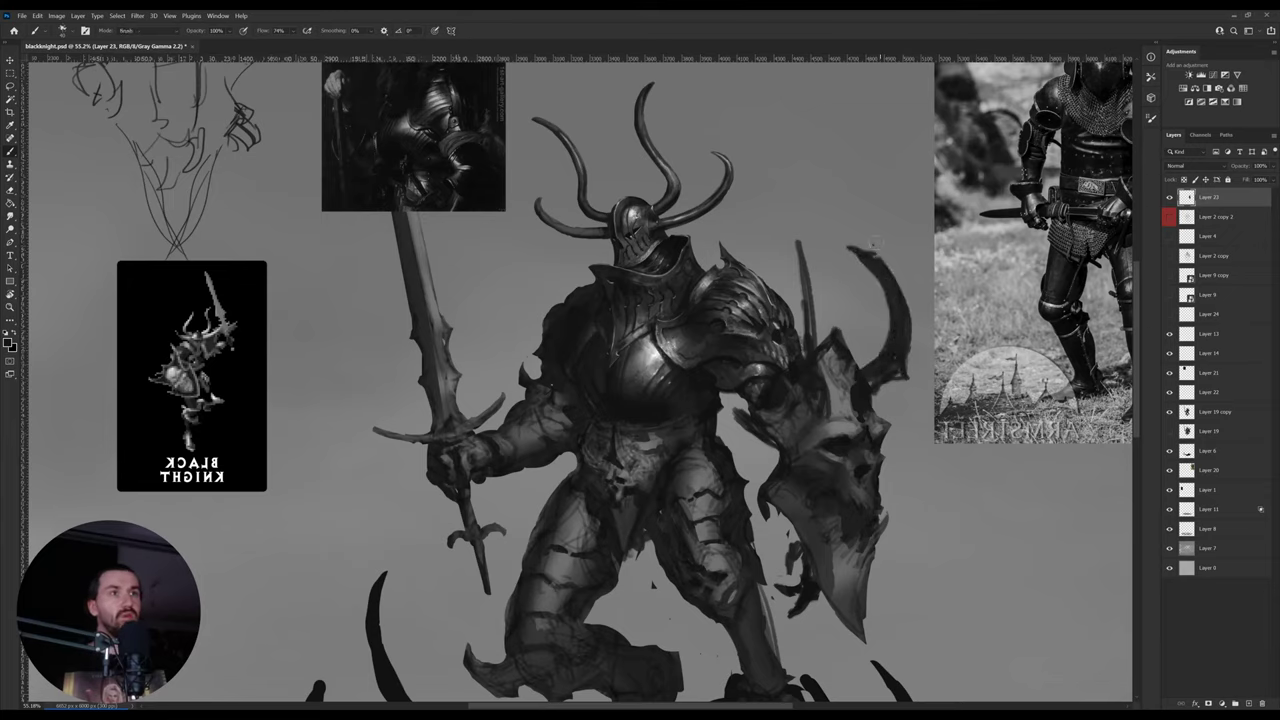
{"action": "key", "text": "e"}
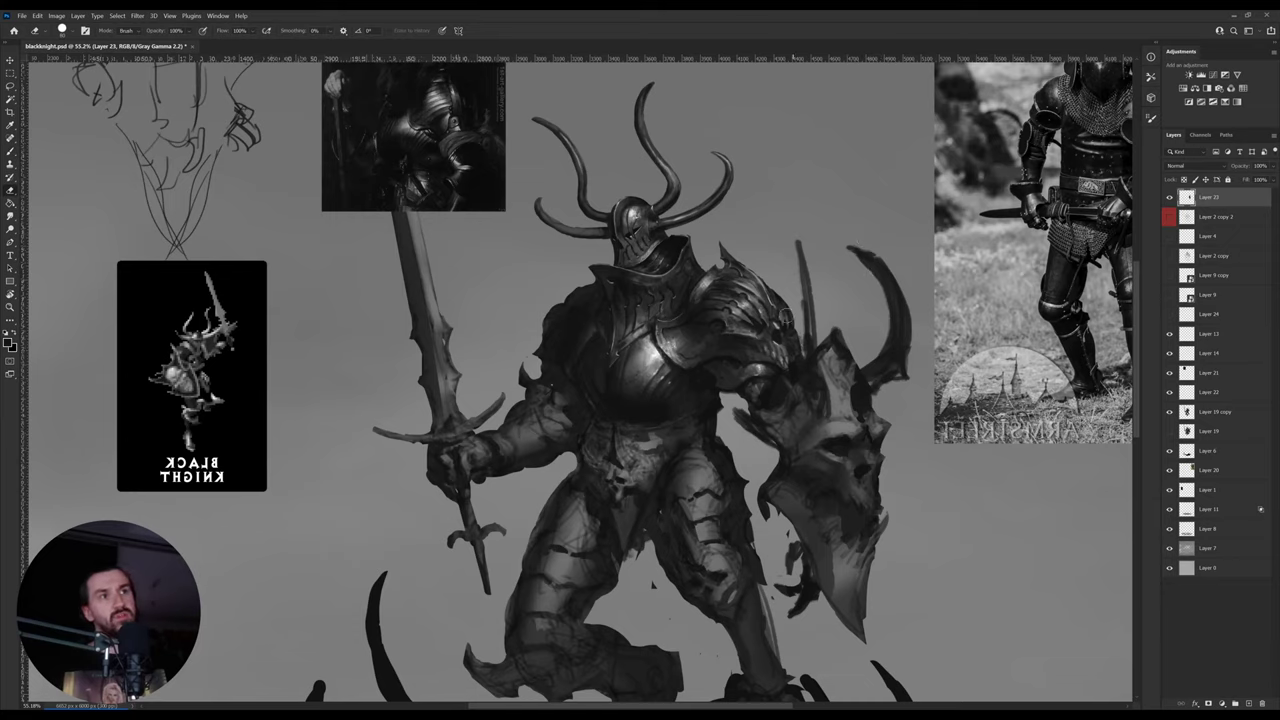
{"action": "key", "text": "b"}
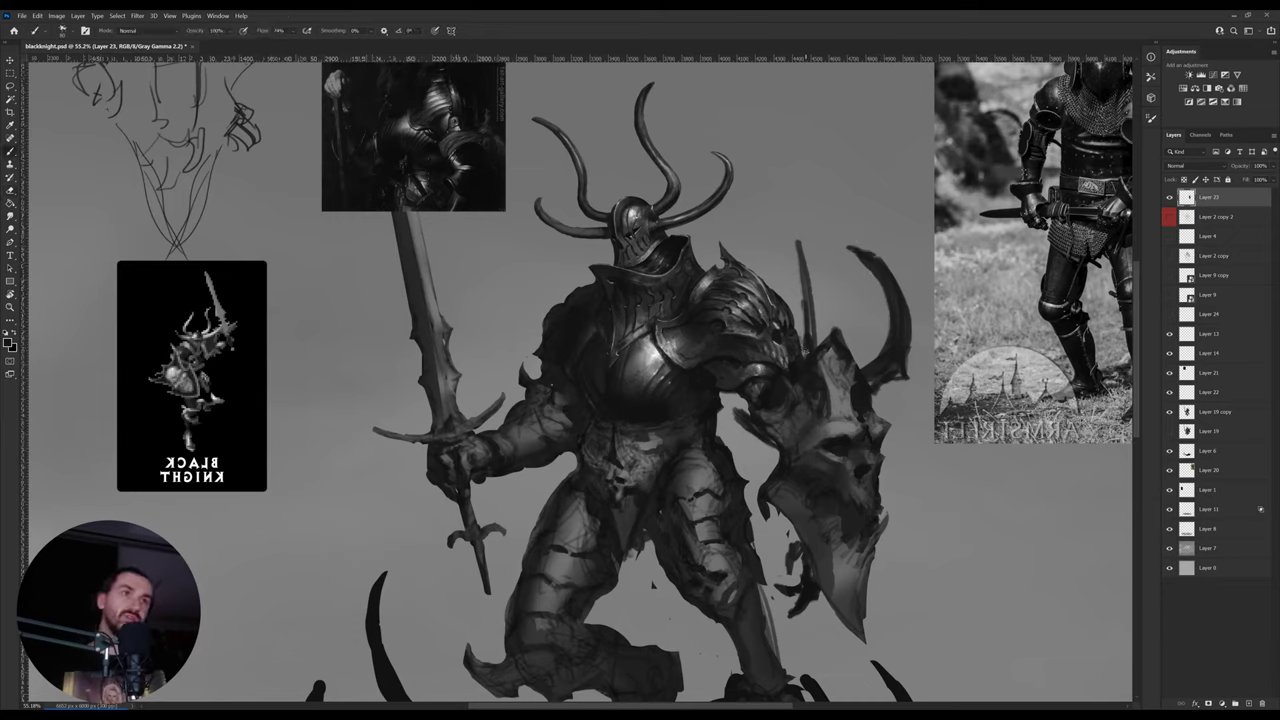
- Thicken the straight spike above the shield with brush strokes and erase along its edge to sharpen it to a point
{"action": "left_click_drag", "start_coordinate": [802, 352], "coordinate": [796, 239]}
{"action": "left_click_drag", "start_coordinate": [799, 240], "coordinate": [804, 334]}
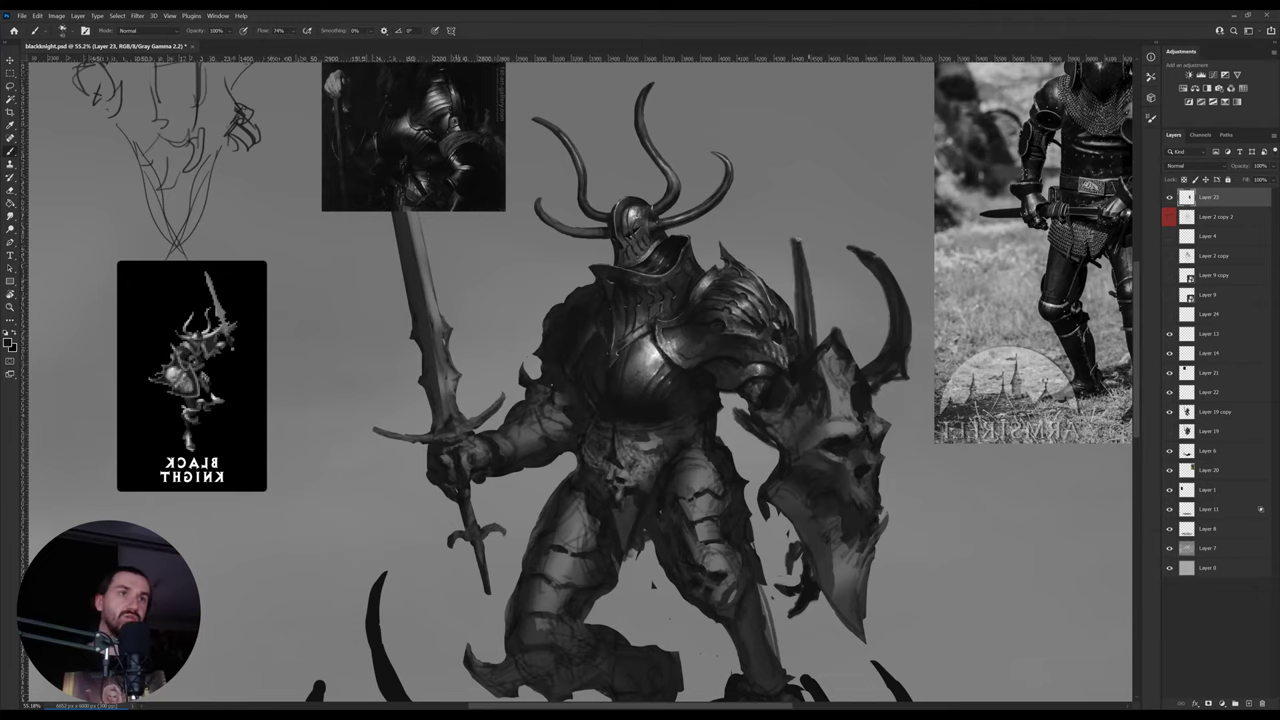
{"action": "key", "text": "e"}
{"action": "mouse_move", "coordinate": [791, 240]}
{"action": "left_mouse_down"}
{"action": "mouse_move", "coordinate": [795, 332]}
{"action": "mouse_move", "coordinate": [803, 297]}
{"action": "left_mouse_up"}
{"action": "key", "text": "b"}
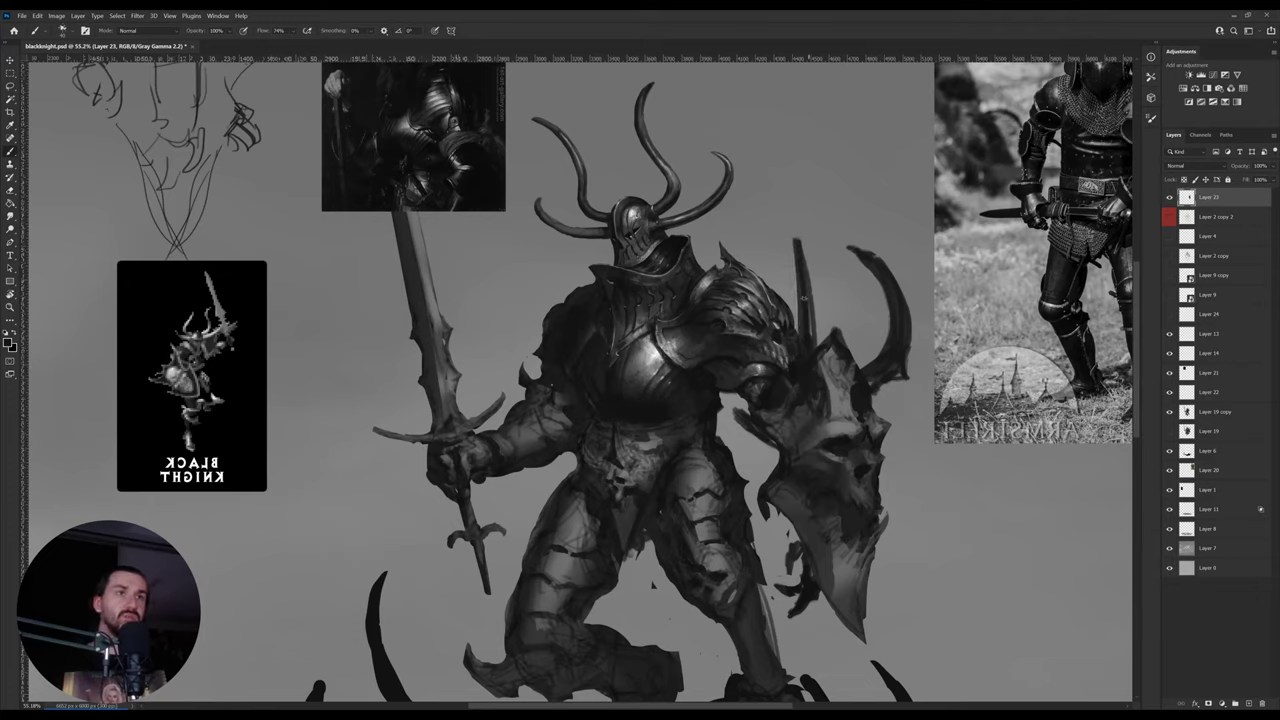
{"action": "key", "text": "e"}
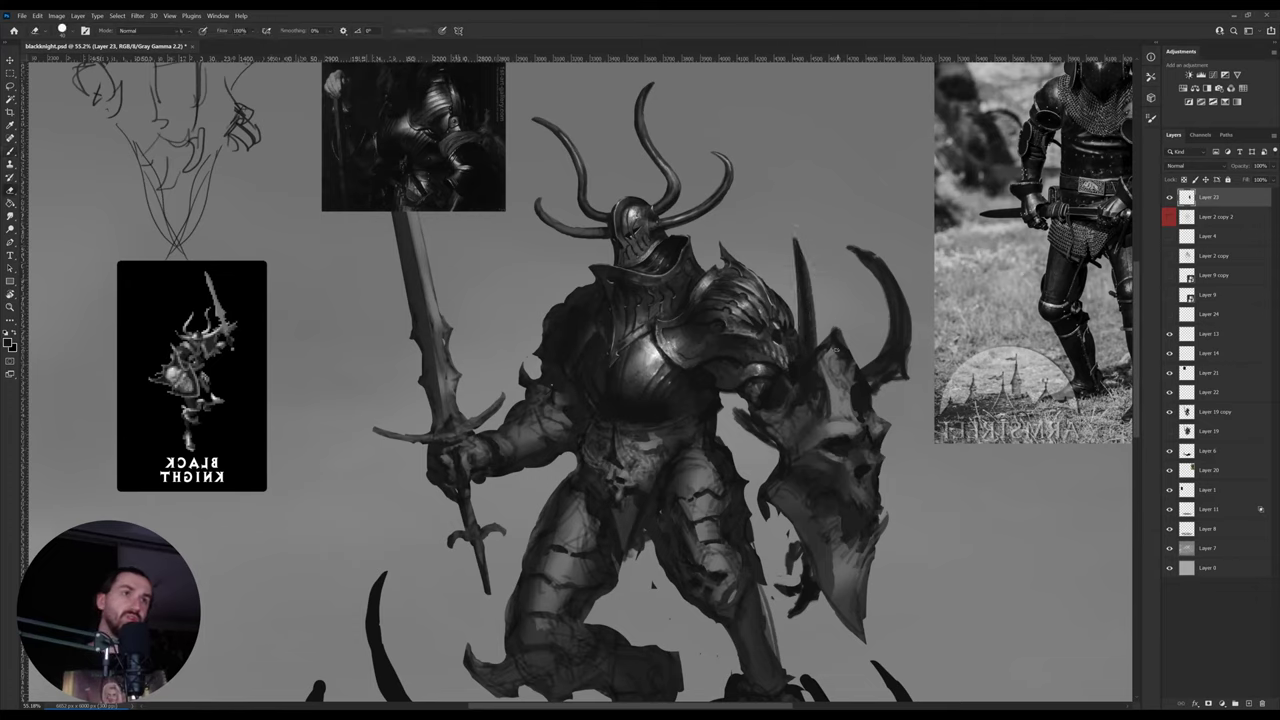
- Touch up the ridges on the shield's upper face with greys sampled from the shield and the armour
{"action": "key", "text": "b"}
{"action": "left_click_drag", "start_coordinate": [834, 364], "coordinate": [842, 412]}
{"action": "left_click", "coordinate": [850, 429], "text": "alt"}
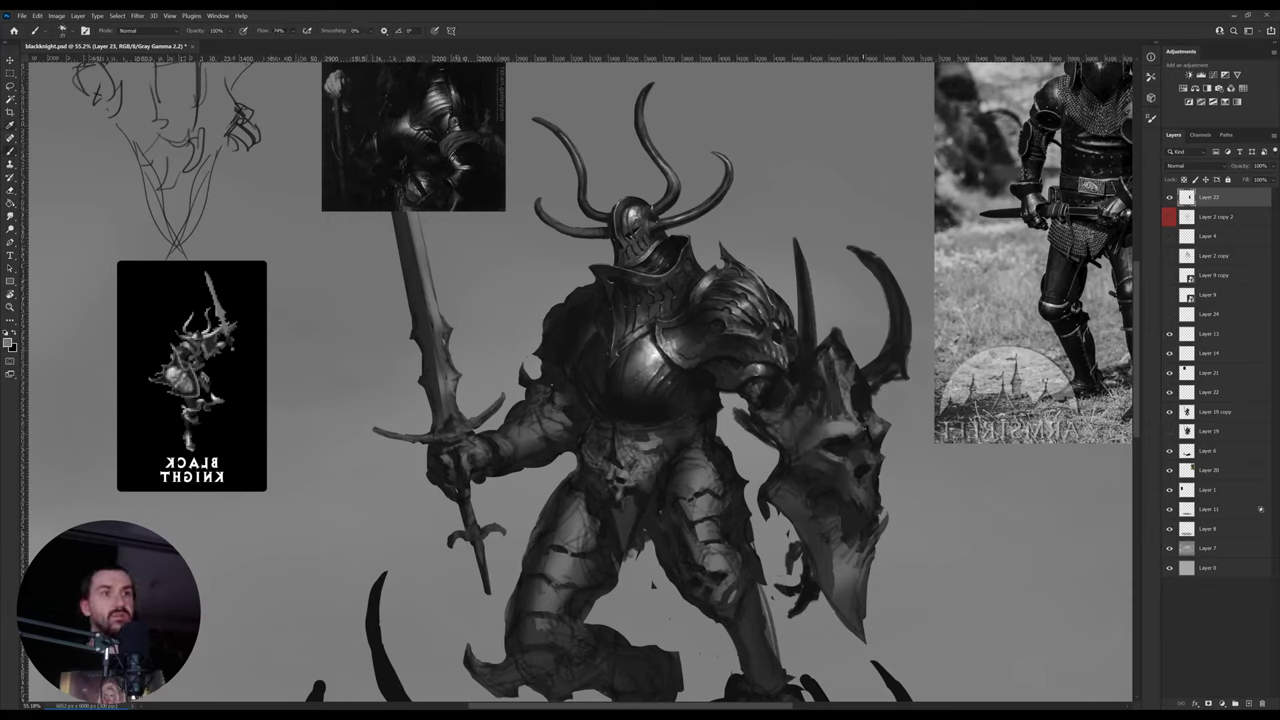
{"action": "left_click", "coordinate": [846, 428]}
{"action": "key", "text": "b"}
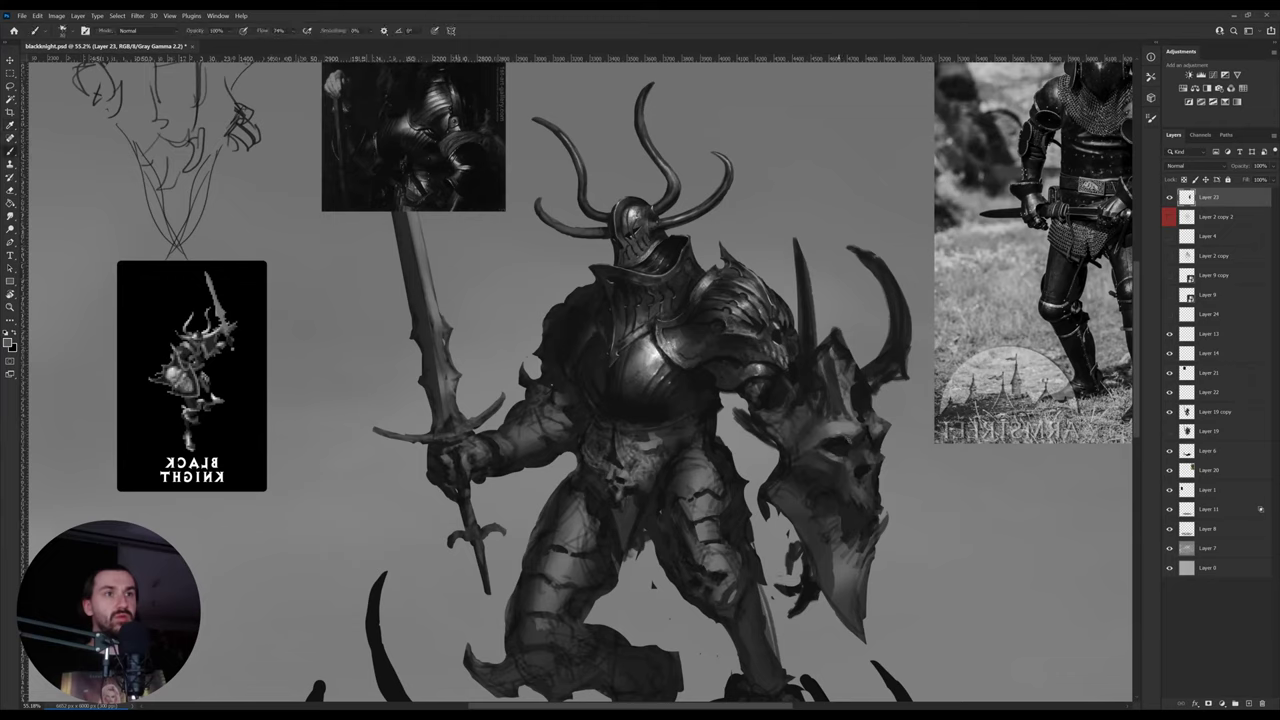
{"action": "key", "text": "alt"}
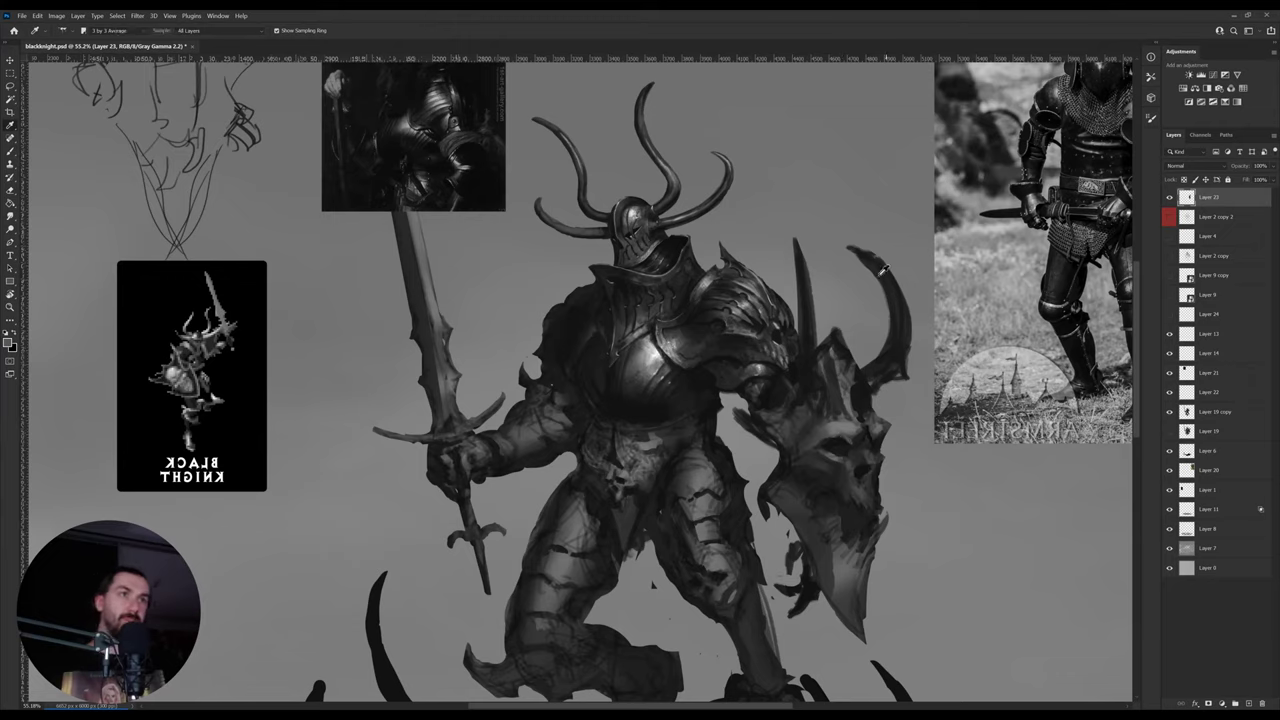
{"action": "left_click", "coordinate": [675, 250], "text": "alt"}
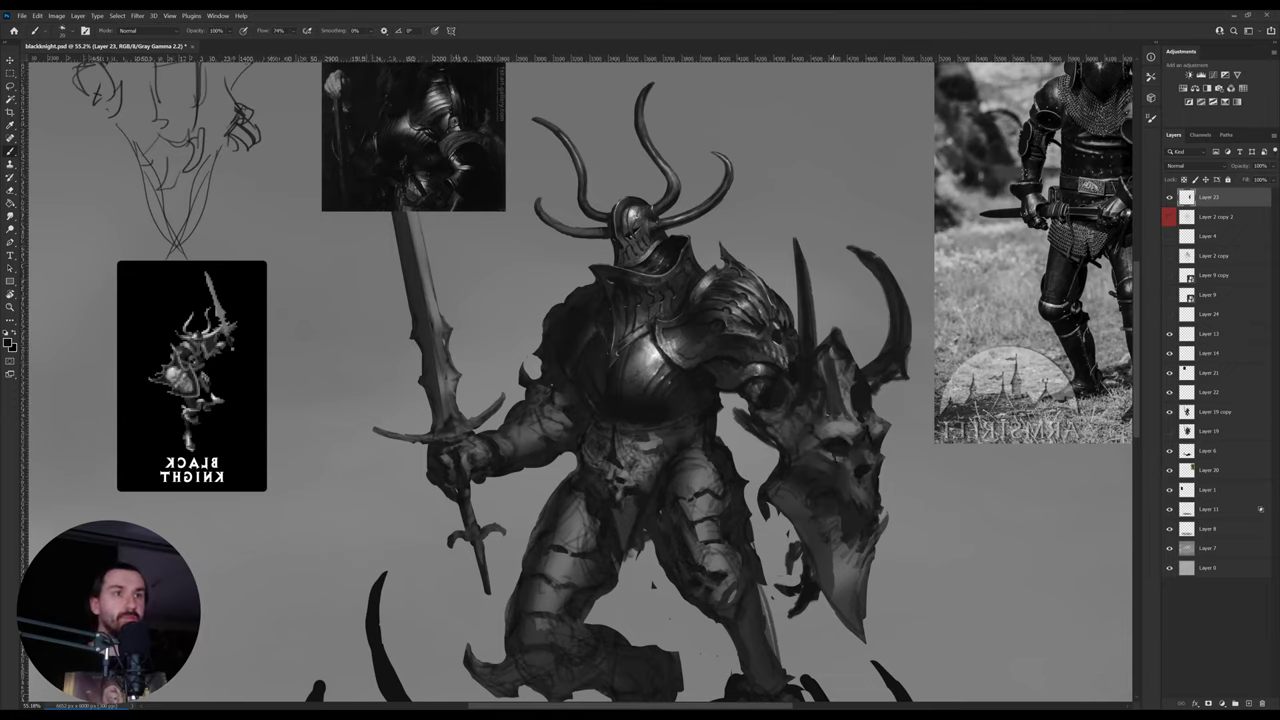
- Paint over the skull's eyes and nose in the middle of the shield with sampled lighter greys
{"action": "left_click", "coordinate": [837, 428], "text": "alt"}
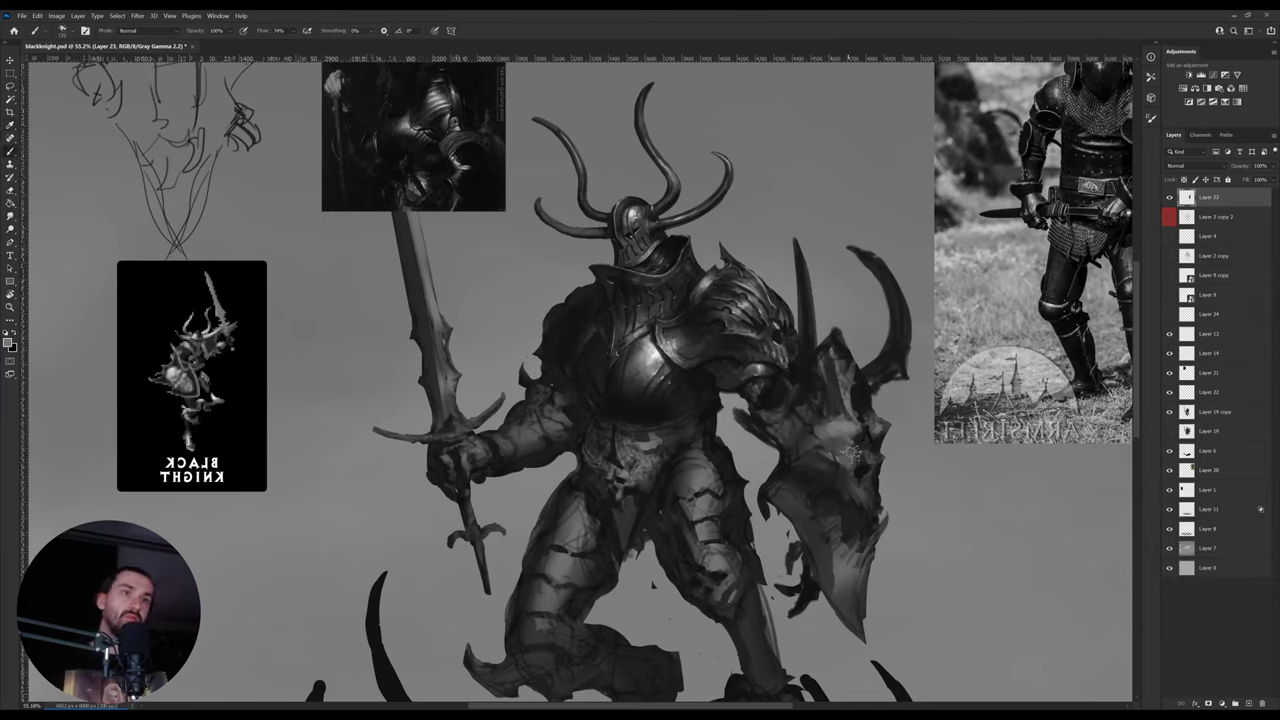
{"action": "left_click", "coordinate": [842, 475], "text": "alt"}
{"action": "left_click_drag", "start_coordinate": [836, 473], "coordinate": [829, 474]}
{"action": "left_click", "coordinate": [825, 467], "text": "alt"}
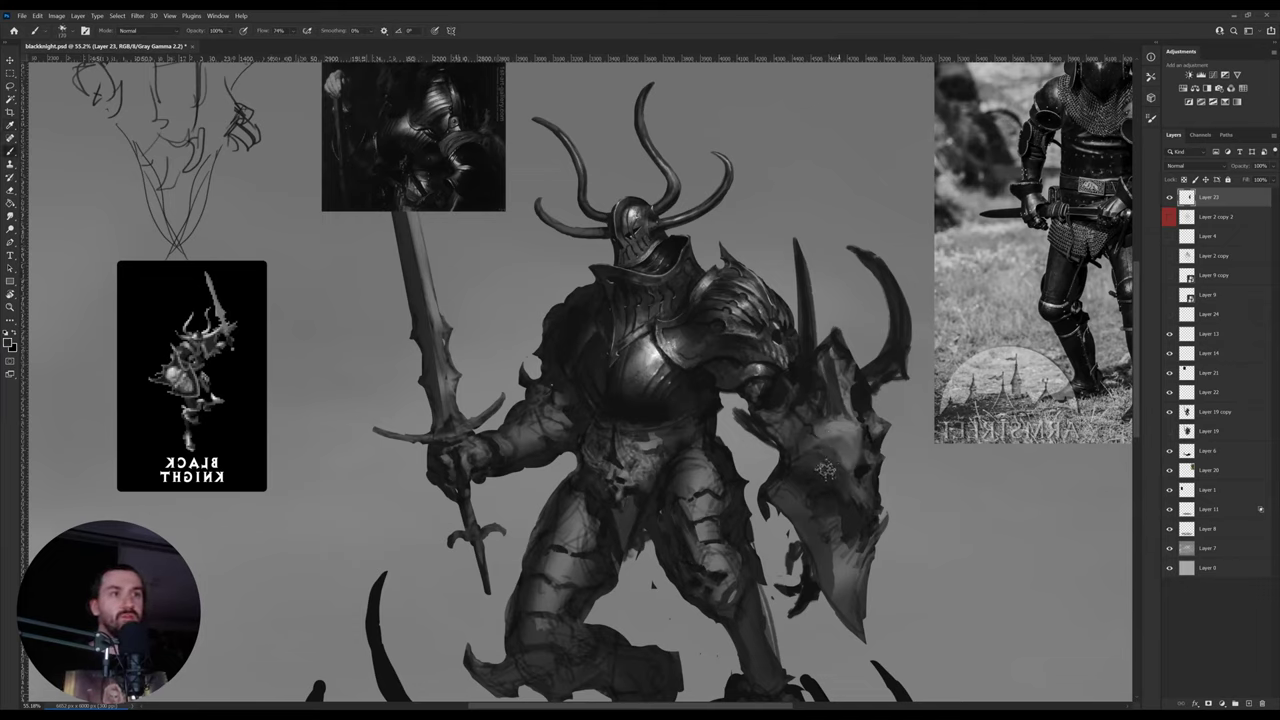
{"action": "left_click", "coordinate": [846, 429], "text": "alt"}
{"action": "left_click", "coordinate": [857, 490], "text": "alt"}
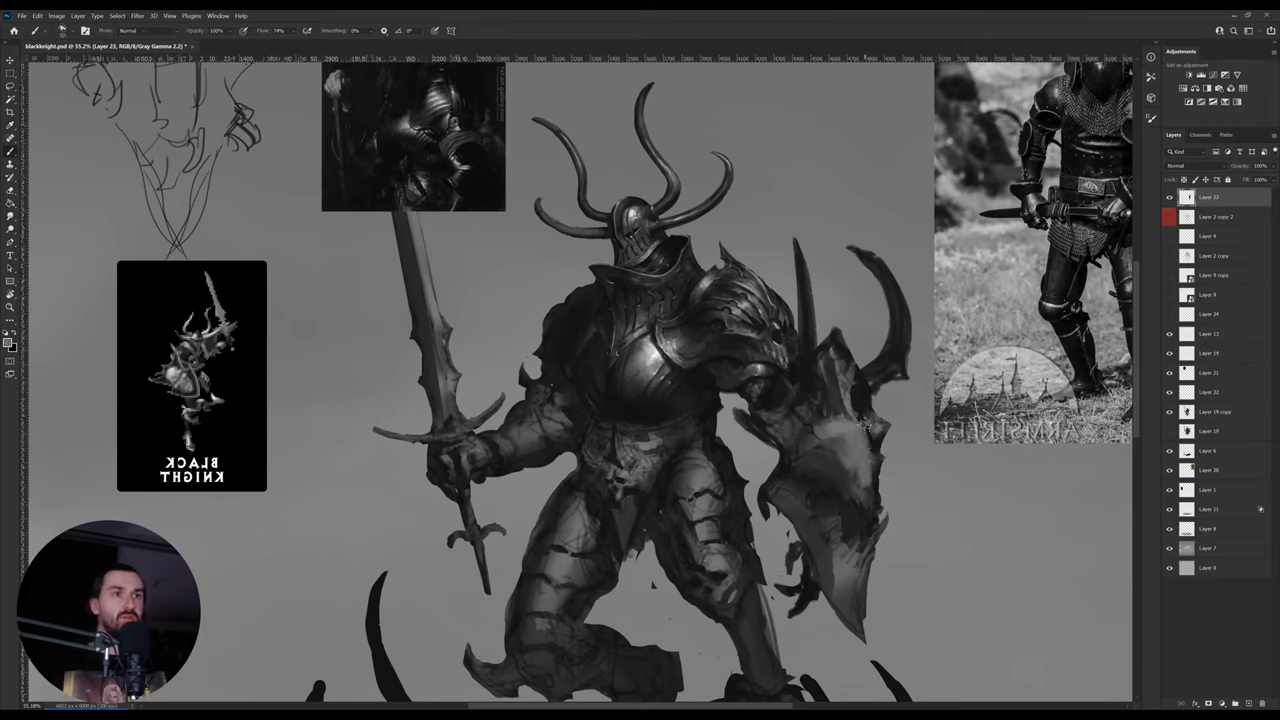
- Shade the inner side of the shield below the brow with sampled dark greys
{"action": "left_click", "coordinate": [880, 441], "text": "alt"}
{"action": "left_click", "coordinate": [836, 450], "text": "alt"}
{"action": "left_click", "coordinate": [829, 468], "text": "alt"}
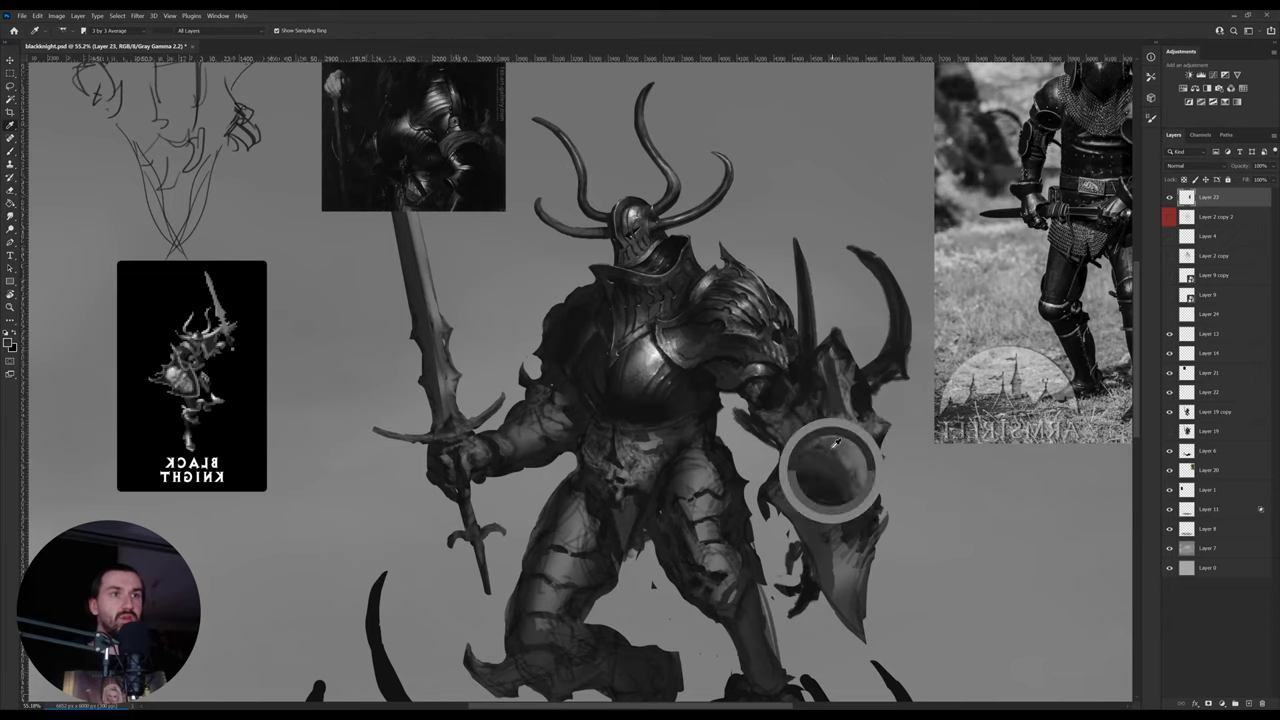
{"action": "left_click", "coordinate": [827, 467], "text": "alt"}
{"action": "left_click", "coordinate": [778, 476], "text": "alt"}
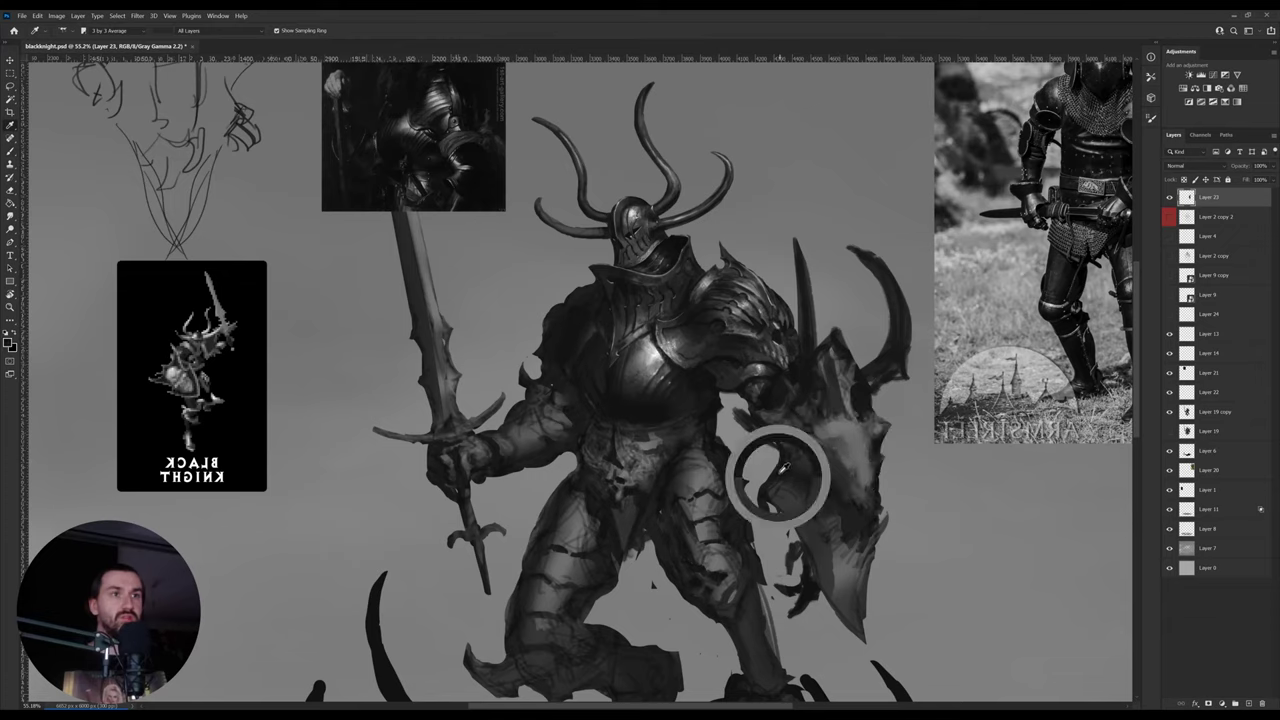
{"action": "left_click", "coordinate": [635, 420], "text": "alt"}
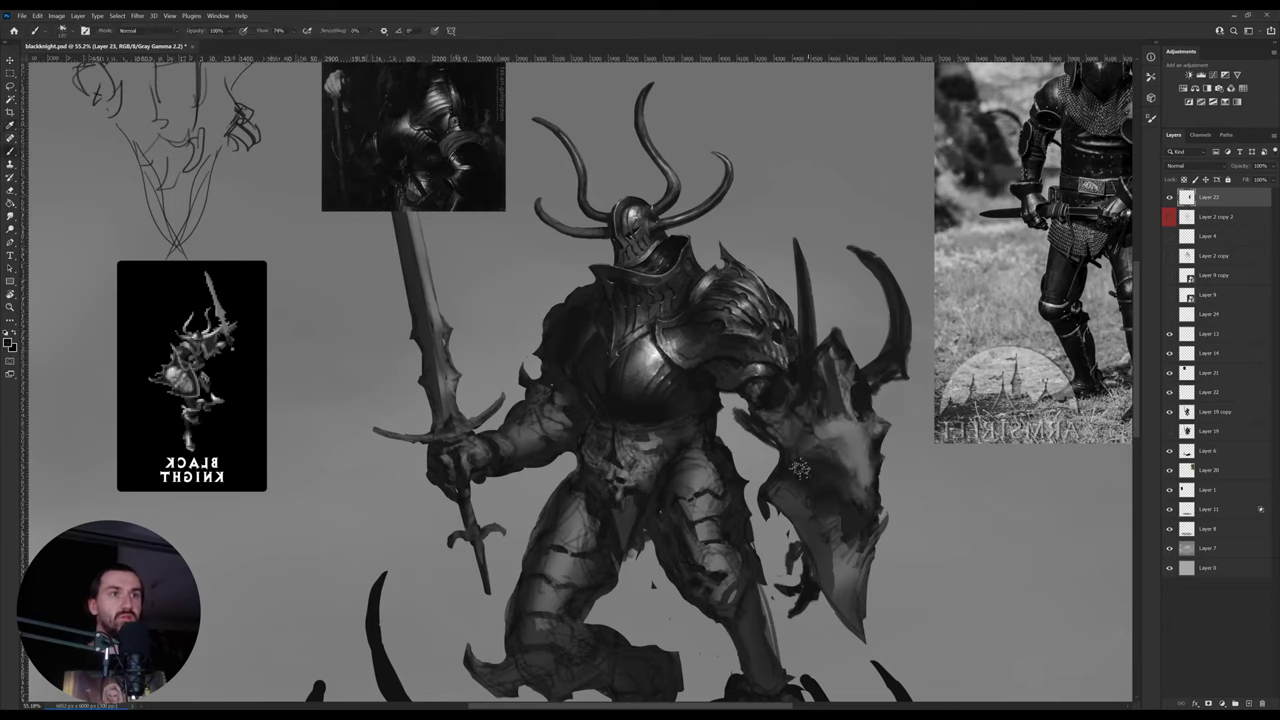
- Blend the shield's central plane into the shadow beneath it using sampled mid and dark greys
{"action": "key", "text": "r"}
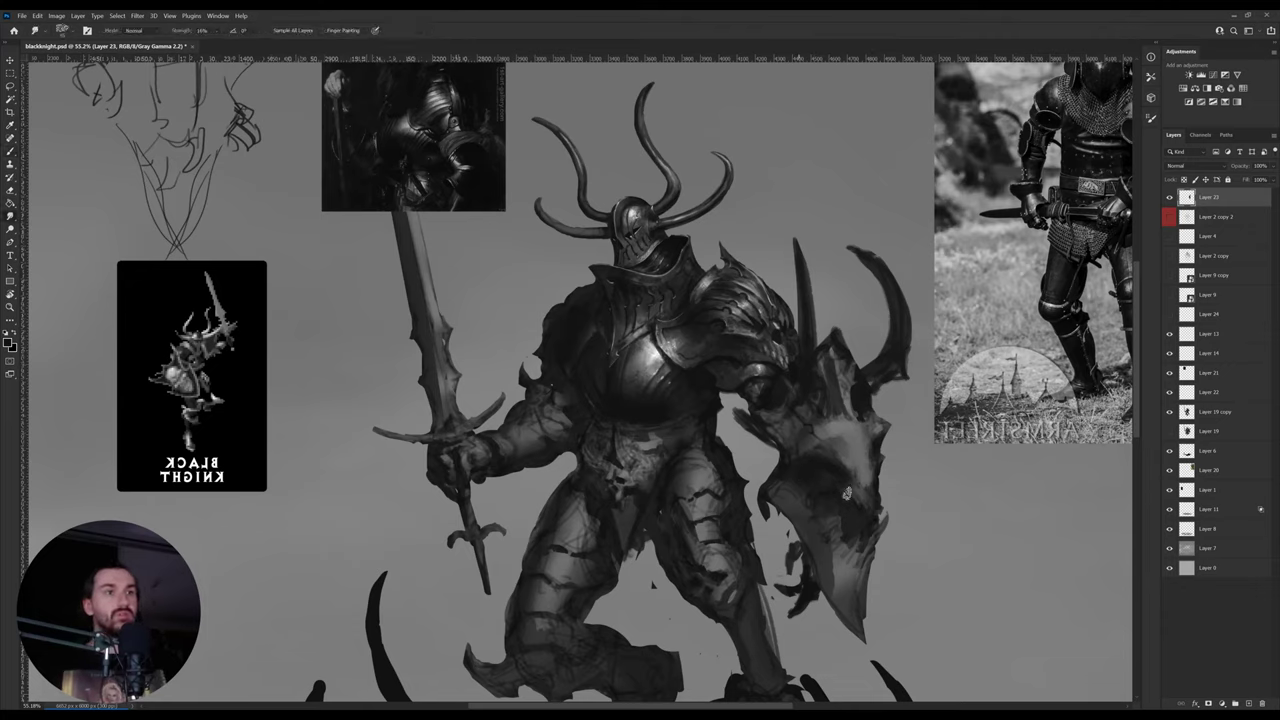
{"action": "key", "text": "i"}
{"action": "left_click", "coordinate": [838, 462]}
{"action": "left_click_drag", "start_coordinate": [847, 486], "coordinate": [859, 510]}
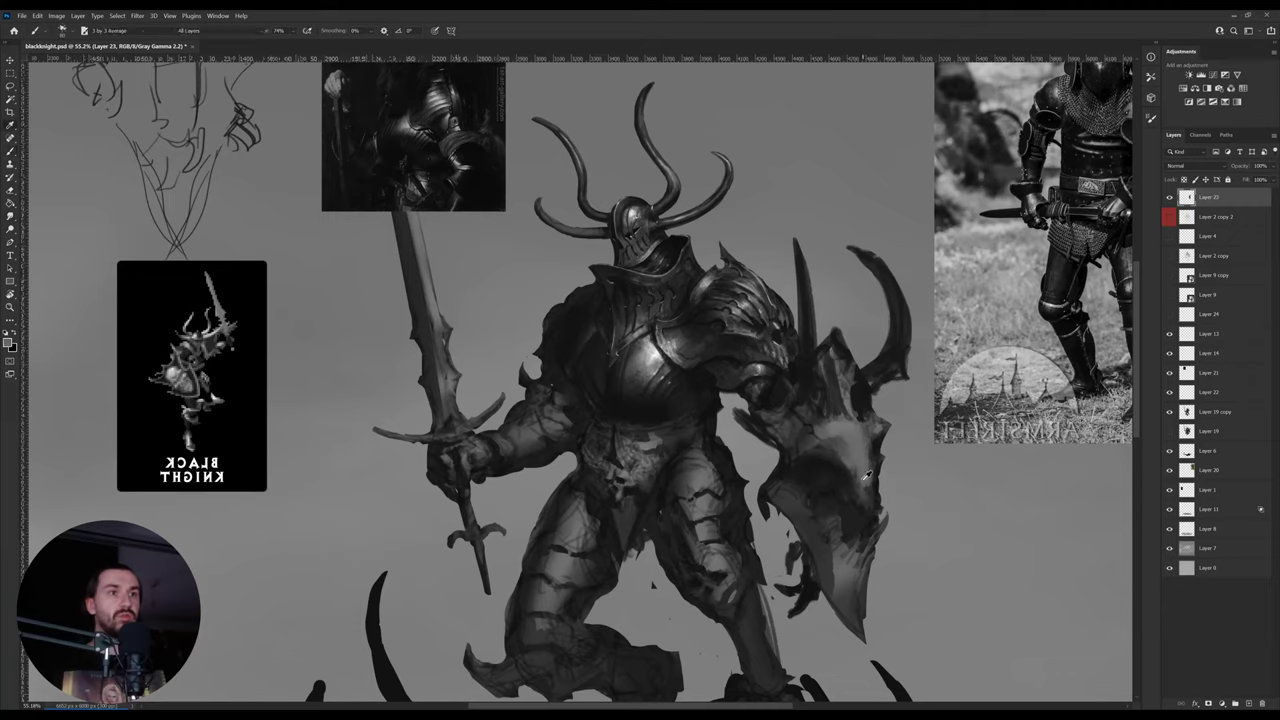
{"action": "left_click", "coordinate": [859, 472], "text": "alt"}
{"action": "left_click", "coordinate": [863, 501], "text": "alt"}
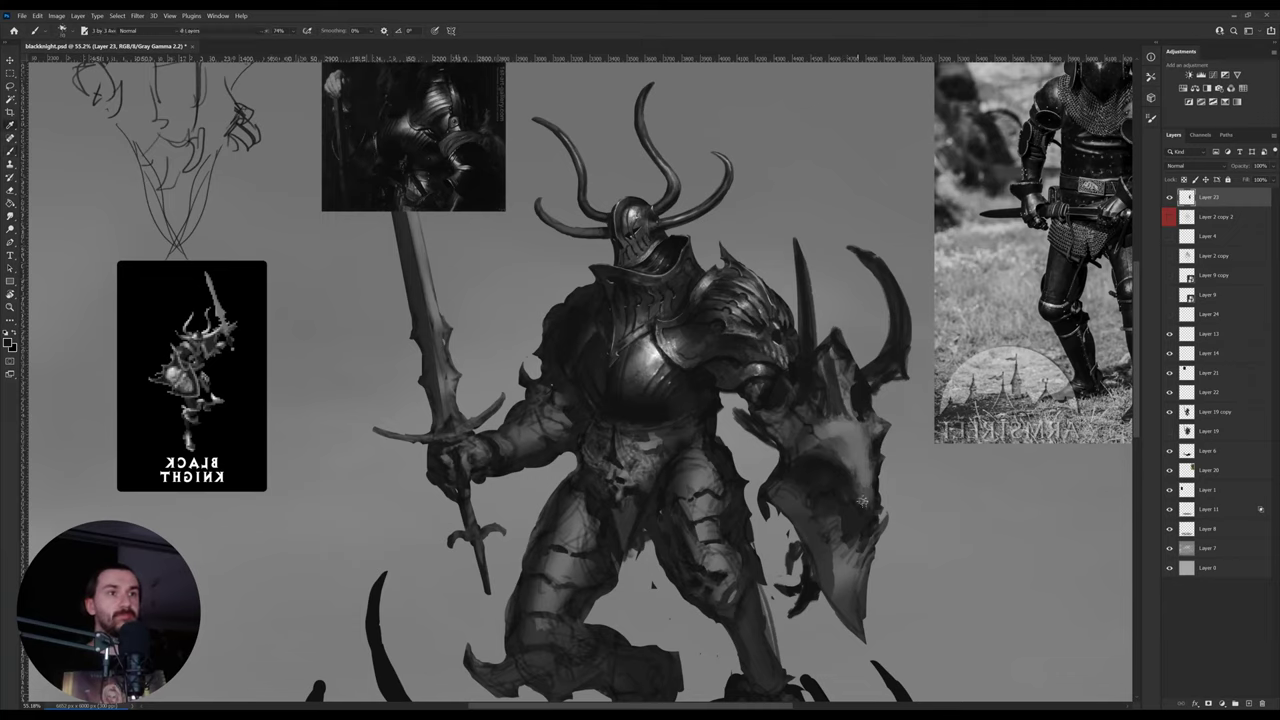
{"action": "left_click", "coordinate": [852, 424], "text": "alt"}
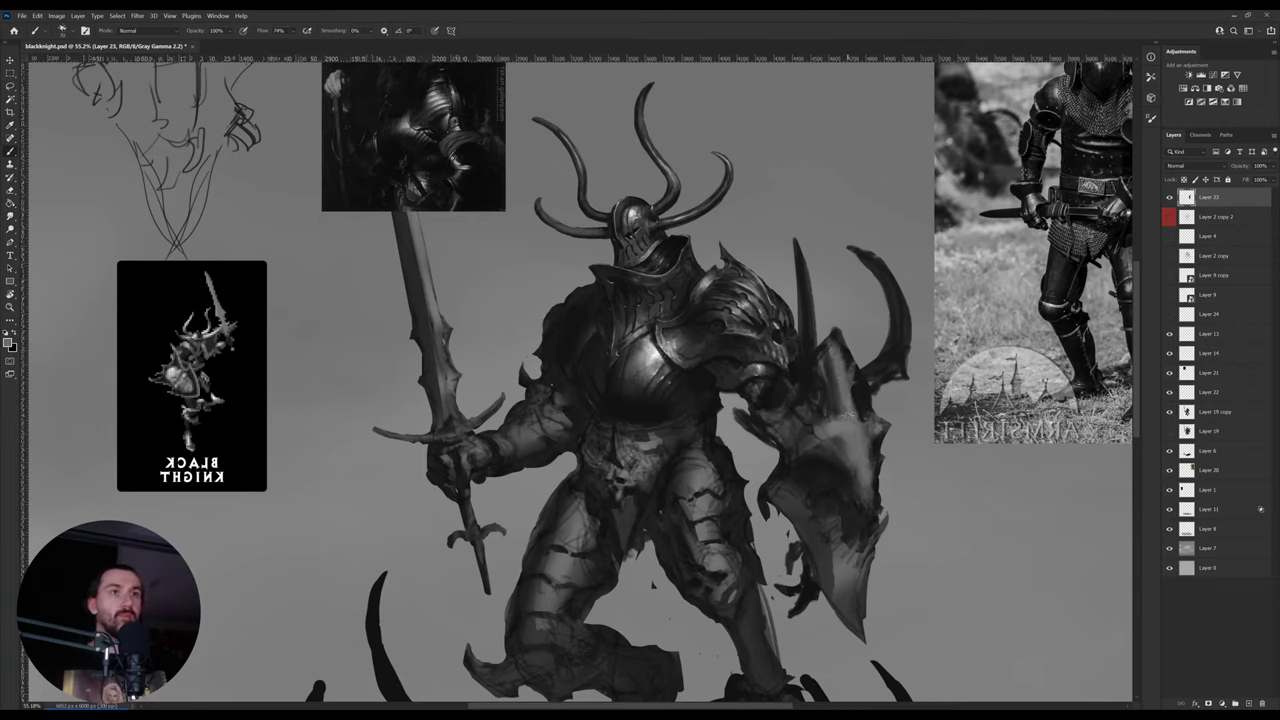
- Repaint the shield's pointed upper plate with sampled greys and smudge the strokes into a smooth surface with a central ridge
{"action": "left_click", "coordinate": [838, 378], "text": "alt"}
{"action": "left_click", "coordinate": [836, 375], "text": "alt"}
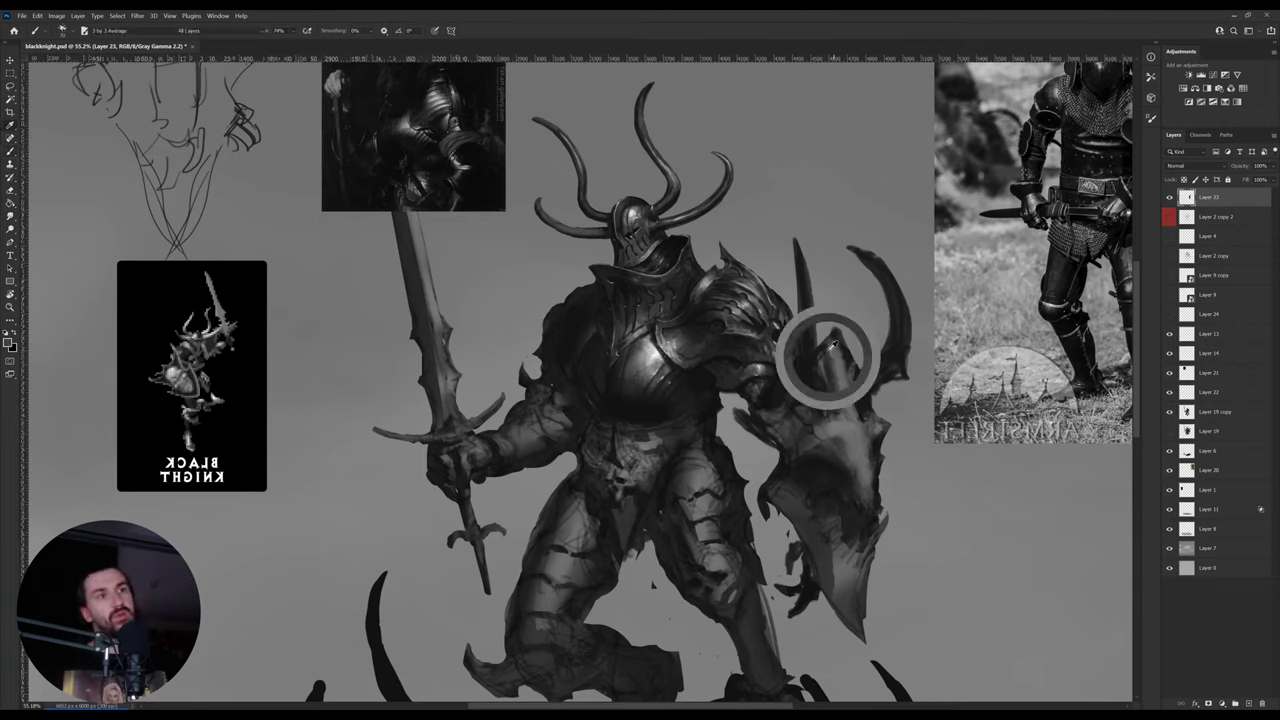
{"action": "left_click", "coordinate": [833, 368], "text": "alt"}
{"action": "mouse_move", "coordinate": [832, 350]}
{"action": "left_mouse_down"}
{"action": "mouse_move", "coordinate": [828, 429]}
{"action": "mouse_move", "coordinate": [785, 417]}
{"action": "mouse_move", "coordinate": [842, 409]}
{"action": "mouse_move", "coordinate": [850, 393]}
{"action": "mouse_move", "coordinate": [796, 415]}
{"action": "mouse_move", "coordinate": [829, 376]}
{"action": "mouse_move", "coordinate": [820, 401]}
{"action": "mouse_move", "coordinate": [792, 414]}
{"action": "mouse_move", "coordinate": [830, 405]}
{"action": "mouse_move", "coordinate": [833, 352]}
{"action": "mouse_move", "coordinate": [860, 433]}
{"action": "mouse_move", "coordinate": [837, 334]}
{"action": "mouse_move", "coordinate": [857, 379]}
{"action": "left_mouse_up"}
{"action": "left_click", "coordinate": [838, 432], "text": "alt"}
{"action": "left_click", "coordinate": [829, 375], "text": "alt"}
{"action": "left_click", "coordinate": [850, 414], "text": "alt"}
{"action": "left_click", "coordinate": [831, 345], "text": "alt"}
{"action": "key", "text": "r"}
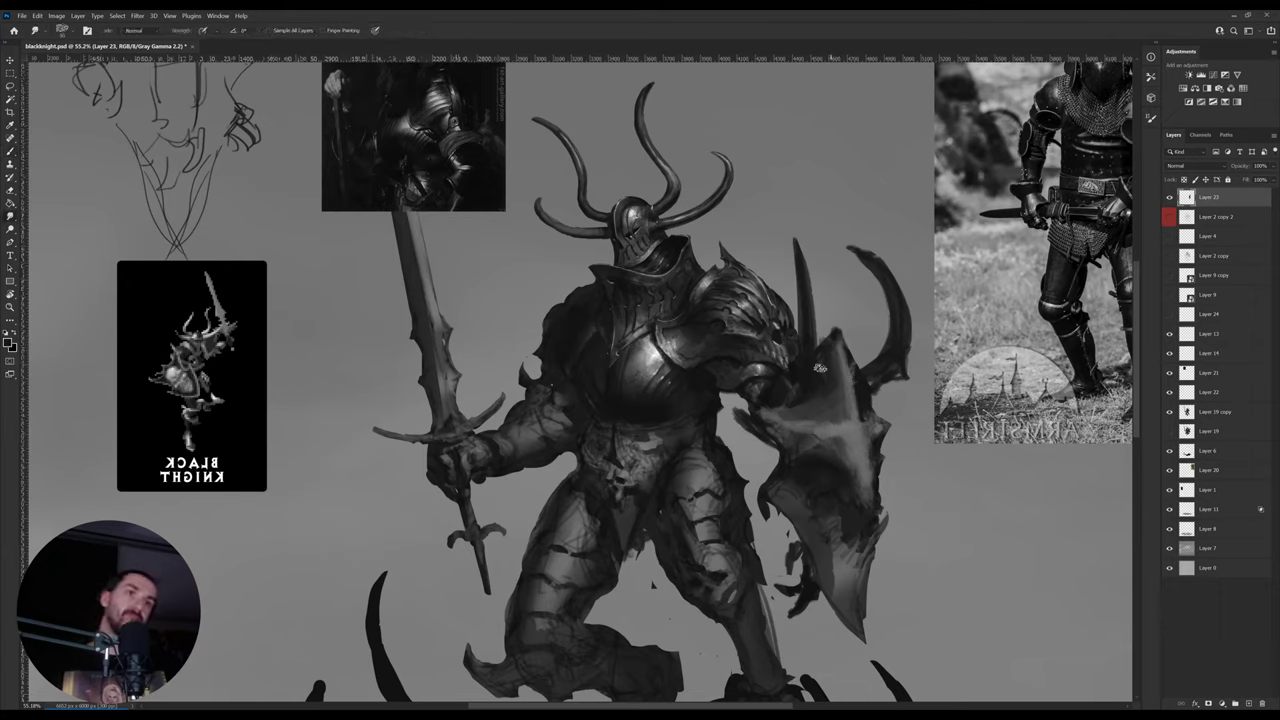
{"action": "left_click_drag", "start_coordinate": [850, 364], "coordinate": [868, 432]}
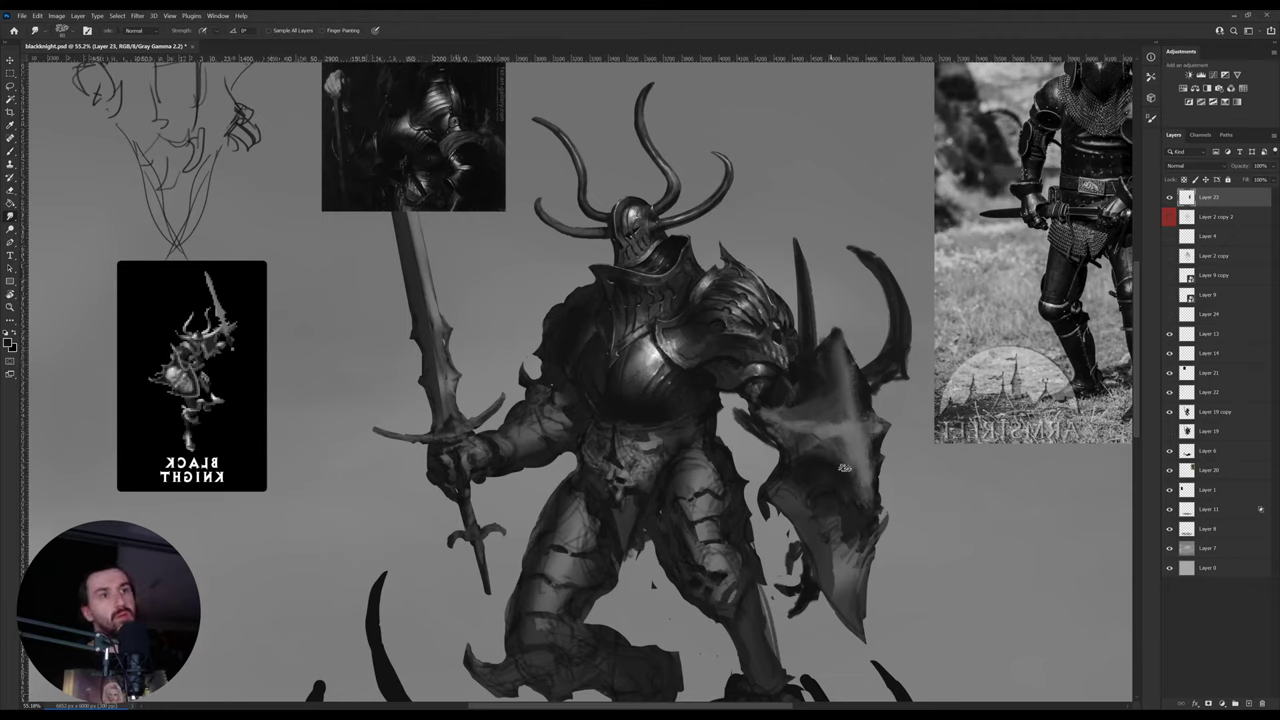
- Paint dark eye sockets beneath the shield's brow ridge on both sides of the centre, using sampled greys
{"action": "key", "text": "b"}
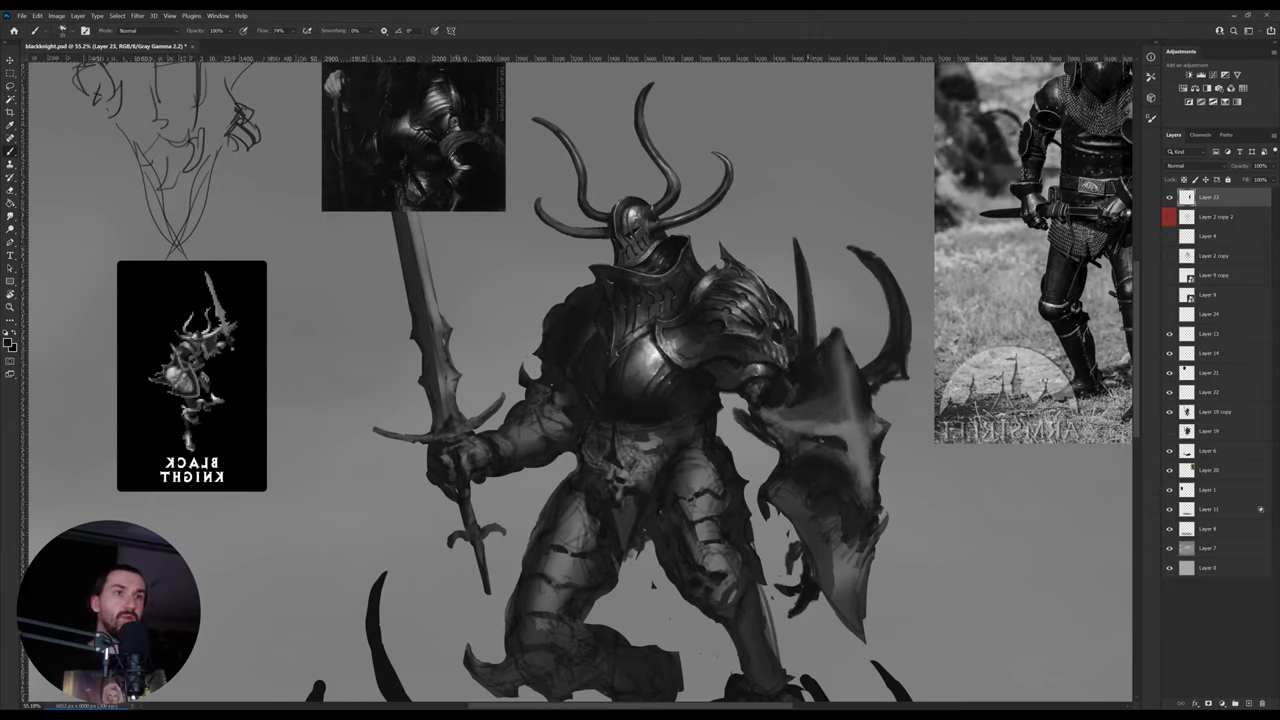
{"action": "left_click", "coordinate": [801, 444], "text": "alt"}
{"action": "left_click", "coordinate": [836, 445], "text": "alt"}
{"action": "left_click_drag", "start_coordinate": [835, 444], "coordinate": [840, 447]}
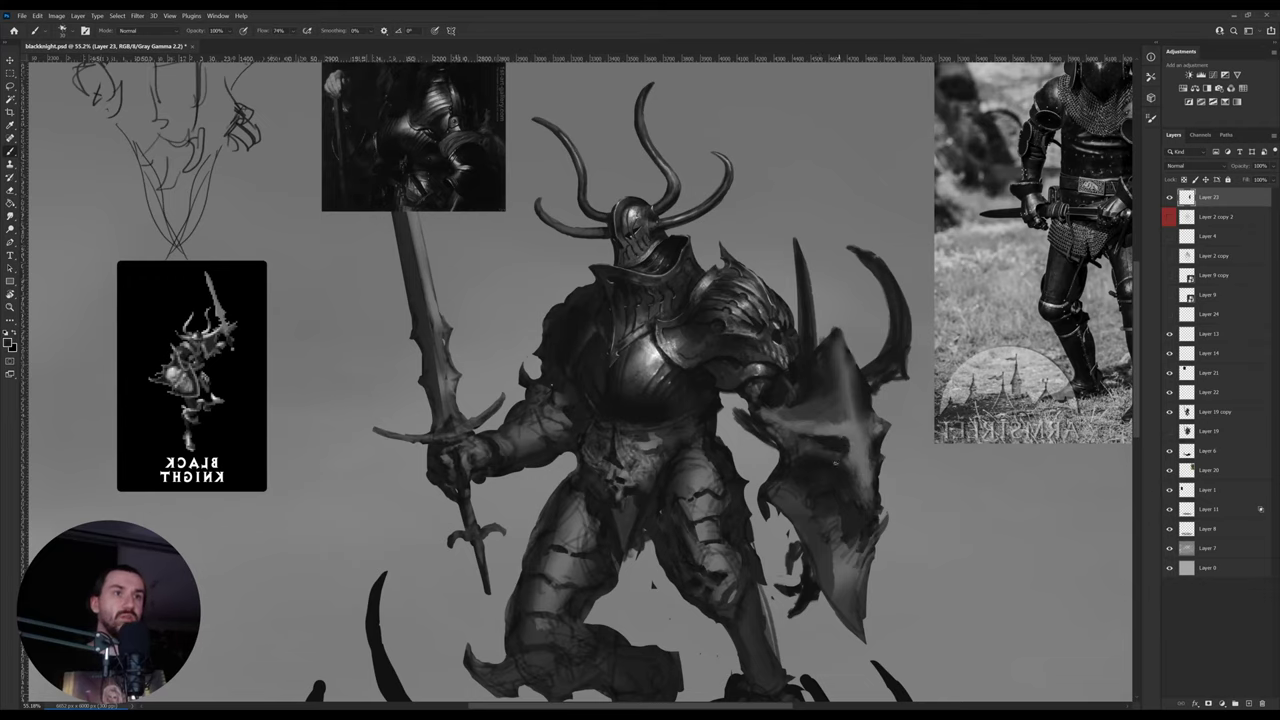
{"action": "left_click", "coordinate": [871, 444], "text": "alt"}
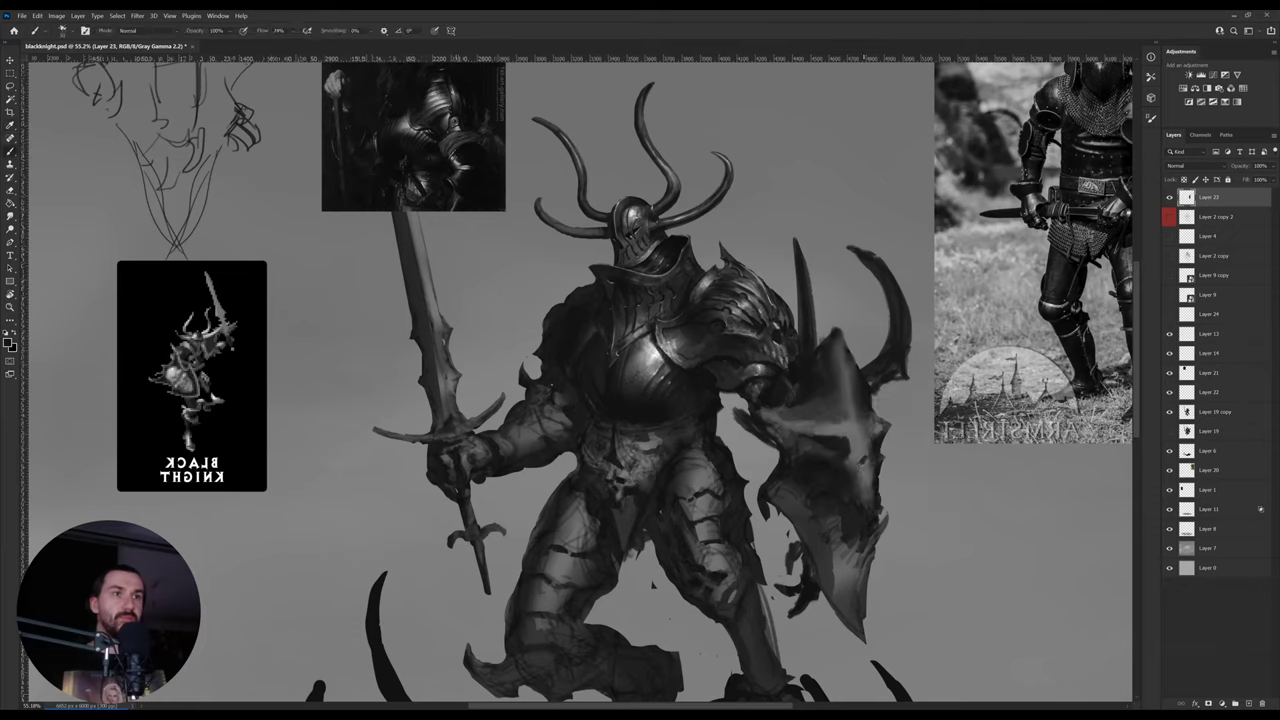
{"action": "left_click", "coordinate": [838, 438], "text": "alt"}
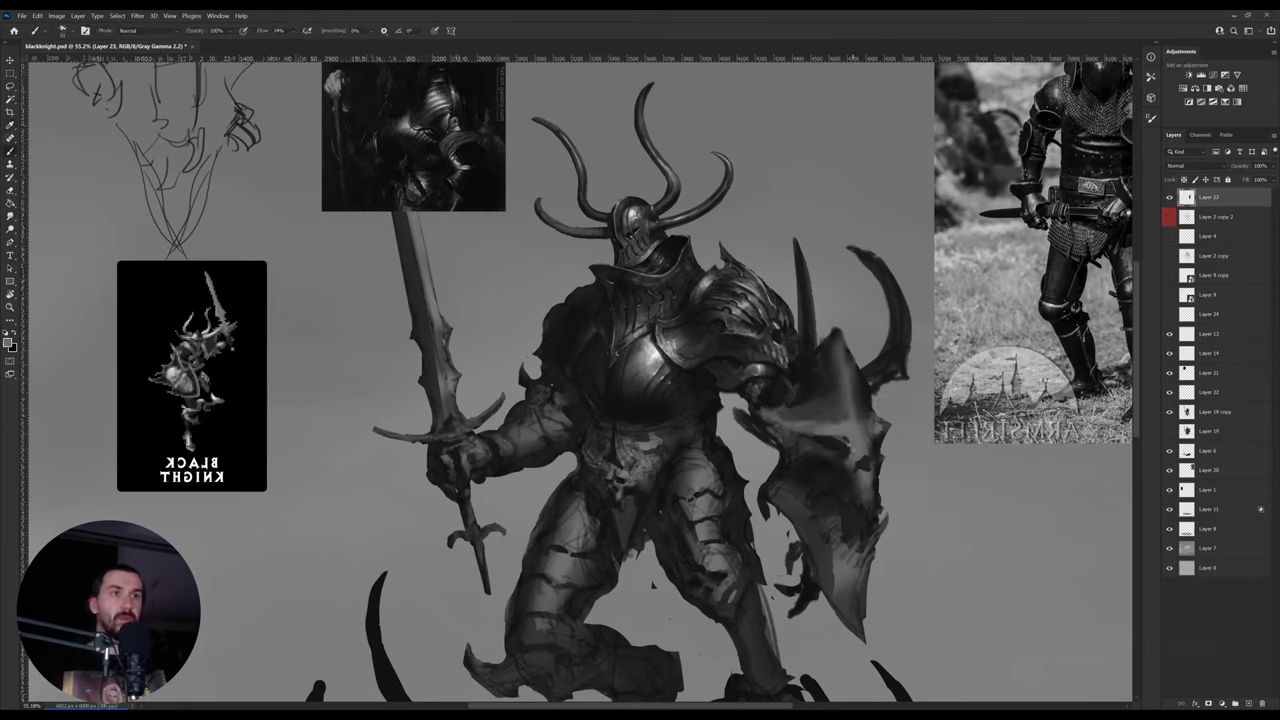
{"action": "left_click", "coordinate": [836, 430], "text": "alt"}
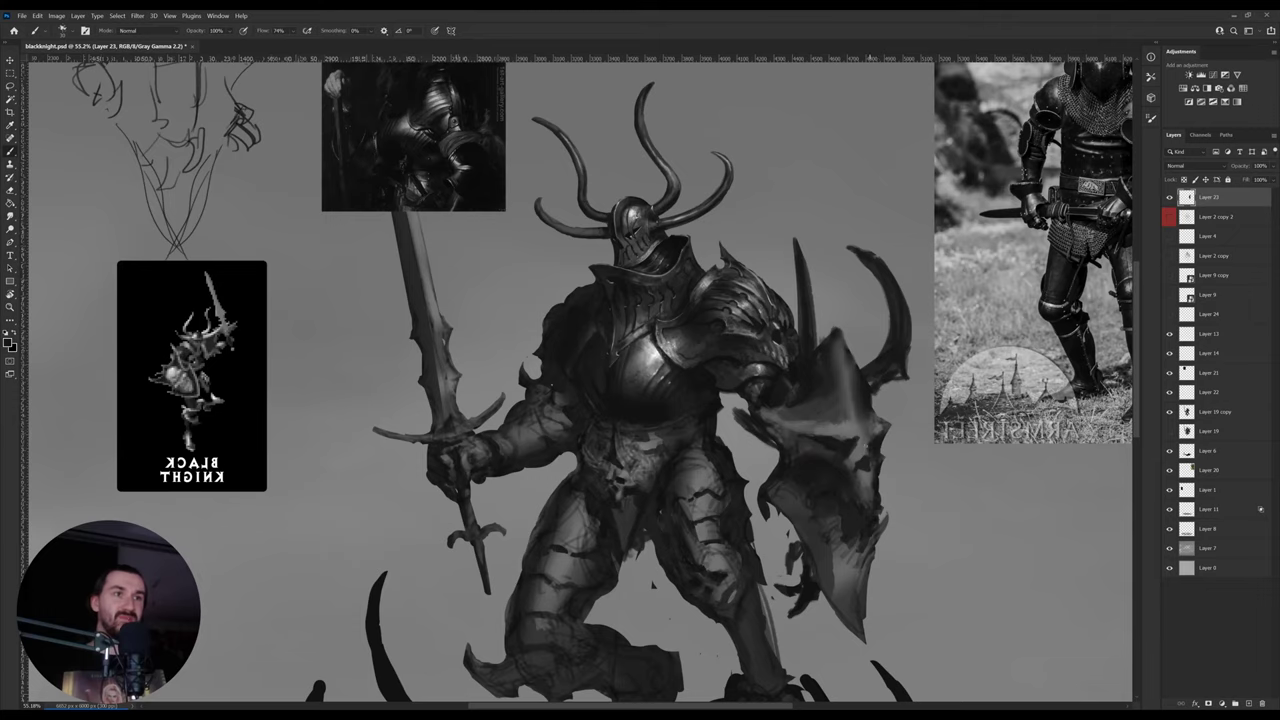
- Refine the shield's brow ridge with sampled lighter greys and flip the canvas horizontally
{"action": "left_click", "coordinate": [857, 436], "text": "alt"}
{"action": "left_click", "coordinate": [834, 430], "text": "alt"}
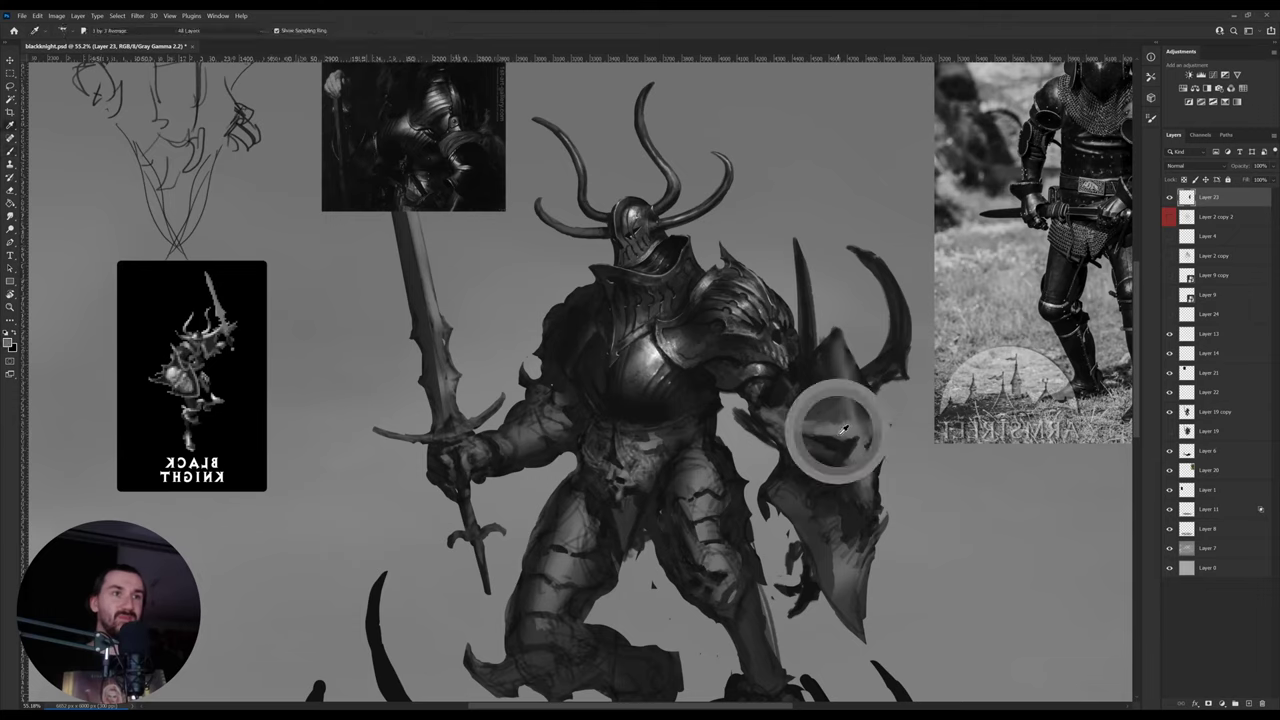
{"action": "left_click", "coordinate": [846, 430], "text": "alt"}
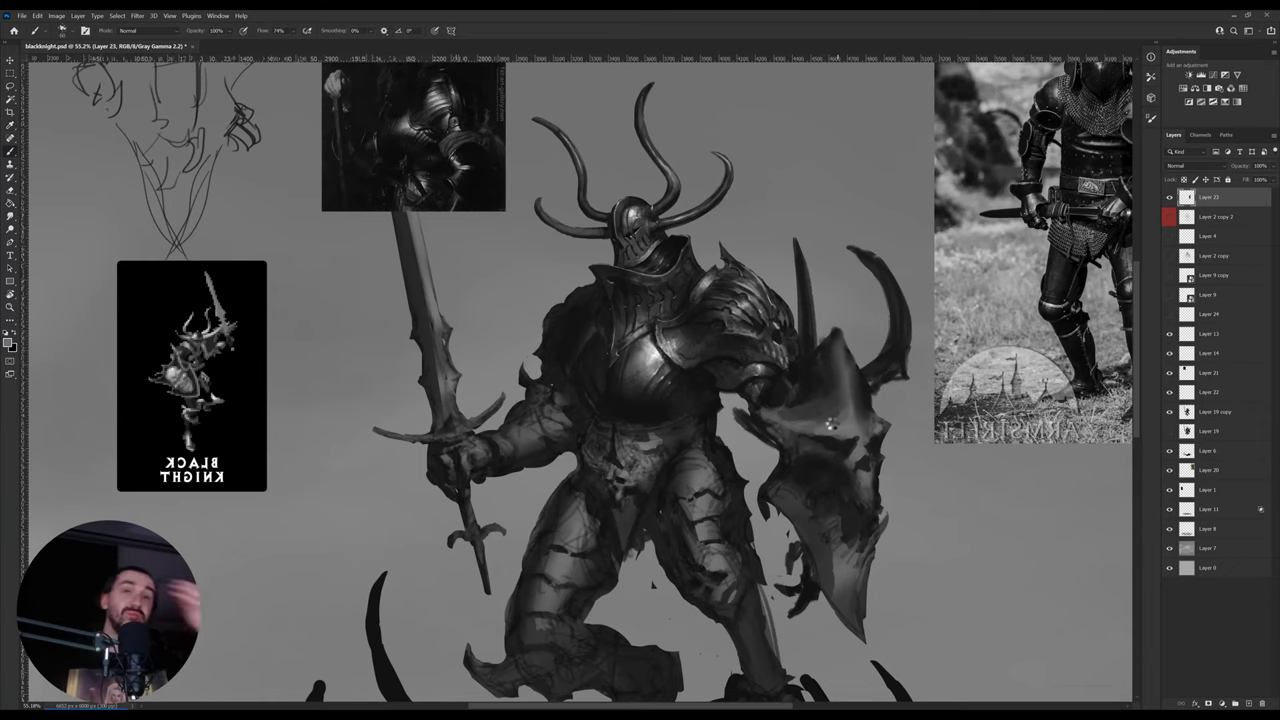
{"action": "key", "text": "h"}
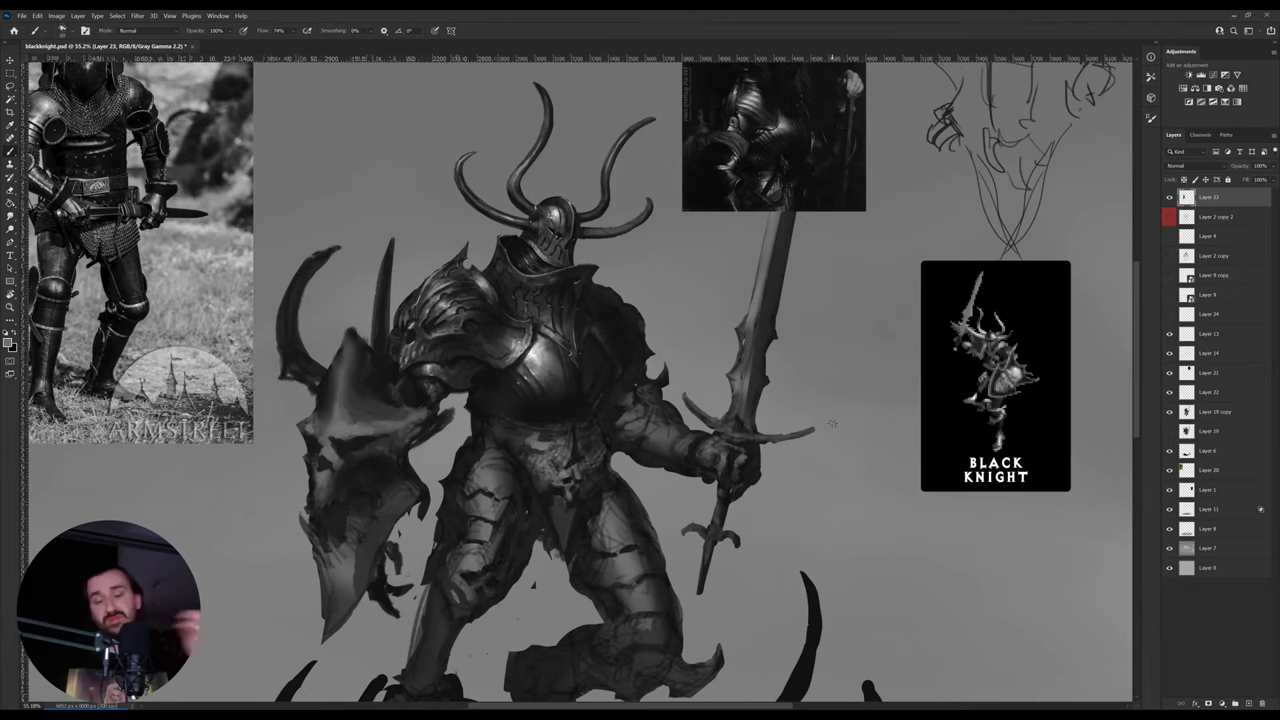
{"action": "left_click_drag", "start_coordinate": [430, 454], "coordinate": [490, 450]}
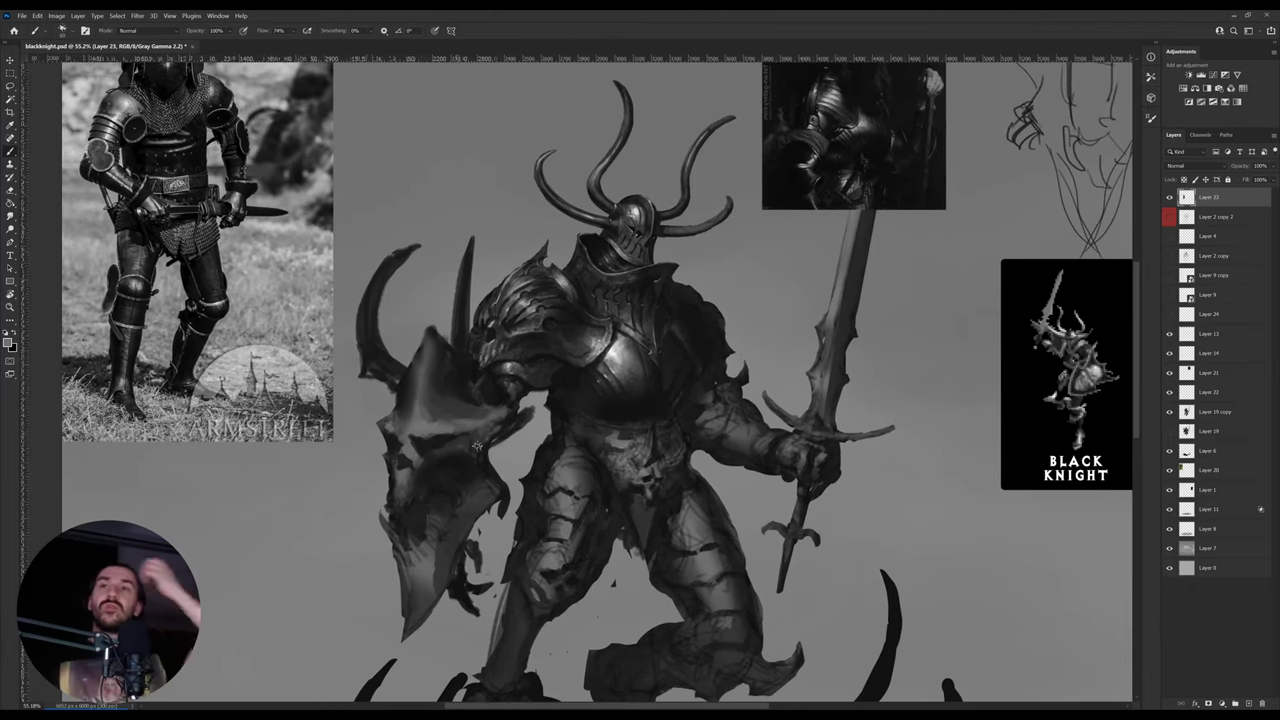
- Brighten the highlight on the shield's skull brow using the Dodge tool on Highlights at 10% exposure, undoing the stray strokes
{"action": "scroll", "coordinate": [495, 415], "scroll_direction": "up", "scroll_amount": 1}
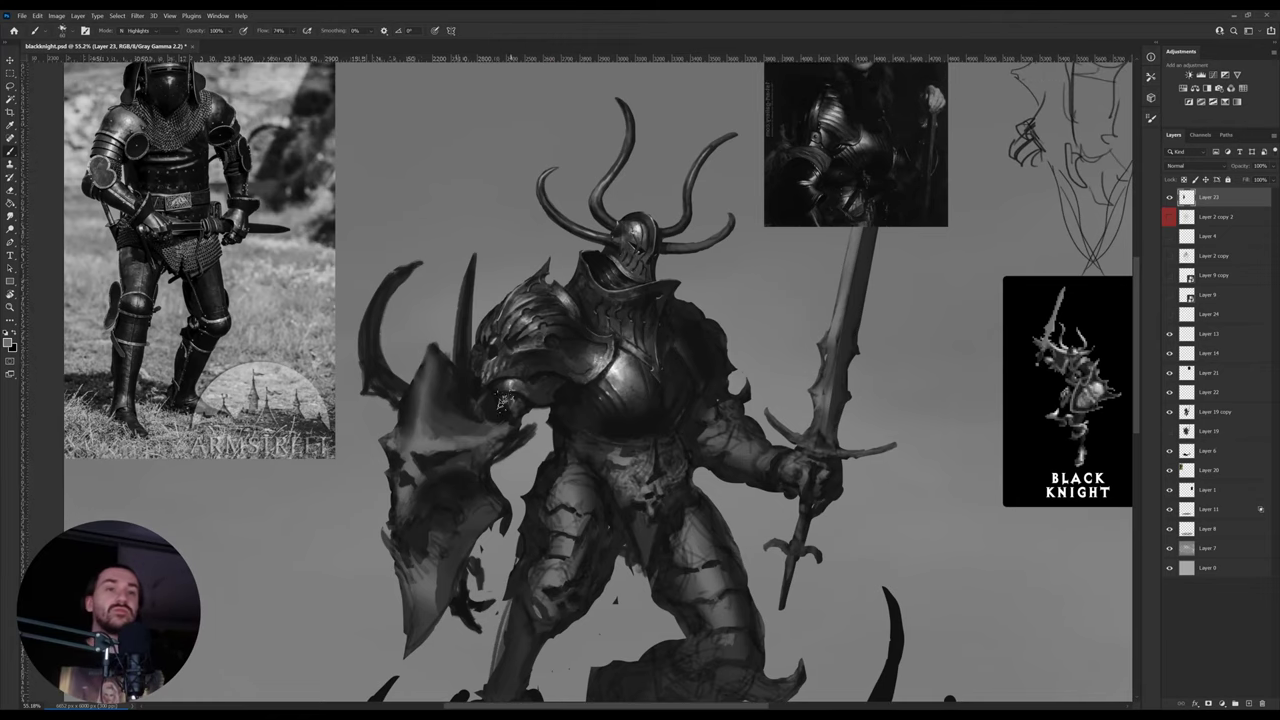
{"action": "key", "text": "o"}
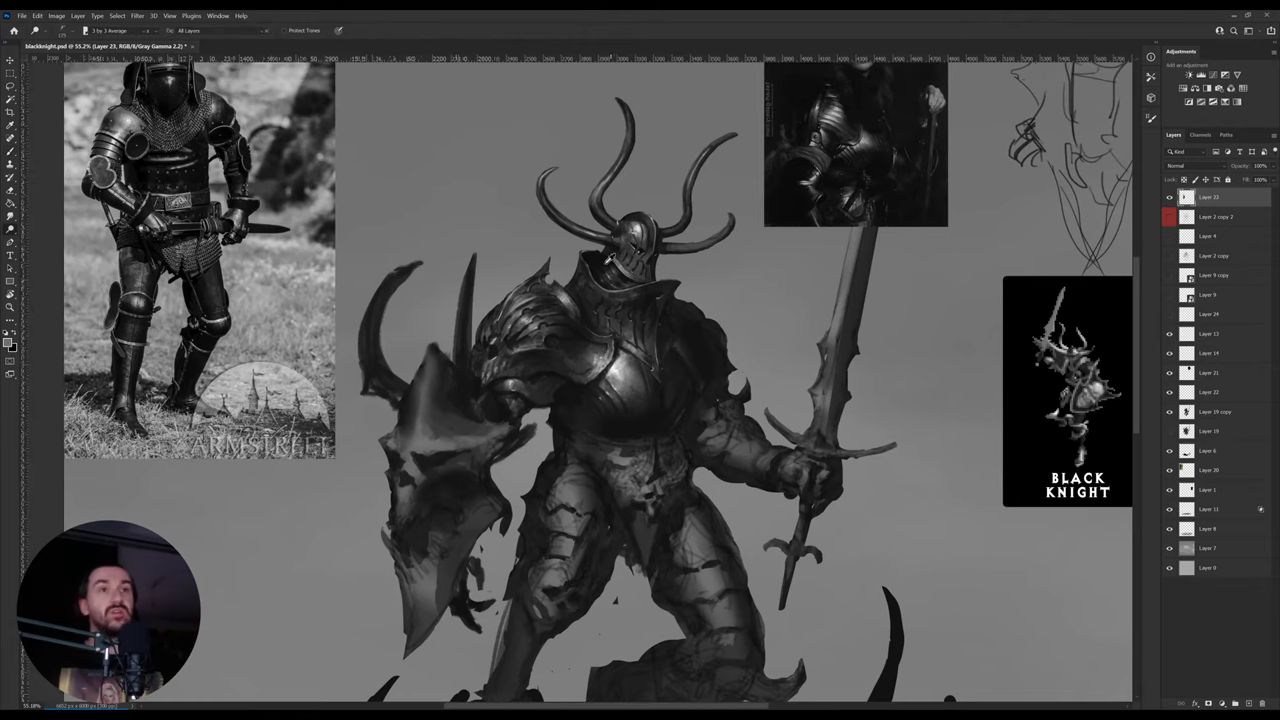
{"action": "key", "text": "i"}
{"action": "left_click", "coordinate": [574, 287]}
{"action": "key", "text": "b"}
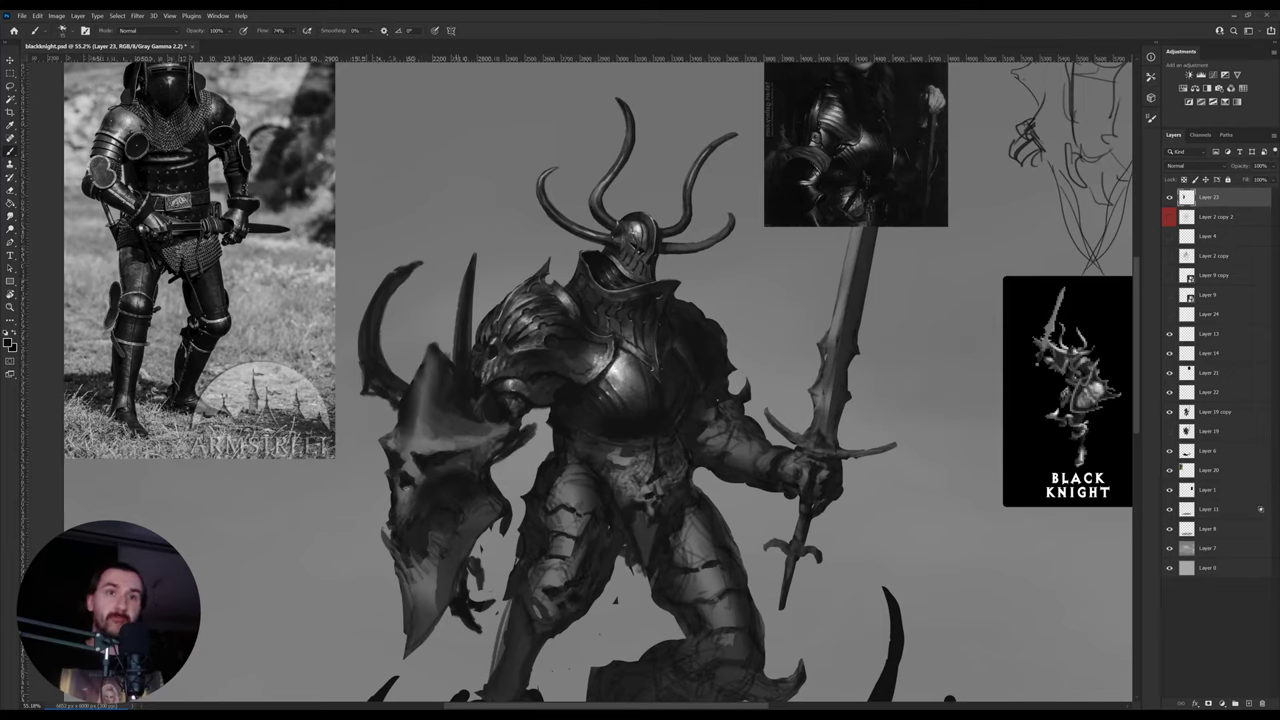
{"action": "key", "text": "o"}
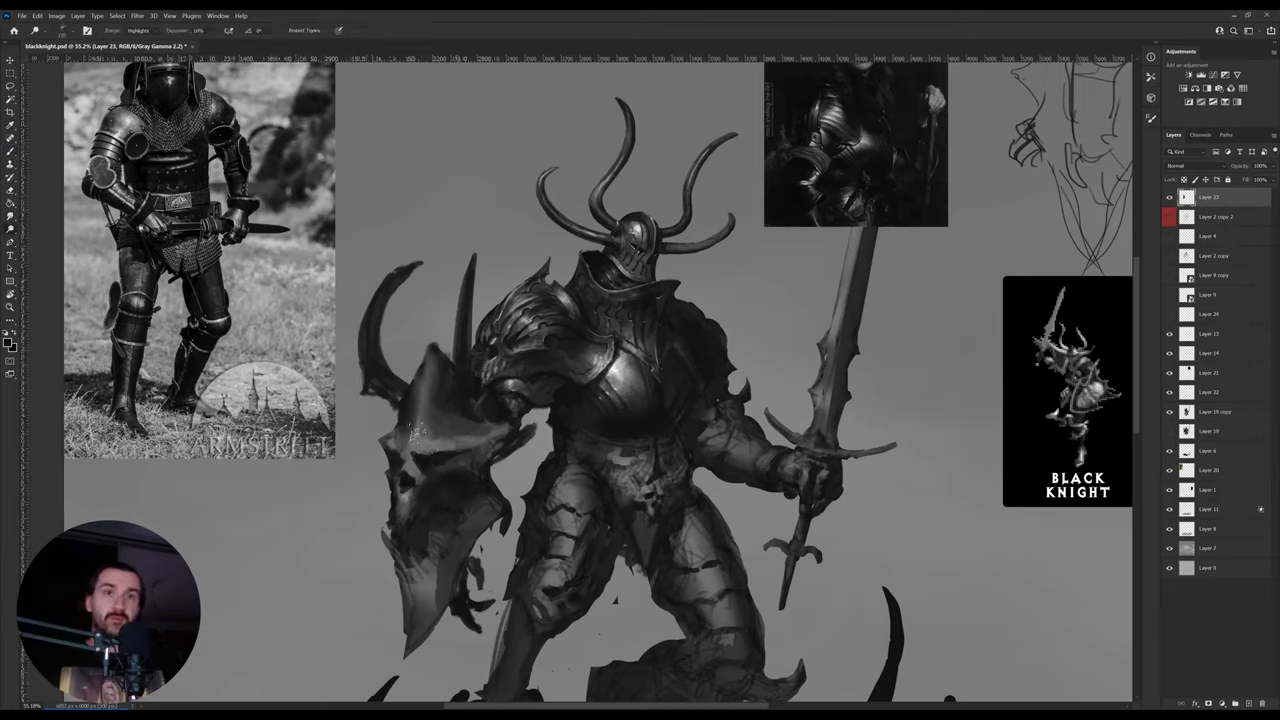
{"action": "mouse_move", "coordinate": [418, 432]}
{"action": "left_mouse_down"}
{"action": "mouse_move", "coordinate": [426, 442]}
{"action": "mouse_move", "coordinate": [462, 425]}
{"action": "mouse_move", "coordinate": [428, 438]}
{"action": "left_mouse_up"}
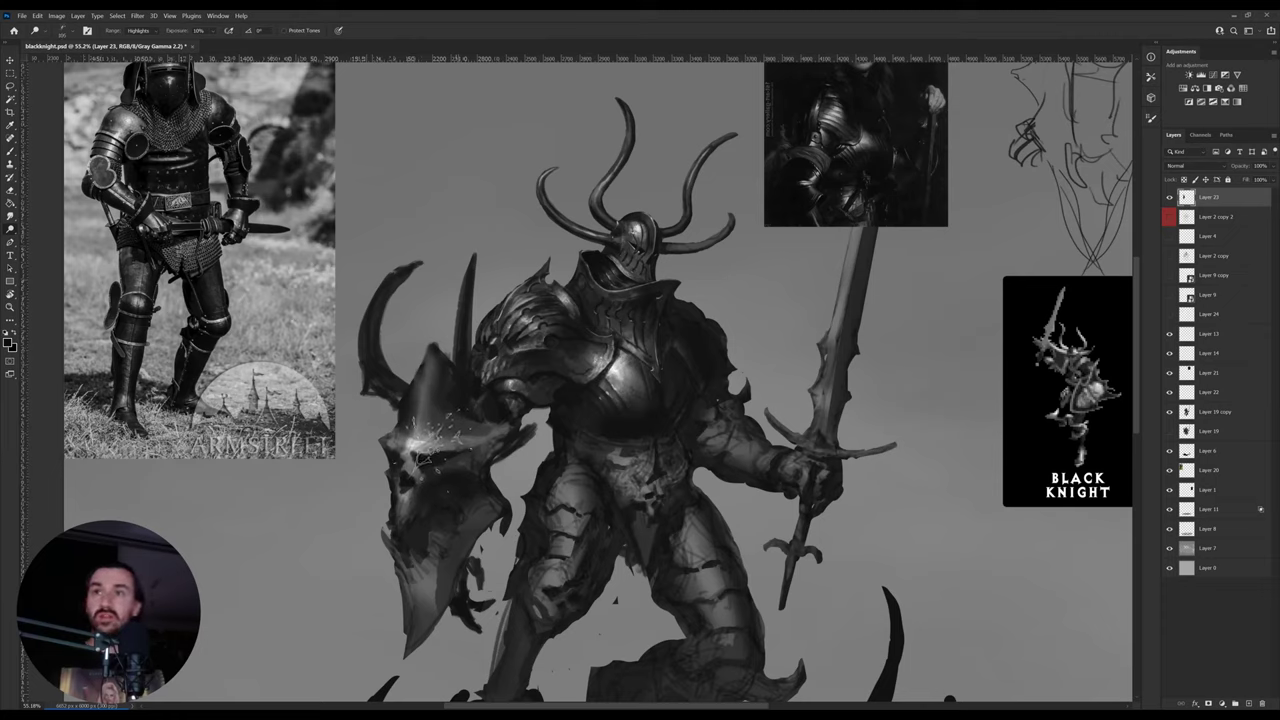
{"action": "key", "text": "ctrl+z"}
{"action": "key", "text": "ctrl+z"}
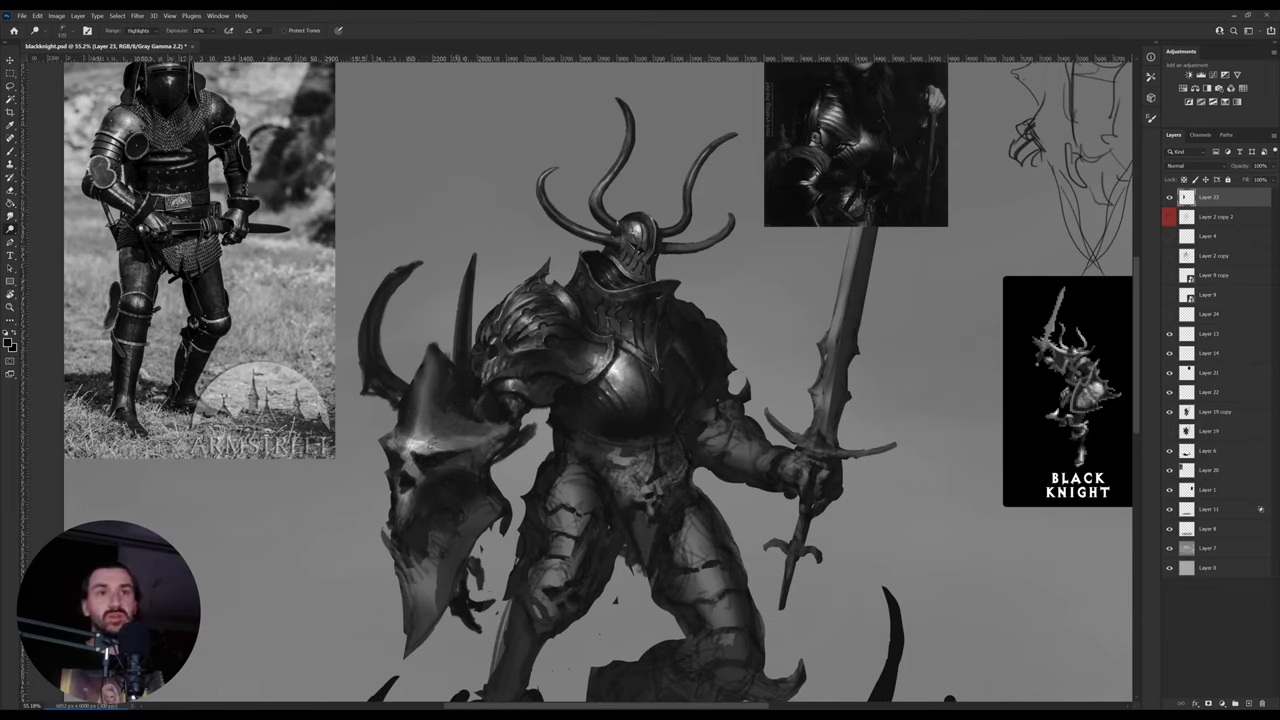
- Paint the brow and eye area of the shield's skull face with light and dark tones sampled from it
{"action": "key", "text": "b"}
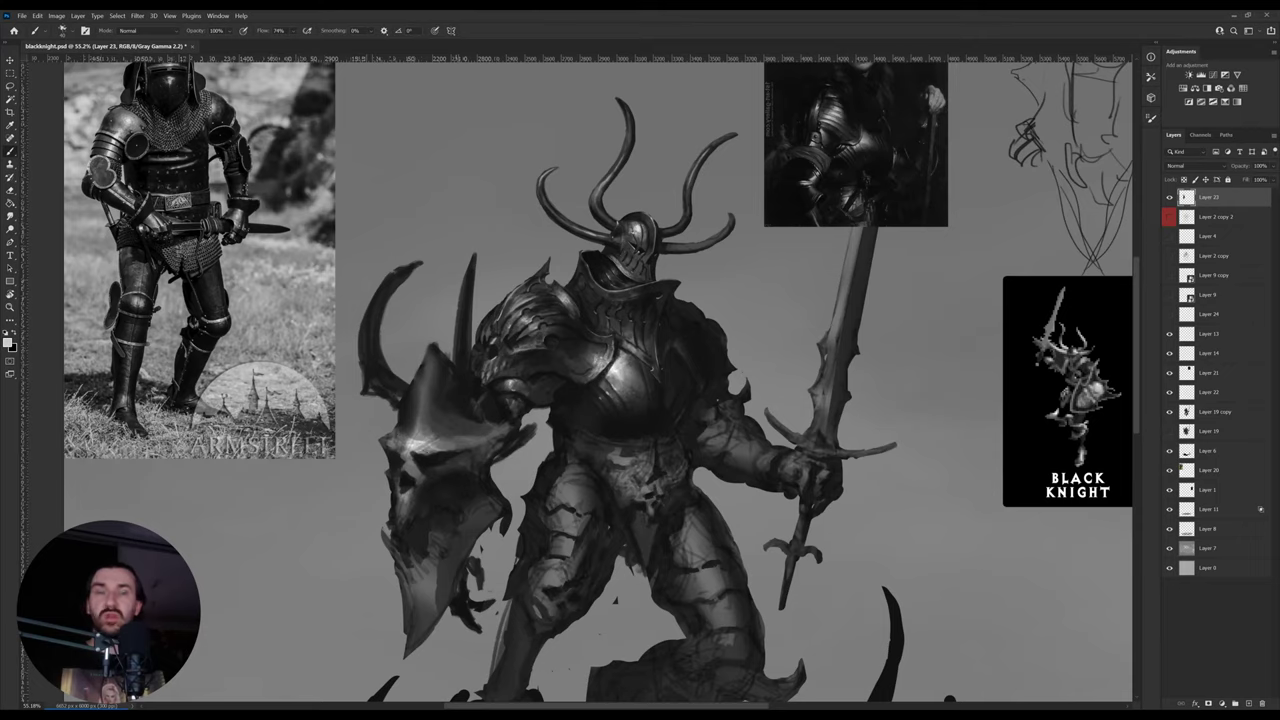
{"action": "left_click", "coordinate": [428, 465], "text": "alt"}
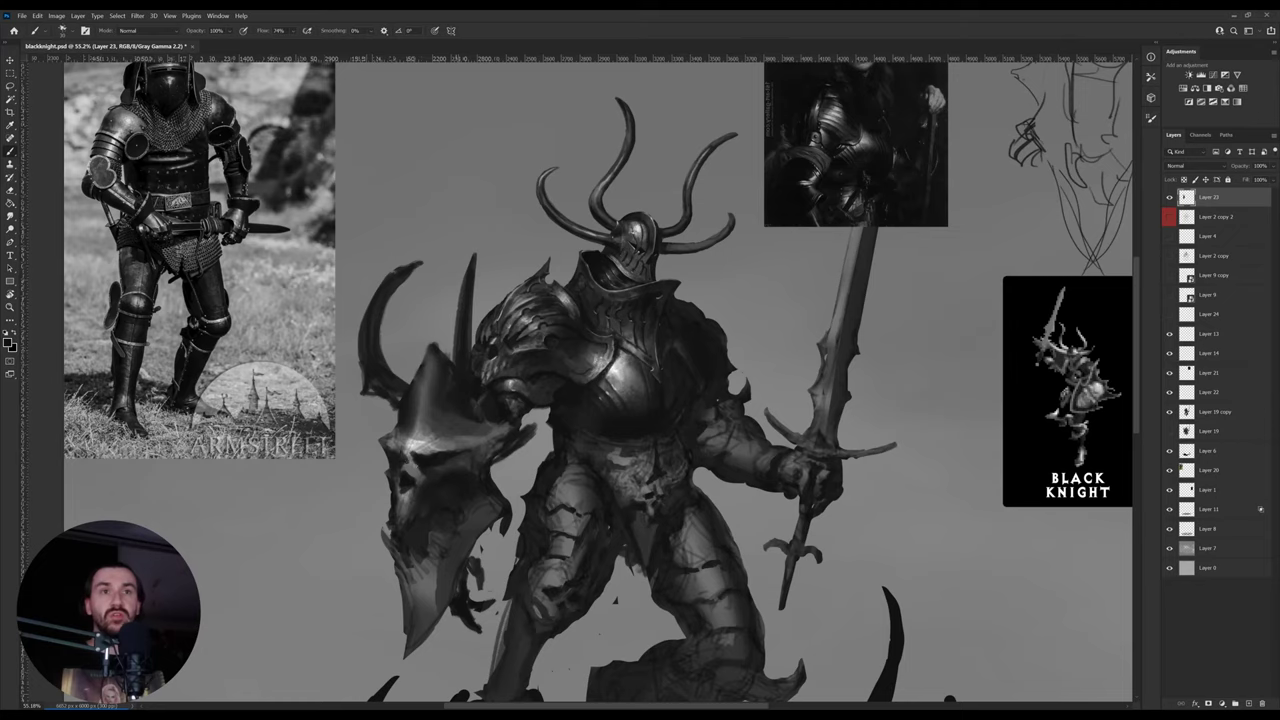
{"action": "left_click", "coordinate": [413, 453], "text": "alt"}
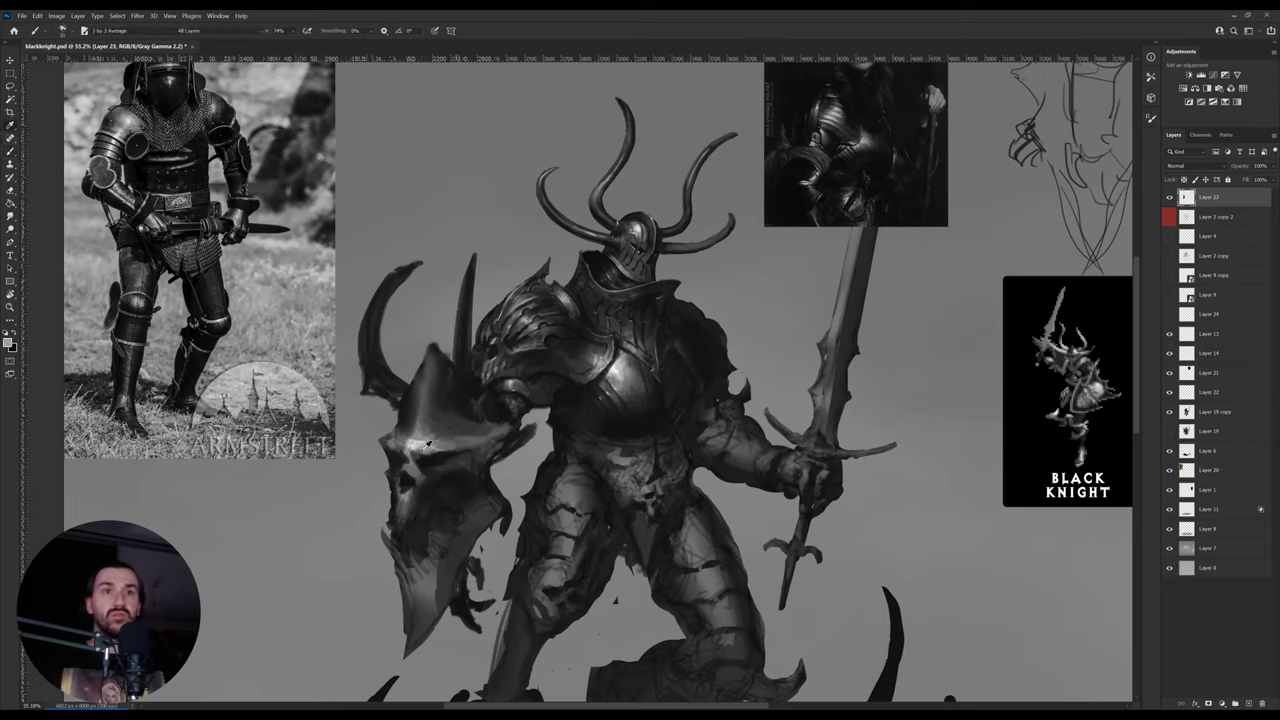
{"action": "left_click", "coordinate": [432, 464], "text": "alt"}
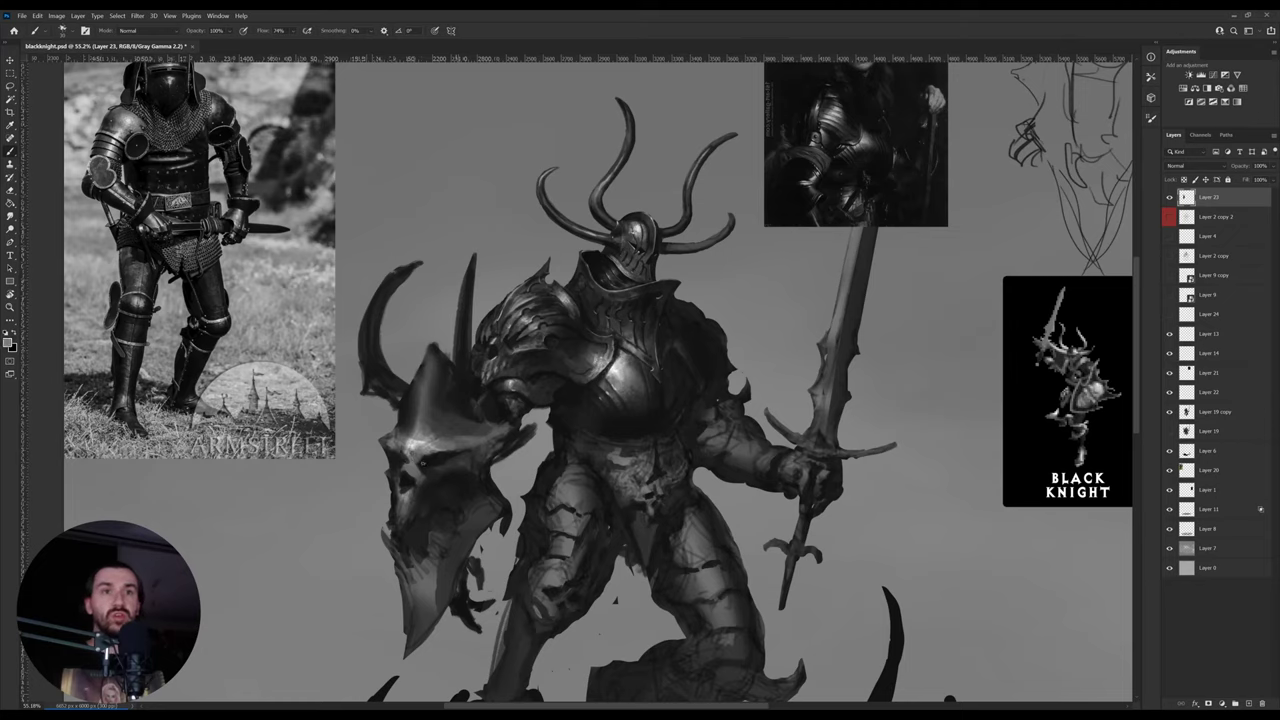
{"action": "left_click", "coordinate": [423, 463], "text": "alt"}
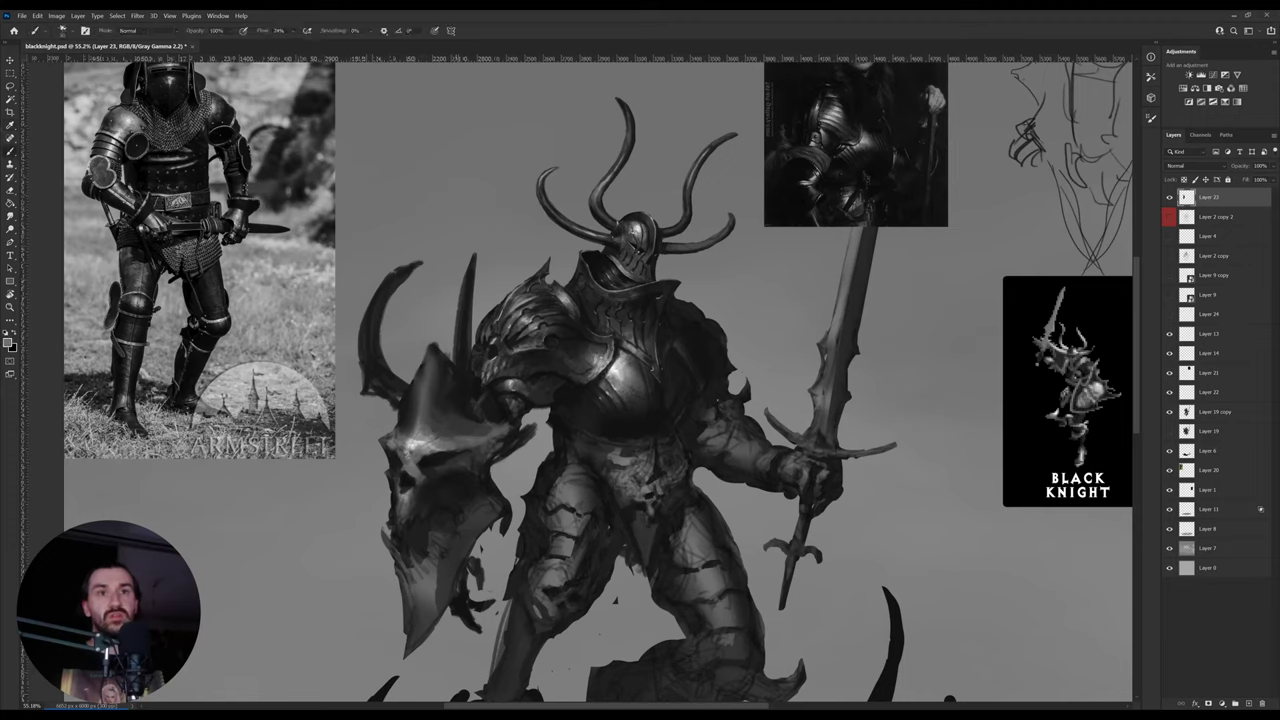
{"action": "left_click", "coordinate": [396, 454], "text": "alt"}
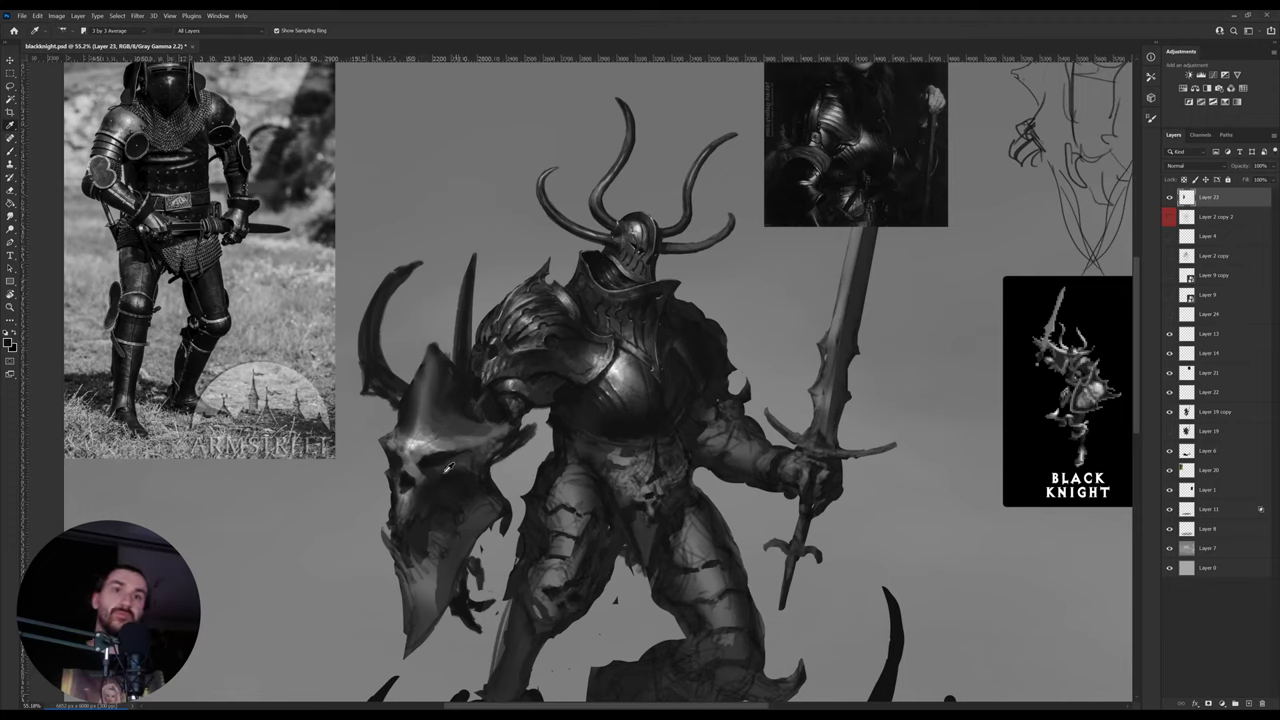
{"action": "left_click", "coordinate": [423, 466], "text": "alt"}
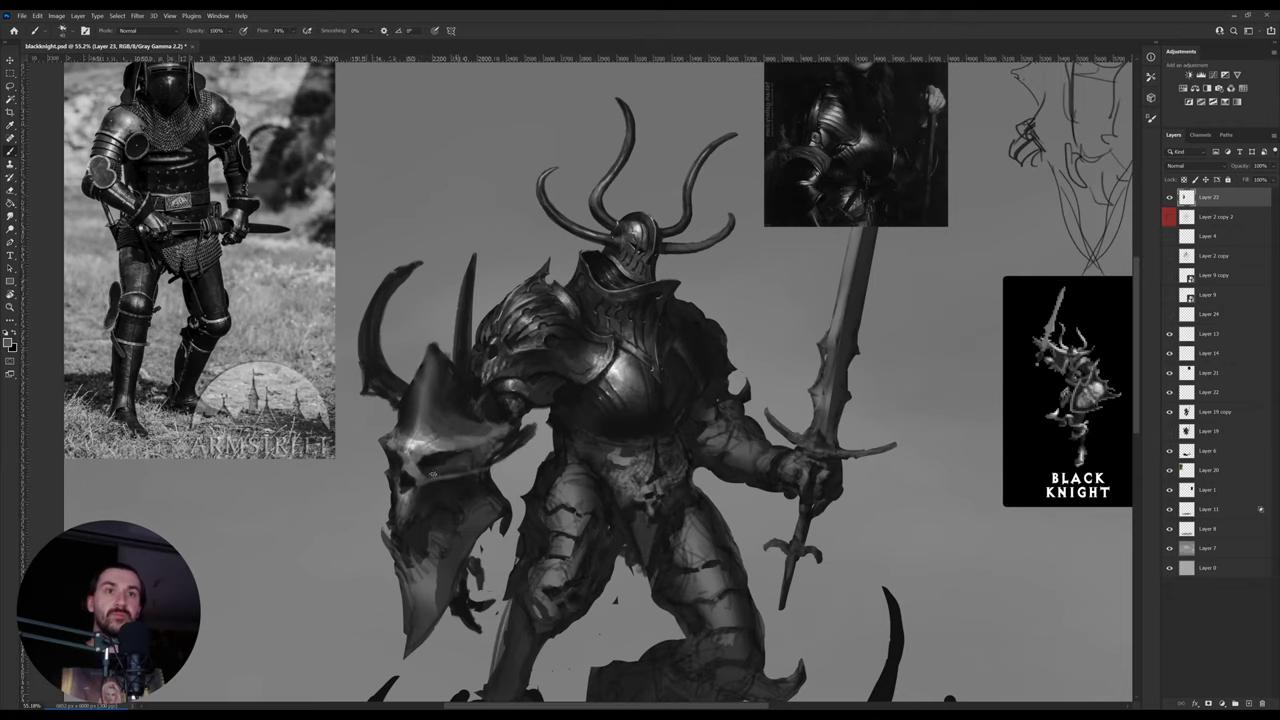
{"action": "left_click", "coordinate": [436, 448], "text": "alt"}
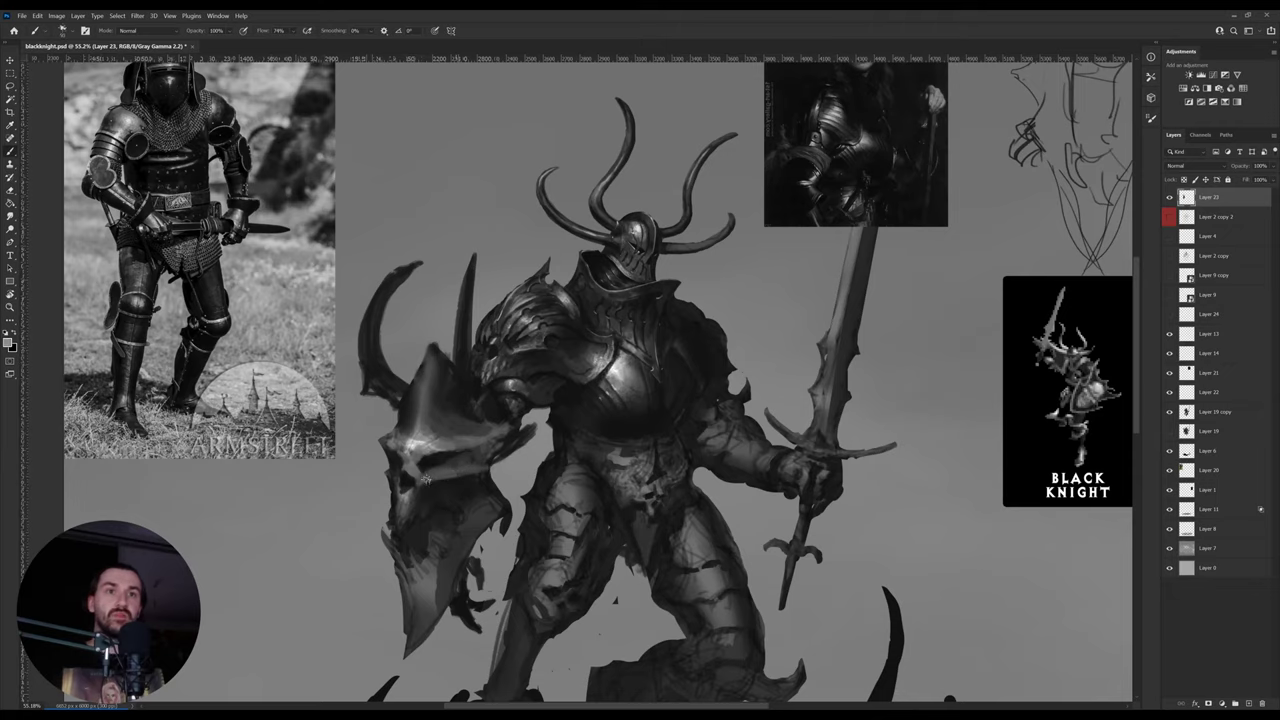
- Paint the curved spike sweeping from the shield's skull face toward the knight's torso, with a lighter lower edge and dark recess
{"action": "mouse_move", "coordinate": [426, 478]}
{"action": "left_mouse_down"}
{"action": "mouse_move", "coordinate": [486, 469]}
{"action": "mouse_move", "coordinate": [532, 436]}
{"action": "left_mouse_up"}
{"action": "left_click", "coordinate": [511, 448], "text": "alt"}
{"action": "mouse_move", "coordinate": [466, 470]}
{"action": "left_mouse_down"}
{"action": "mouse_move", "coordinate": [508, 461]}
{"action": "mouse_move", "coordinate": [490, 405]}
{"action": "mouse_move", "coordinate": [532, 430]}
{"action": "left_mouse_up"}
{"action": "left_click", "coordinate": [495, 431], "text": "alt"}
{"action": "key", "text": "e"}
{"action": "left_click", "coordinate": [482, 447], "text": "alt"}
{"action": "left_click", "coordinate": [450, 457], "text": "alt"}
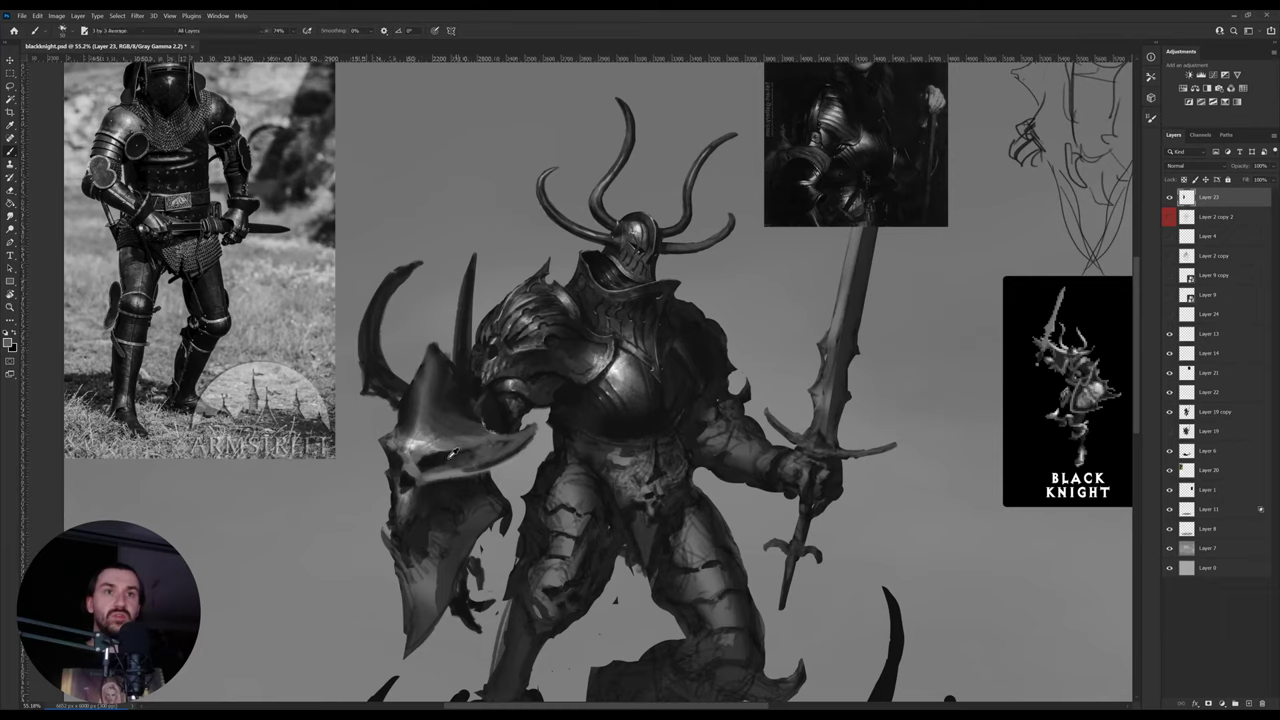
{"action": "left_click_drag", "start_coordinate": [446, 460], "coordinate": [483, 449]}
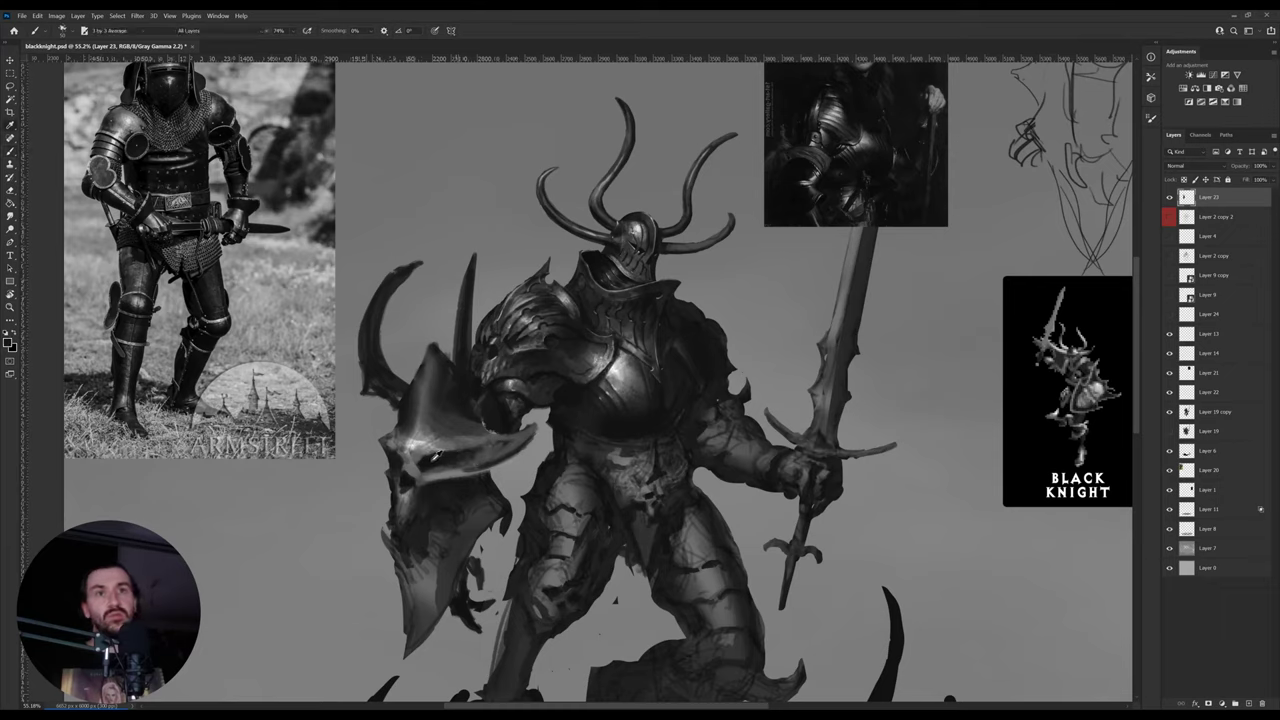
- Shade the shield's pointed forehead plate and central ridge with sampled tones, defining its planes above the brow
{"action": "left_click", "coordinate": [430, 458], "text": "alt"}
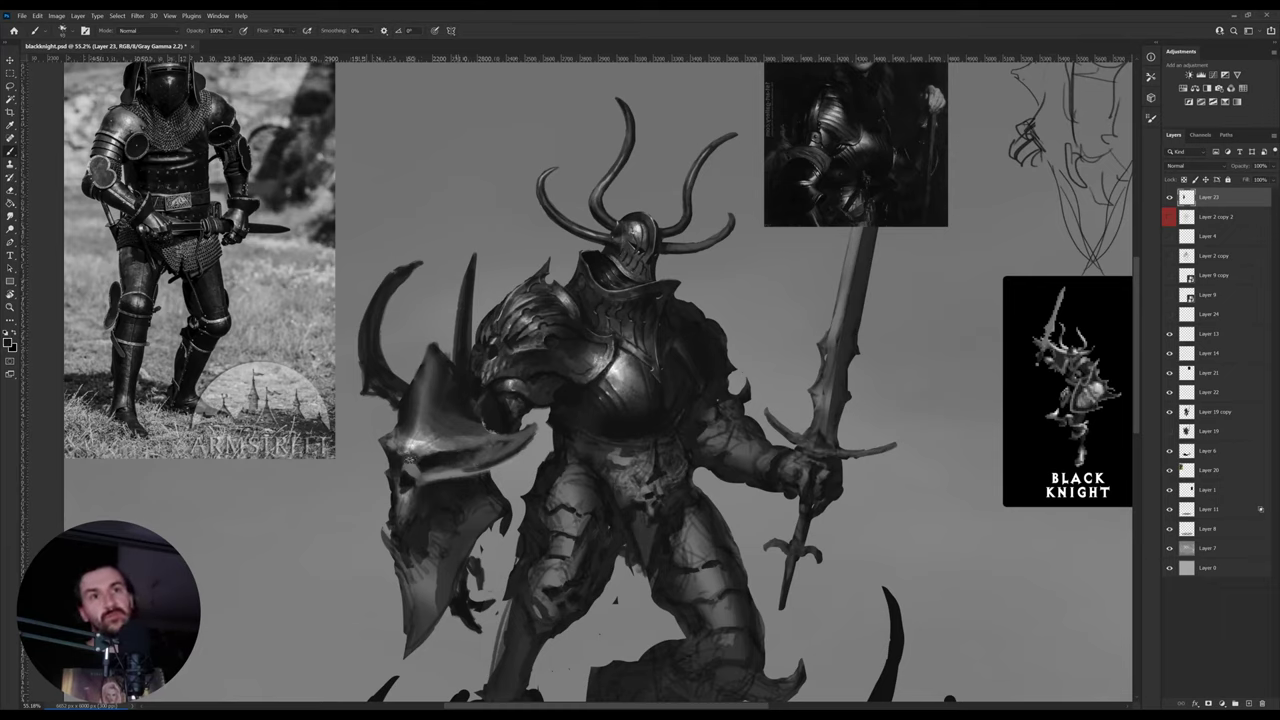
{"action": "left_click", "coordinate": [430, 459], "text": "alt"}
{"action": "mouse_move", "coordinate": [431, 460]}
{"action": "left_mouse_down"}
{"action": "mouse_move", "coordinate": [417, 418]}
{"action": "mouse_move", "coordinate": [429, 360]}
{"action": "left_mouse_up"}
{"action": "left_click", "coordinate": [424, 439], "text": "alt"}
{"action": "left_click", "coordinate": [419, 444], "text": "alt"}
{"action": "mouse_move", "coordinate": [412, 434]}
{"action": "left_mouse_down"}
{"action": "mouse_move", "coordinate": [428, 356]}
{"action": "mouse_move", "coordinate": [453, 414]}
{"action": "left_mouse_up"}
{"action": "left_click", "coordinate": [428, 443], "text": "alt"}
{"action": "left_click", "coordinate": [431, 470], "text": "alt"}
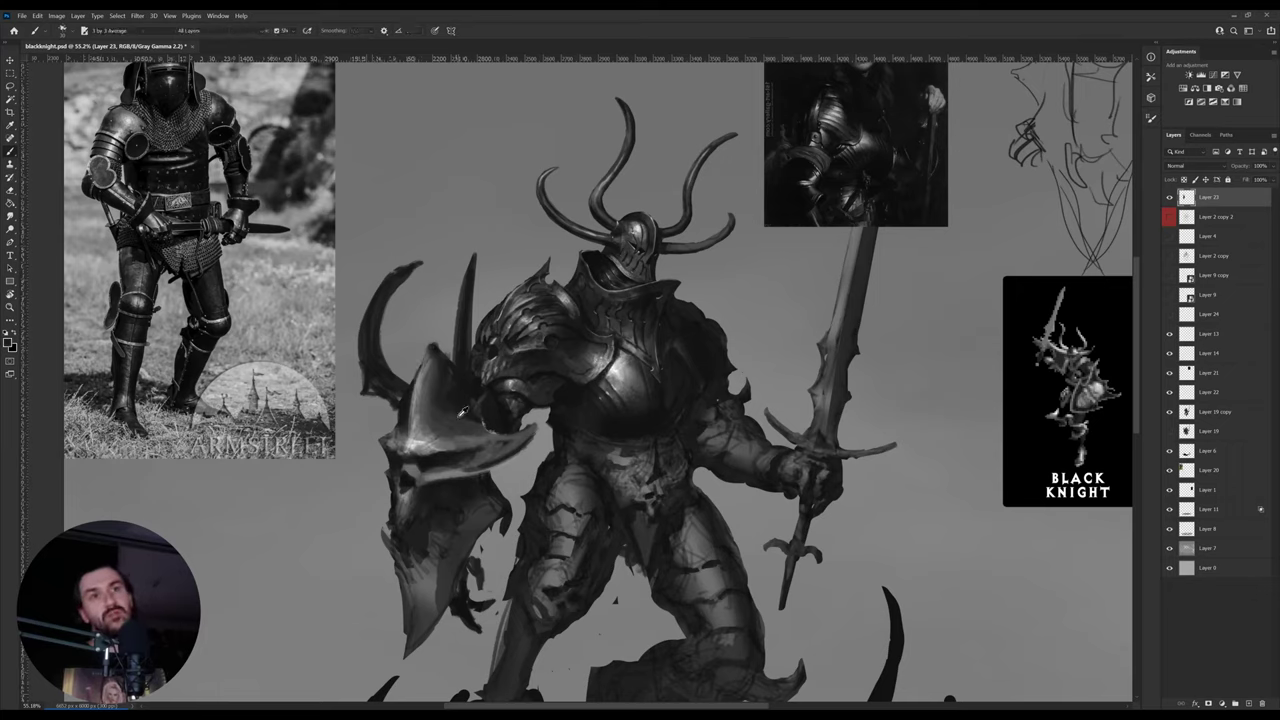
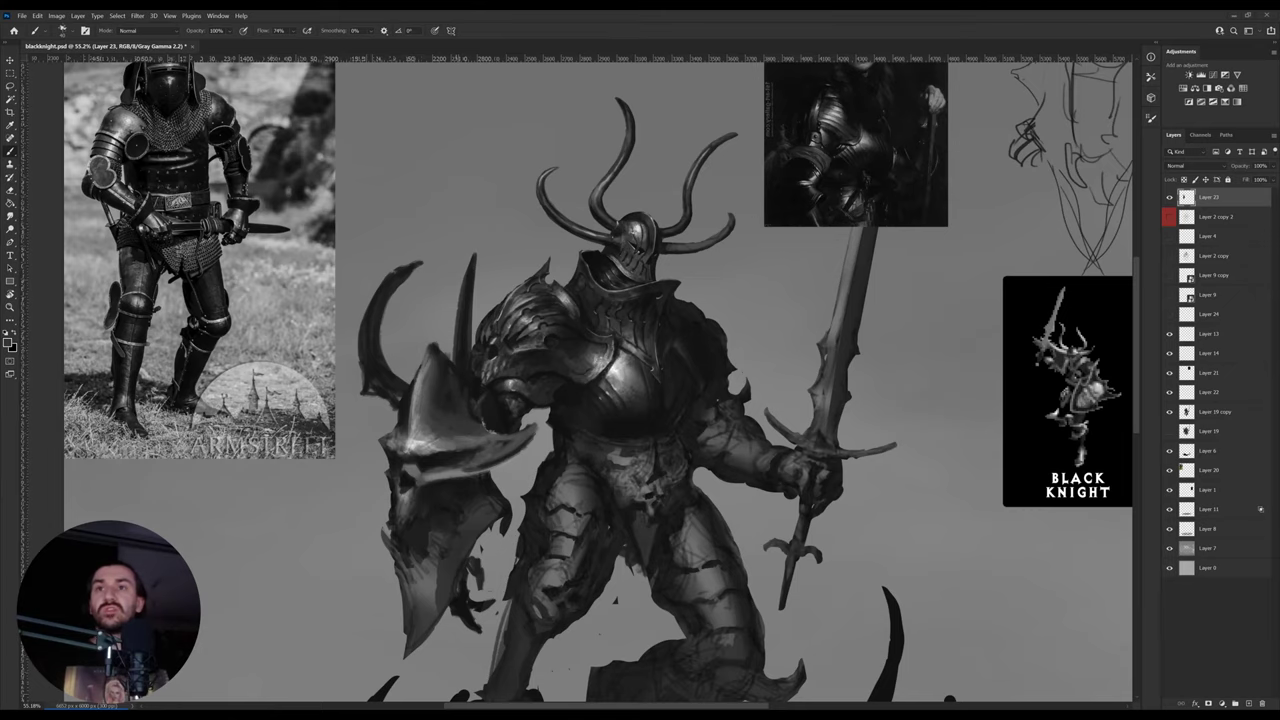
- Paint along the outer edge of the shield's forehead with a dark sampled tone to extend its silhouette
{"action": "left_click_drag", "start_coordinate": [698, 410], "coordinate": [675, 398]}
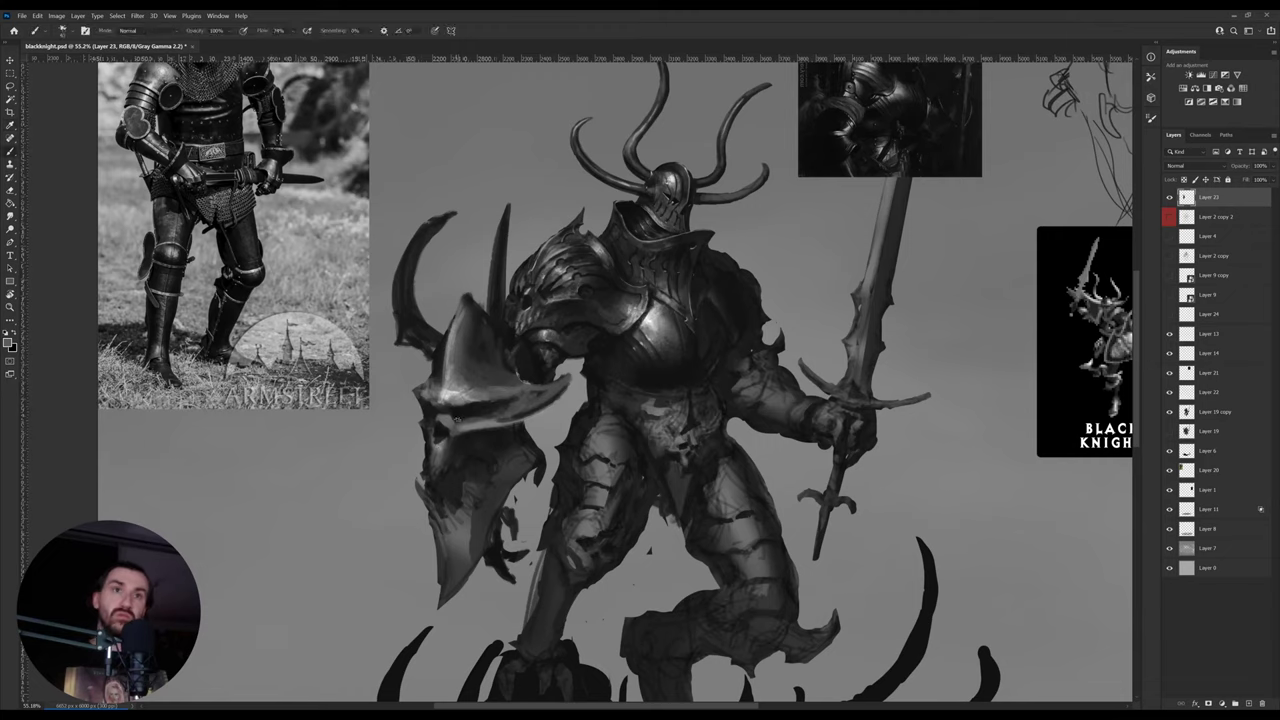
{"action": "left_click", "coordinate": [460, 411], "text": "alt"}
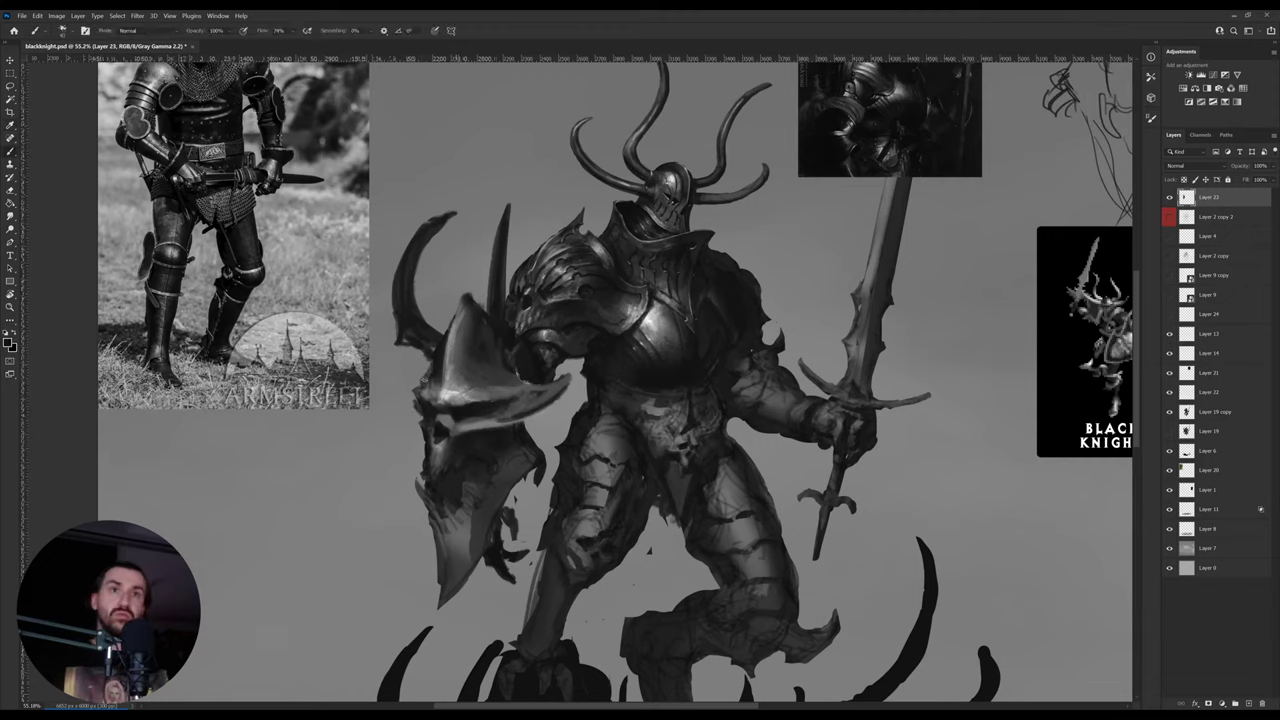
{"action": "left_click_drag", "start_coordinate": [424, 384], "coordinate": [434, 350]}
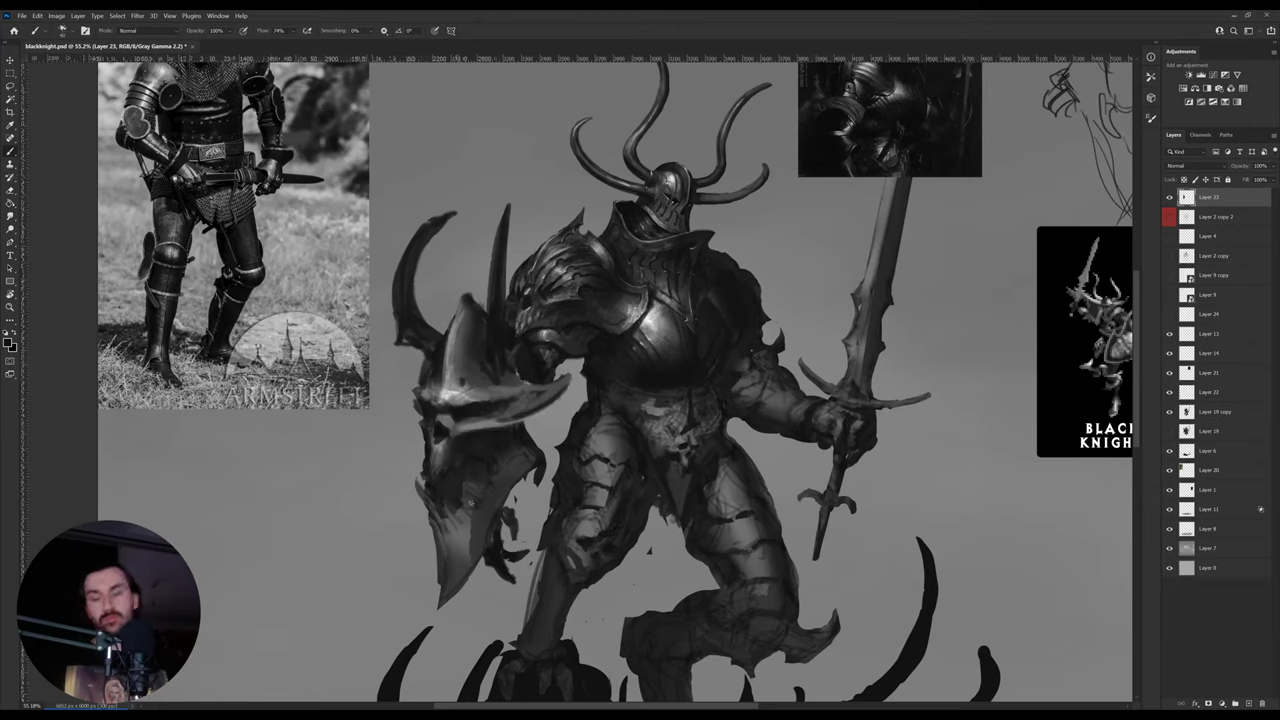
- Warp the shield layer to bulge its outer side outward and shift its lower tip toward the knight
{"action": "key", "text": "ctrl+t"}
{"action": "left_click", "coordinate": [447, 31]}
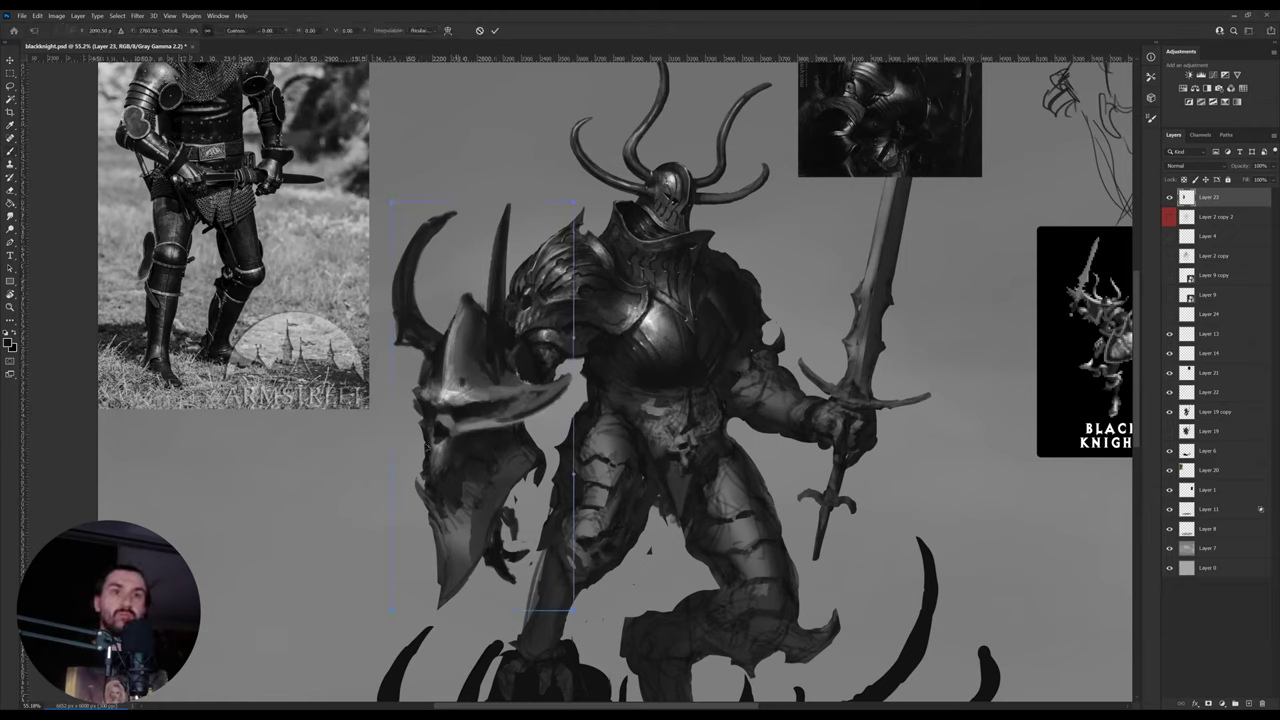
{"action": "left_click_drag", "start_coordinate": [413, 428], "coordinate": [396, 428]}
{"action": "left_click_drag", "start_coordinate": [453, 597], "coordinate": [474, 592]}
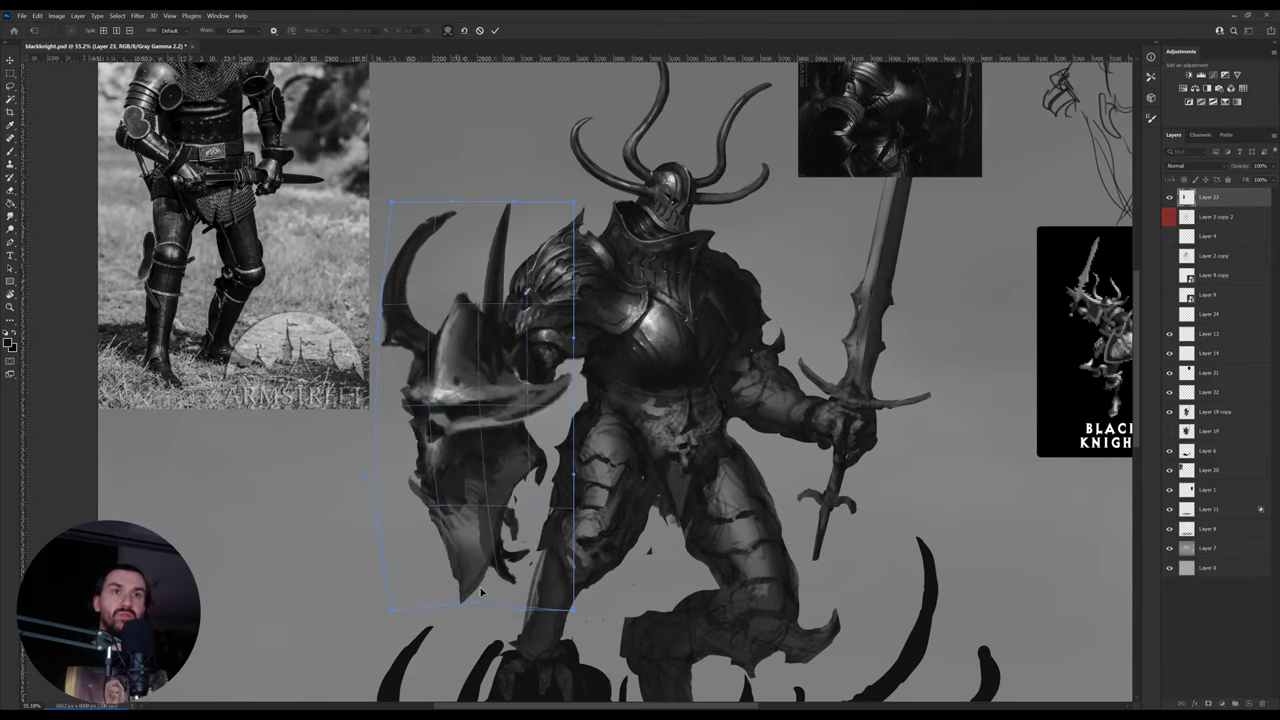
{"action": "key", "text": "Return"}
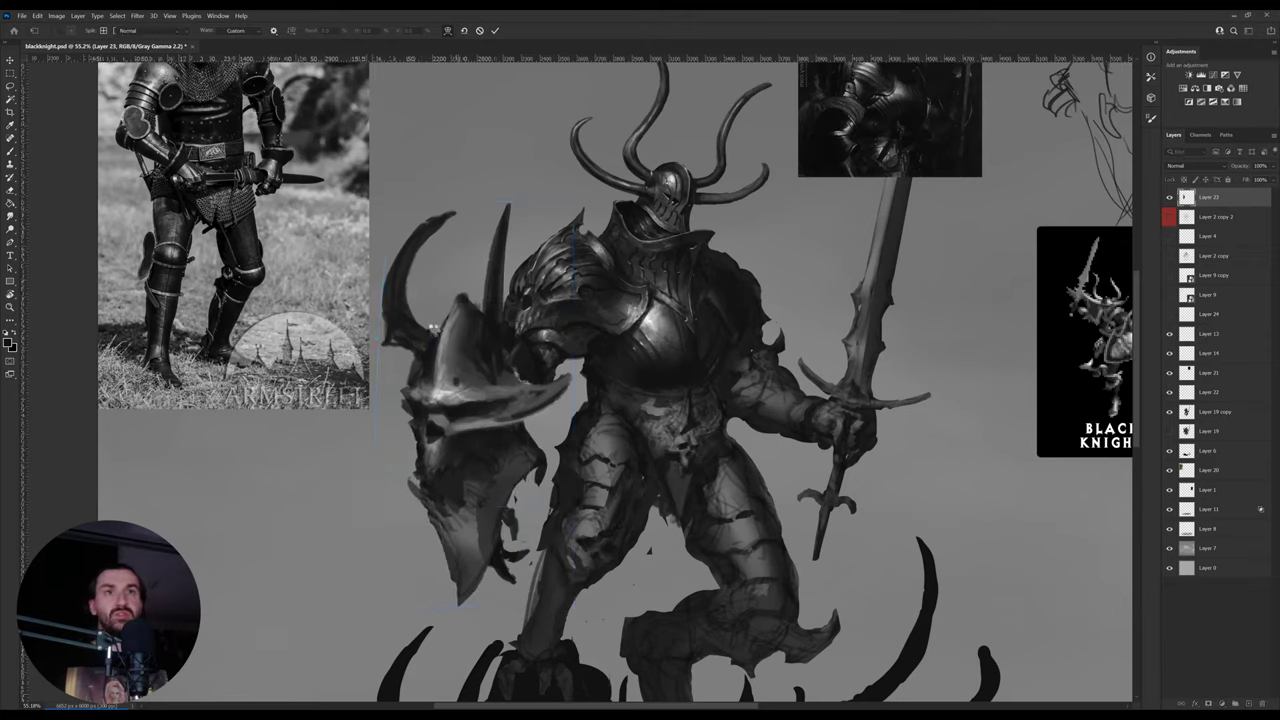
- Lasso the shield's large outer horn and warp it to stretch its tip upward and curve it further outward
{"action": "key", "text": "l"}
{"action": "mouse_move", "coordinate": [437, 340]}
{"action": "left_mouse_down"}
{"action": "mouse_move", "coordinate": [424, 192]}
{"action": "mouse_move", "coordinate": [466, 272]}
{"action": "mouse_move", "coordinate": [436, 335]}
{"action": "left_mouse_up"}
{"action": "key", "text": "b"}
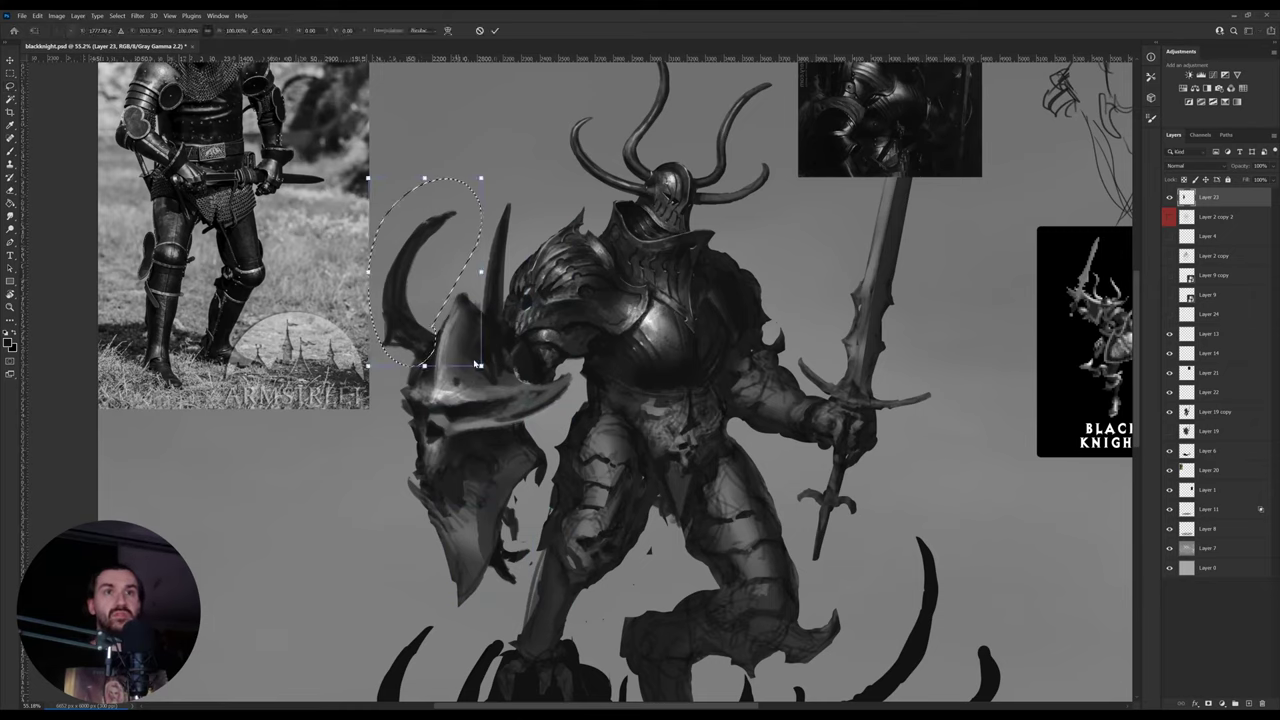
{"action": "key", "text": "ctrl+t"}
{"action": "left_click_drag", "start_coordinate": [426, 197], "coordinate": [421, 182]}
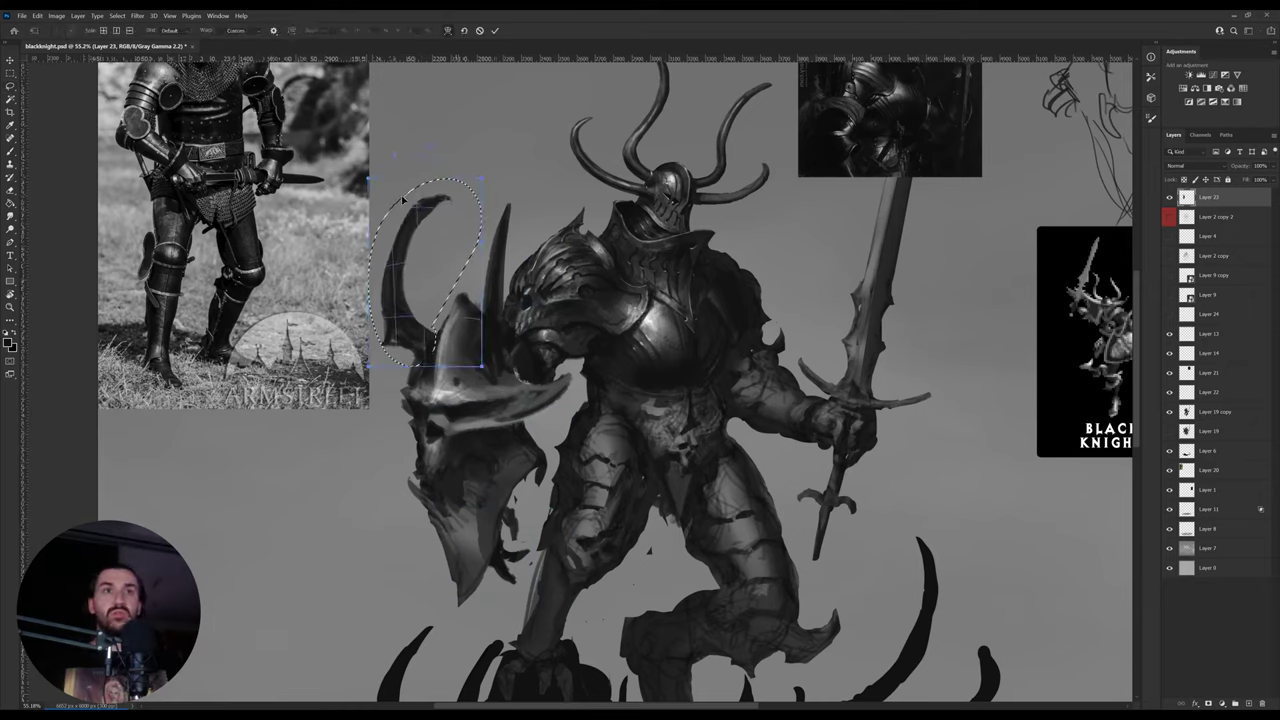
{"action": "left_click_drag", "start_coordinate": [395, 263], "coordinate": [382, 260]}
{"action": "key", "text": "Return"}
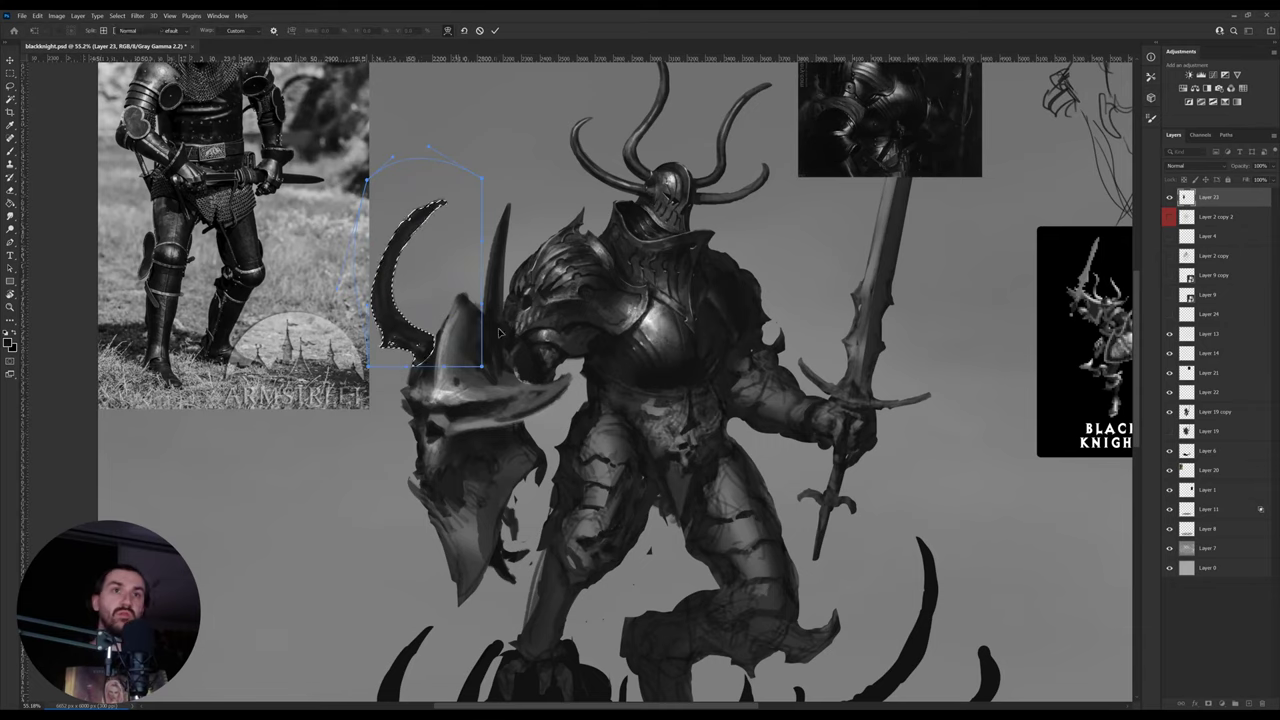
- Lasso the shield's inner spike, warp its tip upward to lengthen it, and deselect
{"action": "mouse_move", "coordinate": [515, 343]}
{"action": "left_mouse_down"}
{"action": "mouse_move", "coordinate": [480, 372]}
{"action": "mouse_move", "coordinate": [528, 336]}
{"action": "left_mouse_up"}
{"action": "key", "text": "ctrl+t"}
{"action": "key", "text": "ctrl+shift+w"}
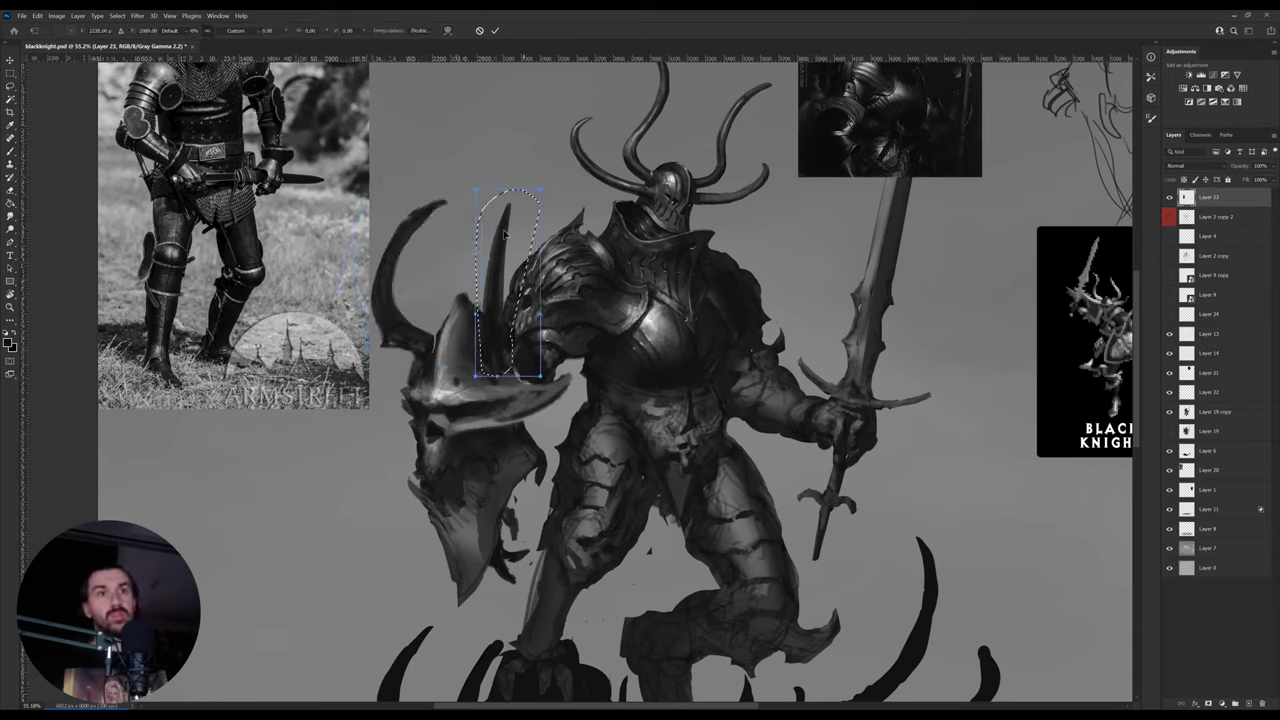
{"action": "left_click_drag", "start_coordinate": [501, 205], "coordinate": [502, 183]}
{"action": "key", "text": "Return"}
{"action": "key", "text": "ctrl+d"}
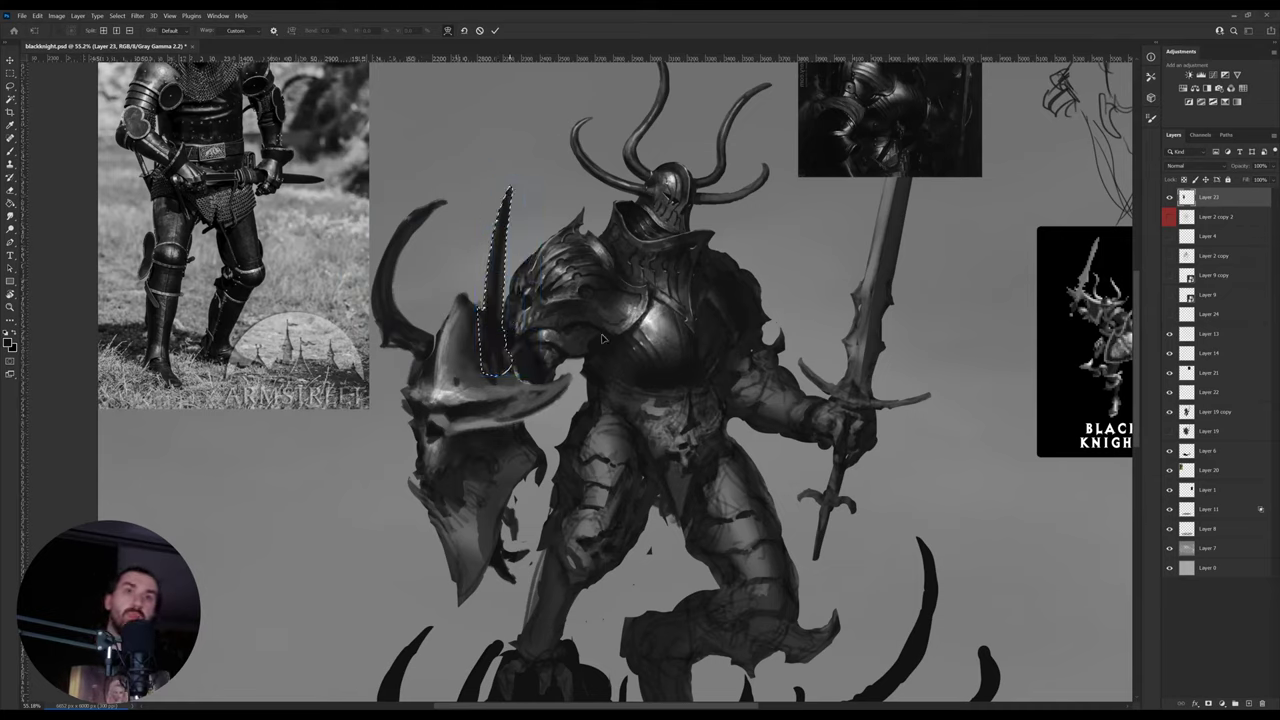
- Flip the canvas horizontally to check the knight and shield in mirror view
{"action": "key", "text": "l"}
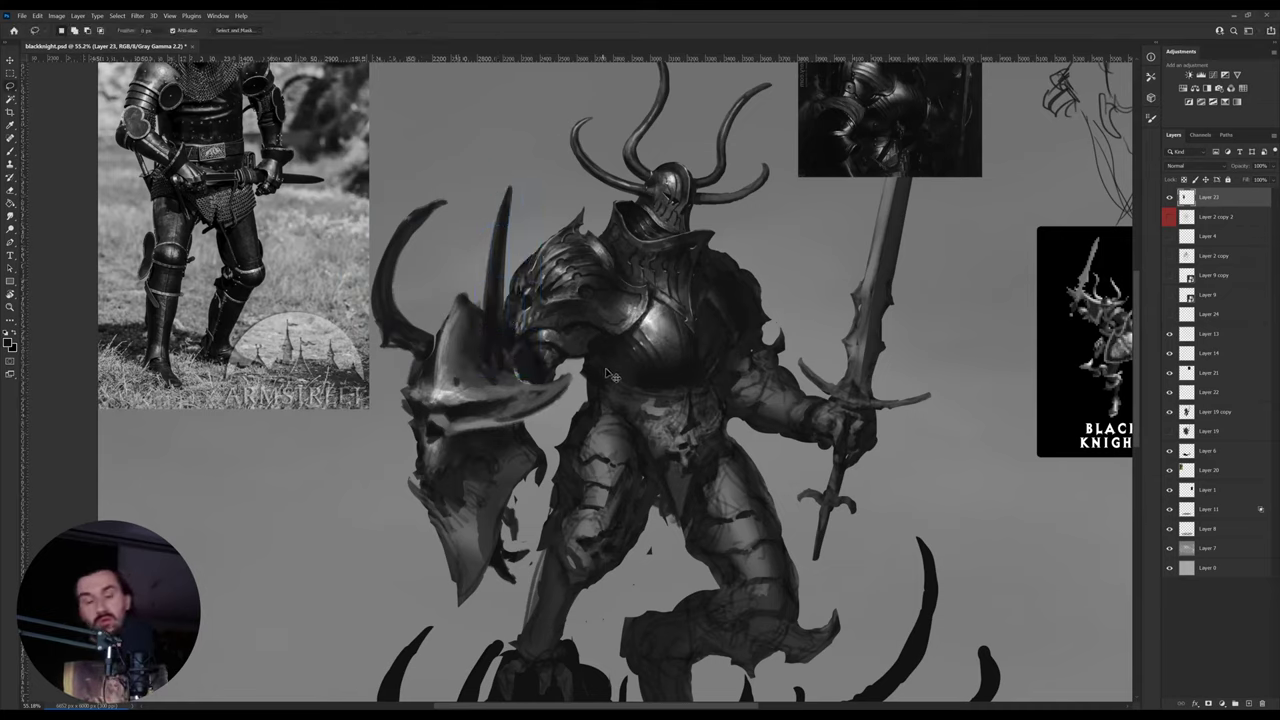
{"action": "key", "text": "ctrl+shift+h"}
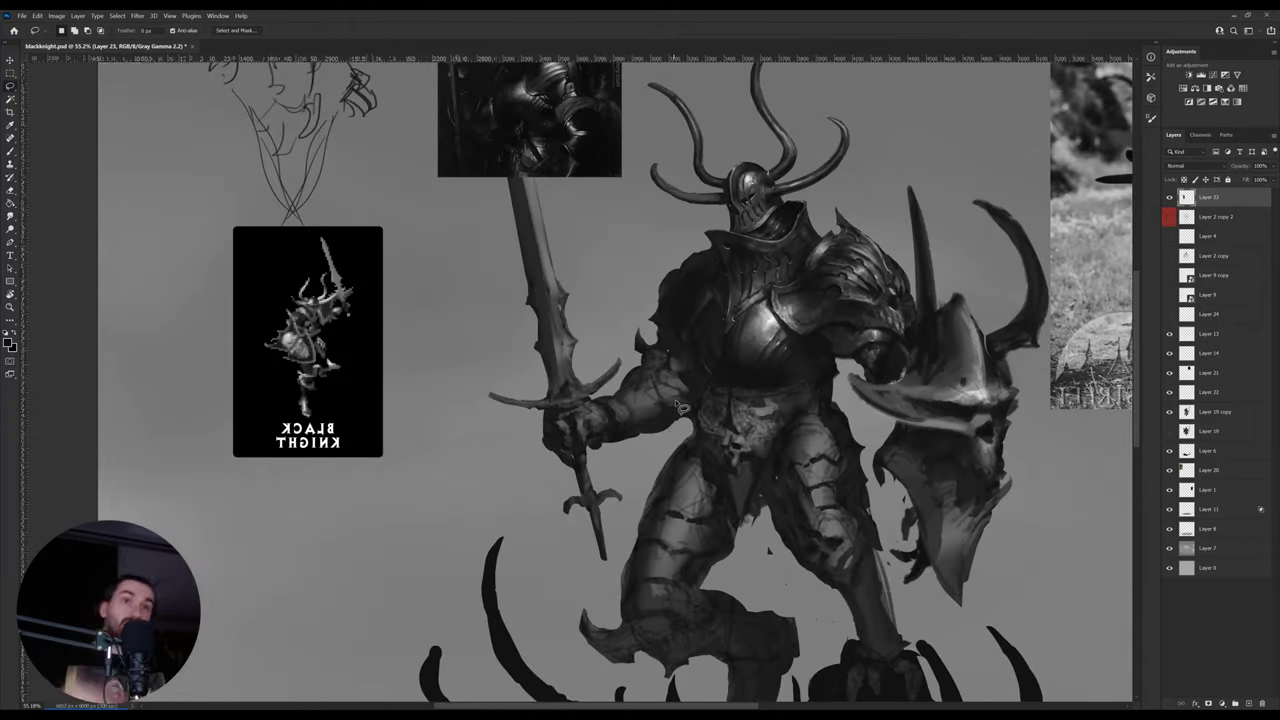
{"action": "left_click_drag", "start_coordinate": [783, 433], "coordinate": [566, 466]}
- Refine the shading between the mirrored shield's brow and eye socket using sampled dark and mid tones
{"action": "key", "text": "i"}
{"action": "left_click", "coordinate": [520, 405]}
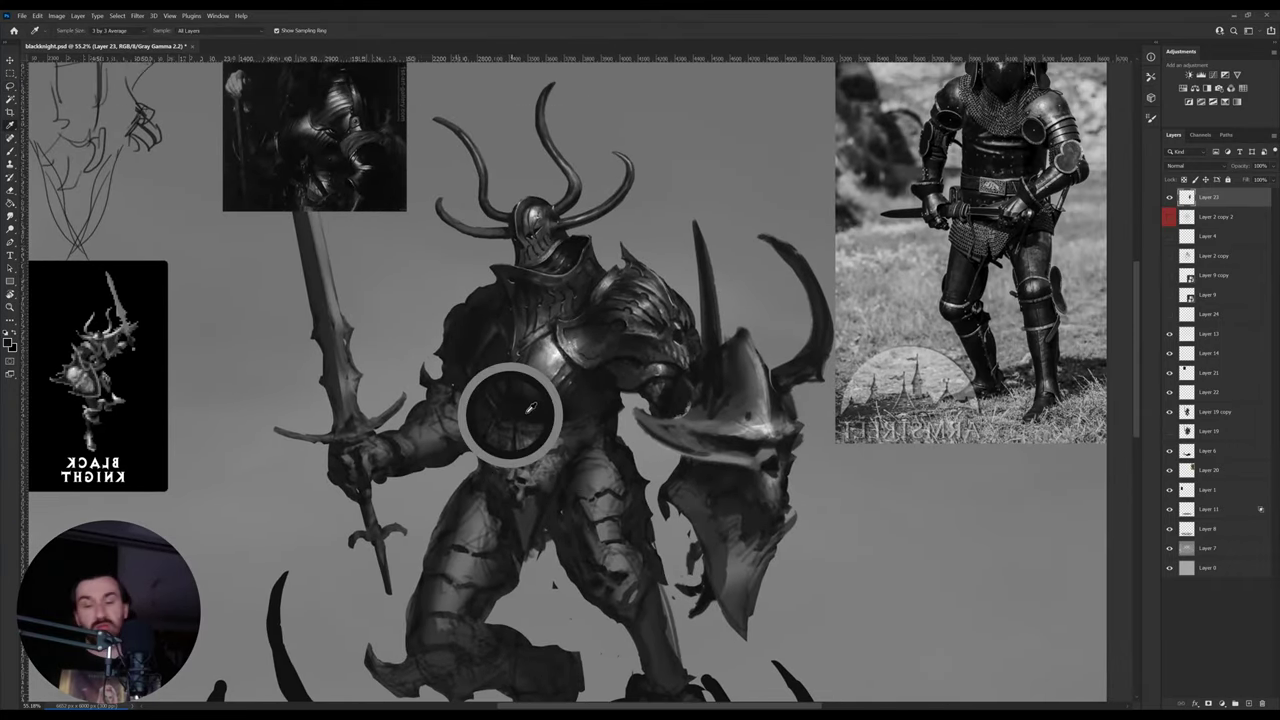
{"action": "key", "text": "b"}
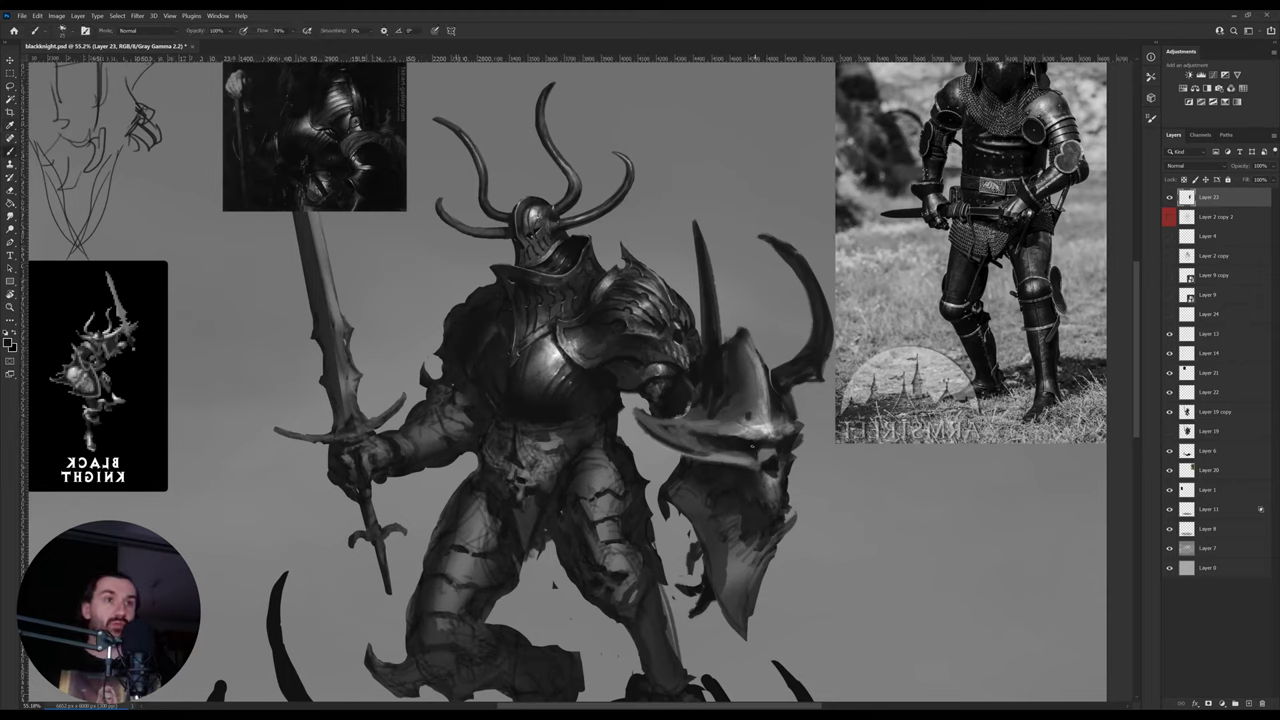
{"action": "left_click", "coordinate": [749, 432], "text": "alt"}
{"action": "left_click", "coordinate": [752, 440], "text": "alt"}
{"action": "left_click", "coordinate": [766, 435], "text": "alt"}
{"action": "left_click", "coordinate": [768, 440], "text": "alt"}
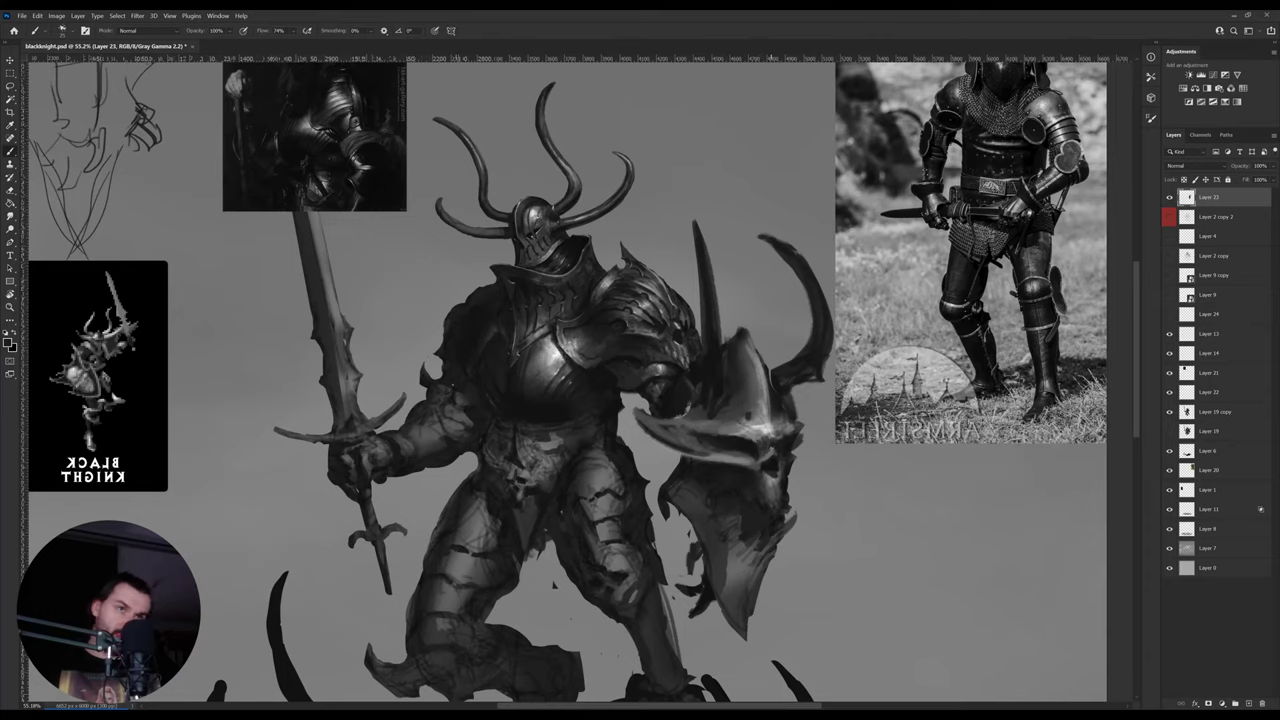
- Refine the shading of the skull shield's brow ridge and lower projecting rim with sampled light, mid and dark tones
{"action": "left_click", "coordinate": [742, 432], "text": "alt"}
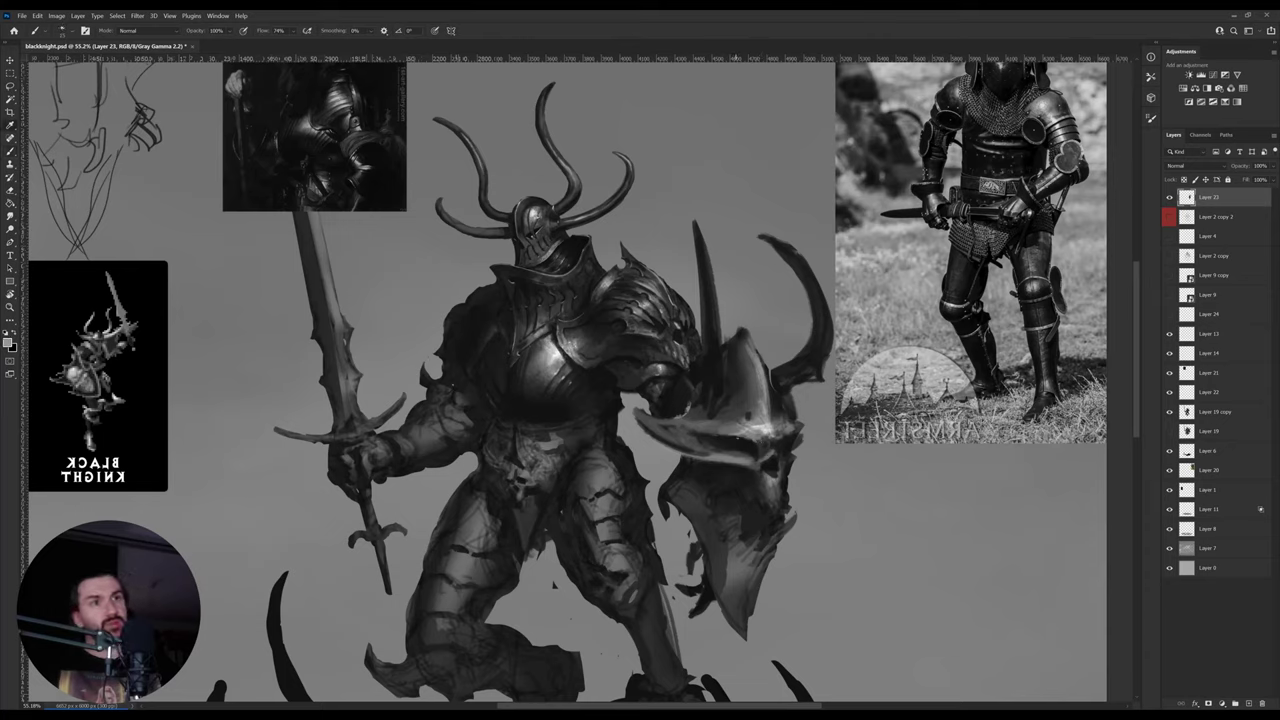
{"action": "left_click", "coordinate": [729, 418], "text": "alt"}
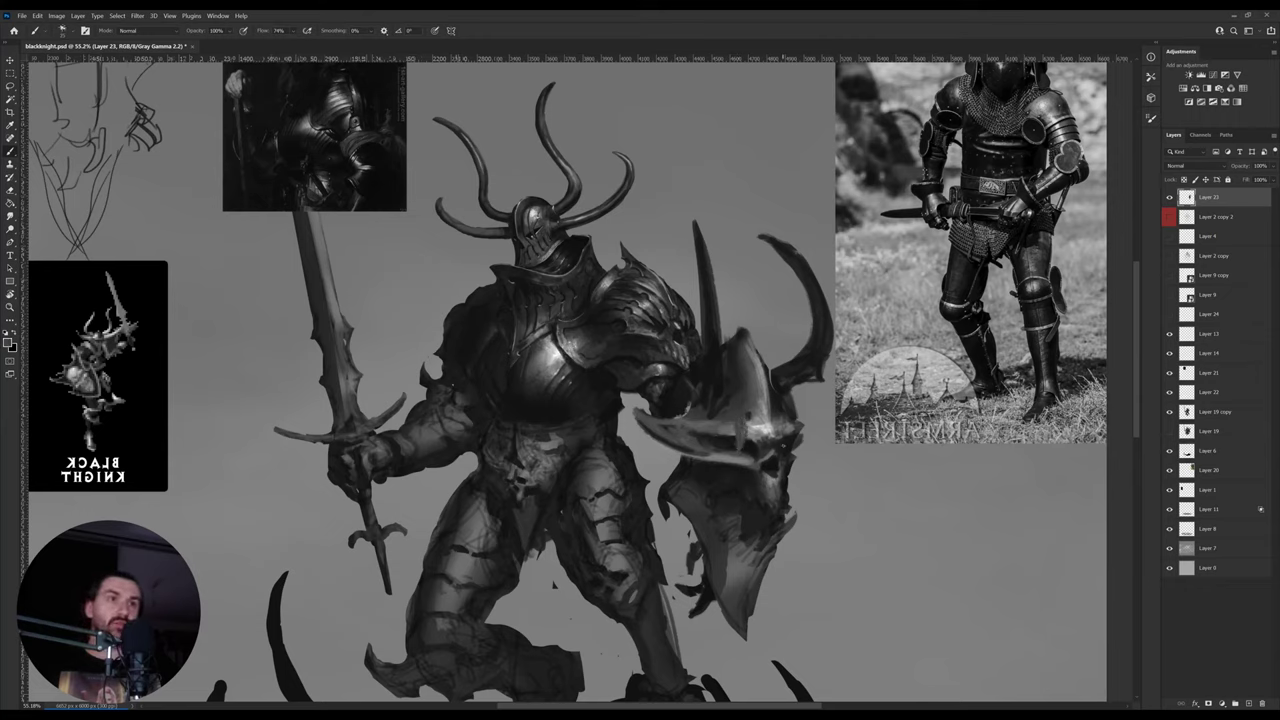
{"action": "left_click", "coordinate": [779, 432], "text": "alt"}
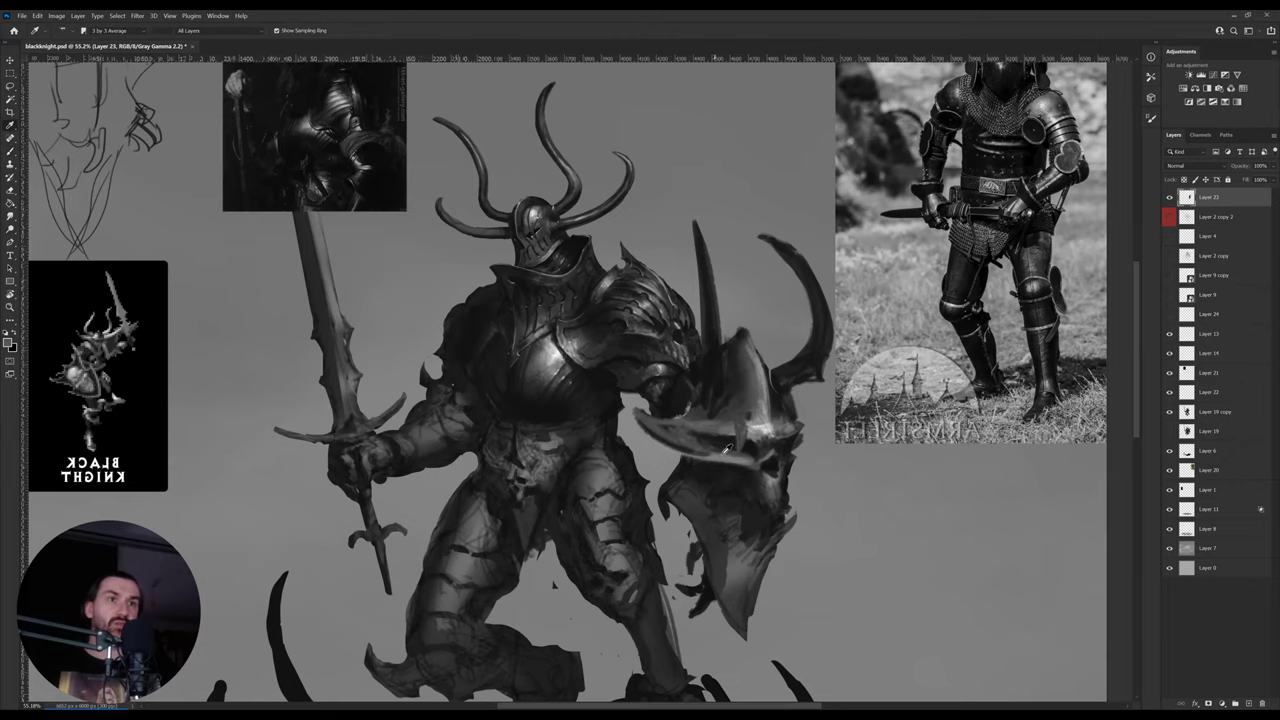
{"action": "left_click", "coordinate": [723, 454], "text": "alt"}
{"action": "left_click", "coordinate": [761, 431], "text": "alt"}
{"action": "left_click_drag", "start_coordinate": [640, 418], "coordinate": [680, 447]}
- Paint a cleaner curved edge along the shield's lower projecting rim using sampled tones
{"action": "key", "text": "r"}
{"action": "left_click_drag", "start_coordinate": [784, 378], "coordinate": [752, 256]}
{"action": "left_click", "coordinate": [757, 382], "text": "alt"}
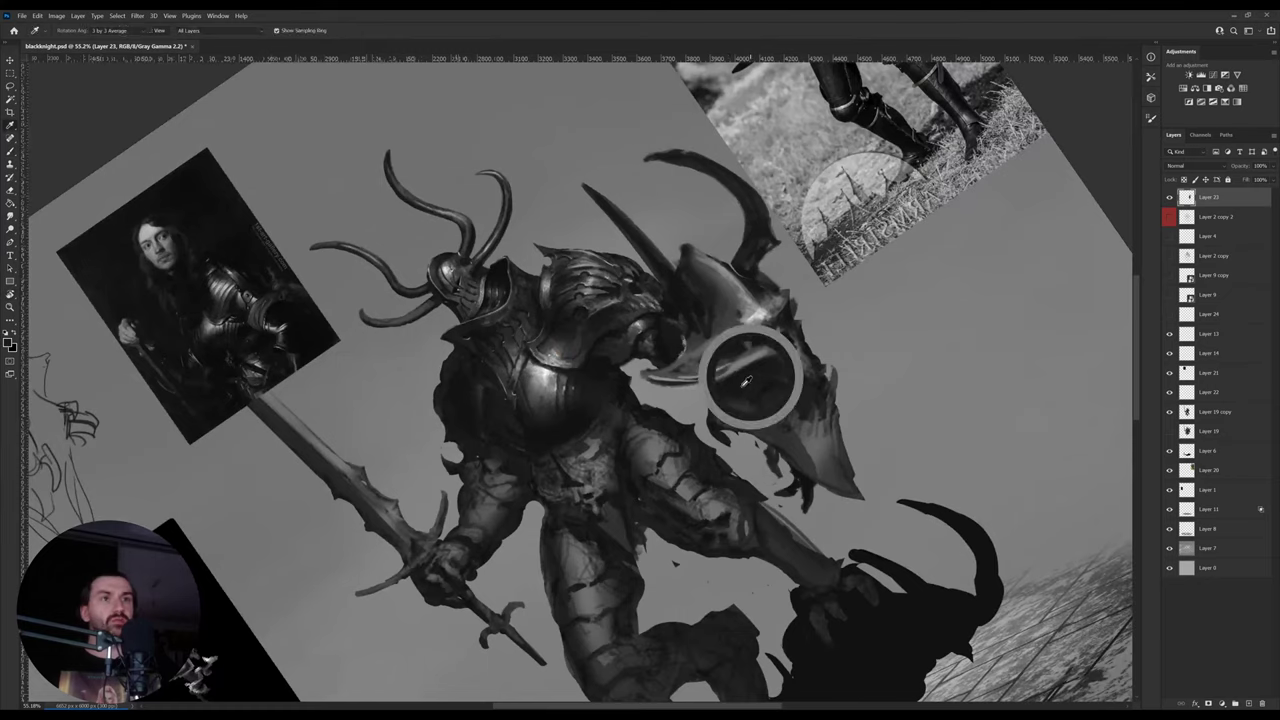
{"action": "mouse_move", "coordinate": [717, 382]}
{"action": "left_mouse_down"}
{"action": "mouse_move", "coordinate": [650, 384]}
{"action": "mouse_move", "coordinate": [750, 363]}
{"action": "left_mouse_up"}
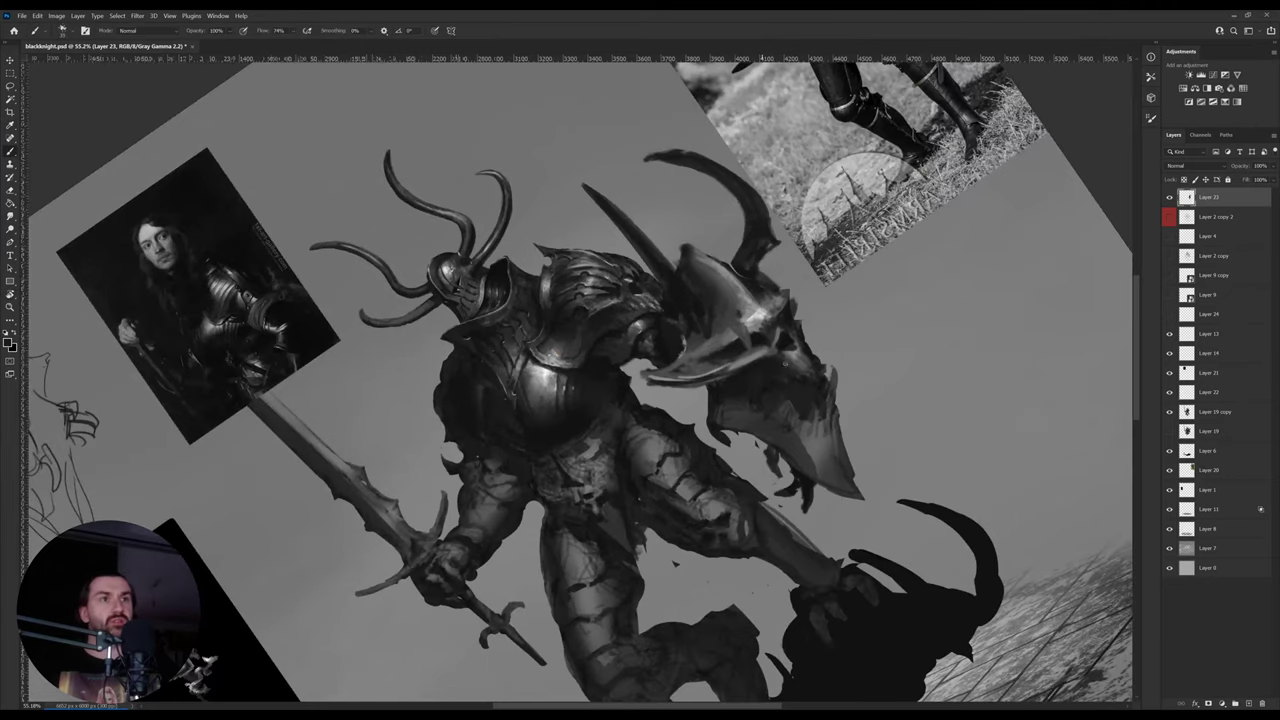
{"action": "key", "text": "r"}
{"action": "mouse_move", "coordinate": [893, 309]}
{"action": "left_mouse_down"}
{"action": "mouse_move", "coordinate": [873, 395]}
{"action": "mouse_move", "coordinate": [805, 403]}
{"action": "left_mouse_up"}
{"action": "left_click", "coordinate": [800, 405], "text": "alt"}
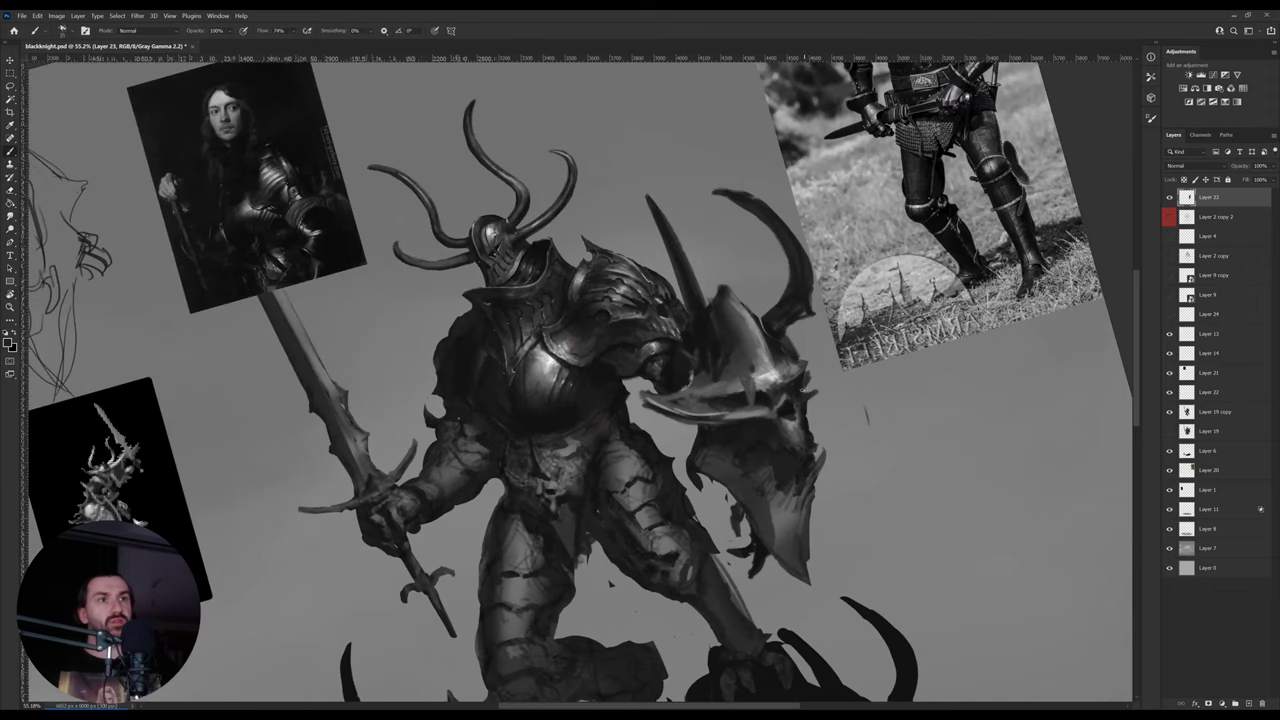
{"action": "key", "text": "r"}
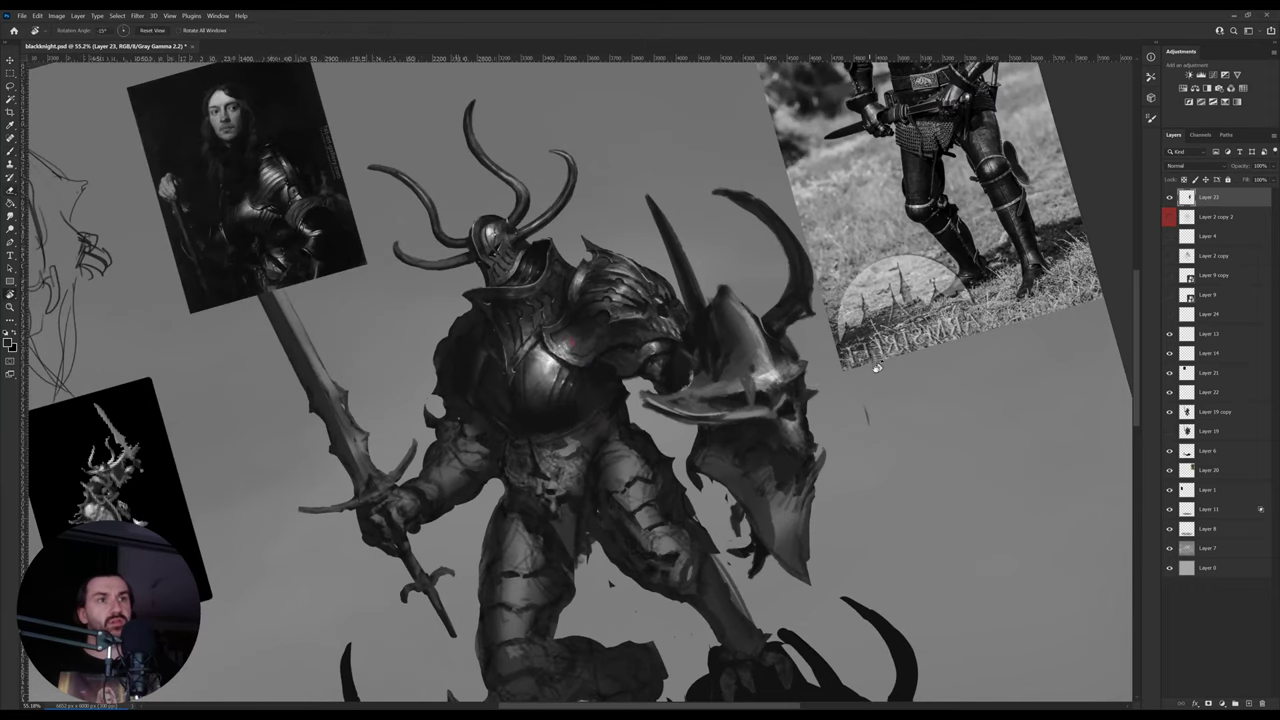
{"action": "left_click_drag", "start_coordinate": [811, 375], "coordinate": [750, 398]}
{"action": "left_click_drag", "start_coordinate": [869, 371], "coordinate": [760, 420]}
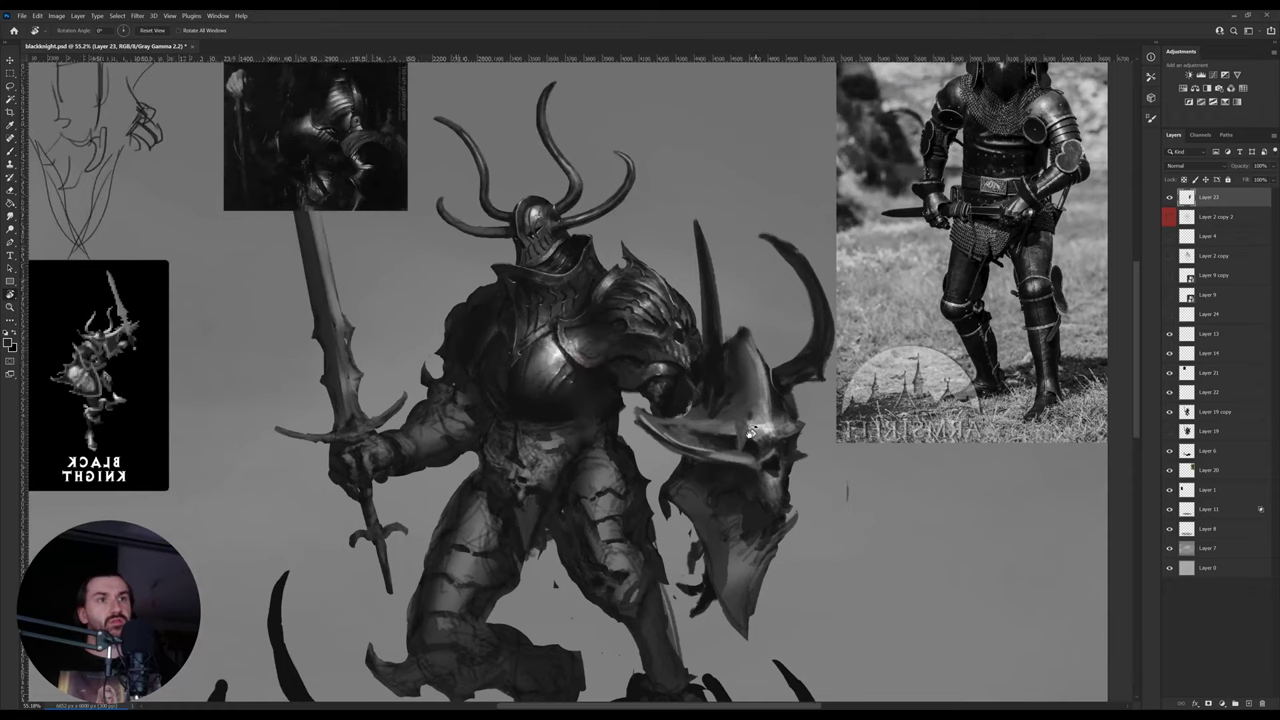
- Darken the crease beside the shield's brow and sharpen the tones around the eye socket using sampled values
{"action": "left_click", "coordinate": [745, 430], "text": "alt"}
{"action": "left_click", "coordinate": [751, 447], "text": "alt"}
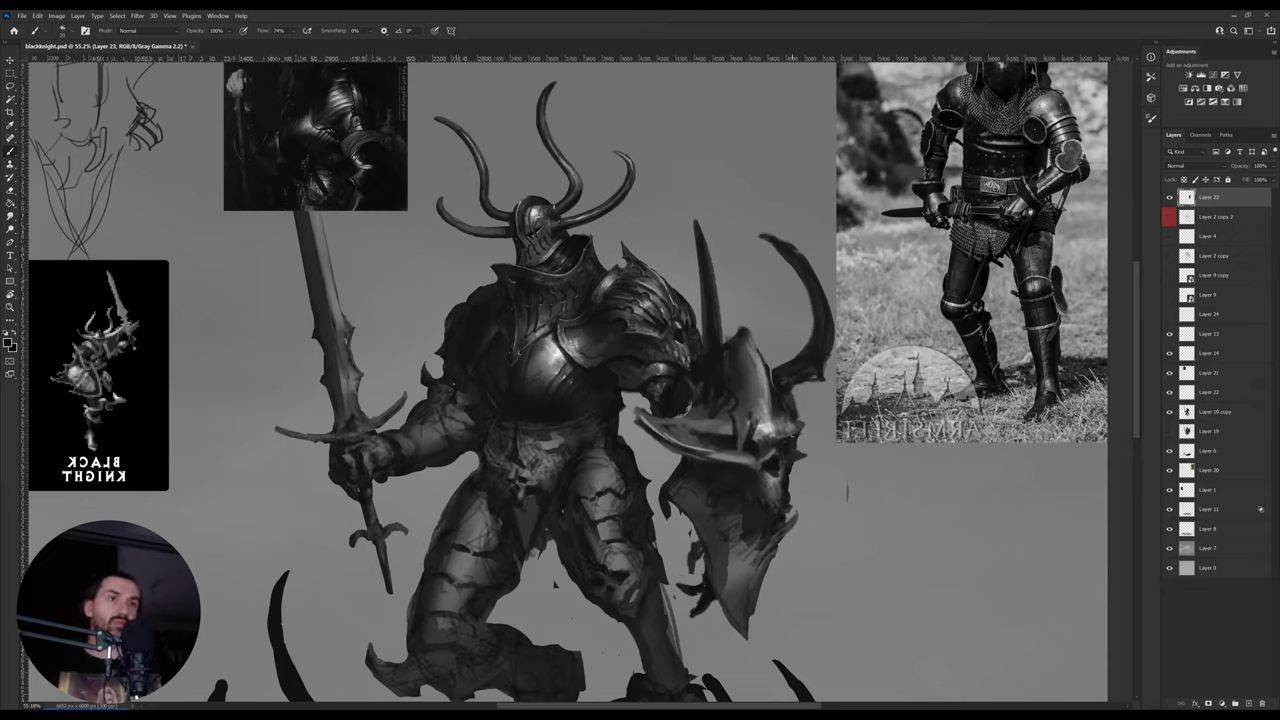
{"action": "left_click", "coordinate": [788, 440], "text": "alt"}
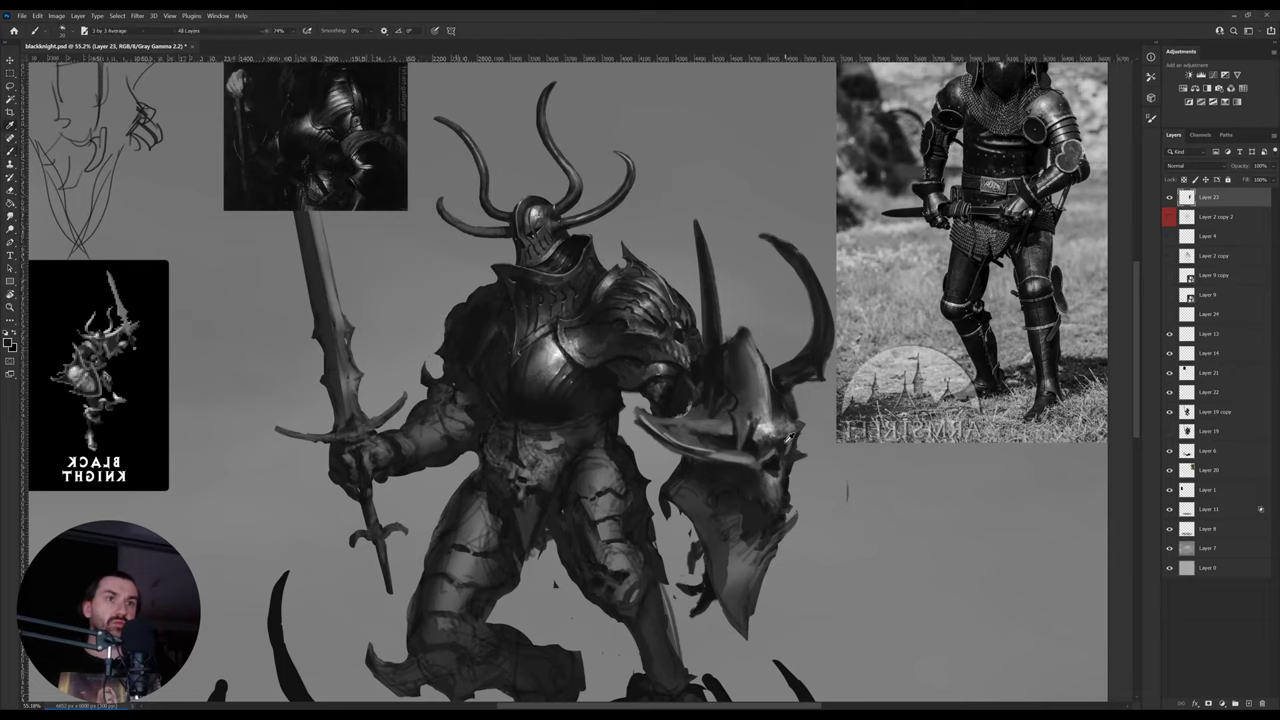
{"action": "left_click", "coordinate": [786, 440], "text": "alt"}
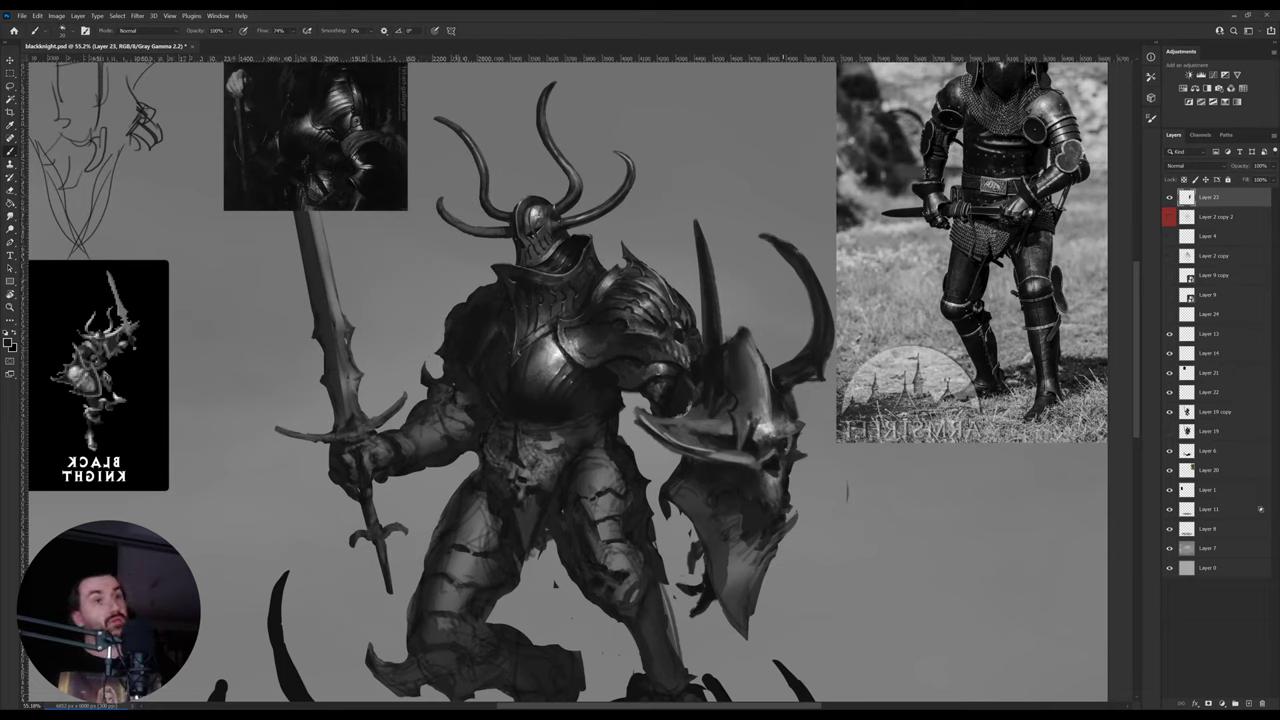
{"action": "left_click", "coordinate": [766, 437], "text": "alt"}
{"action": "left_click", "coordinate": [757, 443], "text": "alt"}
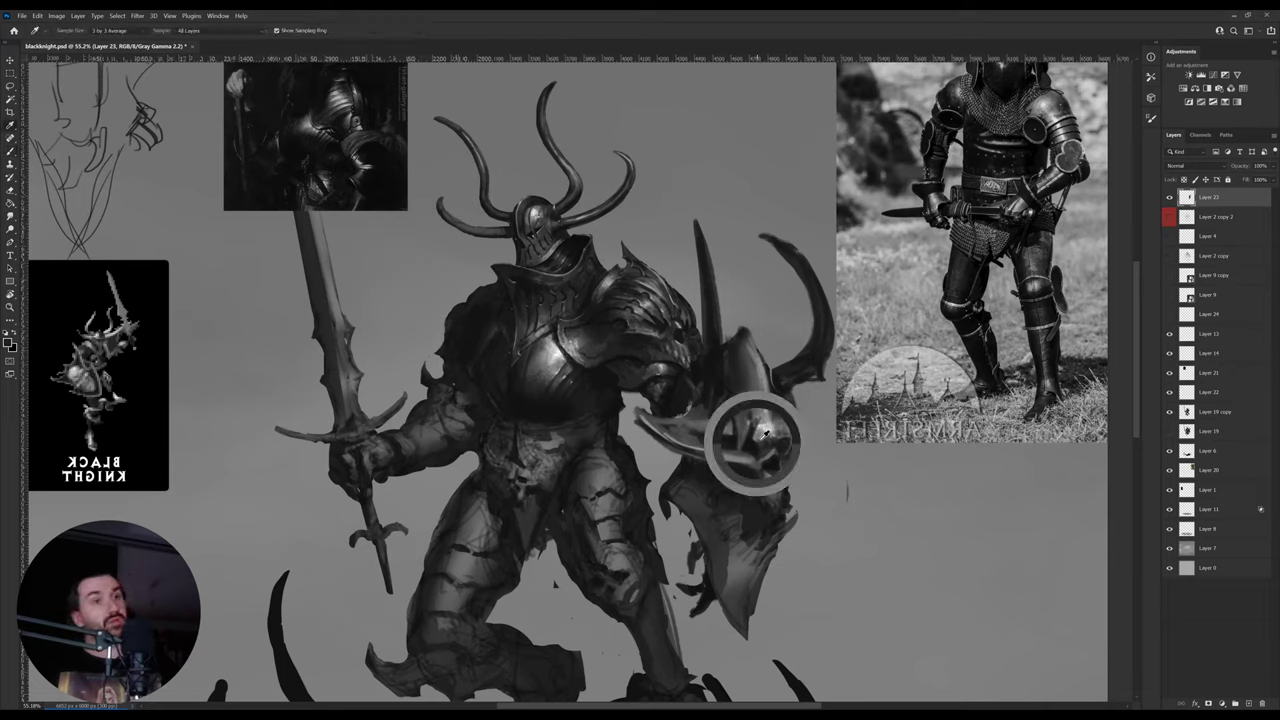
{"action": "left_click", "coordinate": [760, 438], "text": "alt"}
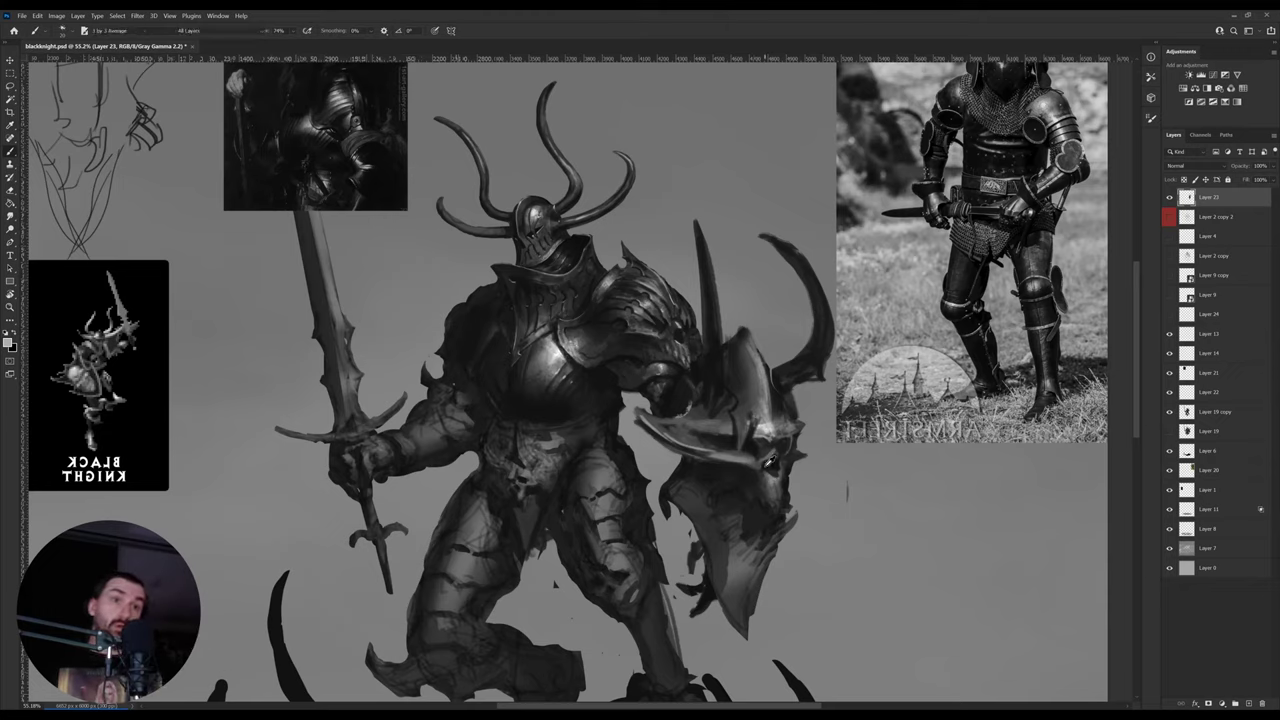
{"action": "left_click", "coordinate": [768, 459], "text": "alt"}
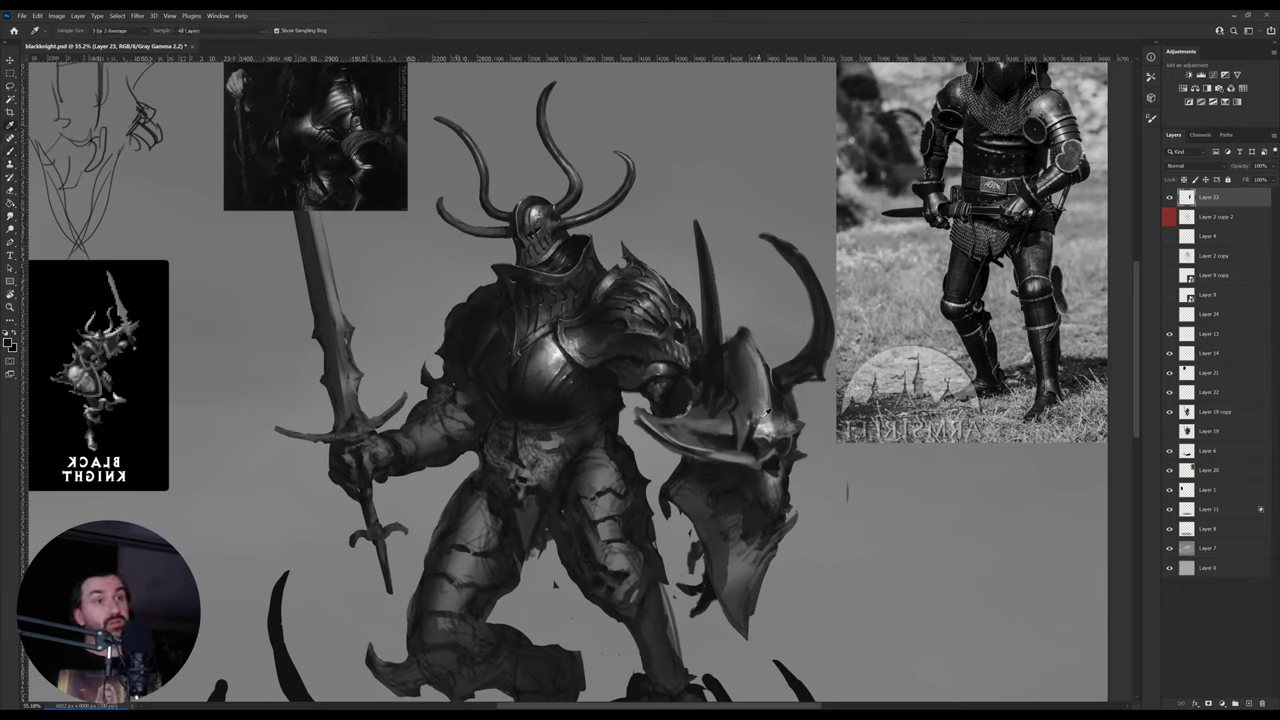
- Erase the shield's large outer horn and its tall inner spike
{"action": "key", "text": "e"}
{"action": "mouse_move", "coordinate": [782, 380]}
{"action": "left_mouse_down"}
{"action": "mouse_move", "coordinate": [806, 381]}
{"action": "mouse_move", "coordinate": [774, 244]}
{"action": "left_mouse_up"}
{"action": "mouse_move", "coordinate": [735, 322]}
{"action": "left_mouse_down"}
{"action": "mouse_move", "coordinate": [697, 328]}
{"action": "mouse_move", "coordinate": [696, 240]}
{"action": "left_mouse_up"}
- Paint dark slash details on the shield's upper side plate using a sampled tone
{"action": "key", "text": "b"}
{"action": "left_click", "coordinate": [719, 405], "text": "alt"}
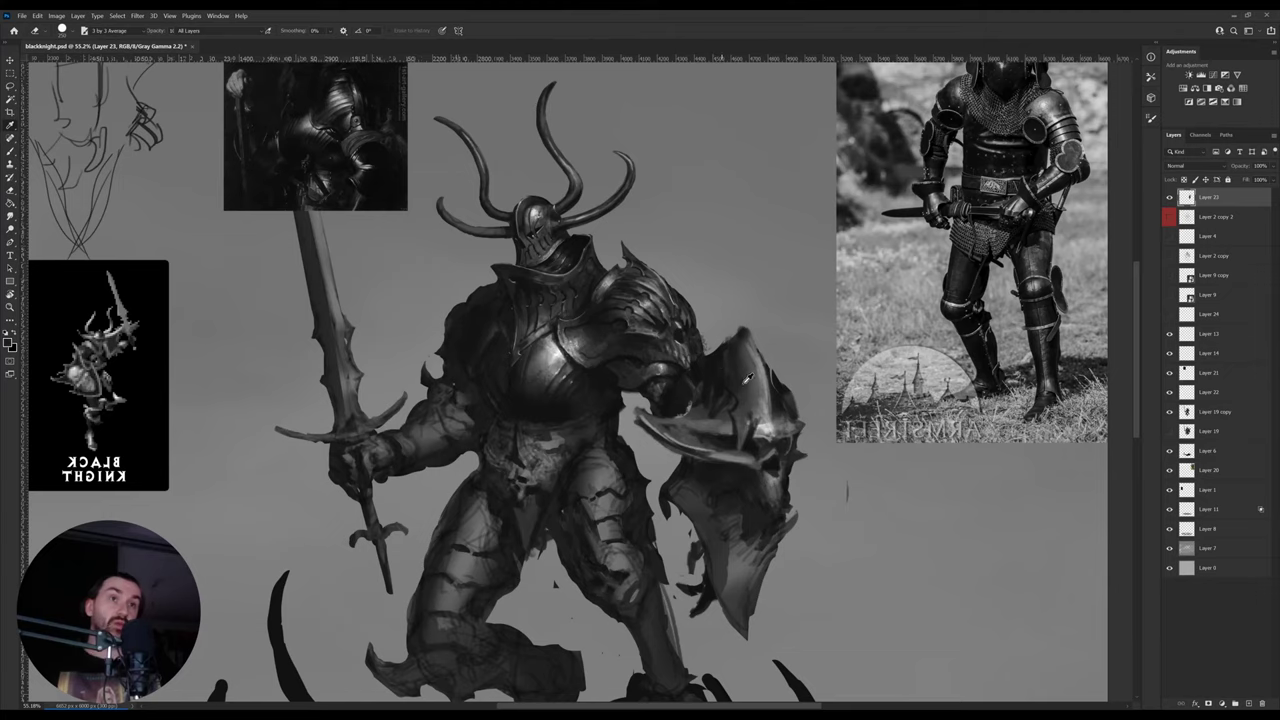
{"action": "mouse_move", "coordinate": [699, 367]}
{"action": "left_mouse_down"}
{"action": "mouse_move", "coordinate": [695, 379]}
{"action": "mouse_move", "coordinate": [720, 382]}
{"action": "mouse_move", "coordinate": [705, 423]}
{"action": "left_mouse_up"}
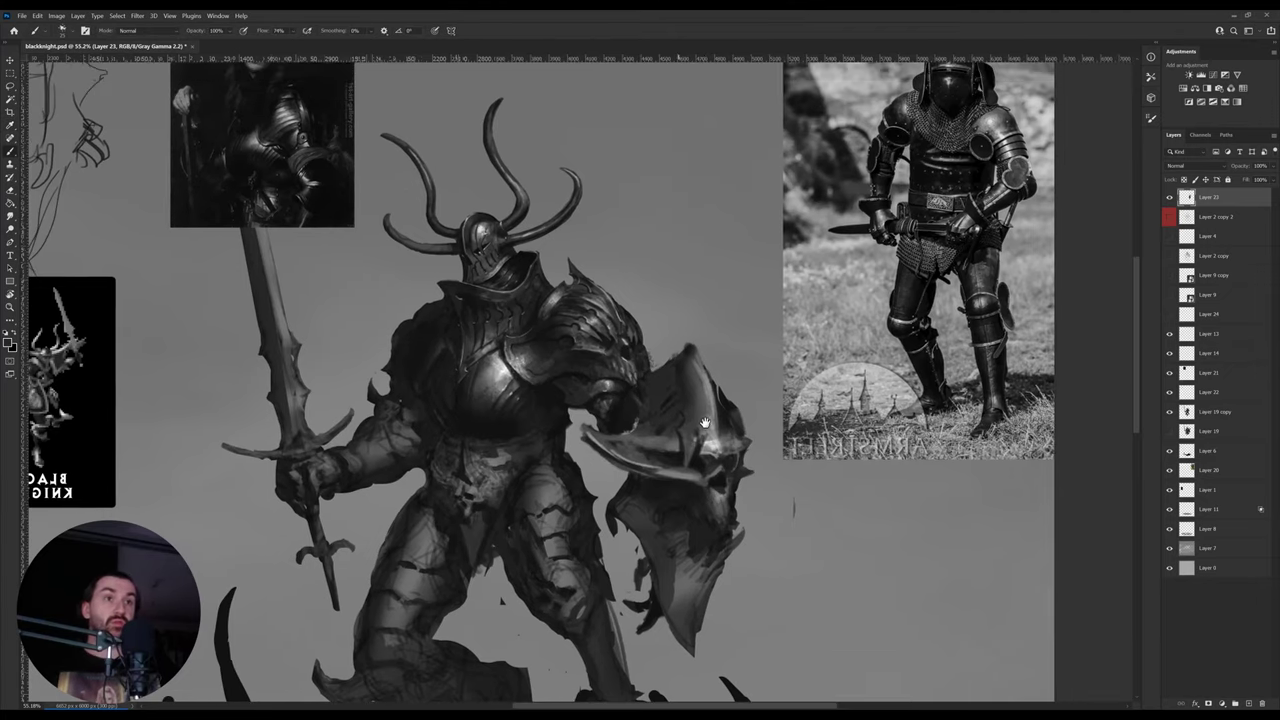
- Hide the standing armoured-knight reference photo and add a new empty layer above the shield layer
{"action": "key", "text": "v"}
{"action": "left_click", "coordinate": [882, 323], "text": "ctrl"}
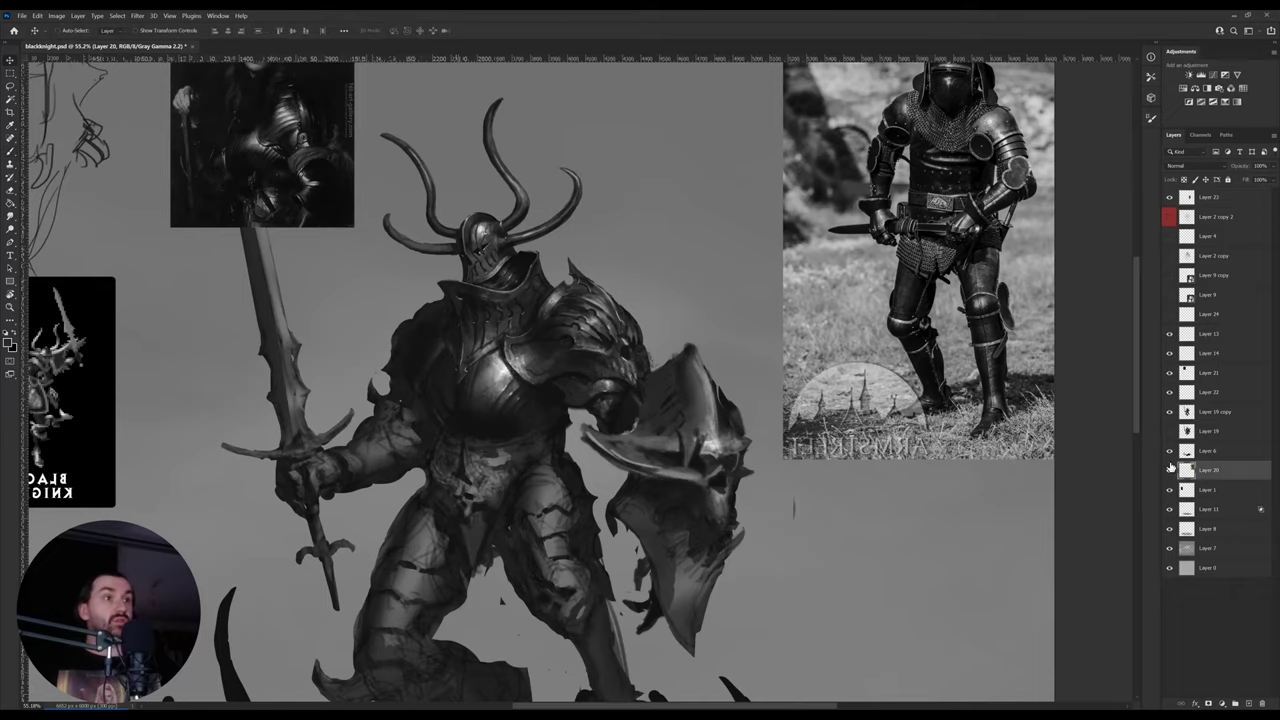
{"action": "left_click", "coordinate": [1170, 471]}
{"action": "left_click", "coordinate": [785, 467], "text": "ctrl"}
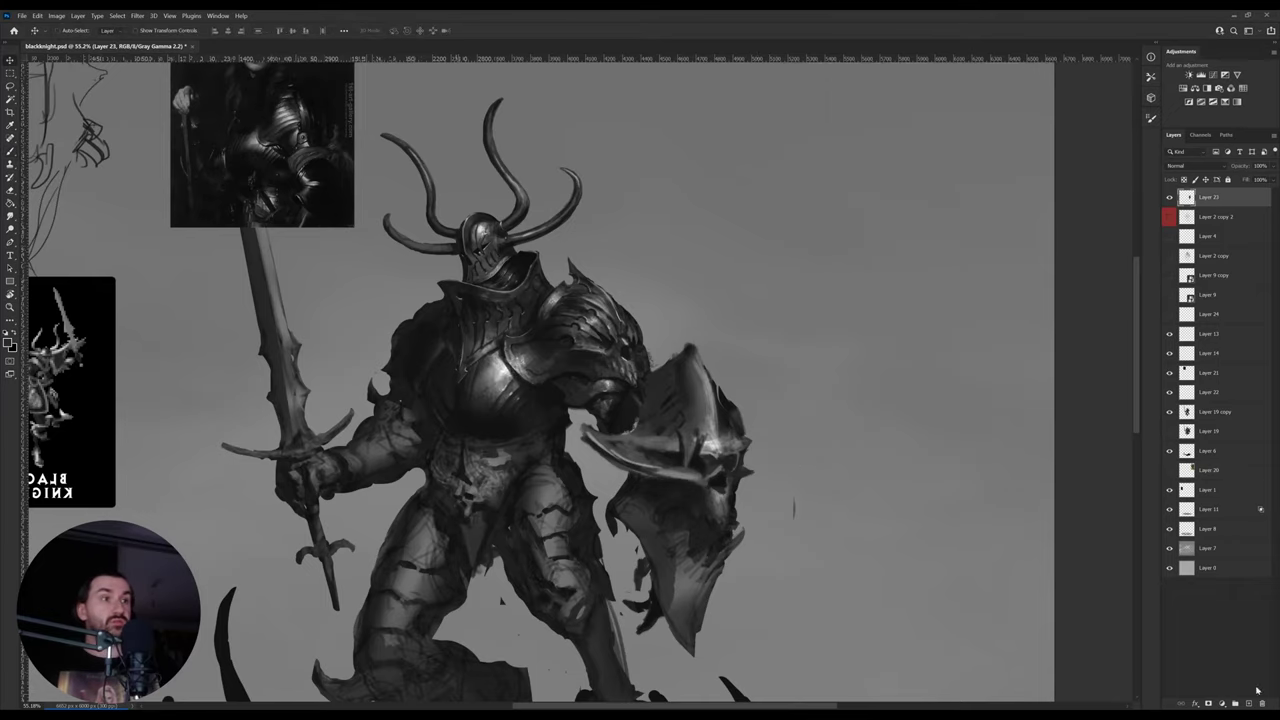
{"action": "left_click", "coordinate": [1247, 704]}
- Reset the foreground colour to black and sketch a short slanting base edge in the empty space beside the knight
{"action": "left_click_drag", "start_coordinate": [843, 386], "coordinate": [800, 420]}
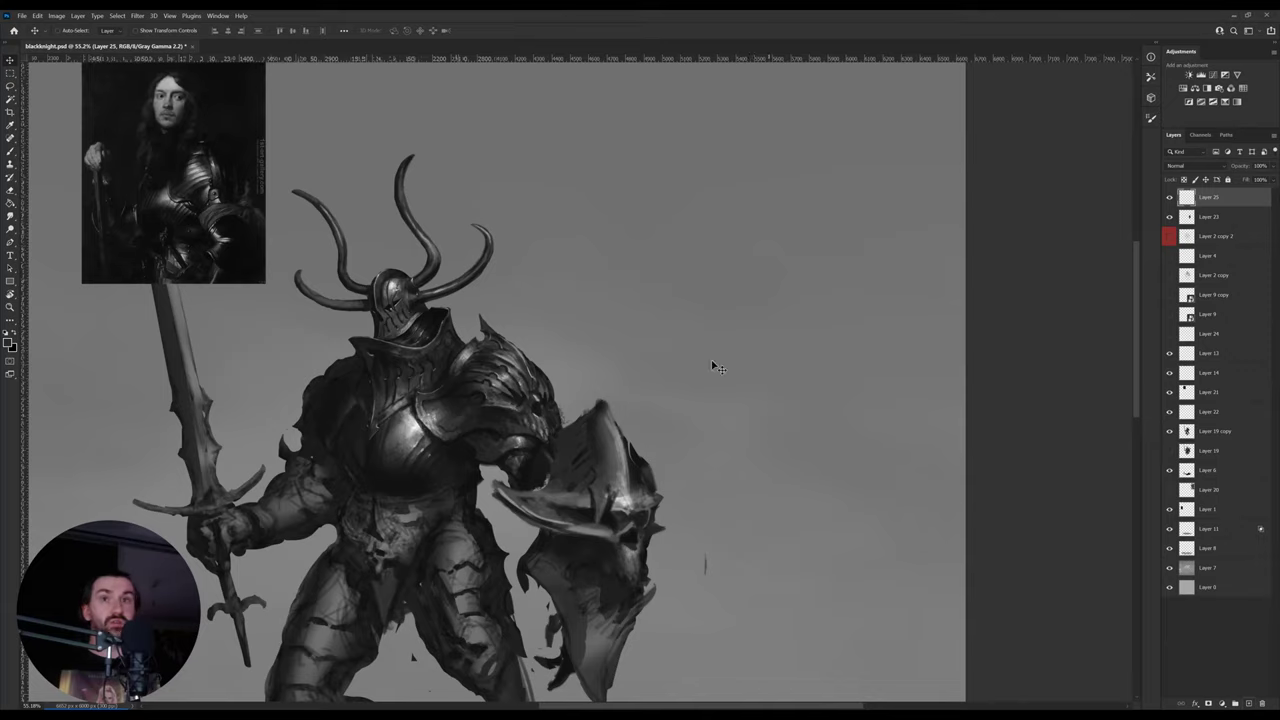
{"action": "key", "text": "d"}
{"action": "key", "text": "x"}
{"action": "key", "text": "x"}
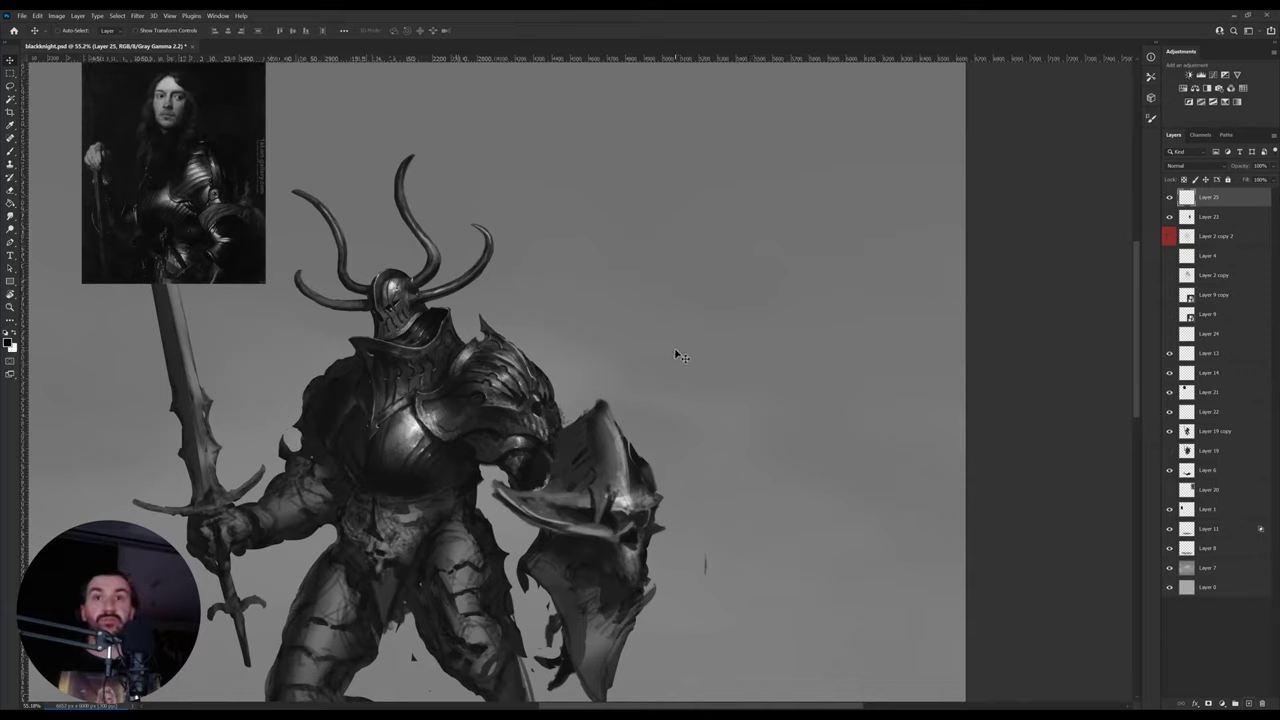
{"action": "key", "text": "b"}
{"action": "mouse_move", "coordinate": [712, 303]}
{"action": "left_mouse_down"}
{"action": "mouse_move", "coordinate": [652, 337]}
{"action": "mouse_move", "coordinate": [762, 377]}
{"action": "left_mouse_up"}
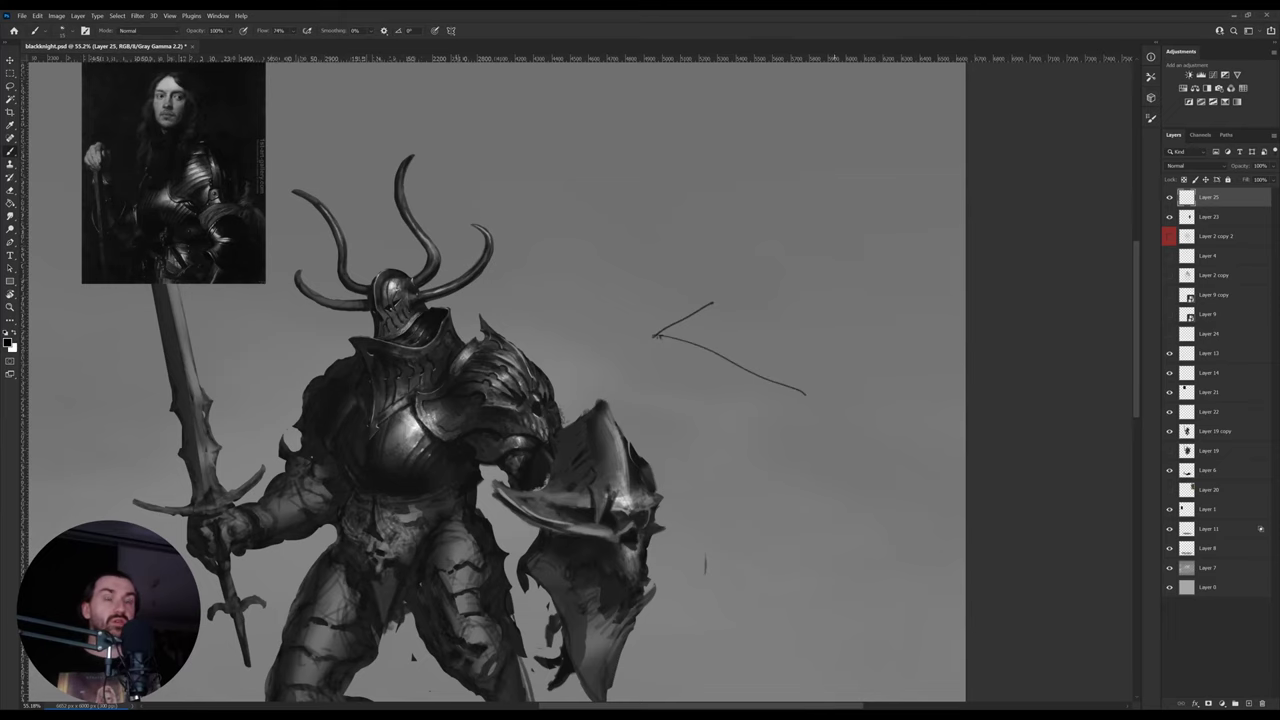
{"action": "key", "text": "ctrl+z"}
- Sketch the long receding edge and the far short edge of a perspective box base
{"action": "key", "text": "r"}
{"action": "left_click_drag", "start_coordinate": [882, 452], "coordinate": [797, 403]}
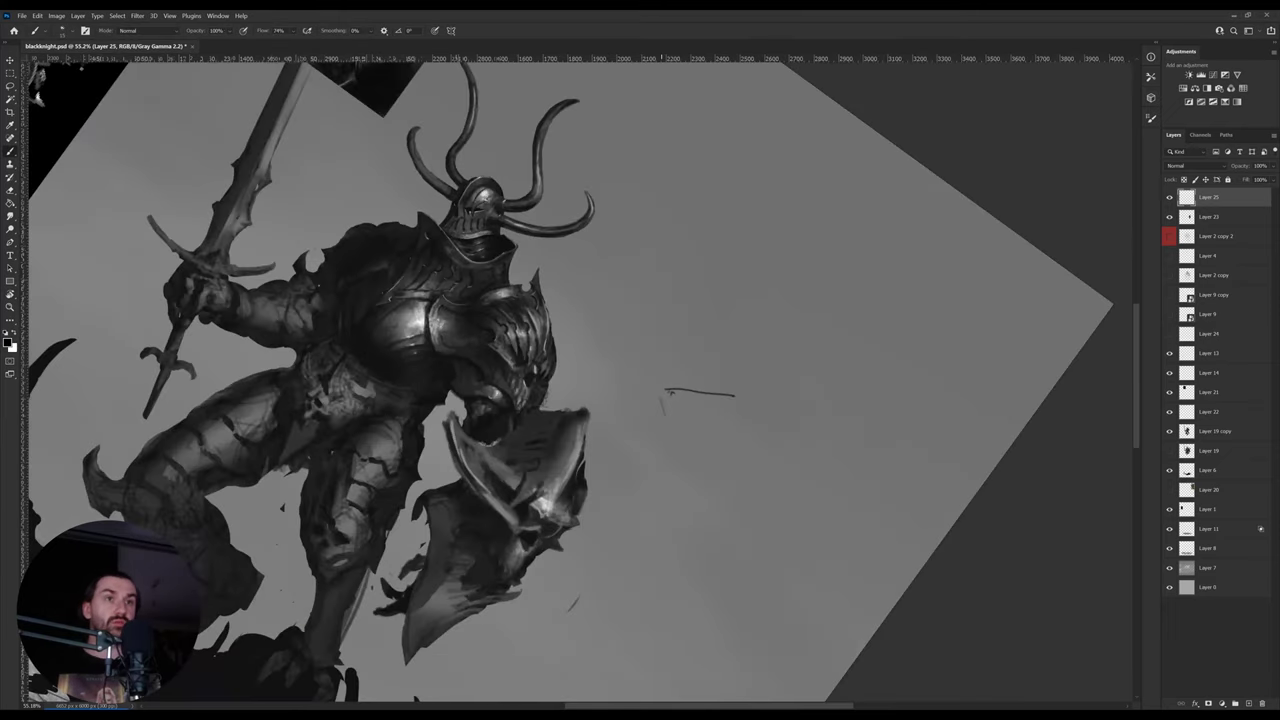
{"action": "left_click_drag", "start_coordinate": [664, 396], "coordinate": [708, 552]}
{"action": "key", "text": "r"}
{"action": "left_click_drag", "start_coordinate": [882, 424], "coordinate": [847, 286]}
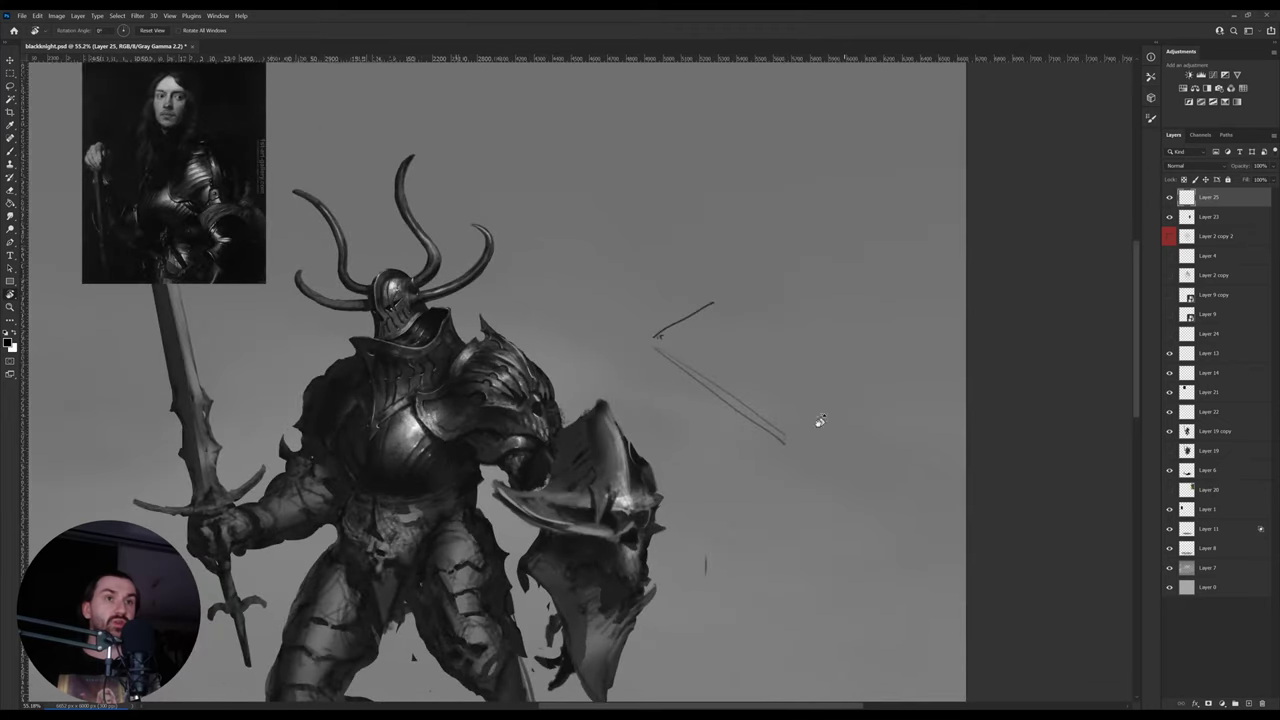
{"action": "key", "text": "b"}
{"action": "left_click_drag", "start_coordinate": [783, 439], "coordinate": [847, 389]}
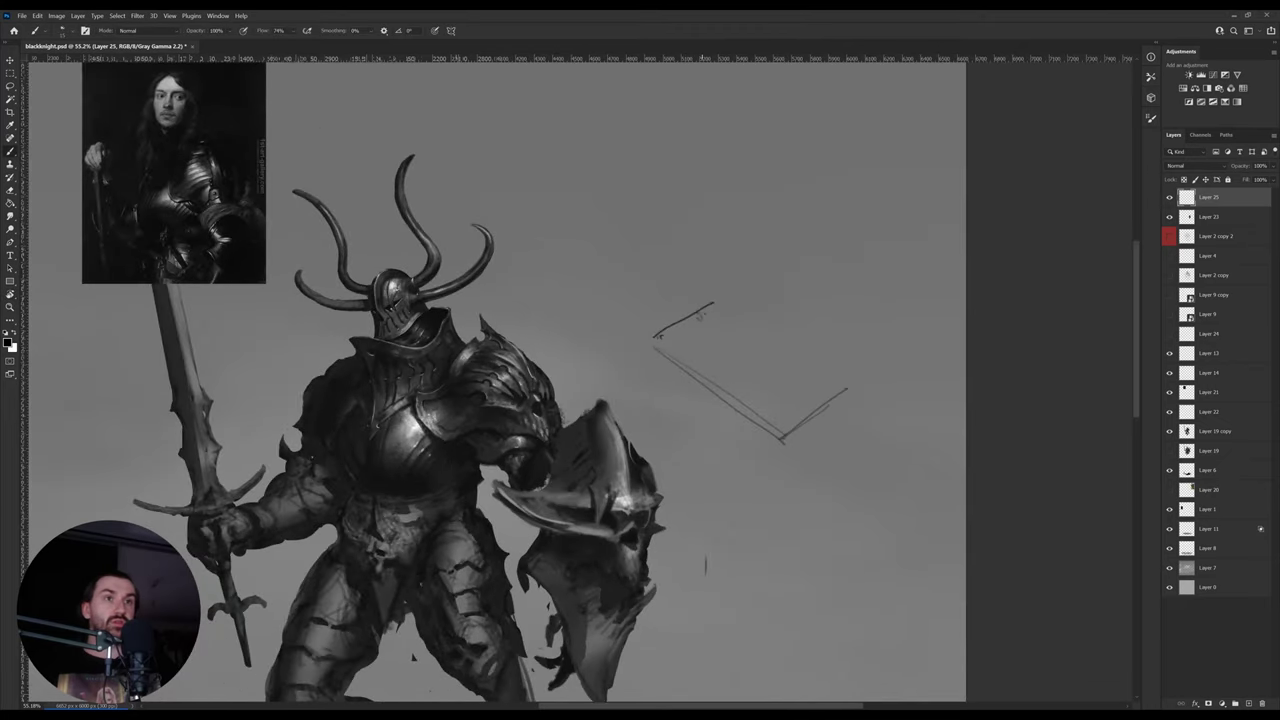
- Rework and close the box base, and sketch a tall narrow face rising from its short rear edge
{"action": "left_click_drag", "start_coordinate": [712, 312], "coordinate": [850, 378]}
{"action": "key", "text": "ctrl+z"}
{"action": "key", "text": "e"}
{"action": "left_click_drag", "start_coordinate": [710, 307], "coordinate": [648, 339]}
{"action": "key", "text": "b"}
{"action": "mouse_move", "coordinate": [658, 291]}
{"action": "left_mouse_down"}
{"action": "mouse_move", "coordinate": [664, 340]}
{"action": "mouse_move", "coordinate": [646, 127]}
{"action": "mouse_move", "coordinate": [721, 330]}
{"action": "mouse_move", "coordinate": [713, 184]}
{"action": "left_mouse_up"}
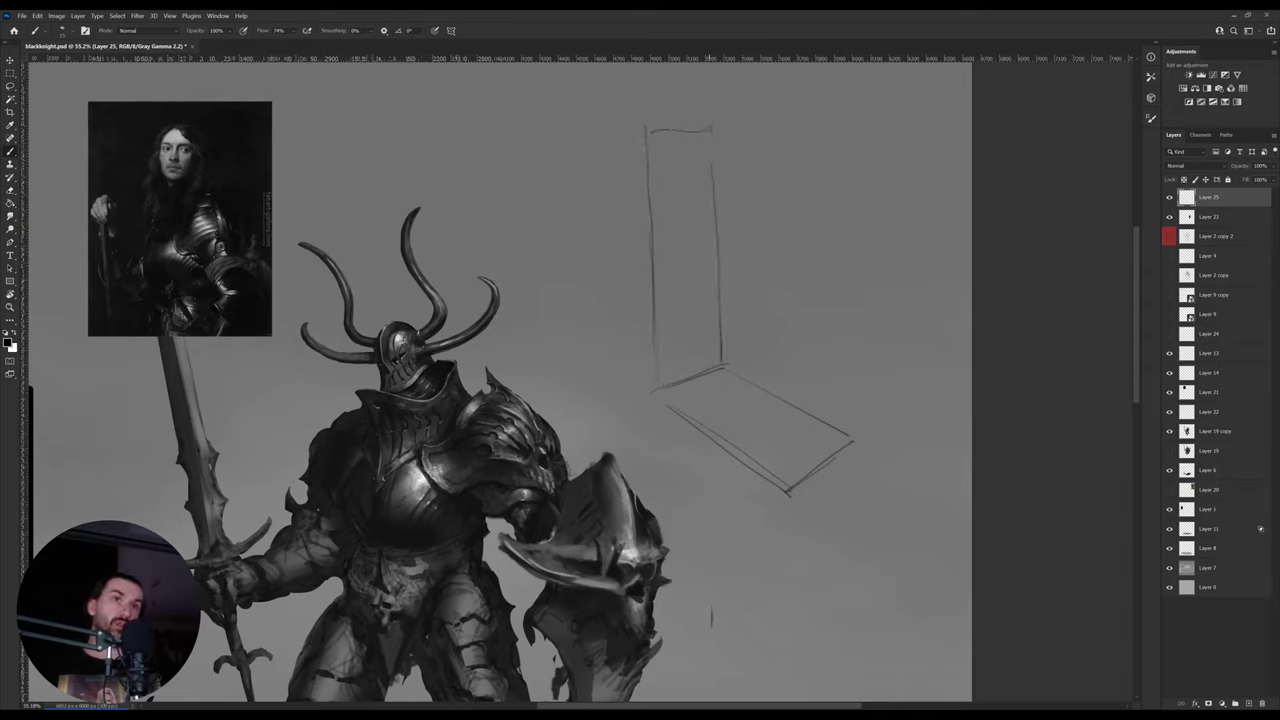
- Complete the tall perspective box by sketching its remaining vertical edges and its top edges
{"action": "left_click_drag", "start_coordinate": [850, 432], "coordinate": [840, 178]}
{"action": "key", "text": "r"}
{"action": "left_click_drag", "start_coordinate": [884, 134], "coordinate": [621, 166]}
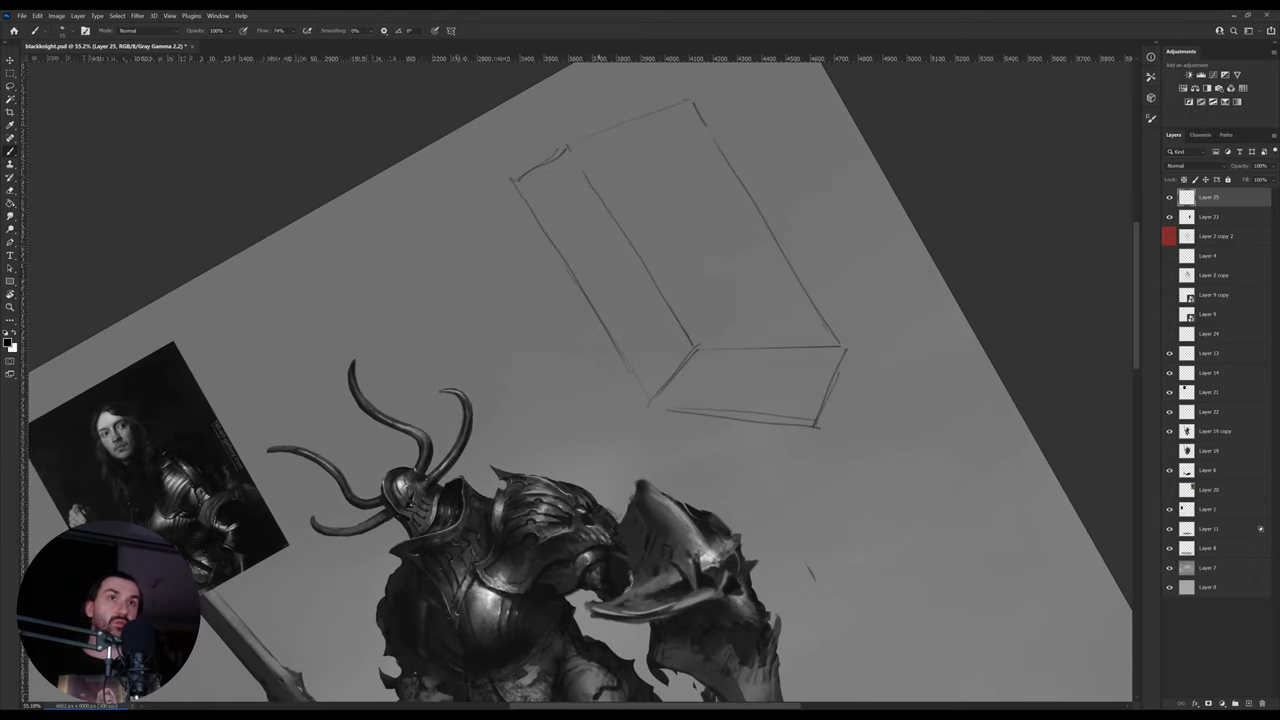
{"action": "left_click_drag", "start_coordinate": [516, 181], "coordinate": [662, 150]}
{"action": "left_click_drag", "start_coordinate": [550, 173], "coordinate": [664, 154]}
{"action": "key", "text": "r"}
{"action": "left_click_drag", "start_coordinate": [756, 174], "coordinate": [834, 289]}
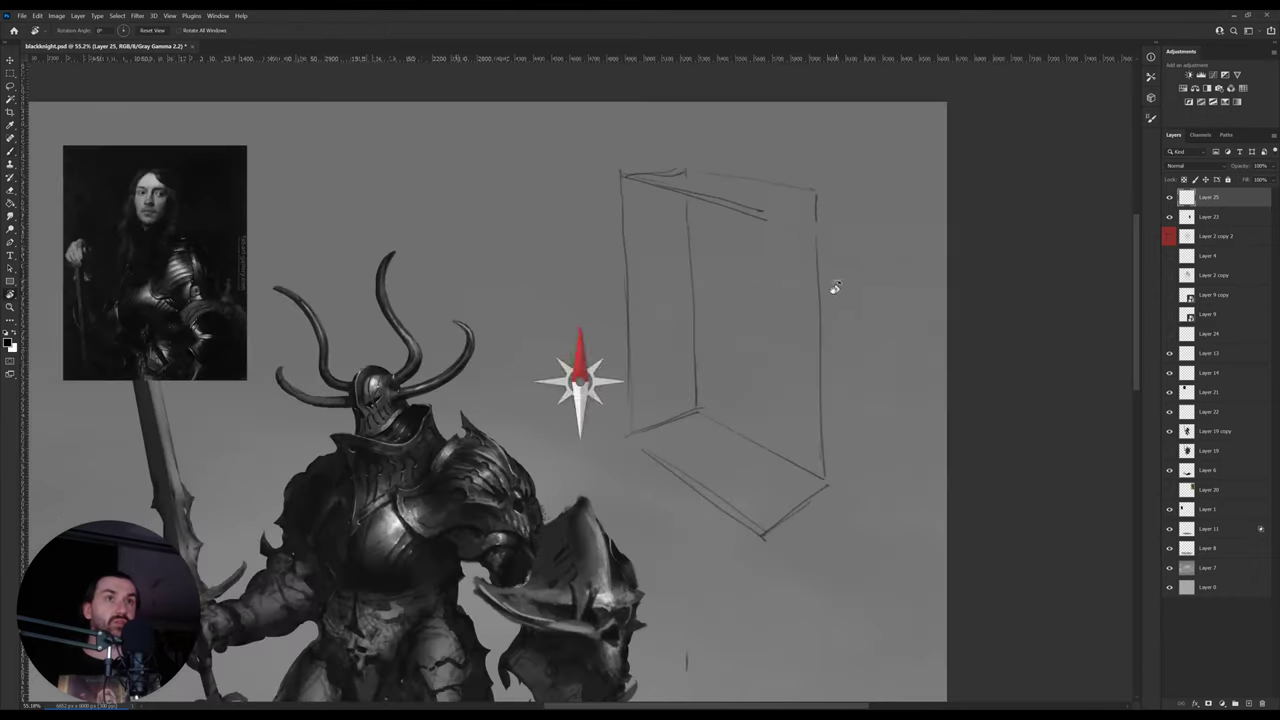
{"action": "left_click_drag", "start_coordinate": [763, 534], "coordinate": [757, 274]}
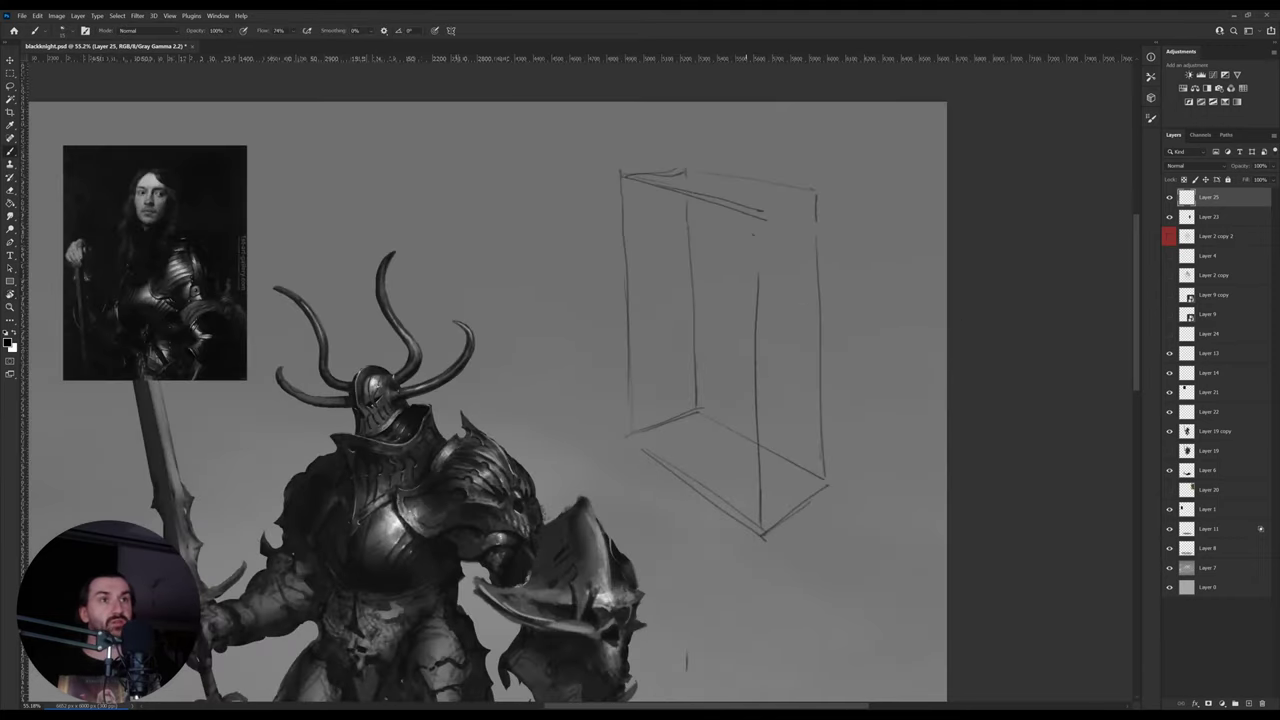
{"action": "left_click_drag", "start_coordinate": [747, 218], "coordinate": [758, 426]}
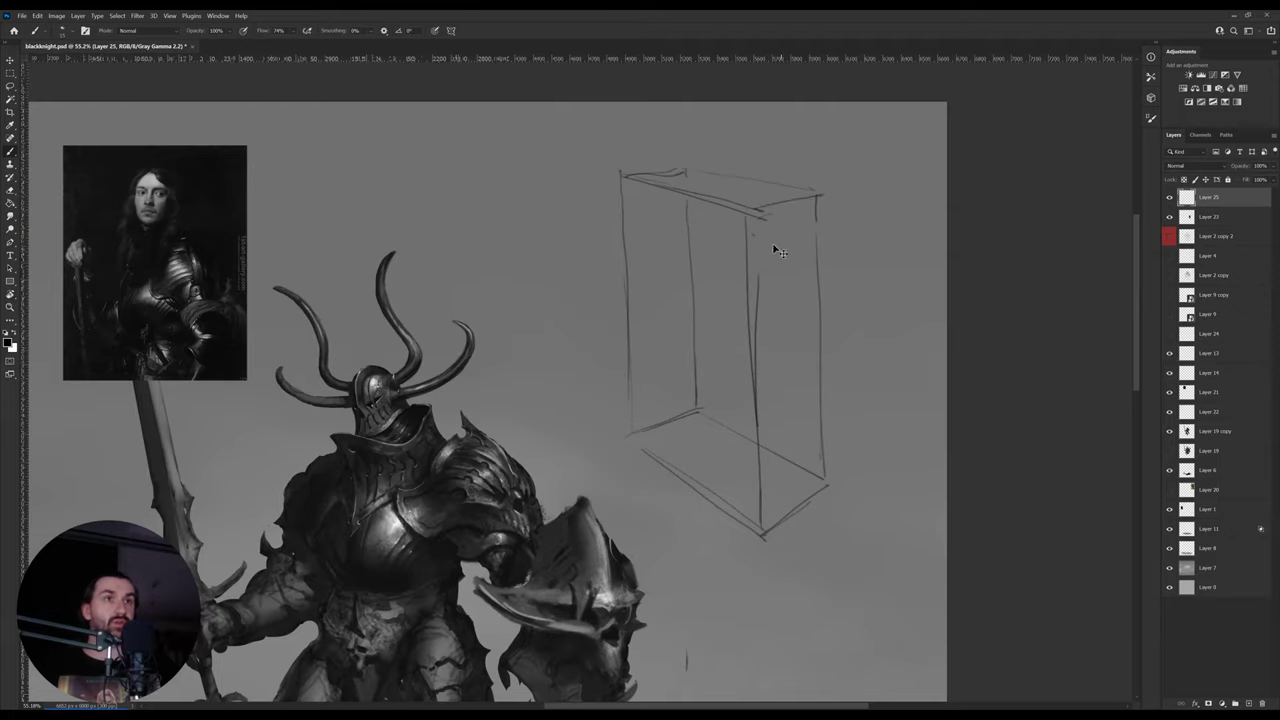
- Flip the box sketch horizontally and skew it slightly to straighten its vertical edges
{"action": "key", "text": "ctrl+t"}
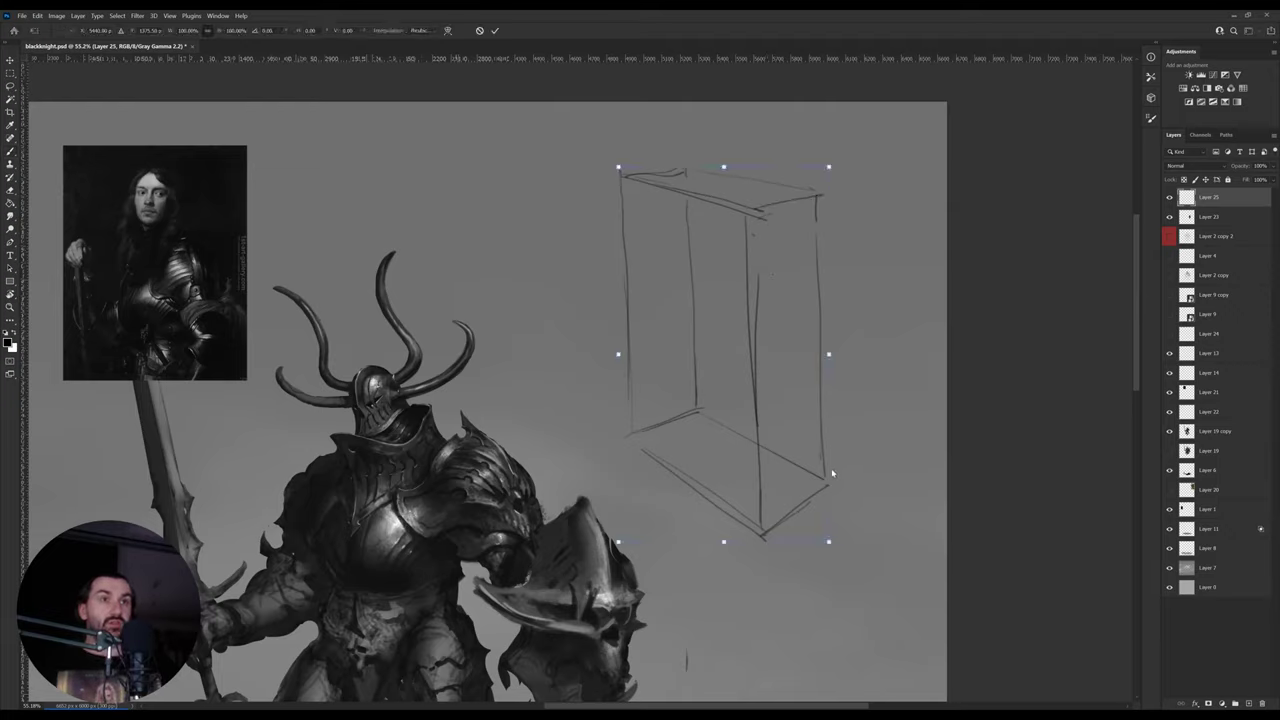
{"action": "left_click", "coordinate": [832, 473]}
{"action": "key", "text": "Return"}
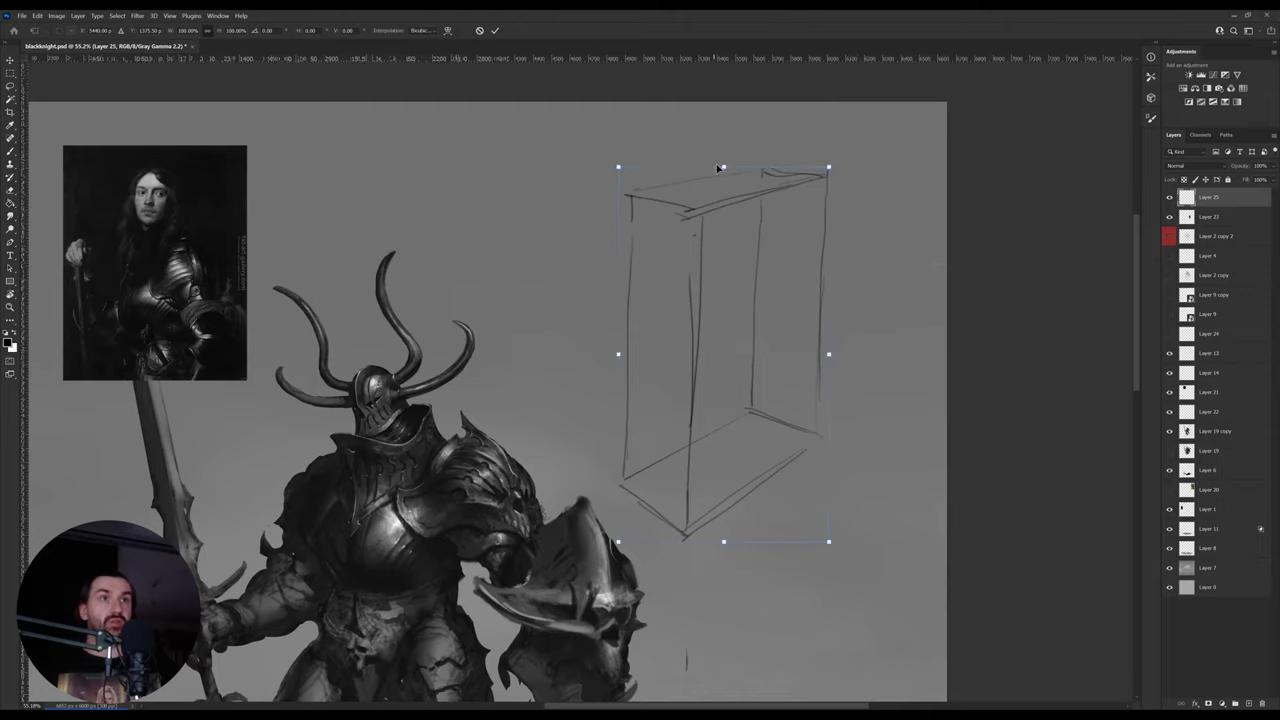
{"action": "left_click_drag", "start_coordinate": [720, 167], "coordinate": [705, 169]}
{"action": "key", "text": "Return"}
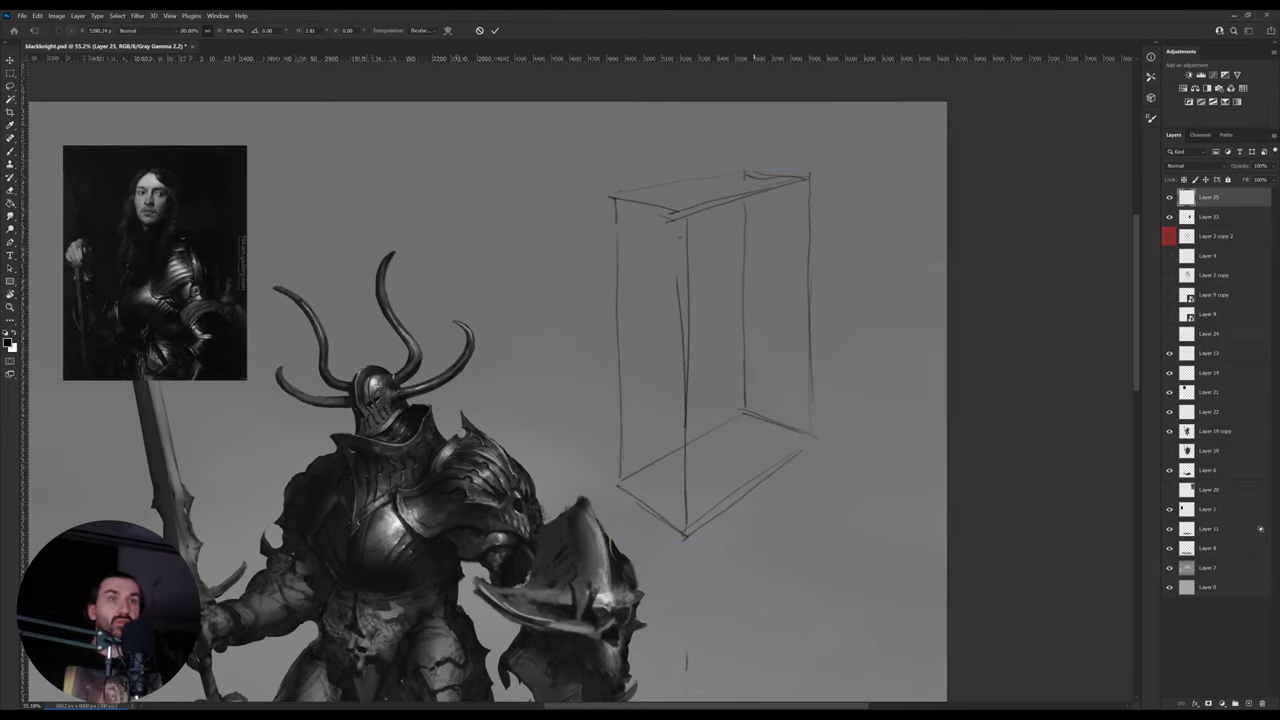
- Finish skewing the box sketch and draw a receding line across its upper part with a vertical guide on its long face
{"action": "left_click_drag", "start_coordinate": [778, 347], "coordinate": [796, 364]}
{"action": "left_click_drag", "start_coordinate": [804, 388], "coordinate": [798, 377]}
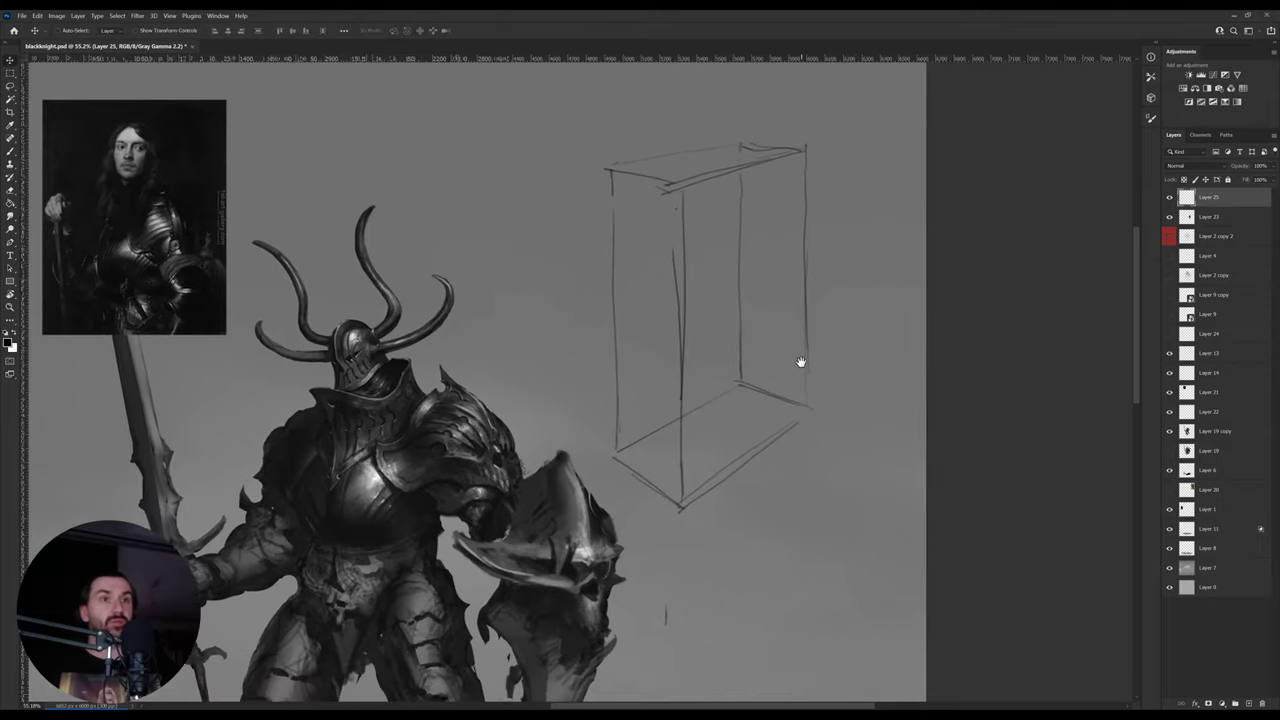
{"action": "key", "text": "b"}
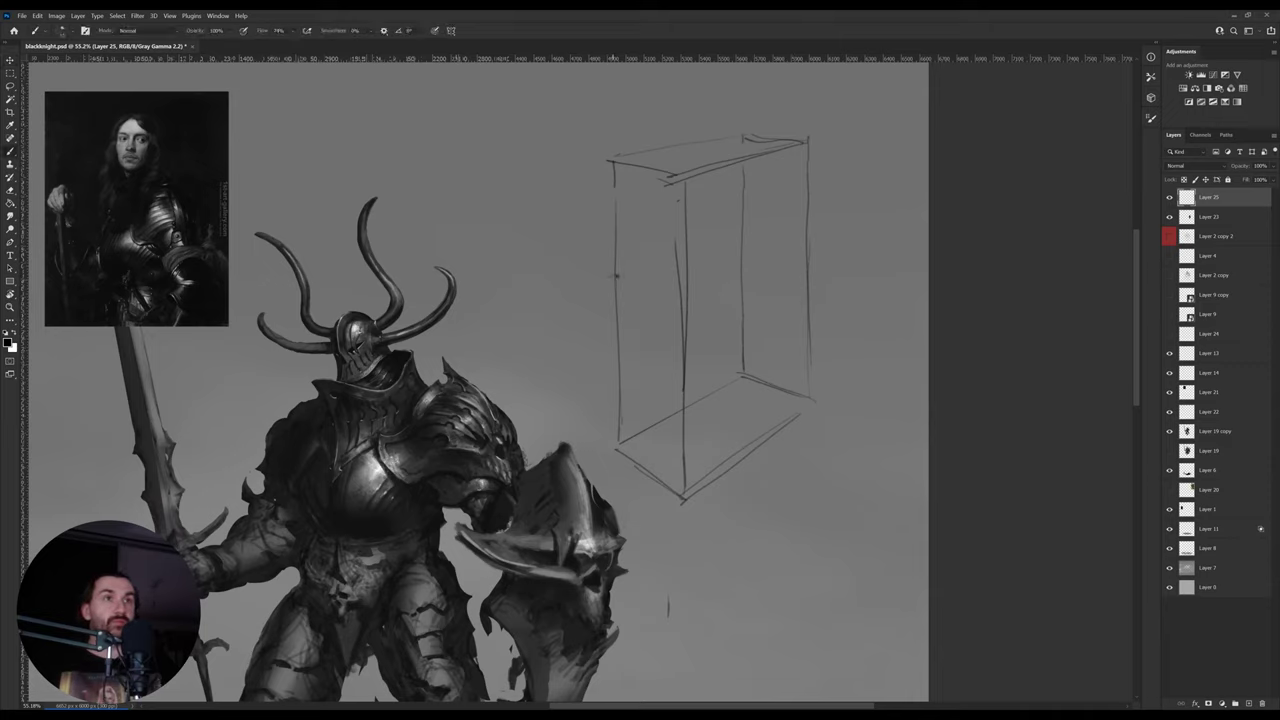
{"action": "left_click_drag", "start_coordinate": [613, 276], "coordinate": [748, 227]}
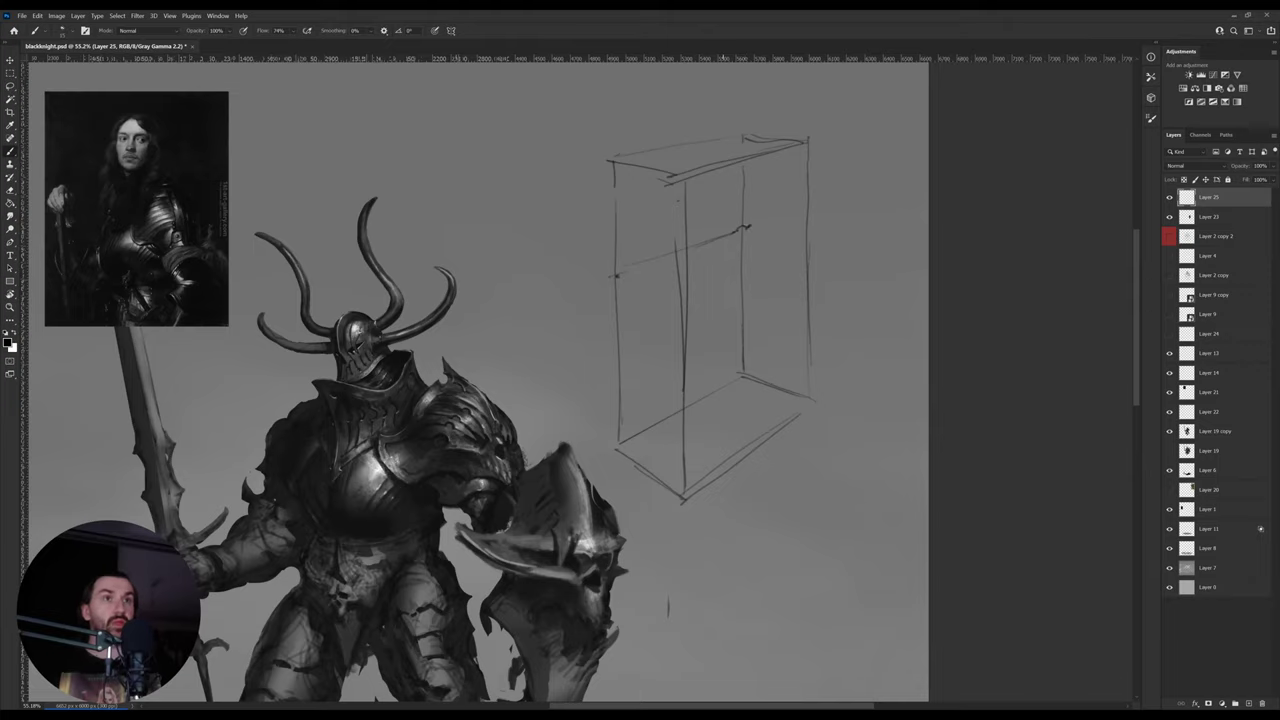
{"action": "left_click_drag", "start_coordinate": [682, 152], "coordinate": [681, 250]}
{"action": "left_click_drag", "start_coordinate": [758, 299], "coordinate": [757, 296]}
- Sketch the horn's curved lower edge from the box's far-left vertical edge to an eye mark, and arc the brow beyond it
{"action": "key", "text": "e"}
{"action": "key", "text": "b"}
{"action": "left_click_drag", "start_coordinate": [616, 277], "coordinate": [750, 291]}
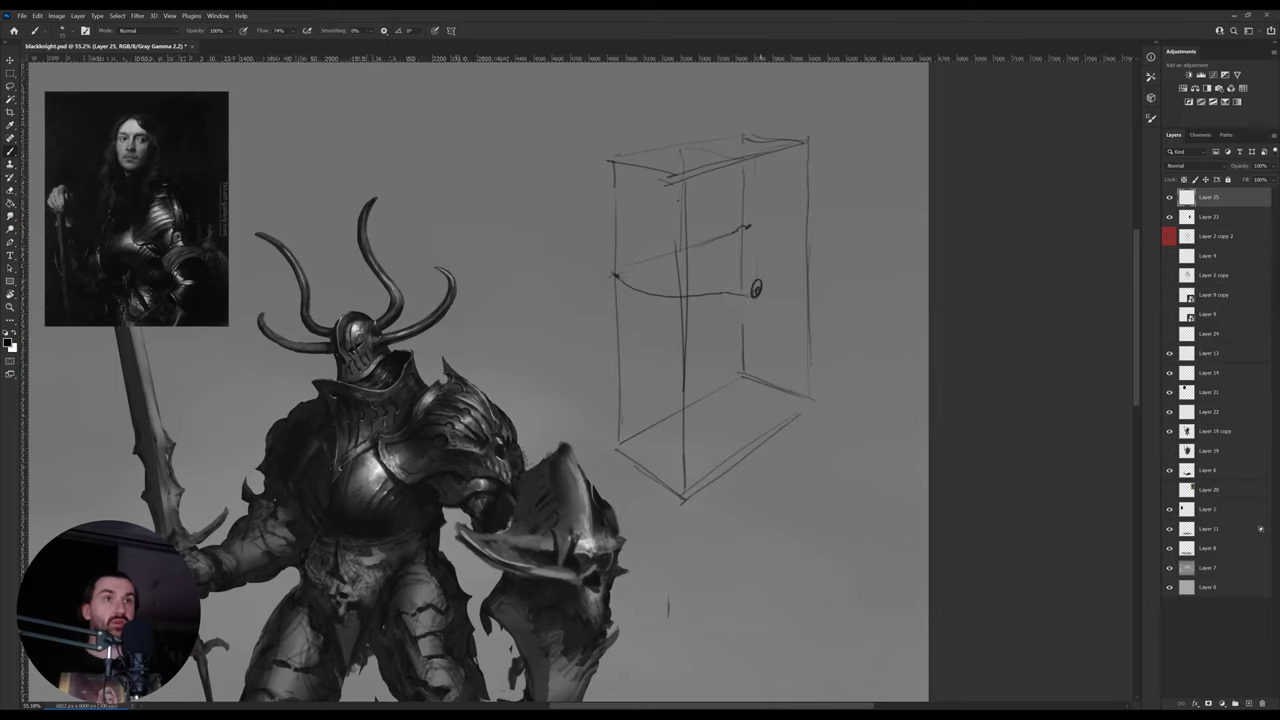
{"action": "mouse_move", "coordinate": [746, 228]}
{"action": "left_mouse_down"}
{"action": "mouse_move", "coordinate": [778, 247]}
{"action": "mouse_move", "coordinate": [786, 274]}
{"action": "left_mouse_up"}
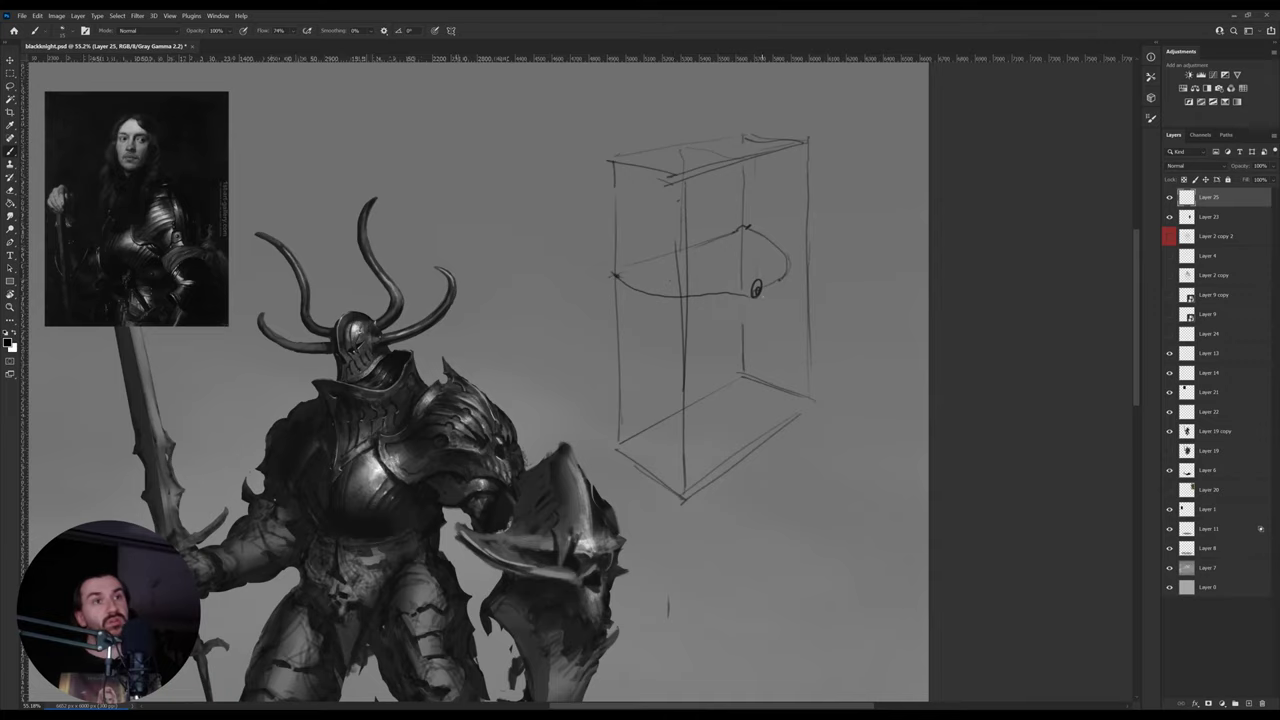
- Erase the round eye mark and outer brow arc, and rework the skull's eye socket, tighter brow and nose line
{"action": "key", "text": "e"}
{"action": "left_click_drag", "start_coordinate": [742, 290], "coordinate": [776, 290]}
{"action": "key", "text": "b"}
{"action": "mouse_move", "coordinate": [757, 246]}
{"action": "left_mouse_down"}
{"action": "mouse_move", "coordinate": [757, 284]}
{"action": "mouse_move", "coordinate": [730, 290]}
{"action": "left_mouse_up"}
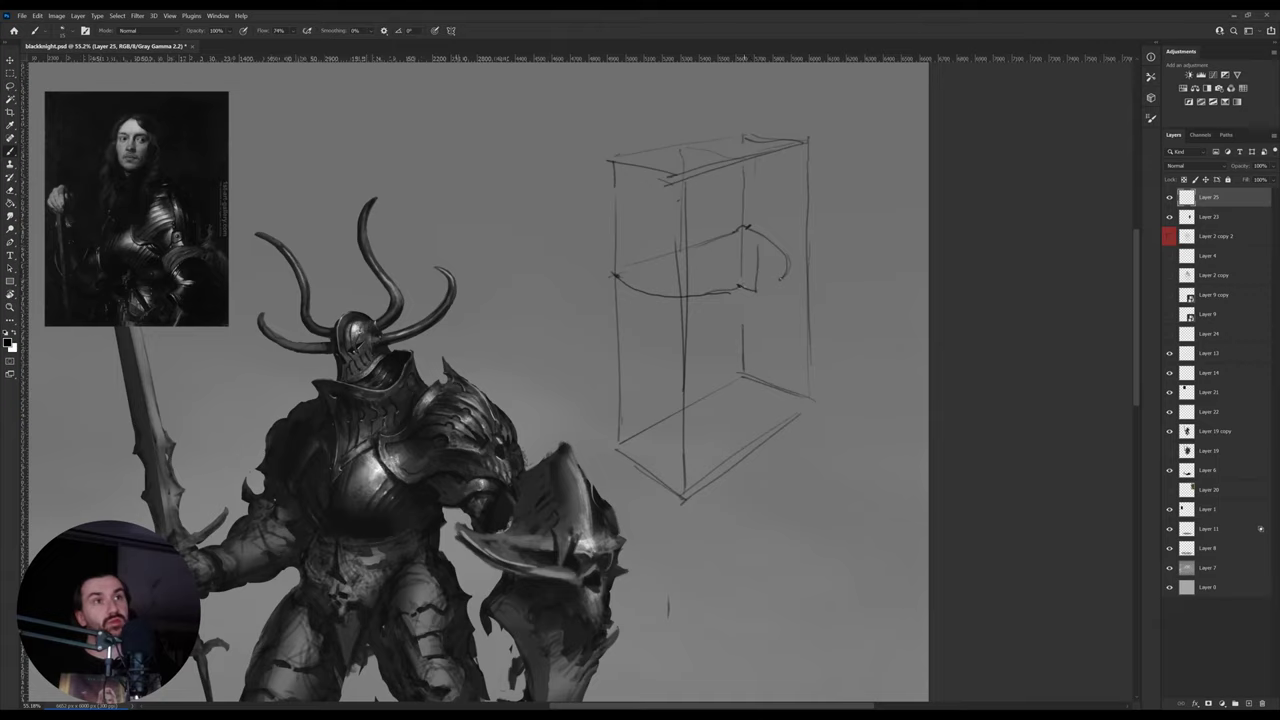
{"action": "key", "text": "e"}
{"action": "mouse_move", "coordinate": [778, 244]}
{"action": "left_mouse_down"}
{"action": "mouse_move", "coordinate": [786, 280]}
{"action": "mouse_move", "coordinate": [772, 252]}
{"action": "mouse_move", "coordinate": [756, 283]}
{"action": "mouse_move", "coordinate": [740, 284]}
{"action": "mouse_move", "coordinate": [751, 278]}
{"action": "mouse_move", "coordinate": [766, 346]}
{"action": "mouse_move", "coordinate": [779, 340]}
{"action": "left_mouse_up"}
{"action": "key", "text": "b"}
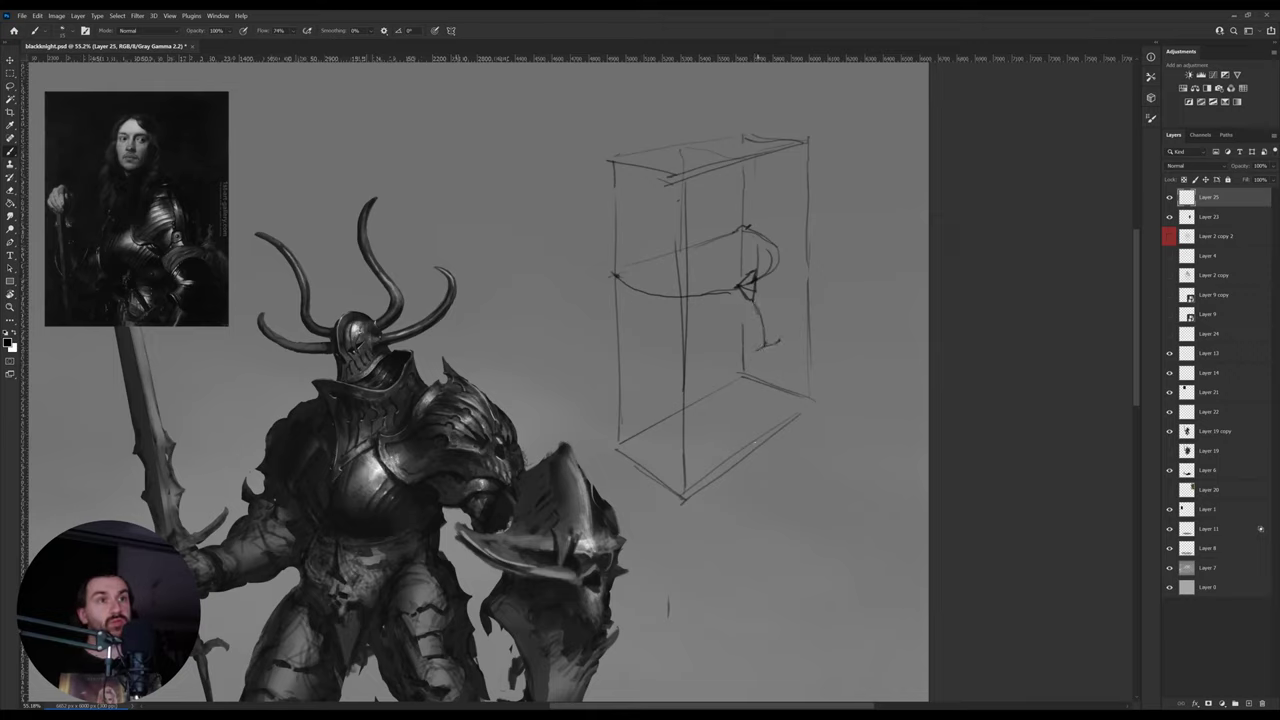
- Sketch a vertical centre guide from the skull down to the box base and mark the upper jaw's lower edge
{"action": "left_click_drag", "start_coordinate": [756, 410], "coordinate": [757, 446]}
{"action": "left_click_drag", "start_coordinate": [756, 350], "coordinate": [758, 384]}
{"action": "left_click_drag", "start_coordinate": [755, 314], "coordinate": [760, 390]}
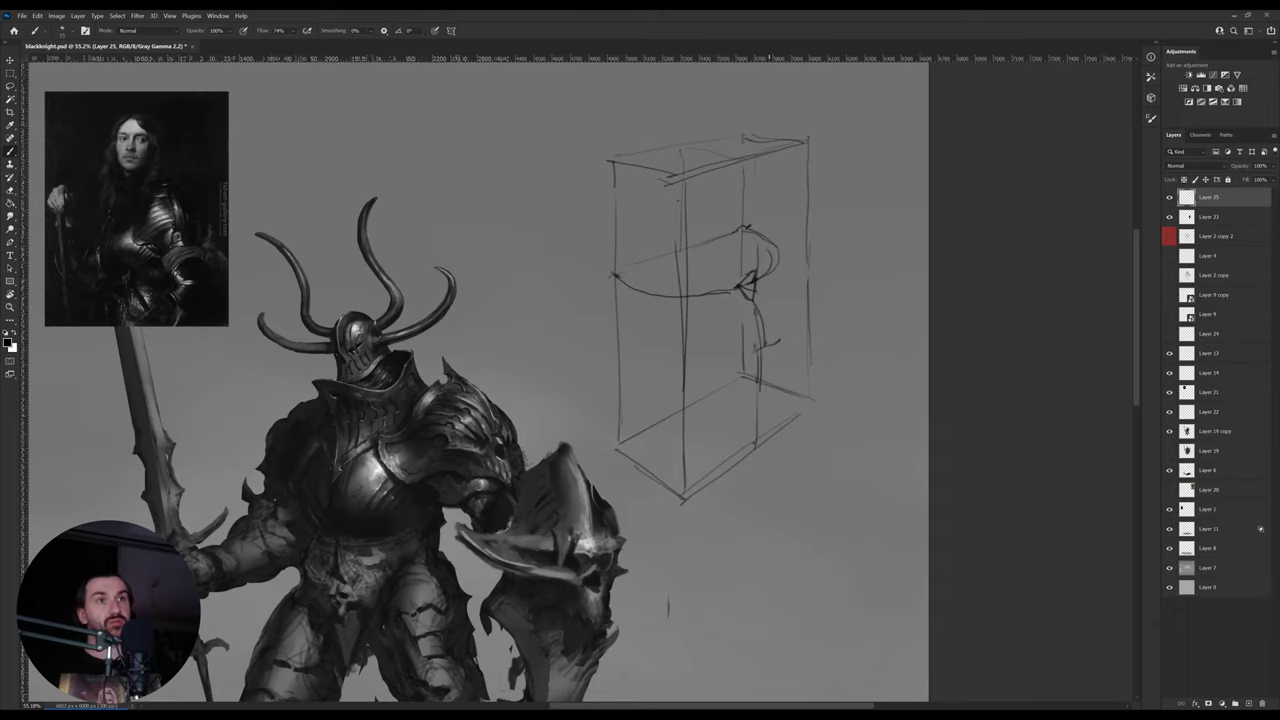
{"action": "mouse_move", "coordinate": [722, 340]}
{"action": "left_mouse_down"}
{"action": "mouse_move", "coordinate": [772, 340]}
{"action": "mouse_move", "coordinate": [762, 348]}
{"action": "left_mouse_up"}
{"action": "key", "text": "ctrl+z"}
{"action": "left_click_drag", "start_coordinate": [637, 291], "coordinate": [726, 317]}
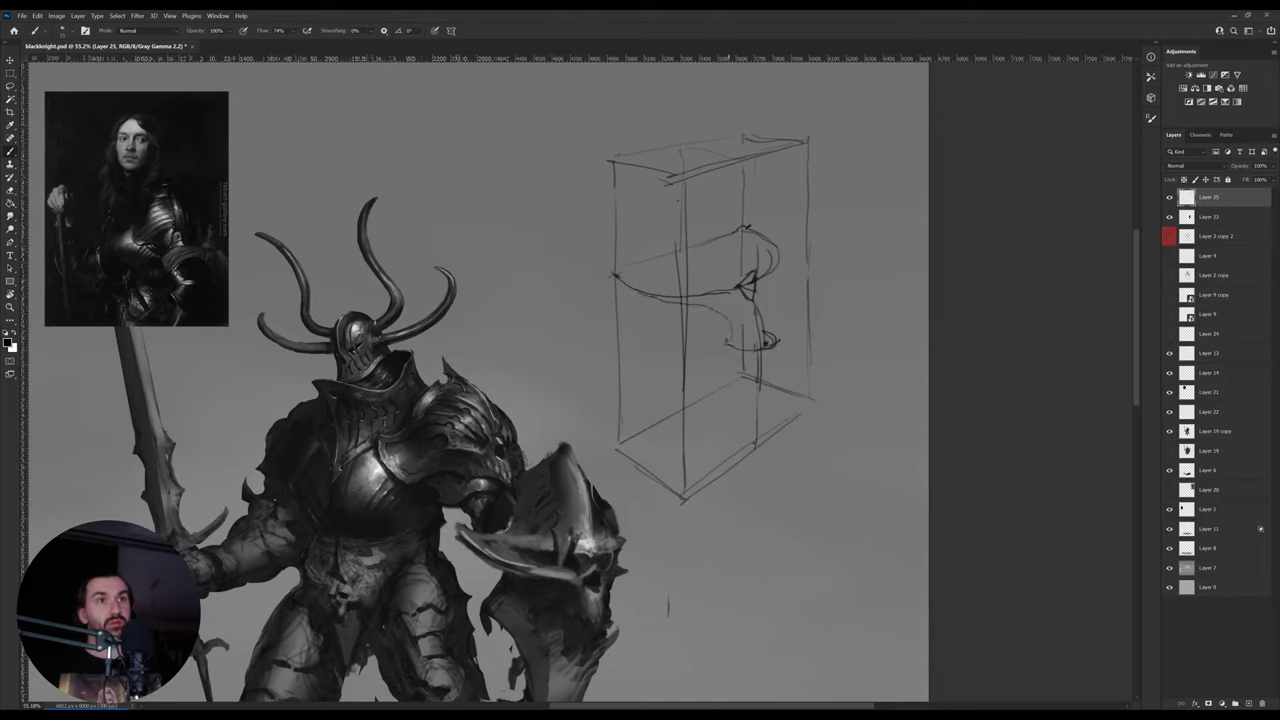
{"action": "key", "text": "ctrl+z"}
{"action": "left_click_drag", "start_coordinate": [651, 297], "coordinate": [731, 325]}
{"action": "key", "text": "ctrl+z"}
{"action": "mouse_move", "coordinate": [724, 338]}
{"action": "left_mouse_down"}
{"action": "mouse_move", "coordinate": [692, 298]}
{"action": "mouse_move", "coordinate": [726, 324]}
{"action": "mouse_move", "coordinate": [729, 346]}
{"action": "left_mouse_up"}
{"action": "key", "text": "ctrl+z"}
{"action": "key", "text": "ctrl+z"}
- Erase the horn's tip and redraw it projecting past the box, then add a brow spike and darken the eye socket
{"action": "key", "text": "e"}
{"action": "left_click", "coordinate": [622, 285]}
{"action": "key", "text": "b"}
{"action": "left_click_drag", "start_coordinate": [597, 277], "coordinate": [651, 292]}
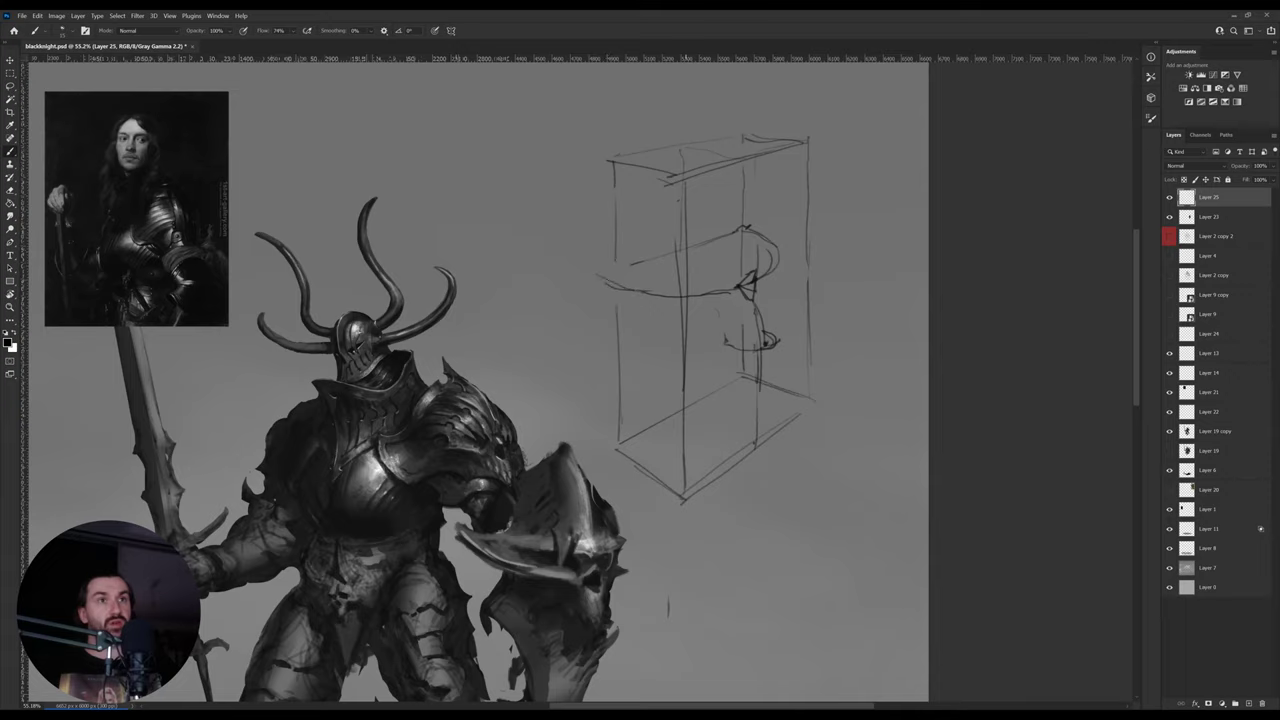
{"action": "left_click_drag", "start_coordinate": [762, 220], "coordinate": [774, 248]}
{"action": "left_click_drag", "start_coordinate": [743, 262], "coordinate": [753, 296]}
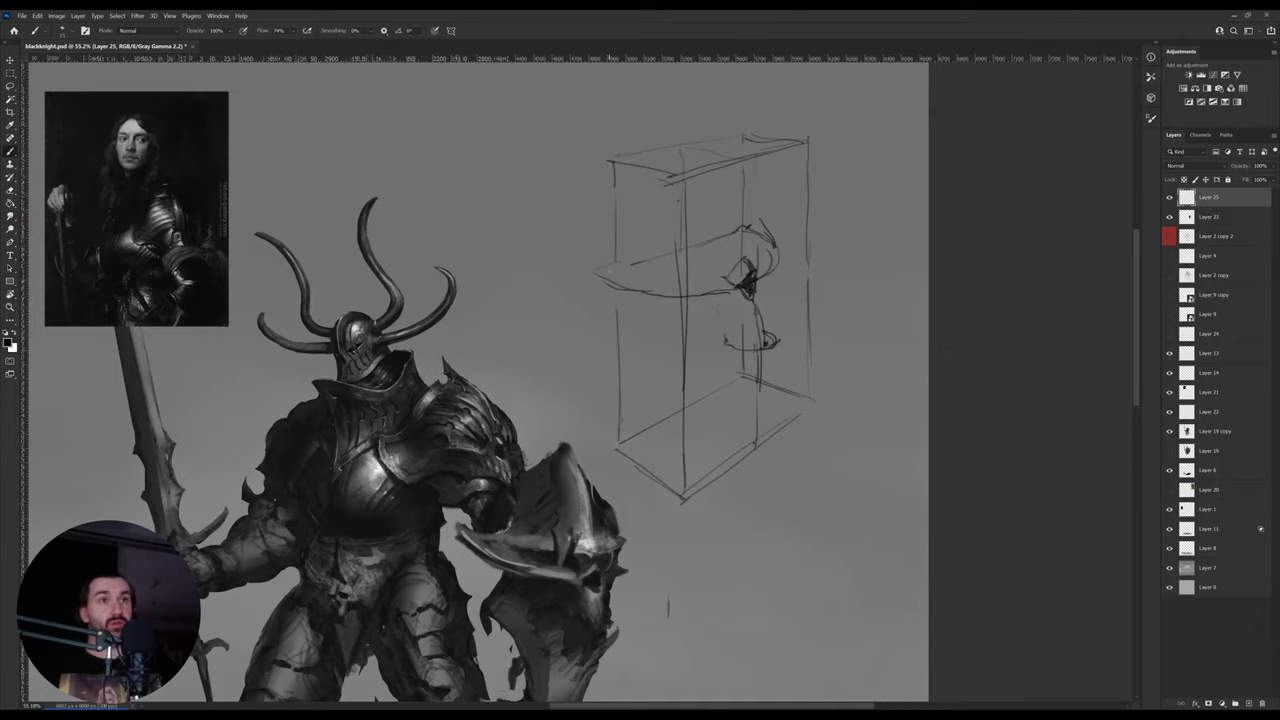
- Rework the horn's upper edge, curl its tip upward and add a small dark shape above the eye socket
{"action": "left_click_drag", "start_coordinate": [592, 272], "coordinate": [746, 228]}
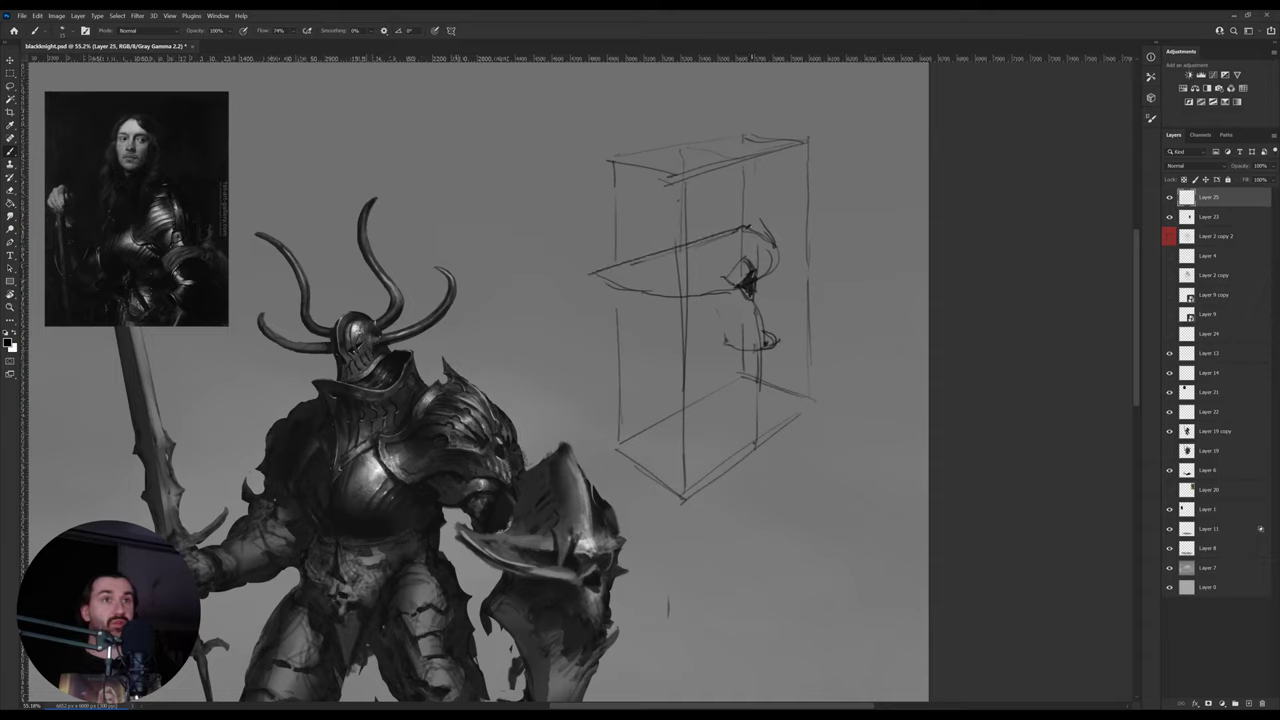
{"action": "key", "text": "ctrl+z"}
{"action": "mouse_move", "coordinate": [602, 270]}
{"action": "left_mouse_down"}
{"action": "mouse_move", "coordinate": [746, 232]}
{"action": "mouse_move", "coordinate": [740, 256]}
{"action": "mouse_move", "coordinate": [747, 242]}
{"action": "left_mouse_up"}
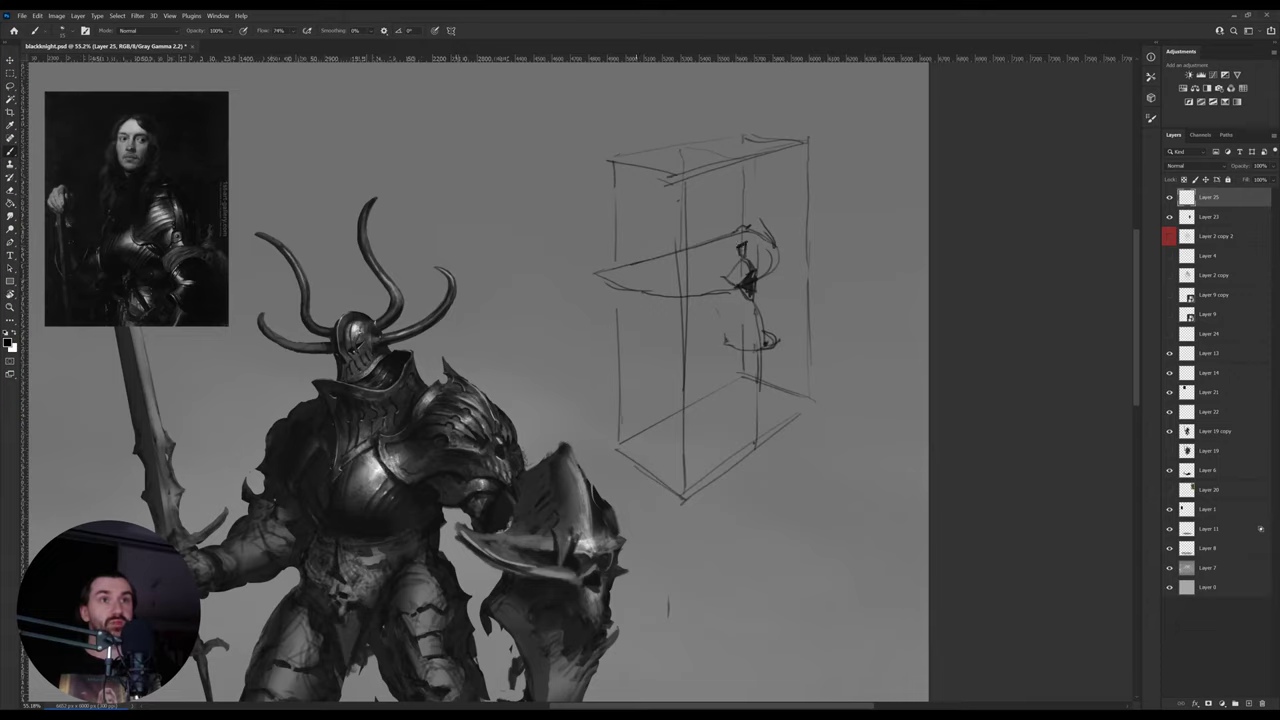
{"action": "left_click_drag", "start_coordinate": [628, 277], "coordinate": [747, 241]}
{"action": "key", "text": "ctrl+z"}
{"action": "mouse_move", "coordinate": [587, 258]}
{"action": "left_mouse_down"}
{"action": "mouse_move", "coordinate": [596, 273]}
{"action": "mouse_move", "coordinate": [738, 250]}
{"action": "left_mouse_up"}
{"action": "key", "text": "ctrl+z"}
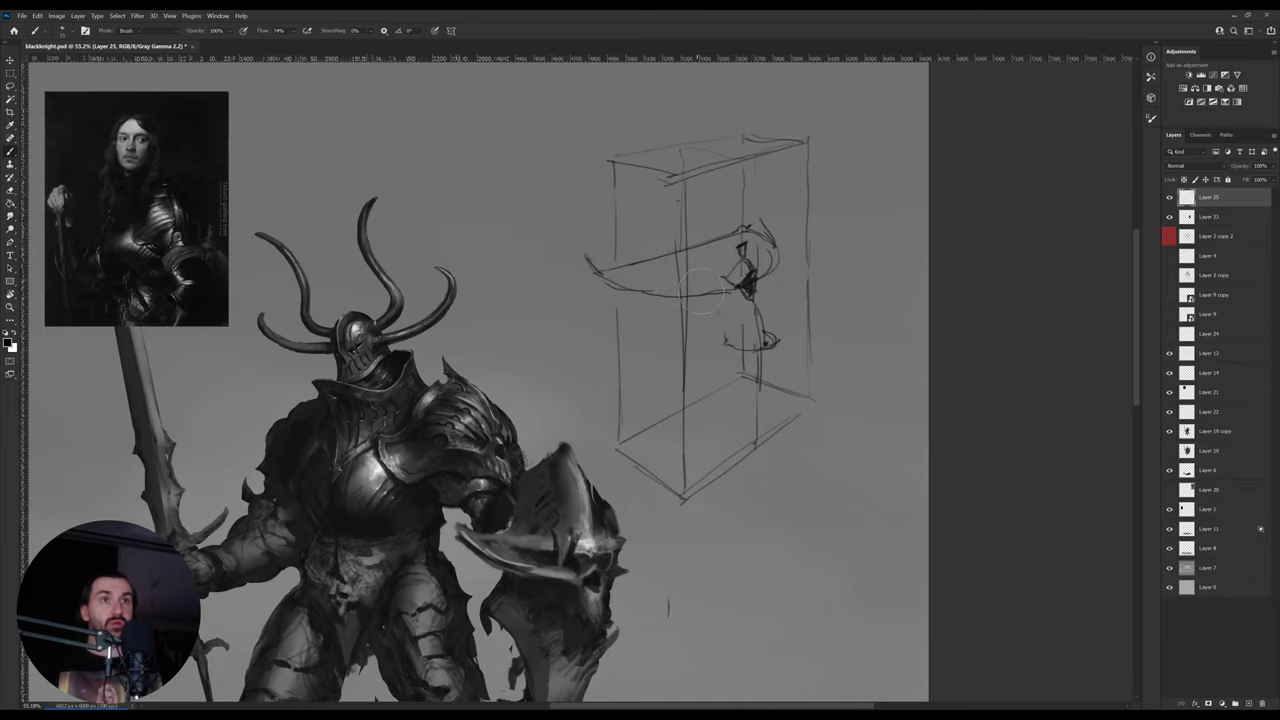
- Redraw the horn higher, with a straight receding upper edge and a curved lower edge sweeping into the eye socket
{"action": "key", "text": "r"}
{"action": "mouse_move", "coordinate": [831, 257]}
{"action": "left_mouse_down"}
{"action": "mouse_move", "coordinate": [655, 284]}
{"action": "mouse_move", "coordinate": [574, 264]}
{"action": "mouse_move", "coordinate": [718, 177]}
{"action": "left_mouse_up"}
{"action": "key", "text": "b"}
{"action": "key", "text": "b"}
{"action": "left_click_drag", "start_coordinate": [564, 235], "coordinate": [718, 181]}
{"action": "mouse_move", "coordinate": [562, 237]}
{"action": "left_mouse_down"}
{"action": "mouse_move", "coordinate": [612, 256]}
{"action": "mouse_move", "coordinate": [688, 256]}
{"action": "left_mouse_up"}
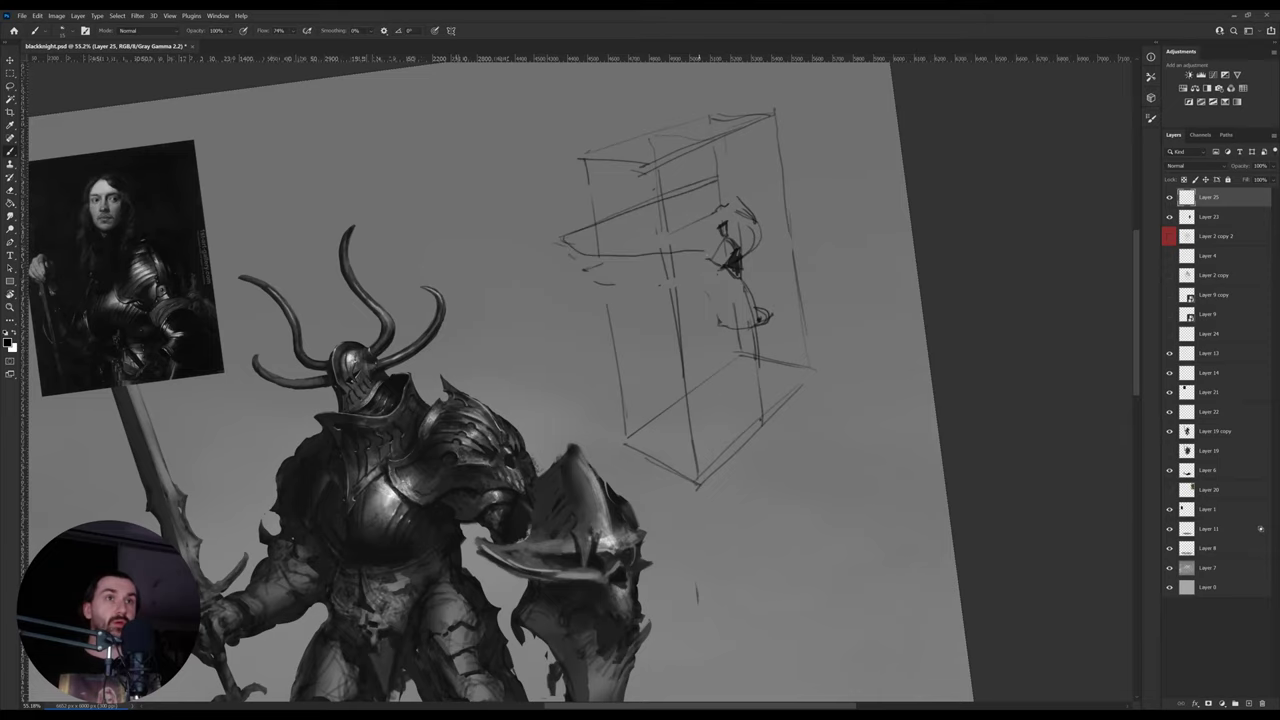
{"action": "key", "text": "ctrl+z"}
{"action": "left_click_drag", "start_coordinate": [560, 236], "coordinate": [700, 264]}
{"action": "key", "text": "r"}
{"action": "left_click_drag", "start_coordinate": [782, 250], "coordinate": [797, 277]}
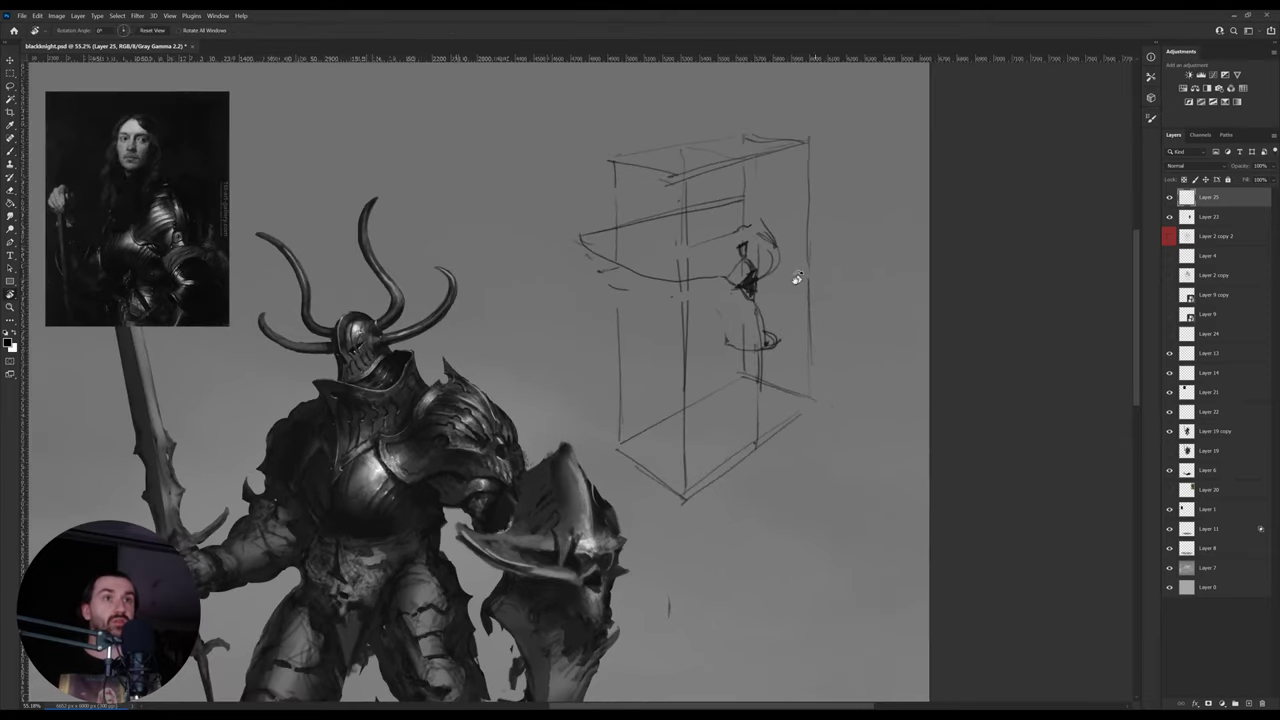
- Sketch the skull's forehead and brow profile down from the horn's root, and clean up the box's upper front edge
{"action": "key", "text": "e"}
{"action": "key", "text": "b"}
{"action": "left_click_drag", "start_coordinate": [754, 232], "coordinate": [765, 264]}
{"action": "left_click_drag", "start_coordinate": [745, 198], "coordinate": [757, 238]}
{"action": "key", "text": "e"}
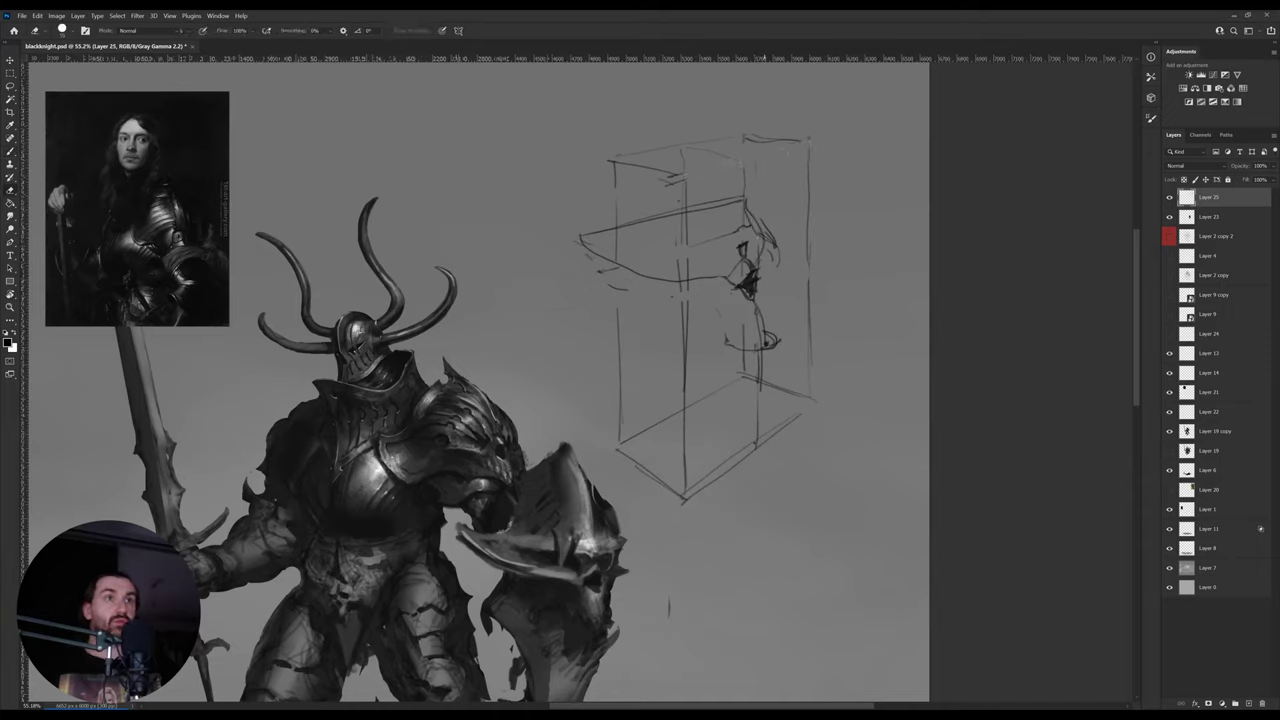
{"action": "key", "text": "b"}
{"action": "mouse_move", "coordinate": [755, 221]}
{"action": "left_mouse_down"}
{"action": "mouse_move", "coordinate": [766, 232]}
{"action": "mouse_move", "coordinate": [757, 267]}
{"action": "left_mouse_up"}
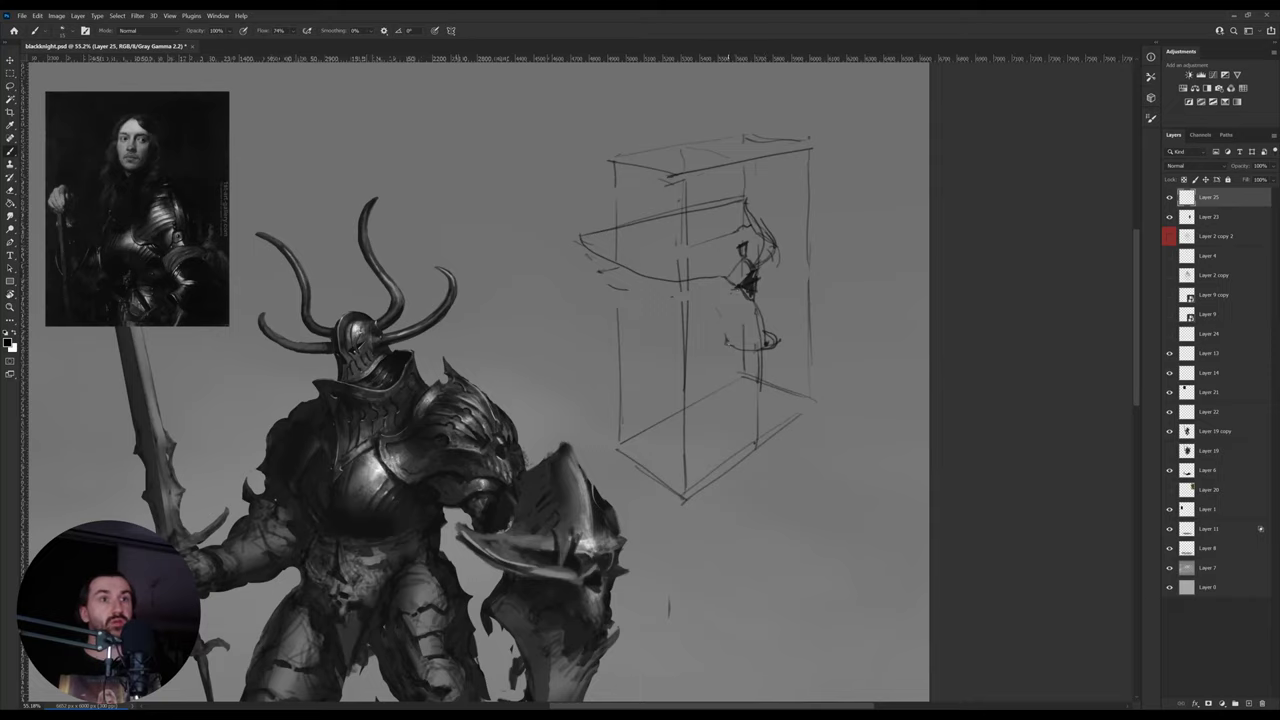
- Sketch the skull's cheek curve and jaw profile, and extend the brow into a pointed spike
{"action": "left_click_drag", "start_coordinate": [712, 313], "coordinate": [774, 340]}
{"action": "left_click_drag", "start_coordinate": [762, 285], "coordinate": [776, 330]}
{"action": "mouse_move", "coordinate": [765, 284]}
{"action": "left_mouse_down"}
{"action": "mouse_move", "coordinate": [775, 295]}
{"action": "mouse_move", "coordinate": [789, 246]}
{"action": "left_mouse_up"}
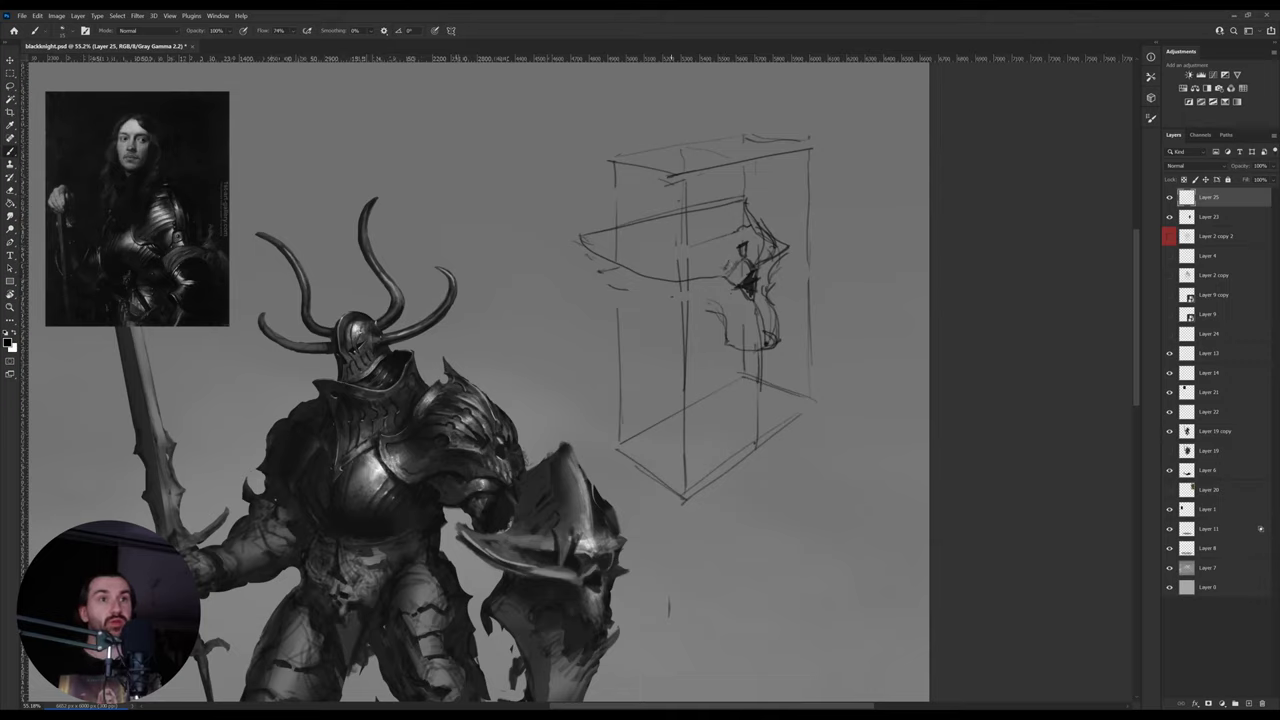
- Sketch a ridge line from the horn's tip to the brow and add plane lines along the horn's lower face
{"action": "left_click_drag", "start_coordinate": [664, 256], "coordinate": [714, 265]}
{"action": "left_click_drag", "start_coordinate": [581, 237], "coordinate": [757, 236]}
{"action": "key", "text": "ctrl+z"}
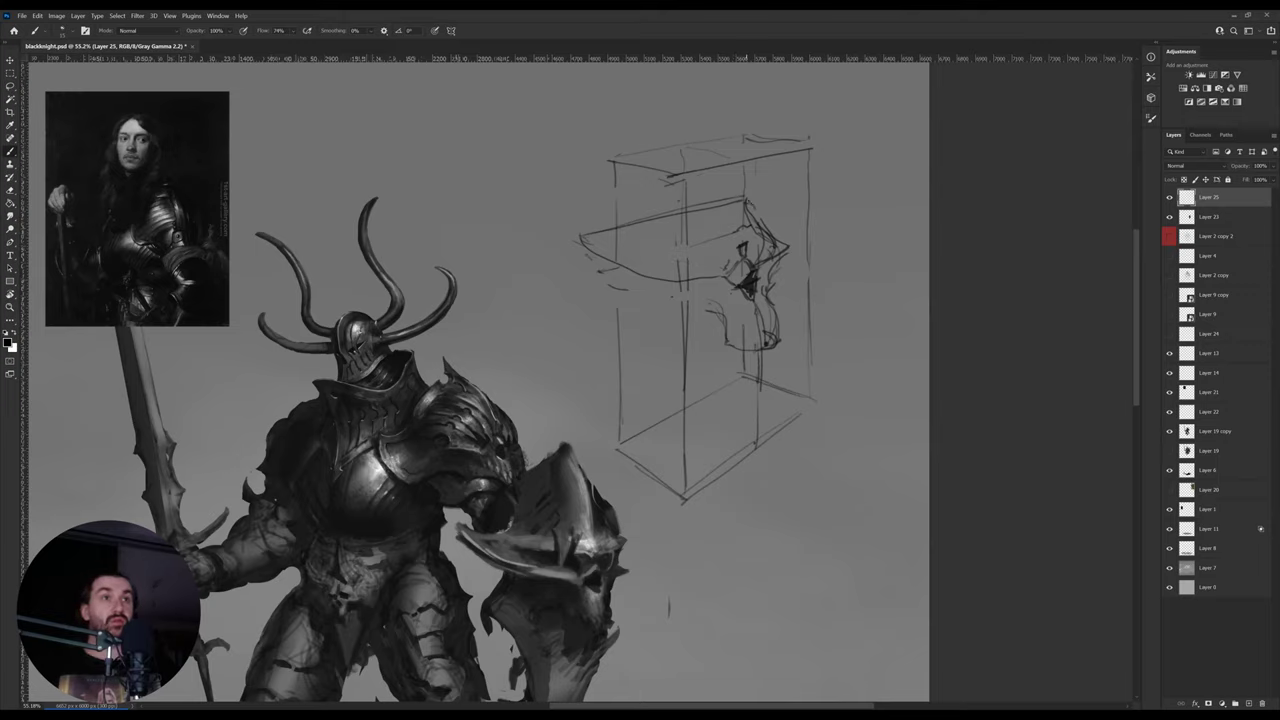
{"action": "mouse_move", "coordinate": [590, 240]}
{"action": "left_mouse_down"}
{"action": "mouse_move", "coordinate": [676, 247]}
{"action": "mouse_move", "coordinate": [758, 232]}
{"action": "mouse_move", "coordinate": [750, 198]}
{"action": "mouse_move", "coordinate": [756, 240]}
{"action": "left_mouse_up"}
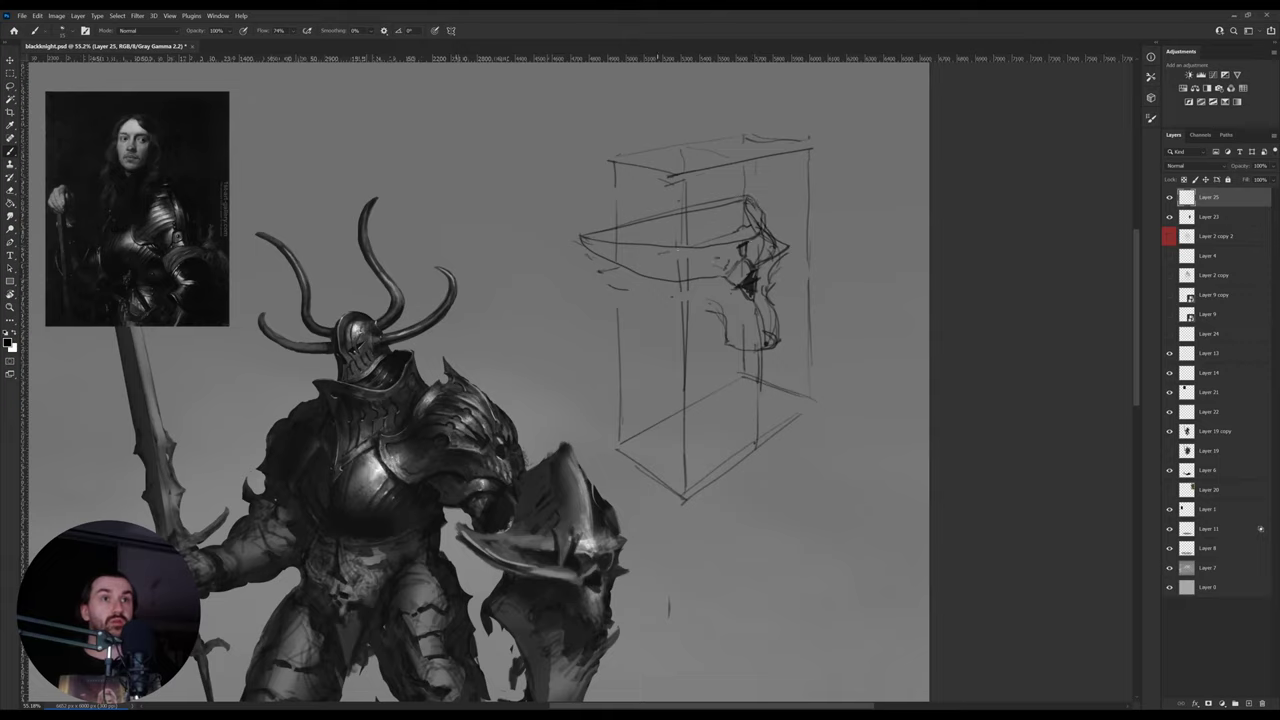
{"action": "left_click_drag", "start_coordinate": [660, 249], "coordinate": [730, 262]}
{"action": "mouse_move", "coordinate": [731, 249]}
{"action": "left_mouse_down"}
{"action": "mouse_move", "coordinate": [725, 267]}
{"action": "mouse_move", "coordinate": [687, 247]}
{"action": "mouse_move", "coordinate": [723, 262]}
{"action": "left_mouse_up"}
{"action": "mouse_move", "coordinate": [677, 250]}
{"action": "left_mouse_down"}
{"action": "mouse_move", "coordinate": [723, 261]}
{"action": "mouse_move", "coordinate": [697, 258]}
{"action": "mouse_move", "coordinate": [694, 277]}
{"action": "mouse_move", "coordinate": [708, 248]}
{"action": "left_mouse_up"}
{"action": "mouse_move", "coordinate": [640, 274]}
{"action": "left_mouse_down"}
{"action": "mouse_move", "coordinate": [676, 256]}
{"action": "mouse_move", "coordinate": [608, 263]}
{"action": "left_mouse_up"}
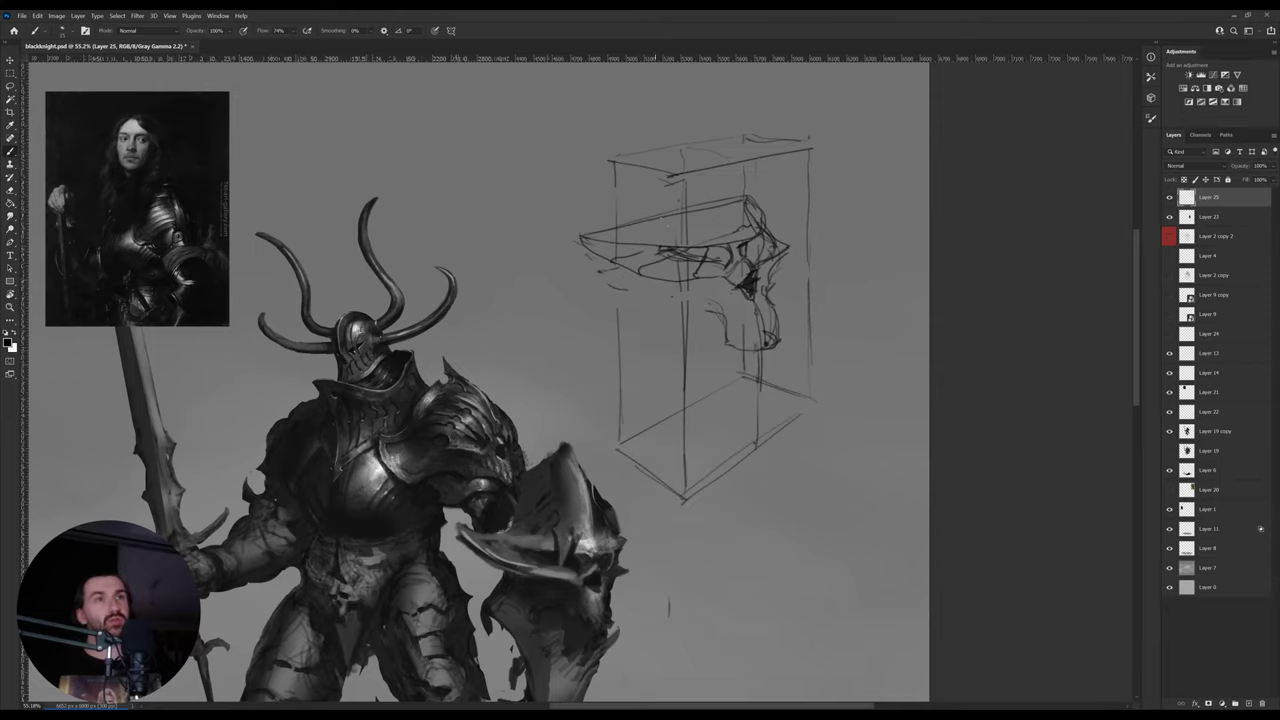
- Replace the horn's straight upper edge with a tall pointed shield plate rising above the box, and strengthen its front edge
{"action": "key", "text": "e"}
{"action": "mouse_move", "coordinate": [722, 214]}
{"action": "left_mouse_down"}
{"action": "mouse_move", "coordinate": [718, 230]}
{"action": "mouse_move", "coordinate": [736, 238]}
{"action": "mouse_move", "coordinate": [684, 122]}
{"action": "mouse_move", "coordinate": [648, 156]}
{"action": "mouse_move", "coordinate": [712, 155]}
{"action": "mouse_move", "coordinate": [659, 180]}
{"action": "mouse_move", "coordinate": [657, 169]}
{"action": "mouse_move", "coordinate": [652, 223]}
{"action": "mouse_move", "coordinate": [577, 244]}
{"action": "mouse_move", "coordinate": [608, 243]}
{"action": "left_mouse_up"}
{"action": "key", "text": "b"}
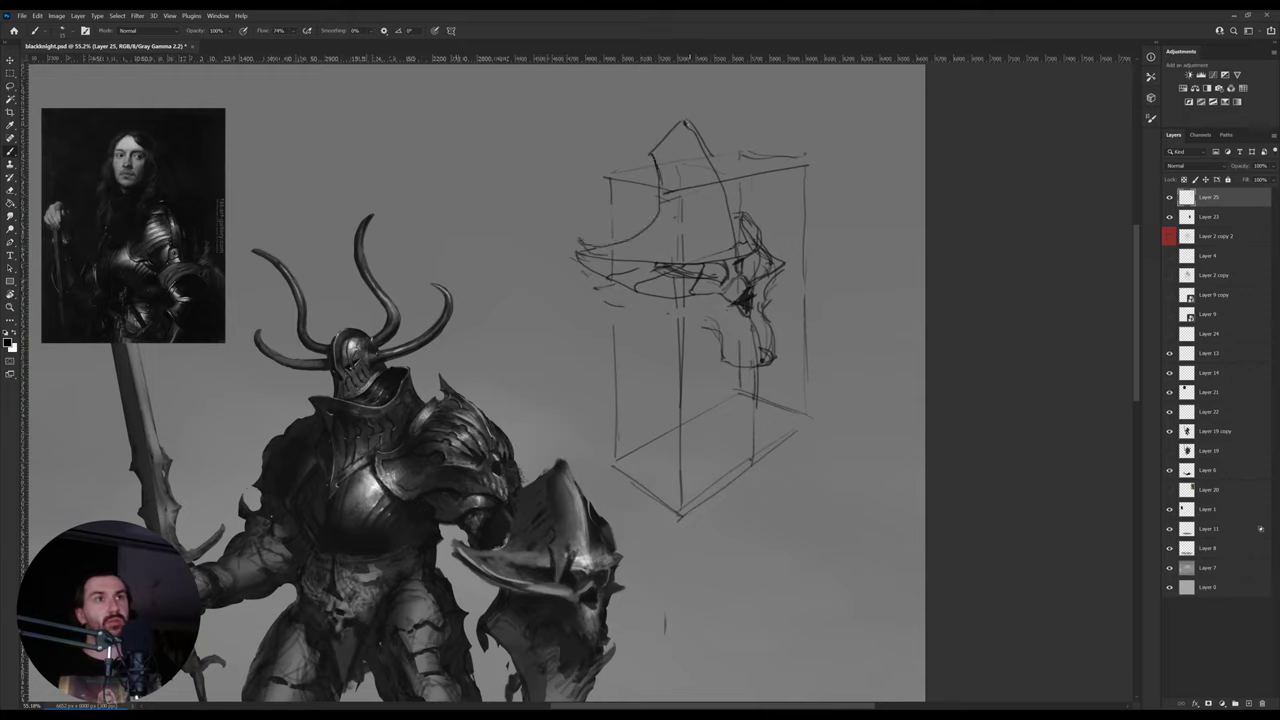
{"action": "mouse_move", "coordinate": [686, 124]}
{"action": "left_mouse_down"}
{"action": "mouse_move", "coordinate": [723, 212]}
{"action": "mouse_move", "coordinate": [750, 224]}
{"action": "mouse_move", "coordinate": [724, 226]}
{"action": "left_mouse_up"}
{"action": "mouse_move", "coordinate": [711, 166]}
{"action": "left_mouse_down"}
{"action": "mouse_move", "coordinate": [740, 238]}
{"action": "mouse_move", "coordinate": [729, 261]}
{"action": "left_mouse_up"}
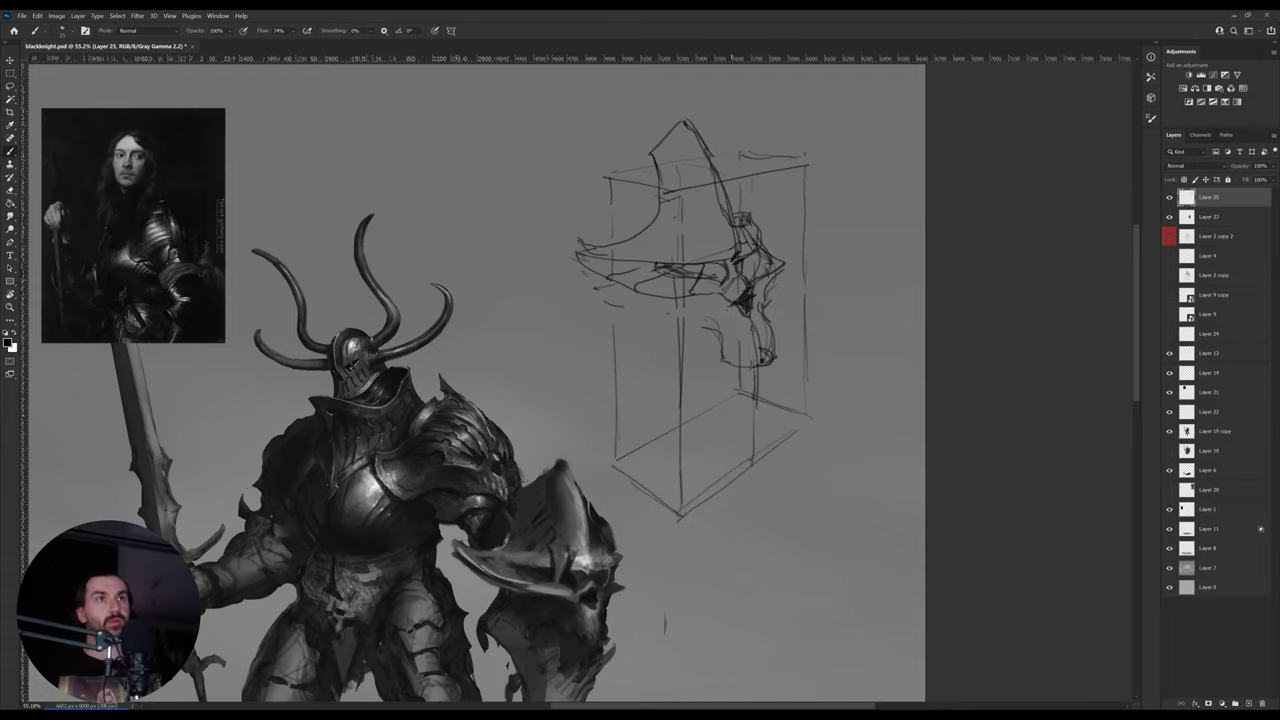
- Add receding cross-contour lines across the upper shield plate
{"action": "left_click_drag", "start_coordinate": [658, 164], "coordinate": [718, 150]}
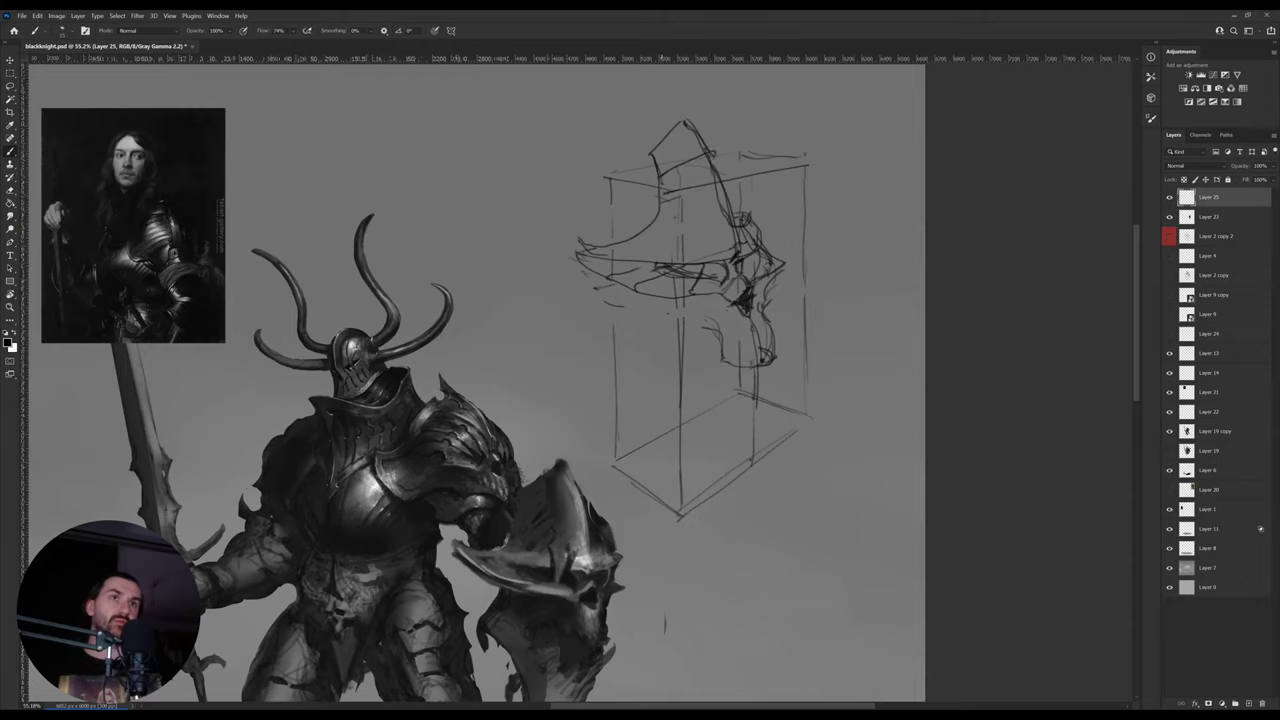
{"action": "left_click_drag", "start_coordinate": [660, 212], "coordinate": [732, 197]}
{"action": "mouse_move", "coordinate": [628, 242]}
{"action": "left_mouse_down"}
{"action": "mouse_move", "coordinate": [618, 264]}
{"action": "mouse_move", "coordinate": [658, 234]}
{"action": "mouse_move", "coordinate": [704, 240]}
{"action": "mouse_move", "coordinate": [600, 300]}
{"action": "mouse_move", "coordinate": [668, 250]}
{"action": "left_mouse_up"}
{"action": "key", "text": "ctrl+z"}
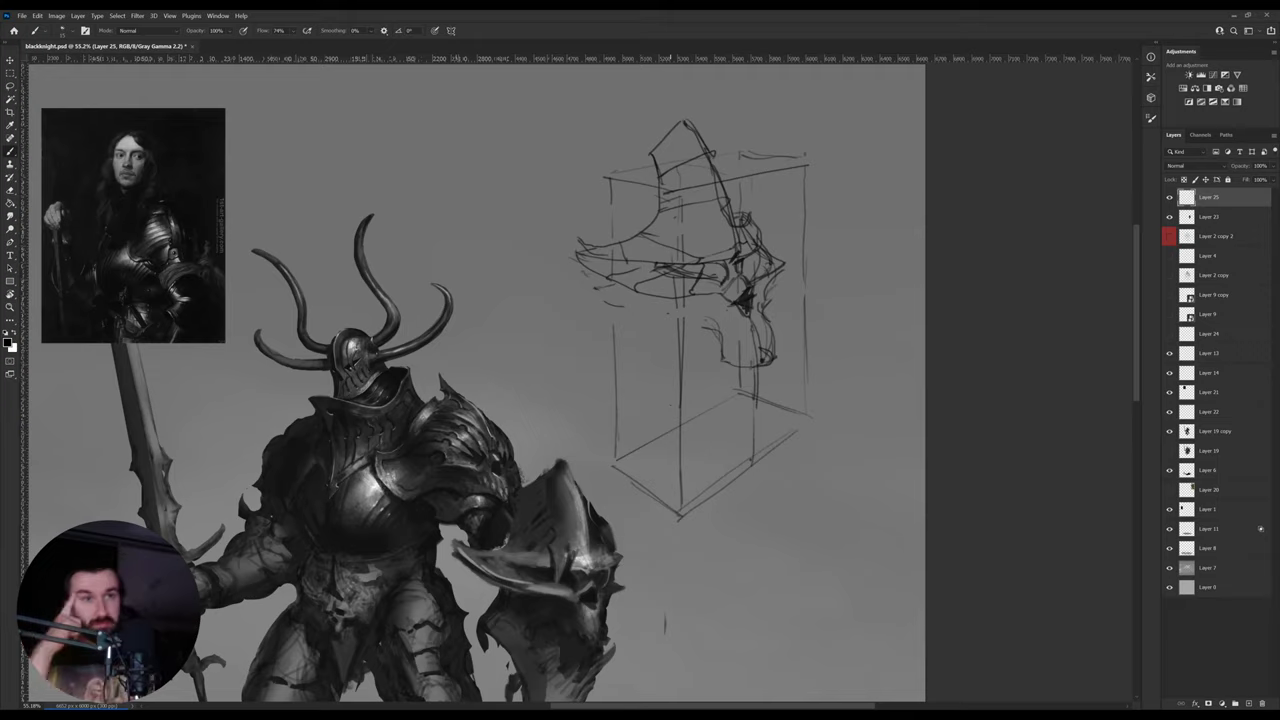
- Lasso and delete the shield box sketch, clear the selection and save the painting
{"action": "key", "text": "l"}
{"action": "mouse_move", "coordinate": [643, 515]}
{"action": "left_mouse_down"}
{"action": "mouse_move", "coordinate": [782, 70]}
{"action": "mouse_move", "coordinate": [680, 550]}
{"action": "left_mouse_up"}
{"action": "key", "text": "Delete"}
{"action": "left_click_drag", "start_coordinate": [435, 470], "coordinate": [603, 363]}
{"action": "key", "text": "ctrl+d"}
{"action": "key", "text": "ctrl+s"}
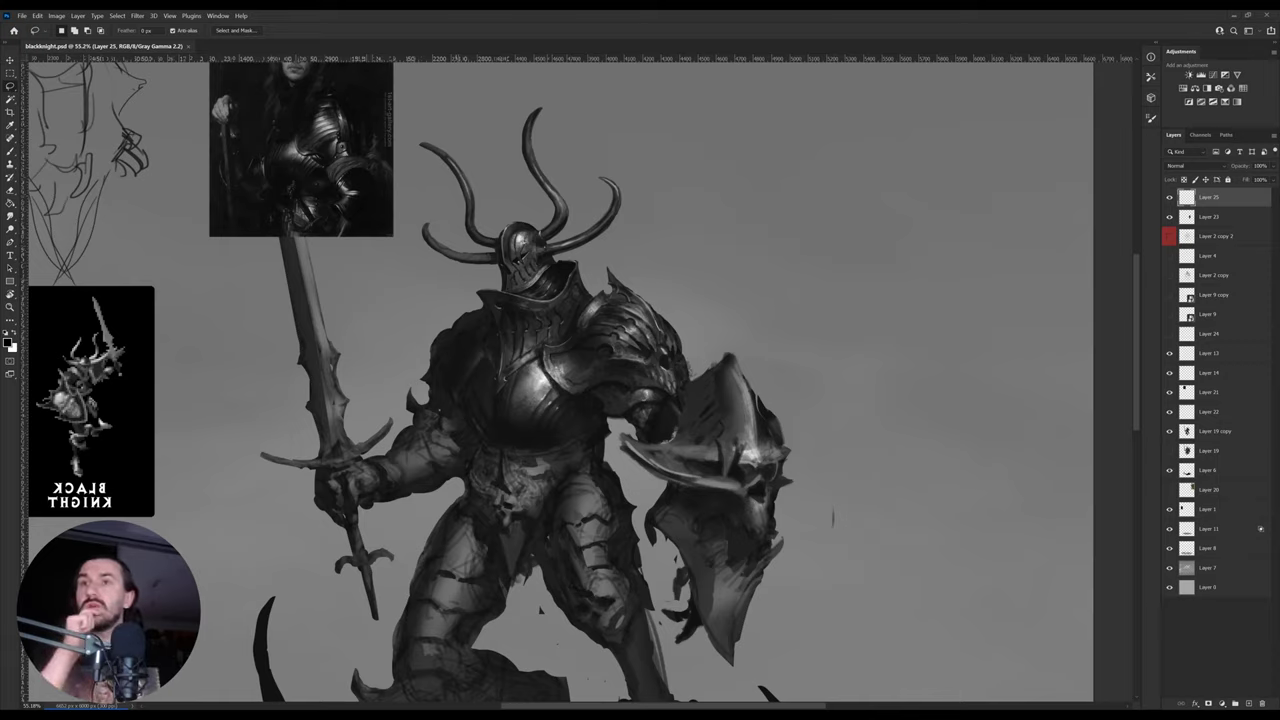
- Choose the 3D-COAT window as the source in the Streamlabs OBS window capture settings
{"action": "left_click", "coordinate": [123, 87]}
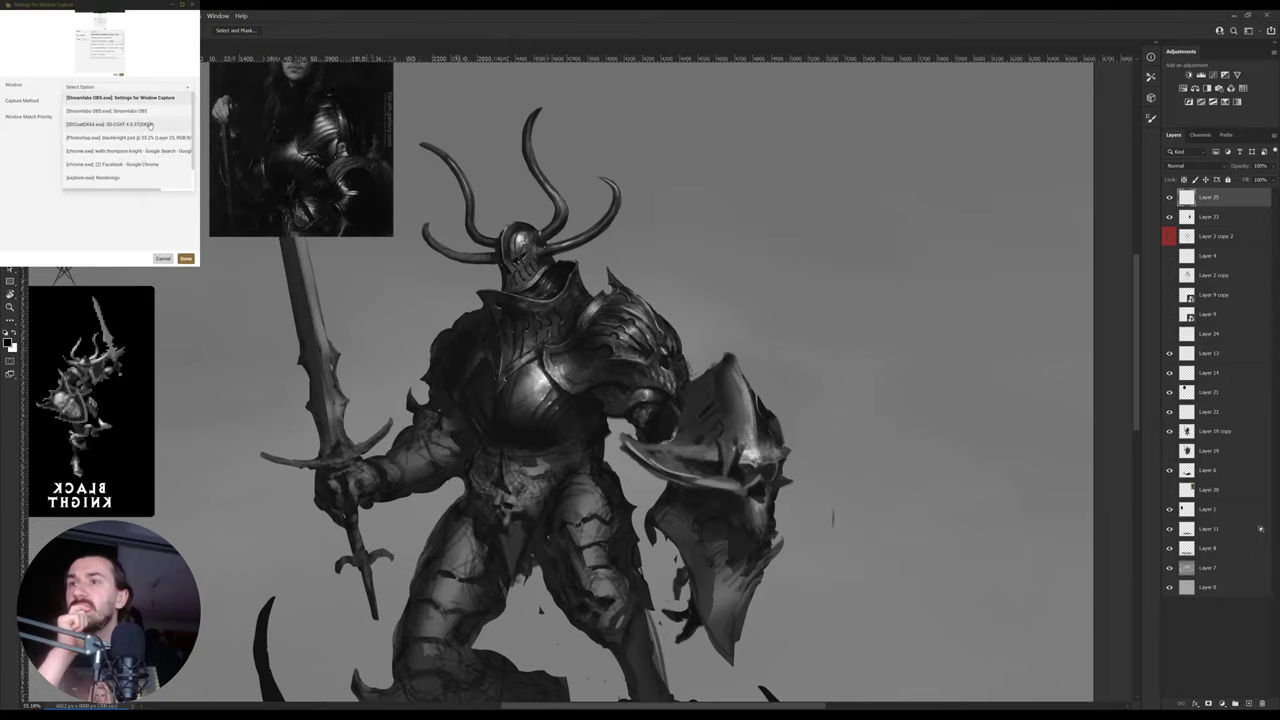
{"action": "left_click", "coordinate": [150, 124]}
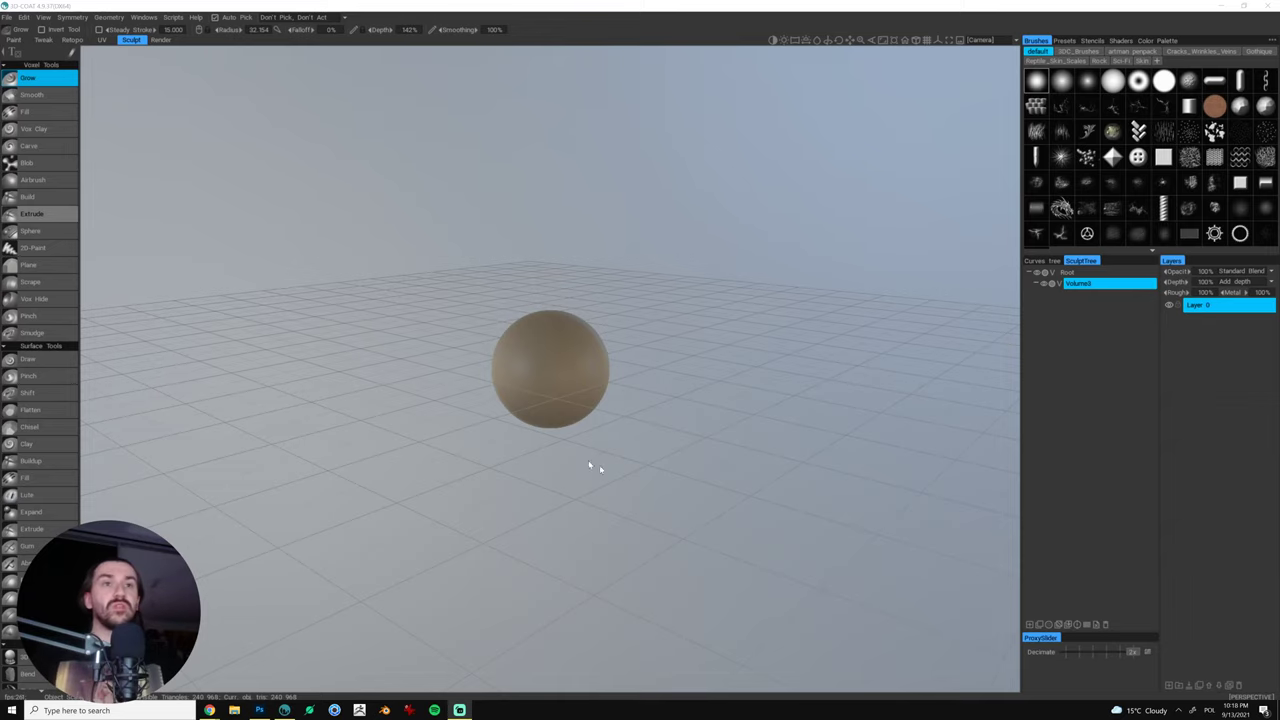
- Switch to 3D-COAT, enable mirror symmetry on the X axis for the sphere and hide the ground grid
{"action": "left_click", "coordinate": [700, 487]}
{"action": "left_click_drag", "start_coordinate": [700, 487], "coordinate": [654, 468]}
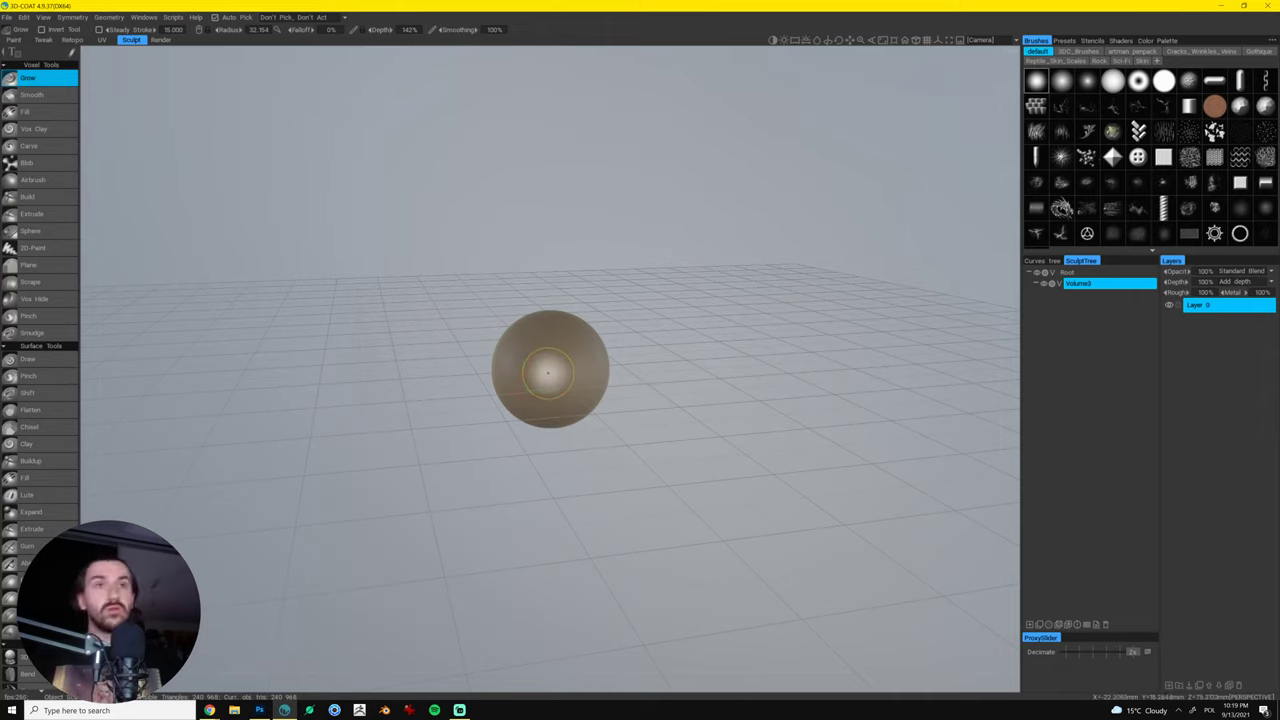
{"action": "key", "text": "s"}
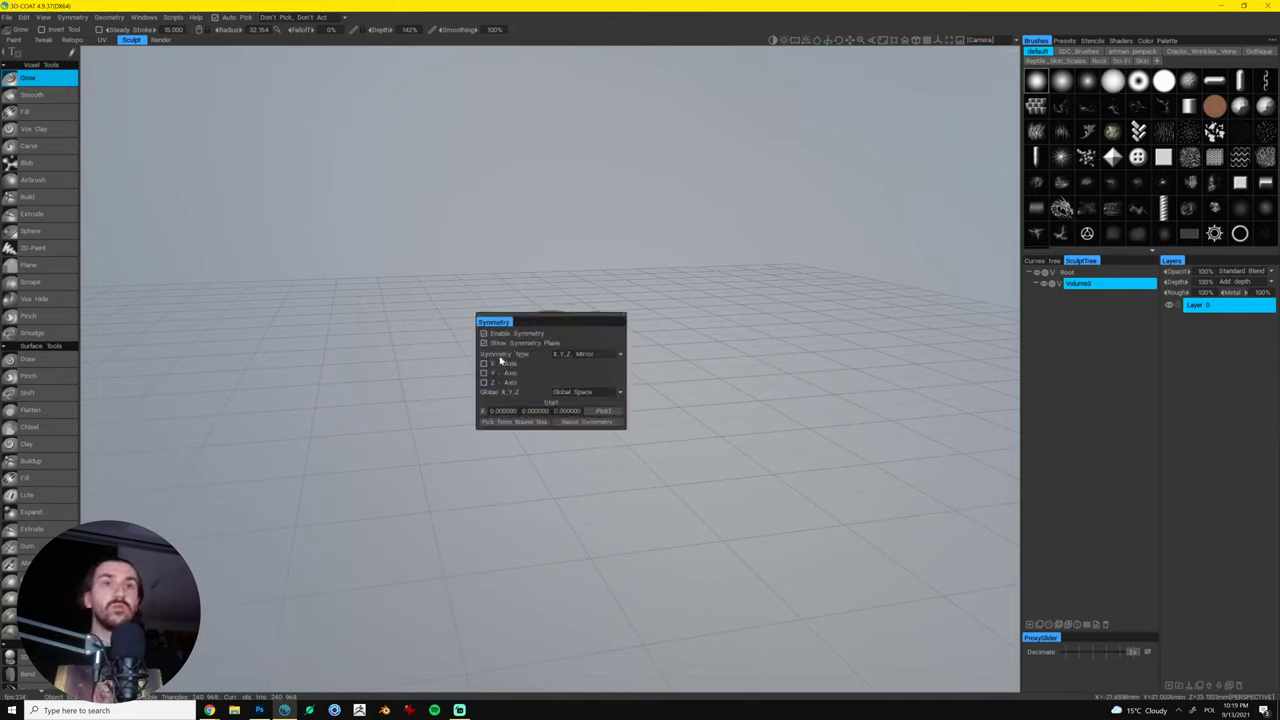
{"action": "left_click", "coordinate": [486, 363]}
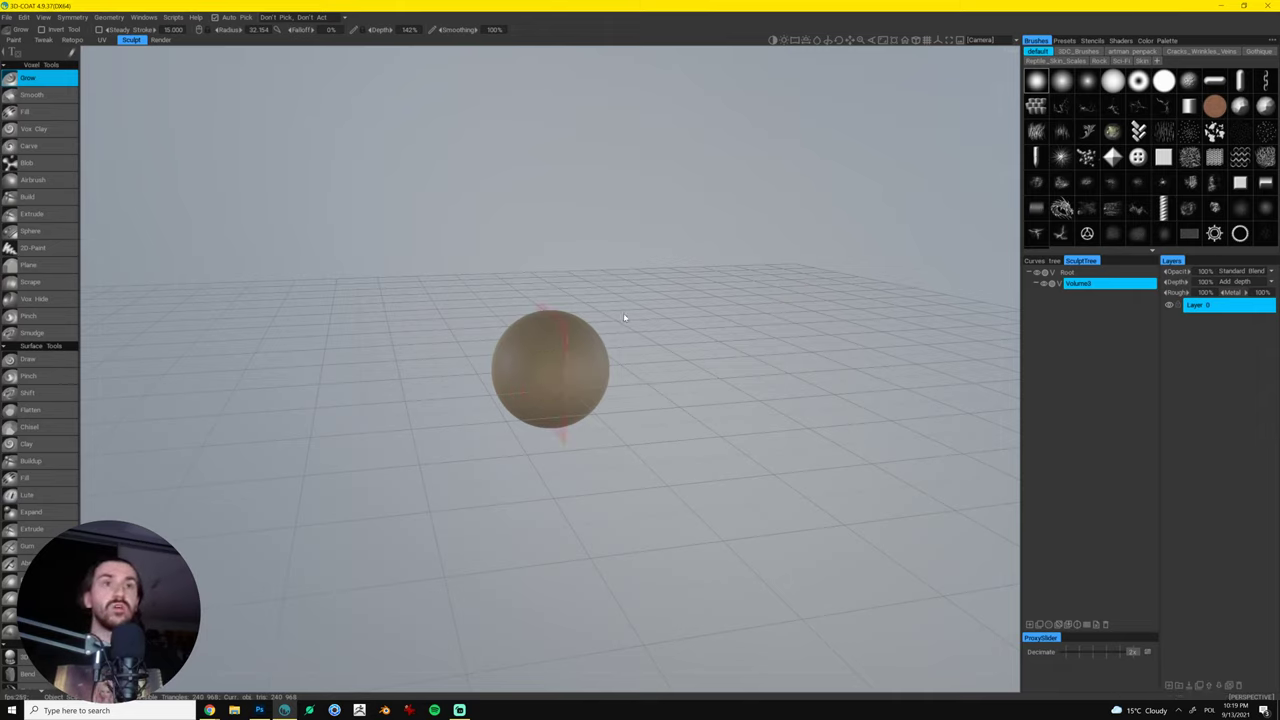
{"action": "left_click", "coordinate": [927, 42]}
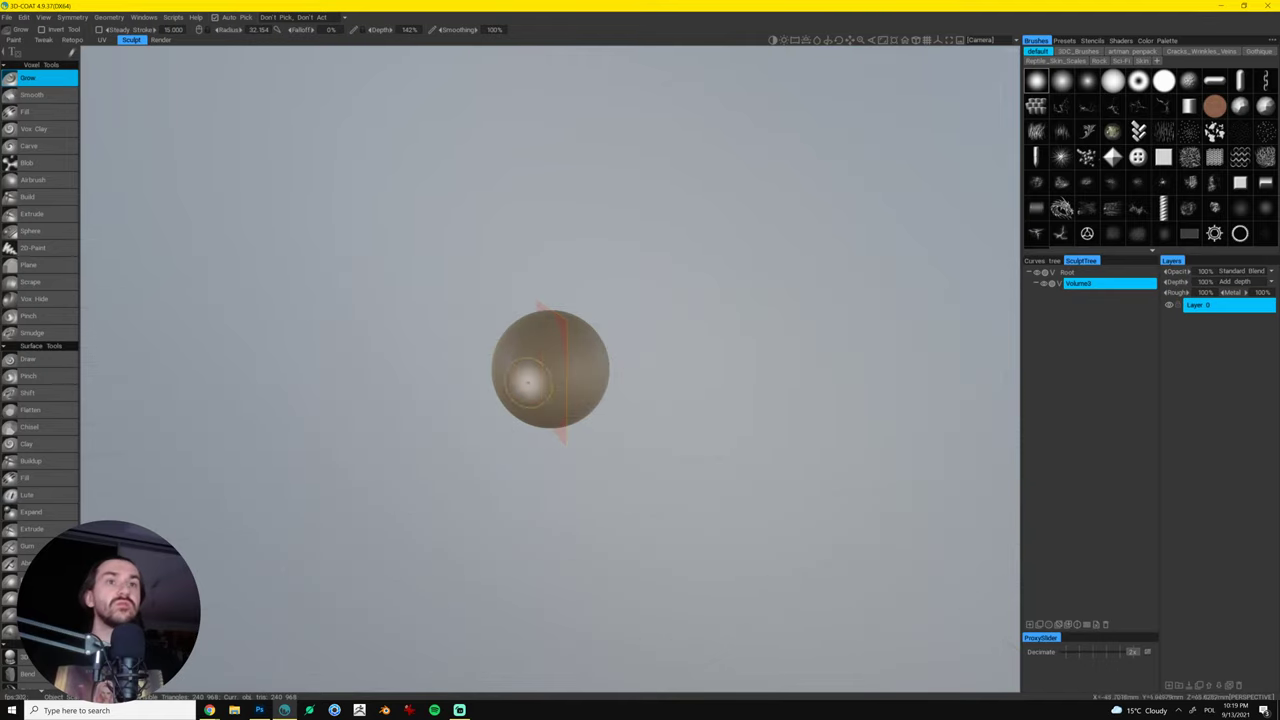
- Stretch the sphere upward with the Move tool into a tall, narrow form that tapers toward the top
{"action": "key", "text": "m"}
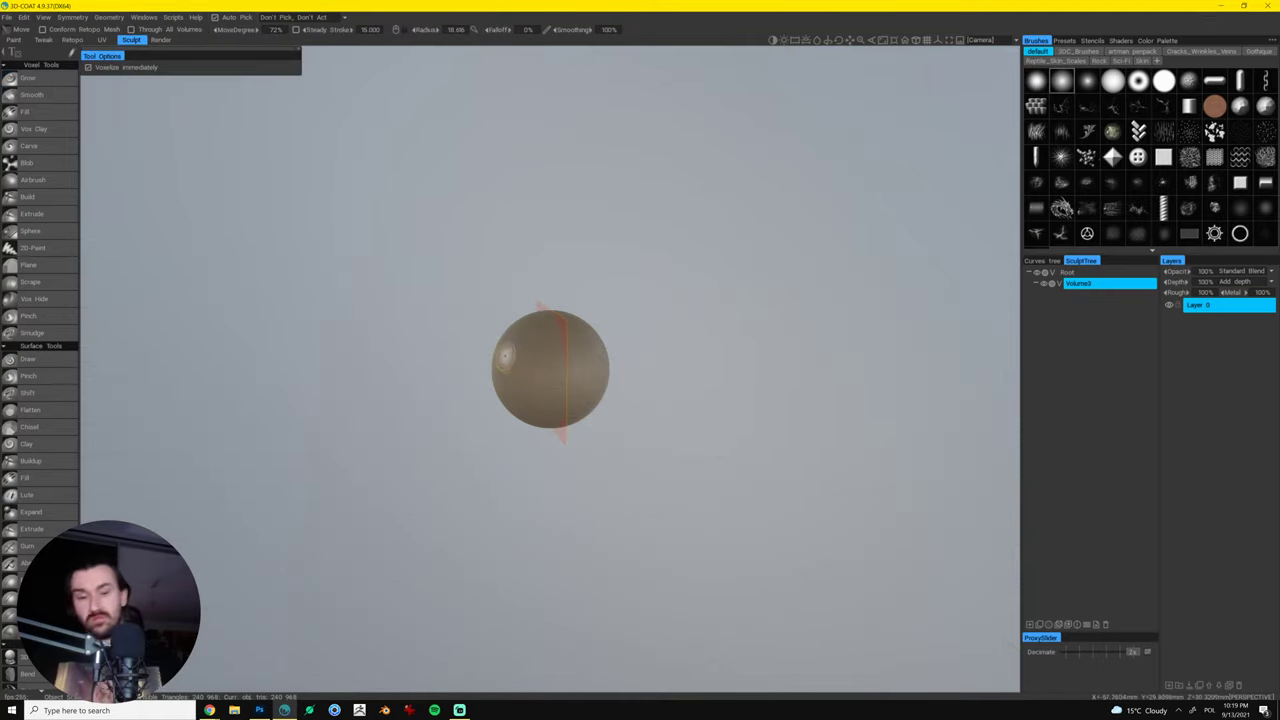
{"action": "scroll", "coordinate": [507, 370], "scroll_direction": "up", "scroll_amount": 10}
{"action": "left_click_drag", "start_coordinate": [494, 369], "coordinate": [479, 368]}
{"action": "mouse_move", "coordinate": [654, 394]}
{"action": "left_mouse_down"}
{"action": "mouse_move", "coordinate": [702, 393]}
{"action": "mouse_move", "coordinate": [521, 314]}
{"action": "mouse_move", "coordinate": [597, 308]}
{"action": "mouse_move", "coordinate": [640, 338]}
{"action": "left_mouse_up"}
{"action": "scroll", "coordinate": [538, 324], "scroll_direction": "up", "scroll_amount": 3}
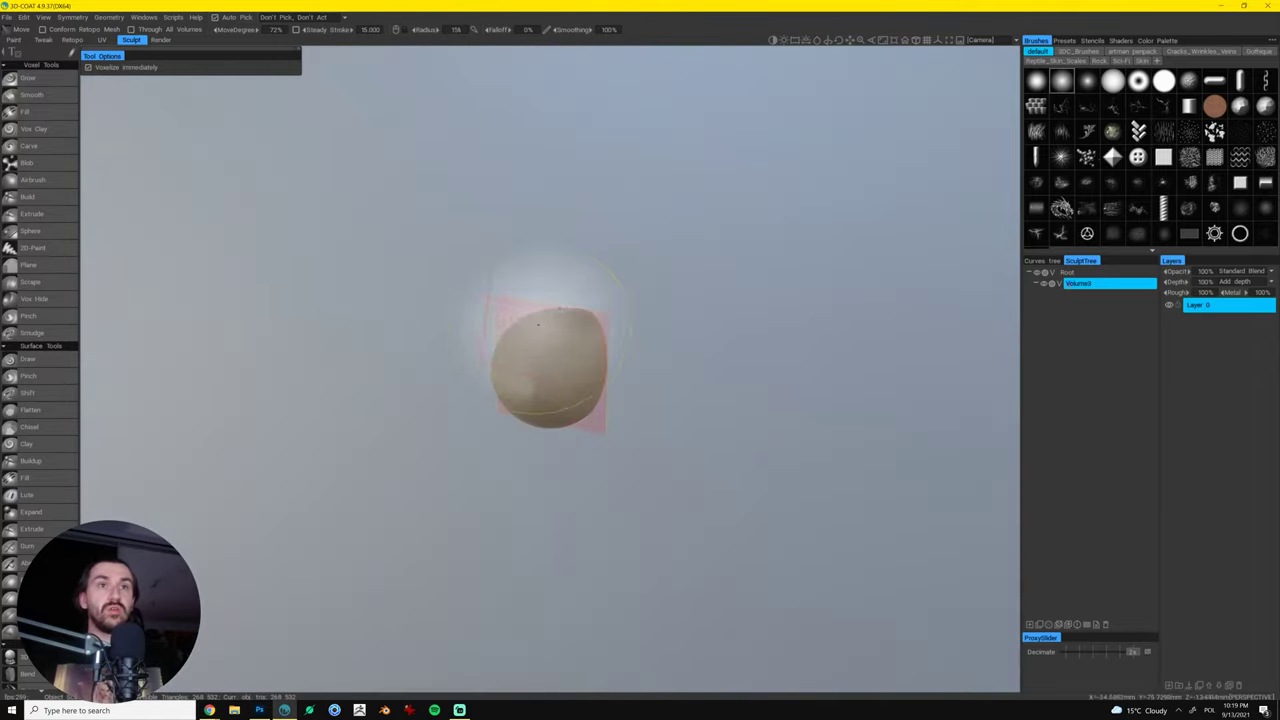
{"action": "left_click_drag", "start_coordinate": [538, 324], "coordinate": [535, 250]}
{"action": "scroll", "coordinate": [502, 309], "scroll_direction": "up", "scroll_amount": 1}
{"action": "left_click_drag", "start_coordinate": [500, 309], "coordinate": [515, 310]}
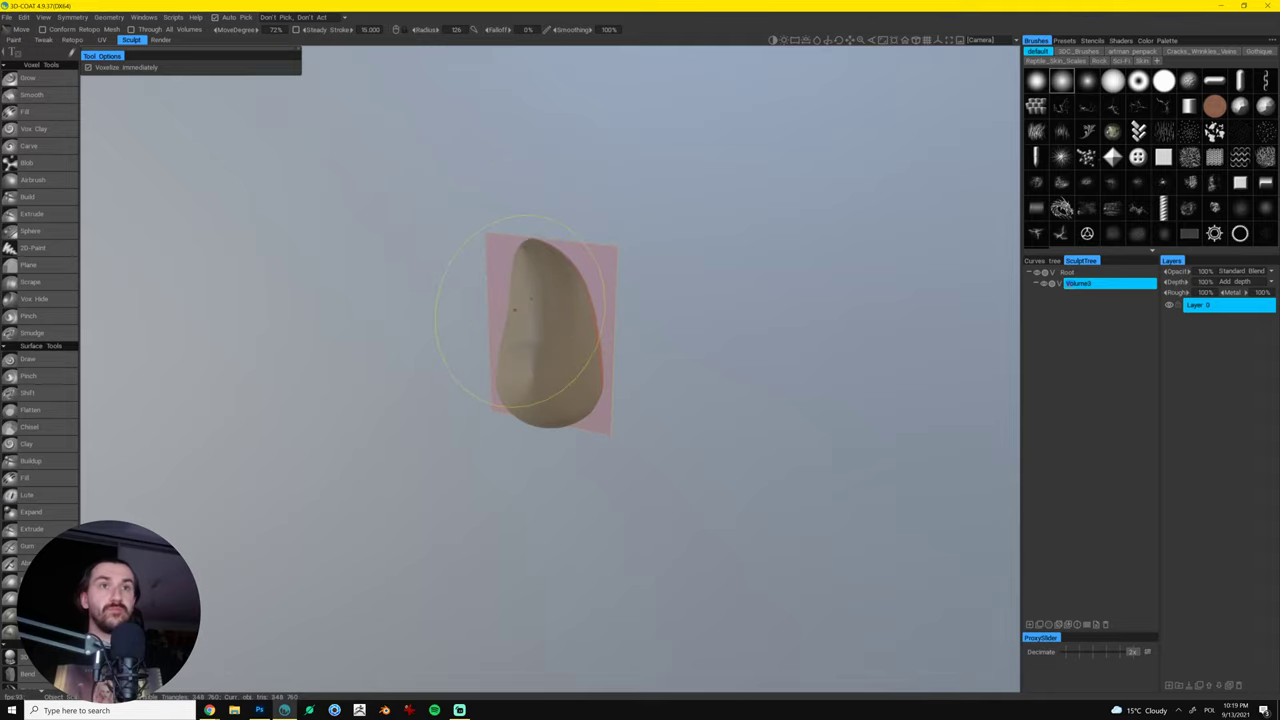
{"action": "left_click_drag", "start_coordinate": [600, 302], "coordinate": [575, 303]}
- Extend the form's lower end downward and pull both sides outward into points with the Move tool, giving a kite-shaped shield outline
{"action": "left_click_drag", "start_coordinate": [572, 398], "coordinate": [584, 474]}
{"action": "left_click_drag", "start_coordinate": [688, 430], "coordinate": [622, 421]}
{"action": "scroll", "coordinate": [592, 410], "scroll_direction": "down", "scroll_amount": 3}
{"action": "mouse_move", "coordinate": [508, 442]}
{"action": "left_mouse_down"}
{"action": "mouse_move", "coordinate": [532, 400]}
{"action": "mouse_move", "coordinate": [459, 354]}
{"action": "mouse_move", "coordinate": [498, 378]}
{"action": "left_mouse_up"}
{"action": "left_click_drag", "start_coordinate": [660, 408], "coordinate": [734, 397]}
{"action": "scroll", "coordinate": [503, 417], "scroll_direction": "down", "scroll_amount": 3}
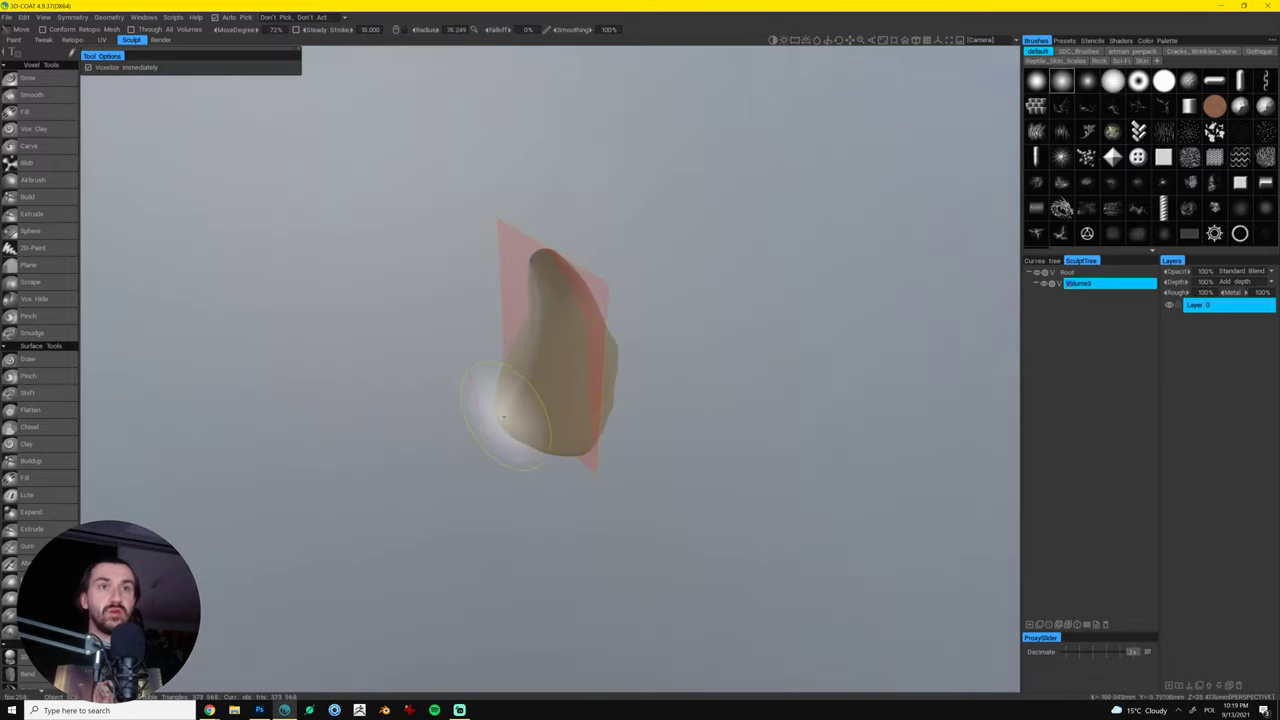
{"action": "left_click_drag", "start_coordinate": [503, 417], "coordinate": [453, 413]}
{"action": "left_click_drag", "start_coordinate": [716, 394], "coordinate": [649, 382]}
{"action": "left_click_drag", "start_coordinate": [550, 426], "coordinate": [541, 436]}
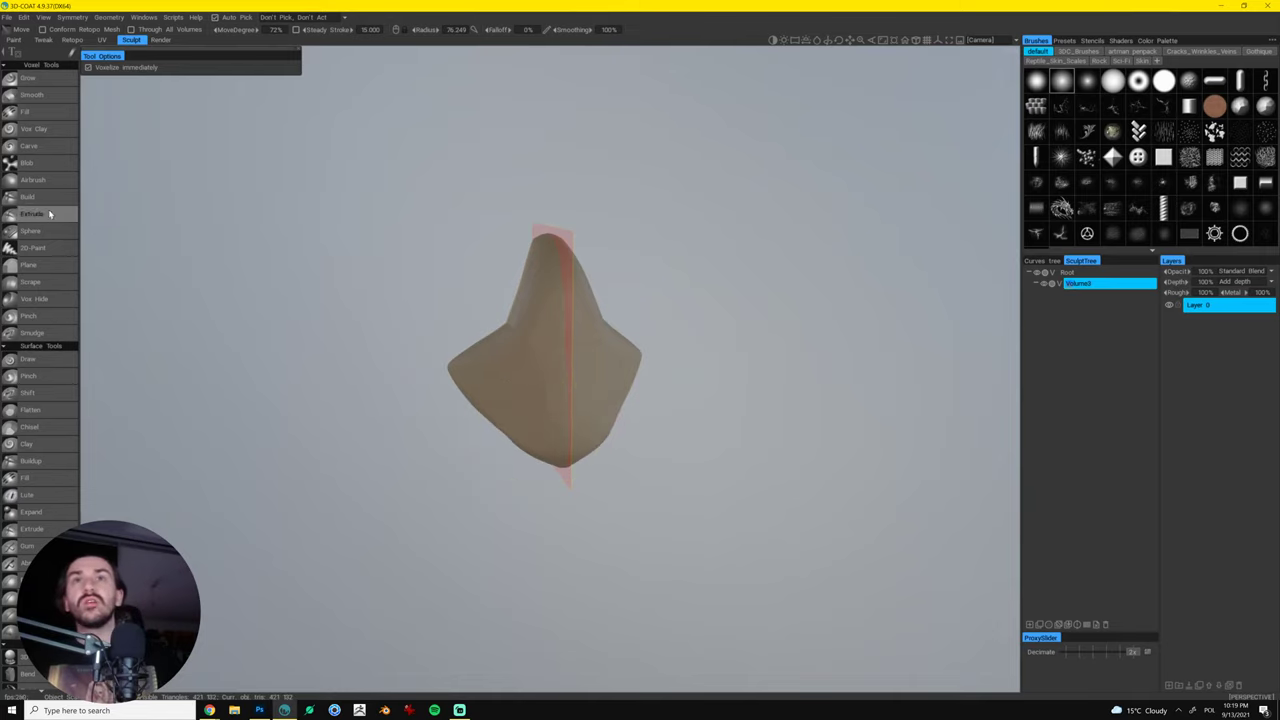
- Resample the shield volume to a lower polygon density, keeping the resampling quality at Good
{"action": "scroll", "coordinate": [46, 373], "scroll_direction": "down", "scroll_amount": 5}
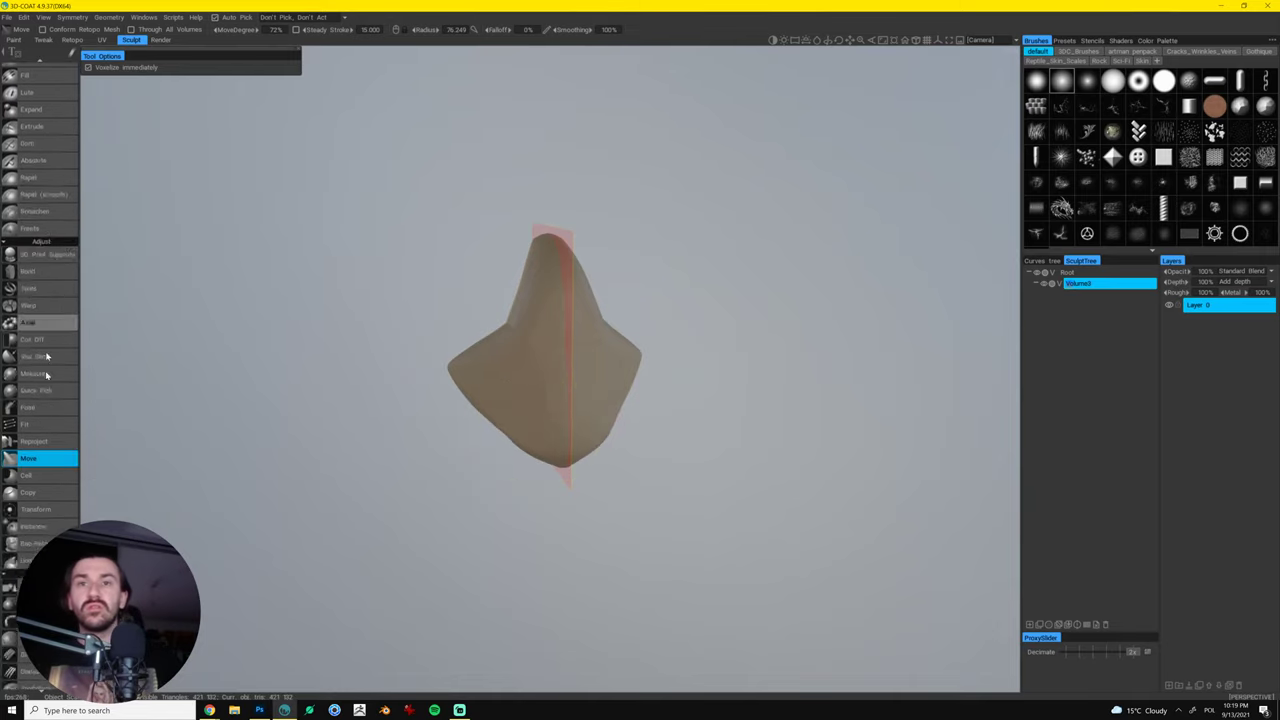
{"action": "scroll", "coordinate": [46, 373], "scroll_direction": "down", "scroll_amount": 3}
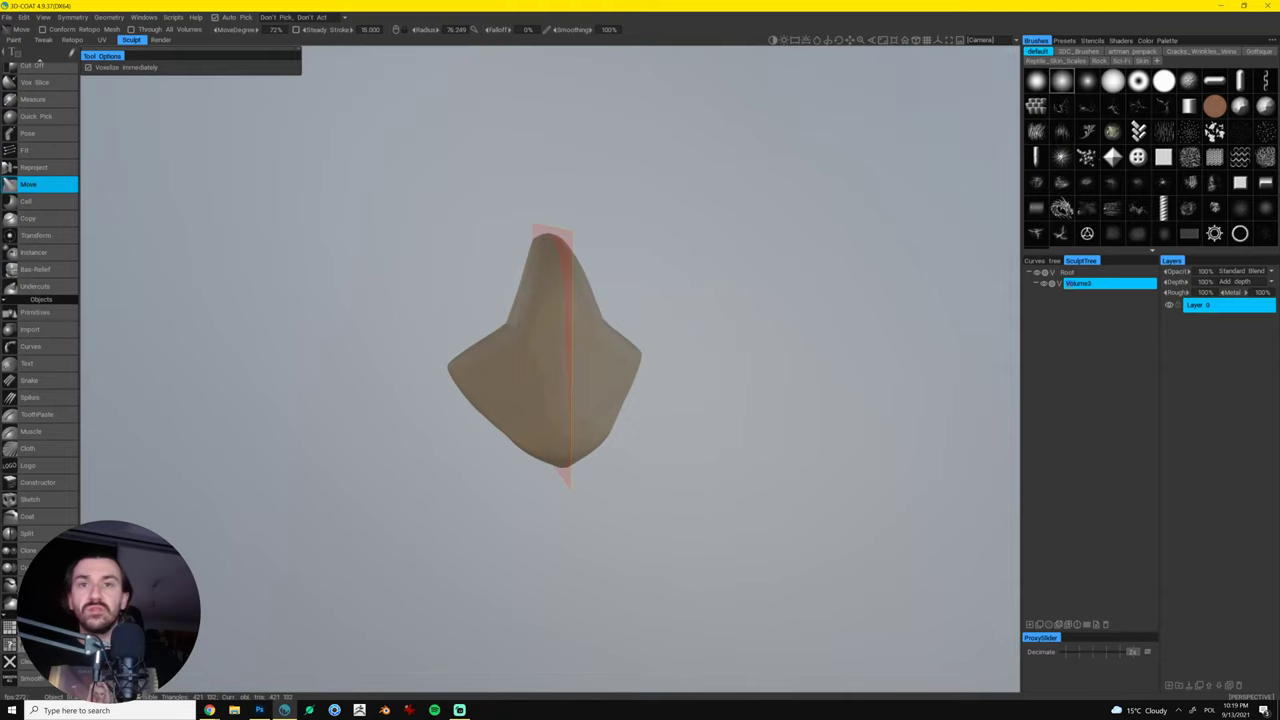
{"action": "left_click", "coordinate": [605, 370]}
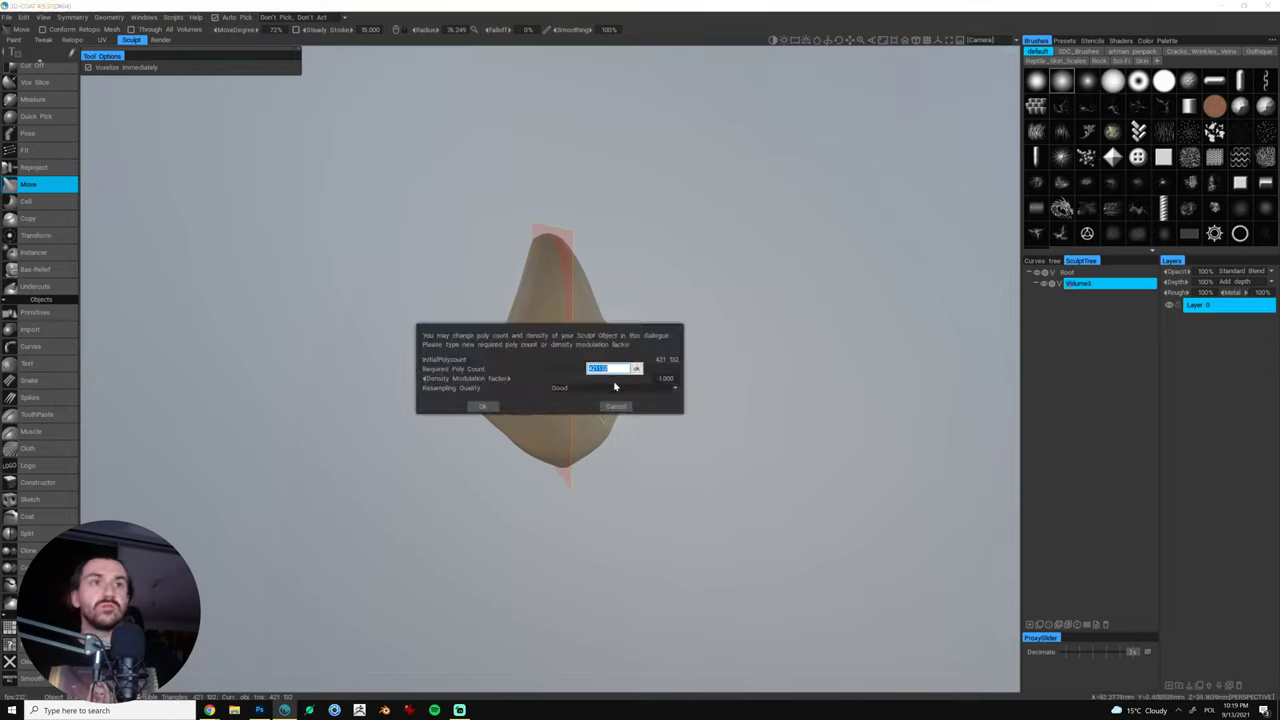
{"action": "left_click_drag", "start_coordinate": [640, 377], "coordinate": [608, 380]}
{"action": "left_click", "coordinate": [482, 406]}
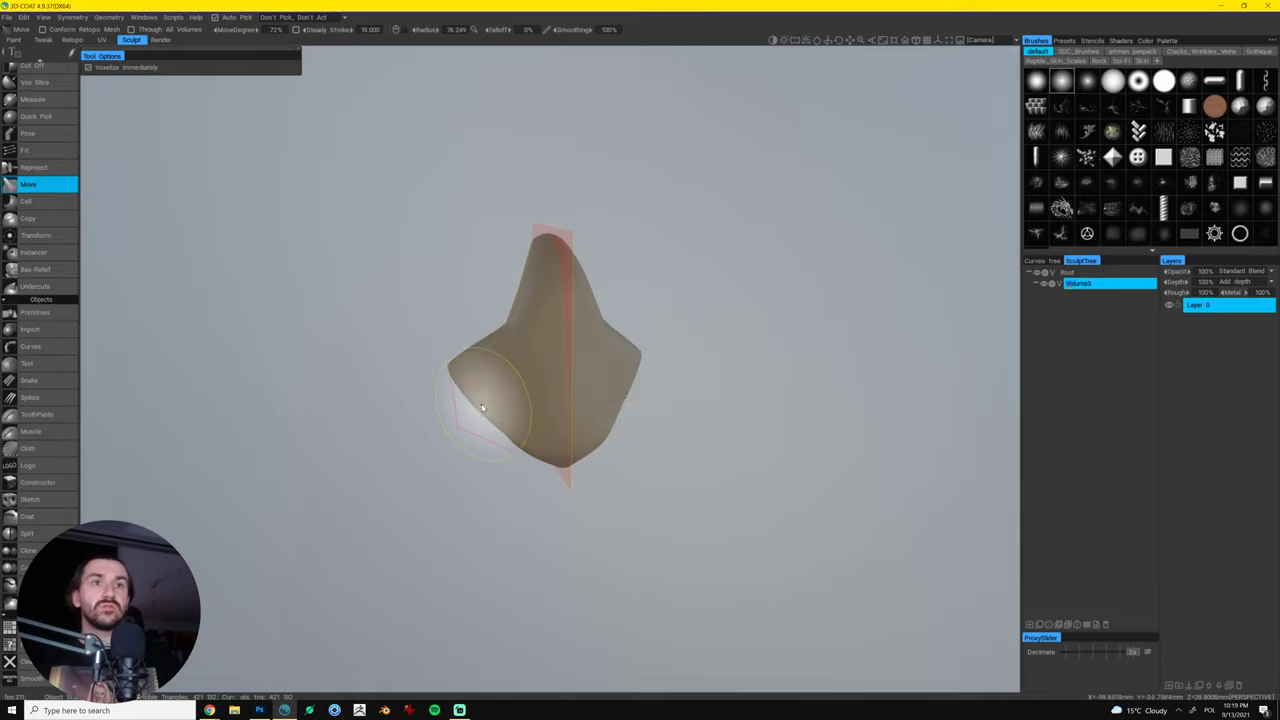
- Push in the lower sides with the Move tool to form a narrow rounded chin, pointed side wings and a thinner, curved profile
{"action": "mouse_move", "coordinate": [491, 420]}
{"action": "left_mouse_down"}
{"action": "mouse_move", "coordinate": [523, 395]}
{"action": "mouse_move", "coordinate": [503, 407]}
{"action": "mouse_move", "coordinate": [490, 448]}
{"action": "mouse_move", "coordinate": [508, 442]}
{"action": "mouse_move", "coordinate": [510, 415]}
{"action": "mouse_move", "coordinate": [469, 456]}
{"action": "mouse_move", "coordinate": [561, 401]}
{"action": "left_mouse_up"}
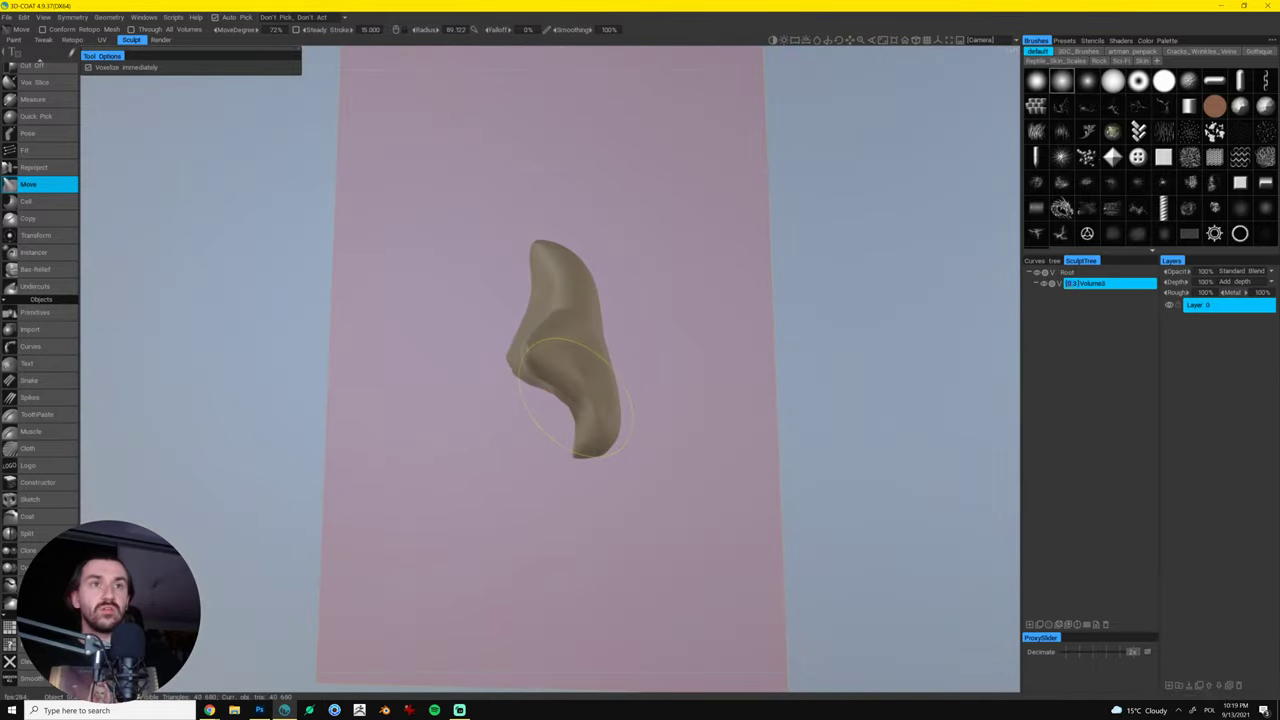
{"action": "mouse_move", "coordinate": [493, 370]}
{"action": "left_mouse_down"}
{"action": "mouse_move", "coordinate": [502, 437]}
{"action": "mouse_move", "coordinate": [536, 361]}
{"action": "mouse_move", "coordinate": [515, 354]}
{"action": "mouse_move", "coordinate": [560, 353]}
{"action": "mouse_move", "coordinate": [546, 351]}
{"action": "mouse_move", "coordinate": [526, 431]}
{"action": "left_mouse_up"}
{"action": "left_click_drag", "start_coordinate": [579, 394], "coordinate": [592, 399]}
{"action": "left_click_drag", "start_coordinate": [549, 300], "coordinate": [554, 288]}
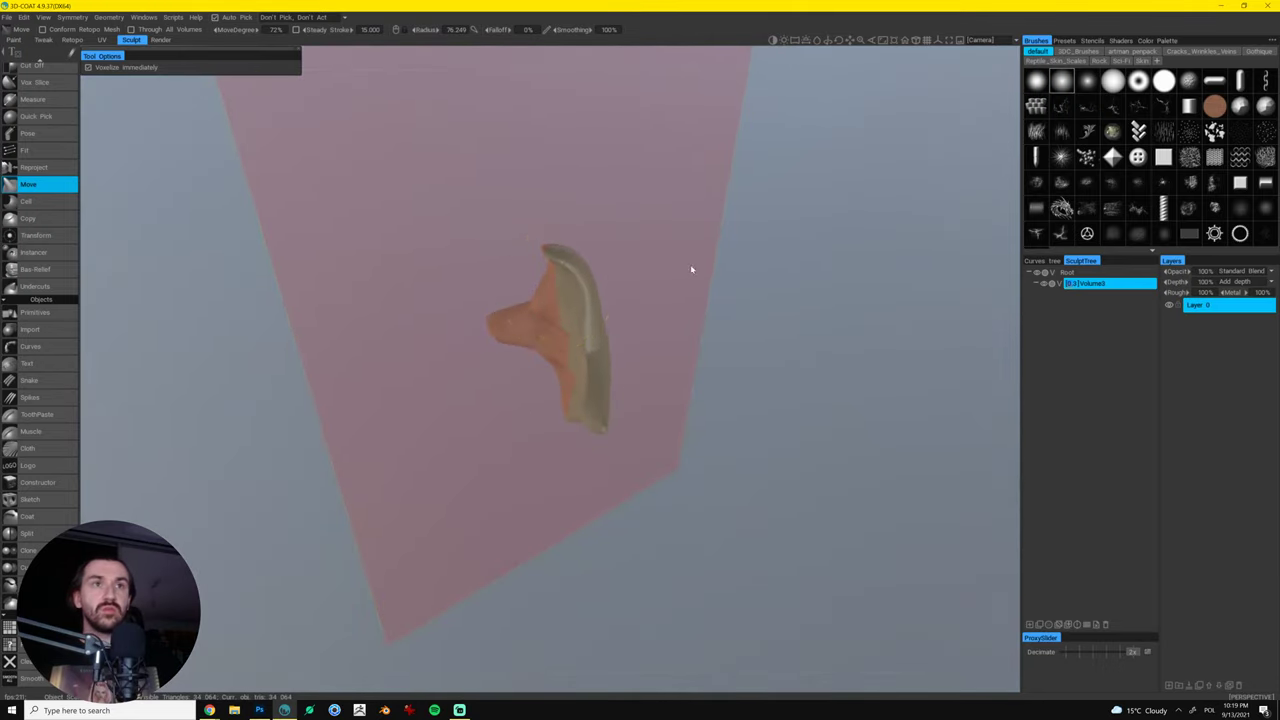
{"action": "left_click_drag", "start_coordinate": [690, 264], "coordinate": [599, 240]}
{"action": "mouse_move", "coordinate": [597, 326]}
{"action": "left_mouse_down"}
{"action": "mouse_move", "coordinate": [613, 360]}
{"action": "mouse_move", "coordinate": [675, 350]}
{"action": "mouse_move", "coordinate": [567, 364]}
{"action": "left_mouse_up"}
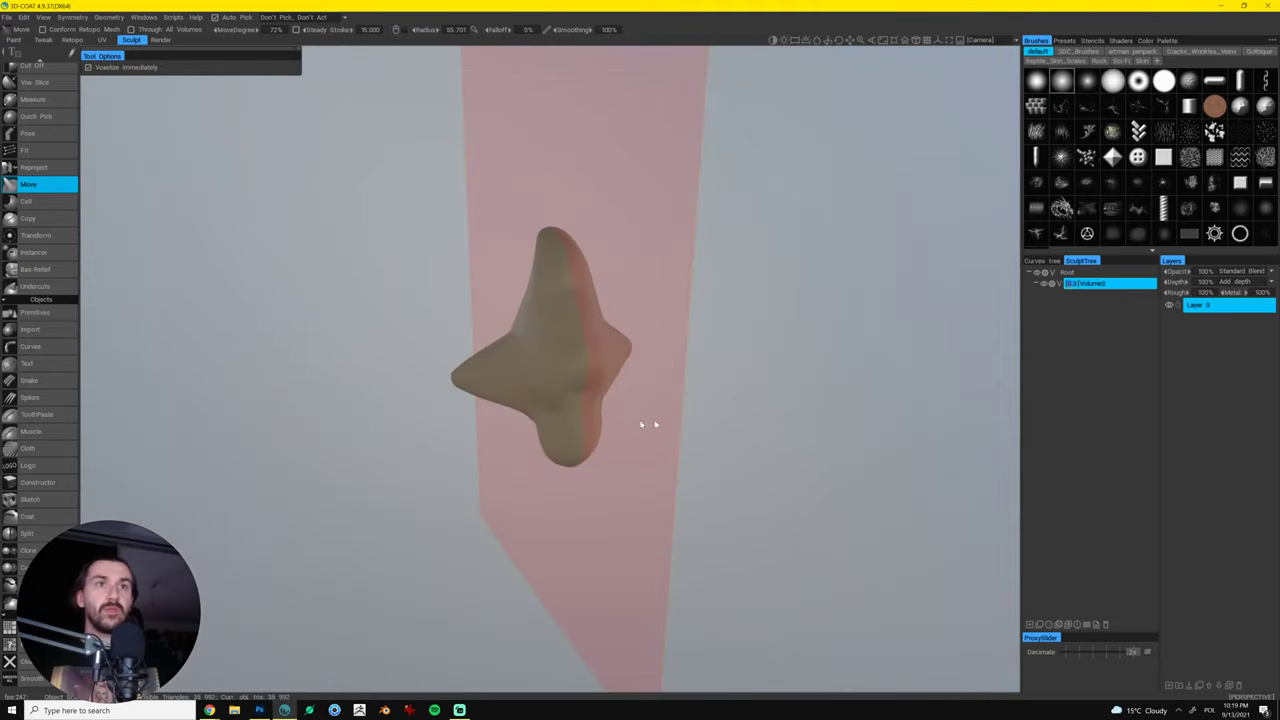
{"action": "left_click_drag", "start_coordinate": [649, 425], "coordinate": [585, 420]}
{"action": "mouse_move", "coordinate": [505, 454]}
{"action": "left_mouse_down"}
{"action": "mouse_move", "coordinate": [645, 406]}
{"action": "mouse_move", "coordinate": [603, 426]}
{"action": "left_mouse_up"}
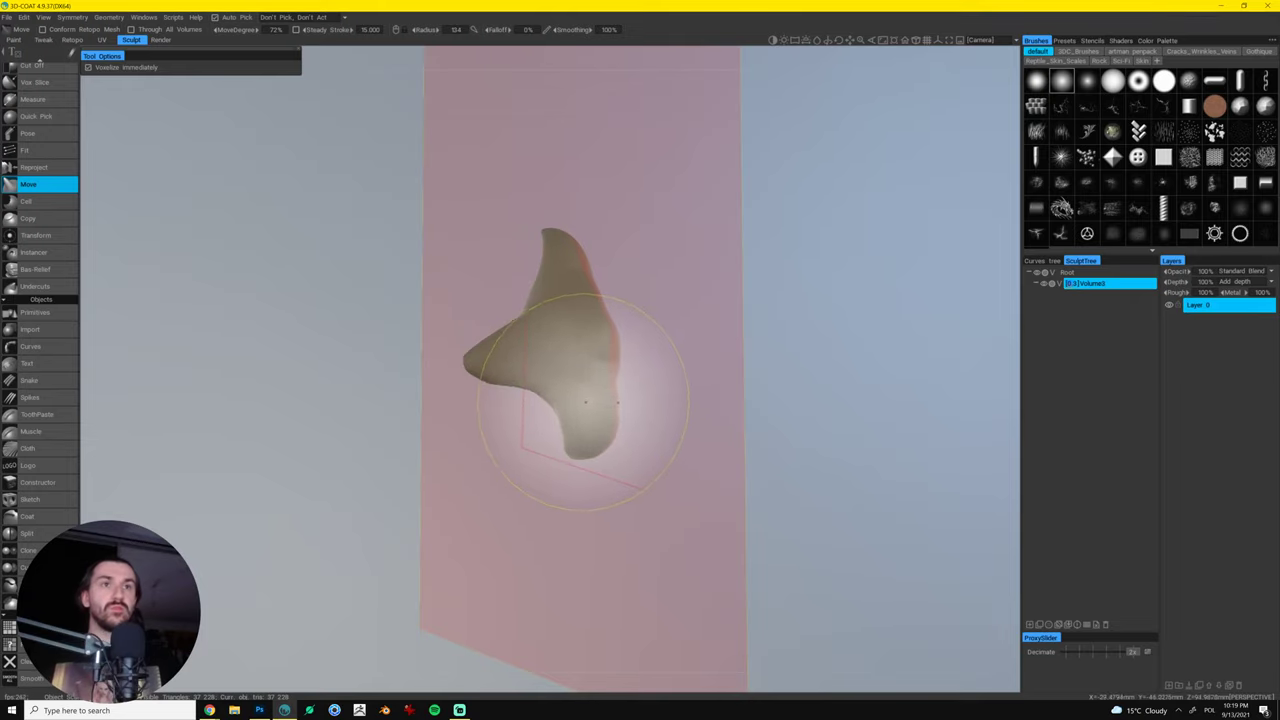
- Hide the symmetry plane while keeping the X-axis mirror symmetry enabled
{"action": "key", "text": "s"}
{"action": "left_click", "coordinate": [514, 373]}
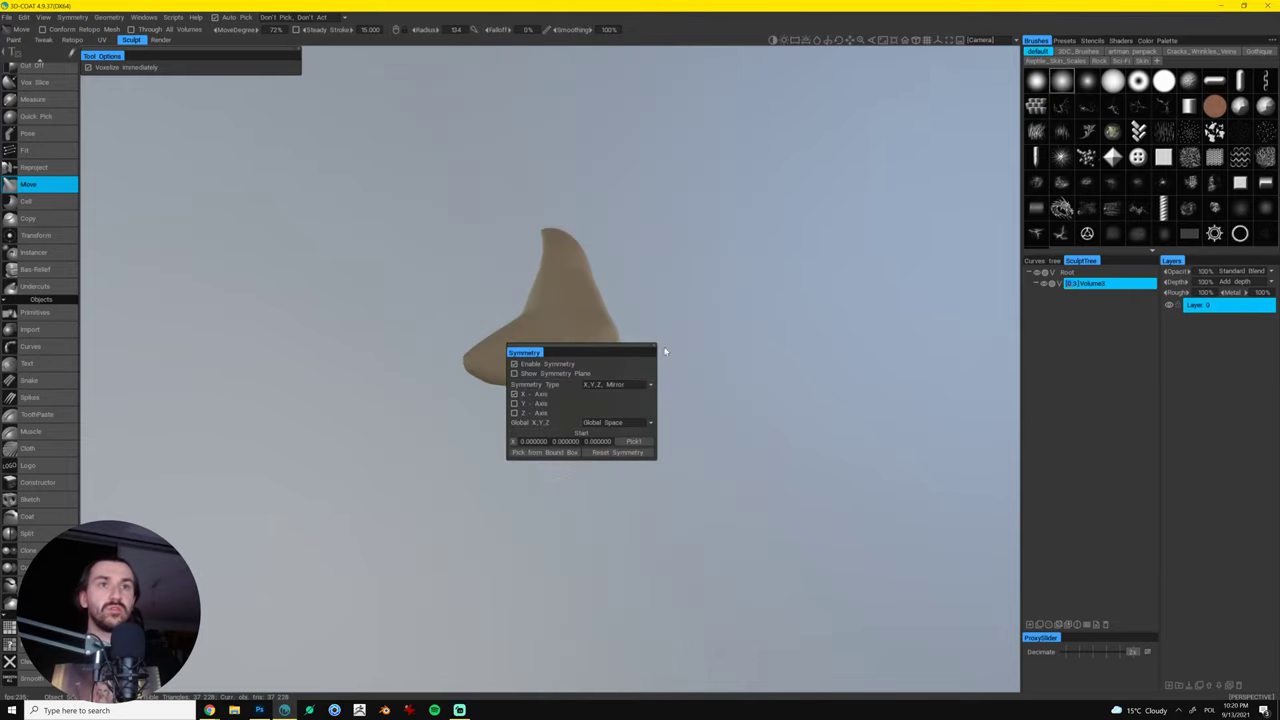
{"action": "left_click_drag", "start_coordinate": [682, 356], "coordinate": [640, 358]}
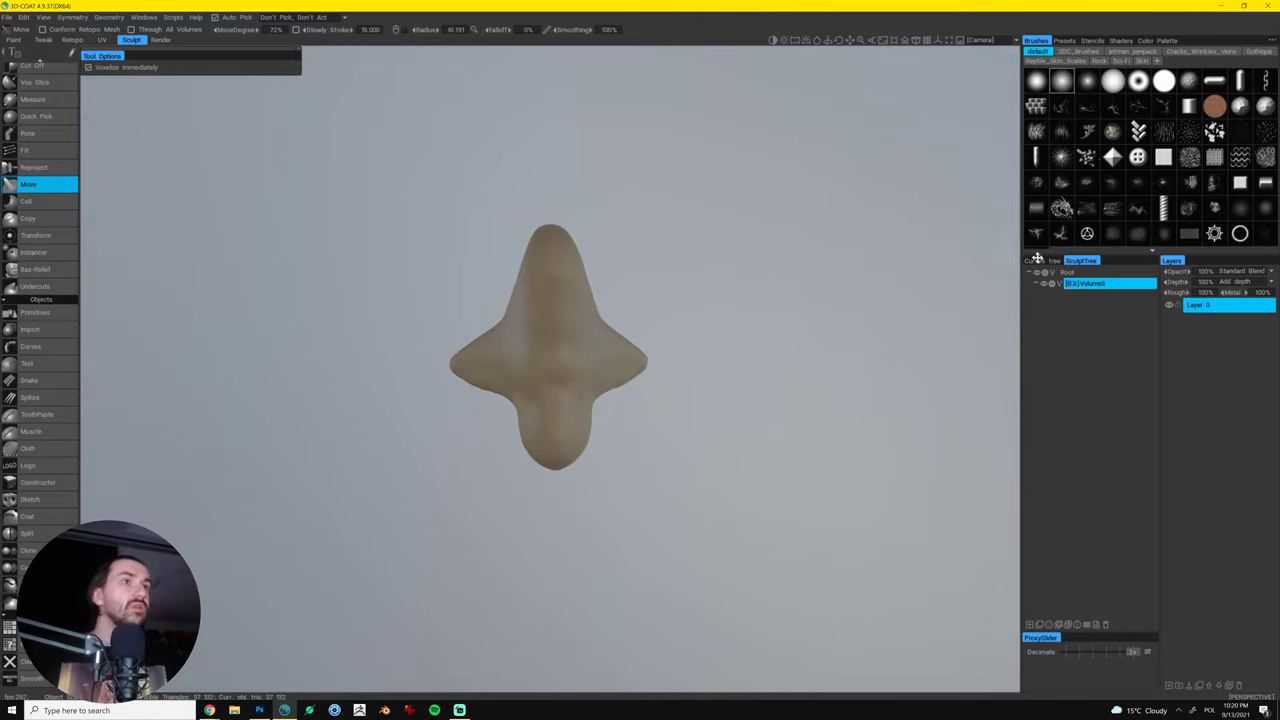
- Apply the dark bronze shader from the default shader set to the sculpt
{"action": "left_click", "coordinate": [1066, 41]}
{"action": "left_click", "coordinate": [1114, 40]}
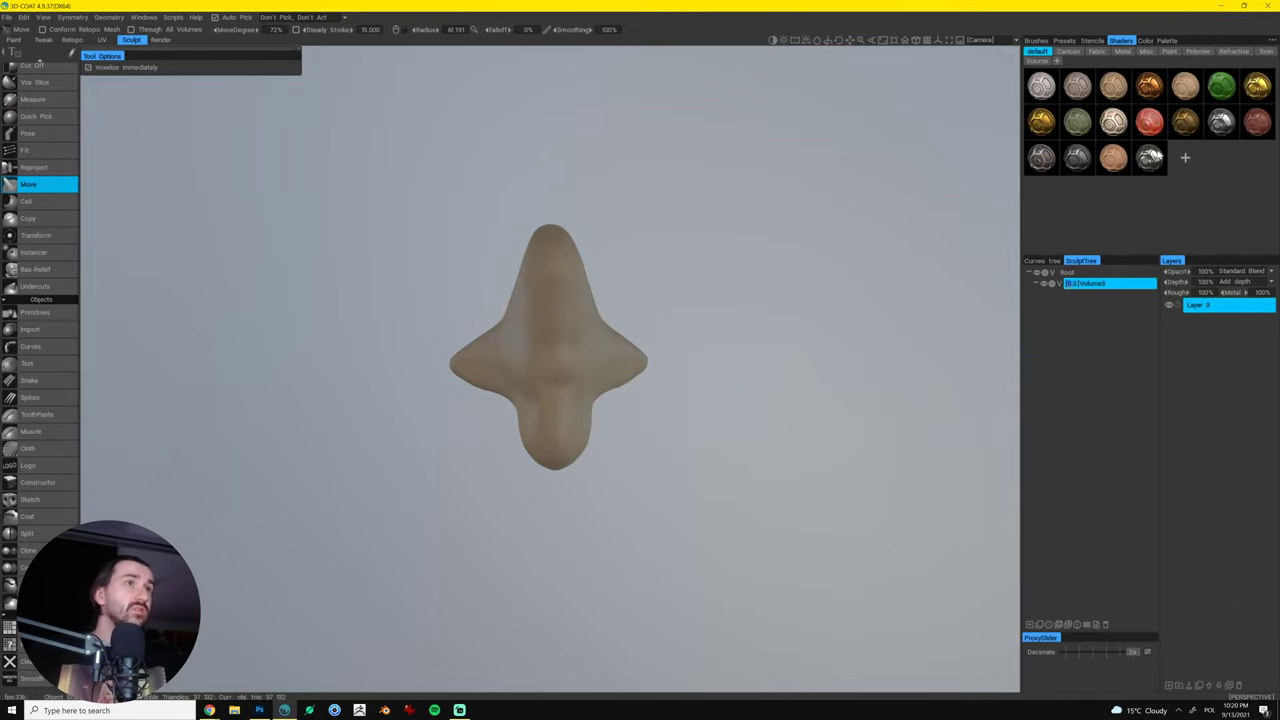
{"action": "left_click", "coordinate": [1184, 122]}
{"action": "left_click_drag", "start_coordinate": [940, 223], "coordinate": [650, 340]}
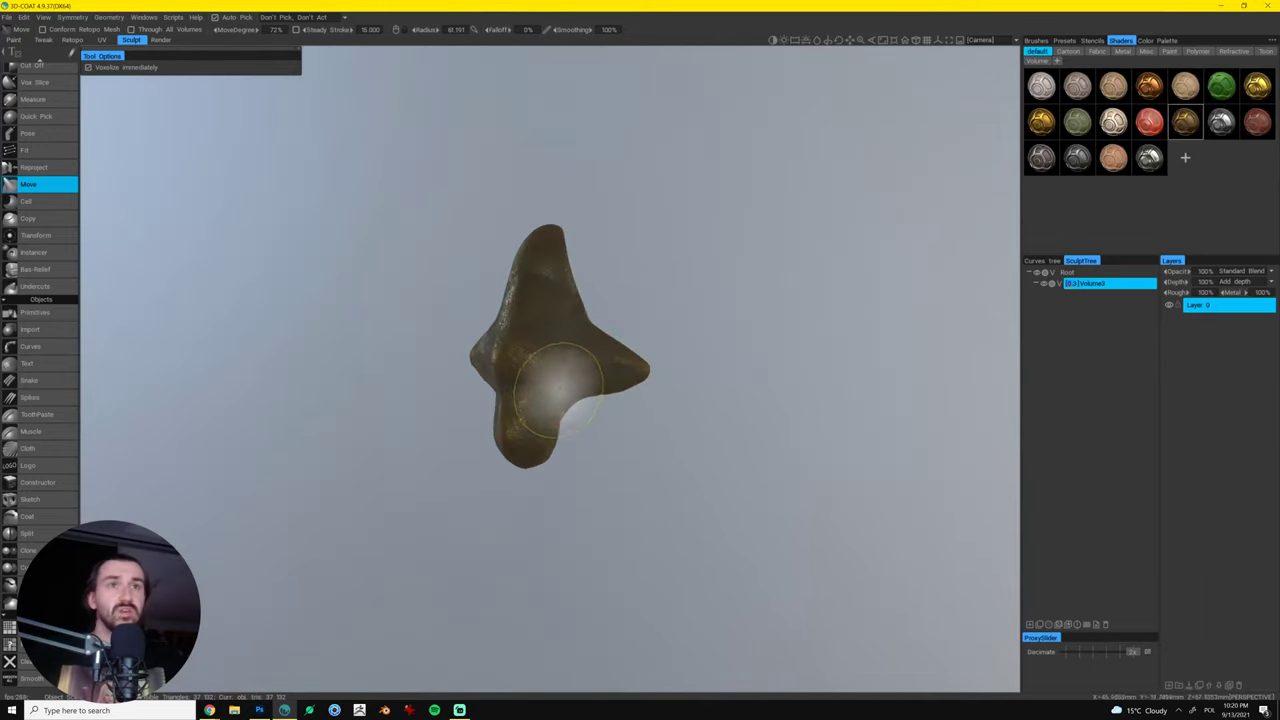
- Adjust the side wings with the Move tool and build up mirrored cheek ridges across the lower face with the Clay tool
{"action": "left_click_drag", "start_coordinate": [429, 443], "coordinate": [520, 371]}
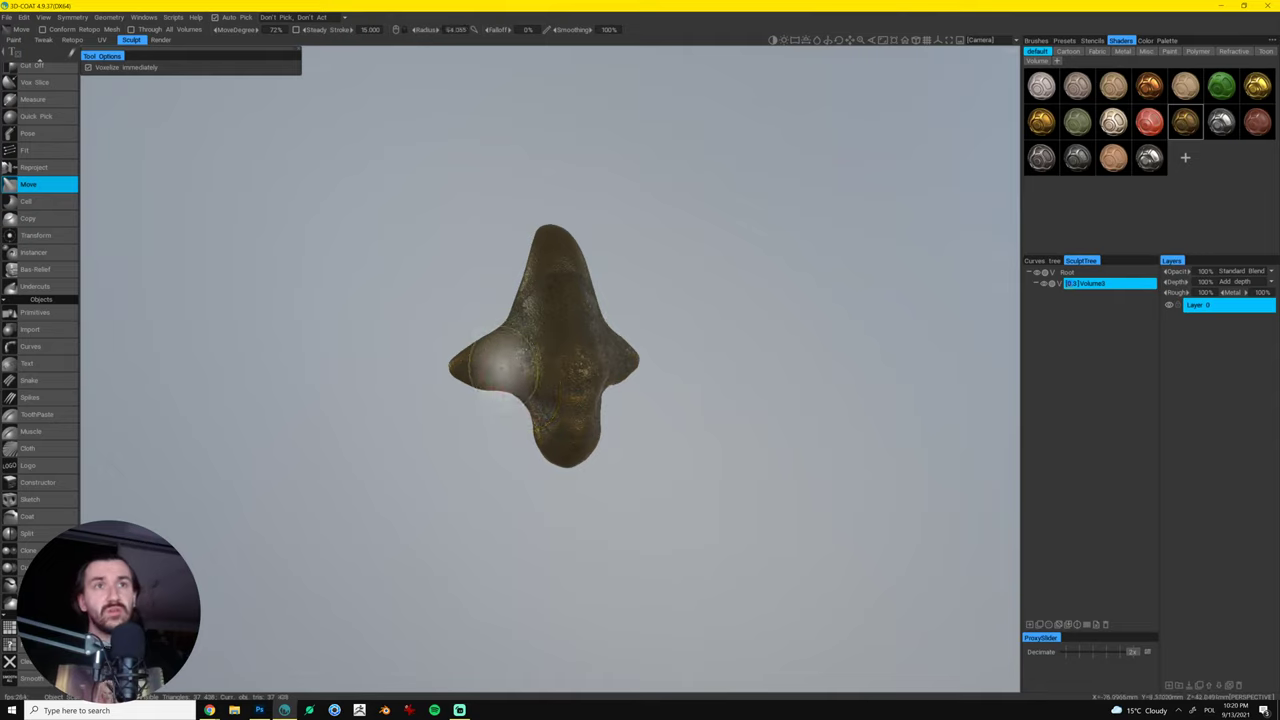
{"action": "scroll", "coordinate": [51, 180], "scroll_direction": "up", "scroll_amount": 2}
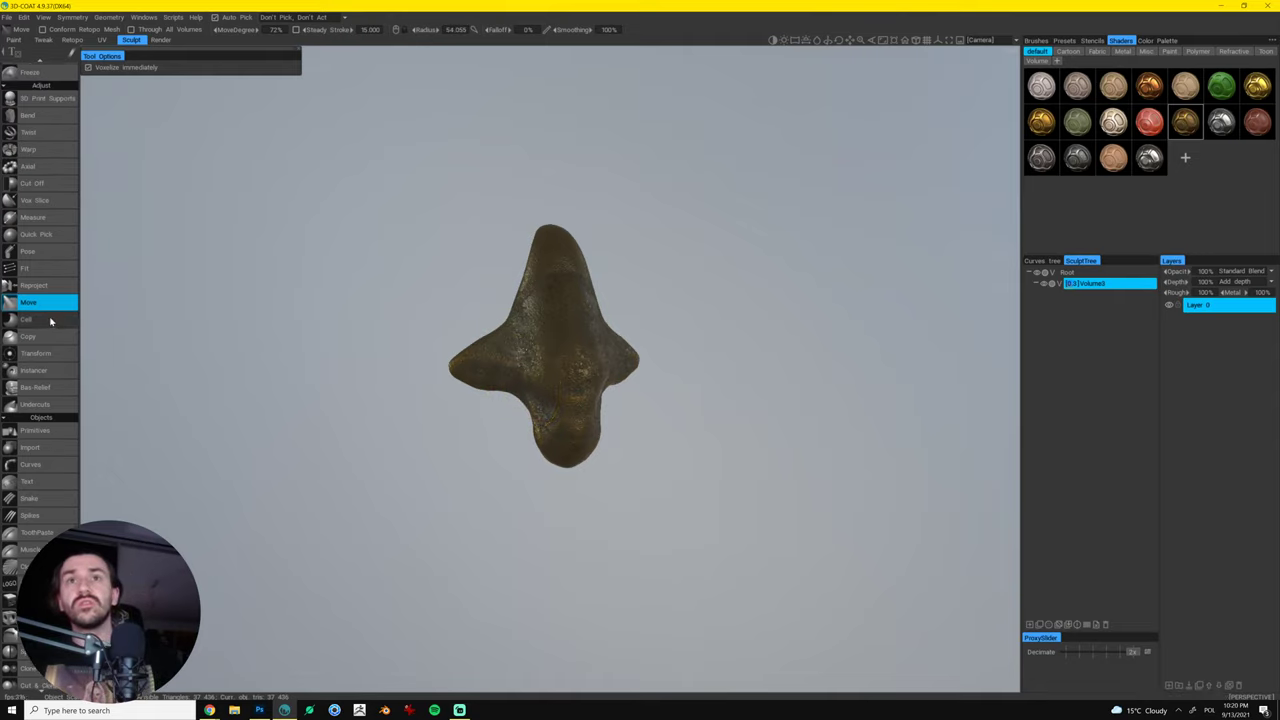
{"action": "scroll", "coordinate": [53, 180], "scroll_direction": "up", "scroll_amount": 4}
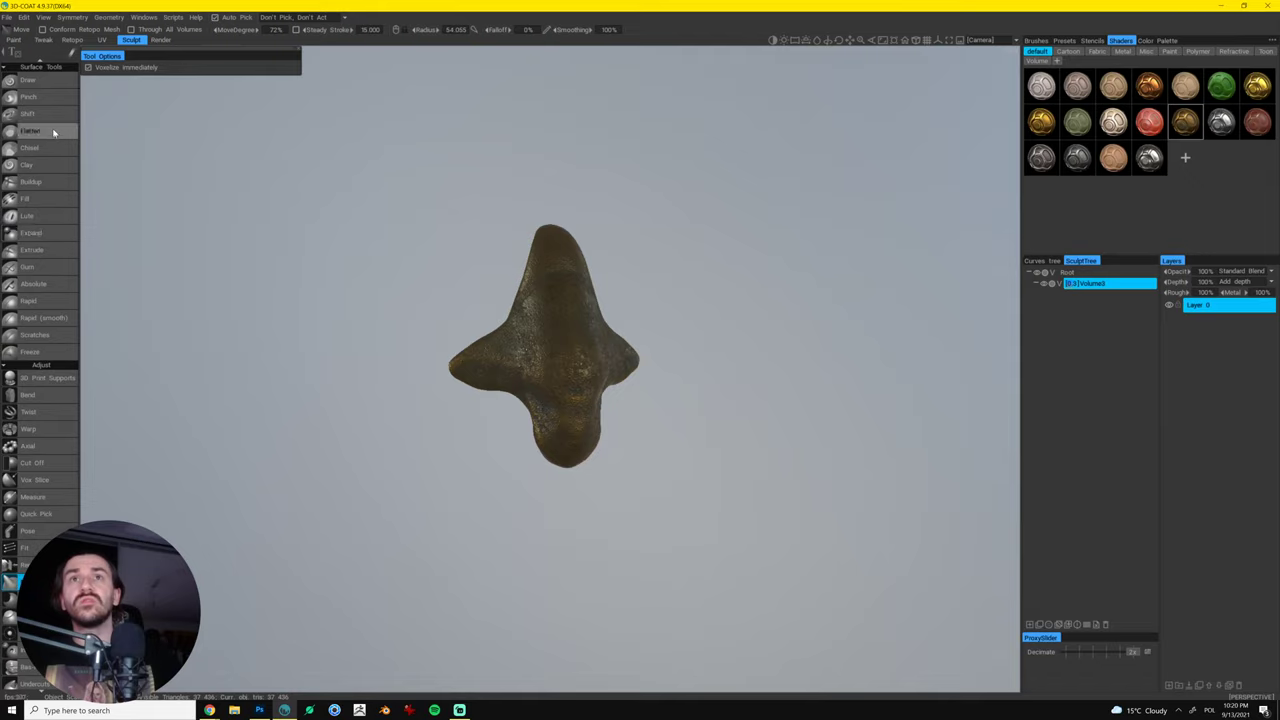
{"action": "left_click", "coordinate": [58, 166]}
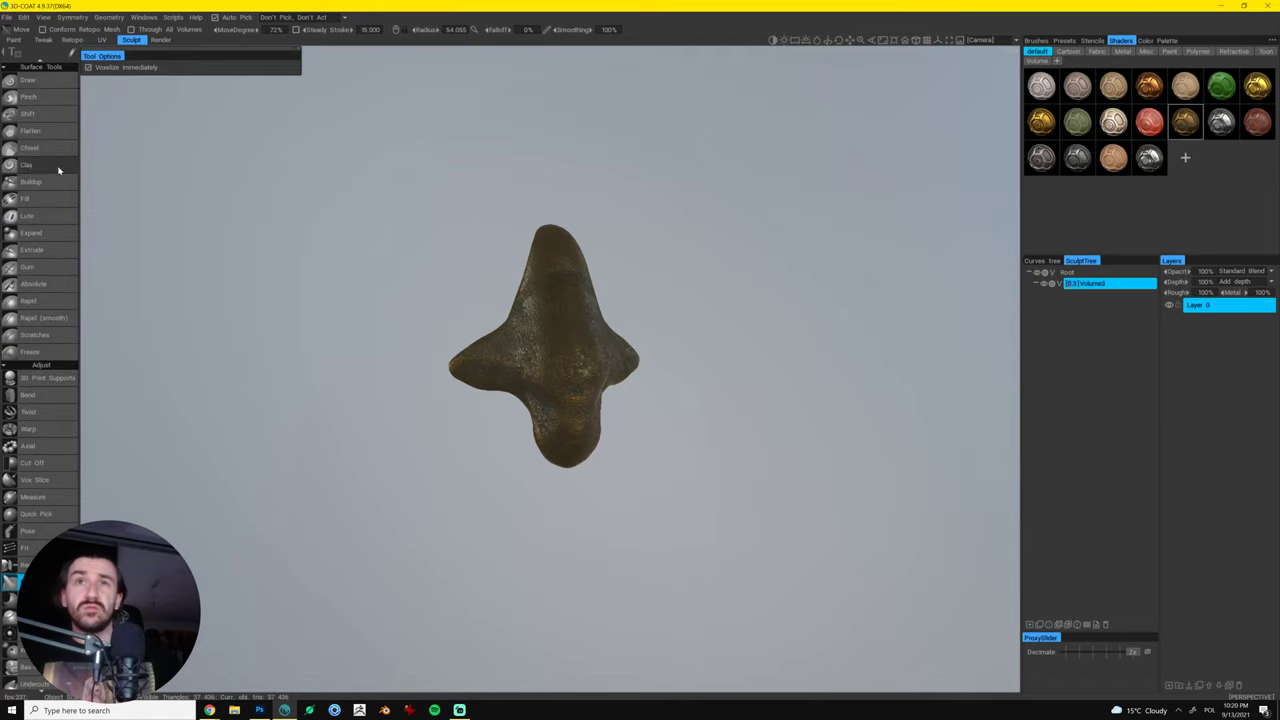
{"action": "left_click", "coordinate": [548, 414]}
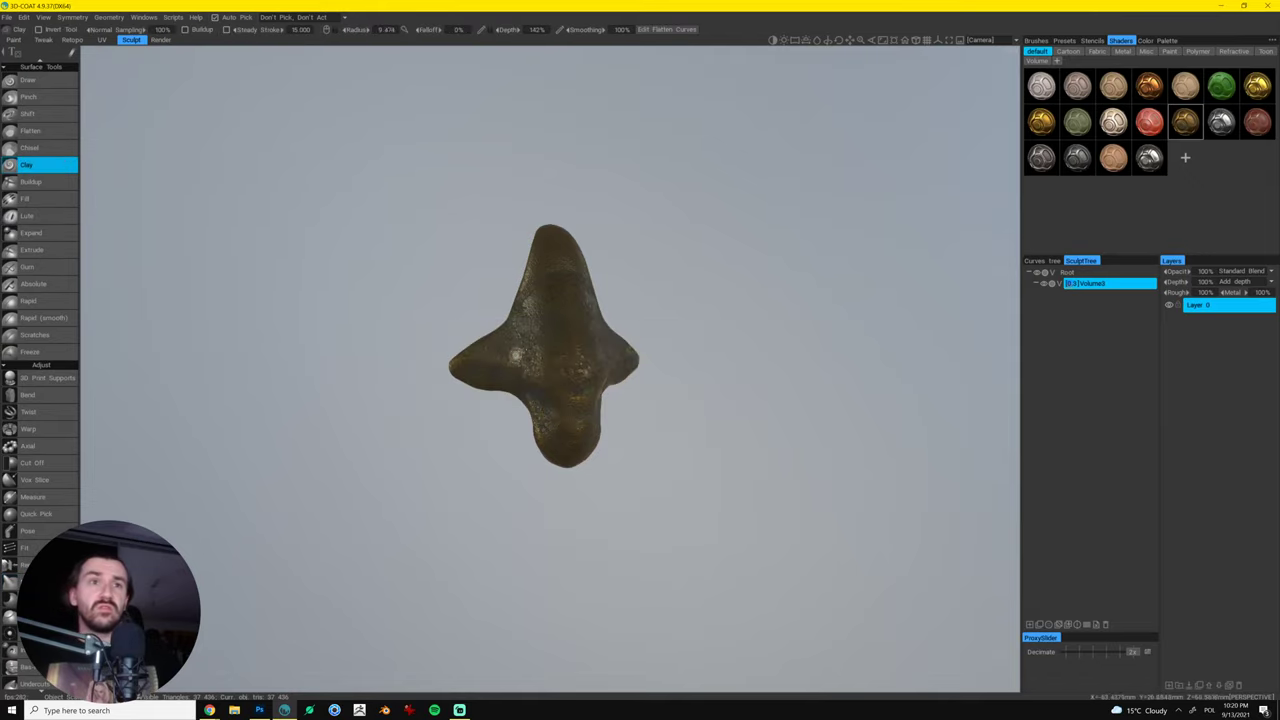
{"action": "left_click_drag", "start_coordinate": [506, 365], "coordinate": [543, 393]}
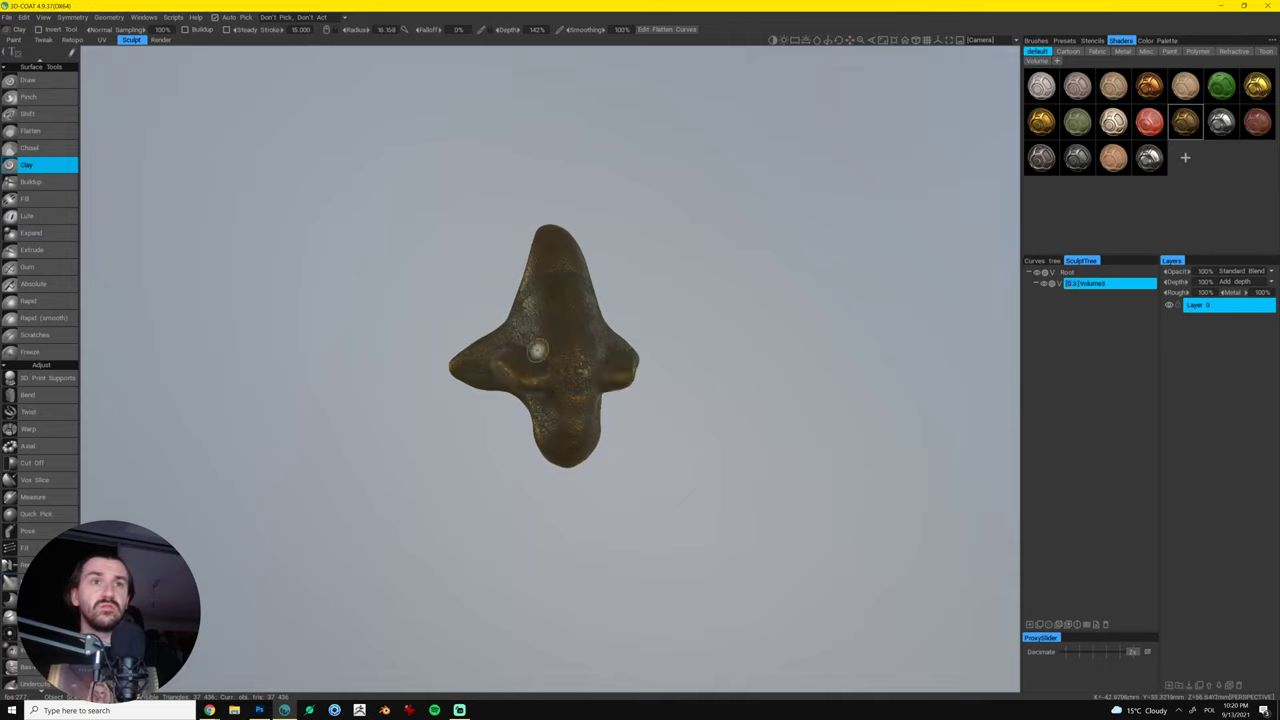
{"action": "mouse_move", "coordinate": [540, 356]}
{"action": "left_mouse_down"}
{"action": "mouse_move", "coordinate": [483, 360]}
{"action": "mouse_move", "coordinate": [543, 388]}
{"action": "mouse_move", "coordinate": [551, 418]}
{"action": "left_mouse_up"}
- Give the Clay tool the square brush from the default set, reduce its size and sculpt angular ridges over the cheeks
{"action": "left_click", "coordinate": [1036, 40]}
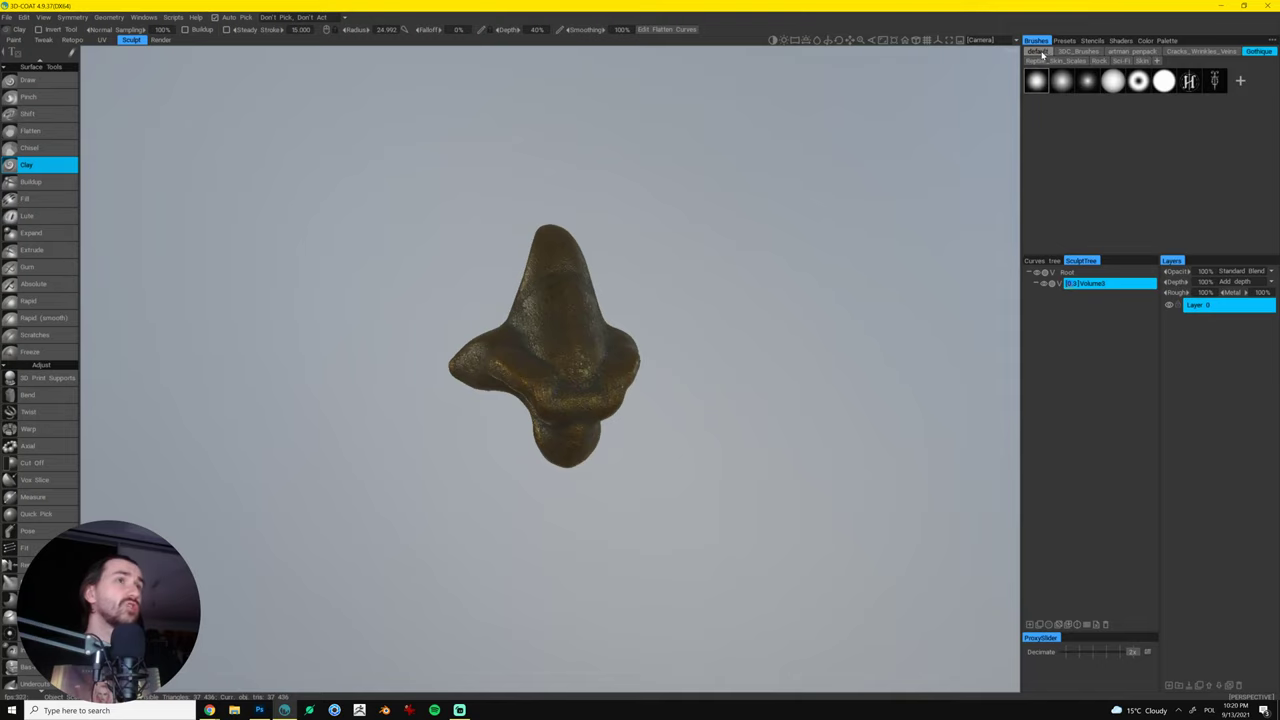
{"action": "left_click", "coordinate": [1042, 52]}
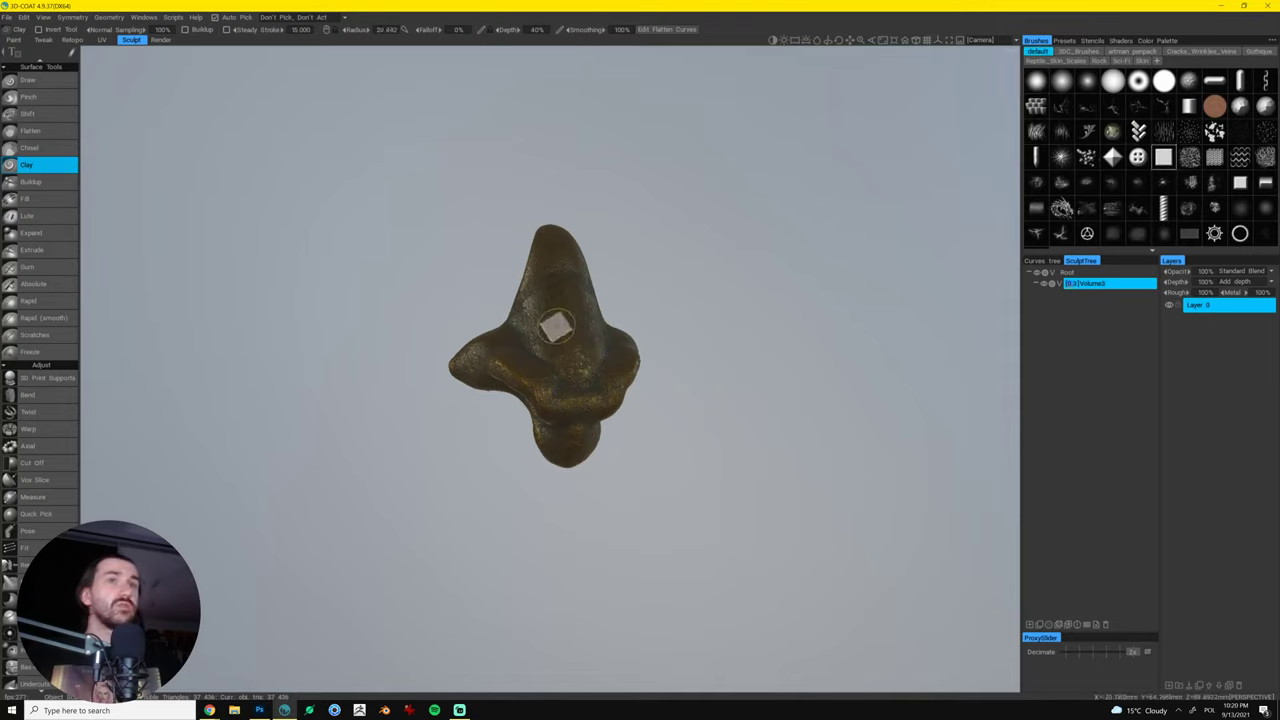
{"action": "key", "text": "bracketleft"}
{"action": "key", "text": "bracketleft"}
{"action": "key", "text": "bracketleft"}
{"action": "key", "text": "bracketleft"}
{"action": "left_click_drag", "start_coordinate": [517, 351], "coordinate": [559, 415]}
{"action": "left_click_drag", "start_coordinate": [644, 422], "coordinate": [614, 428]}
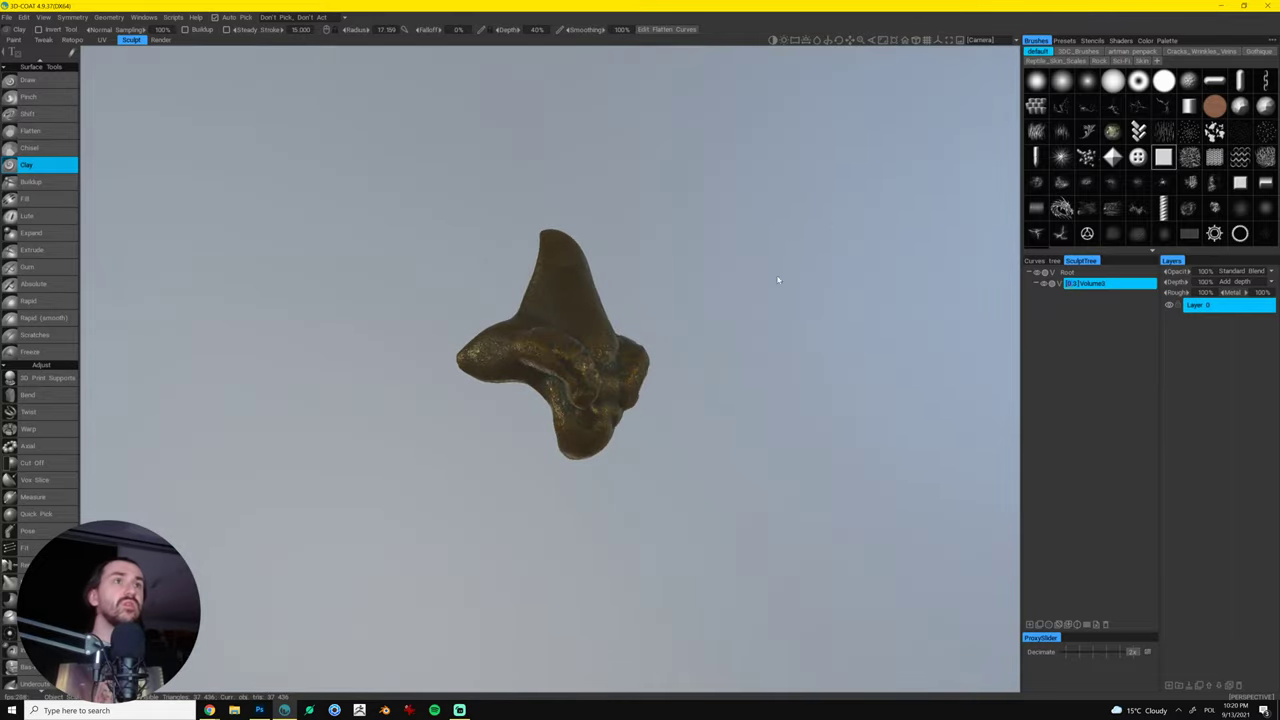
- Build up rough clay forms around the nose, cheeks and jaw of the skull face with the square brush
{"action": "left_click_drag", "start_coordinate": [778, 280], "coordinate": [676, 342]}
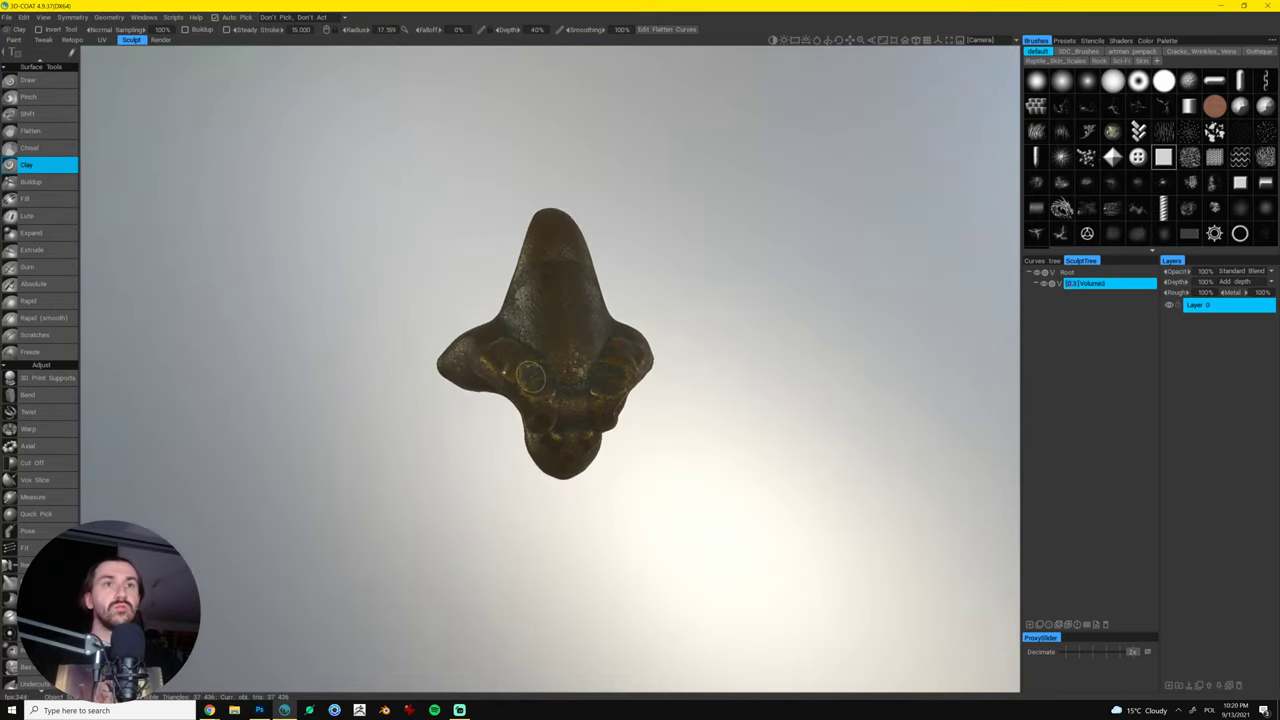
{"action": "mouse_move", "coordinate": [542, 374]}
{"action": "left_mouse_down"}
{"action": "mouse_move", "coordinate": [505, 372]}
{"action": "mouse_move", "coordinate": [495, 386]}
{"action": "mouse_move", "coordinate": [550, 430]}
{"action": "mouse_move", "coordinate": [573, 412]}
{"action": "left_mouse_up"}
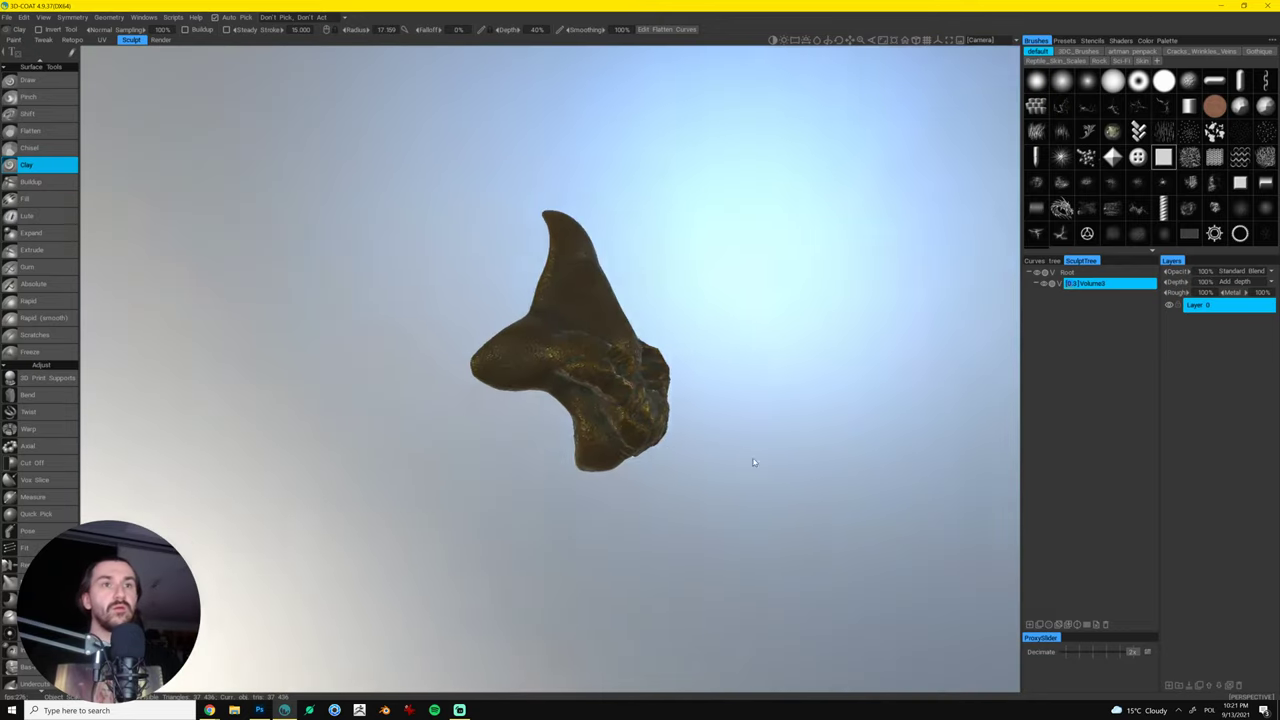
{"action": "left_click_drag", "start_coordinate": [720, 443], "coordinate": [754, 460]}
{"action": "left_click_drag", "start_coordinate": [609, 456], "coordinate": [591, 393]}
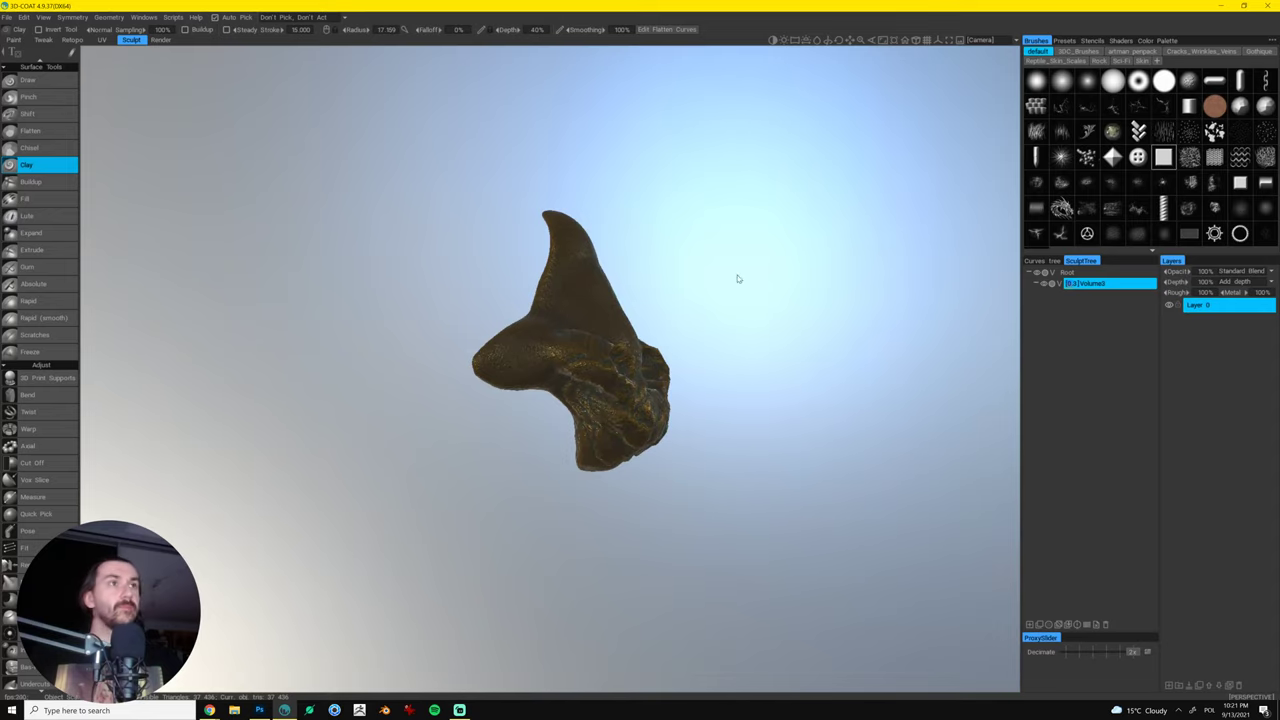
- Replace the bronze shader on the sculpt with the red clay shader
{"action": "left_click", "coordinate": [1066, 41]}
{"action": "left_click", "coordinate": [1116, 41]}
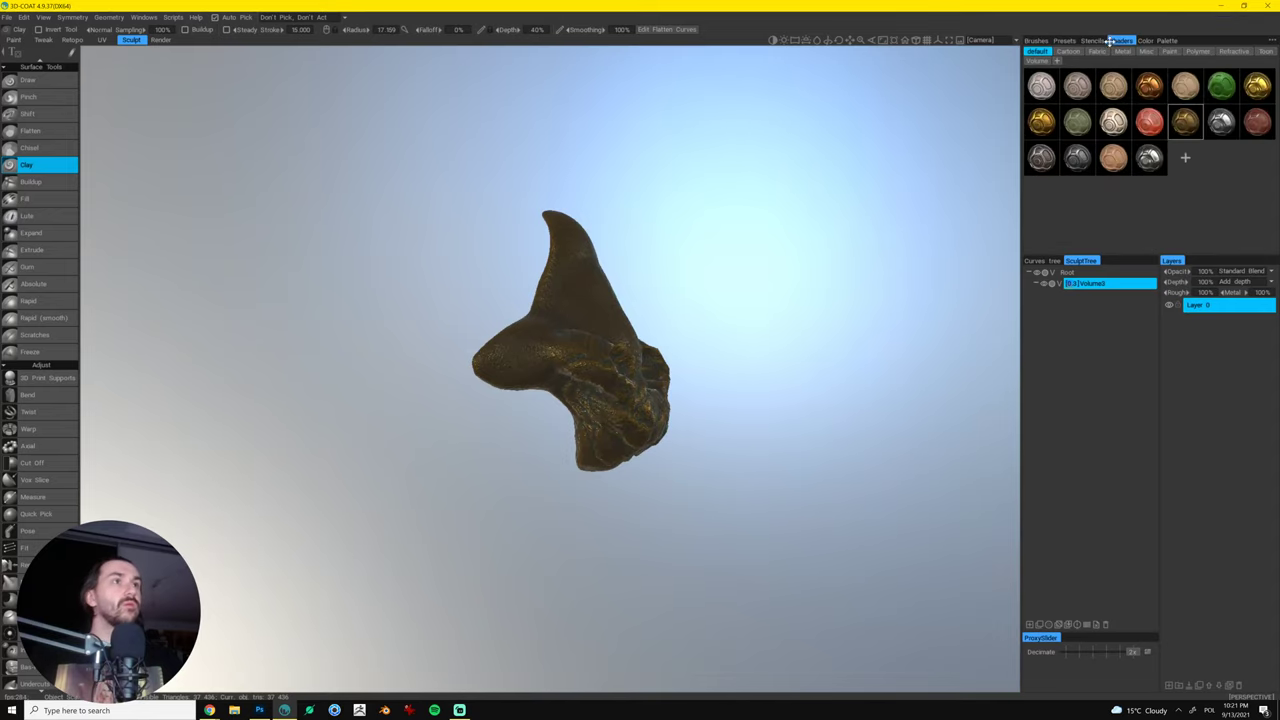
{"action": "left_click", "coordinate": [1146, 124]}
{"action": "left_click", "coordinate": [549, 416]}
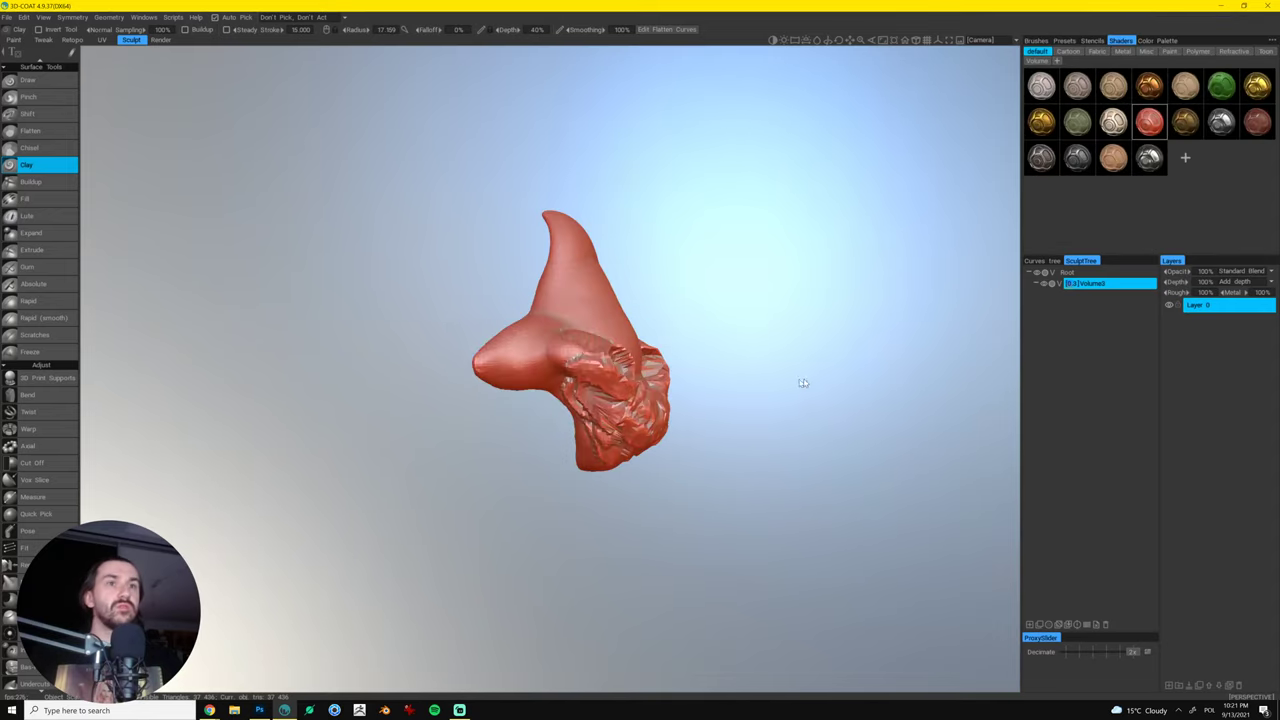
- Sculpt the skull's brow, eye sockets and nose bridge with the square Clay brush at varied sizes and a lower depth
{"action": "left_click_drag", "start_coordinate": [803, 381], "coordinate": [712, 382]}
{"action": "left_click_drag", "start_coordinate": [577, 384], "coordinate": [545, 388]}
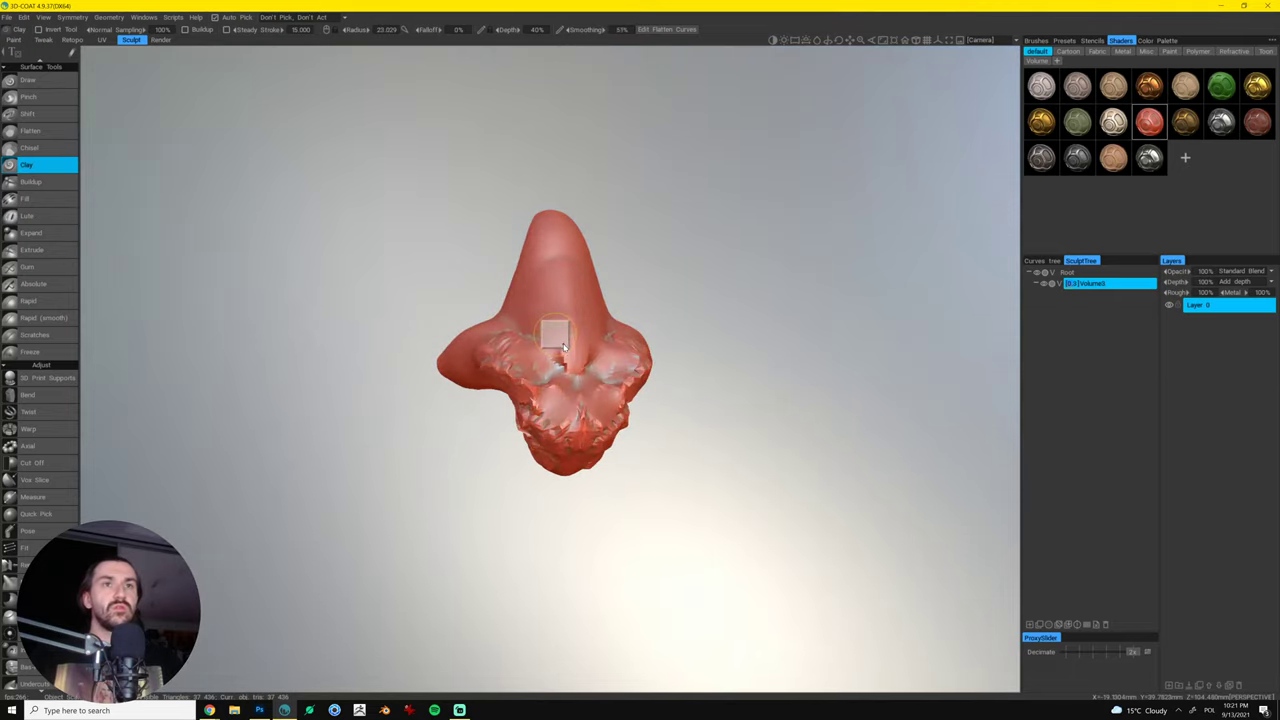
{"action": "mouse_move", "coordinate": [563, 352]}
{"action": "left_mouse_down"}
{"action": "mouse_move", "coordinate": [515, 351]}
{"action": "mouse_move", "coordinate": [532, 360]}
{"action": "mouse_move", "coordinate": [541, 327]}
{"action": "mouse_move", "coordinate": [564, 328]}
{"action": "mouse_move", "coordinate": [565, 363]}
{"action": "left_mouse_up"}
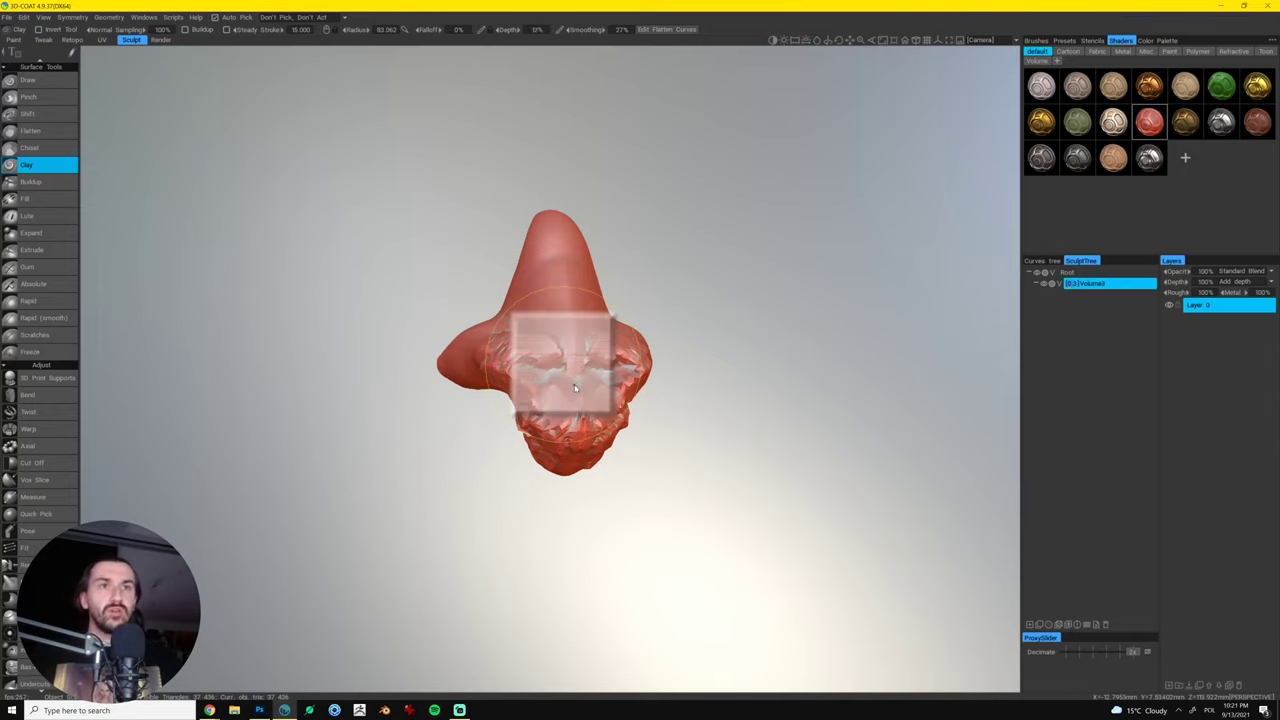
{"action": "mouse_move", "coordinate": [524, 363]}
{"action": "left_mouse_down"}
{"action": "mouse_move", "coordinate": [567, 377]}
{"action": "mouse_move", "coordinate": [543, 384]}
{"action": "left_mouse_up"}
{"action": "scroll", "coordinate": [547, 377], "scroll_direction": "down", "scroll_amount": 2}
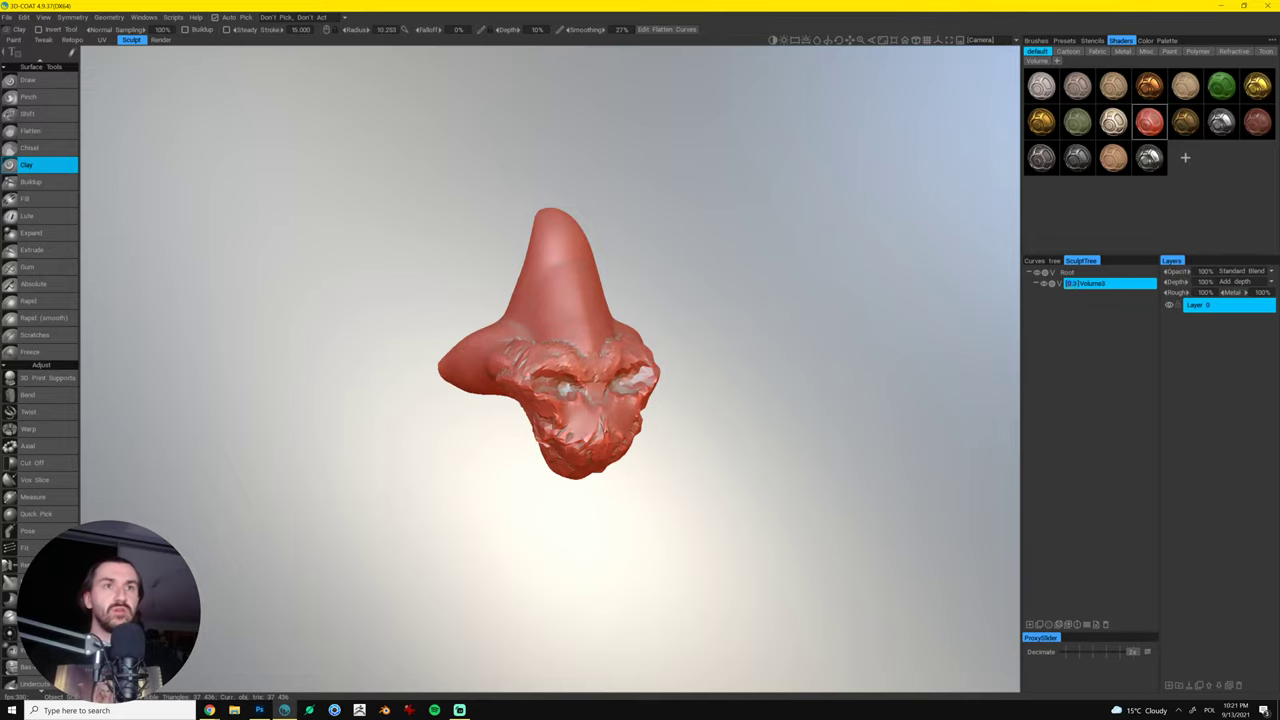
{"action": "left_click_drag", "start_coordinate": [600, 409], "coordinate": [704, 423]}
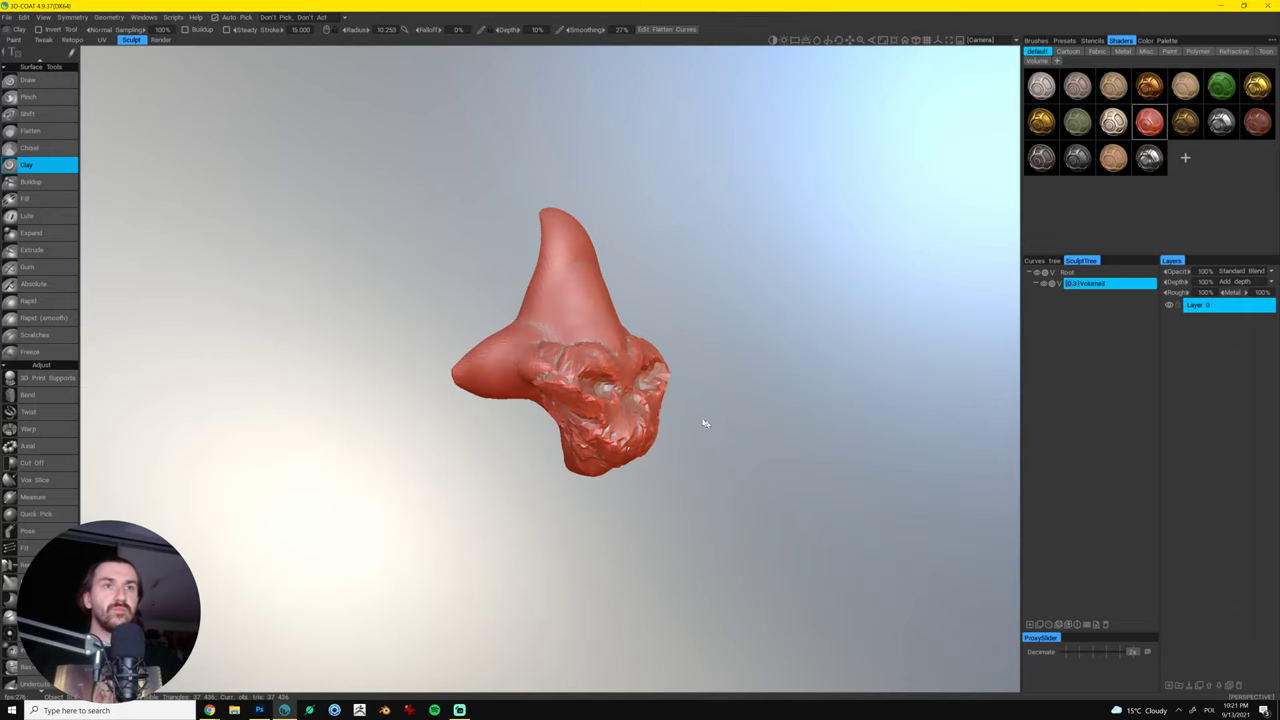
- Smooth and reshape the skull's cheek and jaw forms with the Move tool at varied brush sizes
{"action": "key", "text": "m"}
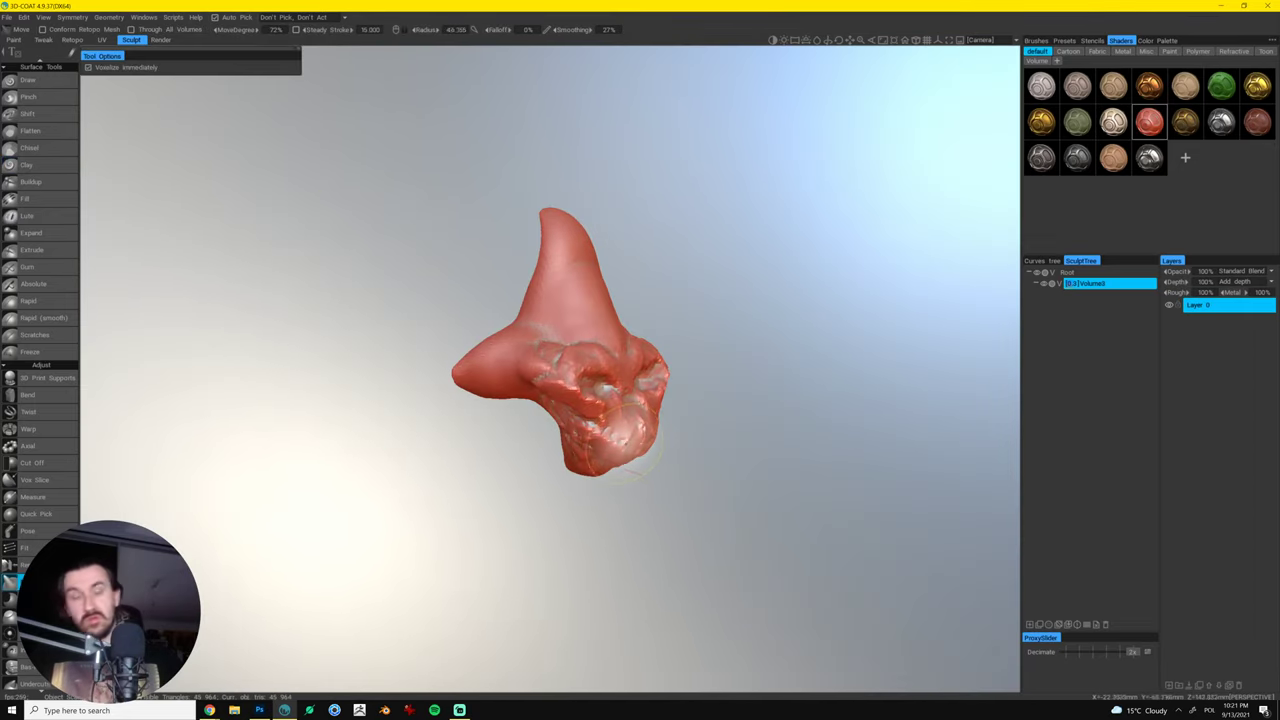
{"action": "key", "text": "bracketright"}
{"action": "key", "text": "bracketright"}
{"action": "key", "text": "bracketright"}
{"action": "mouse_move", "coordinate": [602, 429]}
{"action": "left_mouse_down"}
{"action": "mouse_move", "coordinate": [515, 403]}
{"action": "mouse_move", "coordinate": [498, 374]}
{"action": "left_mouse_up"}
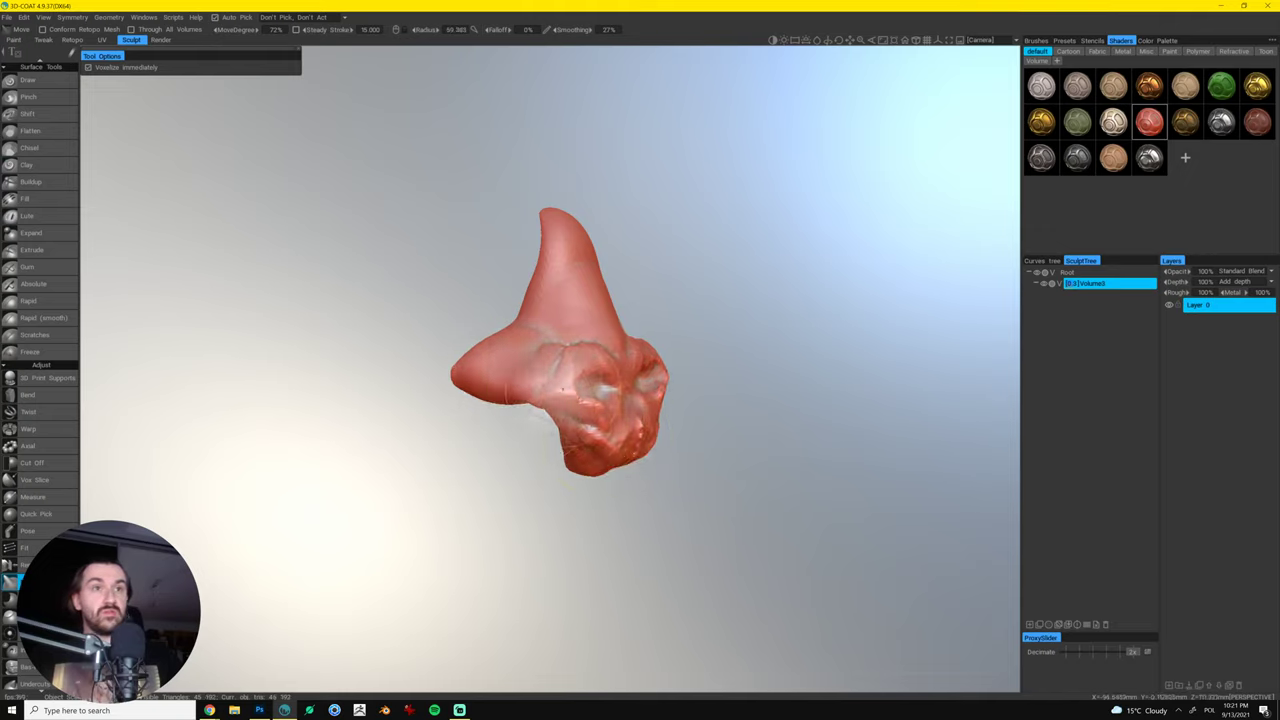
{"action": "key", "text": "bracketleft"}
{"action": "key", "text": "bracketleft"}
{"action": "key", "text": "bracketleft"}
{"action": "key", "text": "bracketleft"}
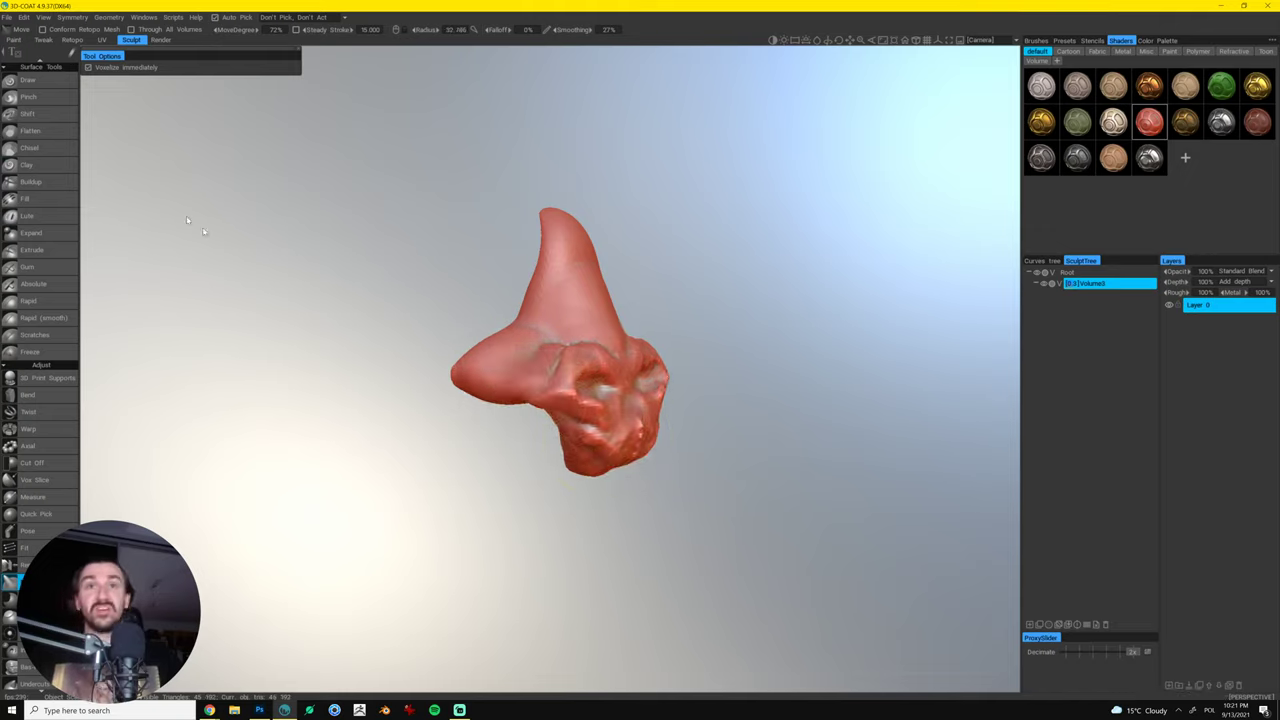
- Sculpt the cheekbones, brow ridges and eye sockets of the skull with the Clay tool at a small radius
{"action": "left_click", "coordinate": [30, 164]}
{"action": "left_click_drag", "start_coordinate": [560, 392], "coordinate": [547, 382]}
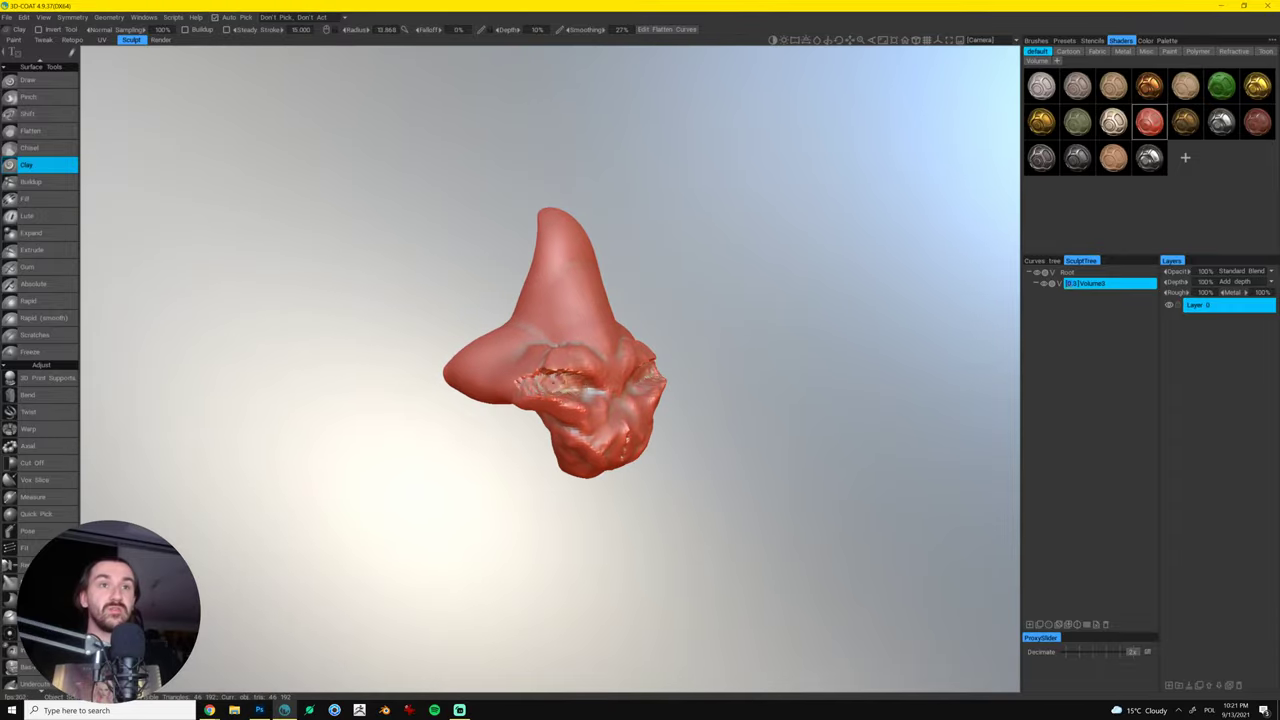
{"action": "left_click_drag", "start_coordinate": [563, 369], "coordinate": [601, 397]}
{"action": "left_click_drag", "start_coordinate": [744, 352], "coordinate": [609, 382]}
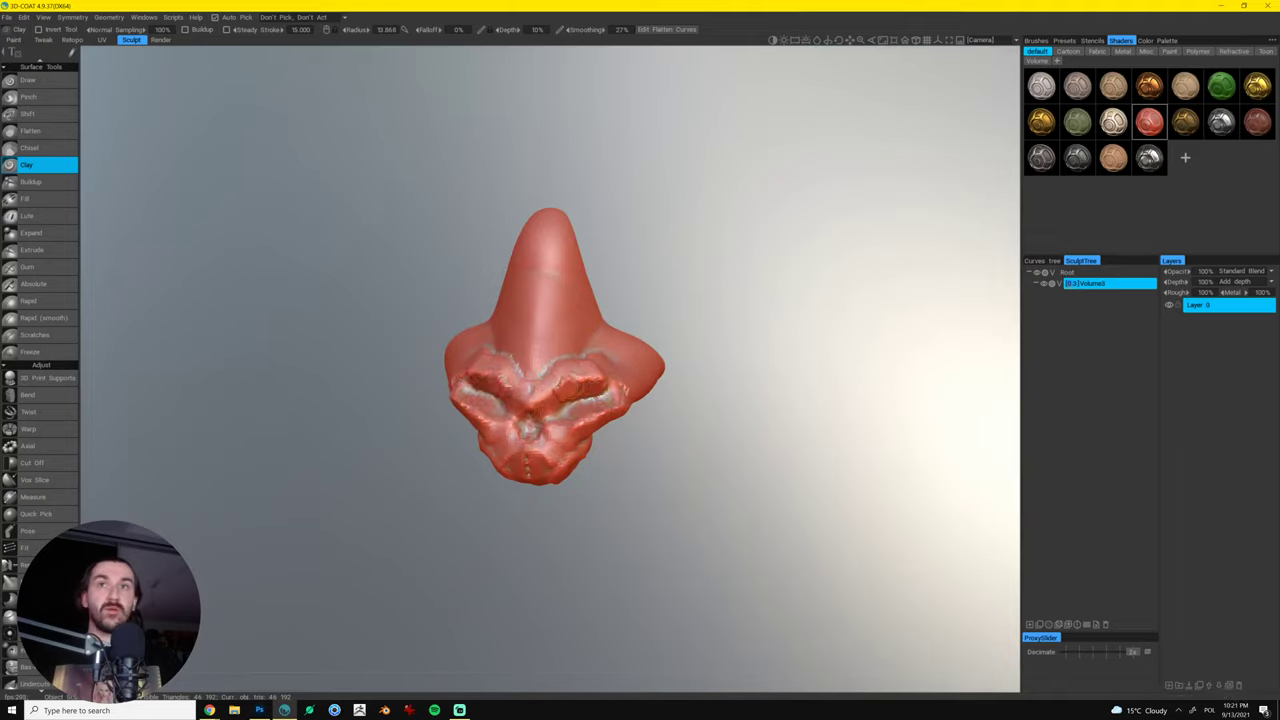
{"action": "mouse_move", "coordinate": [568, 391]}
{"action": "left_mouse_down"}
{"action": "mouse_move", "coordinate": [624, 388]}
{"action": "mouse_move", "coordinate": [587, 390]}
{"action": "left_mouse_up"}
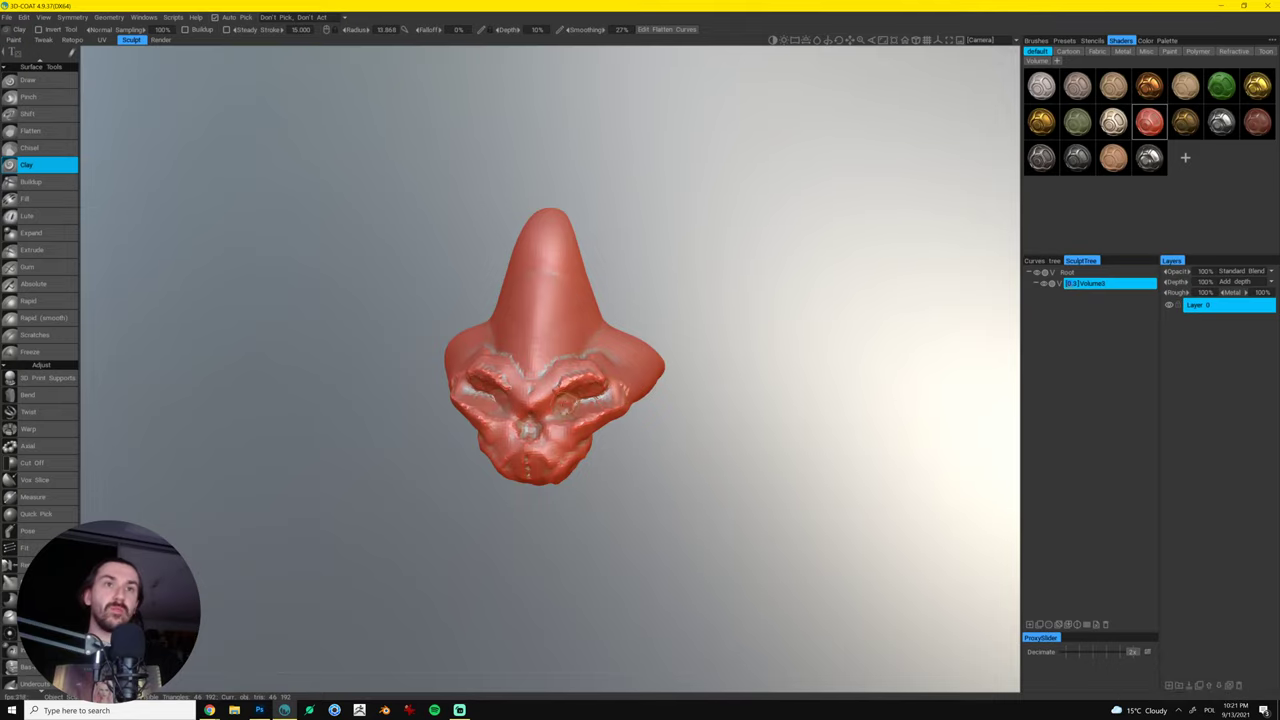
{"action": "left_click_drag", "start_coordinate": [590, 482], "coordinate": [611, 441]}
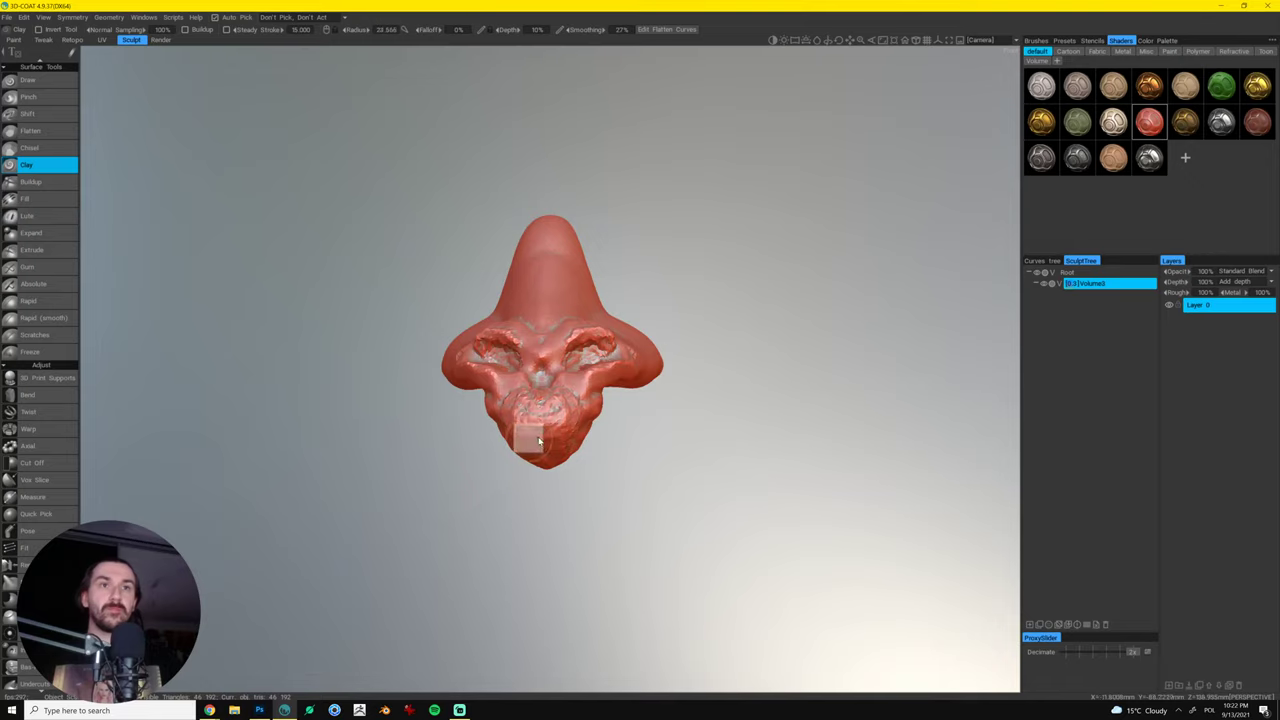
- Build up the skull's mouth and jaw and hollow the side of the jaw with a larger Clay brush
{"action": "mouse_move", "coordinate": [530, 440]}
{"action": "left_mouse_down"}
{"action": "mouse_move", "coordinate": [680, 443]}
{"action": "mouse_move", "coordinate": [700, 457]}
{"action": "left_mouse_up"}
{"action": "left_click_drag", "start_coordinate": [591, 472], "coordinate": [591, 483]}
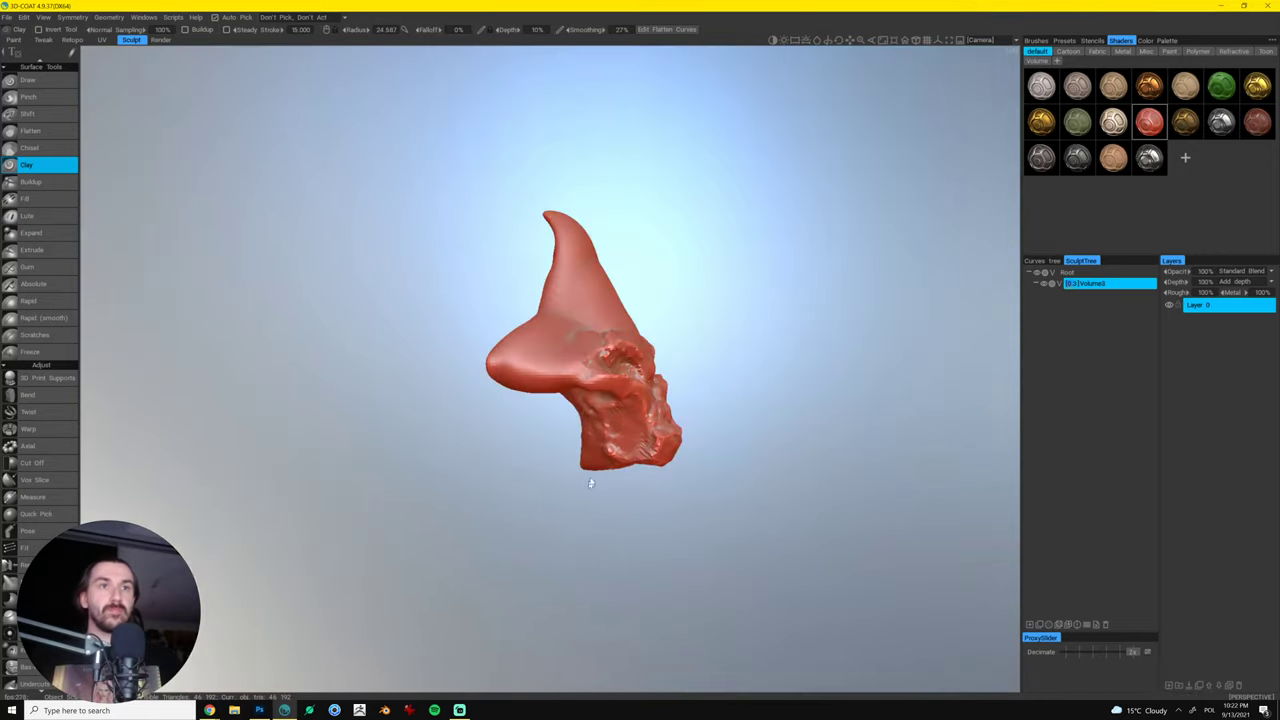
{"action": "mouse_move", "coordinate": [585, 415]}
{"action": "left_mouse_down"}
{"action": "mouse_move", "coordinate": [546, 443]}
{"action": "mouse_move", "coordinate": [588, 430]}
{"action": "left_mouse_up"}
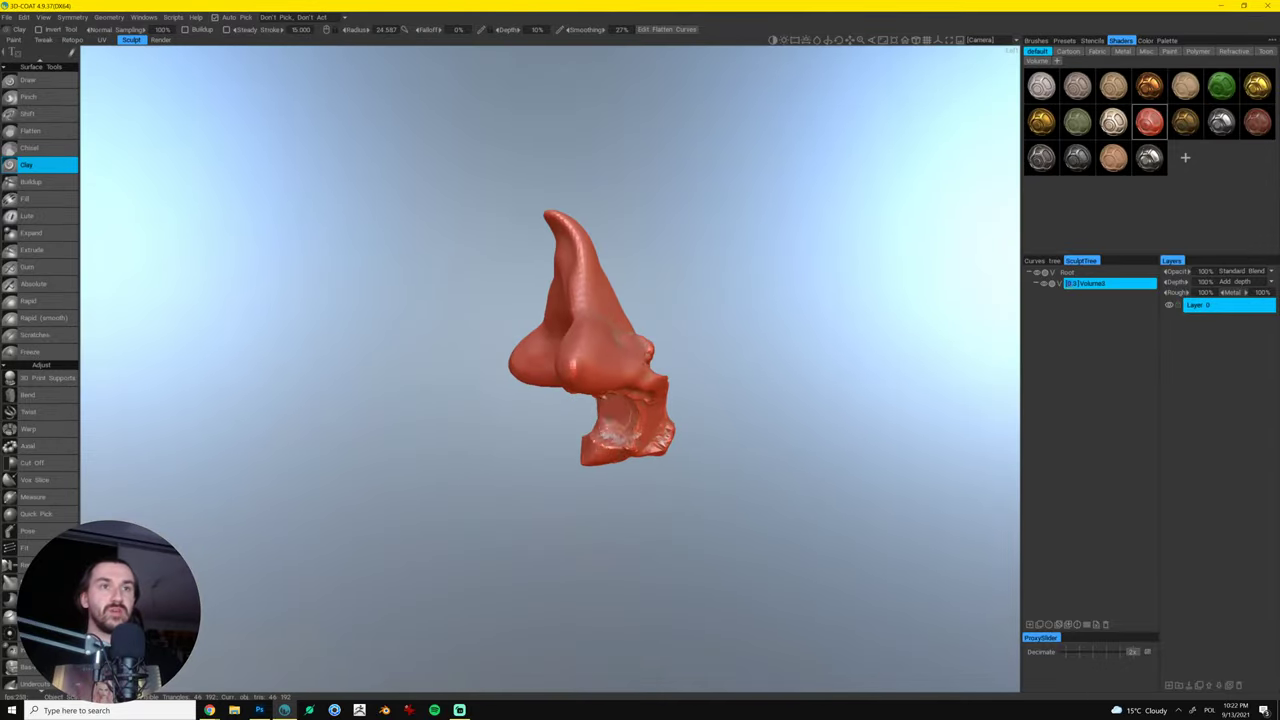
{"action": "mouse_move", "coordinate": [592, 400]}
{"action": "left_mouse_down"}
{"action": "mouse_move", "coordinate": [714, 403]}
{"action": "mouse_move", "coordinate": [691, 374]}
{"action": "mouse_move", "coordinate": [500, 430]}
{"action": "mouse_move", "coordinate": [500, 378]}
{"action": "left_mouse_up"}
- Block out flat planes on the shield's side wings and upper spike with the Clay tool
{"action": "mouse_move", "coordinate": [740, 335]}
{"action": "left_mouse_down"}
{"action": "mouse_move", "coordinate": [724, 298]}
{"action": "mouse_move", "coordinate": [540, 348]}
{"action": "left_mouse_up"}
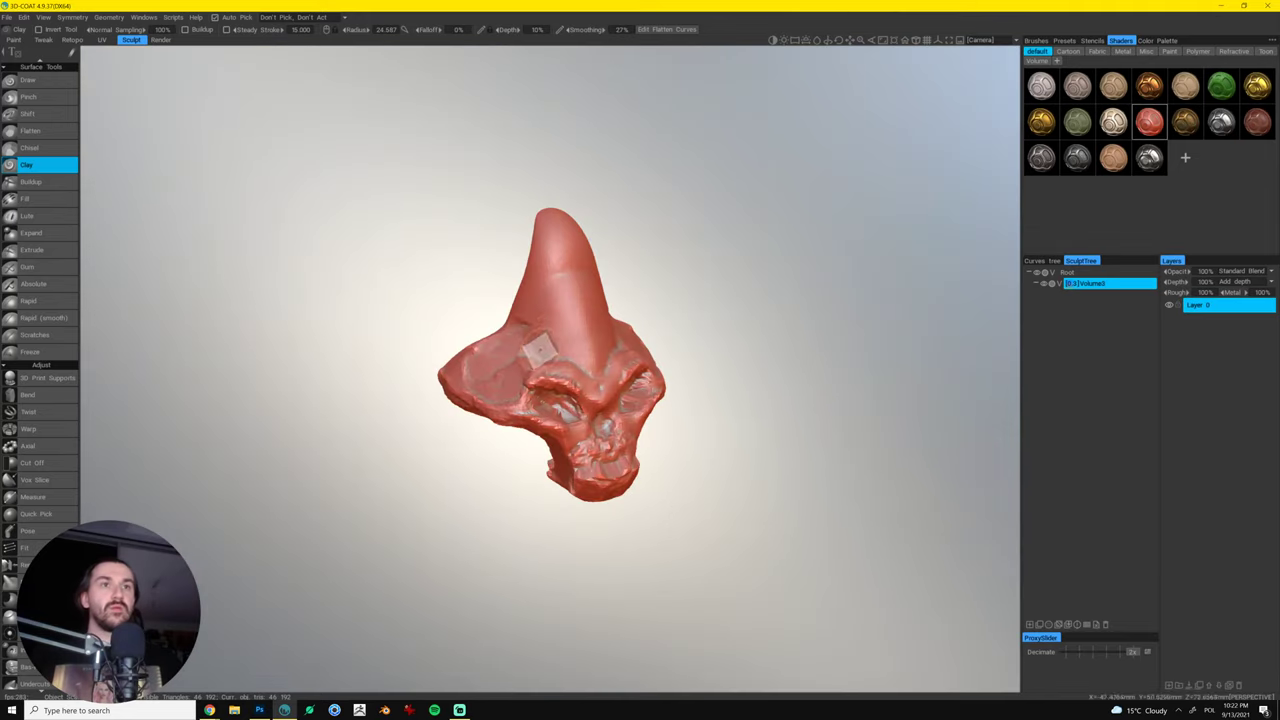
{"action": "mouse_move", "coordinate": [557, 233]}
{"action": "left_mouse_down"}
{"action": "mouse_move", "coordinate": [571, 364]}
{"action": "mouse_move", "coordinate": [543, 246]}
{"action": "left_mouse_up"}
{"action": "left_click_drag", "start_coordinate": [622, 268], "coordinate": [672, 410]}
{"action": "left_click_drag", "start_coordinate": [551, 594], "coordinate": [620, 339]}
- Enlarge the Move brush to a radius of about 101 and reshape the shield's upper body above the skull
{"action": "key", "text": "m"}
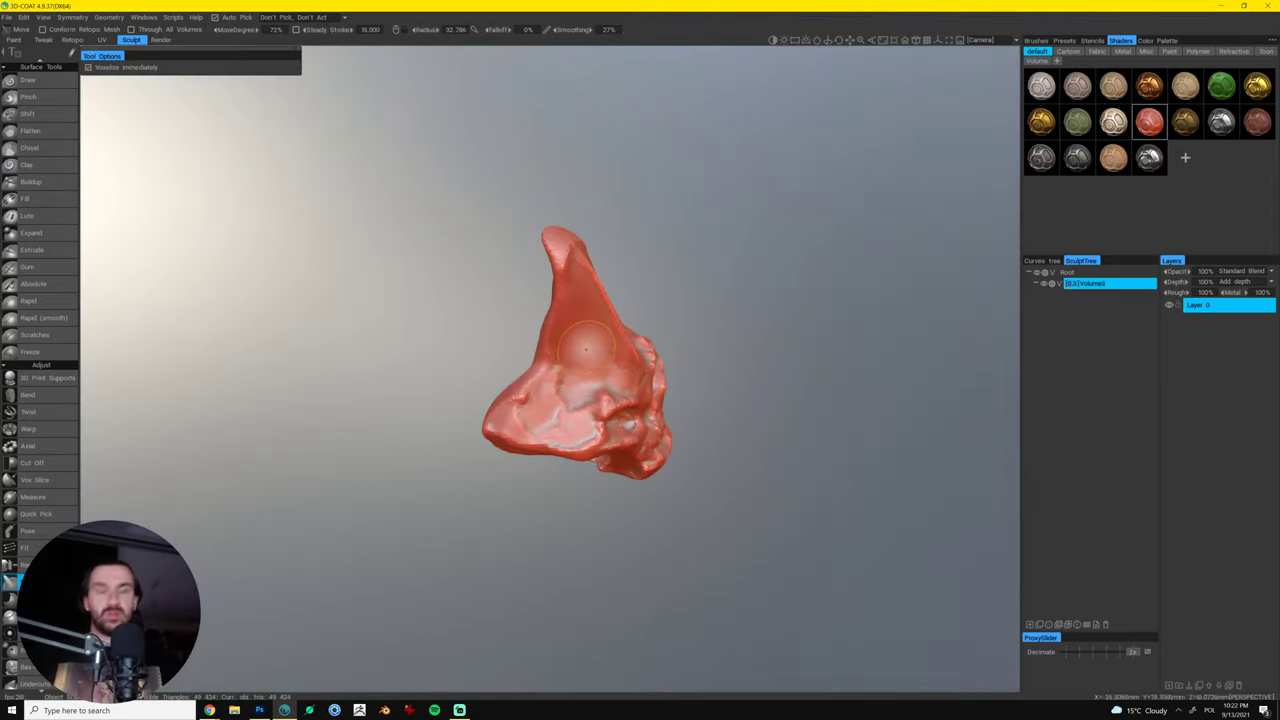
{"action": "key", "text": "bracketright"}
{"action": "key", "text": "bracketright"}
{"action": "key", "text": "bracketright"}
{"action": "key", "text": "bracketright"}
{"action": "key", "text": "bracketright"}
{"action": "key", "text": "bracketright"}
{"action": "key", "text": "bracketright"}
{"action": "key", "text": "bracketright"}
{"action": "key", "text": "bracketright"}
{"action": "key", "text": "bracketright"}
{"action": "key", "text": "bracketright"}
{"action": "key", "text": "bracketright"}
{"action": "key", "text": "bracketright"}
{"action": "key", "text": "bracketright"}
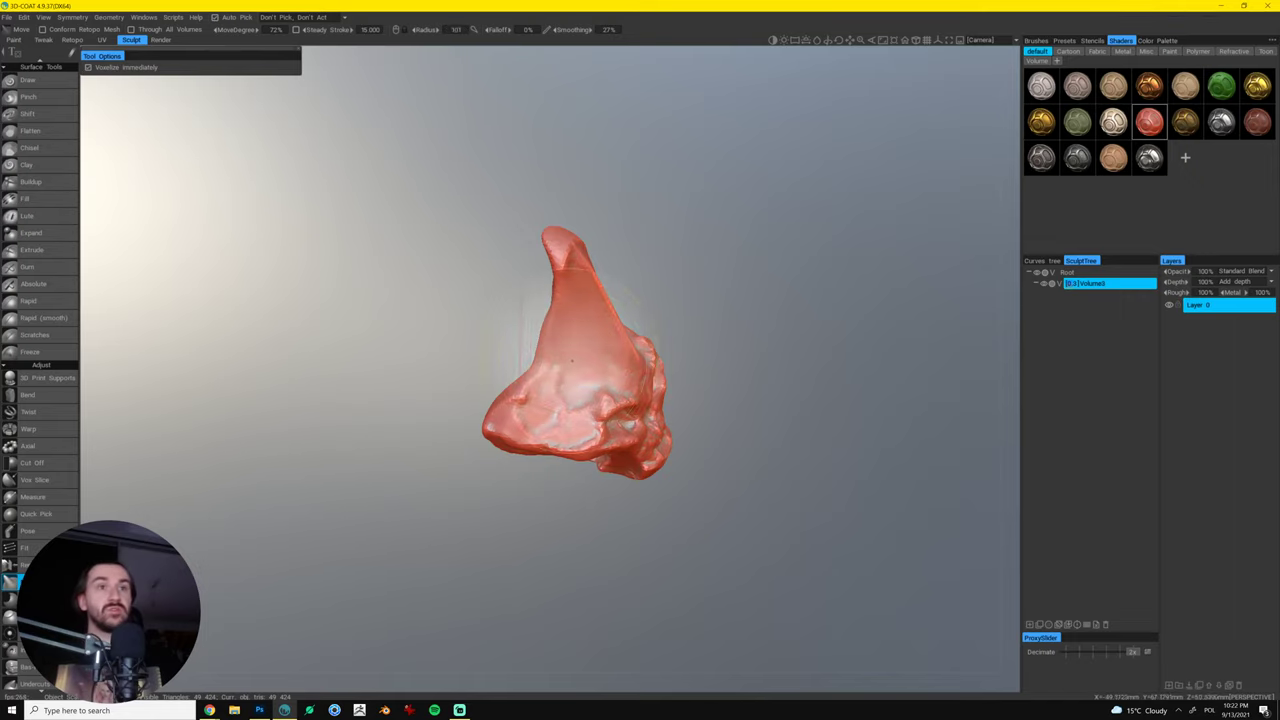
{"action": "left_click_drag", "start_coordinate": [577, 354], "coordinate": [586, 350]}
- Reshape the jaw and lower skull from the side using the Move tool with a smaller brush
{"action": "mouse_move", "coordinate": [690, 305]}
{"action": "left_mouse_down"}
{"action": "mouse_move", "coordinate": [688, 277]}
{"action": "mouse_move", "coordinate": [595, 271]}
{"action": "mouse_move", "coordinate": [632, 417]}
{"action": "mouse_move", "coordinate": [572, 462]}
{"action": "left_mouse_up"}
{"action": "key", "text": "bracketleft"}
{"action": "key", "text": "bracketleft"}
{"action": "key", "text": "bracketleft"}
{"action": "key", "text": "bracketleft"}
{"action": "key", "text": "bracketleft"}
{"action": "mouse_move", "coordinate": [700, 462]}
{"action": "left_mouse_down"}
{"action": "mouse_move", "coordinate": [615, 467]}
{"action": "mouse_move", "coordinate": [440, 385]}
{"action": "mouse_move", "coordinate": [457, 377]}
{"action": "left_mouse_up"}
{"action": "key", "text": "bracketleft"}
{"action": "key", "text": "bracketleft"}
{"action": "key", "text": "bracketleft"}
{"action": "key", "text": "bracketleft"}
{"action": "key", "text": "bracketleft"}
{"action": "key", "text": "bracketright"}
{"action": "key", "text": "bracketright"}
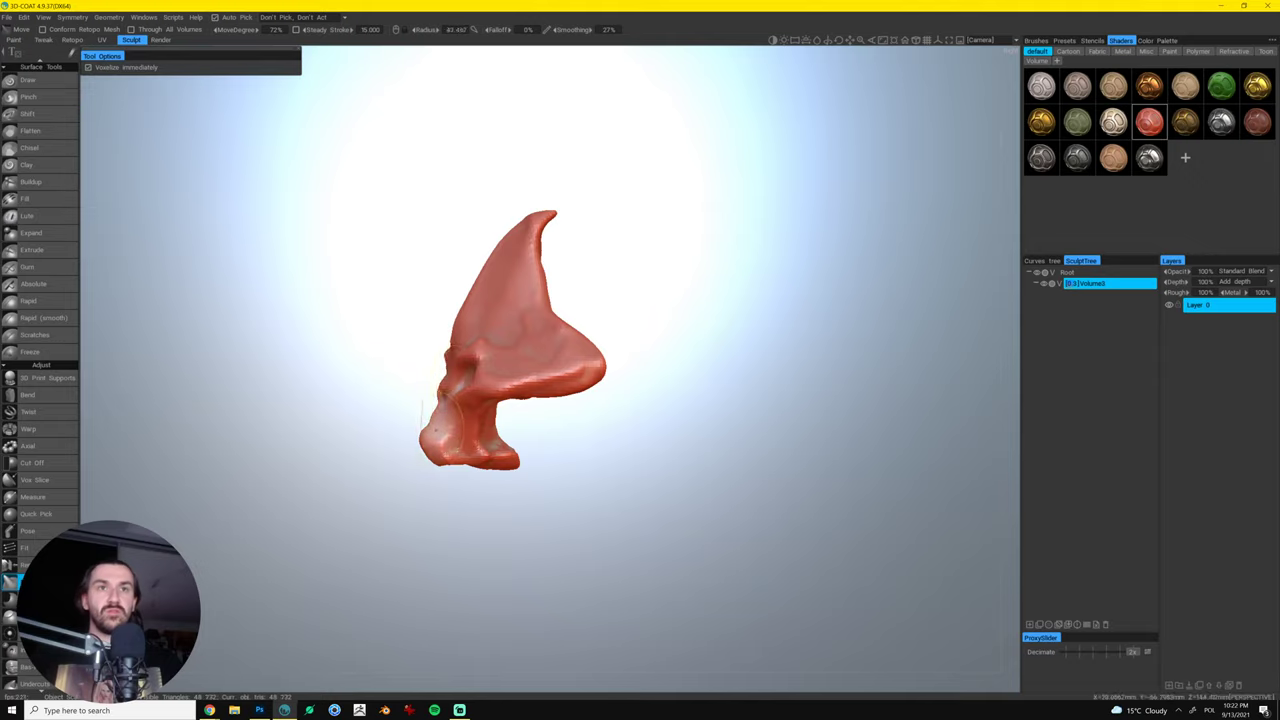
{"action": "left_click_drag", "start_coordinate": [486, 429], "coordinate": [519, 422]}
{"action": "left_click_drag", "start_coordinate": [592, 440], "coordinate": [469, 397]}
{"action": "left_click_drag", "start_coordinate": [416, 440], "coordinate": [510, 418]}
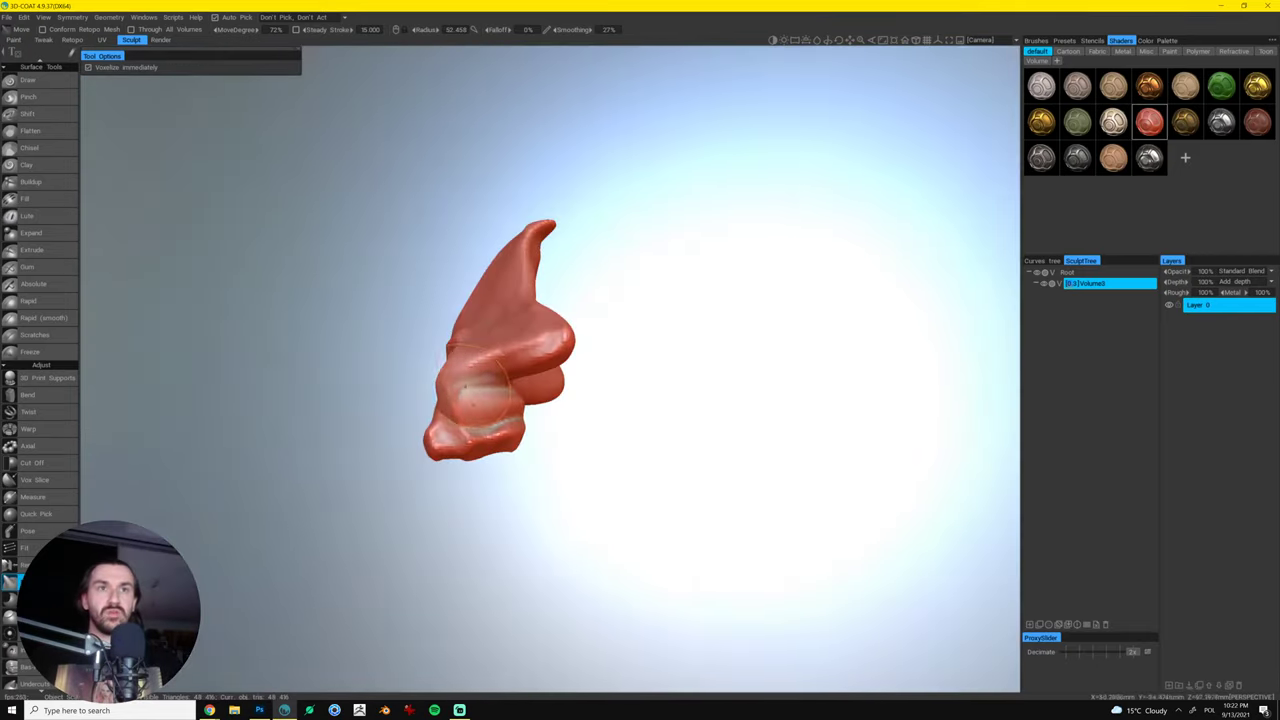
- Adjust the skull's cheeks and forehead with the Move tool at varied brush sizes
{"action": "key", "text": "bracketright"}
{"action": "left_click_drag", "start_coordinate": [546, 352], "coordinate": [750, 377]}
{"action": "left_click_drag", "start_coordinate": [482, 410], "coordinate": [505, 413]}
{"action": "key", "text": "bracketleft"}
{"action": "left_click_drag", "start_coordinate": [468, 342], "coordinate": [468, 352]}
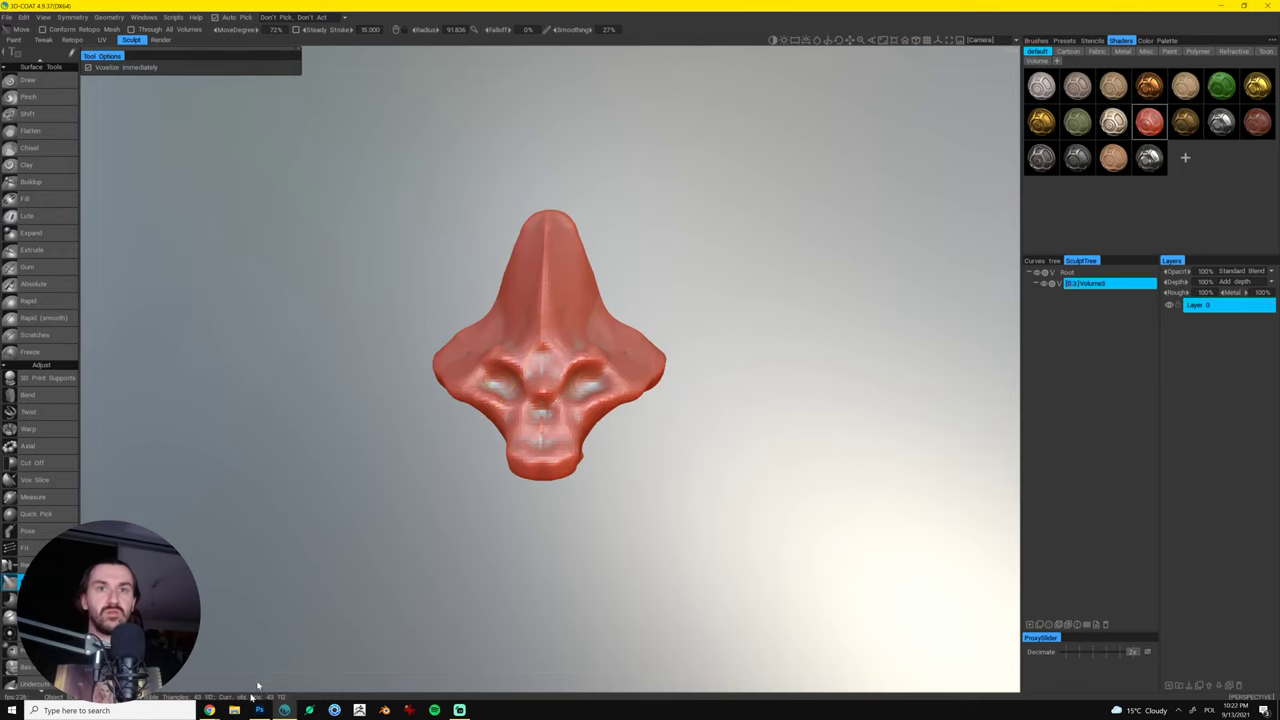
- Switch to Photoshop to examine the shield in the black knight painting, and return to 3D-COAT
{"action": "left_click", "coordinate": [259, 709]}
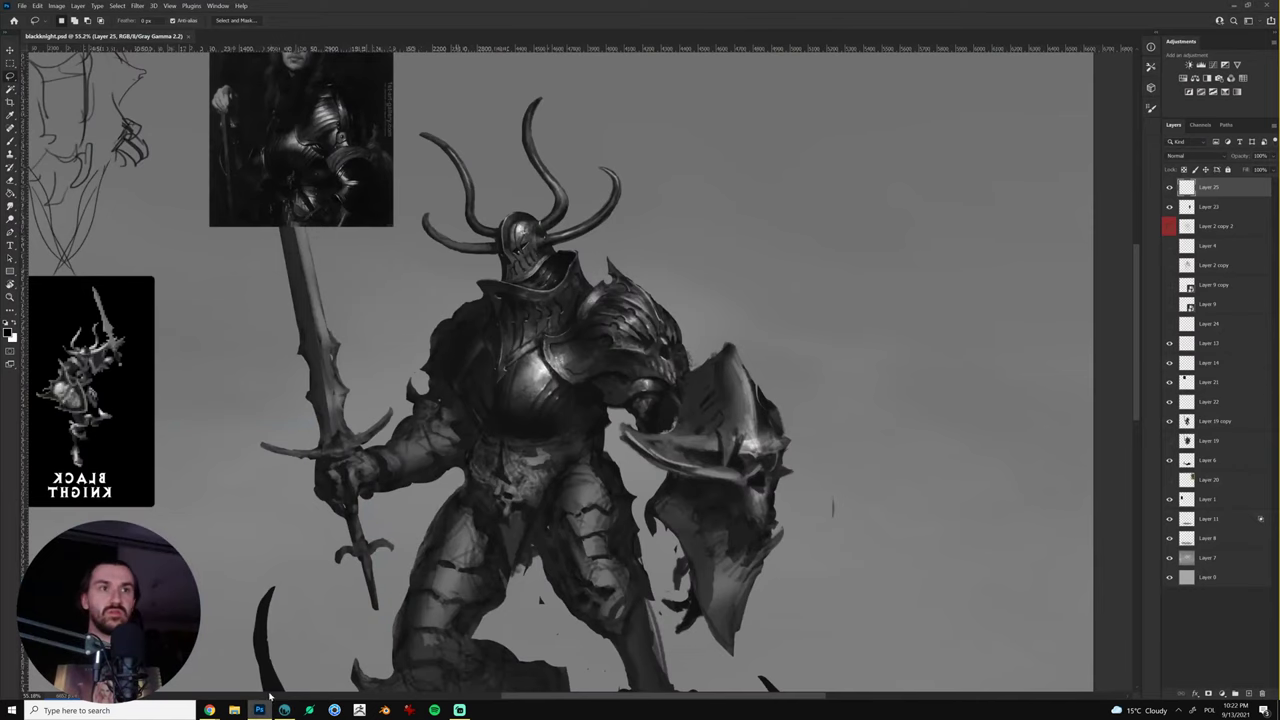
{"action": "mouse_move", "coordinate": [562, 507]}
{"action": "left_mouse_down"}
{"action": "mouse_move", "coordinate": [500, 440]}
{"action": "mouse_move", "coordinate": [505, 405]}
{"action": "left_mouse_up"}
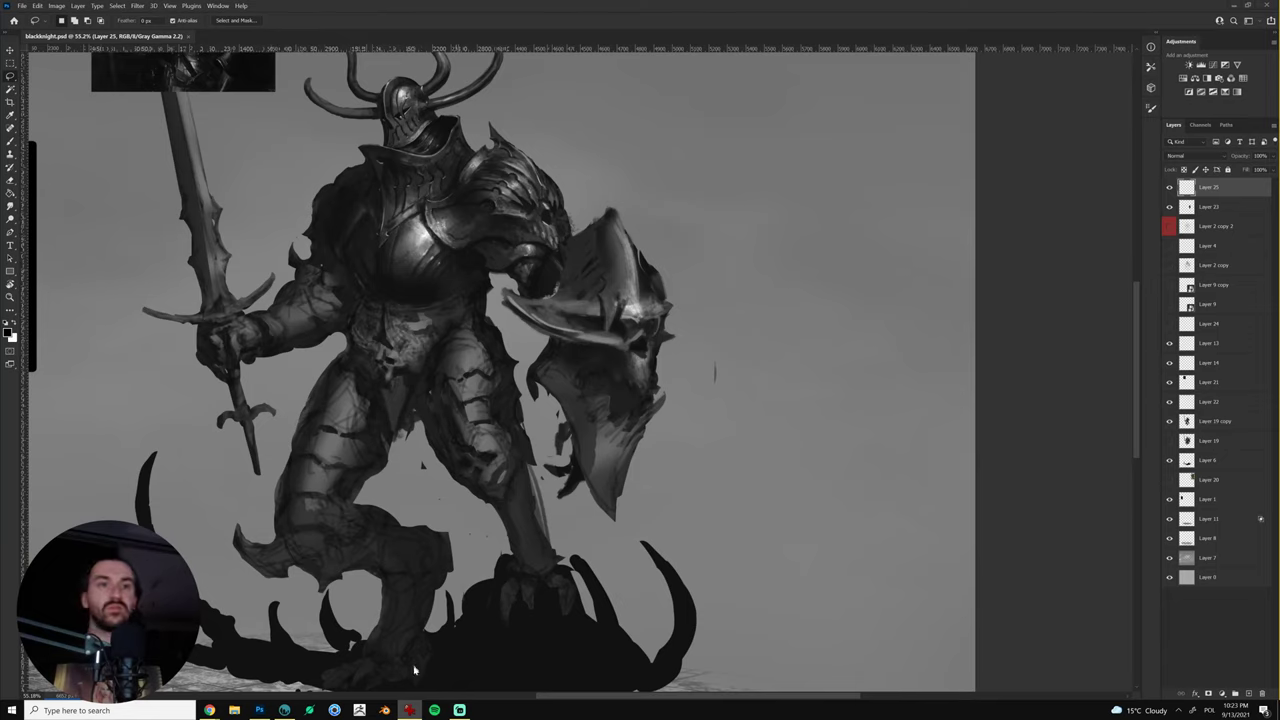
{"action": "left_click", "coordinate": [281, 710]}
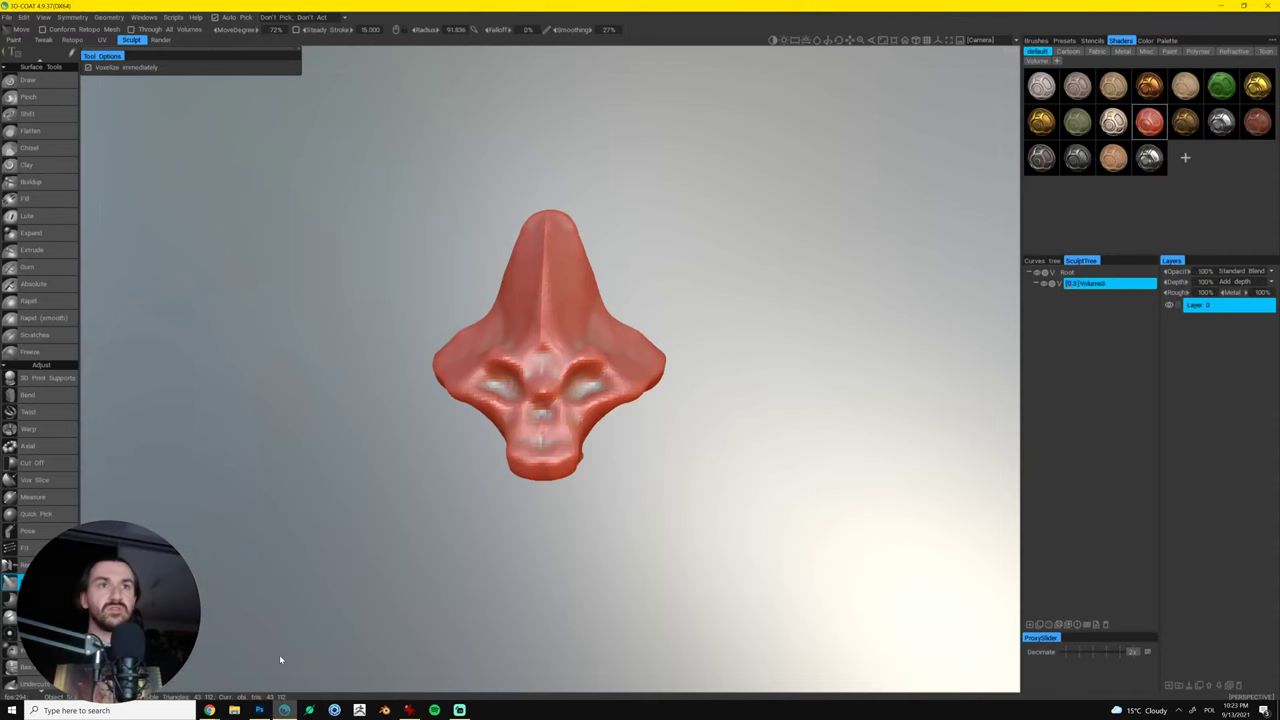
- Push the brows down over the eye sockets and reshape the skull's face and jaw with the Move tool
{"action": "left_click_drag", "start_coordinate": [644, 438], "coordinate": [759, 443]}
{"action": "mouse_move", "coordinate": [630, 436]}
{"action": "left_mouse_down"}
{"action": "mouse_move", "coordinate": [616, 450]}
{"action": "mouse_move", "coordinate": [550, 430]}
{"action": "left_mouse_up"}
{"action": "scroll", "coordinate": [565, 428], "scroll_direction": "down", "scroll_amount": 5}
{"action": "mouse_move", "coordinate": [550, 430]}
{"action": "left_mouse_down"}
{"action": "mouse_move", "coordinate": [535, 417]}
{"action": "mouse_move", "coordinate": [600, 411]}
{"action": "left_mouse_up"}
{"action": "scroll", "coordinate": [585, 414], "scroll_direction": "up", "scroll_amount": 4}
{"action": "scroll", "coordinate": [587, 413], "scroll_direction": "up", "scroll_amount": 3}
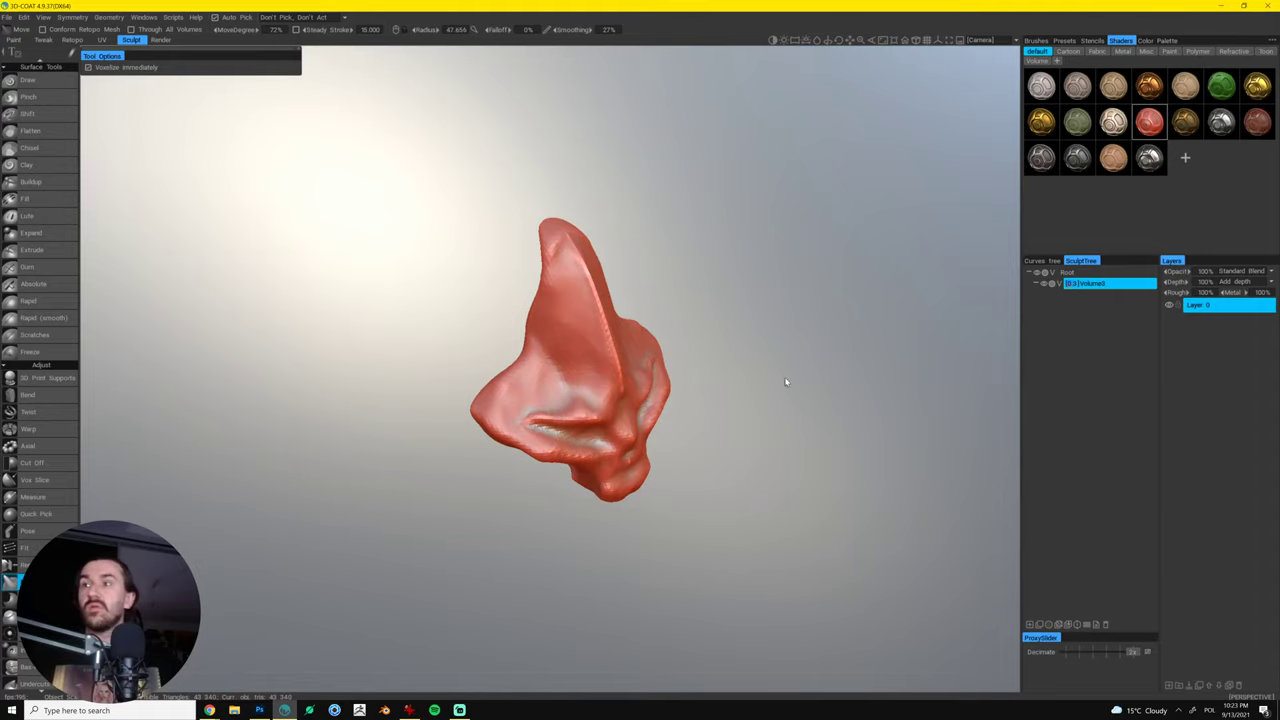
{"action": "left_click_drag", "start_coordinate": [788, 381], "coordinate": [692, 376]}
{"action": "mouse_move", "coordinate": [495, 378]}
{"action": "left_mouse_down"}
{"action": "mouse_move", "coordinate": [584, 392]}
{"action": "mouse_move", "coordinate": [562, 422]}
{"action": "left_mouse_up"}
{"action": "left_click_drag", "start_coordinate": [507, 524], "coordinate": [593, 518]}
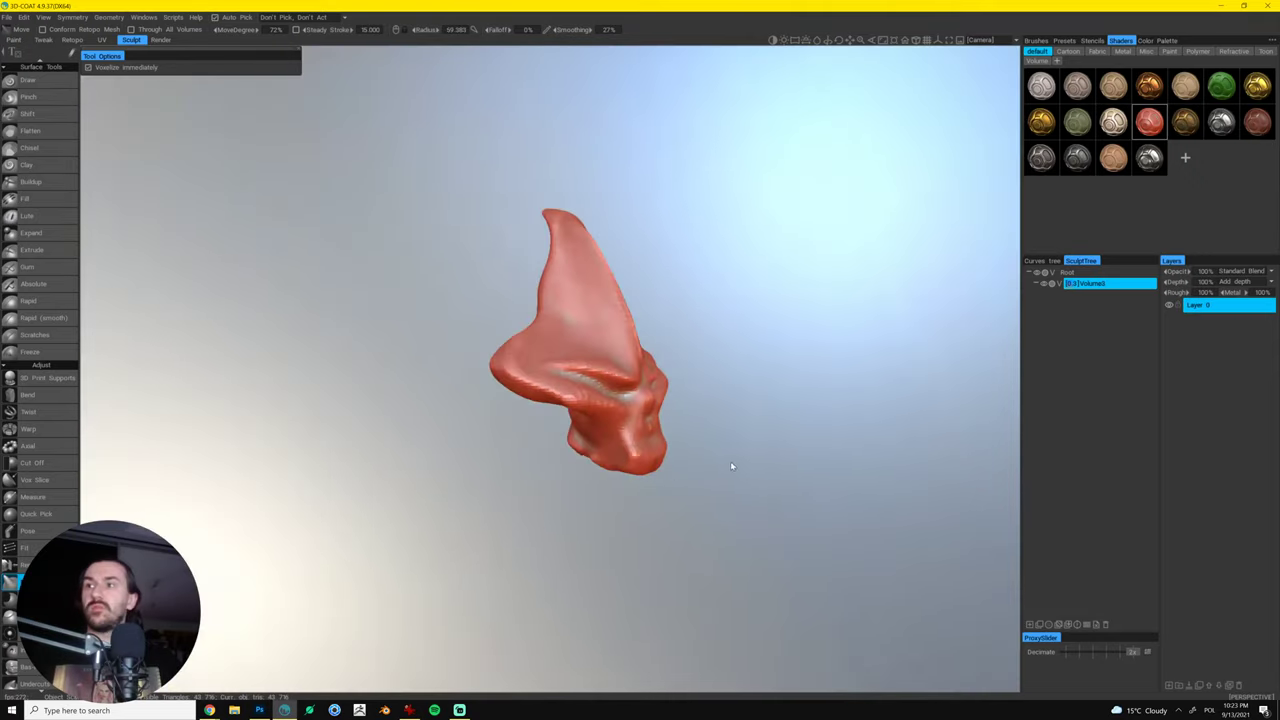
- Refine the side profile of the jaw and cheek with the Move tool at varied brush sizes
{"action": "mouse_move", "coordinate": [730, 461]}
{"action": "left_mouse_down"}
{"action": "mouse_move", "coordinate": [485, 456]}
{"action": "mouse_move", "coordinate": [495, 470]}
{"action": "left_mouse_up"}
{"action": "scroll", "coordinate": [596, 460], "scroll_direction": "up", "scroll_amount": 4}
{"action": "left_click_drag", "start_coordinate": [574, 451], "coordinate": [740, 440]}
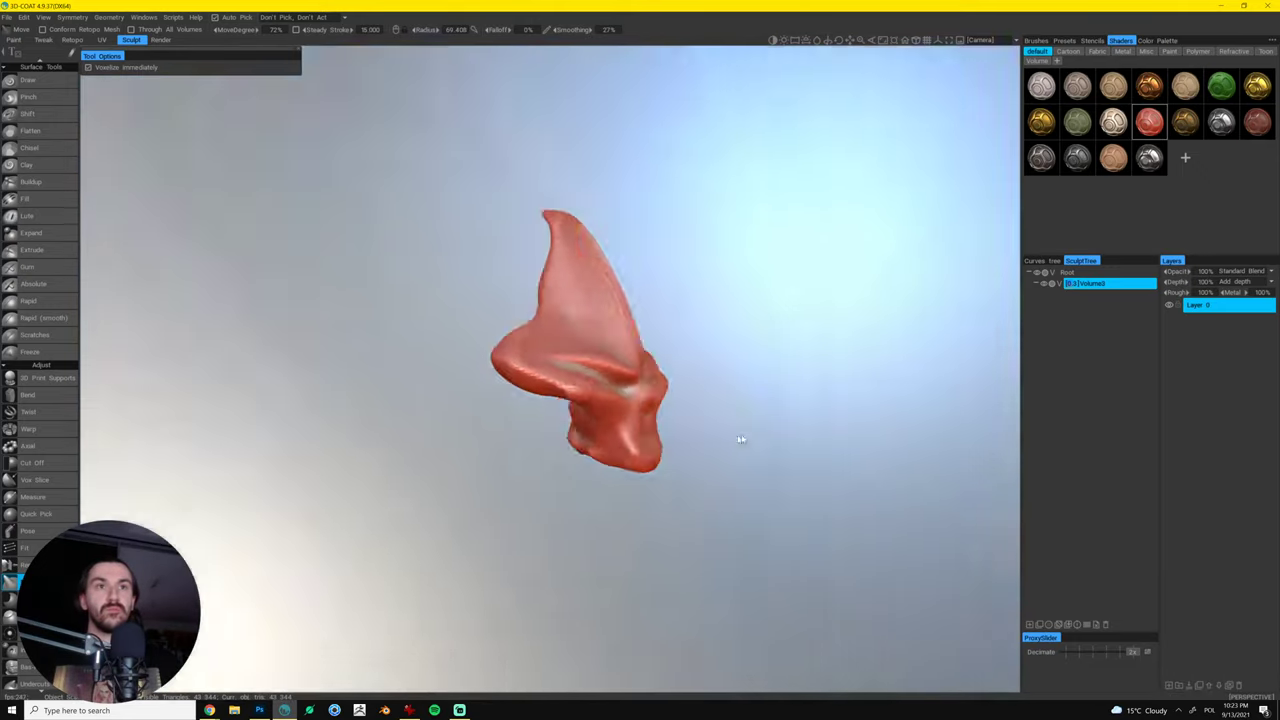
{"action": "left_click_drag", "start_coordinate": [567, 480], "coordinate": [640, 465]}
{"action": "scroll", "coordinate": [605, 423], "scroll_direction": "down", "scroll_amount": 4}
{"action": "mouse_move", "coordinate": [604, 424]}
{"action": "left_mouse_down"}
{"action": "mouse_move", "coordinate": [620, 415]}
{"action": "mouse_move", "coordinate": [625, 426]}
{"action": "left_mouse_up"}
{"action": "left_click_drag", "start_coordinate": [668, 385], "coordinate": [709, 377]}
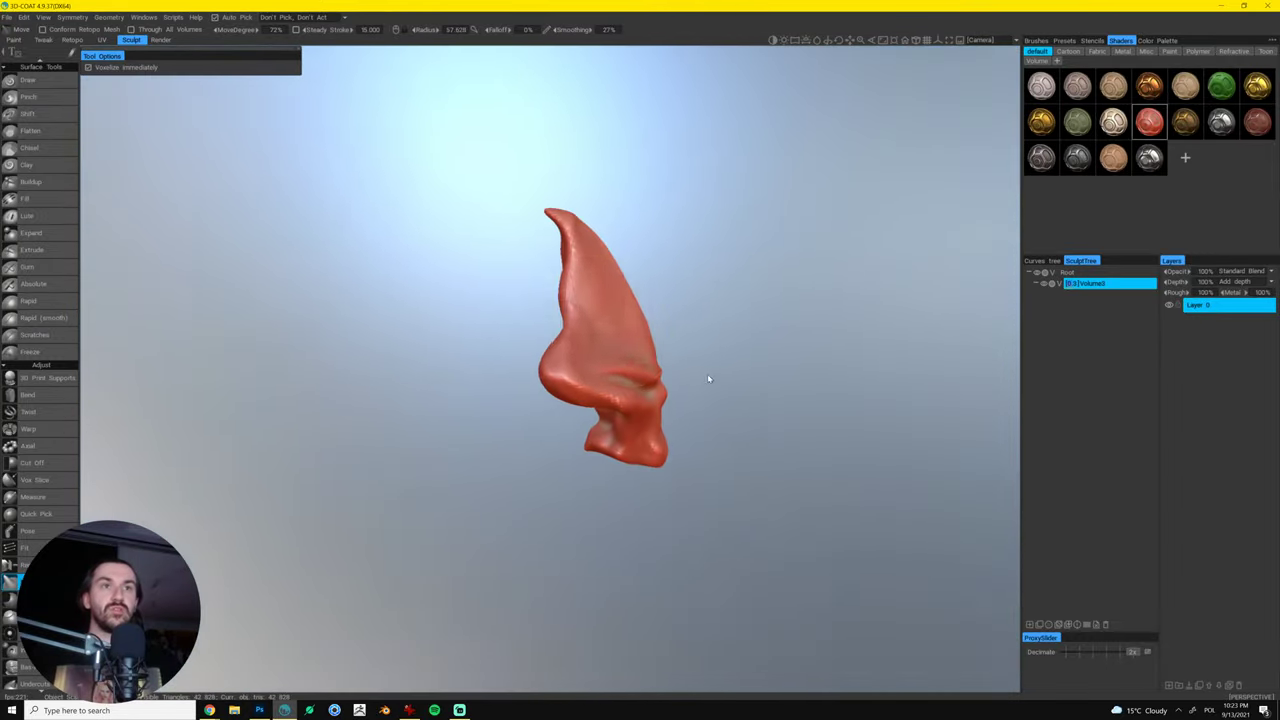
- Adjust the shield's upper edge with a large Move brush and stretch the side wings outward into pointed tips
{"action": "scroll", "coordinate": [616, 316], "scroll_direction": "up", "scroll_amount": 7}
{"action": "left_click_drag", "start_coordinate": [686, 286], "coordinate": [686, 304]}
{"action": "left_click_drag", "start_coordinate": [570, 317], "coordinate": [556, 317]}
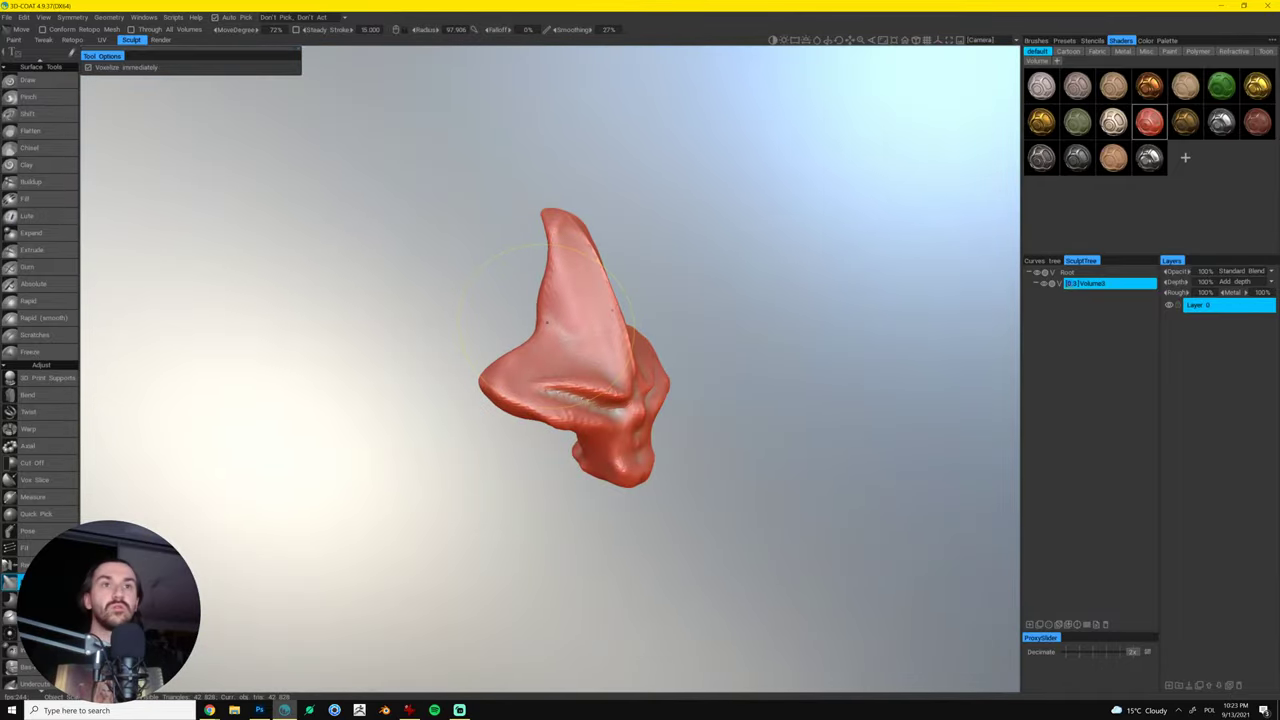
{"action": "left_click_drag", "start_coordinate": [738, 278], "coordinate": [689, 277]}
{"action": "scroll", "coordinate": [562, 290], "scroll_direction": "down", "scroll_amount": 4}
{"action": "left_click_drag", "start_coordinate": [484, 374], "coordinate": [396, 354]}
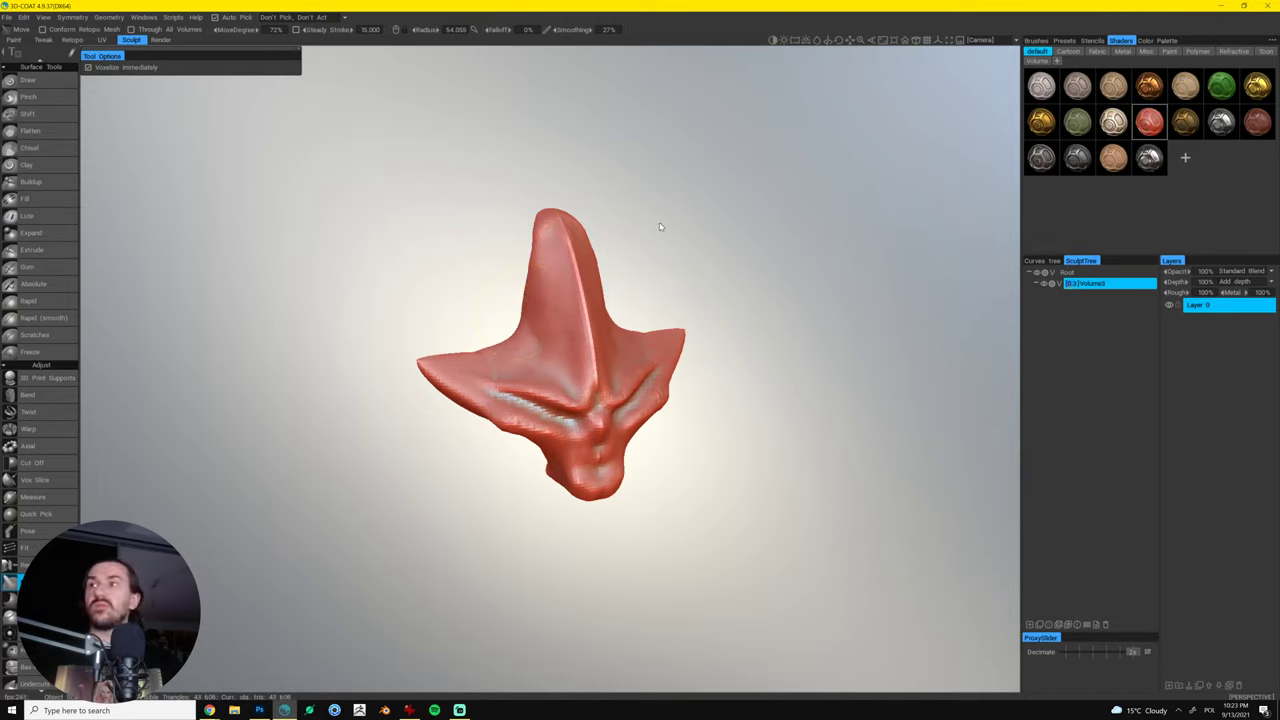
- Reshape the tip of the shield's upper spike with the Move tool and smooth its surface
{"action": "left_click_drag", "start_coordinate": [660, 227], "coordinate": [678, 230]}
{"action": "mouse_move", "coordinate": [529, 214]}
{"action": "left_mouse_down"}
{"action": "mouse_move", "coordinate": [616, 221]}
{"action": "mouse_move", "coordinate": [575, 217]}
{"action": "mouse_move", "coordinate": [599, 208]}
{"action": "mouse_move", "coordinate": [562, 222]}
{"action": "left_mouse_up"}
{"action": "left_click", "coordinate": [569, 242], "text": "shift"}
{"action": "left_click", "coordinate": [569, 241], "text": "shift"}
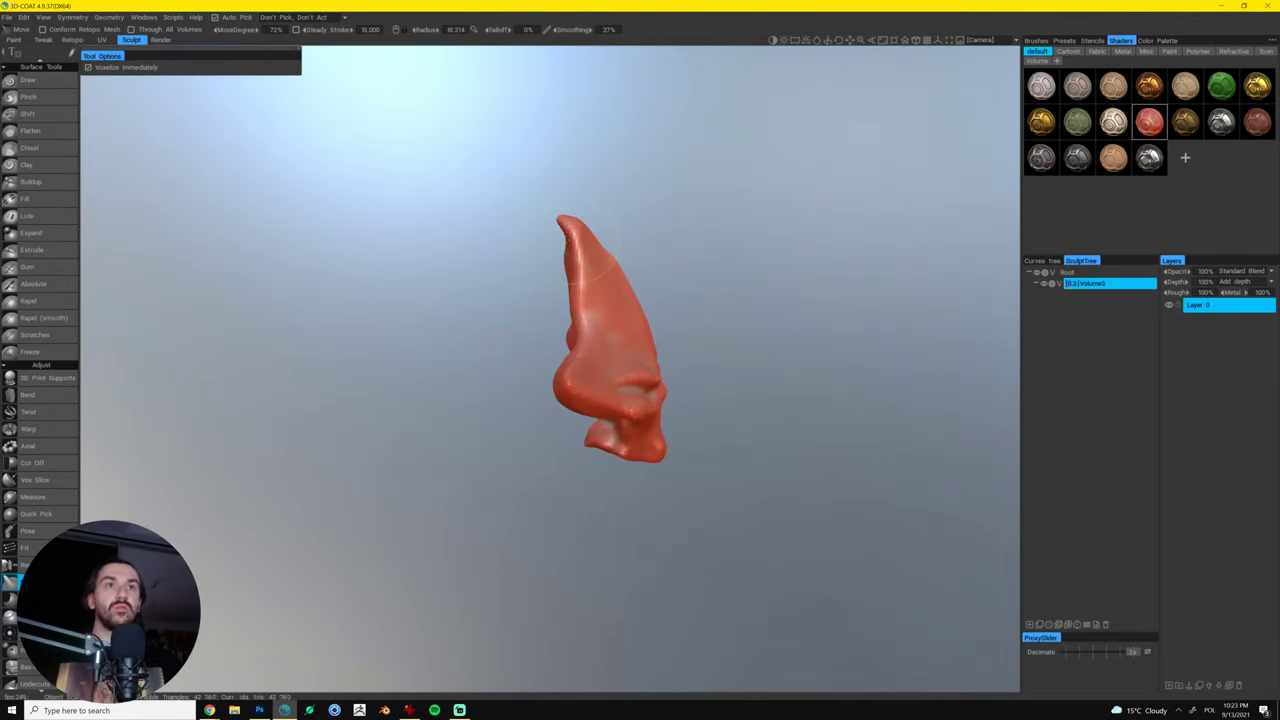
{"action": "left_click", "coordinate": [567, 237], "text": "shift"}
{"action": "left_click", "coordinate": [588, 255], "text": "shift"}
{"action": "mouse_move", "coordinate": [686, 221]}
{"action": "left_mouse_down"}
{"action": "mouse_move", "coordinate": [604, 256]}
{"action": "mouse_move", "coordinate": [572, 232]}
{"action": "left_mouse_up"}
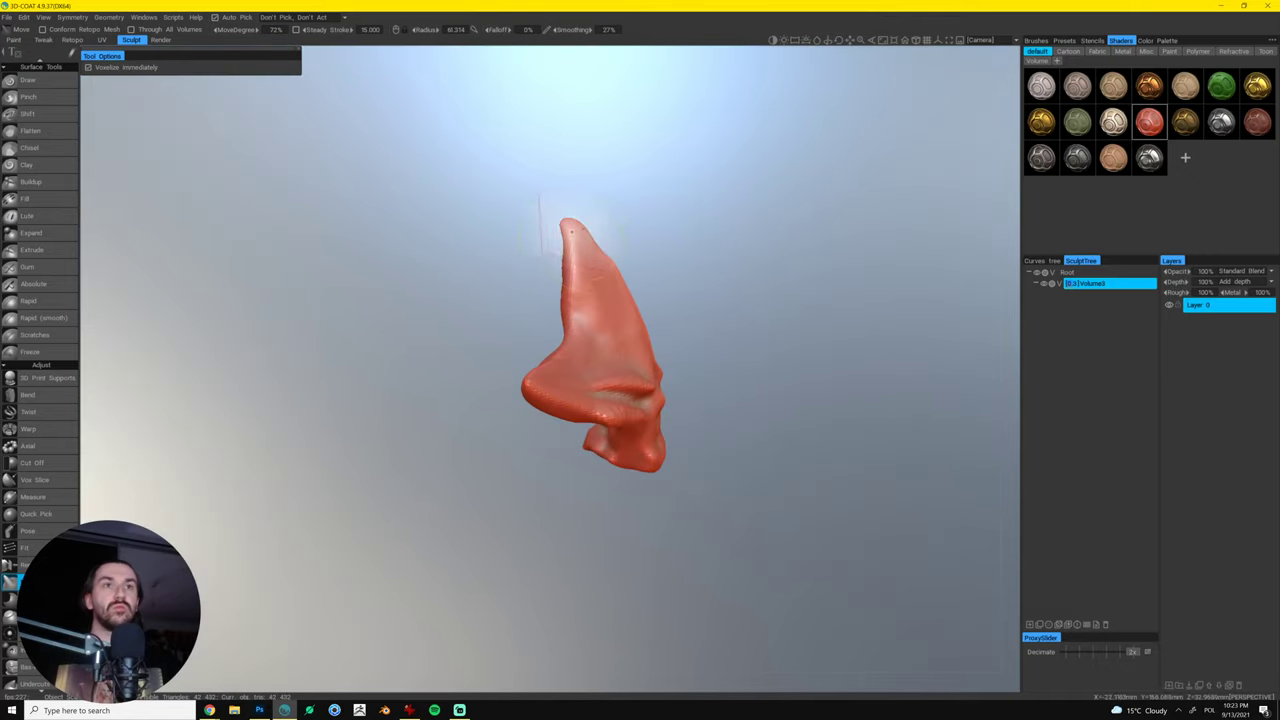
{"action": "left_click", "coordinate": [583, 256], "text": "shift"}
{"action": "left_click_drag", "start_coordinate": [663, 239], "coordinate": [600, 244]}
{"action": "left_click", "coordinate": [575, 263], "text": "shift"}
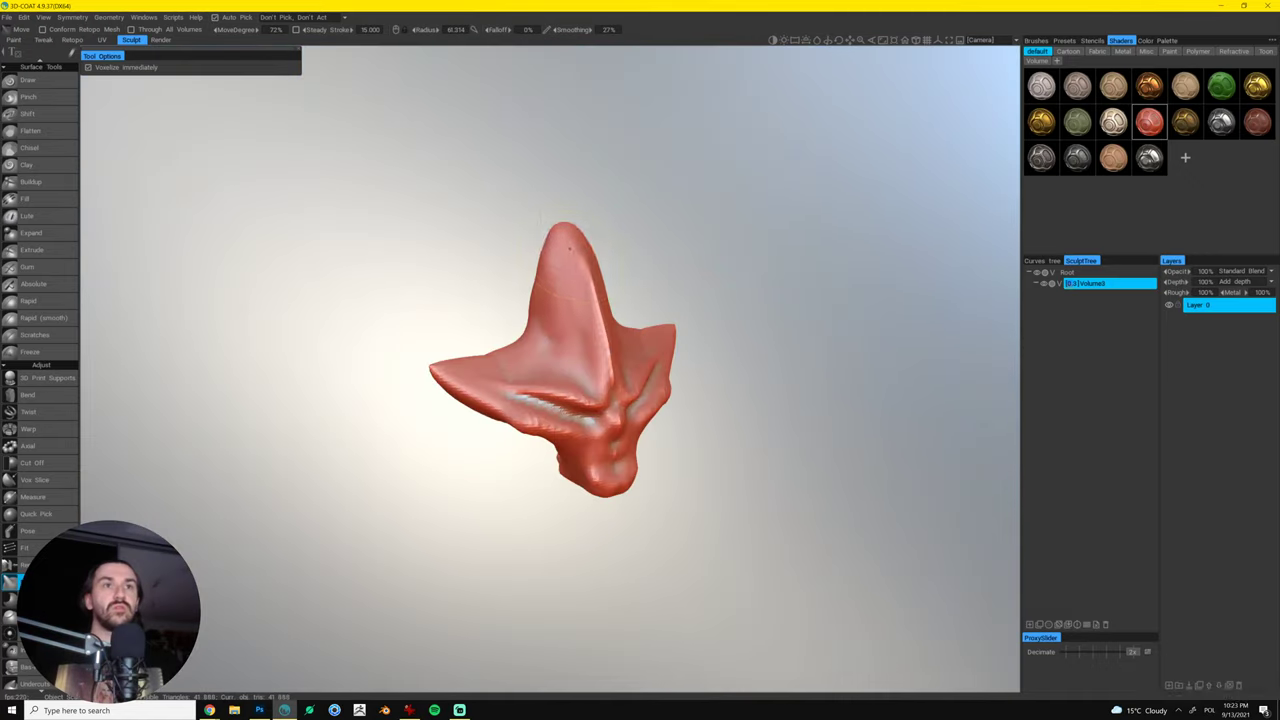
{"action": "left_click", "coordinate": [570, 256], "text": "shift"}
{"action": "left_click", "coordinate": [549, 272], "text": "shift"}
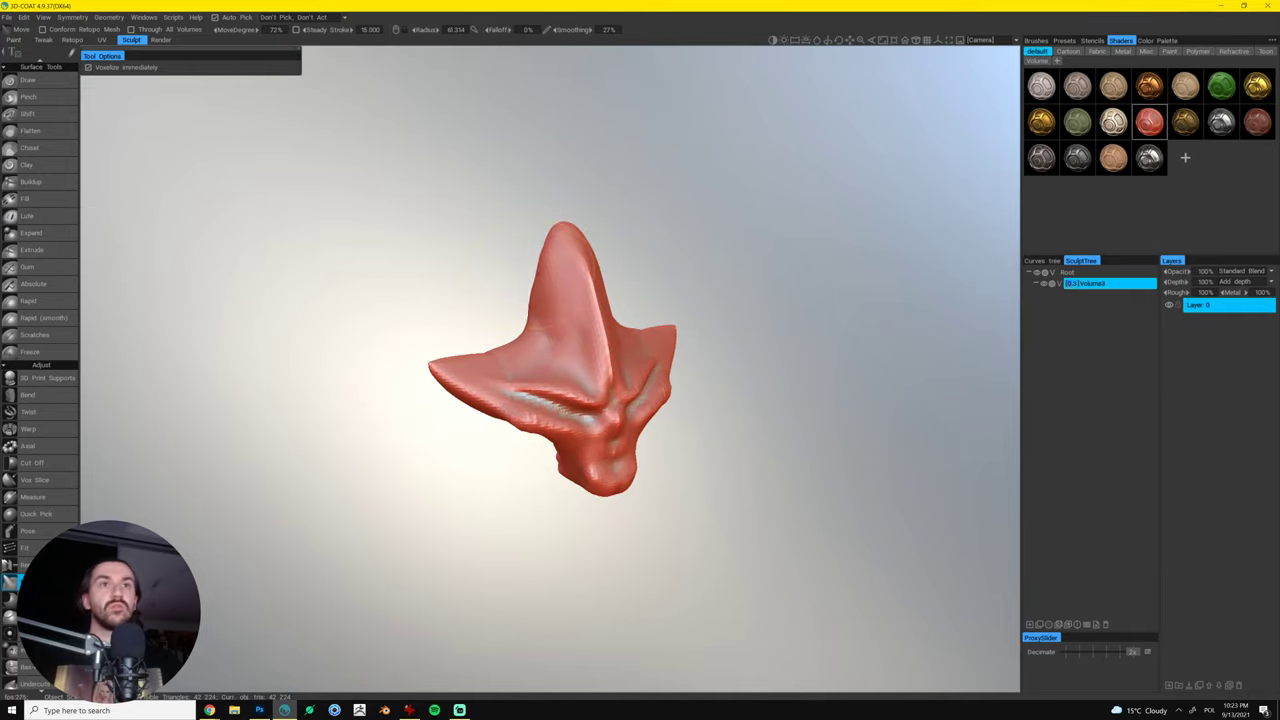
- Widen the sides of the upper spike and bend its tip into a sharper point with the Move tool
{"action": "mouse_move", "coordinate": [548, 272]}
{"action": "left_mouse_down"}
{"action": "mouse_move", "coordinate": [512, 274]}
{"action": "mouse_move", "coordinate": [505, 315]}
{"action": "left_mouse_up"}
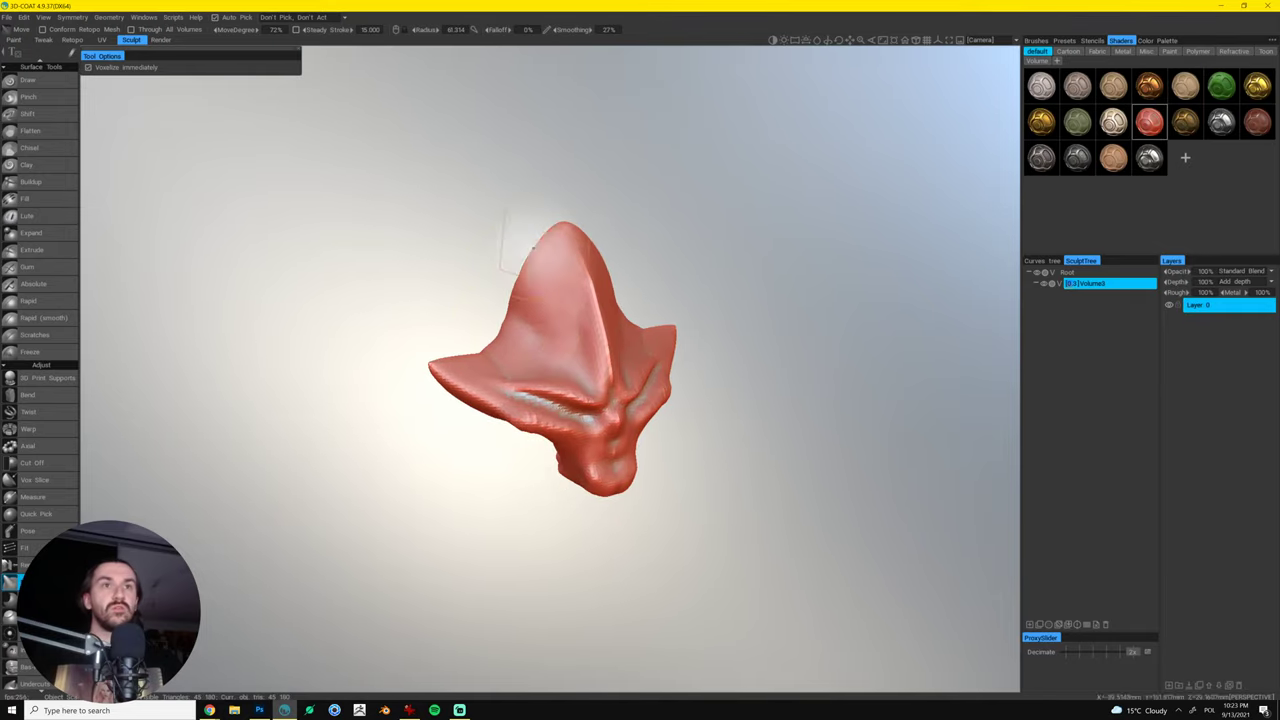
{"action": "mouse_move", "coordinate": [509, 250]}
{"action": "left_mouse_down"}
{"action": "mouse_move", "coordinate": [540, 252]}
{"action": "mouse_move", "coordinate": [564, 277]}
{"action": "mouse_move", "coordinate": [666, 240]}
{"action": "mouse_move", "coordinate": [588, 263]}
{"action": "mouse_move", "coordinate": [504, 333]}
{"action": "mouse_move", "coordinate": [534, 314]}
{"action": "mouse_move", "coordinate": [636, 327]}
{"action": "left_mouse_up"}
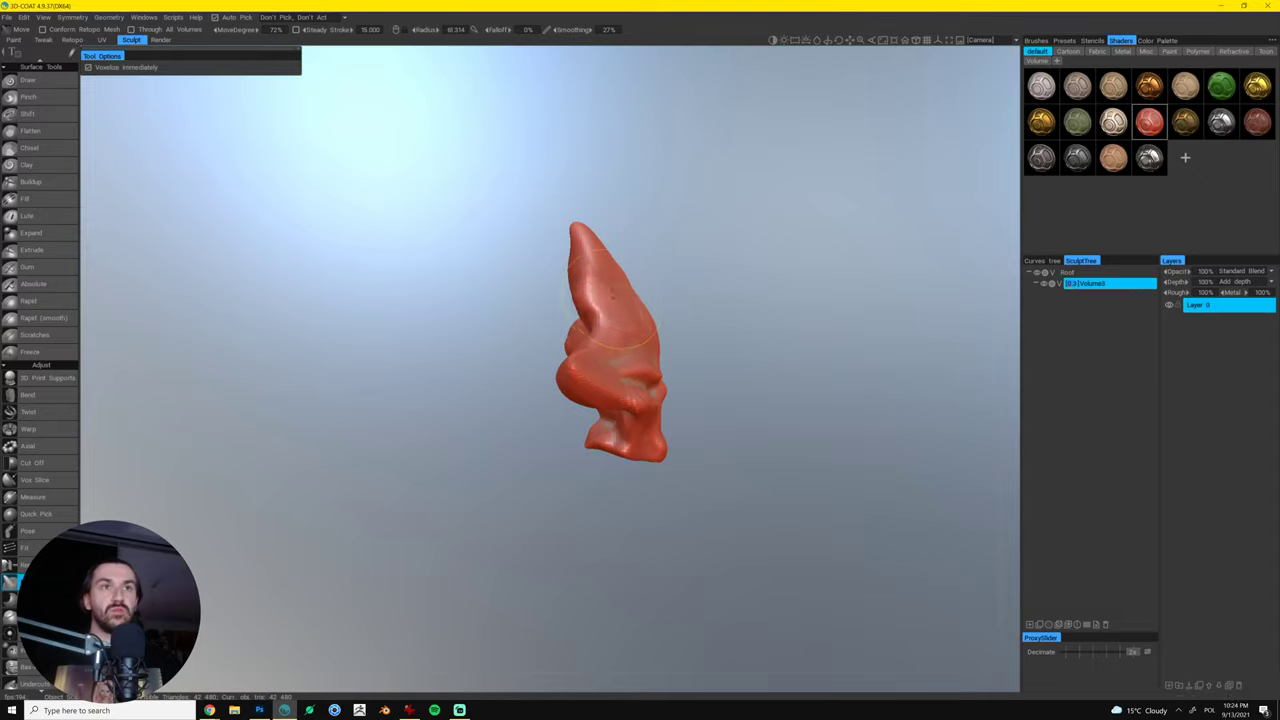
{"action": "left_click_drag", "start_coordinate": [573, 281], "coordinate": [590, 316]}
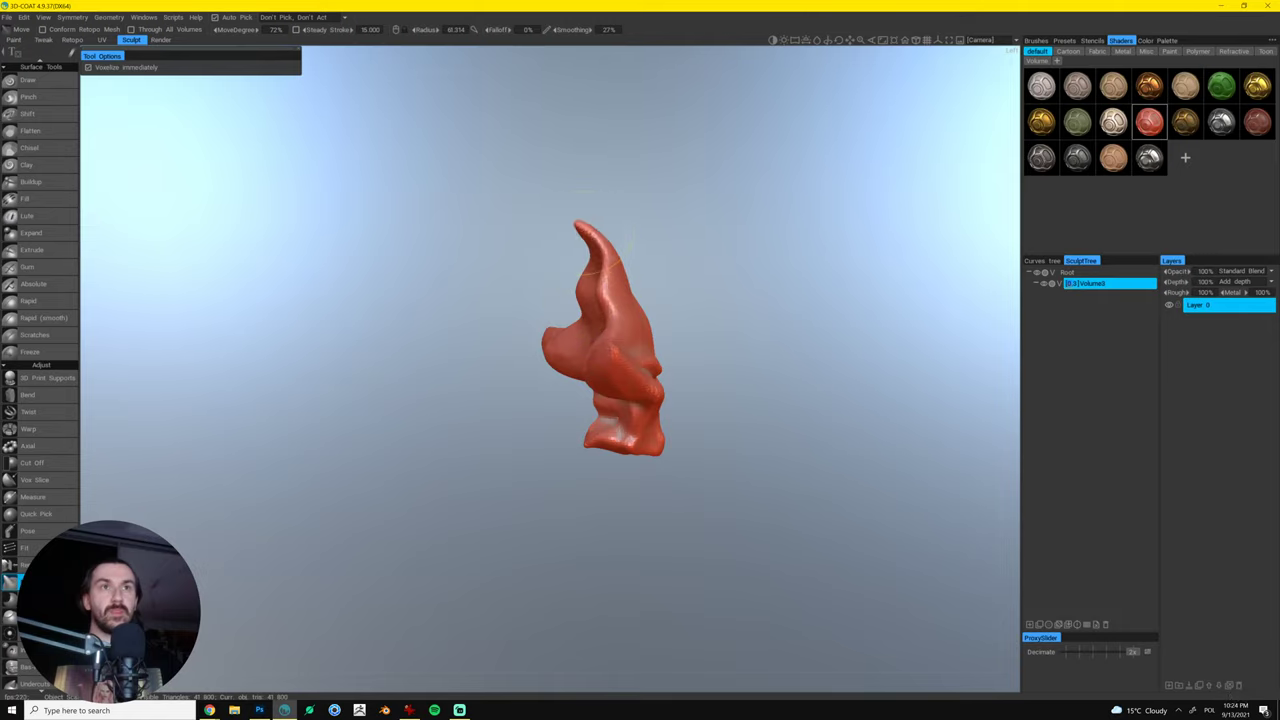
{"action": "mouse_move", "coordinate": [592, 235]}
{"action": "left_mouse_down"}
{"action": "mouse_move", "coordinate": [666, 246]}
{"action": "mouse_move", "coordinate": [630, 260]}
{"action": "mouse_move", "coordinate": [591, 244]}
{"action": "mouse_move", "coordinate": [623, 243]}
{"action": "left_mouse_up"}
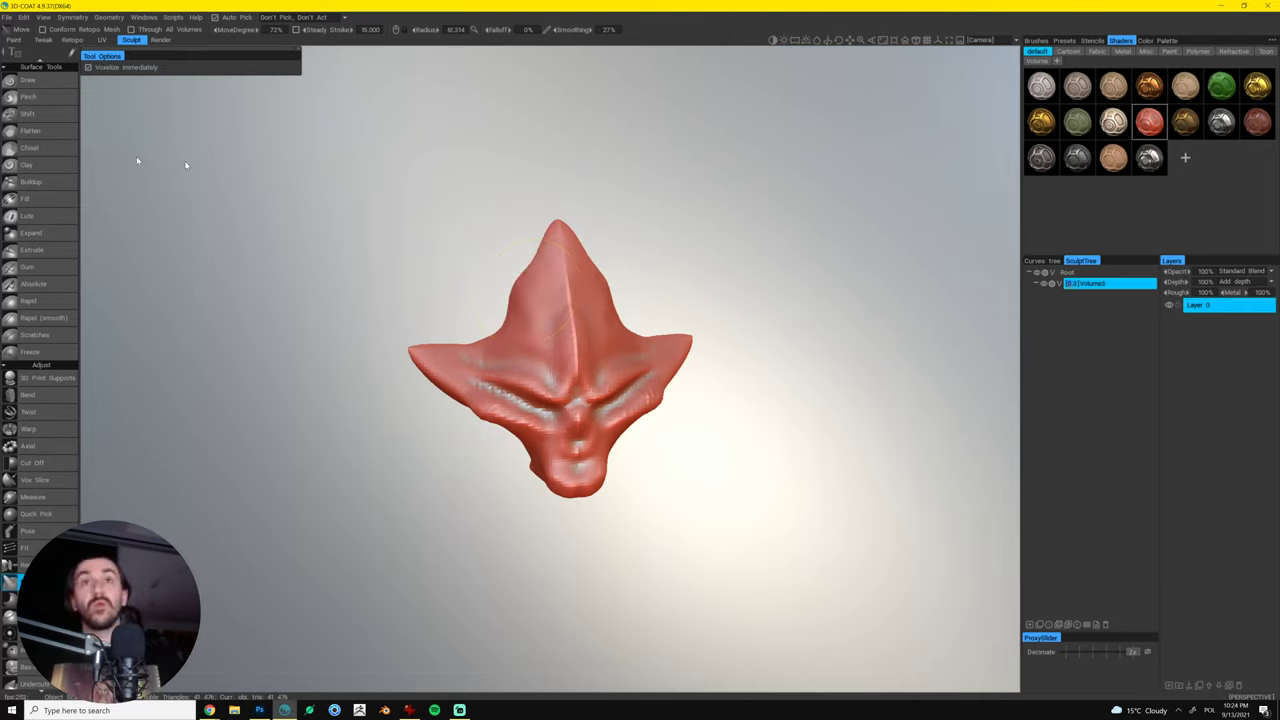
- Carve angular planes into the shield's upper spike and forehead with the Chisel tool at a larger radius
{"action": "left_click", "coordinate": [45, 148]}
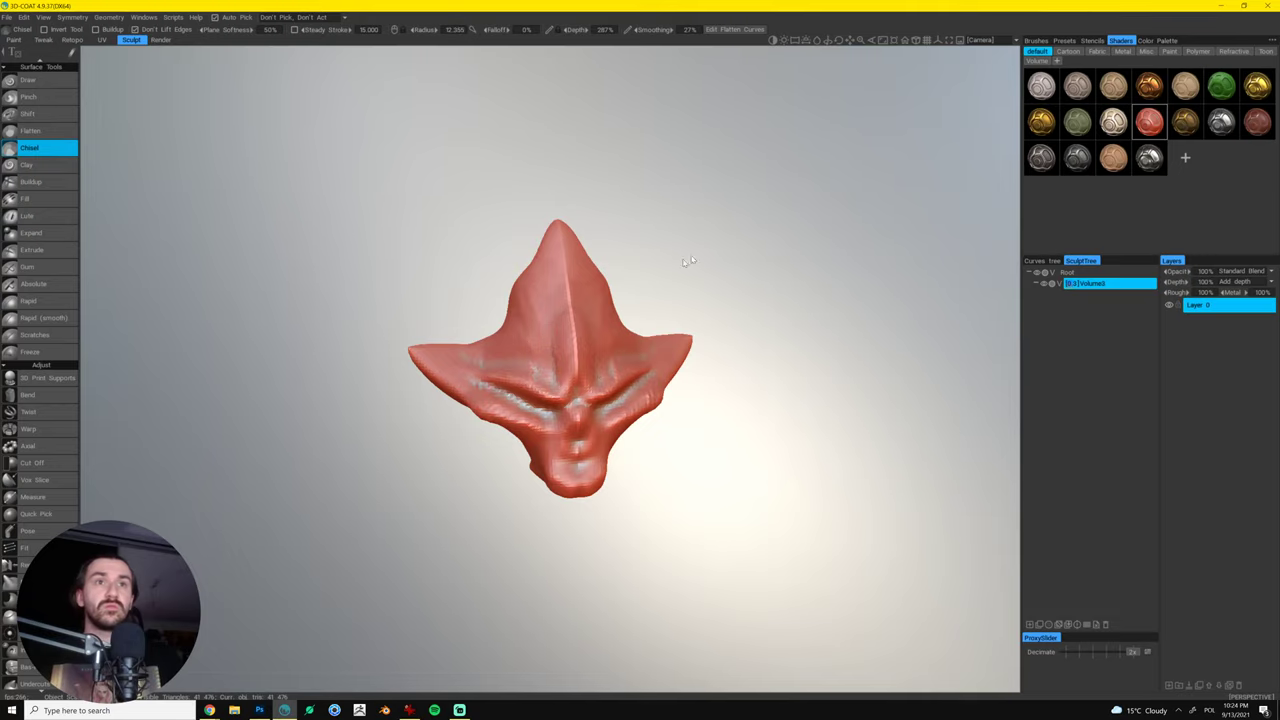
{"action": "mouse_move", "coordinate": [686, 262]}
{"action": "left_mouse_down"}
{"action": "mouse_move", "coordinate": [600, 288]}
{"action": "mouse_move", "coordinate": [564, 284]}
{"action": "mouse_move", "coordinate": [686, 263]}
{"action": "mouse_move", "coordinate": [736, 270]}
{"action": "left_mouse_up"}
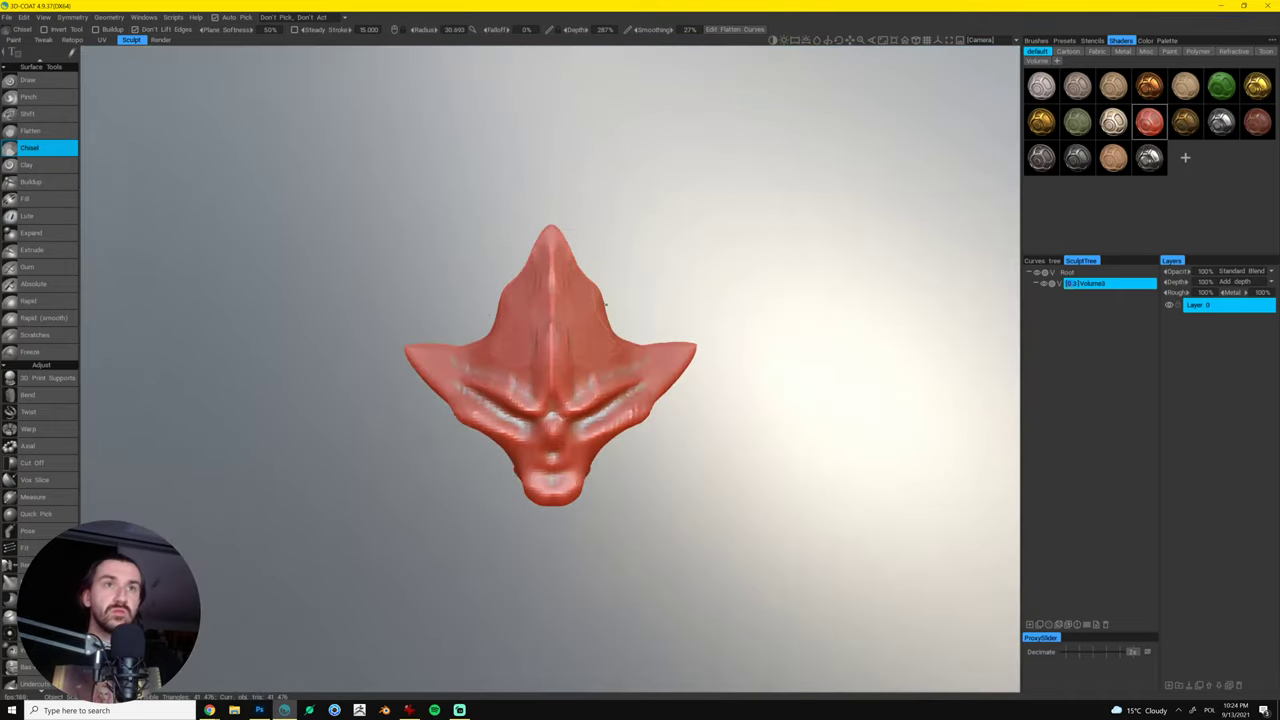
{"action": "mouse_move", "coordinate": [606, 310]}
{"action": "left_mouse_down"}
{"action": "mouse_move", "coordinate": [583, 328]}
{"action": "mouse_move", "coordinate": [575, 308]}
{"action": "left_mouse_up"}
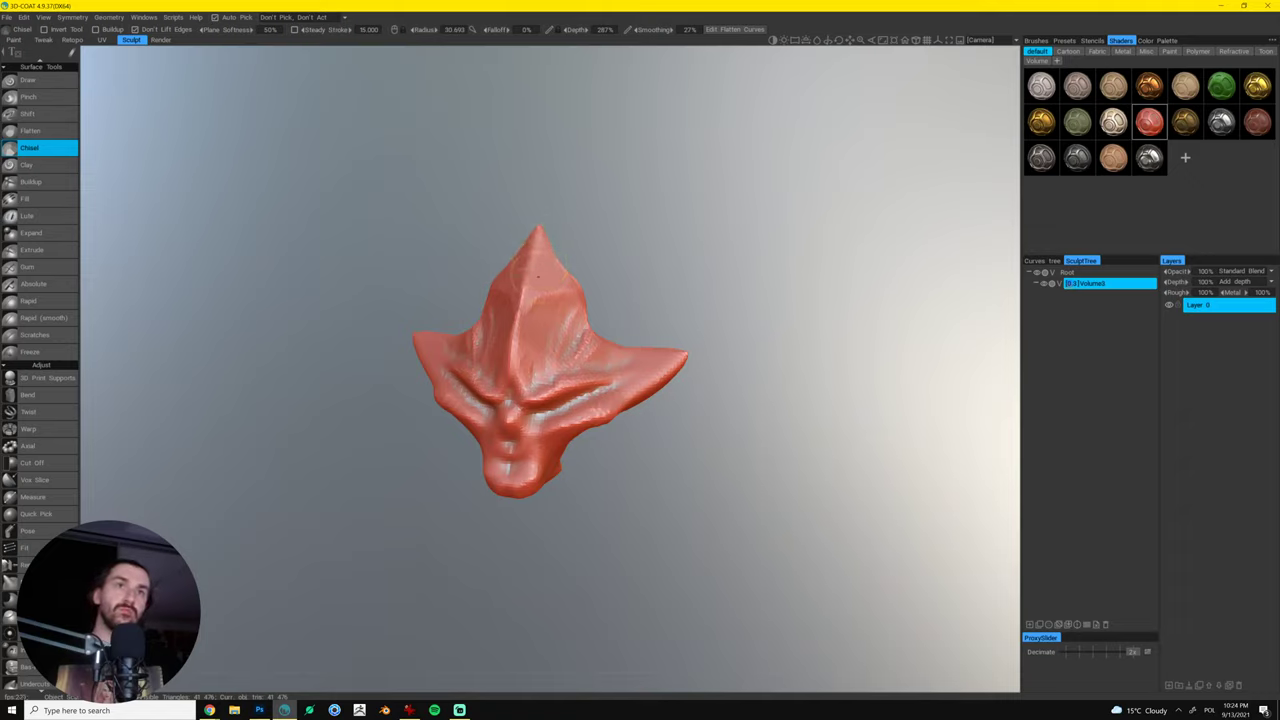
- Sharpen the central ridge of the shield's upper spike and flatten its side planes with the Chisel tool
{"action": "mouse_move", "coordinate": [538, 277]}
{"action": "left_mouse_down"}
{"action": "mouse_move", "coordinate": [551, 263]}
{"action": "mouse_move", "coordinate": [538, 267]}
{"action": "mouse_move", "coordinate": [541, 292]}
{"action": "left_mouse_up"}
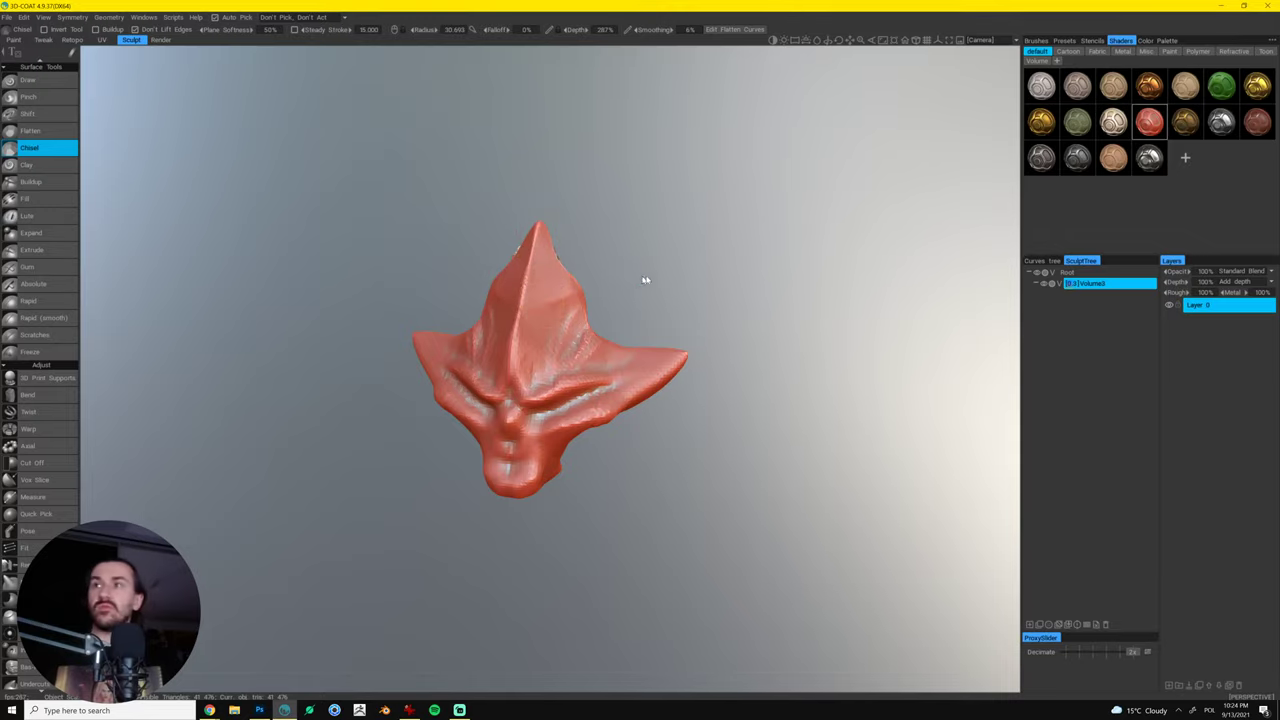
{"action": "mouse_move", "coordinate": [645, 279]}
{"action": "left_mouse_down"}
{"action": "mouse_move", "coordinate": [668, 276]}
{"action": "mouse_move", "coordinate": [654, 243]}
{"action": "mouse_move", "coordinate": [690, 250]}
{"action": "left_mouse_up"}
{"action": "key", "text": "bracketleft"}
{"action": "key", "text": "bracketleft"}
{"action": "key", "text": "bracketright"}
{"action": "key", "text": "bracketright"}
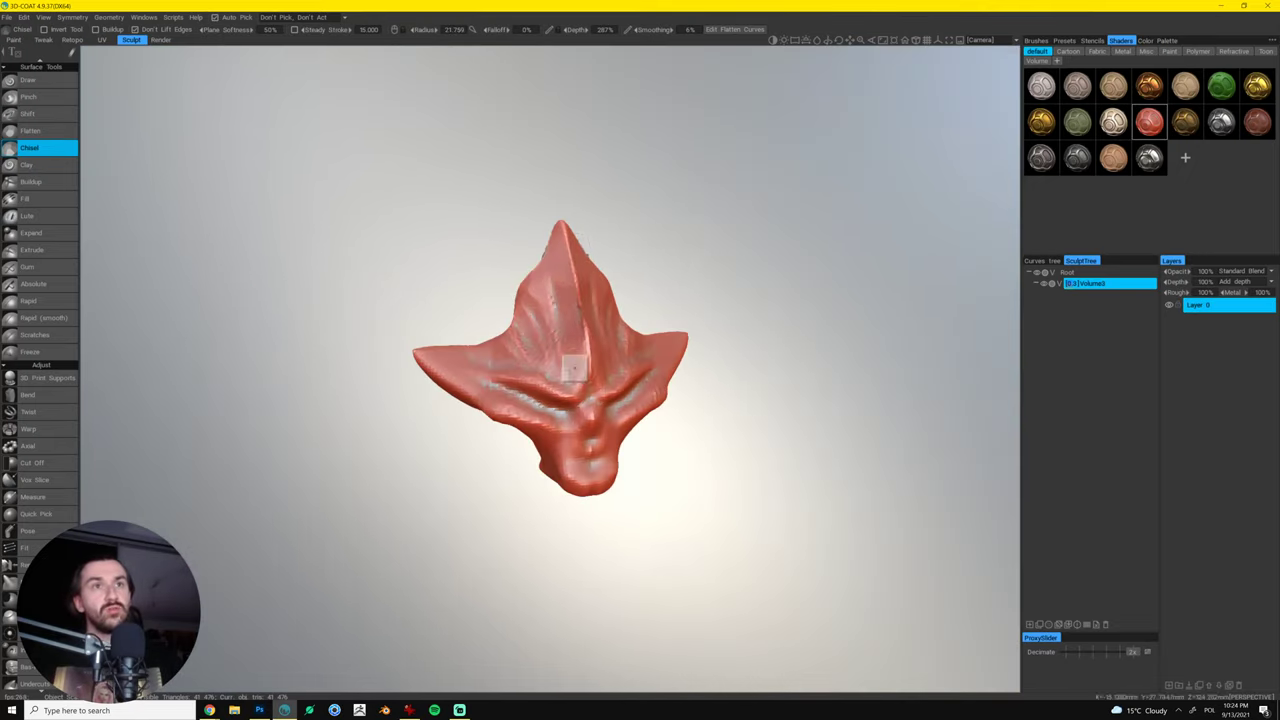
{"action": "mouse_move", "coordinate": [505, 262]}
{"action": "left_mouse_down"}
{"action": "mouse_move", "coordinate": [520, 345]}
{"action": "mouse_move", "coordinate": [514, 249]}
{"action": "left_mouse_up"}
{"action": "left_click_drag", "start_coordinate": [666, 250], "coordinate": [628, 254]}
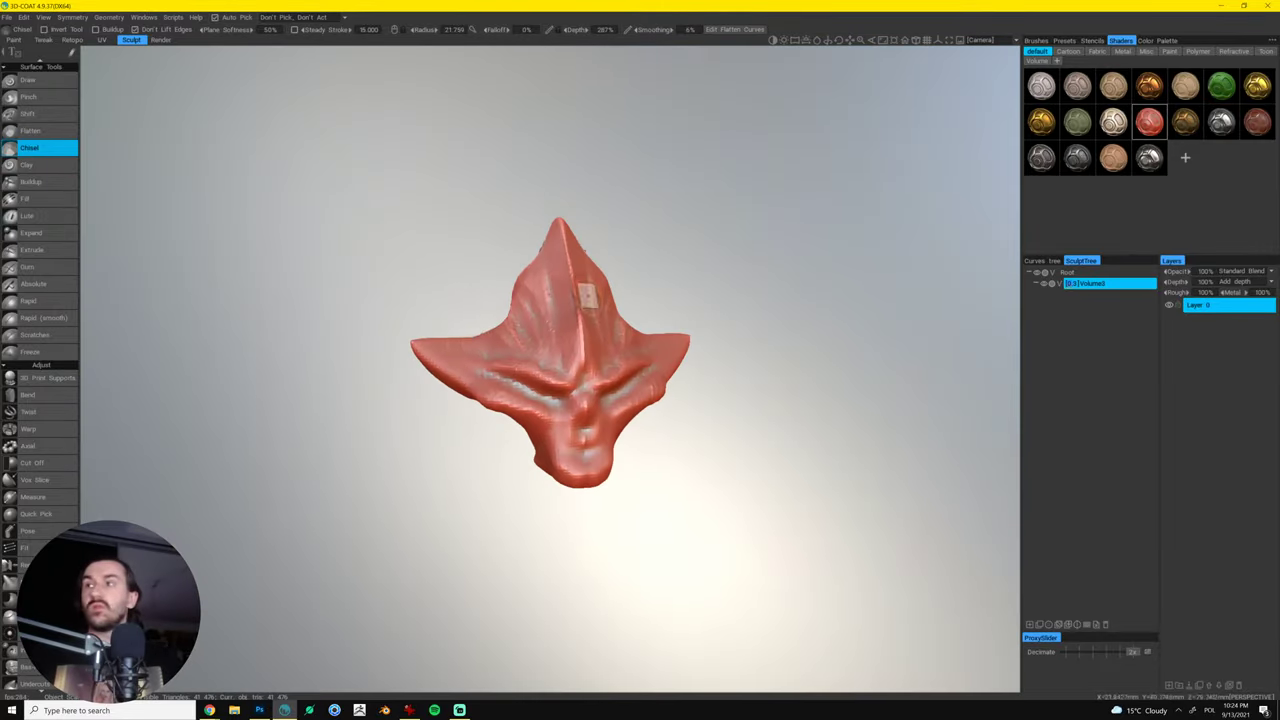
- Chisel broader planes across the forehead and around the brows with a larger brush
{"action": "key", "text": "bracketright"}
{"action": "key", "text": "bracketright"}
{"action": "key", "text": "bracketright"}
{"action": "key", "text": "bracketright"}
{"action": "key", "text": "bracketright"}
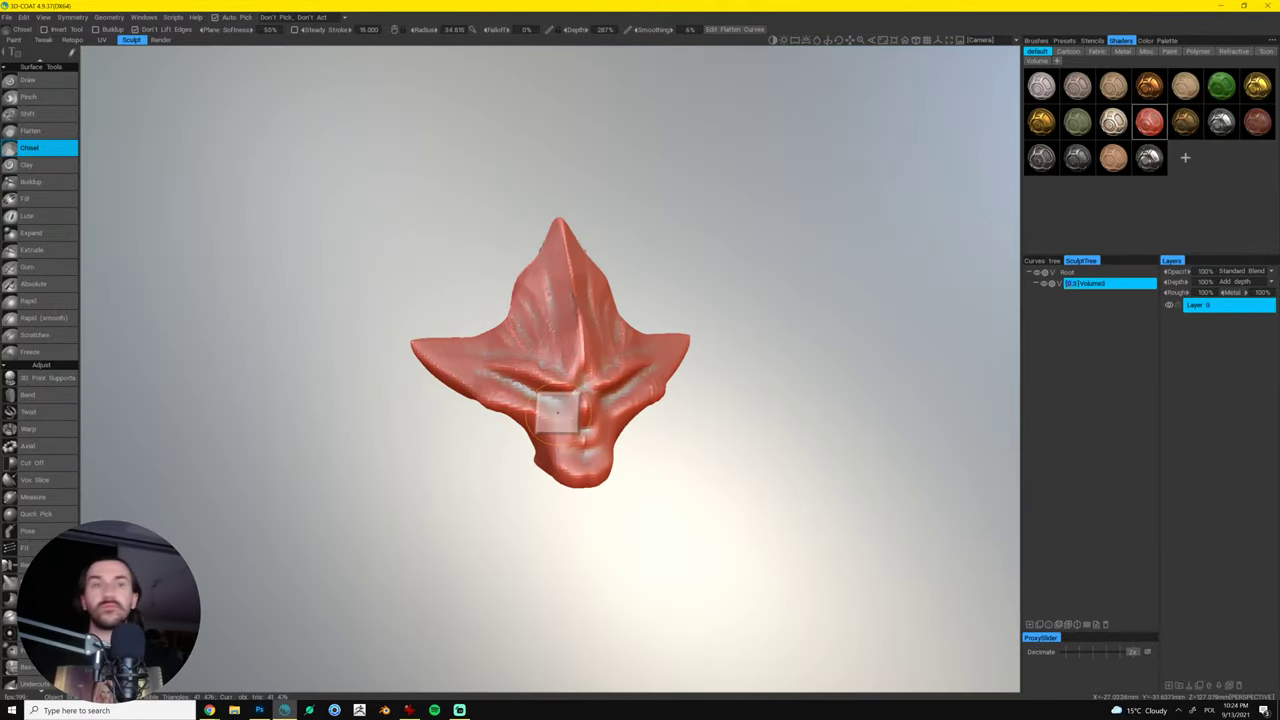
{"action": "key", "text": "bracketleft"}
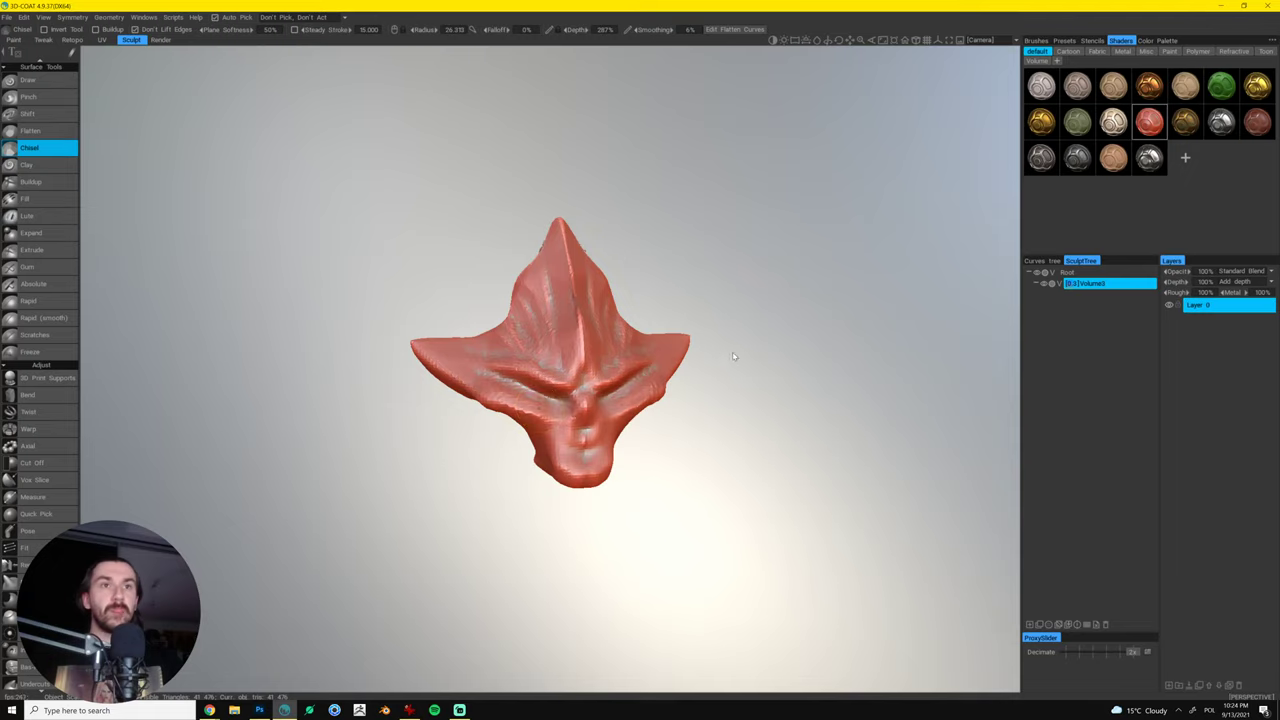
{"action": "left_click_drag", "start_coordinate": [733, 356], "coordinate": [672, 387]}
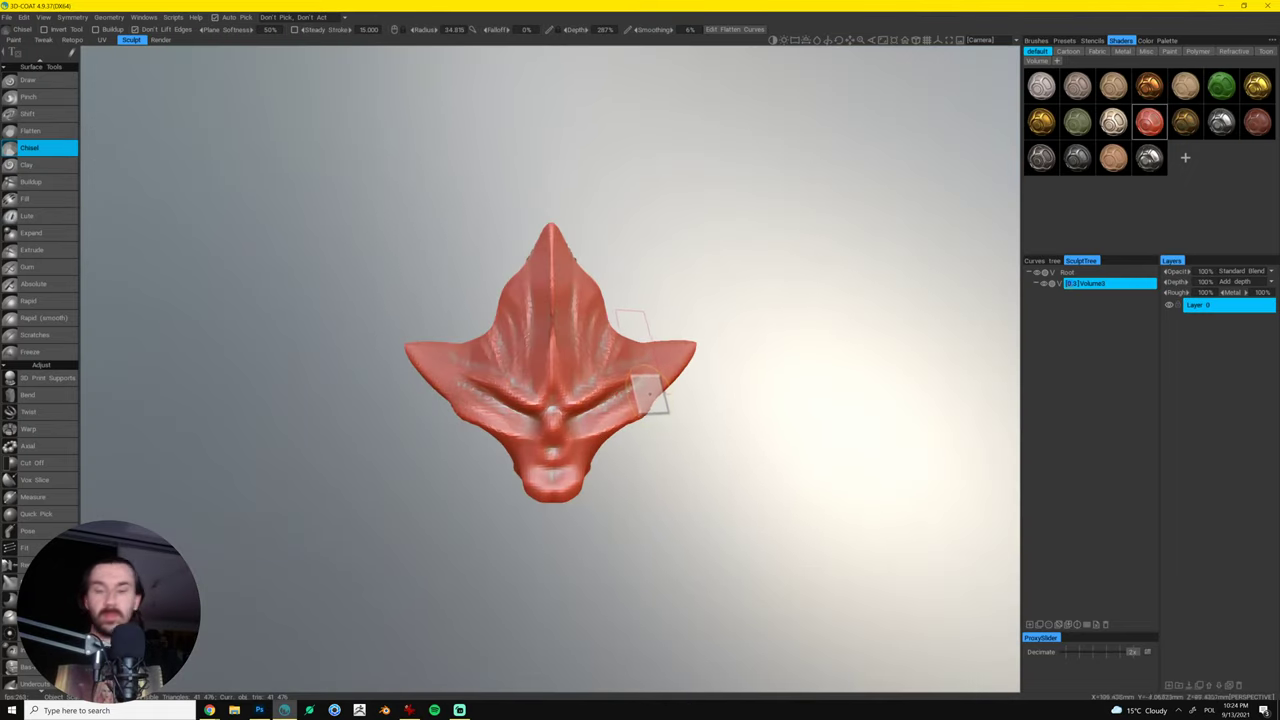
- Pull the tips of the side wings inward and reshape their upper edges with the Move tool
{"action": "key", "text": "m"}
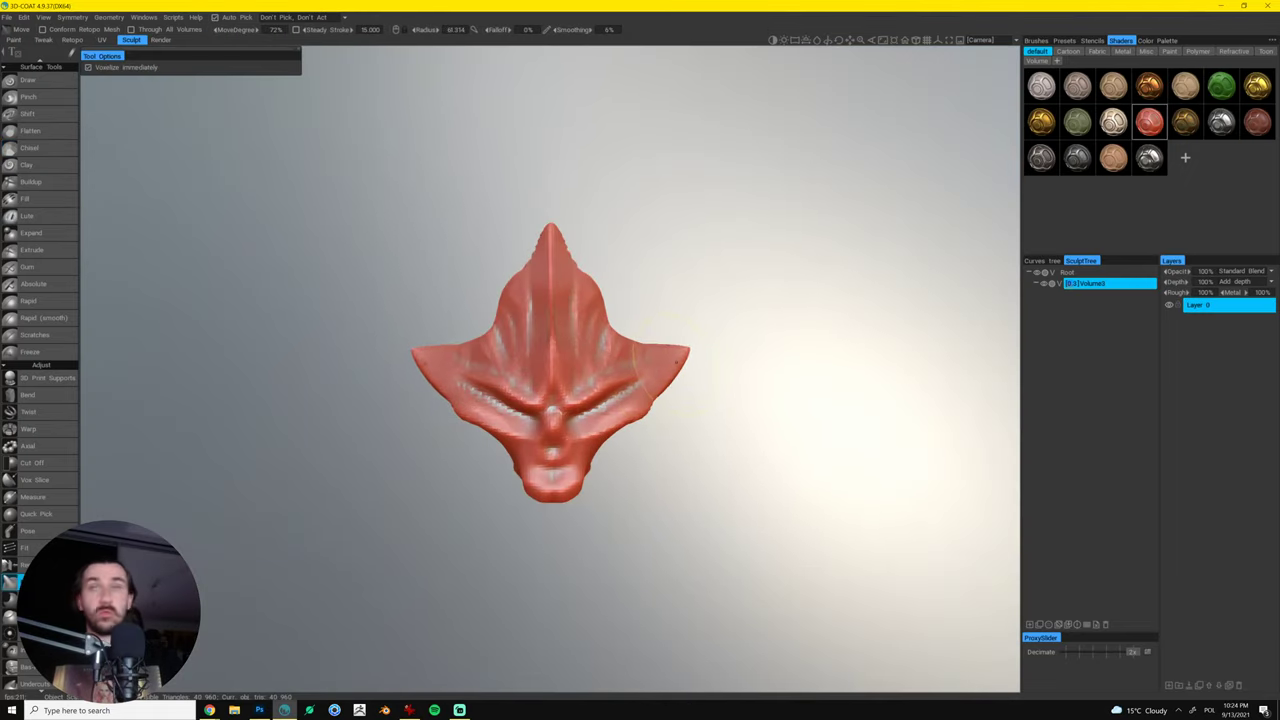
{"action": "left_click_drag", "start_coordinate": [676, 362], "coordinate": [671, 363]}
{"action": "key", "text": "bracketleft"}
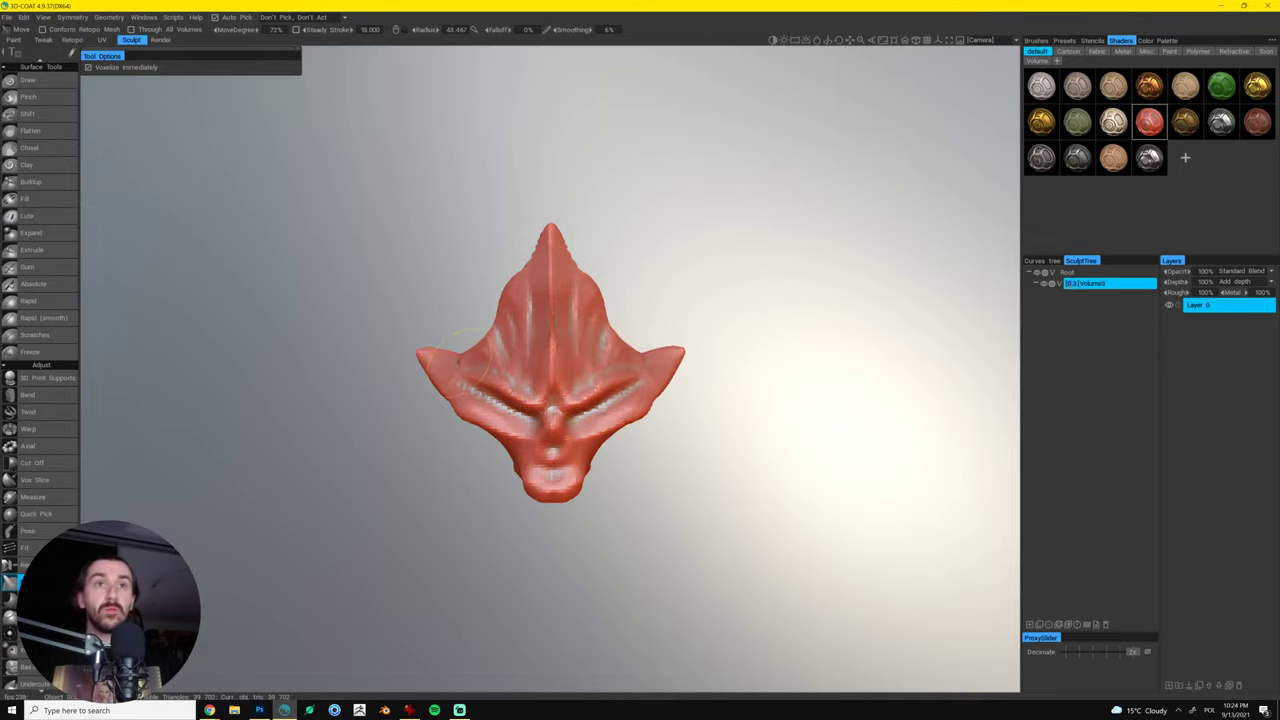
{"action": "left_click_drag", "start_coordinate": [477, 351], "coordinate": [444, 360]}
- Bend the side wings backward with a large Move brush so the shield curves more strongly
{"action": "left_click_drag", "start_coordinate": [400, 423], "coordinate": [597, 374]}
{"action": "key", "text": "bracketright"}
{"action": "left_click_drag", "start_coordinate": [556, 408], "coordinate": [565, 510]}
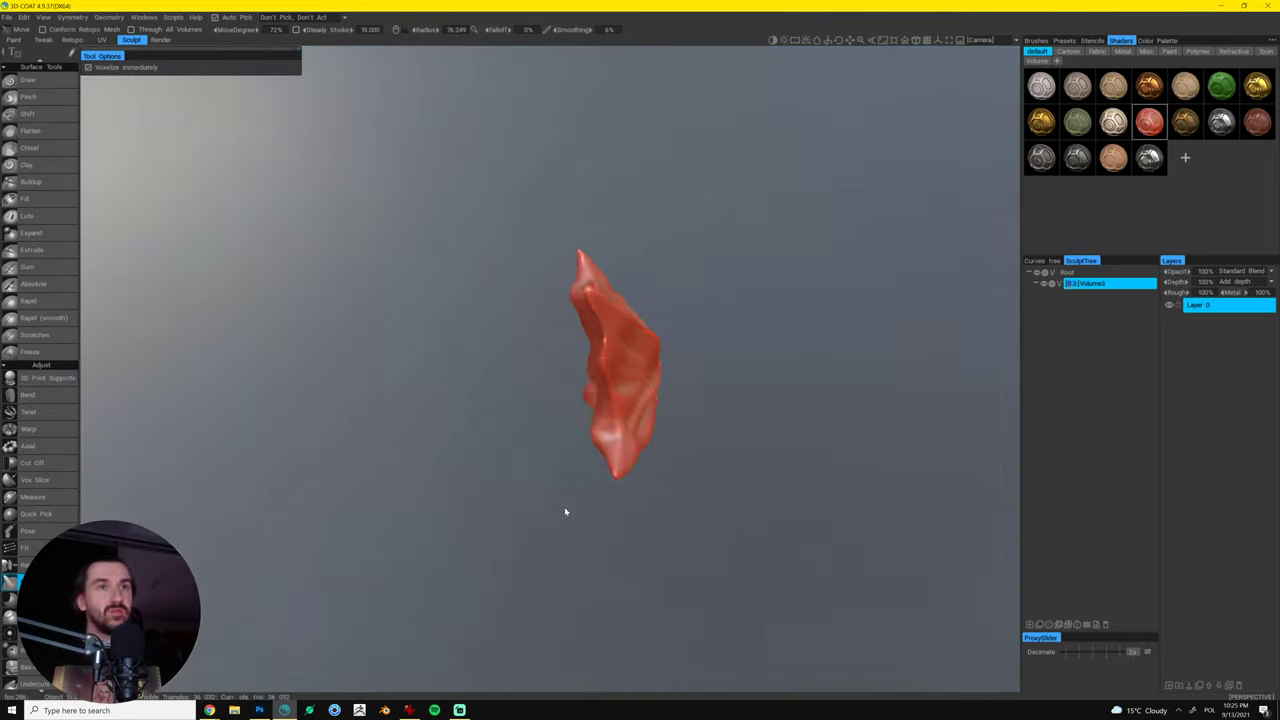
{"action": "mouse_move", "coordinate": [595, 438]}
{"action": "left_mouse_down"}
{"action": "mouse_move", "coordinate": [620, 431]}
{"action": "mouse_move", "coordinate": [611, 473]}
{"action": "mouse_move", "coordinate": [582, 486]}
{"action": "mouse_move", "coordinate": [618, 437]}
{"action": "left_mouse_up"}
{"action": "key", "text": "bracketleft"}
{"action": "key", "text": "bracketleft"}
{"action": "key", "text": "bracketleft"}
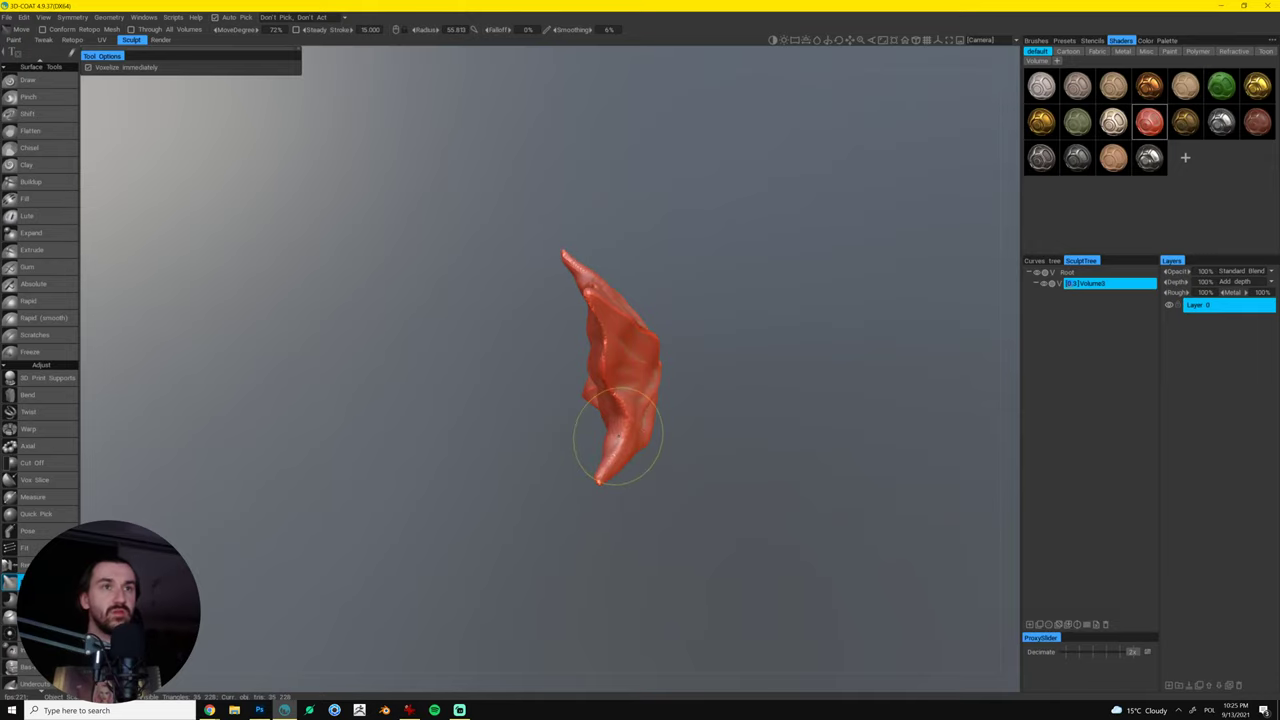
{"action": "left_click_drag", "start_coordinate": [708, 452], "coordinate": [641, 366]}
{"action": "left_click_drag", "start_coordinate": [559, 458], "coordinate": [553, 448]}
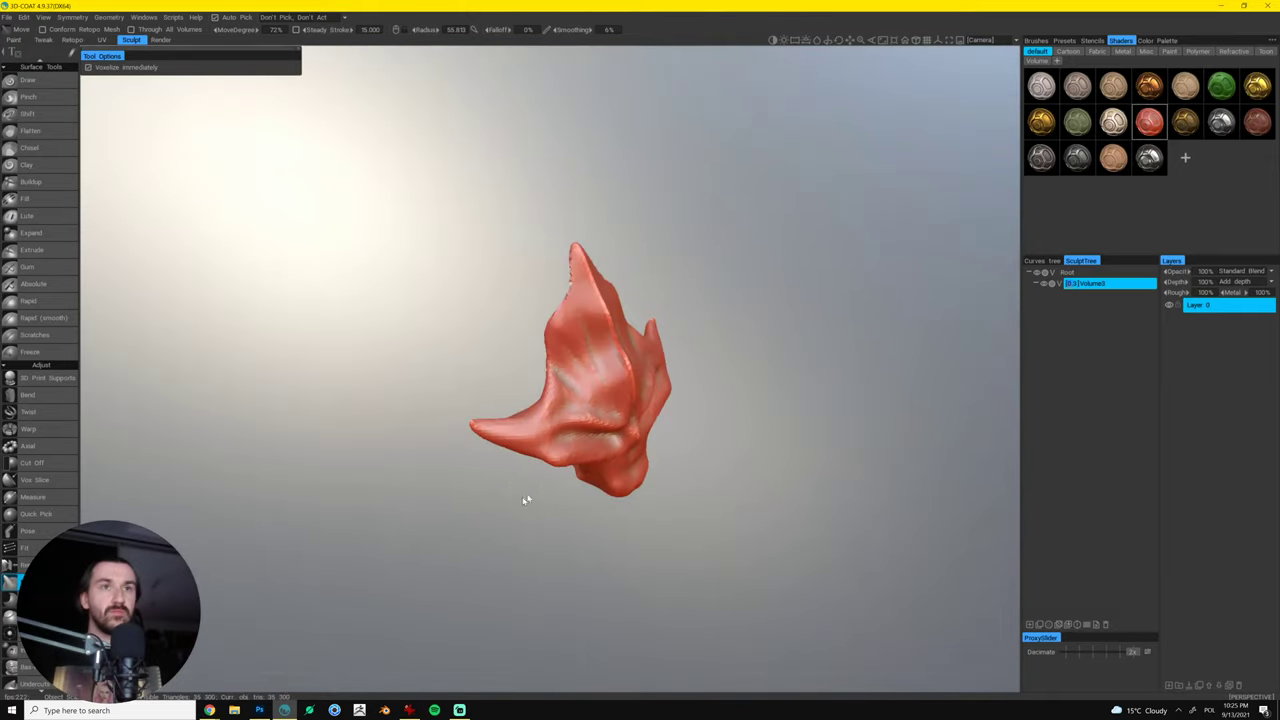
- Refine the forehead, brow and cheek shapes from the side and front with a smaller Move brush
{"action": "mouse_move", "coordinate": [526, 500]}
{"action": "left_mouse_down"}
{"action": "mouse_move", "coordinate": [615, 380]}
{"action": "mouse_move", "coordinate": [580, 387]}
{"action": "mouse_move", "coordinate": [564, 414]}
{"action": "mouse_move", "coordinate": [603, 358]}
{"action": "left_mouse_up"}
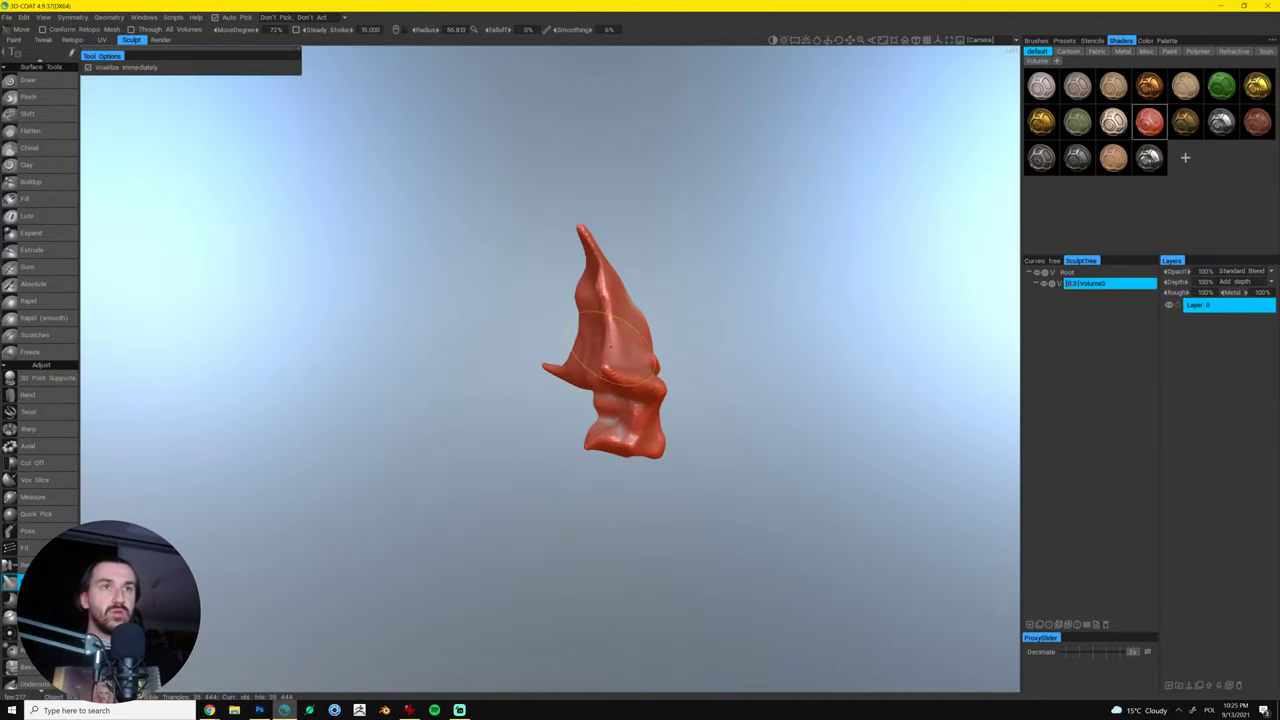
{"action": "mouse_move", "coordinate": [611, 347]}
{"action": "left_mouse_down"}
{"action": "mouse_move", "coordinate": [700, 321]}
{"action": "mouse_move", "coordinate": [610, 343]}
{"action": "mouse_move", "coordinate": [667, 339]}
{"action": "left_mouse_up"}
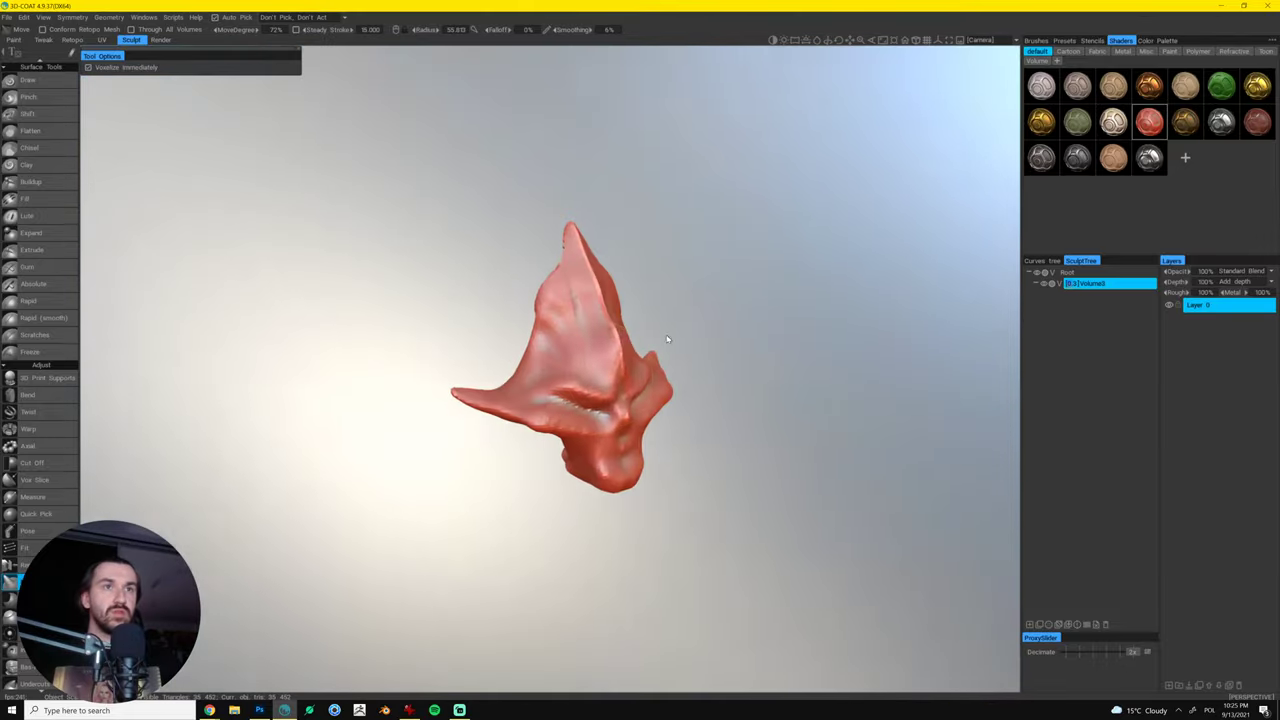
{"action": "key", "text": "bracketleft"}
{"action": "key", "text": "bracketleft"}
{"action": "key", "text": "bracketleft"}
{"action": "key", "text": "bracketleft"}
{"action": "key", "text": "bracketleft"}
{"action": "key", "text": "bracketleft"}
{"action": "mouse_move", "coordinate": [574, 412]}
{"action": "left_mouse_down"}
{"action": "mouse_move", "coordinate": [588, 398]}
{"action": "mouse_move", "coordinate": [760, 396]}
{"action": "left_mouse_up"}
{"action": "mouse_move", "coordinate": [675, 461]}
{"action": "left_mouse_down"}
{"action": "mouse_move", "coordinate": [590, 478]}
{"action": "mouse_move", "coordinate": [600, 467]}
{"action": "left_mouse_up"}
{"action": "left_click_drag", "start_coordinate": [571, 539], "coordinate": [634, 497]}
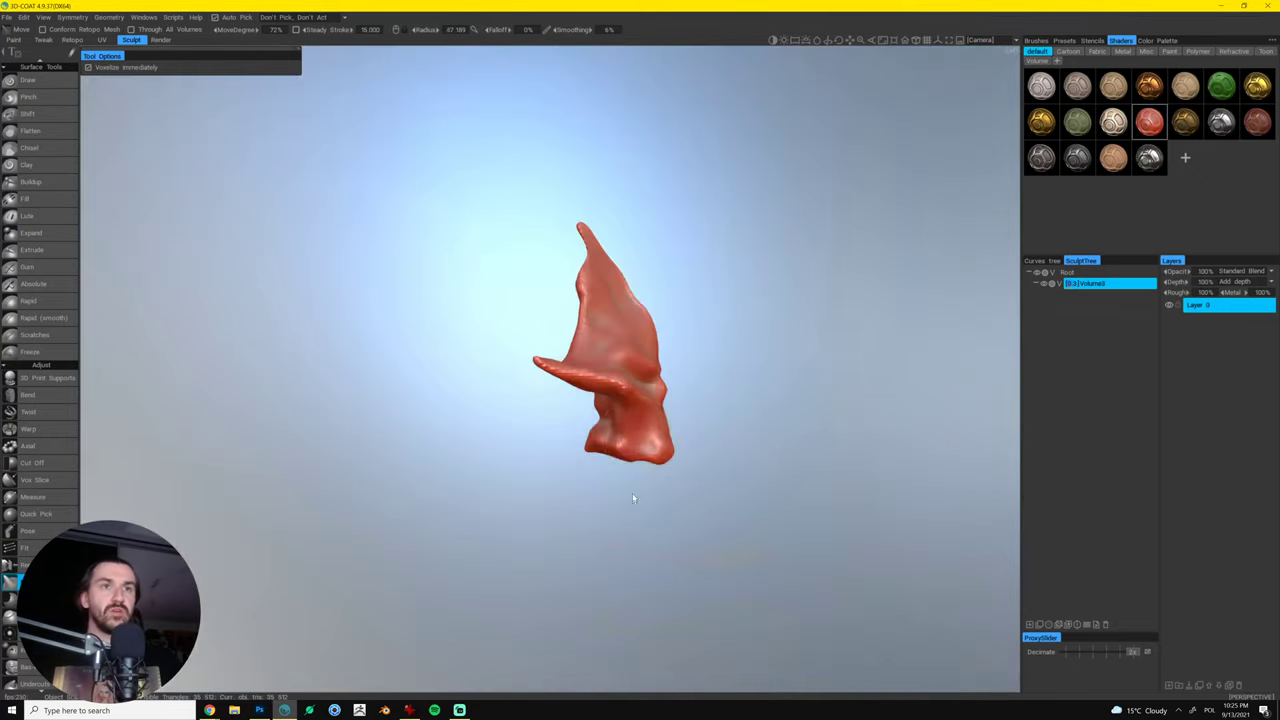
- Push the rear edge of the jaw forward with a larger Move brush to thin the skull's lower part
{"action": "key", "text": "bracketright"}
{"action": "key", "text": "bracketright"}
{"action": "key", "text": "bracketright"}
{"action": "key", "text": "bracketright"}
{"action": "key", "text": "bracketright"}
{"action": "left_click_drag", "start_coordinate": [602, 433], "coordinate": [618, 441]}
{"action": "mouse_move", "coordinate": [550, 510]}
{"action": "left_mouse_down"}
{"action": "mouse_move", "coordinate": [699, 502]}
{"action": "mouse_move", "coordinate": [615, 435]}
{"action": "left_mouse_up"}
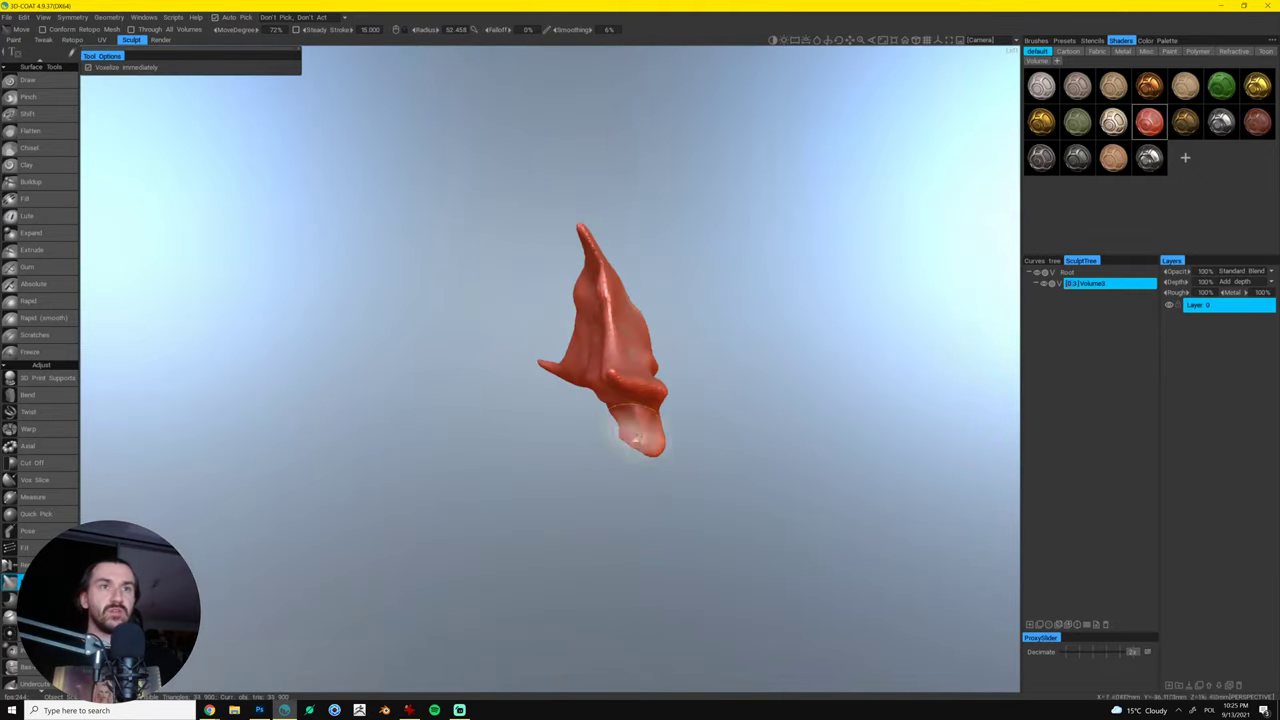
- Adjust the forehead's side profile and the outer brow contours with the Move tool
{"action": "left_click_drag", "start_coordinate": [670, 316], "coordinate": [677, 340]}
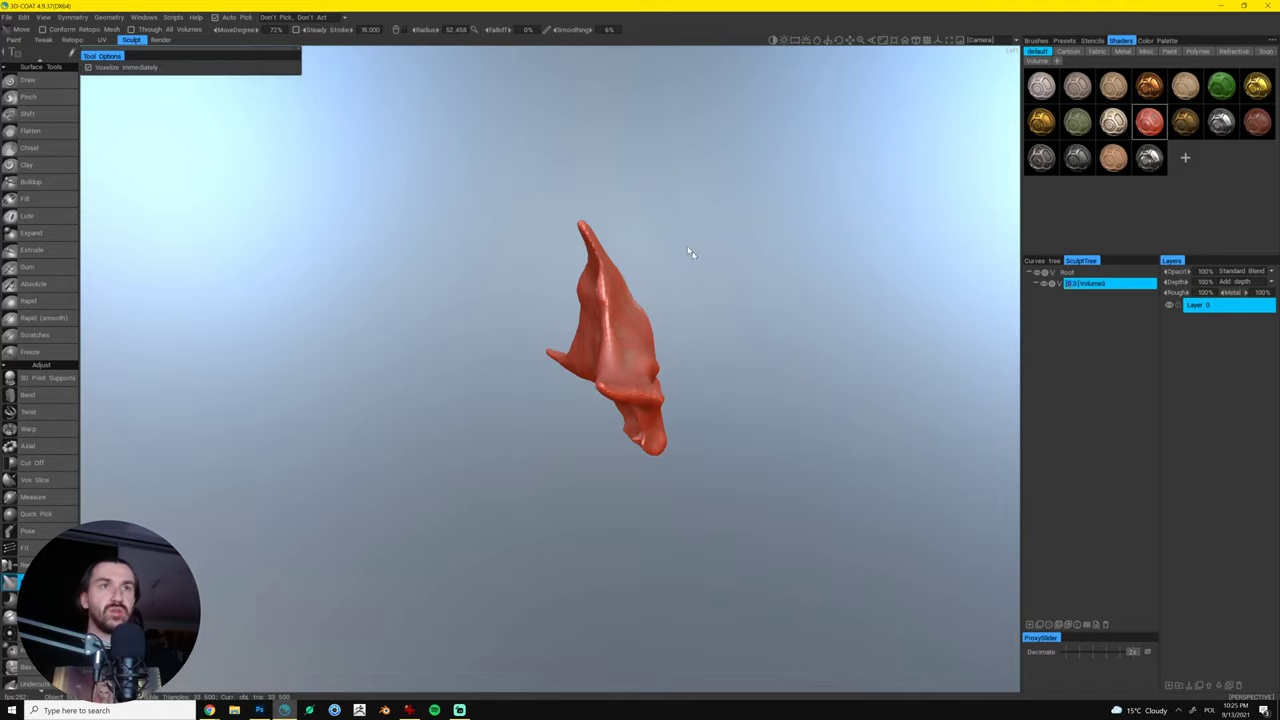
{"action": "left_click_drag", "start_coordinate": [689, 252], "coordinate": [722, 296]}
{"action": "mouse_move", "coordinate": [620, 330]}
{"action": "left_mouse_down"}
{"action": "mouse_move", "coordinate": [671, 294]}
{"action": "mouse_move", "coordinate": [716, 321]}
{"action": "mouse_move", "coordinate": [665, 345]}
{"action": "left_mouse_up"}
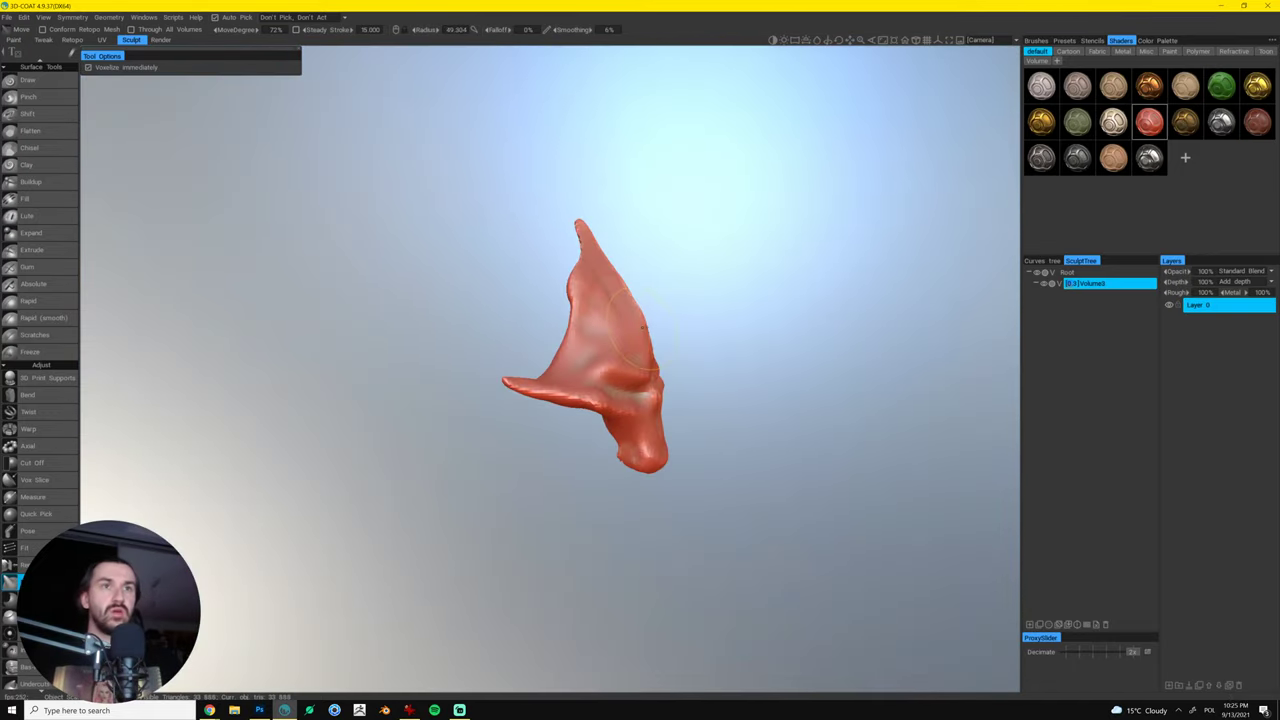
{"action": "mouse_move", "coordinate": [612, 282]}
{"action": "left_mouse_down"}
{"action": "mouse_move", "coordinate": [677, 269]}
{"action": "mouse_move", "coordinate": [616, 277]}
{"action": "mouse_move", "coordinate": [628, 271]}
{"action": "left_mouse_up"}
{"action": "scroll", "coordinate": [605, 273], "scroll_direction": "down", "scroll_amount": 2}
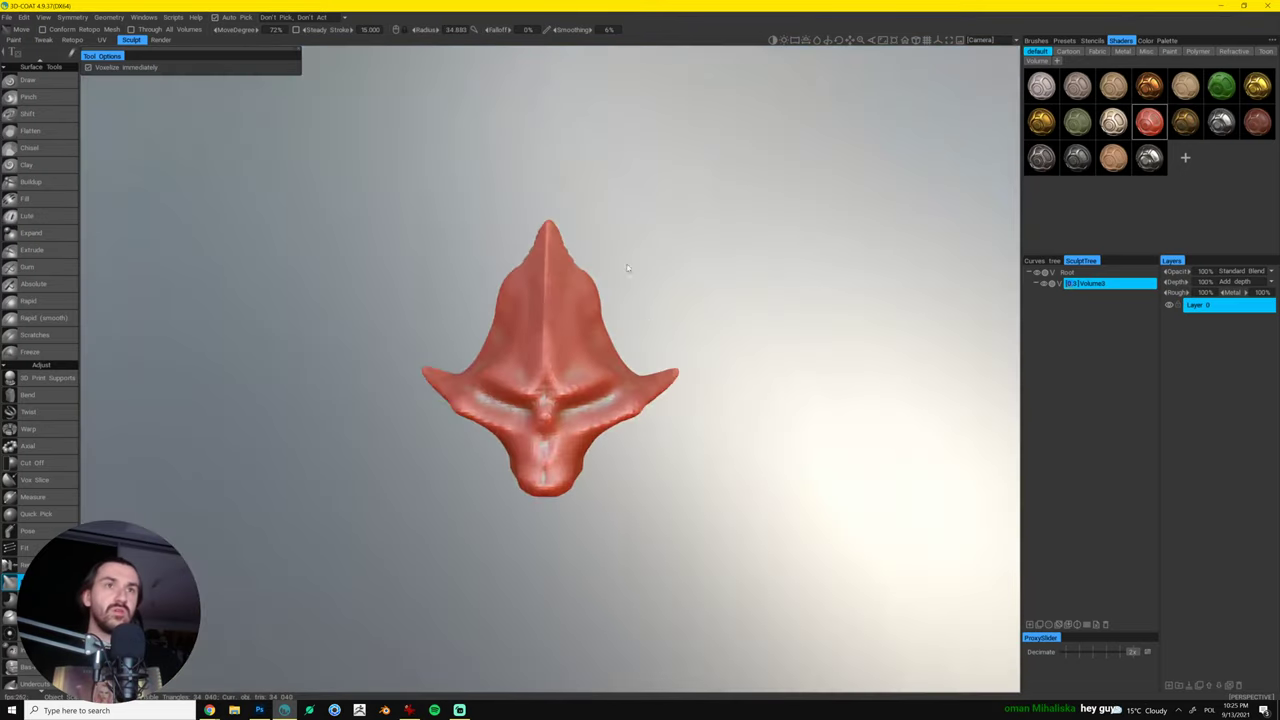
{"action": "left_click_drag", "start_coordinate": [491, 375], "coordinate": [486, 376]}
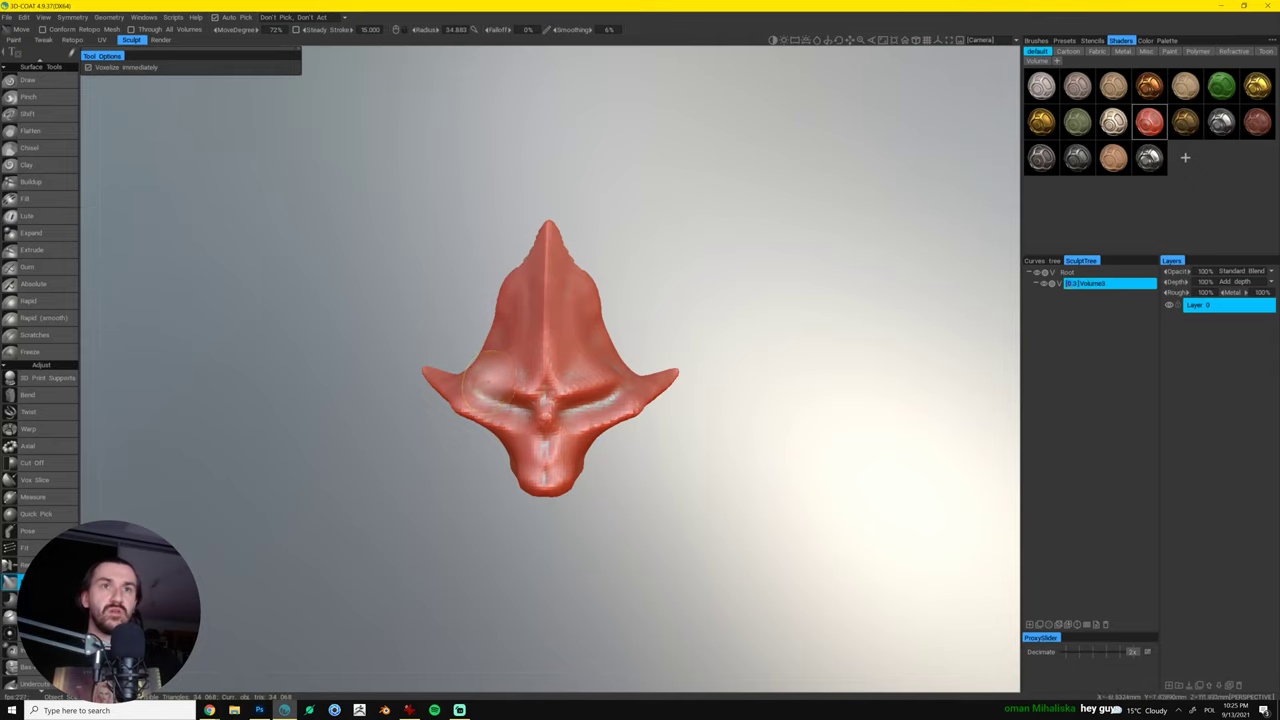
{"action": "left_click_drag", "start_coordinate": [706, 257], "coordinate": [736, 250]}
{"action": "scroll", "coordinate": [575, 395], "scroll_direction": "down", "scroll_amount": 7}
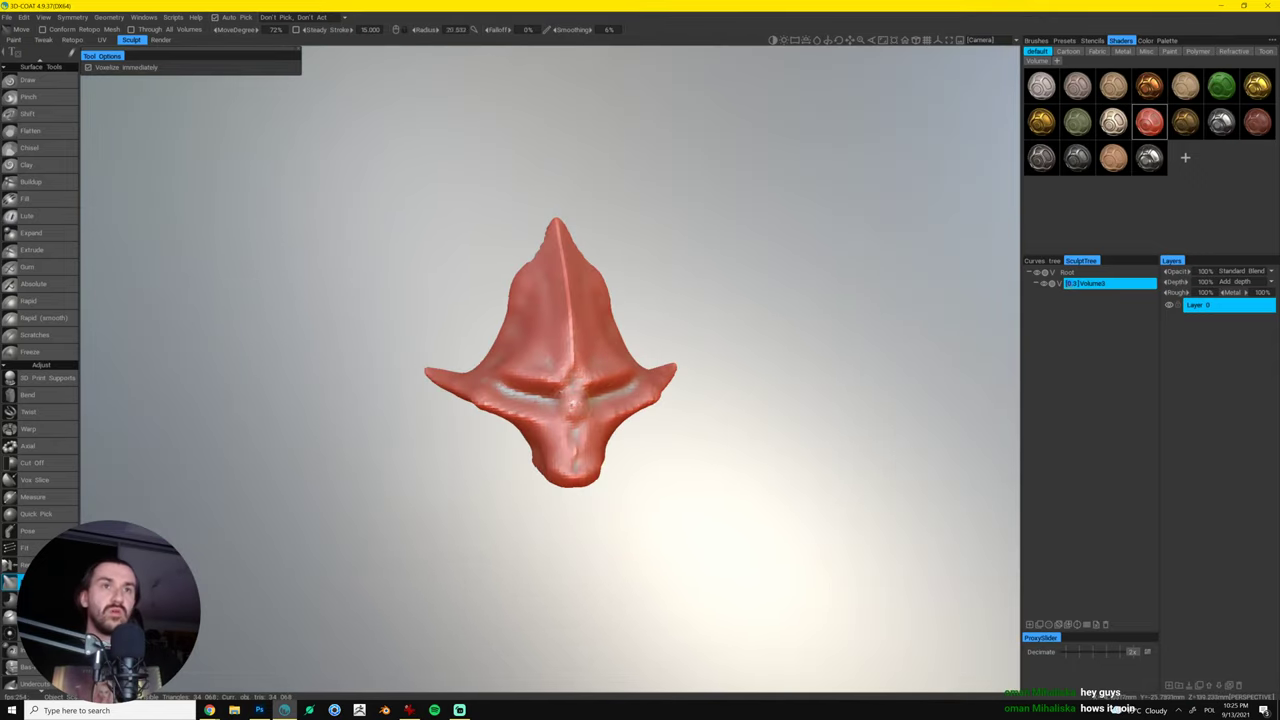
{"action": "left_click_drag", "start_coordinate": [766, 304], "coordinate": [757, 320]}
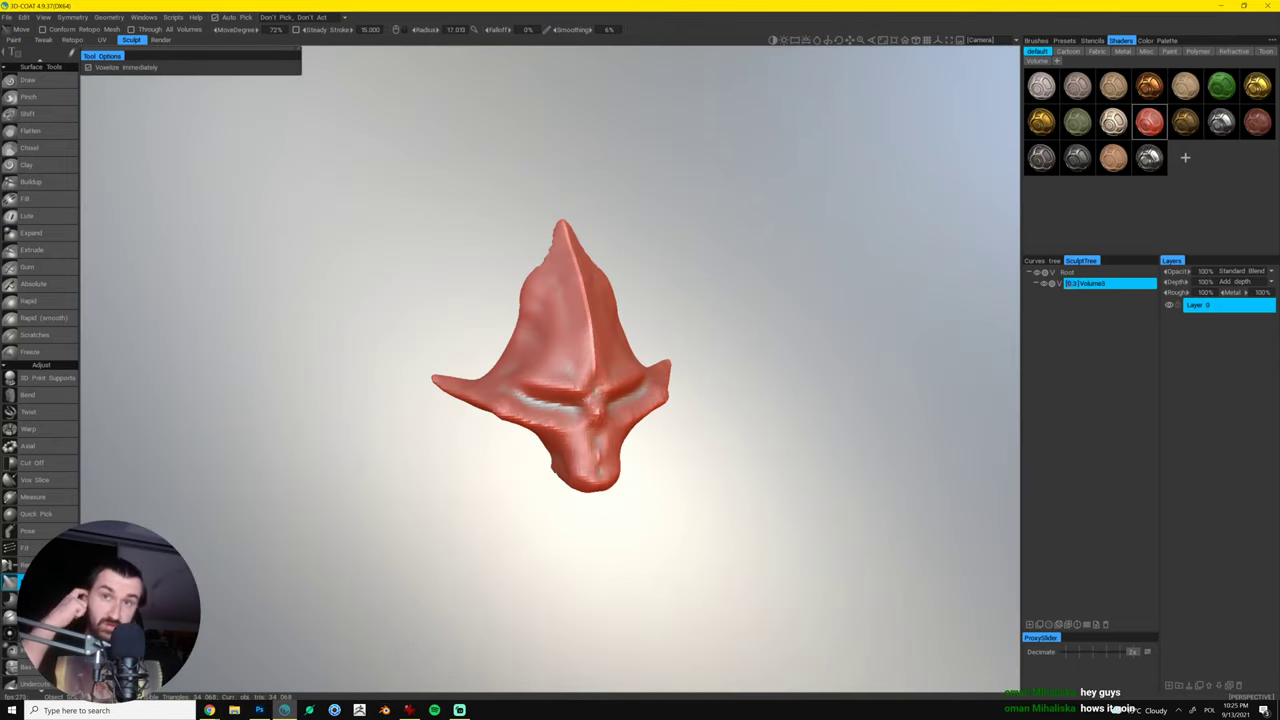
- Resample the sculpt to a higher polygon count with Good resampling quality
{"action": "scroll", "coordinate": [40, 360], "scroll_direction": "down", "scroll_amount": 5}
{"action": "scroll", "coordinate": [40, 300], "scroll_direction": "down", "scroll_amount": 2}
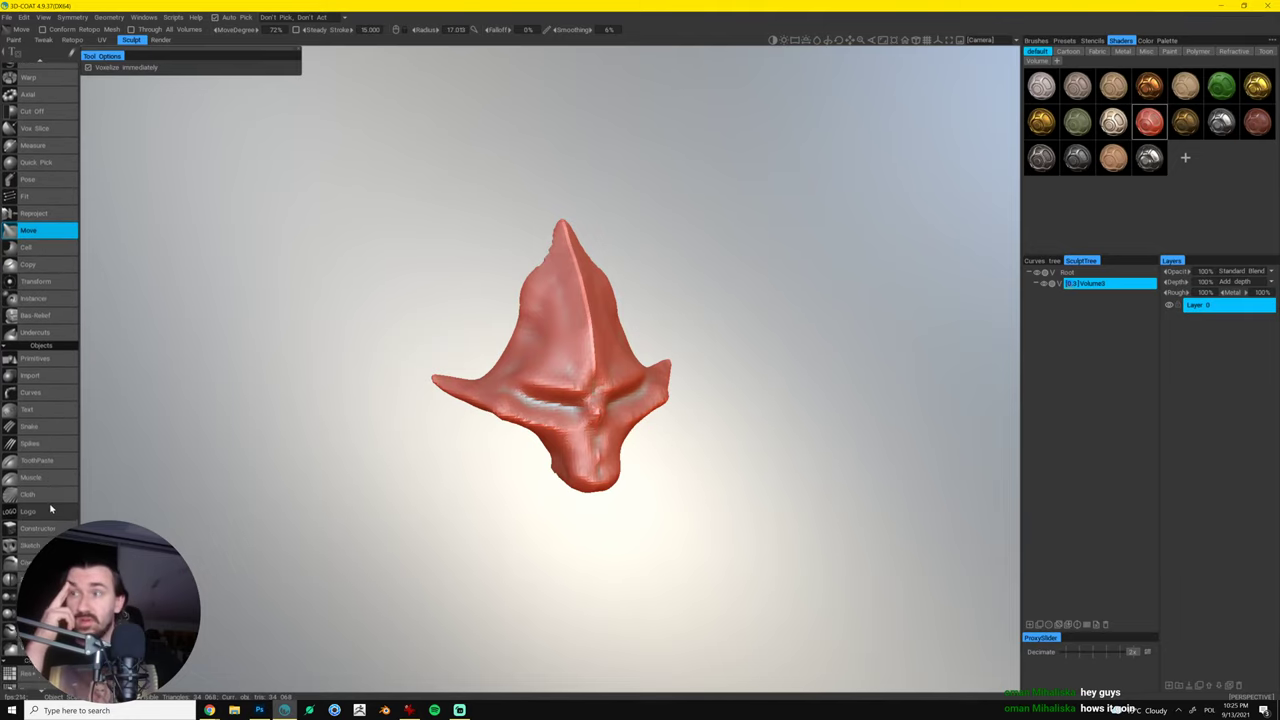
{"action": "scroll", "coordinate": [40, 360], "scroll_direction": "down", "scroll_amount": 2}
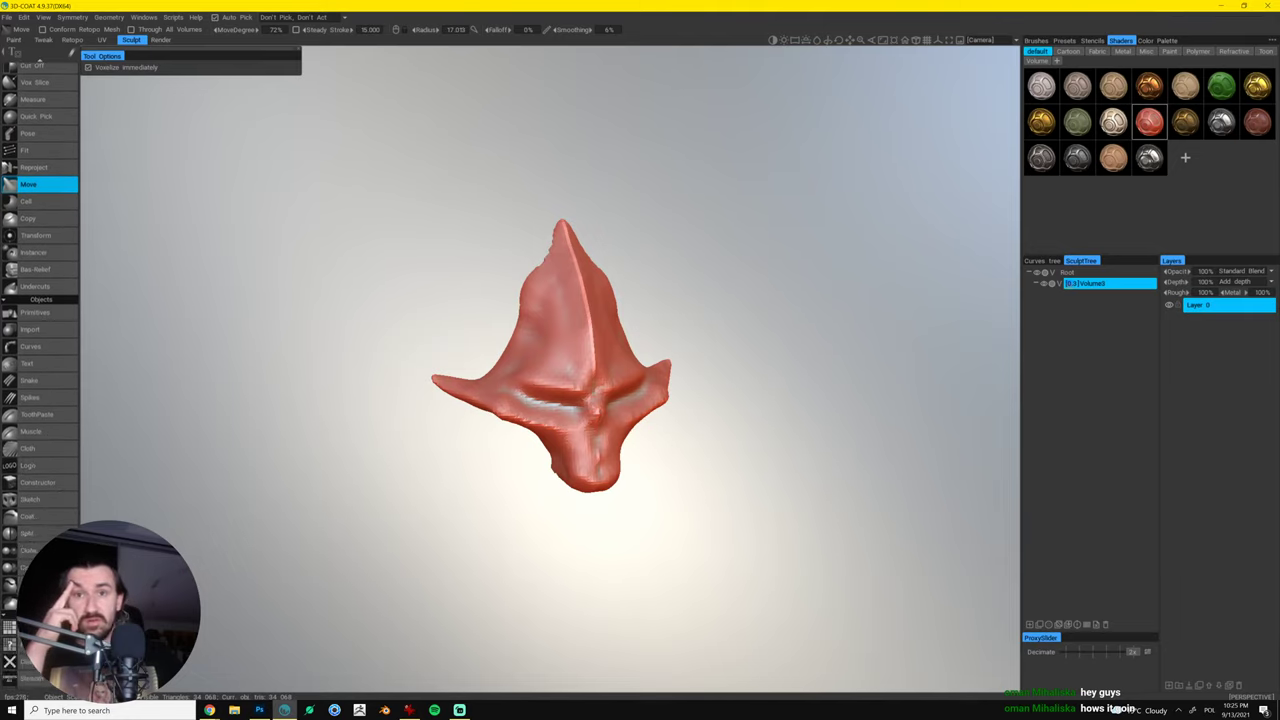
{"action": "left_click", "coordinate": [38, 645]}
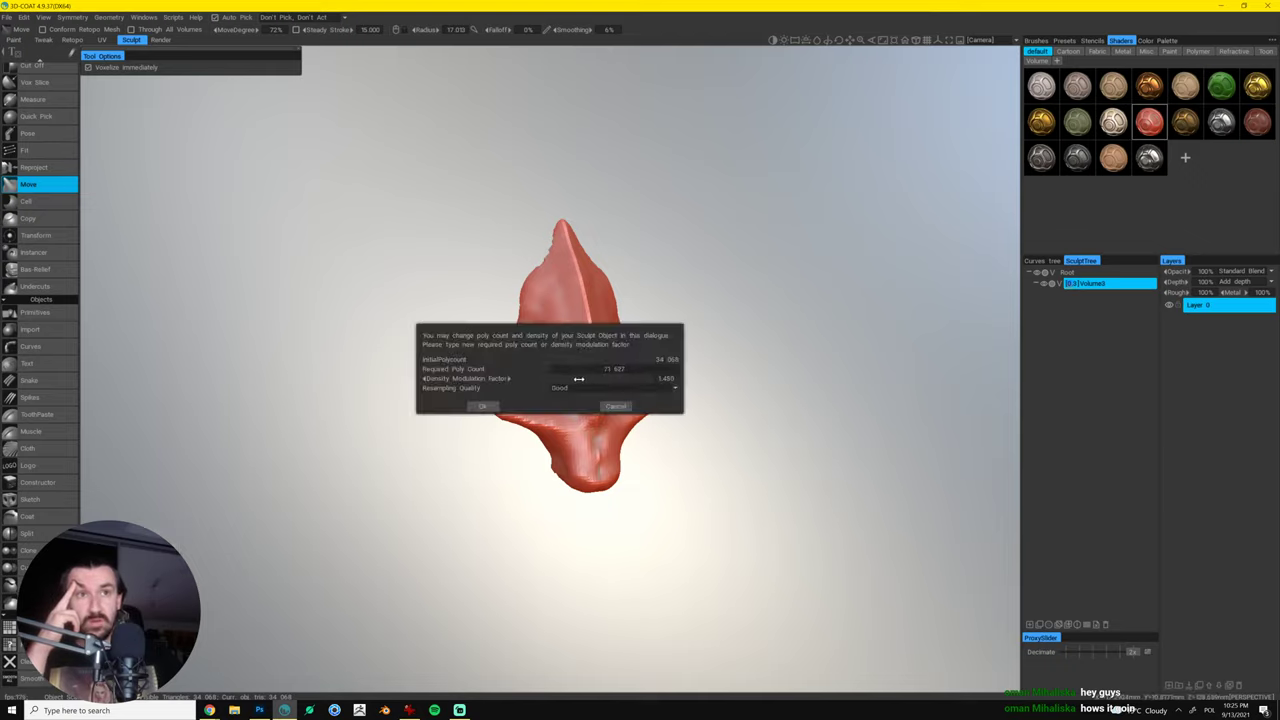
{"action": "left_click", "coordinate": [483, 406]}
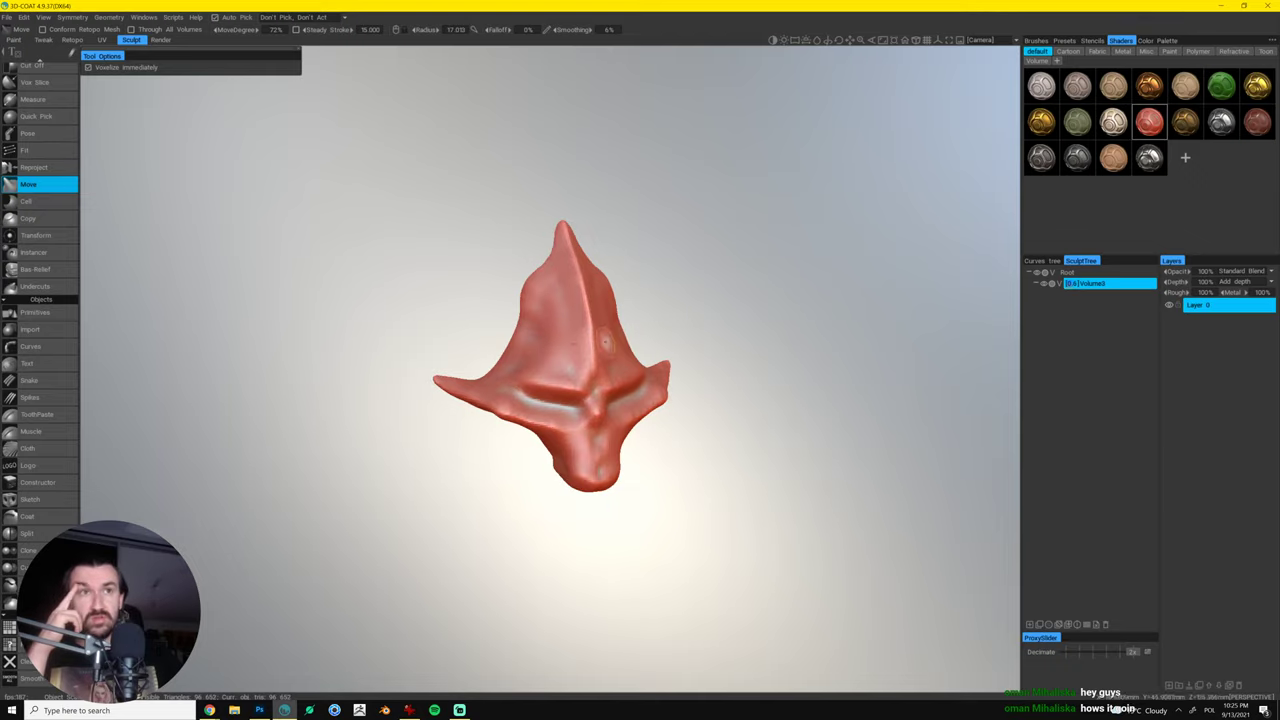
- Define the eye sockets and cheek hollows and carve a groove along the spike's side with Vox Clay
{"action": "scroll", "coordinate": [45, 160], "scroll_direction": "up", "scroll_amount": 10}
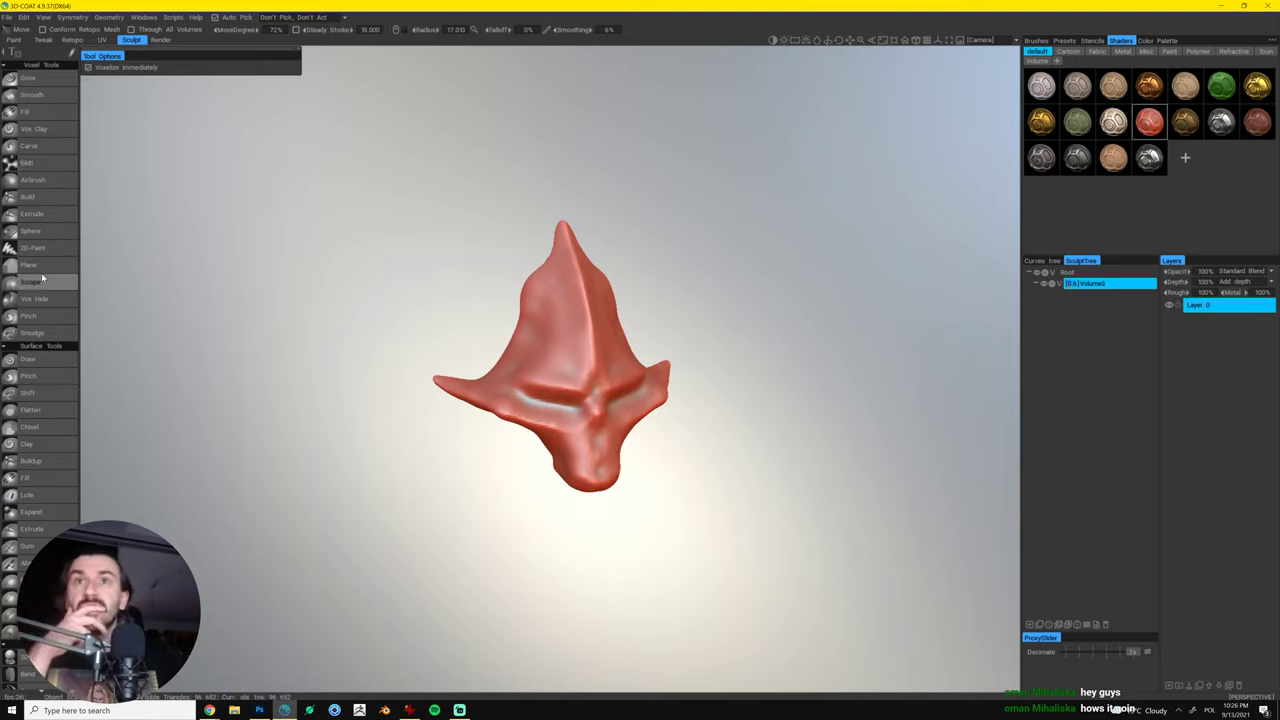
{"action": "left_click", "coordinate": [45, 129]}
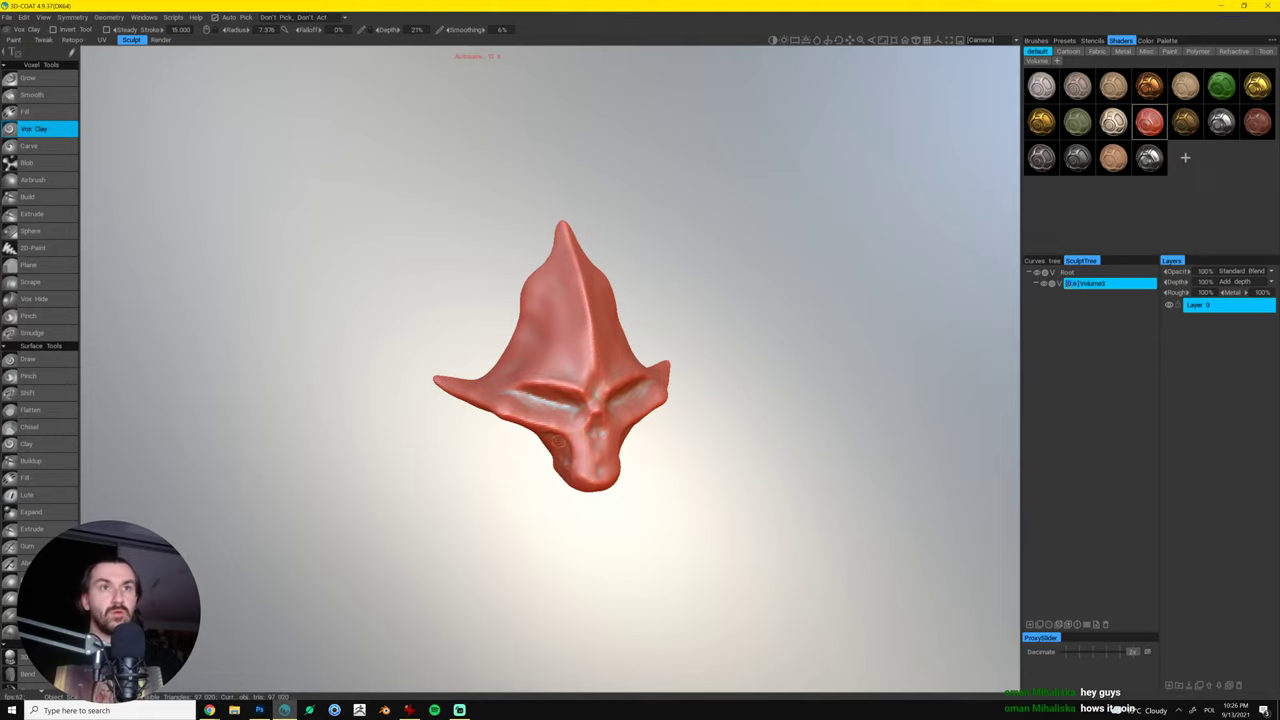
{"action": "mouse_move", "coordinate": [587, 452]}
{"action": "left_mouse_down"}
{"action": "mouse_move", "coordinate": [737, 409]}
{"action": "mouse_move", "coordinate": [725, 428]}
{"action": "left_mouse_up"}
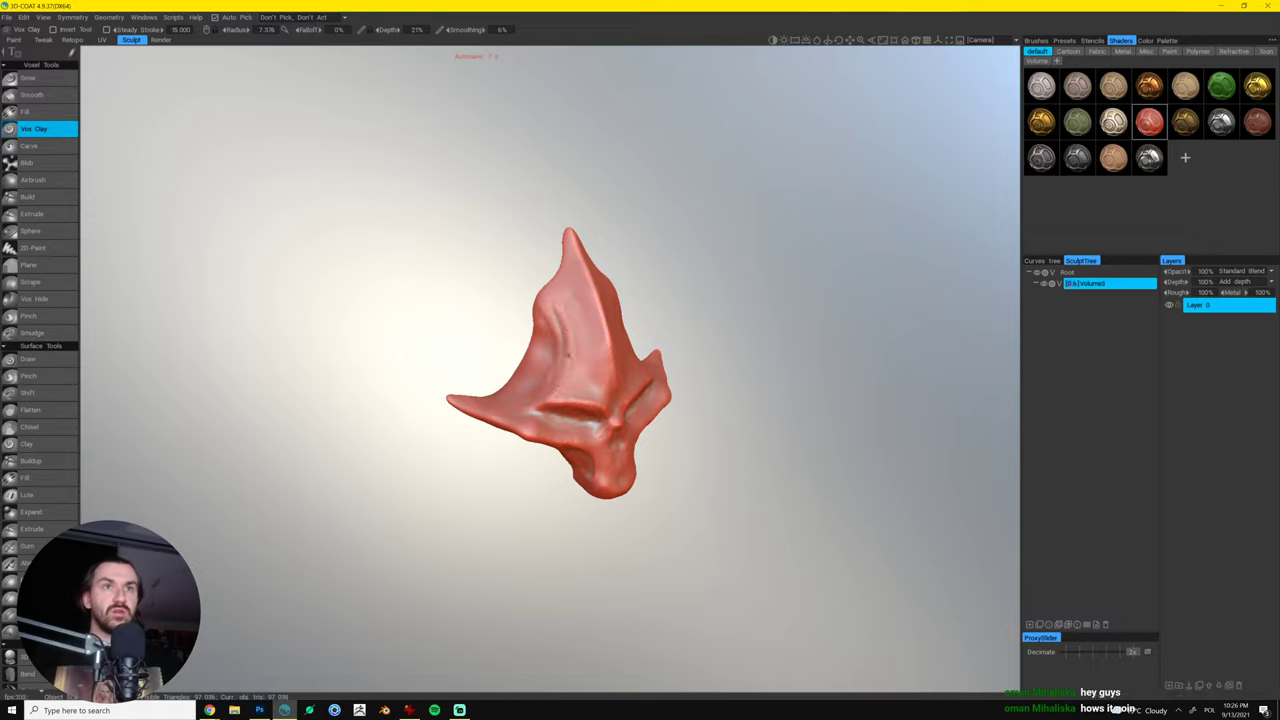
{"action": "left_click_drag", "start_coordinate": [567, 350], "coordinate": [545, 296]}
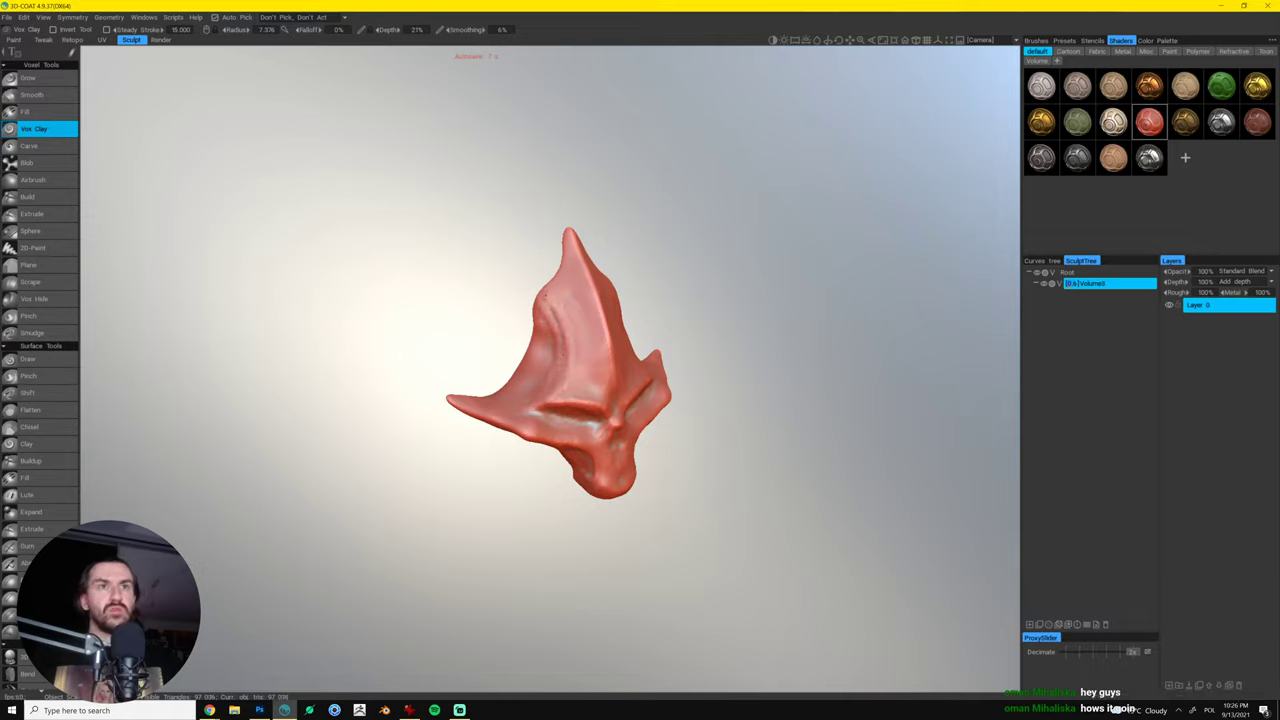
- Choose the solid square alpha from the default brush set for Vox Clay and enlarge the brush radius
{"action": "left_click", "coordinate": [1064, 40]}
{"action": "left_click", "coordinate": [1093, 40]}
{"action": "left_click", "coordinate": [1035, 40]}
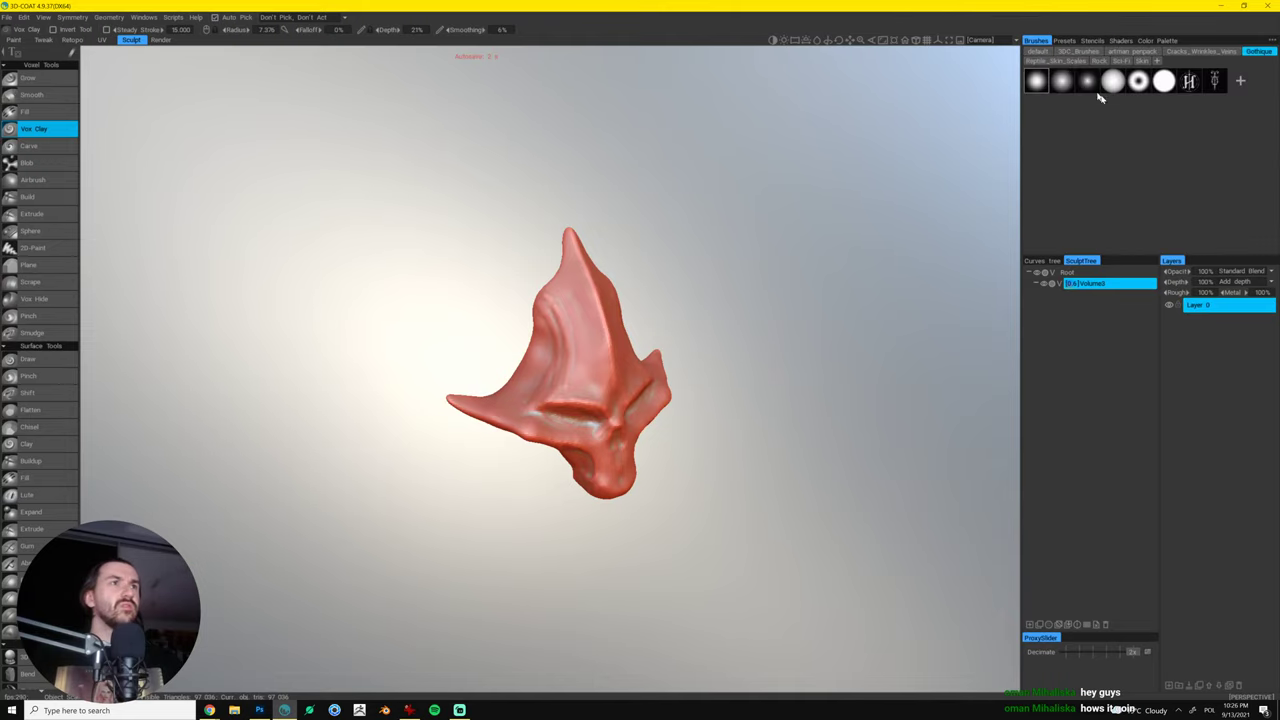
{"action": "left_click", "coordinate": [1038, 51]}
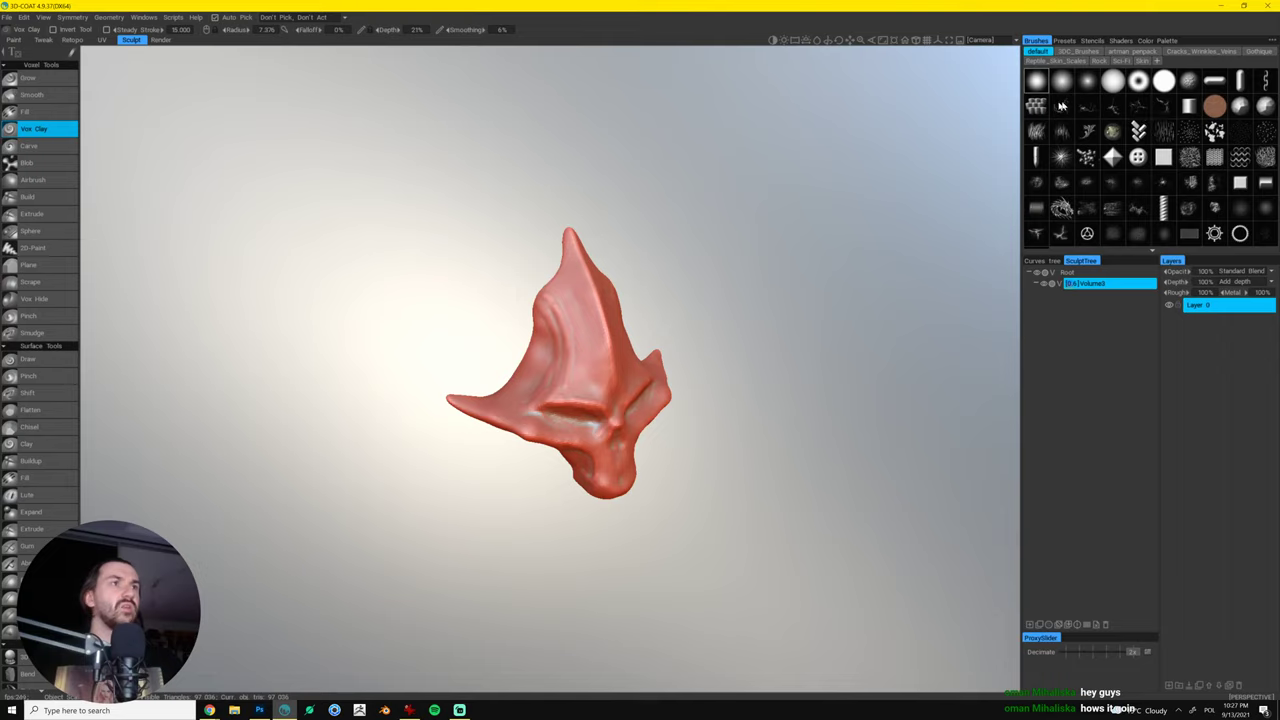
{"action": "left_click", "coordinate": [1162, 160]}
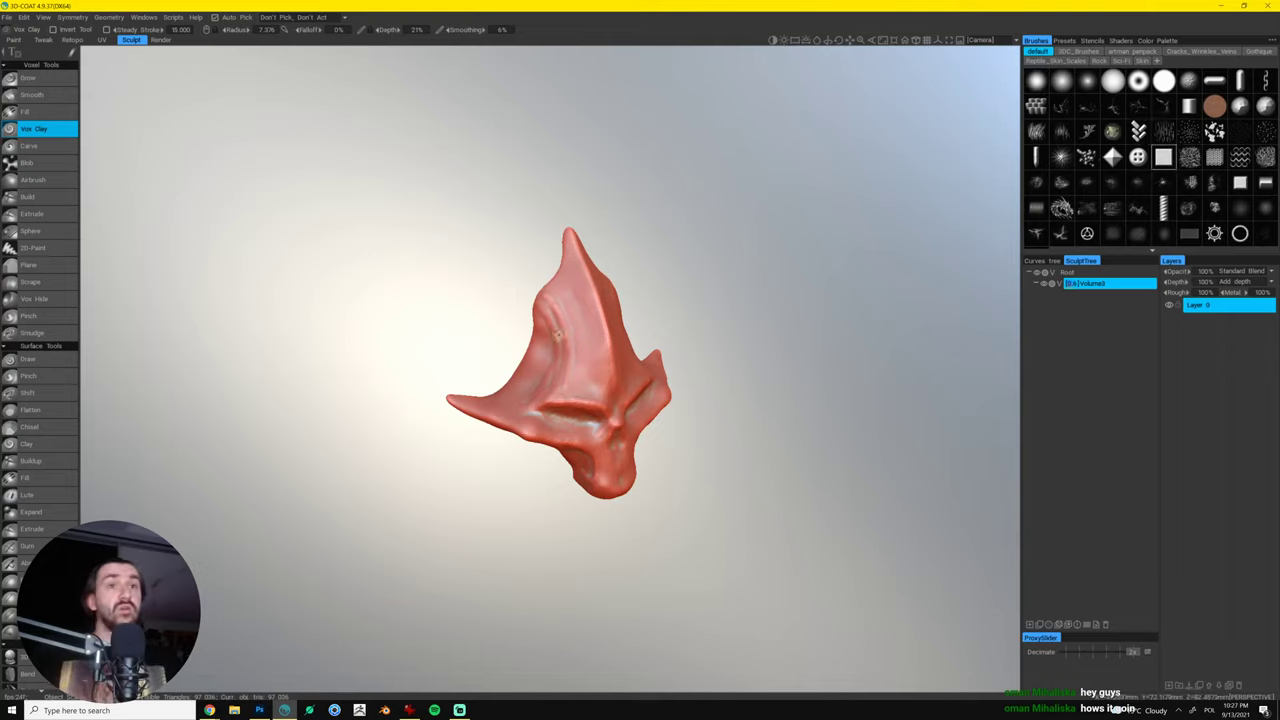
{"action": "scroll", "coordinate": [574, 325], "scroll_direction": "up", "scroll_amount": 5}
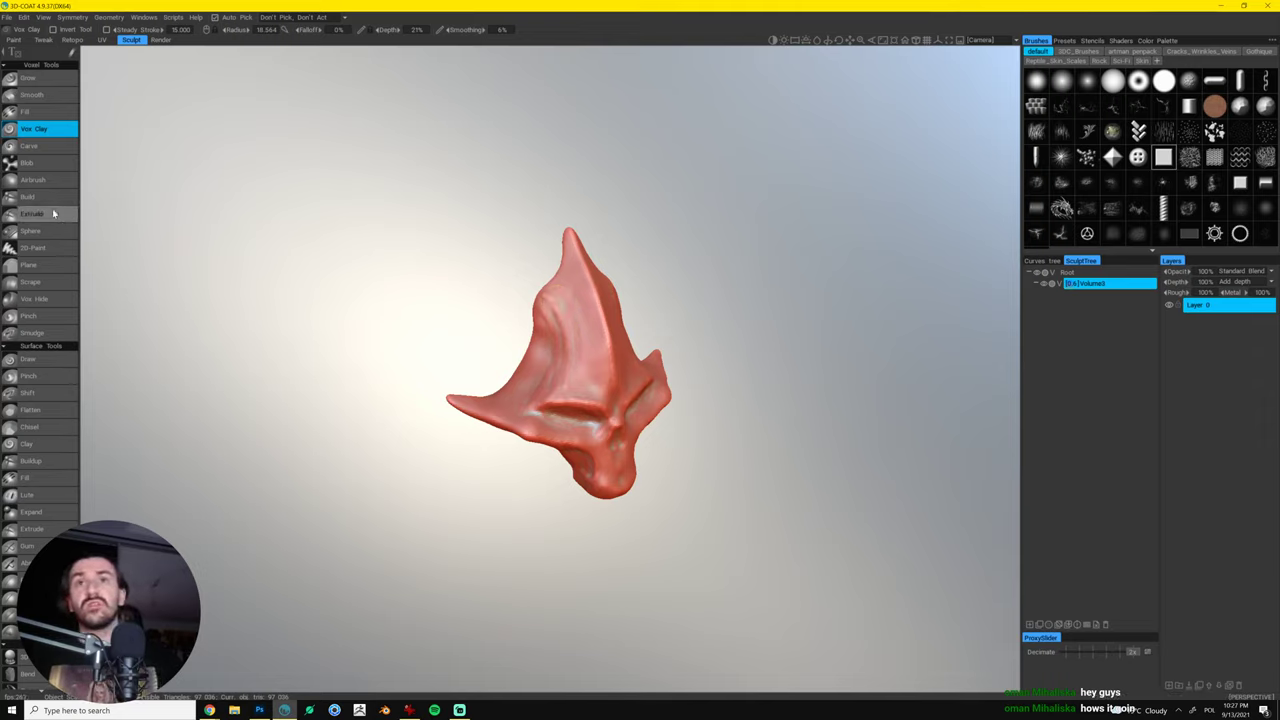
- Flatten the side surface and outer edge of the upper spike with the Scrape tool
{"action": "left_click", "coordinate": [52, 282]}
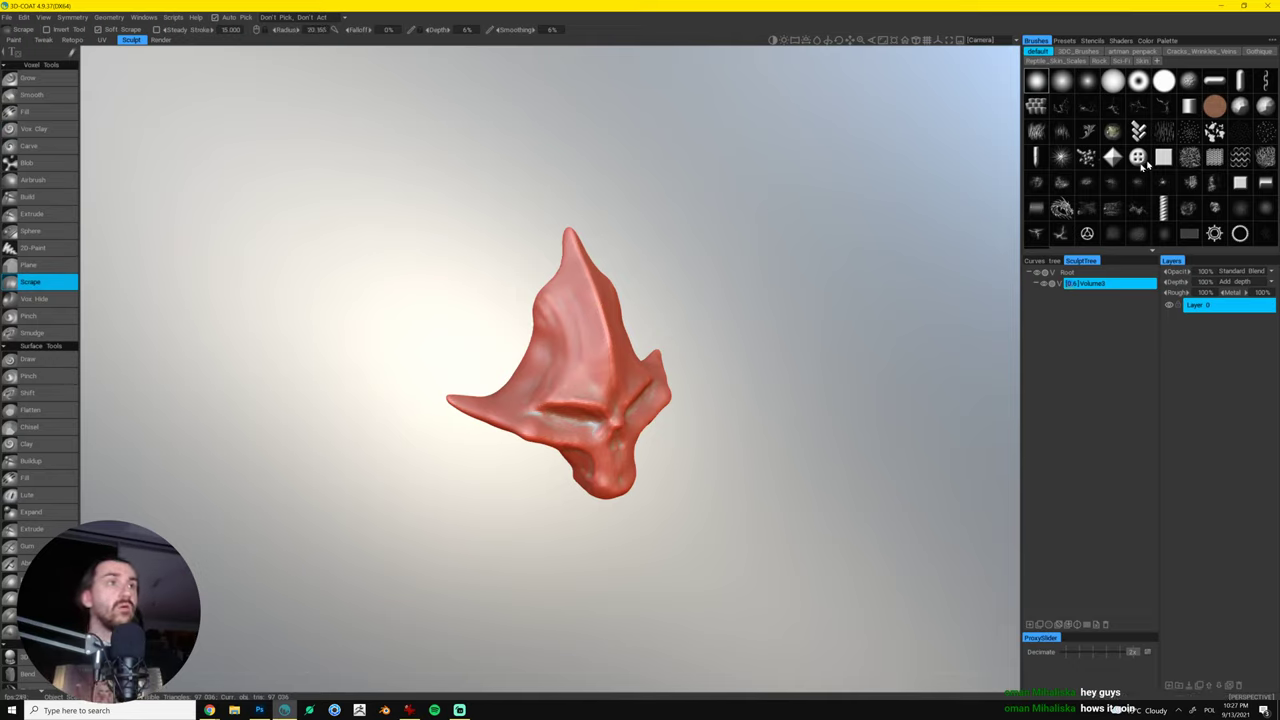
{"action": "mouse_move", "coordinate": [571, 300]}
{"action": "left_mouse_down"}
{"action": "mouse_move", "coordinate": [563, 374]}
{"action": "mouse_move", "coordinate": [562, 290]}
{"action": "mouse_move", "coordinate": [602, 370]}
{"action": "mouse_move", "coordinate": [585, 358]}
{"action": "mouse_move", "coordinate": [565, 393]}
{"action": "left_mouse_up"}
{"action": "left_click_drag", "start_coordinate": [549, 318], "coordinate": [547, 354]}
{"action": "mouse_move", "coordinate": [546, 330]}
{"action": "left_mouse_down"}
{"action": "mouse_move", "coordinate": [570, 354]}
{"action": "mouse_move", "coordinate": [523, 305]}
{"action": "mouse_move", "coordinate": [545, 268]}
{"action": "left_mouse_up"}
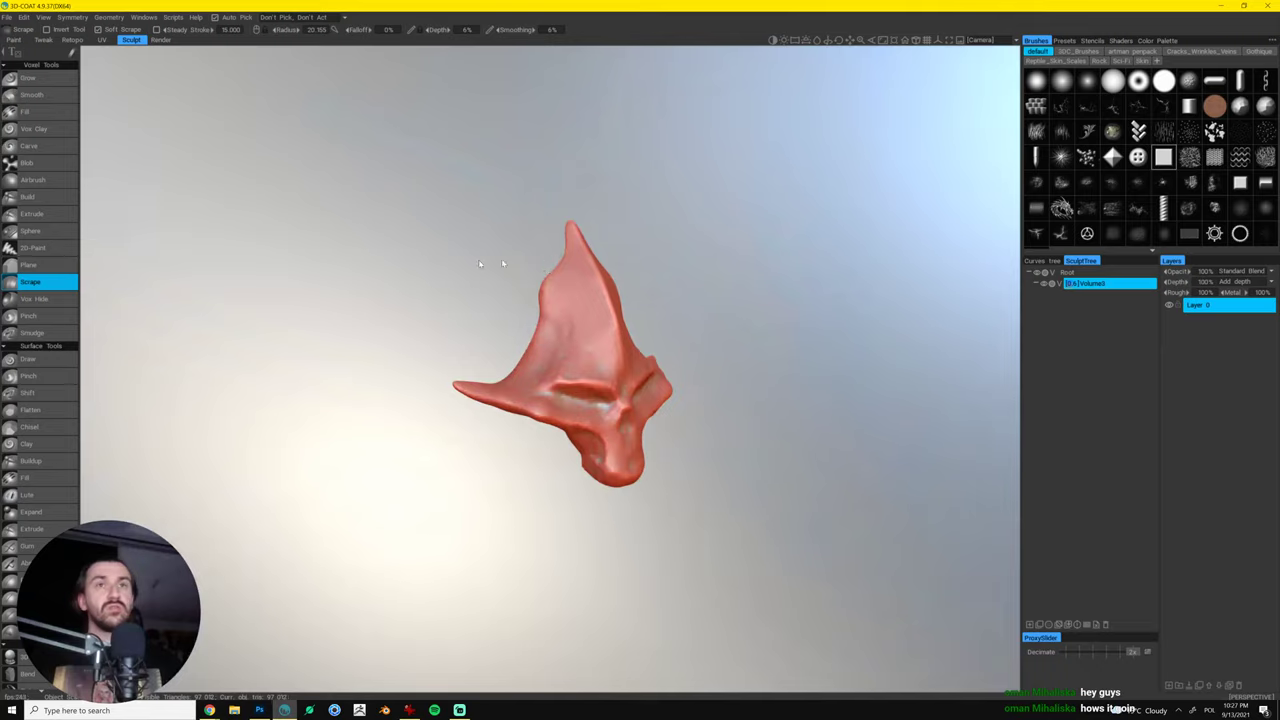
- Pinch the upper spike's outer edge and reshape its side corner with the Move tool
{"action": "left_click", "coordinate": [30, 315]}
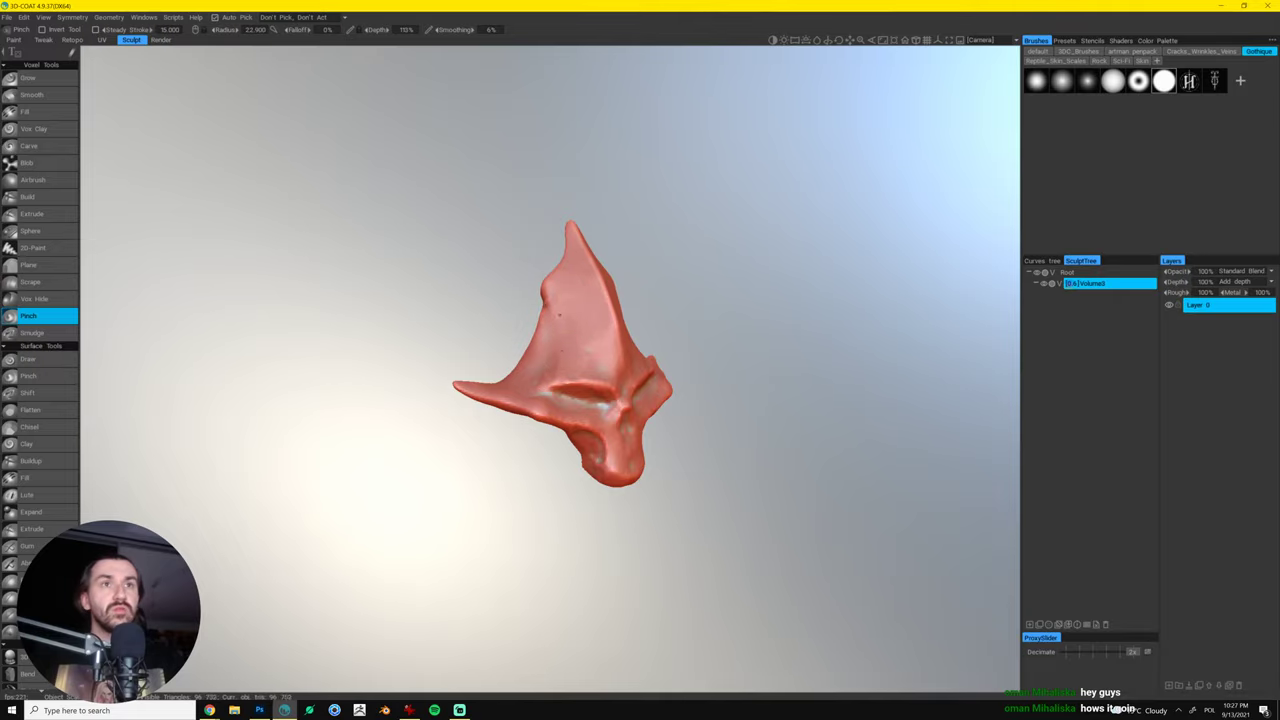
{"action": "mouse_move", "coordinate": [507, 319]}
{"action": "left_mouse_down"}
{"action": "mouse_move", "coordinate": [458, 320]}
{"action": "mouse_move", "coordinate": [540, 314]}
{"action": "mouse_move", "coordinate": [507, 315]}
{"action": "mouse_move", "coordinate": [531, 307]}
{"action": "mouse_move", "coordinate": [500, 294]}
{"action": "mouse_move", "coordinate": [564, 340]}
{"action": "left_mouse_up"}
{"action": "key", "text": "m"}
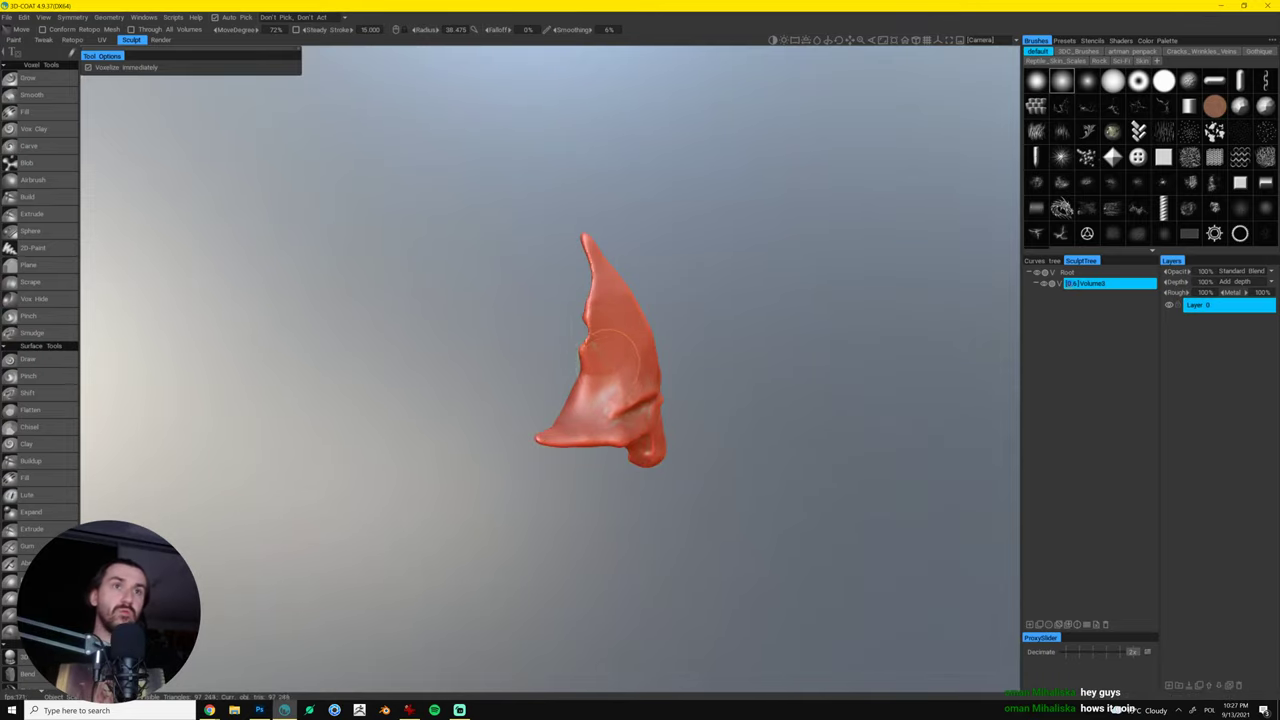
{"action": "mouse_move", "coordinate": [543, 414]}
{"action": "left_mouse_down"}
{"action": "mouse_move", "coordinate": [570, 390]}
{"action": "mouse_move", "coordinate": [532, 310]}
{"action": "mouse_move", "coordinate": [545, 315]}
{"action": "mouse_move", "coordinate": [634, 249]}
{"action": "mouse_move", "coordinate": [671, 240]}
{"action": "mouse_move", "coordinate": [647, 272]}
{"action": "left_mouse_up"}
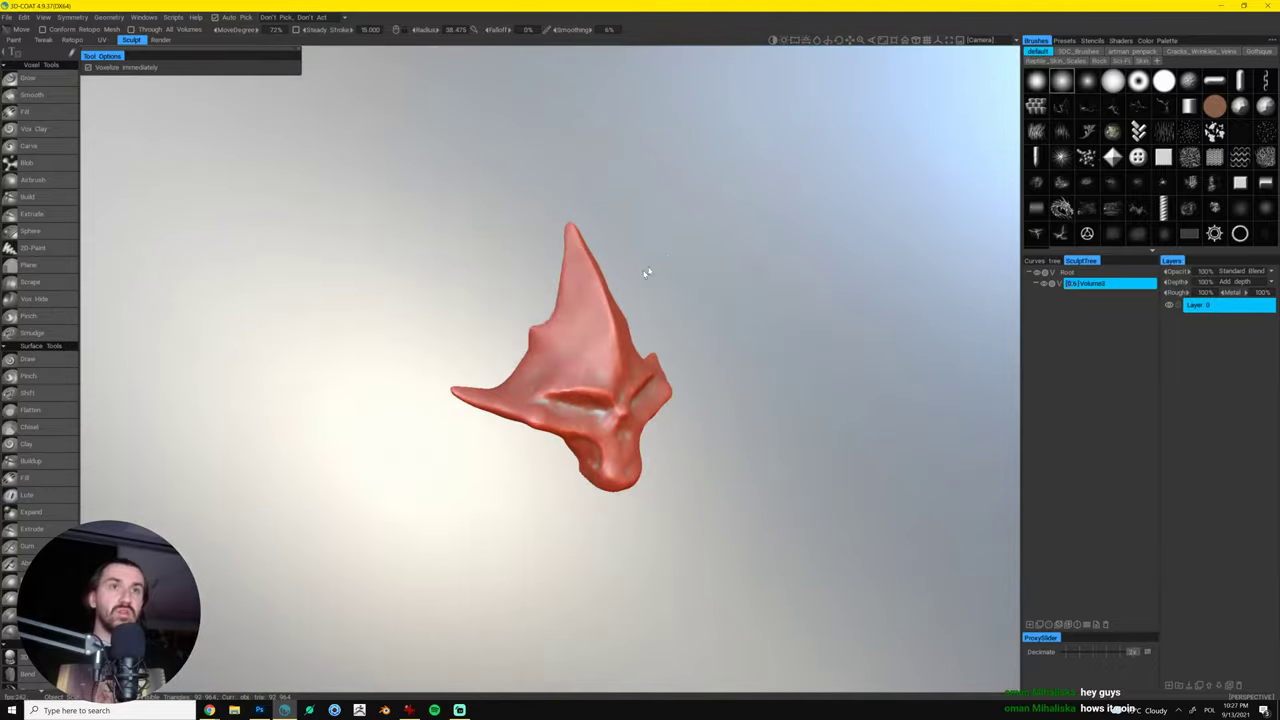
{"action": "mouse_move", "coordinate": [546, 325]}
{"action": "left_mouse_down"}
{"action": "mouse_move", "coordinate": [530, 288]}
{"action": "mouse_move", "coordinate": [534, 300]}
{"action": "left_mouse_up"}
- Pull the spike's side corner outward and deepen the curve toward the side horn with a larger Move brush
{"action": "key", "text": "bracketright"}
{"action": "key", "text": "bracketright"}
{"action": "key", "text": "bracketright"}
{"action": "key", "text": "bracketright"}
{"action": "key", "text": "bracketright"}
{"action": "key", "text": "bracketleft"}
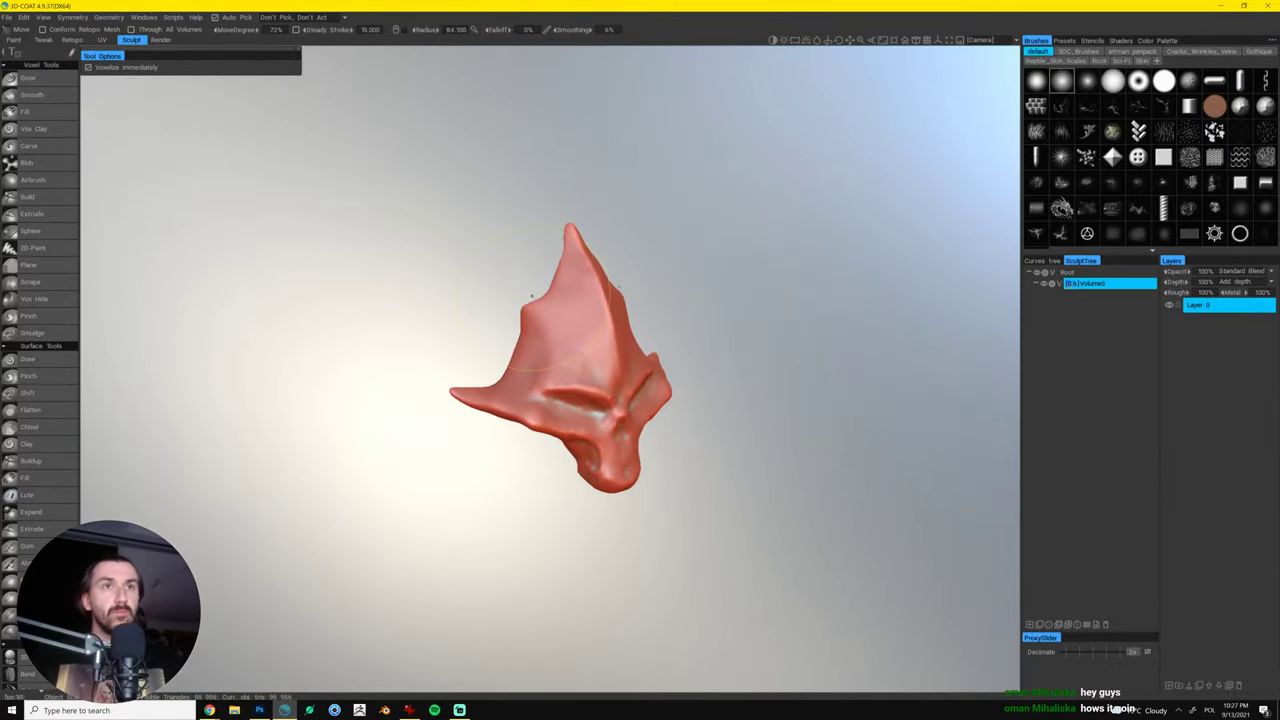
{"action": "key", "text": "bracketleft"}
{"action": "left_click_drag", "start_coordinate": [513, 358], "coordinate": [479, 399]}
{"action": "key", "text": "bracketleft"}
{"action": "key", "text": "bracketleft"}
{"action": "key", "text": "bracketleft"}
{"action": "key", "text": "bracketleft"}
{"action": "key", "text": "bracketright"}
{"action": "key", "text": "bracketright"}
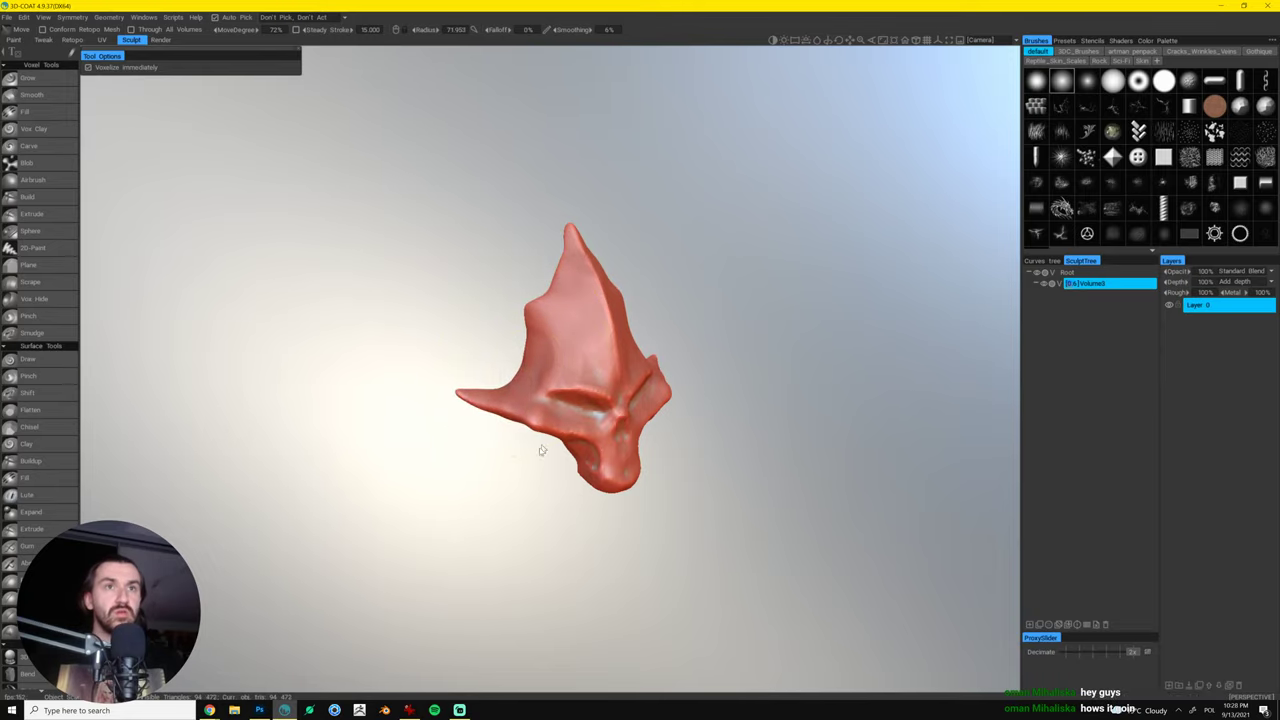
{"action": "left_click_drag", "start_coordinate": [541, 450], "coordinate": [524, 413]}
{"action": "key", "text": "bracketleft"}
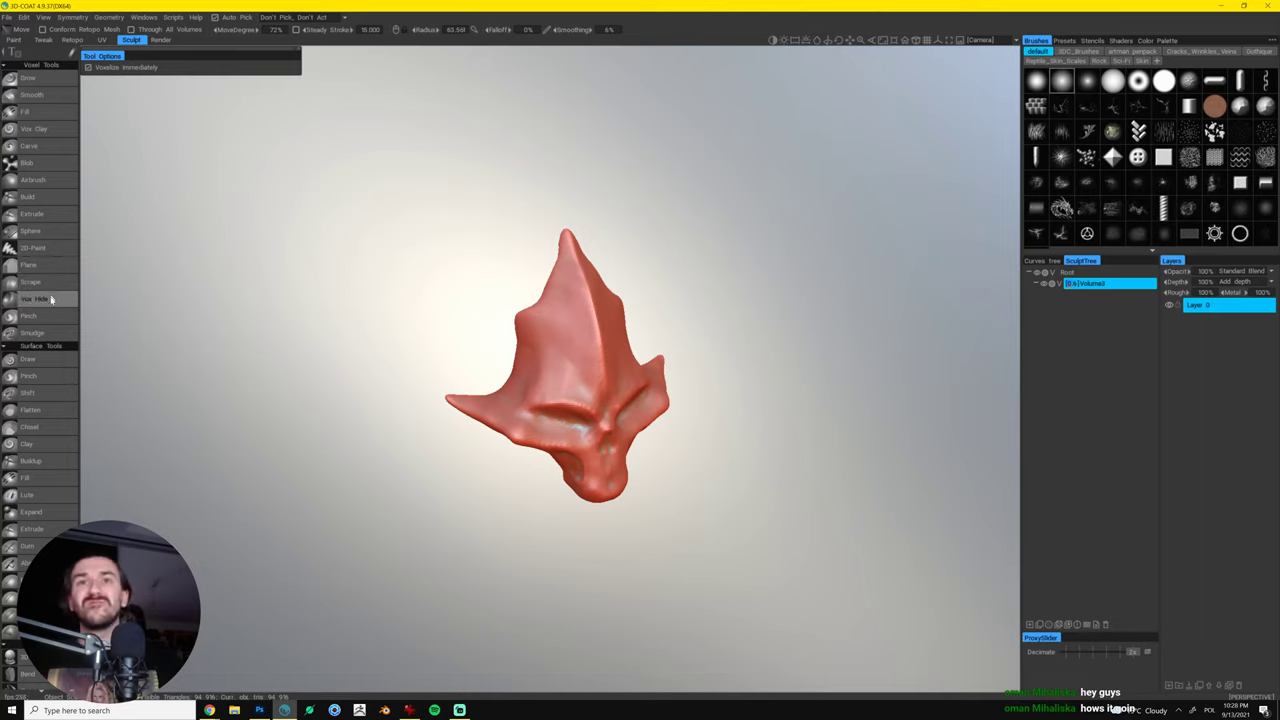
- Define the lower edge of the cheekbone and side horn with small Chisel and surface Pinch brushes
{"action": "left_click", "coordinate": [47, 428]}
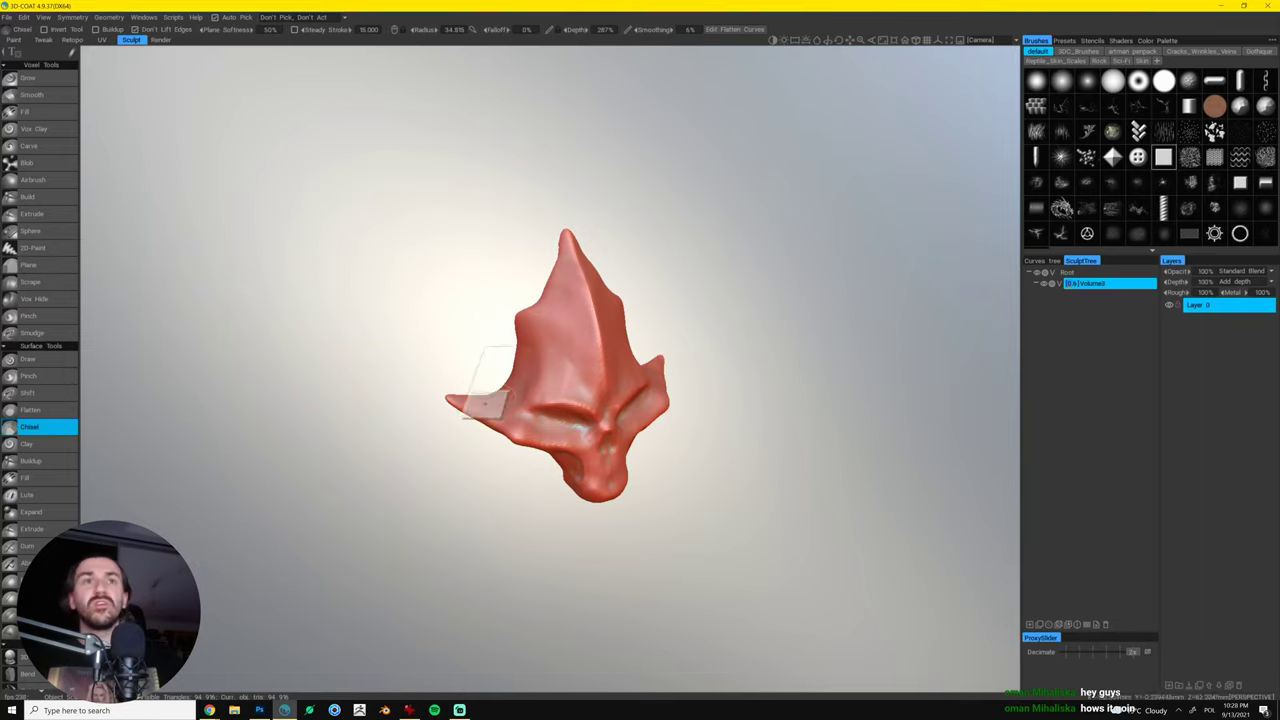
{"action": "scroll", "coordinate": [512, 423], "scroll_direction": "down", "scroll_amount": 8}
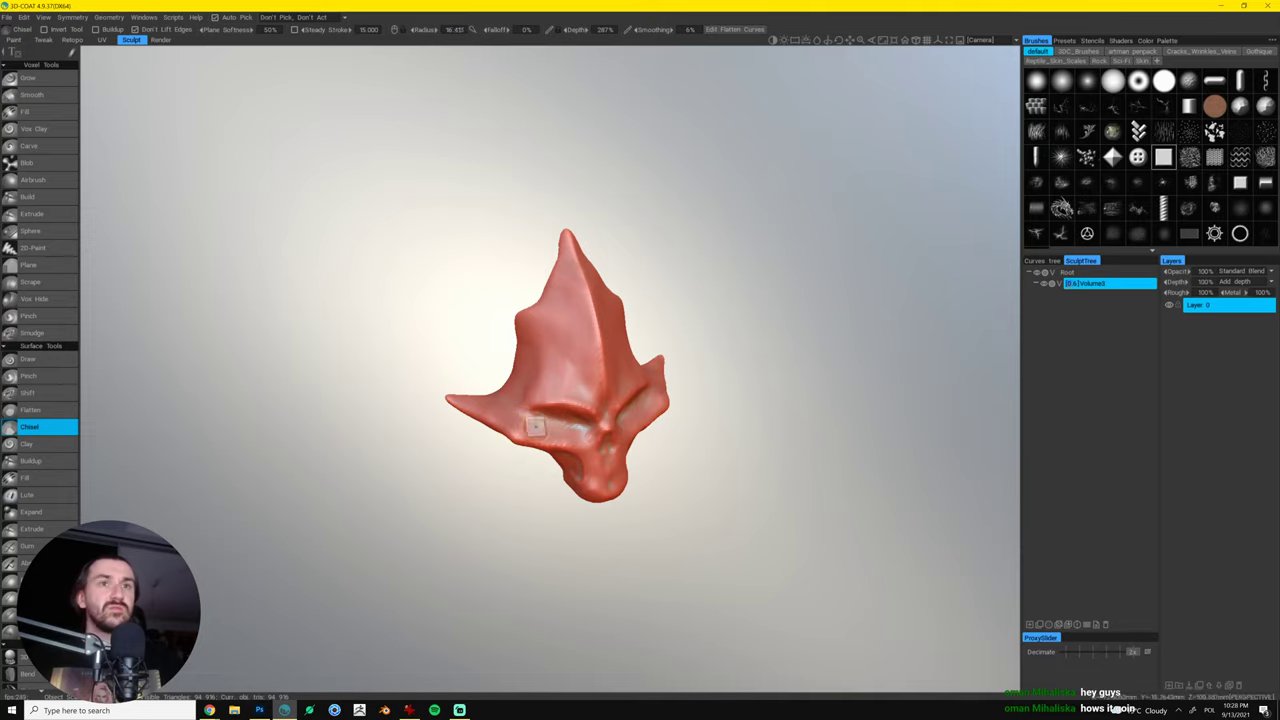
{"action": "key", "text": "bracketright"}
{"action": "key", "text": "bracketright"}
{"action": "key", "text": "bracketright"}
{"action": "left_click_drag", "start_coordinate": [690, 448], "coordinate": [762, 446]}
{"action": "key", "text": "bracketleft"}
{"action": "key", "text": "bracketleft"}
{"action": "key", "text": "bracketleft"}
{"action": "key", "text": "bracketleft"}
{"action": "key", "text": "bracketleft"}
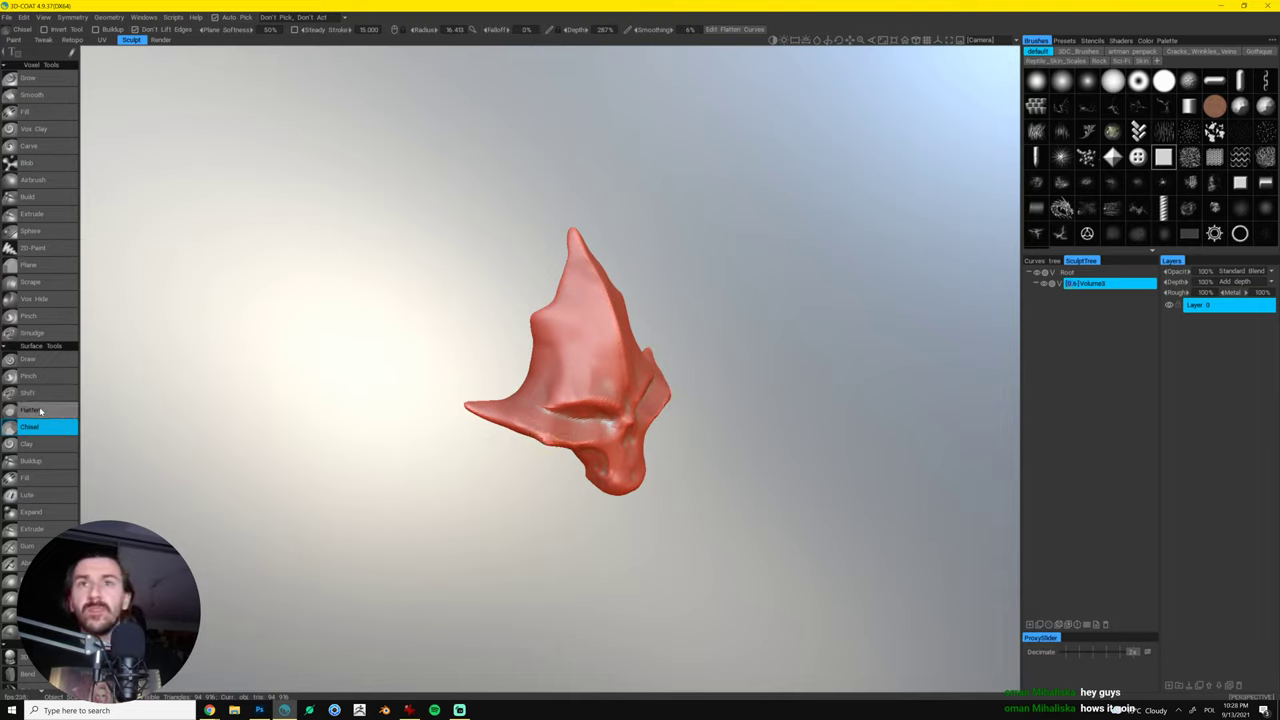
{"action": "left_click", "coordinate": [36, 376]}
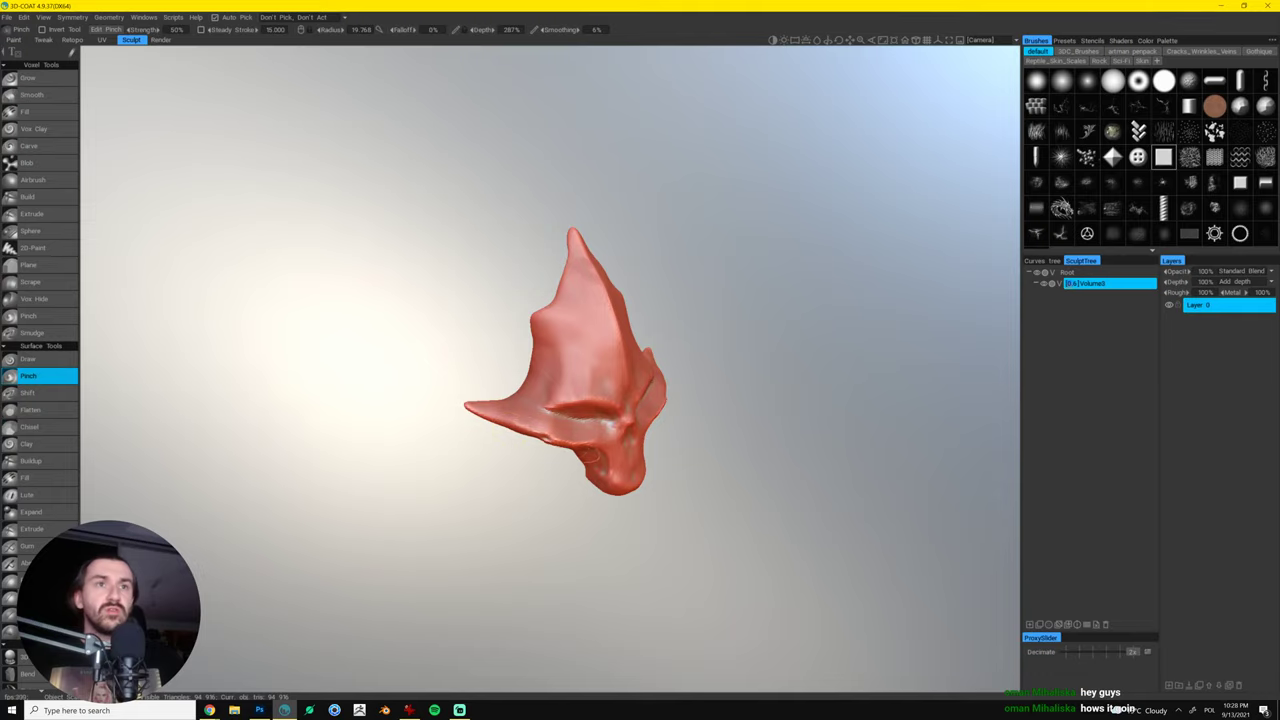
{"action": "mouse_move", "coordinate": [562, 442]}
{"action": "left_mouse_down"}
{"action": "mouse_move", "coordinate": [612, 468]}
{"action": "mouse_move", "coordinate": [654, 417]}
{"action": "mouse_move", "coordinate": [573, 435]}
{"action": "left_mouse_up"}
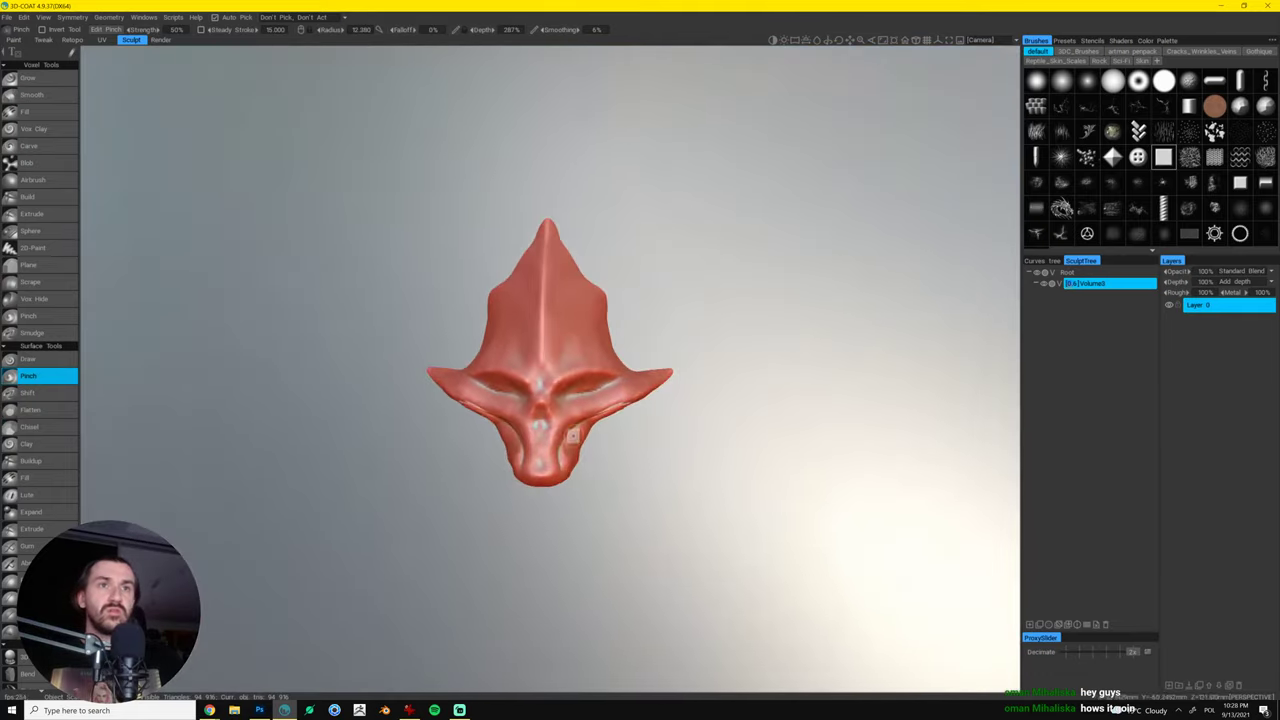
- Reshape the jaw and cheek hollows beneath the cheekbones with the Move tool
{"action": "key", "text": "m"}
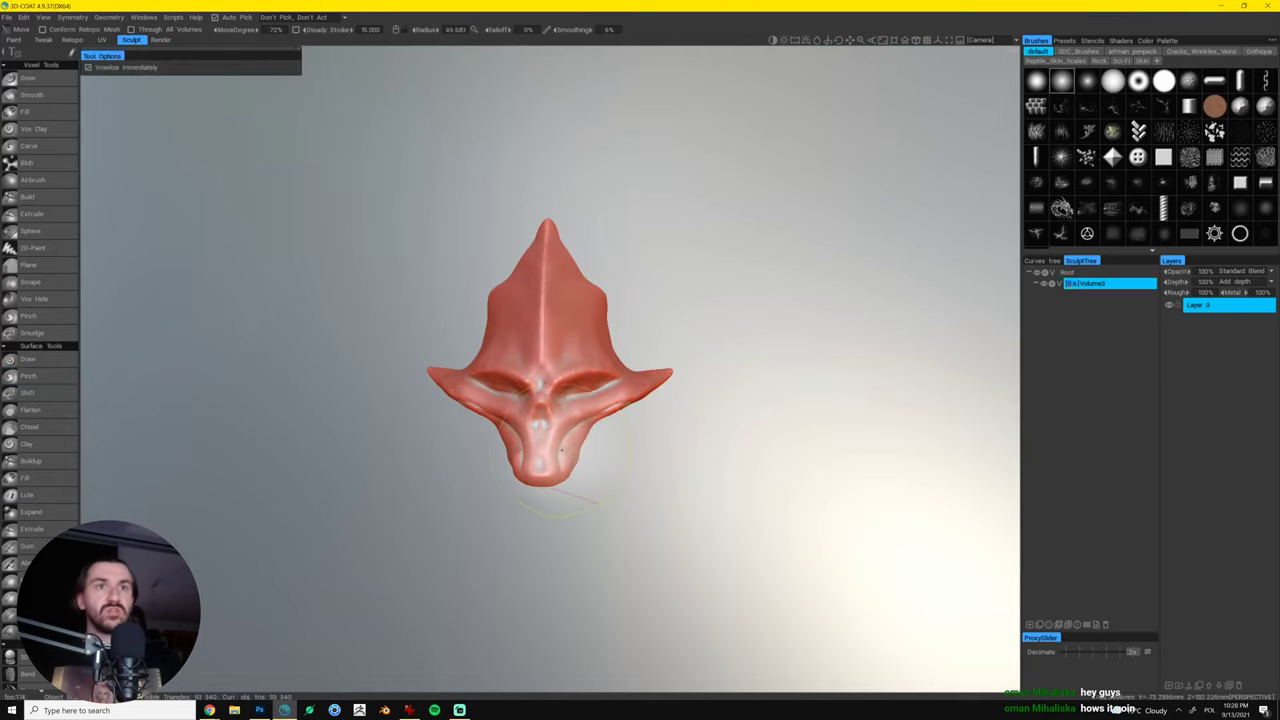
{"action": "left_click_drag", "start_coordinate": [566, 447], "coordinate": [694, 454]}
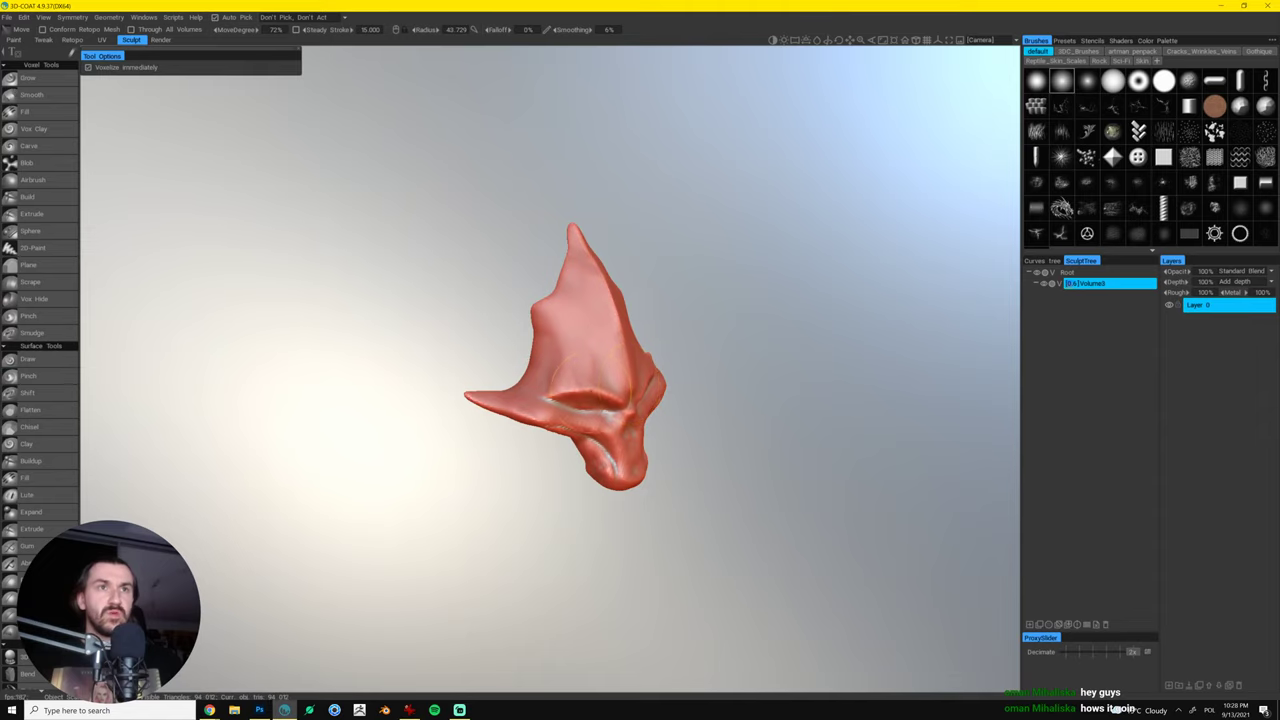
{"action": "mouse_move", "coordinate": [585, 393]}
{"action": "left_mouse_down"}
{"action": "mouse_move", "coordinate": [651, 357]}
{"action": "mouse_move", "coordinate": [603, 331]}
{"action": "mouse_move", "coordinate": [432, 426]}
{"action": "mouse_move", "coordinate": [445, 350]}
{"action": "mouse_move", "coordinate": [713, 289]}
{"action": "mouse_move", "coordinate": [583, 409]}
{"action": "left_mouse_up"}
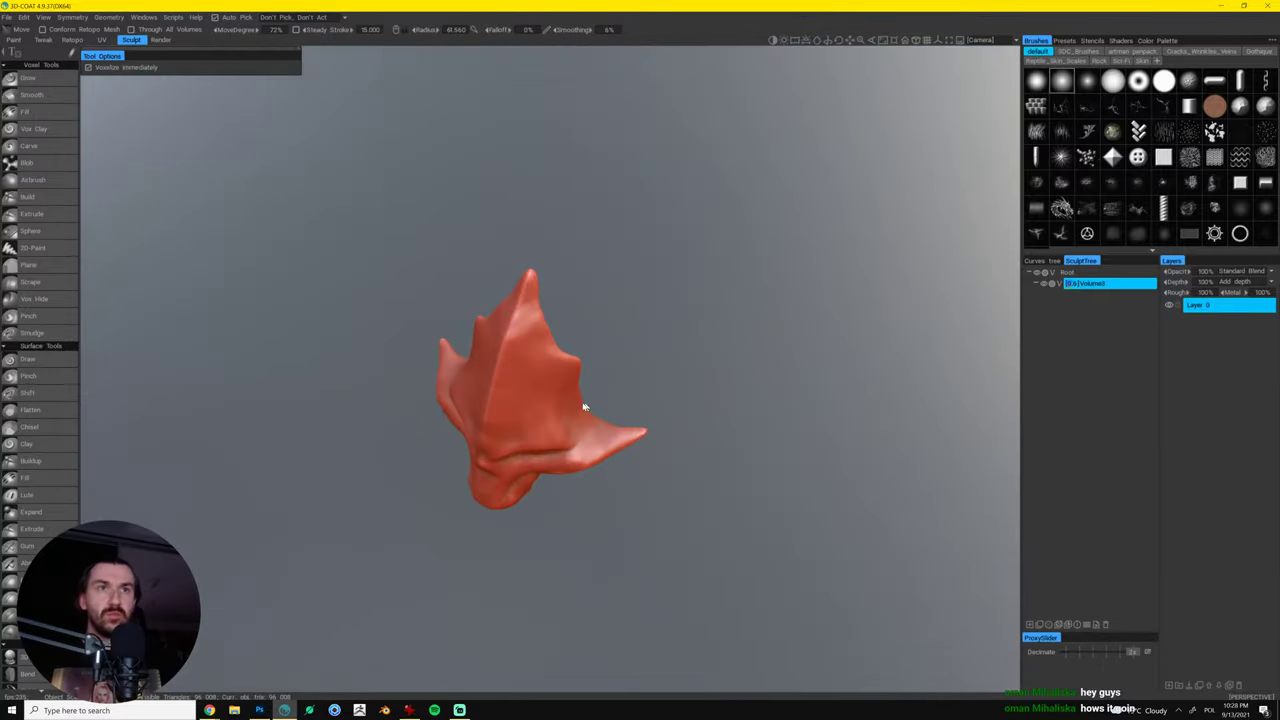
- Pull the upper spike's side upward and inward with a greatly enlarged Move brush
{"action": "mouse_move", "coordinate": [635, 368]}
{"action": "left_mouse_down"}
{"action": "mouse_move", "coordinate": [511, 365]}
{"action": "mouse_move", "coordinate": [634, 326]}
{"action": "mouse_move", "coordinate": [598, 272]}
{"action": "left_mouse_up"}
{"action": "key", "text": "]"}
{"action": "key", "text": "]"}
{"action": "key", "text": "]"}
{"action": "key", "text": "]"}
{"action": "key", "text": "]"}
{"action": "key", "text": "]"}
{"action": "key", "text": "]"}
{"action": "key", "text": "]"}
{"action": "key", "text": "]"}
{"action": "key", "text": "]"}
{"action": "mouse_move", "coordinate": [508, 257]}
{"action": "left_mouse_down"}
{"action": "mouse_move", "coordinate": [511, 237]}
{"action": "mouse_move", "coordinate": [540, 226]}
{"action": "left_mouse_up"}
{"action": "left_click_drag", "start_coordinate": [650, 252], "coordinate": [729, 289]}
- Push the upper spike down along its central ridge with a very wide Move brush
{"action": "key", "text": "]"}
{"action": "key", "text": "]"}
{"action": "key", "text": "]"}
{"action": "key", "text": "]"}
{"action": "key", "text": "]"}
{"action": "key", "text": "]"}
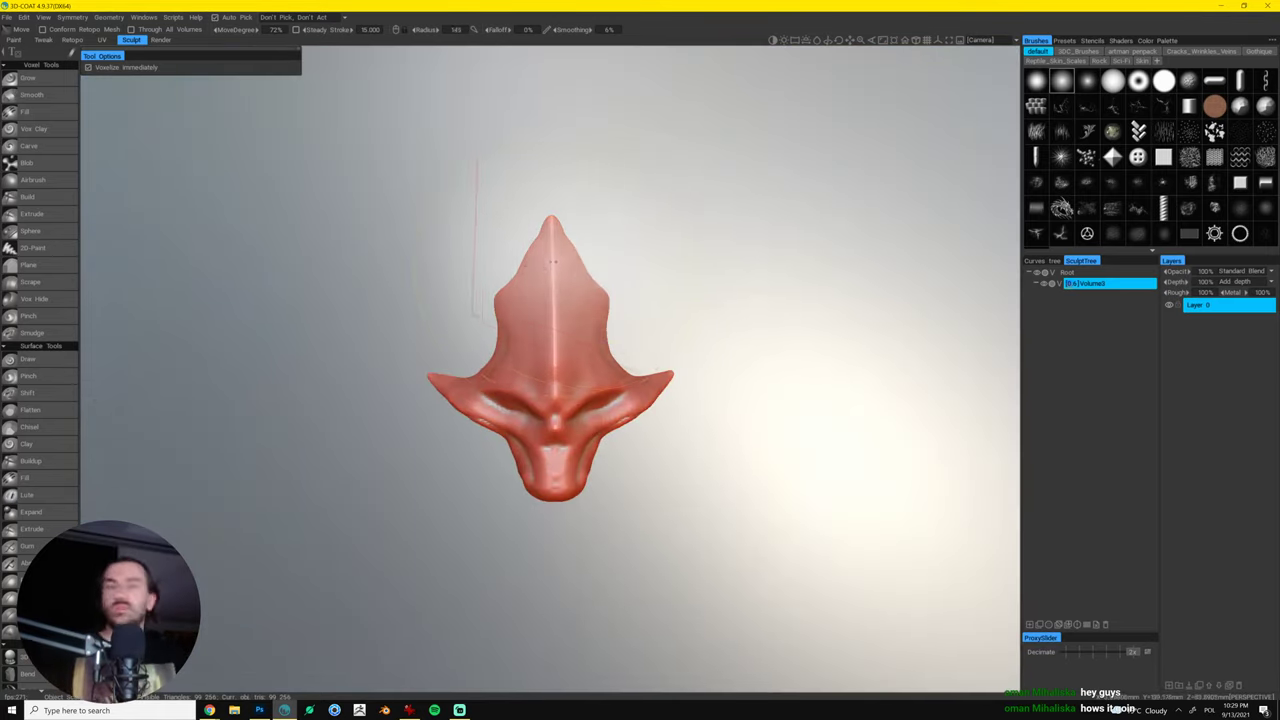
{"action": "key", "text": "["}
{"action": "key", "text": "["}
{"action": "mouse_move", "coordinate": [553, 258]}
{"action": "left_mouse_down"}
{"action": "mouse_move", "coordinate": [553, 289]}
{"action": "mouse_move", "coordinate": [553, 273]}
{"action": "left_mouse_up"}
- Bend the upper spike's tip forward and adjust its rear edge in side view with the Move tool
{"action": "left_click_drag", "start_coordinate": [640, 235], "coordinate": [715, 240]}
{"action": "key", "text": "["}
{"action": "key", "text": "["}
{"action": "key", "text": "["}
{"action": "key", "text": "["}
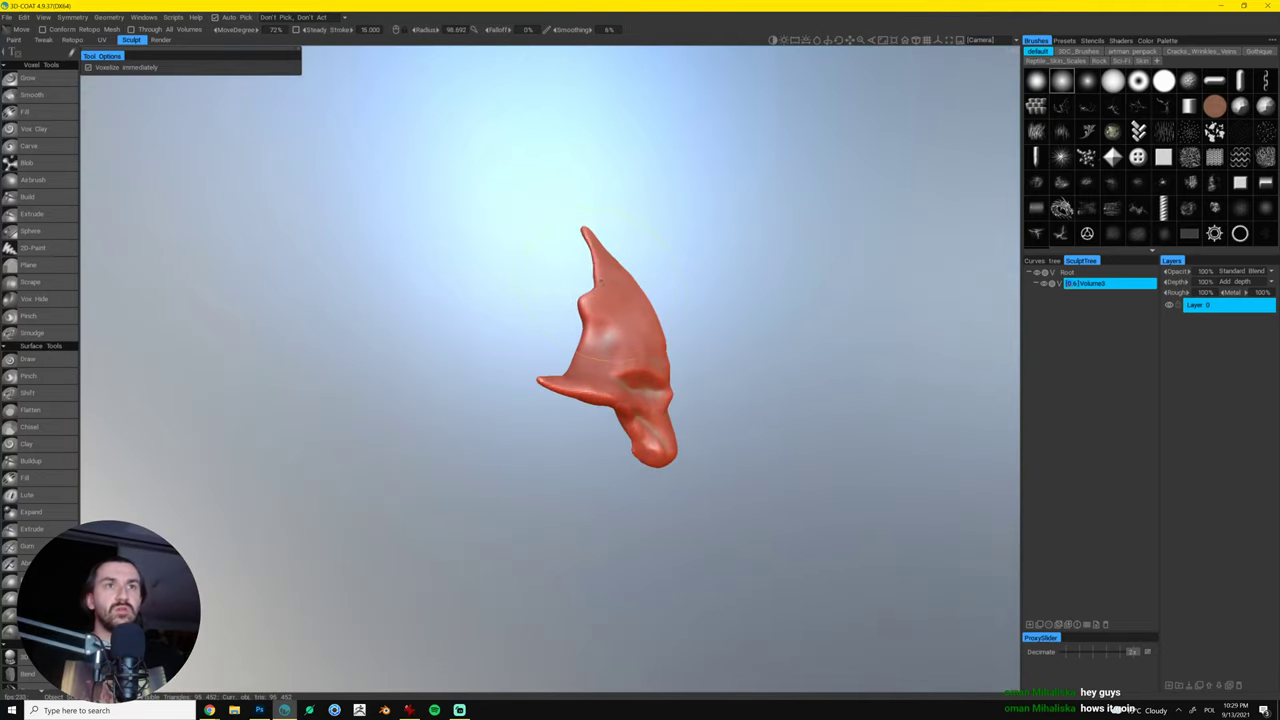
{"action": "mouse_move", "coordinate": [605, 285]}
{"action": "left_mouse_down"}
{"action": "mouse_move", "coordinate": [608, 250]}
{"action": "mouse_move", "coordinate": [616, 262]}
{"action": "left_mouse_up"}
{"action": "key", "text": "["}
{"action": "key", "text": "["}
{"action": "key", "text": "["}
{"action": "key", "text": "]"}
{"action": "key", "text": "]"}
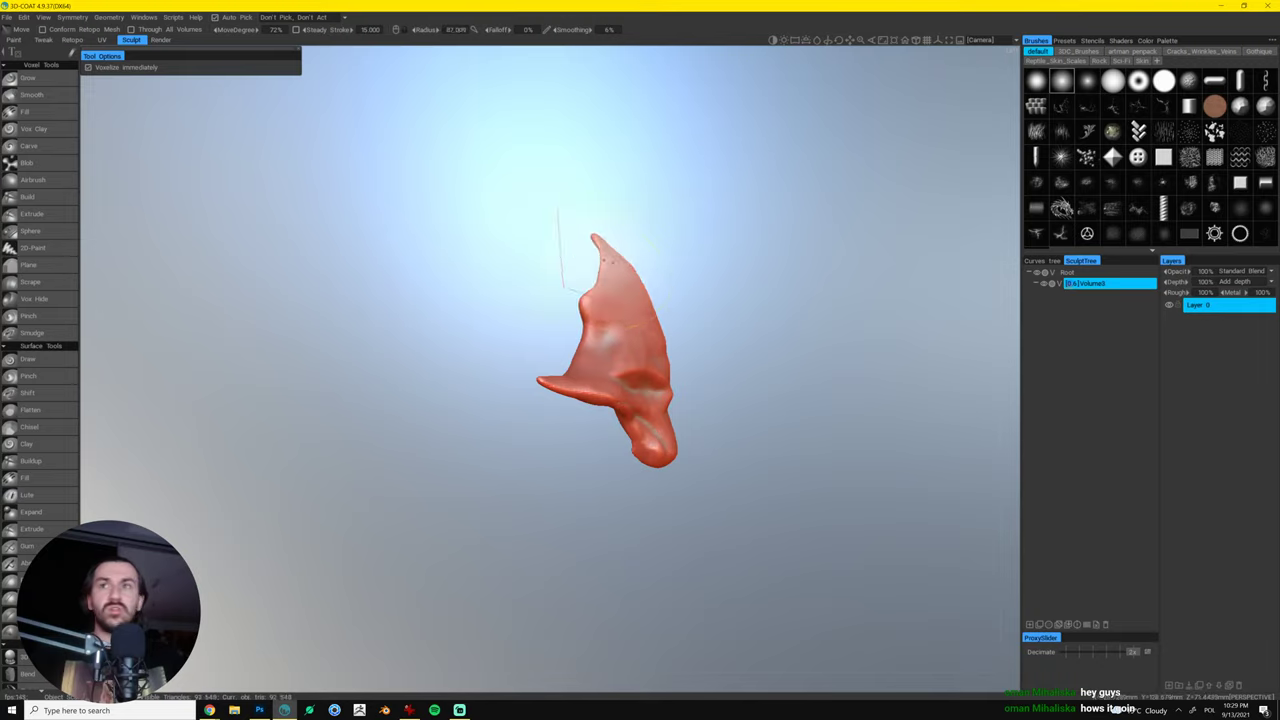
{"action": "left_click_drag", "start_coordinate": [603, 308], "coordinate": [609, 308]}
{"action": "key", "text": "["}
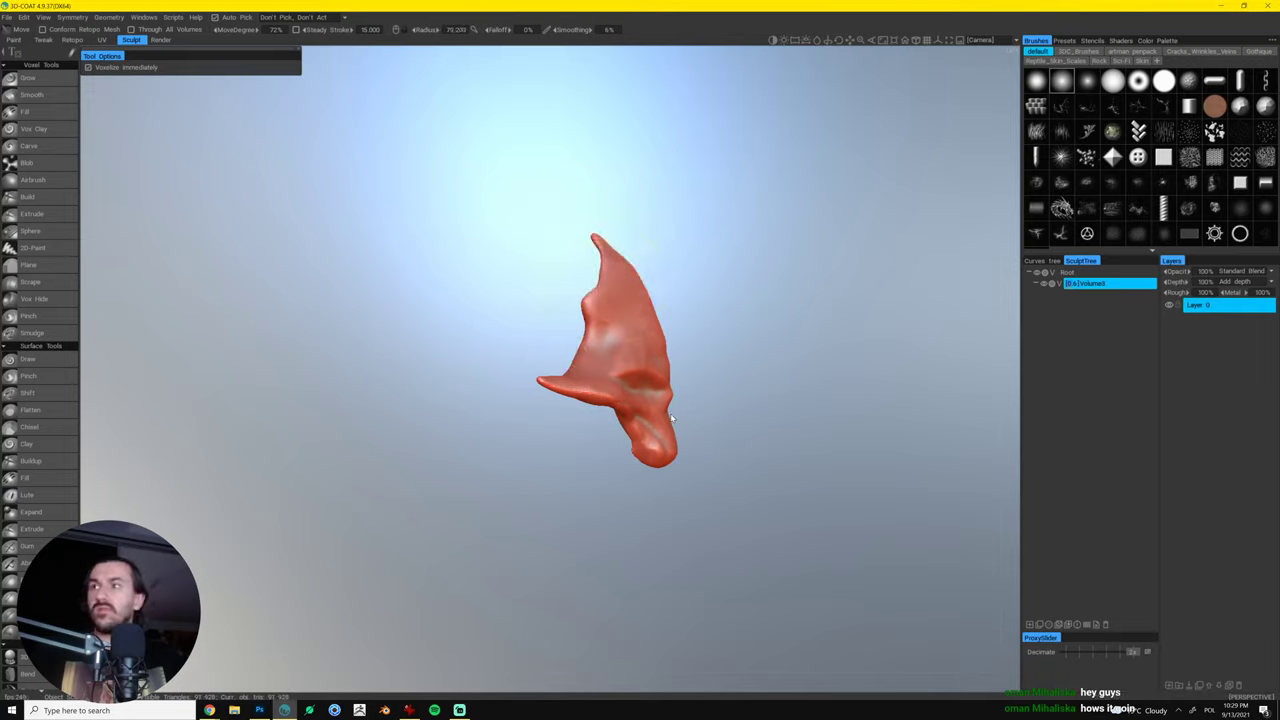
- Narrow the lower jaw into a more pointed muzzle with the Move tool
{"action": "key", "text": "]"}
{"action": "mouse_move", "coordinate": [629, 428]}
{"action": "left_mouse_down"}
{"action": "mouse_move", "coordinate": [677, 450]}
{"action": "mouse_move", "coordinate": [646, 454]}
{"action": "mouse_move", "coordinate": [658, 427]}
{"action": "mouse_move", "coordinate": [675, 430]}
{"action": "mouse_move", "coordinate": [667, 463]}
{"action": "mouse_move", "coordinate": [684, 458]}
{"action": "mouse_move", "coordinate": [664, 378]}
{"action": "mouse_move", "coordinate": [679, 405]}
{"action": "mouse_move", "coordinate": [670, 430]}
{"action": "mouse_move", "coordinate": [677, 404]}
{"action": "mouse_move", "coordinate": [685, 427]}
{"action": "mouse_move", "coordinate": [708, 397]}
{"action": "mouse_move", "coordinate": [583, 398]}
{"action": "left_mouse_up"}
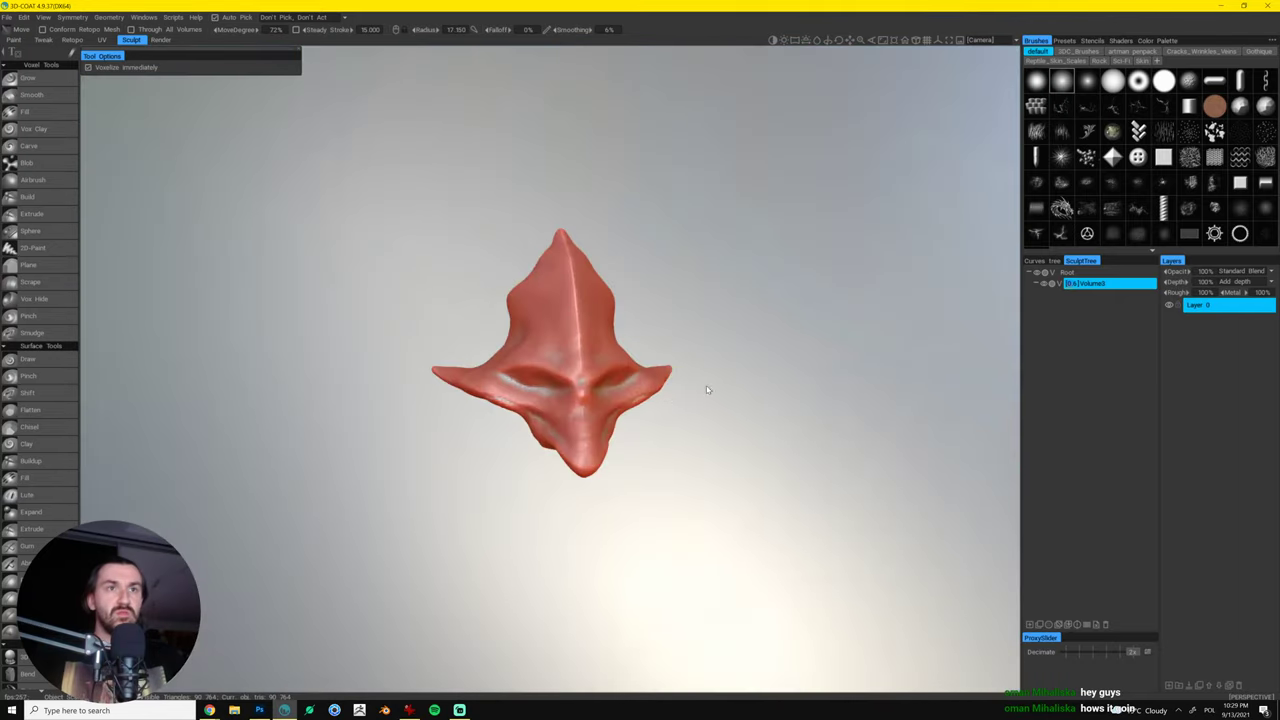
{"action": "left_click_drag", "start_coordinate": [708, 390], "coordinate": [721, 396]}
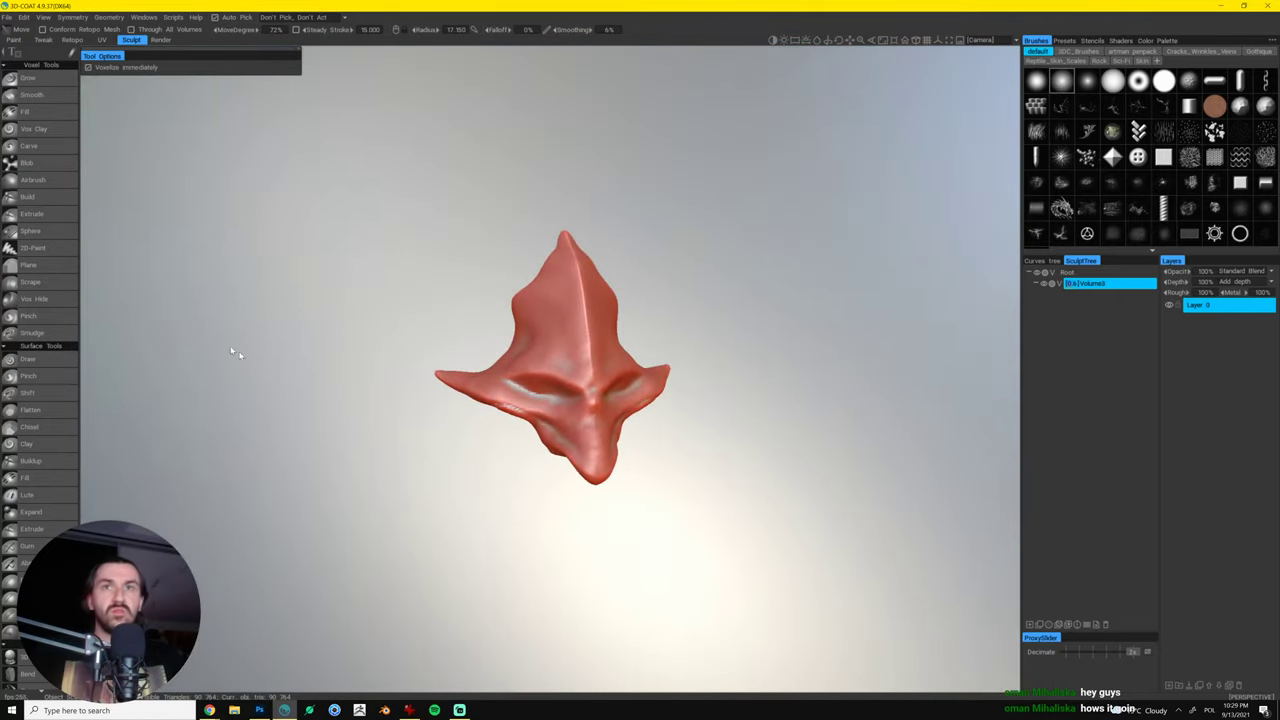
- Carve the nose cavity with a small Carve brush
{"action": "left_click", "coordinate": [42, 148]}
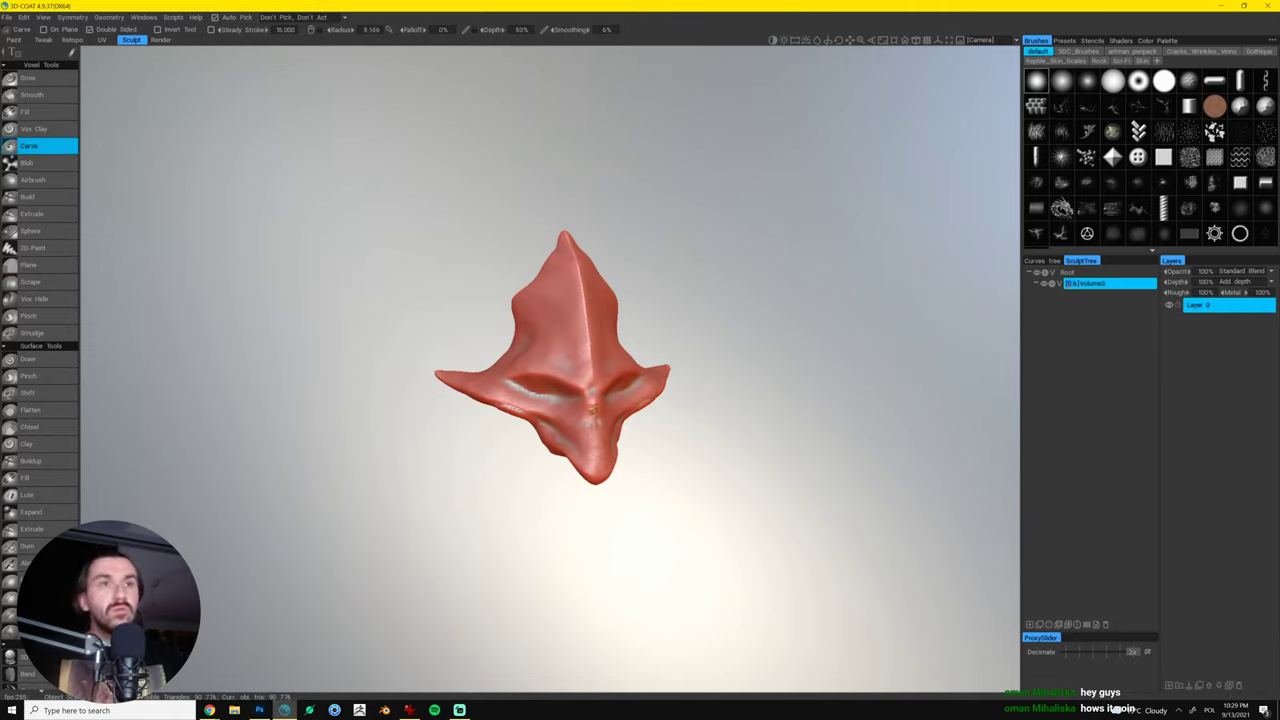
{"action": "left_click_drag", "start_coordinate": [589, 420], "coordinate": [593, 412]}
{"action": "key", "text": "bracketleft"}
{"action": "key", "text": "bracketleft"}
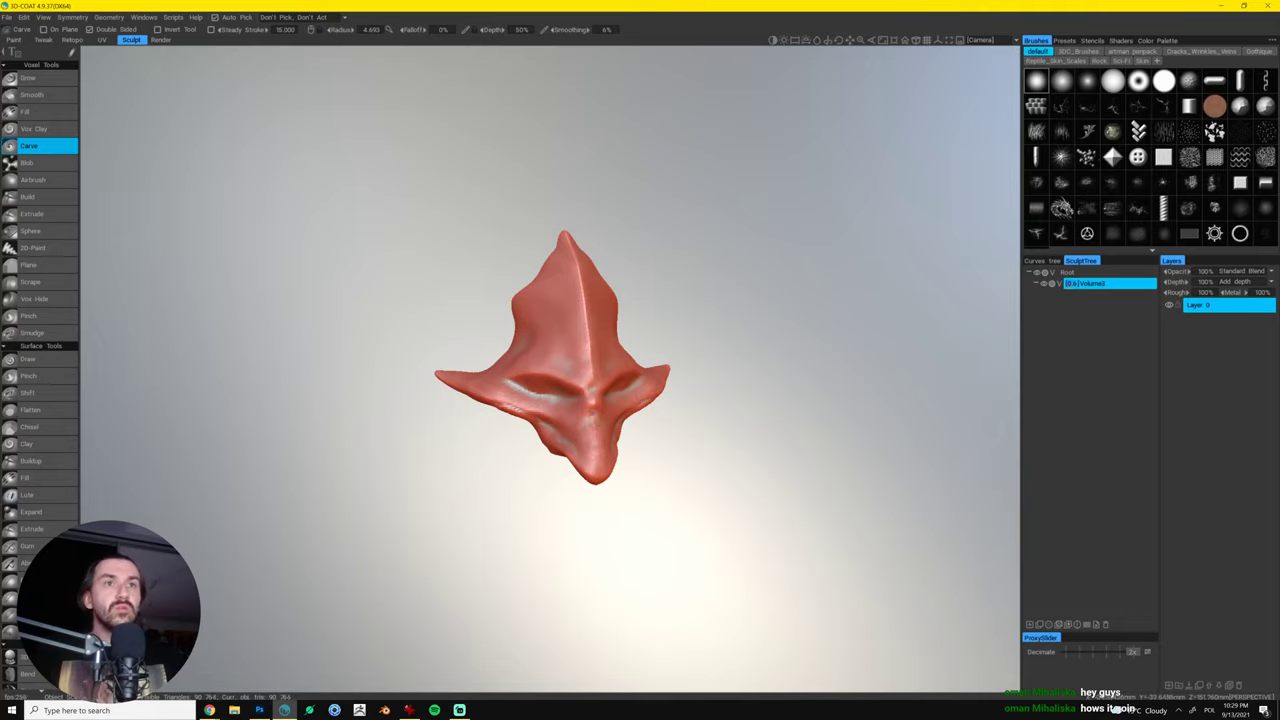
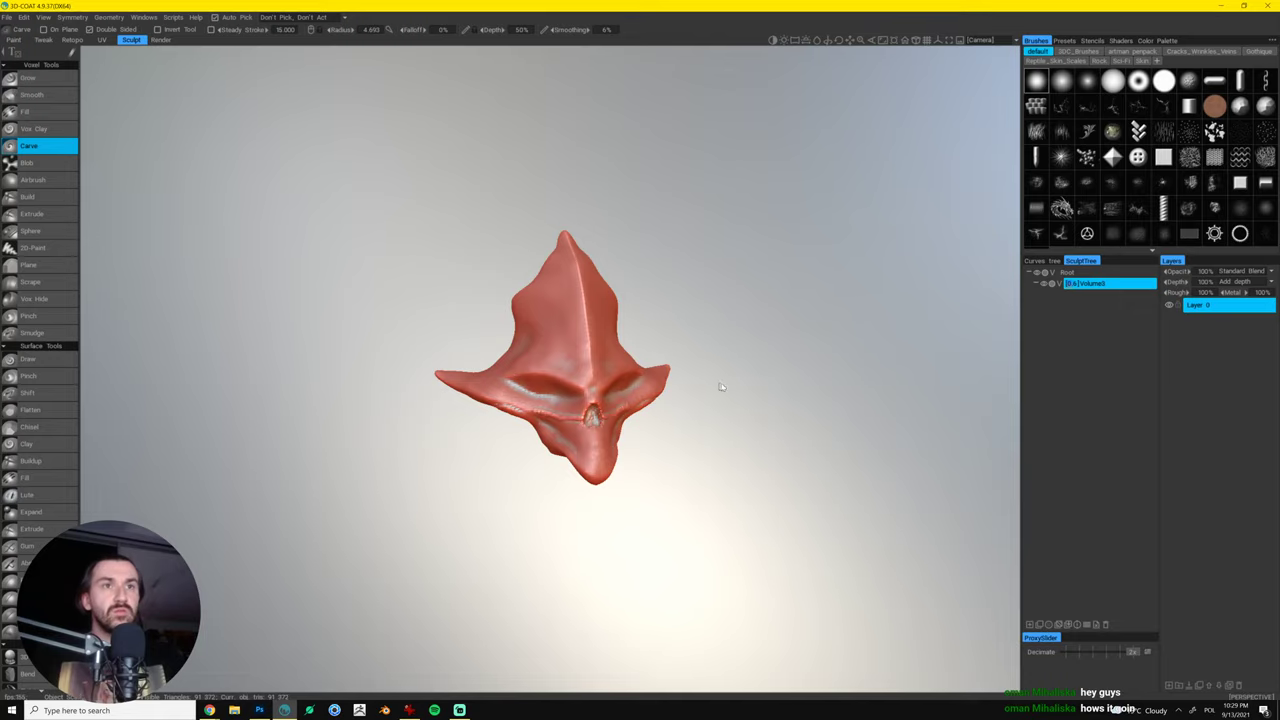
- Carve grooves beneath the cheekbone and along the side of the muzzle
{"action": "left_click_drag", "start_coordinate": [720, 386], "coordinate": [750, 425]}
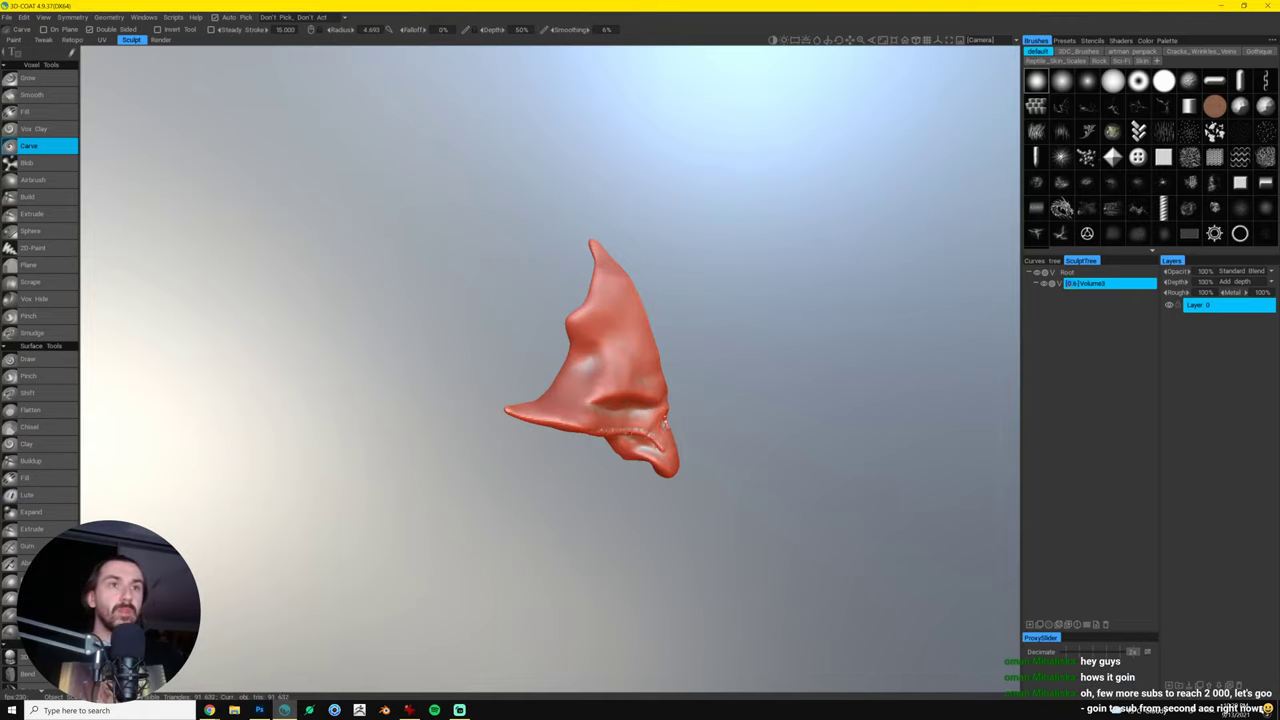
{"action": "left_click_drag", "start_coordinate": [752, 432], "coordinate": [700, 440]}
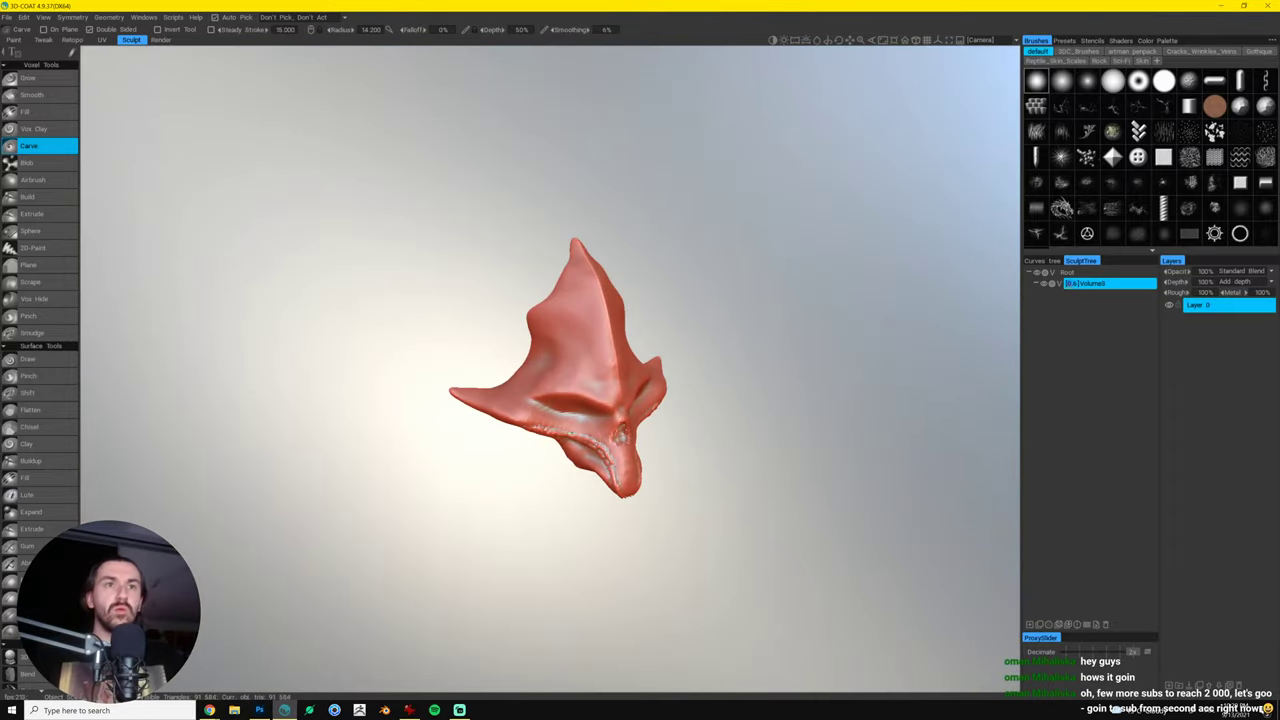
{"action": "left_click_drag", "start_coordinate": [760, 422], "coordinate": [644, 418]}
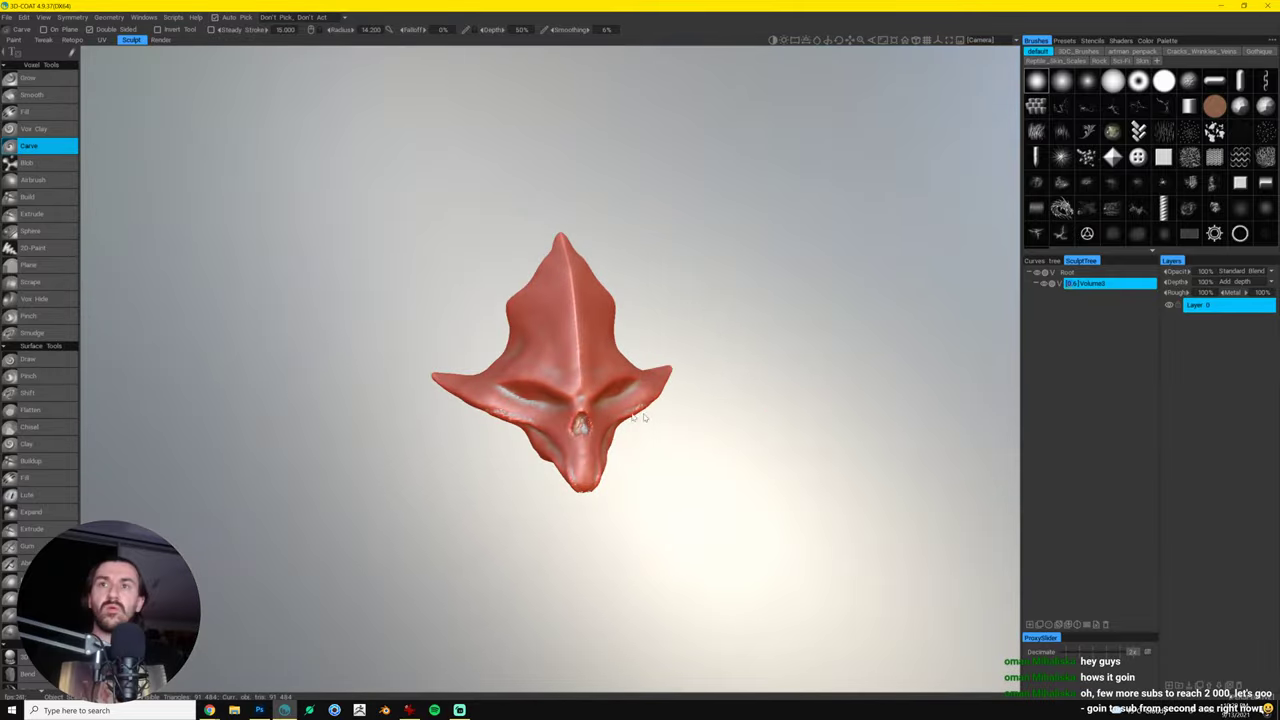
- Undo the broad cheek carving and recarve the cheek hollows and jaw sides with a smaller brush
{"action": "left_click_drag", "start_coordinate": [542, 423], "coordinate": [573, 466]}
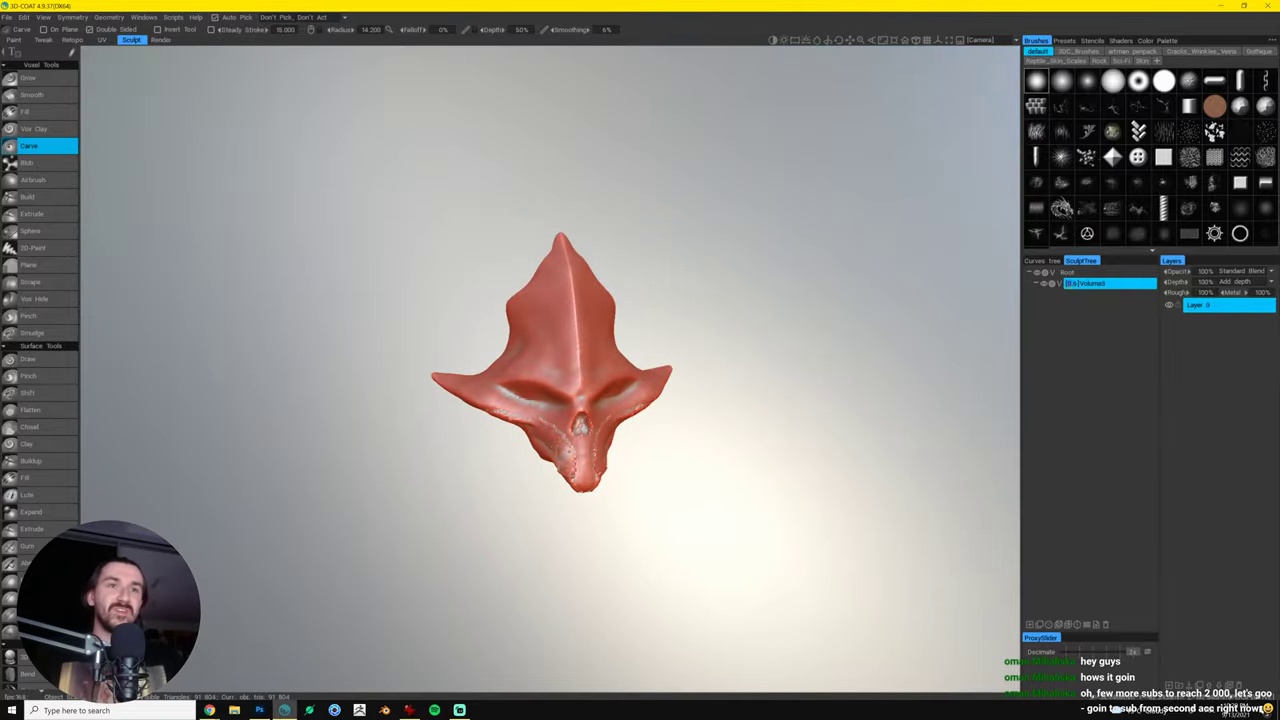
{"action": "key", "text": "ctrl+z"}
{"action": "key", "text": "["}
{"action": "key", "text": "["}
{"action": "key", "text": "["}
{"action": "key", "text": "["}
{"action": "key", "text": "["}
{"action": "left_click_drag", "start_coordinate": [535, 428], "coordinate": [566, 472]}
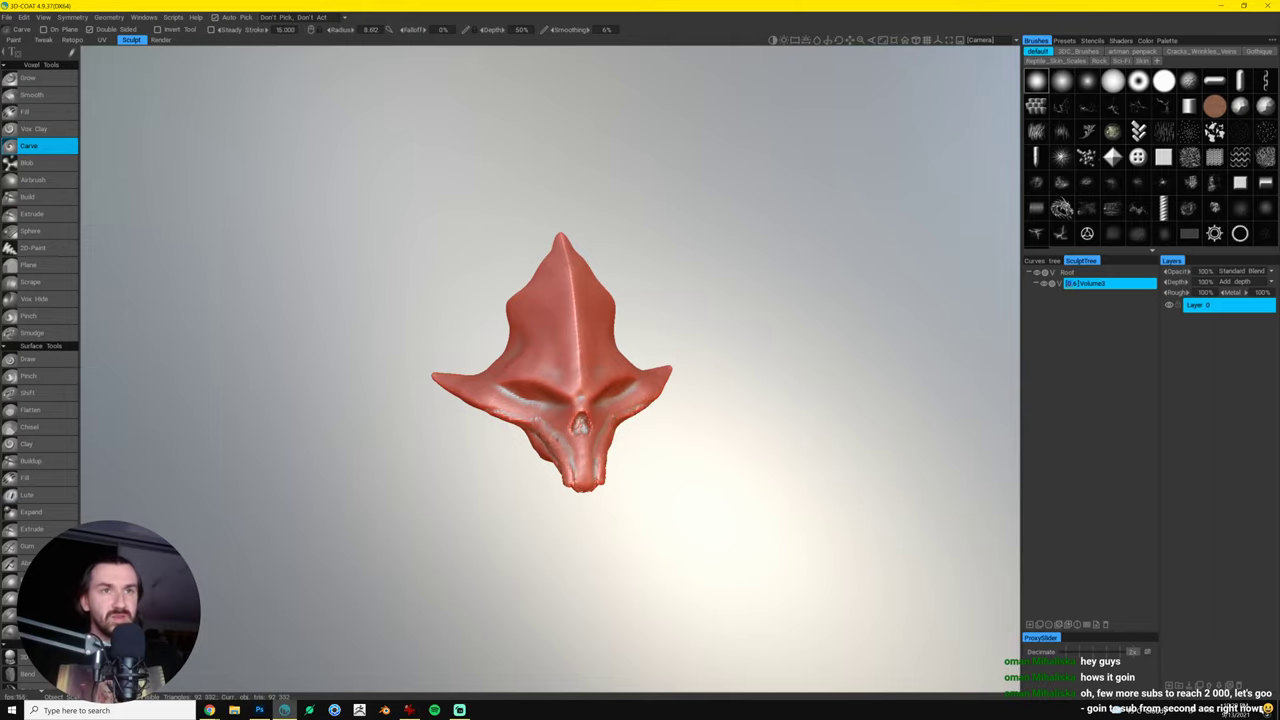
{"action": "mouse_move", "coordinate": [584, 431]}
{"action": "left_mouse_down"}
{"action": "mouse_move", "coordinate": [720, 403]}
{"action": "mouse_move", "coordinate": [556, 376]}
{"action": "left_mouse_up"}
- Adjust the upper spike's side outline and the jaw's profile with the Move tool
{"action": "key", "text": "m"}
{"action": "key", "text": "["}
{"action": "key", "text": "["}
{"action": "left_click_drag", "start_coordinate": [718, 312], "coordinate": [520, 365]}
{"action": "key", "text": "]"}
{"action": "key", "text": "]"}
{"action": "key", "text": "]"}
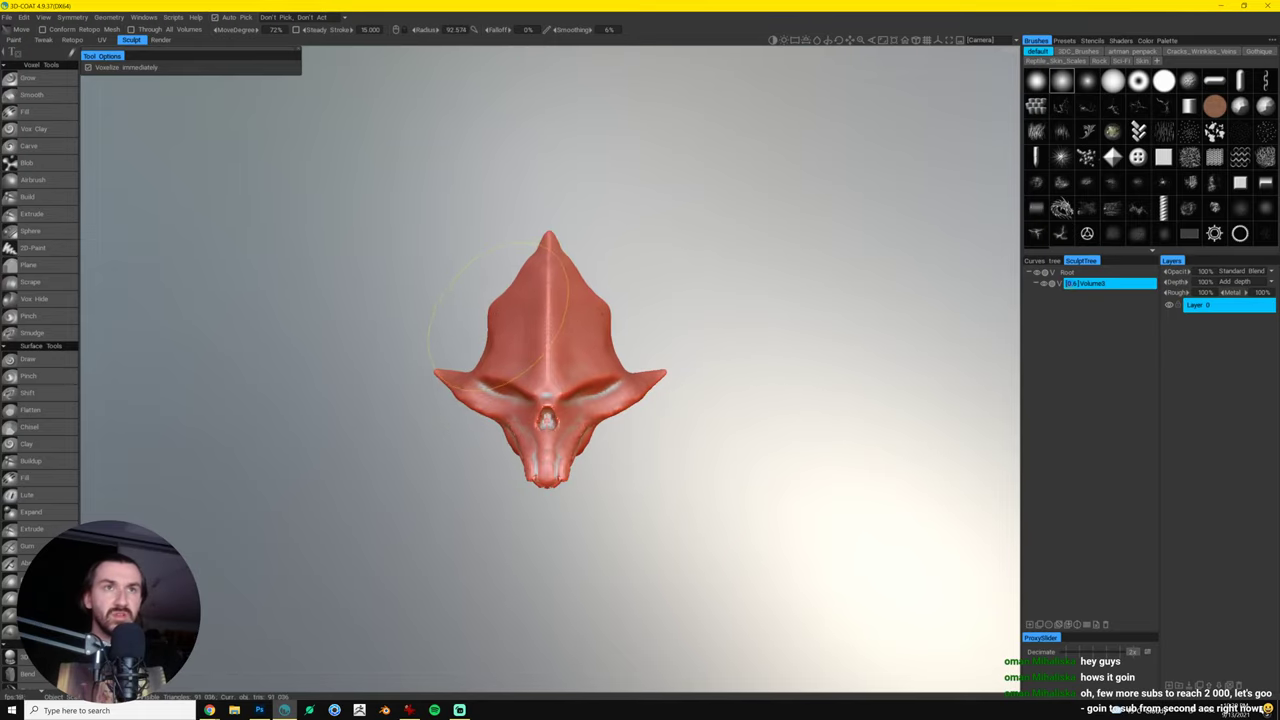
{"action": "mouse_move", "coordinate": [492, 335]}
{"action": "left_mouse_down"}
{"action": "mouse_move", "coordinate": [528, 255]}
{"action": "mouse_move", "coordinate": [602, 258]}
{"action": "left_mouse_up"}
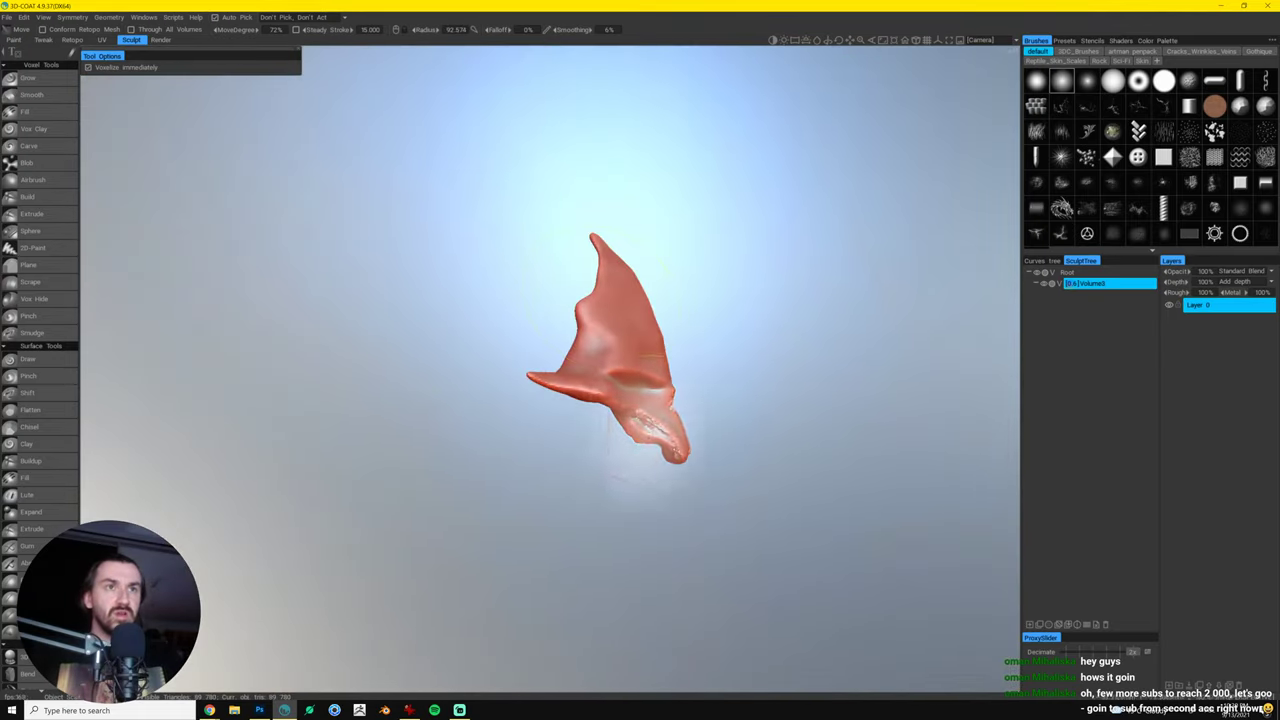
{"action": "left_click_drag", "start_coordinate": [652, 438], "coordinate": [651, 431]}
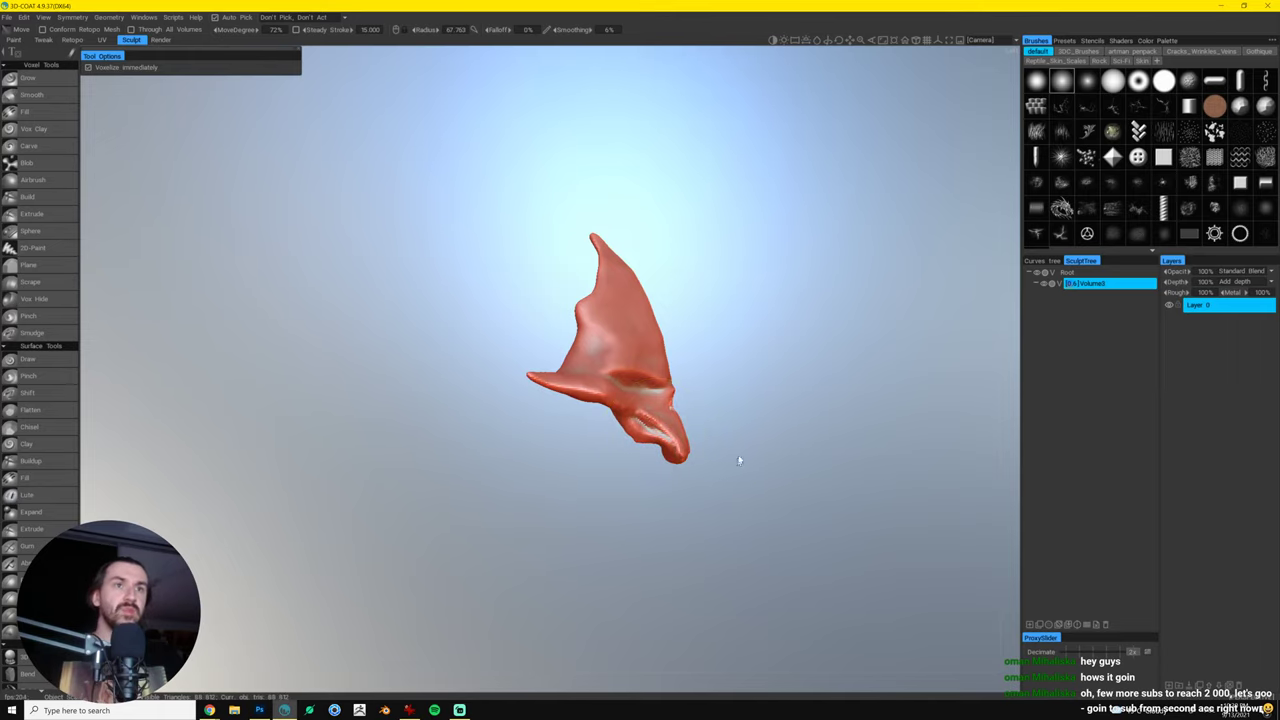
- Start a cylinder primitive below the skull head, about 141 high with a radius of about 63
{"action": "key", "text": "p"}
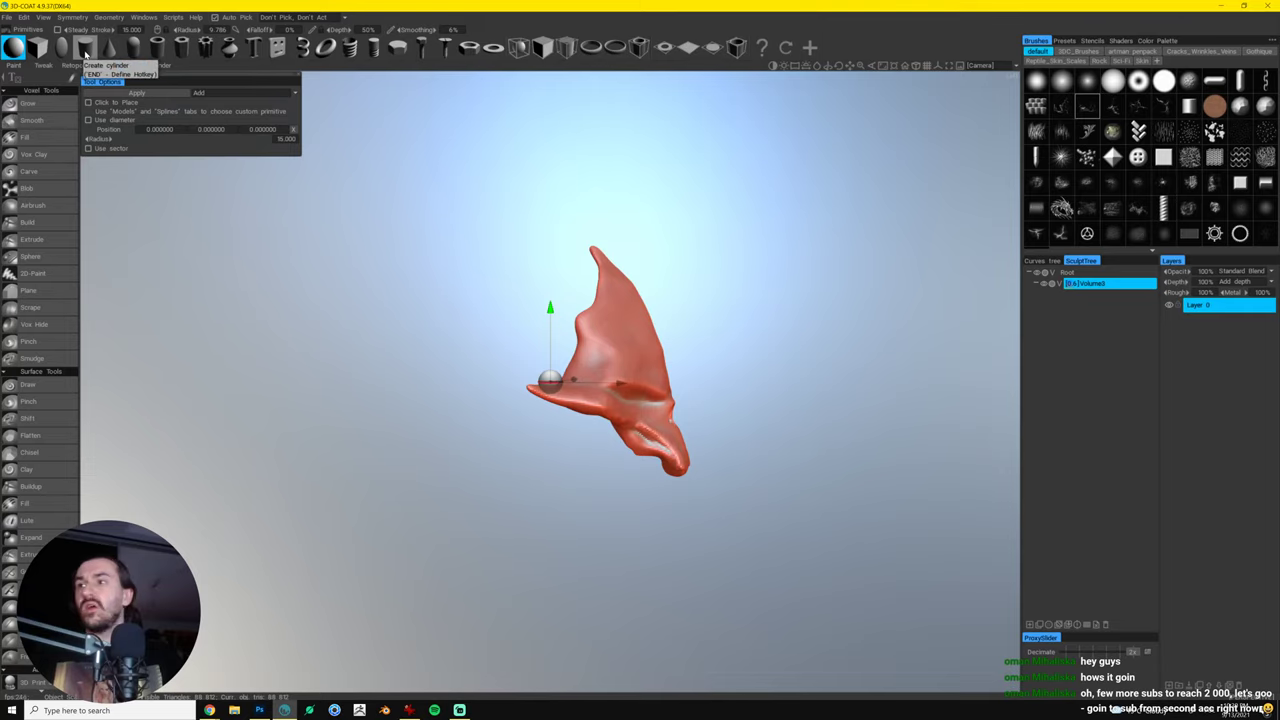
{"action": "left_click", "coordinate": [85, 50]}
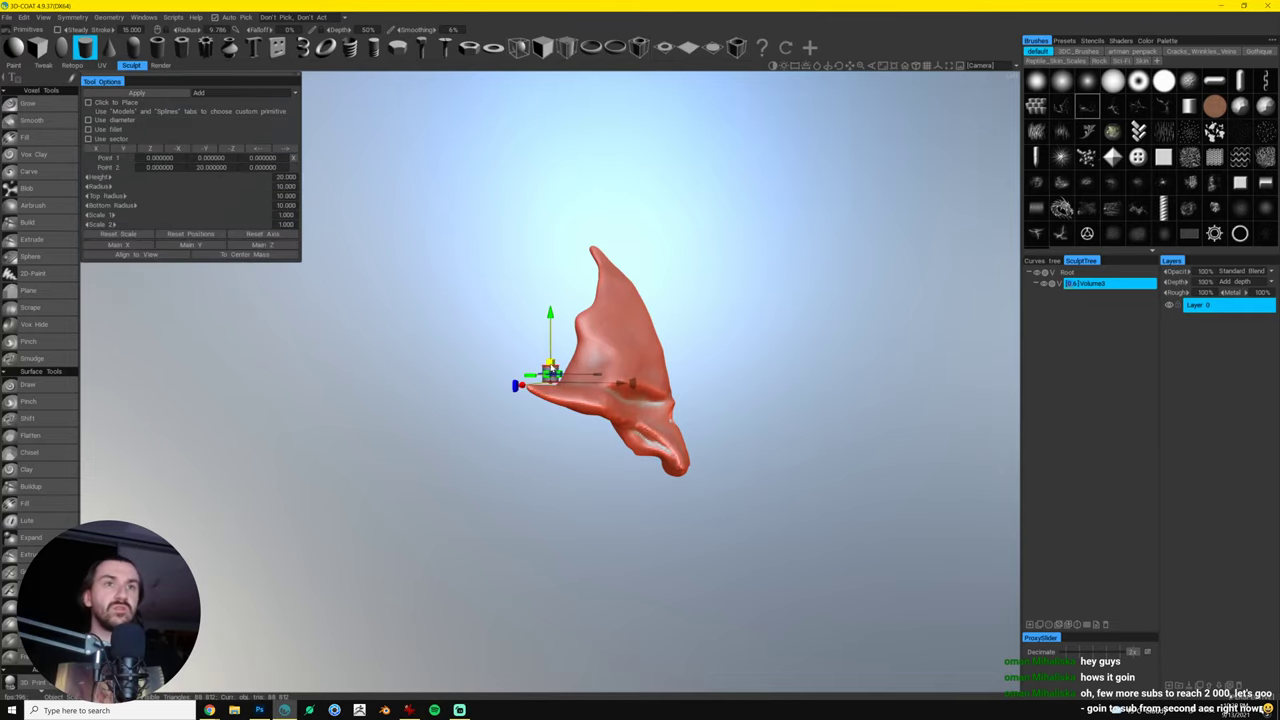
{"action": "left_click_drag", "start_coordinate": [587, 399], "coordinate": [578, 440]}
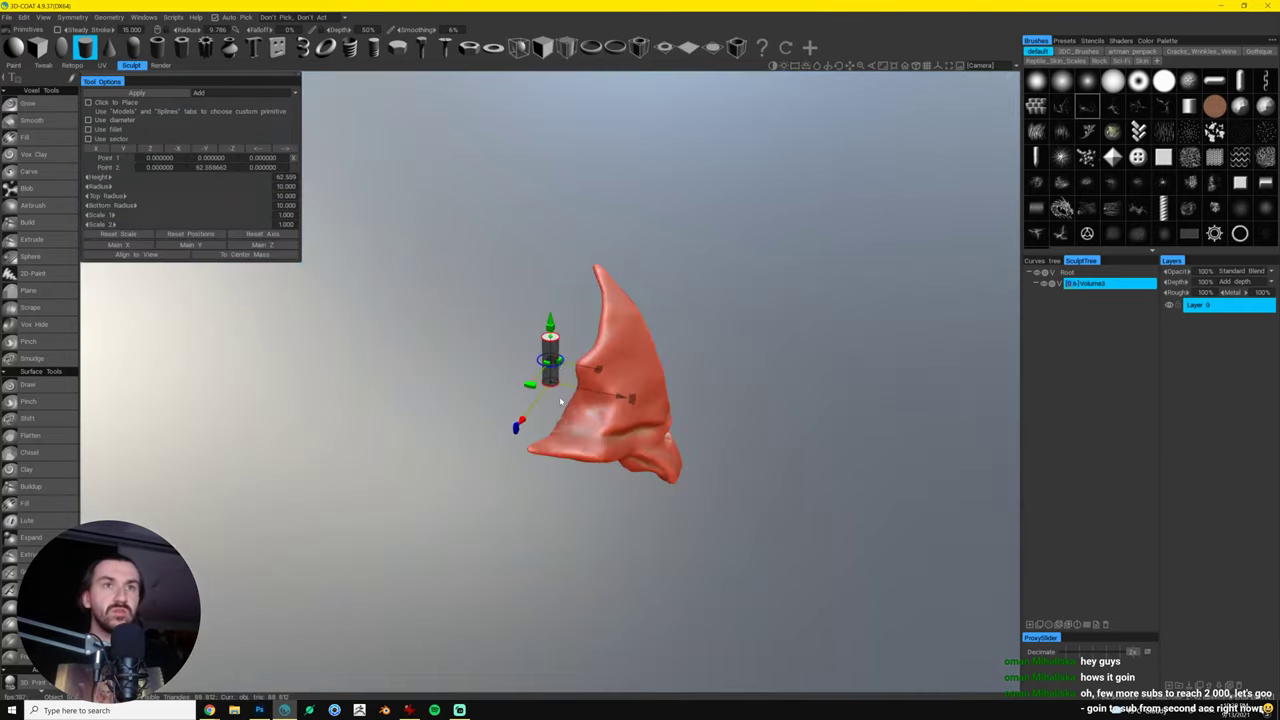
{"action": "left_click_drag", "start_coordinate": [538, 362], "coordinate": [505, 367]}
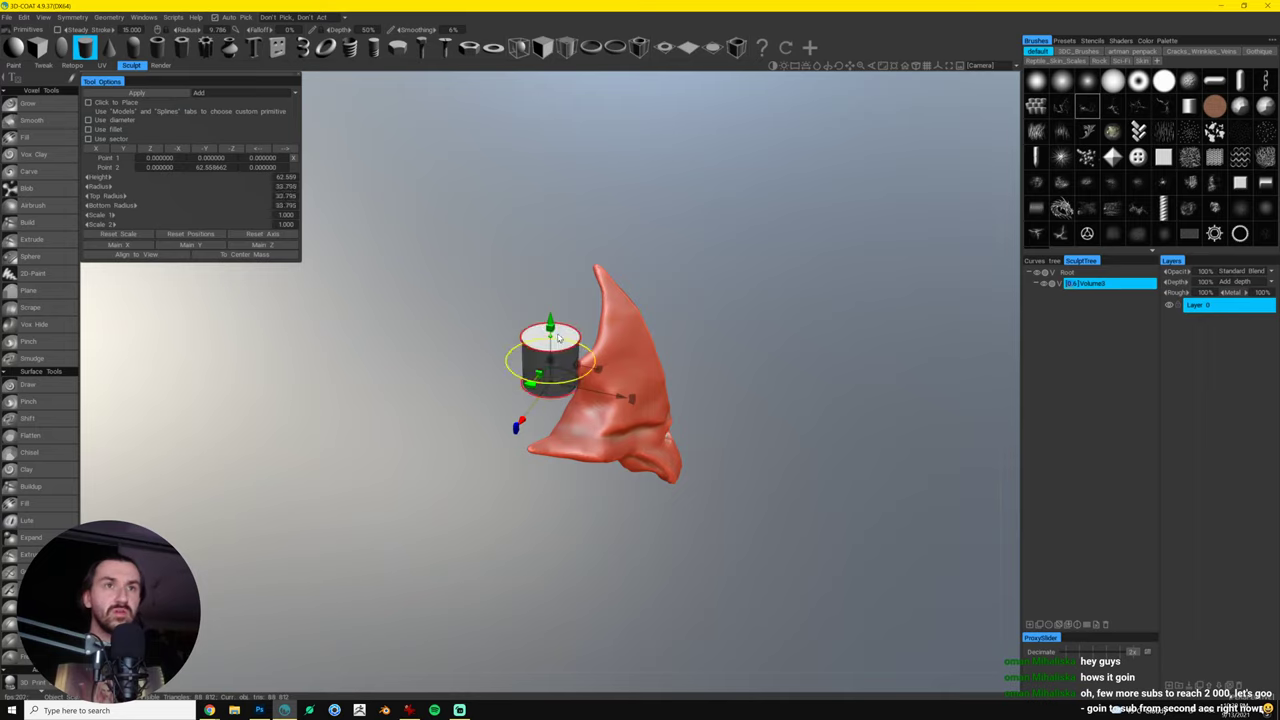
{"action": "left_click_drag", "start_coordinate": [550, 328], "coordinate": [551, 316]}
{"action": "left_click_drag", "start_coordinate": [550, 360], "coordinate": [555, 400]}
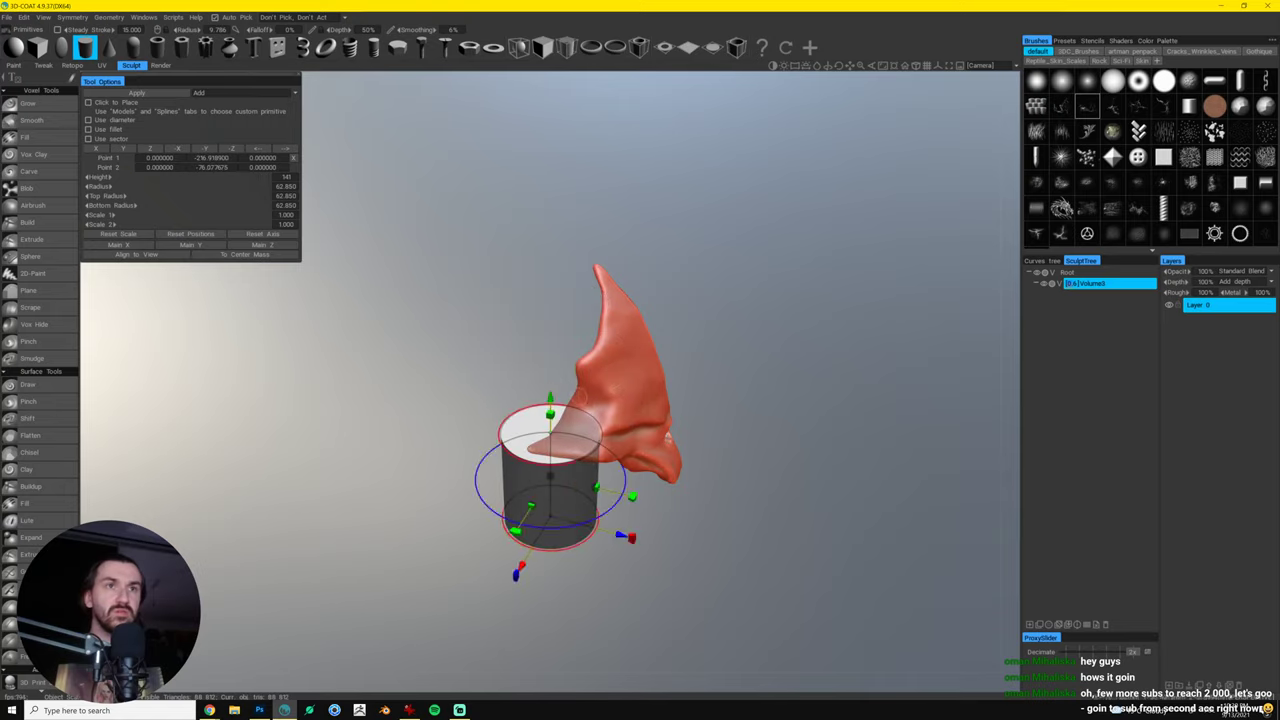
- Move the cylinder forward beneath the jaw, widen it slightly to a scale of about 1.06, and tilt its upper end forward
{"action": "mouse_move", "coordinate": [735, 405]}
{"action": "left_mouse_down"}
{"action": "mouse_move", "coordinate": [640, 366]}
{"action": "mouse_move", "coordinate": [740, 348]}
{"action": "left_mouse_up"}
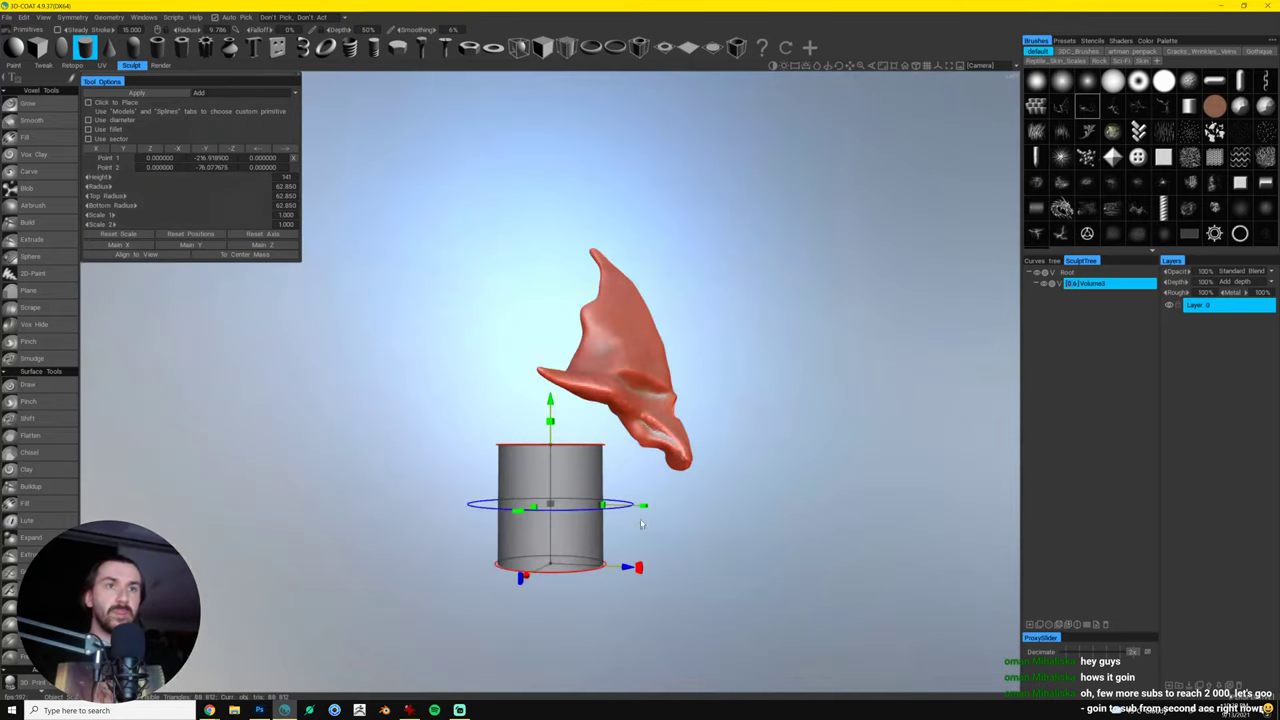
{"action": "left_click_drag", "start_coordinate": [624, 569], "coordinate": [697, 570]}
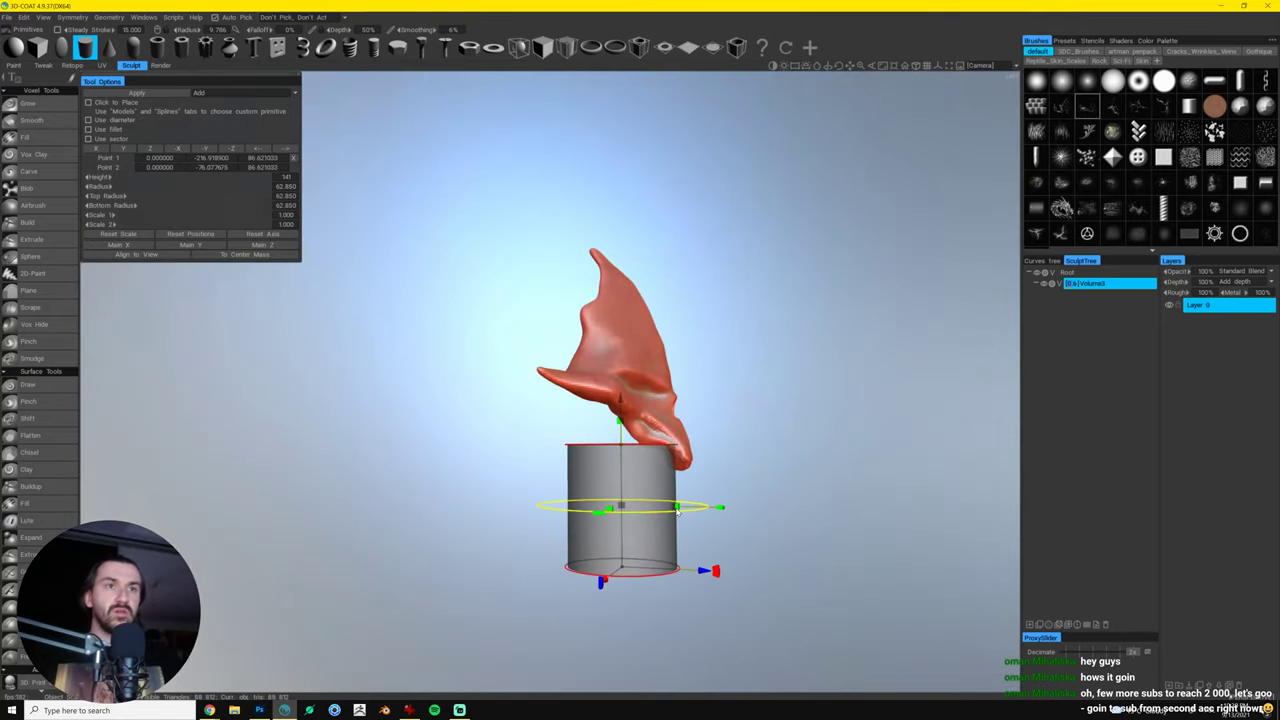
{"action": "mouse_move", "coordinate": [678, 511]}
{"action": "left_mouse_down"}
{"action": "mouse_move", "coordinate": [643, 506]}
{"action": "mouse_move", "coordinate": [690, 505]}
{"action": "left_mouse_up"}
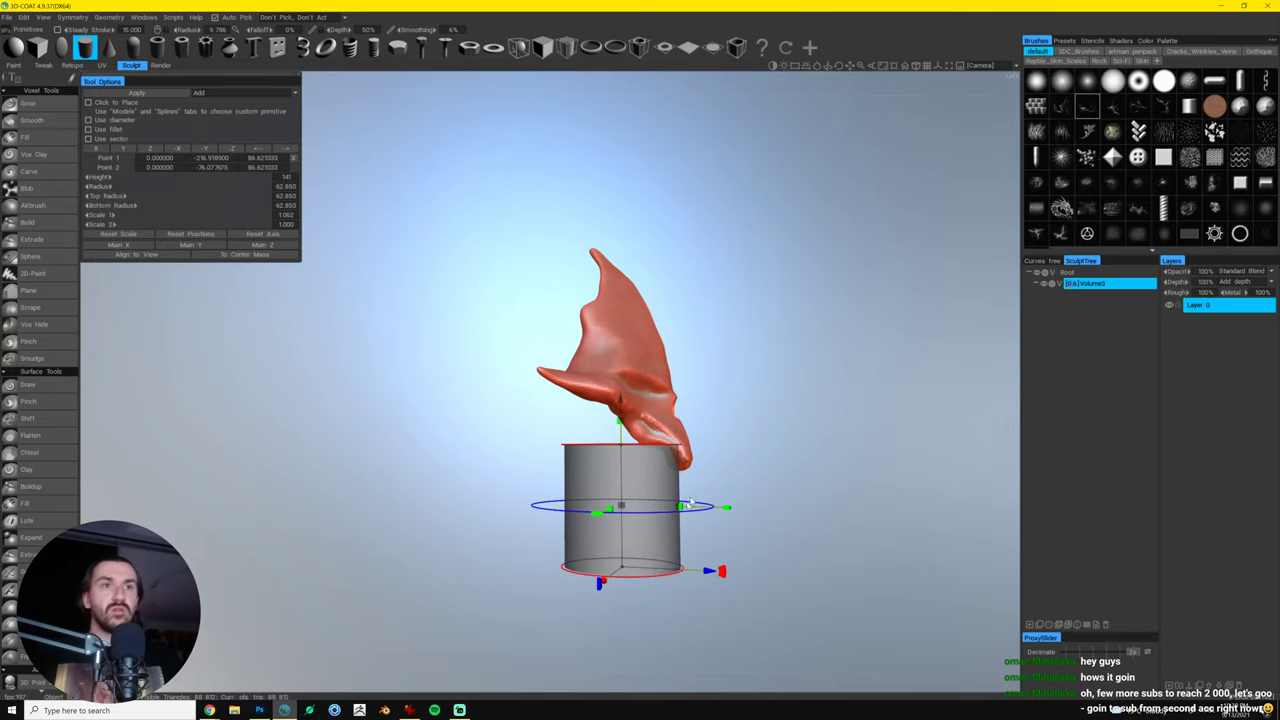
{"action": "mouse_move", "coordinate": [723, 578]}
{"action": "left_mouse_down"}
{"action": "mouse_move", "coordinate": [704, 603]}
{"action": "mouse_move", "coordinate": [725, 573]}
{"action": "mouse_move", "coordinate": [714, 597]}
{"action": "mouse_move", "coordinate": [699, 575]}
{"action": "left_mouse_up"}
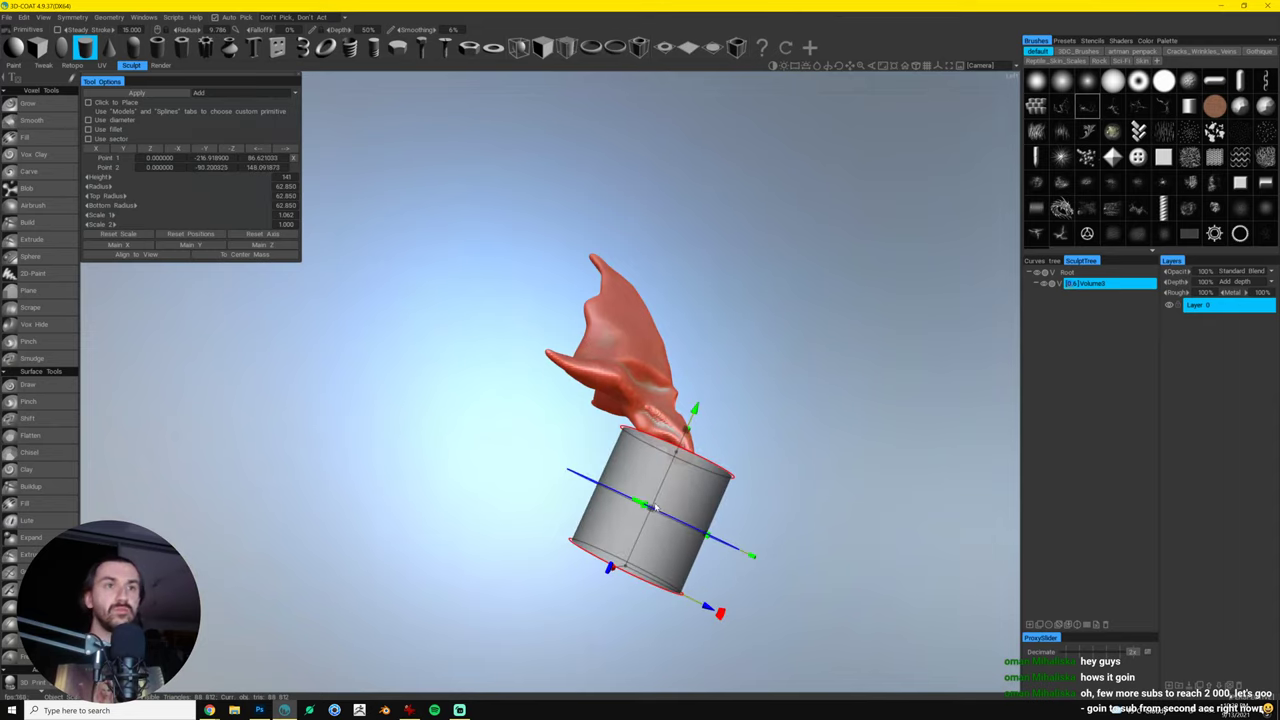
- Undo the flare on the cylinder's upper end and apply the cylinder in a new sculpt volume
{"action": "left_click_drag", "start_coordinate": [700, 463], "coordinate": [719, 471]}
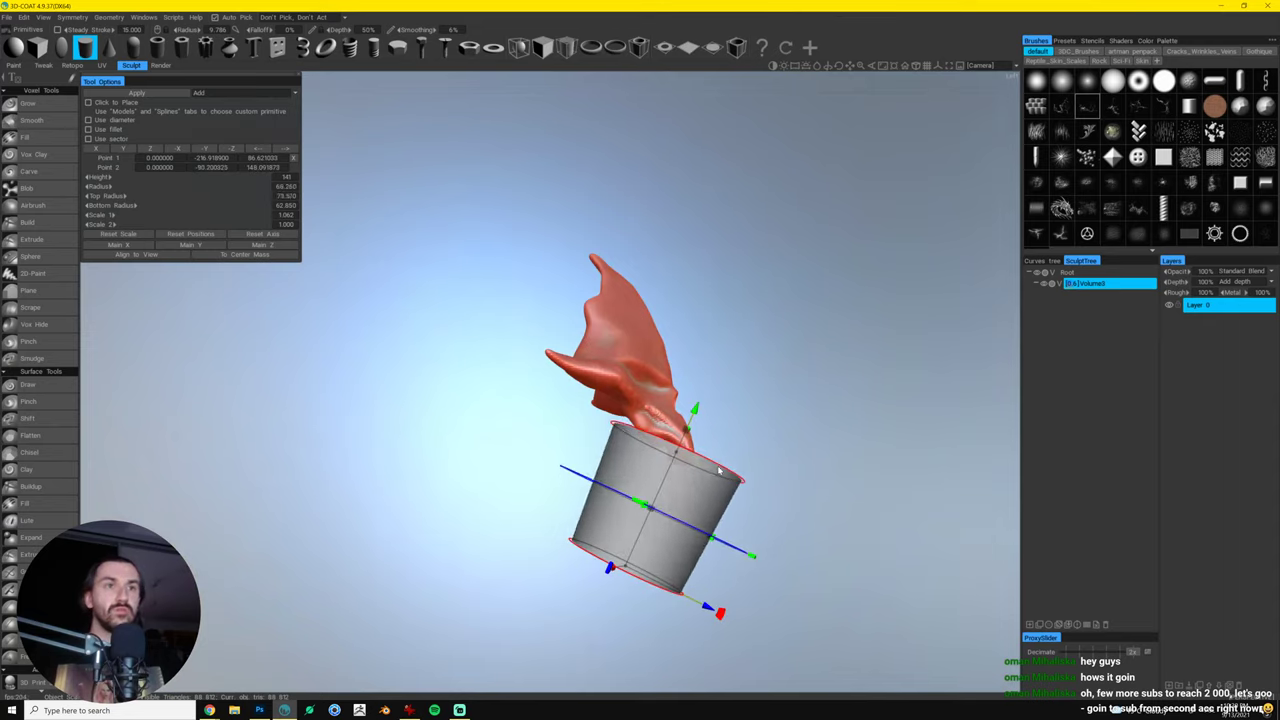
{"action": "key", "text": "ctrl+z"}
{"action": "left_click", "coordinate": [1030, 625]}
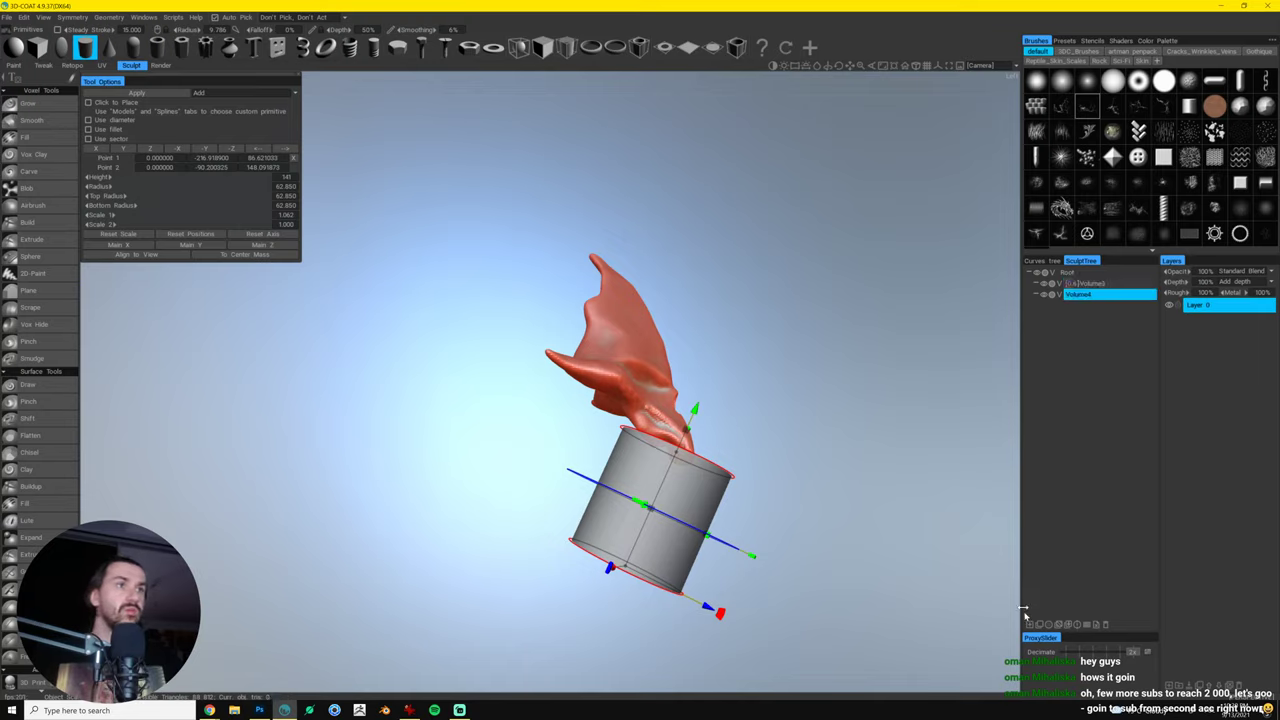
{"action": "left_click", "coordinate": [175, 96]}
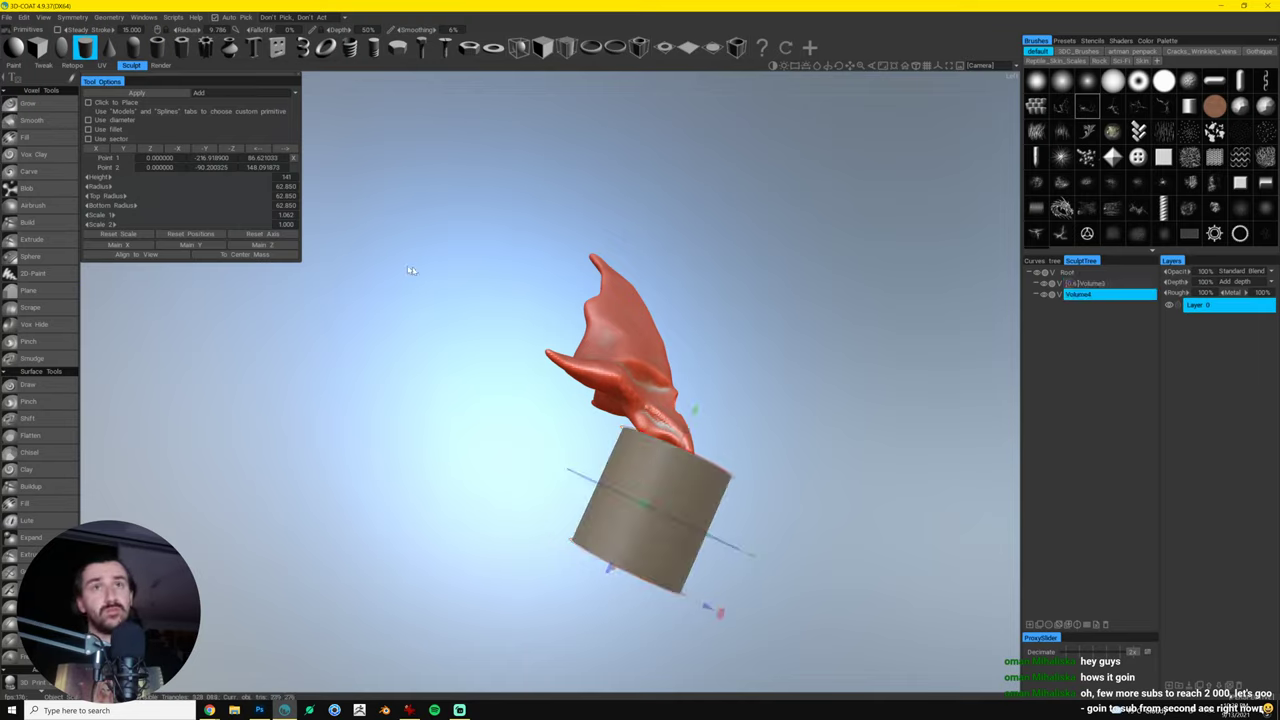
- Reshape the cylinder into a narrower, curved column beneath the skull with the Move tool
{"action": "key", "text": "m"}
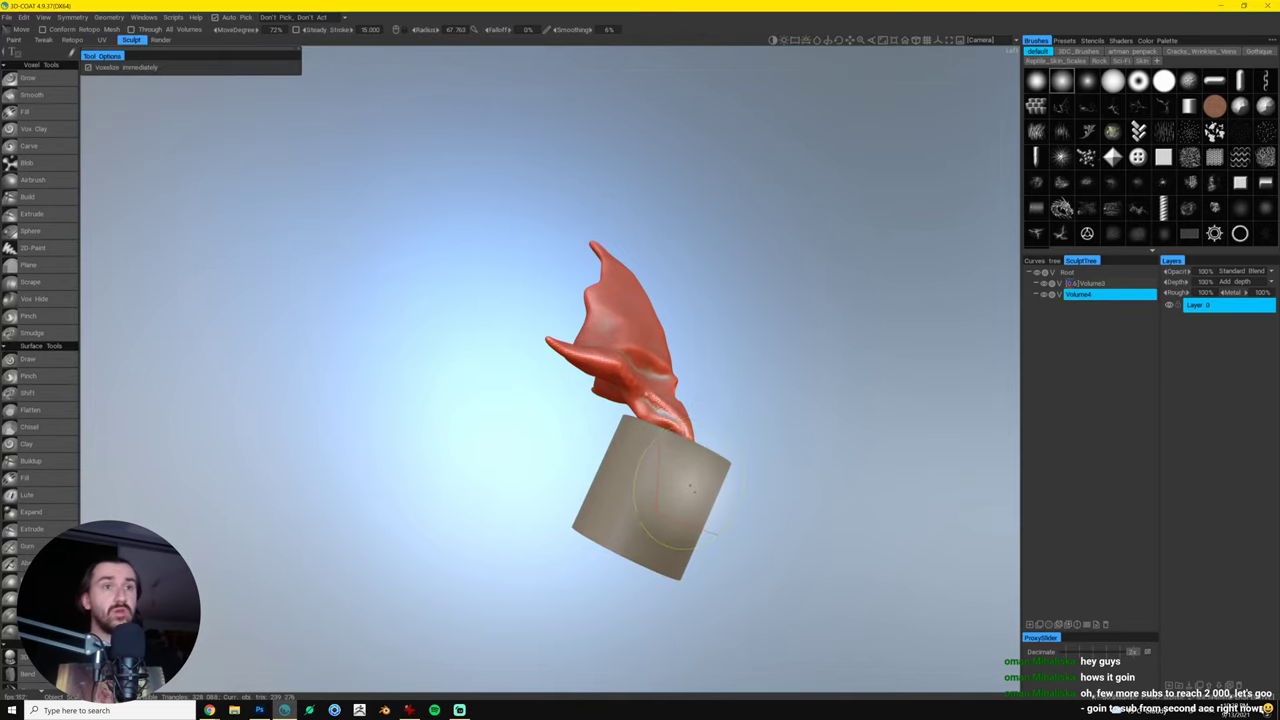
{"action": "left_click_drag", "start_coordinate": [697, 461], "coordinate": [572, 498]}
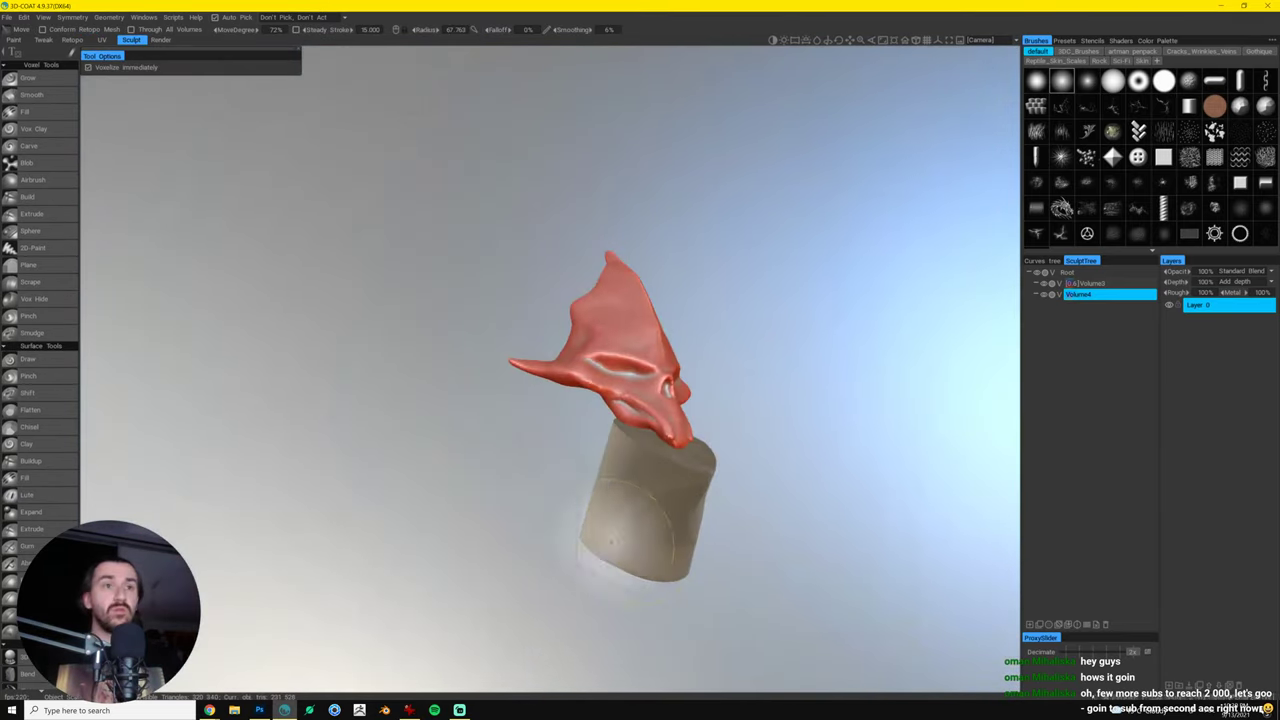
{"action": "left_click_drag", "start_coordinate": [601, 544], "coordinate": [601, 532]}
{"action": "mouse_move", "coordinate": [601, 532]}
{"action": "left_mouse_down"}
{"action": "mouse_move", "coordinate": [617, 497]}
{"action": "mouse_move", "coordinate": [728, 442]}
{"action": "mouse_move", "coordinate": [674, 472]}
{"action": "mouse_move", "coordinate": [634, 467]}
{"action": "left_mouse_up"}
{"action": "mouse_move", "coordinate": [734, 420]}
{"action": "left_mouse_down"}
{"action": "mouse_move", "coordinate": [675, 440]}
{"action": "mouse_move", "coordinate": [786, 414]}
{"action": "mouse_move", "coordinate": [605, 447]}
{"action": "mouse_move", "coordinate": [594, 428]}
{"action": "mouse_move", "coordinate": [571, 526]}
{"action": "mouse_move", "coordinate": [636, 536]}
{"action": "left_mouse_up"}
{"action": "mouse_move", "coordinate": [636, 536]}
{"action": "left_mouse_down"}
{"action": "mouse_move", "coordinate": [685, 559]}
{"action": "mouse_move", "coordinate": [618, 427]}
{"action": "mouse_move", "coordinate": [749, 451]}
{"action": "left_mouse_up"}
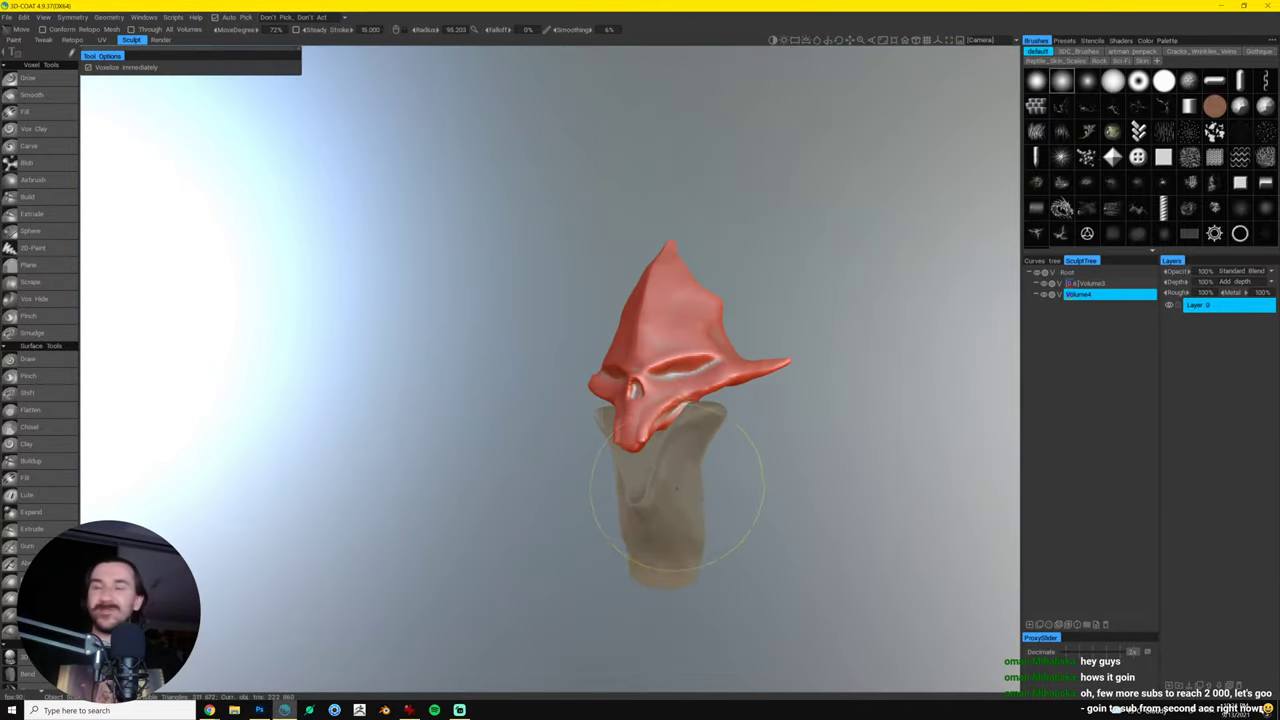
- Push in the column's front below the muzzle and form a forward bulge near its lower end
{"action": "mouse_move", "coordinate": [665, 533]}
{"action": "left_mouse_down"}
{"action": "mouse_move", "coordinate": [668, 583]}
{"action": "mouse_move", "coordinate": [705, 495]}
{"action": "mouse_move", "coordinate": [672, 575]}
{"action": "left_mouse_up"}
{"action": "left_click_drag", "start_coordinate": [674, 570], "coordinate": [710, 572]}
{"action": "mouse_move", "coordinate": [640, 480]}
{"action": "left_mouse_down"}
{"action": "mouse_move", "coordinate": [670, 468]}
{"action": "mouse_move", "coordinate": [668, 443]}
{"action": "mouse_move", "coordinate": [643, 464]}
{"action": "left_mouse_up"}
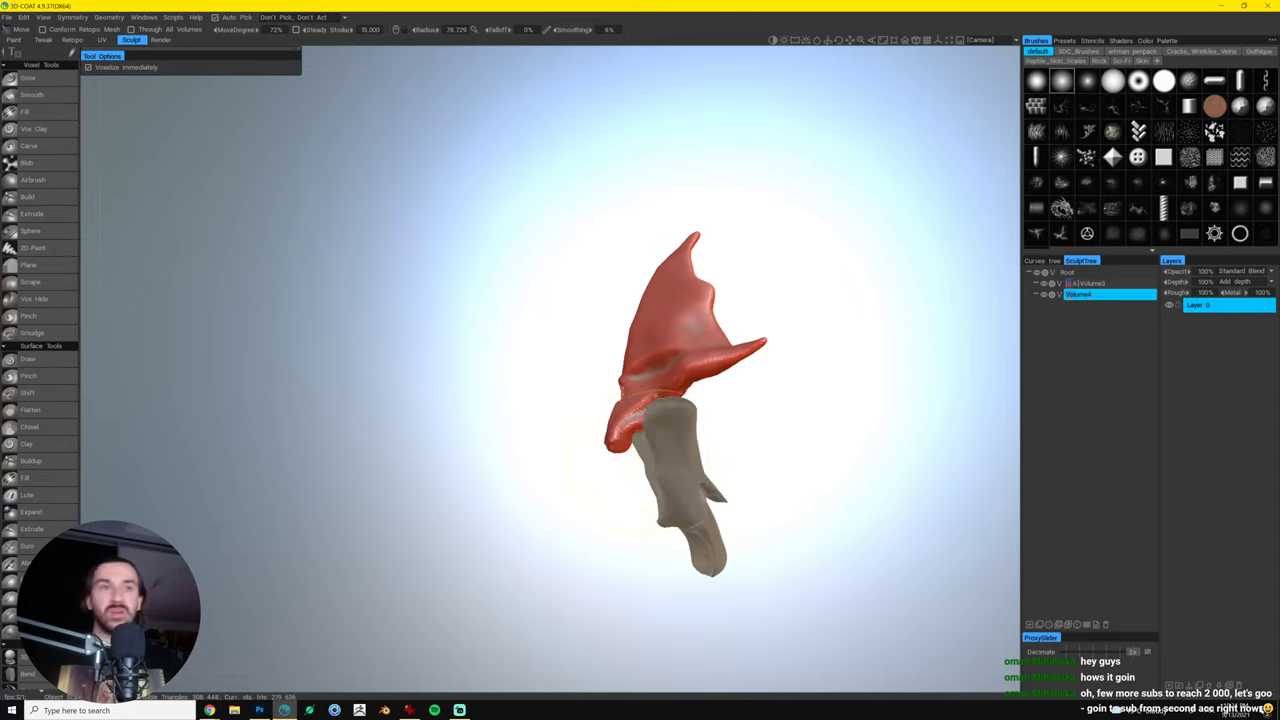
{"action": "mouse_move", "coordinate": [666, 512]}
{"action": "left_mouse_down"}
{"action": "mouse_move", "coordinate": [634, 509]}
{"action": "mouse_move", "coordinate": [638, 476]}
{"action": "left_mouse_up"}
{"action": "left_click_drag", "start_coordinate": [664, 527], "coordinate": [680, 490]}
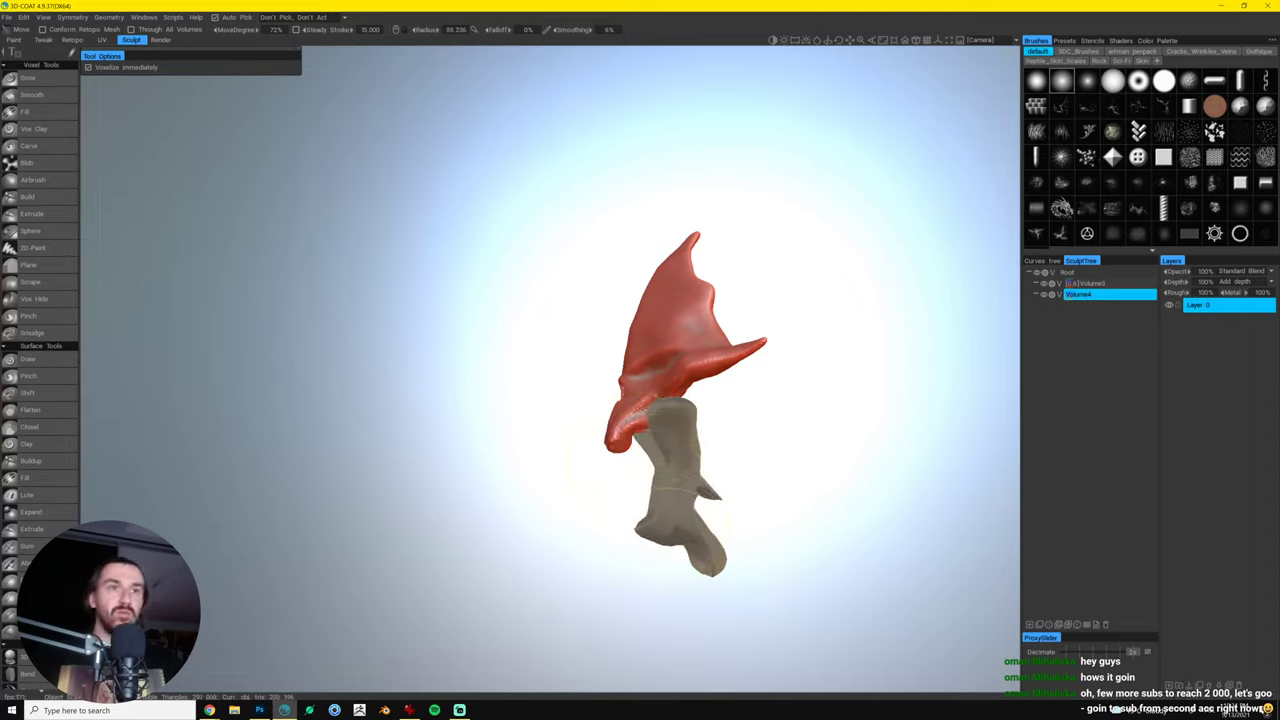
{"action": "left_click_drag", "start_coordinate": [674, 544], "coordinate": [670, 532]}
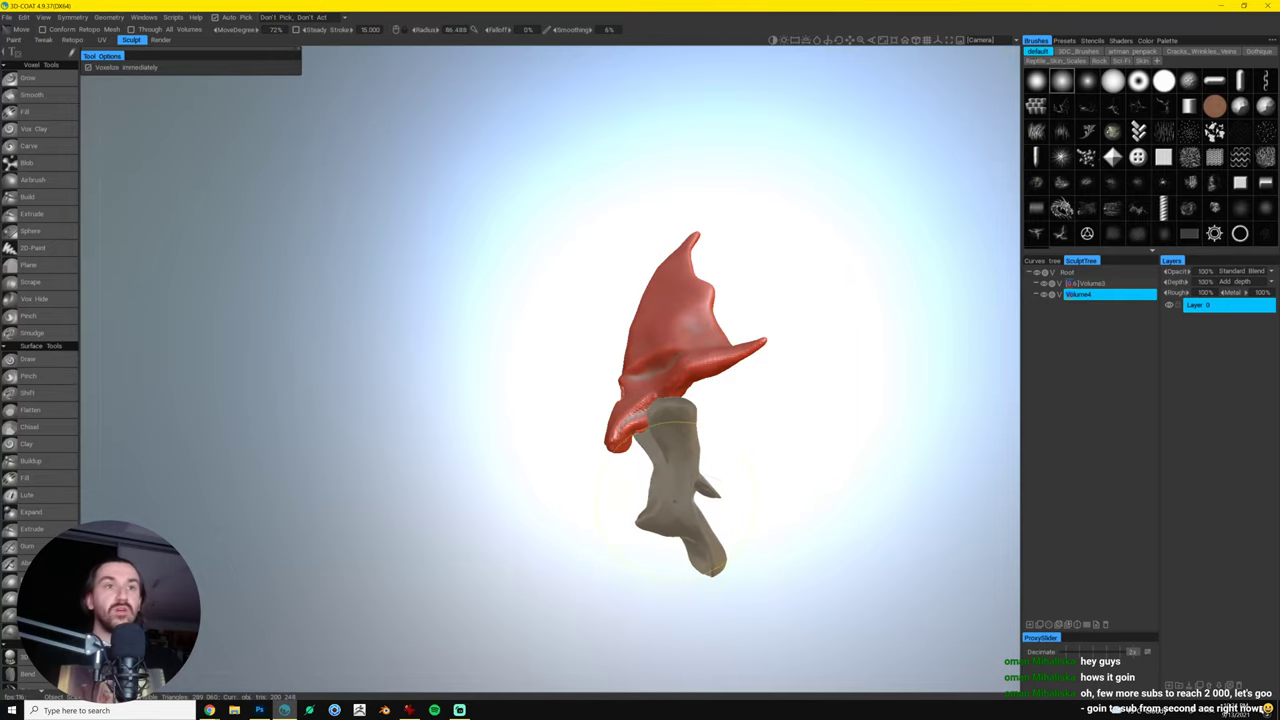
{"action": "mouse_move", "coordinate": [732, 418]}
{"action": "left_mouse_down"}
{"action": "mouse_move", "coordinate": [776, 420]}
{"action": "mouse_move", "coordinate": [808, 530]}
{"action": "mouse_move", "coordinate": [780, 514]}
{"action": "mouse_move", "coordinate": [727, 414]}
{"action": "left_mouse_up"}
- Reselect the column volume and pull its upper corners outward beneath the head's side spikes
{"action": "key", "text": "h"}
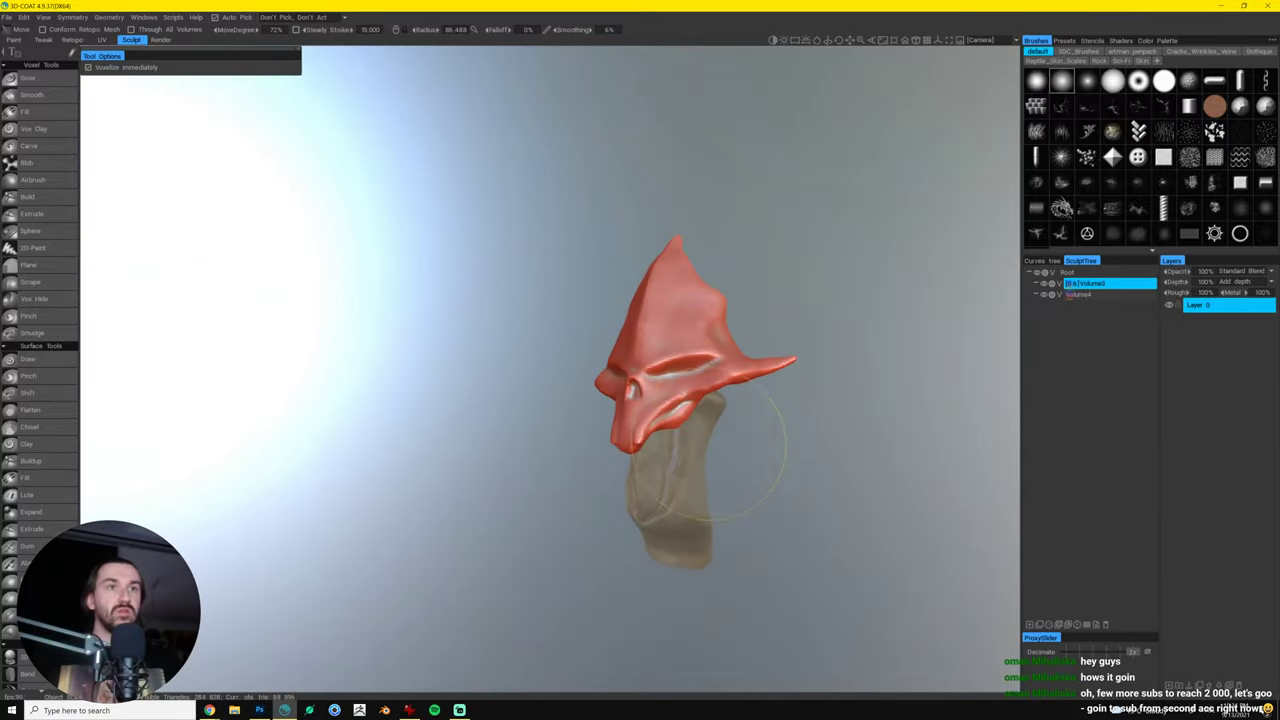
{"action": "key", "text": "h"}
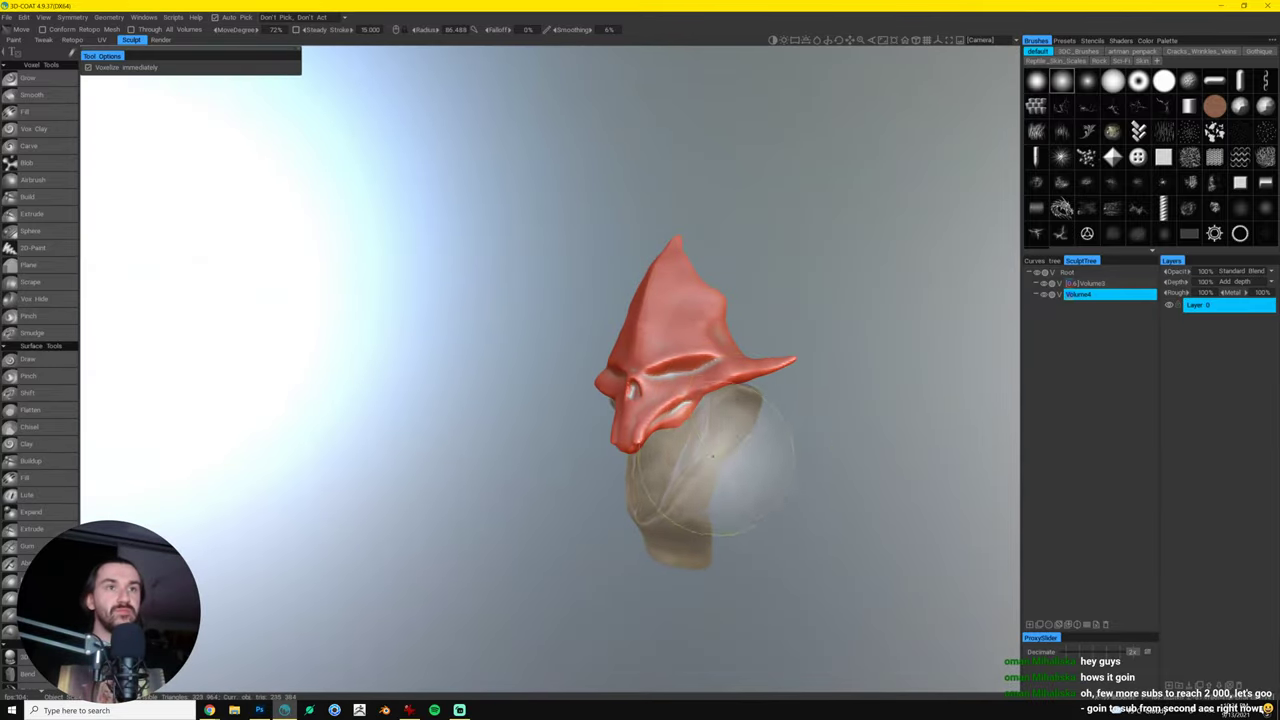
{"action": "mouse_move", "coordinate": [749, 477]}
{"action": "left_mouse_down"}
{"action": "mouse_move", "coordinate": [658, 469]}
{"action": "mouse_move", "coordinate": [698, 459]}
{"action": "left_mouse_up"}
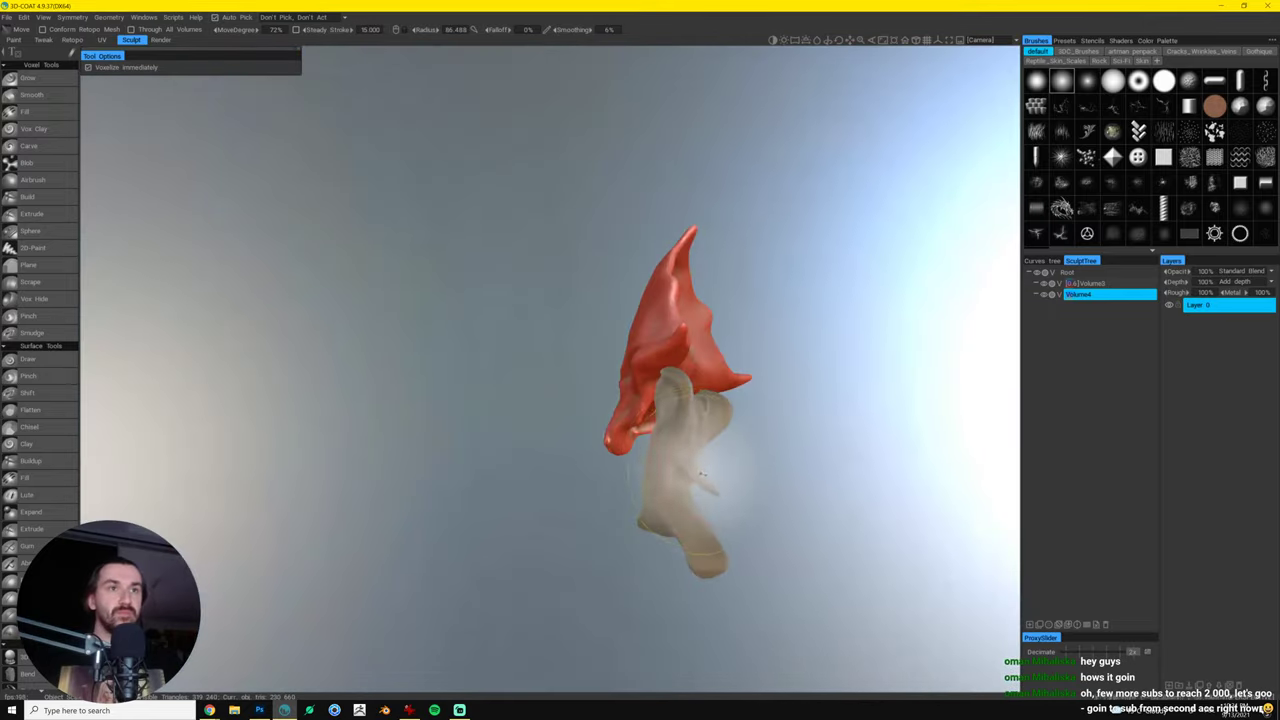
{"action": "mouse_move", "coordinate": [667, 388]}
{"action": "left_mouse_down"}
{"action": "mouse_move", "coordinate": [777, 466]}
{"action": "mouse_move", "coordinate": [715, 425]}
{"action": "left_mouse_up"}
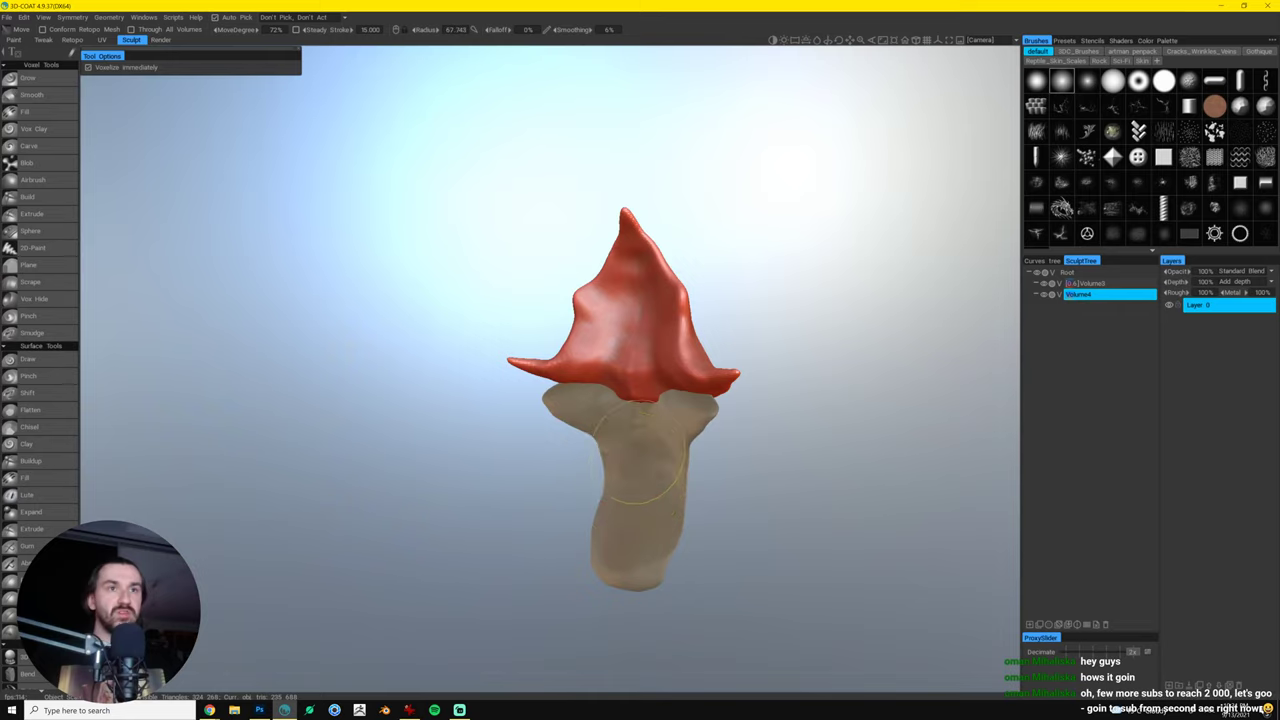
- Refine the column's middle width and the undersides of its flared upper corners with a smaller Move brush
{"action": "mouse_move", "coordinate": [781, 469]}
{"action": "left_mouse_down"}
{"action": "mouse_move", "coordinate": [677, 469]}
{"action": "mouse_move", "coordinate": [724, 467]}
{"action": "mouse_move", "coordinate": [645, 450]}
{"action": "mouse_move", "coordinate": [633, 483]}
{"action": "left_mouse_up"}
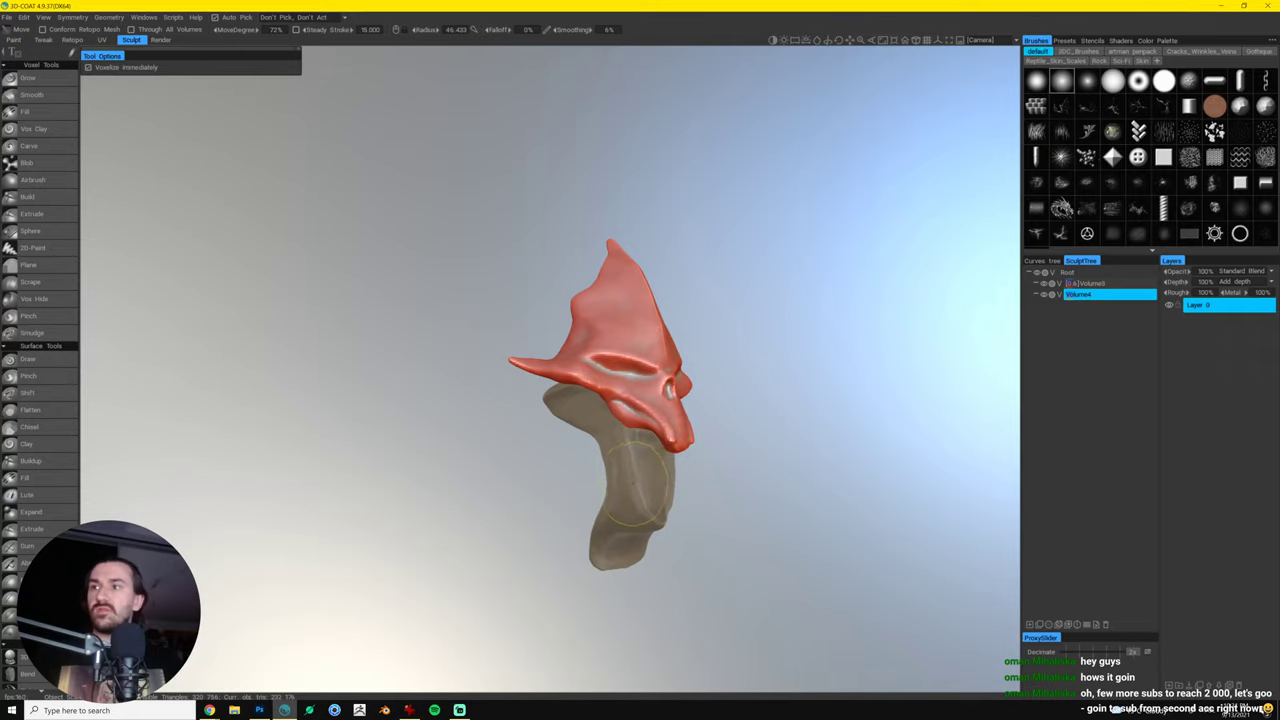
{"action": "left_click_drag", "start_coordinate": [749, 463], "coordinate": [565, 445]}
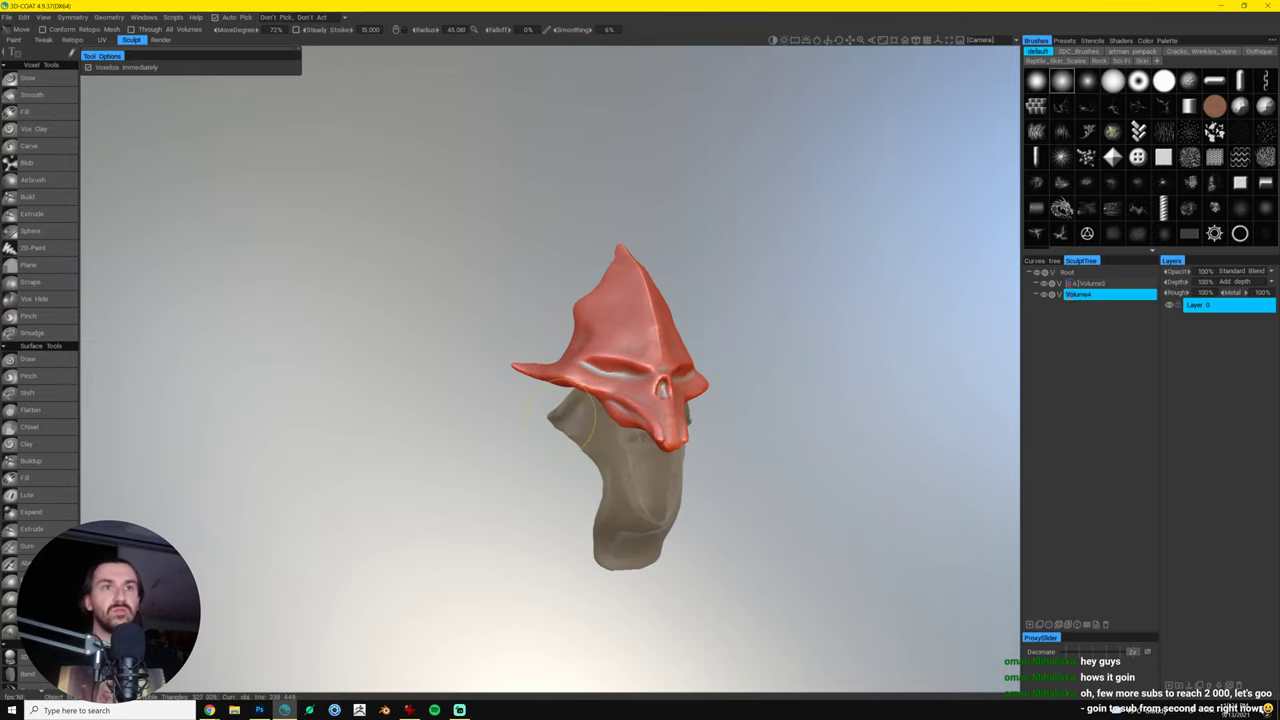
{"action": "left_click_drag", "start_coordinate": [574, 440], "coordinate": [600, 460]}
{"action": "key", "text": "]"}
{"action": "key", "text": "]"}
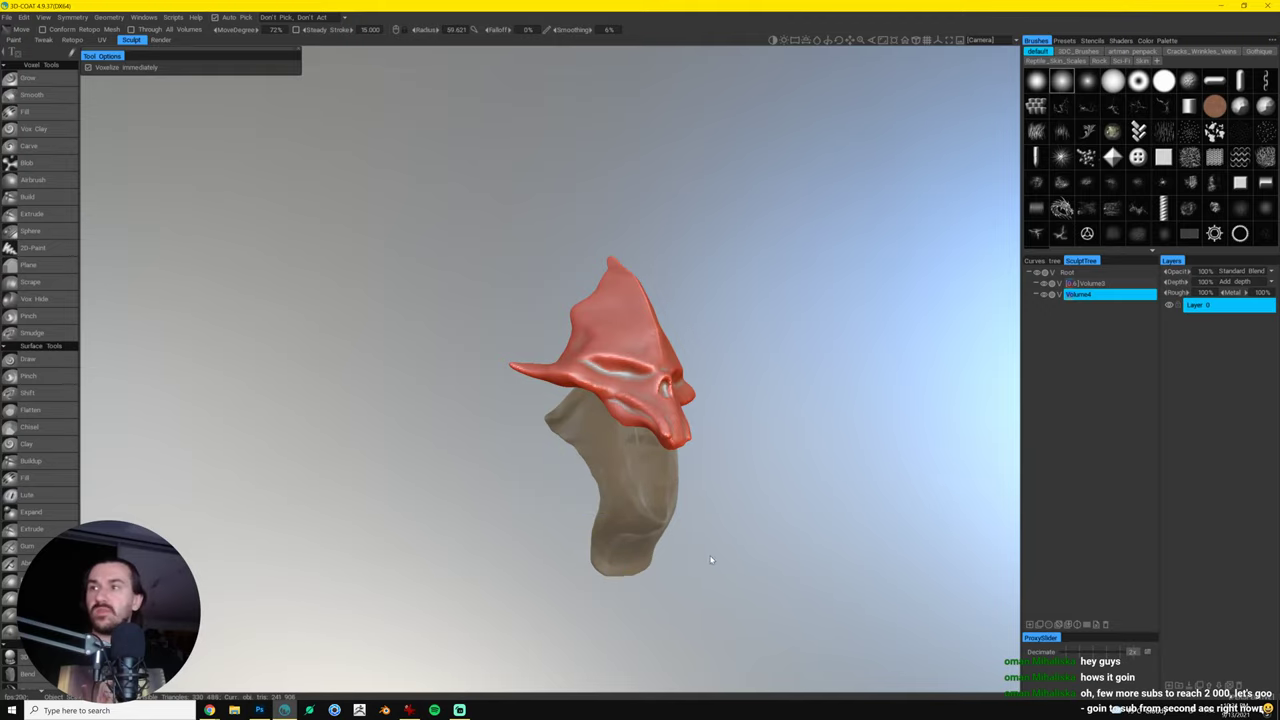
{"action": "mouse_move", "coordinate": [711, 560]}
{"action": "left_mouse_down"}
{"action": "mouse_move", "coordinate": [693, 553]}
{"action": "mouse_move", "coordinate": [660, 598]}
{"action": "left_mouse_up"}
{"action": "left_click_drag", "start_coordinate": [628, 550], "coordinate": [628, 600]}
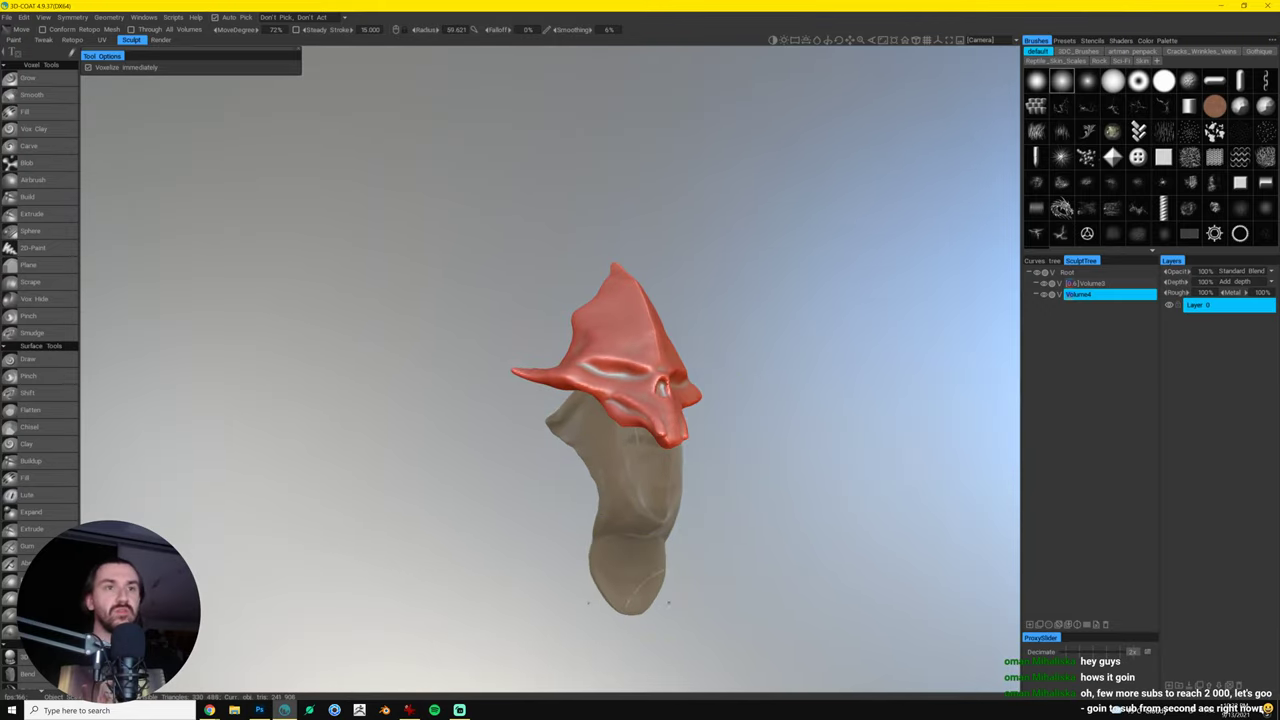
{"action": "key", "text": "ctrl+z"}
{"action": "key", "text": "ctrl+z"}
- Thin the lower body from behind and draw its lower end down into a narrow central point
{"action": "left_click_drag", "start_coordinate": [710, 563], "coordinate": [686, 466]}
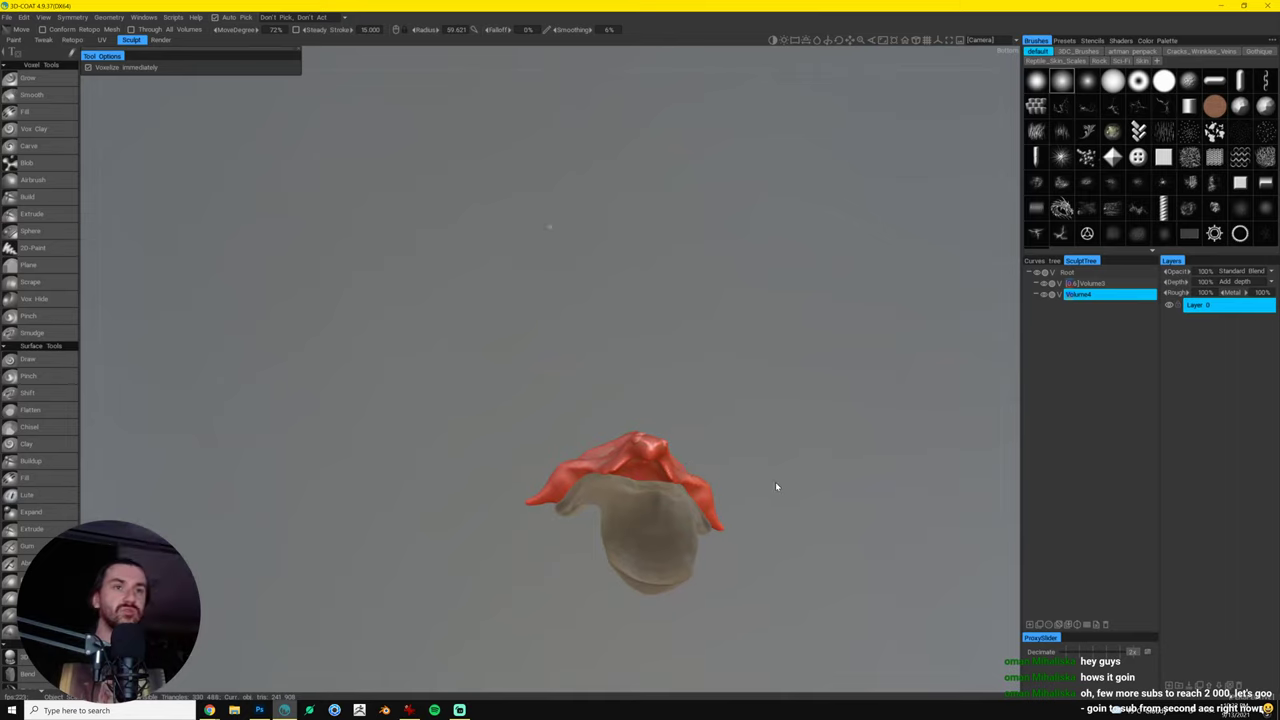
{"action": "left_click_drag", "start_coordinate": [775, 483], "coordinate": [748, 530]}
{"action": "mouse_move", "coordinate": [612, 556]}
{"action": "left_mouse_down"}
{"action": "mouse_move", "coordinate": [754, 591]}
{"action": "mouse_move", "coordinate": [715, 603]}
{"action": "mouse_move", "coordinate": [596, 556]}
{"action": "mouse_move", "coordinate": [618, 561]}
{"action": "mouse_move", "coordinate": [640, 540]}
{"action": "left_mouse_up"}
{"action": "left_click_drag", "start_coordinate": [700, 595], "coordinate": [740, 594]}
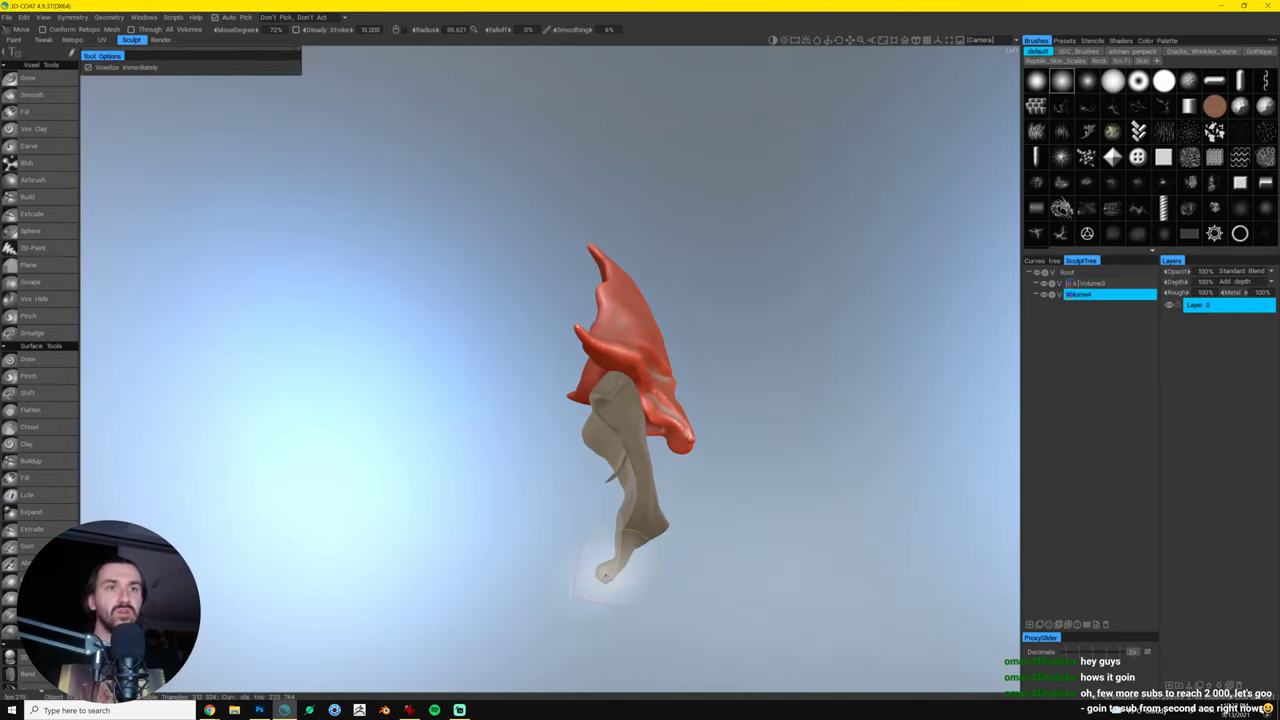
{"action": "mouse_move", "coordinate": [608, 570]}
{"action": "left_mouse_down"}
{"action": "mouse_move", "coordinate": [648, 588]}
{"action": "mouse_move", "coordinate": [630, 562]}
{"action": "mouse_move", "coordinate": [650, 548]}
{"action": "mouse_move", "coordinate": [672, 585]}
{"action": "left_mouse_up"}
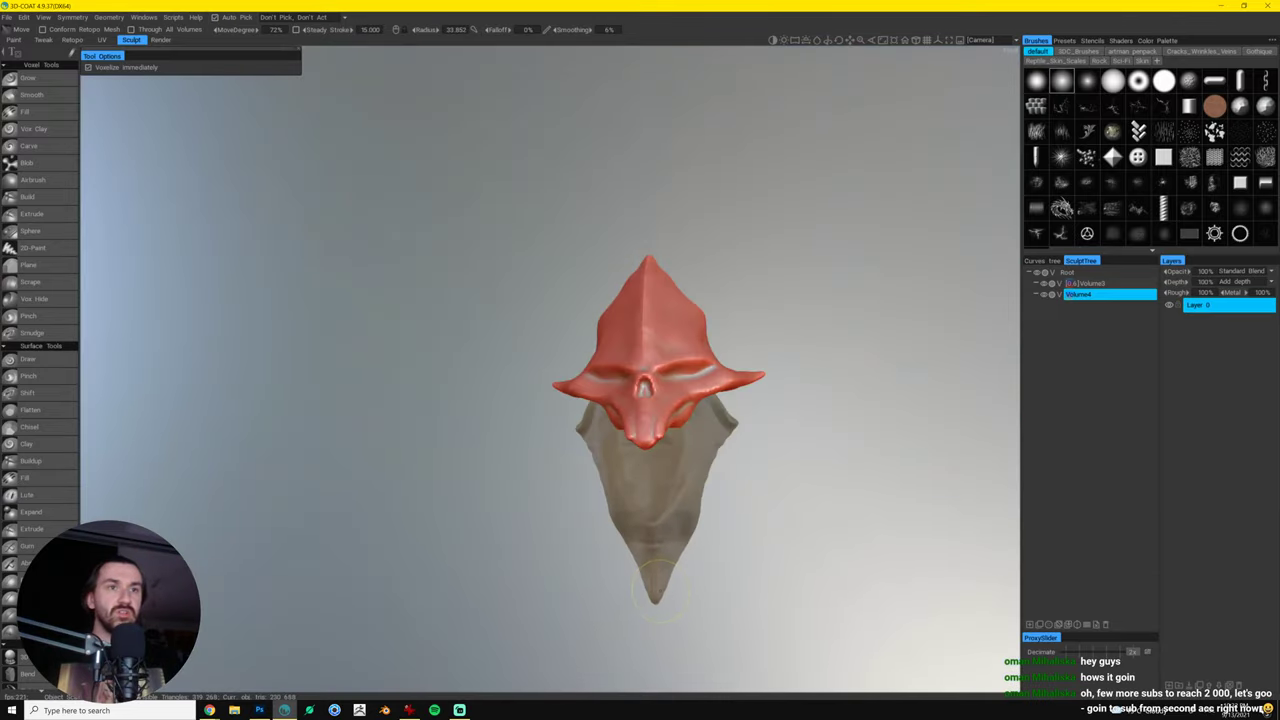
- Push the lower body's side edge inward between the flared corner and the point, using a larger Move brush
{"action": "left_click_drag", "start_coordinate": [736, 553], "coordinate": [683, 522]}
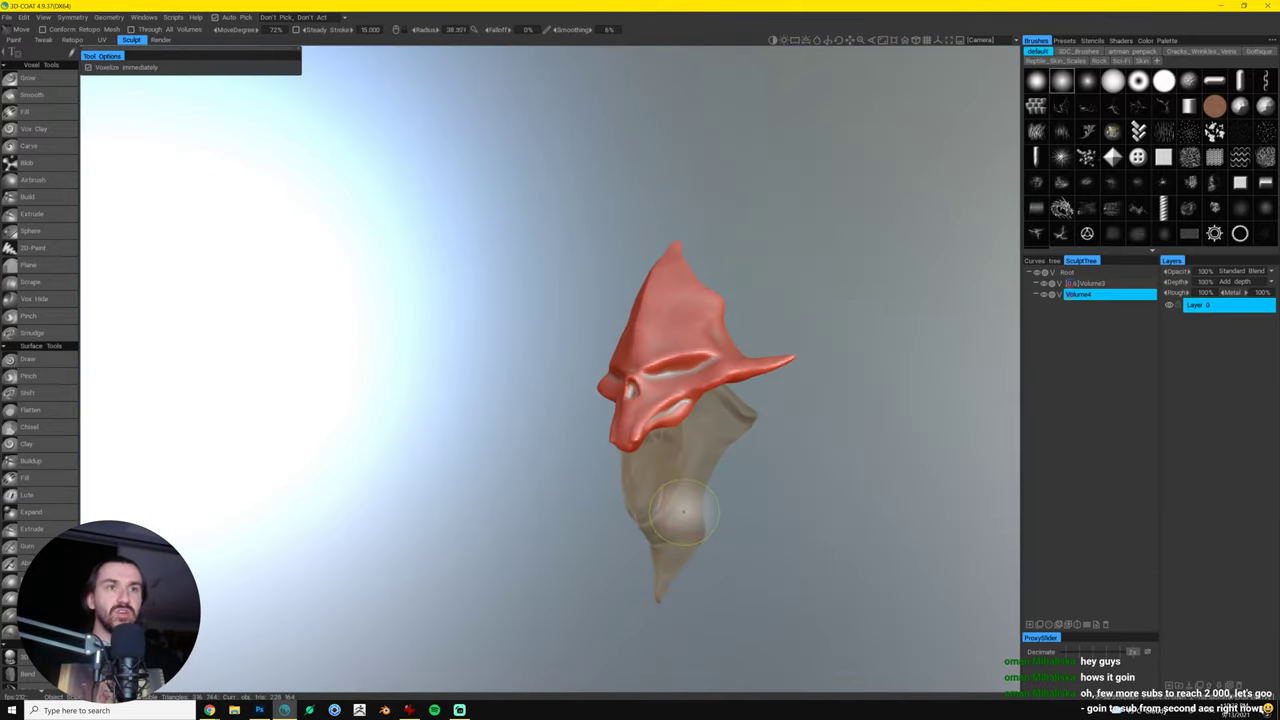
{"action": "key", "text": "]"}
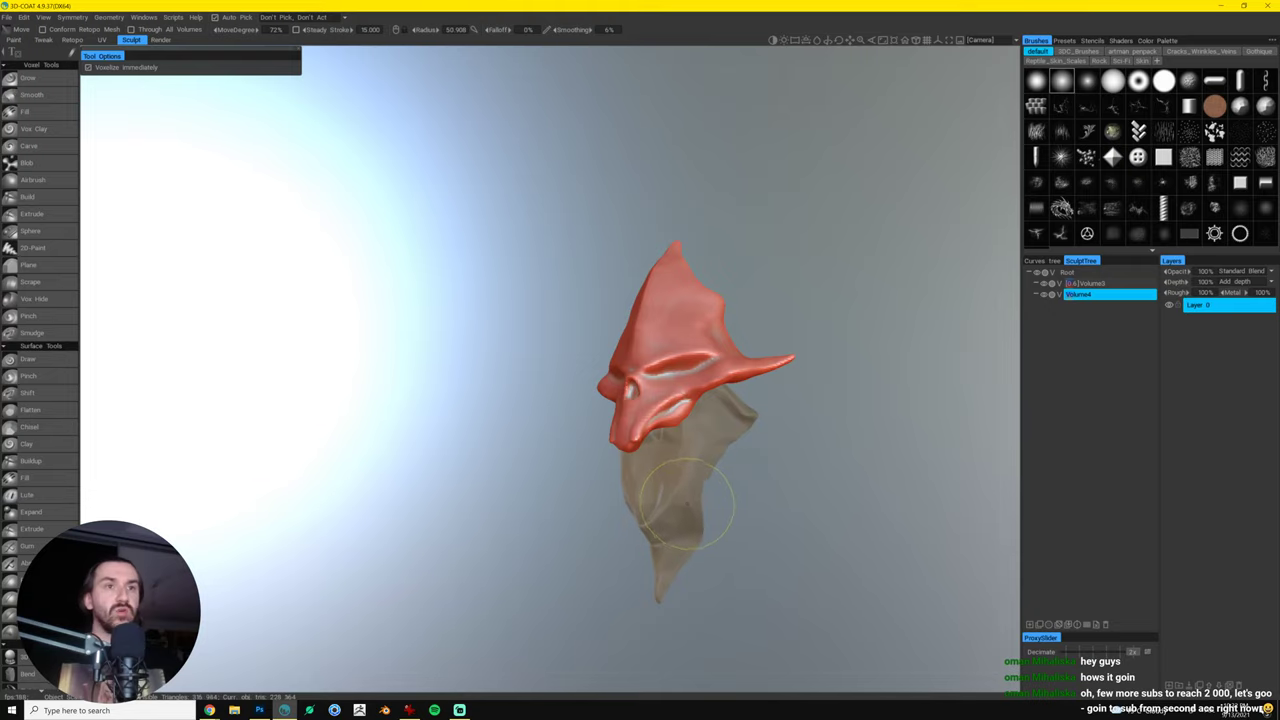
{"action": "key", "text": "bracketright"}
{"action": "key", "text": "bracketright"}
{"action": "key", "text": "bracketright"}
{"action": "key", "text": "bracketright"}
{"action": "key", "text": "bracketright"}
{"action": "key", "text": "bracketright"}
{"action": "key", "text": "bracketright"}
{"action": "key", "text": "bracketright"}
{"action": "left_click_drag", "start_coordinate": [656, 482], "coordinate": [688, 492]}
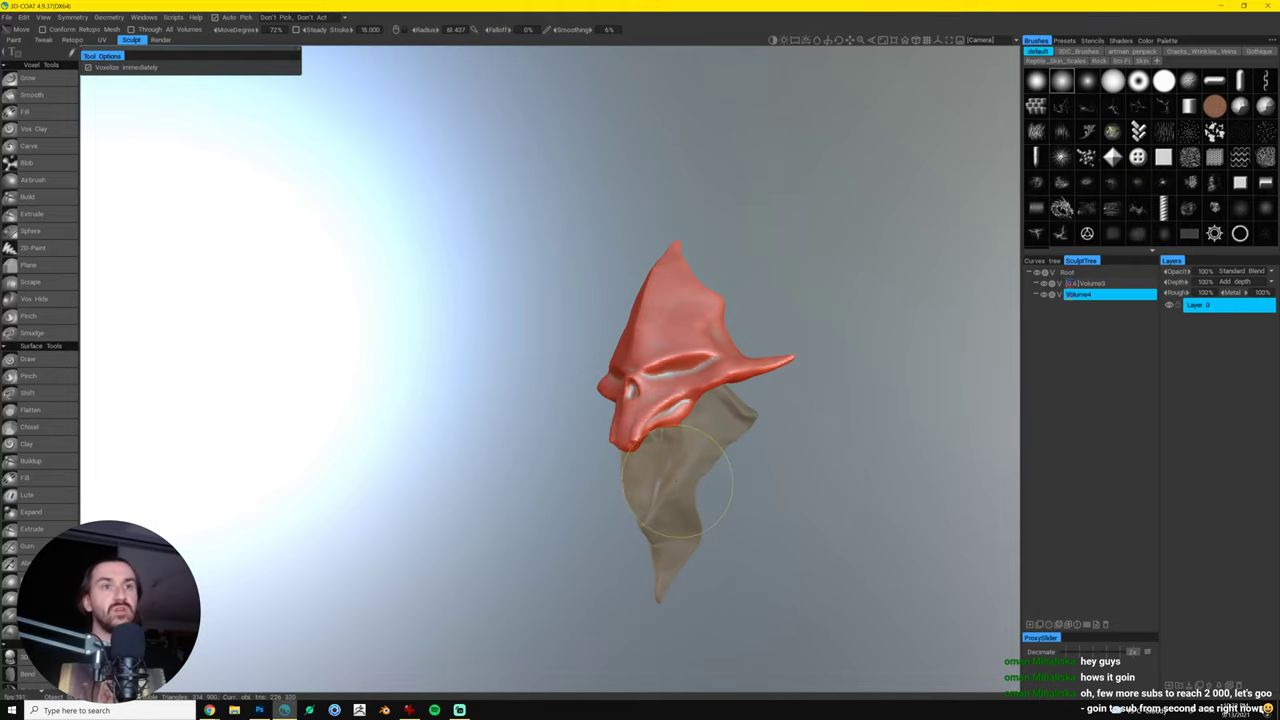
- Pull the lower tip down and back, and even out the lower body's rear profile in side view
{"action": "left_click_drag", "start_coordinate": [765, 496], "coordinate": [714, 483]}
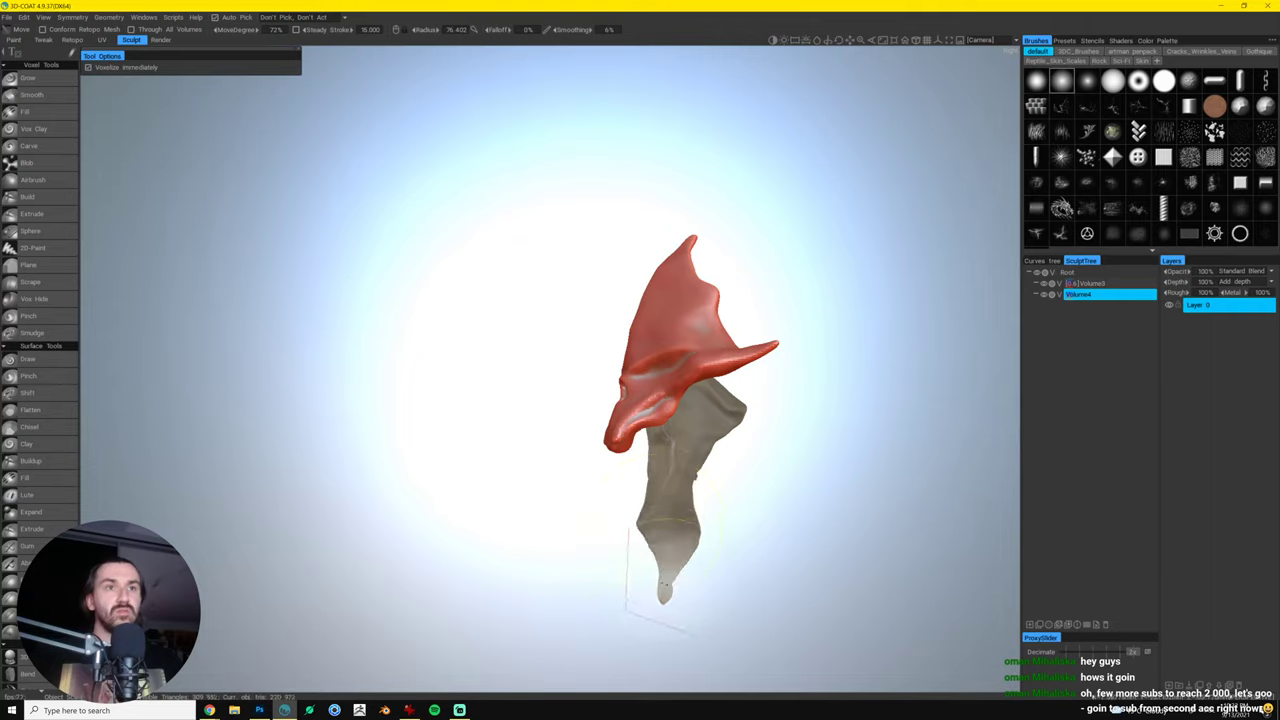
{"action": "left_click_drag", "start_coordinate": [666, 590], "coordinate": [676, 600]}
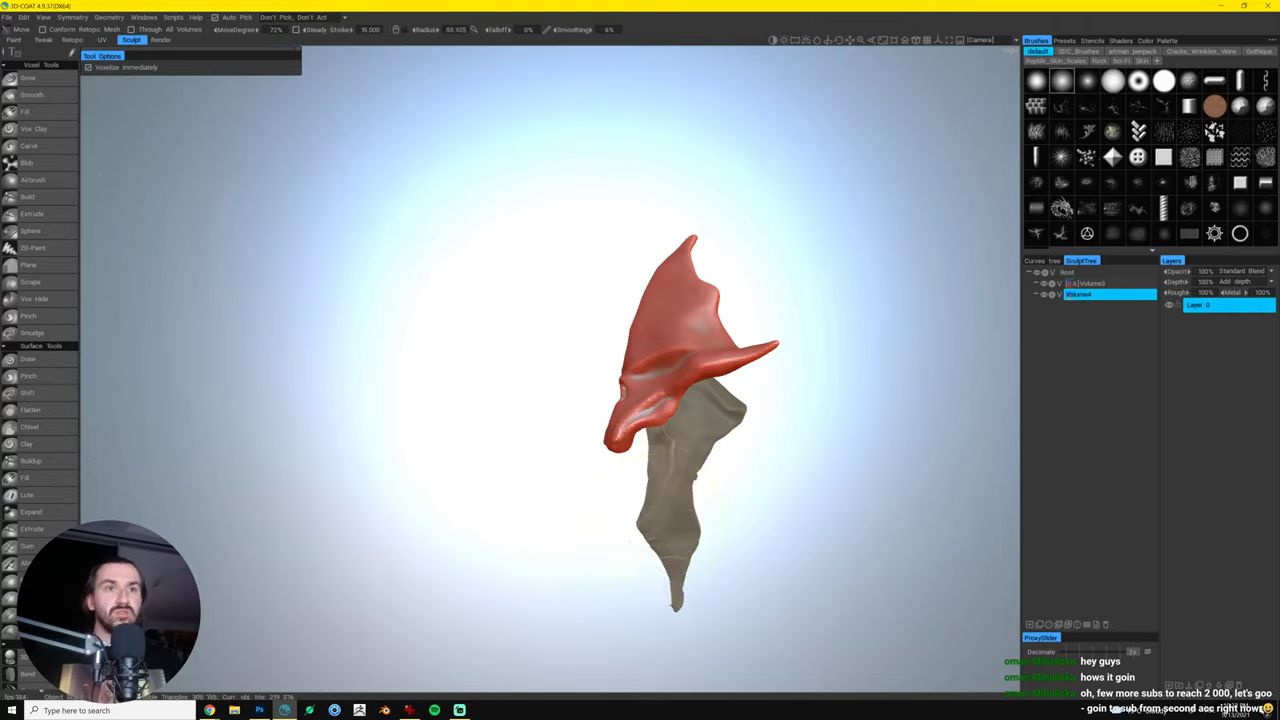
{"action": "left_click_drag", "start_coordinate": [695, 541], "coordinate": [690, 541]}
{"action": "left_click_drag", "start_coordinate": [735, 530], "coordinate": [702, 490]}
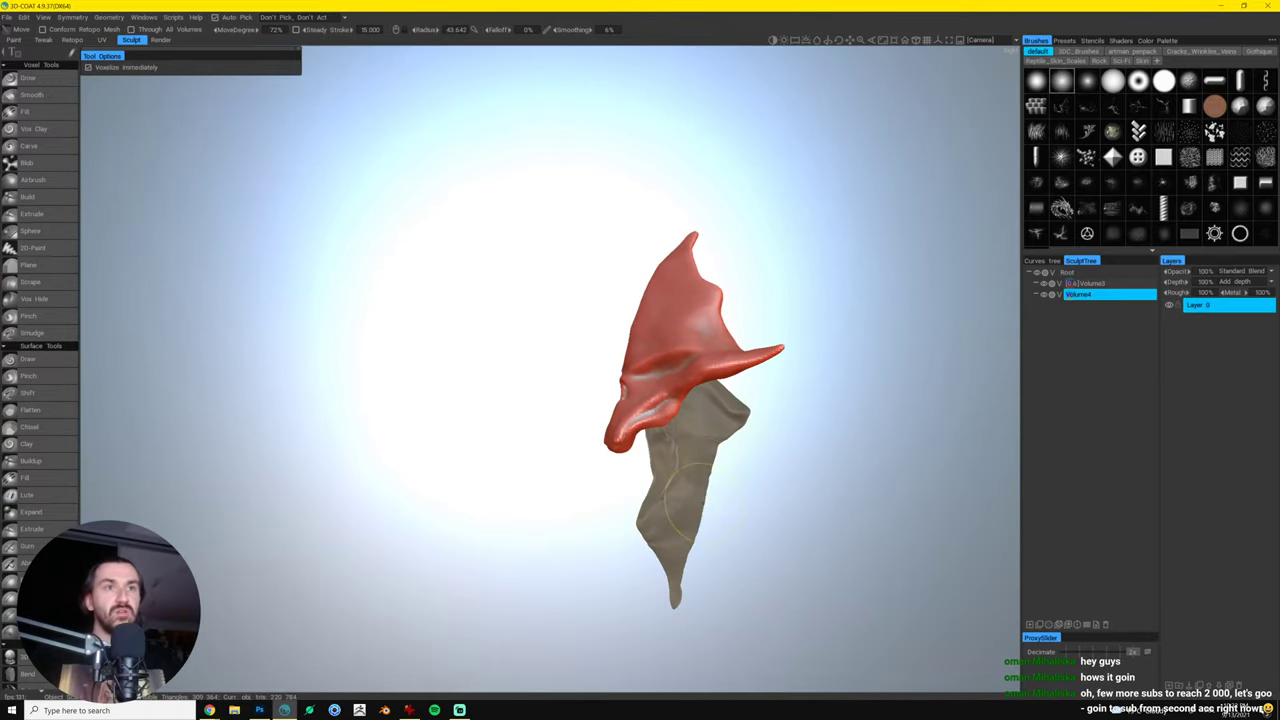
- Pull the lower body's rear edge outward below the flared corner and assign the lower body the skull head's red shader
{"action": "left_click_drag", "start_coordinate": [709, 453], "coordinate": [725, 445]}
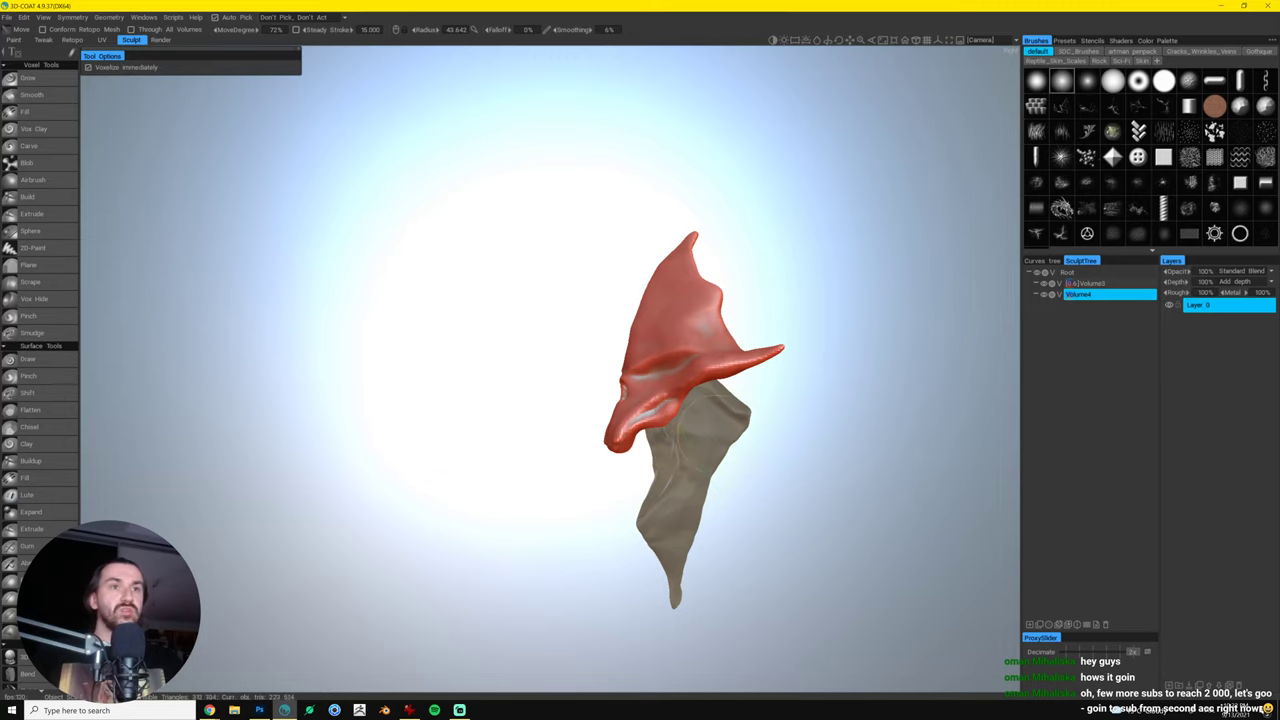
{"action": "left_click_drag", "start_coordinate": [758, 491], "coordinate": [852, 471]}
{"action": "left_click", "coordinate": [1066, 40]}
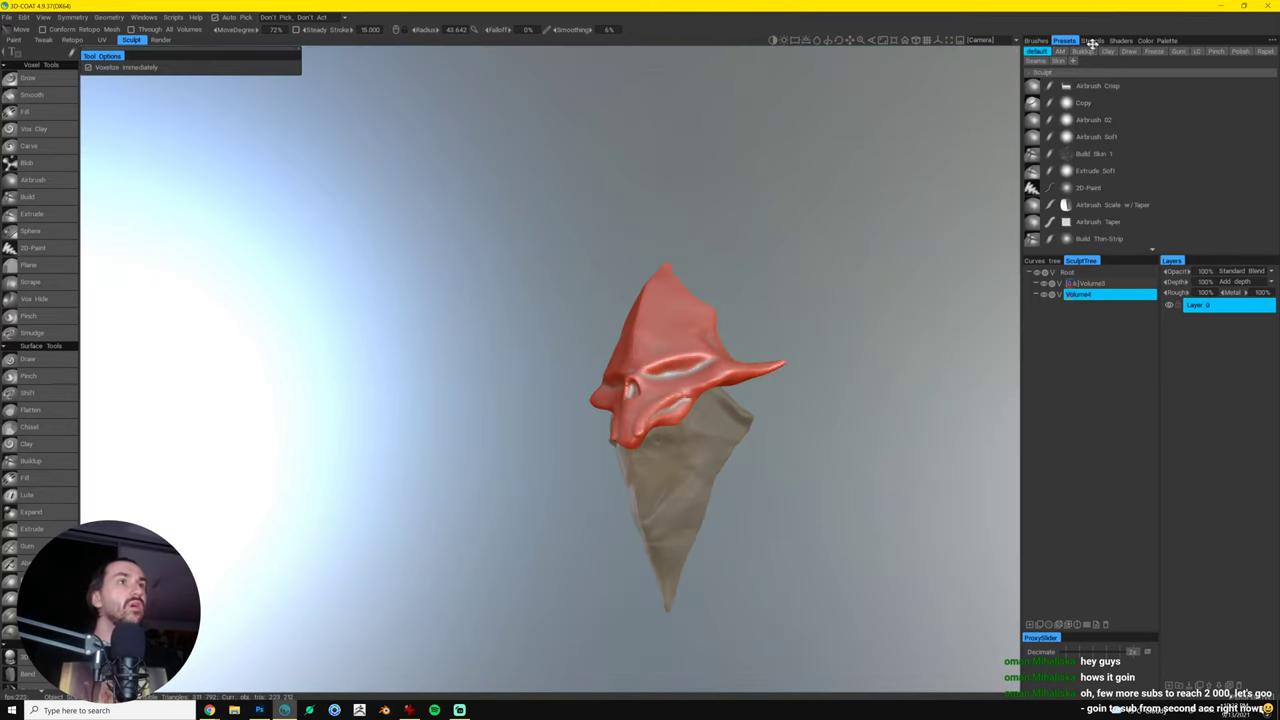
{"action": "left_click", "coordinate": [1093, 40]}
{"action": "left_click", "coordinate": [1125, 40]}
{"action": "left_click", "coordinate": [1149, 122]}
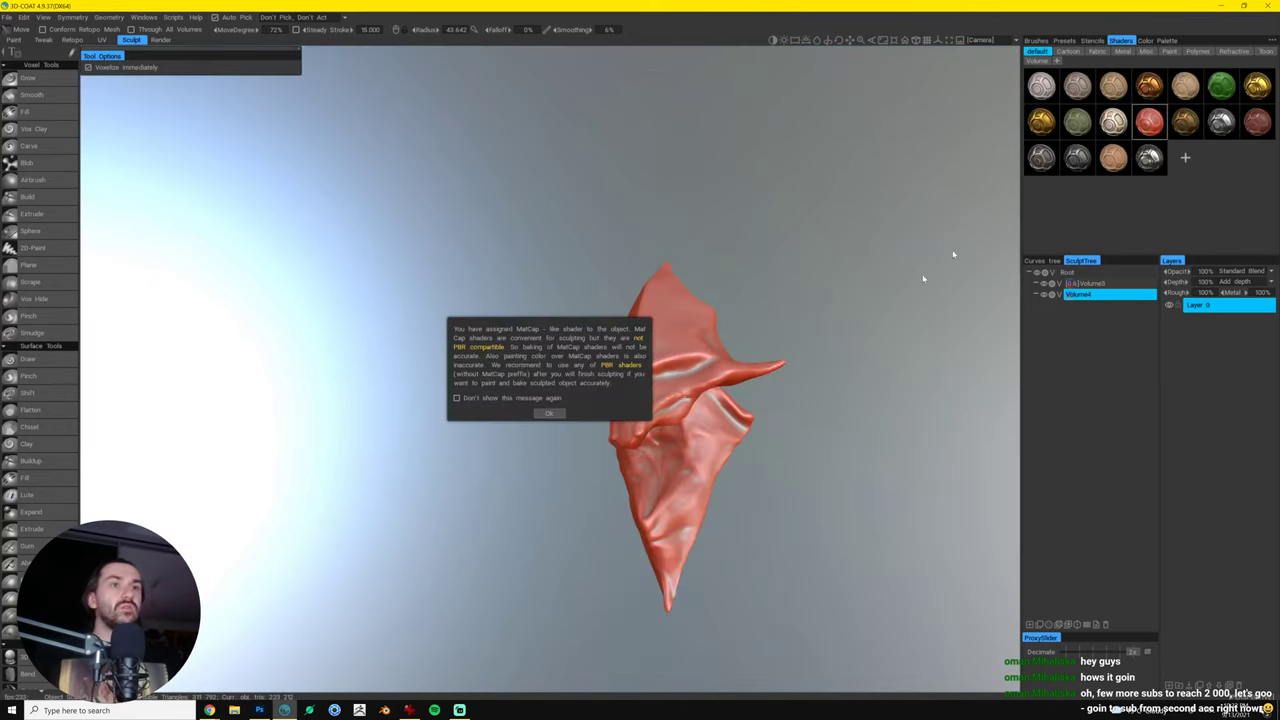
{"action": "left_click_drag", "start_coordinate": [832, 466], "coordinate": [420, 450]}
{"action": "left_click", "coordinate": [548, 406]}
- Pinch the side rim of the lower body's front cavity into a sharper edge running from the jaw toward the chin
{"action": "left_click", "coordinate": [28, 375]}
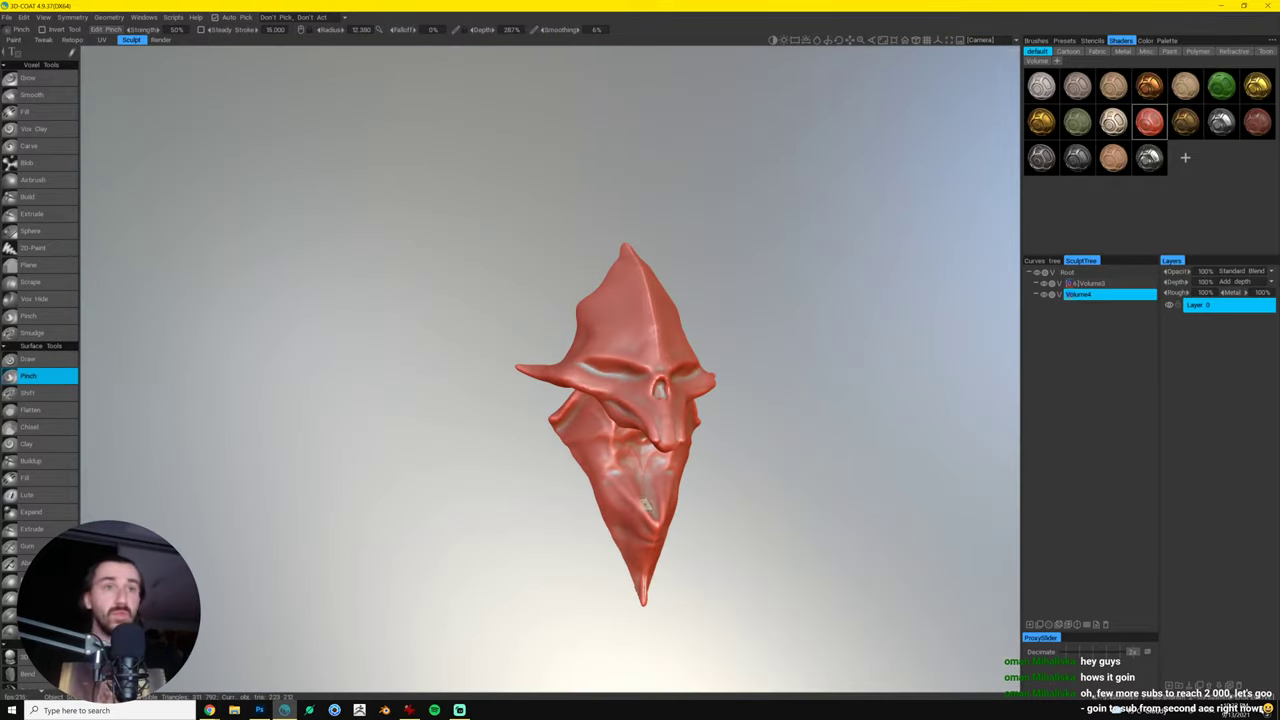
{"action": "left_click_drag", "start_coordinate": [626, 477], "coordinate": [606, 438]}
{"action": "left_click_drag", "start_coordinate": [628, 499], "coordinate": [606, 440]}
{"action": "mouse_move", "coordinate": [625, 496]}
{"action": "left_mouse_down"}
{"action": "mouse_move", "coordinate": [653, 525]}
{"action": "mouse_move", "coordinate": [731, 531]}
{"action": "mouse_move", "coordinate": [640, 470]}
{"action": "left_mouse_up"}
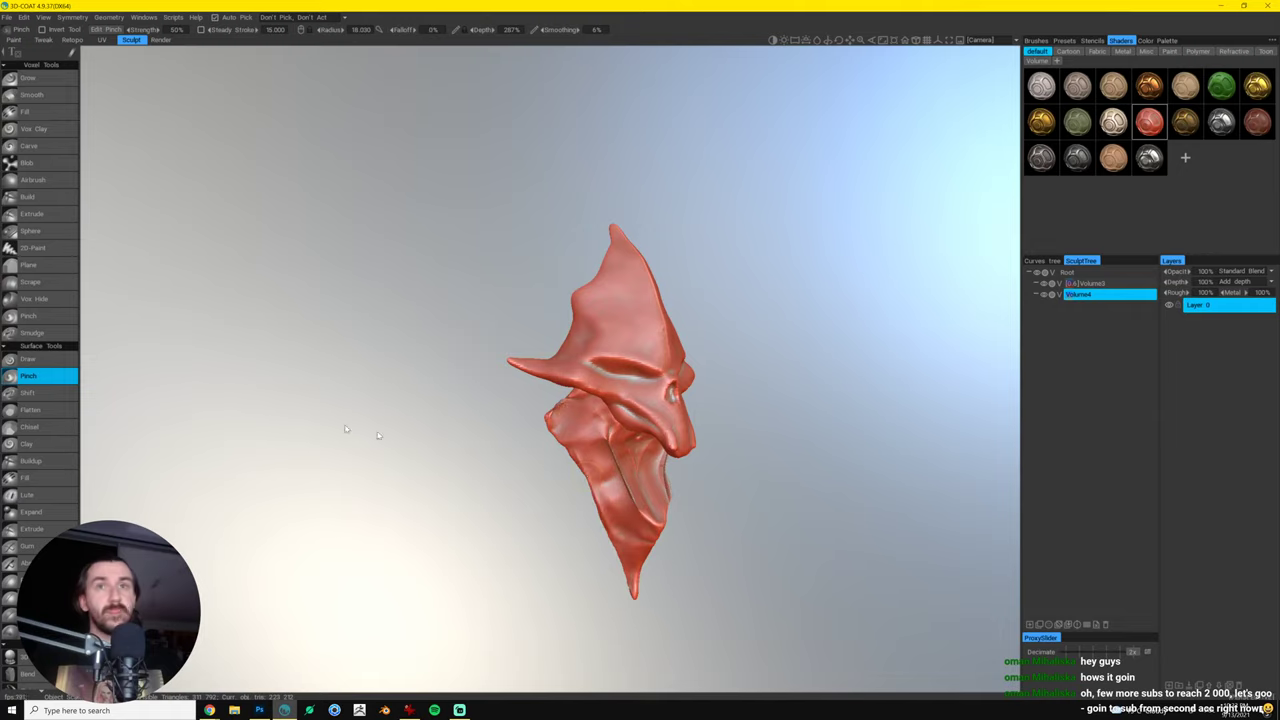
- Flatten the lower body's side into a clean plane from the flared corner to the tip with a larger Chisel brush
{"action": "left_click", "coordinate": [35, 427]}
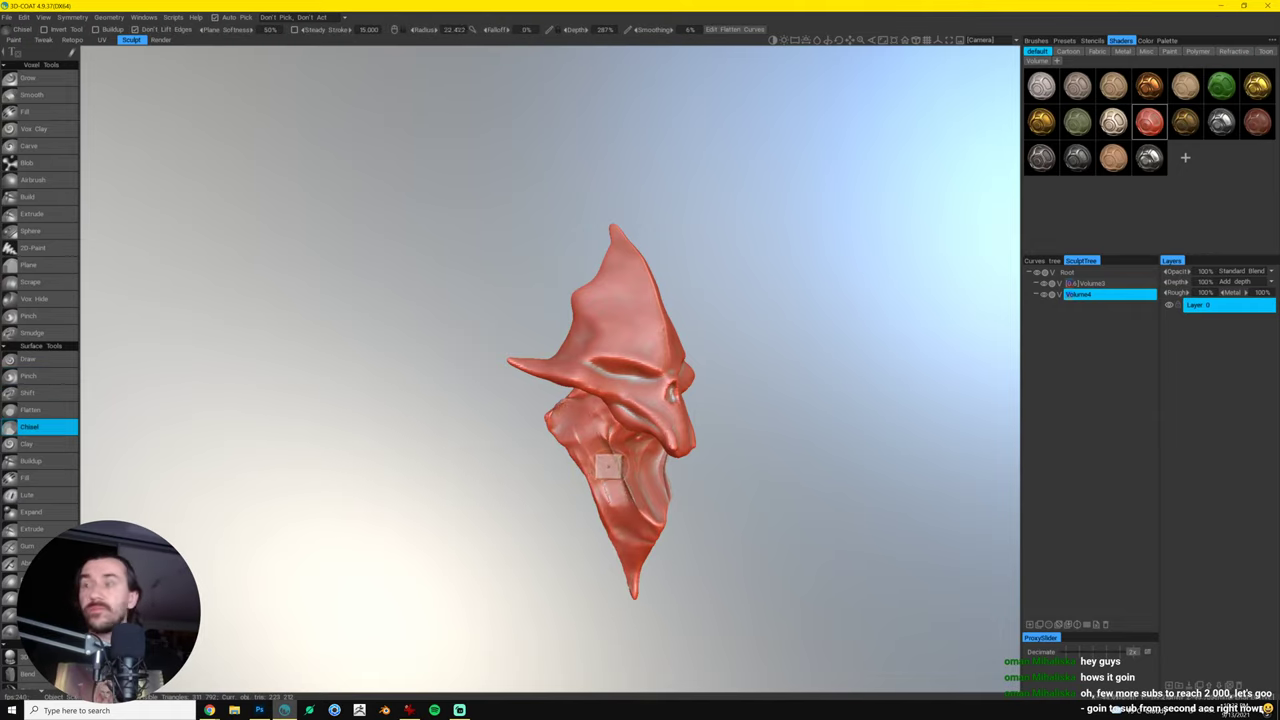
{"action": "key", "text": "bracketright"}
{"action": "left_click_drag", "start_coordinate": [603, 459], "coordinate": [633, 555]}
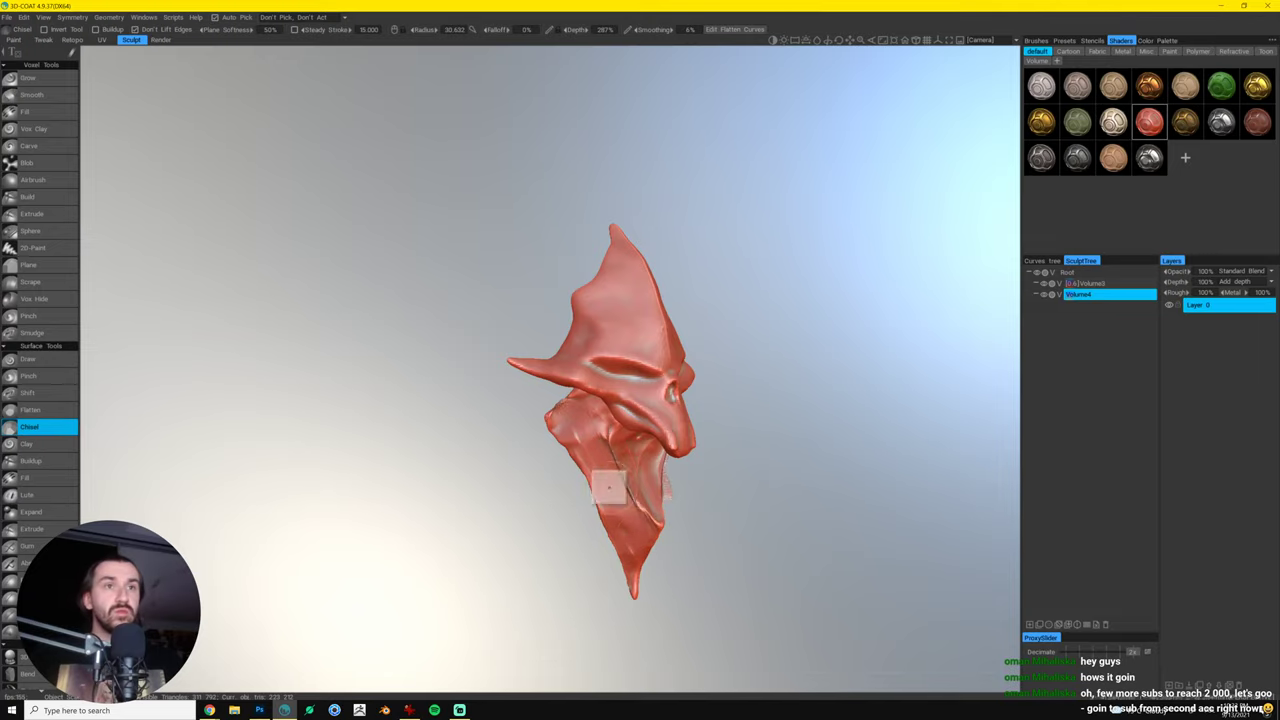
{"action": "mouse_move", "coordinate": [608, 487]}
{"action": "left_mouse_down"}
{"action": "mouse_move", "coordinate": [606, 505]}
{"action": "mouse_move", "coordinate": [588, 453]}
{"action": "mouse_move", "coordinate": [625, 575]}
{"action": "left_mouse_up"}
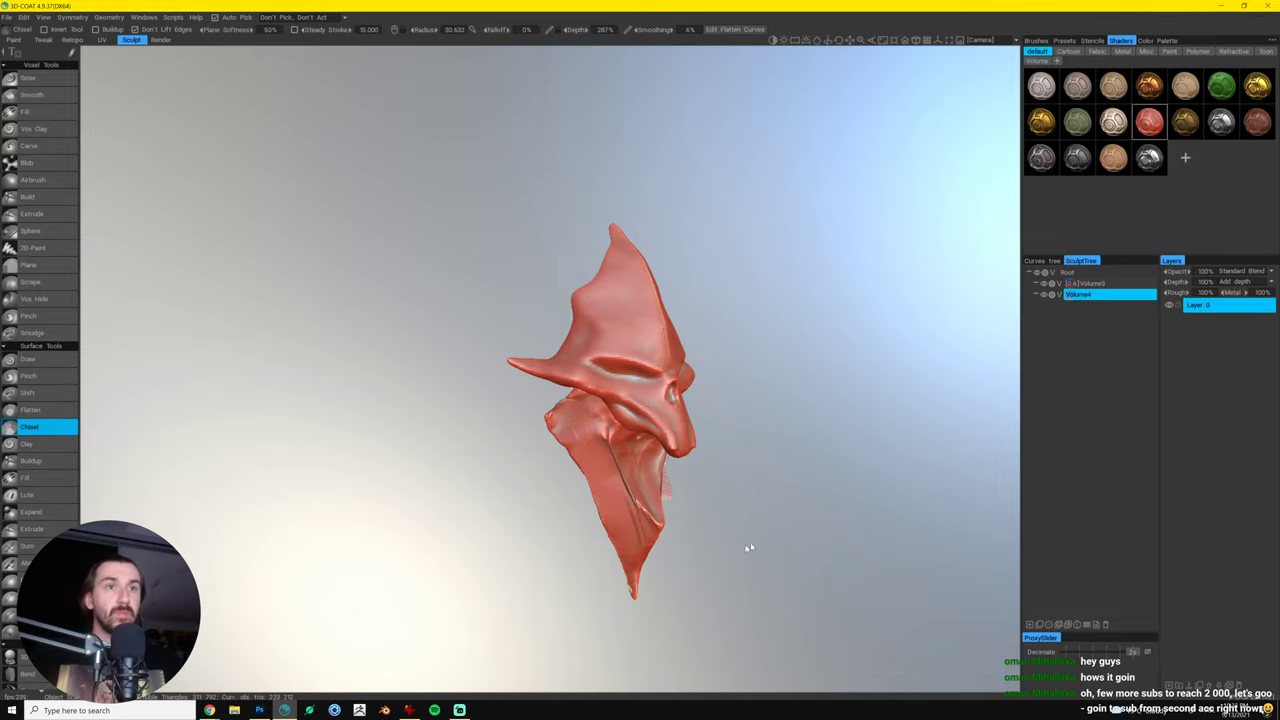
{"action": "left_click_drag", "start_coordinate": [749, 547], "coordinate": [668, 520]}
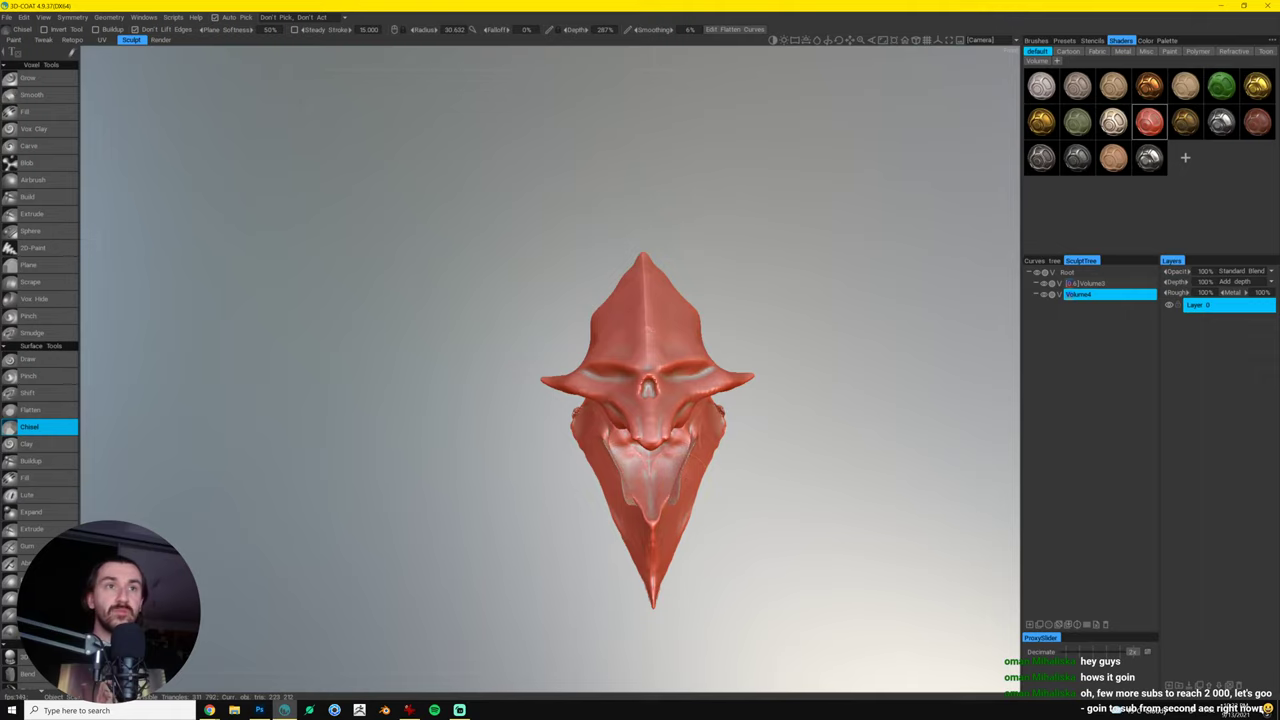
{"action": "mouse_move", "coordinate": [773, 428]}
{"action": "left_mouse_down"}
{"action": "mouse_move", "coordinate": [736, 440]}
{"action": "mouse_move", "coordinate": [763, 448]}
{"action": "left_mouse_up"}
- Push the lower body's side edges inward with the Move brush and compare the shape before and after
{"action": "key", "text": "m"}
{"action": "left_click_drag", "start_coordinate": [704, 480], "coordinate": [675, 485]}
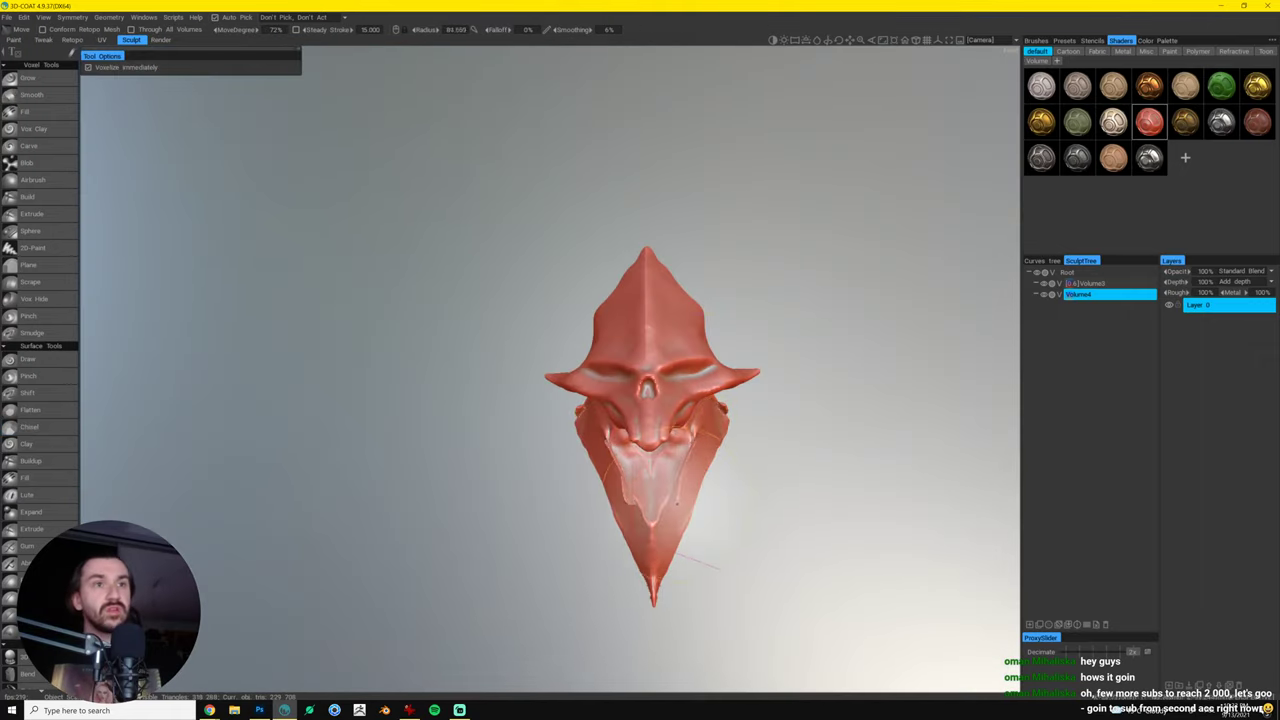
{"action": "key", "text": "ctrl+z"}
{"action": "key", "text": "ctrl+y"}
{"action": "key", "text": "ctrl+z"}
{"action": "key", "text": "ctrl+y"}
{"action": "scroll", "coordinate": [668, 483], "scroll_direction": "down", "scroll_amount": 2}
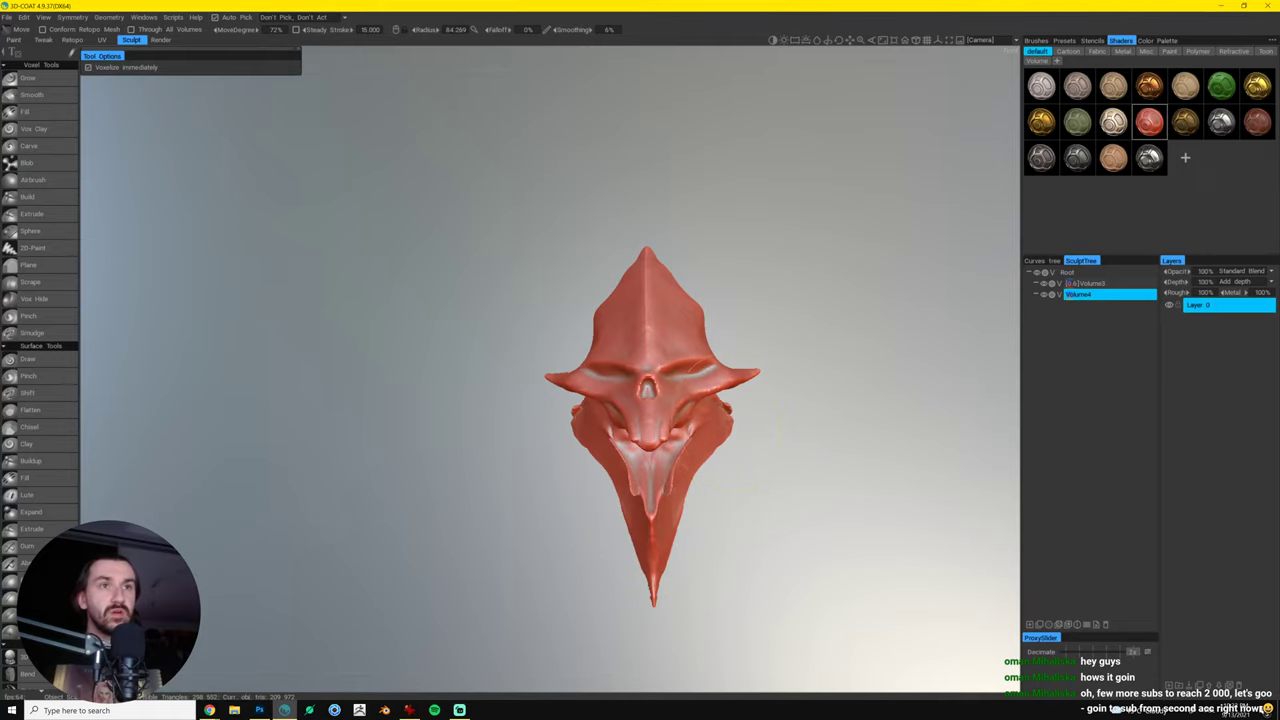
- Refine the lower body's flared upper corners and the rear edge beneath them with a smaller Move brush
{"action": "left_click_drag", "start_coordinate": [785, 409], "coordinate": [729, 414]}
{"action": "scroll", "coordinate": [728, 425], "scroll_direction": "down", "scroll_amount": 6}
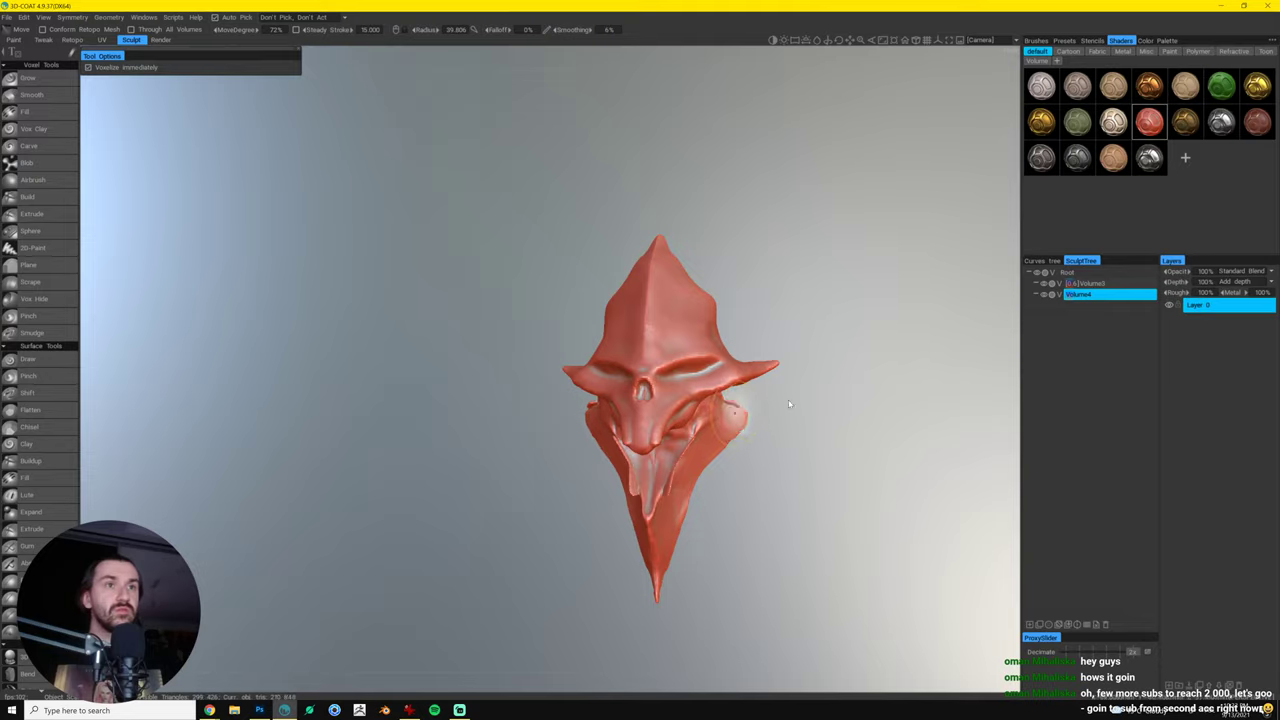
{"action": "mouse_move", "coordinate": [842, 402]}
{"action": "left_mouse_down"}
{"action": "mouse_move", "coordinate": [702, 406]}
{"action": "mouse_move", "coordinate": [791, 423]}
{"action": "mouse_move", "coordinate": [710, 424]}
{"action": "left_mouse_up"}
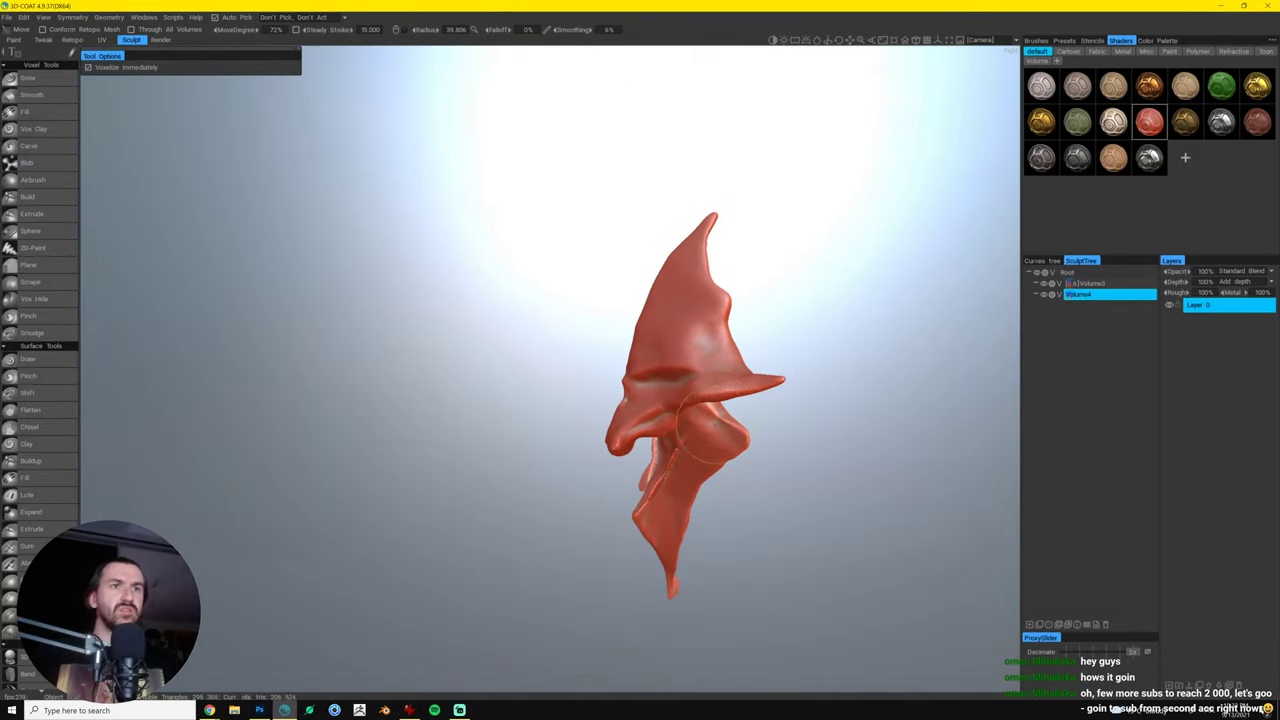
{"action": "left_click_drag", "start_coordinate": [805, 407], "coordinate": [640, 410]}
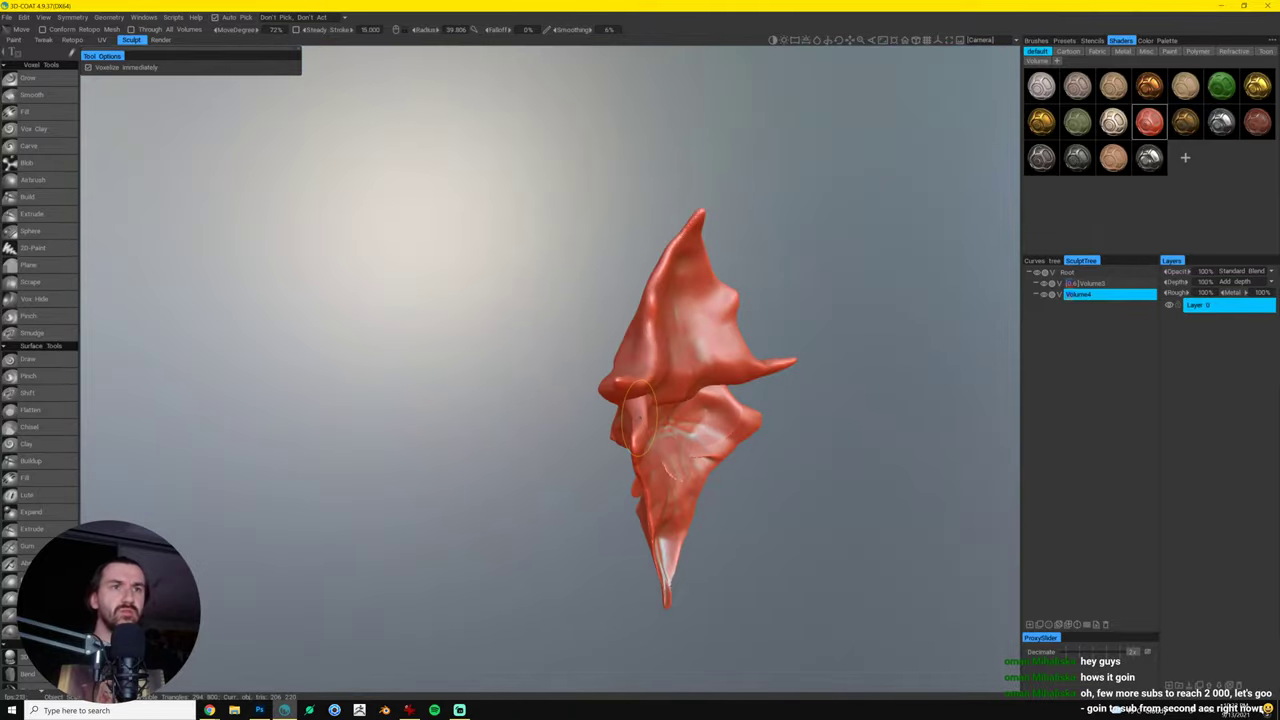
{"action": "left_click_drag", "start_coordinate": [571, 493], "coordinate": [684, 468]}
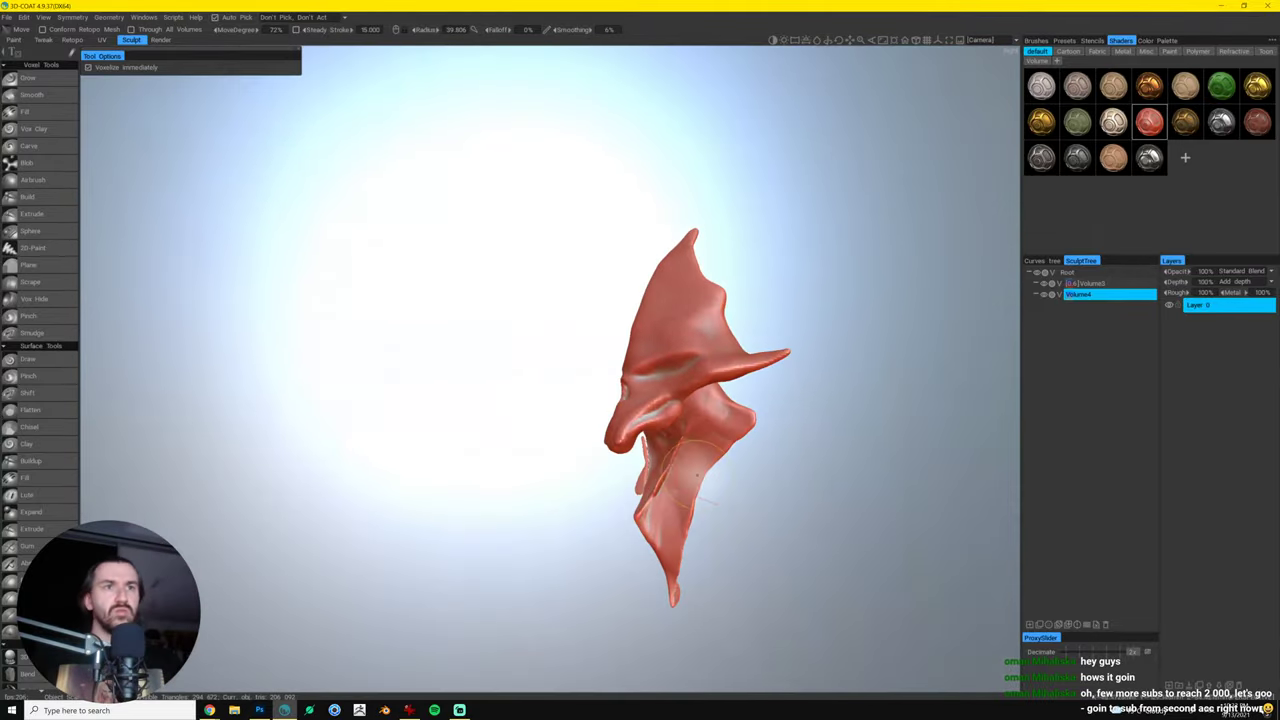
- Reshape the lower body's bottom tip and the edges just above it with the Move brush
{"action": "mouse_move", "coordinate": [678, 593]}
{"action": "left_mouse_down"}
{"action": "mouse_move", "coordinate": [668, 596]}
{"action": "mouse_move", "coordinate": [812, 586]}
{"action": "left_mouse_up"}
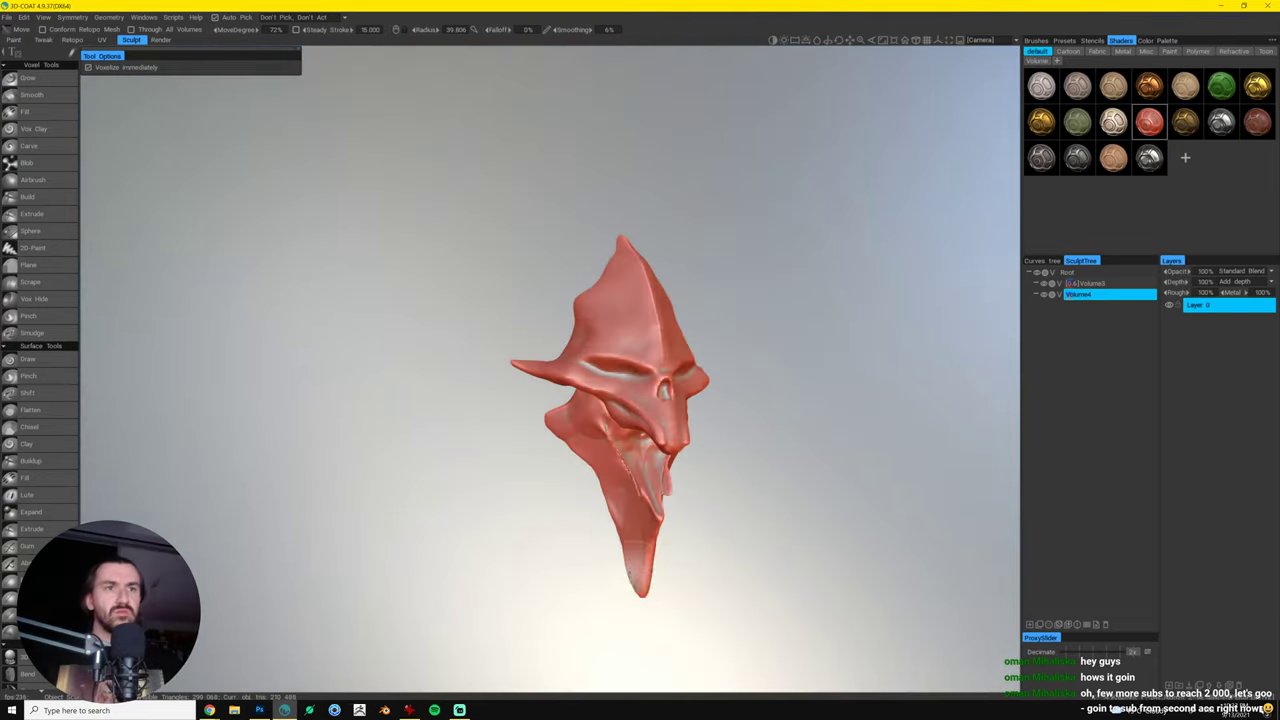
{"action": "mouse_move", "coordinate": [640, 570]}
{"action": "left_mouse_down"}
{"action": "mouse_move", "coordinate": [633, 548]}
{"action": "mouse_move", "coordinate": [734, 557]}
{"action": "left_mouse_up"}
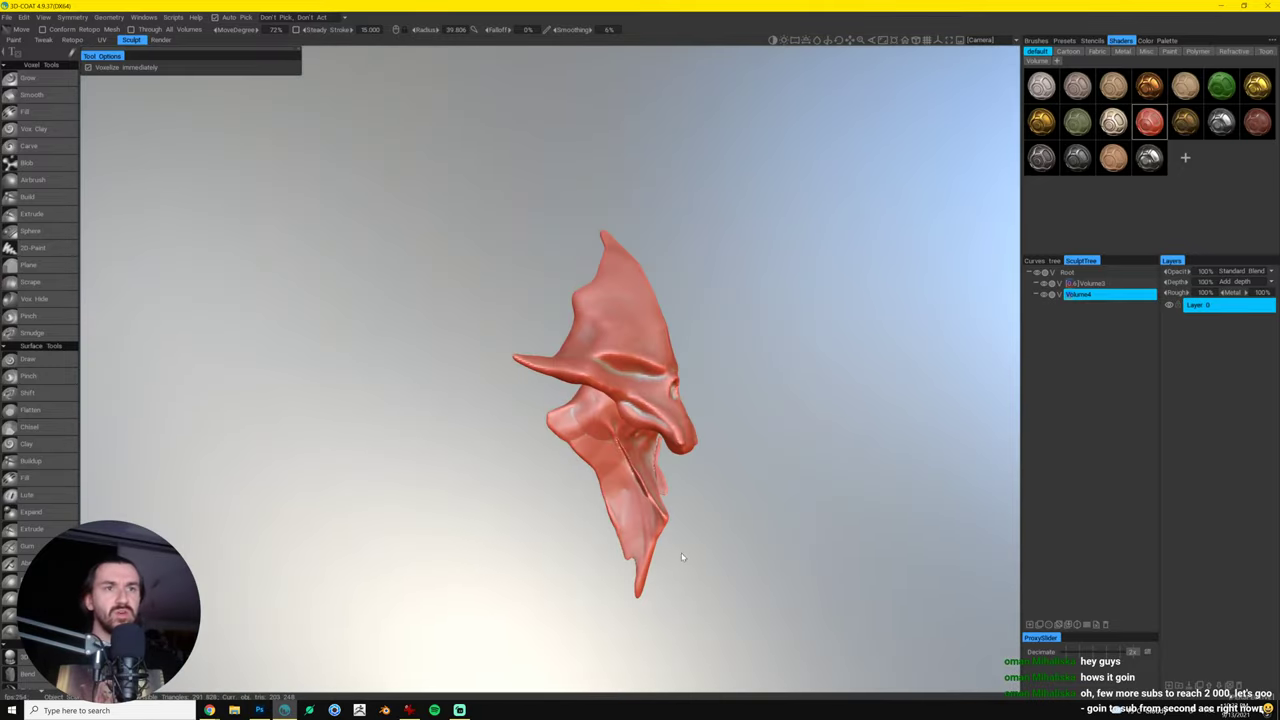
{"action": "left_click_drag", "start_coordinate": [658, 577], "coordinate": [630, 552]}
{"action": "mouse_move", "coordinate": [631, 561]}
{"action": "left_mouse_down"}
{"action": "mouse_move", "coordinate": [635, 538]}
{"action": "mouse_move", "coordinate": [682, 518]}
{"action": "mouse_move", "coordinate": [648, 522]}
{"action": "left_mouse_up"}
{"action": "left_click_drag", "start_coordinate": [668, 556], "coordinate": [660, 566]}
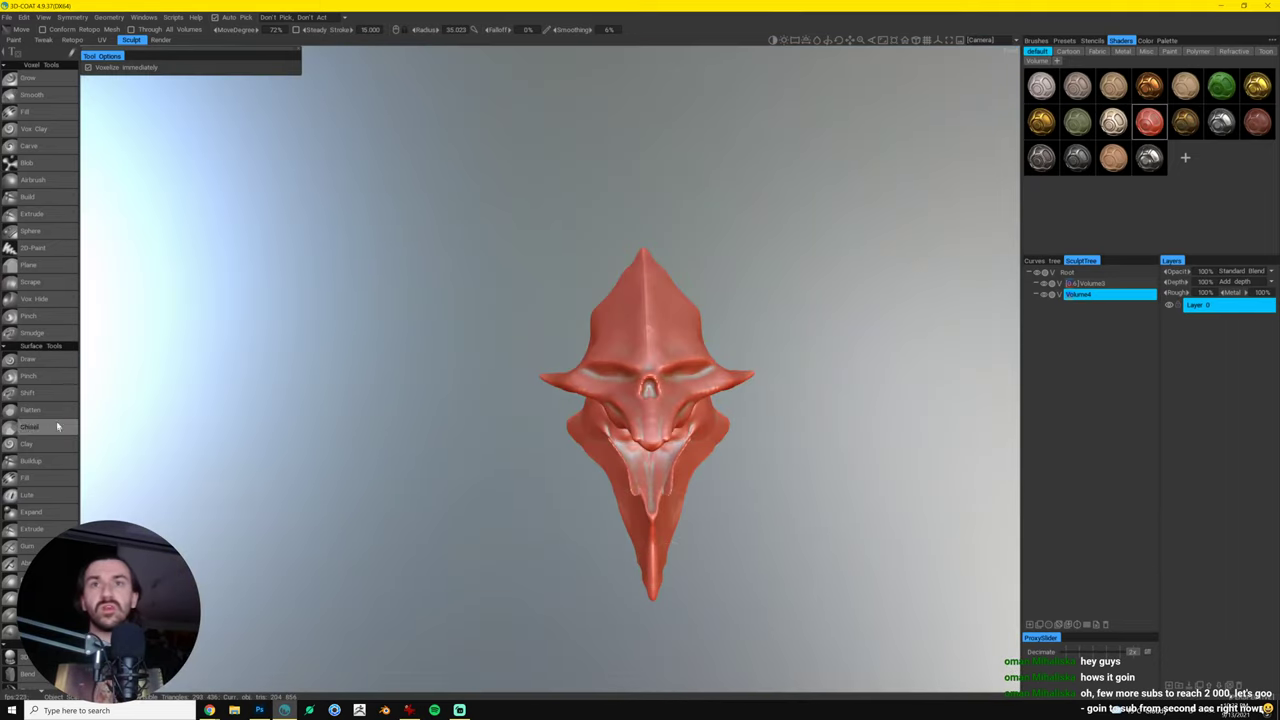
- Pinch the central ridge between the lower body's chin and its bottom tip into a sharper edge
{"action": "left_click", "coordinate": [30, 376]}
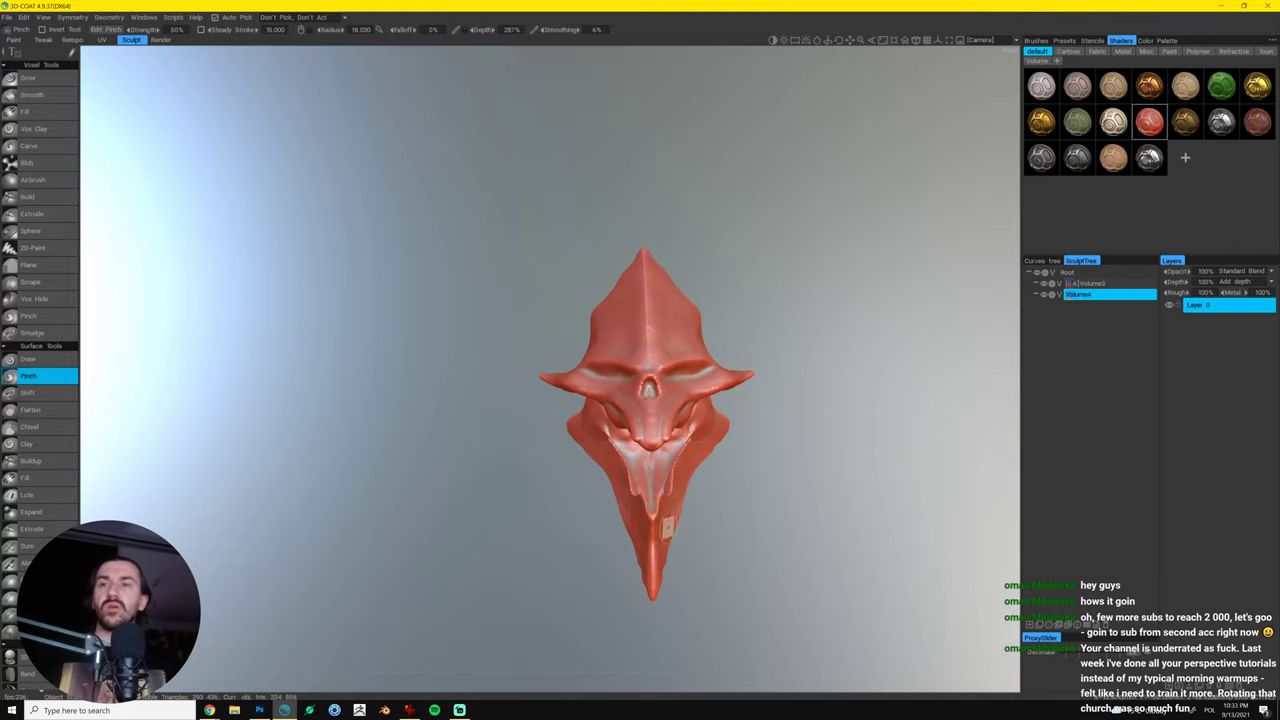
{"action": "mouse_move", "coordinate": [598, 560]}
{"action": "left_mouse_down"}
{"action": "mouse_move", "coordinate": [625, 554]}
{"action": "mouse_move", "coordinate": [614, 563]}
{"action": "mouse_move", "coordinate": [623, 583]}
{"action": "mouse_move", "coordinate": [655, 540]}
{"action": "left_mouse_up"}
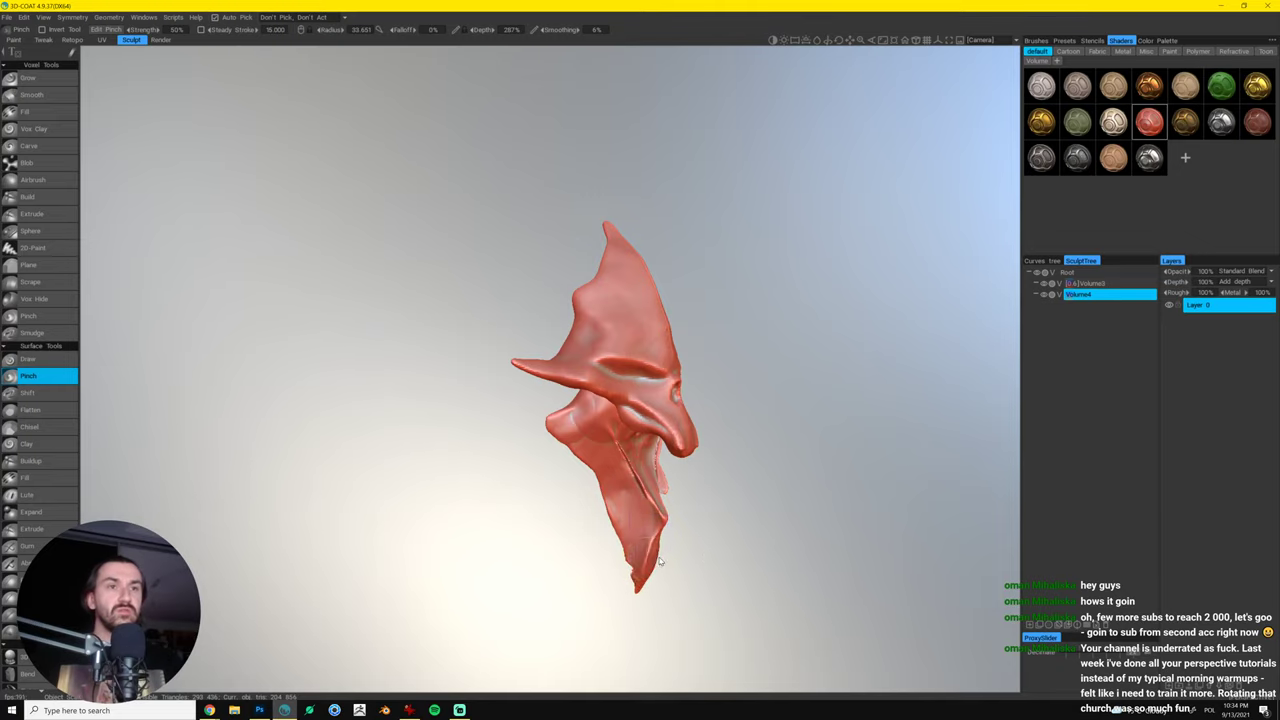
{"action": "mouse_move", "coordinate": [660, 562]}
{"action": "left_mouse_down"}
{"action": "mouse_move", "coordinate": [677, 583]}
{"action": "mouse_move", "coordinate": [575, 579]}
{"action": "left_mouse_up"}
- Adjust the front edge and rear contour of the lower body's tip section with the Move brush
{"action": "key", "text": "m"}
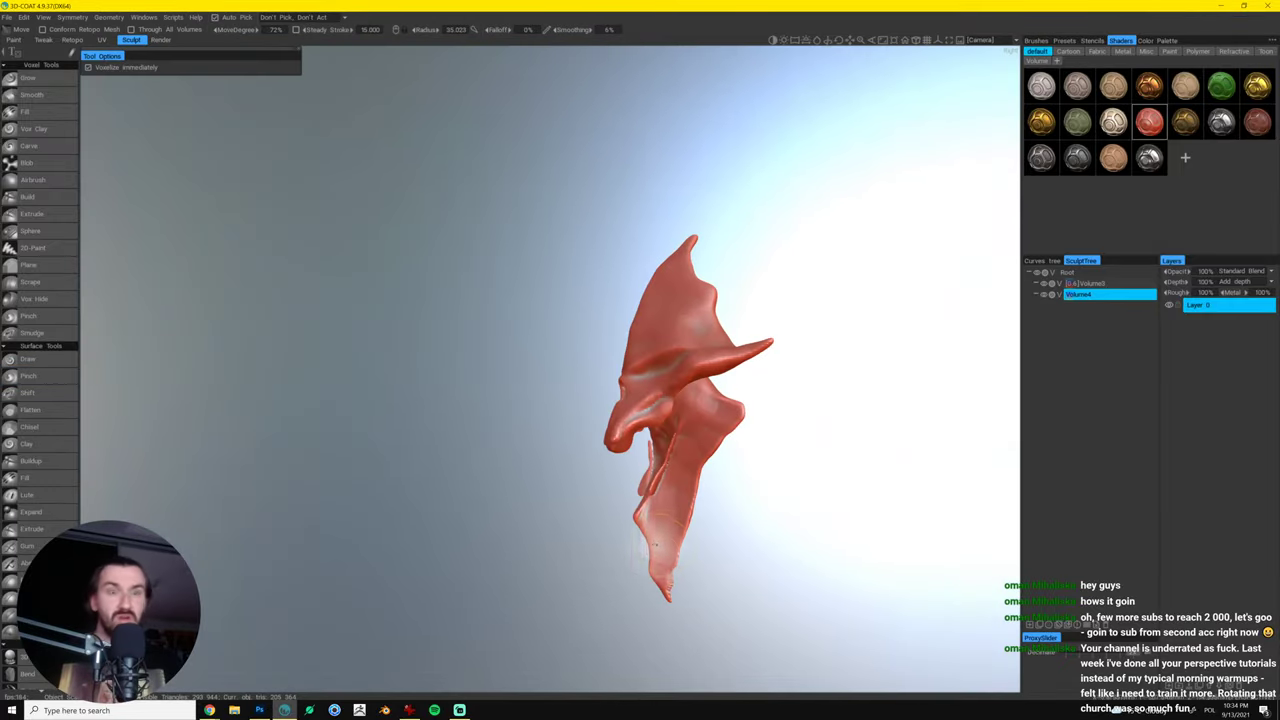
{"action": "left_click_drag", "start_coordinate": [655, 545], "coordinate": [598, 592]}
{"action": "mouse_move", "coordinate": [647, 547]}
{"action": "left_mouse_down"}
{"action": "mouse_move", "coordinate": [643, 577]}
{"action": "mouse_move", "coordinate": [660, 571]}
{"action": "mouse_move", "coordinate": [660, 553]}
{"action": "mouse_move", "coordinate": [632, 519]}
{"action": "left_mouse_up"}
{"action": "mouse_move", "coordinate": [651, 498]}
{"action": "left_mouse_down"}
{"action": "mouse_move", "coordinate": [682, 429]}
{"action": "mouse_move", "coordinate": [637, 515]}
{"action": "mouse_move", "coordinate": [654, 543]}
{"action": "mouse_move", "coordinate": [766, 553]}
{"action": "mouse_move", "coordinate": [766, 537]}
{"action": "mouse_move", "coordinate": [731, 526]}
{"action": "left_mouse_up"}
- Rebalance the width of the lower body's middle section from the front with a larger Move brush
{"action": "key", "text": "bracketright"}
{"action": "key", "text": "bracketright"}
{"action": "key", "text": "bracketright"}
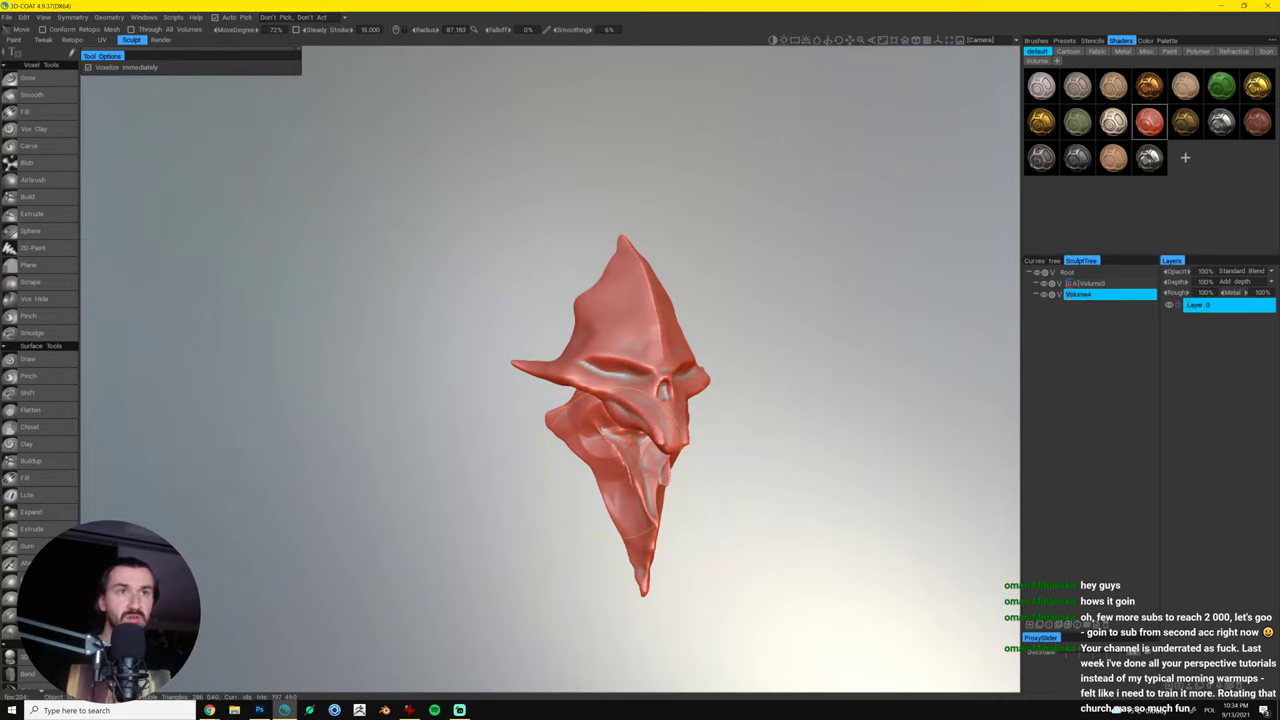
{"action": "left_click_drag", "start_coordinate": [613, 461], "coordinate": [698, 474]}
{"action": "left_click_drag", "start_coordinate": [671, 523], "coordinate": [671, 520]}
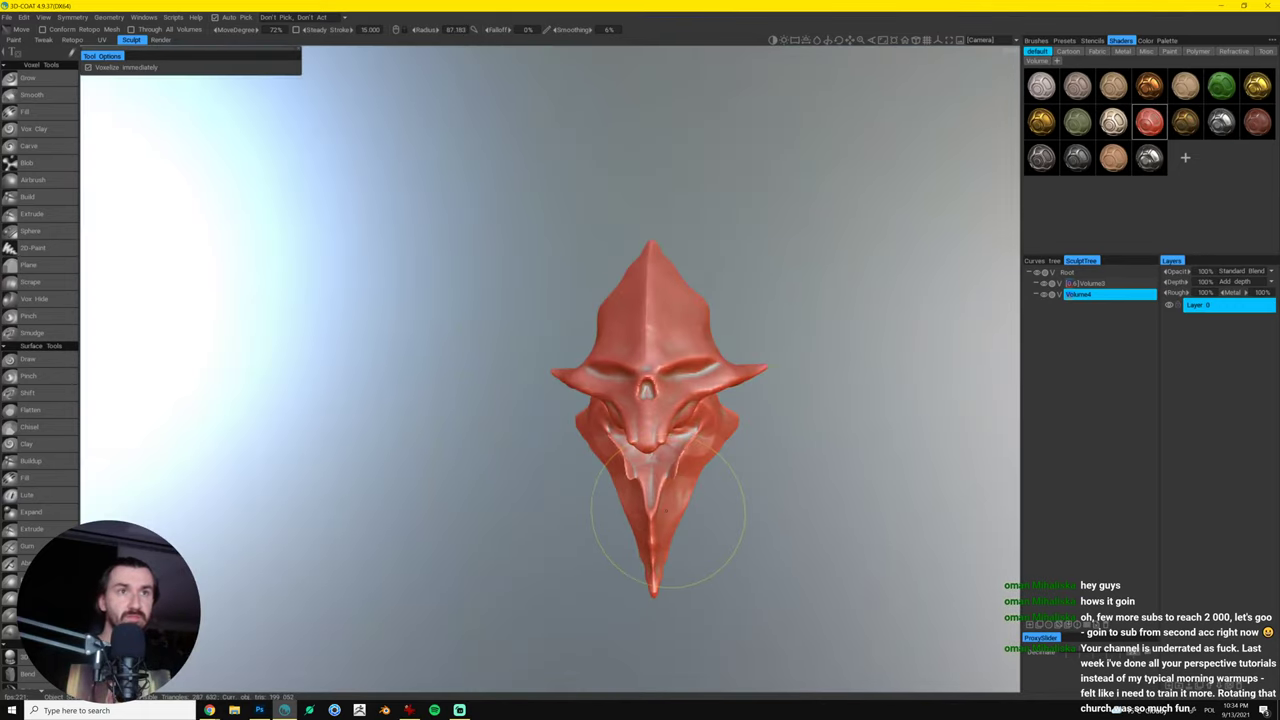
{"action": "key", "text": "bracketleft"}
{"action": "key", "text": "bracketleft"}
{"action": "key", "text": "bracketleft"}
{"action": "key", "text": "bracketright"}
{"action": "key", "text": "bracketright"}
{"action": "key", "text": "bracketright"}
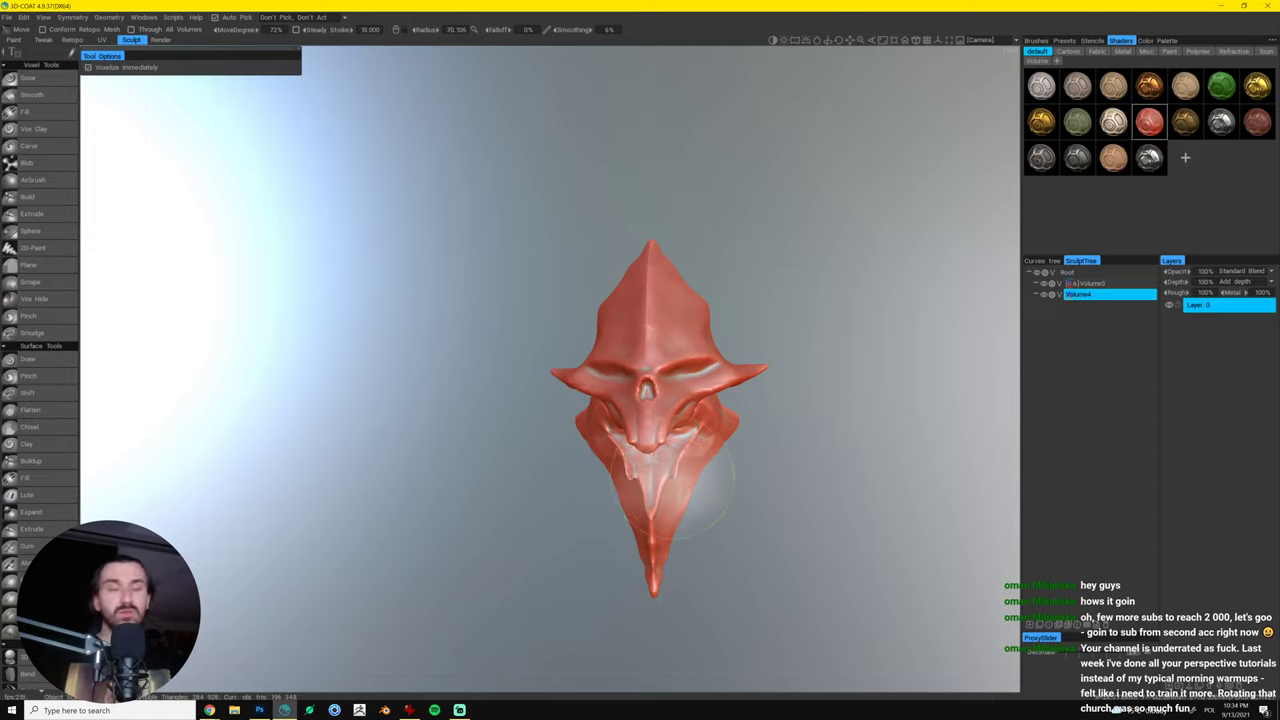
- Shape the lower body's front cavity, protruding chin point and flared upper corner in side view with a smaller Move brush
{"action": "key", "text": "bracketleft"}
{"action": "key", "text": "bracketleft"}
{"action": "key", "text": "bracketleft"}
{"action": "key", "text": "bracketleft"}
{"action": "key", "text": "bracketleft"}
{"action": "key", "text": "bracketleft"}
{"action": "mouse_move", "coordinate": [675, 472]}
{"action": "left_mouse_down"}
{"action": "mouse_move", "coordinate": [668, 482]}
{"action": "mouse_move", "coordinate": [766, 503]}
{"action": "mouse_move", "coordinate": [760, 486]}
{"action": "mouse_move", "coordinate": [634, 476]}
{"action": "mouse_move", "coordinate": [645, 460]}
{"action": "mouse_move", "coordinate": [634, 476]}
{"action": "mouse_move", "coordinate": [651, 473]}
{"action": "left_mouse_up"}
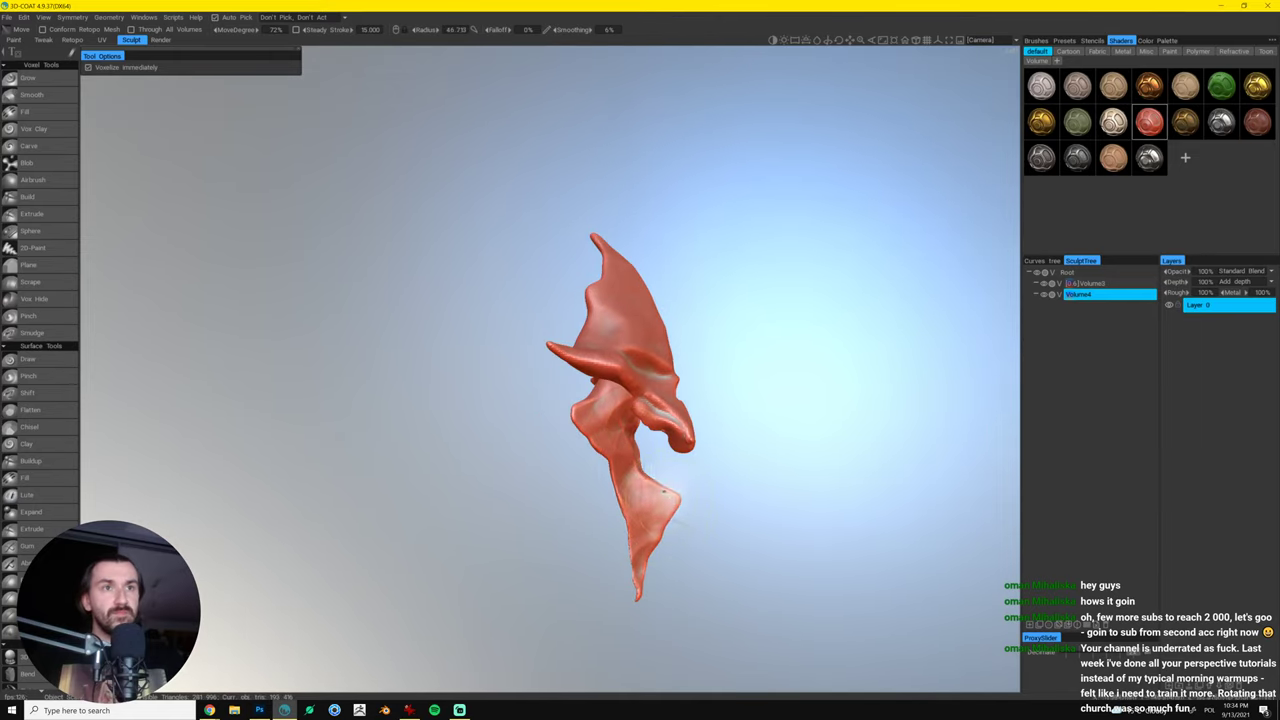
{"action": "scroll", "coordinate": [675, 500], "scroll_direction": "down", "scroll_amount": 2}
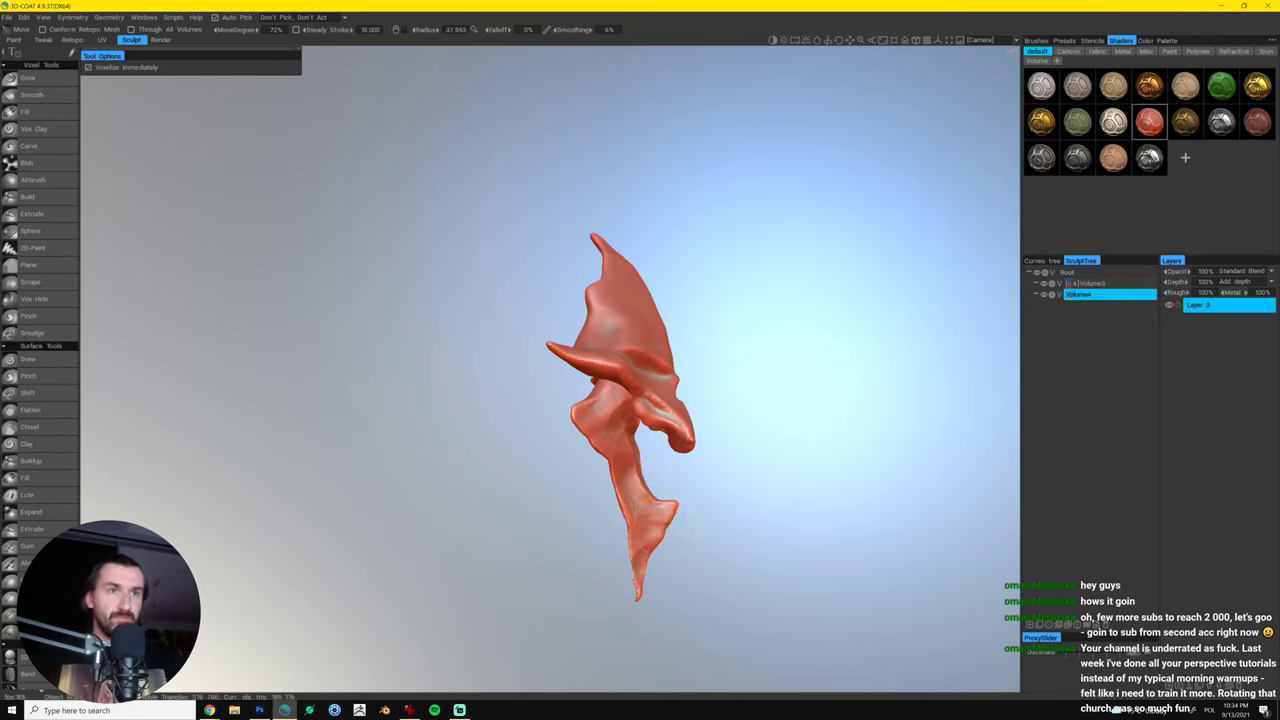
{"action": "left_click_drag", "start_coordinate": [675, 500], "coordinate": [677, 505]}
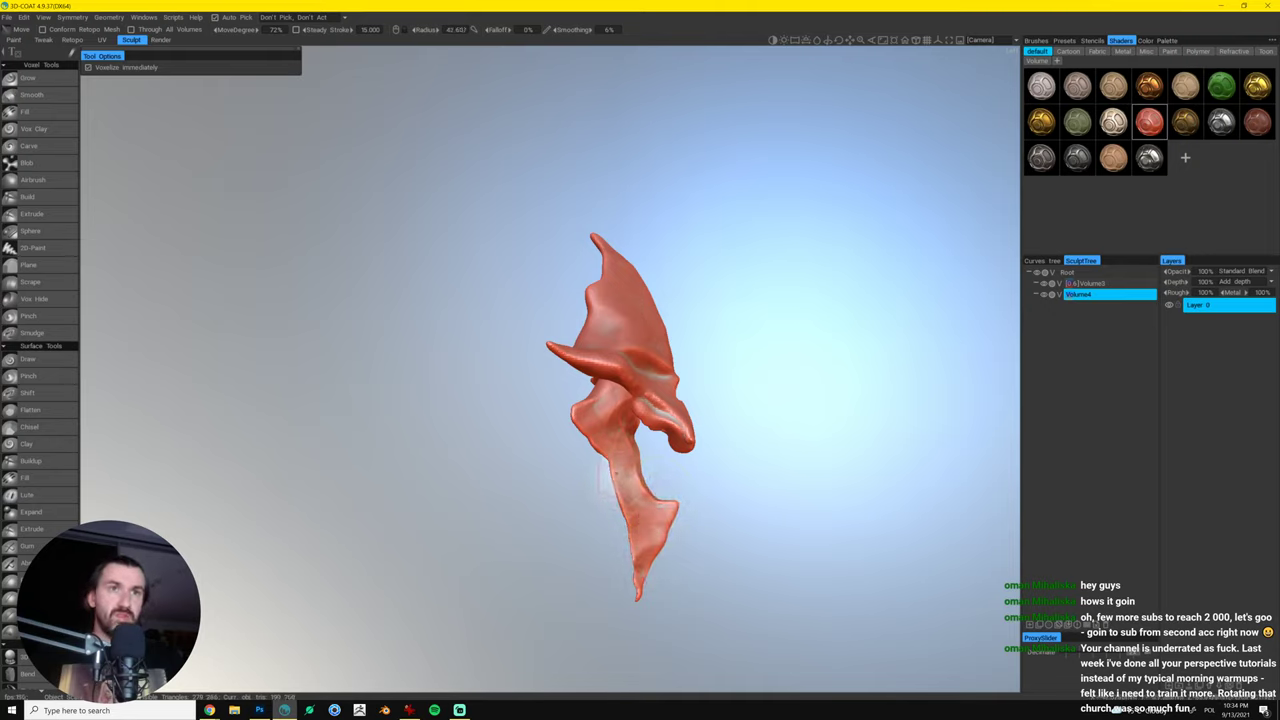
{"action": "mouse_move", "coordinate": [598, 450]}
{"action": "left_mouse_down"}
{"action": "mouse_move", "coordinate": [576, 441]}
{"action": "mouse_move", "coordinate": [591, 443]}
{"action": "mouse_move", "coordinate": [580, 416]}
{"action": "left_mouse_up"}
- Narrow the lower body's middle around the front cavity with a medium-sized Move brush in front view
{"action": "mouse_move", "coordinate": [785, 370]}
{"action": "left_mouse_down"}
{"action": "mouse_move", "coordinate": [665, 384]}
{"action": "mouse_move", "coordinate": [715, 378]}
{"action": "mouse_move", "coordinate": [738, 442]}
{"action": "left_mouse_up"}
{"action": "scroll", "coordinate": [736, 411], "scroll_direction": "up", "scroll_amount": 3}
{"action": "scroll", "coordinate": [699, 466], "scroll_direction": "up", "scroll_amount": 3}
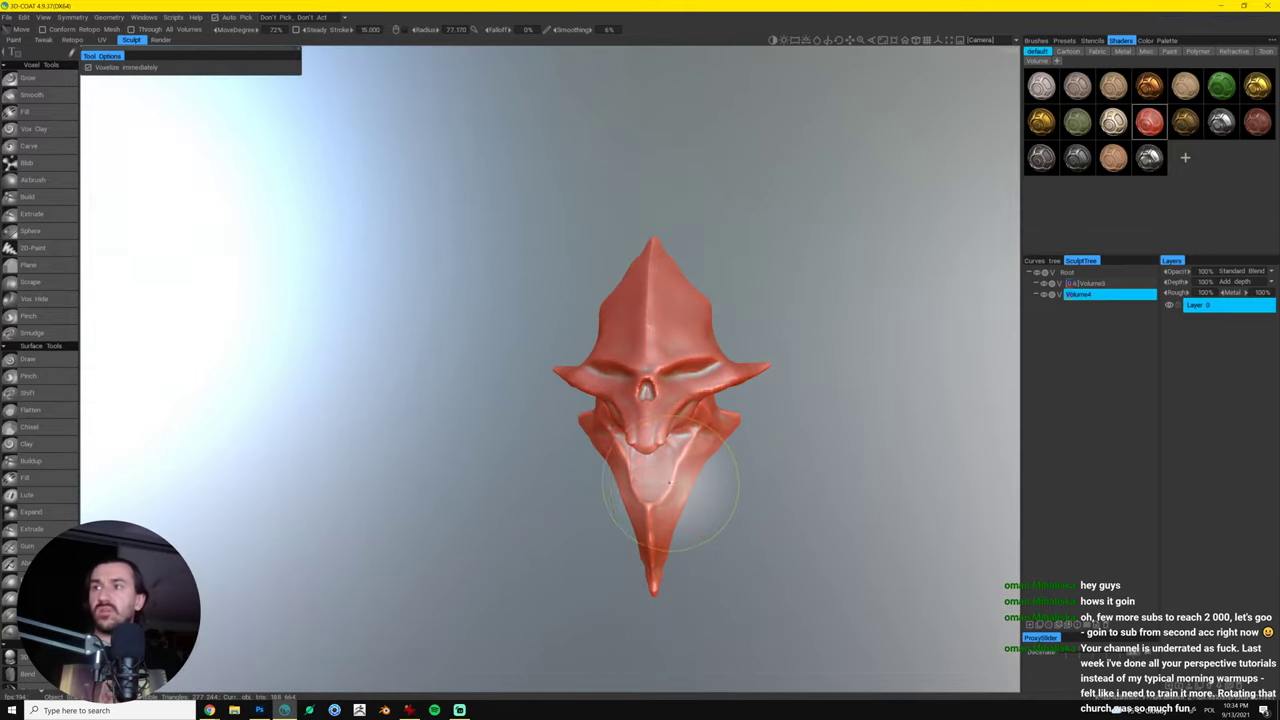
{"action": "scroll", "coordinate": [703, 471], "scroll_direction": "down", "scroll_amount": 4}
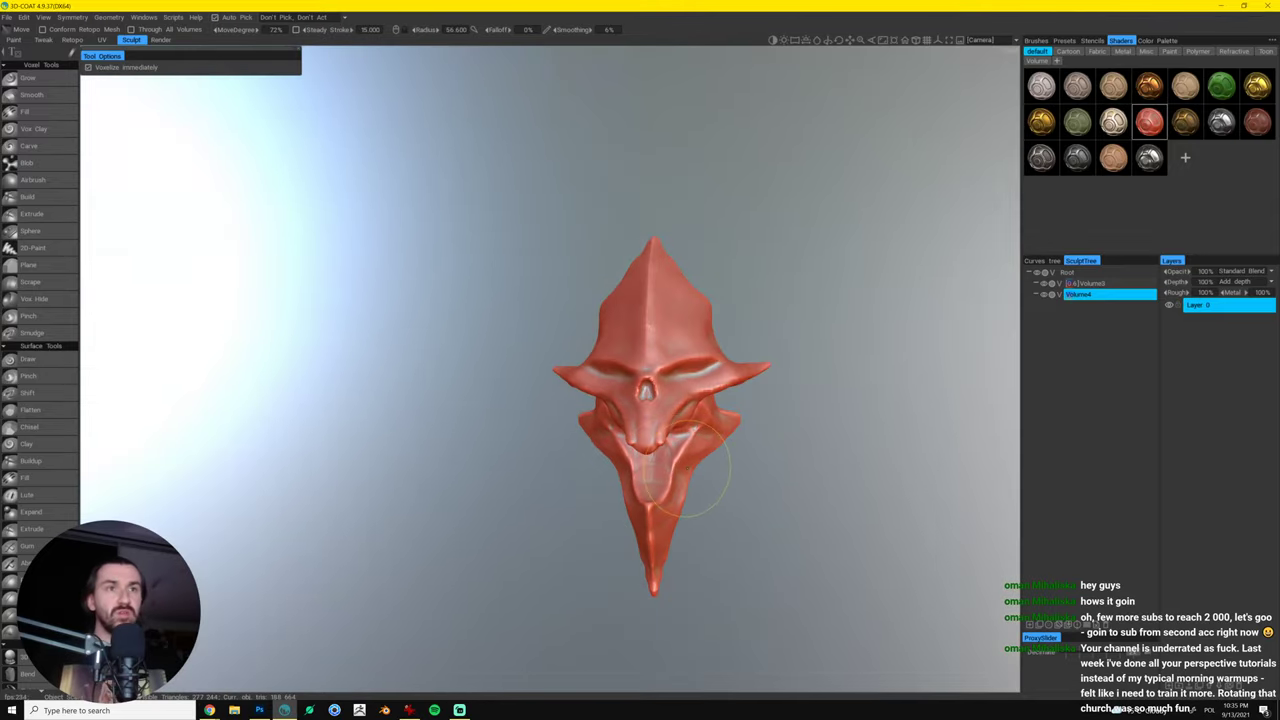
{"action": "left_click_drag", "start_coordinate": [714, 475], "coordinate": [783, 491]}
{"action": "mouse_move", "coordinate": [650, 500]}
{"action": "left_mouse_down"}
{"action": "mouse_move", "coordinate": [640, 497]}
{"action": "mouse_move", "coordinate": [697, 517]}
{"action": "left_mouse_up"}
{"action": "scroll", "coordinate": [664, 526], "scroll_direction": "up", "scroll_amount": 2}
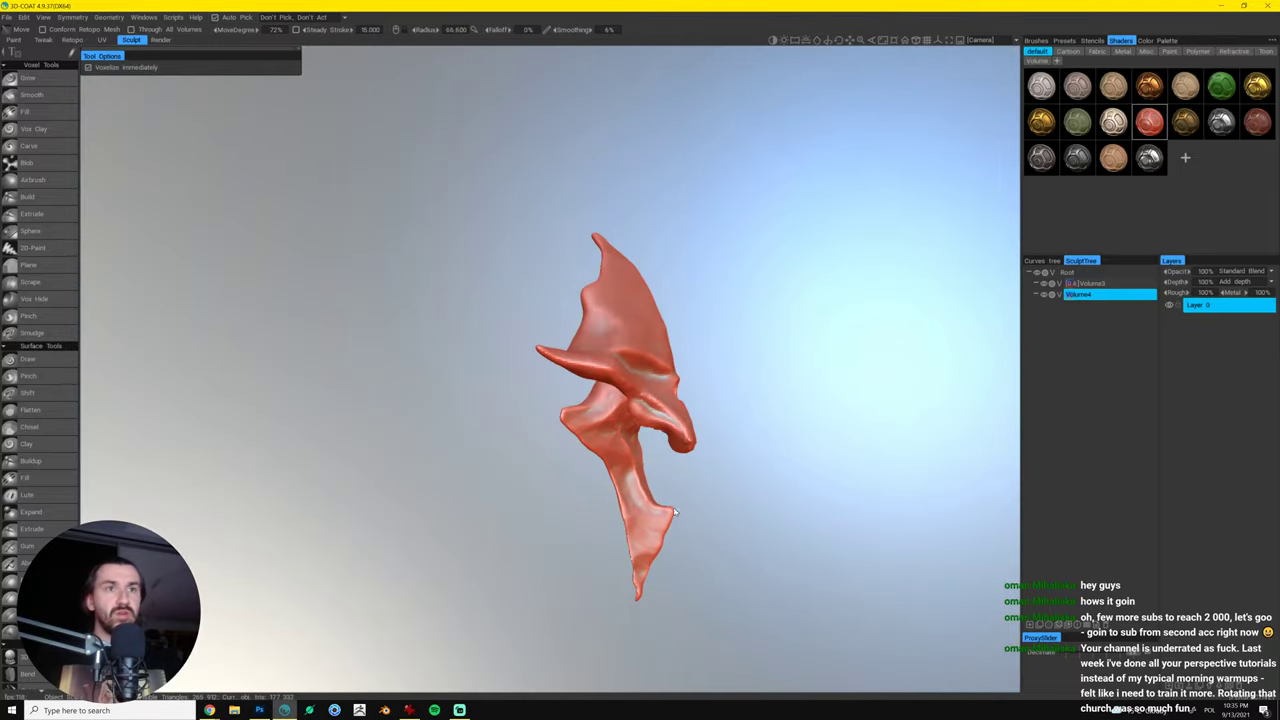
- Pull the chin point down and back, and adjust the lower body's overall side profile with a larger Move brush
{"action": "left_click_drag", "start_coordinate": [655, 513], "coordinate": [664, 505]}
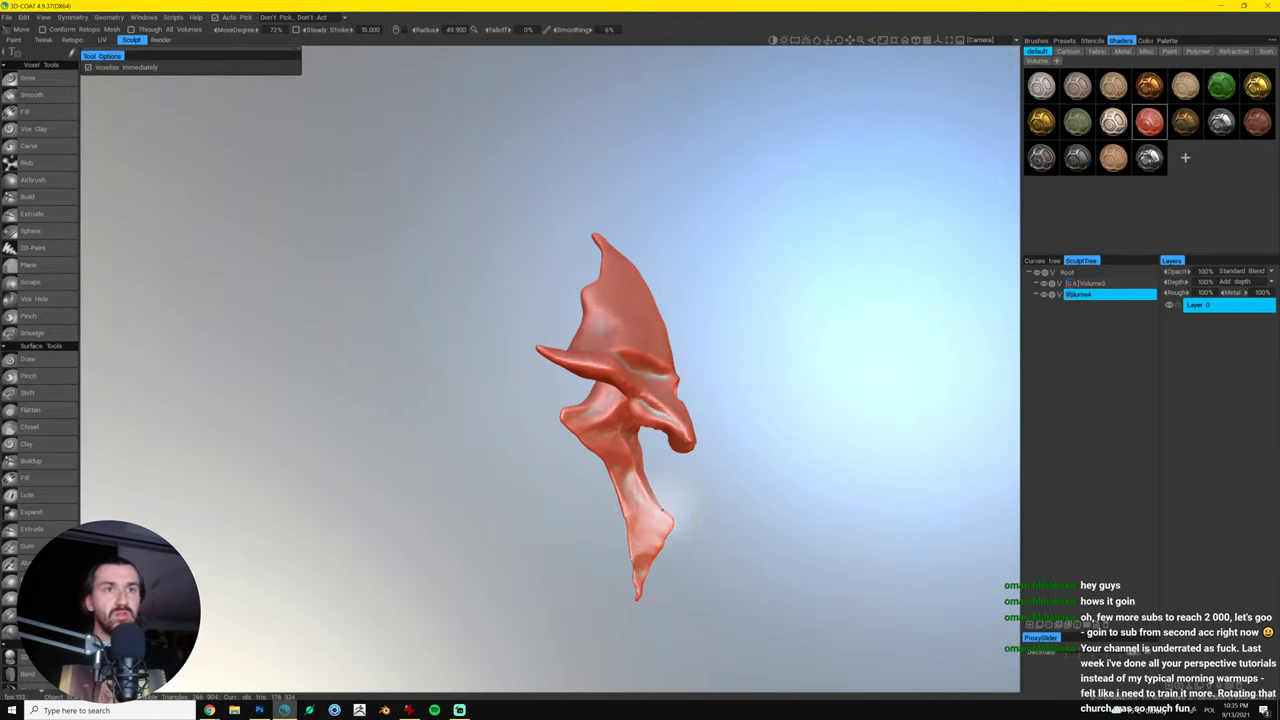
{"action": "scroll", "coordinate": [650, 563], "scroll_direction": "up", "scroll_amount": 5}
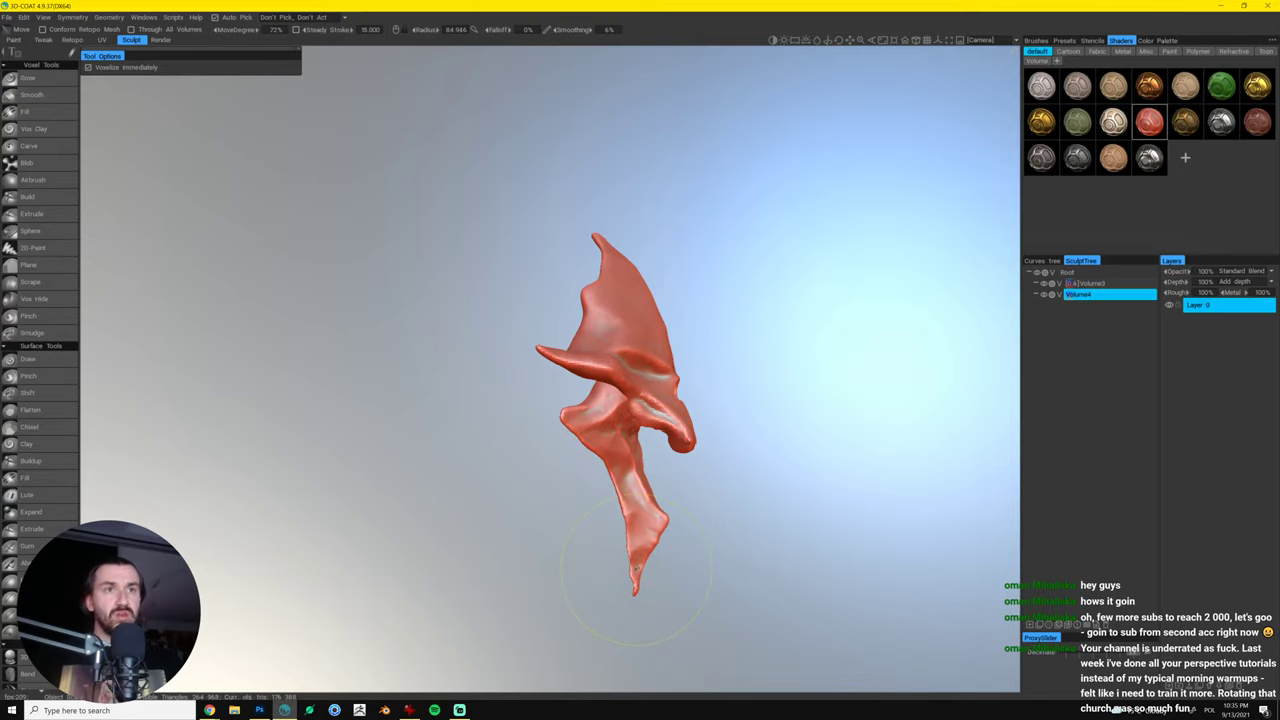
{"action": "scroll", "coordinate": [610, 483], "scroll_direction": "up", "scroll_amount": 4}
{"action": "left_click_drag", "start_coordinate": [614, 479], "coordinate": [608, 480]}
{"action": "left_click_drag", "start_coordinate": [568, 430], "coordinate": [310, 402]}
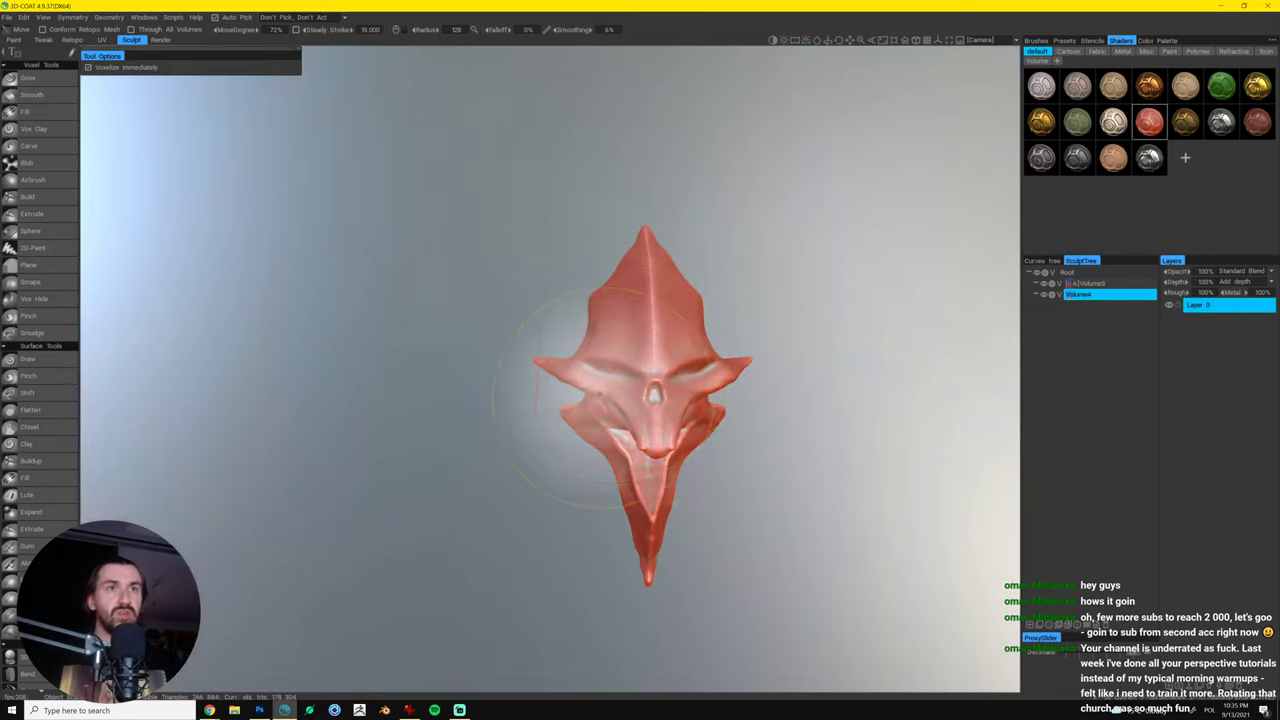
- Select the skull head volume and reshape its cheek and snout with a smaller Move brush
{"action": "key", "text": "h"}
{"action": "left_click_drag", "start_coordinate": [621, 404], "coordinate": [638, 437]}
{"action": "scroll", "coordinate": [630, 425], "scroll_direction": "down", "scroll_amount": 6}
{"action": "scroll", "coordinate": [655, 440], "scroll_direction": "down", "scroll_amount": 2}
{"action": "mouse_move", "coordinate": [740, 434]}
{"action": "left_mouse_down"}
{"action": "mouse_move", "coordinate": [714, 451]}
{"action": "mouse_move", "coordinate": [668, 436]}
{"action": "mouse_move", "coordinate": [679, 420]}
{"action": "mouse_move", "coordinate": [633, 416]}
{"action": "mouse_move", "coordinate": [638, 402]}
{"action": "left_mouse_up"}
{"action": "scroll", "coordinate": [667, 429], "scroll_direction": "down", "scroll_amount": 1}
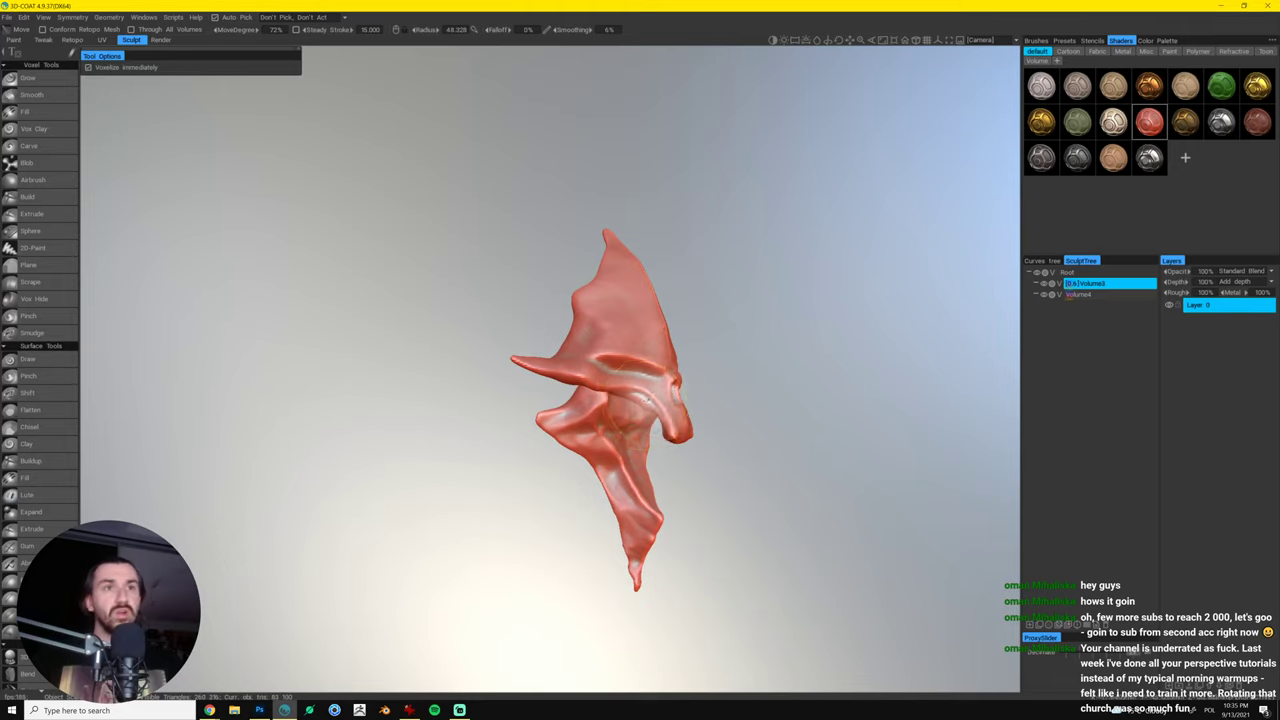
{"action": "mouse_move", "coordinate": [714, 423]}
{"action": "left_mouse_down"}
{"action": "mouse_move", "coordinate": [726, 455]}
{"action": "mouse_move", "coordinate": [720, 412]}
{"action": "mouse_move", "coordinate": [638, 416]}
{"action": "left_mouse_up"}
{"action": "scroll", "coordinate": [662, 415], "scroll_direction": "down", "scroll_amount": 3}
{"action": "left_click_drag", "start_coordinate": [634, 412], "coordinate": [709, 428]}
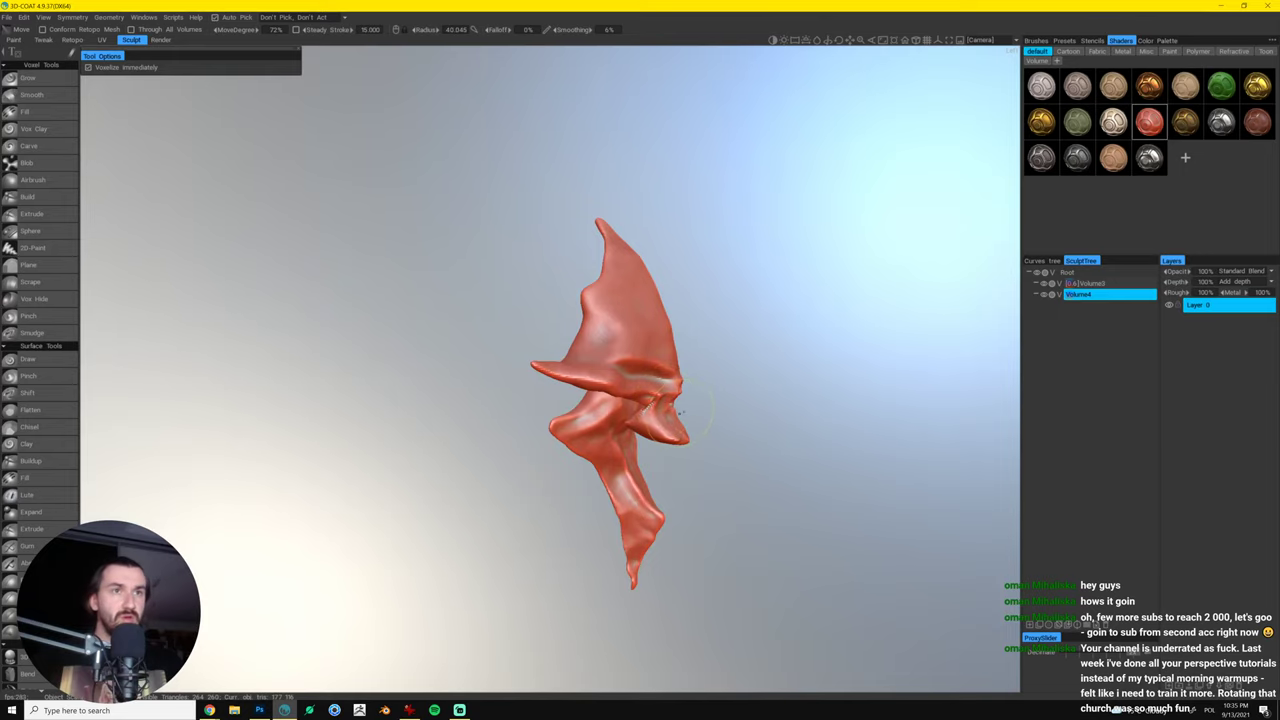
- Reshape the skull head's brow, cheek and front profile from several angles with small and medium Move brushes
{"action": "mouse_move", "coordinate": [740, 400]}
{"action": "left_mouse_down"}
{"action": "mouse_move", "coordinate": [689, 423]}
{"action": "mouse_move", "coordinate": [760, 395]}
{"action": "mouse_move", "coordinate": [684, 406]}
{"action": "mouse_move", "coordinate": [680, 420]}
{"action": "mouse_move", "coordinate": [648, 408]}
{"action": "mouse_move", "coordinate": [680, 389]}
{"action": "mouse_move", "coordinate": [658, 424]}
{"action": "mouse_move", "coordinate": [643, 414]}
{"action": "mouse_move", "coordinate": [697, 400]}
{"action": "mouse_move", "coordinate": [684, 420]}
{"action": "mouse_move", "coordinate": [690, 404]}
{"action": "mouse_move", "coordinate": [636, 424]}
{"action": "mouse_move", "coordinate": [630, 390]}
{"action": "left_mouse_up"}
{"action": "left_click_drag", "start_coordinate": [794, 324], "coordinate": [730, 355]}
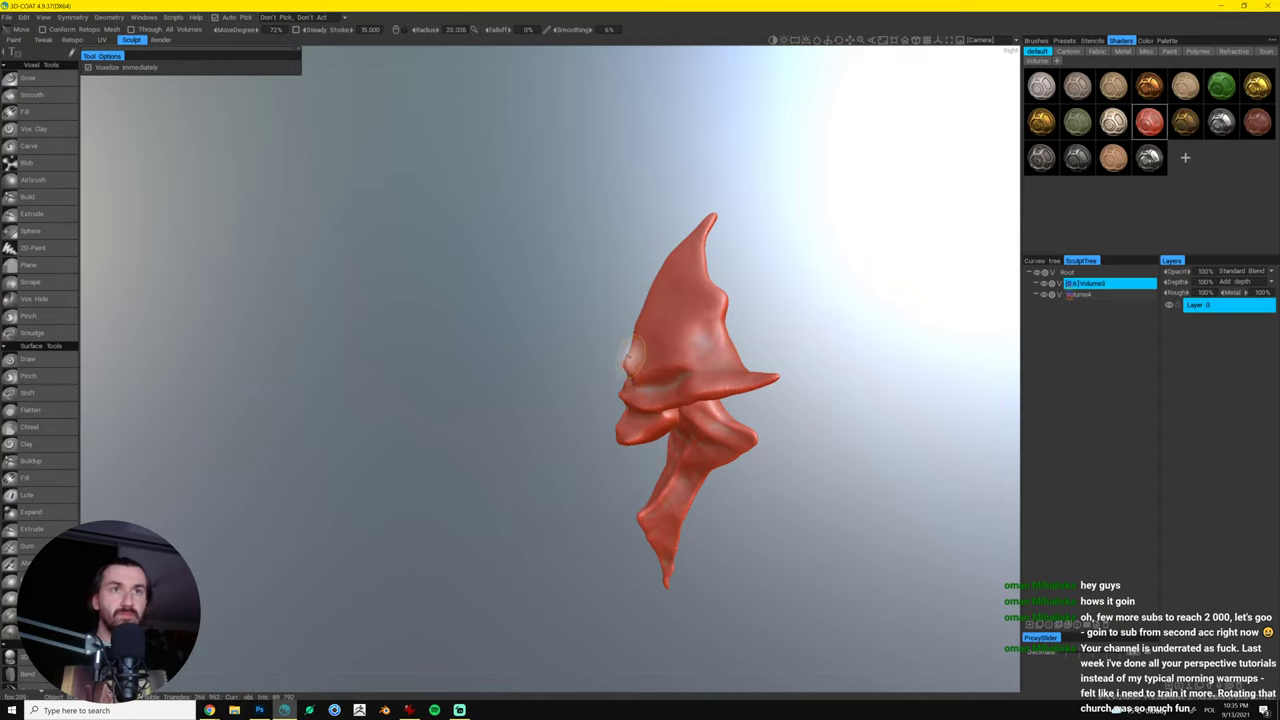
{"action": "mouse_move", "coordinate": [585, 391]}
{"action": "left_mouse_down"}
{"action": "mouse_move", "coordinate": [648, 362]}
{"action": "mouse_move", "coordinate": [818, 358]}
{"action": "mouse_move", "coordinate": [727, 435]}
{"action": "mouse_move", "coordinate": [662, 402]}
{"action": "mouse_move", "coordinate": [650, 380]}
{"action": "left_mouse_up"}
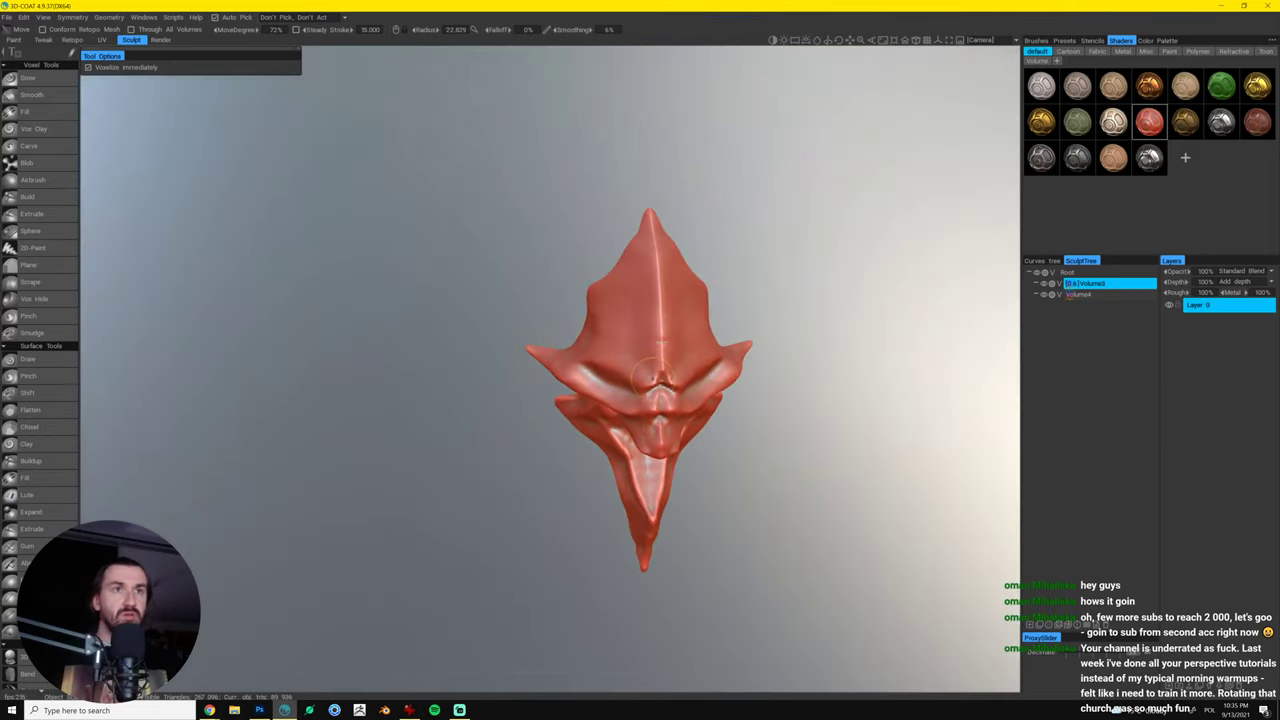
{"action": "mouse_move", "coordinate": [786, 314]}
{"action": "left_mouse_down"}
{"action": "mouse_move", "coordinate": [754, 289]}
{"action": "mouse_move", "coordinate": [740, 300]}
{"action": "left_mouse_up"}
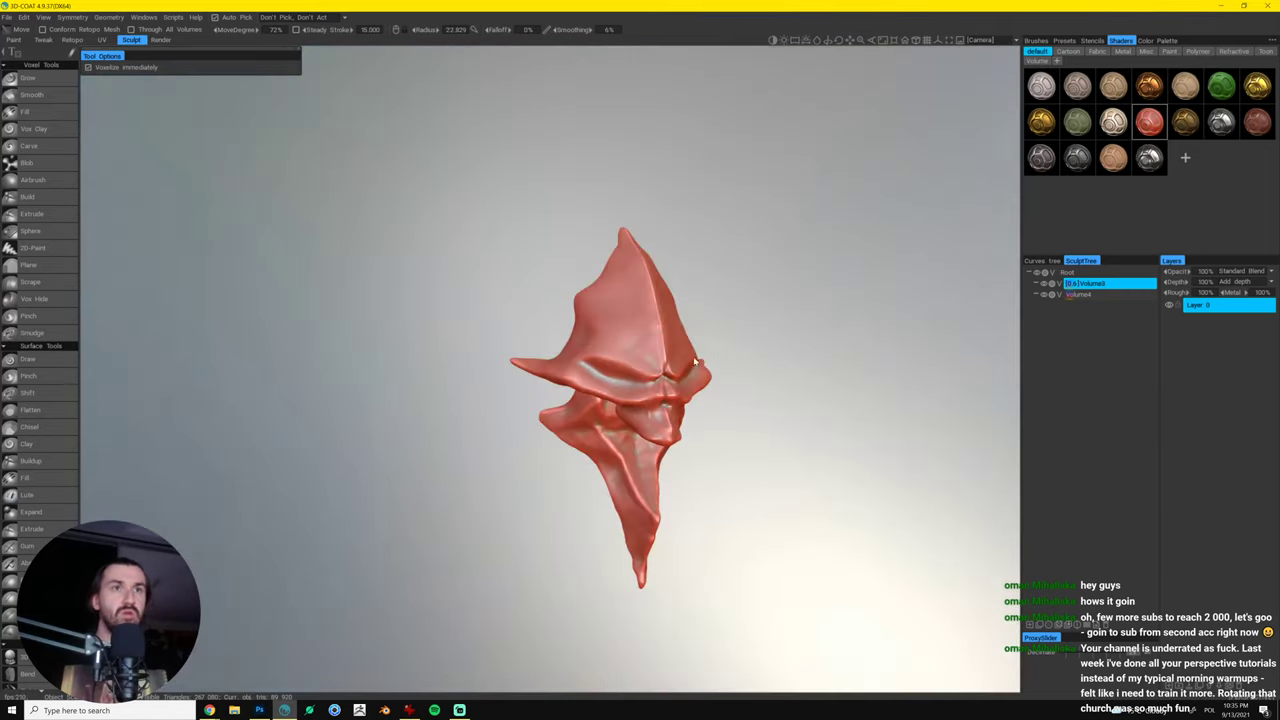
{"action": "mouse_move", "coordinate": [609, 358]}
{"action": "left_mouse_down"}
{"action": "mouse_move", "coordinate": [580, 366]}
{"action": "mouse_move", "coordinate": [608, 378]}
{"action": "left_mouse_up"}
{"action": "left_click_drag", "start_coordinate": [748, 386], "coordinate": [797, 389]}
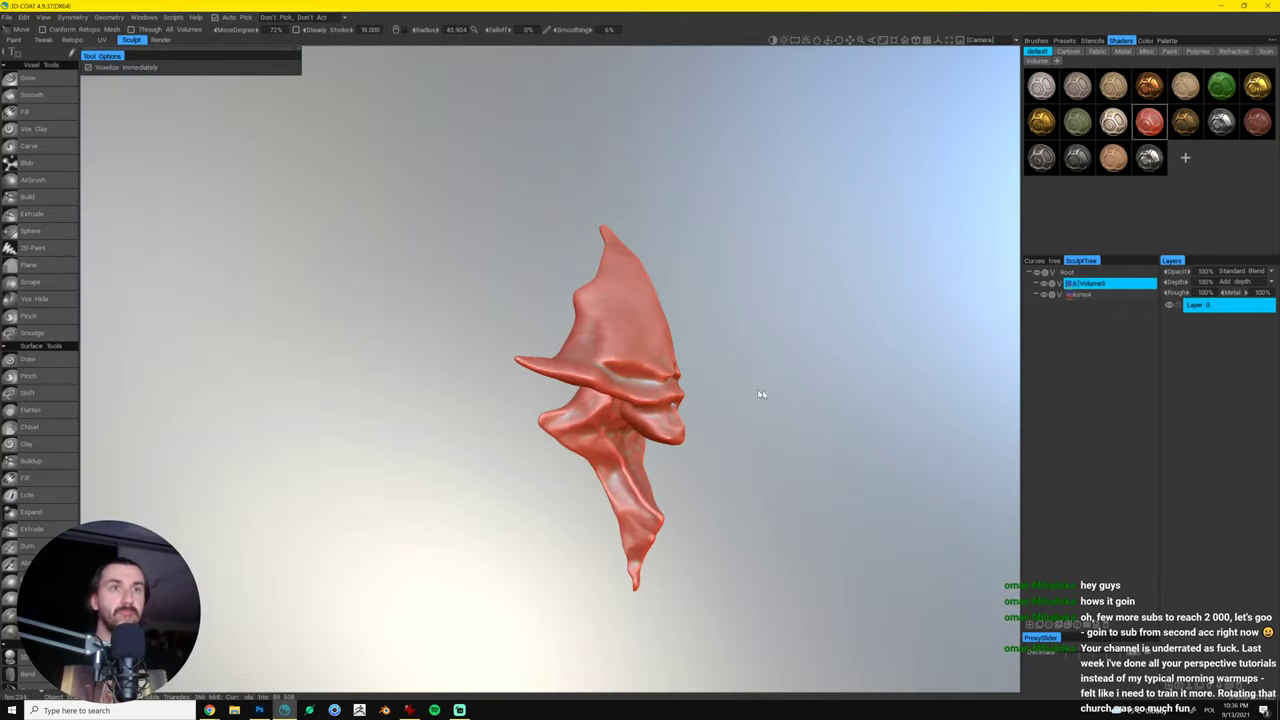
- Carve the skull's snout below the cheekbones with a small Carve brush, setting the tool's depth to 3%
{"action": "left_click", "coordinate": [50, 147]}
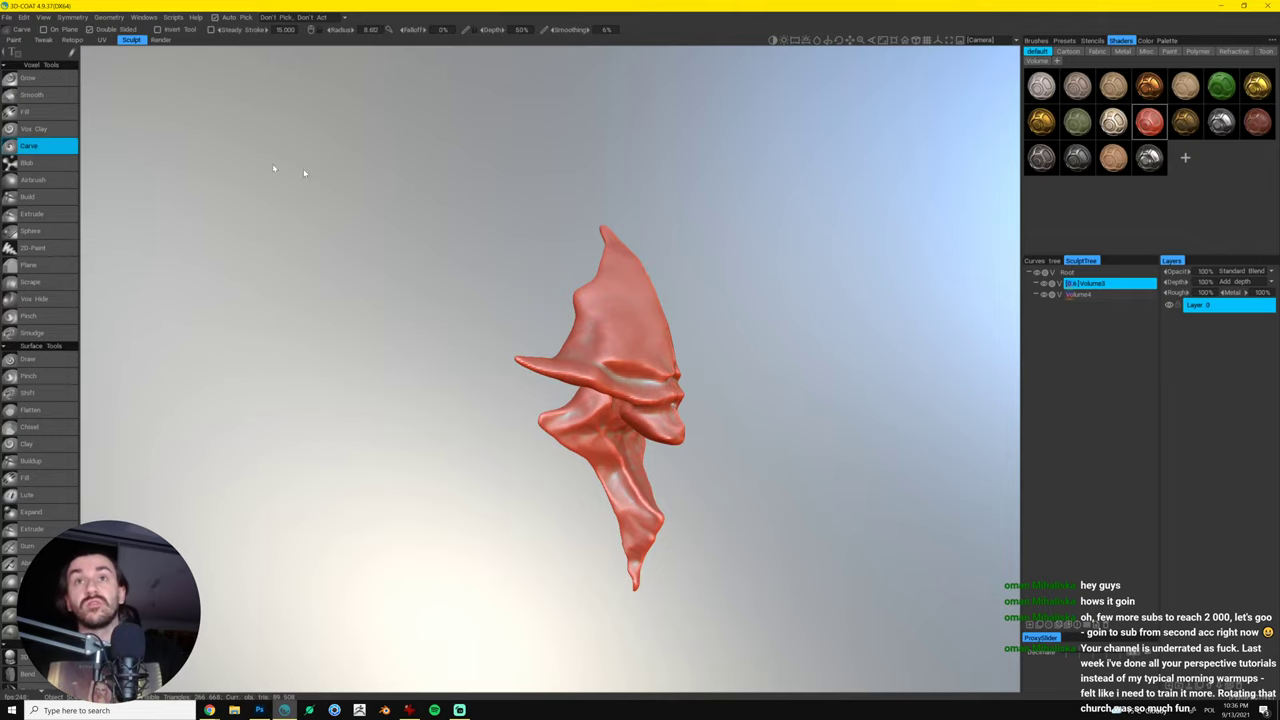
{"action": "left_click_drag", "start_coordinate": [763, 280], "coordinate": [700, 352]}
{"action": "left_click_drag", "start_coordinate": [645, 404], "coordinate": [656, 429]}
{"action": "key", "text": "]"}
{"action": "key", "text": "]"}
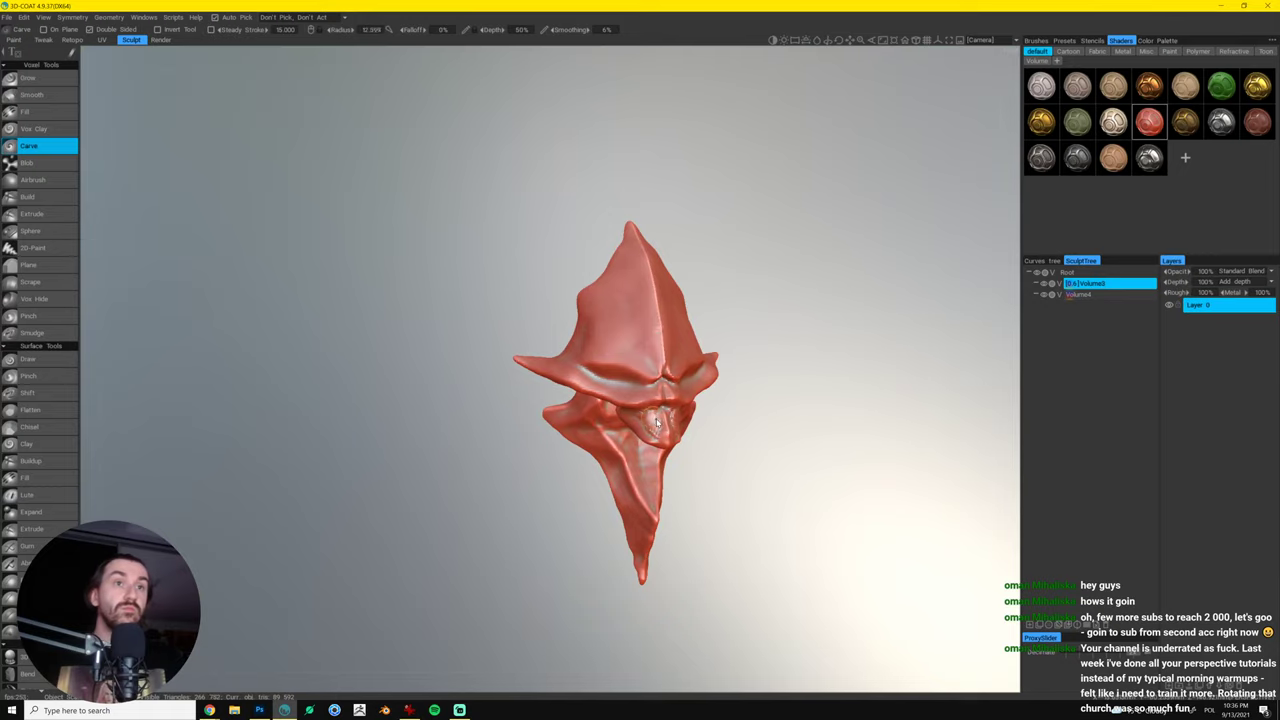
{"action": "key", "text": "bracketleft"}
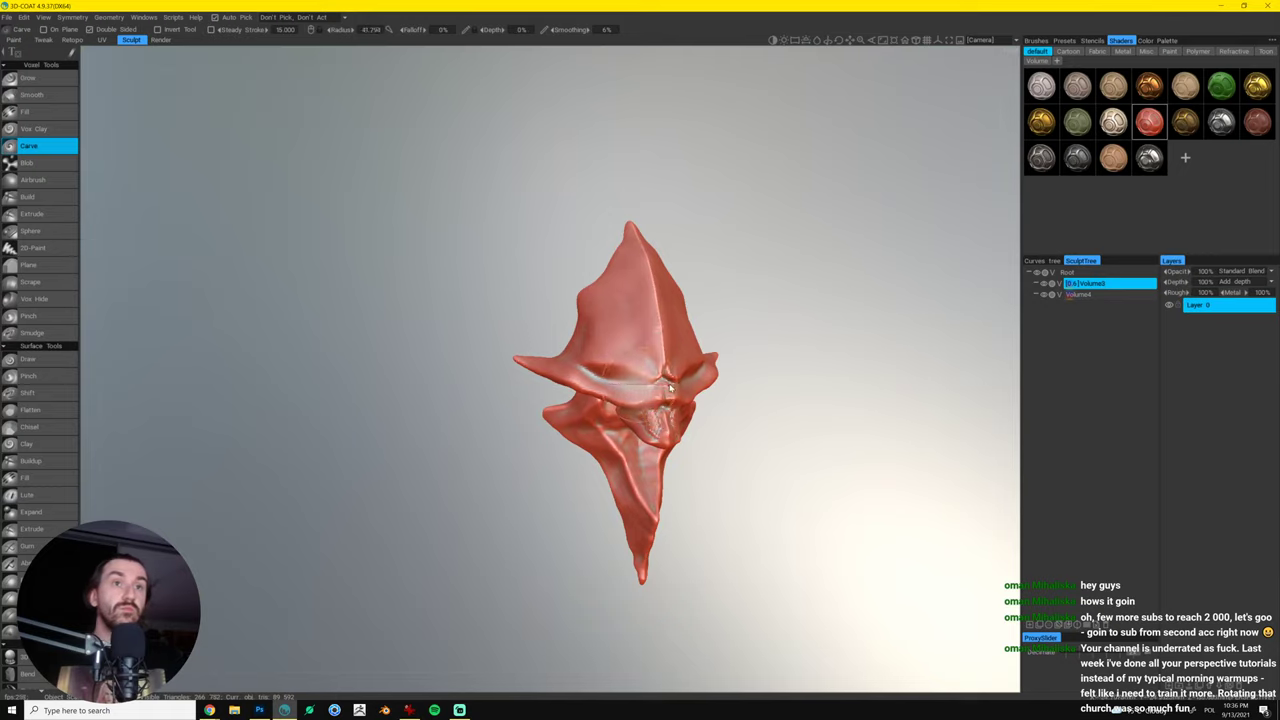
{"action": "mouse_move", "coordinate": [685, 342]}
{"action": "left_mouse_down"}
{"action": "mouse_move", "coordinate": [733, 362]}
{"action": "mouse_move", "coordinate": [882, 276]}
{"action": "mouse_move", "coordinate": [777, 257]}
{"action": "mouse_move", "coordinate": [758, 306]}
{"action": "mouse_move", "coordinate": [651, 350]}
{"action": "left_mouse_up"}
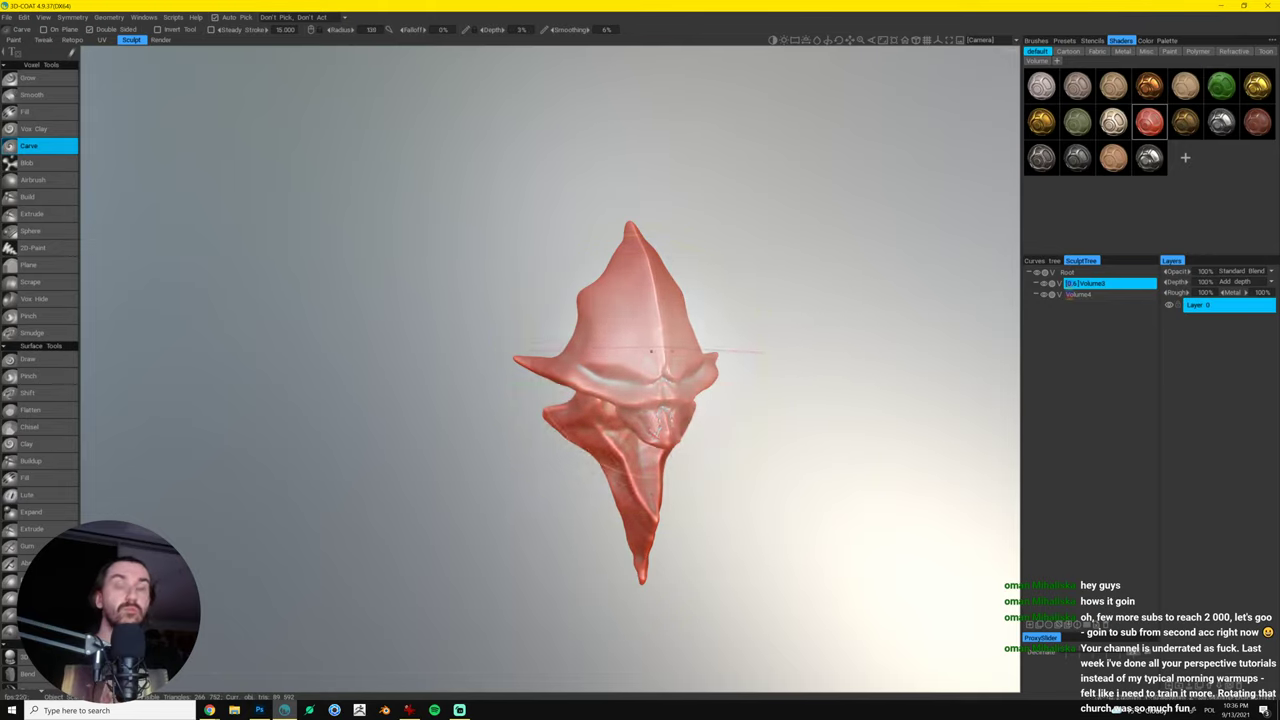
{"action": "mouse_move", "coordinate": [632, 424]}
{"action": "left_mouse_down"}
{"action": "mouse_move", "coordinate": [580, 424]}
{"action": "mouse_move", "coordinate": [672, 441]}
{"action": "left_mouse_up"}
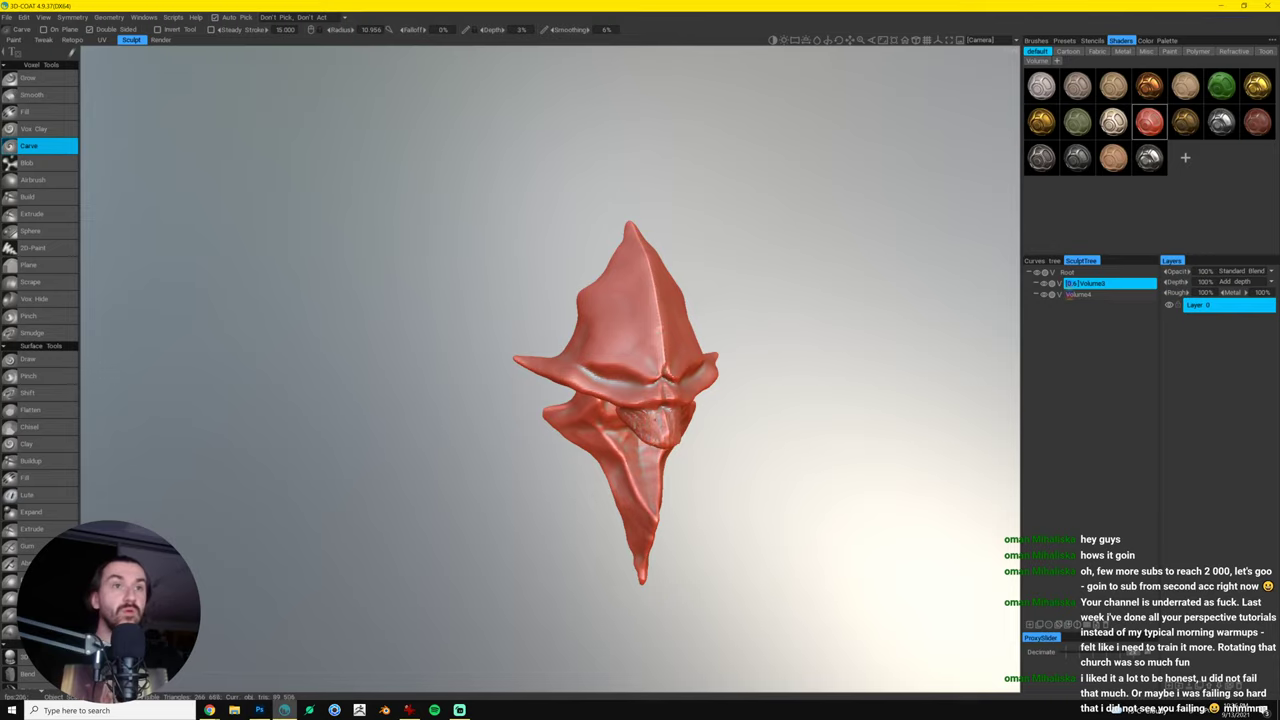
- Carve a nose cavity at the centre of the skull's face with a small Carve brush and a solid round alpha
{"action": "left_click_drag", "start_coordinate": [740, 408], "coordinate": [740, 399]}
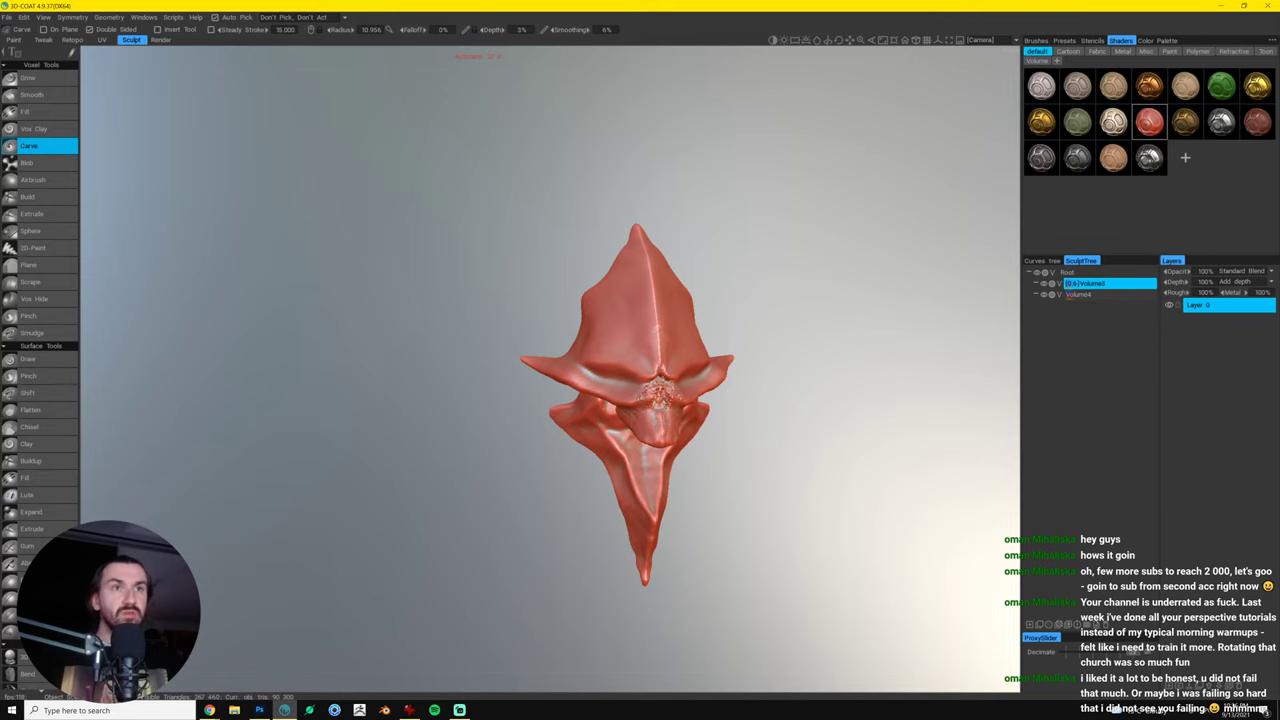
{"action": "left_click_drag", "start_coordinate": [677, 396], "coordinate": [850, 239]}
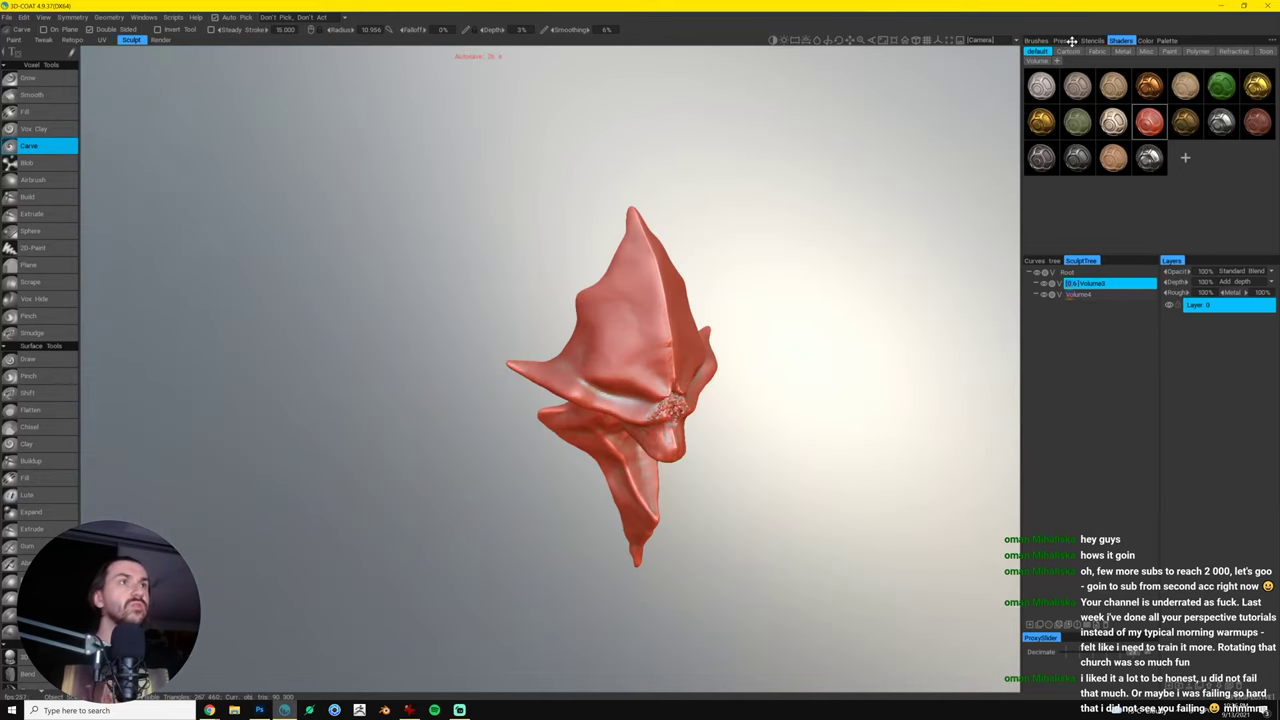
{"action": "left_click", "coordinate": [1036, 41]}
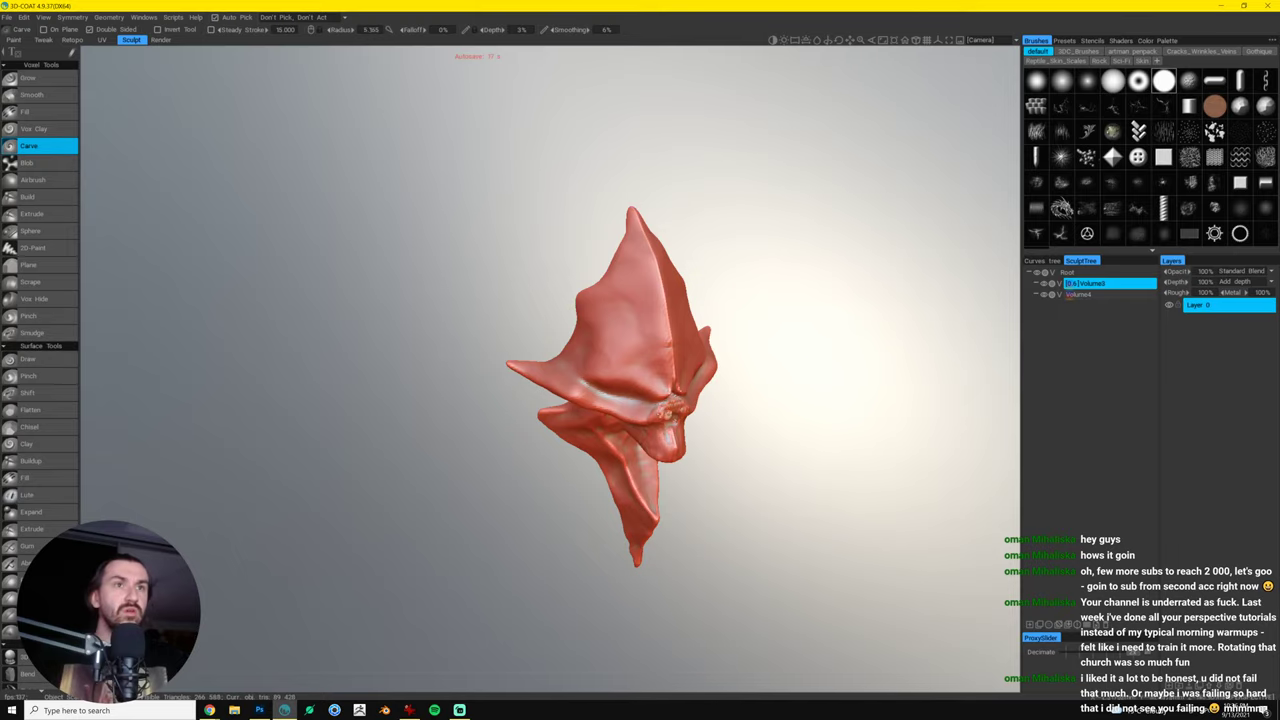
{"action": "mouse_move", "coordinate": [668, 408]}
{"action": "left_mouse_down"}
{"action": "mouse_move", "coordinate": [640, 412]}
{"action": "mouse_move", "coordinate": [657, 398]}
{"action": "left_mouse_up"}
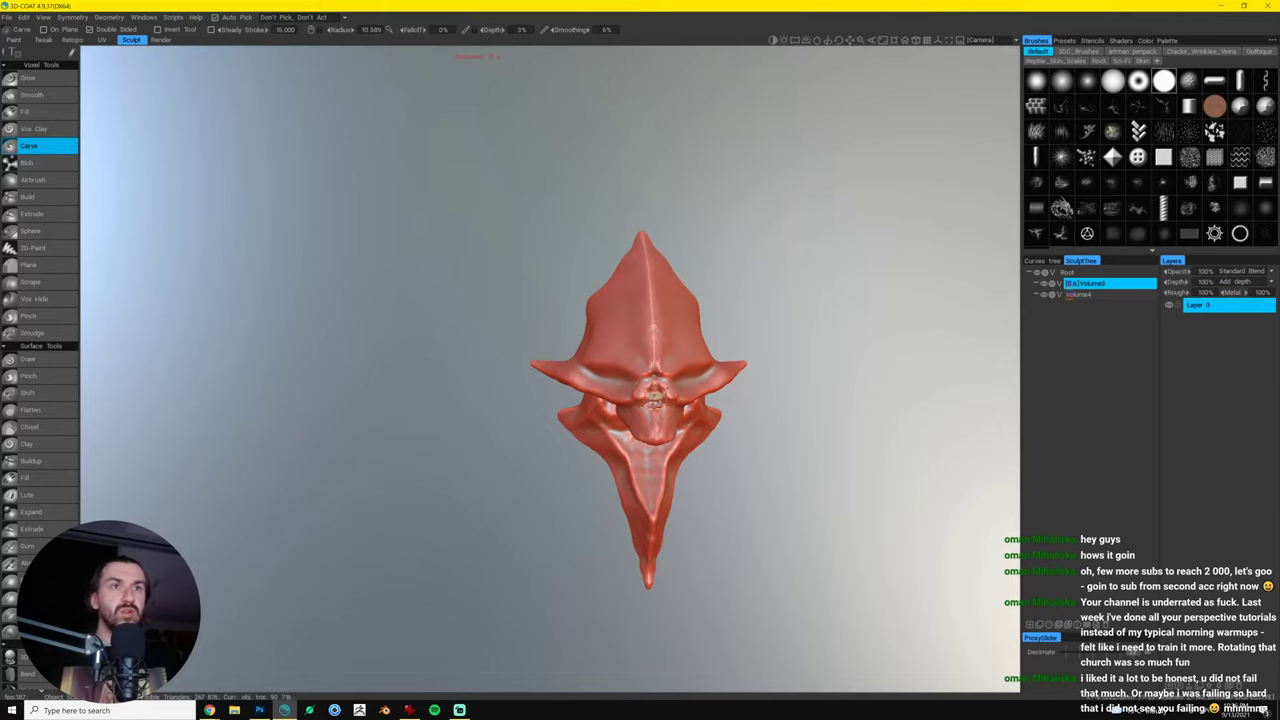
- Refine the nose cavity and the surrounding snout from several angles with a small Move brush
{"action": "mouse_move", "coordinate": [745, 383]}
{"action": "left_mouse_down"}
{"action": "mouse_move", "coordinate": [803, 397]}
{"action": "mouse_move", "coordinate": [780, 386]}
{"action": "mouse_move", "coordinate": [783, 420]}
{"action": "mouse_move", "coordinate": [711, 460]}
{"action": "left_mouse_up"}
{"action": "key", "text": "m"}
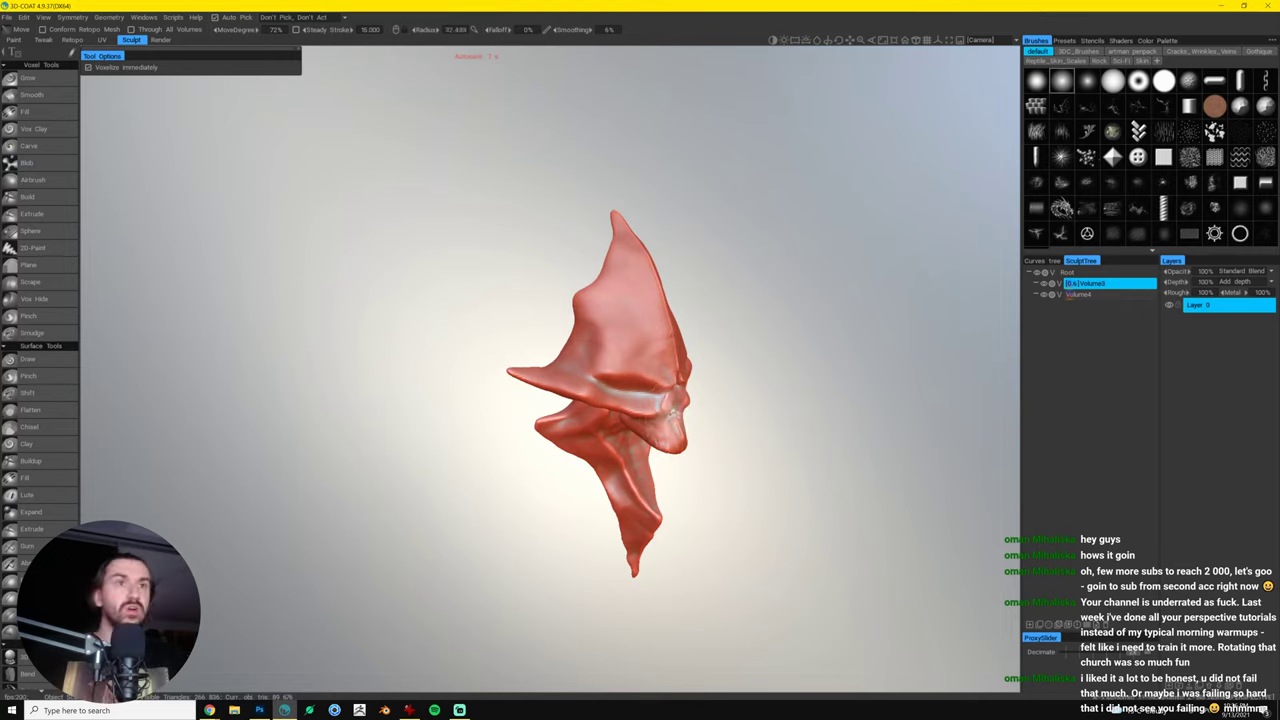
{"action": "left_click_drag", "start_coordinate": [710, 412], "coordinate": [745, 406]}
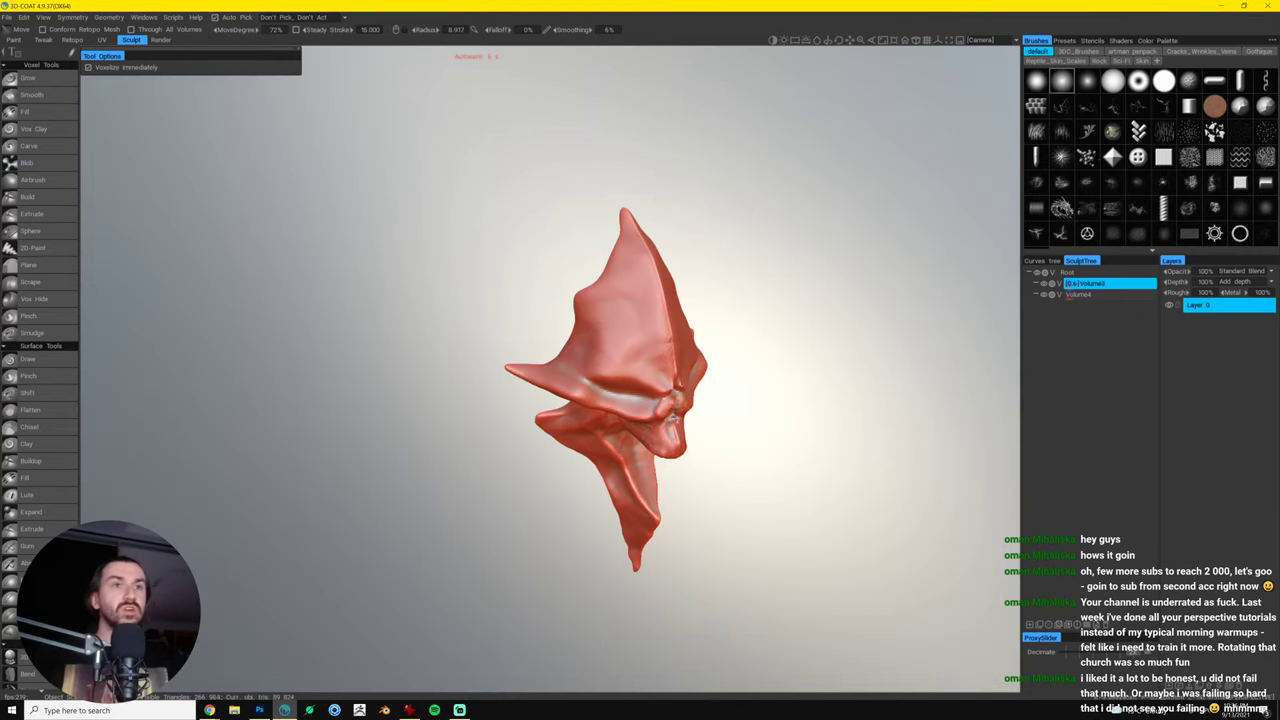
{"action": "left_click_drag", "start_coordinate": [726, 391], "coordinate": [665, 405]}
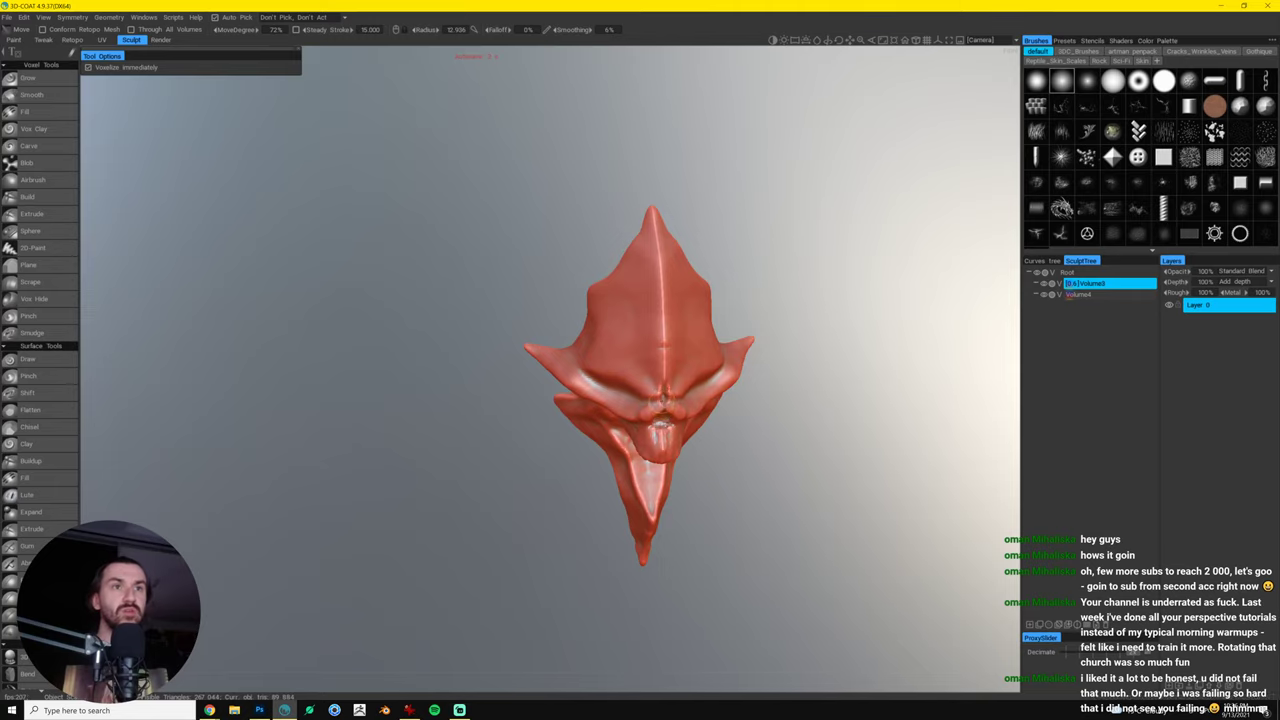
{"action": "mouse_move", "coordinate": [748, 390]}
{"action": "left_mouse_down"}
{"action": "mouse_move", "coordinate": [845, 360]}
{"action": "mouse_move", "coordinate": [771, 428]}
{"action": "left_mouse_up"}
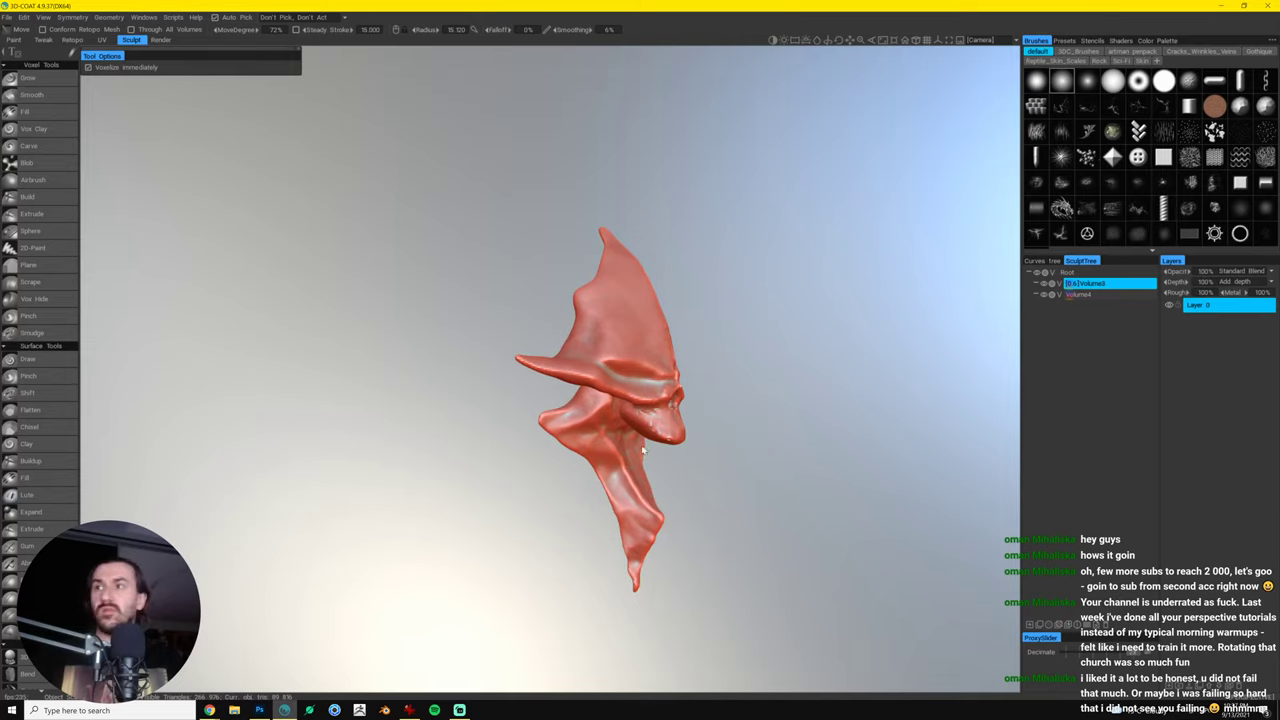
- Reshape the skull's upper jaw, cheekbone and brow with a larger Move brush
{"action": "mouse_move", "coordinate": [698, 490]}
{"action": "left_mouse_down"}
{"action": "mouse_move", "coordinate": [686, 395]}
{"action": "mouse_move", "coordinate": [640, 442]}
{"action": "left_mouse_up"}
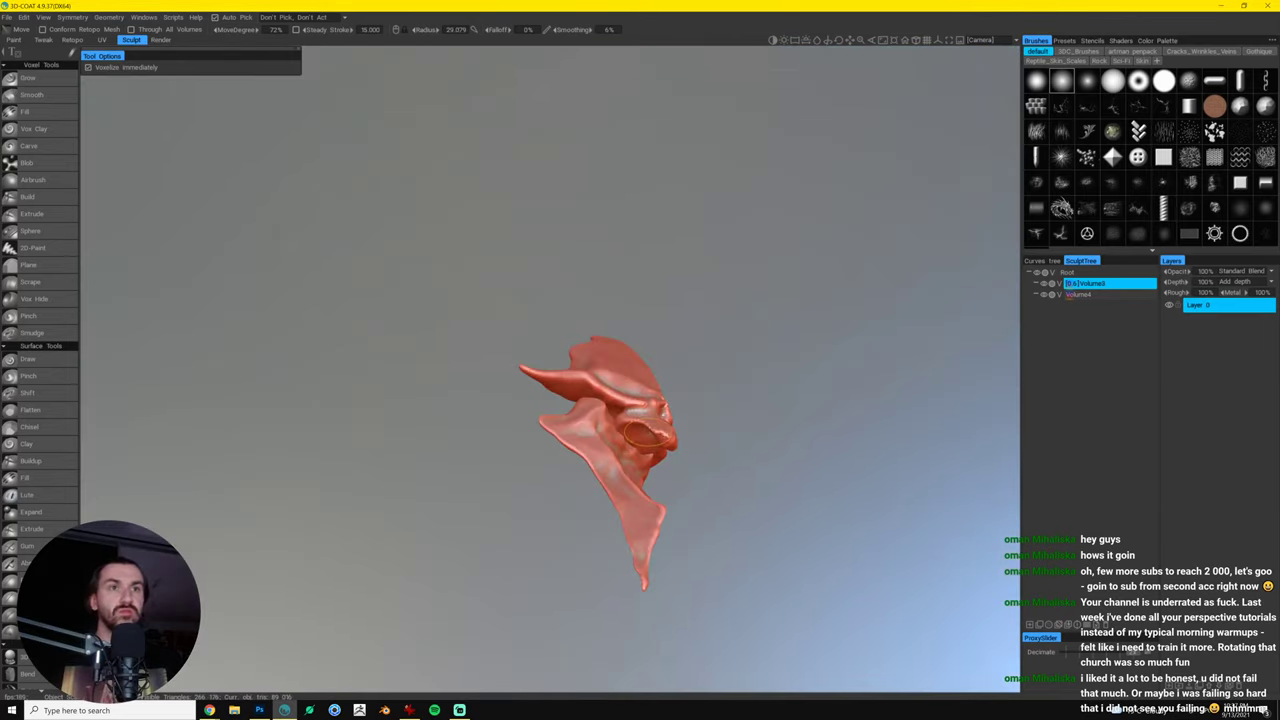
{"action": "mouse_move", "coordinate": [694, 386]}
{"action": "left_mouse_down"}
{"action": "mouse_move", "coordinate": [682, 481]}
{"action": "mouse_move", "coordinate": [655, 477]}
{"action": "left_mouse_up"}
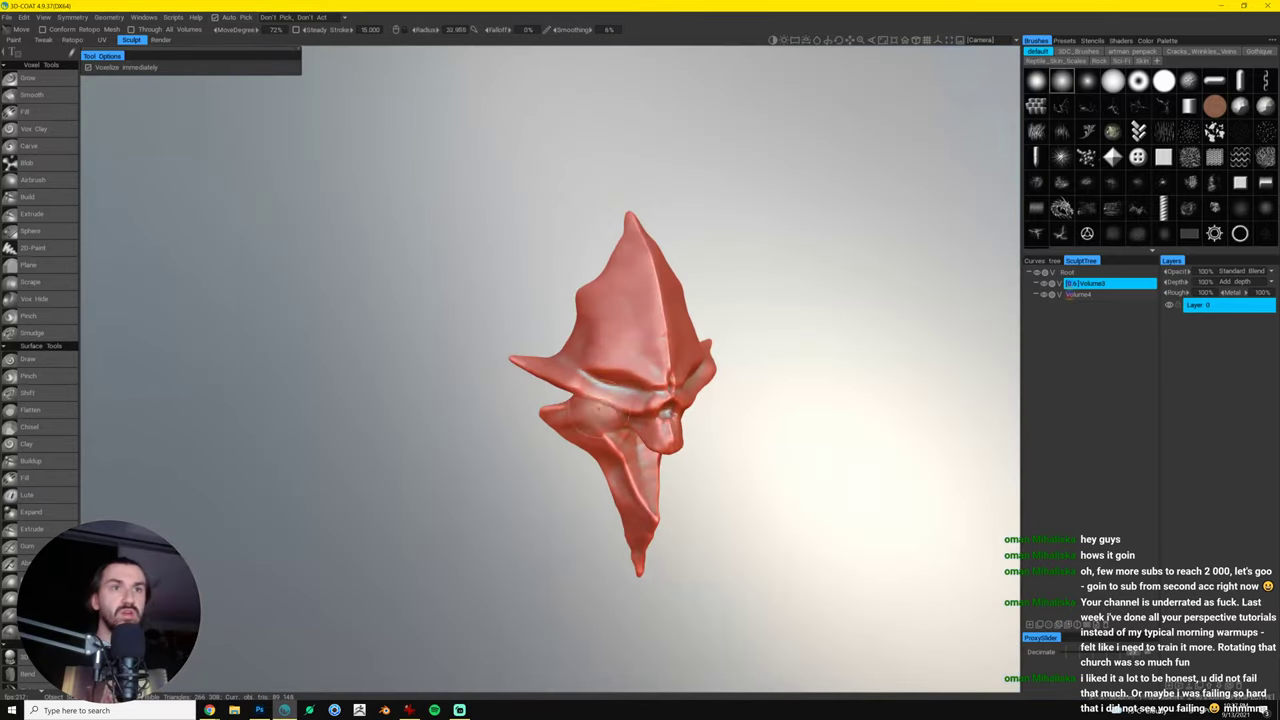
{"action": "left_click_drag", "start_coordinate": [588, 402], "coordinate": [577, 393]}
{"action": "left_click_drag", "start_coordinate": [804, 390], "coordinate": [765, 379]}
{"action": "mouse_move", "coordinate": [538, 368]}
{"action": "left_mouse_down"}
{"action": "mouse_move", "coordinate": [619, 362]}
{"action": "mouse_move", "coordinate": [620, 373]}
{"action": "left_mouse_up"}
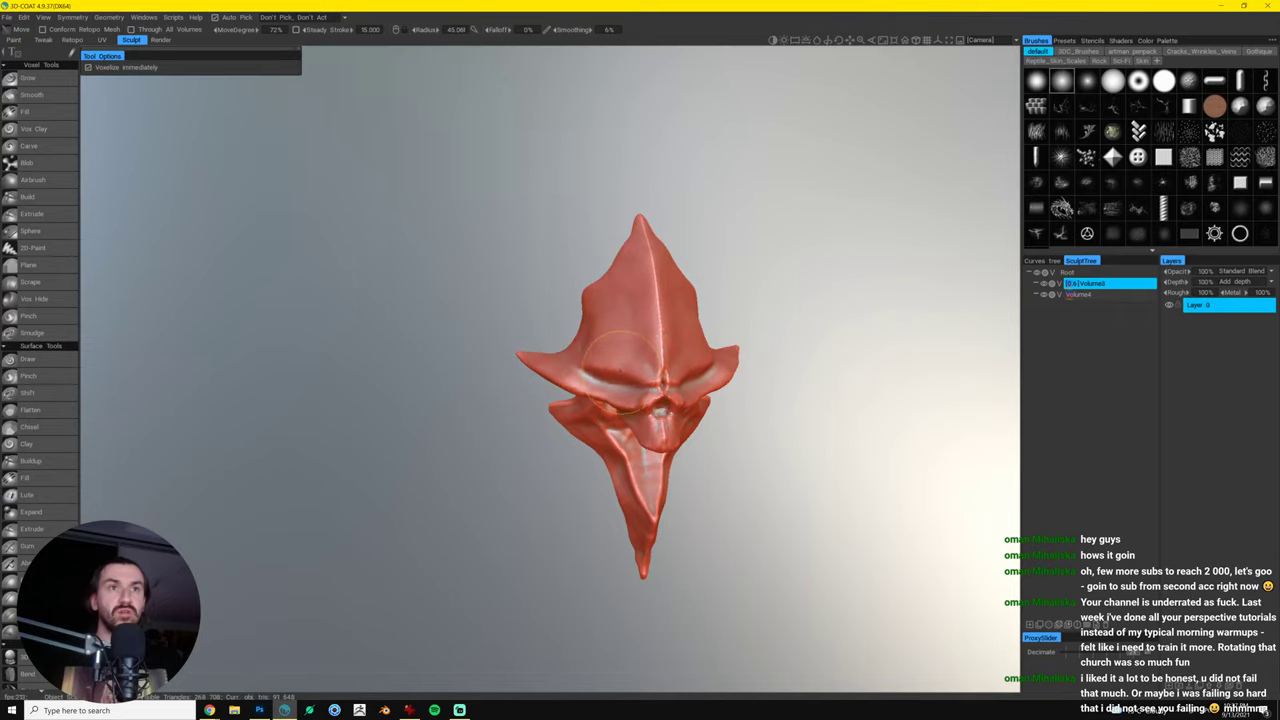
{"action": "mouse_move", "coordinate": [752, 413]}
{"action": "left_mouse_down"}
{"action": "mouse_move", "coordinate": [709, 374]}
{"action": "mouse_move", "coordinate": [808, 392]}
{"action": "mouse_move", "coordinate": [777, 409]}
{"action": "left_mouse_up"}
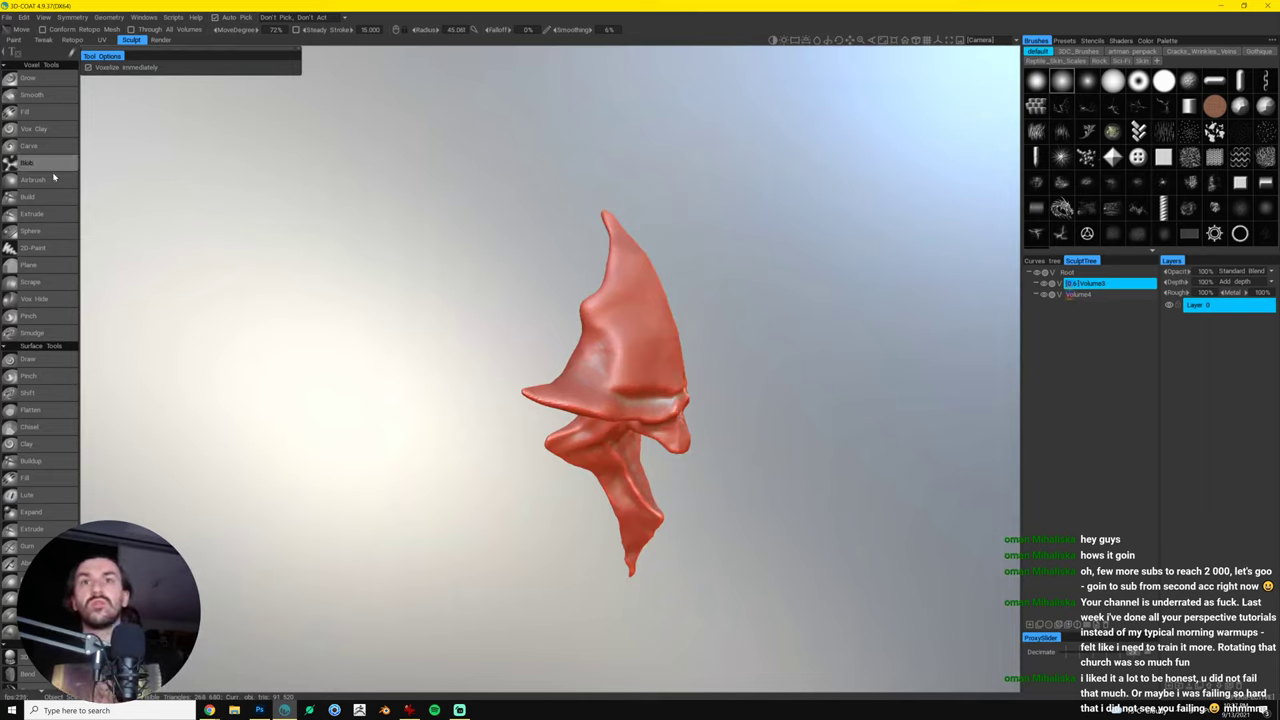
- Work the skull's eye sockets under the brow ridges with a small surface Pinch brush
{"action": "left_click", "coordinate": [47, 376]}
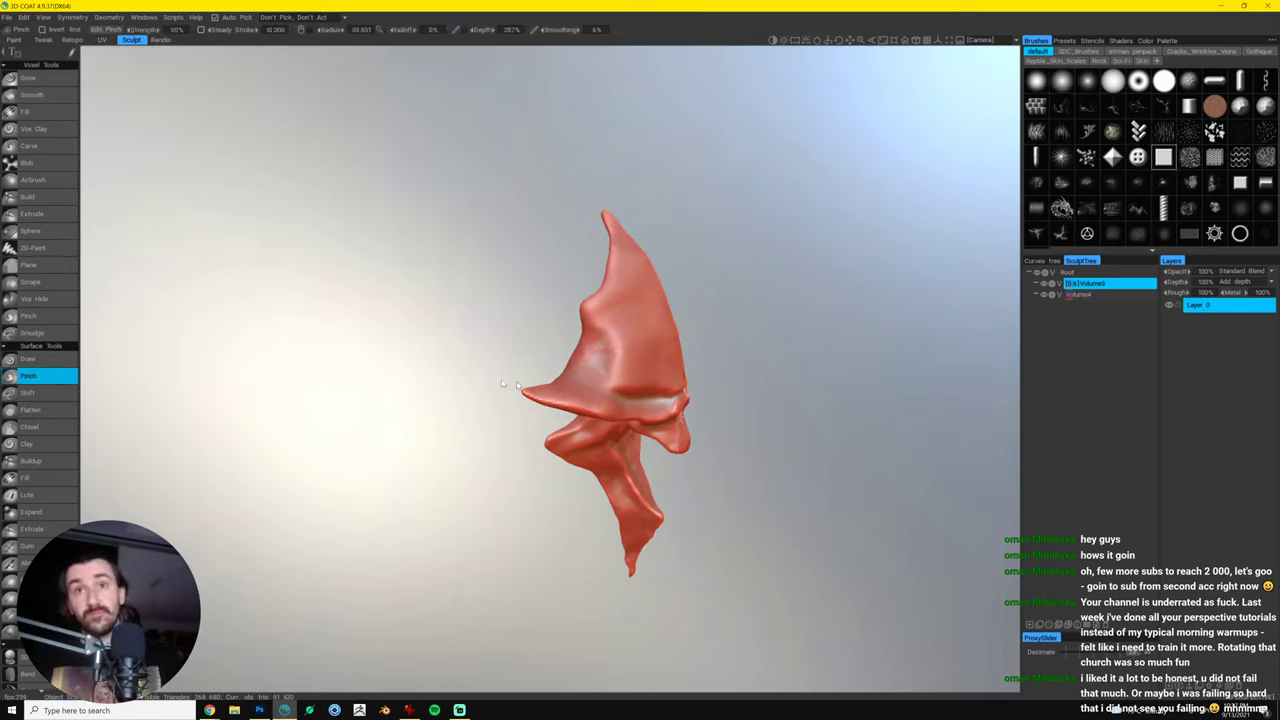
{"action": "key", "text": "bracketleft"}
{"action": "key", "text": "bracketleft"}
{"action": "key", "text": "bracketleft"}
{"action": "left_click_drag", "start_coordinate": [673, 401], "coordinate": [658, 396]}
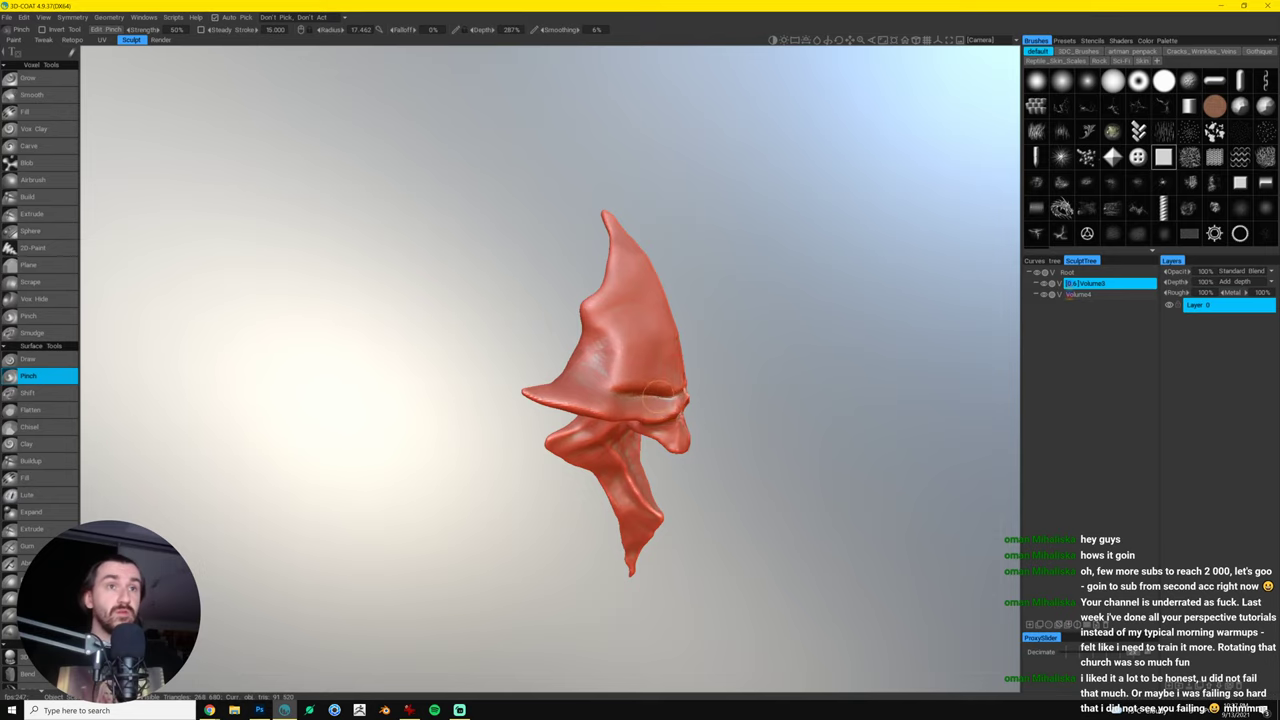
{"action": "left_click_drag", "start_coordinate": [734, 385], "coordinate": [645, 392]}
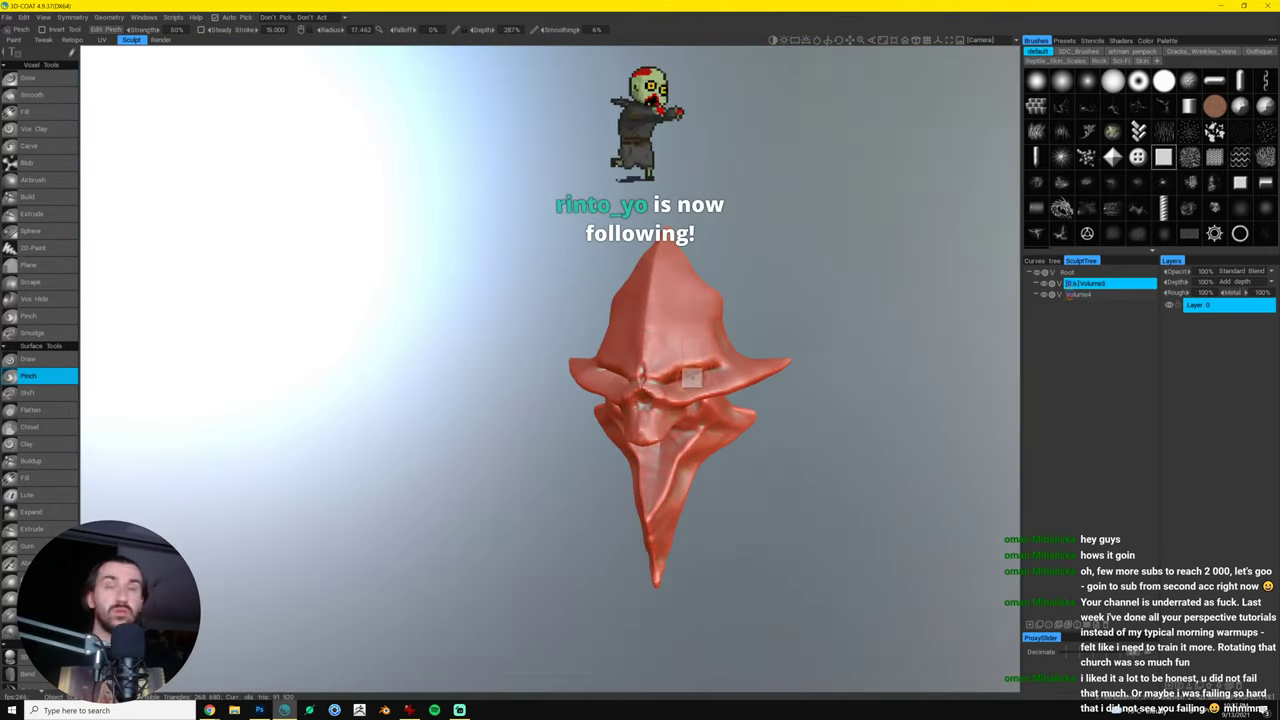
{"action": "key", "text": "bracketleft"}
{"action": "key", "text": "bracketleft"}
{"action": "key", "text": "bracketleft"}
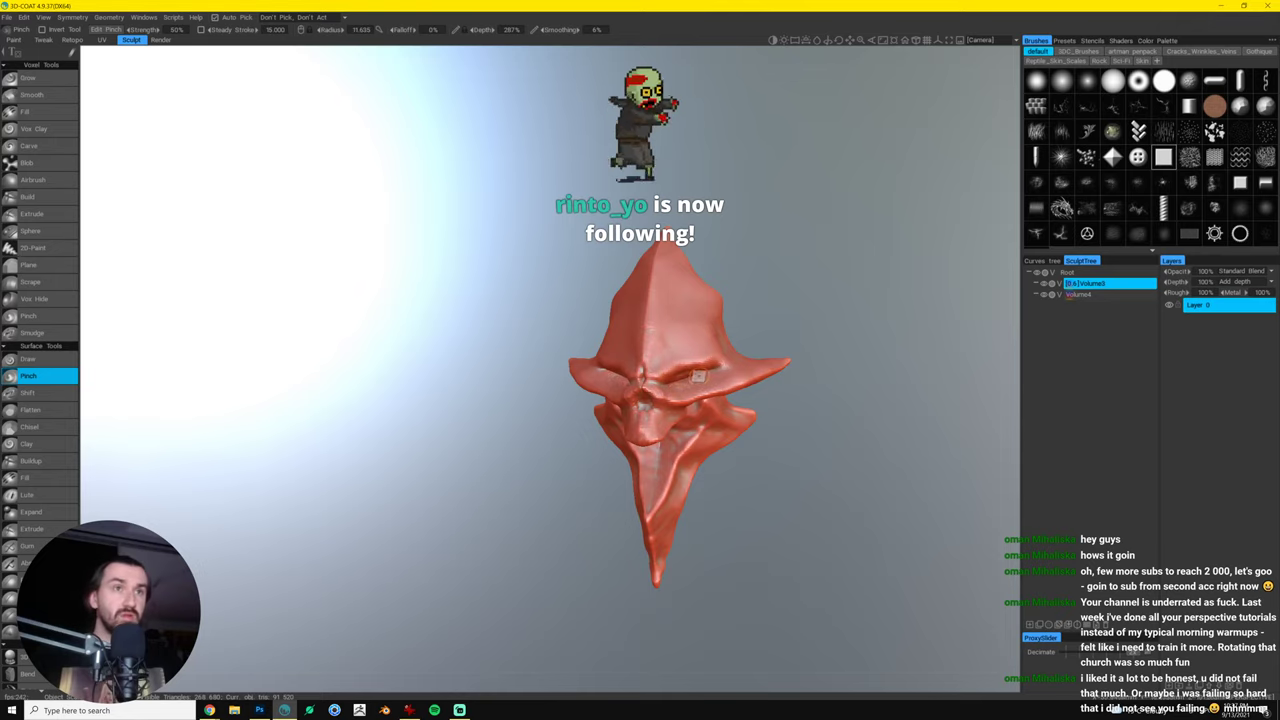
{"action": "mouse_move", "coordinate": [696, 373]}
{"action": "left_mouse_down"}
{"action": "mouse_move", "coordinate": [714, 365]}
{"action": "mouse_move", "coordinate": [690, 382]}
{"action": "left_mouse_up"}
{"action": "key", "text": "bracketright"}
{"action": "key", "text": "bracketright"}
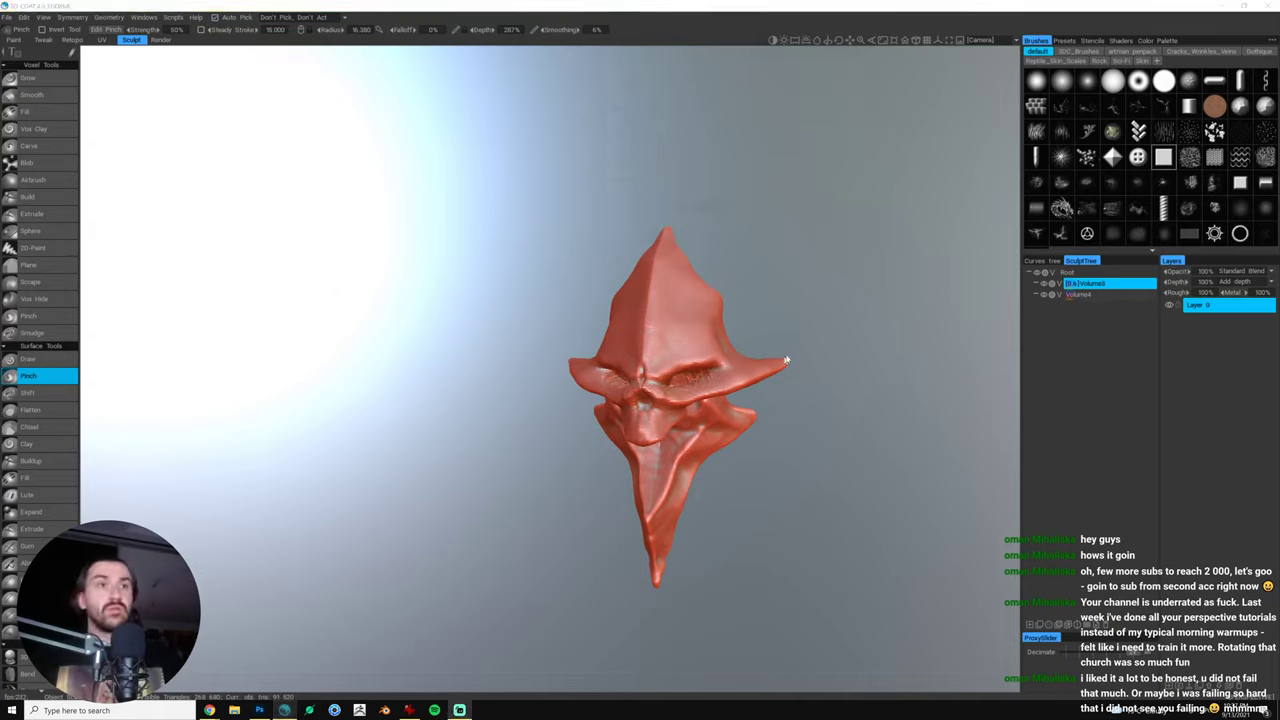
- Add rows of pointed teeth along the skull's upper jaw and the lower body's front cavity edges with the Spikes tool
{"action": "left_click", "coordinate": [860, 329]}
{"action": "left_click_drag", "start_coordinate": [860, 329], "coordinate": [886, 325]}
{"action": "scroll", "coordinate": [40, 680], "scroll_direction": "down", "scroll_amount": 1}
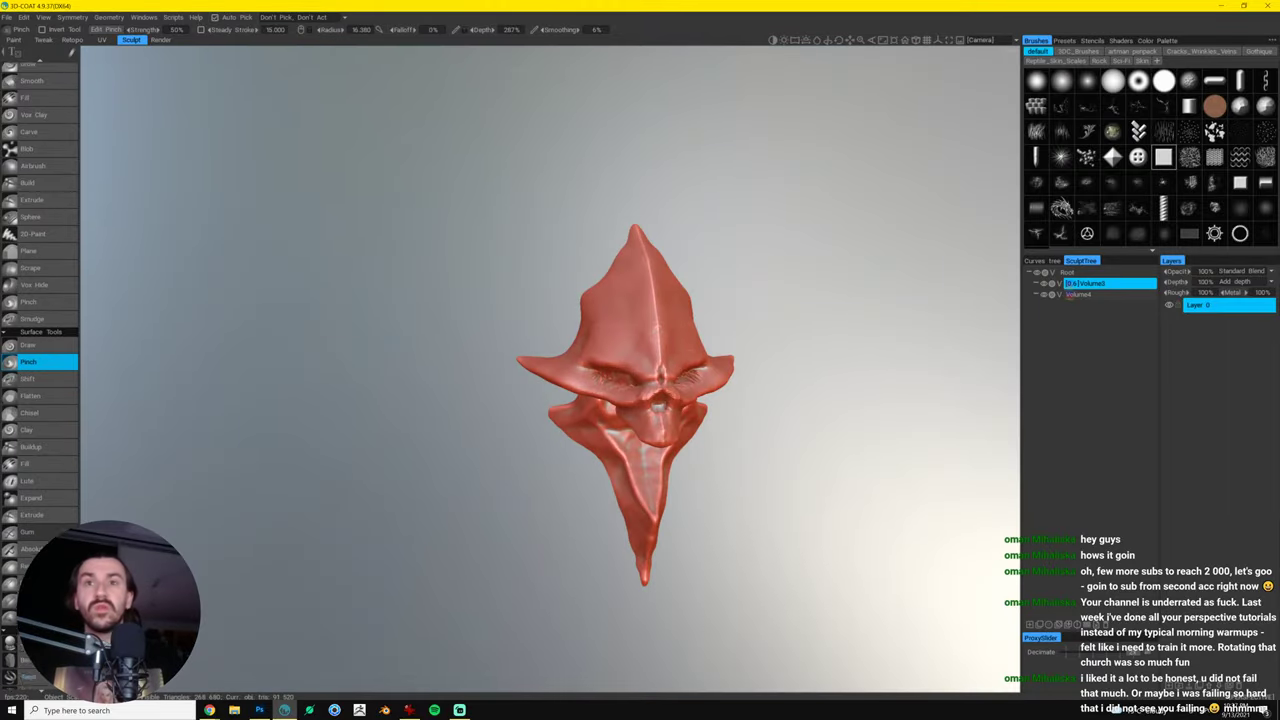
{"action": "scroll", "coordinate": [67, 450], "scroll_direction": "down", "scroll_amount": 8}
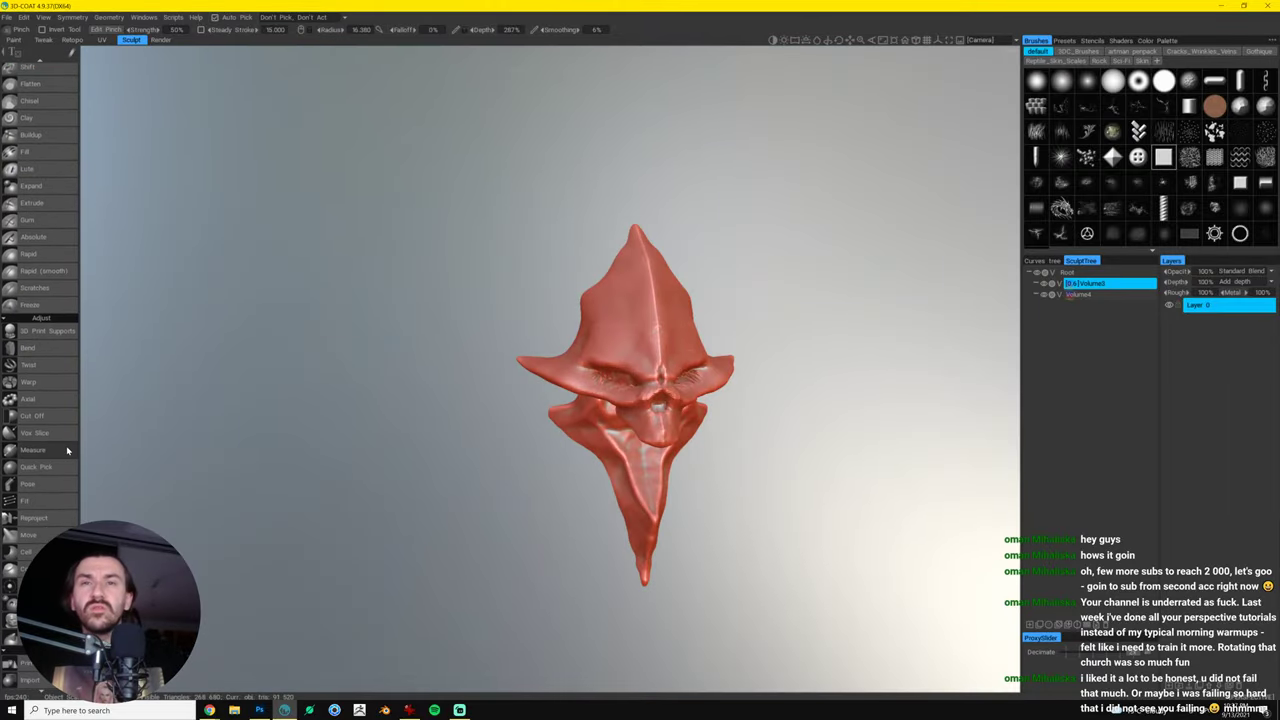
{"action": "scroll", "coordinate": [67, 450], "scroll_direction": "down", "scroll_amount": 6}
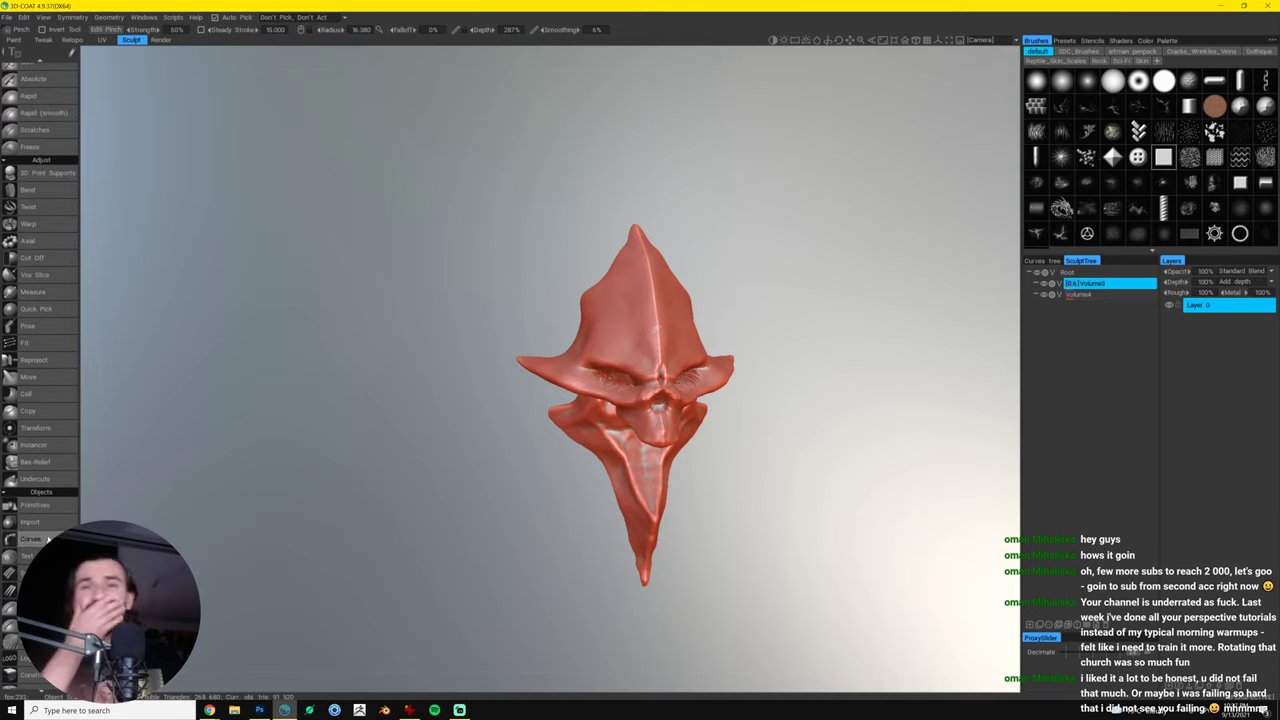
{"action": "left_click", "coordinate": [24, 589]}
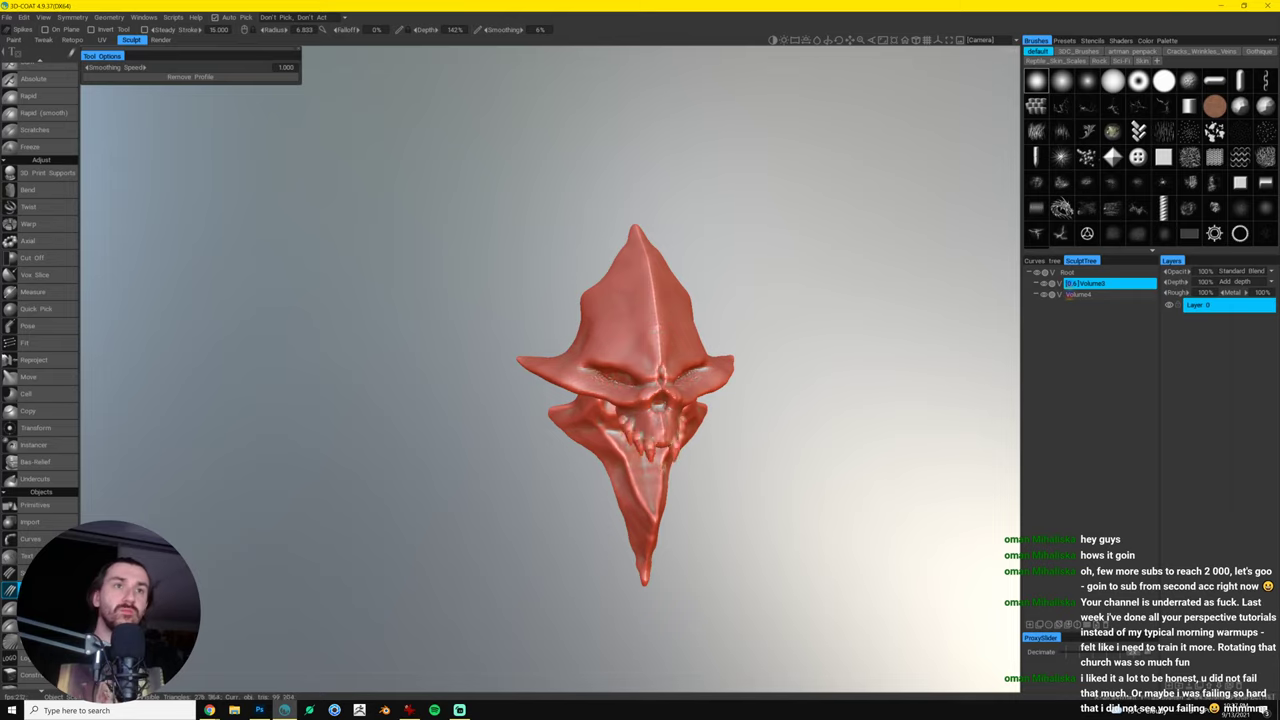
{"action": "left_click_drag", "start_coordinate": [703, 470], "coordinate": [790, 460]}
{"action": "left_click_drag", "start_coordinate": [611, 440], "coordinate": [628, 431]}
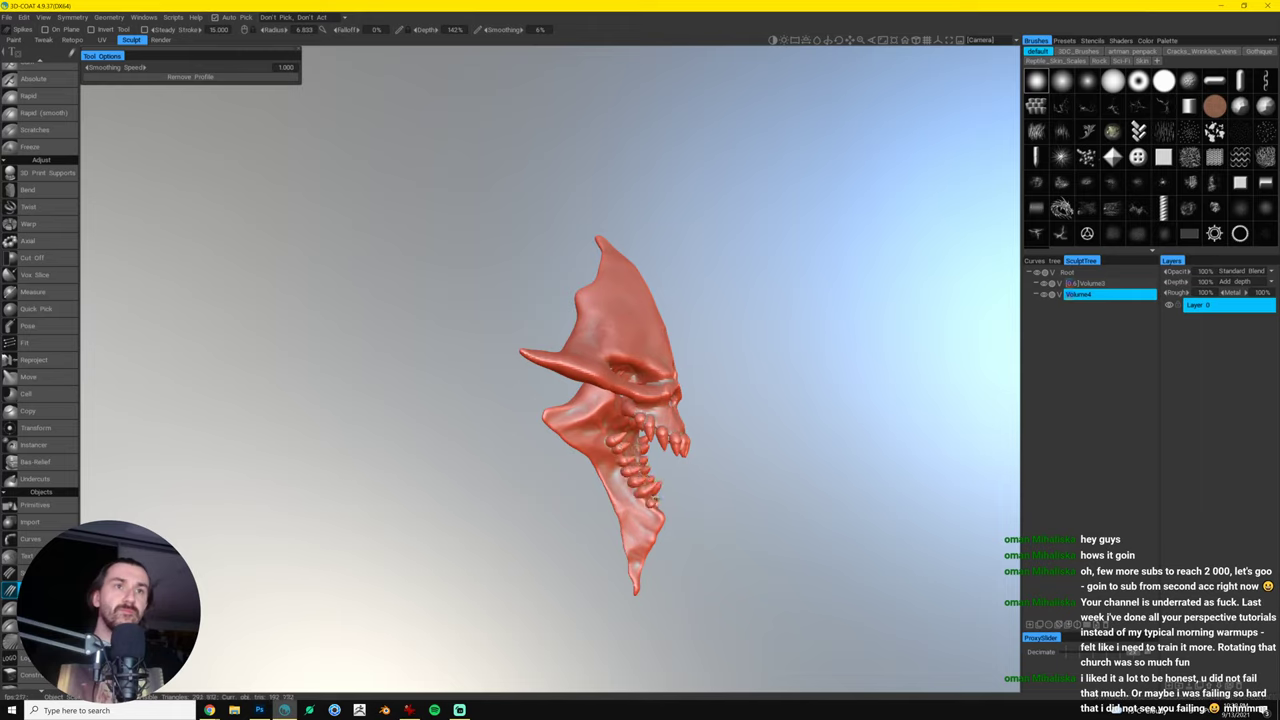
{"action": "mouse_move", "coordinate": [693, 485]}
{"action": "left_mouse_down"}
{"action": "mouse_move", "coordinate": [774, 471]}
{"action": "mouse_move", "coordinate": [784, 456]}
{"action": "mouse_move", "coordinate": [752, 460]}
{"action": "left_mouse_up"}
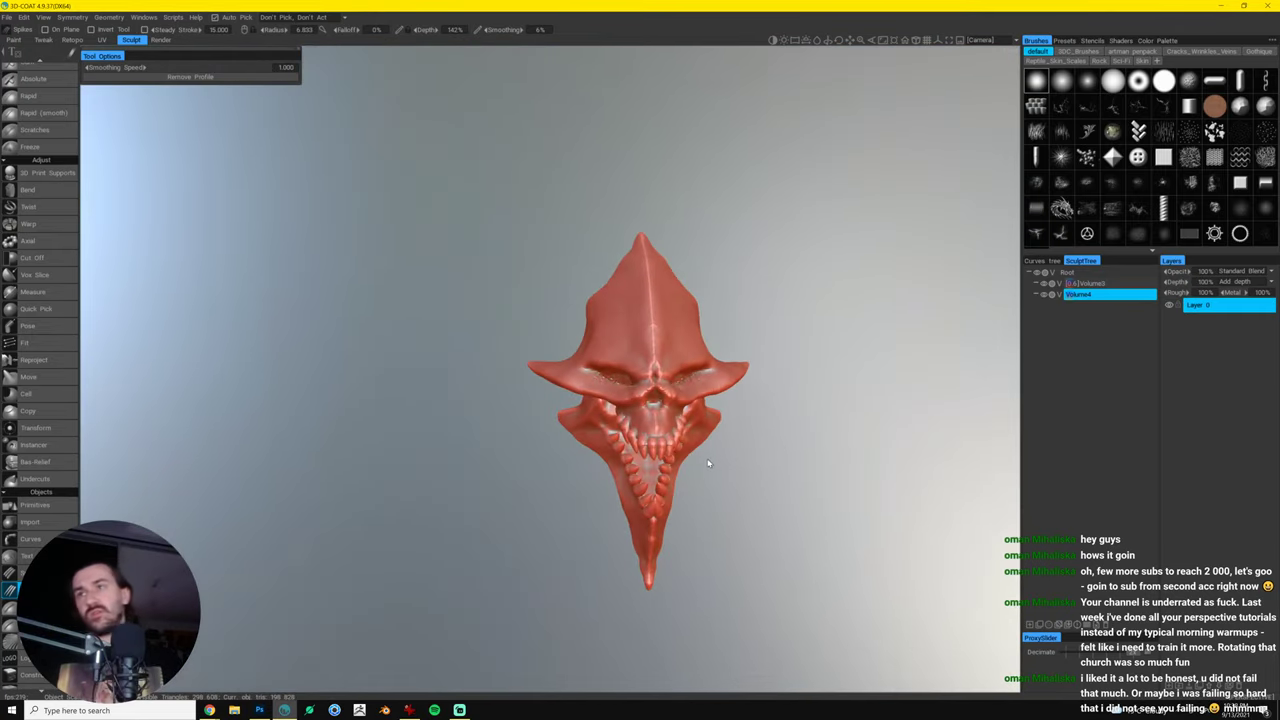
{"action": "key", "text": "m"}
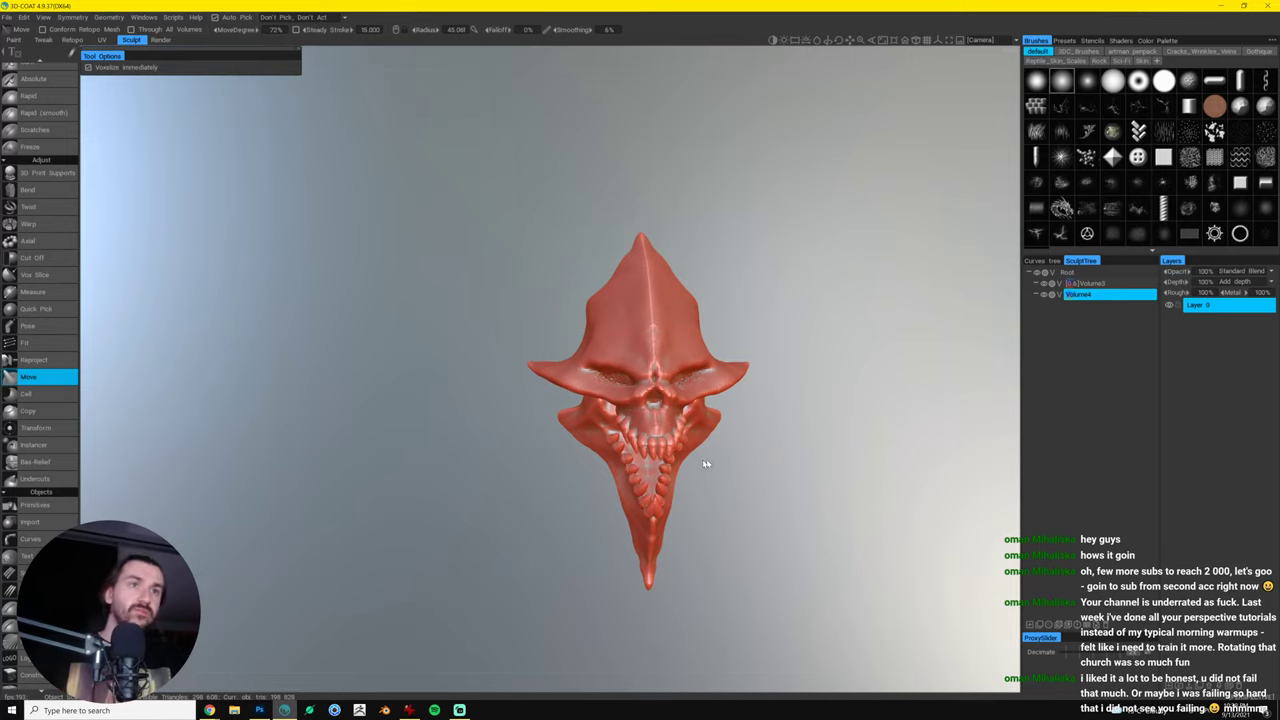
{"action": "scroll", "coordinate": [706, 464], "scroll_direction": "up", "scroll_amount": 2}
{"action": "left_click_drag", "start_coordinate": [708, 464], "coordinate": [738, 452]}
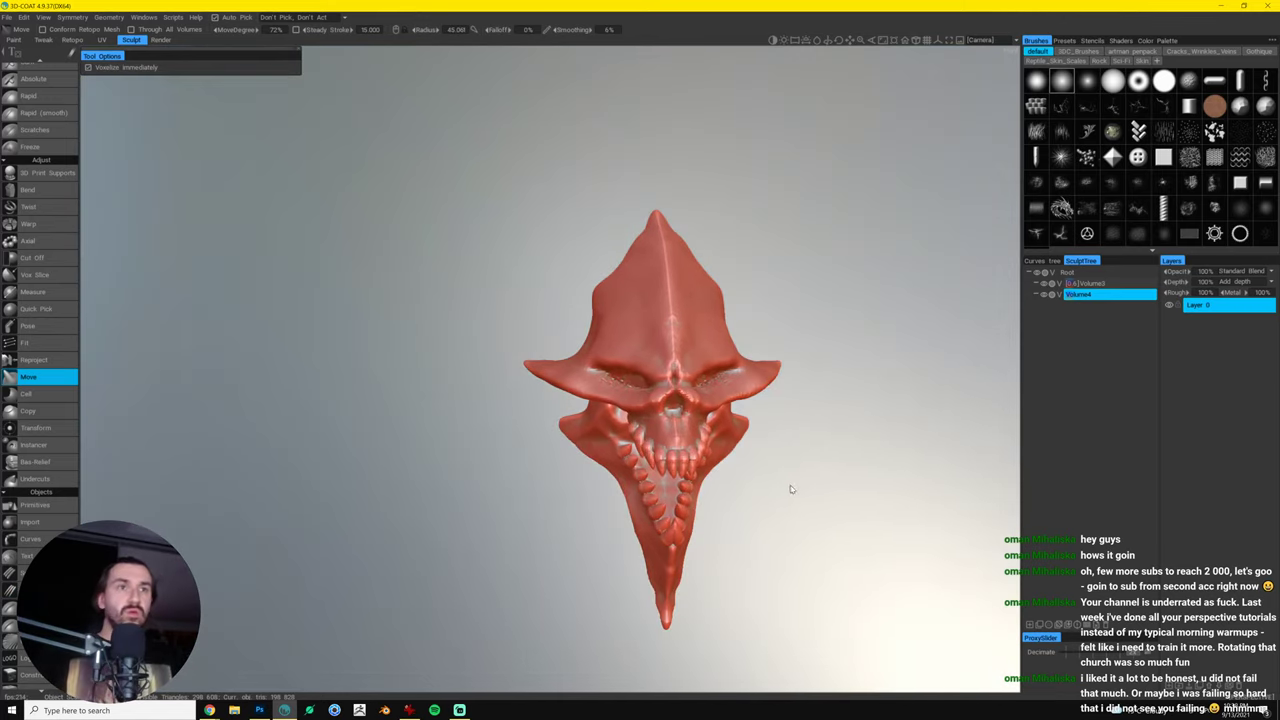
{"action": "mouse_move", "coordinate": [791, 489]}
{"action": "left_mouse_down"}
{"action": "mouse_move", "coordinate": [708, 487]}
{"action": "mouse_move", "coordinate": [794, 490]}
{"action": "mouse_move", "coordinate": [731, 462]}
{"action": "mouse_move", "coordinate": [711, 468]}
{"action": "left_mouse_up"}
{"action": "key", "text": "s"}
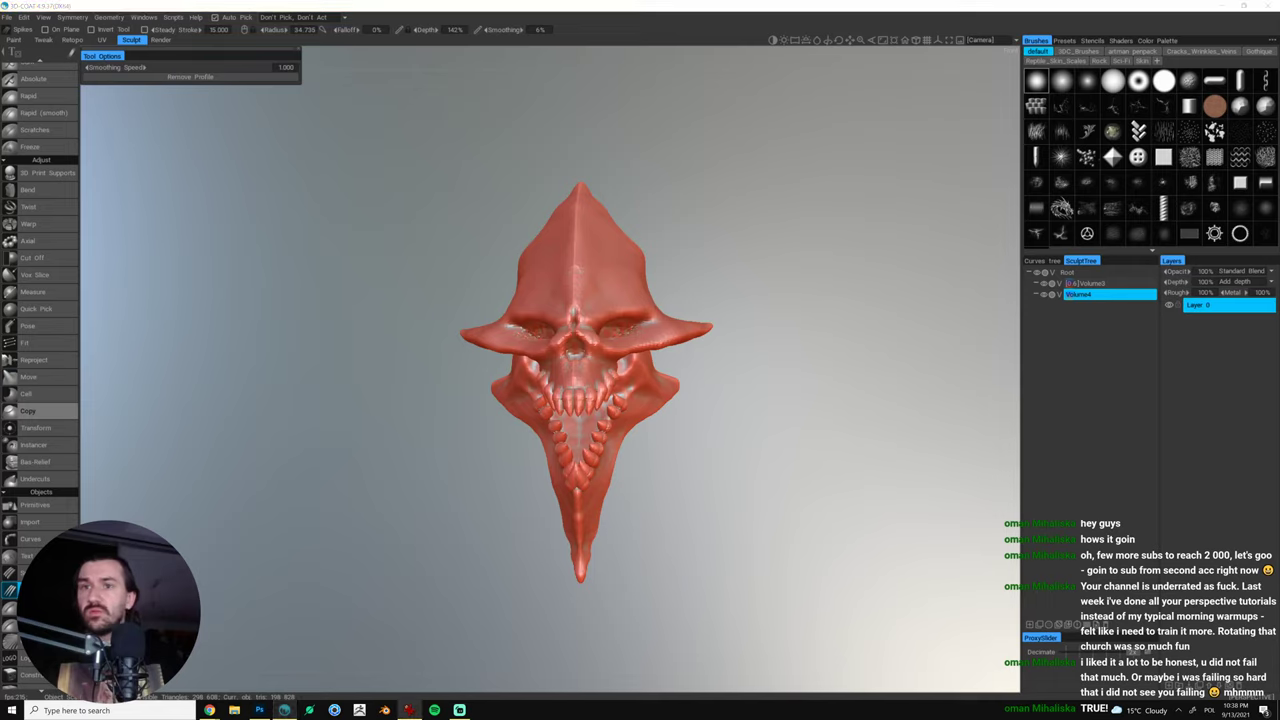
{"action": "left_click", "coordinate": [752, 479]}
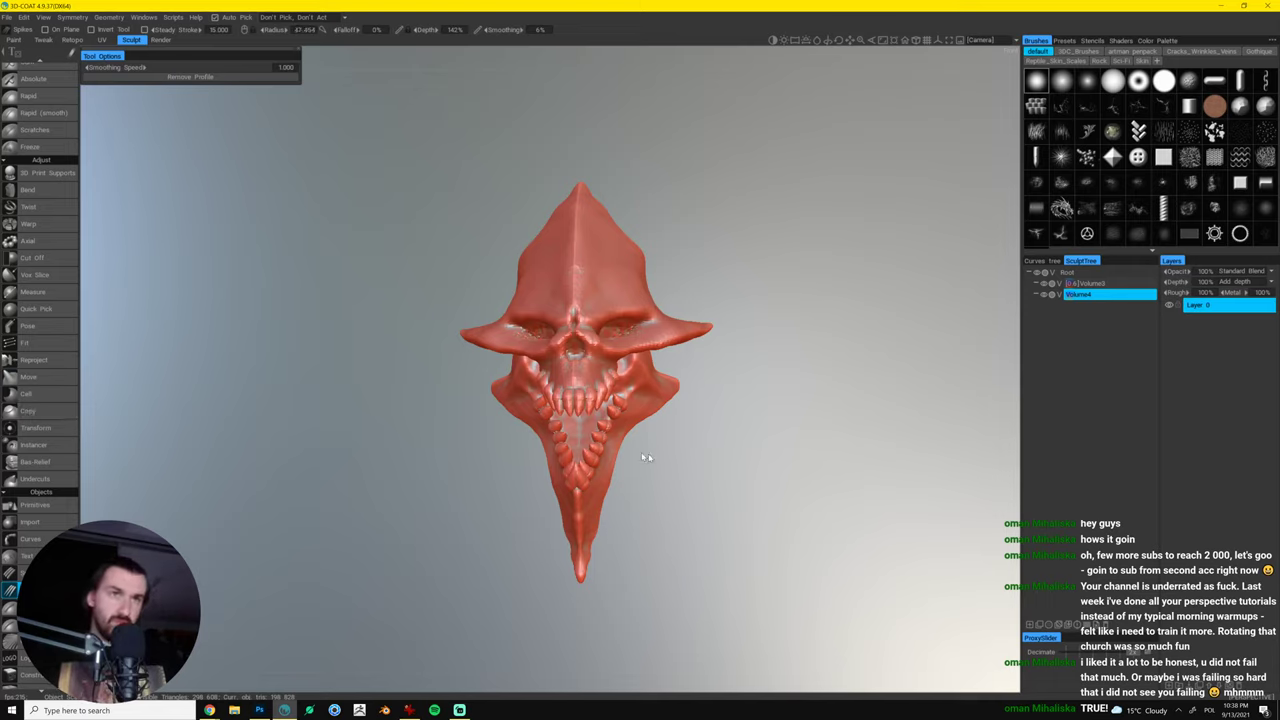
{"action": "left_click_drag", "start_coordinate": [620, 448], "coordinate": [632, 460]}
{"action": "key", "text": "ctrl+z"}
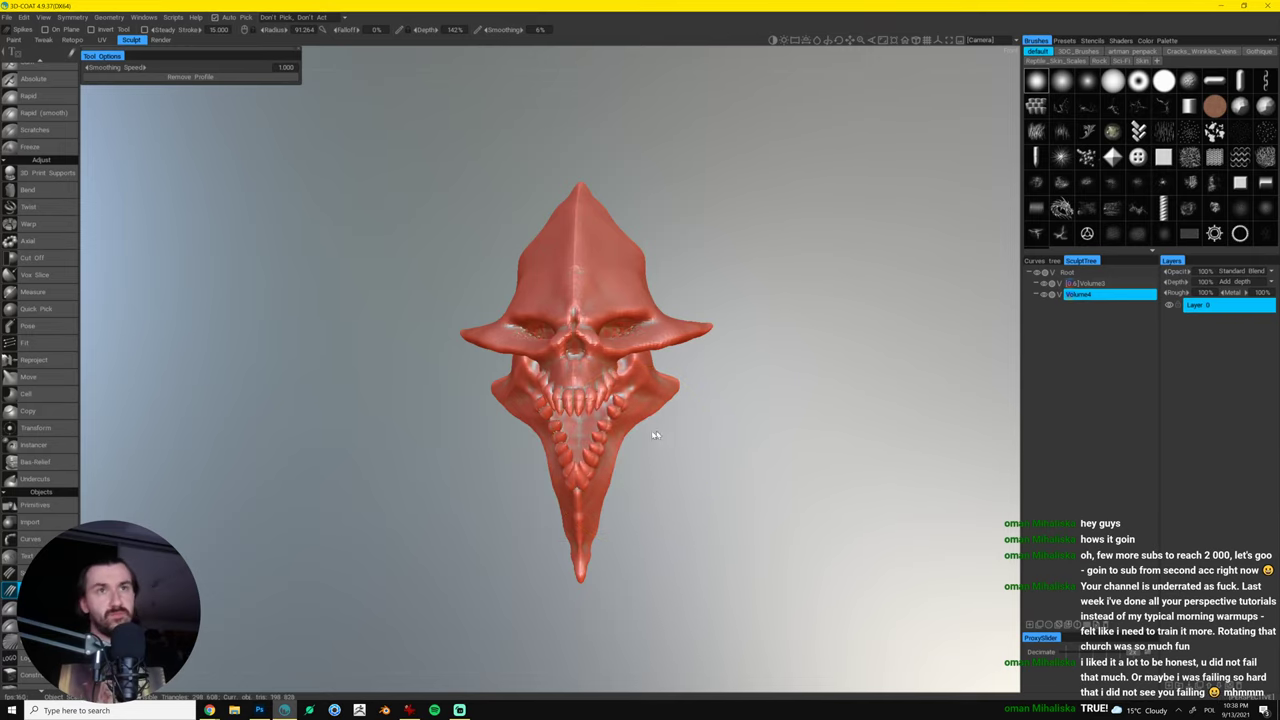
- Reshape the sides of the lower jaw volume with a large Move brush so its outline tapers more tightly toward the chin
{"action": "mouse_move", "coordinate": [723, 400]}
{"action": "left_mouse_down"}
{"action": "mouse_move", "coordinate": [854, 463]}
{"action": "mouse_move", "coordinate": [740, 415]}
{"action": "mouse_move", "coordinate": [637, 443]}
{"action": "mouse_move", "coordinate": [583, 403]}
{"action": "left_mouse_up"}
{"action": "key", "text": "m"}
{"action": "key", "text": "bracketright"}
{"action": "key", "text": "bracketright"}
{"action": "key", "text": "bracketright"}
{"action": "key", "text": "bracketright"}
{"action": "key", "text": "bracketright"}
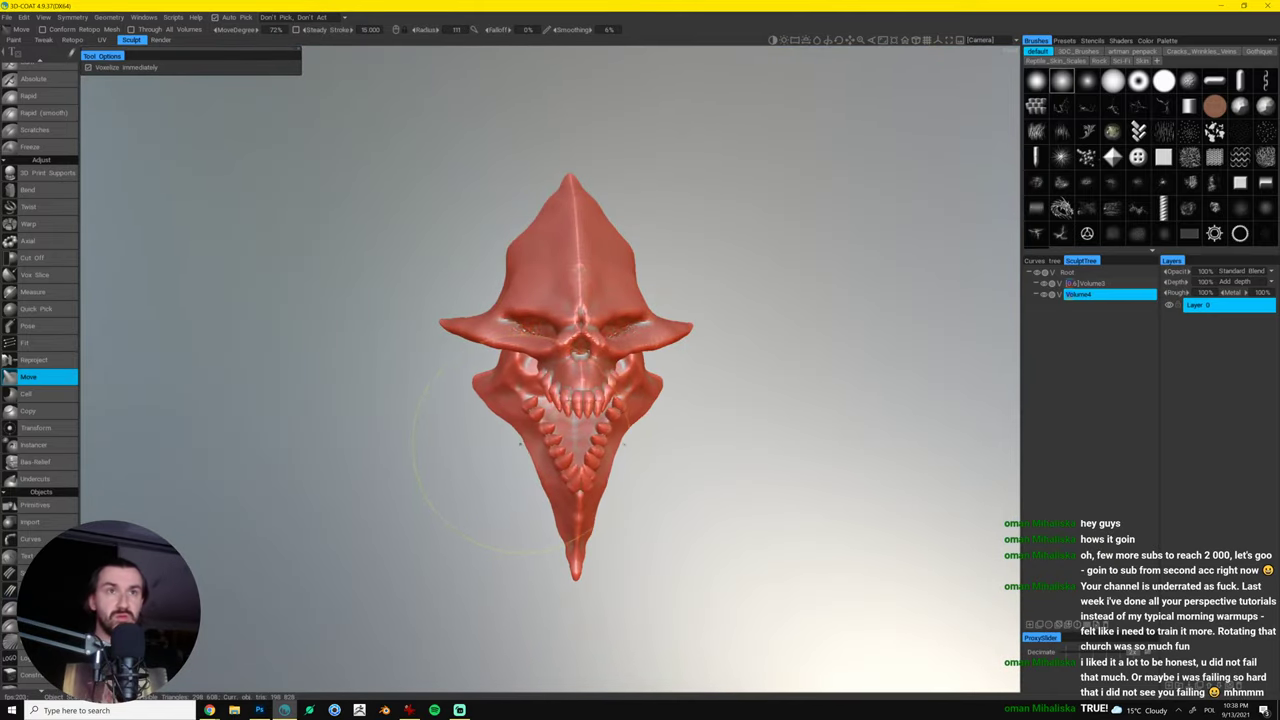
{"action": "left_click_drag", "start_coordinate": [528, 442], "coordinate": [537, 435]}
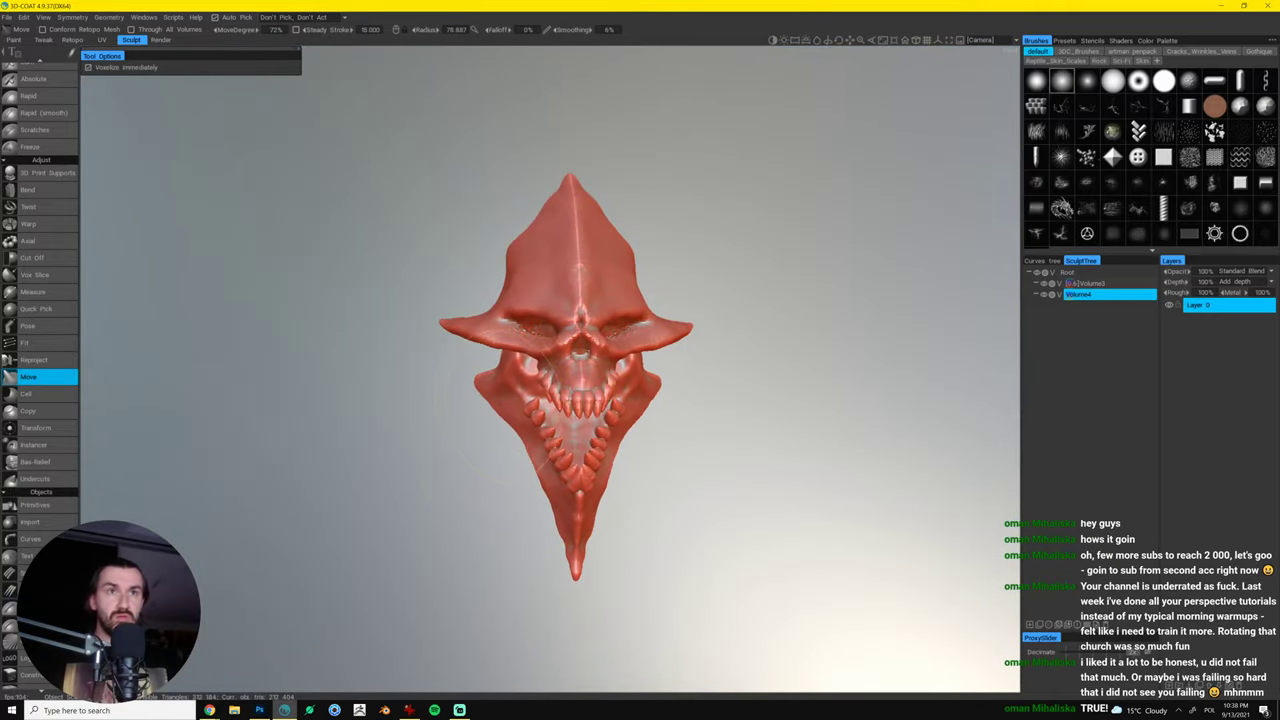
{"action": "left_click_drag", "start_coordinate": [494, 398], "coordinate": [501, 398]}
{"action": "left_click_drag", "start_coordinate": [676, 428], "coordinate": [694, 434]}
{"action": "left_click_drag", "start_coordinate": [556, 460], "coordinate": [563, 452]}
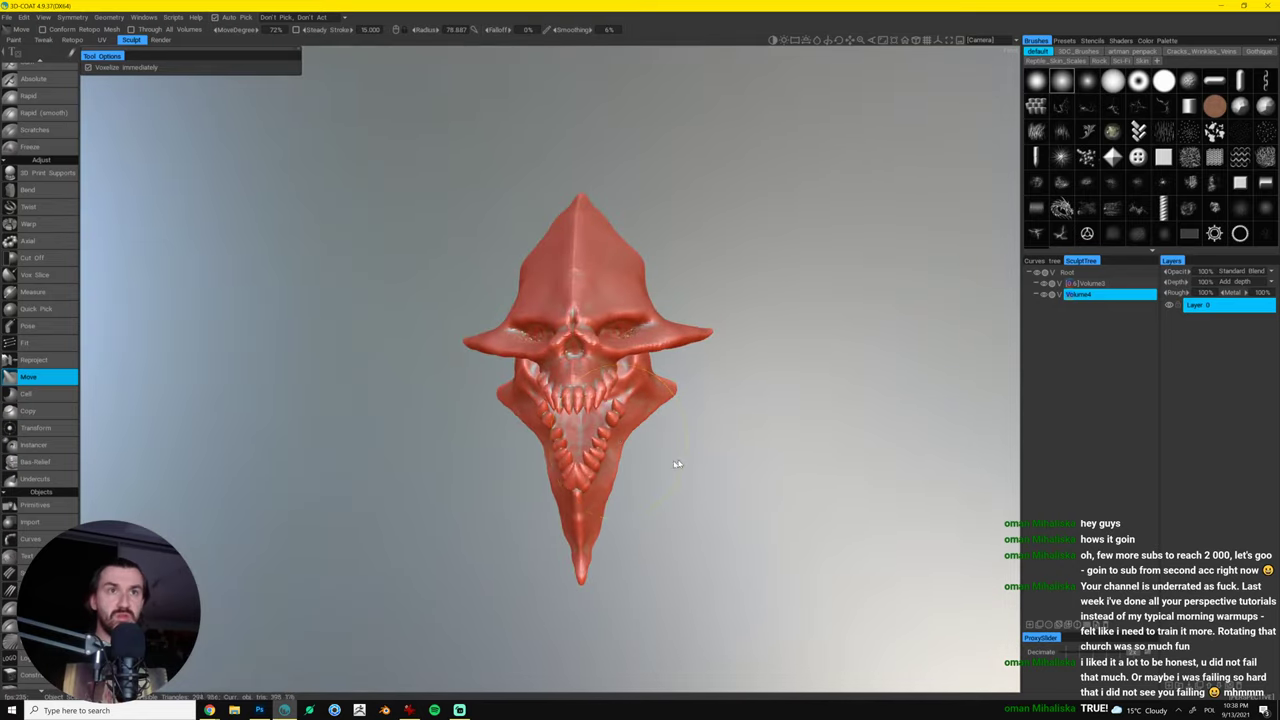
{"action": "left_click_drag", "start_coordinate": [677, 463], "coordinate": [600, 474]}
{"action": "mouse_move", "coordinate": [684, 488]}
{"action": "left_mouse_down"}
{"action": "mouse_move", "coordinate": [606, 486]}
{"action": "mouse_move", "coordinate": [592, 446]}
{"action": "left_mouse_up"}
{"action": "key", "text": "bracketleft"}
{"action": "key", "text": "bracketleft"}
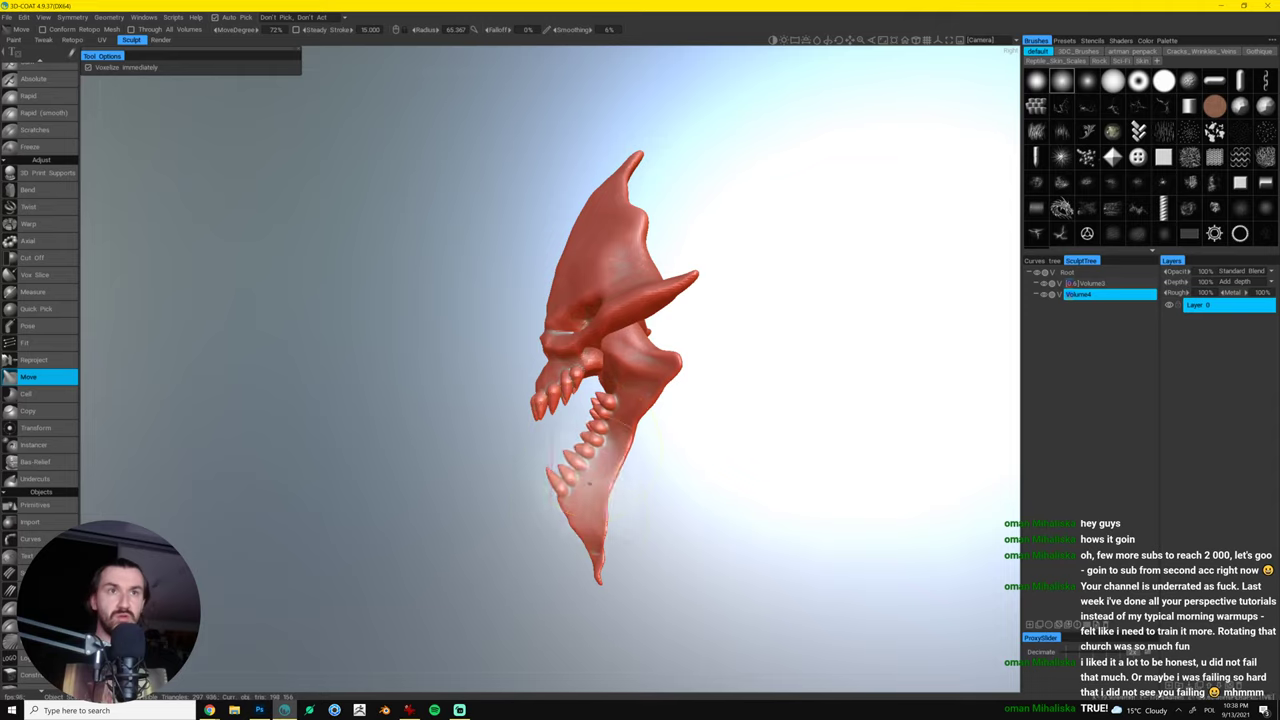
- Make the upper skull volume active and switch the side view to orthographic projection
{"action": "key", "text": "h"}
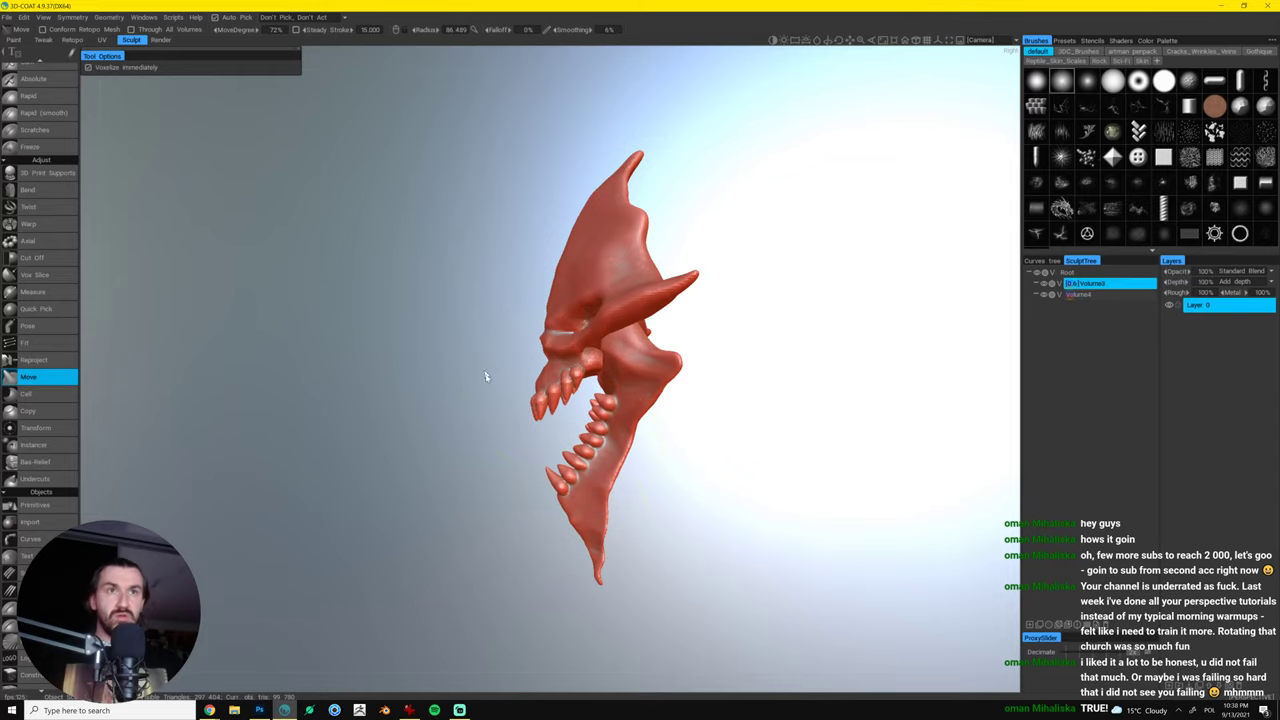
{"action": "key", "text": "bracketright"}
{"action": "key", "text": "bracketright"}
{"action": "key", "text": "bracketright"}
{"action": "mouse_move", "coordinate": [486, 374]}
{"action": "left_mouse_down"}
{"action": "mouse_move", "coordinate": [490, 398]}
{"action": "mouse_move", "coordinate": [528, 367]}
{"action": "left_mouse_up"}
{"action": "left_click", "coordinate": [916, 40]}
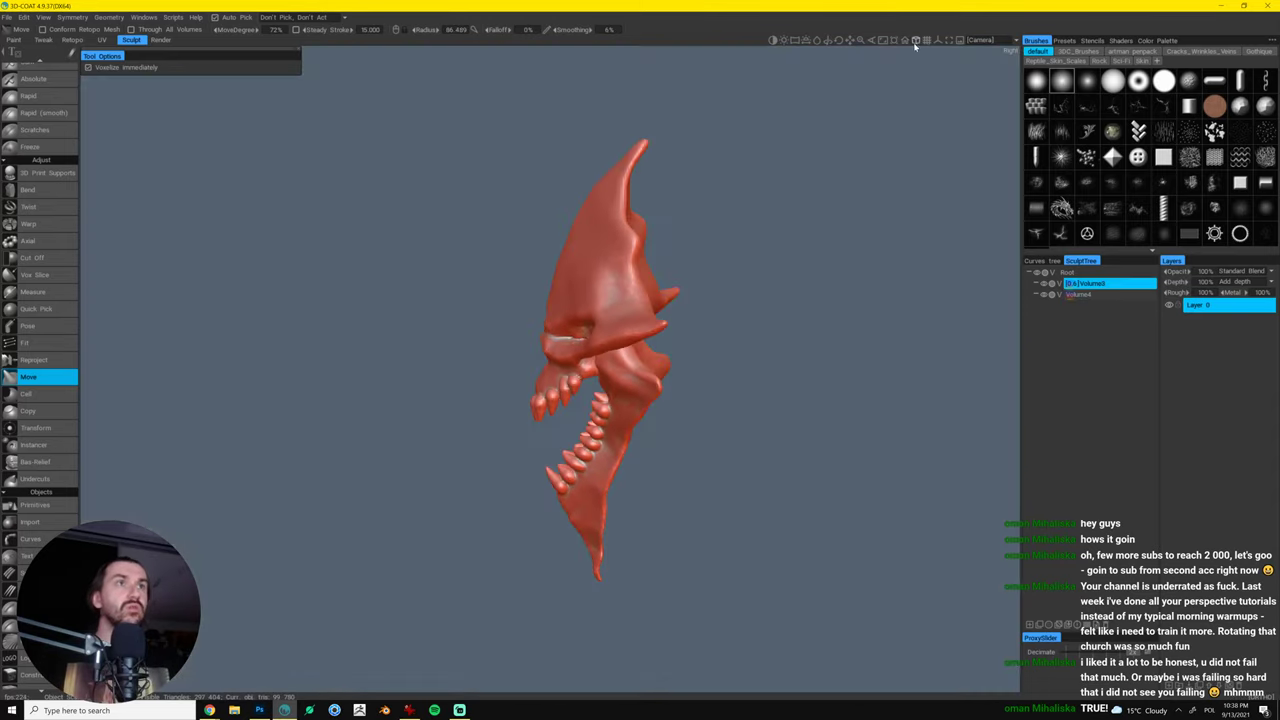
{"action": "left_click_drag", "start_coordinate": [778, 344], "coordinate": [791, 338]}
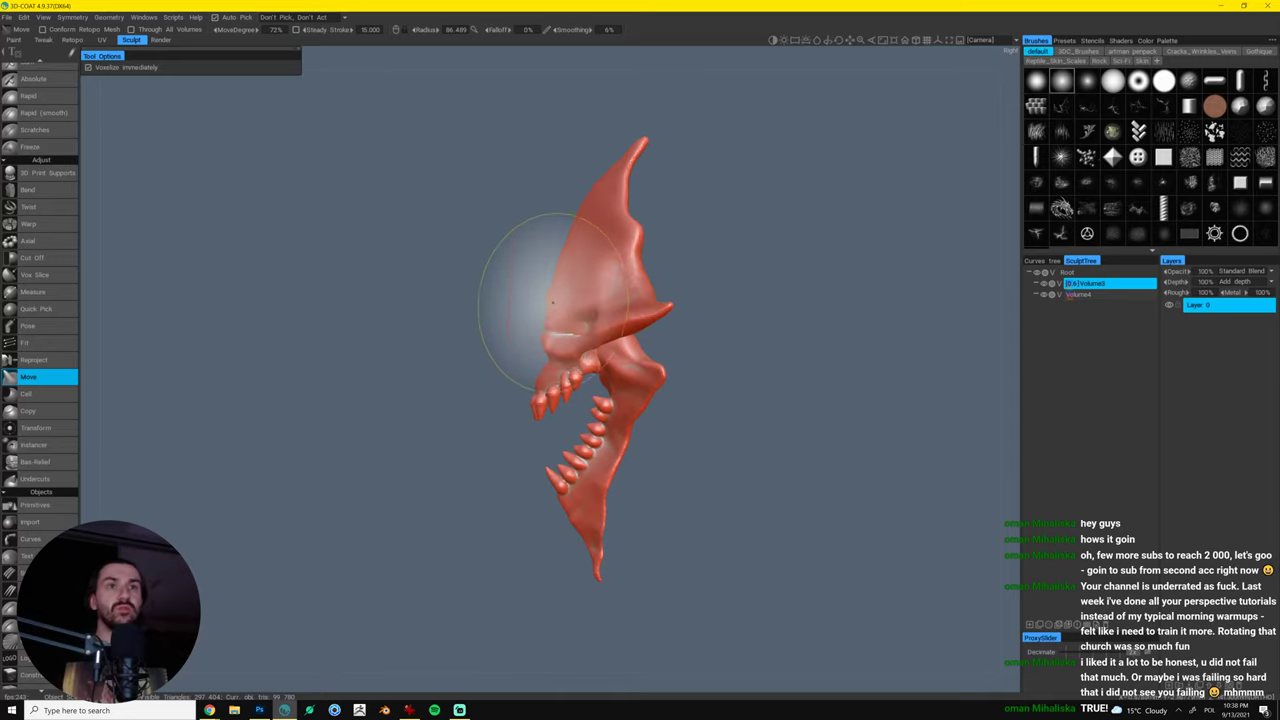
- Push the skull's forehead and pointed crest tip forward in profile and adjust the temples from the front with a smaller Move brush
{"action": "key", "text": "bracketleft"}
{"action": "key", "text": "bracketleft"}
{"action": "key", "text": "bracketleft"}
{"action": "key", "text": "bracketleft"}
{"action": "key", "text": "bracketleft"}
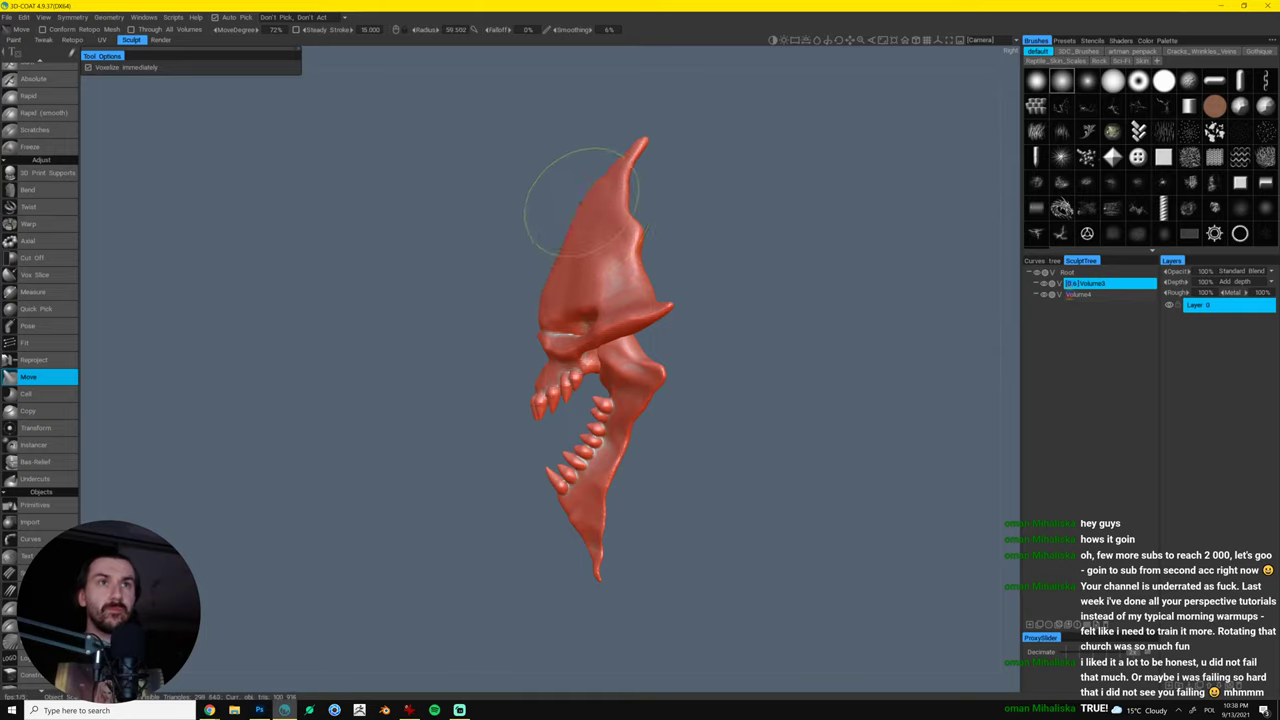
{"action": "left_click_drag", "start_coordinate": [627, 181], "coordinate": [611, 177]}
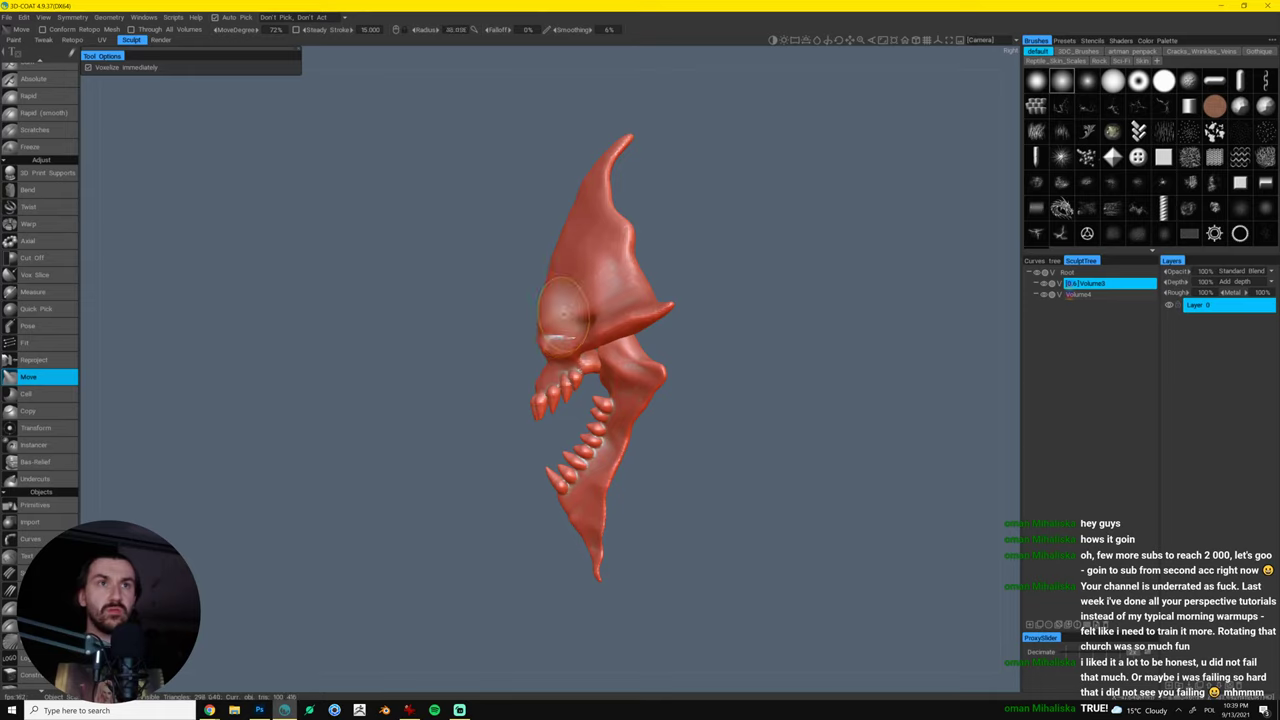
{"action": "left_click_drag", "start_coordinate": [694, 263], "coordinate": [820, 258]}
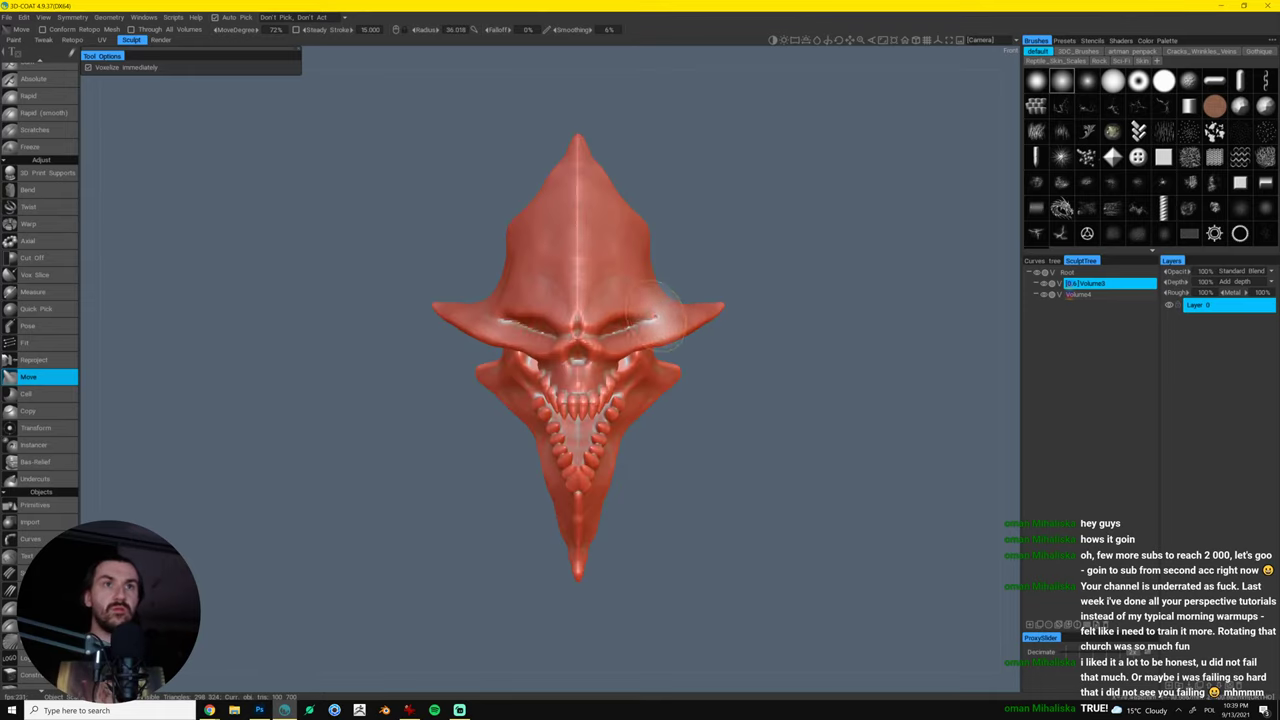
{"action": "left_click_drag", "start_coordinate": [508, 272], "coordinate": [518, 273]}
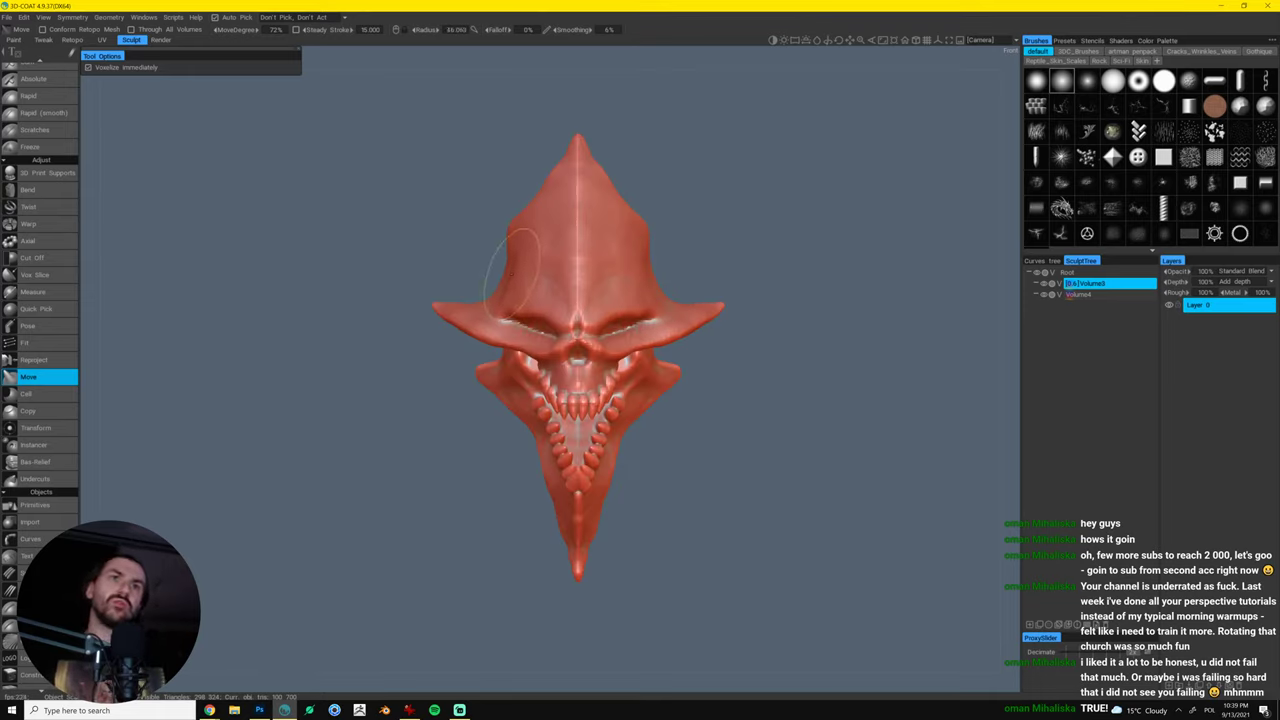
- Sharpen ridges down the skull's temples and along the flared brow edges toward the nose with the surface Pinch tool
{"action": "scroll", "coordinate": [50, 205], "scroll_direction": "up", "scroll_amount": 5}
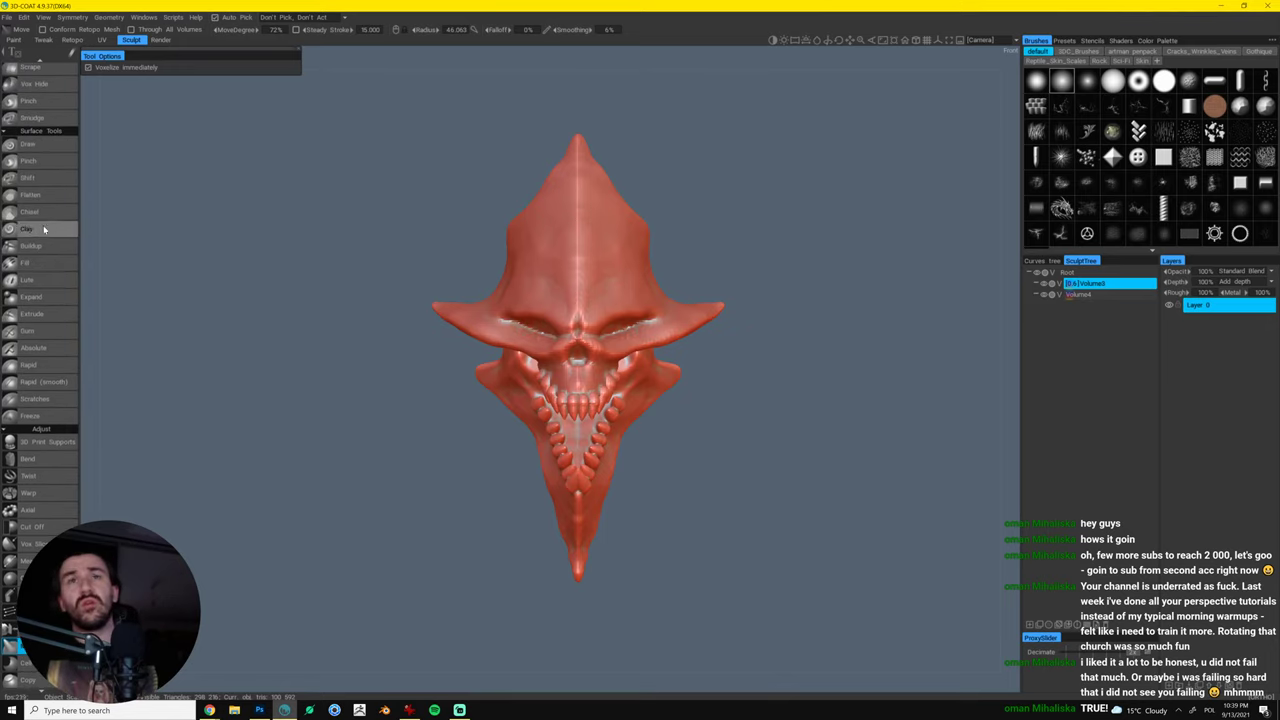
{"action": "scroll", "coordinate": [52, 295], "scroll_direction": "up", "scroll_amount": 2}
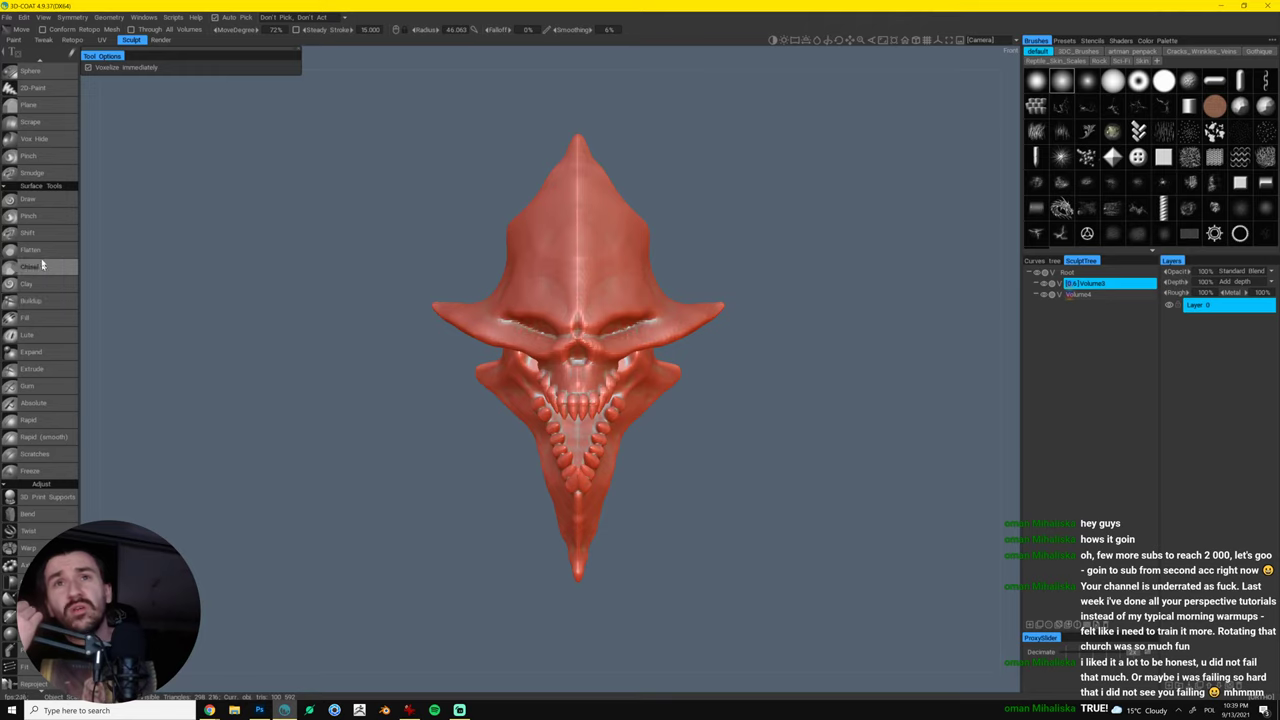
{"action": "scroll", "coordinate": [50, 280], "scroll_direction": "up", "scroll_amount": 2}
{"action": "left_click", "coordinate": [40, 262]}
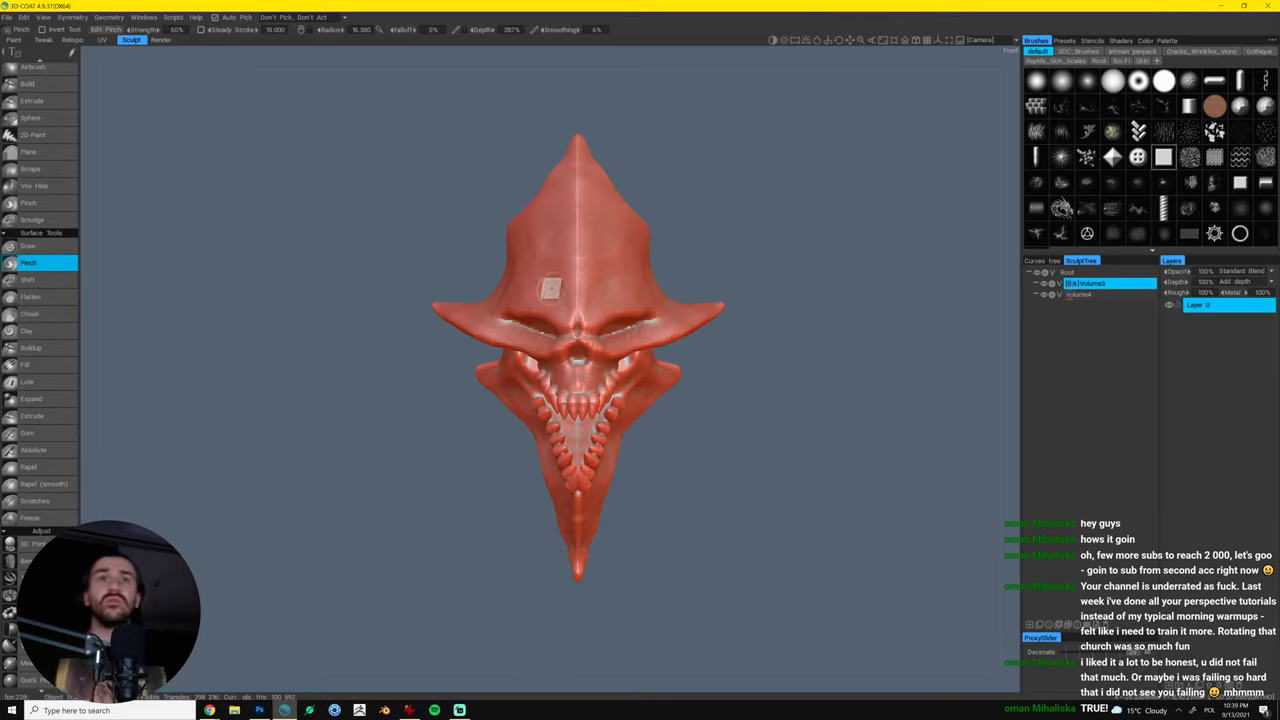
{"action": "key", "text": "ctrl+z"}
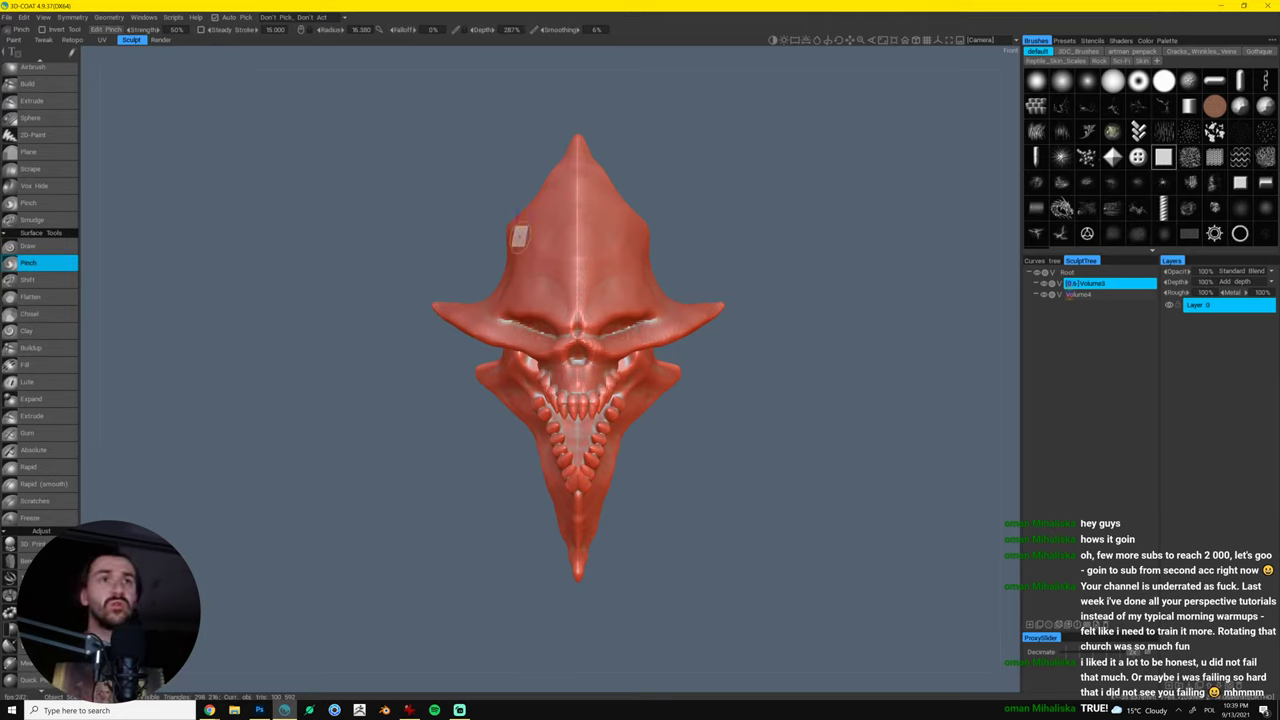
{"action": "mouse_move", "coordinate": [513, 240]}
{"action": "left_mouse_down"}
{"action": "mouse_move", "coordinate": [511, 300]}
{"action": "mouse_move", "coordinate": [523, 277]}
{"action": "mouse_move", "coordinate": [512, 230]}
{"action": "mouse_move", "coordinate": [505, 306]}
{"action": "mouse_move", "coordinate": [528, 291]}
{"action": "mouse_move", "coordinate": [529, 265]}
{"action": "mouse_move", "coordinate": [512, 313]}
{"action": "mouse_move", "coordinate": [458, 311]}
{"action": "mouse_move", "coordinate": [462, 330]}
{"action": "mouse_move", "coordinate": [566, 345]}
{"action": "left_mouse_up"}
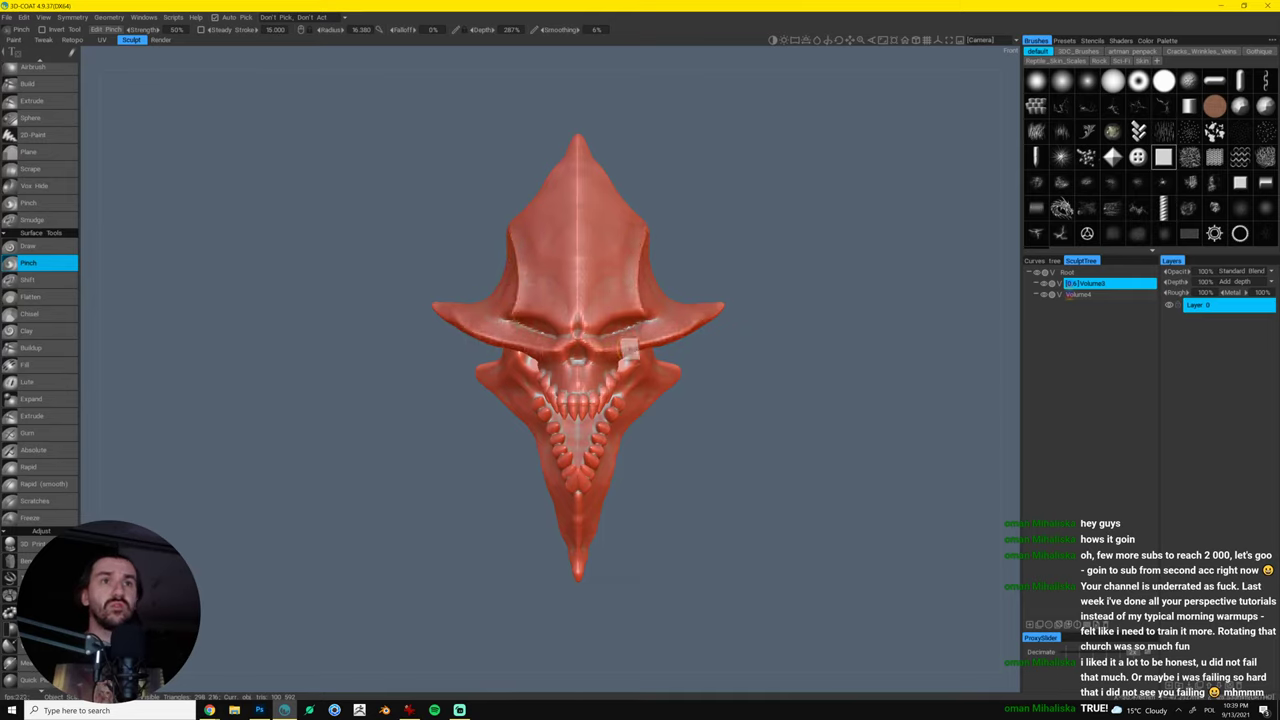
{"action": "key", "text": "ctrl+z"}
{"action": "left_click_drag", "start_coordinate": [457, 333], "coordinate": [573, 358]}
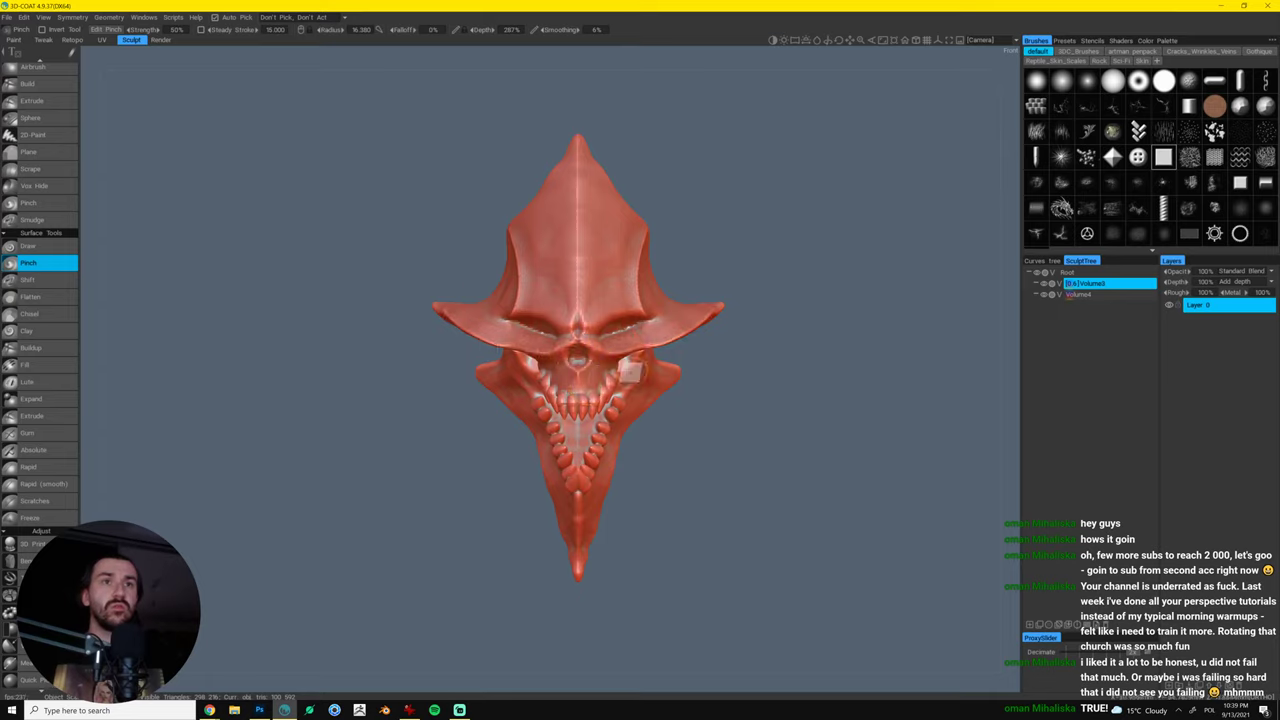
{"action": "mouse_move", "coordinate": [630, 372]}
{"action": "left_mouse_down"}
{"action": "mouse_move", "coordinate": [814, 386]}
{"action": "mouse_move", "coordinate": [685, 390]}
{"action": "mouse_move", "coordinate": [711, 371]}
{"action": "mouse_move", "coordinate": [663, 365]}
{"action": "left_mouse_up"}
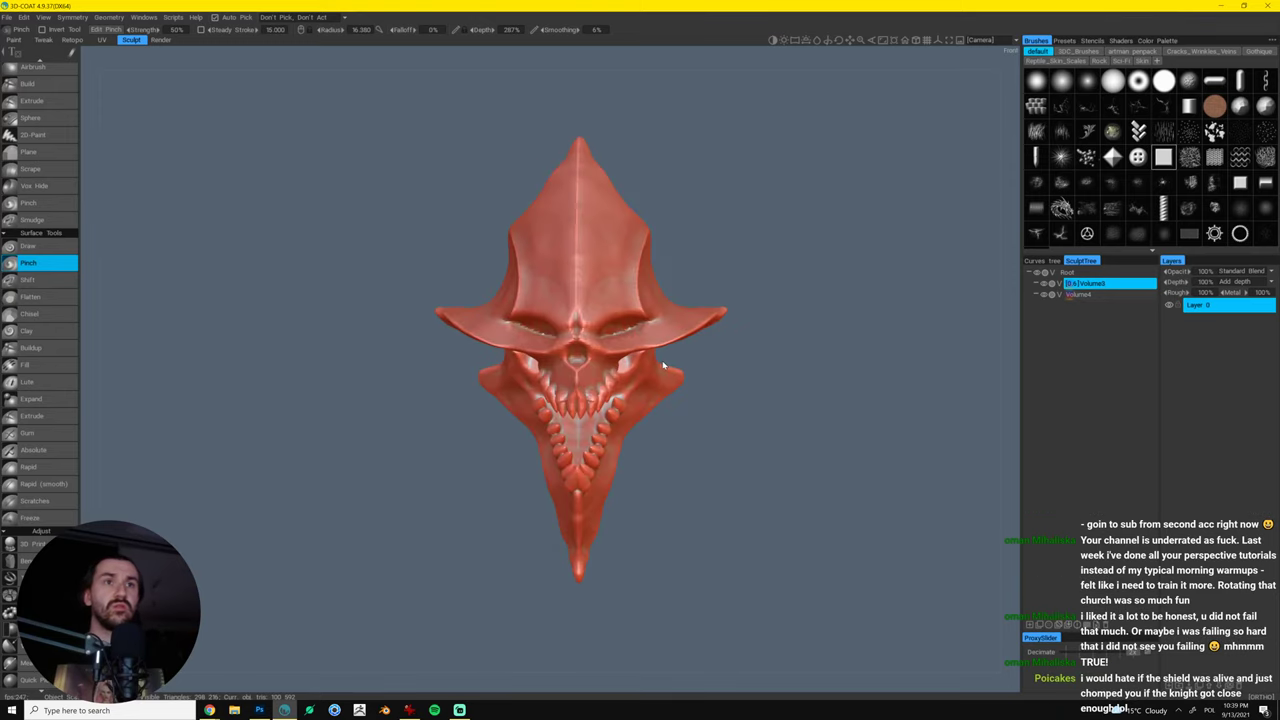
- Pinch a symmetrical pair of curved ridges from the crest's upper edges down the forehead to the inner brows, redoing the first attempt
{"action": "left_click_drag", "start_coordinate": [746, 249], "coordinate": [752, 250]}
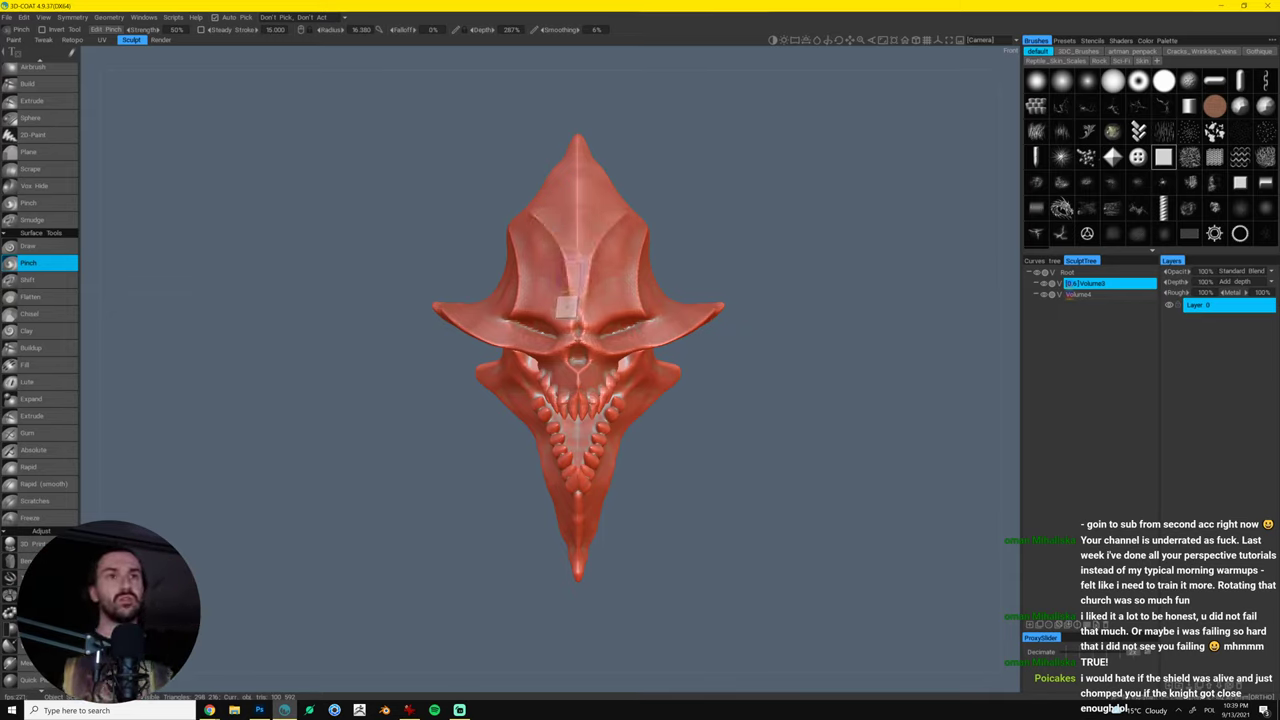
{"action": "key", "text": "ctrl+z"}
{"action": "left_click_drag", "start_coordinate": [528, 206], "coordinate": [553, 328]}
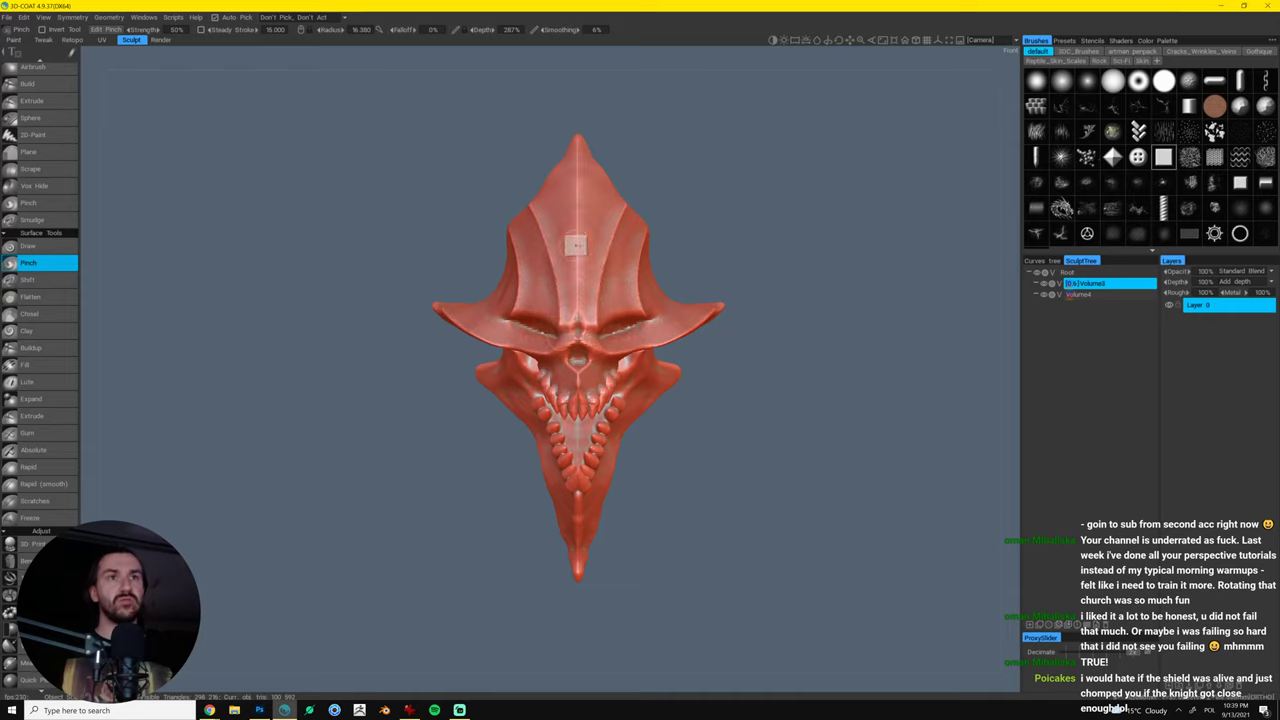
{"action": "mouse_move", "coordinate": [575, 245]}
{"action": "left_mouse_down"}
{"action": "mouse_move", "coordinate": [544, 245]}
{"action": "mouse_move", "coordinate": [527, 218]}
{"action": "mouse_move", "coordinate": [532, 313]}
{"action": "left_mouse_up"}
{"action": "mouse_move", "coordinate": [545, 210]}
{"action": "left_mouse_down"}
{"action": "mouse_move", "coordinate": [558, 344]}
{"action": "mouse_move", "coordinate": [562, 216]}
{"action": "mouse_move", "coordinate": [543, 187]}
{"action": "mouse_move", "coordinate": [572, 290]}
{"action": "mouse_move", "coordinate": [537, 228]}
{"action": "left_mouse_up"}
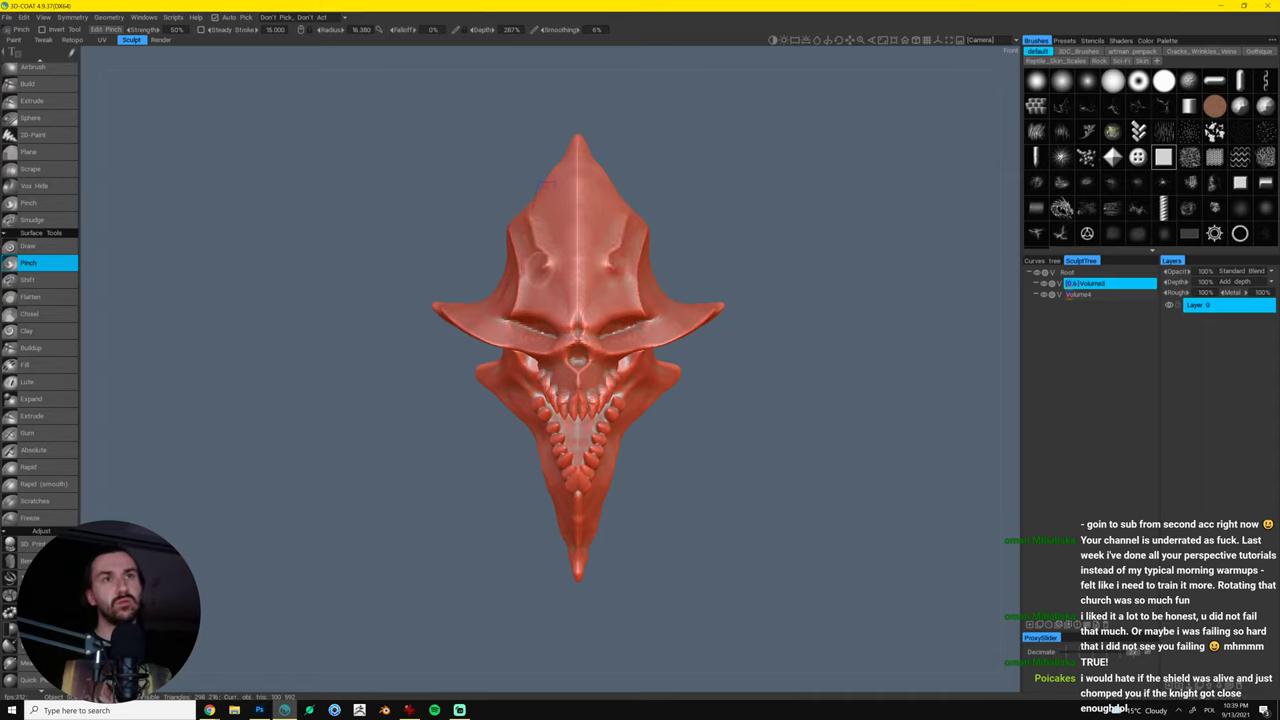
{"action": "left_click_drag", "start_coordinate": [541, 262], "coordinate": [541, 313]}
{"action": "left_click_drag", "start_coordinate": [547, 196], "coordinate": [561, 244]}
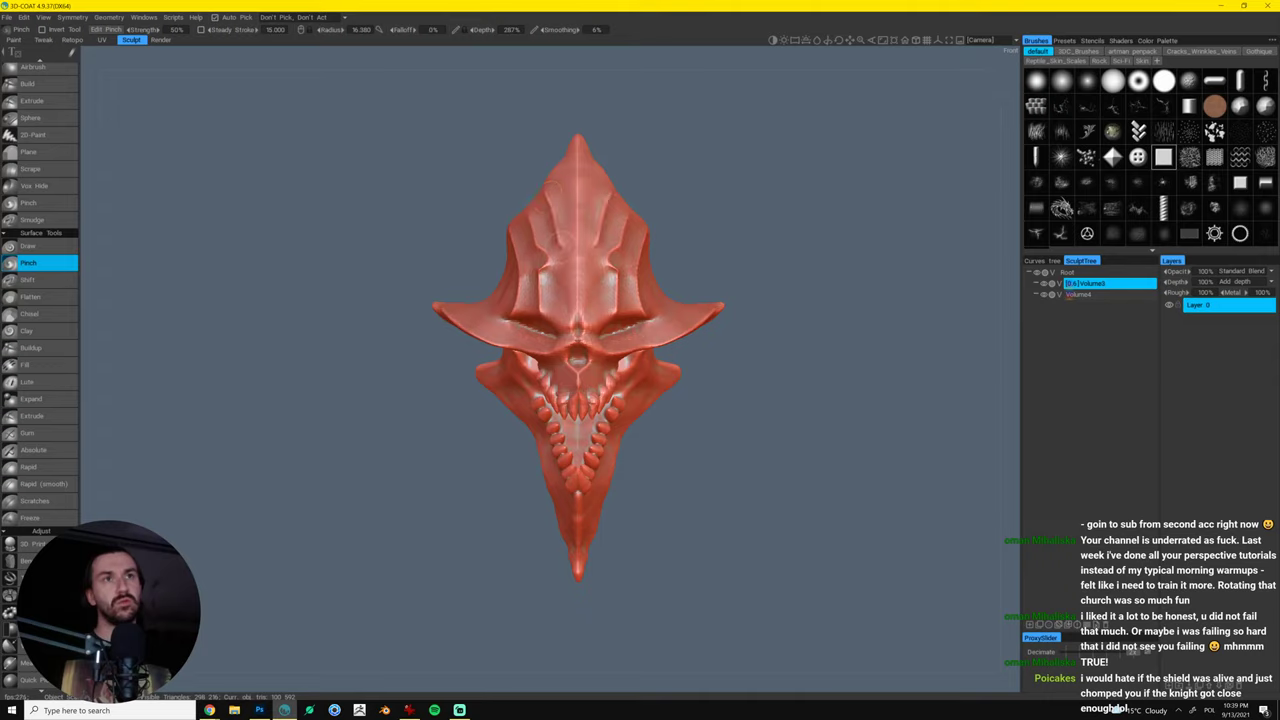
{"action": "mouse_move", "coordinate": [677, 226]}
{"action": "left_mouse_down"}
{"action": "mouse_move", "coordinate": [811, 200]}
{"action": "mouse_move", "coordinate": [733, 228]}
{"action": "left_mouse_up"}
{"action": "key", "text": "ctrl+z"}
{"action": "key", "text": "ctrl+z"}
{"action": "key", "text": "ctrl+z"}
{"action": "key", "text": "ctrl+z"}
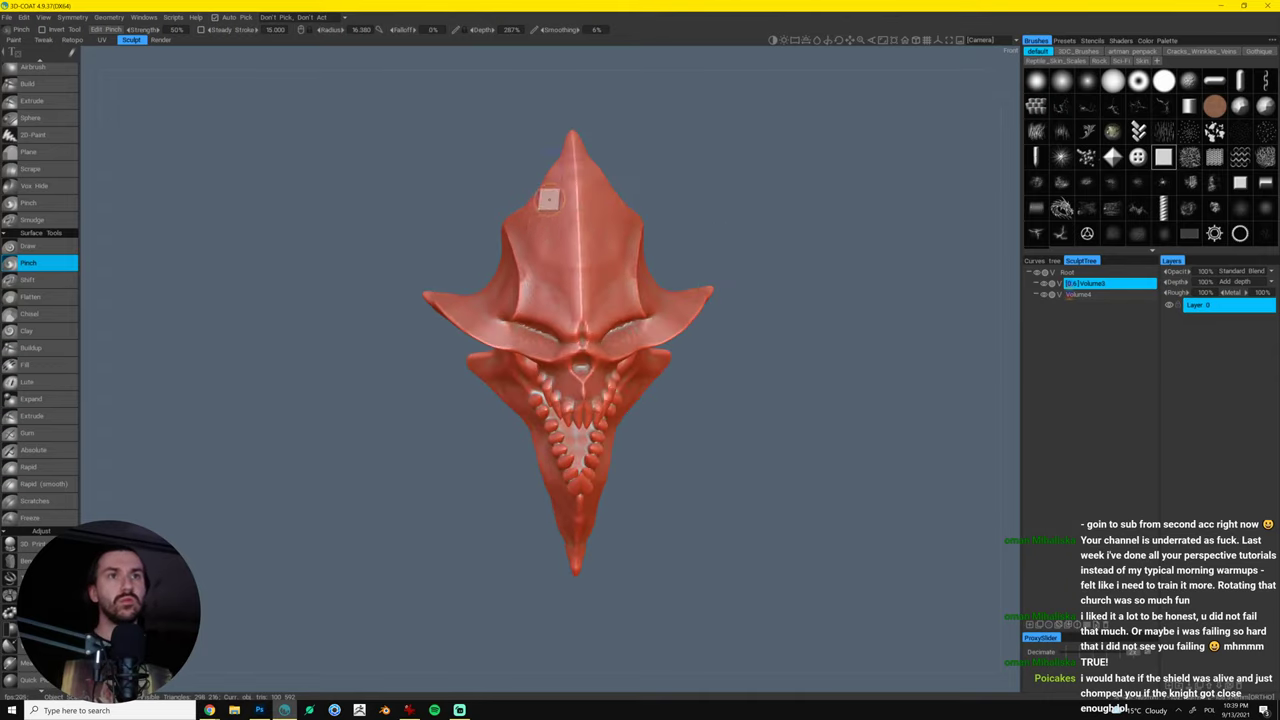
- Pinch symmetrical wavy vertical ridges down both sides of the skull's tall forehead crest
{"action": "left_click_drag", "start_coordinate": [550, 173], "coordinate": [571, 341]}
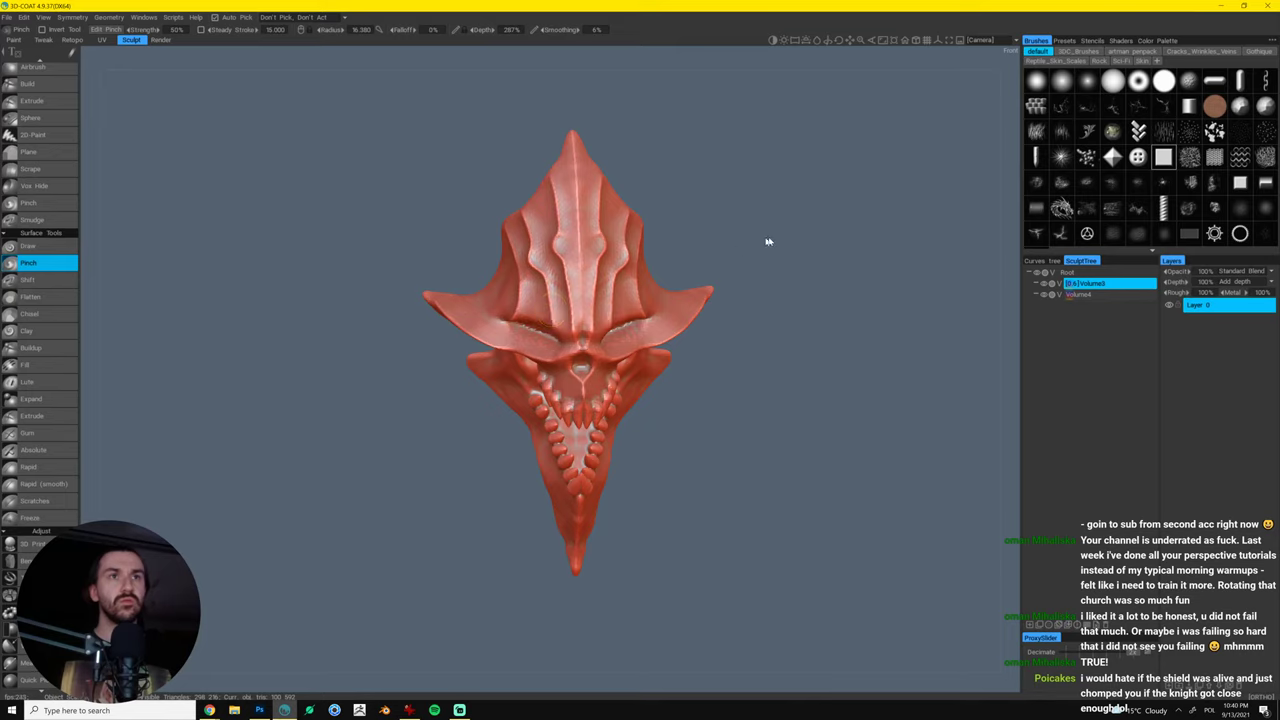
{"action": "left_click_drag", "start_coordinate": [766, 240], "coordinate": [832, 211]}
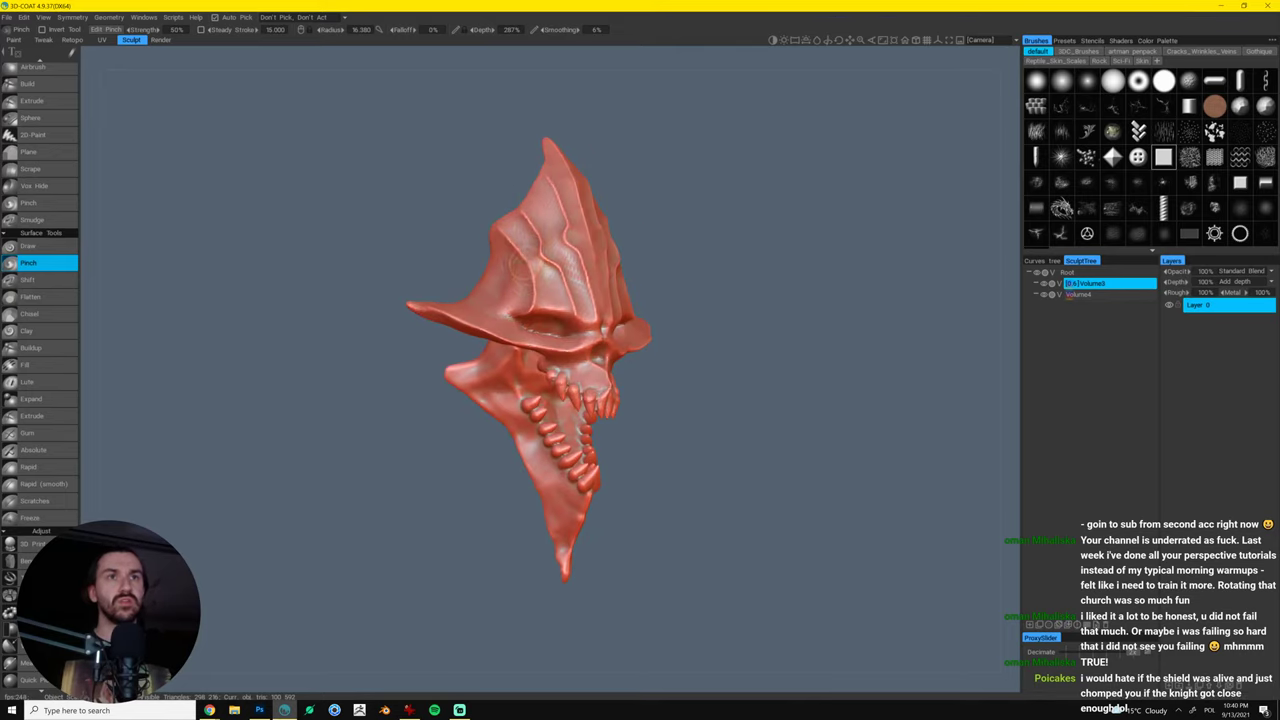
{"action": "left_click_drag", "start_coordinate": [519, 265], "coordinate": [497, 238]}
{"action": "key", "text": "ctrl+z"}
{"action": "key", "text": "ctrl+z"}
{"action": "key", "text": "ctrl+z"}
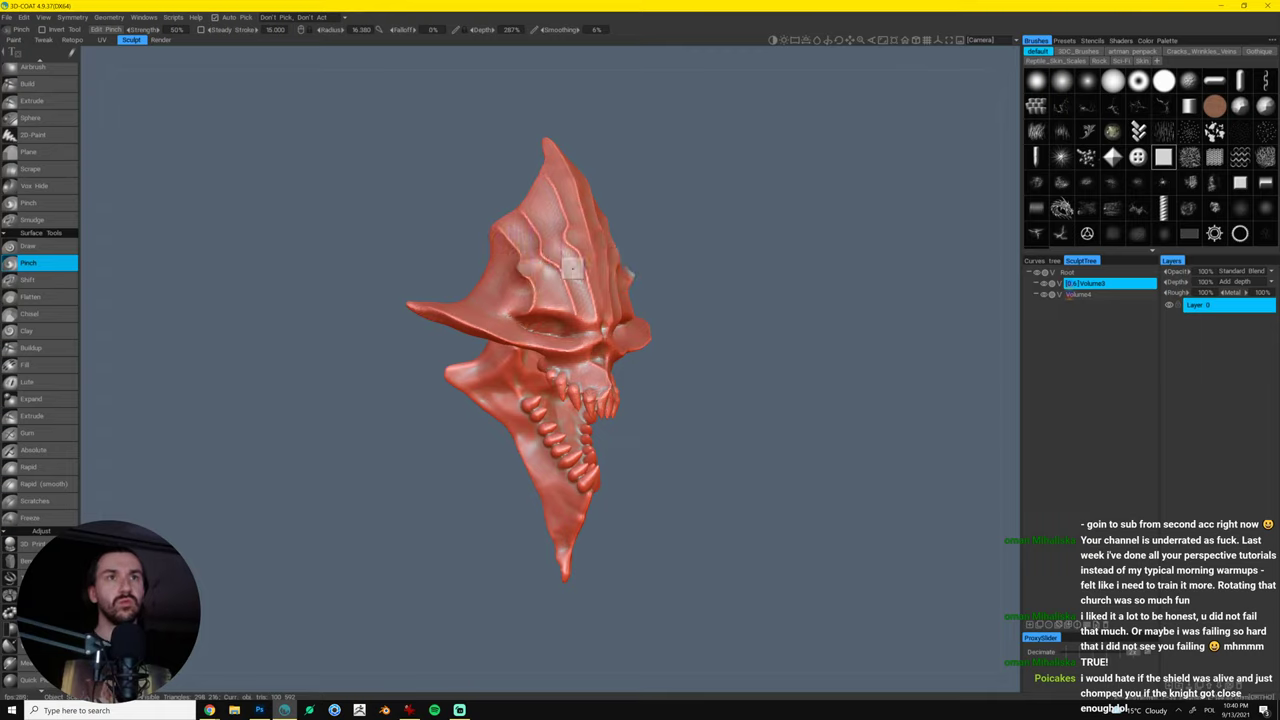
{"action": "left_click_drag", "start_coordinate": [722, 208], "coordinate": [652, 214]}
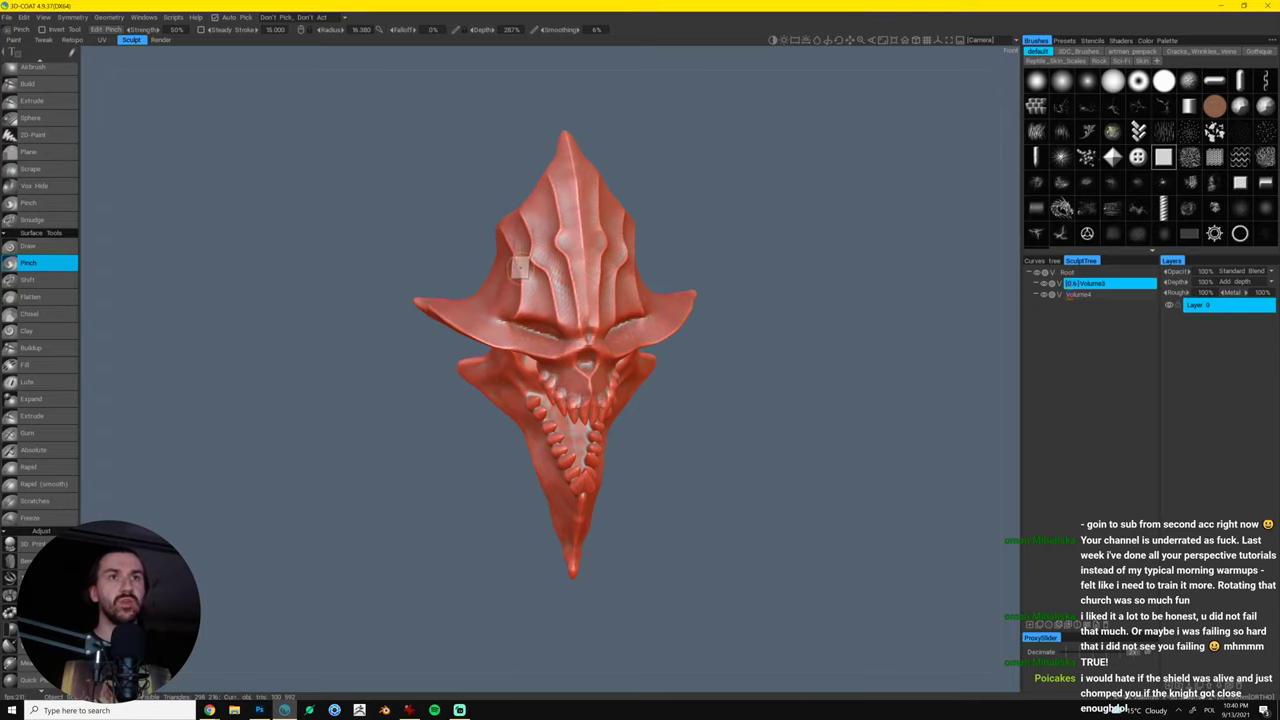
- Pinch the rims of the skull's flared brow wings from the eyes out to the pointed tips
{"action": "mouse_move", "coordinate": [727, 217]}
{"action": "left_mouse_down"}
{"action": "mouse_move", "coordinate": [743, 306]}
{"action": "mouse_move", "coordinate": [744, 248]}
{"action": "mouse_move", "coordinate": [740, 323]}
{"action": "left_mouse_up"}
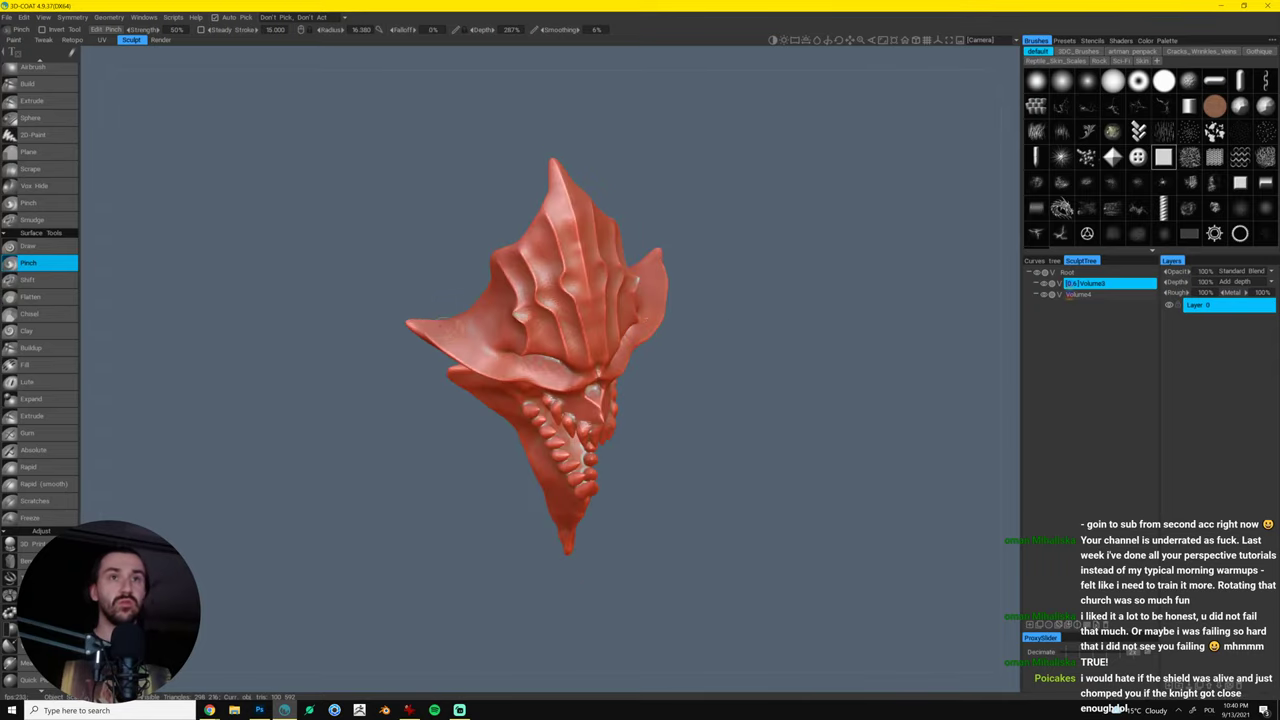
{"action": "mouse_move", "coordinate": [453, 340]}
{"action": "left_mouse_down"}
{"action": "mouse_move", "coordinate": [623, 380]}
{"action": "mouse_move", "coordinate": [738, 252]}
{"action": "left_mouse_up"}
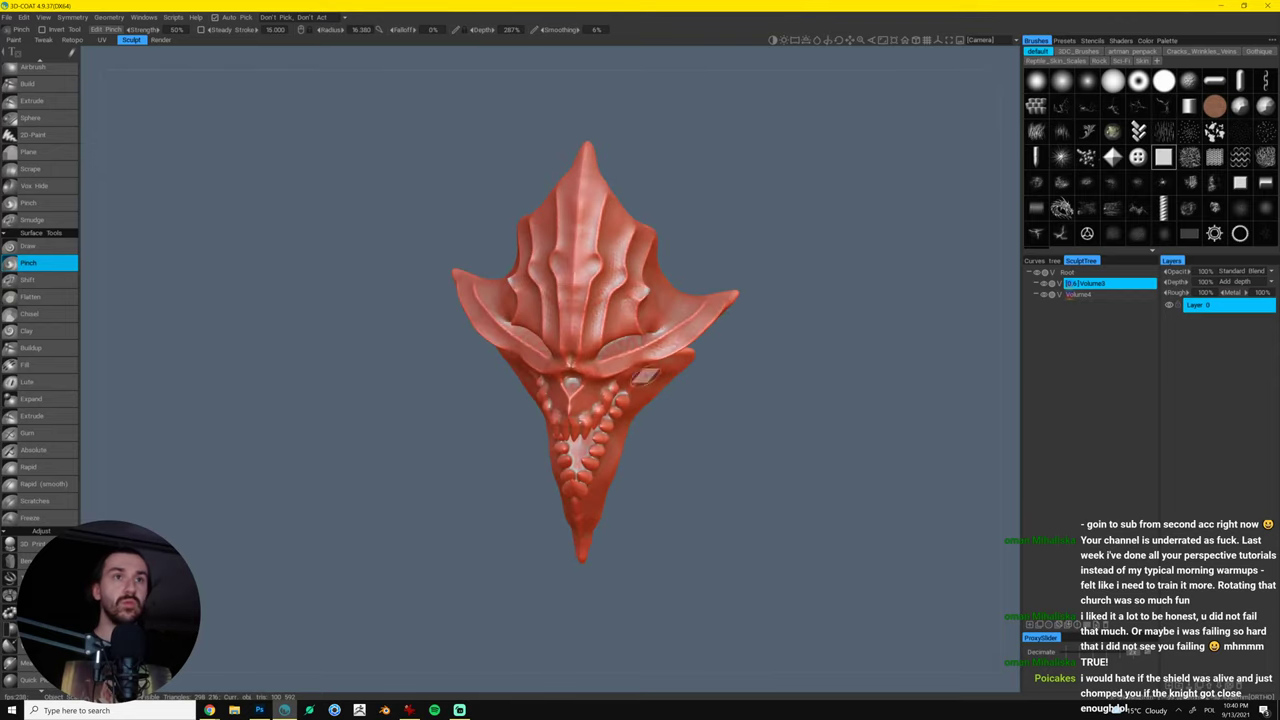
{"action": "key", "text": "ctrl+z"}
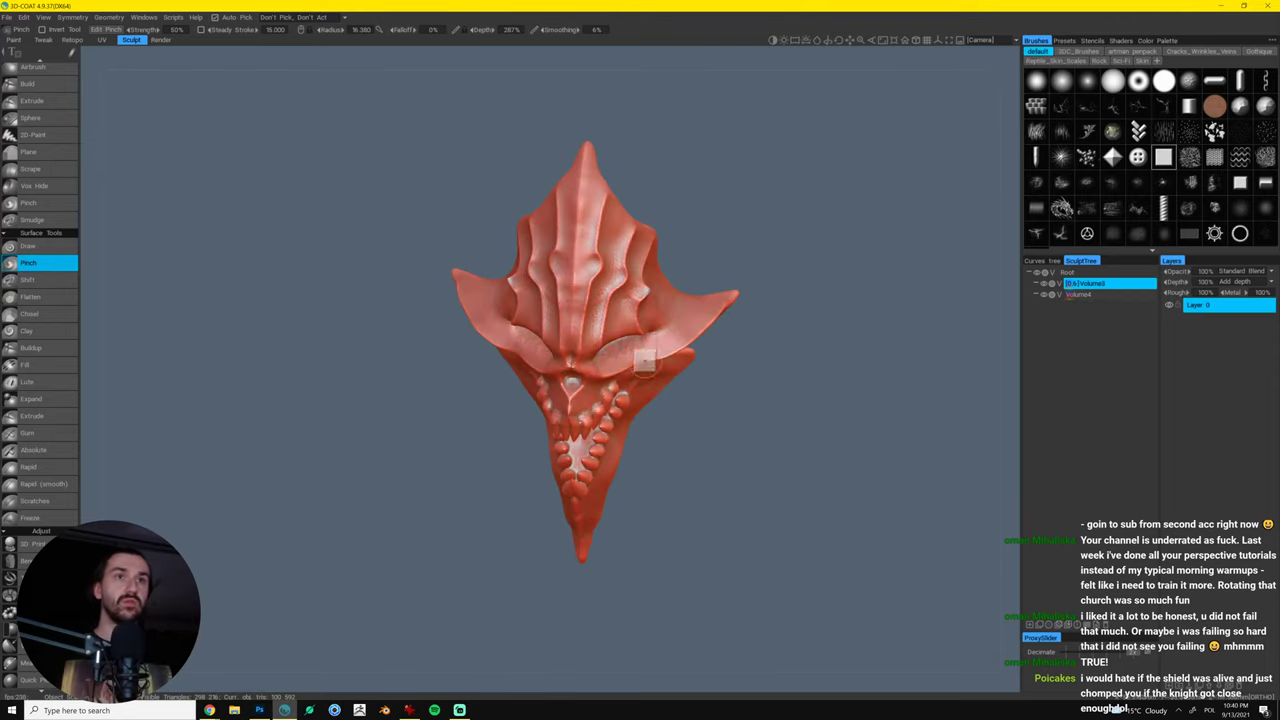
{"action": "left_click_drag", "start_coordinate": [636, 373], "coordinate": [732, 295]}
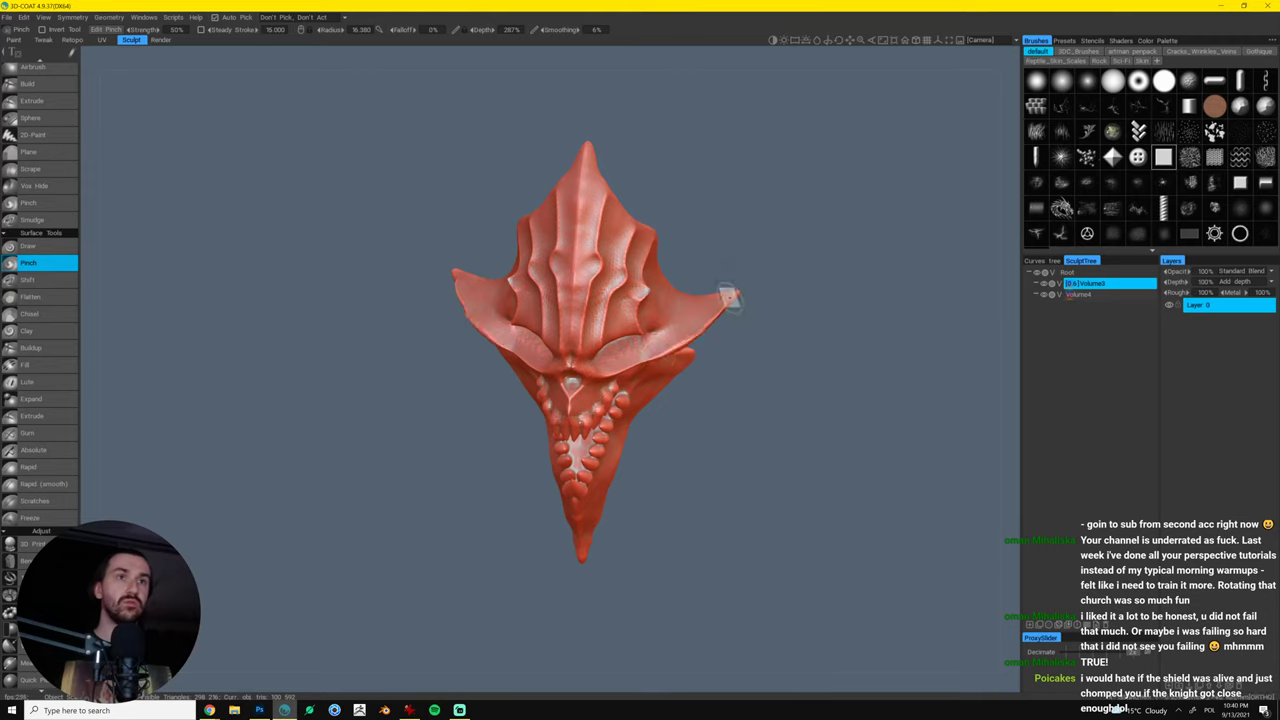
- Make the lower jaw volume active and pinch ridges into its outer sides between the chin tip and the teeth
{"action": "key", "text": "KP_5"}
{"action": "key", "text": "KP_2"}
{"action": "mouse_move", "coordinate": [815, 257]}
{"action": "left_mouse_down"}
{"action": "mouse_move", "coordinate": [854, 251]}
{"action": "mouse_move", "coordinate": [763, 300]}
{"action": "left_mouse_up"}
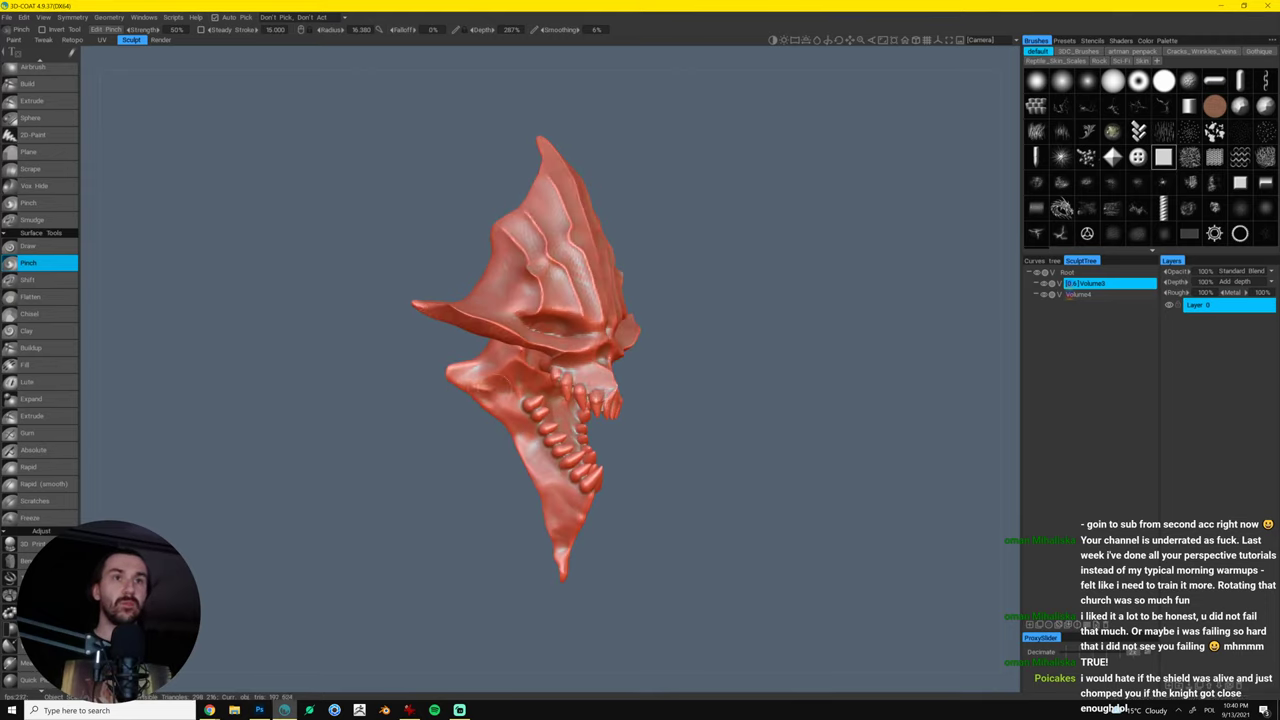
{"action": "key", "text": "h"}
{"action": "mouse_move", "coordinate": [726, 368]}
{"action": "left_mouse_down"}
{"action": "mouse_move", "coordinate": [678, 390]}
{"action": "mouse_move", "coordinate": [660, 423]}
{"action": "left_mouse_up"}
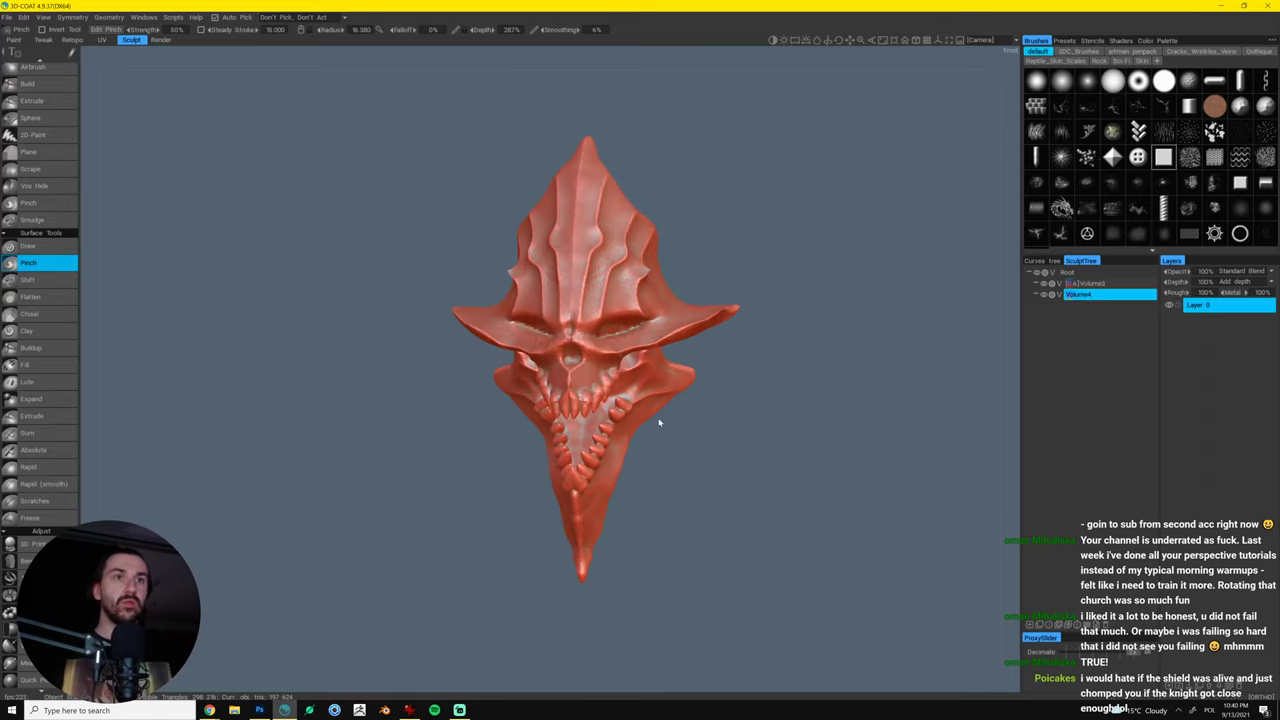
{"action": "left_click_drag", "start_coordinate": [660, 507], "coordinate": [605, 517]}
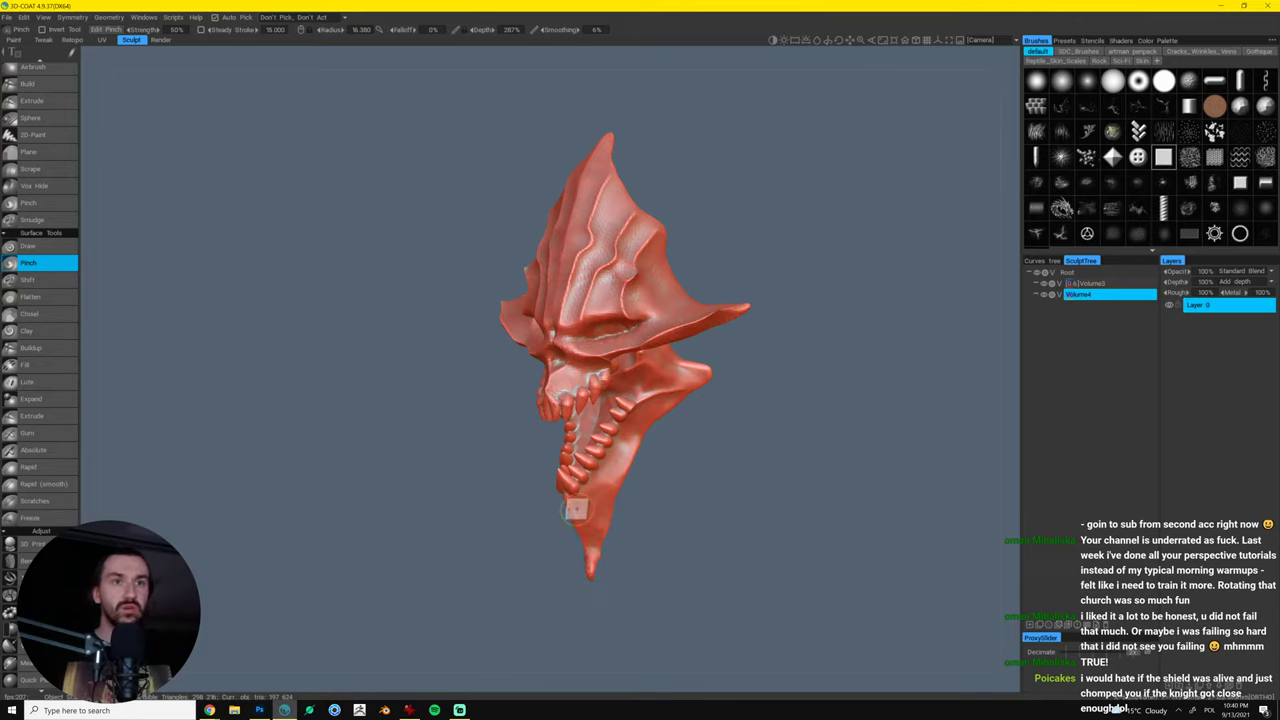
{"action": "left_click_drag", "start_coordinate": [594, 571], "coordinate": [577, 499]}
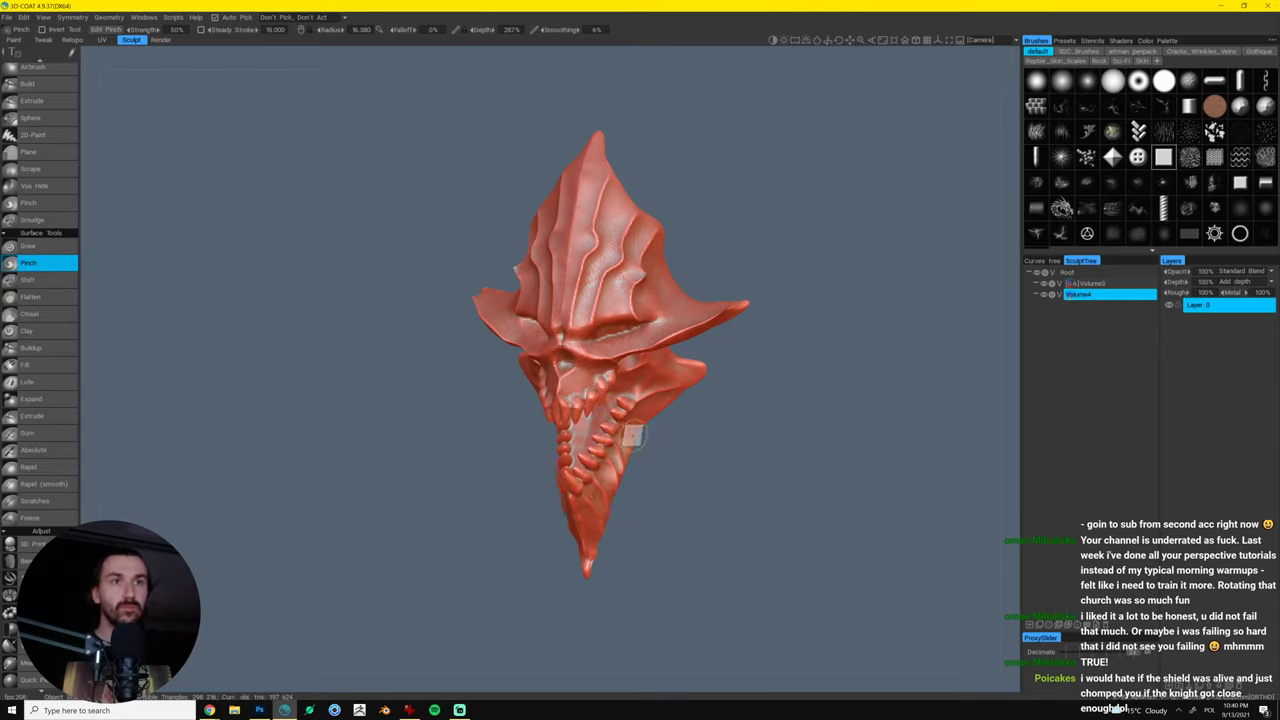
- Sharpen the lower jaw's rear flares and the cheek area of the upper skull with the Pinch tool
{"action": "left_click_drag", "start_coordinate": [672, 385], "coordinate": [713, 366]}
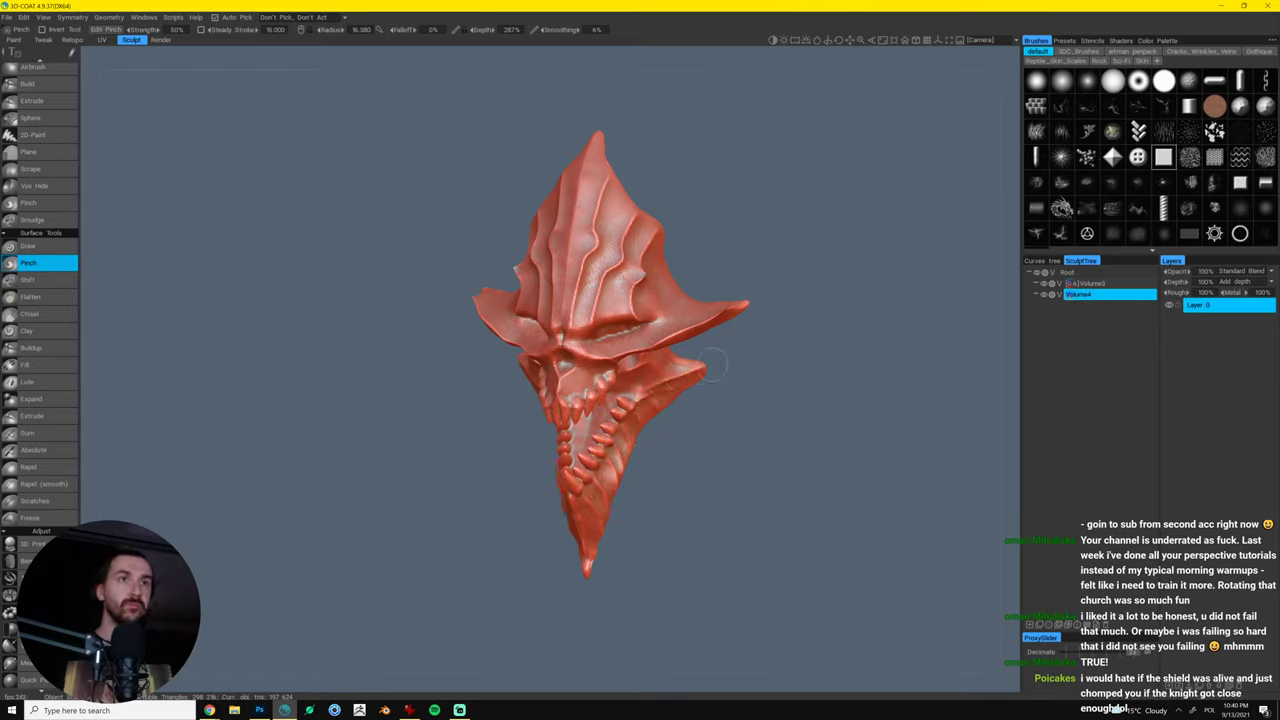
{"action": "left_click_drag", "start_coordinate": [862, 338], "coordinate": [625, 383]}
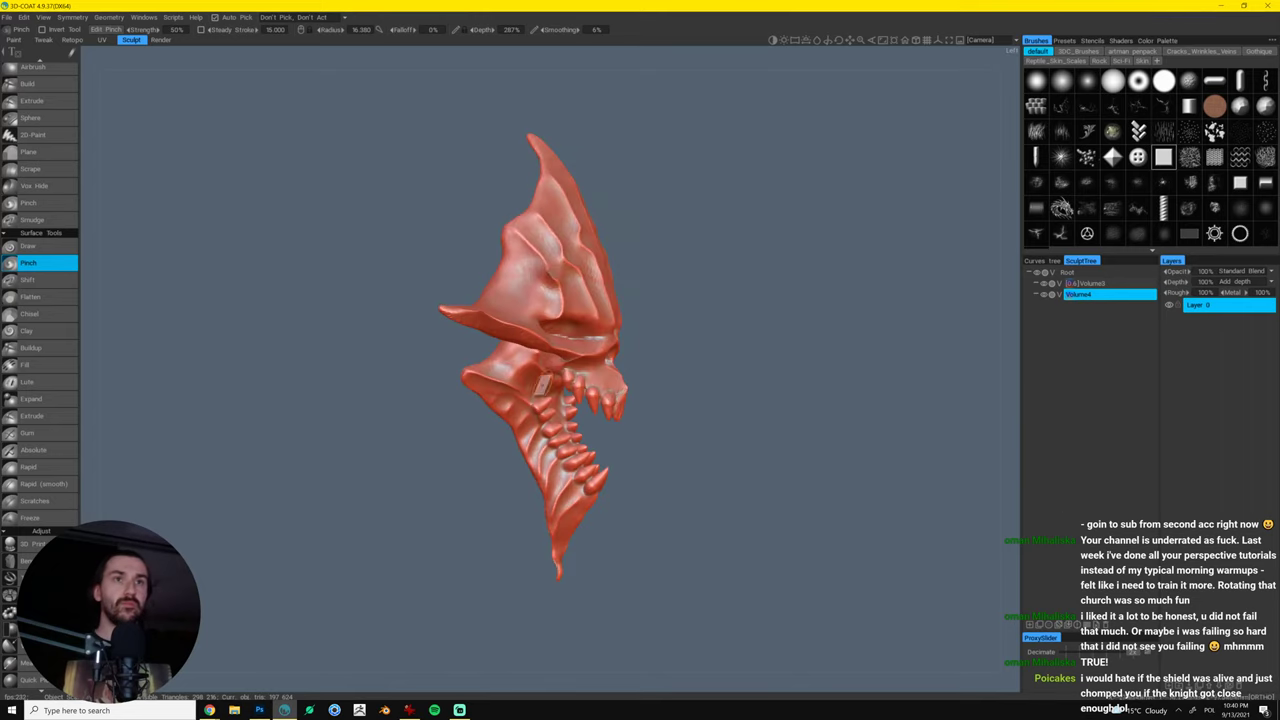
{"action": "left_click_drag", "start_coordinate": [499, 360], "coordinate": [562, 352]}
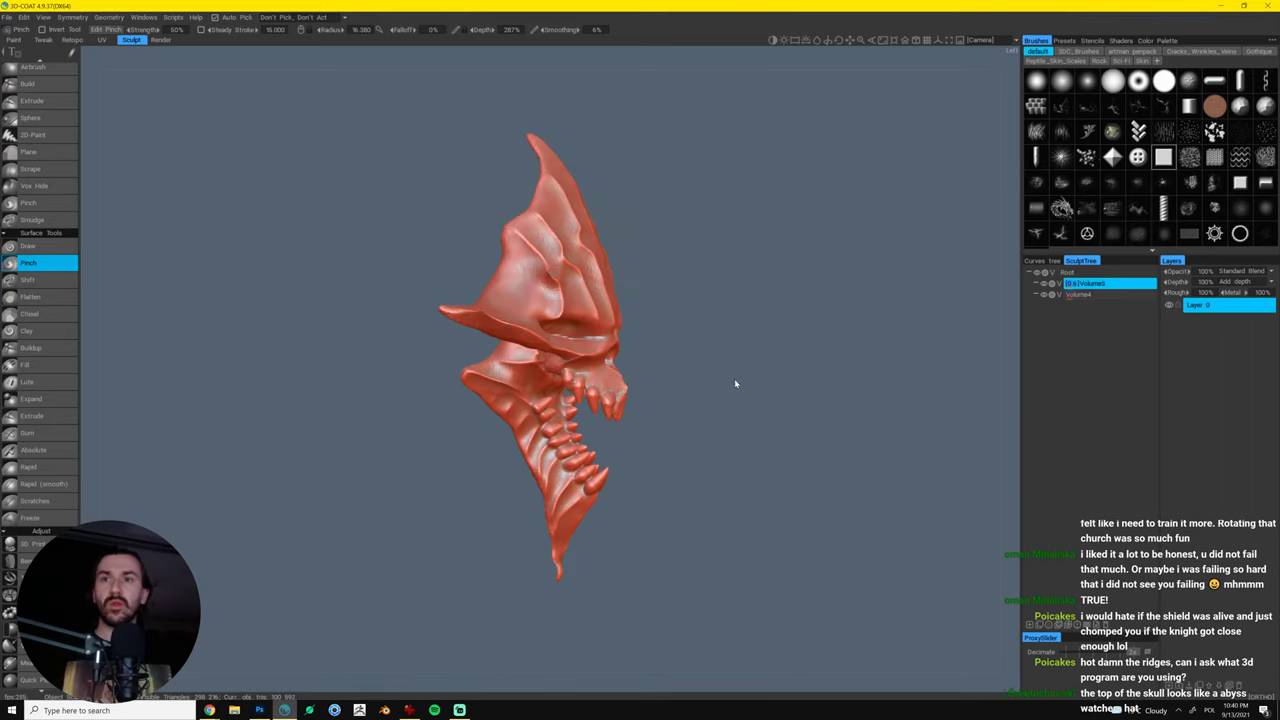
{"action": "mouse_move", "coordinate": [742, 385]}
{"action": "left_mouse_down"}
{"action": "mouse_move", "coordinate": [714, 406]}
{"action": "mouse_move", "coordinate": [663, 406]}
{"action": "mouse_move", "coordinate": [711, 374]}
{"action": "mouse_move", "coordinate": [748, 390]}
{"action": "left_mouse_up"}
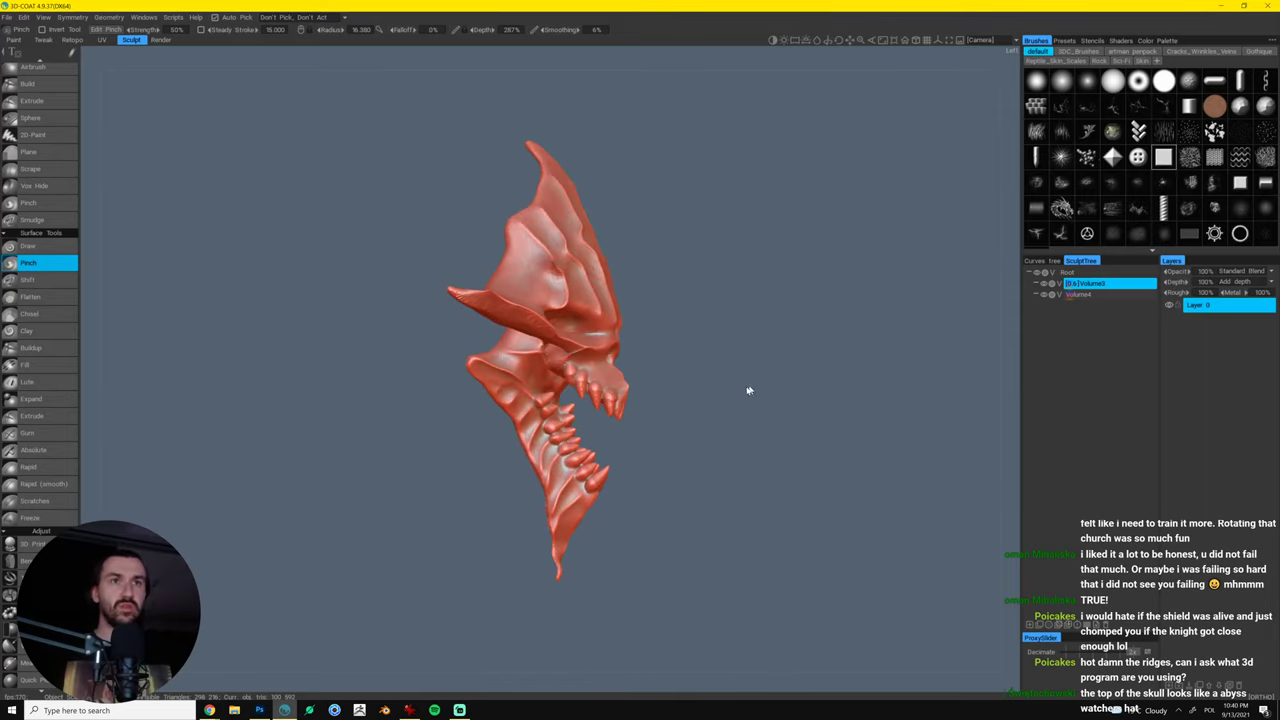
- Adjust the upper skull's snout and front brow profile from the side with the Move tool
{"action": "key", "text": "m"}
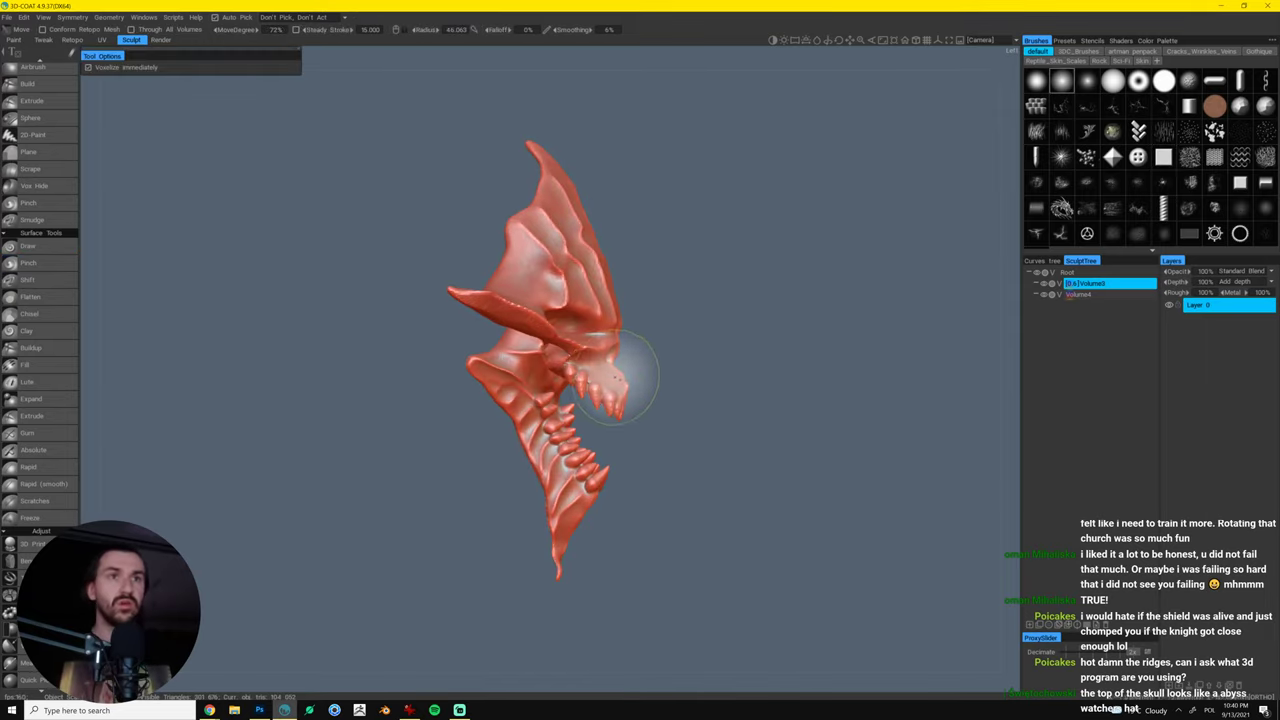
{"action": "left_click_drag", "start_coordinate": [671, 379], "coordinate": [661, 393]}
{"action": "key", "text": "bracketleft"}
{"action": "key", "text": "bracketleft"}
{"action": "key", "text": "bracketleft"}
{"action": "key", "text": "bracketleft"}
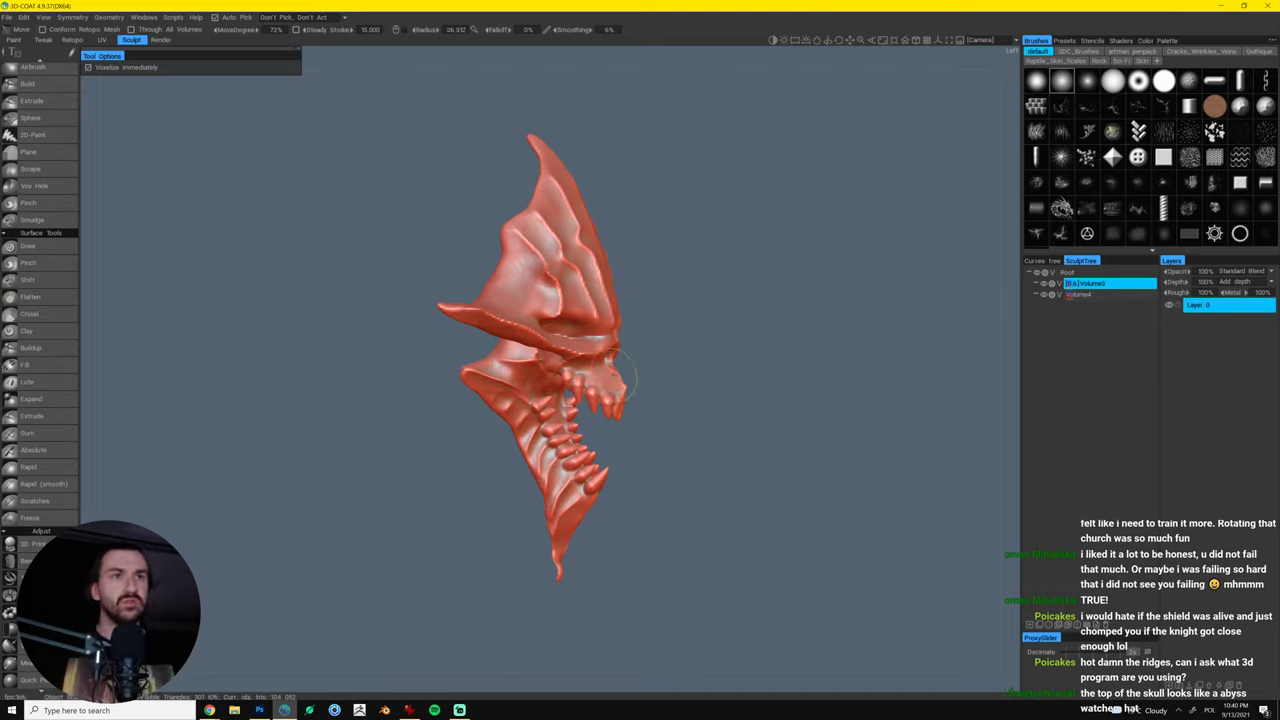
{"action": "key", "text": "bracketright"}
{"action": "key", "text": "bracketright"}
{"action": "key", "text": "bracketright"}
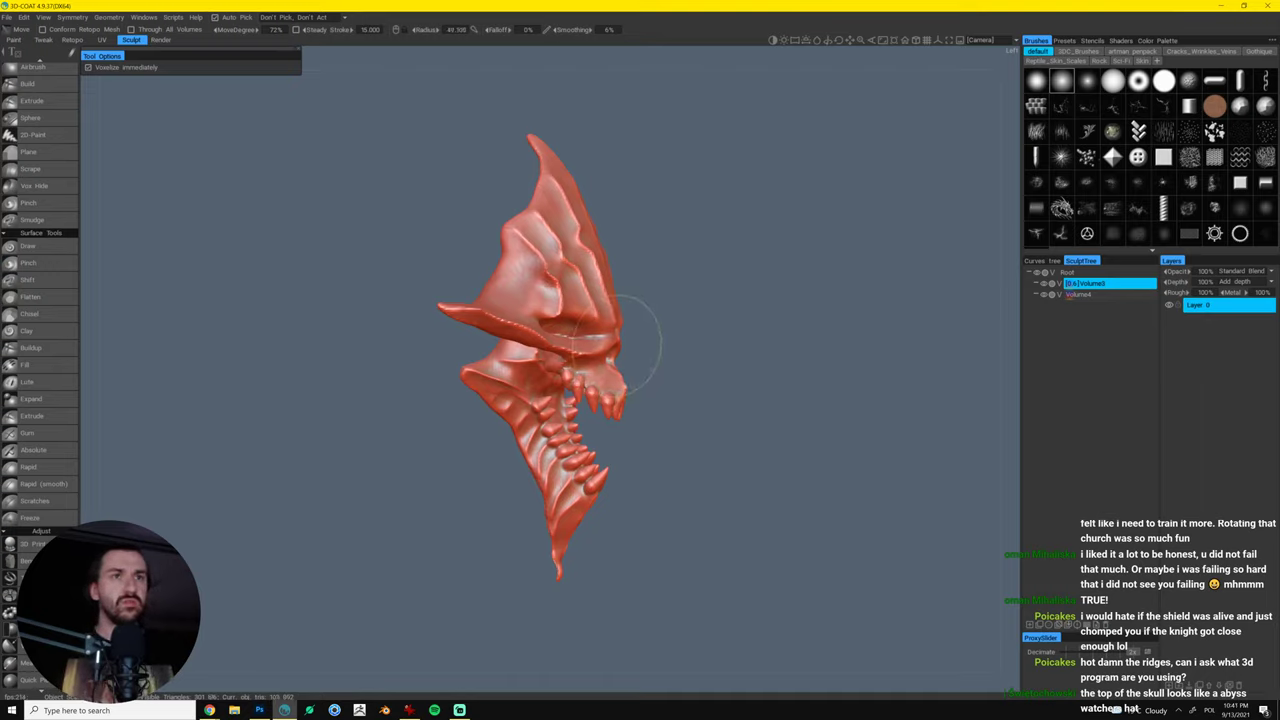
{"action": "mouse_move", "coordinate": [673, 335]}
{"action": "left_mouse_down"}
{"action": "mouse_move", "coordinate": [691, 335]}
{"action": "mouse_move", "coordinate": [659, 335]}
{"action": "left_mouse_up"}
- Reshape the forehead's front profile and widen the sides of the crest above the brow wings with the Move tool
{"action": "key", "text": "bracketleft"}
{"action": "key", "text": "bracketleft"}
{"action": "key", "text": "bracketleft"}
{"action": "key", "text": "bracketleft"}
{"action": "key", "text": "bracketleft"}
{"action": "key", "text": "bracketleft"}
{"action": "key", "text": "bracketleft"}
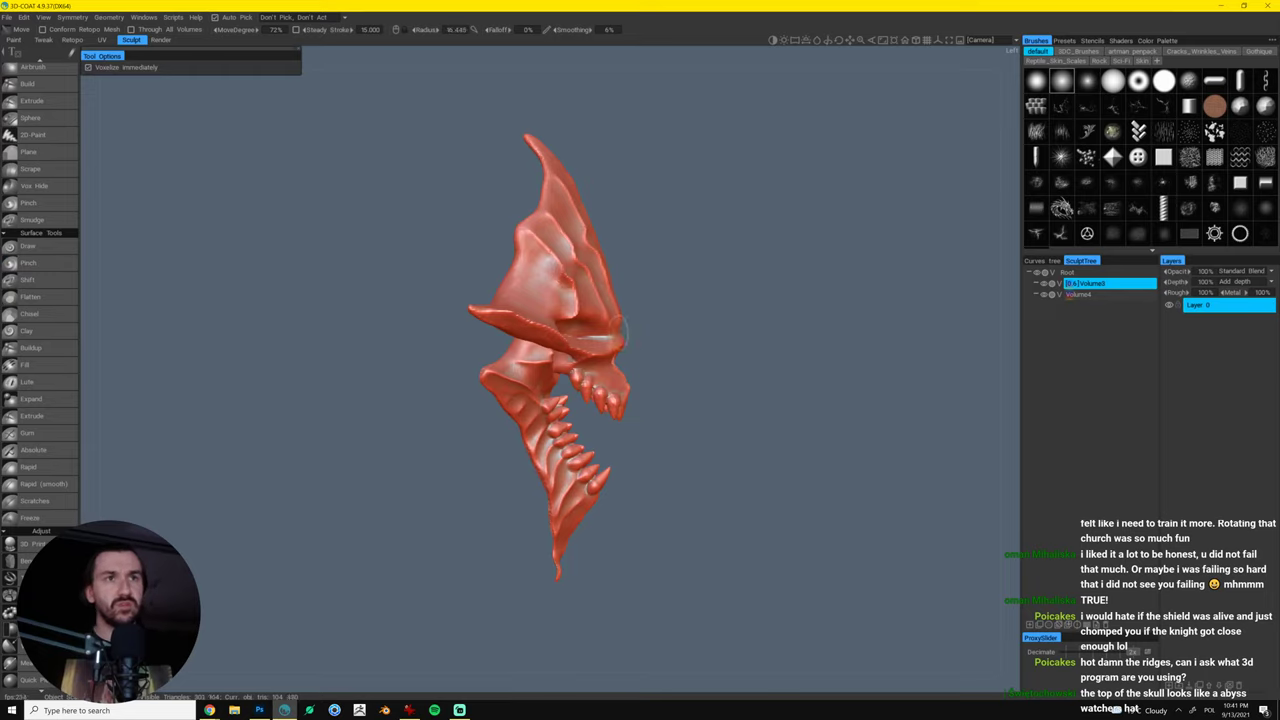
{"action": "key", "text": "bracketright"}
{"action": "key", "text": "bracketright"}
{"action": "key", "text": "bracketright"}
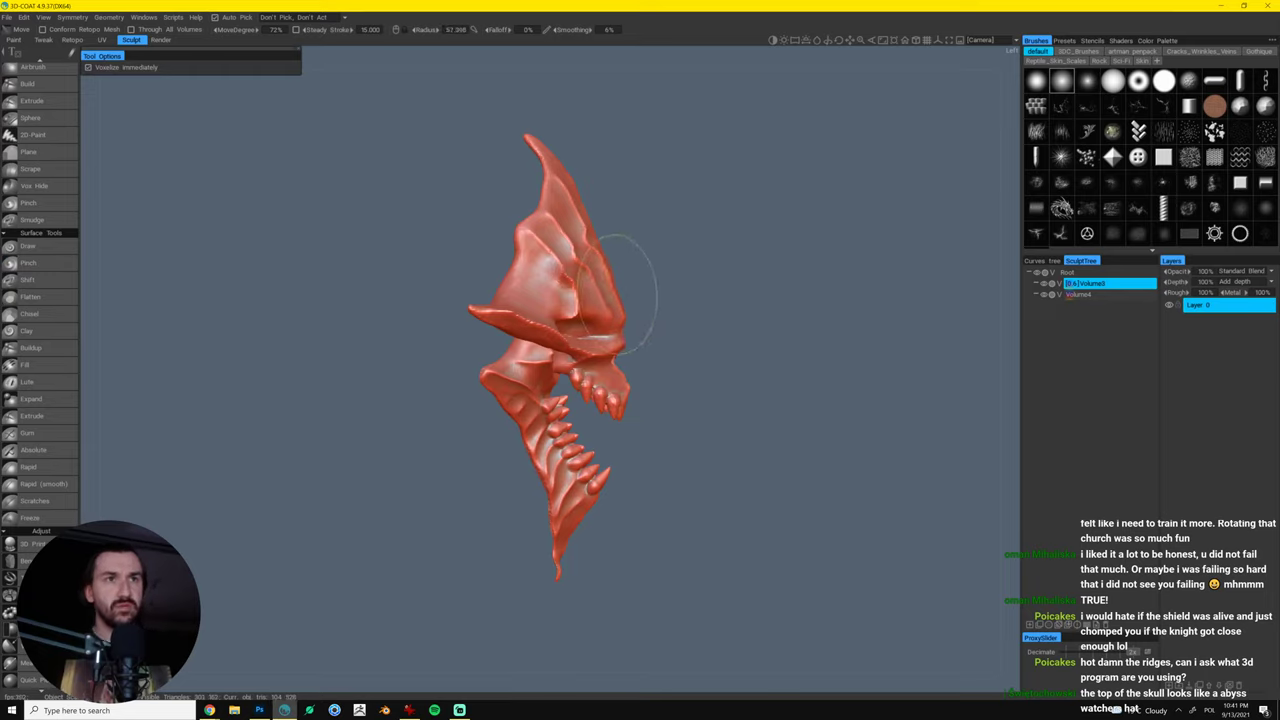
{"action": "left_click_drag", "start_coordinate": [648, 279], "coordinate": [660, 311]}
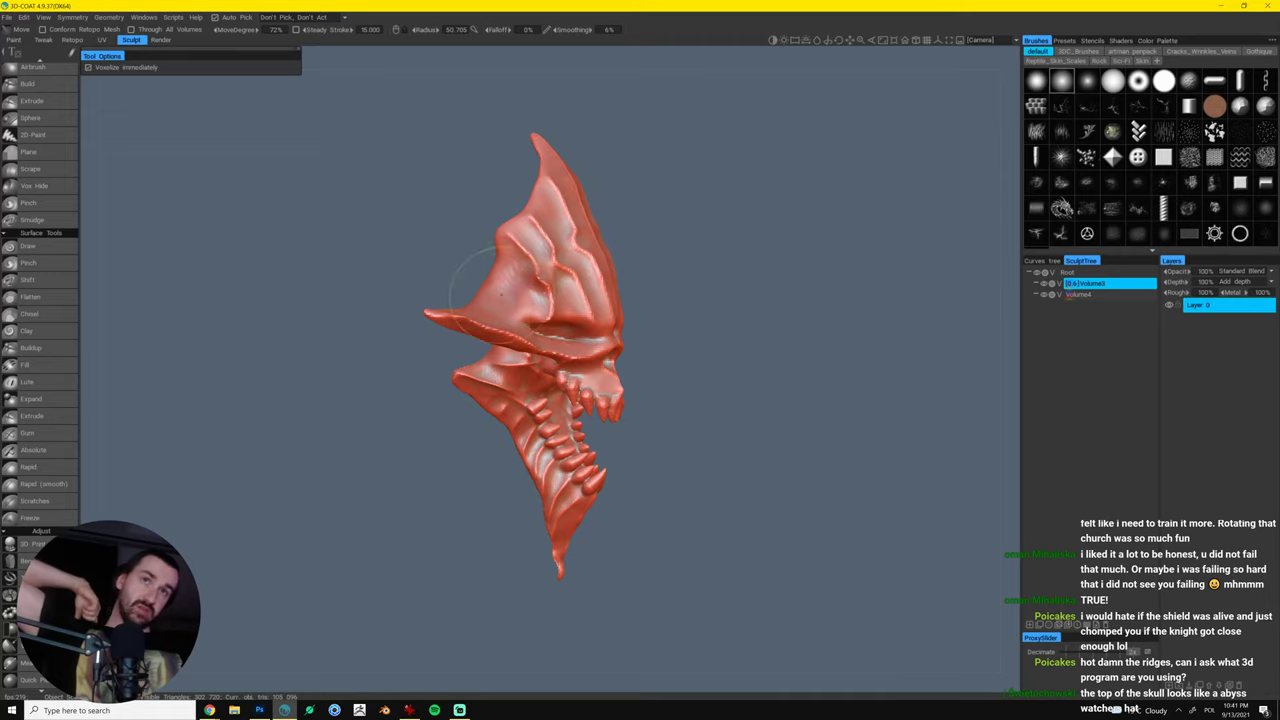
{"action": "left_click_drag", "start_coordinate": [472, 262], "coordinate": [212, 232]}
{"action": "mouse_move", "coordinate": [690, 280]}
{"action": "left_mouse_down"}
{"action": "mouse_move", "coordinate": [634, 249]}
{"action": "mouse_move", "coordinate": [715, 272]}
{"action": "mouse_move", "coordinate": [695, 298]}
{"action": "mouse_move", "coordinate": [646, 309]}
{"action": "mouse_move", "coordinate": [760, 309]}
{"action": "mouse_move", "coordinate": [694, 197]}
{"action": "mouse_move", "coordinate": [686, 229]}
{"action": "mouse_move", "coordinate": [663, 214]}
{"action": "mouse_move", "coordinate": [674, 259]}
{"action": "mouse_move", "coordinate": [747, 264]}
{"action": "left_mouse_up"}
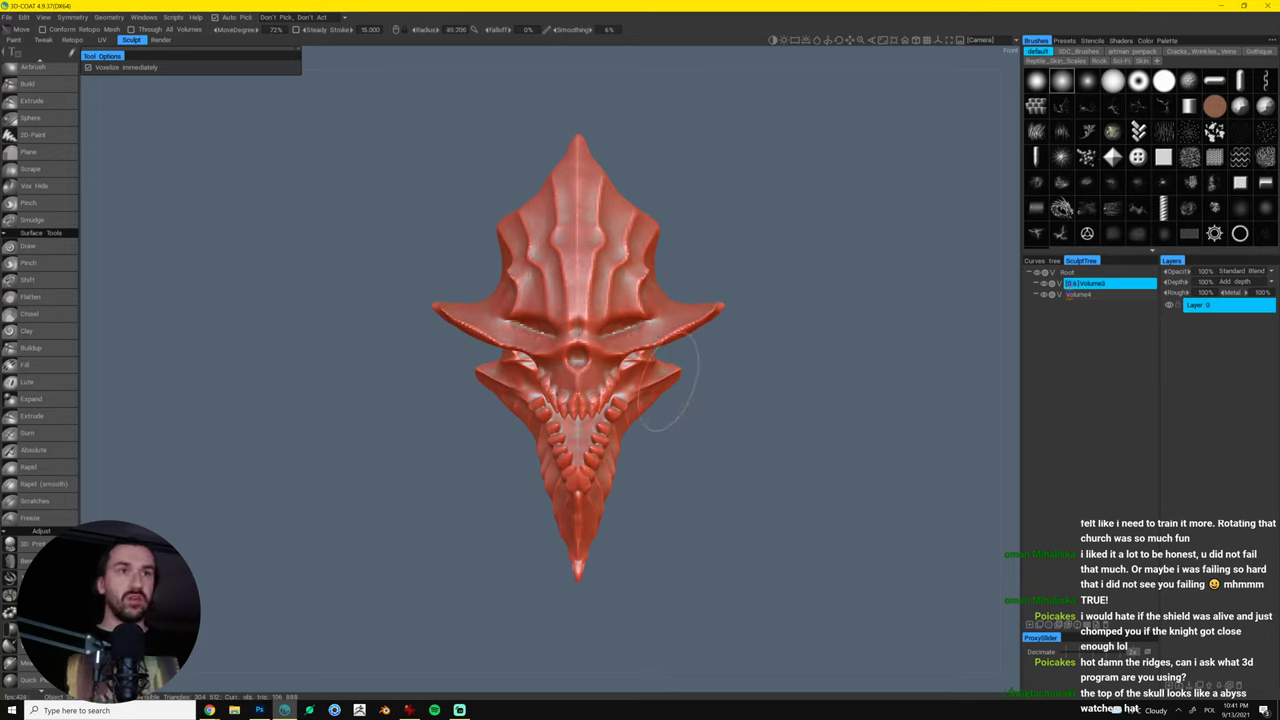
- Pull in the lower jaw's rear flares, widen its sides, and adjust the upper skull's cheeks with the Move tool
{"action": "left_click_drag", "start_coordinate": [668, 382], "coordinate": [660, 377]}
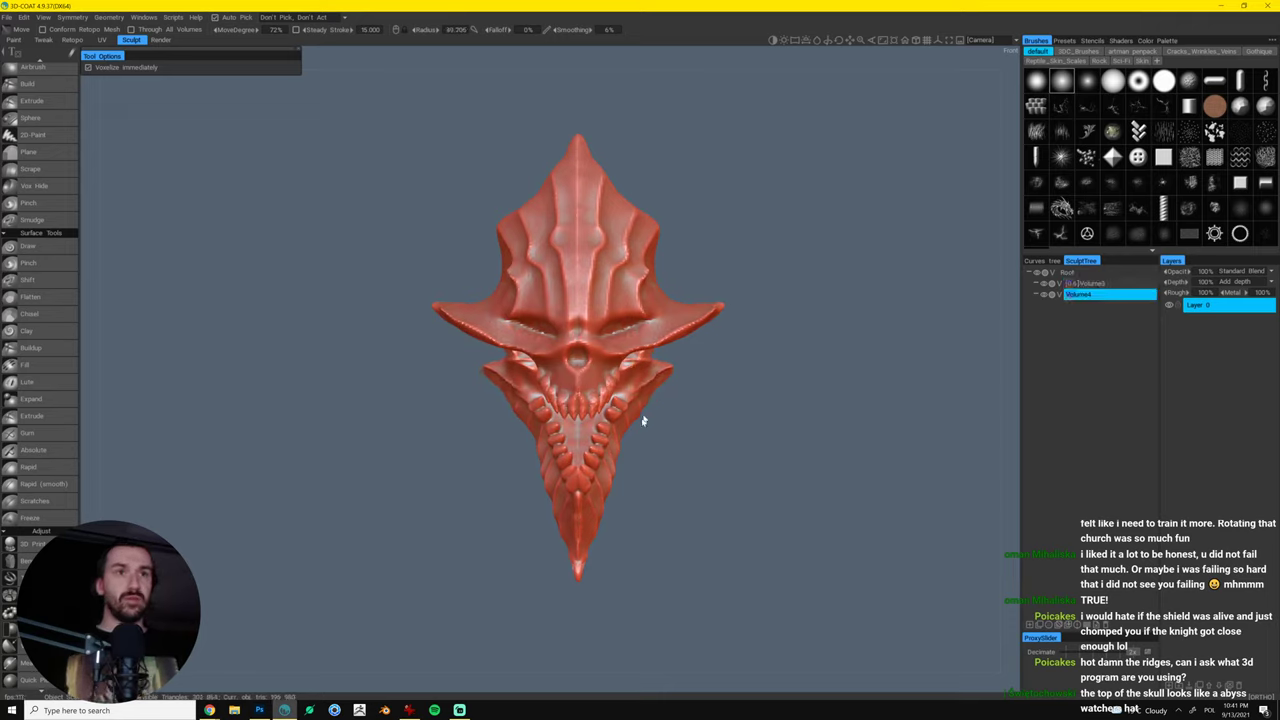
{"action": "left_click_drag", "start_coordinate": [609, 443], "coordinate": [609, 436]}
{"action": "right_click", "coordinate": [616, 439]}
{"action": "scroll", "coordinate": [545, 380], "scroll_direction": "down", "scroll_amount": 6}
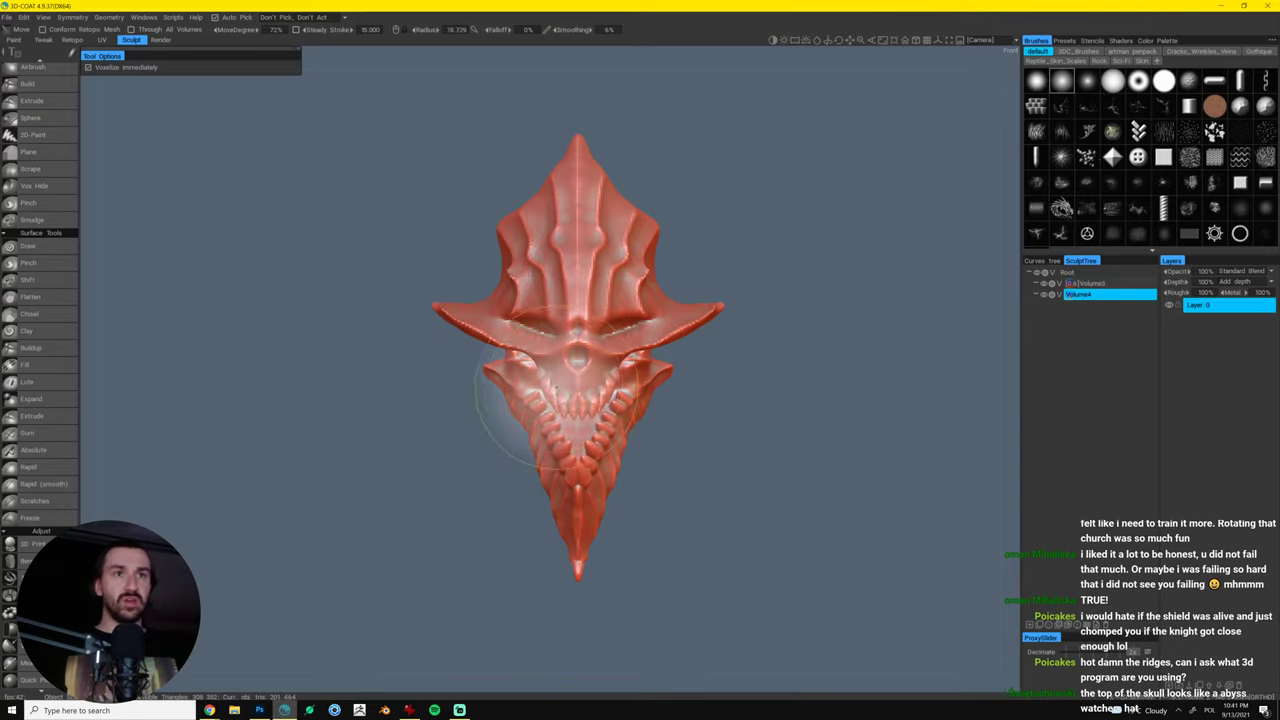
{"action": "scroll", "coordinate": [542, 379], "scroll_direction": "down", "scroll_amount": 5}
{"action": "left_click_drag", "start_coordinate": [546, 380], "coordinate": [551, 373]}
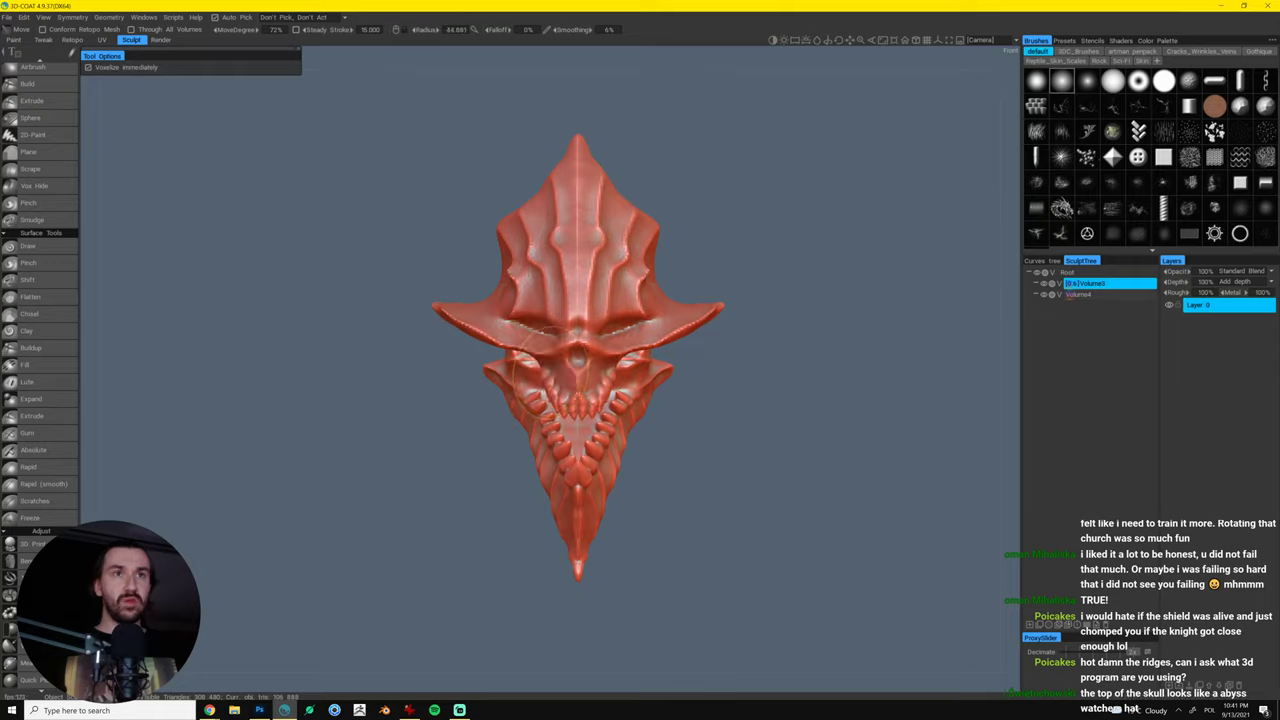
- Nudge the lower jaw's rear corner slightly forward from the side with a large Move brush
{"action": "mouse_move", "coordinate": [705, 370]}
{"action": "left_mouse_down"}
{"action": "mouse_move", "coordinate": [814, 403]}
{"action": "mouse_move", "coordinate": [798, 415]}
{"action": "left_mouse_up"}
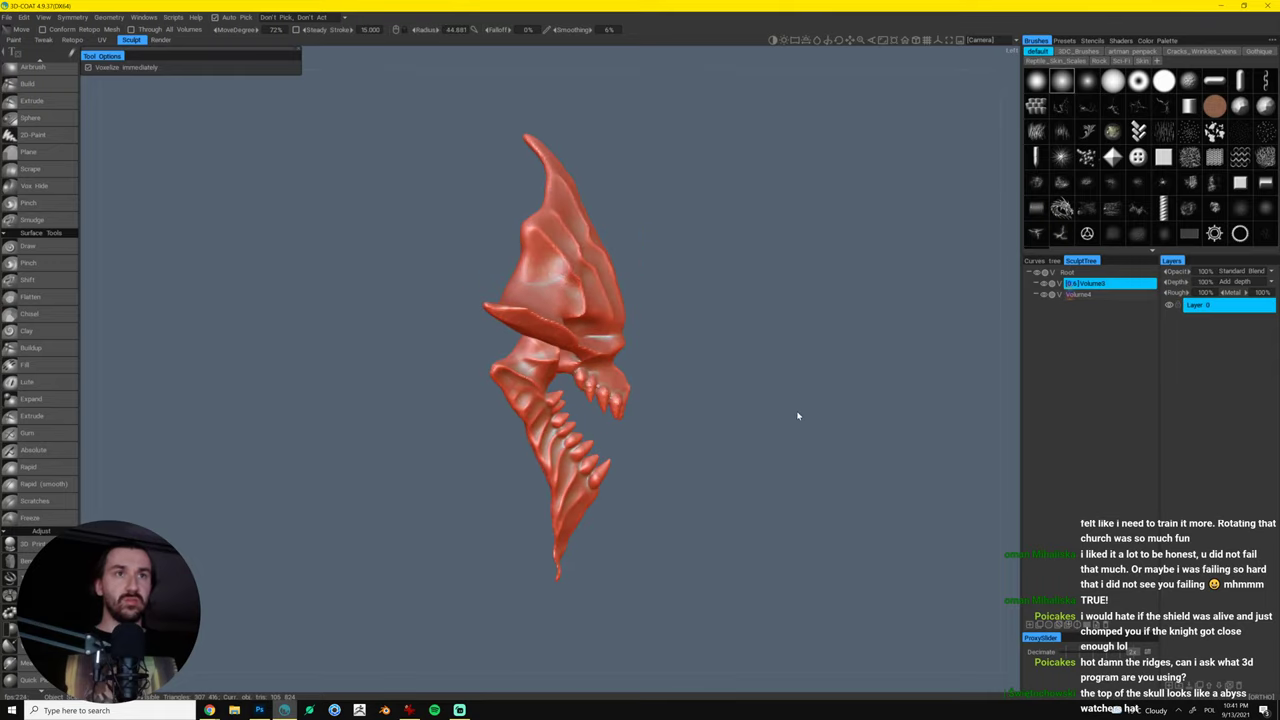
{"action": "scroll", "coordinate": [552, 570], "scroll_direction": "up", "scroll_amount": 4}
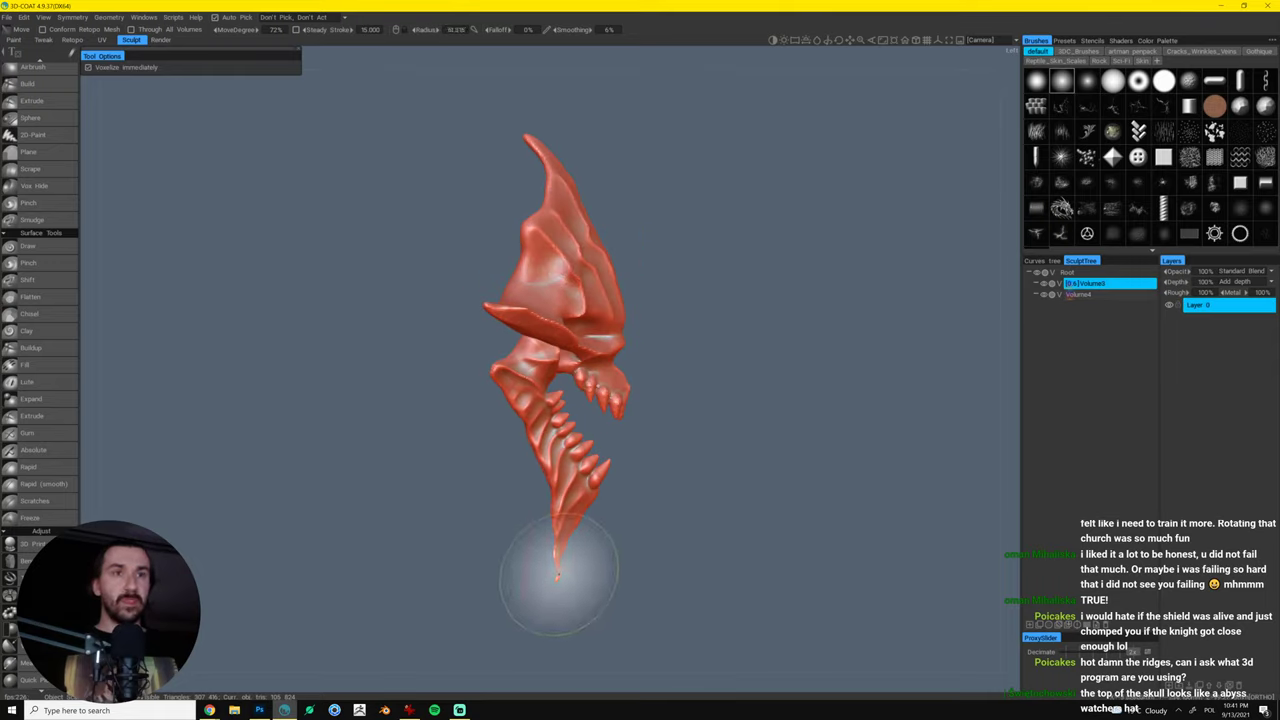
{"action": "scroll", "coordinate": [537, 486], "scroll_direction": "up", "scroll_amount": 2}
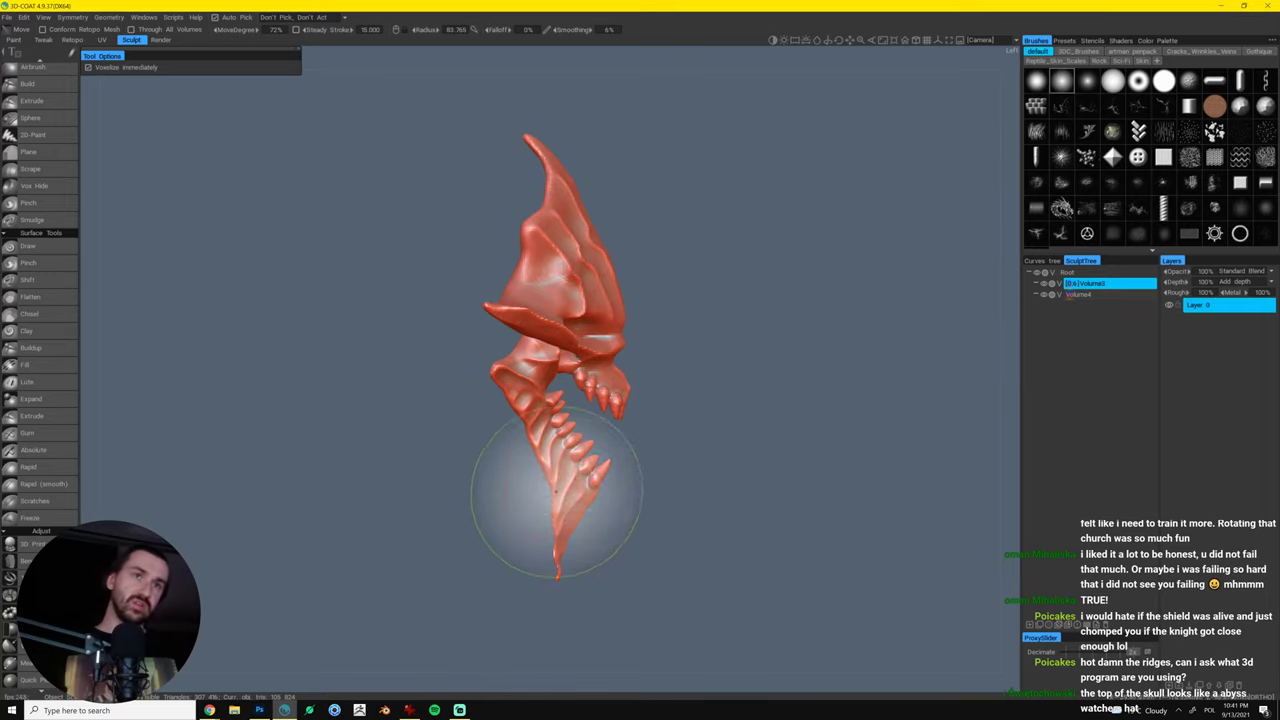
{"action": "left_click_drag", "start_coordinate": [494, 383], "coordinate": [505, 383]}
{"action": "scroll", "coordinate": [516, 352], "scroll_direction": "down", "scroll_amount": 6}
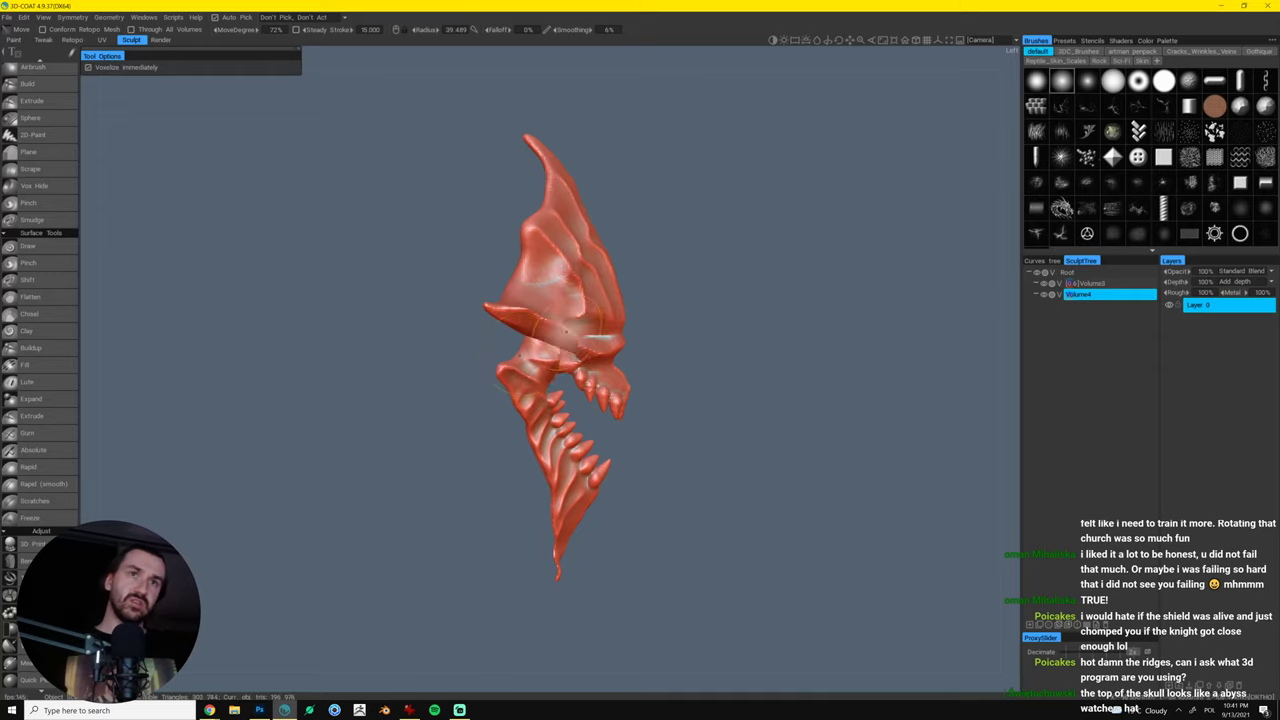
{"action": "left_click_drag", "start_coordinate": [698, 322], "coordinate": [590, 317]}
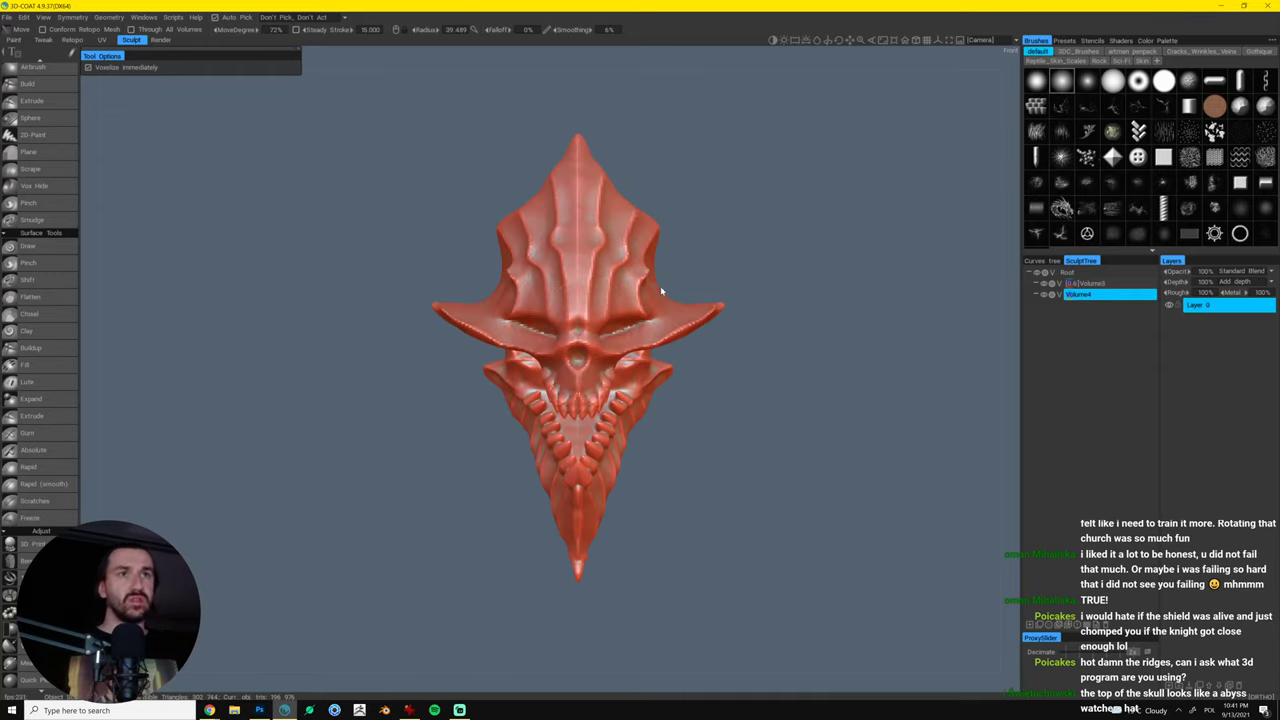
{"action": "scroll", "coordinate": [505, 282], "scroll_direction": "down", "scroll_amount": 2}
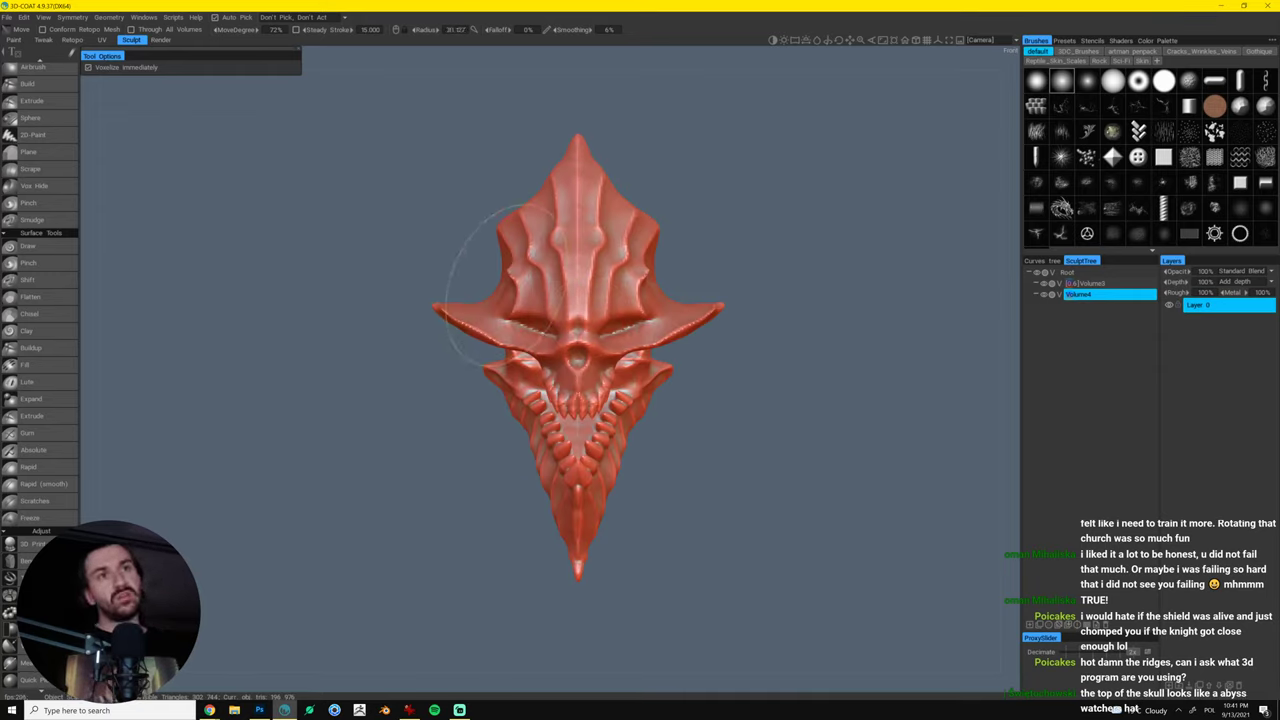
- Widen the lower jaw's rear flares slightly and adjust its sides and chin area from the front with the Move tool
{"action": "key", "text": "h"}
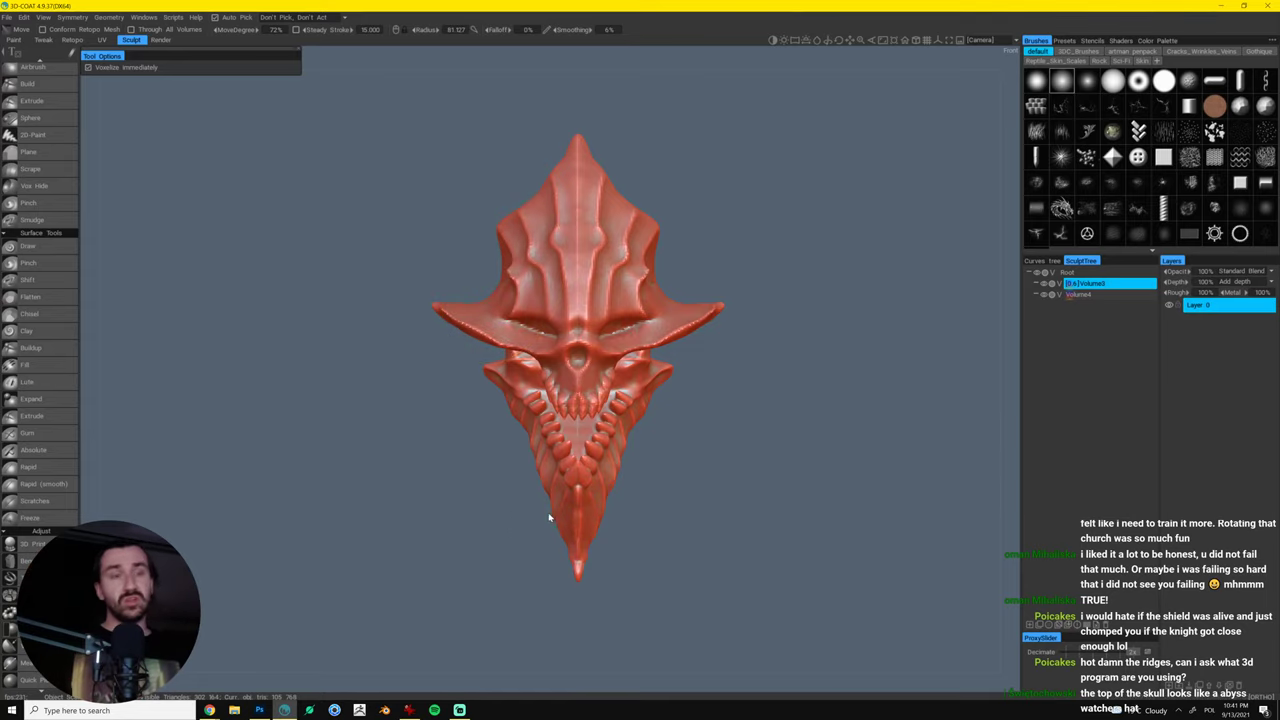
{"action": "key", "text": "["}
{"action": "key", "text": "h"}
{"action": "left_click_drag", "start_coordinate": [550, 490], "coordinate": [547, 476]}
{"action": "key", "text": "]"}
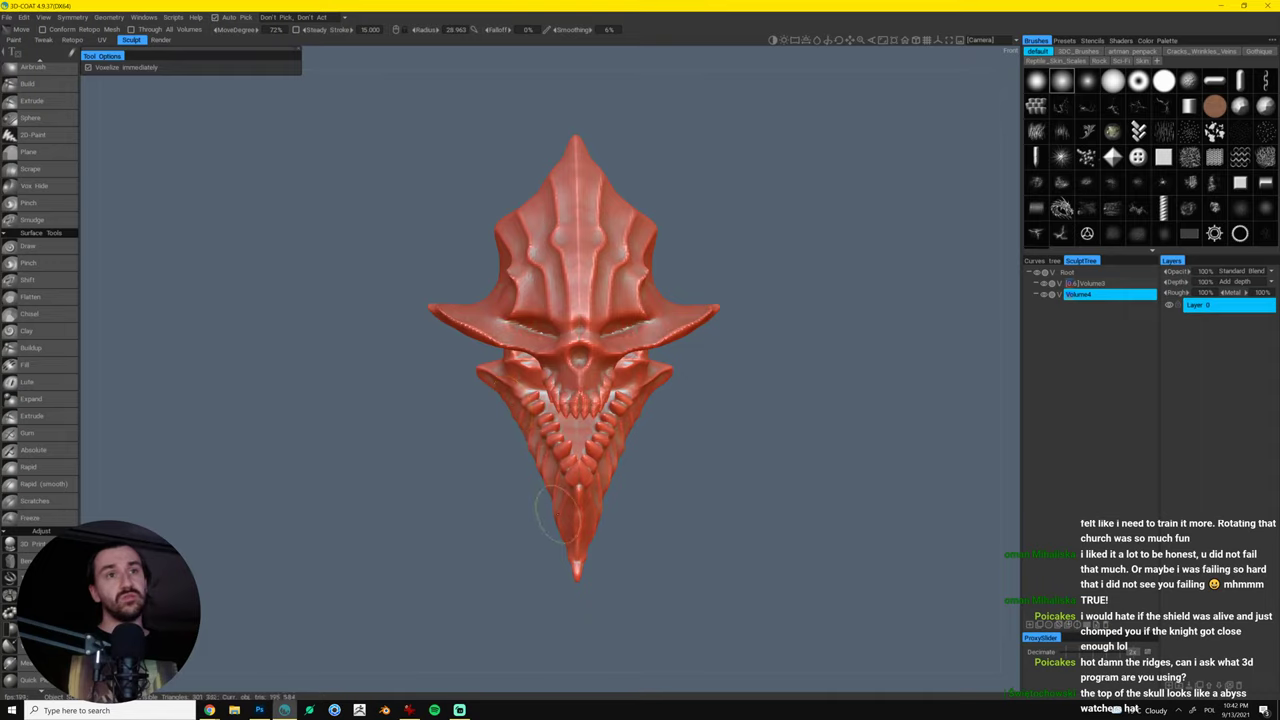
{"action": "mouse_move", "coordinate": [560, 512]}
{"action": "left_mouse_down"}
{"action": "mouse_move", "coordinate": [623, 494]}
{"action": "mouse_move", "coordinate": [751, 494]}
{"action": "mouse_move", "coordinate": [628, 515]}
{"action": "mouse_move", "coordinate": [726, 477]}
{"action": "mouse_move", "coordinate": [614, 441]}
{"action": "mouse_move", "coordinate": [616, 424]}
{"action": "mouse_move", "coordinate": [606, 444]}
{"action": "mouse_move", "coordinate": [622, 430]}
{"action": "left_mouse_up"}
{"action": "mouse_move", "coordinate": [631, 494]}
{"action": "left_mouse_down"}
{"action": "mouse_move", "coordinate": [776, 472]}
{"action": "mouse_move", "coordinate": [766, 443]}
{"action": "left_mouse_up"}
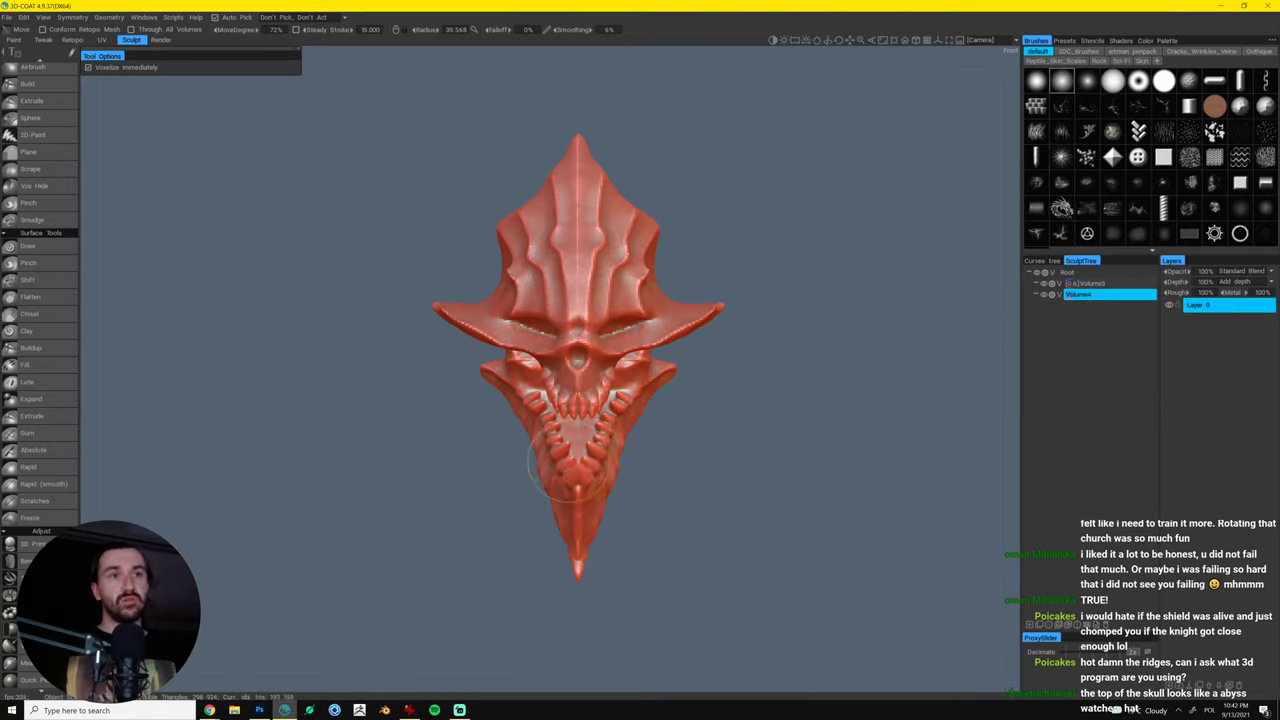
{"action": "mouse_move", "coordinate": [568, 462]}
{"action": "left_mouse_down"}
{"action": "mouse_move", "coordinate": [559, 446]}
{"action": "mouse_move", "coordinate": [554, 461]}
{"action": "mouse_move", "coordinate": [572, 452]}
{"action": "left_mouse_up"}
{"action": "mouse_move", "coordinate": [505, 482]}
{"action": "left_mouse_down"}
{"action": "mouse_move", "coordinate": [624, 489]}
{"action": "mouse_move", "coordinate": [595, 484]}
{"action": "mouse_move", "coordinate": [592, 502]}
{"action": "left_mouse_up"}
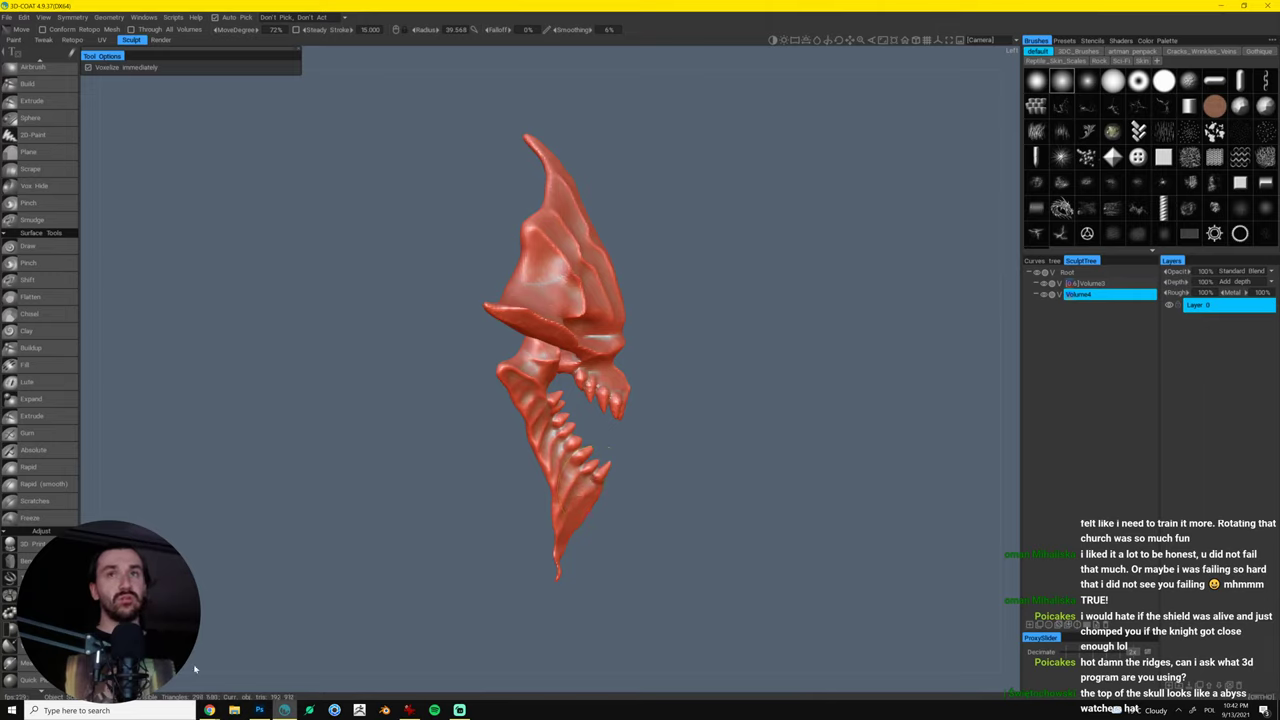
- Select the upper skull volume and reshape the crest's side edges above the brow wings with the Move tool
{"action": "left_click_drag", "start_coordinate": [506, 278], "coordinate": [543, 268]}
{"action": "key", "text": "h"}
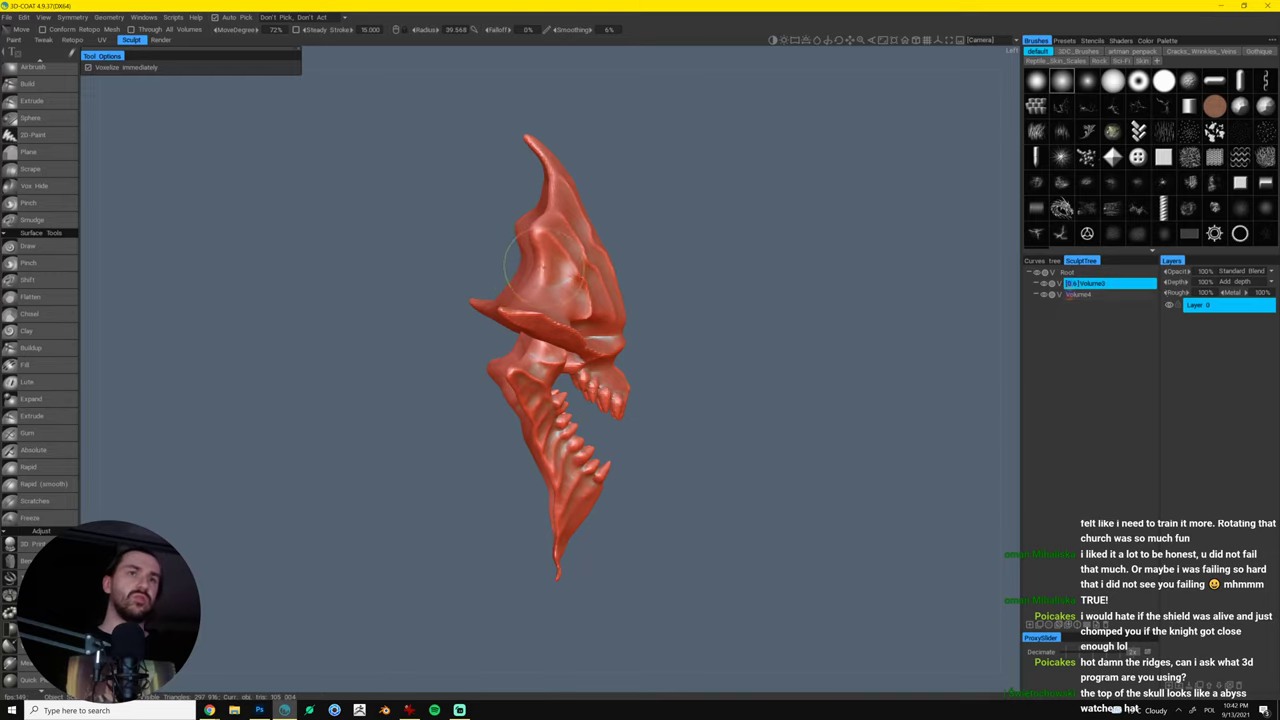
{"action": "left_click_drag", "start_coordinate": [668, 271], "coordinate": [786, 263]}
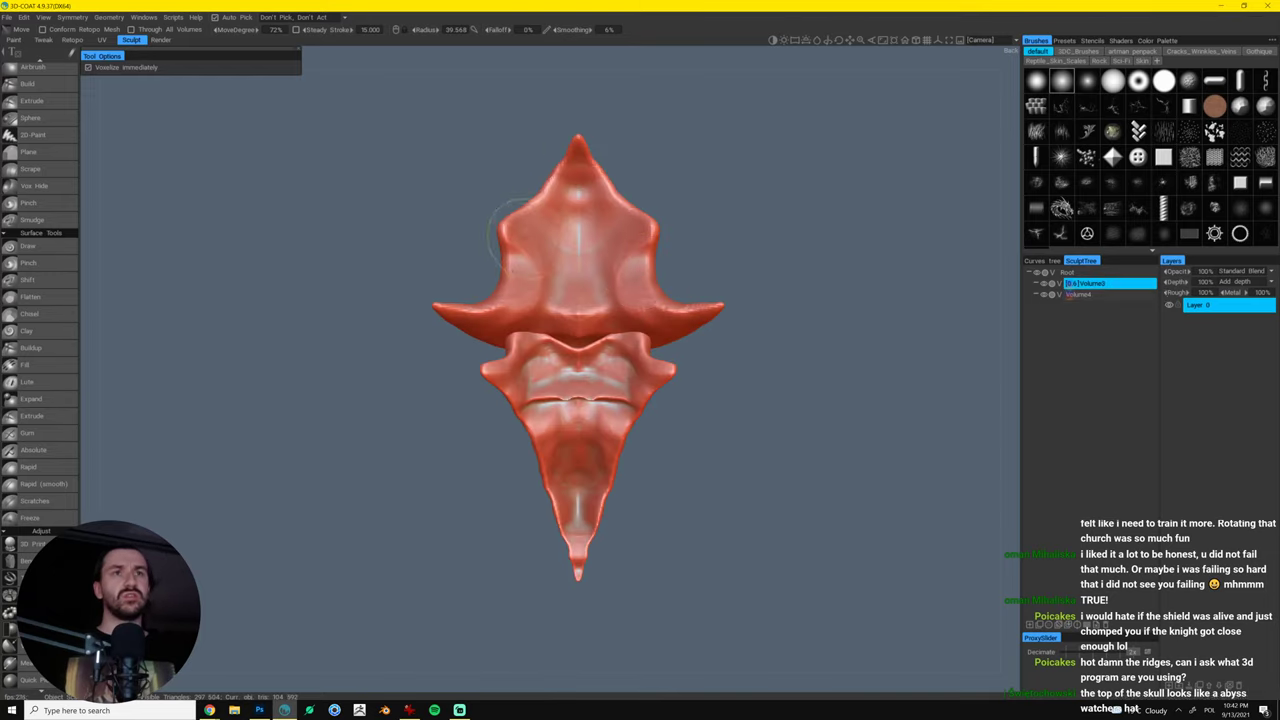
{"action": "left_click_drag", "start_coordinate": [521, 236], "coordinate": [526, 248]}
{"action": "left_click_drag", "start_coordinate": [441, 284], "coordinate": [546, 345]}
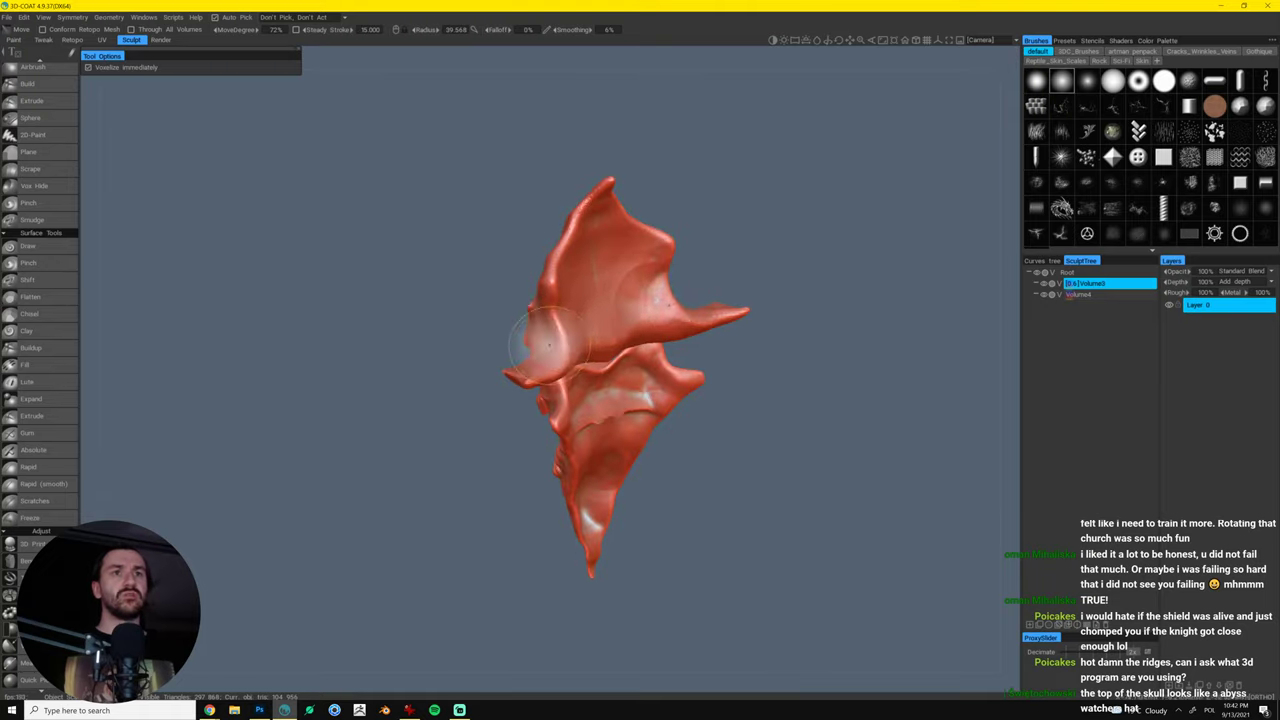
{"action": "mouse_move", "coordinate": [472, 362]}
{"action": "left_mouse_down"}
{"action": "mouse_move", "coordinate": [545, 382]}
{"action": "mouse_move", "coordinate": [720, 300]}
{"action": "mouse_move", "coordinate": [846, 266]}
{"action": "mouse_move", "coordinate": [829, 274]}
{"action": "left_mouse_up"}
{"action": "left_click_drag", "start_coordinate": [646, 306], "coordinate": [647, 313]}
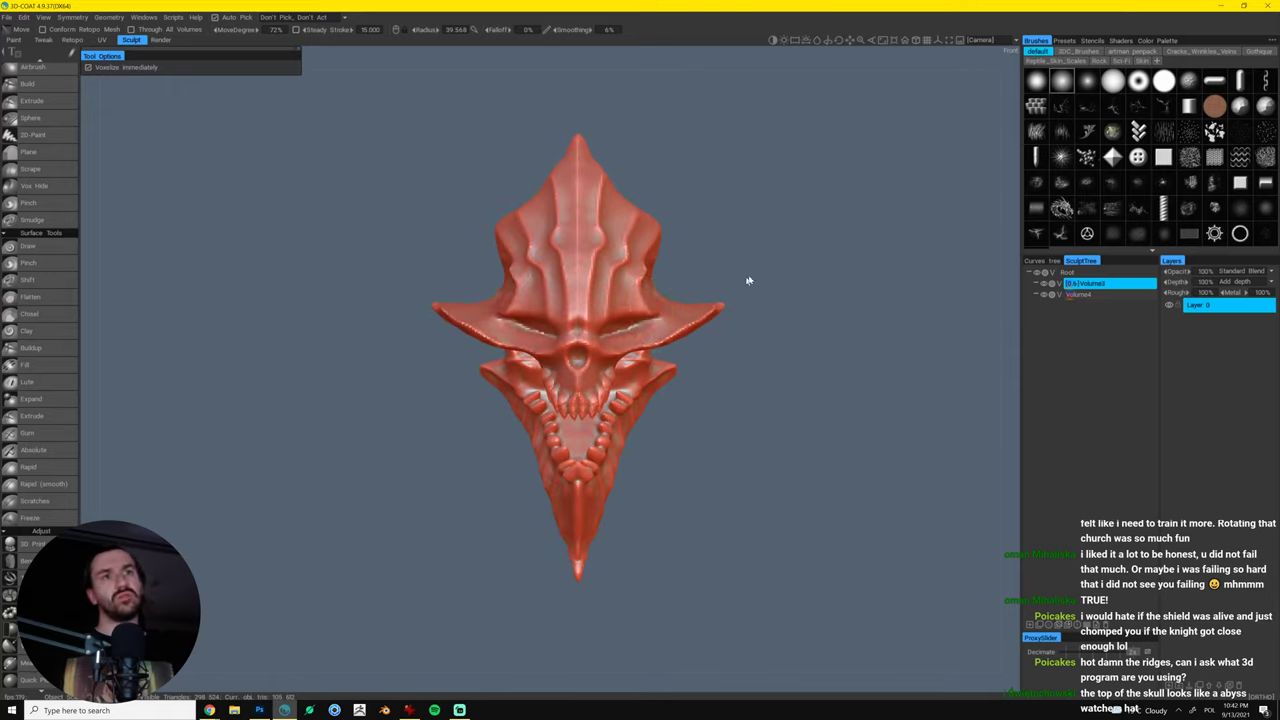
- Push the upper skull's lower forehead profile inward from the side with the Move tool
{"action": "left_click_drag", "start_coordinate": [747, 281], "coordinate": [843, 280]}
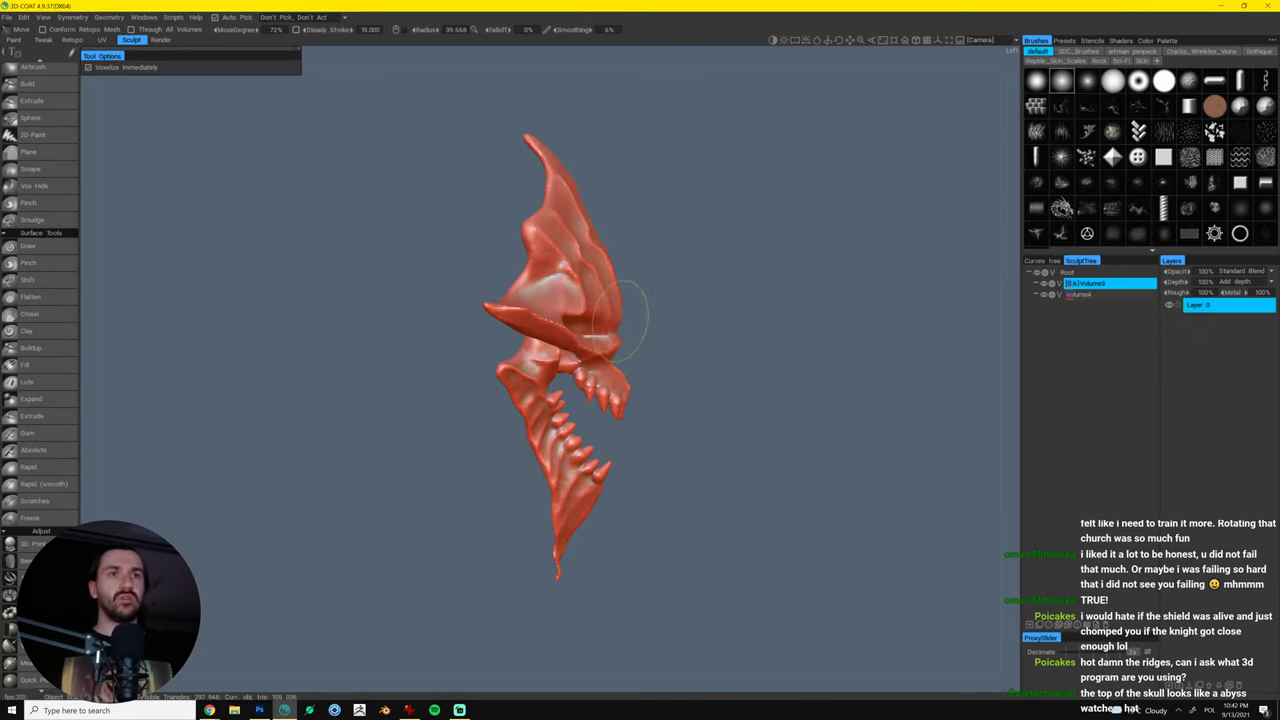
{"action": "left_click_drag", "start_coordinate": [623, 327], "coordinate": [602, 315]}
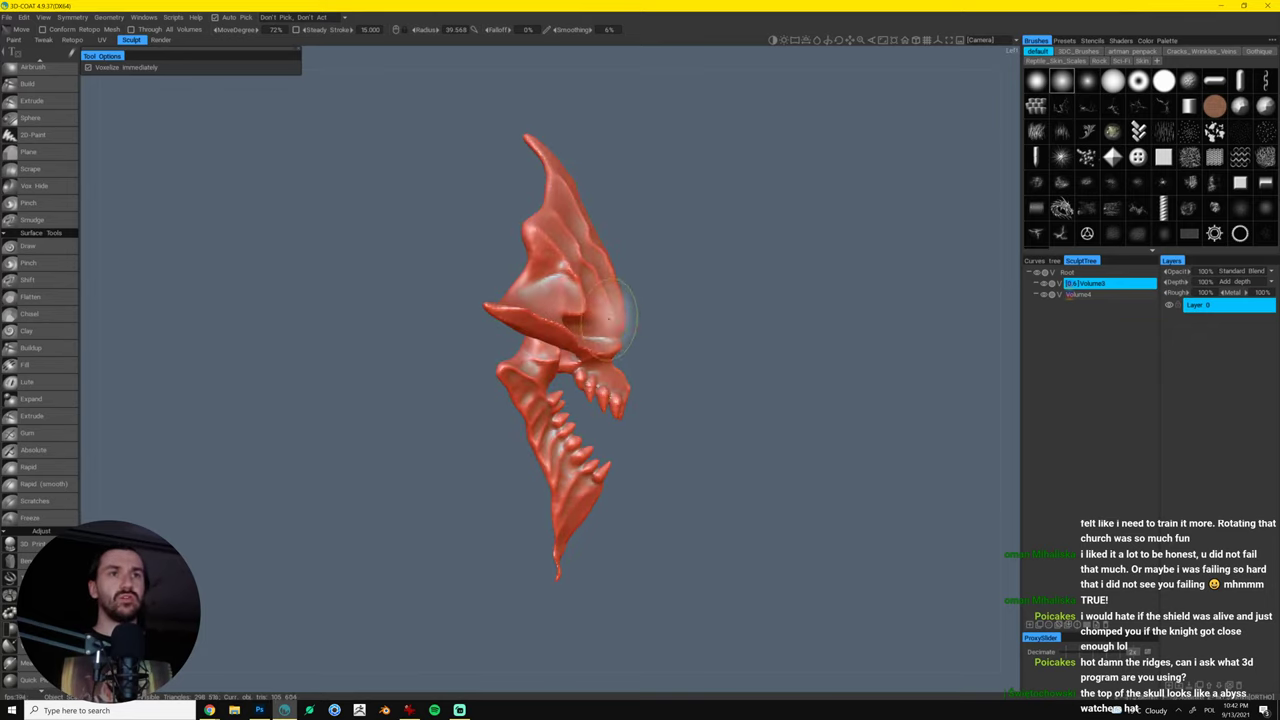
{"action": "left_click_drag", "start_coordinate": [702, 293], "coordinate": [590, 282]}
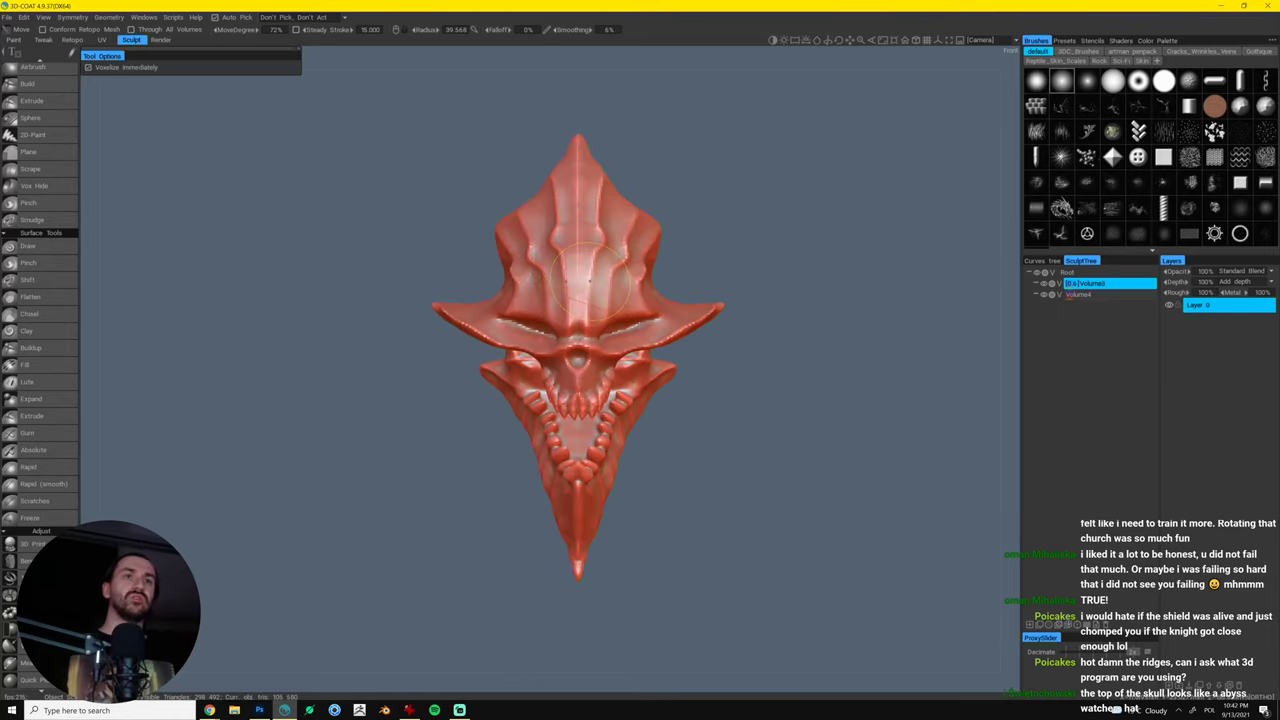
- Save the sculpt as a new 3b file named skull in the Desktop folder
{"action": "left_click", "coordinate": [7, 18]}
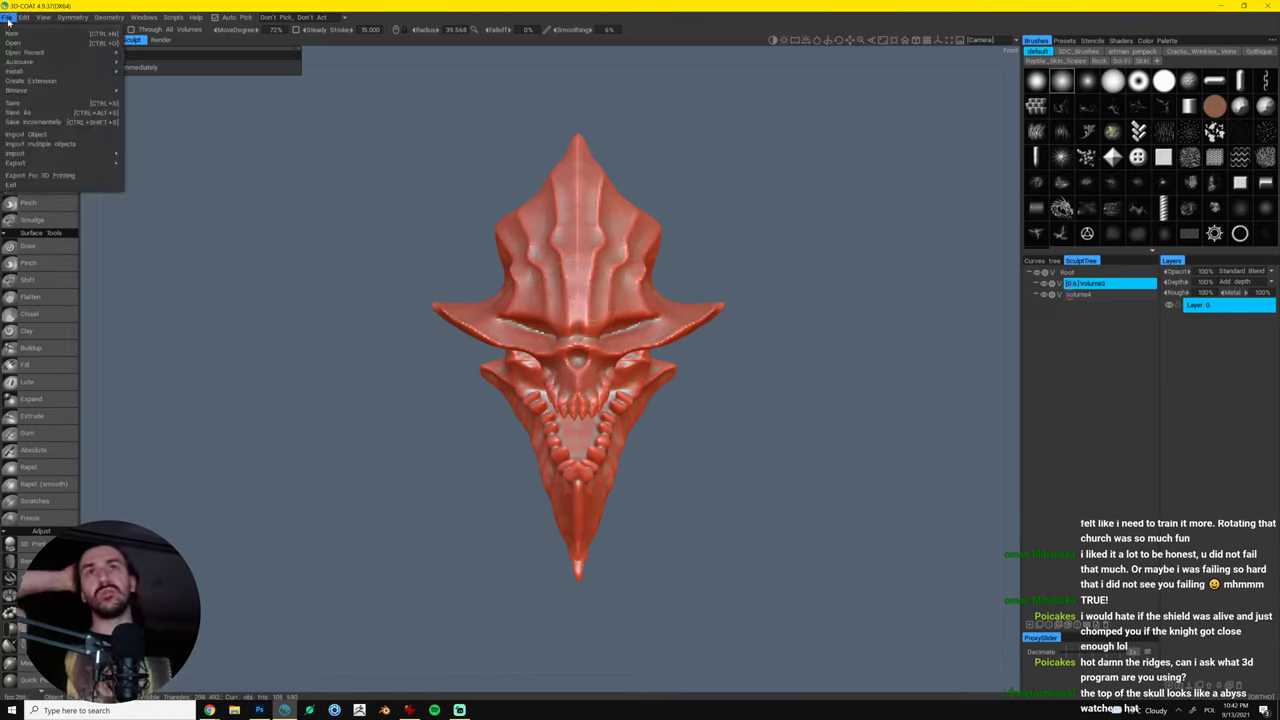
{"action": "left_click", "coordinate": [44, 113]}
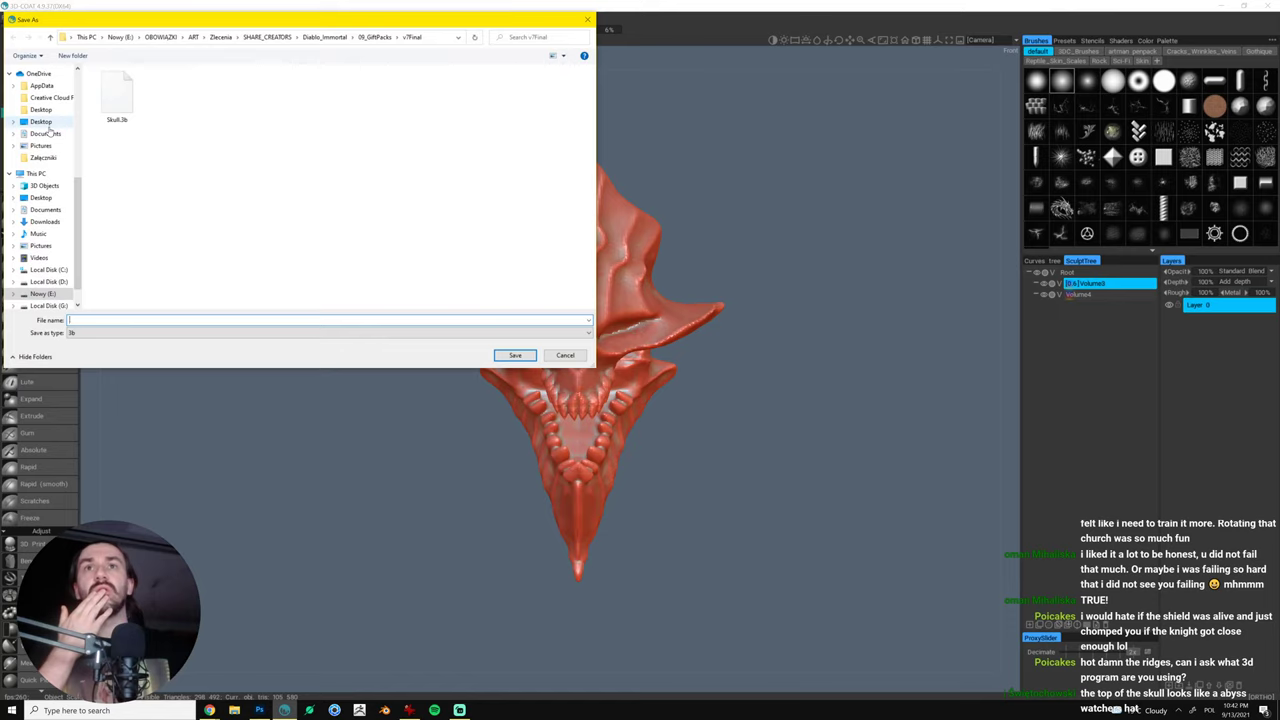
{"action": "left_click", "coordinate": [42, 122]}
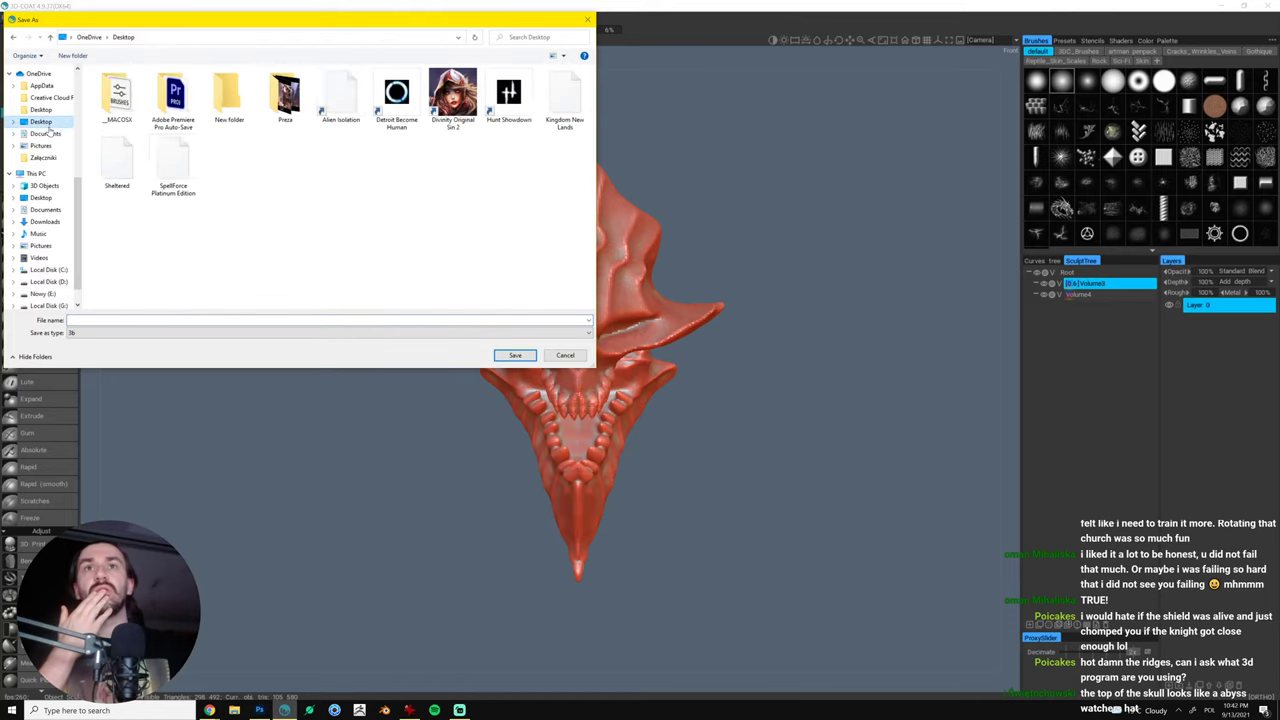
{"action": "left_click", "coordinate": [188, 322]}
{"action": "type", "text": "skull"}
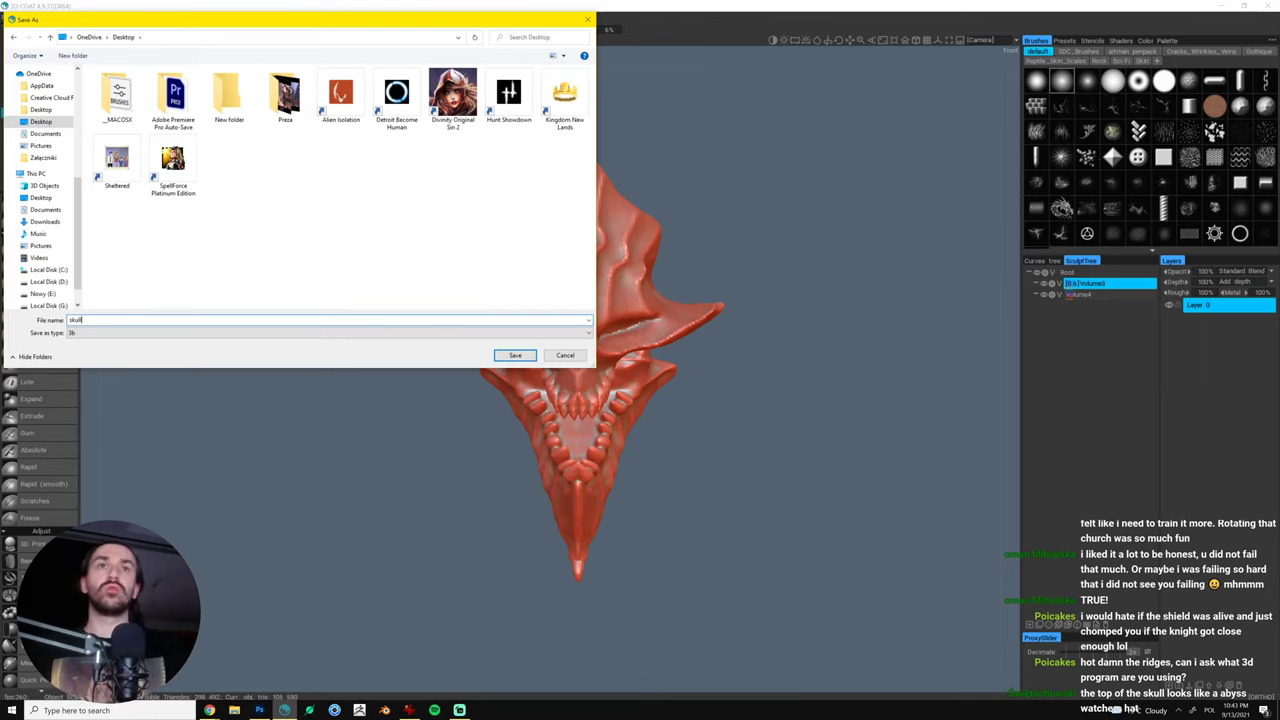
{"action": "left_click", "coordinate": [515, 356]}
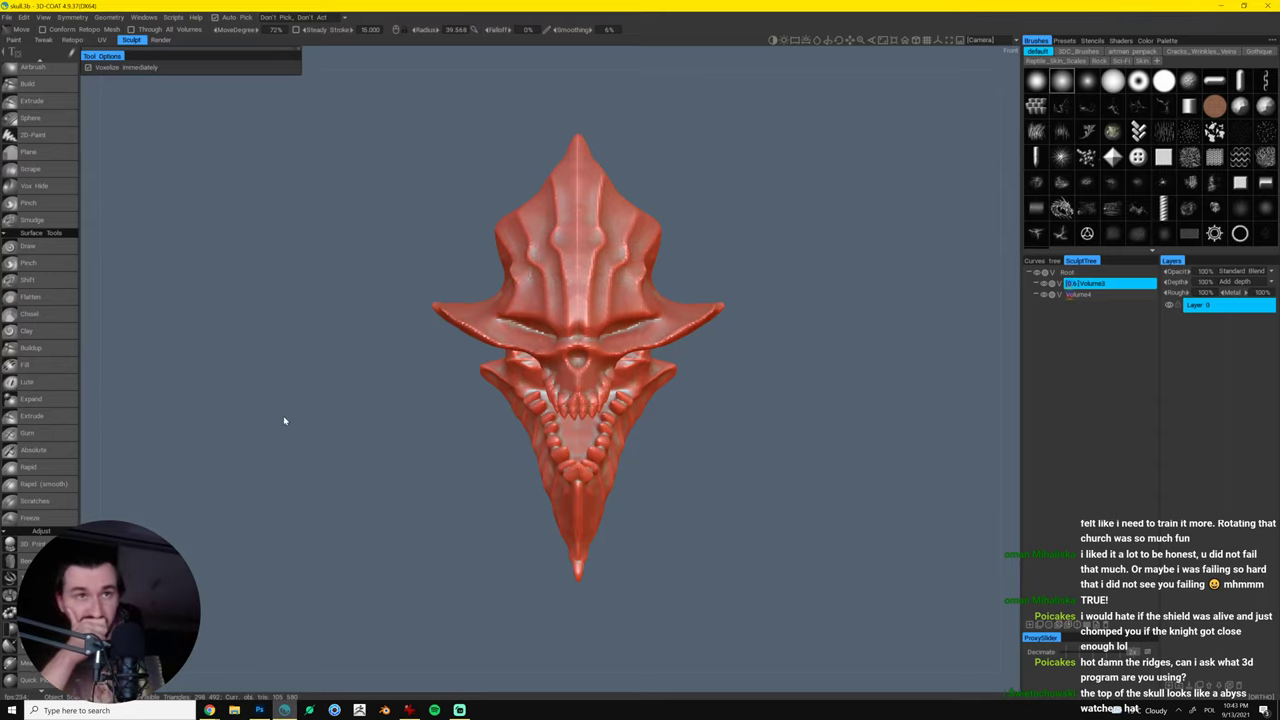
- Turn the skull to a three-quarter angle, then switch to Photoshop to examine the shield in the black knight painting
{"action": "left_click_drag", "start_coordinate": [284, 421], "coordinate": [391, 491]}
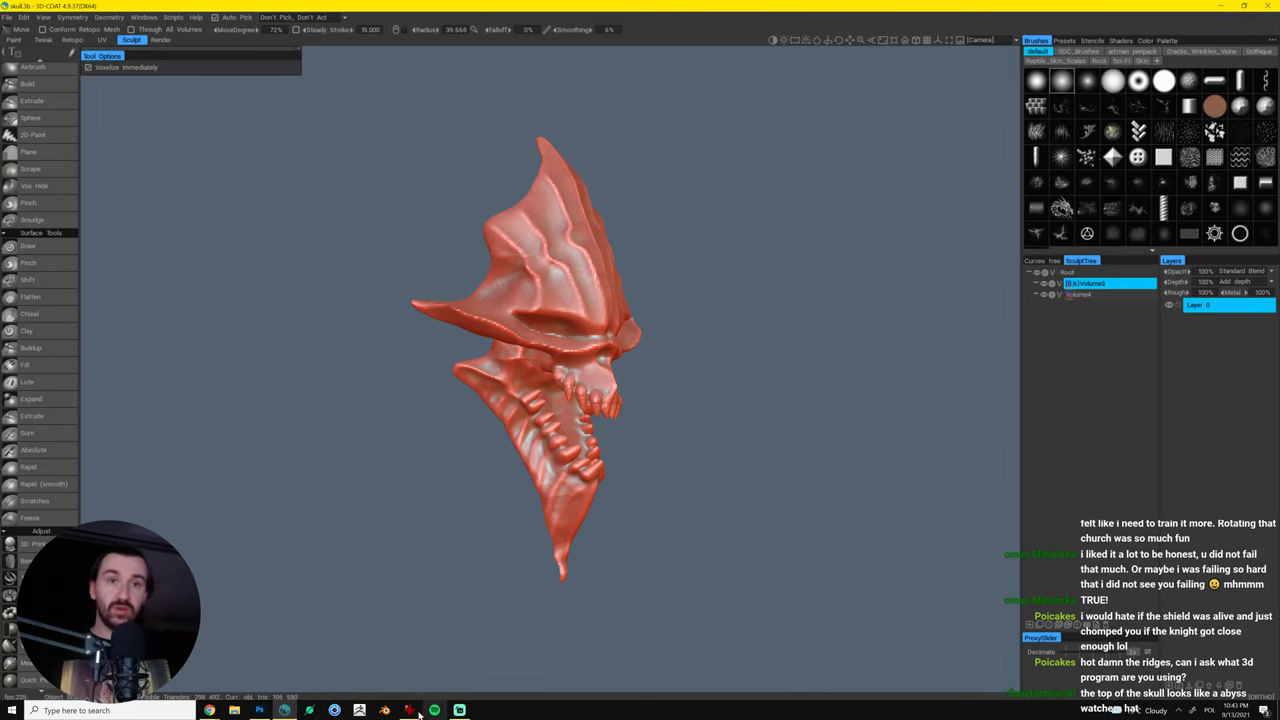
{"action": "left_click", "coordinate": [258, 709]}
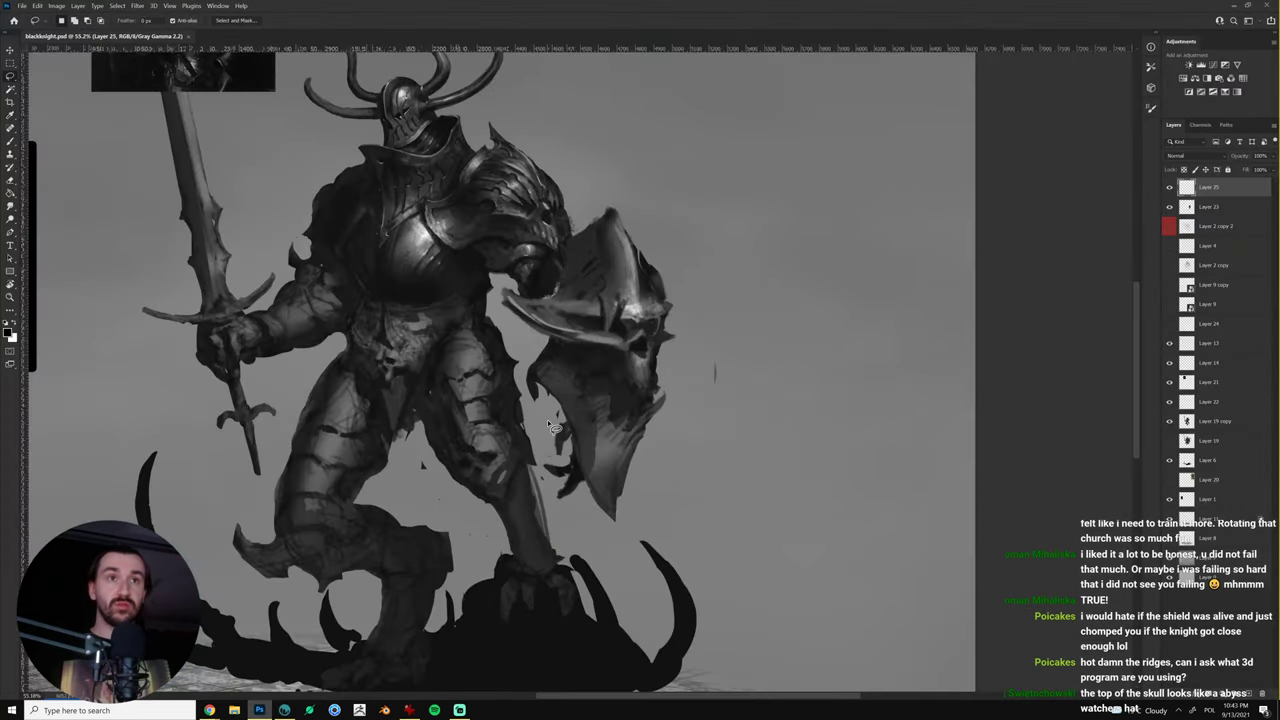
{"action": "key", "text": "z"}
{"action": "left_click_drag", "start_coordinate": [547, 419], "coordinate": [533, 420]}
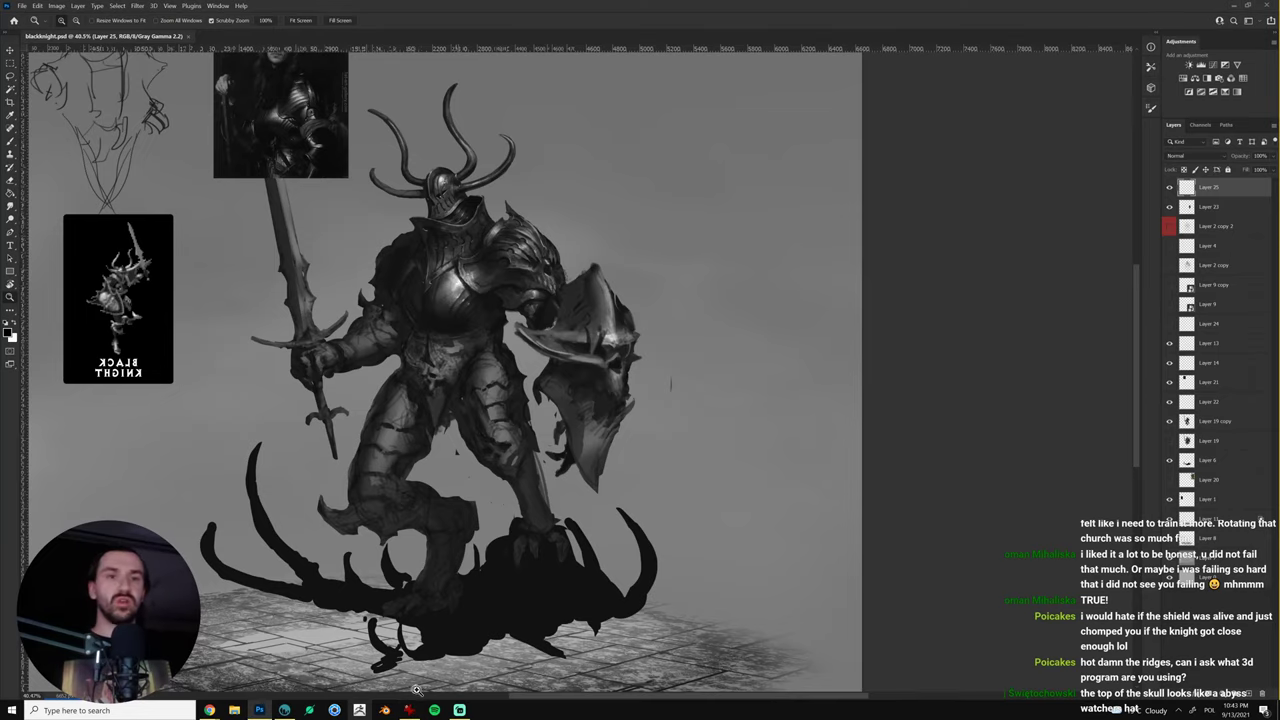
- Switch back to 3D-Coat and show the skull in the Render workspace
{"action": "left_click", "coordinate": [294, 710]}
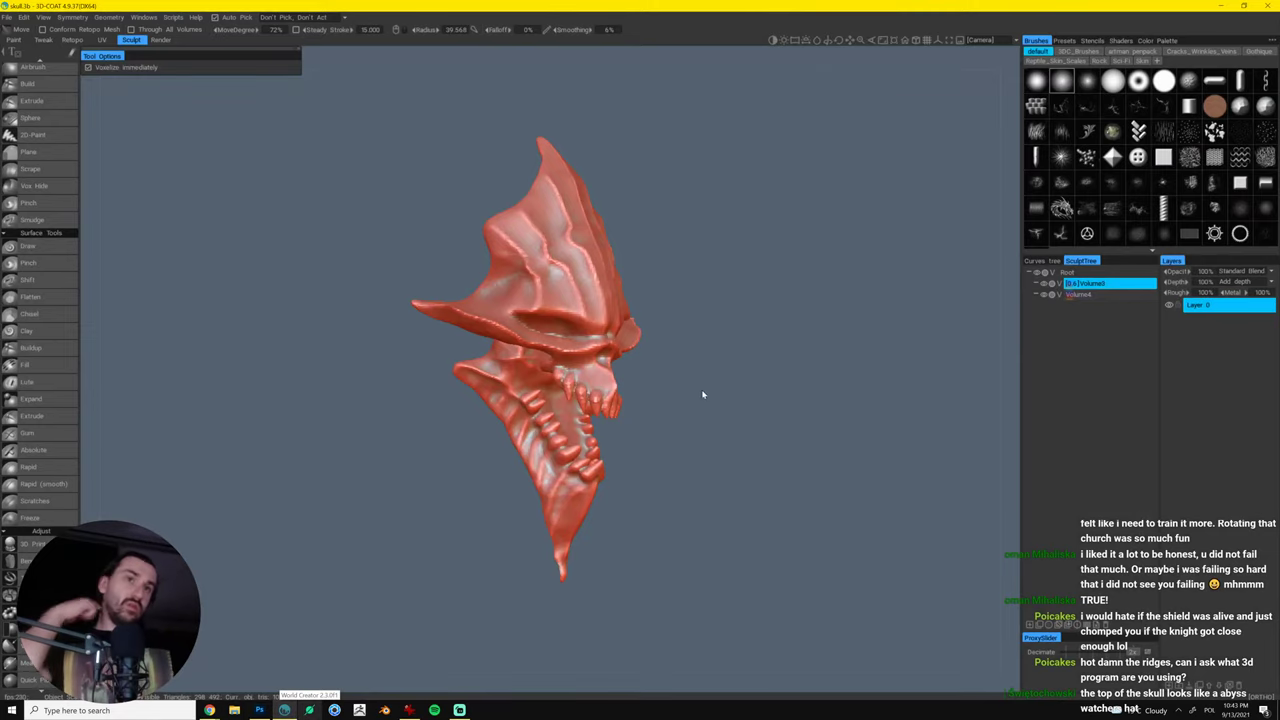
{"action": "left_click", "coordinate": [162, 40]}
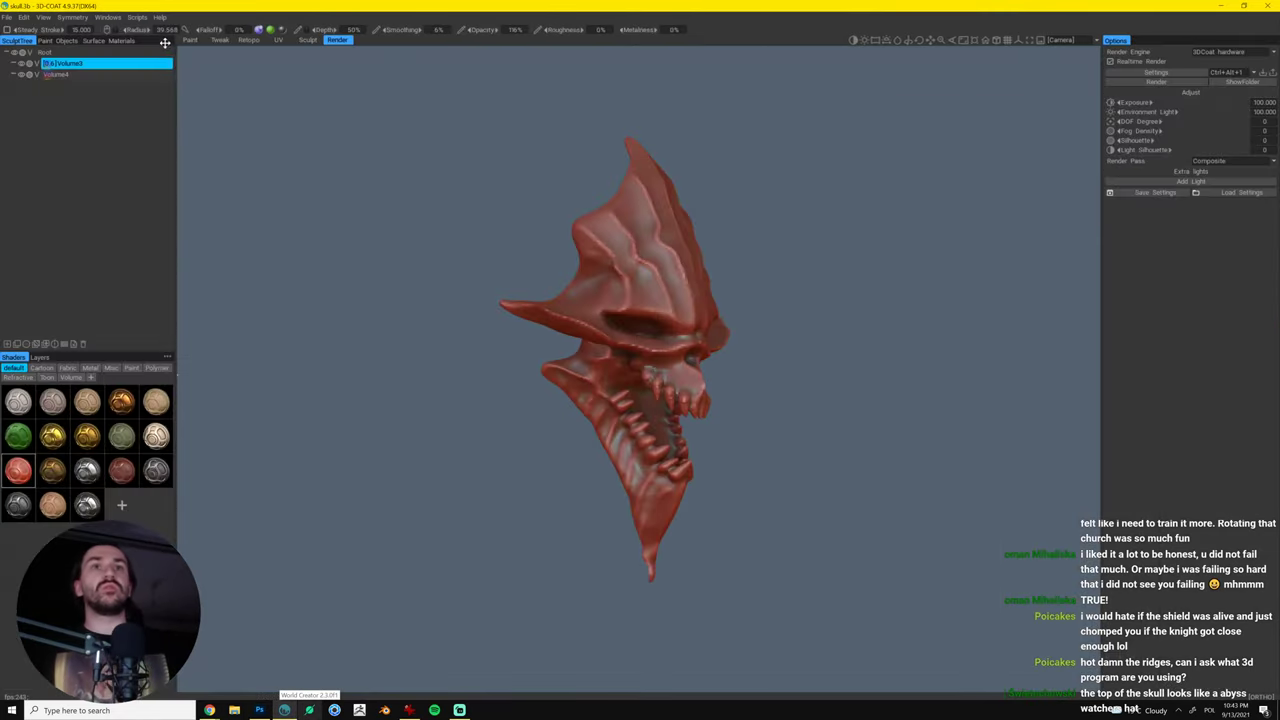
{"action": "left_click", "coordinate": [1098, 41]}
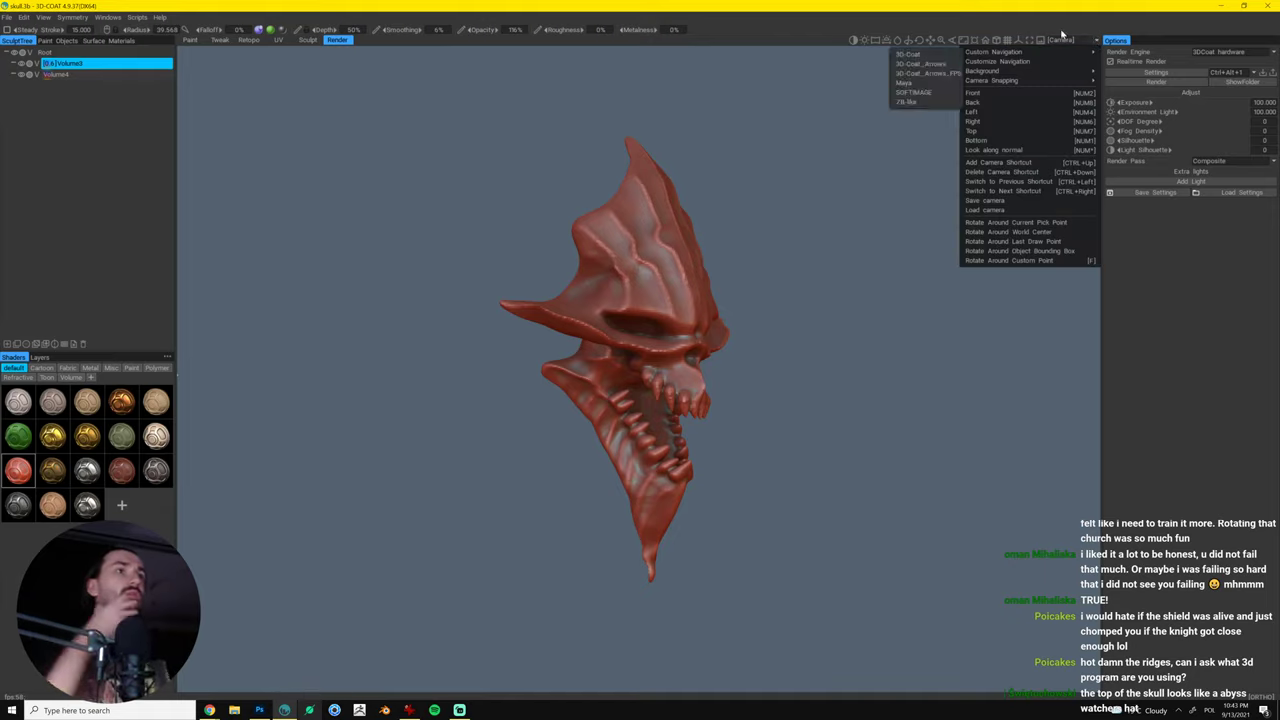
{"action": "left_click", "coordinate": [1068, 20]}
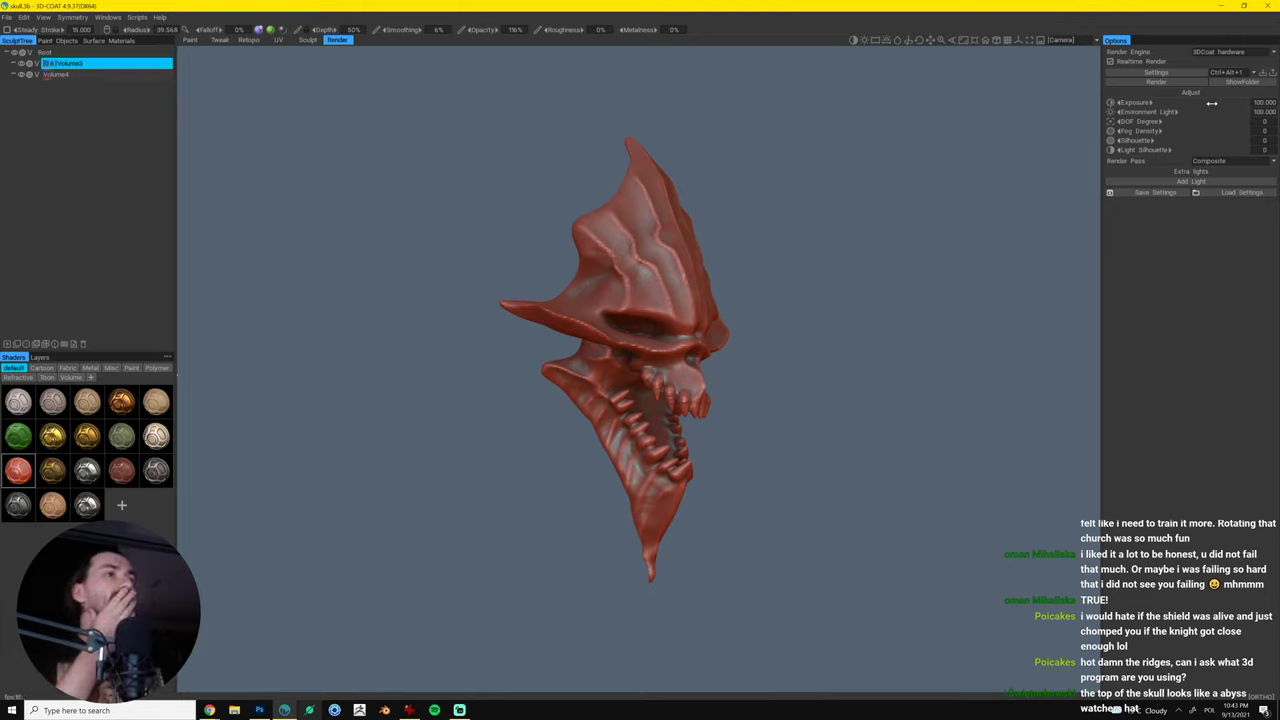
- Add an extra light with an intensity of 1.000 and set the render exposure to 100
{"action": "left_click_drag", "start_coordinate": [1210, 101], "coordinate": [1178, 102]}
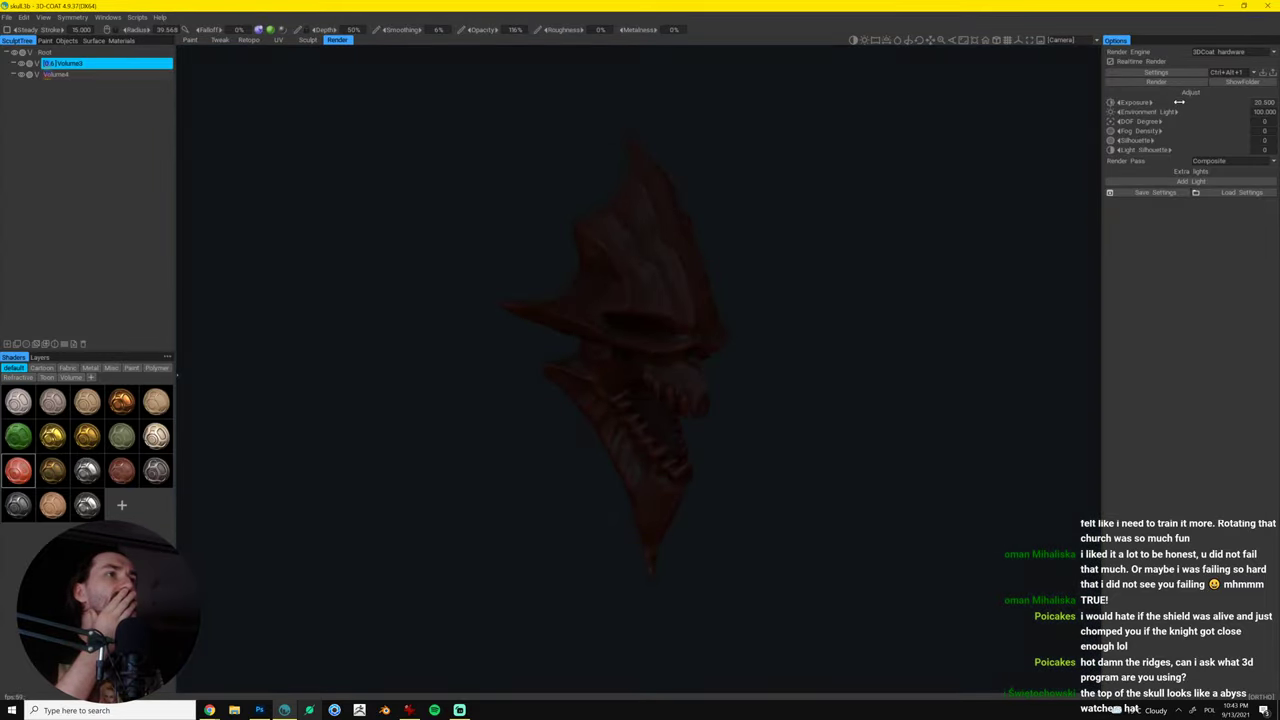
{"action": "left_click", "coordinate": [1191, 181]}
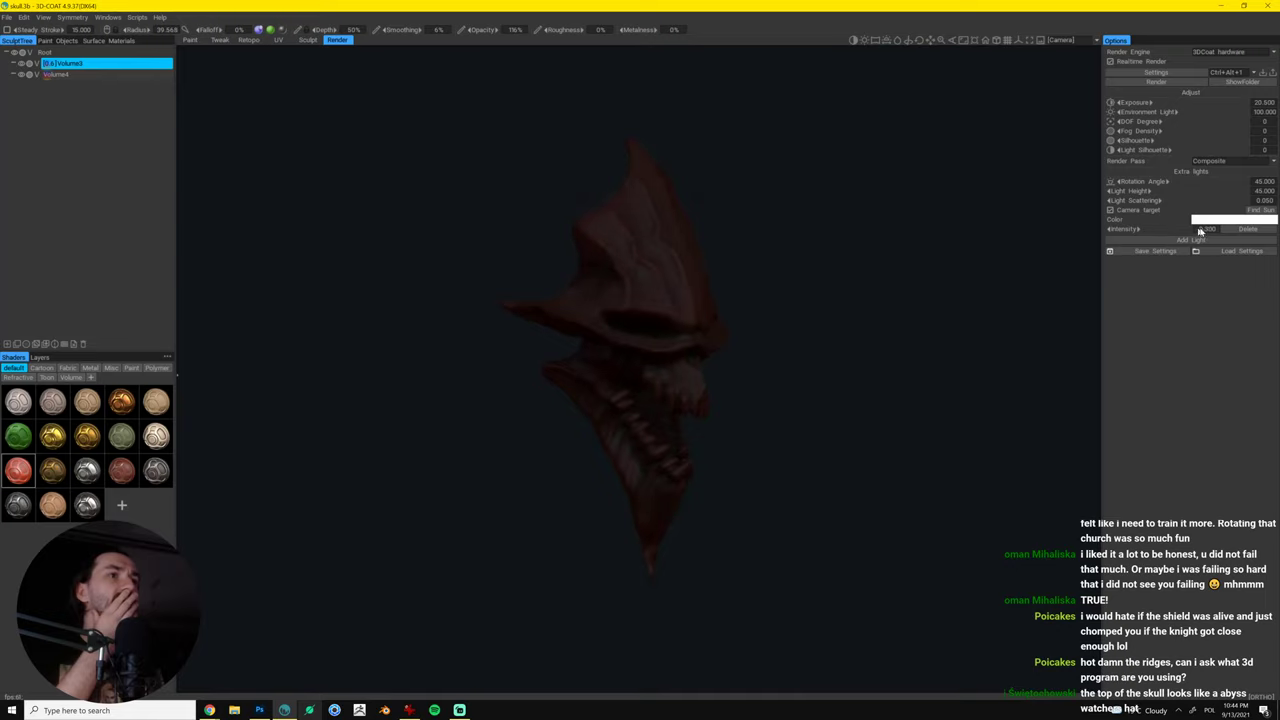
{"action": "left_click_drag", "start_coordinate": [1278, 229], "coordinate": [1191, 231]}
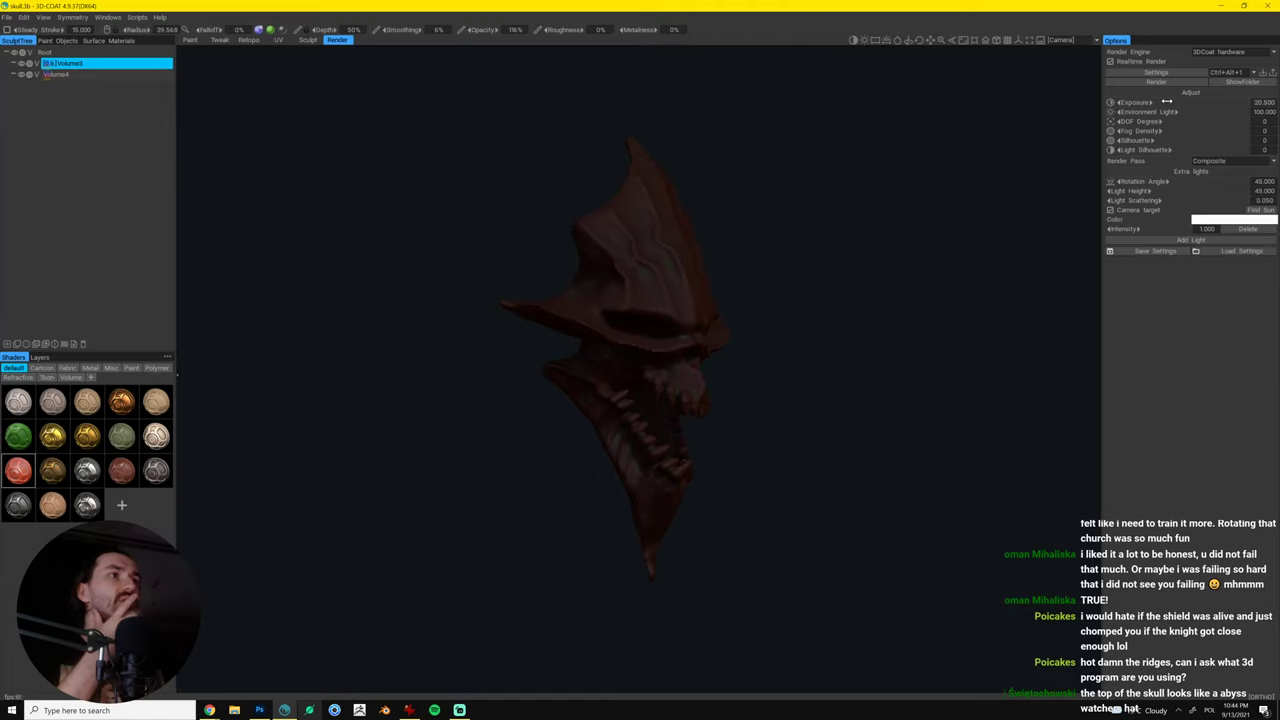
{"action": "left_click_drag", "start_coordinate": [1174, 102], "coordinate": [1198, 105]}
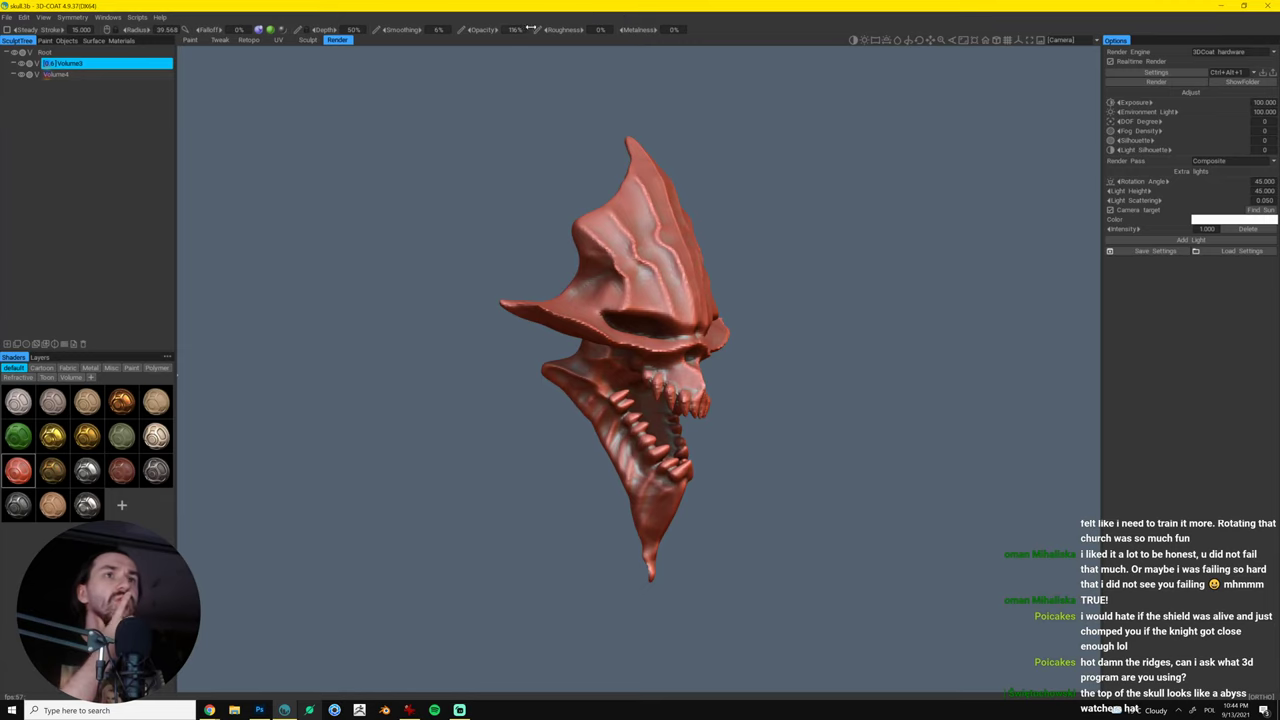
- Return to the Sculpt workspace, try bronze and polished metal shaders on the upper skull, and apply the rough dark grey one
{"action": "left_click", "coordinate": [308, 40]}
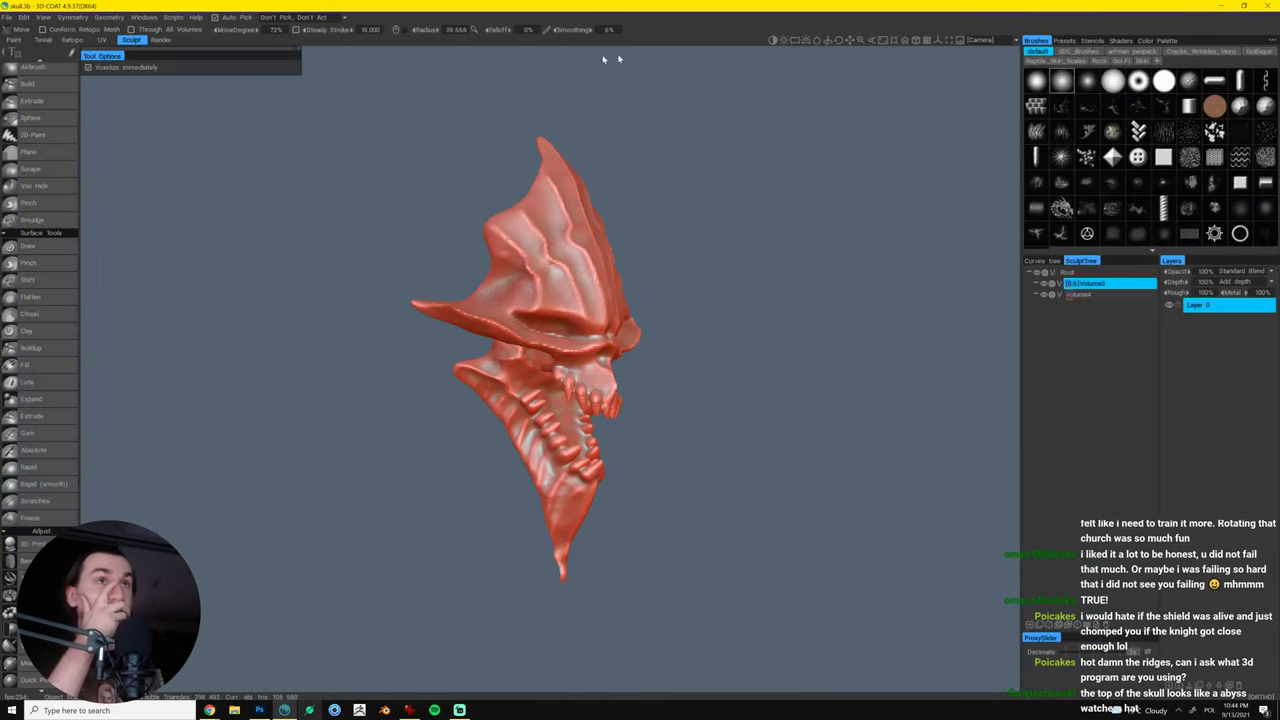
{"action": "left_click", "coordinate": [1081, 41]}
{"action": "left_click", "coordinate": [1094, 41]}
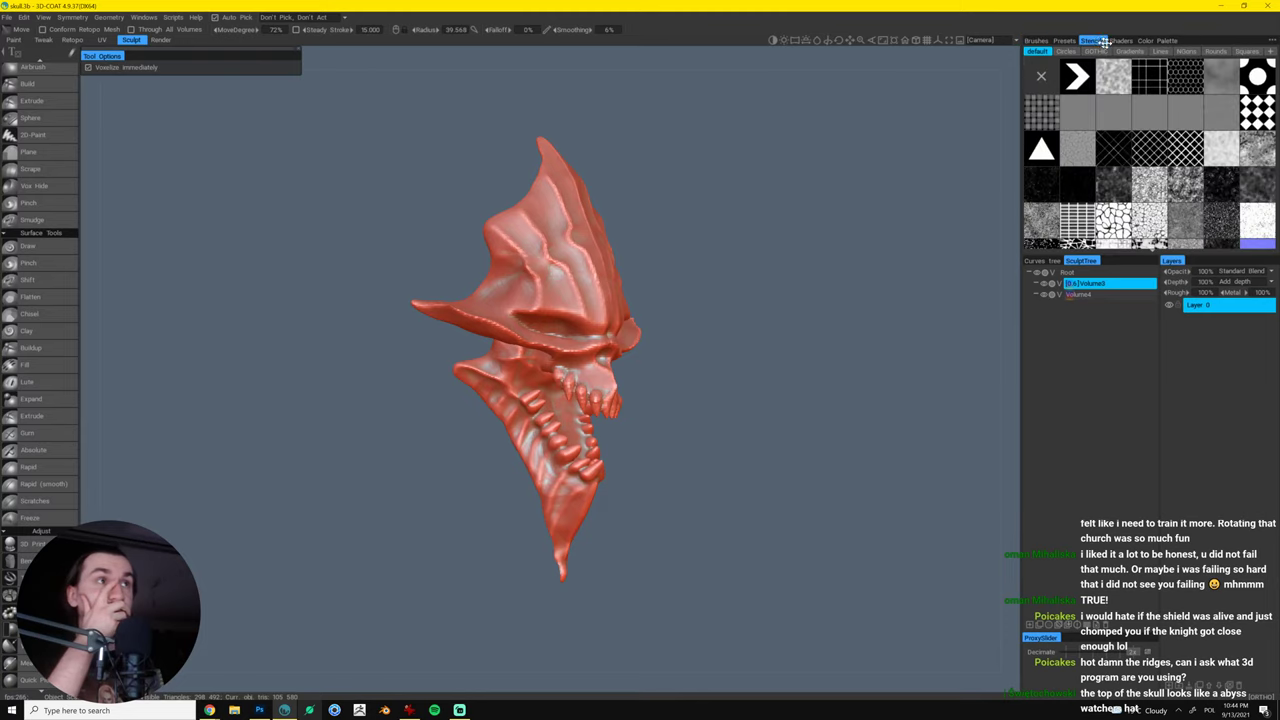
{"action": "left_click", "coordinate": [1122, 41]}
{"action": "left_click", "coordinate": [1184, 123]}
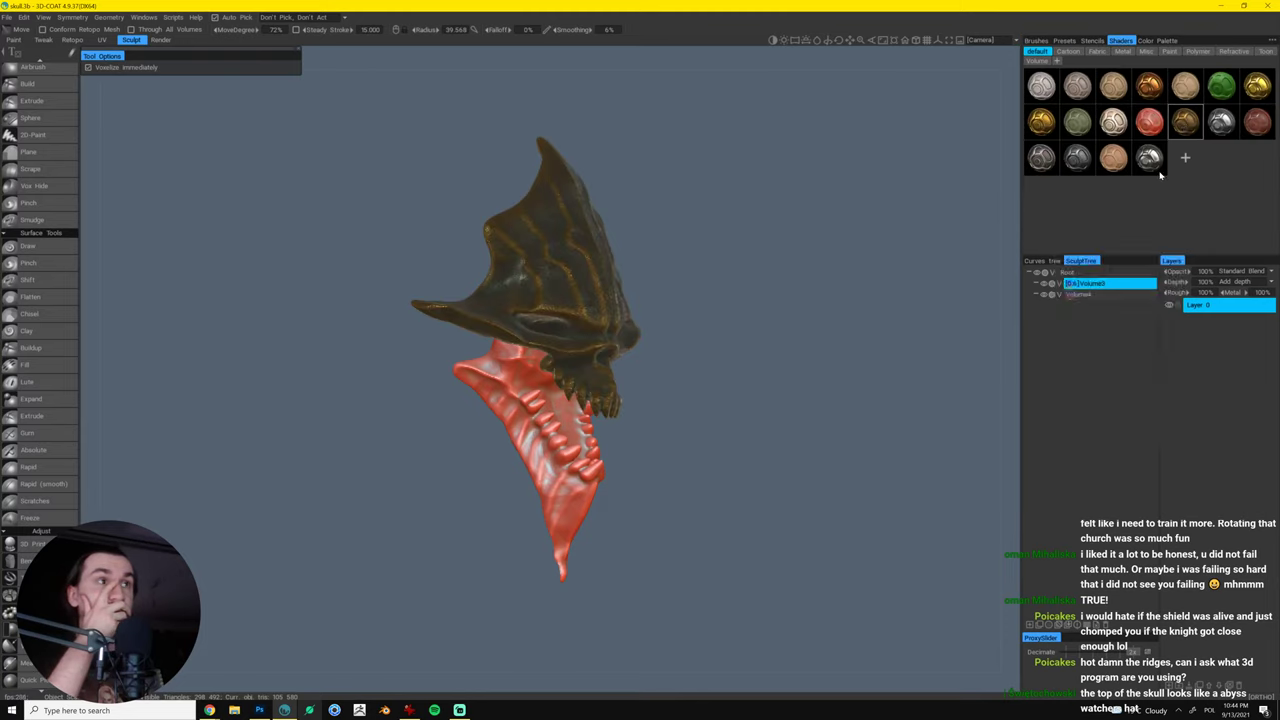
{"action": "left_click", "coordinate": [1149, 157]}
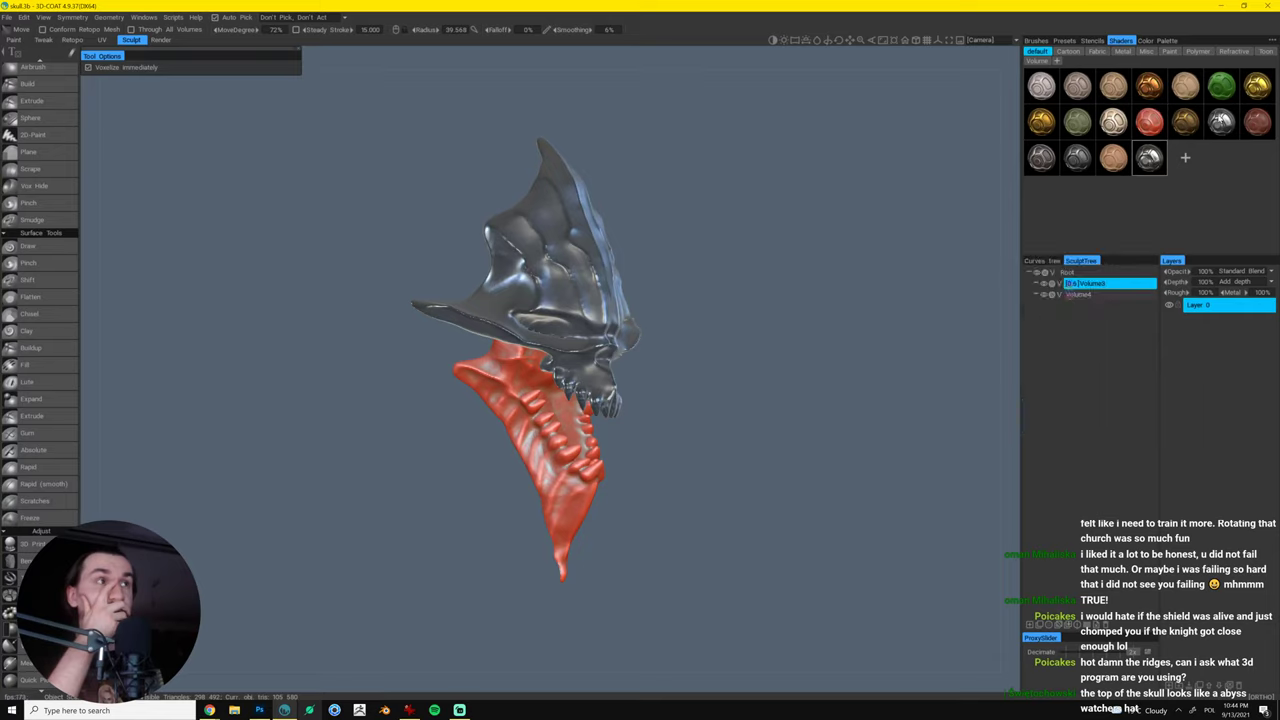
{"action": "left_click", "coordinate": [1221, 121]}
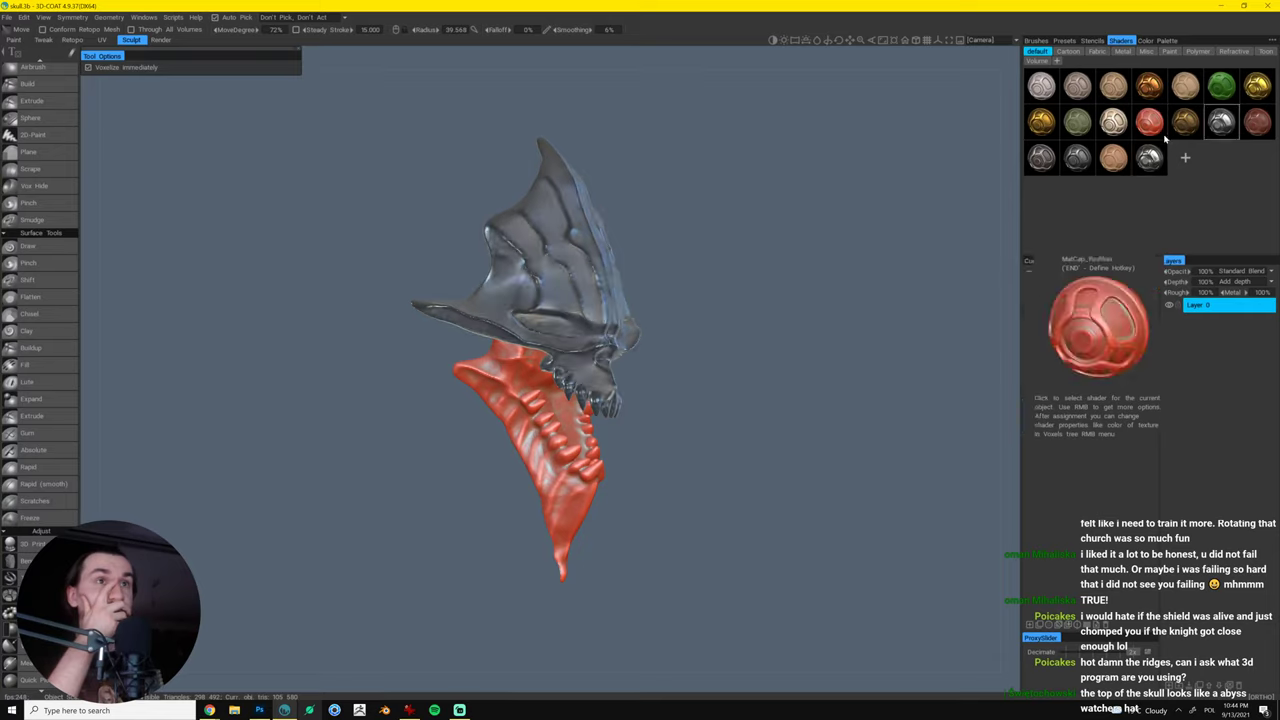
{"action": "left_click", "coordinate": [1077, 157]}
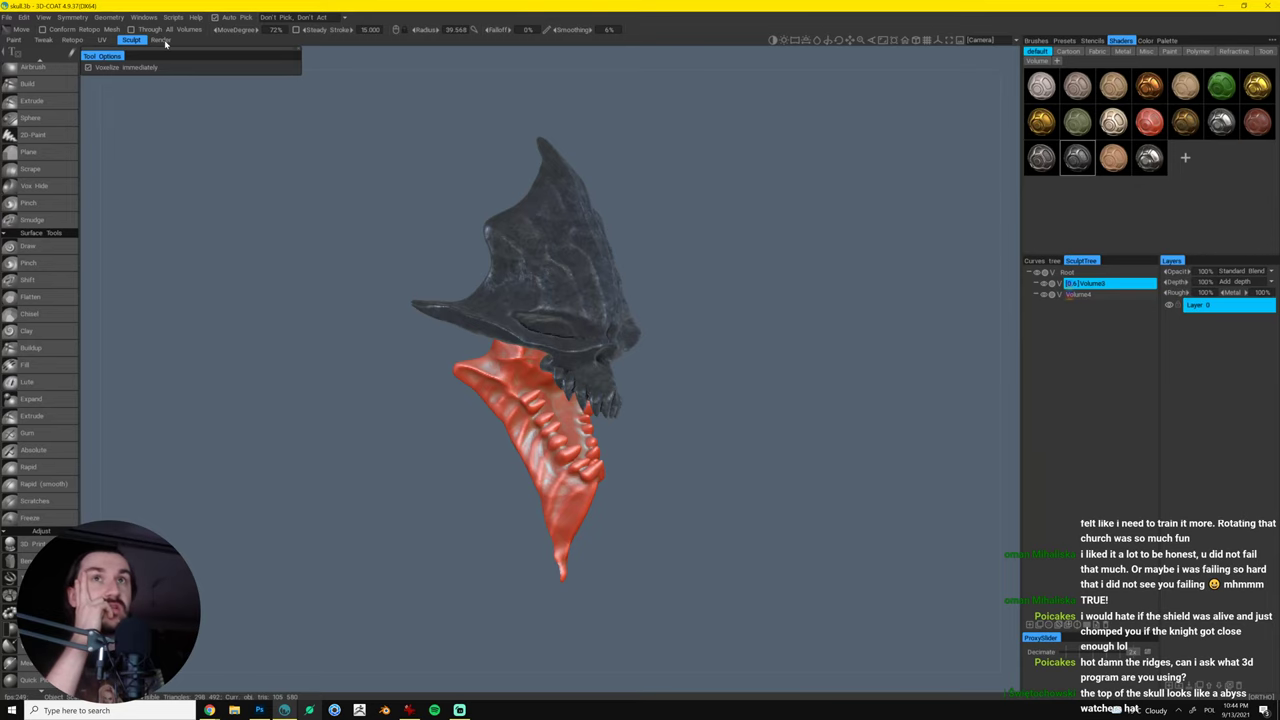
- Show the skull in the Render workspace with the tan skin shader and lower the extra light's intensity to 0.095
{"action": "left_click", "coordinate": [161, 39]}
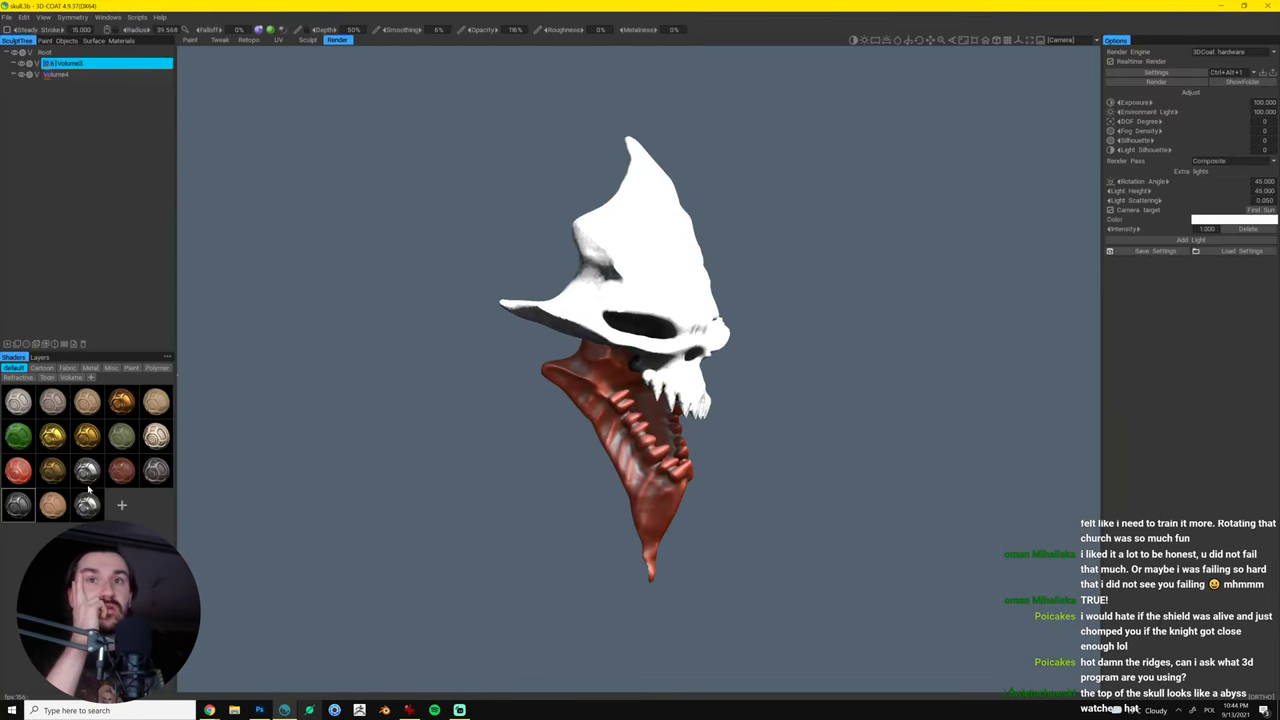
{"action": "mouse_move", "coordinate": [55, 515]}
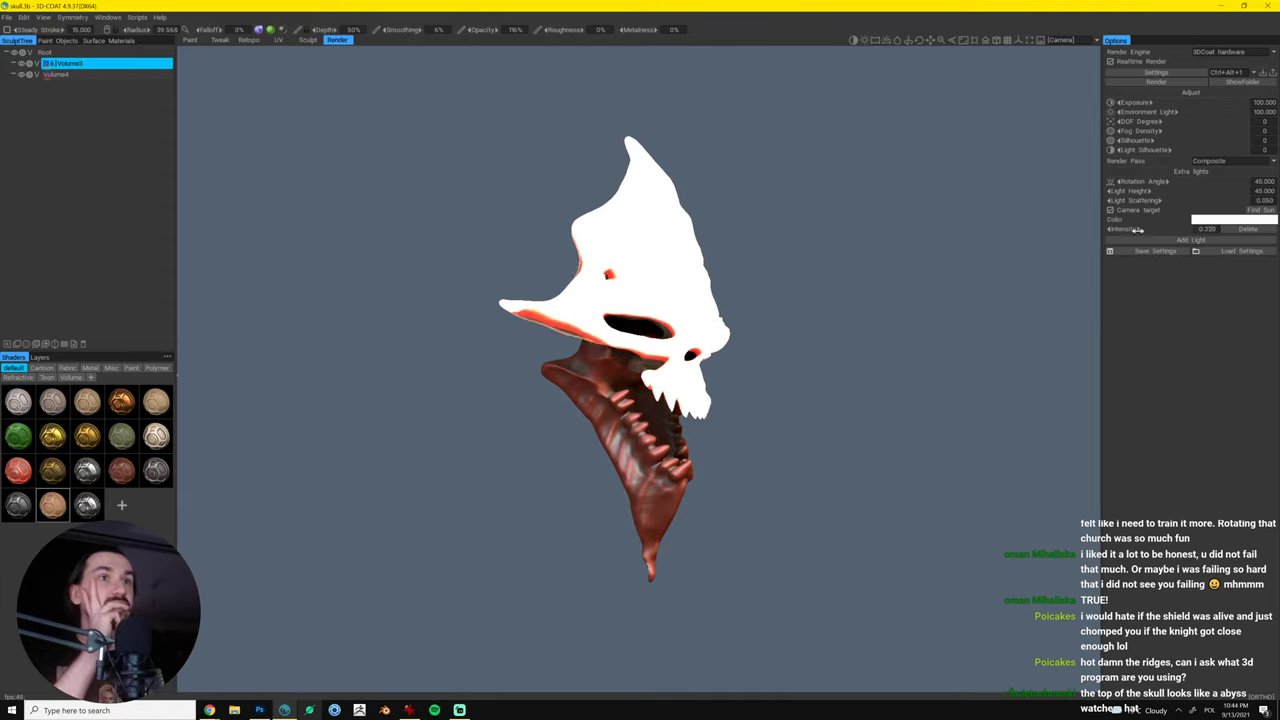
{"action": "left_click_drag", "start_coordinate": [1178, 232], "coordinate": [1025, 242]}
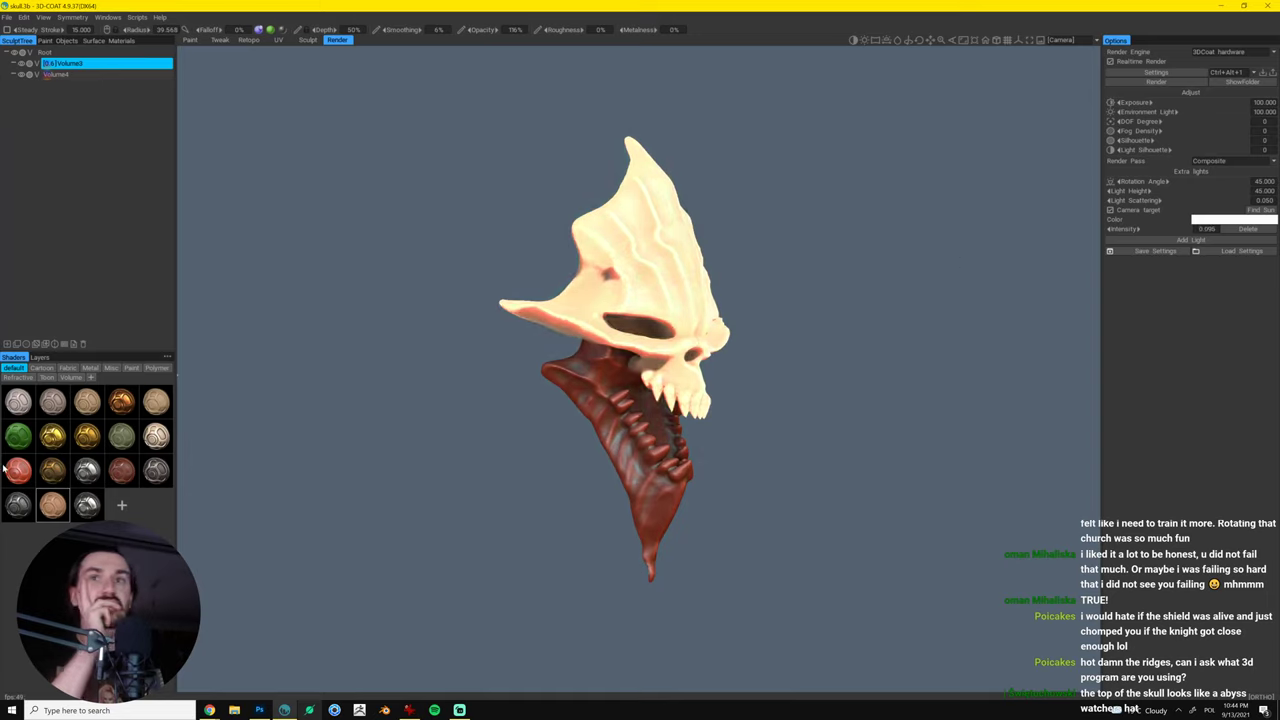
- Try the bronze shader and several dark, gold and silver Metal shaders on the upper skull, settling on a polished silver one
{"action": "left_click", "coordinate": [52, 470]}
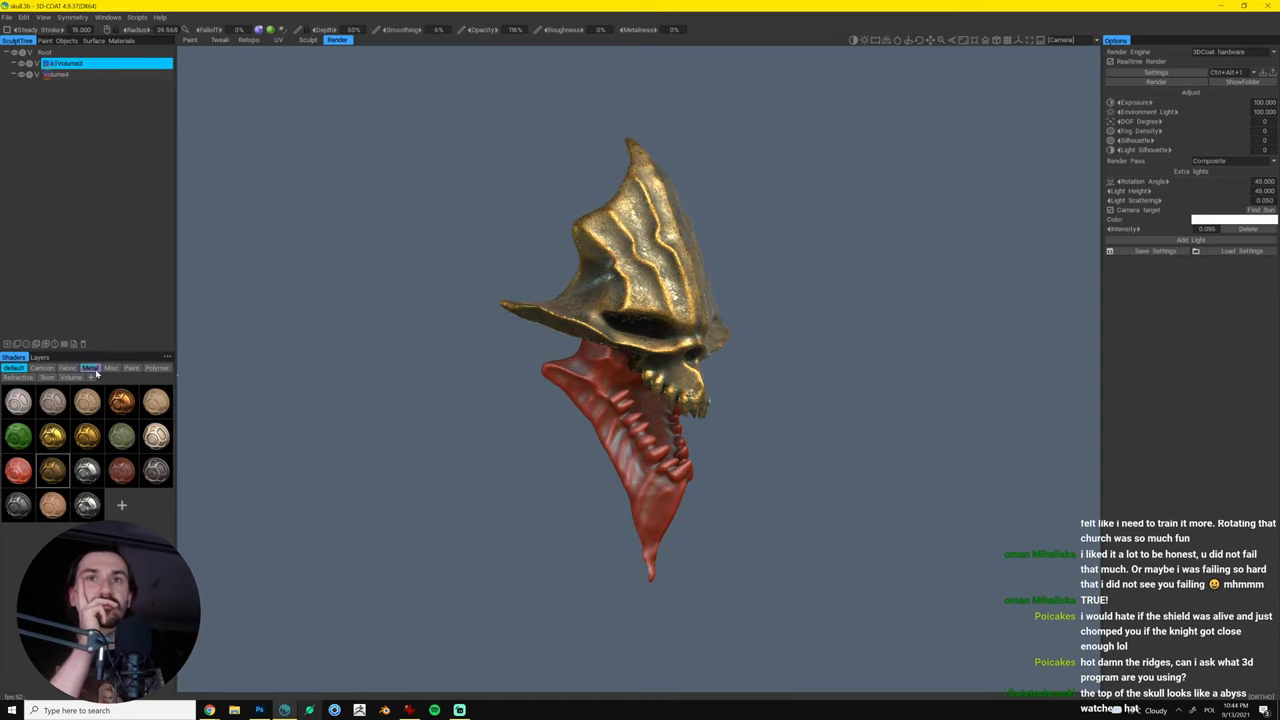
{"action": "left_click", "coordinate": [90, 368]}
{"action": "left_click", "coordinate": [87, 401]}
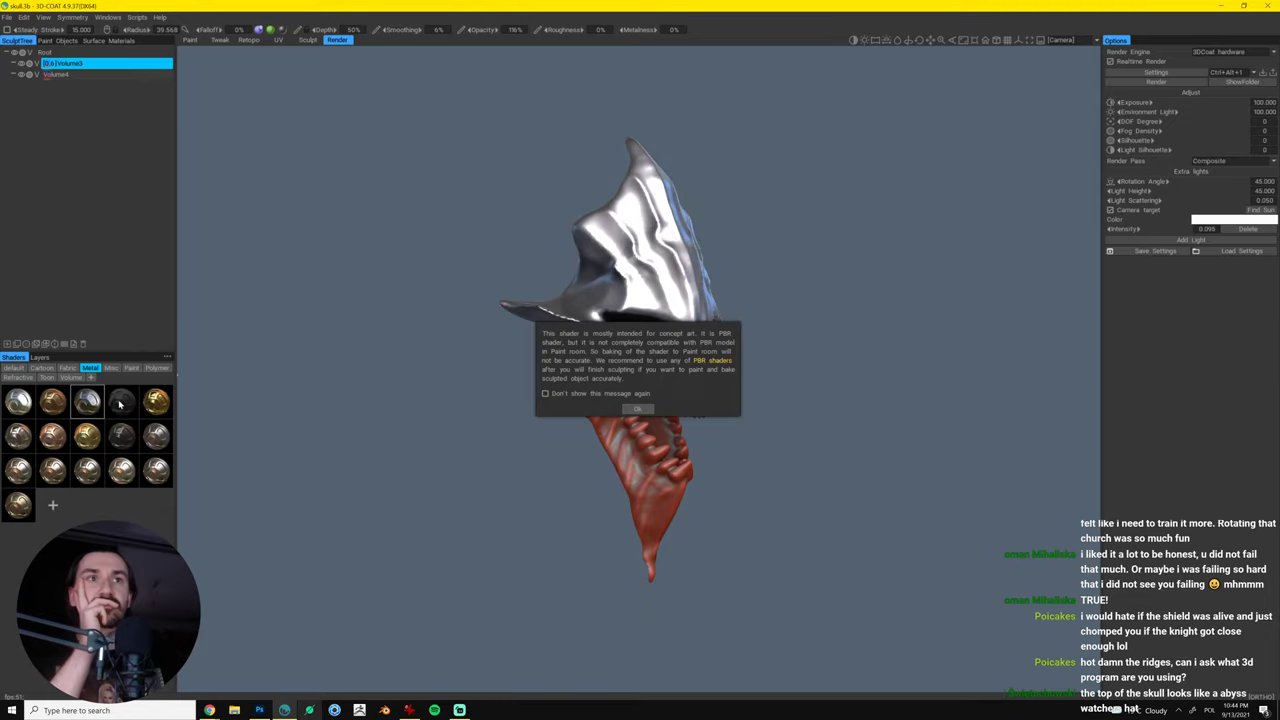
{"action": "left_click", "coordinate": [119, 403]}
{"action": "left_click", "coordinate": [635, 405]}
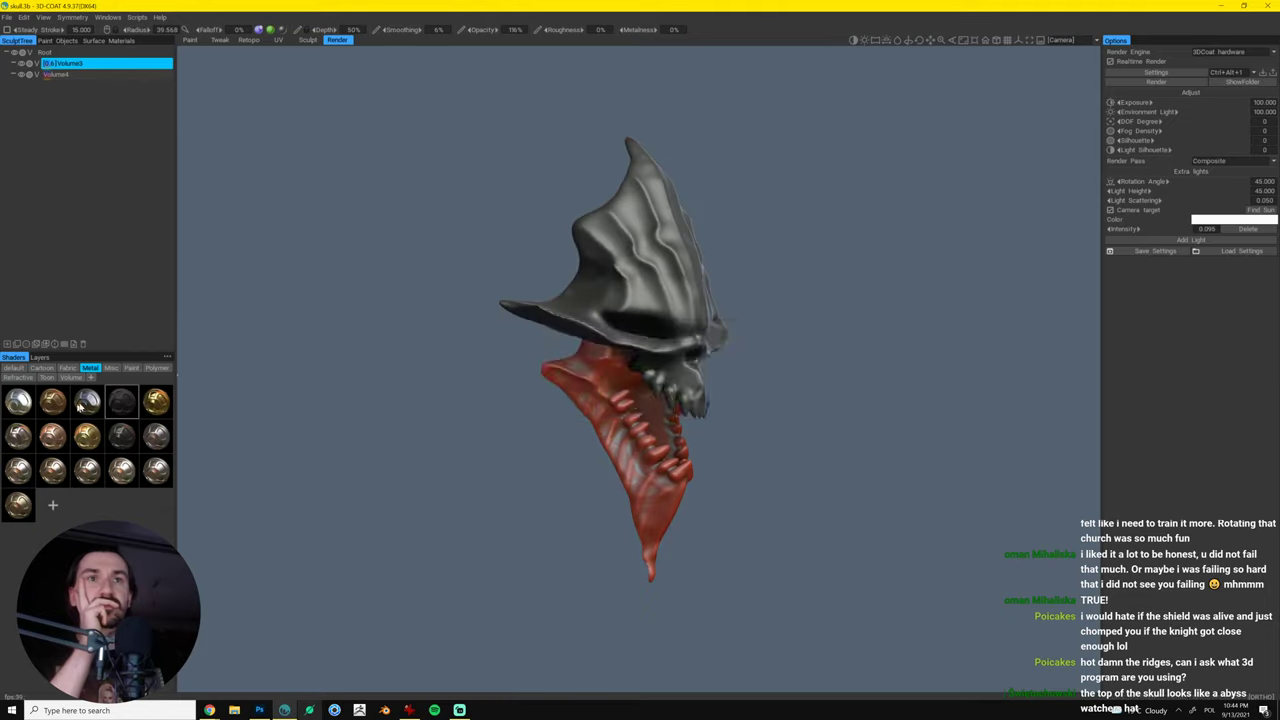
{"action": "left_click", "coordinate": [155, 401]}
{"action": "left_click", "coordinate": [155, 435]}
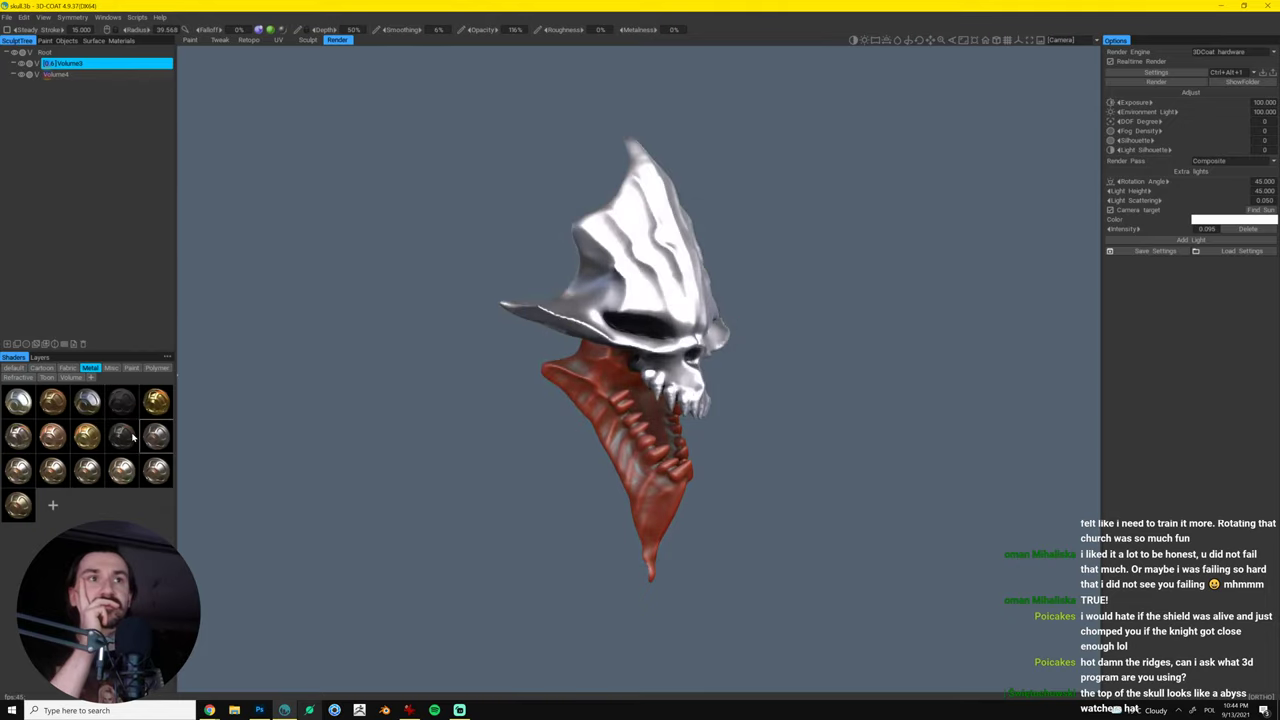
{"action": "left_click", "coordinate": [124, 438]}
{"action": "left_click", "coordinate": [87, 470]}
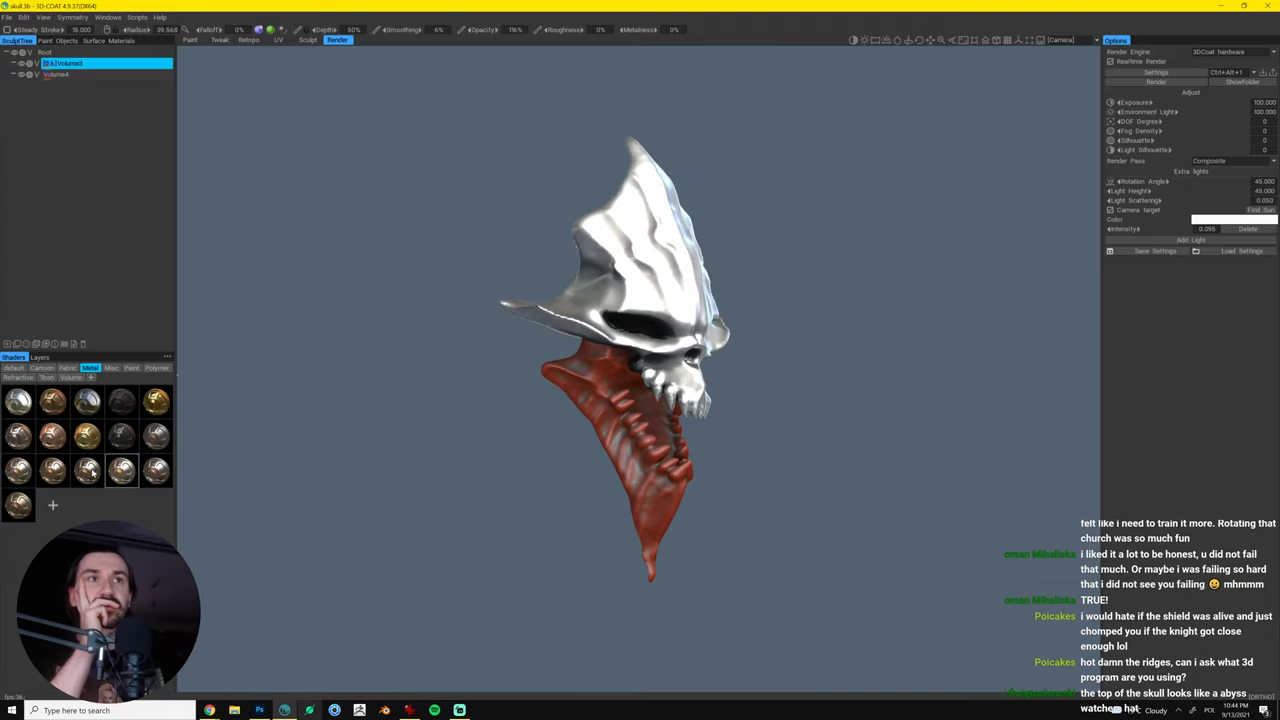
{"action": "left_click", "coordinate": [53, 474]}
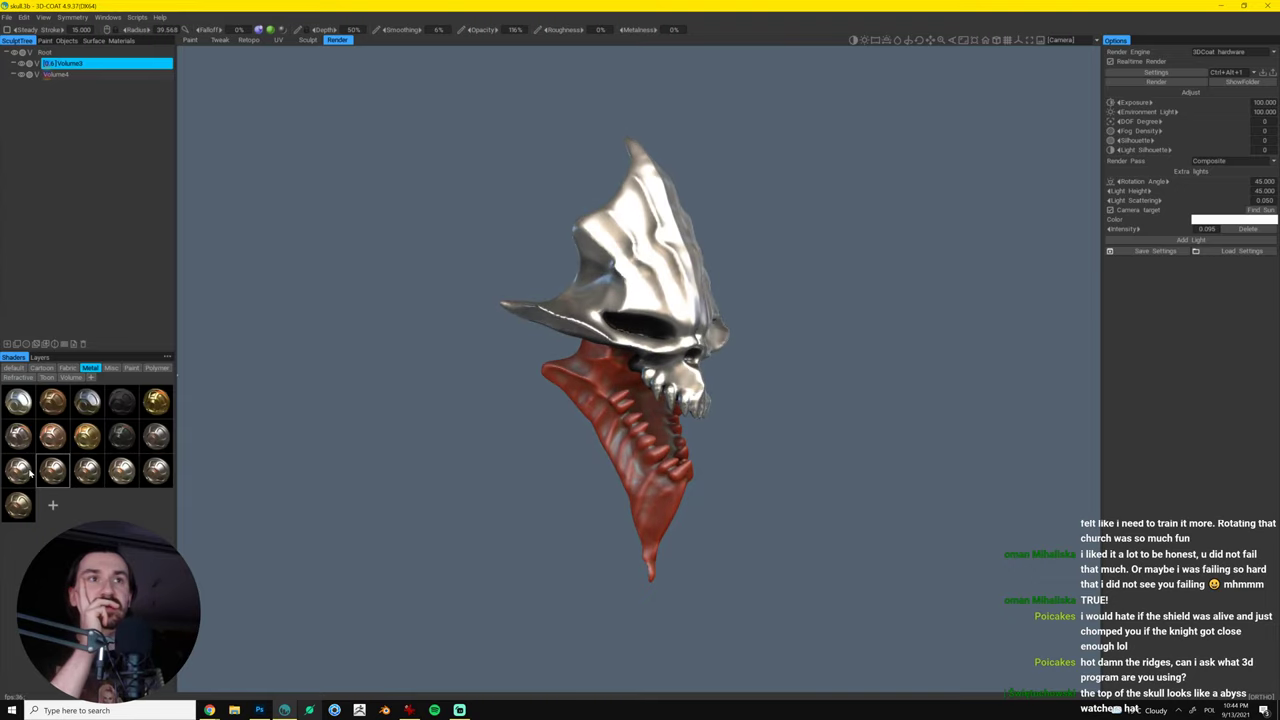
{"action": "left_click", "coordinate": [30, 475]}
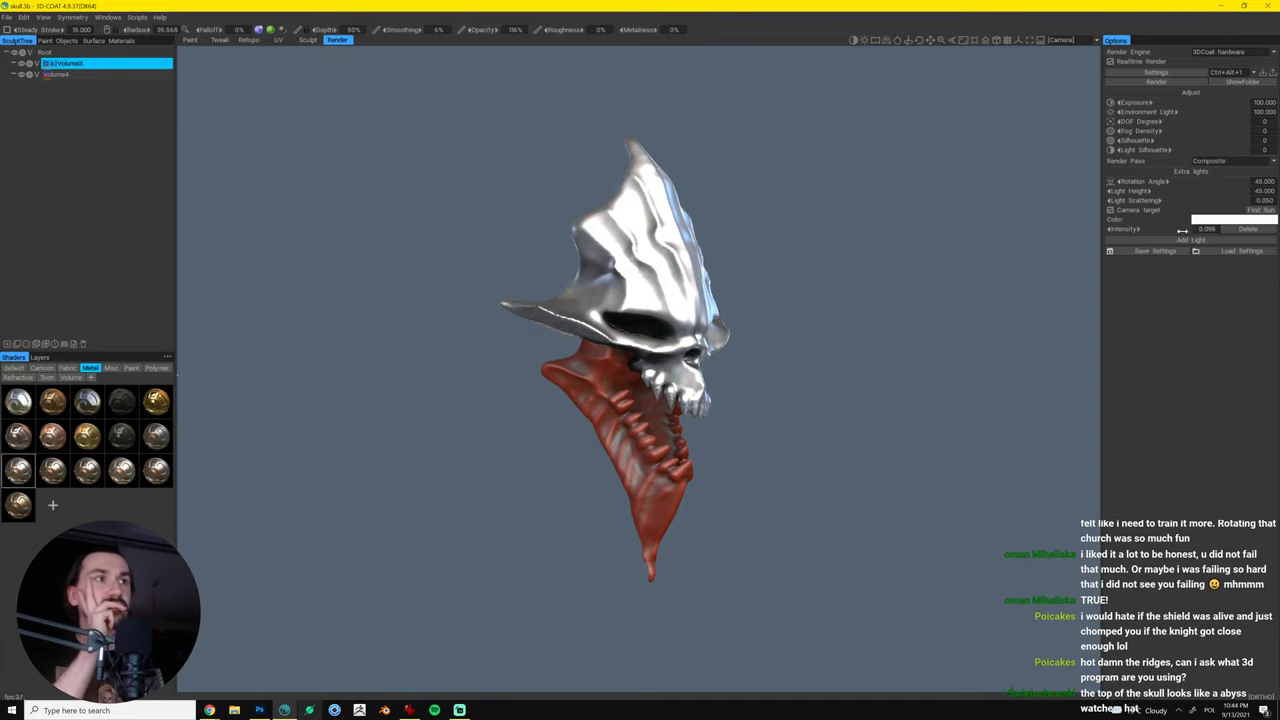
- Set the extra light's intensity to 0.020, rotation angle to -27 and height to 72, and turn off realtime render
{"action": "left_click_drag", "start_coordinate": [1182, 230], "coordinate": [1169, 231]}
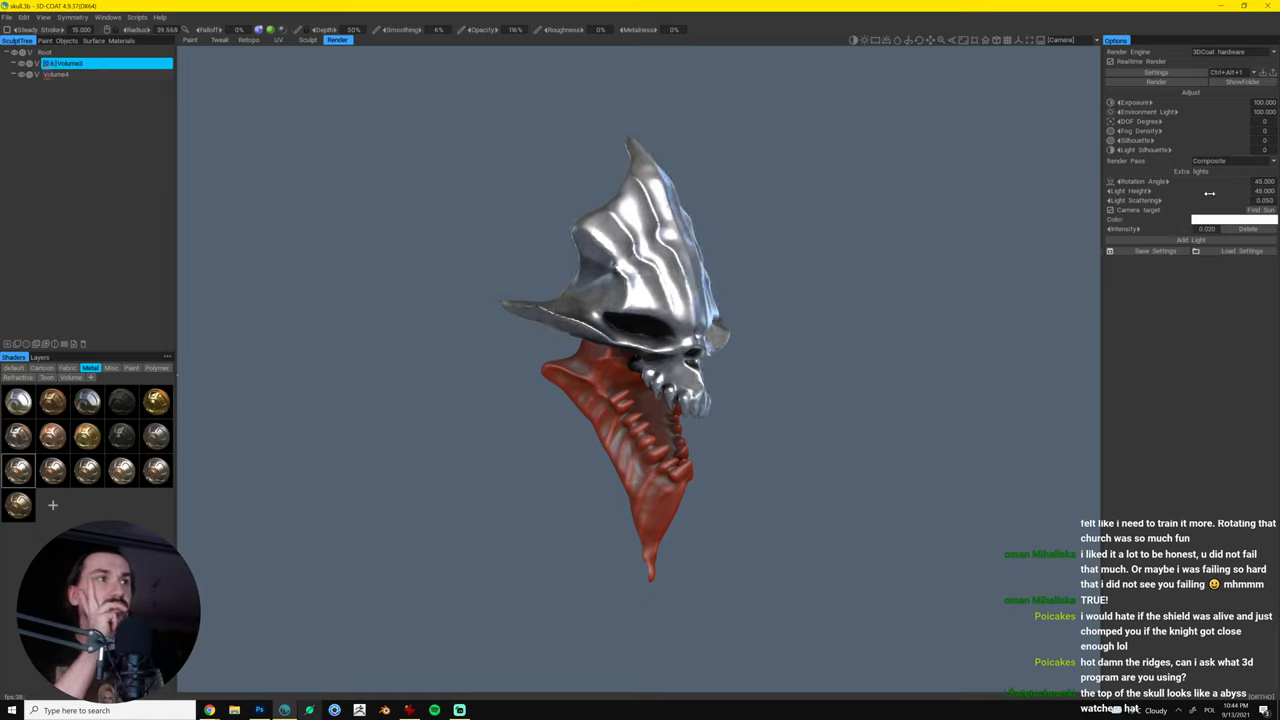
{"action": "mouse_move", "coordinate": [1207, 190]}
{"action": "left_mouse_down"}
{"action": "mouse_move", "coordinate": [1190, 199]}
{"action": "mouse_move", "coordinate": [1244, 191]}
{"action": "mouse_move", "coordinate": [1209, 187]}
{"action": "mouse_move", "coordinate": [1204, 201]}
{"action": "left_mouse_up"}
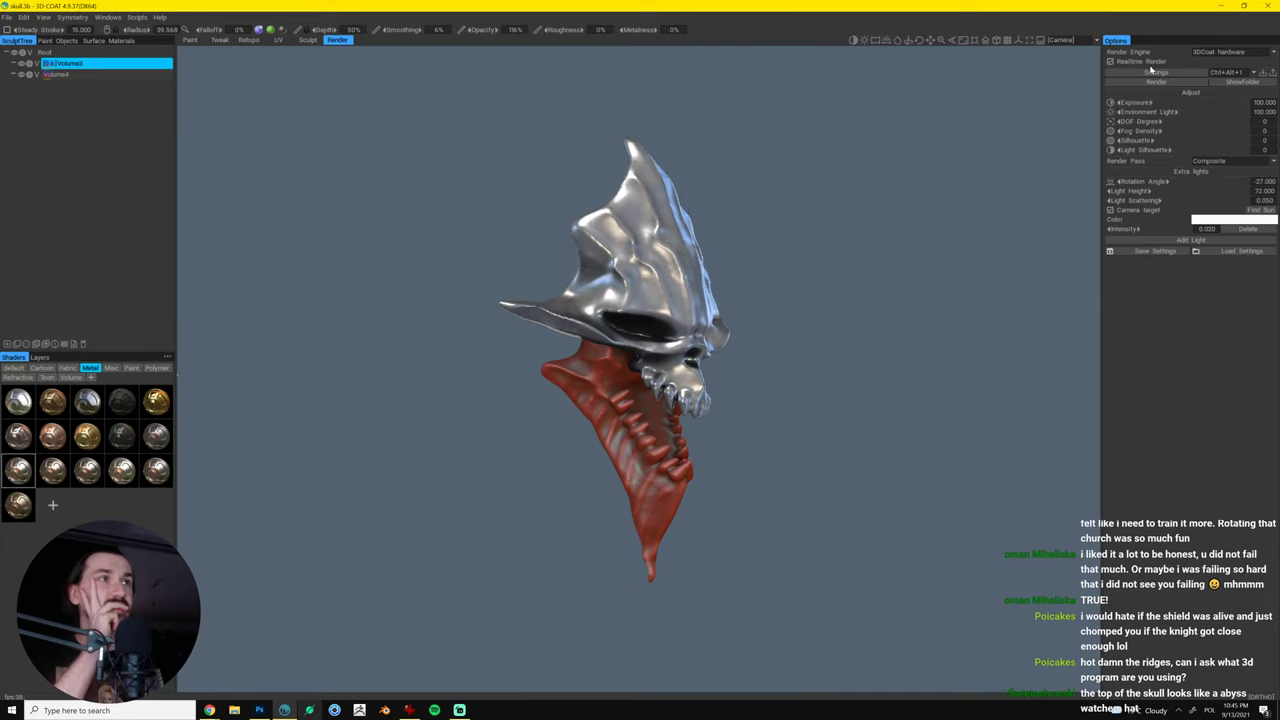
{"action": "left_click", "coordinate": [1109, 63]}
{"action": "left_click", "coordinate": [1109, 63]}
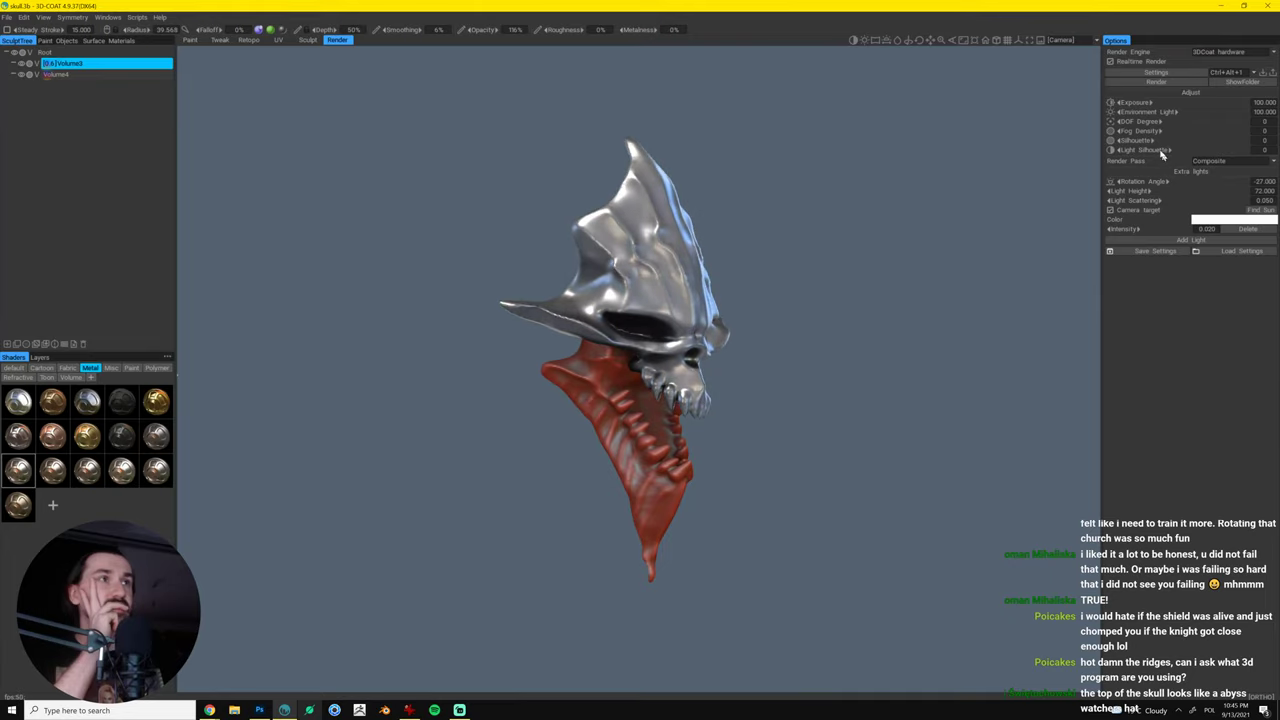
{"action": "left_click", "coordinate": [1111, 62]}
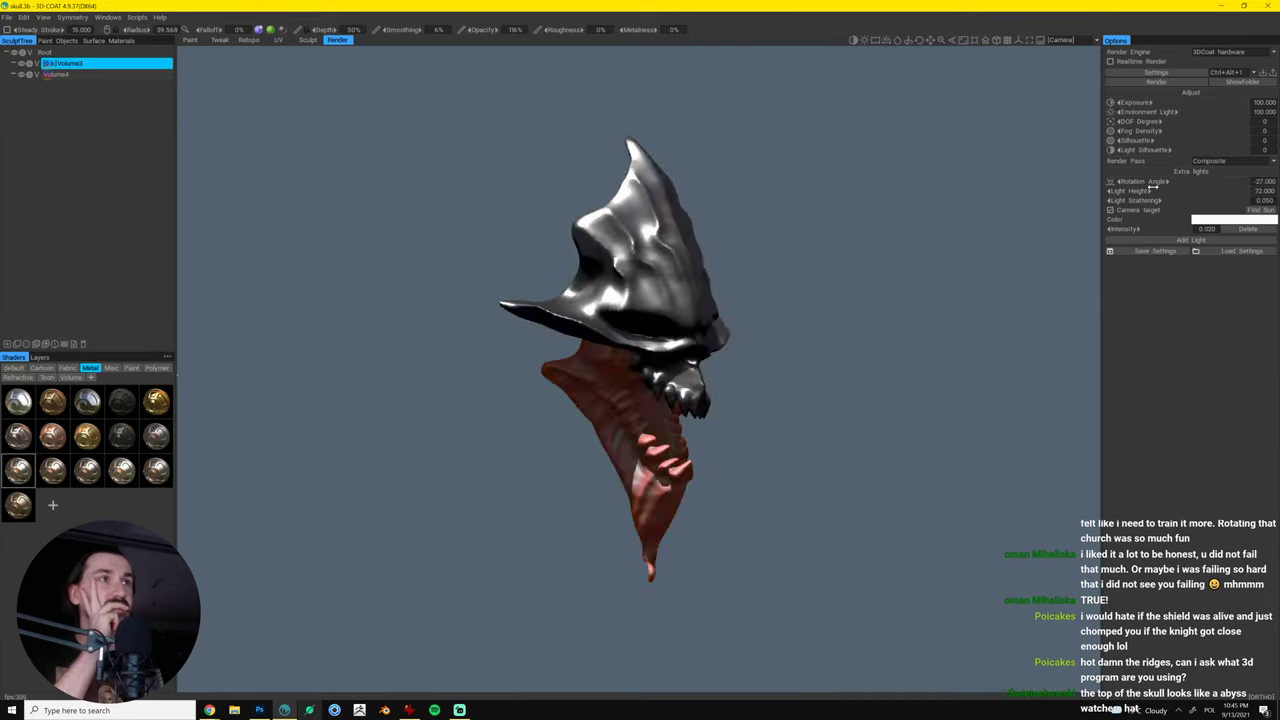
- Set the extra light's rotation angle to 54, height to 56.700 and scattering to 0.355, and check the available render passes
{"action": "left_click_drag", "start_coordinate": [1156, 181], "coordinate": [1188, 187]}
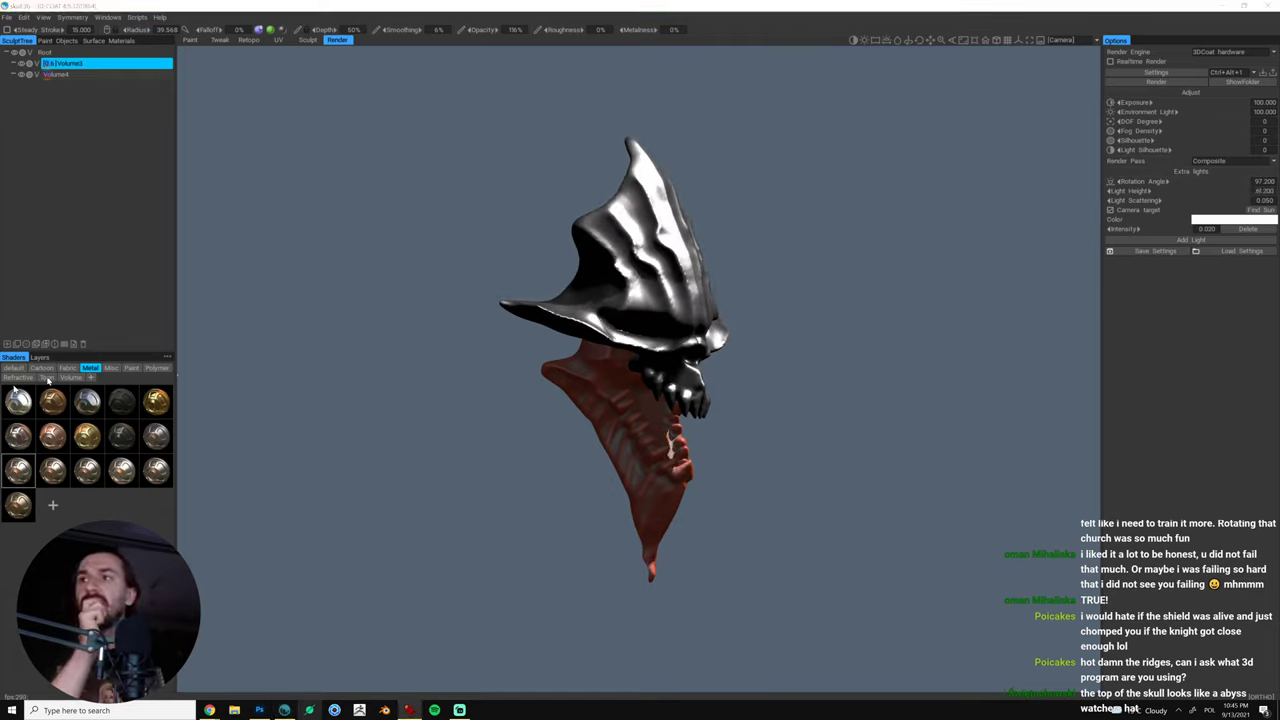
{"action": "left_click", "coordinate": [1181, 195]}
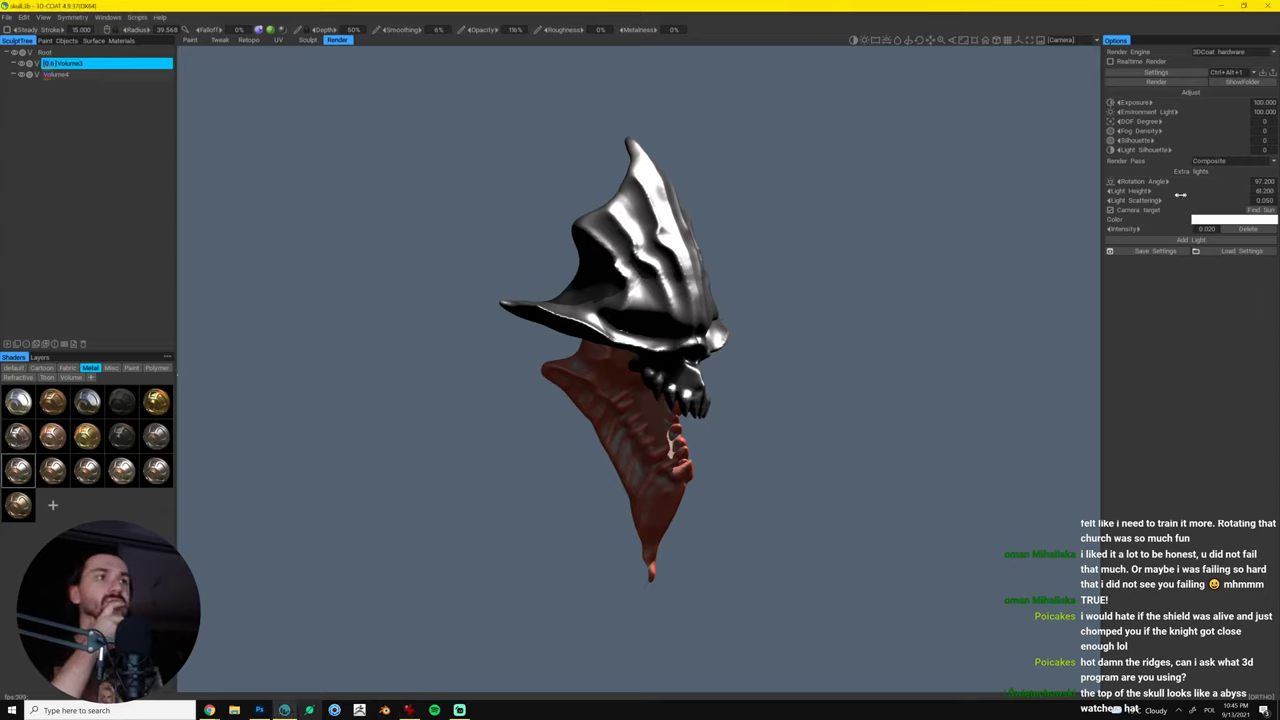
{"action": "left_click_drag", "start_coordinate": [1192, 188], "coordinate": [1177, 180]}
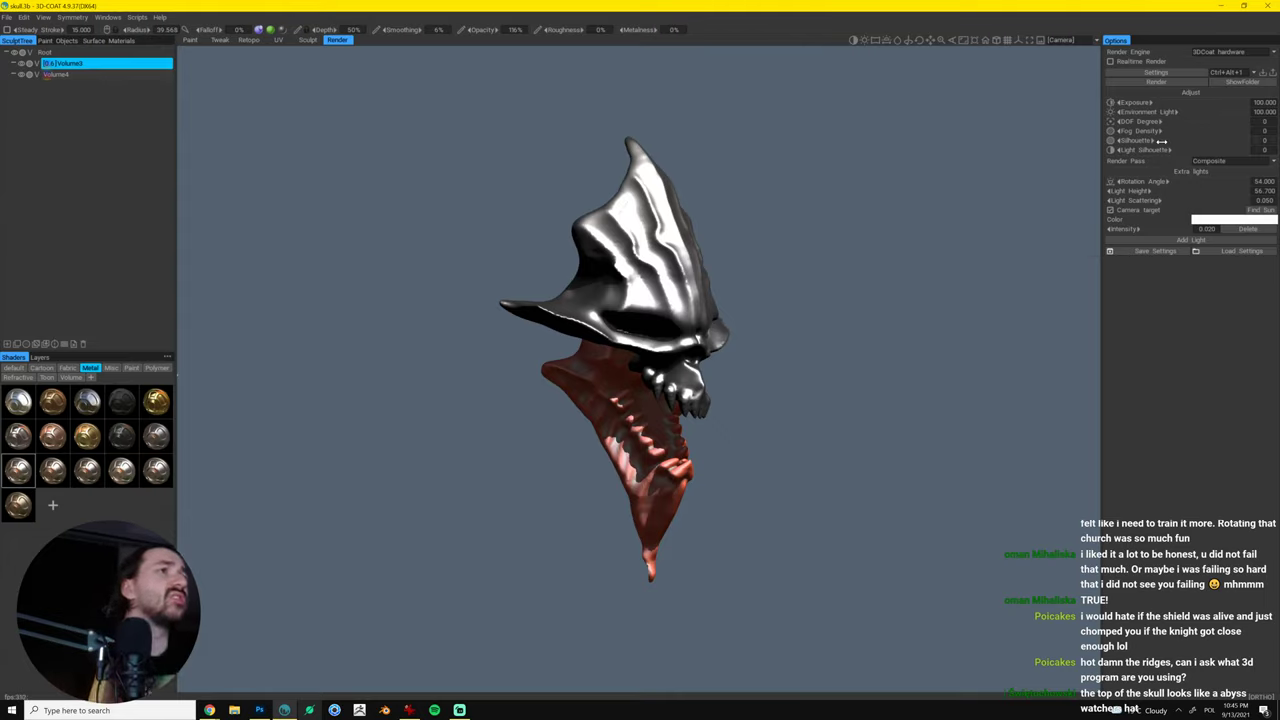
{"action": "left_click_drag", "start_coordinate": [1152, 140], "coordinate": [1183, 137]}
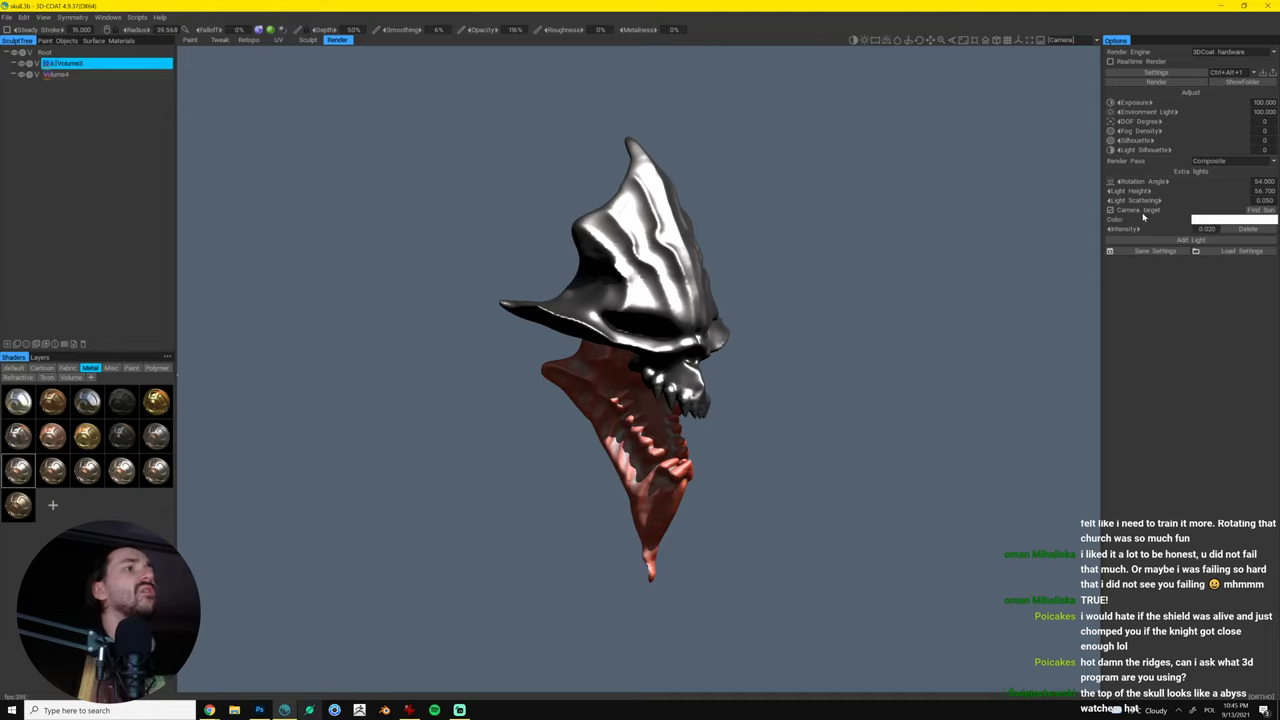
{"action": "mouse_move", "coordinate": [1134, 200]}
{"action": "left_mouse_down"}
{"action": "mouse_move", "coordinate": [1172, 200]}
{"action": "mouse_move", "coordinate": [1142, 200]}
{"action": "left_mouse_up"}
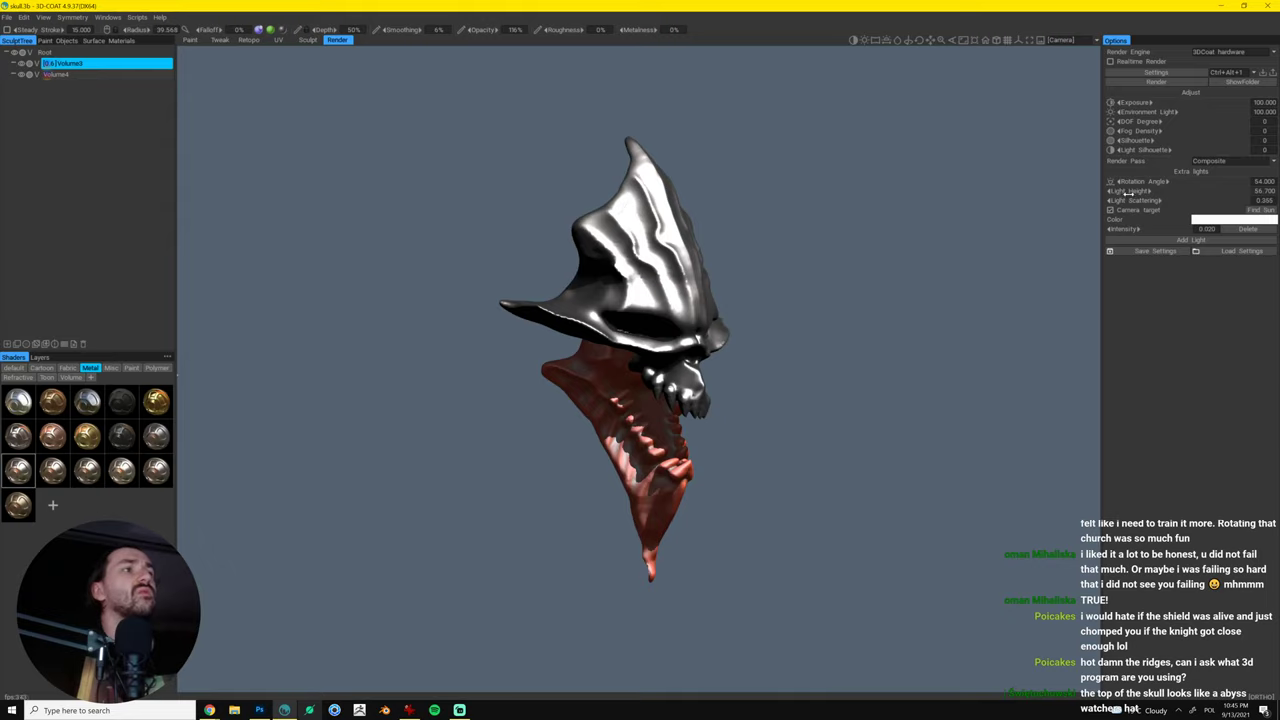
{"action": "left_click", "coordinate": [1274, 161]}
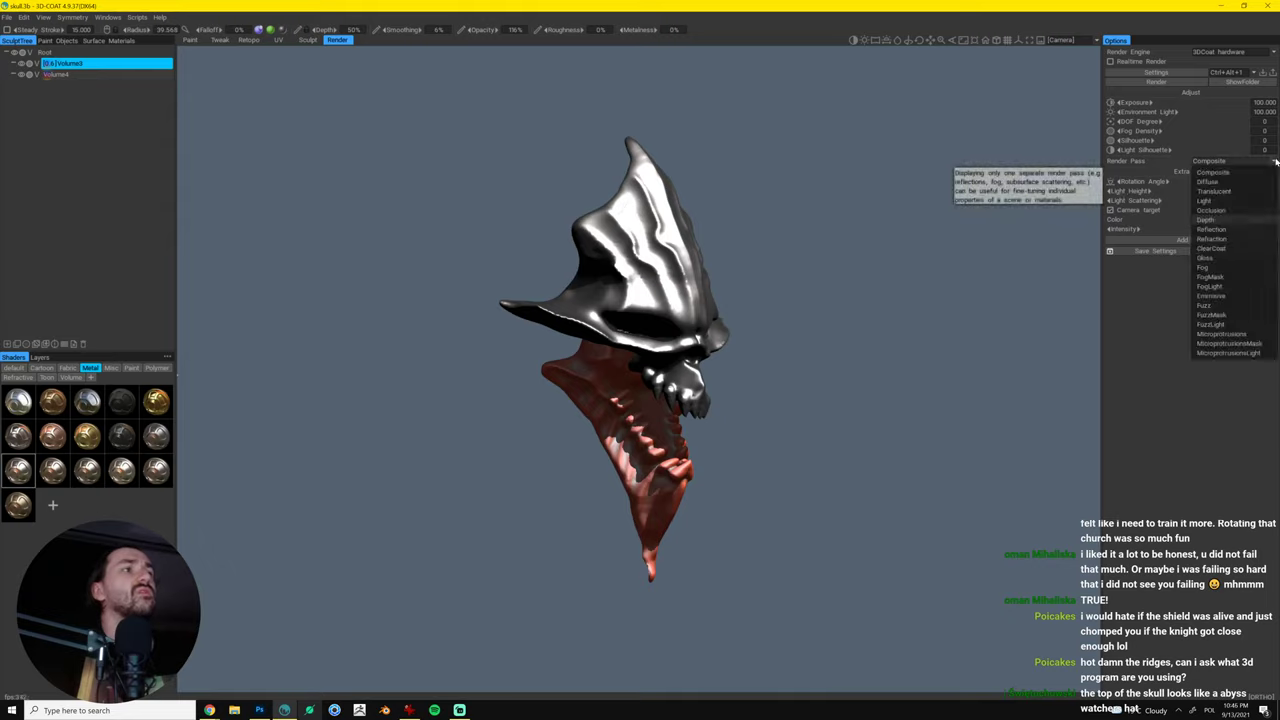
{"action": "left_click", "coordinate": [1144, 338]}
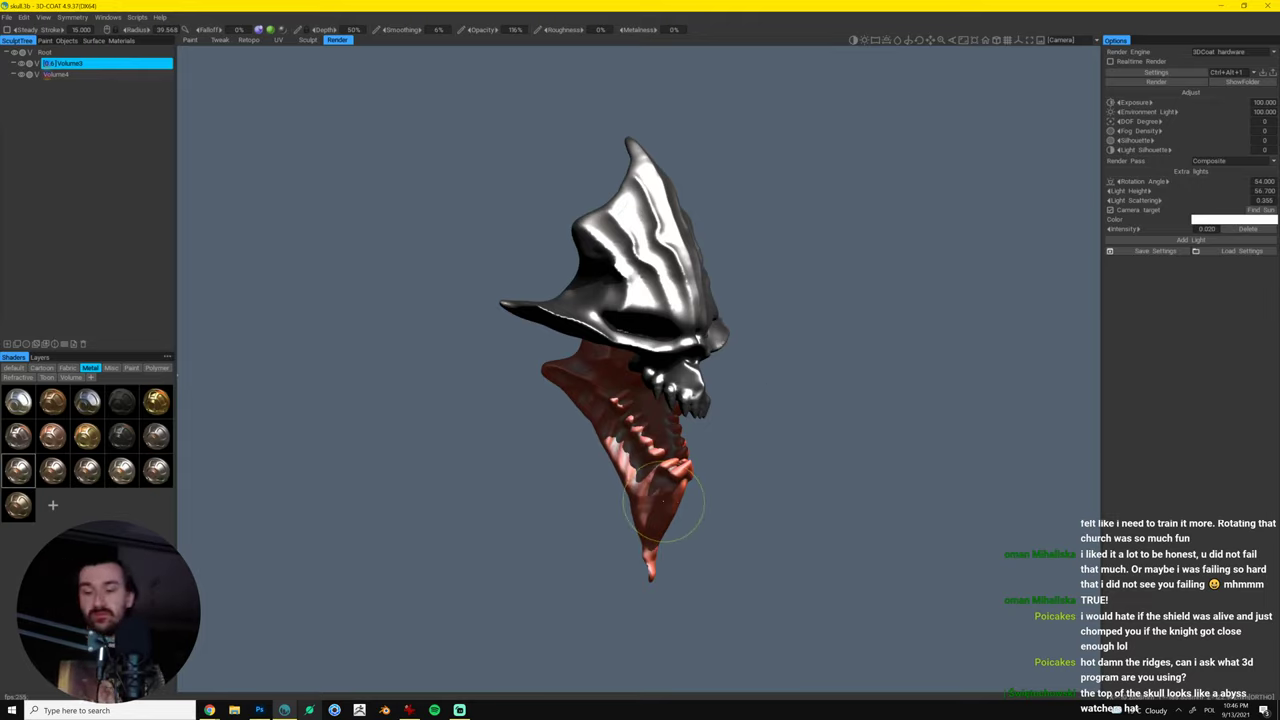
- Give the lower jaw a polished warm-toned Metal shader, switching it to surface mode without restoring the stored color
{"action": "key", "text": "h"}
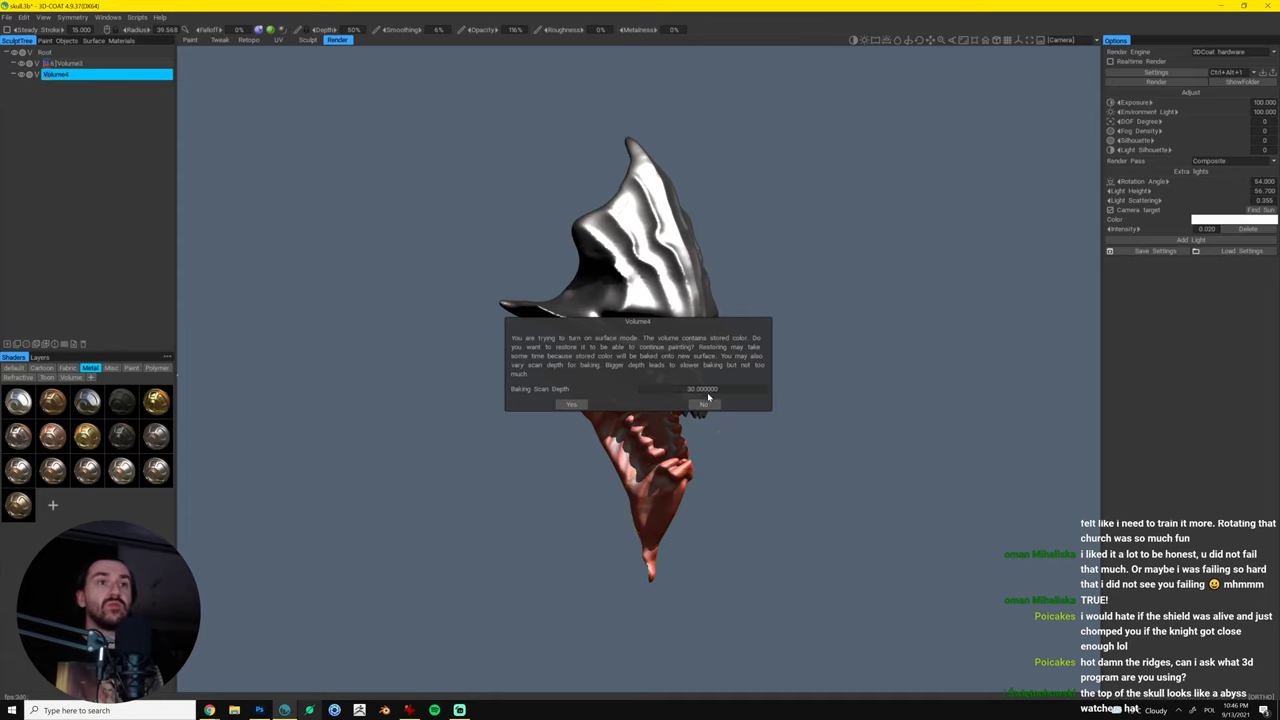
{"action": "left_click", "coordinate": [704, 403]}
{"action": "left_click", "coordinate": [705, 404]}
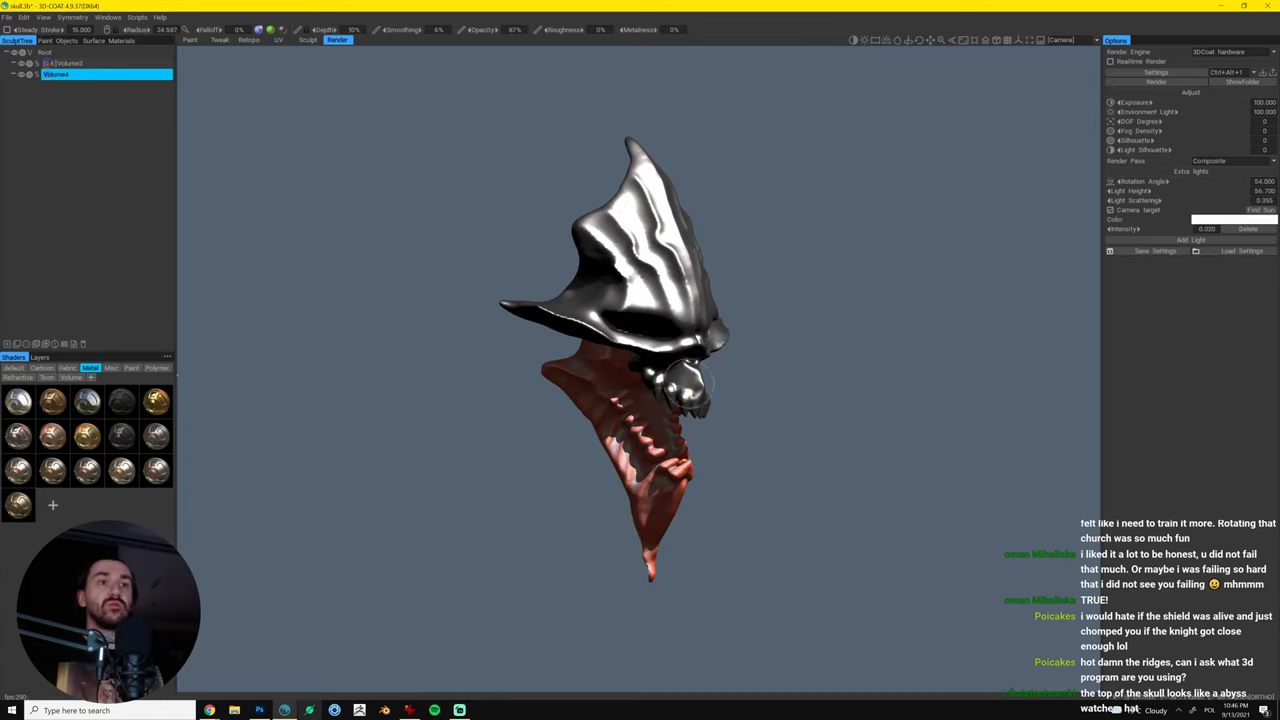
{"action": "left_click", "coordinate": [307, 40]}
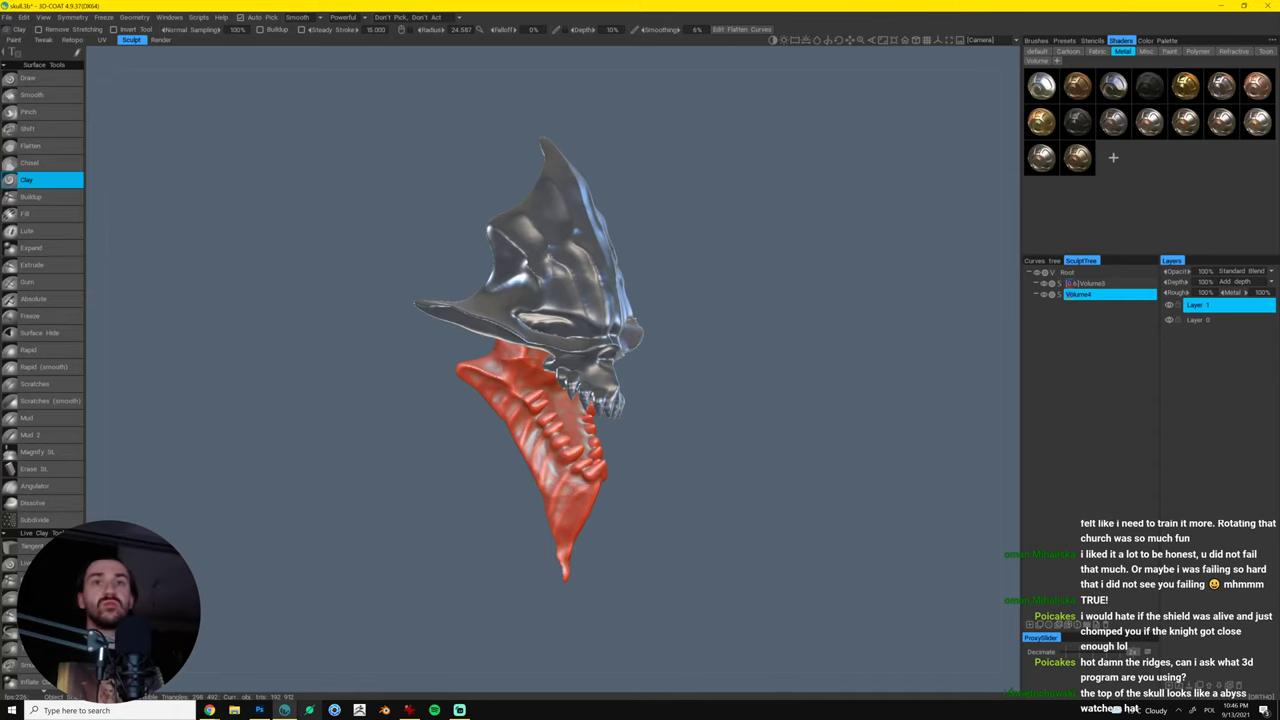
{"action": "left_click", "coordinate": [159, 41]}
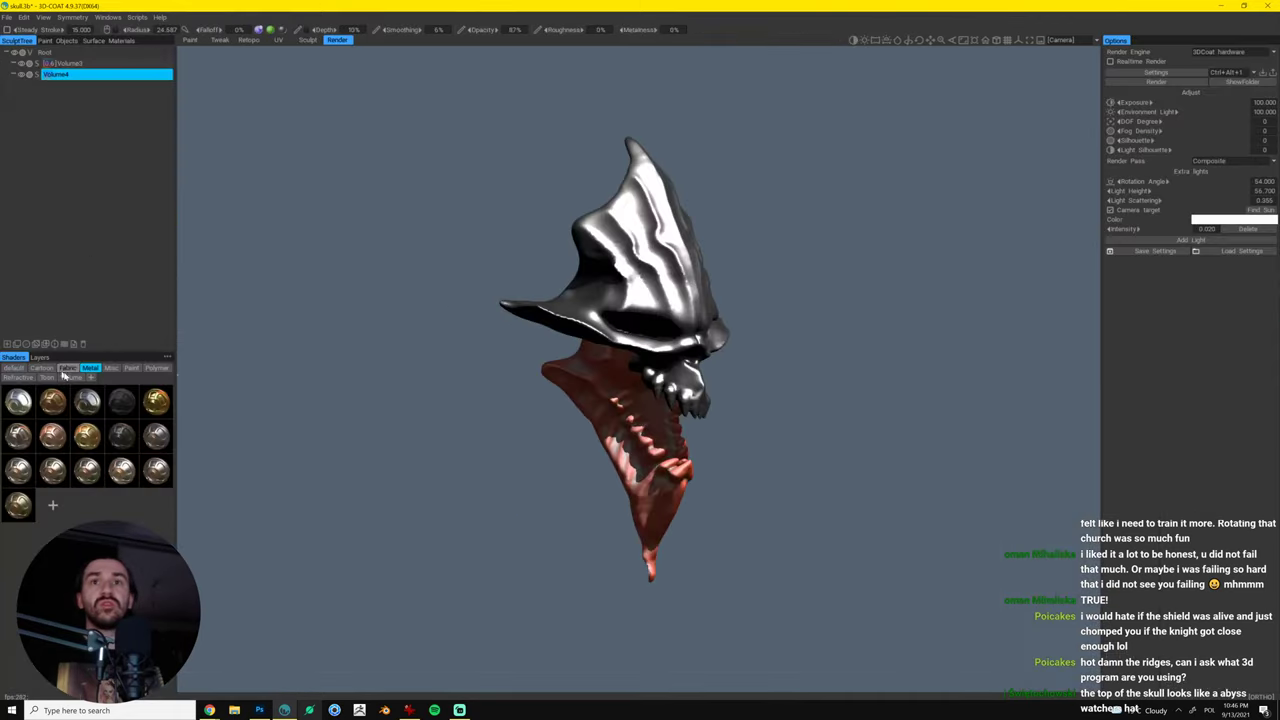
{"action": "left_click", "coordinate": [56, 482]}
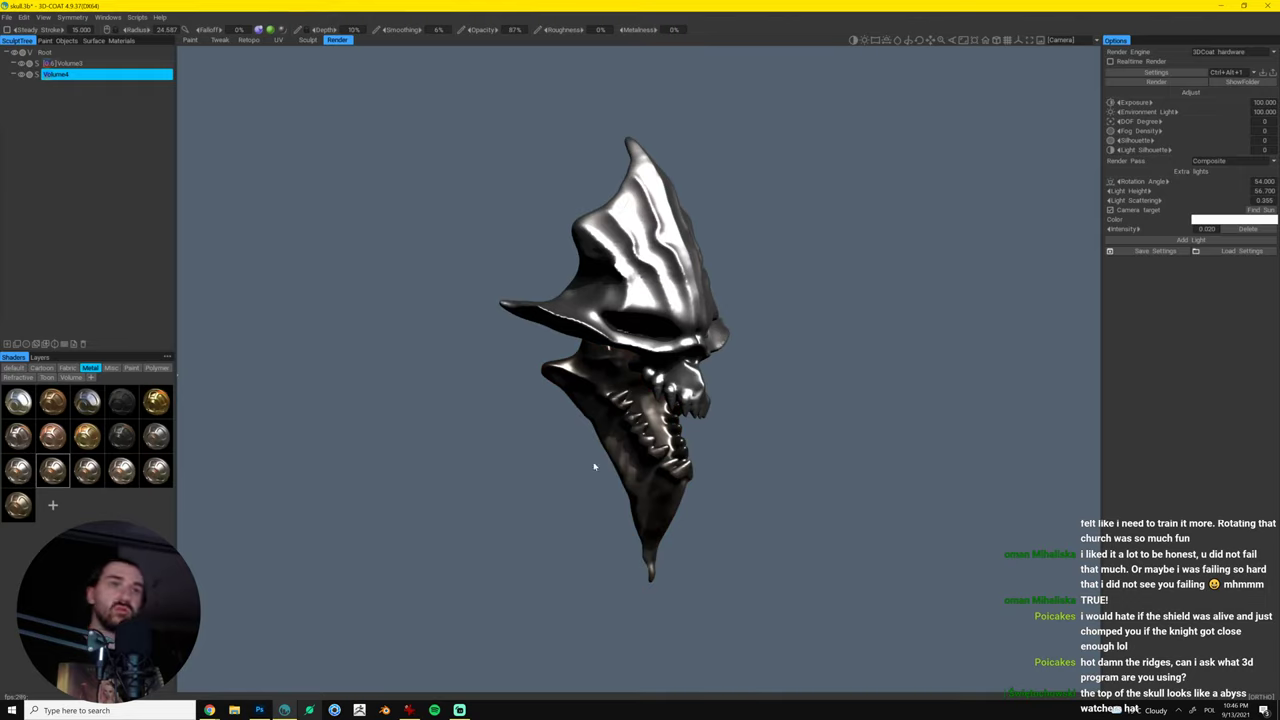
- Turn realtime render back on and balance the lighting with environment light at 20.000 and extra light intensity at 0.180
{"action": "left_click_drag", "start_coordinate": [593, 466], "coordinate": [837, 414]}
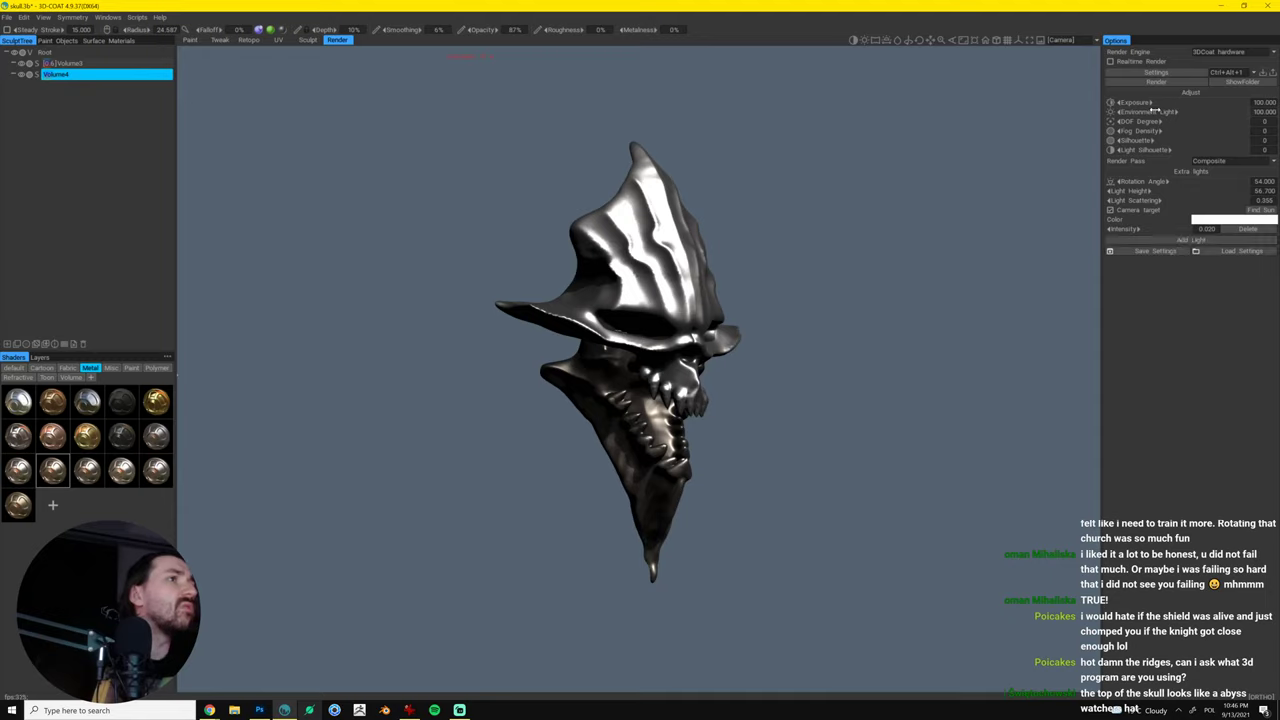
{"action": "left_click_drag", "start_coordinate": [1163, 111], "coordinate": [1104, 106]}
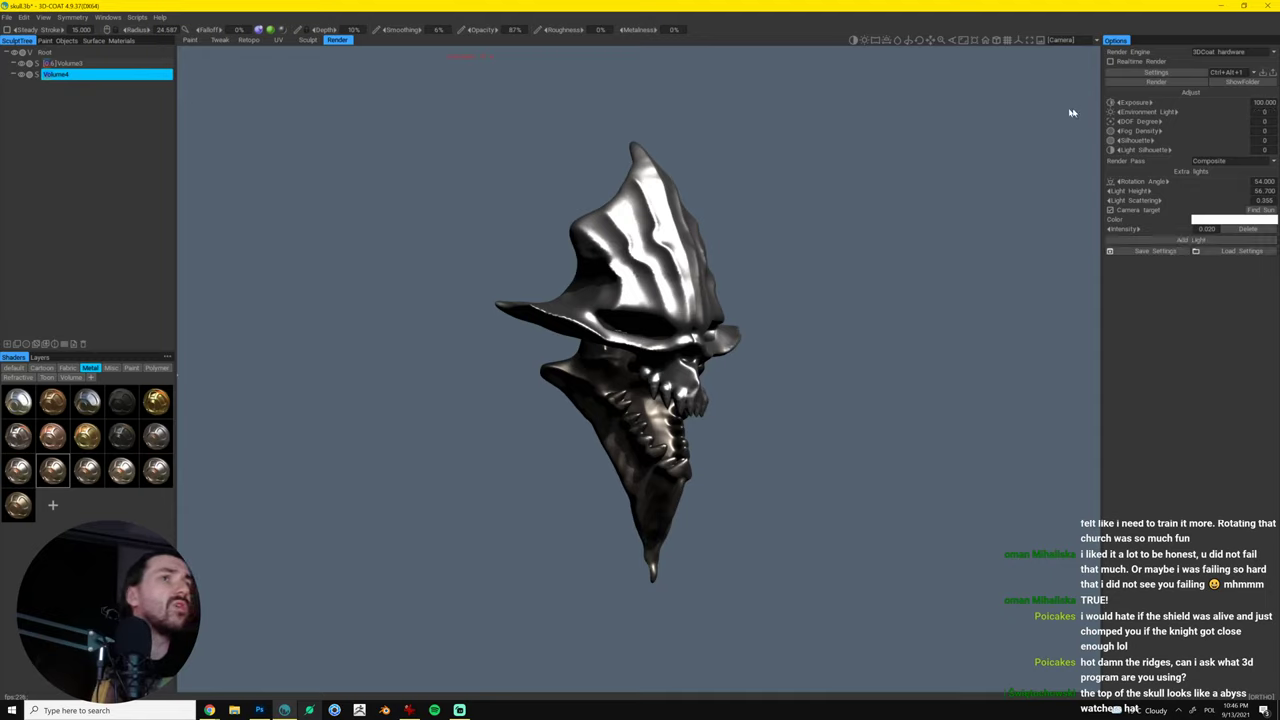
{"action": "left_click", "coordinate": [1114, 62]}
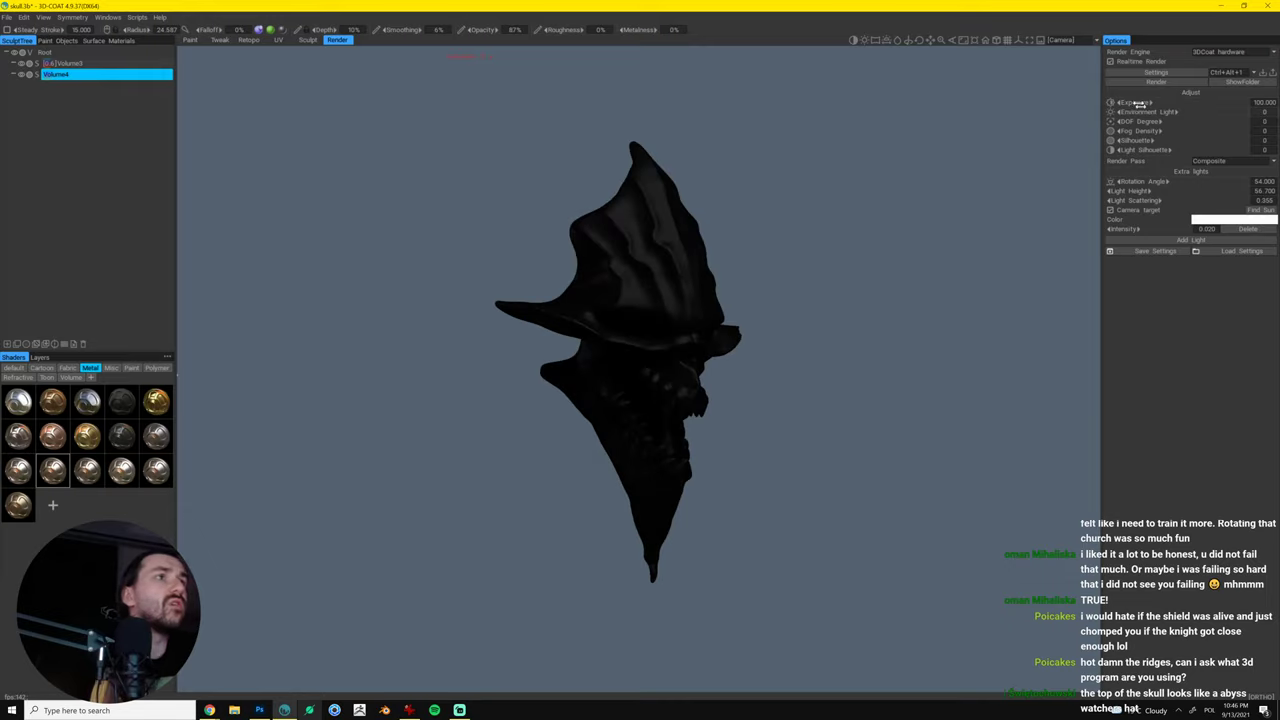
{"action": "left_click_drag", "start_coordinate": [1128, 228], "coordinate": [1158, 226]}
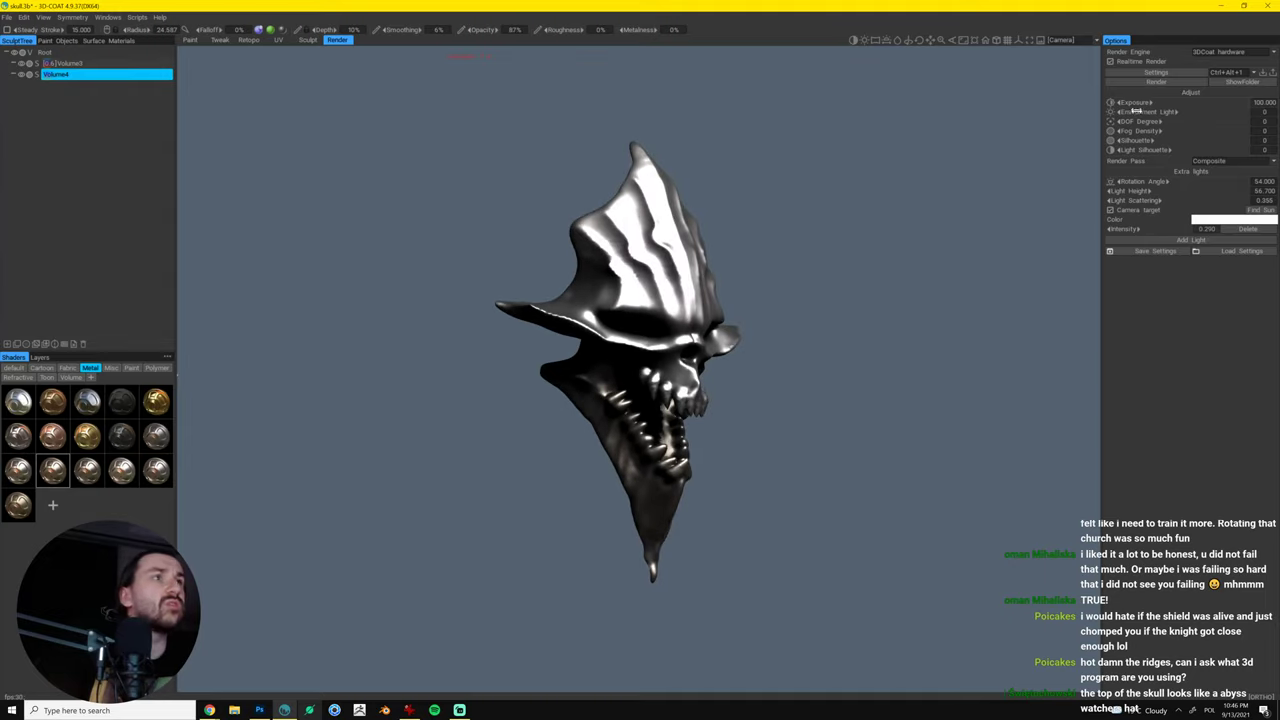
{"action": "left_click_drag", "start_coordinate": [1160, 113], "coordinate": [1191, 116]}
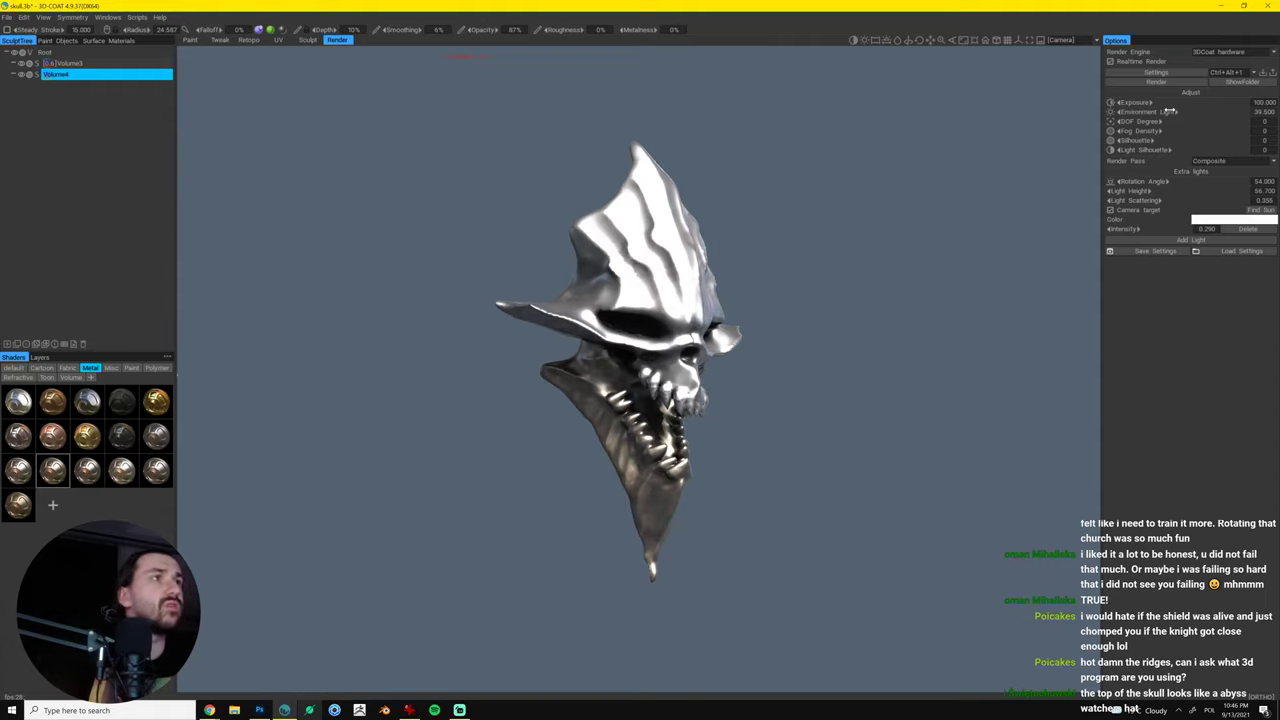
{"action": "left_click_drag", "start_coordinate": [1168, 111], "coordinate": [1146, 112]}
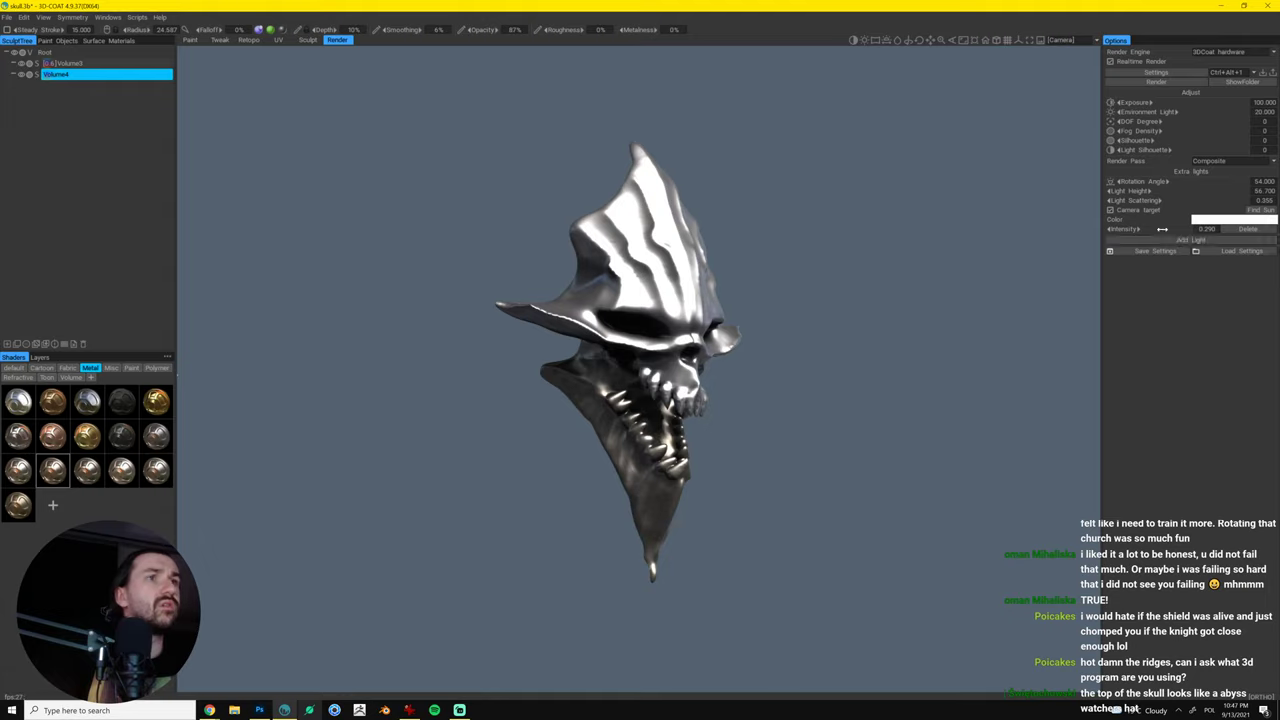
{"action": "mouse_move", "coordinate": [1158, 229]}
{"action": "left_mouse_down"}
{"action": "mouse_move", "coordinate": [1123, 224]}
{"action": "mouse_move", "coordinate": [1149, 225]}
{"action": "mouse_move", "coordinate": [1141, 217]}
{"action": "mouse_move", "coordinate": [1149, 233]}
{"action": "left_mouse_up"}
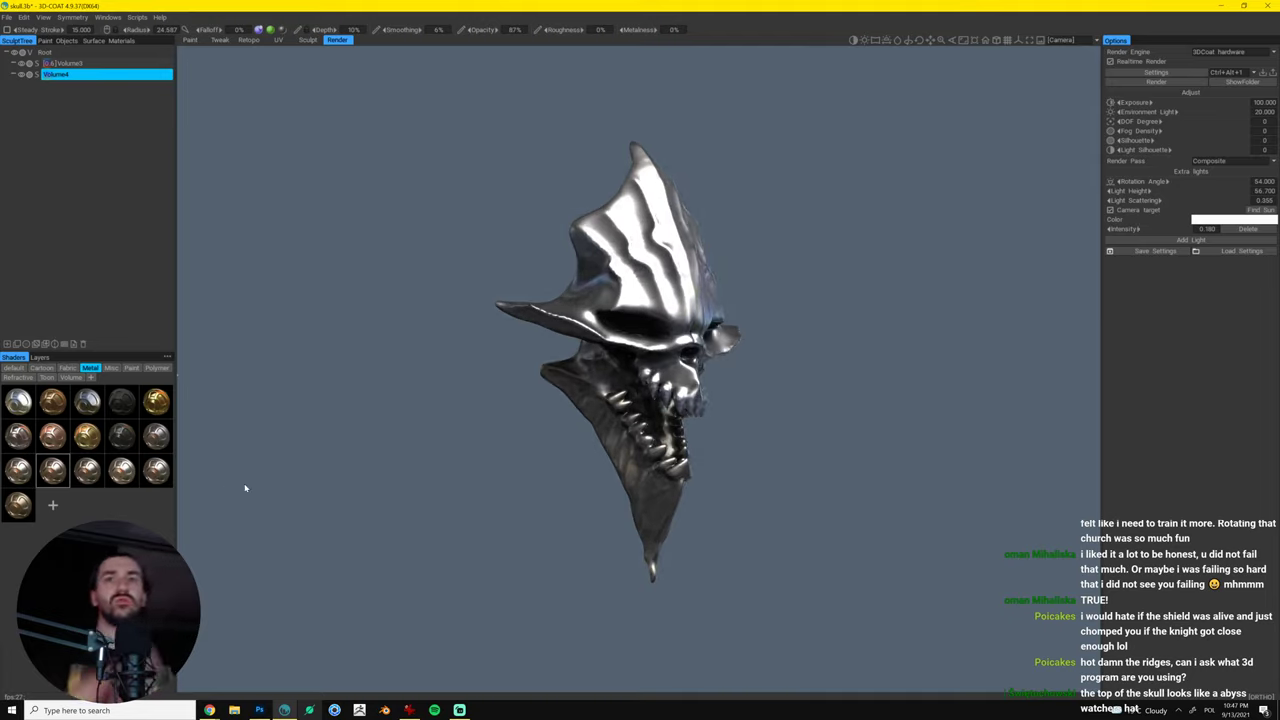
- Compare further Metal shaders on the lower jaw and apply Titanium
{"action": "mouse_move", "coordinate": [84, 470]}
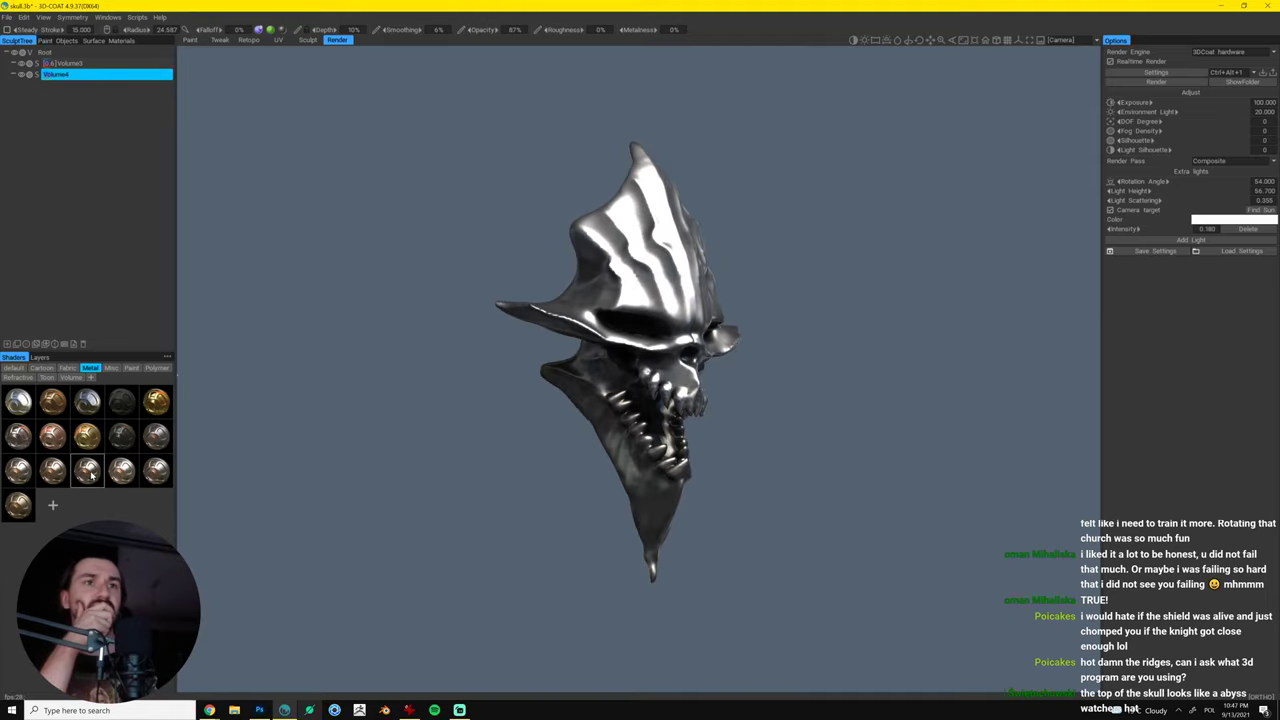
{"action": "left_click", "coordinate": [150, 472]}
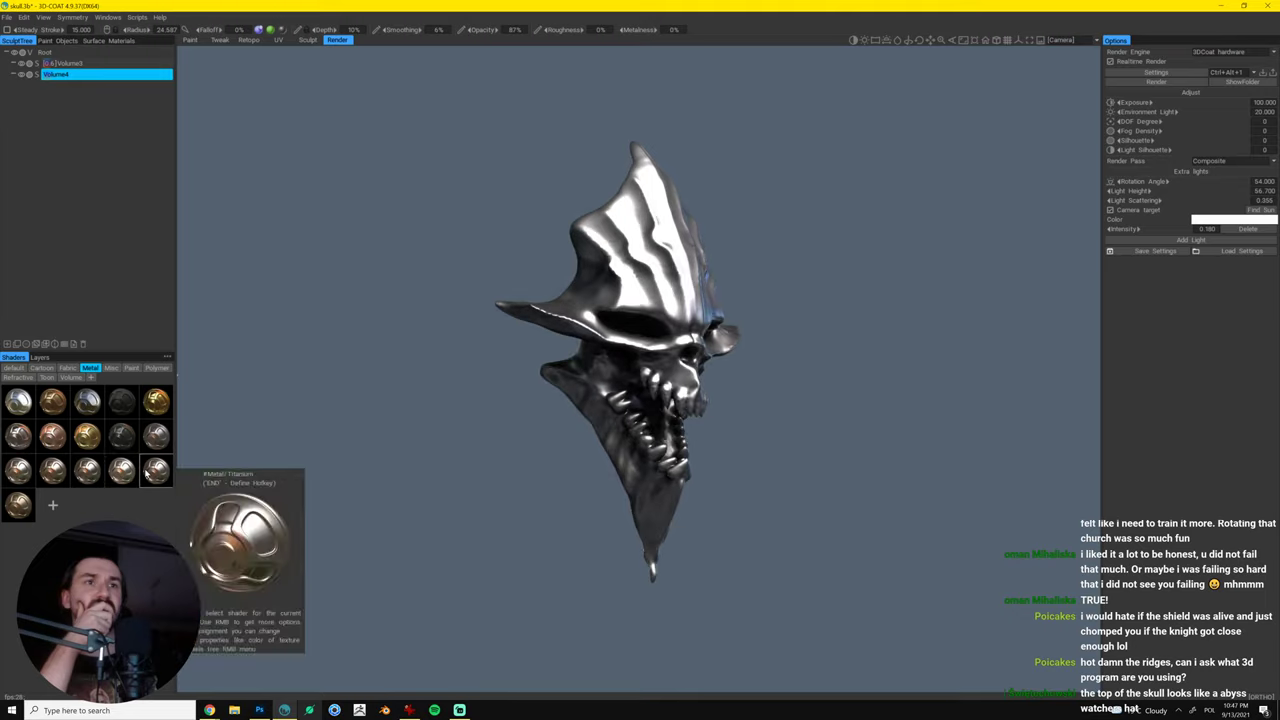
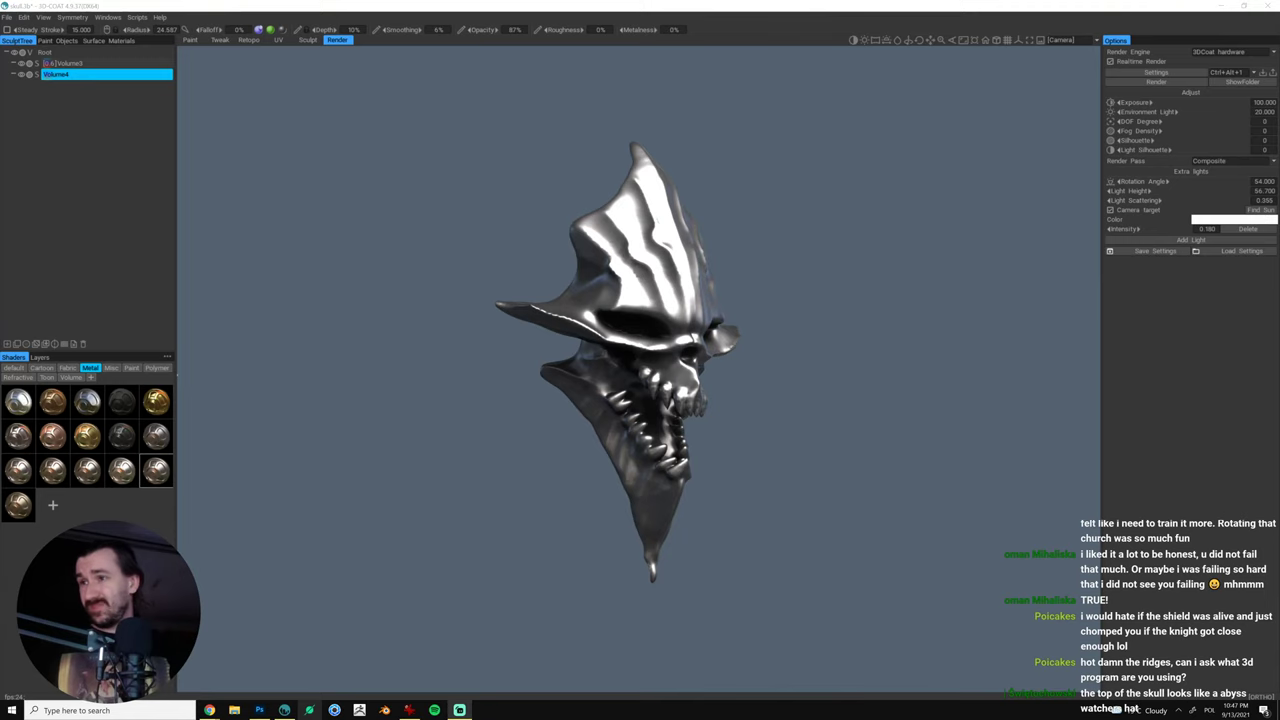
- Switch to Photoshop, paste the skull render into blackknight.psd and erase its flat background
{"action": "key", "text": "alt+Tab"}
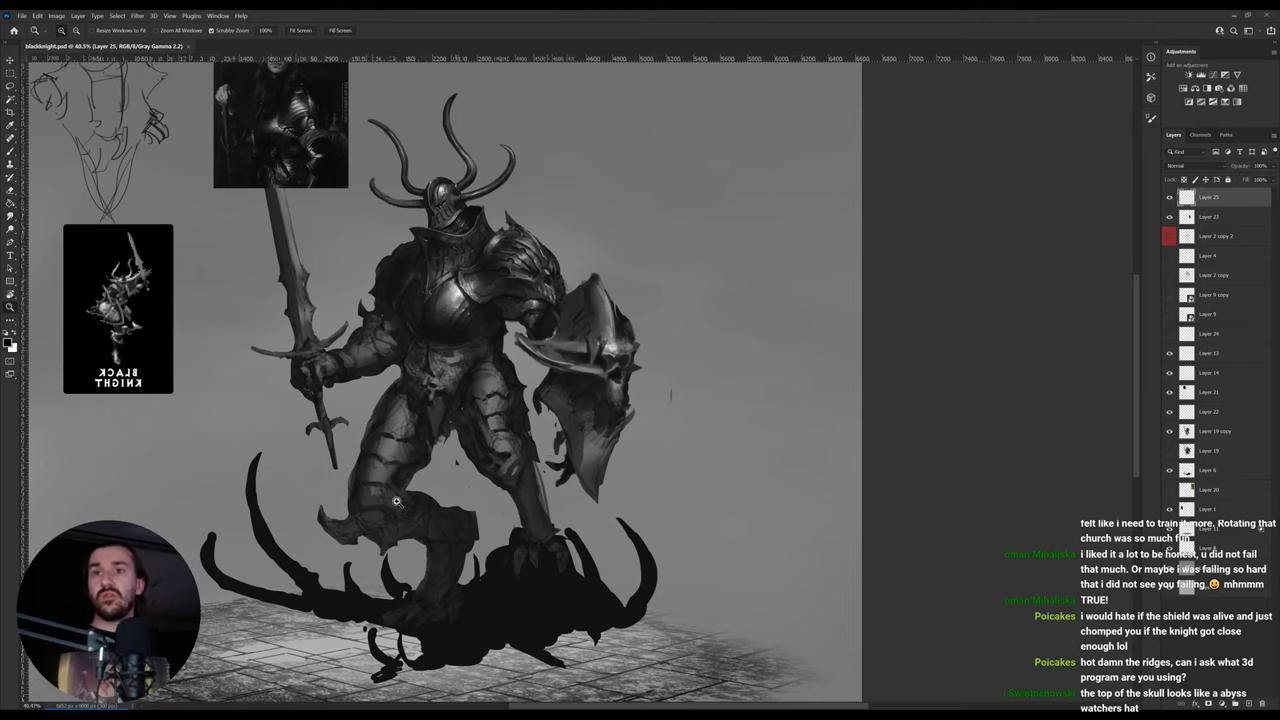
{"action": "key", "text": "ctrl+v"}
{"action": "mouse_move", "coordinate": [516, 407]}
{"action": "left_mouse_down"}
{"action": "mouse_move", "coordinate": [735, 428]}
{"action": "mouse_move", "coordinate": [650, 442]}
{"action": "left_mouse_up"}
{"action": "key", "text": "e"}
{"action": "left_click", "coordinate": [718, 428]}
- Place the cut-out skull in the empty space beside the knight's painted shield and scale it to about the shield's size
{"action": "key", "text": "v"}
{"action": "key", "text": "ctrl+t"}
{"action": "left_click_drag", "start_coordinate": [651, 388], "coordinate": [746, 382]}
{"action": "key", "text": "Return"}
{"action": "key", "text": "ctrl+t"}
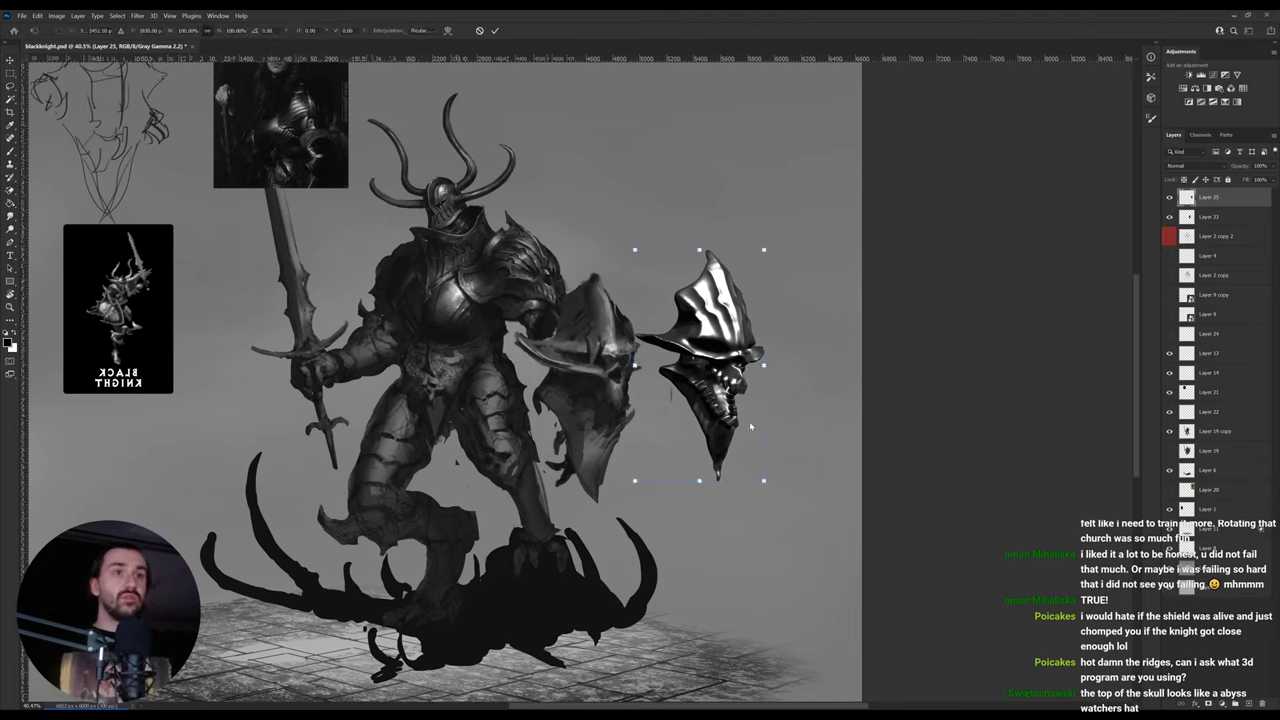
{"action": "left_click", "coordinate": [751, 426]}
- Select the skull's lower jaw with a freehand lasso outline and warp it to adjust the jaw's shape
{"action": "mouse_move", "coordinate": [734, 362]}
{"action": "left_mouse_down"}
{"action": "mouse_move", "coordinate": [740, 398]}
{"action": "mouse_move", "coordinate": [699, 401]}
{"action": "mouse_move", "coordinate": [712, 403]}
{"action": "mouse_move", "coordinate": [660, 362]}
{"action": "mouse_move", "coordinate": [712, 372]}
{"action": "mouse_move", "coordinate": [736, 400]}
{"action": "mouse_move", "coordinate": [735, 512]}
{"action": "mouse_move", "coordinate": [717, 466]}
{"action": "mouse_move", "coordinate": [739, 520]}
{"action": "left_mouse_up"}
{"action": "key", "text": "l"}
{"action": "key", "text": "ctrl+t"}
{"action": "right_click", "coordinate": [718, 466]}
{"action": "left_click", "coordinate": [738, 538]}
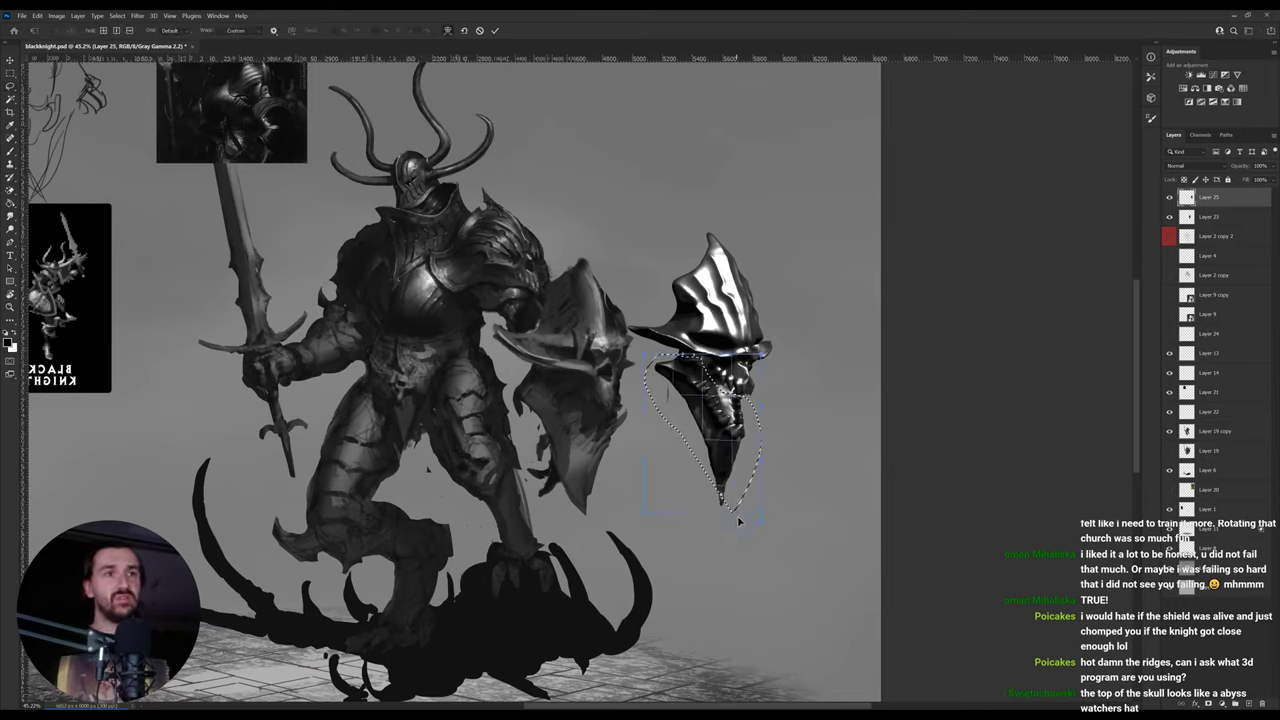
{"action": "left_click_drag", "start_coordinate": [677, 404], "coordinate": [672, 398]}
{"action": "left_click_drag", "start_coordinate": [645, 355], "coordinate": [646, 358]}
{"action": "key", "text": "Return"}
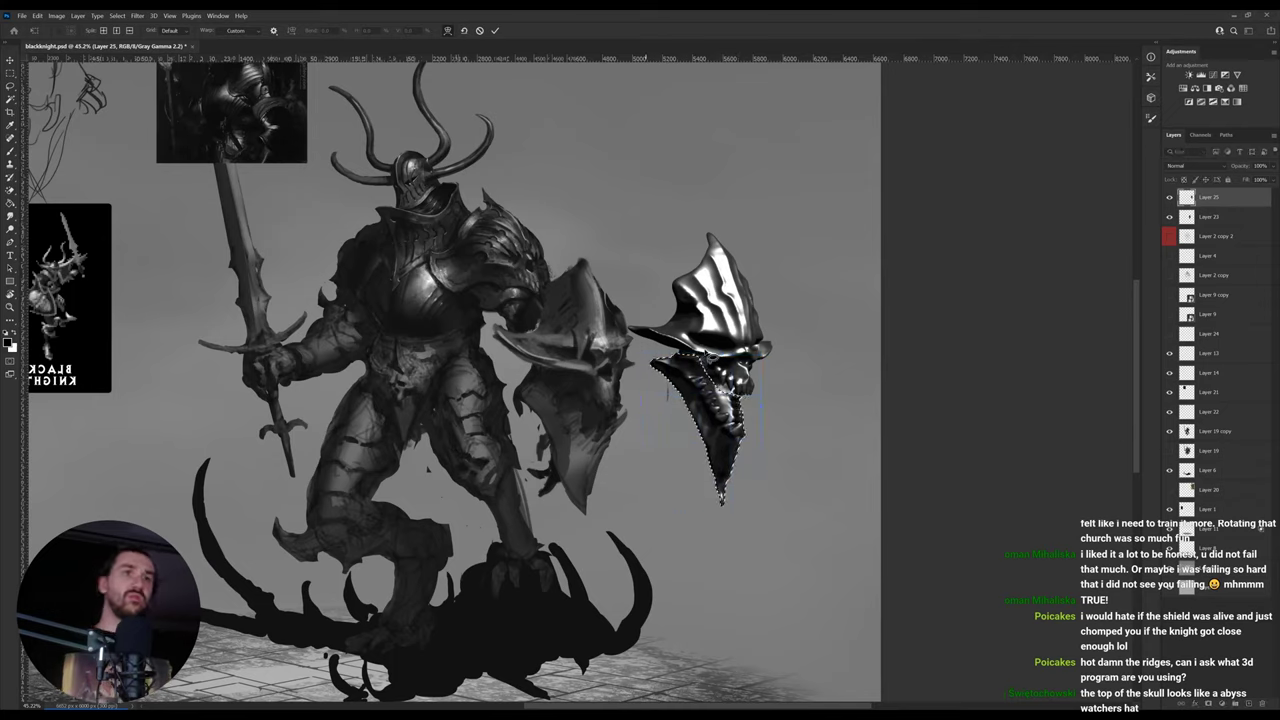
{"action": "key", "text": "Return"}
- Deselect the jaw, move the skull over the knight's painted shield, and hide Layer 23 with the old shield
{"action": "key", "text": "ctrl+d"}
{"action": "left_click_drag", "start_coordinate": [695, 400], "coordinate": [560, 413]}
{"action": "left_click", "coordinate": [1238, 212]}
{"action": "left_click_drag", "start_coordinate": [912, 363], "coordinate": [930, 356]}
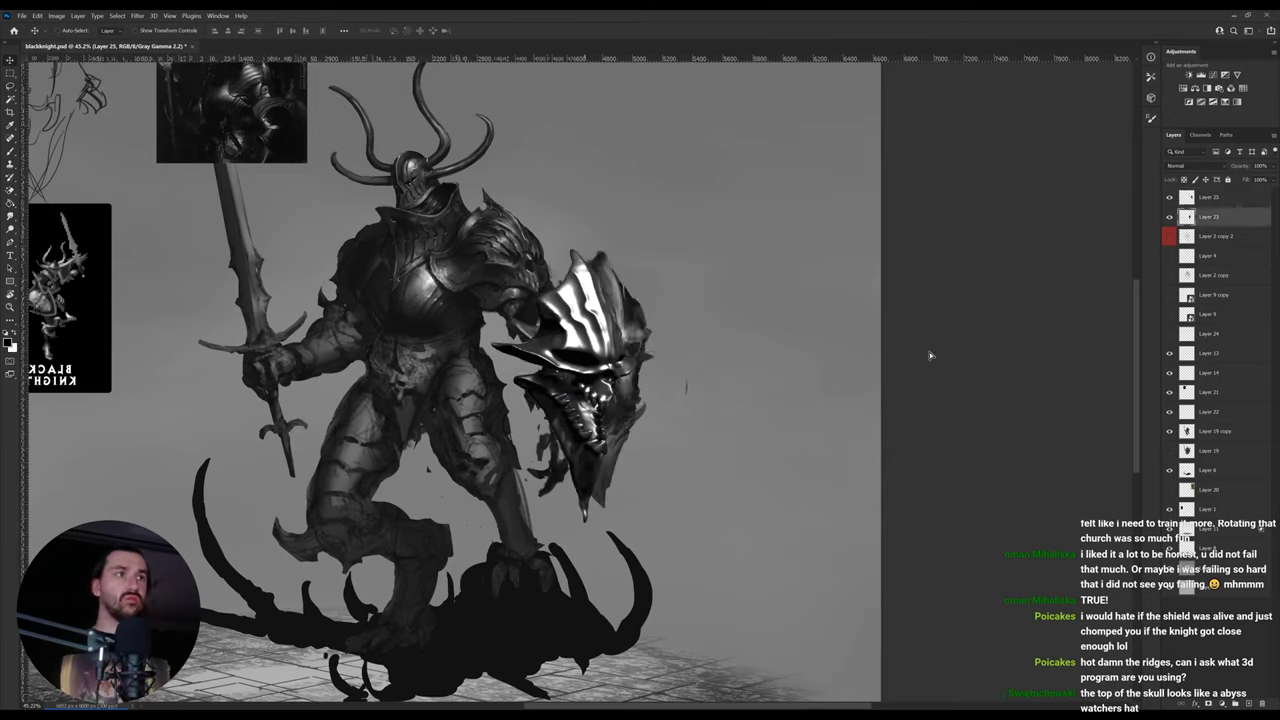
{"action": "key", "text": "ctrl+z"}
{"action": "left_click", "coordinate": [1169, 217]}
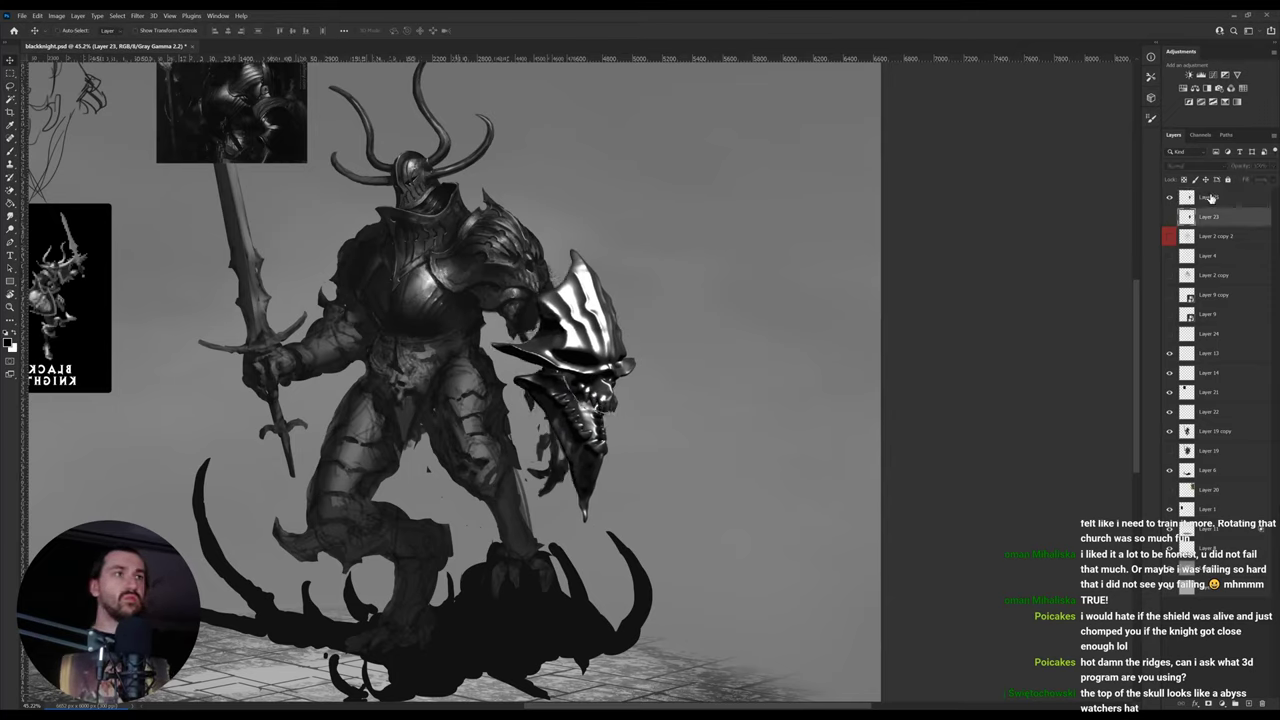
- Make the skull's Layer 25 active again and flip the whole canvas horizontally
{"action": "left_click_drag", "start_coordinate": [613, 378], "coordinate": [644, 404]}
{"action": "left_click", "coordinate": [665, 399], "text": "ctrl"}
{"action": "key", "text": "z"}
{"action": "left_click", "coordinate": [644, 406]}
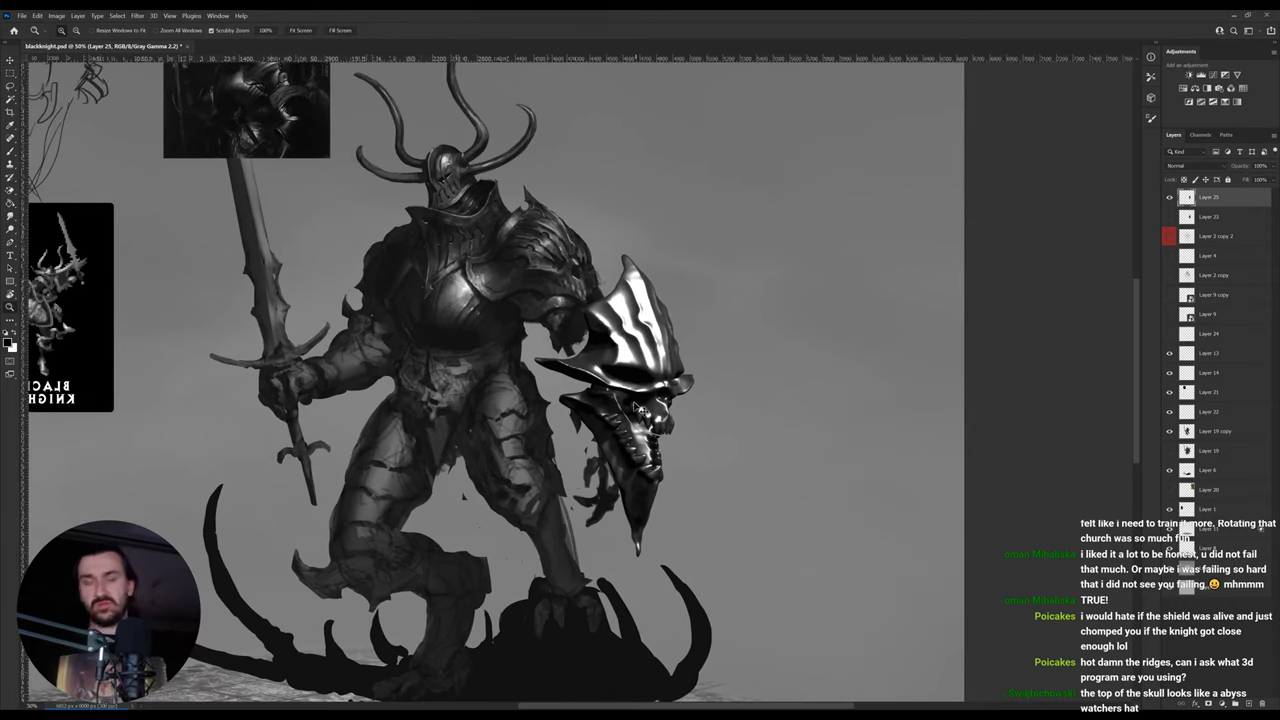
{"action": "key", "text": "ctrl+shift+h"}
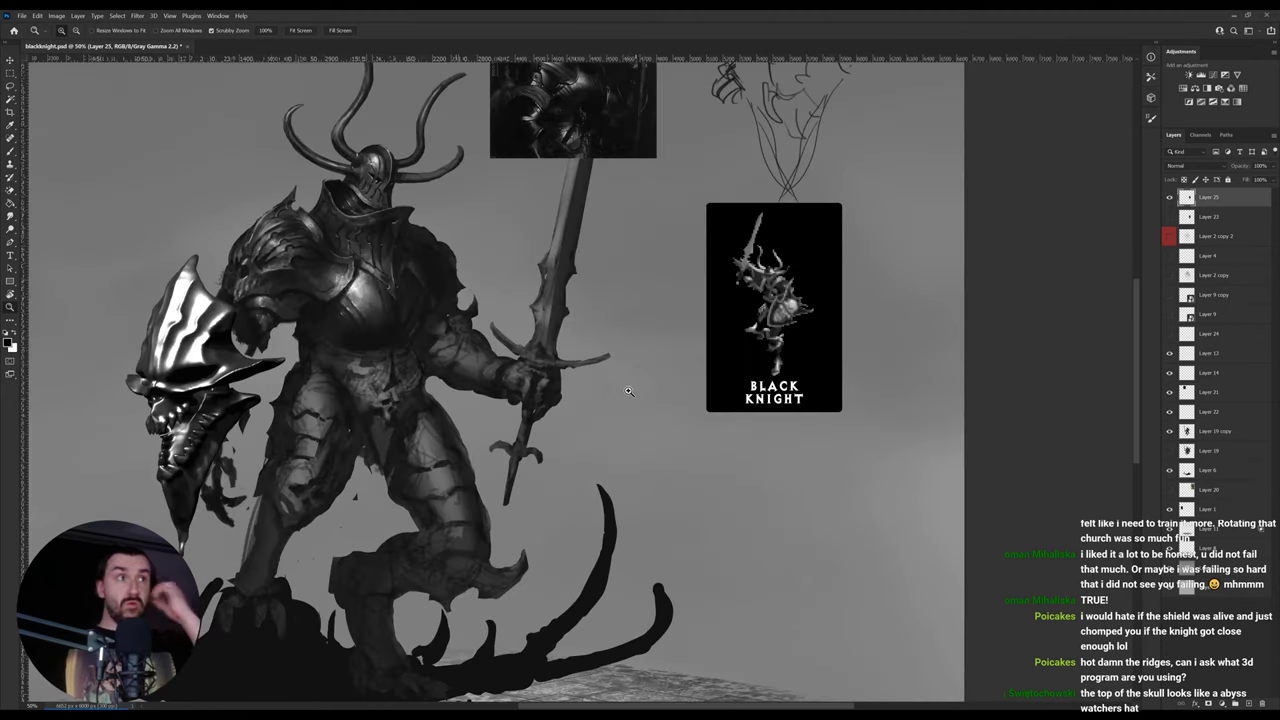
{"action": "left_click_drag", "start_coordinate": [383, 380], "coordinate": [603, 366]}
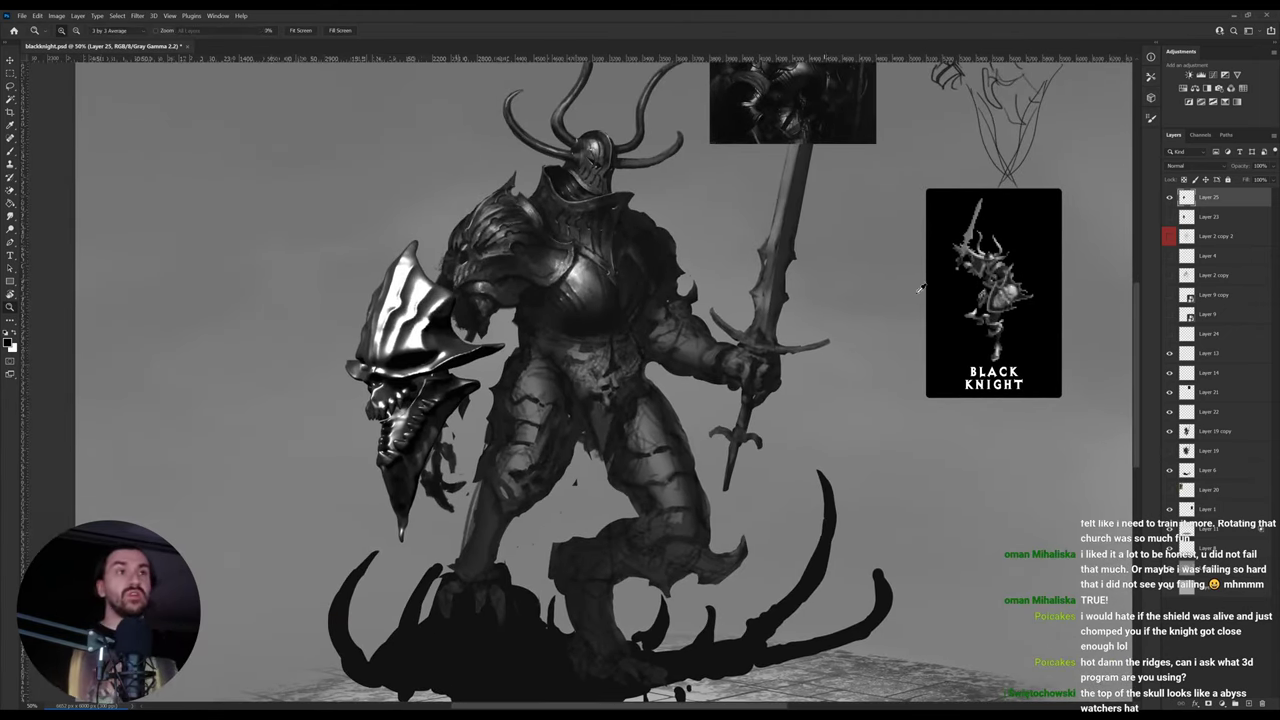
- Tone down the skull shield's contrast and highlights to match the knight's armor, comparing before and after
{"action": "key", "text": "i"}
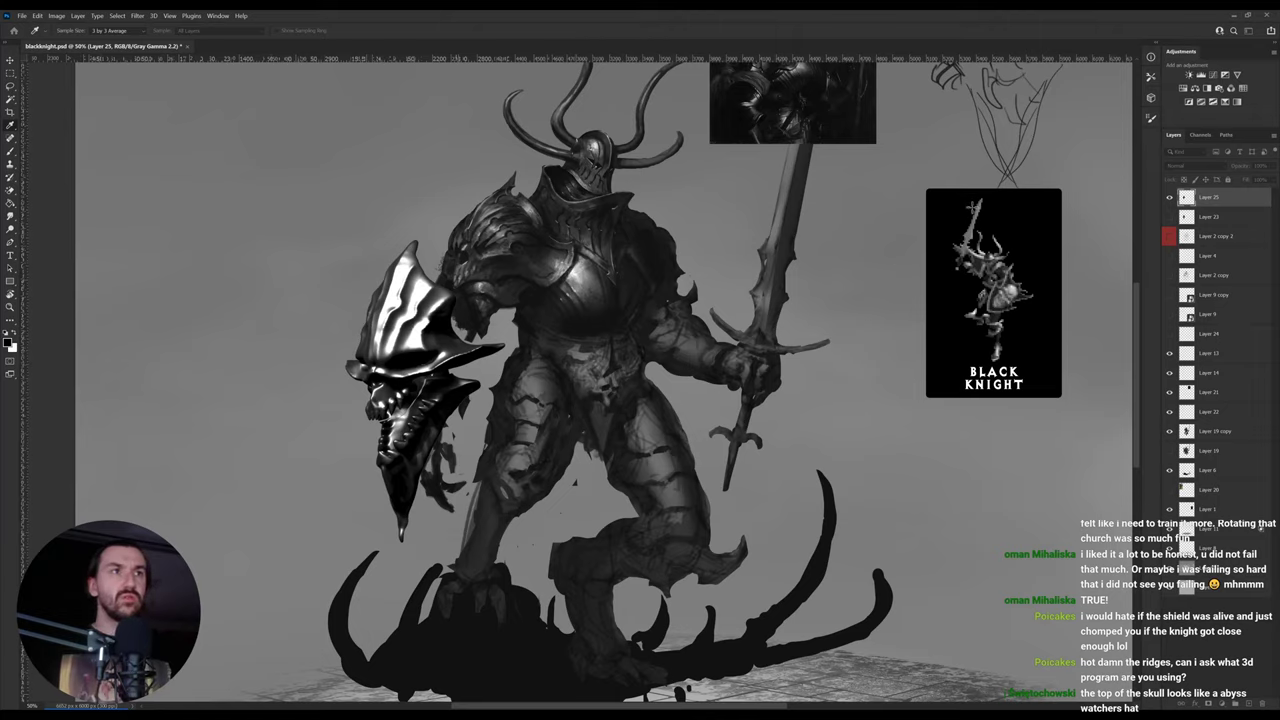
{"action": "left_click_drag", "start_coordinate": [973, 207], "coordinate": [930, 258]}
{"action": "key", "text": "ctrl+z"}
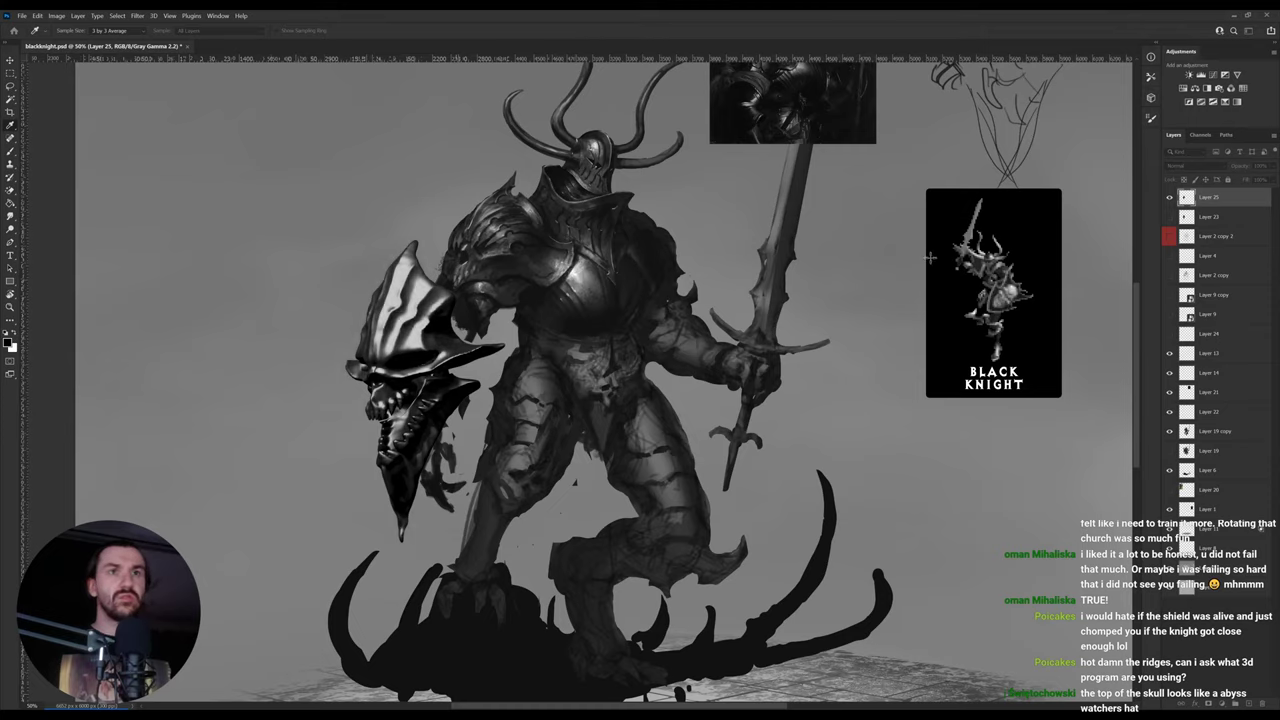
{"action": "key", "text": "ctrl+shift+z"}
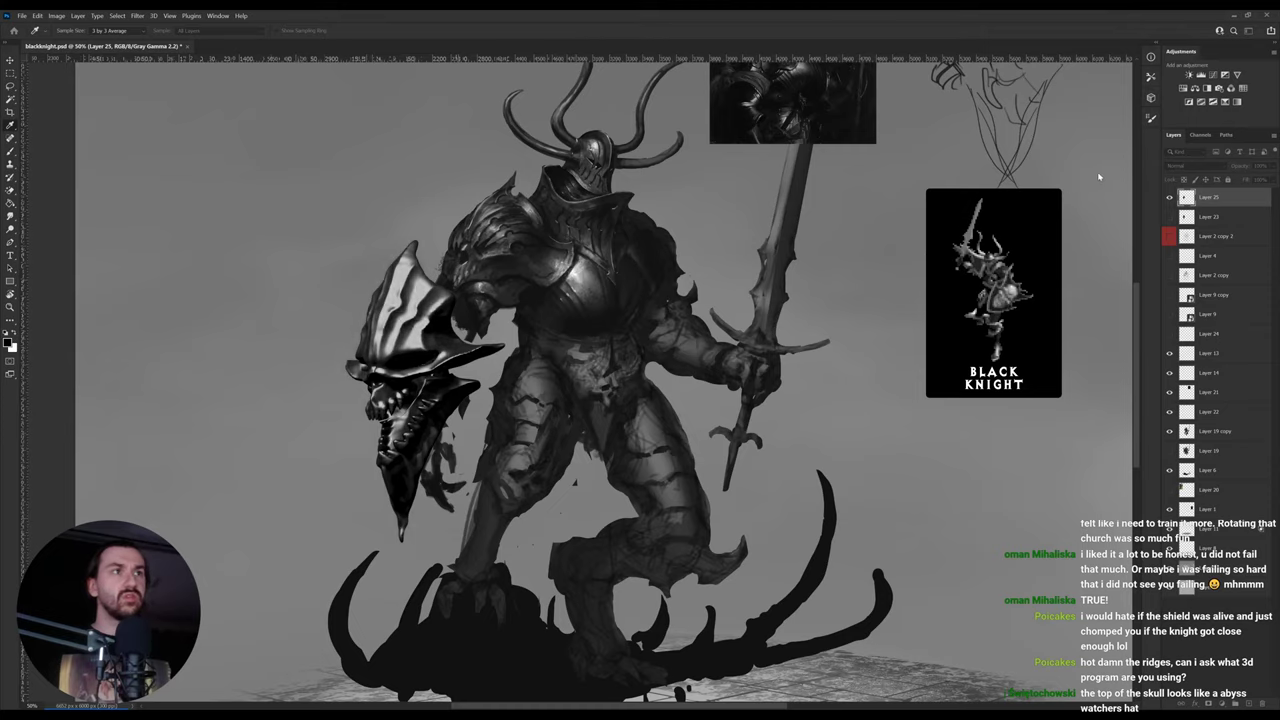
{"action": "key", "text": "z"}
{"action": "key", "text": "i"}
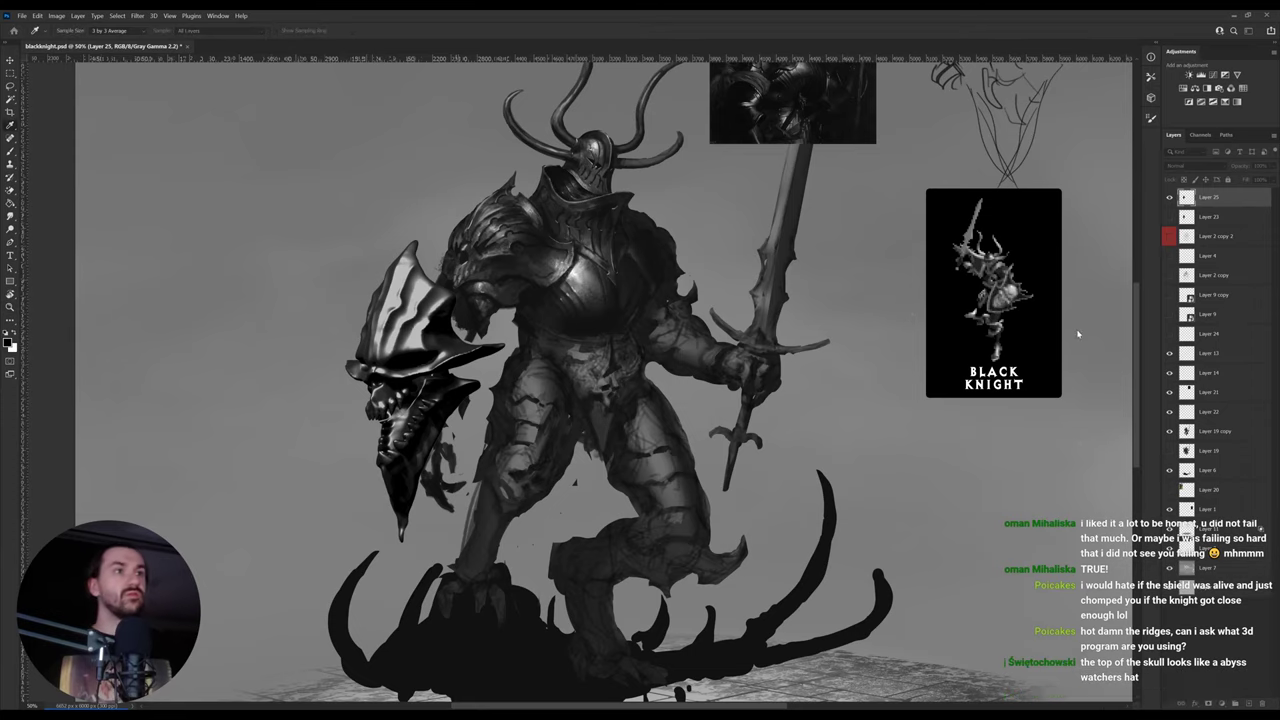
{"action": "key", "text": "ctrl+z"}
{"action": "key", "text": "ctrl+shift+z"}
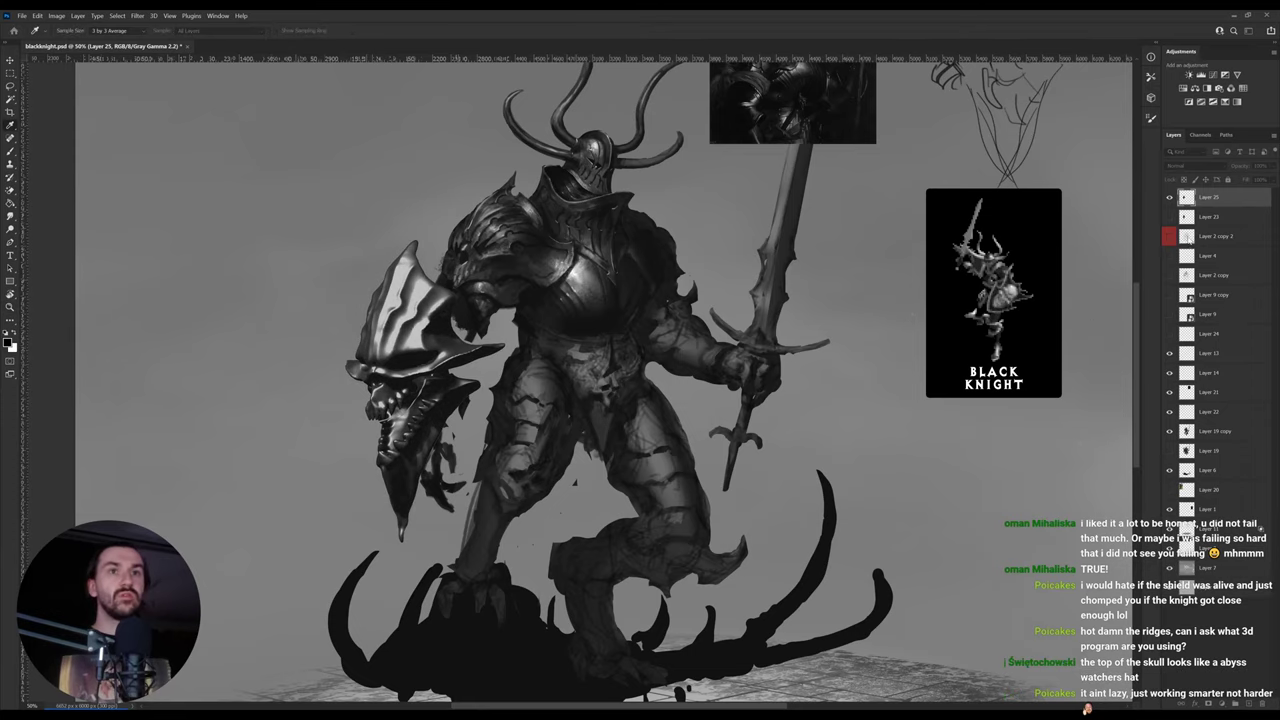
- Sample greys from the skull's forehead and paint over the render between the ridges above the brow
{"action": "key", "text": "z"}
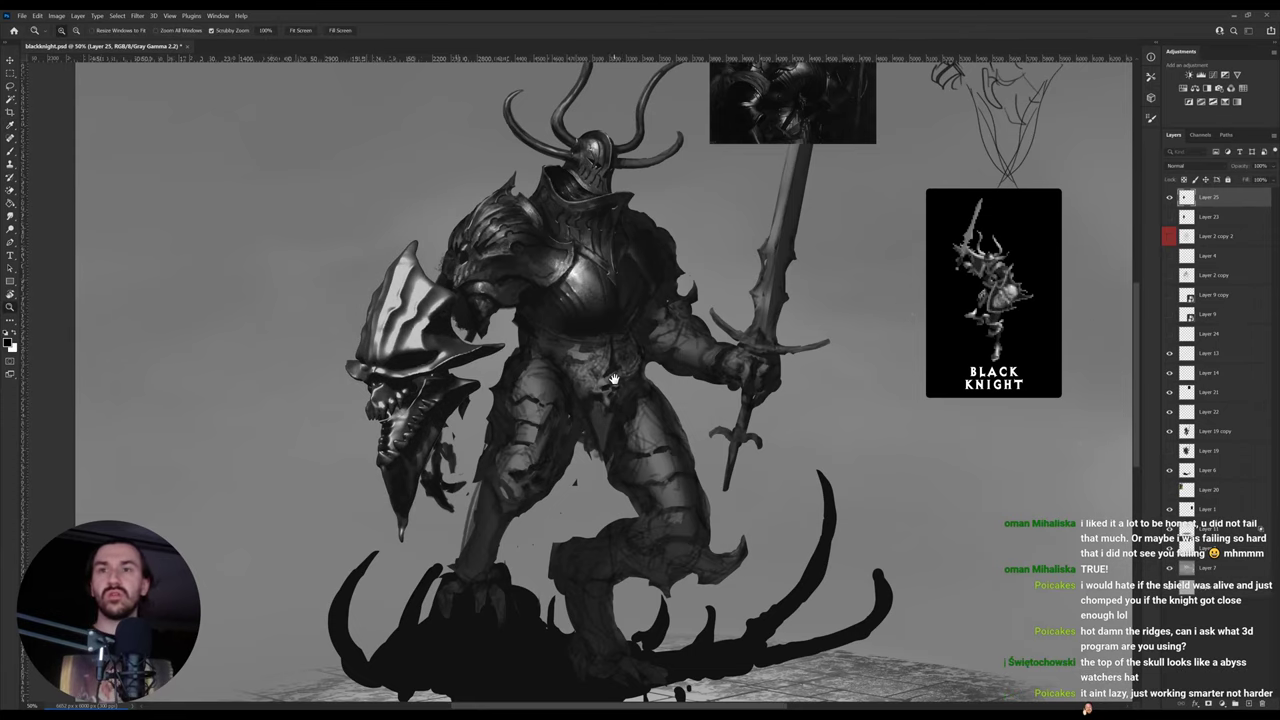
{"action": "left_click_drag", "start_coordinate": [614, 379], "coordinate": [680, 391]}
{"action": "key", "text": "i"}
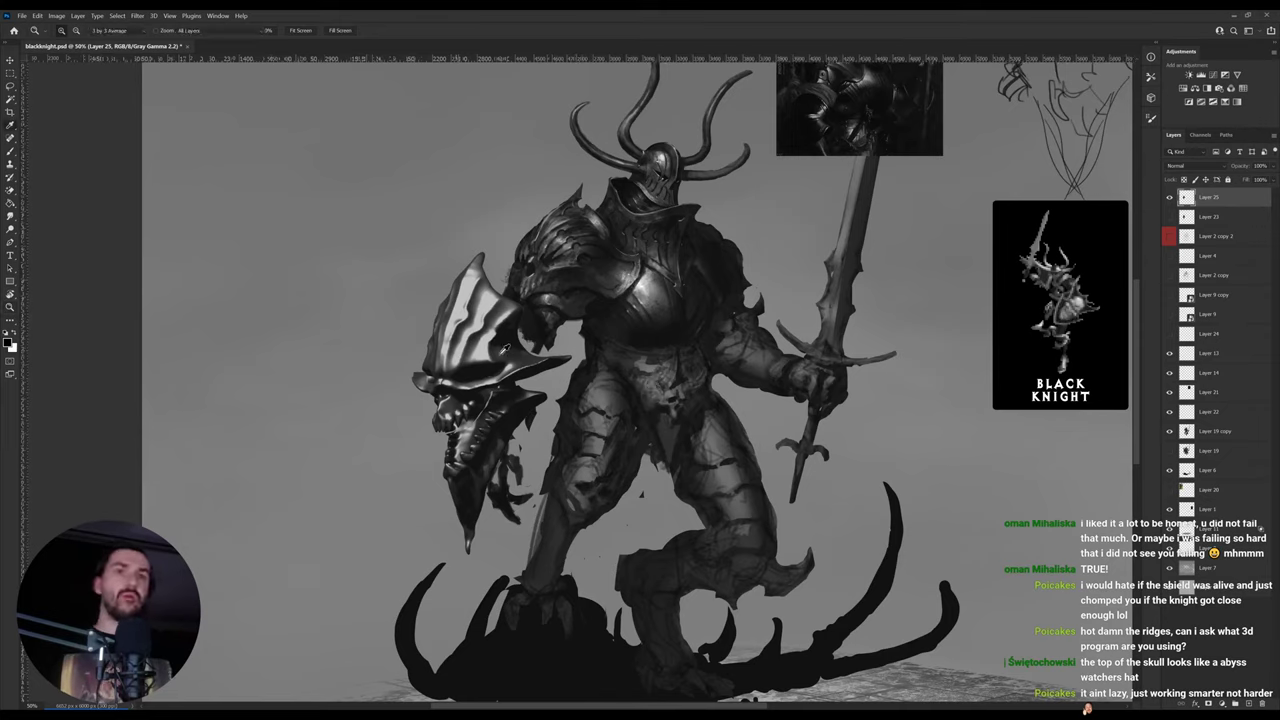
{"action": "left_click", "coordinate": [505, 347]}
{"action": "key", "text": "b"}
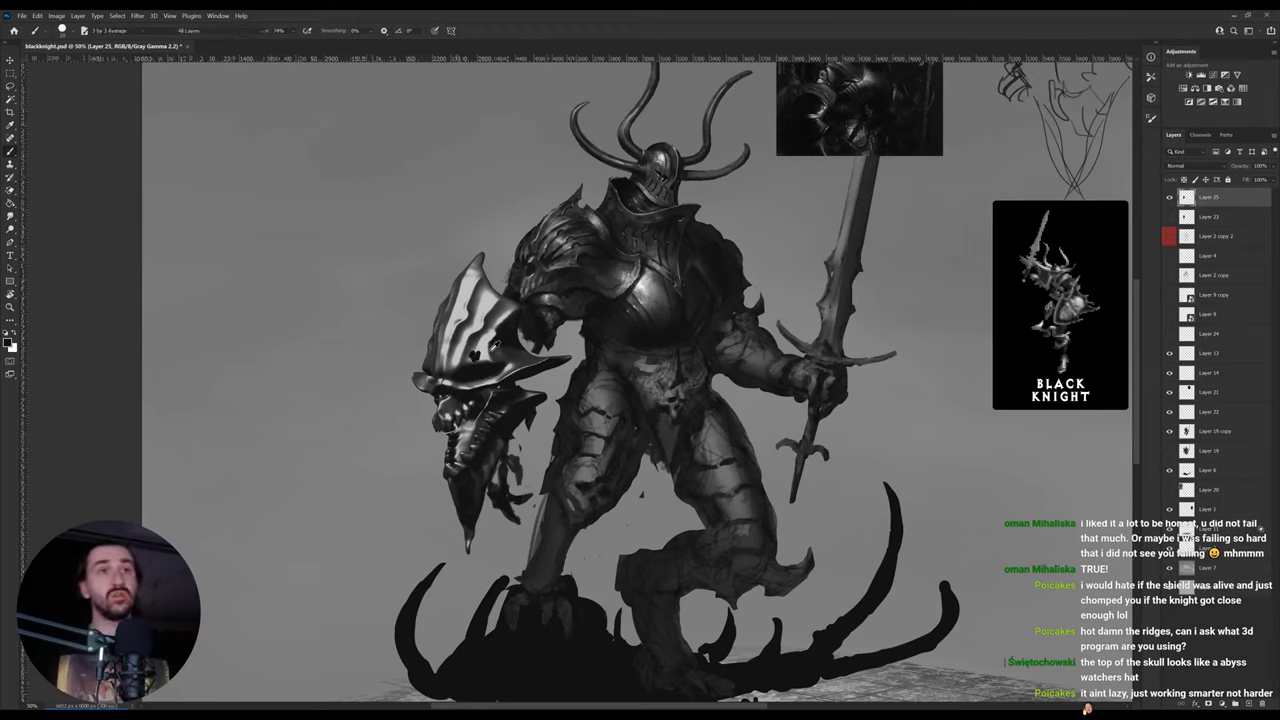
{"action": "key", "text": "i"}
{"action": "left_click", "coordinate": [470, 346]}
{"action": "key", "text": "b"}
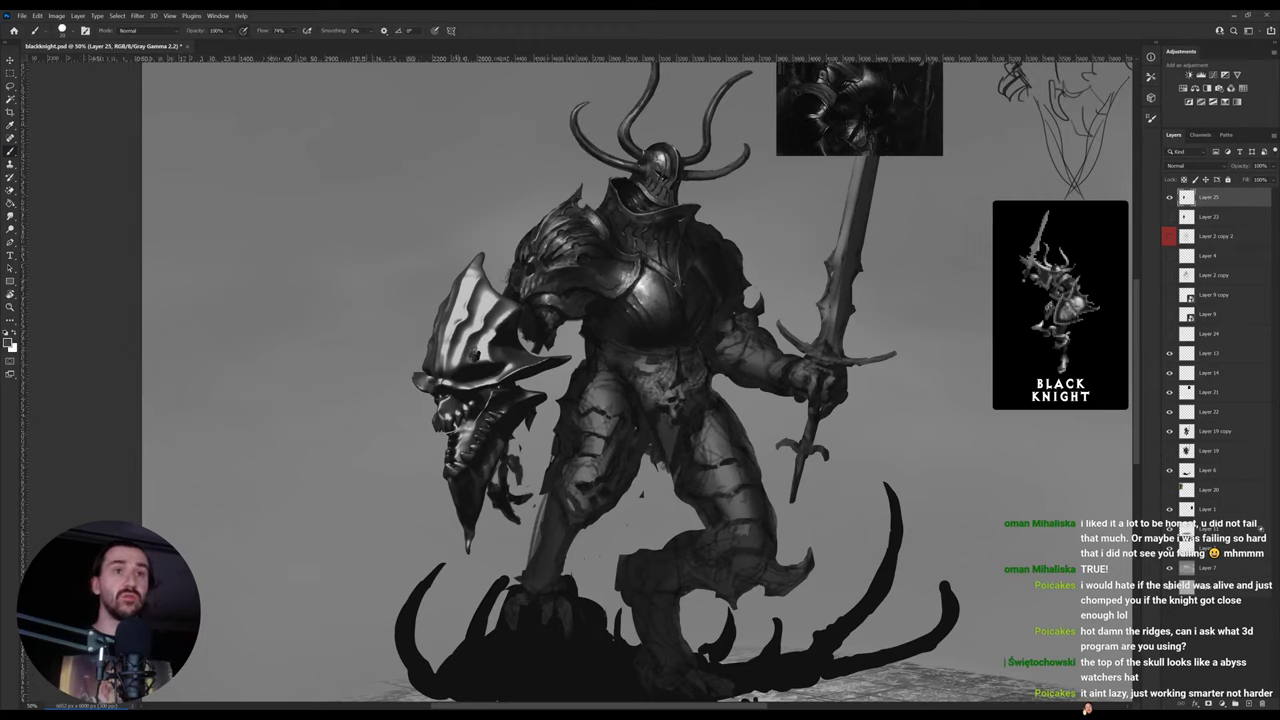
{"action": "key", "text": "i"}
{"action": "left_click", "coordinate": [470, 346]}
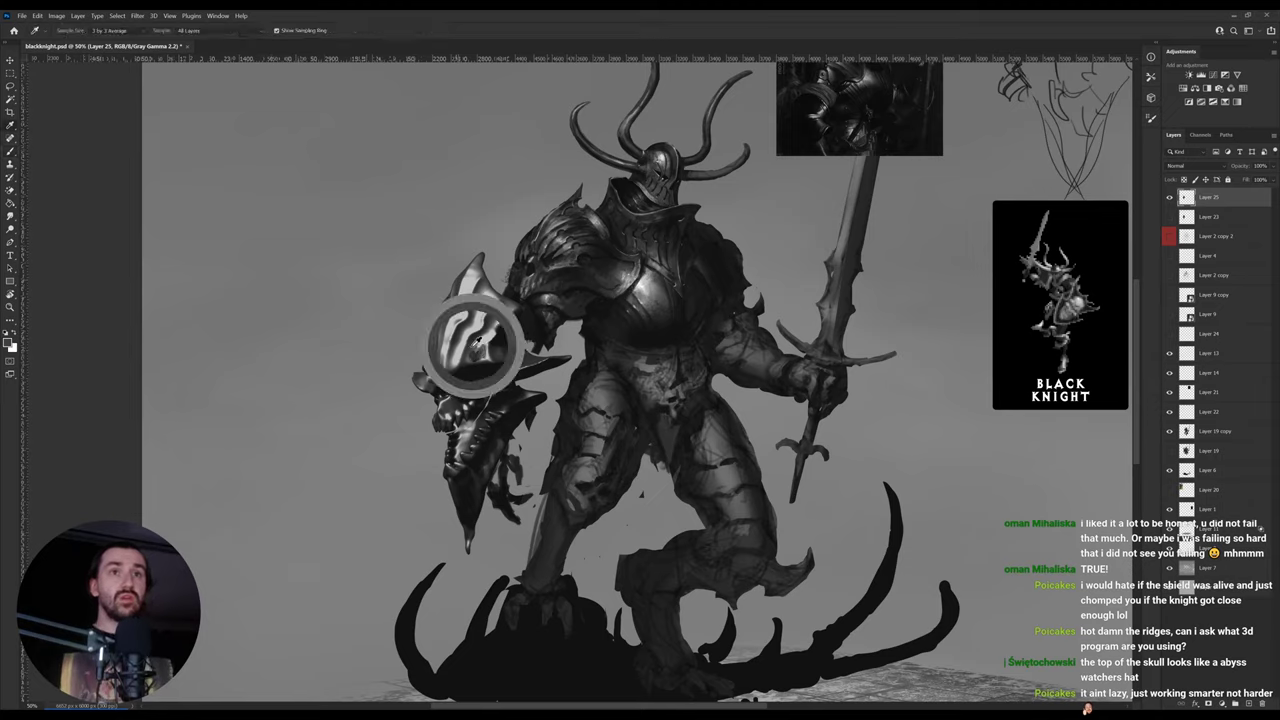
{"action": "left_click", "coordinate": [461, 344]}
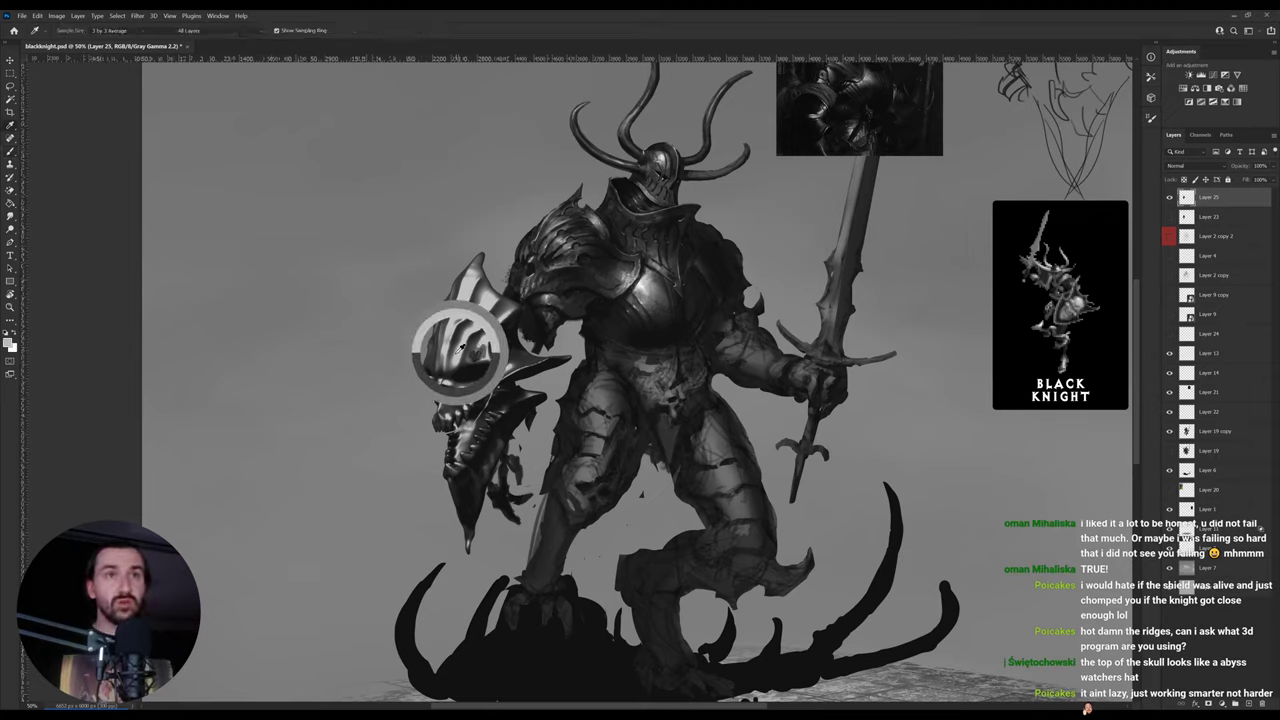
{"action": "left_click", "coordinate": [461, 344]}
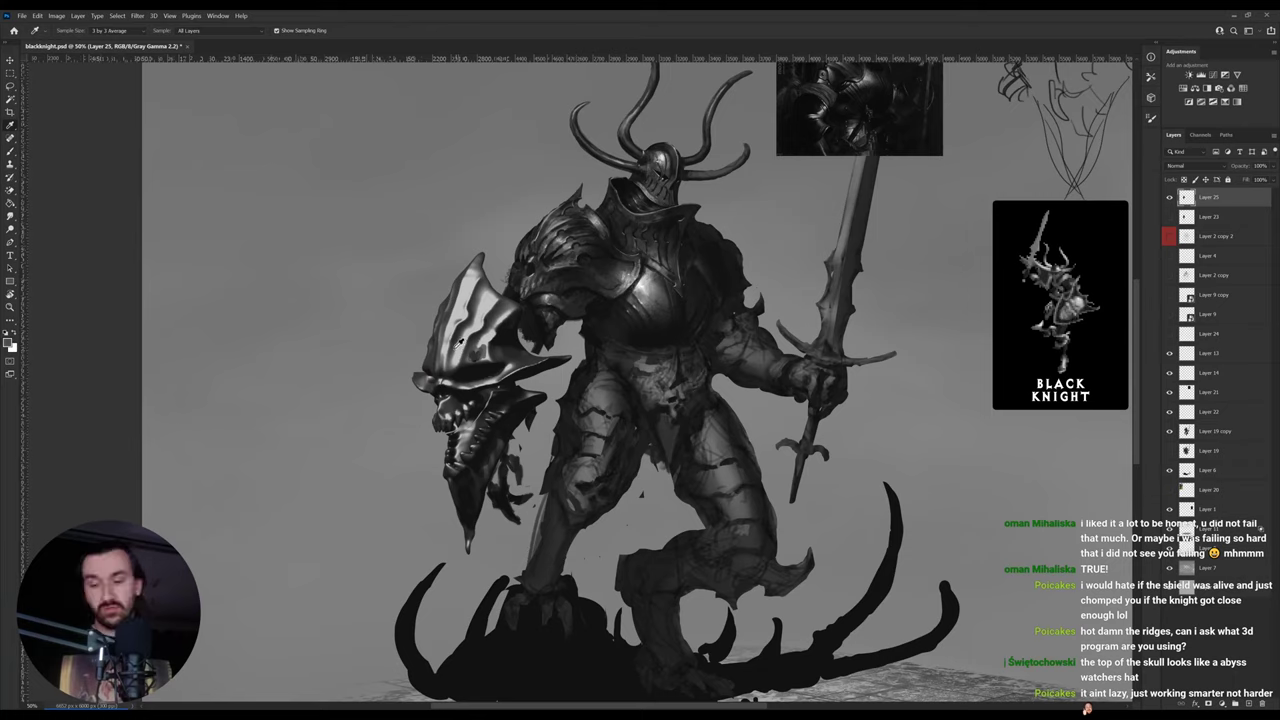
{"action": "key", "text": "b"}
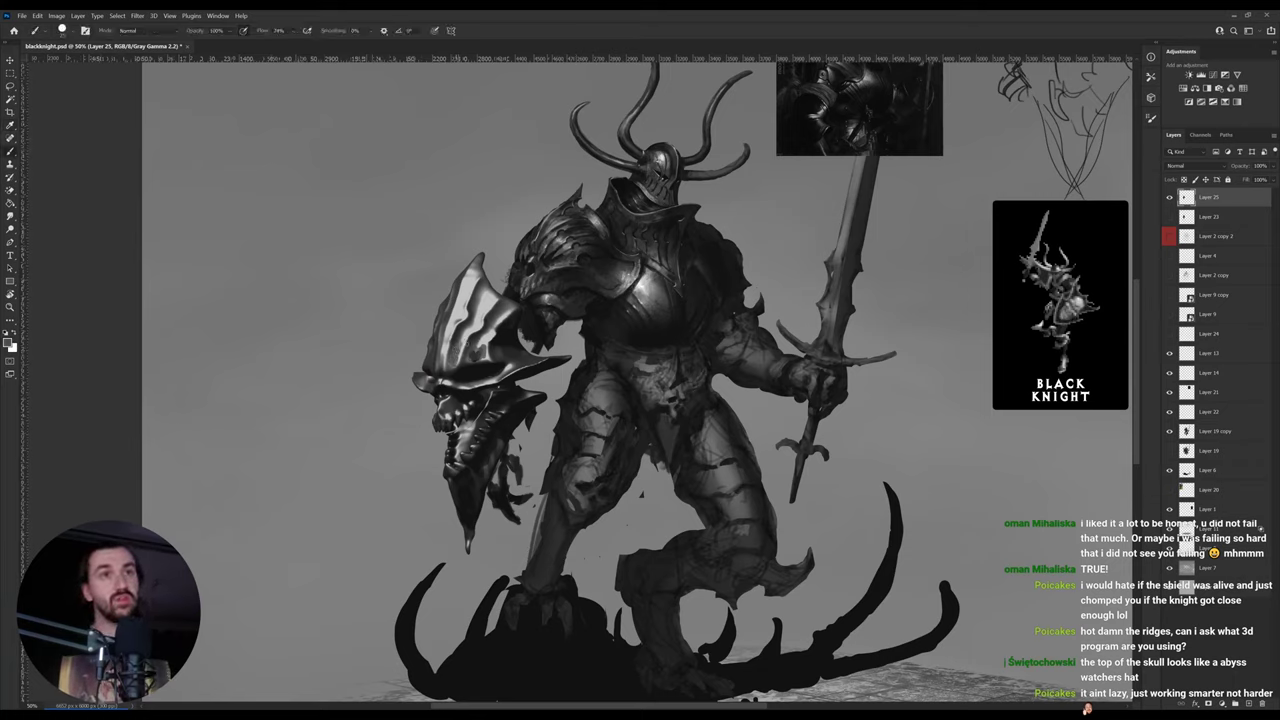
- Sample light and dark tones around the forehead and eye socket and refine the brow with a smaller brush
{"action": "left_click", "coordinate": [459, 315], "text": "alt"}
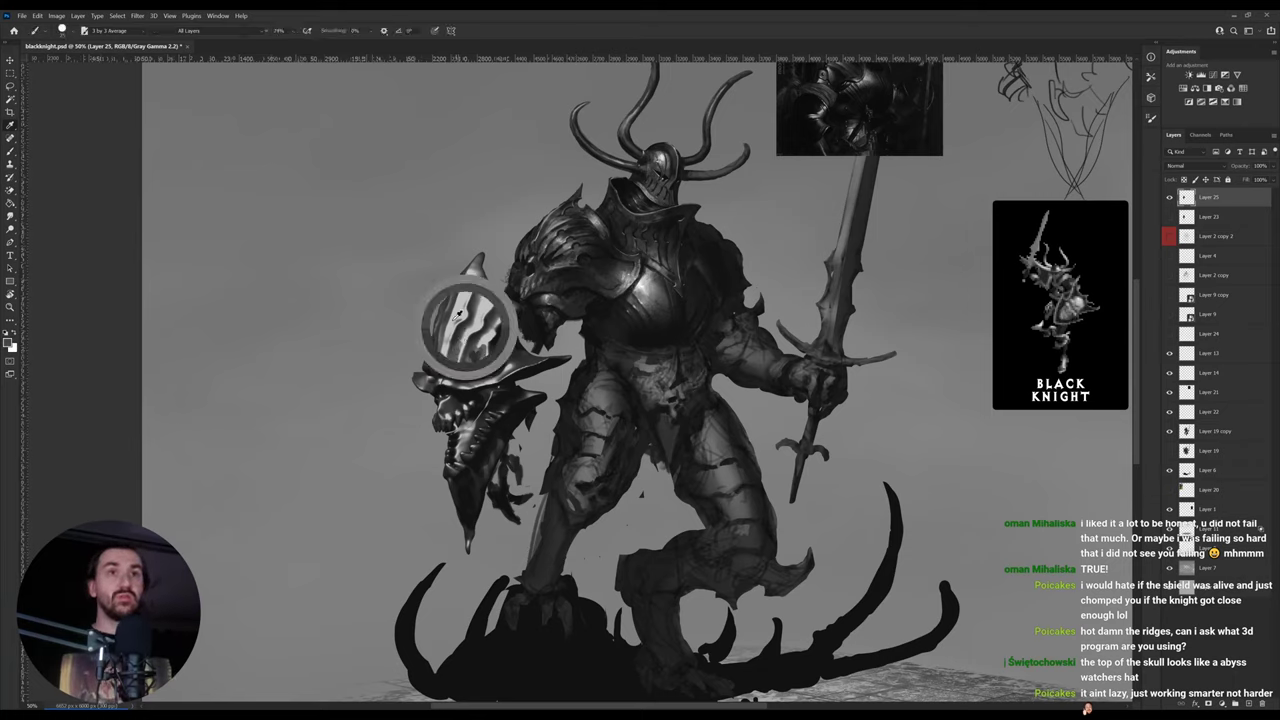
{"action": "left_click", "coordinate": [447, 354], "text": "alt"}
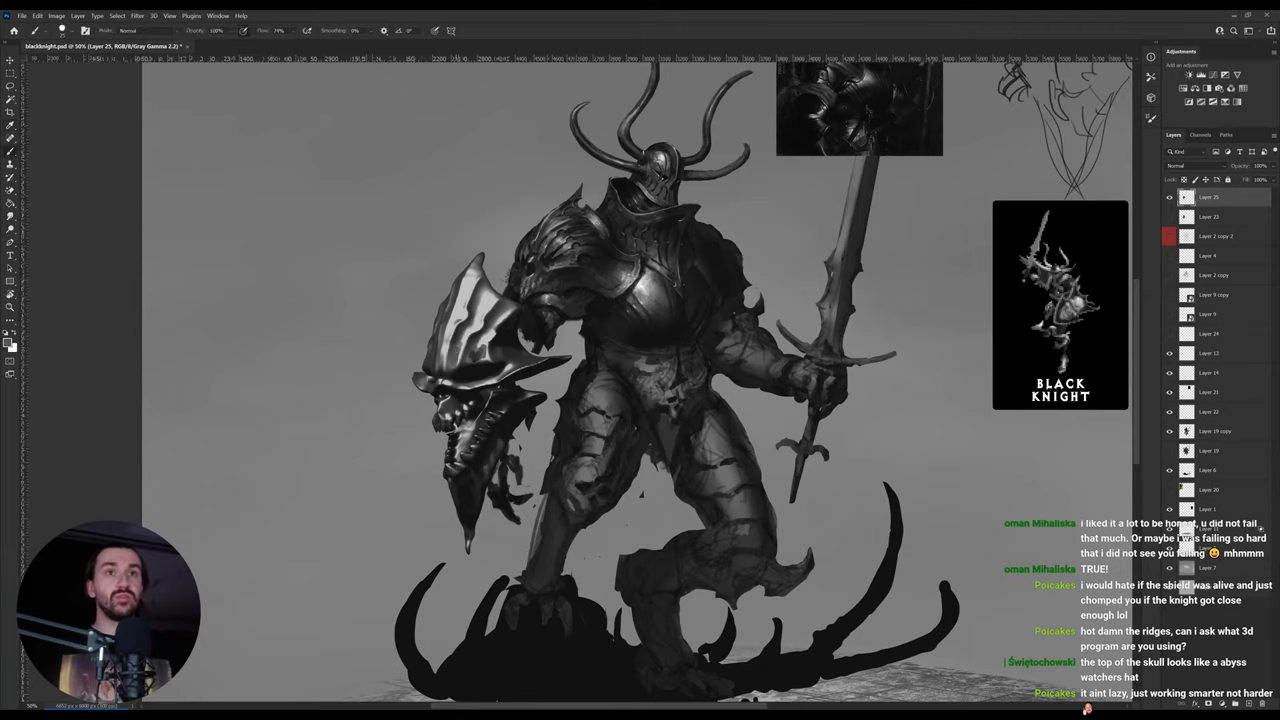
{"action": "left_click", "coordinate": [475, 354], "text": "alt"}
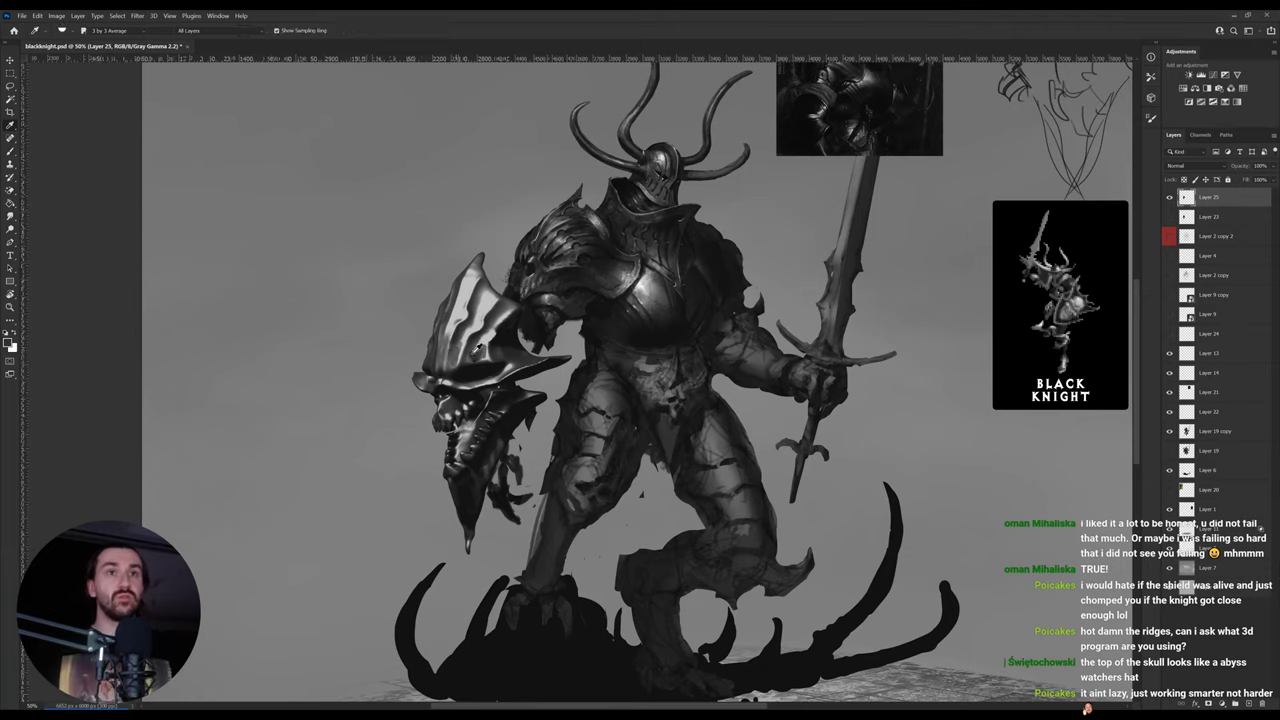
{"action": "left_click", "coordinate": [470, 376], "text": "alt"}
{"action": "key", "text": "bracketleft"}
{"action": "key", "text": "bracketleft"}
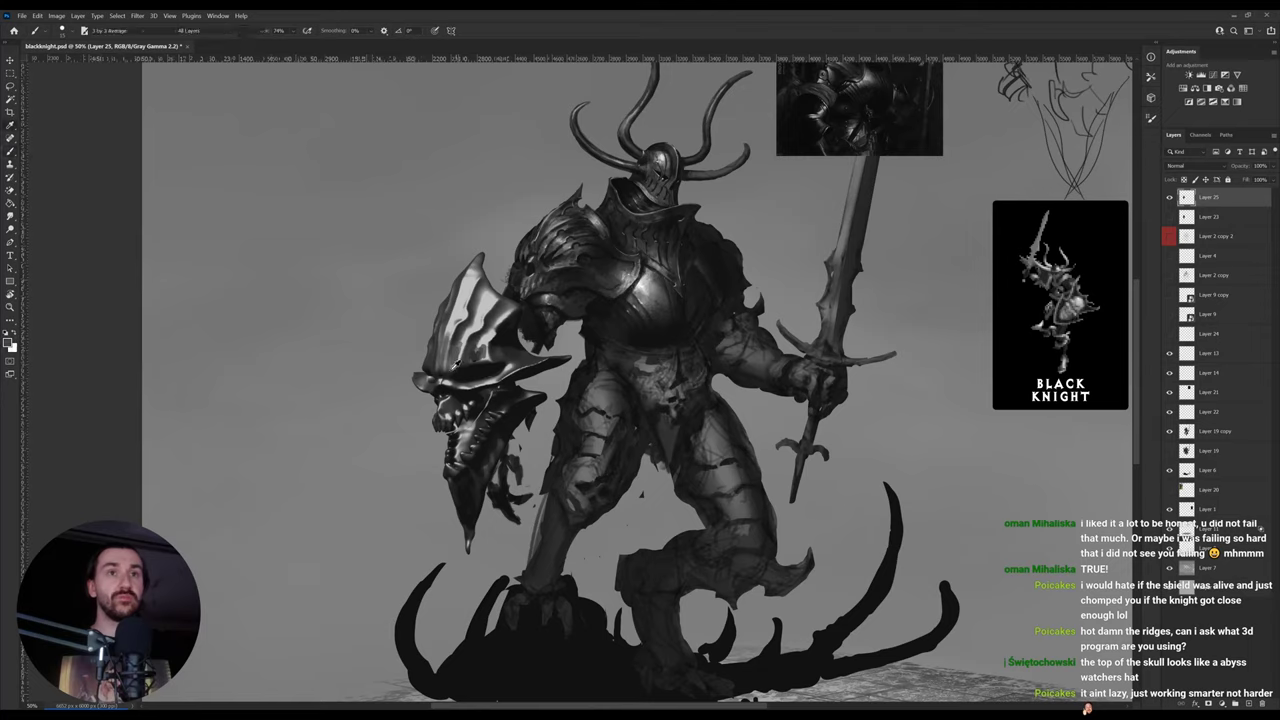
{"action": "left_click", "coordinate": [460, 376], "text": "alt"}
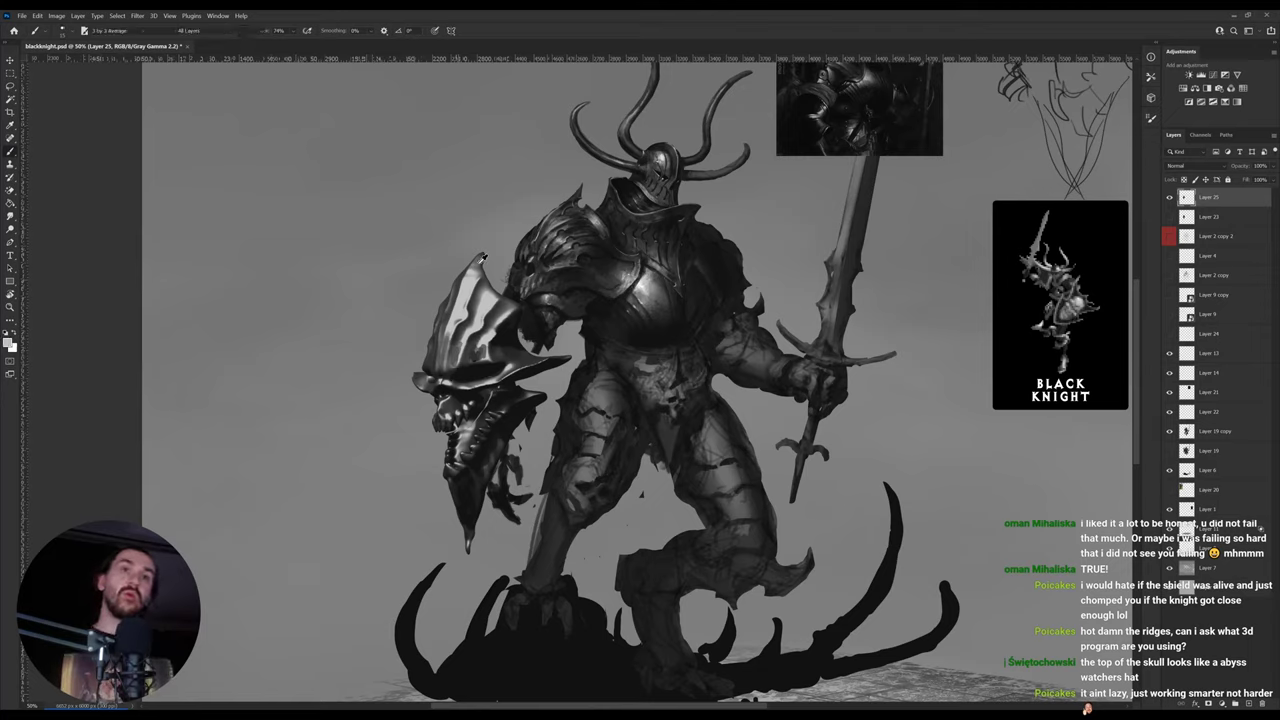
- Extend and sharpen the pointed tip of the skull's crest with sampled greys, cleaning its edge with the eraser
{"action": "left_click", "coordinate": [479, 268], "text": "alt"}
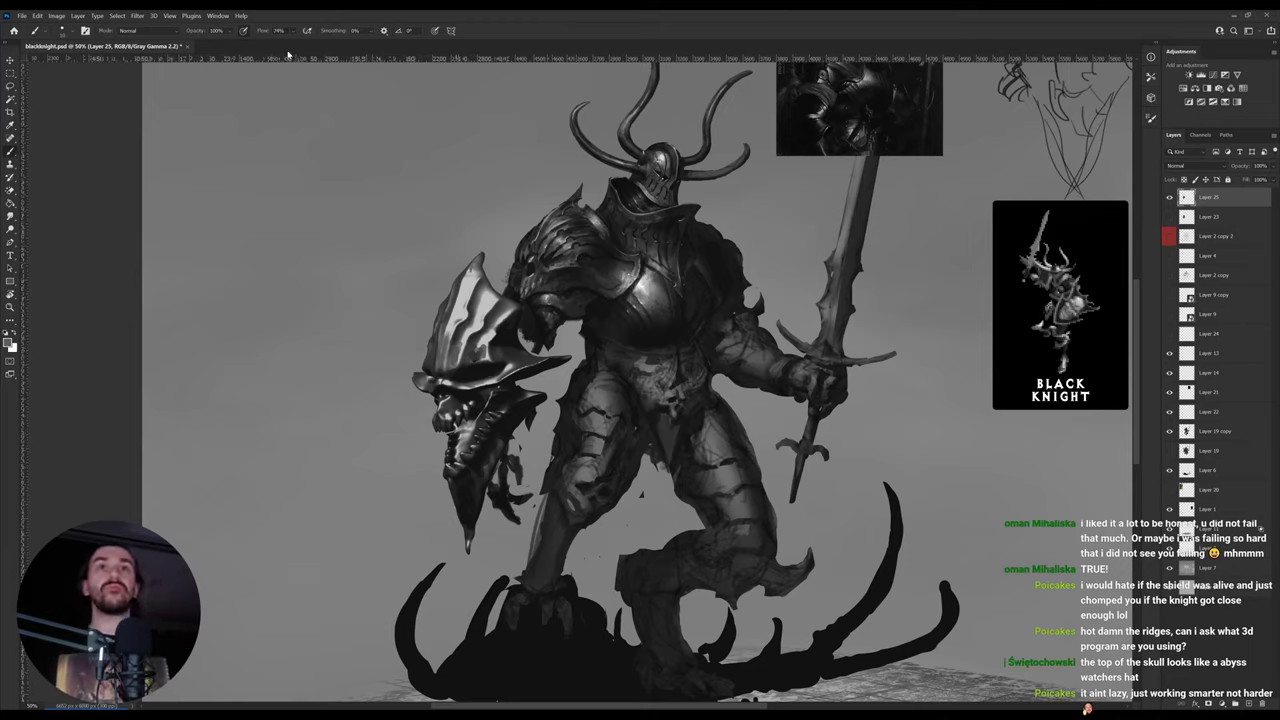
{"action": "key", "text": "alt"}
{"action": "left_click", "coordinate": [480, 258], "text": "alt"}
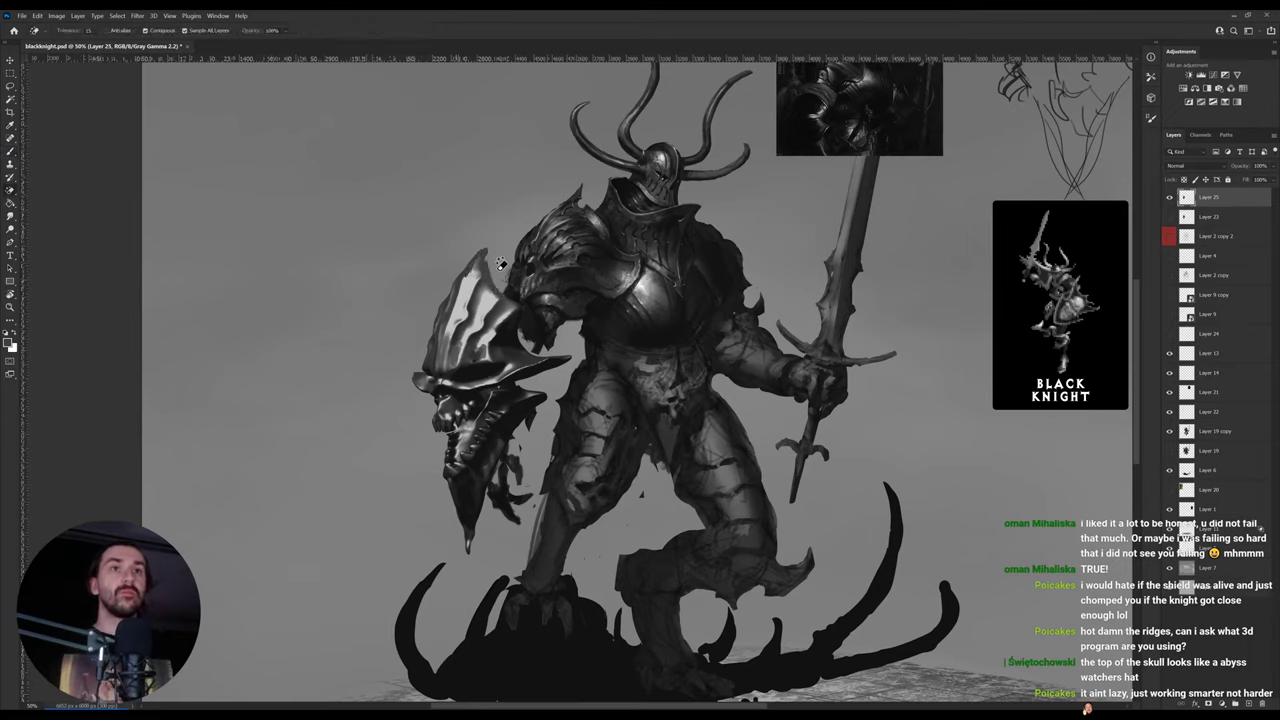
{"action": "key", "text": "e"}
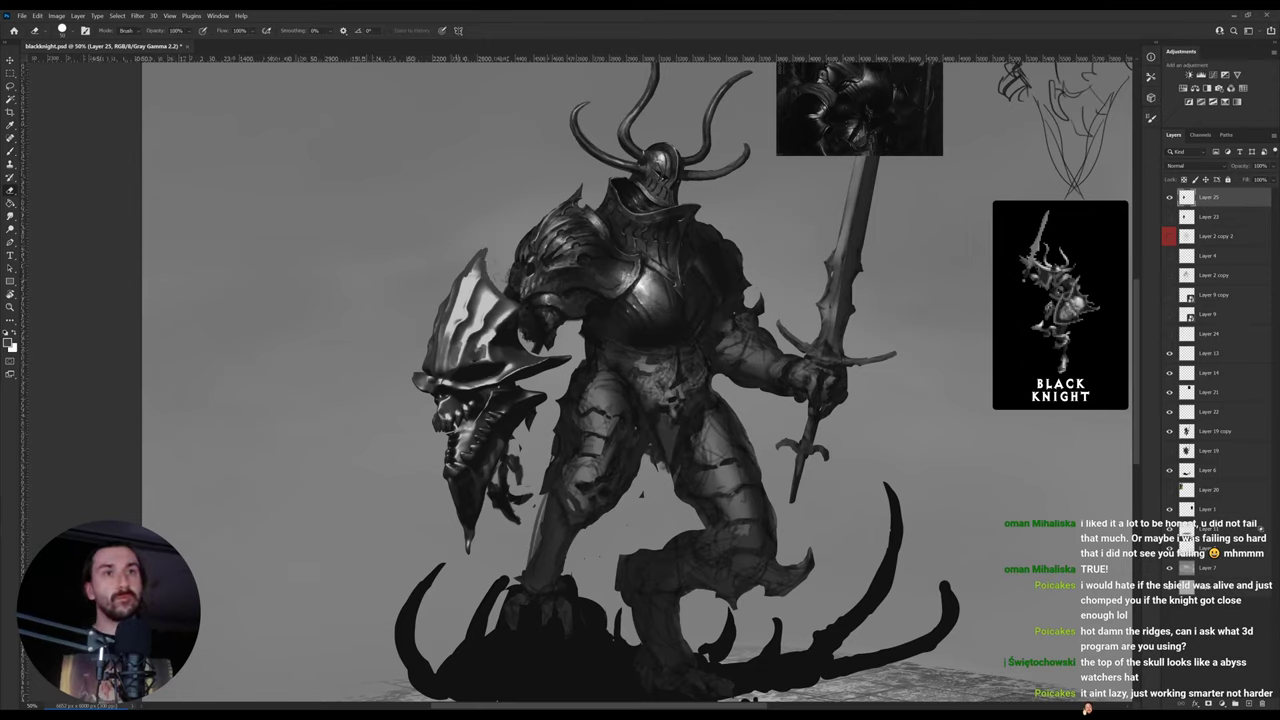
- Sample light and dark greys around the skull shield's eye socket and paint over the edge of the brow beside it
{"action": "key", "text": "b"}
{"action": "left_click", "coordinate": [487, 340], "text": "alt"}
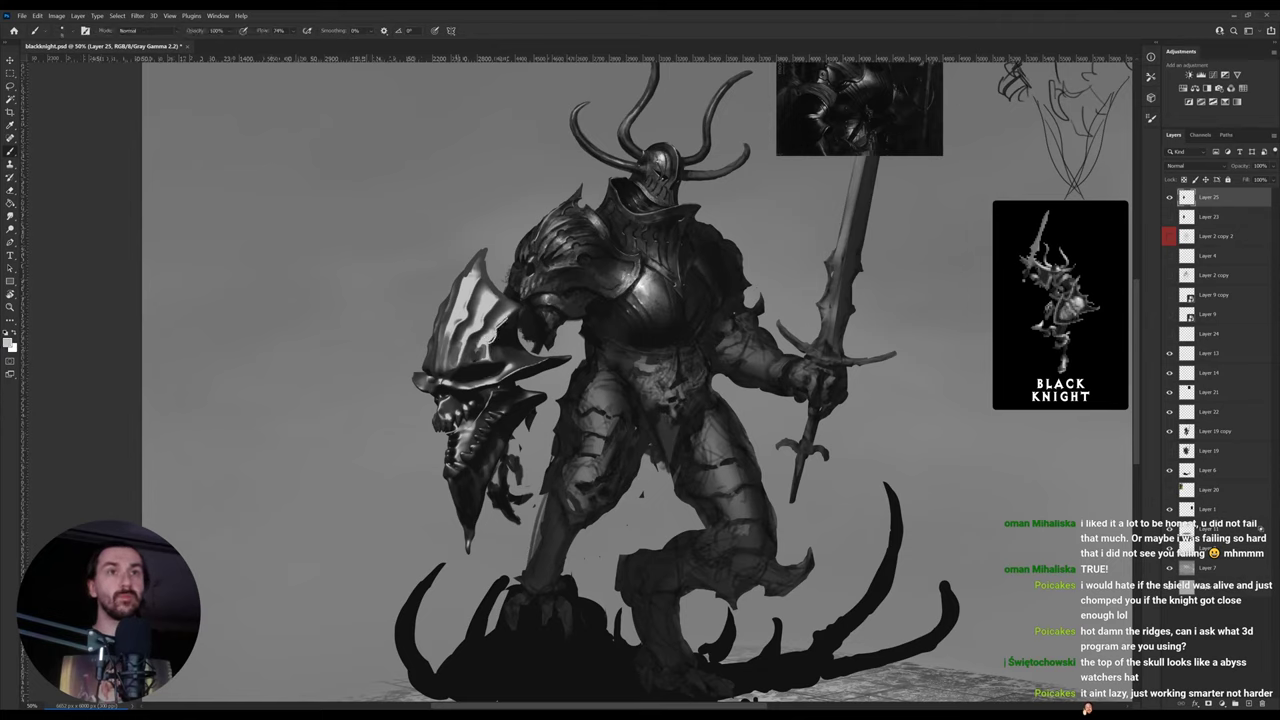
{"action": "left_click", "coordinate": [499, 326], "text": "alt"}
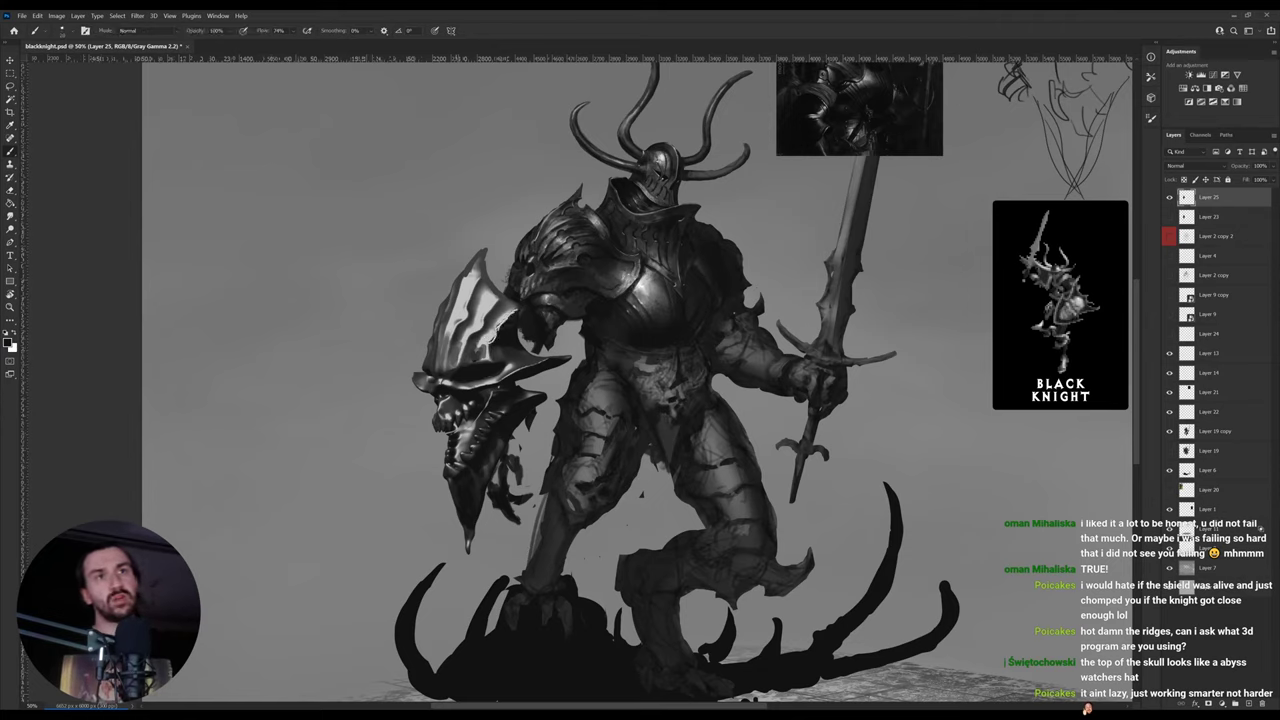
{"action": "left_click_drag", "start_coordinate": [633, 328], "coordinate": [590, 292]}
{"action": "left_click", "coordinate": [522, 389], "text": "alt"}
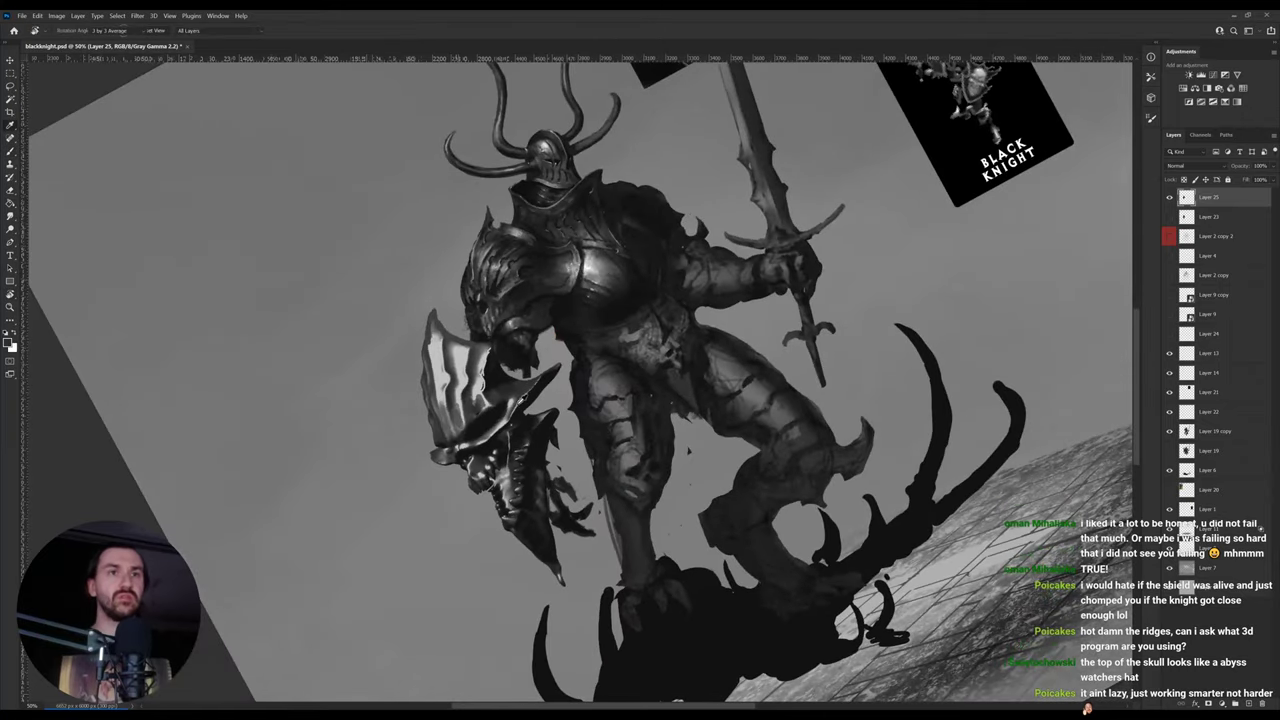
{"action": "left_click", "coordinate": [510, 404], "text": "alt"}
{"action": "left_click", "coordinate": [510, 412], "text": "alt"}
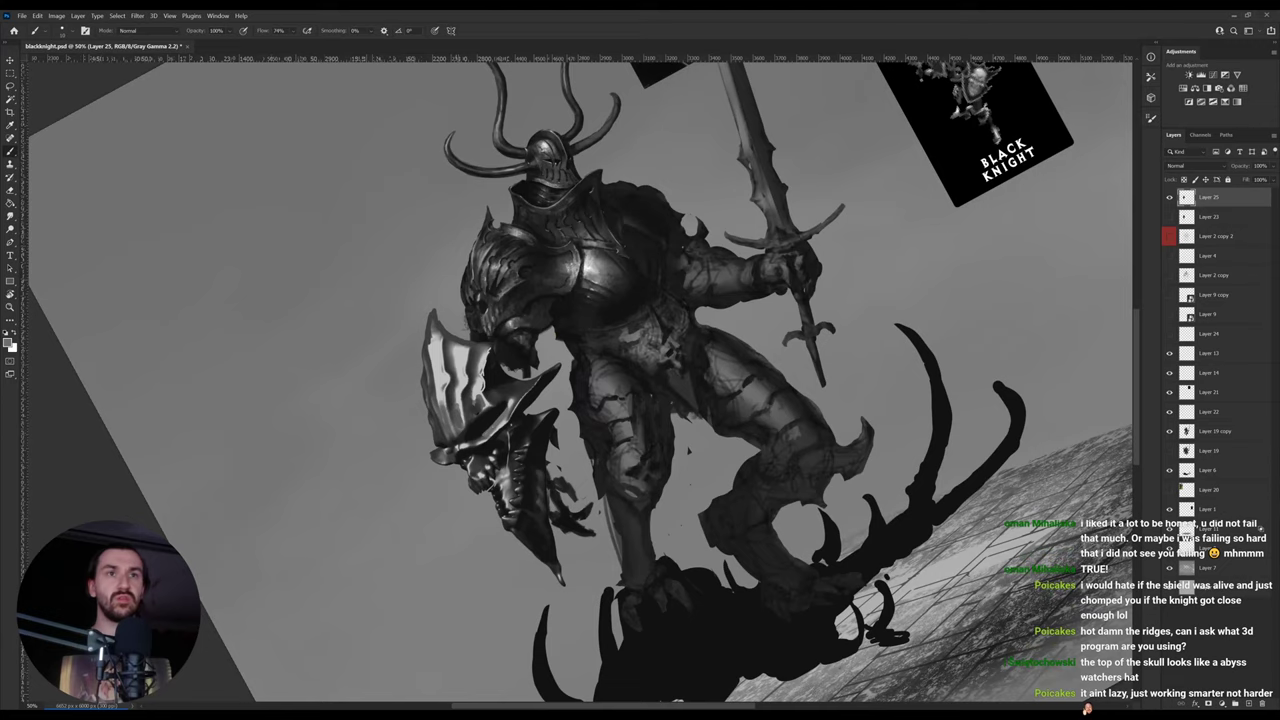
{"action": "left_click", "coordinate": [512, 408], "text": "alt"}
{"action": "key", "text": "r"}
{"action": "left_click_drag", "start_coordinate": [676, 290], "coordinate": [709, 345]}
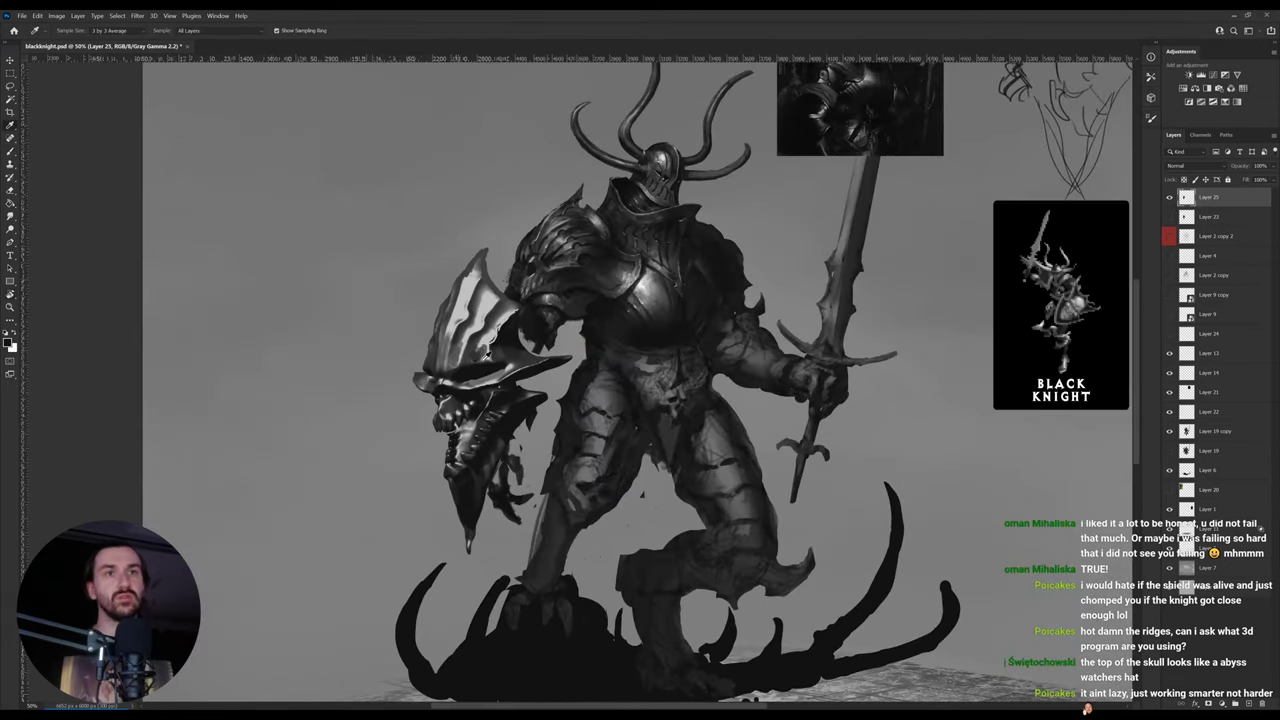
- Reshape the eye socket's shadow and the front end of the brow with tones sampled from the socket, brow and forehead
{"action": "left_click", "coordinate": [478, 356], "text": "alt"}
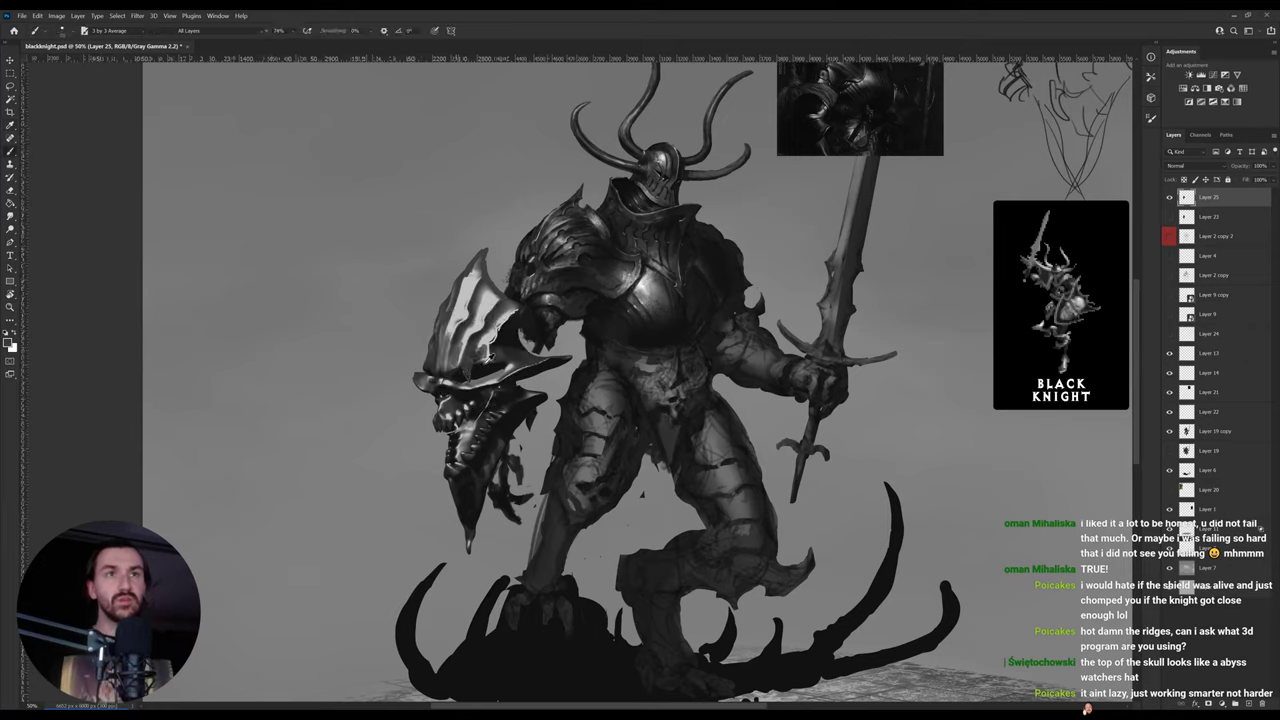
{"action": "left_click", "coordinate": [476, 372], "text": "alt"}
{"action": "key", "text": "alt"}
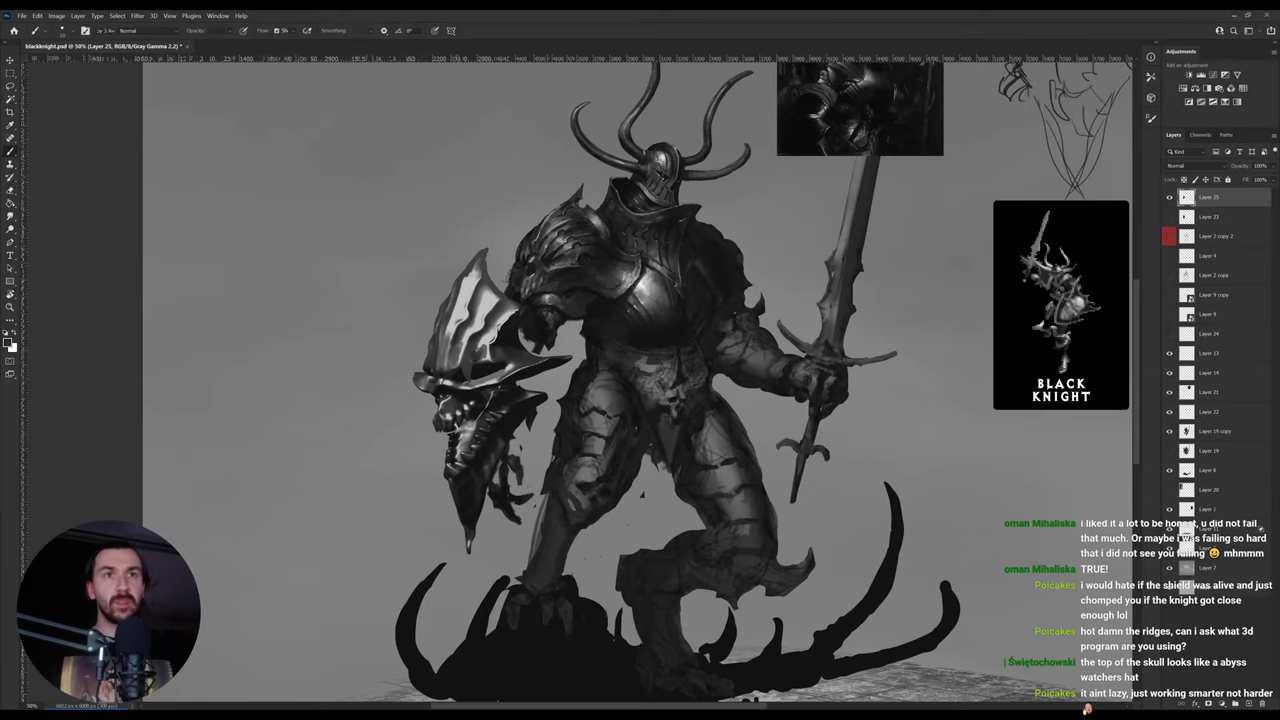
{"action": "left_click", "coordinate": [435, 376], "text": "alt"}
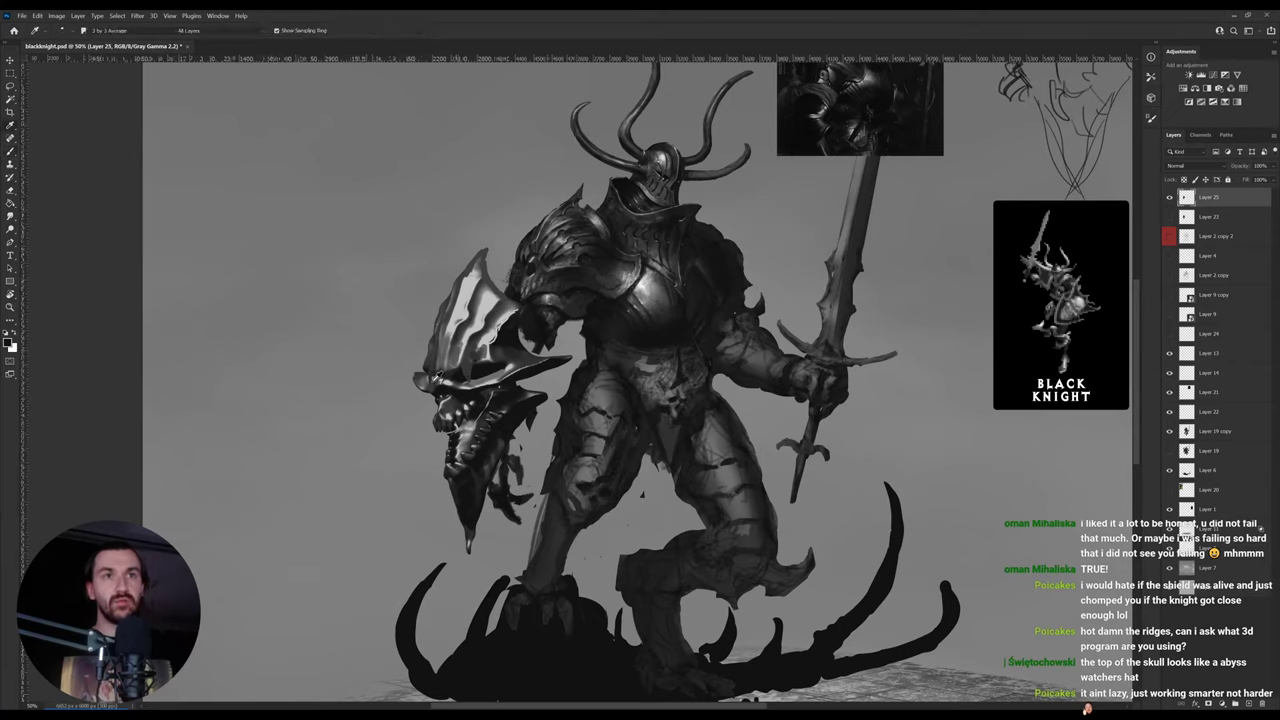
{"action": "left_click", "coordinate": [471, 384], "text": "alt"}
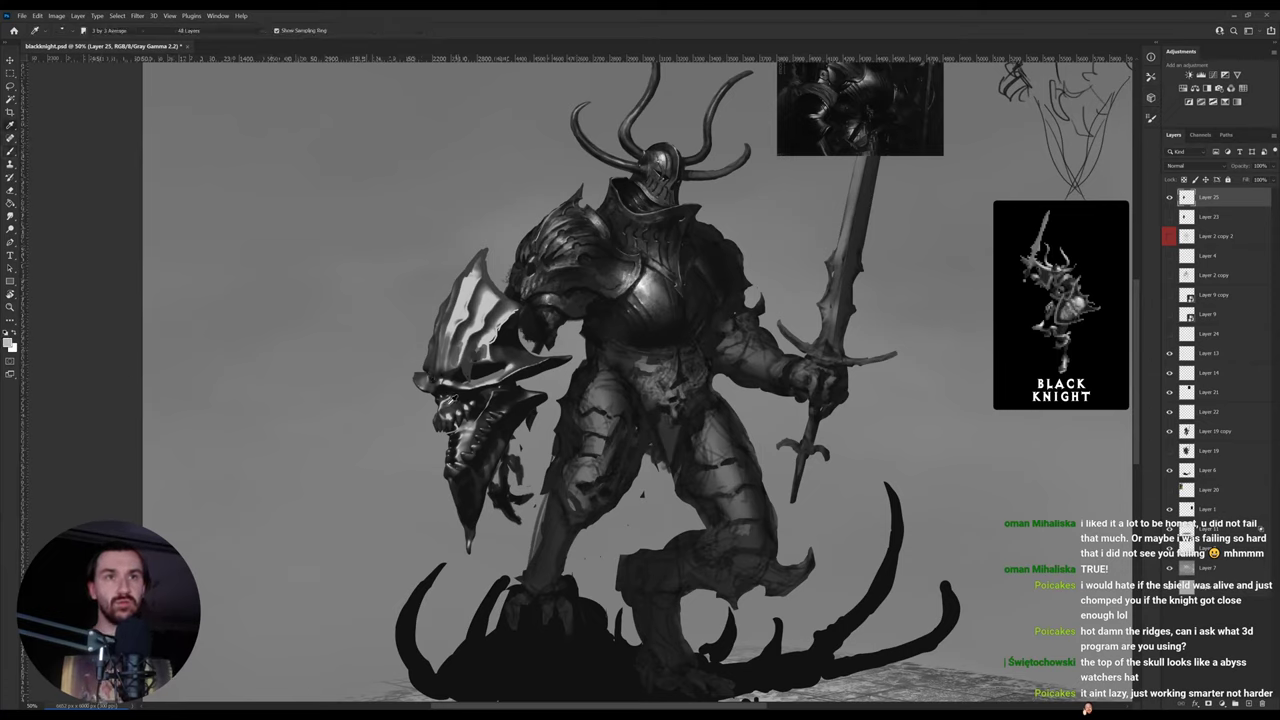
{"action": "left_click", "coordinate": [466, 331], "text": "alt"}
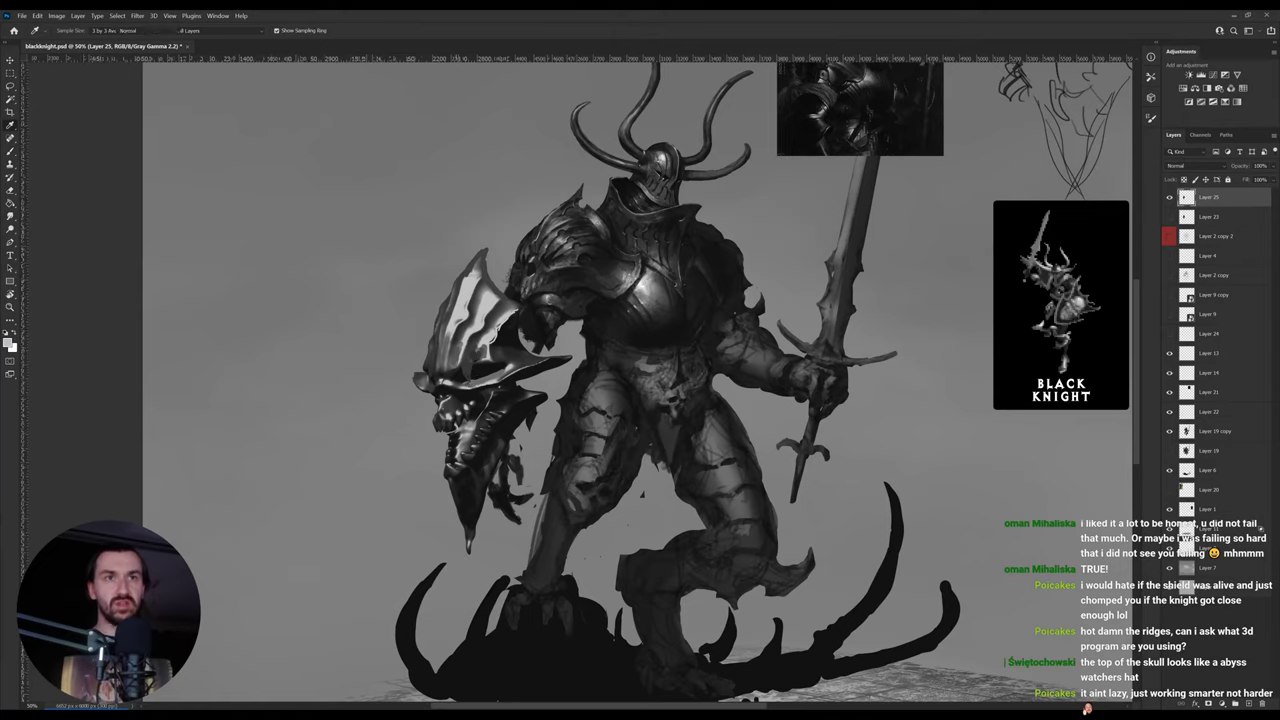
{"action": "left_click", "coordinate": [467, 369], "text": "alt"}
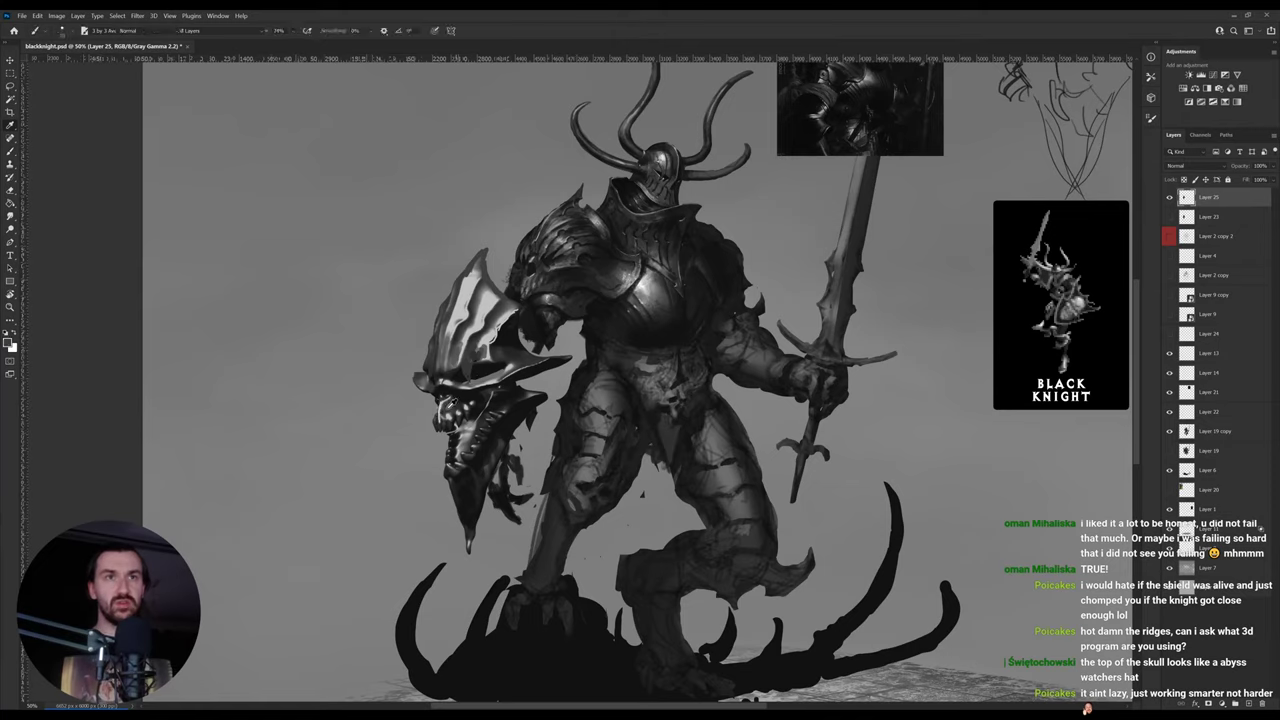
{"action": "left_click", "coordinate": [472, 402], "text": "alt"}
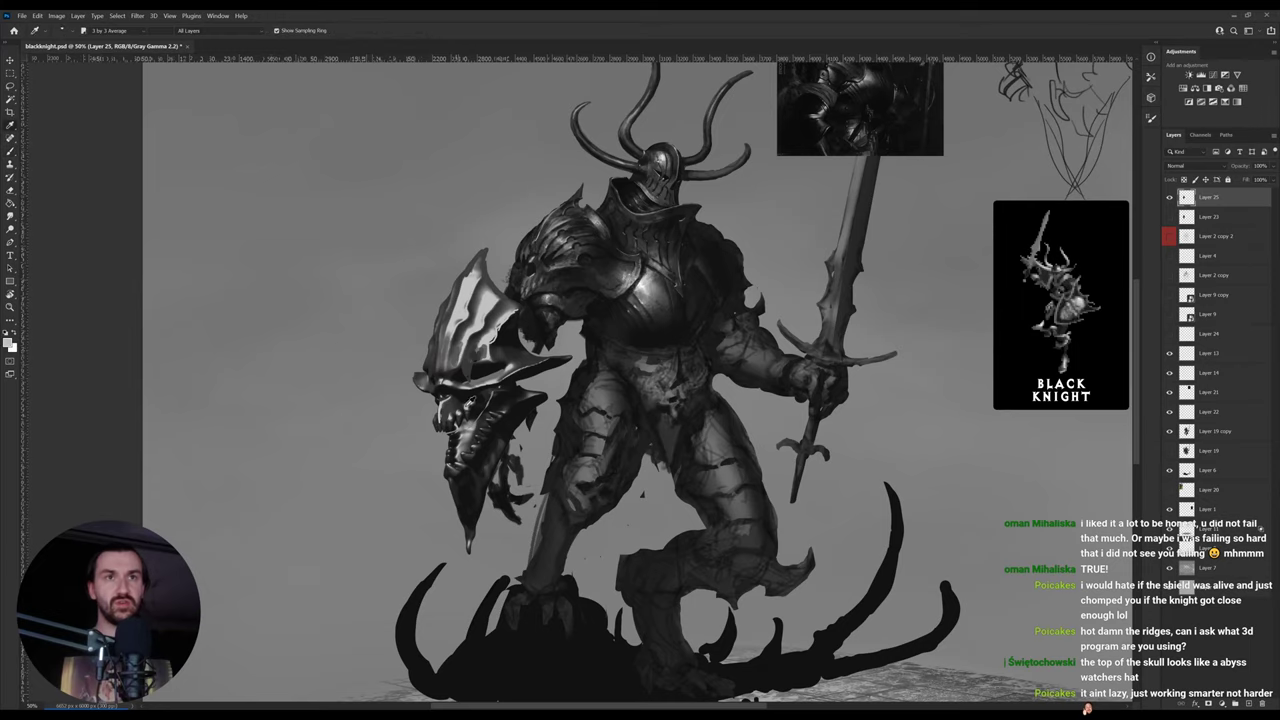
{"action": "left_click_drag", "start_coordinate": [466, 403], "coordinate": [464, 408]}
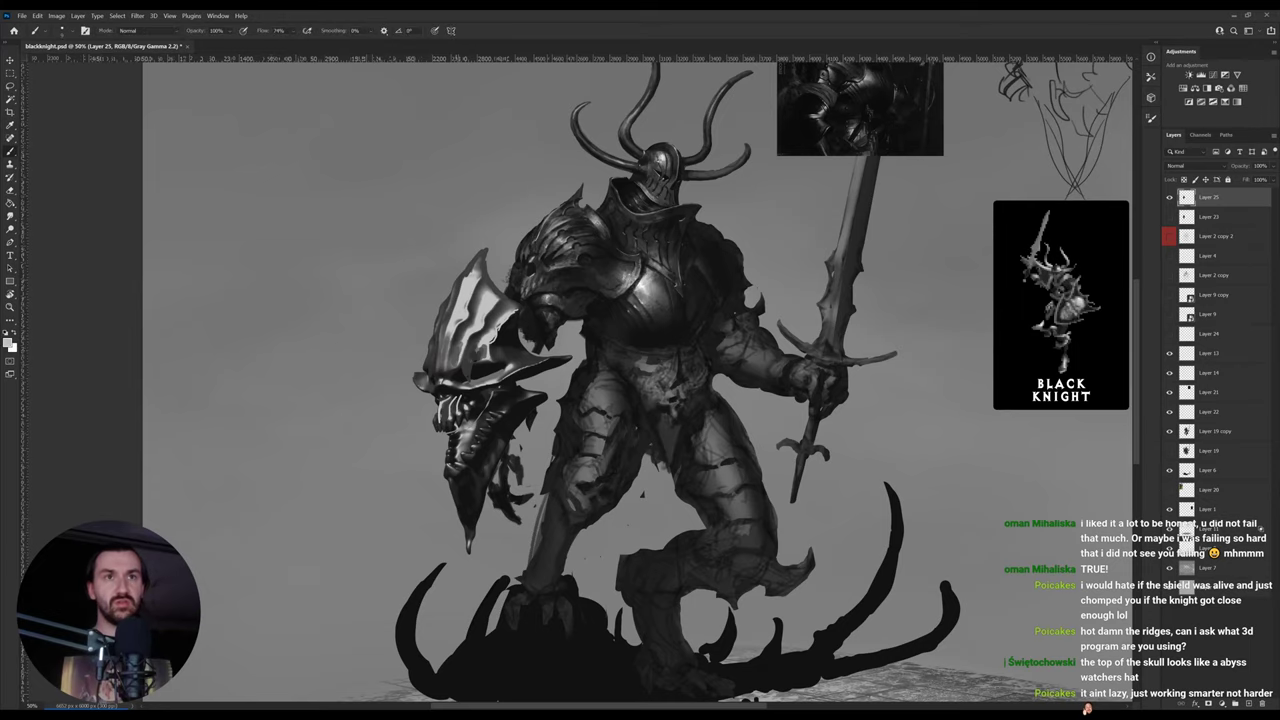
{"action": "key", "text": "z"}
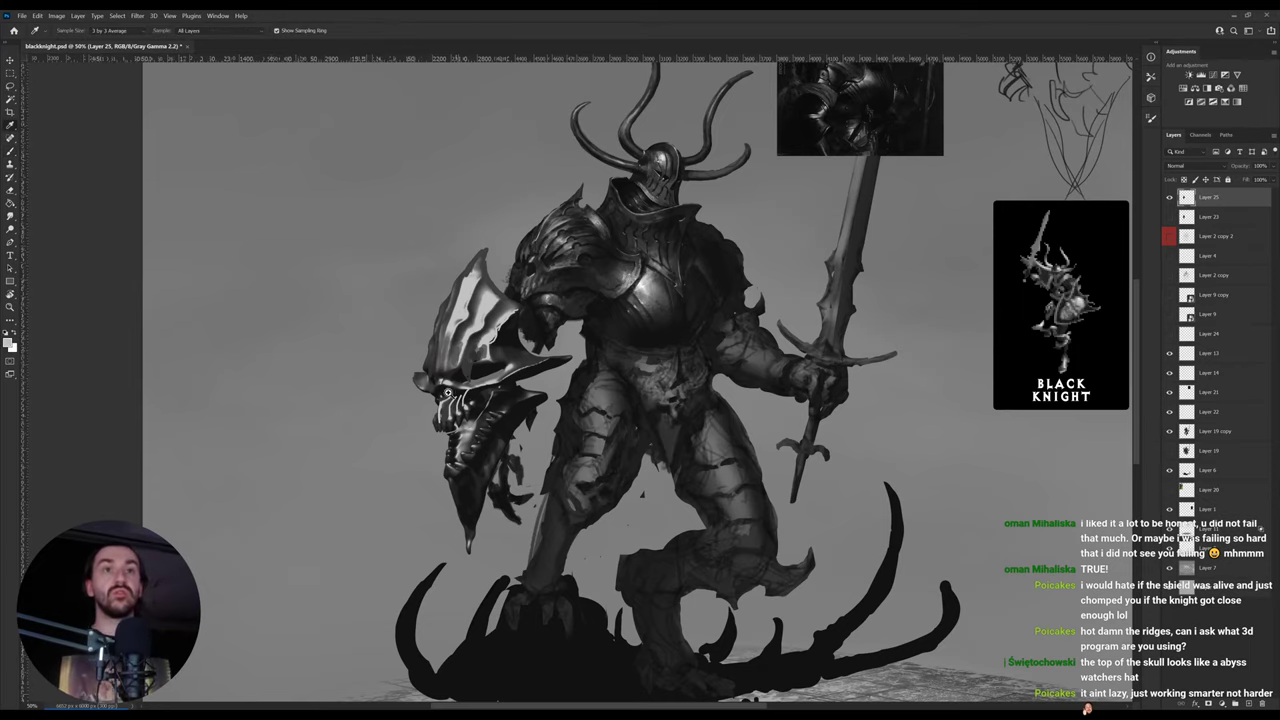
{"action": "mouse_move", "coordinate": [464, 398]}
{"action": "left_mouse_down"}
{"action": "mouse_move", "coordinate": [490, 395]}
{"action": "mouse_move", "coordinate": [493, 408]}
{"action": "left_mouse_up"}
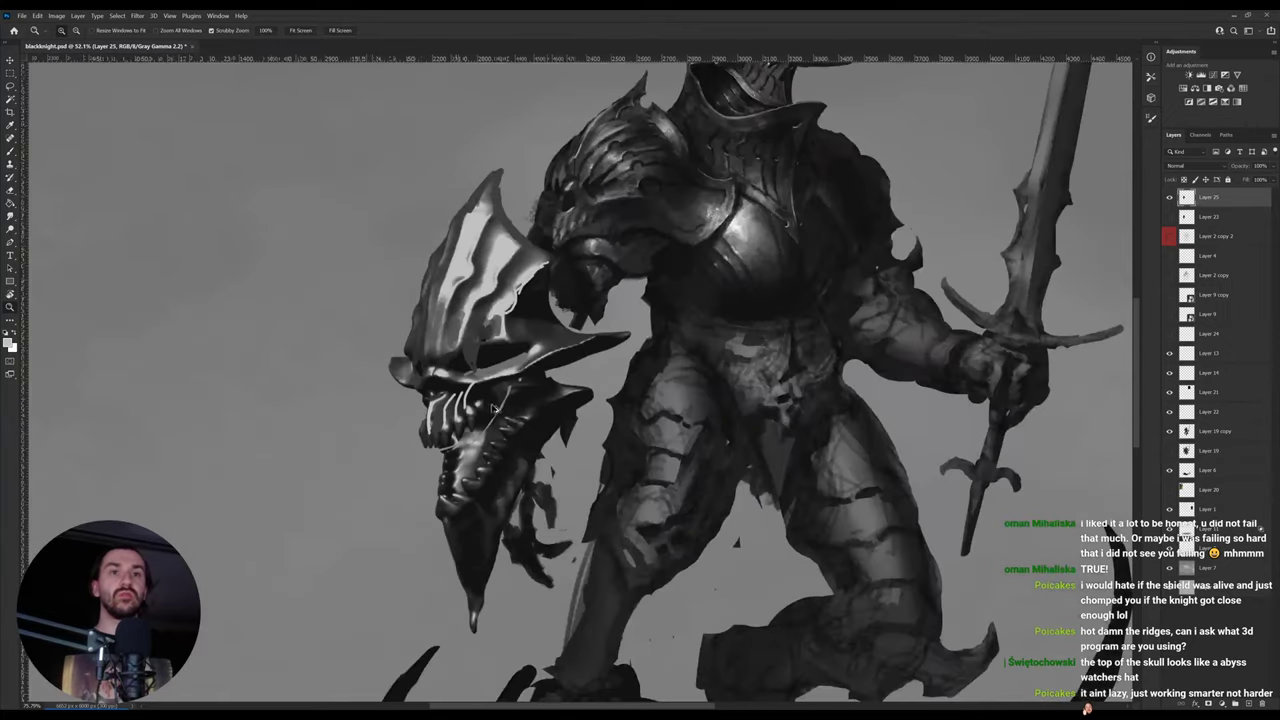
{"action": "key", "text": "ctrl+z"}
{"action": "key", "text": "ctrl+z"}
{"action": "key", "text": "ctrl+z"}
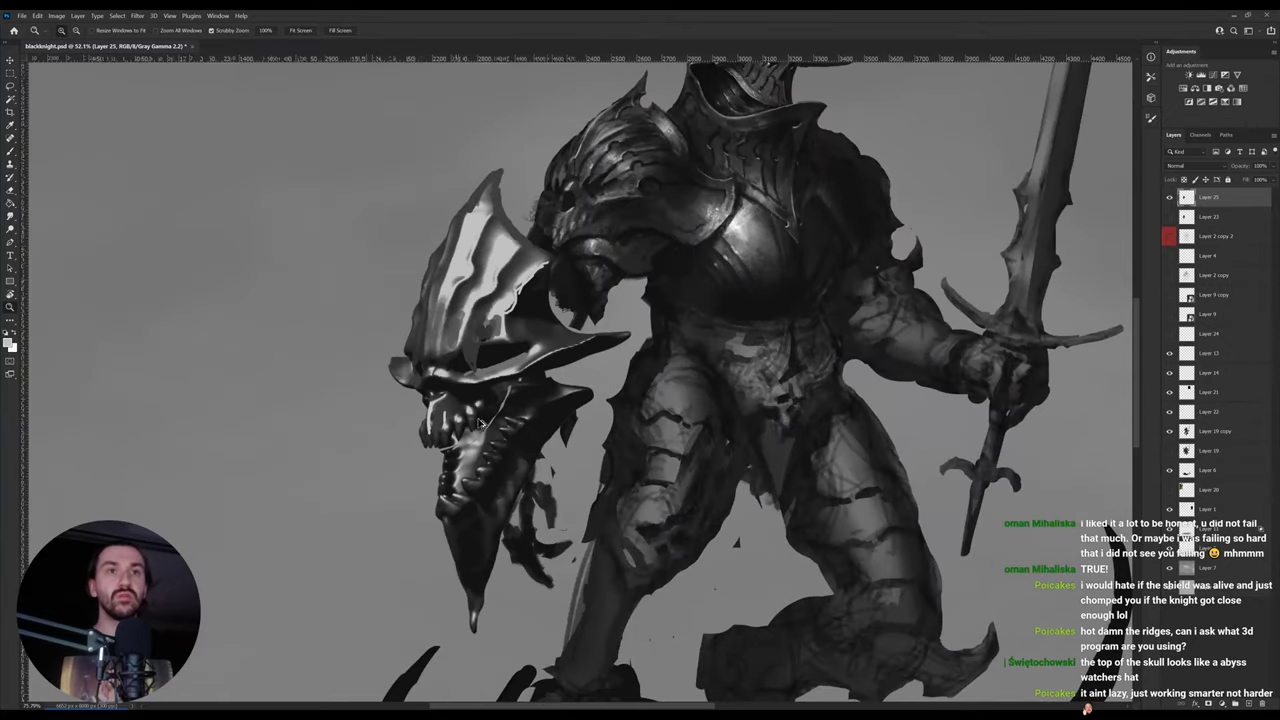
{"action": "key", "text": "ctrl+z"}
- Repaint the skull's upper fangs with sampled highlights and dark gaps between them
{"action": "left_click", "coordinate": [453, 426], "text": "alt"}
{"action": "left_click", "coordinate": [450, 425], "text": "alt"}
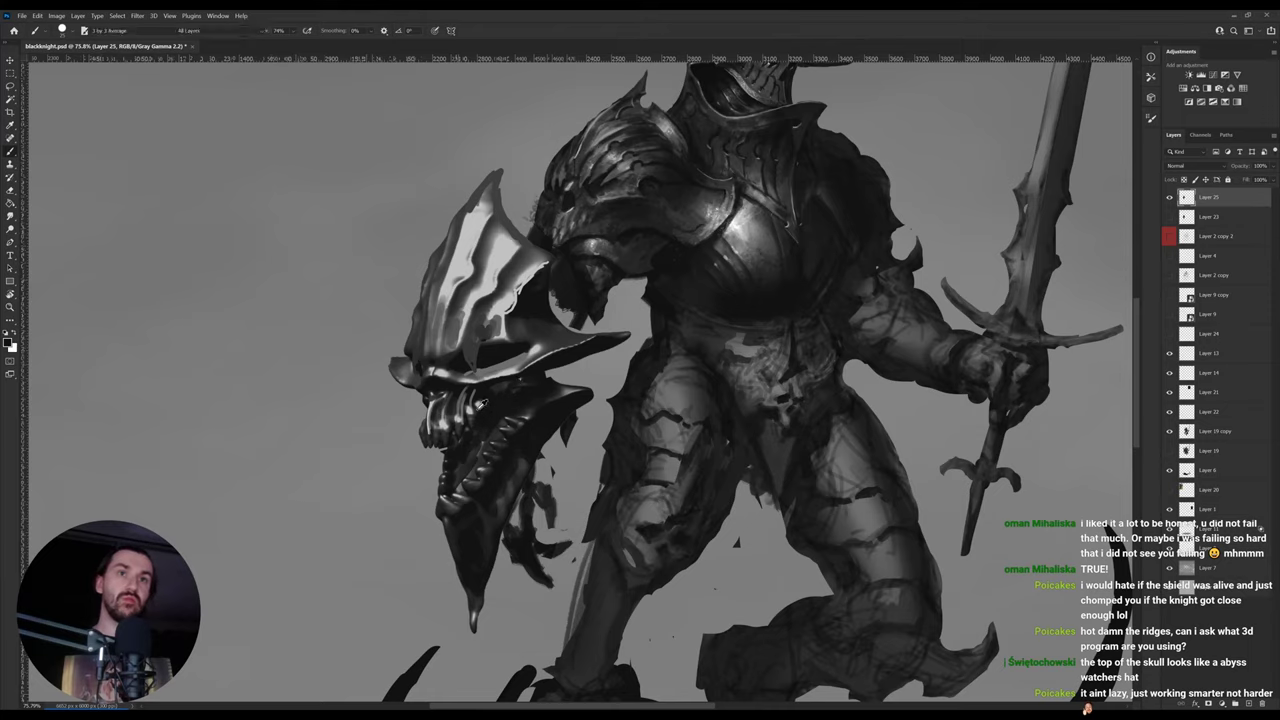
{"action": "left_click", "coordinate": [471, 411], "text": "alt"}
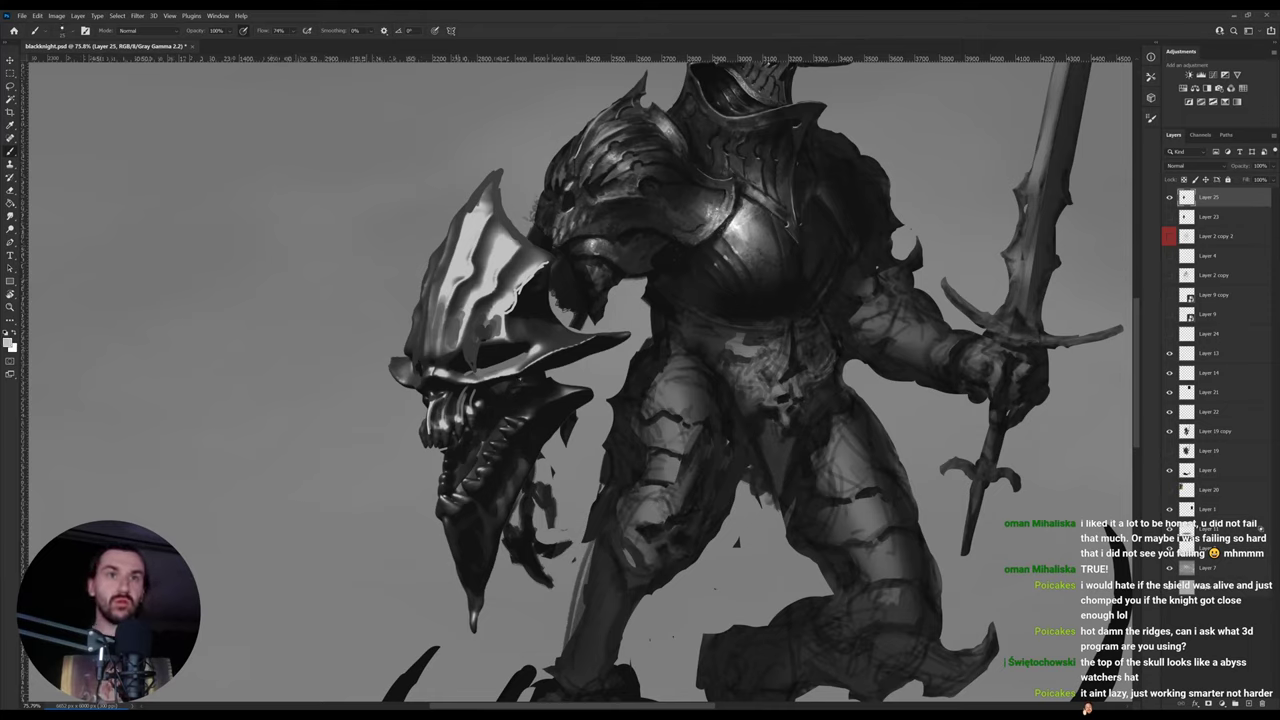
{"action": "left_click", "coordinate": [482, 390], "text": "alt"}
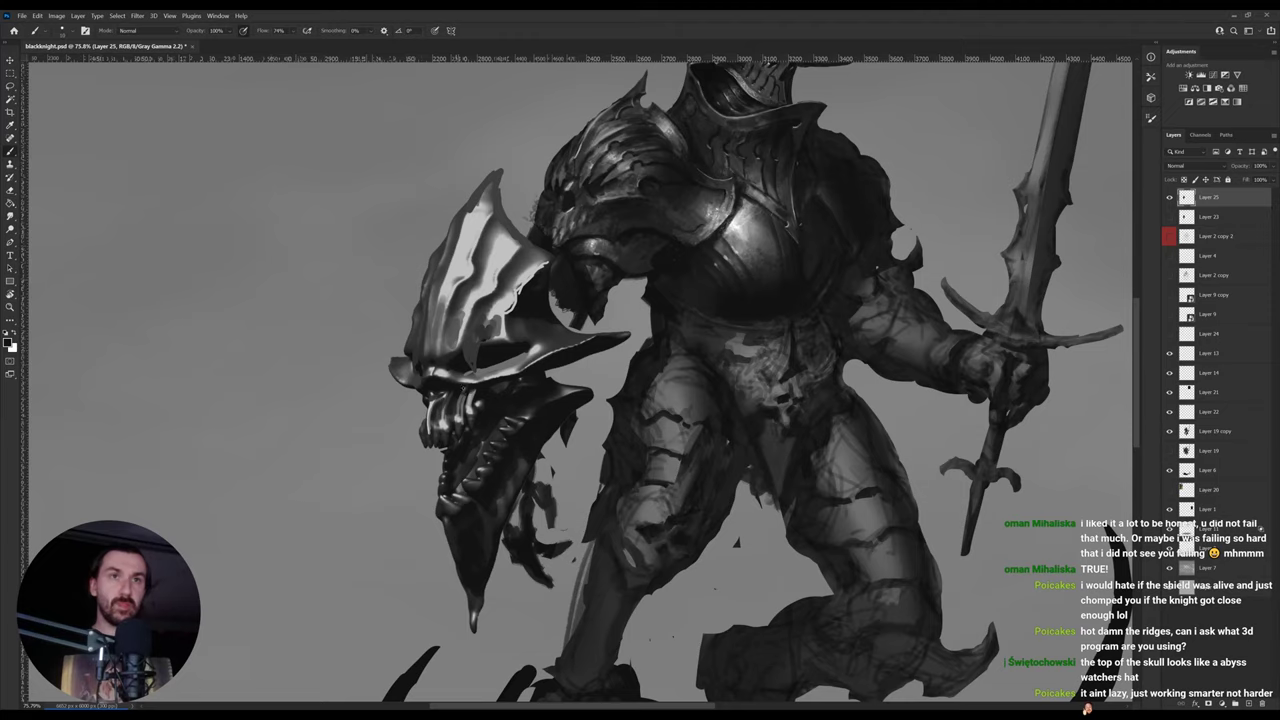
- Sample tones along the lower brow and paint a dark nose cavity beneath it, above the upper fangs
{"action": "left_click", "coordinate": [470, 372], "text": "alt"}
{"action": "left_click", "coordinate": [467, 372], "text": "alt"}
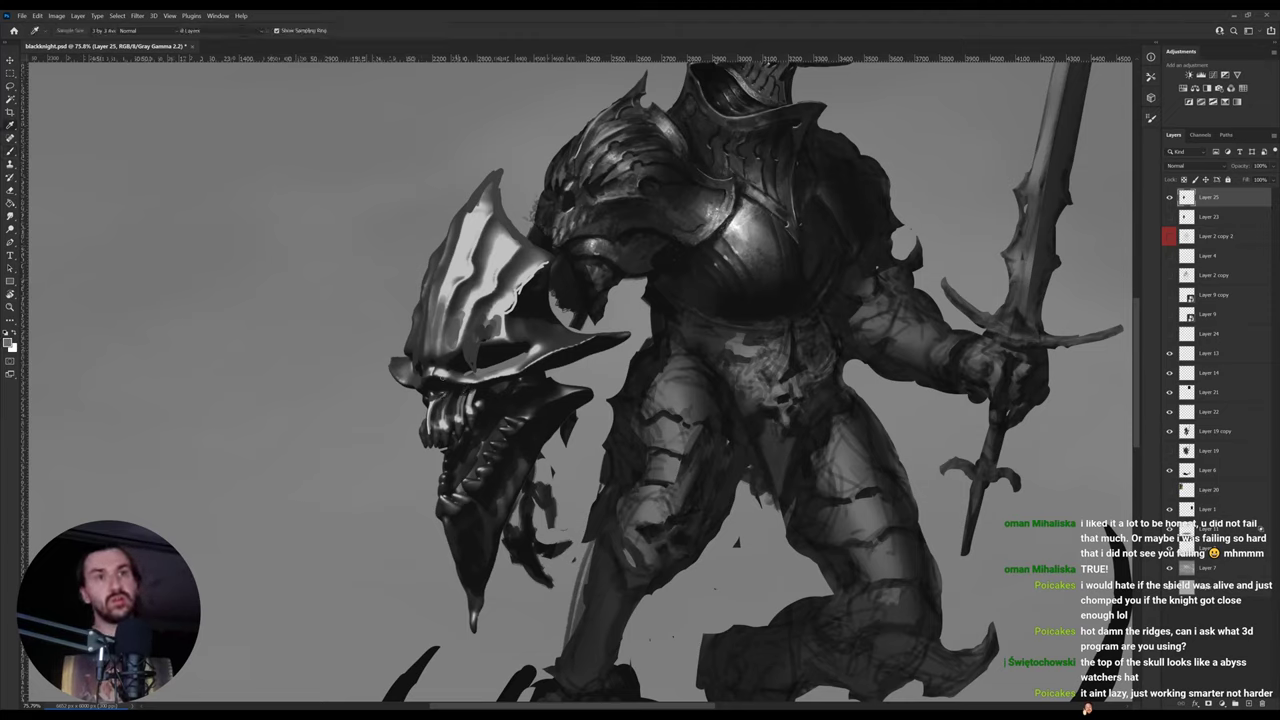
{"action": "left_click", "coordinate": [457, 372], "text": "alt"}
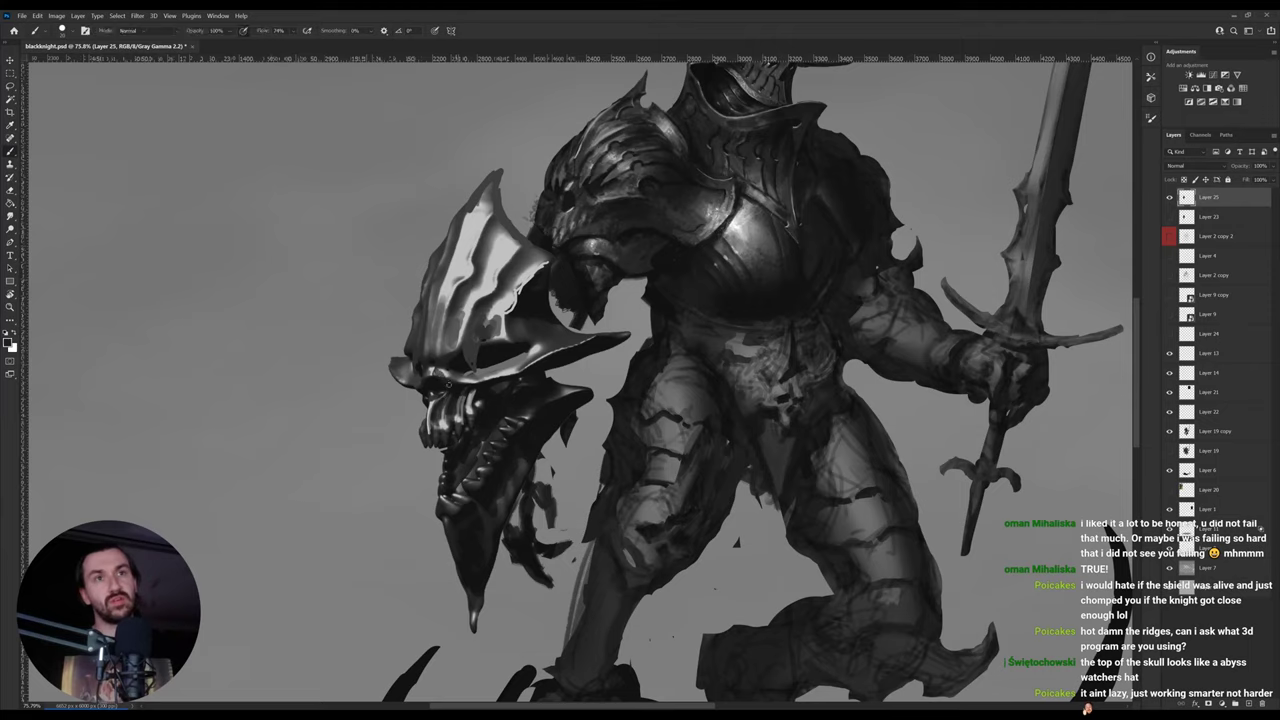
{"action": "left_click", "coordinate": [438, 372], "text": "alt"}
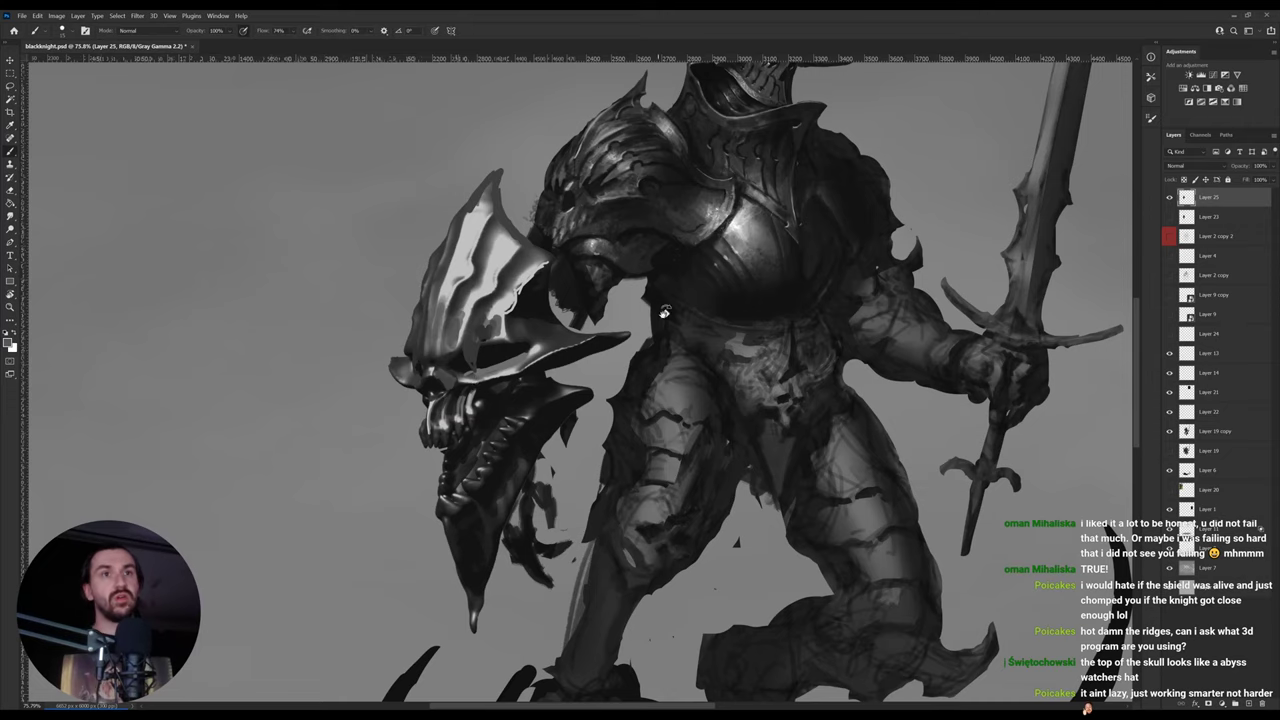
- Smooth the rim below the eye socket with sampled greys, rotating the canvas to follow its curve
{"action": "key", "text": "r"}
{"action": "left_click_drag", "start_coordinate": [527, 339], "coordinate": [513, 375]}
{"action": "key", "text": "b"}
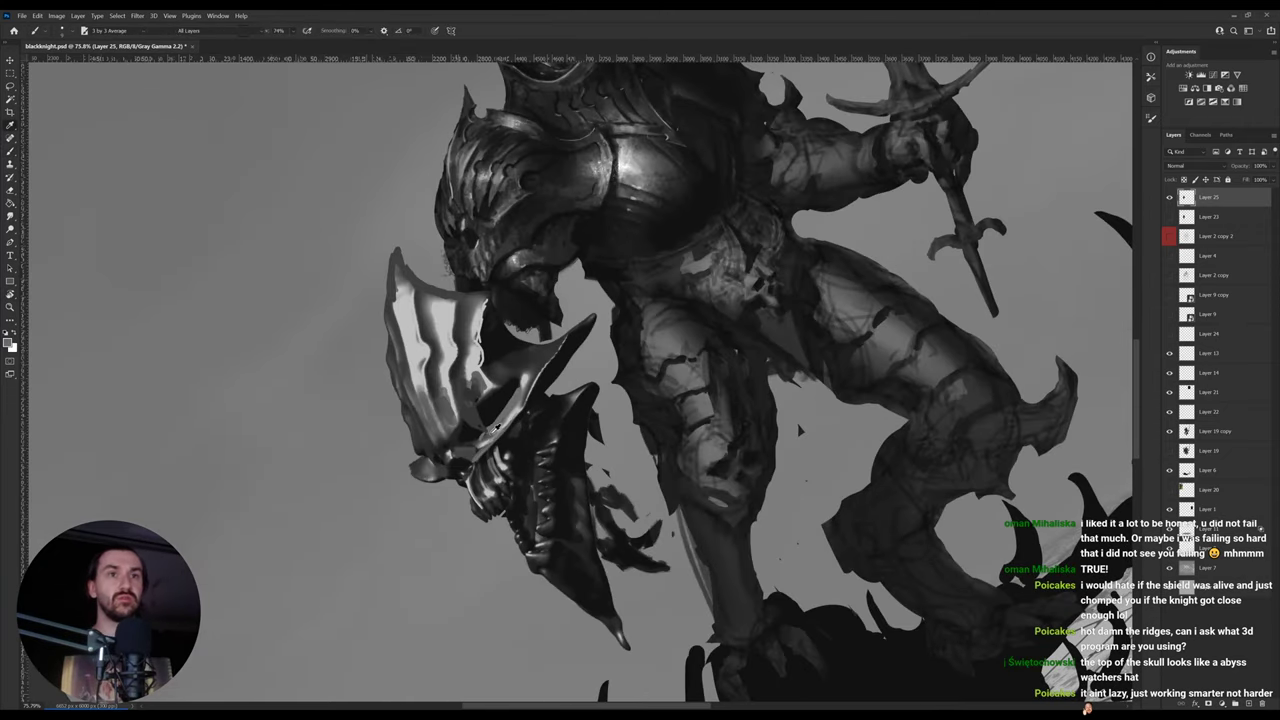
{"action": "left_click", "coordinate": [487, 437], "text": "alt"}
{"action": "mouse_move", "coordinate": [488, 440]}
{"action": "left_mouse_down"}
{"action": "mouse_move", "coordinate": [478, 450]}
{"action": "mouse_move", "coordinate": [467, 326]}
{"action": "mouse_move", "coordinate": [565, 256]}
{"action": "left_mouse_up"}
{"action": "key", "text": "r"}
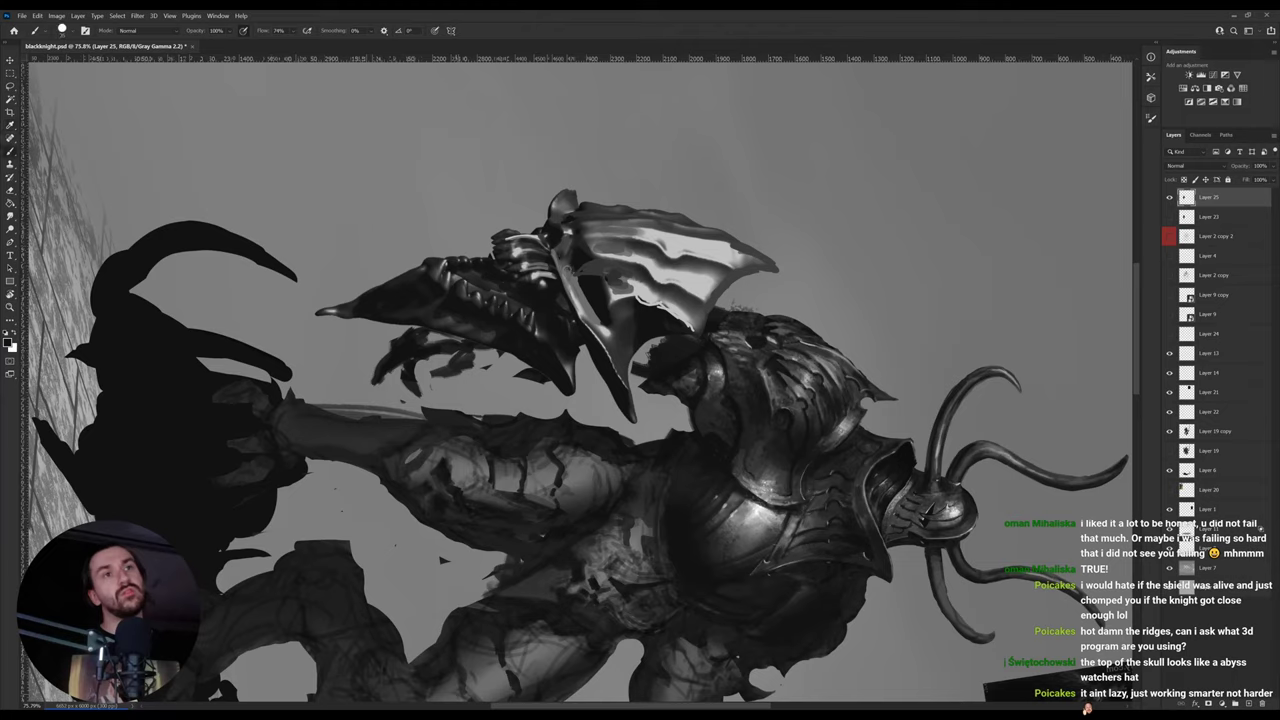
{"action": "left_click", "coordinate": [590, 287], "text": "alt"}
{"action": "left_click", "coordinate": [583, 289], "text": "alt"}
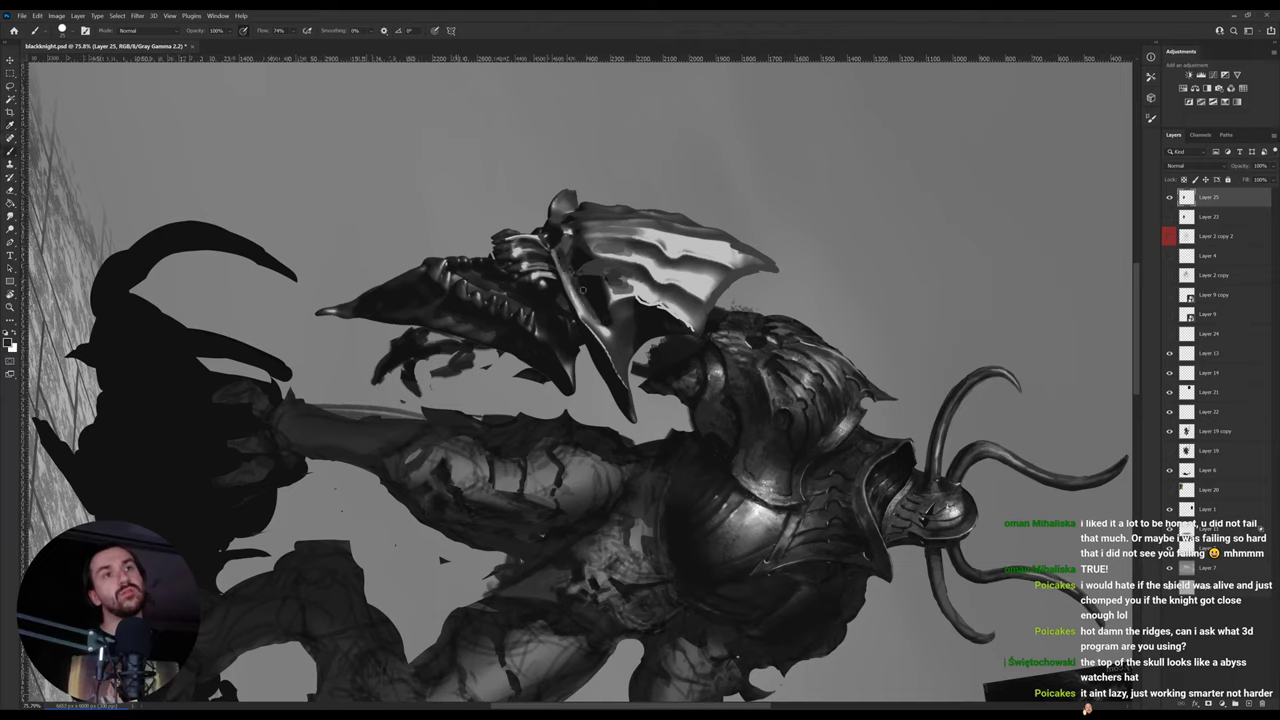
- Turn the canvas back upright and refine the brow's centre above the nose cavity with sampled light and dark greys
{"action": "key", "text": "r"}
{"action": "left_click_drag", "start_coordinate": [585, 293], "coordinate": [456, 383]}
{"action": "left_click", "coordinate": [451, 369], "text": "alt"}
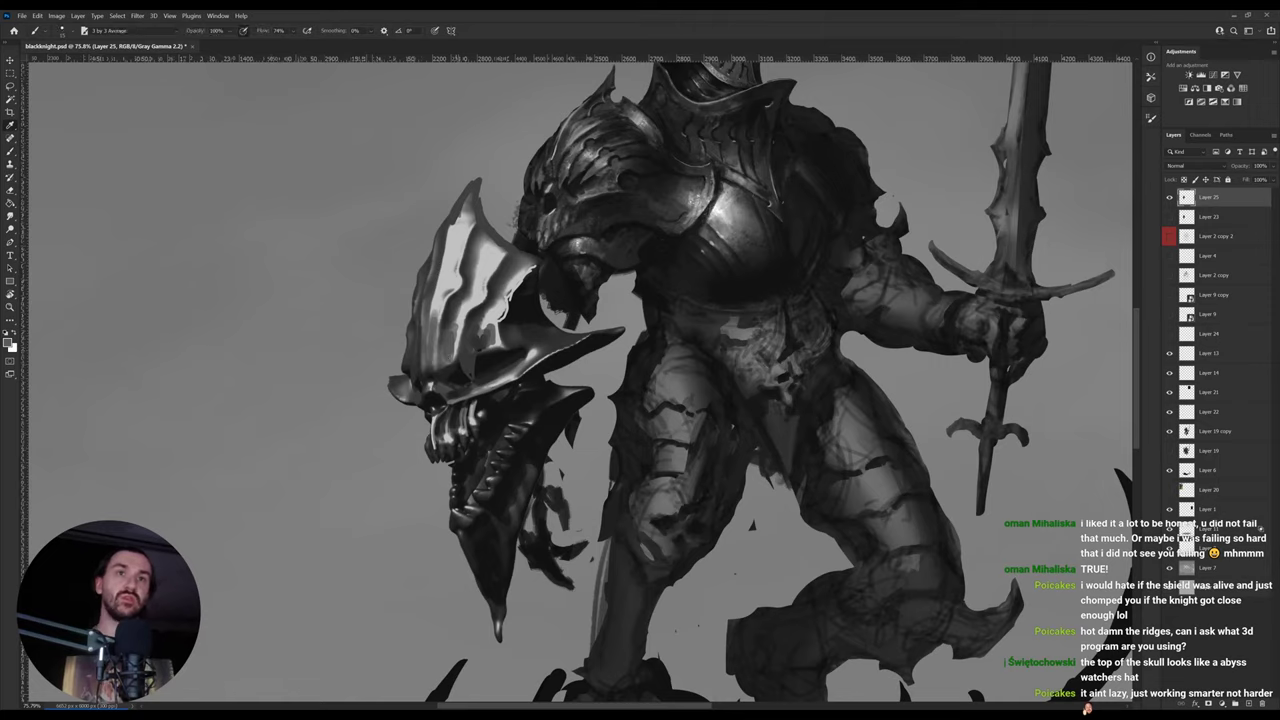
{"action": "left_click", "coordinate": [437, 359], "text": "alt"}
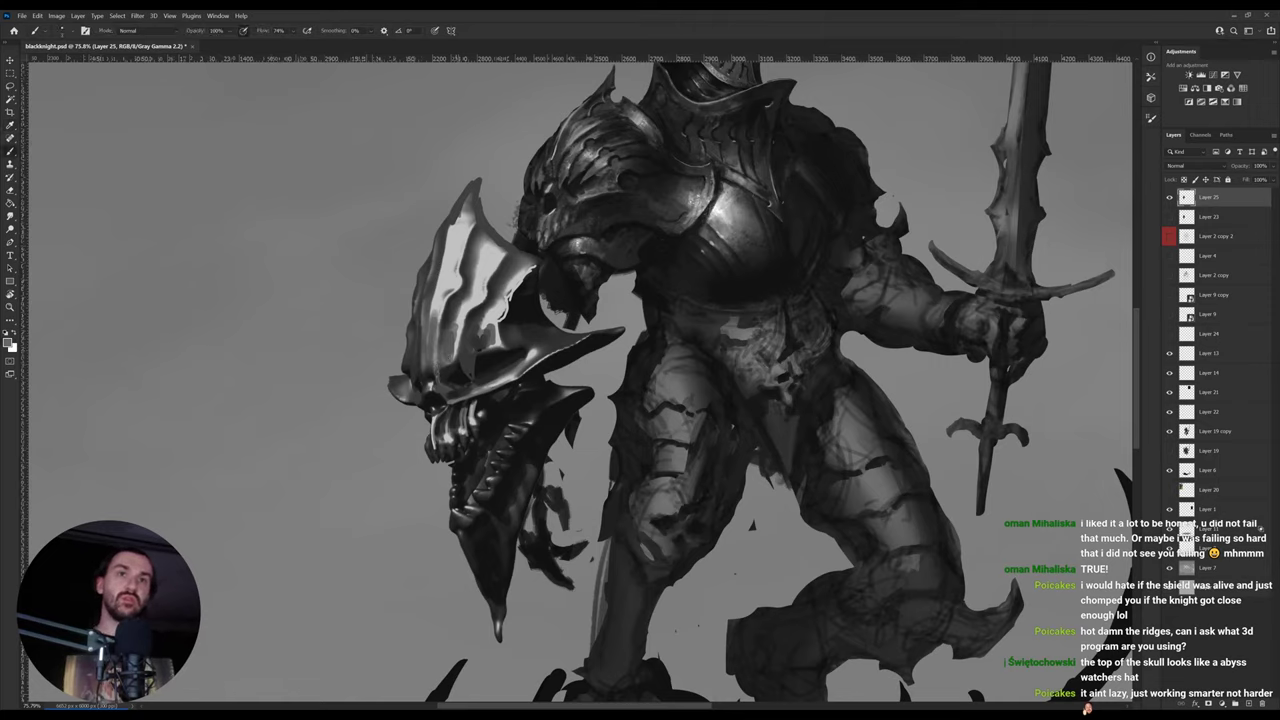
{"action": "left_click", "coordinate": [434, 378], "text": "alt"}
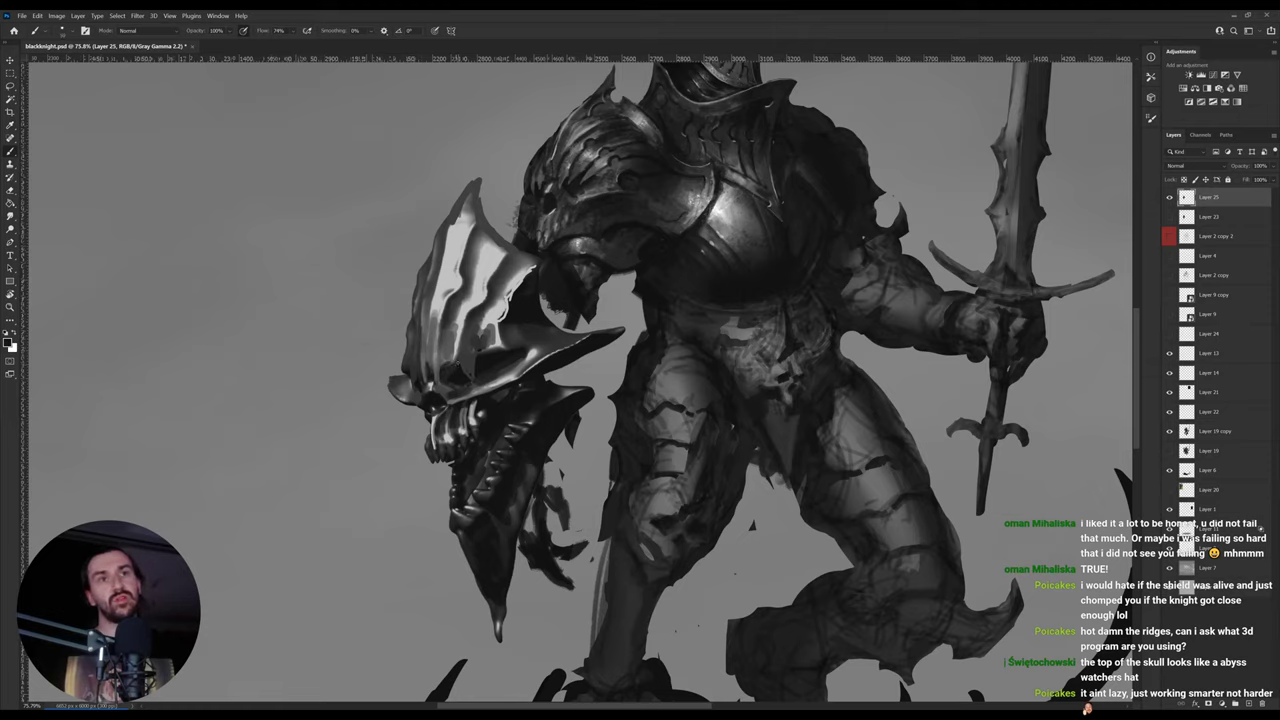
{"action": "left_click", "coordinate": [452, 360], "text": "alt"}
{"action": "left_click_drag", "start_coordinate": [452, 366], "coordinate": [463, 380]}
{"action": "left_click", "coordinate": [449, 374], "text": "alt"}
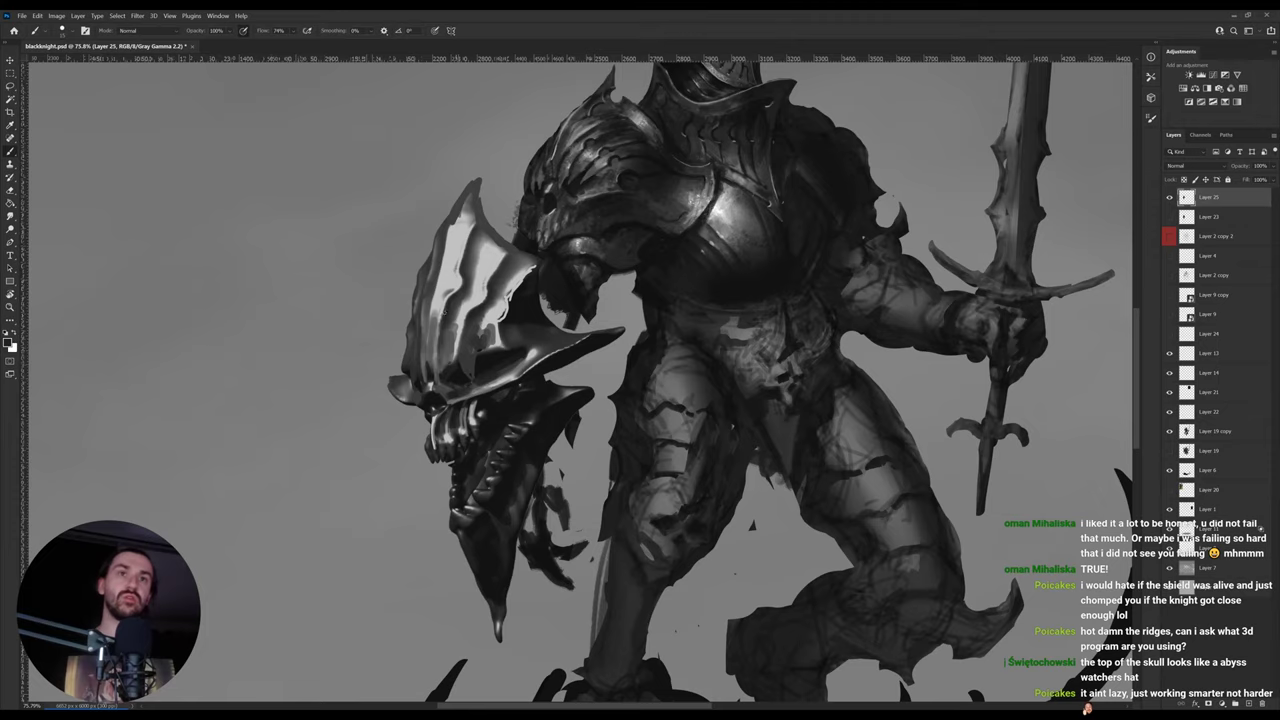
- Tone down the bright highlights on the forehead ridges and crest by painting sampled mid greys over them
{"action": "left_click", "coordinate": [438, 320], "text": "alt"}
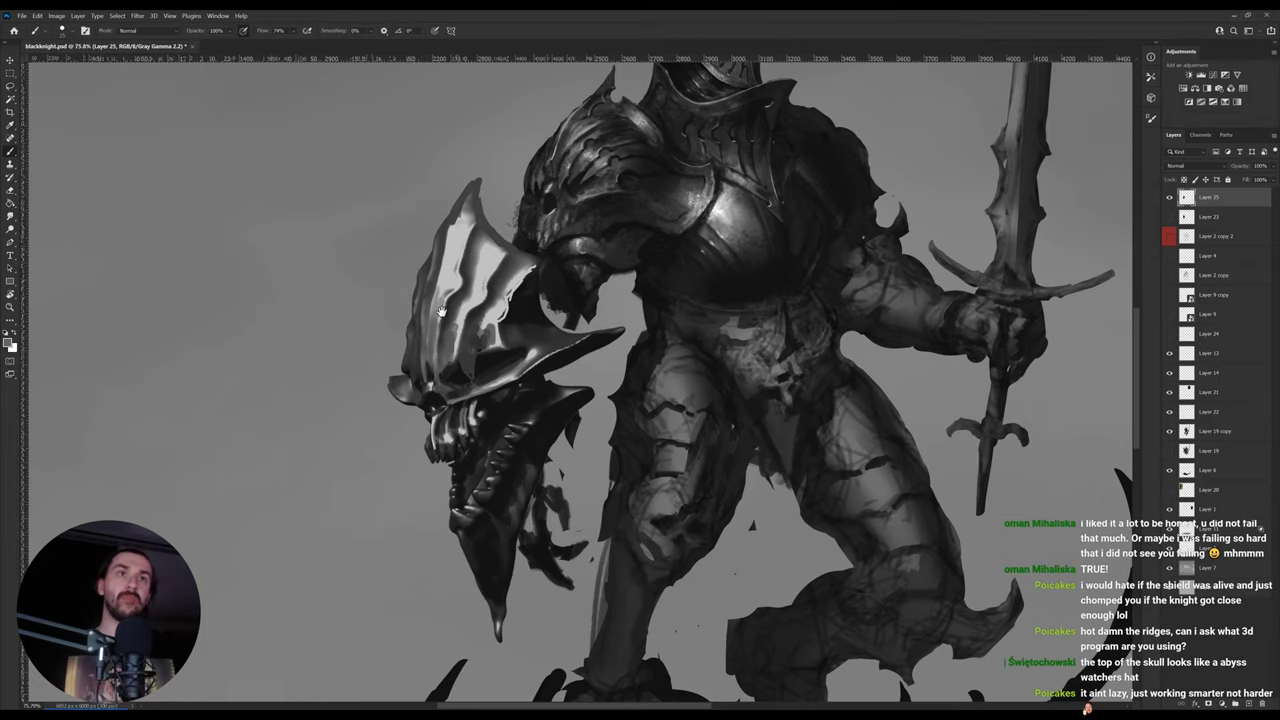
{"action": "left_click_drag", "start_coordinate": [442, 312], "coordinate": [450, 358]}
{"action": "left_click_drag", "start_coordinate": [525, 297], "coordinate": [537, 323]}
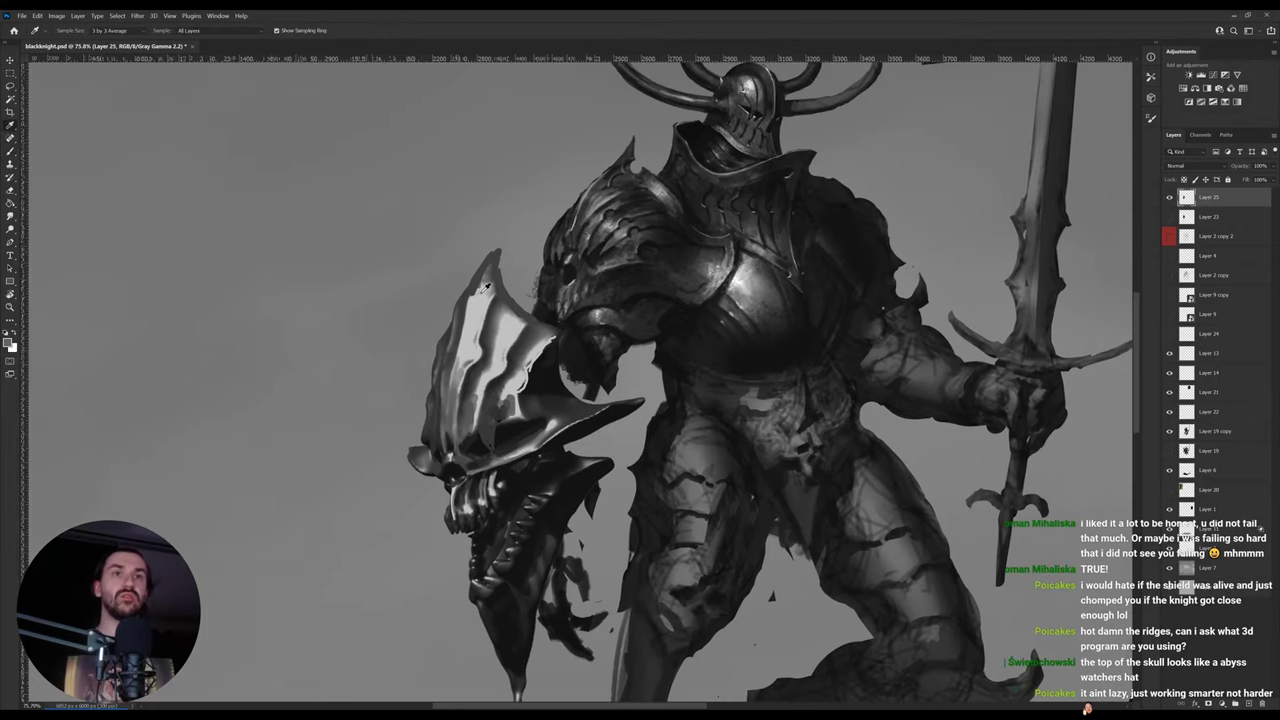
{"action": "left_click", "coordinate": [484, 287], "text": "alt"}
{"action": "left_click", "coordinate": [486, 287], "text": "alt"}
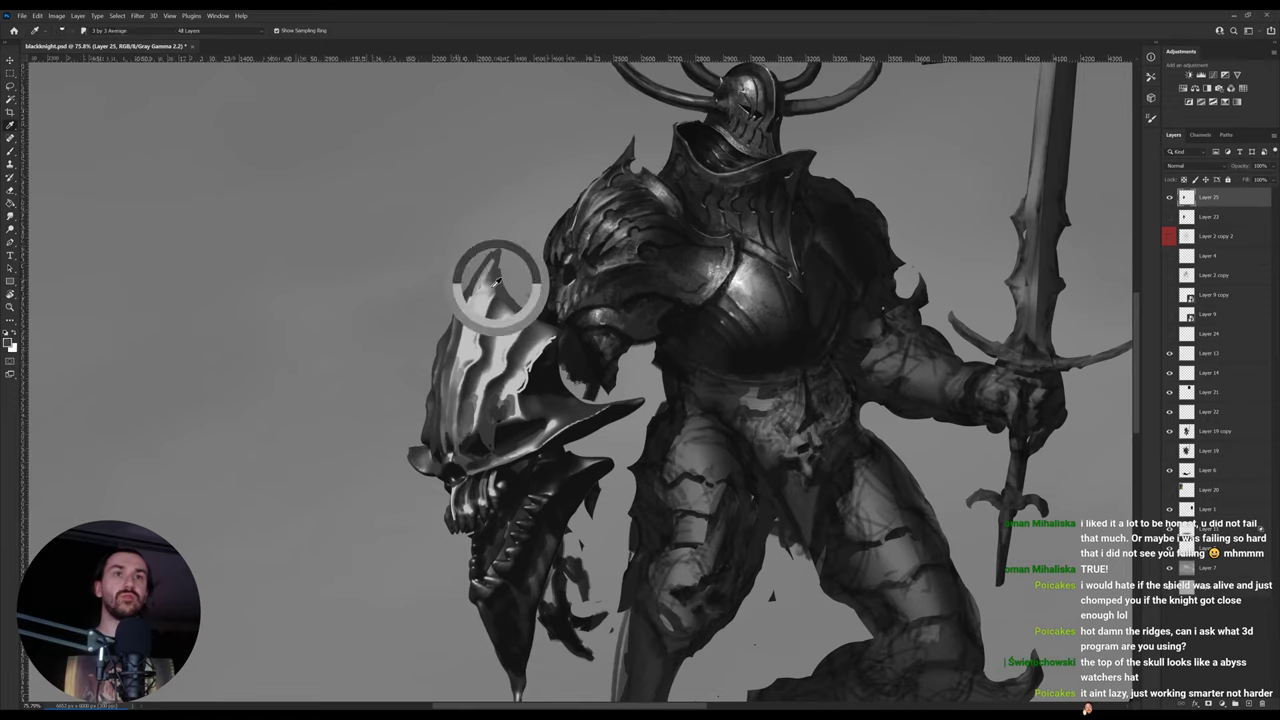
{"action": "left_click_drag", "start_coordinate": [486, 270], "coordinate": [463, 364]}
{"action": "left_click_drag", "start_coordinate": [515, 309], "coordinate": [496, 340]}
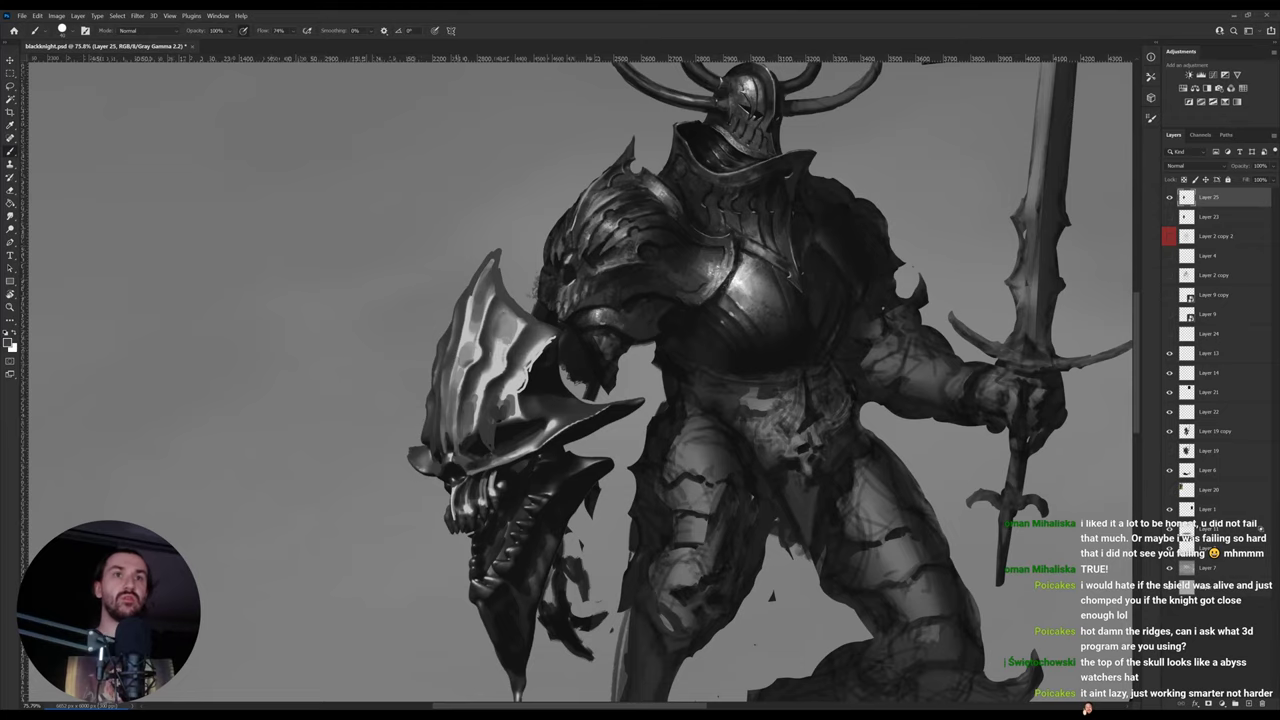
{"action": "left_click_drag", "start_coordinate": [479, 397], "coordinate": [491, 371]}
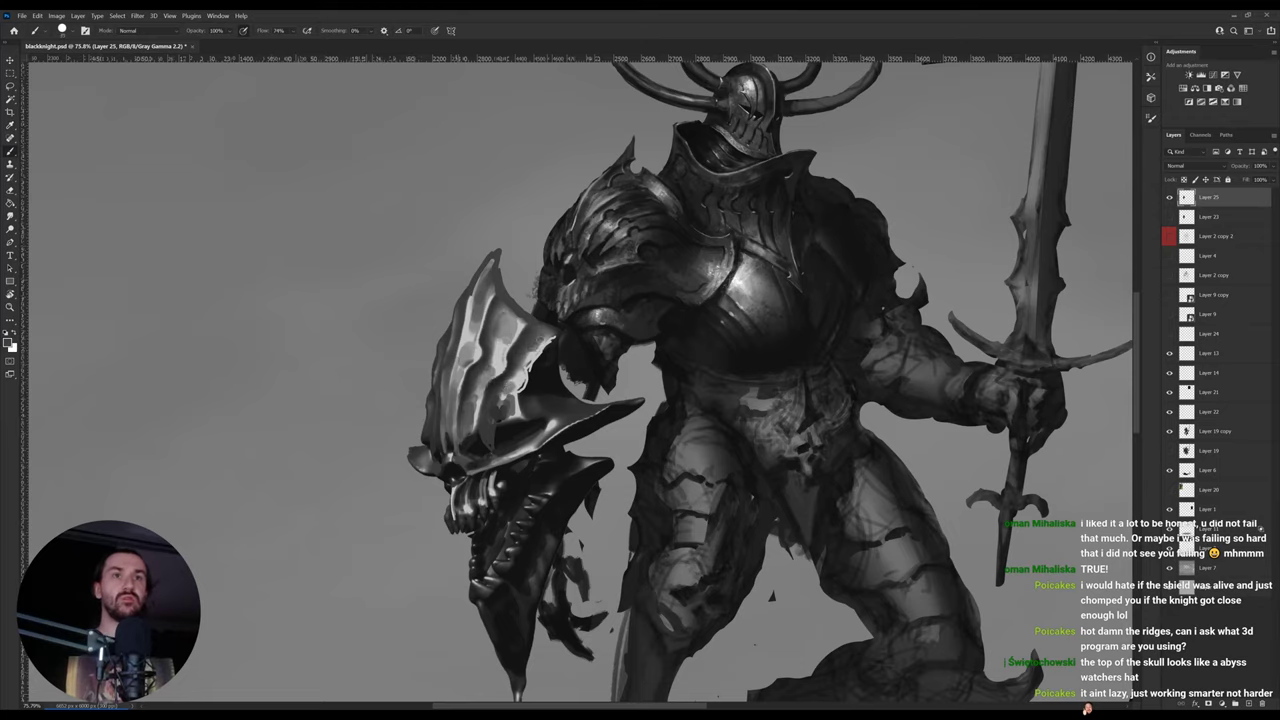
- Rework the dark area of the shield's eye socket and the rim beneath it using sampled dark and grey tones
{"action": "left_click", "coordinate": [508, 430], "text": "alt"}
{"action": "left_click", "coordinate": [506, 430], "text": "alt"}
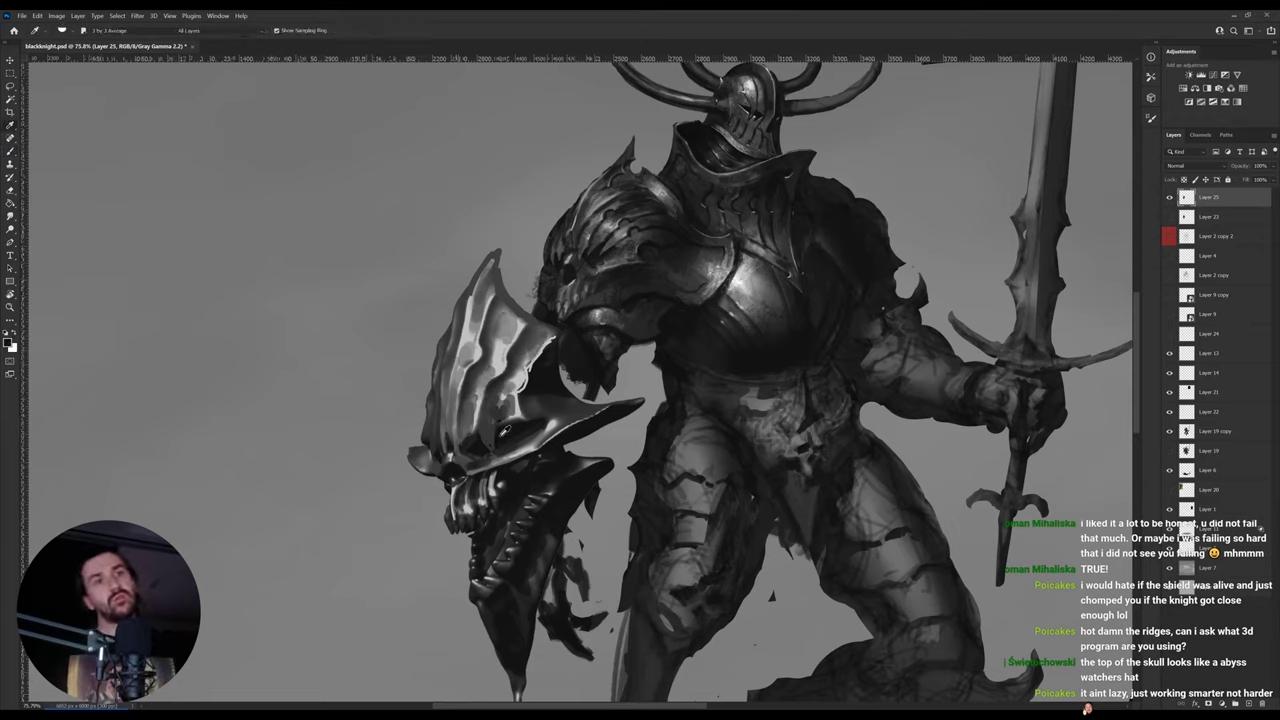
{"action": "left_click", "coordinate": [500, 432], "text": "alt"}
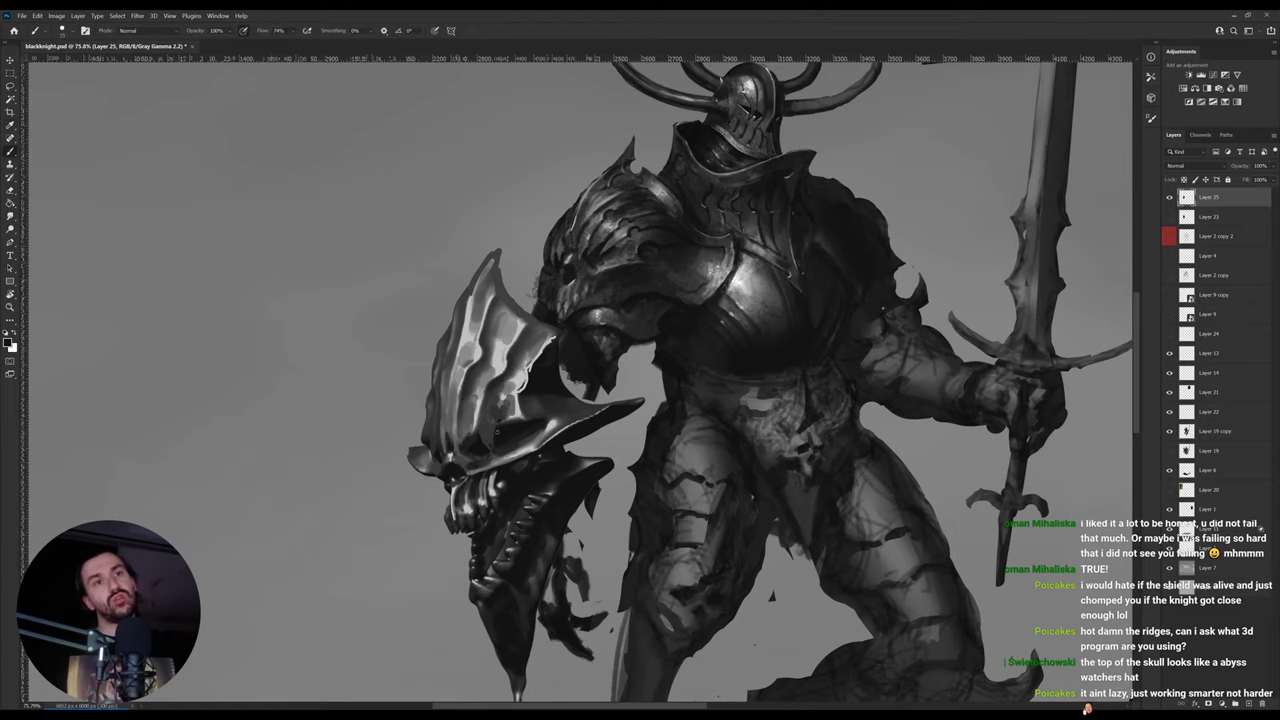
{"action": "left_click_drag", "start_coordinate": [759, 297], "coordinate": [741, 268]}
{"action": "left_click", "coordinate": [571, 422], "text": "alt"}
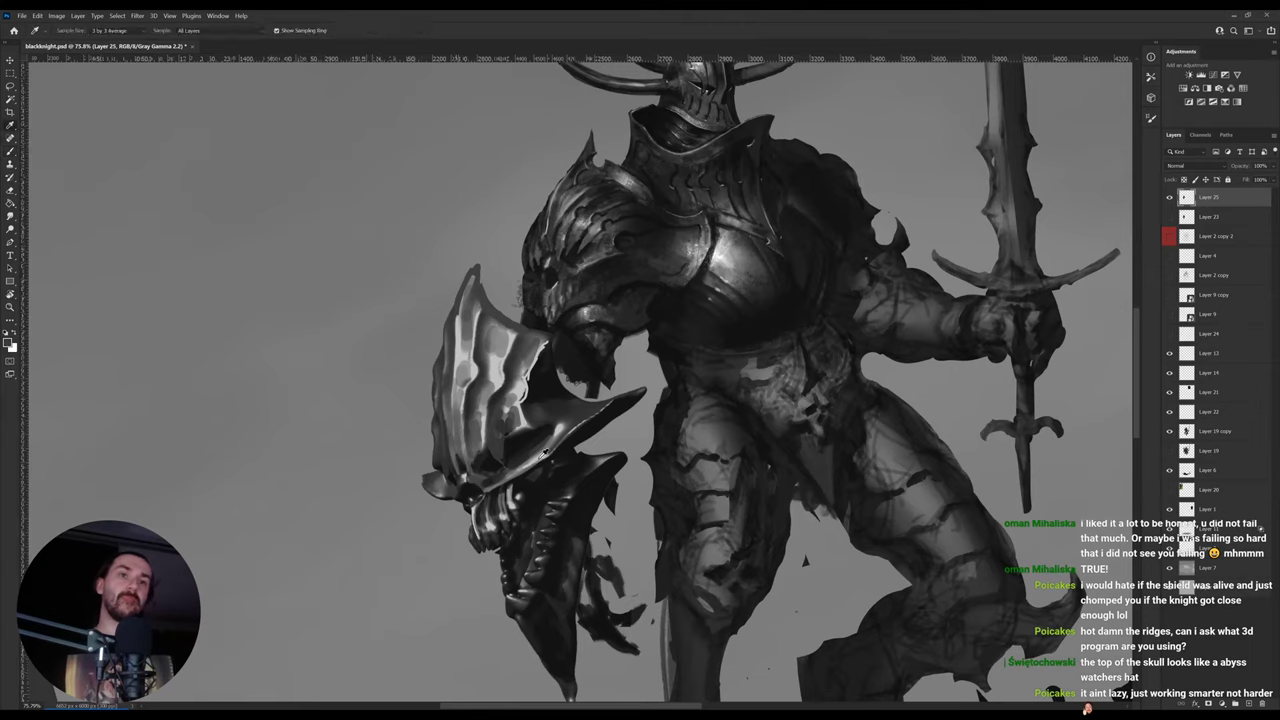
{"action": "left_click", "coordinate": [536, 459], "text": "alt"}
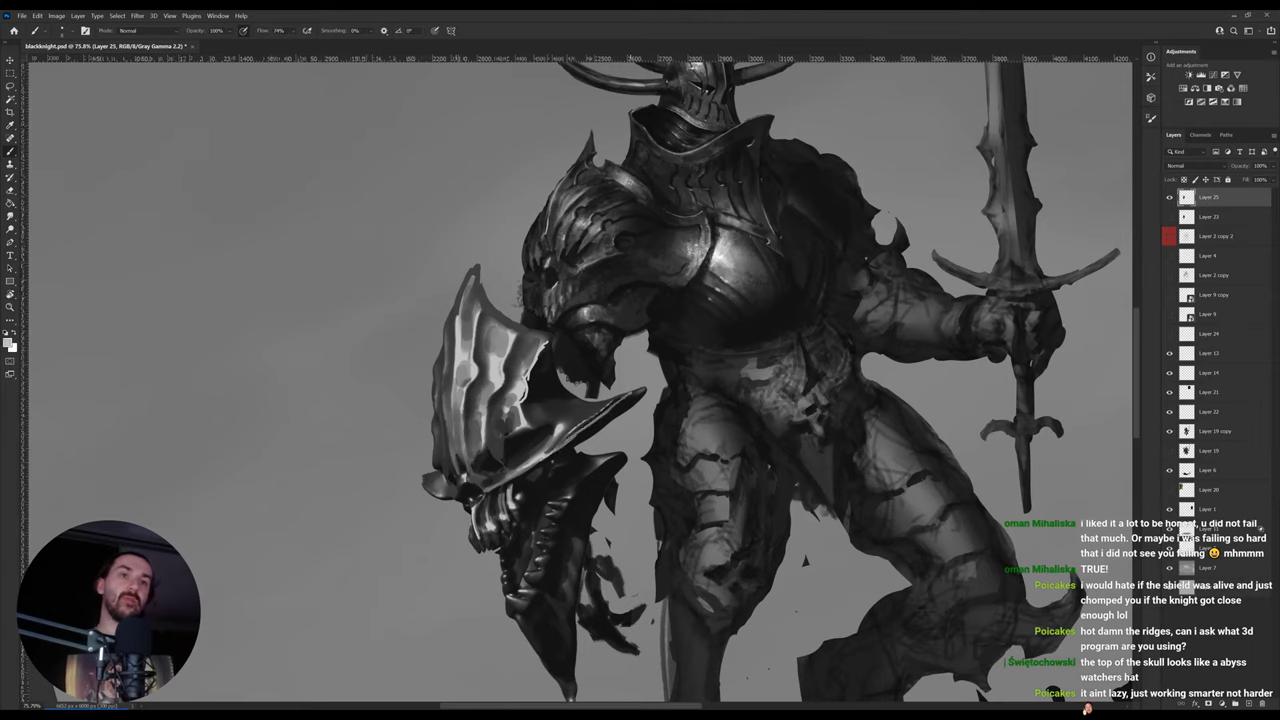
- Sharpen the tip of the shield's long side spike with light paint and erasing, and clean its underside with a sampled tone
{"action": "mouse_move", "coordinate": [629, 397]}
{"action": "left_mouse_down"}
{"action": "mouse_move", "coordinate": [551, 449]}
{"action": "mouse_move", "coordinate": [634, 393]}
{"action": "left_mouse_up"}
{"action": "key", "text": "e"}
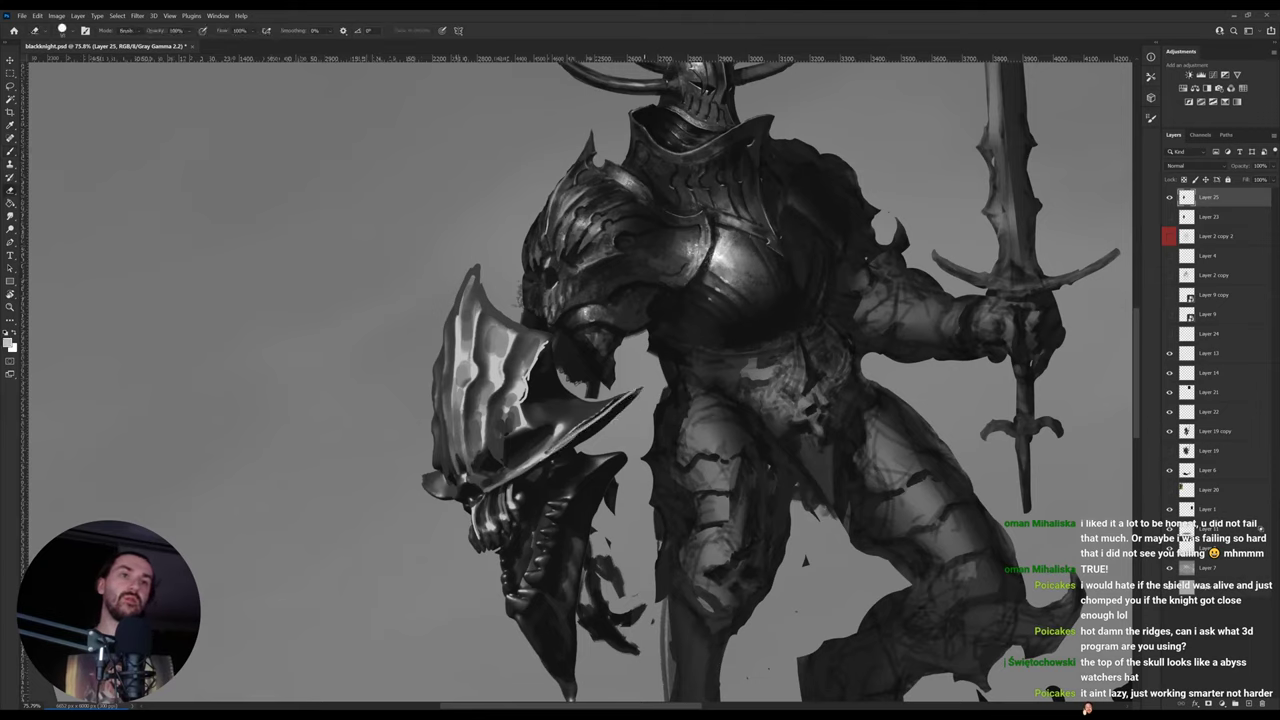
{"action": "key", "text": "i"}
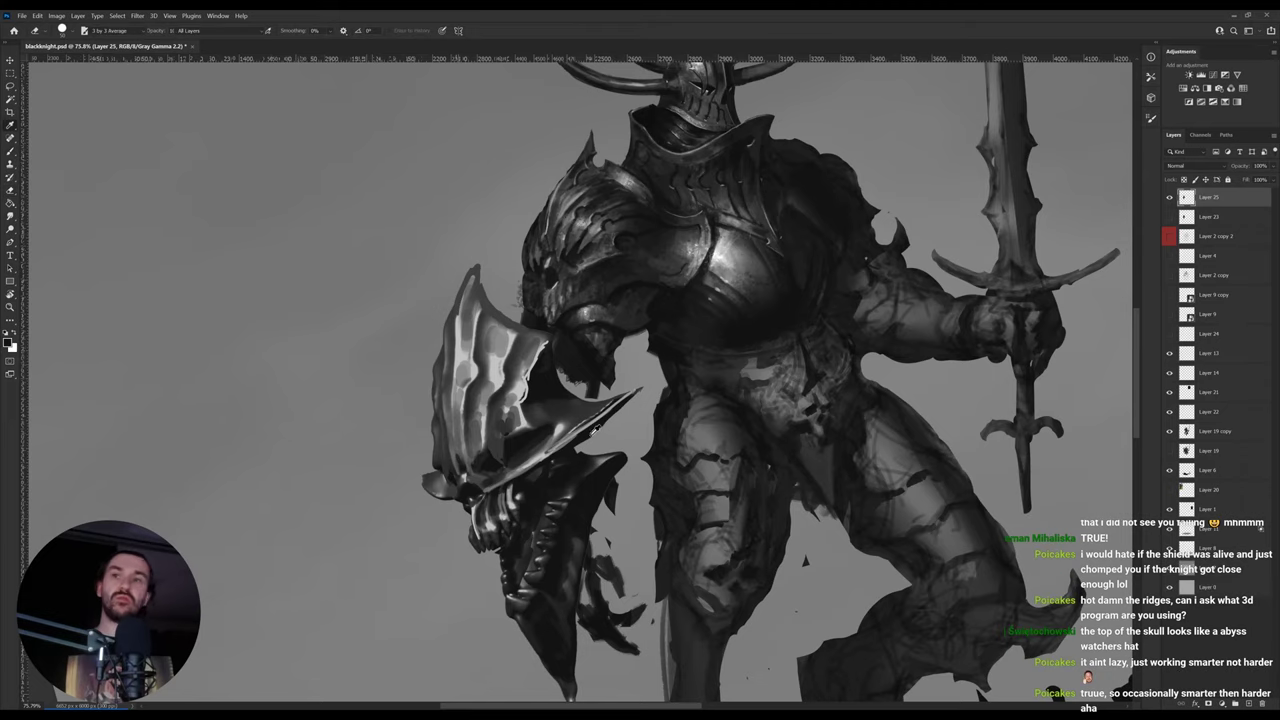
{"action": "left_click", "coordinate": [597, 429]}
{"action": "key", "text": "b"}
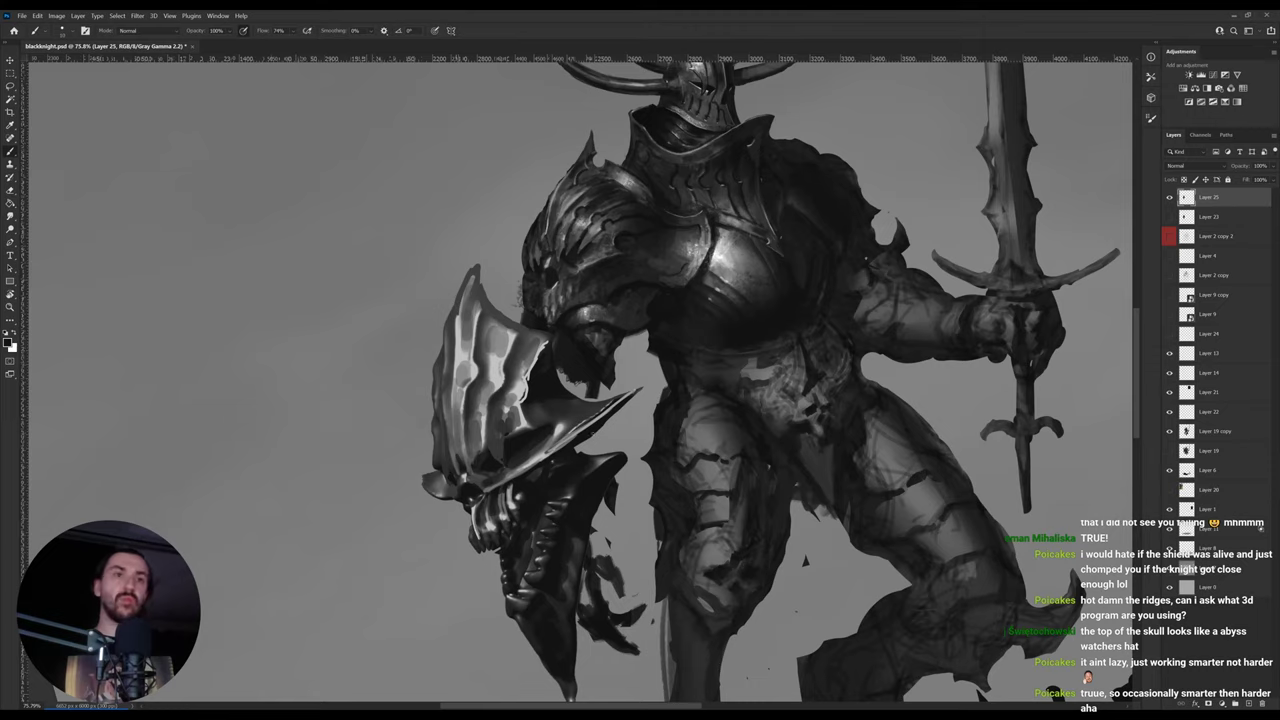
{"action": "left_click_drag", "start_coordinate": [578, 451], "coordinate": [615, 412]}
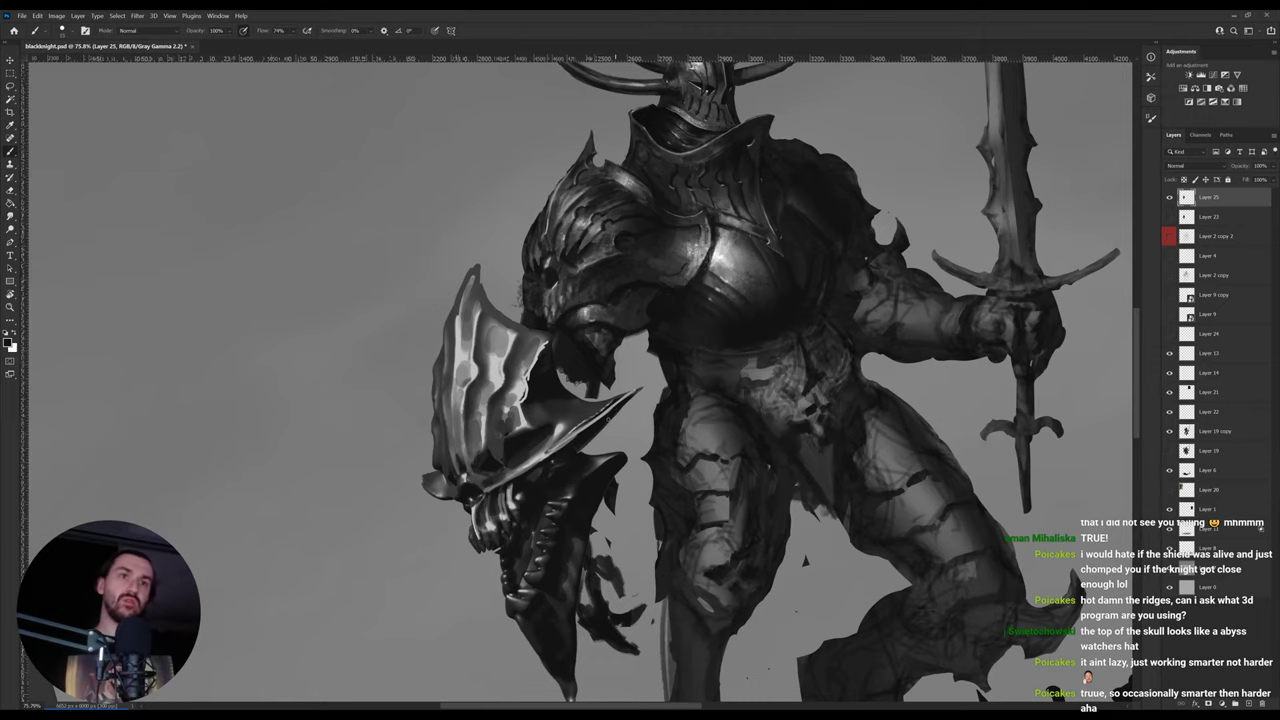
- Paint a light grey ridge down across the dark eye socket using tones sampled from the shield's forehead ridges
{"action": "left_click_drag", "start_coordinate": [725, 376], "coordinate": [523, 545]}
{"action": "left_click", "coordinate": [544, 368], "text": "alt"}
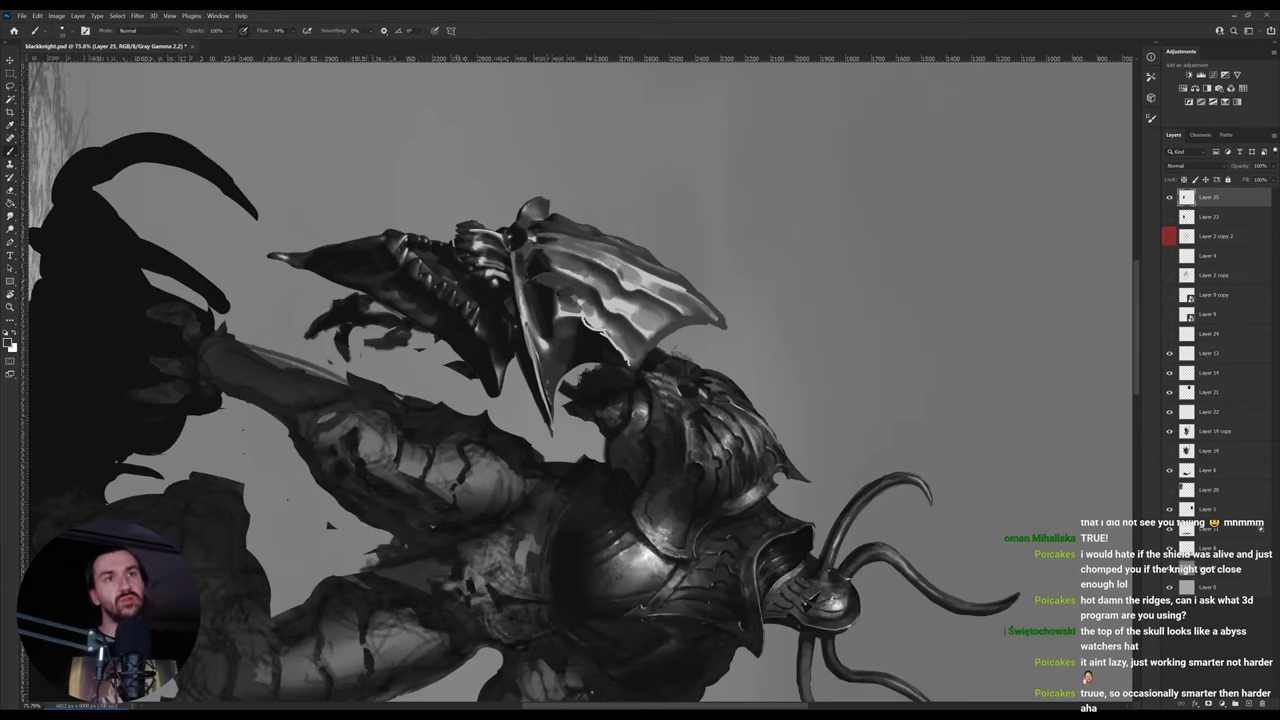
{"action": "left_click_drag", "start_coordinate": [702, 250], "coordinate": [424, 306]}
{"action": "left_click", "coordinate": [571, 422], "text": "alt"}
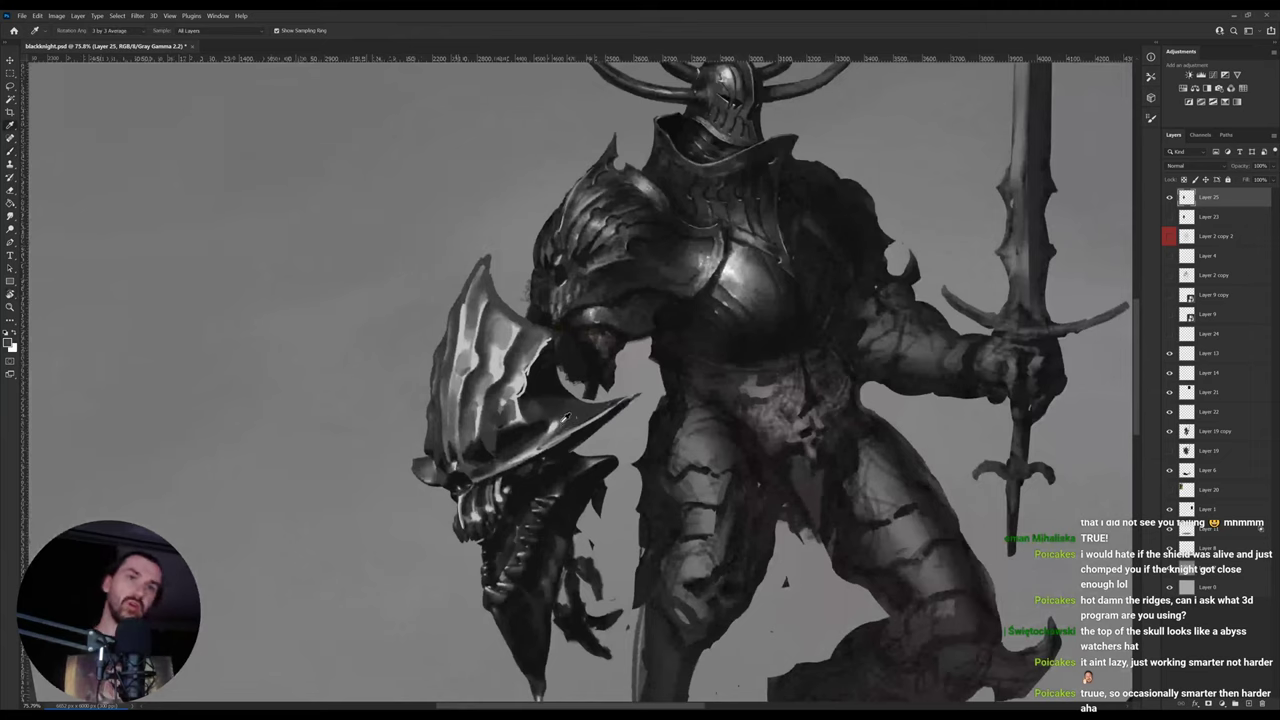
{"action": "left_click", "coordinate": [521, 381], "text": "alt"}
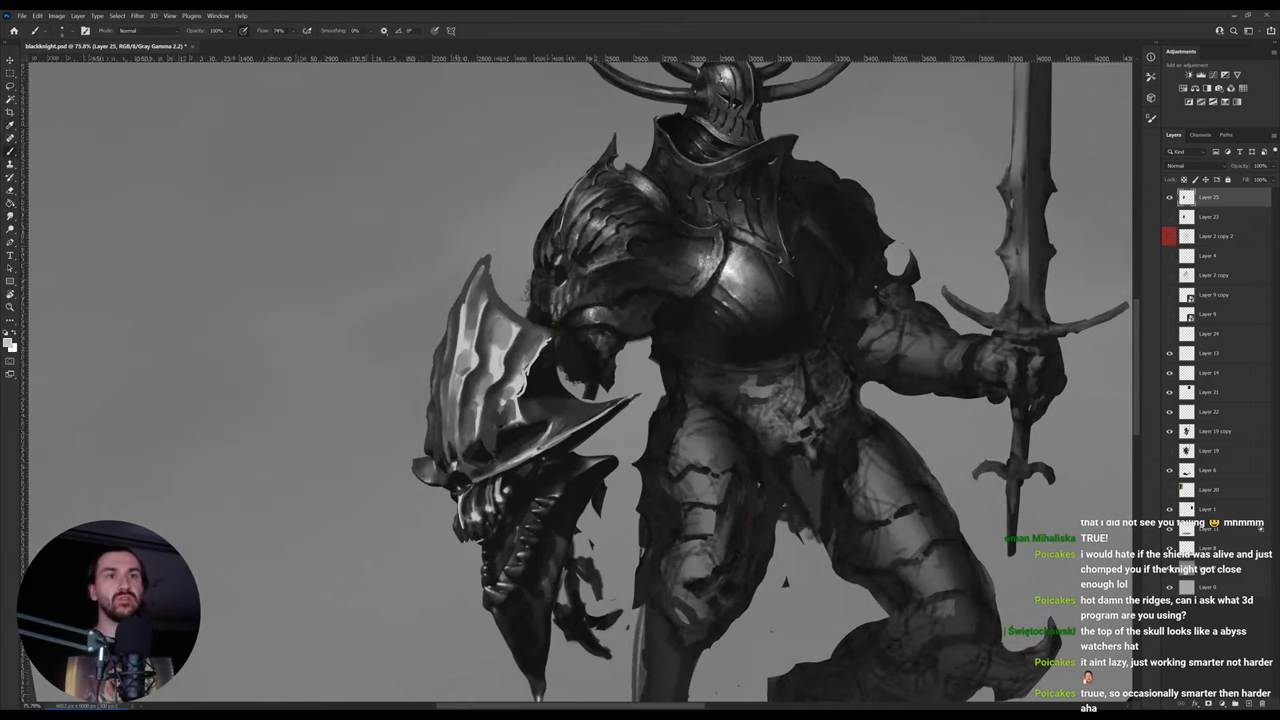
{"action": "left_click", "coordinate": [509, 414], "text": "alt"}
{"action": "left_click", "coordinate": [513, 410], "text": "alt"}
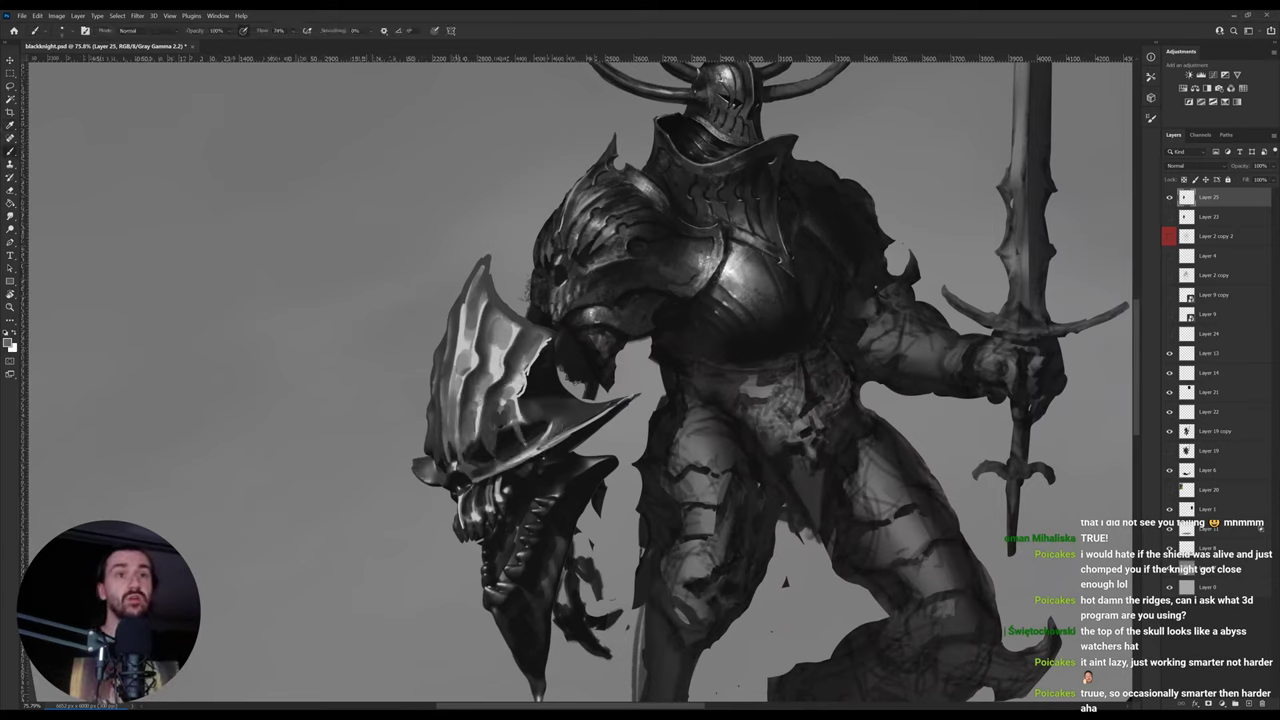
- Define the socket hollows on both sides of the new ridge by alternating sampled darks, mid greys and highlights
{"action": "left_click", "coordinate": [510, 433], "text": "alt"}
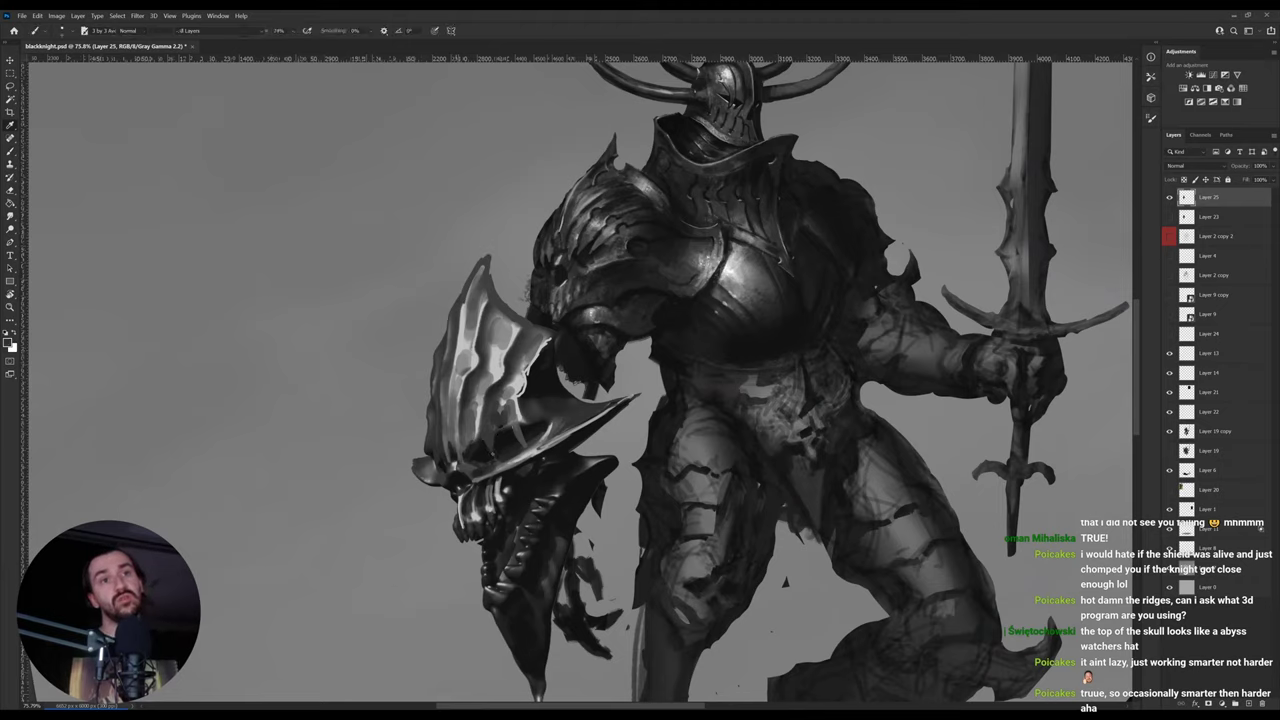
{"action": "left_click", "coordinate": [484, 435], "text": "alt"}
{"action": "left_click", "coordinate": [485, 442], "text": "alt"}
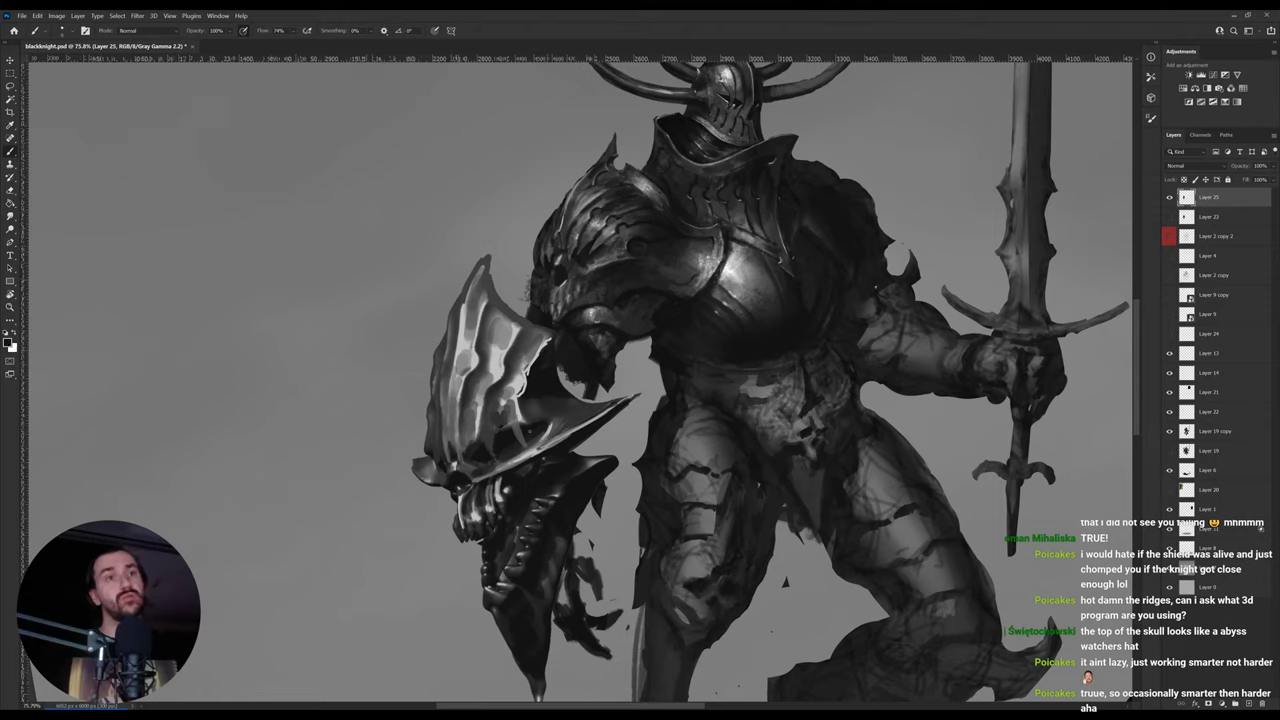
{"action": "left_click", "coordinate": [526, 432], "text": "alt"}
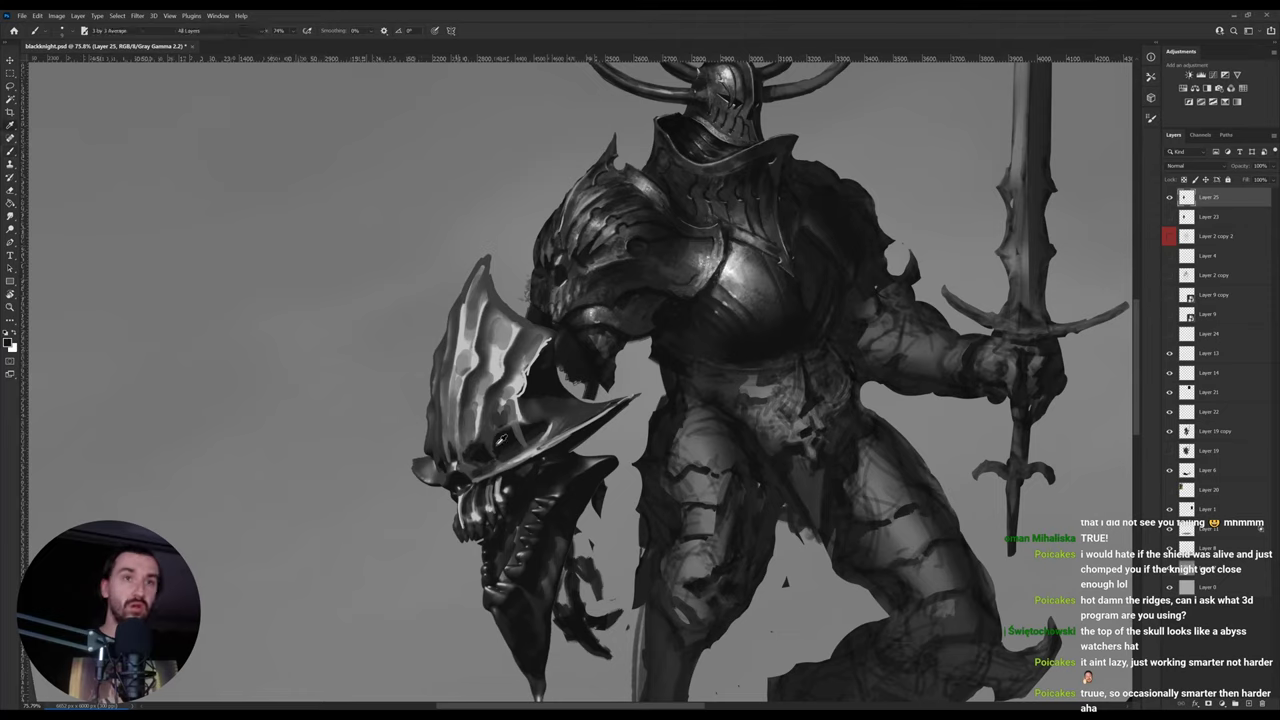
{"action": "left_click", "coordinate": [490, 438], "text": "alt"}
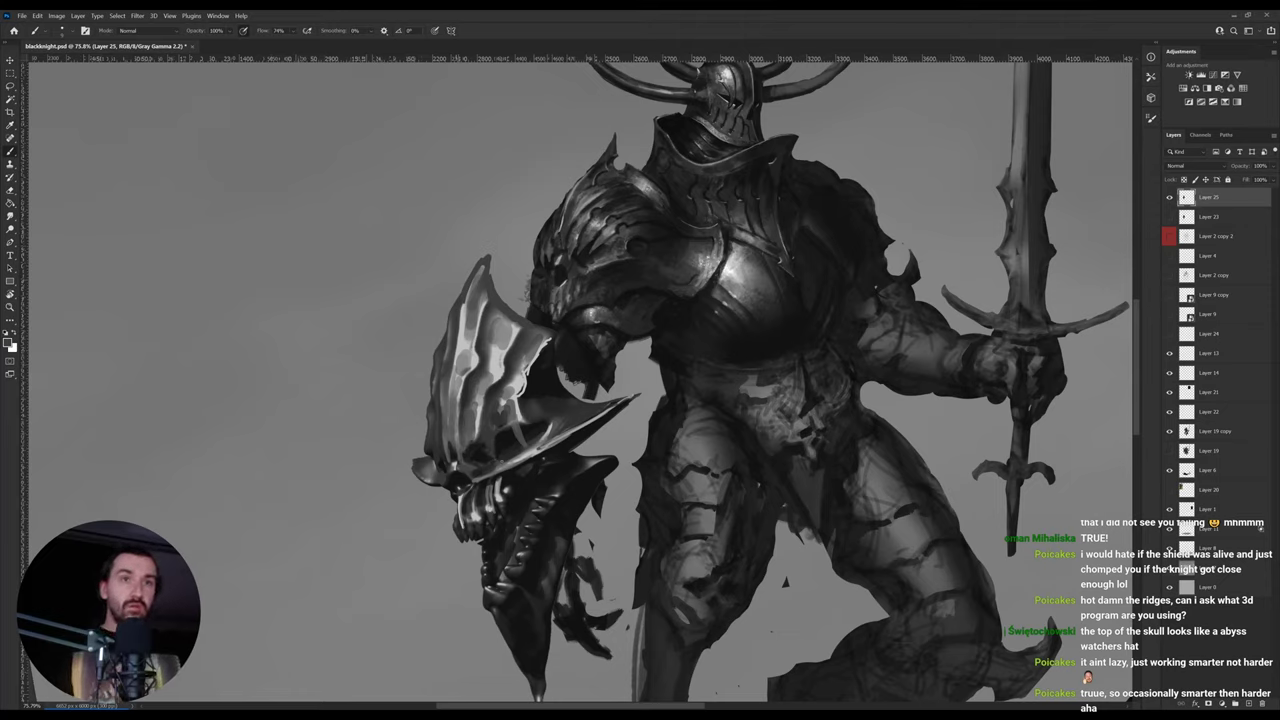
{"action": "left_click", "coordinate": [490, 440], "text": "alt"}
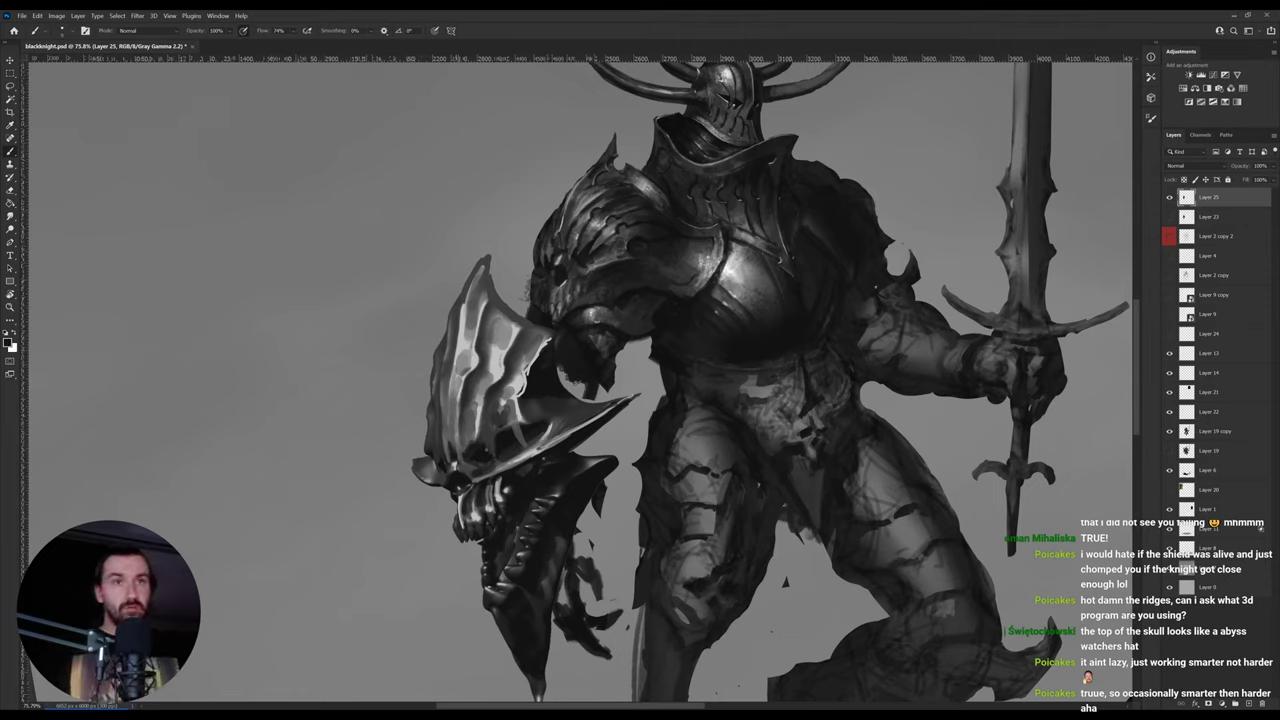
{"action": "left_click", "coordinate": [512, 412], "text": "alt"}
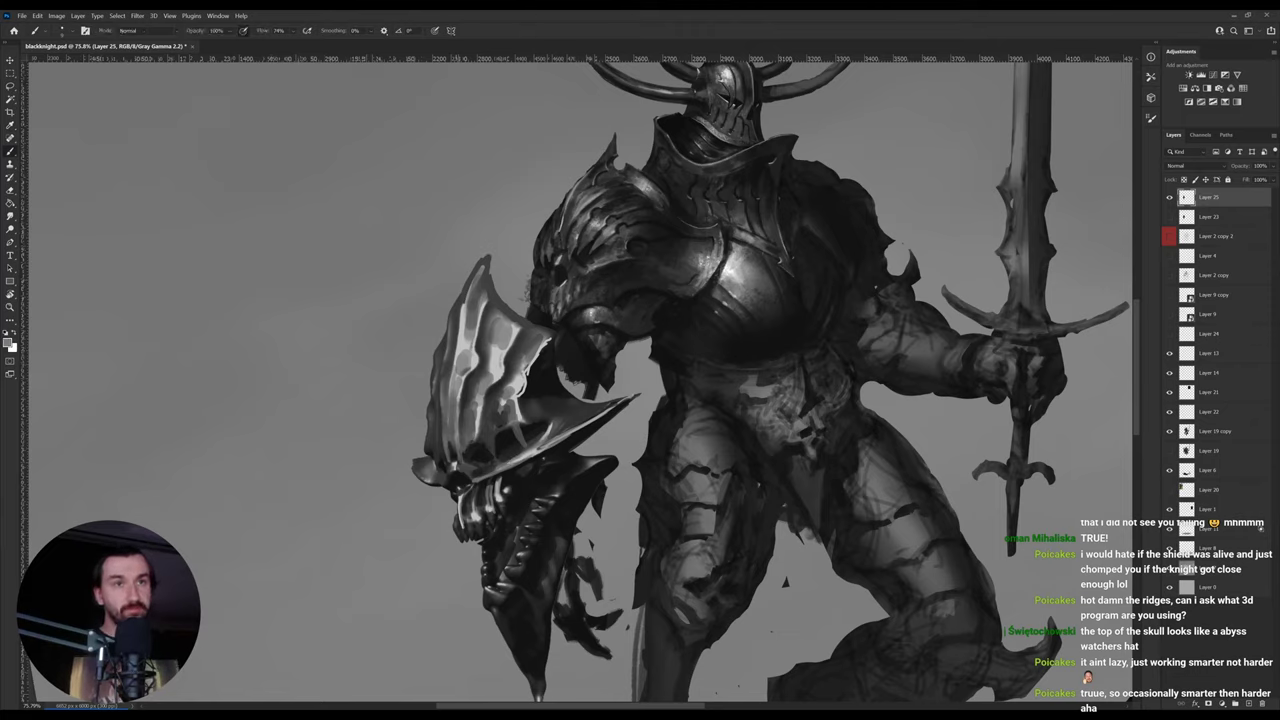
{"action": "left_click", "coordinate": [519, 414], "text": "alt"}
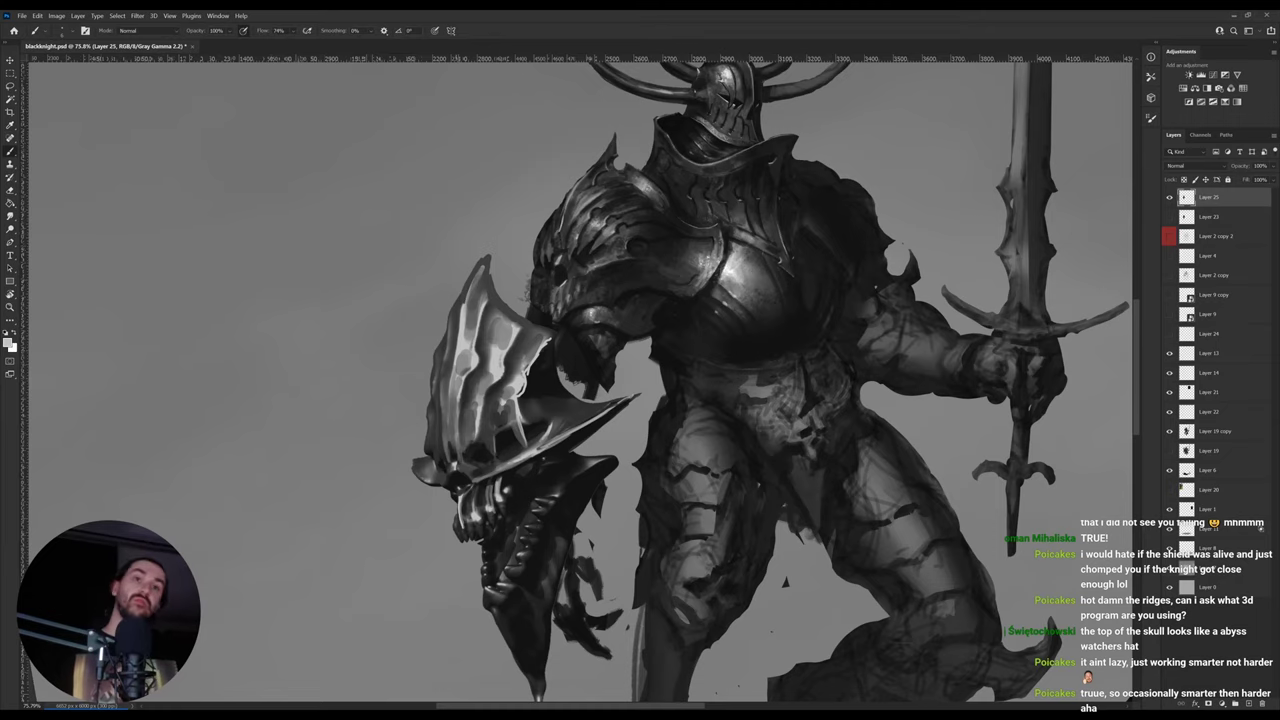
- Select the knight's armor layer (Layer 19 copy) and paint the background gap between the forearm and the shield black
{"action": "key", "text": "z"}
{"action": "left_click_drag", "start_coordinate": [560, 424], "coordinate": [522, 430]}
{"action": "key", "text": "r"}
{"action": "left_click_drag", "start_coordinate": [720, 306], "coordinate": [889, 298]}
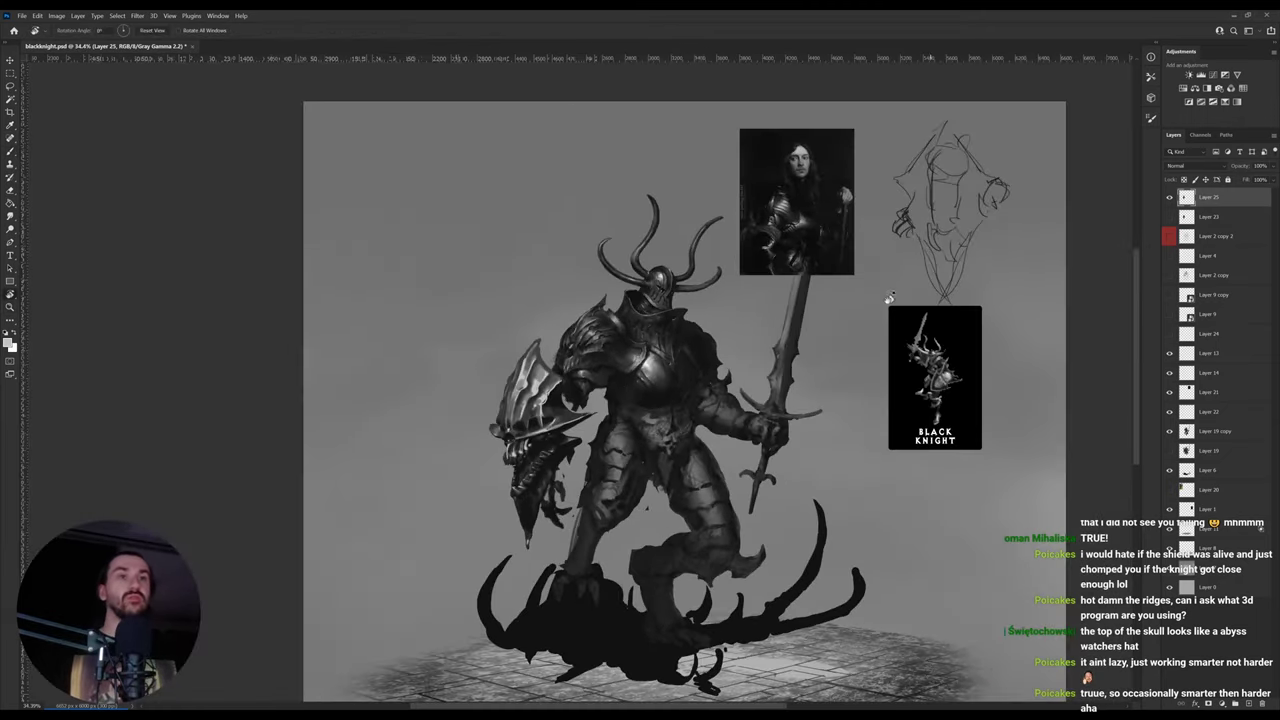
{"action": "key", "text": "z"}
{"action": "left_click_drag", "start_coordinate": [578, 398], "coordinate": [645, 400]}
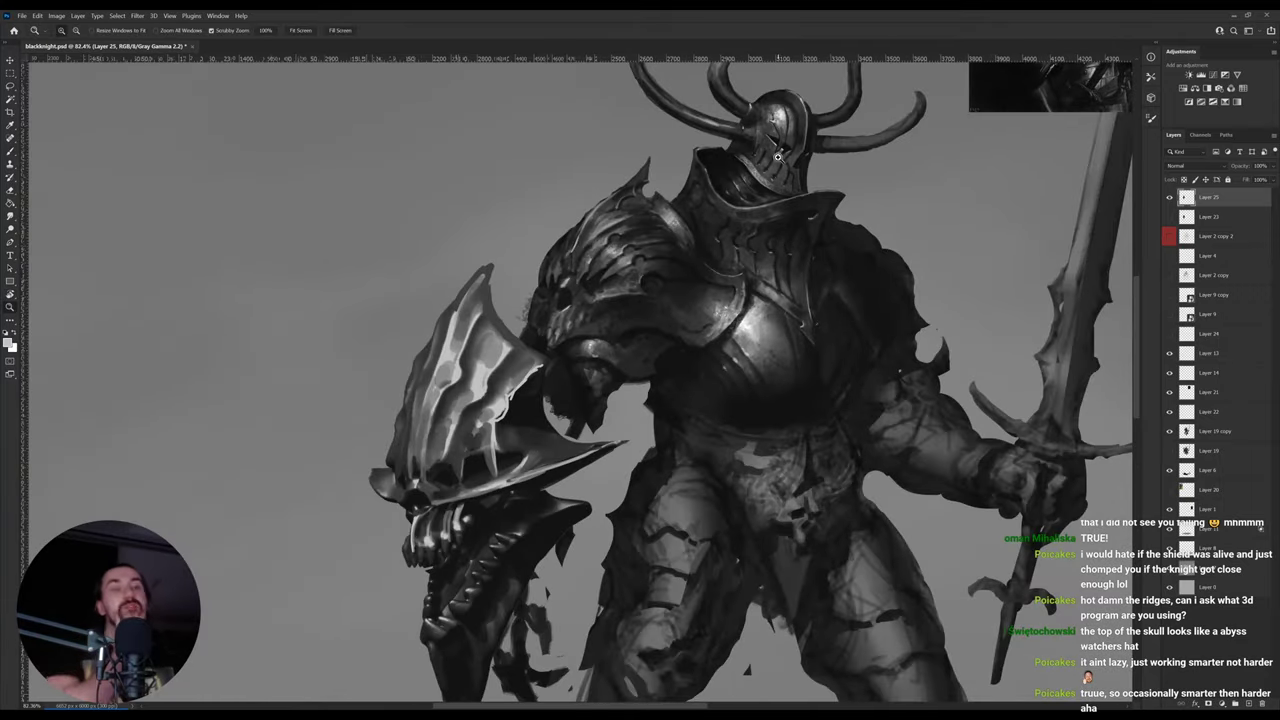
{"action": "key", "text": "v"}
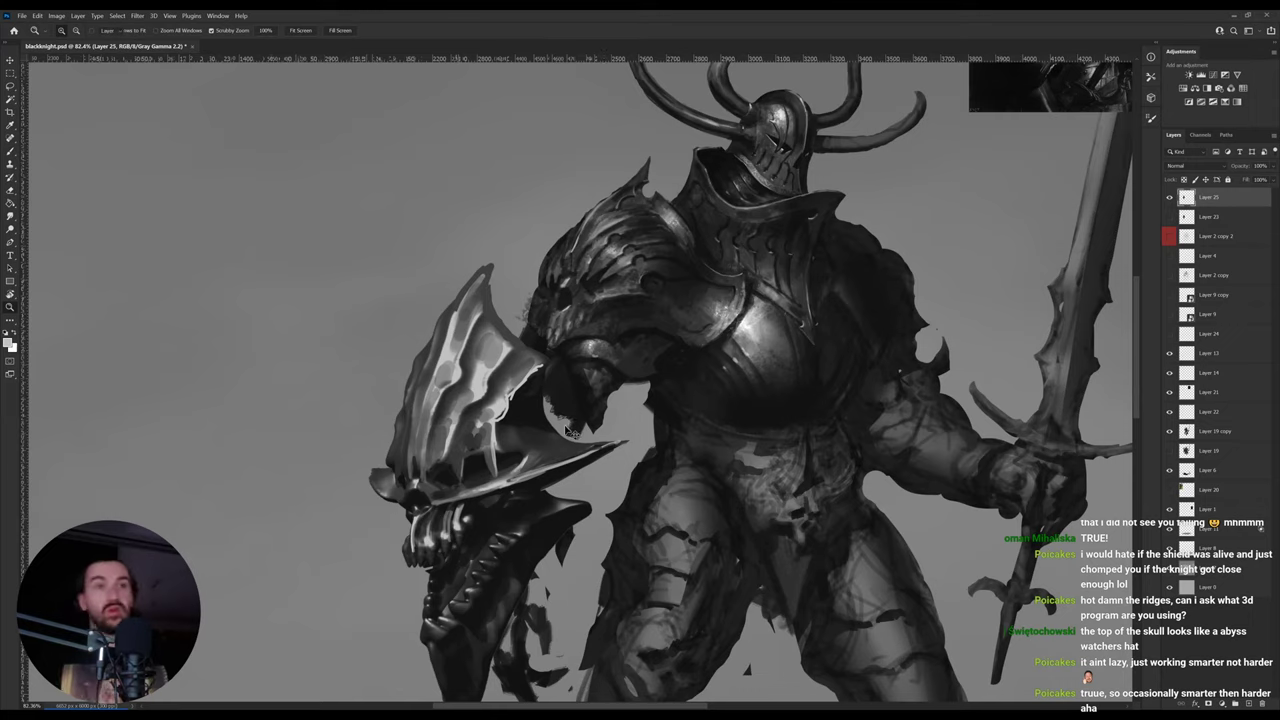
{"action": "left_click", "coordinate": [573, 417], "text": "ctrl"}
{"action": "left_click_drag", "start_coordinate": [537, 472], "coordinate": [607, 425]}
{"action": "key", "text": "z"}
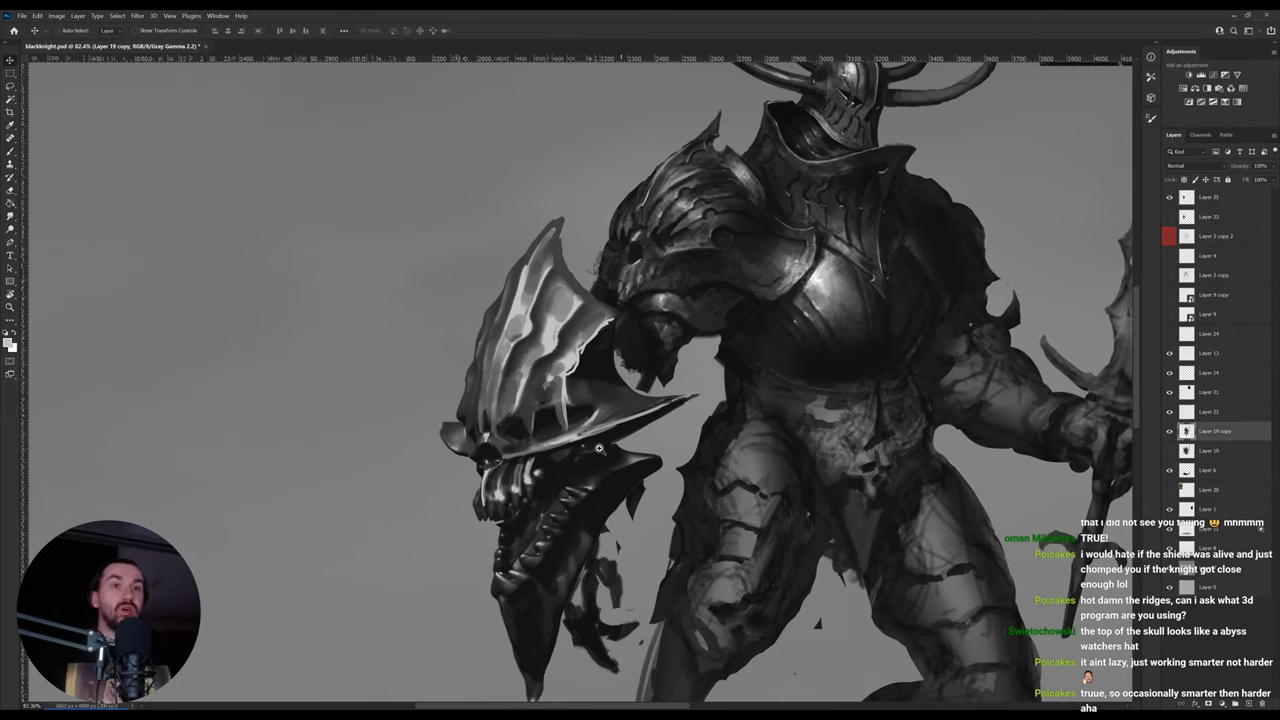
{"action": "key", "text": "b"}
{"action": "scroll", "coordinate": [599, 448], "scroll_direction": "down", "scroll_amount": 1}
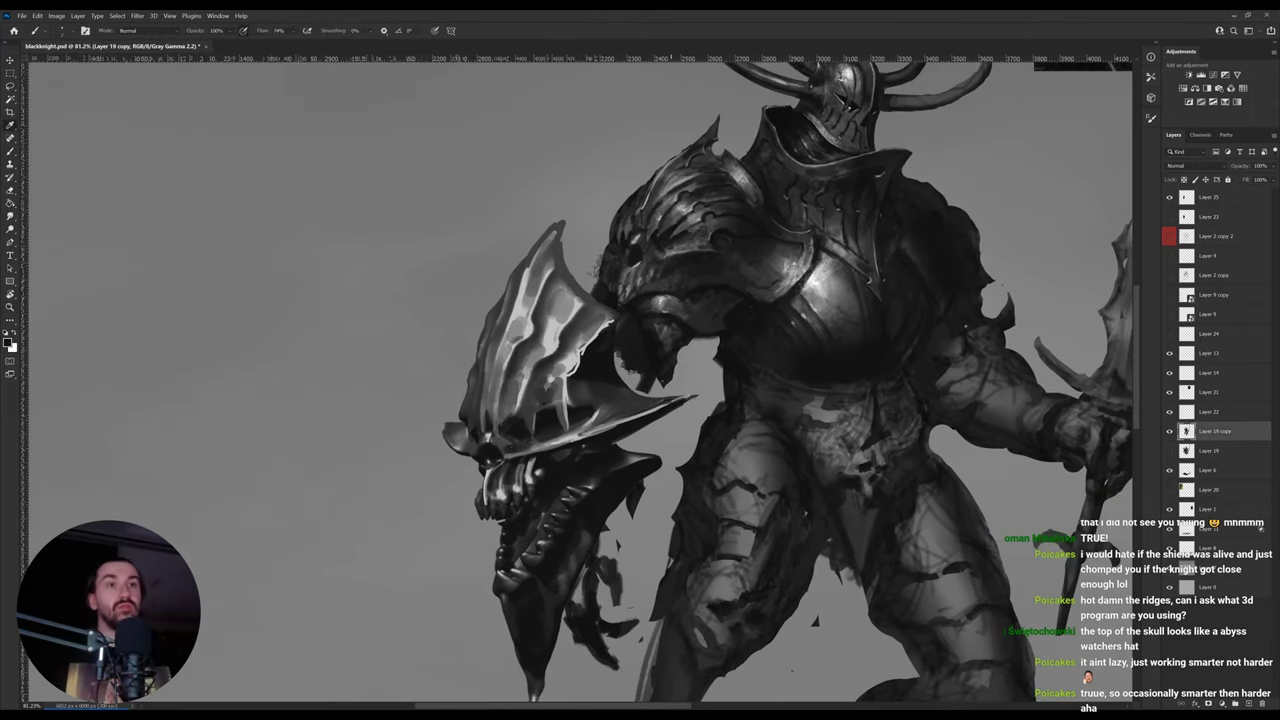
{"action": "mouse_move", "coordinate": [671, 378]}
{"action": "left_mouse_down"}
{"action": "mouse_move", "coordinate": [631, 393]}
{"action": "mouse_move", "coordinate": [616, 357]}
{"action": "left_mouse_up"}
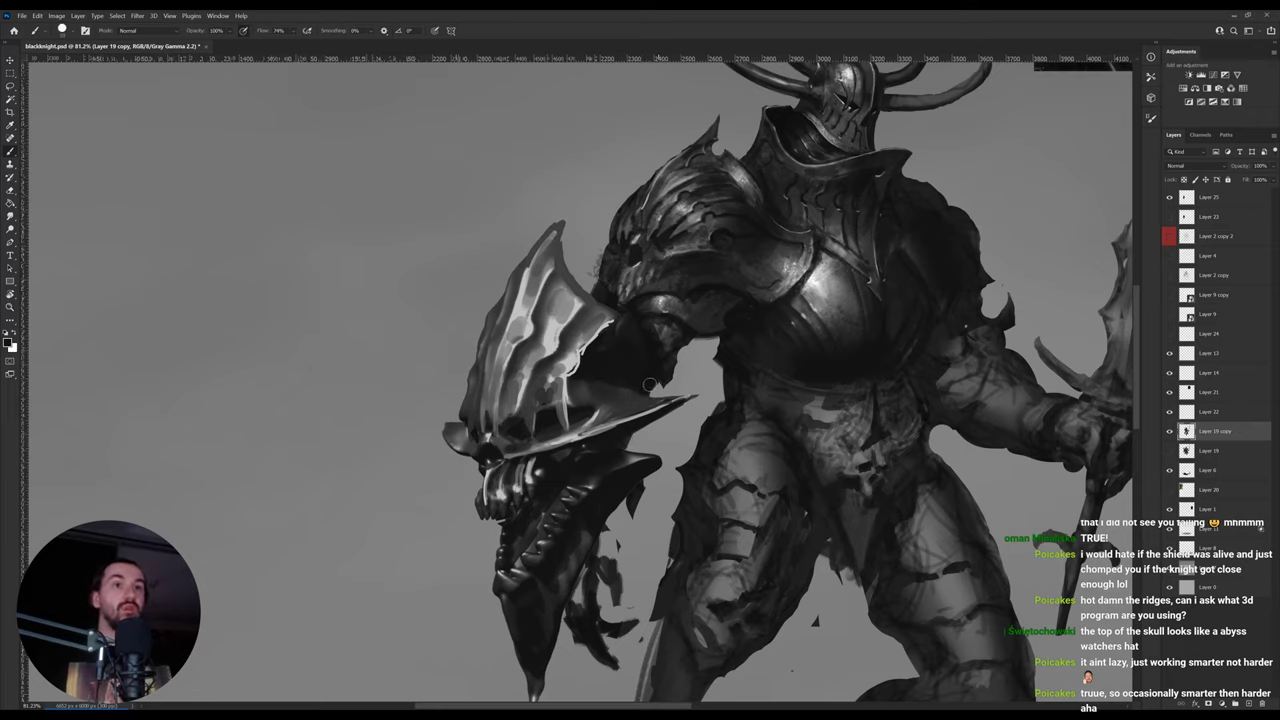
- Nudge the skull shield slightly toward the knight's body and clean the pauldron's rough outer edge on Layer 19 copy
{"action": "key", "text": "v"}
{"action": "left_click", "coordinate": [596, 444]}
{"action": "left_click_drag", "start_coordinate": [596, 444], "coordinate": [608, 436]}
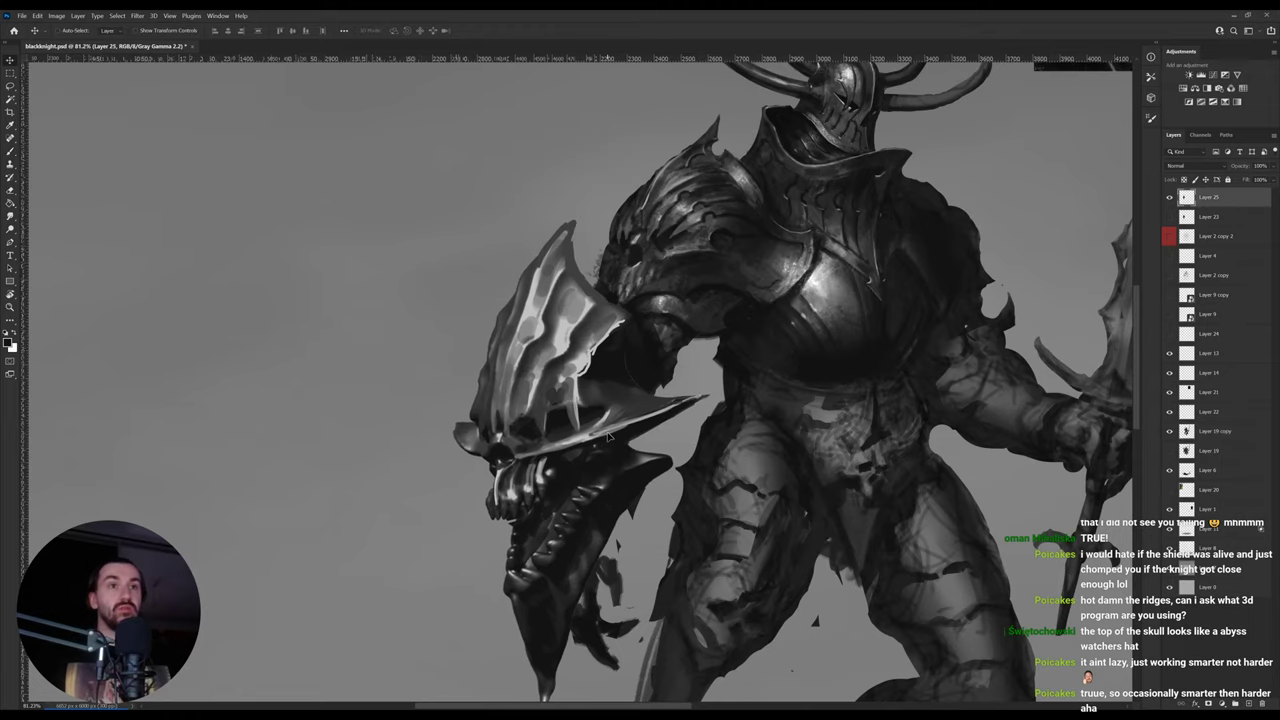
{"action": "left_click", "coordinate": [614, 302]}
{"action": "key", "text": "b"}
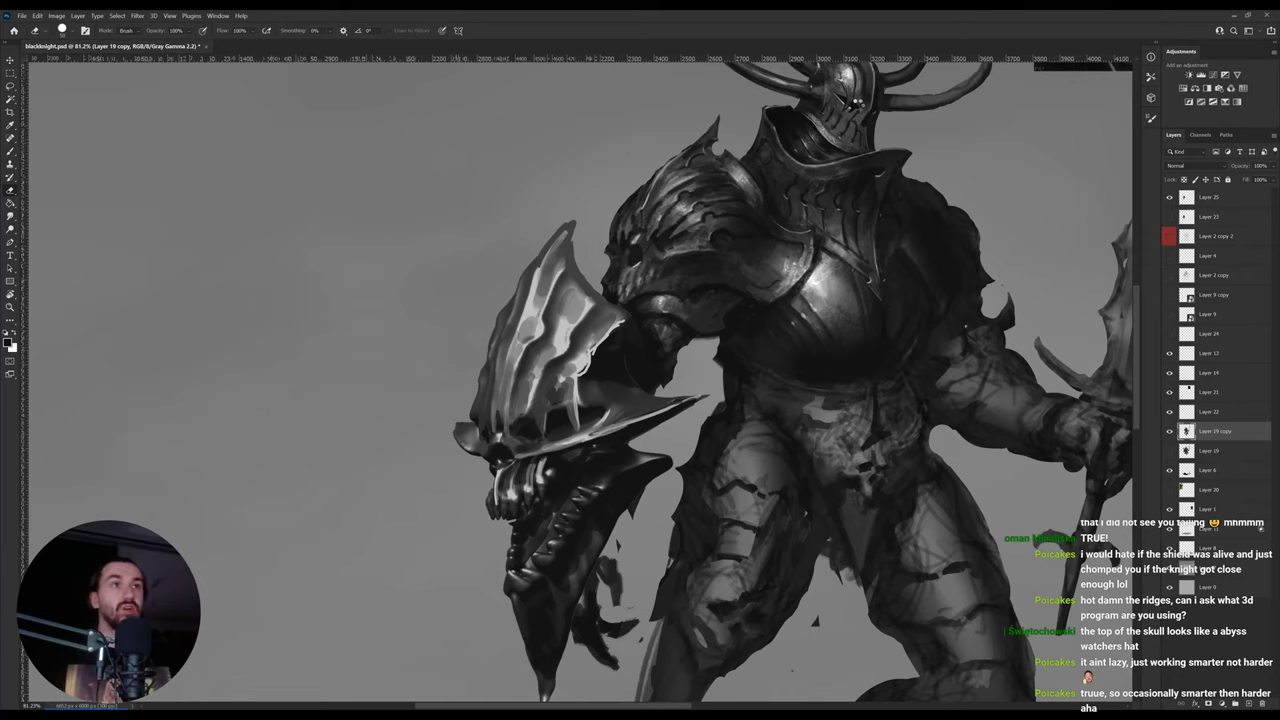
- Flip the canvas horizontally and refine the pauldron's lower edge beside the shield with sampled tones
{"action": "key", "text": "ctrl+shift+h"}
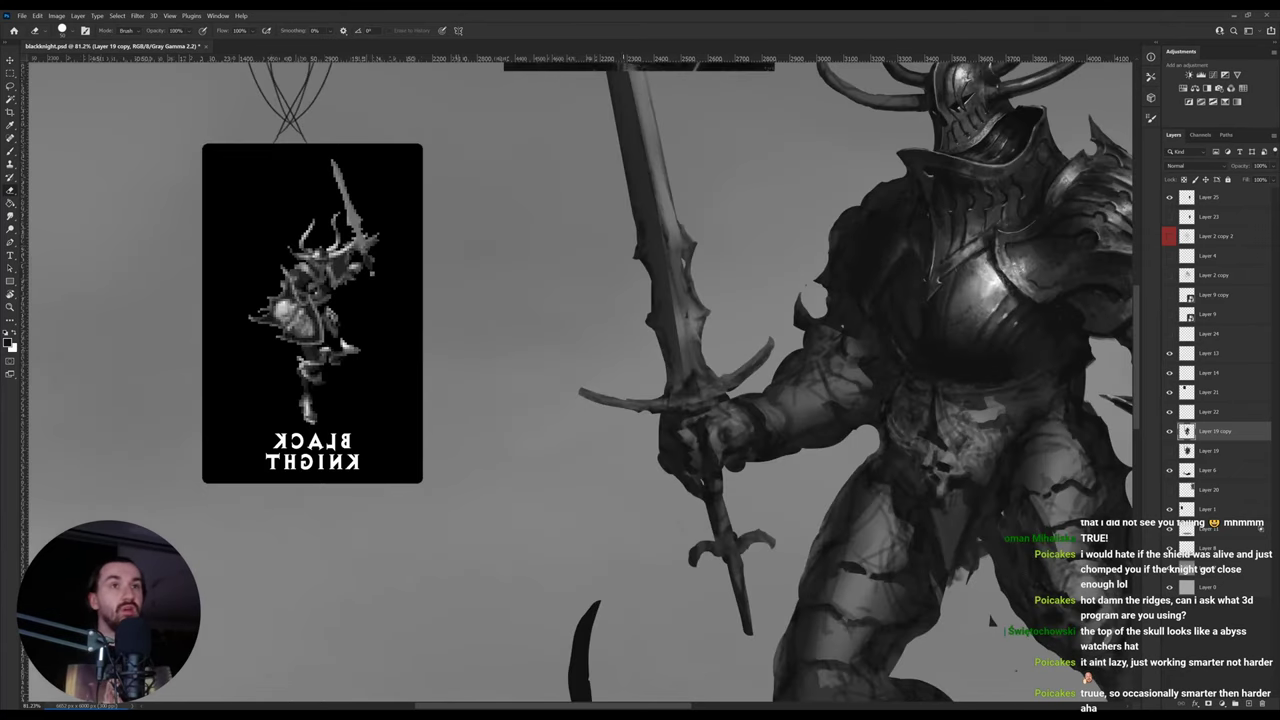
{"action": "left_click_drag", "start_coordinate": [802, 324], "coordinate": [478, 360]}
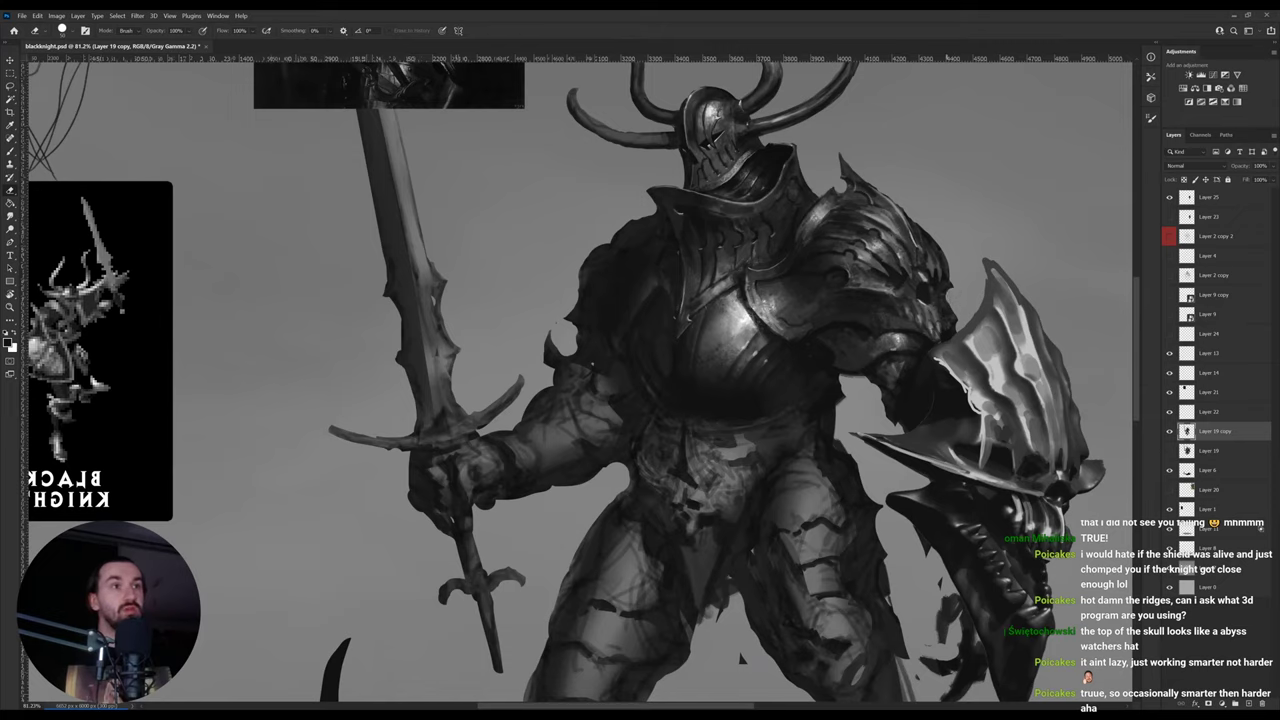
{"action": "key", "text": "b"}
{"action": "left_click", "coordinate": [931, 312], "text": "alt"}
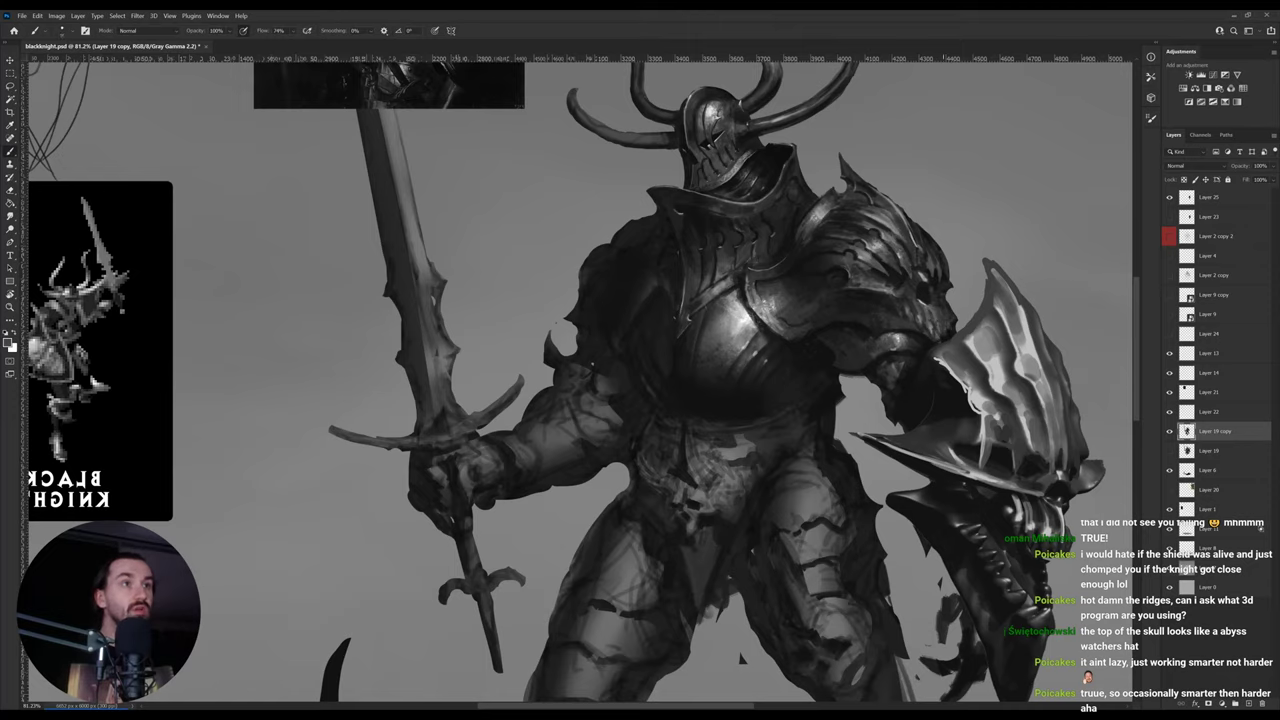
{"action": "left_click", "coordinate": [939, 341], "text": "alt"}
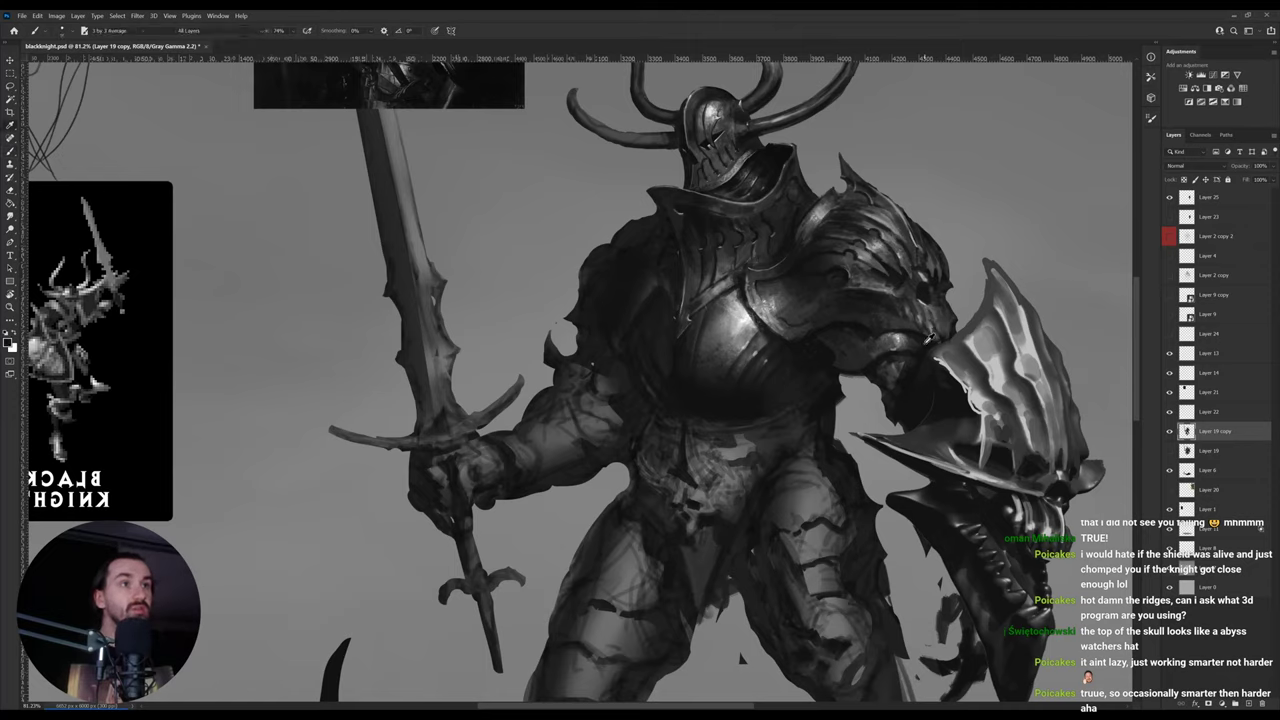
{"action": "key", "text": "alt"}
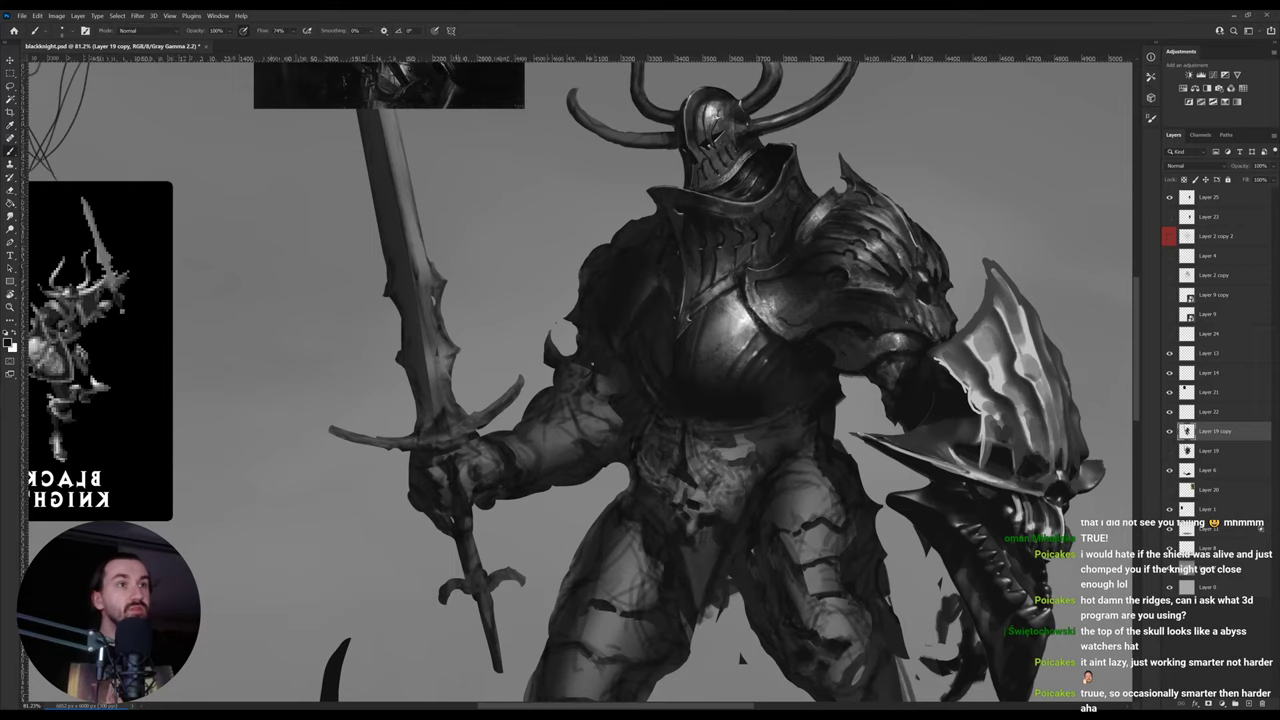
{"action": "left_click_drag", "start_coordinate": [886, 330], "coordinate": [807, 317]}
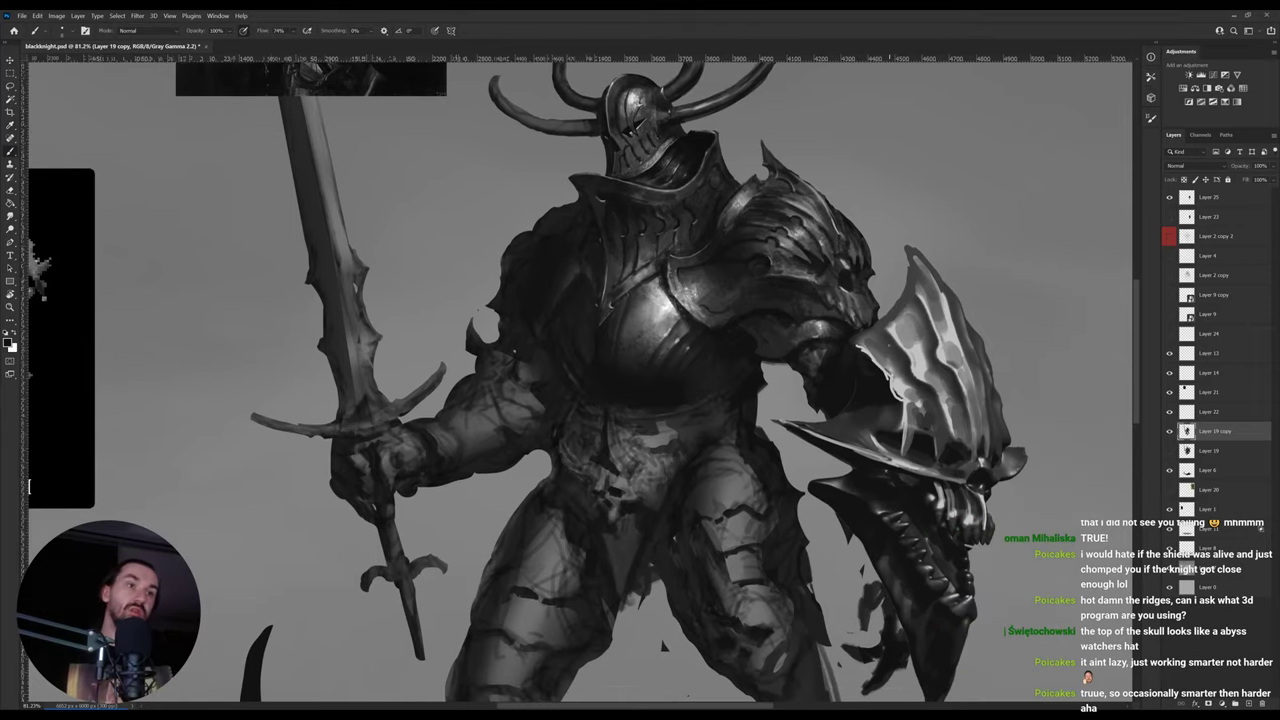
- Switch to the skull shield's layer (Layer 25) and clean the rear edge of the lower jaw with the Eraser
{"action": "left_click_drag", "start_coordinate": [902, 511], "coordinate": [814, 451]}
{"action": "left_click", "coordinate": [818, 504], "text": "alt"}
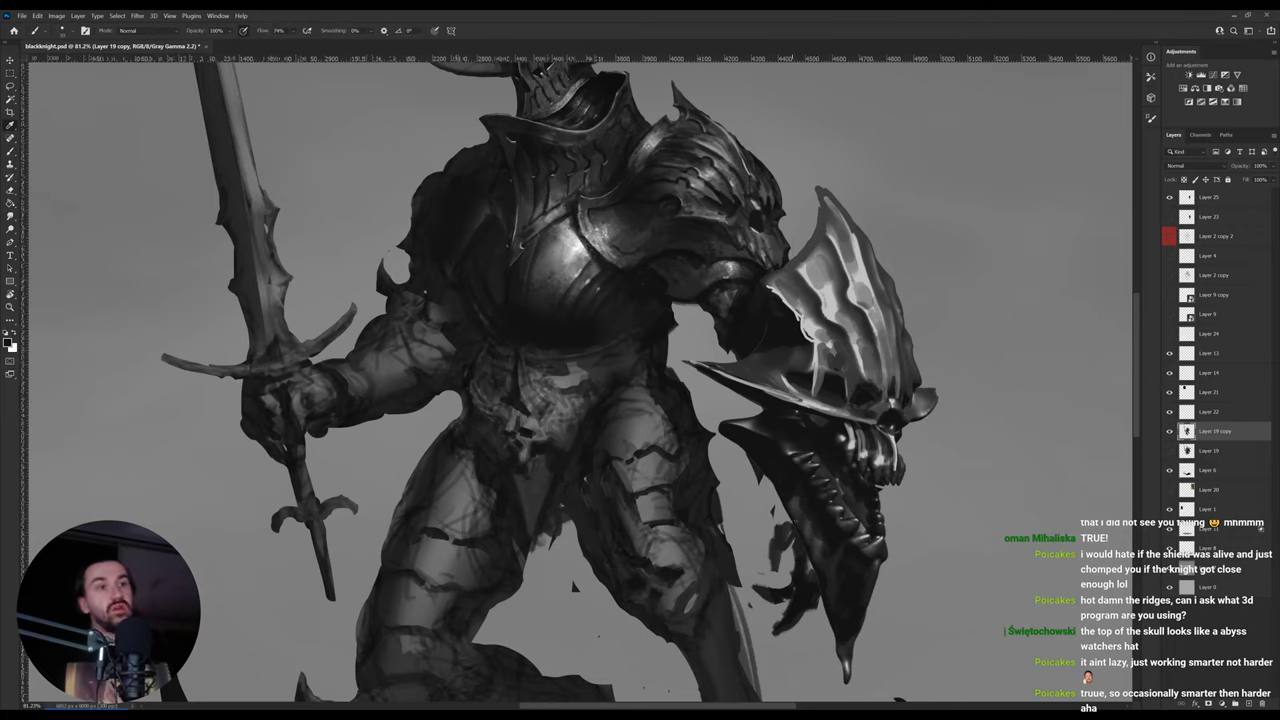
{"action": "key", "text": "]"}
{"action": "left_click", "coordinate": [818, 549], "text": "alt"}
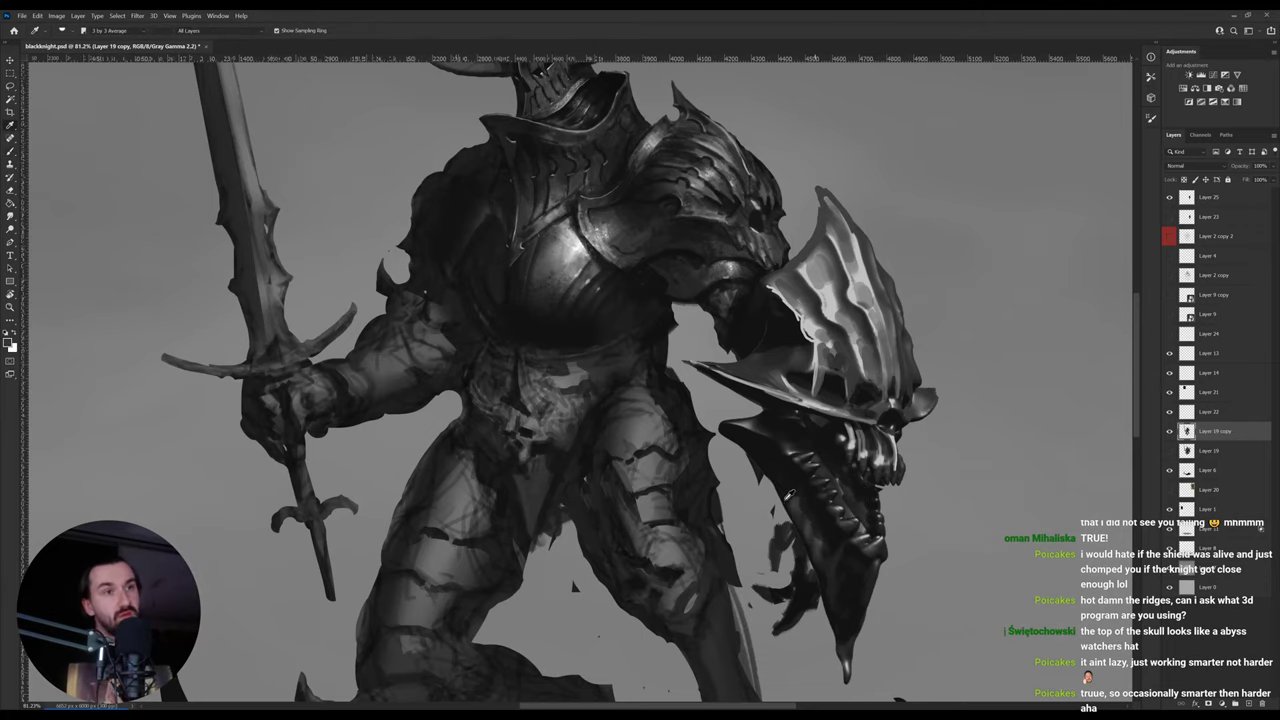
{"action": "key", "text": "e"}
{"action": "key", "text": "r"}
{"action": "left_click_drag", "start_coordinate": [950, 407], "coordinate": [924, 520]}
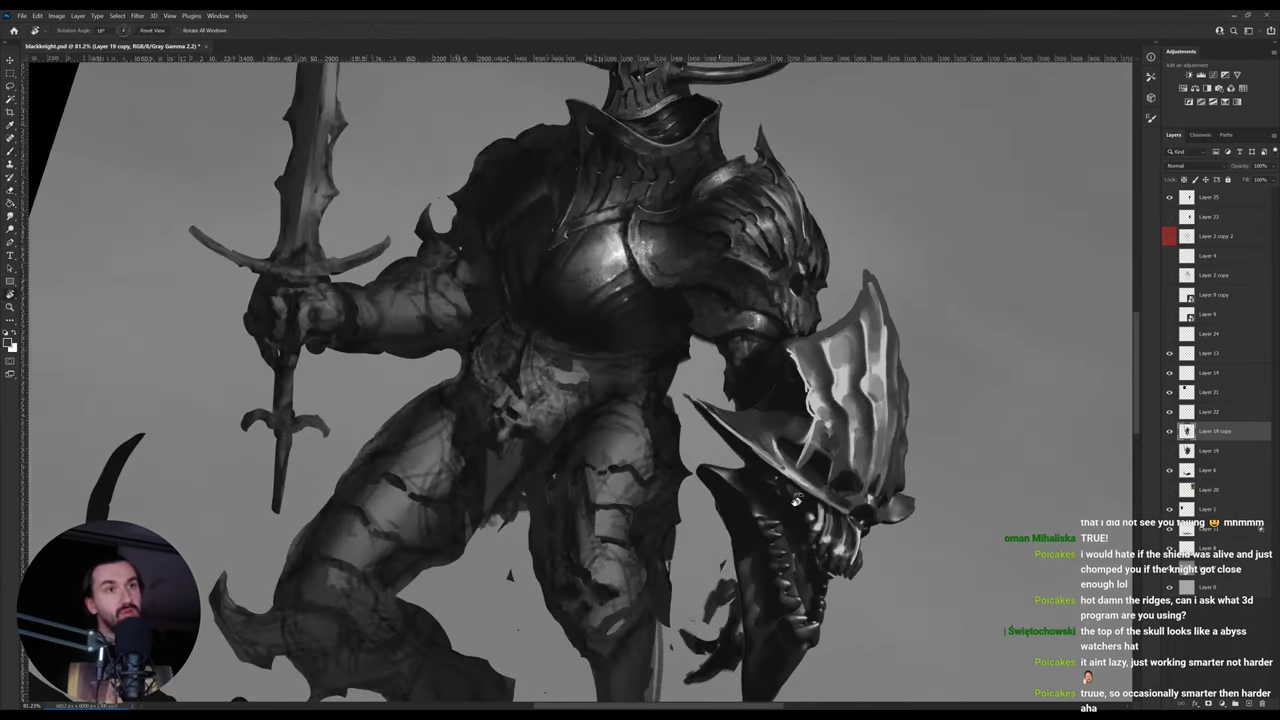
{"action": "left_click", "coordinate": [738, 524], "text": "ctrl"}
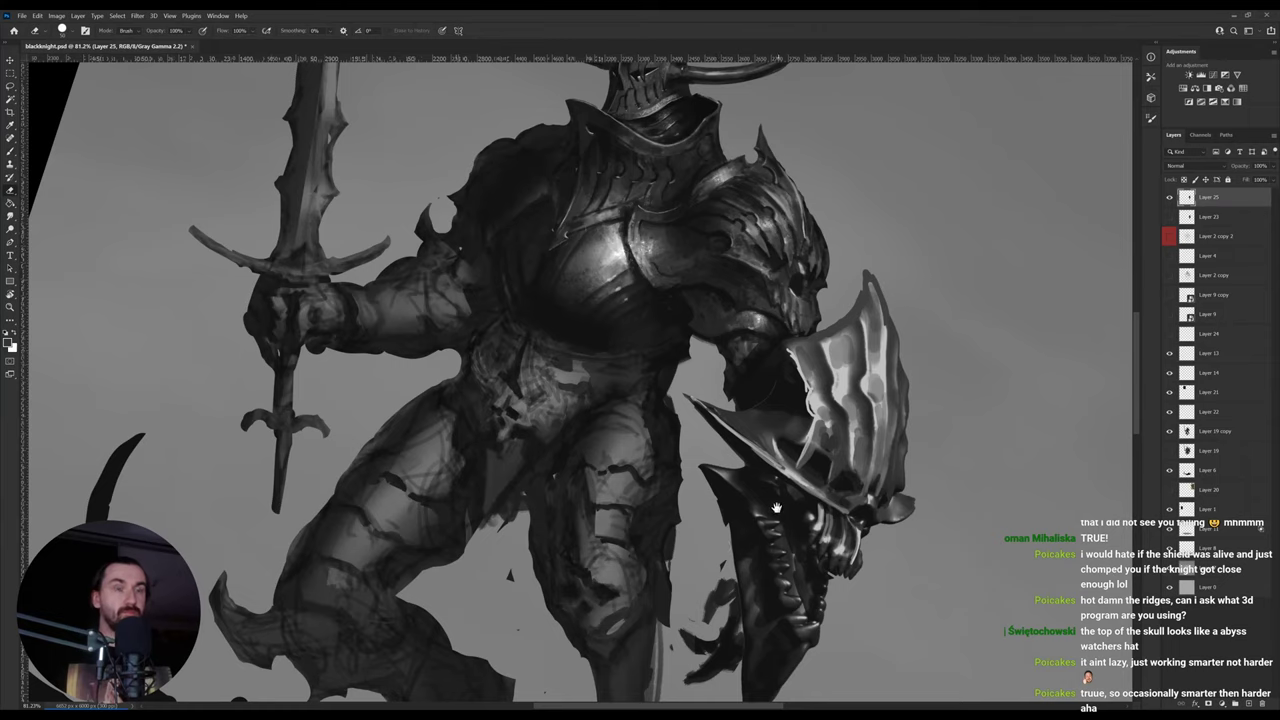
- Paint over the outer side of the shield's lower jaw with sampled dark tones to refine its surface
{"action": "scroll", "coordinate": [752, 496], "scroll_direction": "down", "scroll_amount": 3}
{"action": "key", "text": "b"}
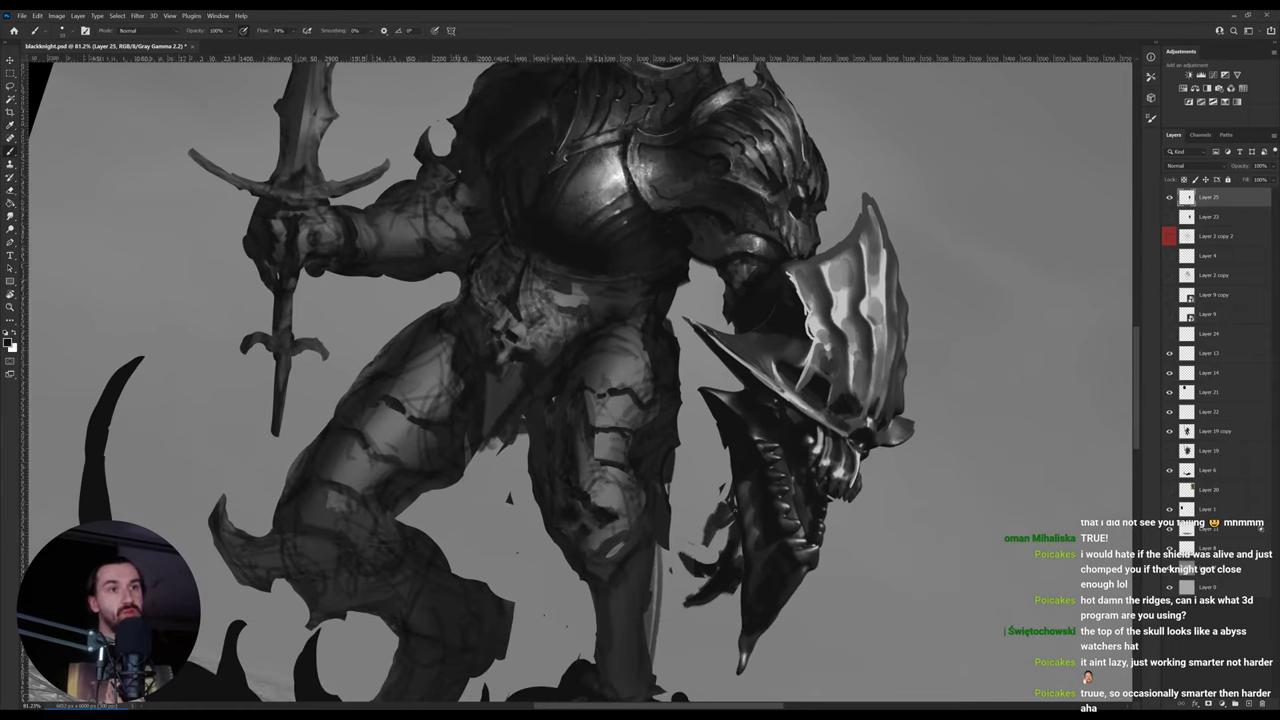
{"action": "left_click", "coordinate": [757, 527], "text": "alt"}
{"action": "left_click", "coordinate": [757, 525], "text": "alt"}
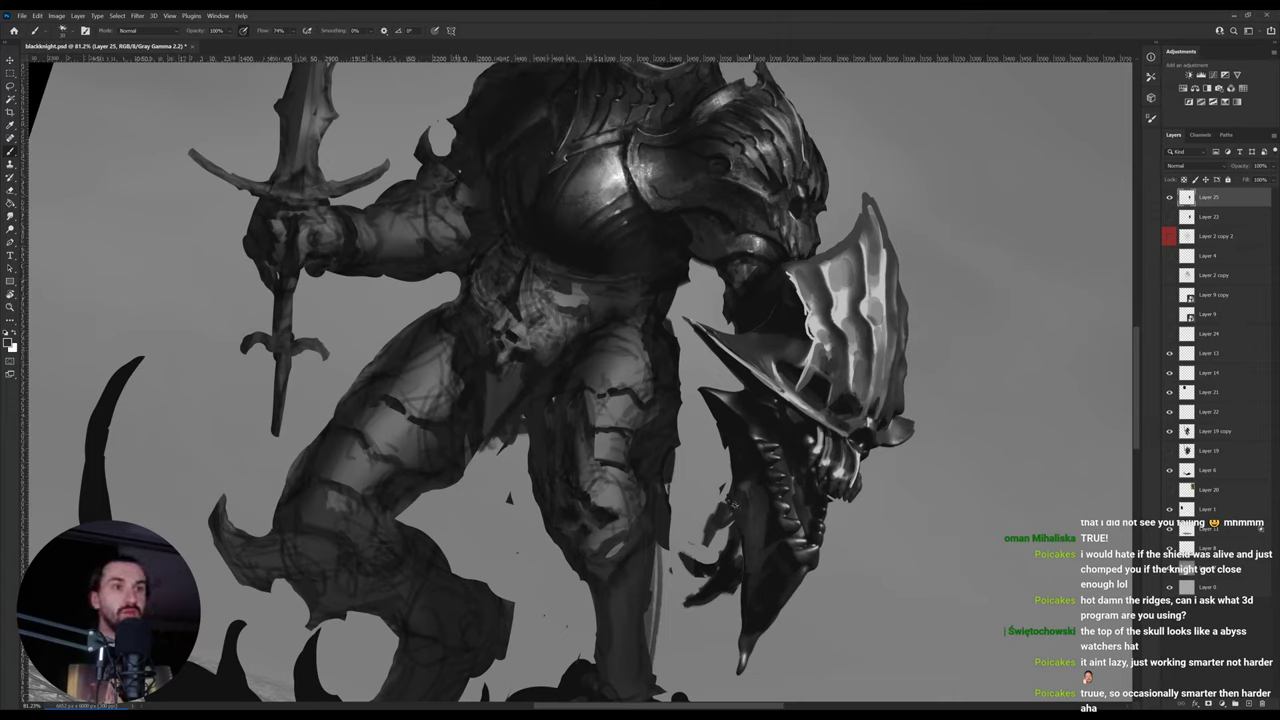
{"action": "left_click", "coordinate": [750, 481], "text": "alt"}
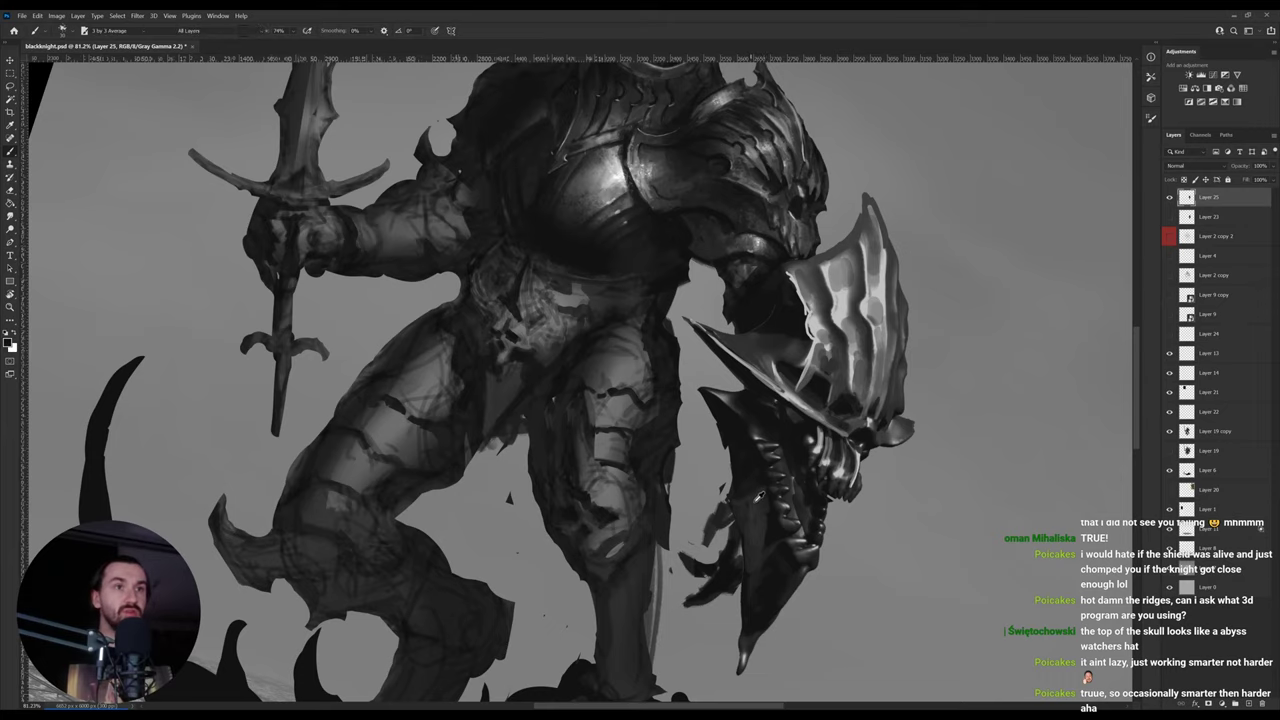
- Refine the rear tip of the shield's lower jaw with tones sampled from around it
{"action": "key", "text": "r"}
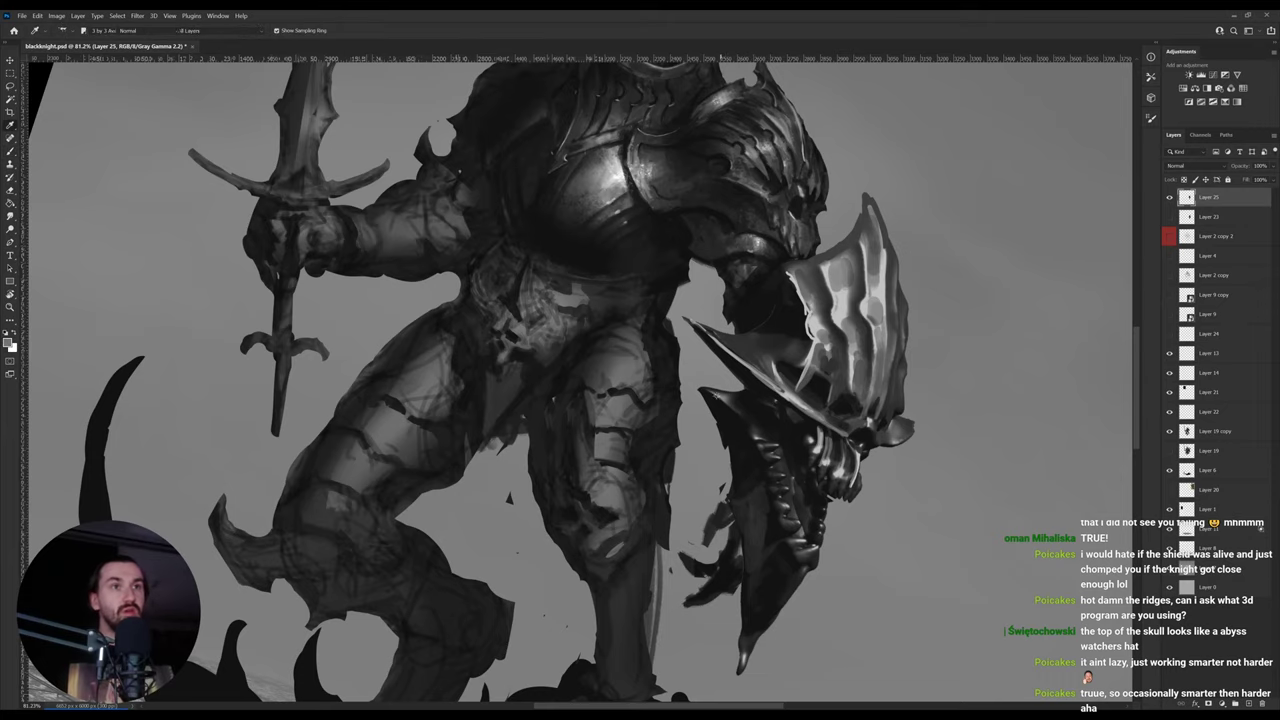
{"action": "mouse_move", "coordinate": [729, 388]}
{"action": "left_mouse_down"}
{"action": "mouse_move", "coordinate": [868, 505]}
{"action": "mouse_move", "coordinate": [838, 557]}
{"action": "left_mouse_up"}
{"action": "key", "text": "b"}
{"action": "left_click", "coordinate": [713, 469], "text": "alt"}
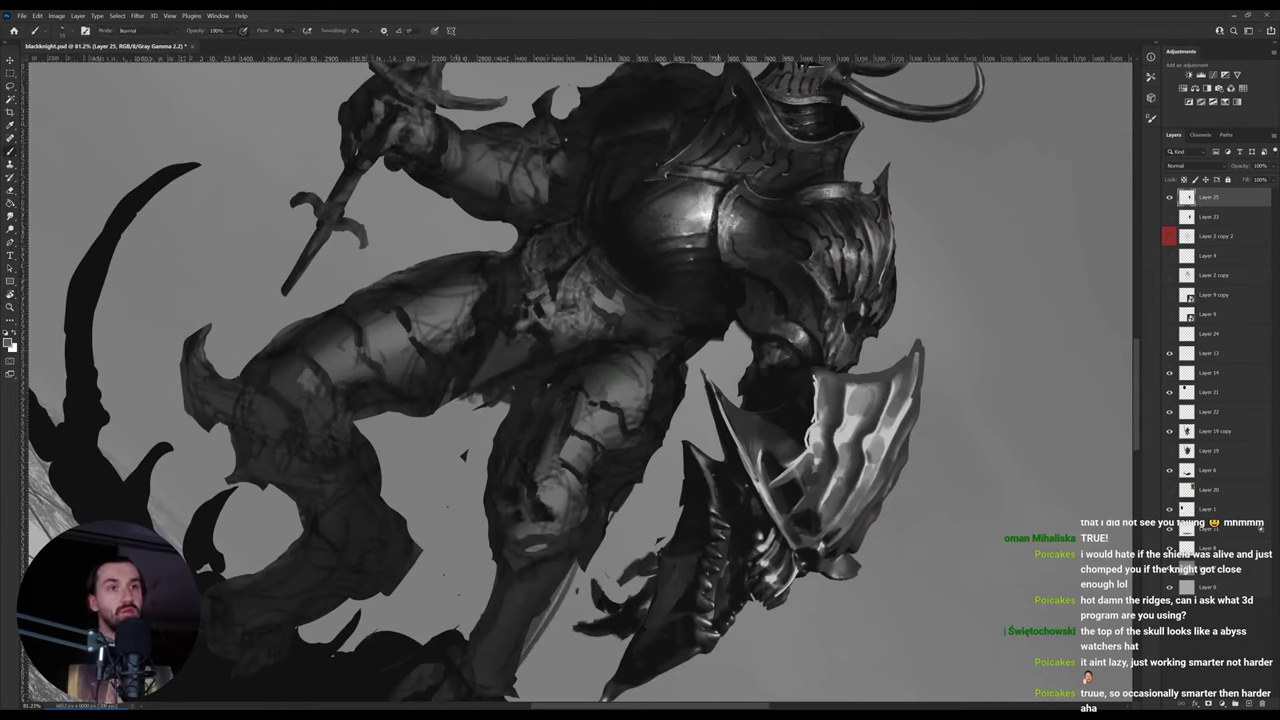
{"action": "left_click", "coordinate": [725, 469], "text": "alt"}
{"action": "left_click", "coordinate": [722, 470], "text": "alt"}
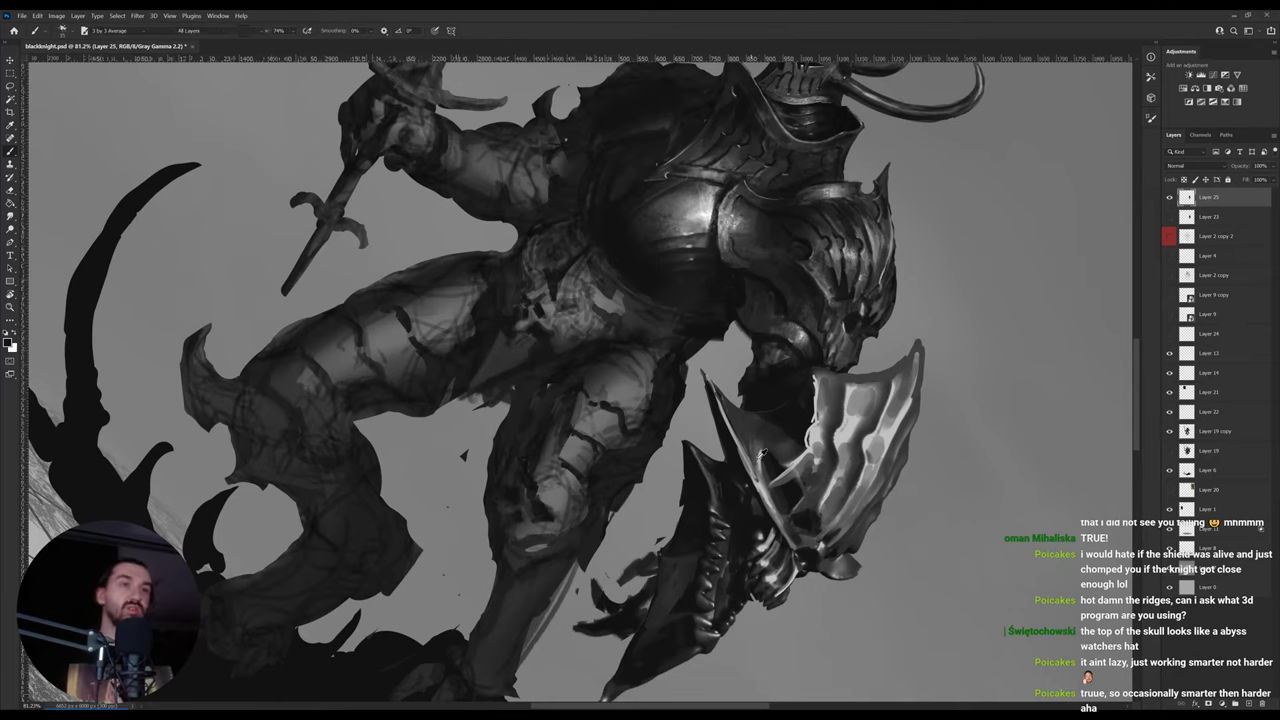
- Smooth and shade the pointed cheek plate beneath the shield's eye socket with sampled mid greys and darks
{"action": "left_click", "coordinate": [758, 479], "text": "alt"}
{"action": "left_click", "coordinate": [747, 430], "text": "alt"}
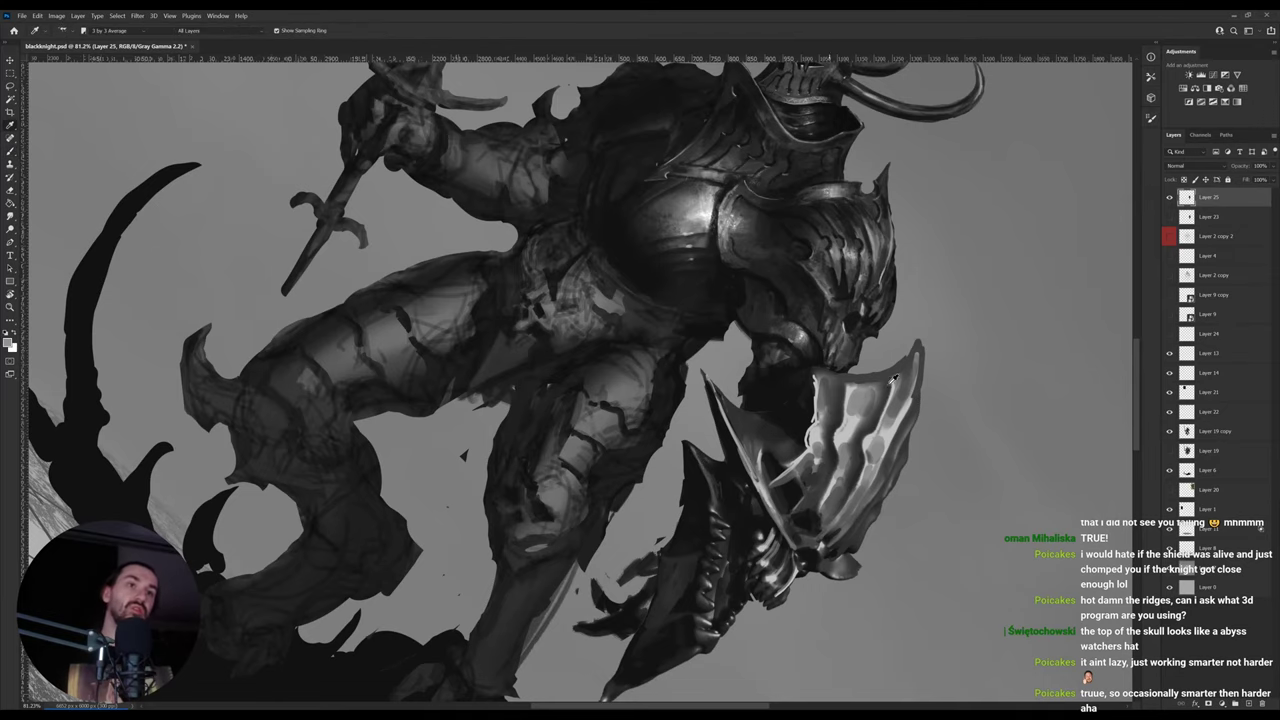
{"action": "left_click_drag", "start_coordinate": [893, 379], "coordinate": [880, 315]}
{"action": "left_click", "coordinate": [877, 293], "text": "alt"}
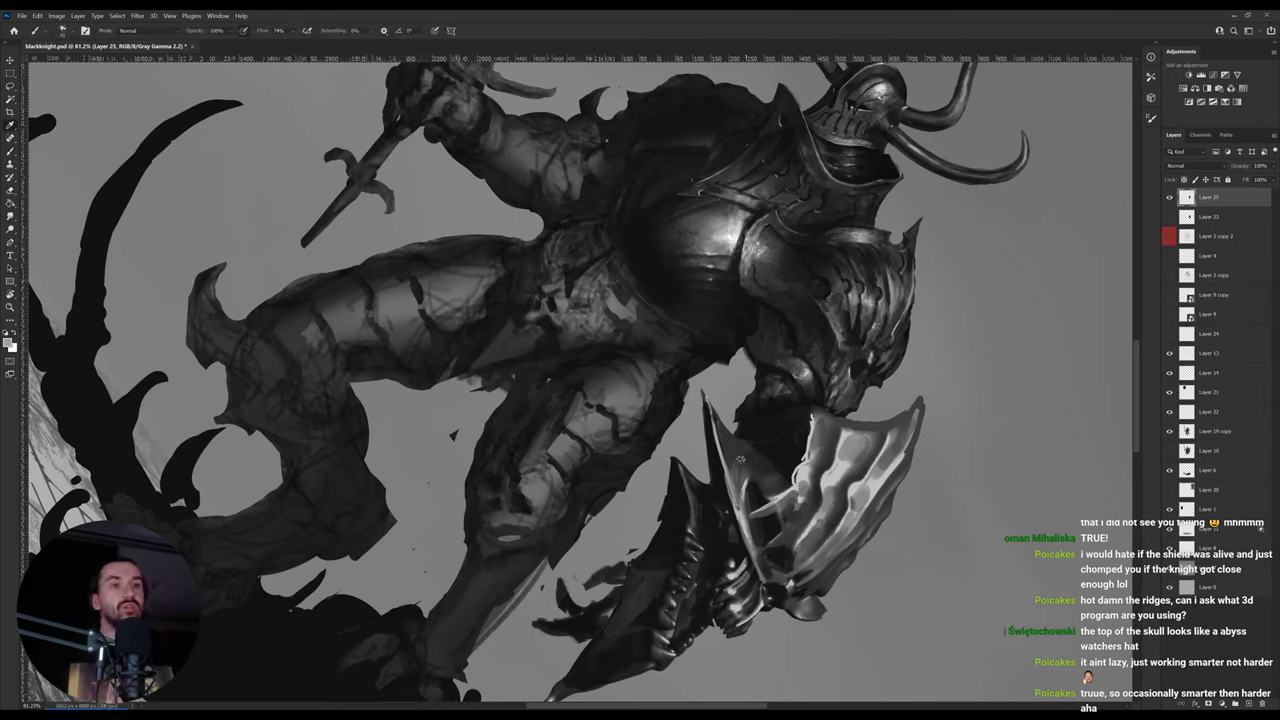
{"action": "left_click_drag", "start_coordinate": [744, 478], "coordinate": [748, 495]}
{"action": "left_click", "coordinate": [749, 493], "text": "alt"}
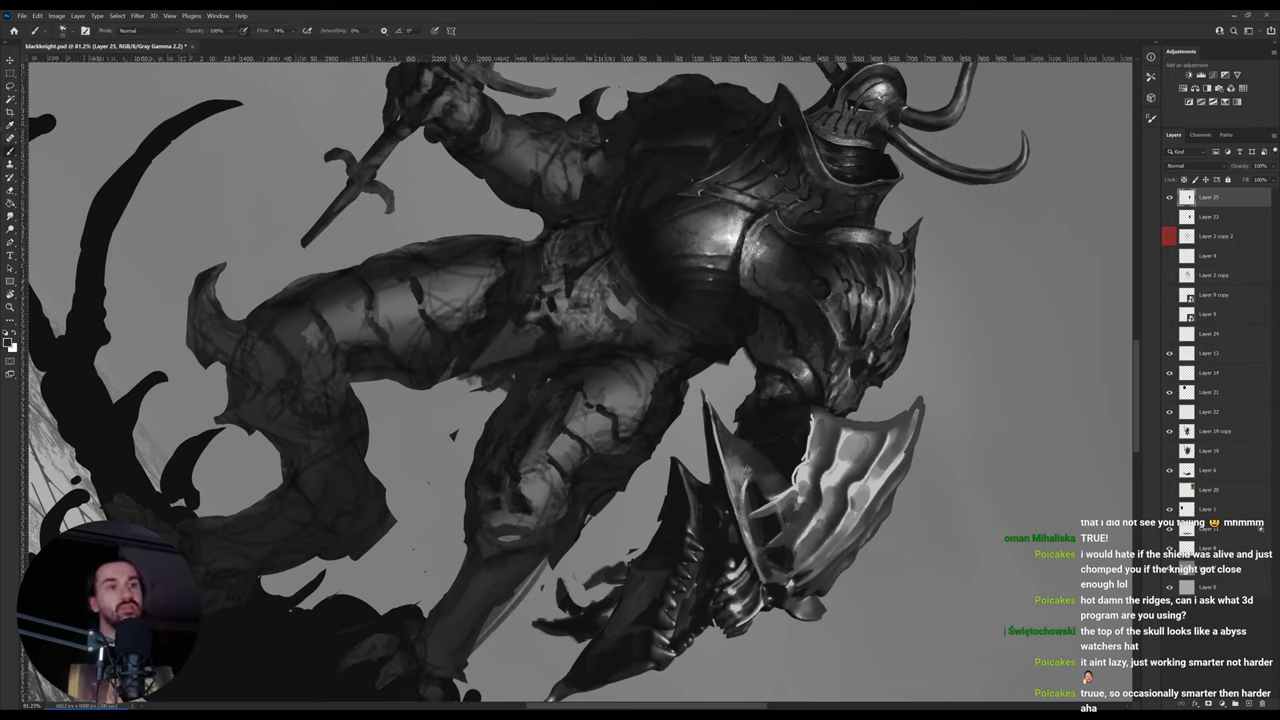
{"action": "left_click", "coordinate": [746, 468], "text": "alt"}
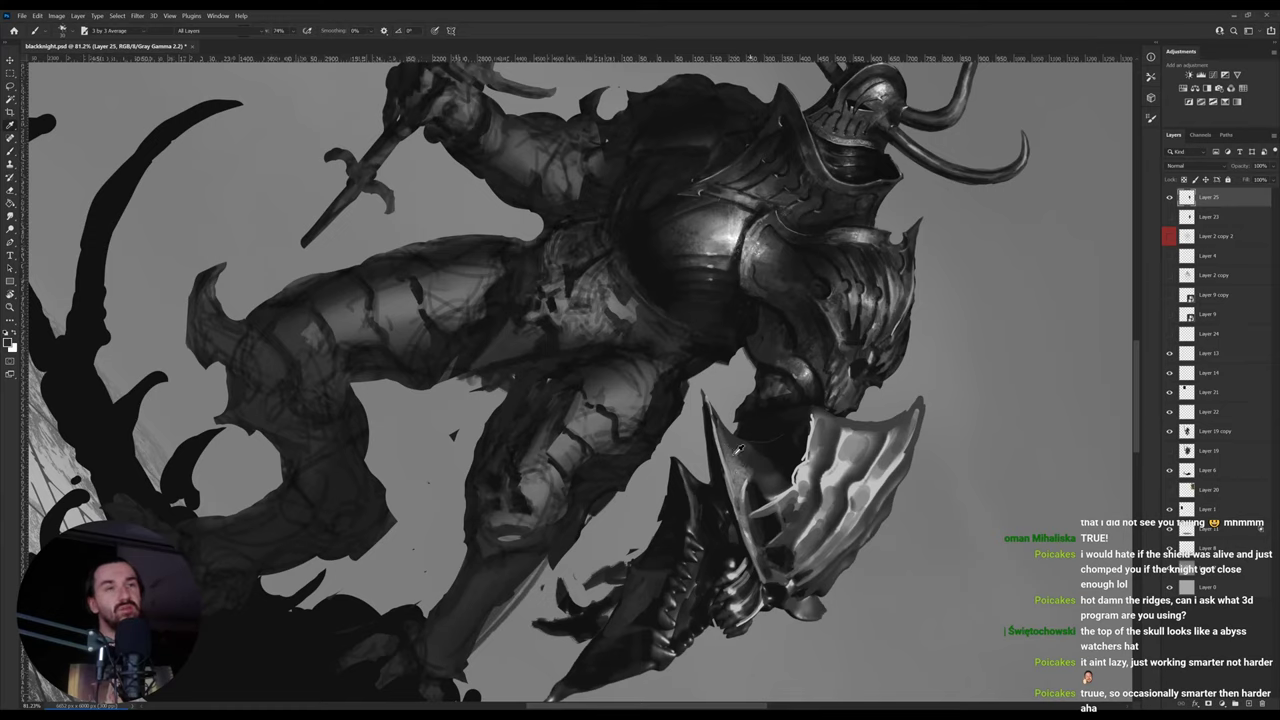
{"action": "left_click", "coordinate": [750, 465], "text": "alt"}
{"action": "left_click", "coordinate": [752, 458], "text": "alt"}
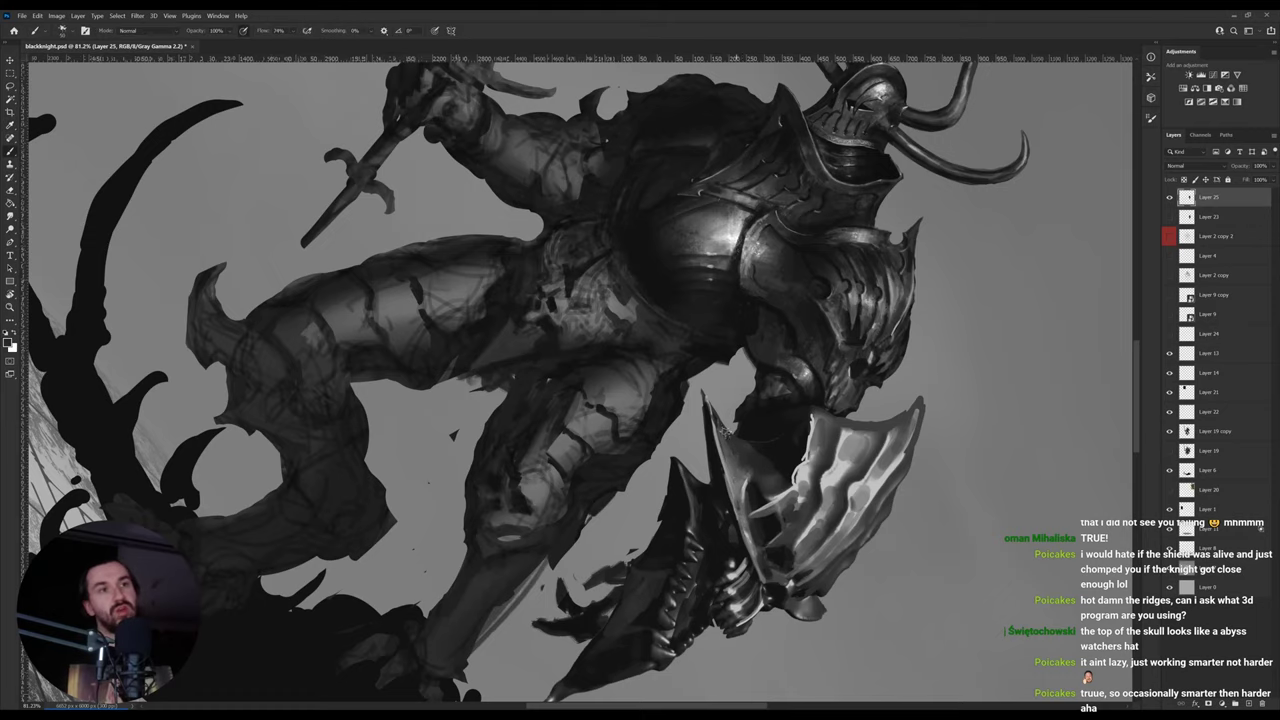
- Examine how the skull shield reads against the knight's armor at several canvas angles
{"action": "key", "text": "r"}
{"action": "left_click_drag", "start_coordinate": [807, 332], "coordinate": [648, 208]}
{"action": "key", "text": "space"}
{"action": "left_click_drag", "start_coordinate": [628, 98], "coordinate": [680, 377]}
{"action": "key", "text": "o"}
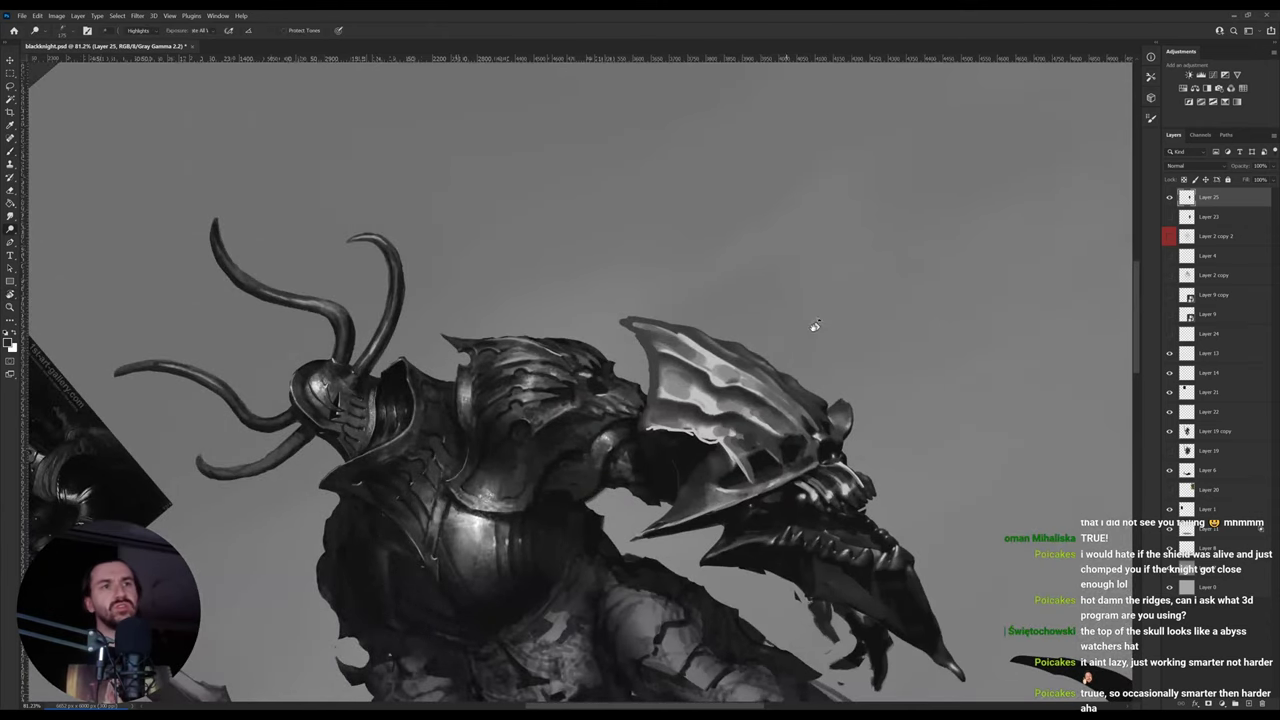
{"action": "key", "text": "r"}
{"action": "left_click_drag", "start_coordinate": [630, 135], "coordinate": [808, 164]}
{"action": "key", "text": "i"}
{"action": "key", "text": "b"}
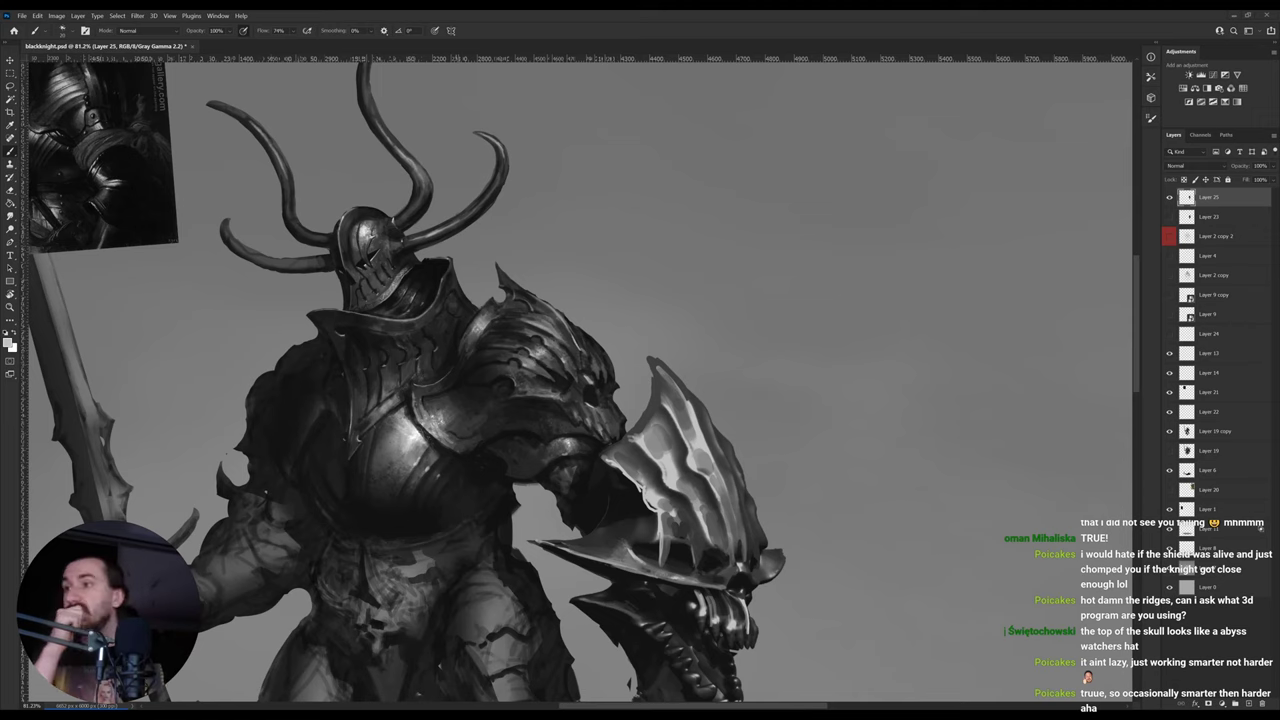
- Switch to ArtStation in the browser, open The First Crussader artwork and examine its painting, close-up and 3D base render
{"action": "key", "text": "alt+Tab"}
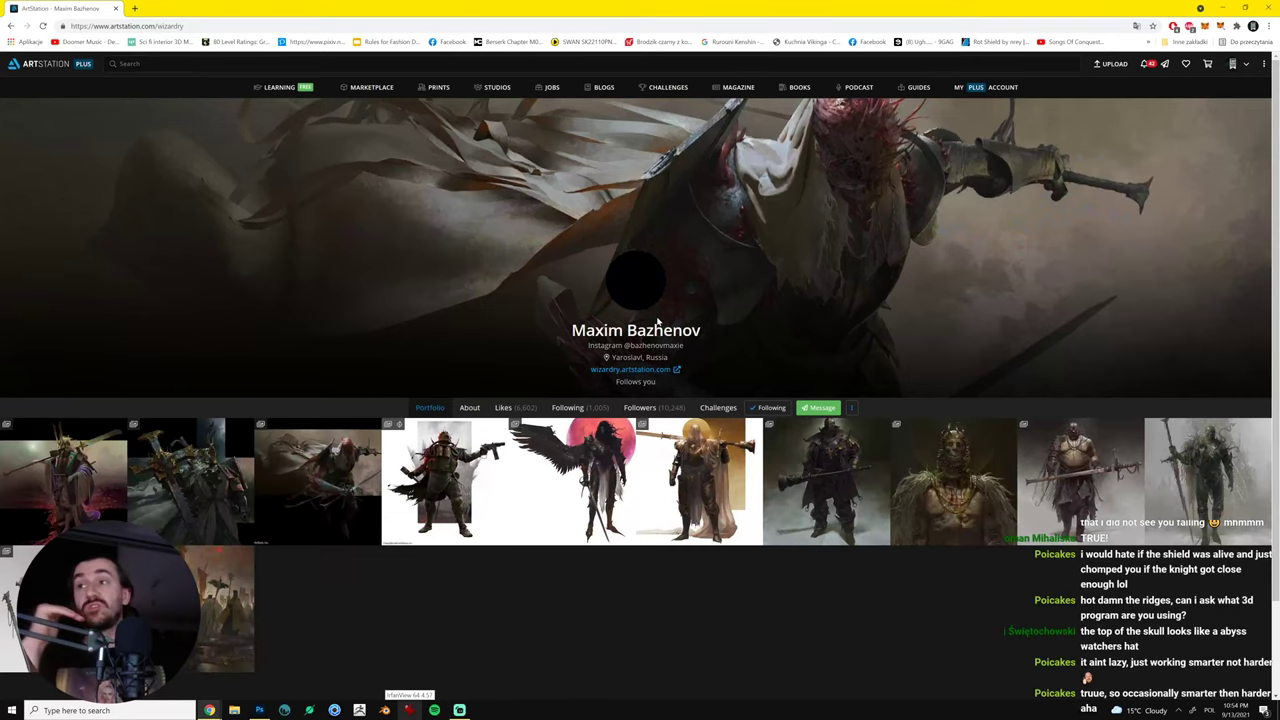
{"action": "scroll", "coordinate": [460, 526], "scroll_direction": "down", "scroll_amount": 1}
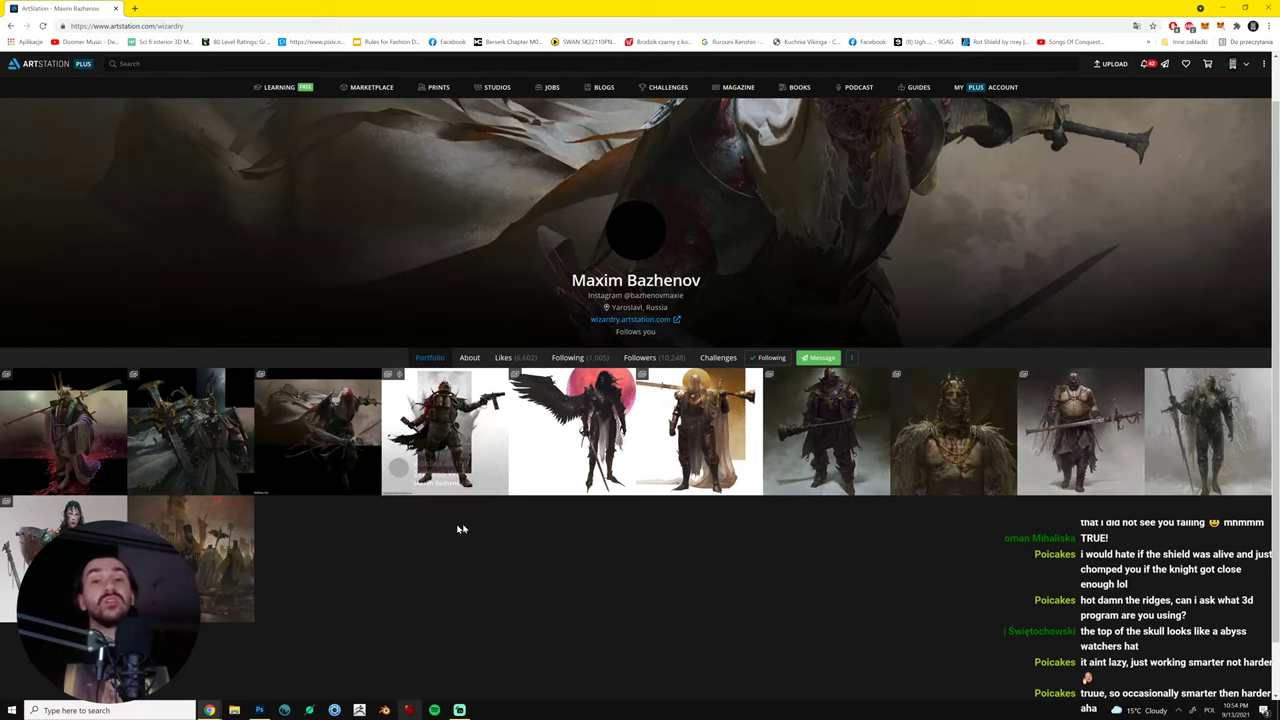
{"action": "left_click", "coordinate": [180, 420]}
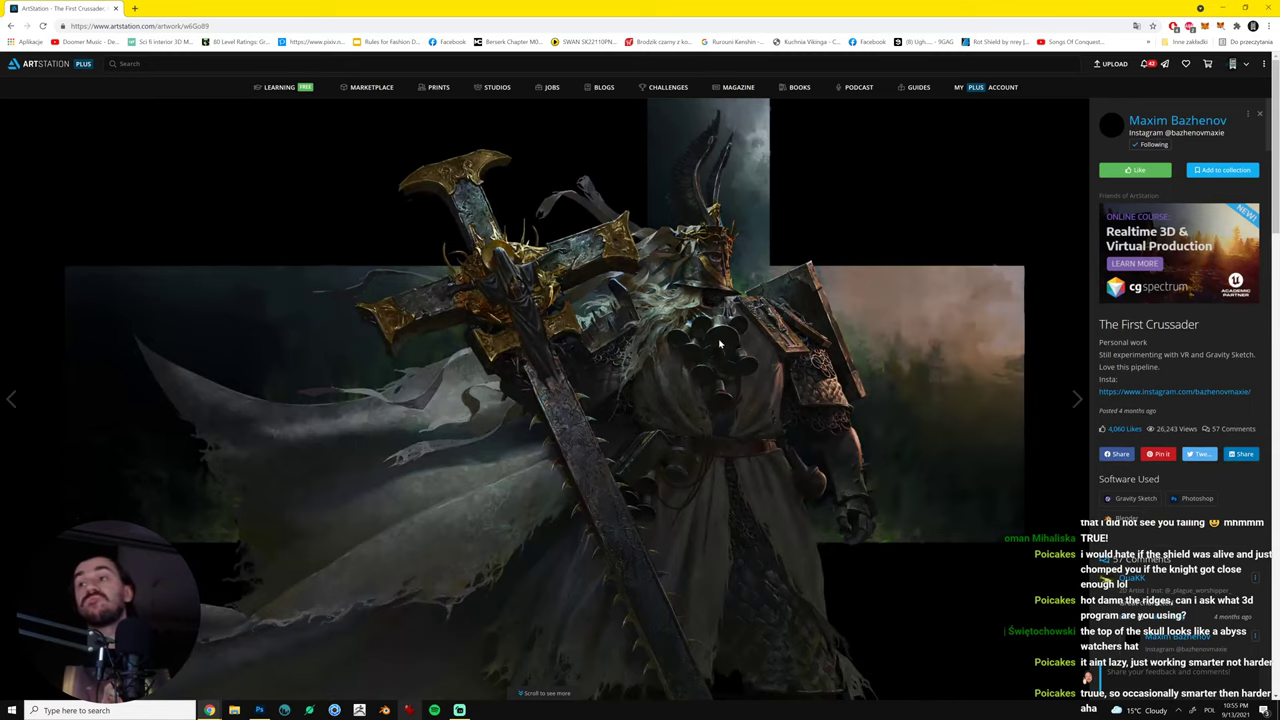
{"action": "scroll", "coordinate": [720, 348], "scroll_direction": "down", "scroll_amount": 1}
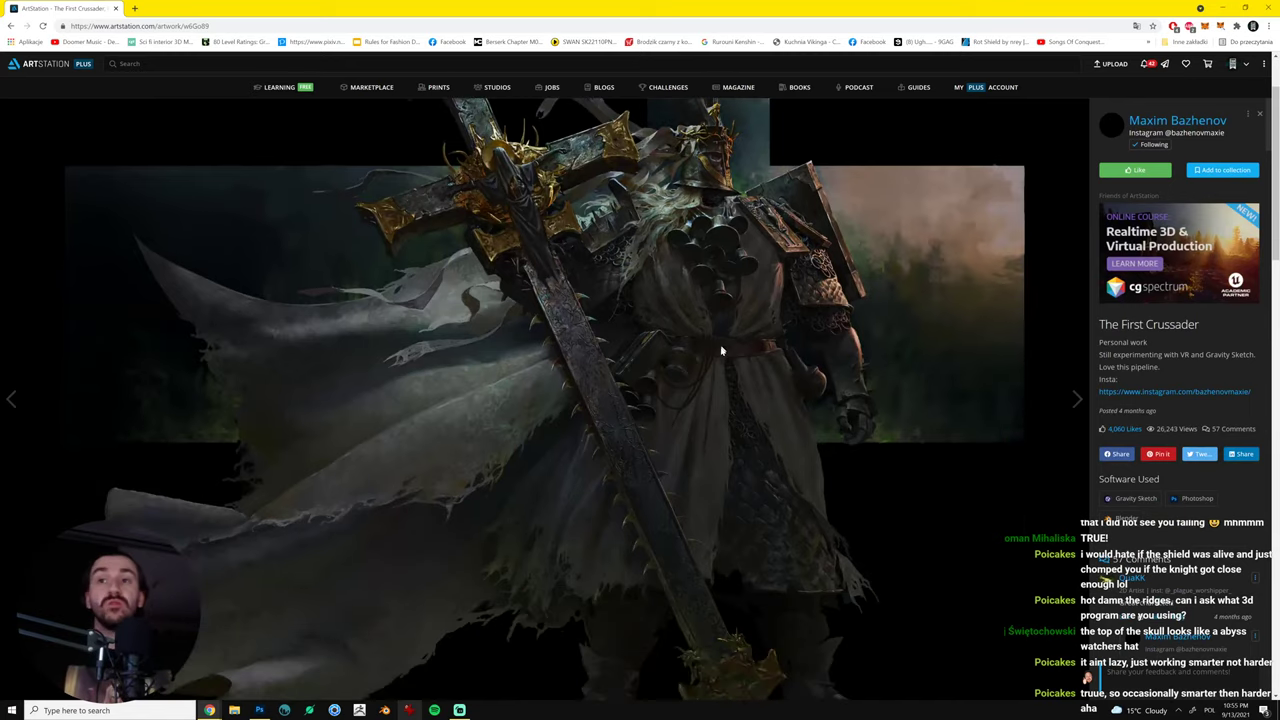
{"action": "scroll", "coordinate": [707, 340], "scroll_direction": "down", "scroll_amount": 8}
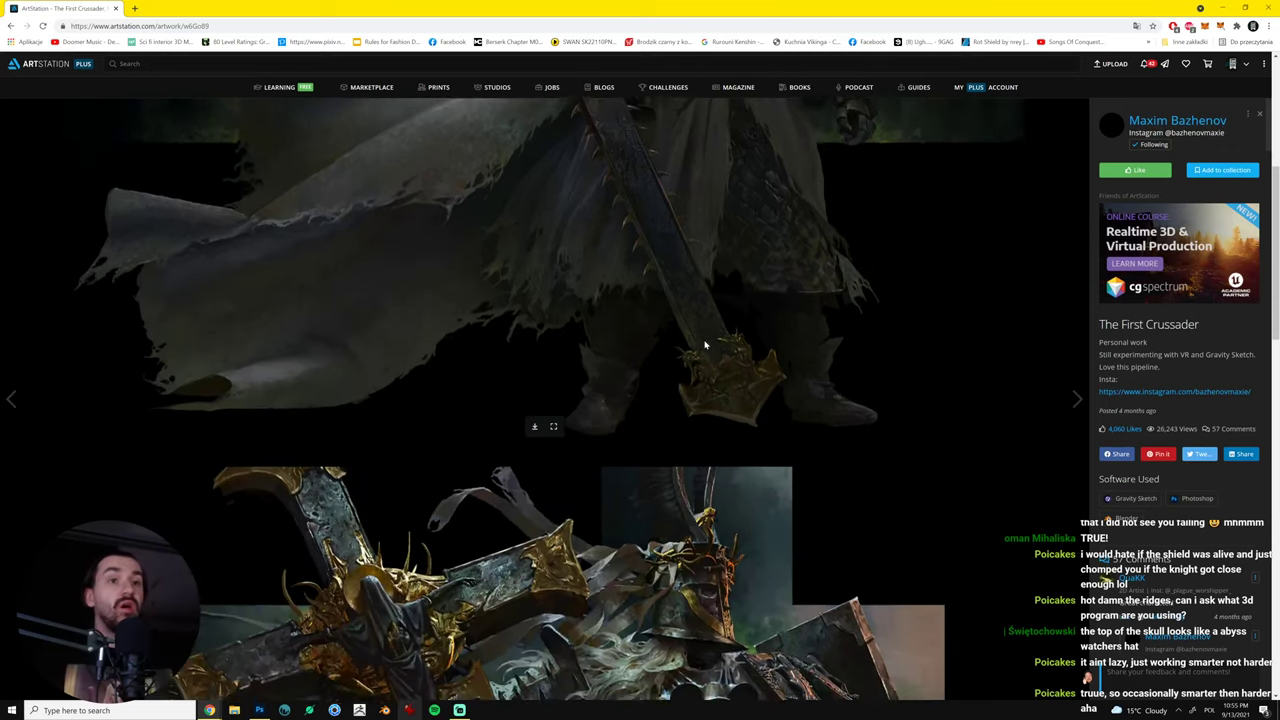
{"action": "scroll", "coordinate": [665, 383], "scroll_direction": "up", "scroll_amount": 2}
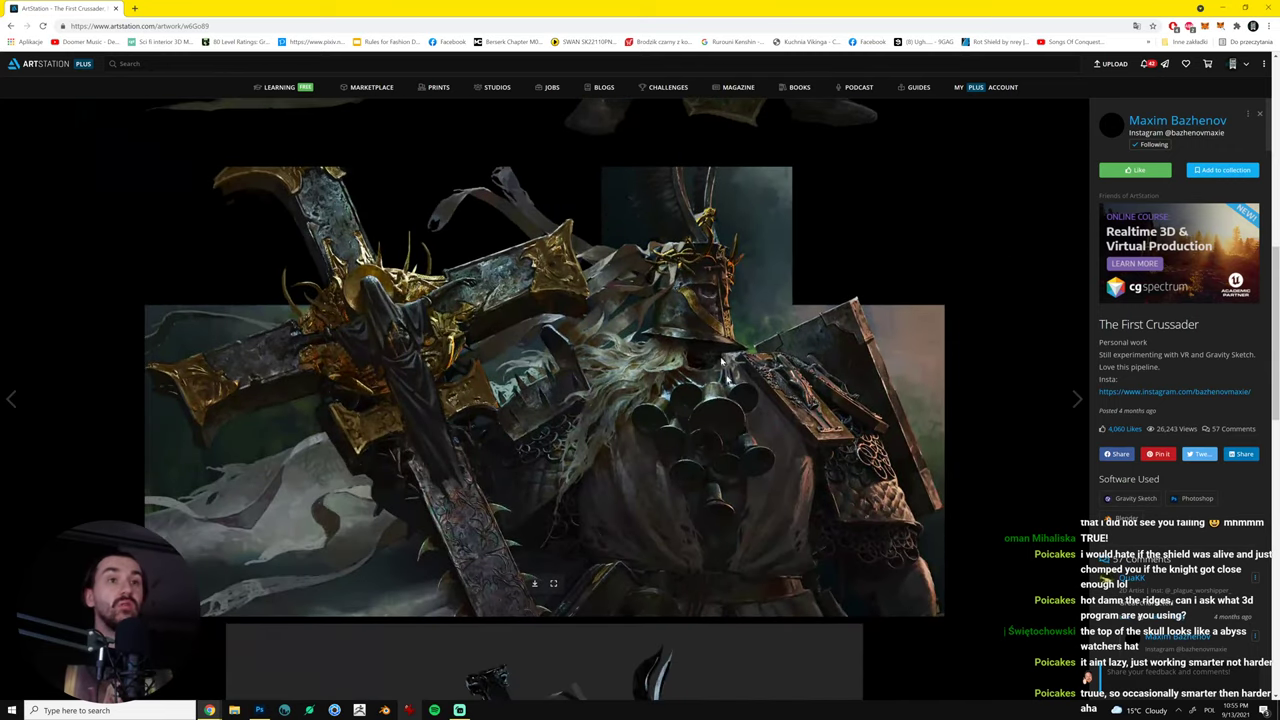
{"action": "scroll", "coordinate": [652, 400], "scroll_direction": "down", "scroll_amount": 5}
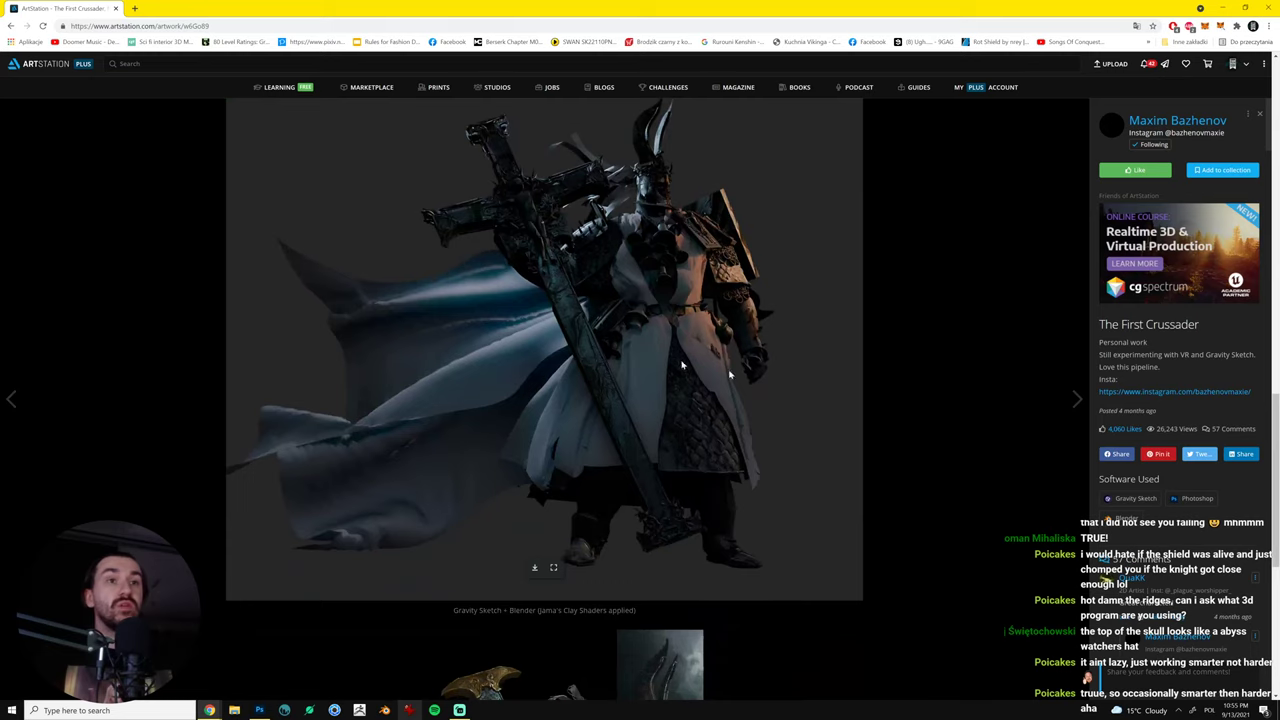
{"action": "scroll", "coordinate": [610, 366], "scroll_direction": "down", "scroll_amount": 5}
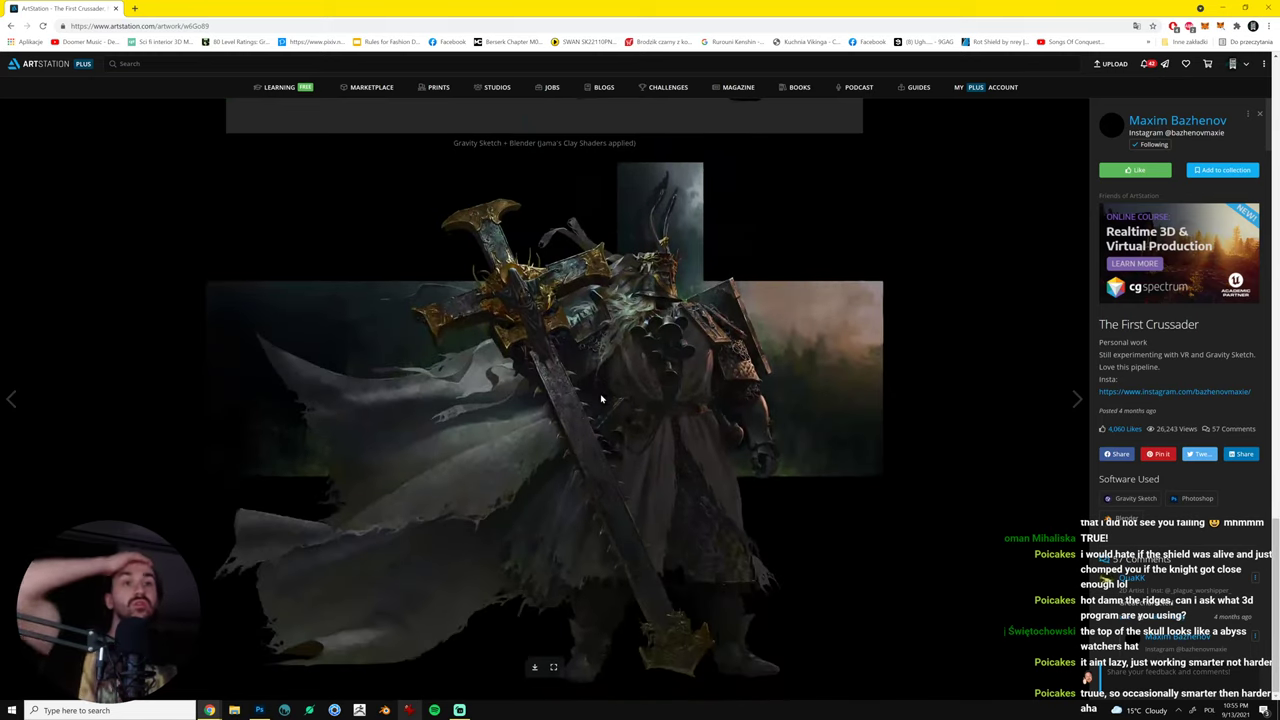
{"action": "scroll", "coordinate": [625, 370], "scroll_direction": "up", "scroll_amount": 6}
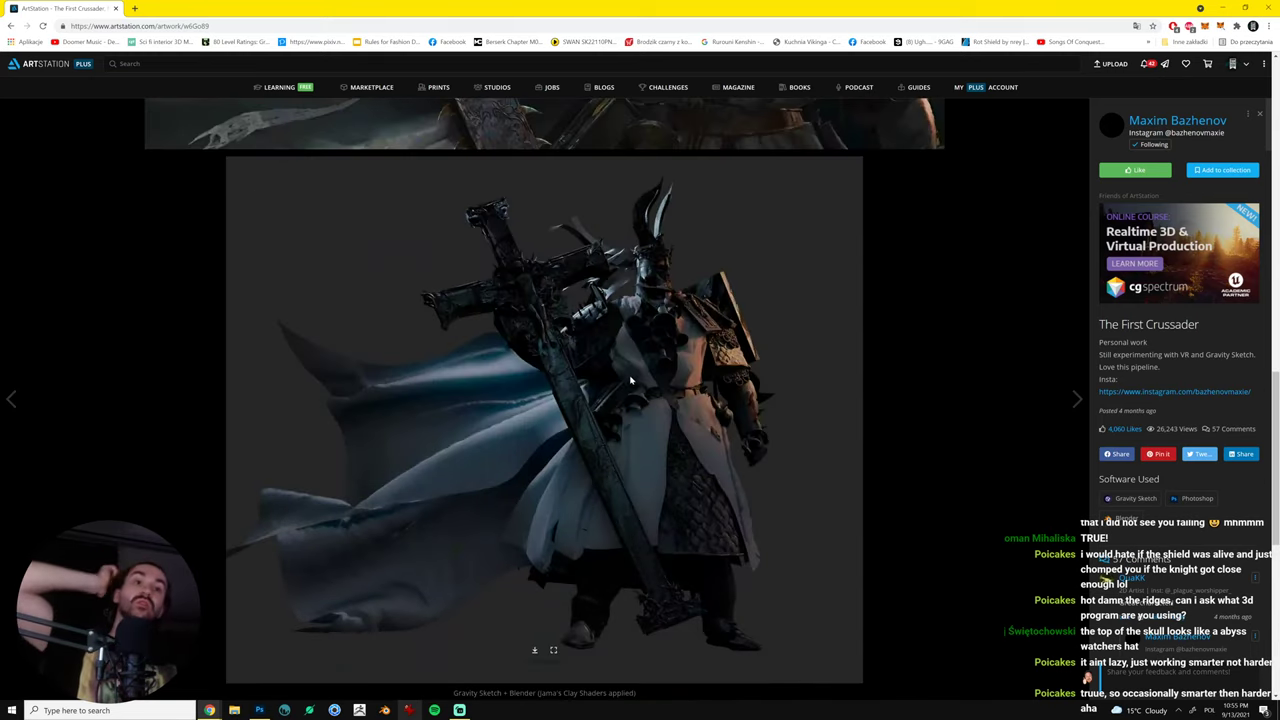
{"action": "scroll", "coordinate": [631, 376], "scroll_direction": "up", "scroll_amount": 3}
{"action": "scroll", "coordinate": [631, 376], "scroll_direction": "up", "scroll_amount": 6}
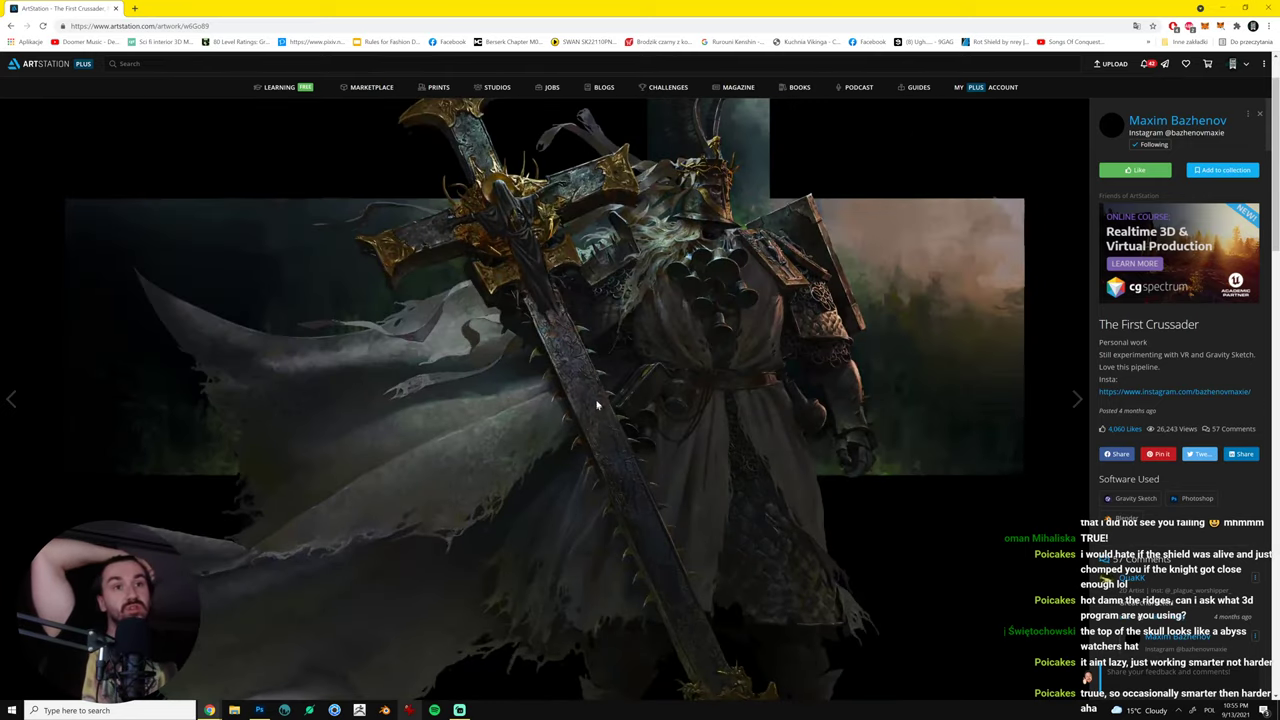
{"action": "scroll", "coordinate": [596, 405], "scroll_direction": "up", "scroll_amount": 1}
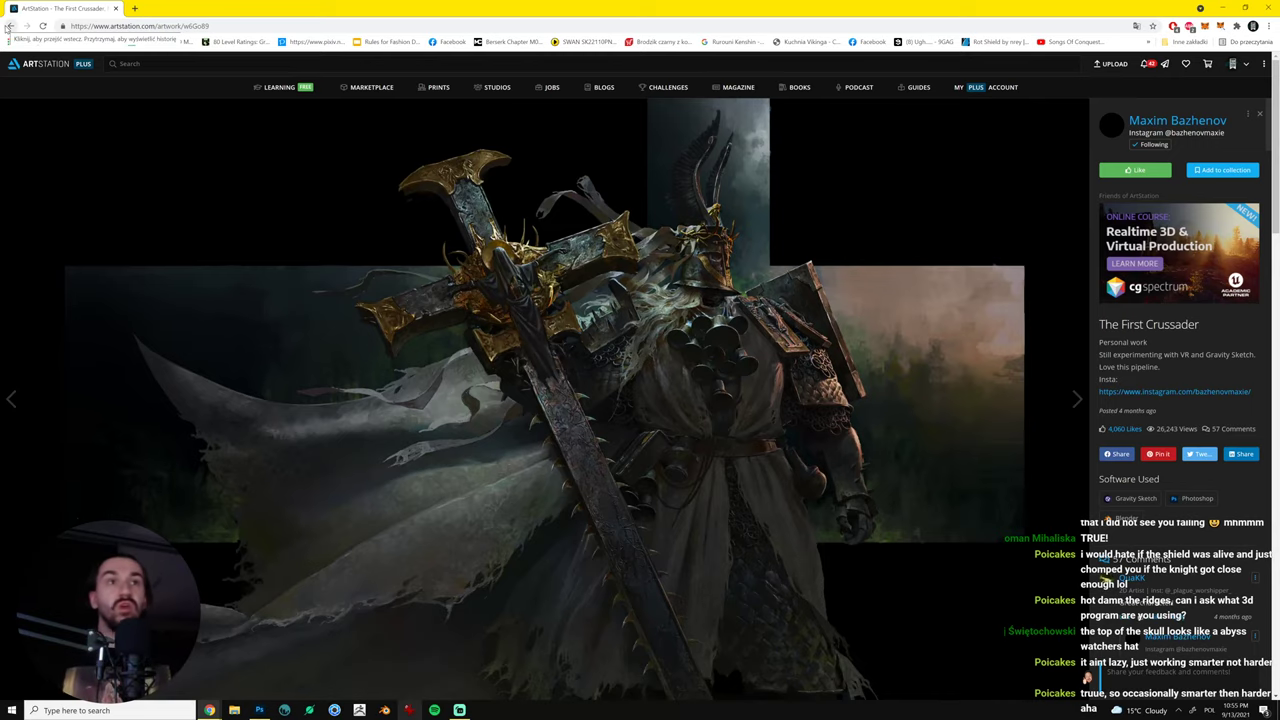
- Return to the artist's portfolio, open the Fungus parasite artwork and examine its details and Gravity Sketch 3D base images
{"action": "left_click", "coordinate": [9, 26]}
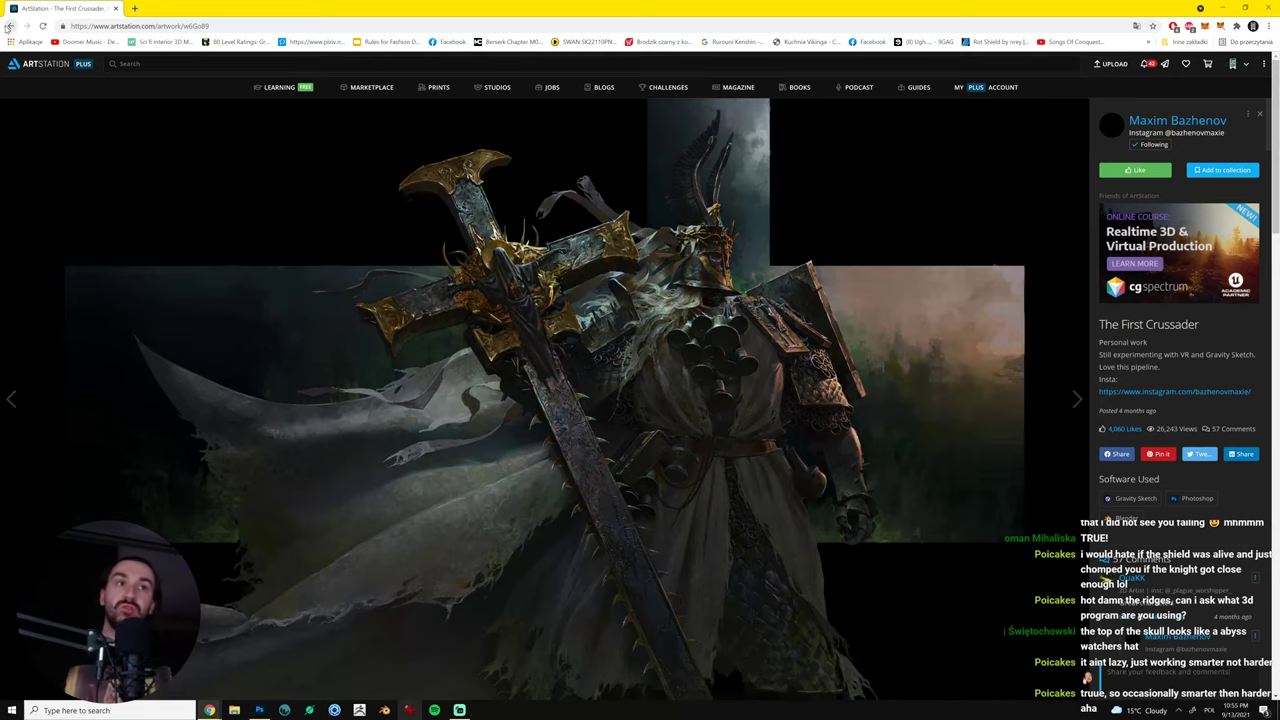
{"action": "left_click", "coordinate": [332, 428]}
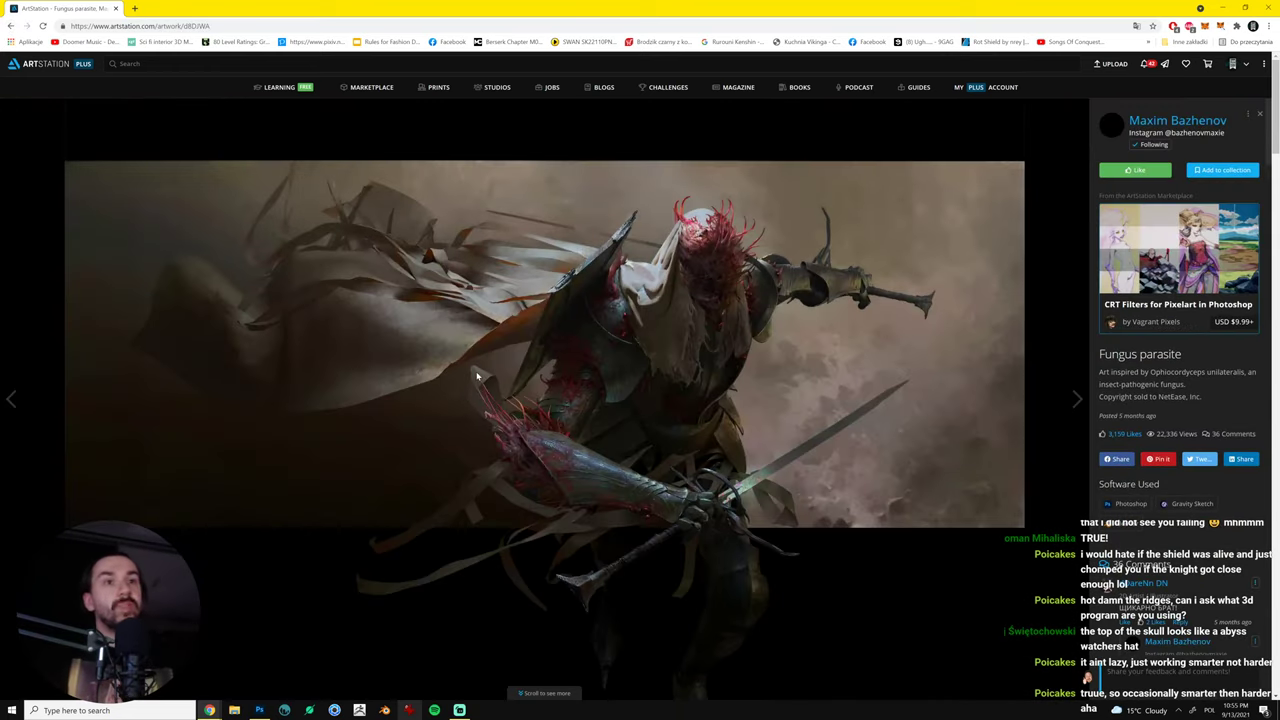
{"action": "scroll", "coordinate": [550, 398], "scroll_direction": "down", "scroll_amount": 9}
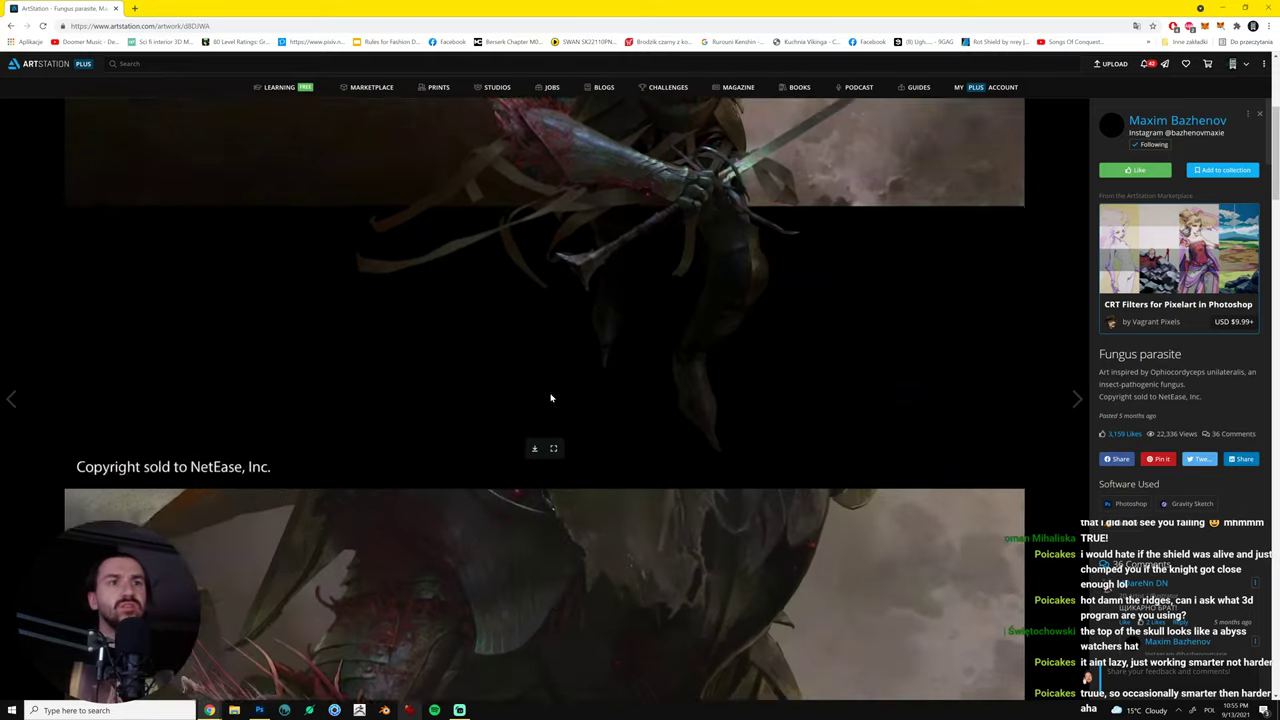
{"action": "scroll", "coordinate": [550, 398], "scroll_direction": "down", "scroll_amount": 8}
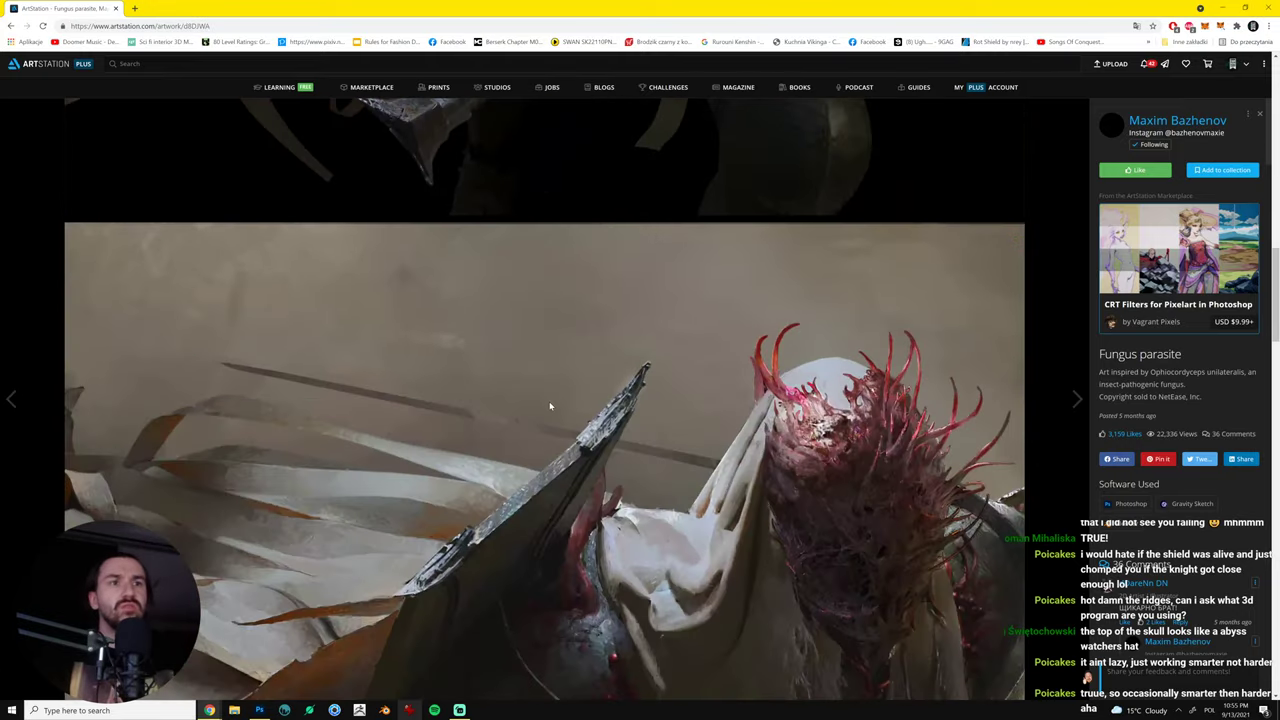
{"action": "scroll", "coordinate": [550, 407], "scroll_direction": "down", "scroll_amount": 5}
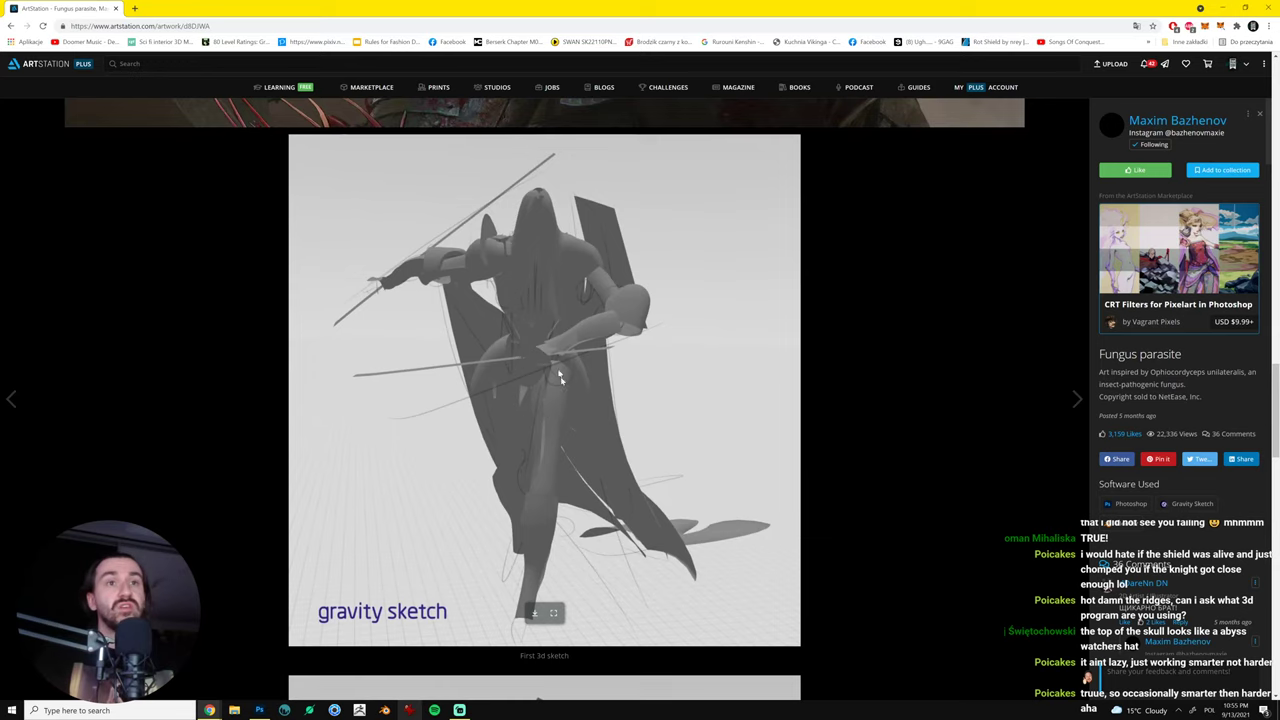
{"action": "scroll", "coordinate": [560, 400], "scroll_direction": "down", "scroll_amount": 7}
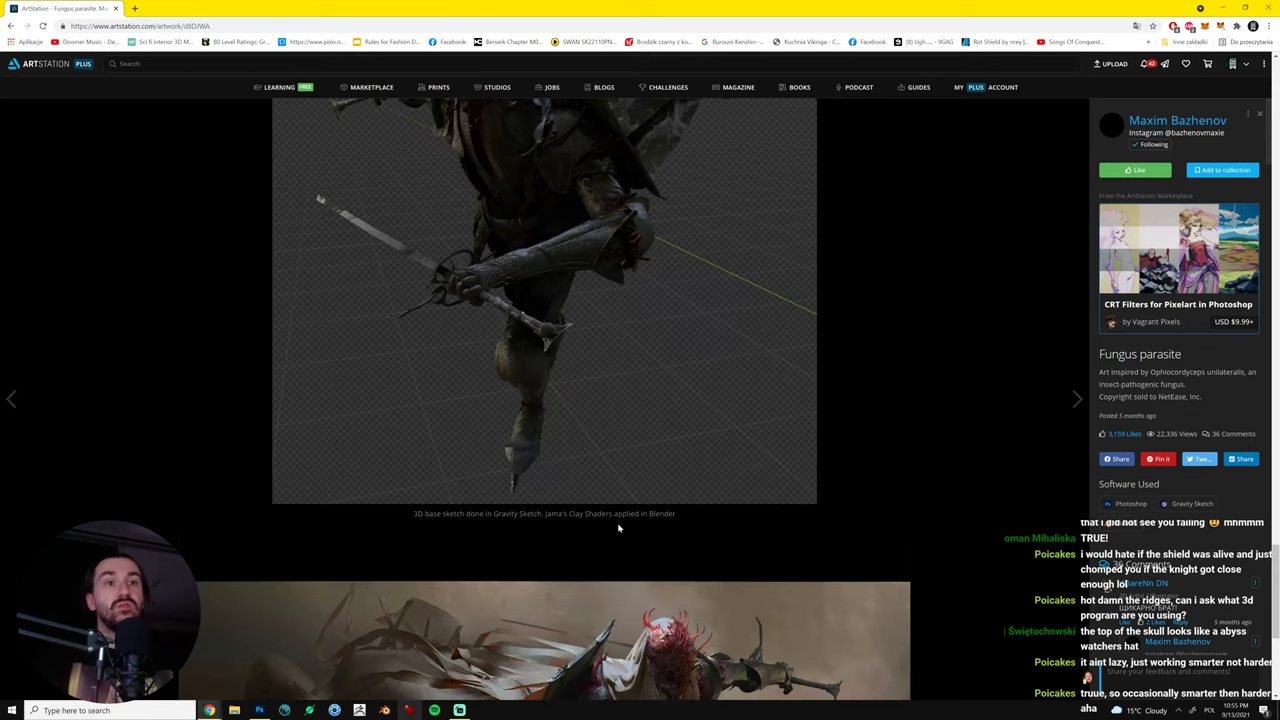
{"action": "scroll", "coordinate": [631, 526], "scroll_direction": "up", "scroll_amount": 4}
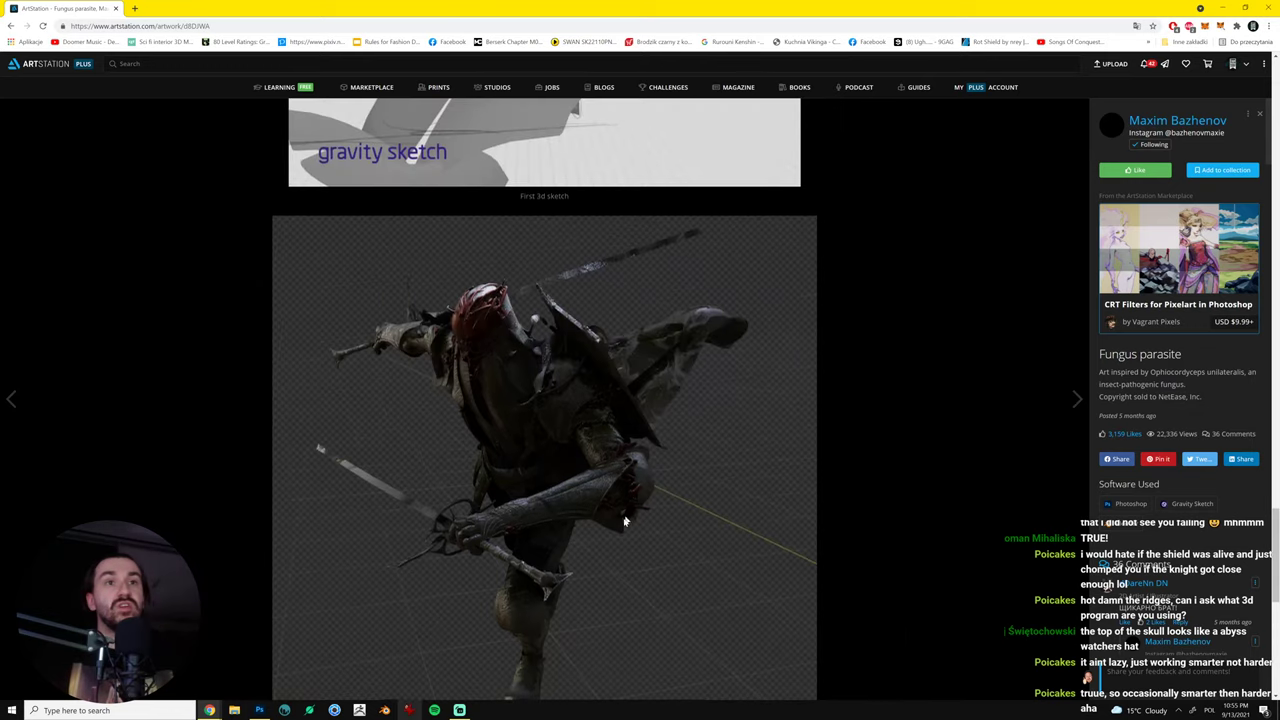
- Examine the Fungus parasite artwork's textured 3D base sketch and its final overpainted illustration
{"action": "scroll", "coordinate": [625, 523], "scroll_direction": "down", "scroll_amount": 6}
{"action": "scroll", "coordinate": [618, 521], "scroll_direction": "down", "scroll_amount": 2}
{"action": "scroll", "coordinate": [614, 515], "scroll_direction": "up", "scroll_amount": 4}
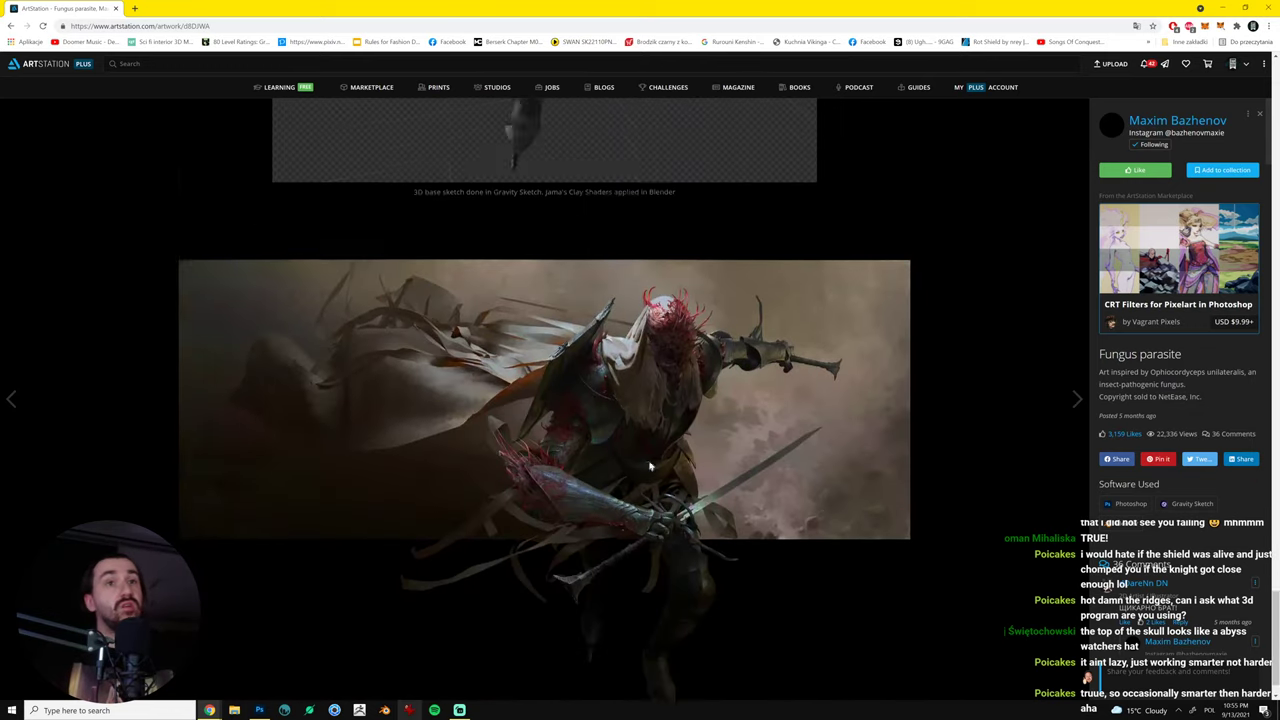
{"action": "scroll", "coordinate": [664, 474], "scroll_direction": "down", "scroll_amount": 10}
{"action": "scroll", "coordinate": [670, 468], "scroll_direction": "down", "scroll_amount": 10}
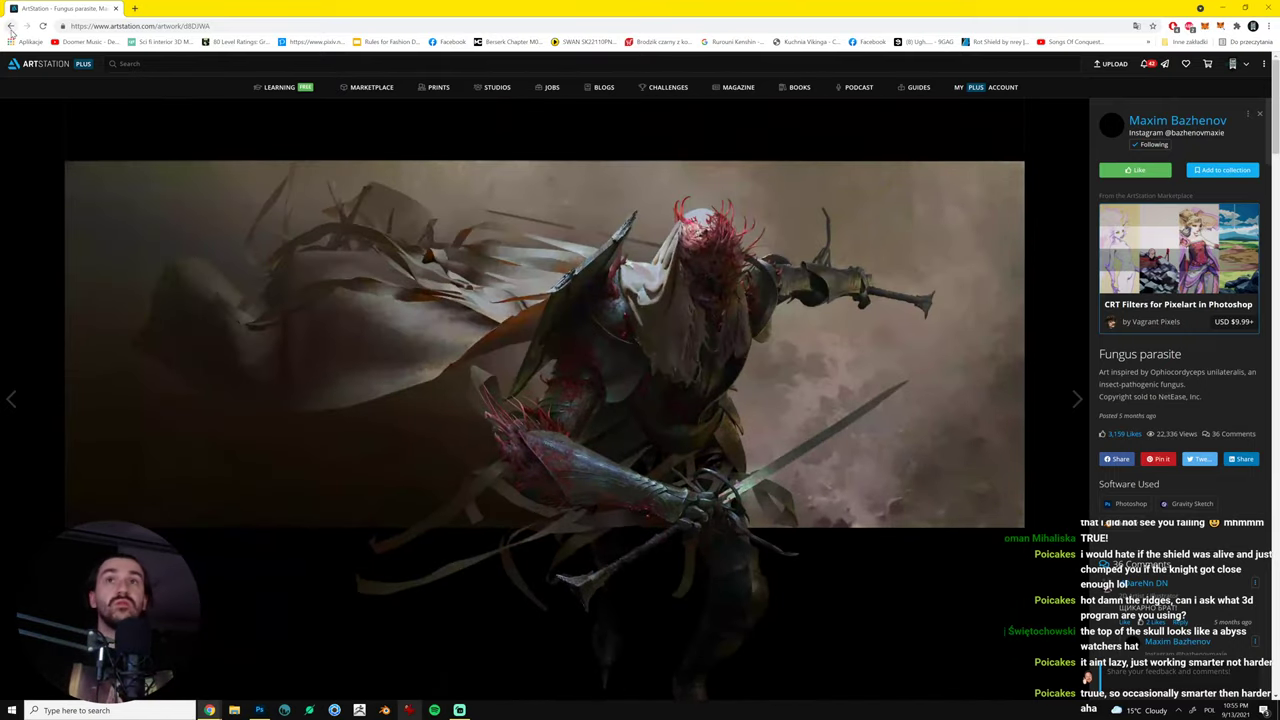
- Return to the artist's portfolio, open the Sea girl artwork and examine its full figure, process steps and armor close-ups
{"action": "left_click", "coordinate": [11, 26]}
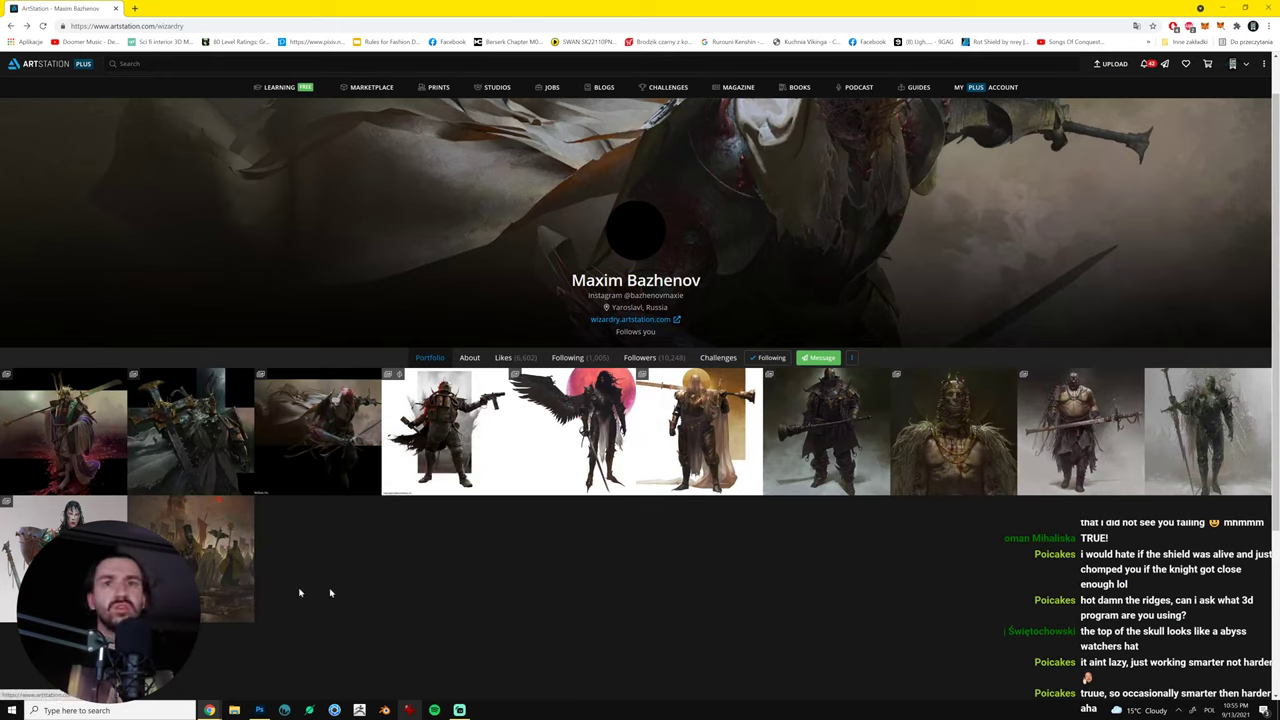
{"action": "left_click", "coordinate": [70, 560]}
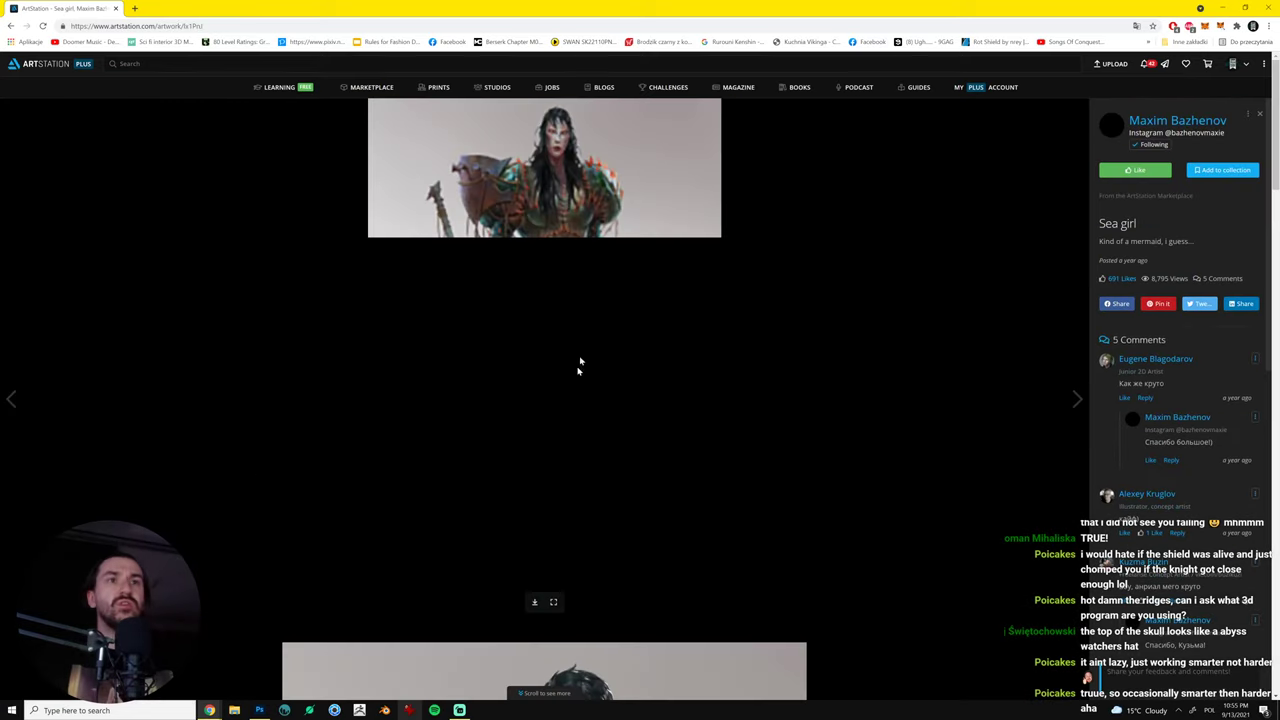
{"action": "scroll", "coordinate": [523, 354], "scroll_direction": "down", "scroll_amount": 10}
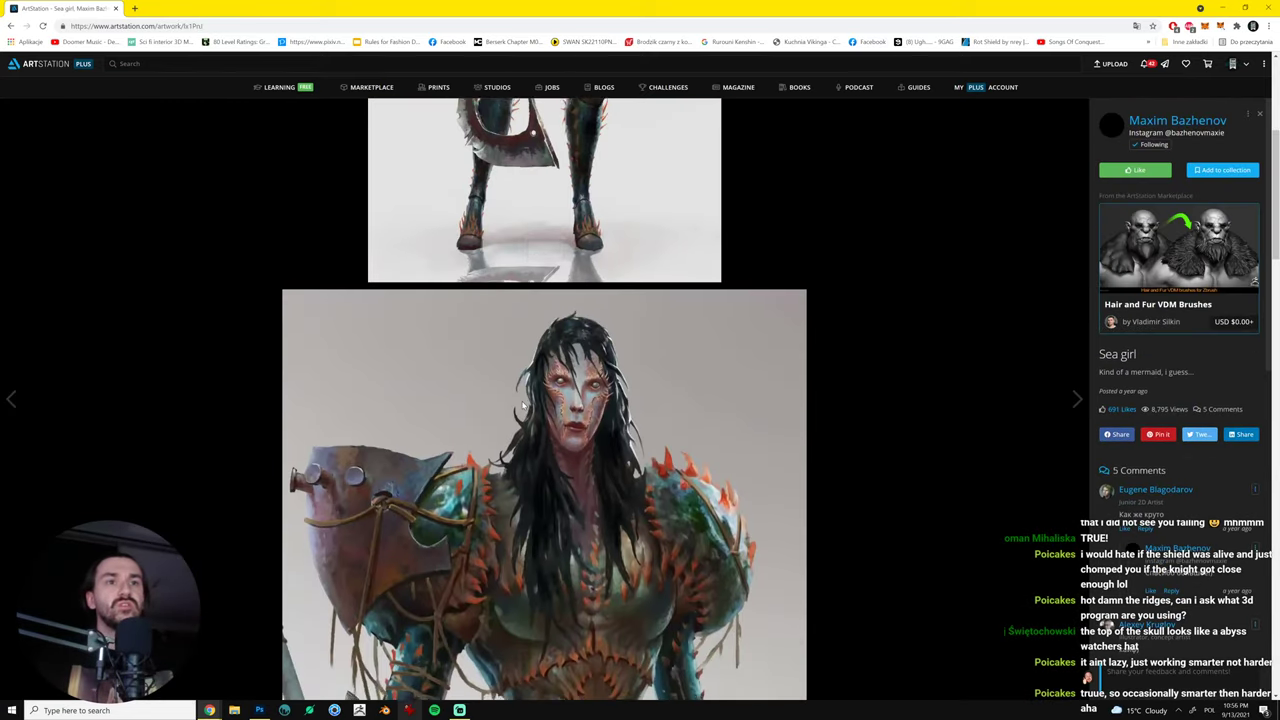
{"action": "scroll", "coordinate": [591, 434], "scroll_direction": "down", "scroll_amount": 4}
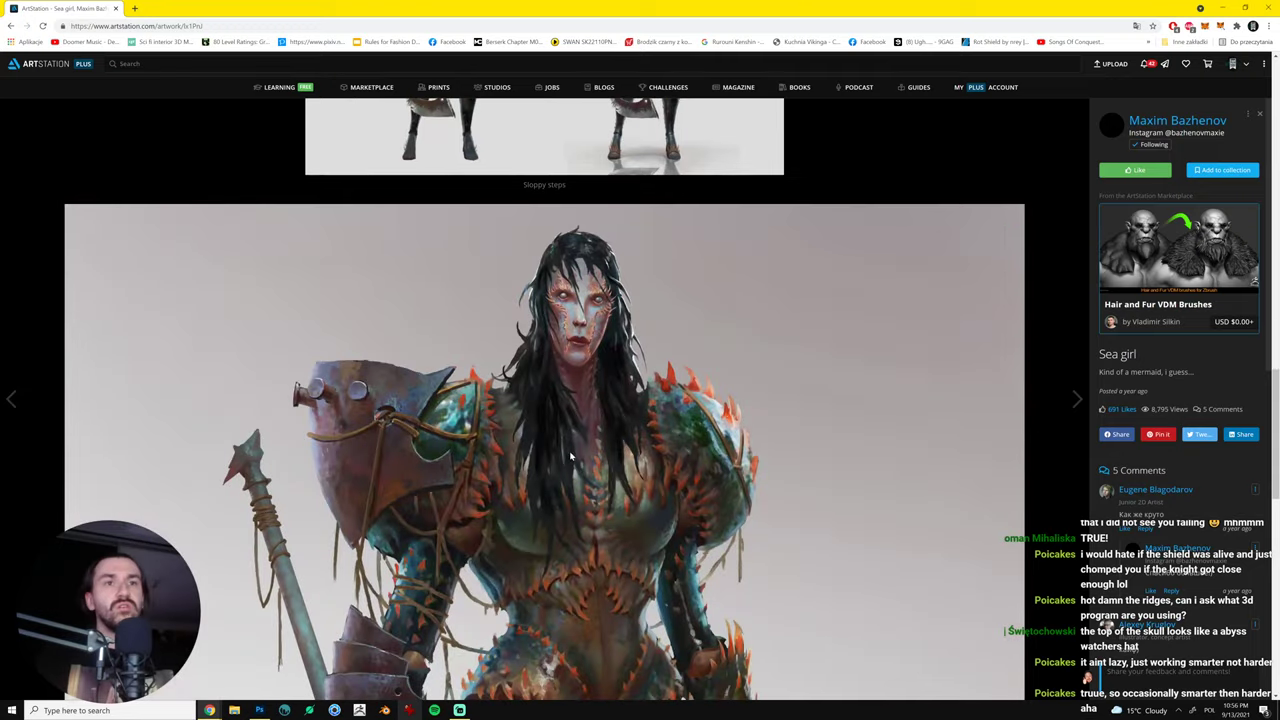
{"action": "scroll", "coordinate": [531, 457], "scroll_direction": "down", "scroll_amount": 8}
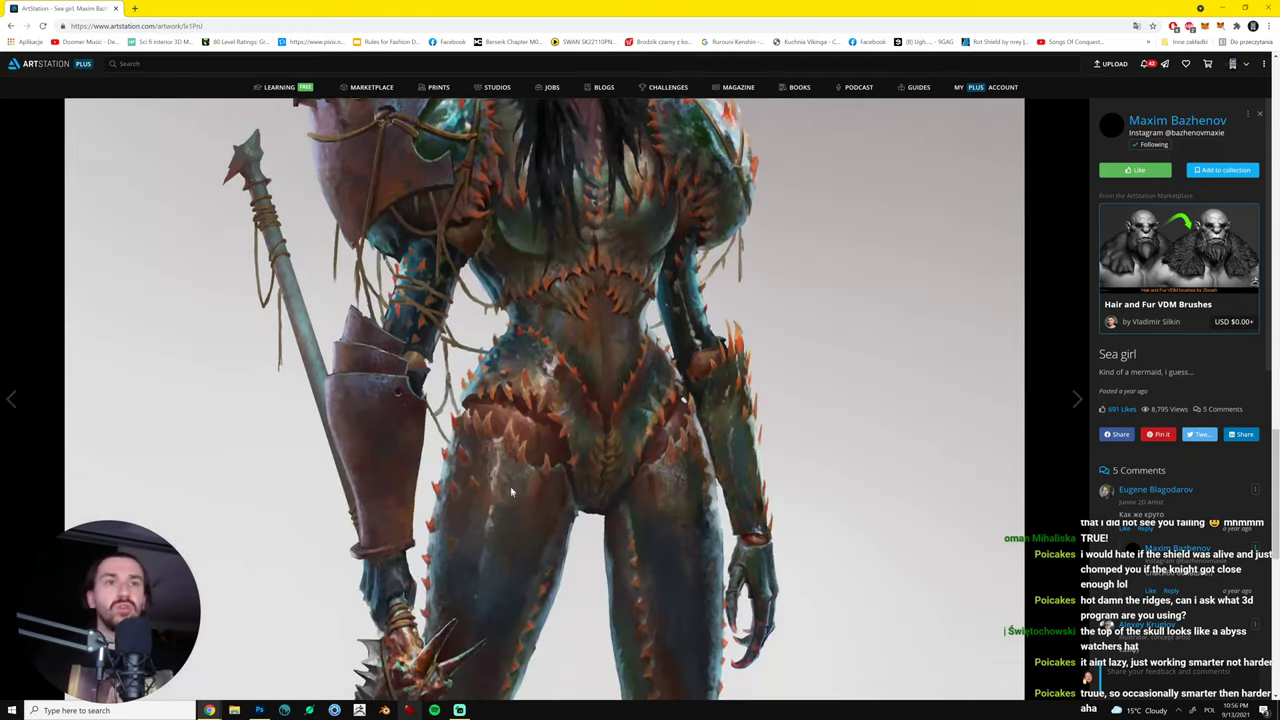
{"action": "scroll", "coordinate": [397, 454], "scroll_direction": "up", "scroll_amount": 10}
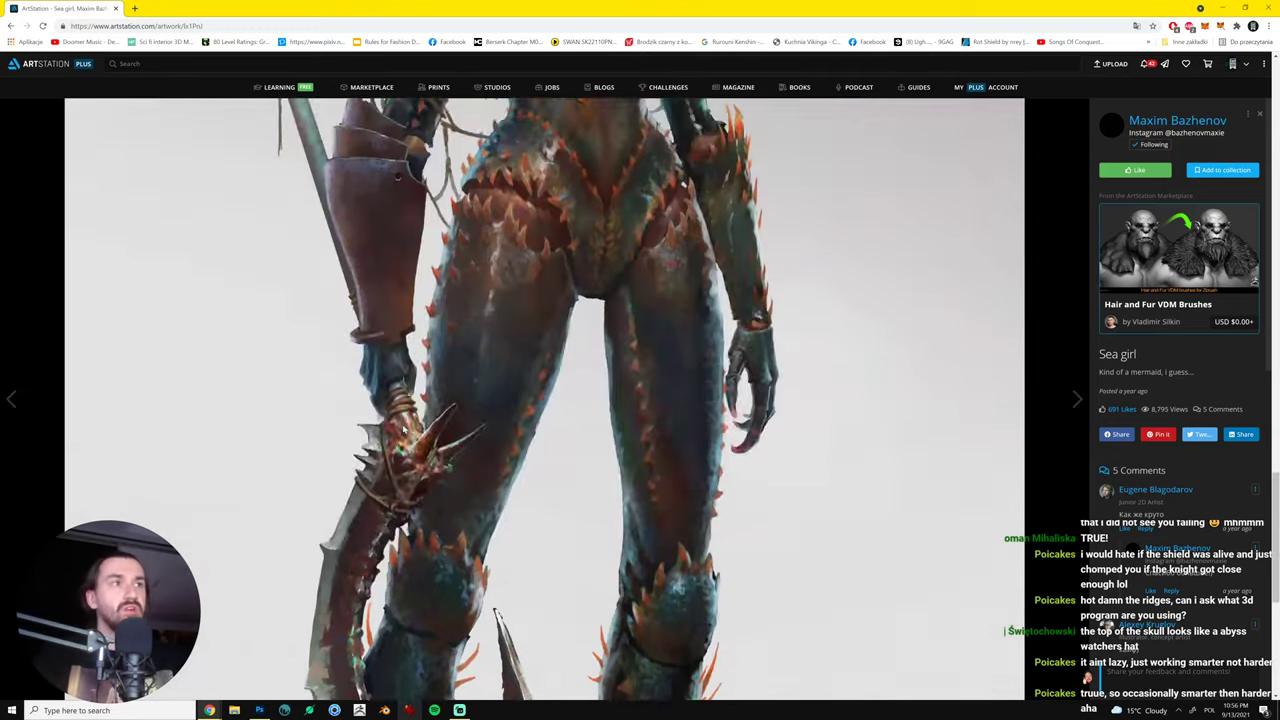
- Go back to the portfolio, open the Piggy Executioner artwork and examine its full figure and masked head close-up
{"action": "left_click", "coordinate": [12, 25]}
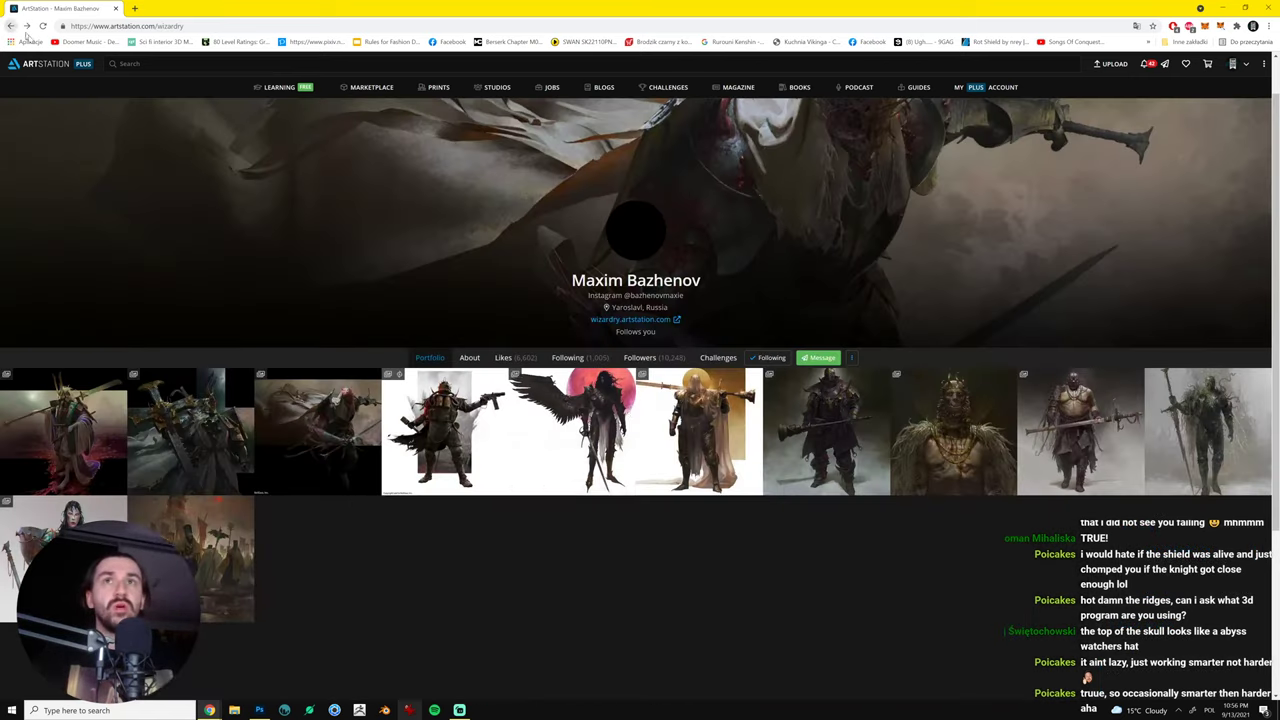
{"action": "left_click", "coordinate": [1070, 435]}
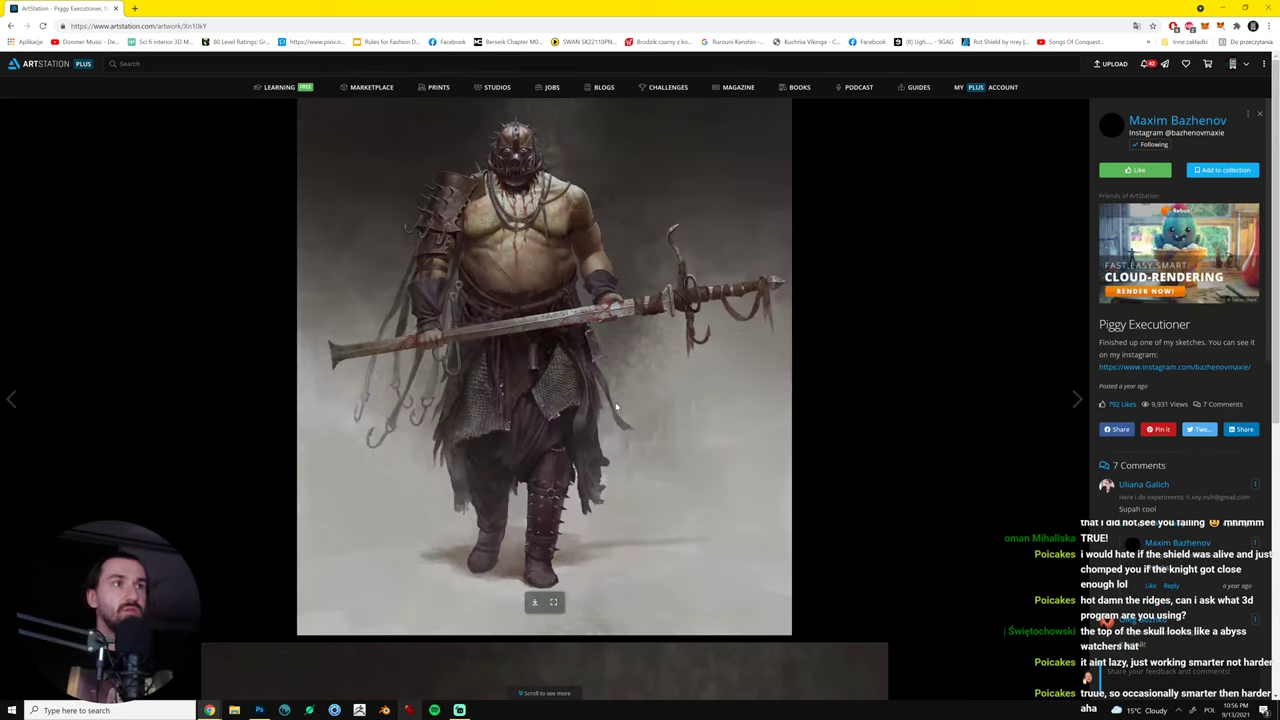
{"action": "scroll", "coordinate": [585, 403], "scroll_direction": "down", "scroll_amount": 5}
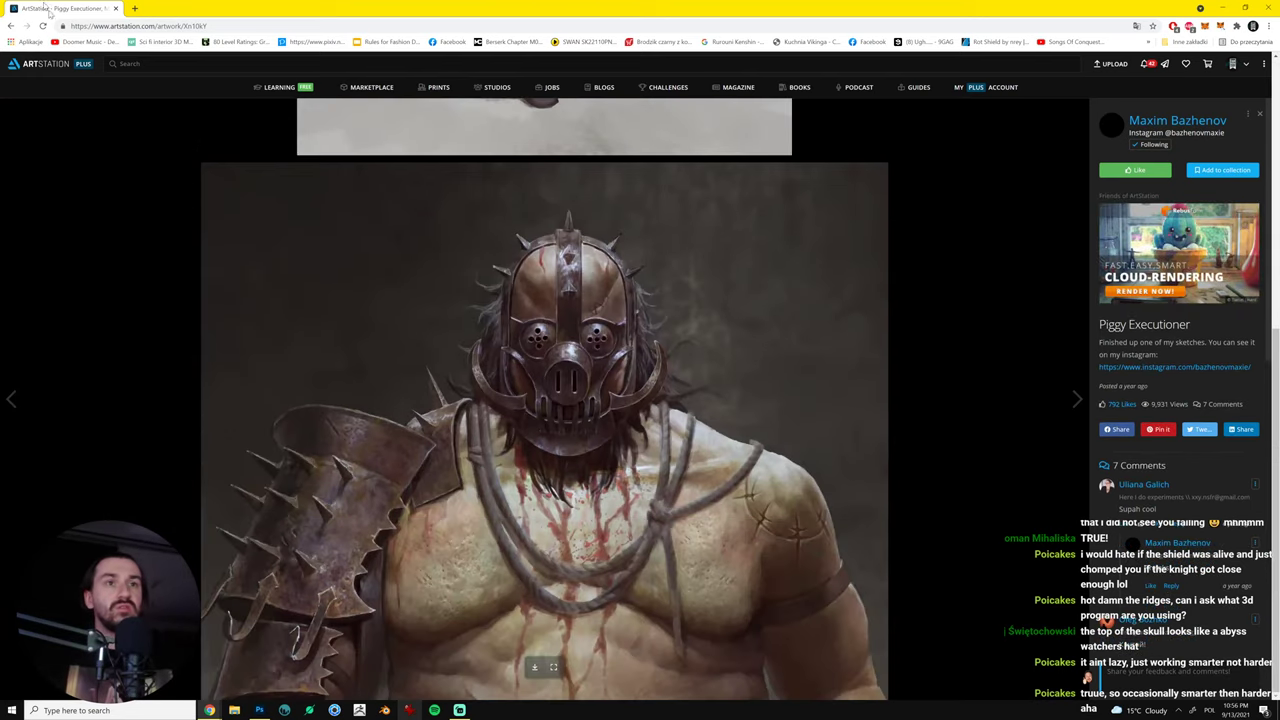
- Return to the portfolio, open the Benkei artwork and compare its final painting with the textured 3D model and Gravity Sketch base
{"action": "left_click", "coordinate": [10, 25]}
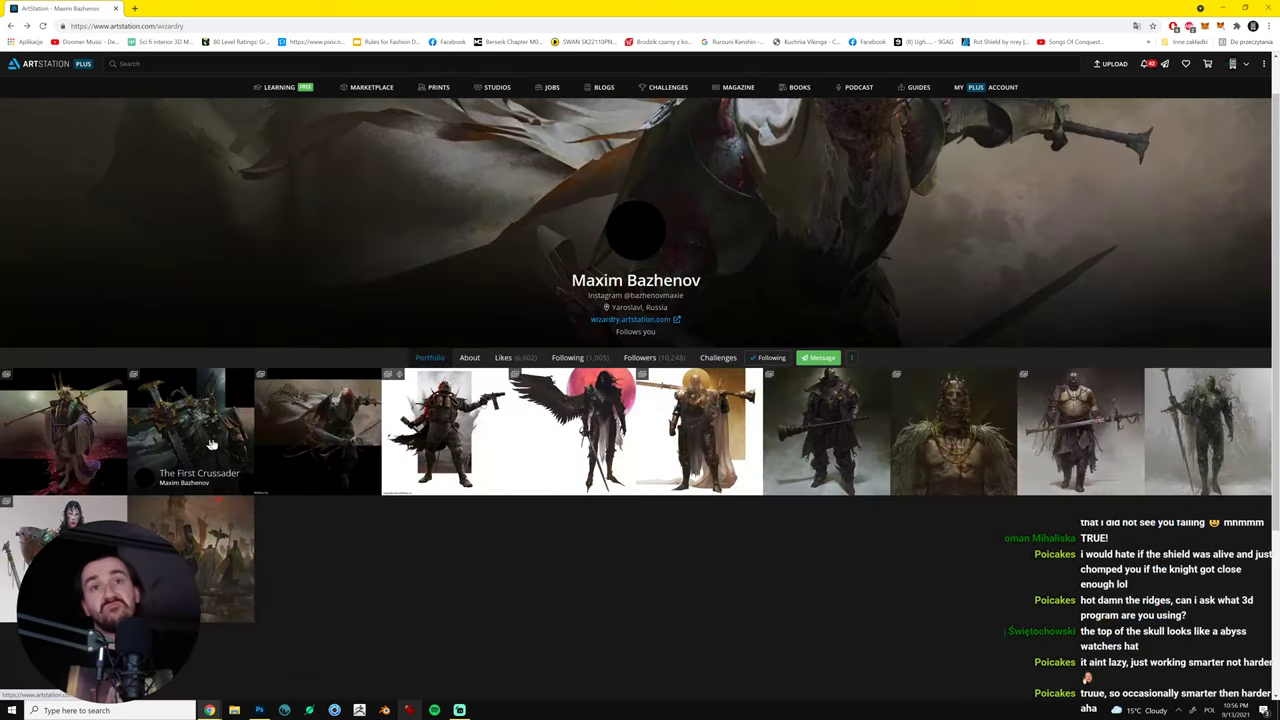
{"action": "left_click", "coordinate": [100, 413]}
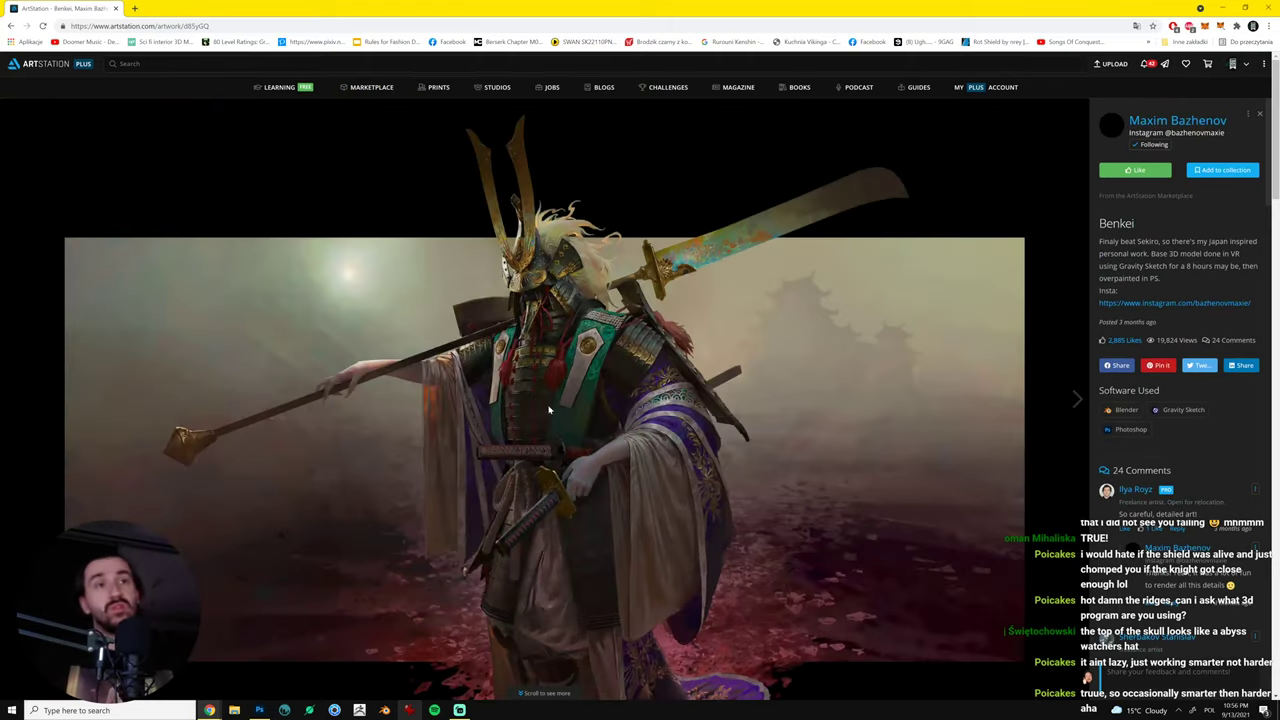
{"action": "scroll", "coordinate": [466, 378], "scroll_direction": "down", "scroll_amount": 8}
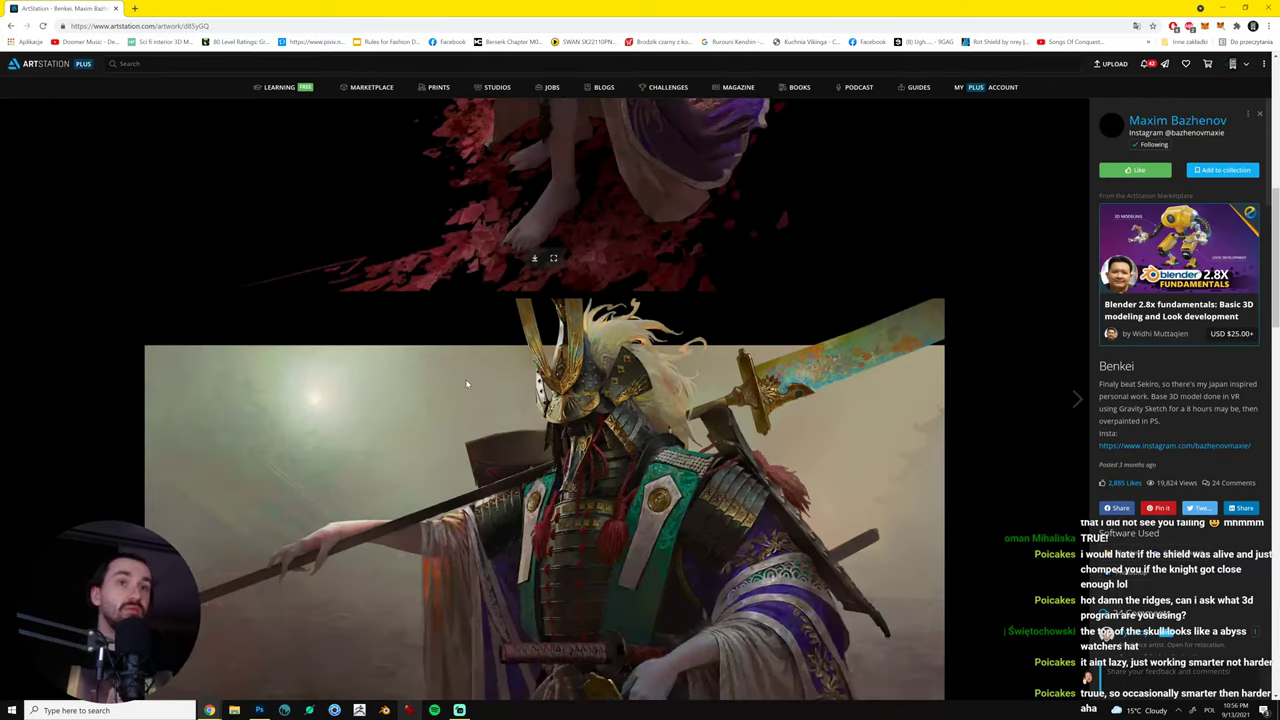
{"action": "scroll", "coordinate": [466, 384], "scroll_direction": "down", "scroll_amount": 3}
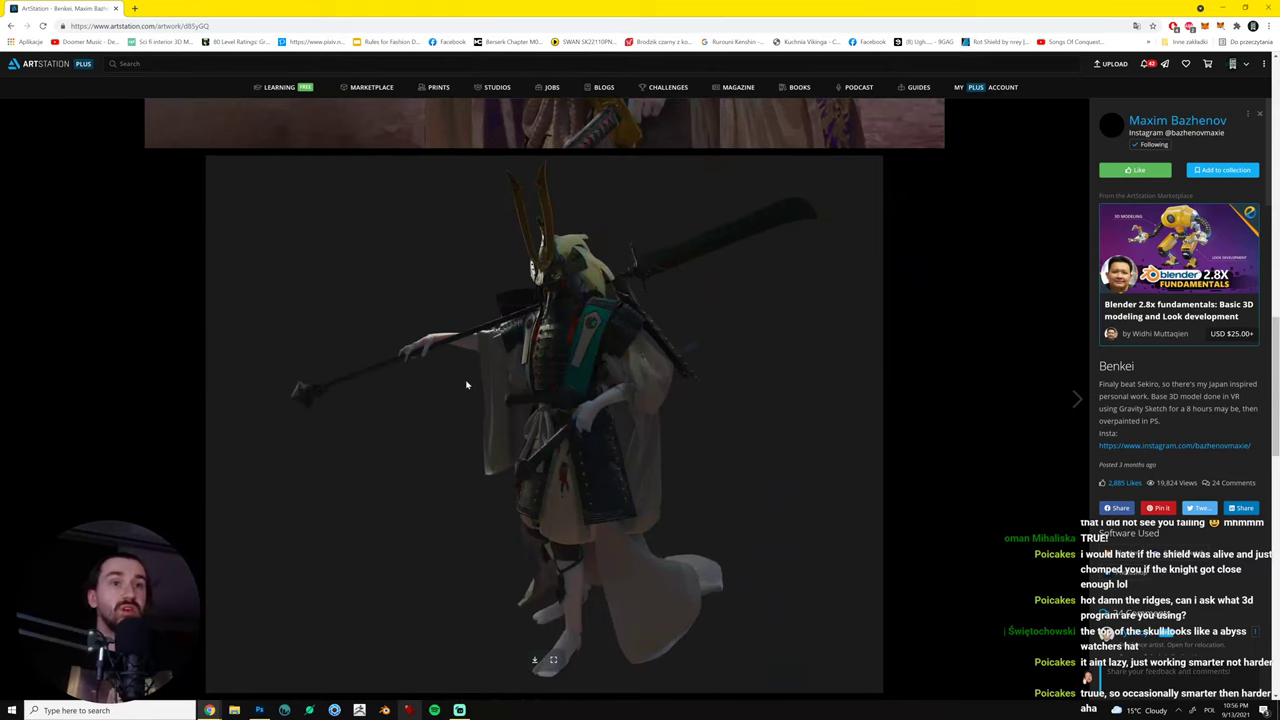
{"action": "scroll", "coordinate": [466, 384], "scroll_direction": "down", "scroll_amount": 10}
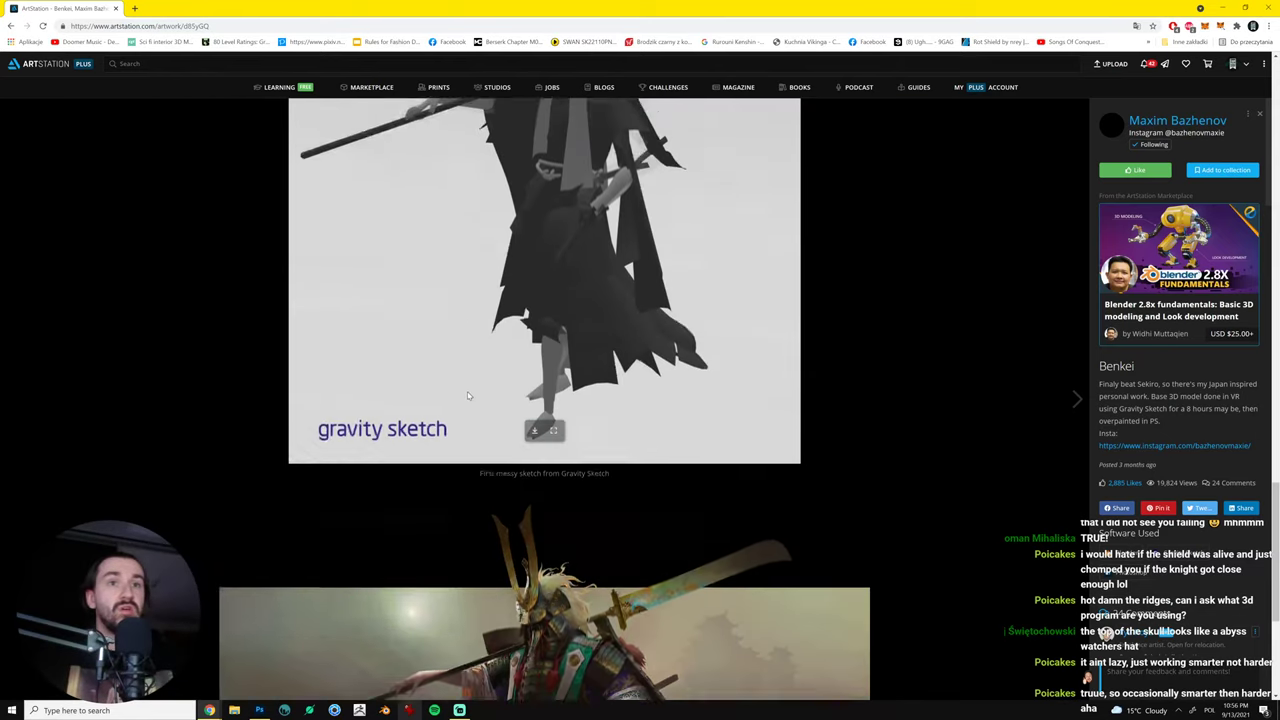
{"action": "scroll", "coordinate": [470, 392], "scroll_direction": "down", "scroll_amount": 1}
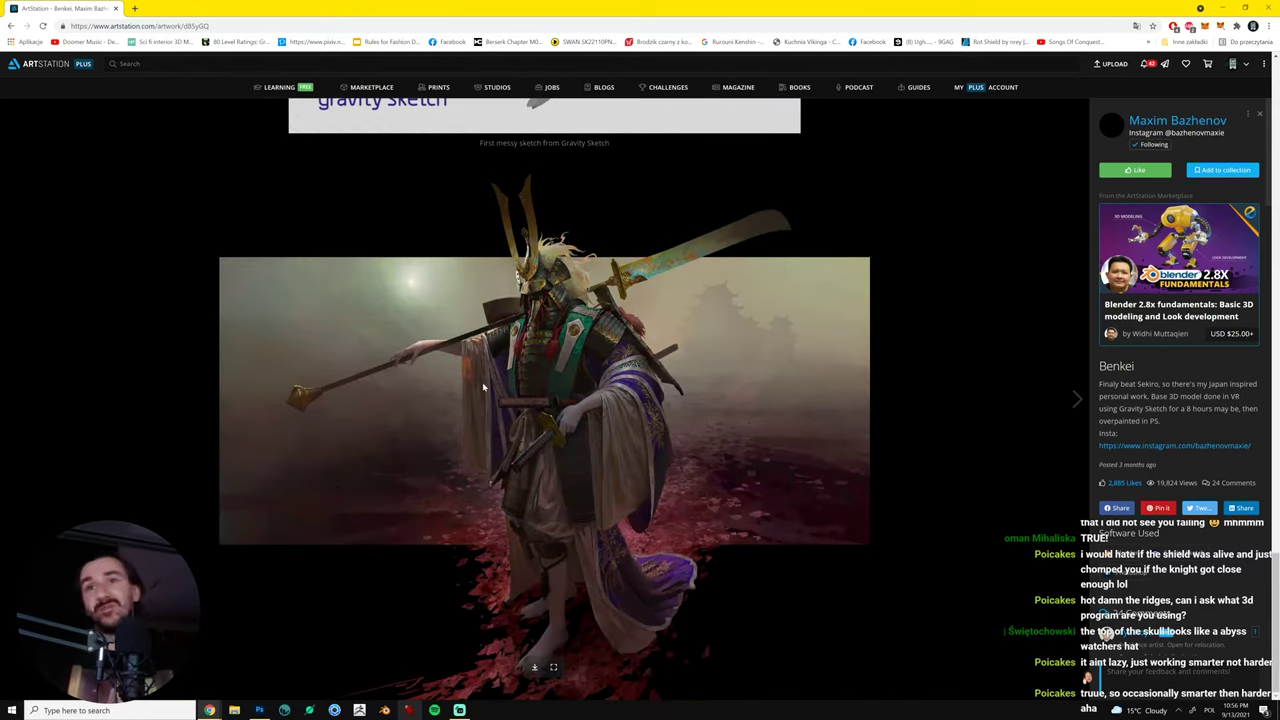
{"action": "scroll", "coordinate": [909, 654], "scroll_direction": "up", "scroll_amount": 9}
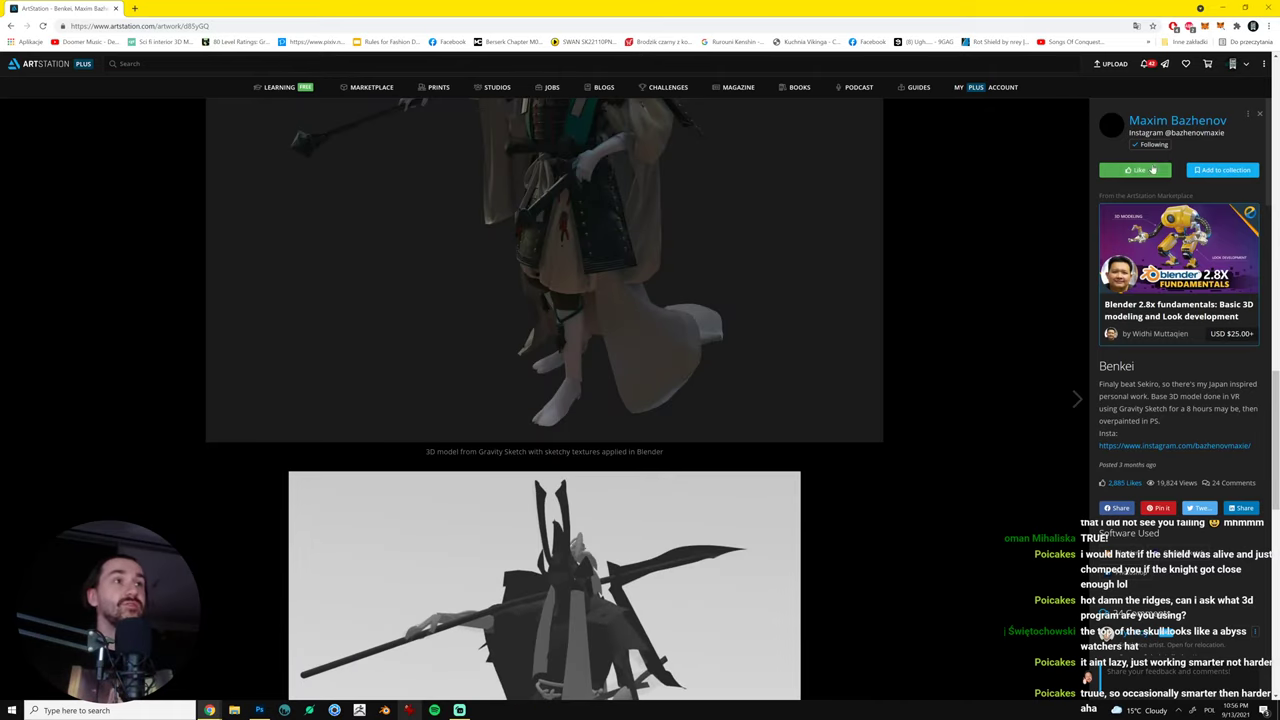
{"action": "scroll", "coordinate": [811, 306], "scroll_direction": "down", "scroll_amount": 9}
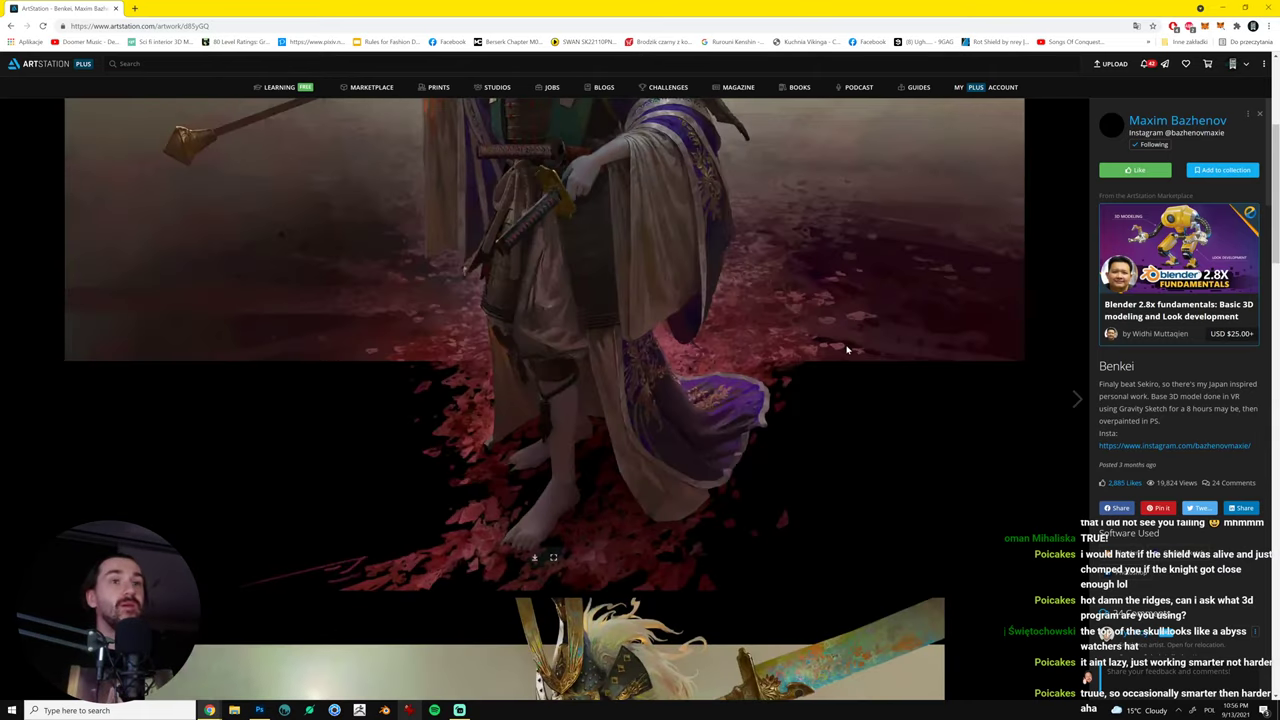
{"action": "scroll", "coordinate": [388, 289], "scroll_direction": "up", "scroll_amount": 3}
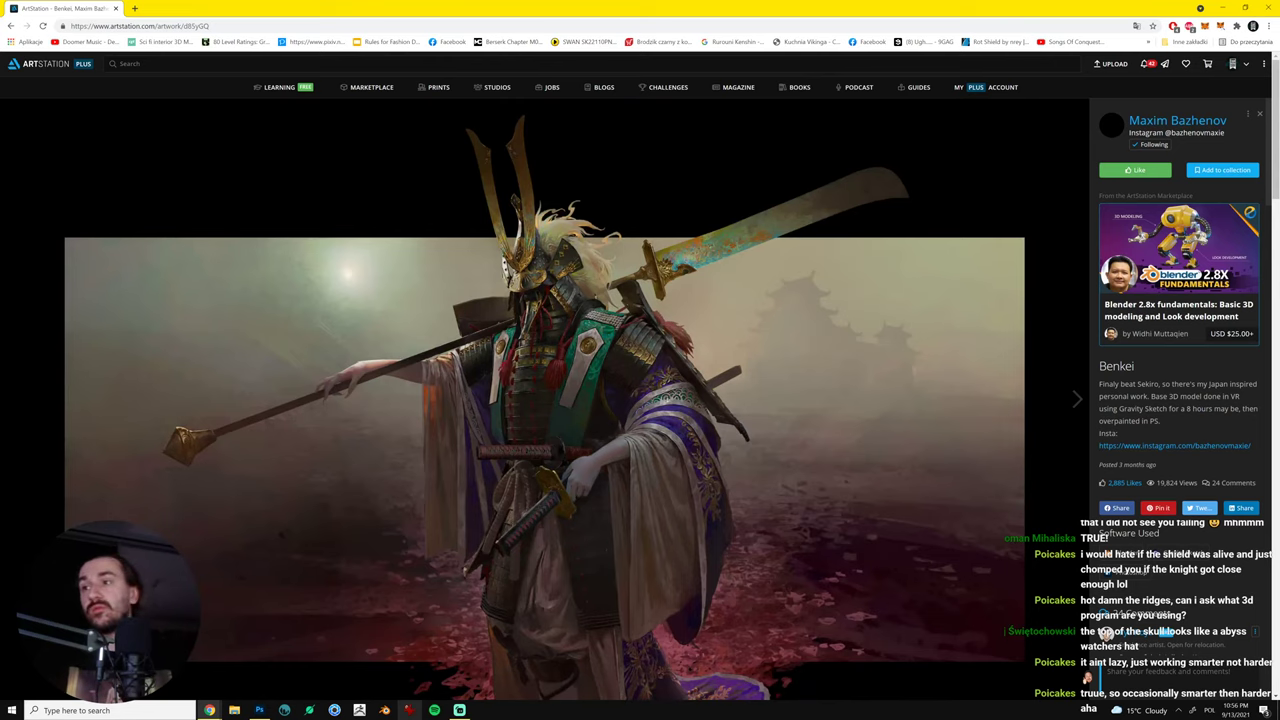
- Switch back to Photoshop and darken the shield's upper inner plate beside the knight's elbow with a sampled dark tone
{"action": "key", "text": "alt+Tab"}
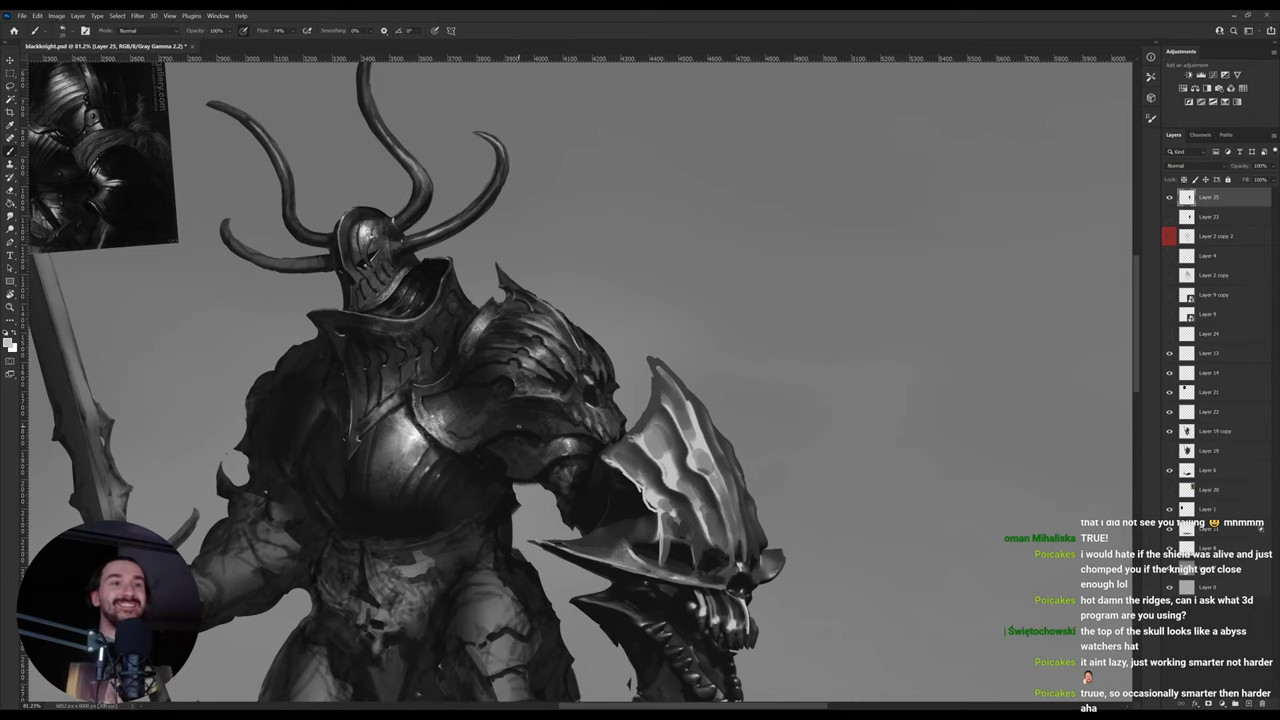
{"action": "left_click_drag", "start_coordinate": [710, 437], "coordinate": [771, 371]}
{"action": "key", "text": "r"}
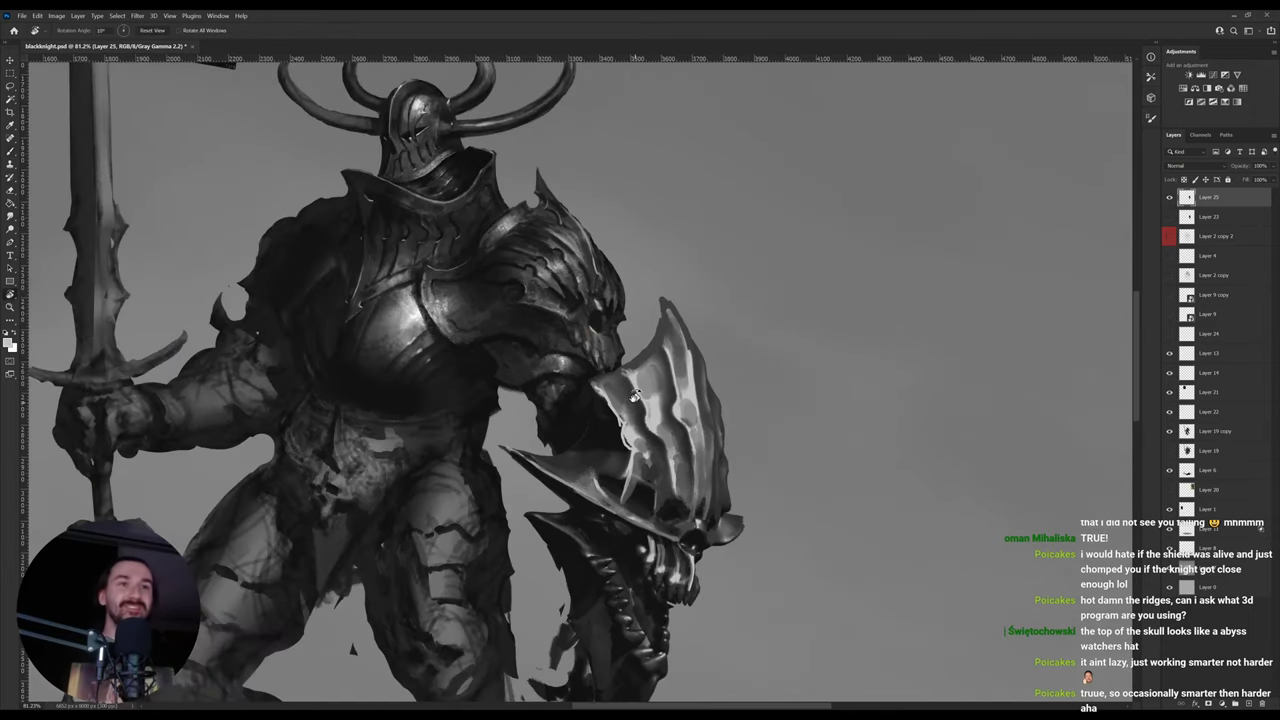
{"action": "key", "text": "b"}
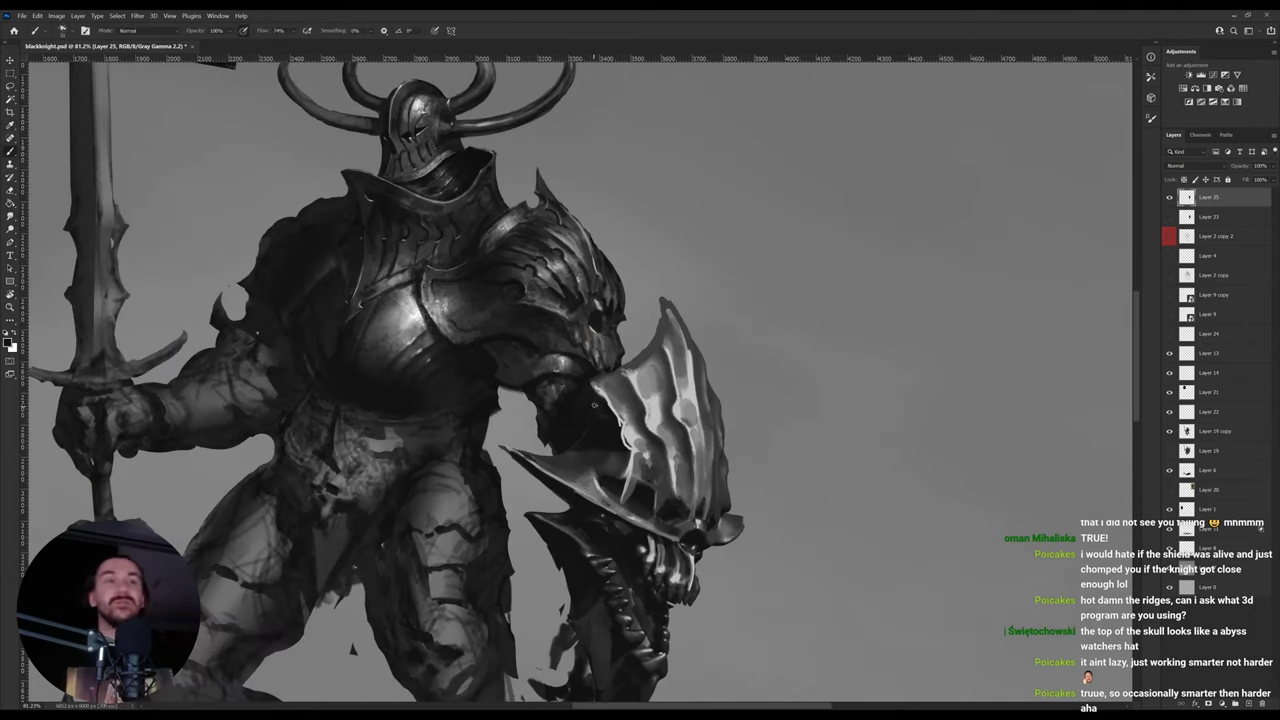
{"action": "left_click", "coordinate": [582, 418], "text": "alt"}
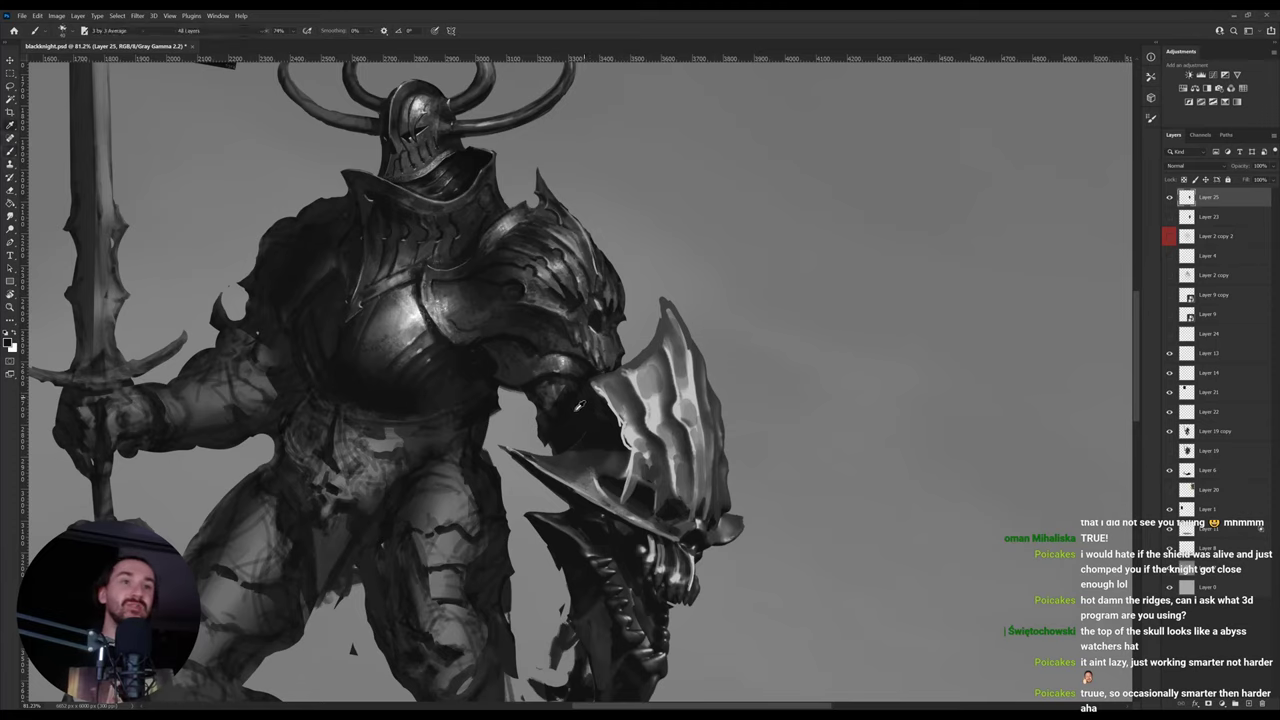
{"action": "left_click", "coordinate": [576, 410], "text": "alt"}
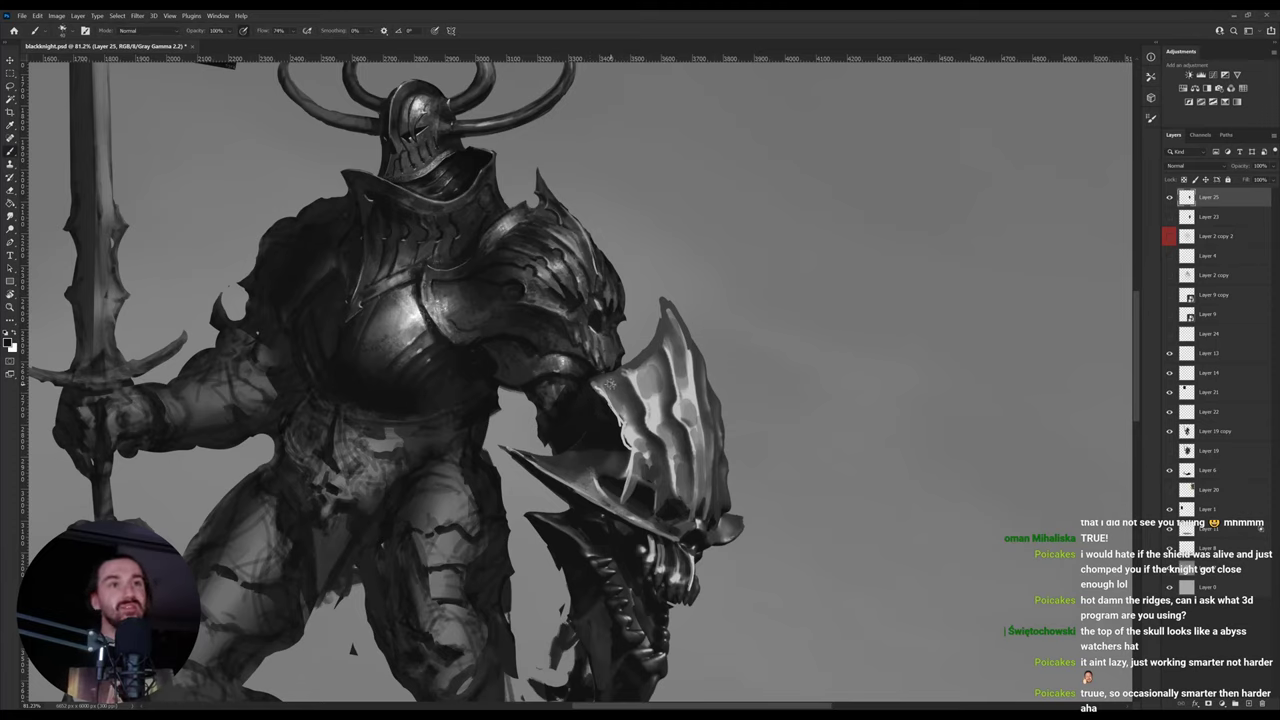
{"action": "mouse_move", "coordinate": [608, 383]}
{"action": "left_mouse_down"}
{"action": "mouse_move", "coordinate": [637, 416]}
{"action": "mouse_move", "coordinate": [607, 381]}
{"action": "mouse_move", "coordinate": [650, 366]}
{"action": "left_mouse_up"}
- Texture the grooves between the shield's inner ridges with sampled mid greys and darks
{"action": "left_click", "coordinate": [657, 421], "text": "alt"}
{"action": "left_click", "coordinate": [657, 421], "text": "alt"}
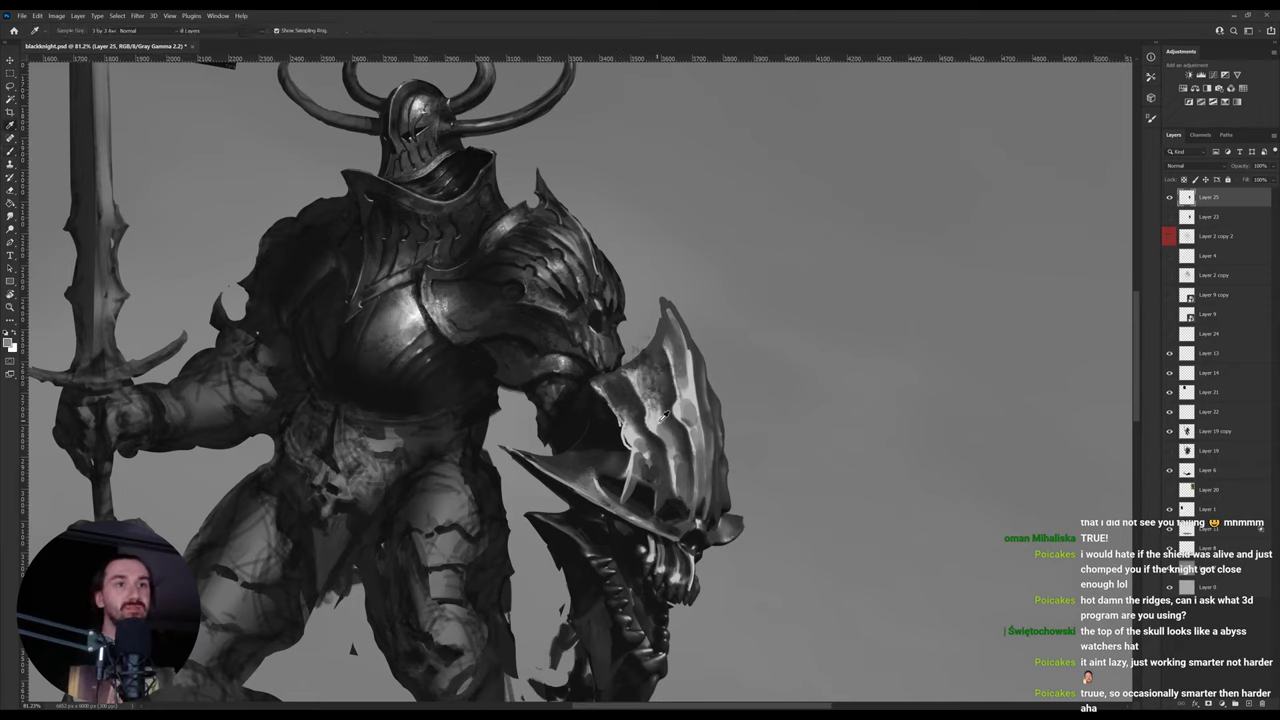
{"action": "mouse_move", "coordinate": [652, 434]}
{"action": "left_mouse_down"}
{"action": "mouse_move", "coordinate": [640, 431]}
{"action": "mouse_move", "coordinate": [646, 459]}
{"action": "left_mouse_up"}
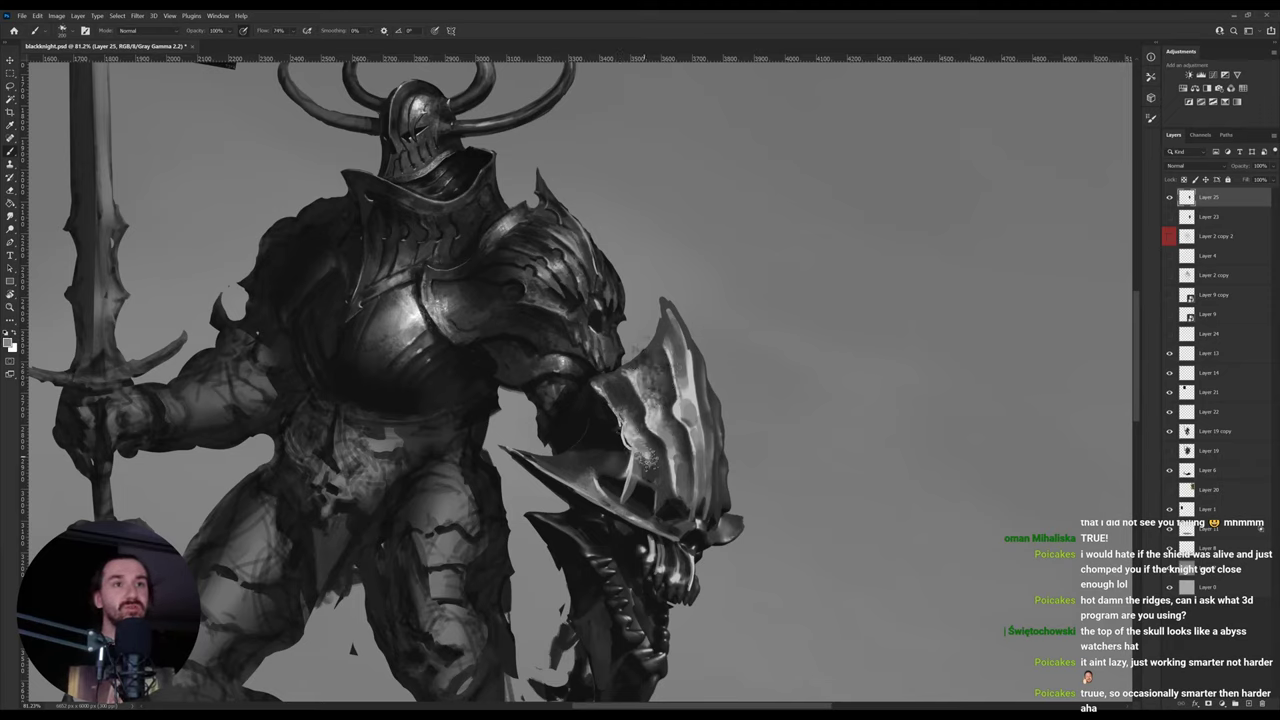
{"action": "left_click", "coordinate": [674, 413], "text": "alt"}
{"action": "left_click", "coordinate": [658, 432], "text": "alt"}
{"action": "left_click", "coordinate": [678, 413], "text": "alt"}
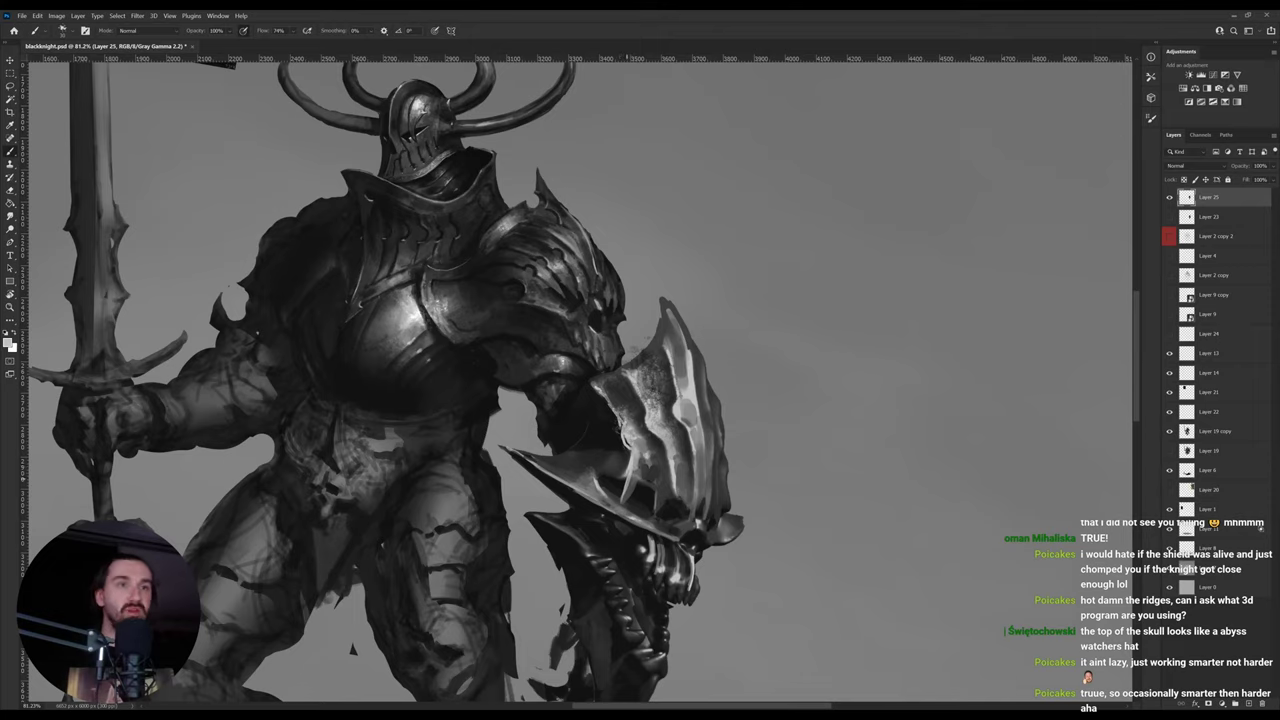
{"action": "left_click", "coordinate": [626, 464], "text": "alt"}
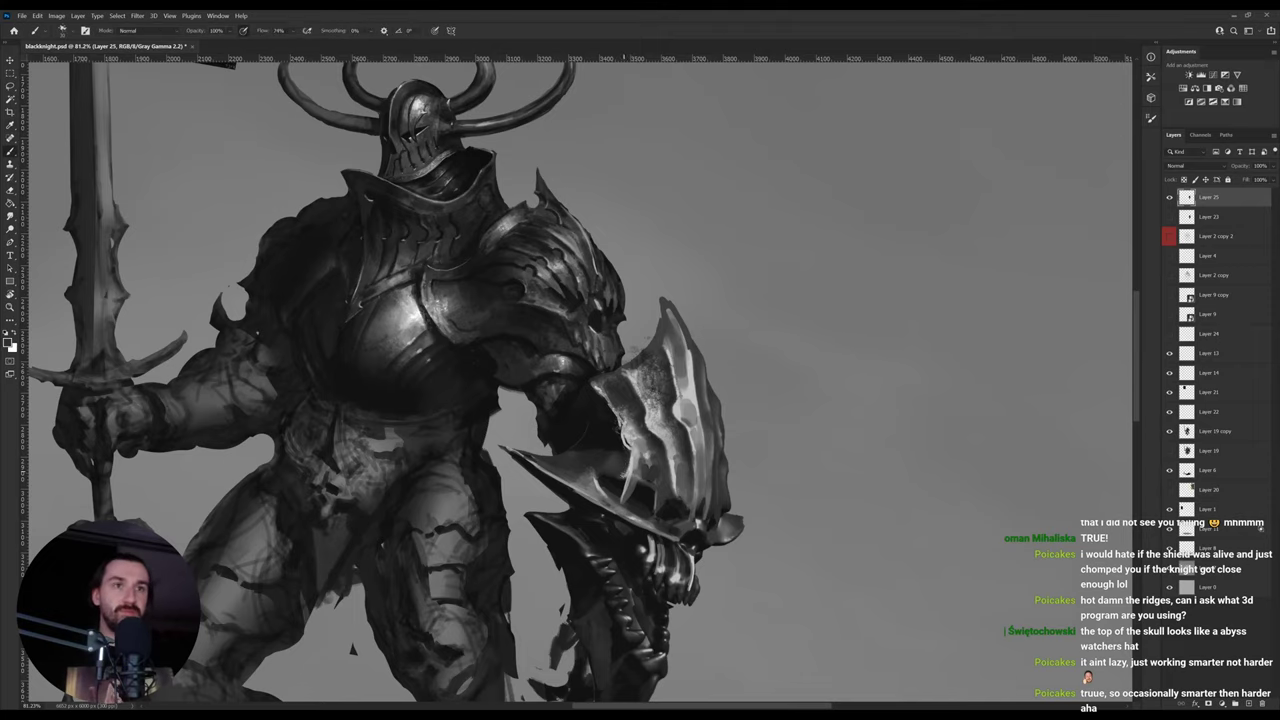
{"action": "left_click", "coordinate": [615, 443], "text": "alt"}
- Darken the skull shield's inner edge and the bright central ridges on its crest with the sampled dark tone
{"action": "key", "text": "r"}
{"action": "left_click_drag", "start_coordinate": [750, 400], "coordinate": [715, 238]}
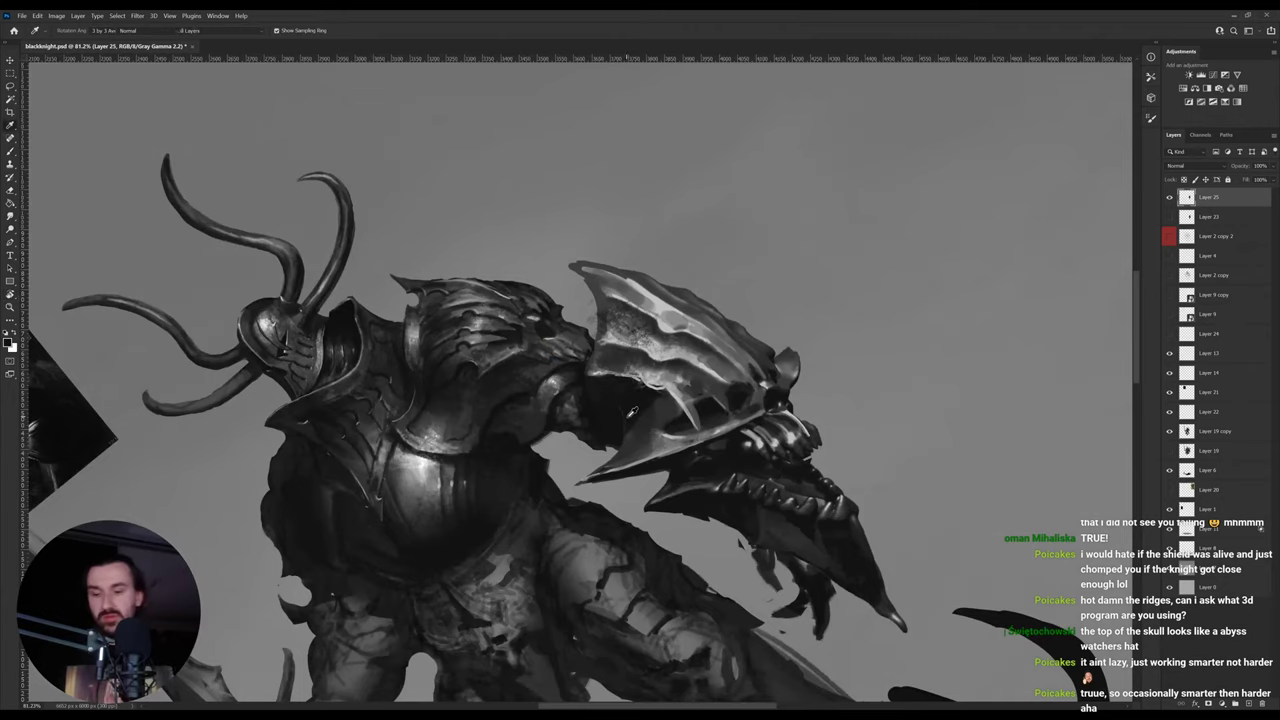
{"action": "key", "text": "b"}
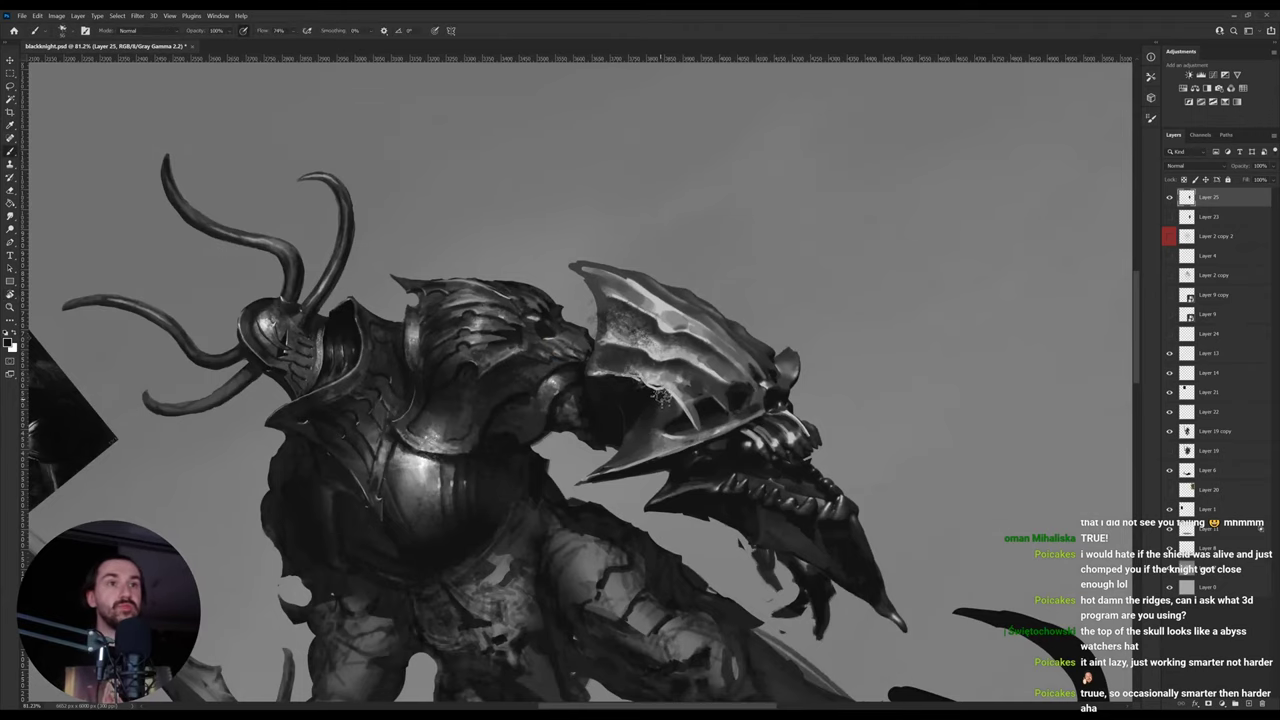
{"action": "key", "text": "r"}
{"action": "left_click_drag", "start_coordinate": [708, 360], "coordinate": [731, 410]}
{"action": "key", "text": "b"}
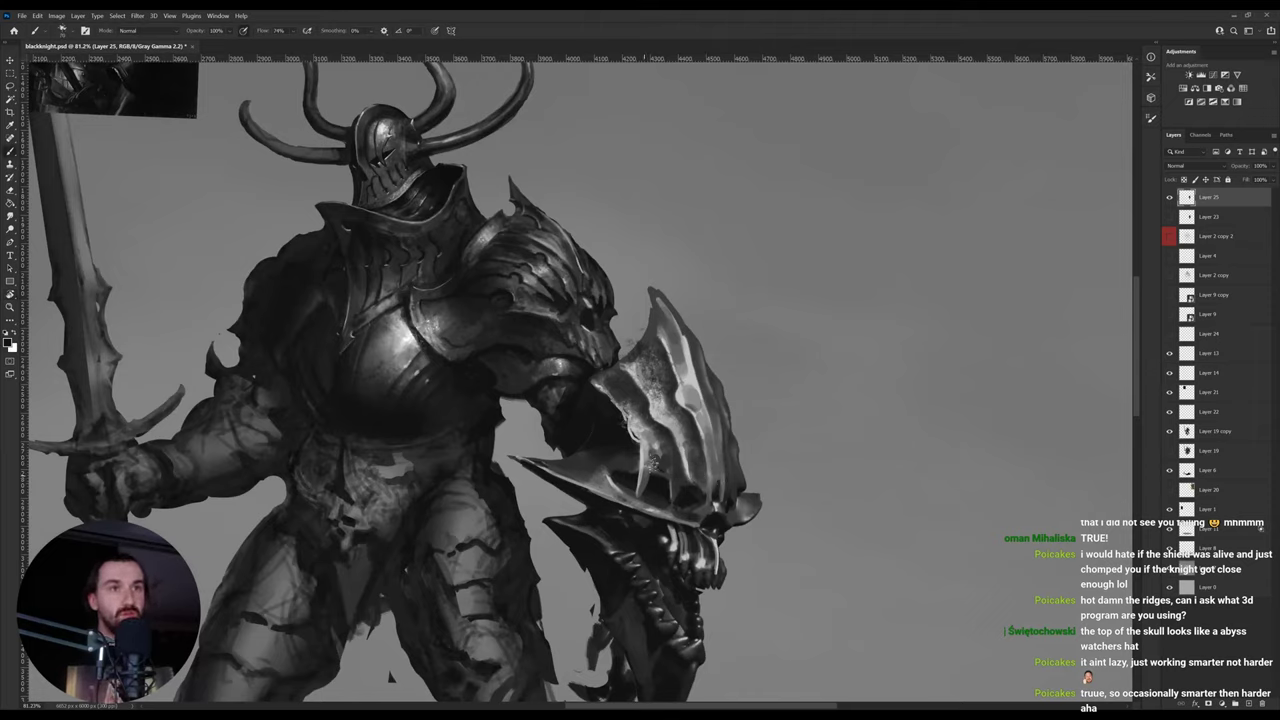
{"action": "mouse_move", "coordinate": [709, 418]}
{"action": "left_mouse_down"}
{"action": "mouse_move", "coordinate": [718, 496]}
{"action": "mouse_move", "coordinate": [696, 388]}
{"action": "left_mouse_up"}
{"action": "left_click_drag", "start_coordinate": [666, 326], "coordinate": [691, 400]}
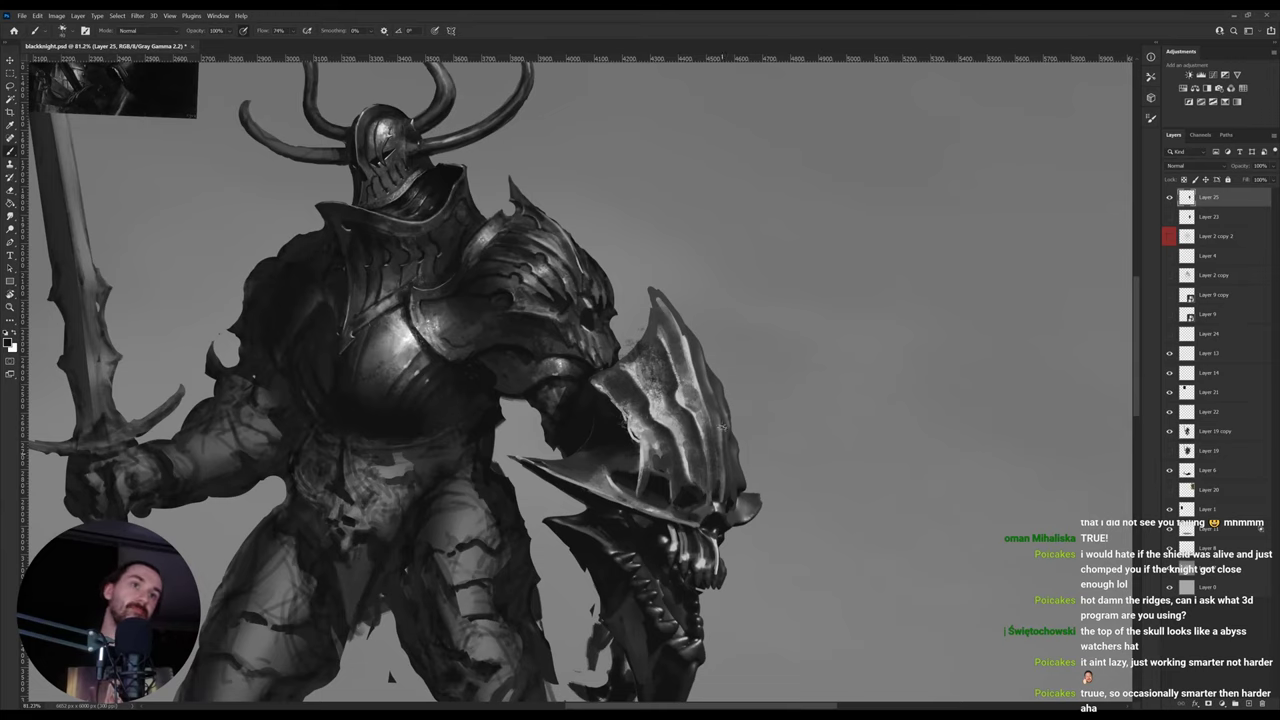
- Rotate the canvas and refine the lower part of the shield's central ridges with sampled greys
{"action": "key", "text": "r"}
{"action": "left_click_drag", "start_coordinate": [791, 357], "coordinate": [792, 394]}
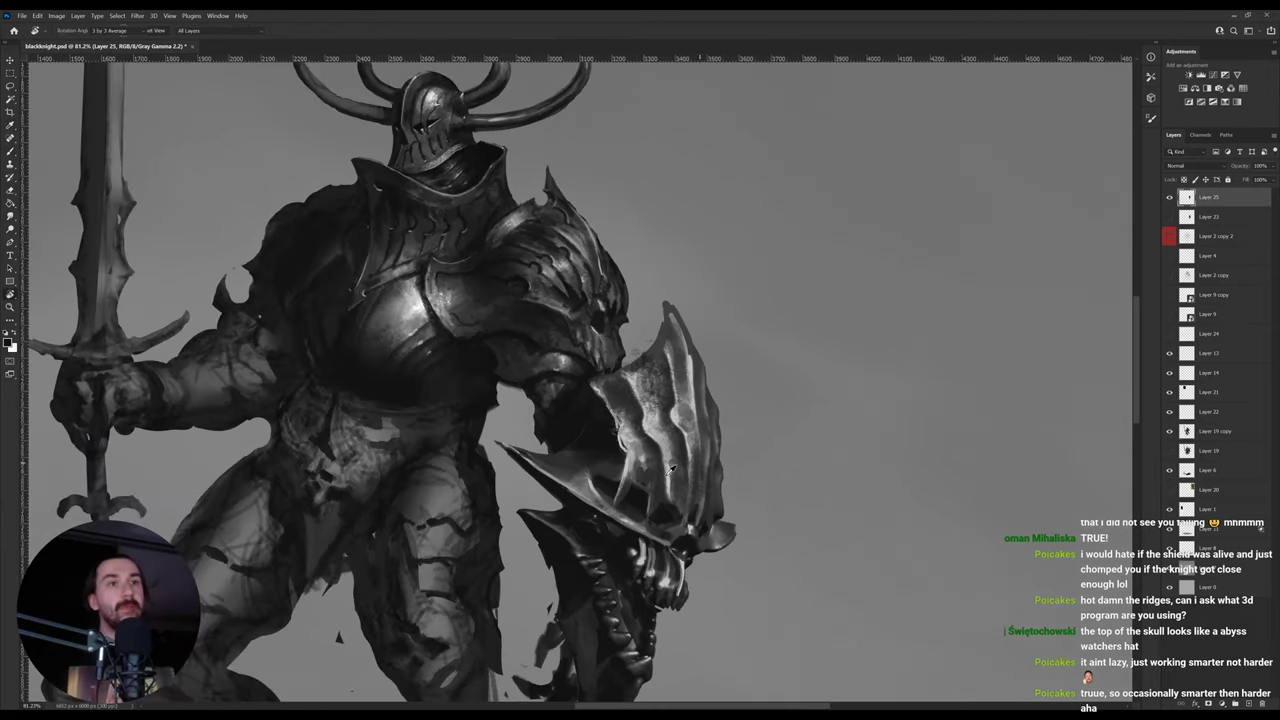
{"action": "left_click", "coordinate": [668, 486], "text": "alt"}
{"action": "key", "text": "b"}
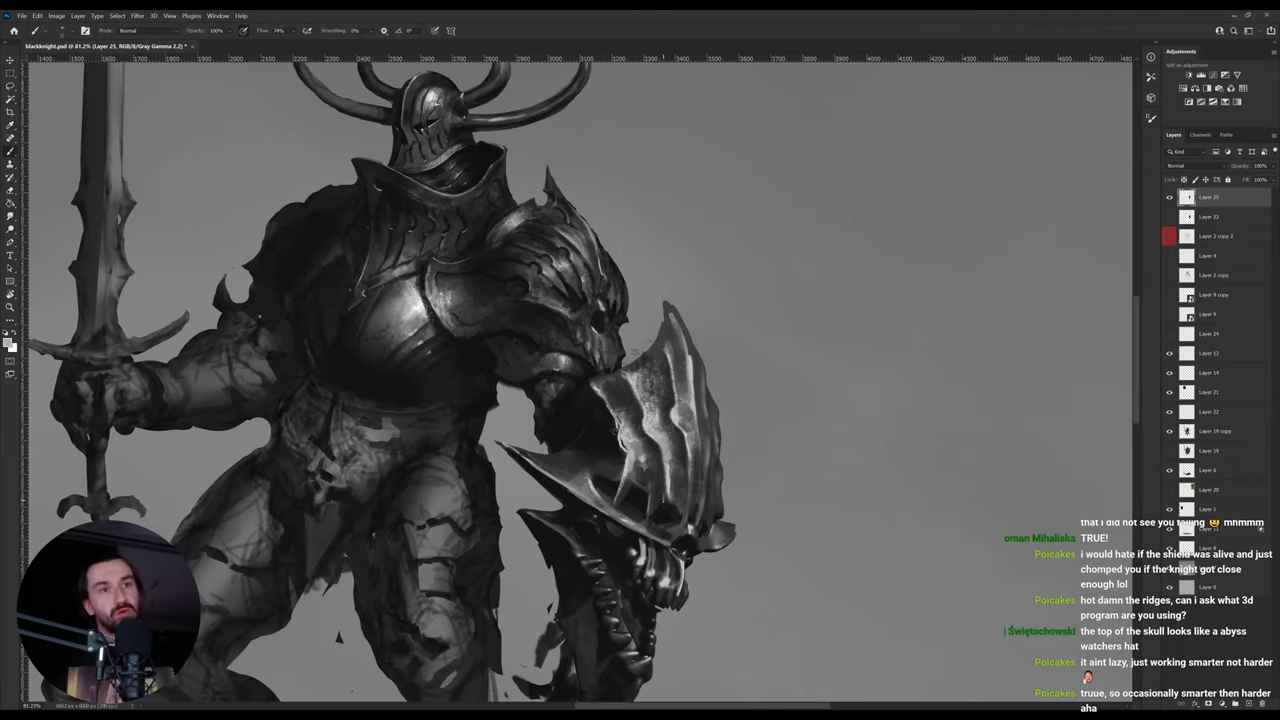
{"action": "key", "text": "i"}
{"action": "left_click", "coordinate": [666, 480]}
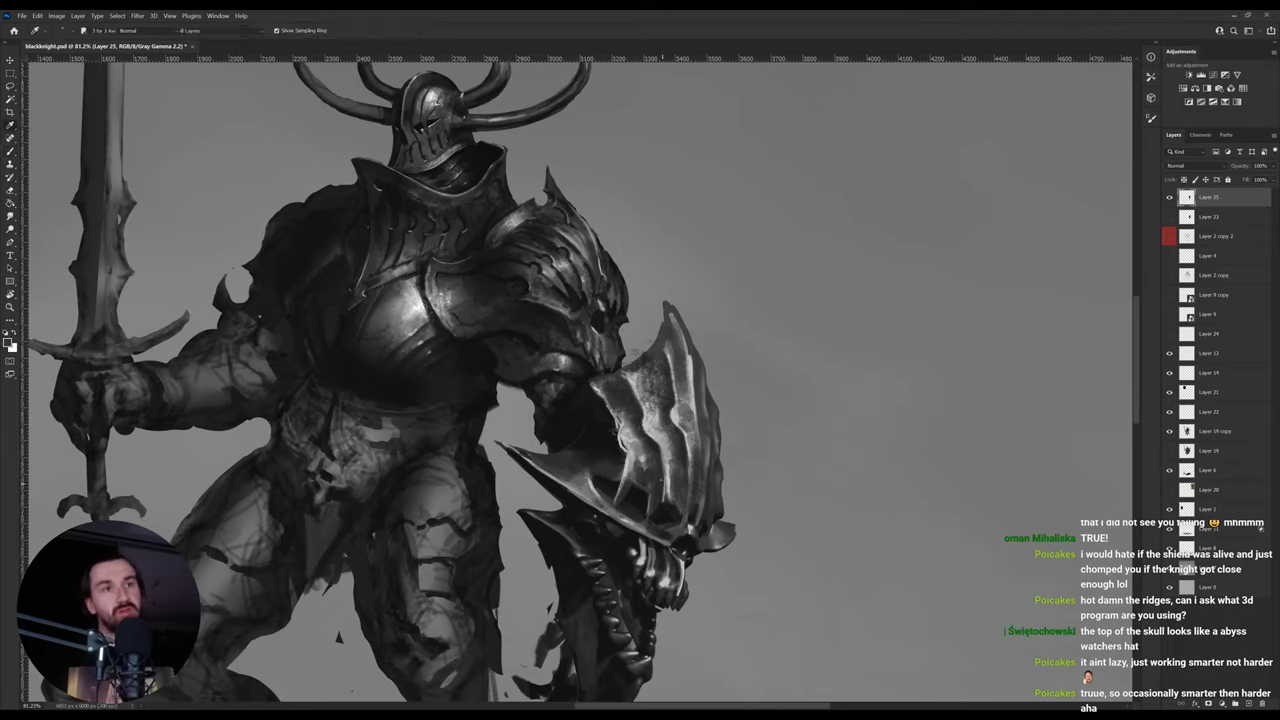
{"action": "left_click", "coordinate": [668, 482]}
{"action": "key", "text": "b"}
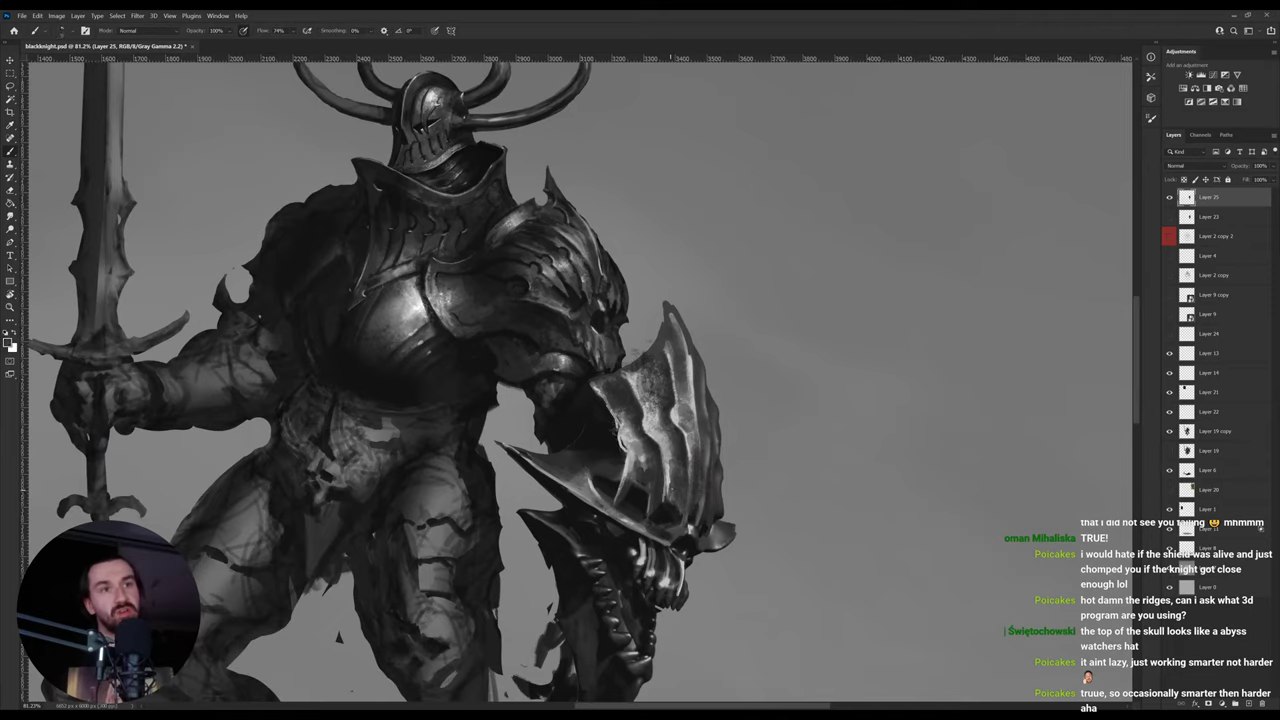
{"action": "left_click", "coordinate": [667, 472], "text": "alt"}
{"action": "left_click", "coordinate": [668, 482], "text": "alt"}
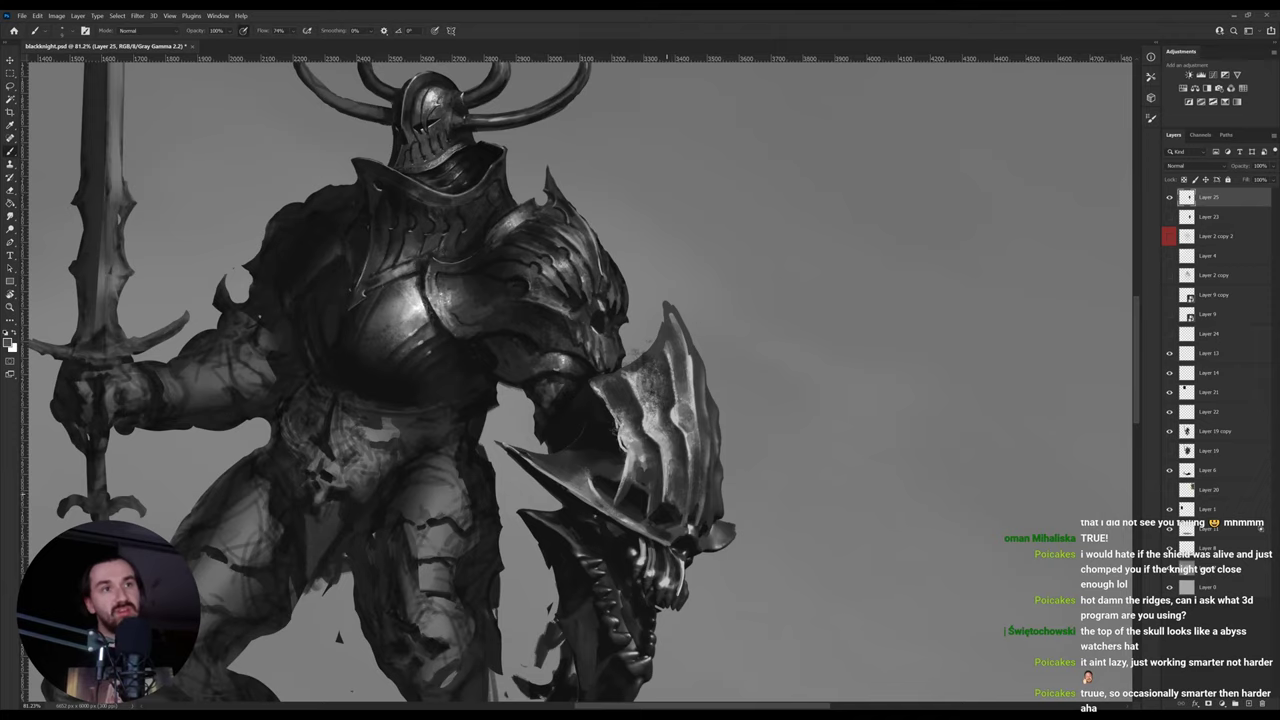
- Define the shield's inner ridges and the grooves beside them with alternating sampled light greys and darks
{"action": "left_click", "coordinate": [658, 442], "text": "alt"}
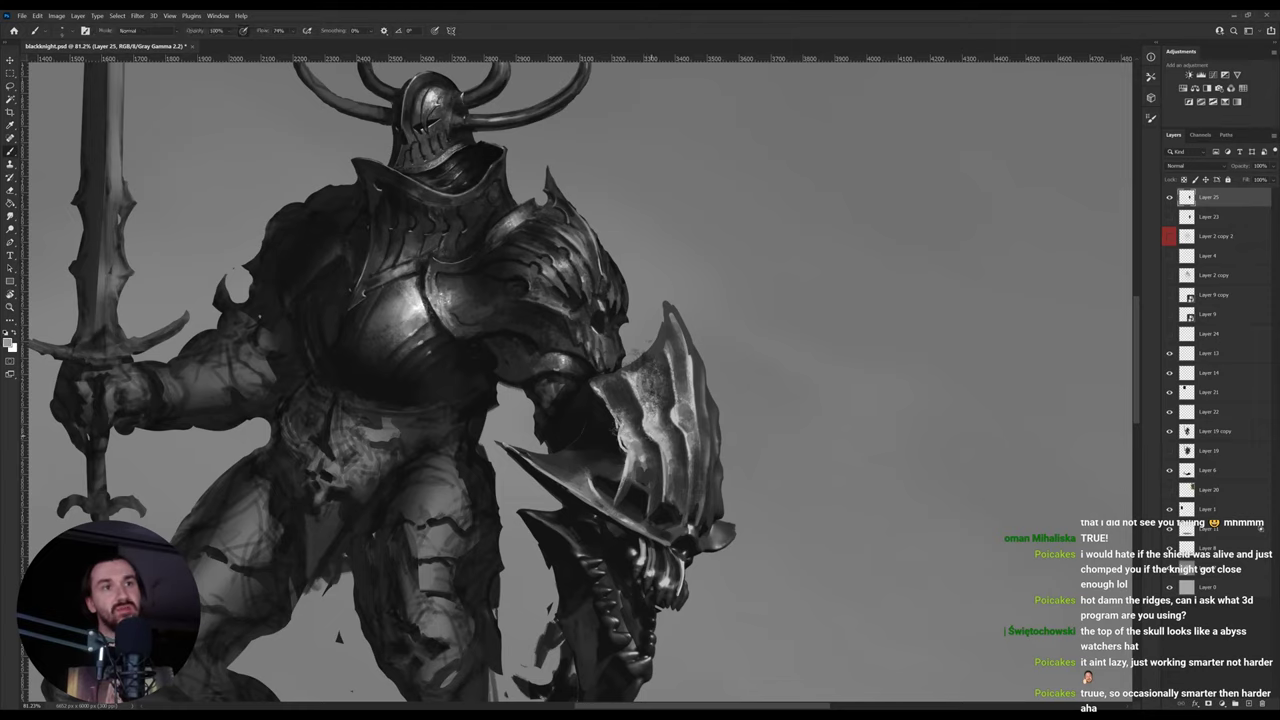
{"action": "left_click", "coordinate": [644, 502], "text": "alt"}
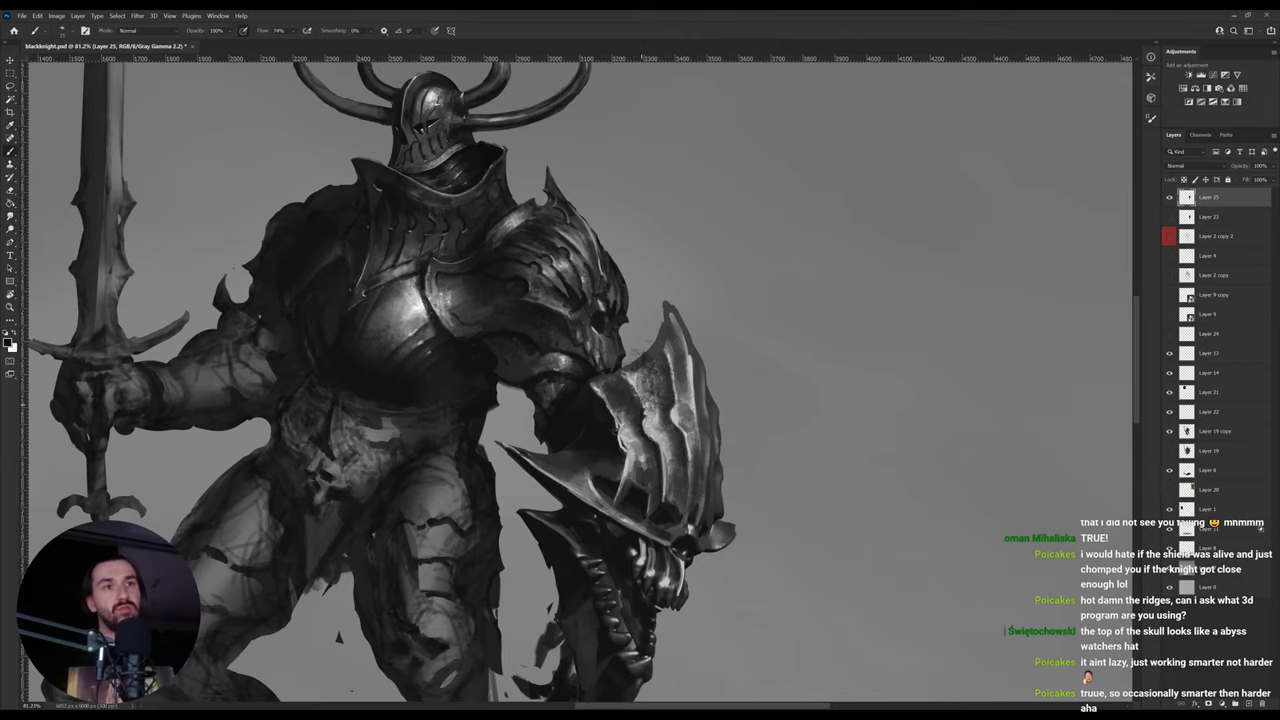
{"action": "left_click", "coordinate": [656, 399], "text": "alt"}
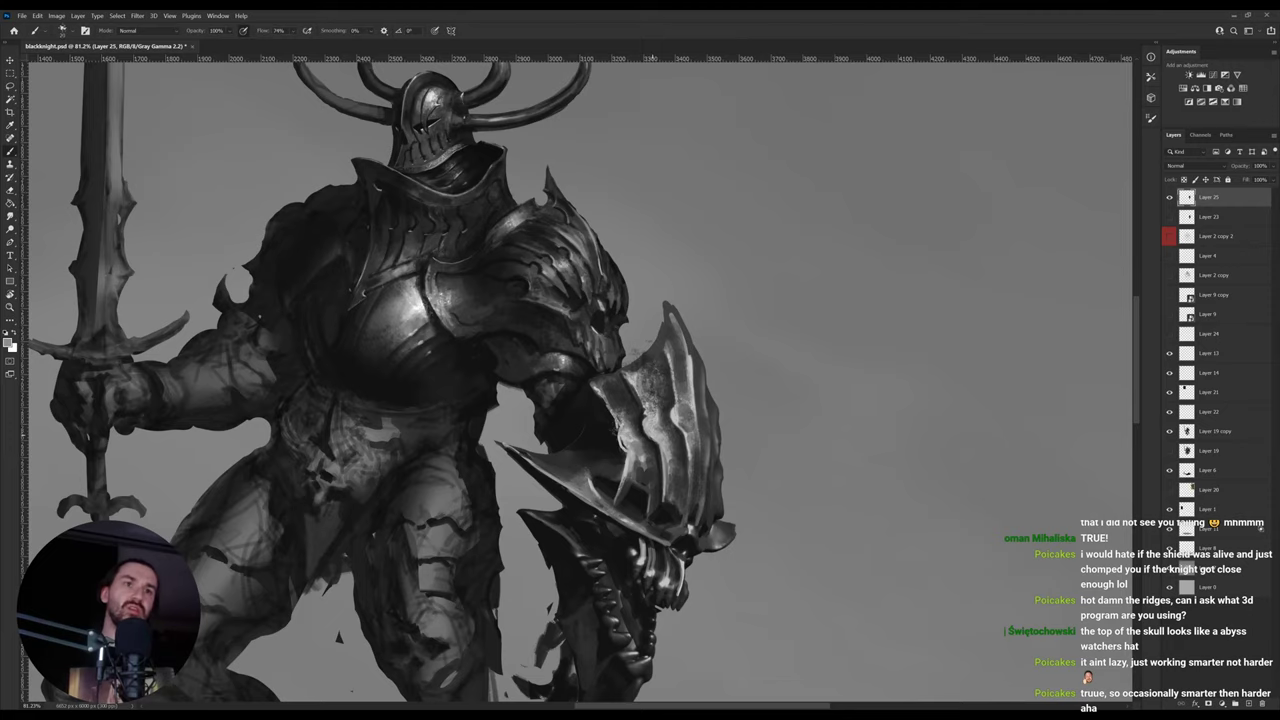
{"action": "left_click", "coordinate": [674, 488], "text": "alt"}
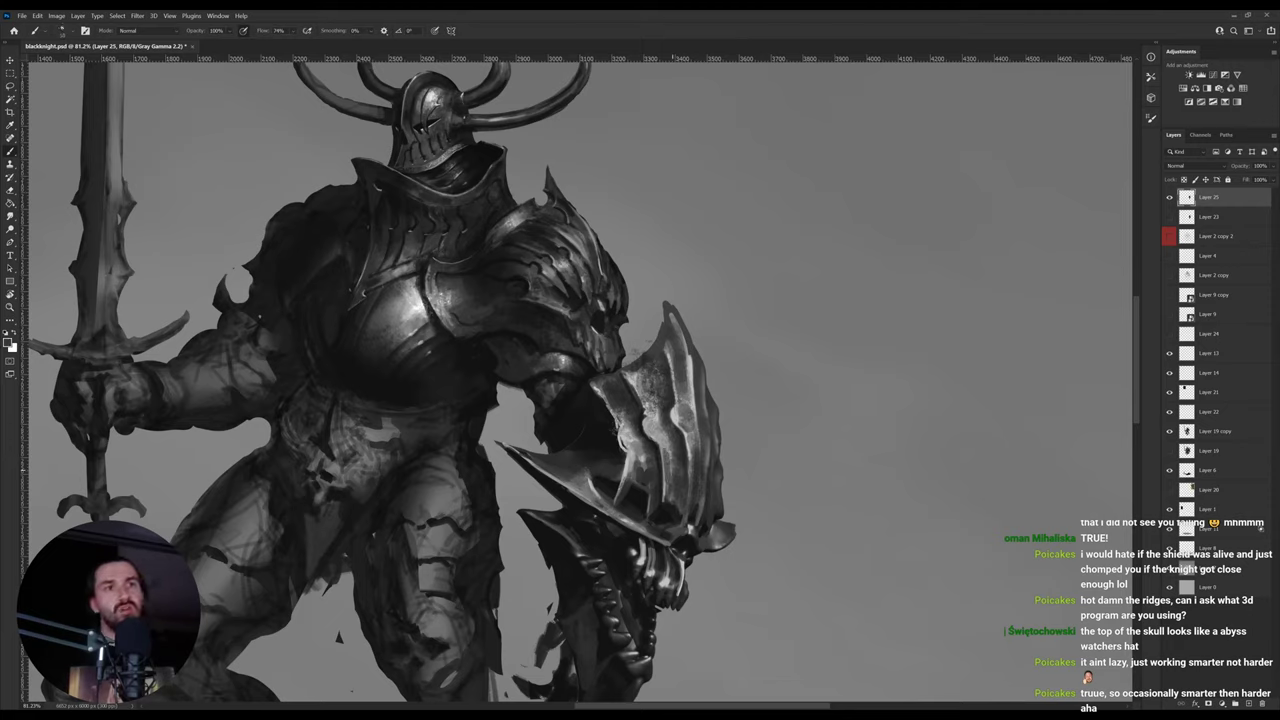
{"action": "left_click", "coordinate": [656, 424], "text": "alt"}
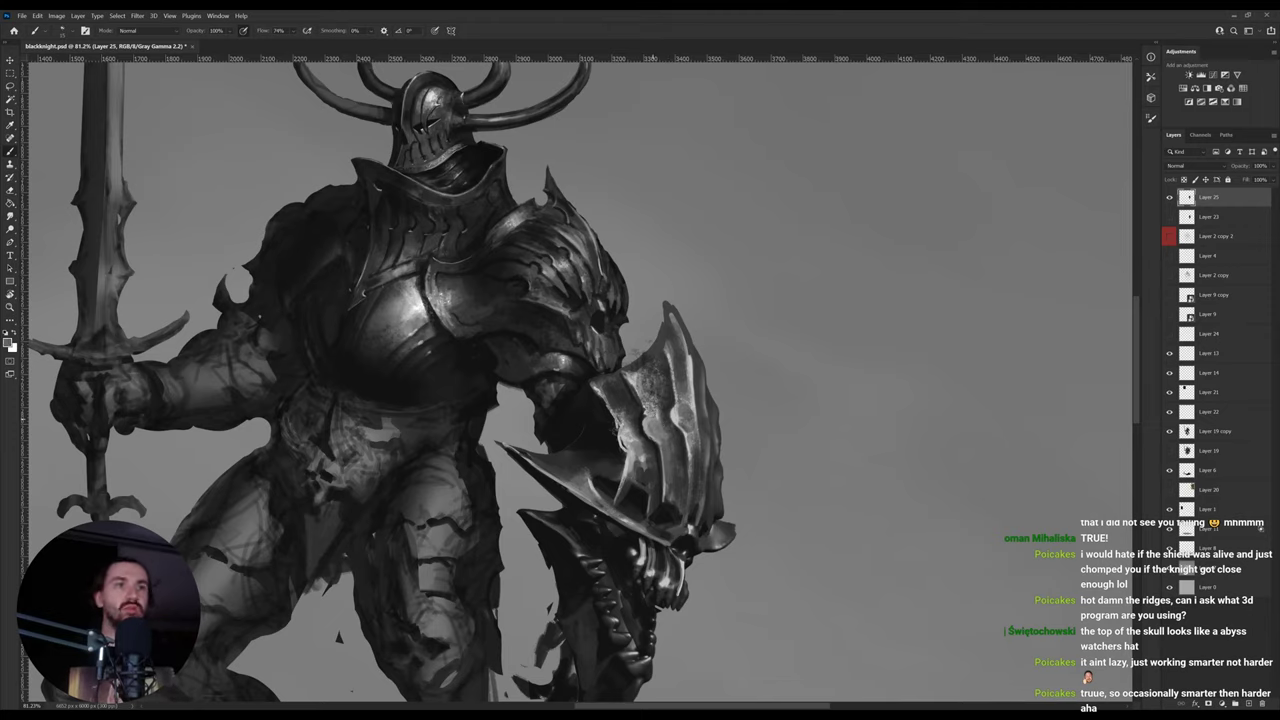
{"action": "left_click", "coordinate": [652, 398], "text": "alt"}
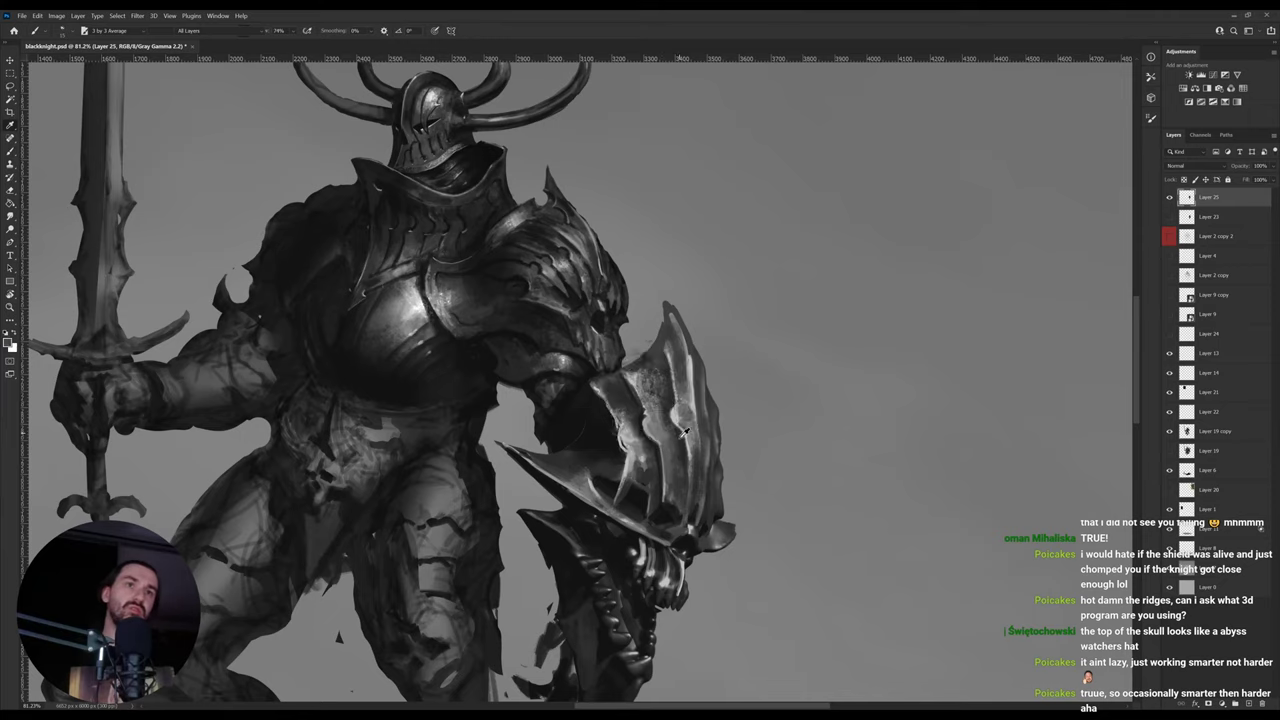
{"action": "left_click", "coordinate": [643, 495], "text": "alt"}
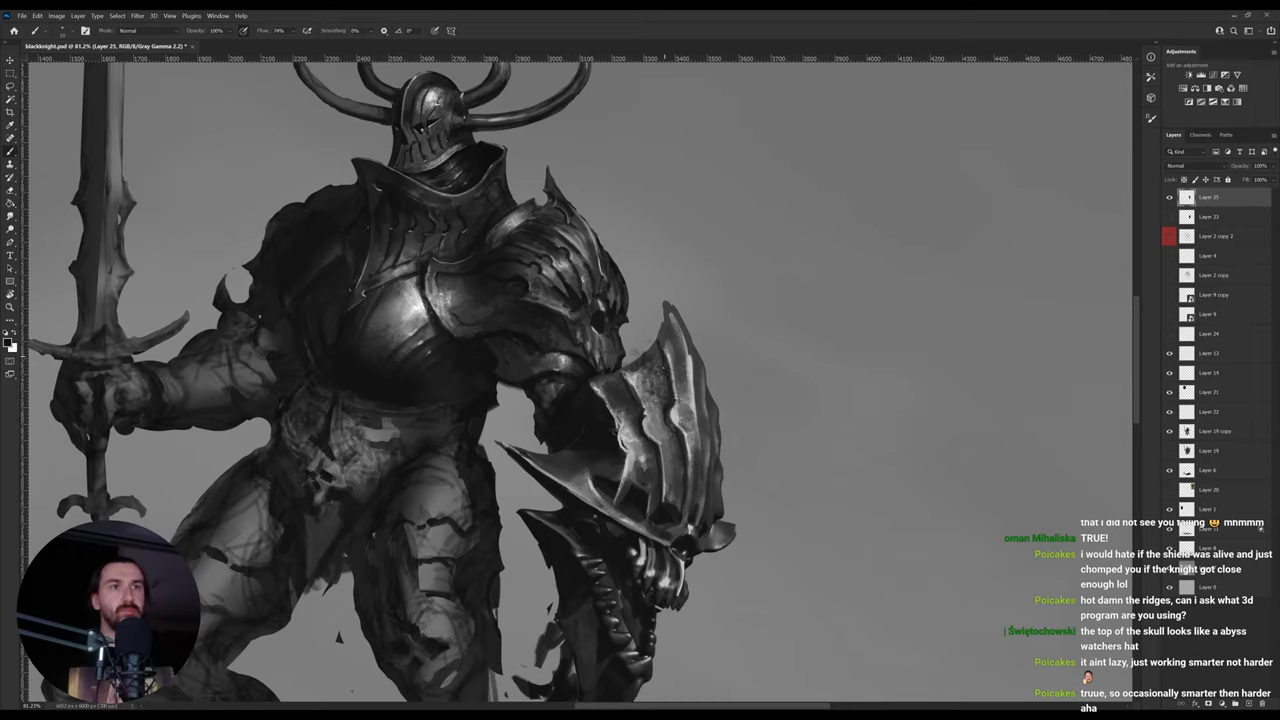
- Rework the worn surface of the shield's upper inner plate beside the elbow with sampled mid greys
{"action": "left_click", "coordinate": [630, 378], "text": "alt"}
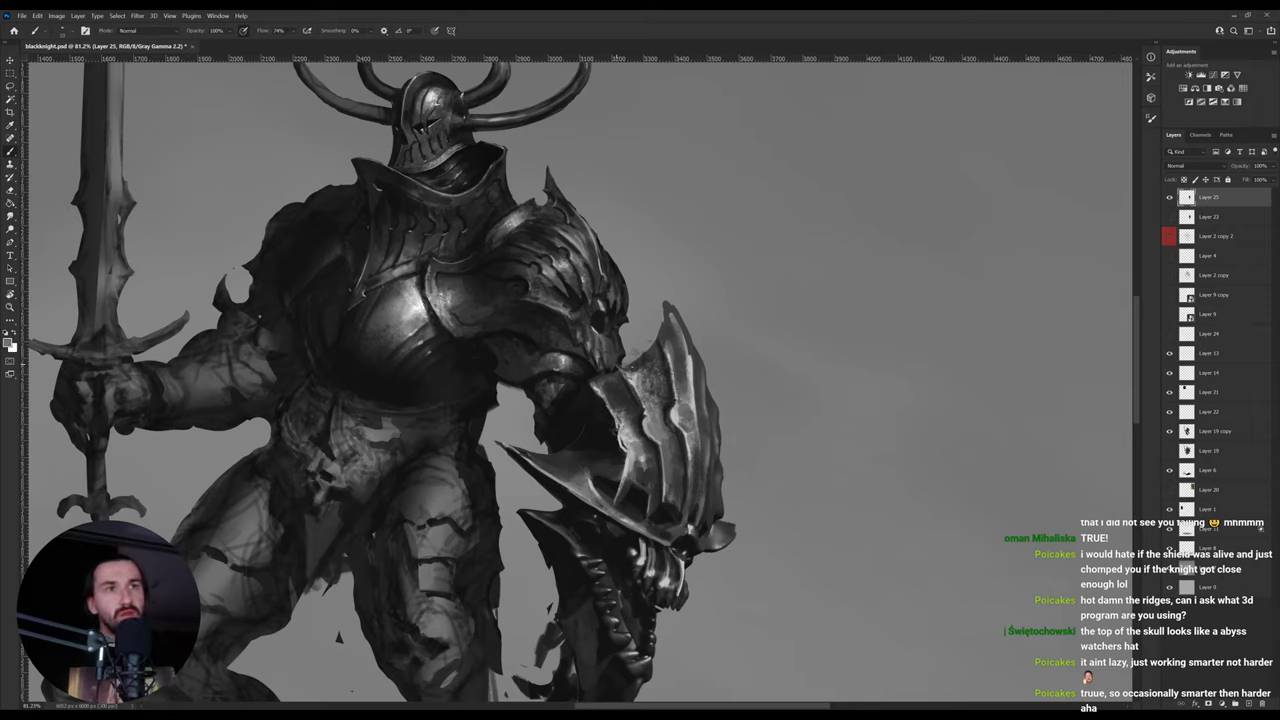
{"action": "left_click", "coordinate": [628, 364], "text": "alt"}
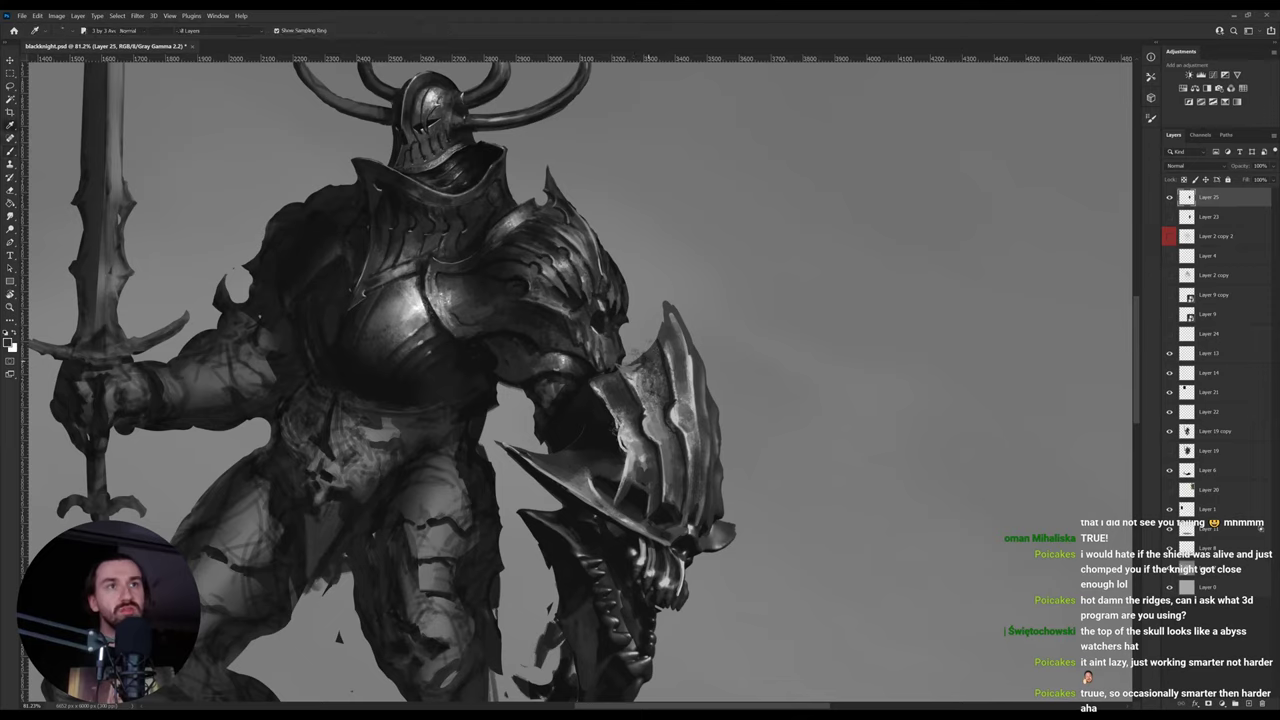
{"action": "left_click", "coordinate": [630, 368], "text": "alt"}
{"action": "left_click", "coordinate": [636, 364], "text": "alt"}
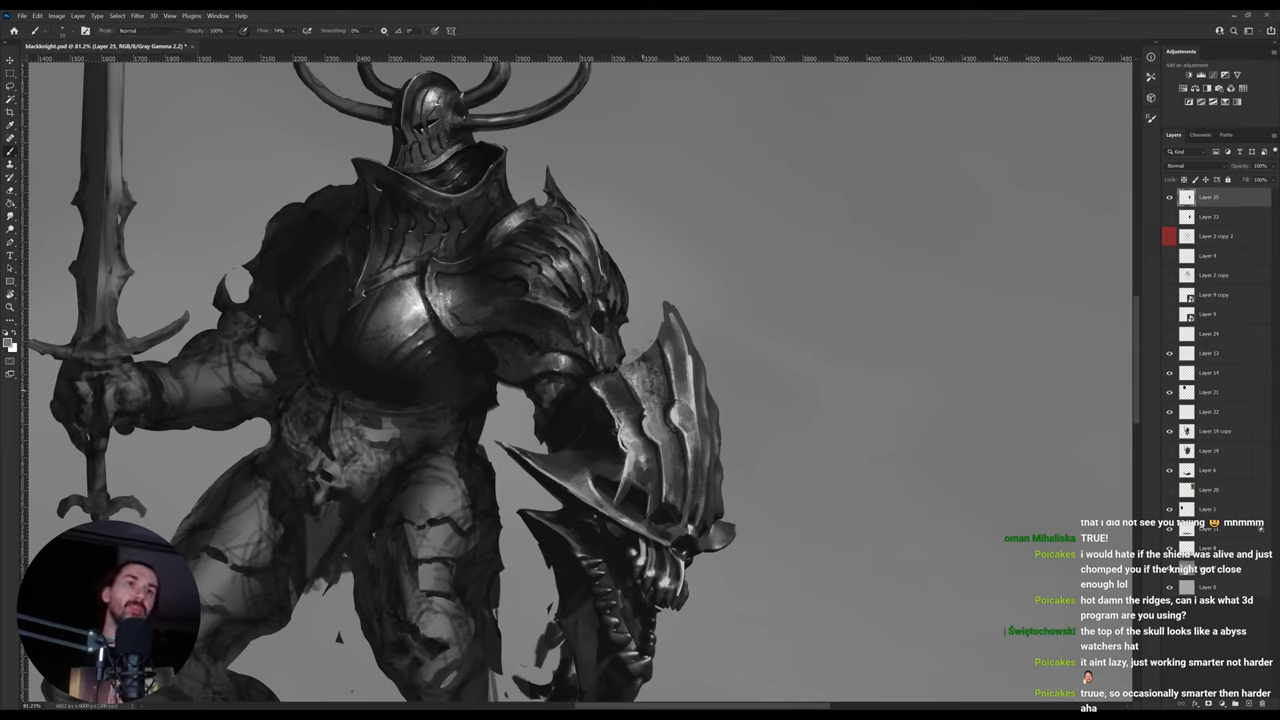
{"action": "left_click", "coordinate": [644, 377], "text": "alt"}
{"action": "left_click_drag", "start_coordinate": [647, 368], "coordinate": [633, 382]}
- Sharpen the shield's upper edge where the inner plate meets the tall crest spike, using sampled light and dark greys
{"action": "left_click", "coordinate": [670, 395], "text": "alt"}
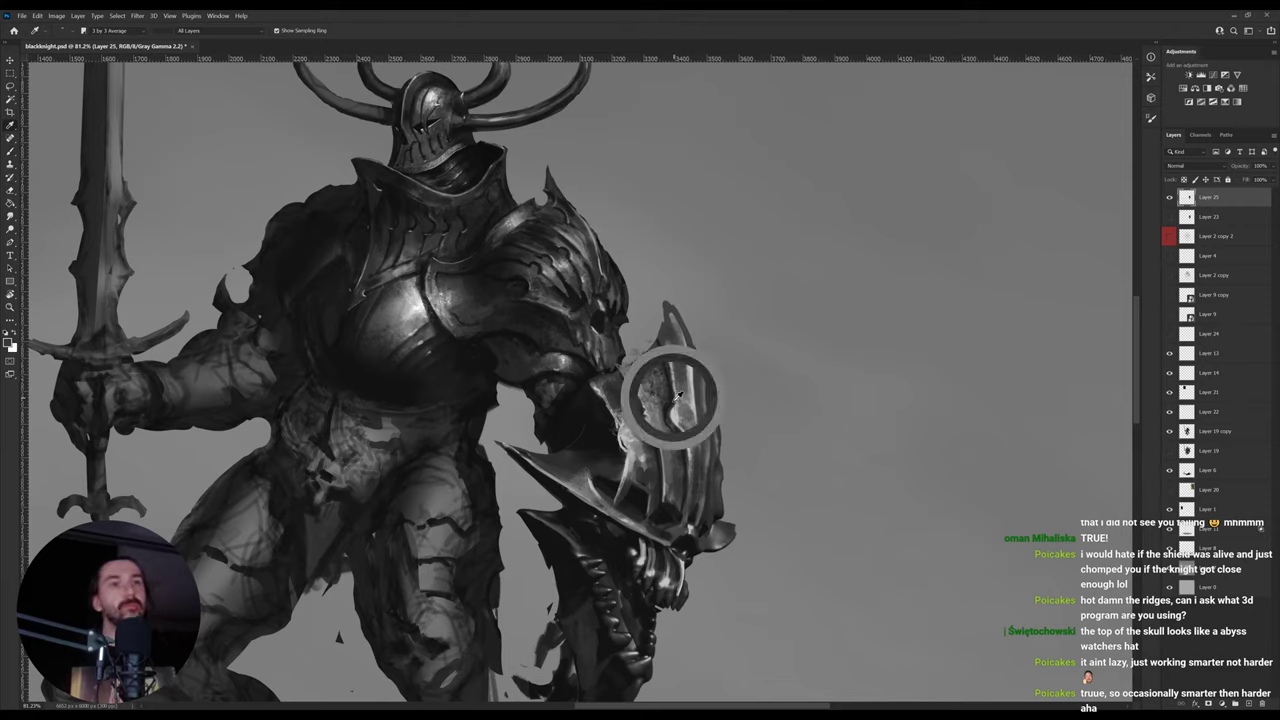
{"action": "left_click", "coordinate": [666, 354], "text": "alt"}
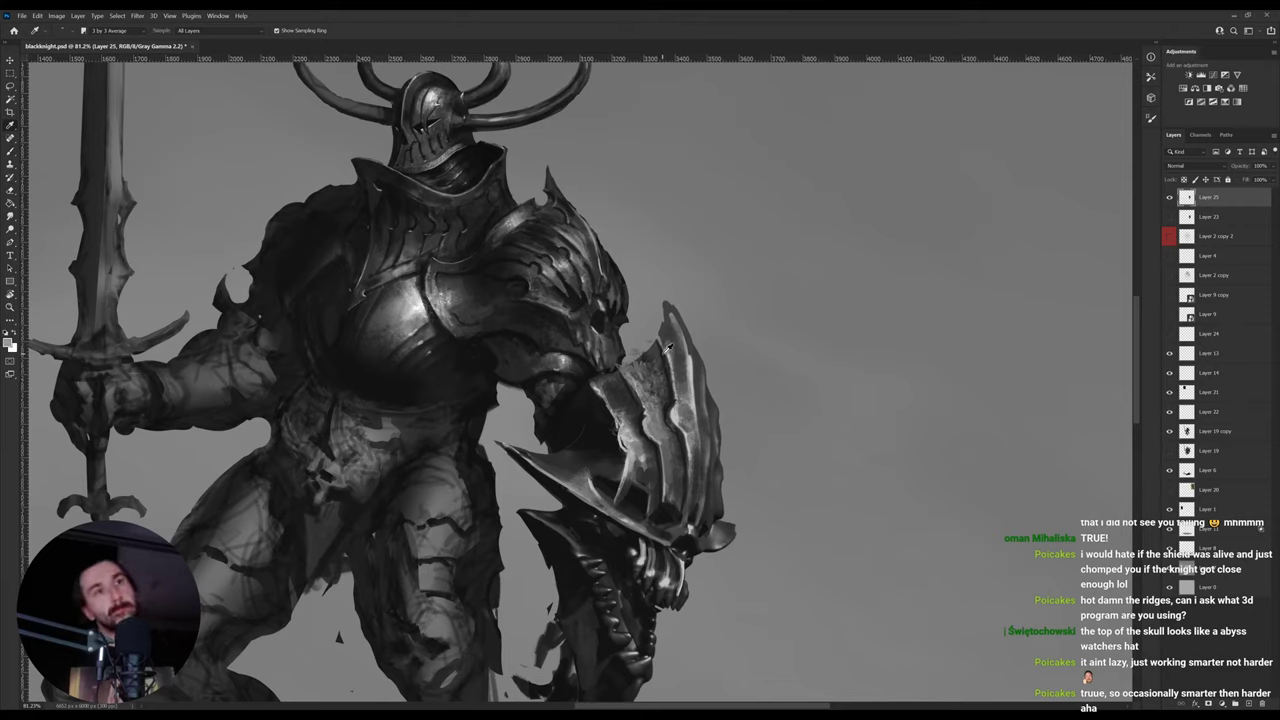
{"action": "left_click", "coordinate": [664, 342], "text": "alt"}
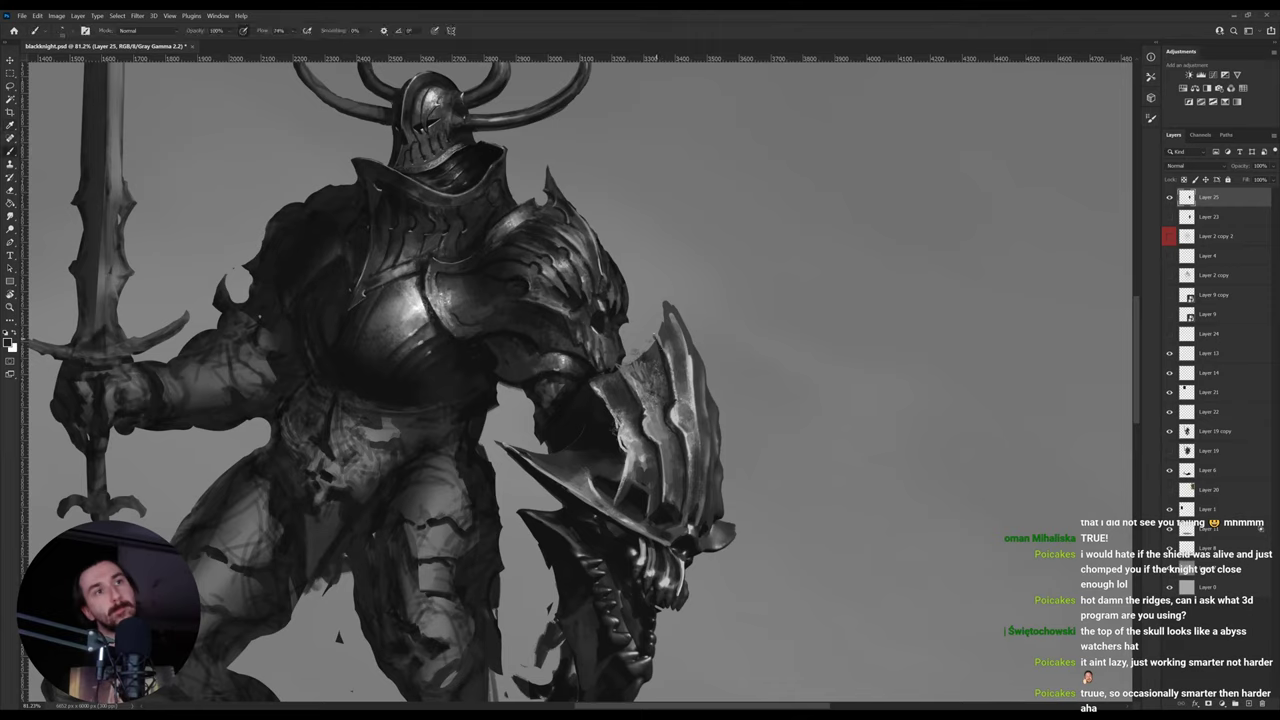
{"action": "left_click", "coordinate": [664, 343], "text": "alt"}
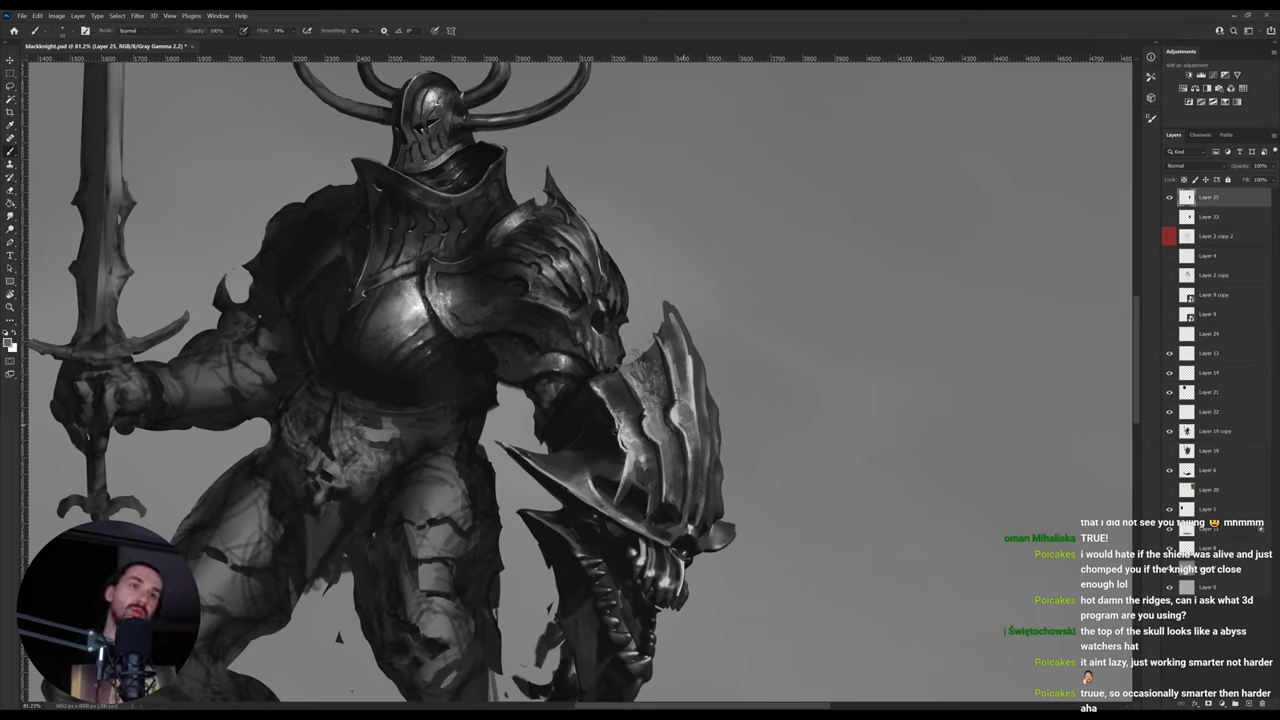
- Shape the rounded bulge halfway down the shield's central ridge with sampled greys
{"action": "left_click", "coordinate": [689, 547], "text": "alt"}
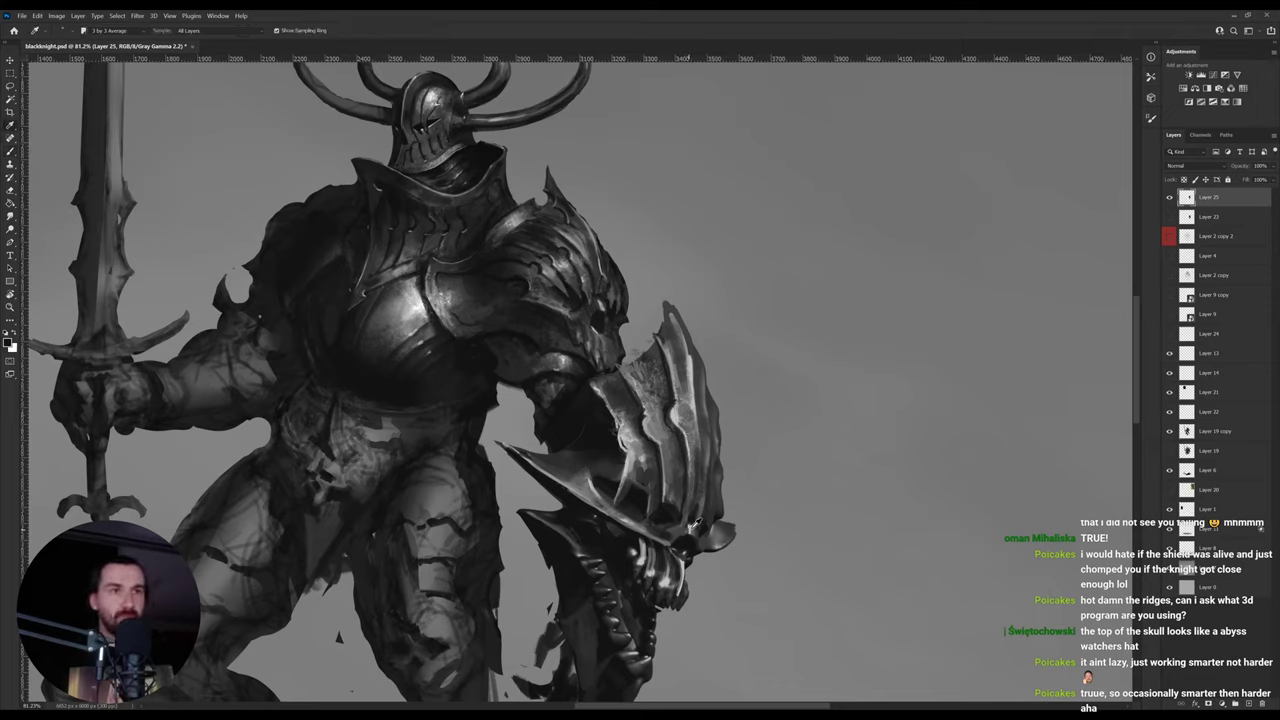
{"action": "left_click", "coordinate": [693, 427], "text": "alt"}
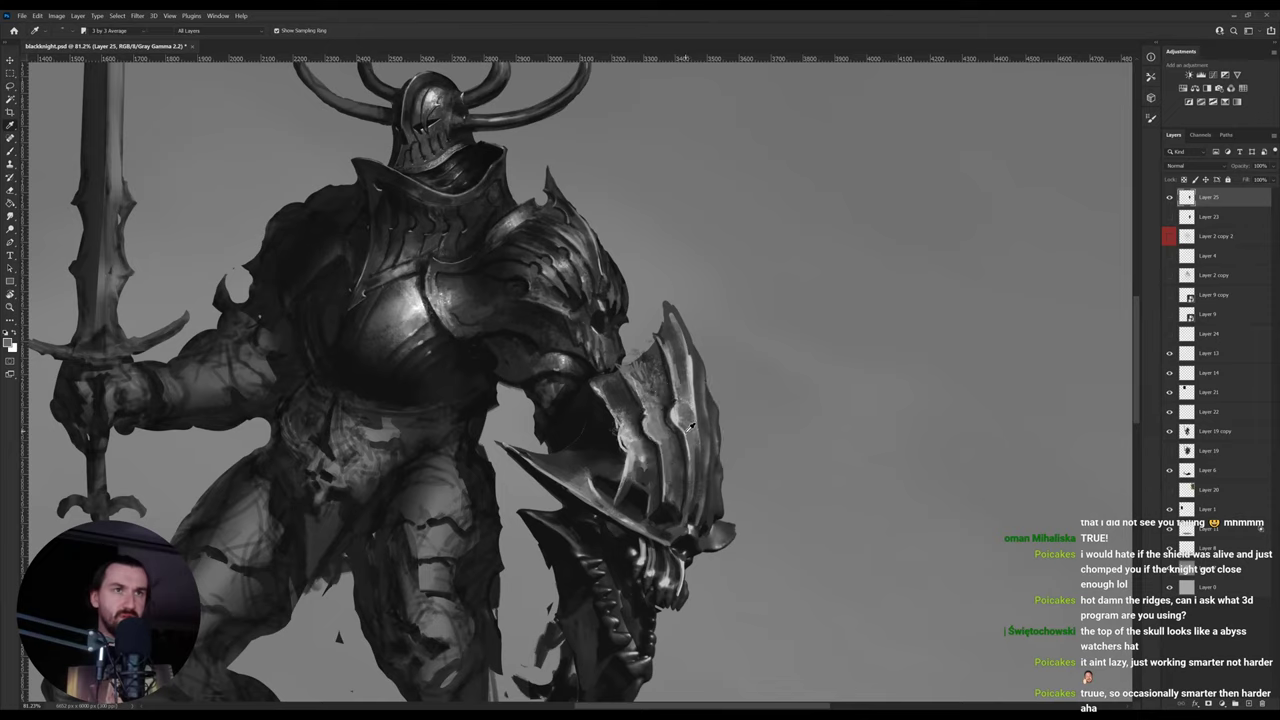
{"action": "left_click", "coordinate": [693, 428], "text": "alt"}
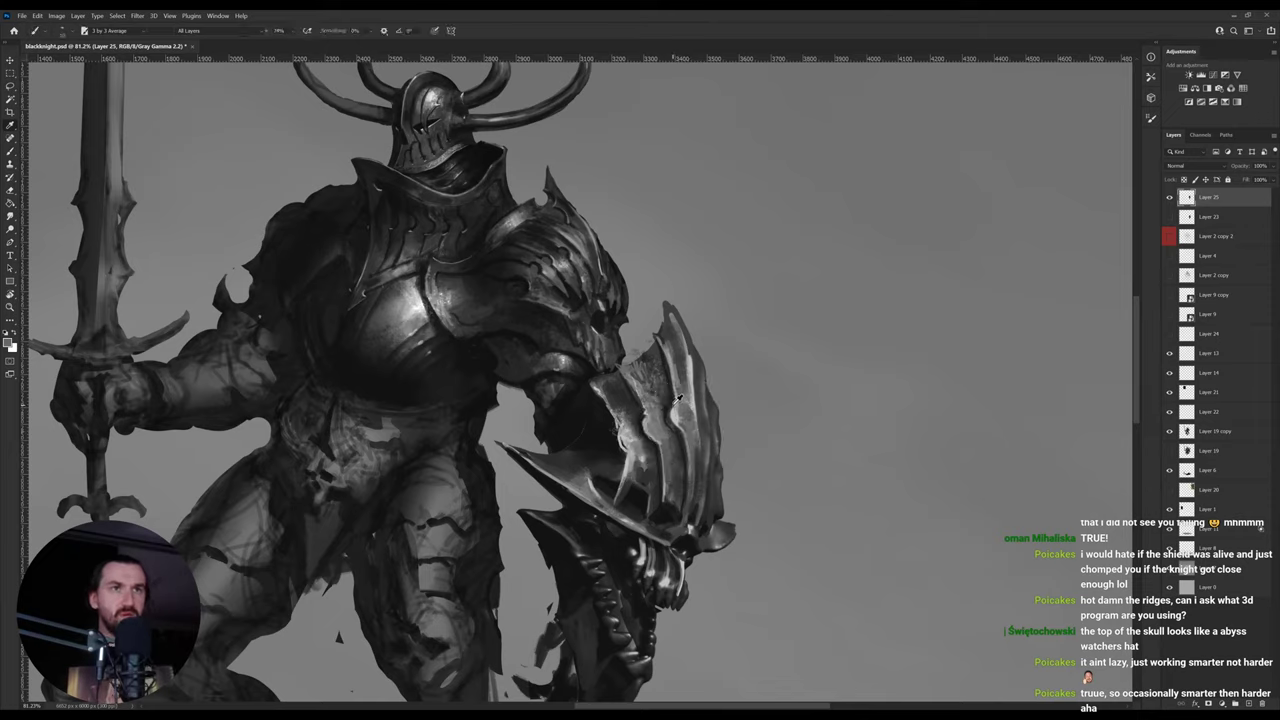
{"action": "left_click", "coordinate": [676, 403], "text": "alt"}
{"action": "left_click", "coordinate": [677, 423], "text": "alt"}
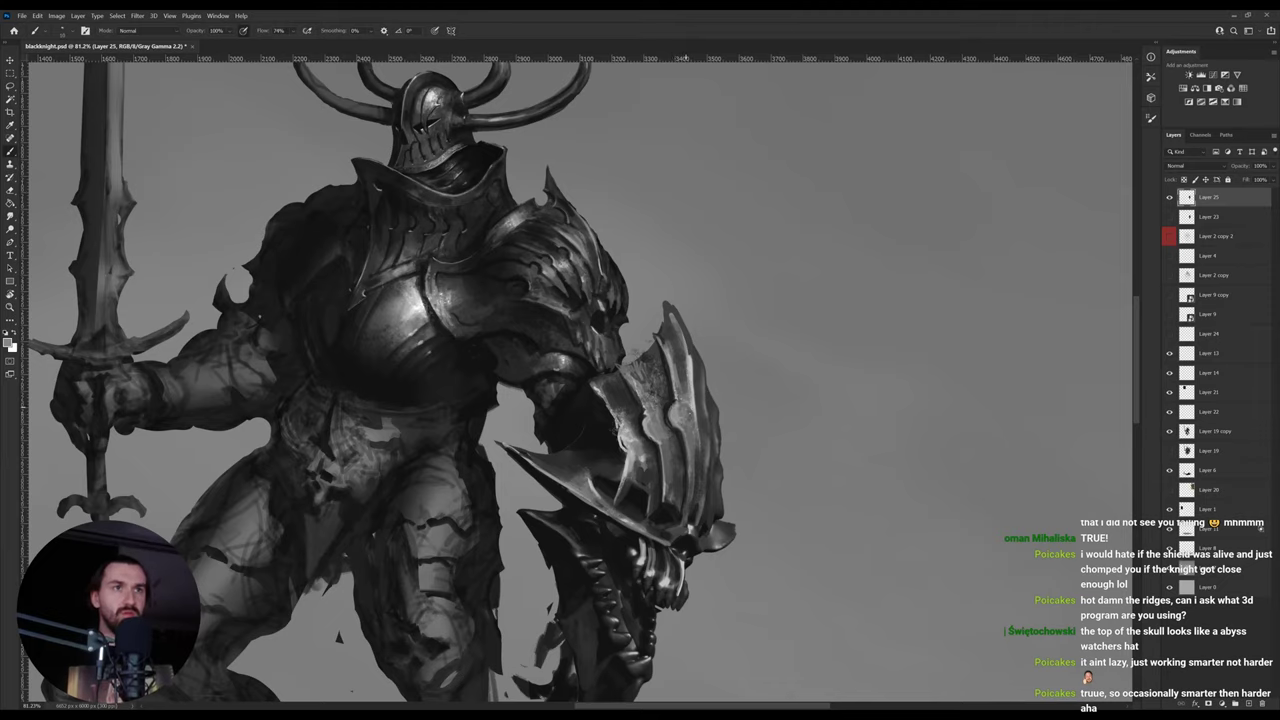
{"action": "left_click", "coordinate": [688, 442], "text": "alt"}
{"action": "left_click", "coordinate": [681, 437], "text": "alt"}
- Blend the lower grooves between the shield's central and outer ridges with sampled dark and mid greys
{"action": "left_click", "coordinate": [678, 472], "text": "alt"}
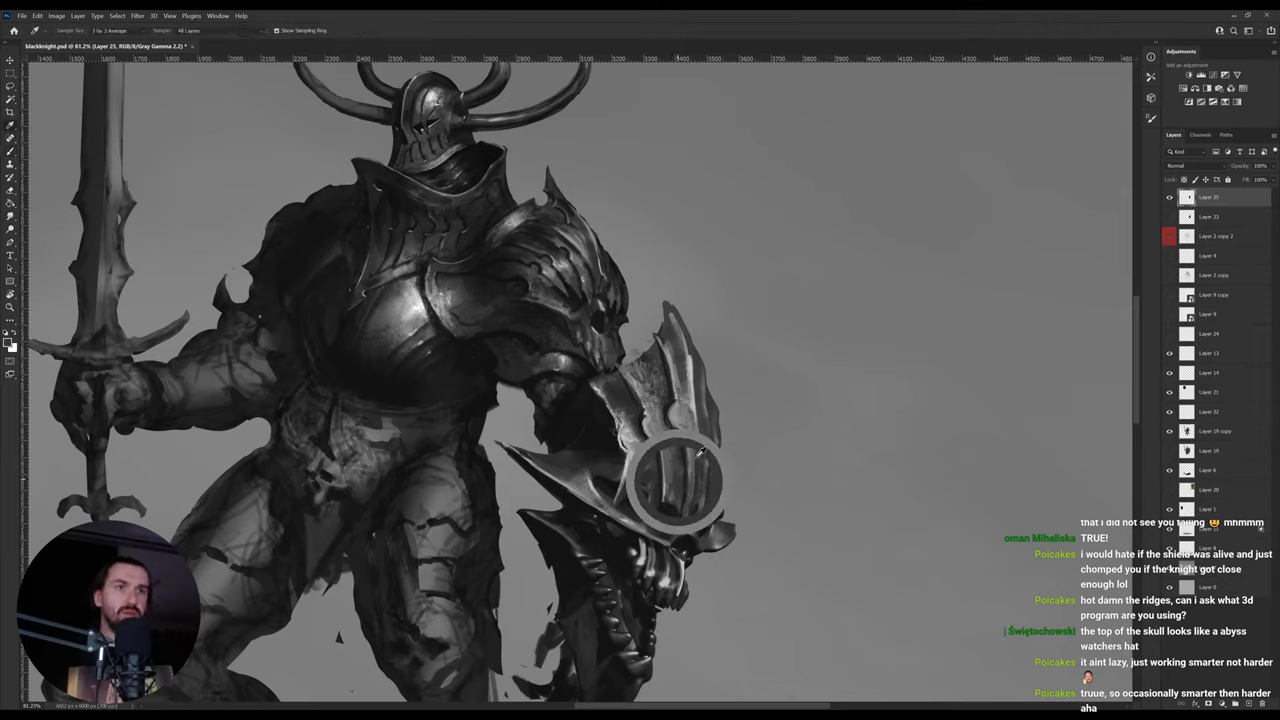
{"action": "left_click", "coordinate": [693, 476], "text": "alt"}
{"action": "left_click", "coordinate": [675, 483], "text": "alt"}
{"action": "left_click", "coordinate": [694, 470], "text": "alt"}
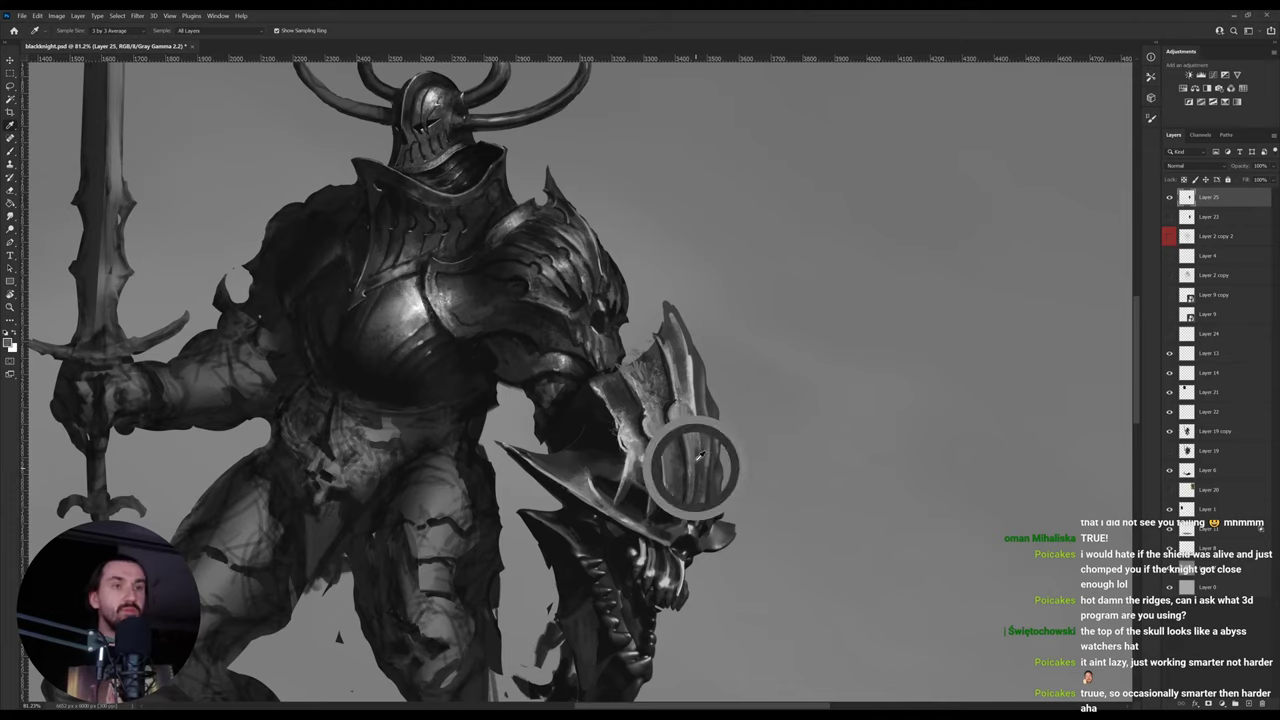
{"action": "left_click", "coordinate": [676, 480], "text": "alt"}
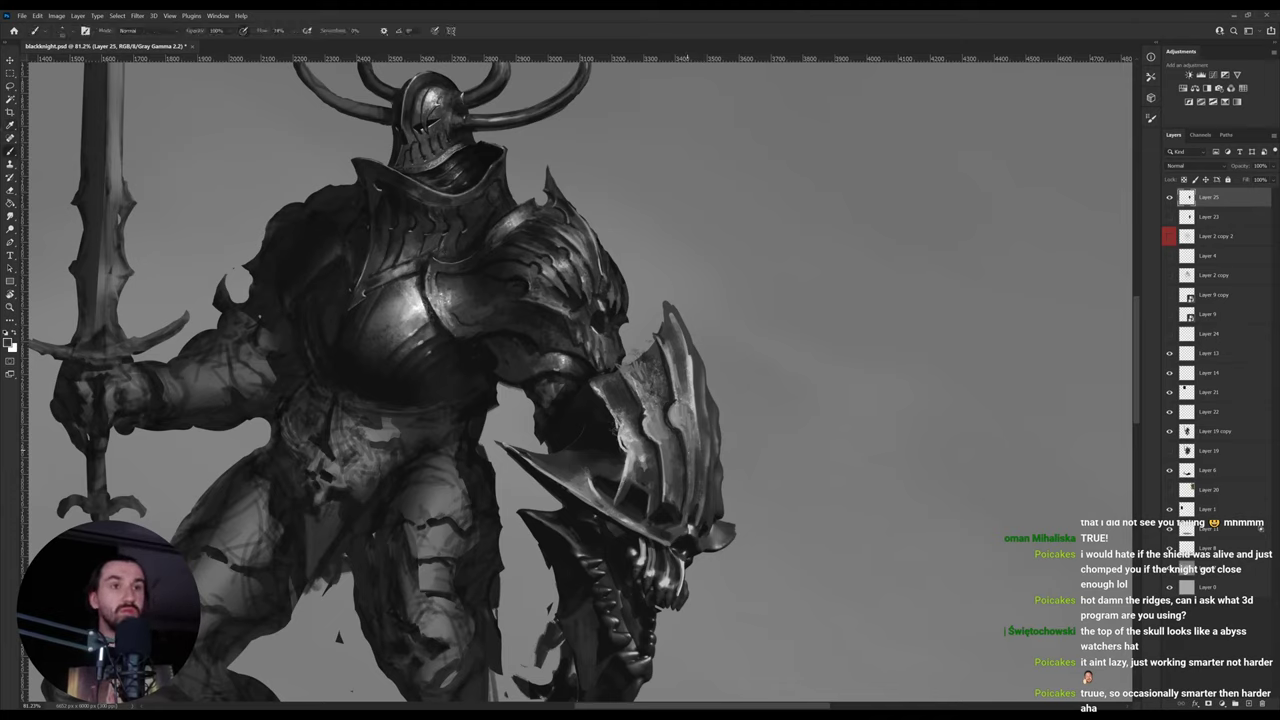
- Refine the shield's outer ridge from the crest tip downward with sampled greys, tilting the canvas for the strokes
{"action": "left_click", "coordinate": [697, 390], "text": "alt"}
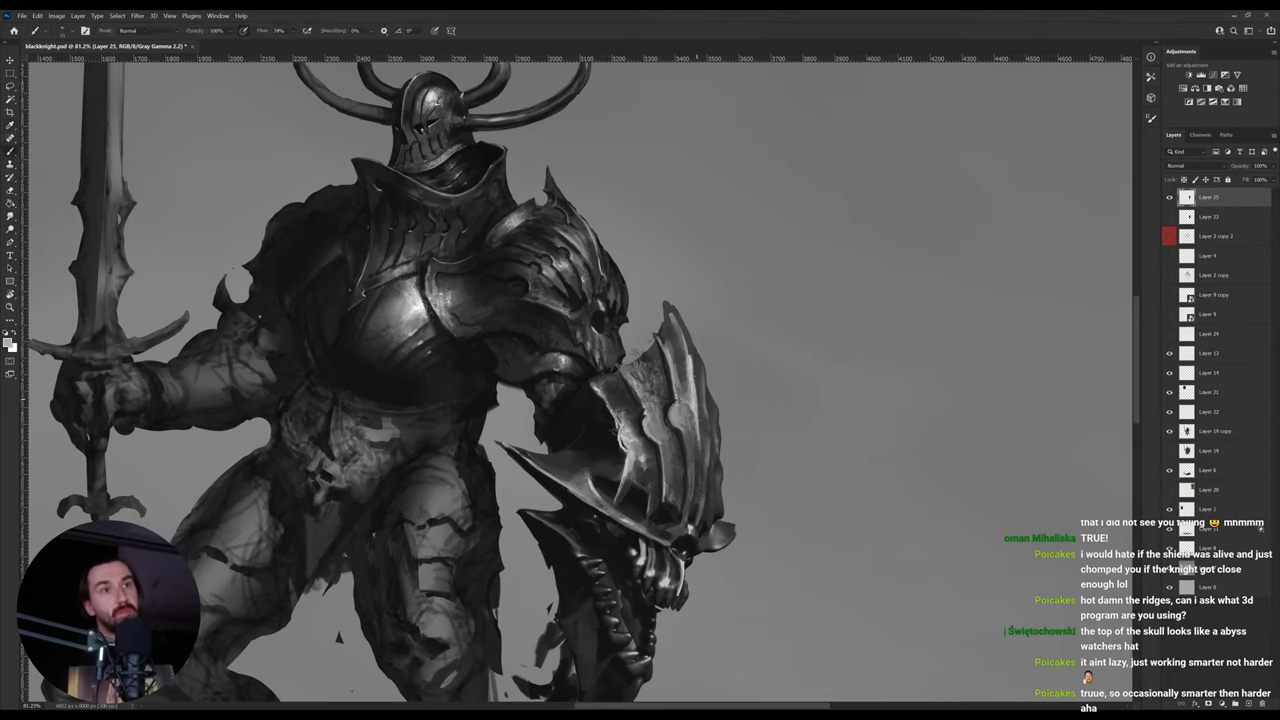
{"action": "left_click", "coordinate": [690, 362], "text": "alt"}
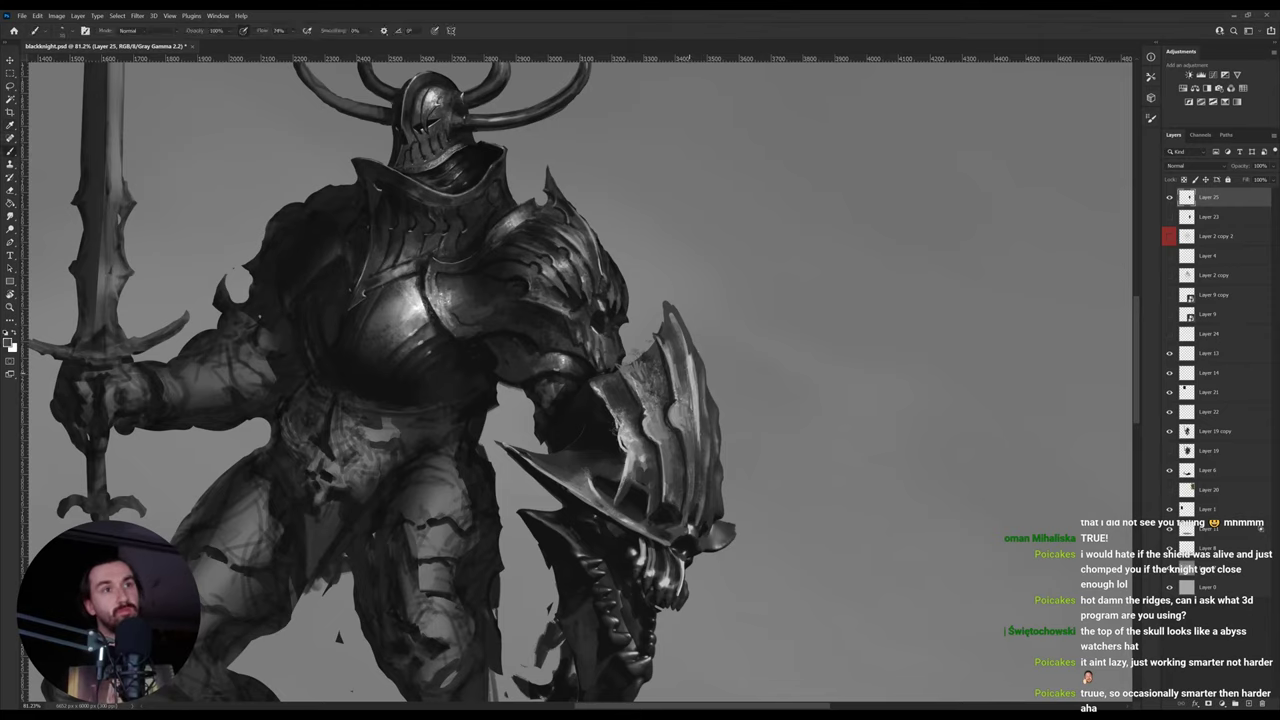
{"action": "key", "text": "r"}
{"action": "left_click_drag", "start_coordinate": [754, 346], "coordinate": [757, 393]}
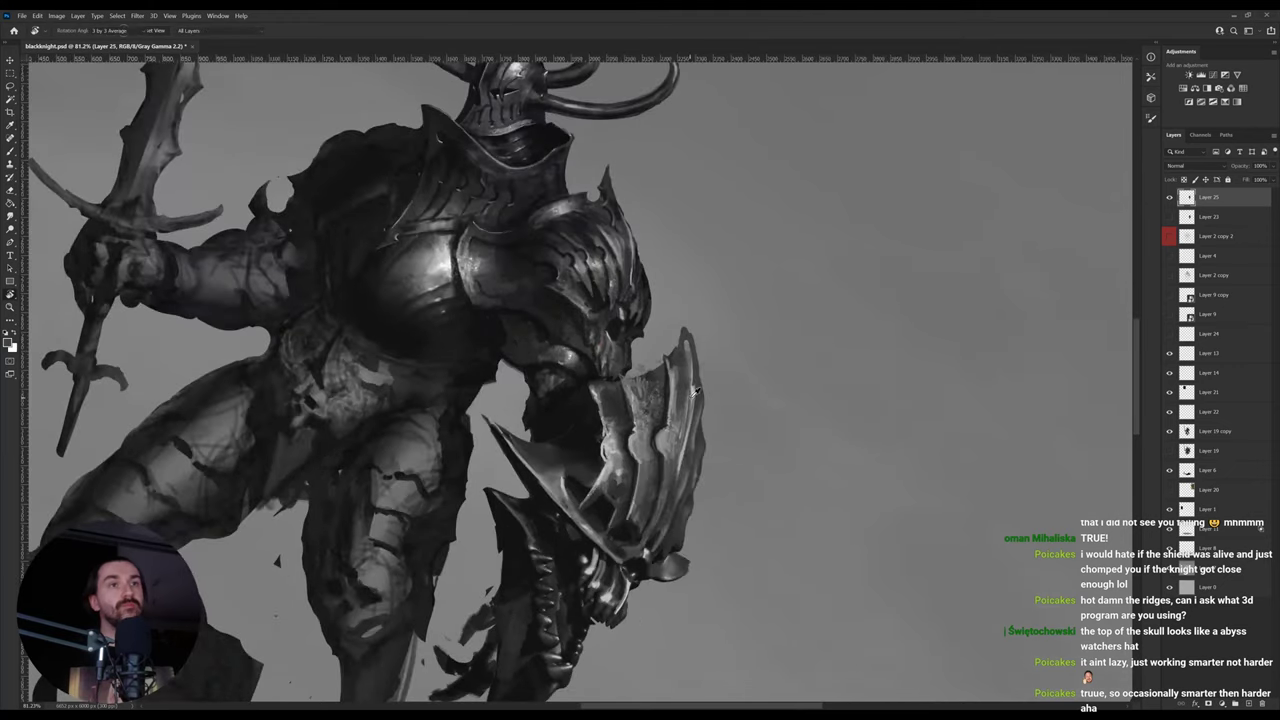
{"action": "left_click", "coordinate": [691, 391], "text": "alt"}
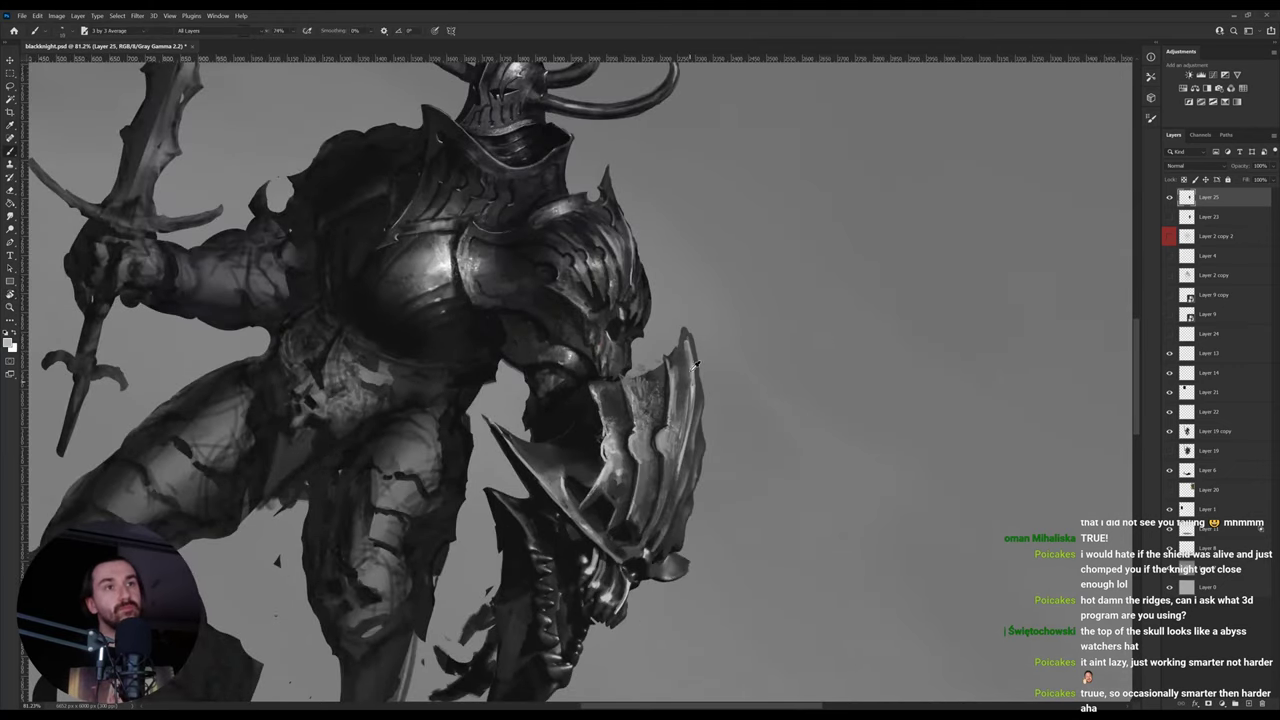
{"action": "left_click", "coordinate": [688, 376], "text": "alt"}
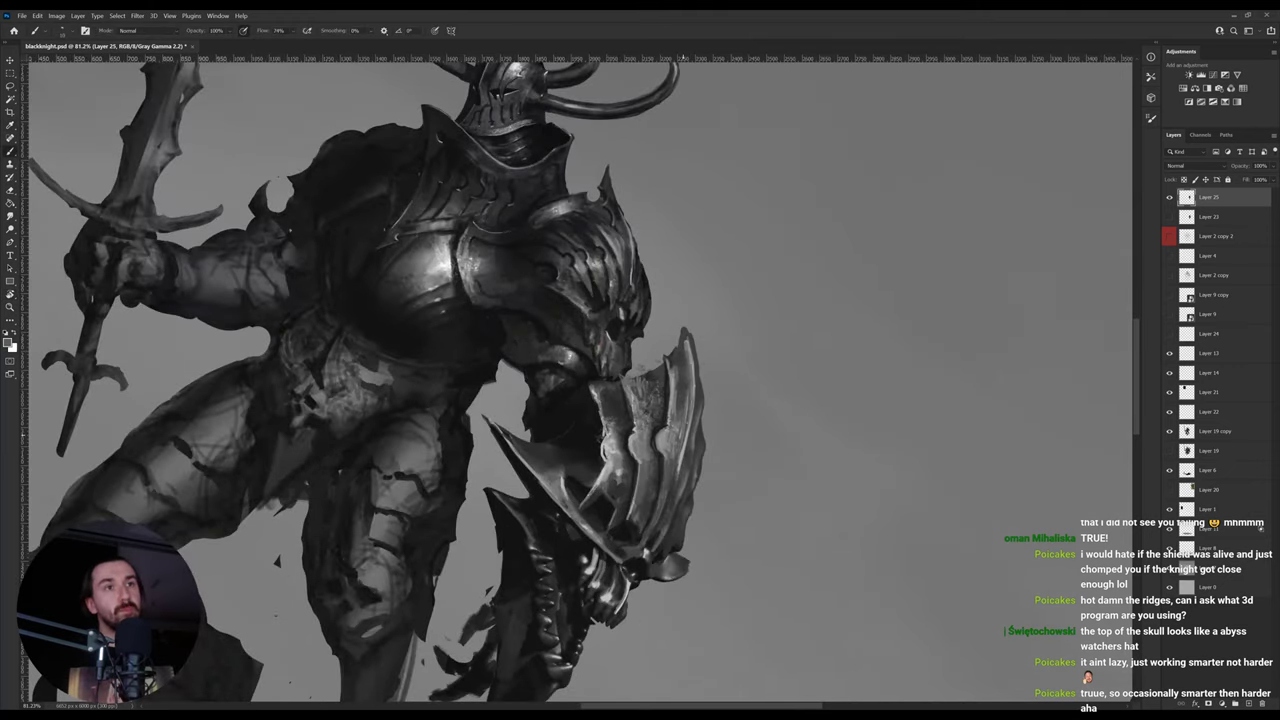
{"action": "left_click", "coordinate": [673, 465], "text": "alt"}
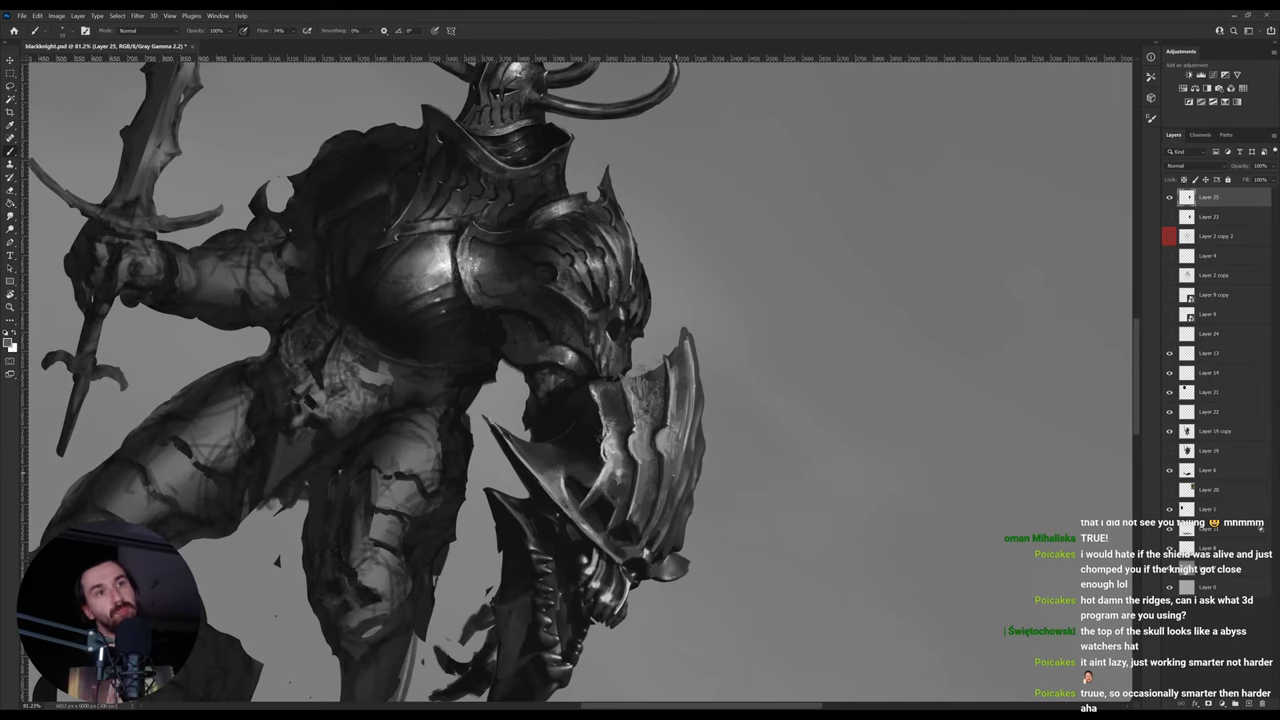
- Turn the canvas upside down and touch up the shield's outer ridges with sampled light and dark greys
{"action": "key", "text": "r"}
{"action": "left_click_drag", "start_coordinate": [826, 381], "coordinate": [371, 352]}
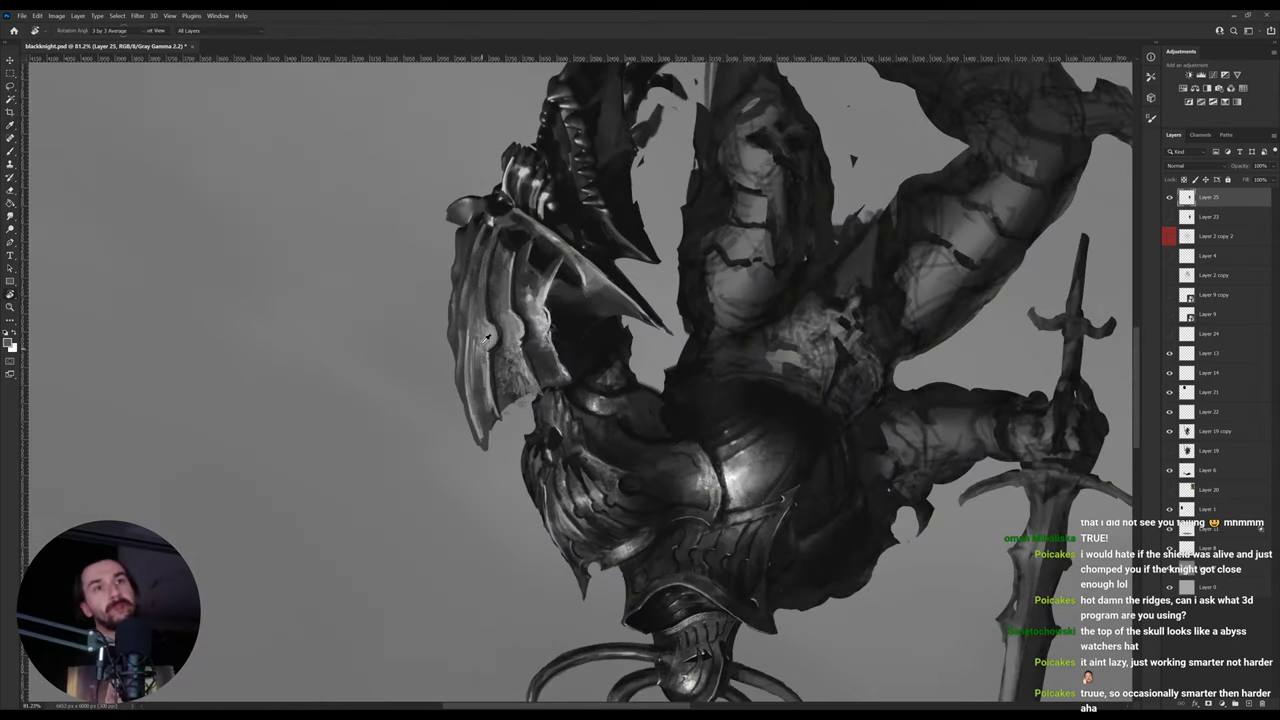
{"action": "left_click", "coordinate": [480, 344], "text": "alt"}
{"action": "key", "text": "b"}
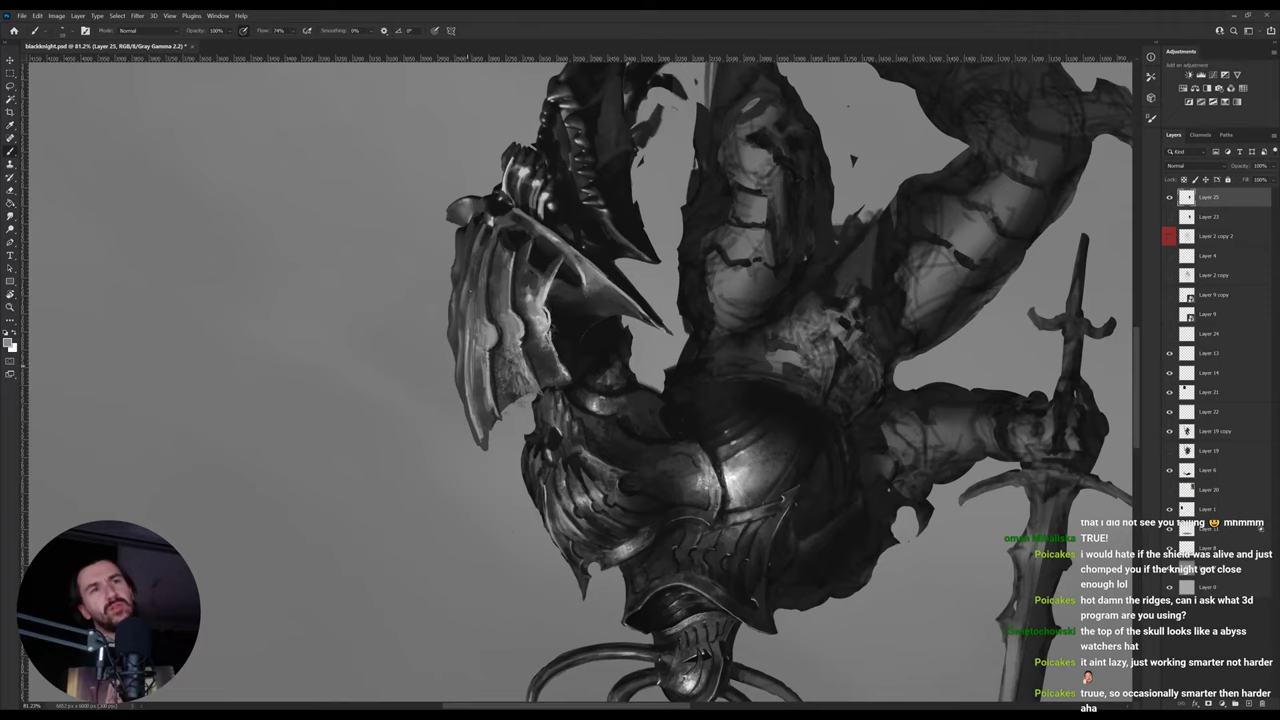
{"action": "left_click", "coordinate": [460, 364], "text": "alt"}
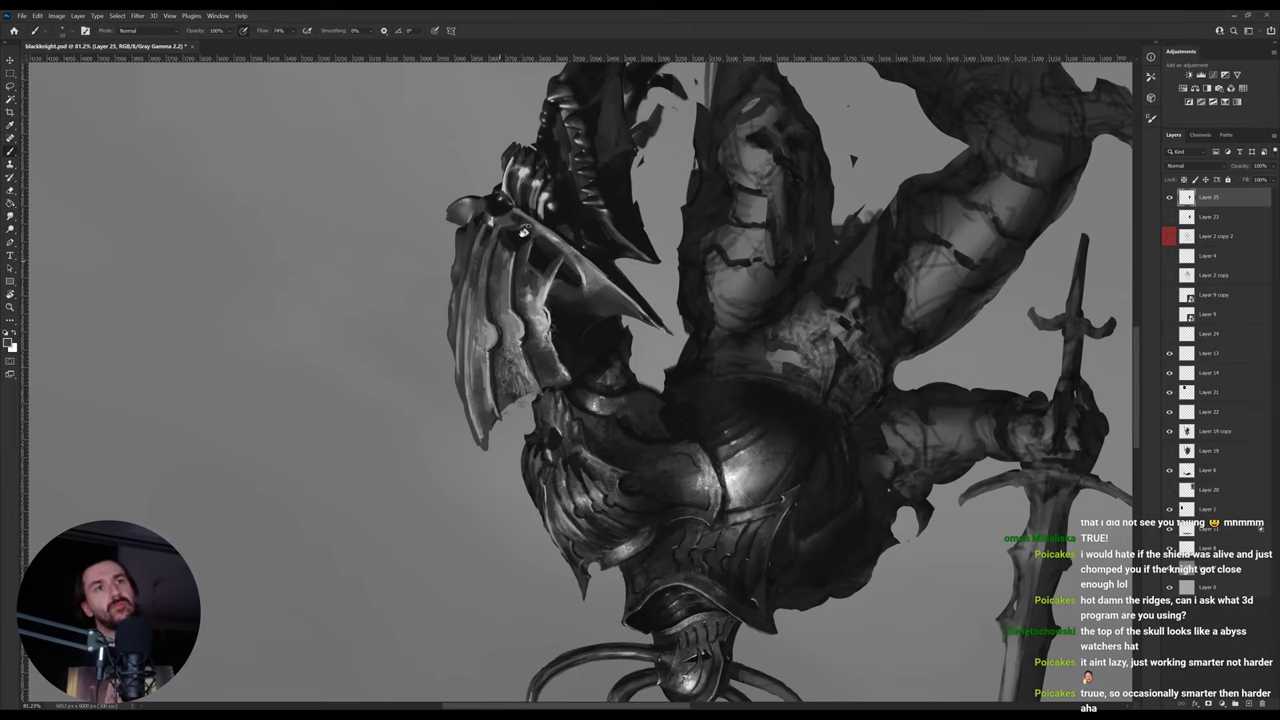
- Reset the canvas rotation and touch up the inner ridge near the shield's lower edge with sampled greys
{"action": "key", "text": "r"}
{"action": "key", "text": "Escape"}
{"action": "left_click_drag", "start_coordinate": [776, 336], "coordinate": [779, 362]}
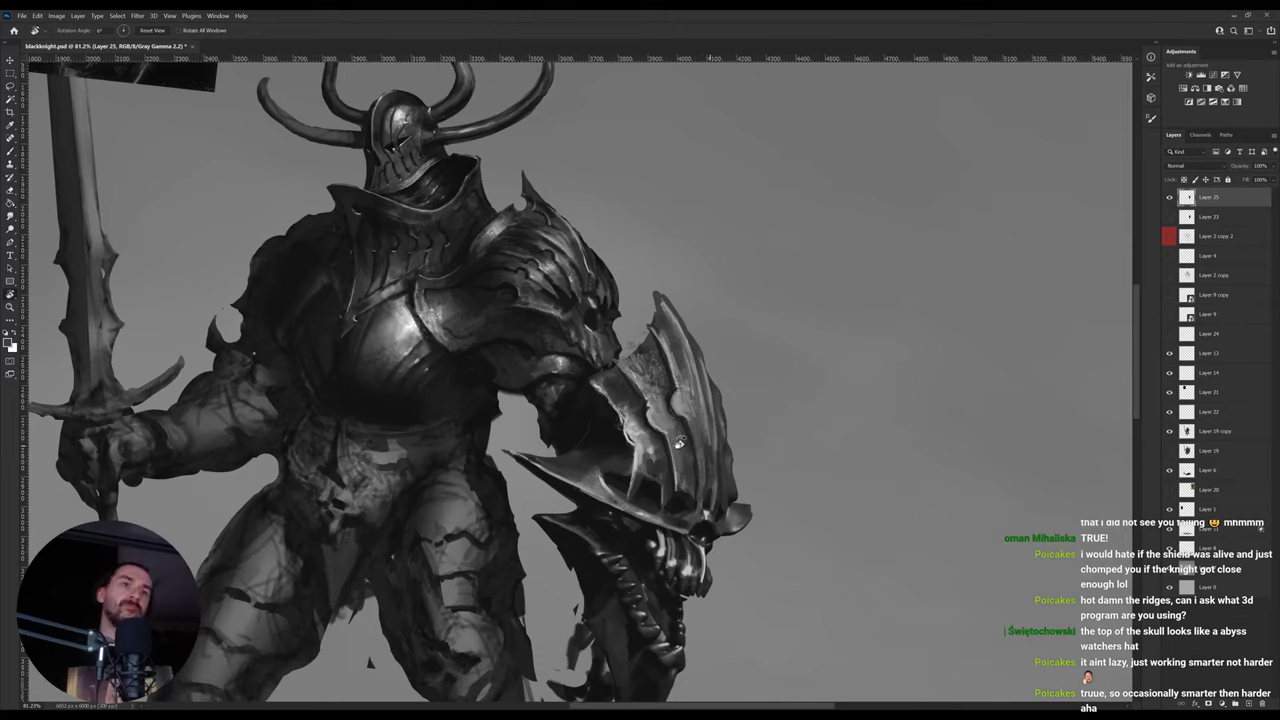
{"action": "key", "text": "b"}
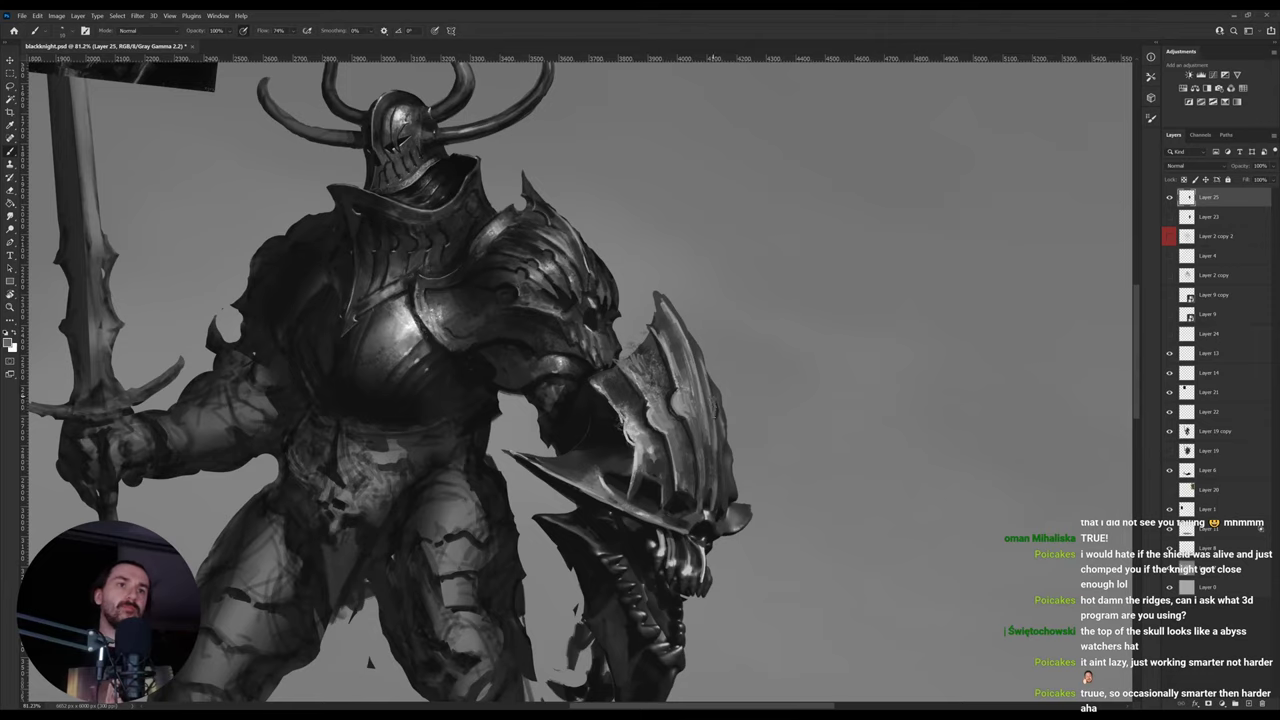
{"action": "left_click", "coordinate": [676, 428], "text": "alt"}
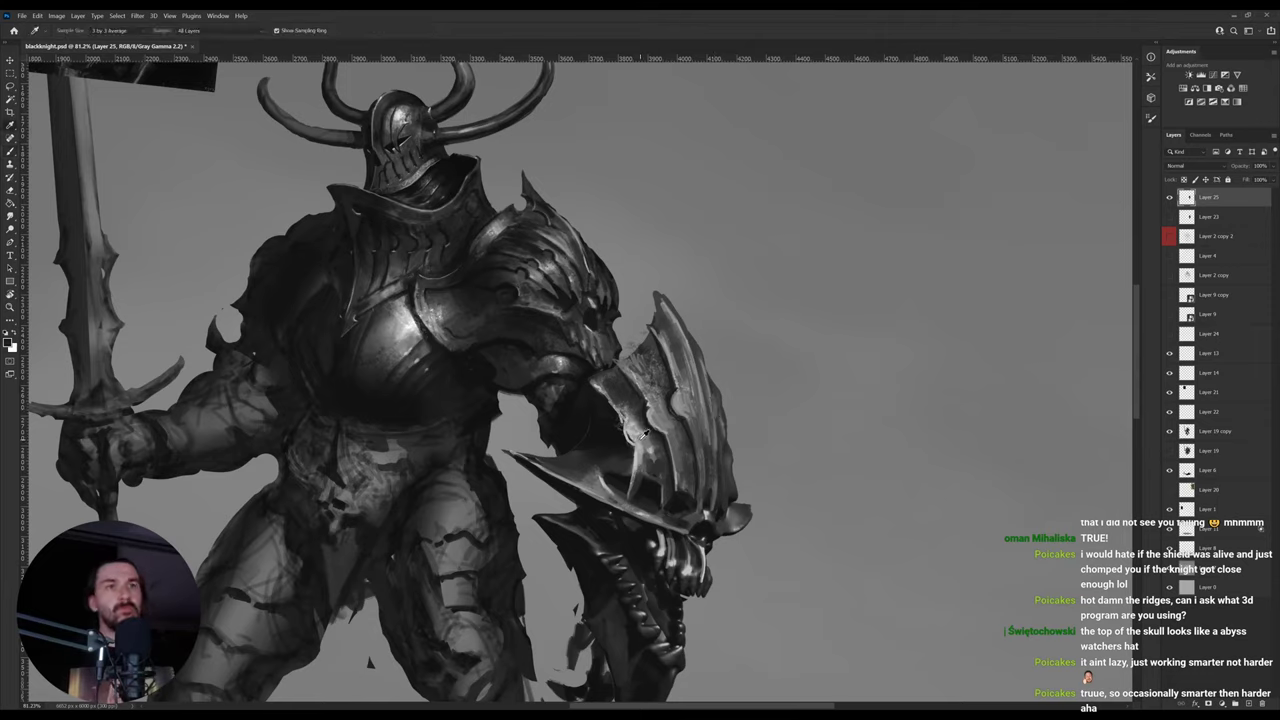
{"action": "left_click", "coordinate": [639, 477], "text": "alt"}
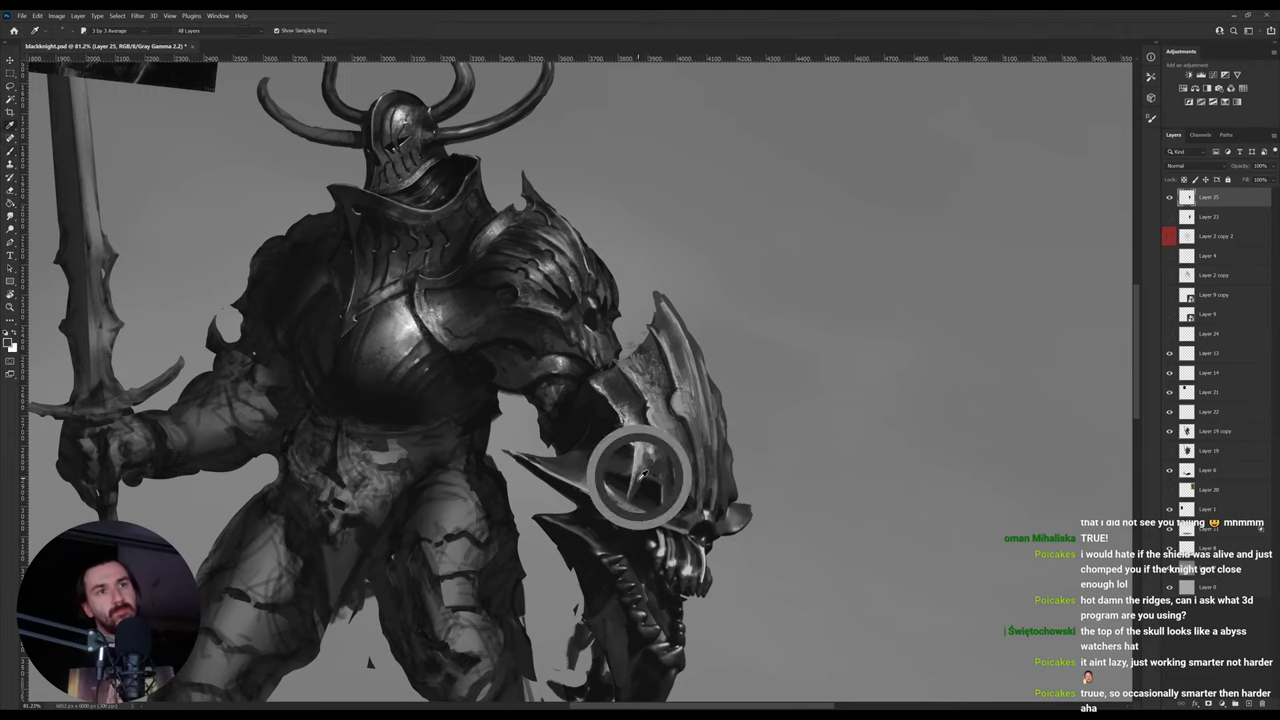
{"action": "left_click_drag", "start_coordinate": [637, 456], "coordinate": [635, 474]}
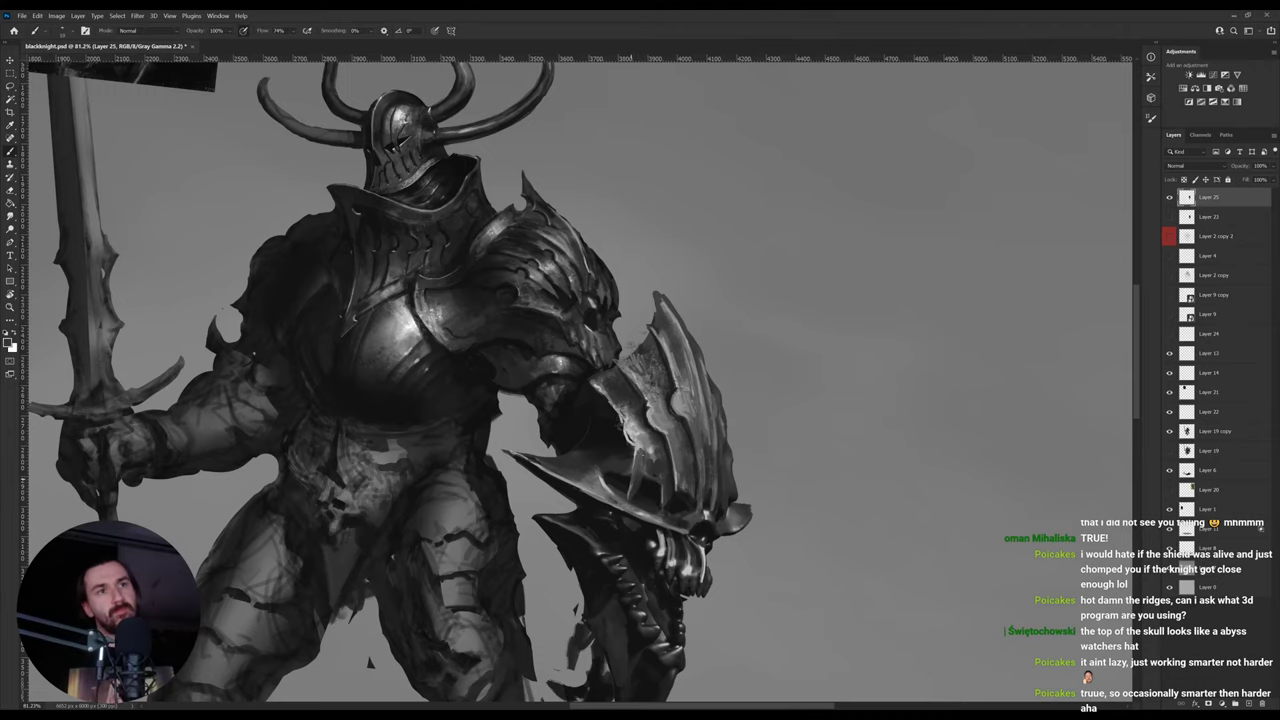
- Save the painting and flip the whole canvas horizontally
{"action": "scroll", "coordinate": [721, 455], "scroll_direction": "down", "scroll_amount": 3}
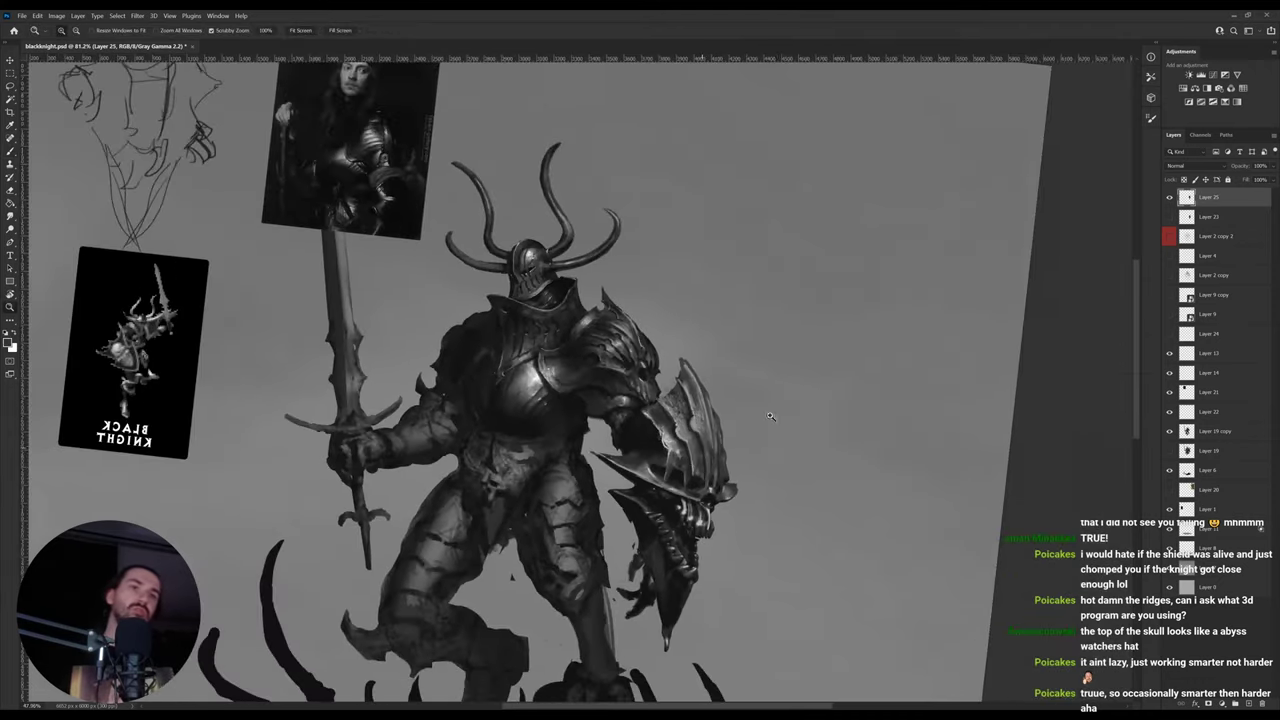
{"action": "key", "text": "r"}
{"action": "scroll", "coordinate": [730, 450], "scroll_direction": "down", "scroll_amount": 2}
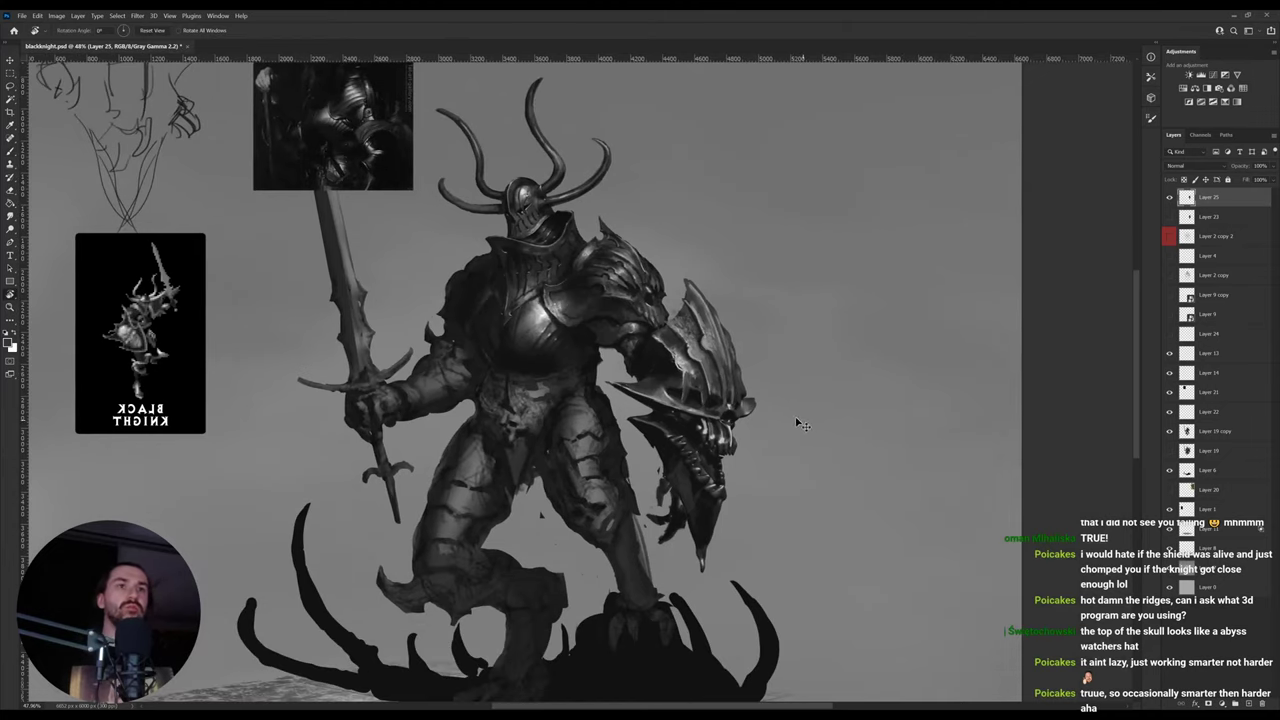
{"action": "key", "text": "ctrl+s"}
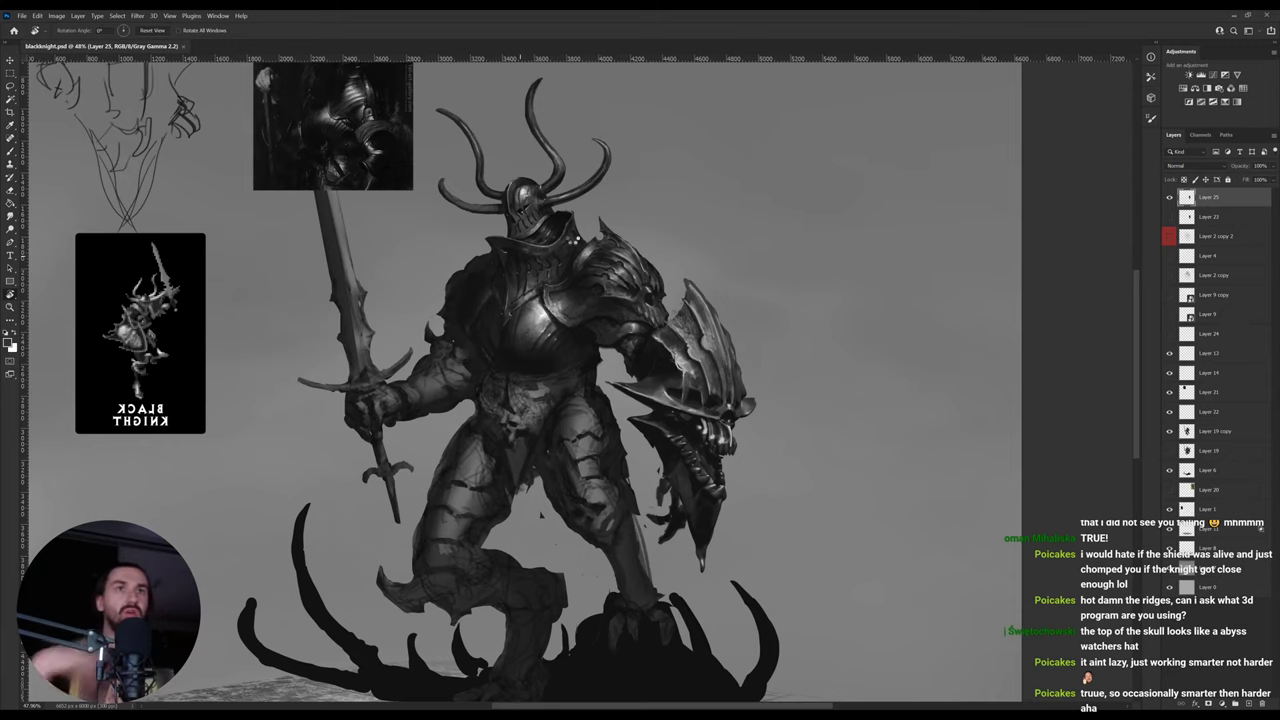
{"action": "key", "text": "ctrl+shift+h"}
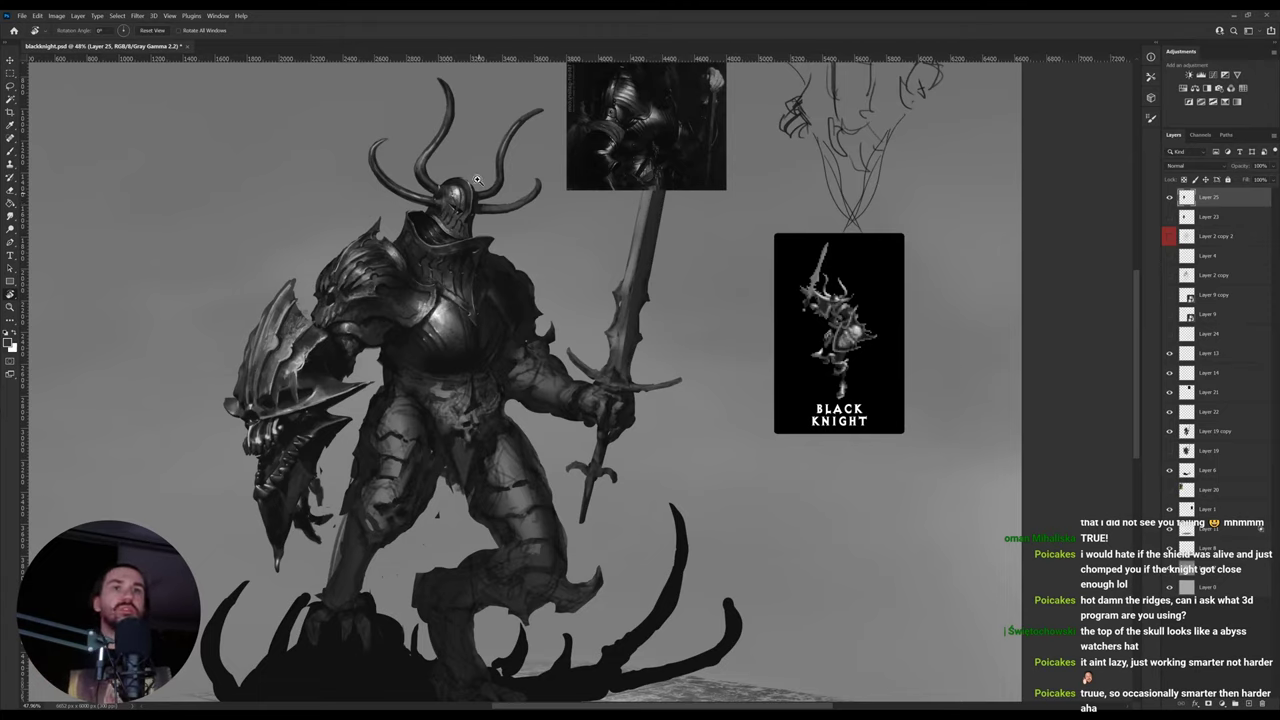
- Toggle the shield layer's visibility for comparison, and add a new empty layer above Layer 19 copy
{"action": "key", "text": "ctrl+space"}
{"action": "key", "text": "z"}
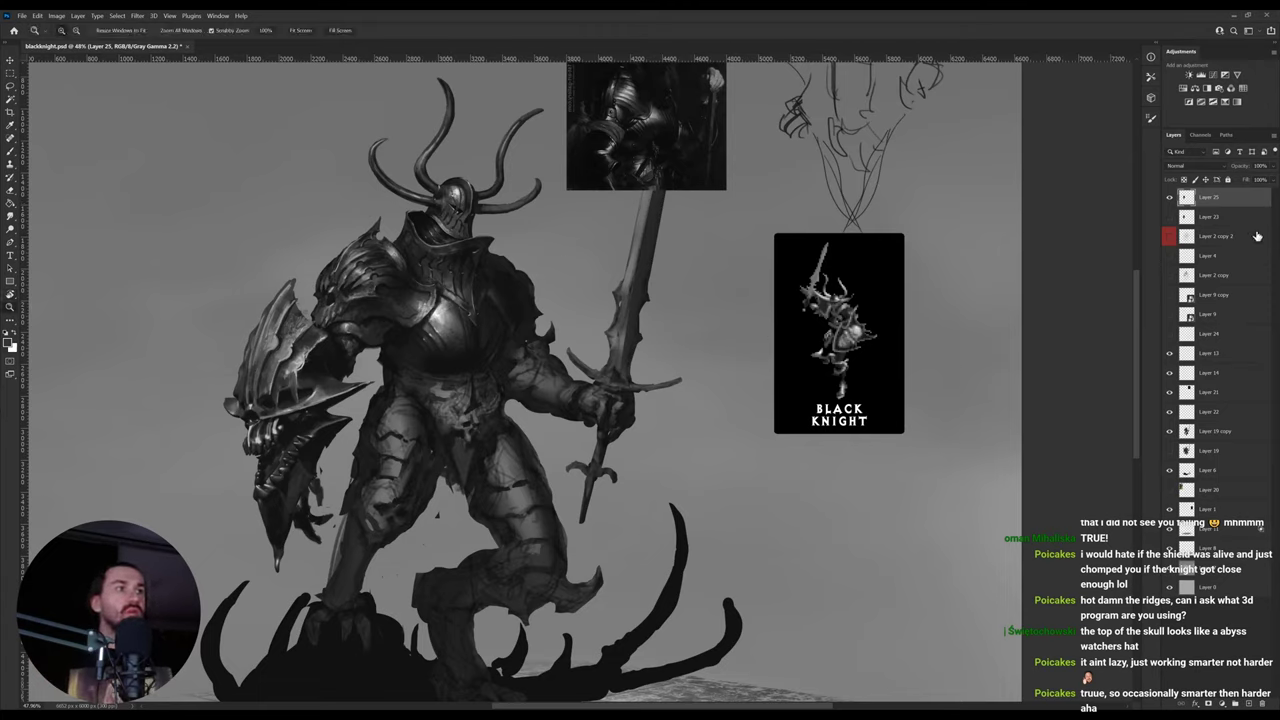
{"action": "left_click", "coordinate": [1166, 204]}
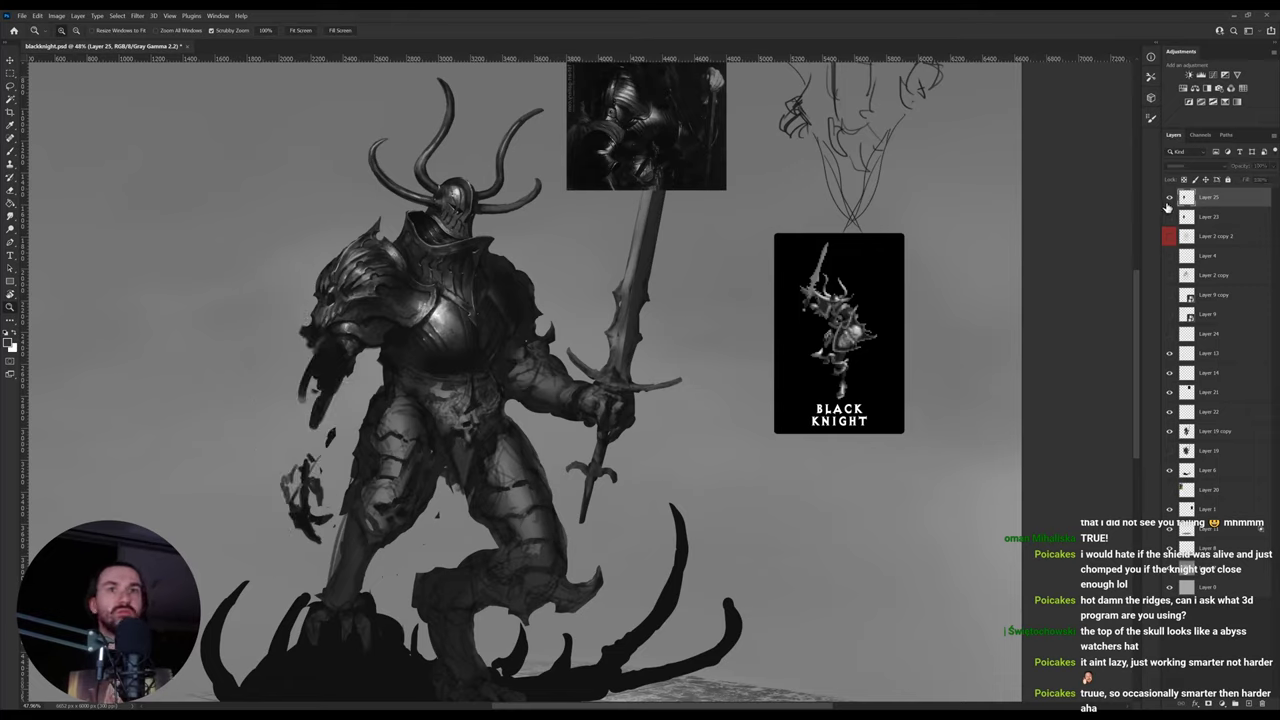
{"action": "left_click", "coordinate": [1167, 203]}
{"action": "left_click", "coordinate": [458, 225], "text": "ctrl"}
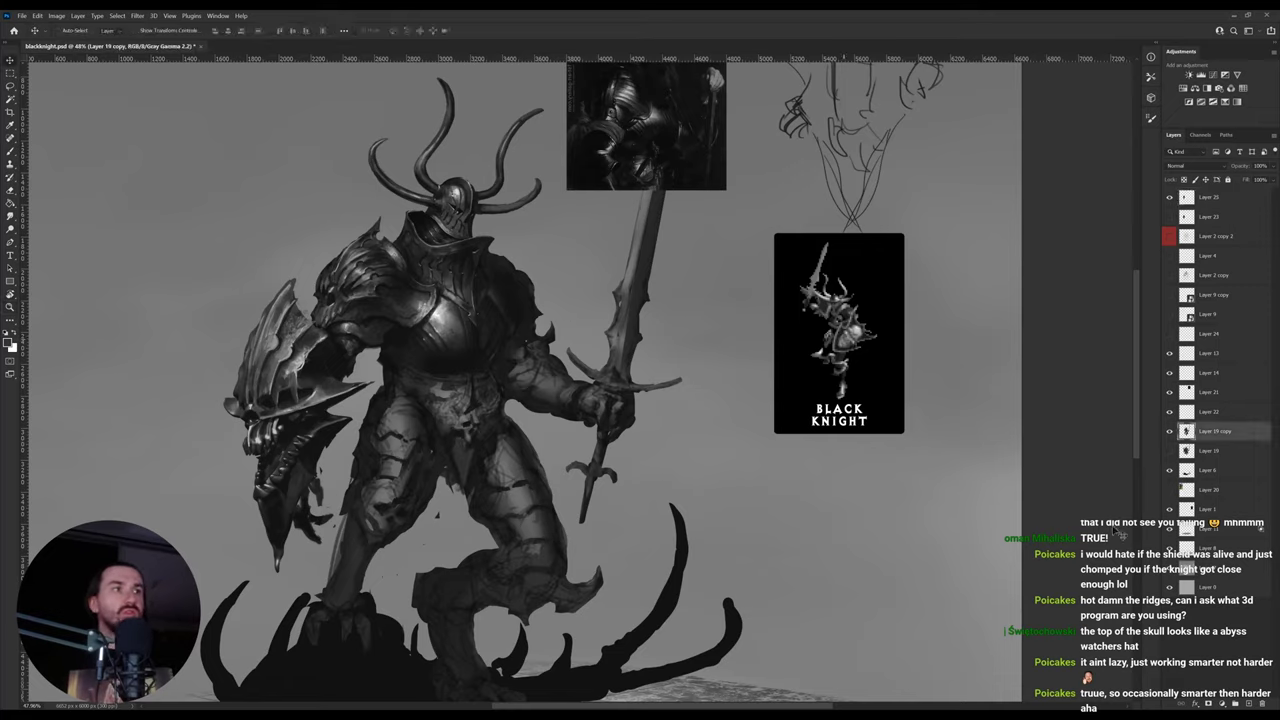
{"action": "left_click", "coordinate": [1253, 705]}
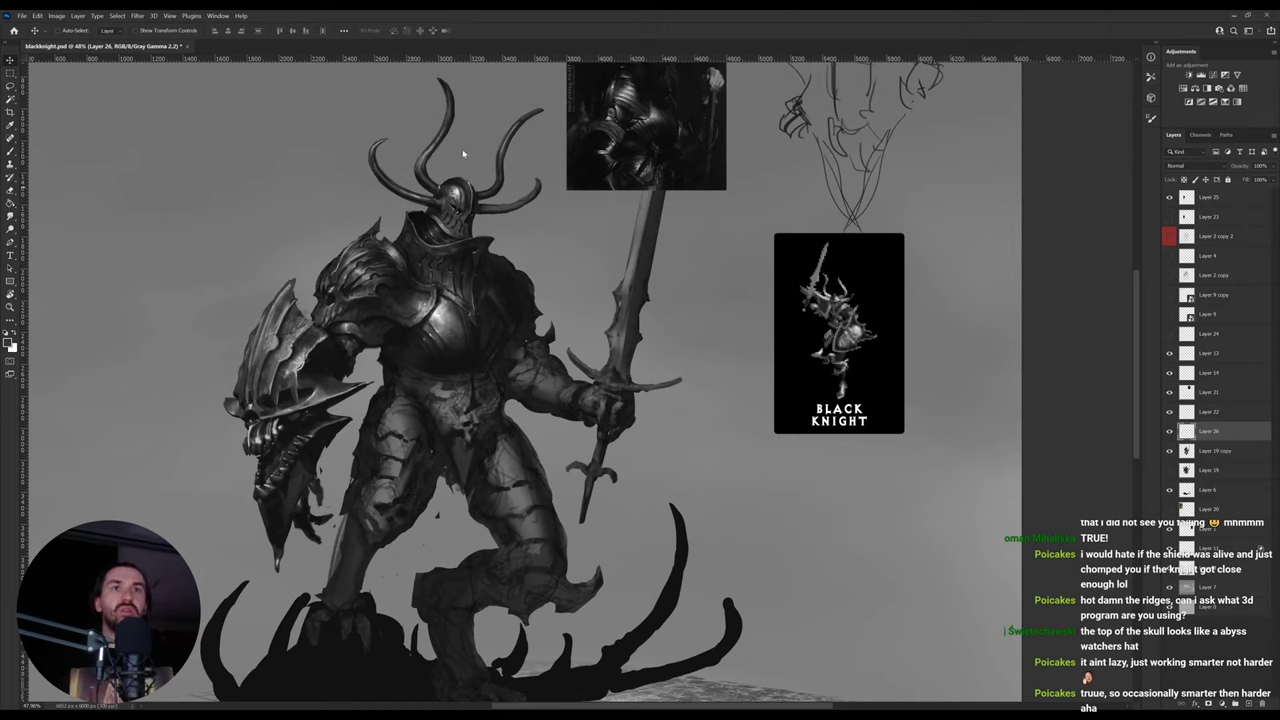
- Paint a dark pointed spike on top of the knight's helmet on the new layer, erasing to trim its shape
{"action": "key", "text": "z"}
{"action": "left_click_drag", "start_coordinate": [463, 154], "coordinate": [474, 163]}
{"action": "left_click_drag", "start_coordinate": [432, 202], "coordinate": [530, 239]}
{"action": "key", "text": "u"}
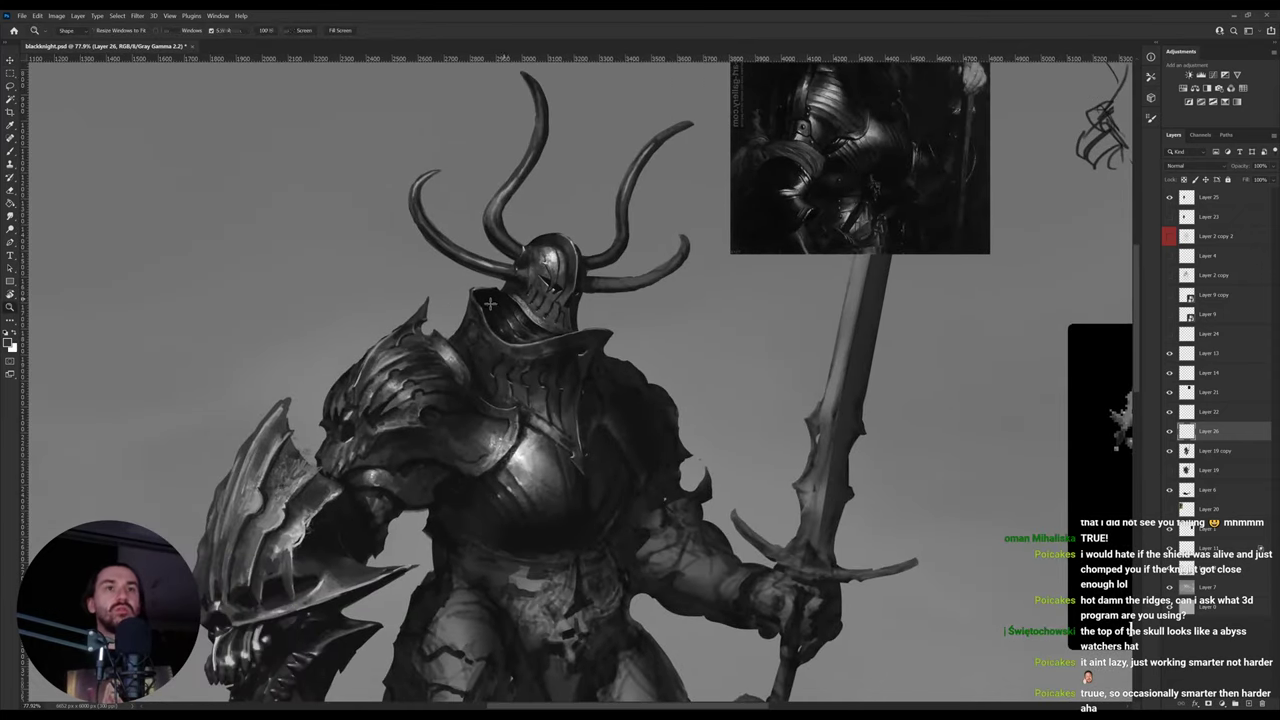
{"action": "key", "text": "b"}
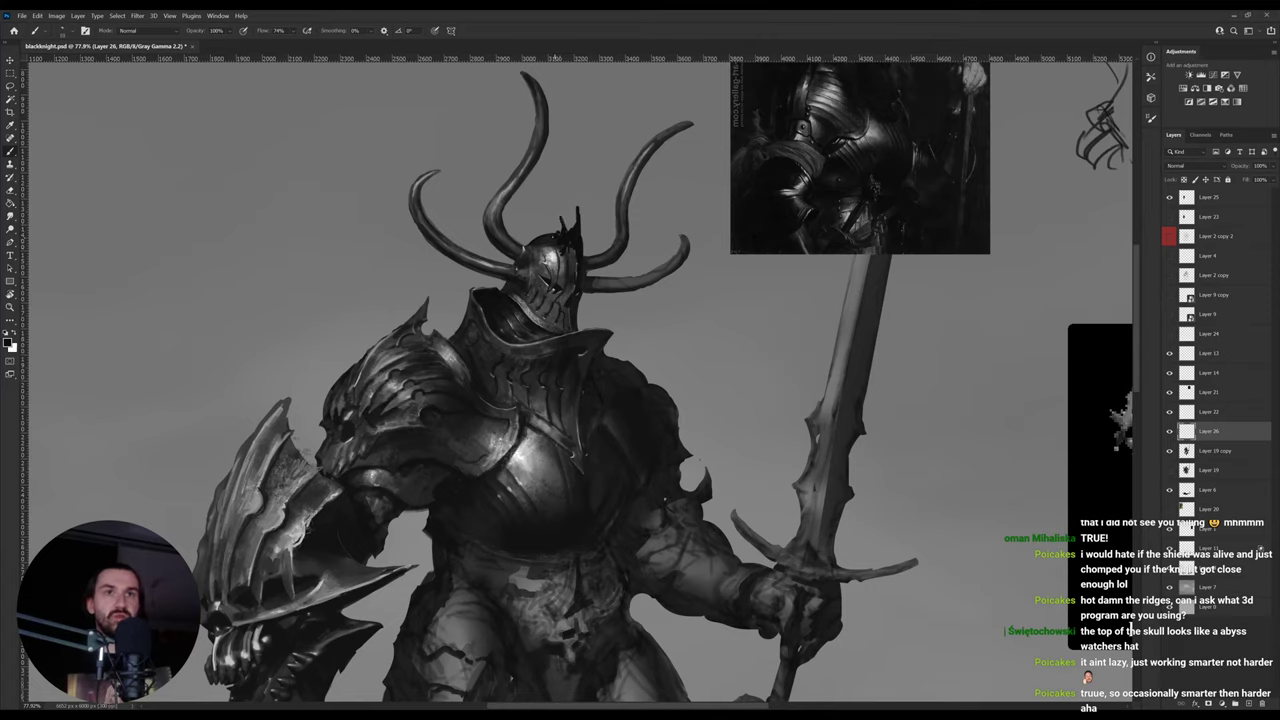
{"action": "left_click_drag", "start_coordinate": [577, 209], "coordinate": [582, 238]}
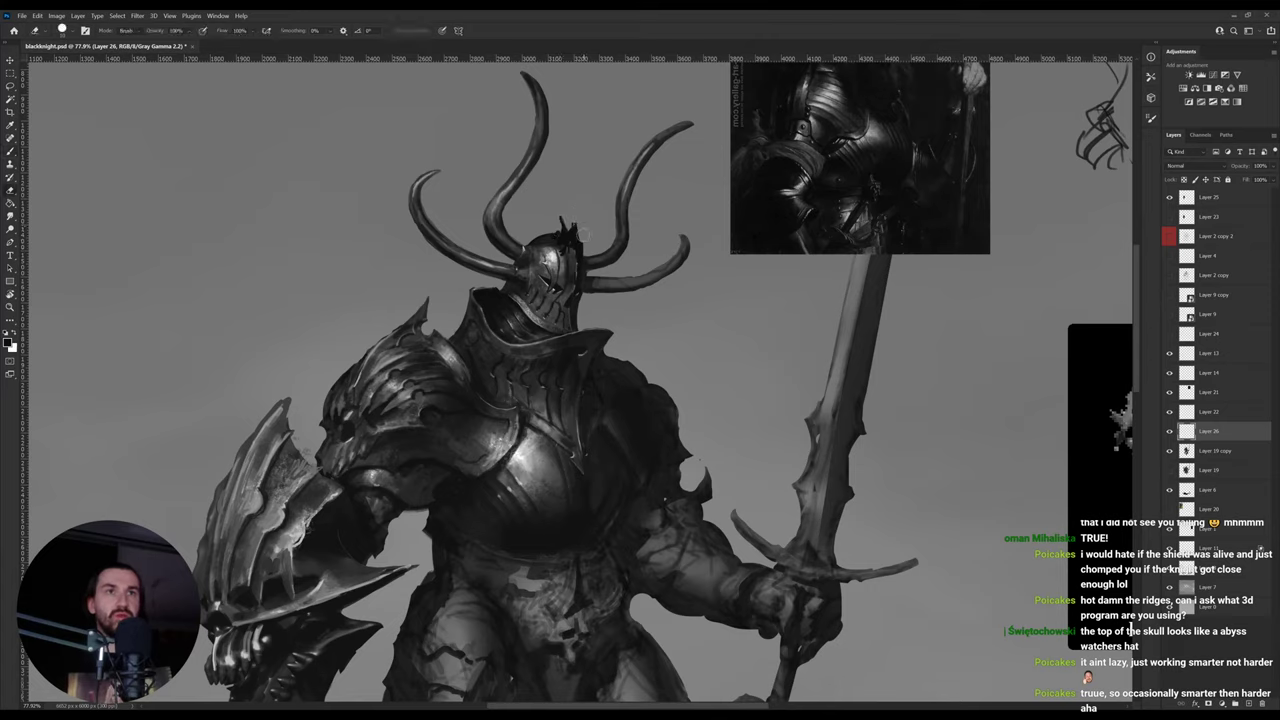
{"action": "key", "text": "b"}
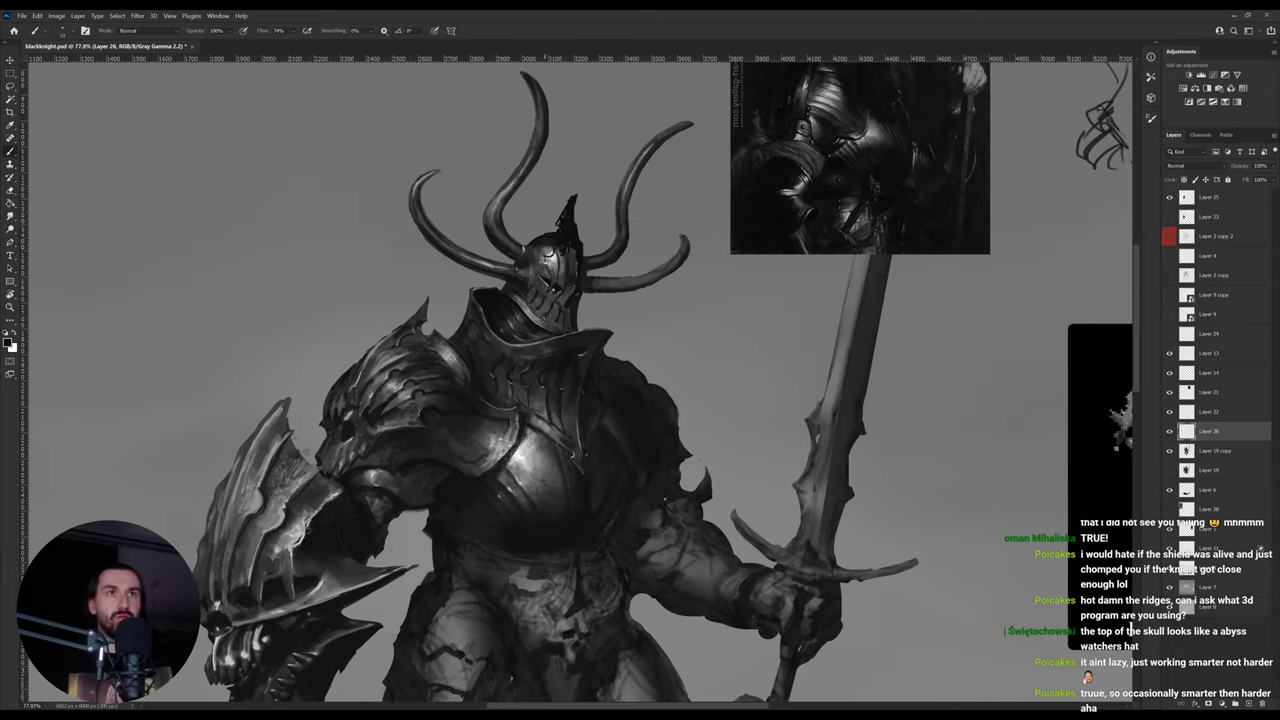
- Add grey tones sampled from the helmet's forehead to the new spike and the helmet's crown
{"action": "left_click", "coordinate": [553, 264], "text": "alt"}
{"action": "left_click", "coordinate": [553, 263], "text": "alt"}
{"action": "left_click", "coordinate": [554, 258], "text": "alt"}
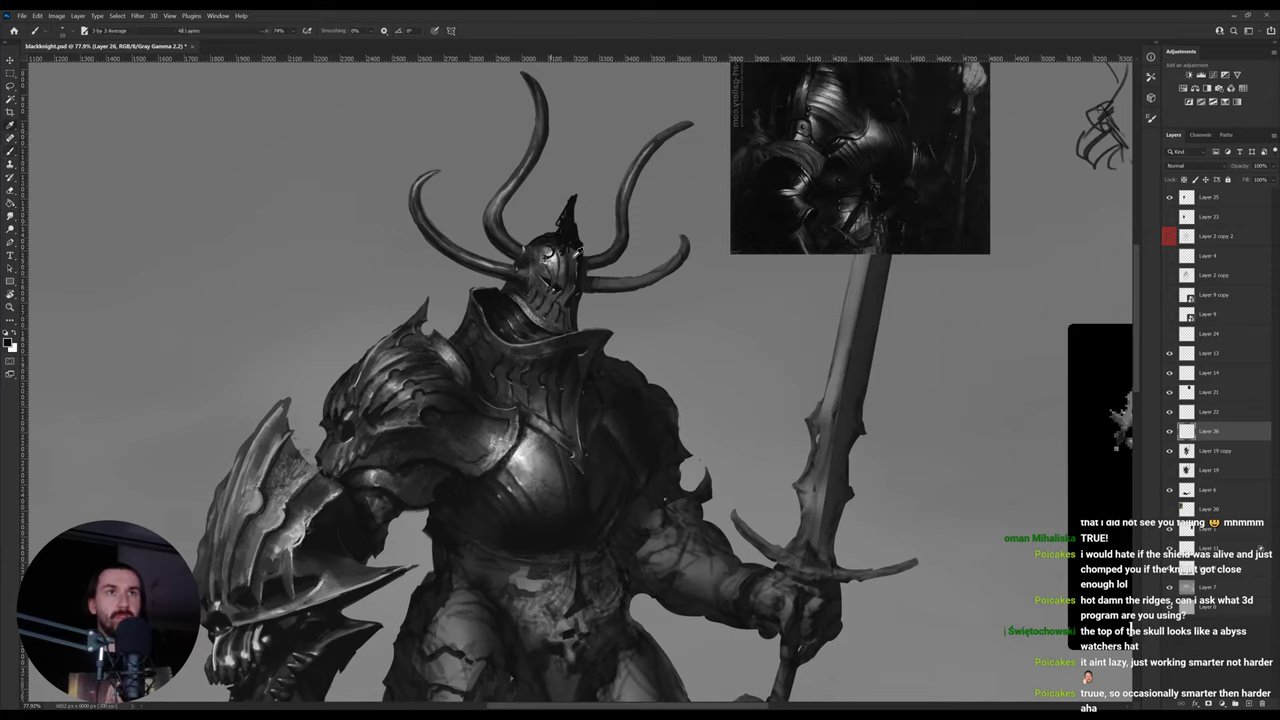
{"action": "key", "text": "b"}
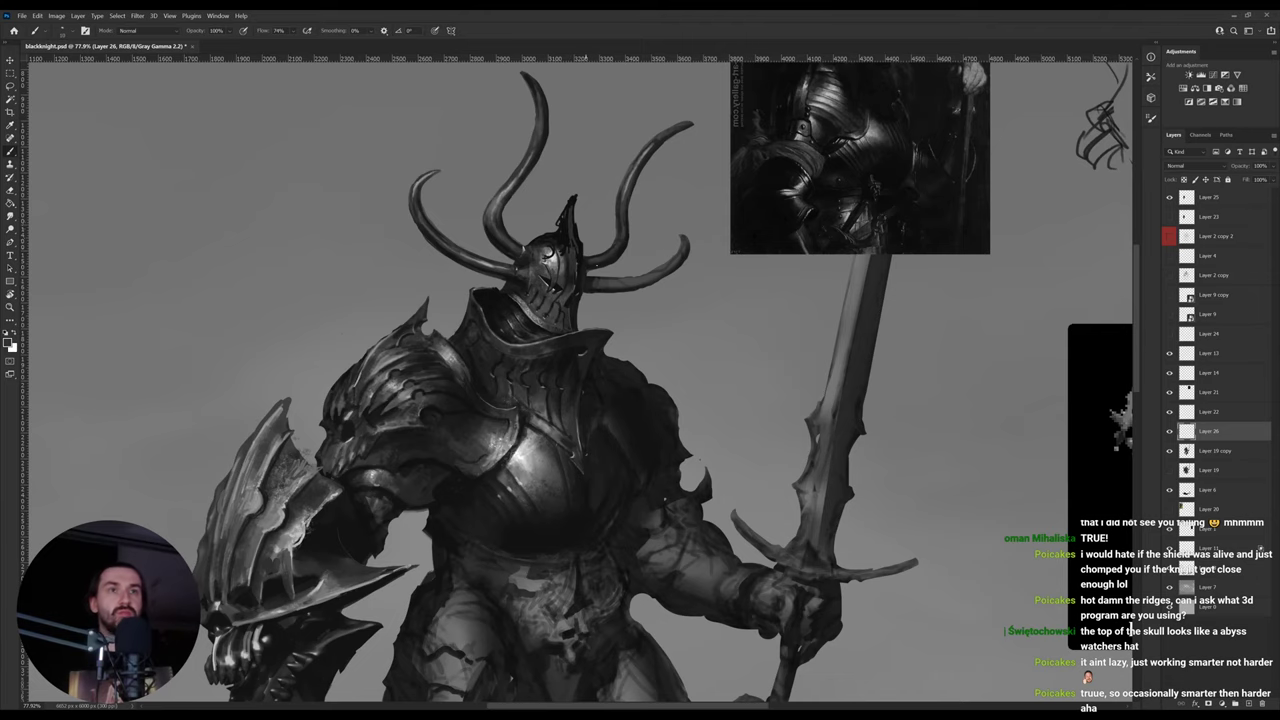
- Refine the helmet's forehead and near eye slit with sampled light and dark greys
{"action": "key", "text": "z"}
{"action": "left_click_drag", "start_coordinate": [580, 279], "coordinate": [600, 280]}
{"action": "key", "text": "b"}
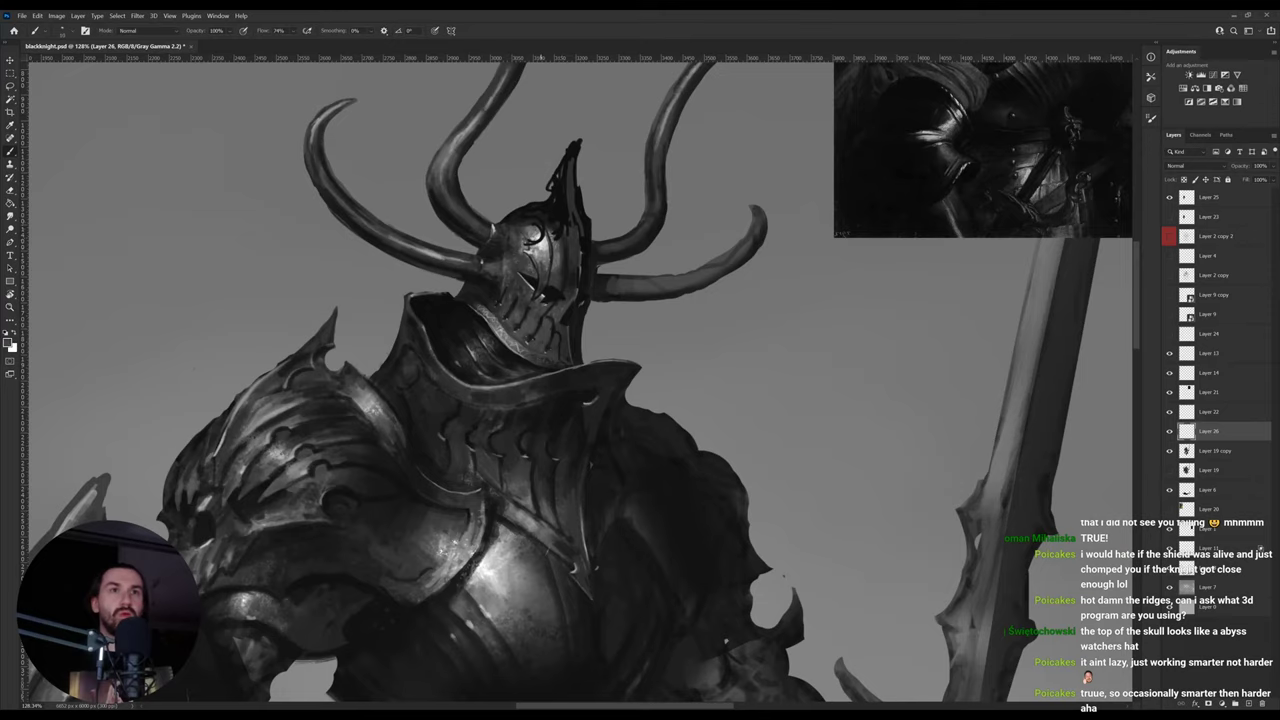
{"action": "left_click", "coordinate": [543, 246], "text": "alt"}
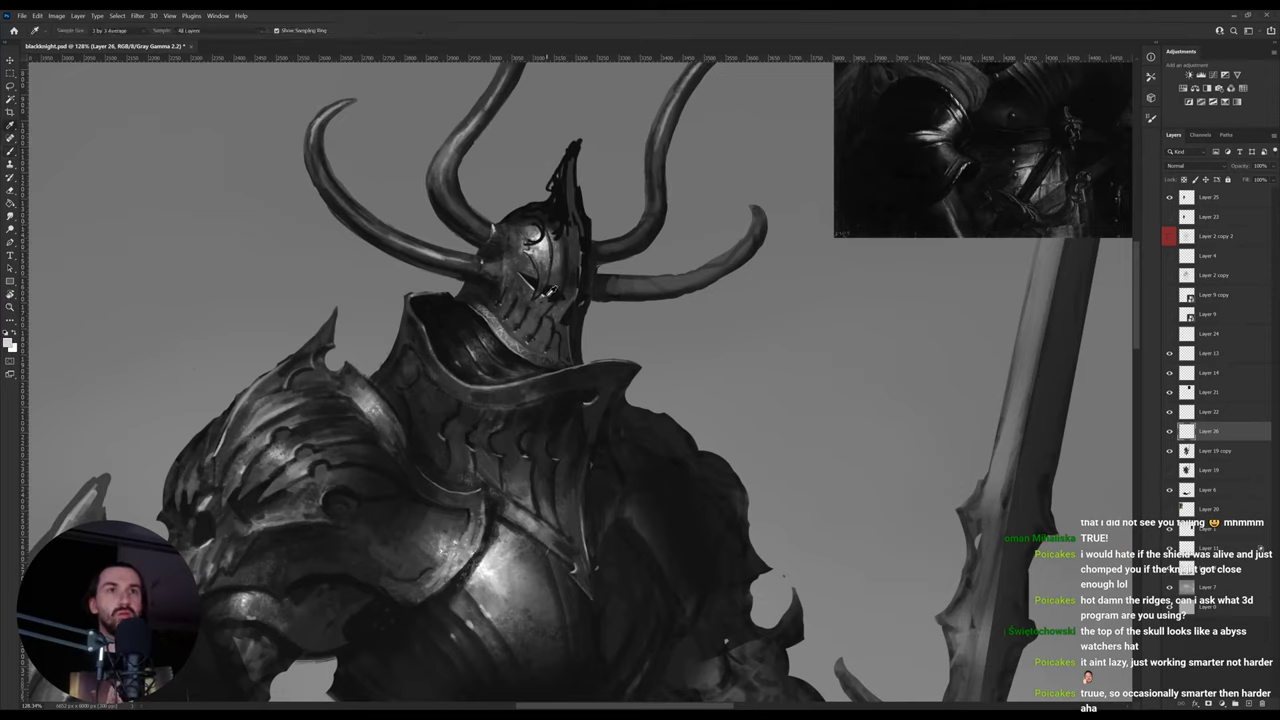
{"action": "left_click", "coordinate": [544, 295], "text": "alt"}
{"action": "left_click", "coordinate": [542, 254], "text": "alt"}
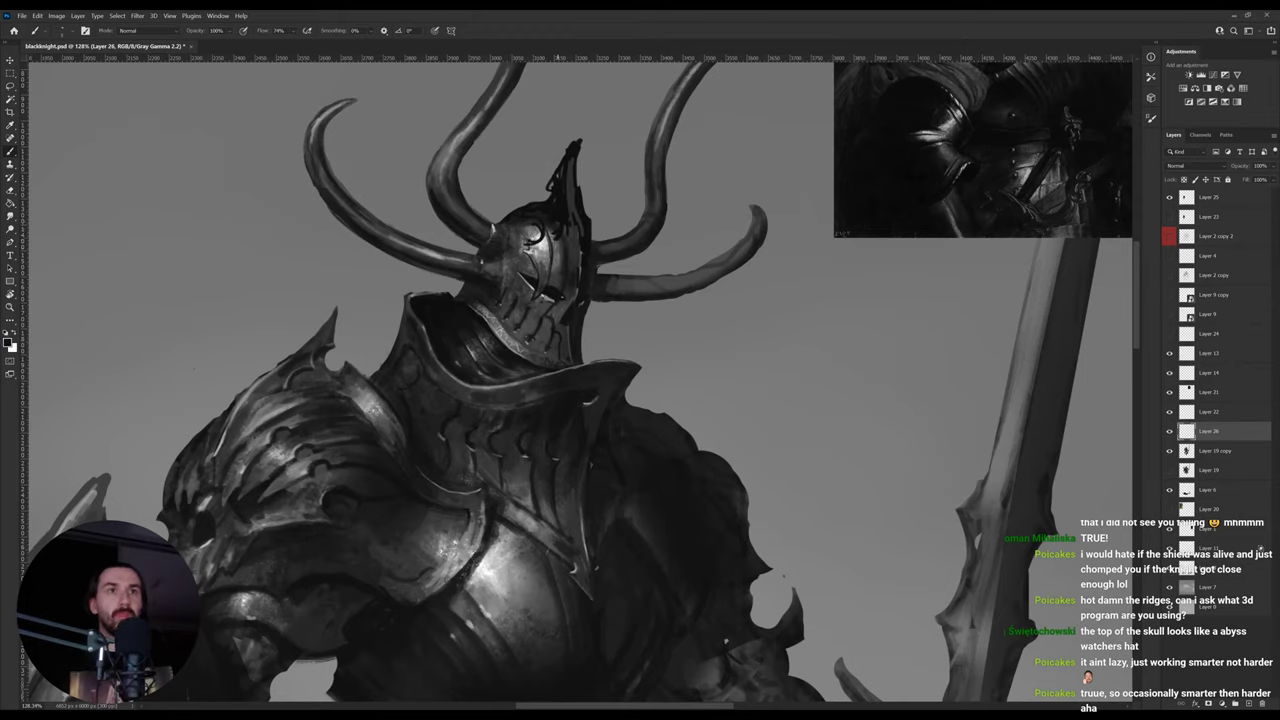
{"action": "key", "text": "alt"}
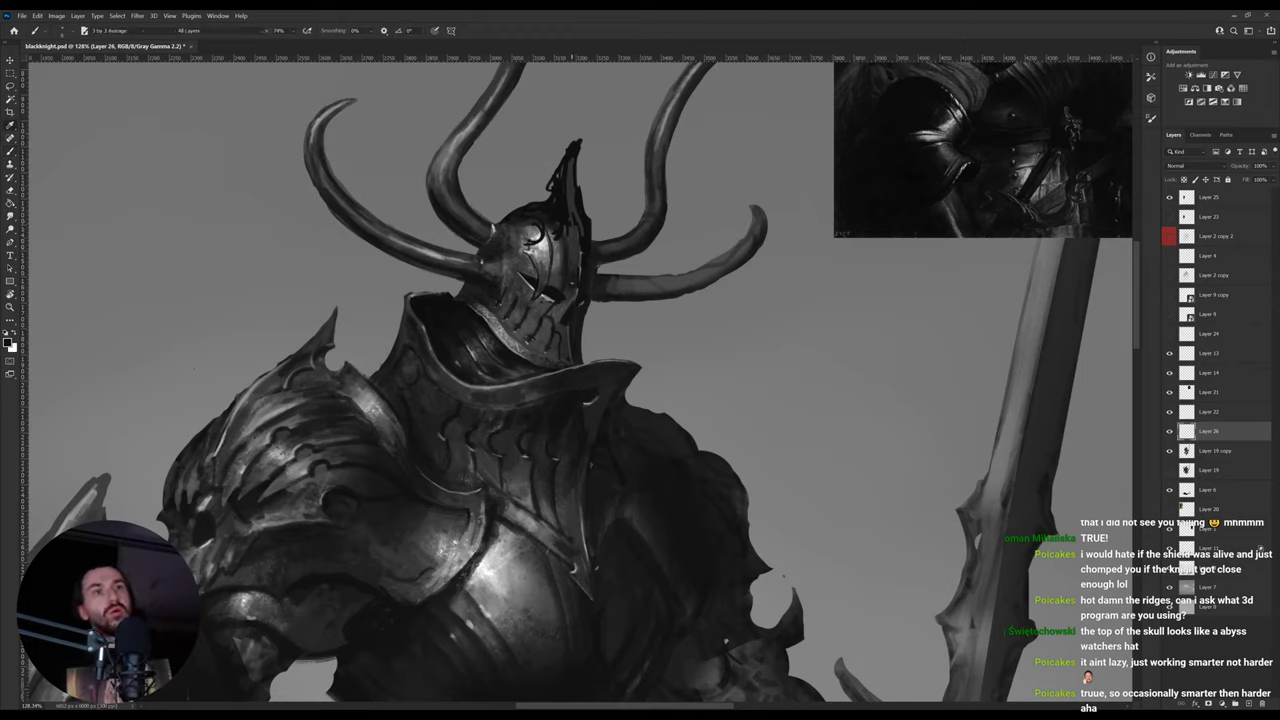
{"action": "key", "text": "alt"}
{"action": "left_click", "coordinate": [582, 246], "text": "alt"}
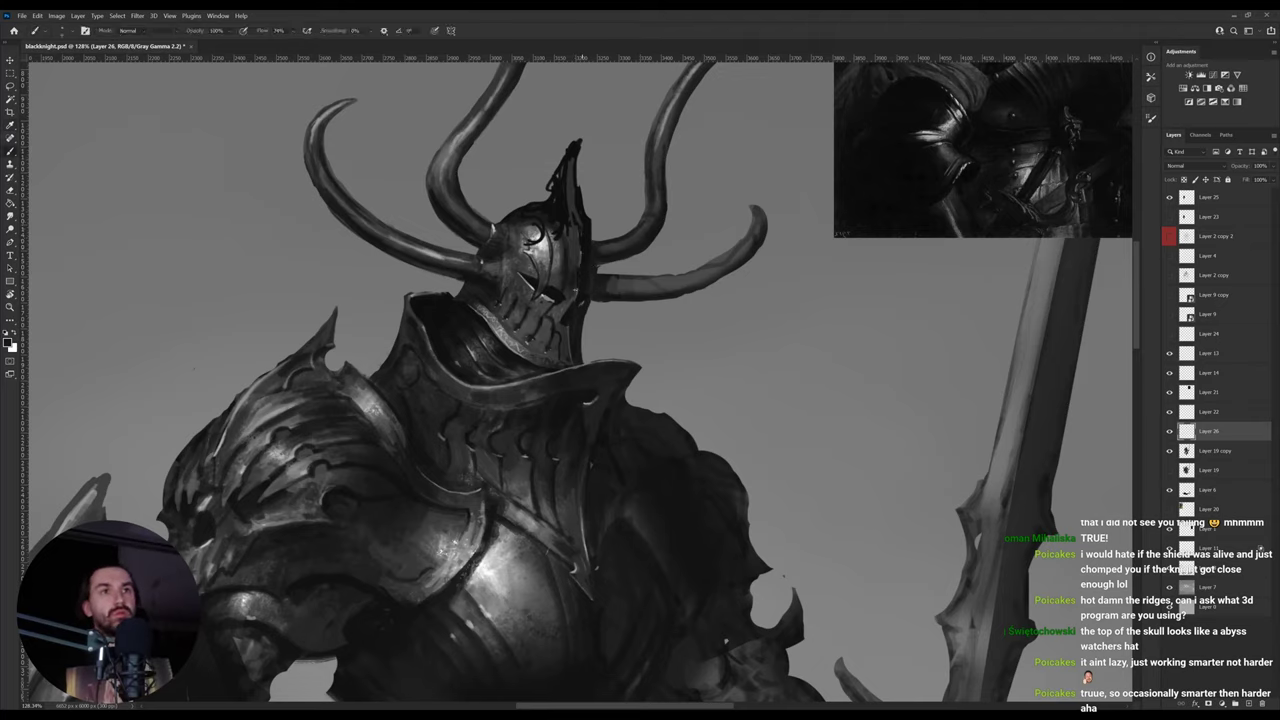
- Paint the far side of the helmet's faceplate beside the eye slit with sampled dark and mid greys
{"action": "left_click", "coordinate": [566, 297], "text": "alt"}
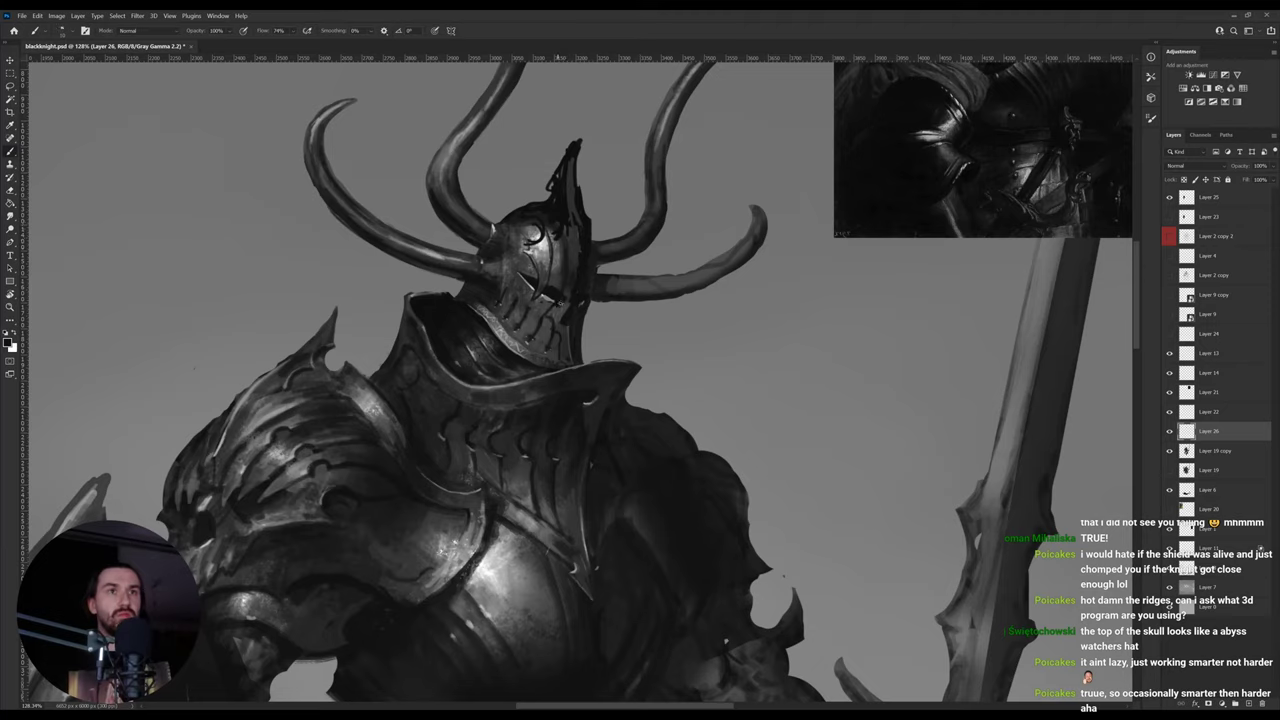
{"action": "left_click", "coordinate": [565, 303], "text": "alt"}
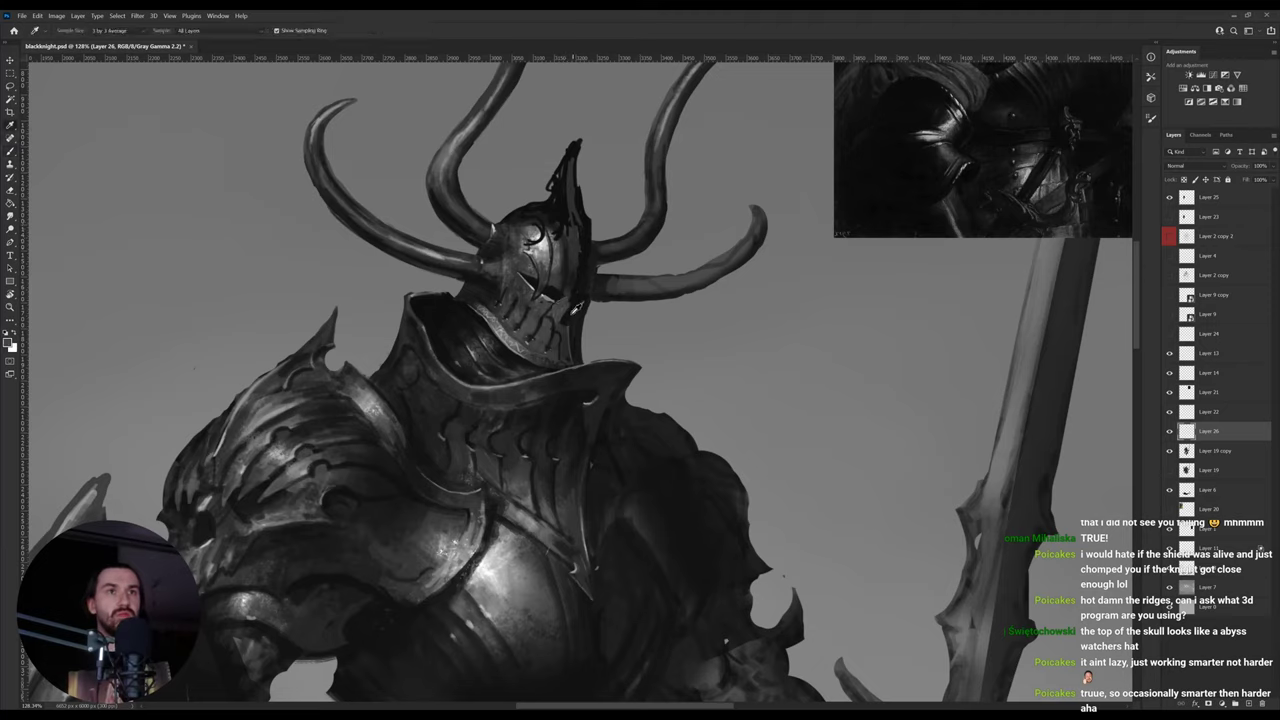
{"action": "left_click", "coordinate": [569, 314], "text": "alt"}
{"action": "left_click", "coordinate": [558, 310], "text": "alt"}
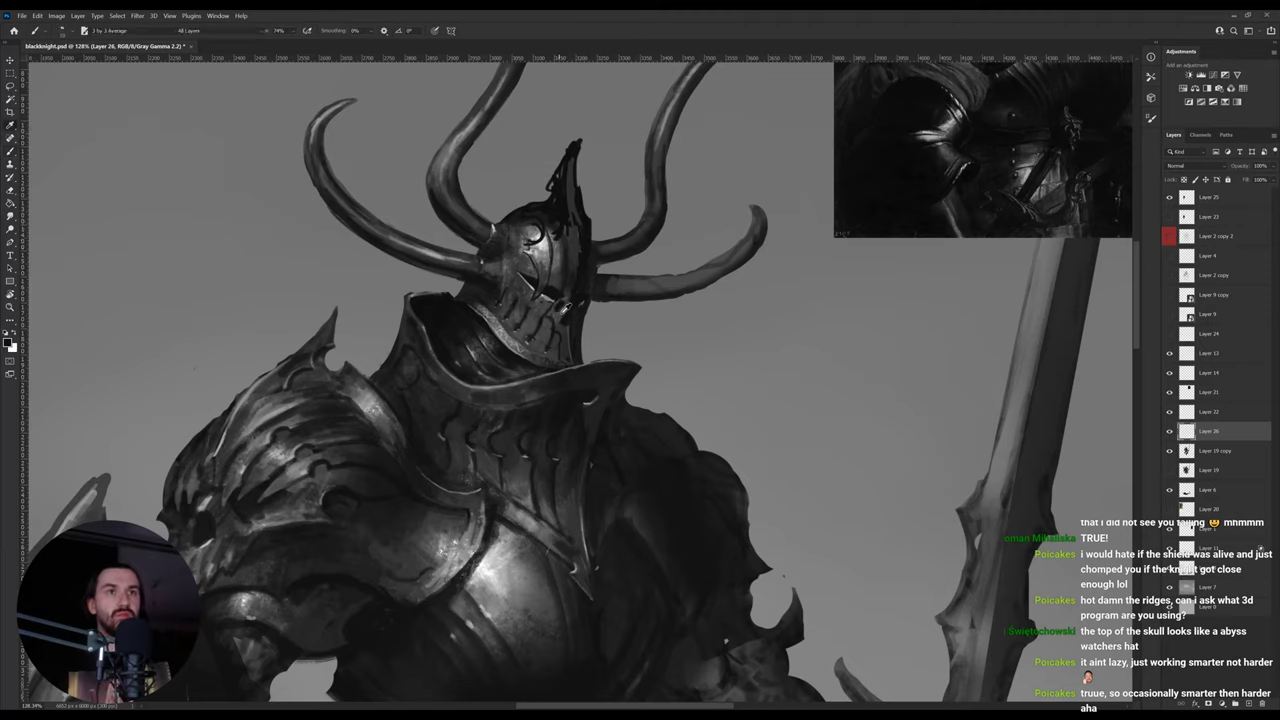
{"action": "left_click", "coordinate": [559, 312], "text": "alt"}
{"action": "left_click", "coordinate": [565, 316], "text": "alt"}
{"action": "left_click", "coordinate": [566, 300], "text": "alt"}
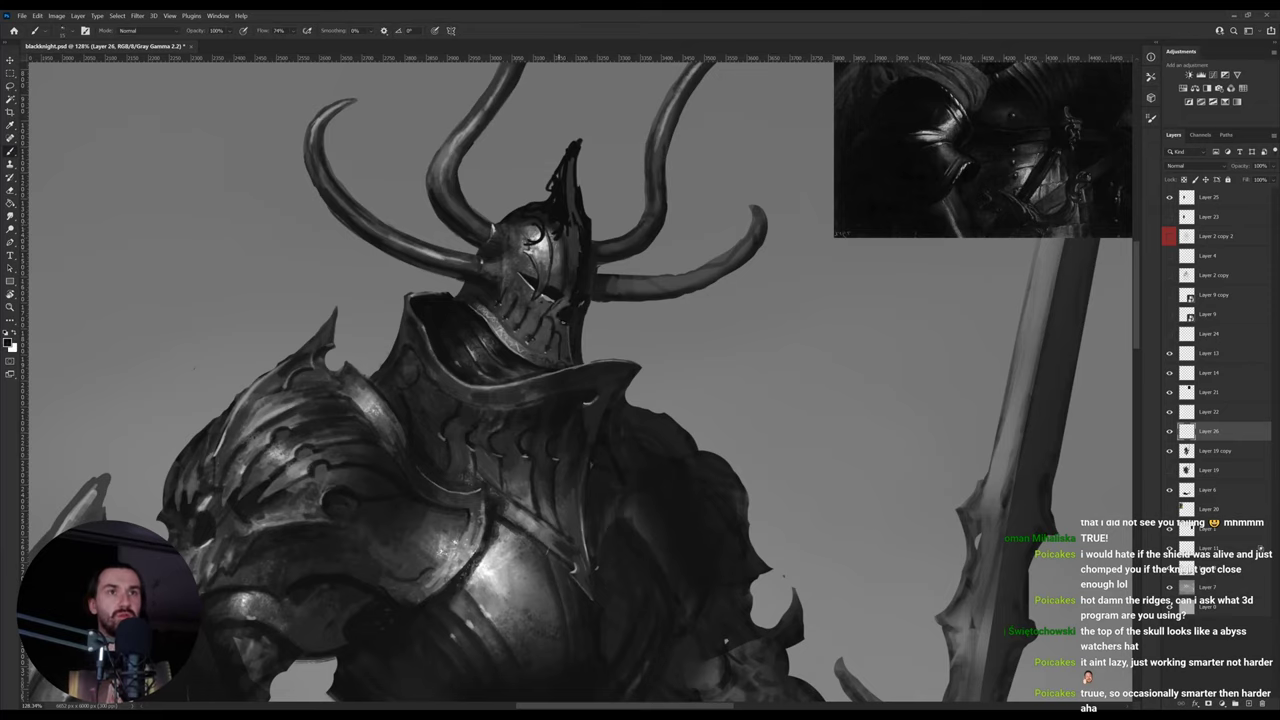
- Shape a dark opening on the far side of the helmet's faceplate with sampled blacks and greys
{"action": "left_click", "coordinate": [560, 323], "text": "alt"}
{"action": "left_click", "coordinate": [562, 325], "text": "alt"}
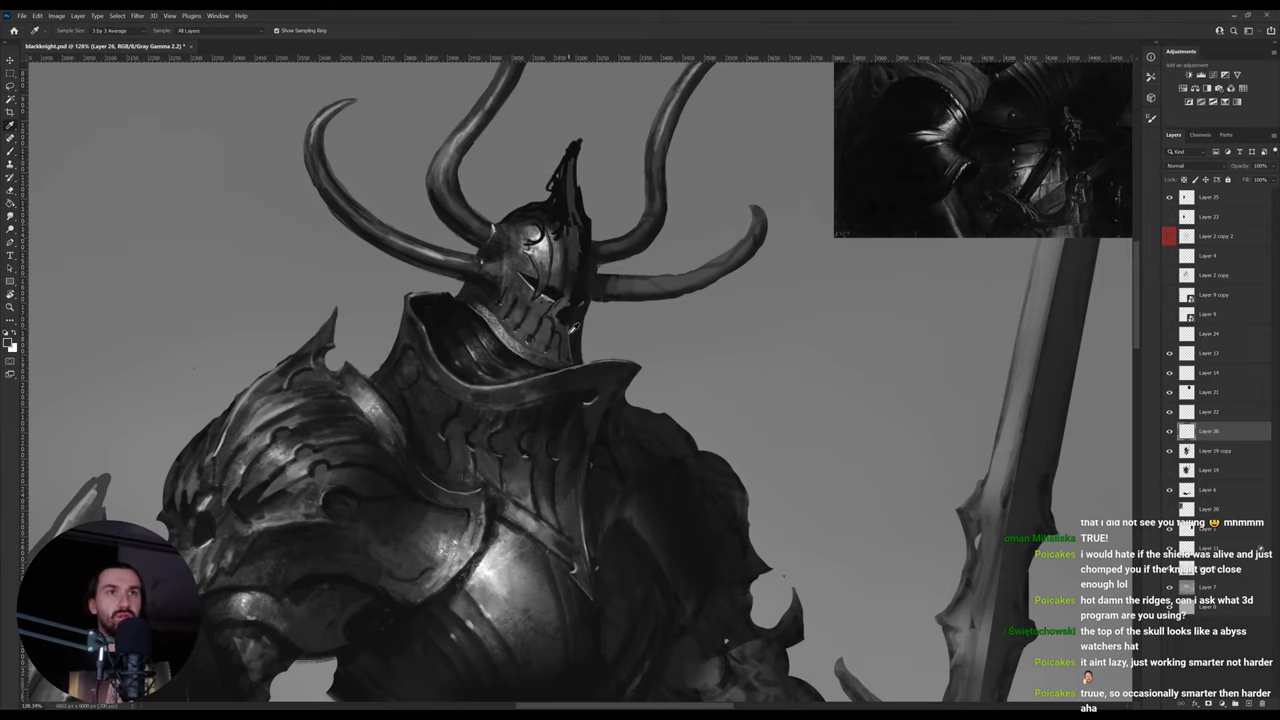
{"action": "left_click", "coordinate": [565, 330], "text": "alt"}
{"action": "left_click", "coordinate": [563, 327], "text": "alt"}
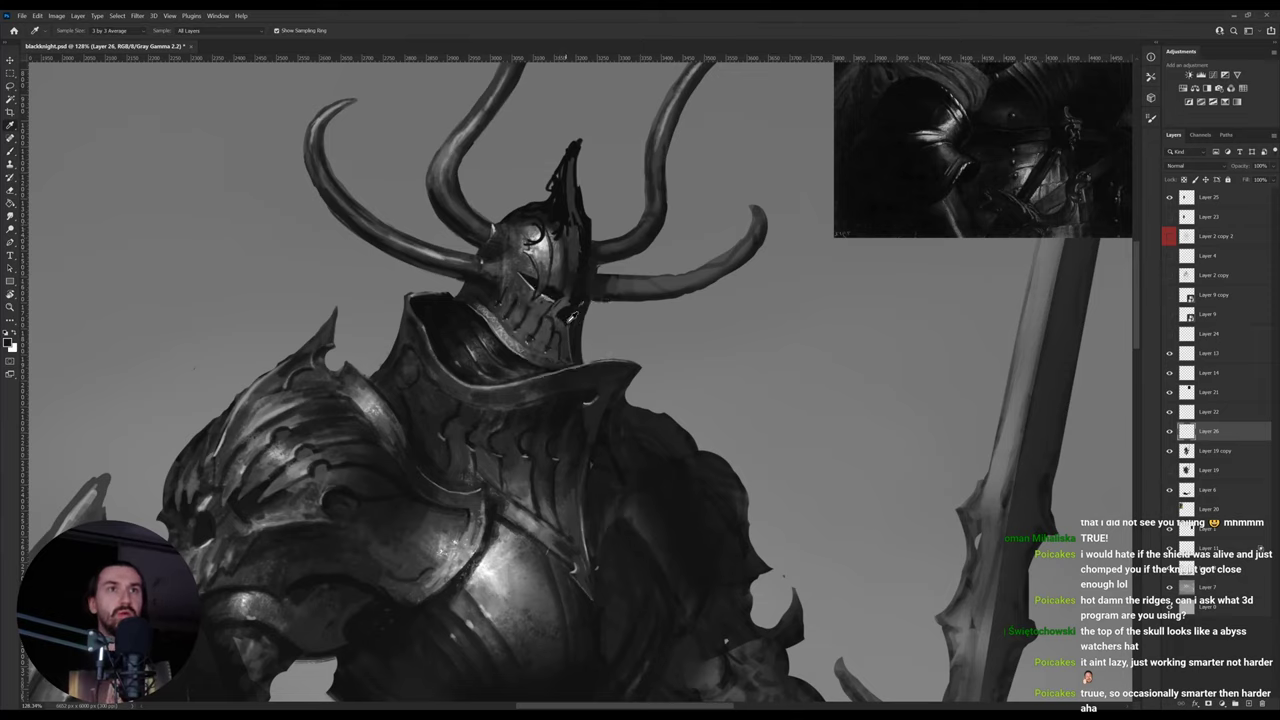
{"action": "left_click", "coordinate": [565, 325], "text": "alt"}
{"action": "left_click", "coordinate": [563, 329], "text": "alt"}
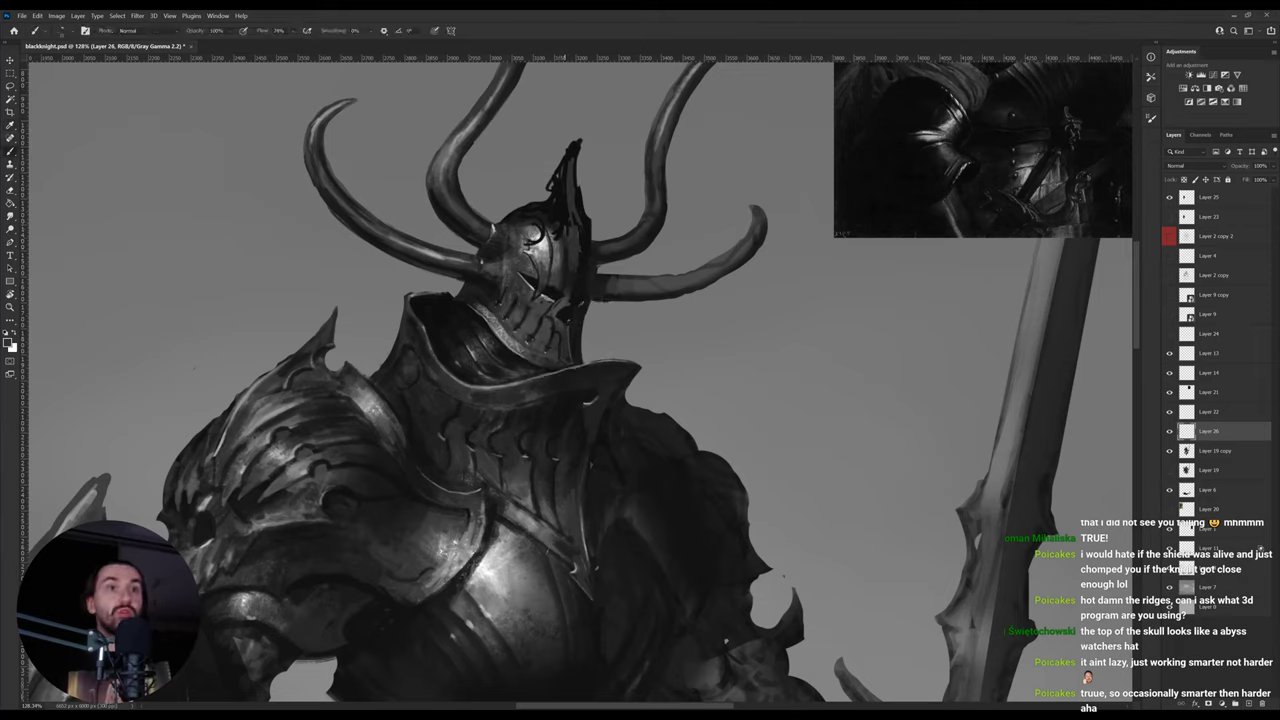
{"action": "left_click", "coordinate": [567, 316], "text": "alt"}
{"action": "left_click_drag", "start_coordinate": [569, 311], "coordinate": [563, 313]}
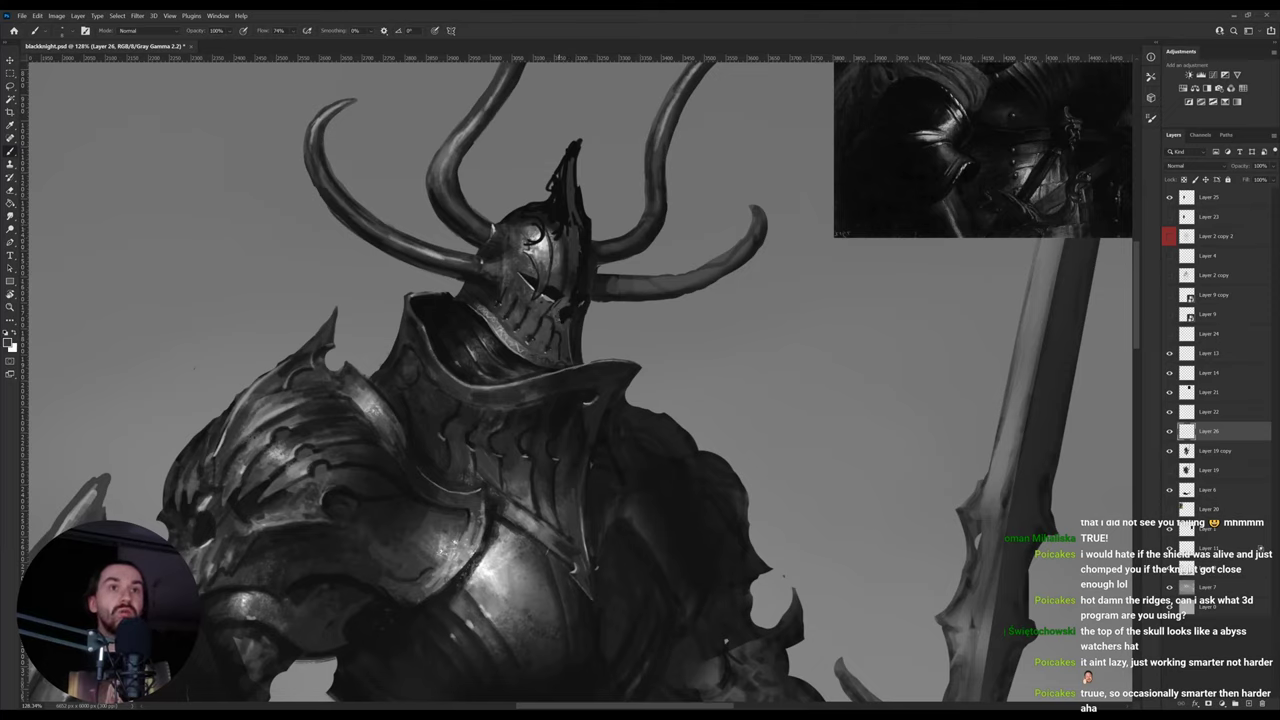
- Refine the dark opening on the far side of the faceplate with sampled blacks and a light grey from the forehead
{"action": "left_click", "coordinate": [566, 311], "text": "alt"}
{"action": "left_click", "coordinate": [565, 325], "text": "alt"}
{"action": "left_click", "coordinate": [564, 317], "text": "alt"}
{"action": "left_click", "coordinate": [562, 318], "text": "alt"}
{"action": "left_click", "coordinate": [542, 247], "text": "alt"}
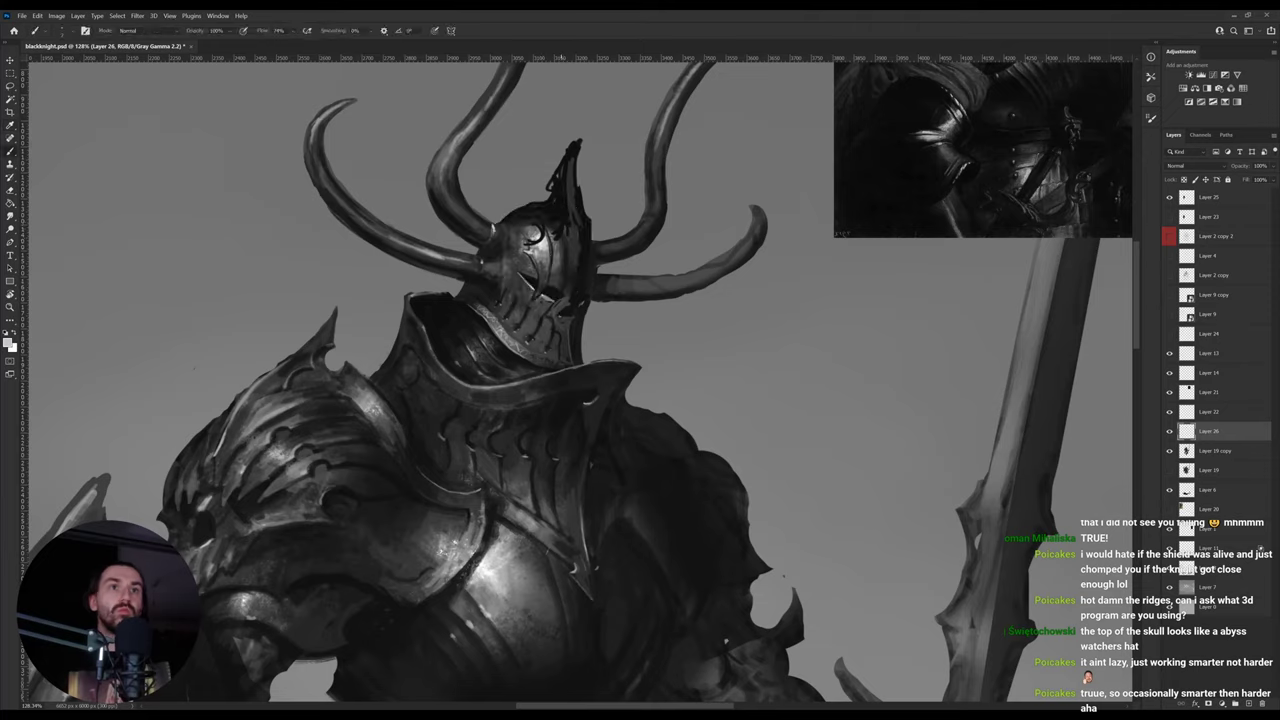
{"action": "left_click", "coordinate": [565, 312], "text": "alt"}
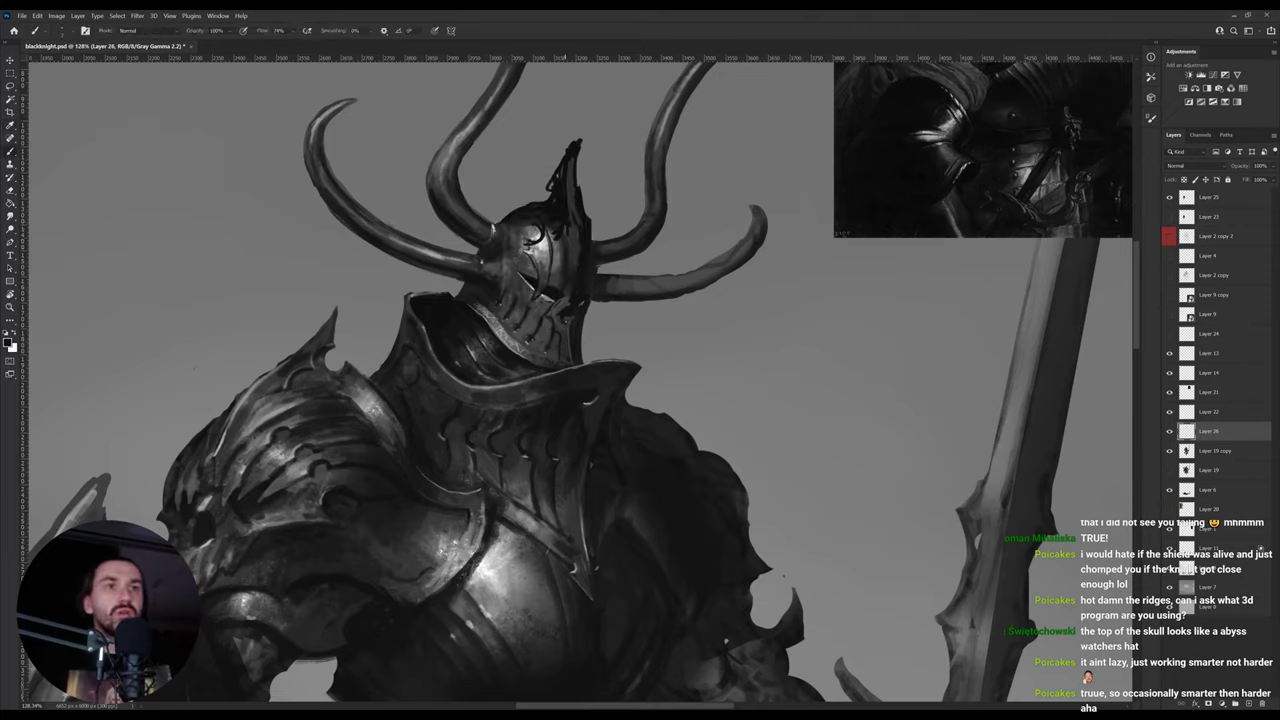
- Sharpen the faceplate's edges between the eye slit and the far-side opening with sampled light and dark greys
{"action": "key", "text": "alt"}
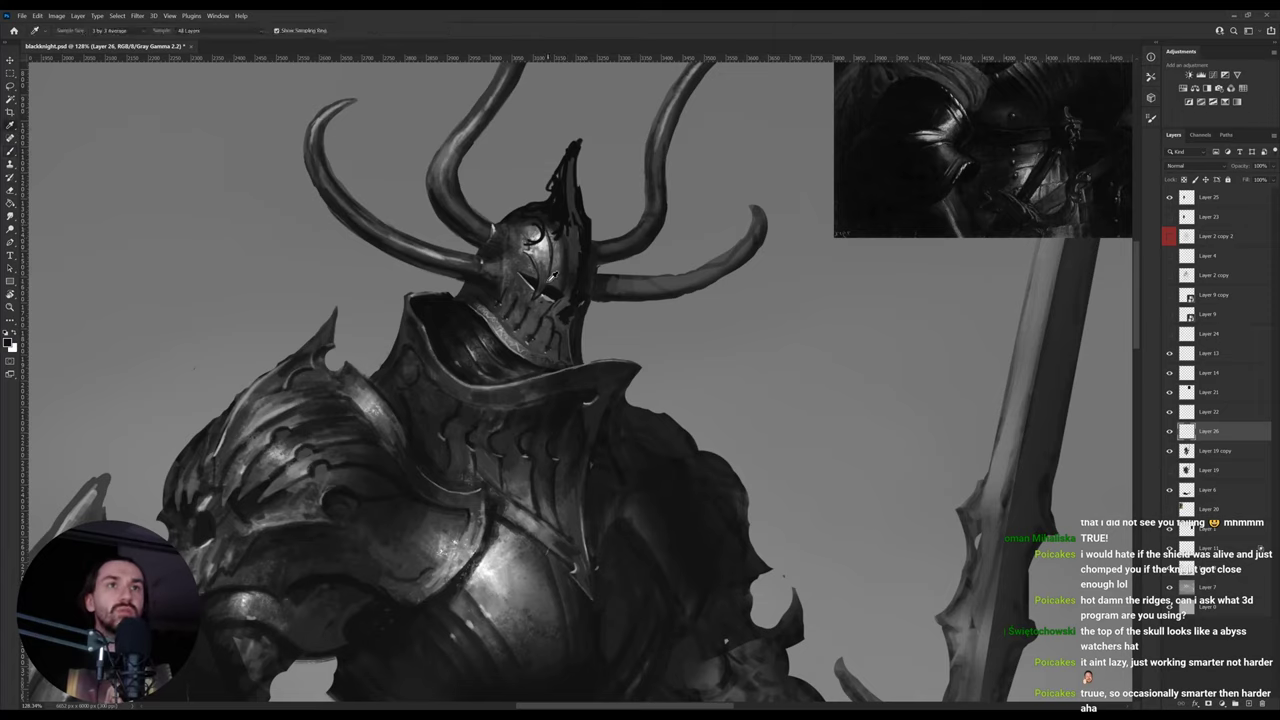
{"action": "left_click", "coordinate": [527, 264], "text": "alt"}
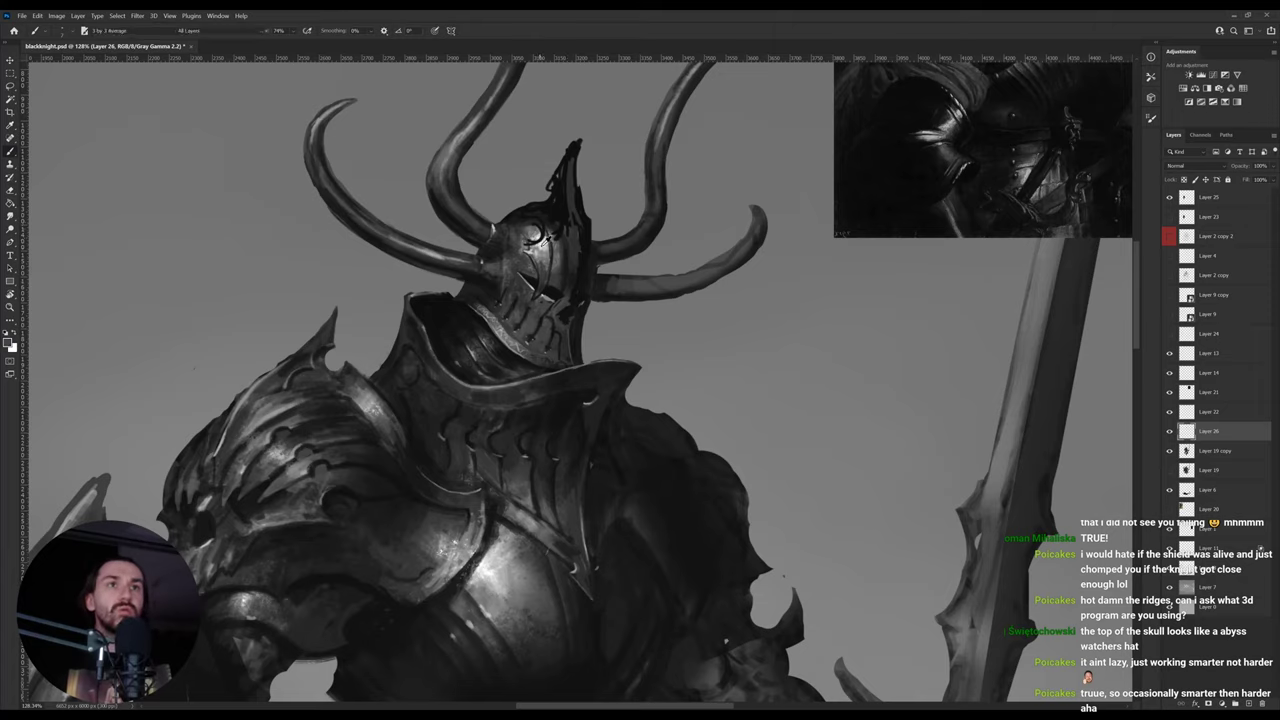
{"action": "left_click", "coordinate": [541, 245], "text": "alt"}
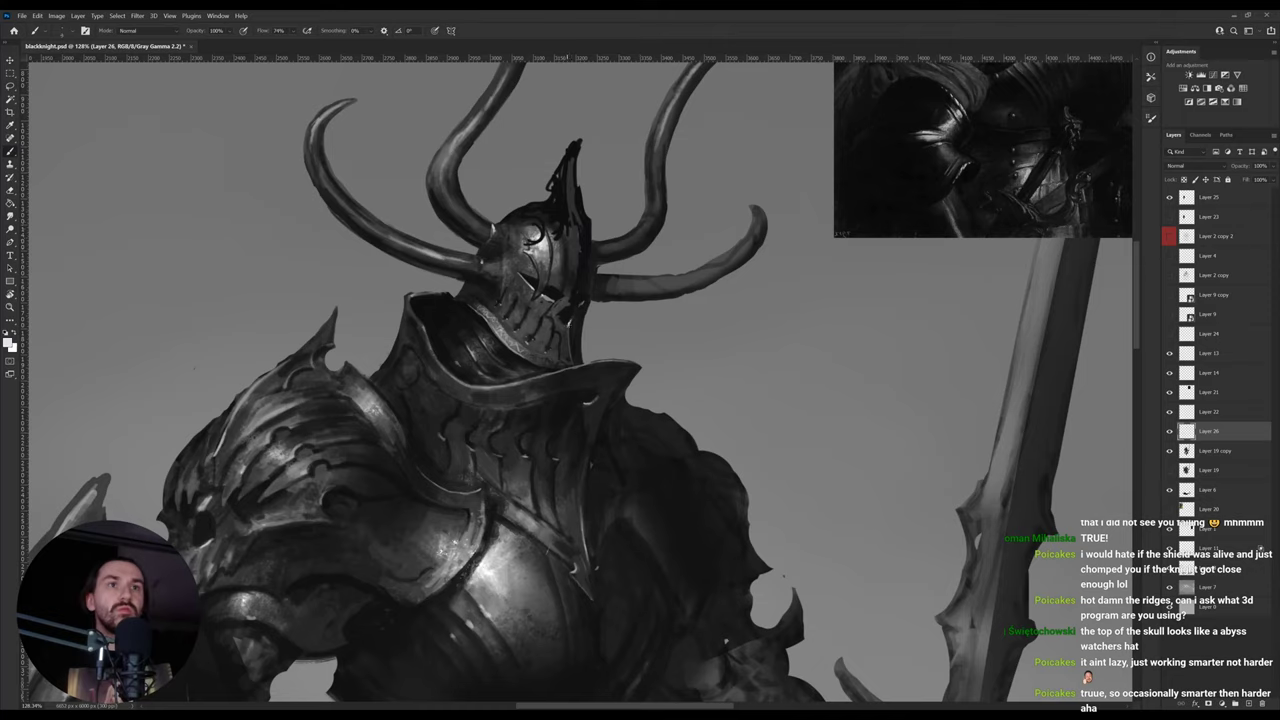
{"action": "left_click", "coordinate": [565, 297], "text": "alt"}
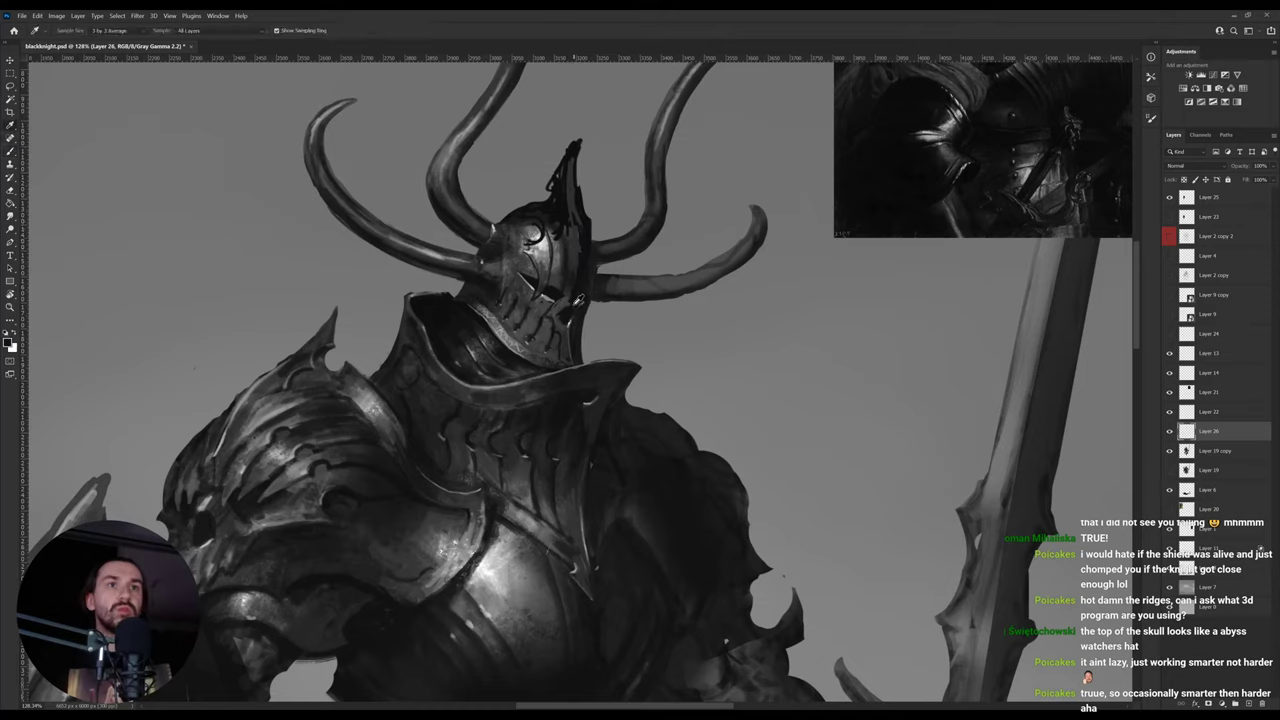
{"action": "left_click", "coordinate": [578, 298], "text": "alt"}
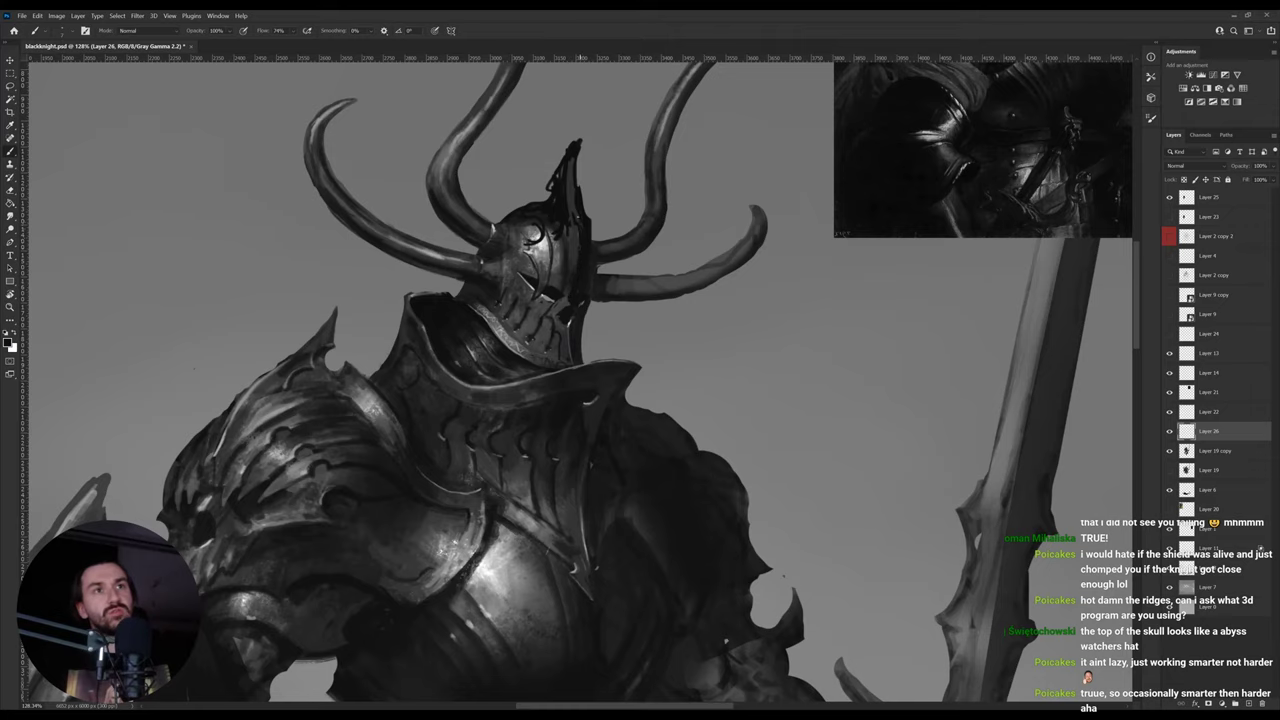
- Paint dark accents and light edge highlights on the helmet's crown and the base of its spike
{"action": "left_click_drag", "start_coordinate": [573, 171], "coordinate": [583, 257]}
{"action": "left_click", "coordinate": [583, 284], "text": "alt"}
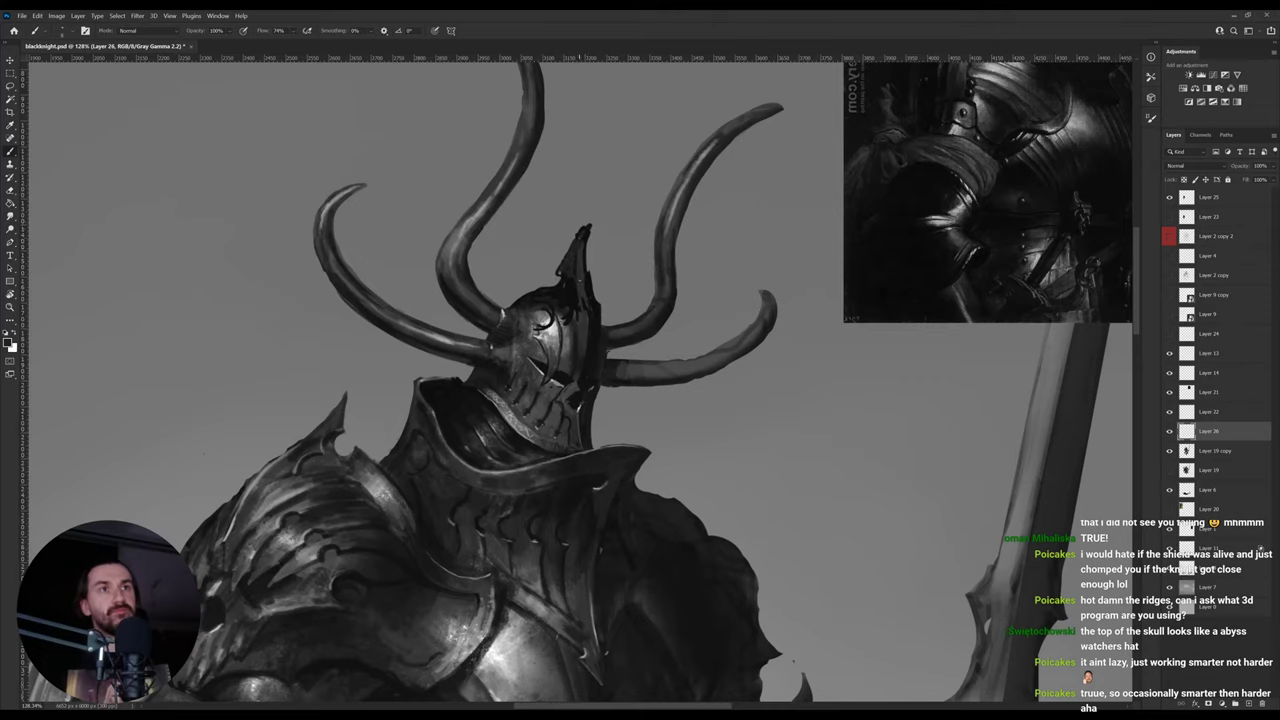
{"action": "key", "text": "alt"}
{"action": "mouse_move", "coordinate": [573, 281]}
{"action": "left_mouse_down"}
{"action": "mouse_move", "coordinate": [571, 312]}
{"action": "mouse_move", "coordinate": [567, 302]}
{"action": "left_mouse_up"}
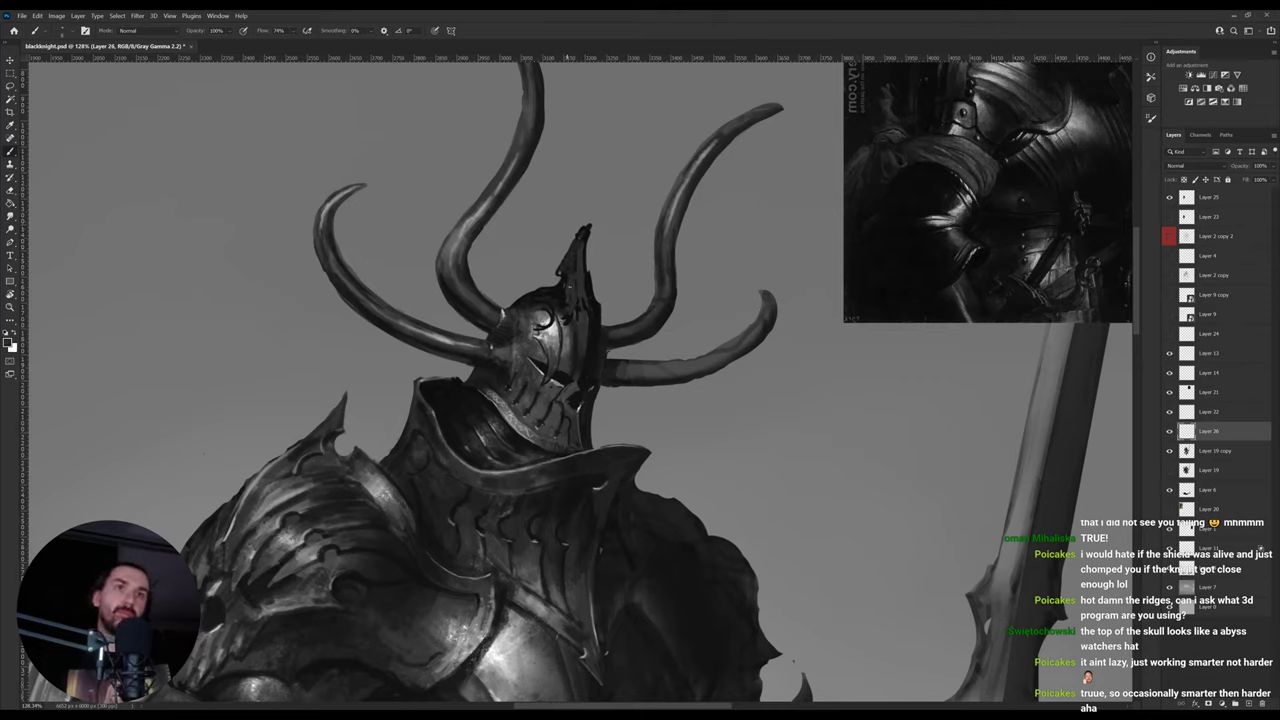
{"action": "left_click", "coordinate": [543, 323], "text": "alt"}
{"action": "left_click", "coordinate": [544, 323]}
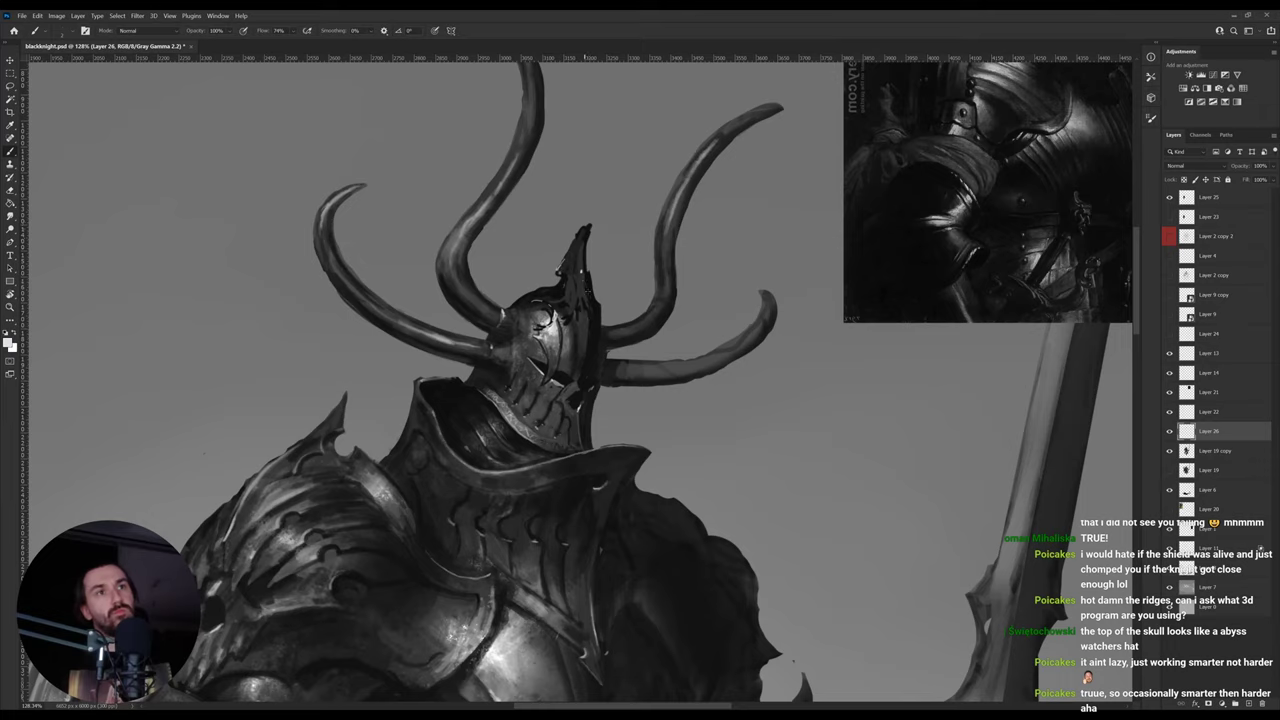
{"action": "left_click_drag", "start_coordinate": [586, 279], "coordinate": [589, 316]}
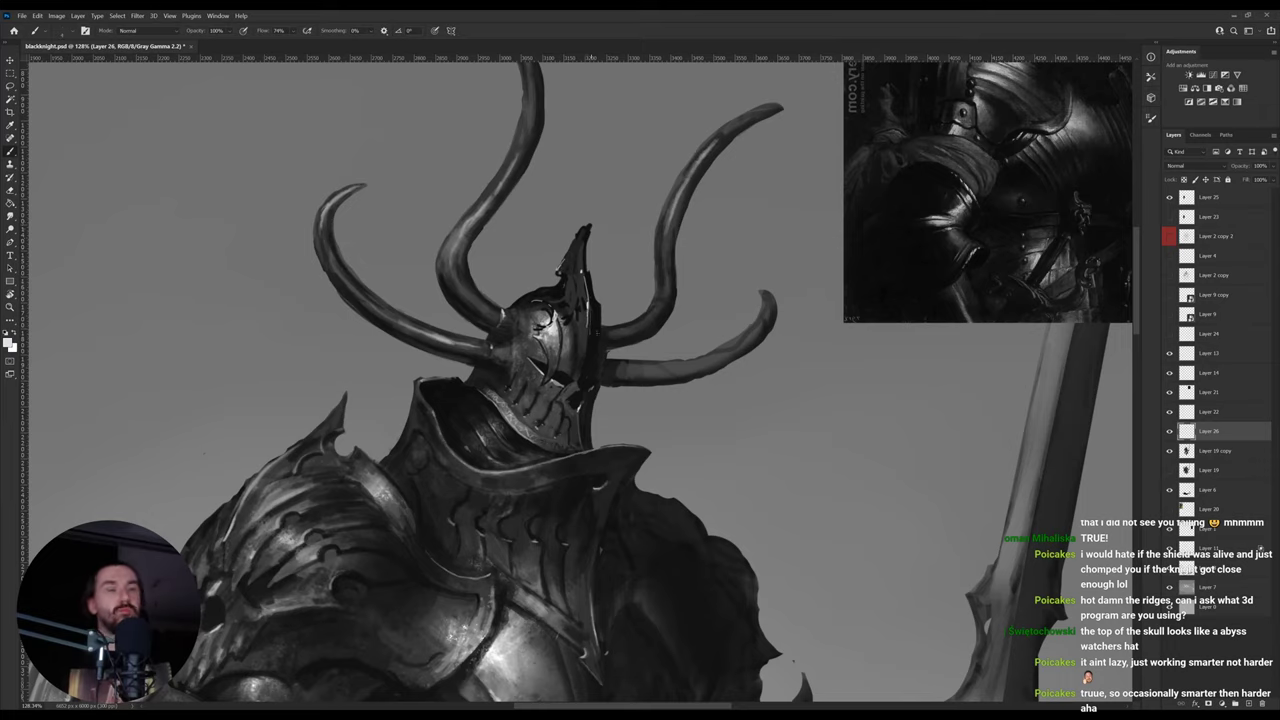
- Check the helmet against the whole figure and save the painting
{"action": "left_click_drag", "start_coordinate": [650, 343], "coordinate": [580, 360]}
{"action": "left_click_drag", "start_coordinate": [671, 425], "coordinate": [641, 354]}
{"action": "left_click", "coordinate": [667, 373]}
{"action": "scroll", "coordinate": [640, 353], "scroll_direction": "down", "scroll_amount": 2}
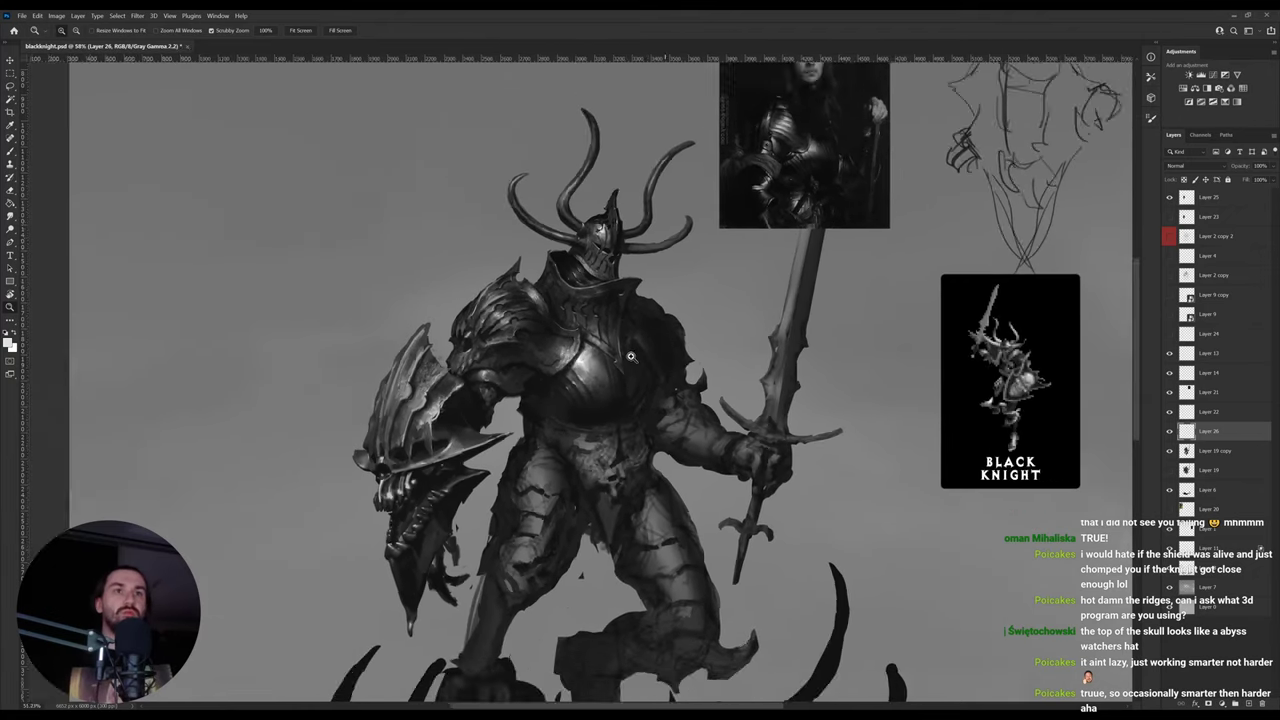
{"action": "key", "text": "ctrl+s"}
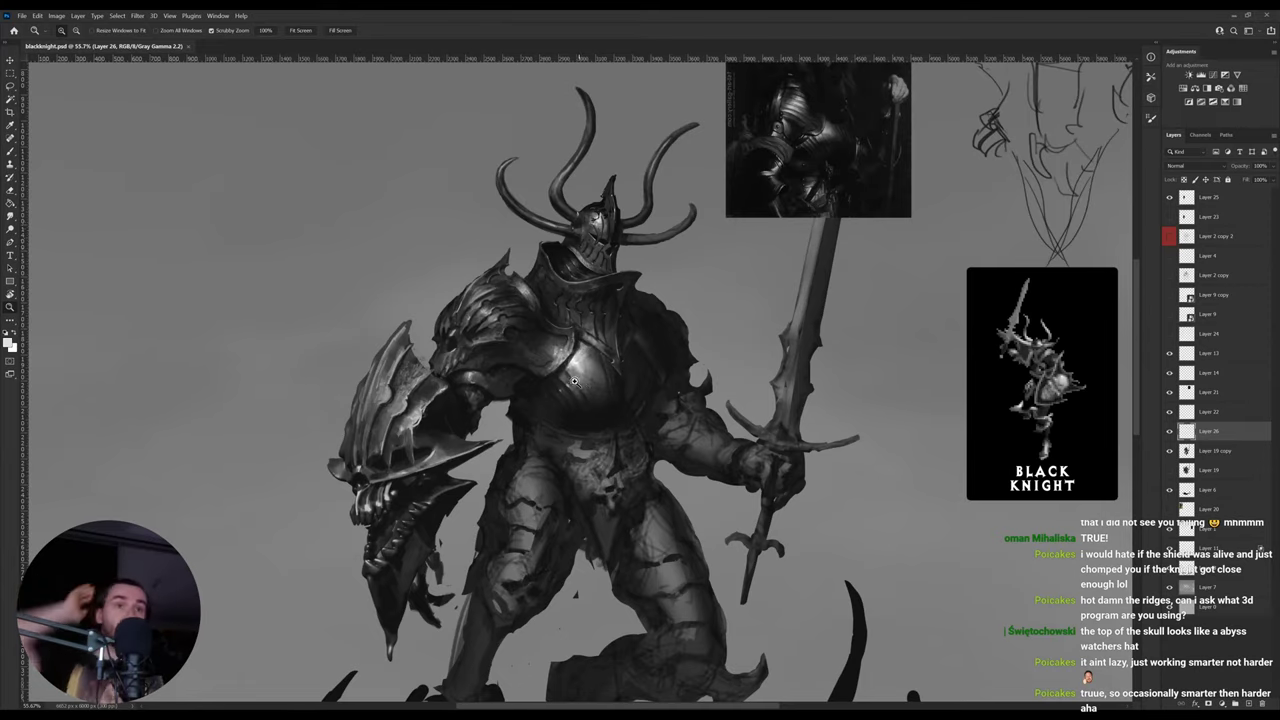
- Paint a dark curled ornament on the lower part of the breastplate with sampled black
{"action": "left_click_drag", "start_coordinate": [567, 387], "coordinate": [612, 388]}
{"action": "key", "text": "i"}
{"action": "left_click", "coordinate": [577, 436], "text": "alt"}
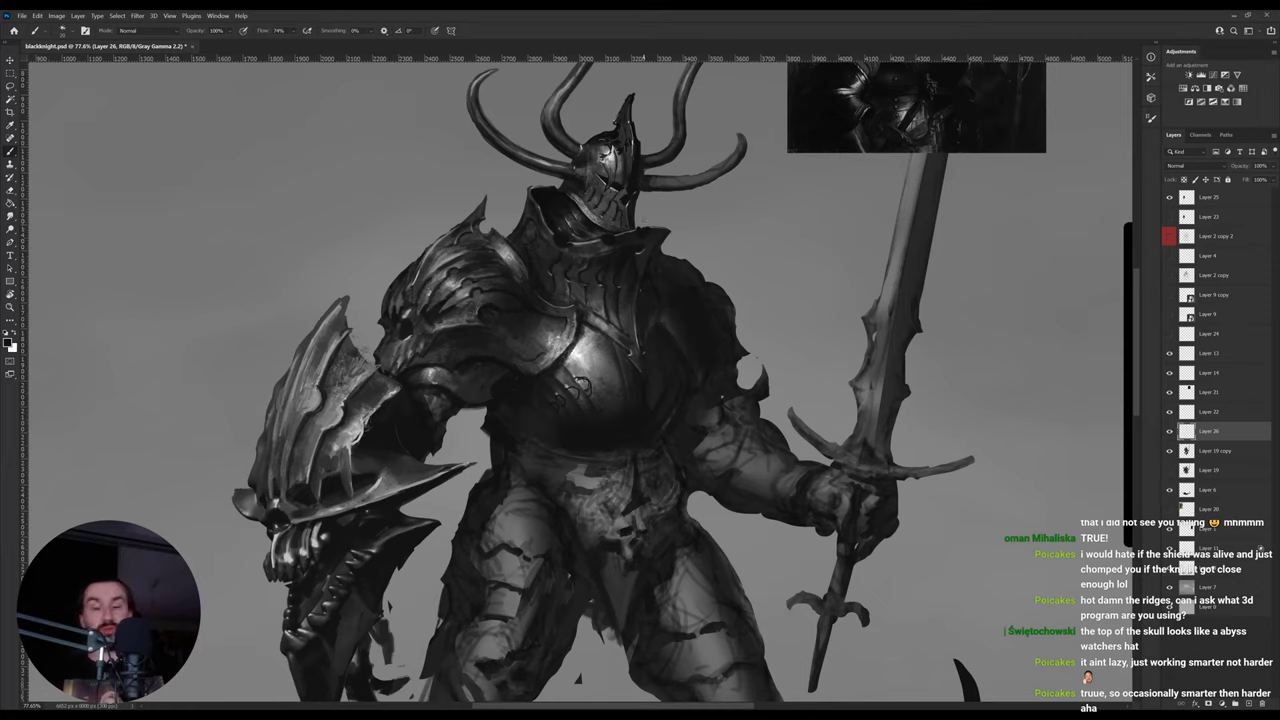
{"action": "left_click", "coordinate": [643, 226], "text": "alt"}
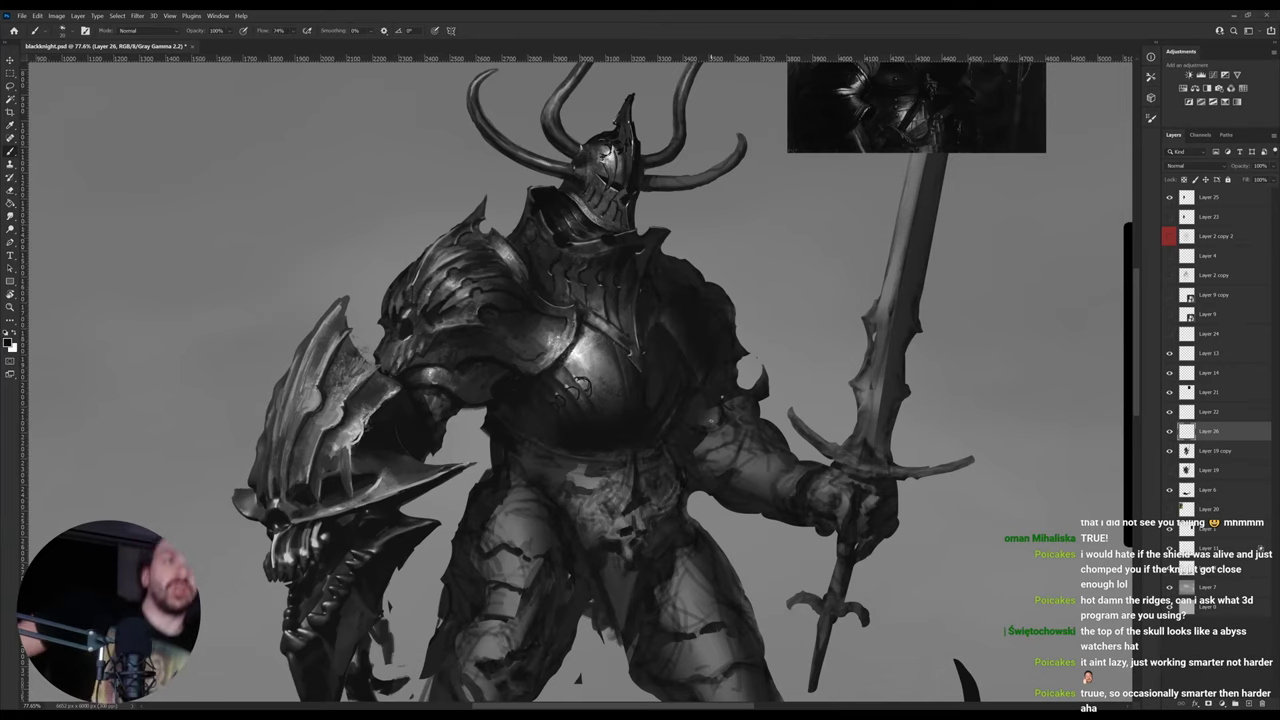
- Show the earlier knight version on Layer 19 and move it to the left of the current knight
{"action": "key", "text": "ctrl+space"}
{"action": "left_click_drag", "start_coordinate": [604, 424], "coordinate": [569, 431]}
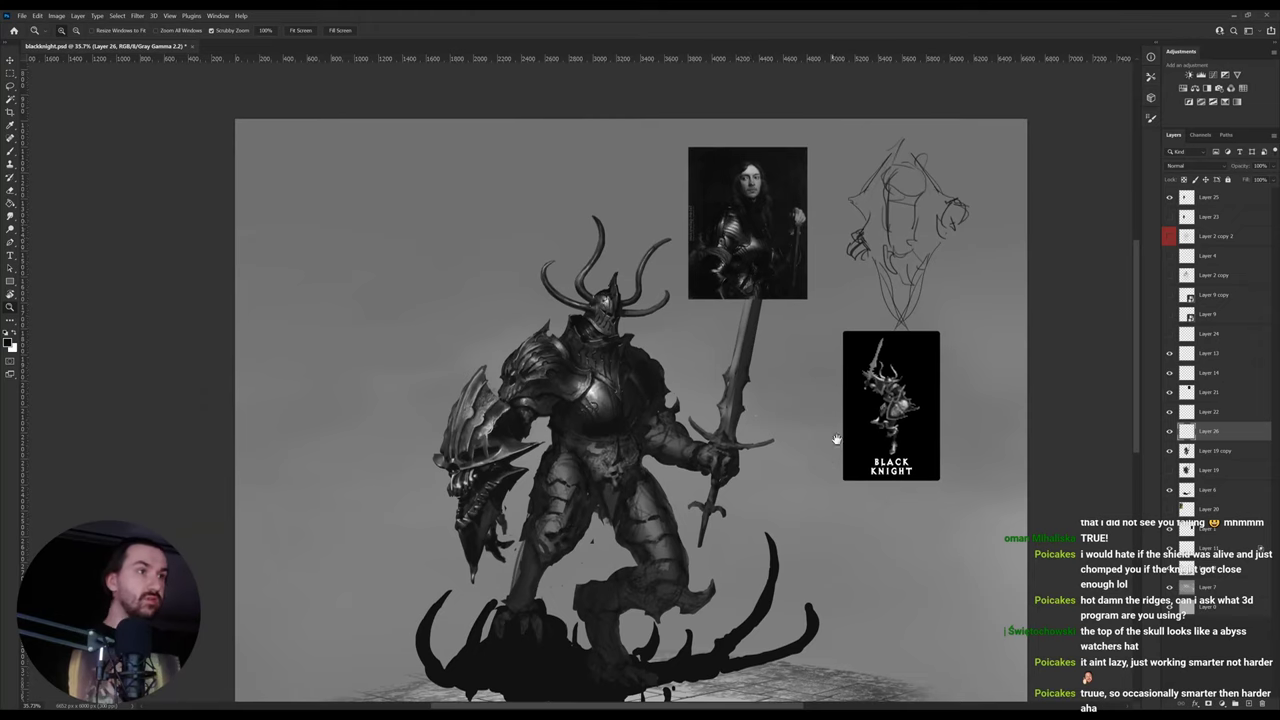
{"action": "left_click_drag", "start_coordinate": [836, 438], "coordinate": [849, 372]}
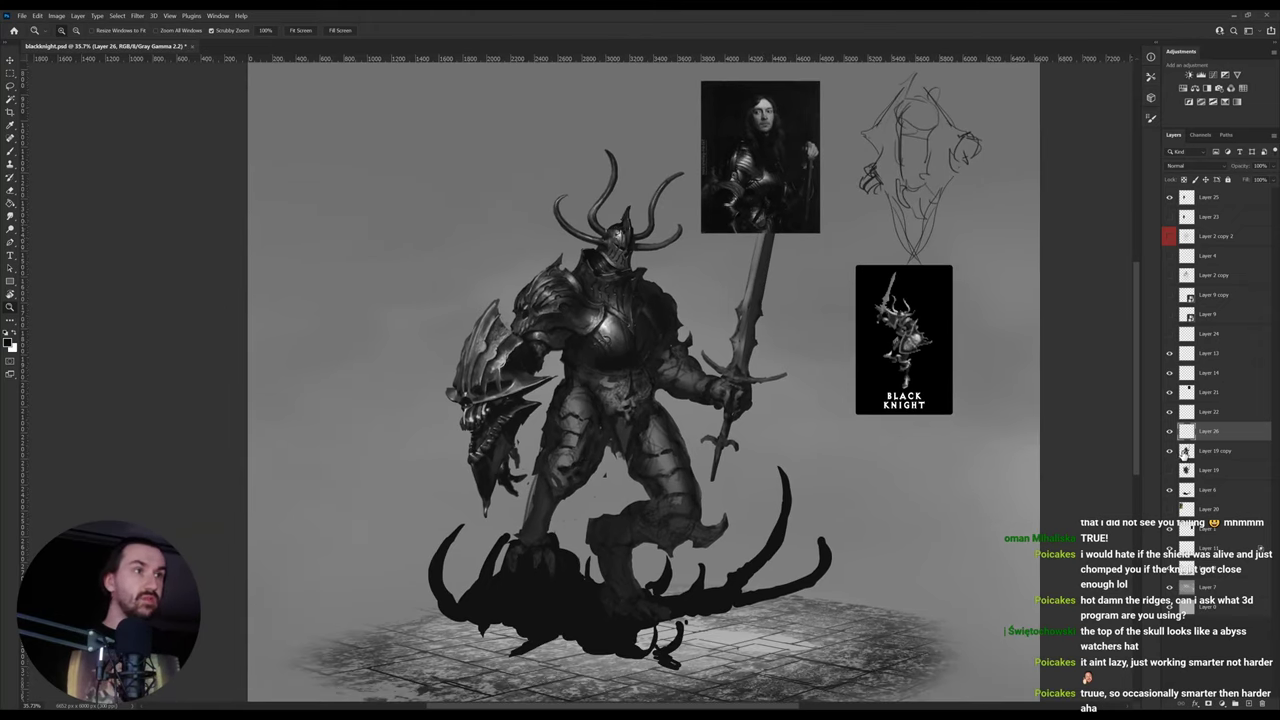
{"action": "left_click", "coordinate": [1186, 451]}
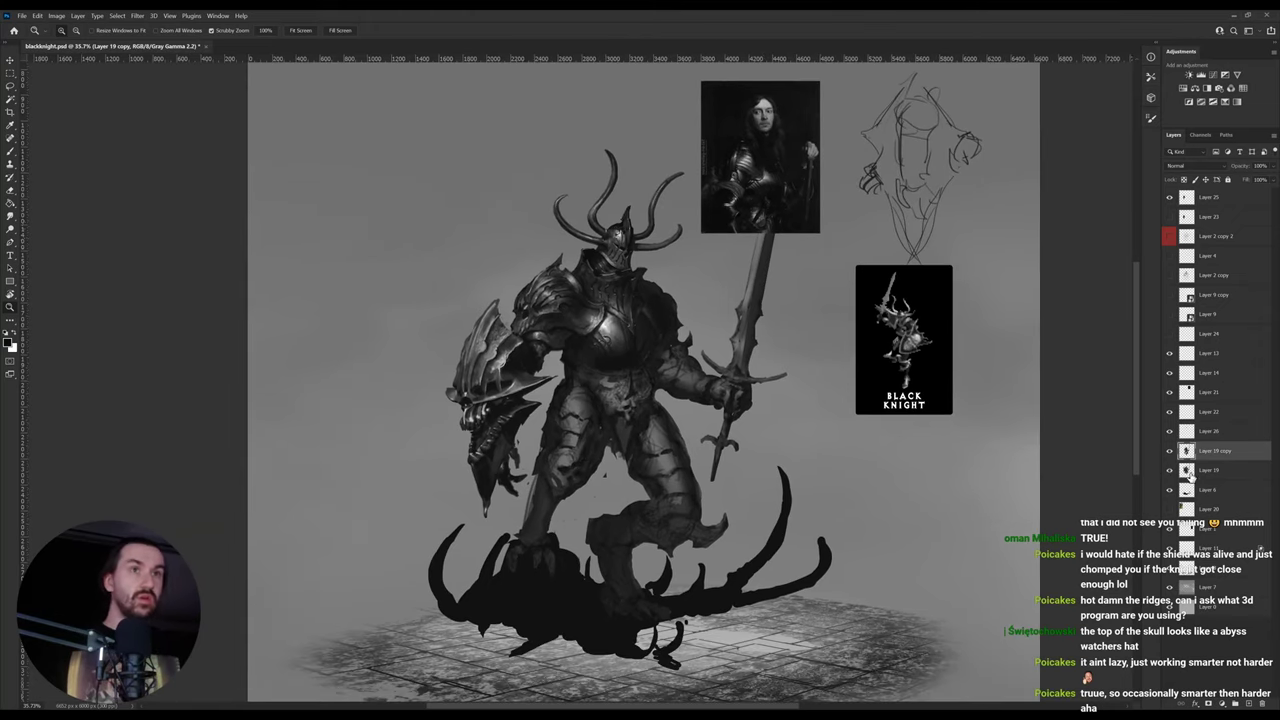
{"action": "key", "text": "v"}
{"action": "left_click_drag", "start_coordinate": [700, 411], "coordinate": [550, 364]}
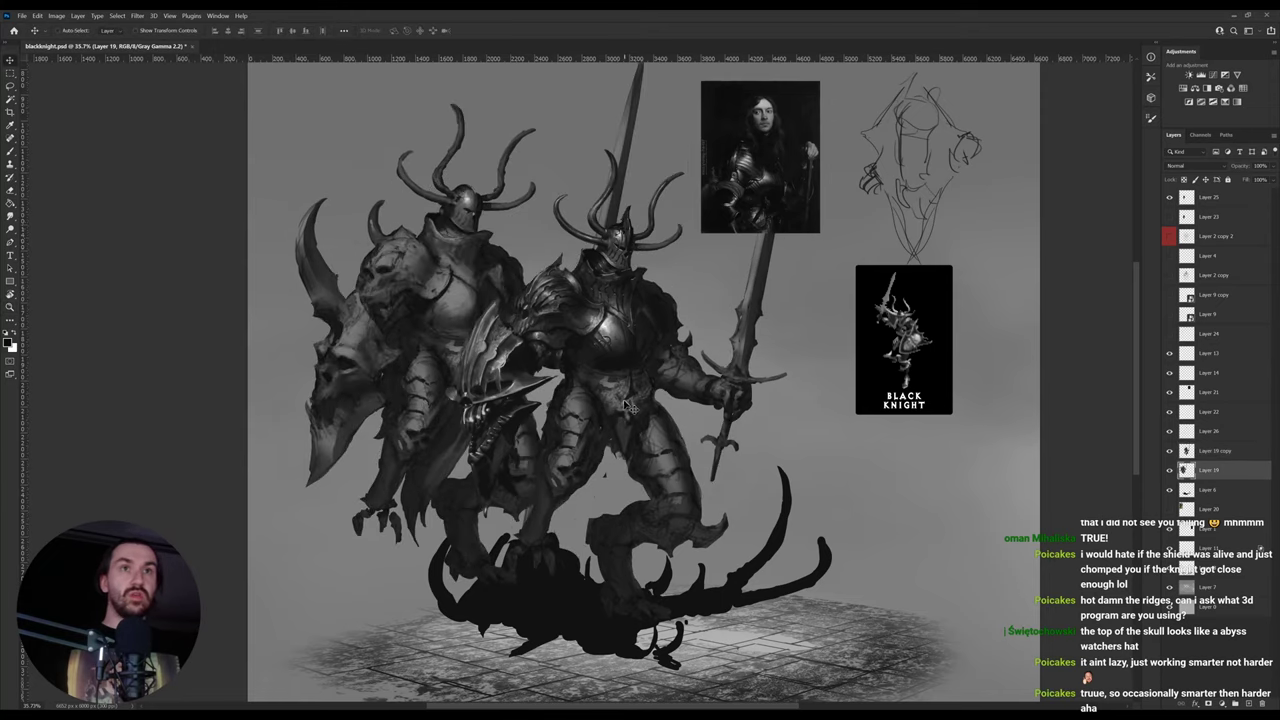
{"action": "left_click_drag", "start_coordinate": [628, 405], "coordinate": [586, 425]}
- Extend the canvas on its left side and fill the empty strip on Layer 7 with grey sampled from the background
{"action": "key", "text": "c"}
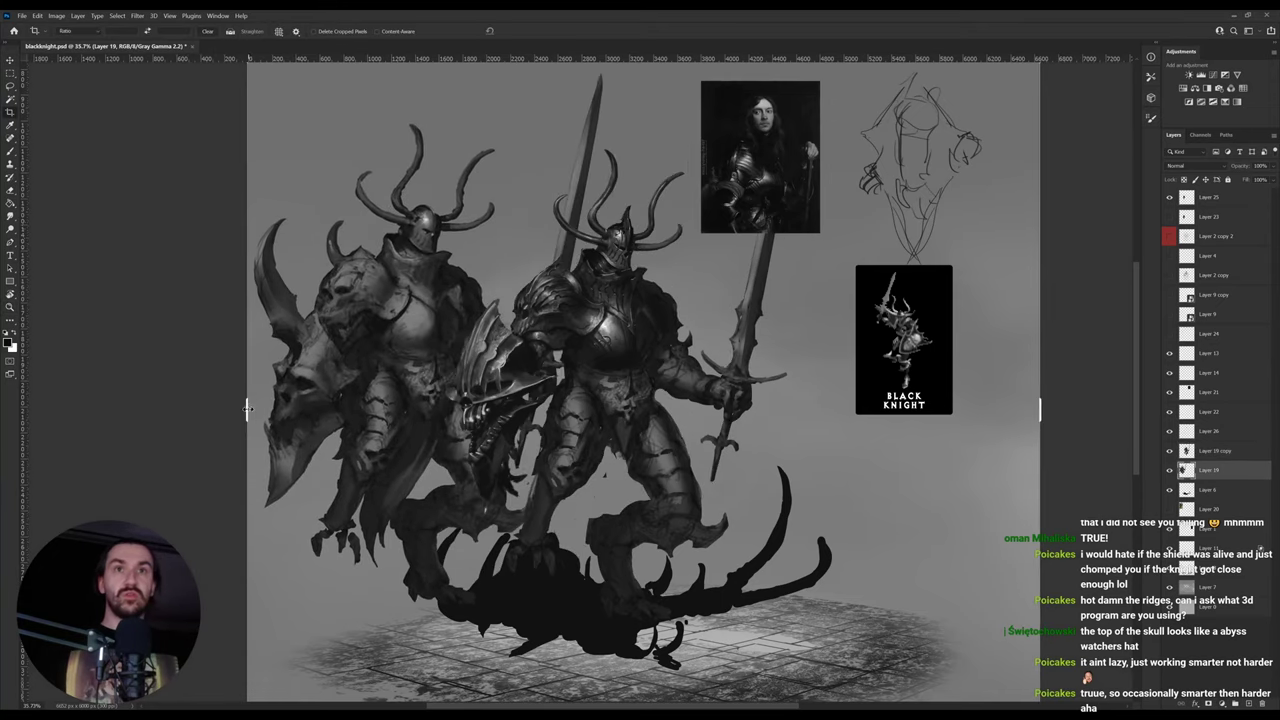
{"action": "left_click_drag", "start_coordinate": [247, 408], "coordinate": [160, 404]}
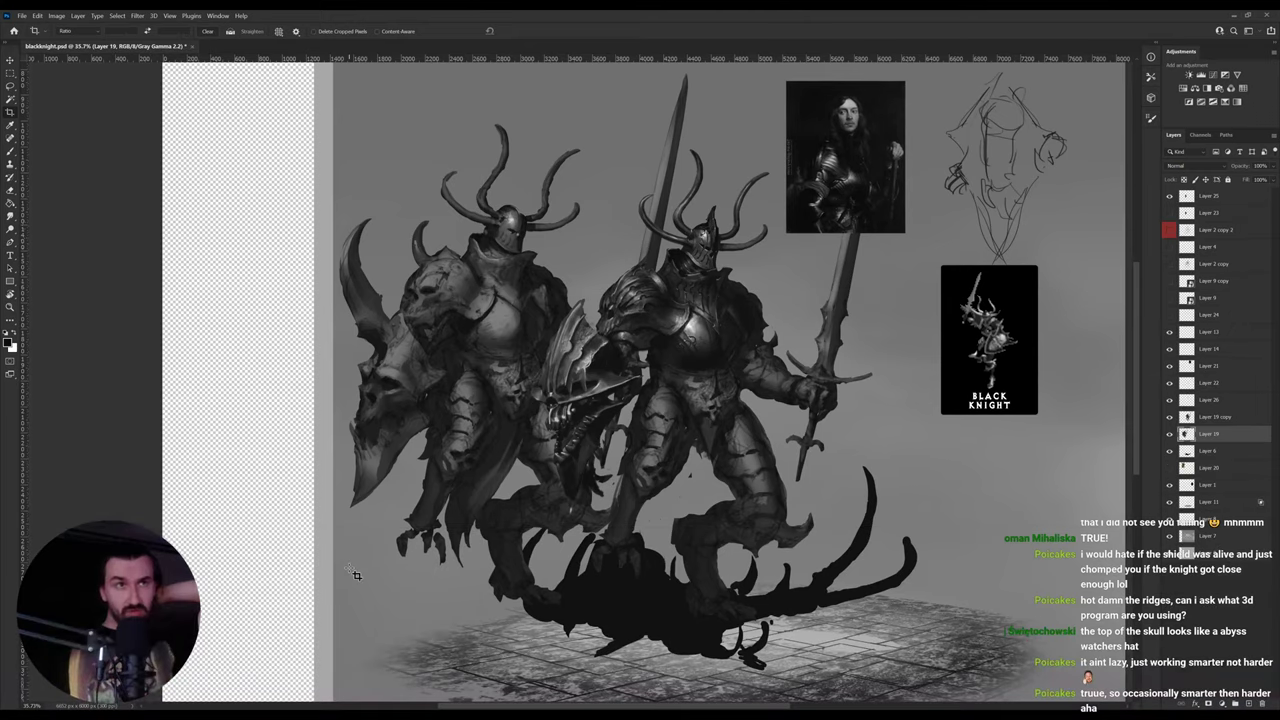
{"action": "key", "text": "v"}
{"action": "left_click", "coordinate": [350, 572]}
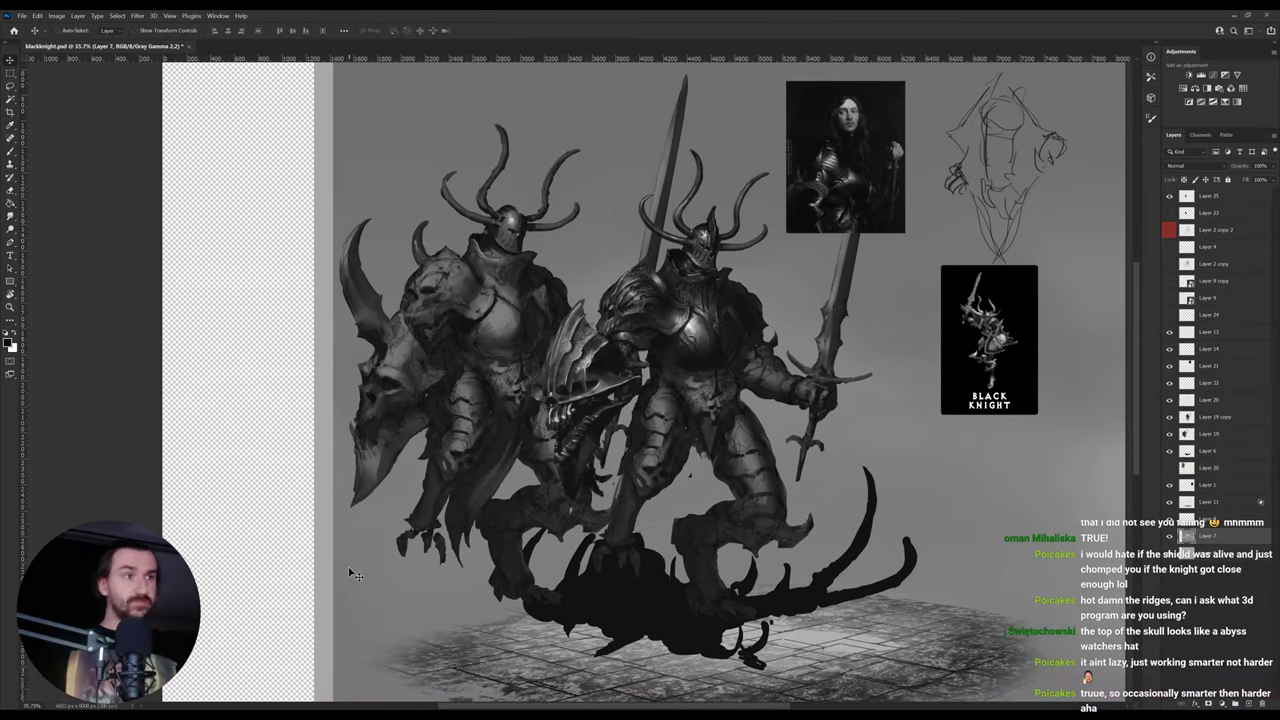
{"action": "key", "text": "i"}
{"action": "left_click", "coordinate": [362, 569]}
{"action": "key", "text": "g"}
{"action": "left_click", "coordinate": [305, 571]}
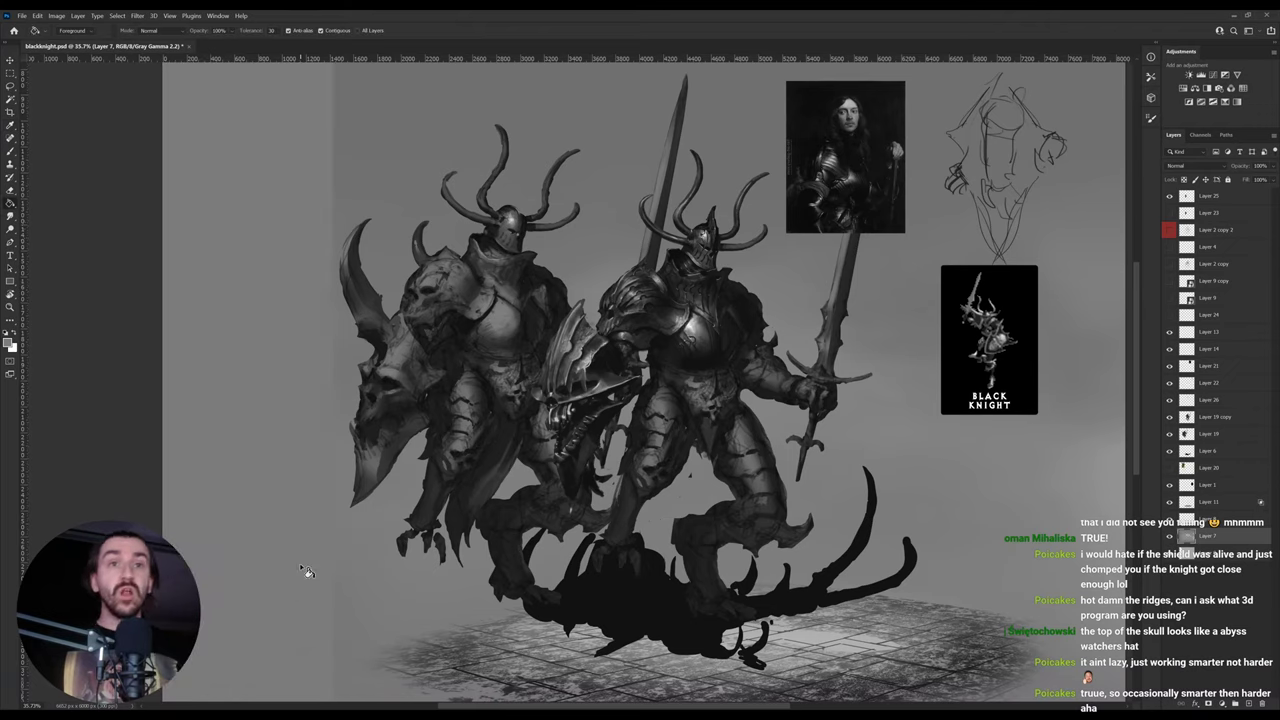
- Move the earlier knight into the extended area, clear of the current knight, and save the file
{"action": "key", "text": "v"}
{"action": "left_click", "coordinate": [479, 377], "text": "ctrl"}
{"action": "left_click_drag", "start_coordinate": [411, 395], "coordinate": [349, 385]}
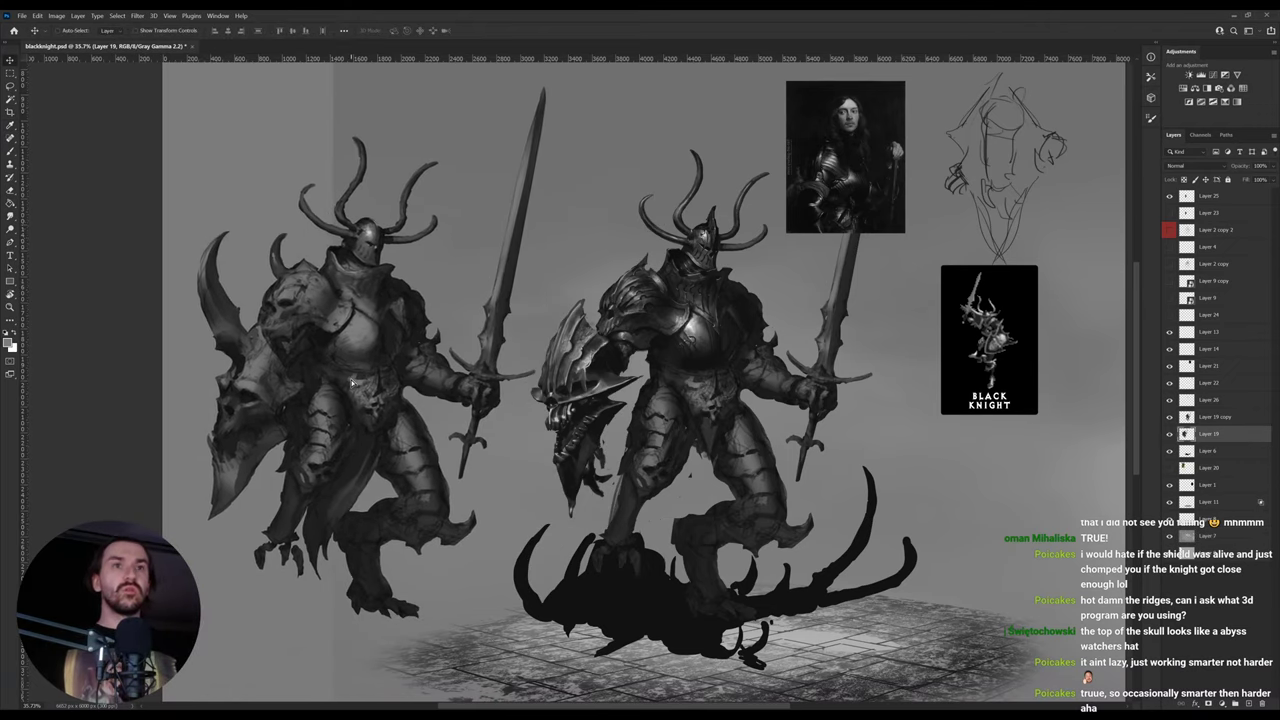
{"action": "key", "text": "ctrl+s"}
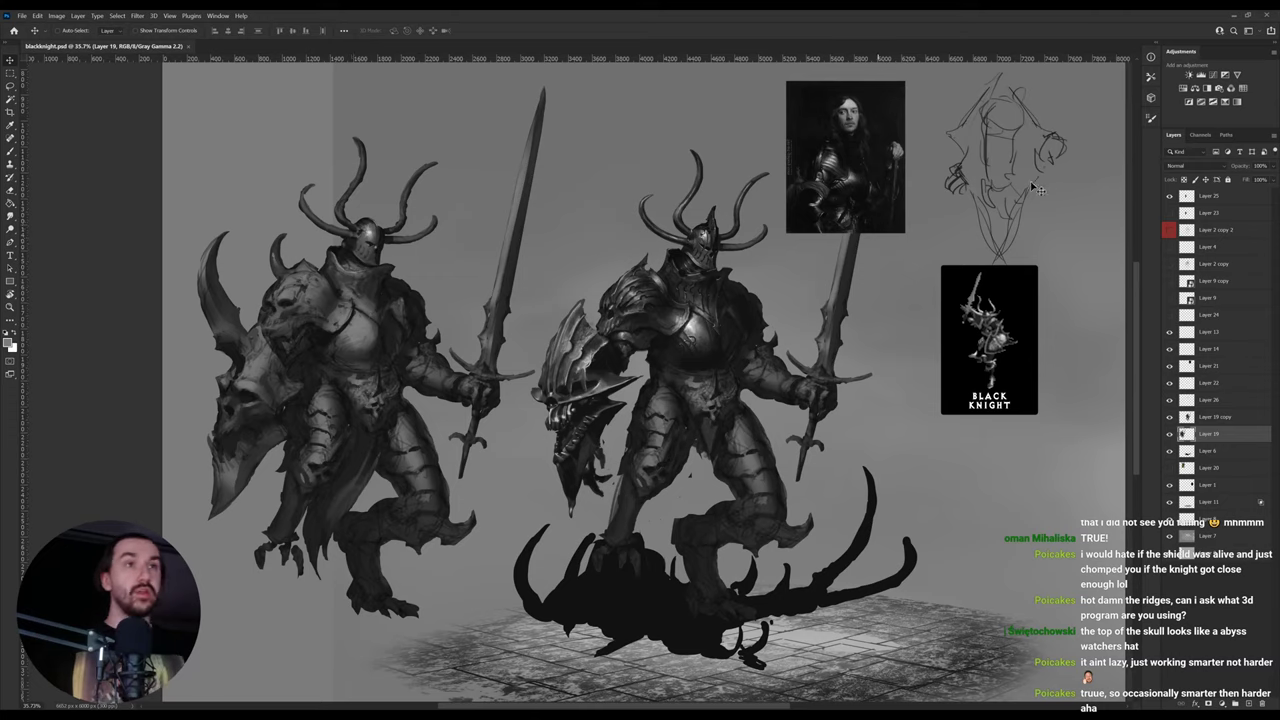
- Move the armoured portrait reference to the right, toward the rough line sketch
{"action": "left_click_drag", "start_coordinate": [883, 185], "coordinate": [948, 181]}
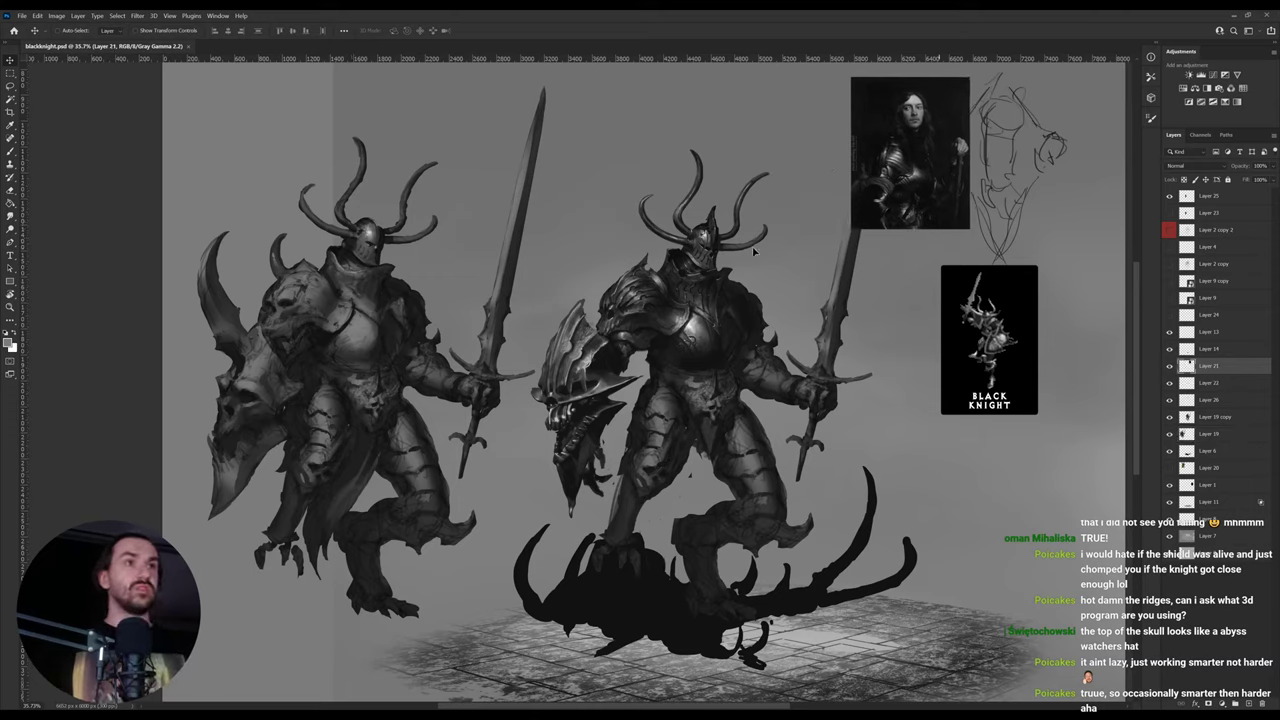